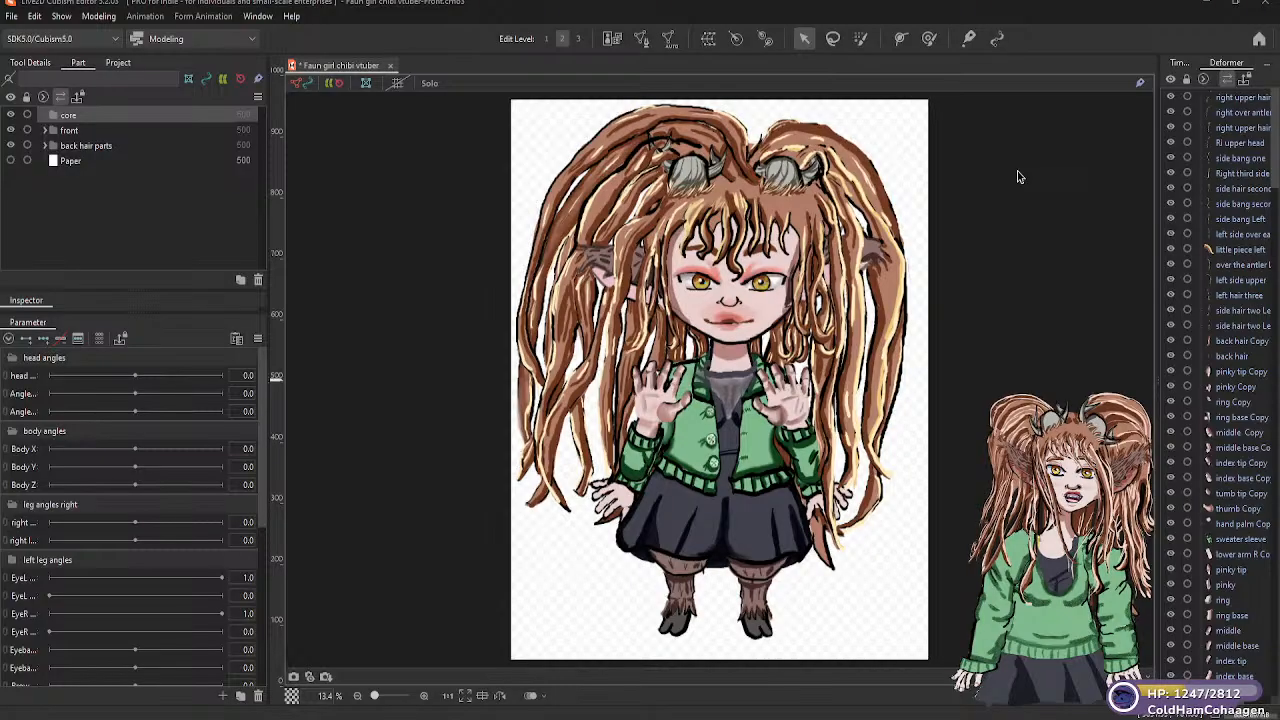
Inspect the meshes of the individual hair parts inside the front group's "side hair peices Right" folder
click(45, 131)
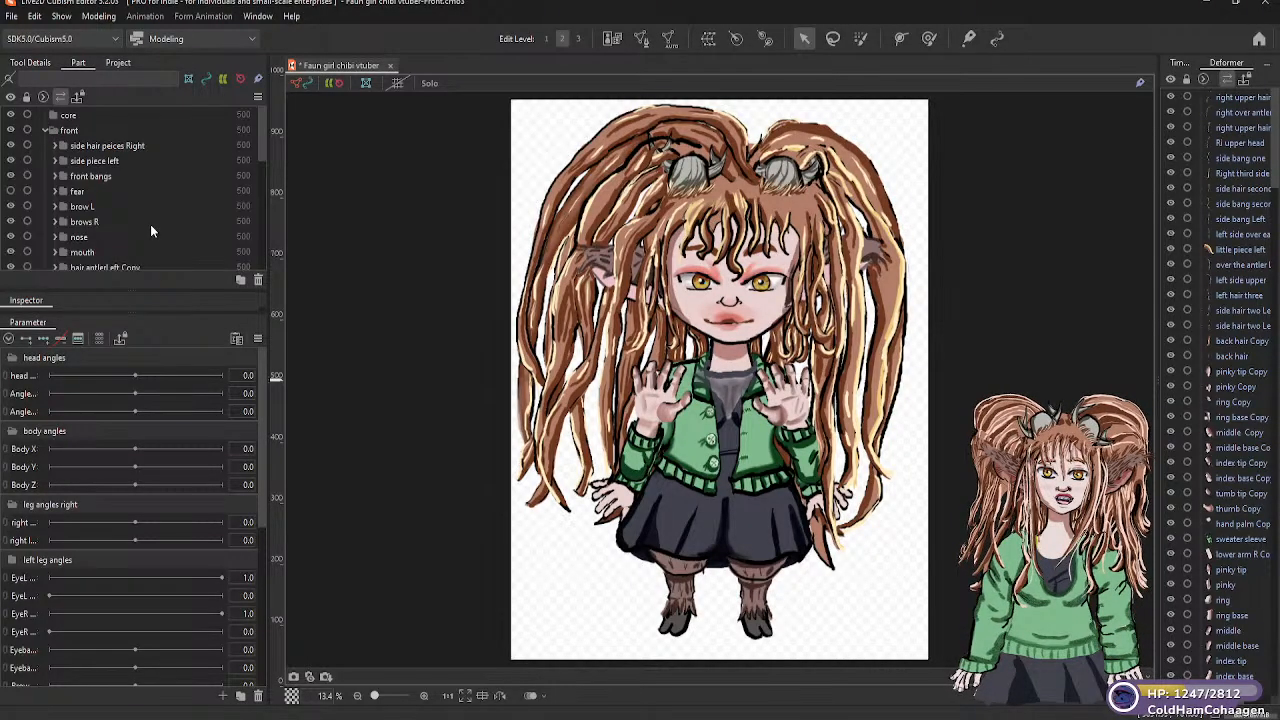
click(56, 146)
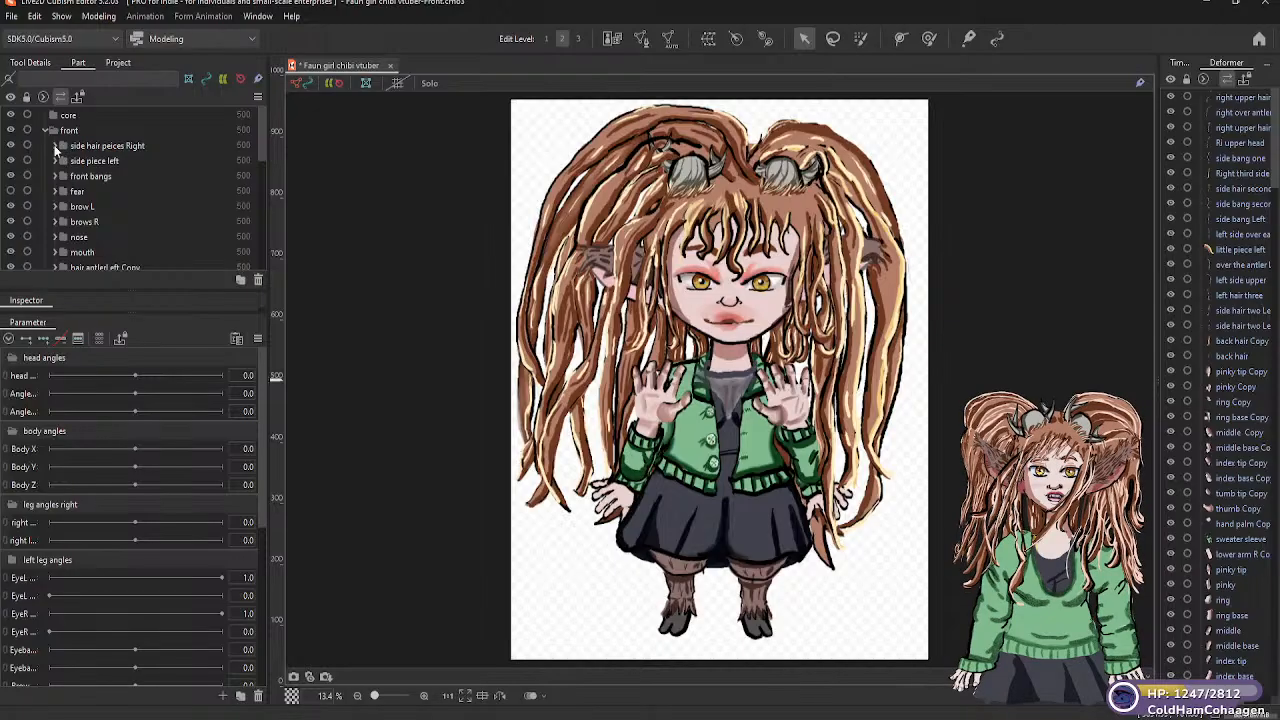
click(103, 158)
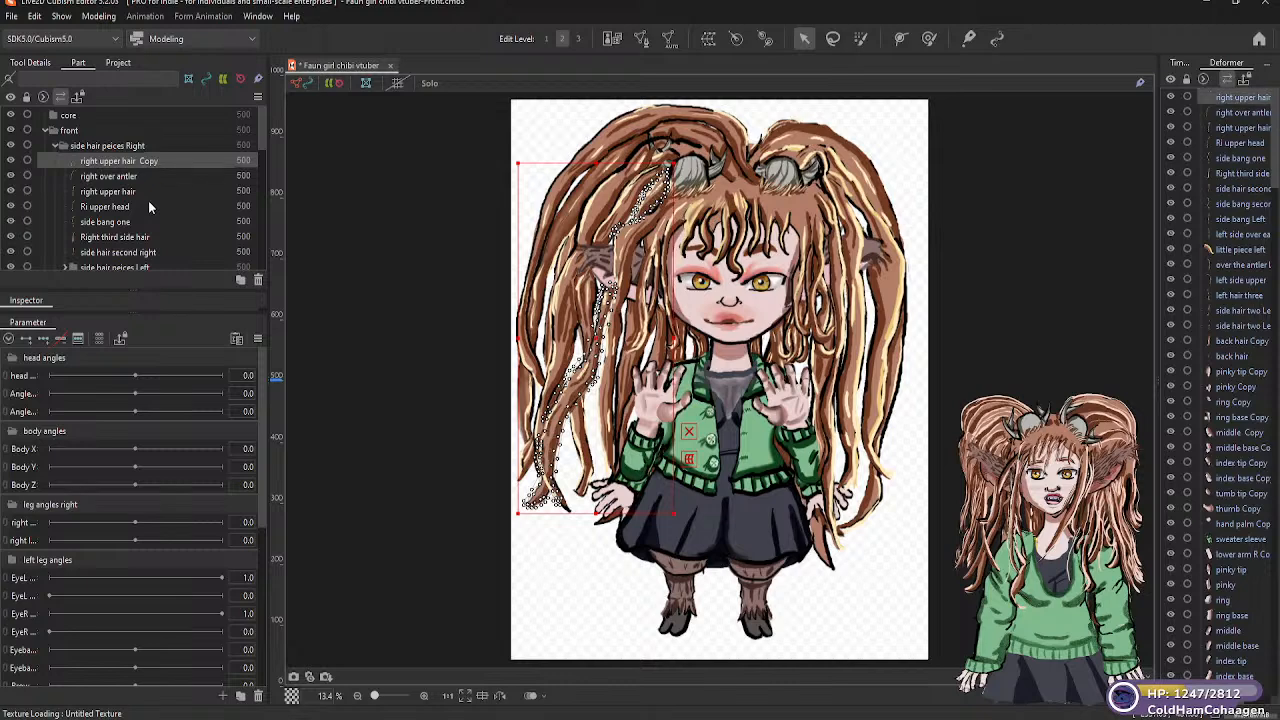
key(Down)
key(Down)
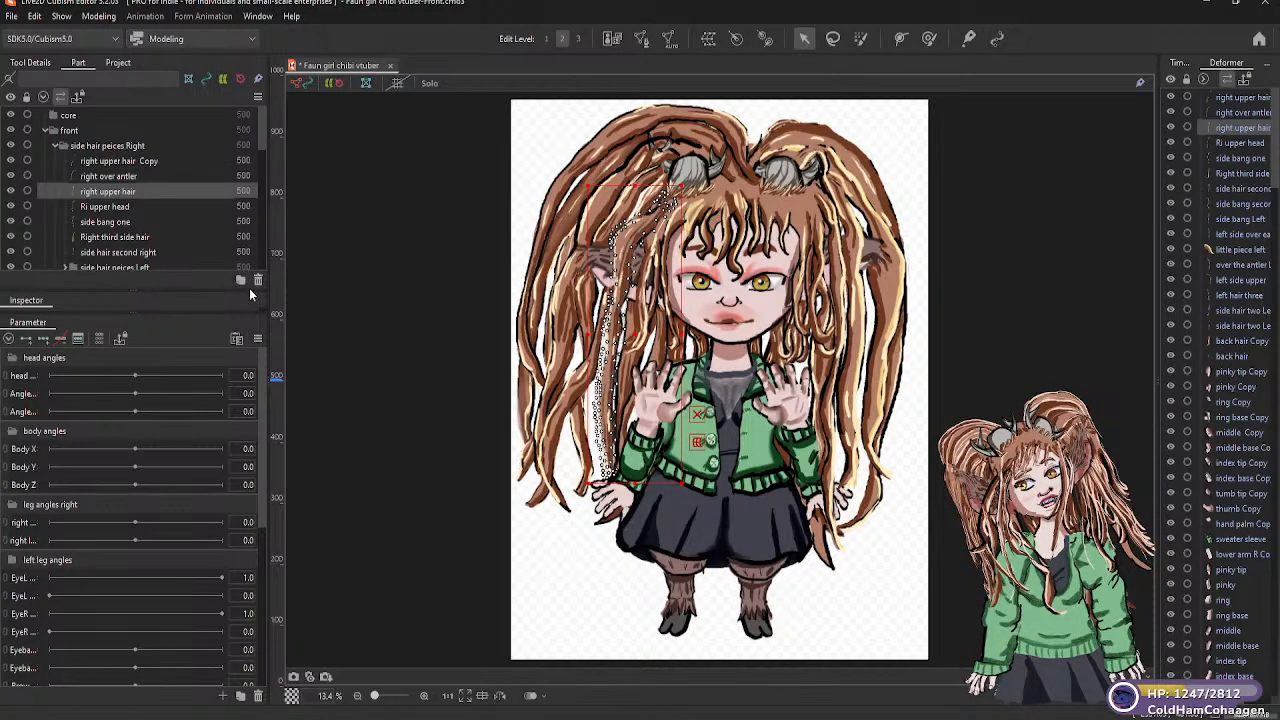
click(110, 206)
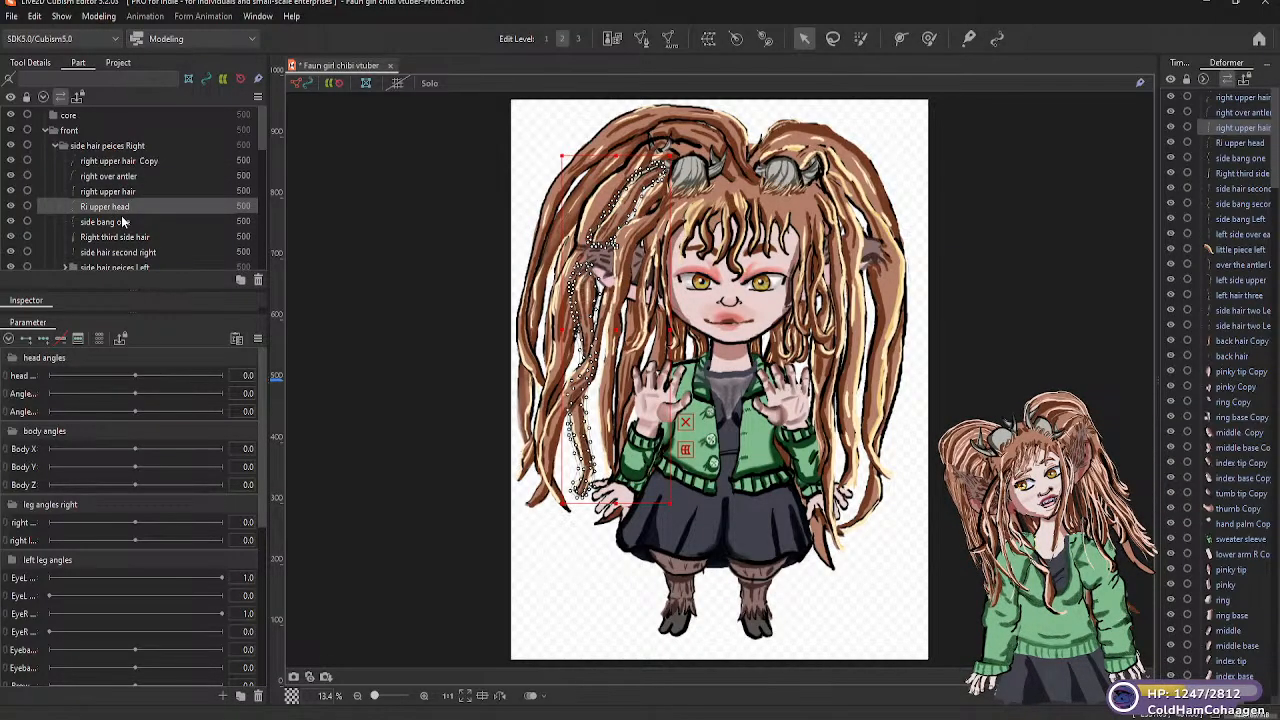
click(121, 218)
click(122, 238)
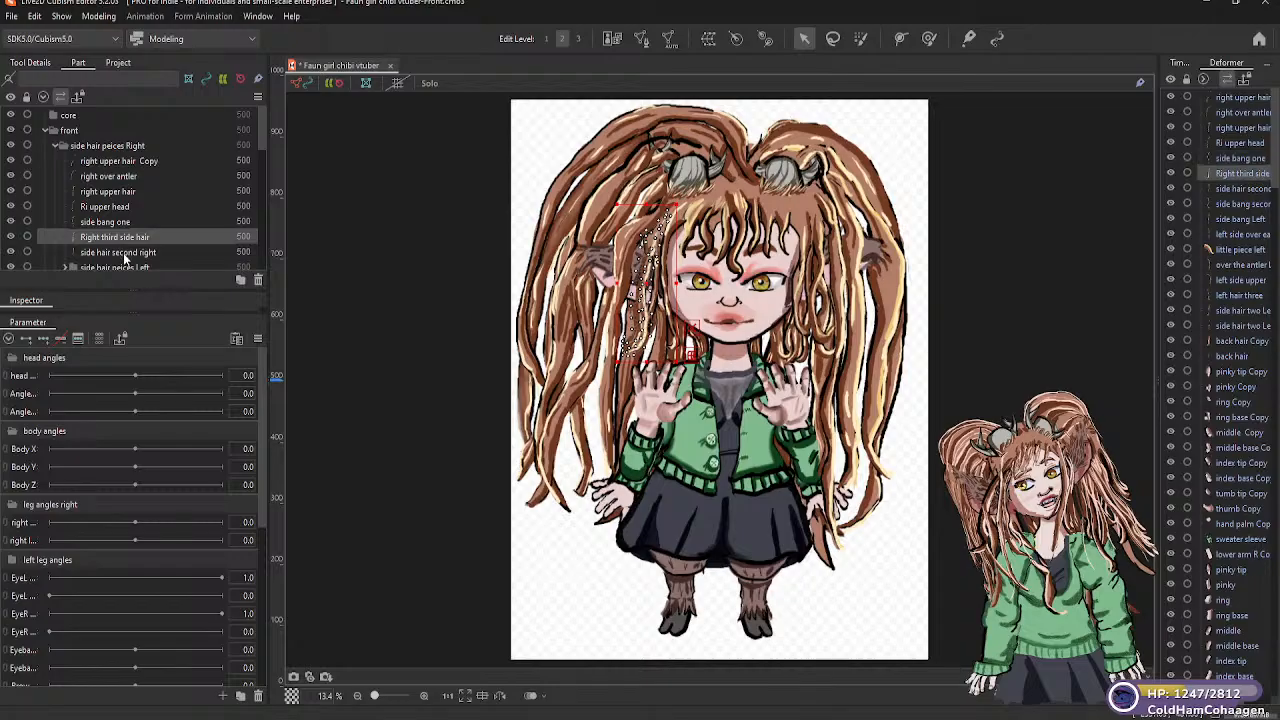
click(124, 254)
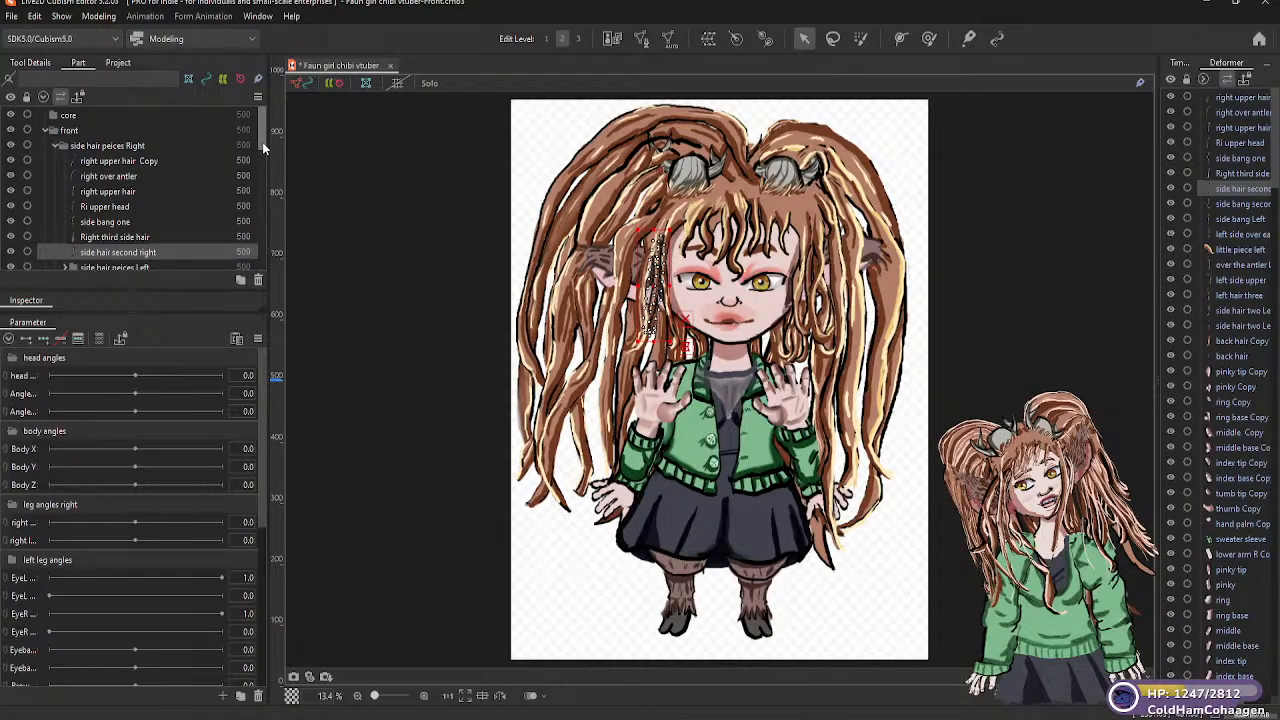
Generate an automatic mesh for "side bang second left" in the "side hair peices Left" folder using the Deformation (Little) preset
scroll(262, 142, down, 3)
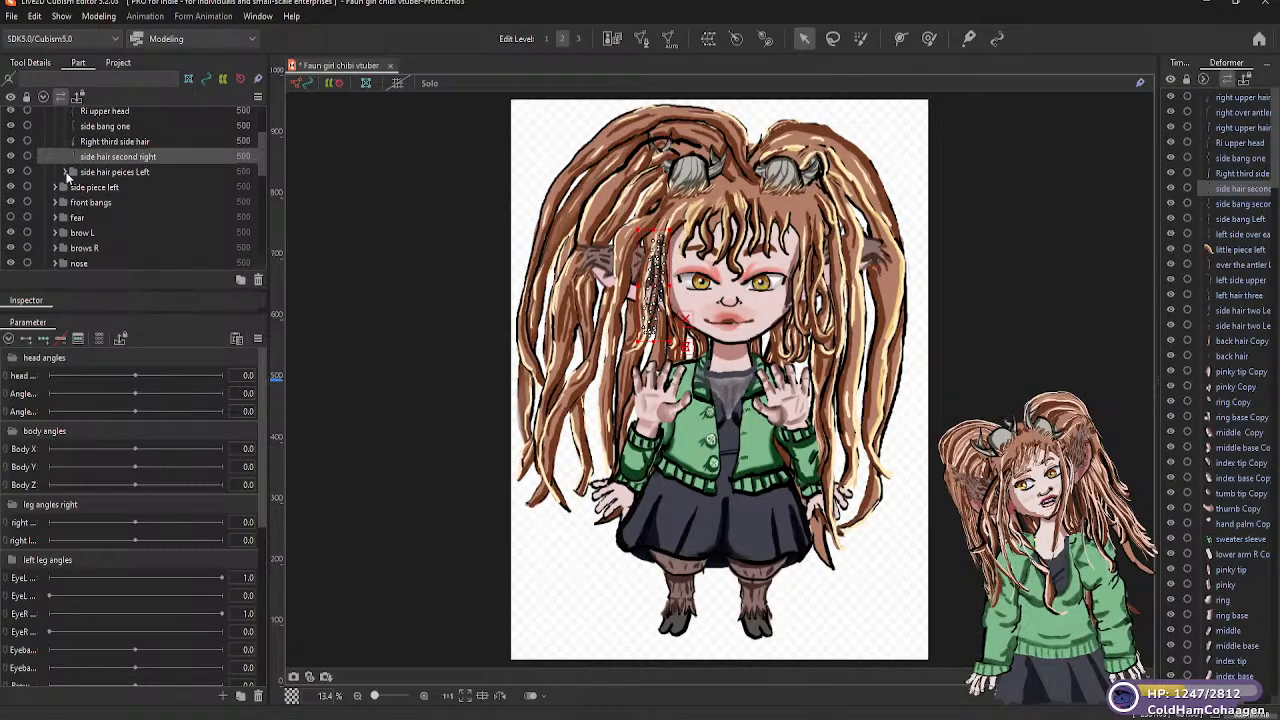
click(65, 172)
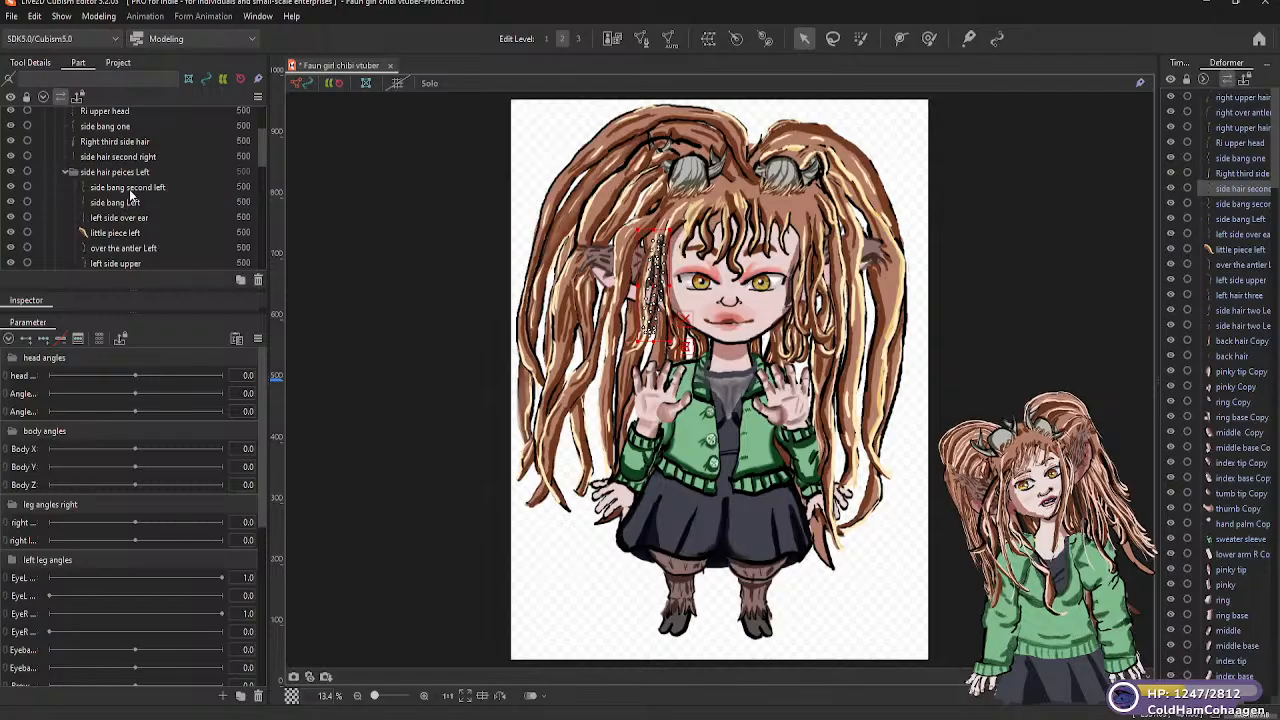
click(128, 188)
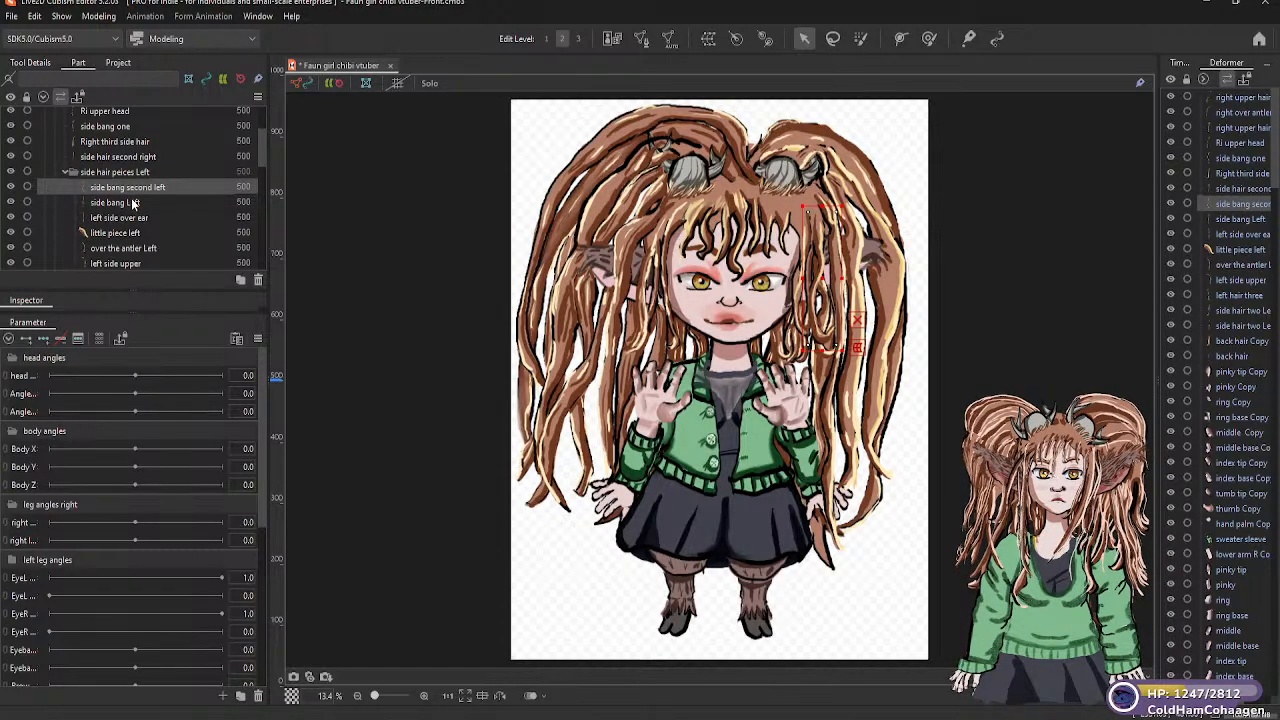
click(126, 203)
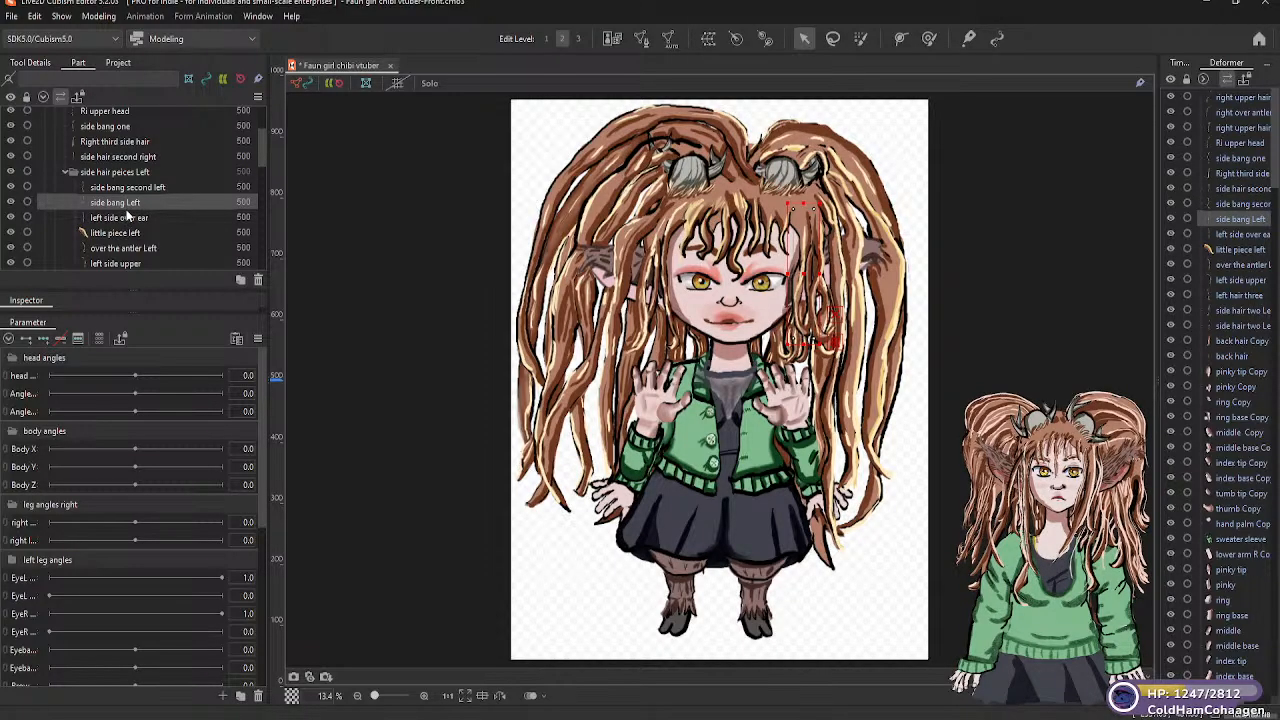
click(128, 188)
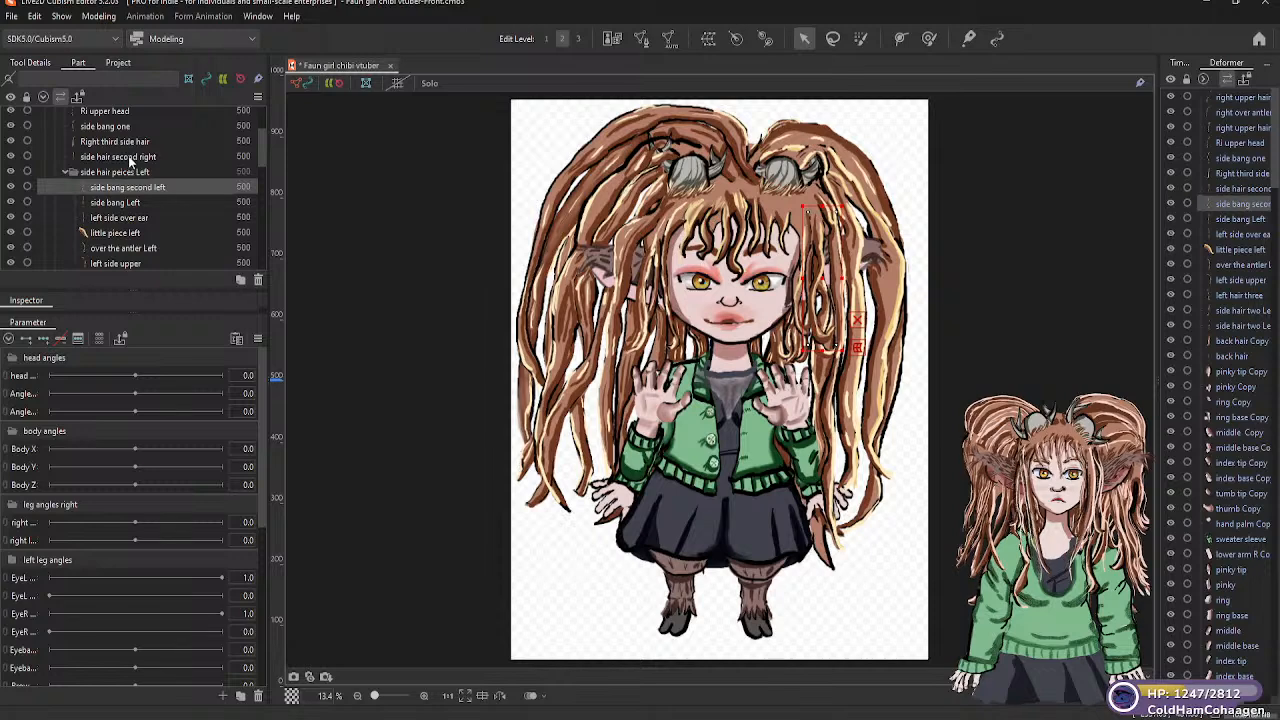
click(130, 158)
click(128, 190)
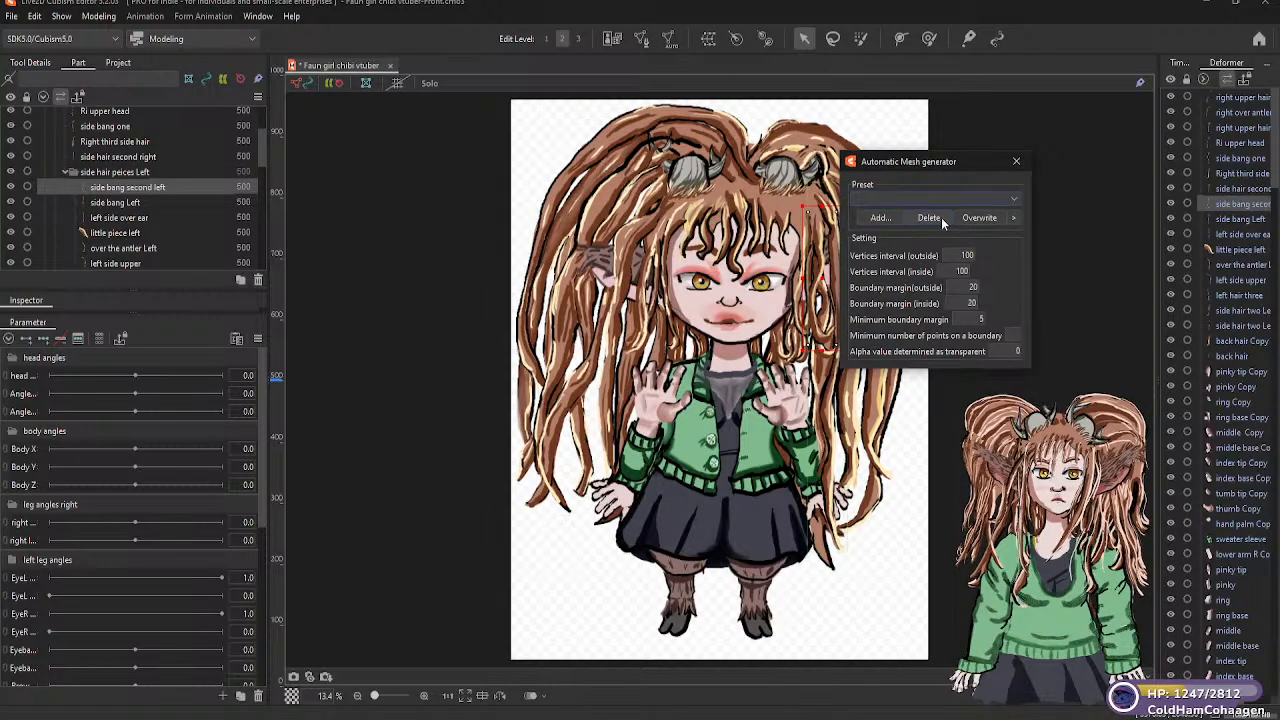
click(1008, 200)
click(975, 201)
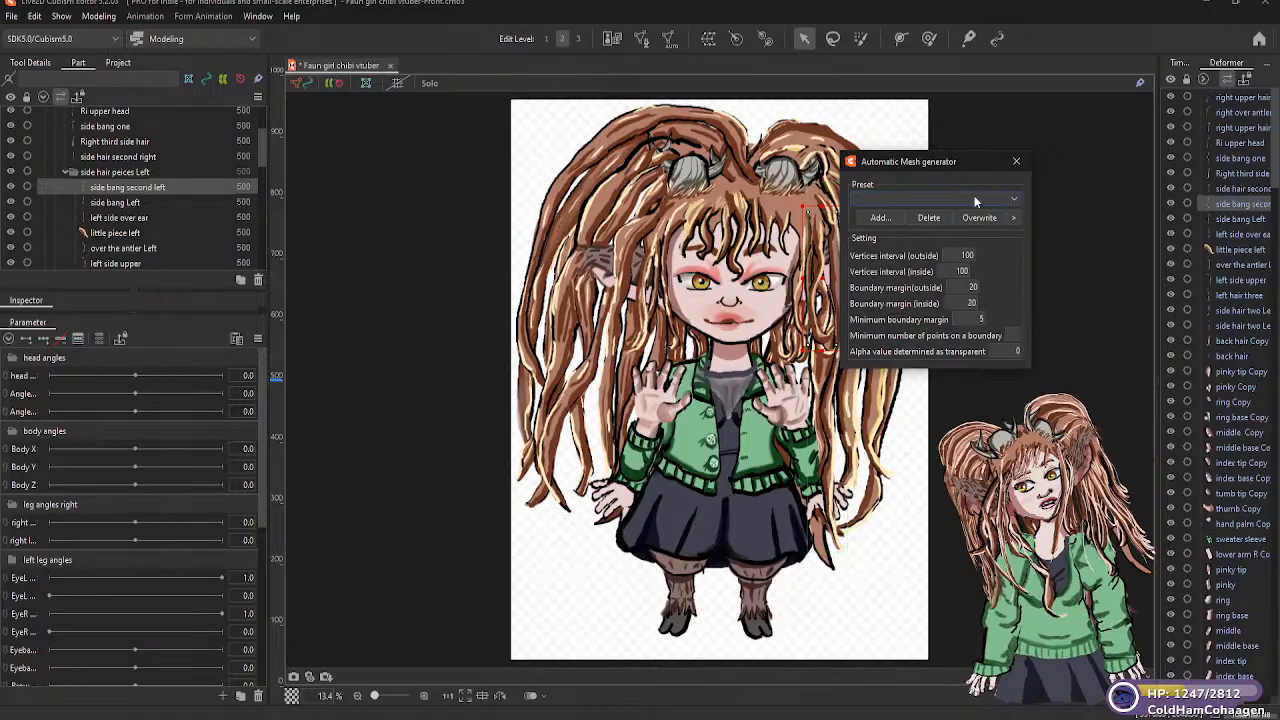
click(1014, 202)
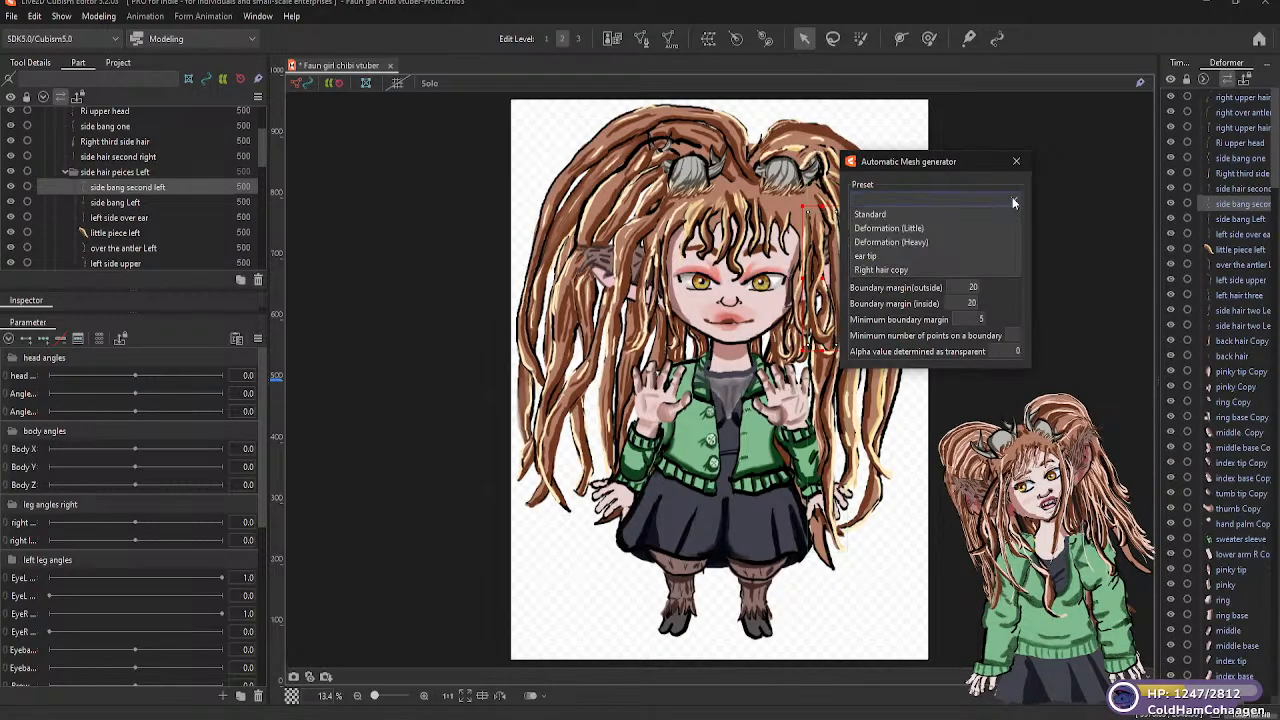
click(904, 228)
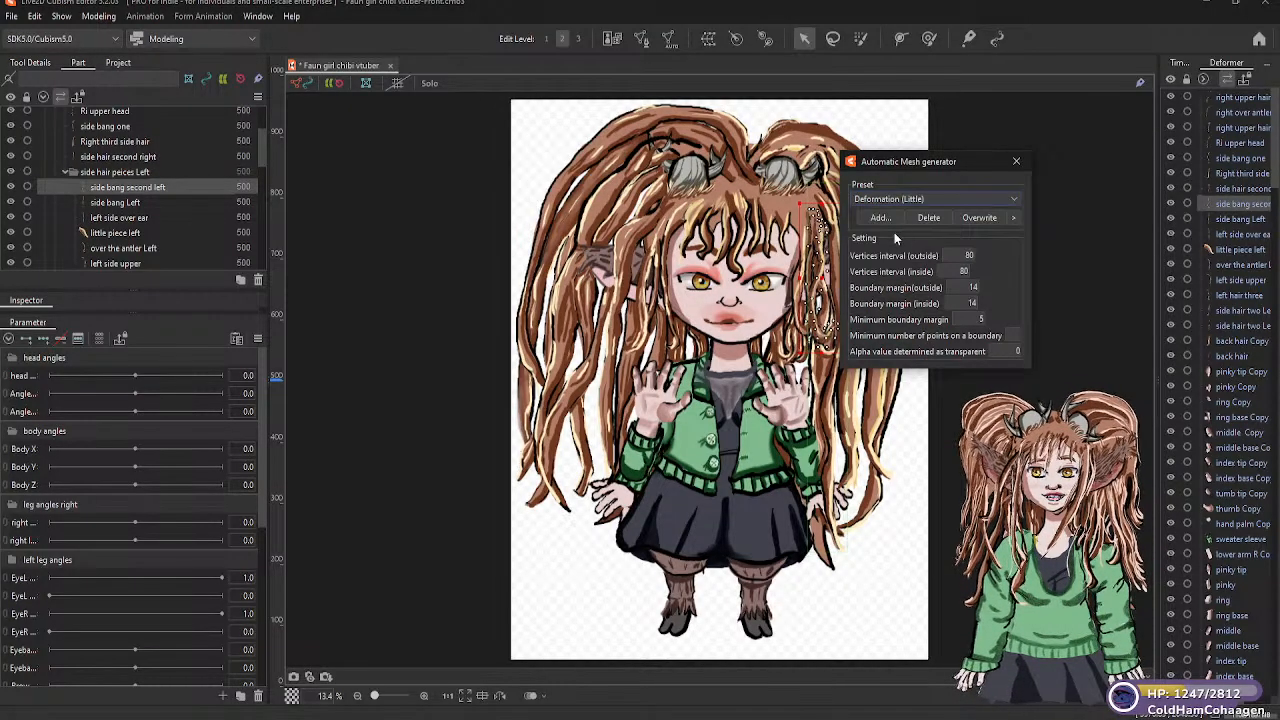
Generate automatic meshes for "side bang Left" and "left side over ear" using the Deformation (Little) preset
click(144, 204)
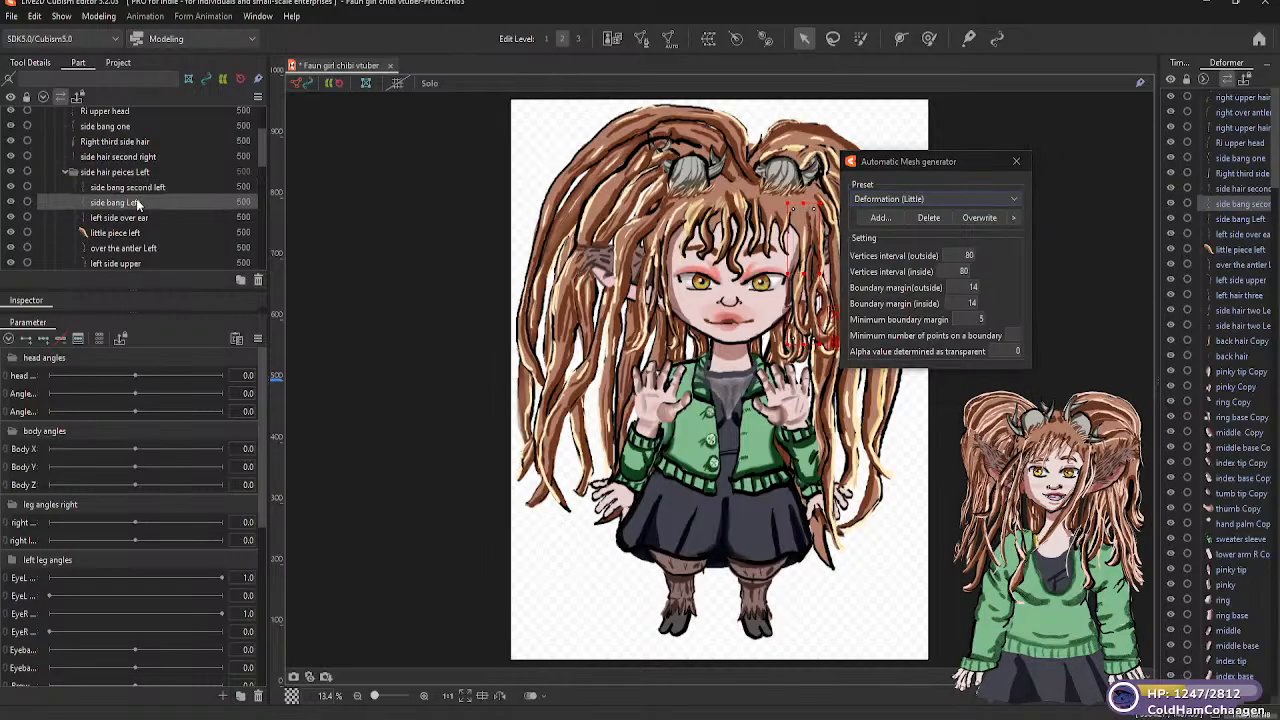
click(960, 198)
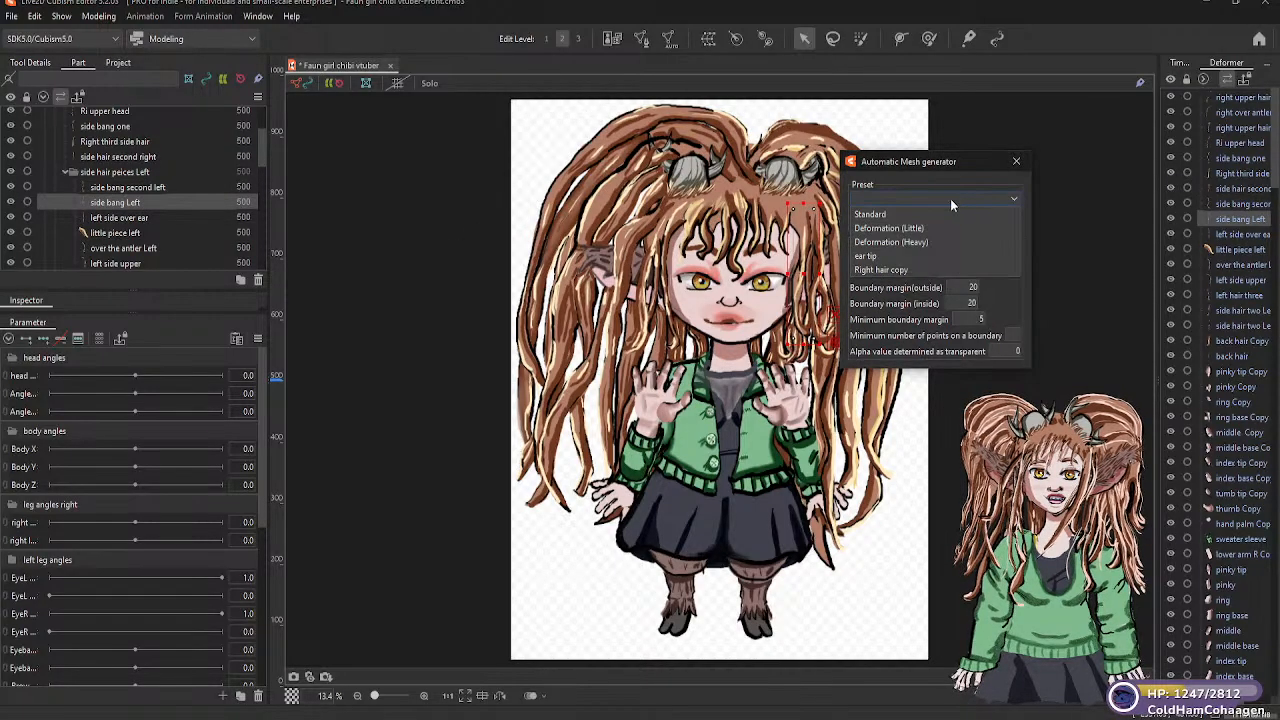
click(910, 228)
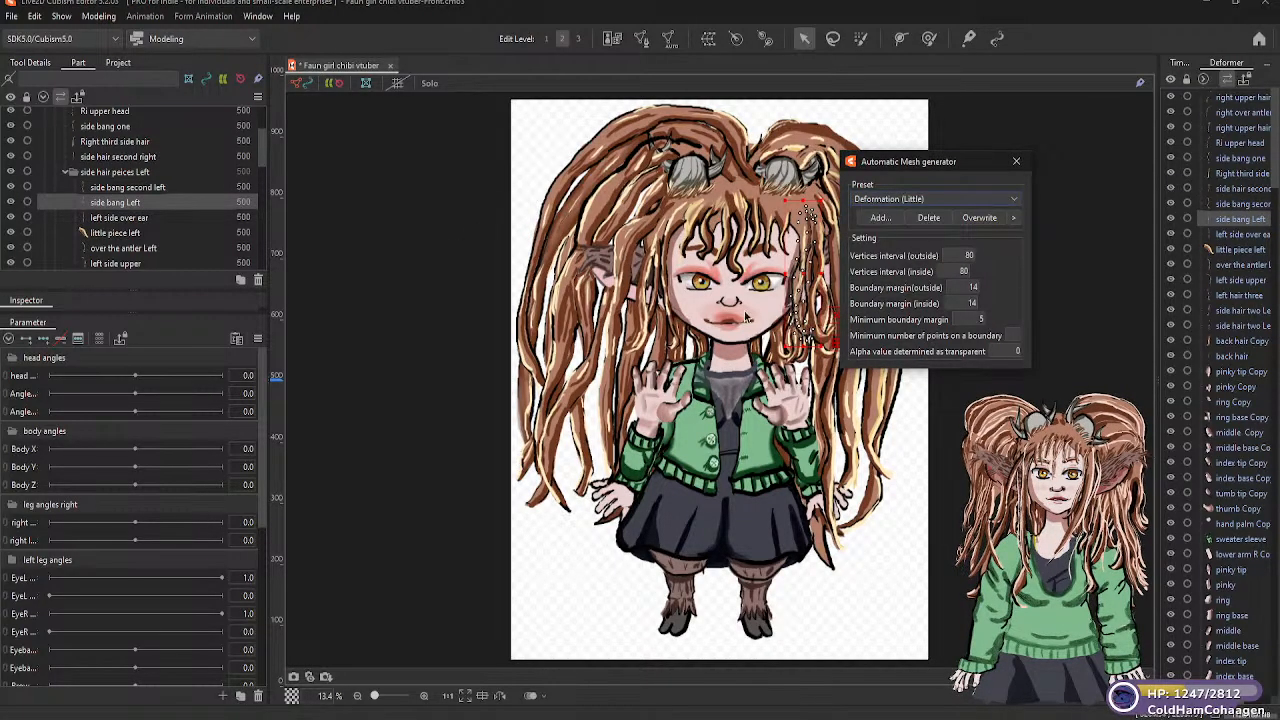
click(147, 218)
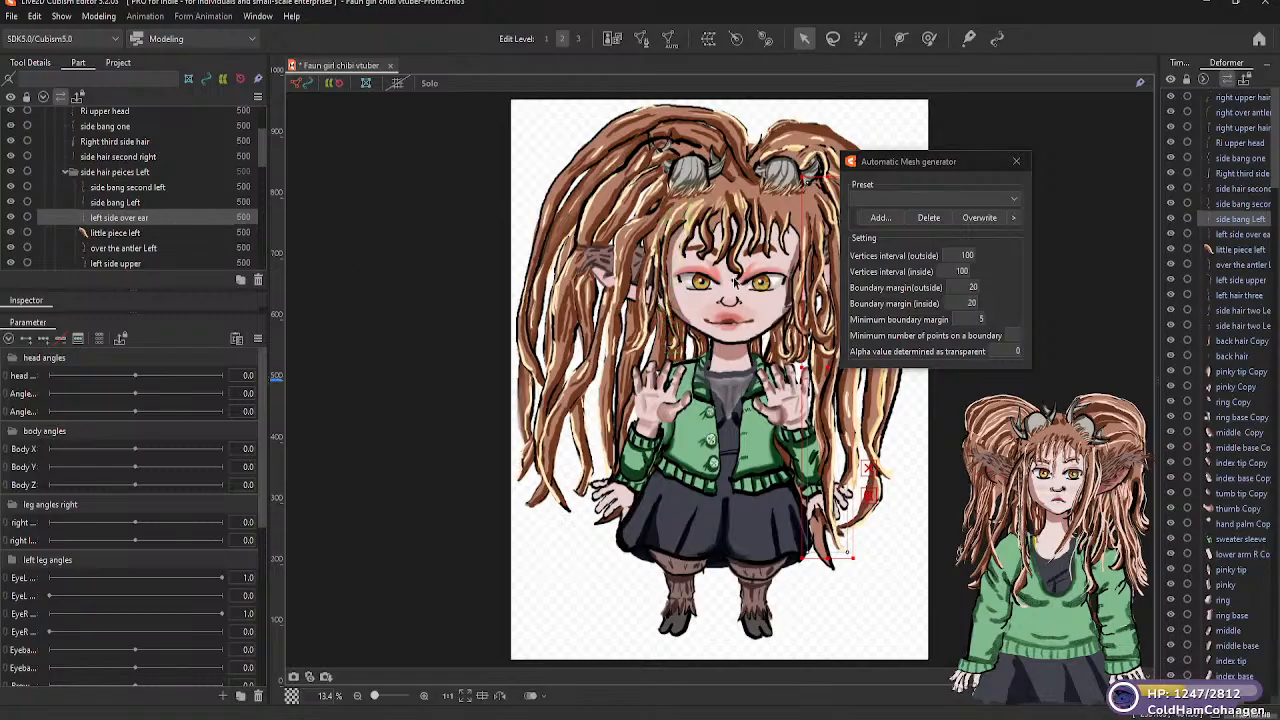
click(948, 197)
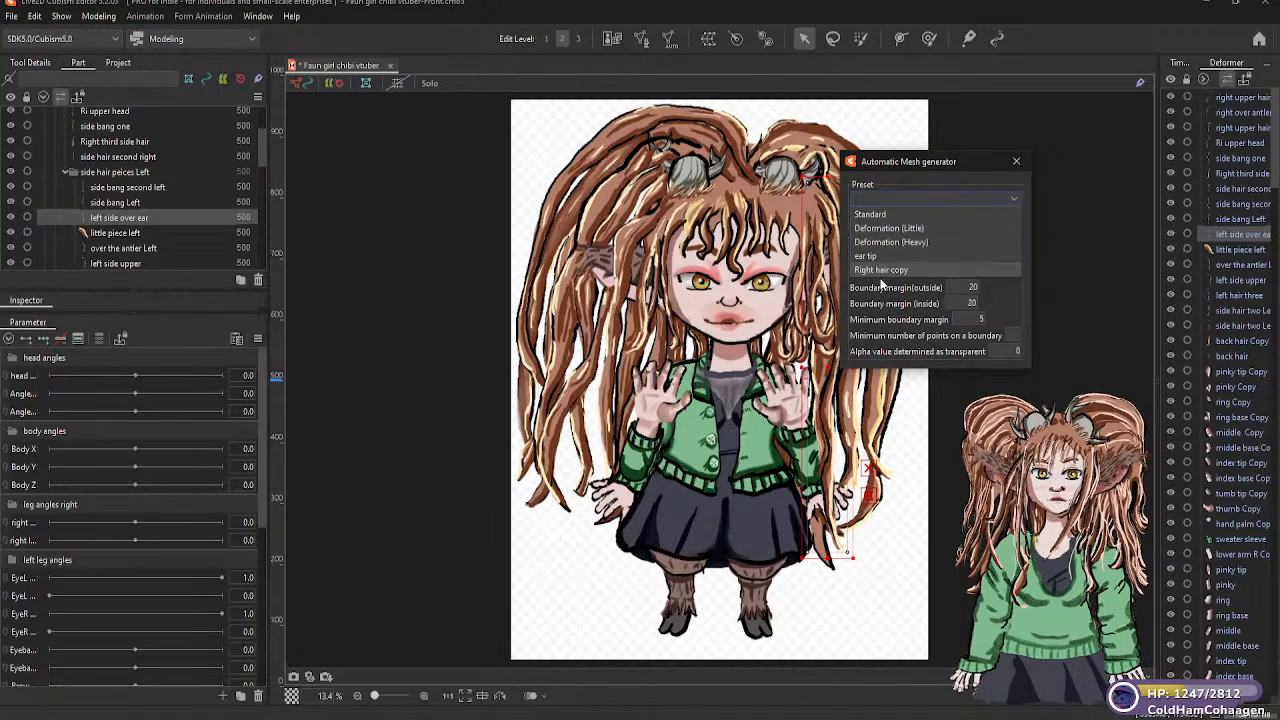
click(910, 229)
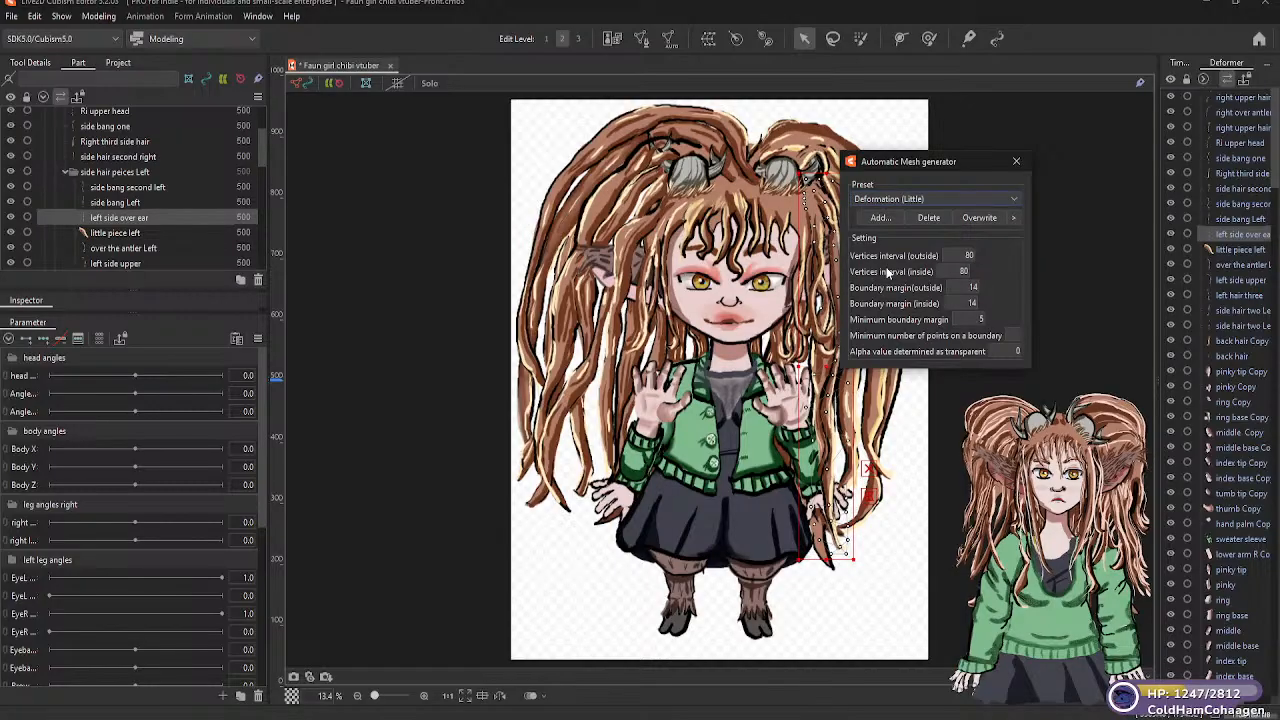
Generate a Deformation (Little) mesh for "little piece left" and move the mesh generator dialog clear of the hair
click(134, 232)
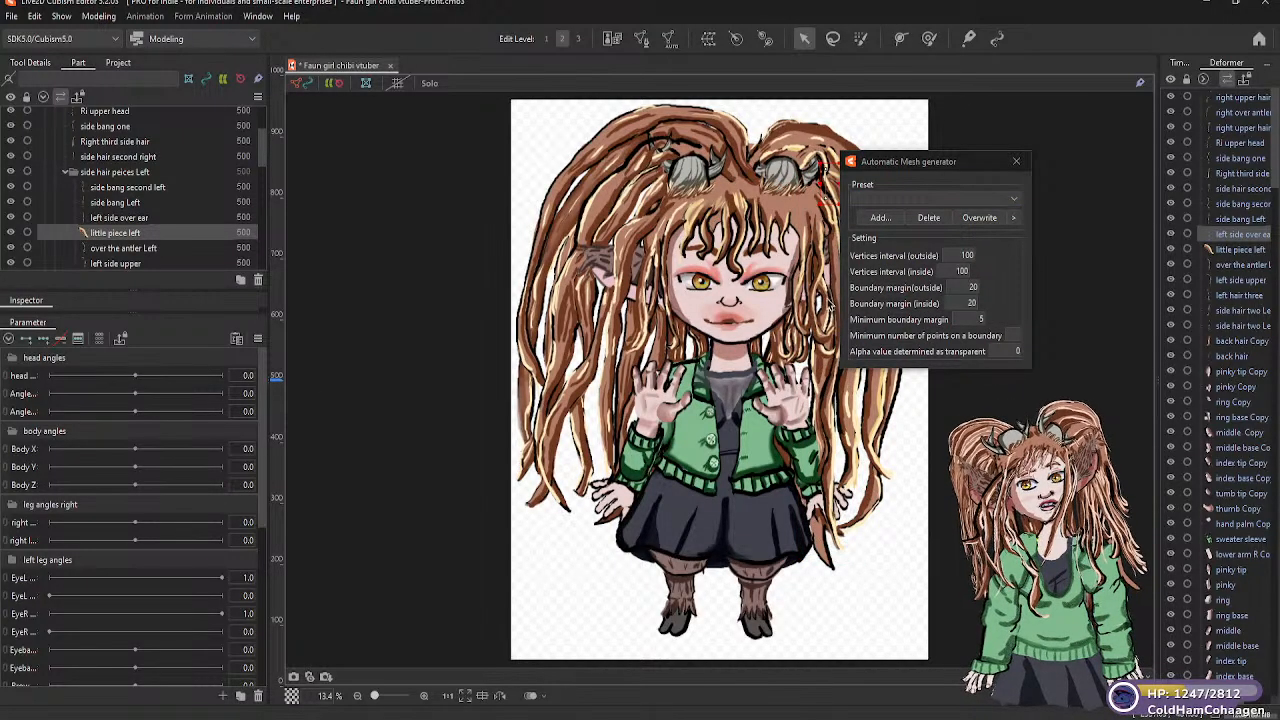
click(980, 197)
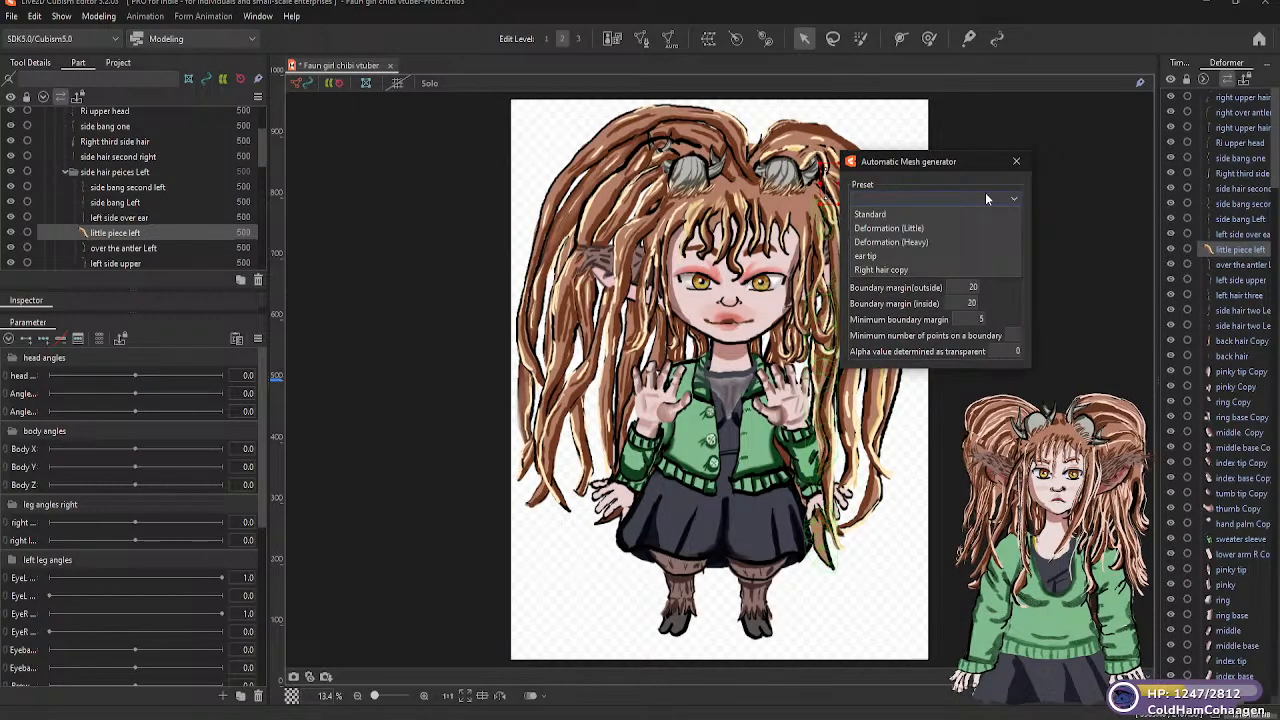
click(918, 228)
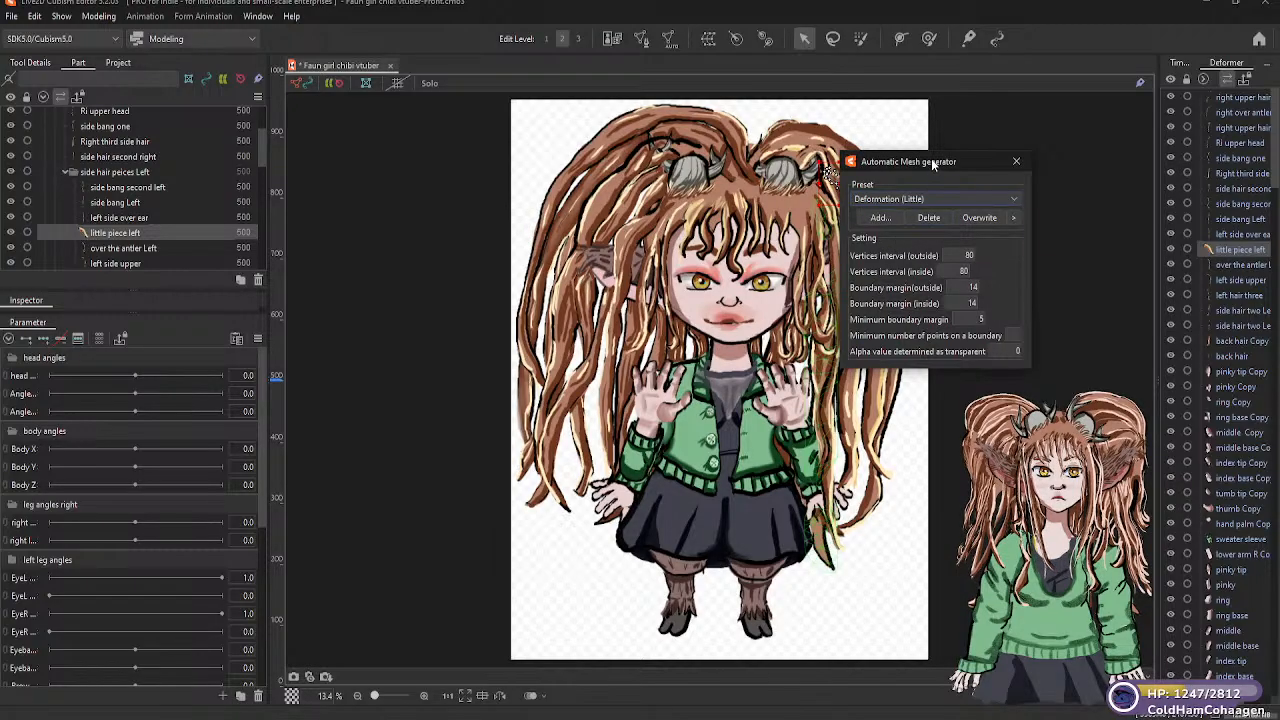
drag(934, 166, 391, 197)
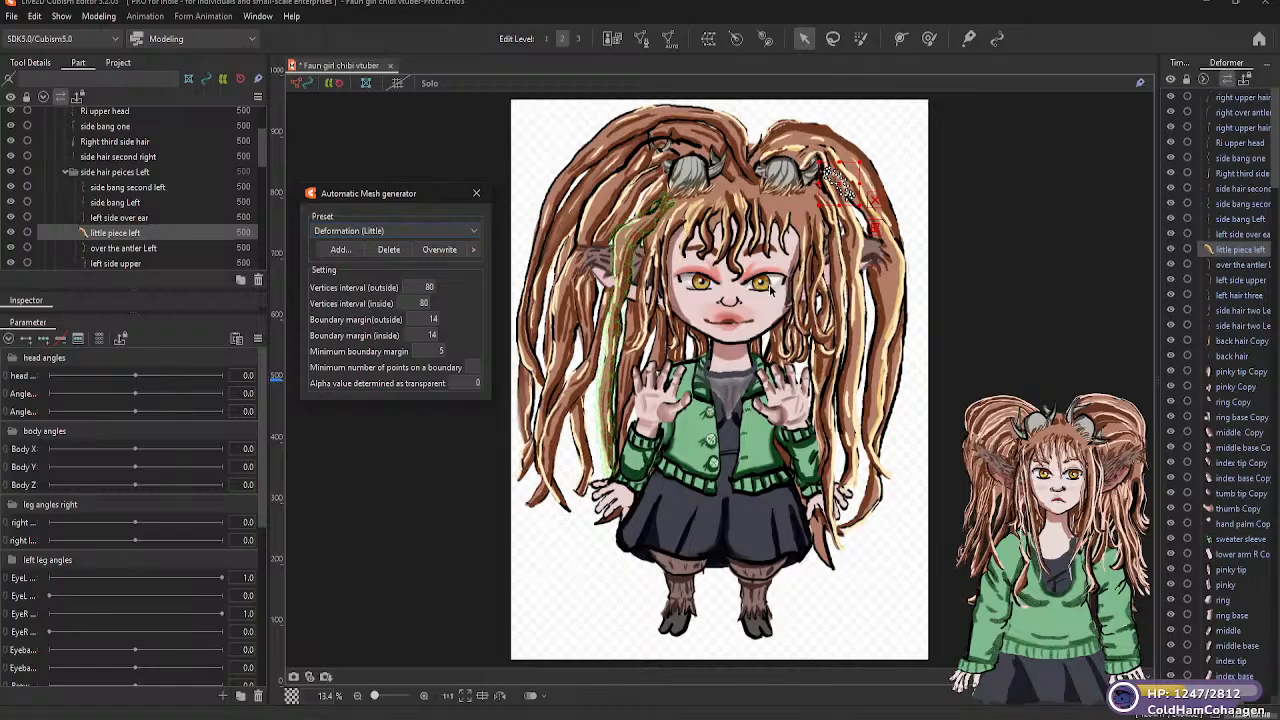
scroll(806, 322, up, 3)
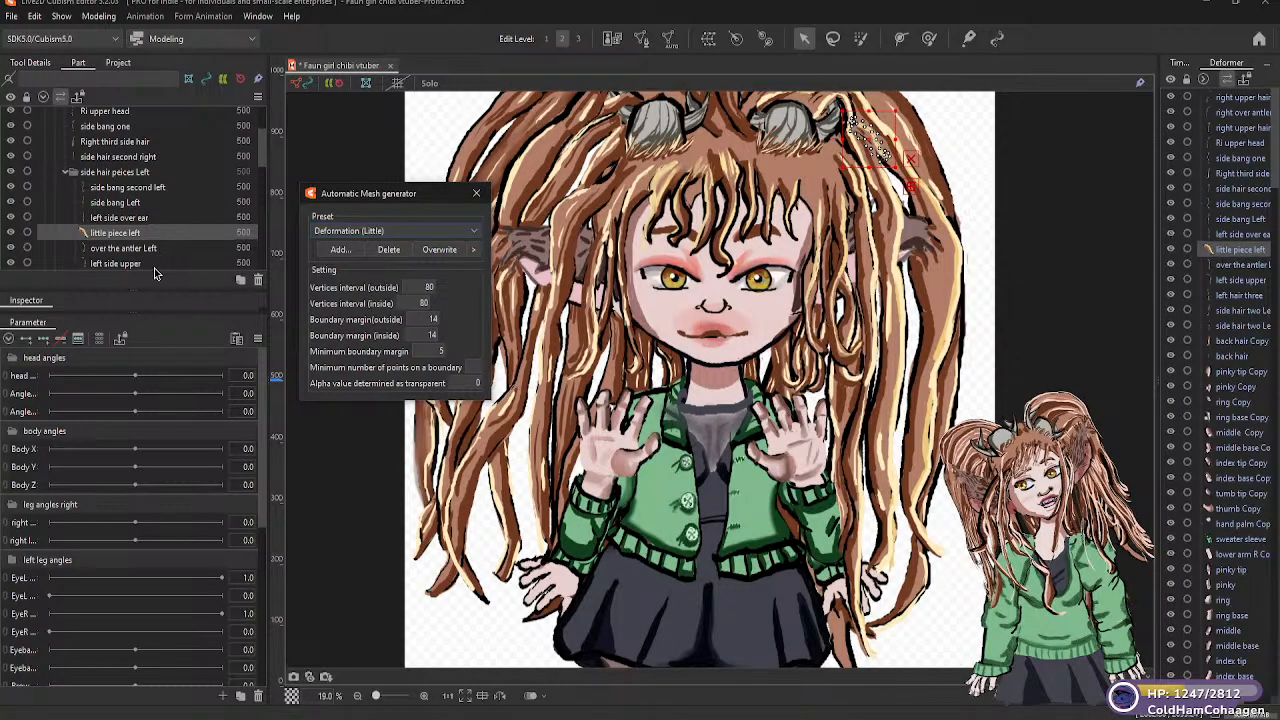
key(ctrl+z)
key(ctrl+z)
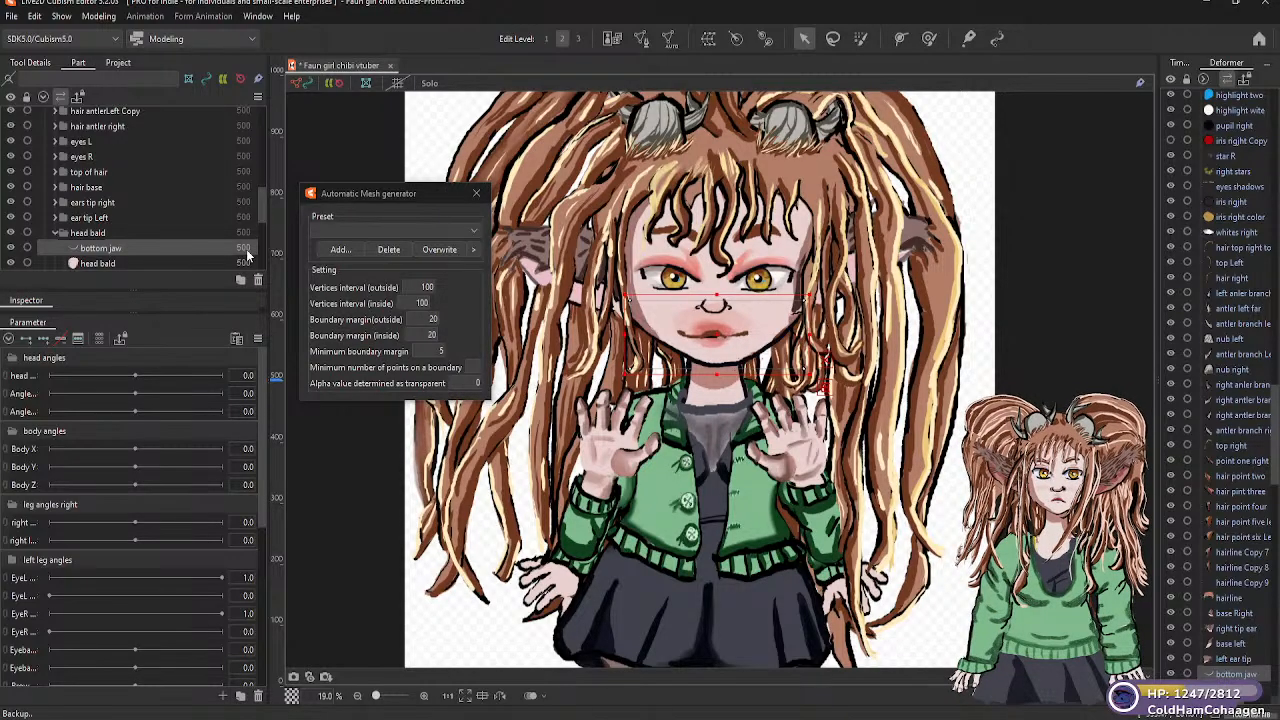
Generate an automatic mesh for "over the antler Left", trying the Standard preset and settling on Deformation (Heavy)
drag(263, 216, 256, 163)
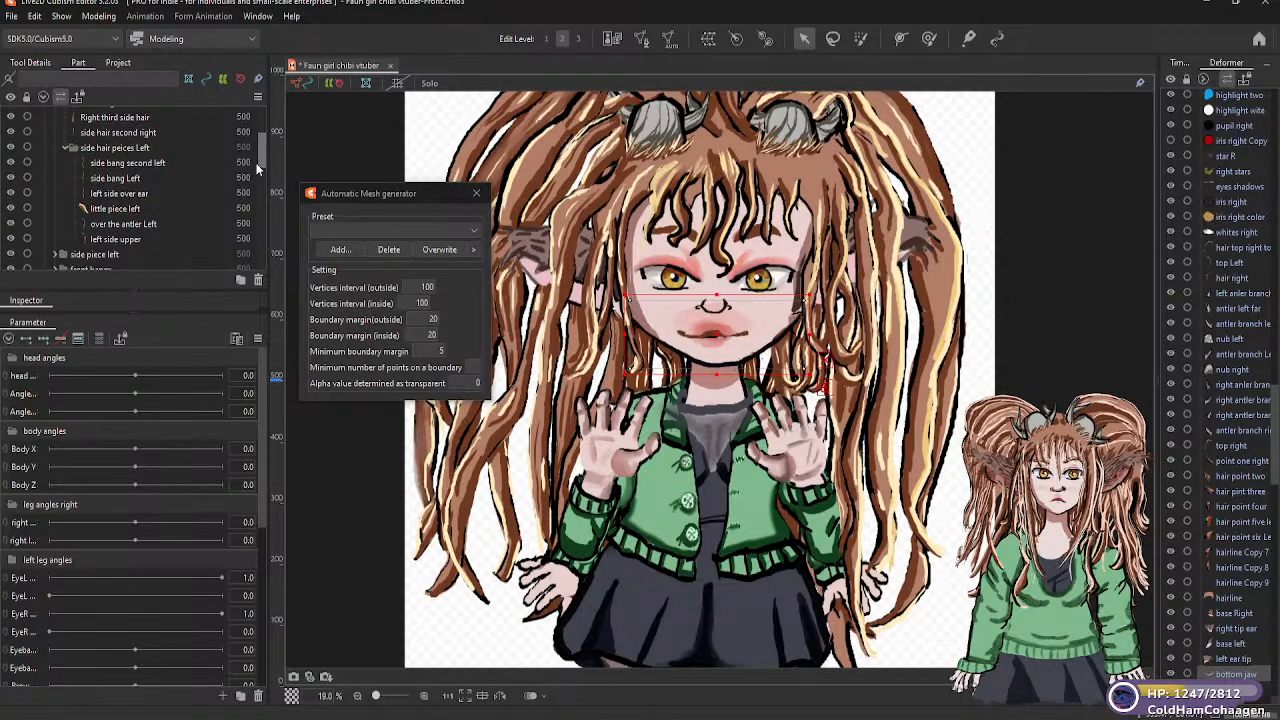
click(131, 223)
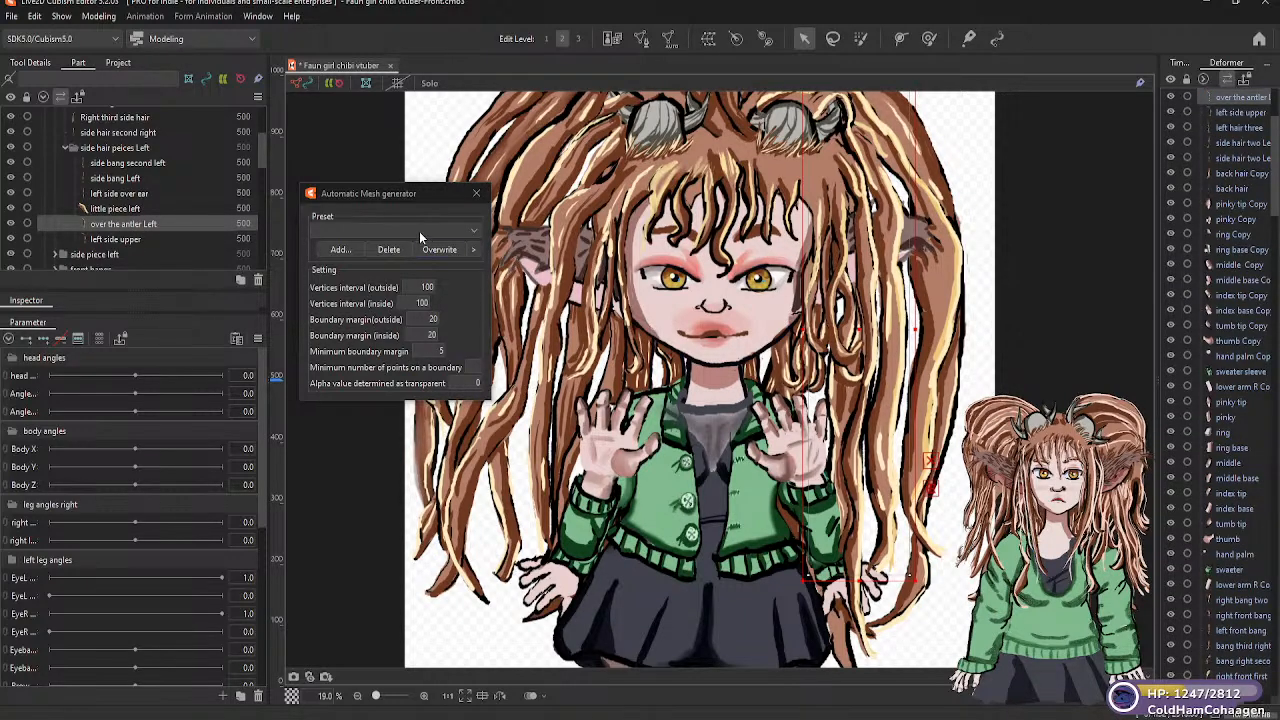
click(468, 232)
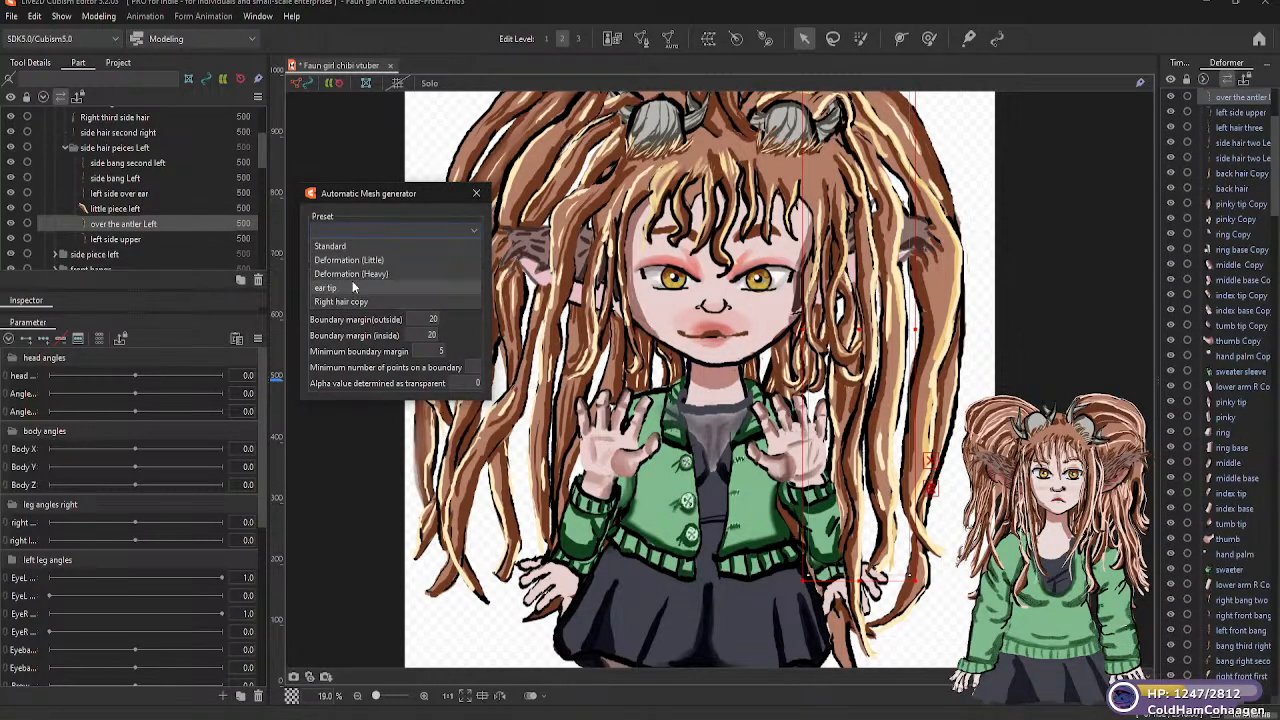
click(330, 246)
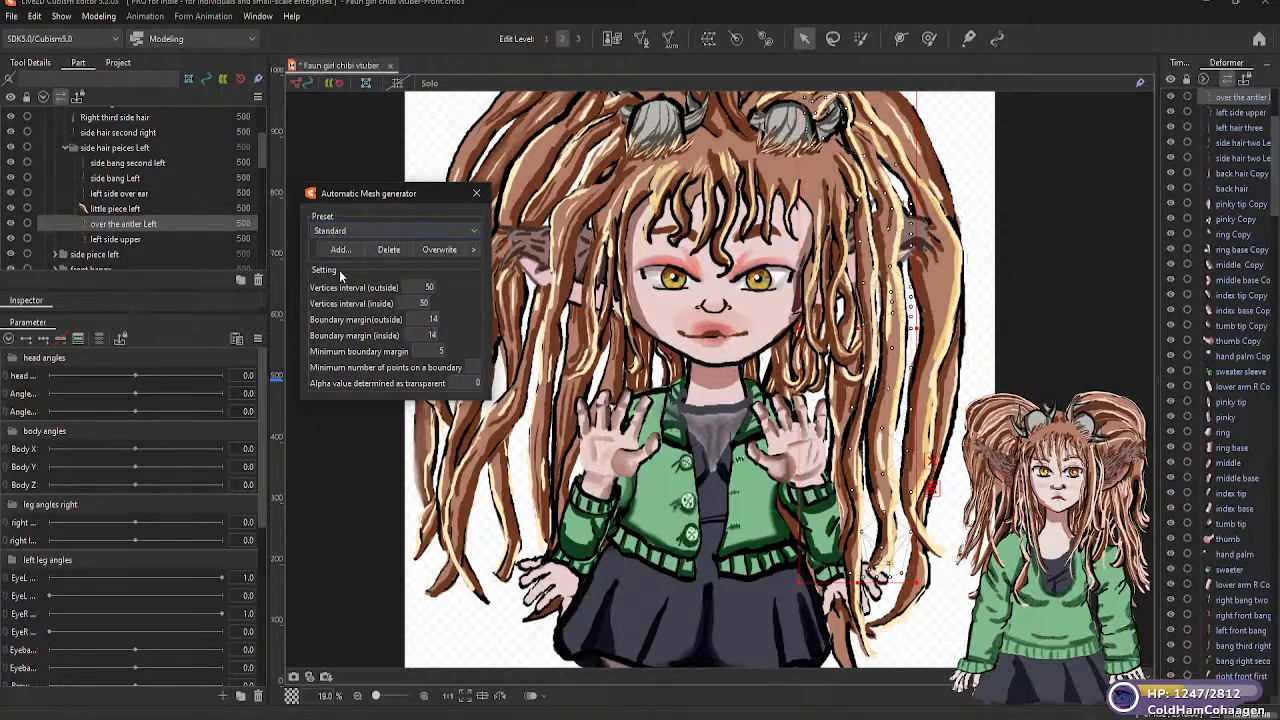
click(395, 228)
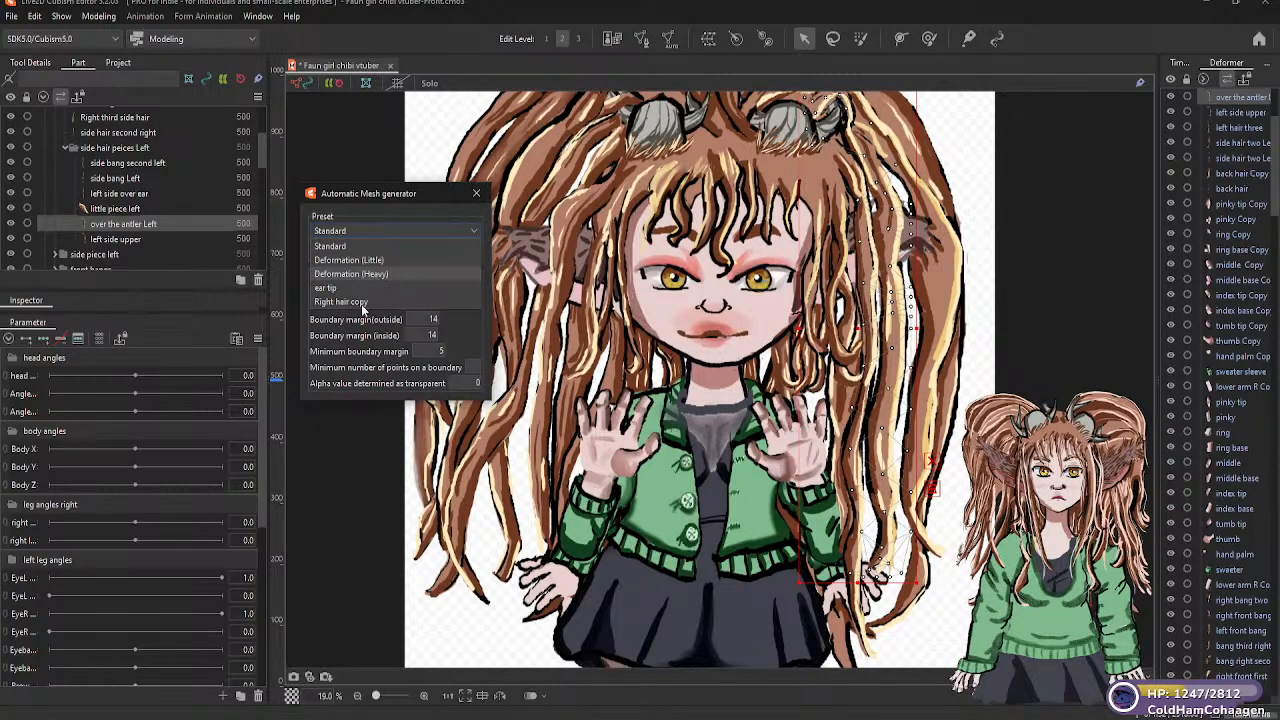
click(361, 275)
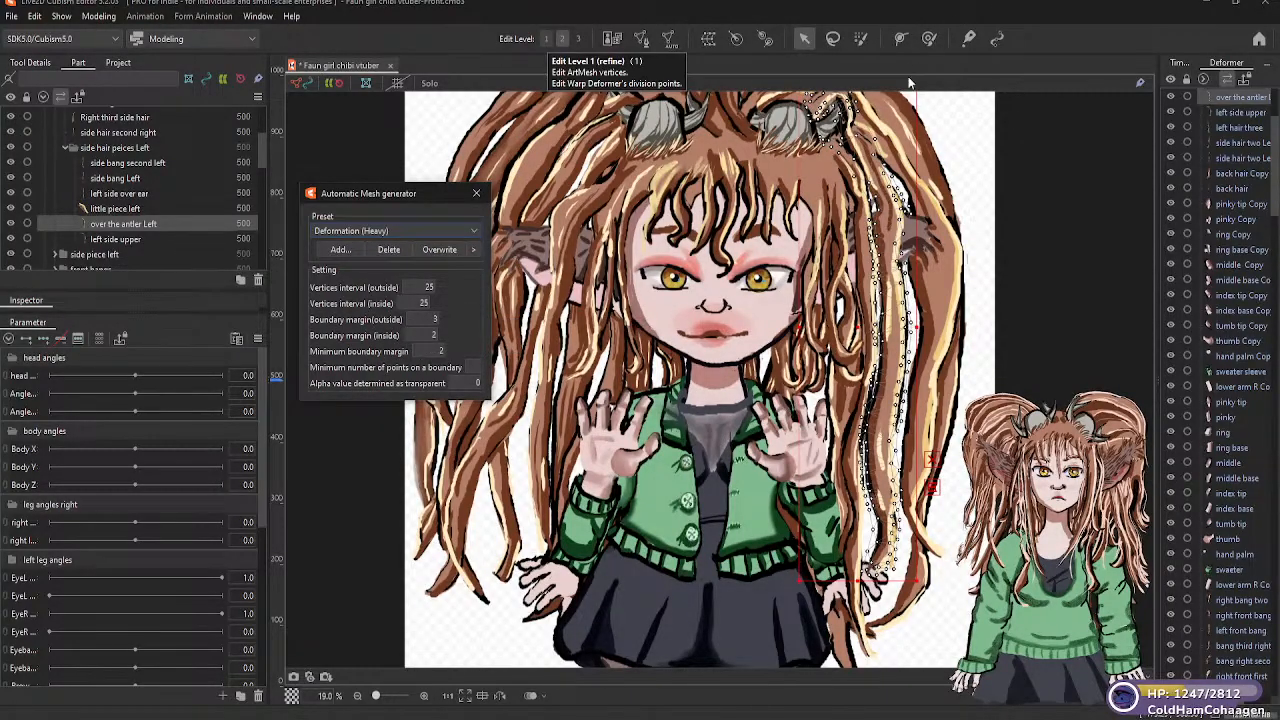
Generate an automatic mesh for "left side upper" using the Deformation (Heavy) preset
right_click(1264, 18)
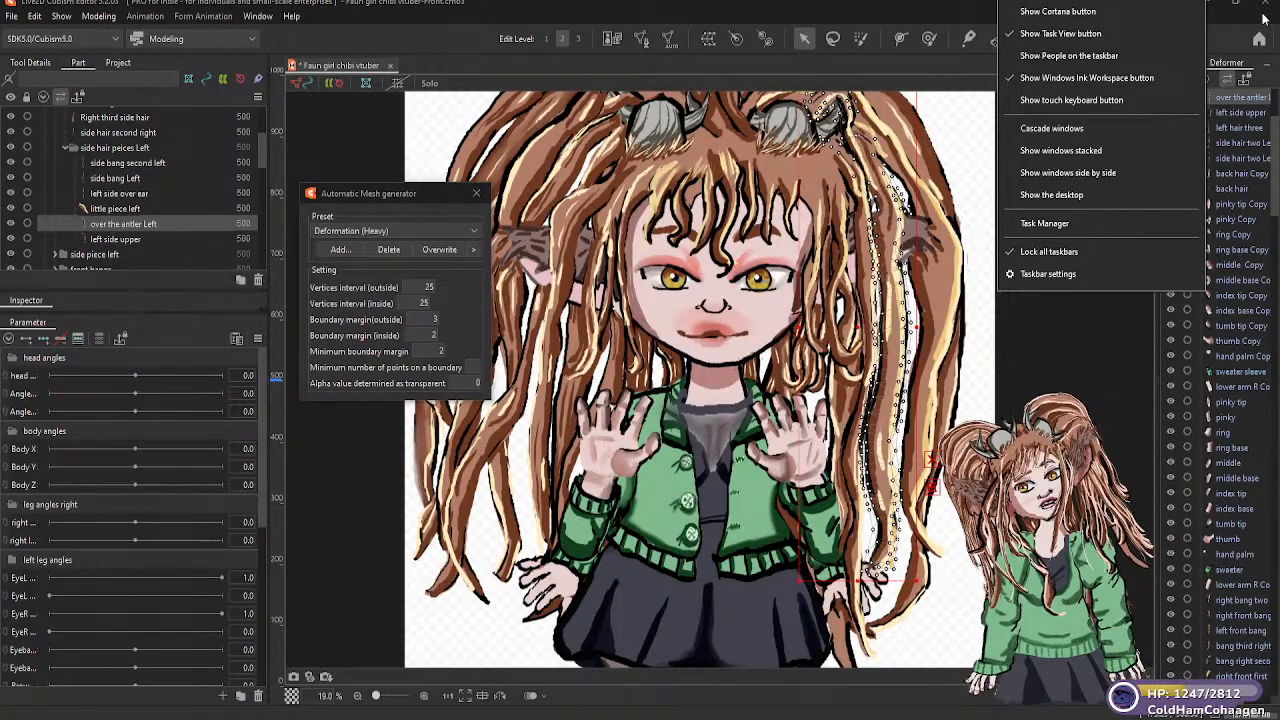
click(128, 236)
click(128, 238)
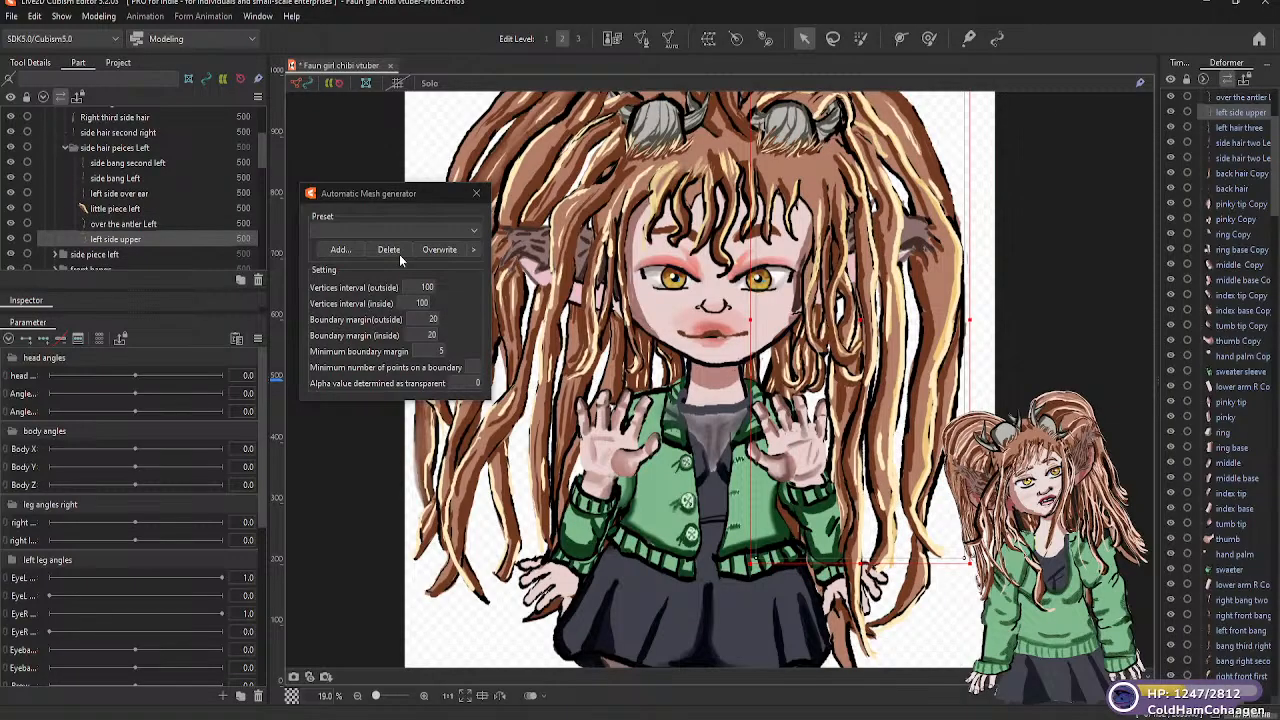
click(474, 229)
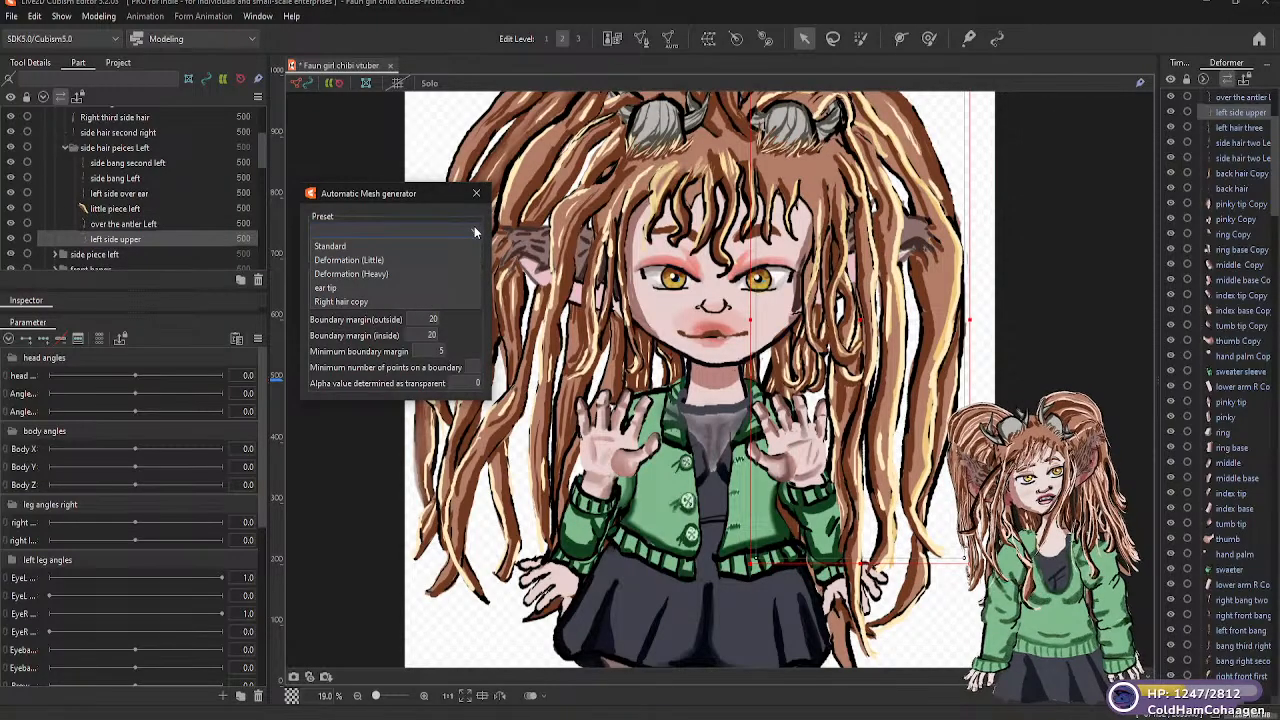
click(378, 274)
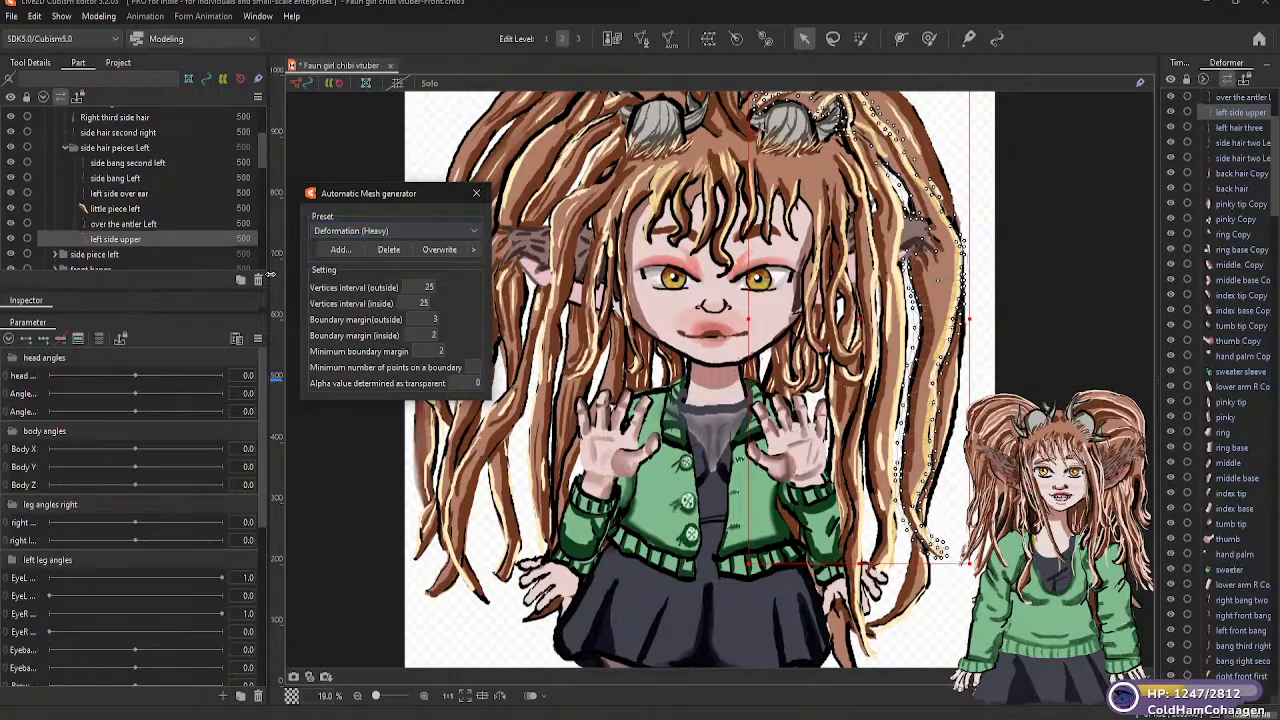
Generate an automatic mesh for "left hair three" in the "side piece left" folder, trying Deformation (Heavy) and settling on the Standard preset
drag(258, 159, 261, 173)
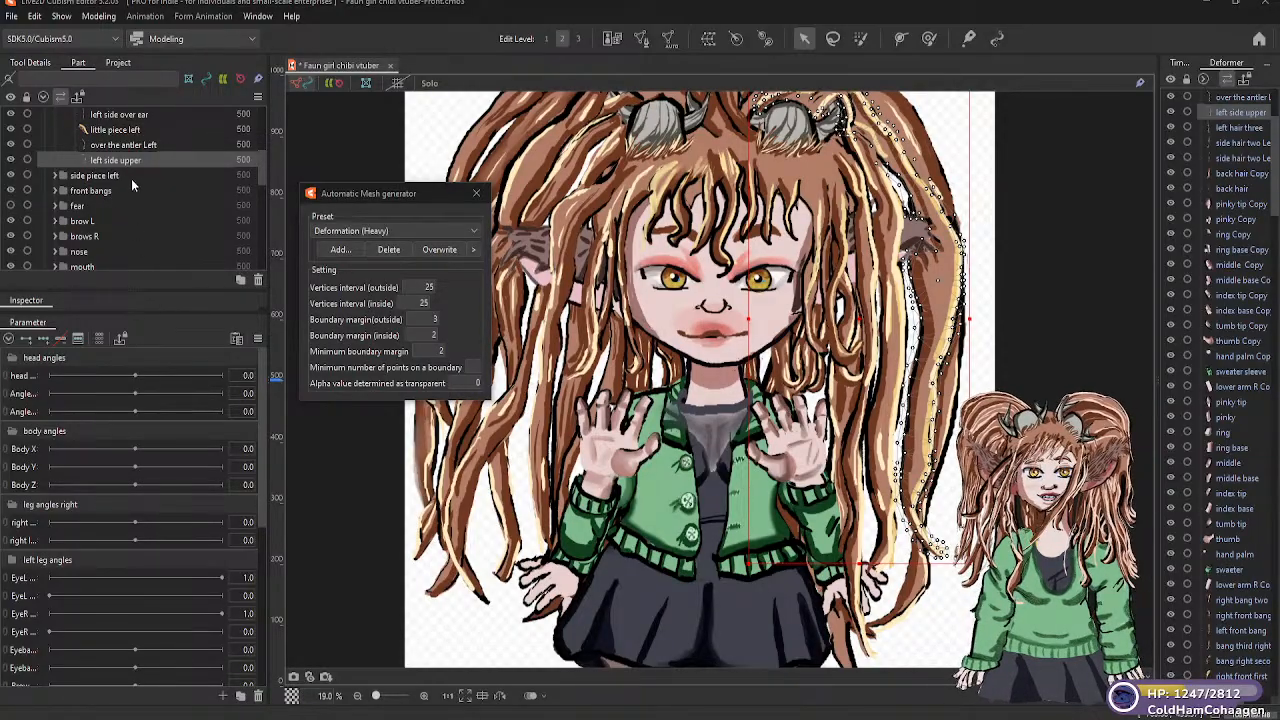
click(55, 176)
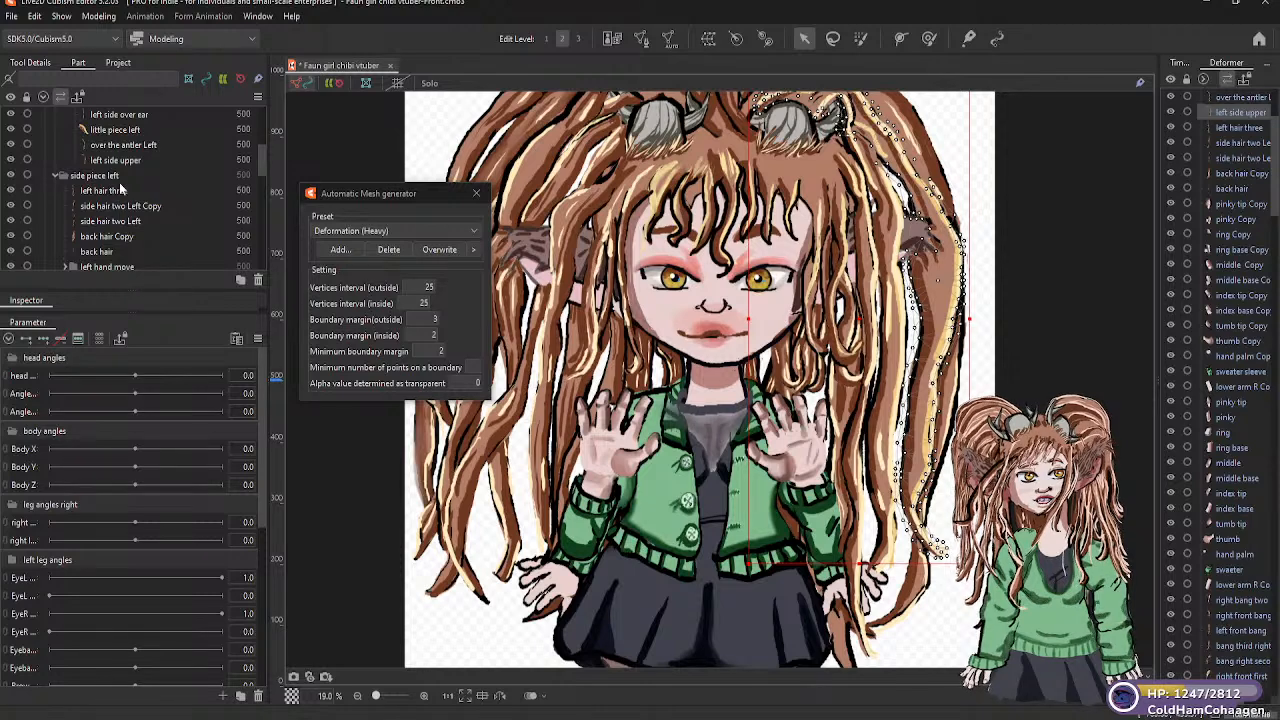
click(125, 160)
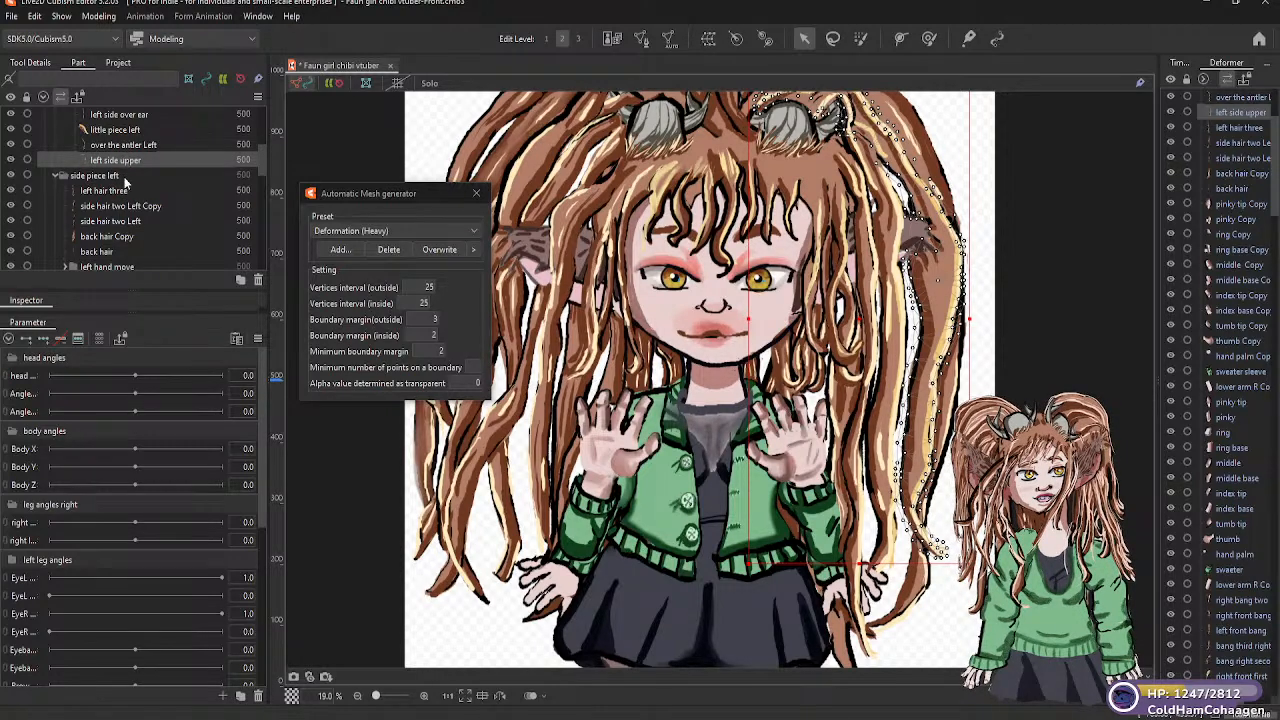
click(120, 190)
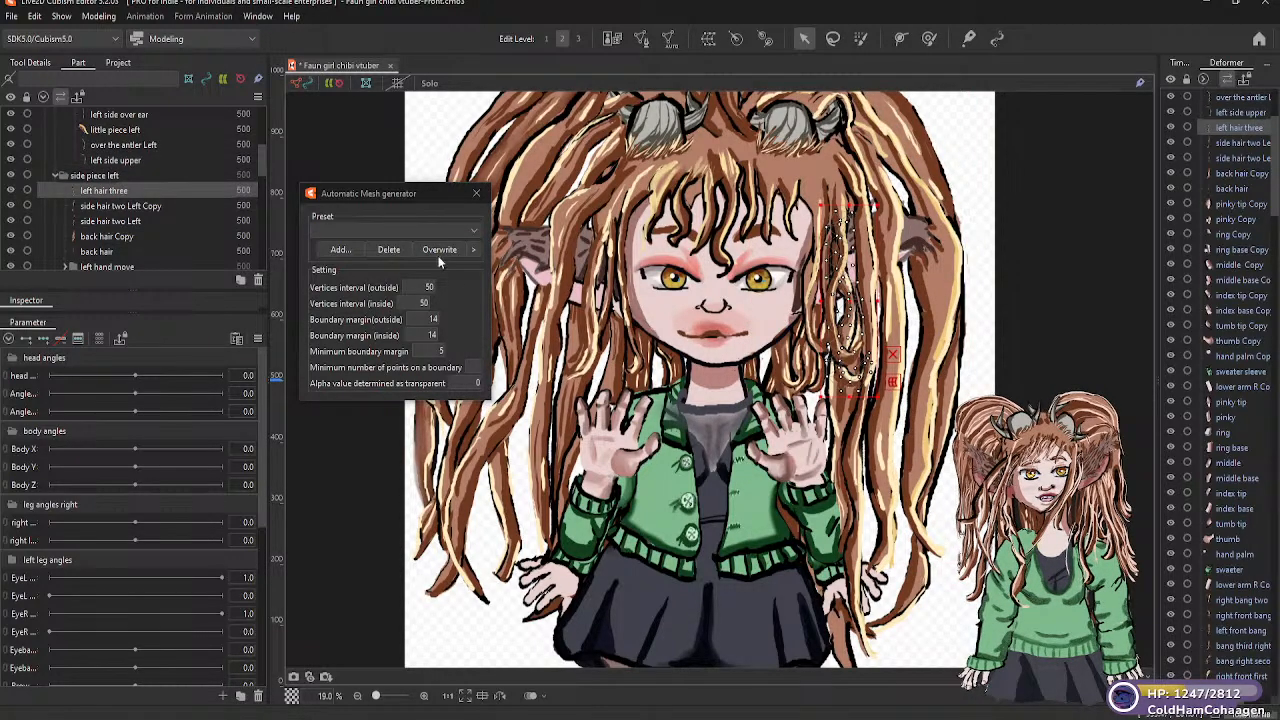
click(470, 229)
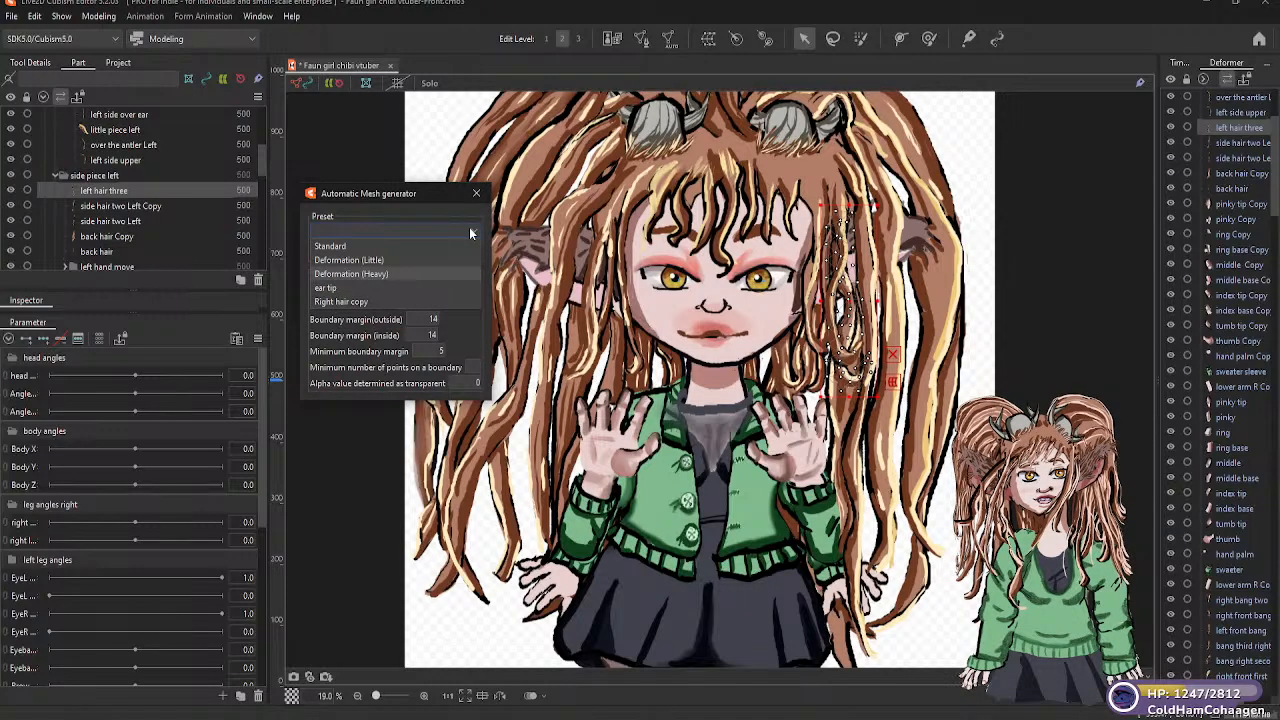
click(378, 274)
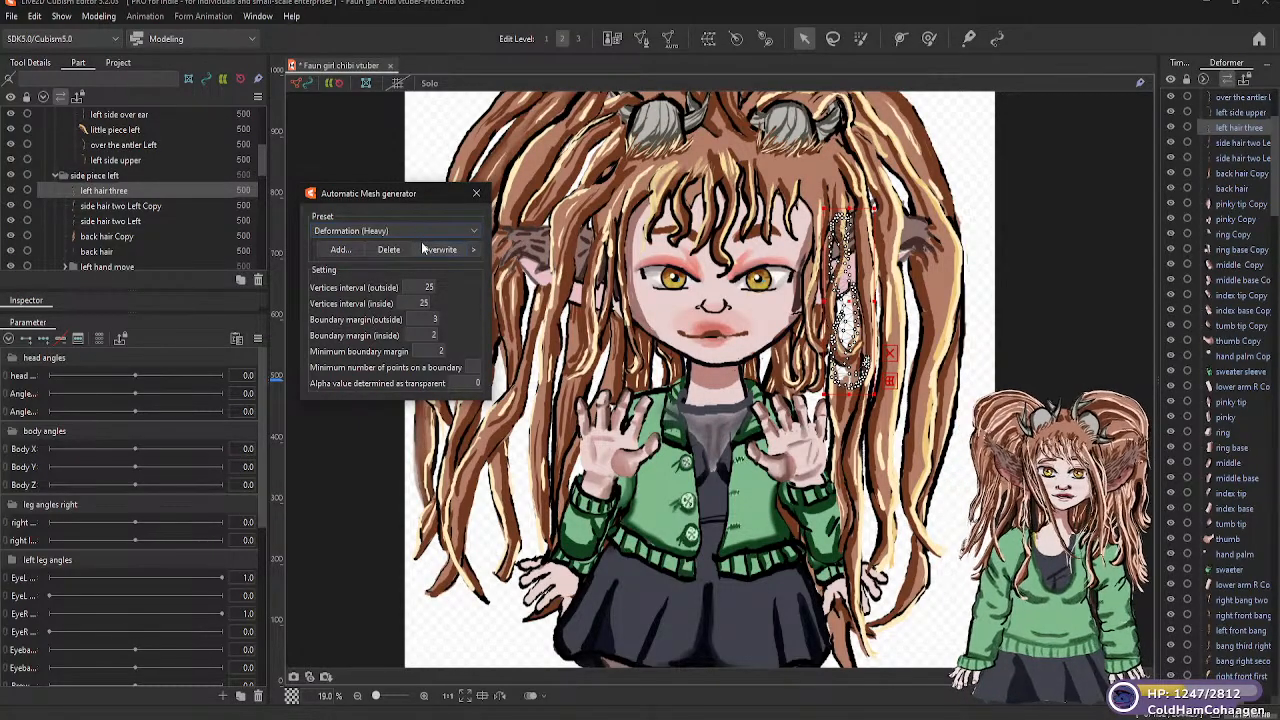
click(473, 231)
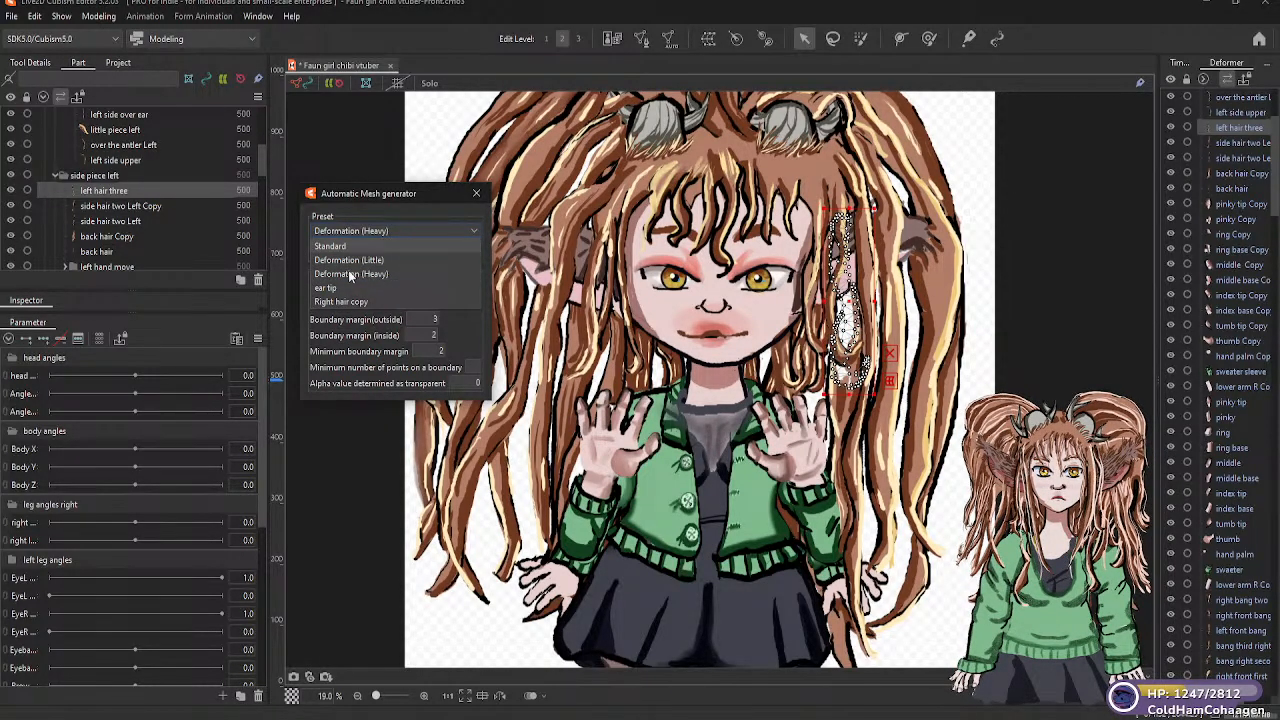
key(Return)
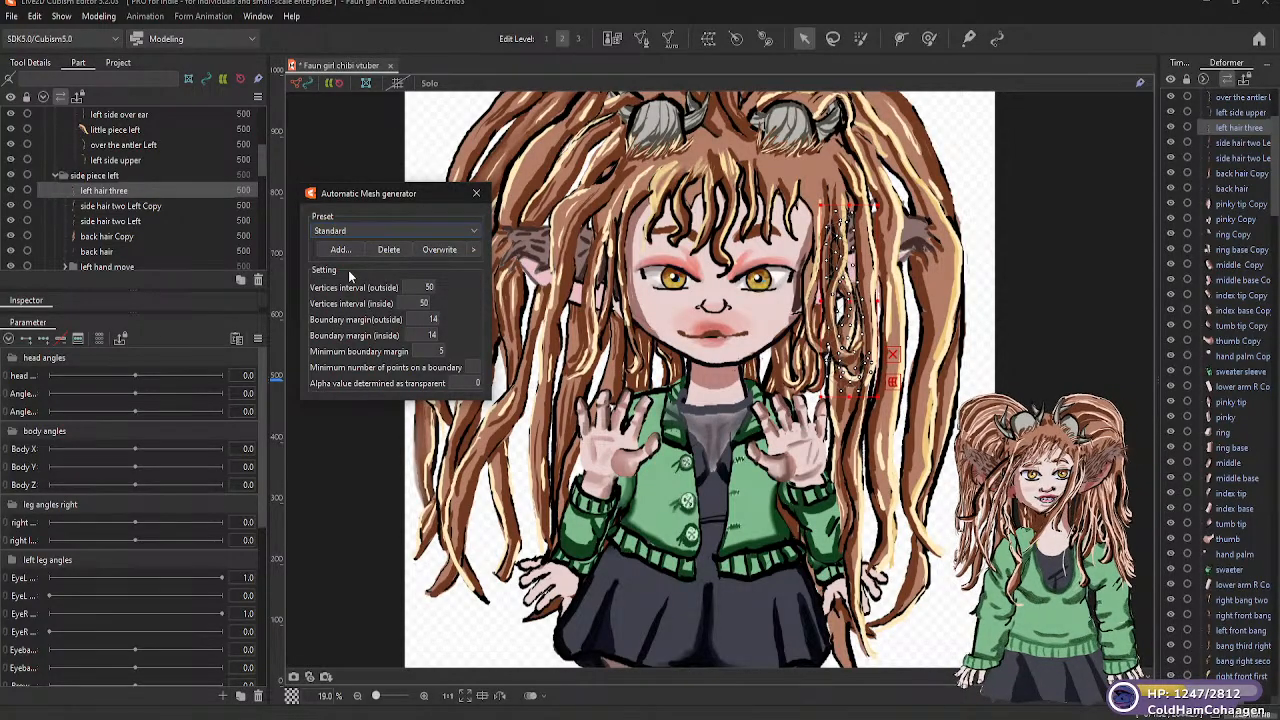
Generate automatic meshes for "side hair two Left Copy" and "side hair two Left" using the Standard preset
click(105, 206)
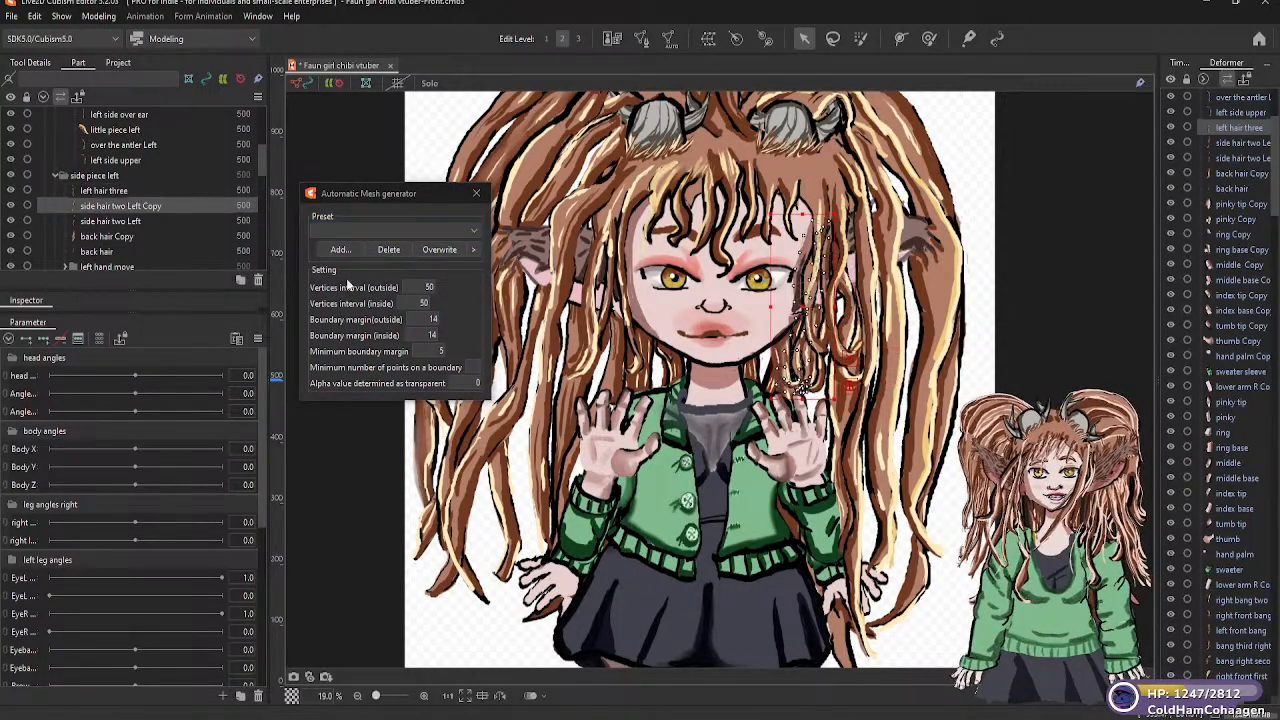
click(468, 229)
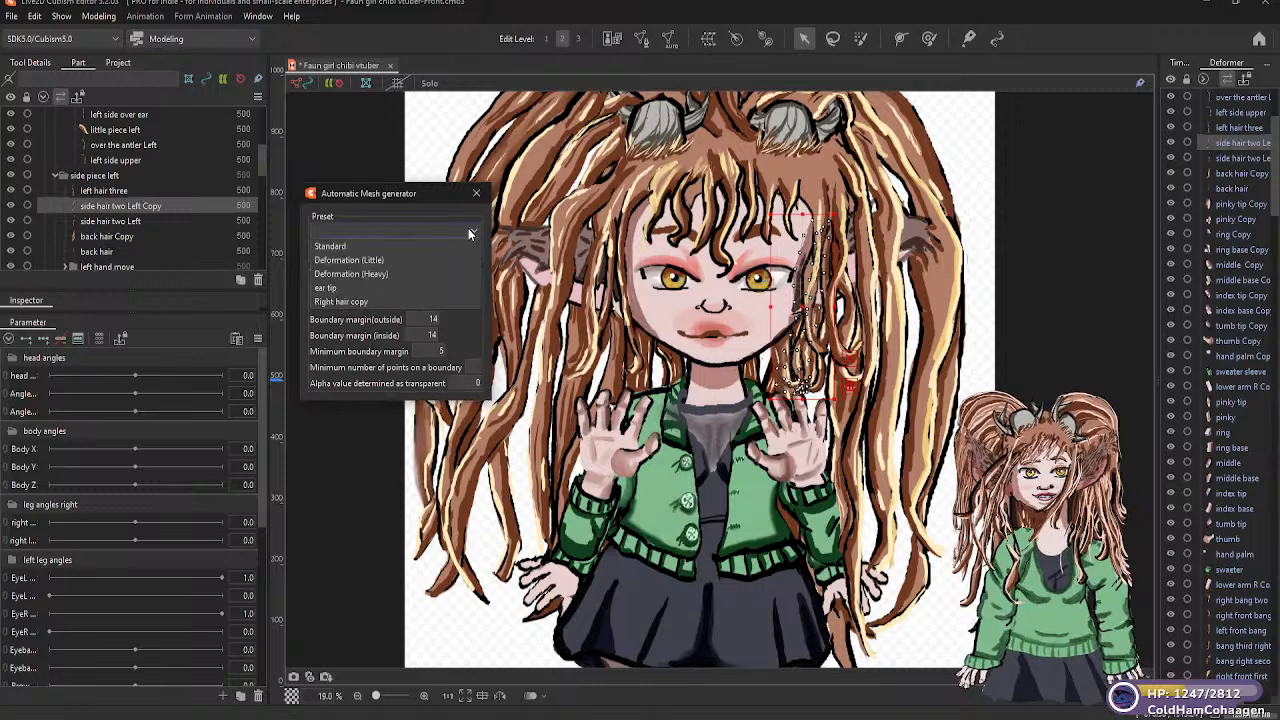
click(374, 244)
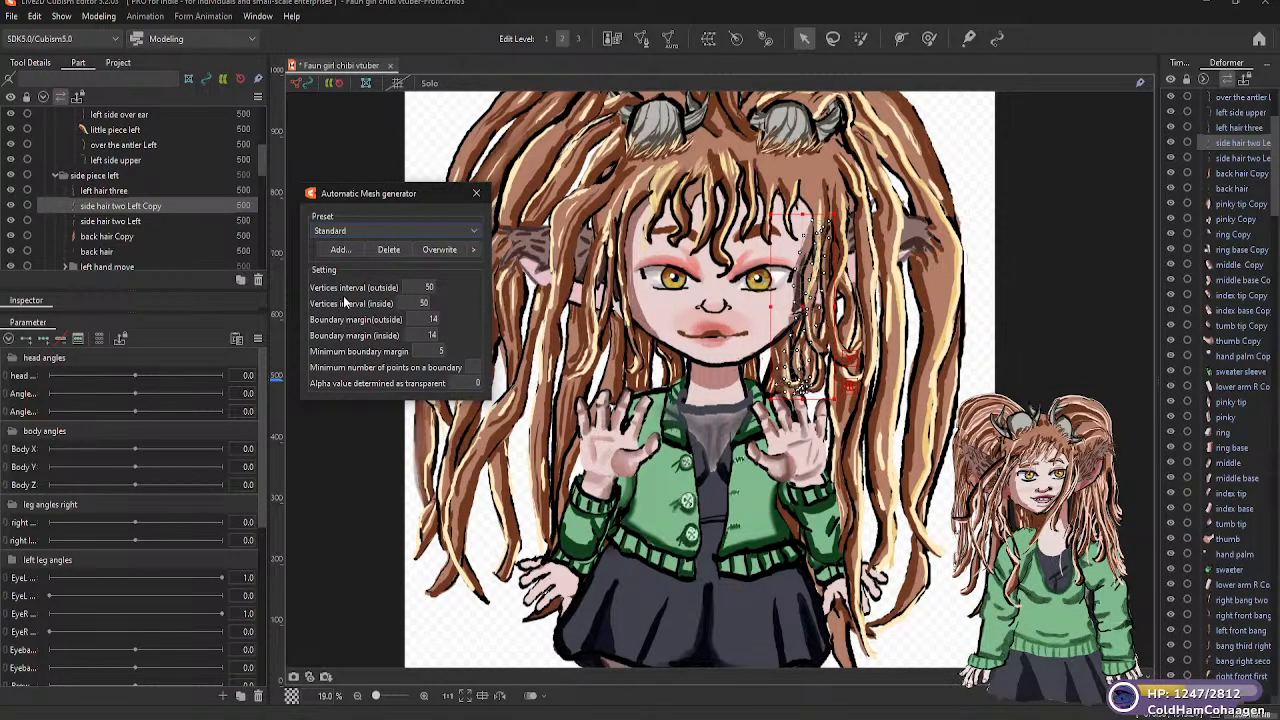
click(140, 221)
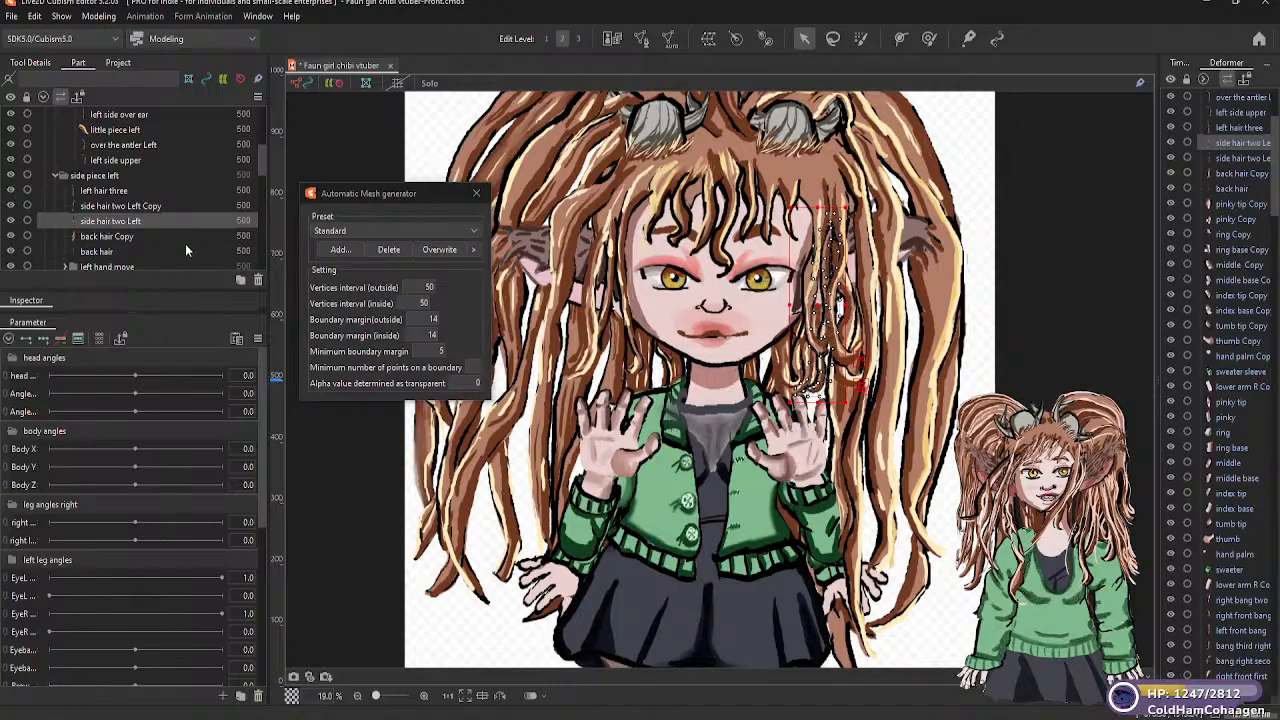
click(424, 226)
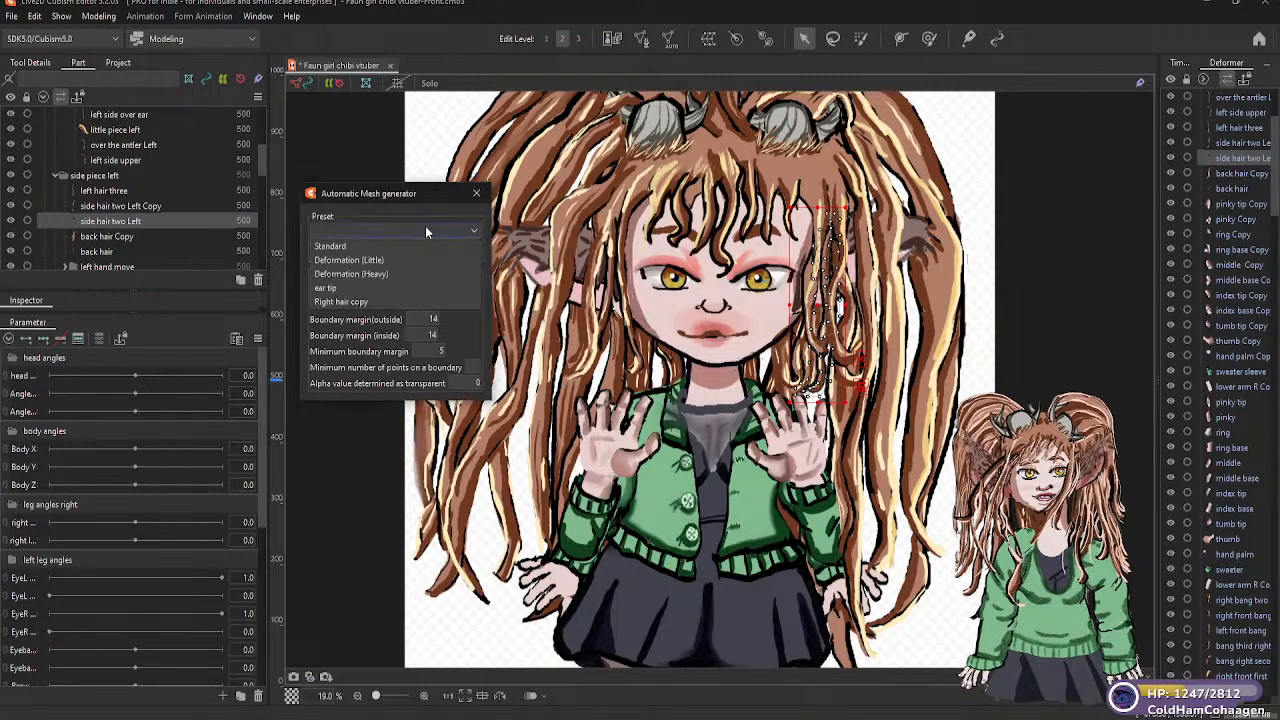
click(343, 247)
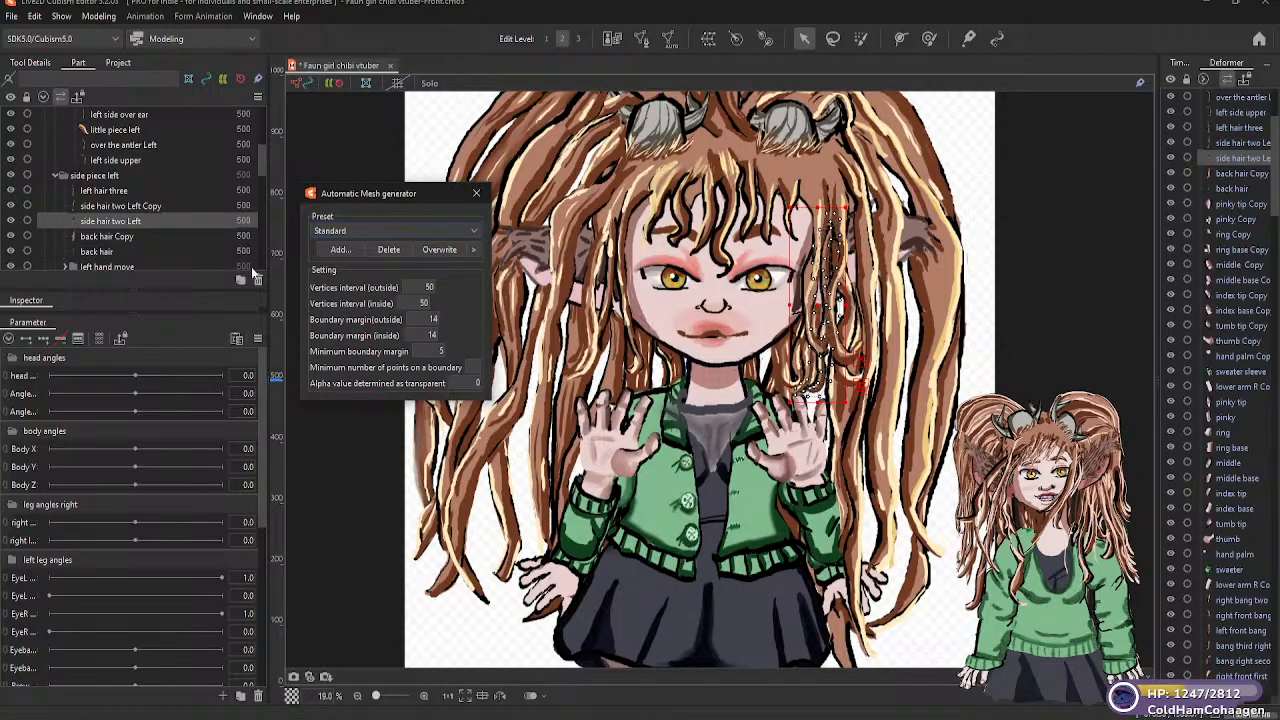
Generate a Standard mesh for "back hair Copy" and a Deformation (Heavy) mesh for "back hair"
click(125, 236)
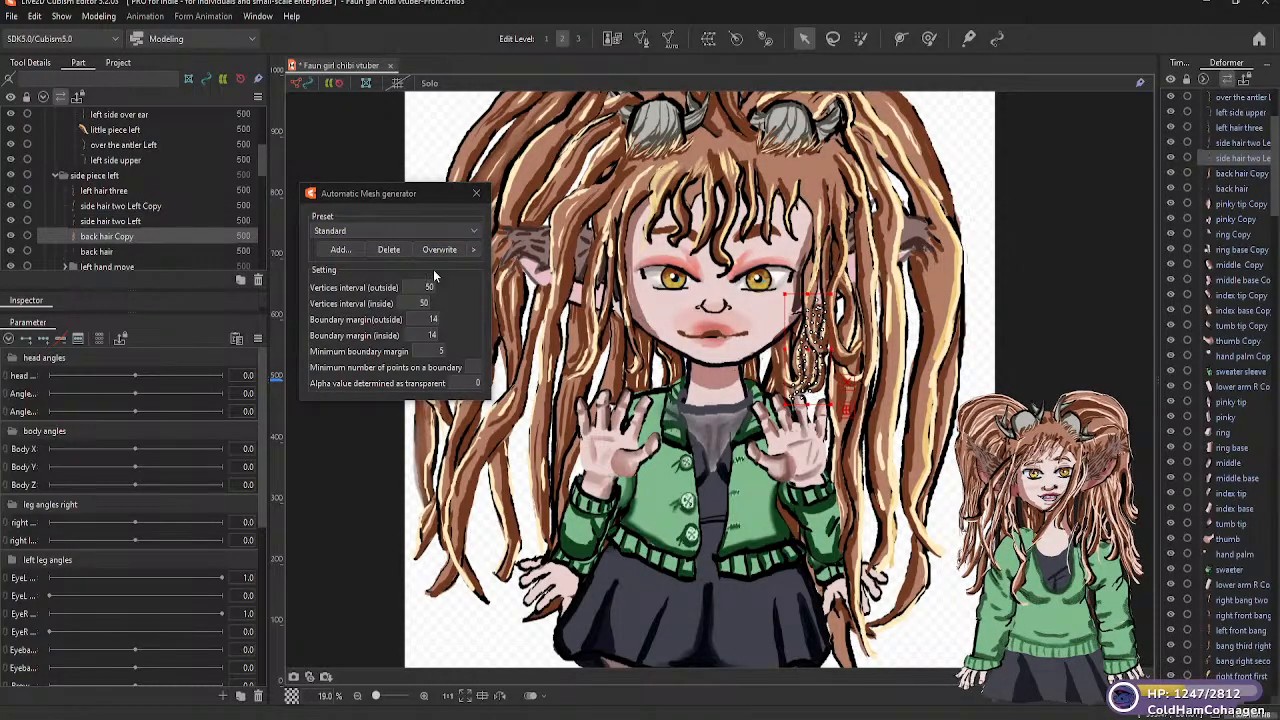
click(425, 232)
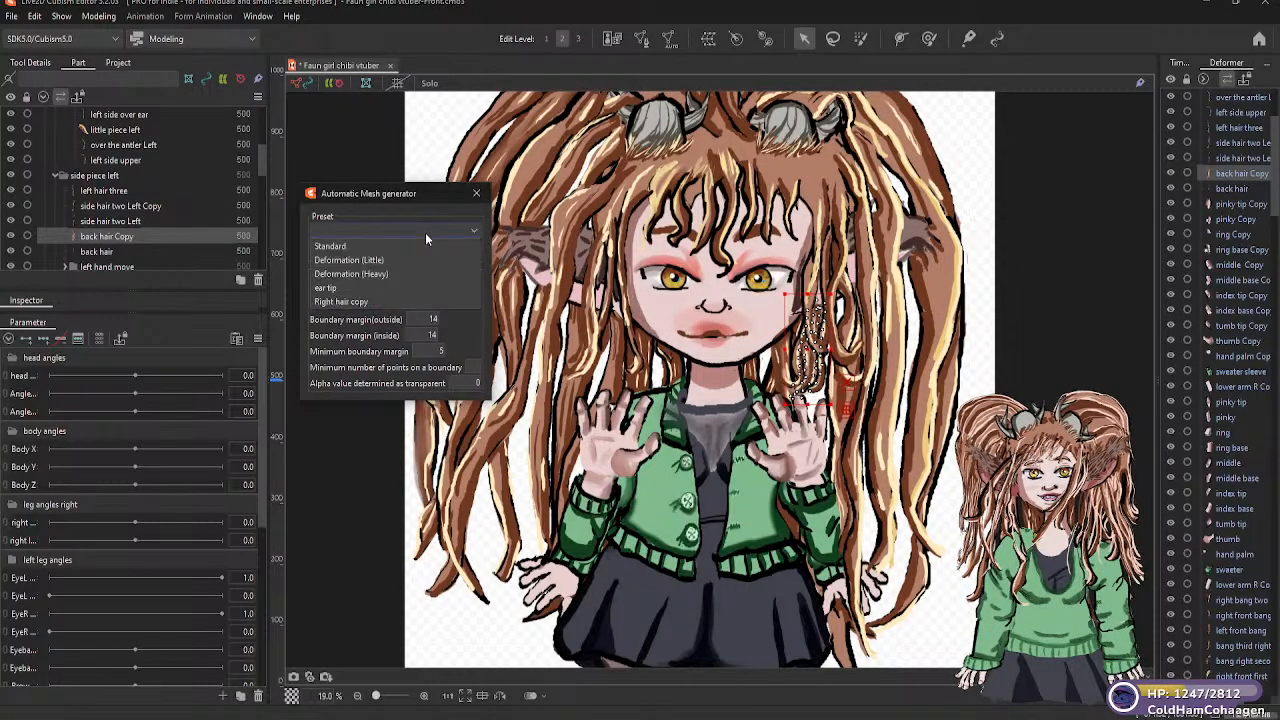
click(362, 245)
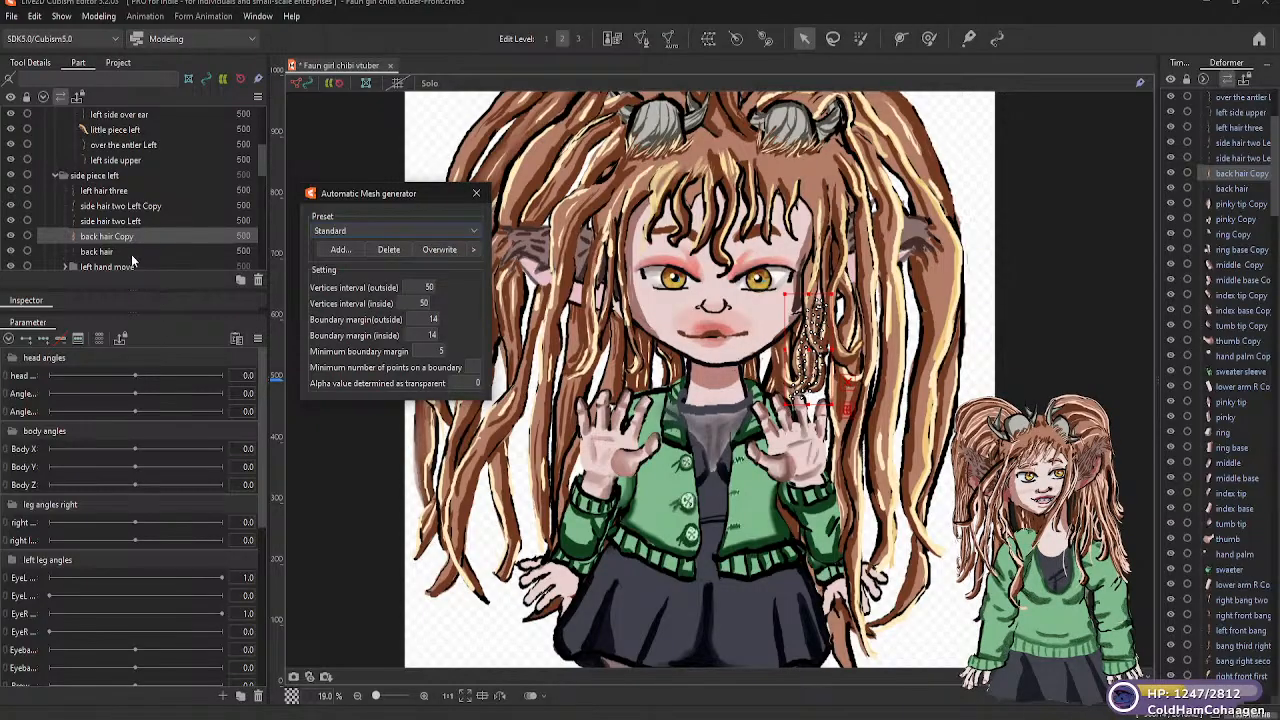
click(105, 252)
click(411, 233)
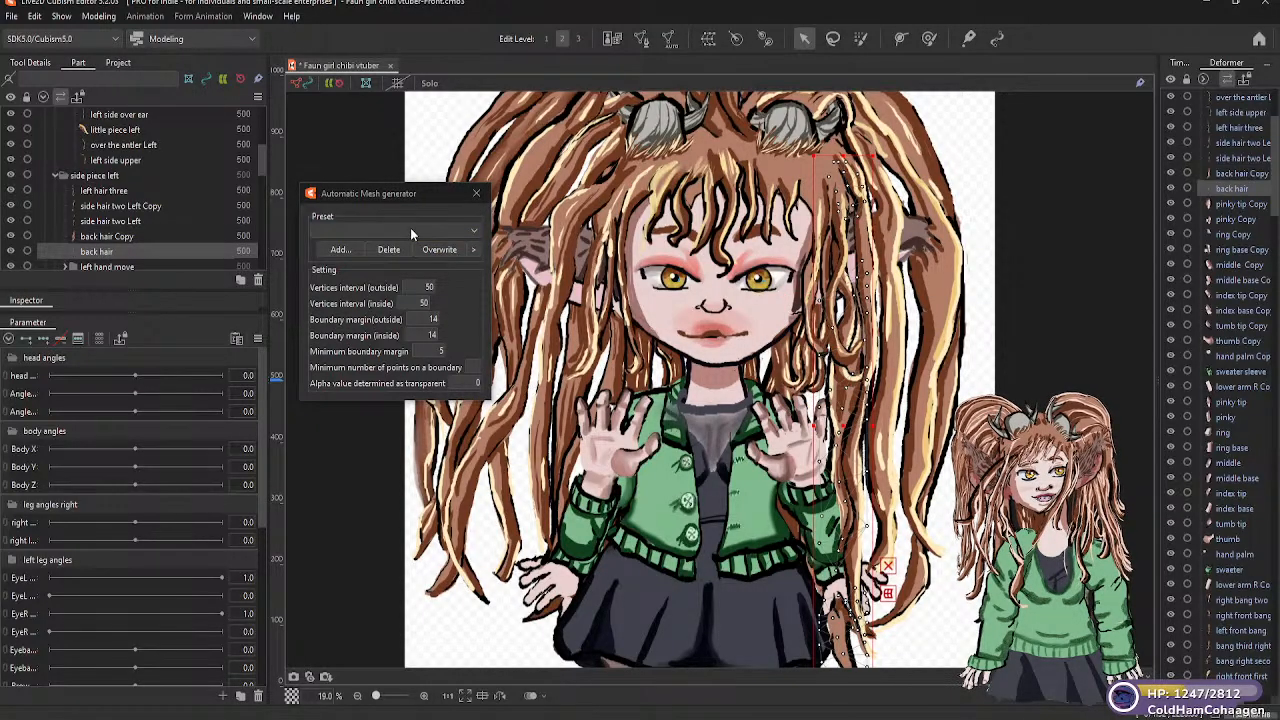
click(473, 233)
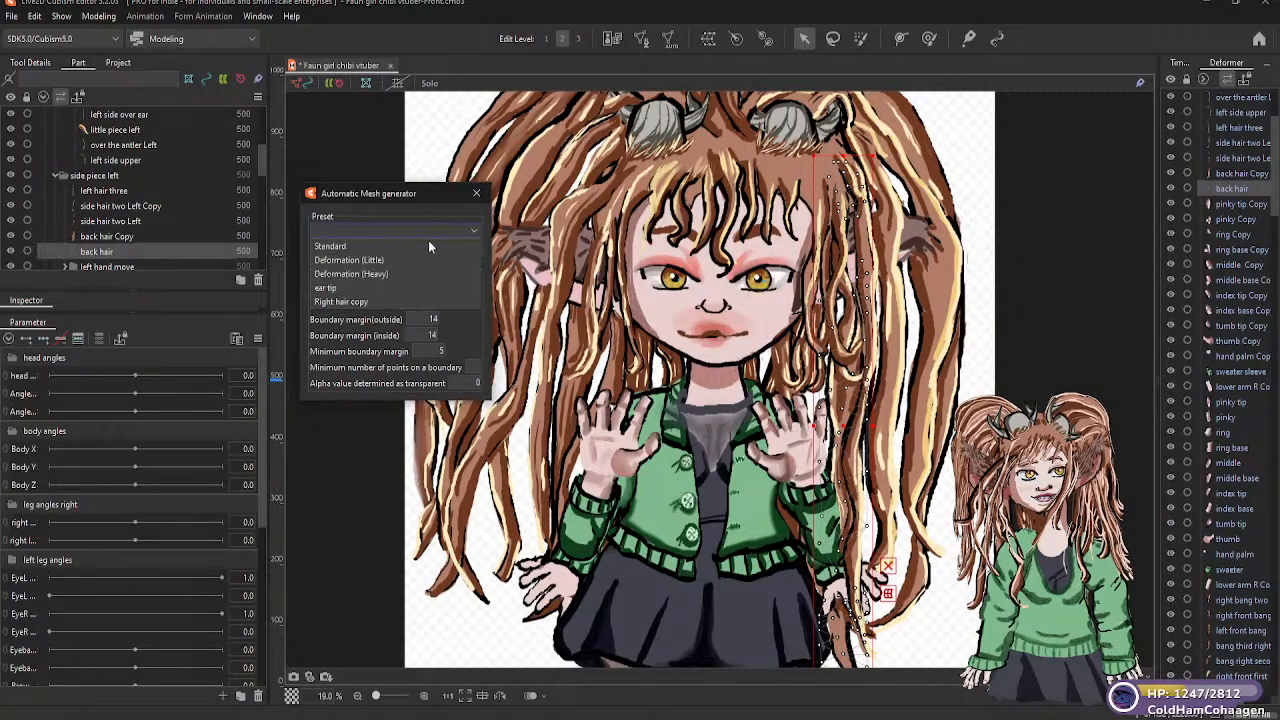
click(374, 275)
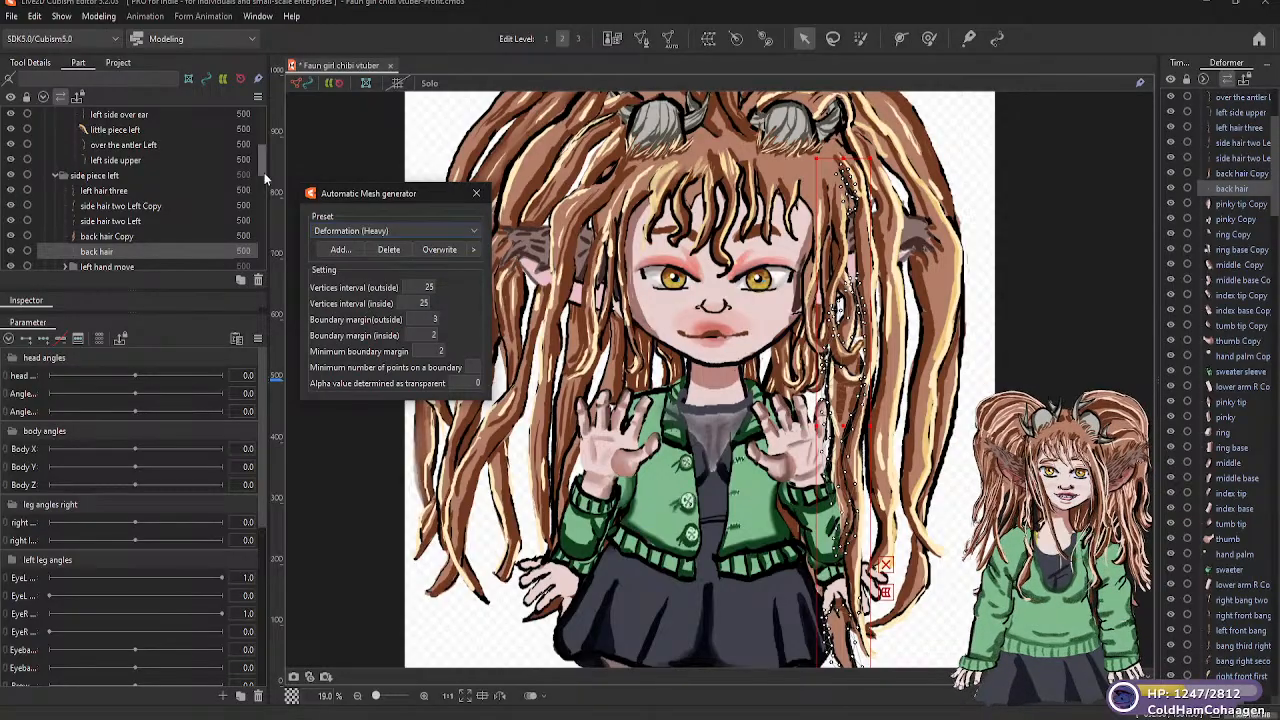
Examine the existing meshes of the parts in the "left hand move" and "Right hand move" folders, and expand the "front bangs" folder
drag(262, 172, 262, 190)
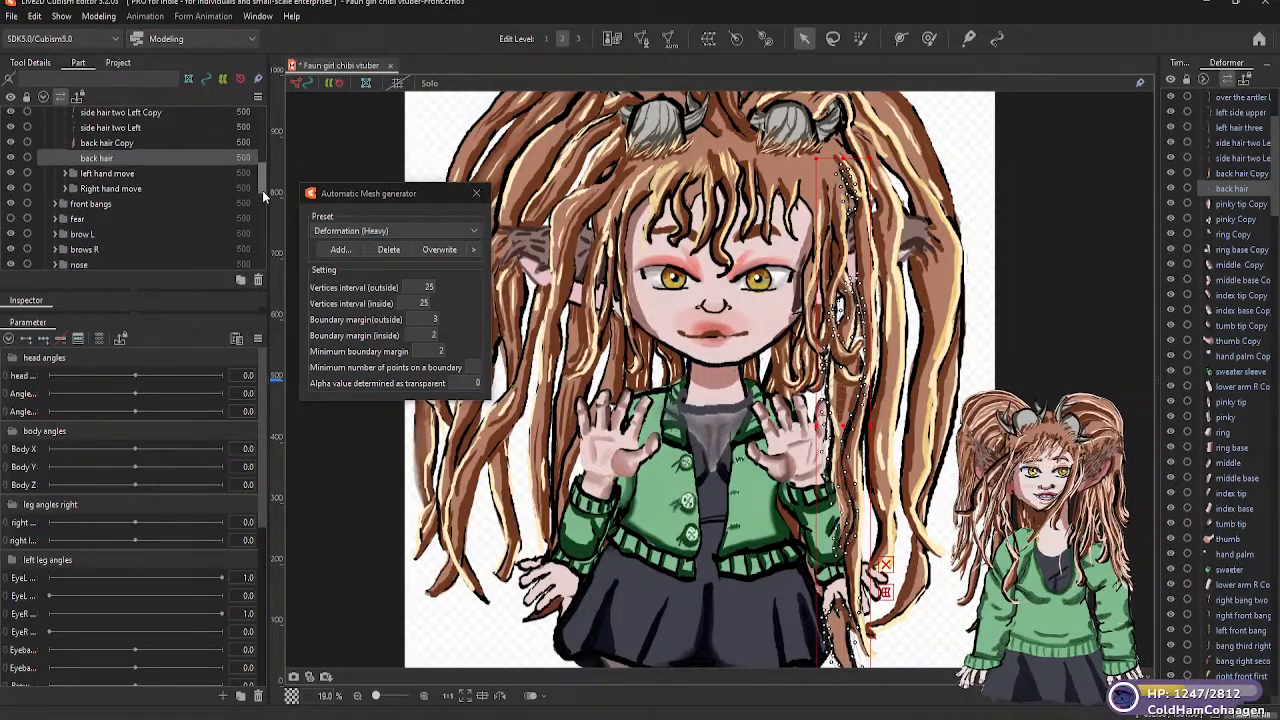
click(65, 173)
click(108, 189)
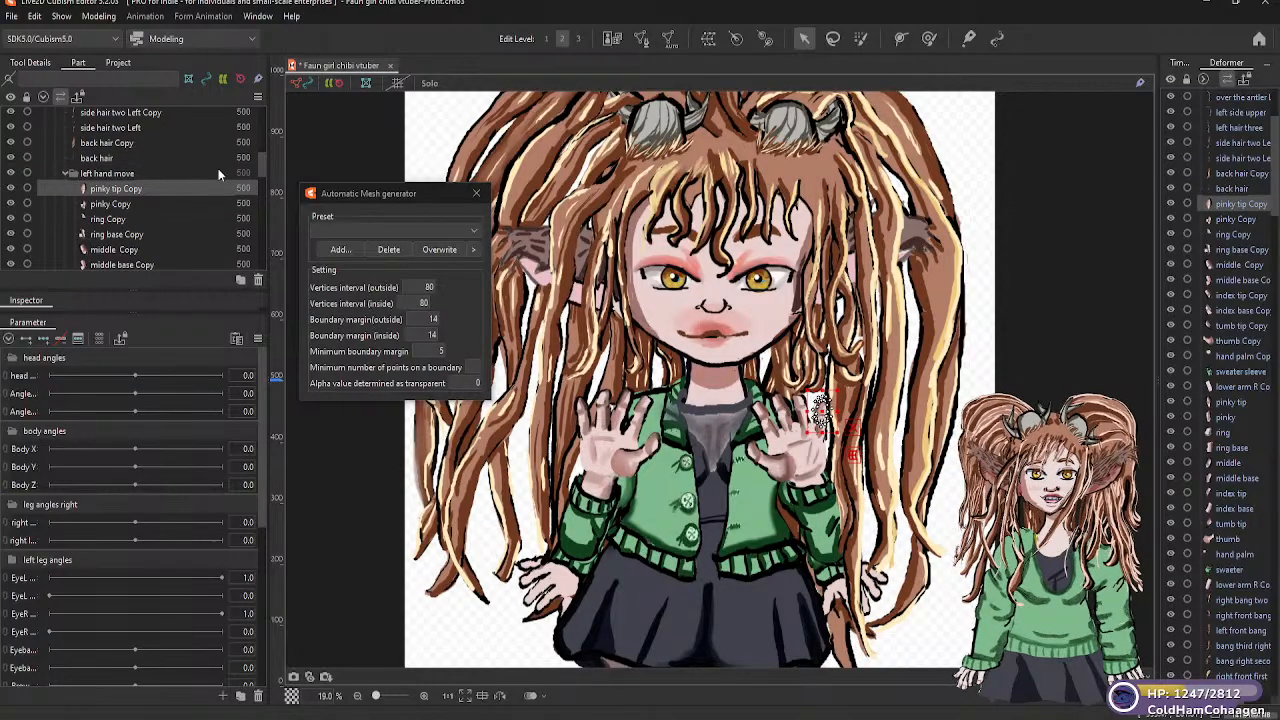
drag(261, 173, 261, 207)
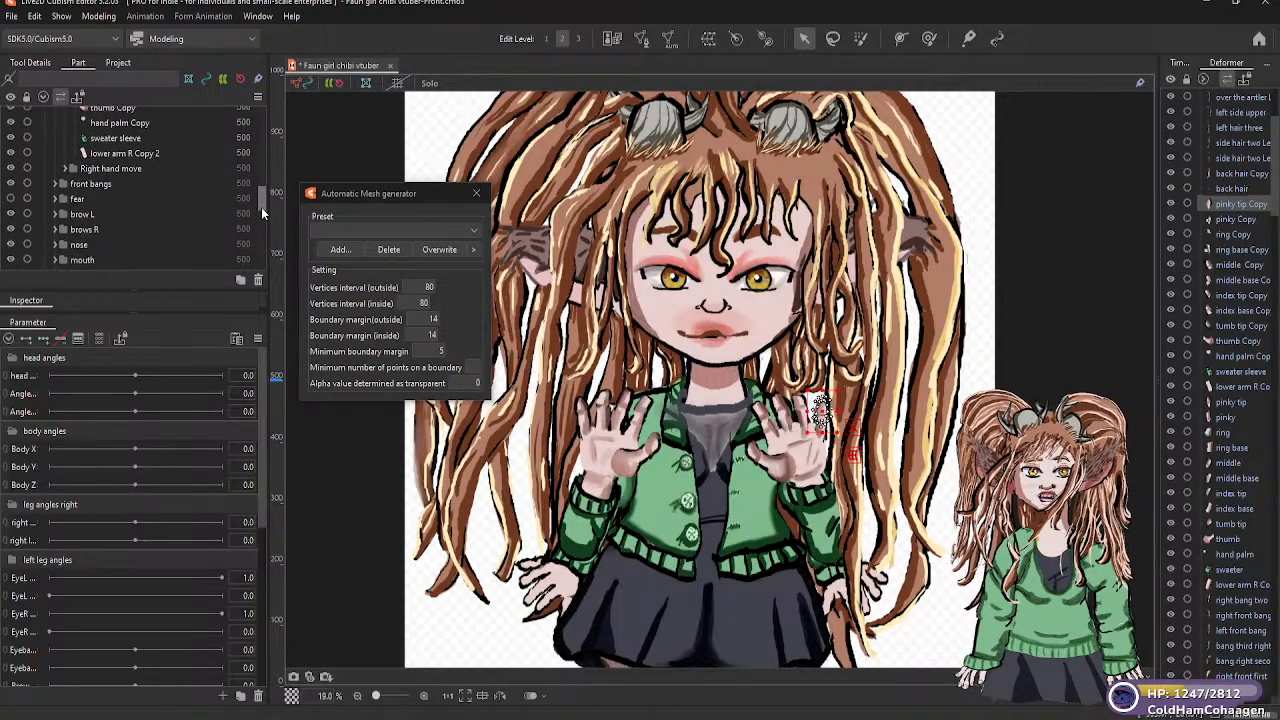
click(66, 168)
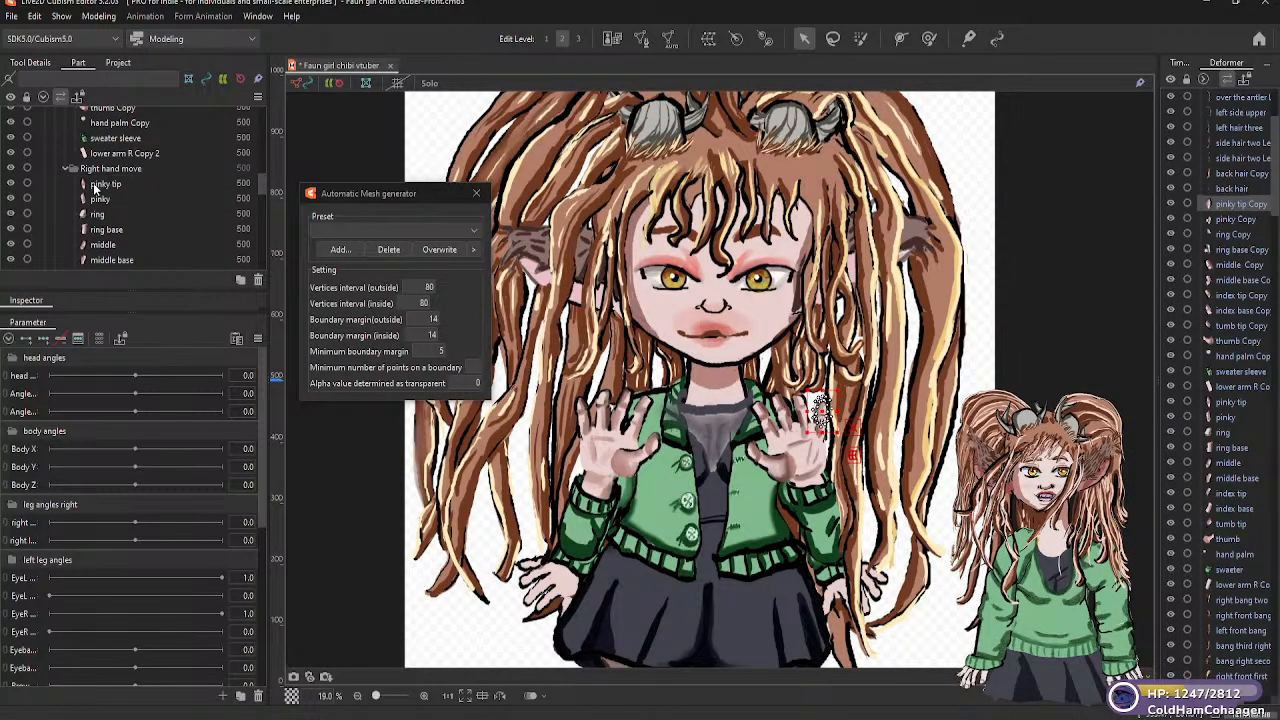
click(95, 185)
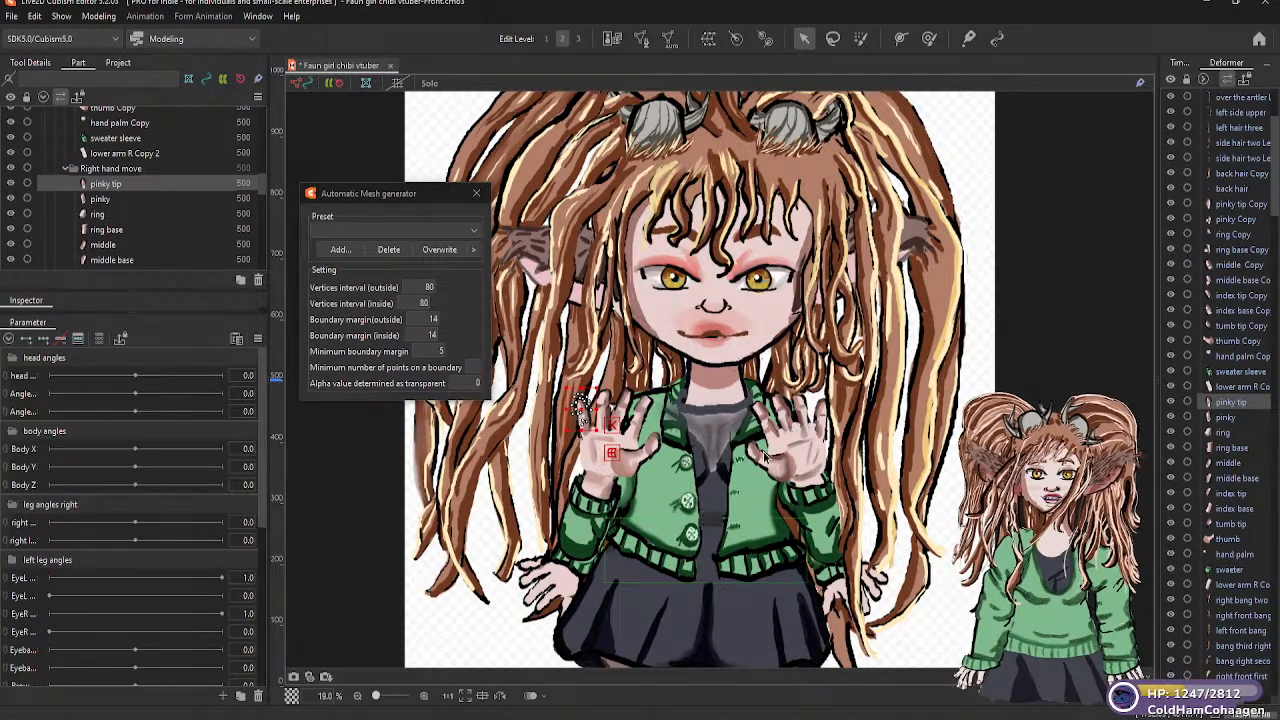
click(88, 199)
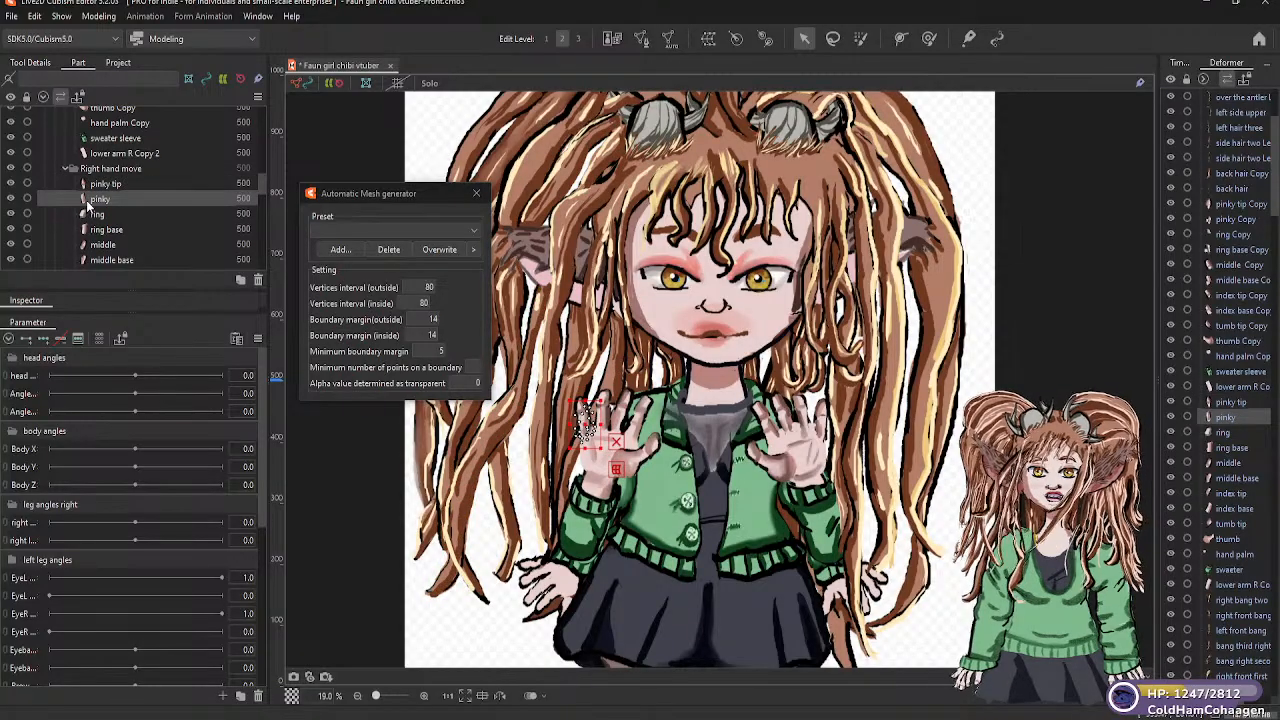
scroll(95, 205, down, 10)
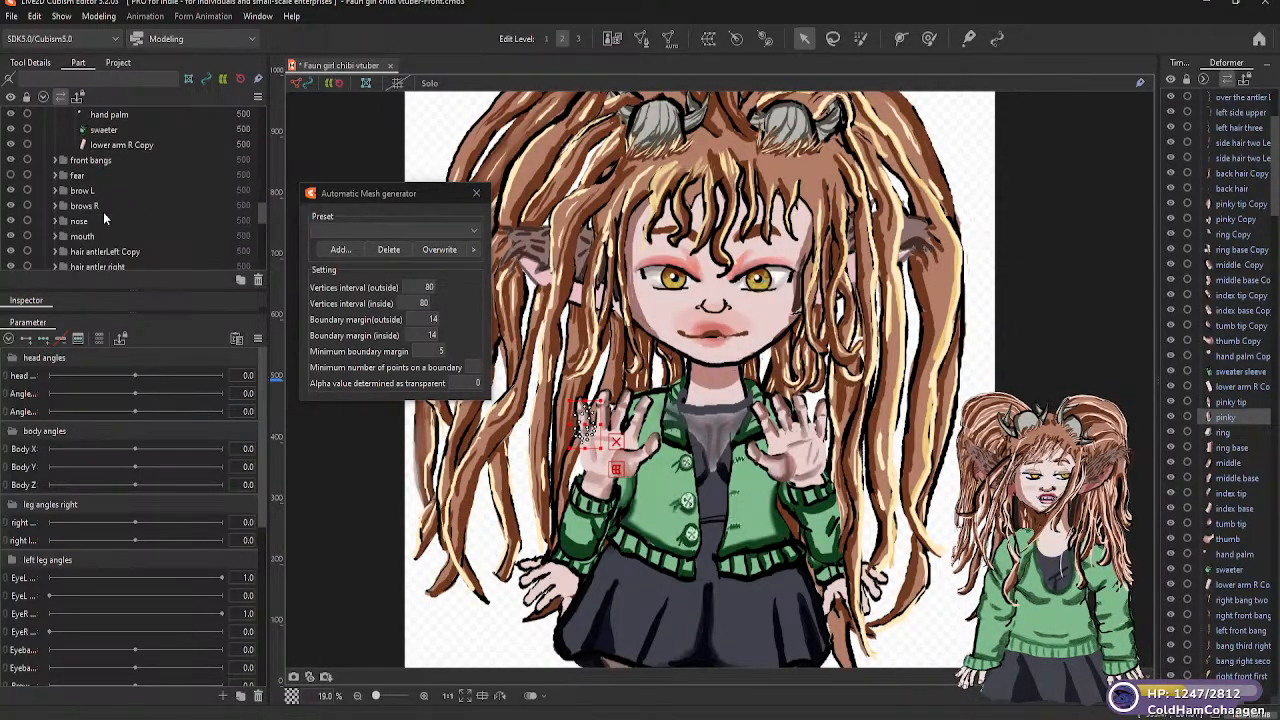
scroll(90, 177, up, 3)
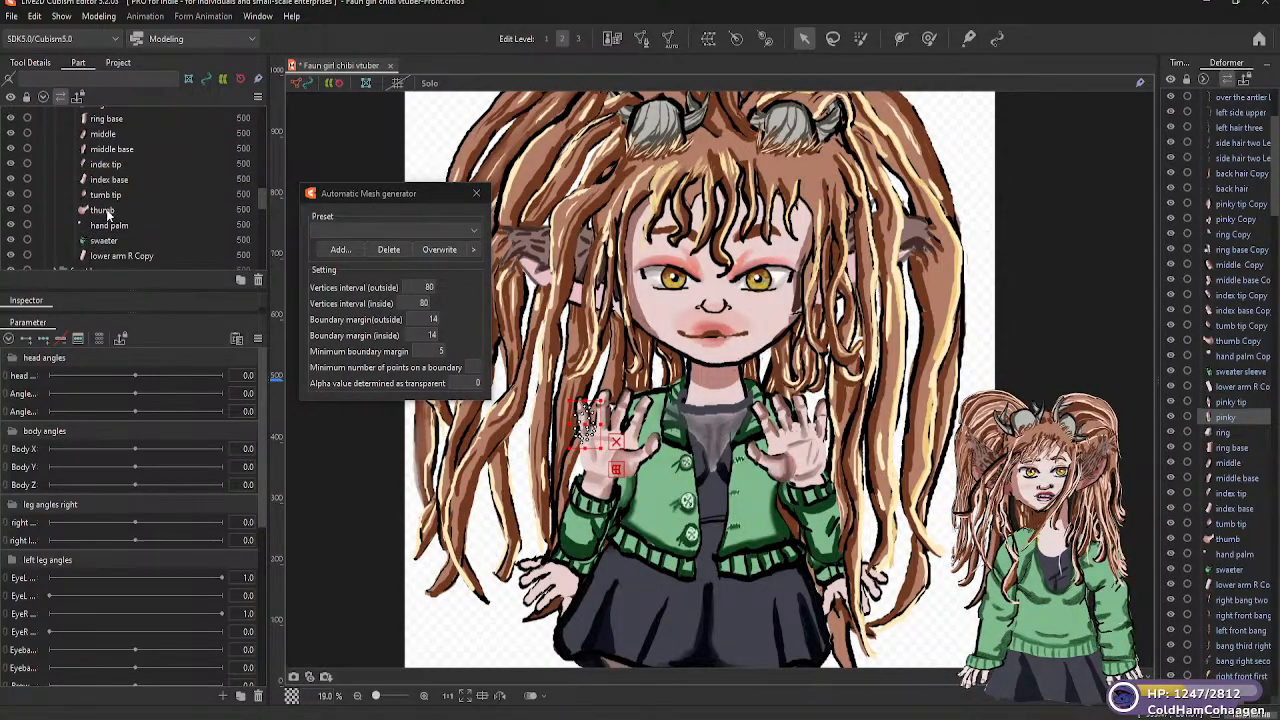
click(107, 225)
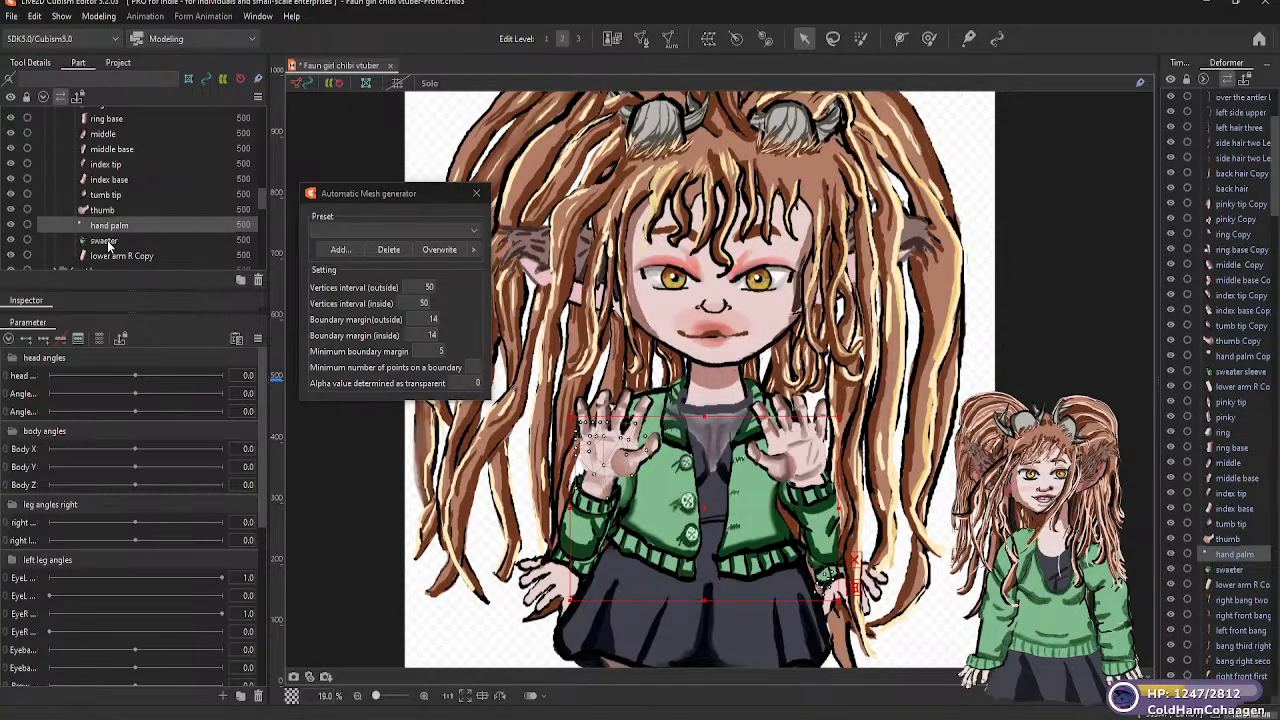
click(108, 241)
scroll(107, 238, down, 2)
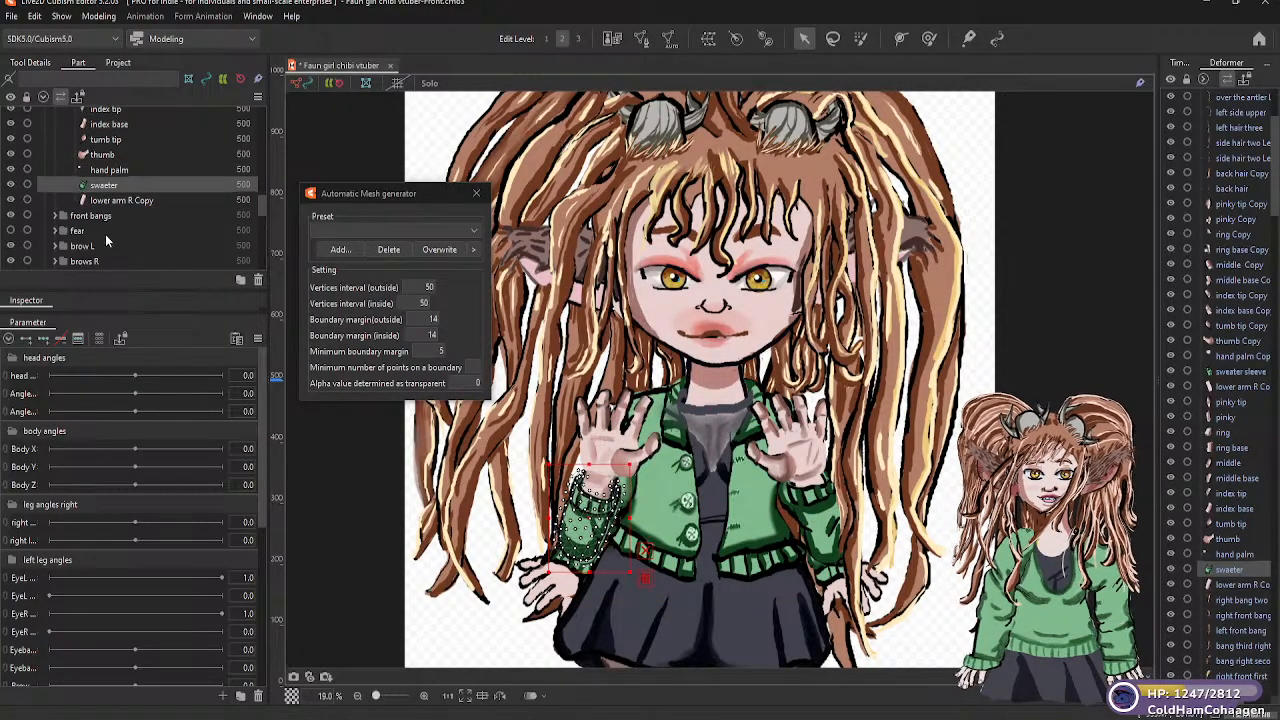
click(55, 215)
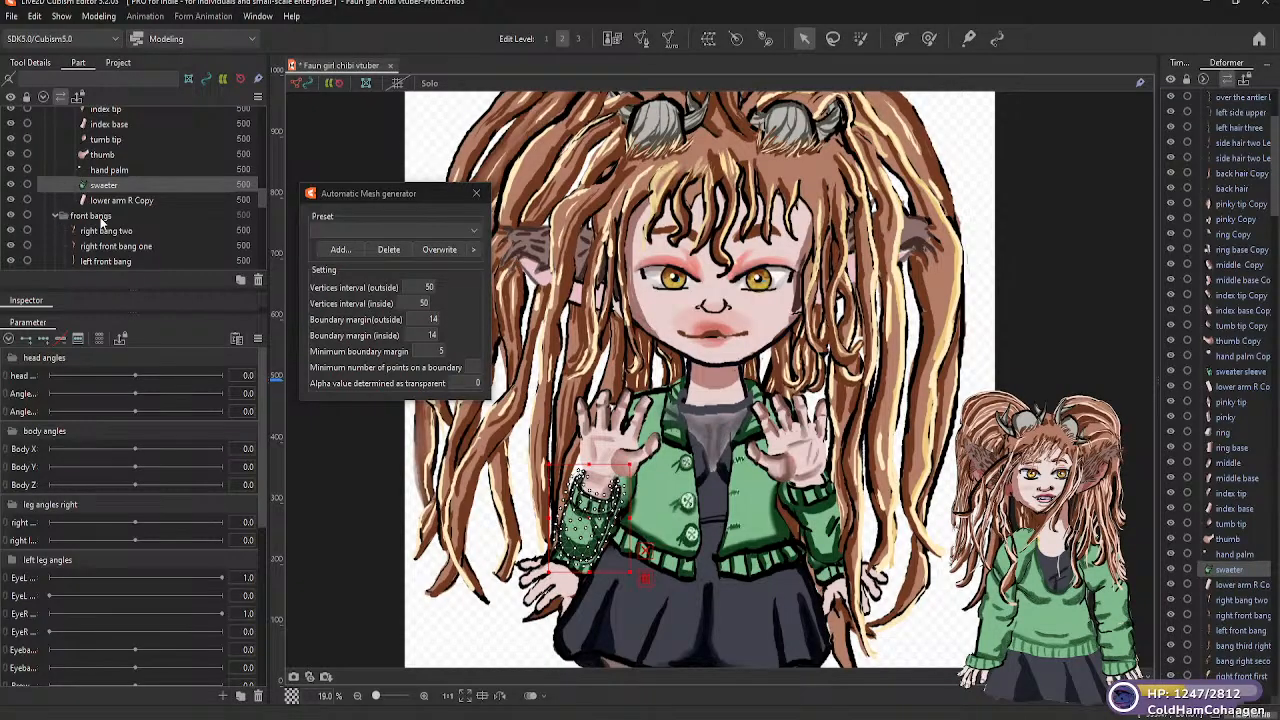
Generate automatic meshes for "right bang two" and "right front bang one" in the "front bangs" folder using the Deformation (Little) preset
scroll(100, 214, down, 2)
click(103, 175)
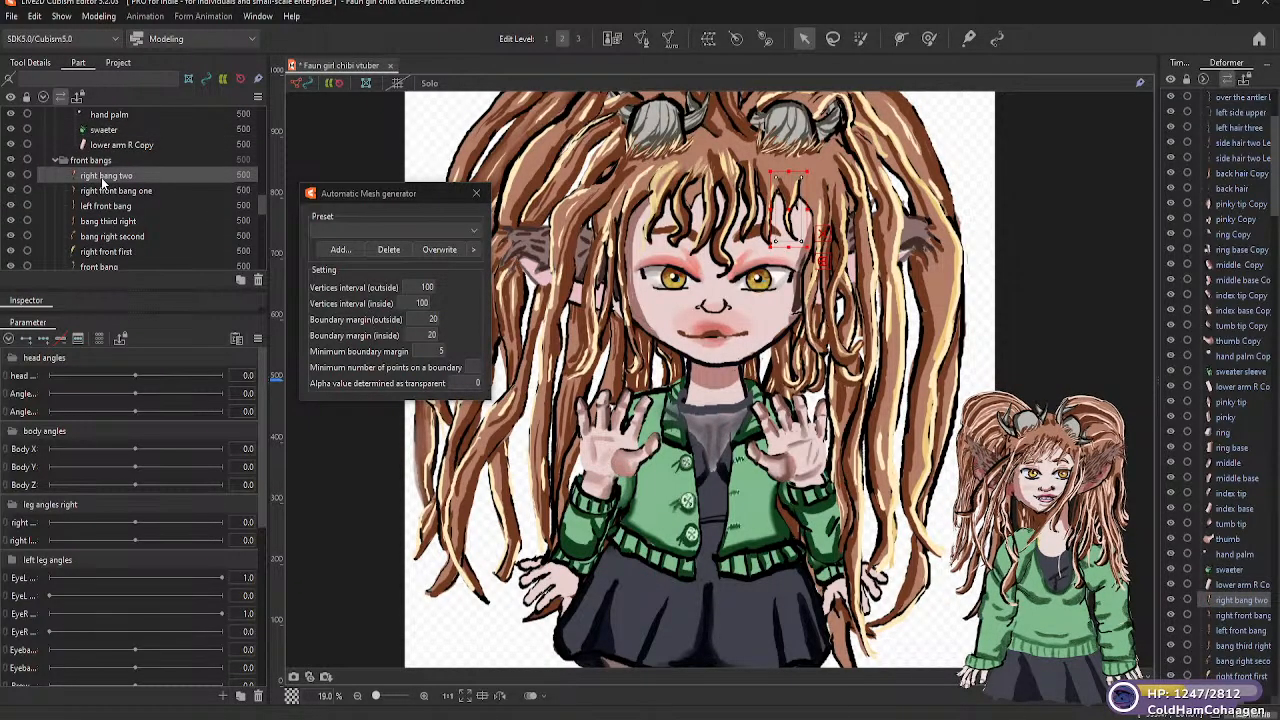
click(471, 231)
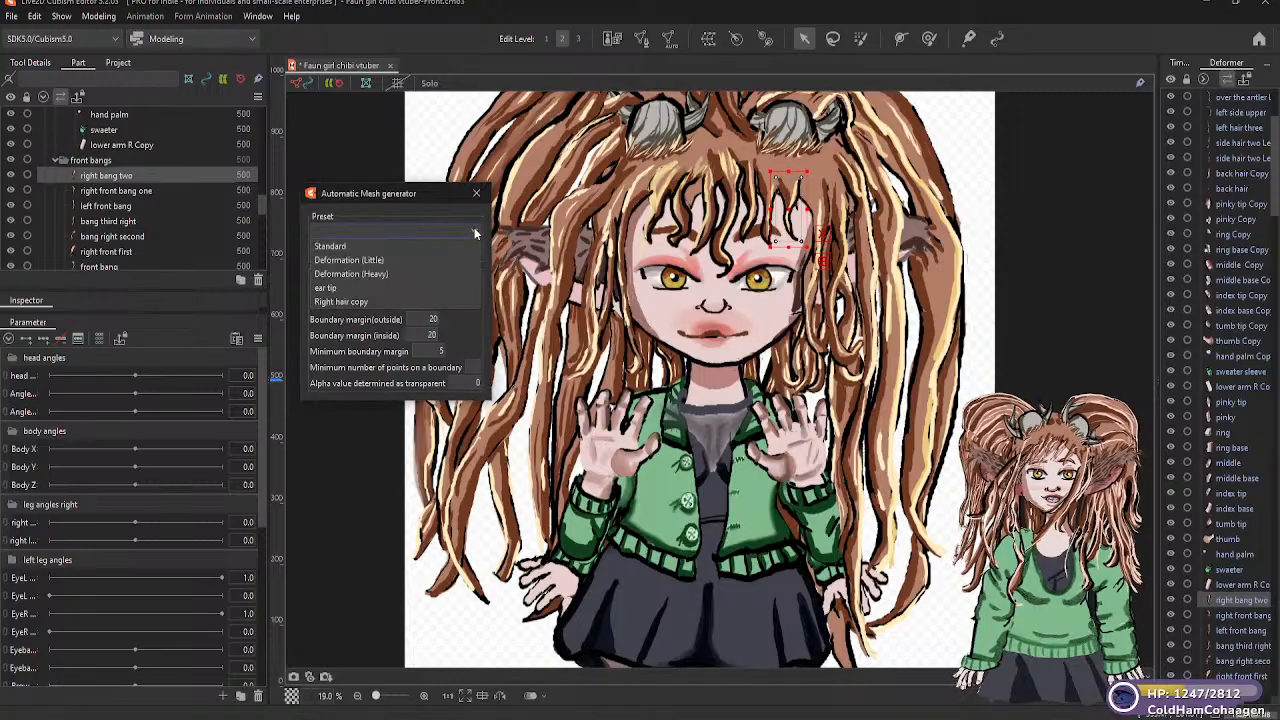
click(376, 262)
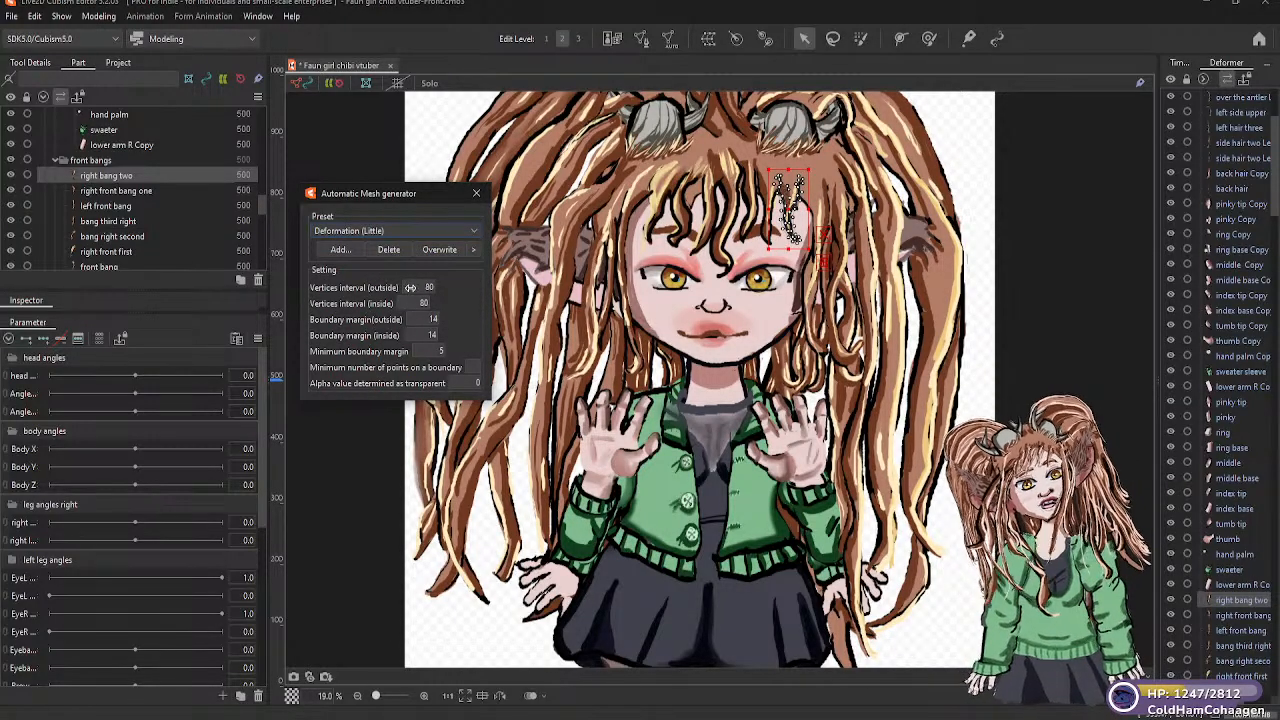
click(120, 190)
click(474, 229)
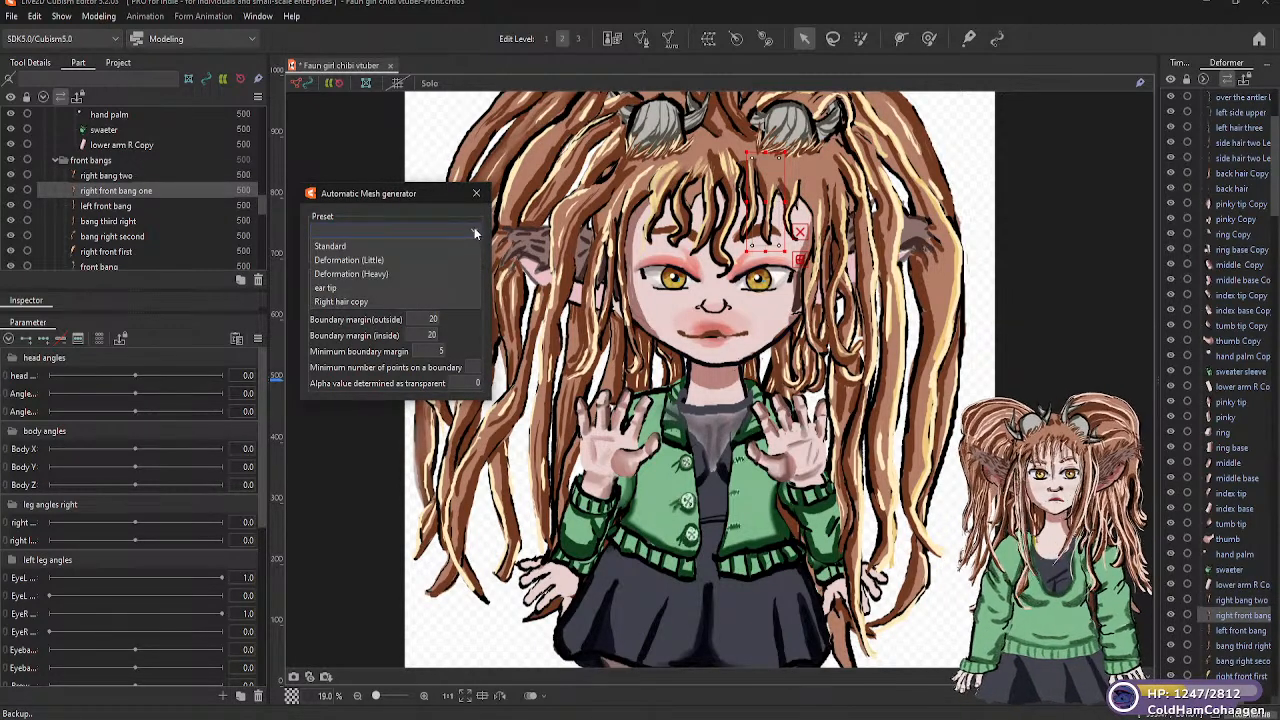
click(380, 260)
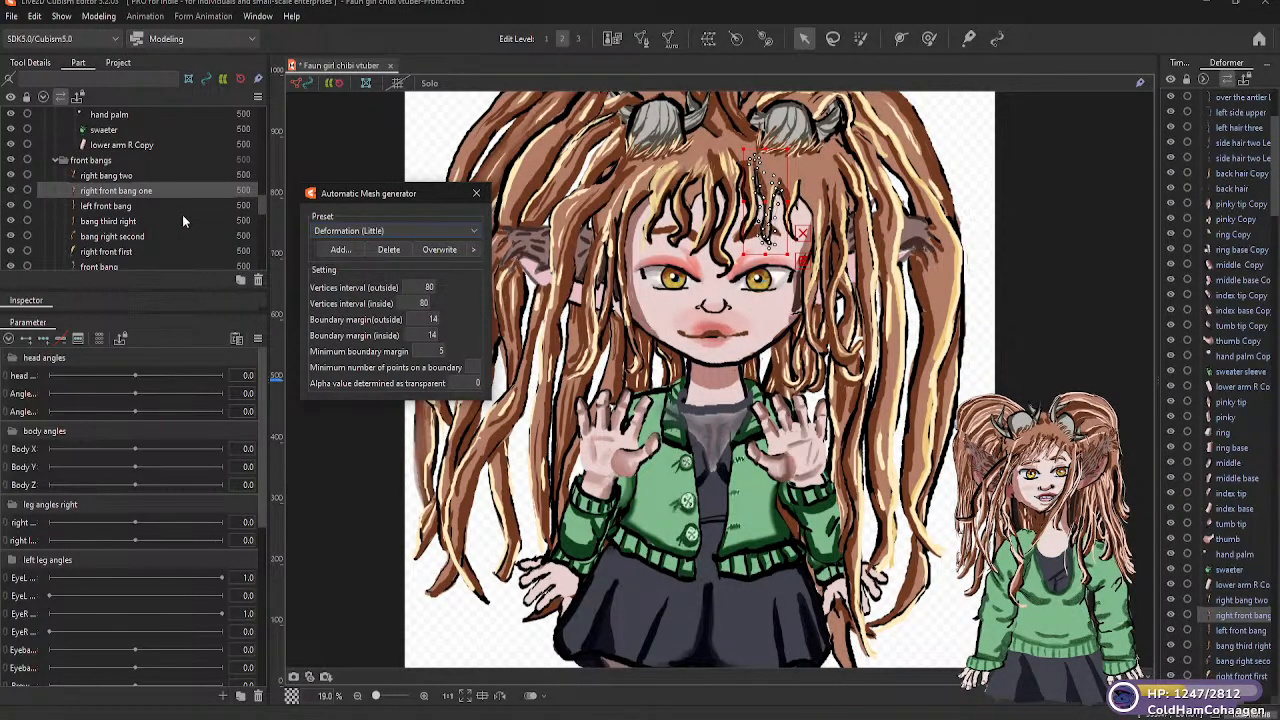
Generate Deformation (Little) meshes for "left front bang" and "bang third right"
click(109, 206)
click(445, 231)
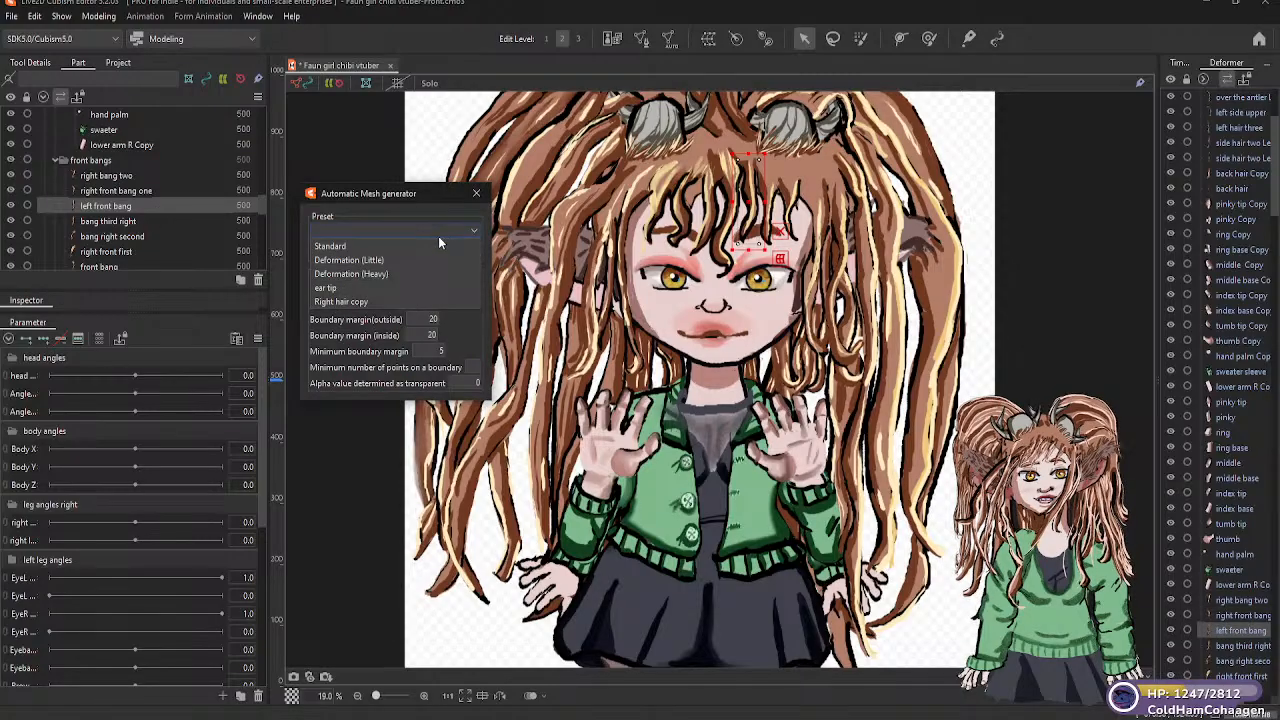
click(380, 262)
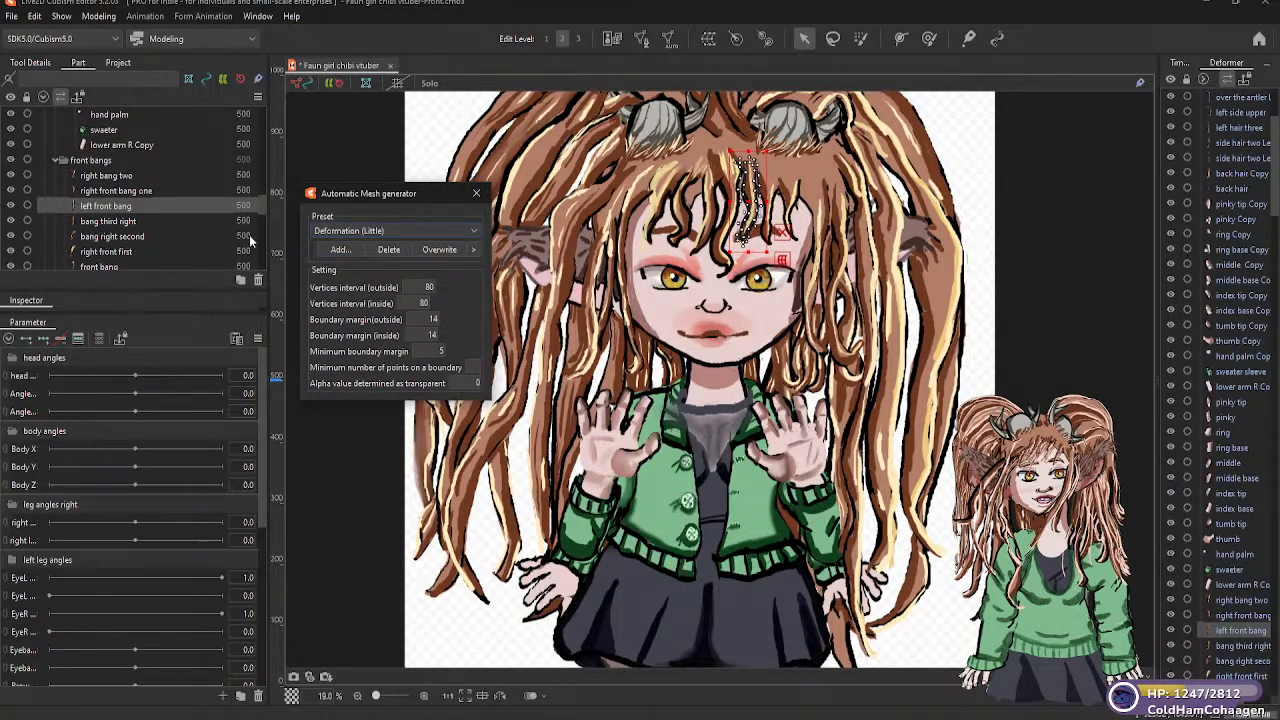
click(157, 221)
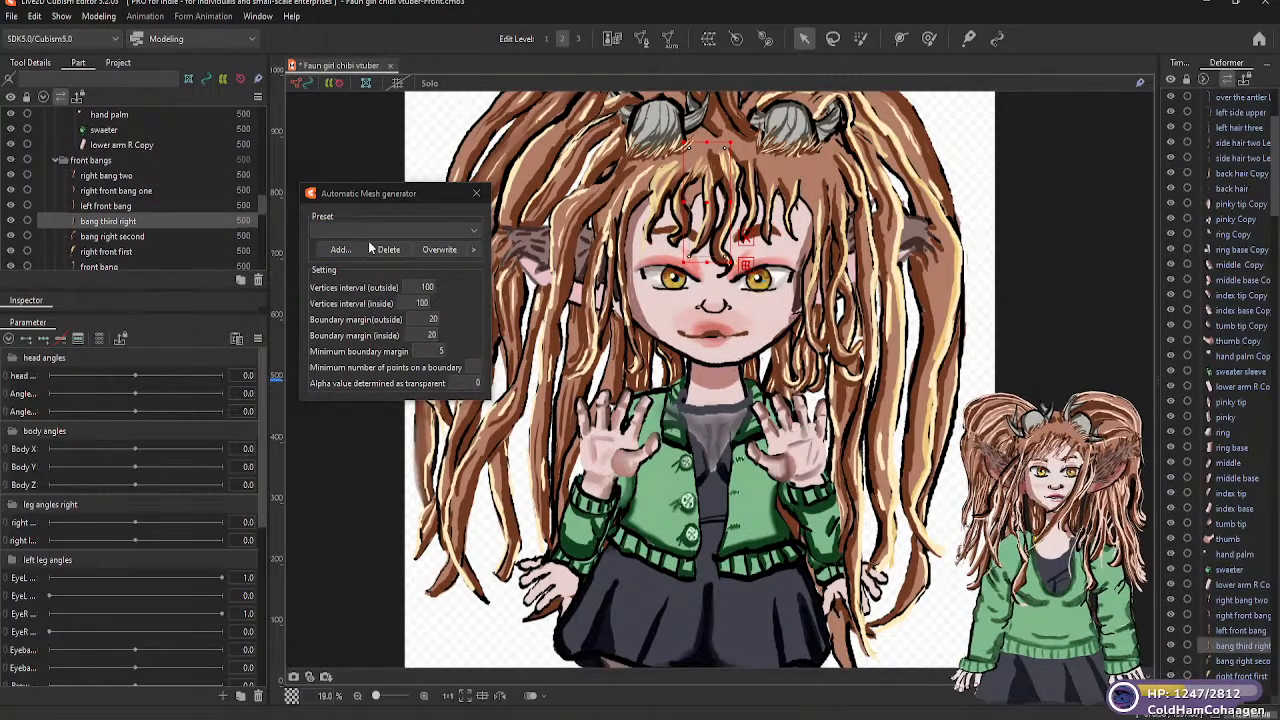
click(448, 229)
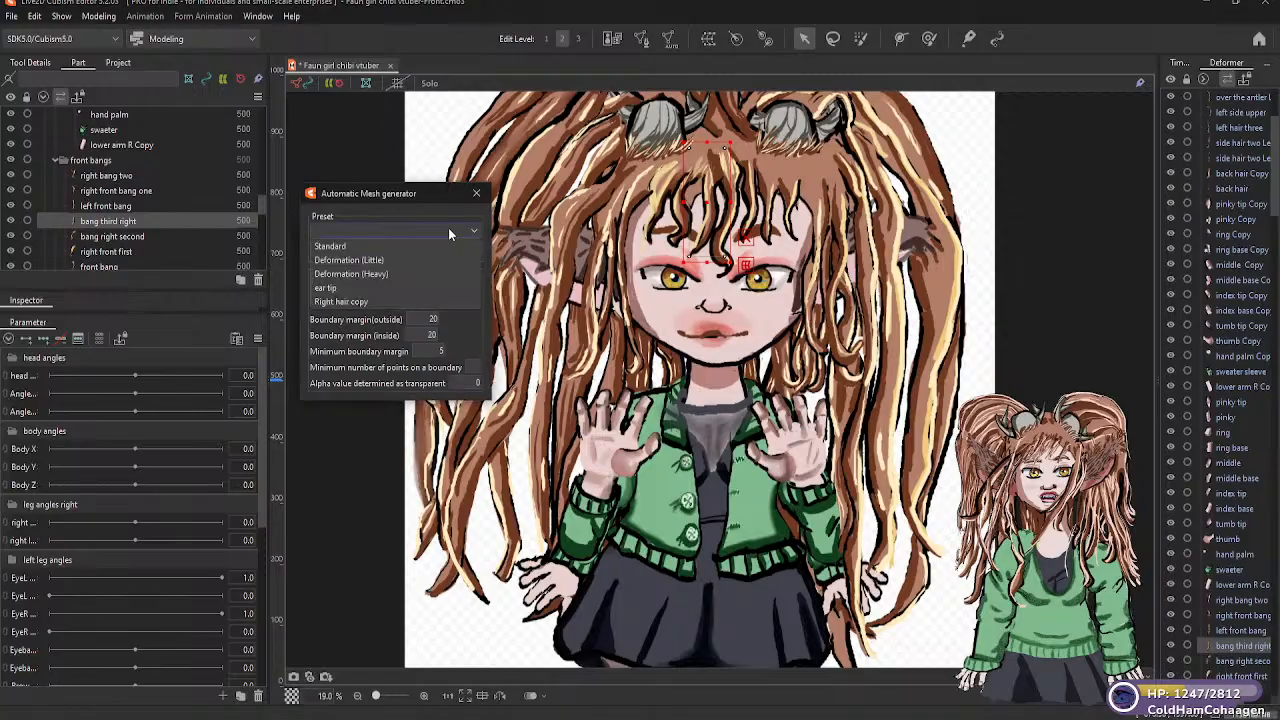
click(371, 259)
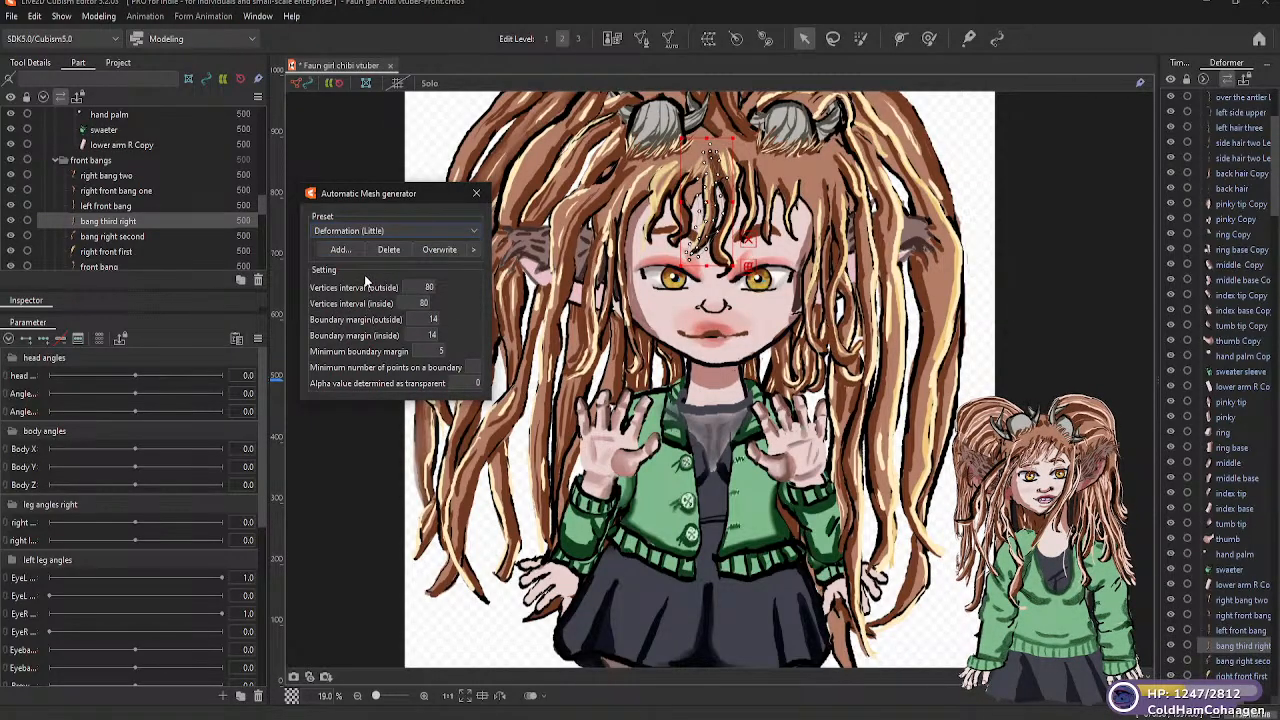
Generate Deformation (Little) meshes for "bang right second" and "right front first"
click(162, 236)
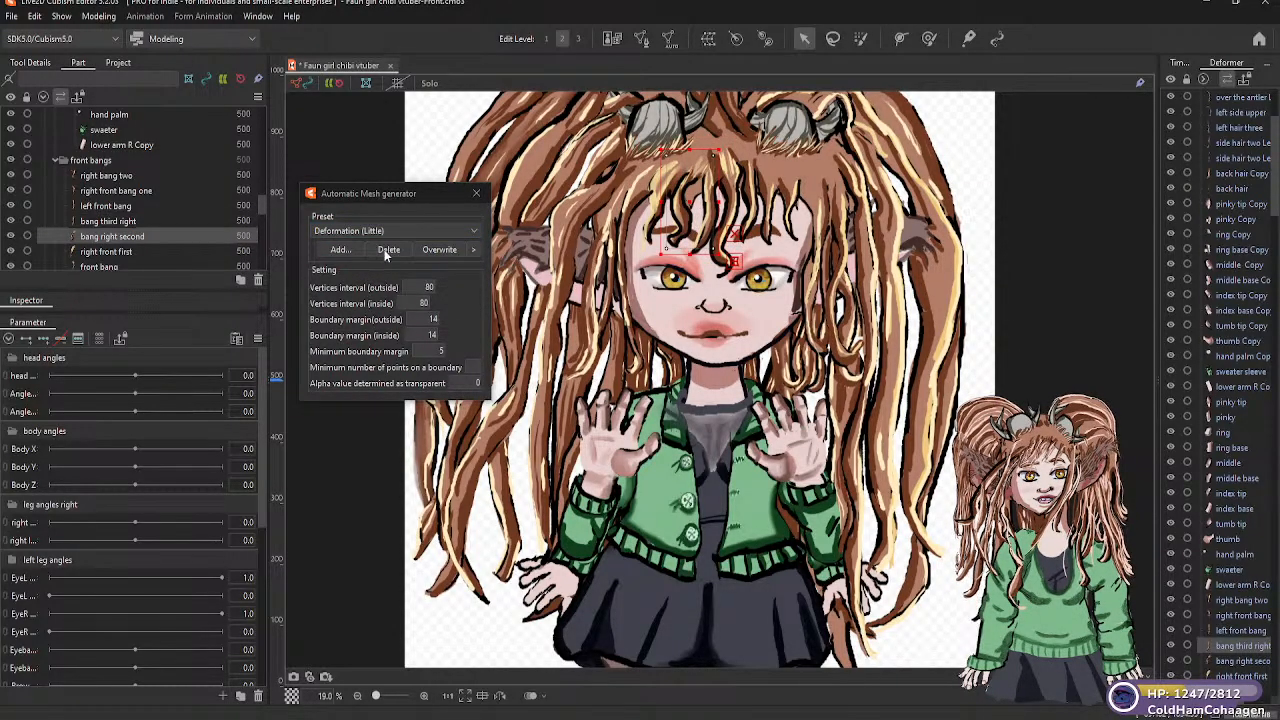
click(468, 229)
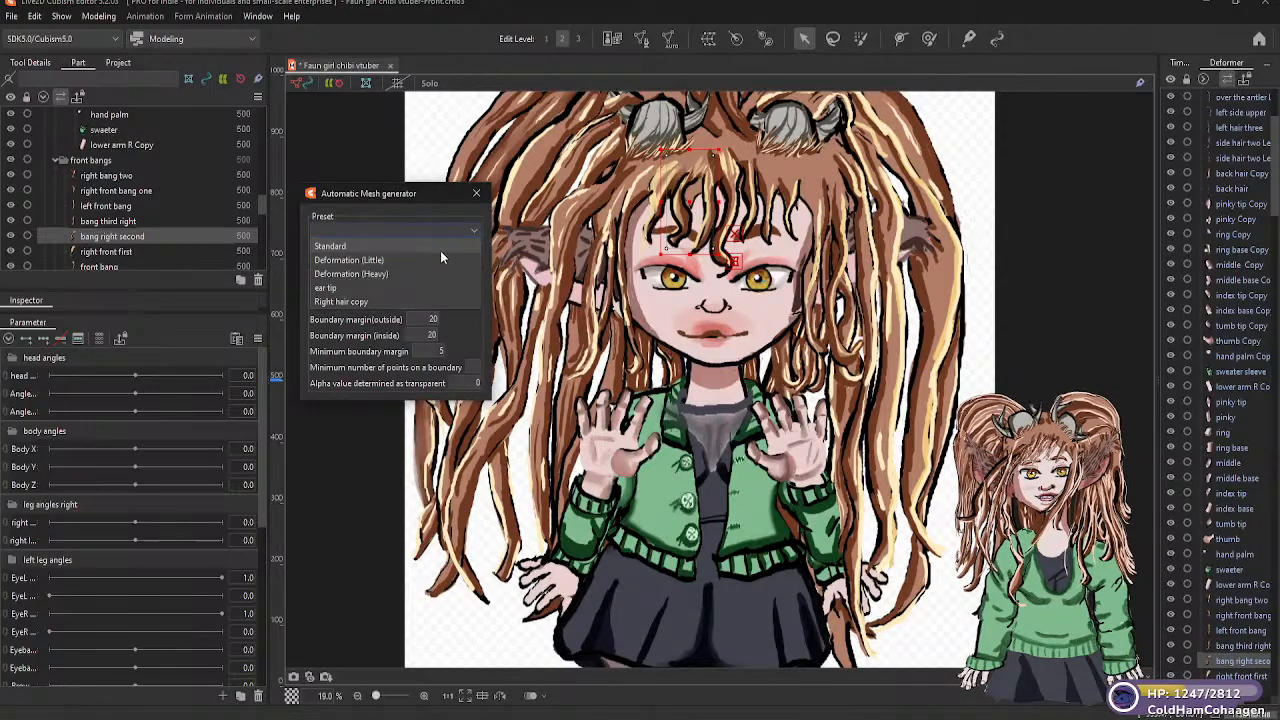
click(376, 262)
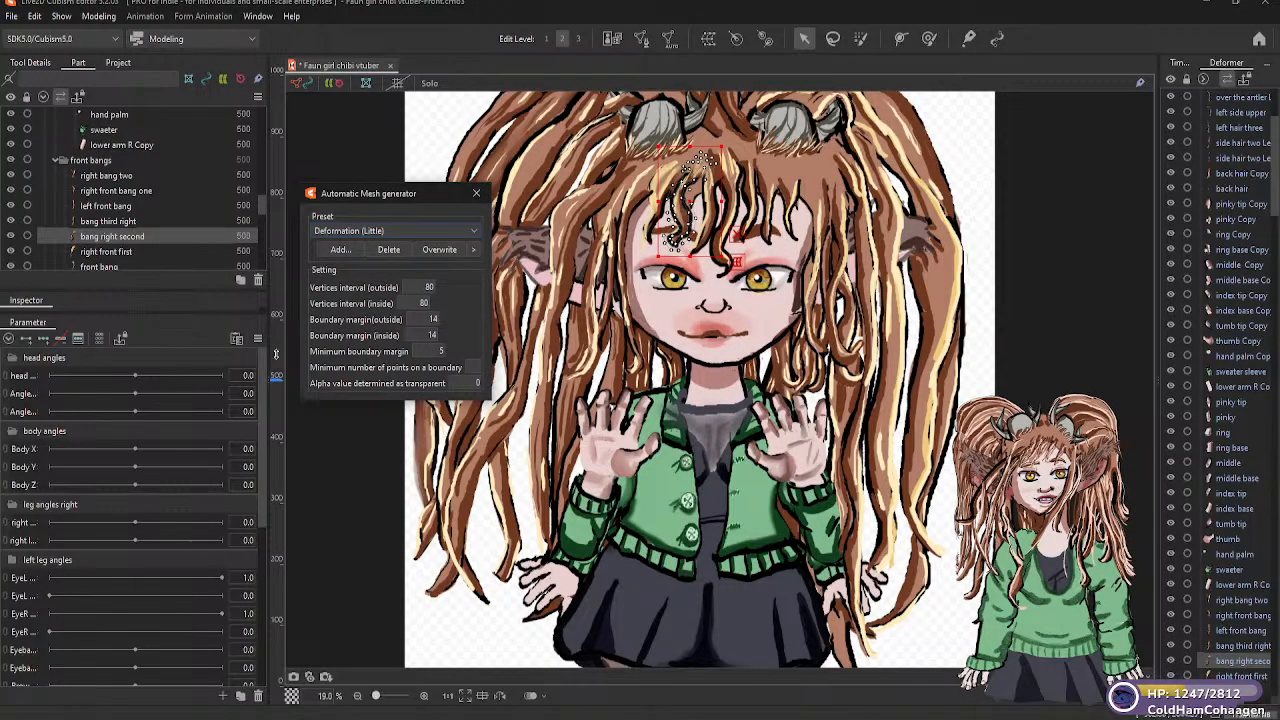
scroll(261, 208, down, 1)
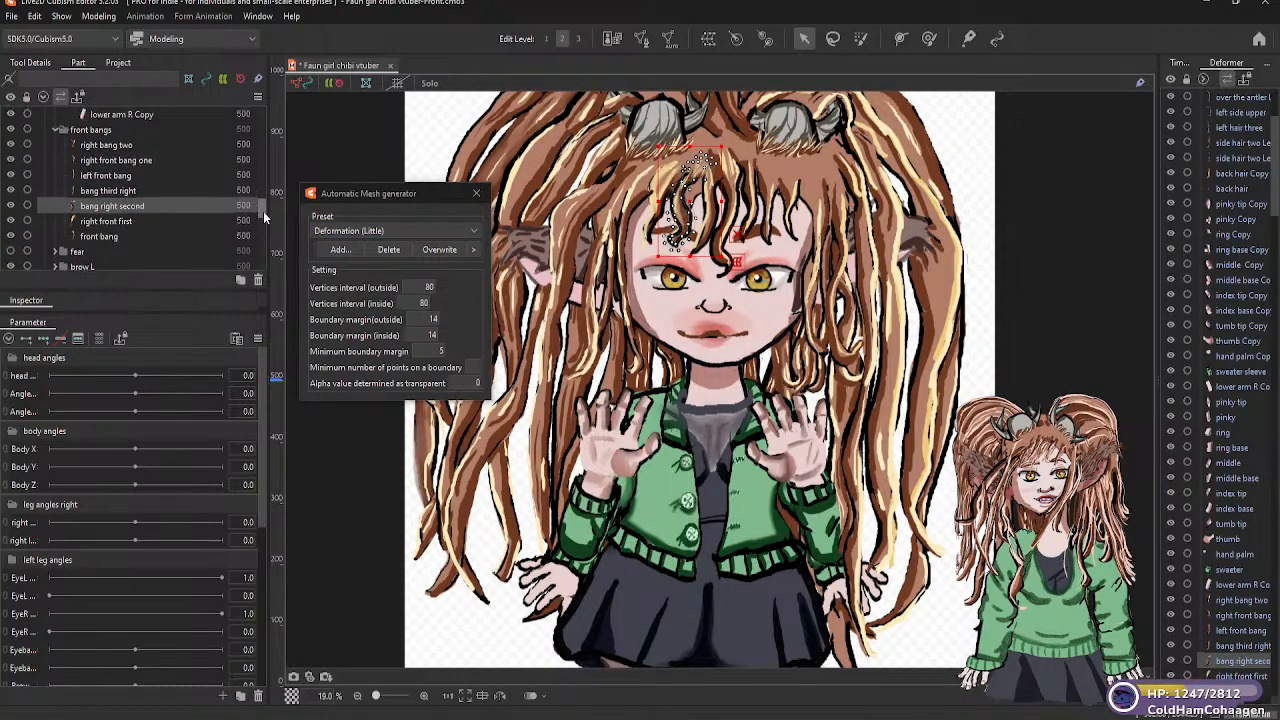
scroll(263, 211, up, 1)
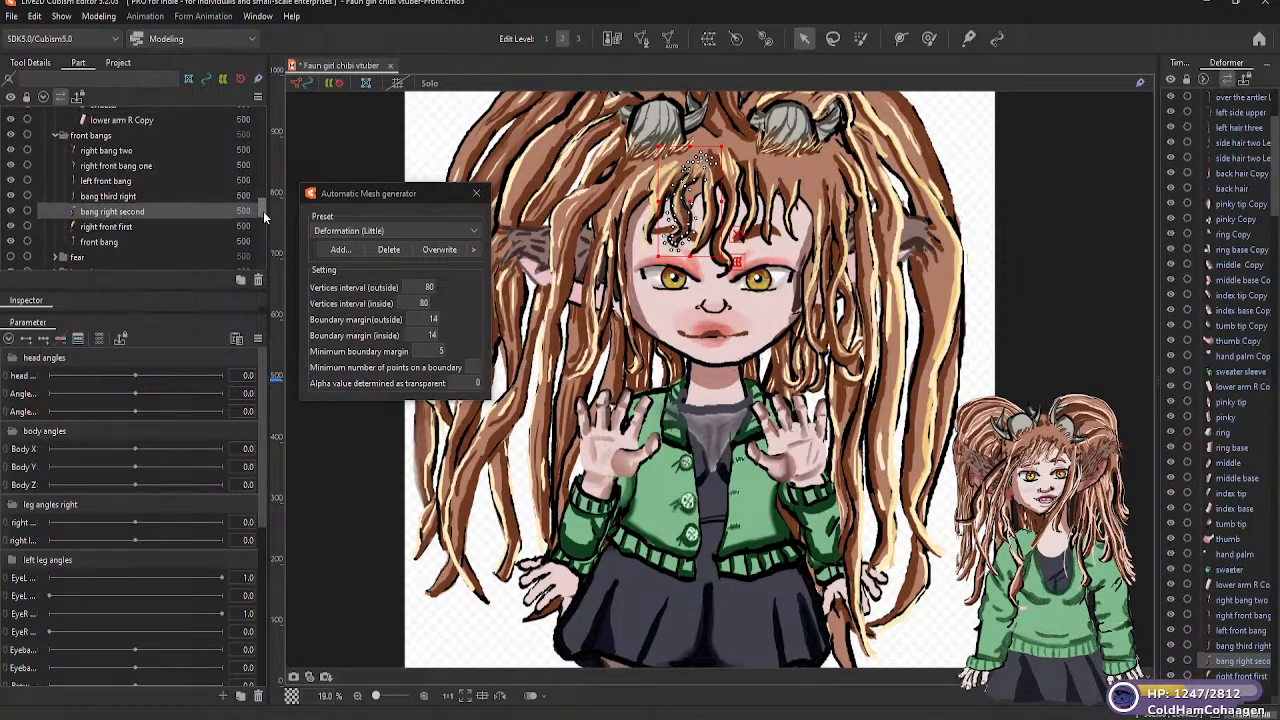
click(157, 226)
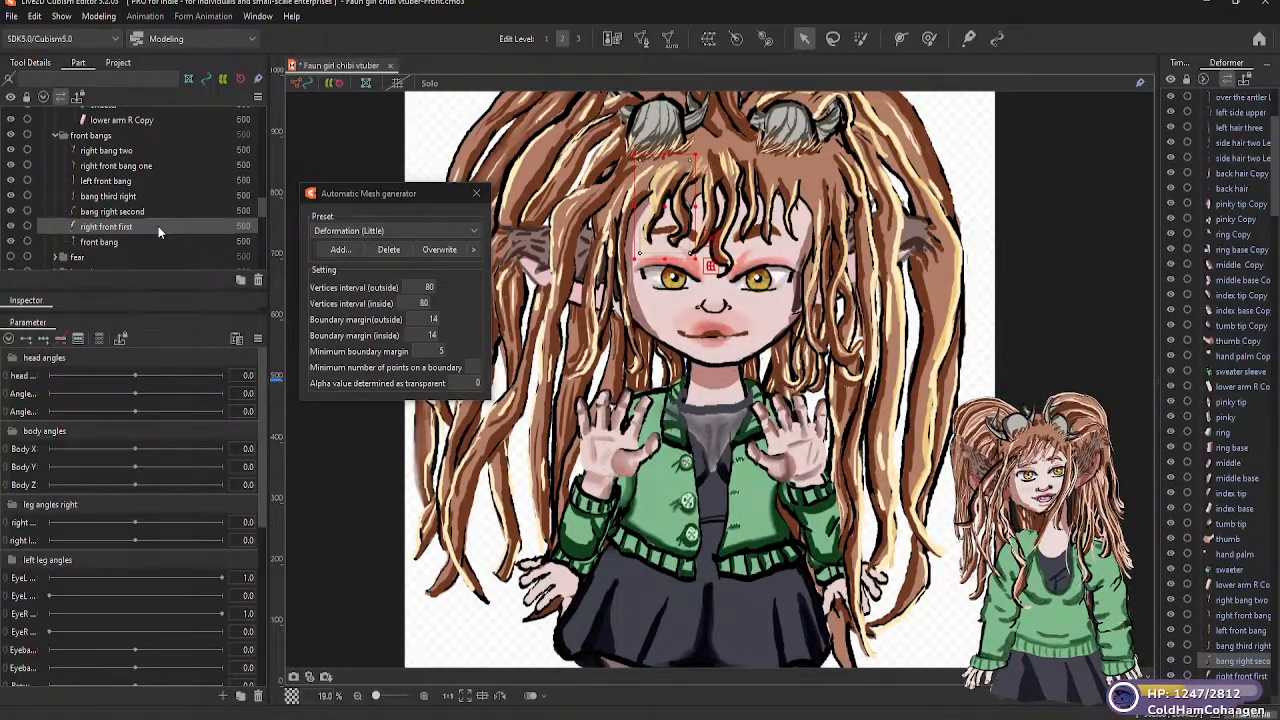
click(166, 214)
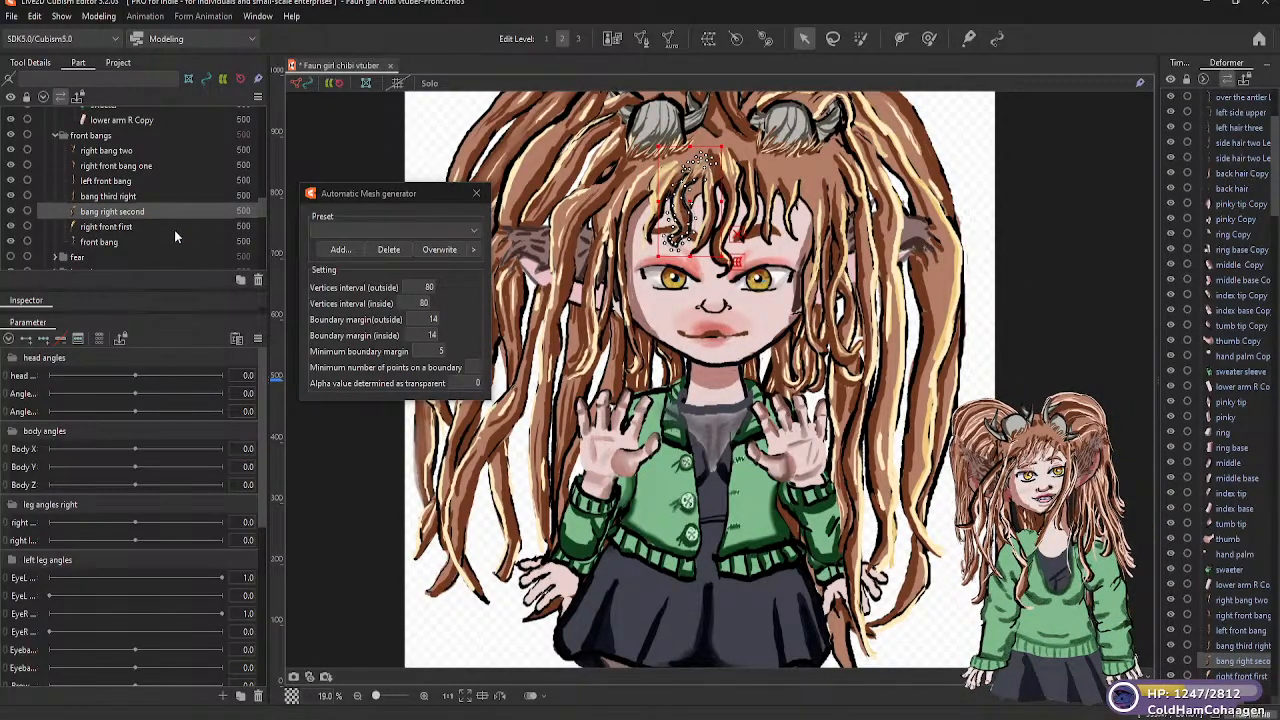
click(174, 229)
click(471, 228)
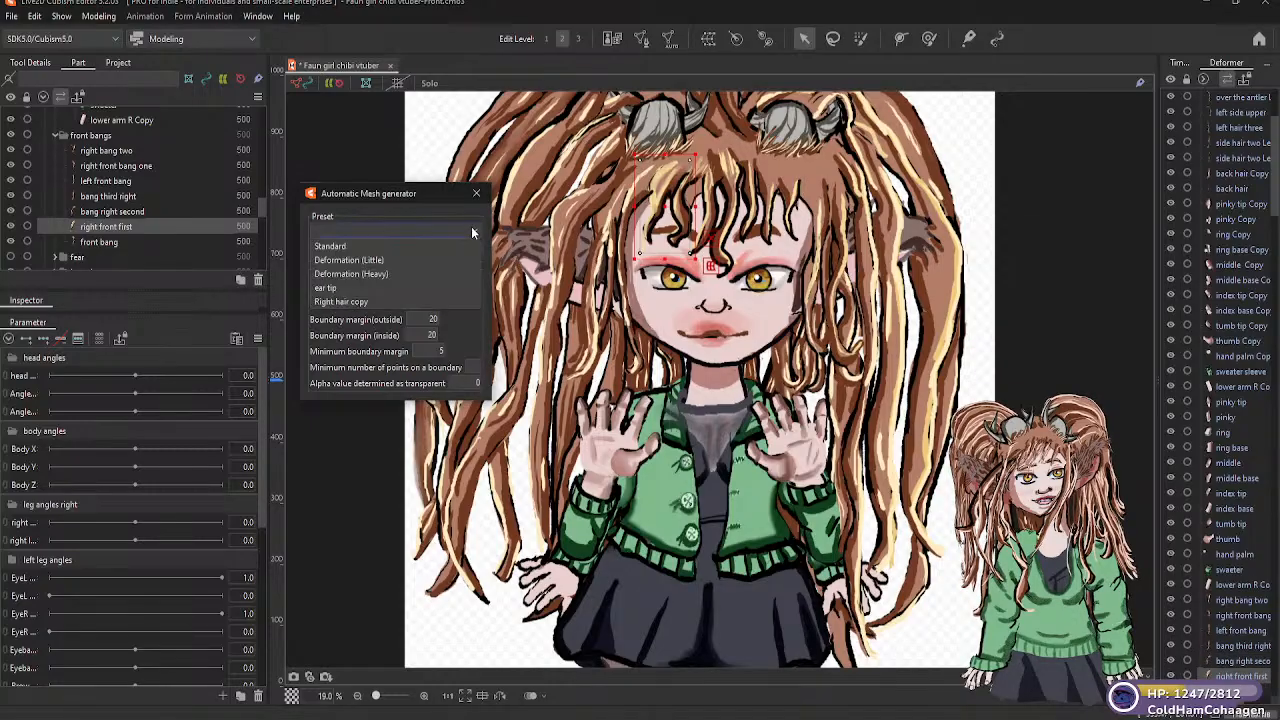
click(382, 260)
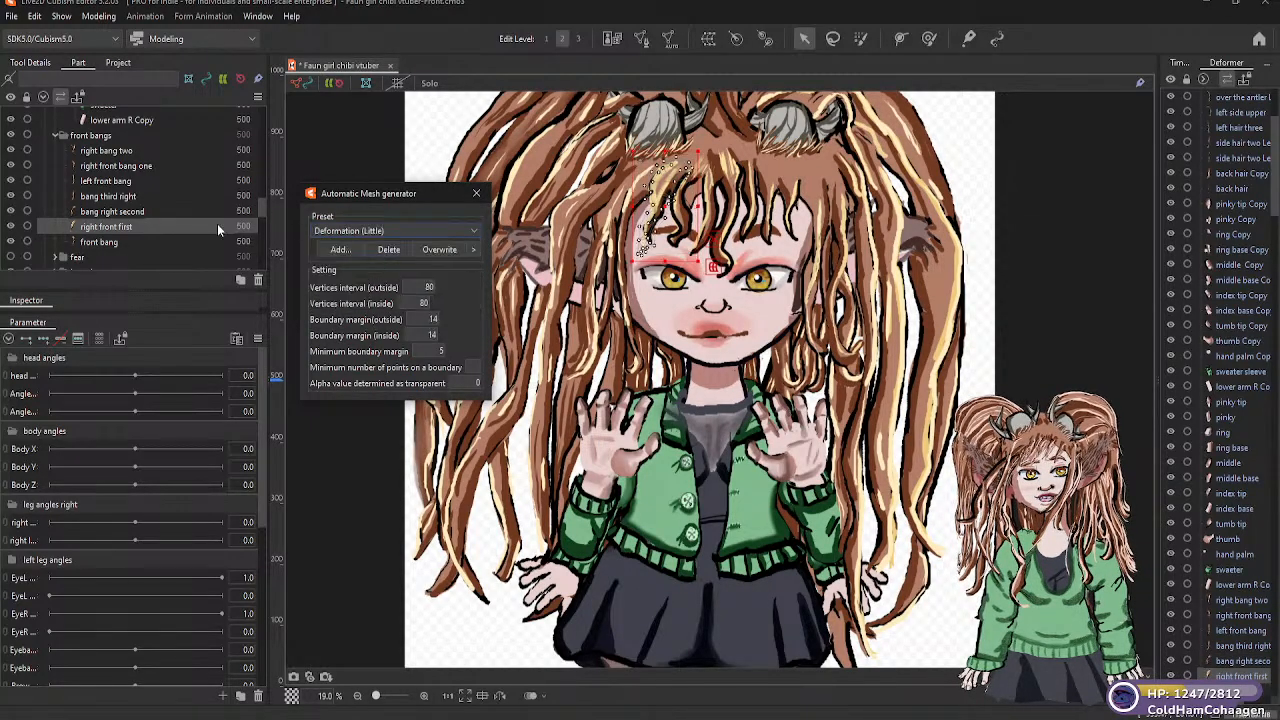
Generate an automatic mesh for the "front bang" part using the Deformation (Little) preset
click(110, 242)
click(420, 229)
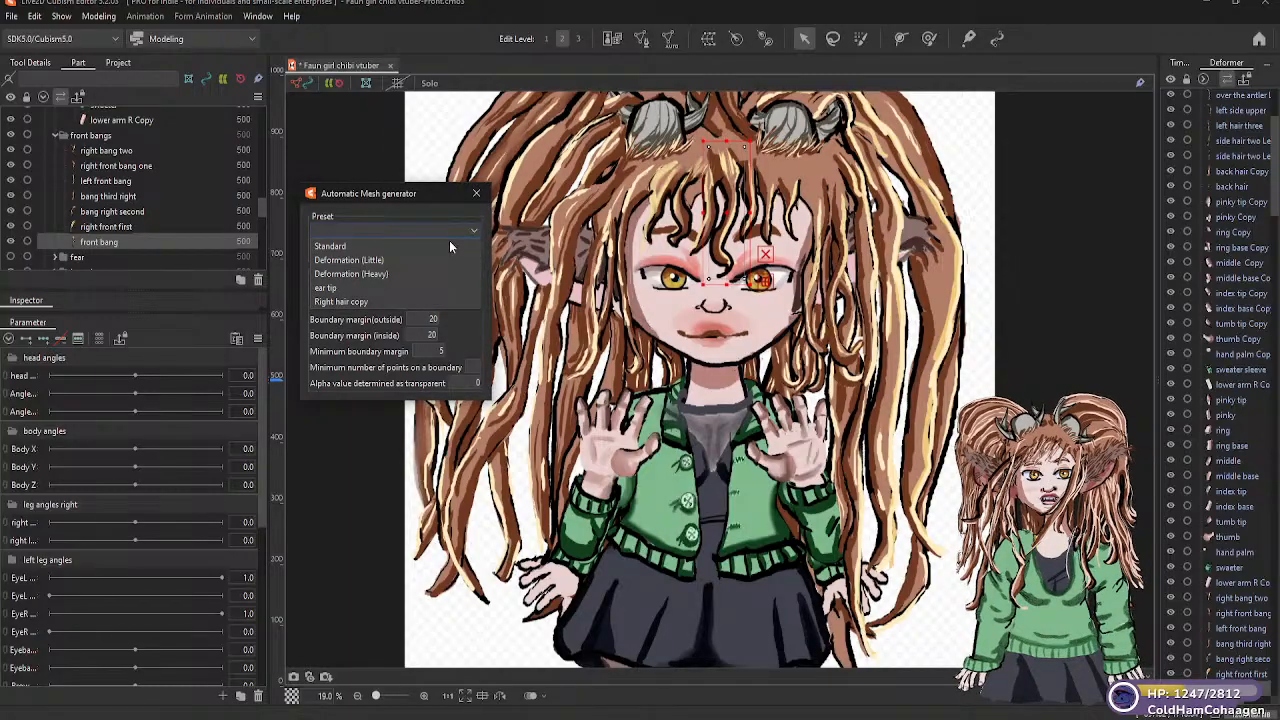
click(386, 260)
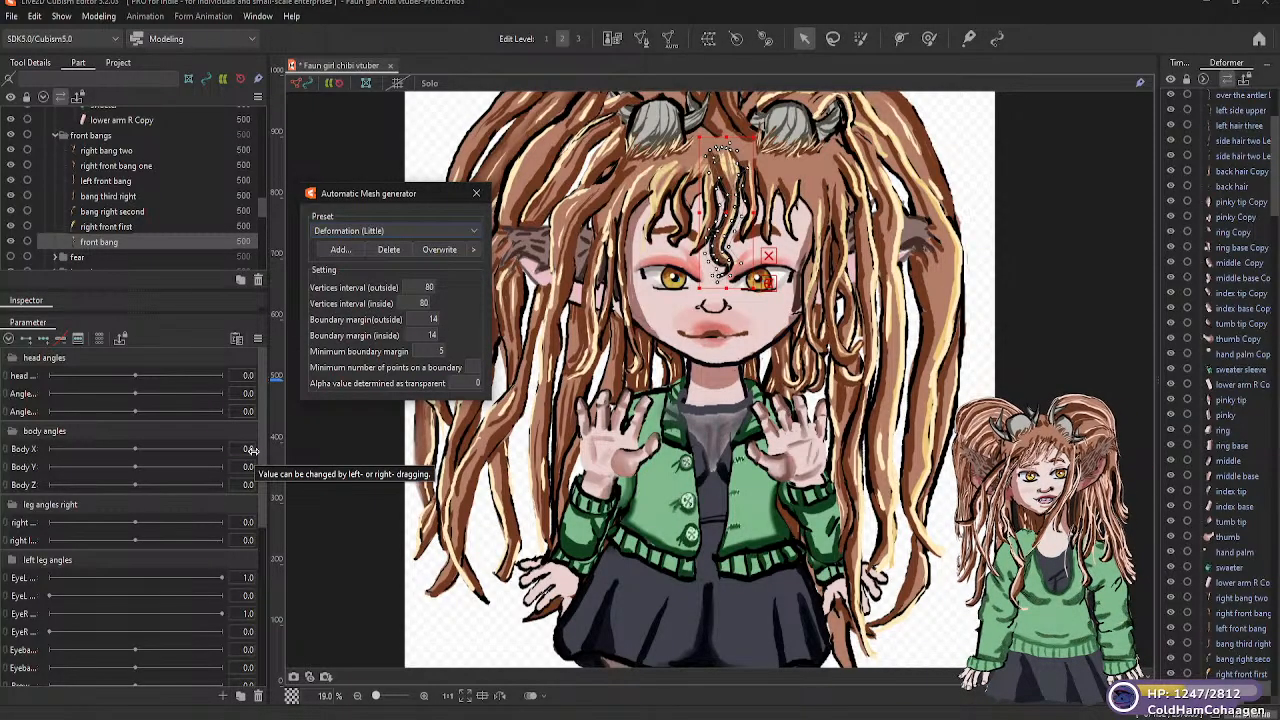
Expand the "fear" folder and generate an automatic mesh for its "fear" part using the Standard preset
scroll(261, 212, down, 1)
scroll(261, 213, down, 4)
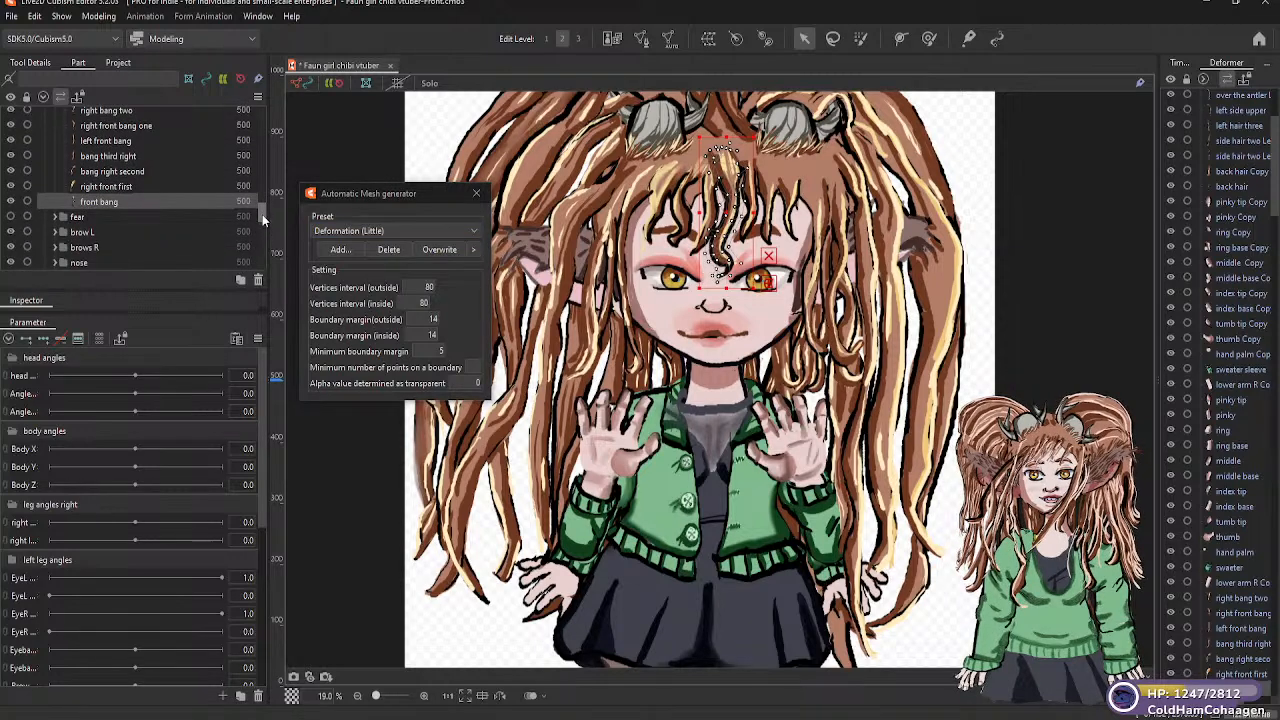
click(55, 171)
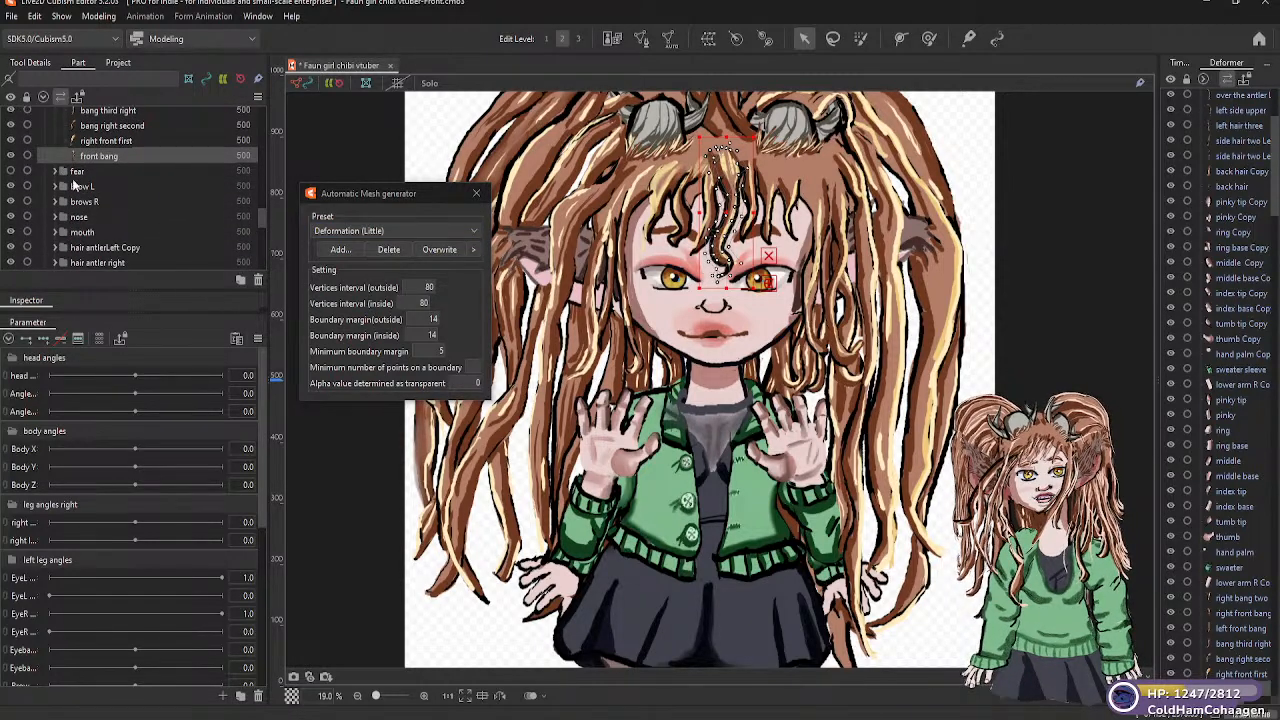
click(88, 187)
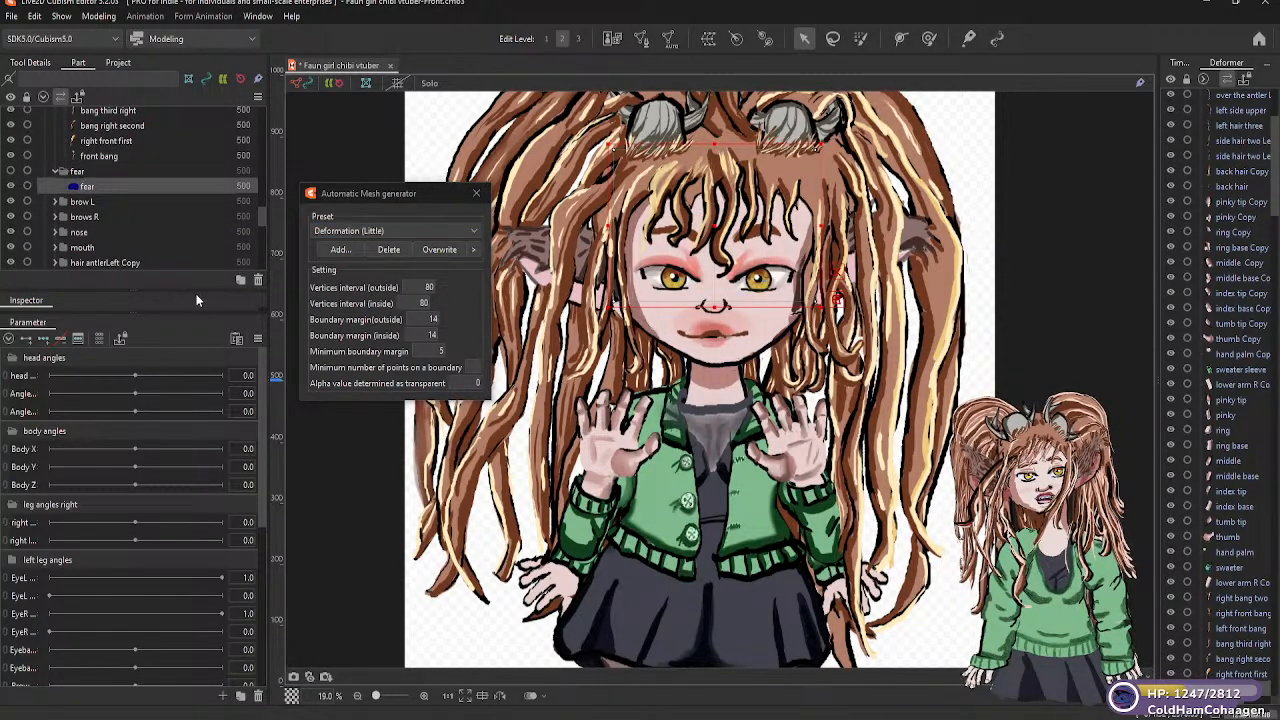
click(476, 229)
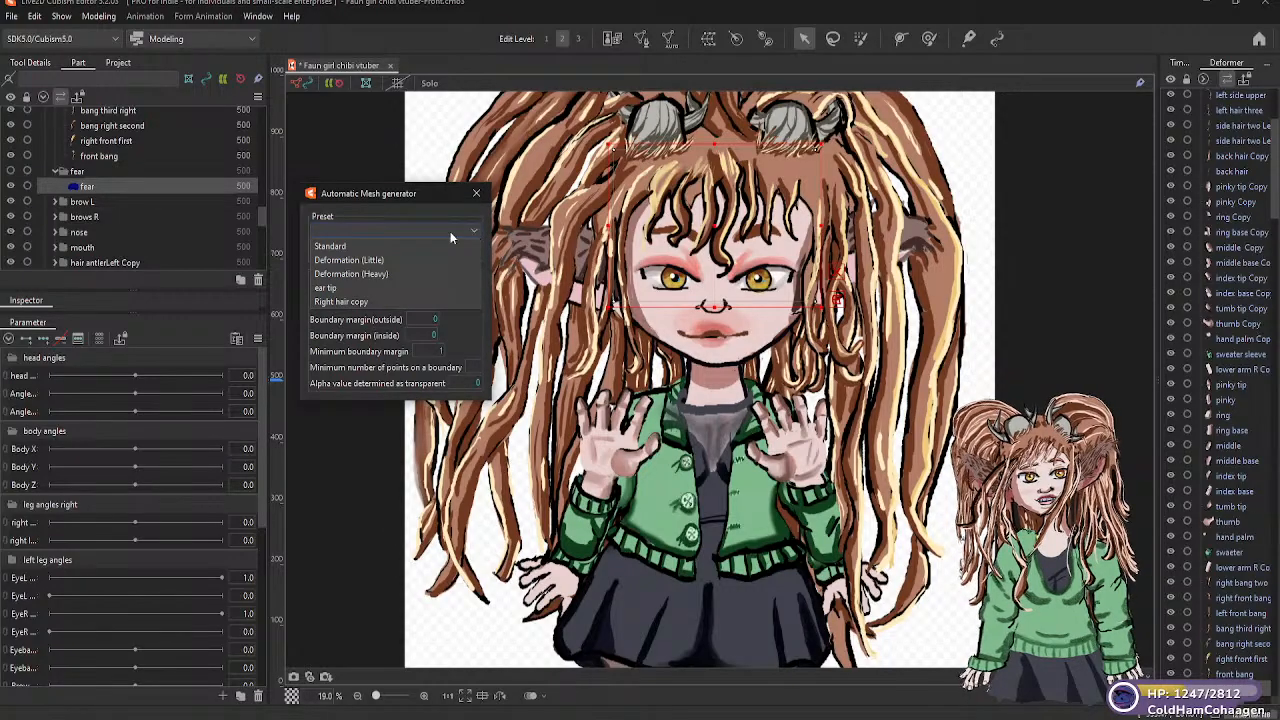
click(349, 248)
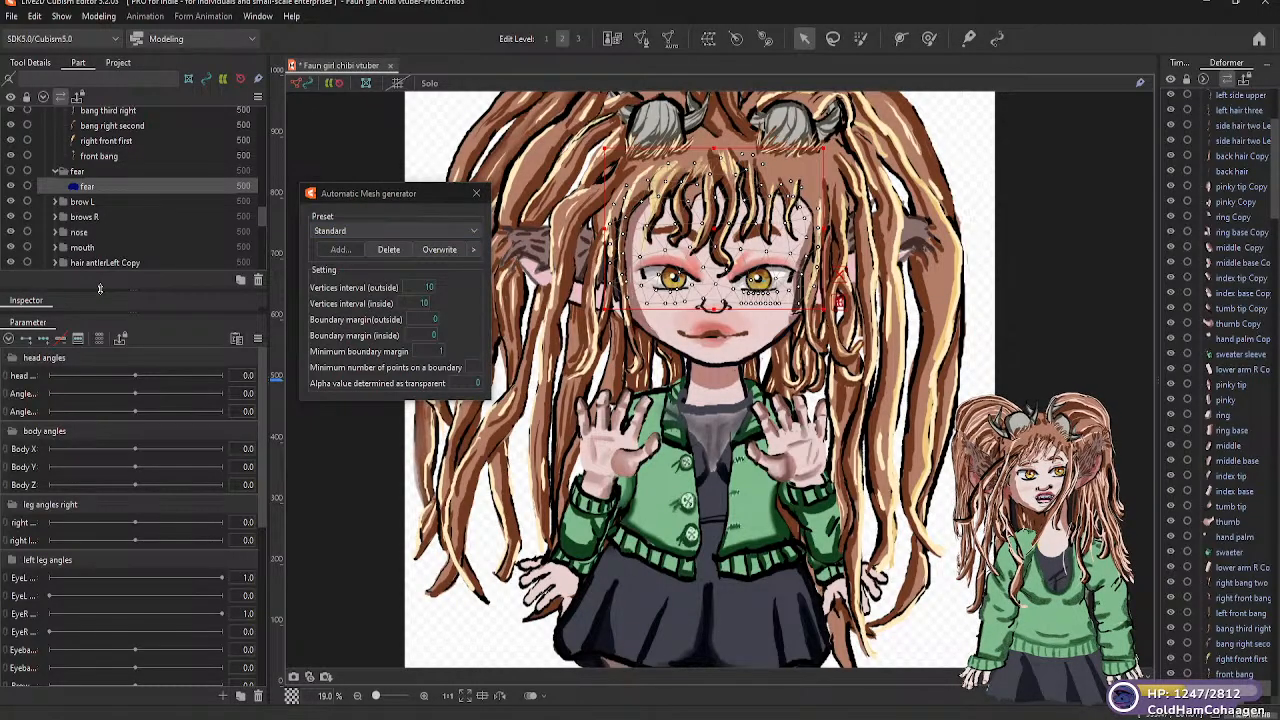
Generate Deformation (Little) meshes for "L brow" in the "brow L" folder and "brow R" in the "brows R" folder
click(56, 200)
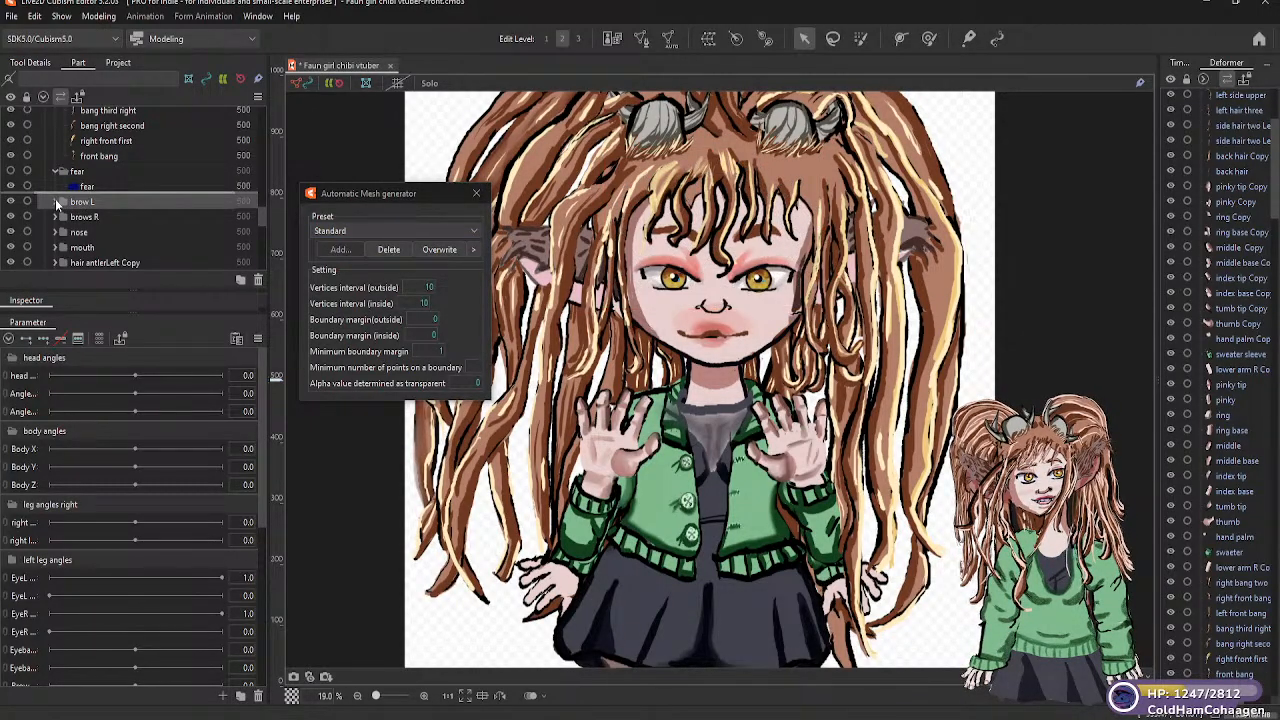
click(55, 201)
click(99, 216)
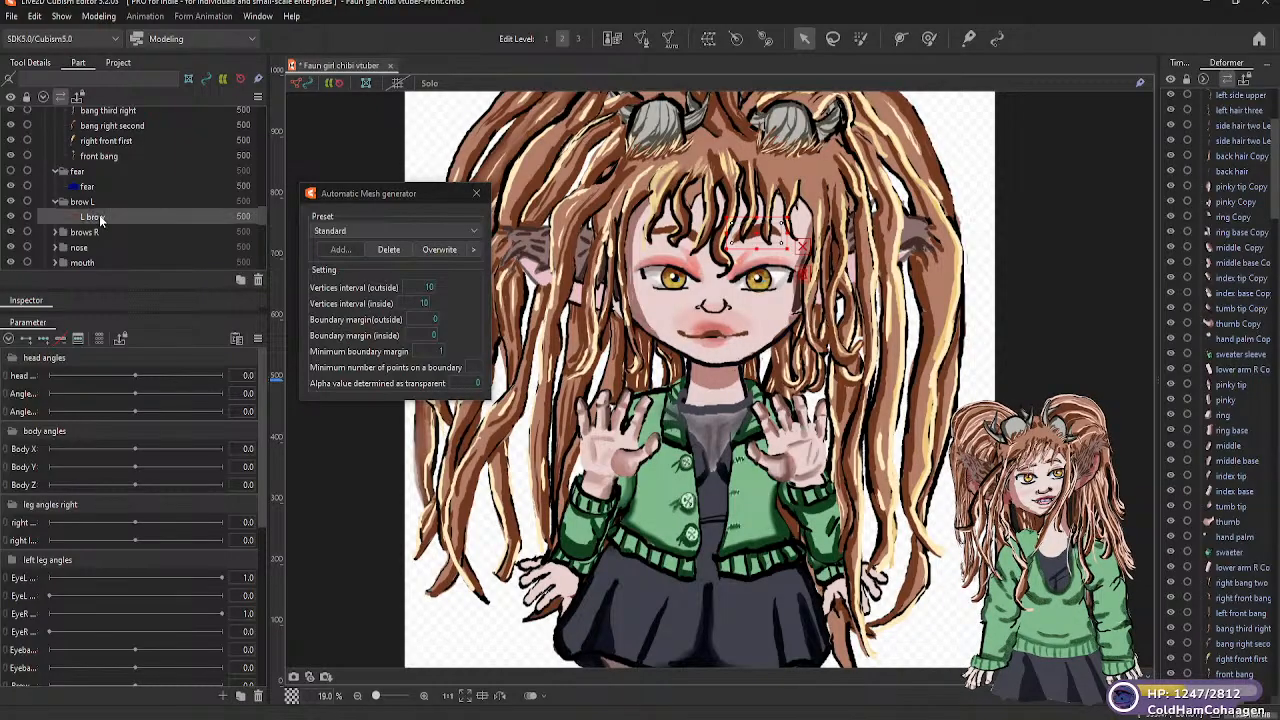
click(467, 231)
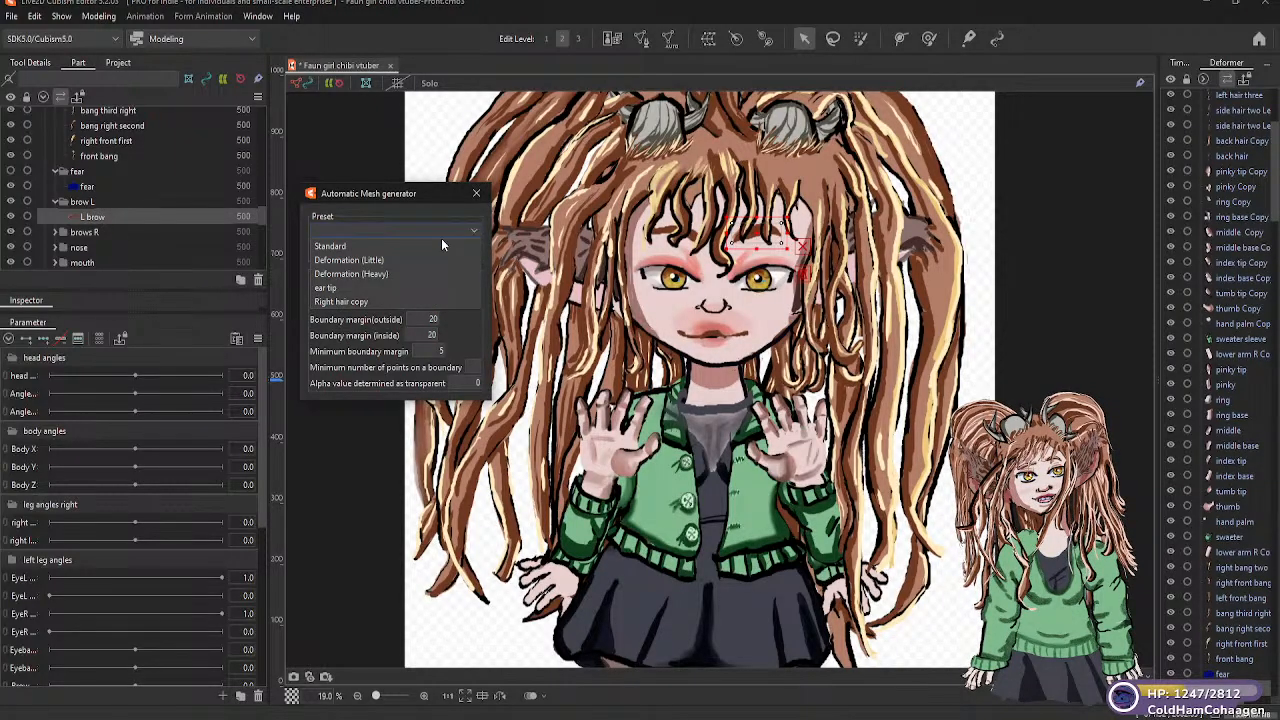
click(370, 259)
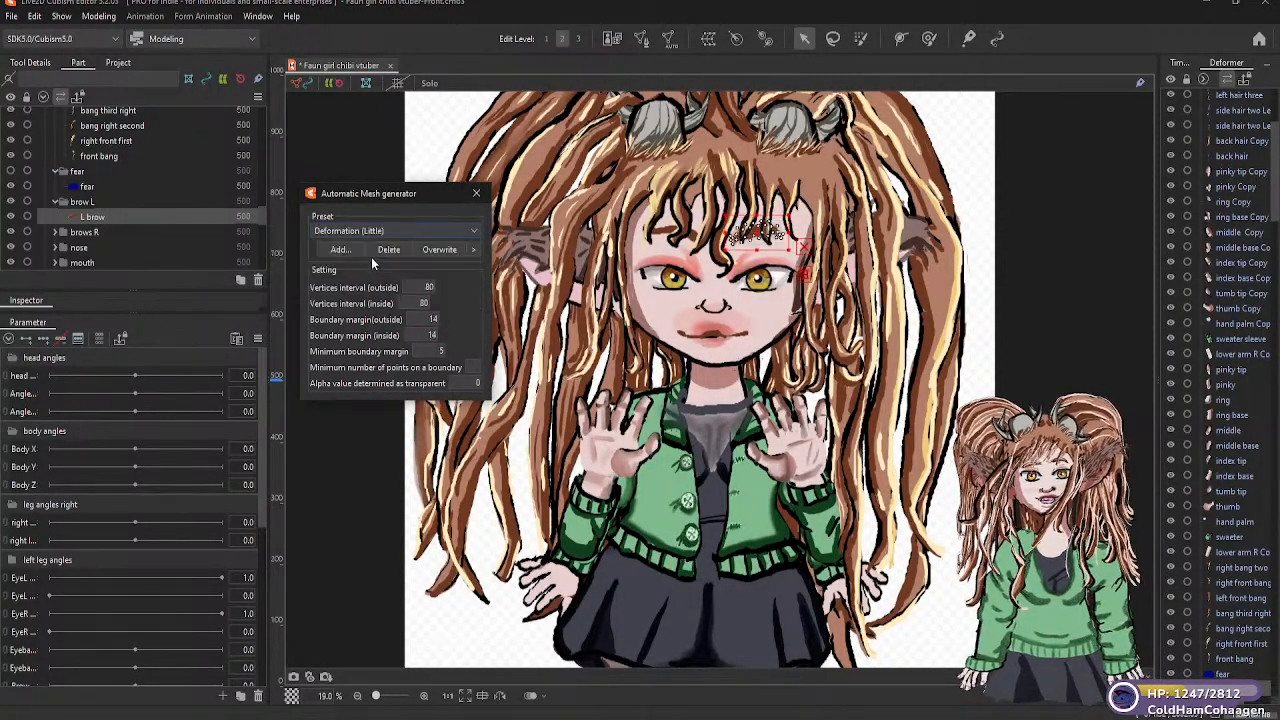
click(57, 232)
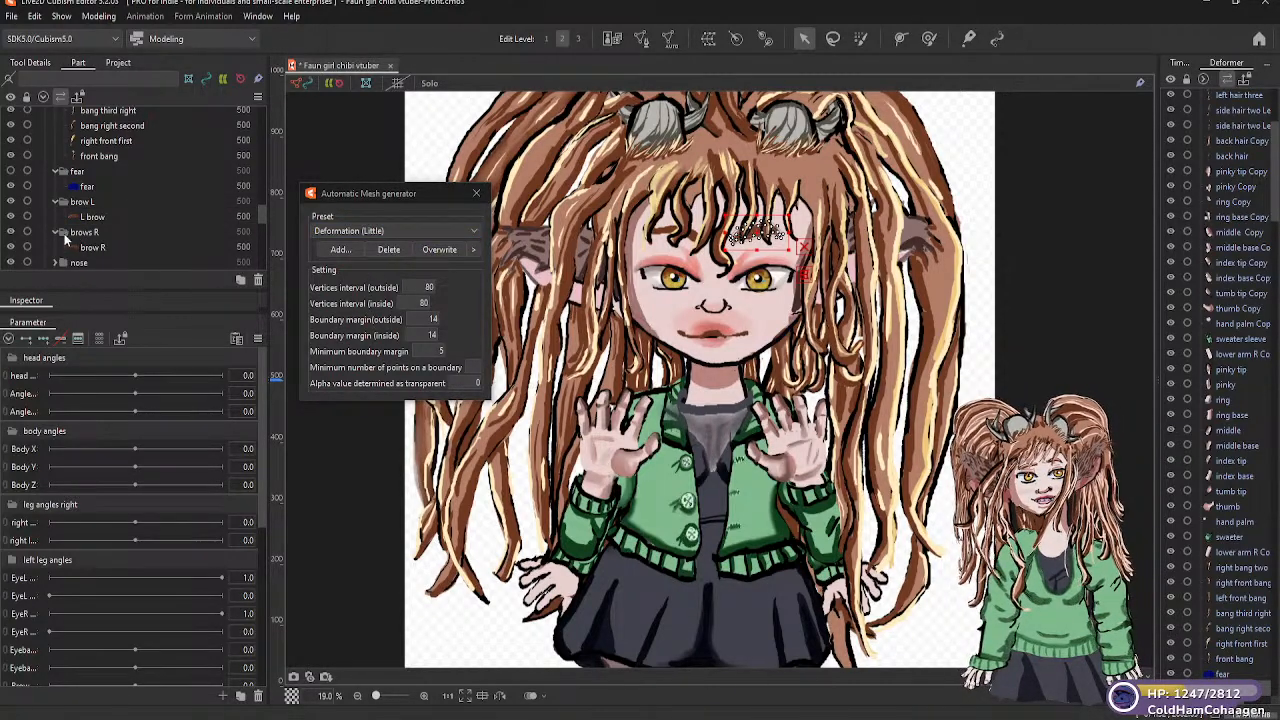
click(93, 248)
click(454, 226)
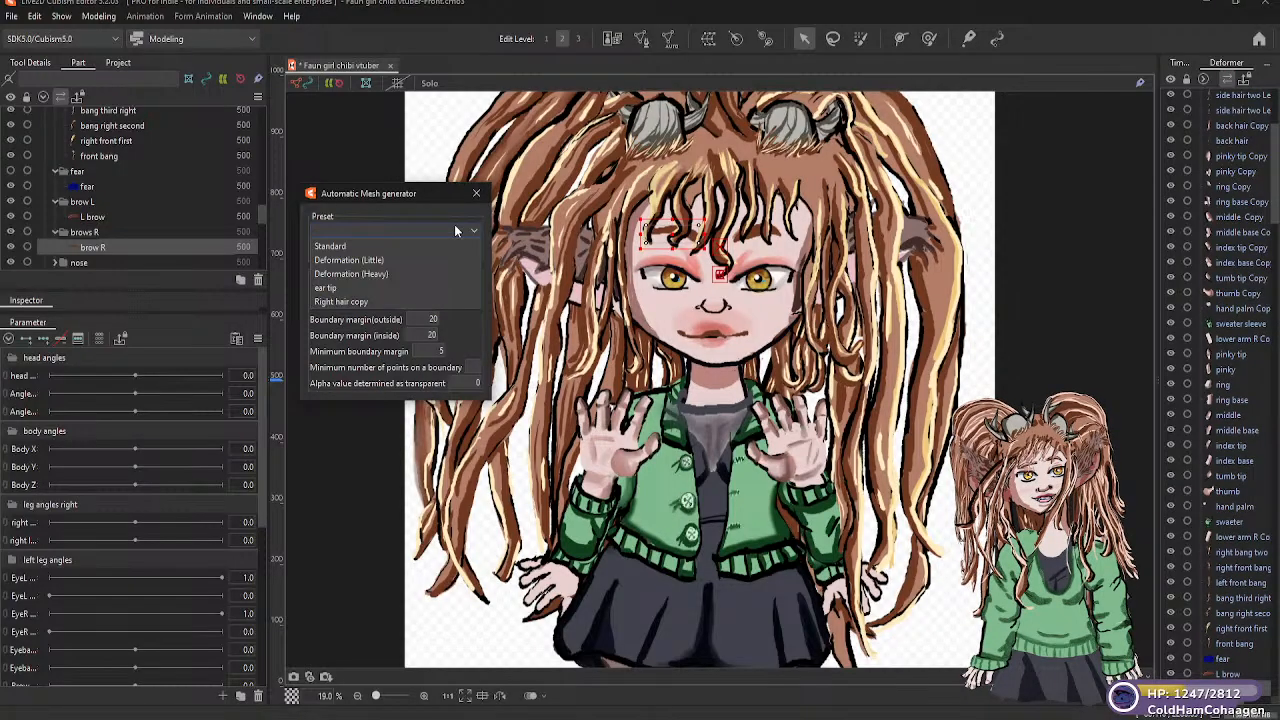
click(368, 259)
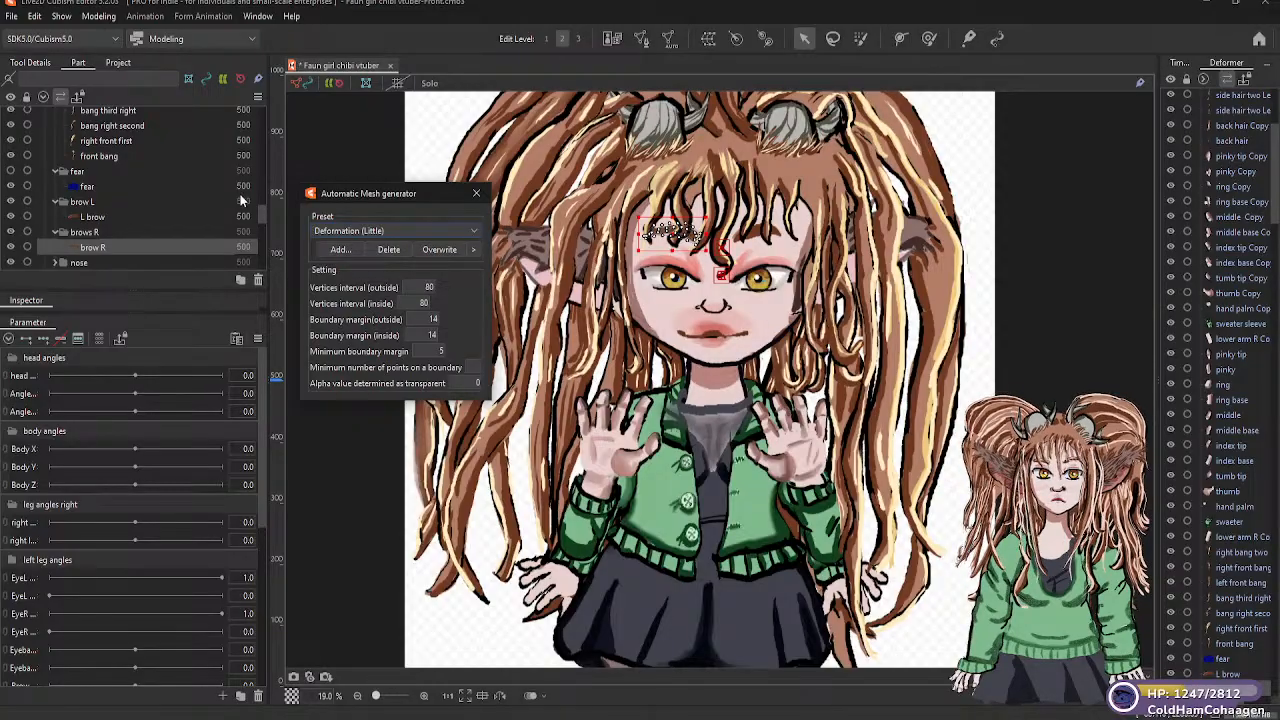
Expand the "nose" folder and generate Deformation (Little) meshes for its "nostrill R" and "nostril L" parts
drag(257, 216, 262, 224)
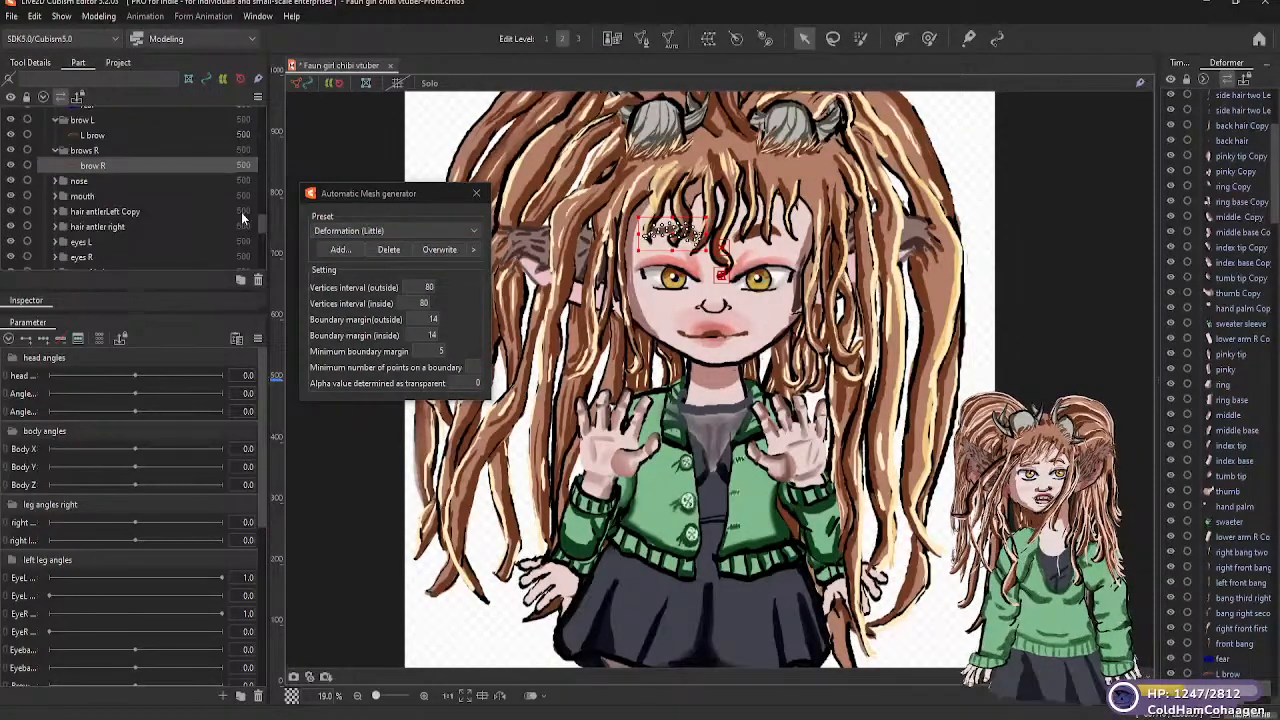
click(56, 181)
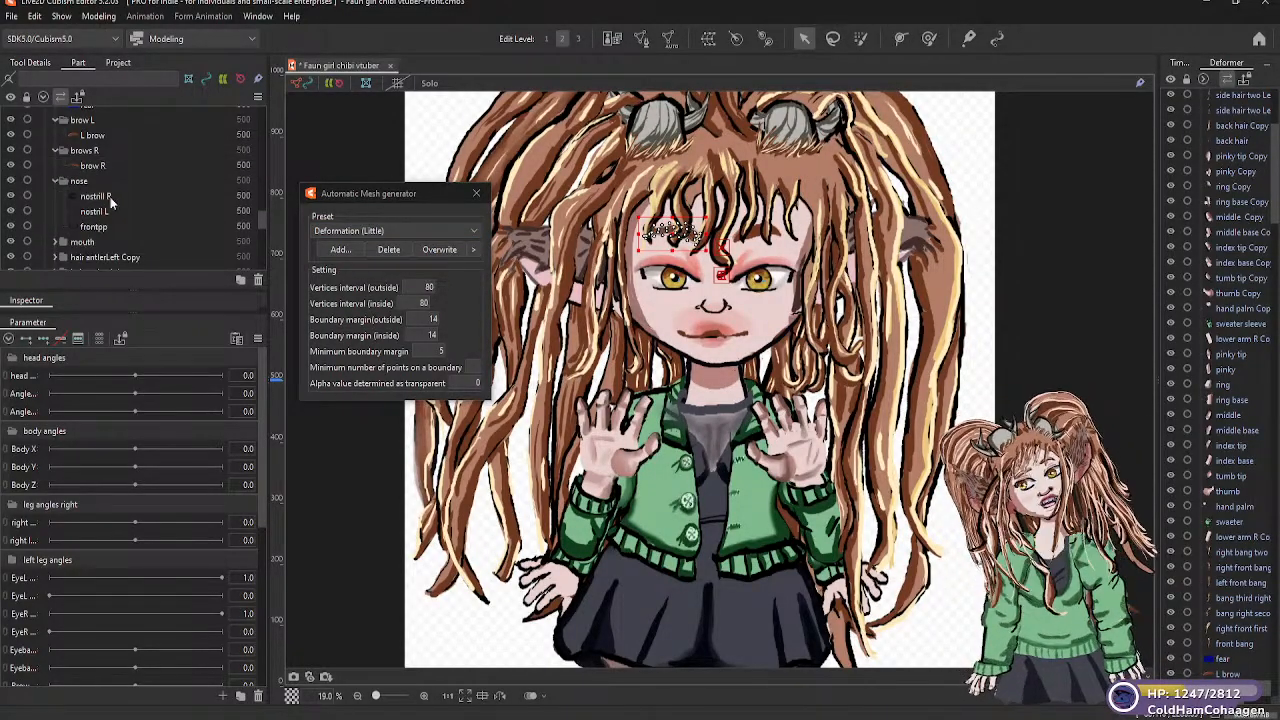
click(109, 198)
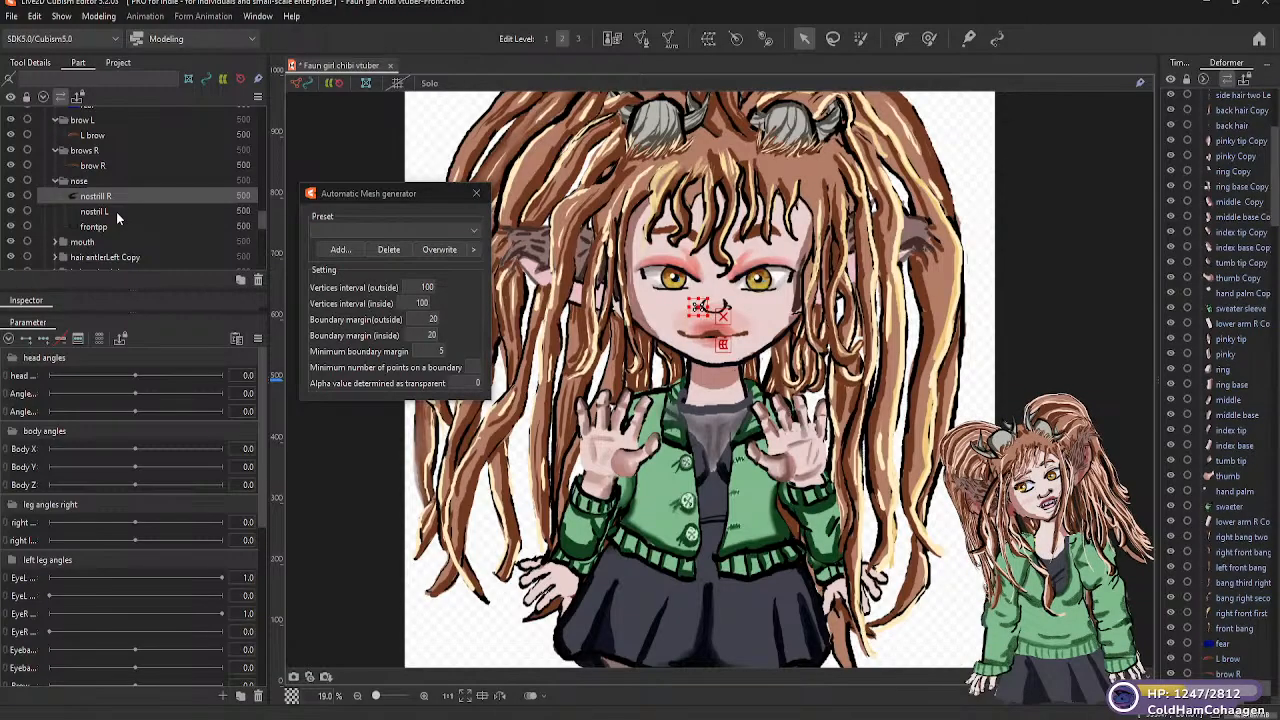
click(473, 232)
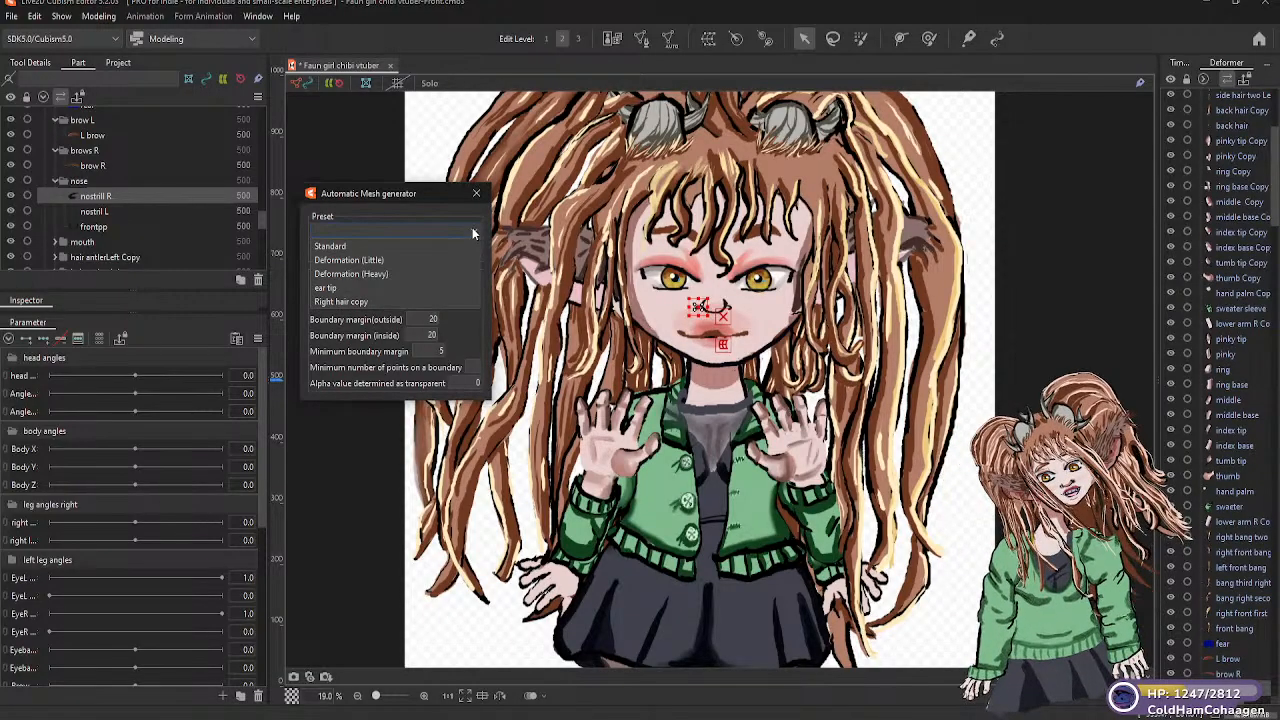
click(380, 260)
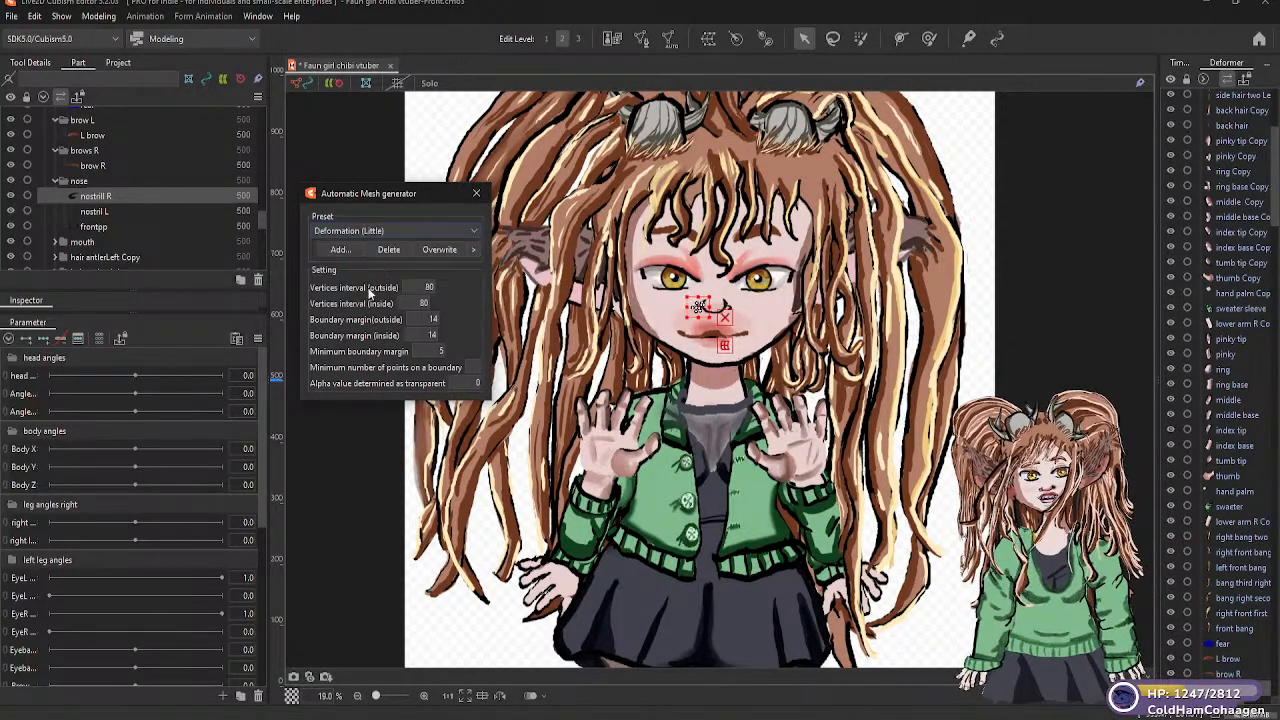
click(96, 212)
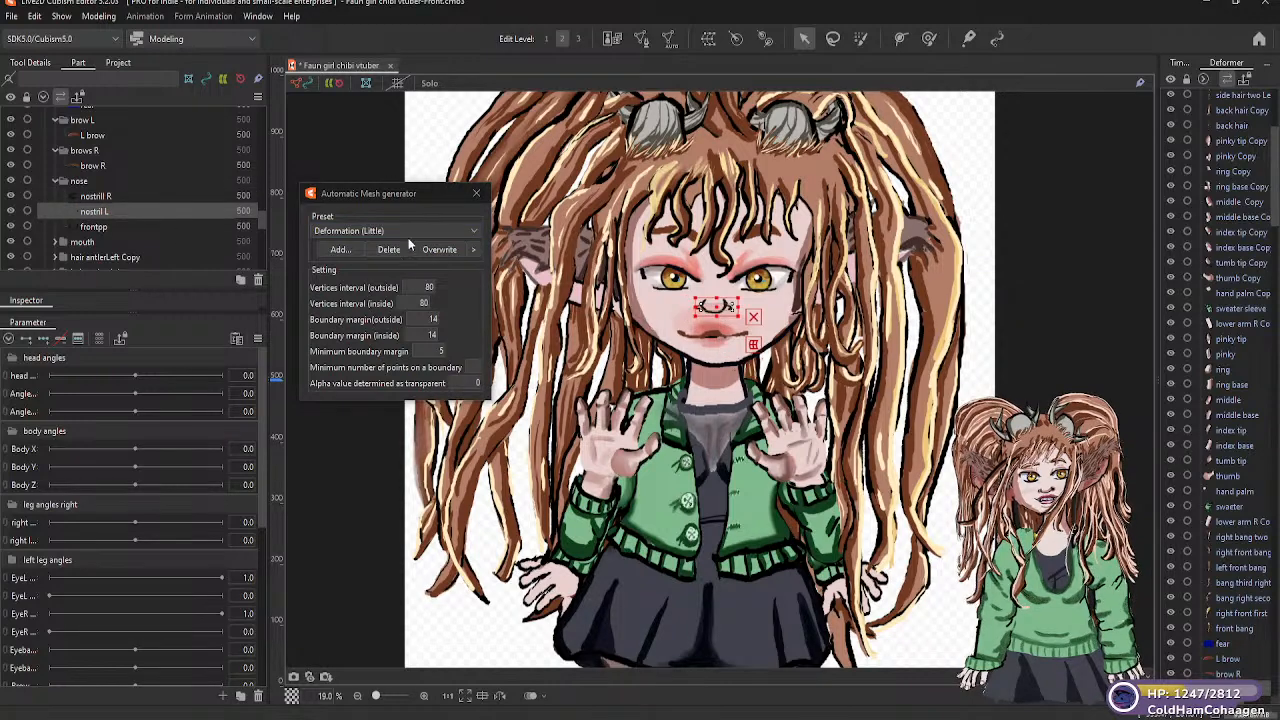
click(473, 232)
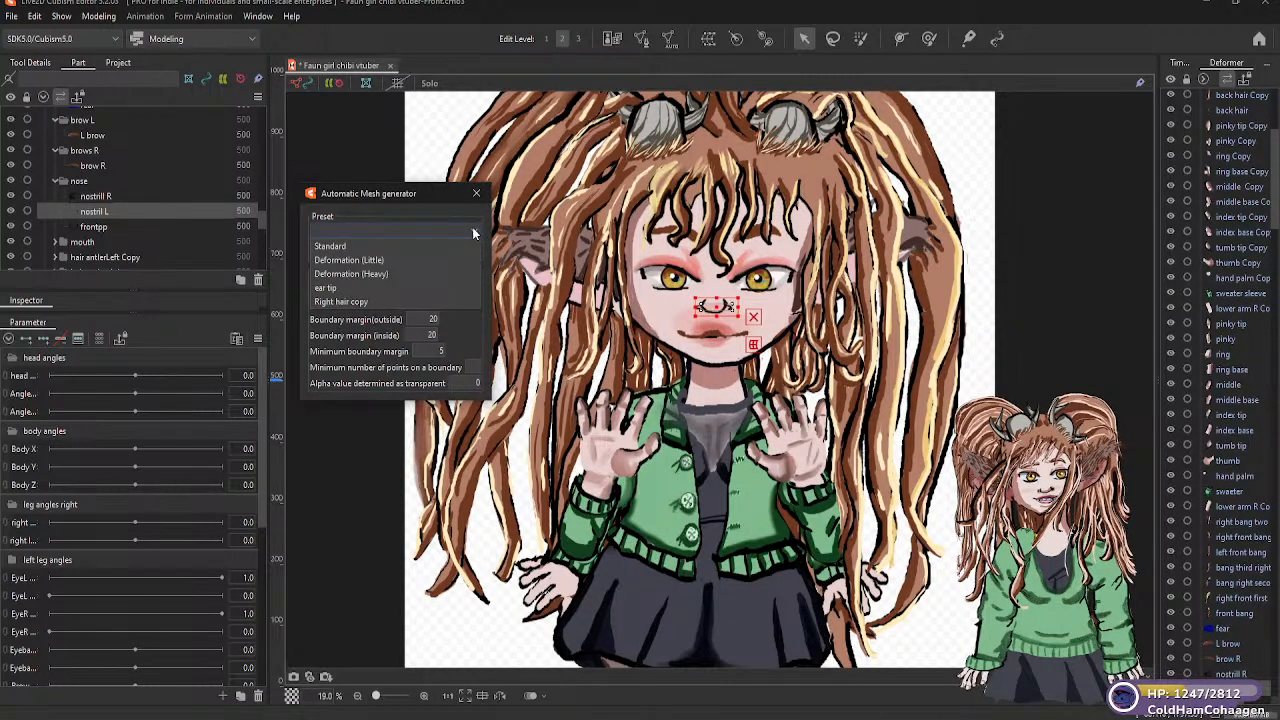
click(380, 260)
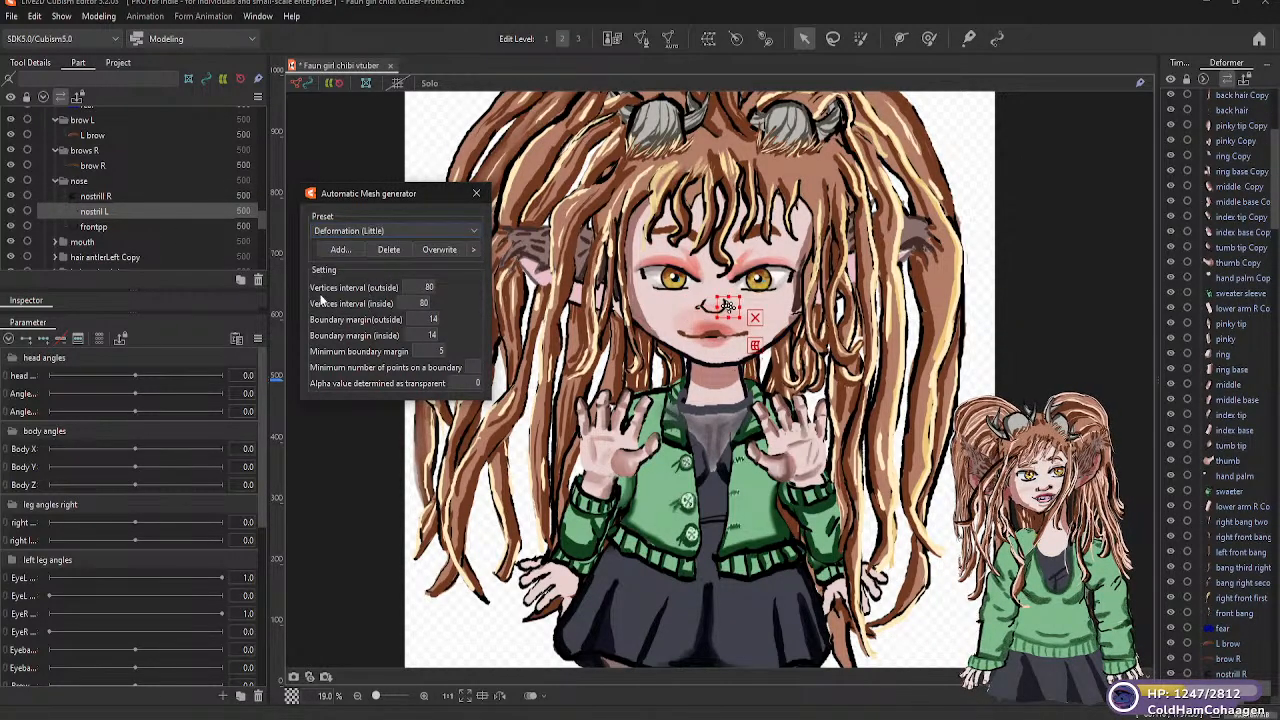
Generate an automatic mesh for the "frontpp" part of the nose using the Deformation (Little) preset
click(124, 227)
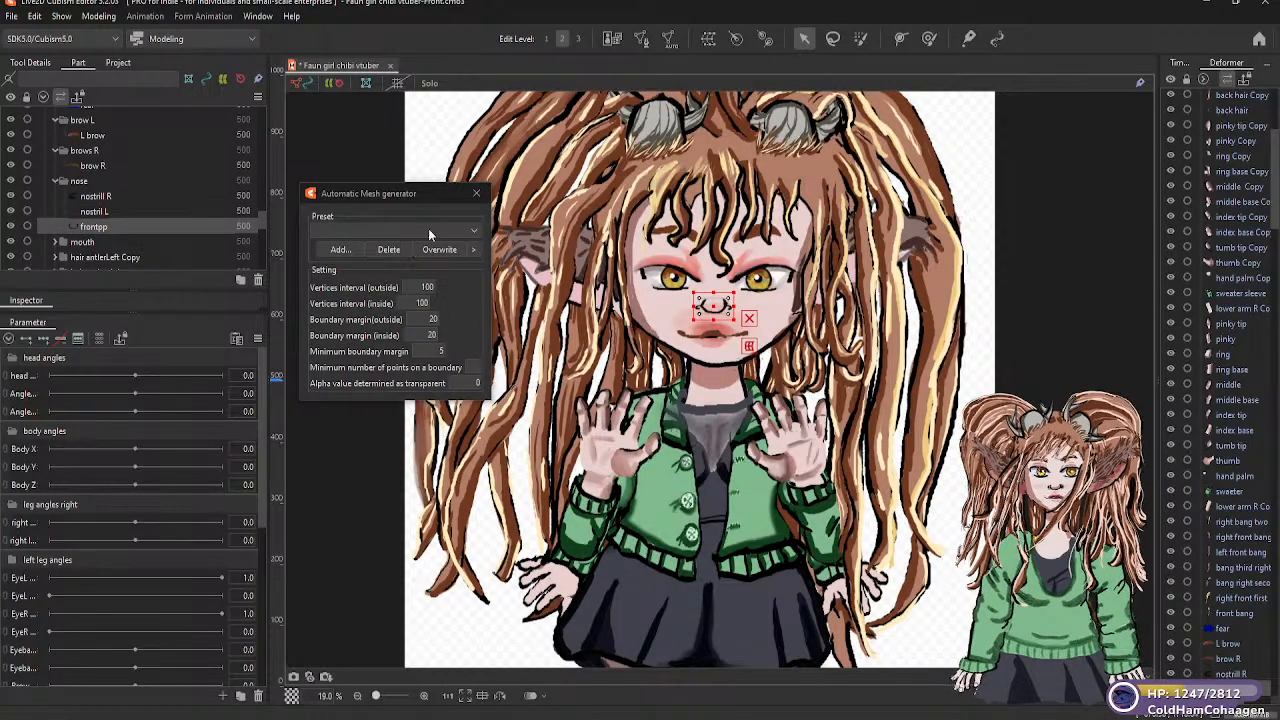
click(473, 231)
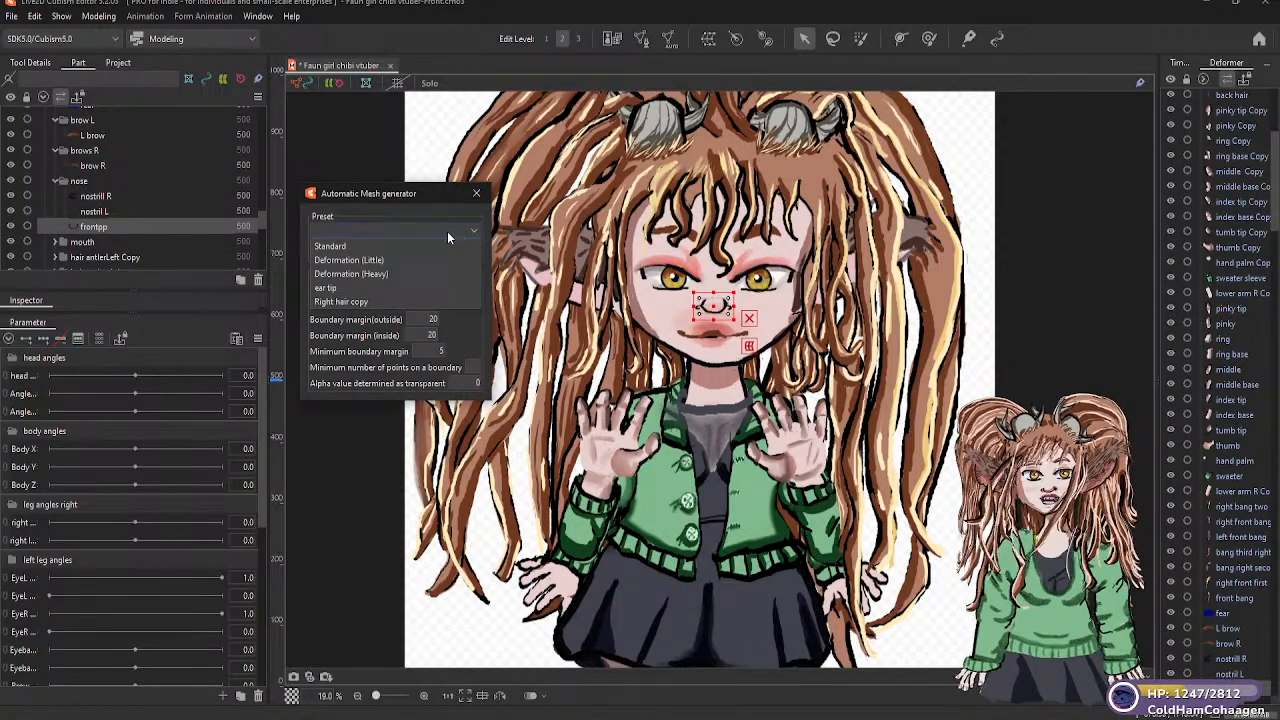
click(373, 259)
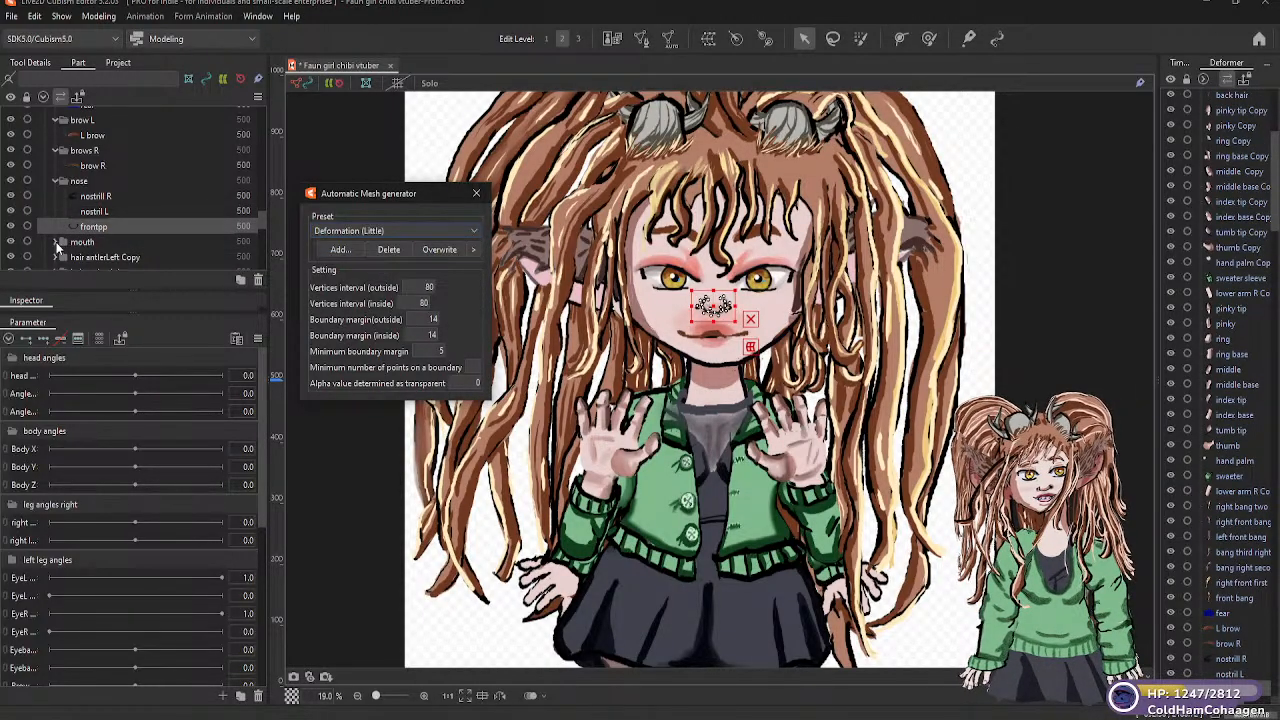
Expand the "mouth" folder and generate Deformation (Little) meshes for its "top lip" and "bottom lip" parts
click(57, 242)
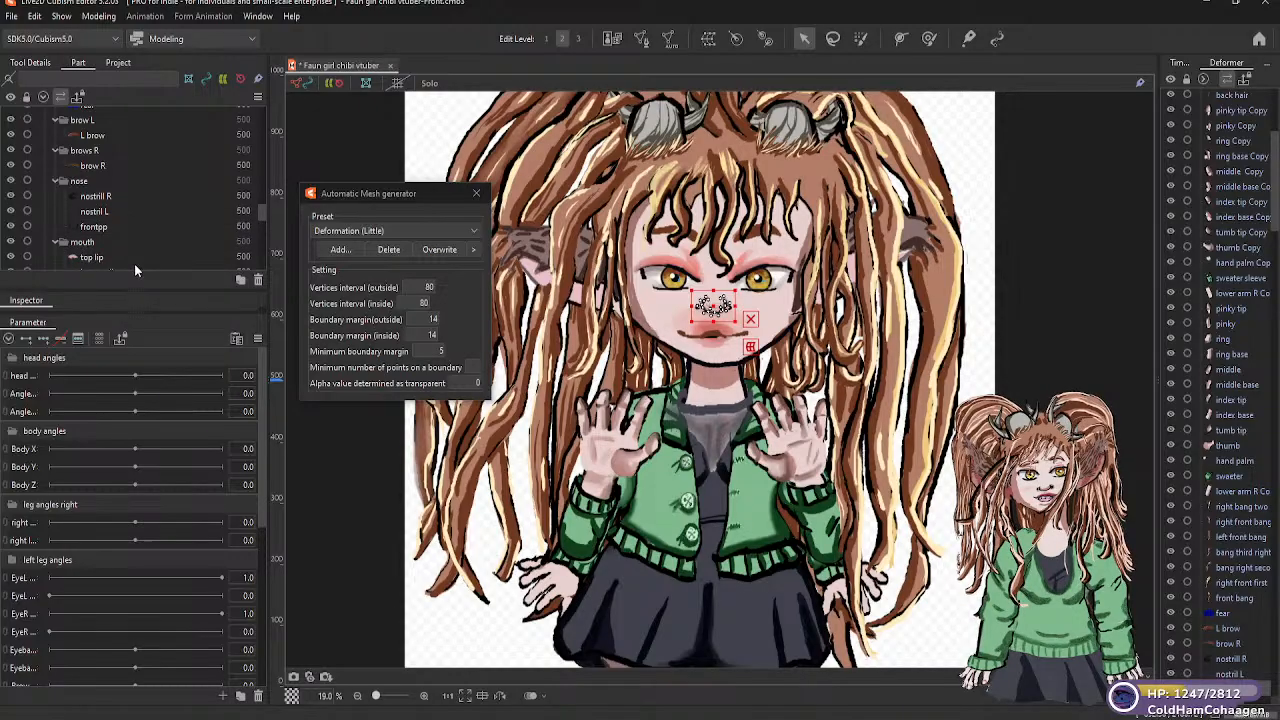
scroll(261, 219, down, 4)
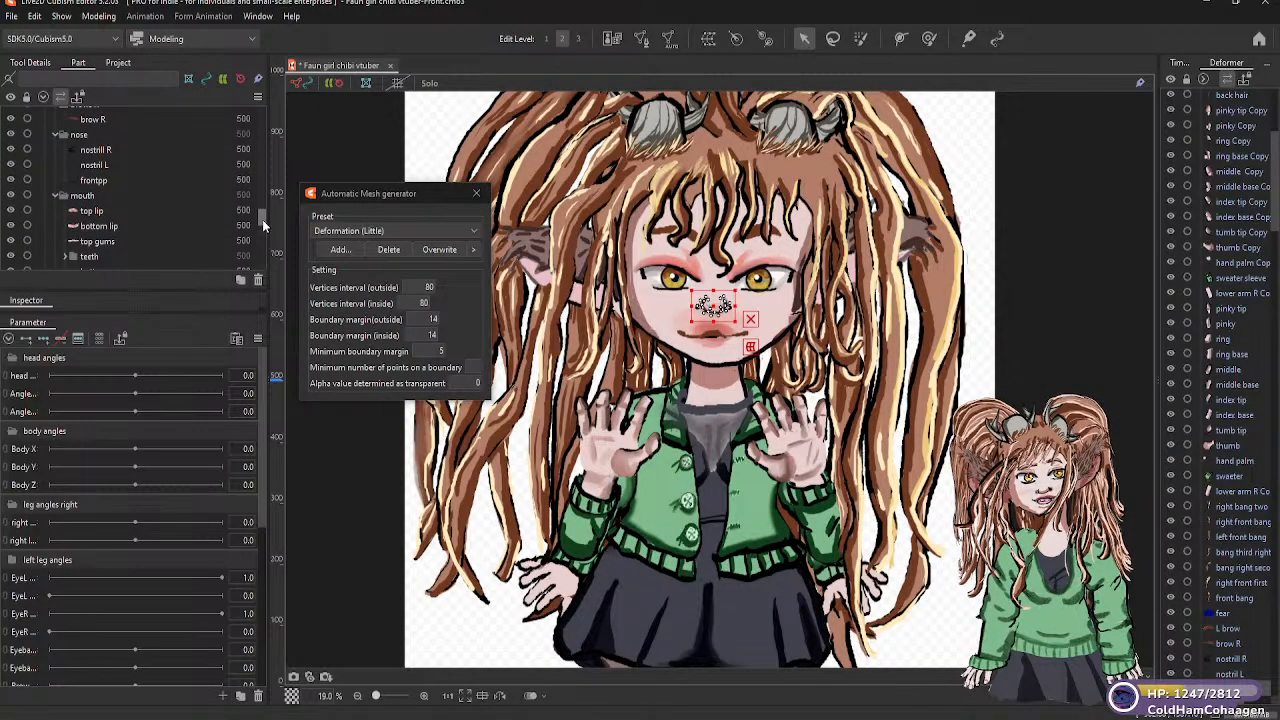
scroll(264, 220, down, 1)
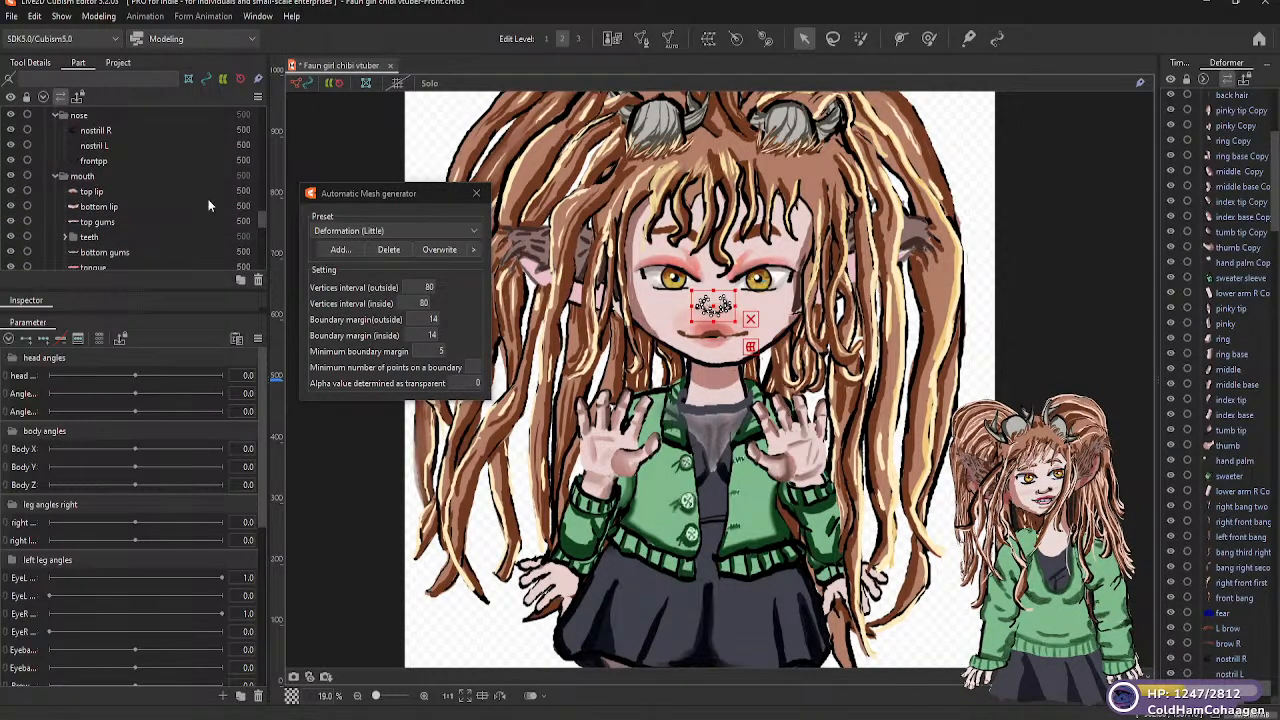
click(97, 193)
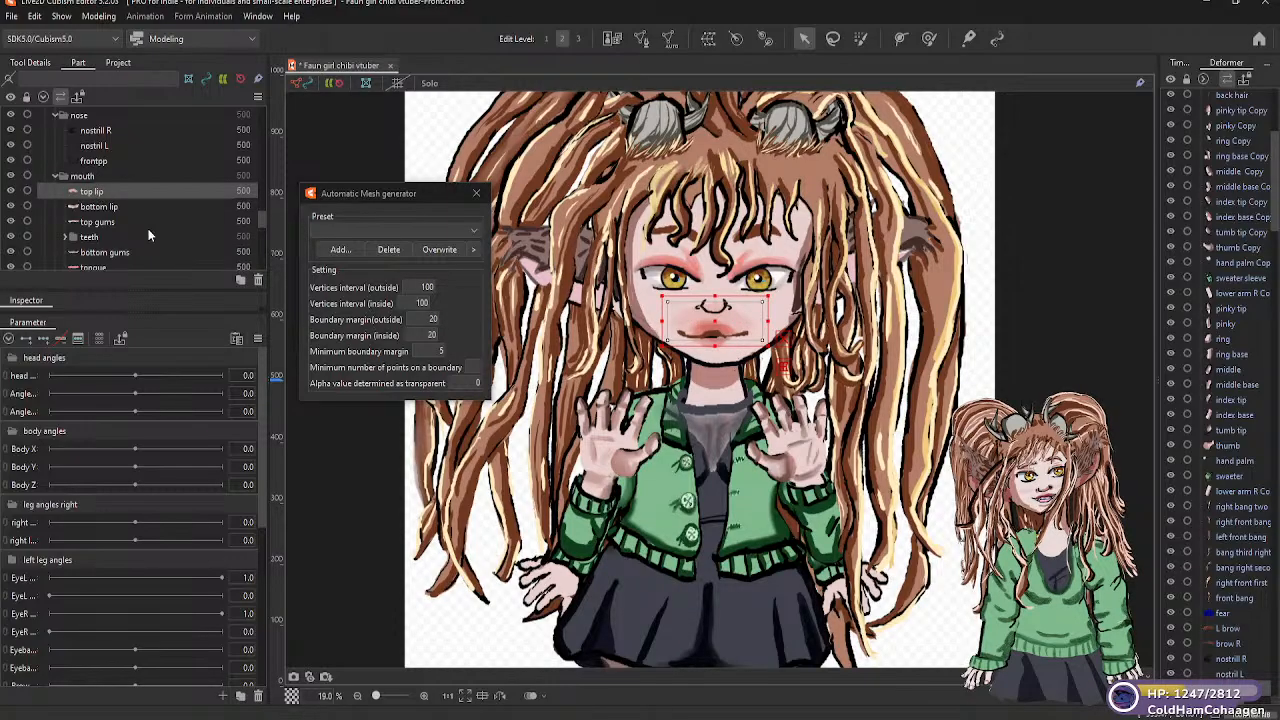
click(474, 229)
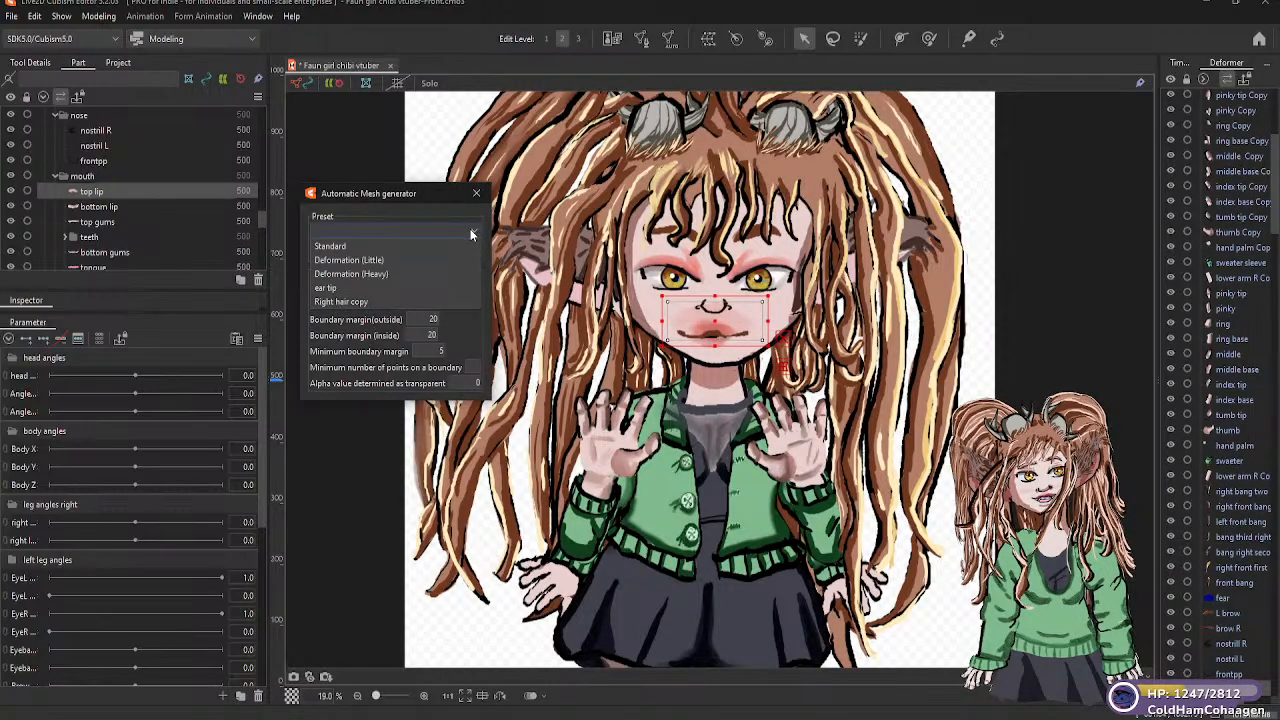
click(373, 255)
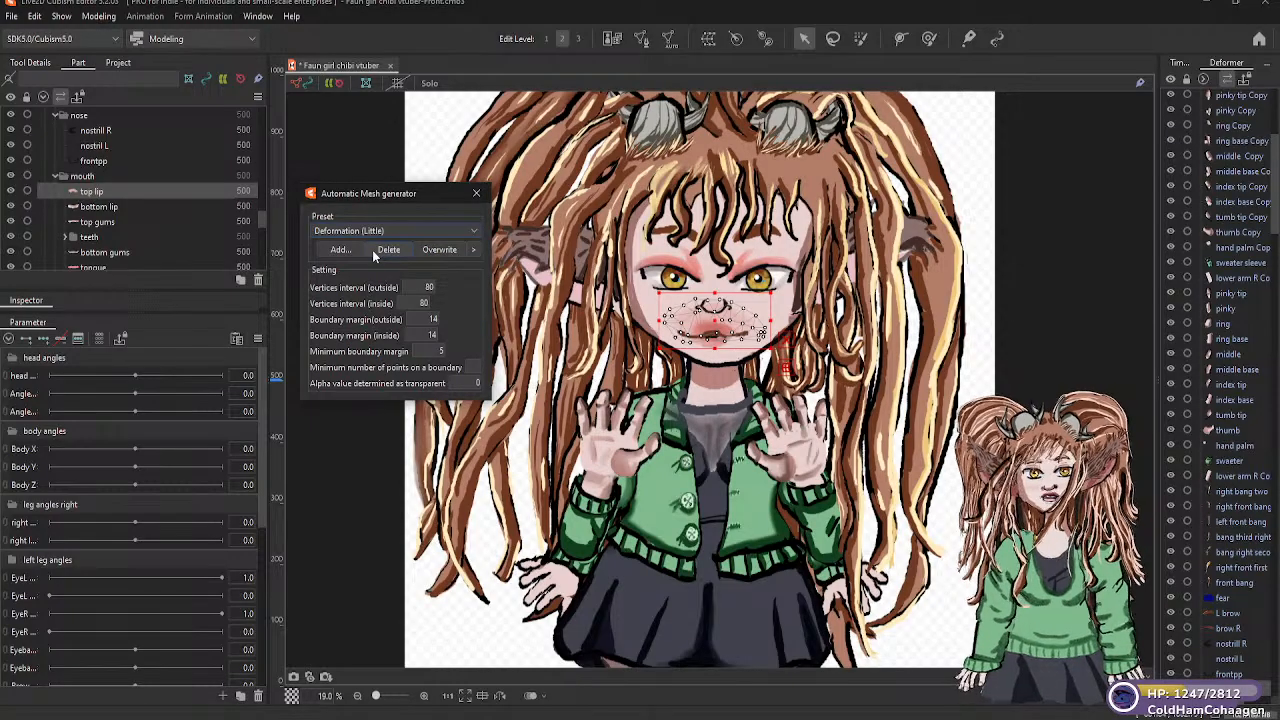
click(100, 207)
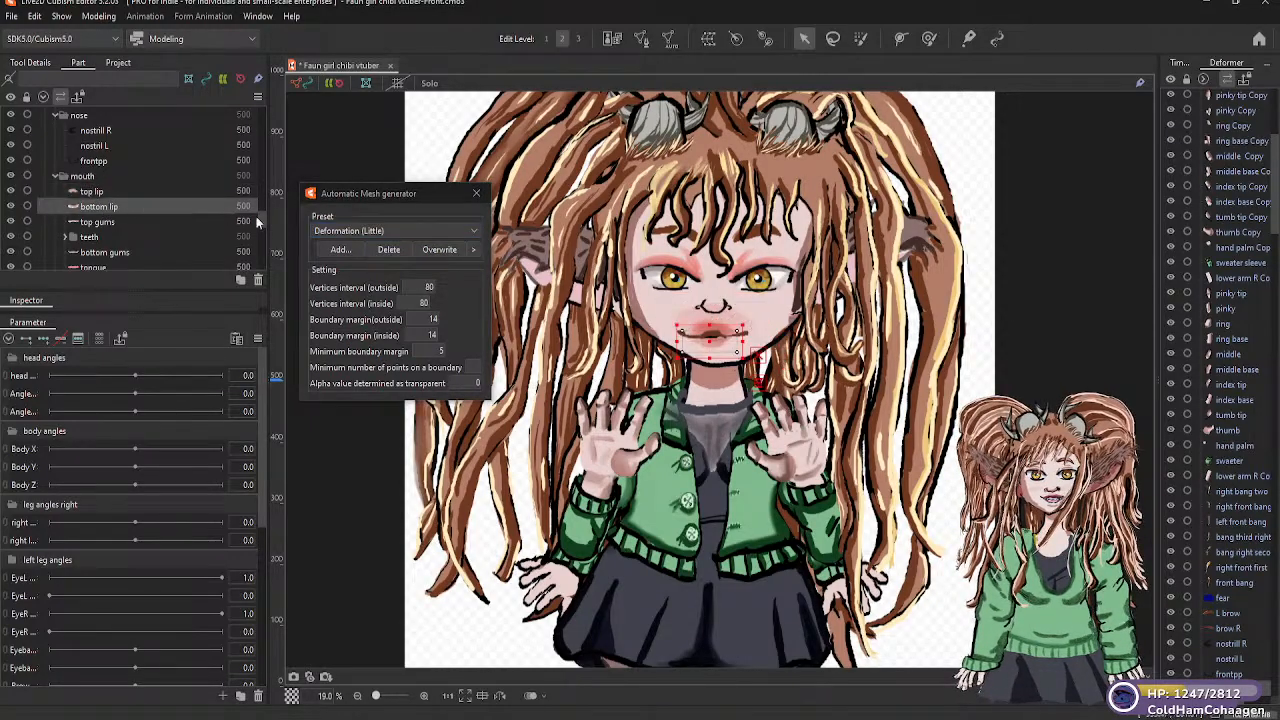
click(470, 231)
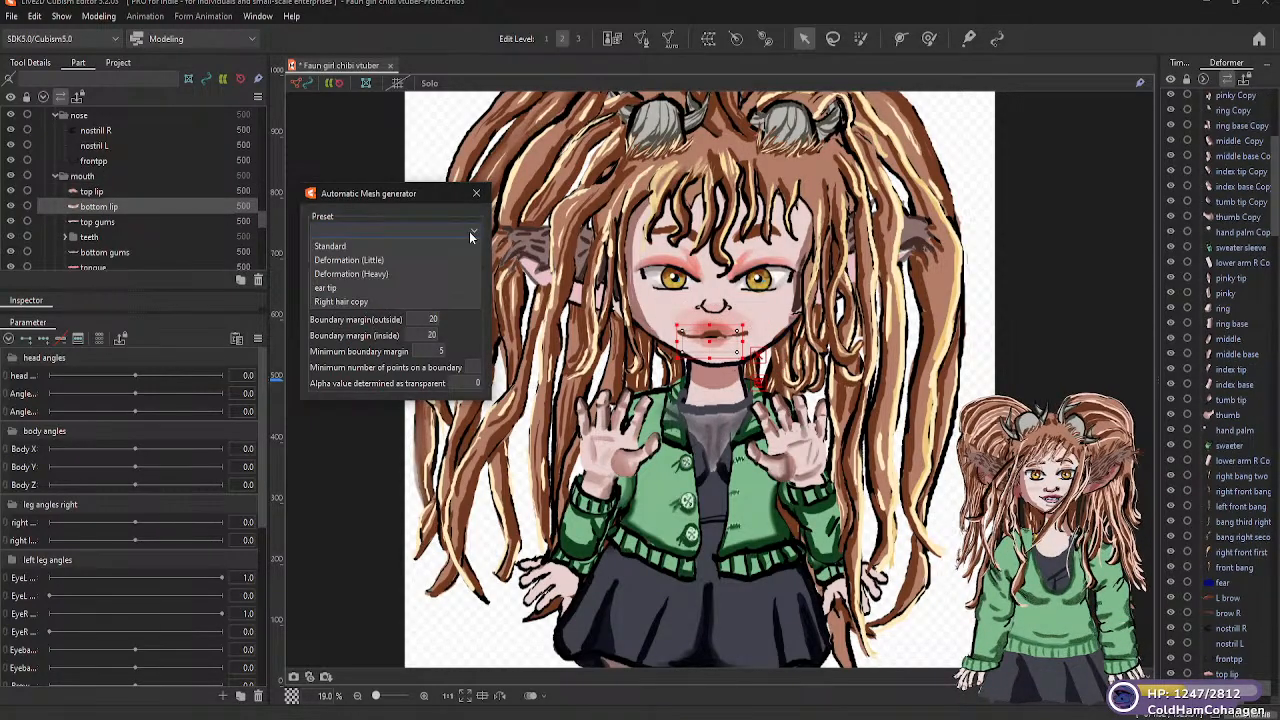
click(370, 260)
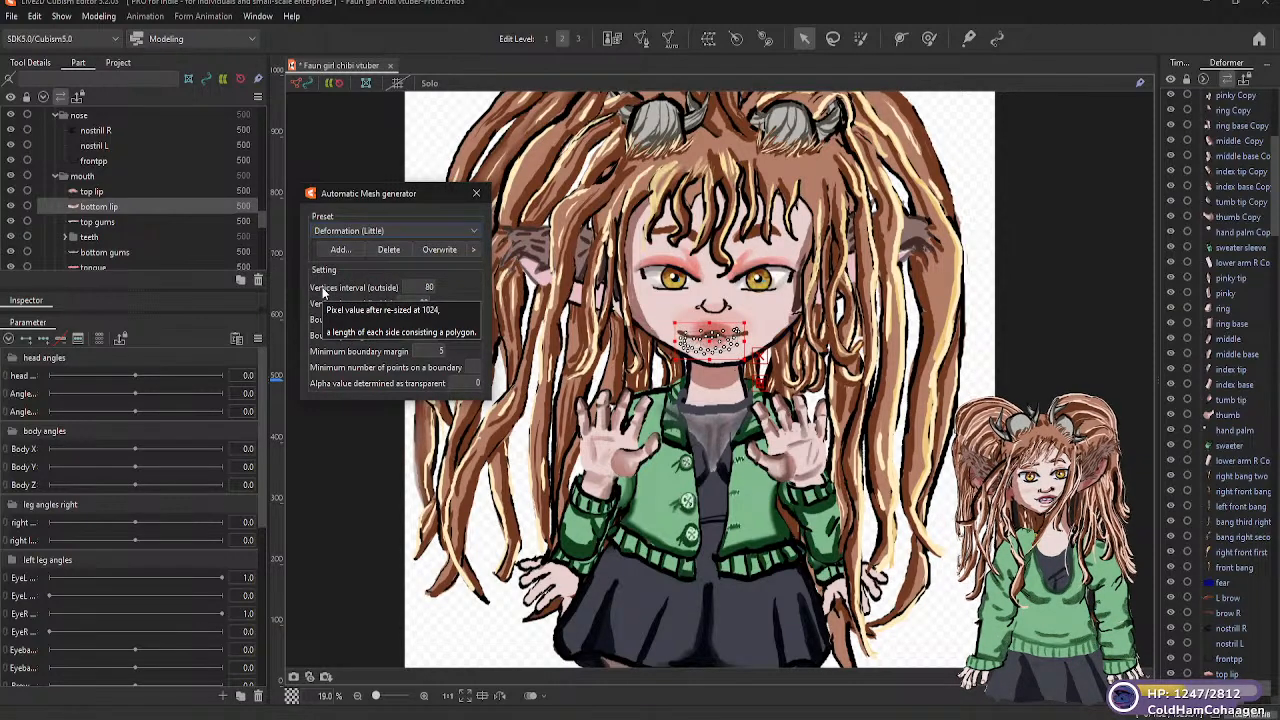
Generate an automatic mesh for the "top gums" part using the Deformation (Little) preset
click(104, 222)
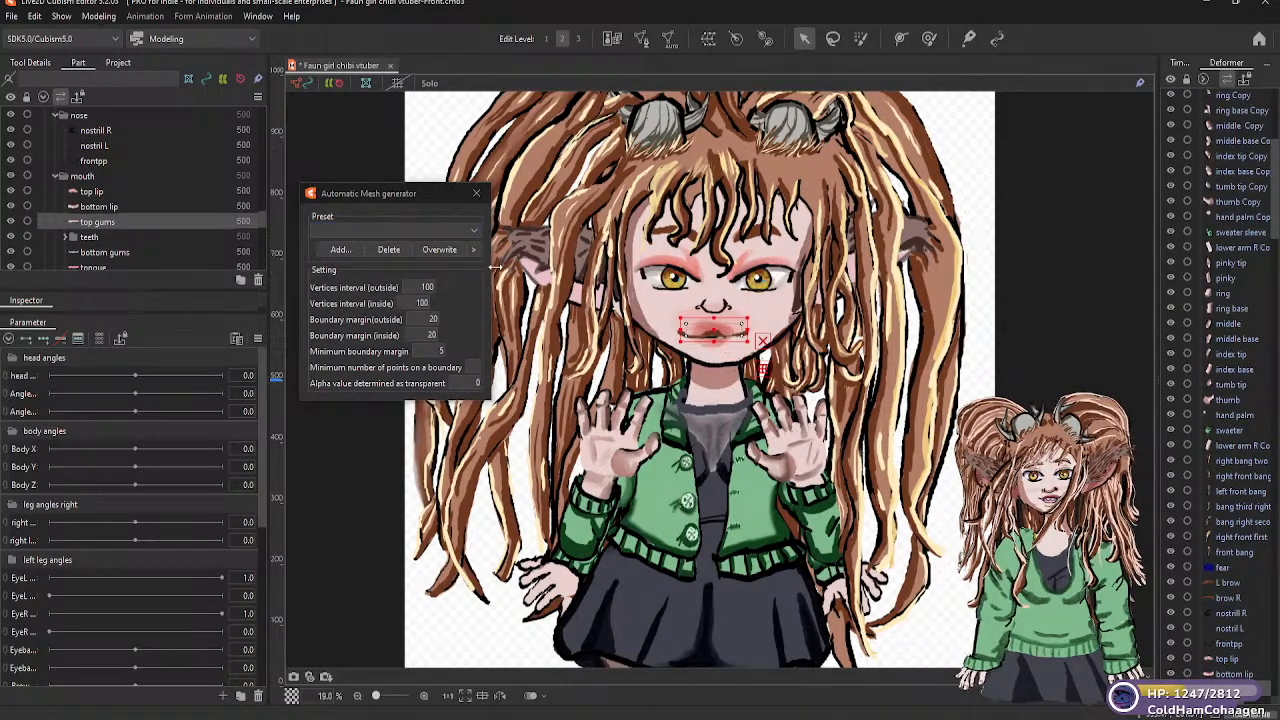
click(470, 230)
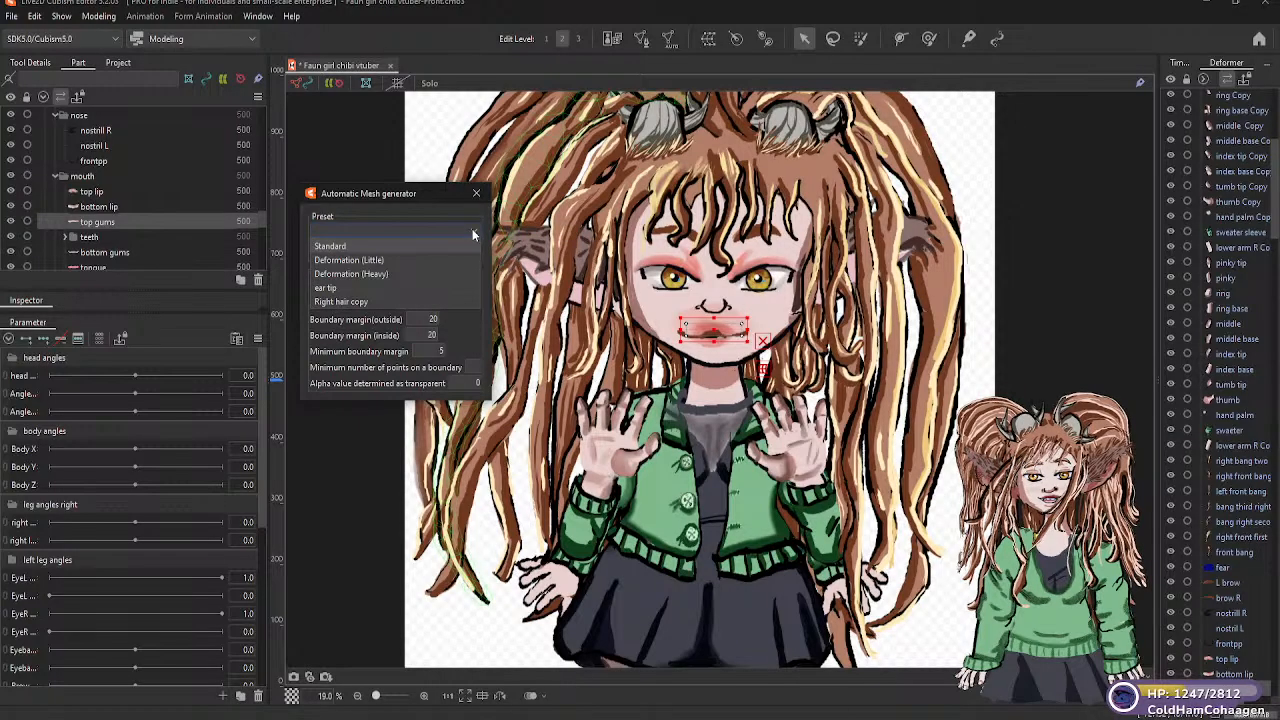
click(370, 260)
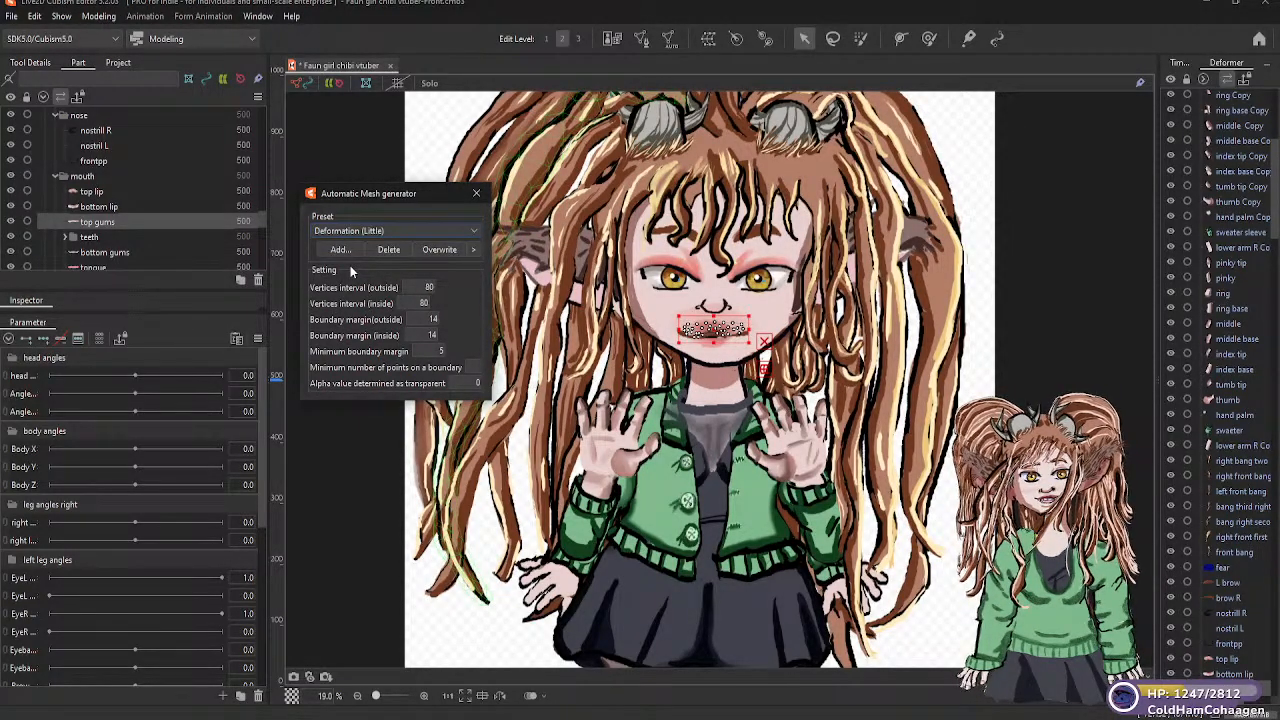
Expand the "teeth" folder and generate an automatic mesh for "incisor right" using the Deformation (Little) preset
click(65, 237)
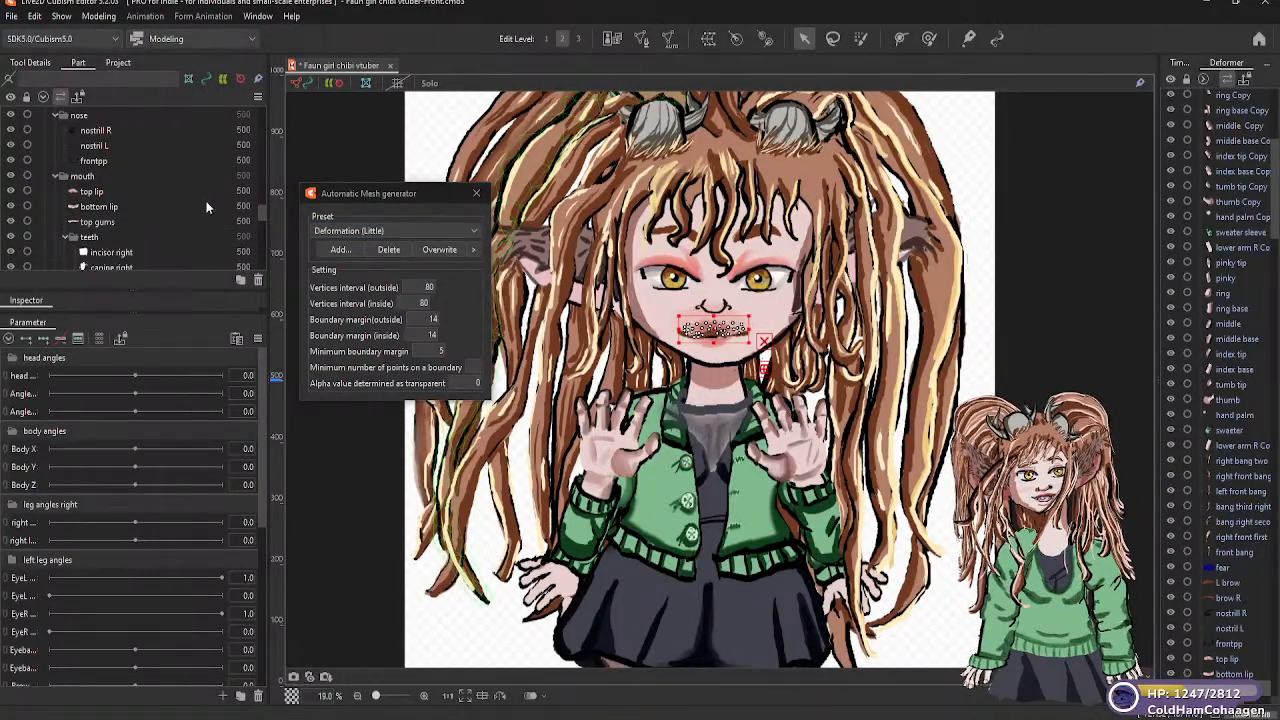
drag(262, 208, 263, 218)
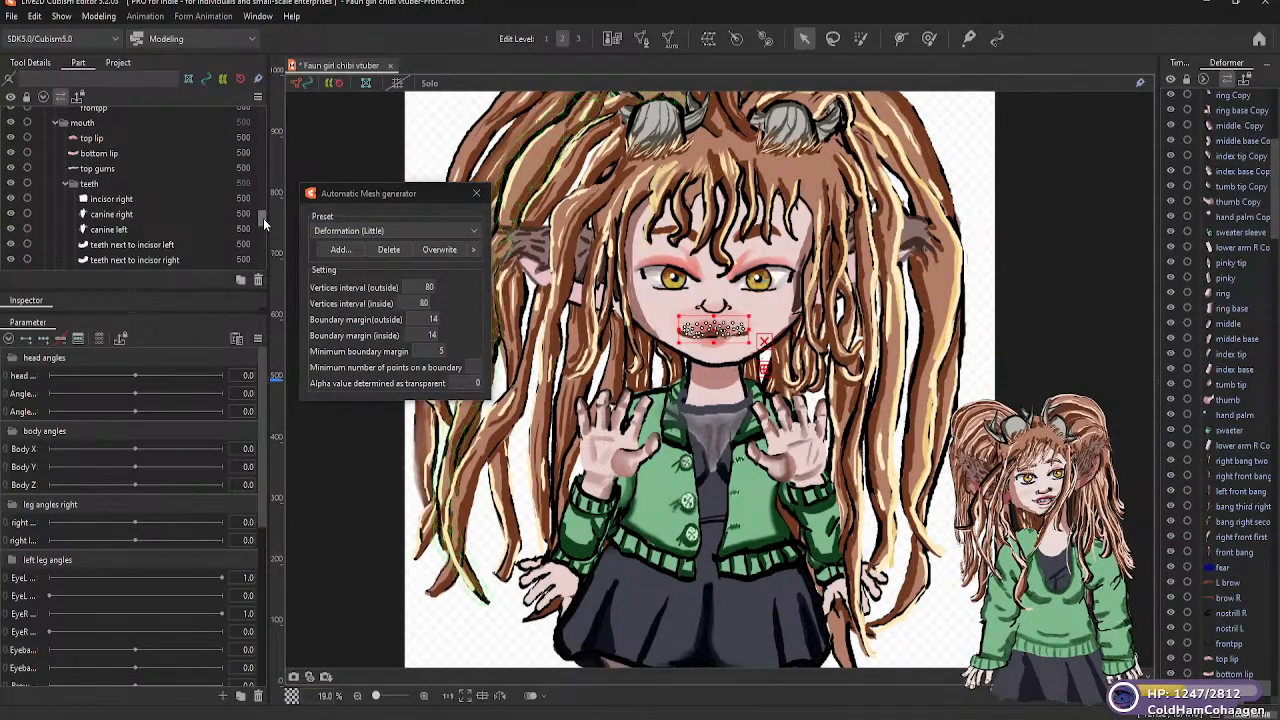
scroll(263, 218, down, 1)
click(111, 171)
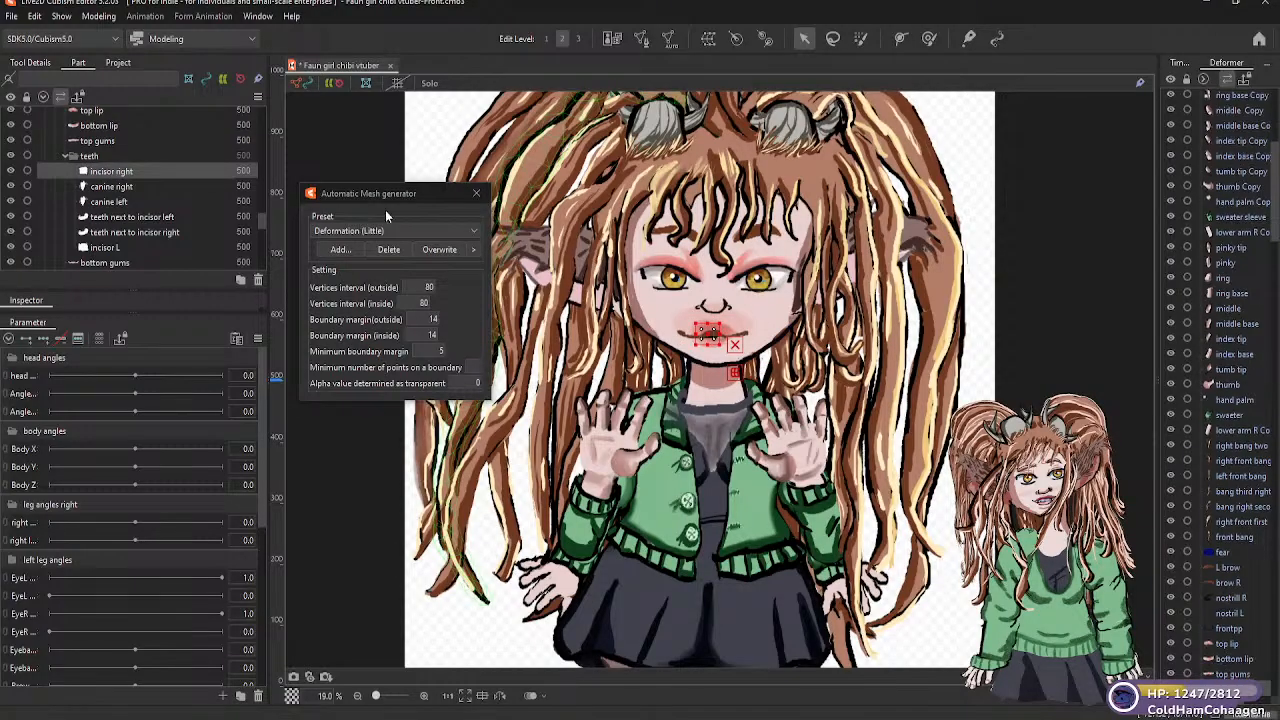
click(474, 232)
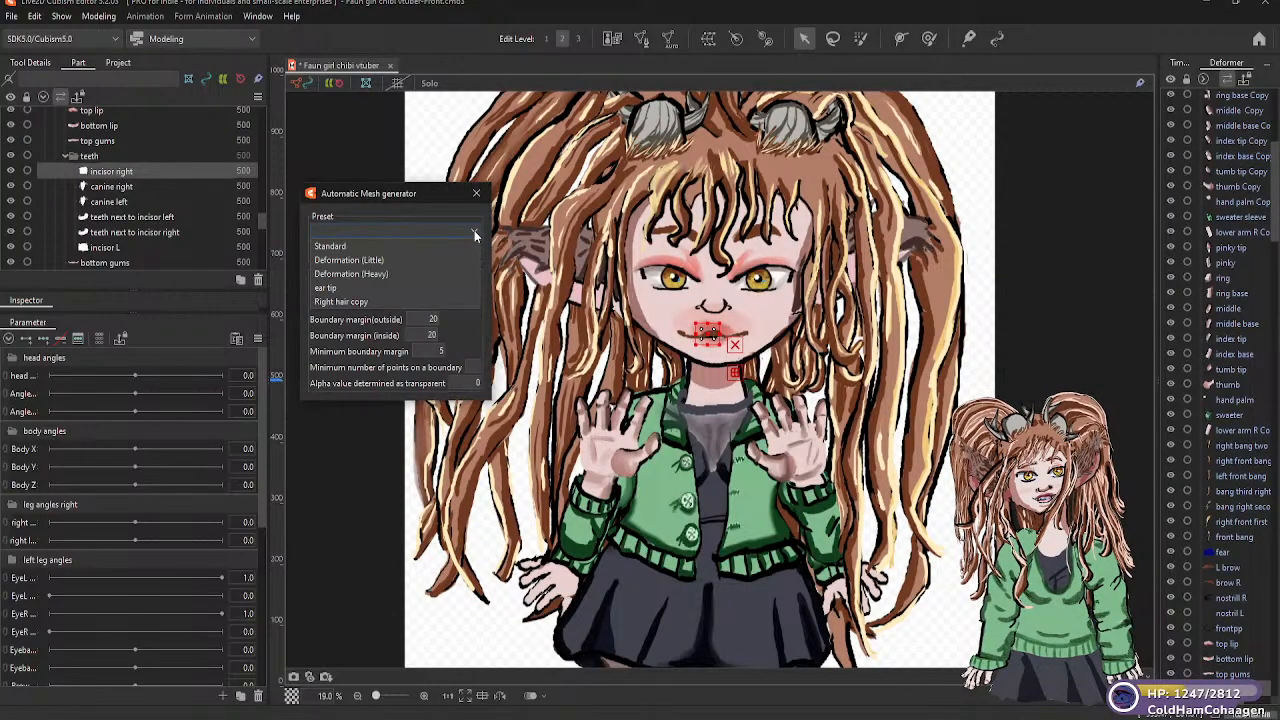
click(386, 262)
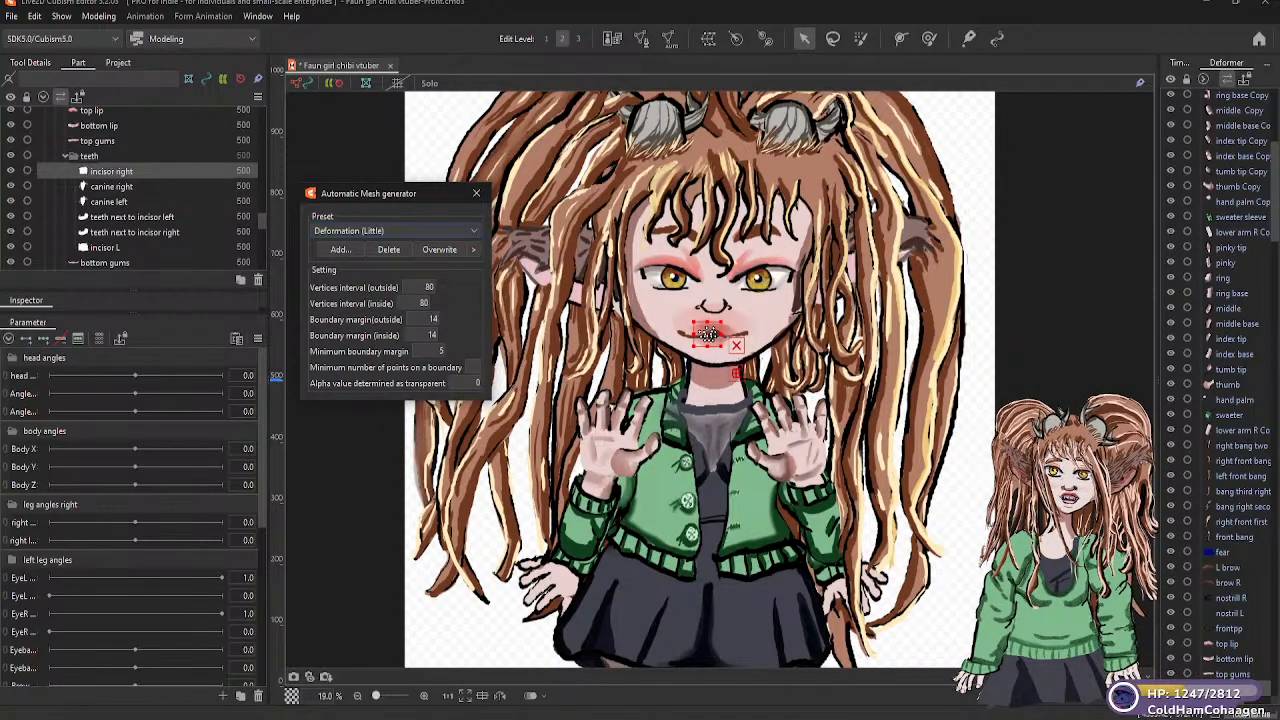
Move the Twitch chat pop-up window away from the modeling workspace
key(super+d)
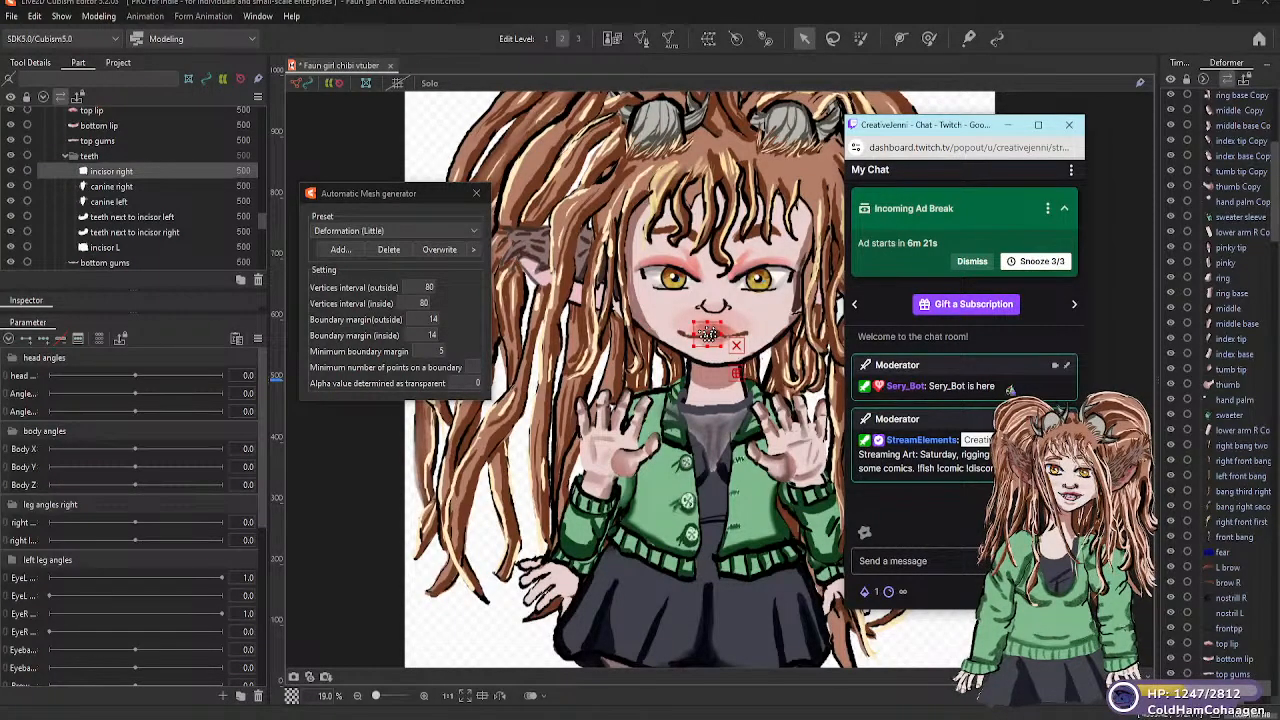
key(super+d)
key(super+d)
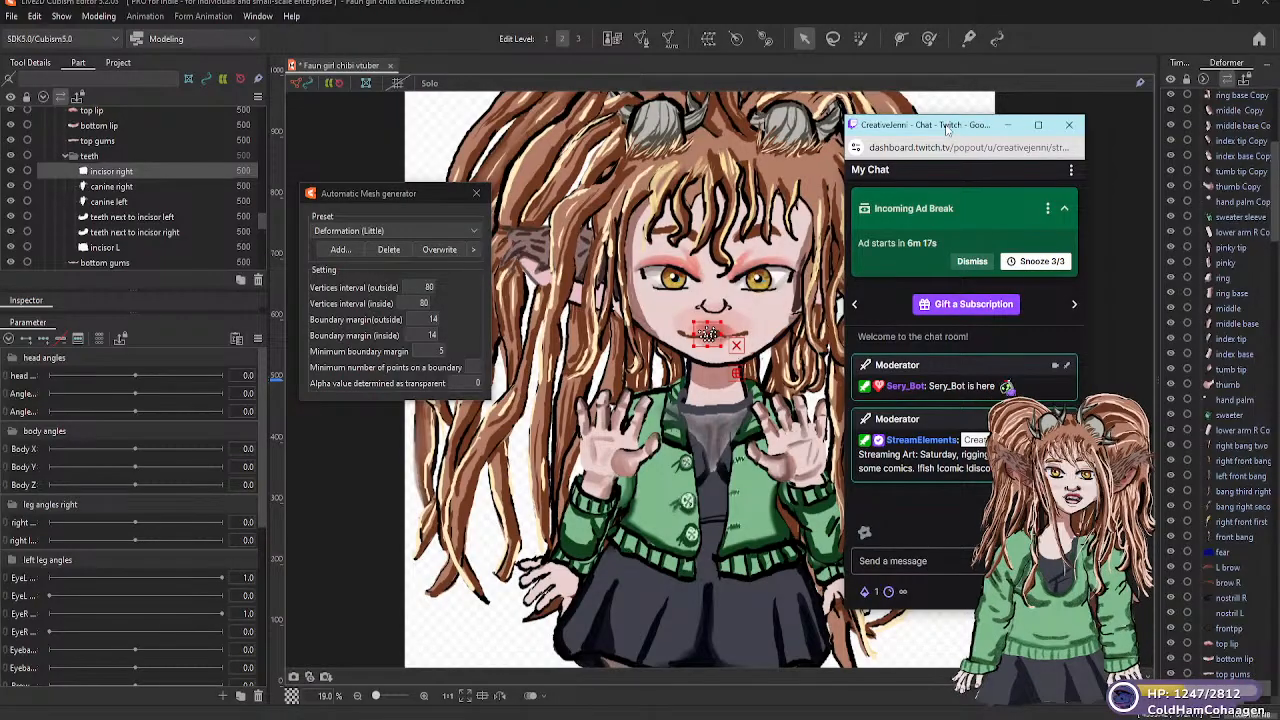
drag(960, 124, 0, 18)
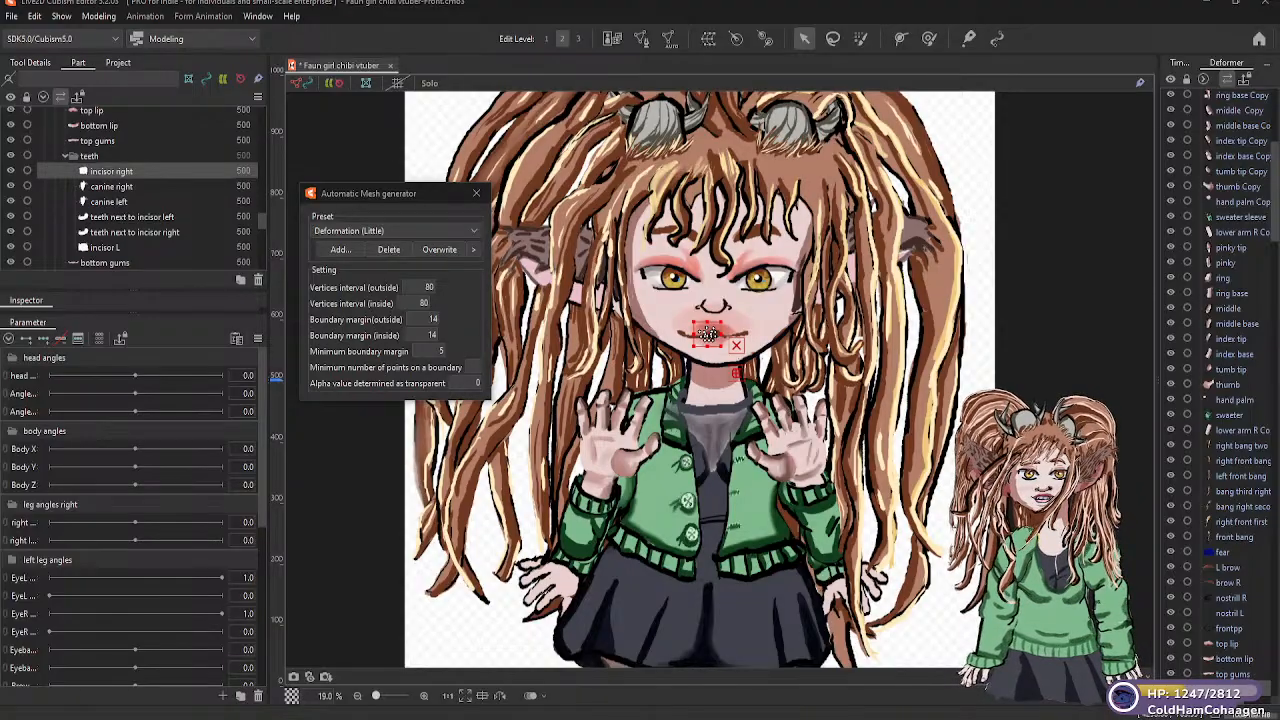
Generate automatic meshes for the "canine right" and "canine left" teeth using the Deformation (Little) preset
click(122, 188)
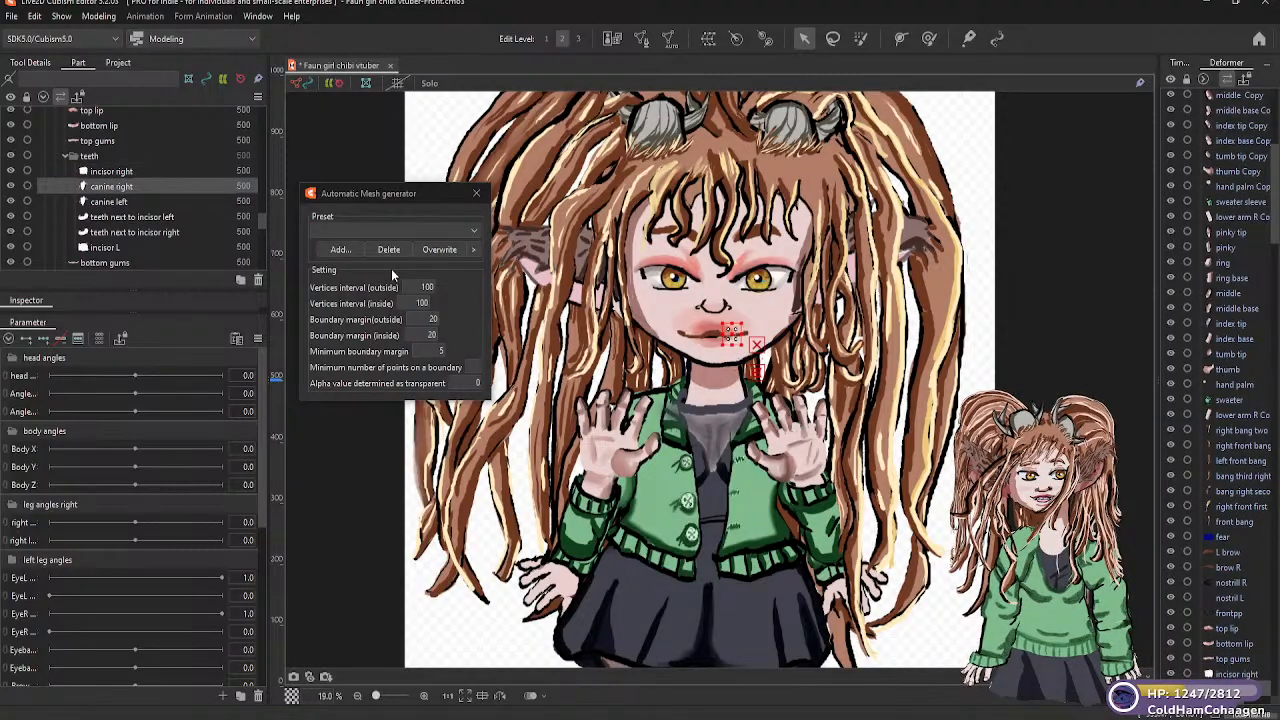
click(470, 232)
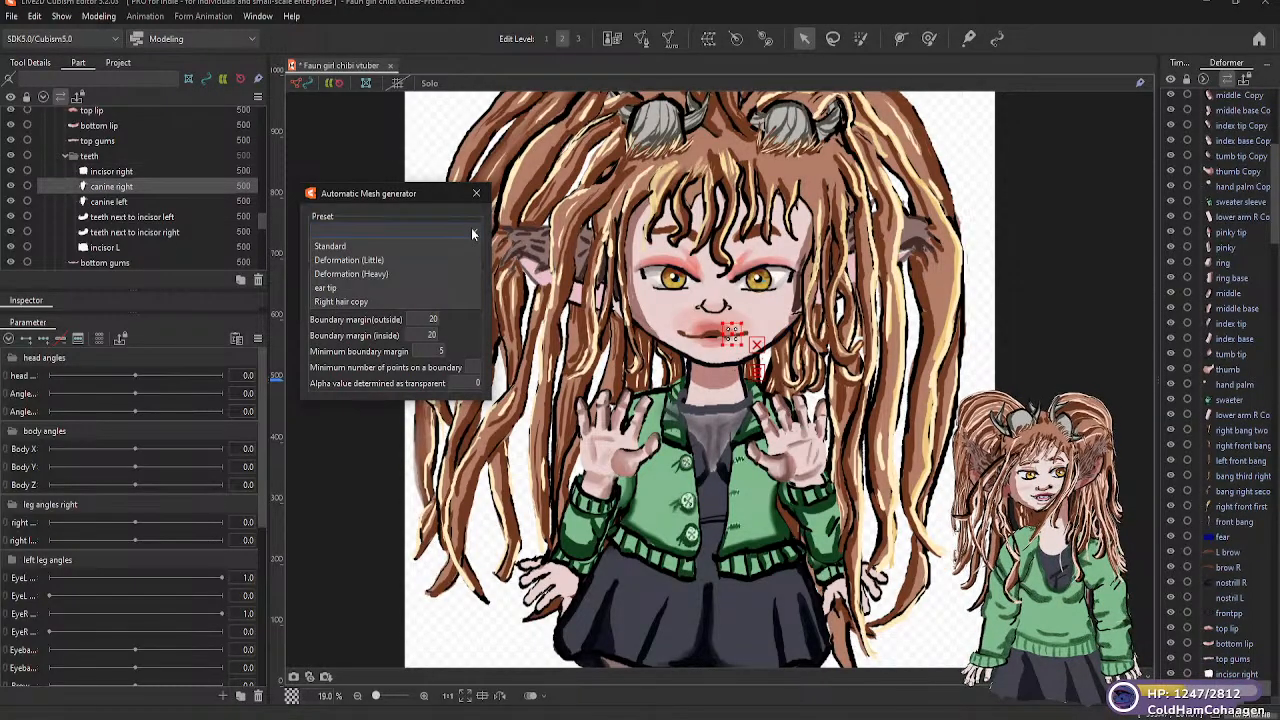
click(366, 261)
click(118, 202)
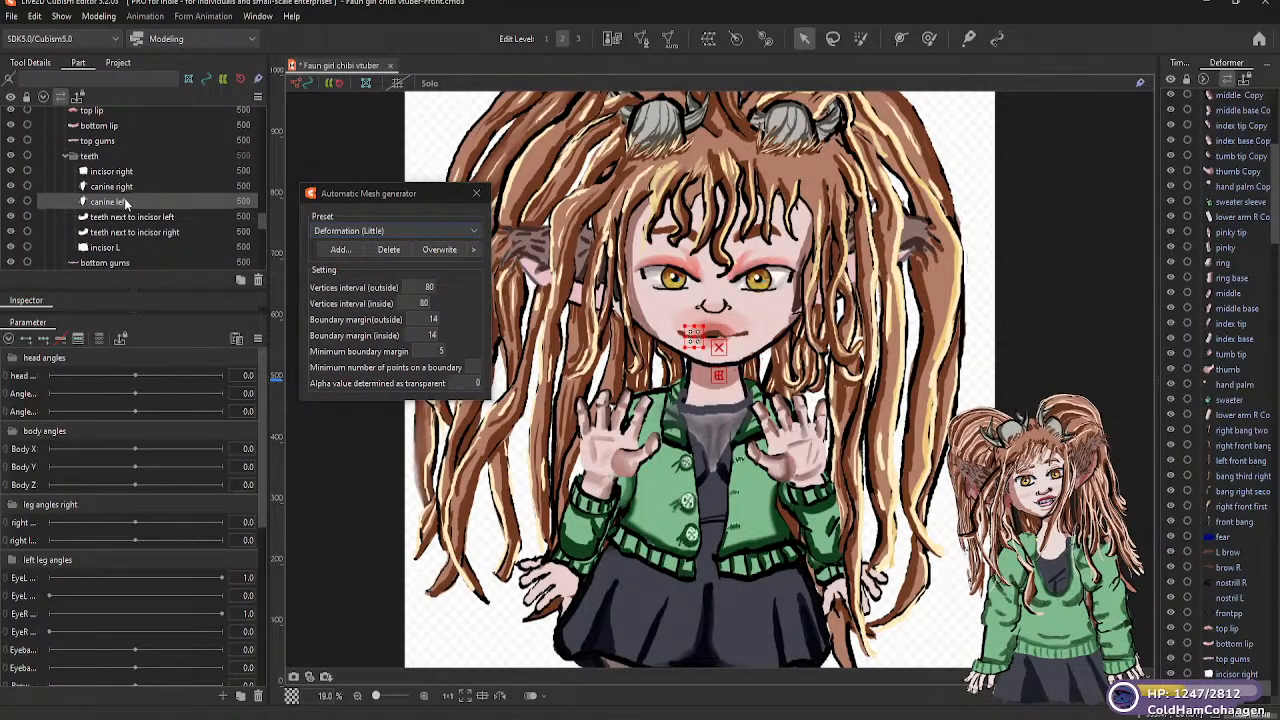
click(470, 231)
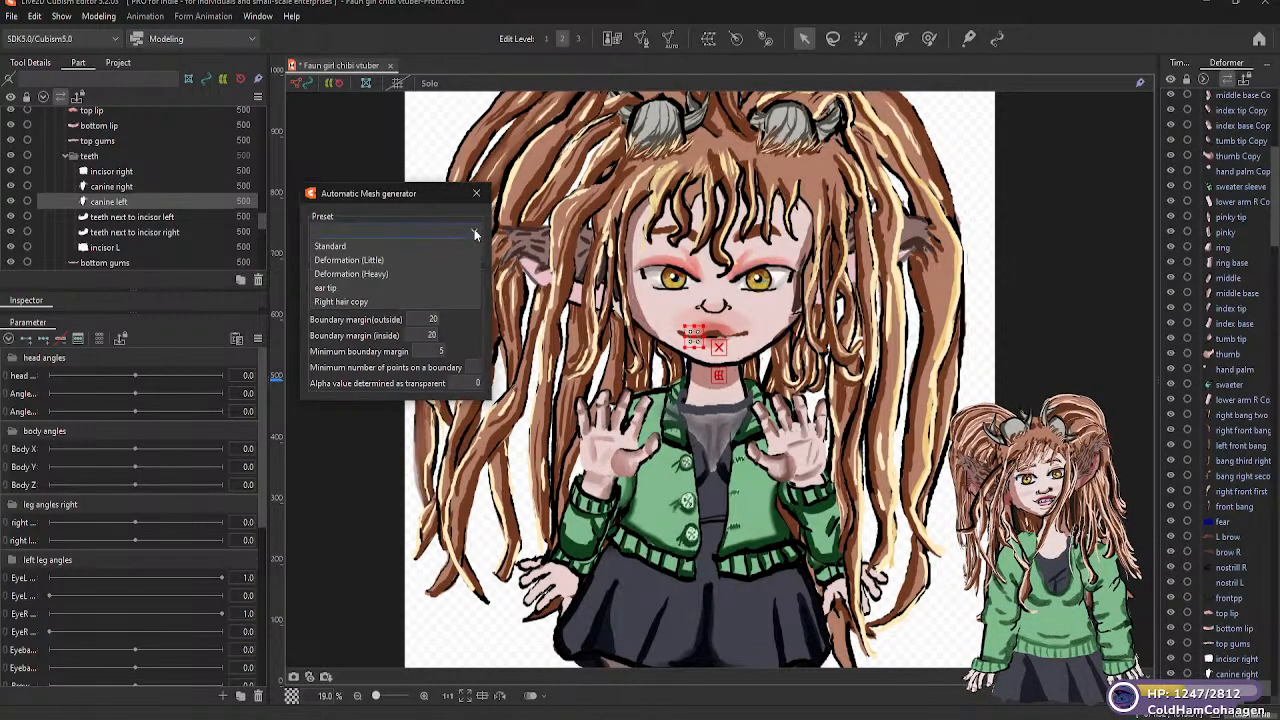
click(374, 259)
Generate Deformation (Little) automatic meshes for the "teeth next to incisor left" and "teeth next to incisor right" parts
click(140, 217)
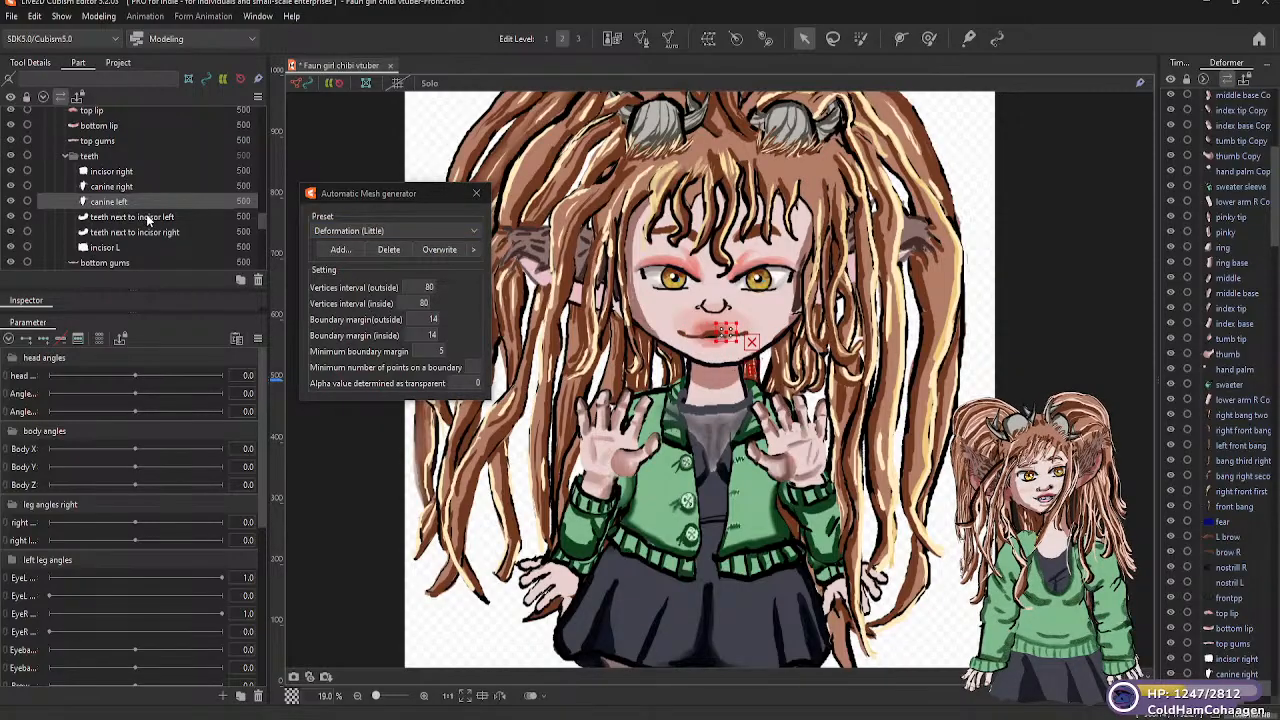
click(466, 230)
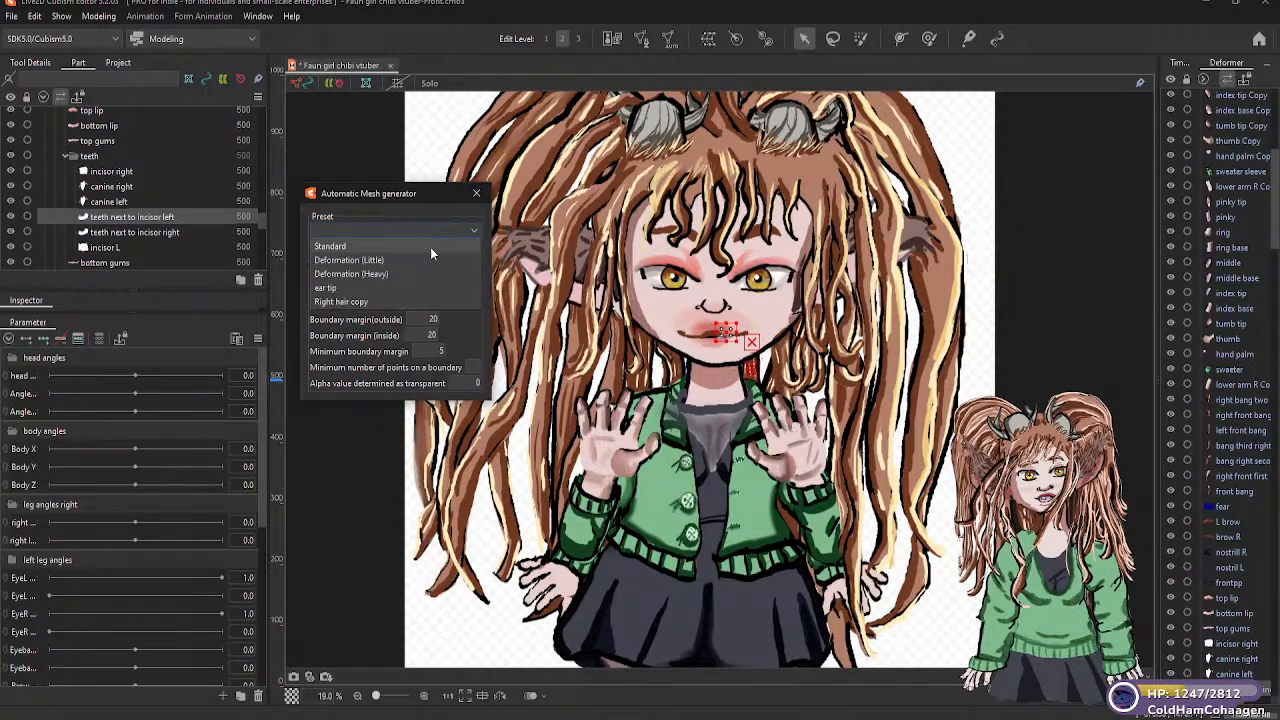
click(372, 261)
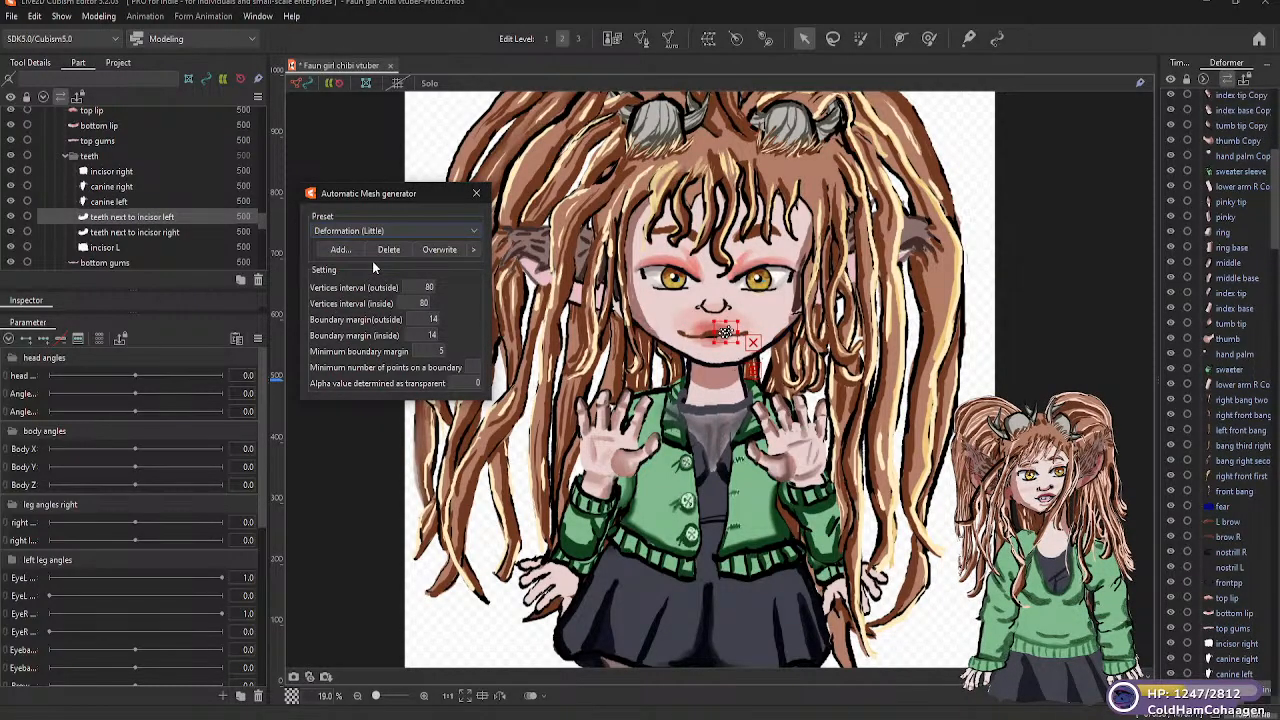
click(176, 231)
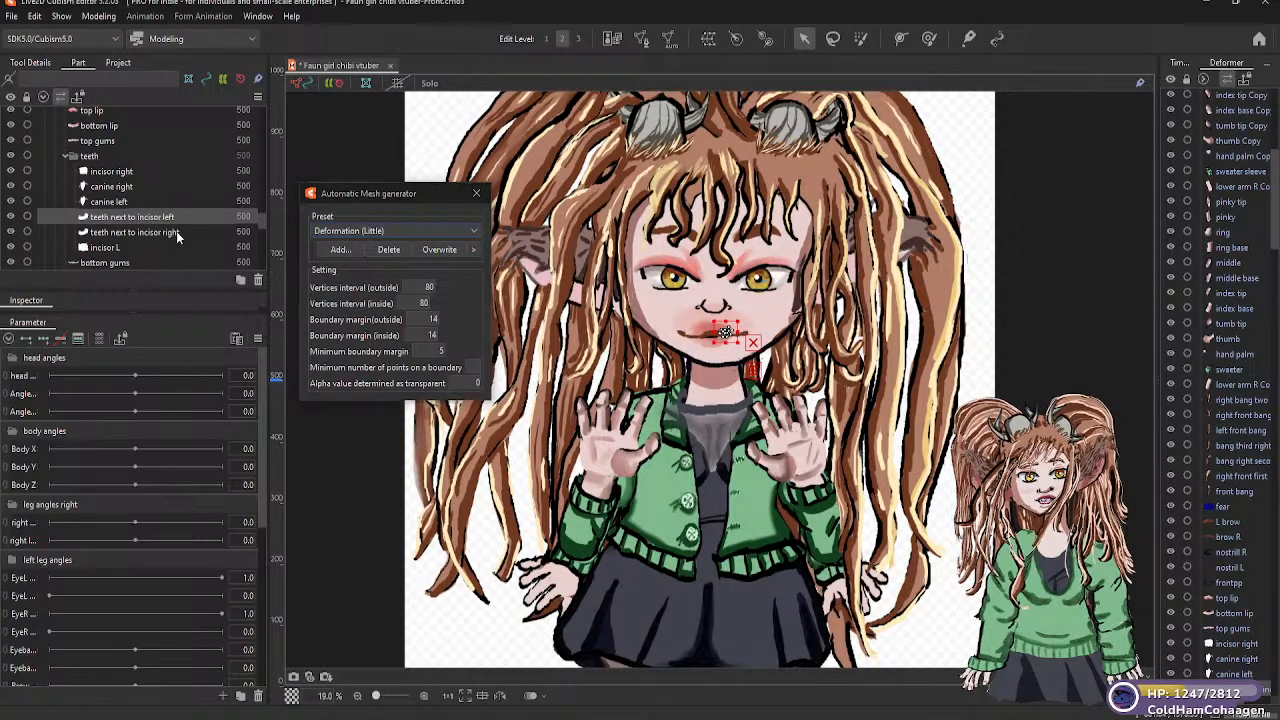
click(462, 229)
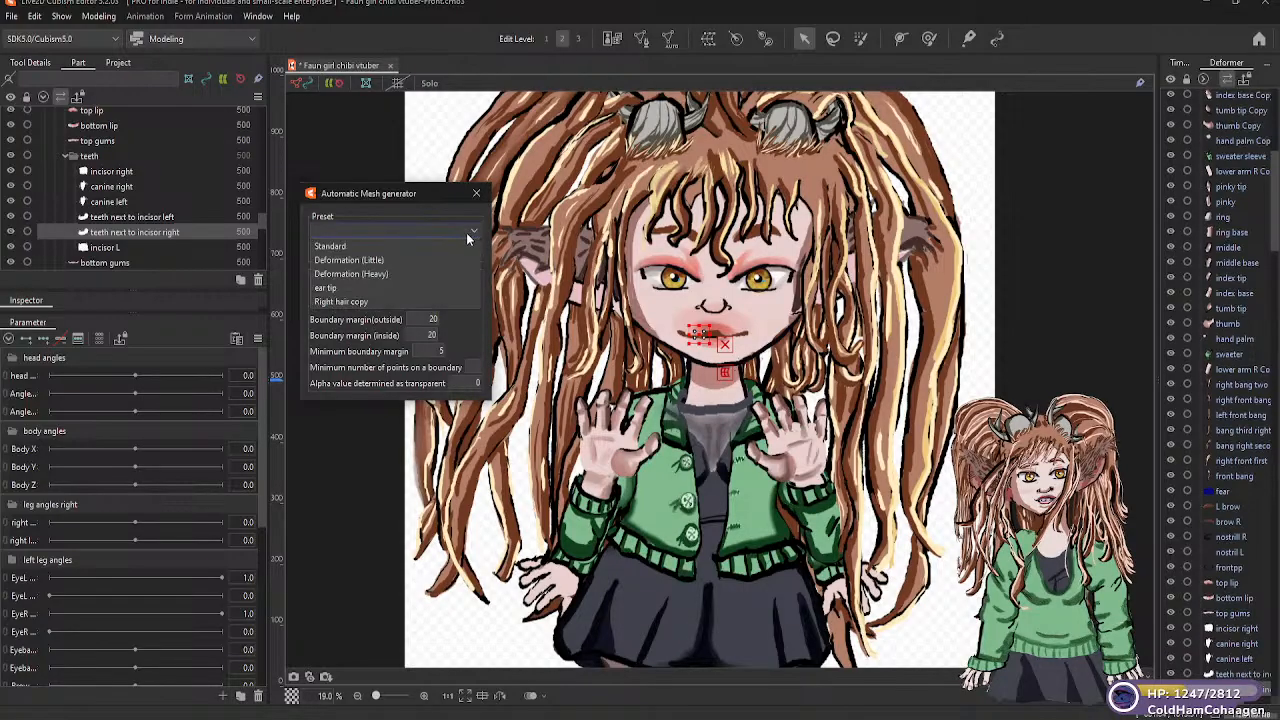
click(370, 260)
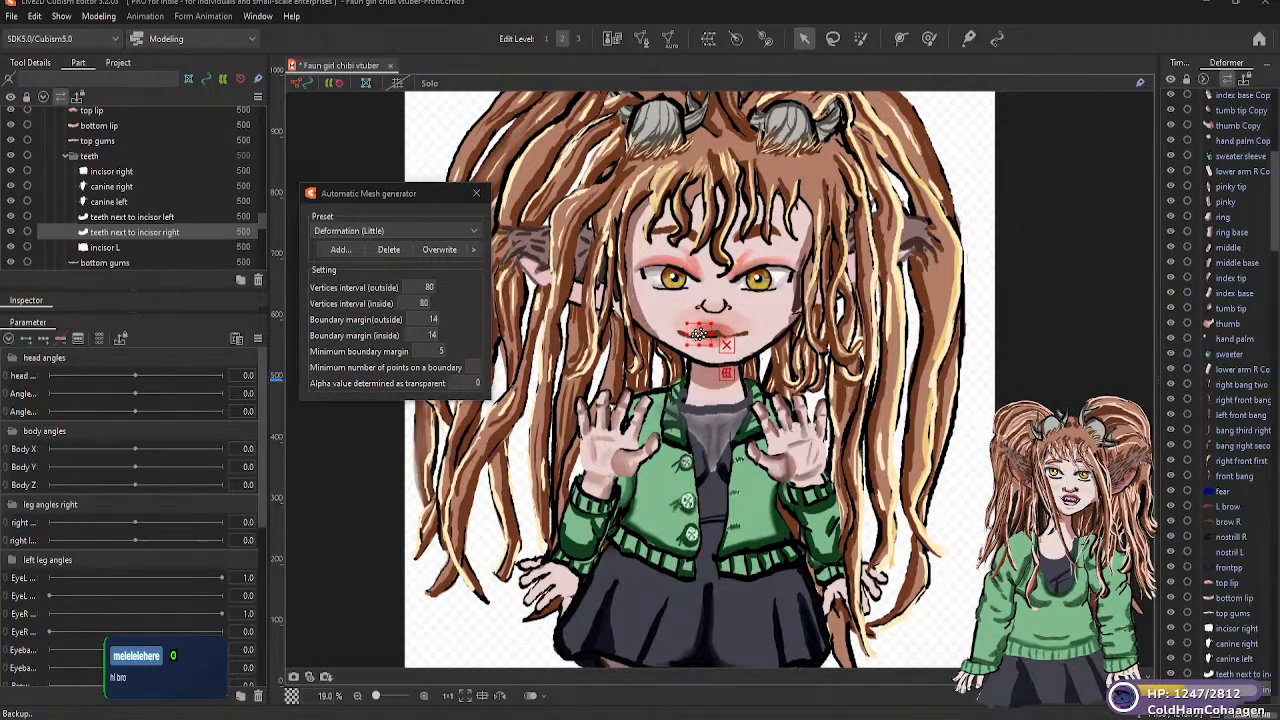
Apply the Deformation (Little) automatic mesh preset to the "incisor L" and "bottom gums" parts
key(alt+Tab)
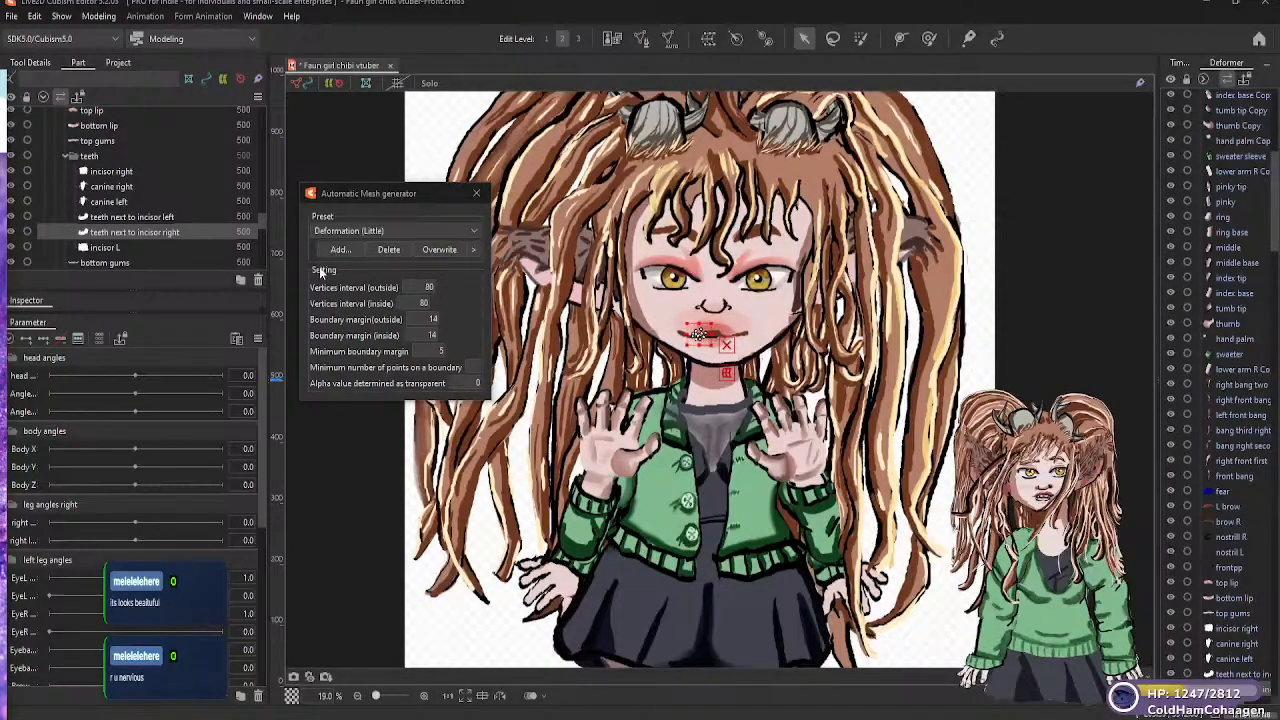
click(113, 248)
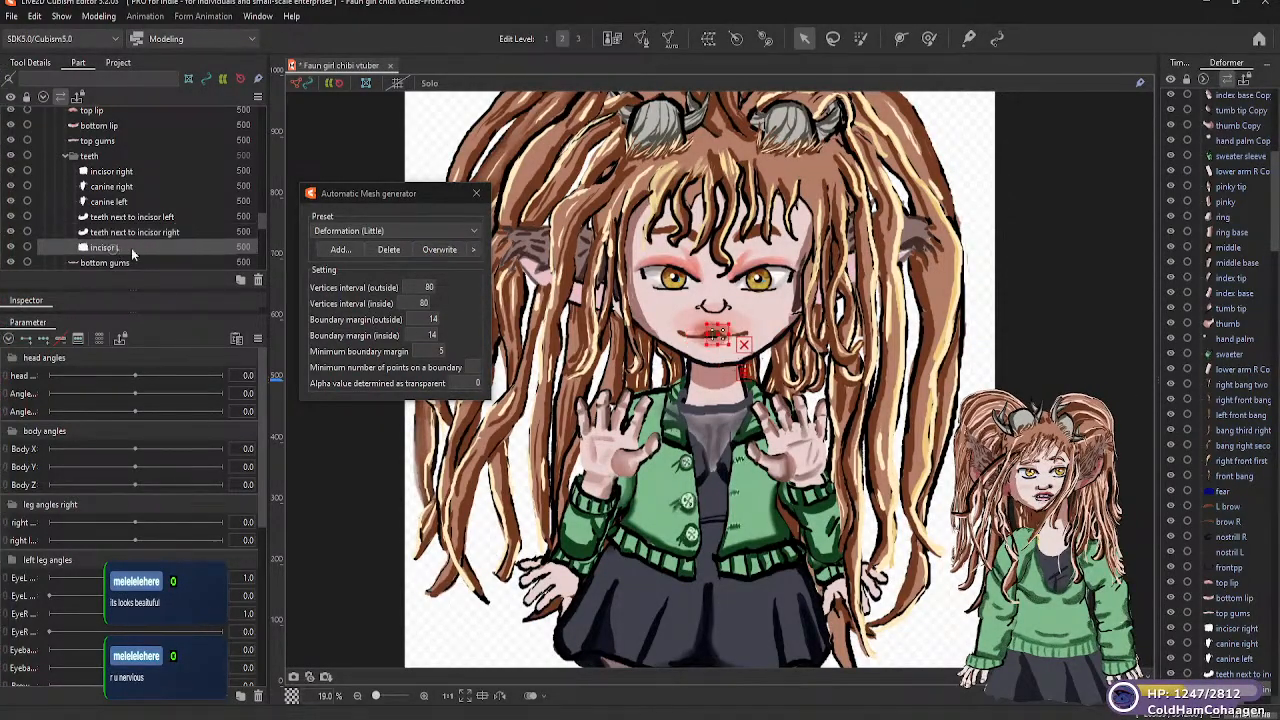
click(457, 230)
click(364, 260)
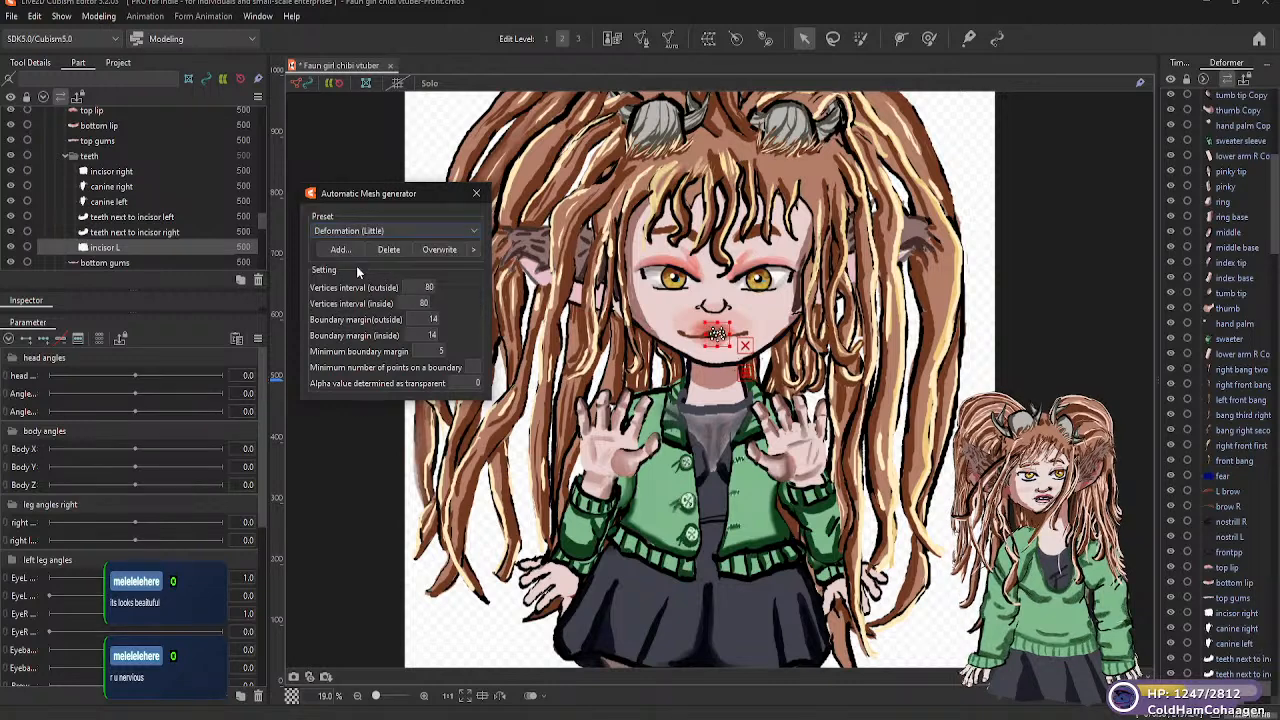
scroll(260, 219, down, 2)
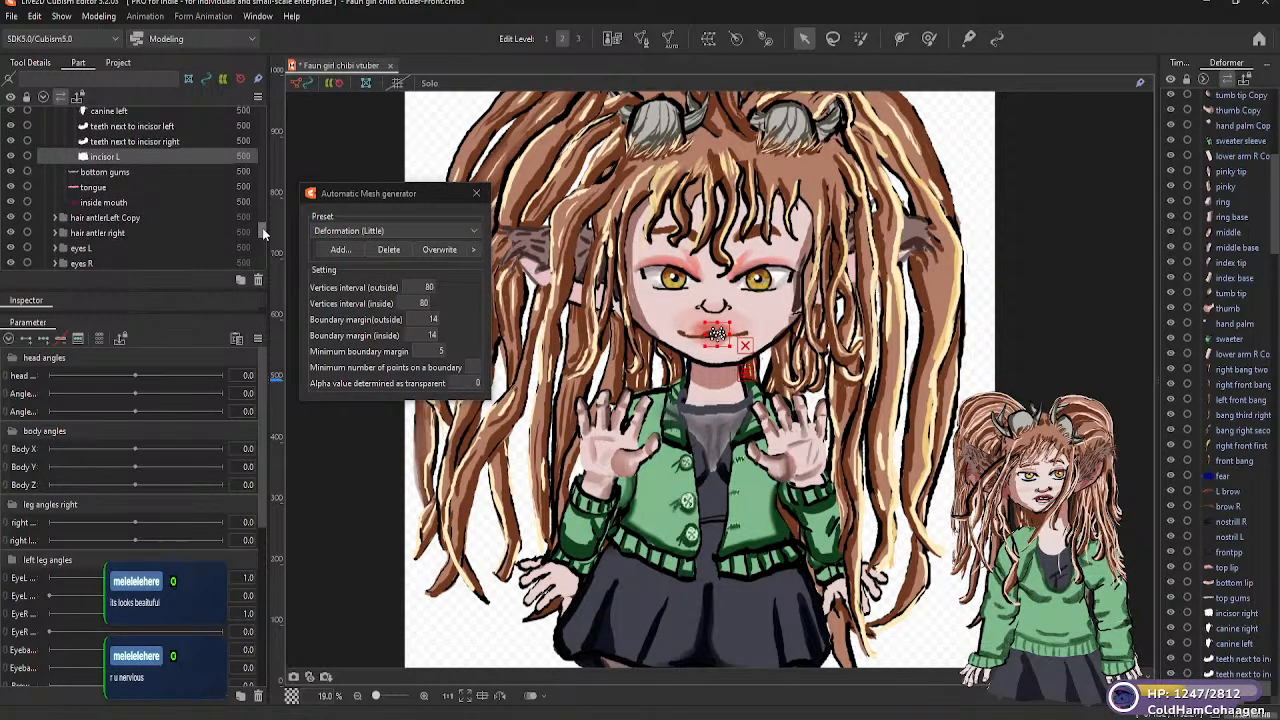
click(105, 172)
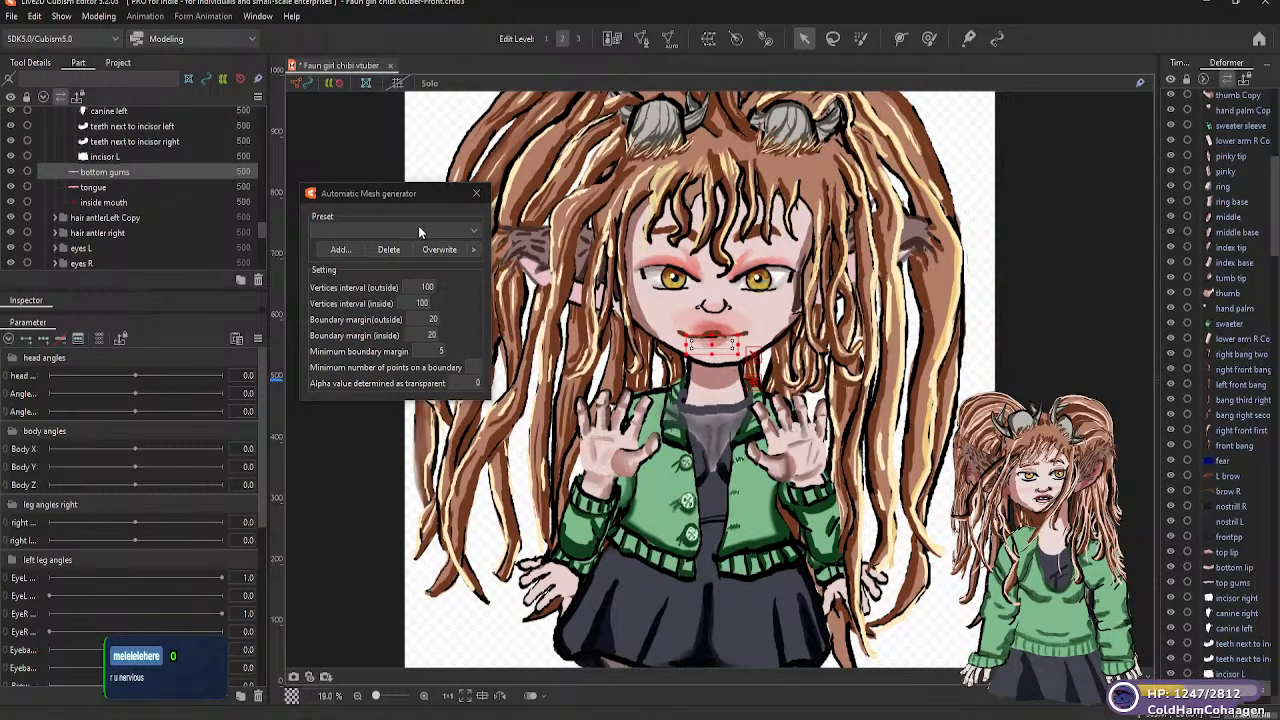
click(479, 233)
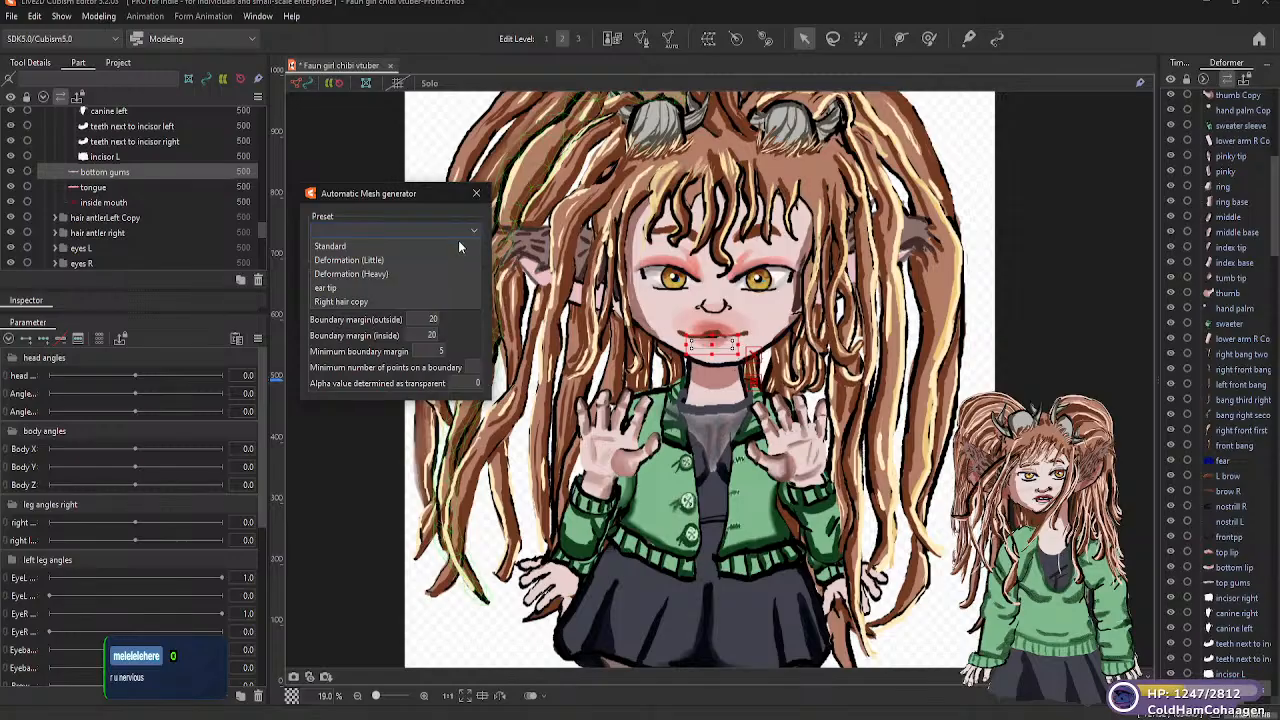
click(371, 263)
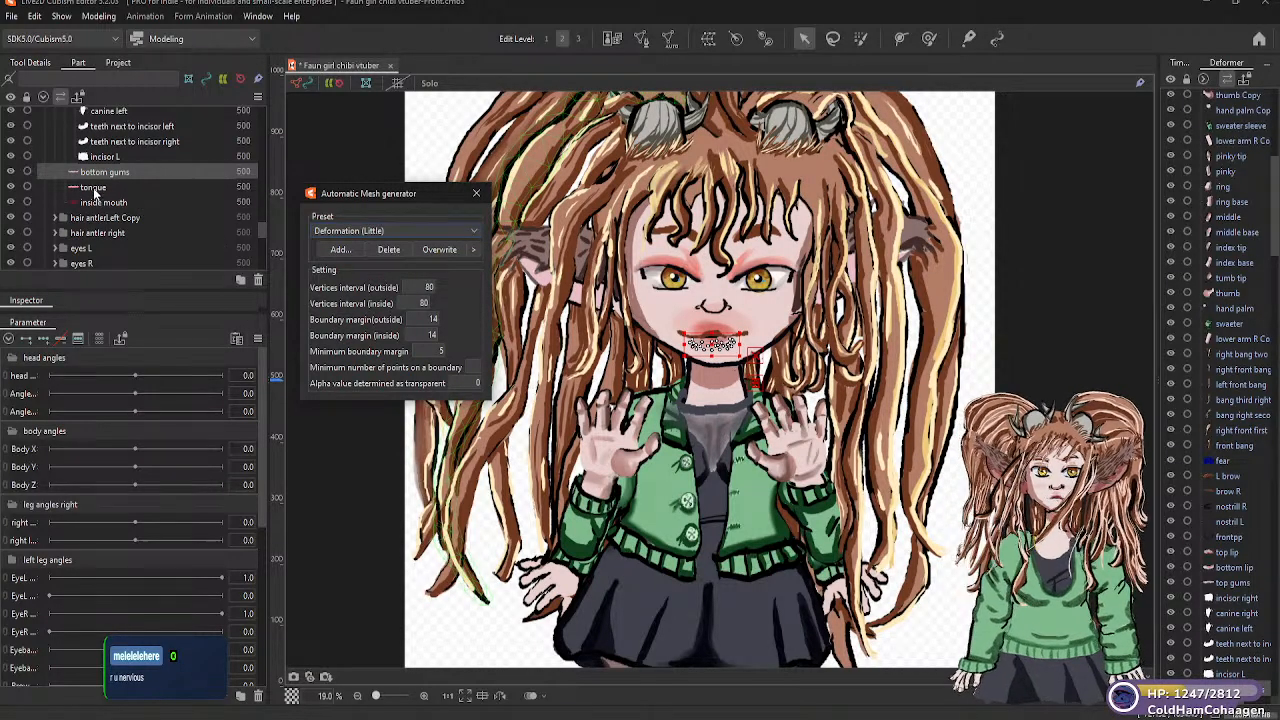
Generate automatic meshes for the "tongue" and "inside mouth" parts with the Deformation (Little) preset
click(93, 187)
click(476, 232)
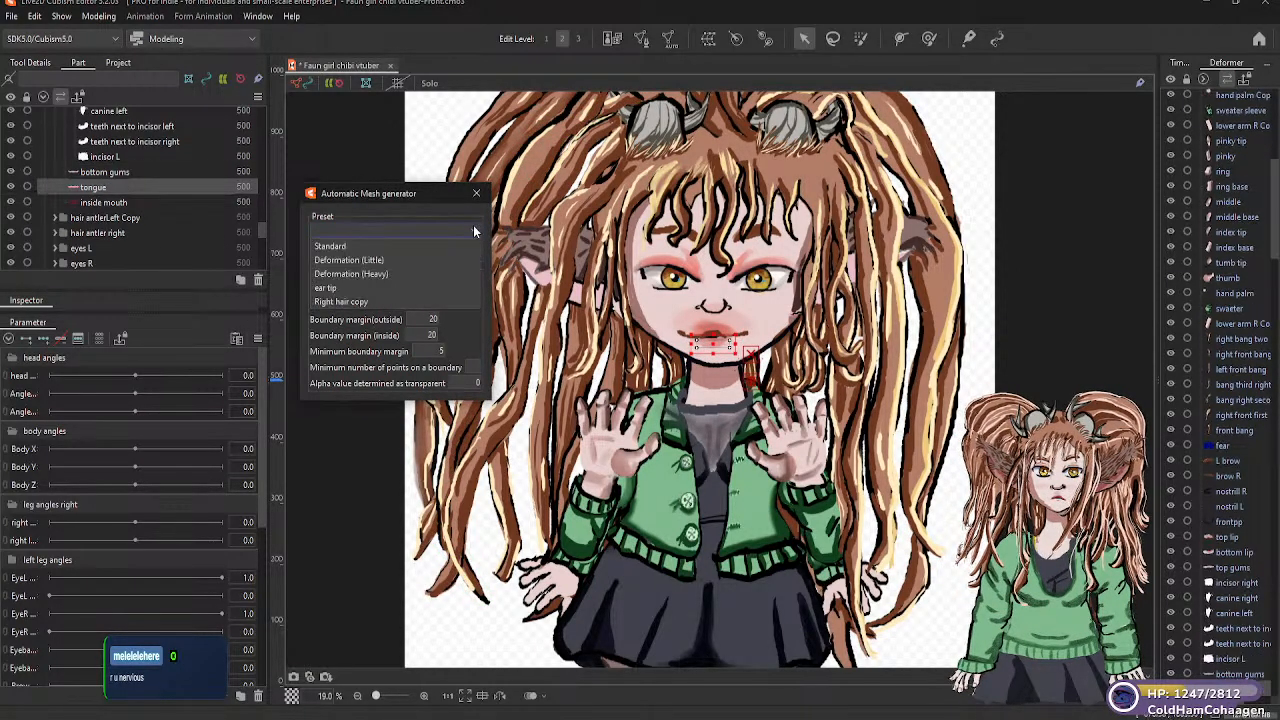
click(371, 263)
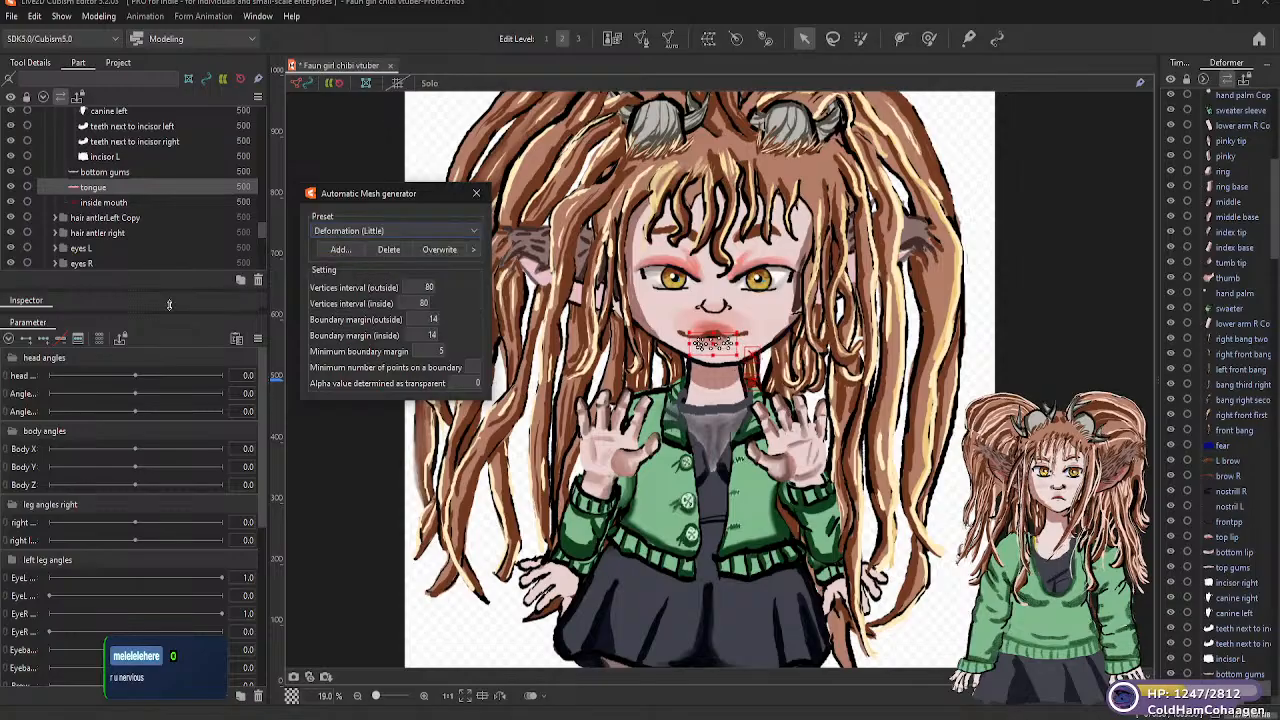
click(110, 203)
click(474, 231)
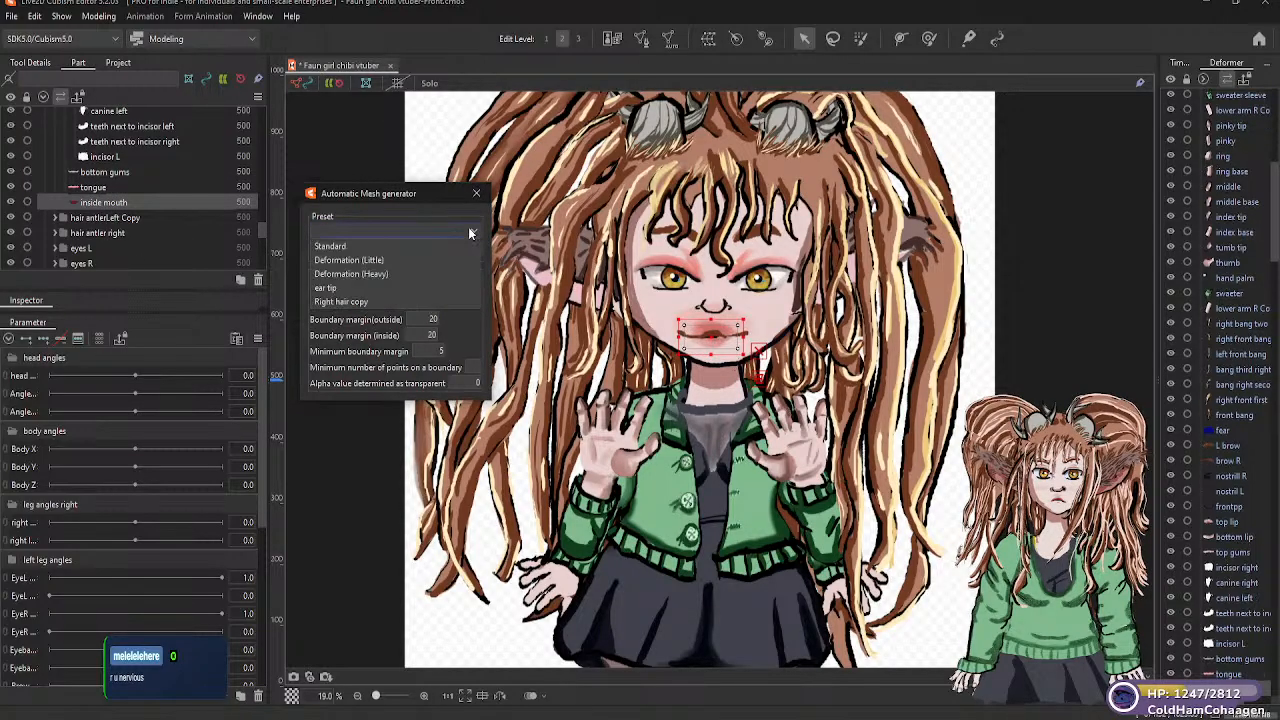
click(371, 259)
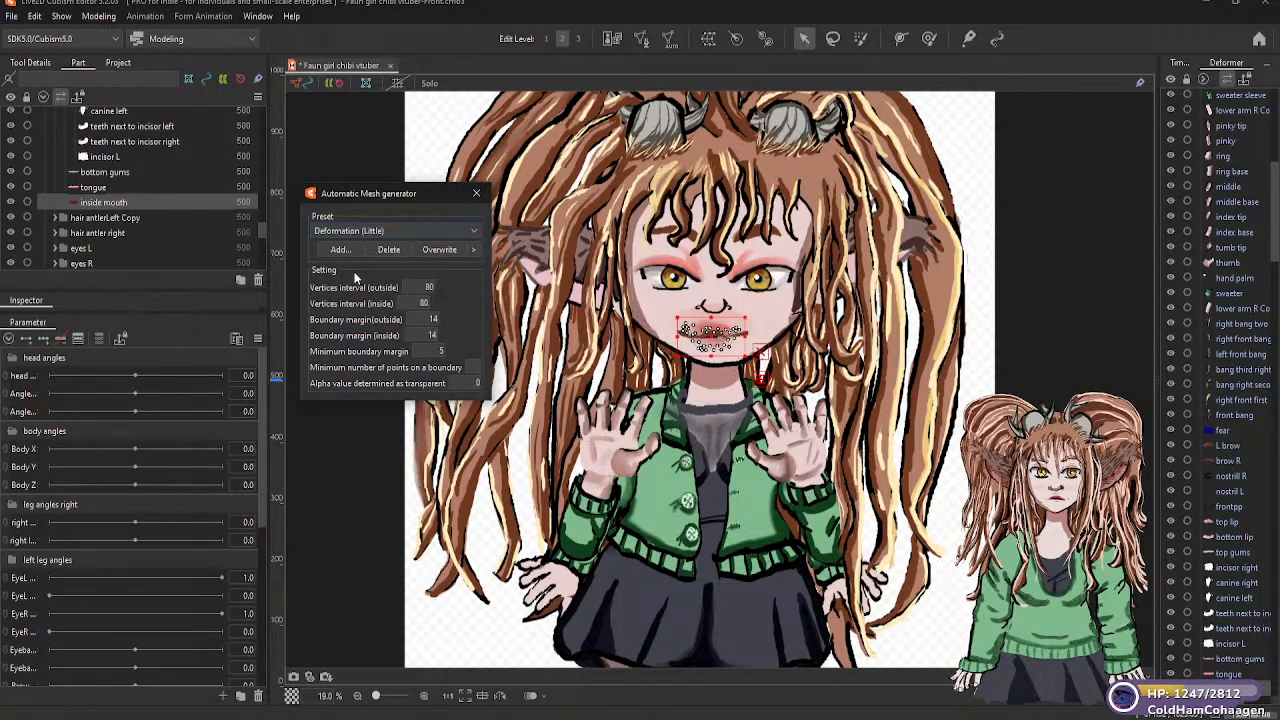
Expand the "hair antlerLeft Copy" folder and generate Deformation (Little) meshes for its "nine Copy" and "eight Copy" parts
click(55, 217)
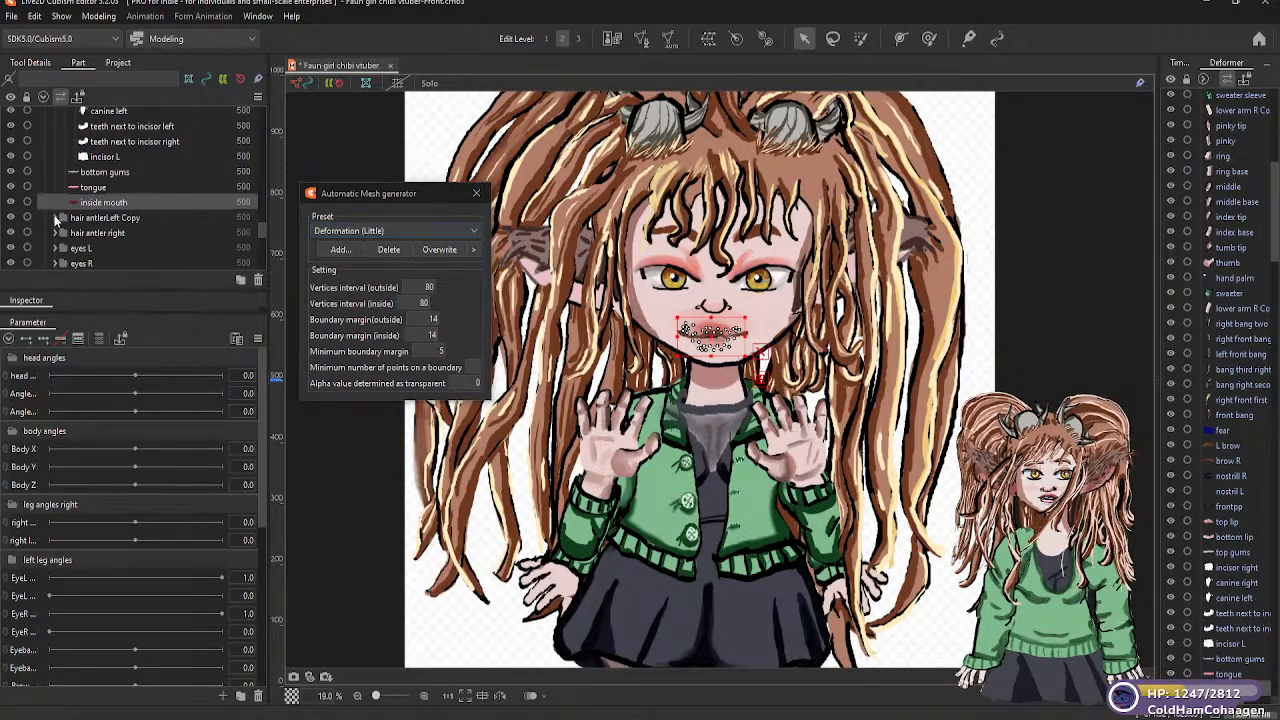
click(105, 233)
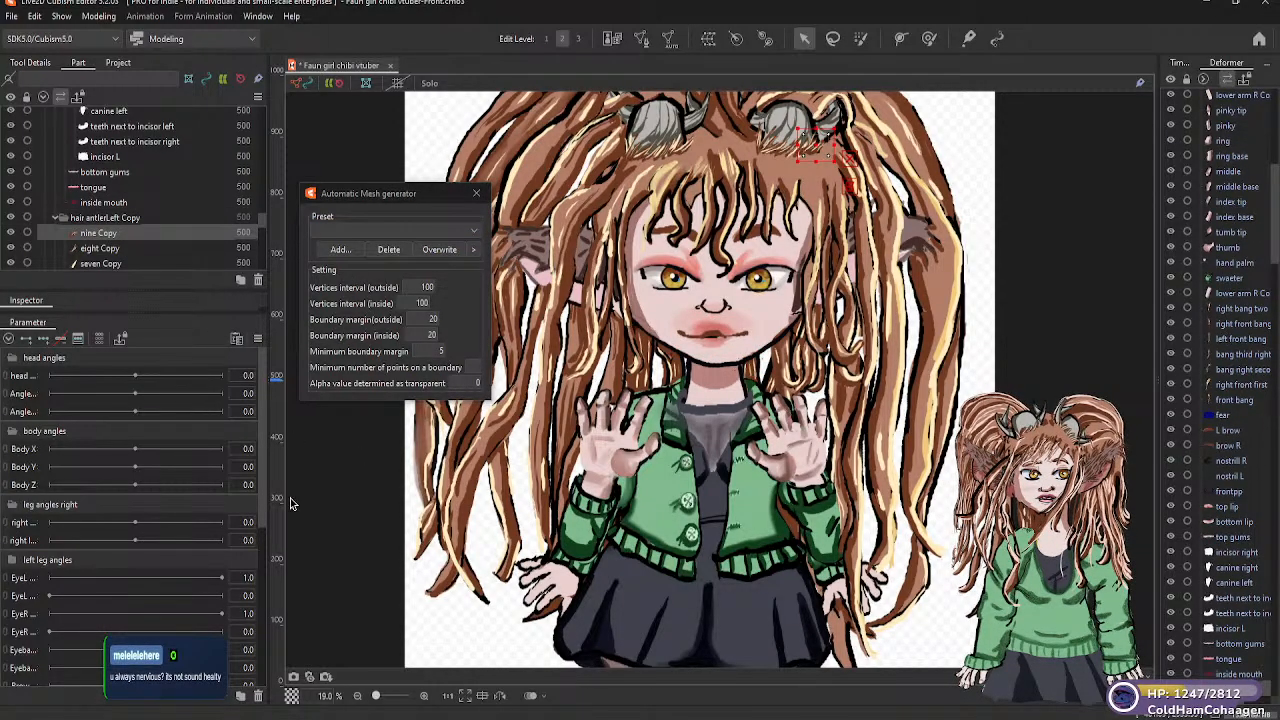
click(467, 232)
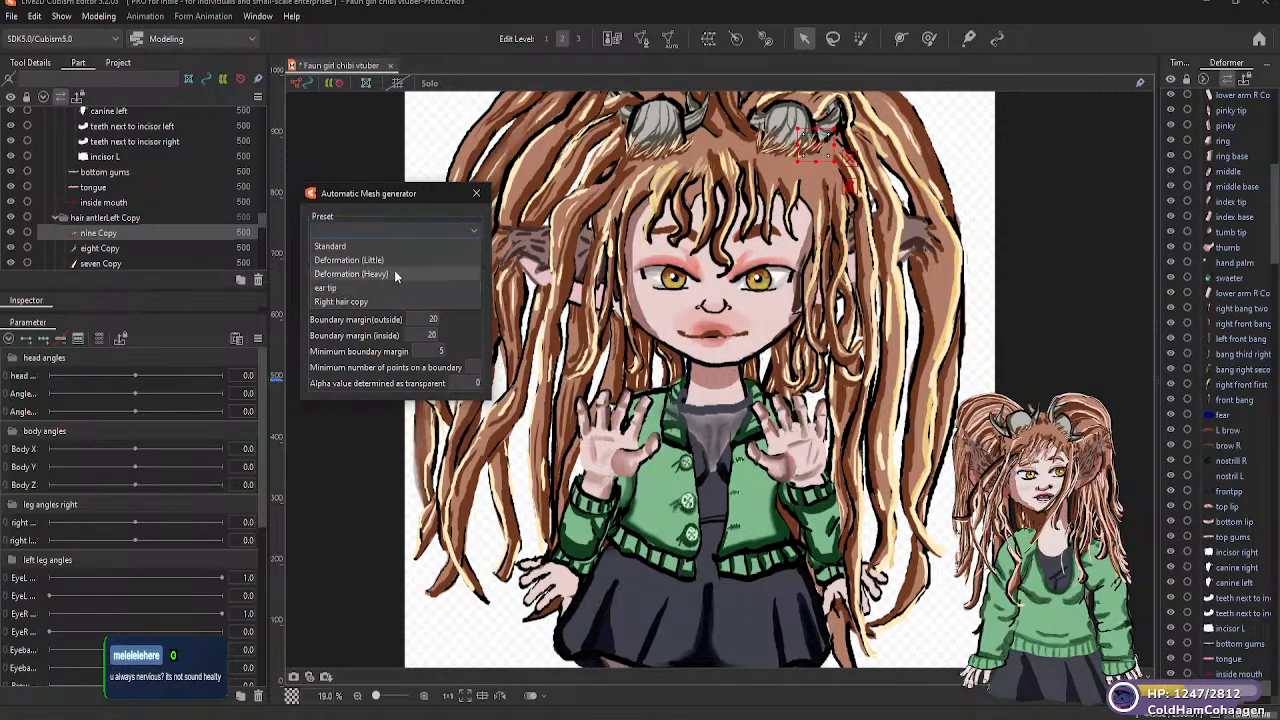
click(378, 260)
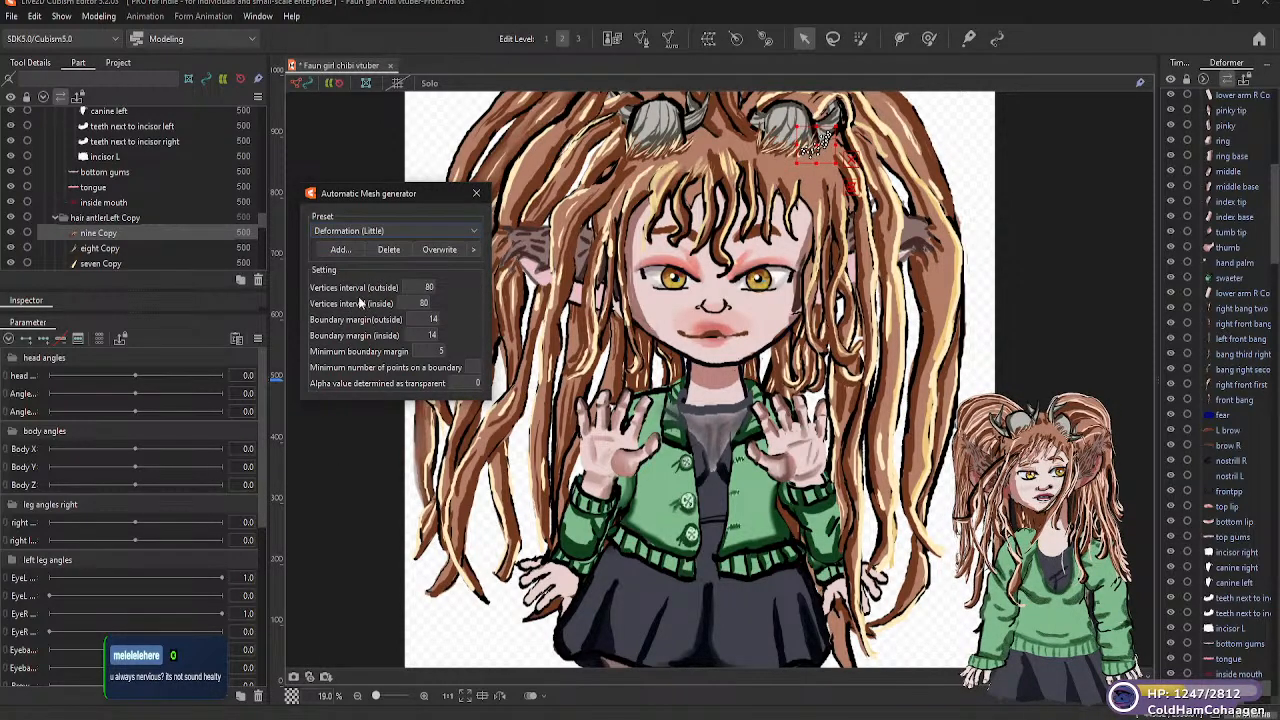
click(133, 246)
click(427, 229)
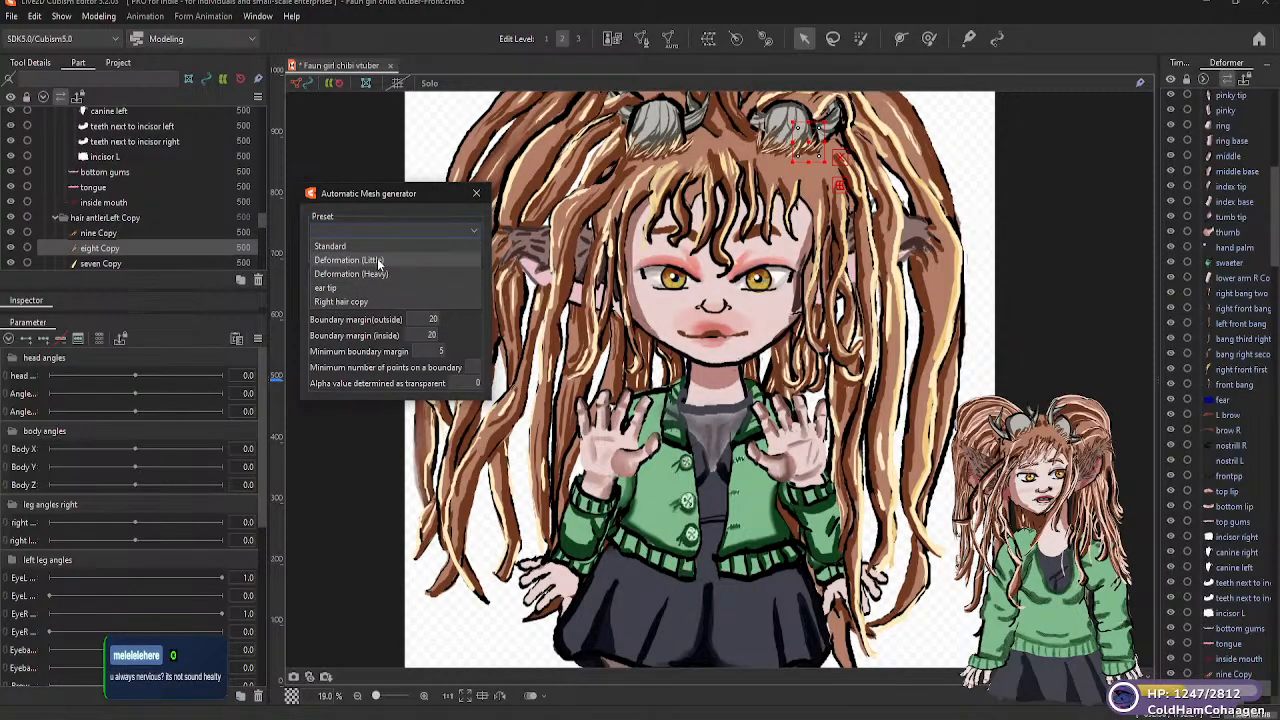
click(355, 260)
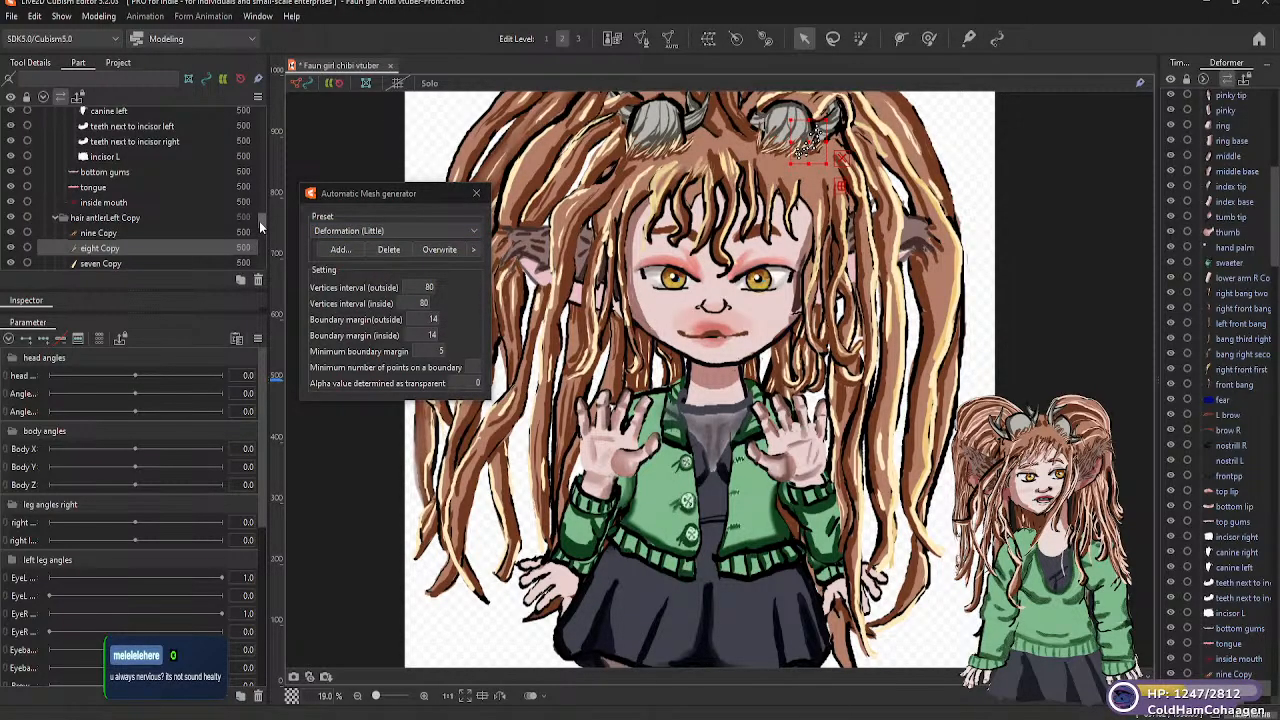
Generate Deformation (Little) automatic meshes for the "seven Copy" and "six Copy" strands in the "hair antlerLeft Copy" folder
scroll(259, 221, down, 3)
click(120, 205)
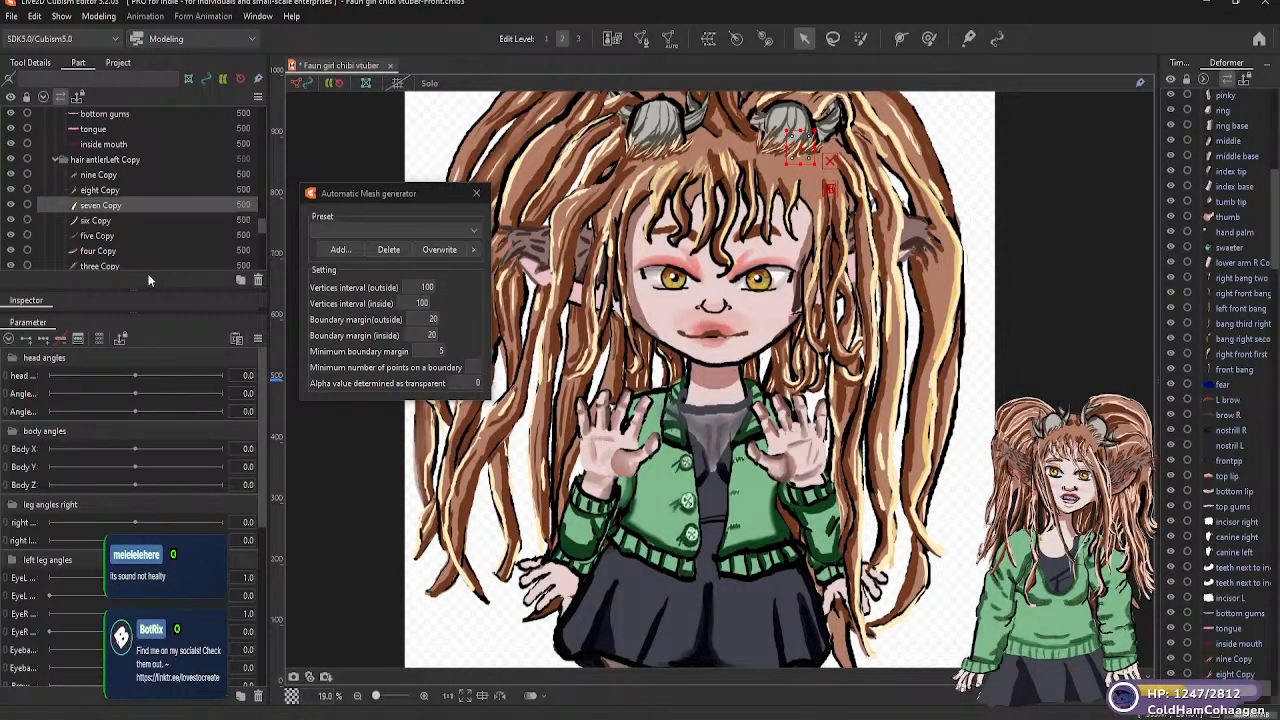
click(473, 228)
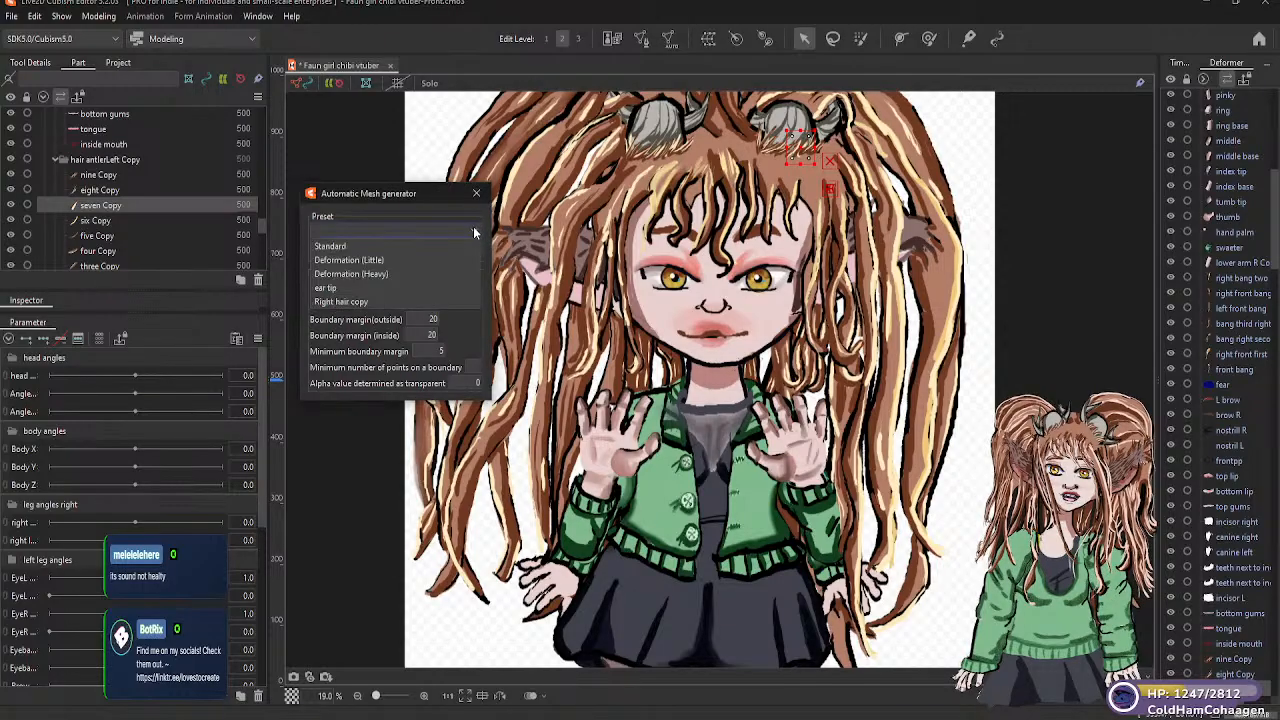
click(380, 259)
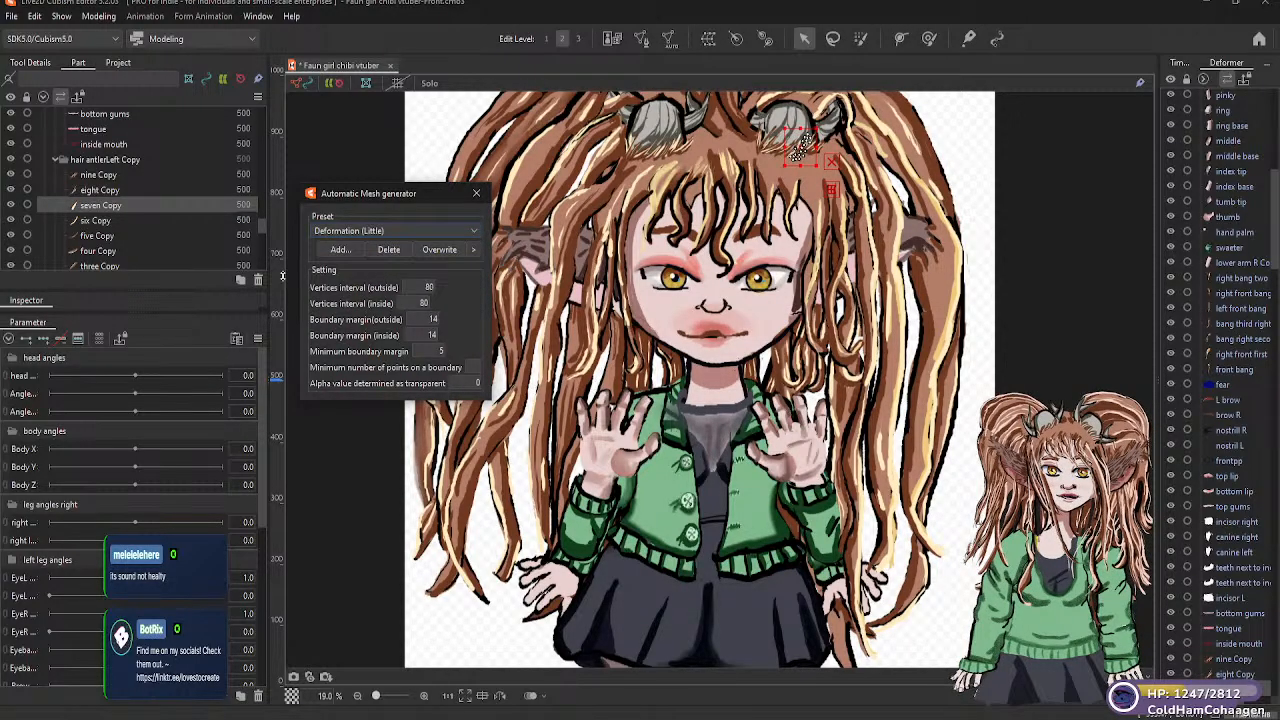
click(100, 220)
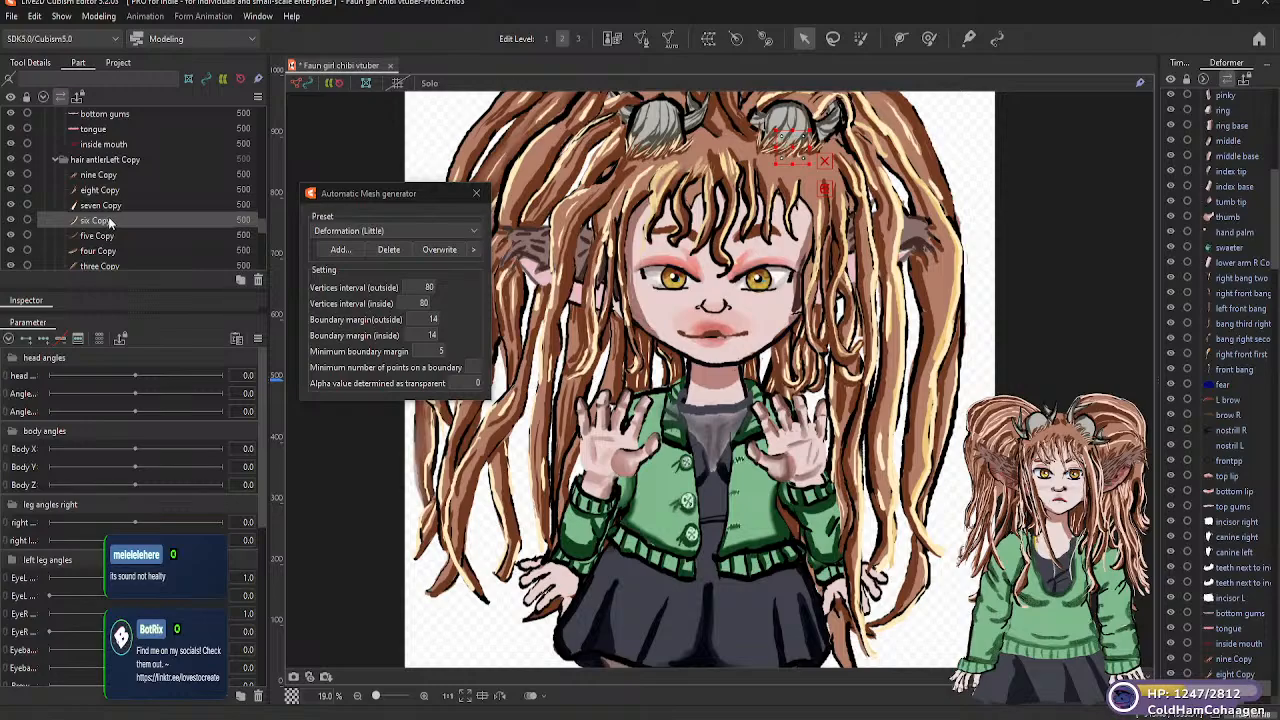
click(476, 232)
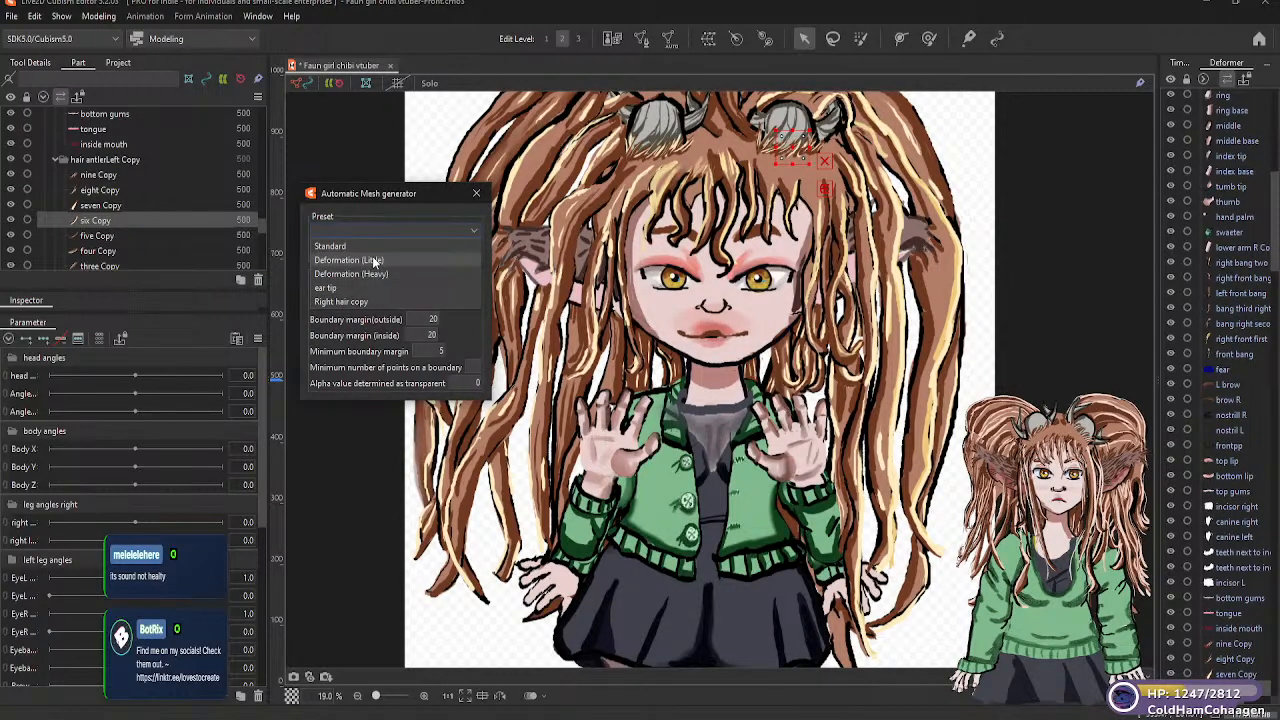
click(372, 259)
Generate an automatic mesh for the "five Copy" antler hair strand using the Deformation (Little) preset
click(210, 236)
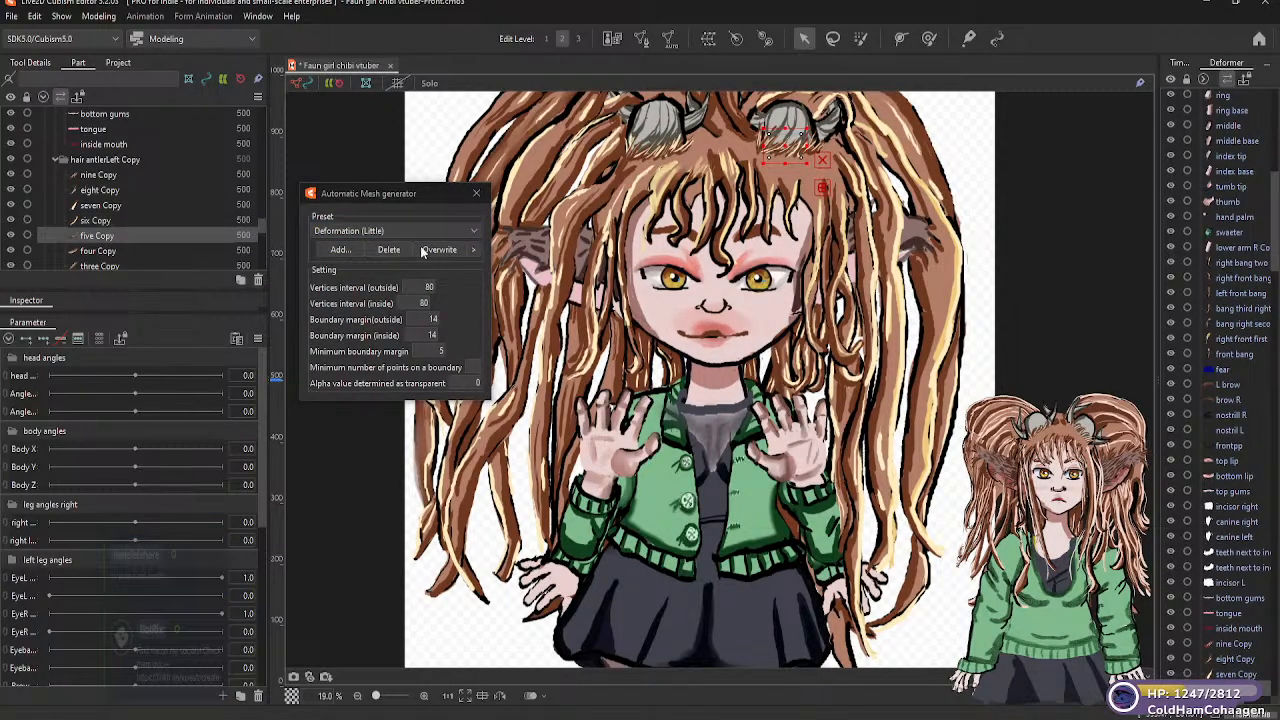
click(472, 232)
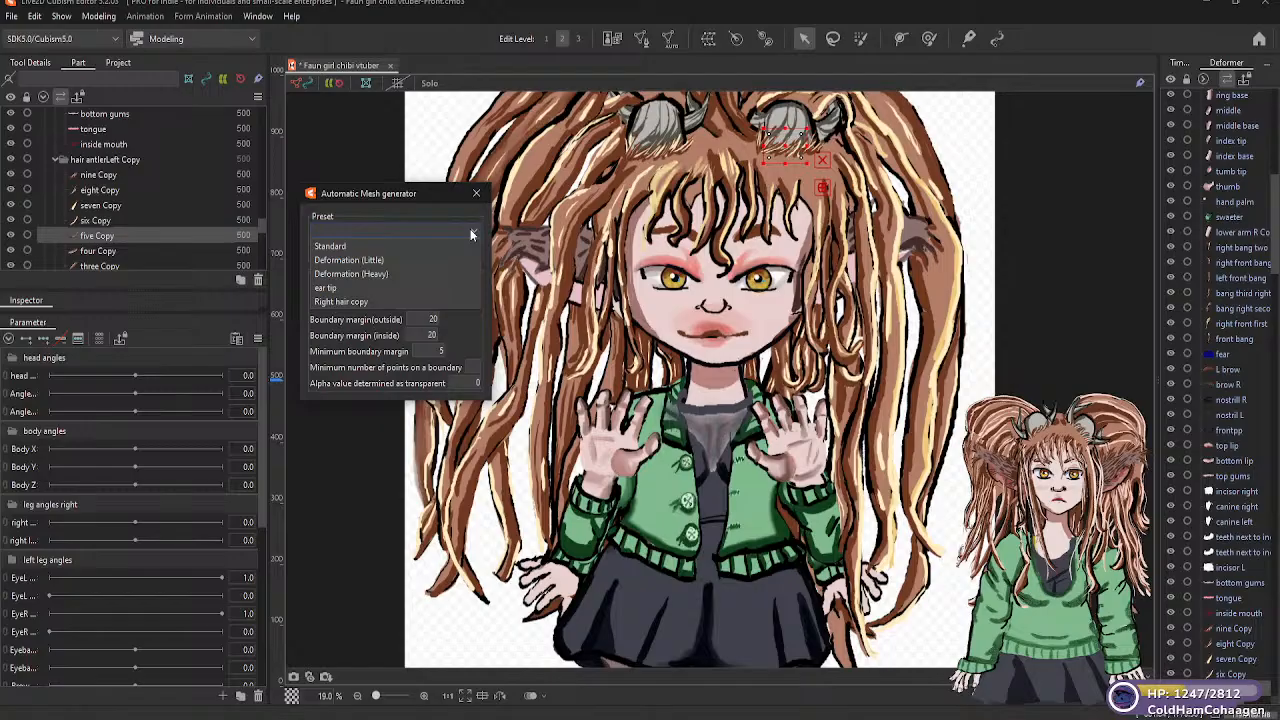
click(376, 260)
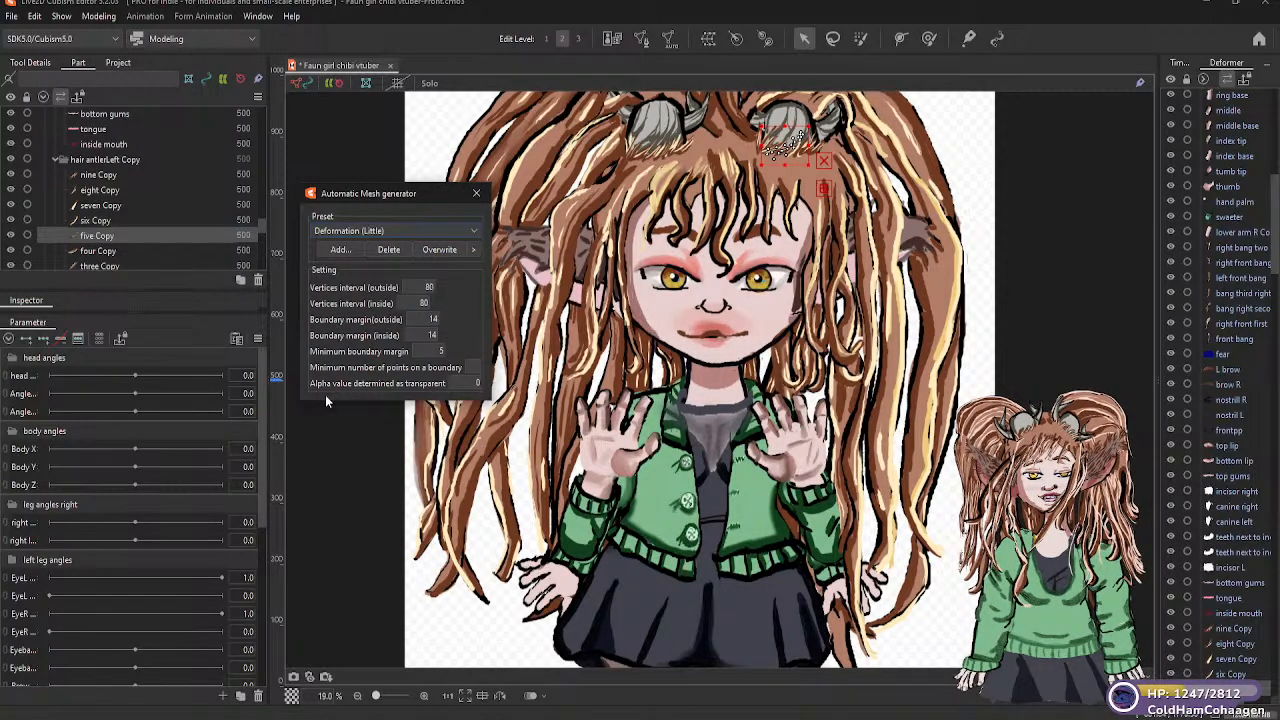
Generate Deformation (Little) automatic meshes for the "four Copy" and "three Copy" strands in the "hair antlerLeft Copy" folder
click(130, 251)
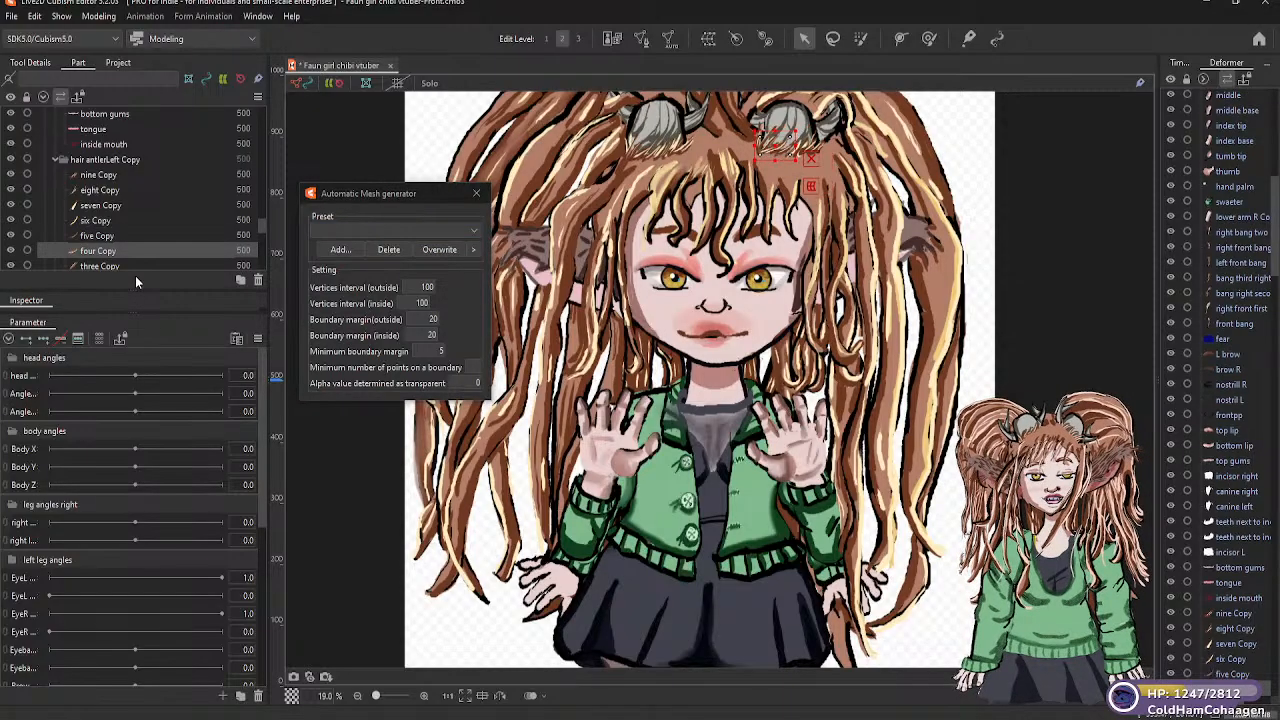
click(474, 230)
click(377, 259)
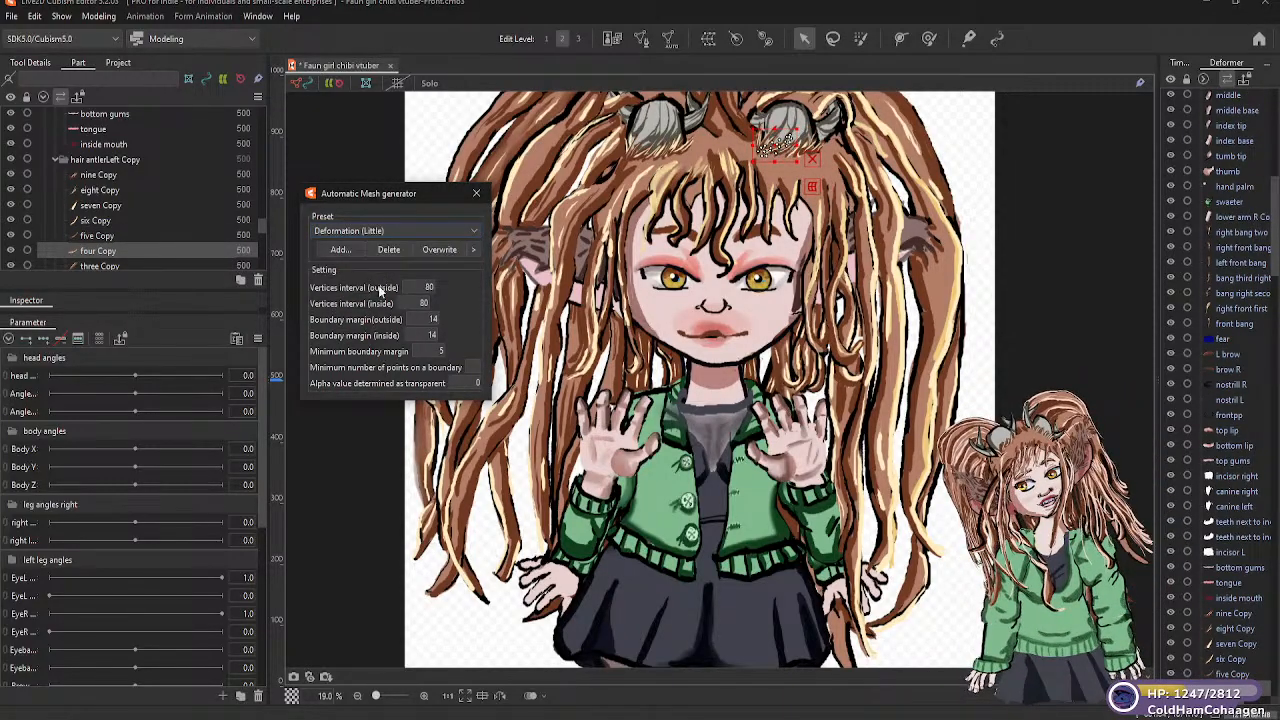
scroll(262, 226, down, 2)
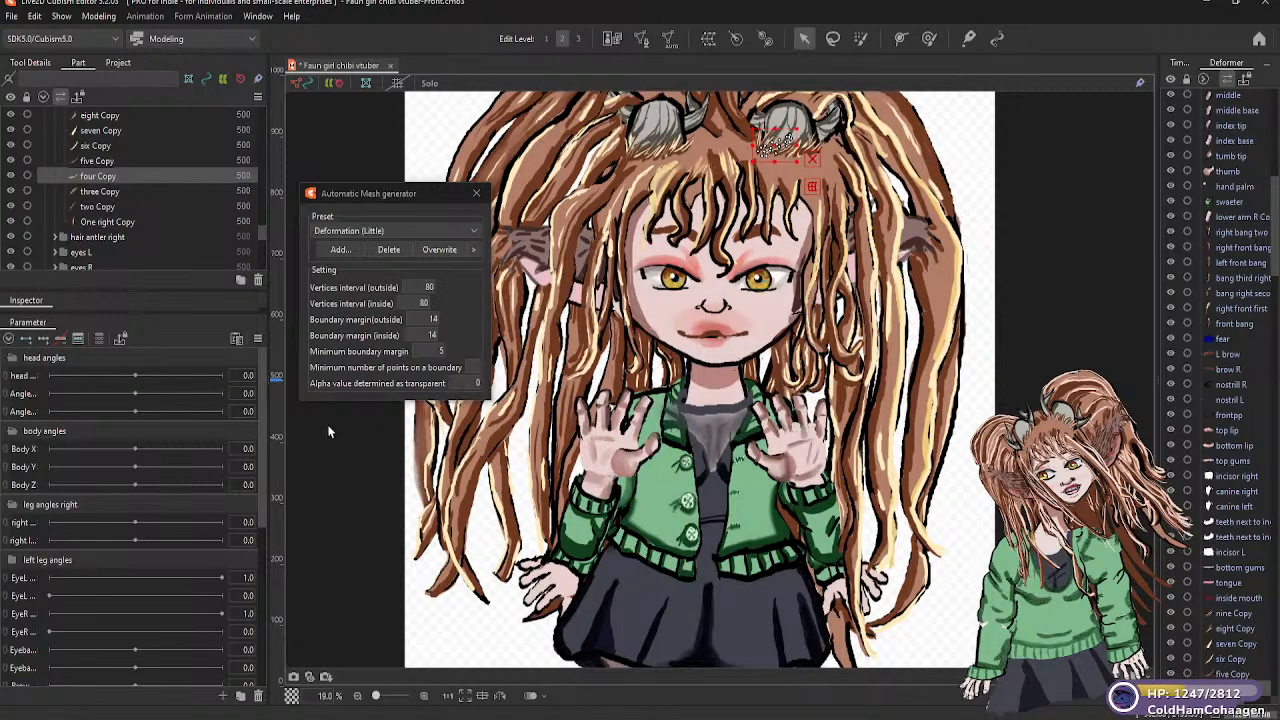
click(115, 191)
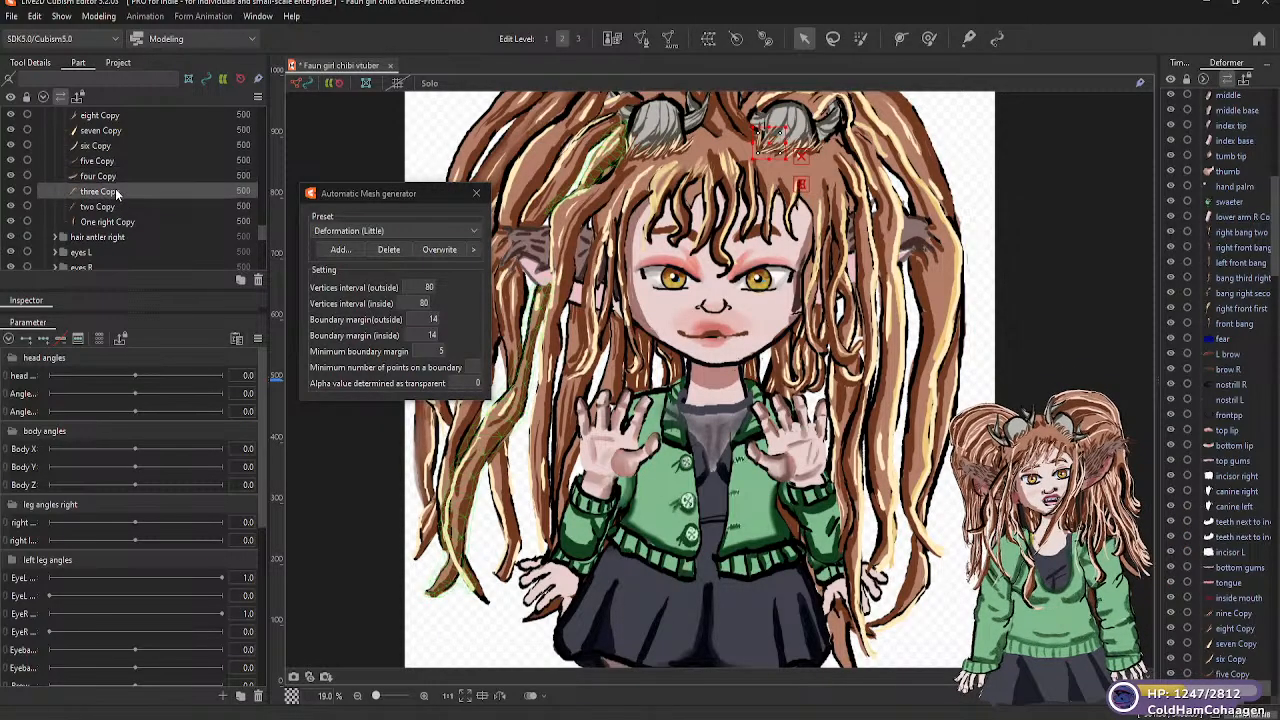
click(473, 231)
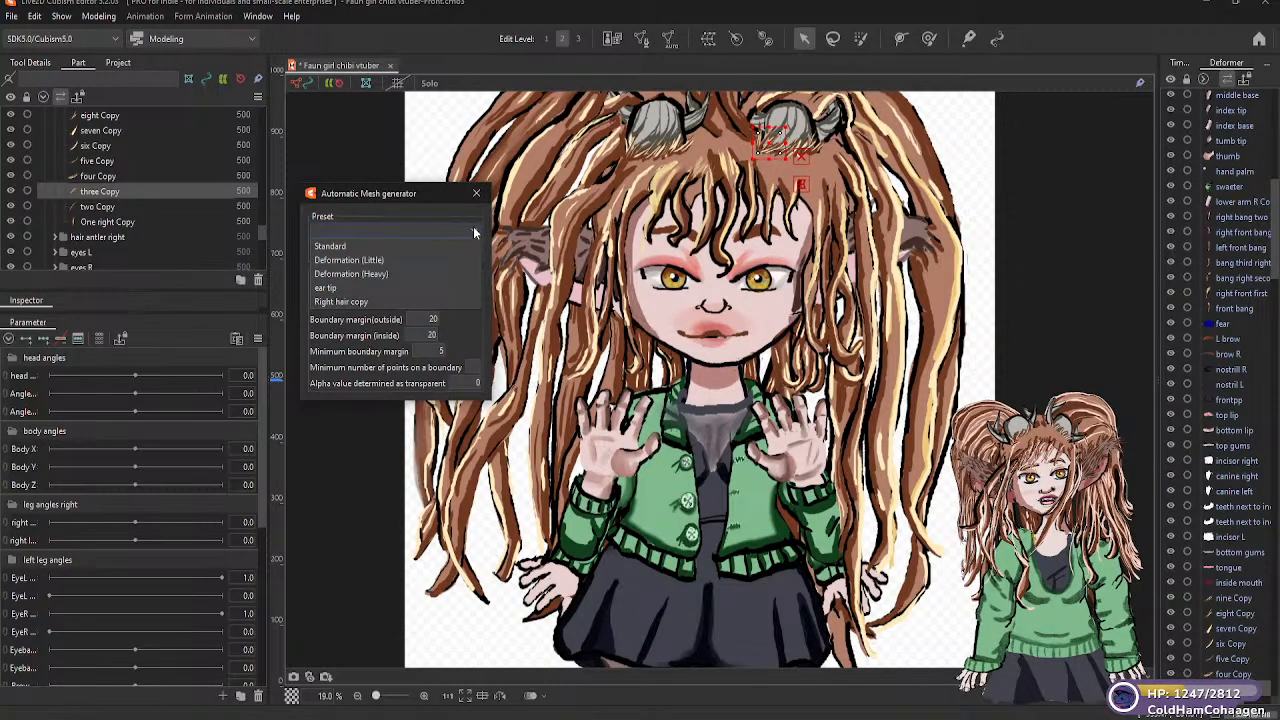
click(392, 259)
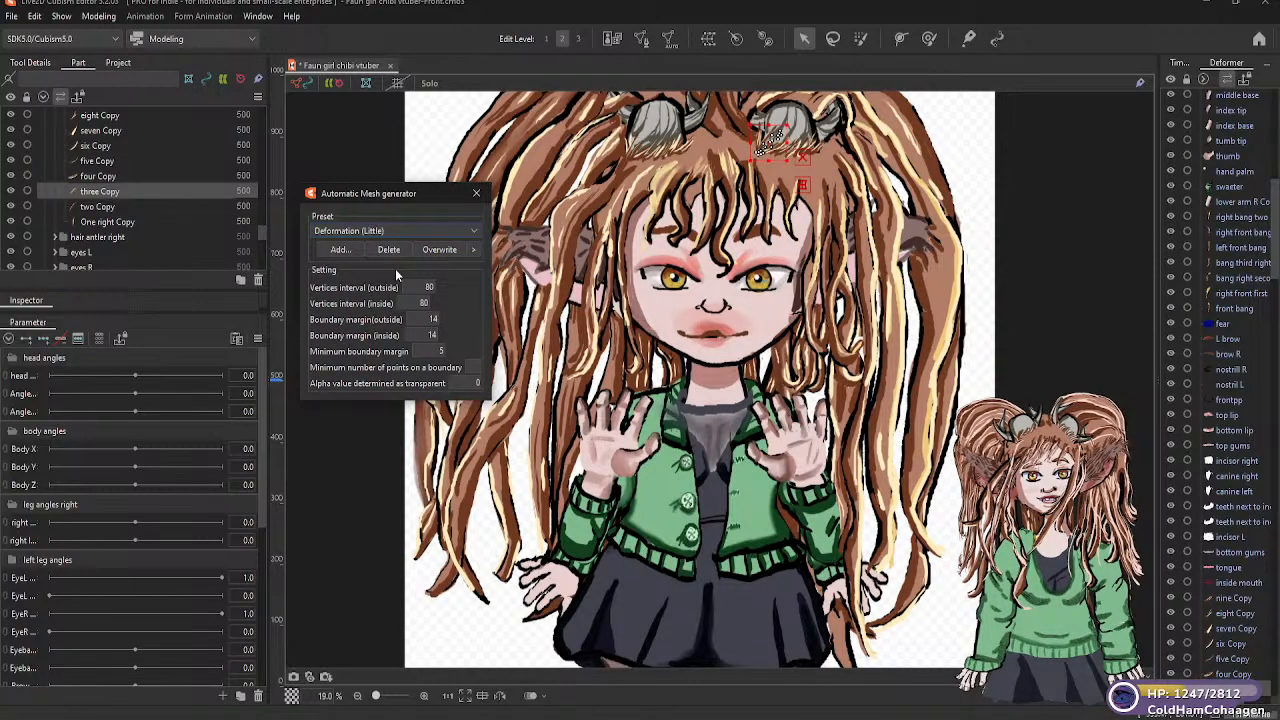
Generate Deformation (Little) automatic meshes for the "two Copy" and "One right Copy" antler hair strands
click(113, 205)
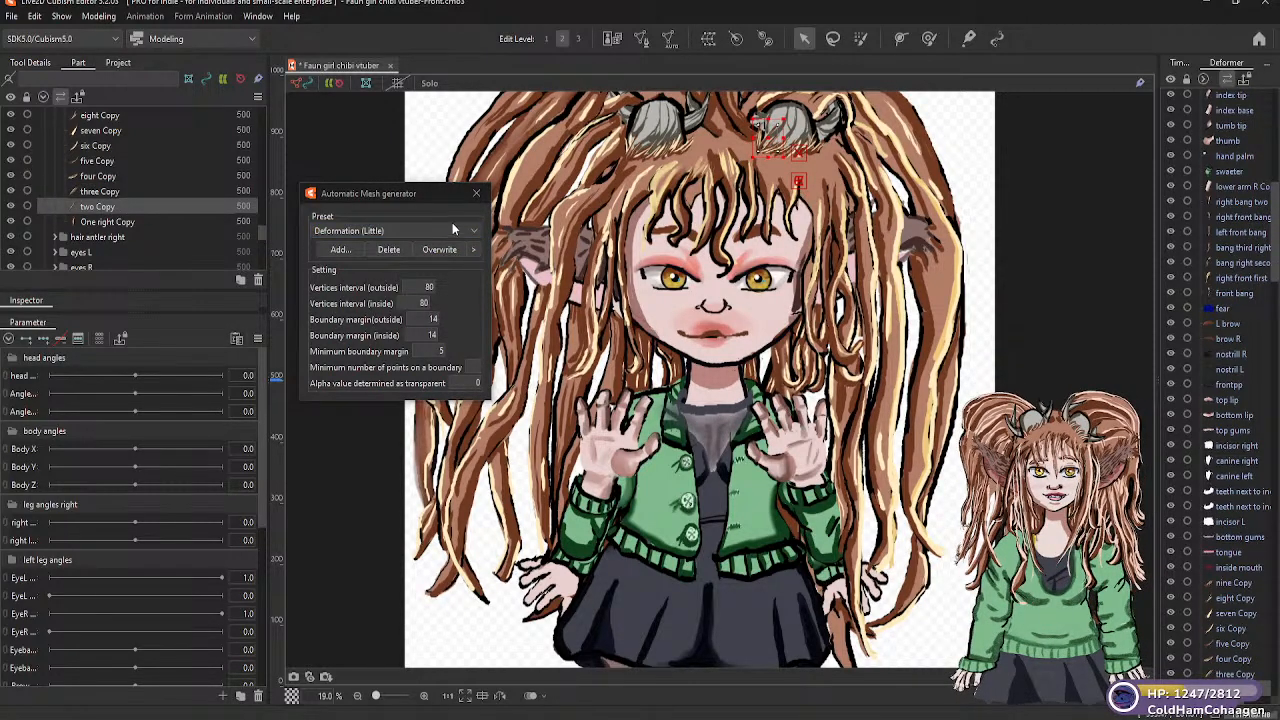
click(476, 231)
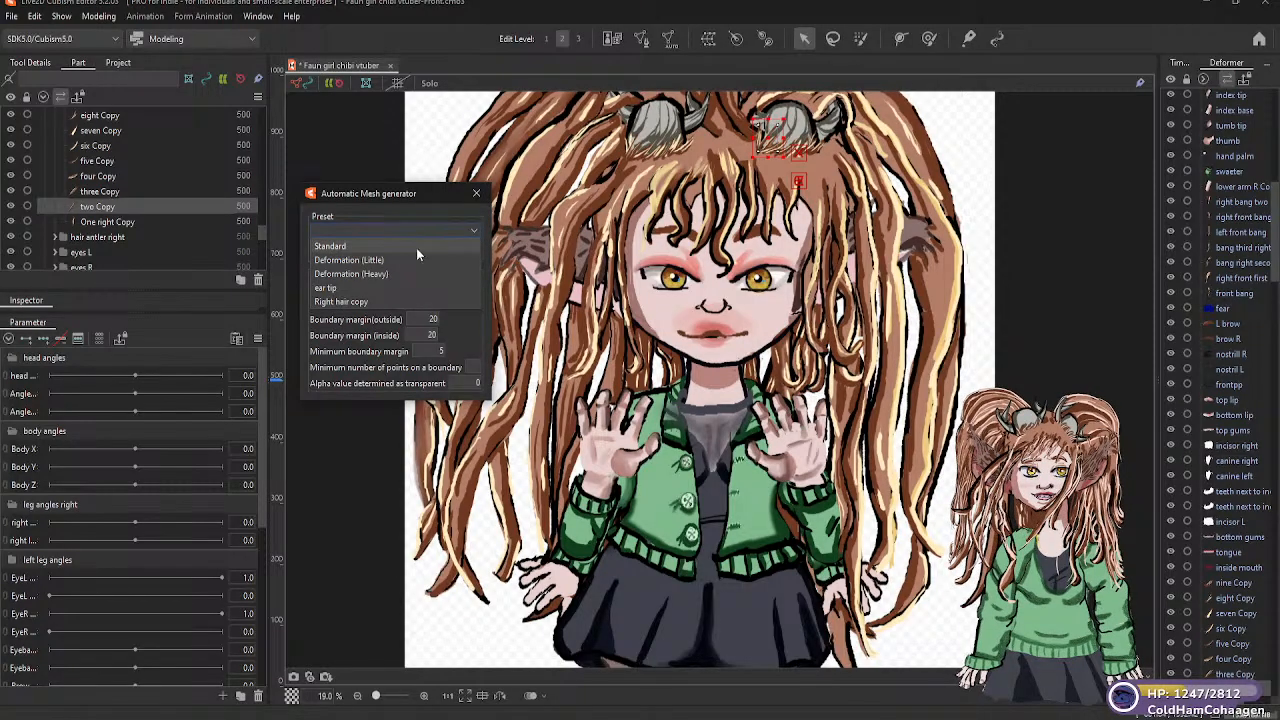
click(391, 259)
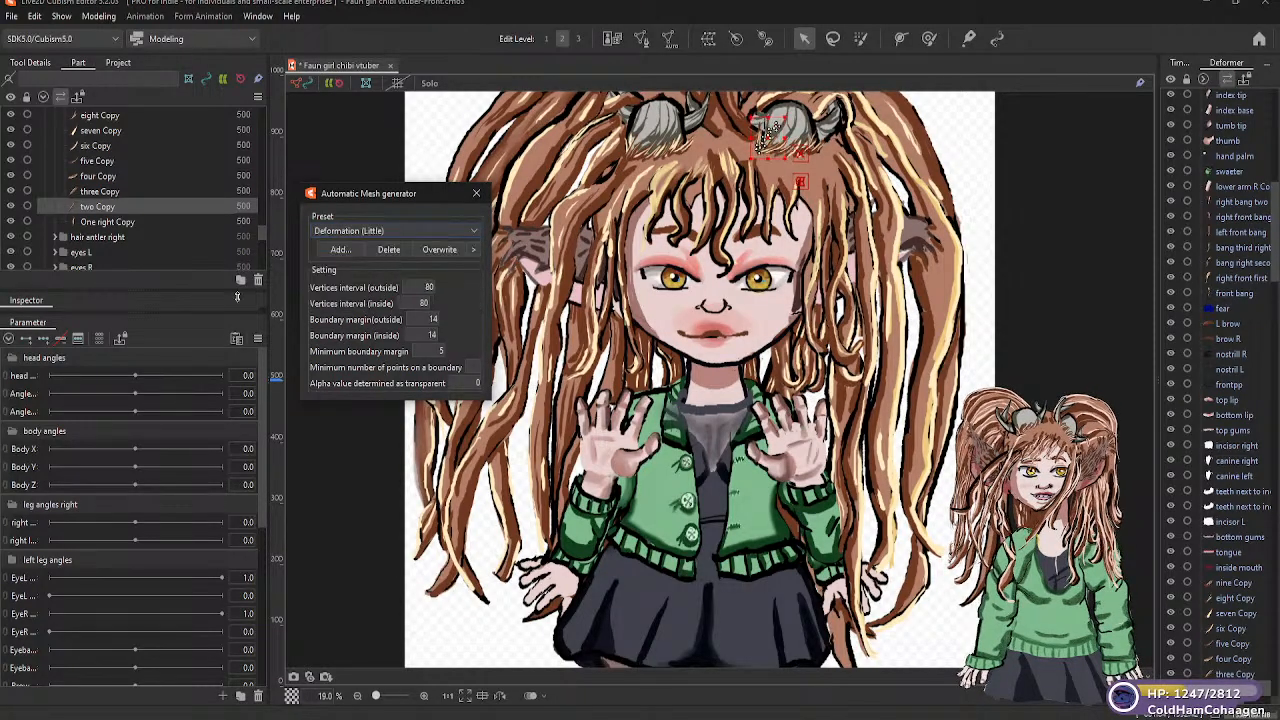
click(128, 222)
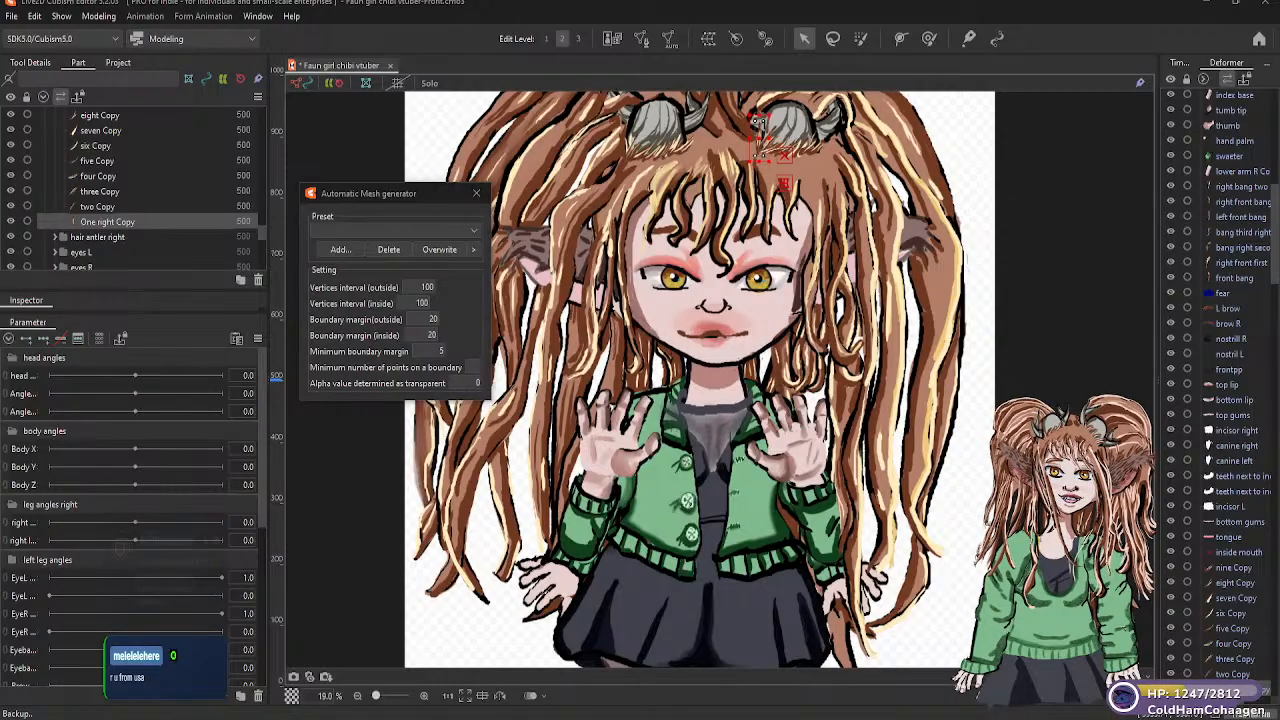
click(474, 230)
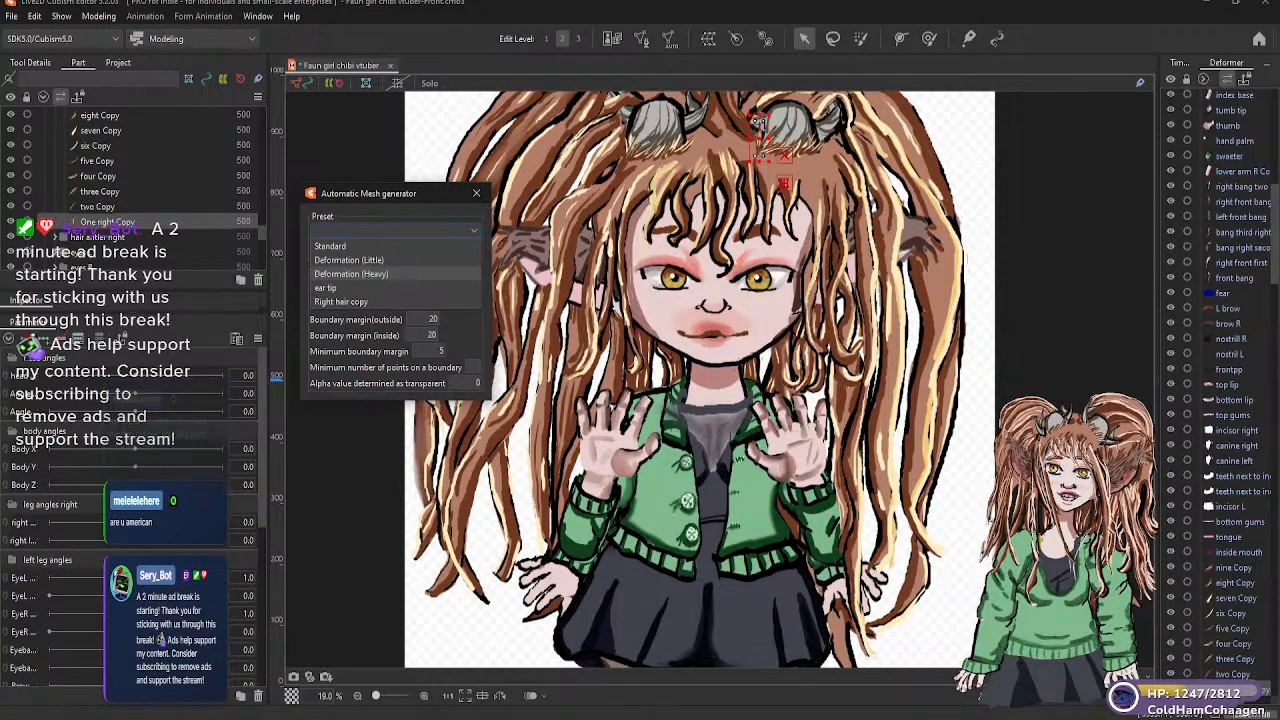
click(374, 259)
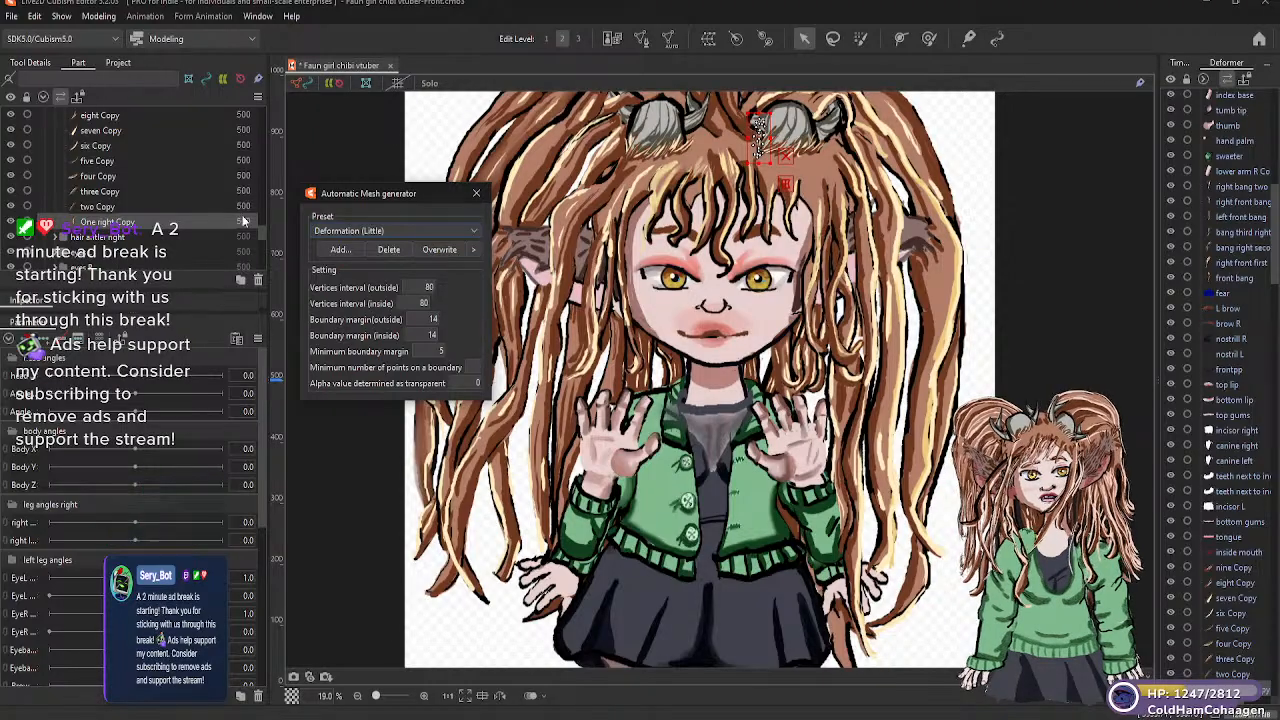
Expand the "hair antler right" folder and save the model file
scroll(260, 229, down, 2)
drag(261, 235, 261, 236)
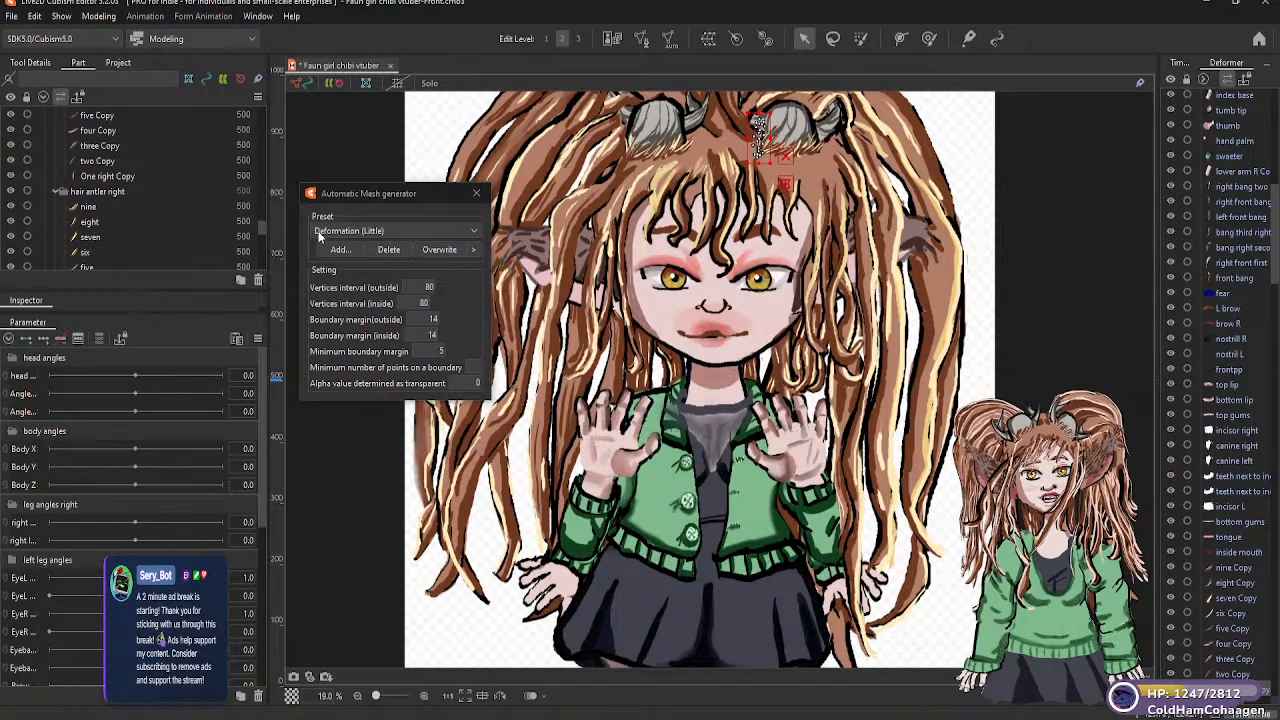
key(ctrl+s)
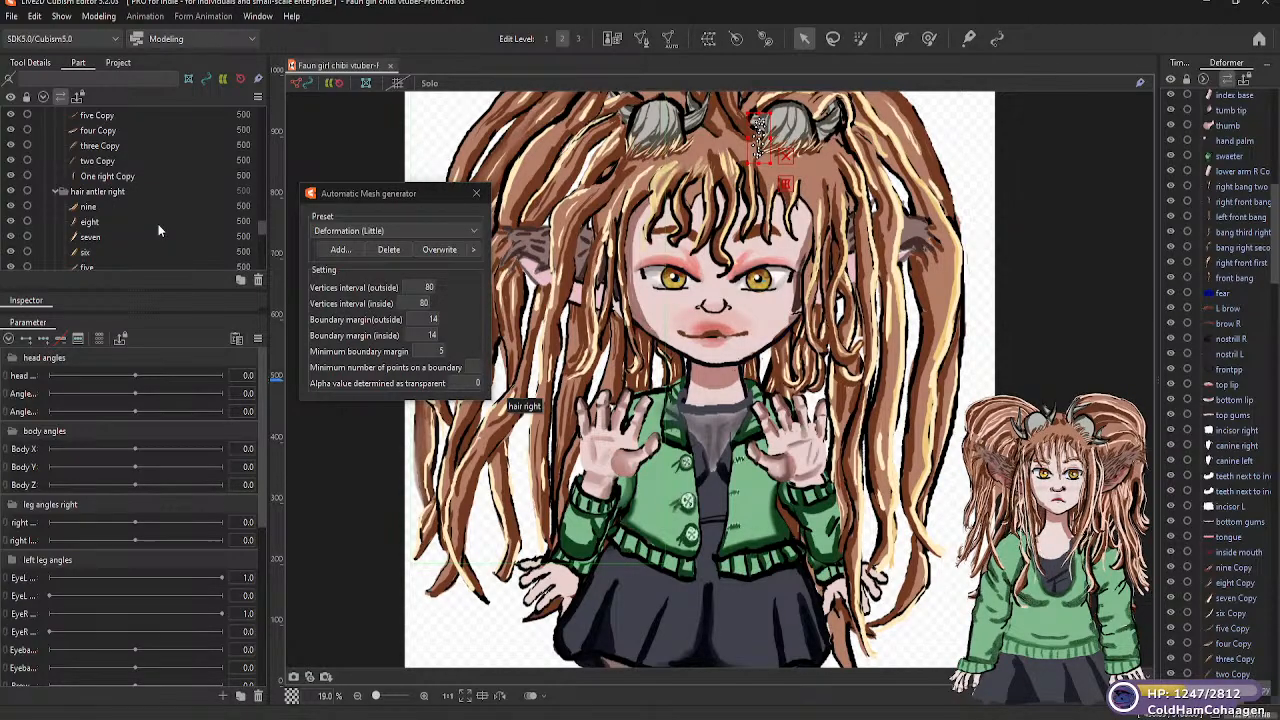
Generate Deformation (Little) automatic meshes for the "nine" and "eight" strands in the "hair antler right" folder
click(98, 207)
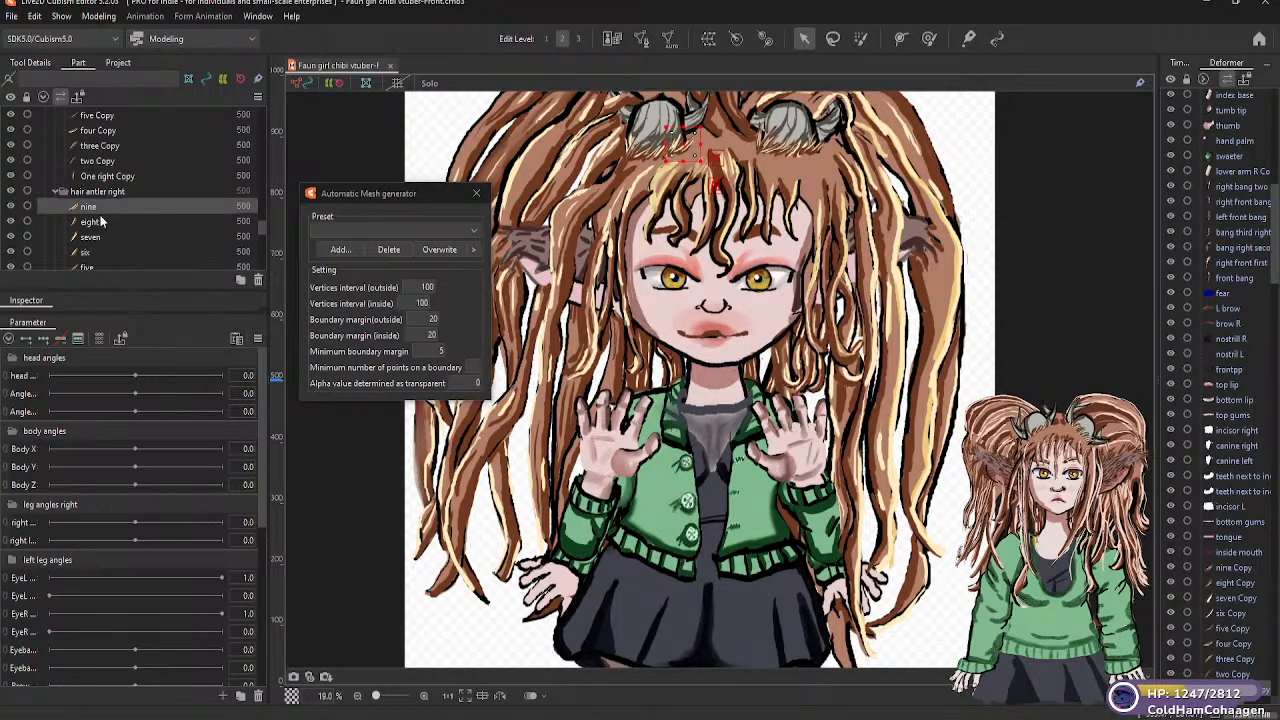
click(447, 230)
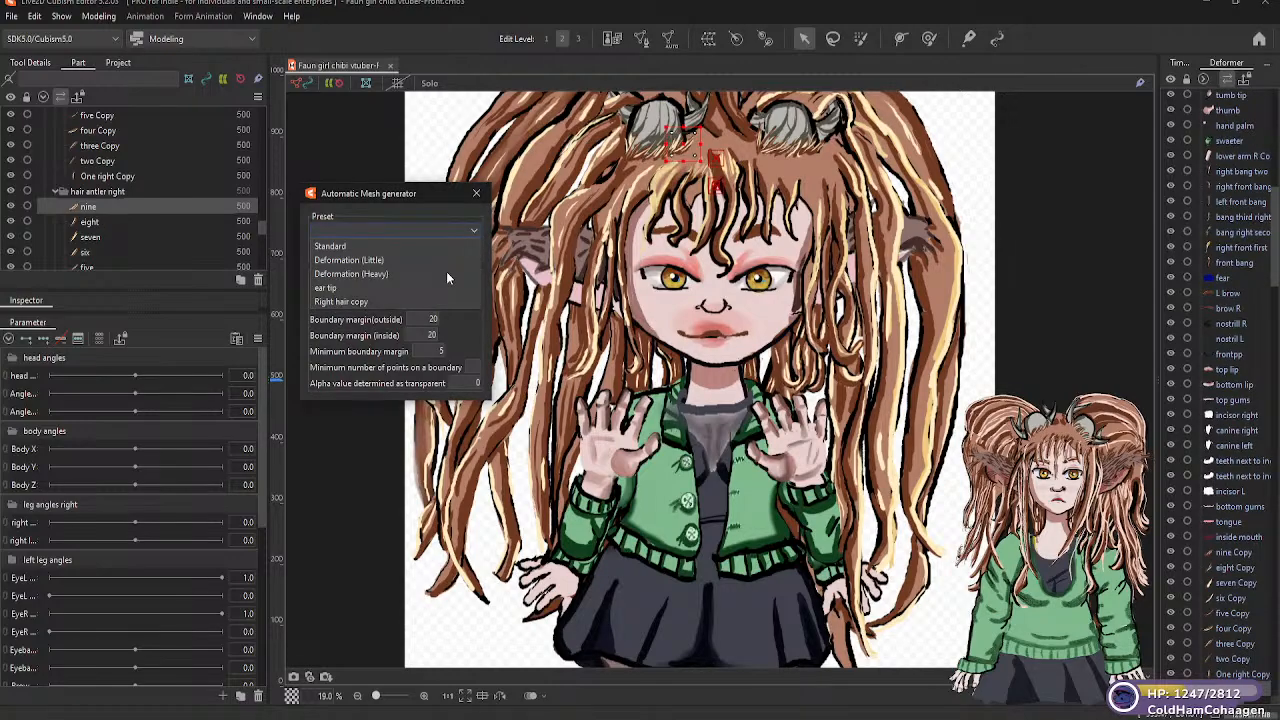
click(378, 260)
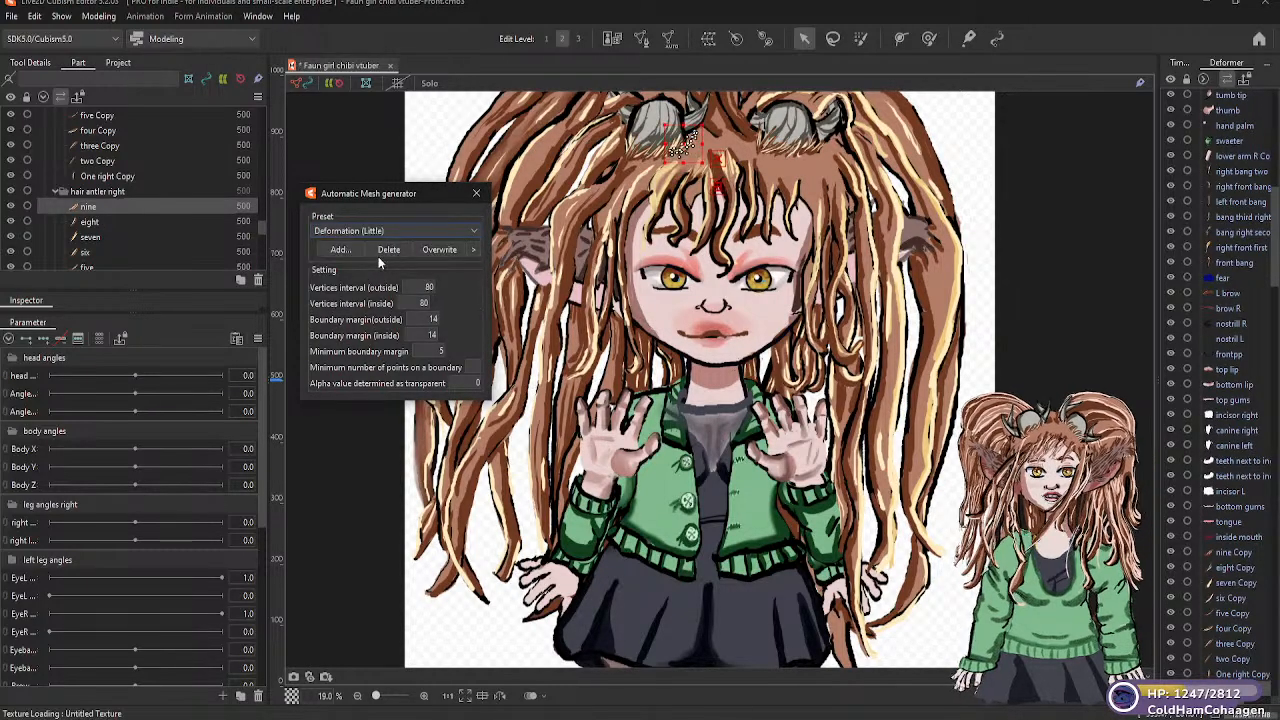
click(92, 223)
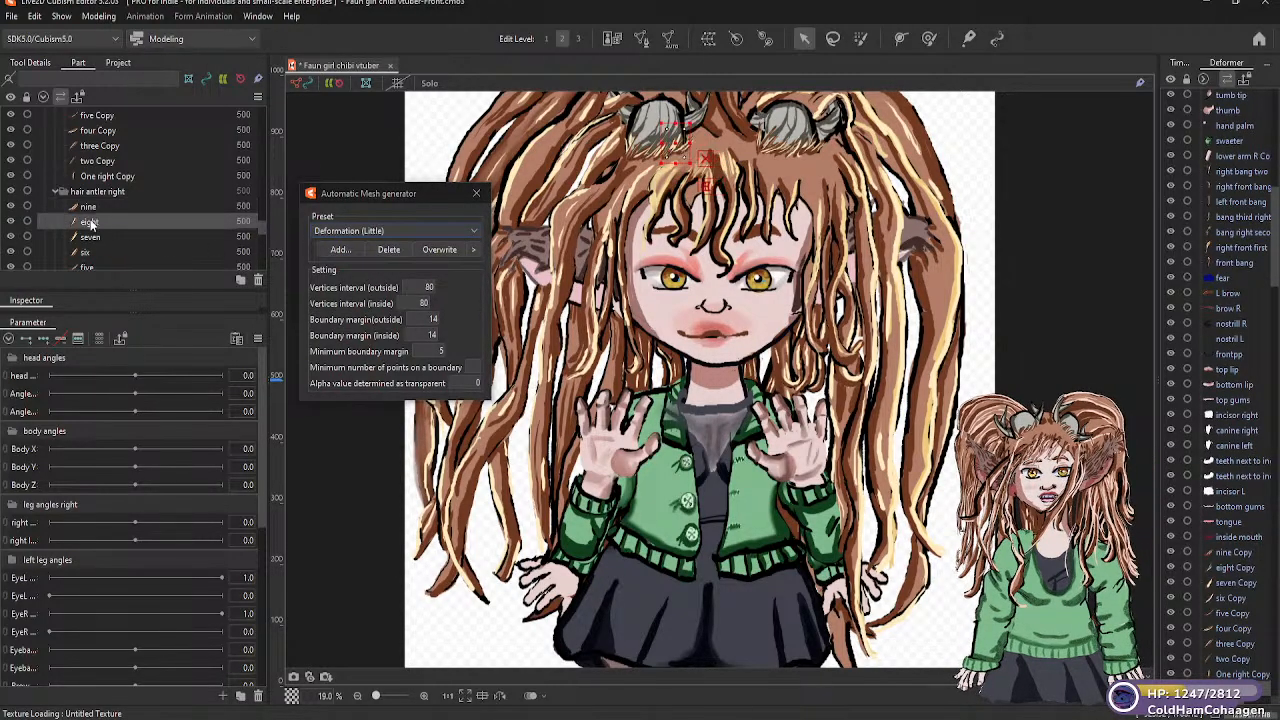
click(475, 228)
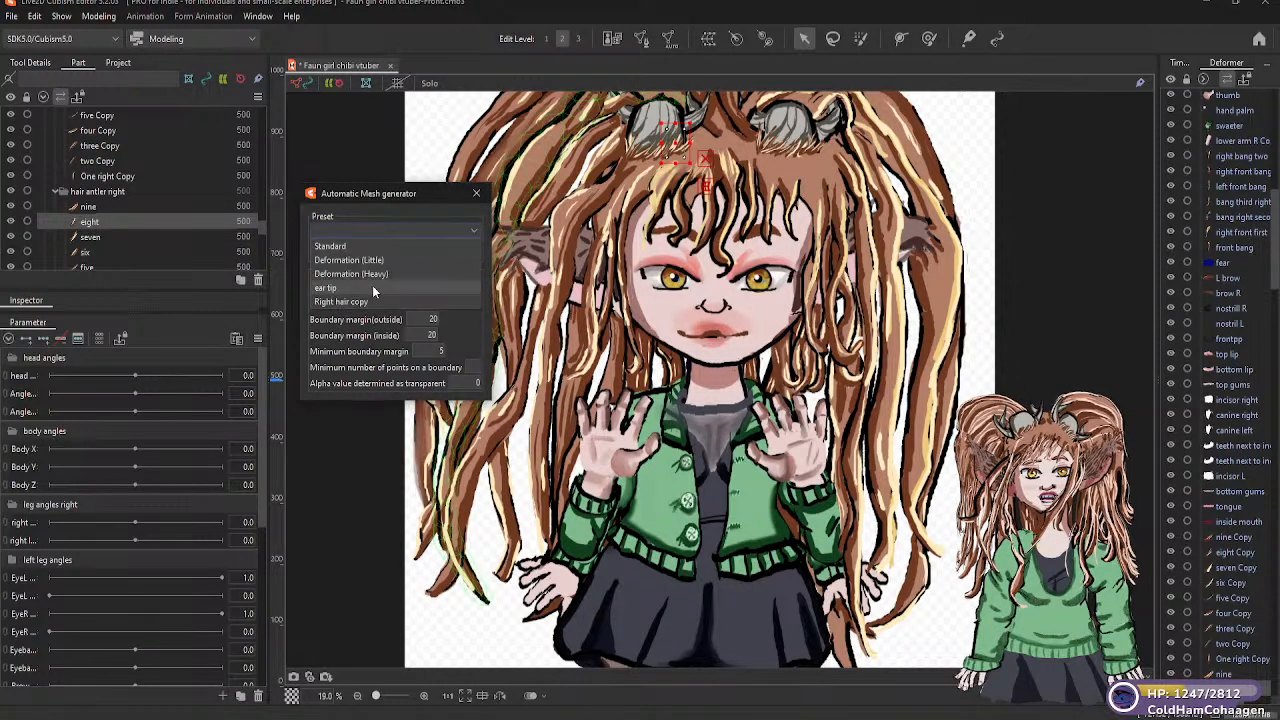
click(376, 260)
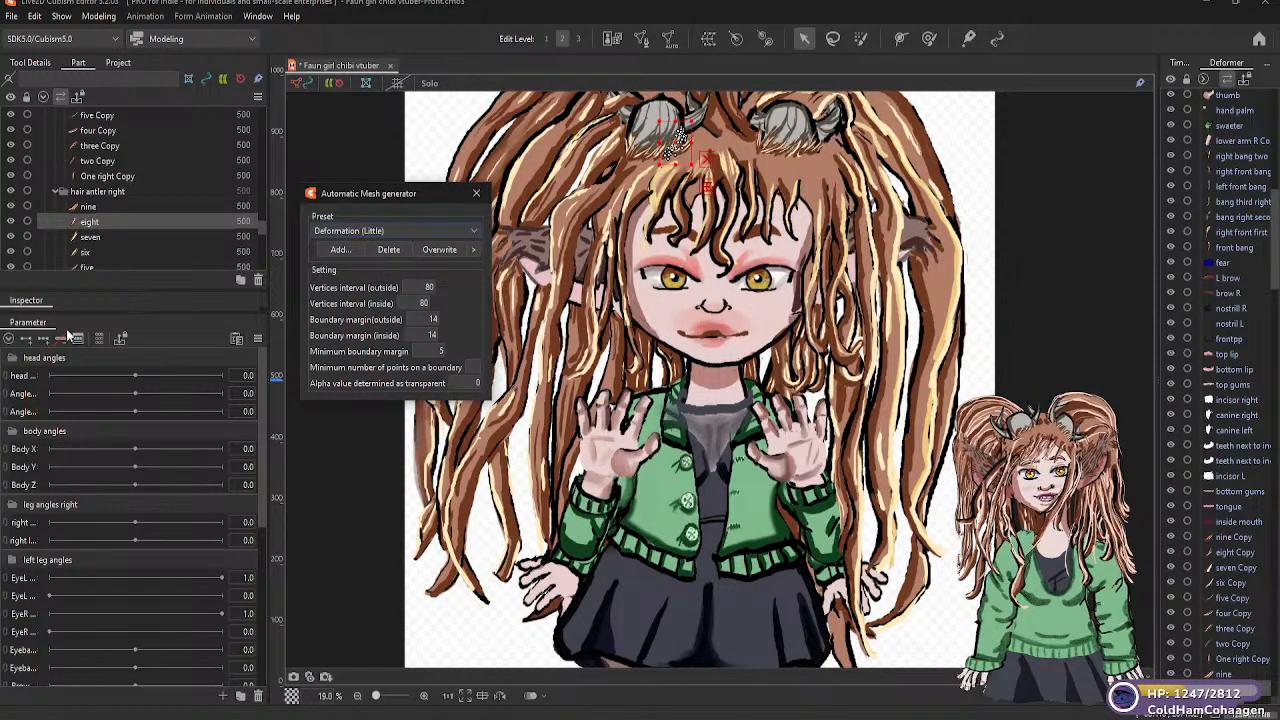
Generate Deformation (Little) automatic meshes for the "seven" and "six" strands in the "hair antler right" folder
click(93, 238)
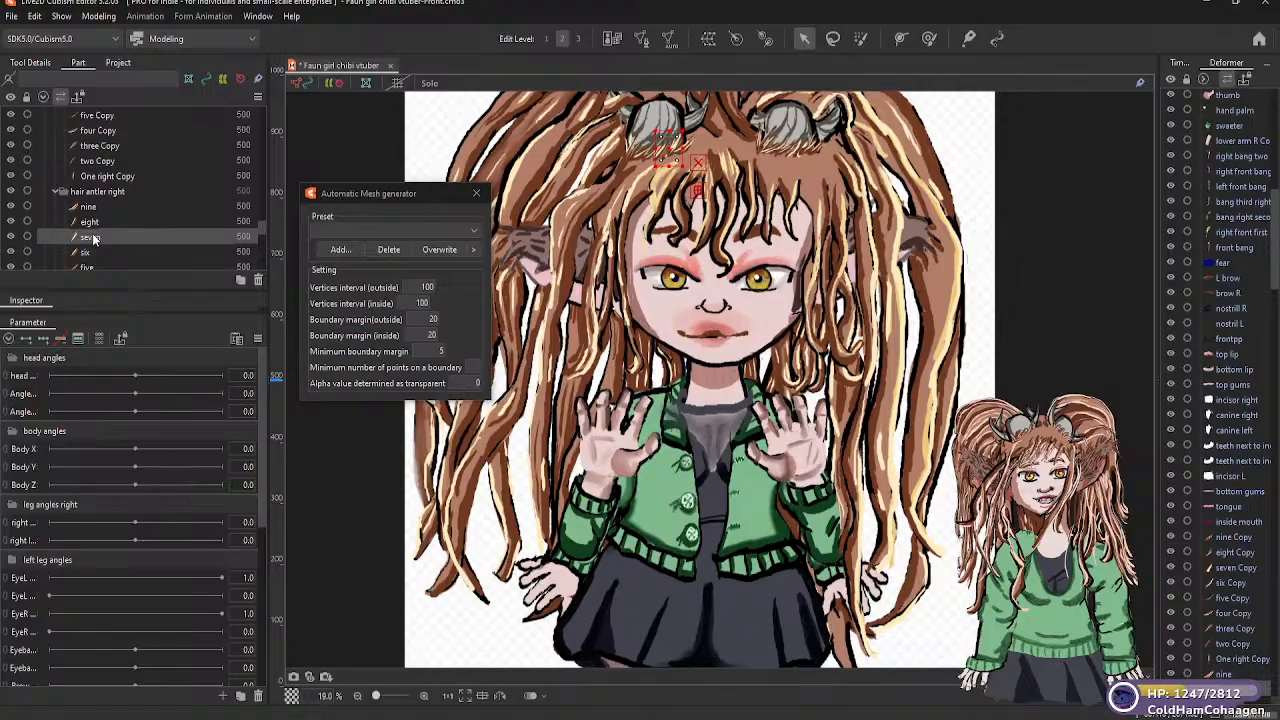
click(475, 229)
click(379, 261)
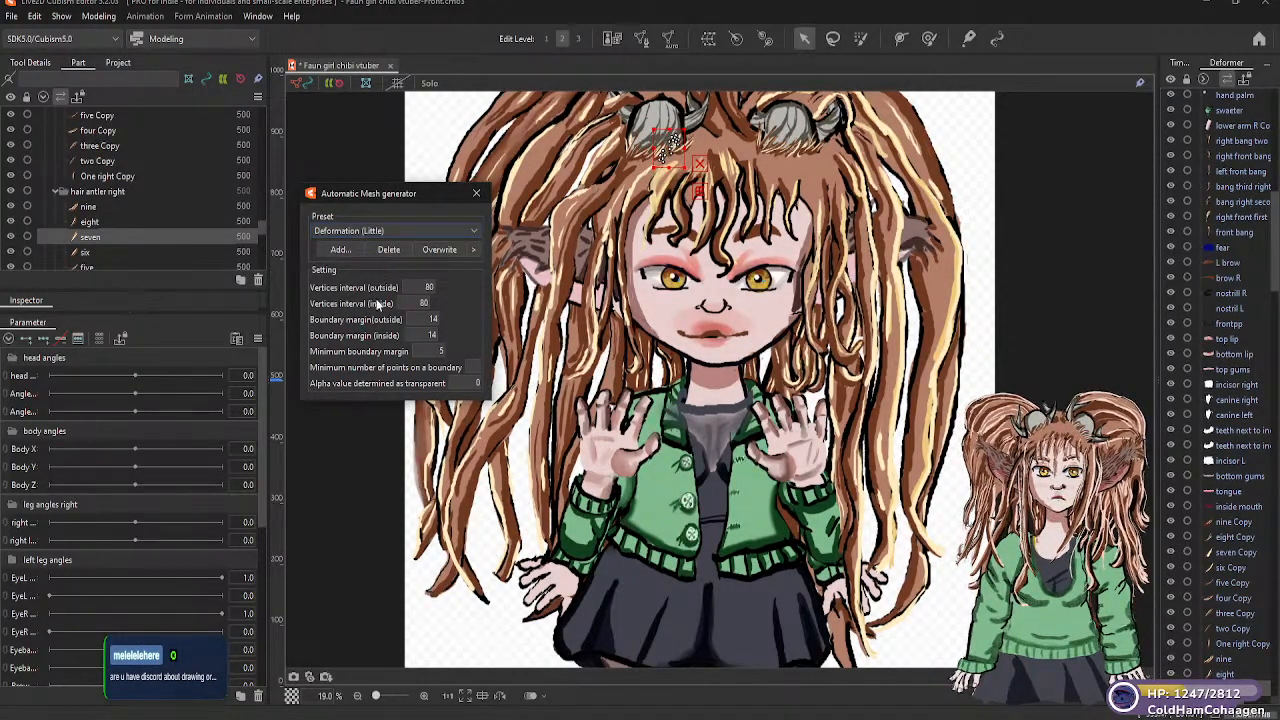
mouse_move(378, 305)
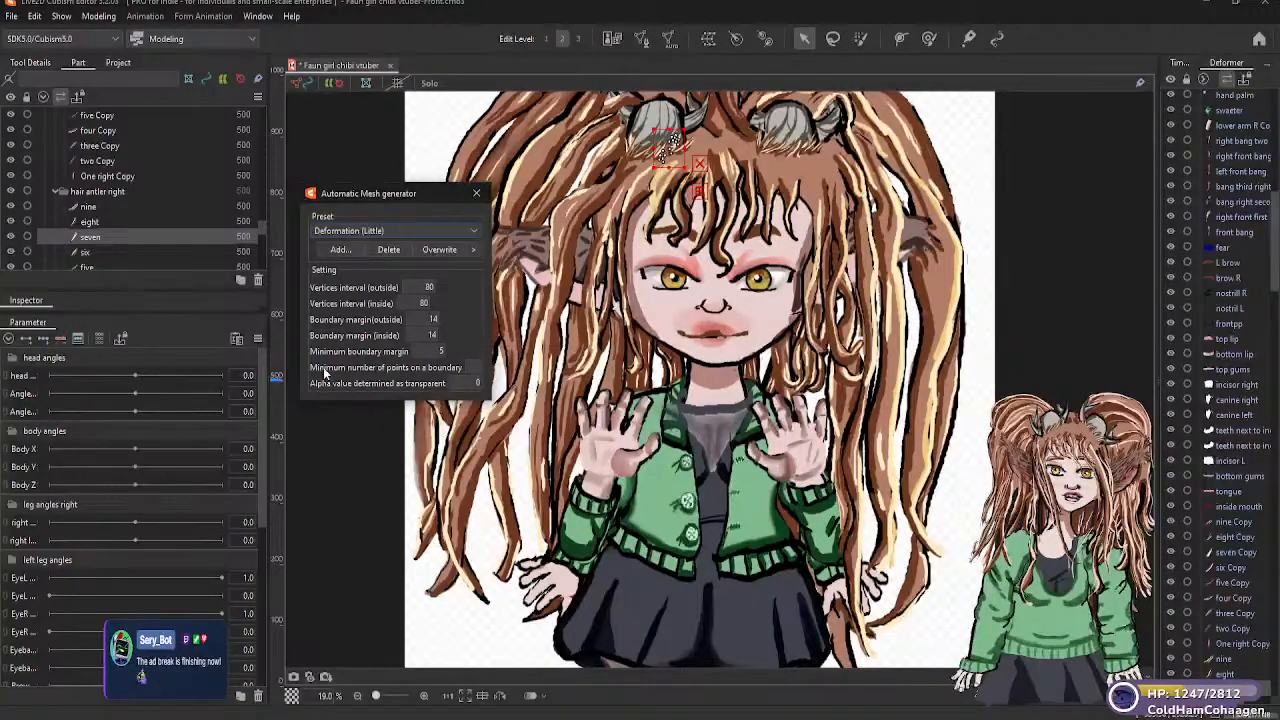
click(85, 252)
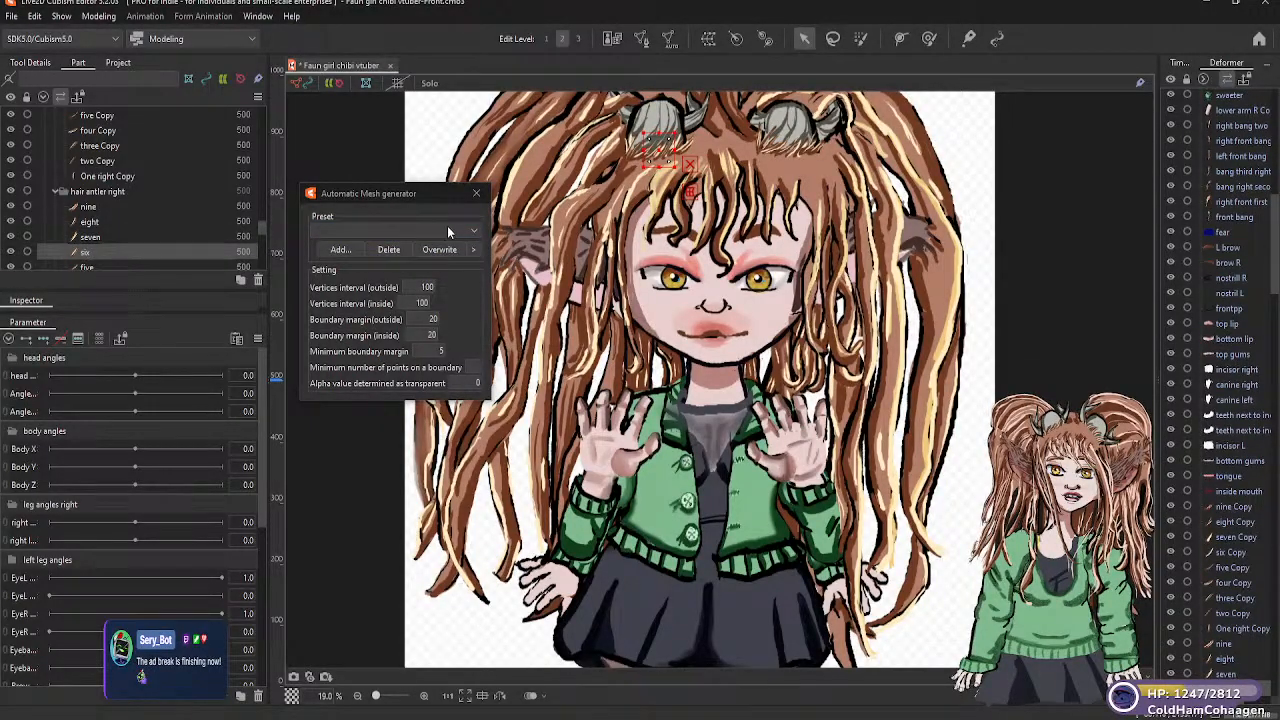
click(474, 231)
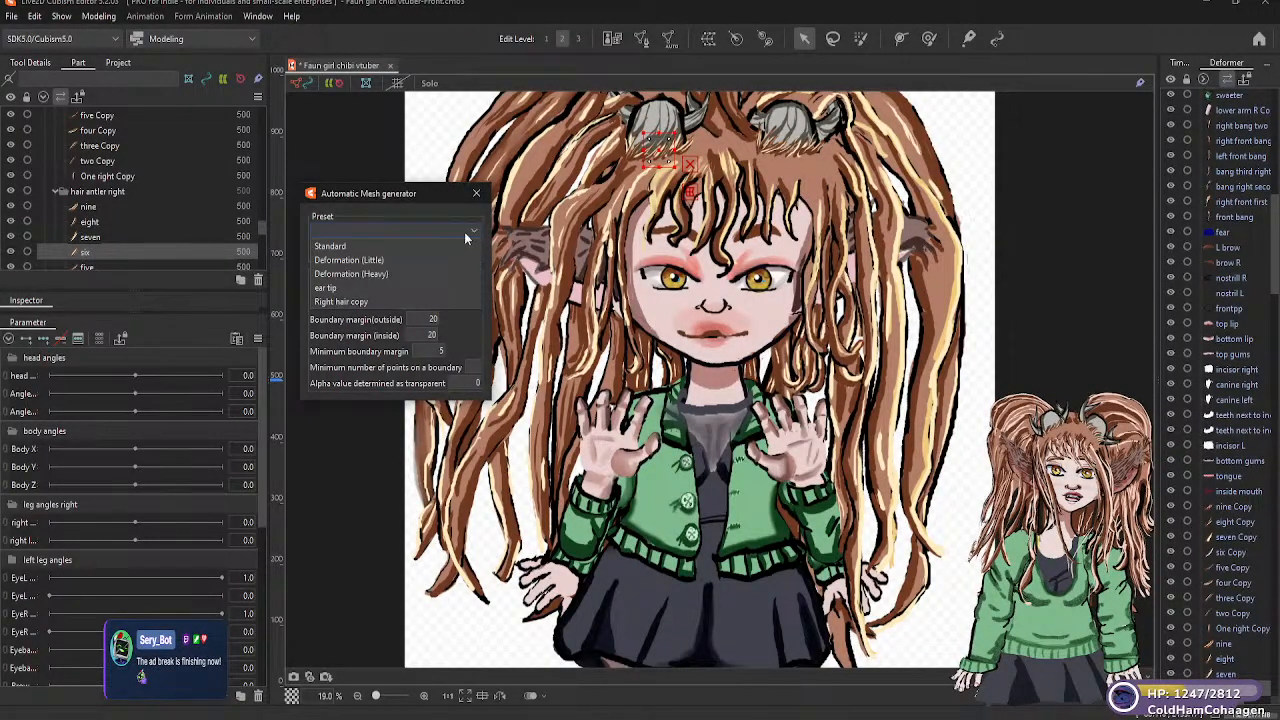
click(373, 258)
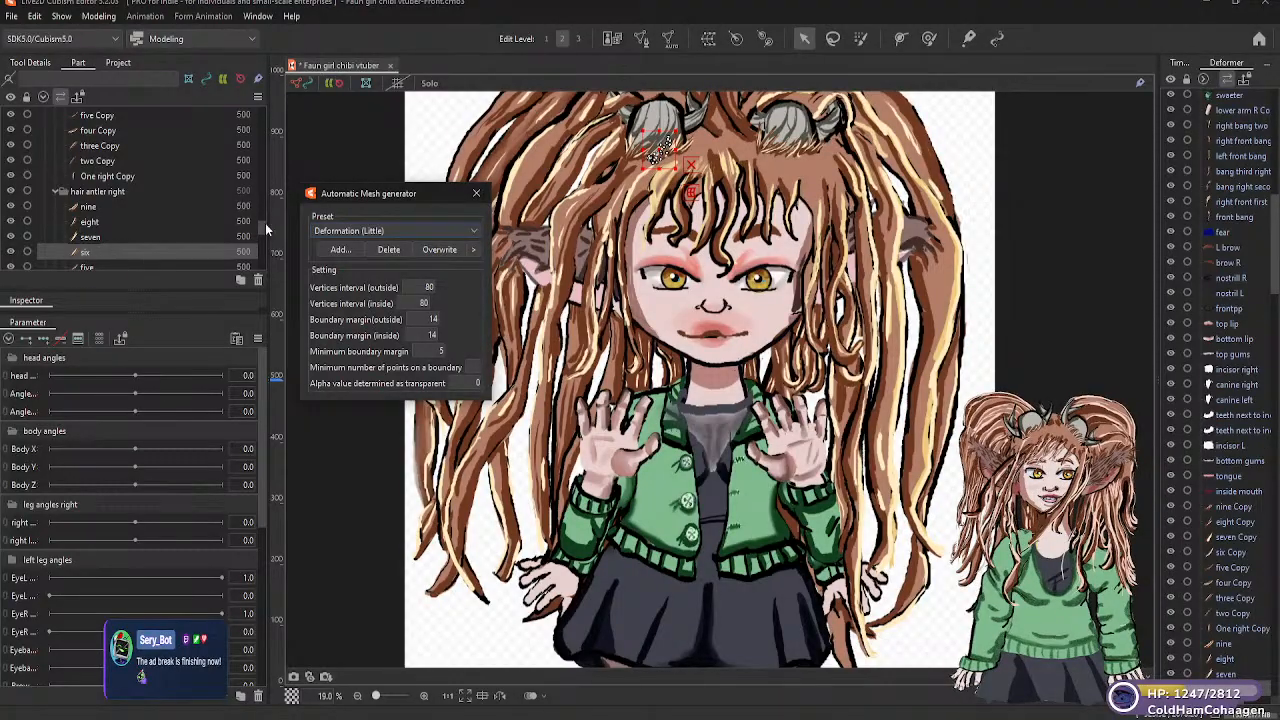
Generate Deformation (Little) automatic meshes for the "five" and "four" strands in the "hair antler right" folder
scroll(262, 233, down, 3)
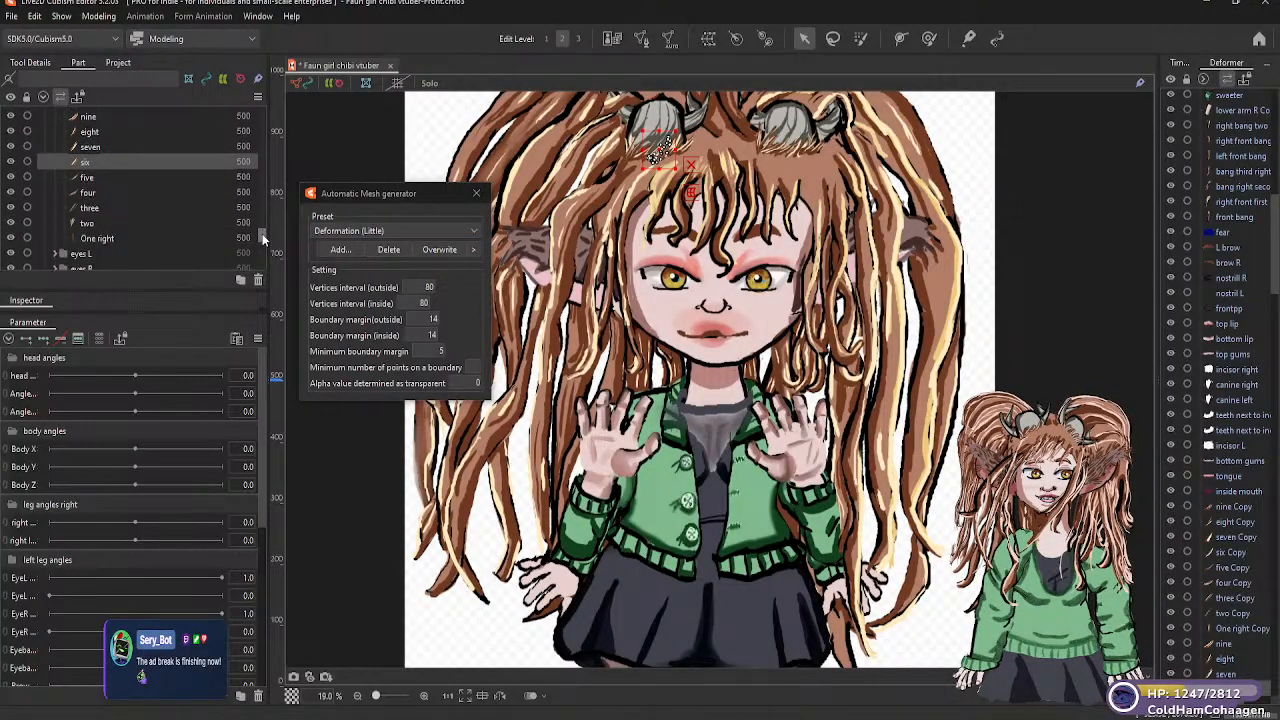
click(113, 183)
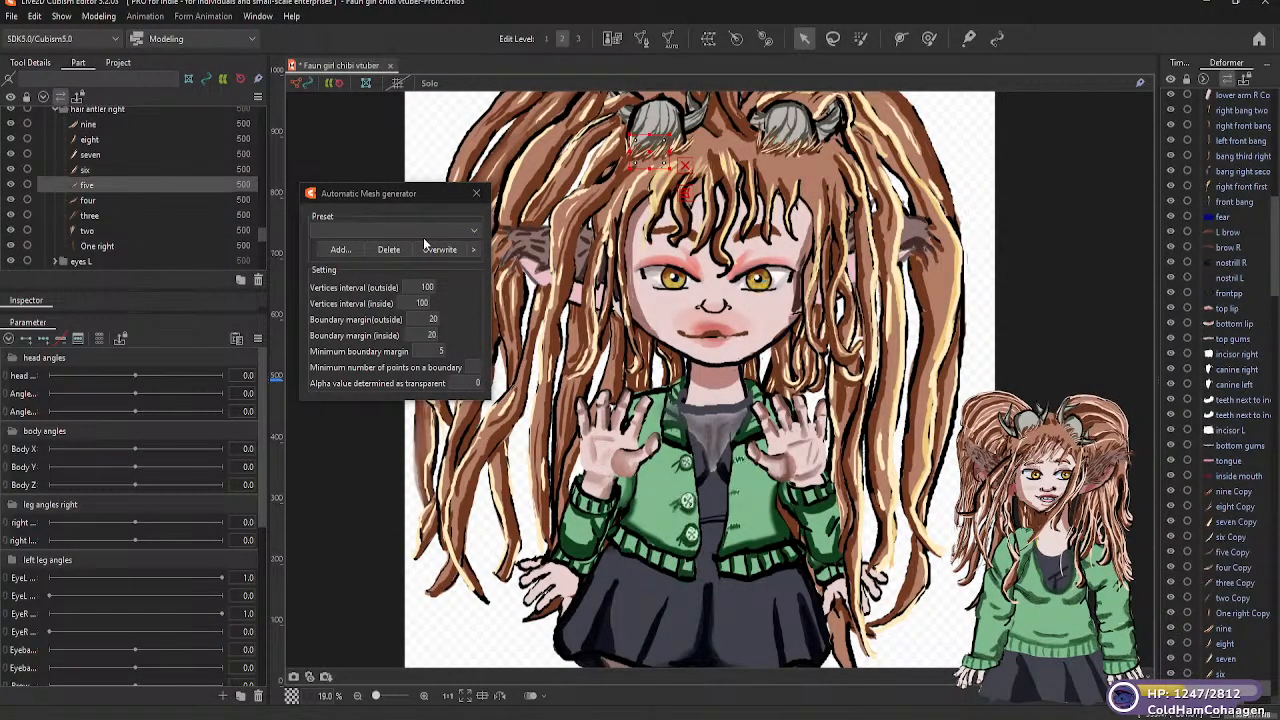
click(472, 230)
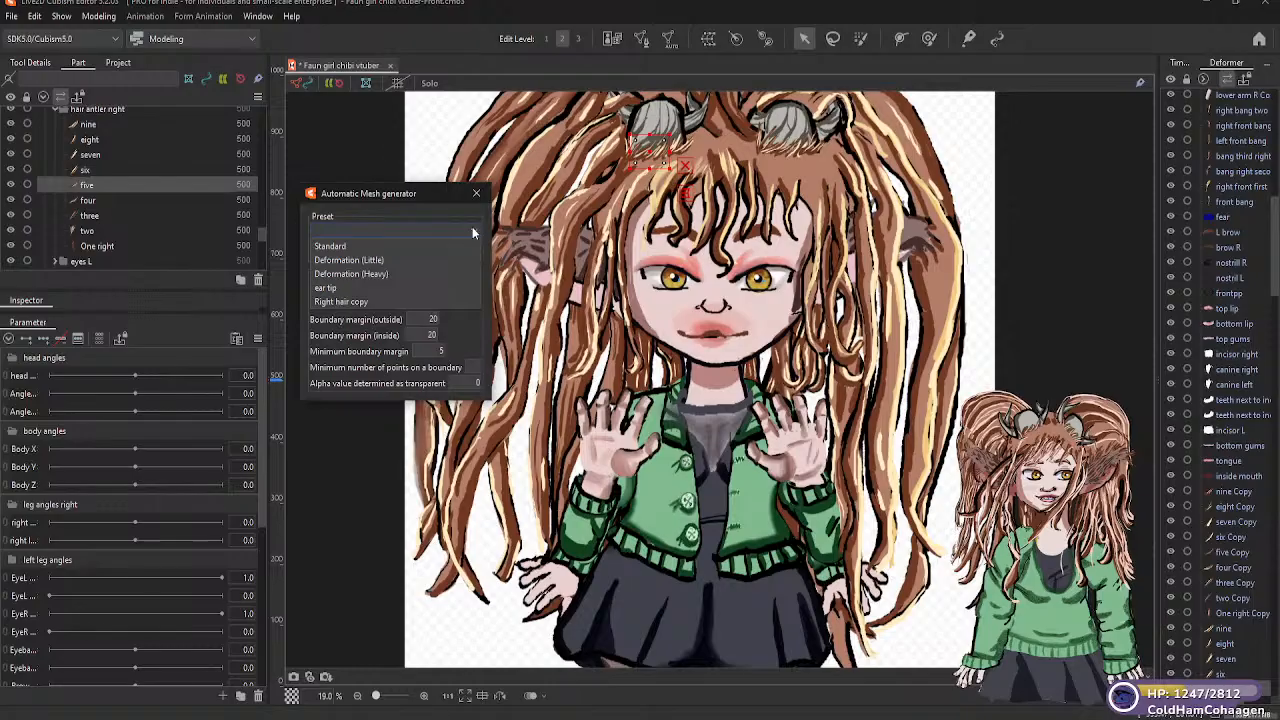
click(372, 260)
click(103, 202)
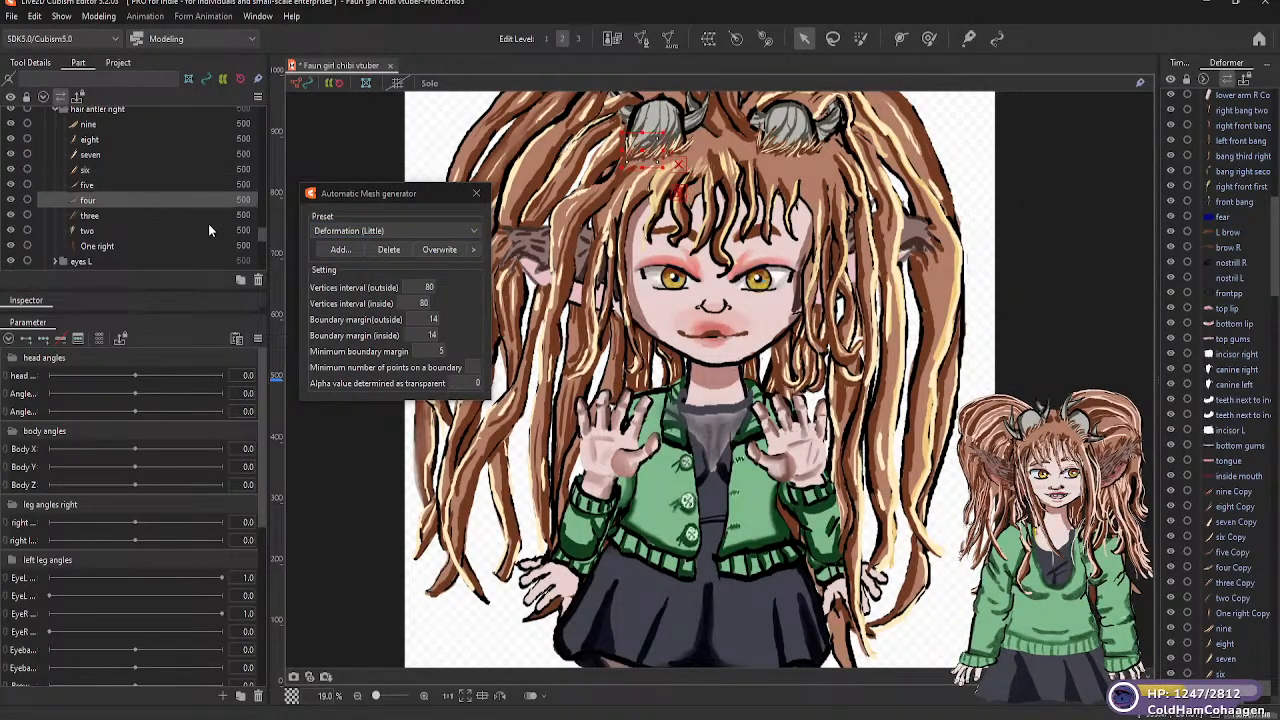
click(415, 228)
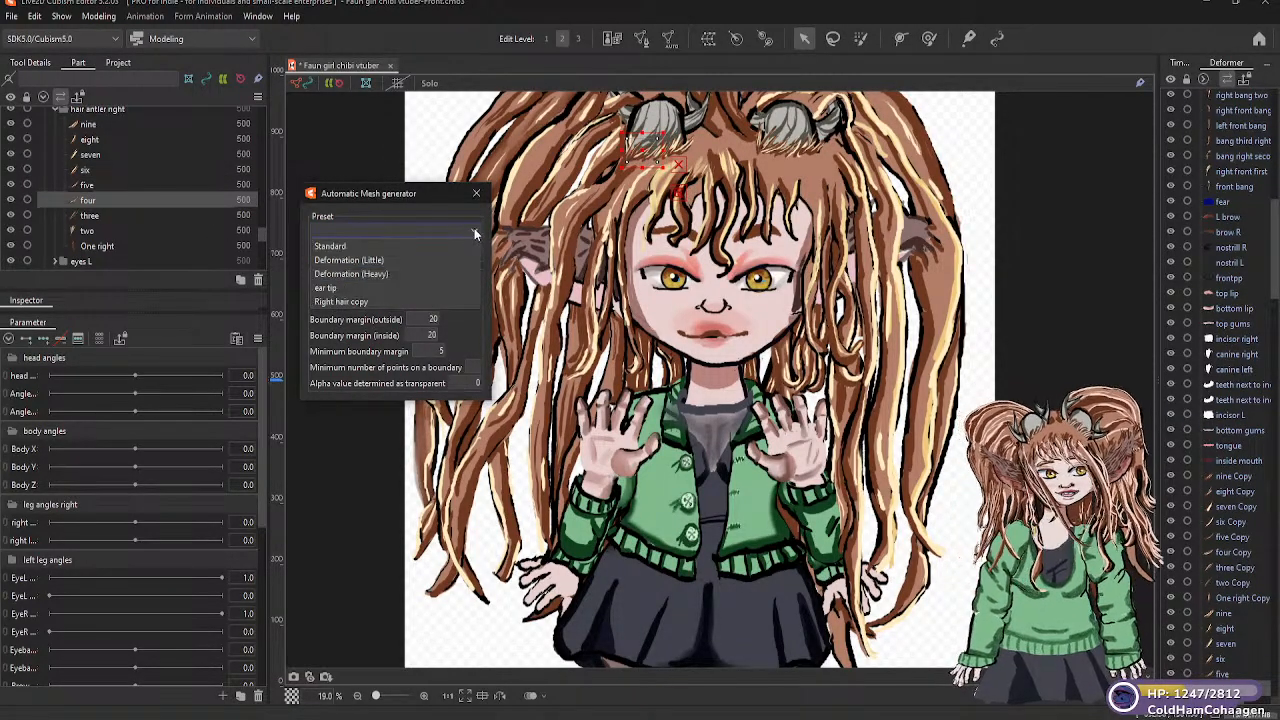
click(384, 261)
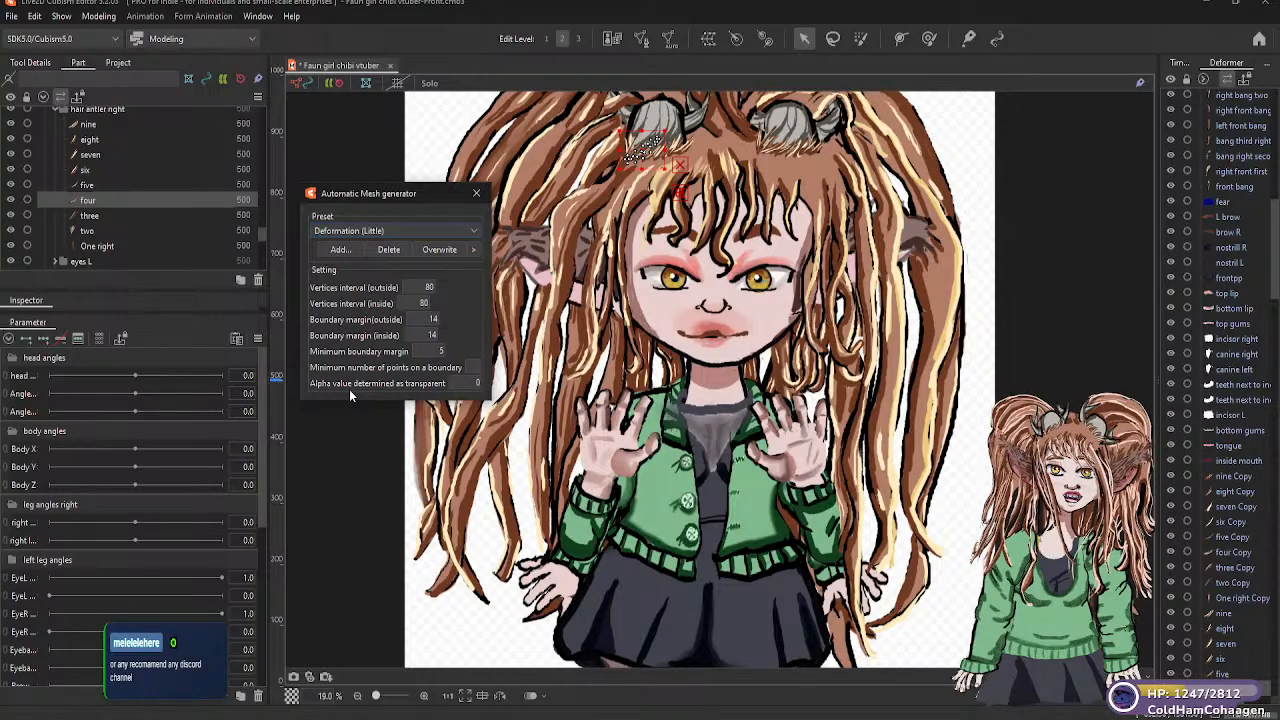
Generate Deformation (Little) automatic meshes for the "three" and "two" strands in the "hair antler right" folder
click(90, 215)
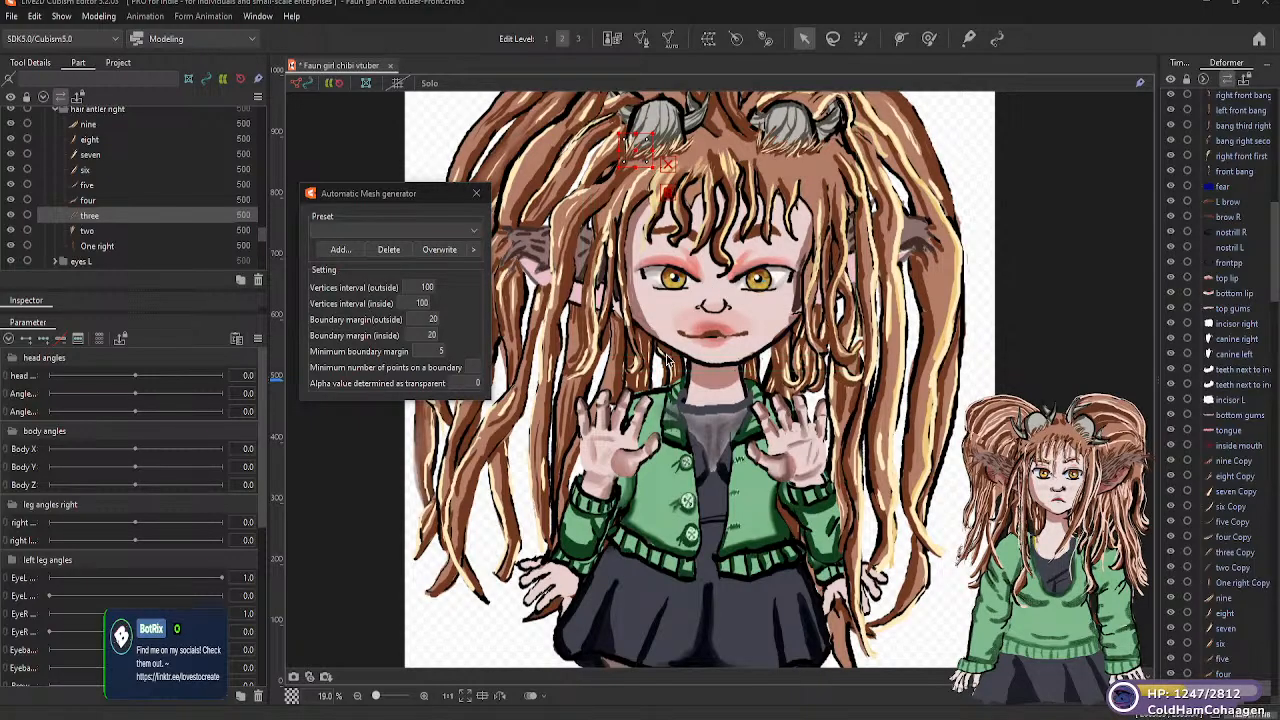
click(473, 232)
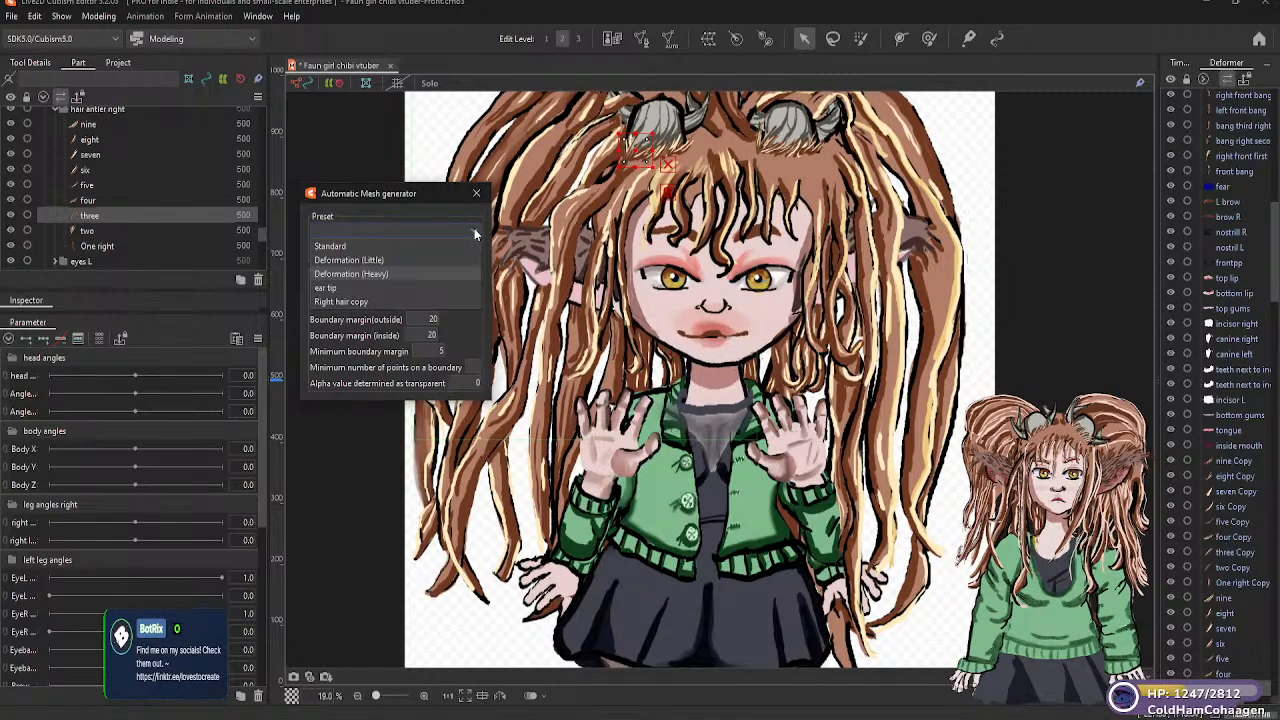
click(390, 259)
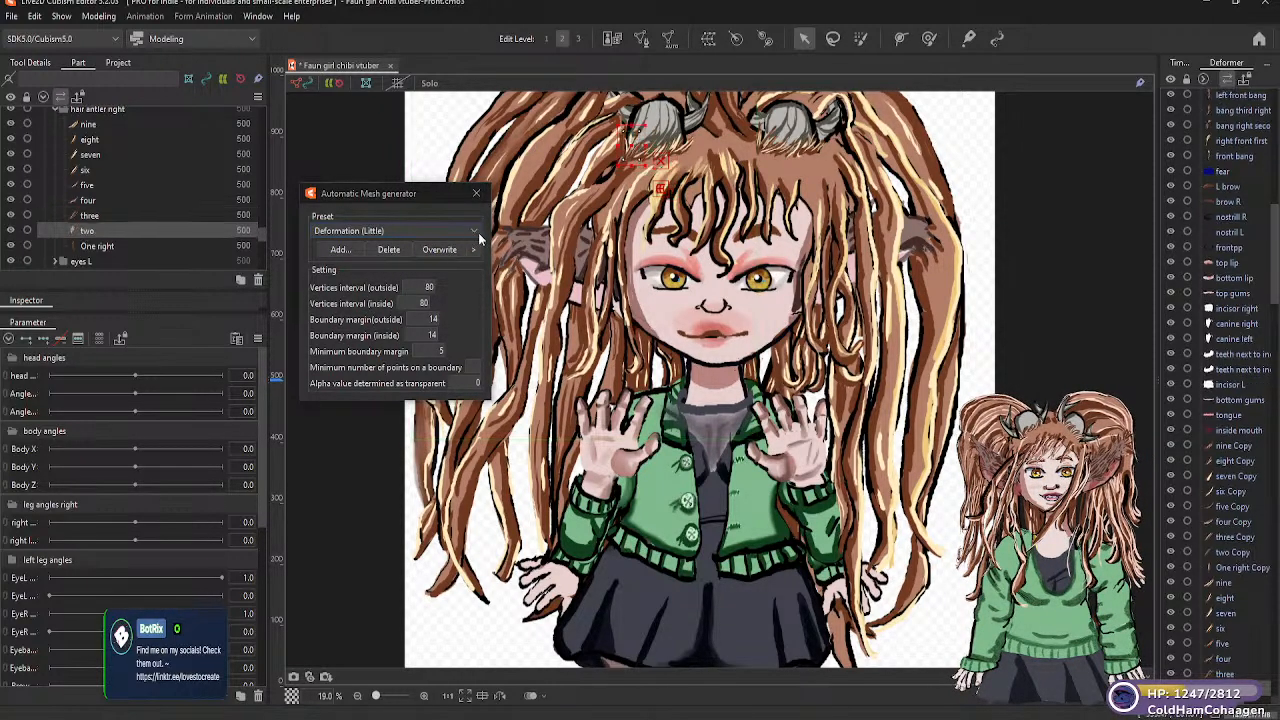
click(472, 231)
click(400, 259)
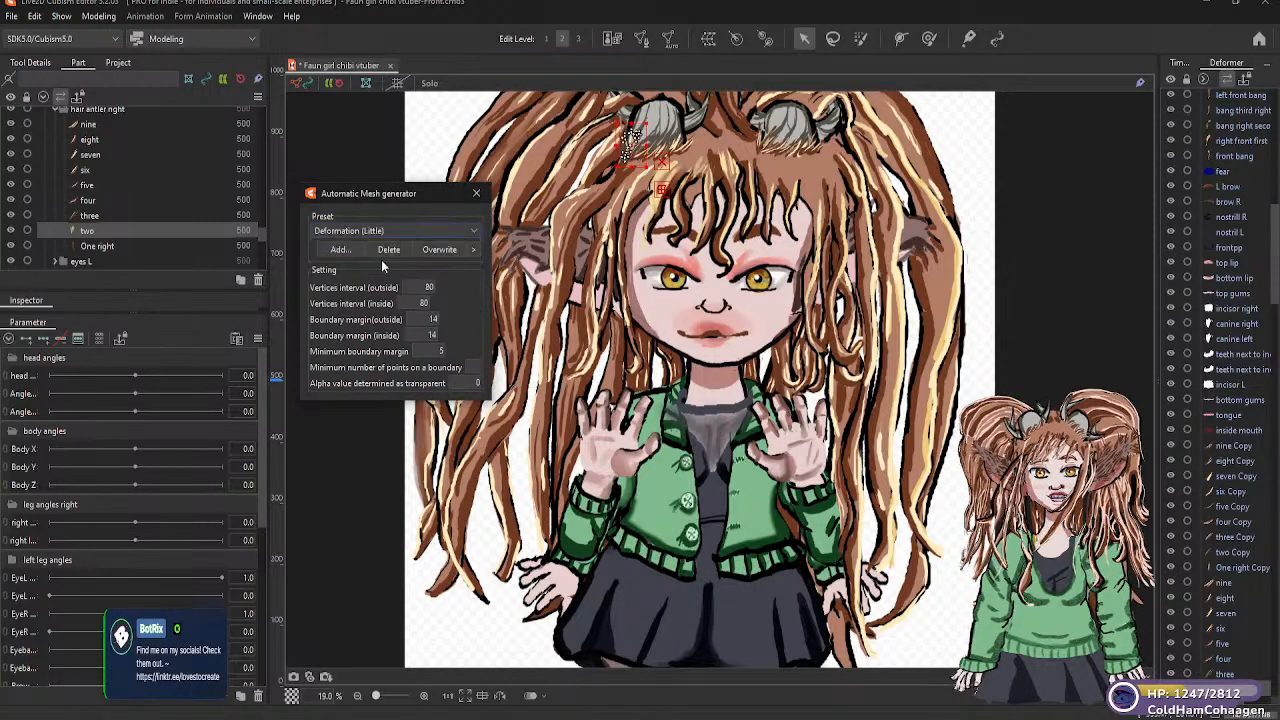
Generate an automatic mesh for the "One right" antler hair strand with the Deformation (Little) preset and save the model
click(129, 248)
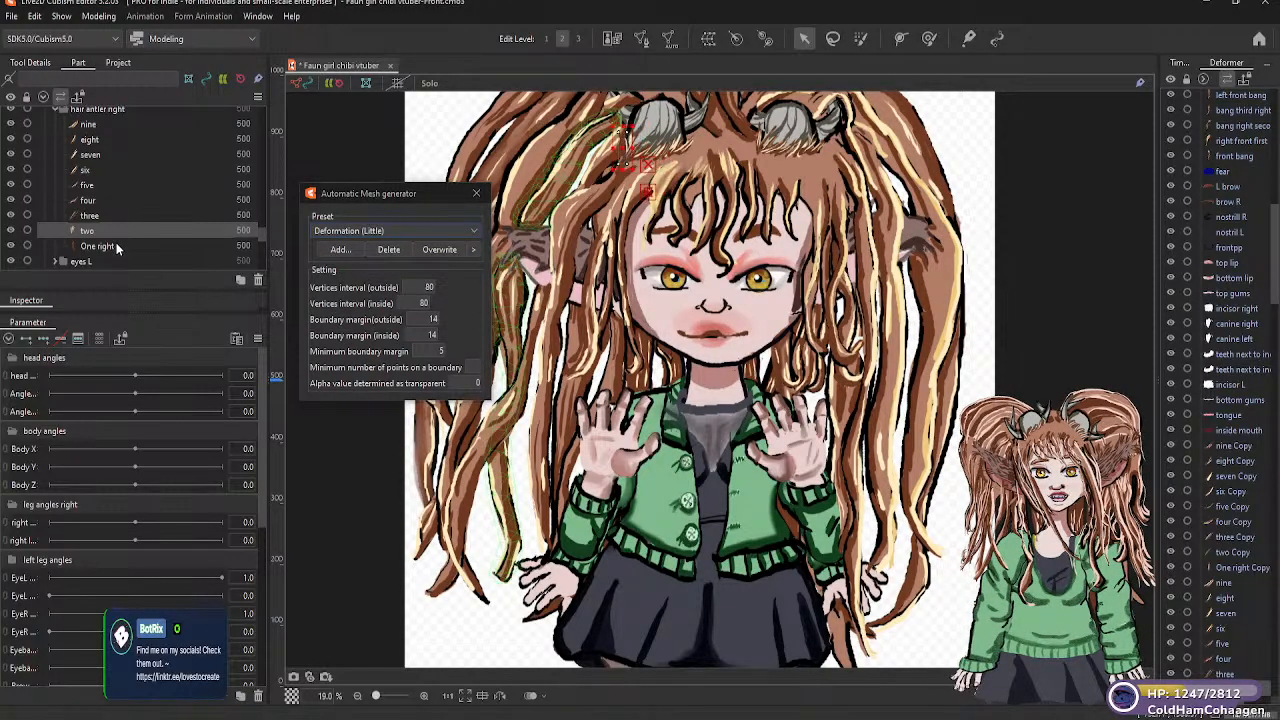
click(472, 231)
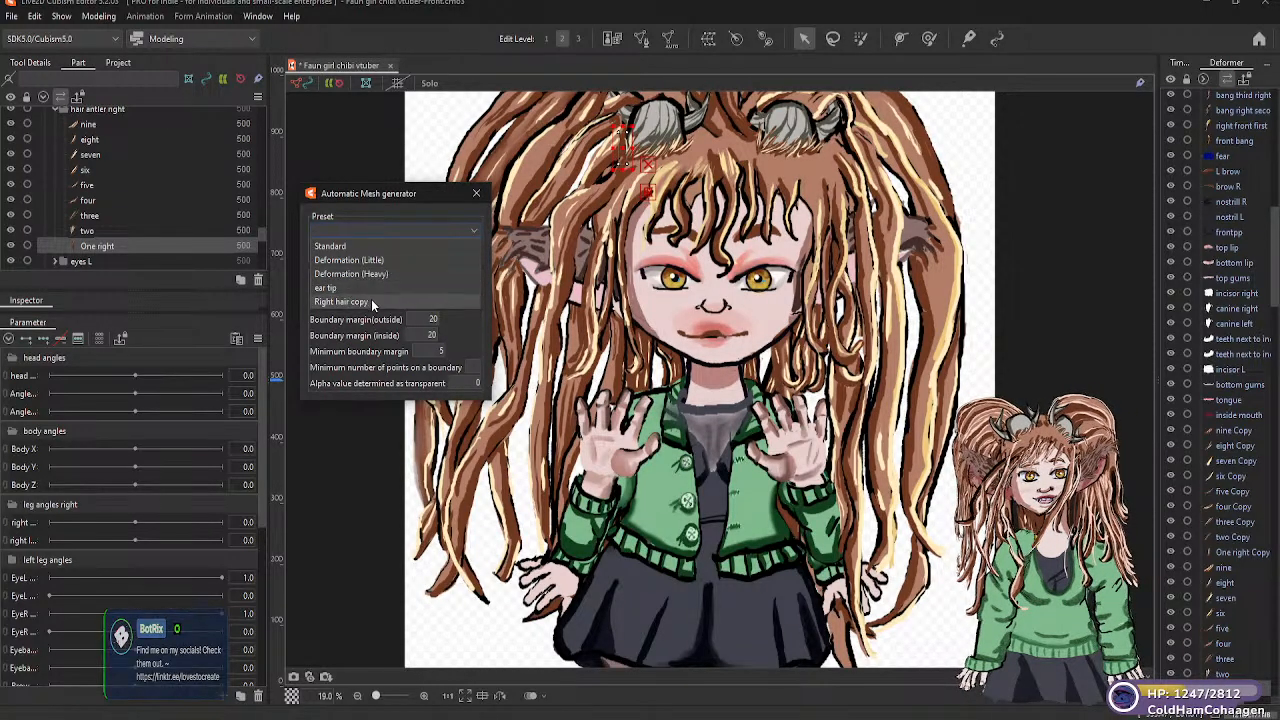
click(380, 262)
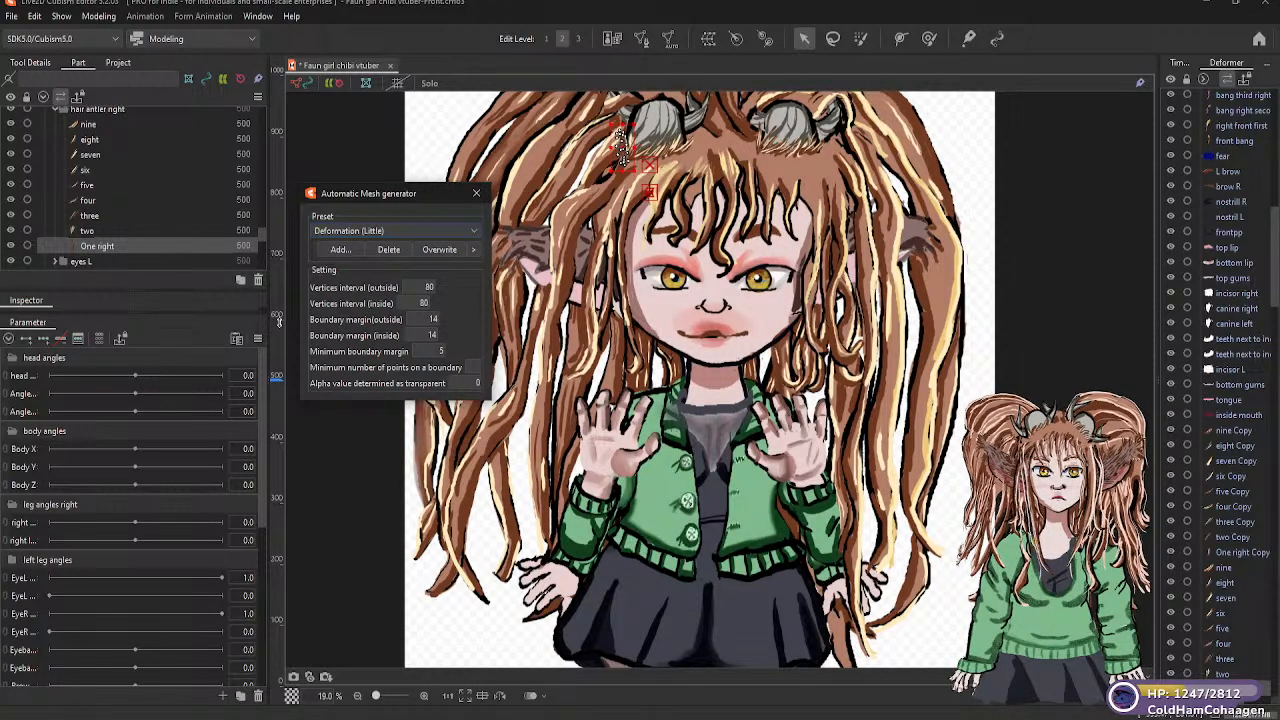
key(ctrl+s)
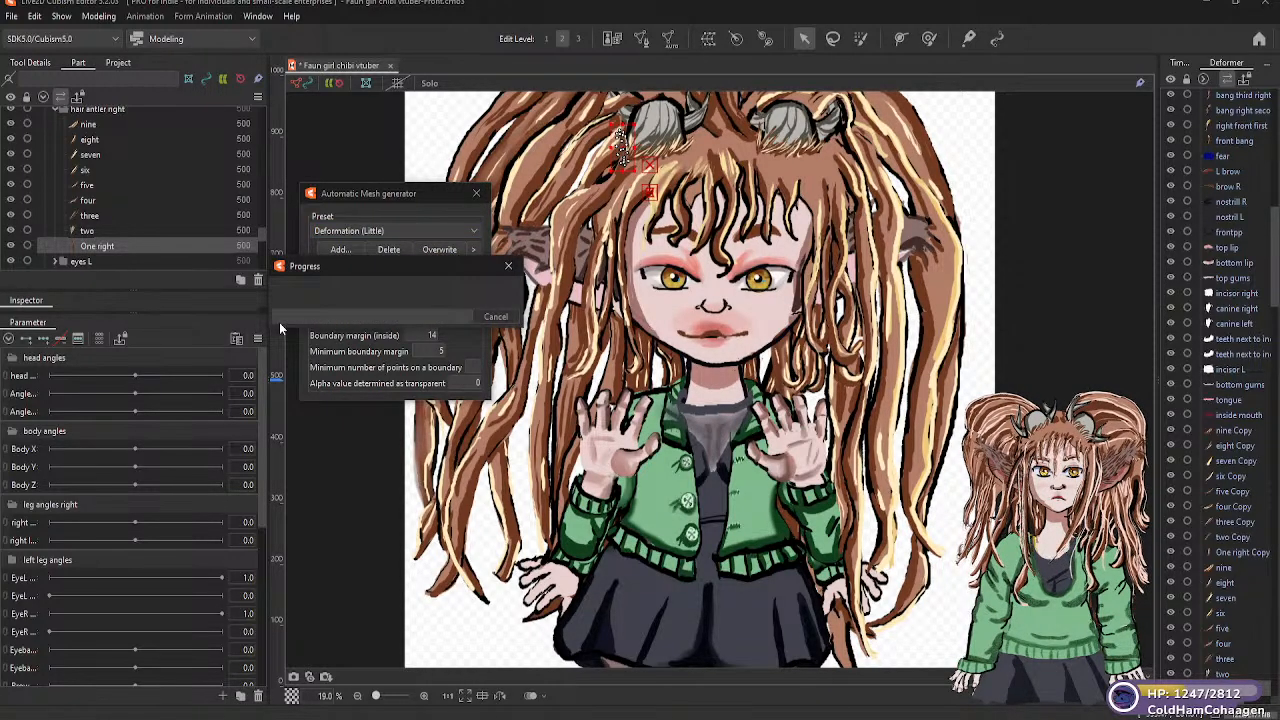
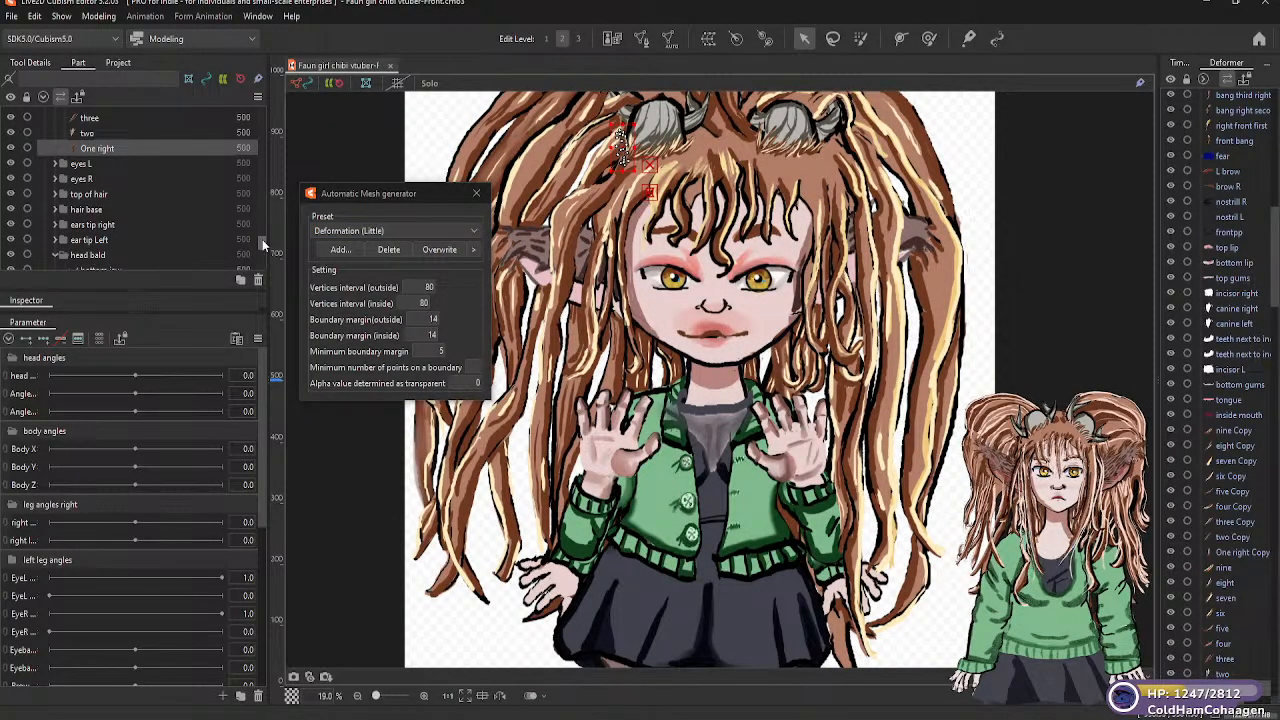
Apply the Deformation (Little) automatic mesh preset to both "tear drop" parts in the "eyes L" folder
drag(261, 244, 259, 237)
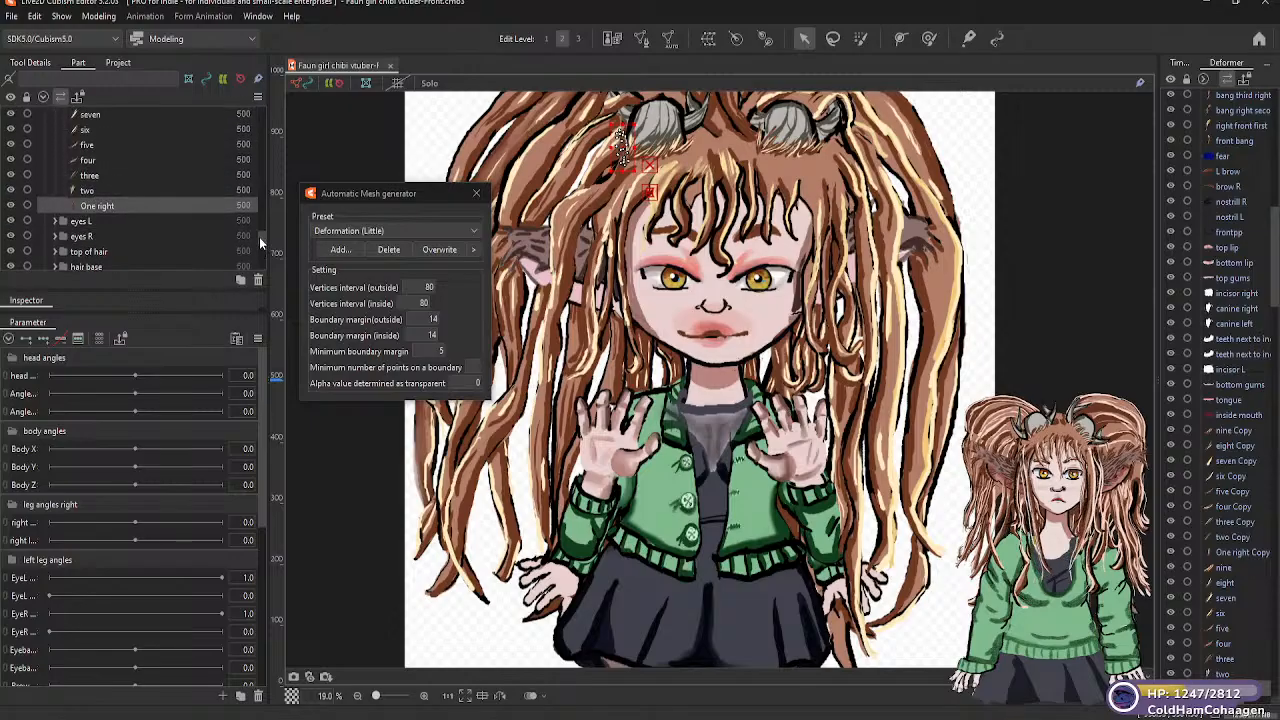
click(56, 220)
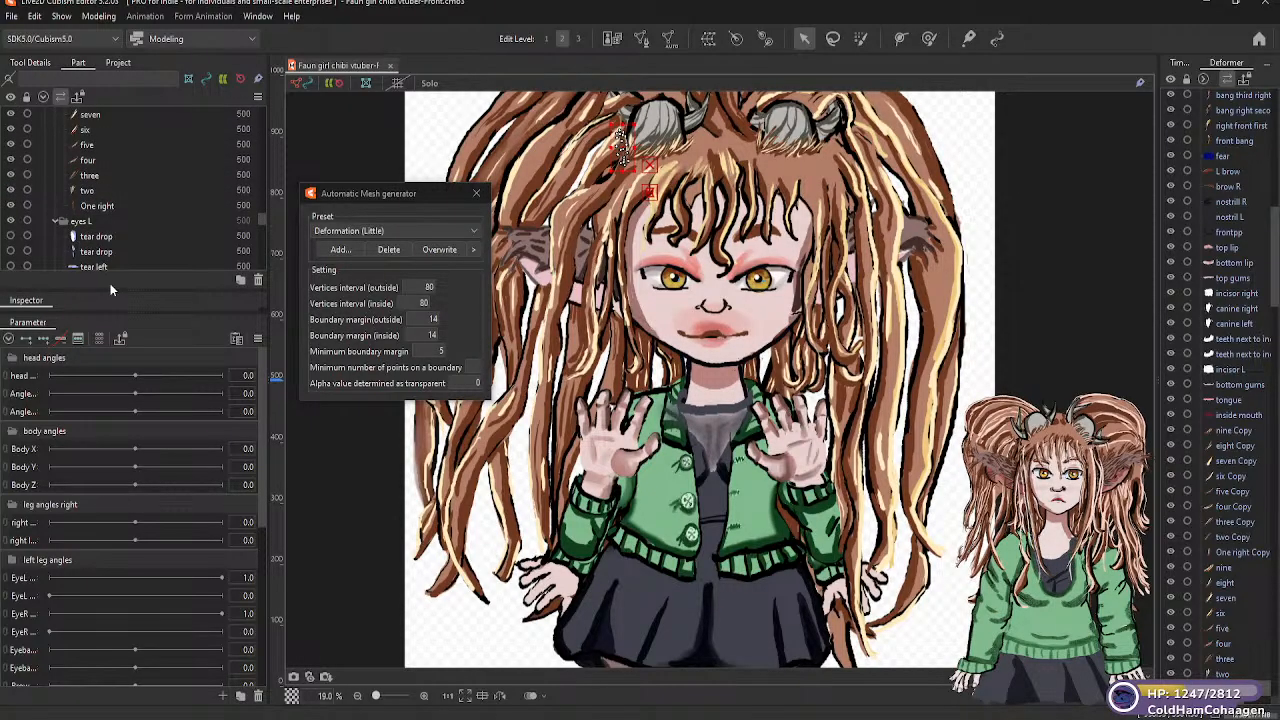
click(110, 237)
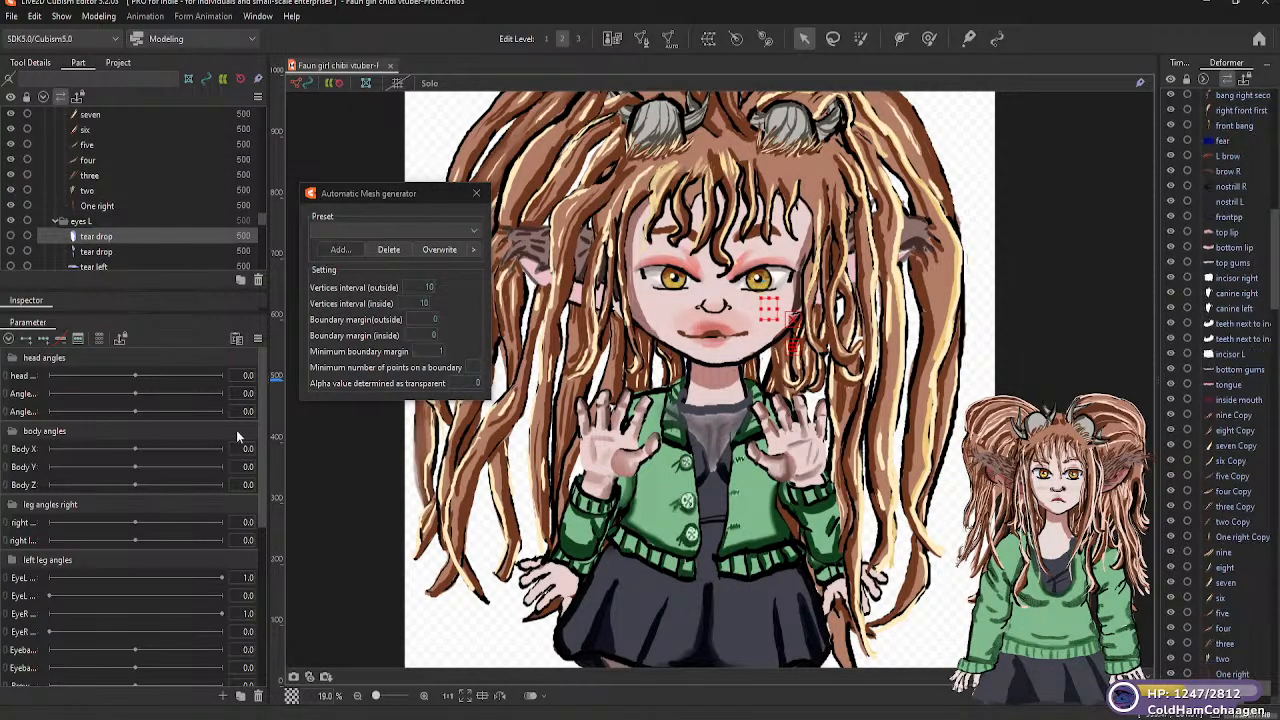
click(466, 229)
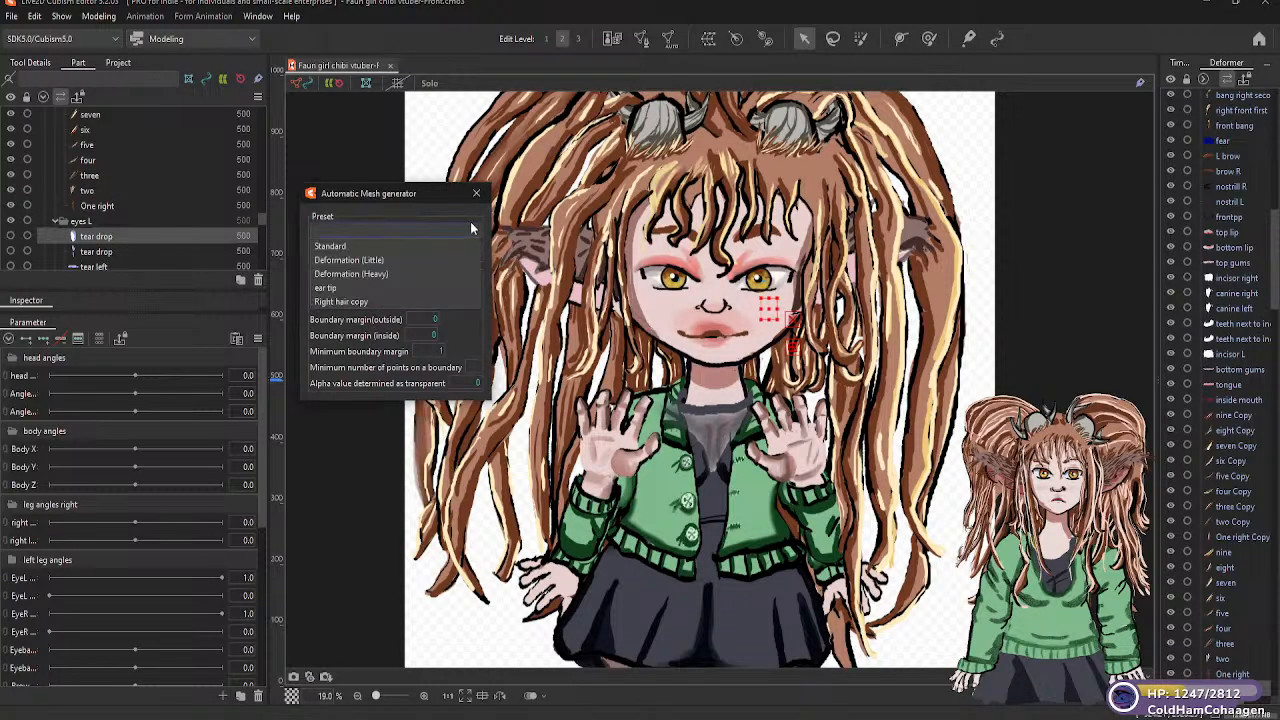
click(371, 258)
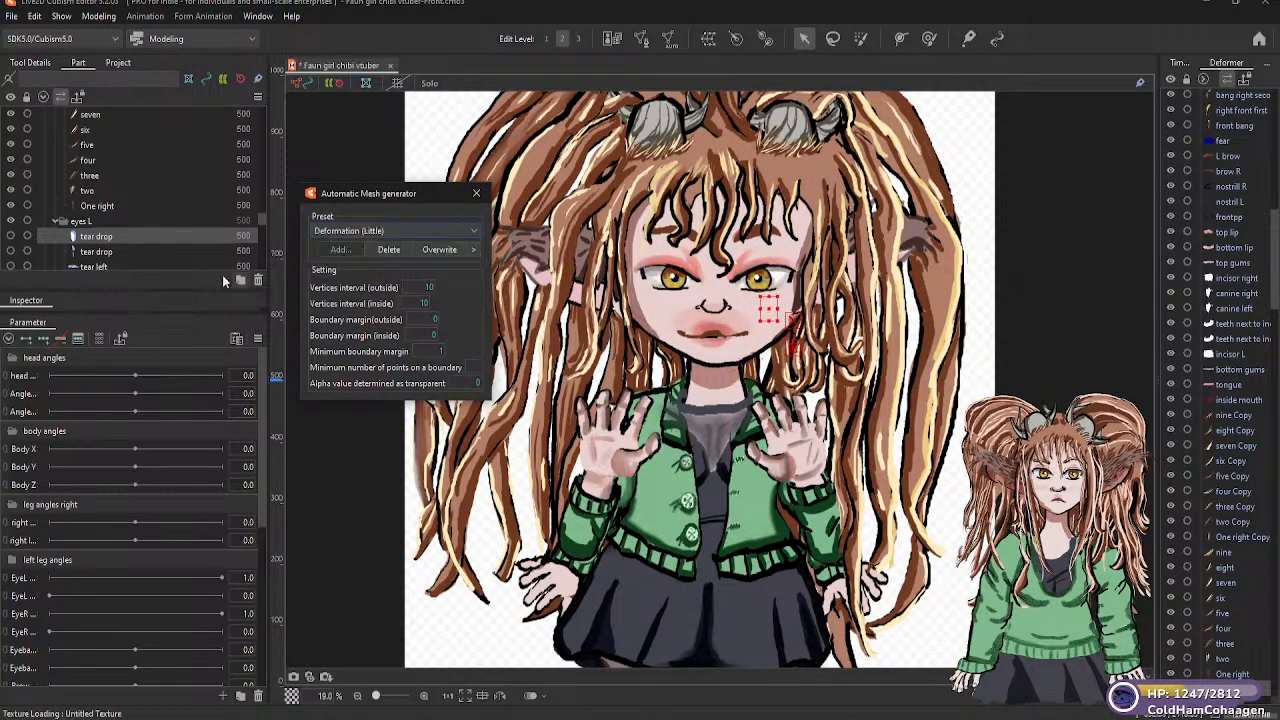
click(133, 252)
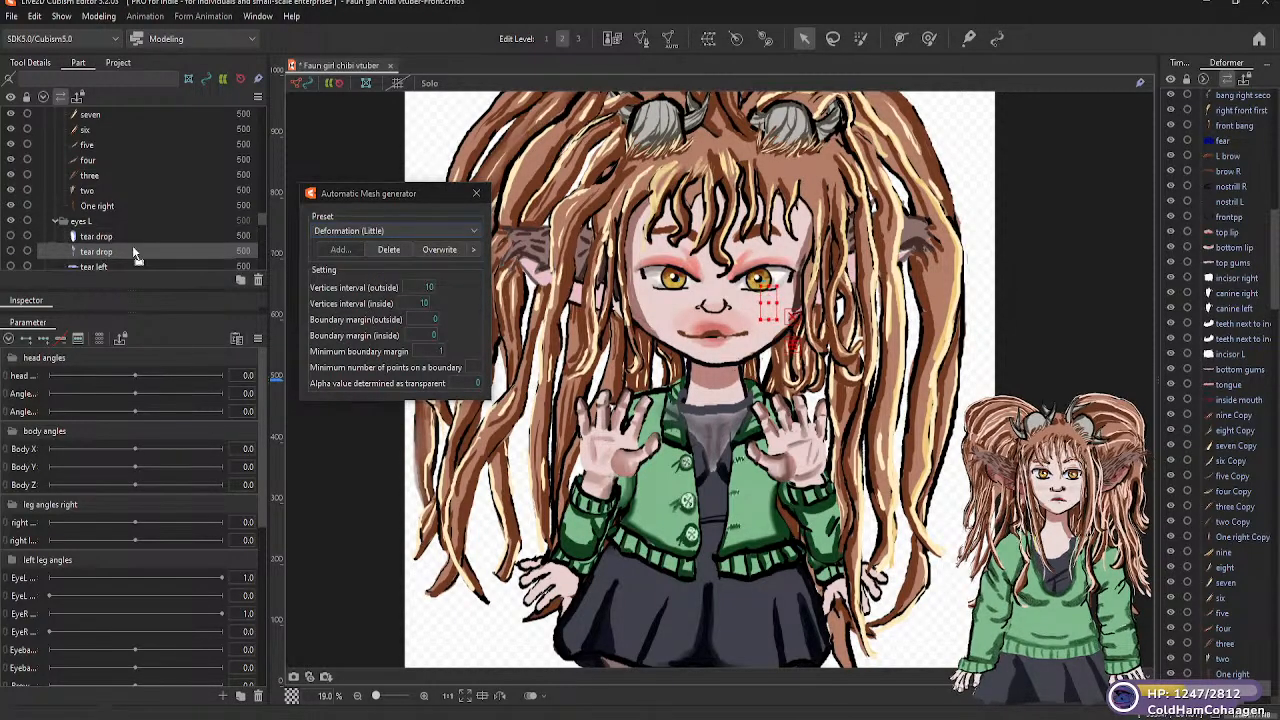
click(474, 231)
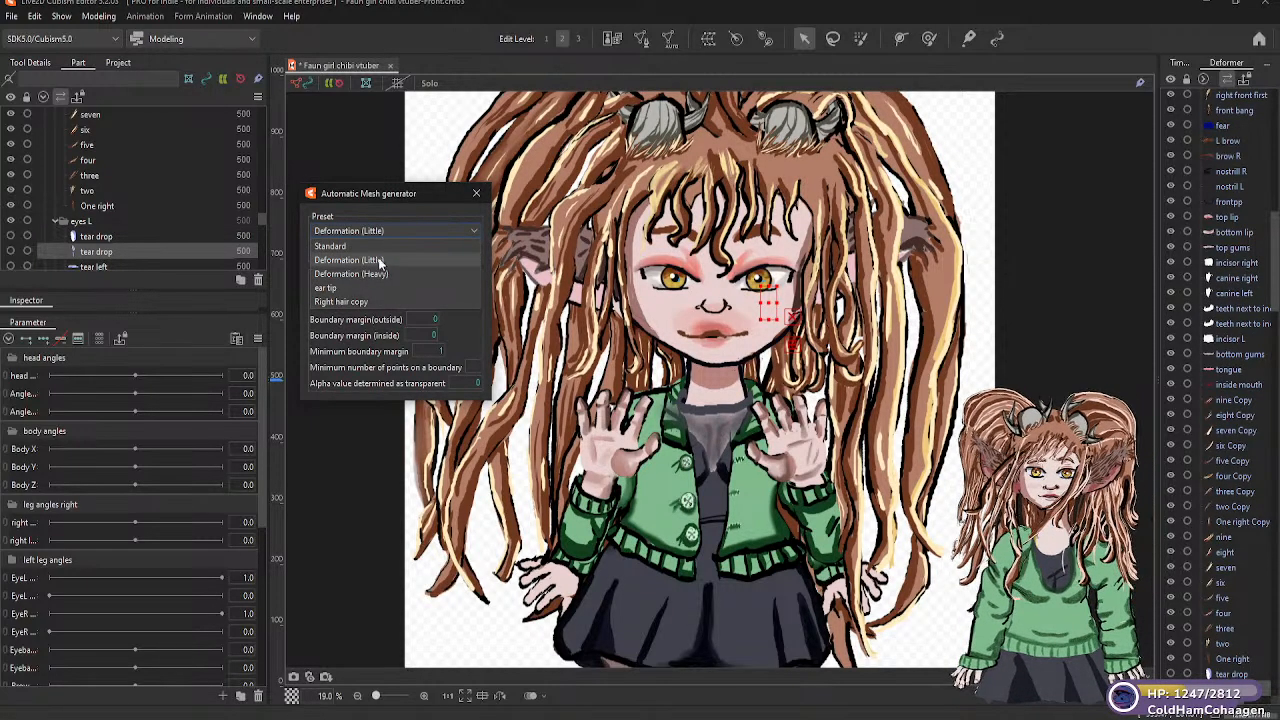
click(379, 261)
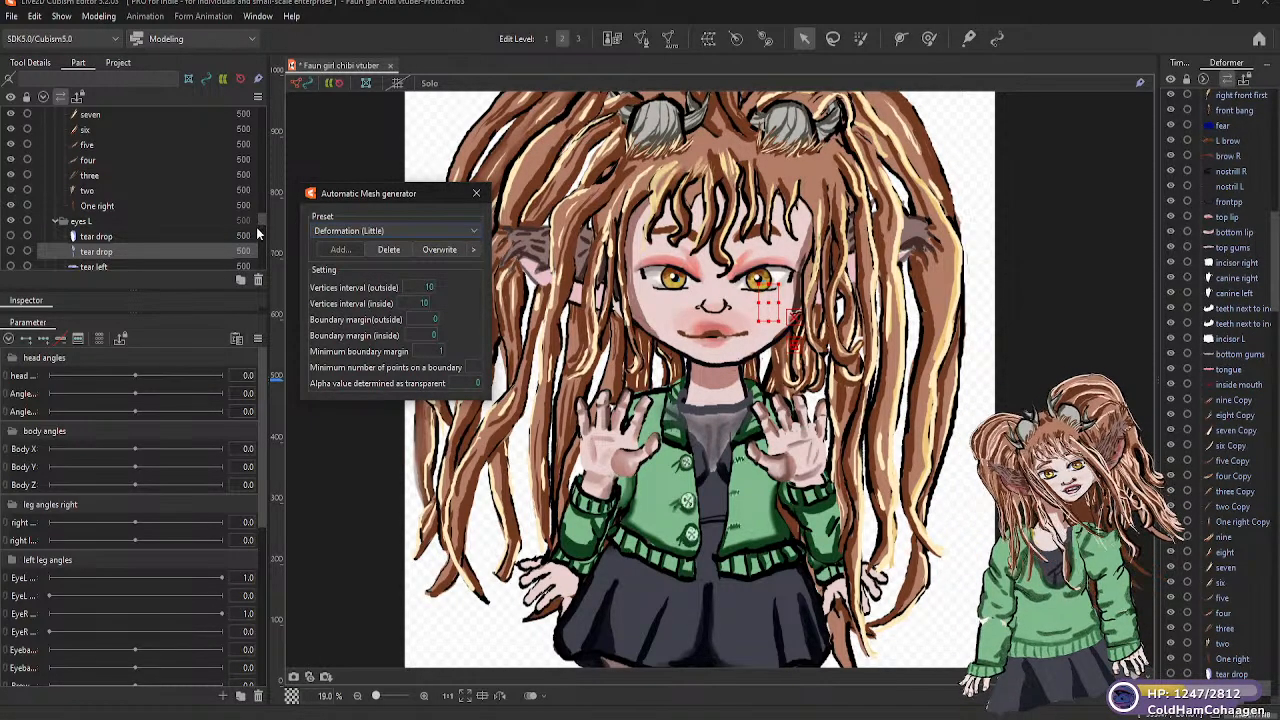
Apply the Deformation (Little) automatic mesh preset to the "tear left" and "eye lash top Left" parts in the "eyes L" folder
drag(261, 219, 263, 223)
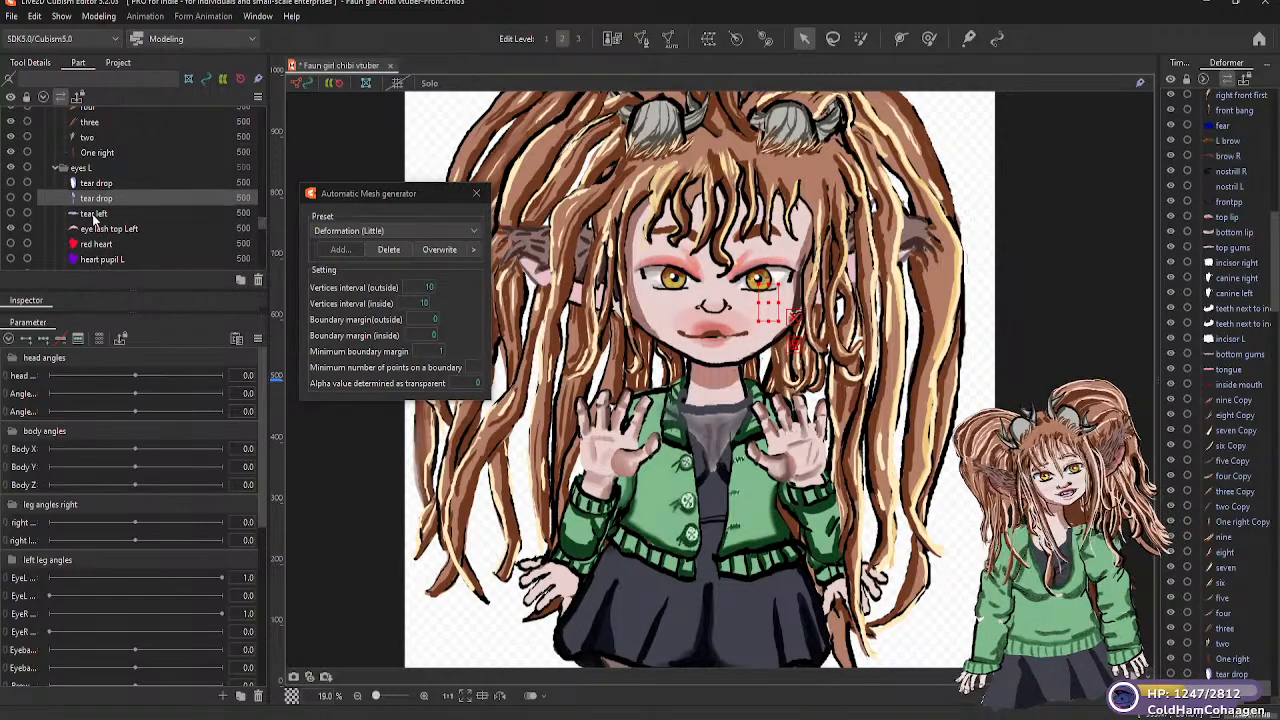
click(128, 214)
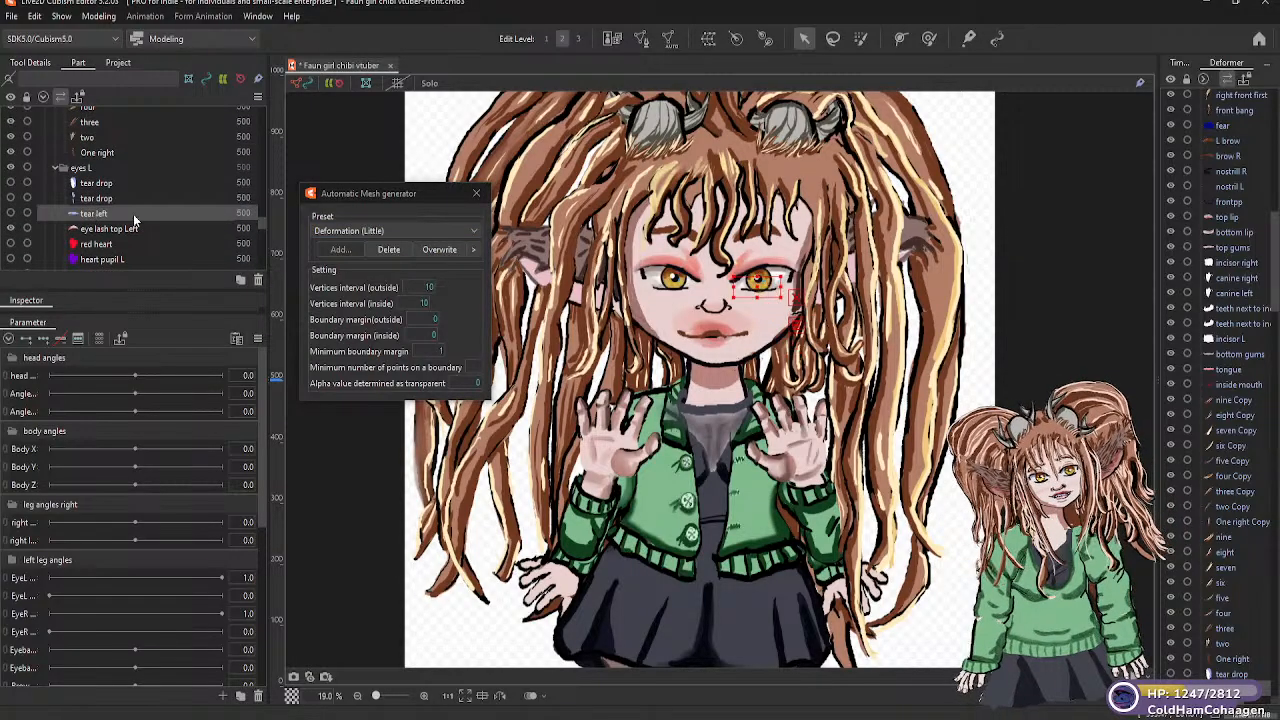
click(474, 230)
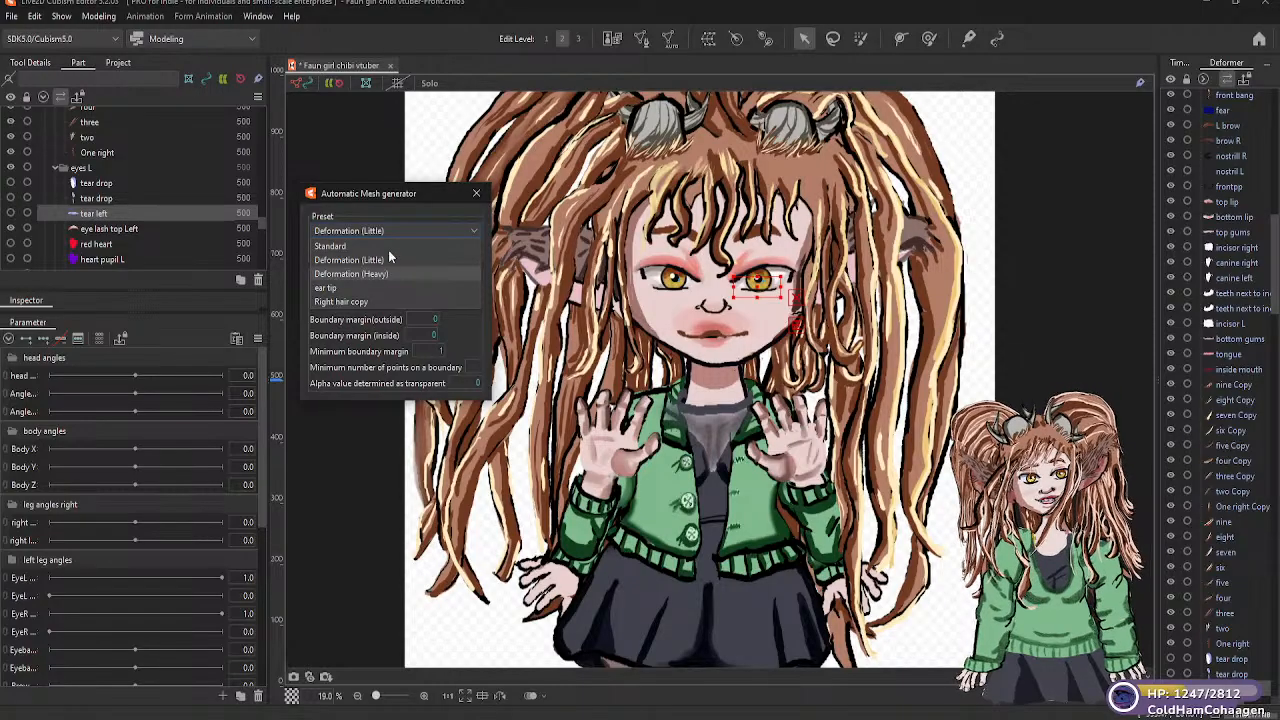
click(380, 284)
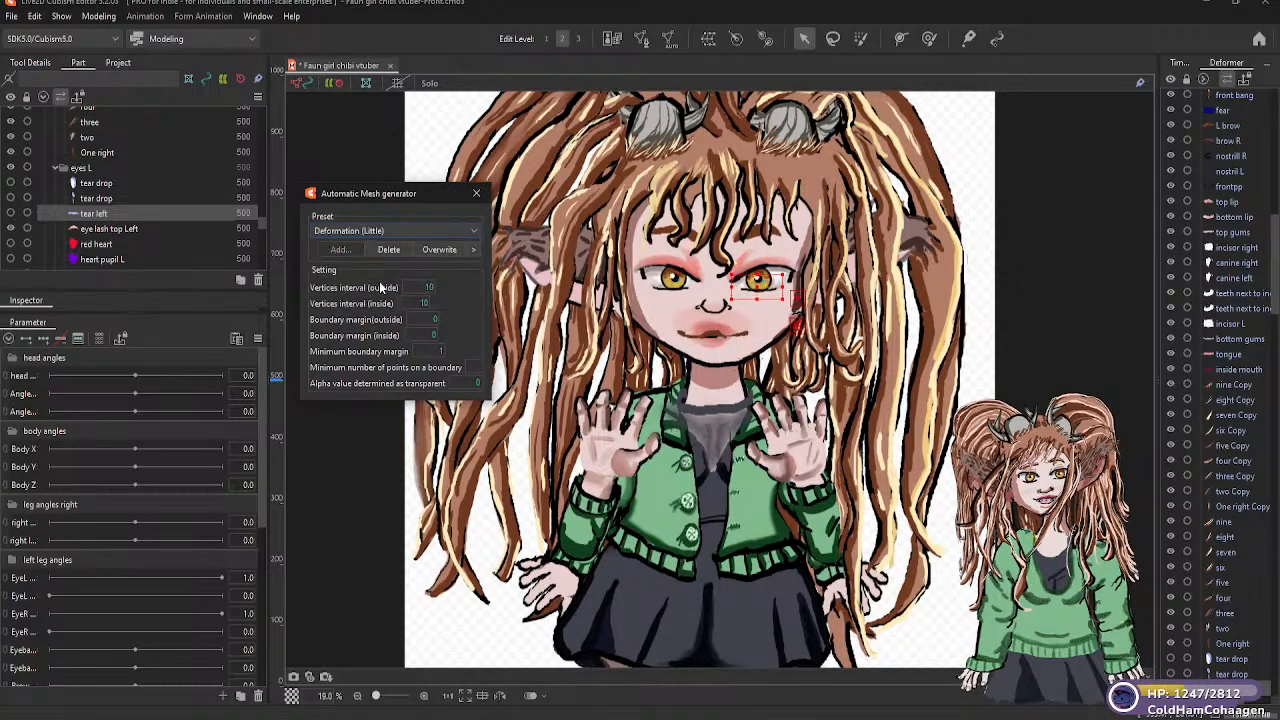
click(120, 229)
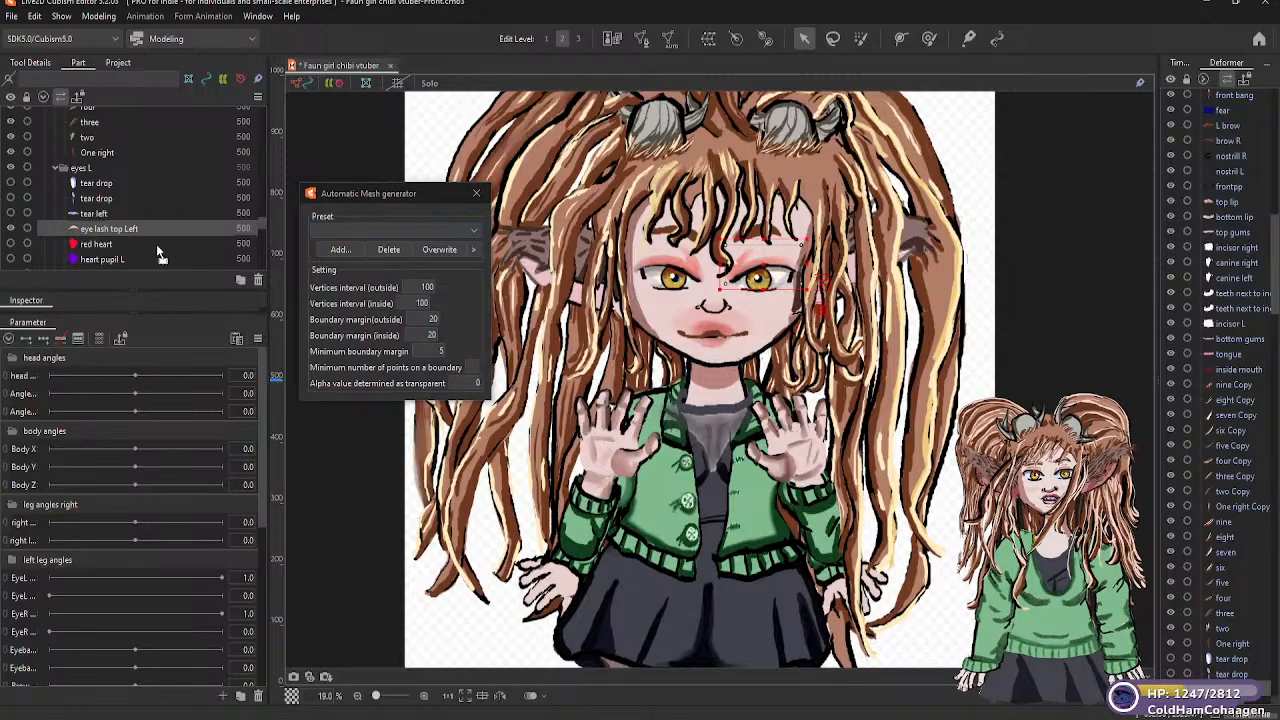
click(474, 231)
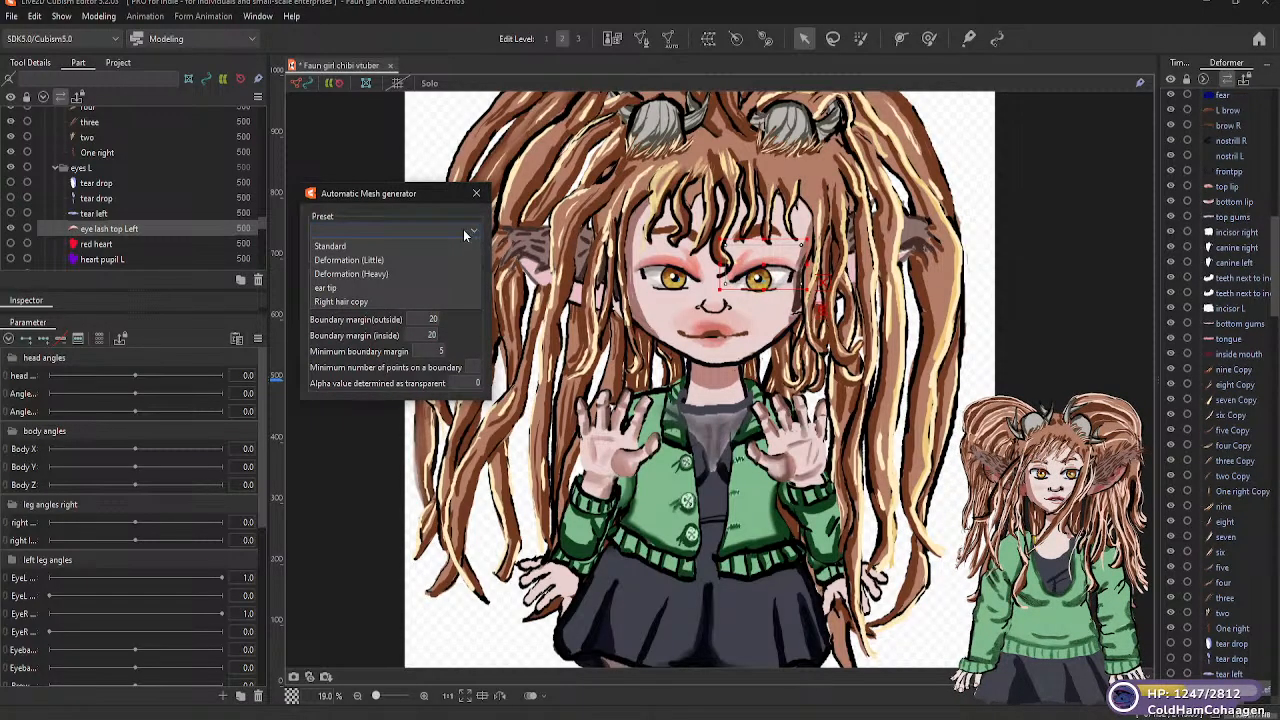
click(369, 261)
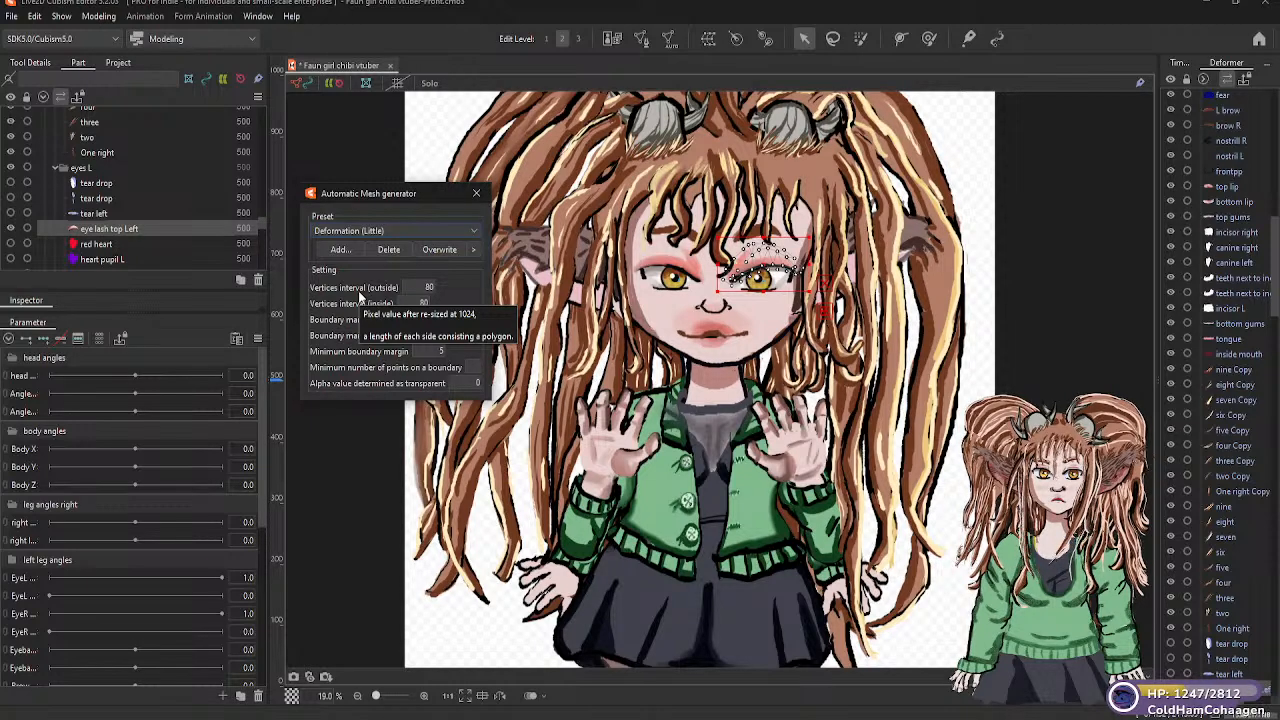
Make the "red heart" part of the left eye visible and generate its automatic mesh with the Deformation (Little) preset
click(112, 244)
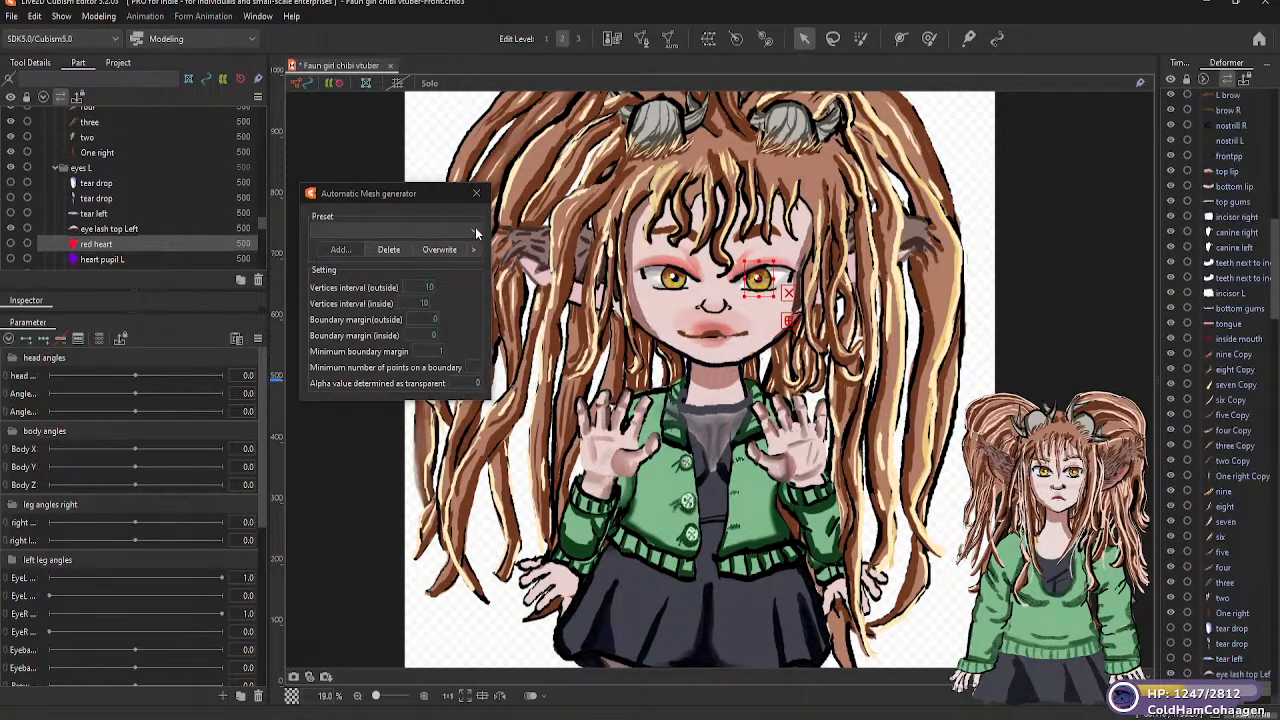
click(437, 231)
click(352, 247)
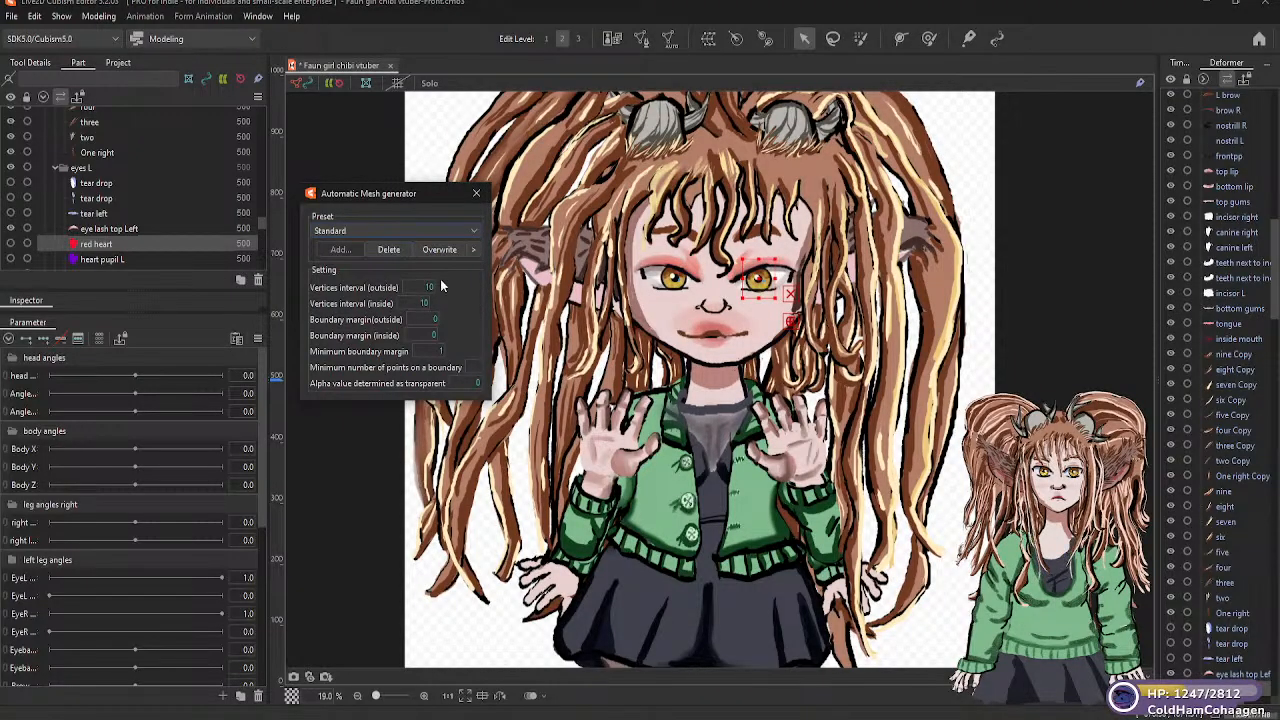
click(474, 232)
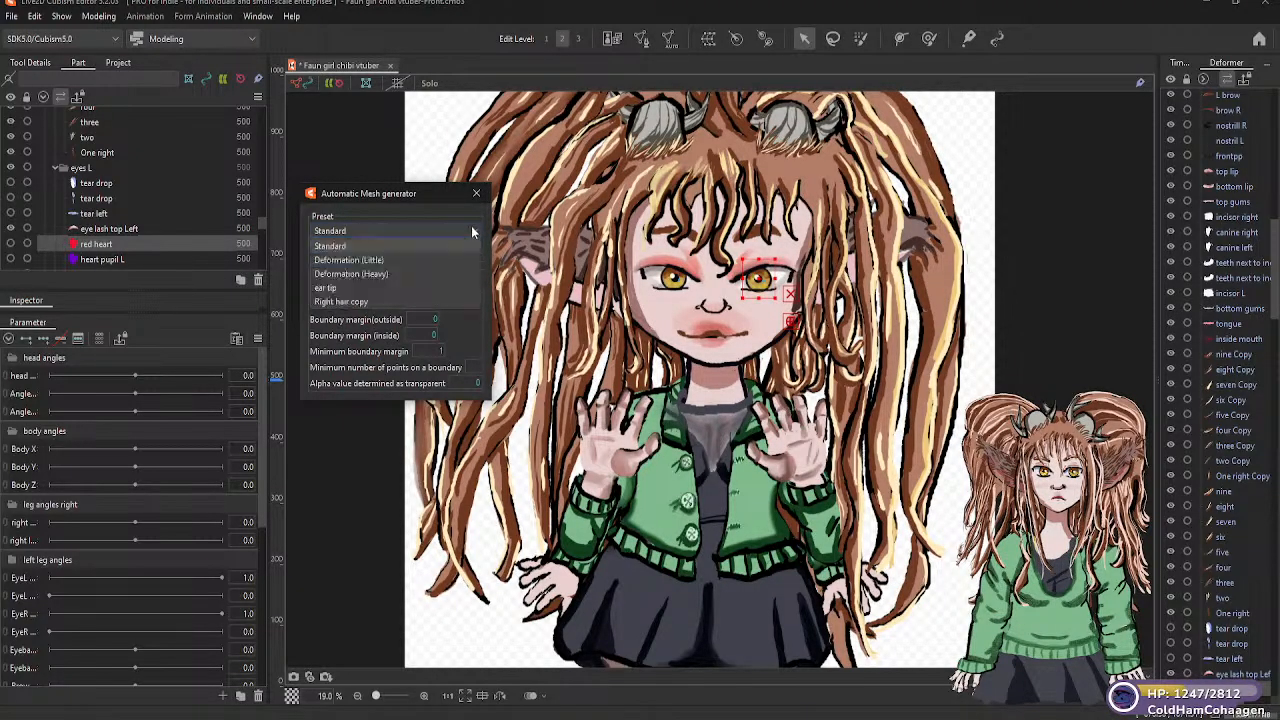
click(378, 261)
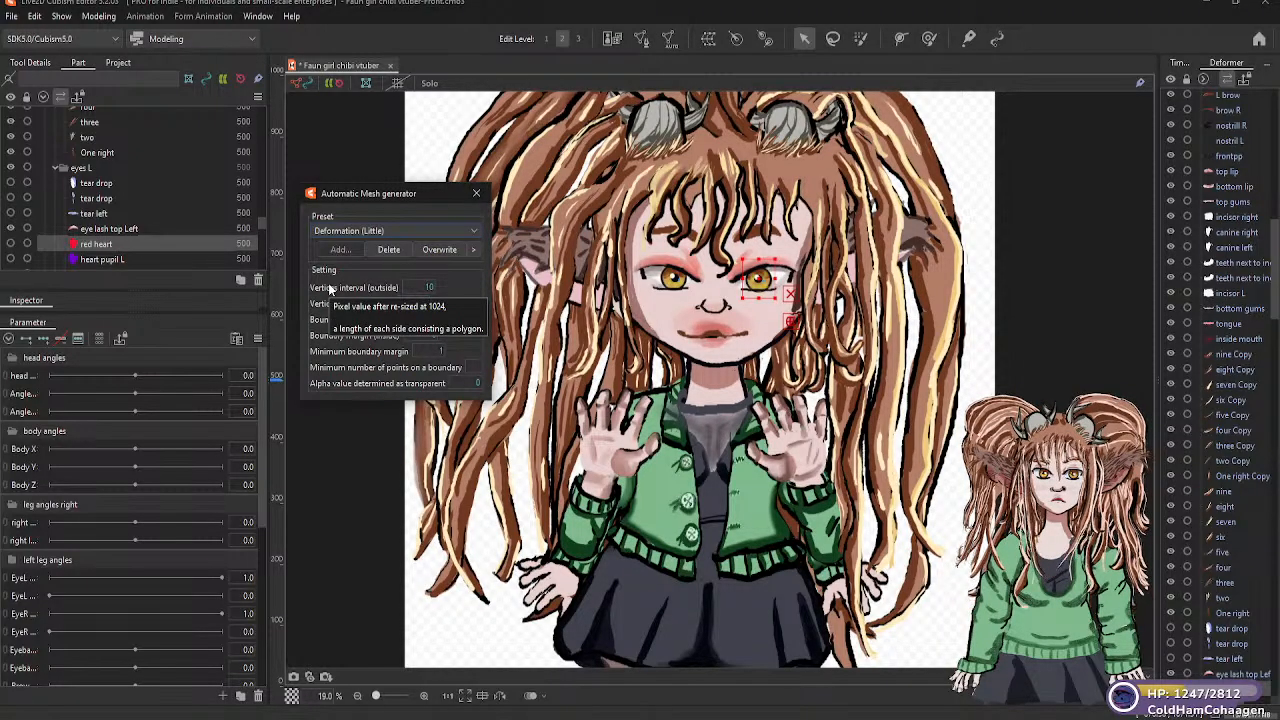
click(11, 245)
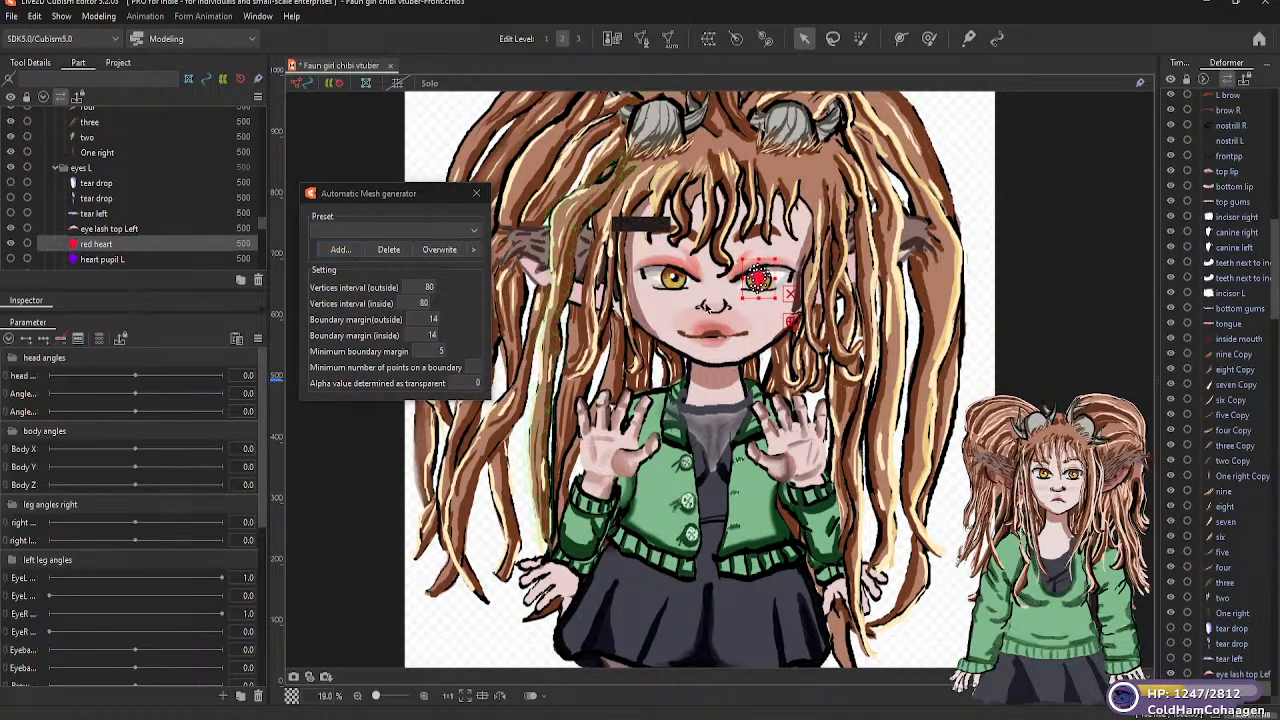
click(473, 231)
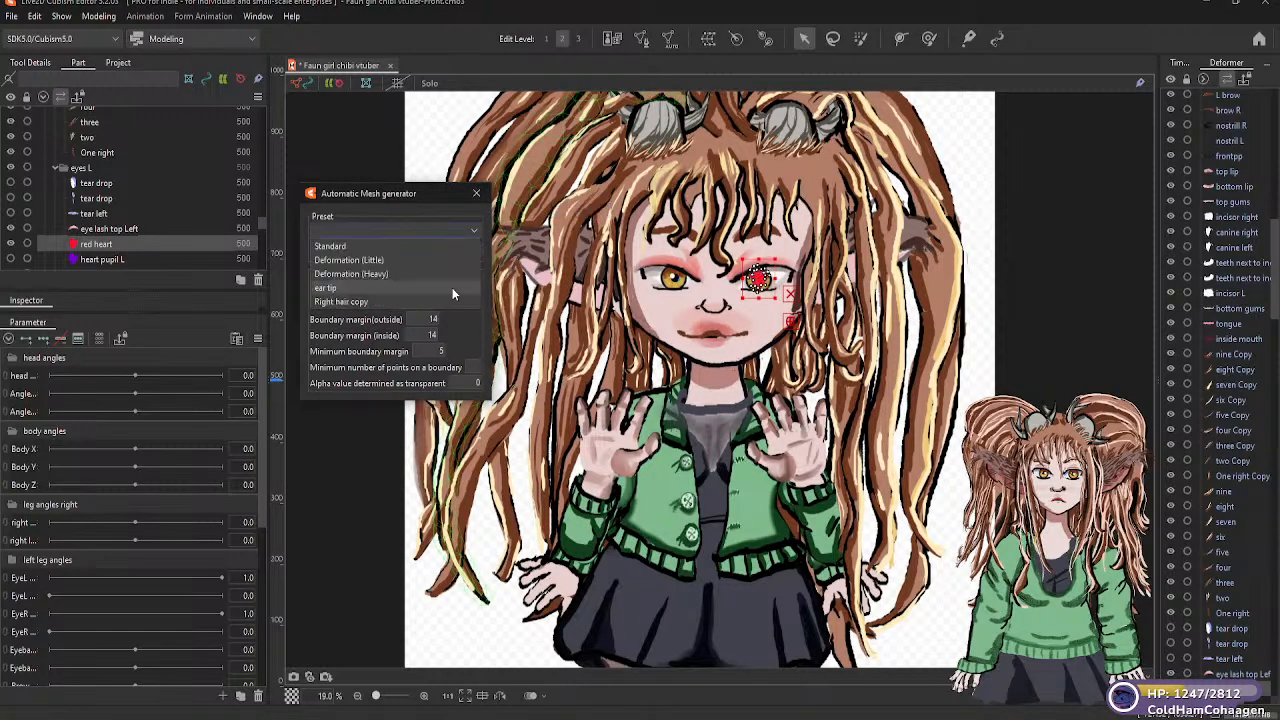
click(374, 259)
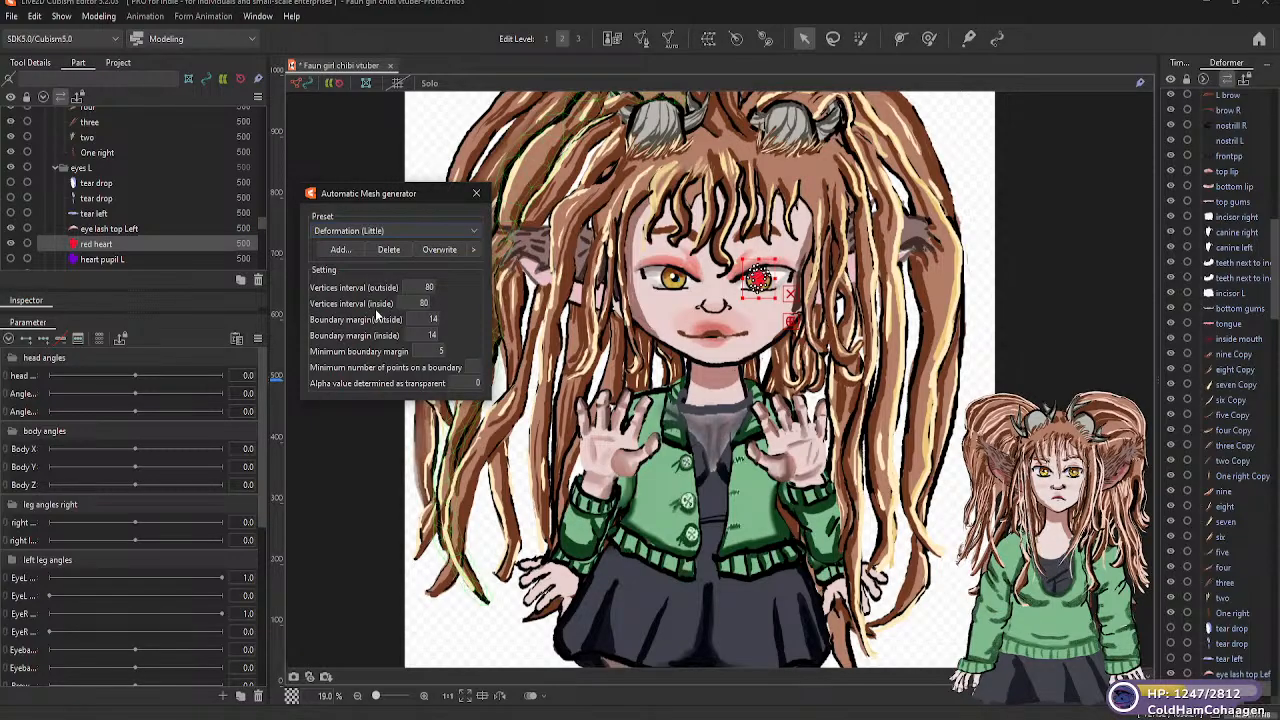
Apply the Deformation (Little) automatic mesh preset to "heart pupil L" and hide the "red heart" part
click(88, 262)
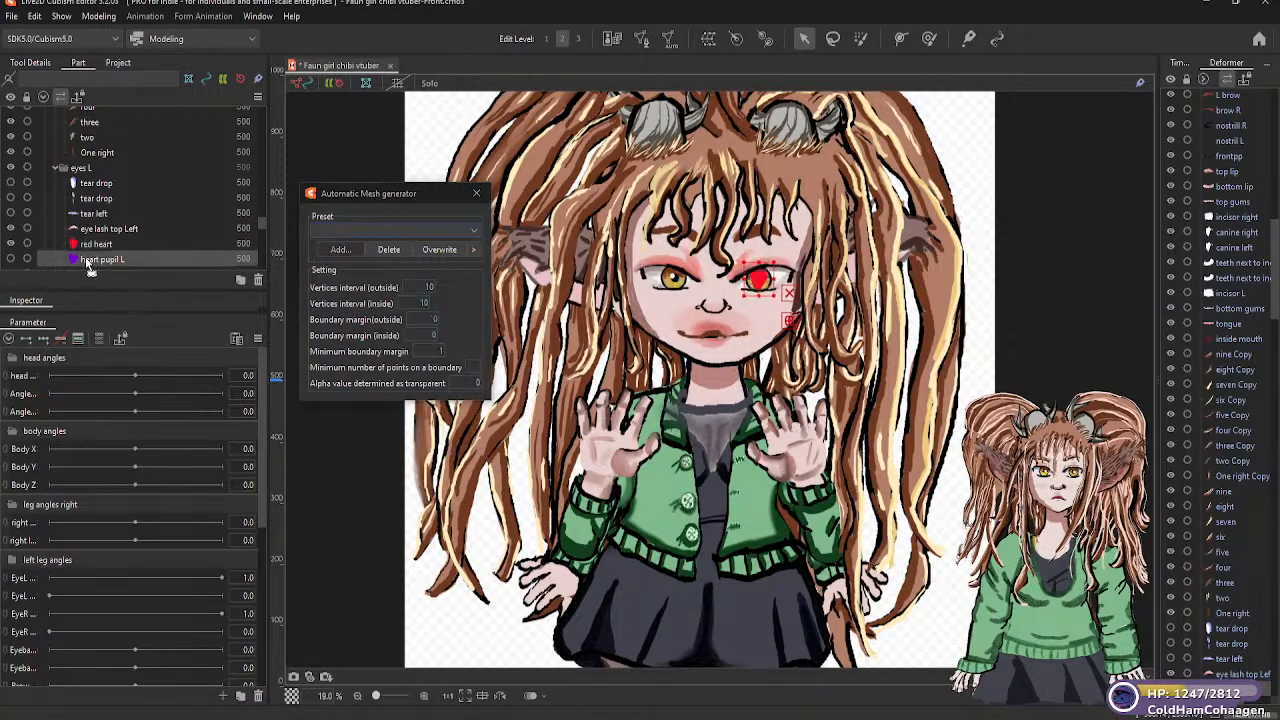
click(473, 234)
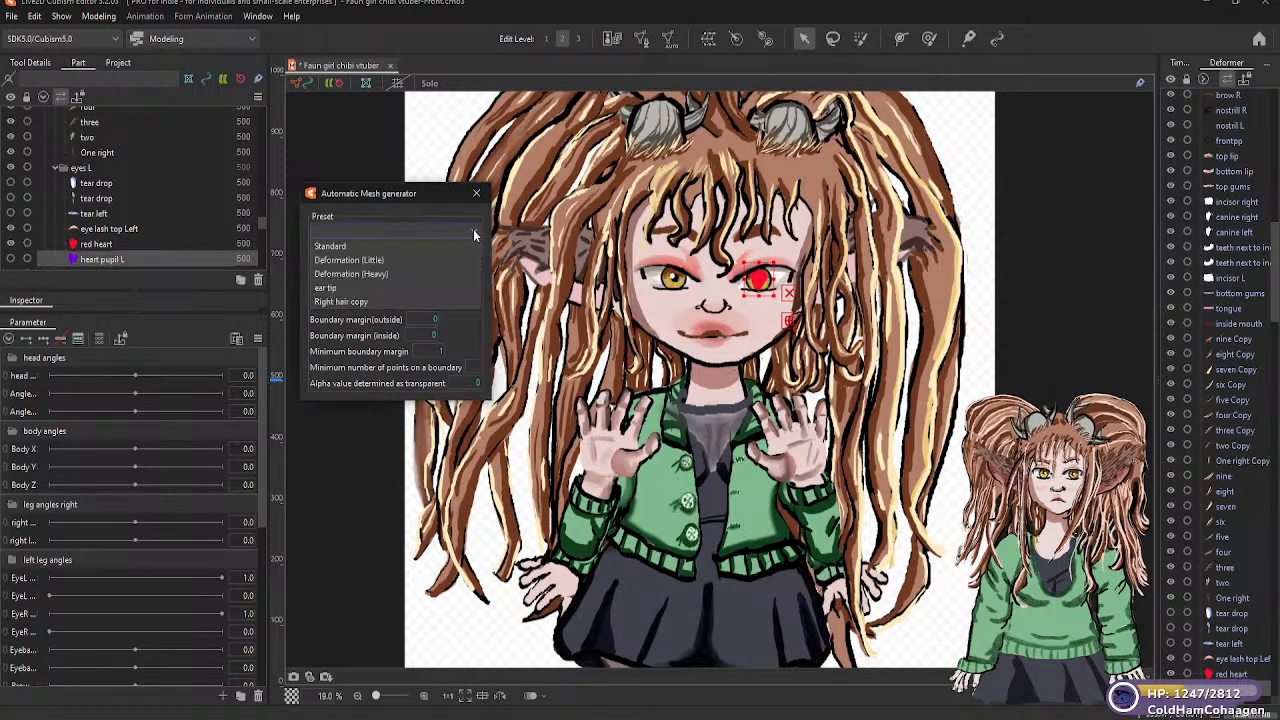
click(350, 260)
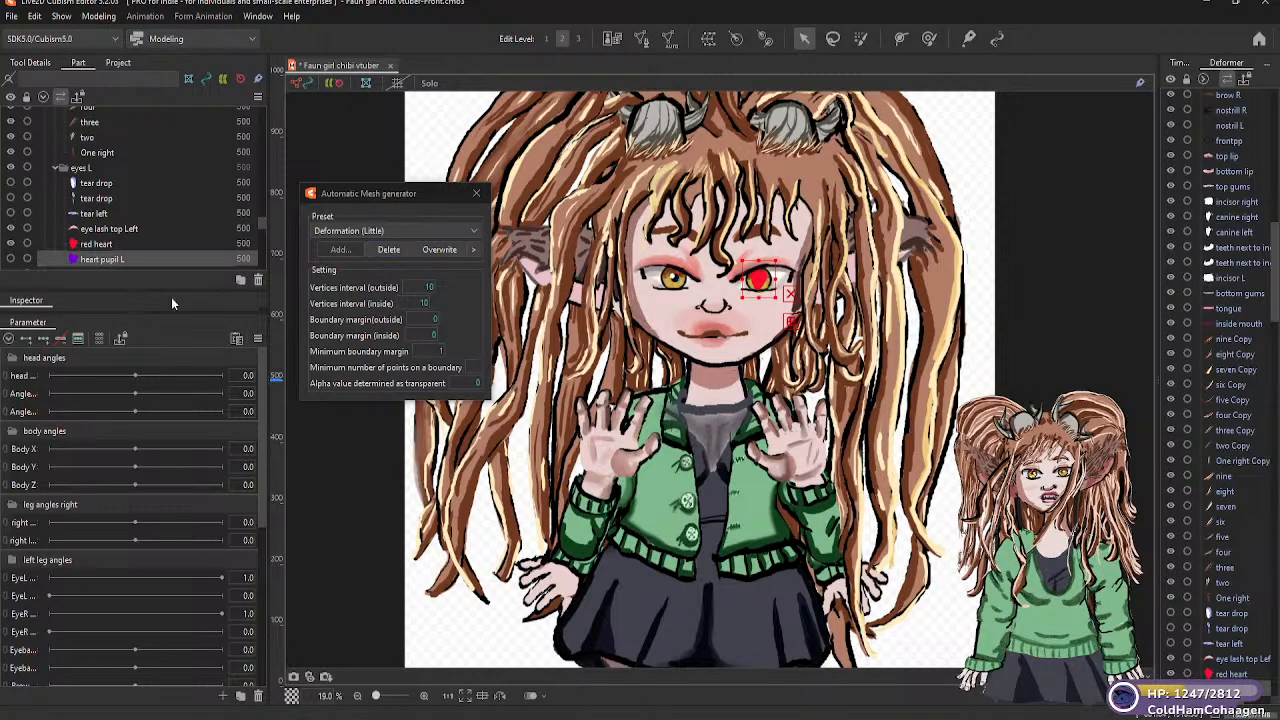
click(11, 244)
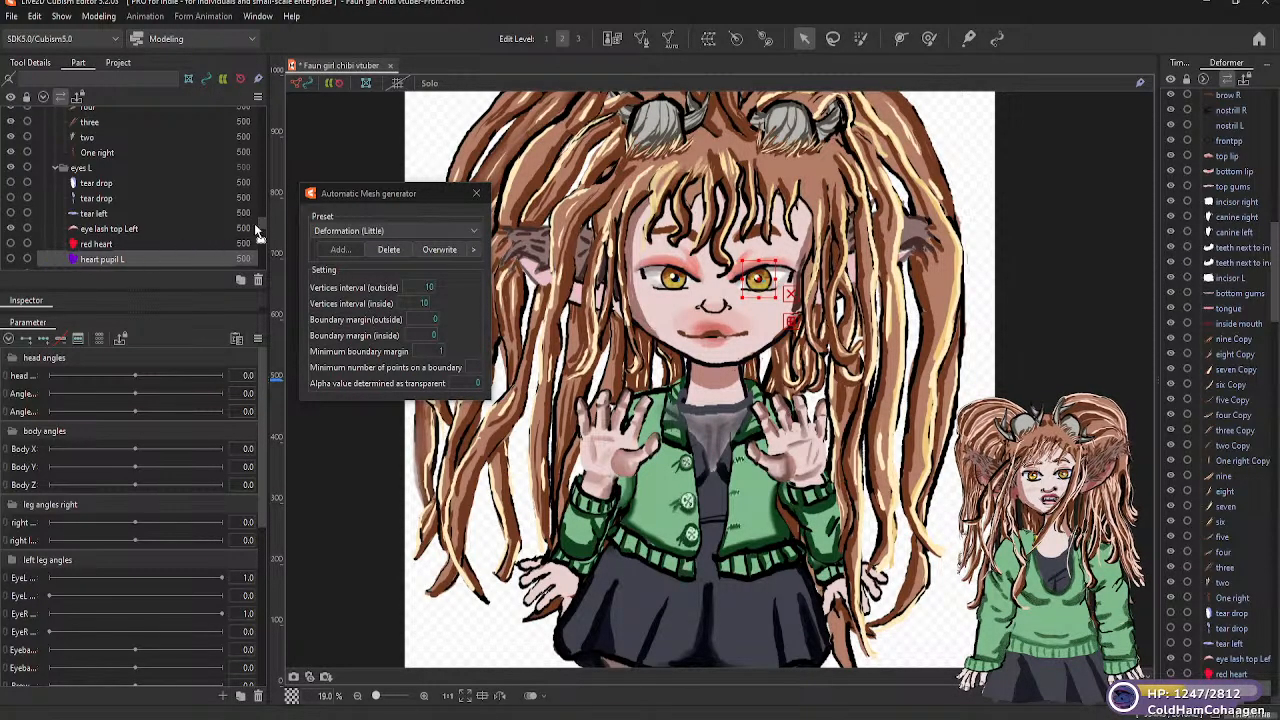
Generate Deformation (Little) automatic meshes for the "left bottom lash" and "highlight wite Copy" parts in the "eyes L" folder
scroll(260, 228, down, 2)
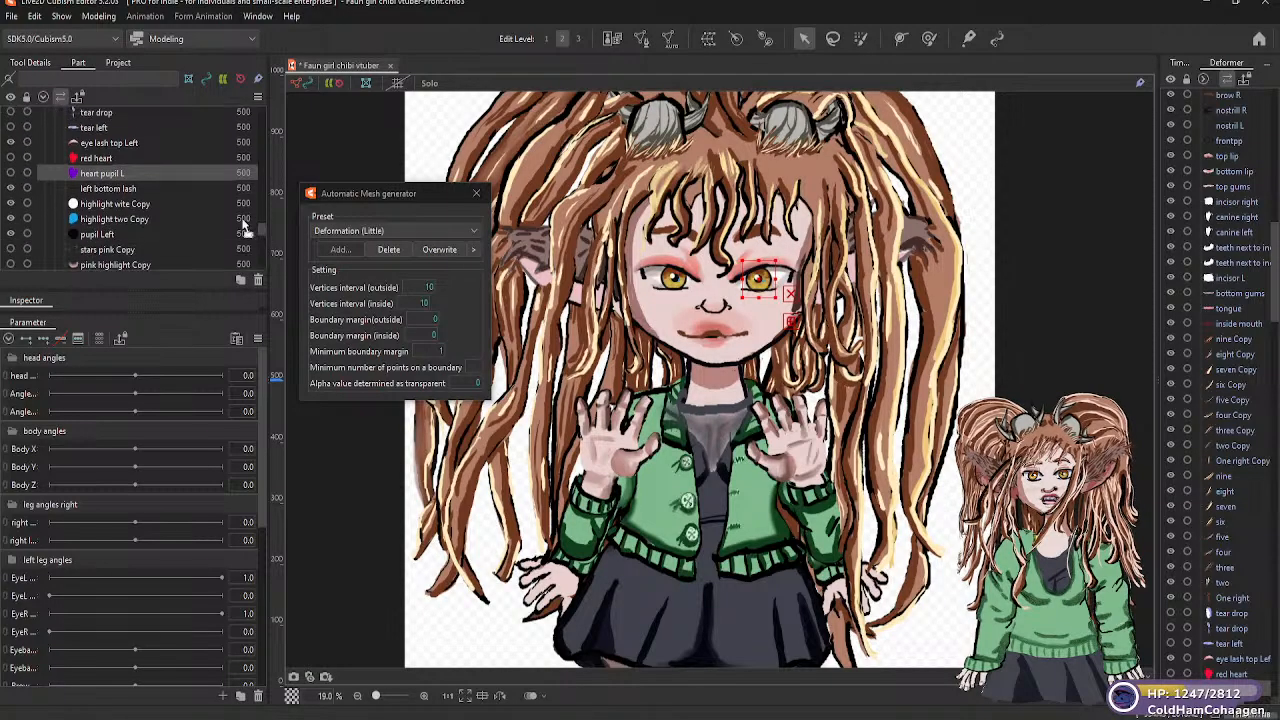
click(108, 192)
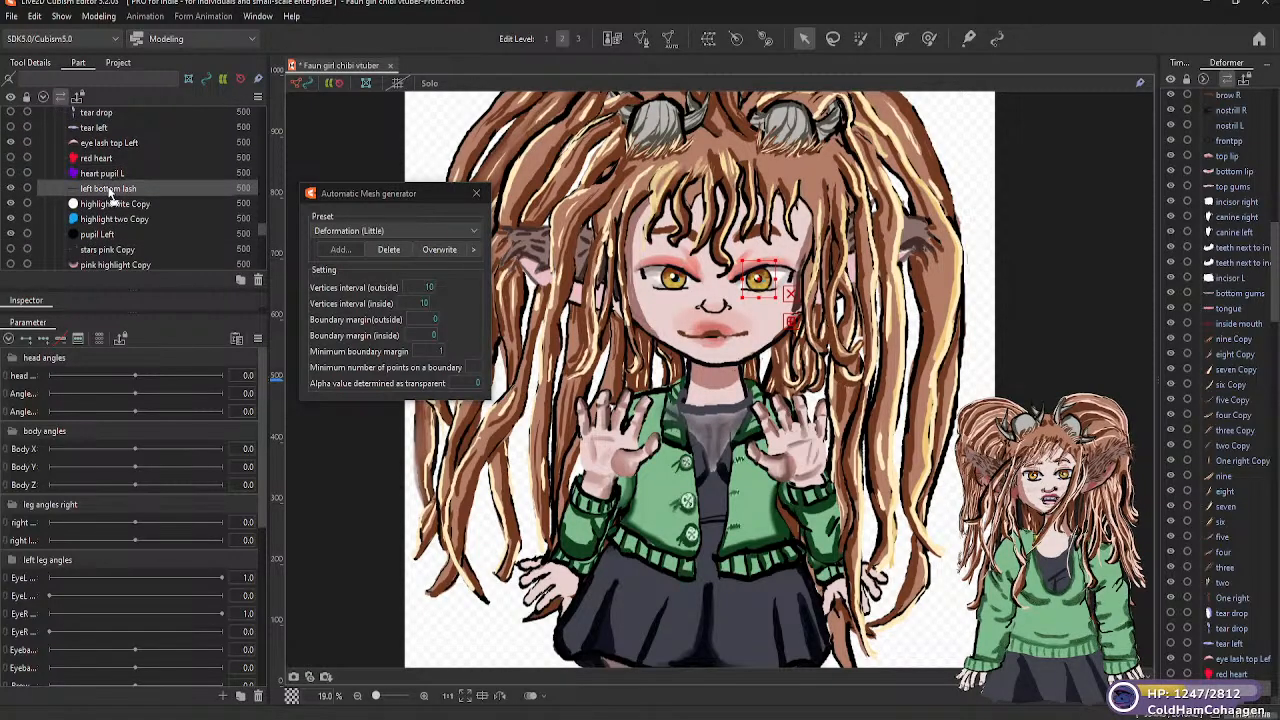
click(474, 233)
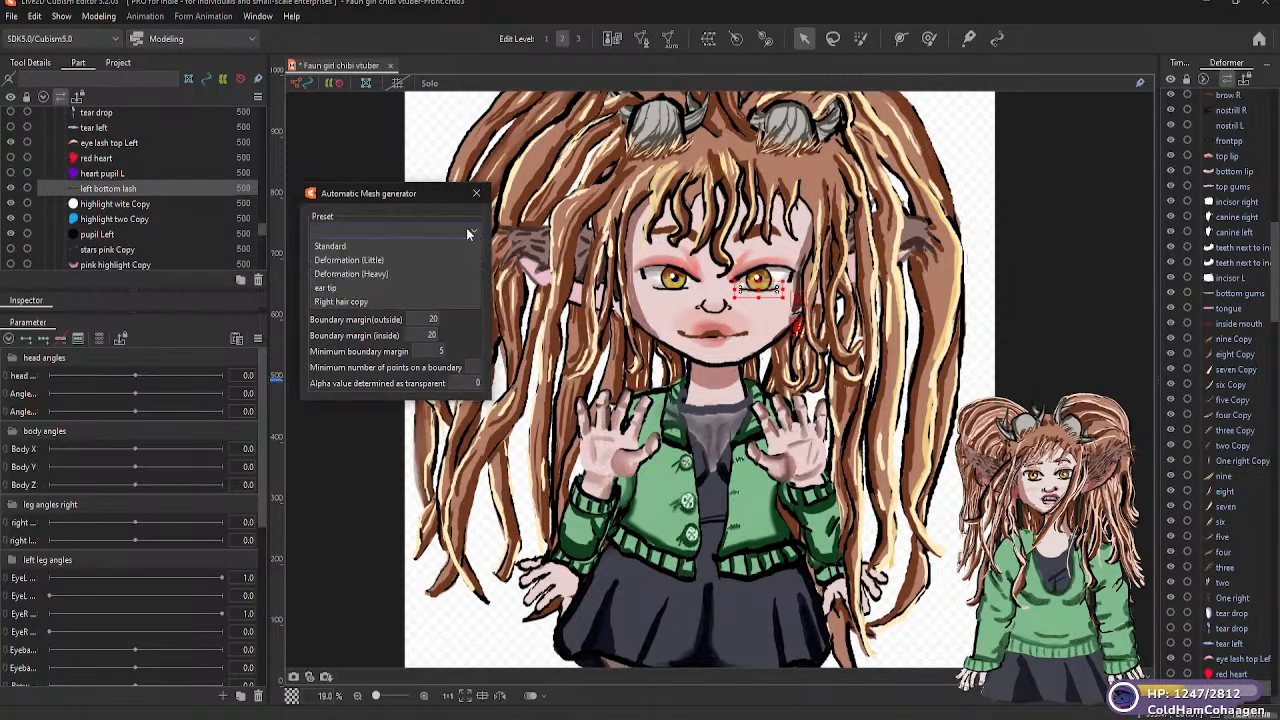
click(376, 261)
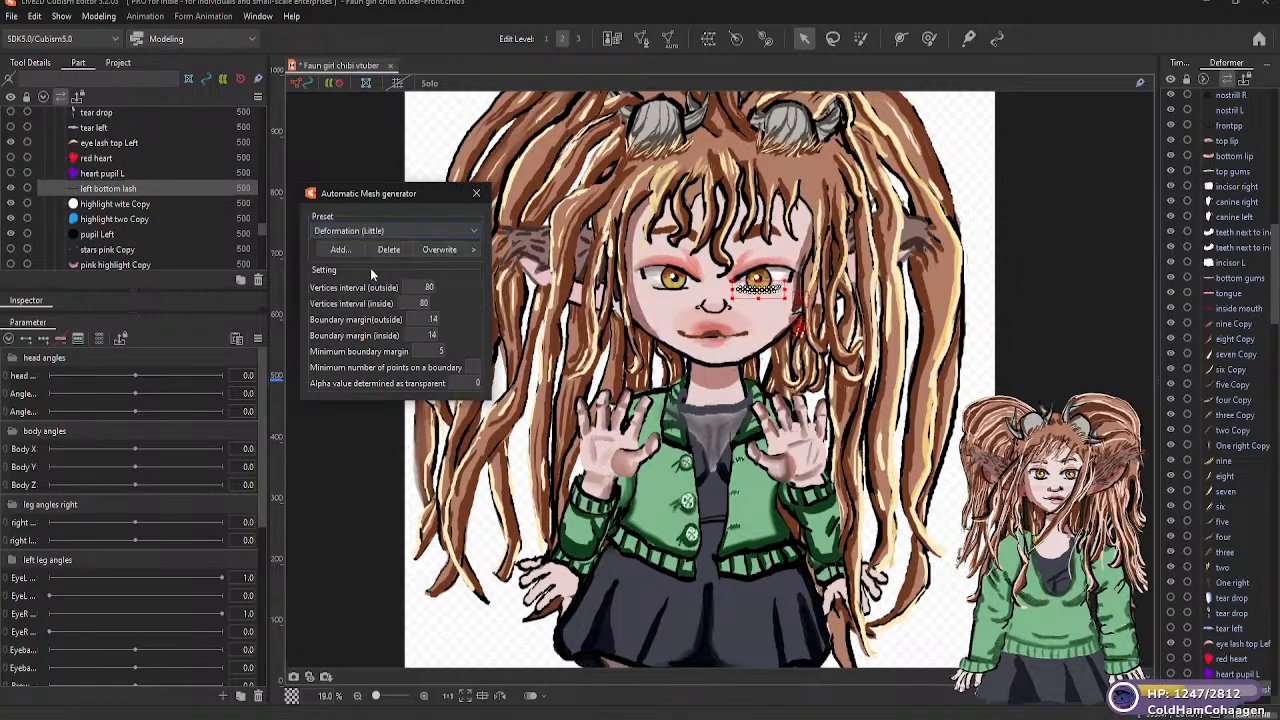
click(135, 205)
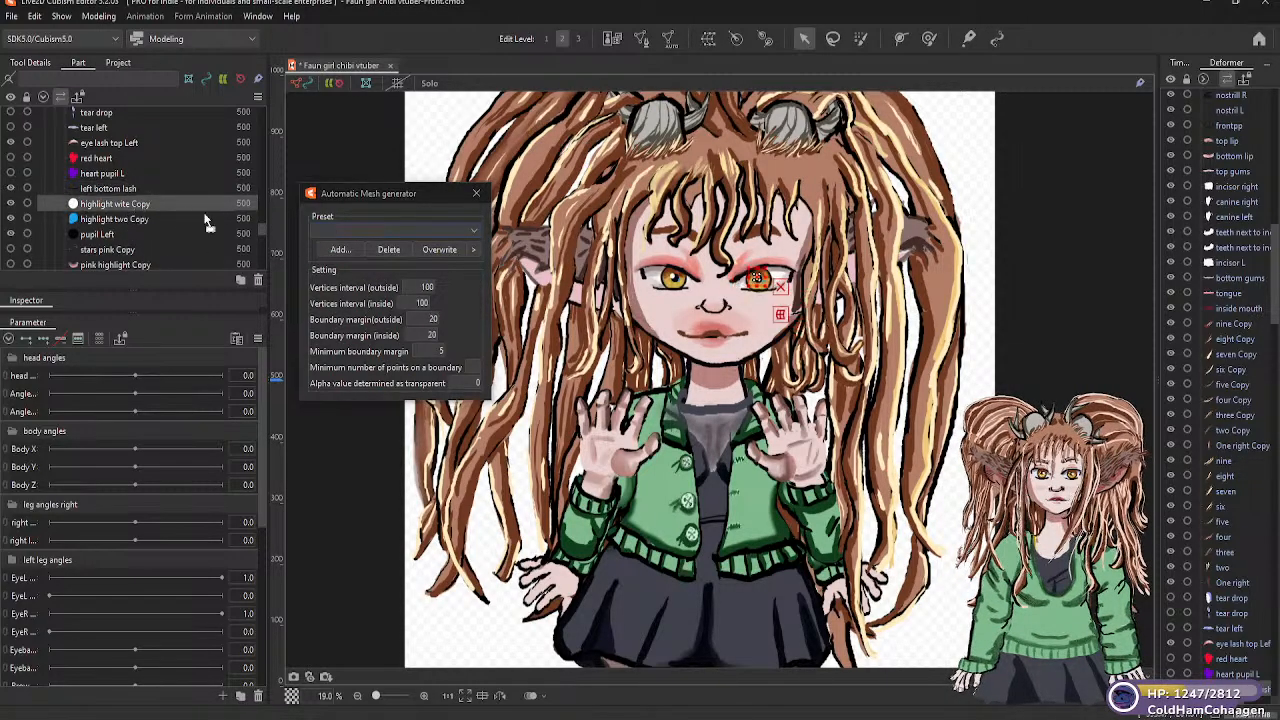
click(472, 231)
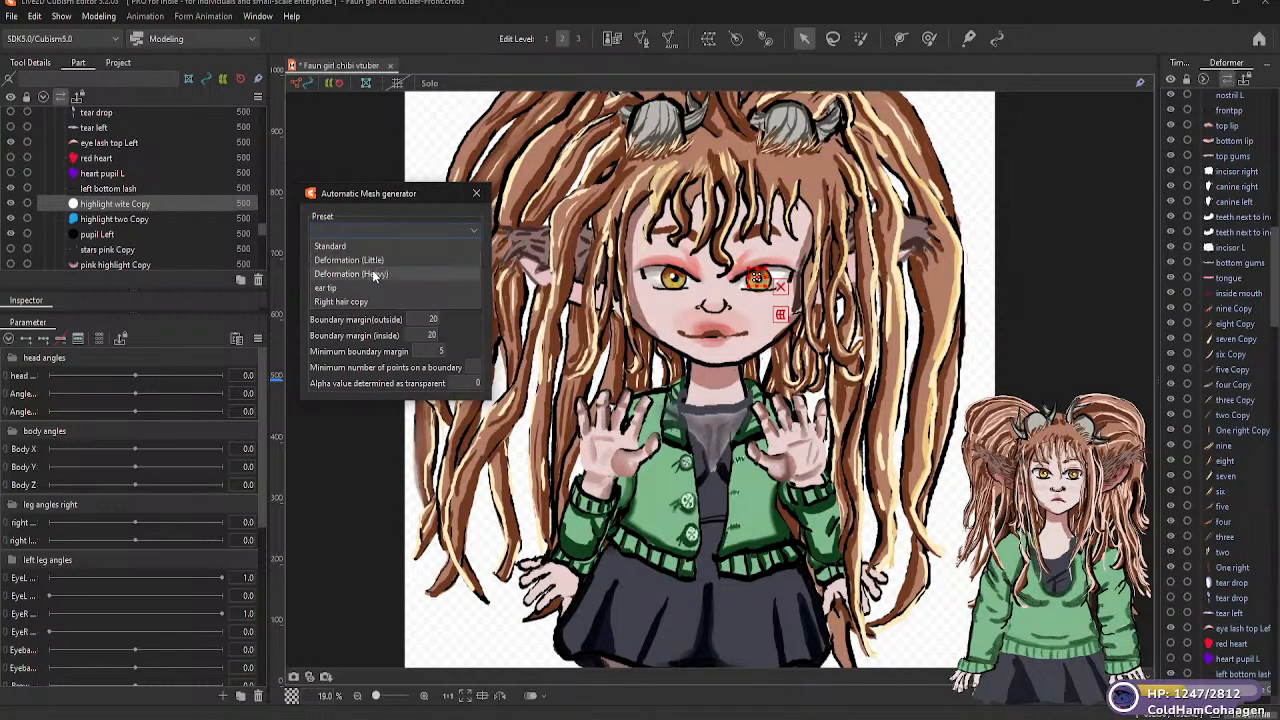
click(378, 262)
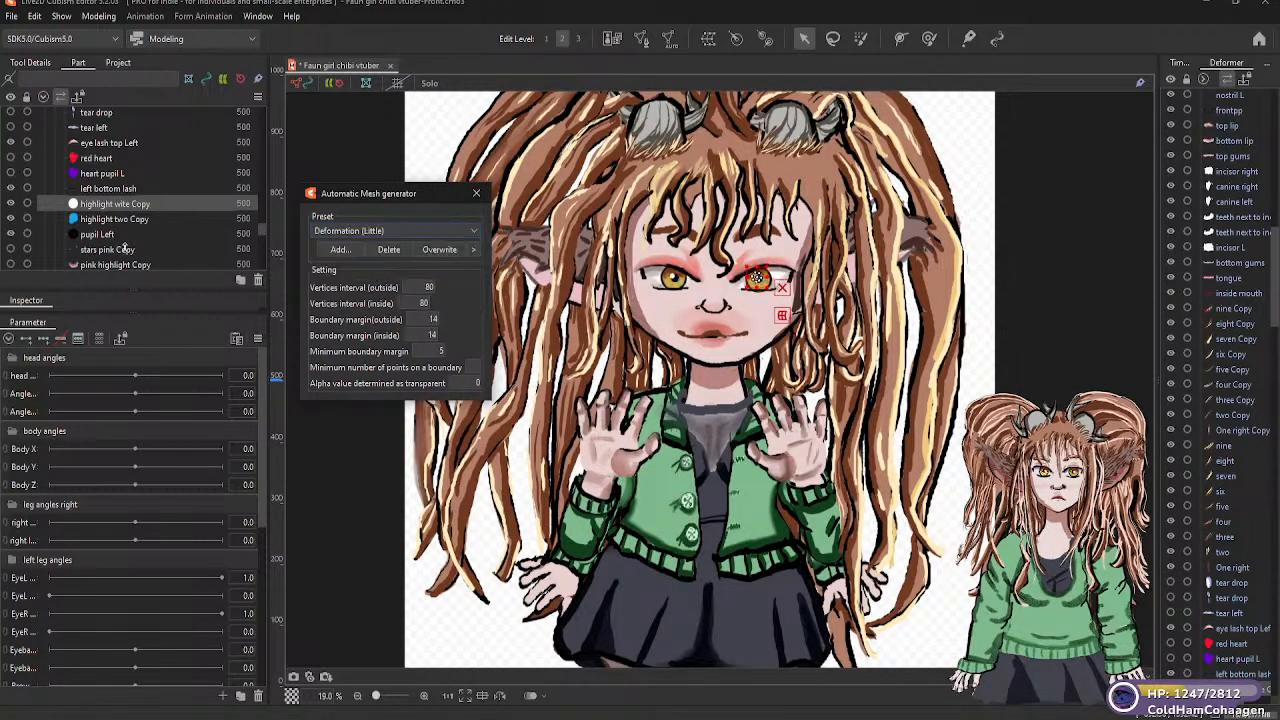
Generate Deformation (Little) automatic meshes for the "highlight two Copy" and "pupil Left" parts in the "eyes L" folder
click(146, 221)
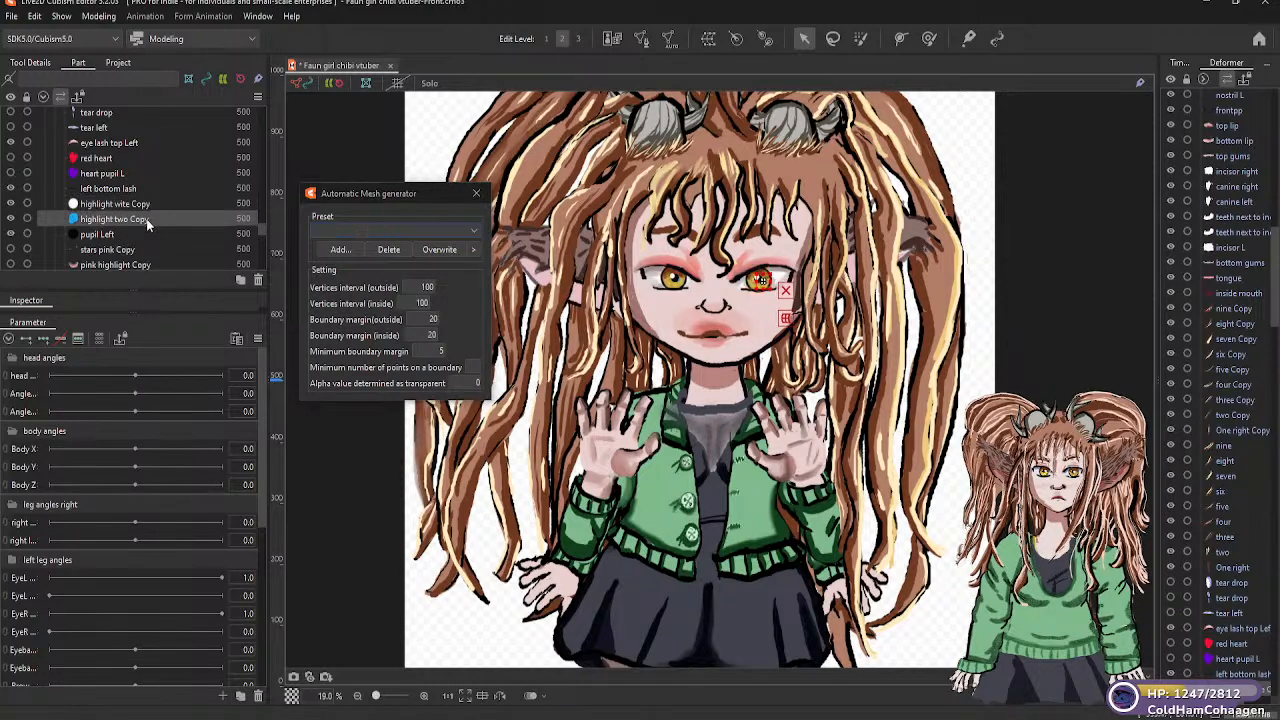
click(475, 232)
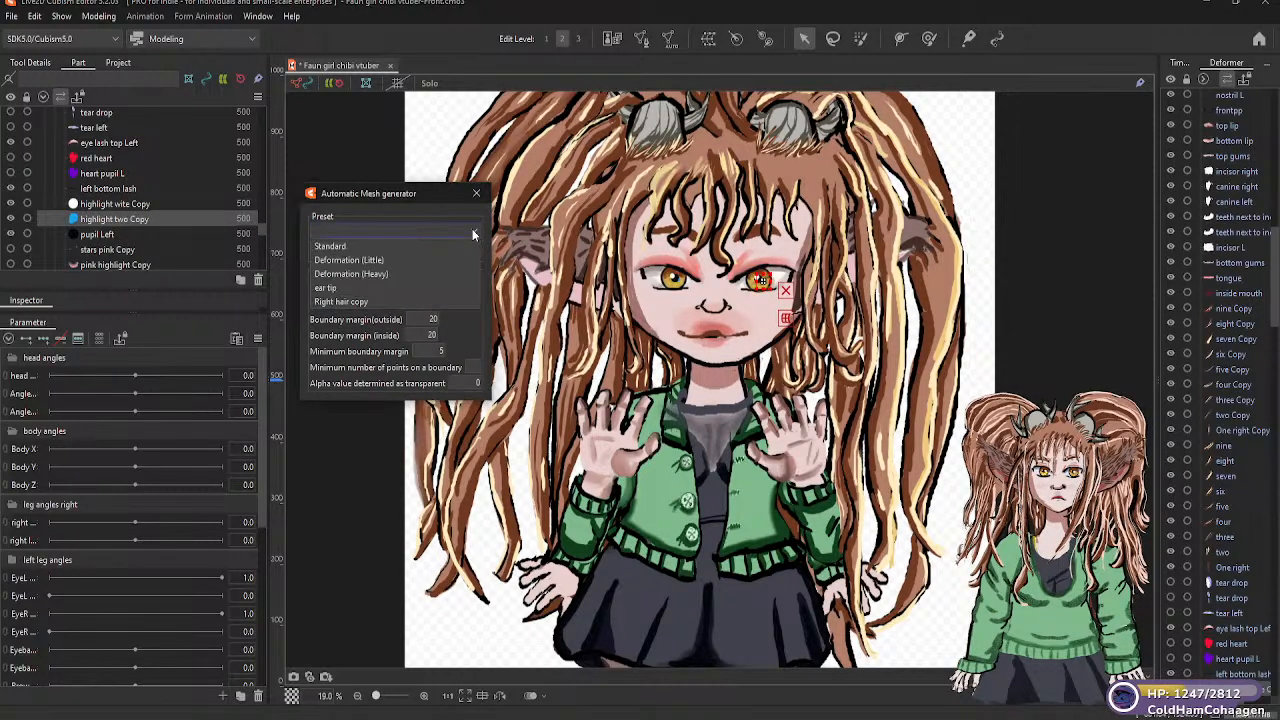
click(97, 233)
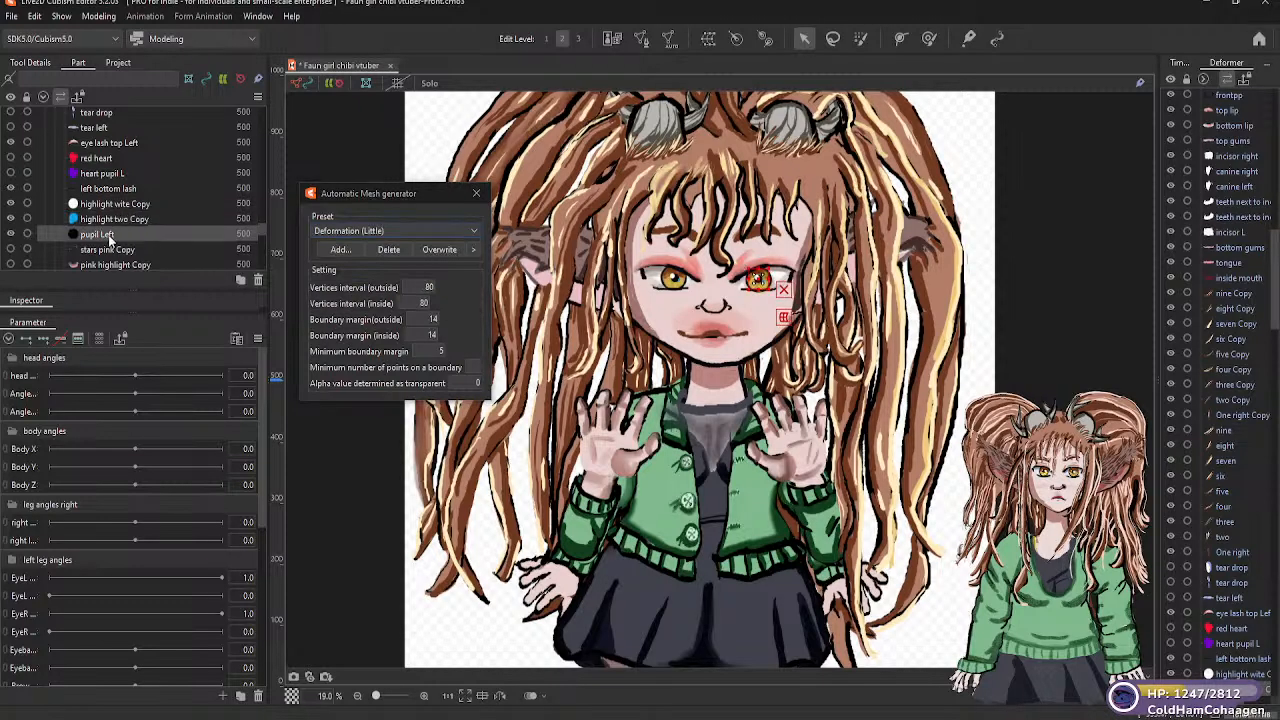
click(474, 233)
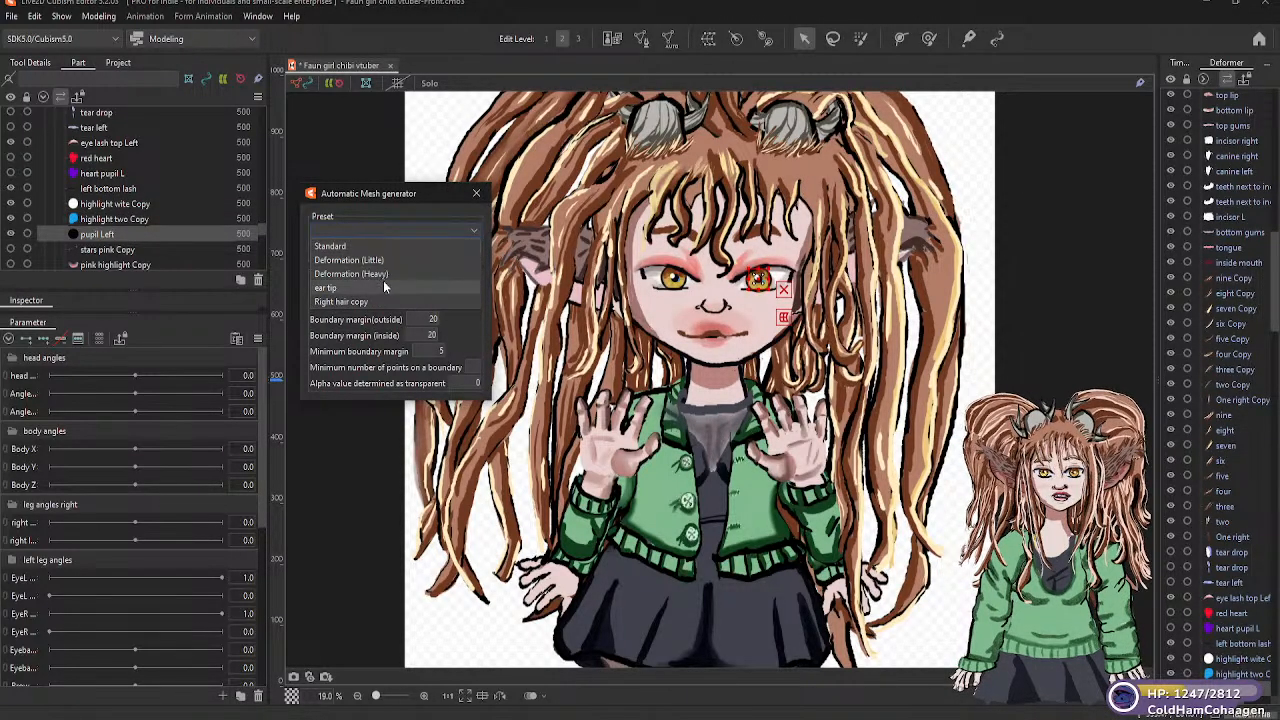
click(369, 259)
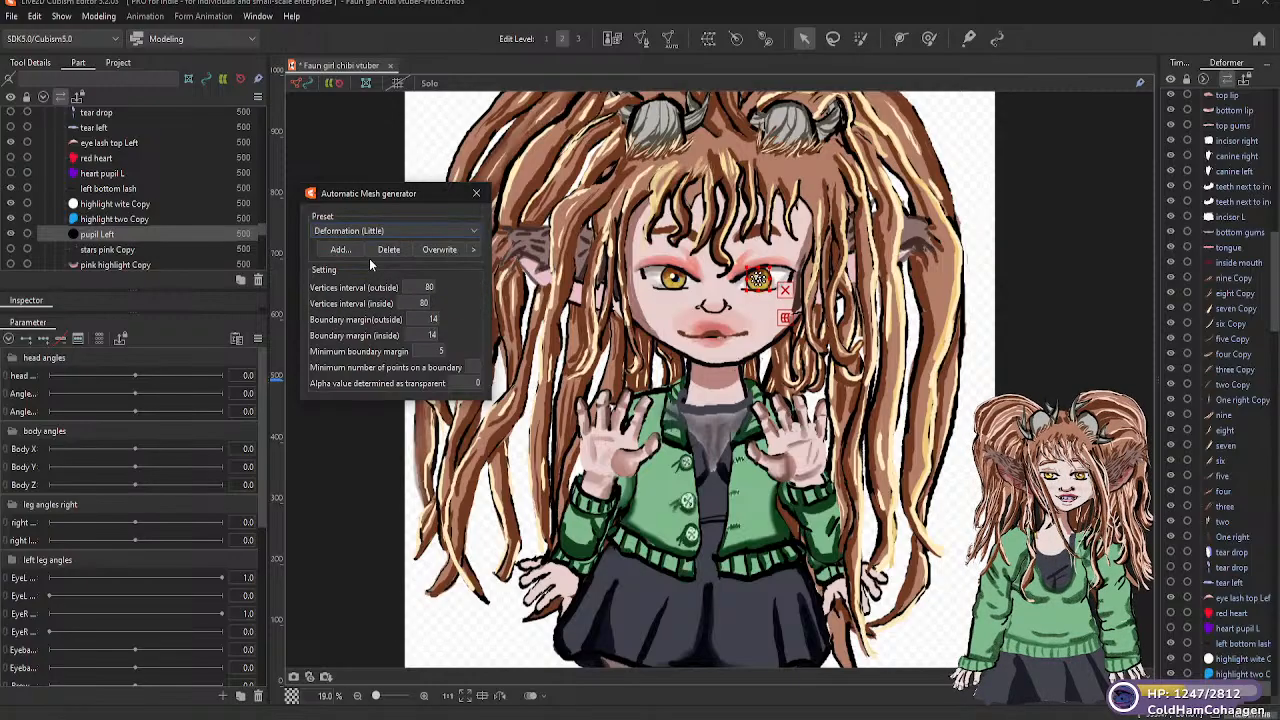
Apply the Deformation (Little) automatic mesh preset to "stars pink Copy", then go through "pink highlight Copy" and "Iris Left red"
click(112, 250)
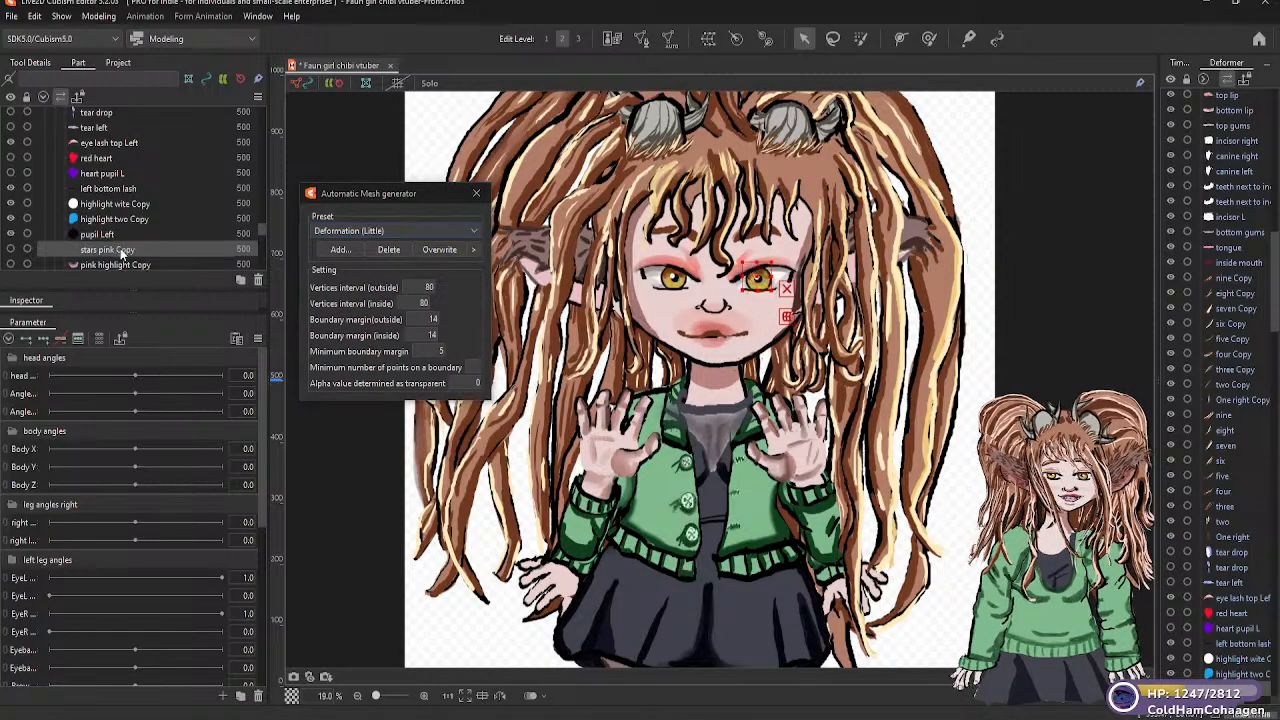
click(469, 231)
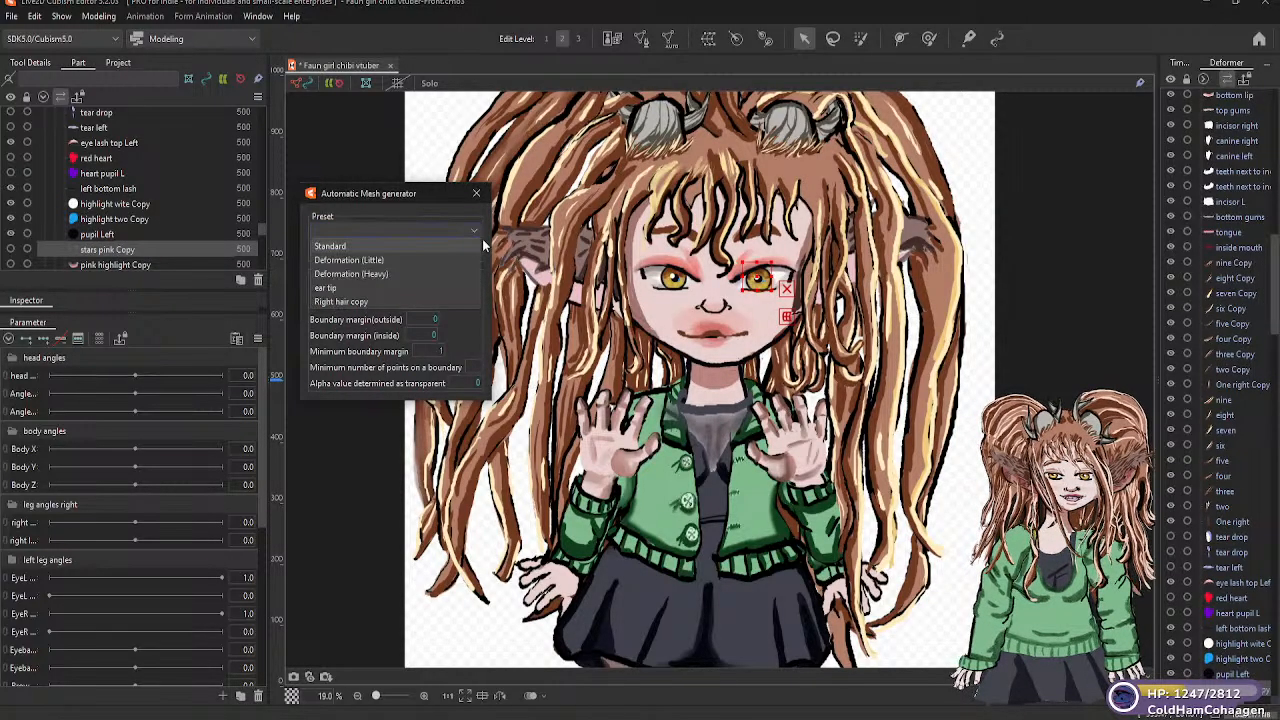
click(373, 259)
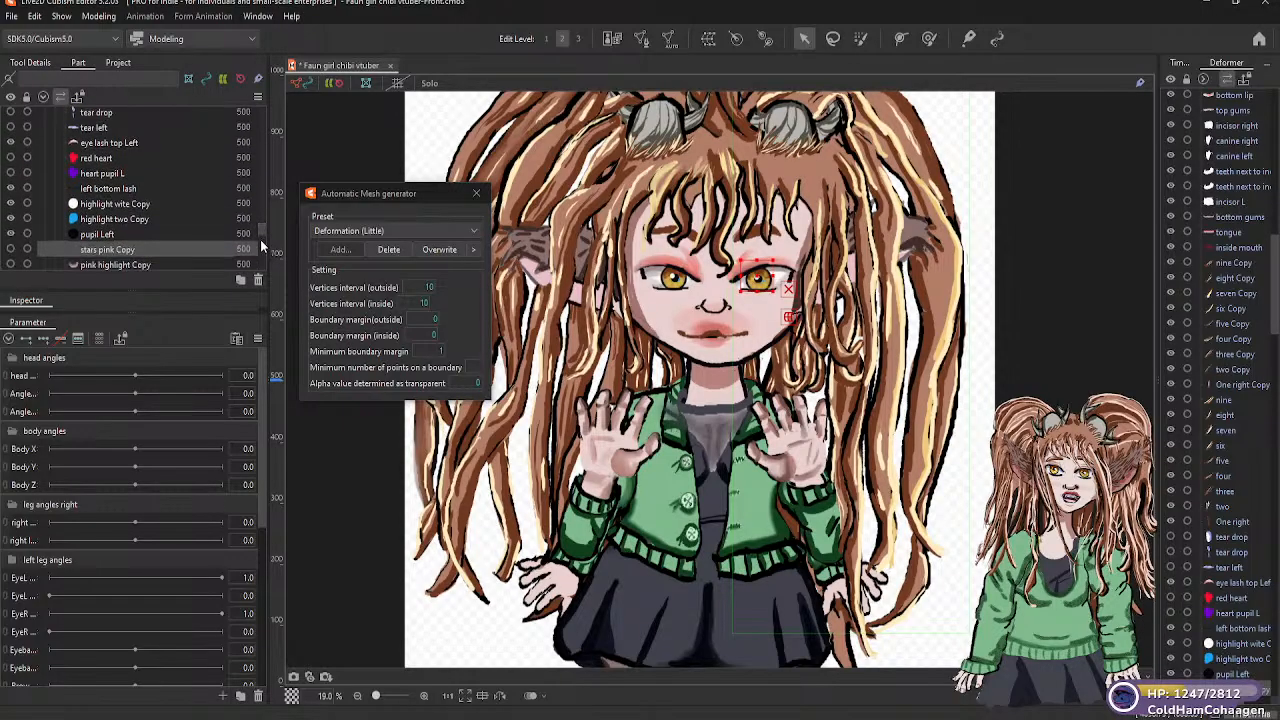
scroll(262, 232, down, 4)
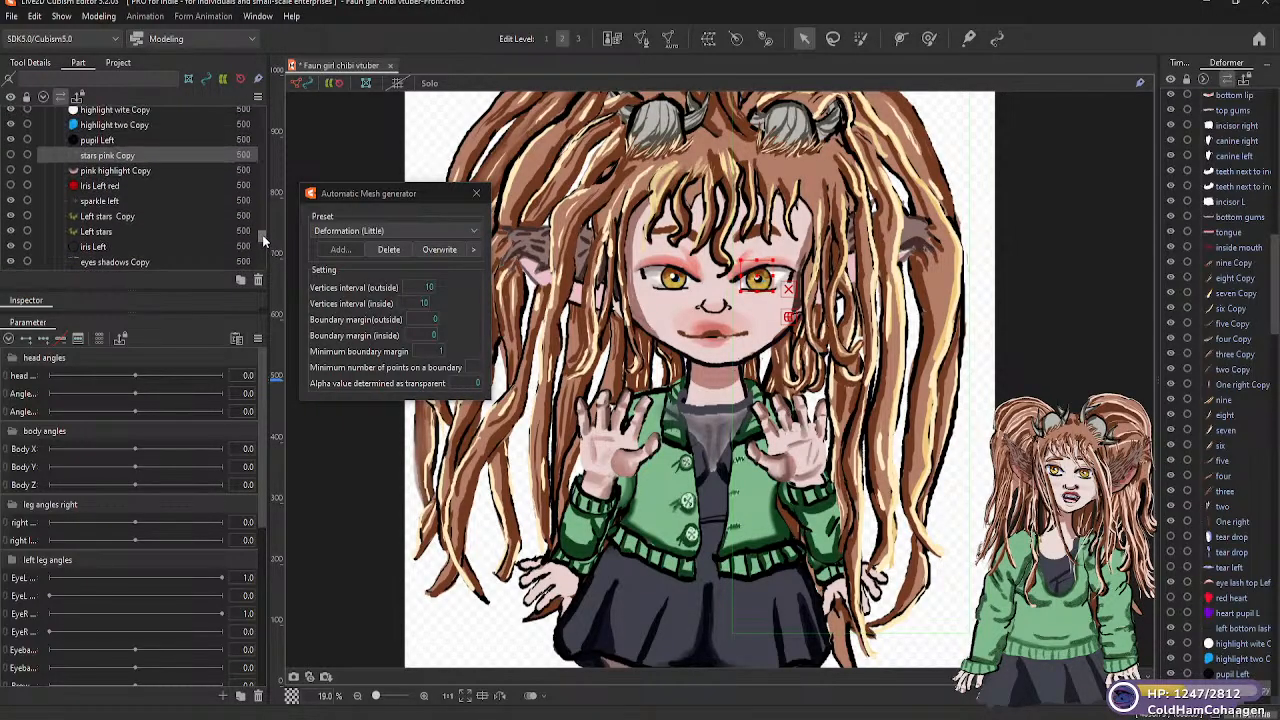
scroll(262, 235, up, 1)
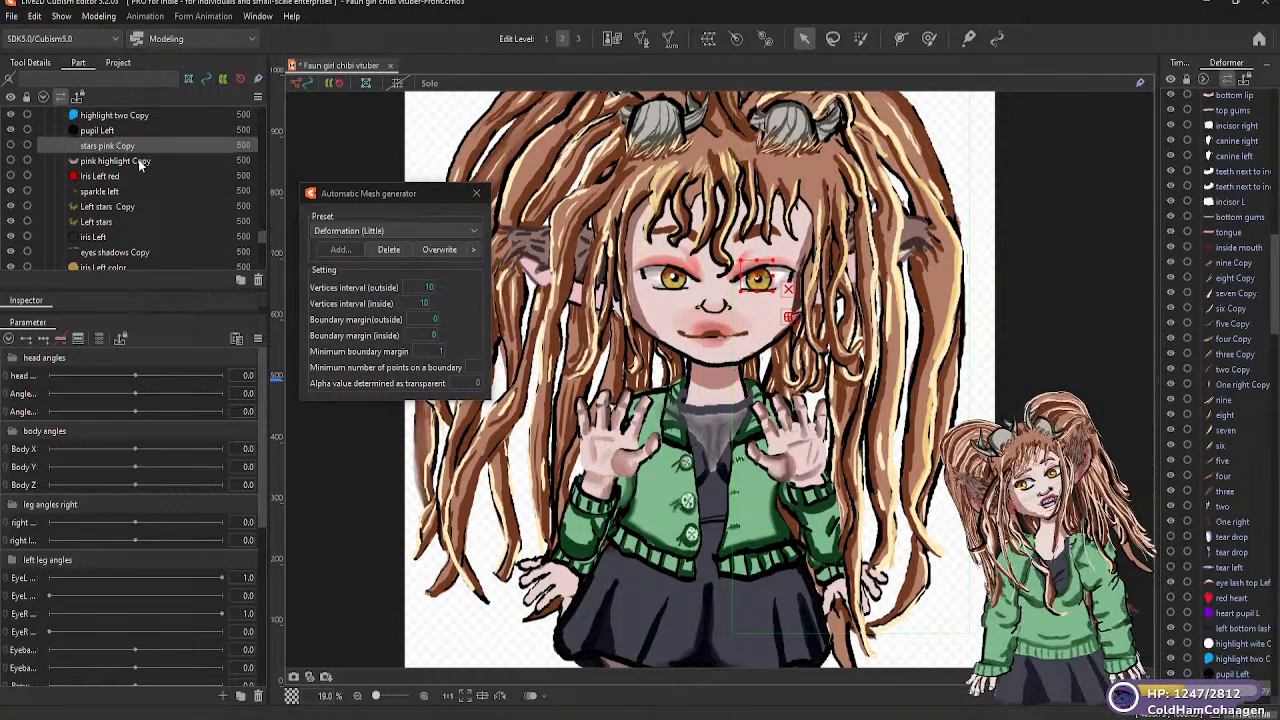
click(138, 160)
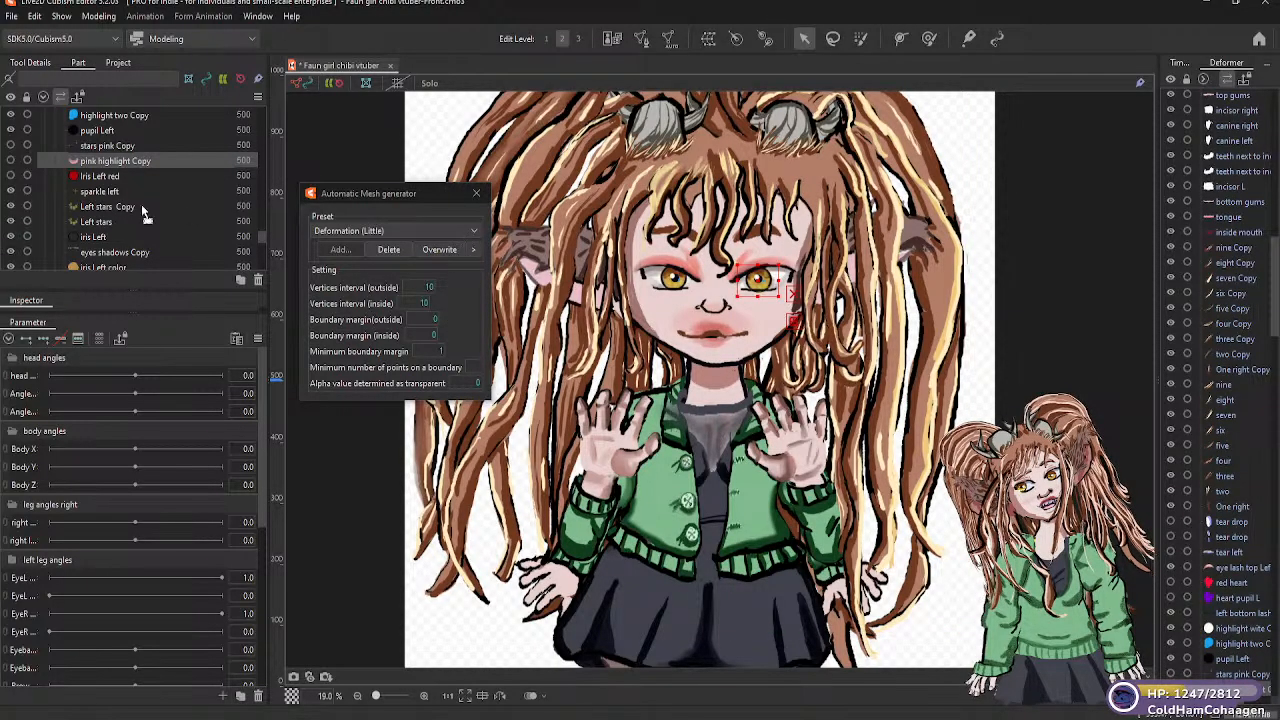
click(111, 181)
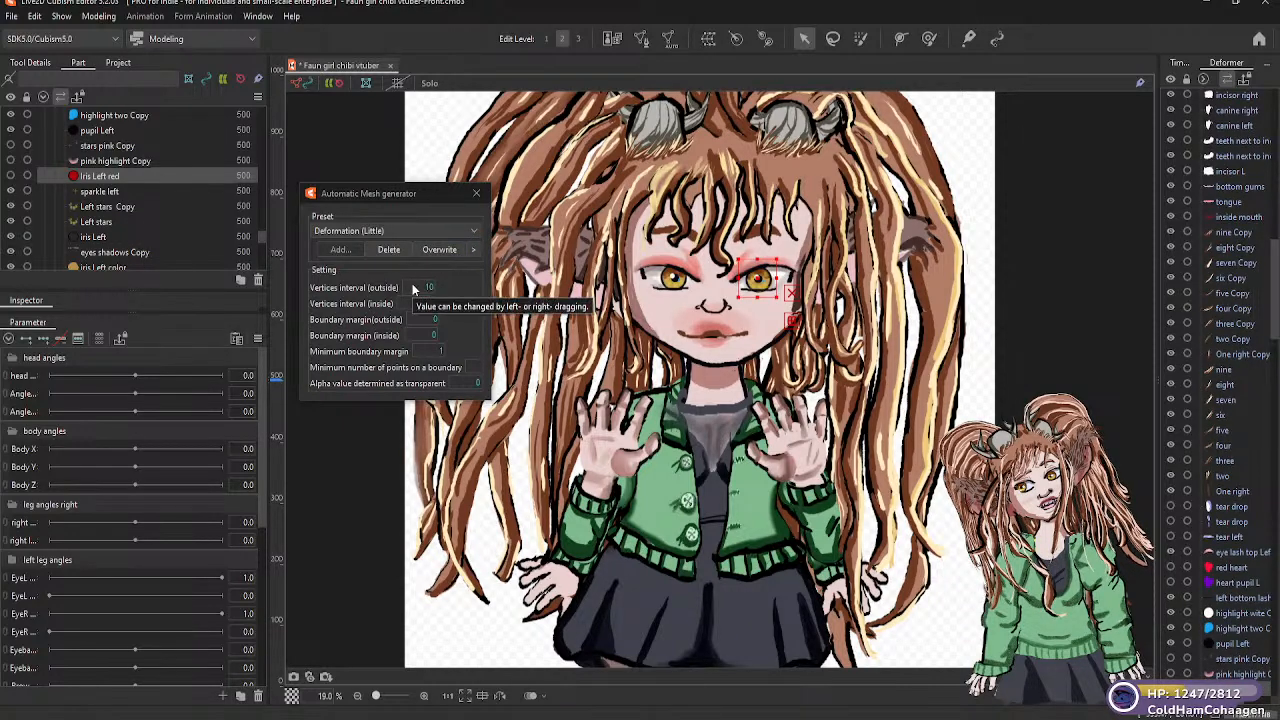
Generate Deformation (Little) automatic meshes for the "sparkle left" and "Left stars Copy" parts
click(107, 192)
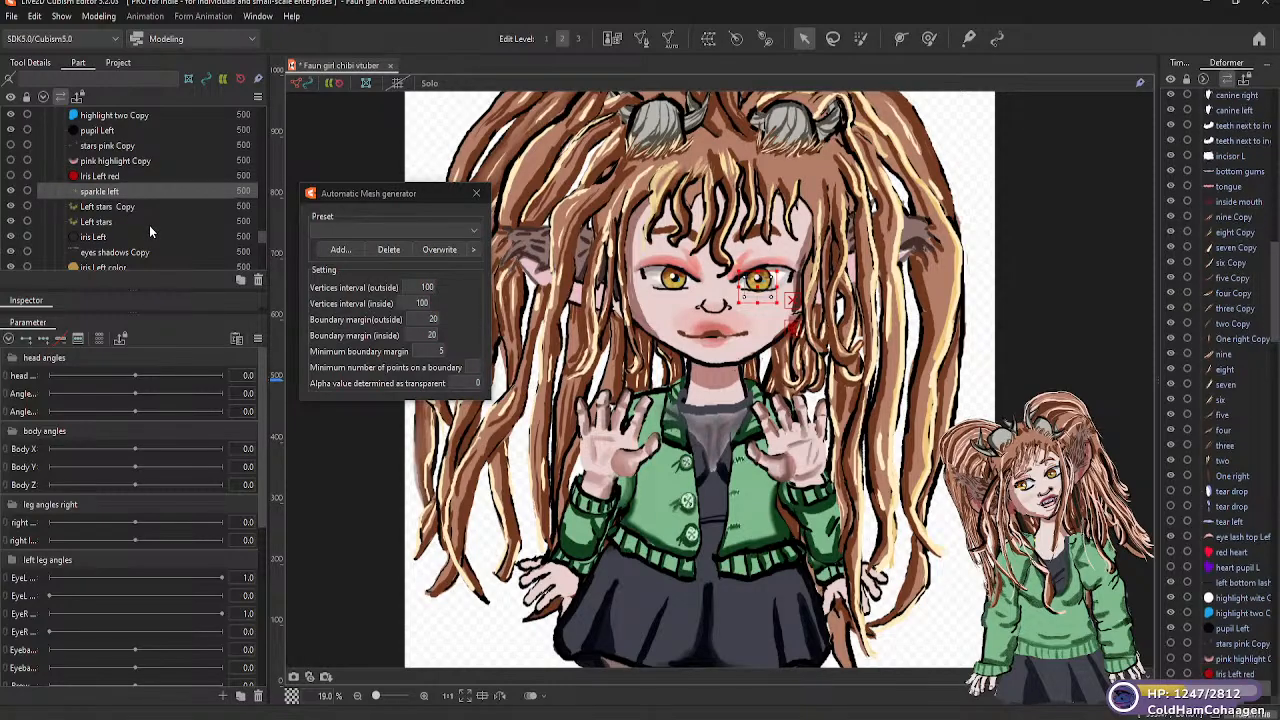
click(476, 234)
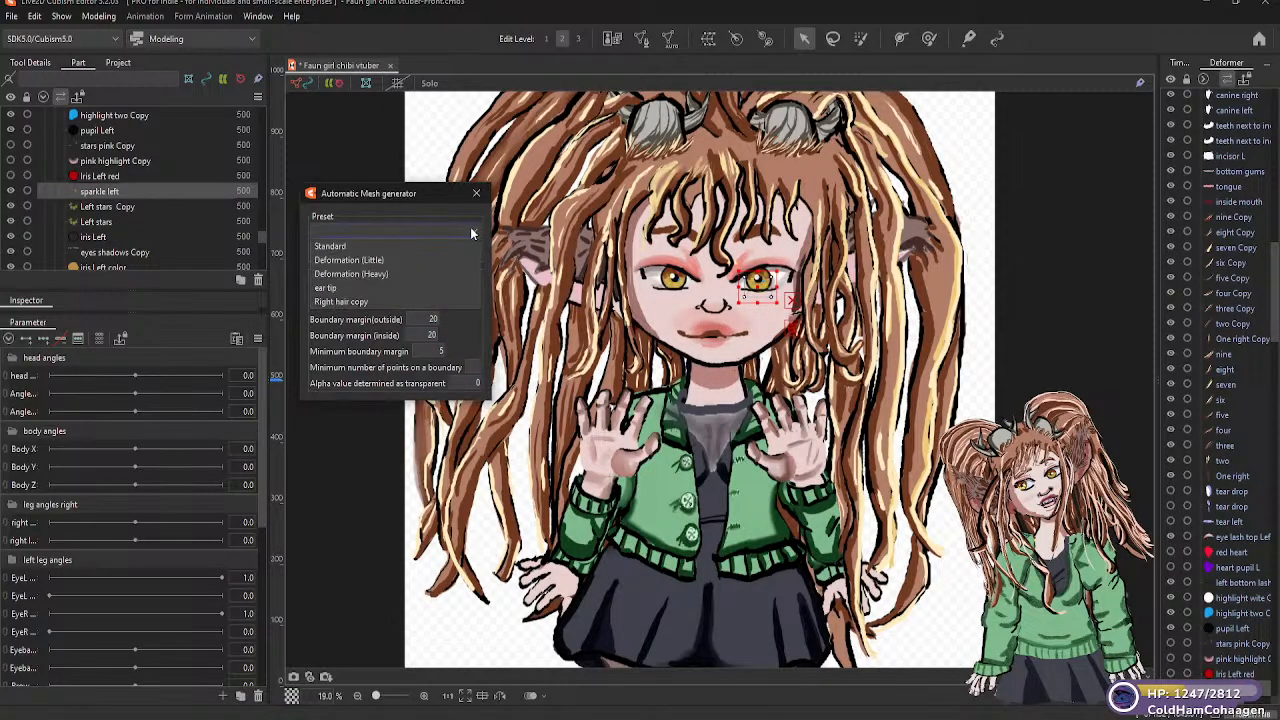
click(367, 259)
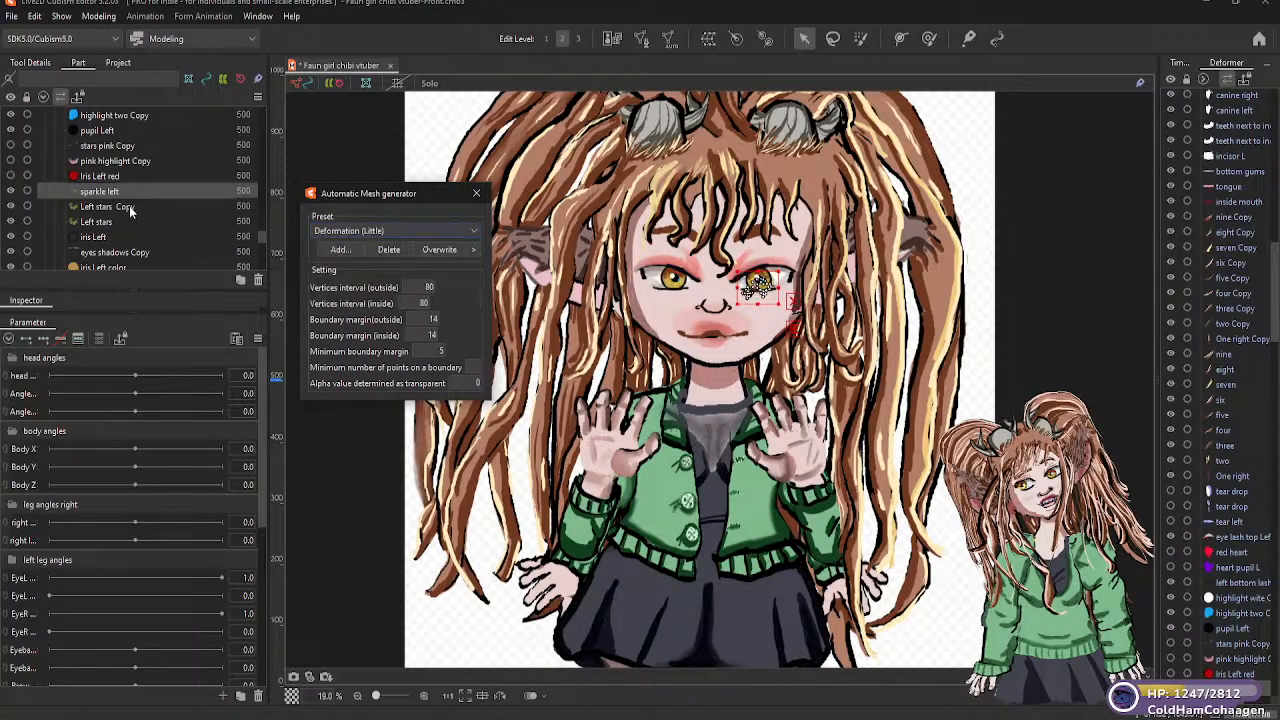
click(131, 208)
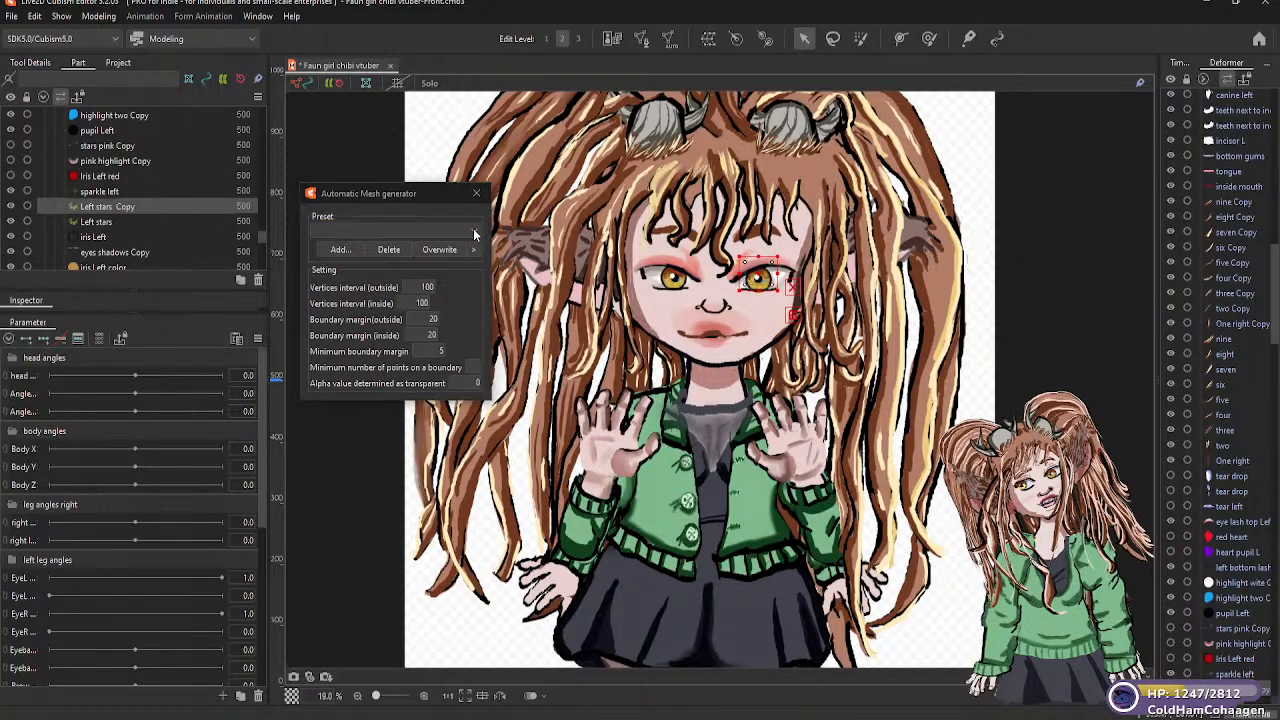
click(376, 230)
click(379, 262)
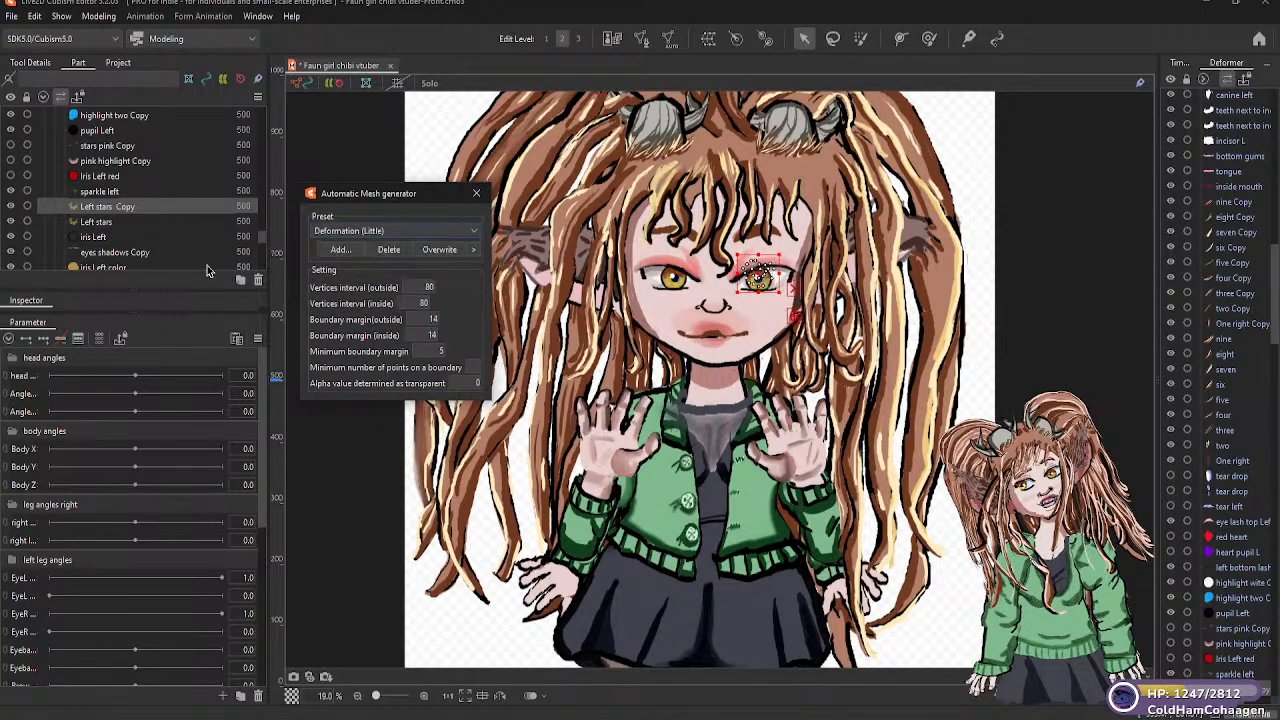
Apply the Deformation (Little) automatic mesh preset to the "Left stars" and "eyes shadows Copy" parts of the left eye
click(98, 224)
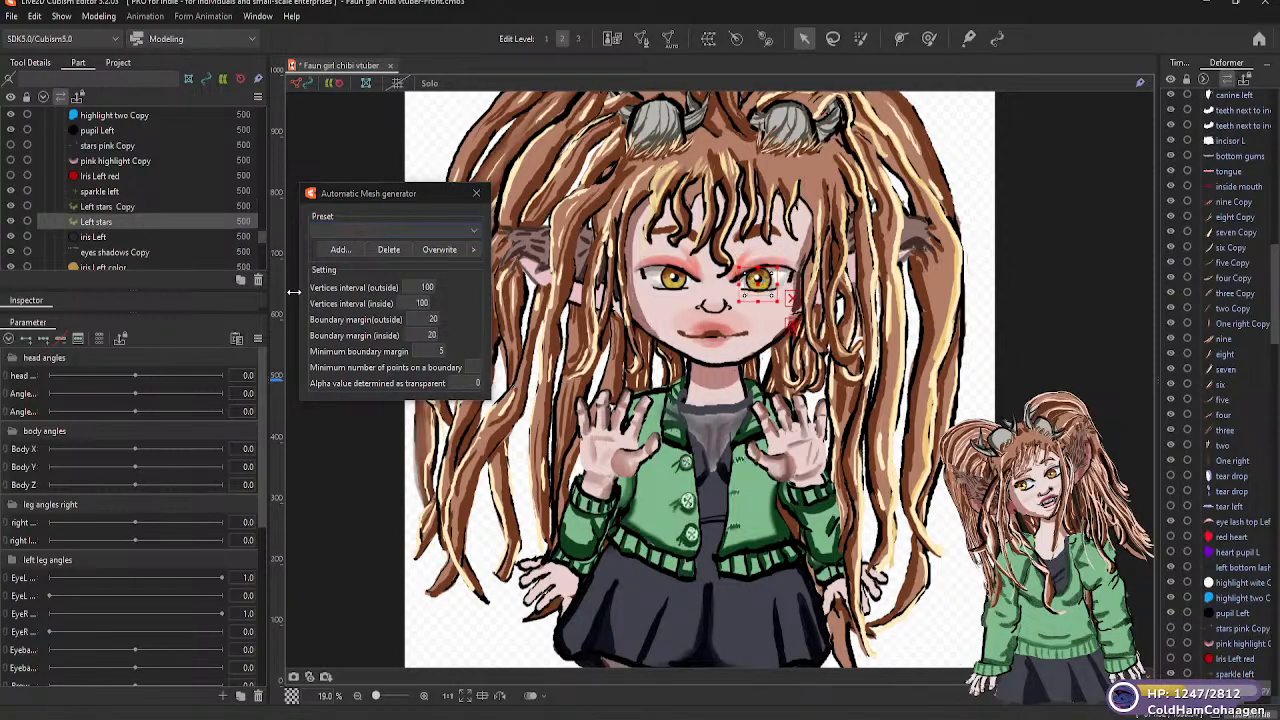
click(476, 236)
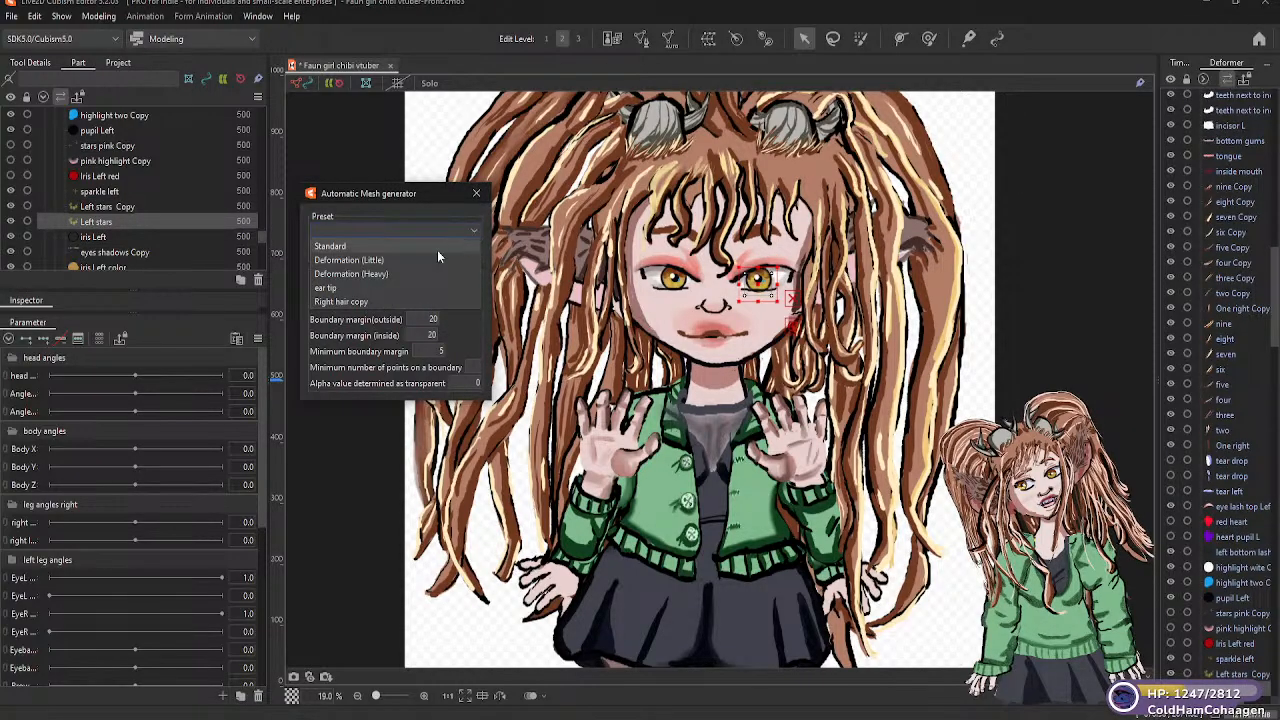
click(375, 261)
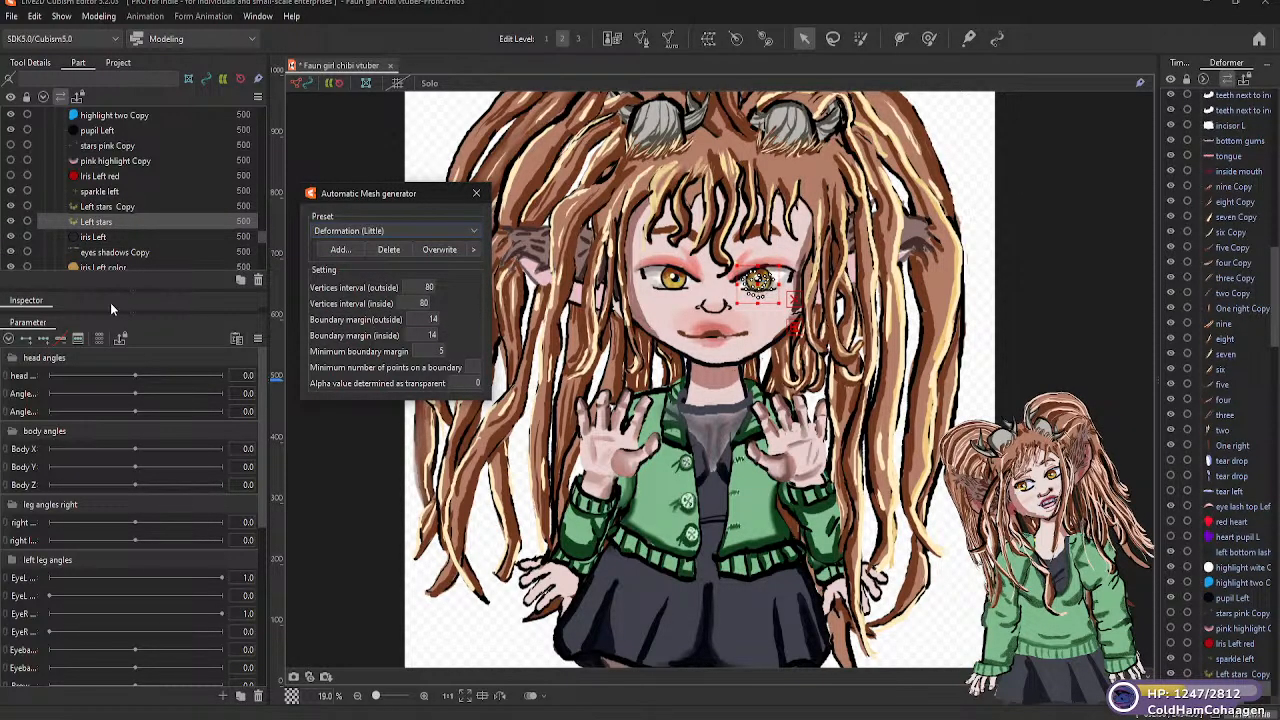
click(112, 238)
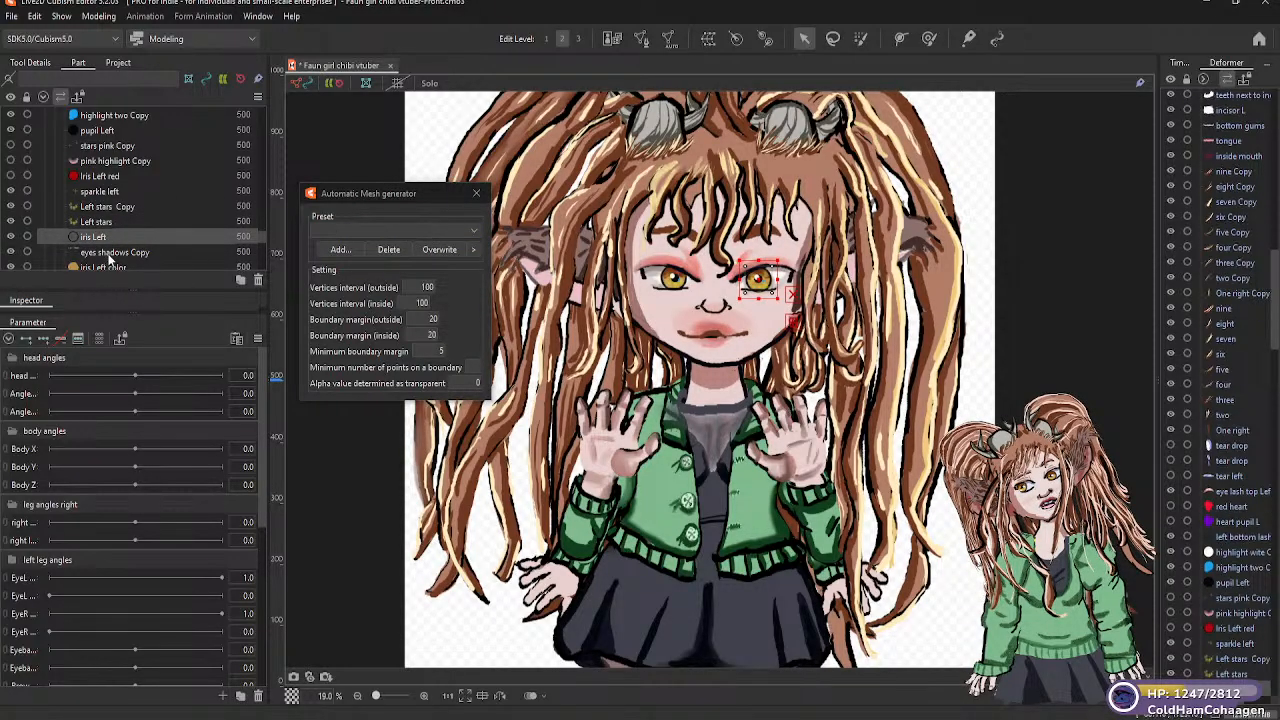
click(112, 252)
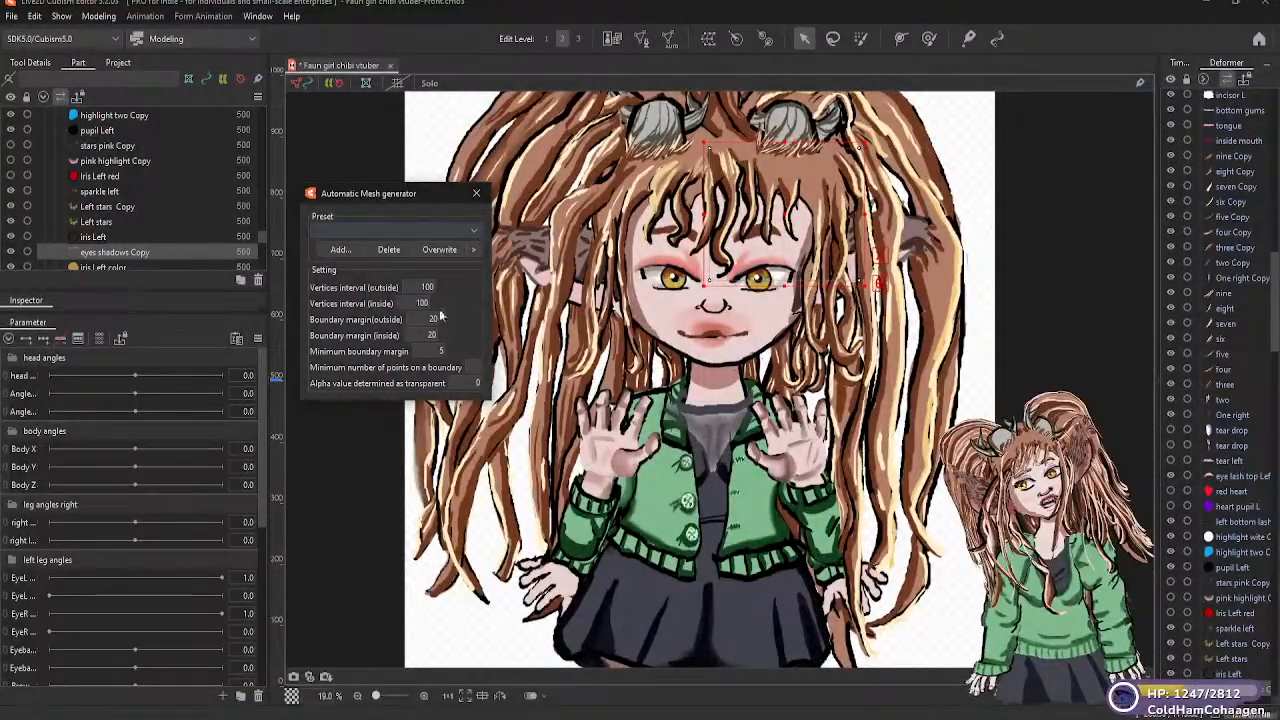
click(472, 231)
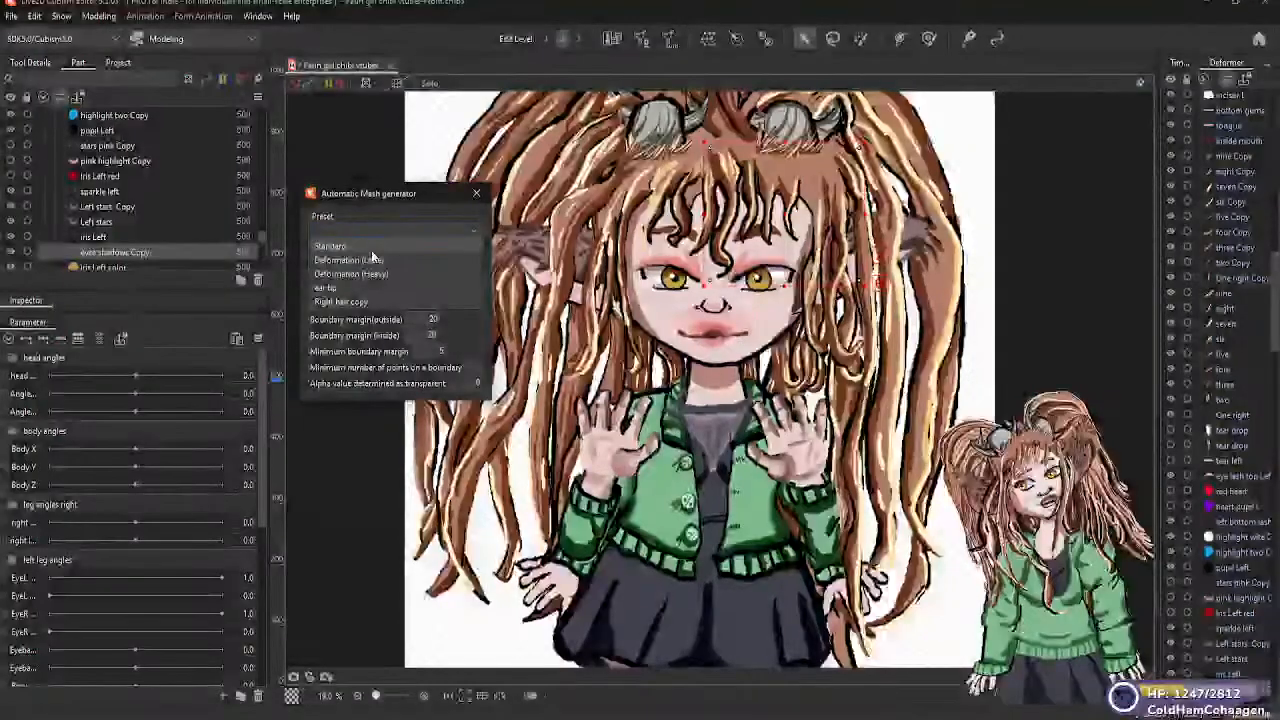
click(384, 261)
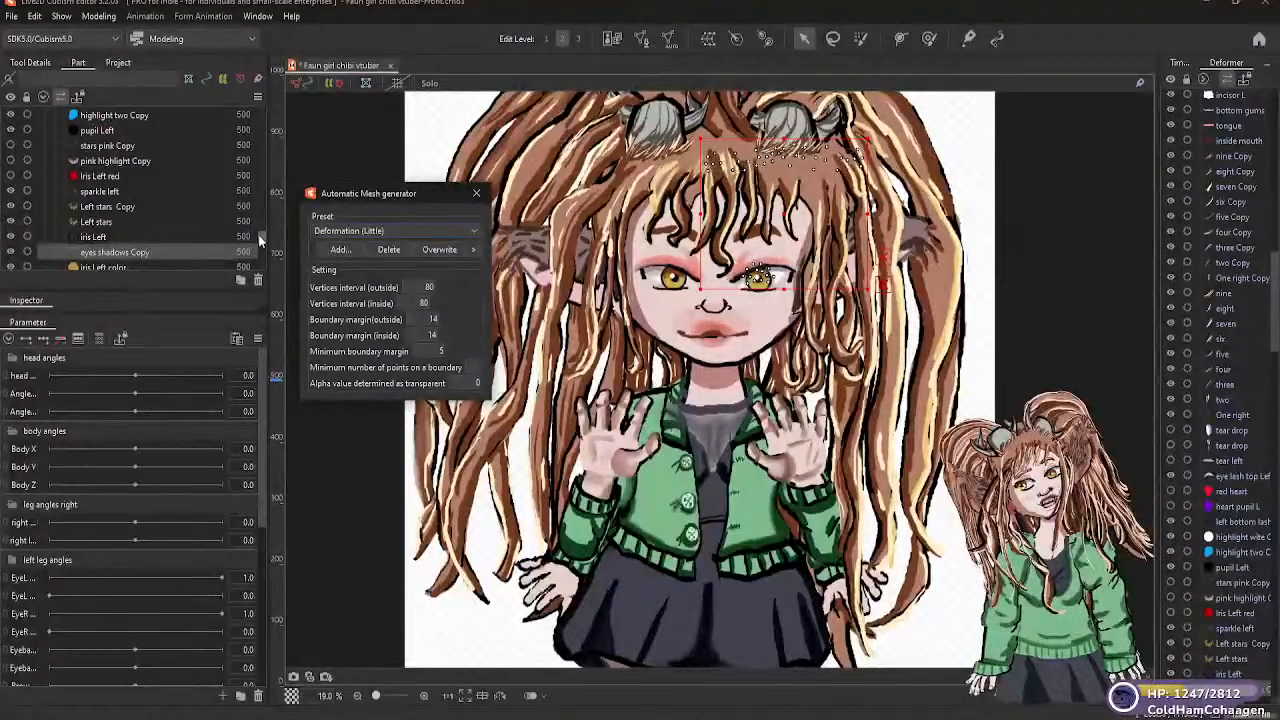
Generate the automatic mesh of the "iris Left color" part with the Deformation (Little) preset
drag(261, 236, 260, 240)
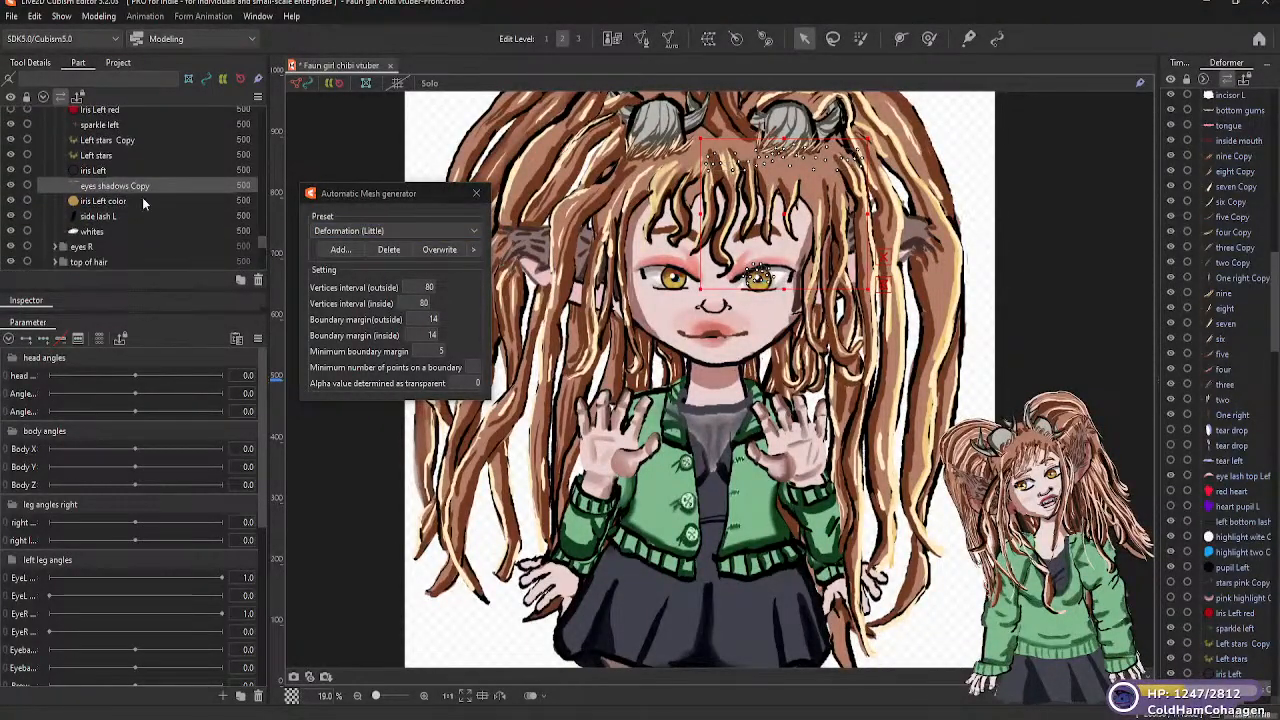
click(128, 203)
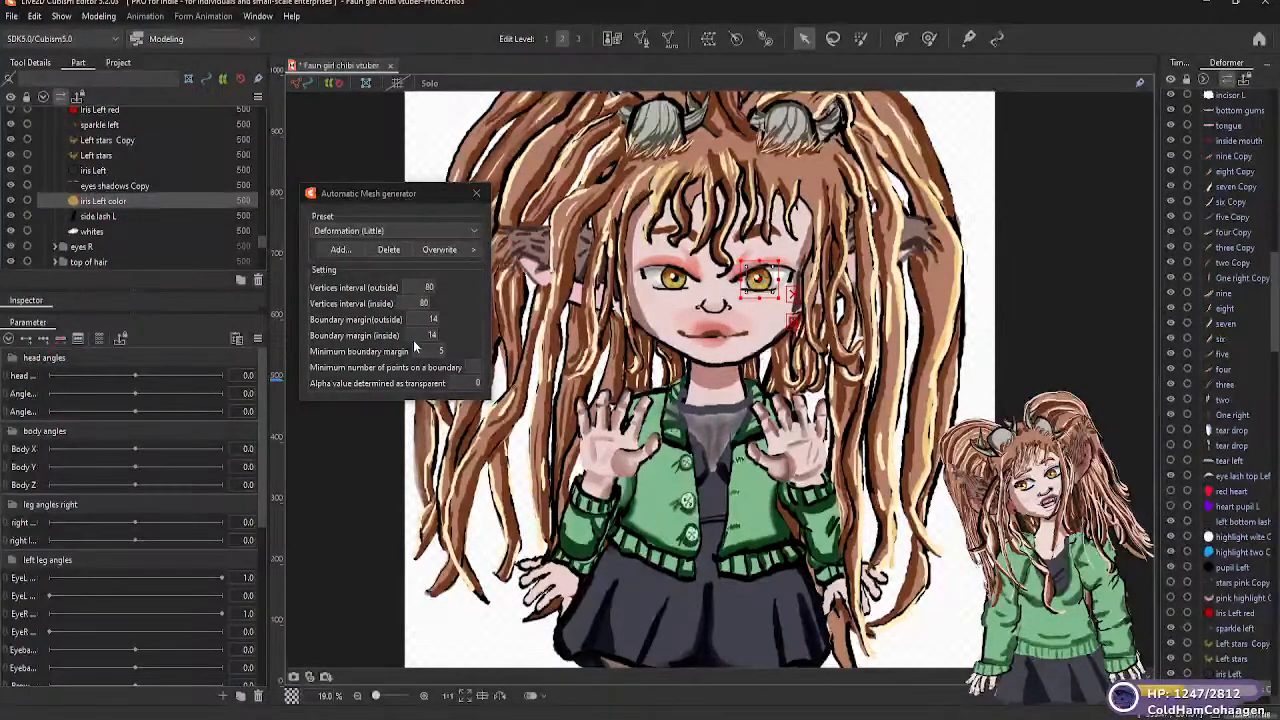
key(ctrl+z)
click(475, 230)
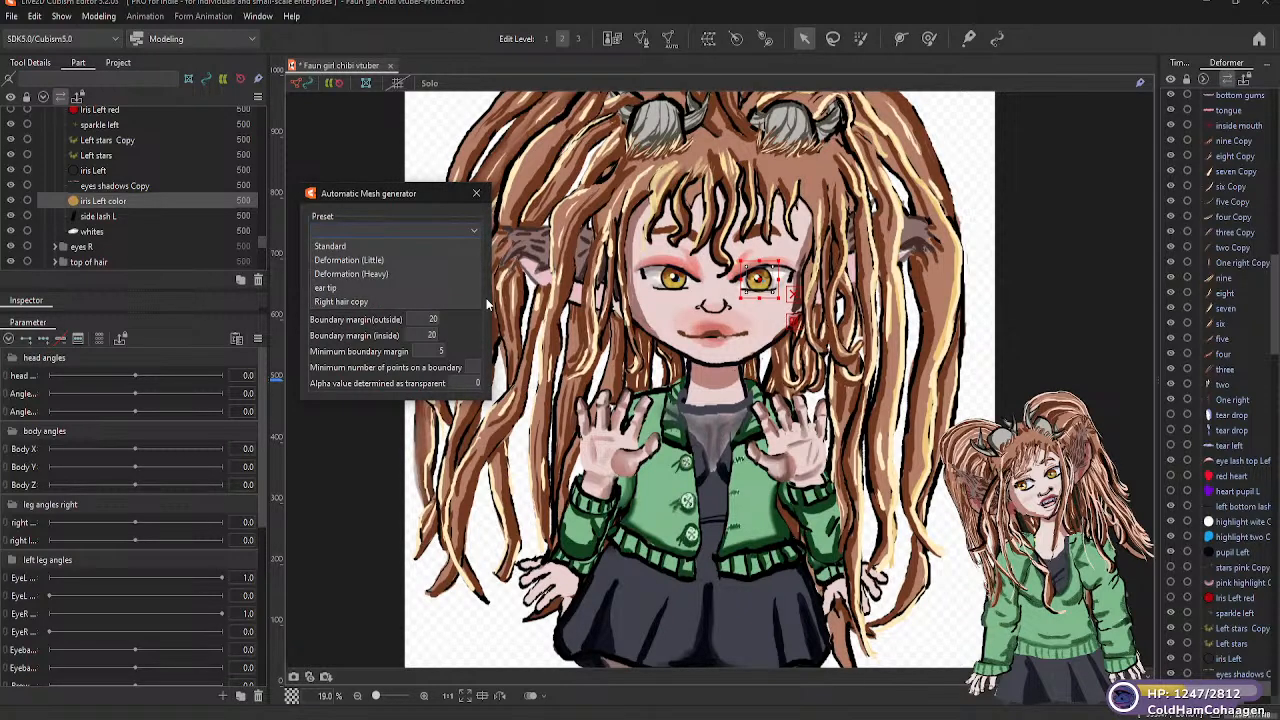
click(384, 264)
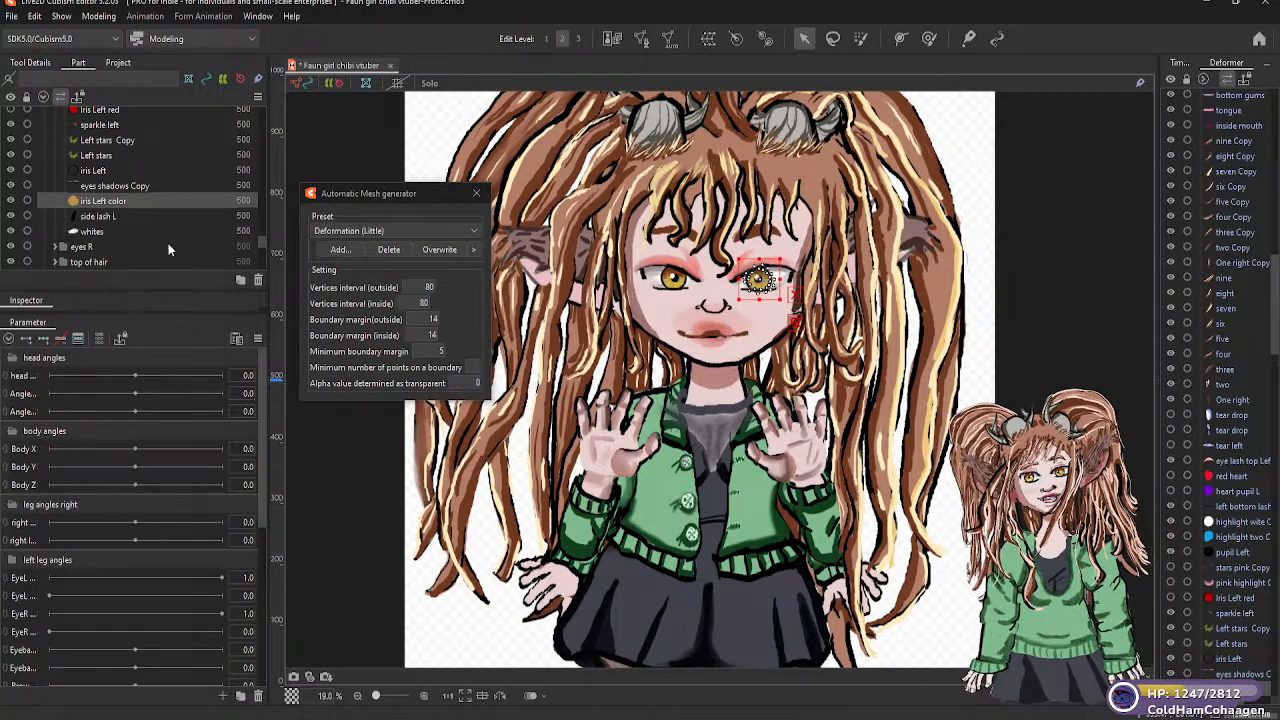
Generate Deformation (Little) automatic meshes for the "side lash L" and "whites" parts of the left eye
click(100, 215)
click(474, 230)
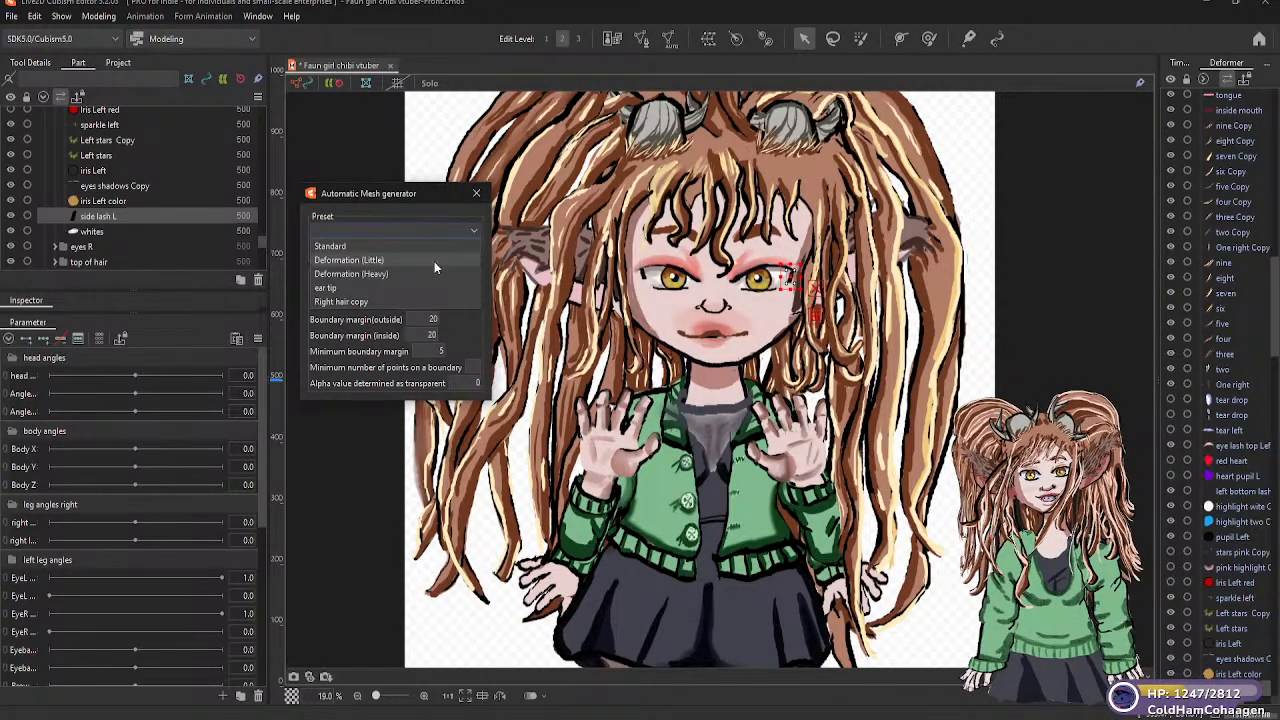
click(389, 262)
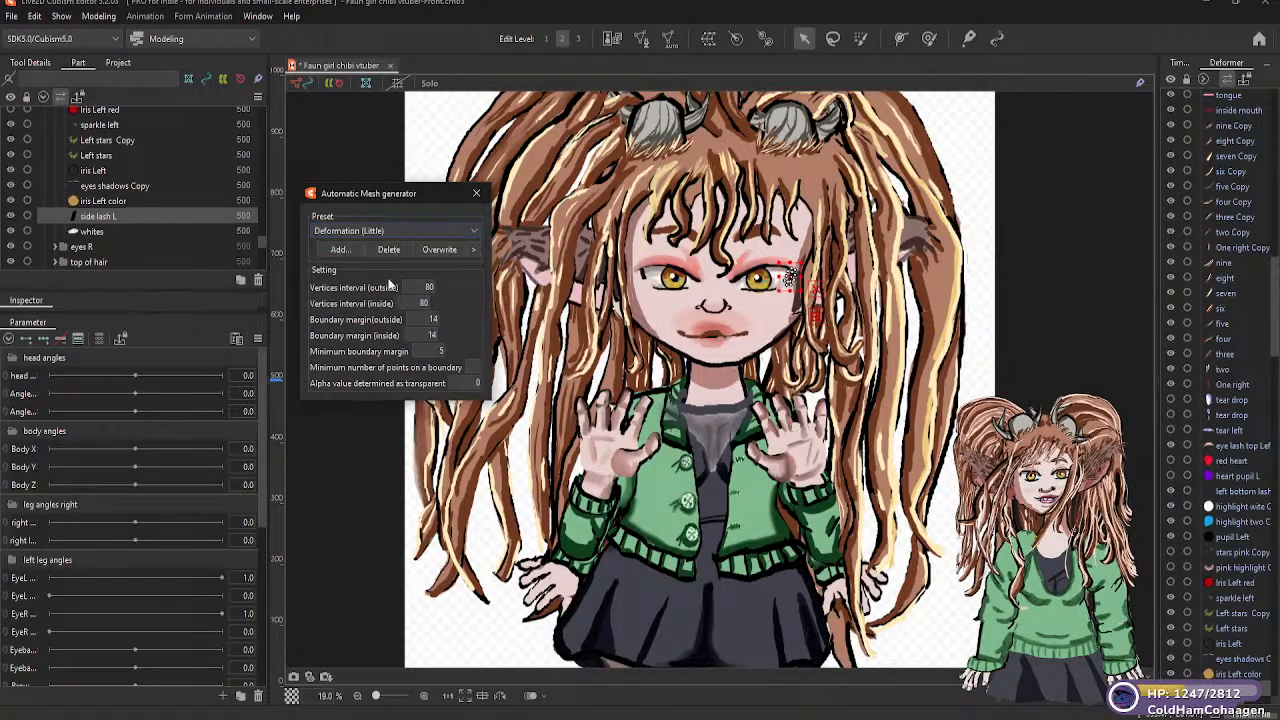
click(100, 233)
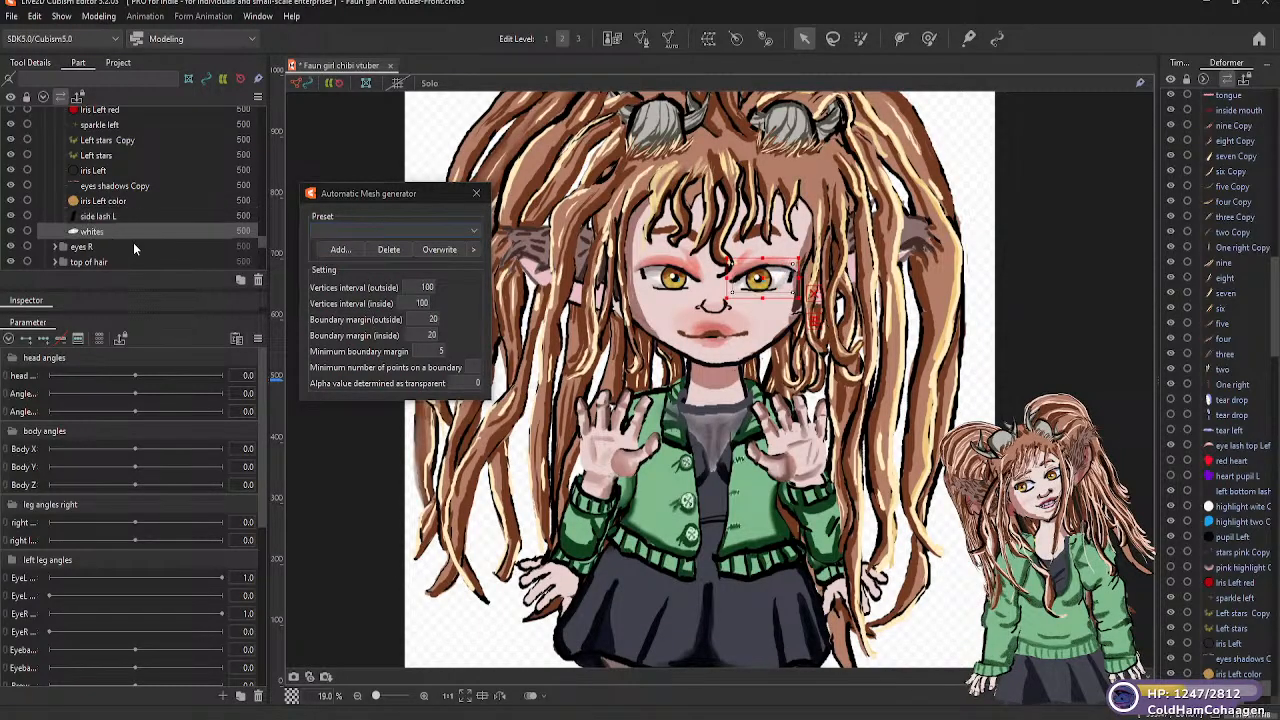
click(472, 231)
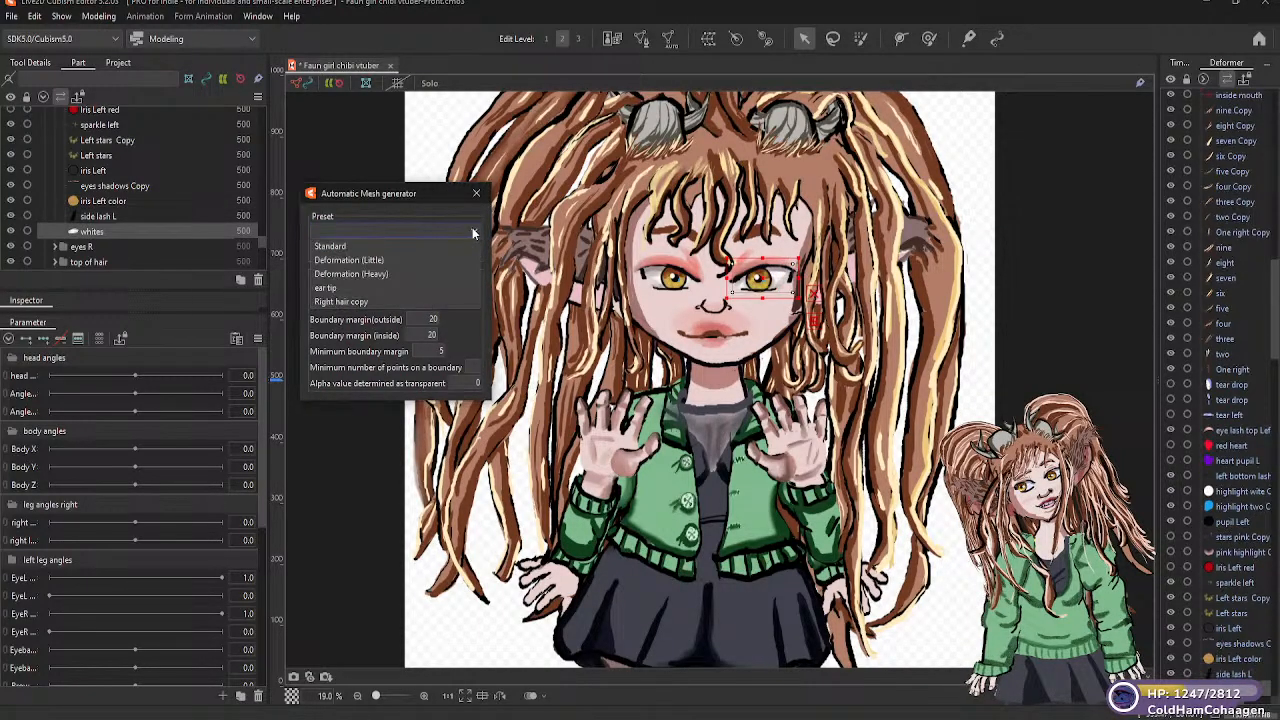
click(382, 262)
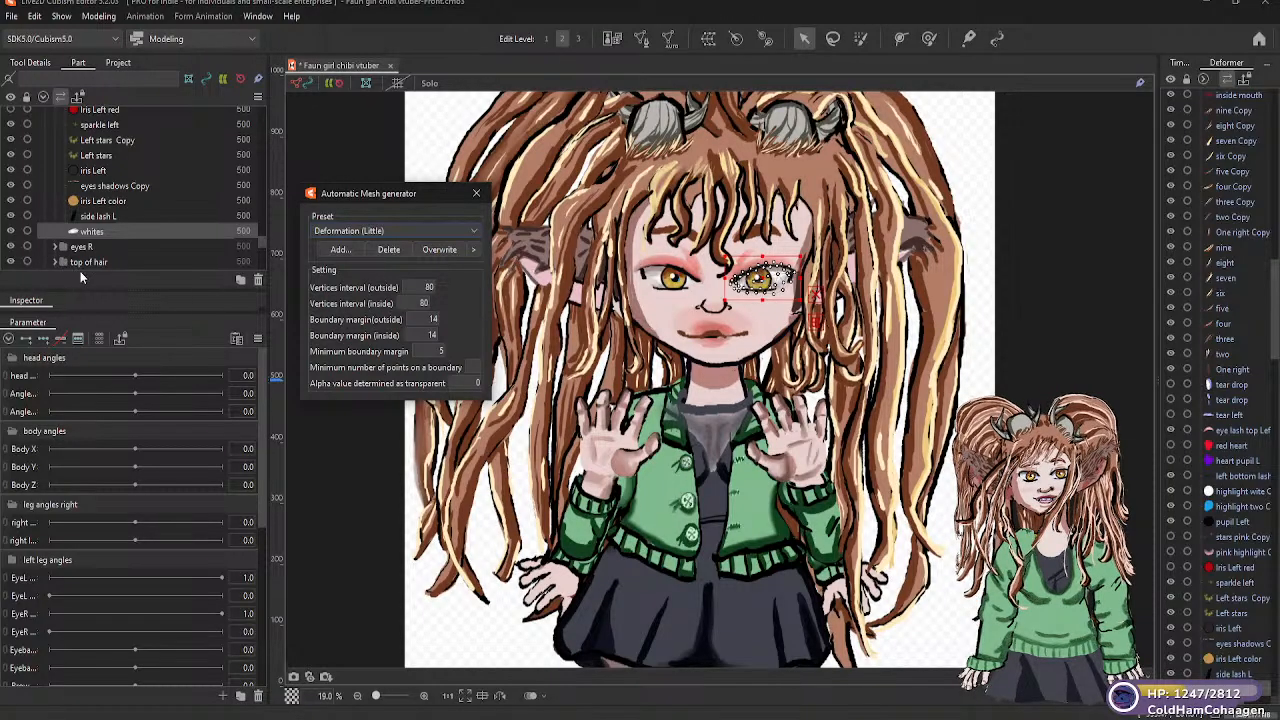
Save the model and expand the "eyes R" folder to reach the right eye's parts
key(Return)
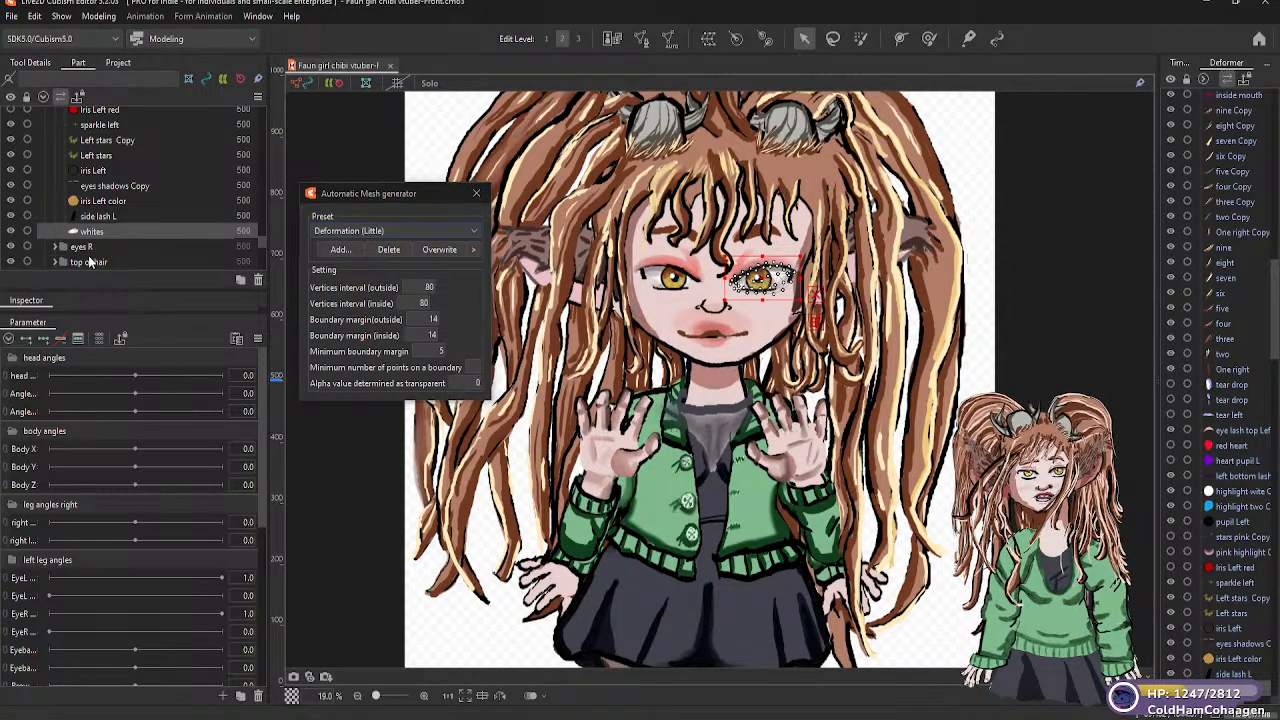
click(56, 247)
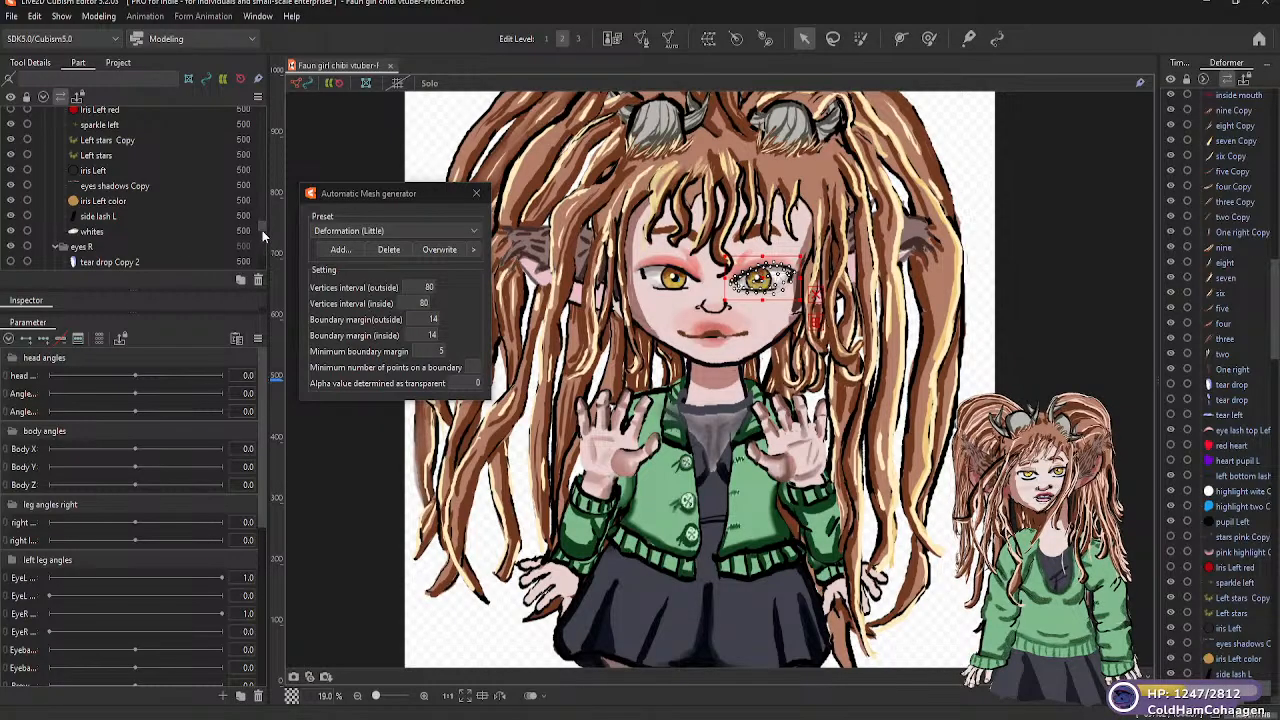
Apply the Deformation (Little) automatic mesh preset to the "tear drop Copy 2" and "tear drop Copy" parts of the right eye
scroll(260, 223, down, 3)
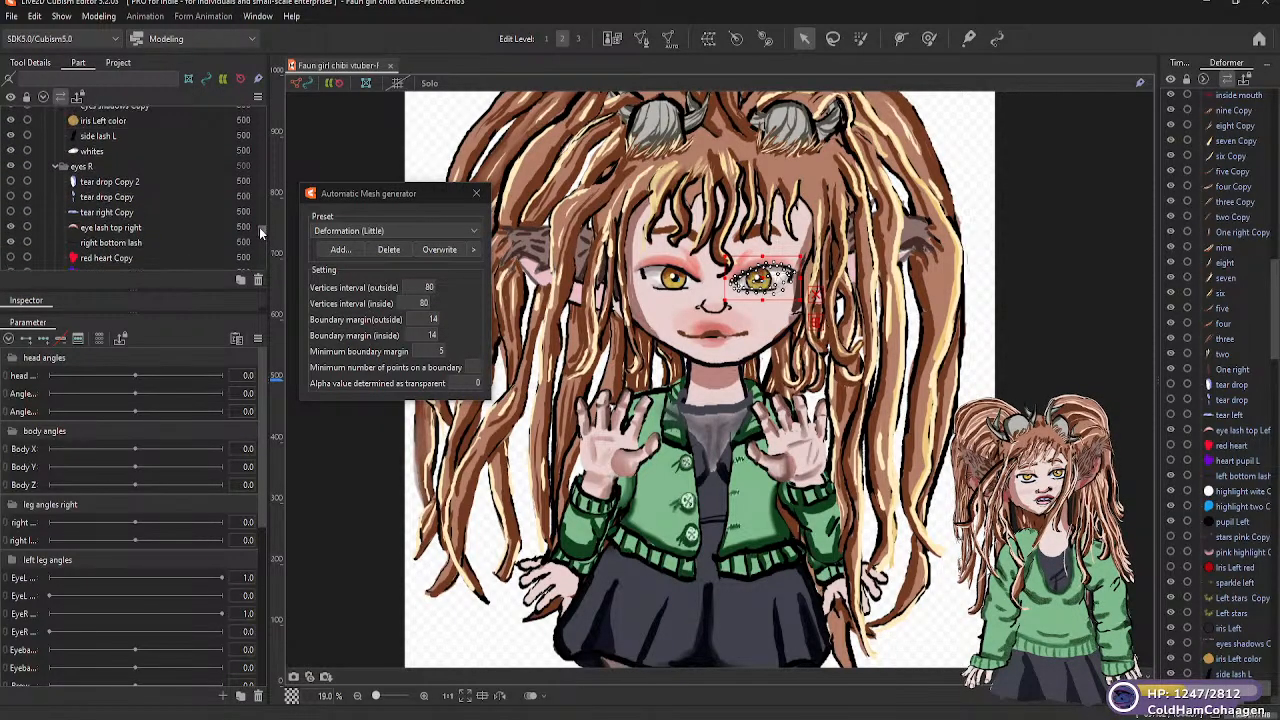
click(181, 184)
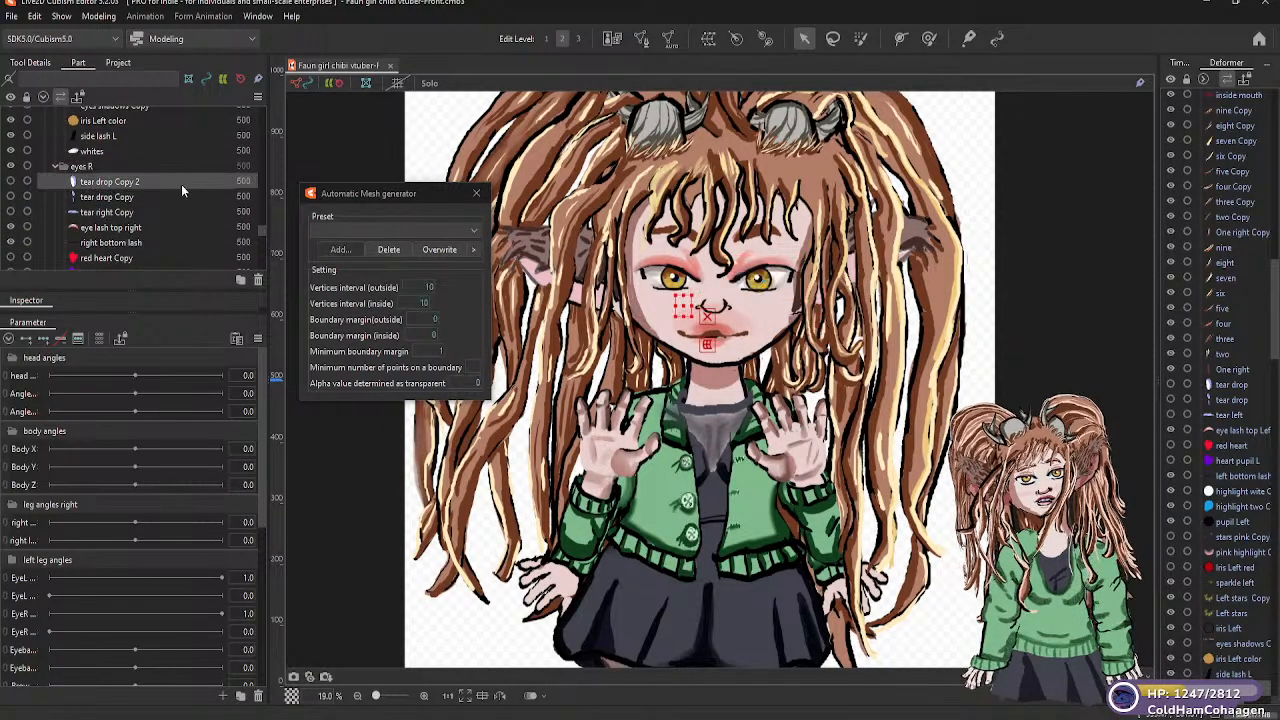
click(472, 232)
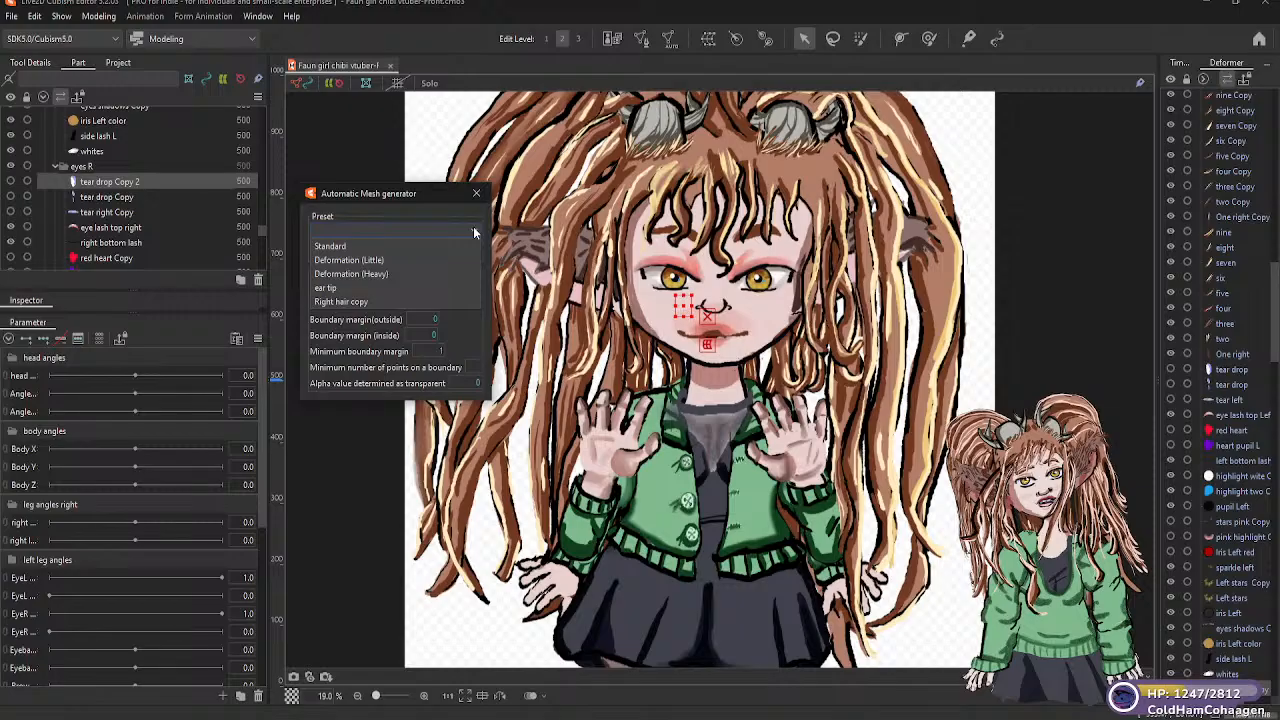
click(356, 260)
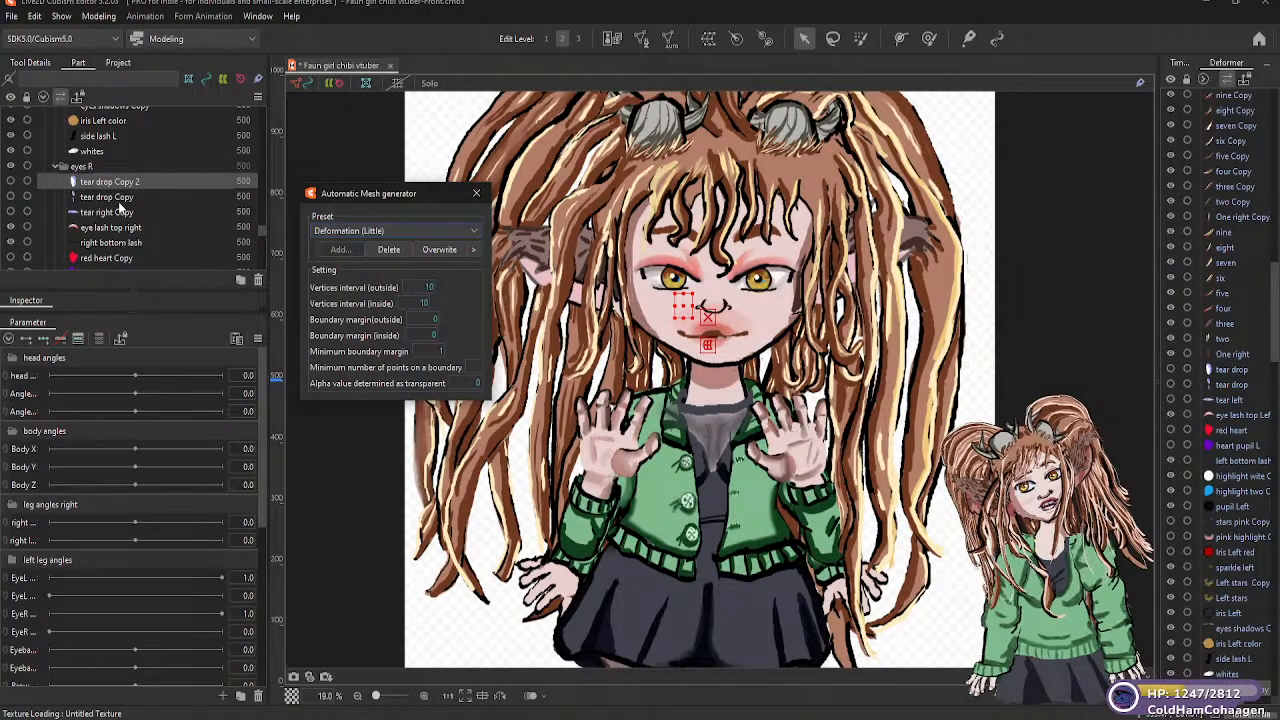
click(115, 198)
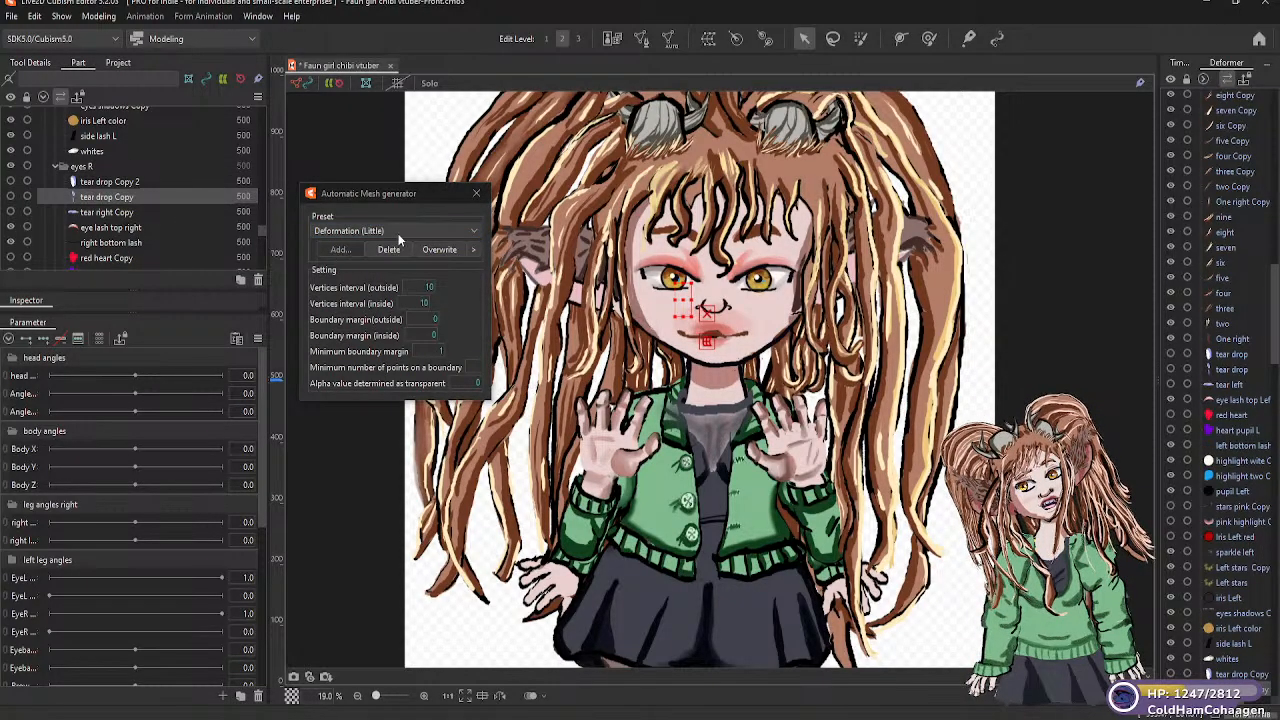
click(474, 232)
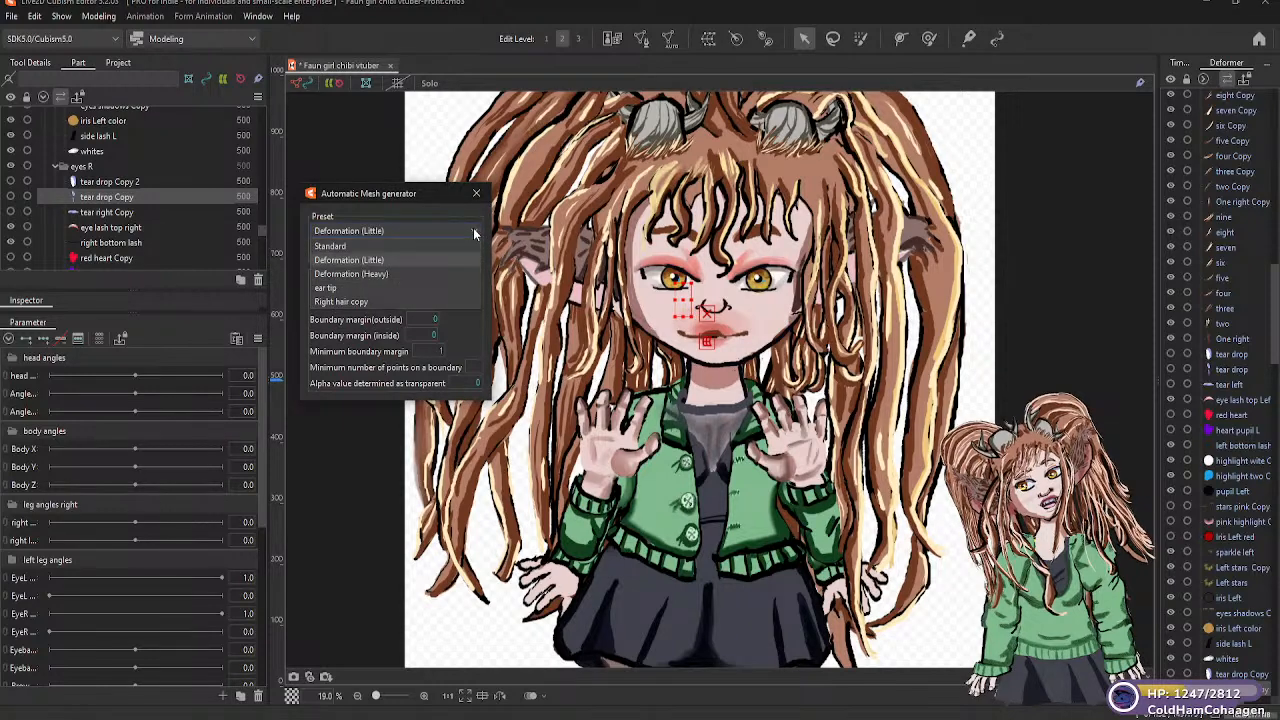
click(374, 260)
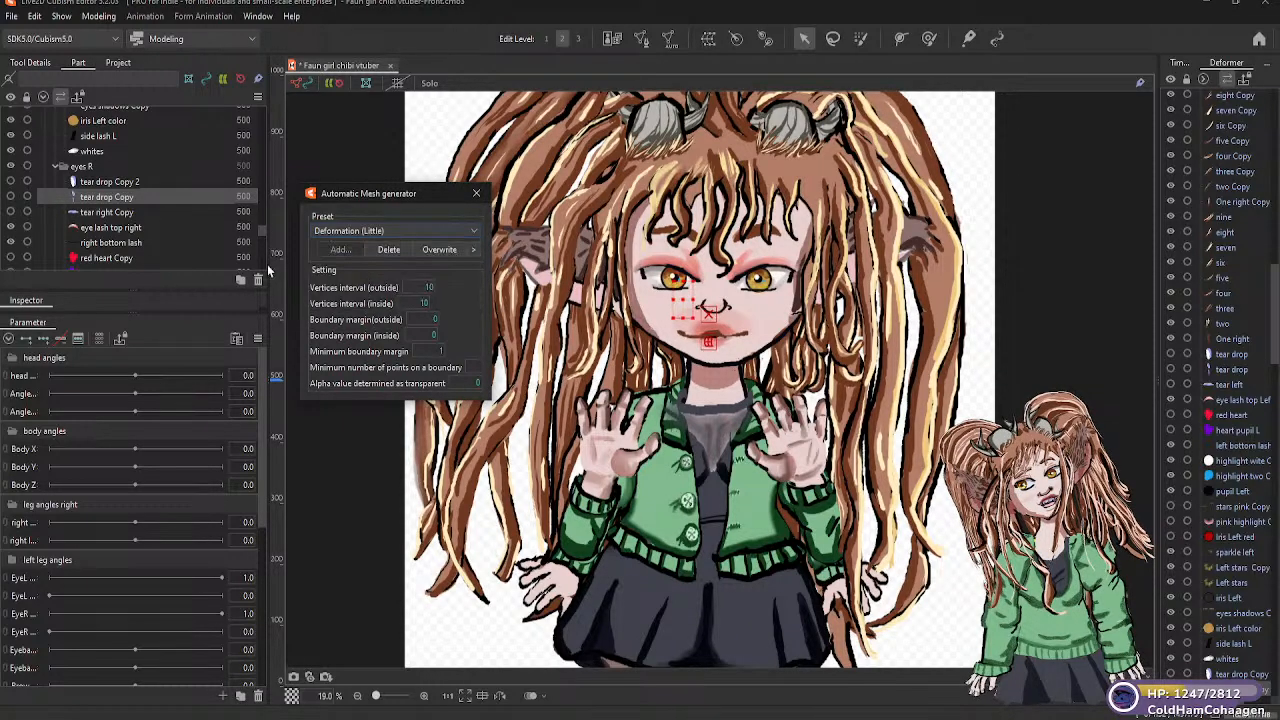
Generate the Deformation (Little) automatic mesh of "tear right Copy", showing the part to check its mesh and hiding it again
click(110, 212)
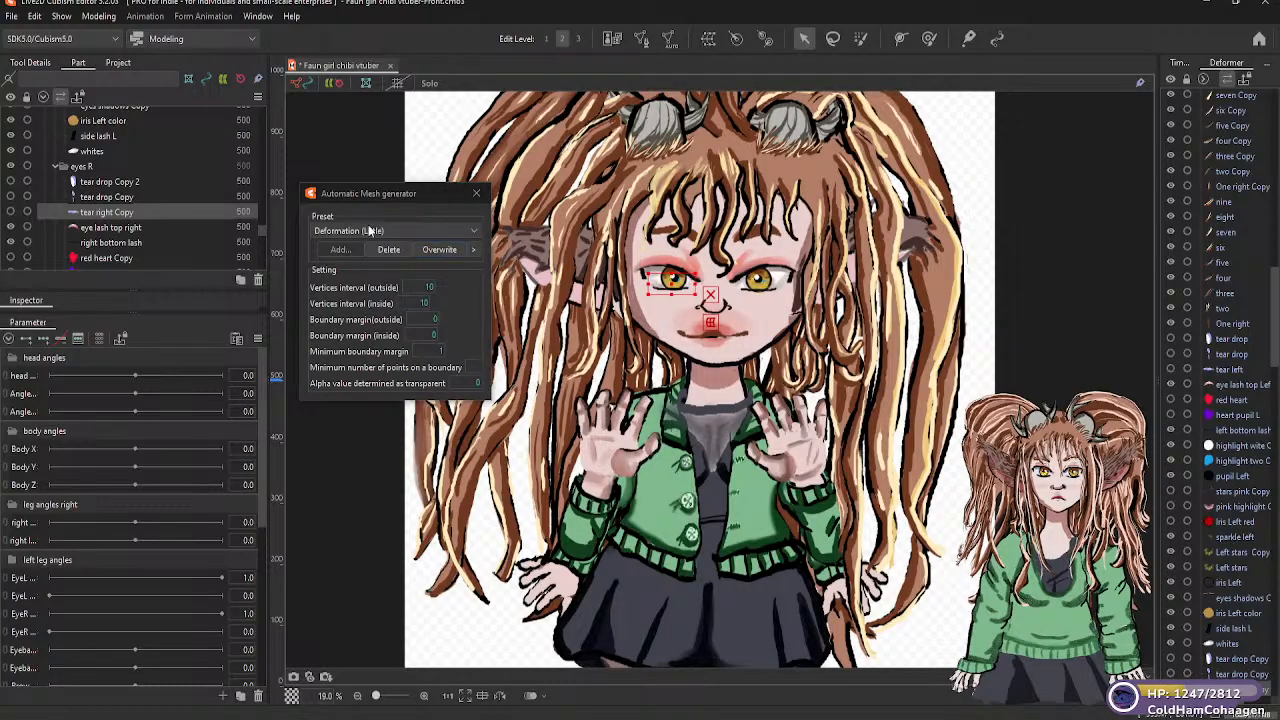
click(472, 231)
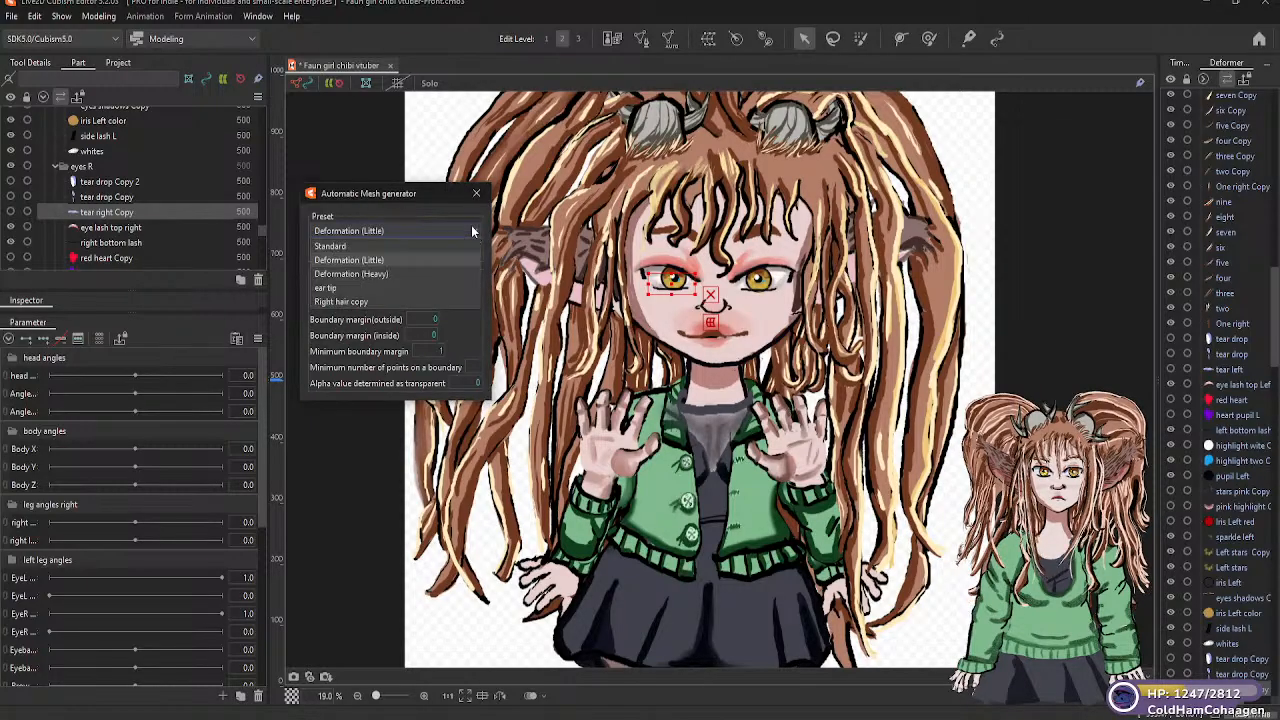
click(382, 268)
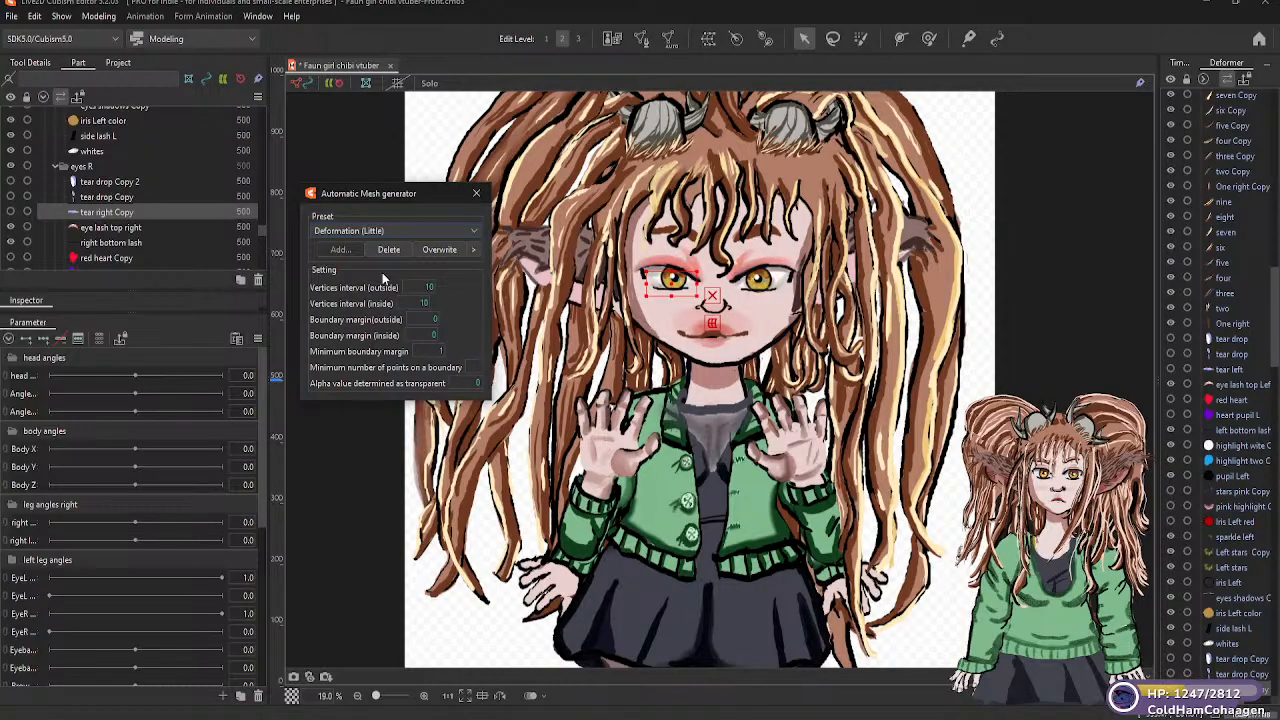
click(11, 212)
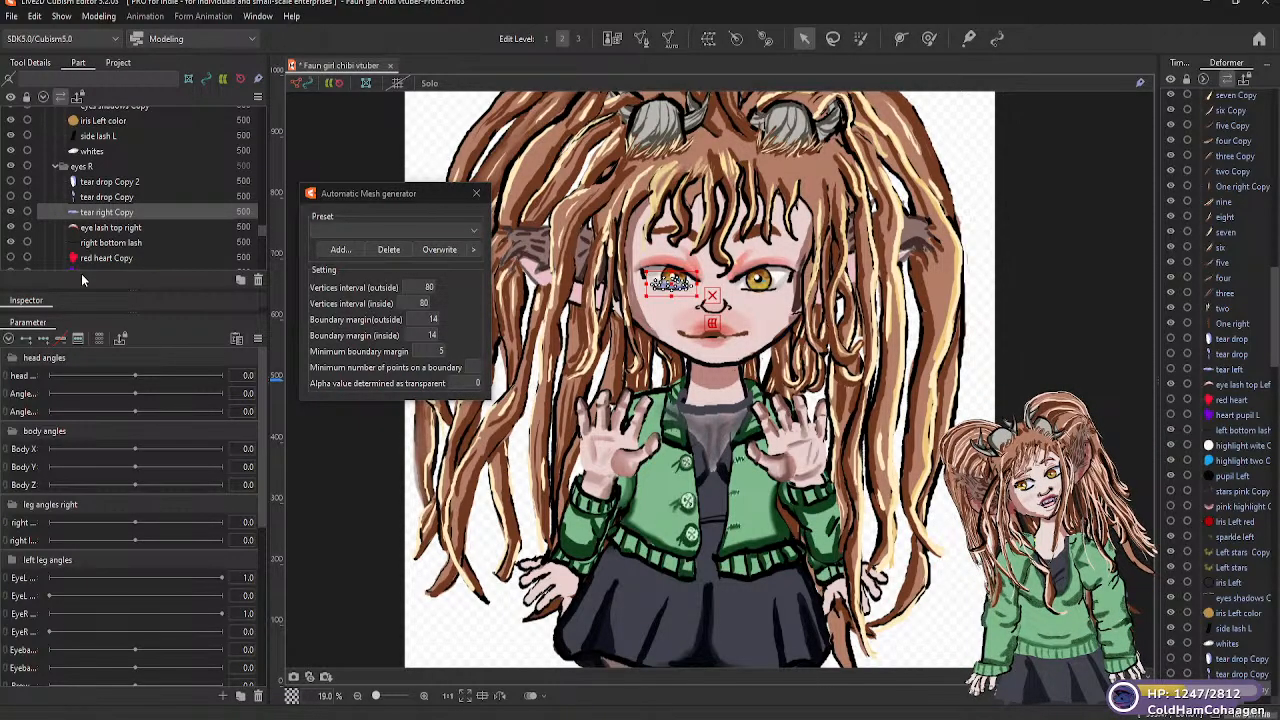
click(199, 228)
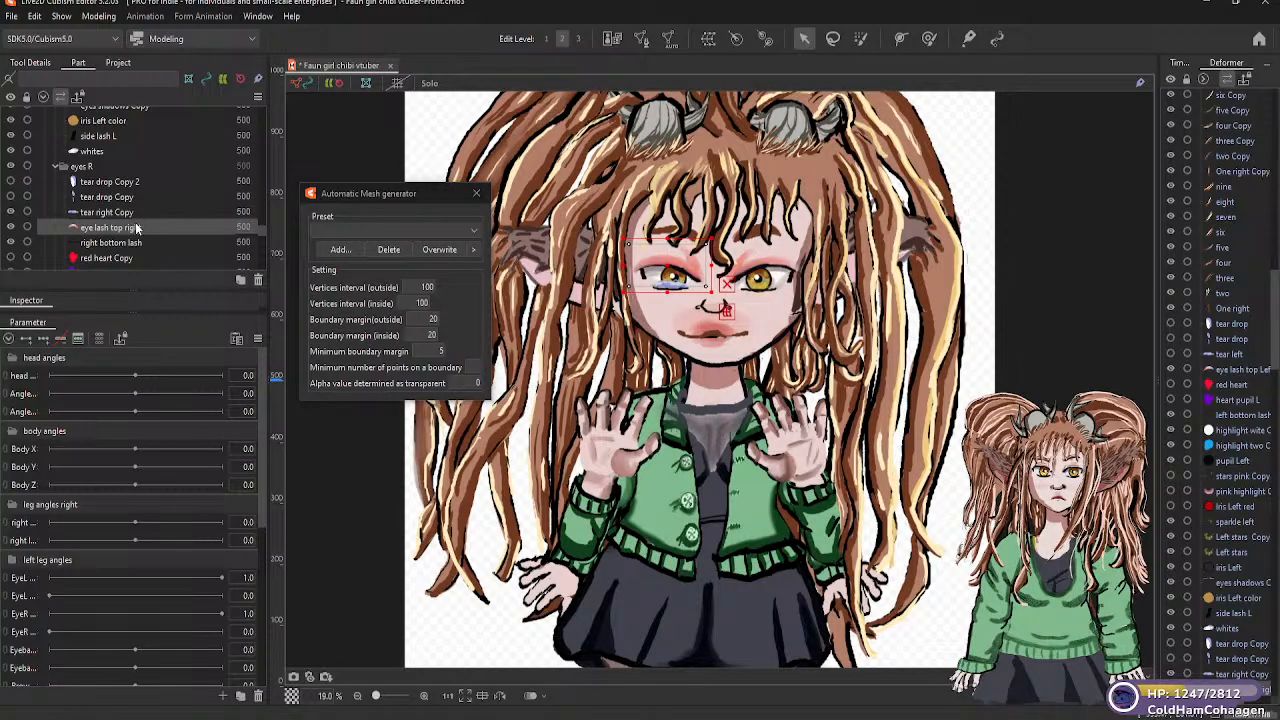
click(129, 213)
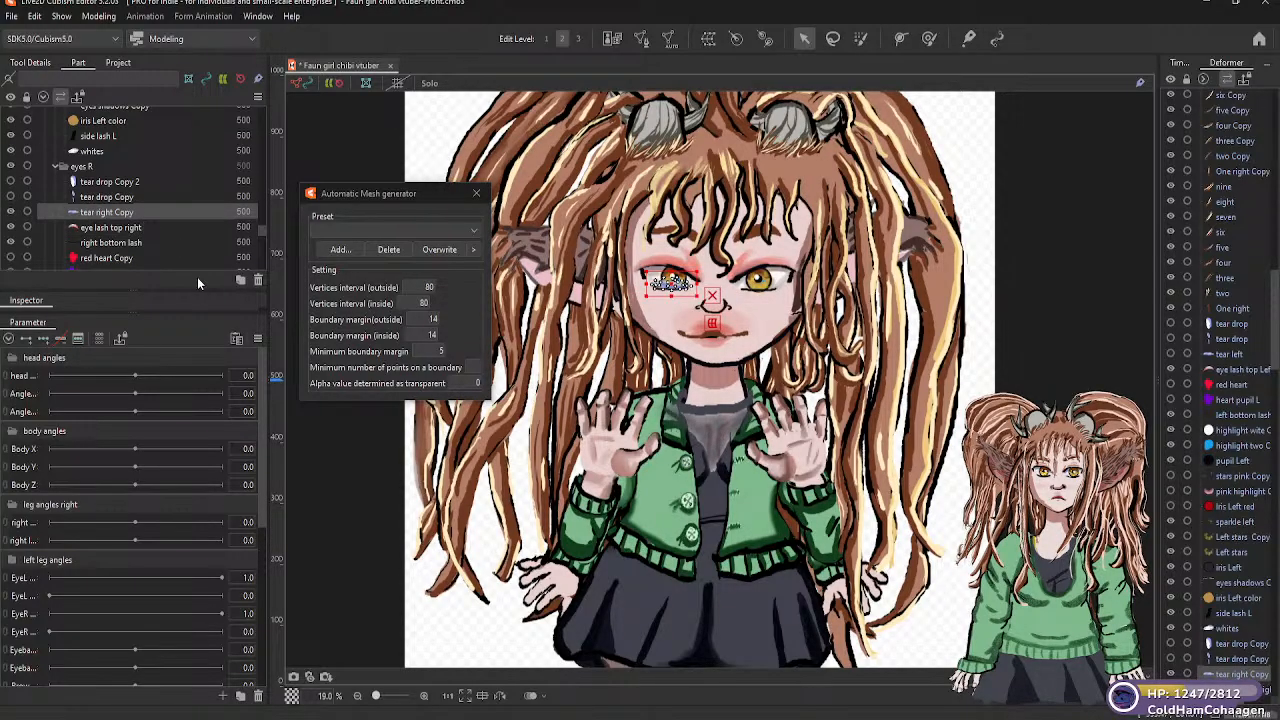
click(475, 231)
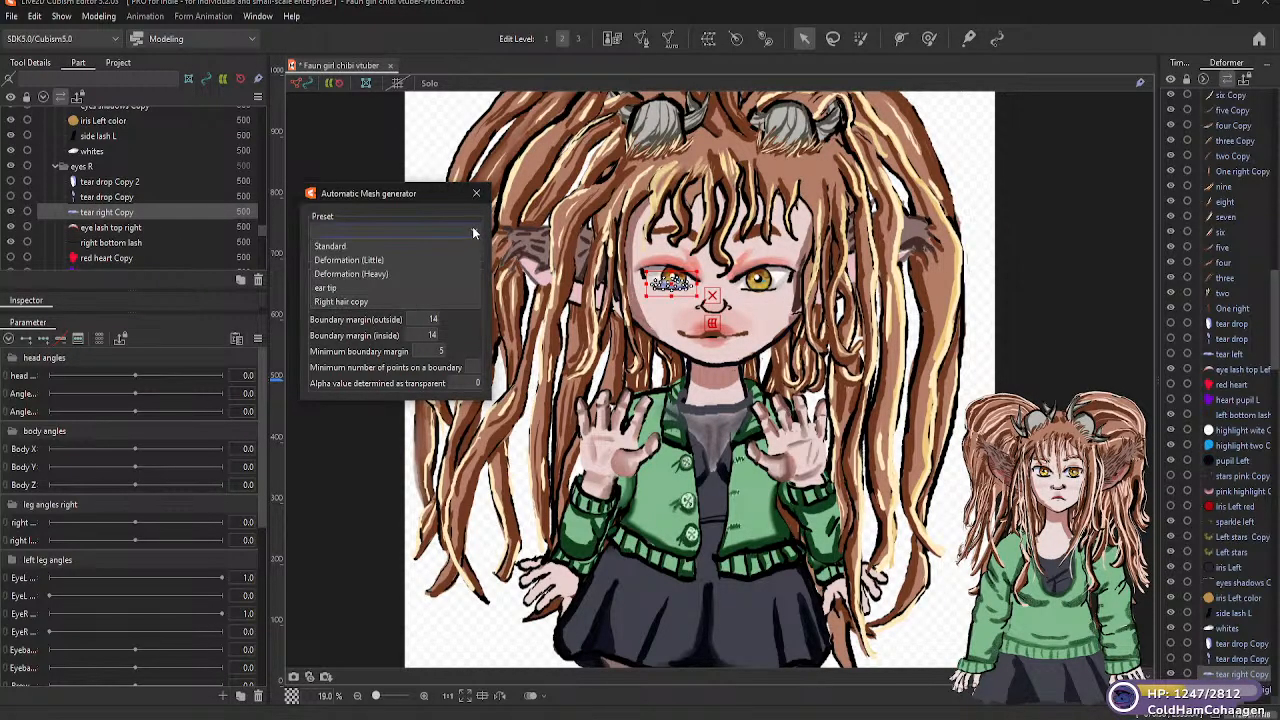
click(376, 259)
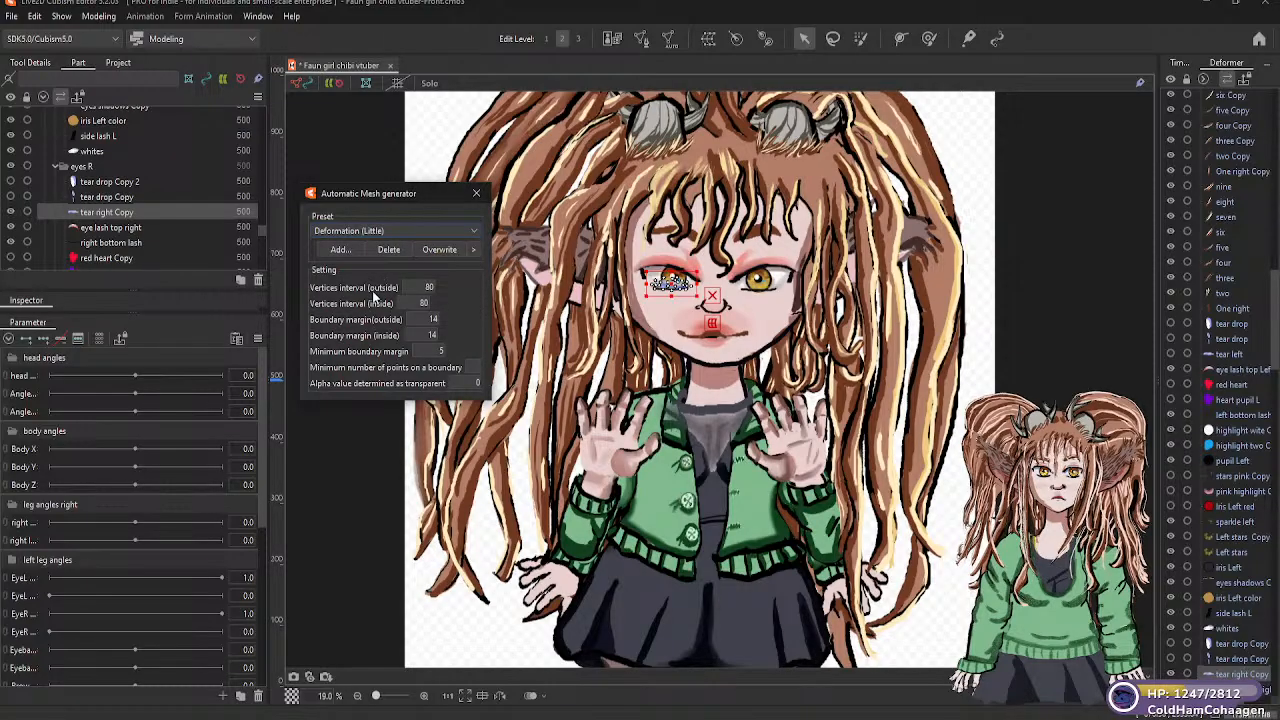
click(11, 212)
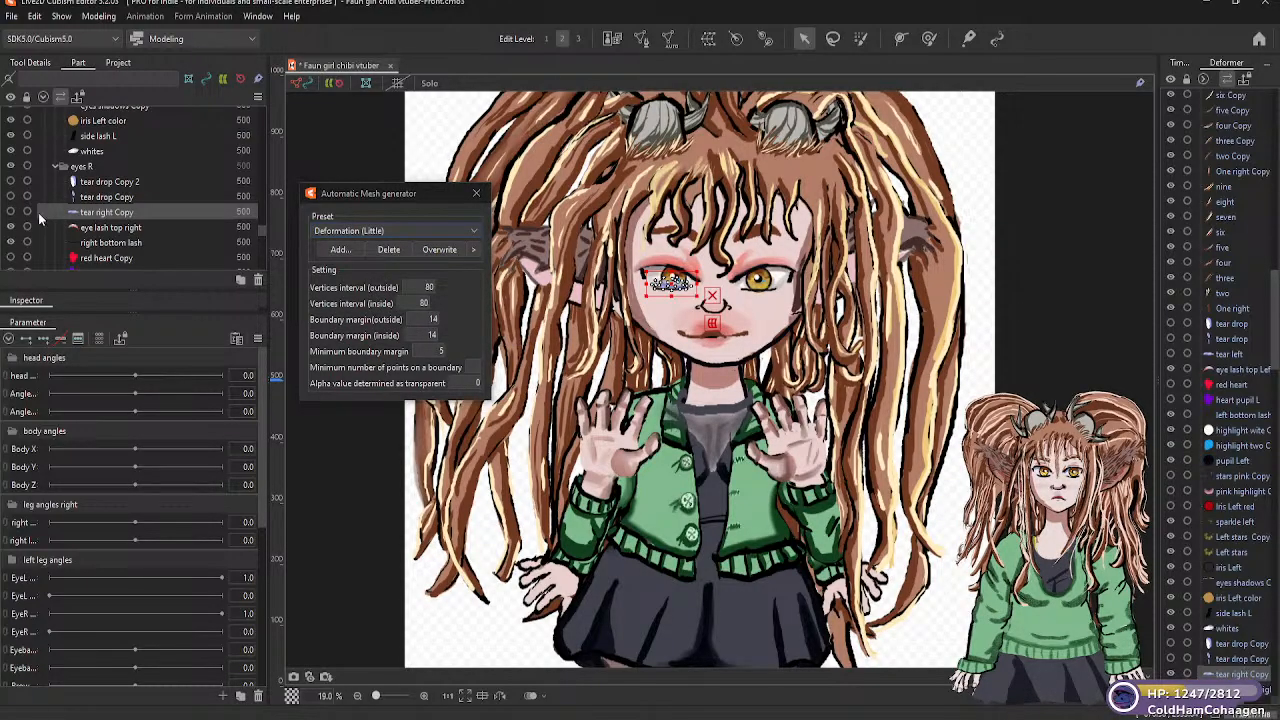
Generate Deformation (Little) automatic meshes for the "eye lash top right" and "right bottom lash" parts
click(133, 228)
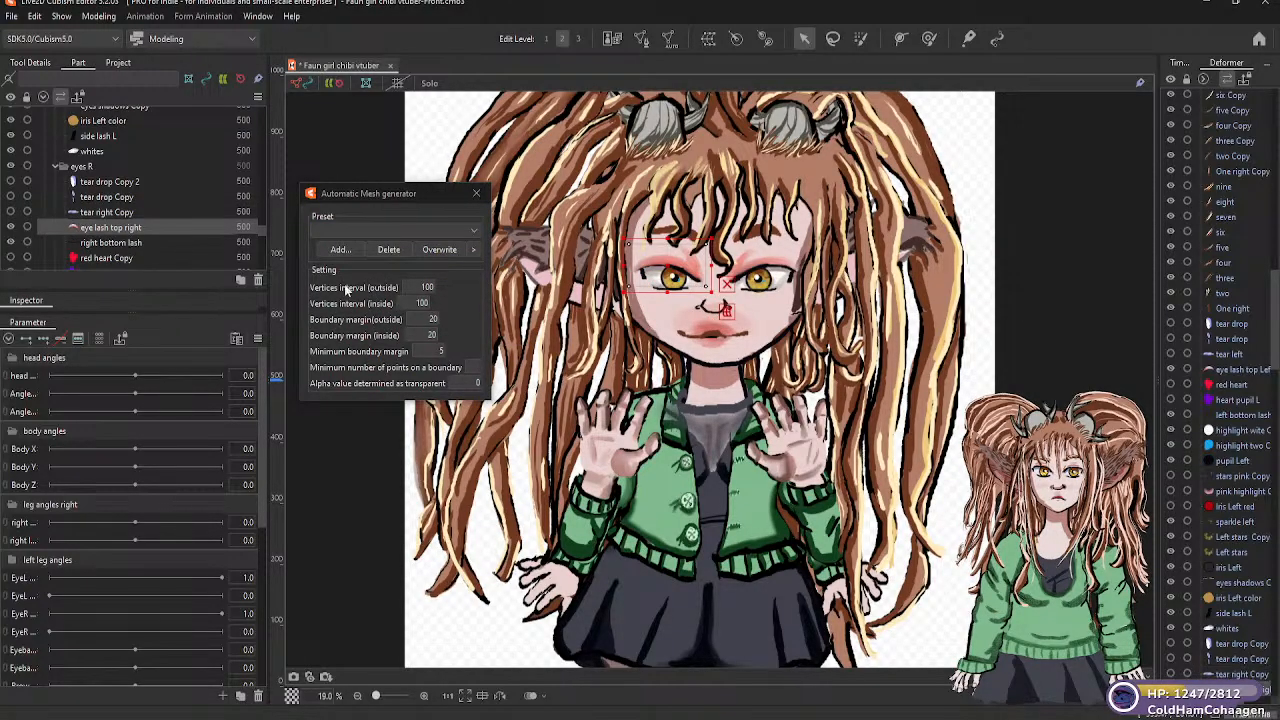
click(470, 231)
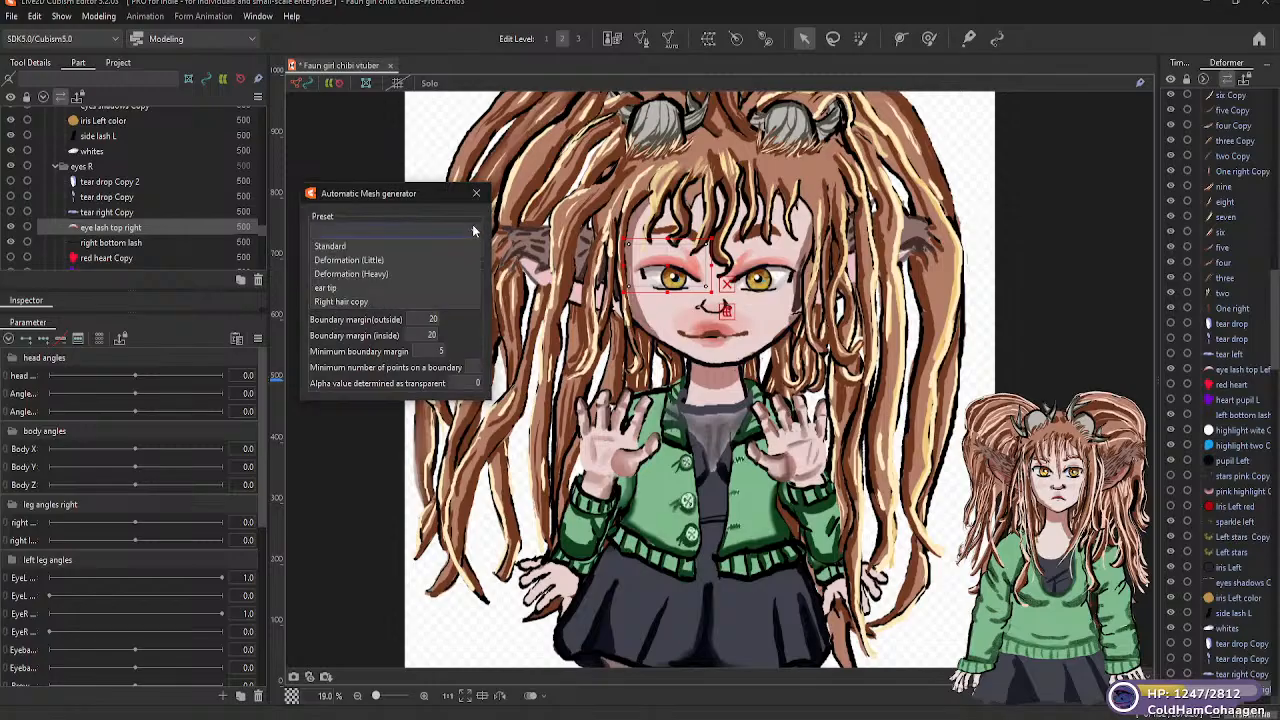
click(378, 262)
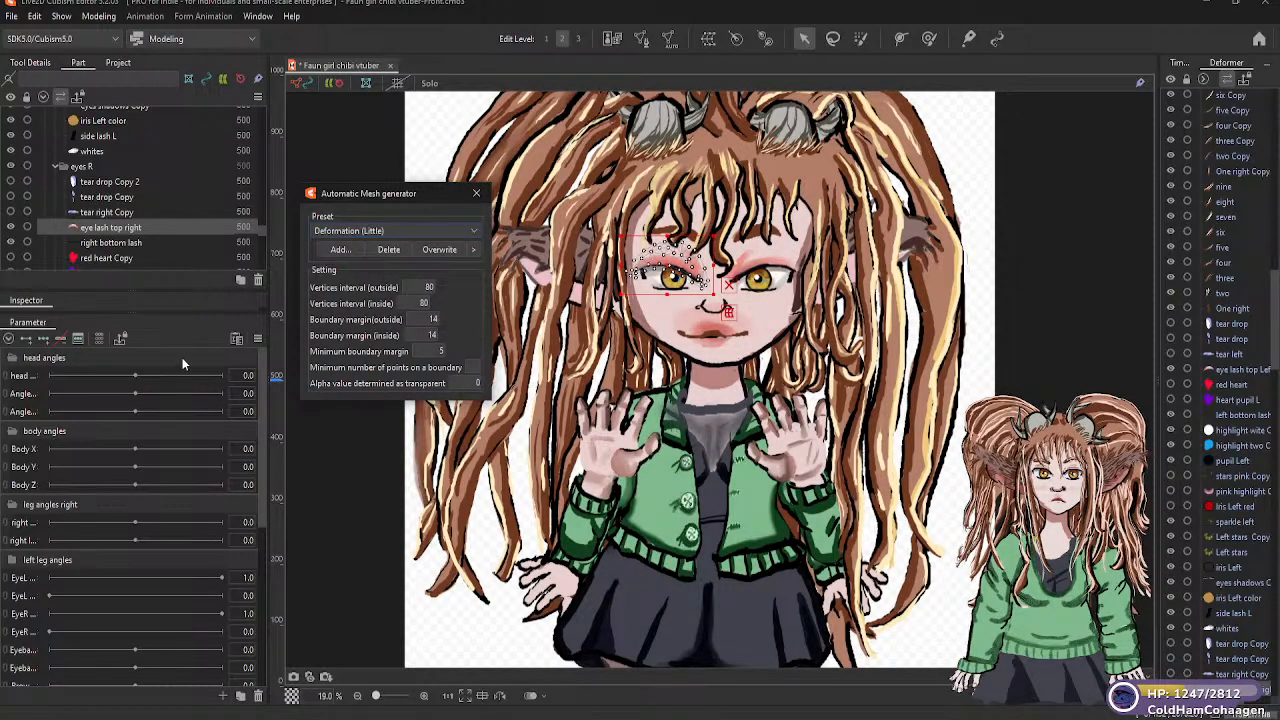
click(111, 241)
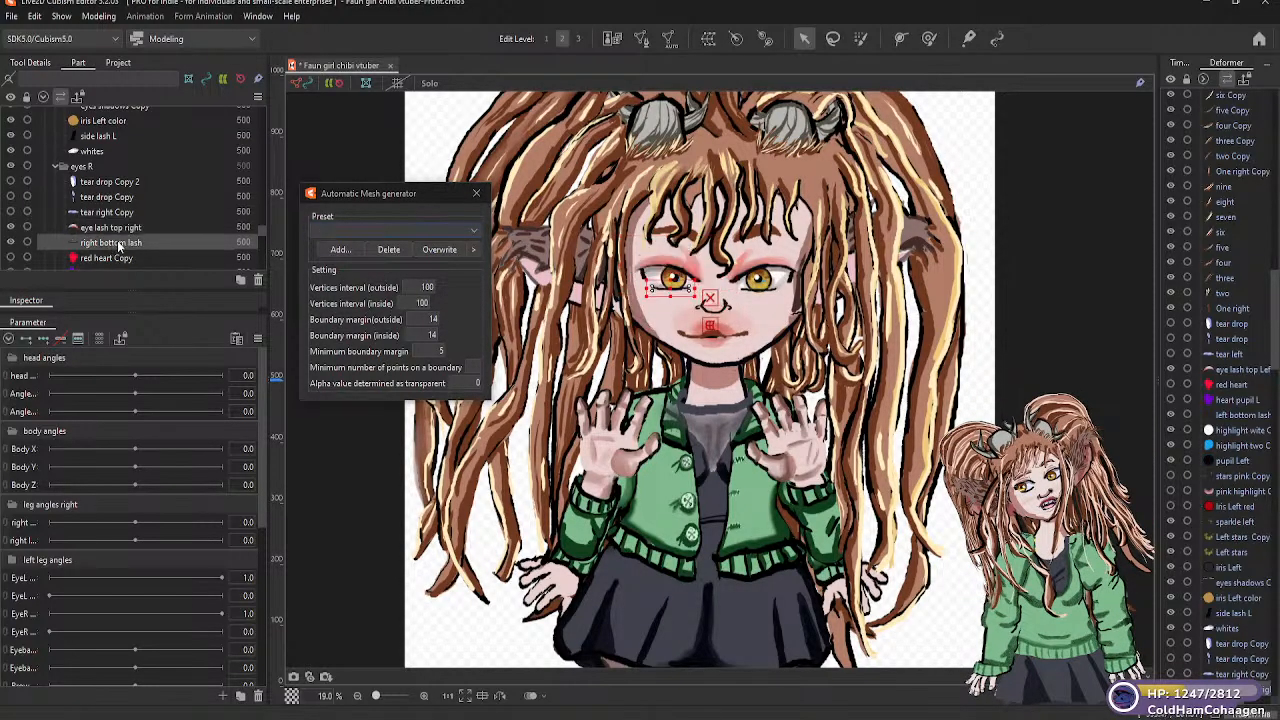
click(476, 230)
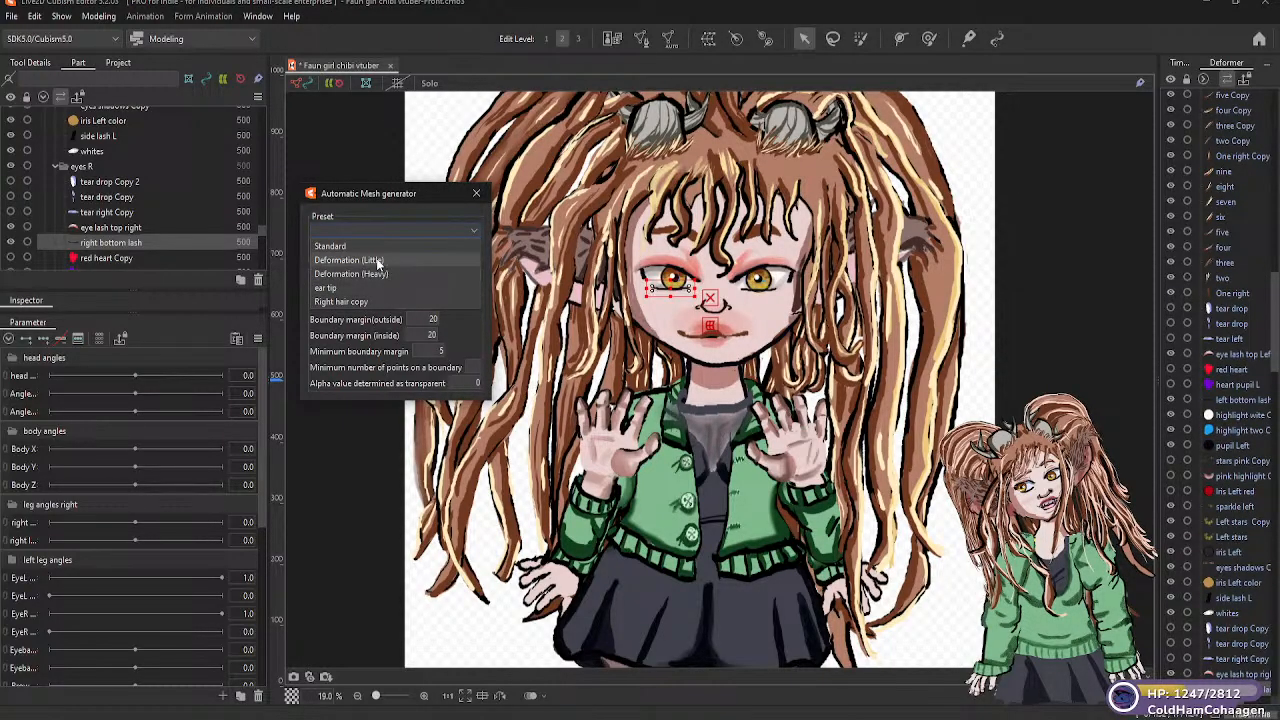
click(380, 261)
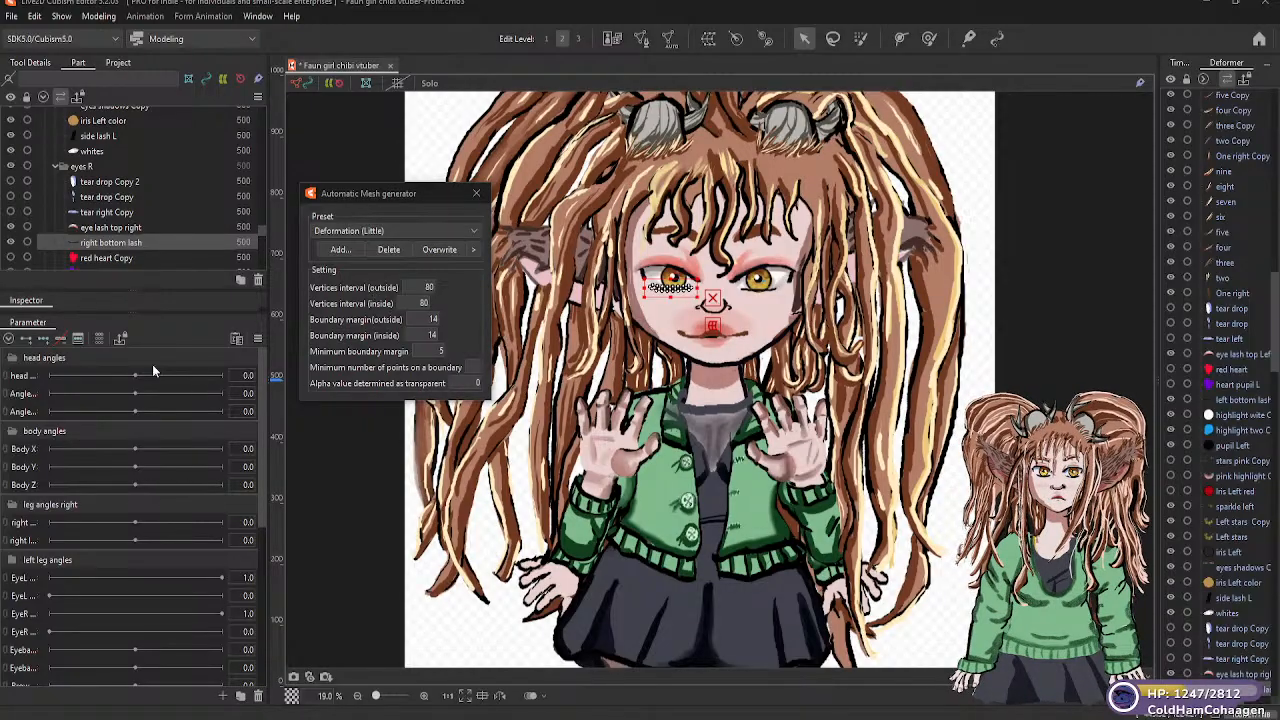
Apply the Deformation (Little) automatic mesh preset to the "red heart Copy" part of the right eye
click(130, 258)
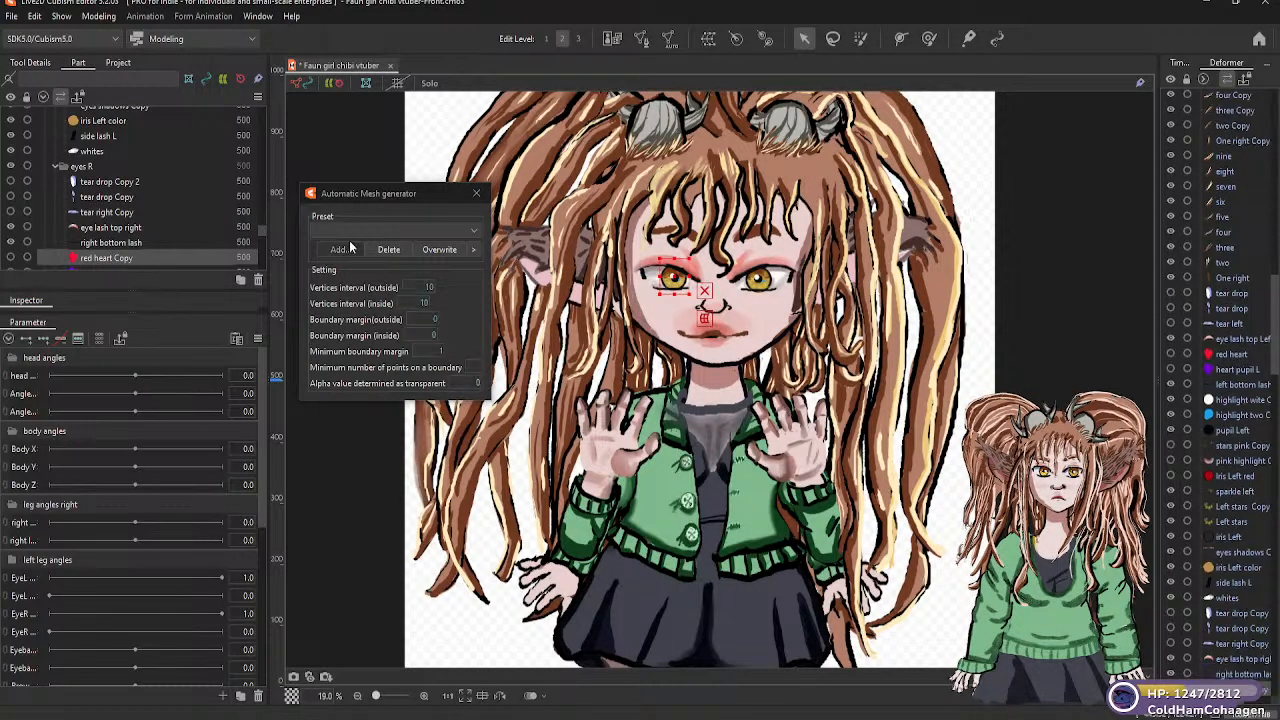
click(474, 231)
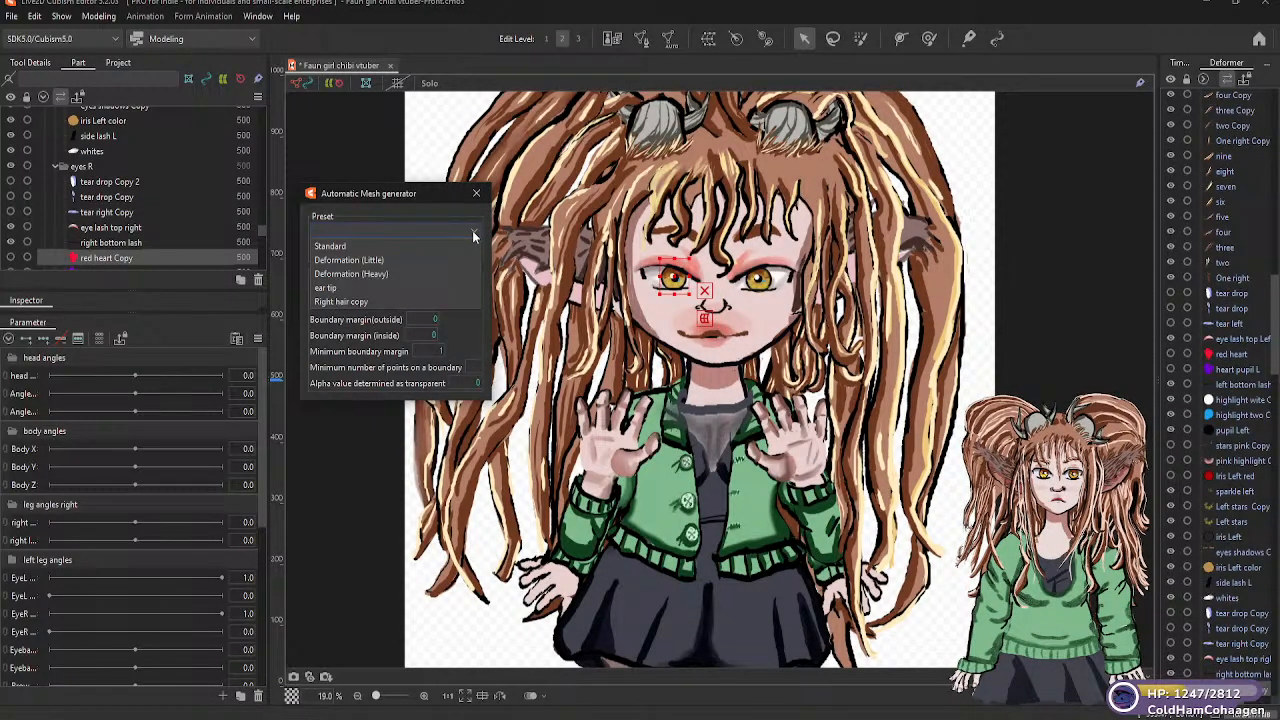
click(381, 261)
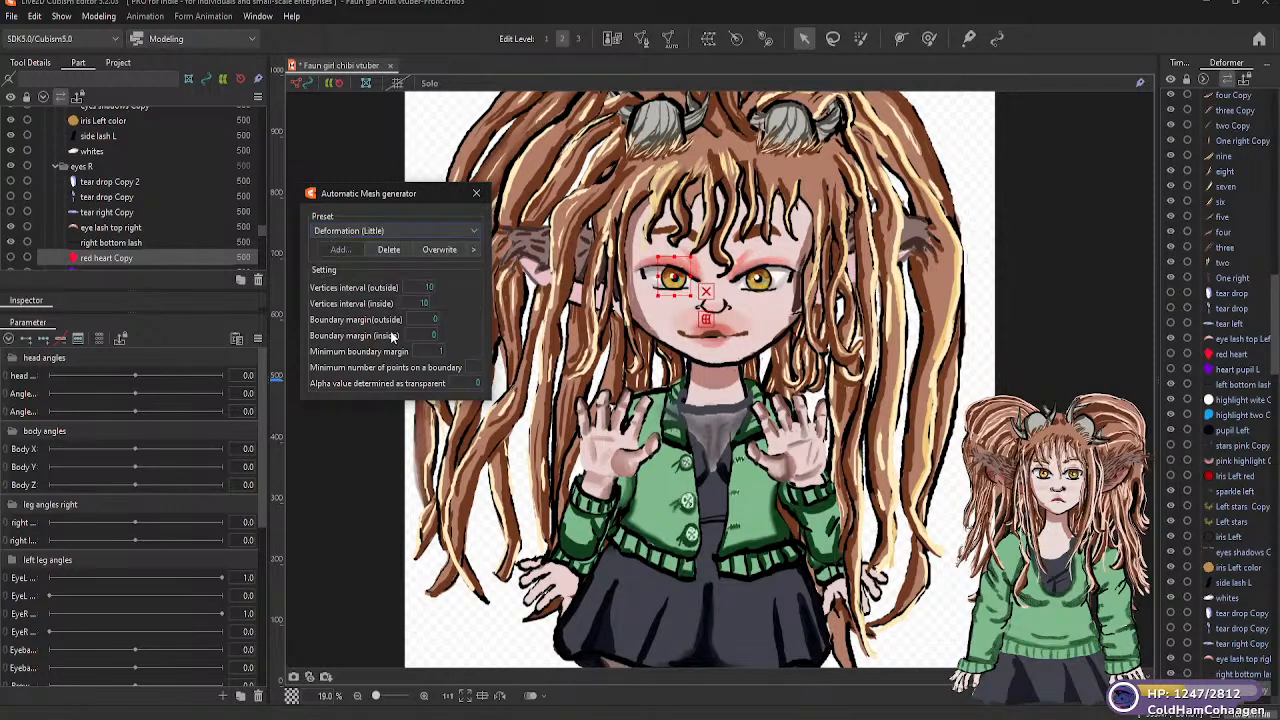
Show the "heart pupil L Copy" part, generate its automatic mesh with the Deformation (Little) preset, and hide the part again
scroll(260, 234, down, 3)
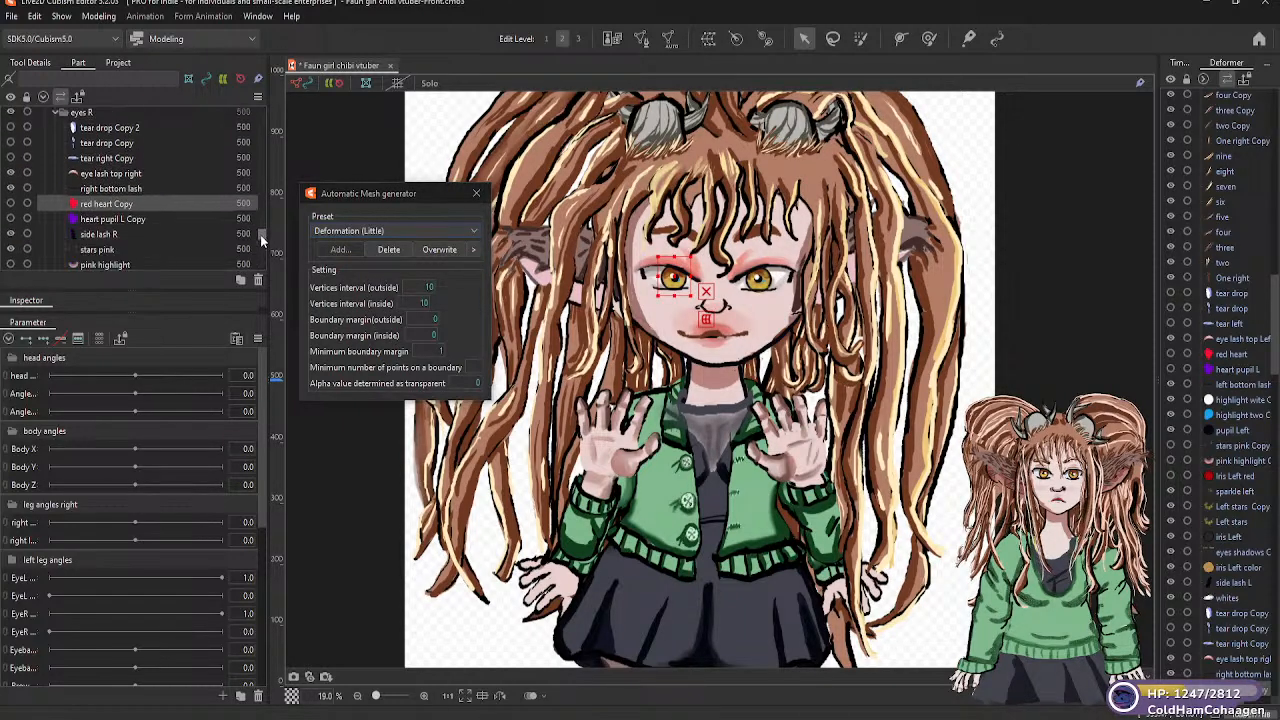
click(151, 186)
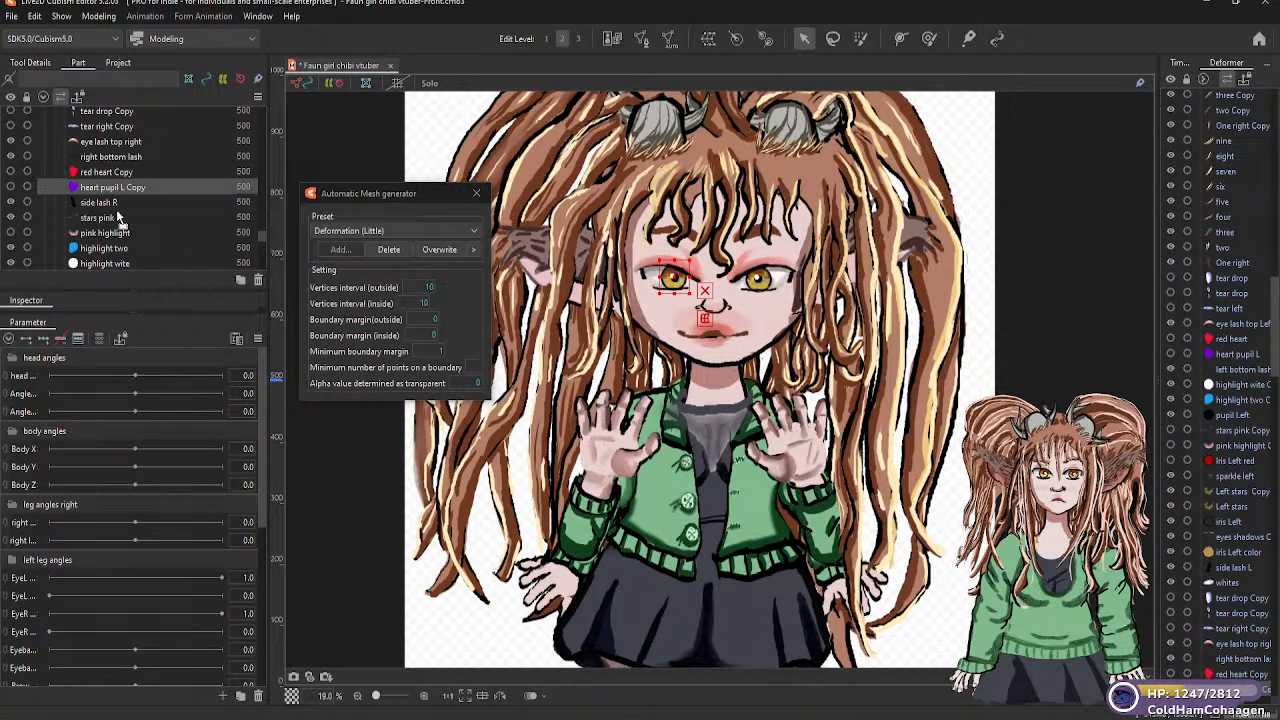
click(11, 187)
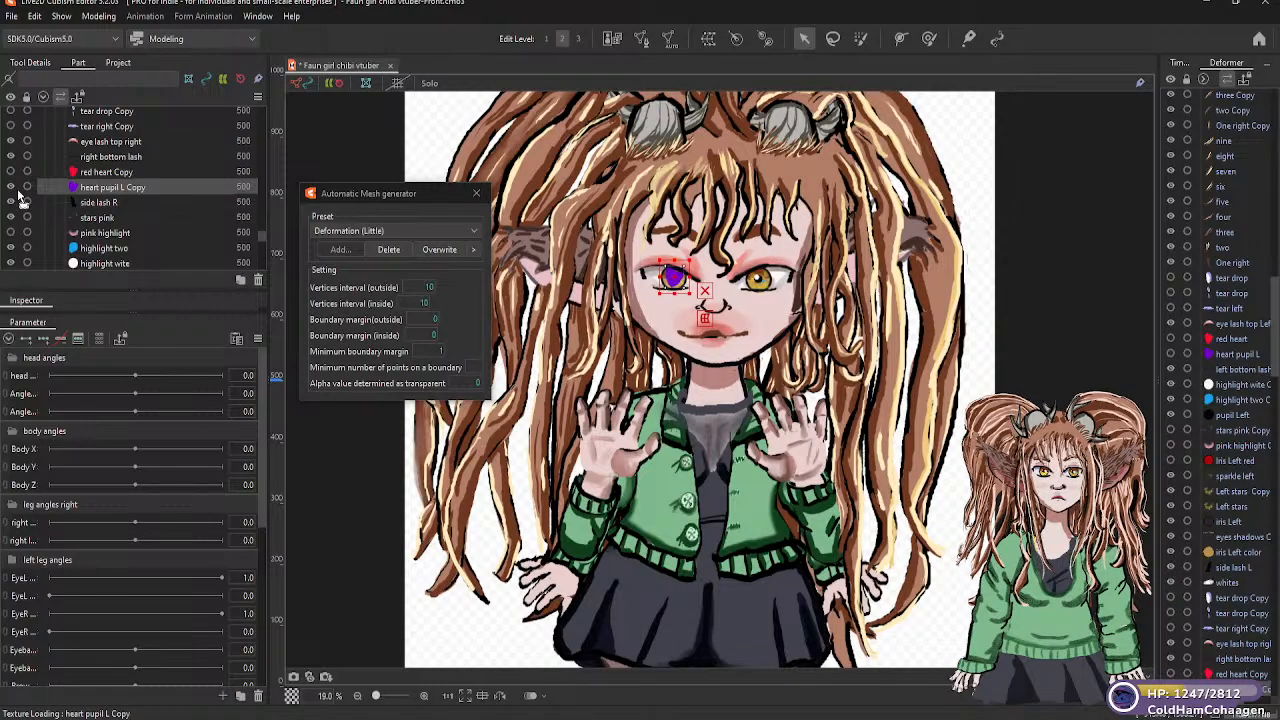
click(472, 234)
click(392, 259)
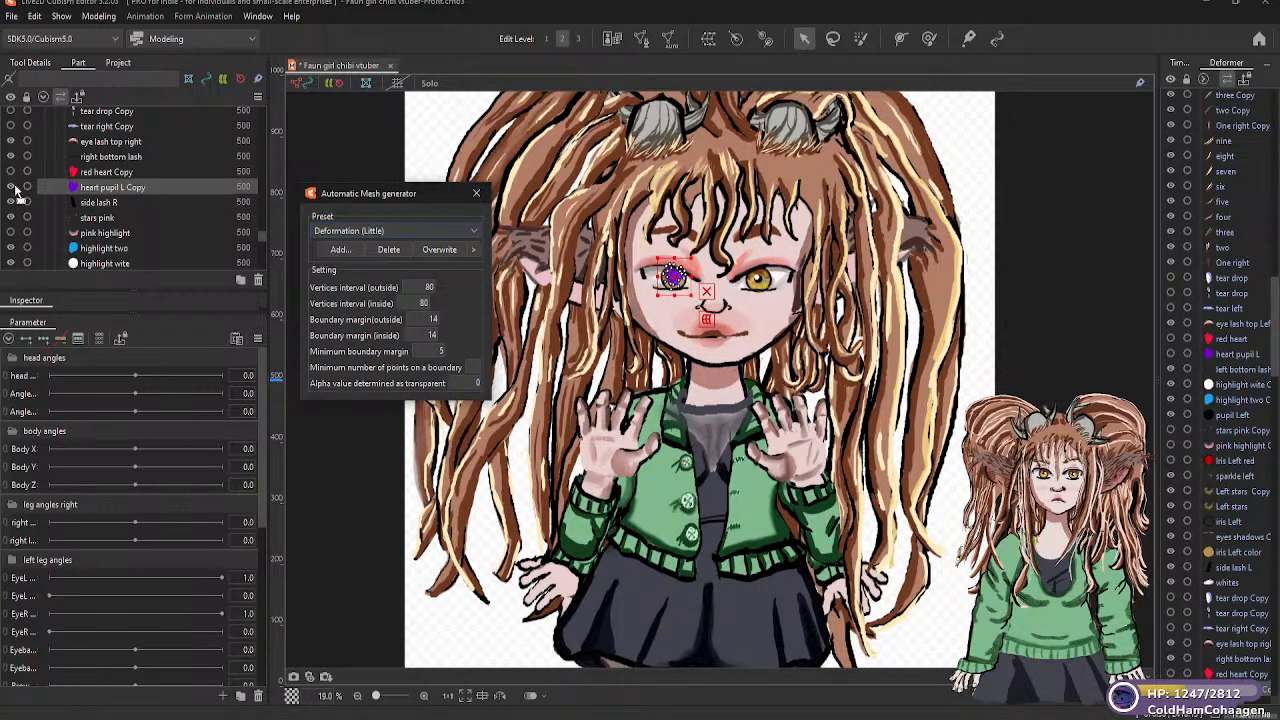
click(11, 188)
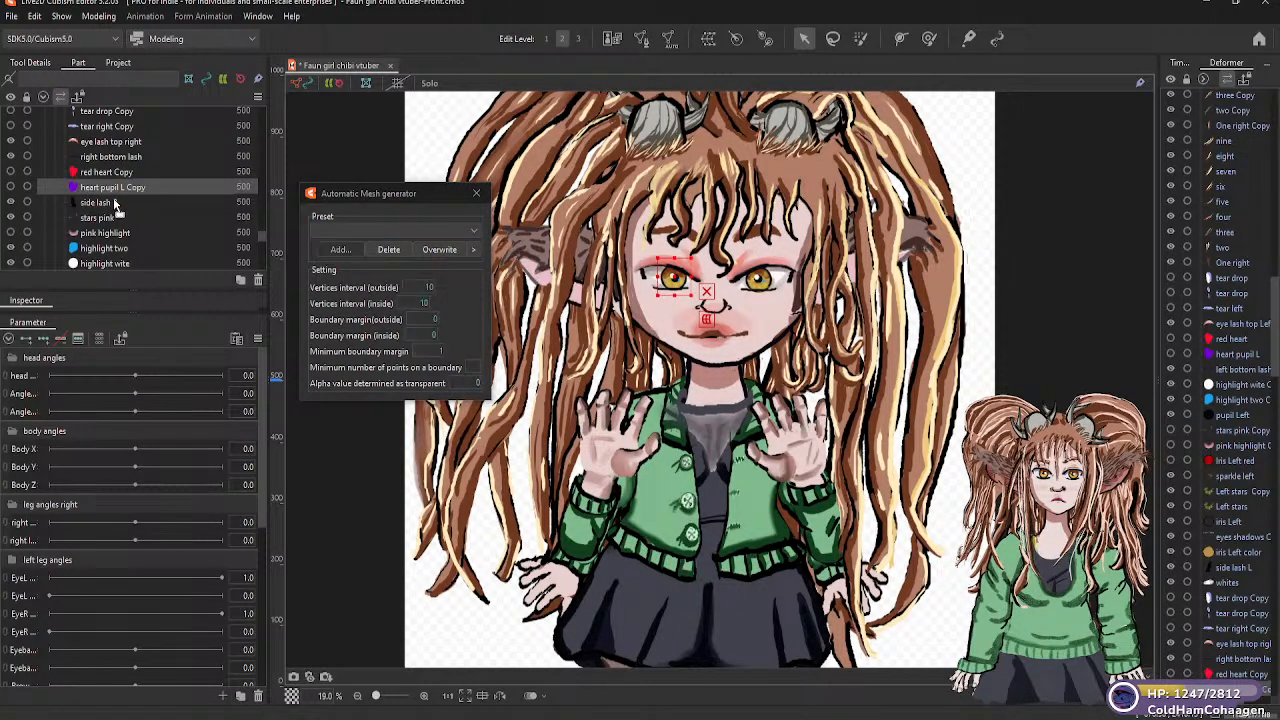
Generate Deformation (Little) automatic meshes for the "side lash R" and "stars pink" parts of the right eye
click(118, 203)
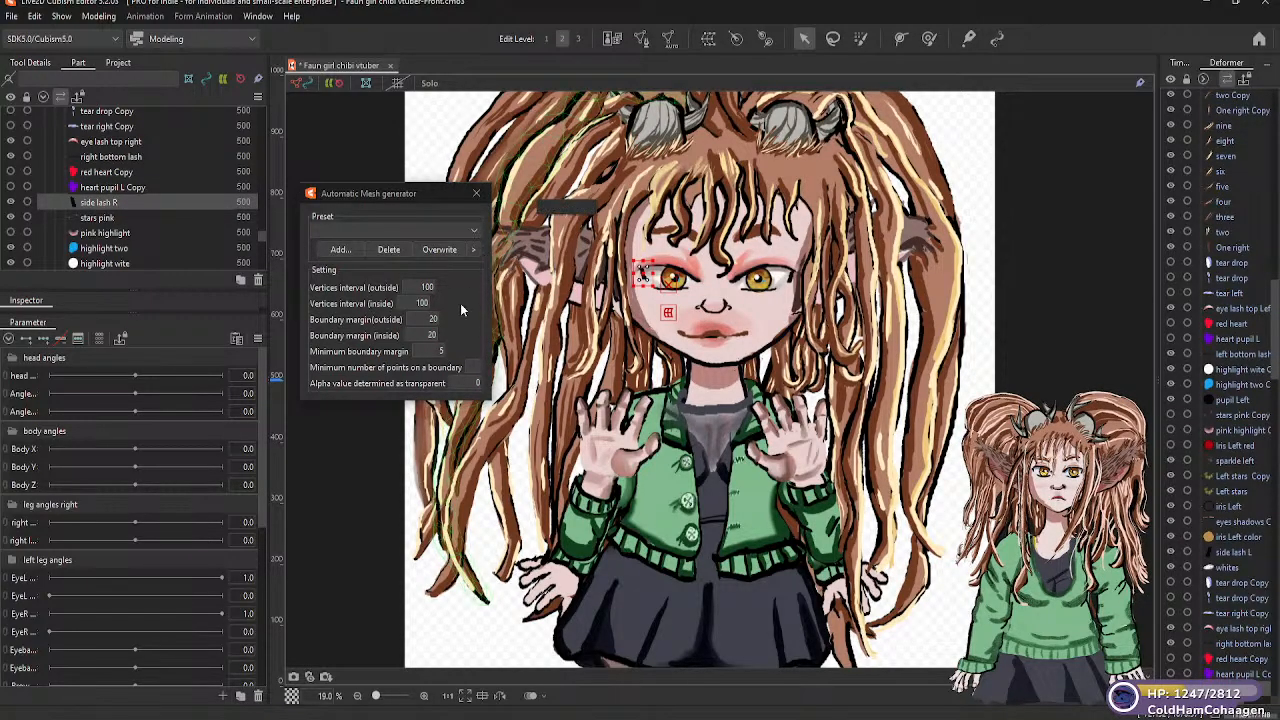
click(474, 233)
click(382, 262)
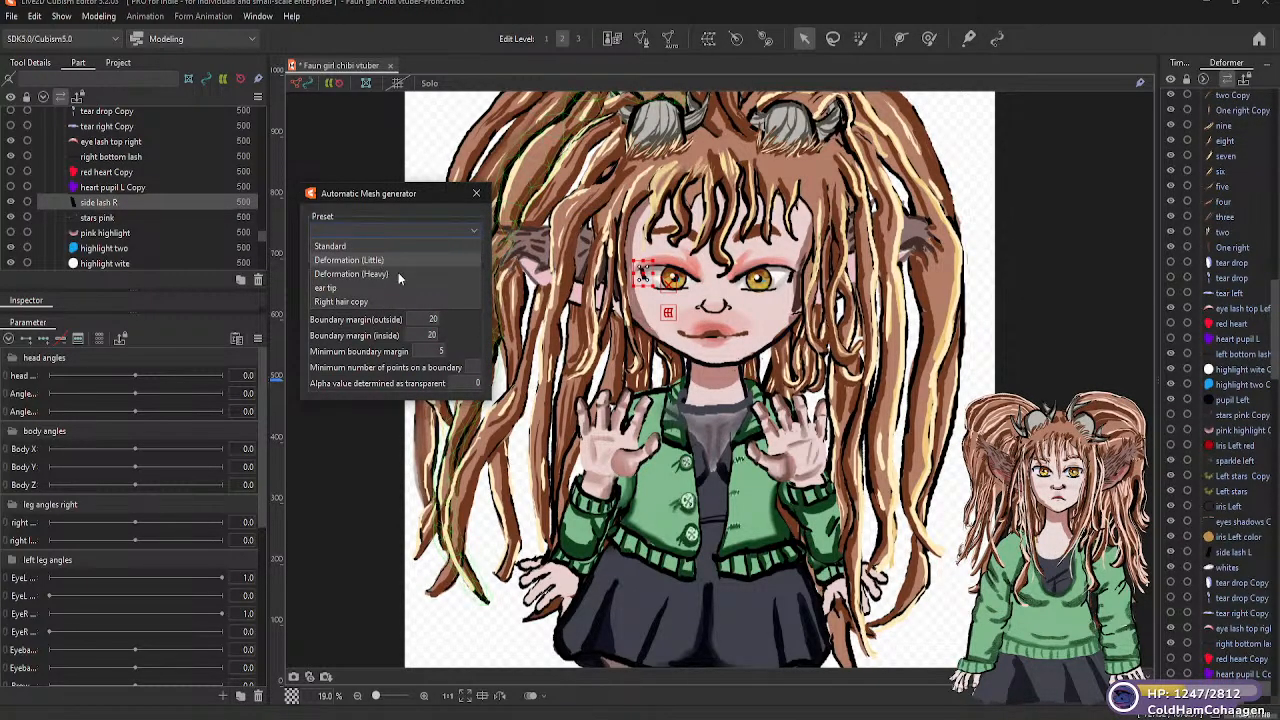
click(104, 219)
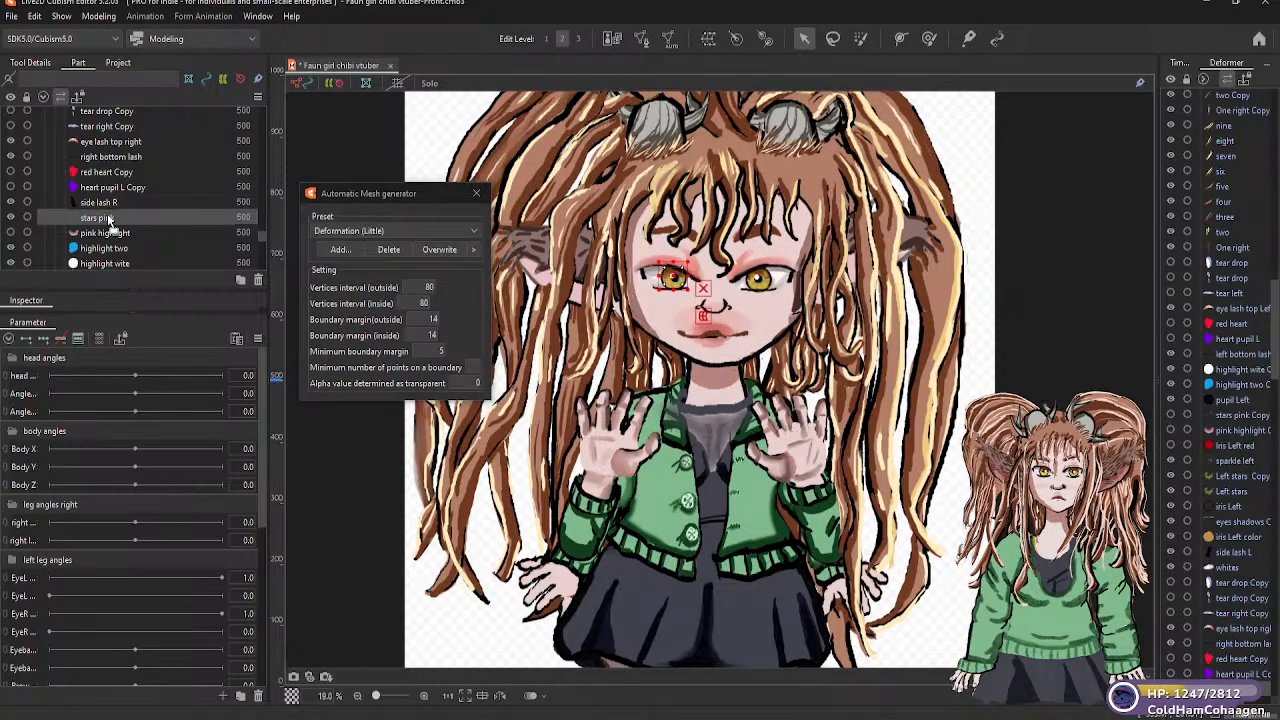
click(475, 230)
click(370, 258)
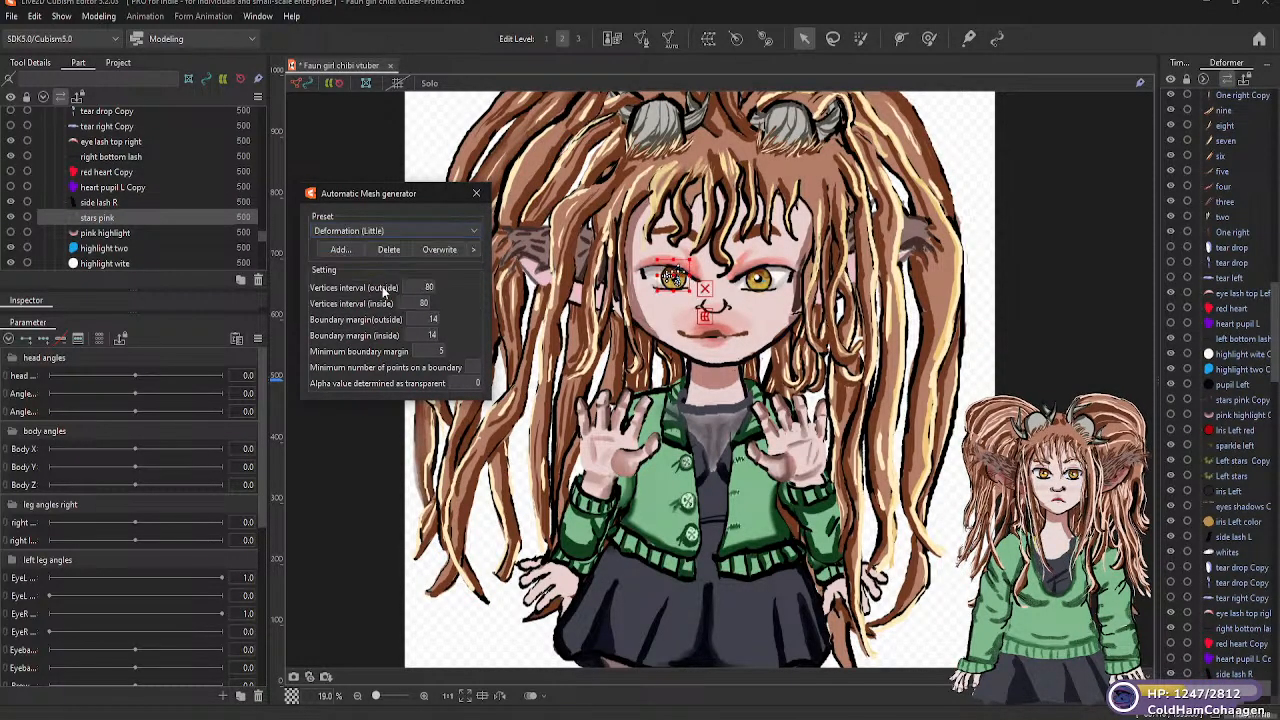
Generate the automatic mesh for the "pink highlight" part with the Deformation (Little) preset, and hide the part again
click(106, 233)
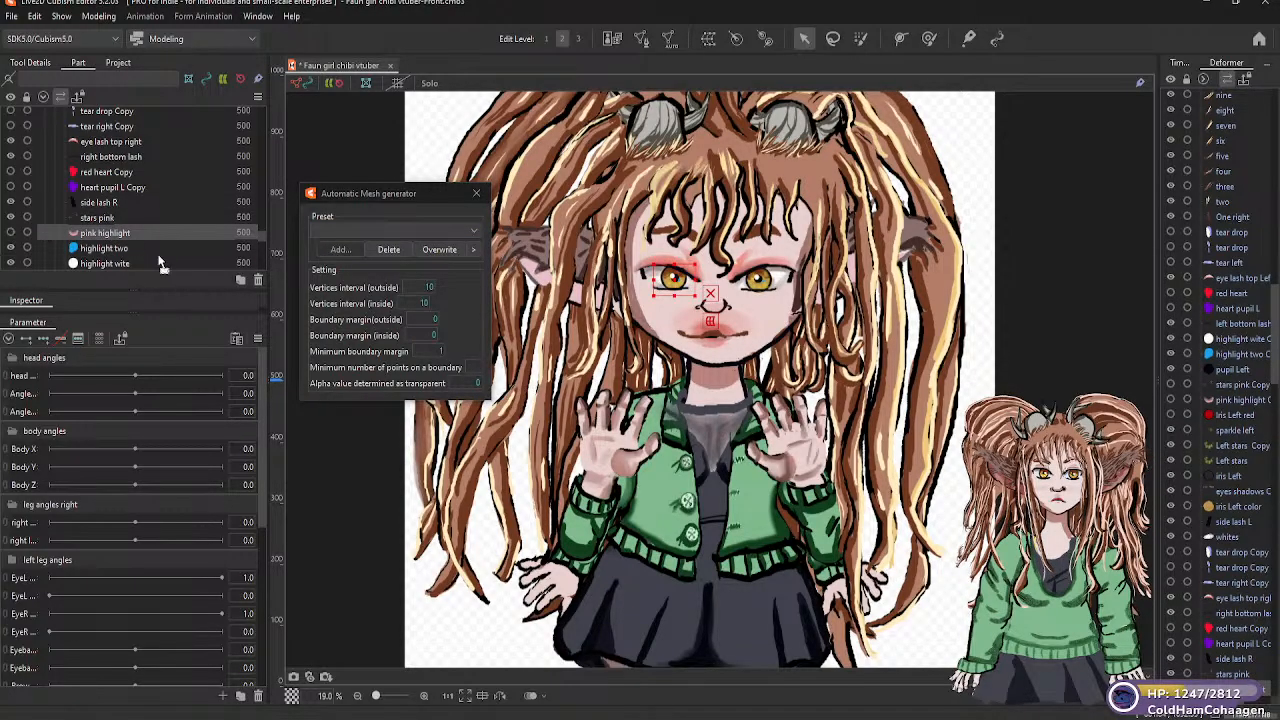
click(473, 233)
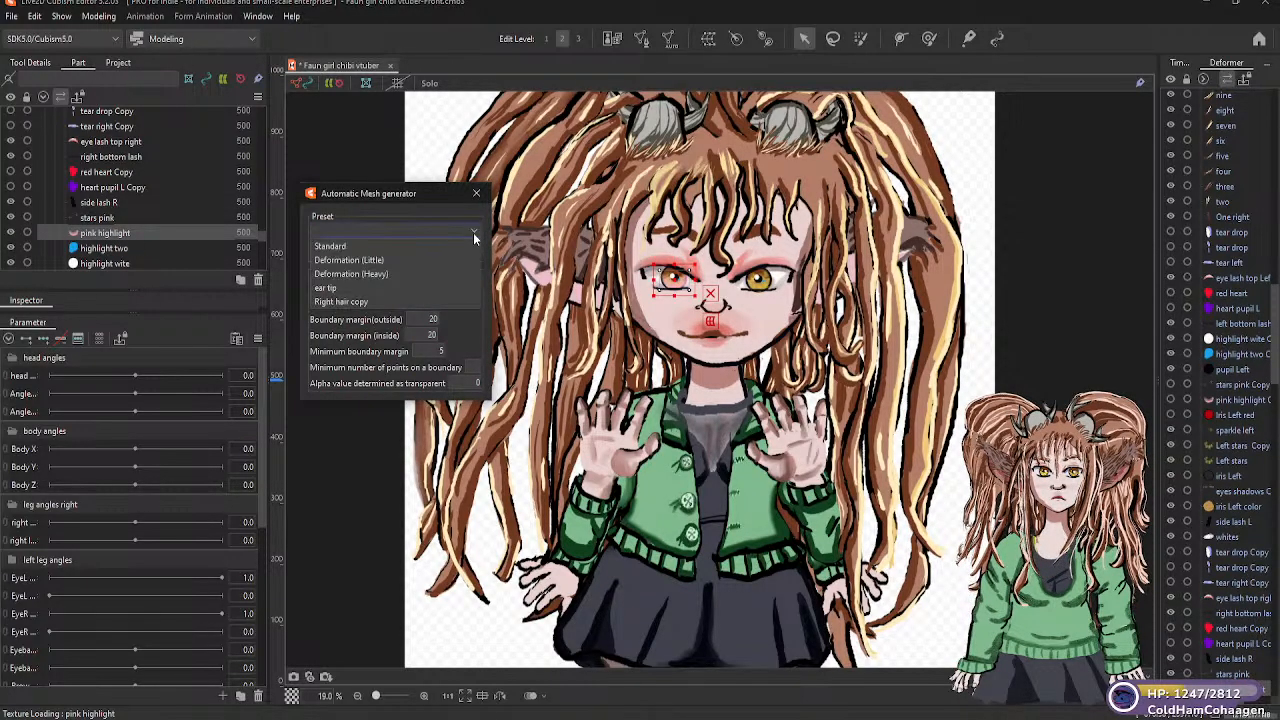
click(390, 261)
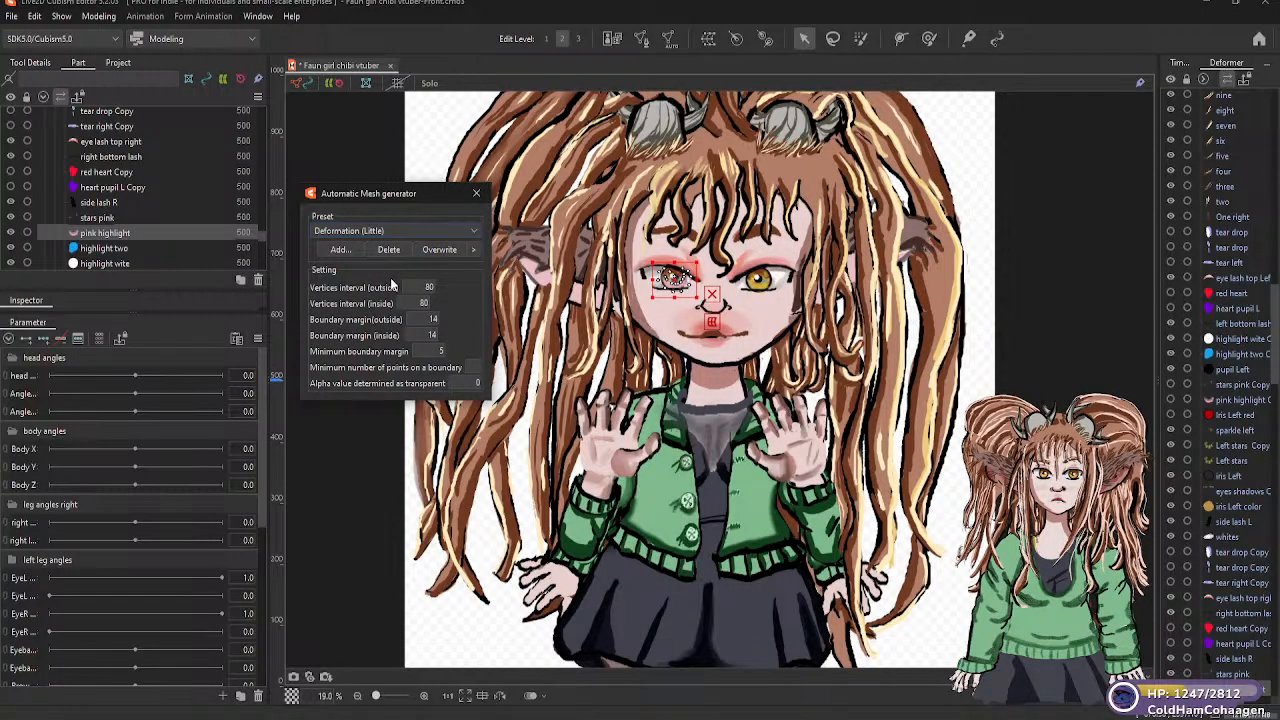
click(11, 234)
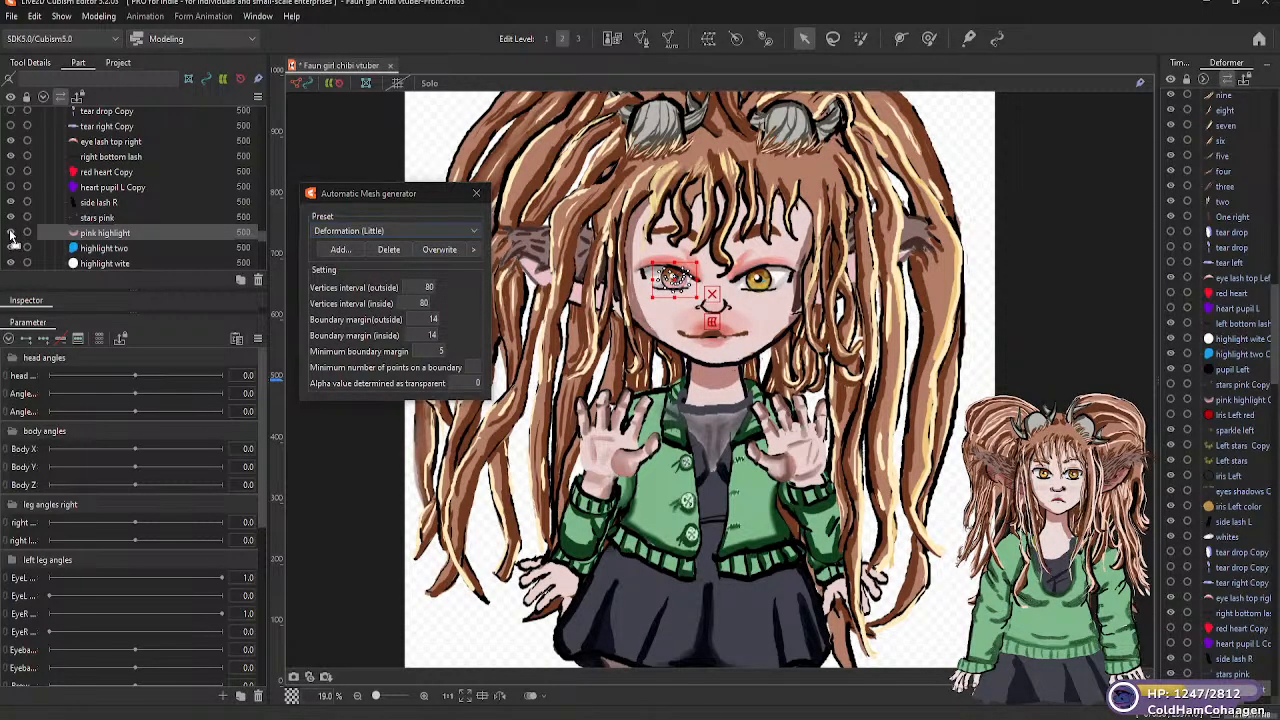
Generate Deformation (Little) automatic meshes for the "highlight two" and "highlight wite" parts of the right eye
click(104, 250)
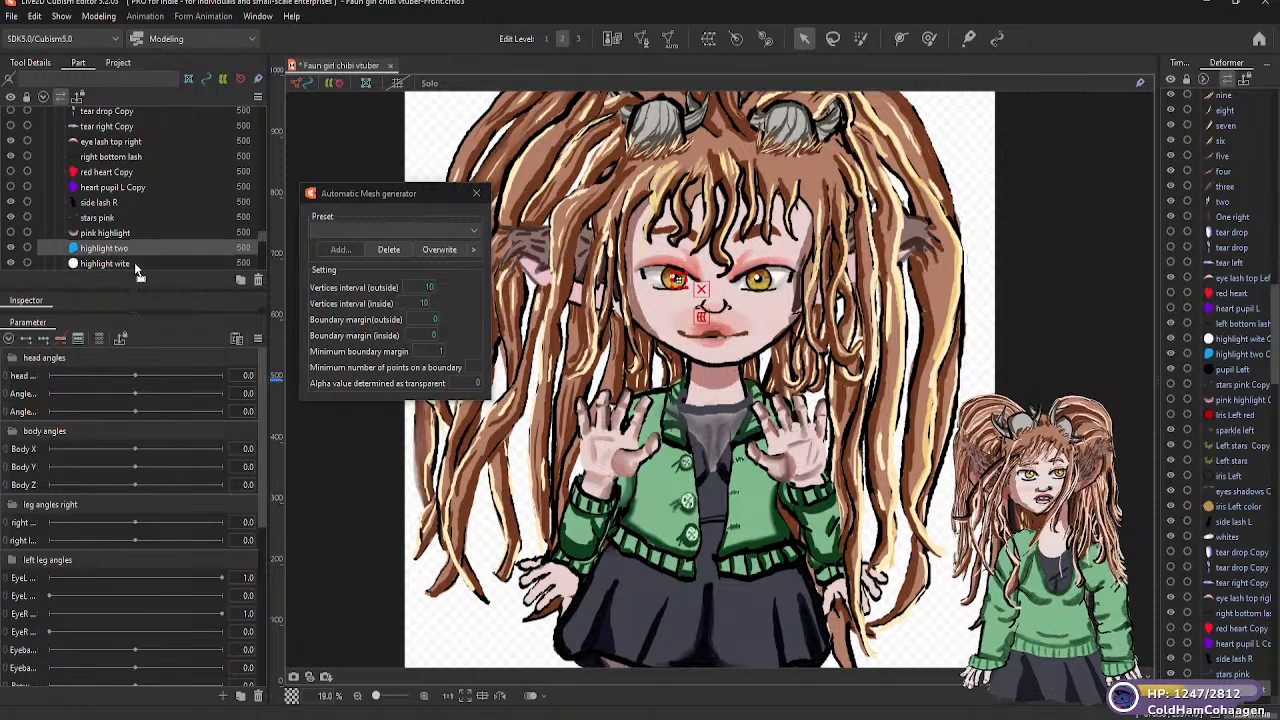
click(474, 231)
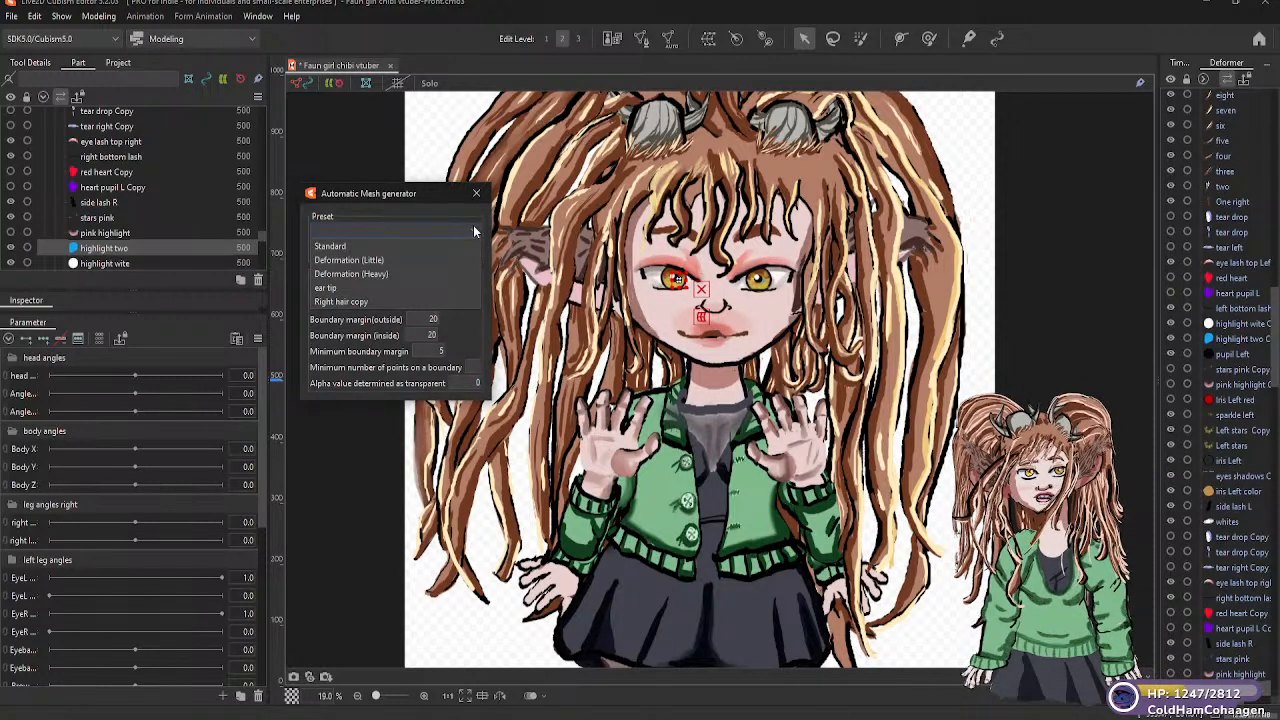
click(368, 261)
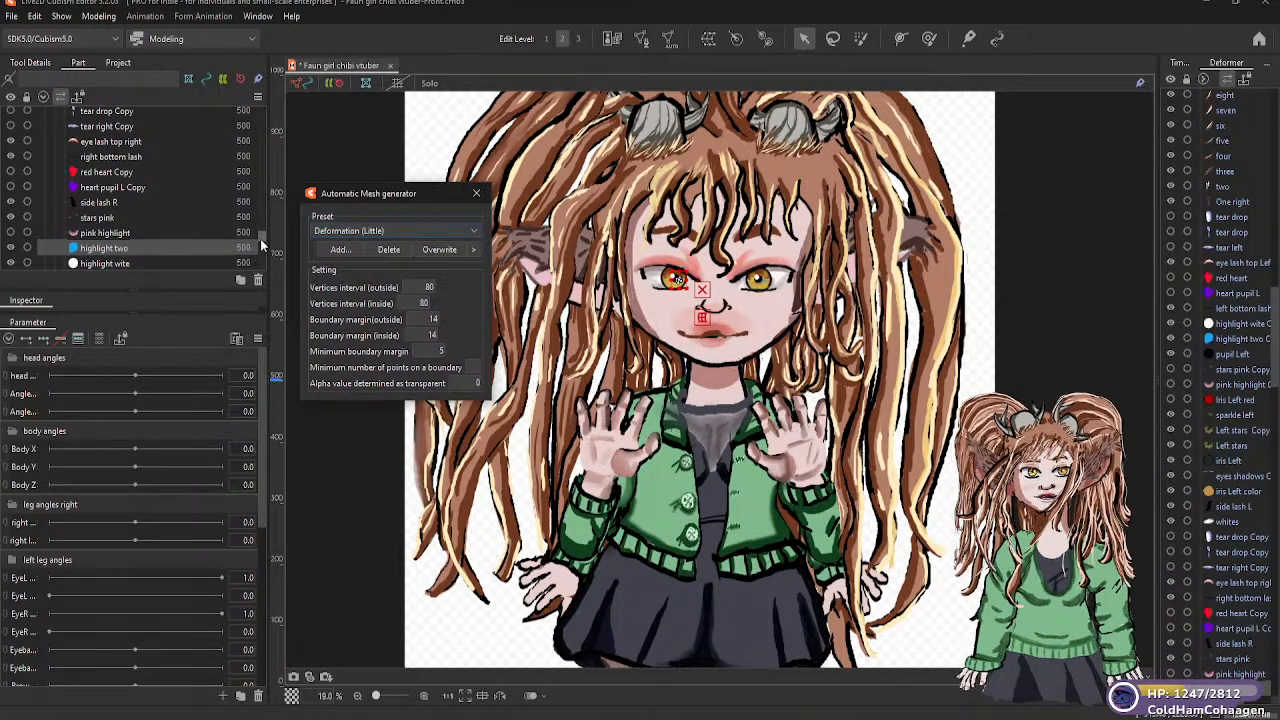
scroll(260, 238, down, 3)
click(139, 221)
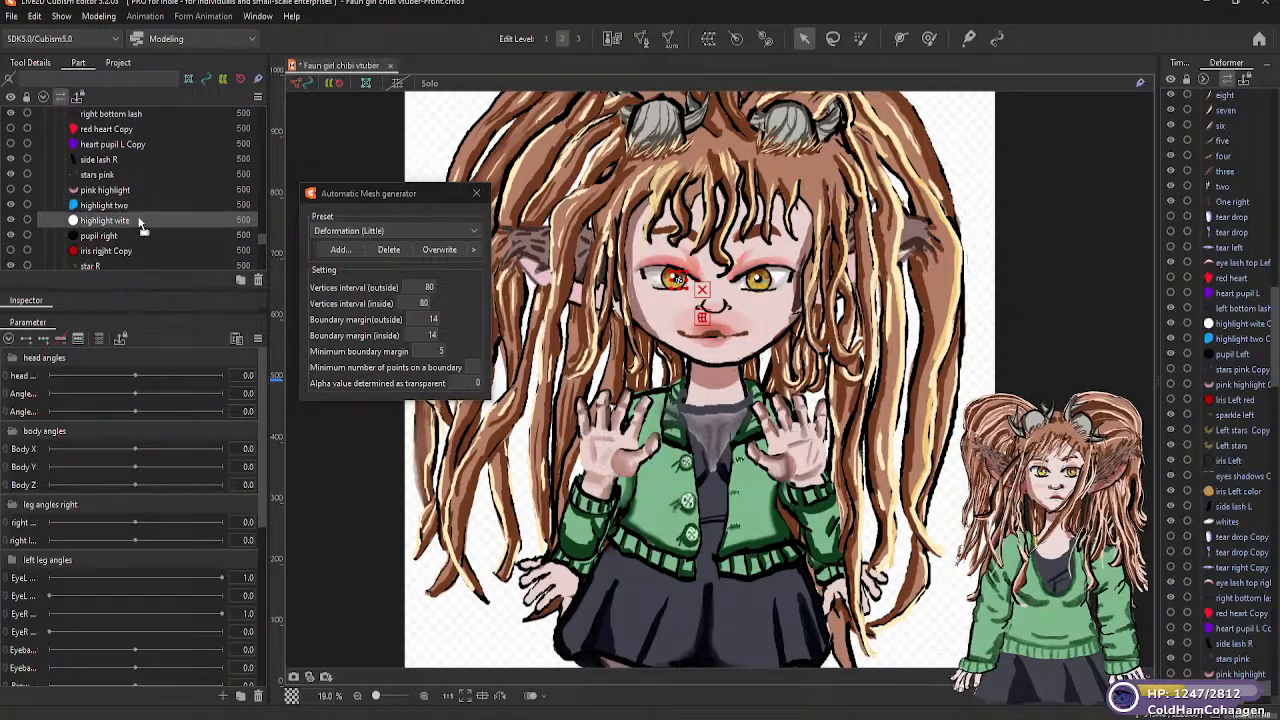
click(474, 232)
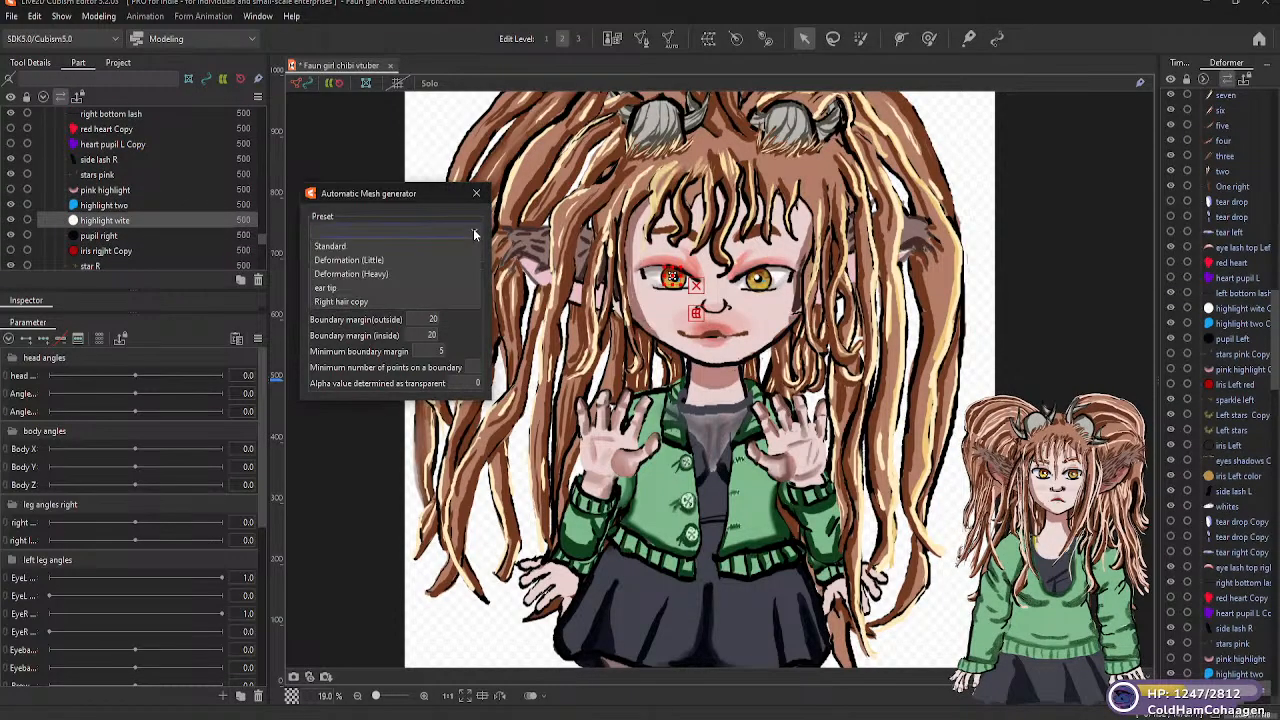
click(349, 260)
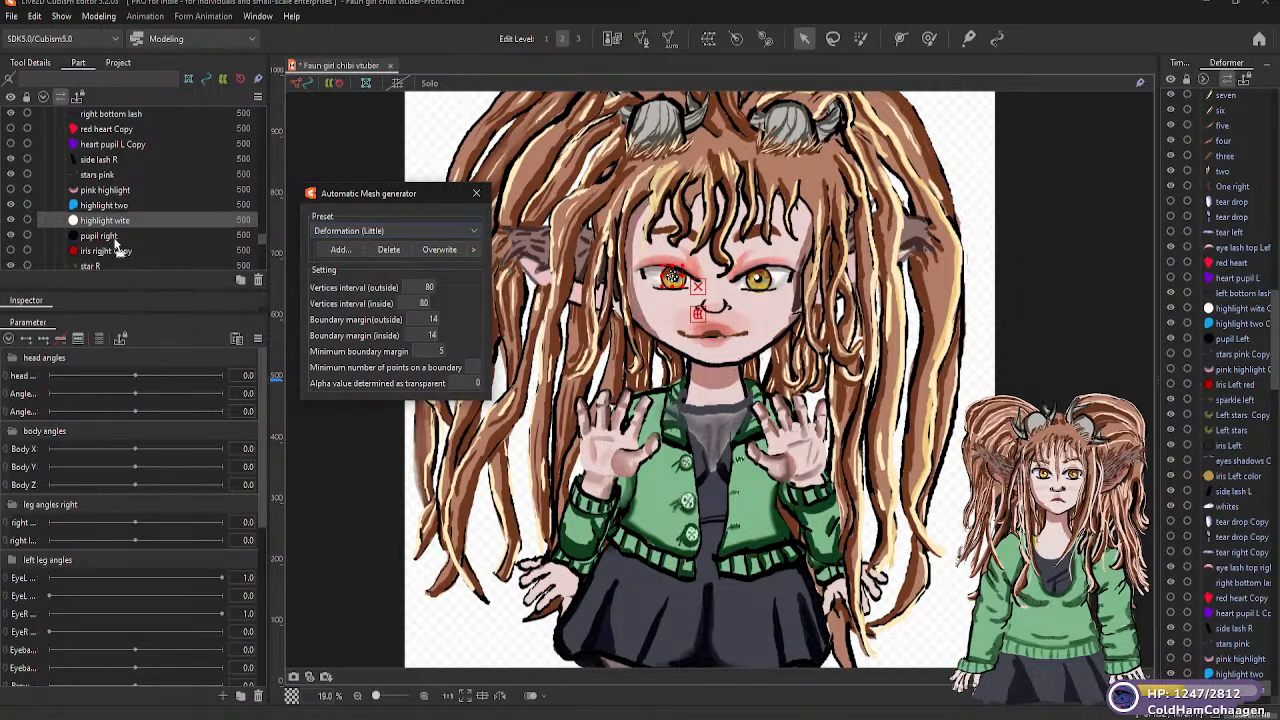
Apply the Deformation (Little) automatic mesh preset to the "pupil right" part
click(108, 238)
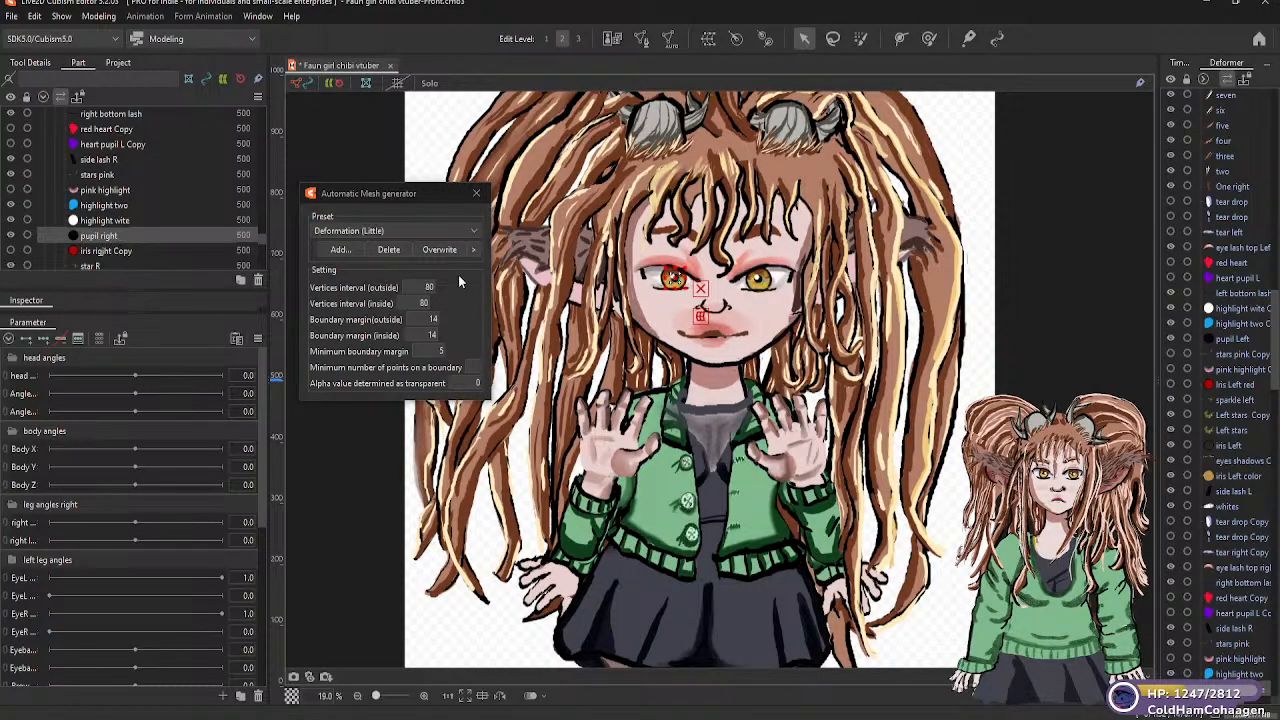
click(472, 228)
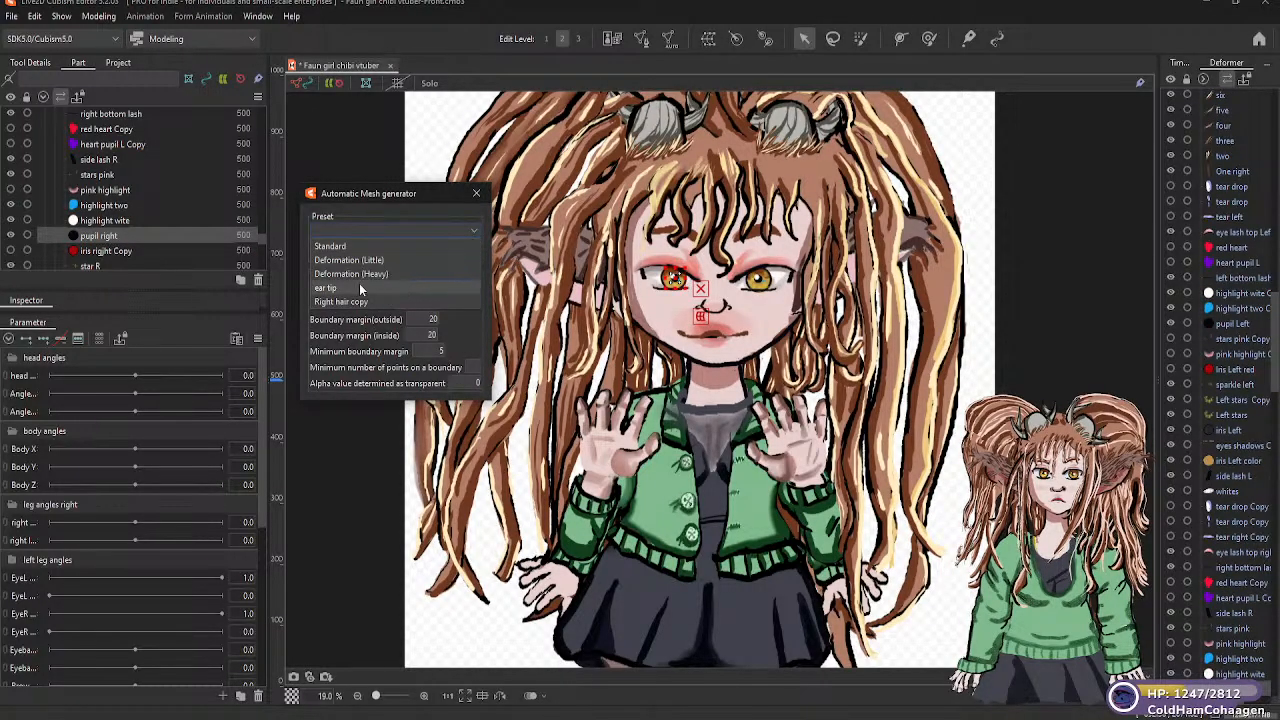
click(367, 257)
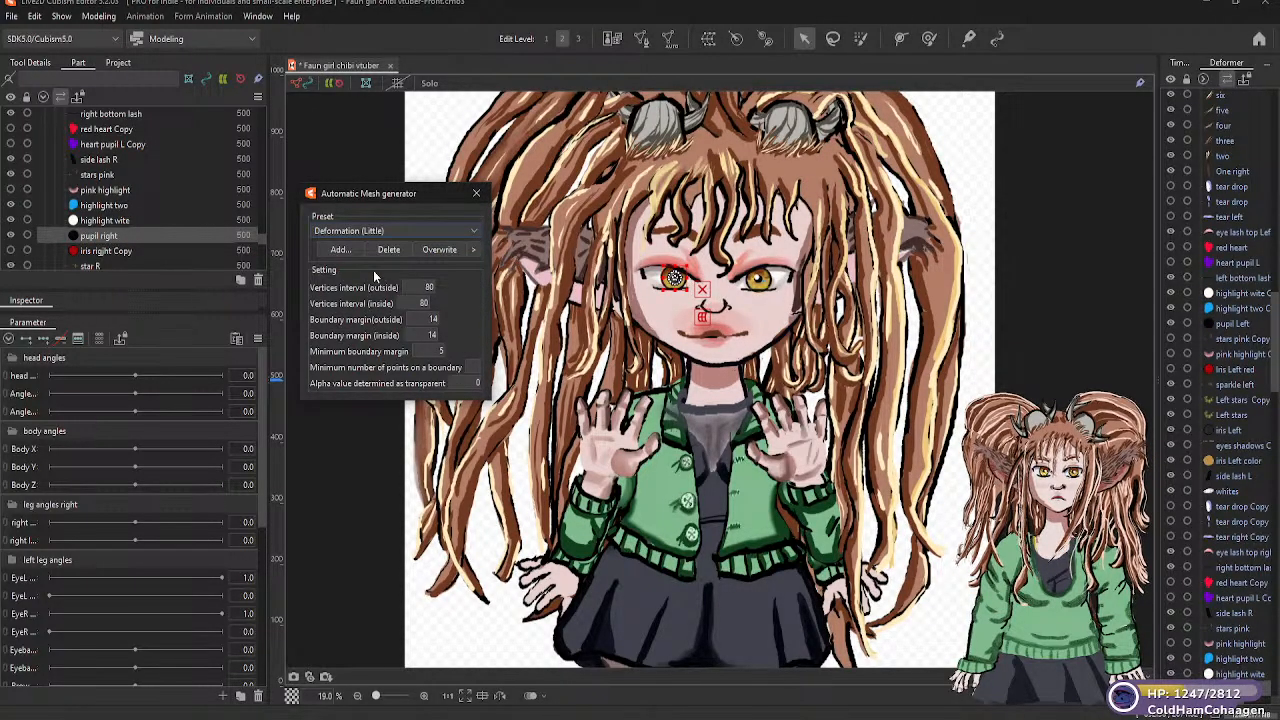
Show the "iris rigjht Copy" part, generate its automatic mesh with the Deformation (Little) preset, and hide the part again
click(10, 250)
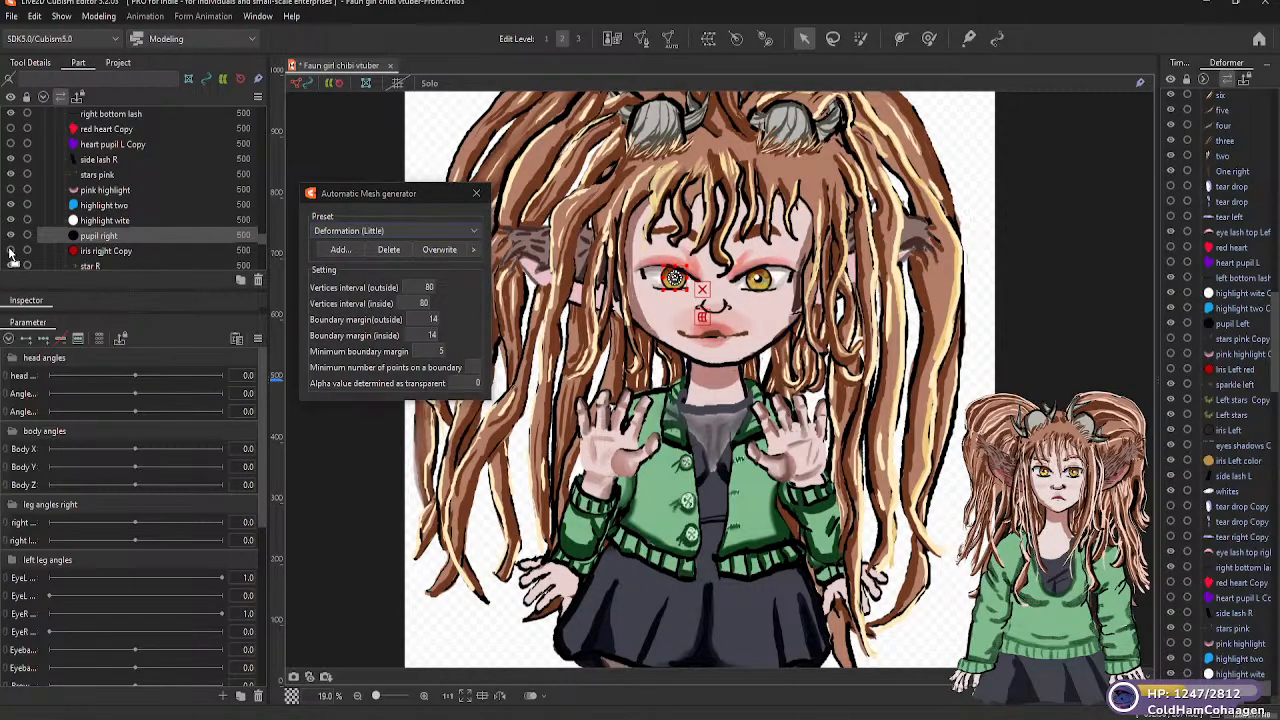
click(124, 252)
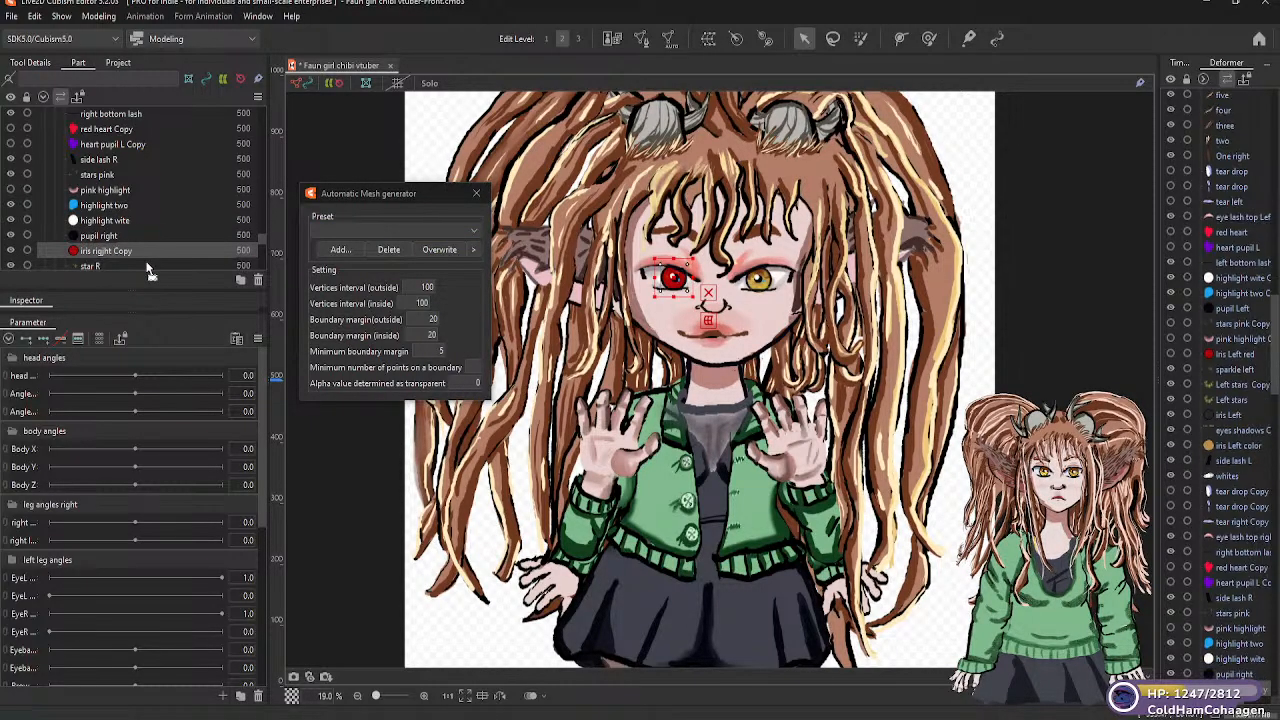
click(472, 230)
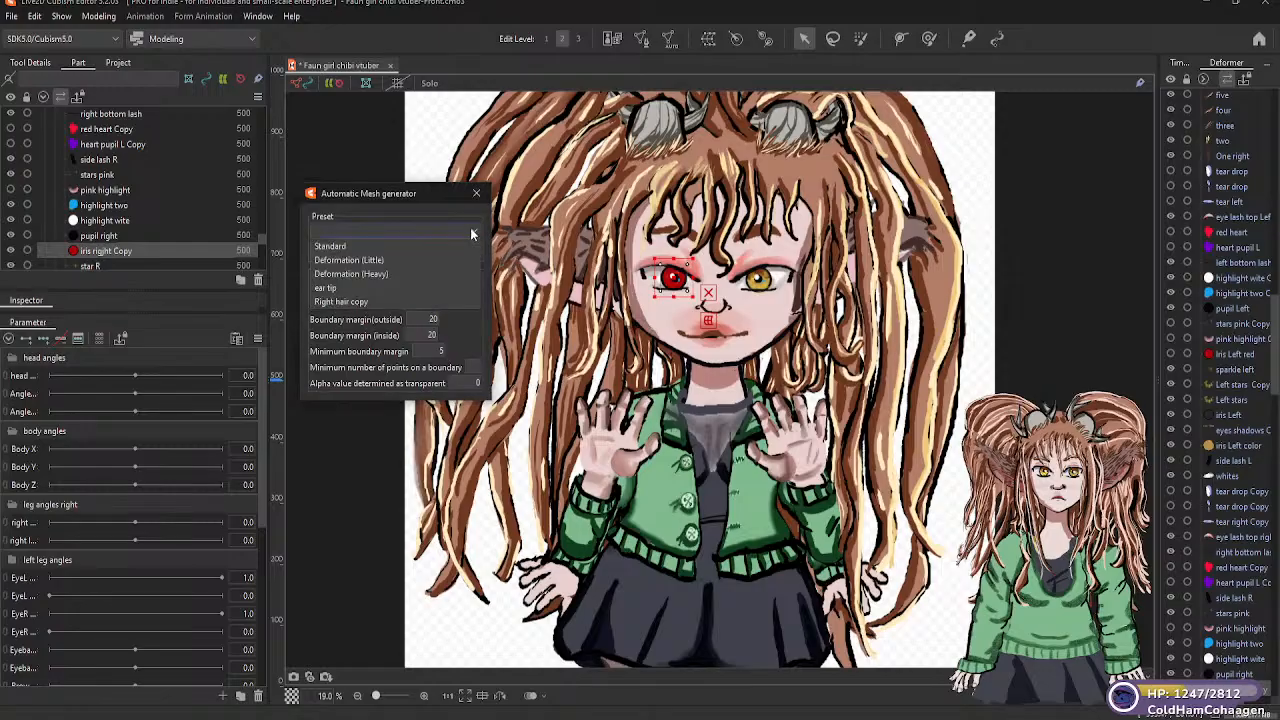
click(380, 260)
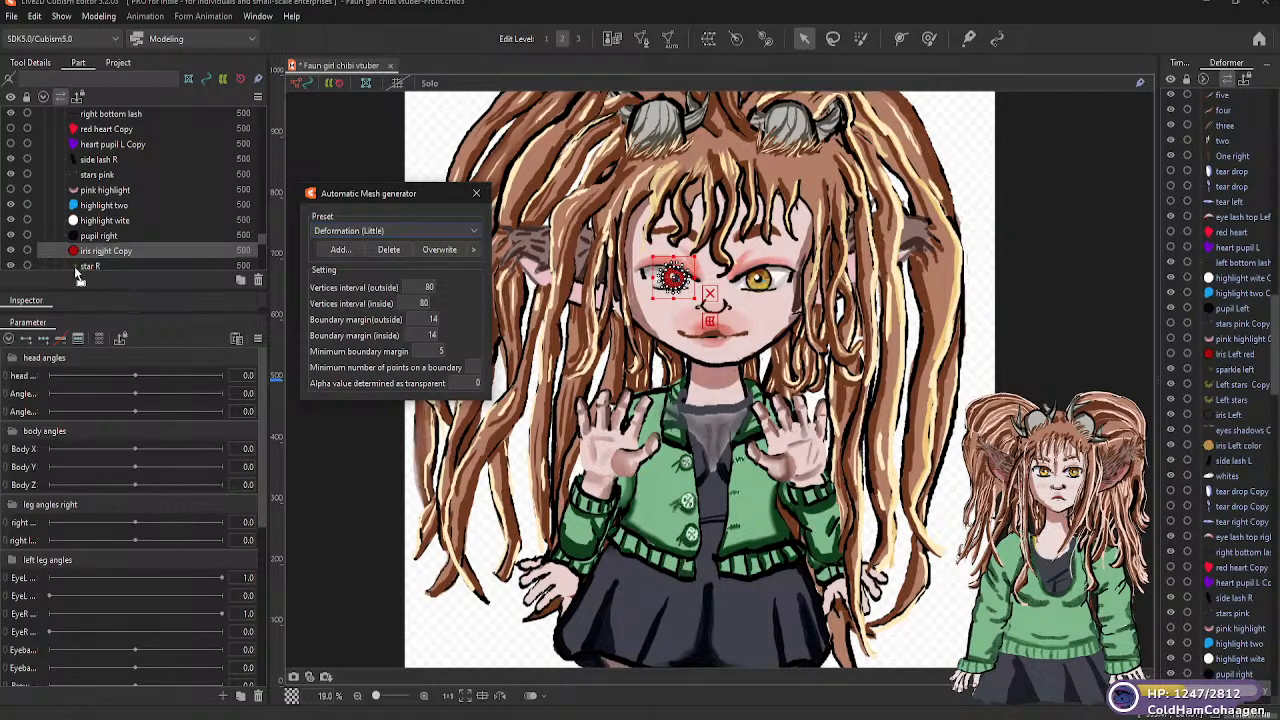
click(13, 255)
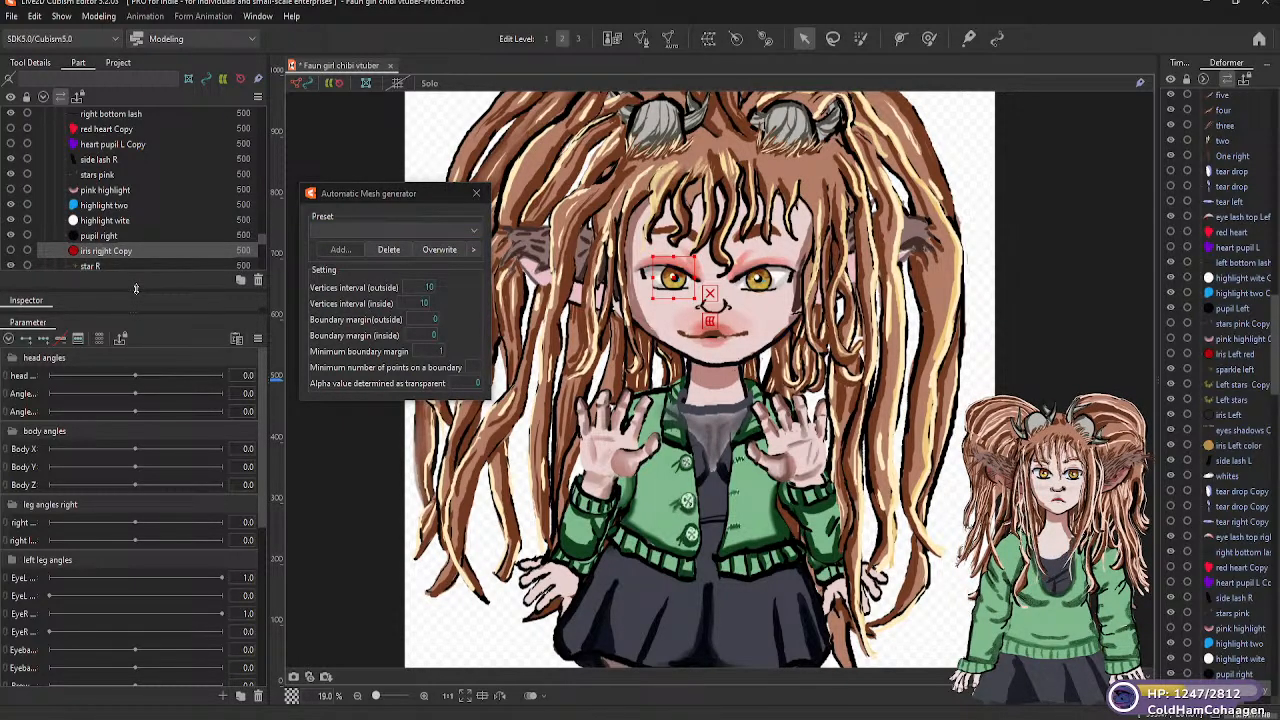
Generate Deformation (Little) automatic meshes for the "star R" and "right stars" parts of the right eye
scroll(261, 239, down, 3)
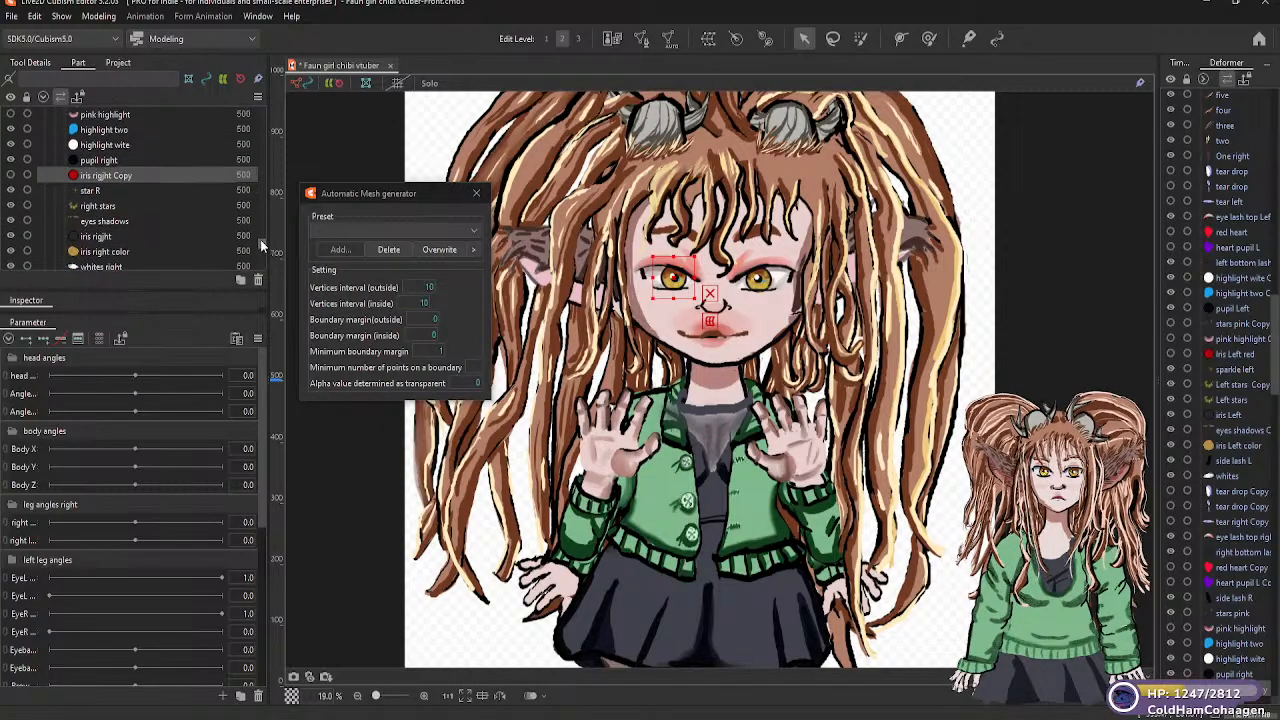
click(90, 192)
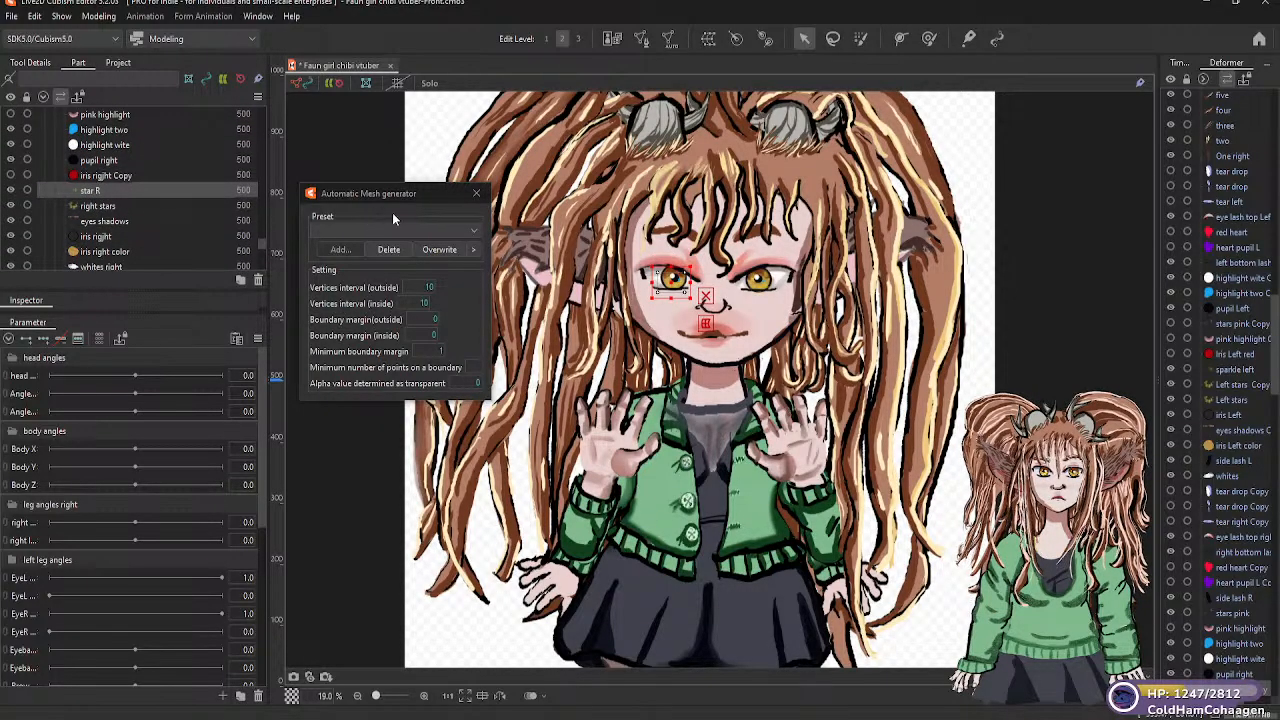
click(470, 230)
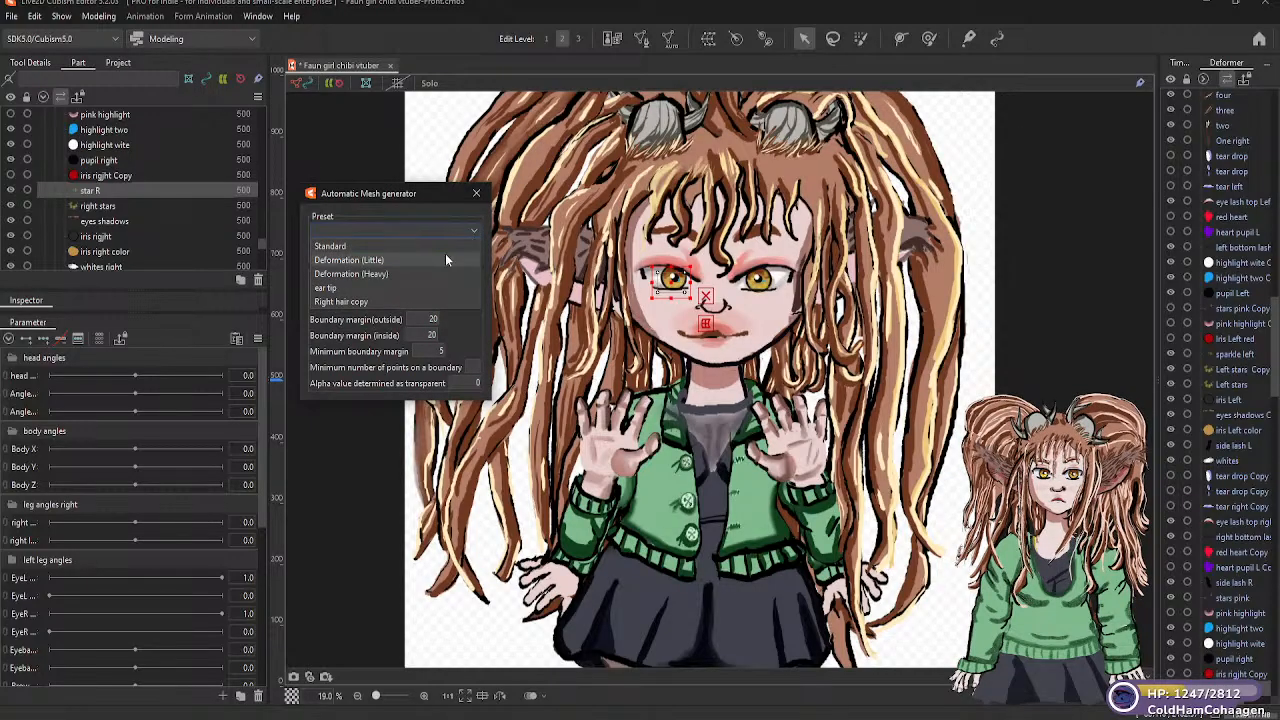
click(395, 259)
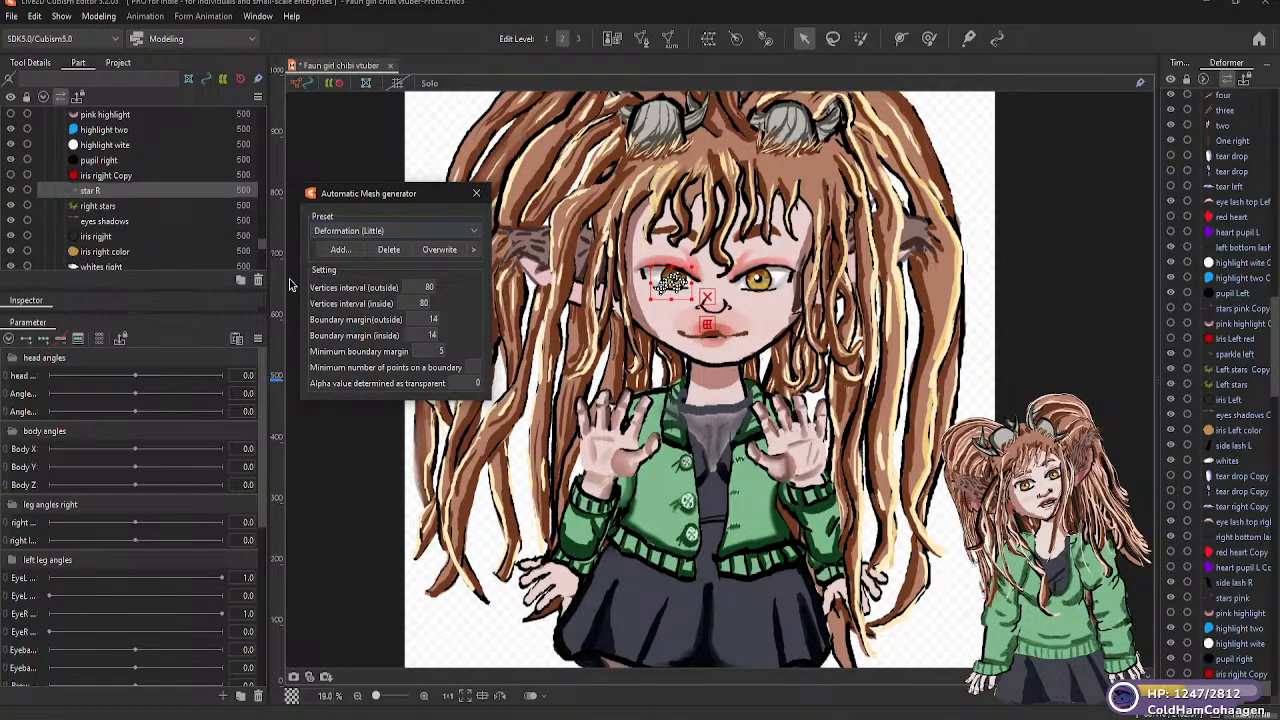
click(112, 206)
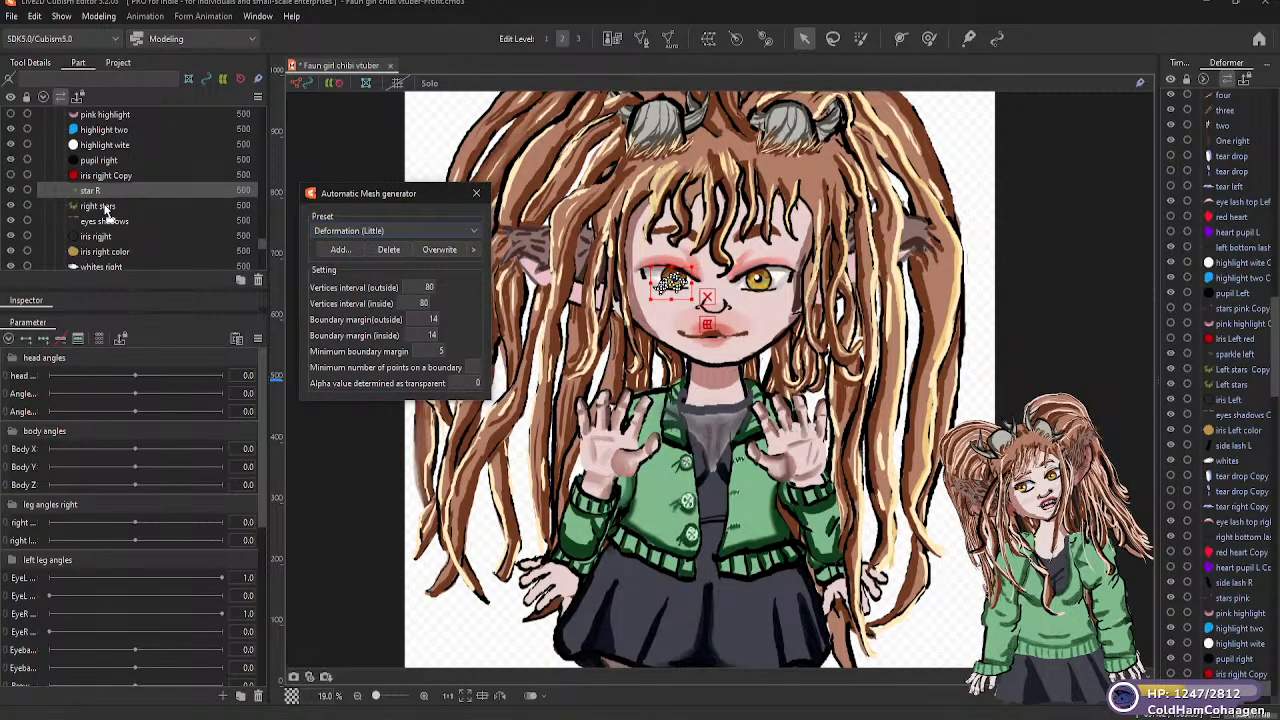
click(474, 231)
click(386, 262)
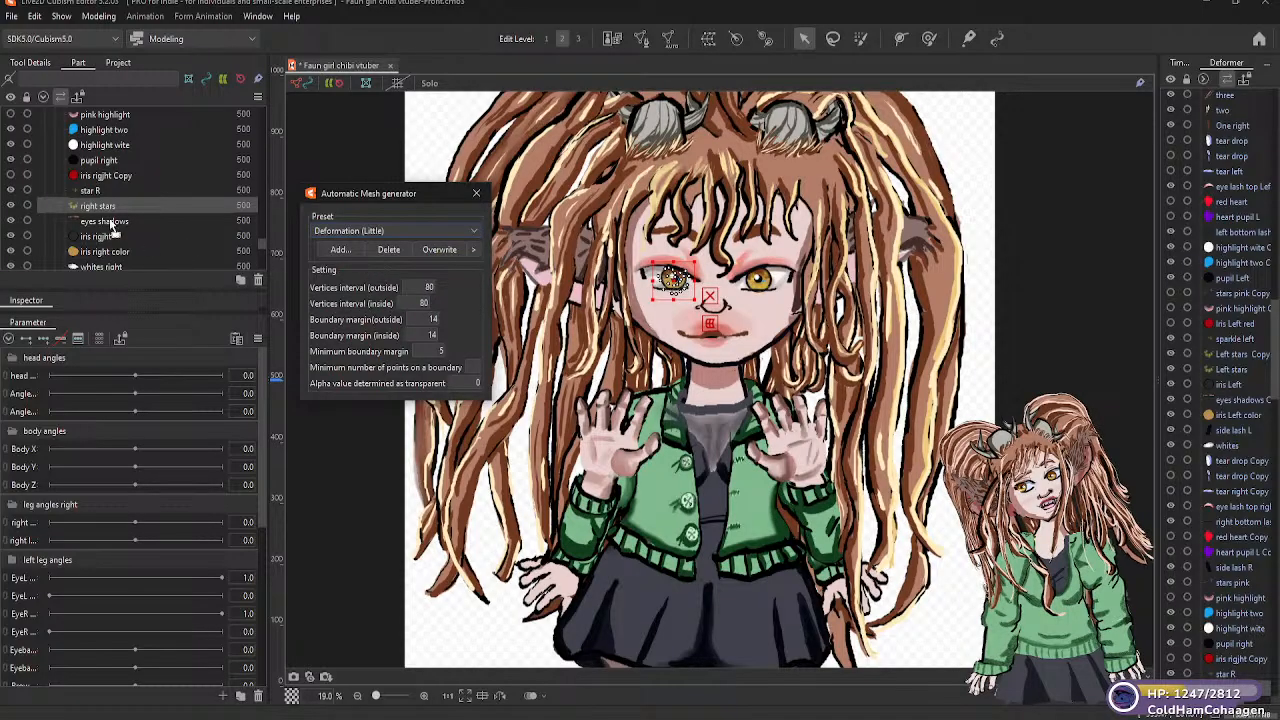
Generate Deformation (Little) automatic meshes for the "eyes shadows" and "iris rigjht" parts
click(110, 221)
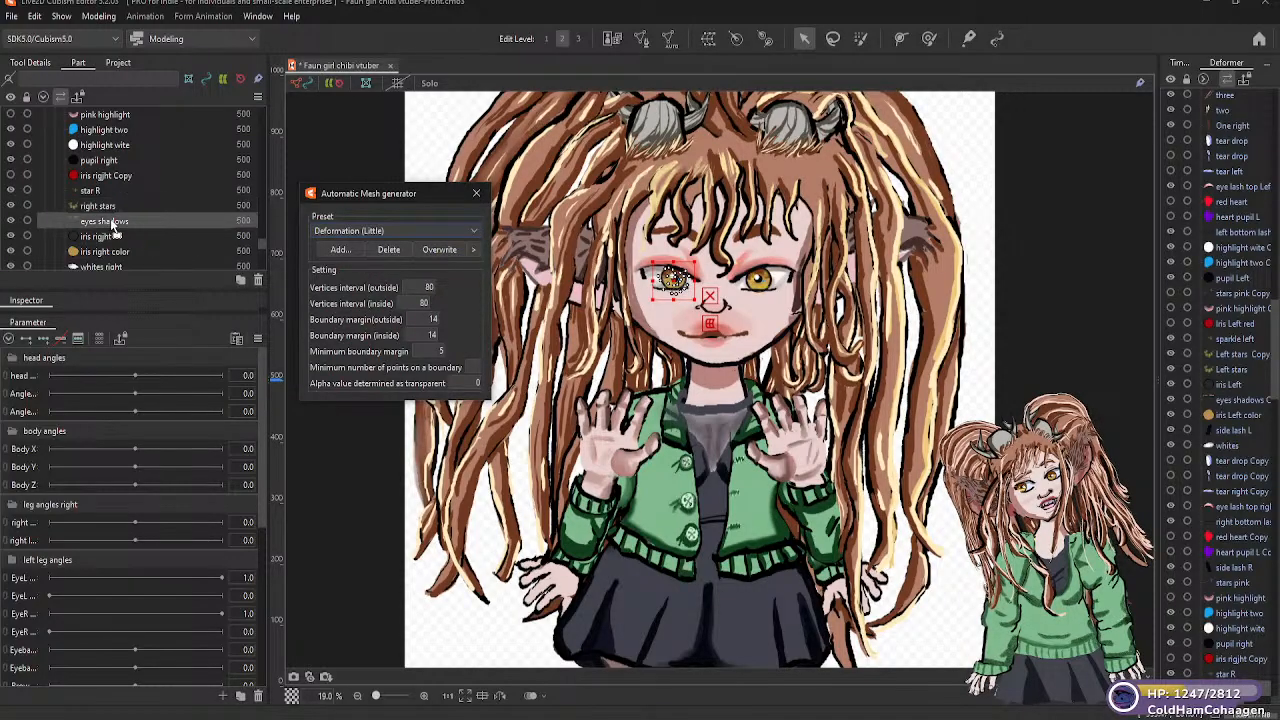
click(474, 231)
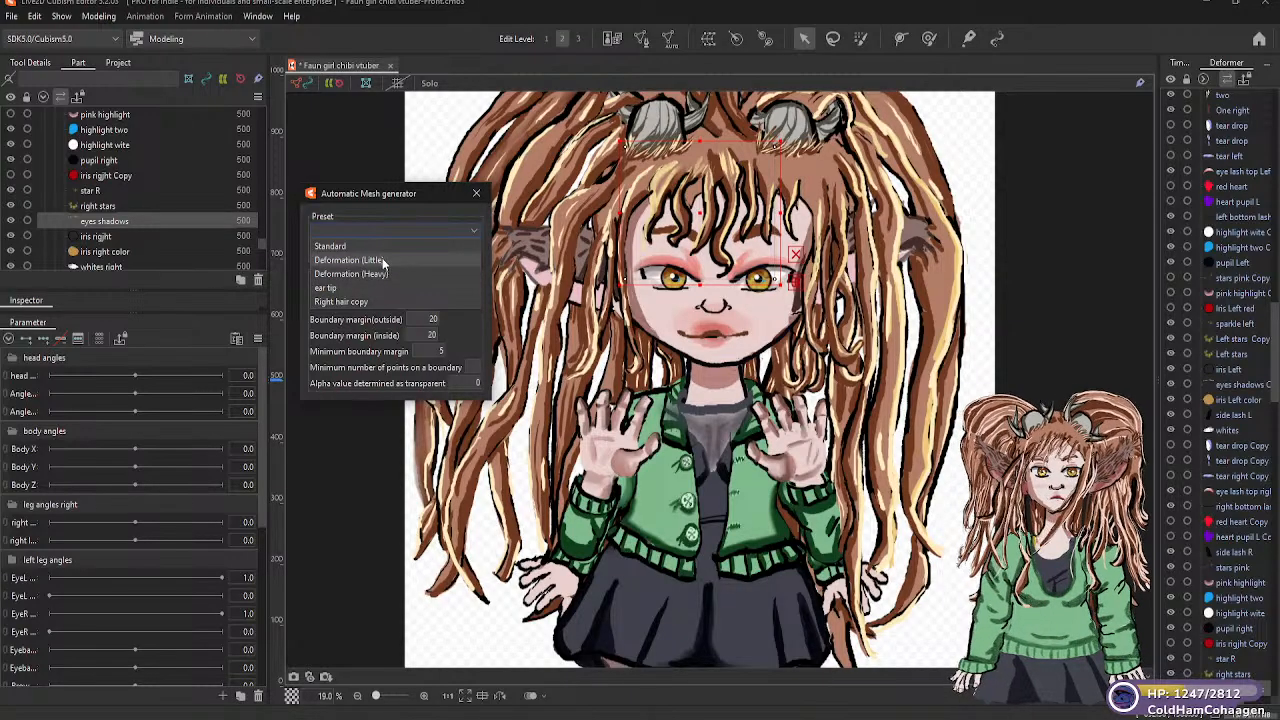
click(383, 262)
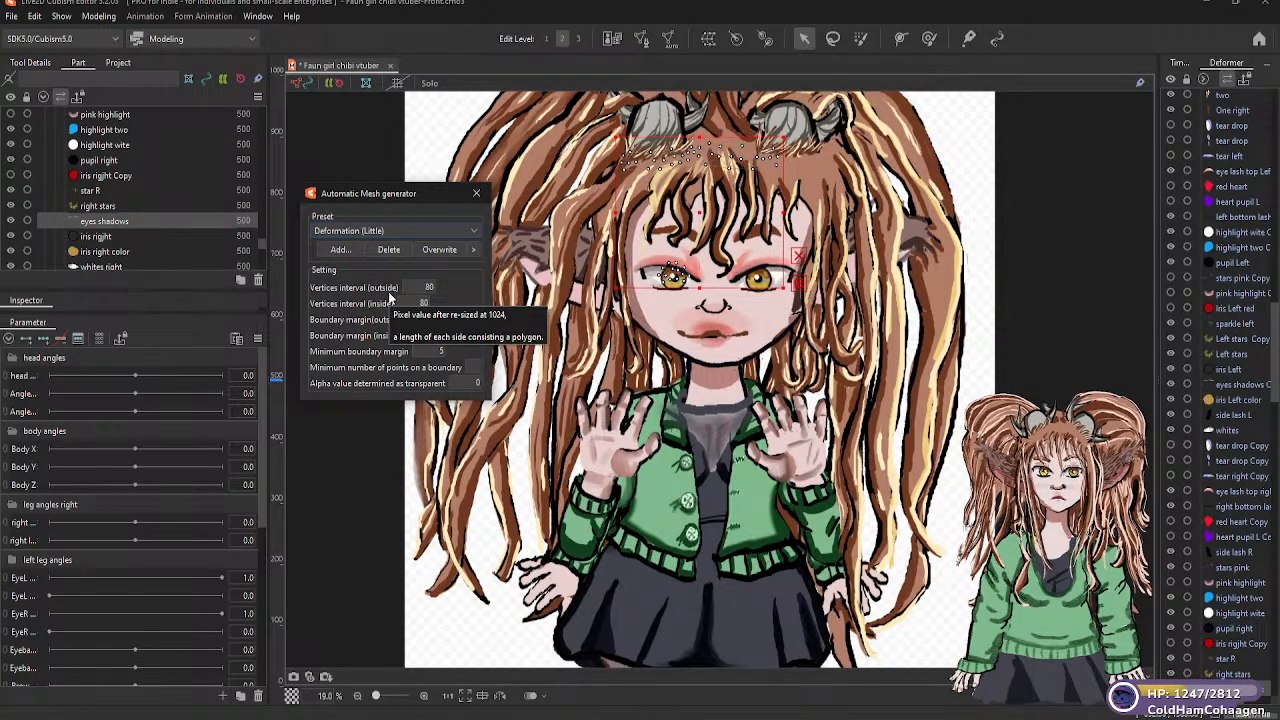
click(112, 238)
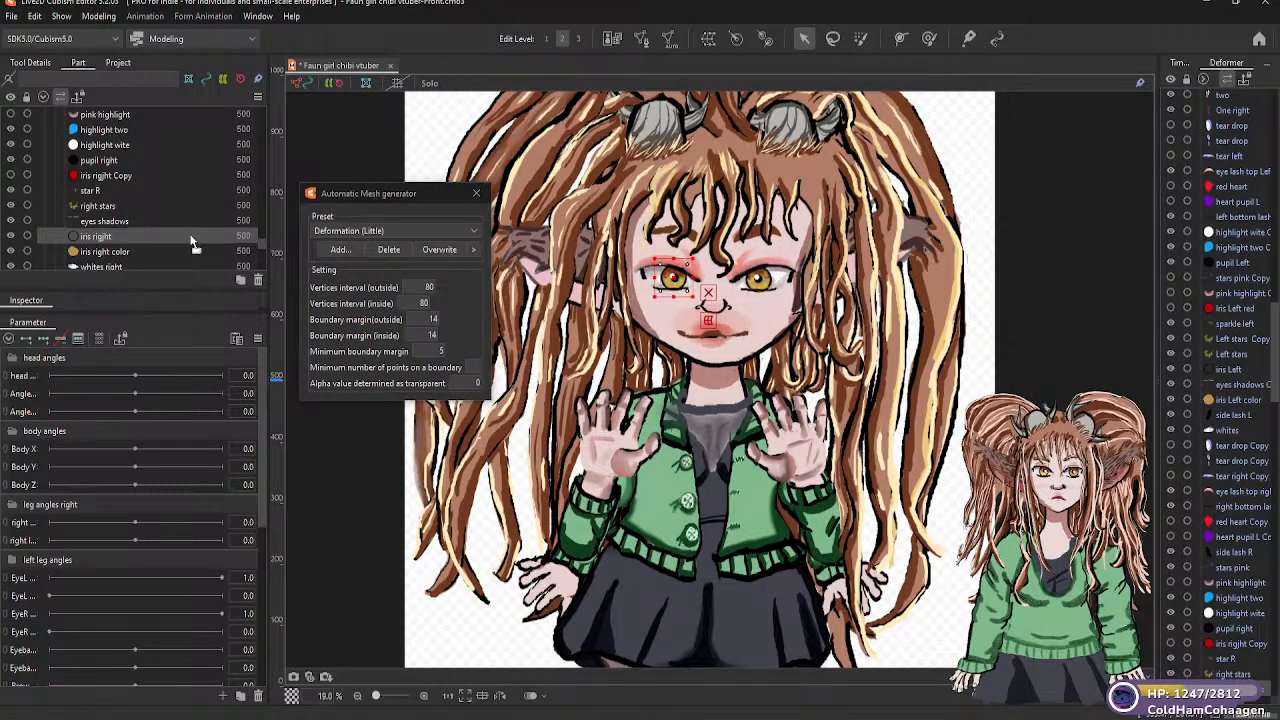
click(391, 232)
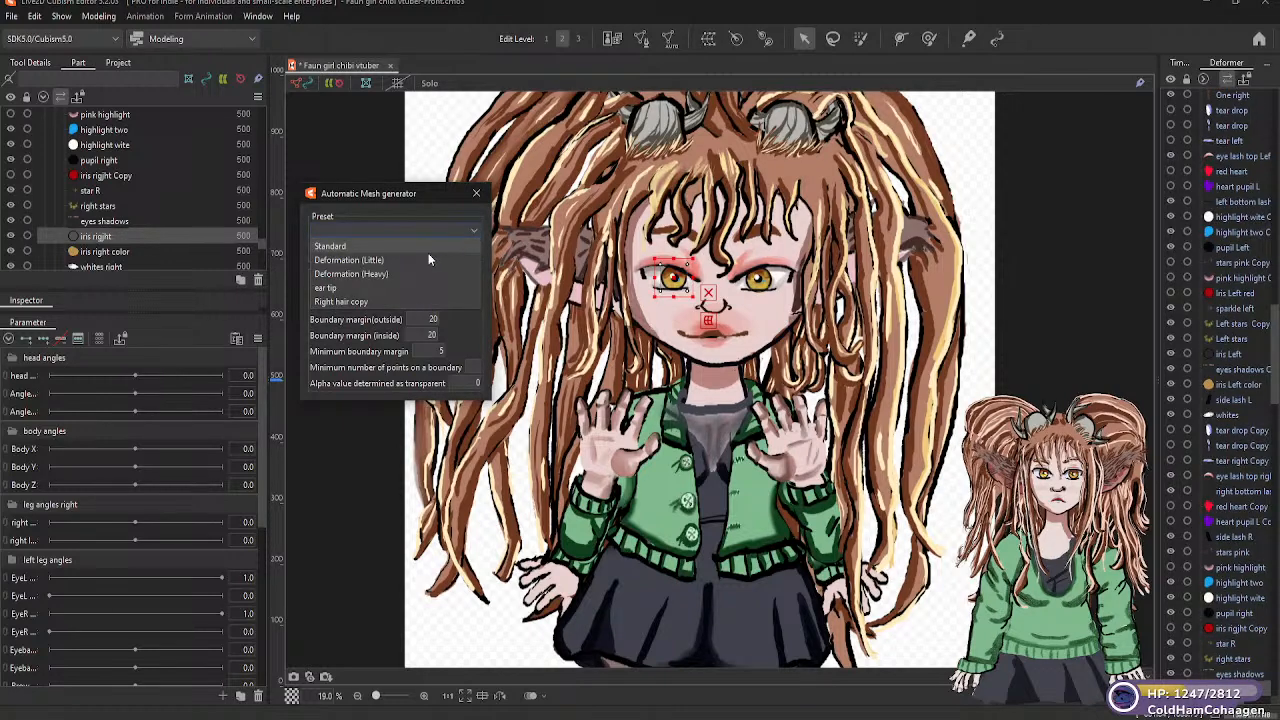
click(371, 258)
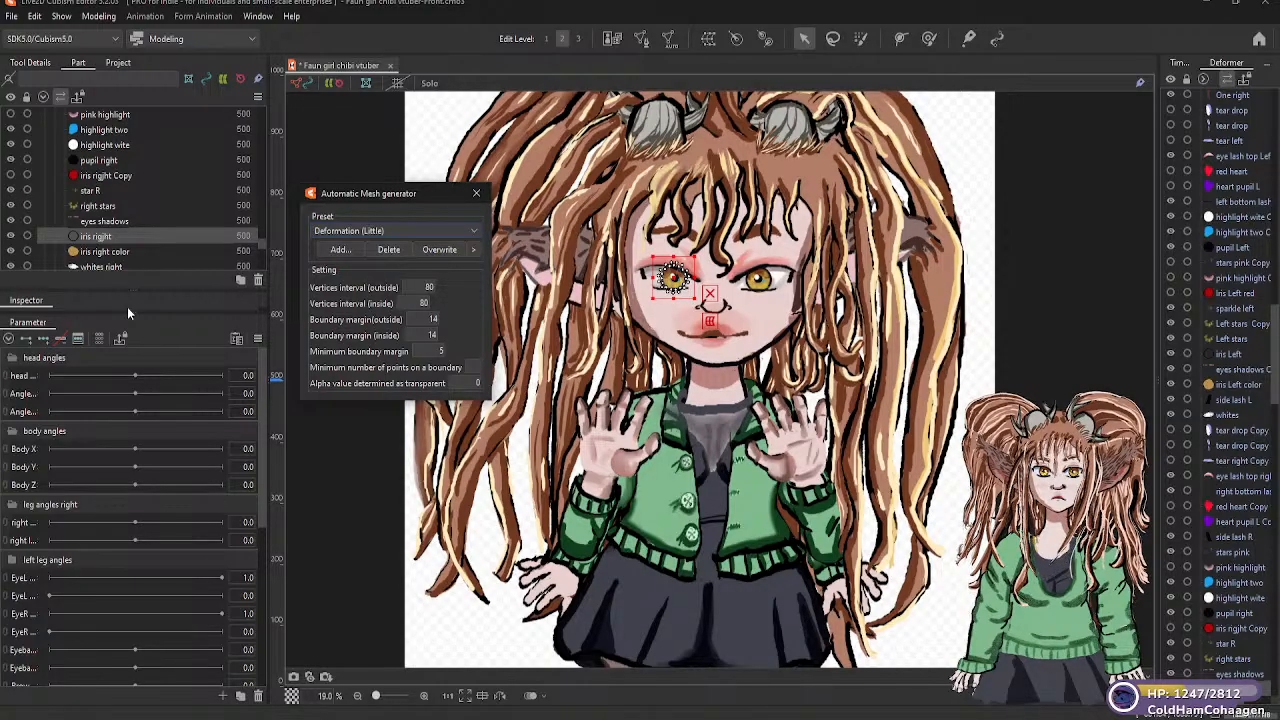
Apply the Deformation (Little) automatic mesh preset to the "iris right color" part
click(102, 251)
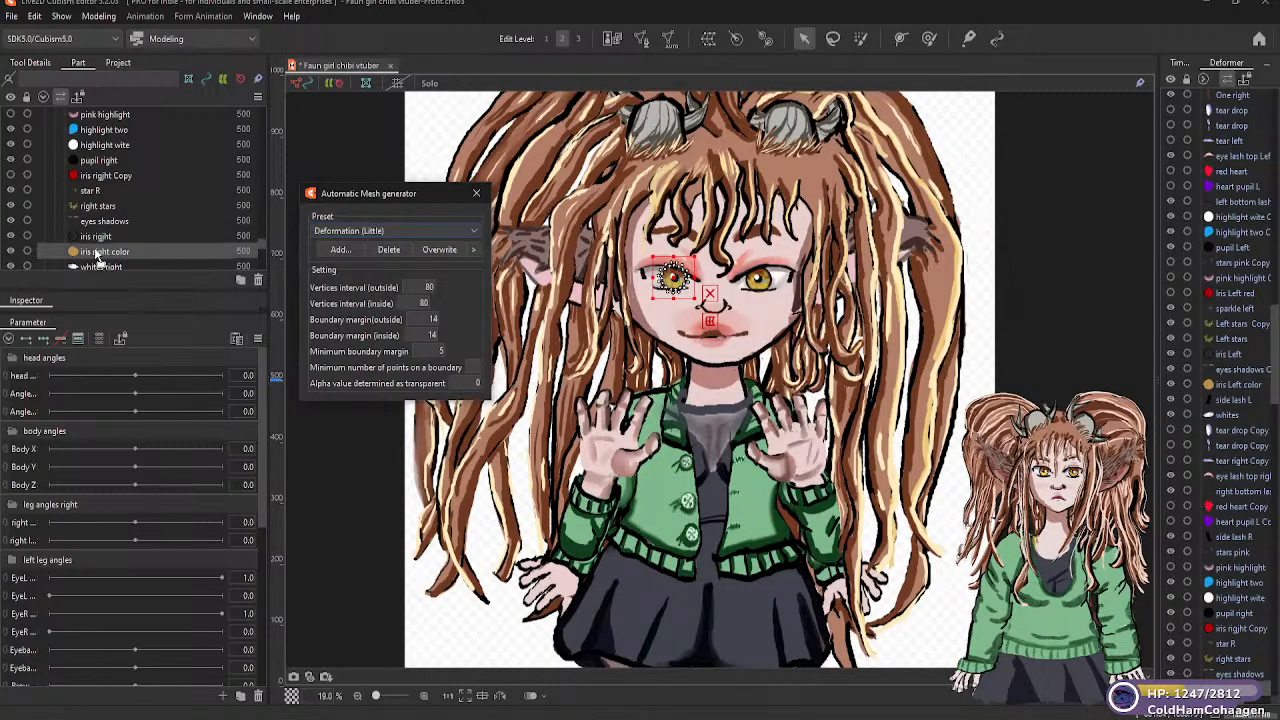
click(462, 231)
click(371, 258)
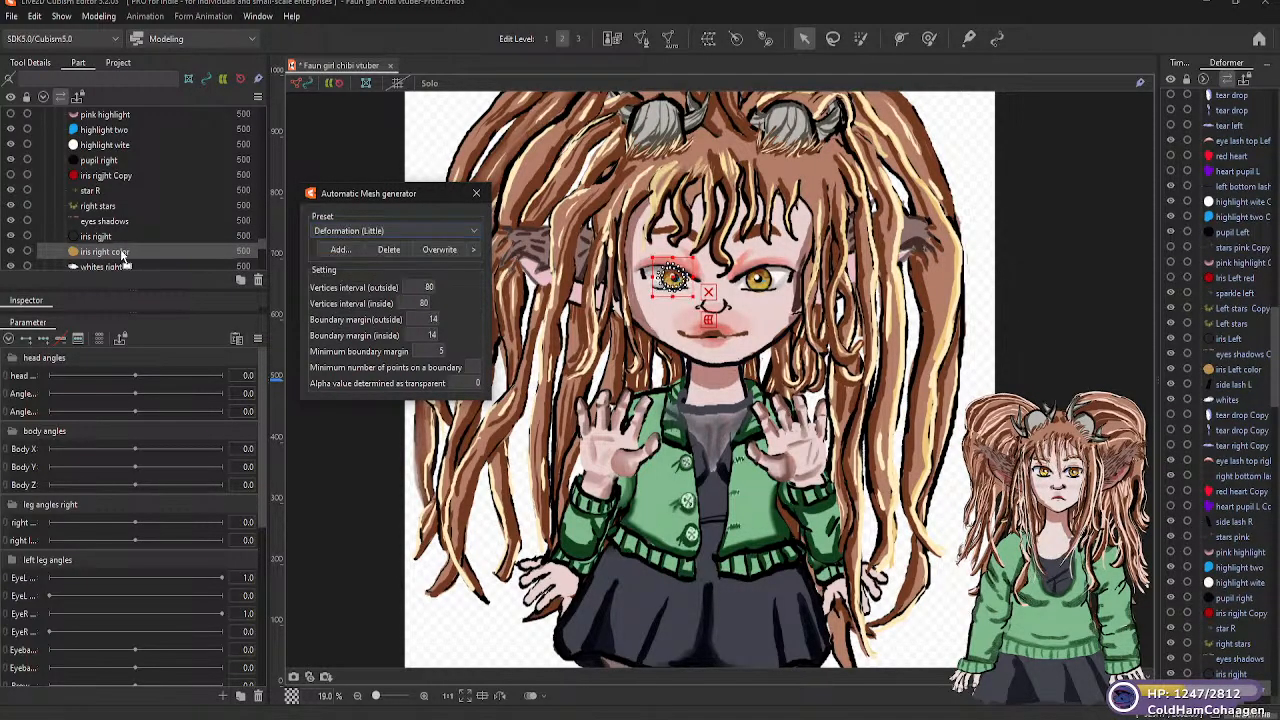
Generate a Deformation (Little) automatic mesh for the "whites right" part
scroll(260, 243, down, 2)
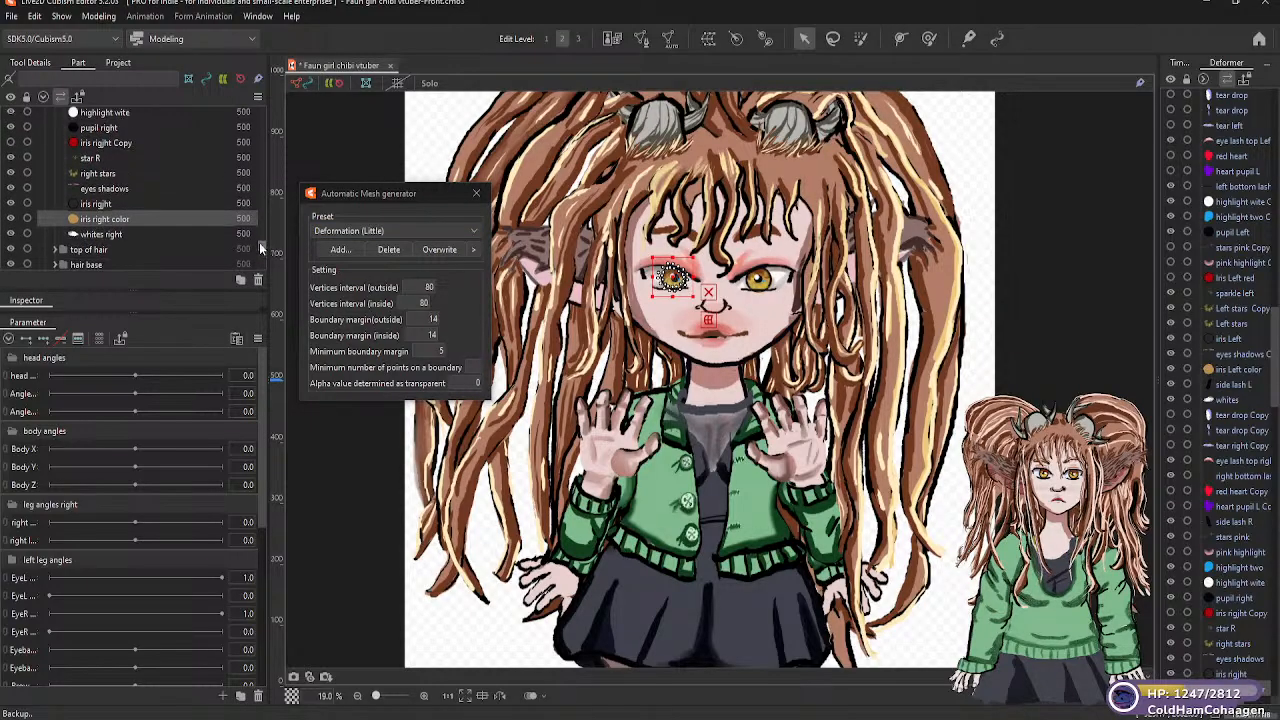
click(105, 245)
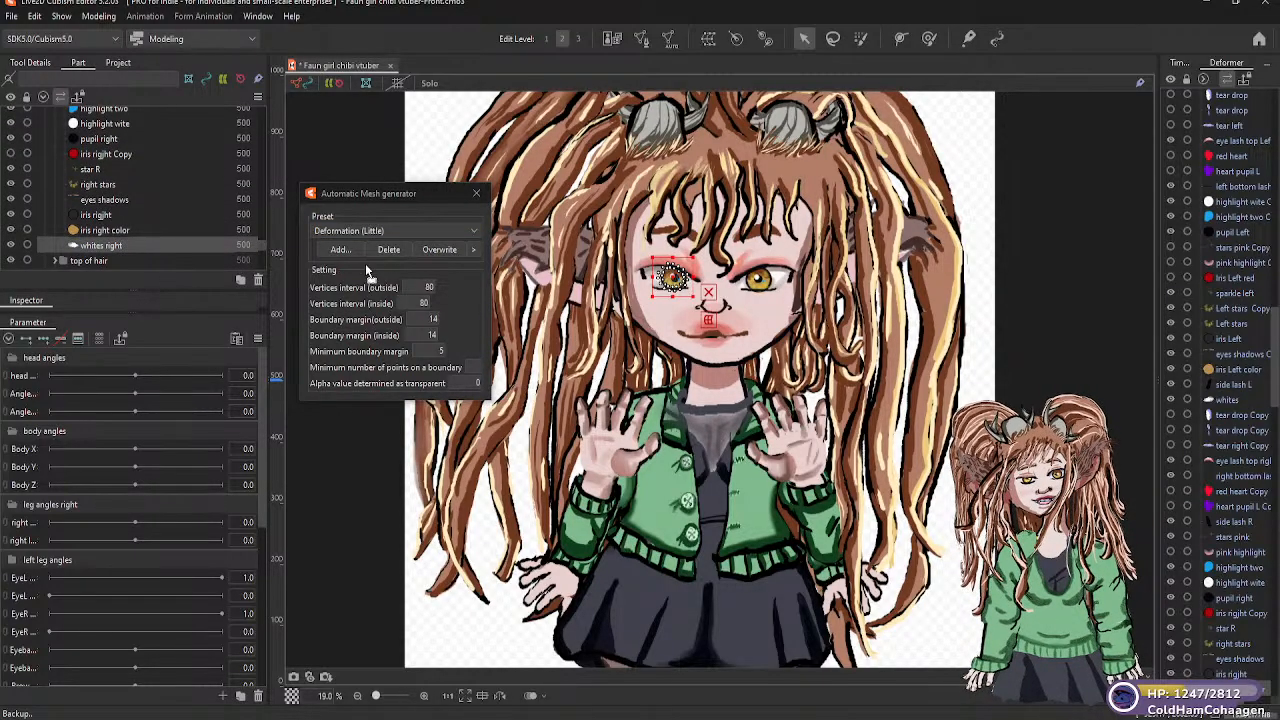
click(474, 230)
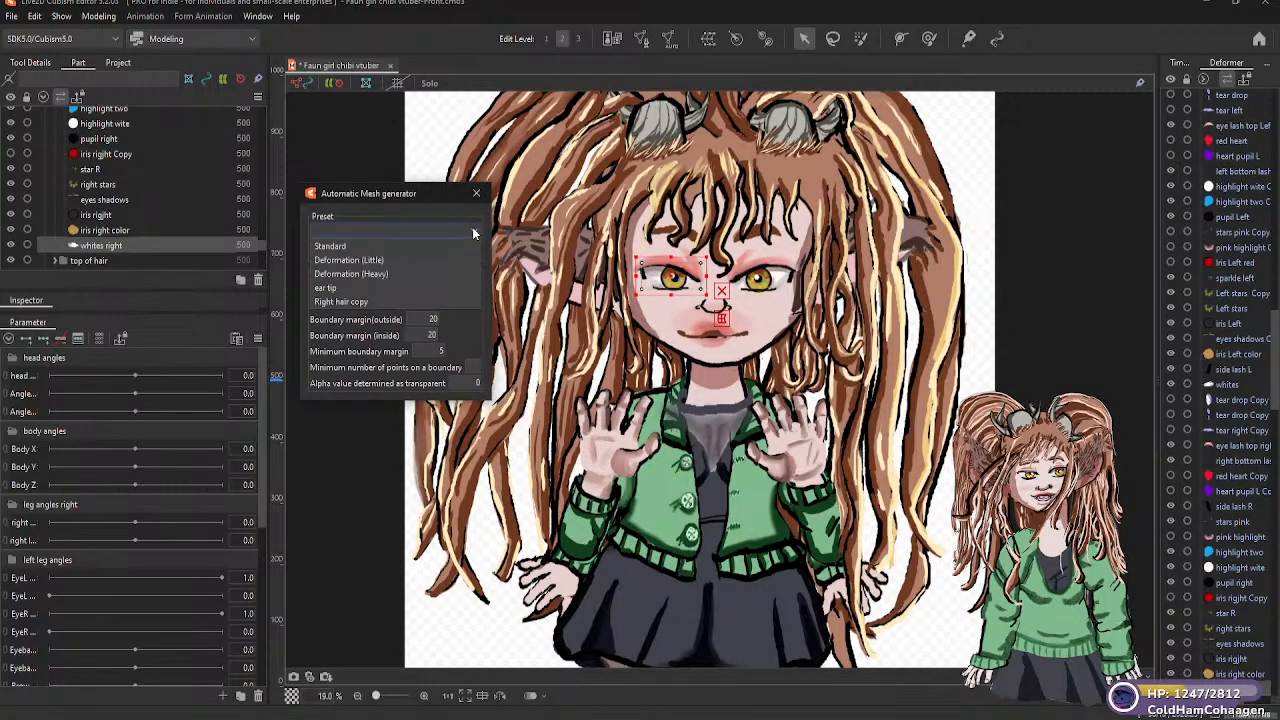
click(360, 260)
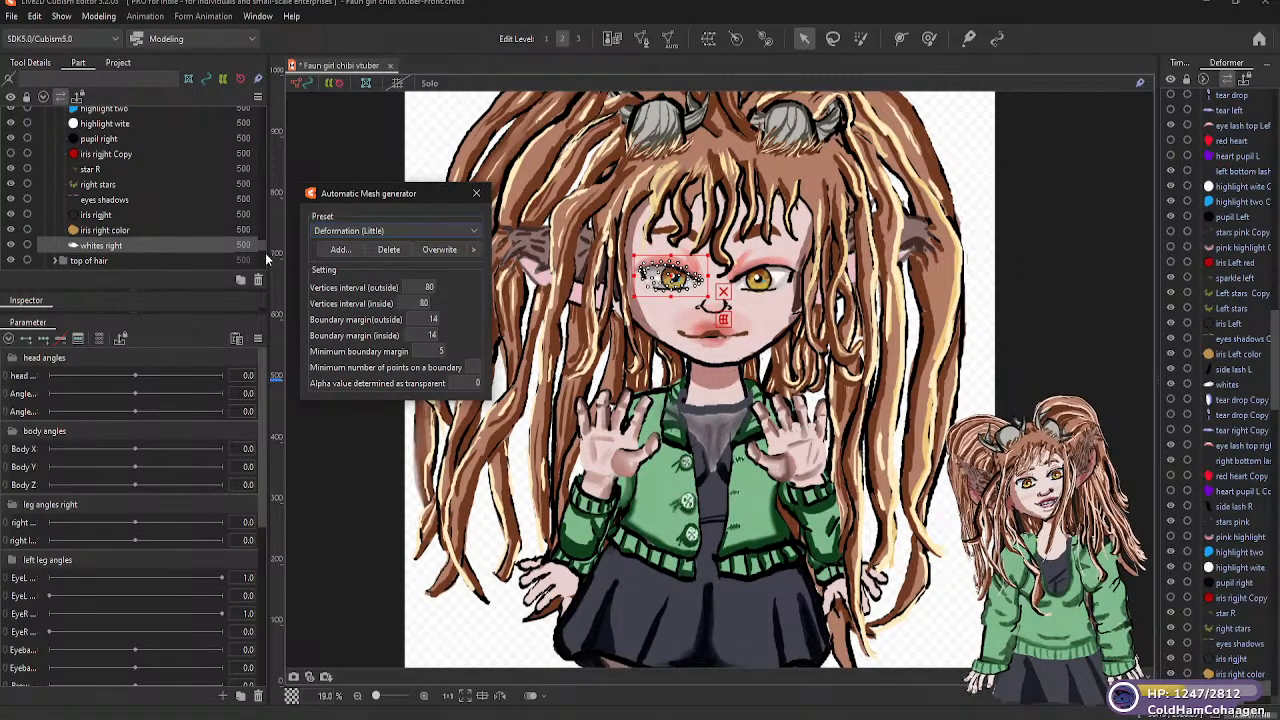
Expand the "top of hair" folder and generate a Deformation (Heavy) automatic mesh for its "hair top right top" part
scroll(260, 246, down, 2)
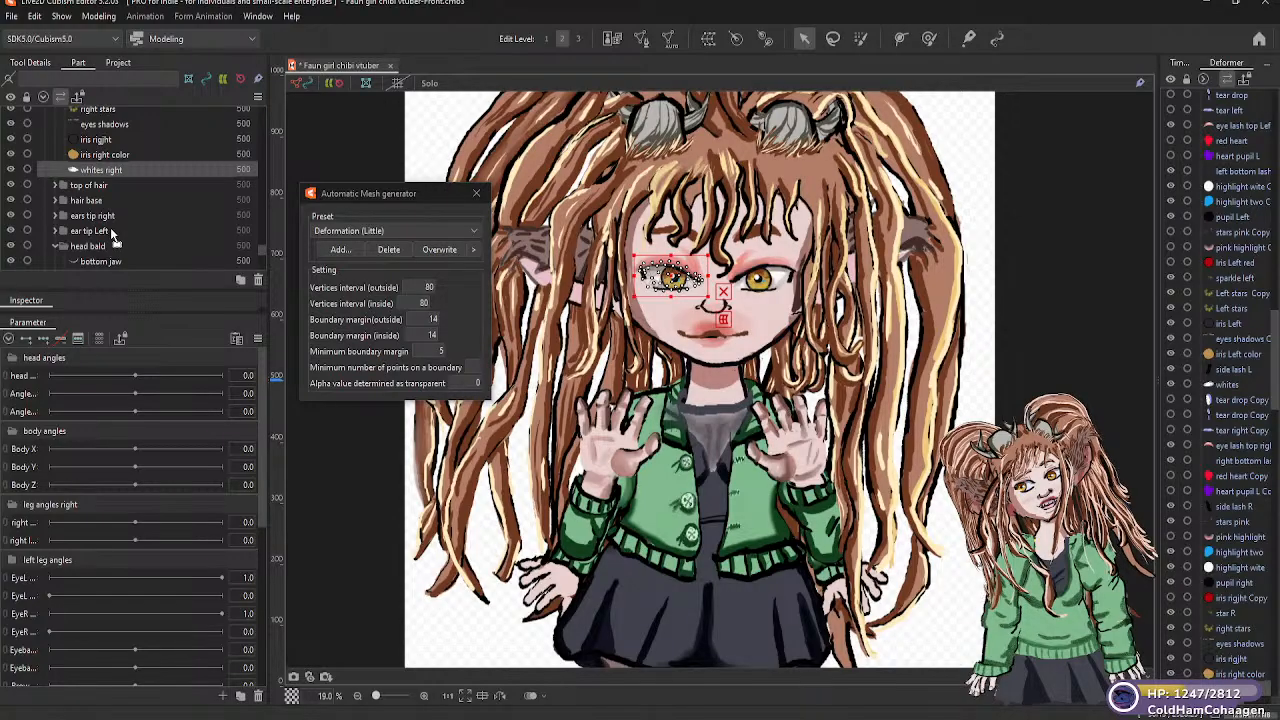
click(104, 186)
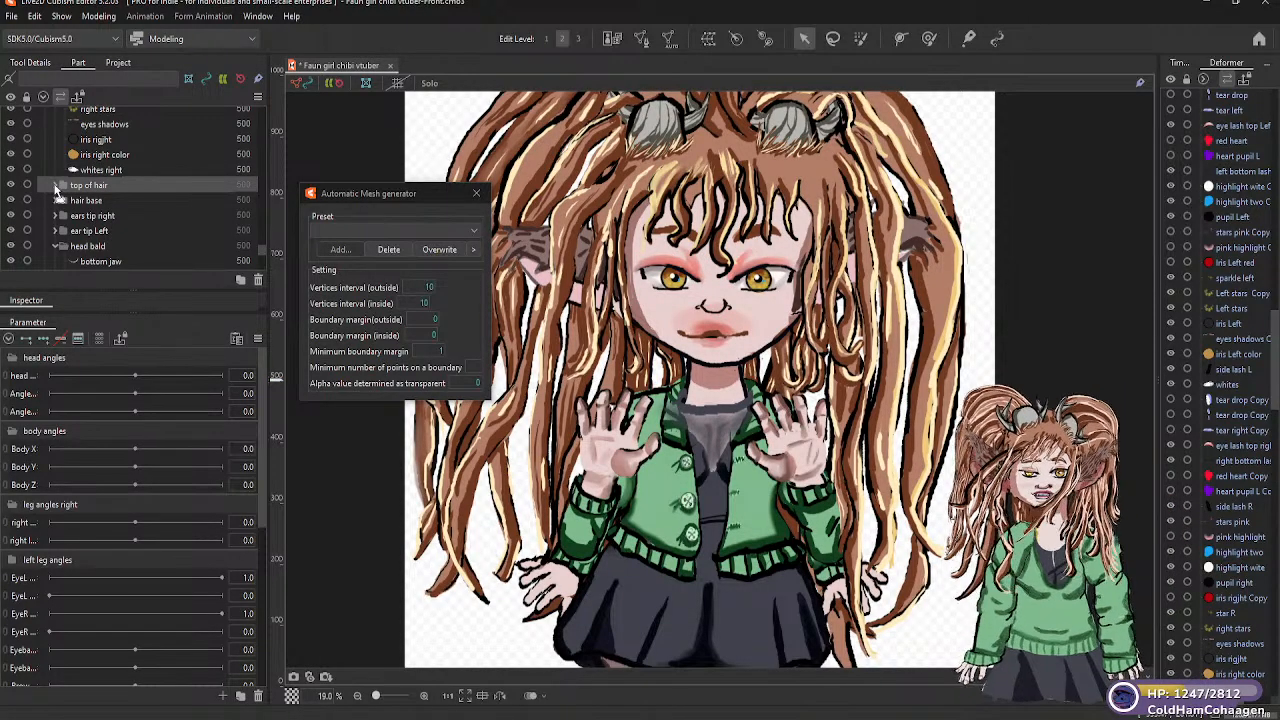
click(57, 187)
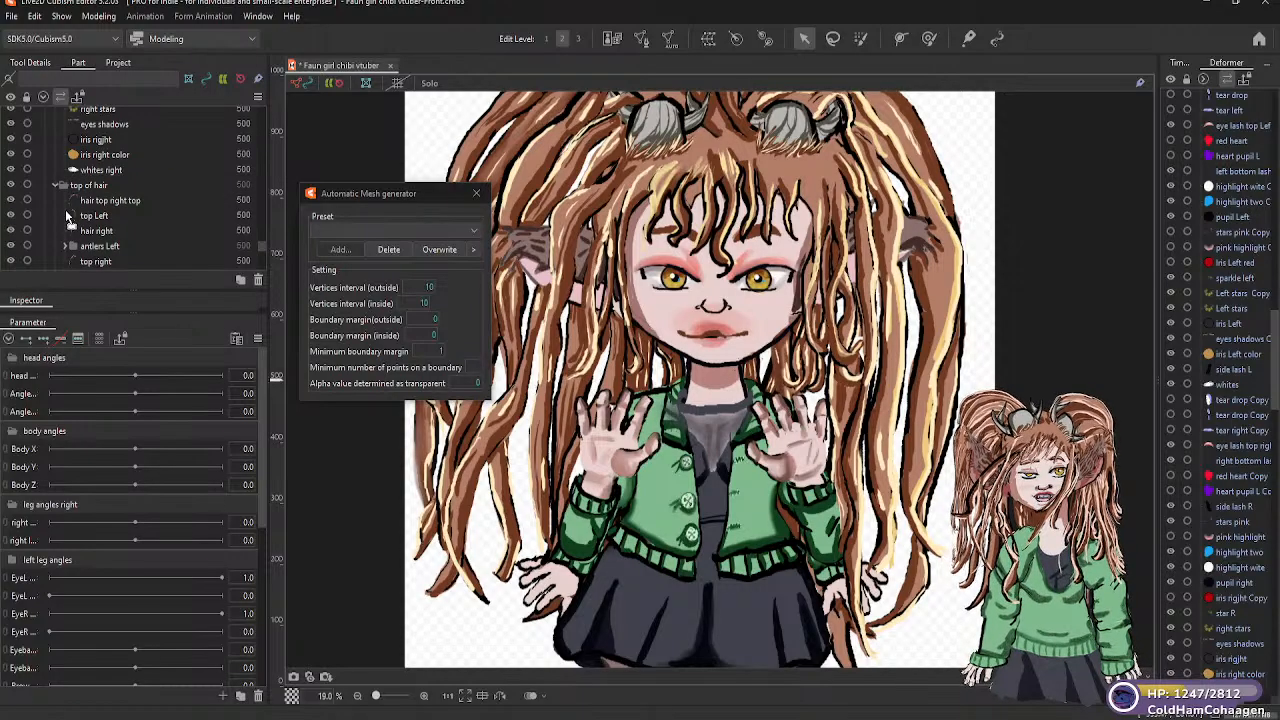
click(132, 202)
click(472, 229)
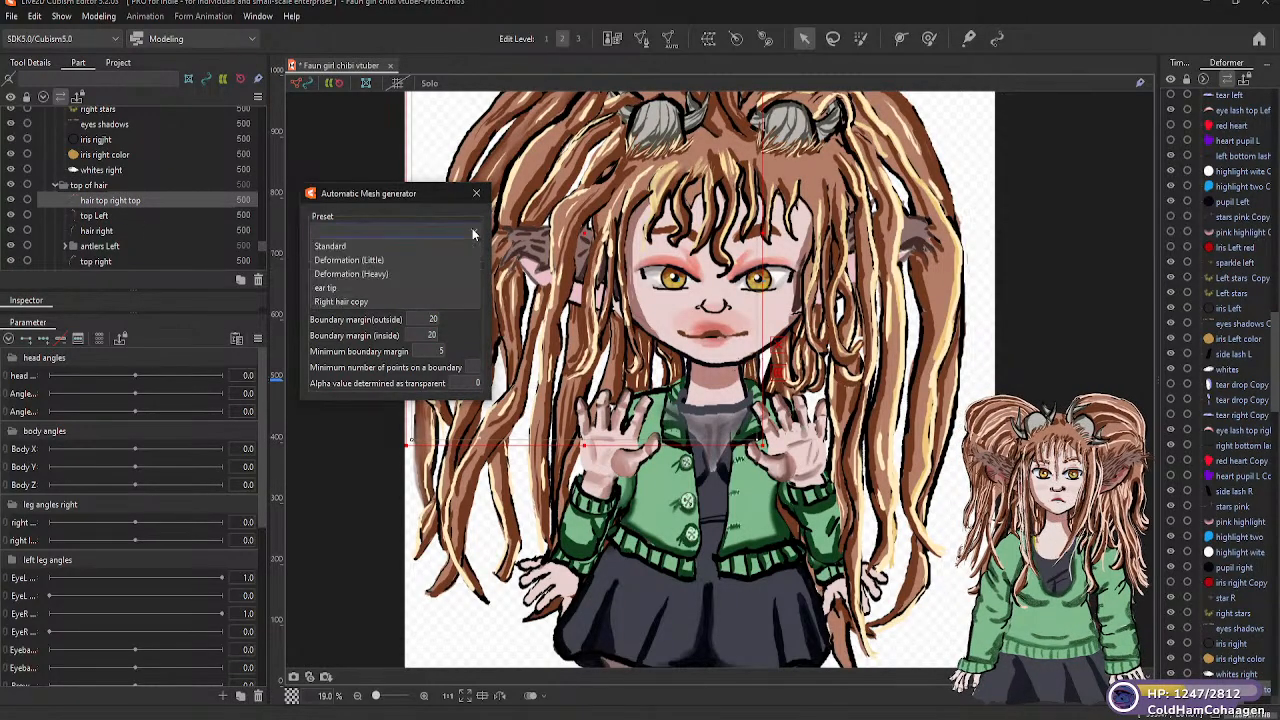
click(395, 273)
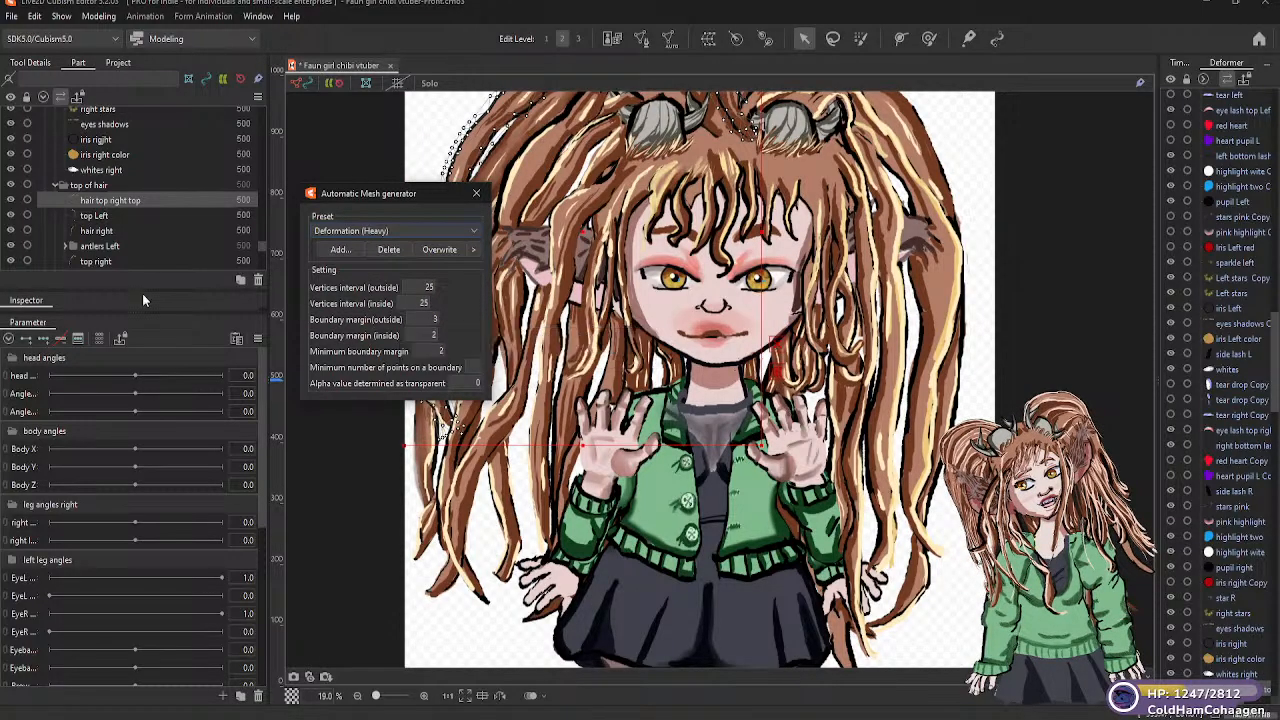
Generate Deformation (Heavy) automatic meshes for the "top Left" and "hair right" parts
click(112, 215)
click(472, 231)
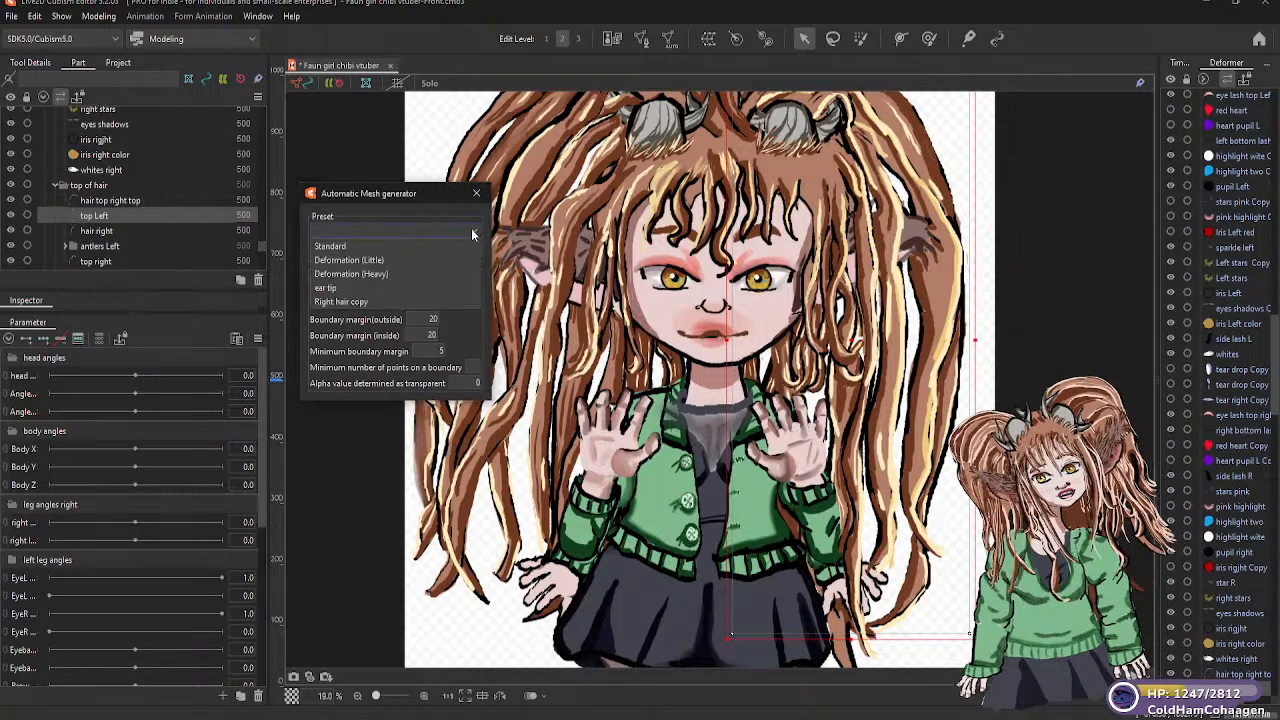
click(378, 274)
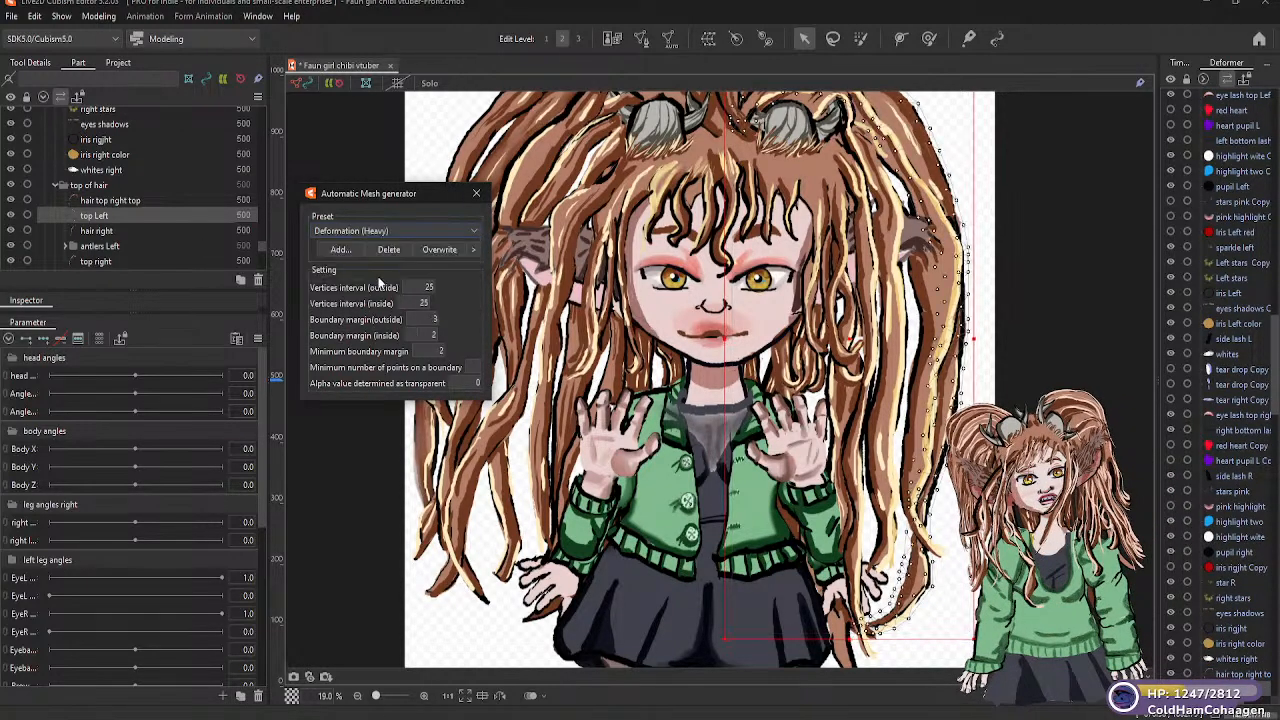
click(140, 231)
click(315, 231)
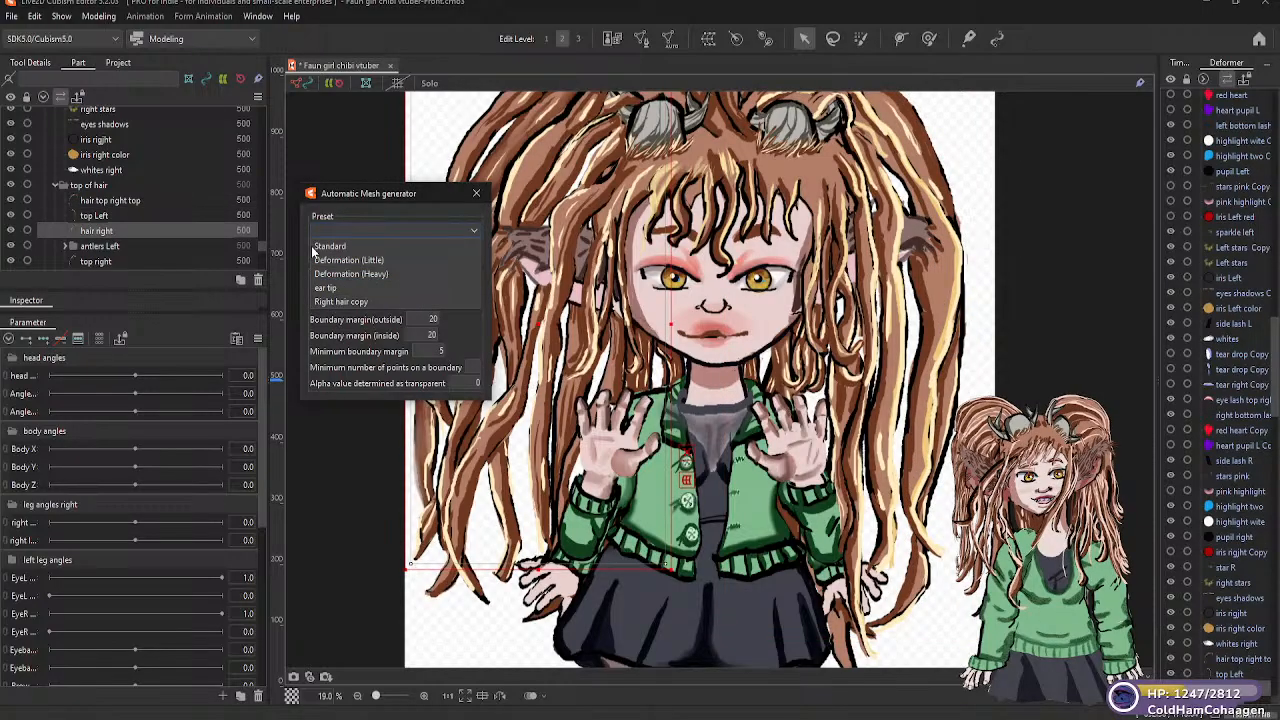
click(388, 274)
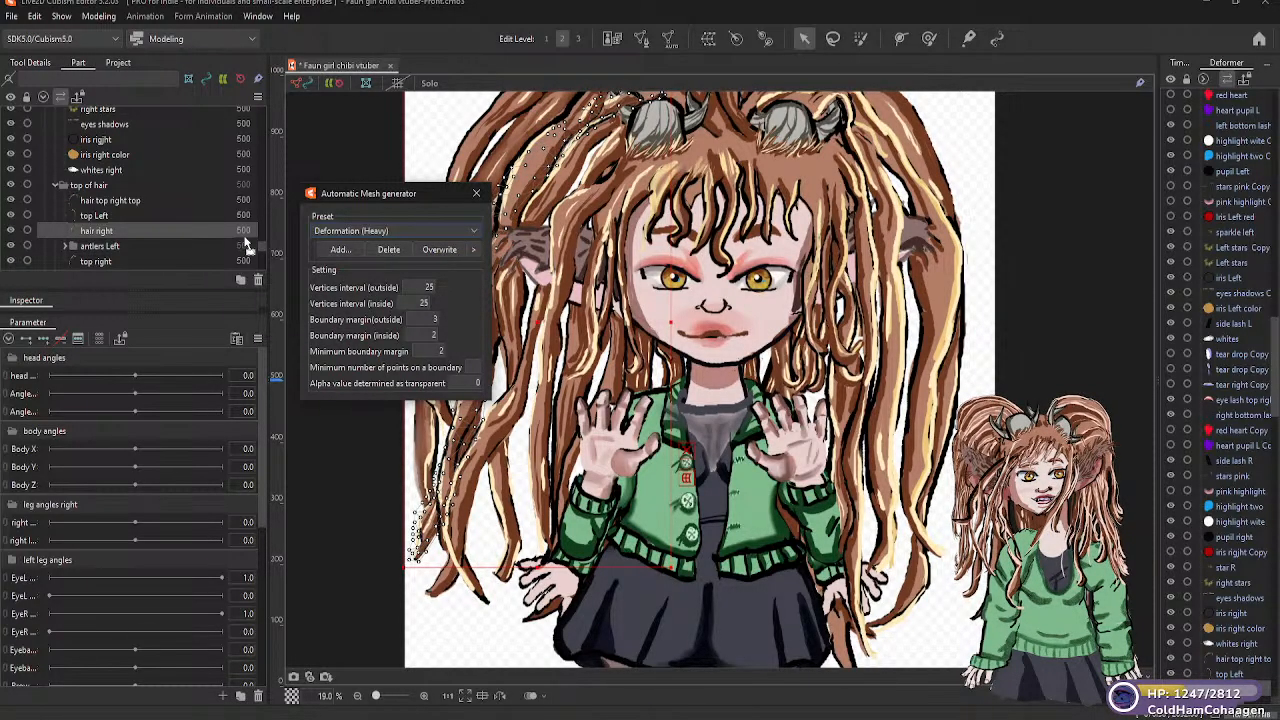
Move the Automatic Mesh generator off the hair and apply its Deformation (Heavy) preset to the "top right" part
scroll(262, 246, down, 3)
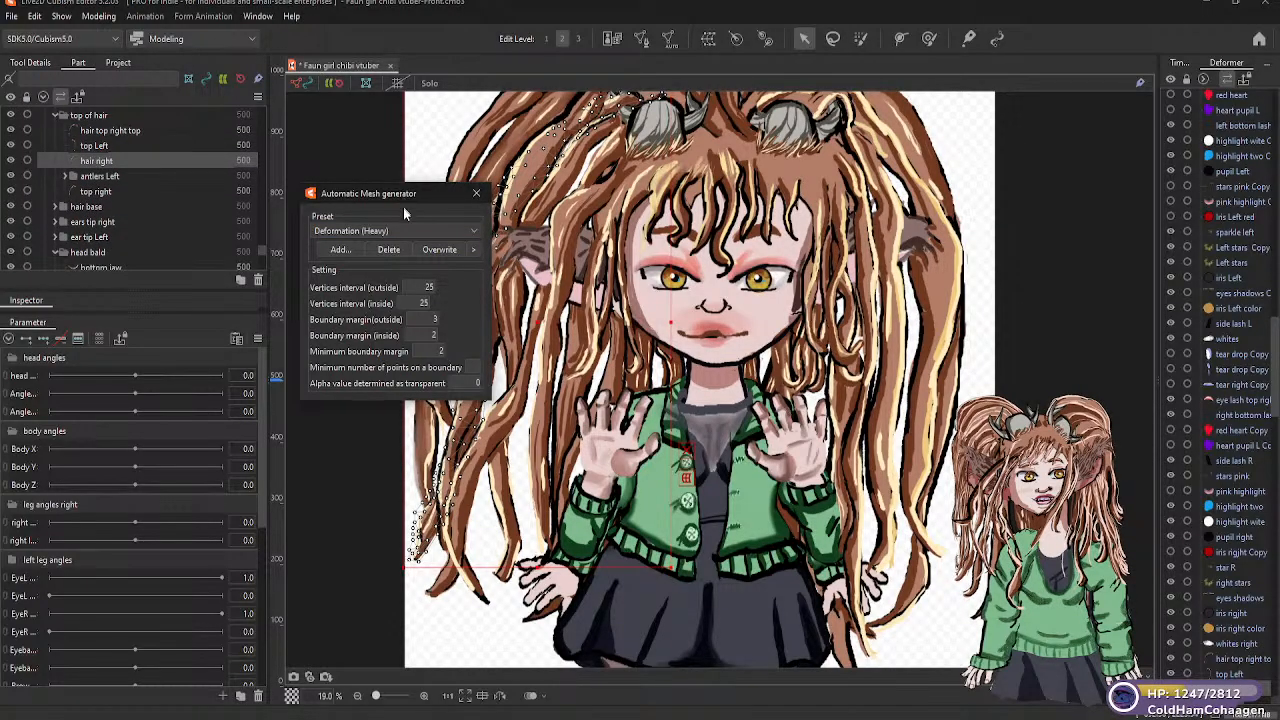
drag(403, 206, 1048, 272)
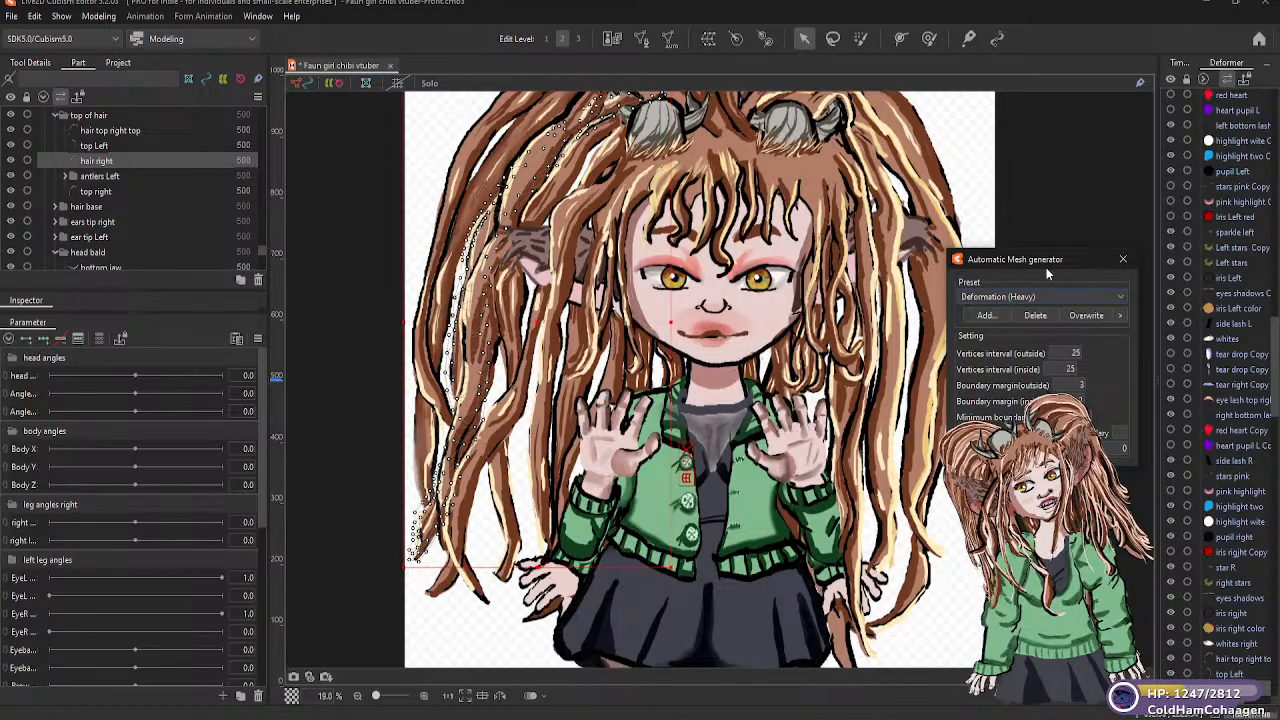
click(108, 193)
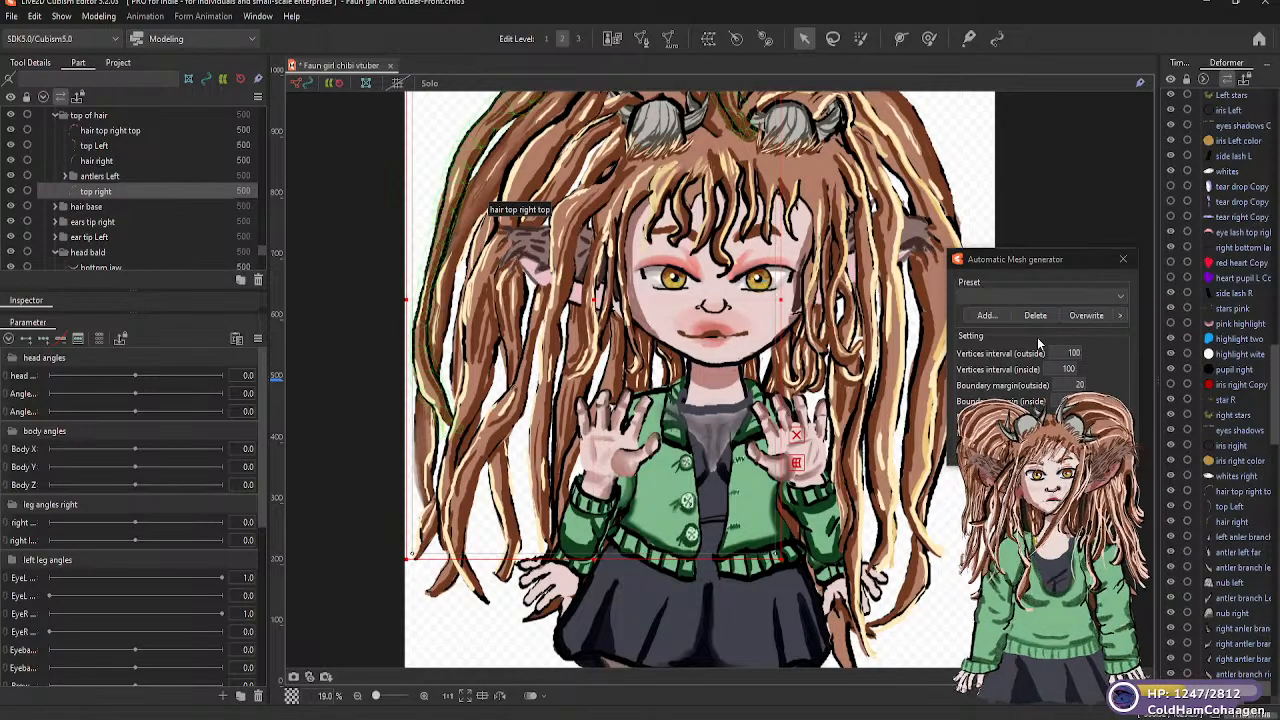
click(1115, 299)
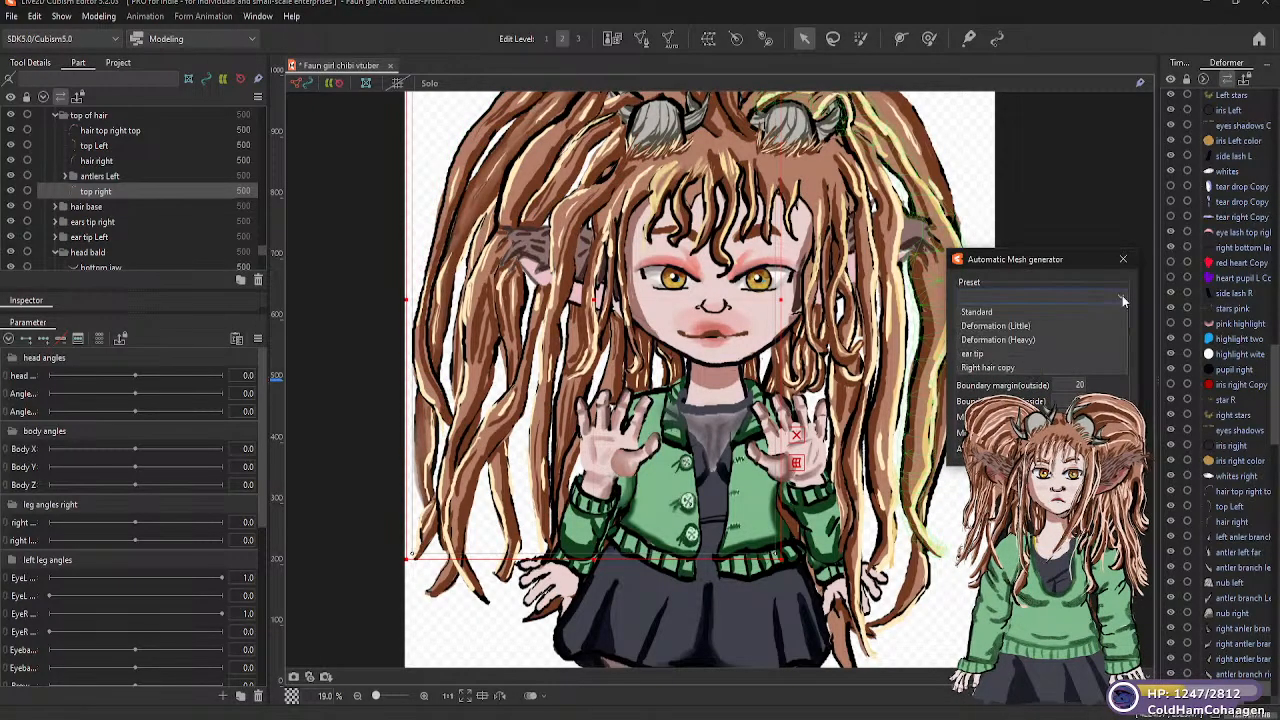
click(1005, 340)
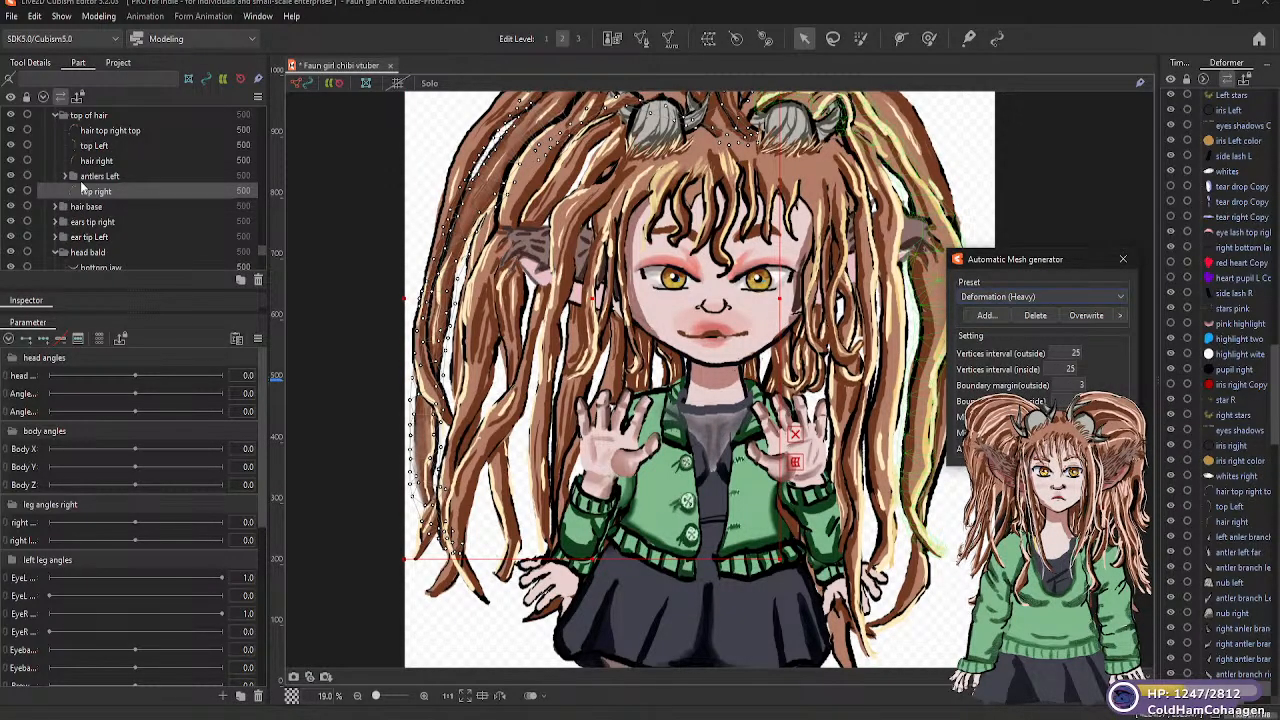
Expand the "antlers Left" folder and generate a Deformation (Little) automatic mesh for its "left anler branch" part
click(65, 175)
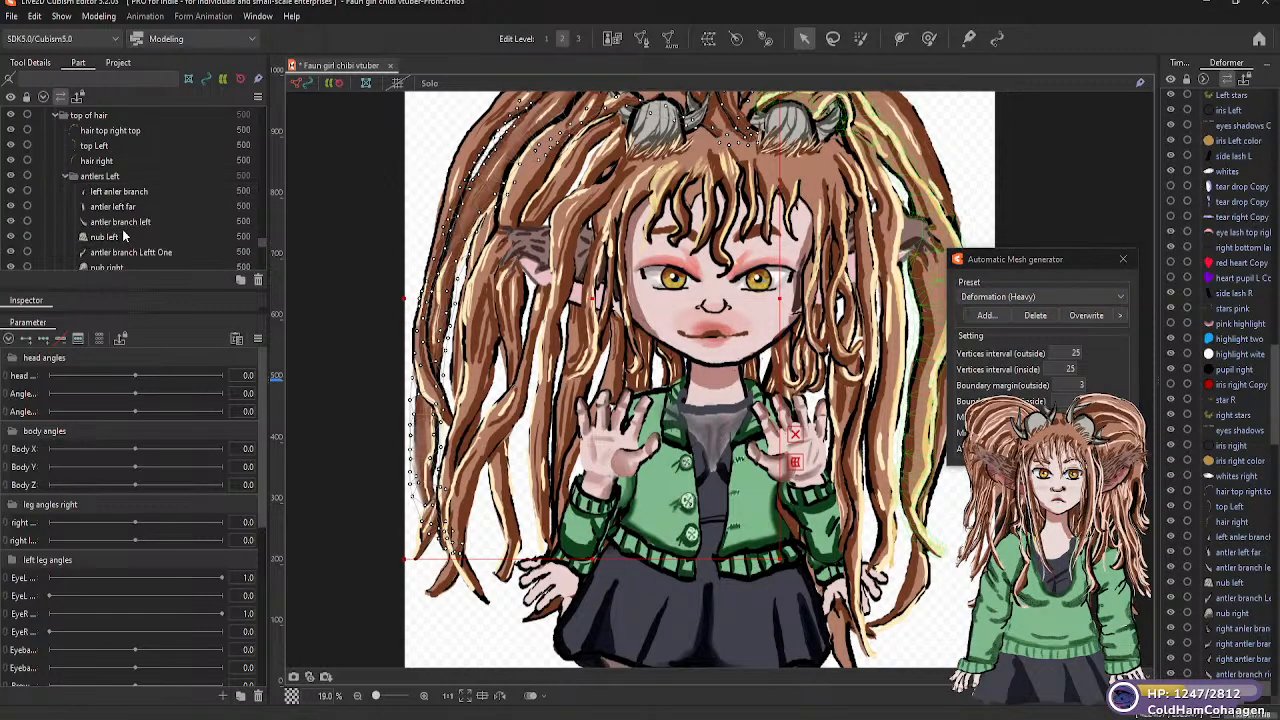
click(131, 192)
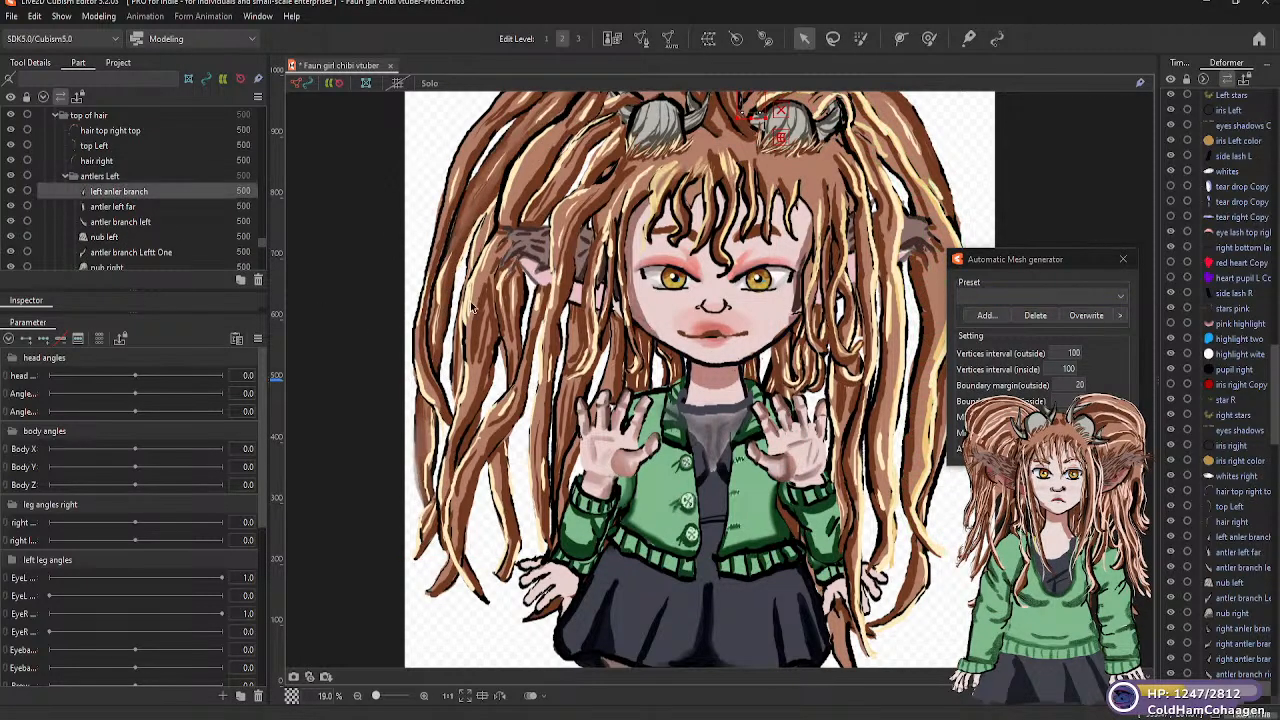
click(1117, 295)
click(1015, 325)
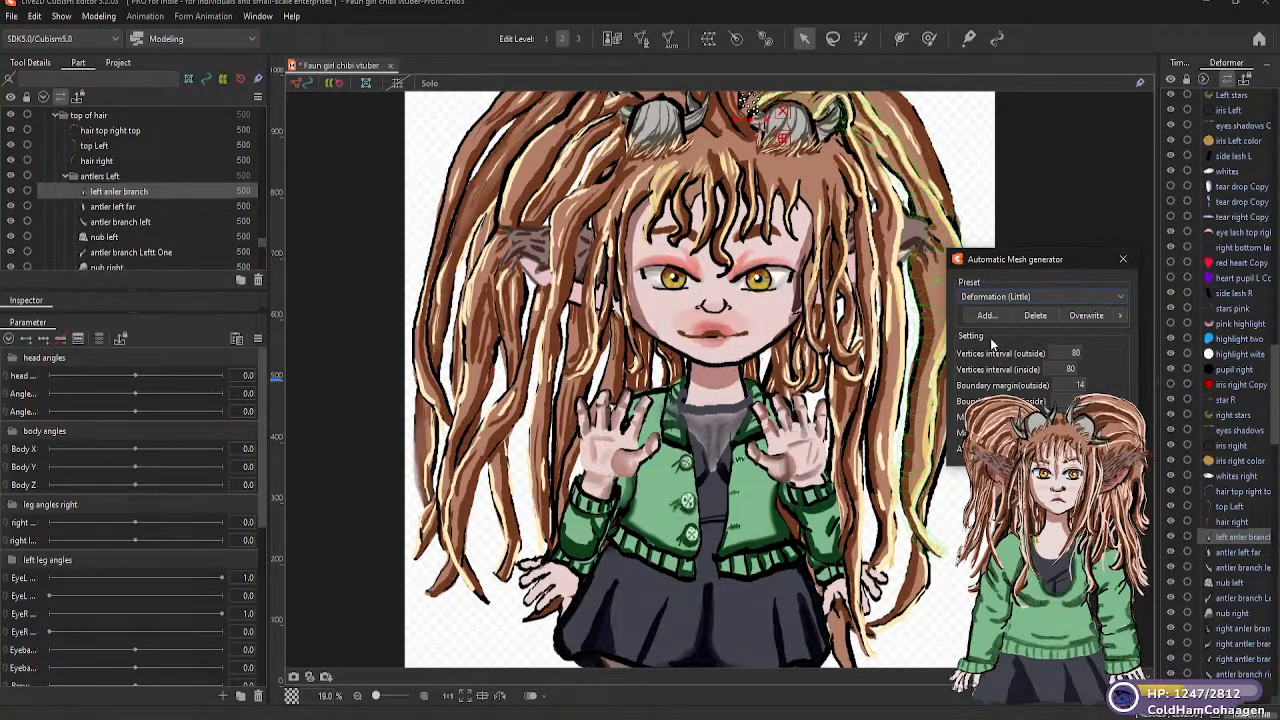
Generate Deformation (Little) automatic meshes for the "antler left far" and "antler branch left" parts
click(140, 206)
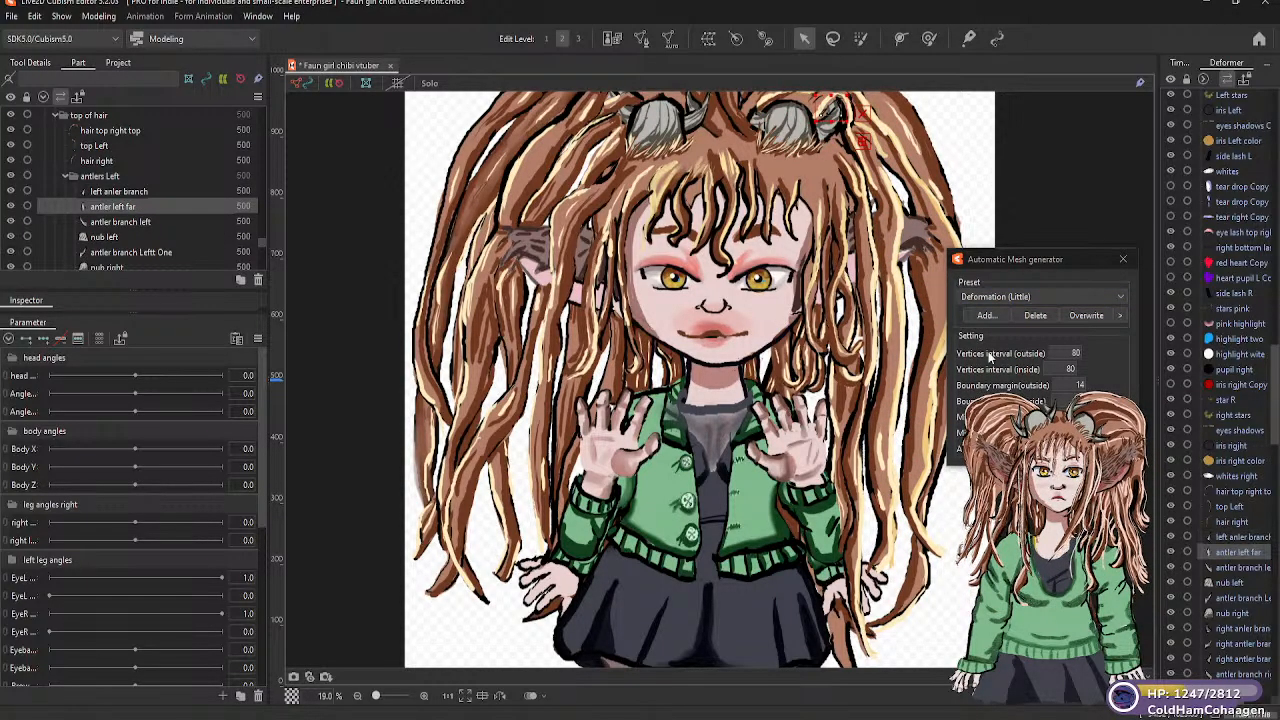
click(1121, 297)
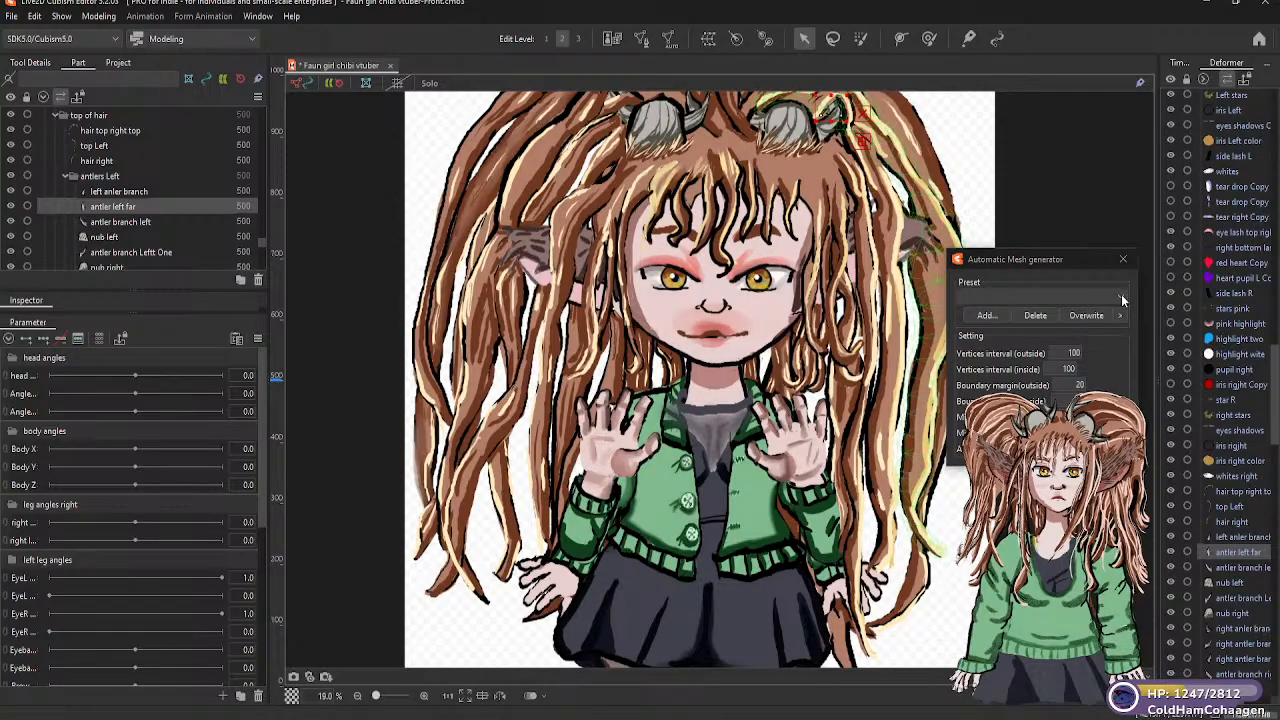
click(1121, 294)
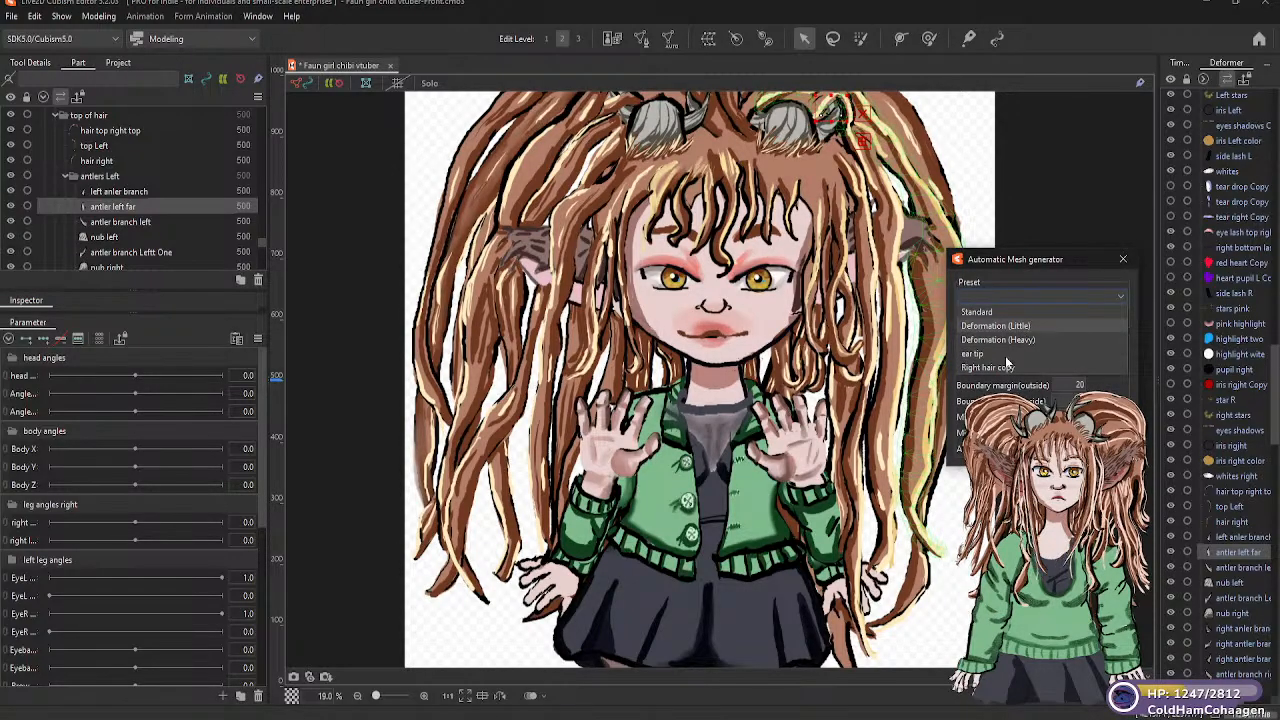
key(Escape)
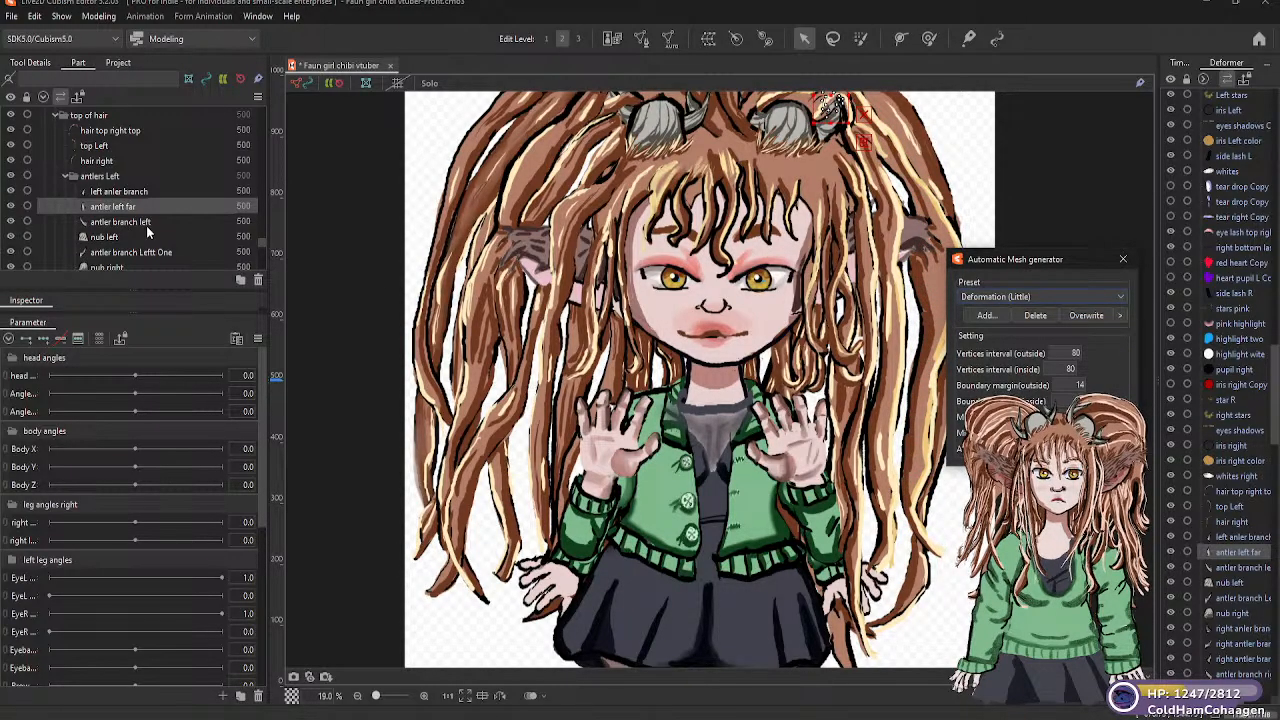
click(152, 222)
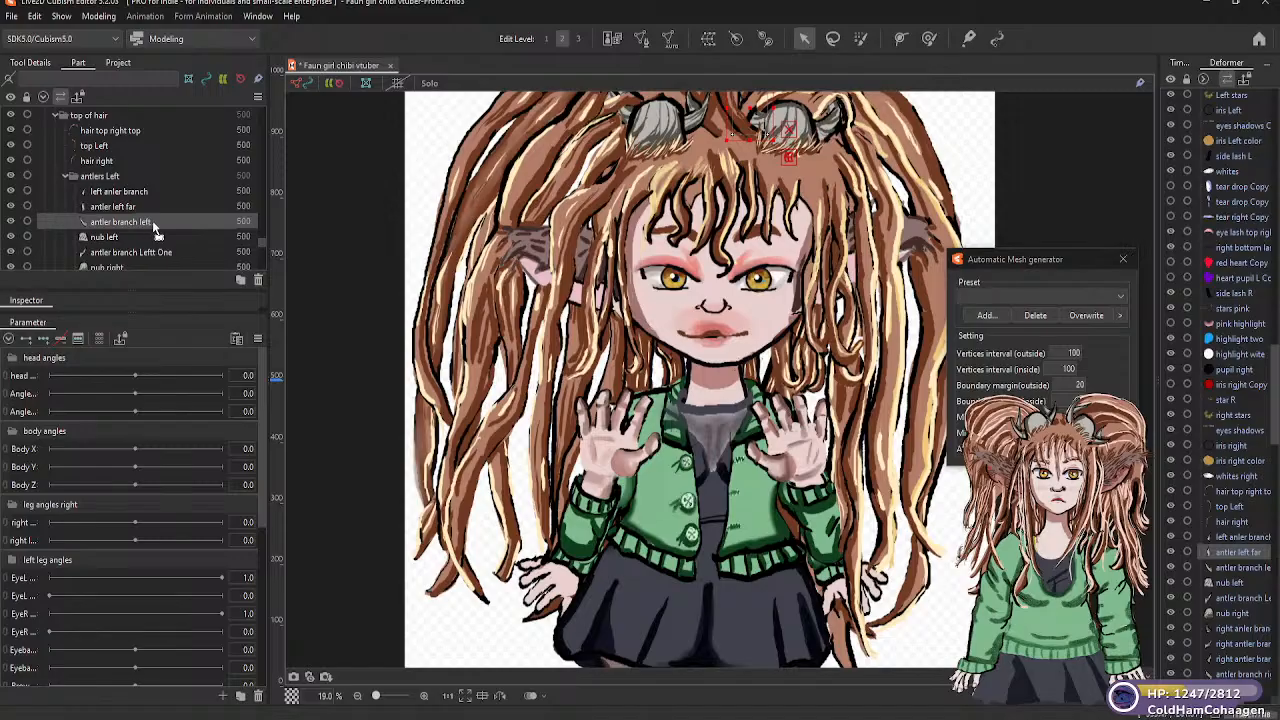
click(1114, 297)
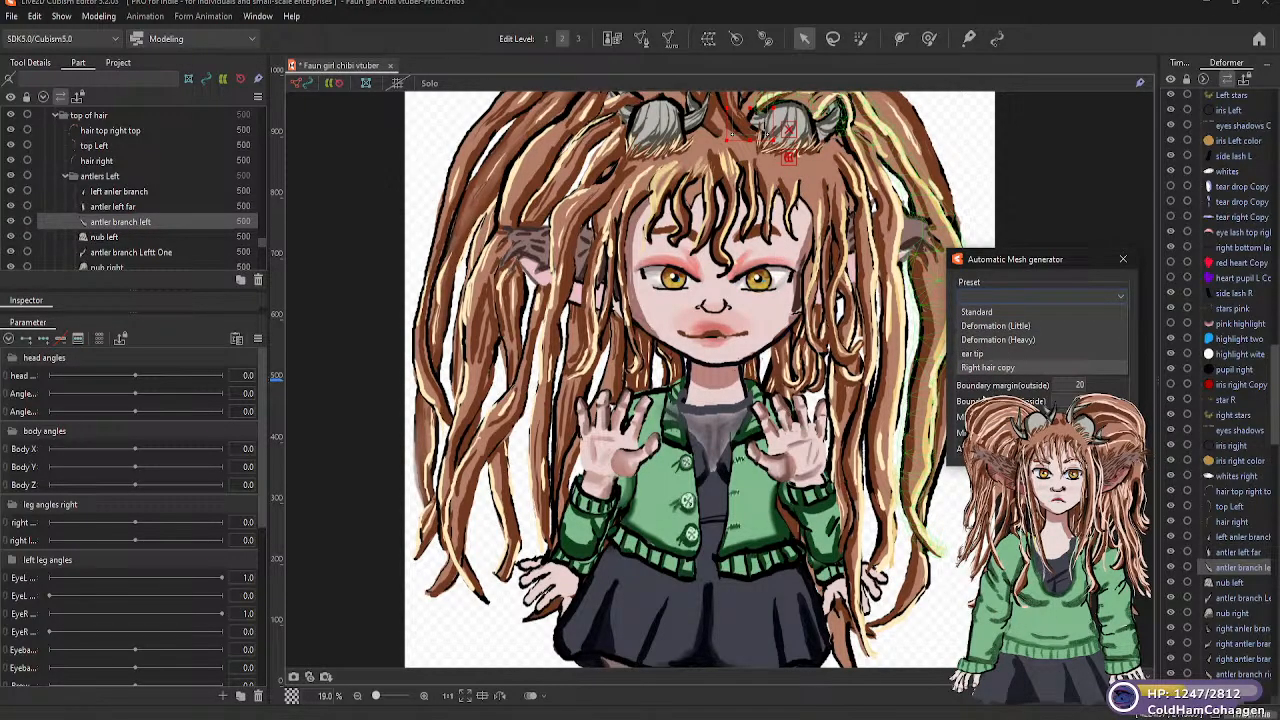
click(1023, 326)
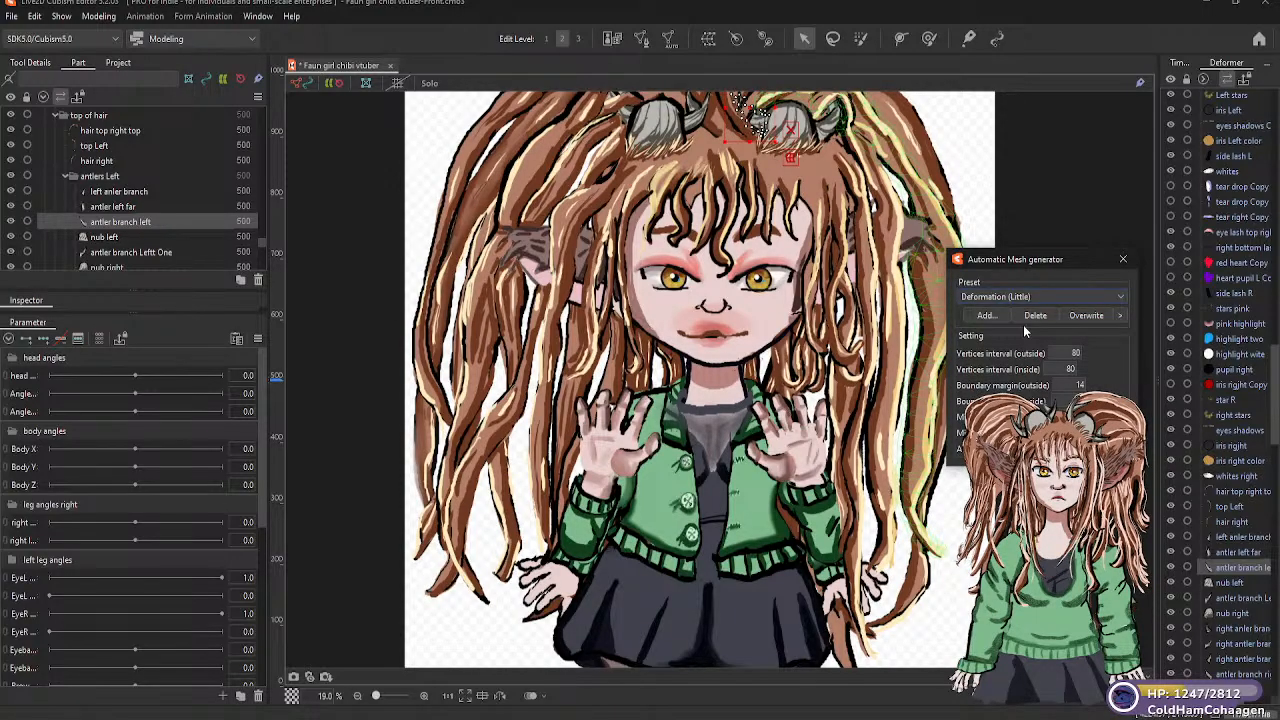
Generate Deformation (Little) automatic meshes for the "nub left" and "antler branch Leftt One" parts
click(106, 238)
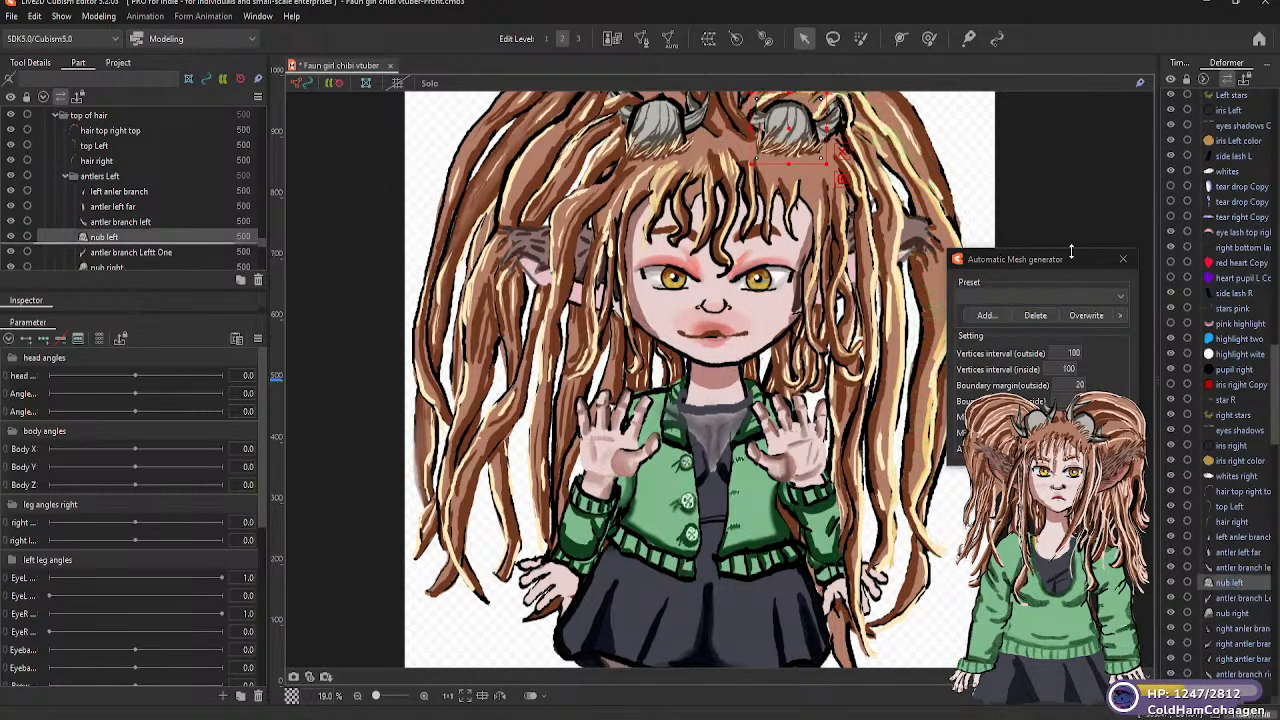
click(1122, 297)
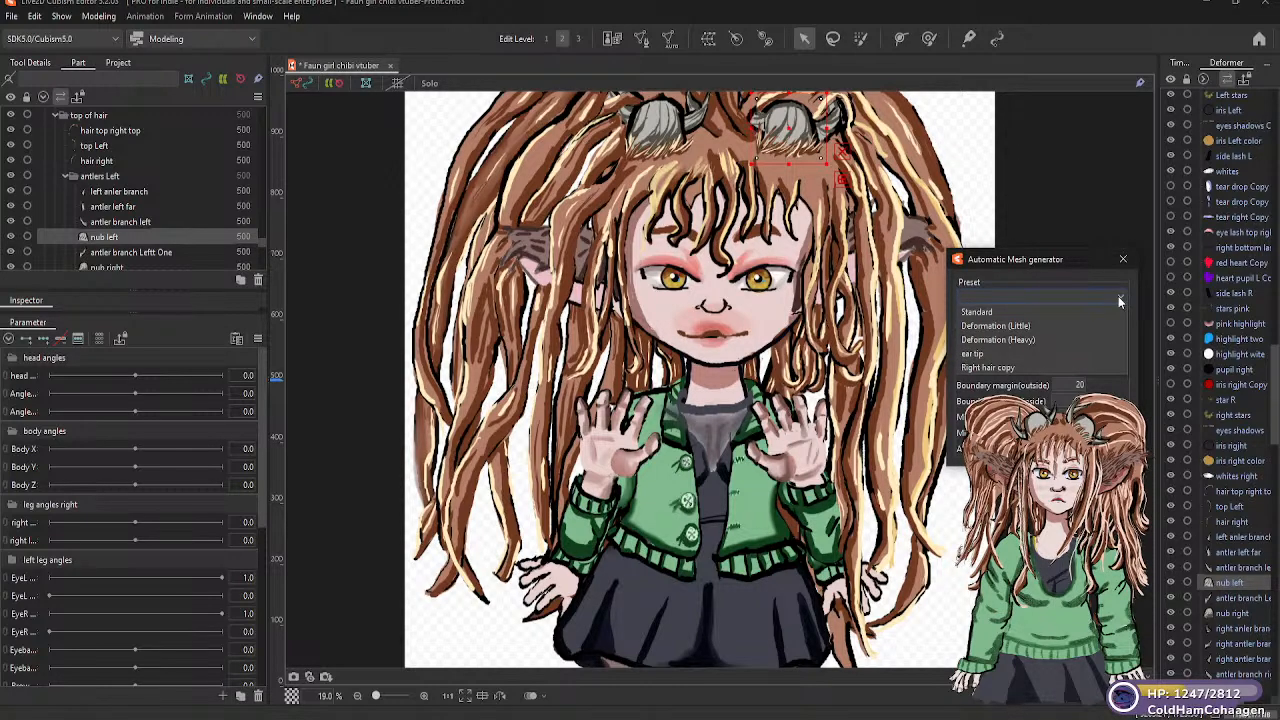
click(1022, 325)
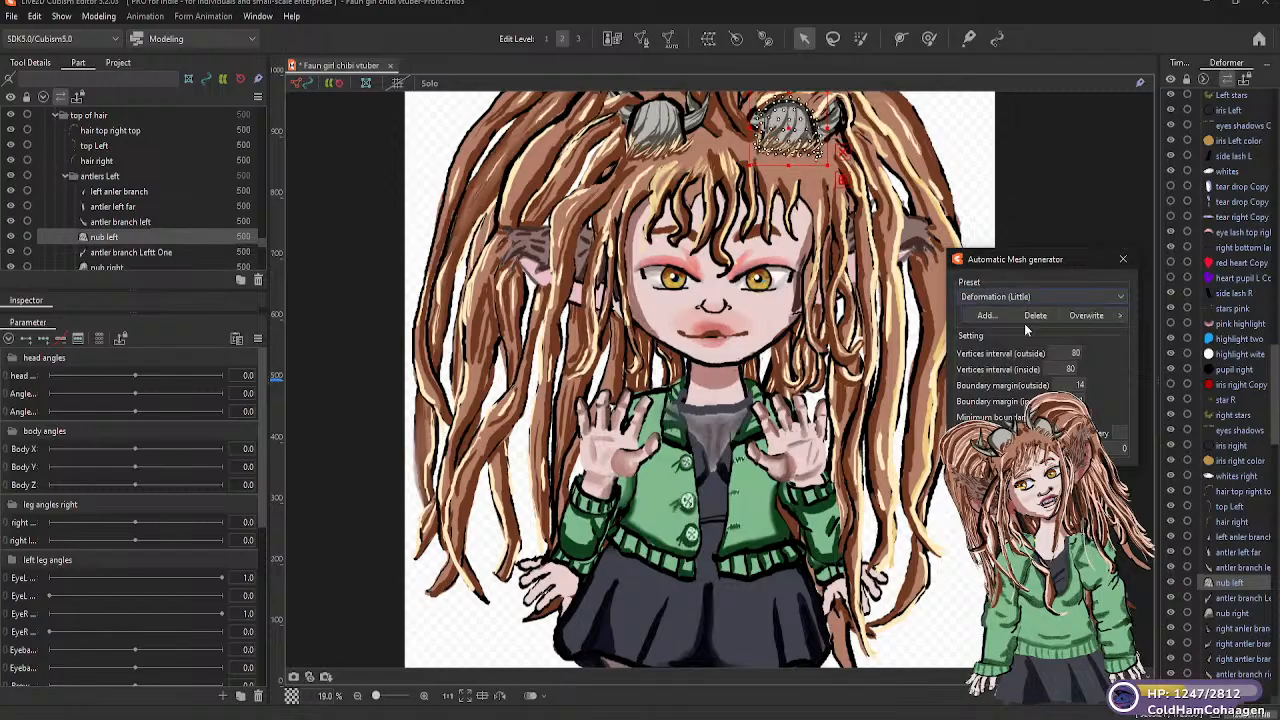
click(165, 252)
click(1116, 295)
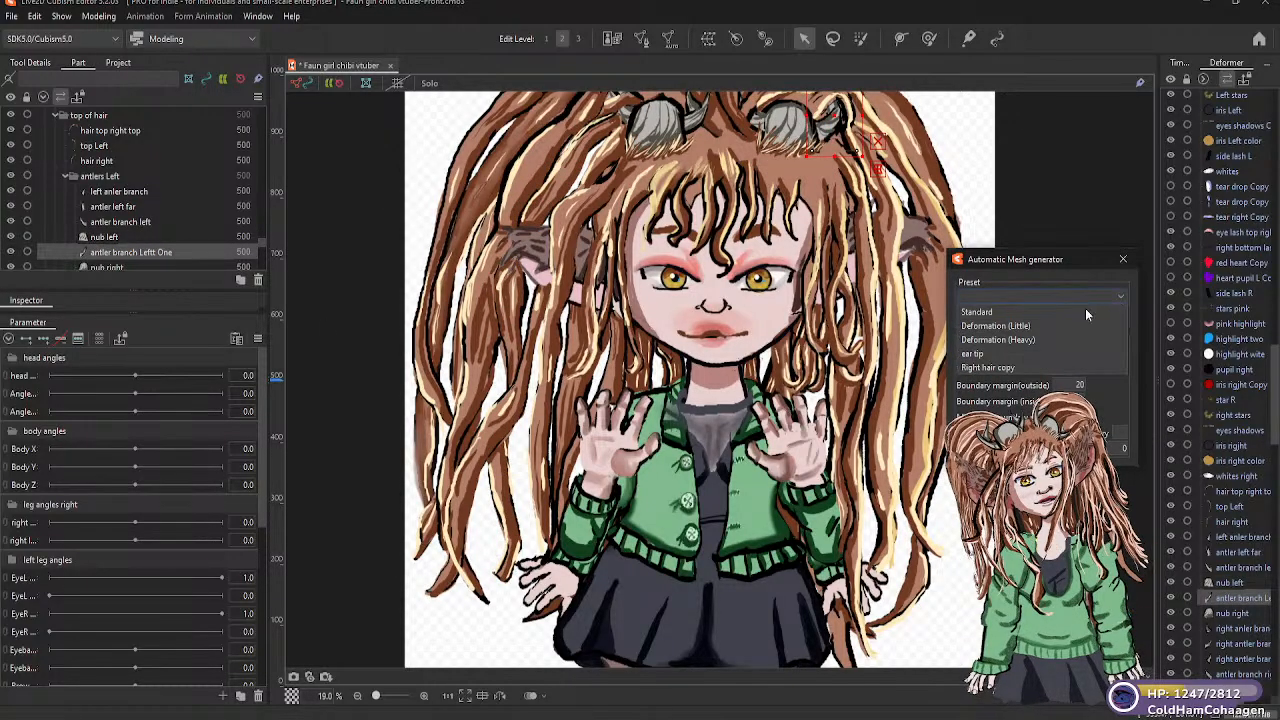
click(1010, 325)
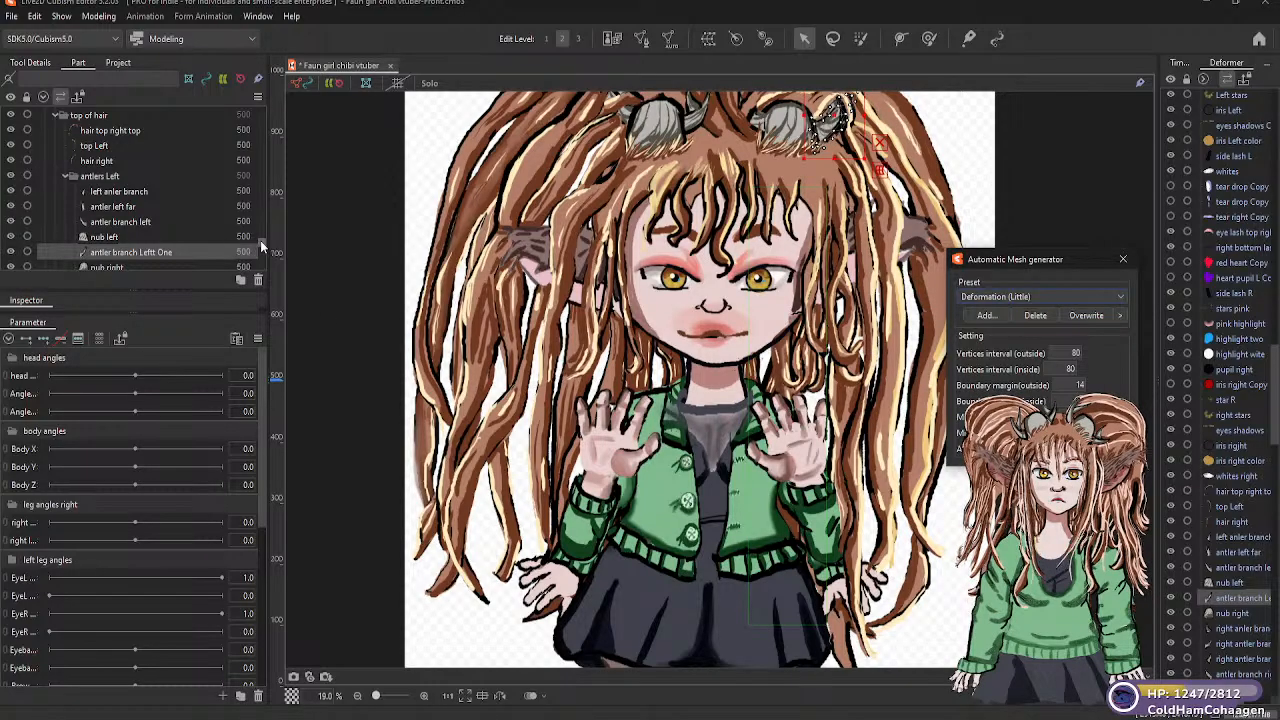
Generate Deformation (Little) automatic meshes for the "nub right" and "right anler branch" parts
scroll(264, 246, down, 3)
scroll(264, 246, up, 1)
click(174, 176)
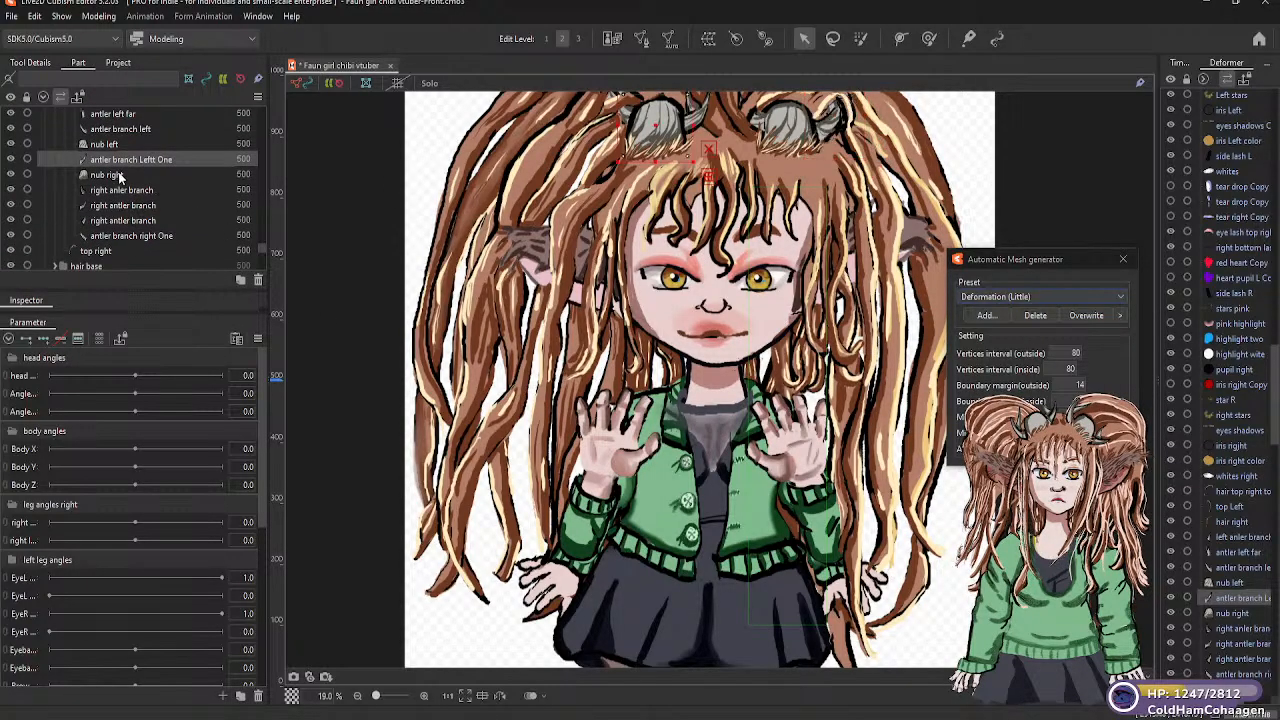
click(1122, 296)
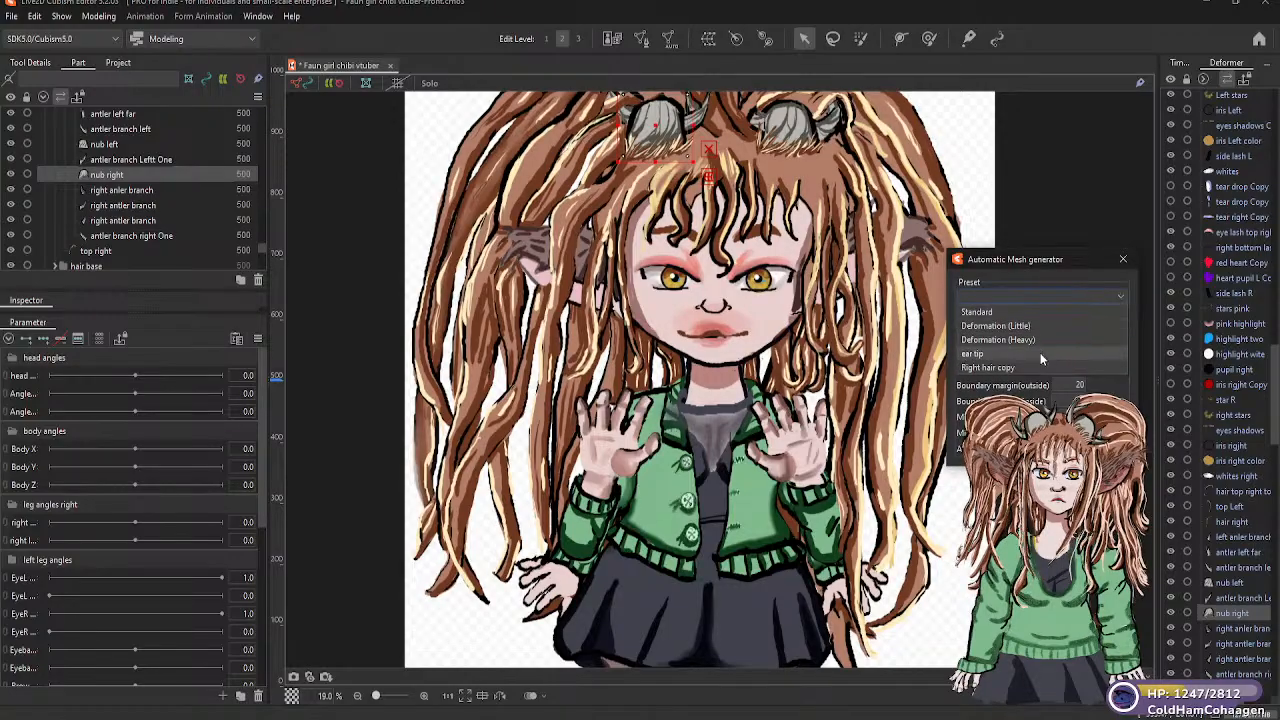
click(1040, 326)
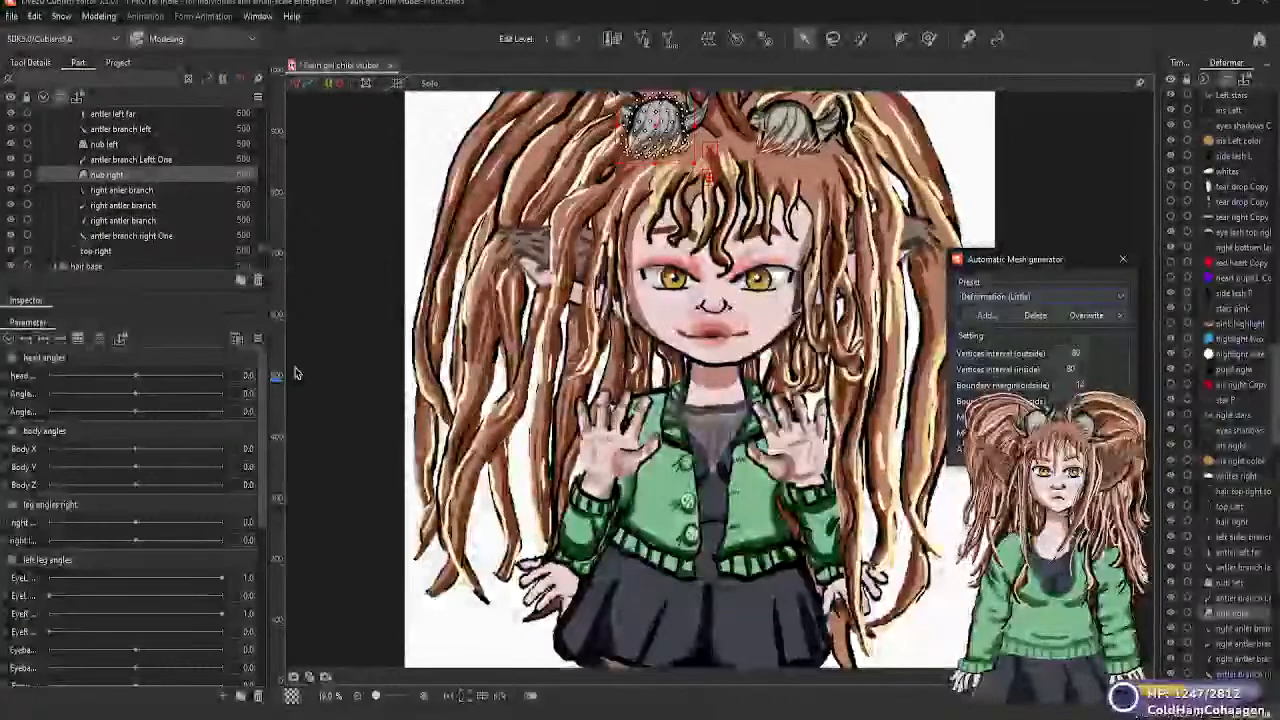
click(135, 189)
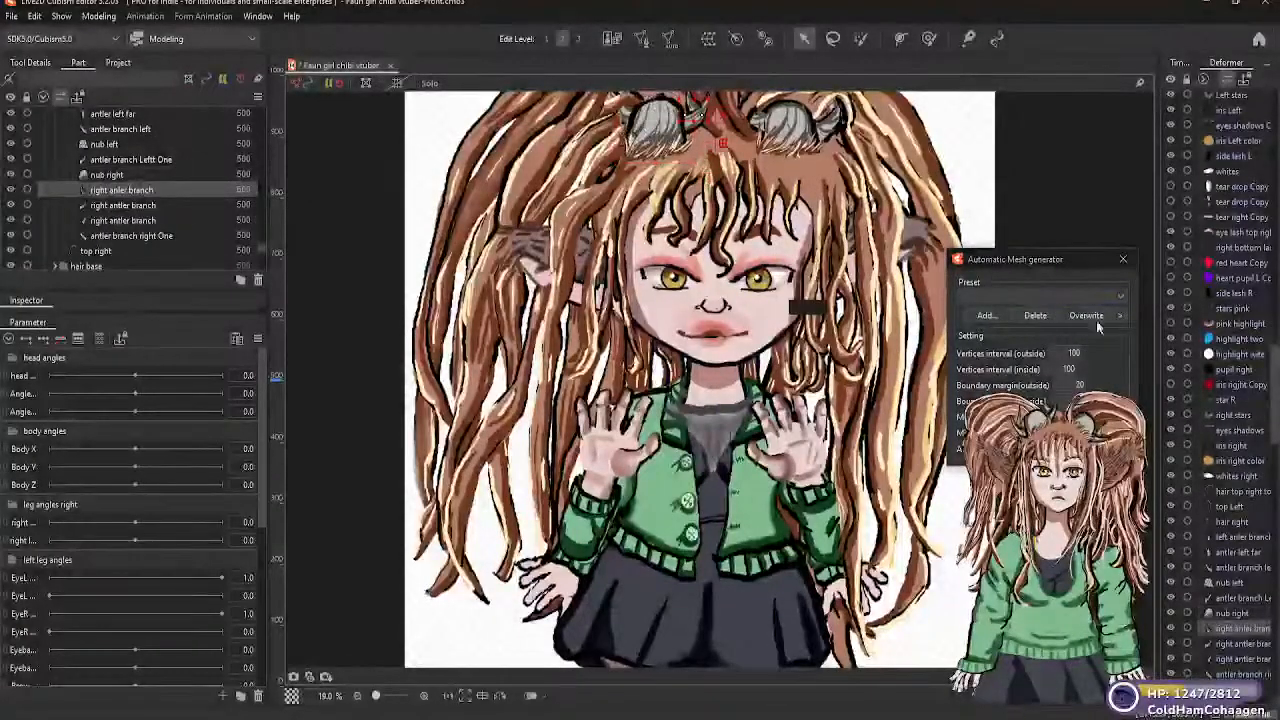
click(1119, 296)
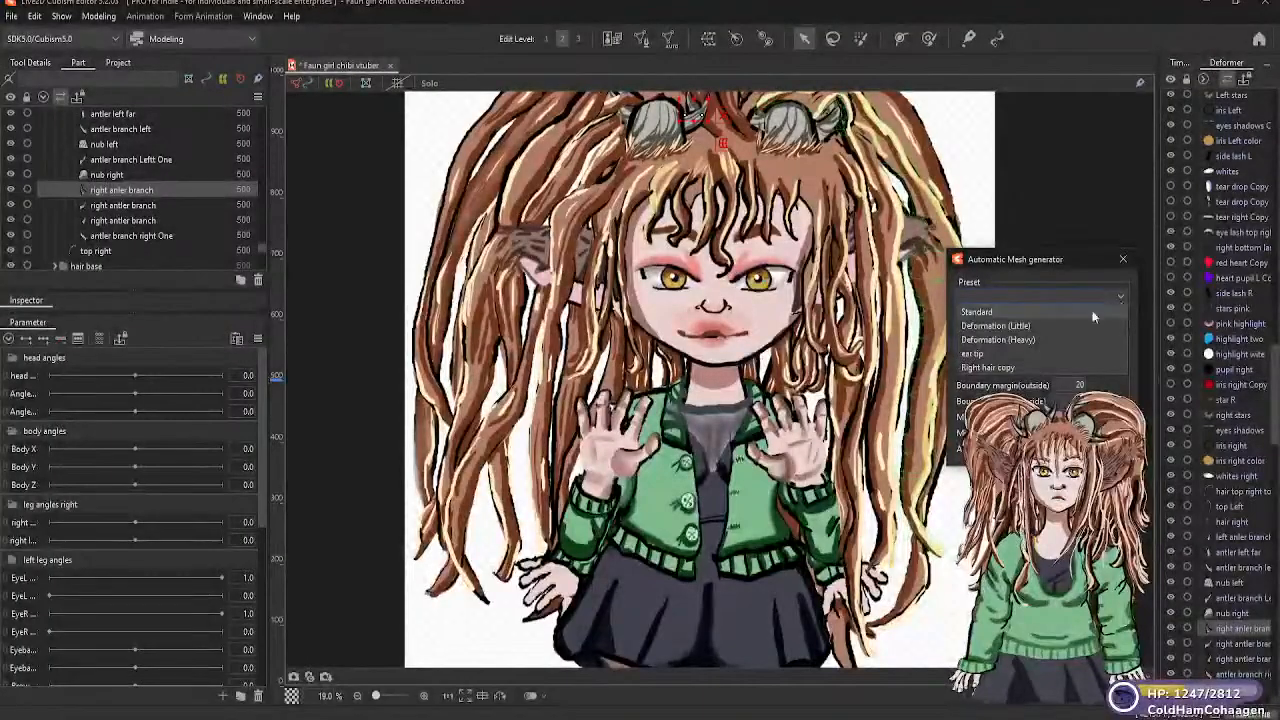
click(1010, 326)
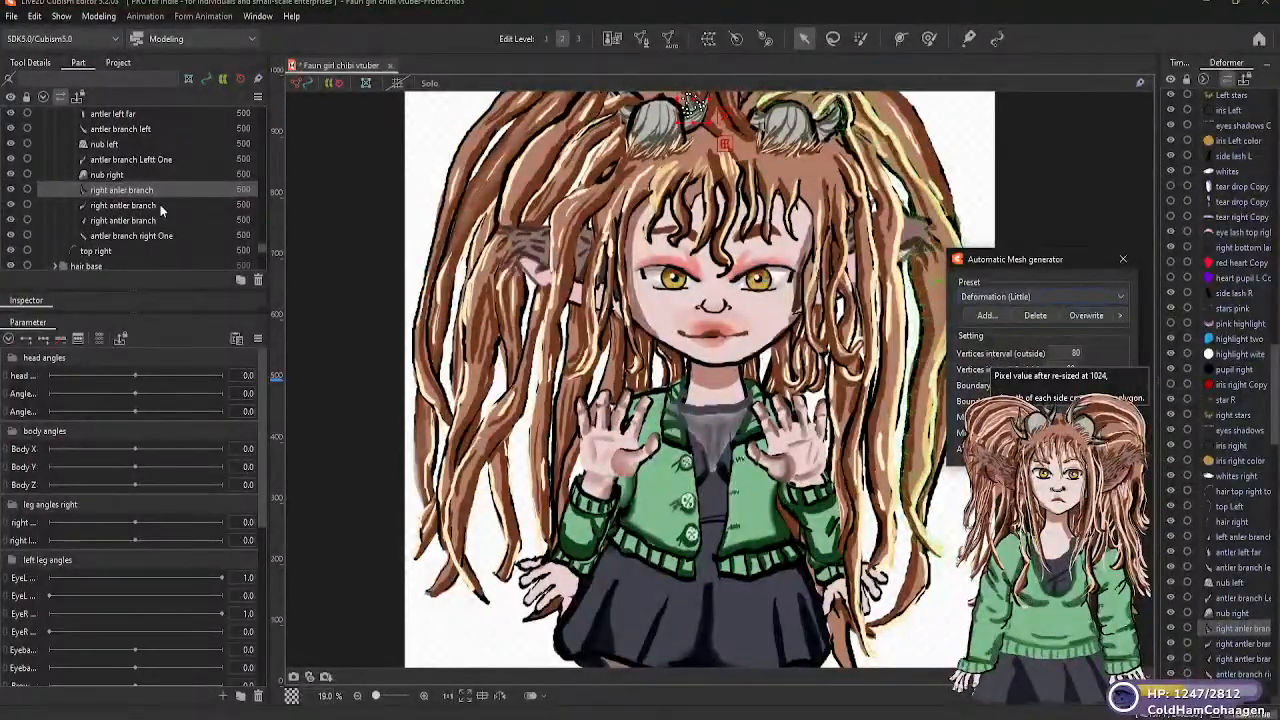
Generate Deformation (Little) automatic meshes for both parts named "right antler branch"
click(180, 205)
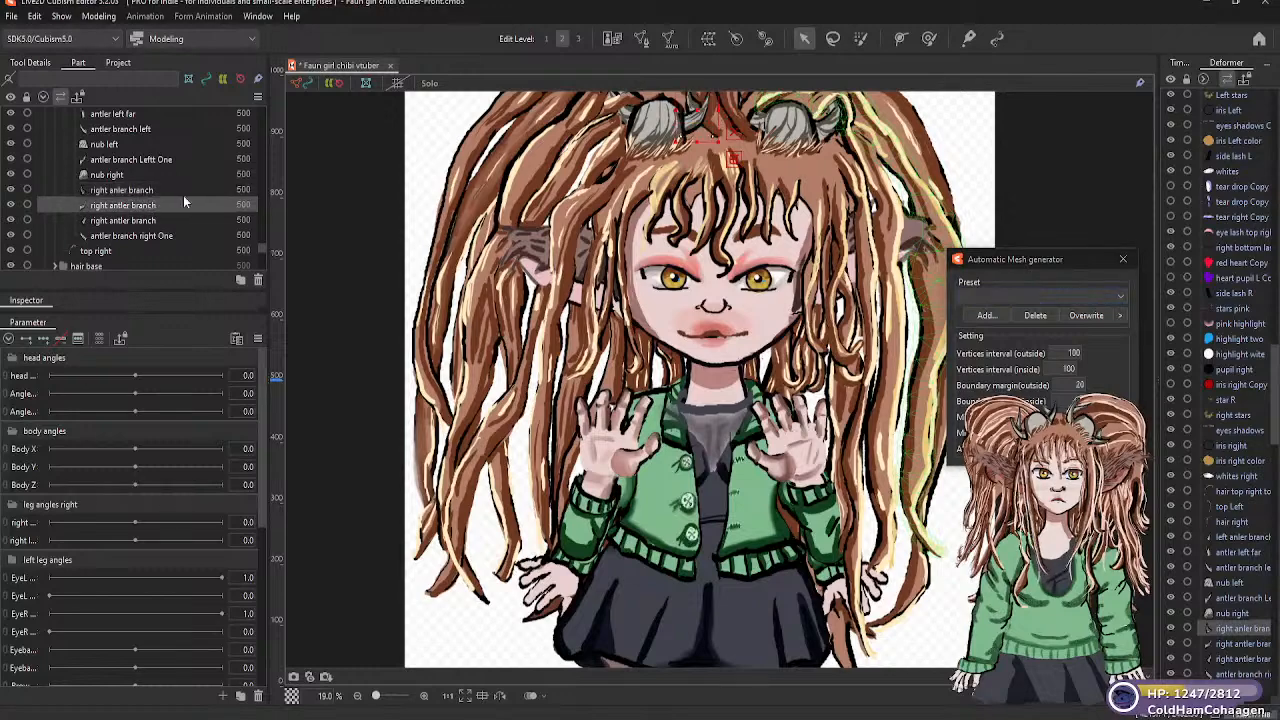
click(1123, 297)
click(1023, 325)
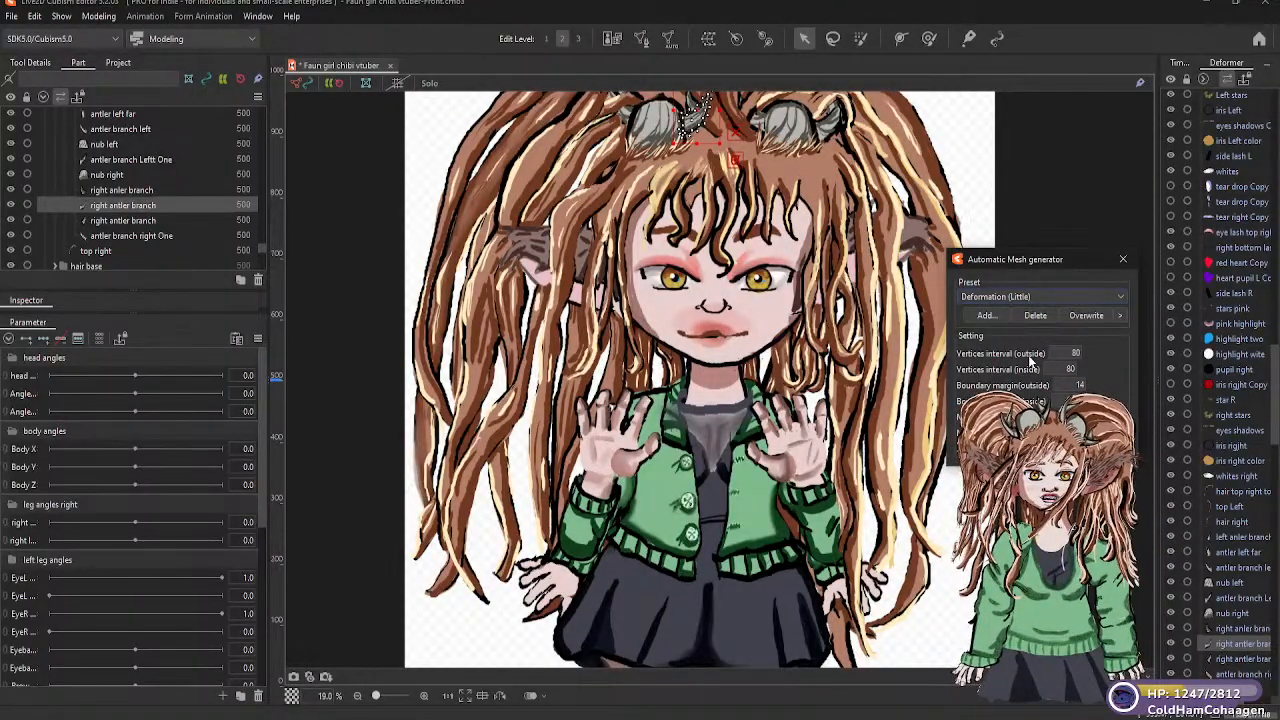
click(149, 222)
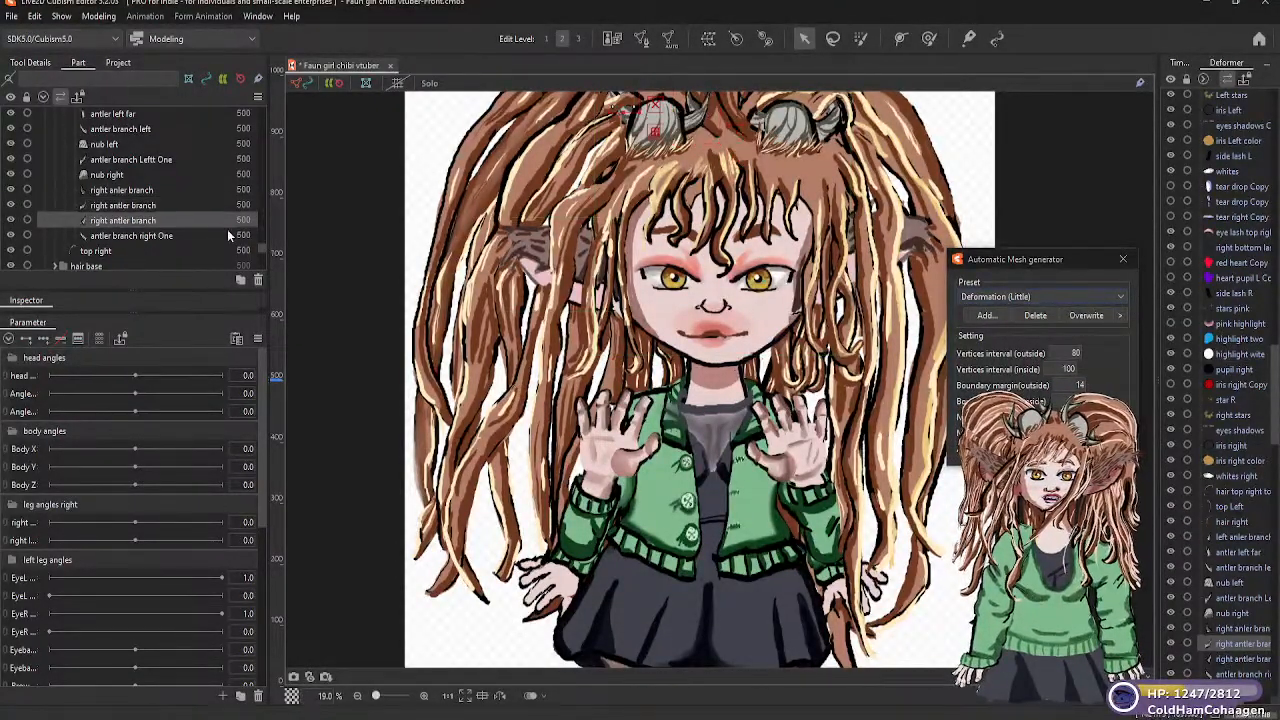
click(1115, 296)
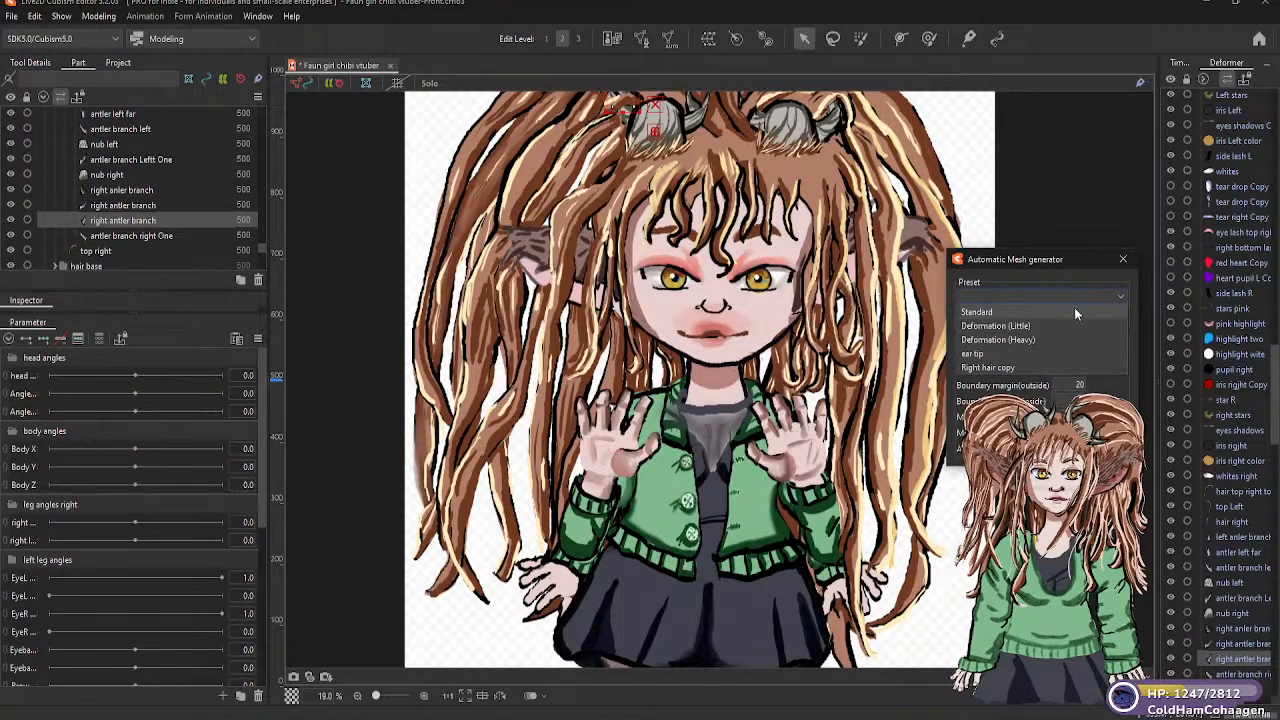
click(1025, 327)
Generate a Deformation (Little) automatic mesh for the "antler branch right One" part
click(166, 237)
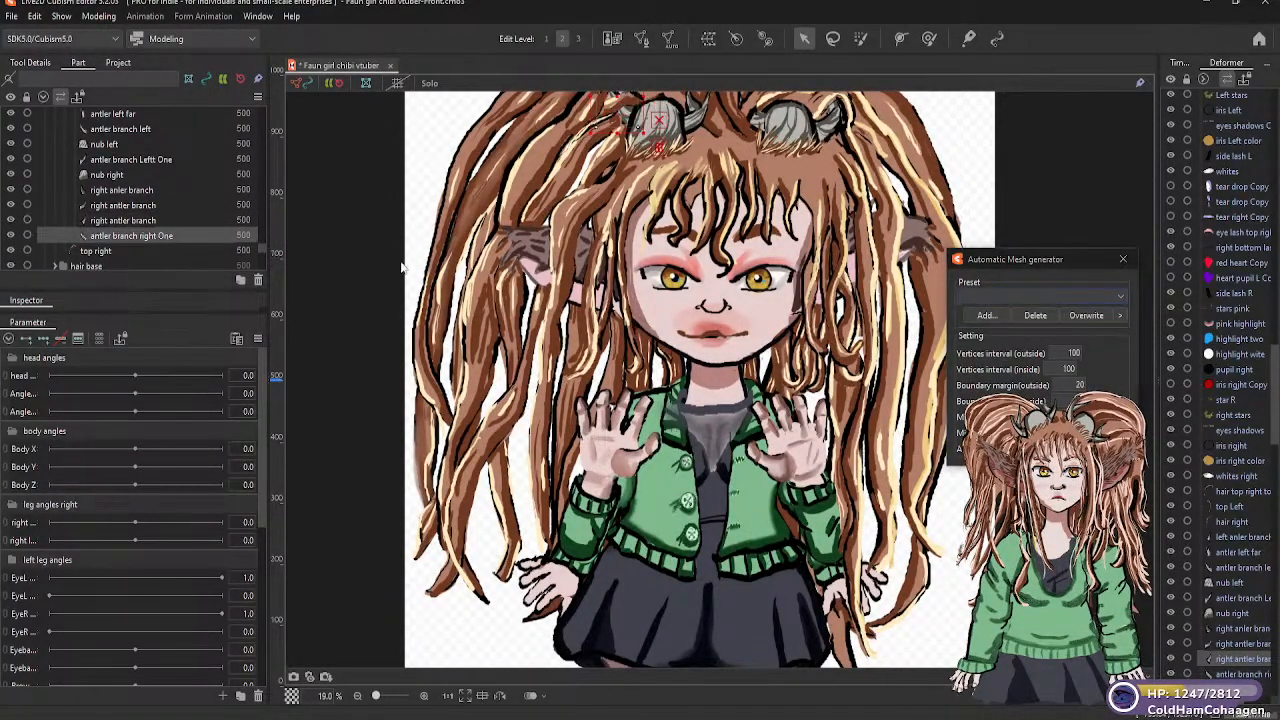
click(1115, 296)
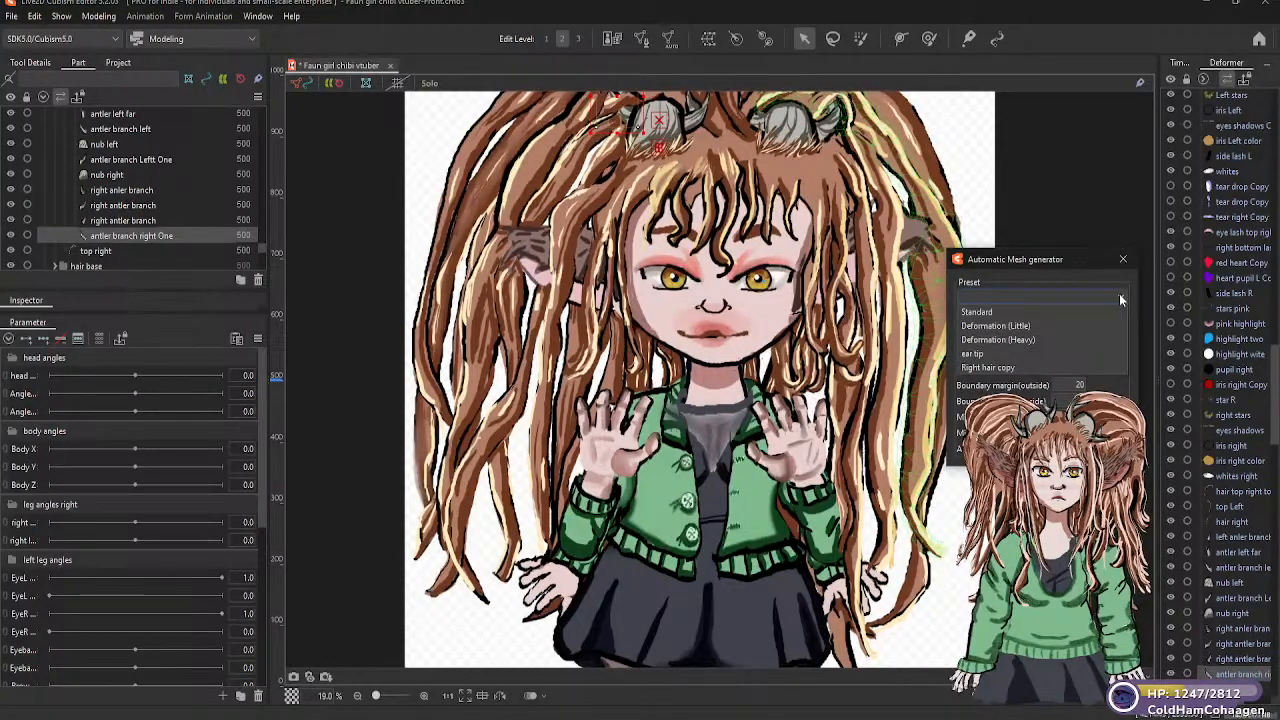
click(1032, 325)
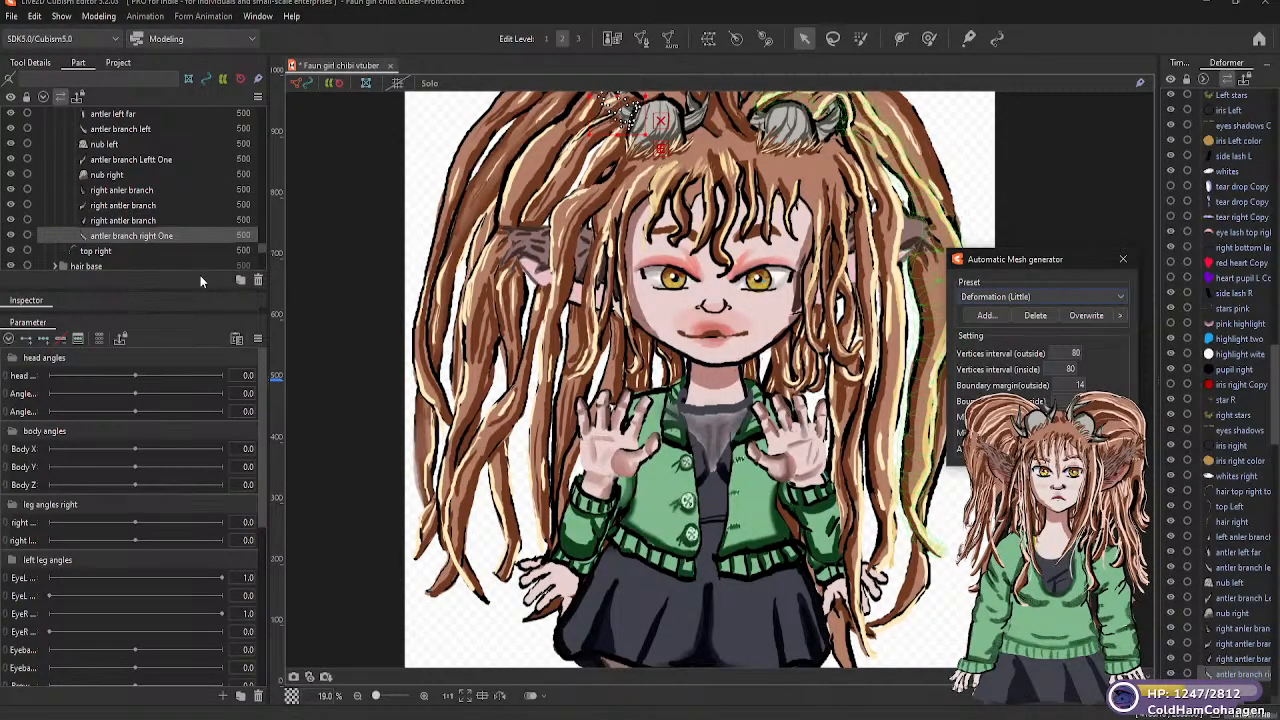
Reapply the Deformation (Heavy) automatic mesh preset to the "top right" hair part
scroll(261, 247, down, 2)
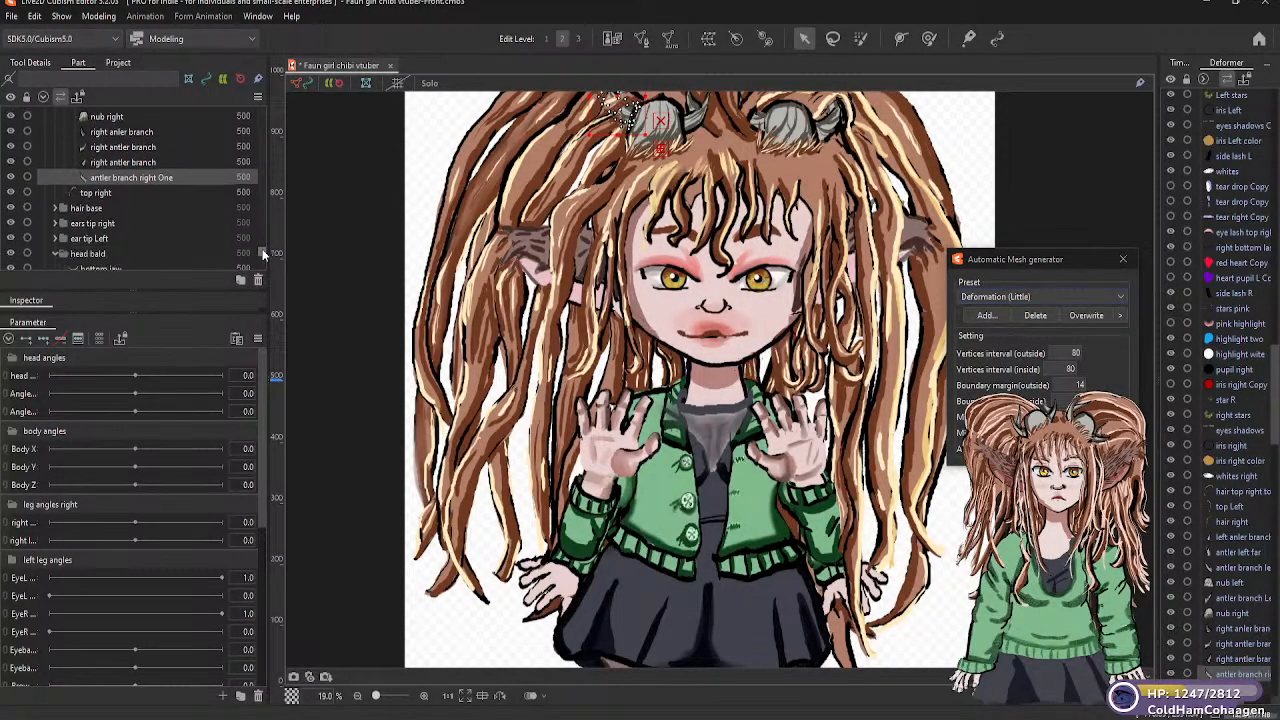
scroll(92, 207, up, 1)
click(110, 205)
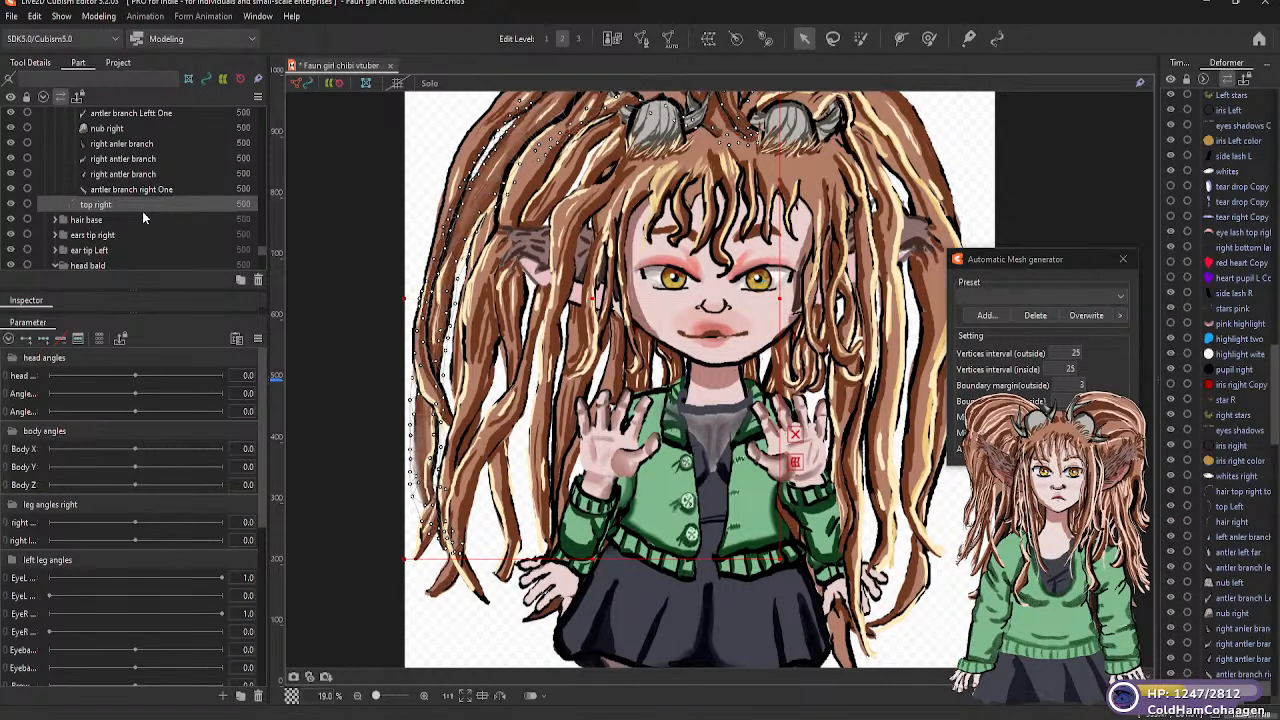
click(1120, 297)
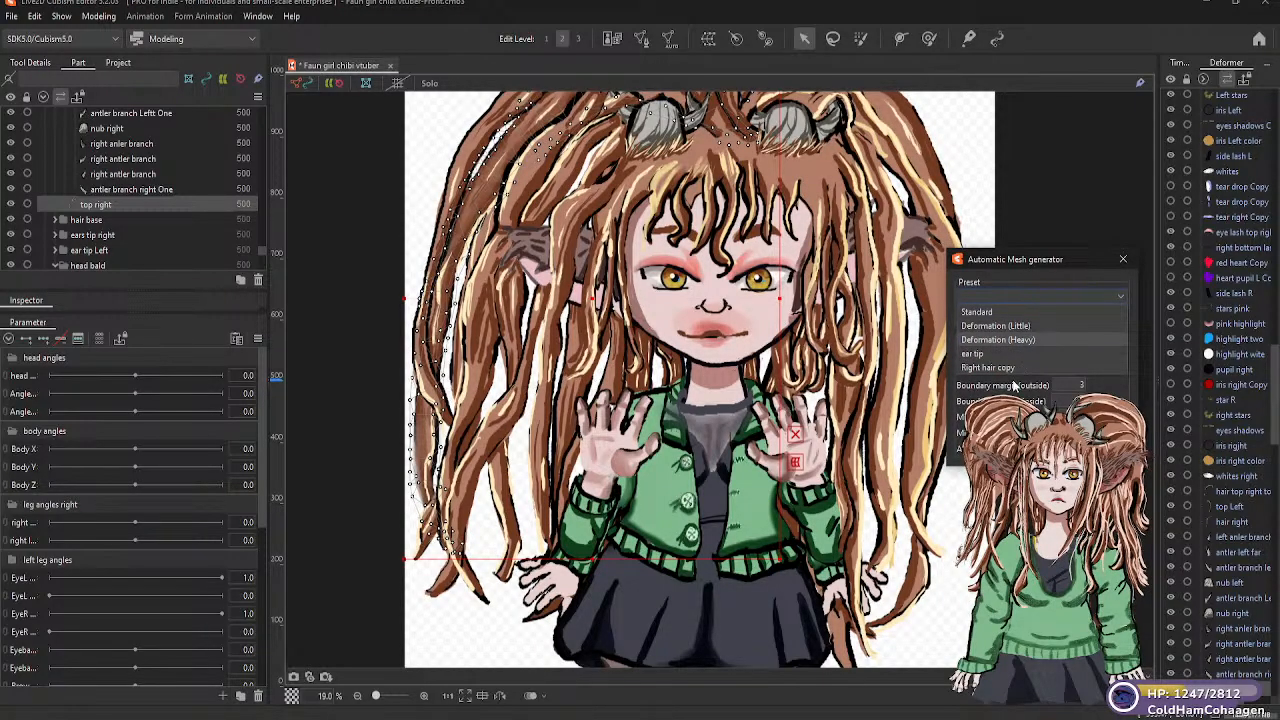
click(1000, 340)
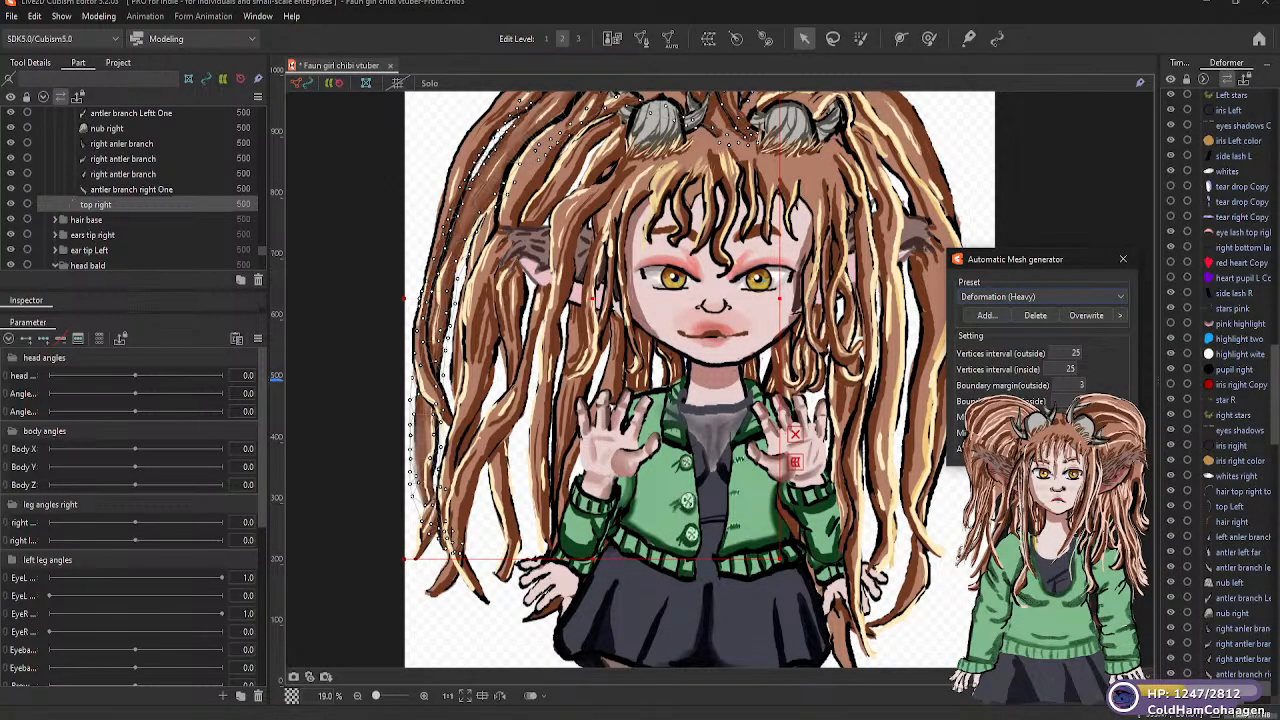
Expand the "hair base" folder and generate a Deformation (Heavy) automatic mesh for its "hairline" part
click(55, 220)
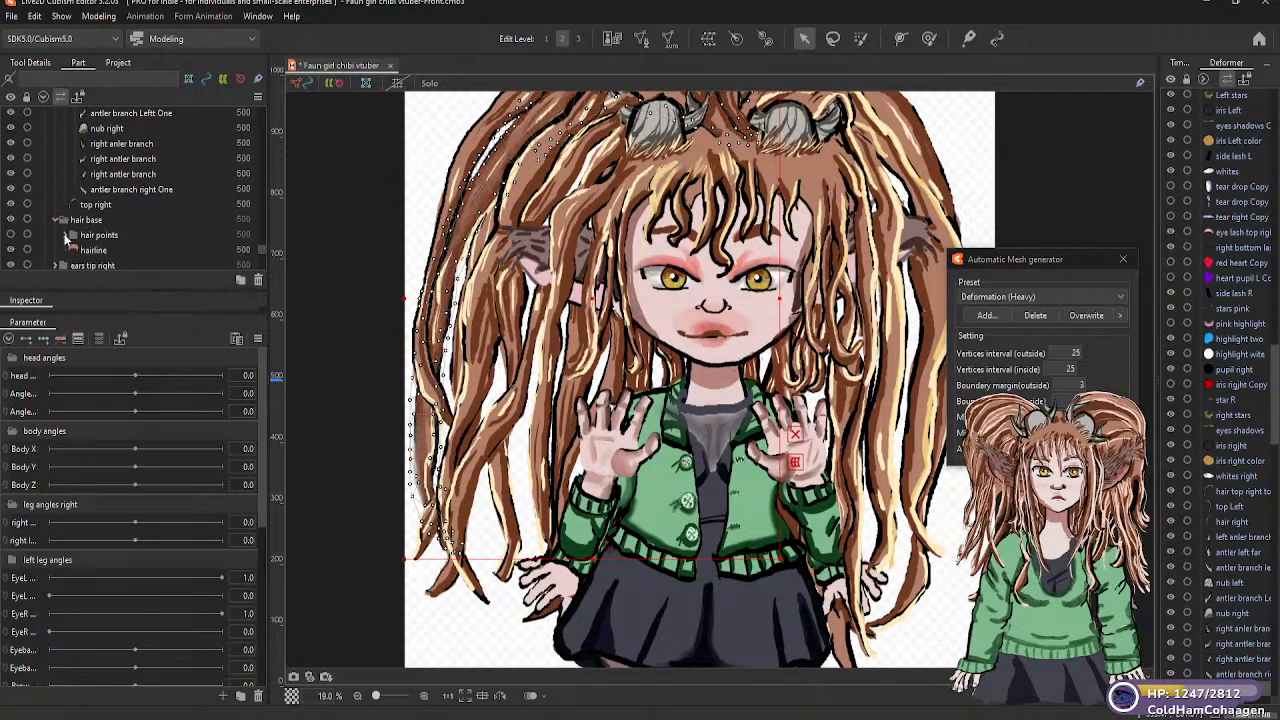
click(67, 235)
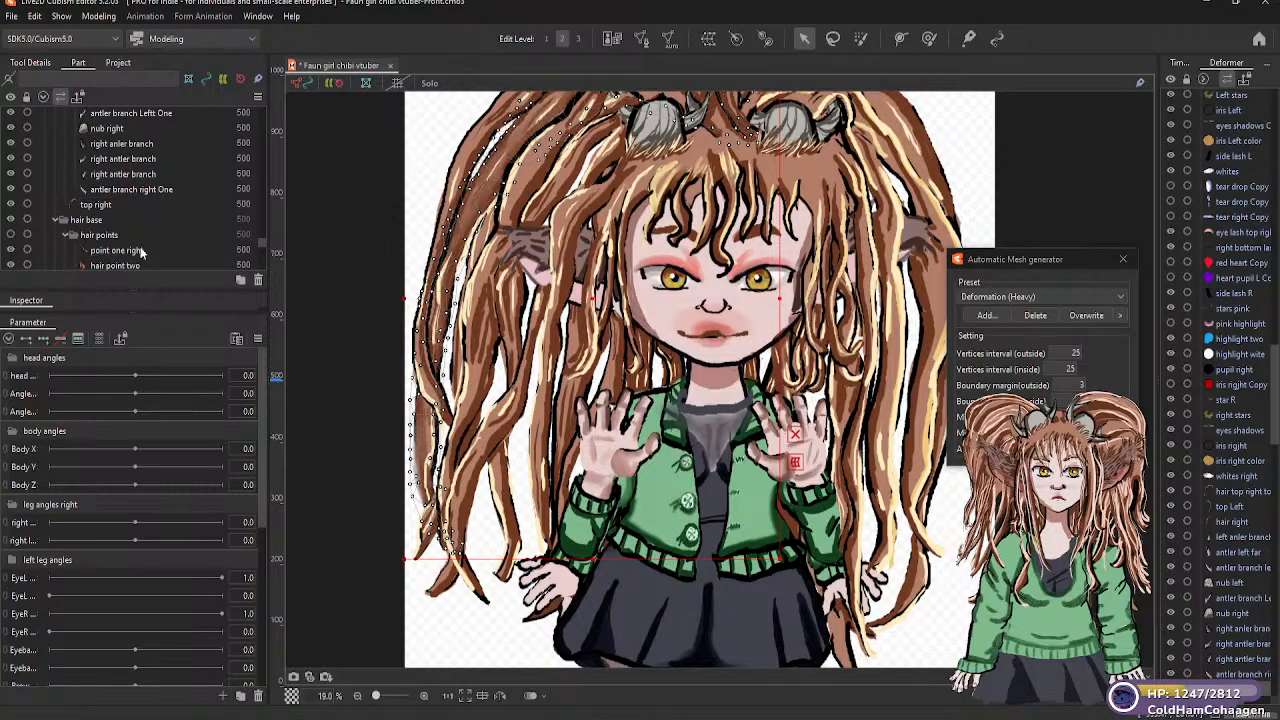
drag(262, 246, 261, 240)
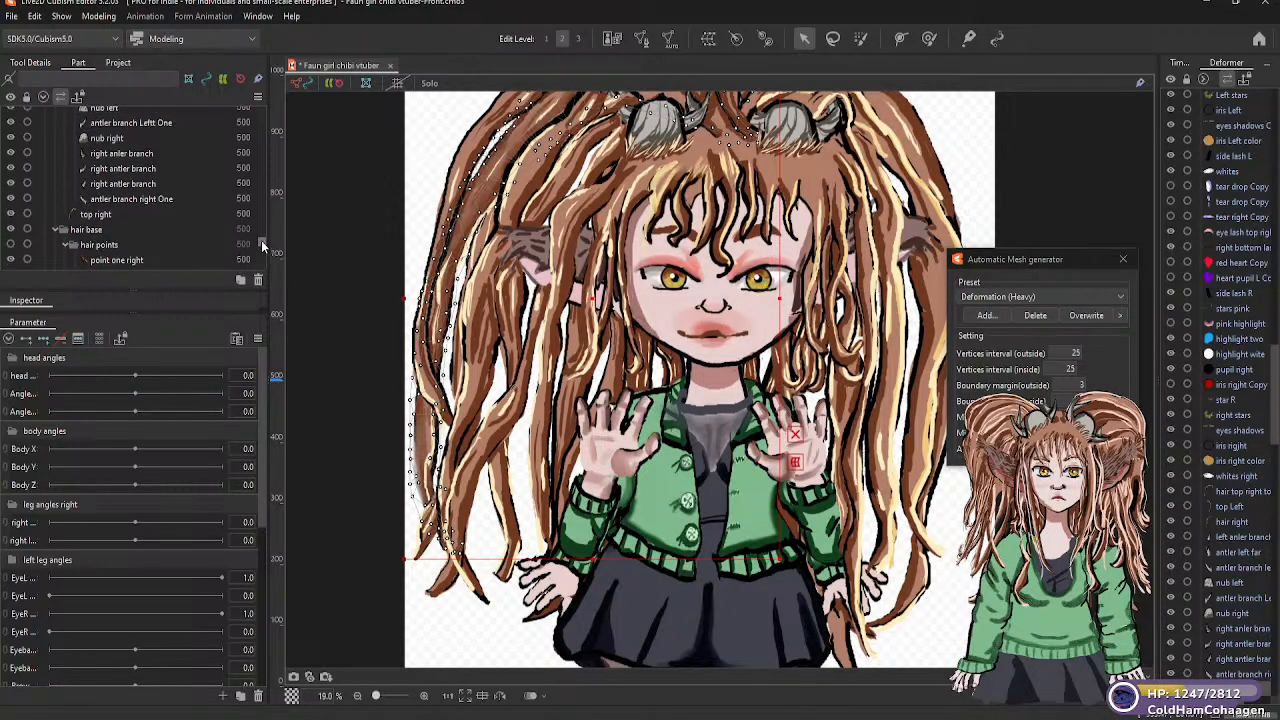
scroll(261, 240, down, 2)
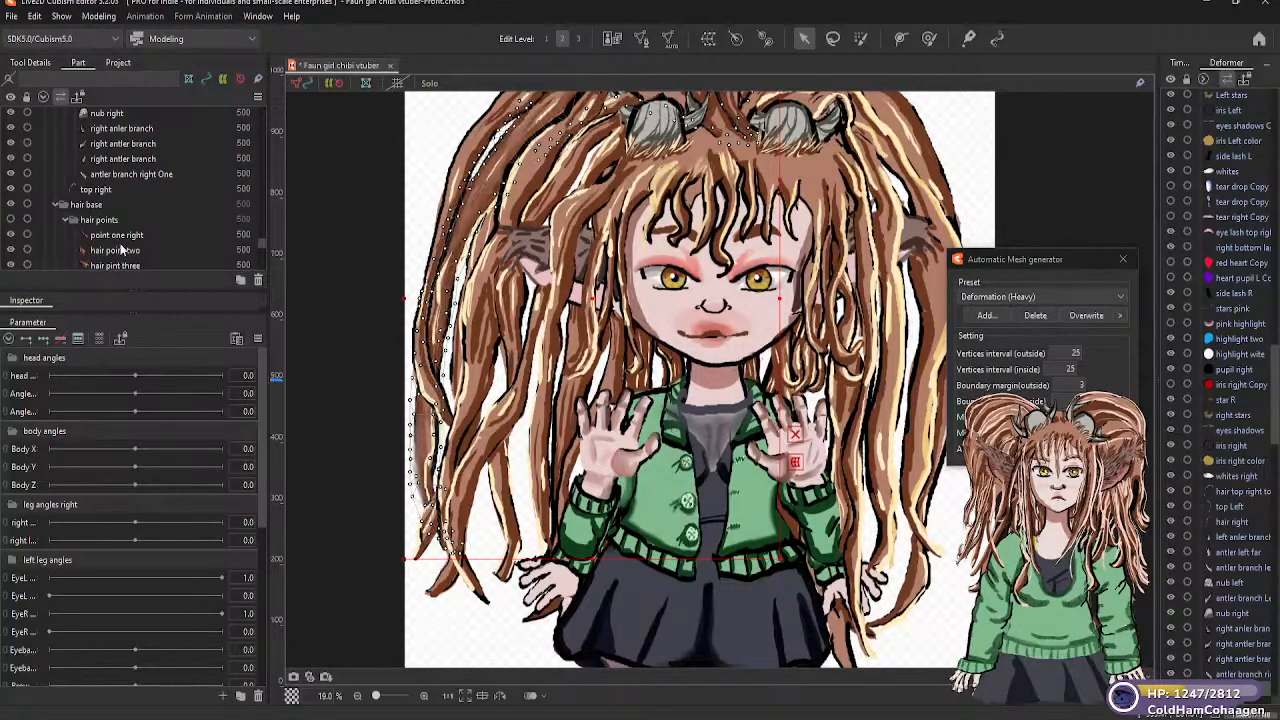
click(64, 219)
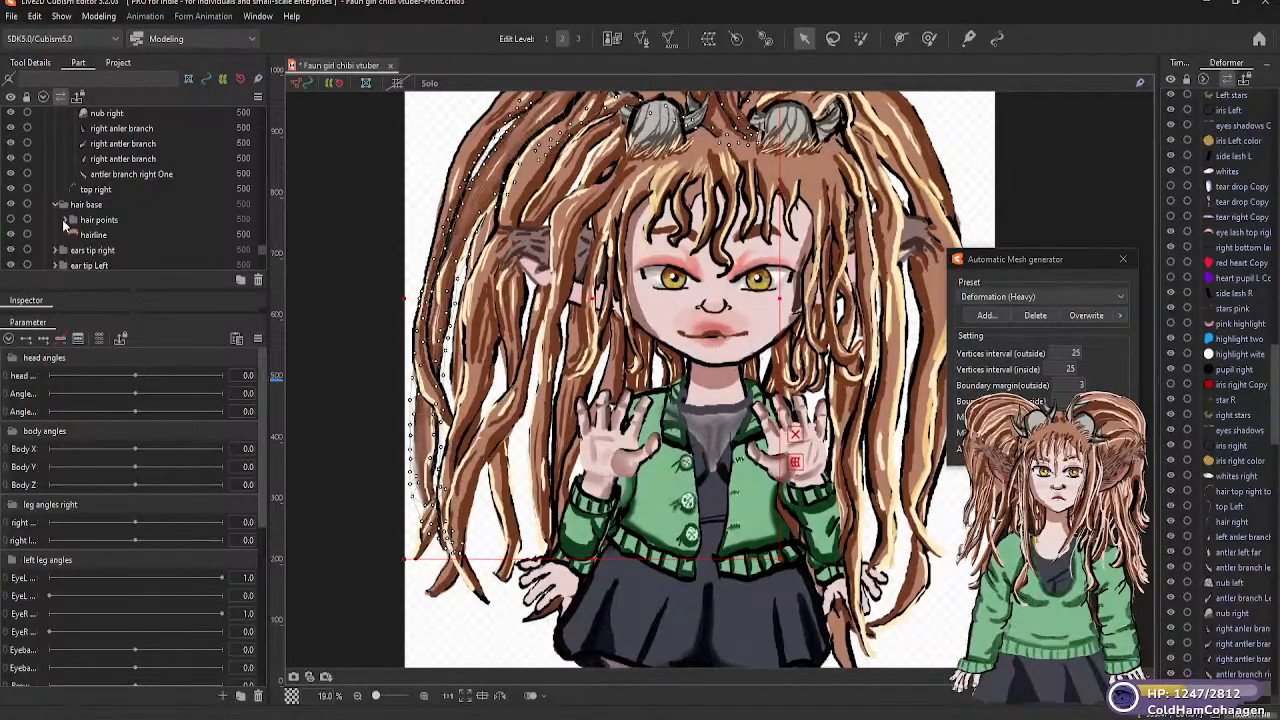
click(96, 235)
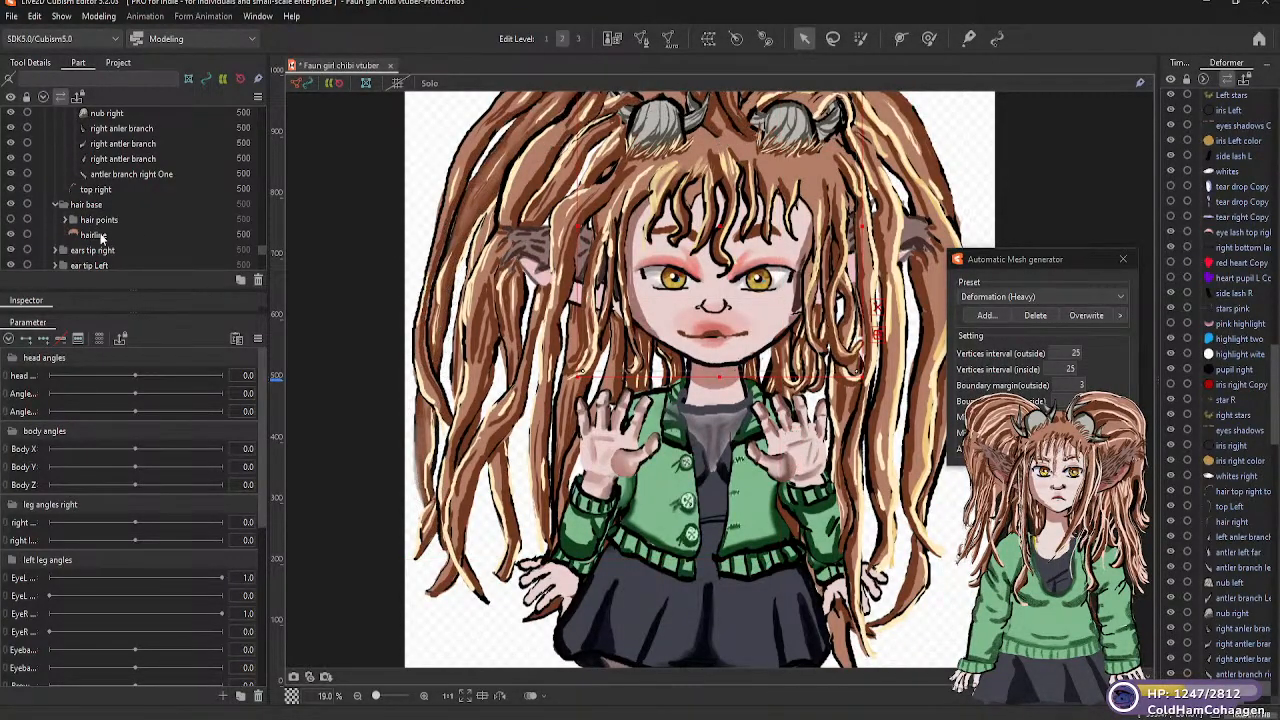
click(100, 237)
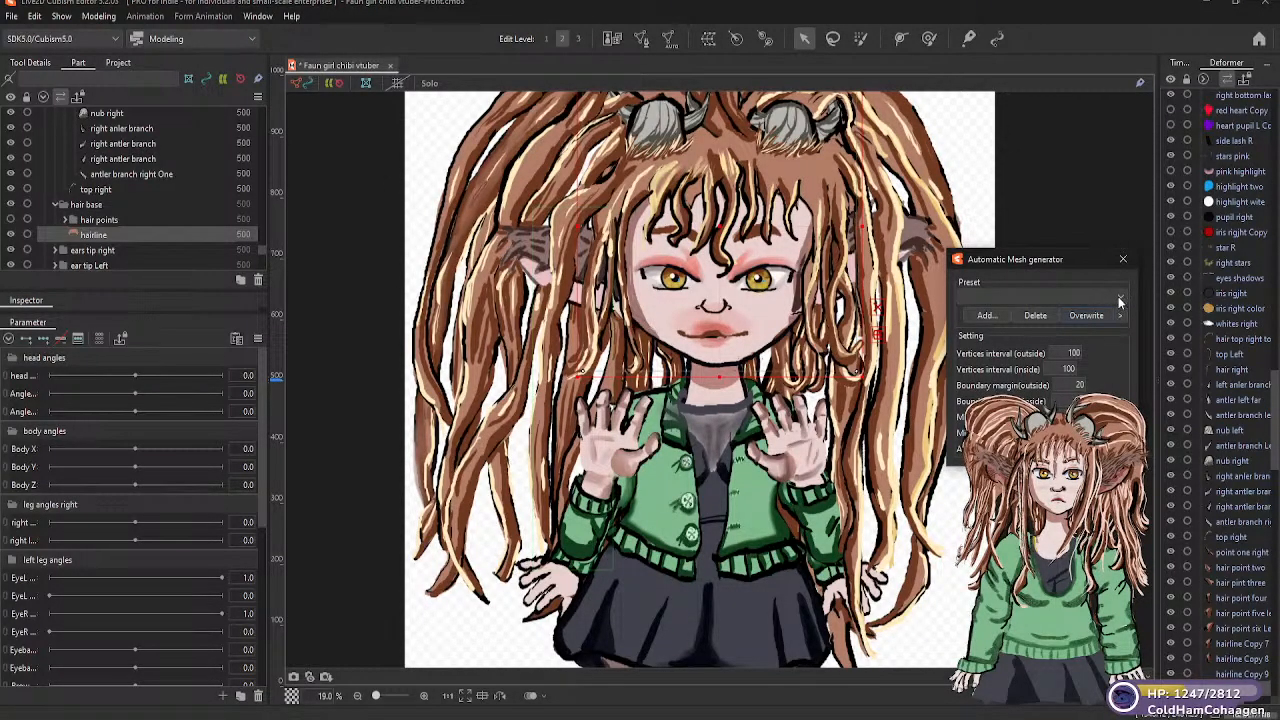
click(1119, 298)
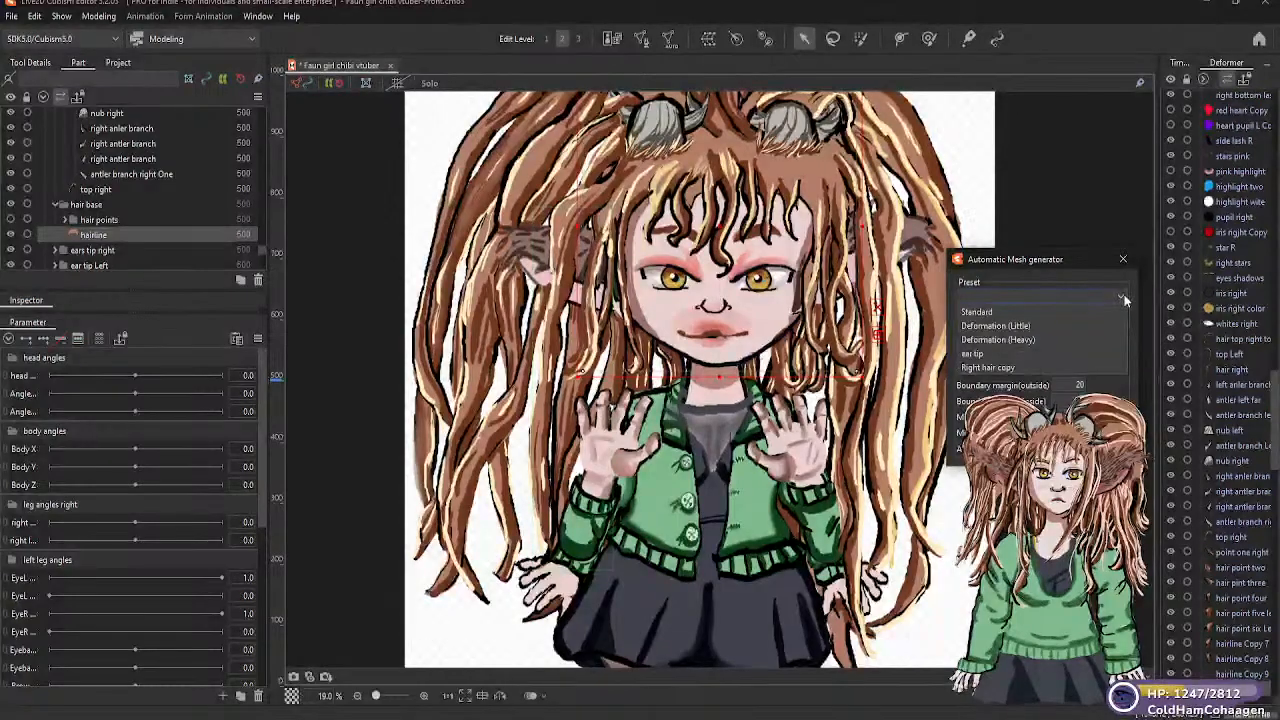
click(1034, 341)
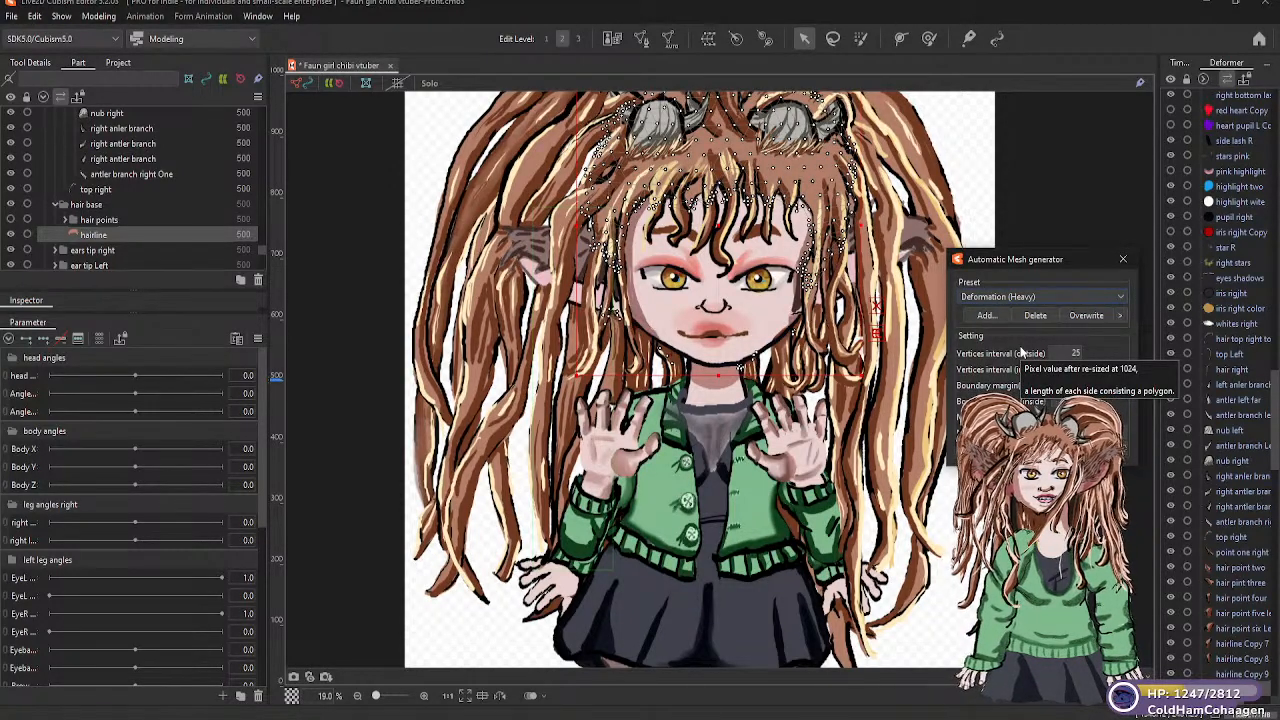
Expand the "hair points" folder and generate Deformation (Little) automatic meshes for "point one right" and "hair point two"
click(65, 220)
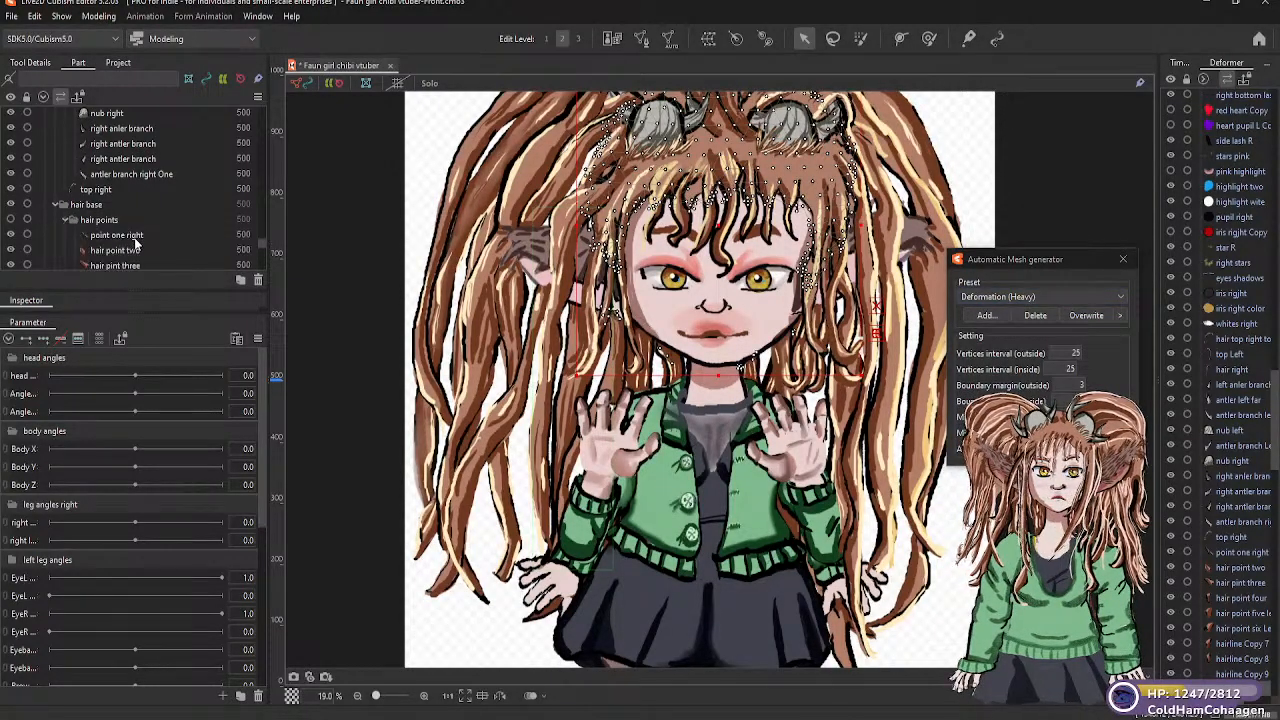
click(138, 238)
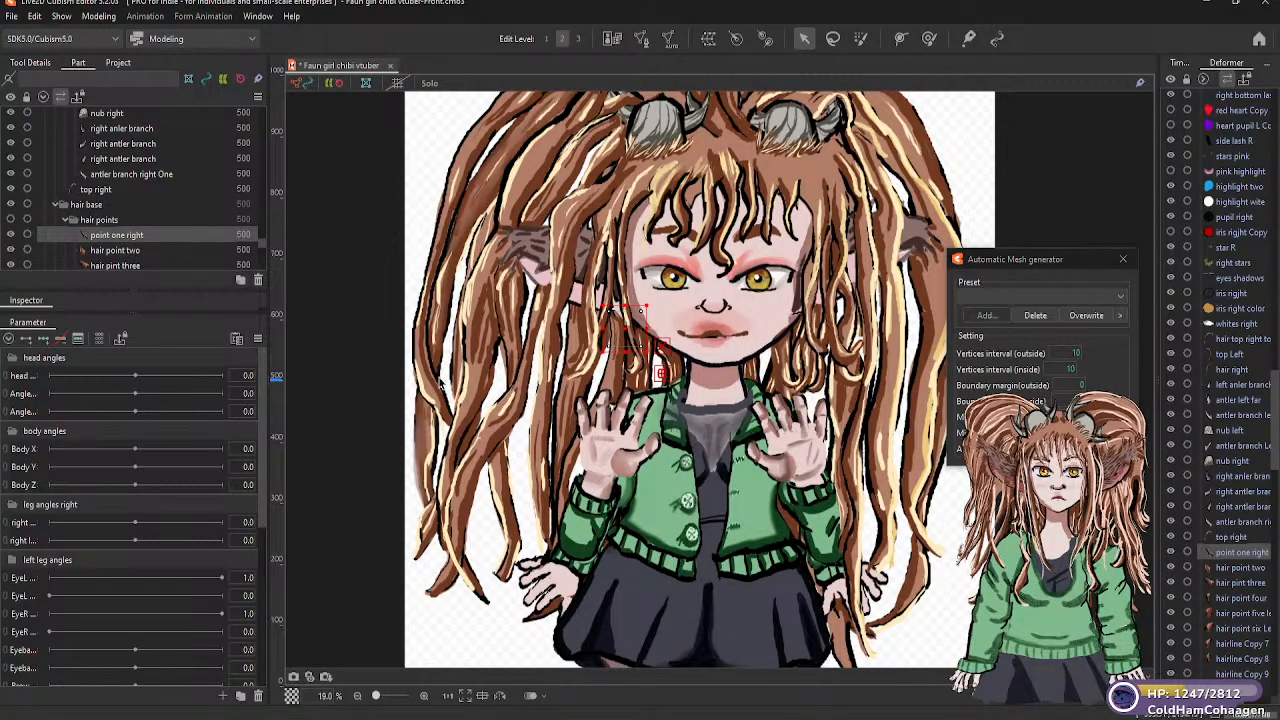
click(1122, 295)
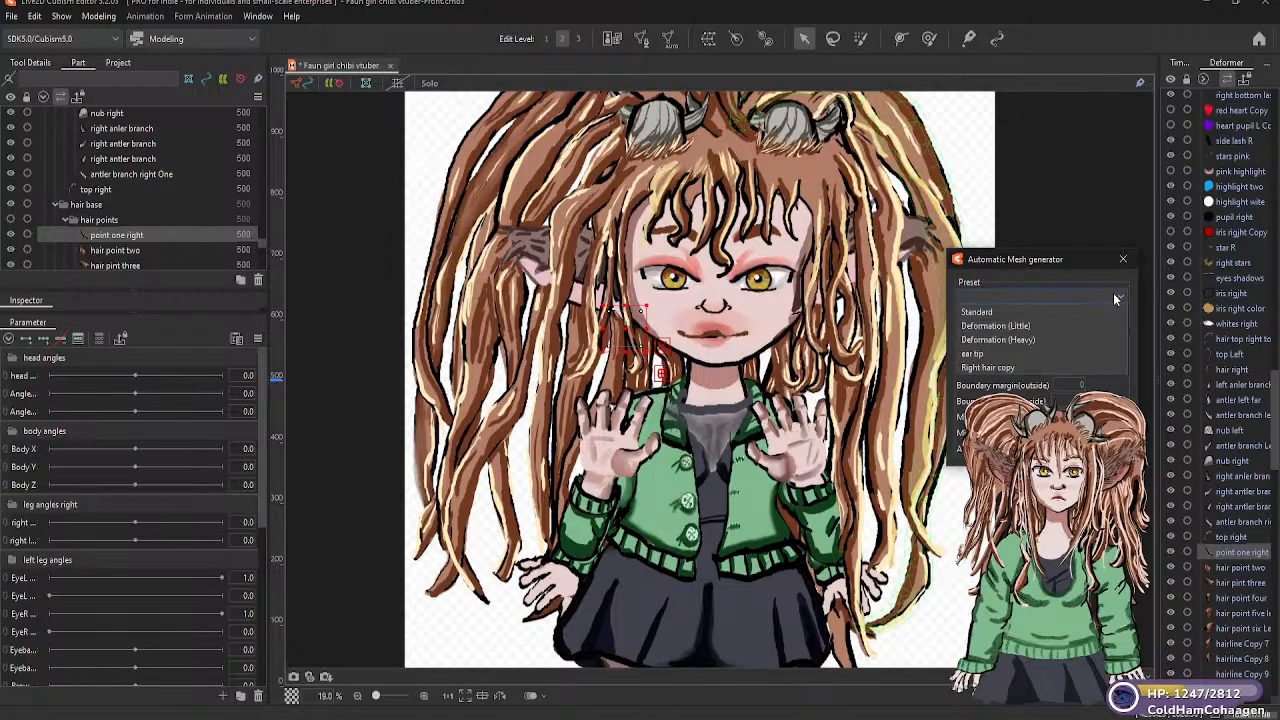
click(1025, 325)
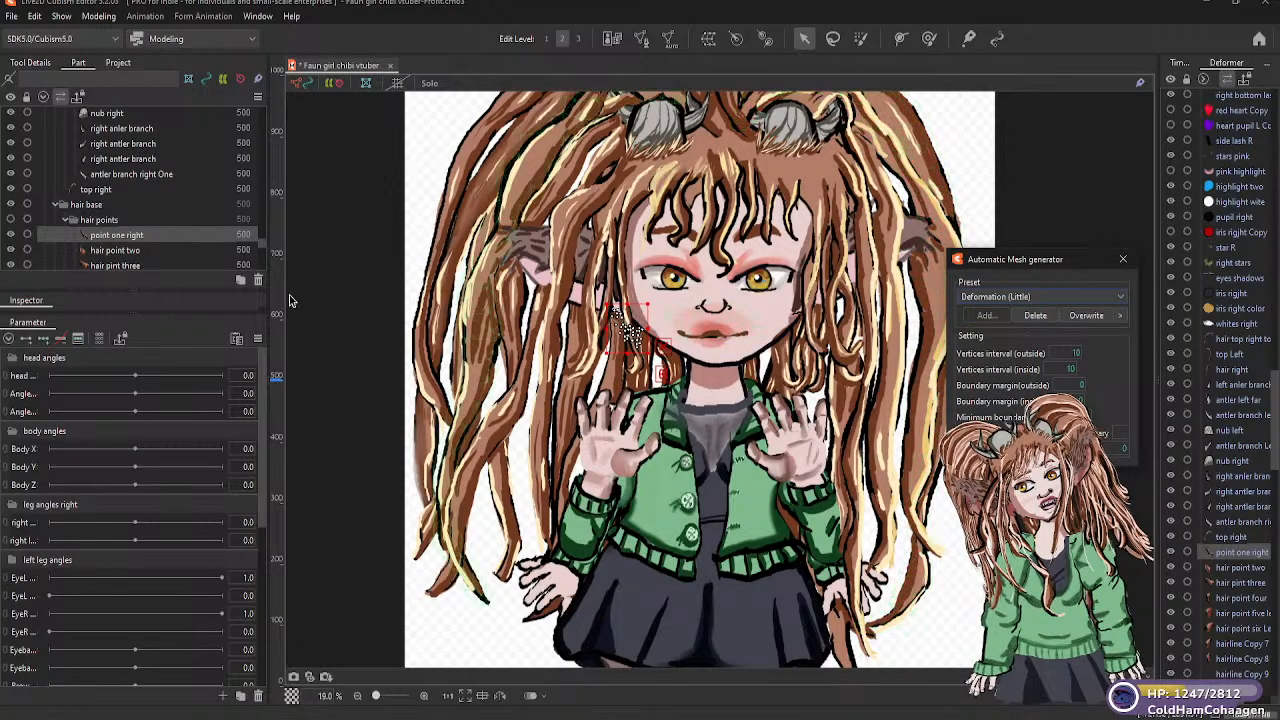
click(130, 250)
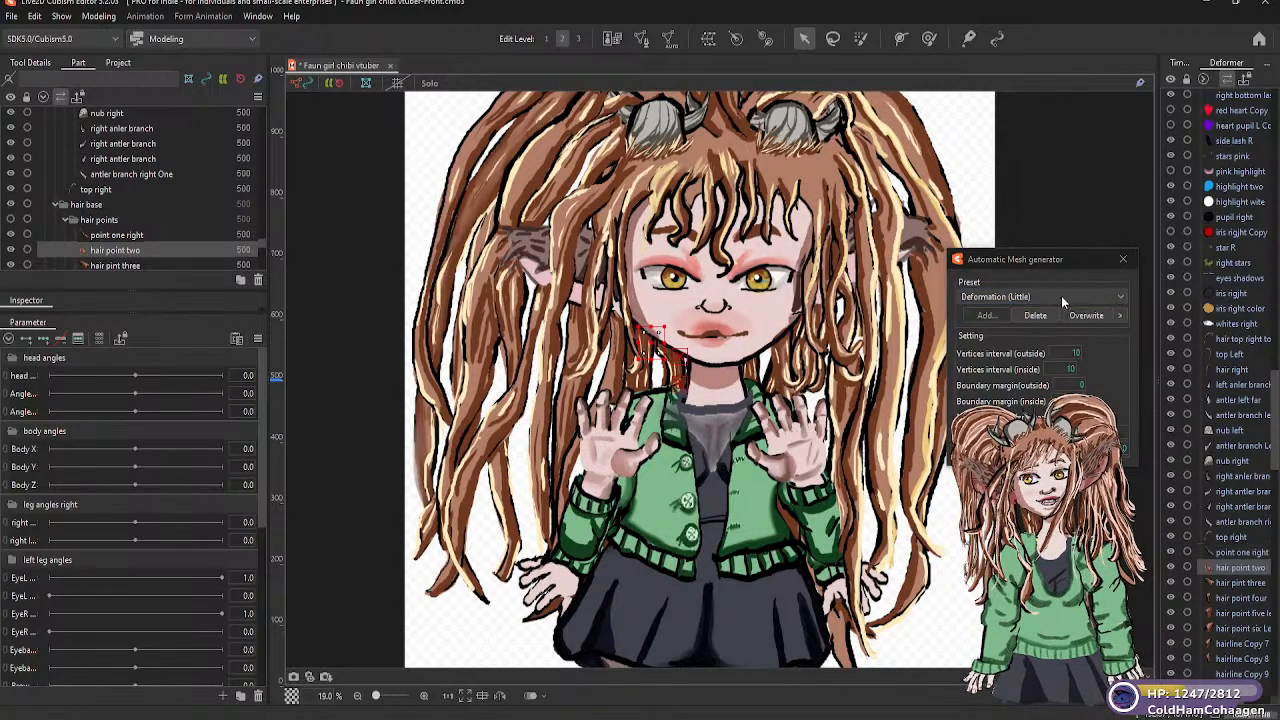
click(1110, 298)
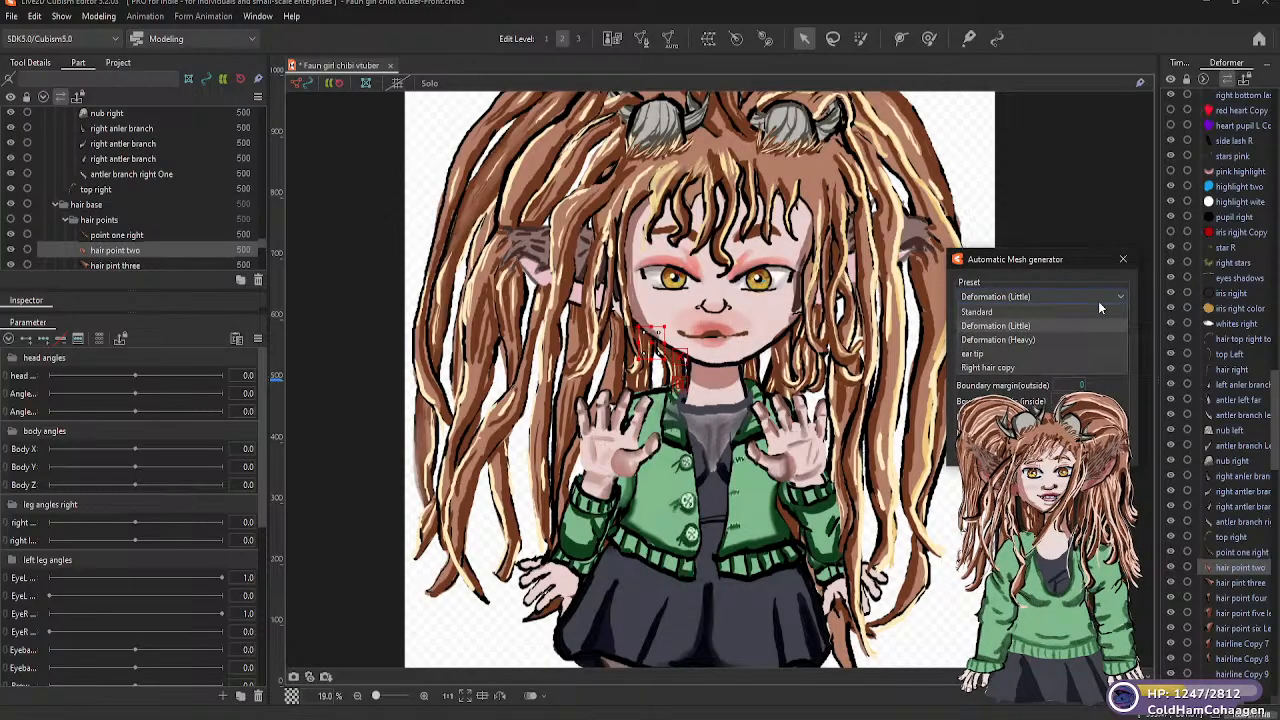
click(1032, 326)
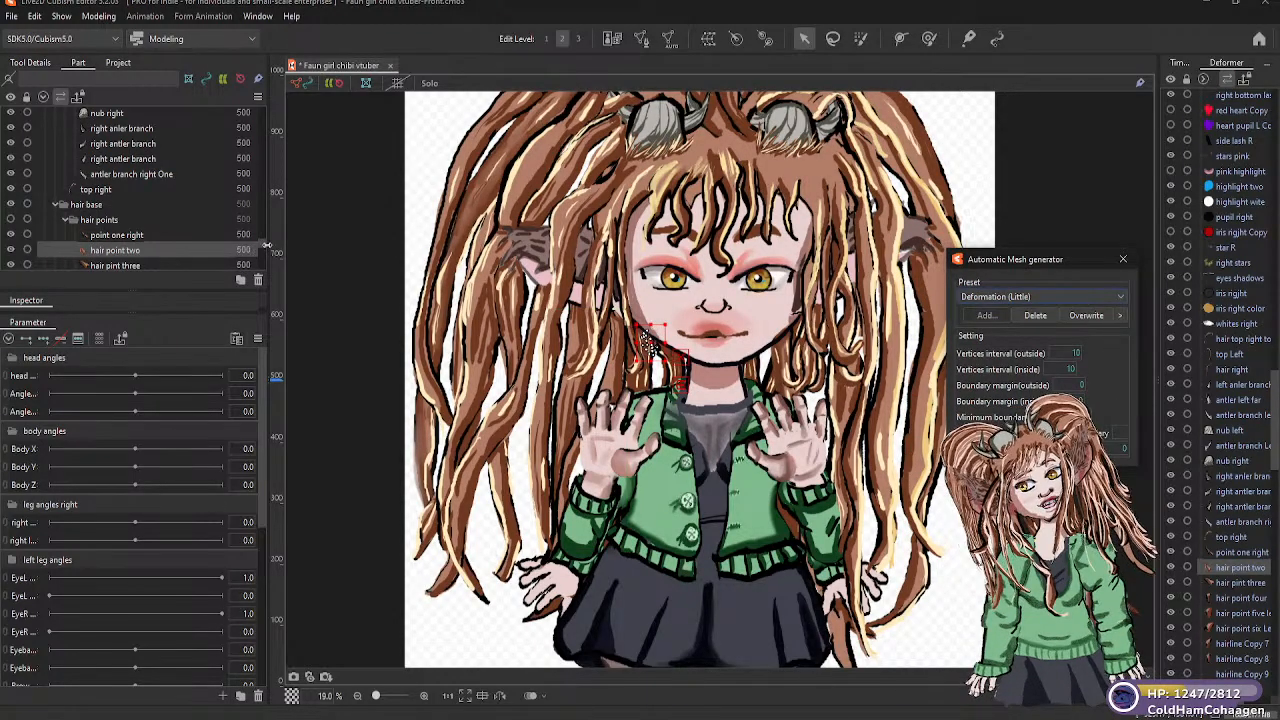
Generate Deformation (Little) automatic meshes for the "hair pint three" and "hair point five left" parts
scroll(262, 244, down, 2)
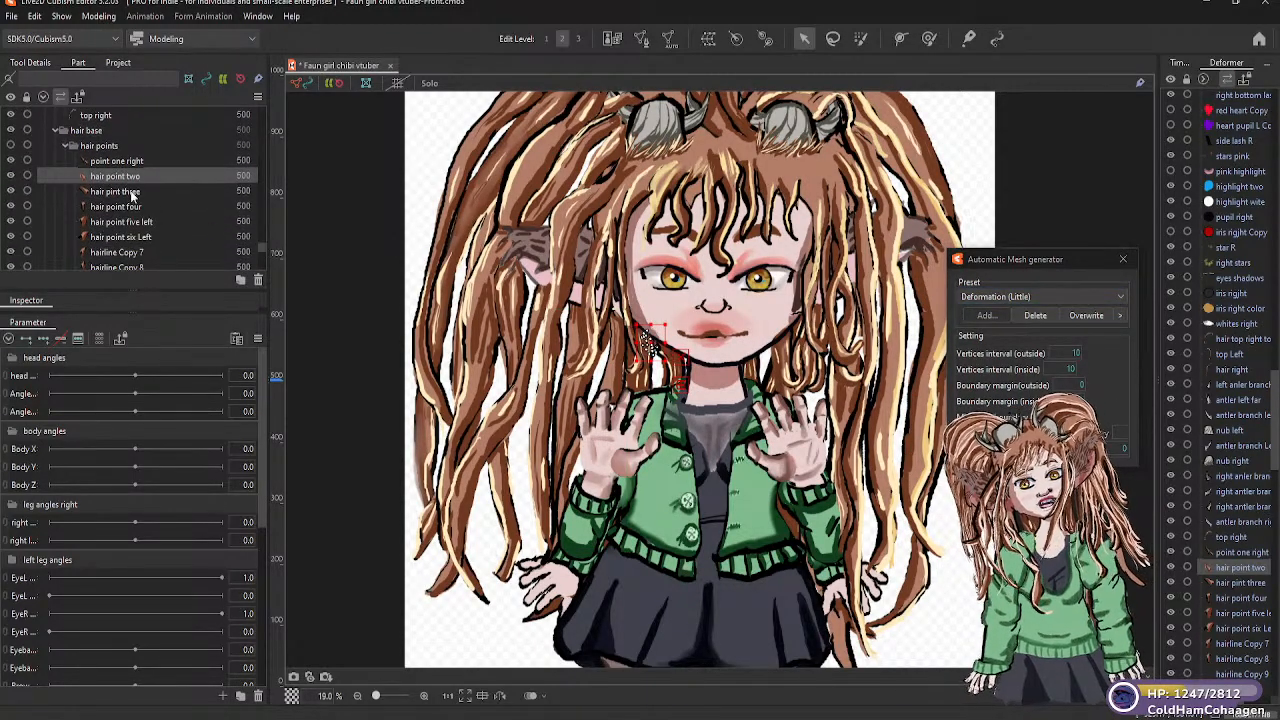
click(132, 195)
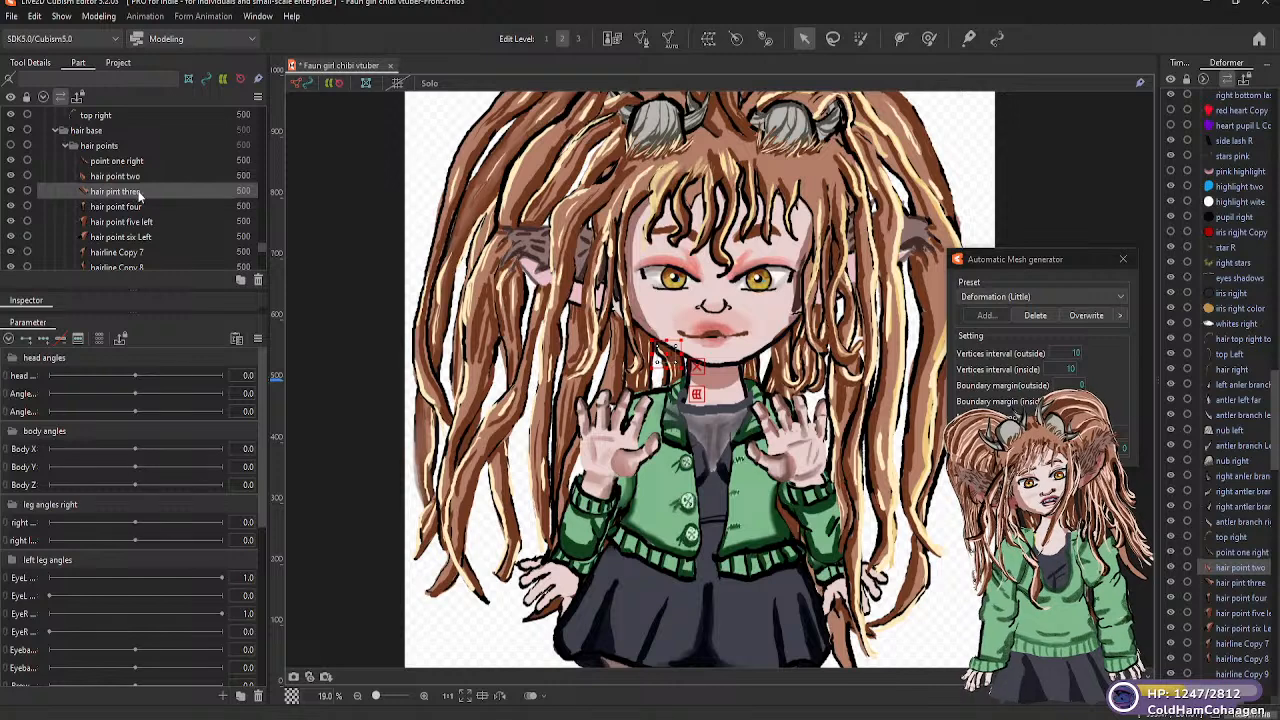
click(1104, 297)
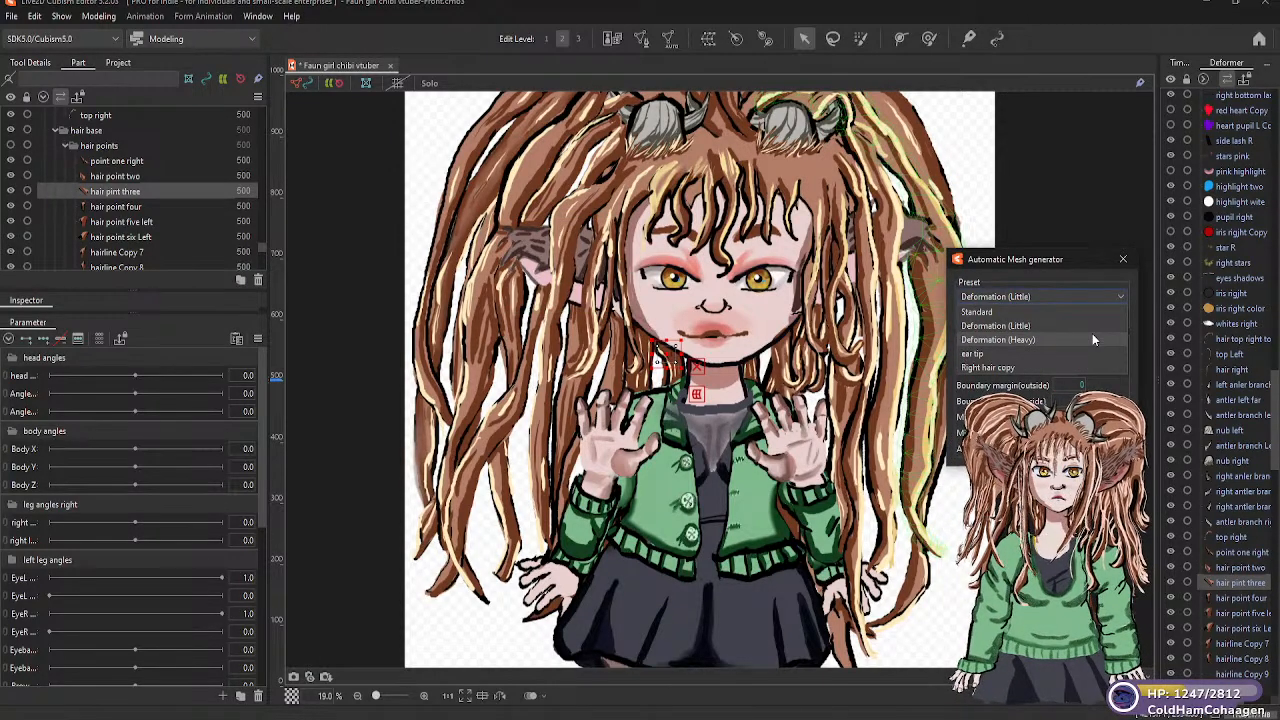
click(1007, 344)
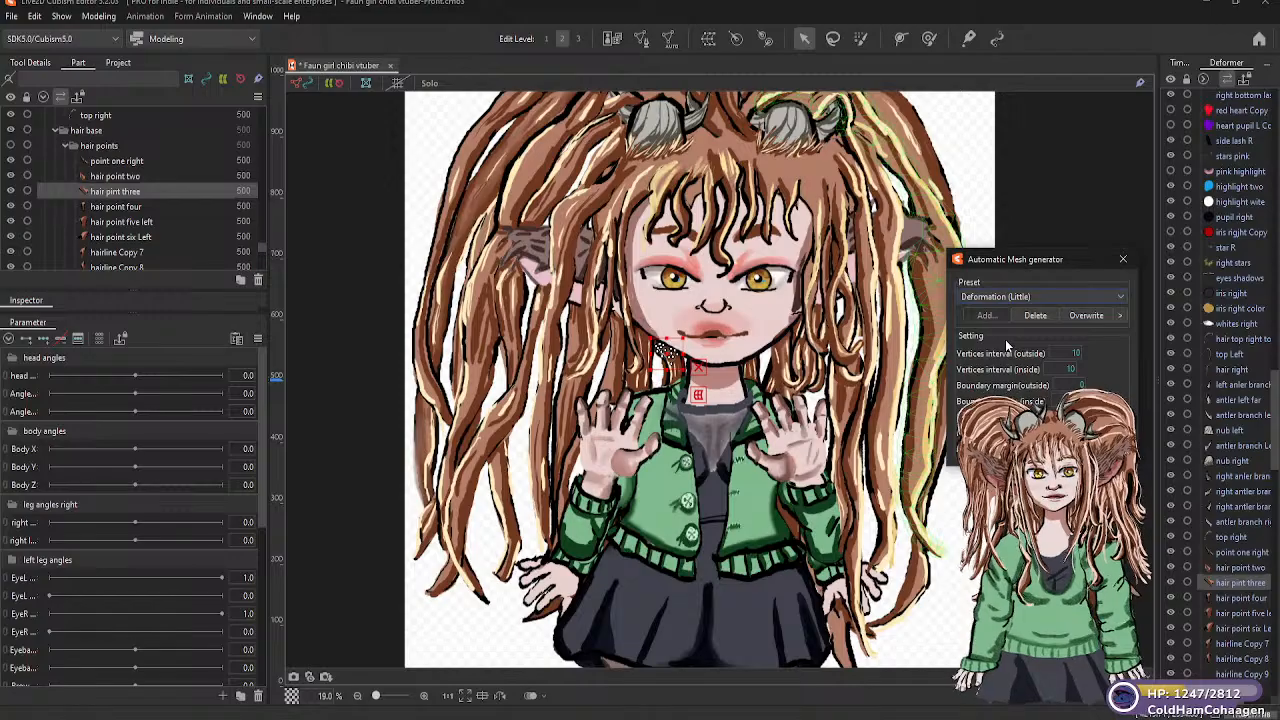
click(138, 207)
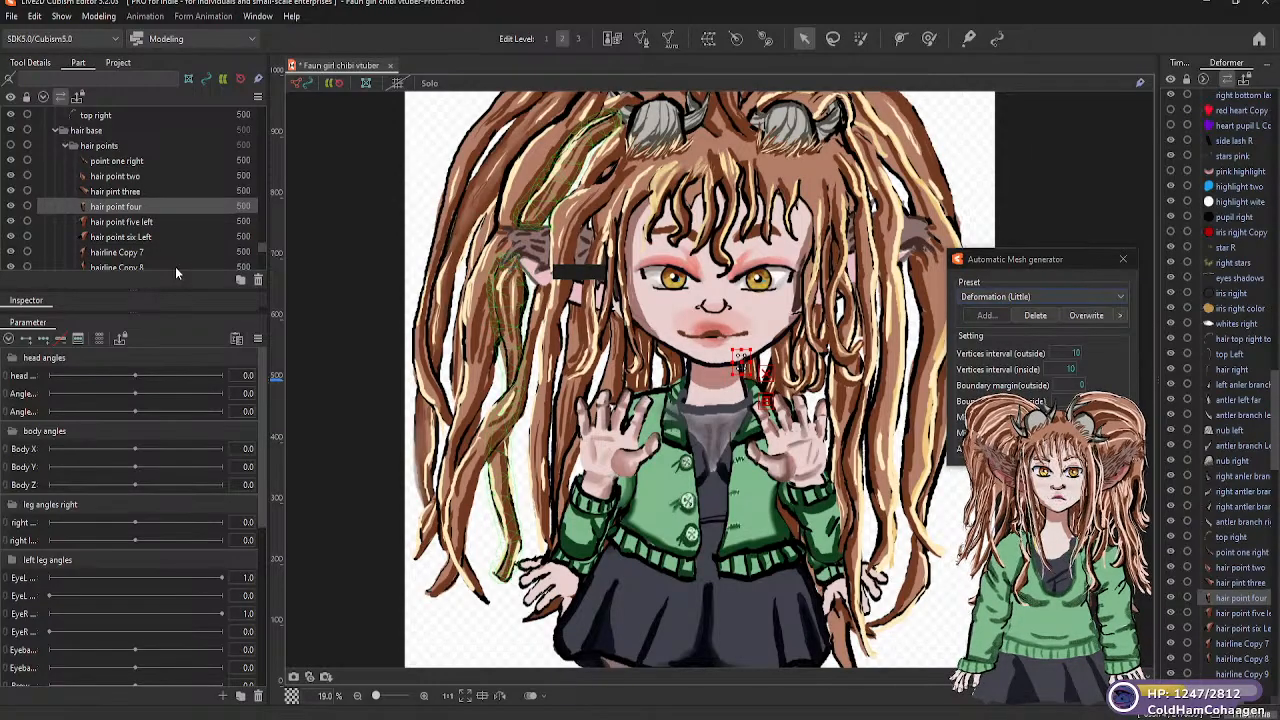
key(Down)
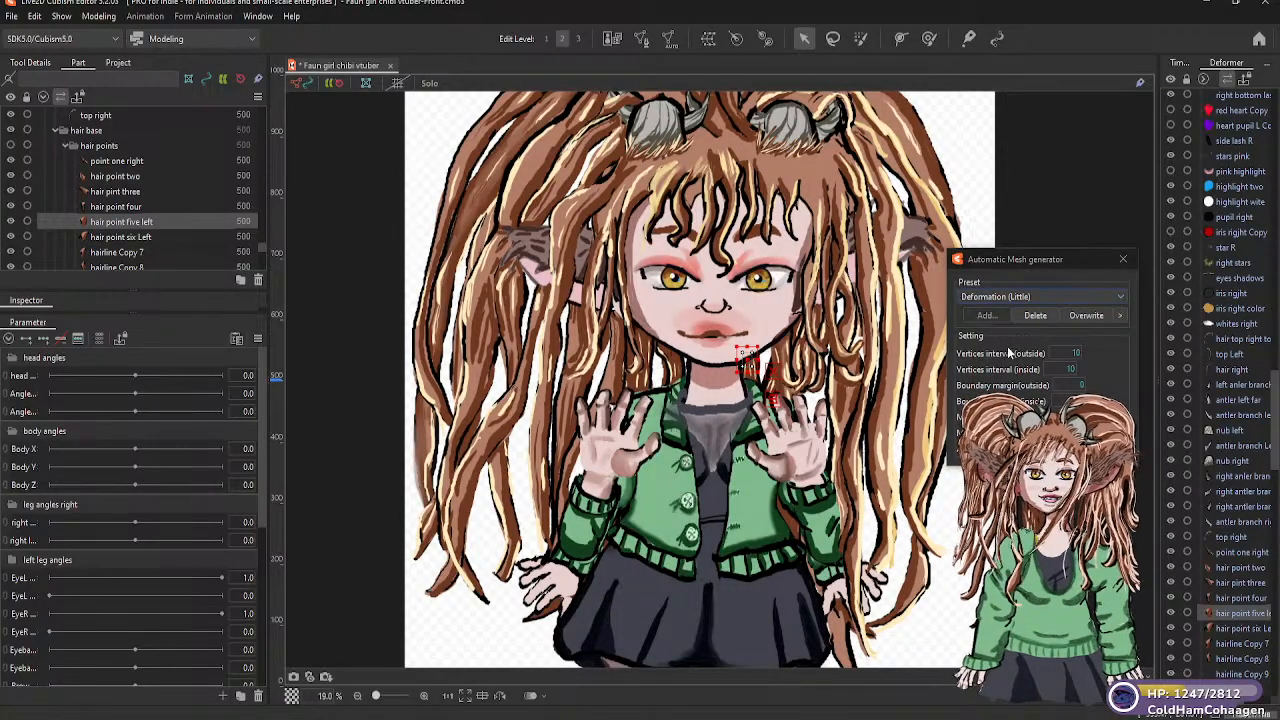
click(1121, 298)
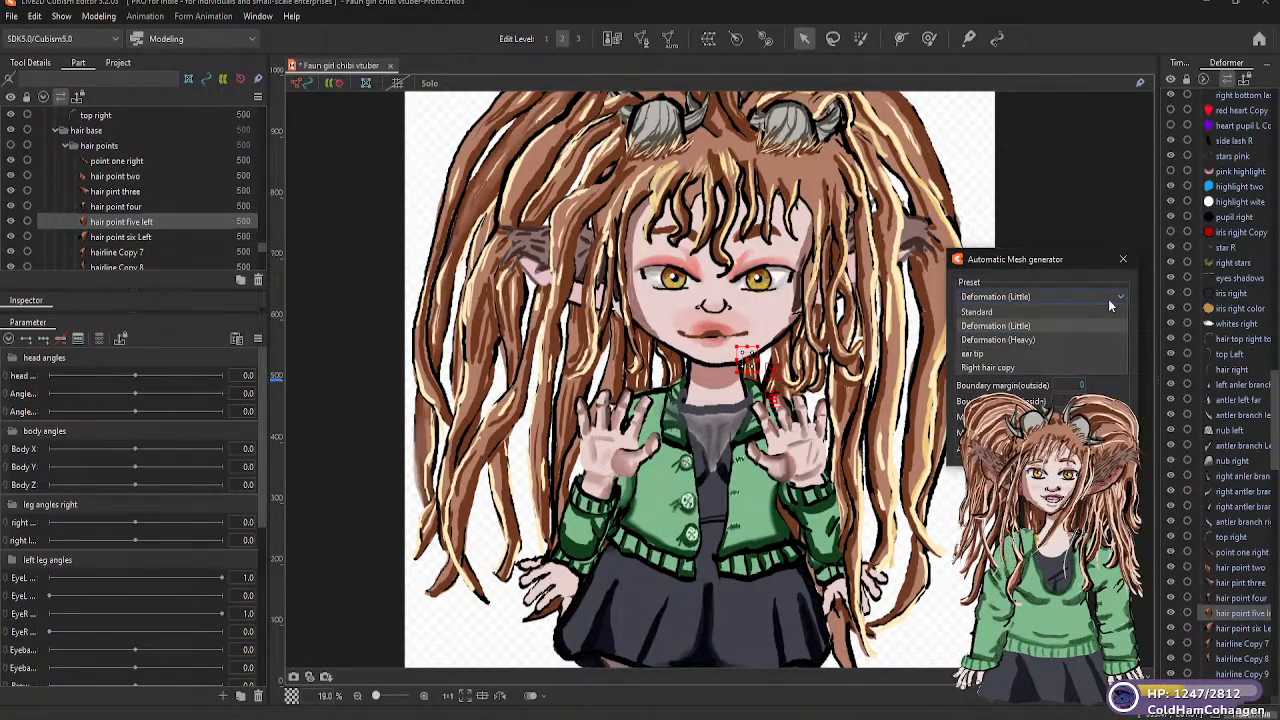
click(998, 327)
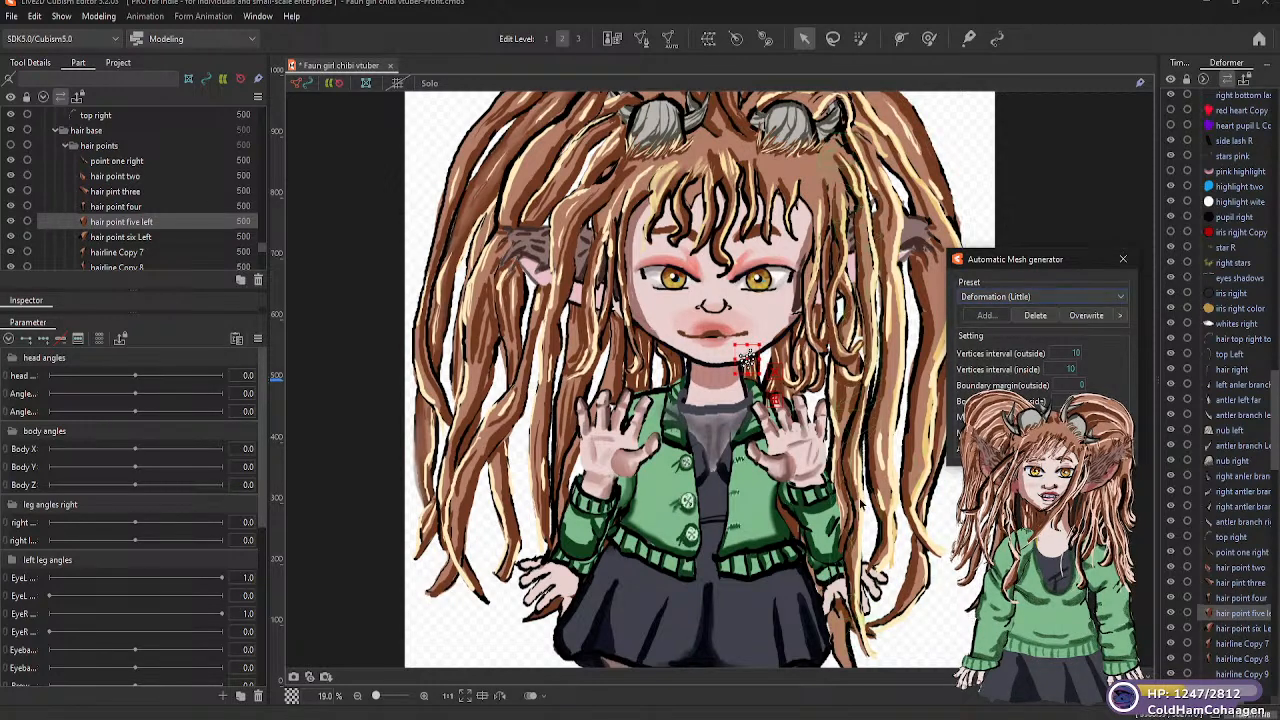
Generate Deformation (Little) automatic meshes for the "hair point four" and "hair point six Left" parts
click(137, 208)
click(137, 208)
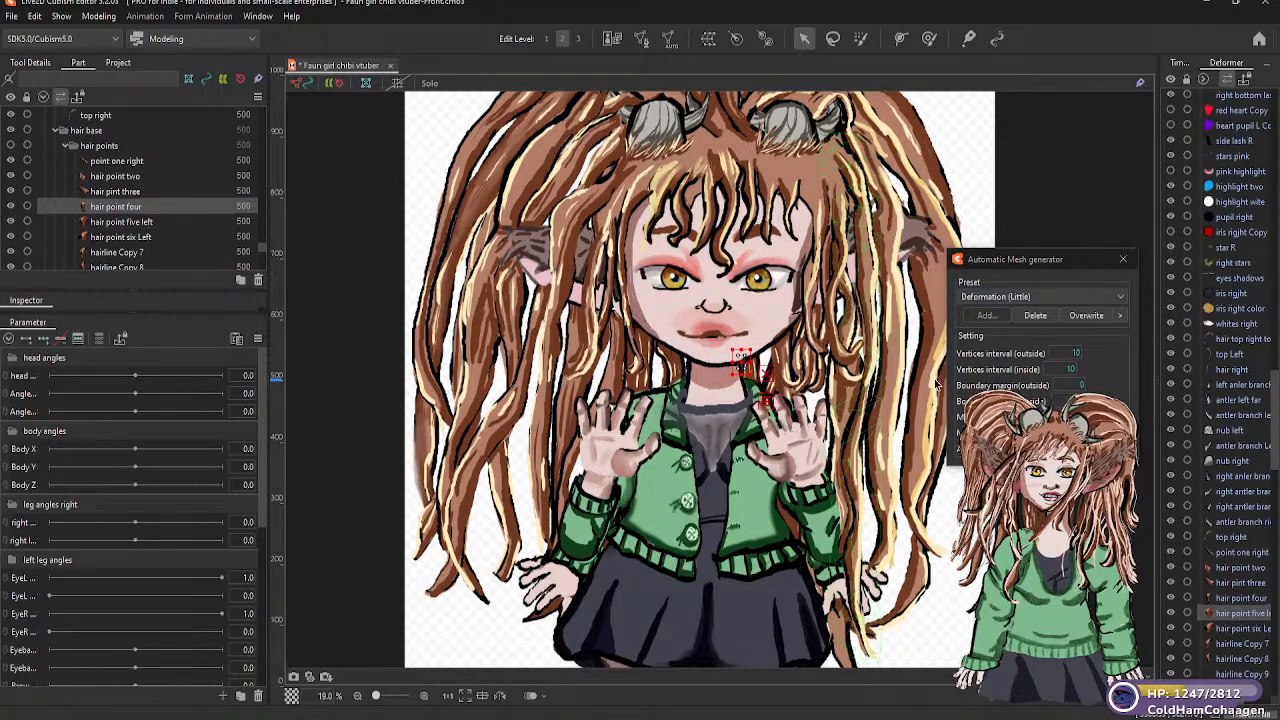
click(1121, 296)
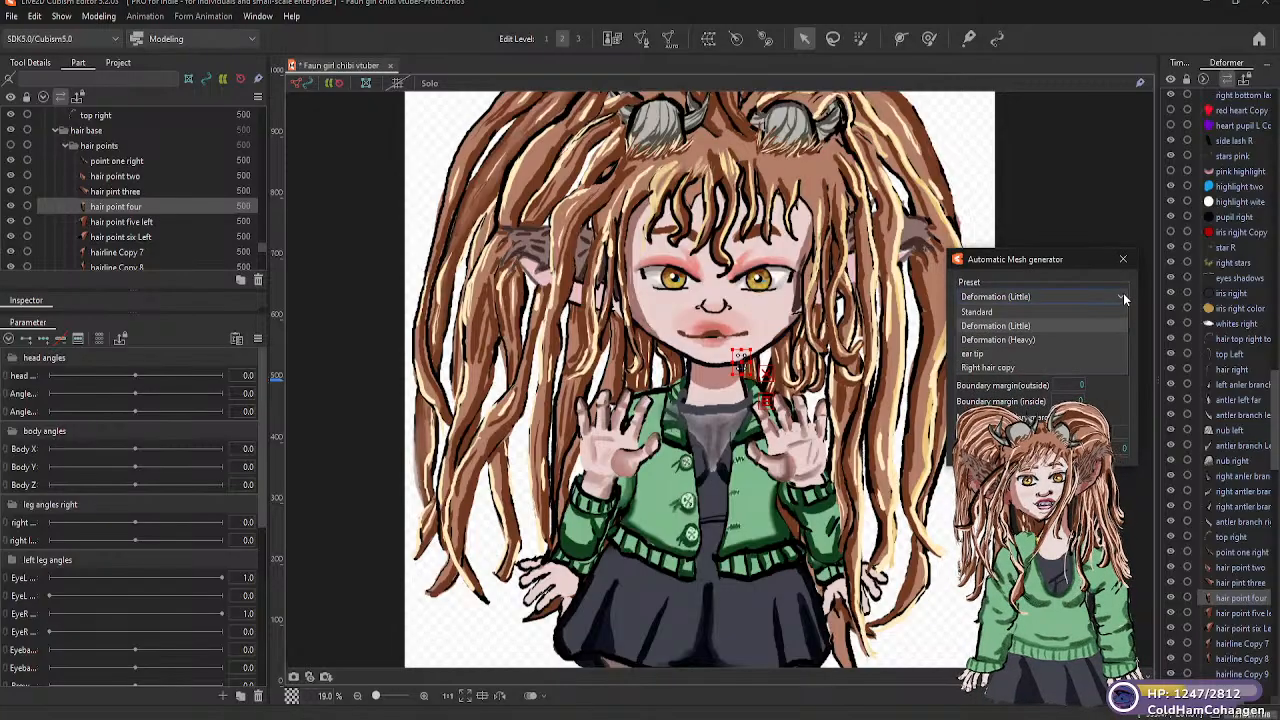
click(1031, 339)
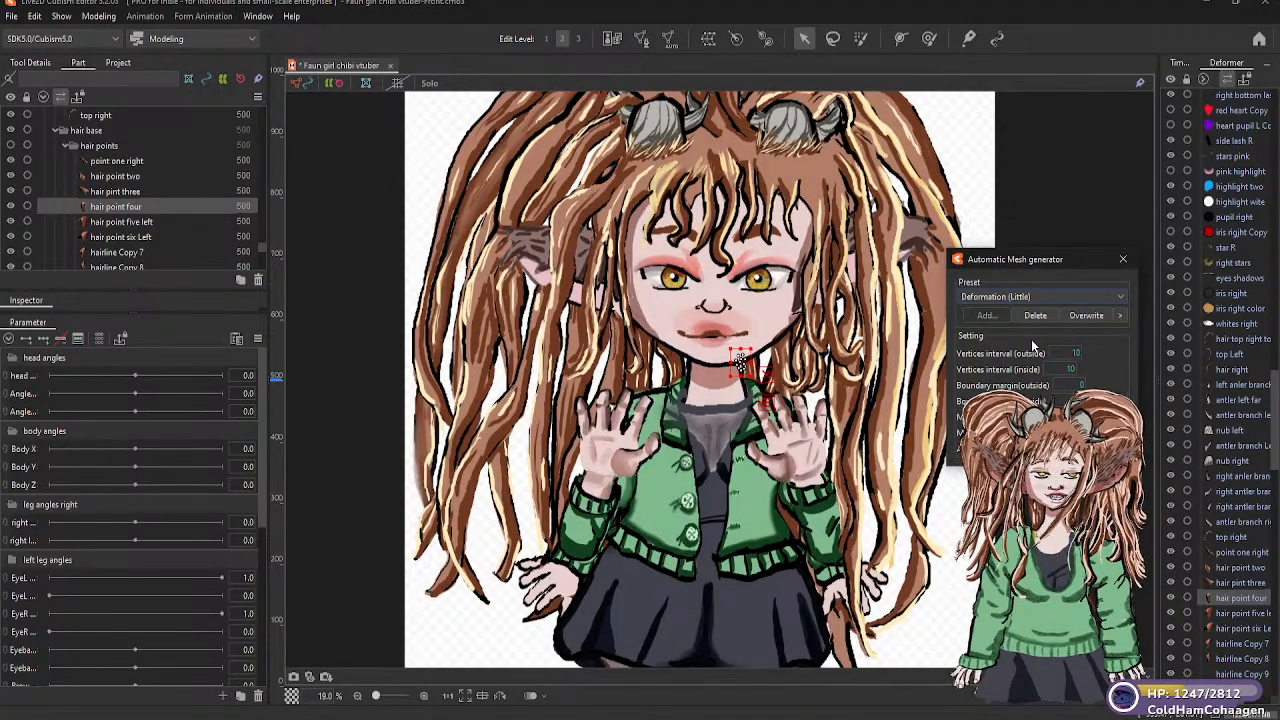
click(150, 222)
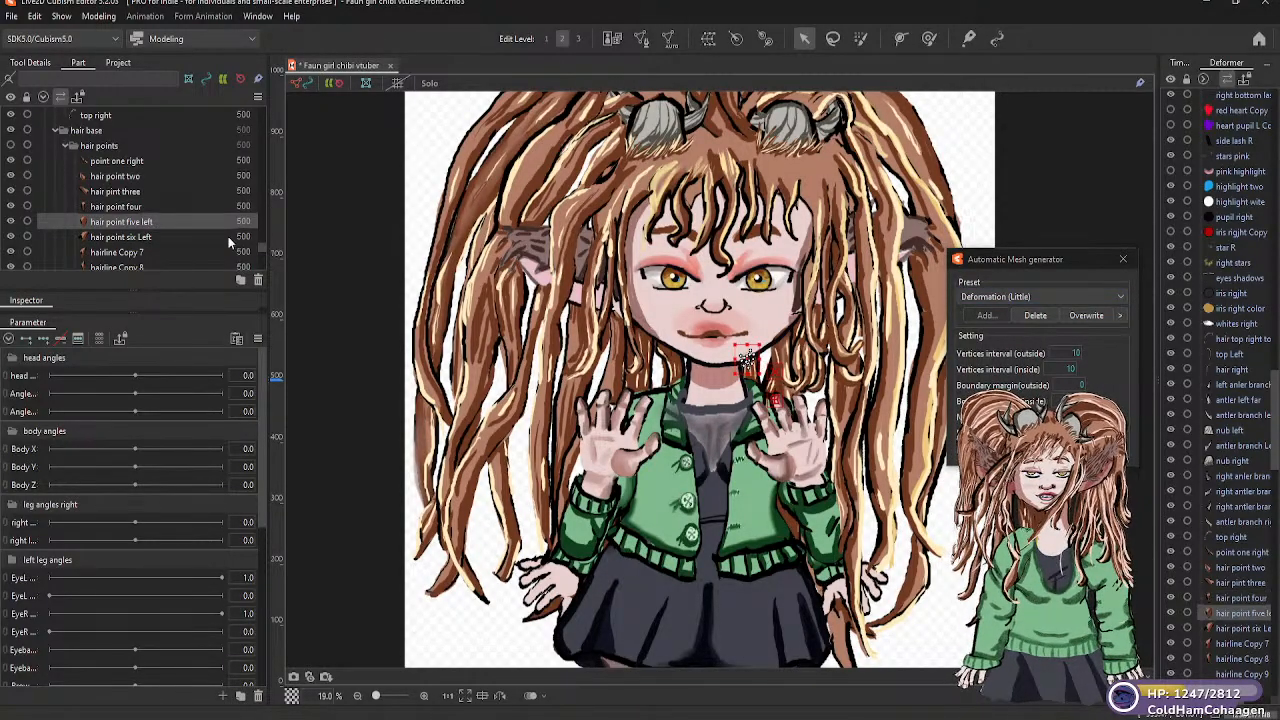
click(144, 238)
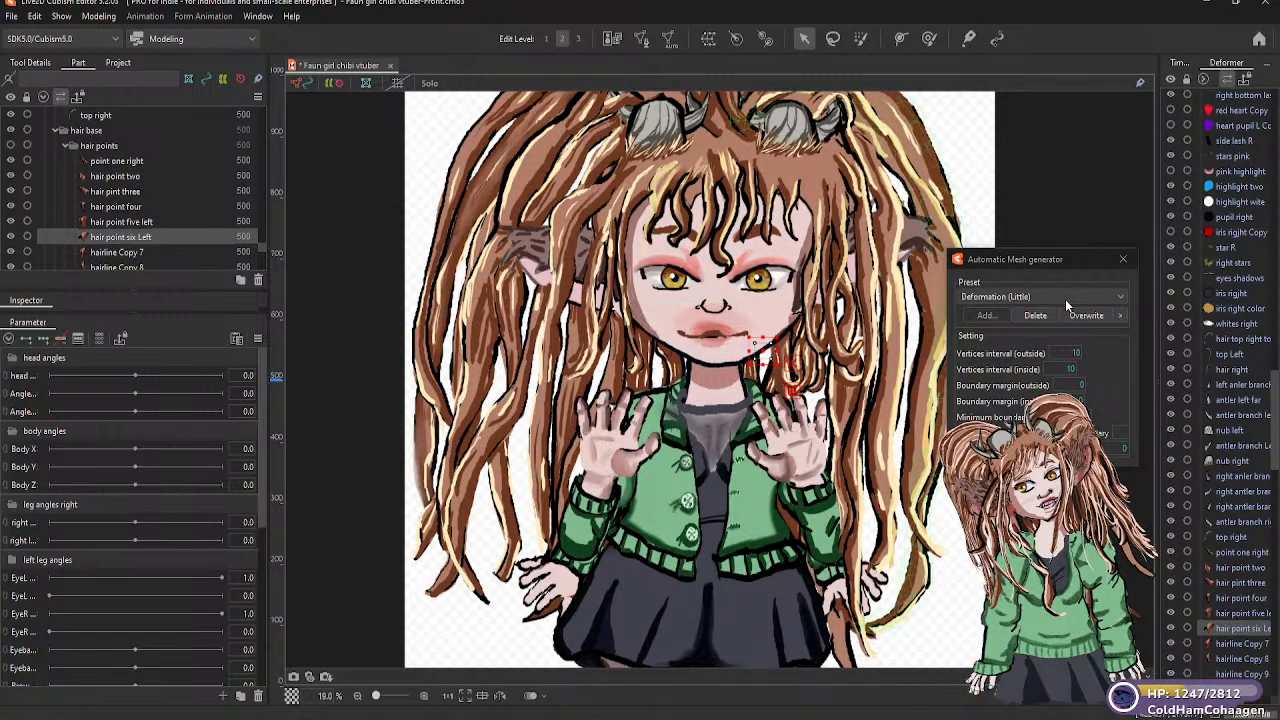
click(1117, 297)
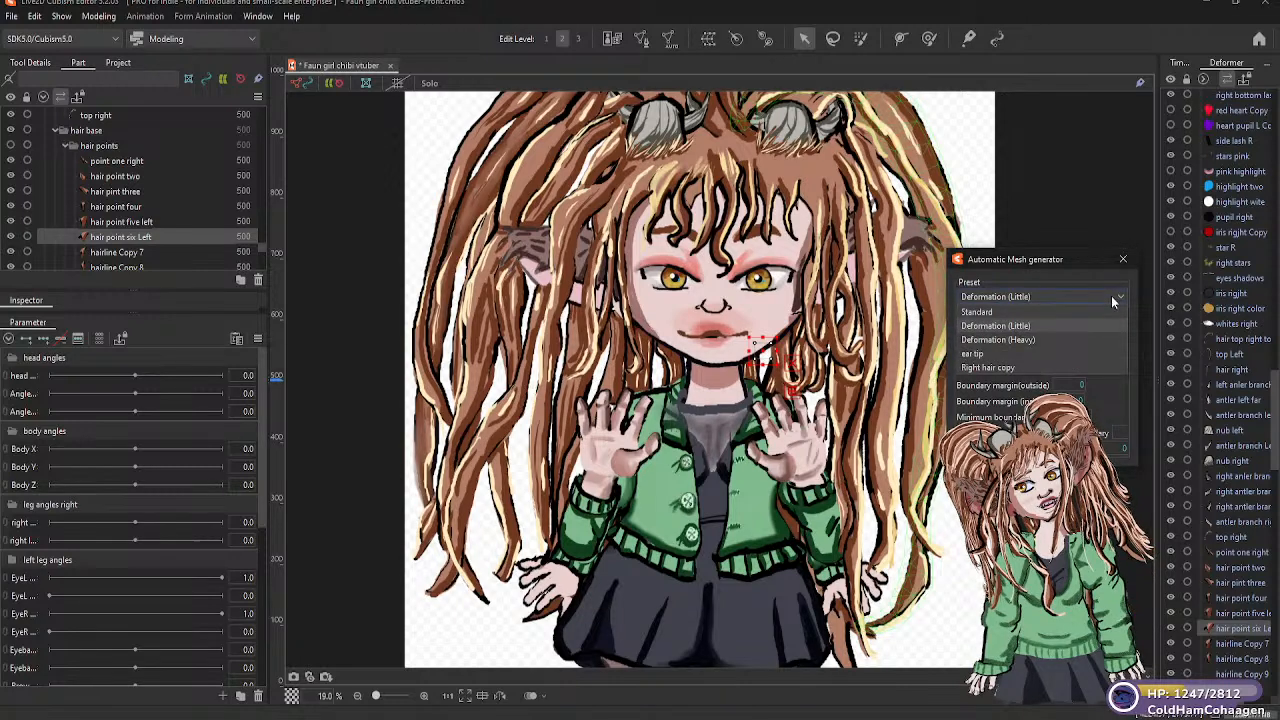
click(1030, 326)
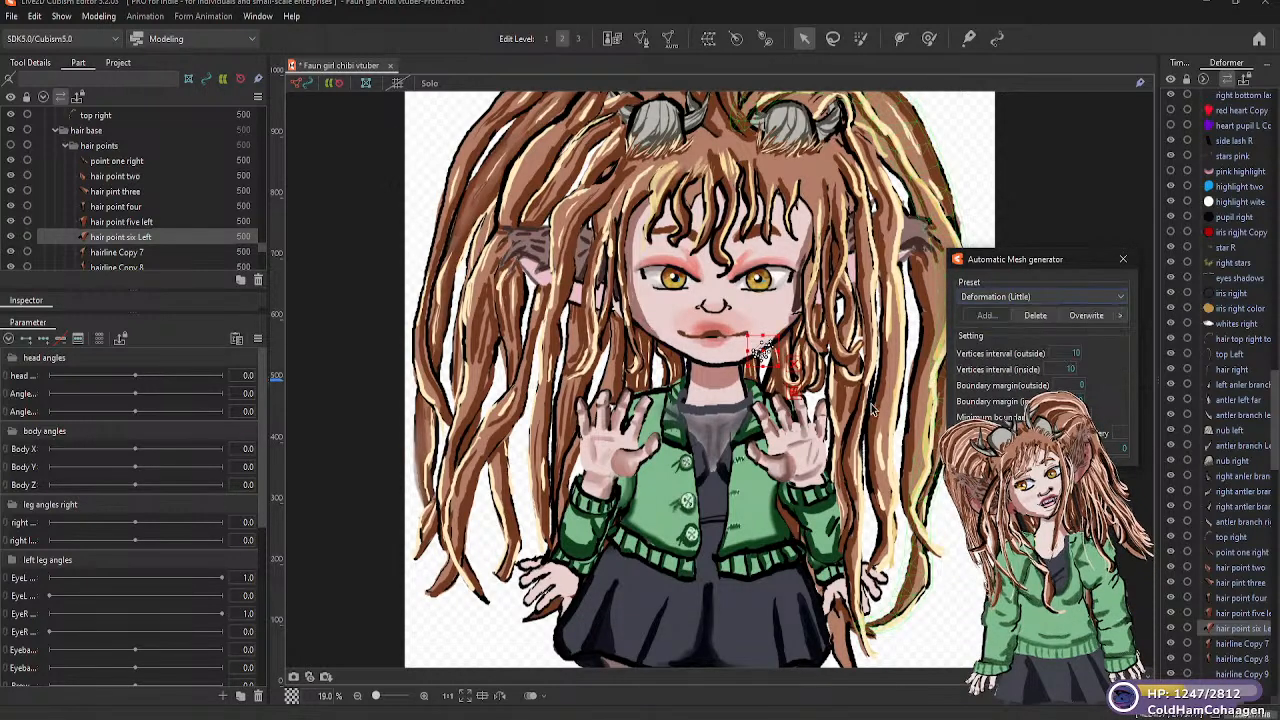
Generate Deformation (Little) automatic meshes for the "hairline Copy 7" and "hairline Copy 8" parts
click(151, 252)
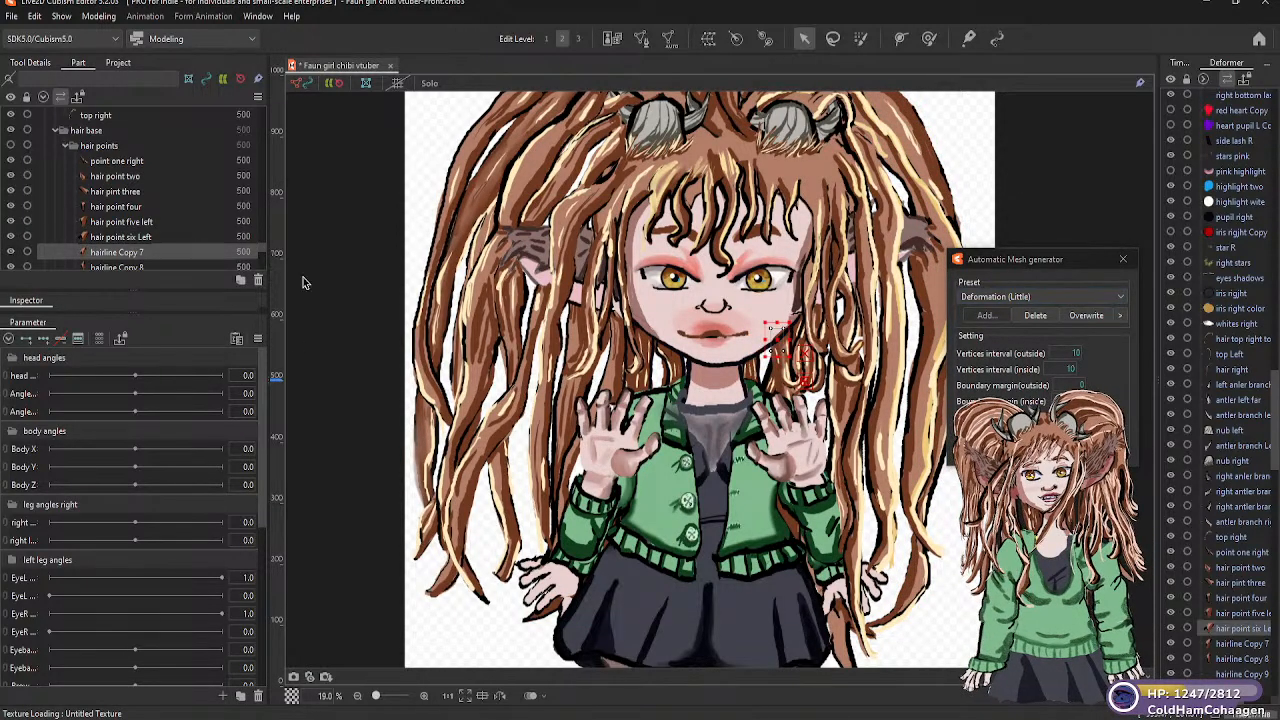
click(1116, 295)
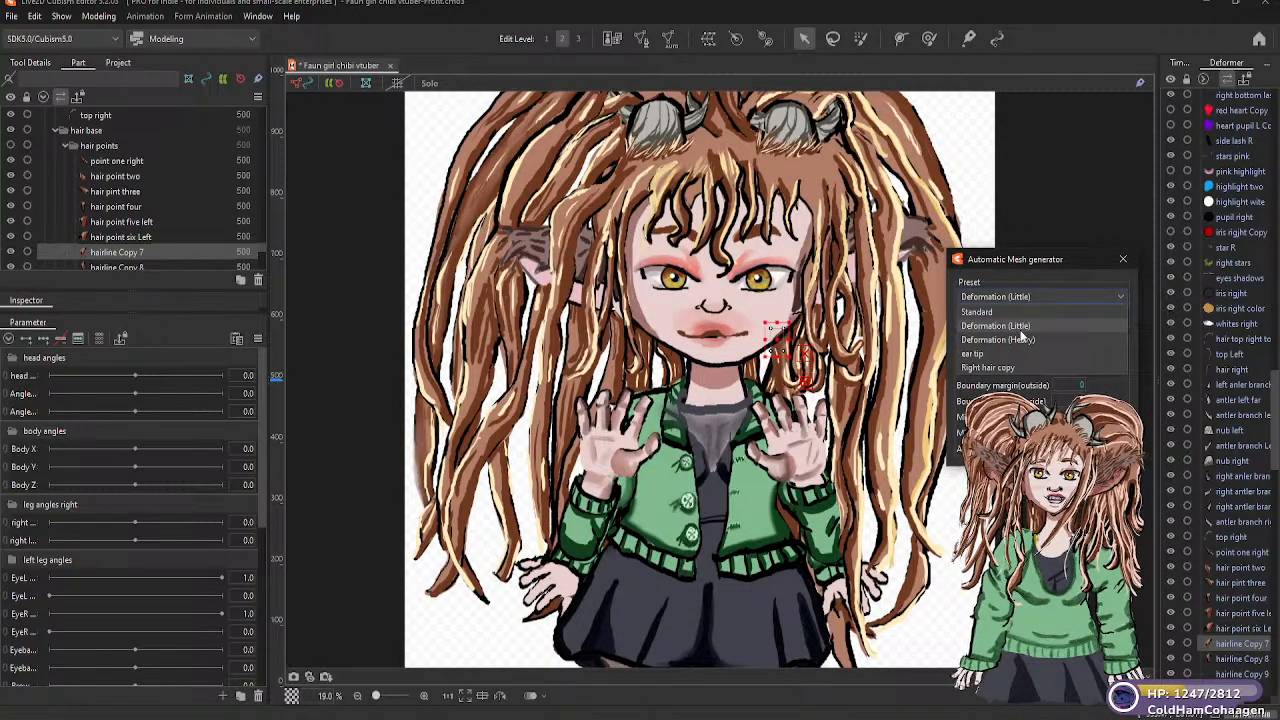
click(1021, 328)
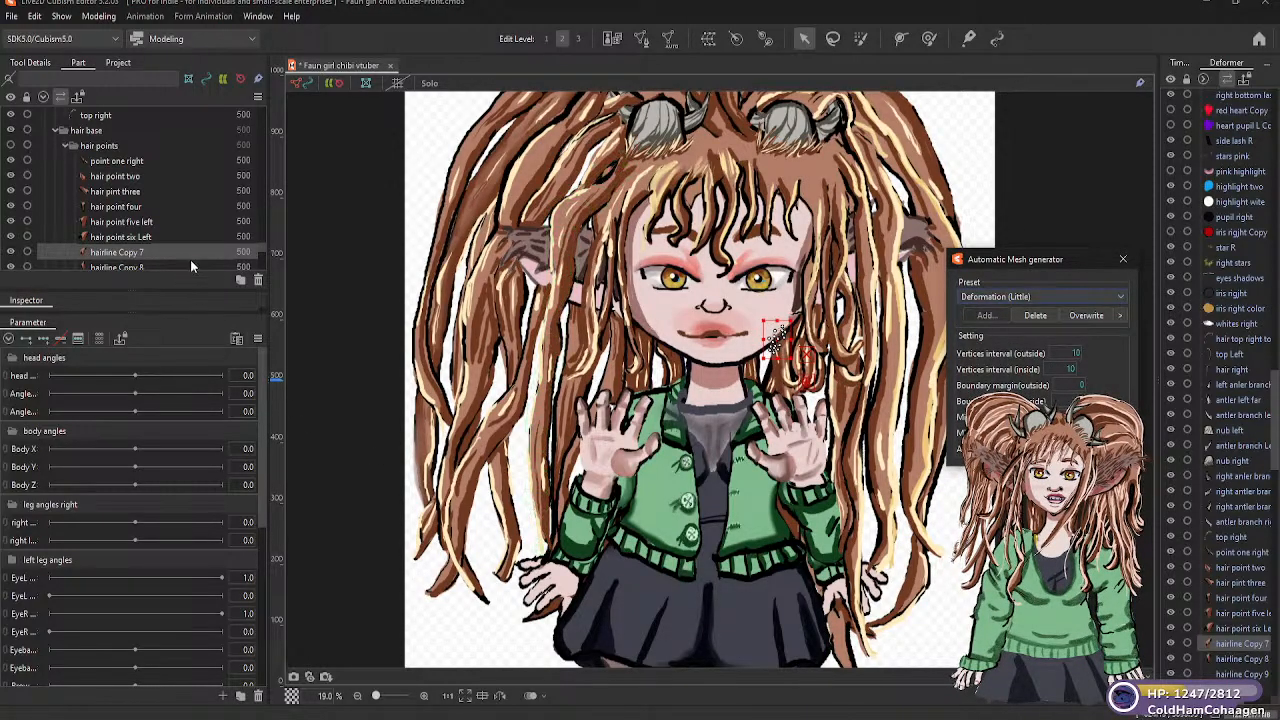
scroll(261, 246, down, 2)
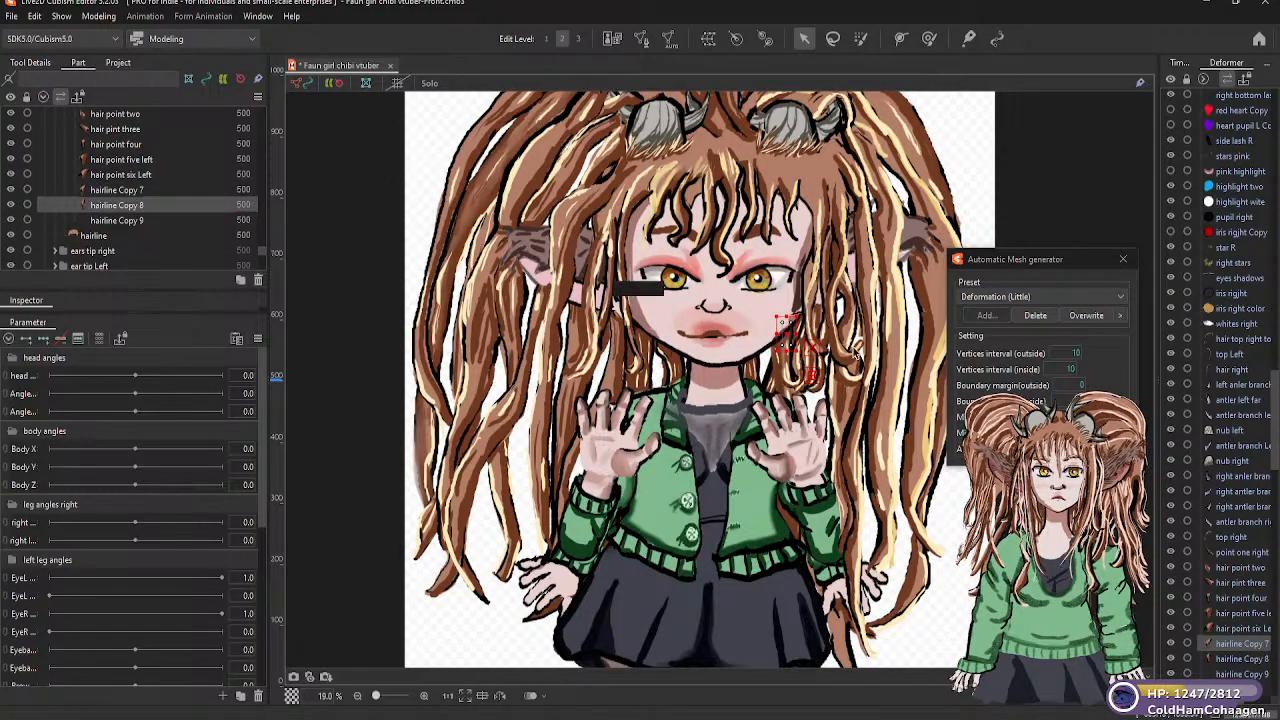
click(1068, 297)
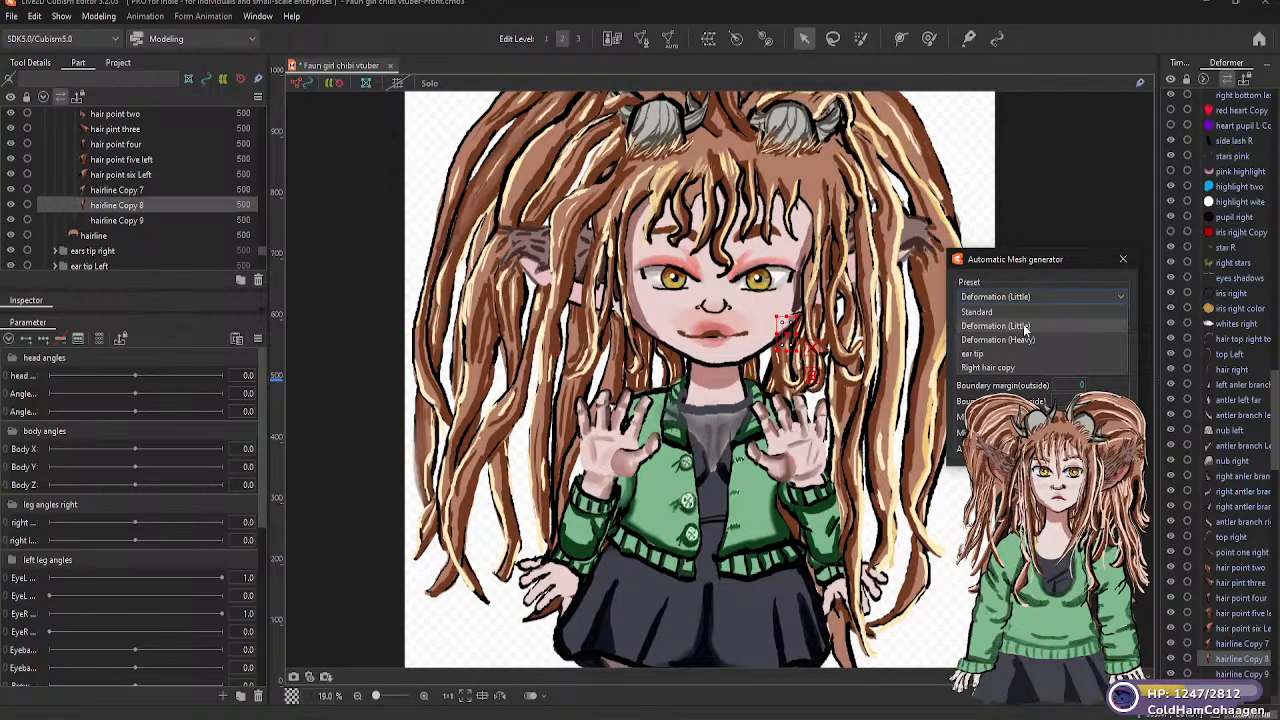
click(1024, 327)
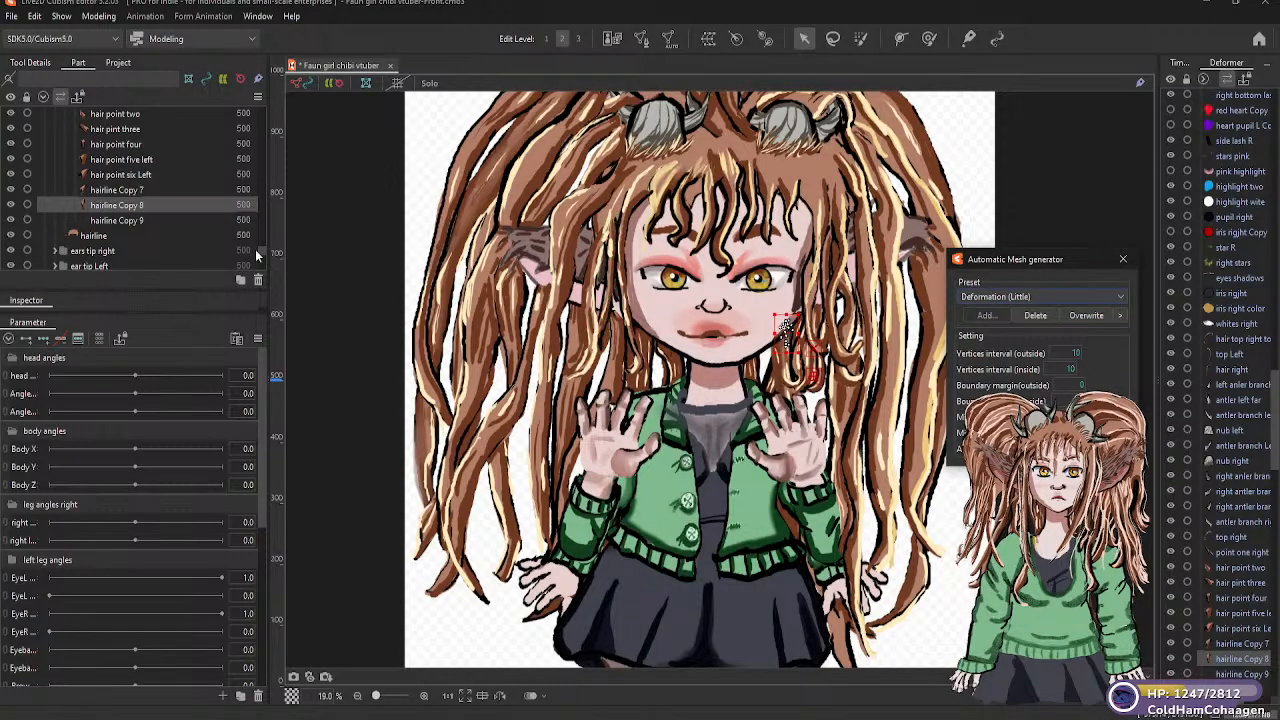
Try the Deformation (Heavy) mesh preset on the "hairline Copy 9" part, and replace it with Deformation (Little)
click(137, 221)
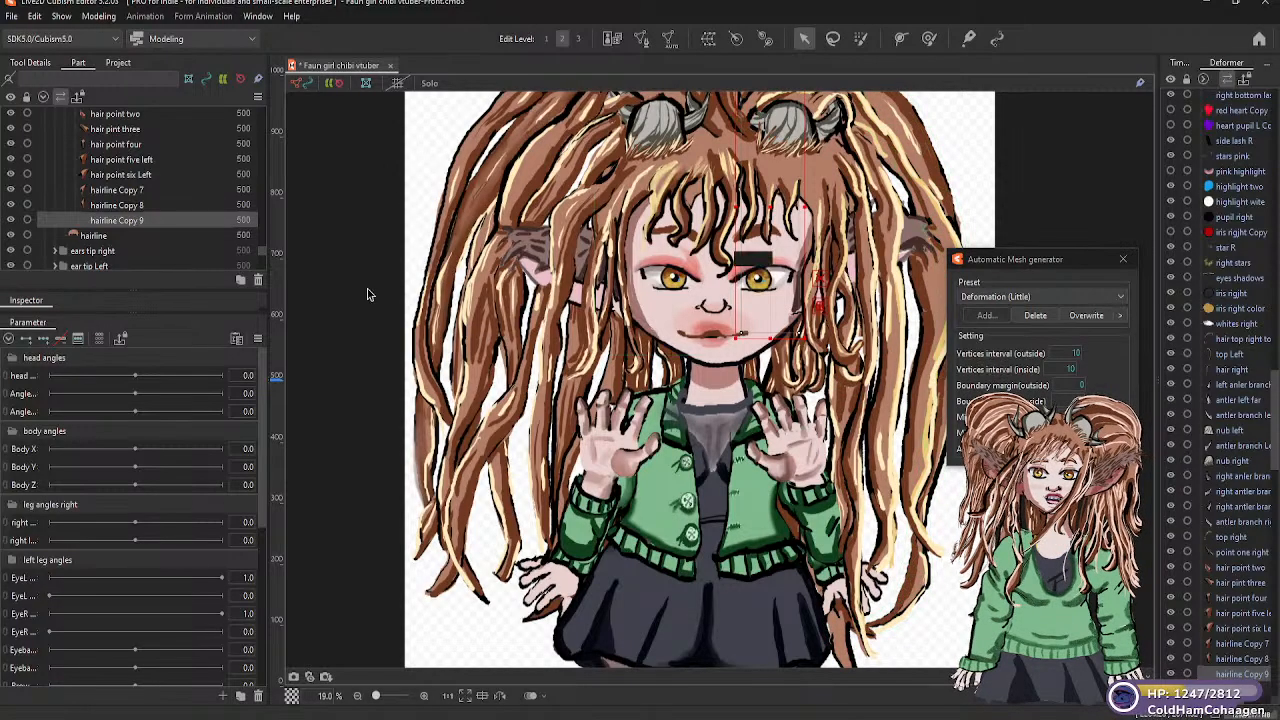
click(1119, 298)
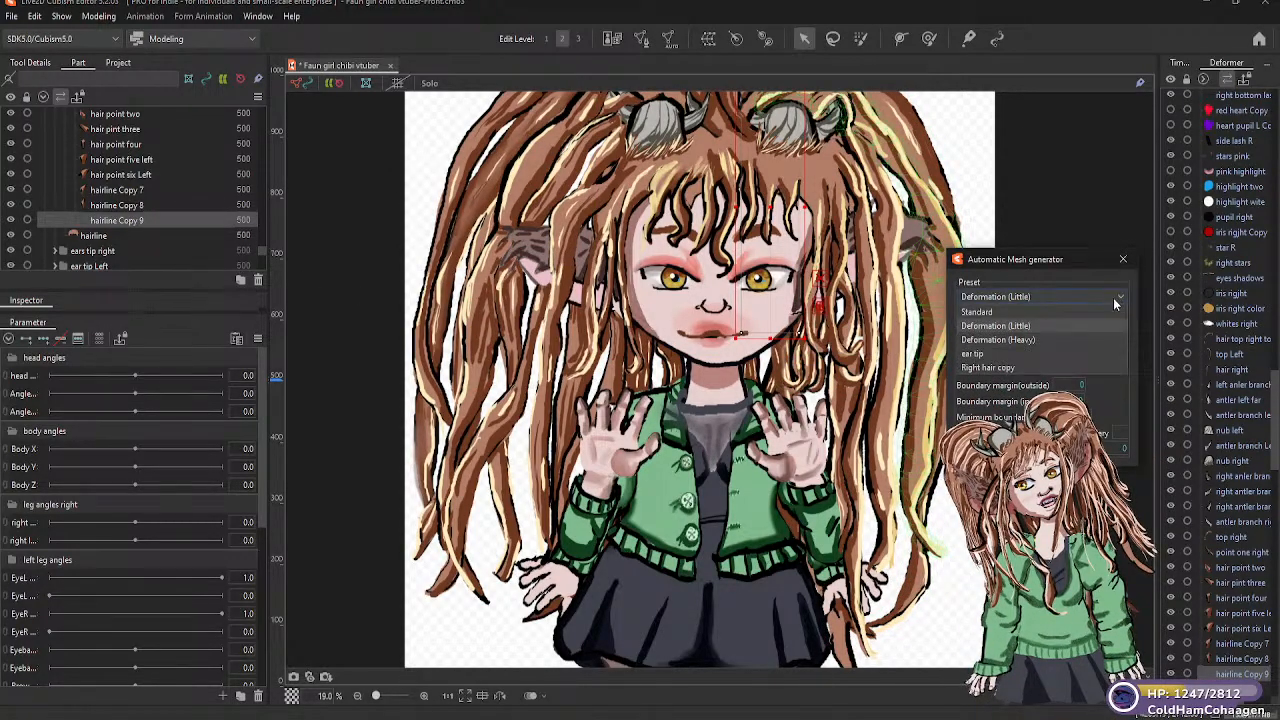
click(1028, 341)
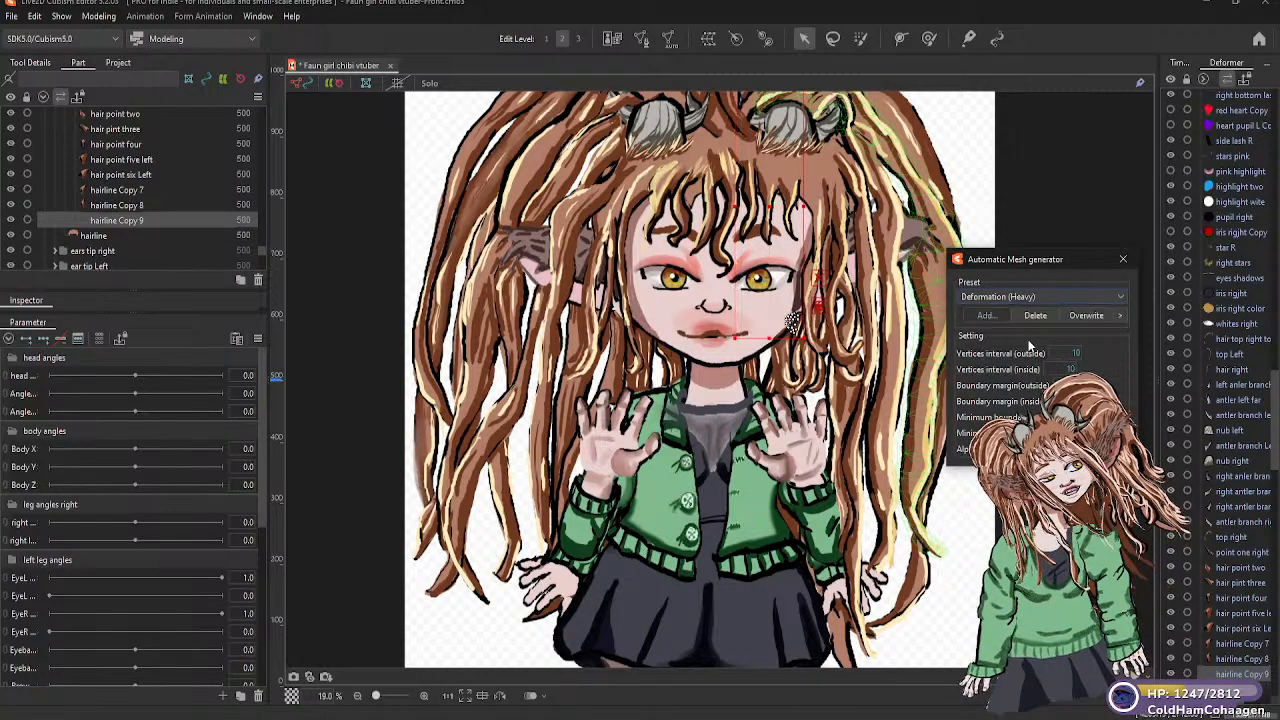
click(1037, 297)
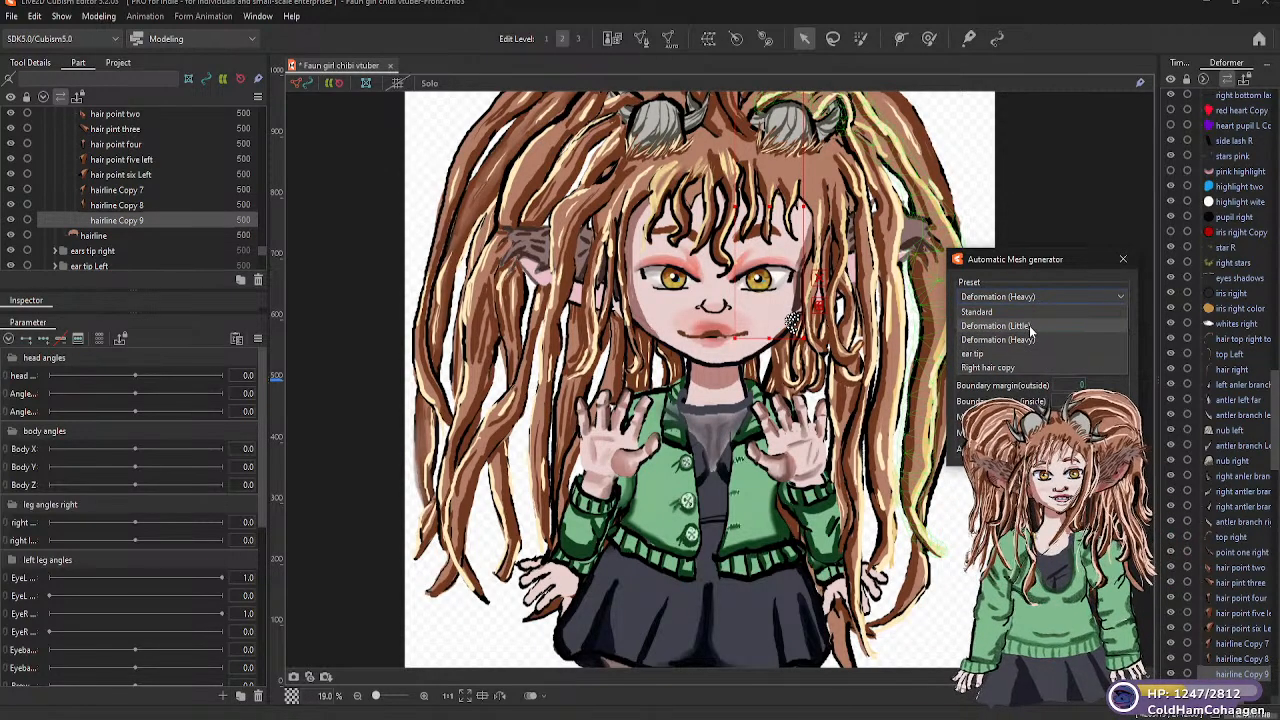
click(1030, 325)
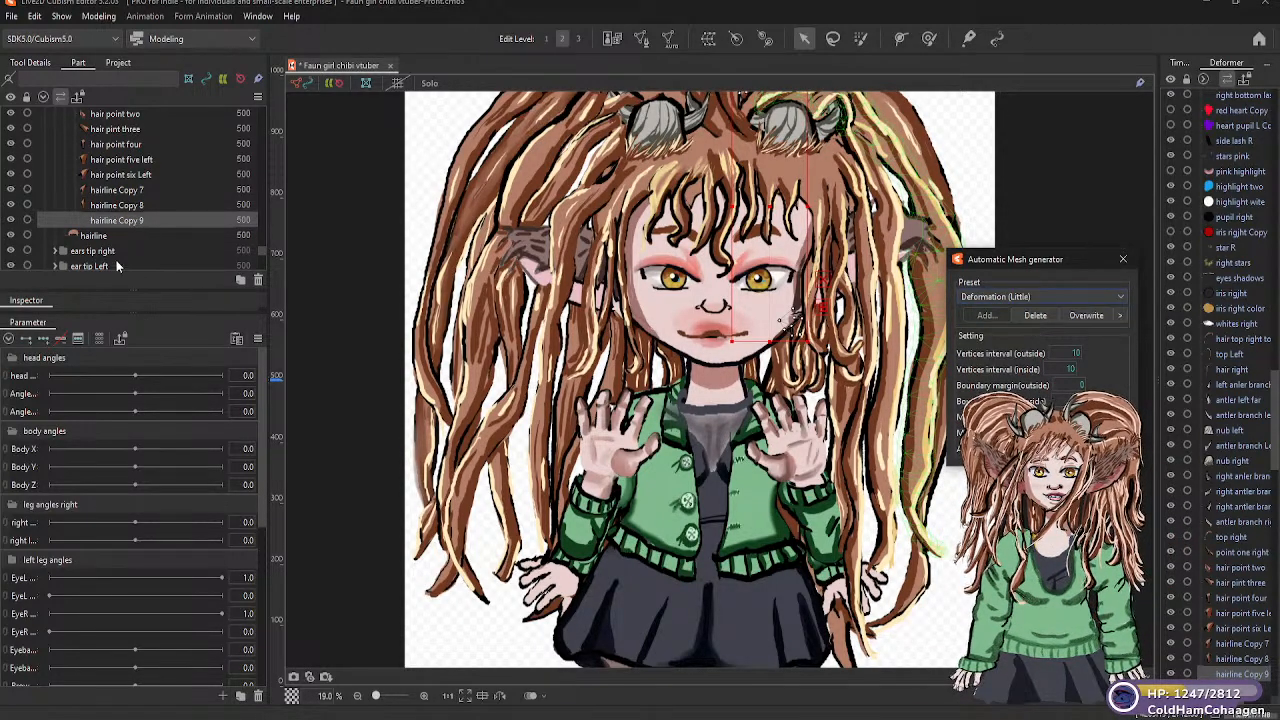
Expand the "ears tip right" folder and generate a Standard automatic mesh for its "base Right" part
click(100, 236)
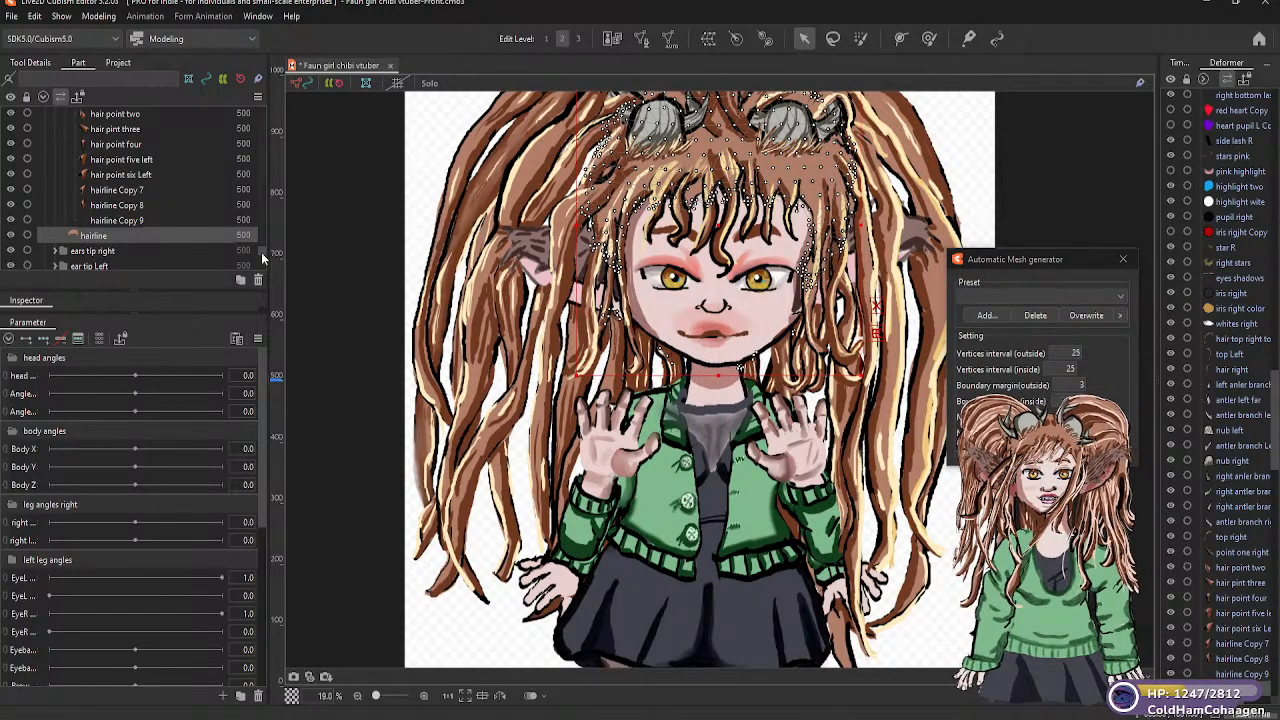
scroll(260, 252, down, 3)
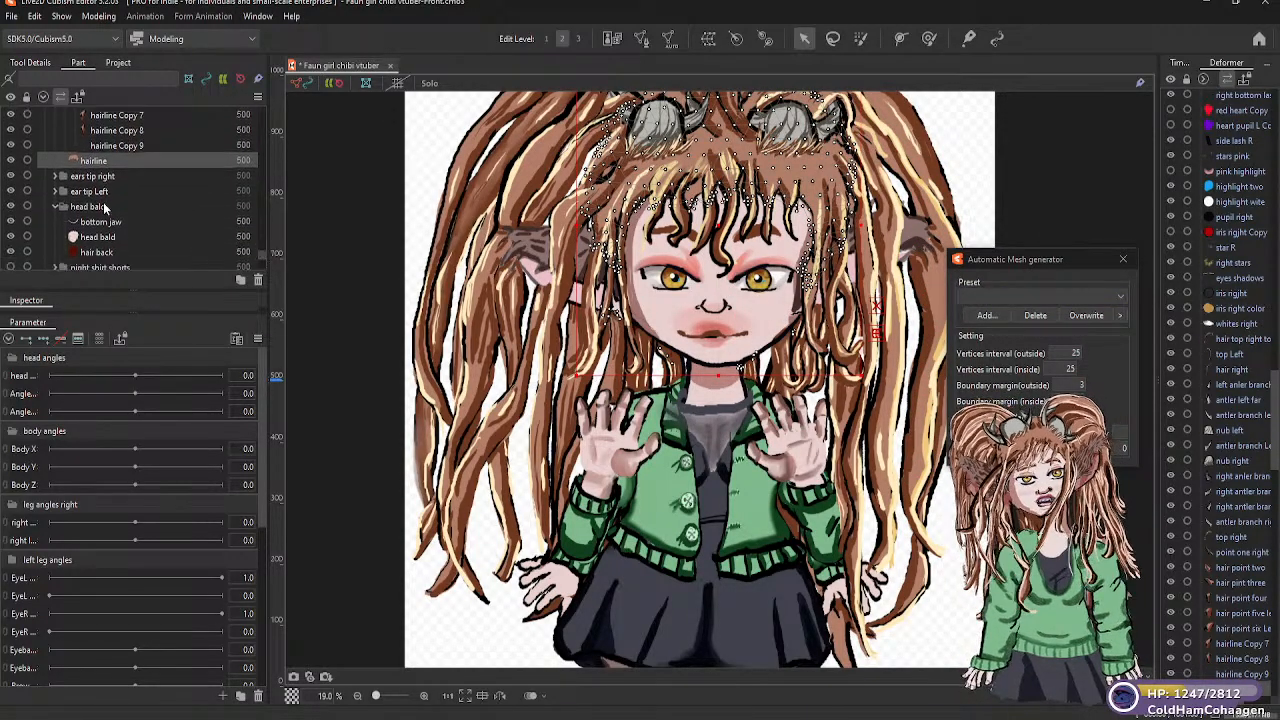
click(56, 176)
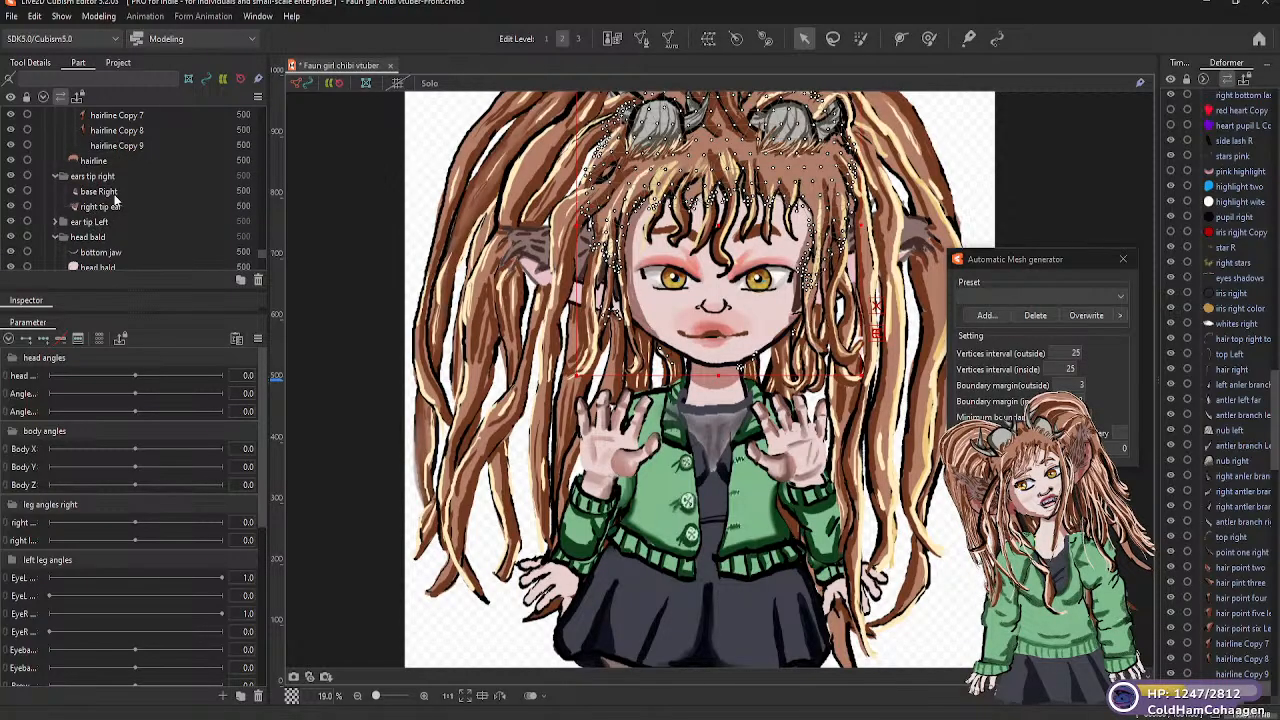
click(106, 192)
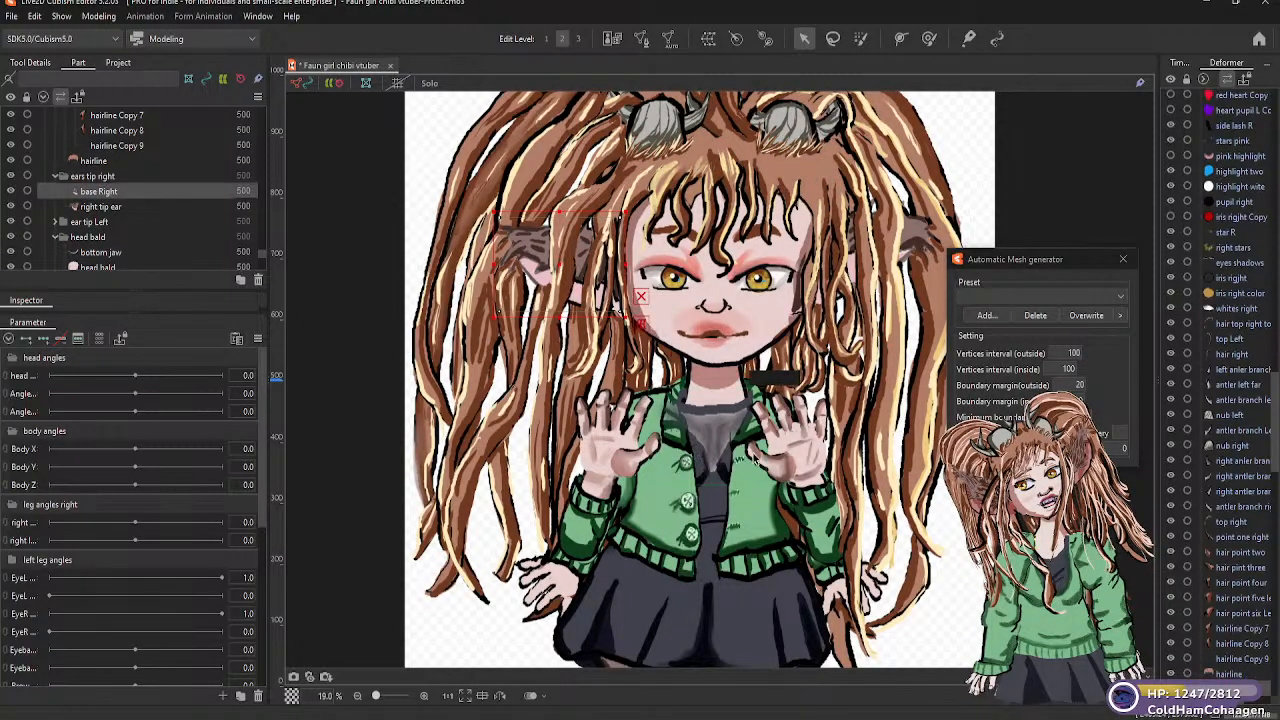
click(1122, 300)
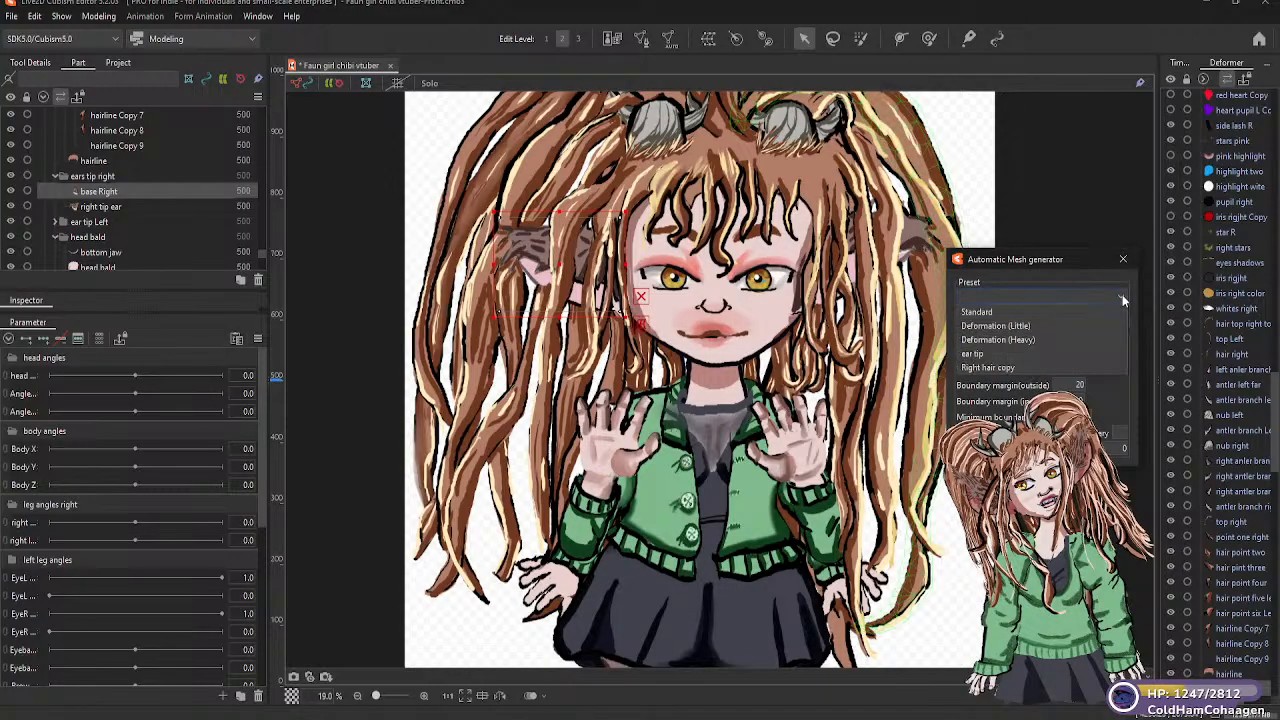
click(1006, 311)
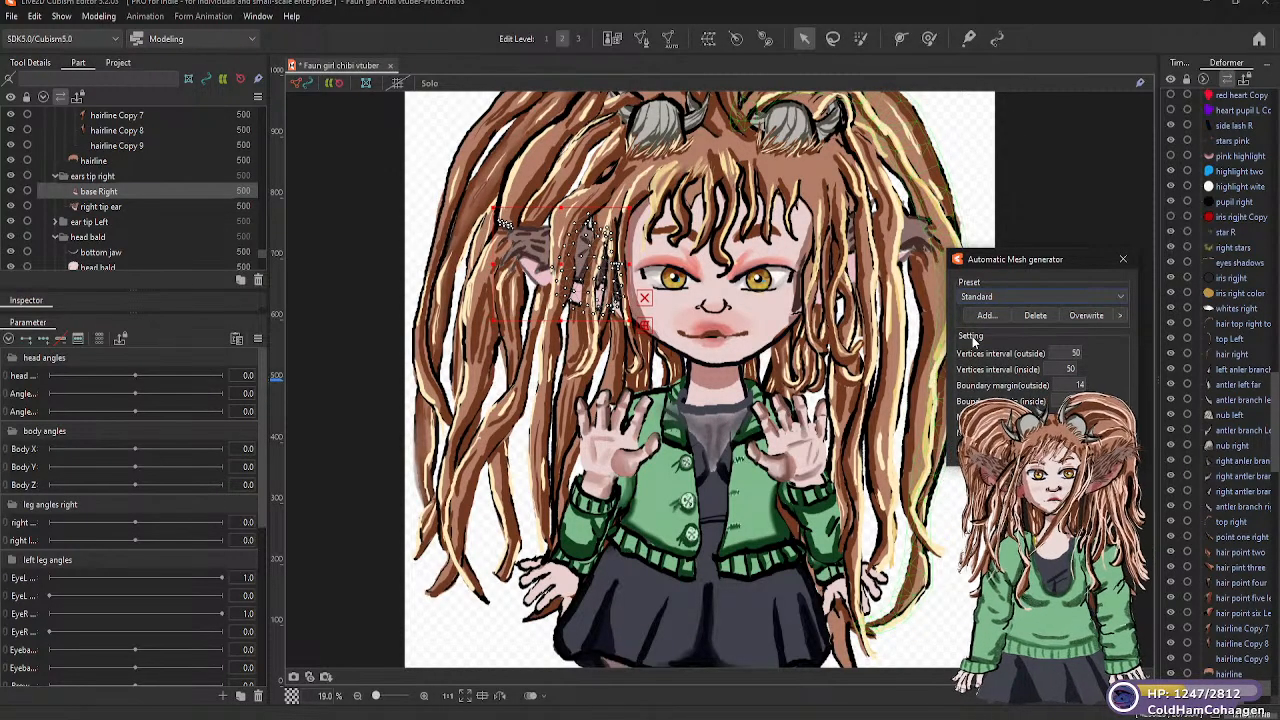
Generate a Standard automatic mesh for the "right tip ear" part
click(115, 207)
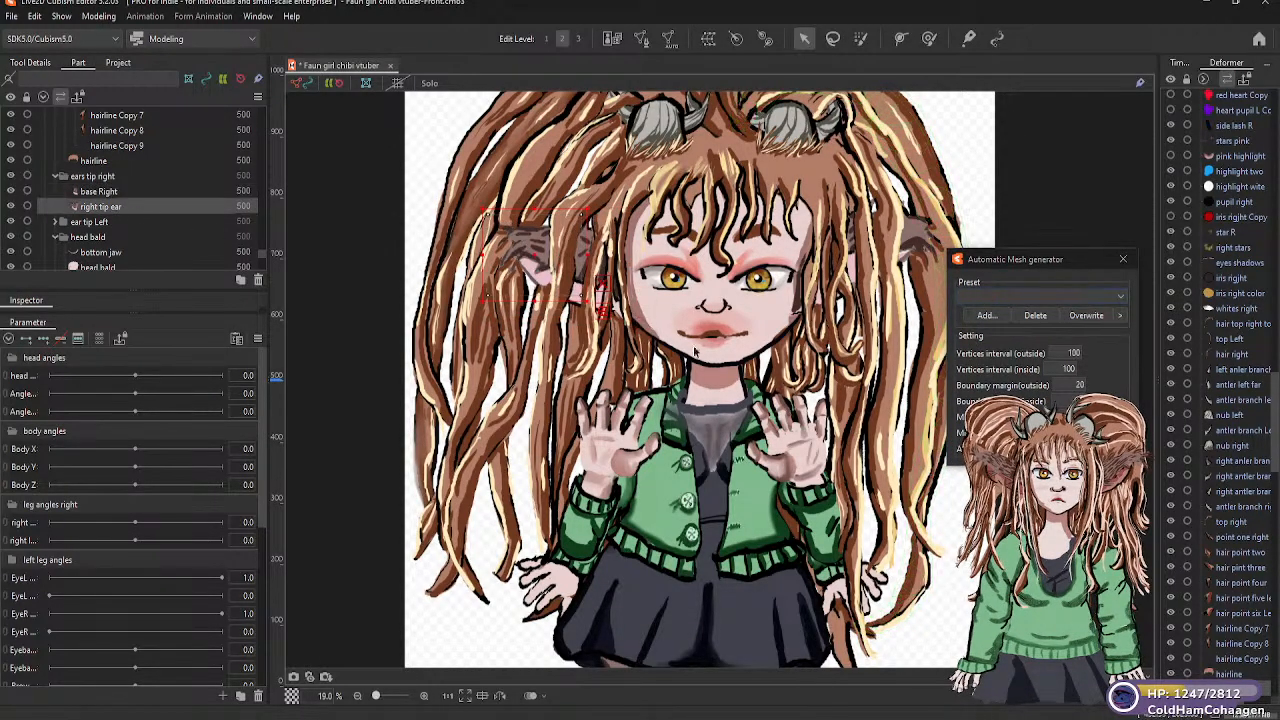
click(1124, 300)
click(1122, 299)
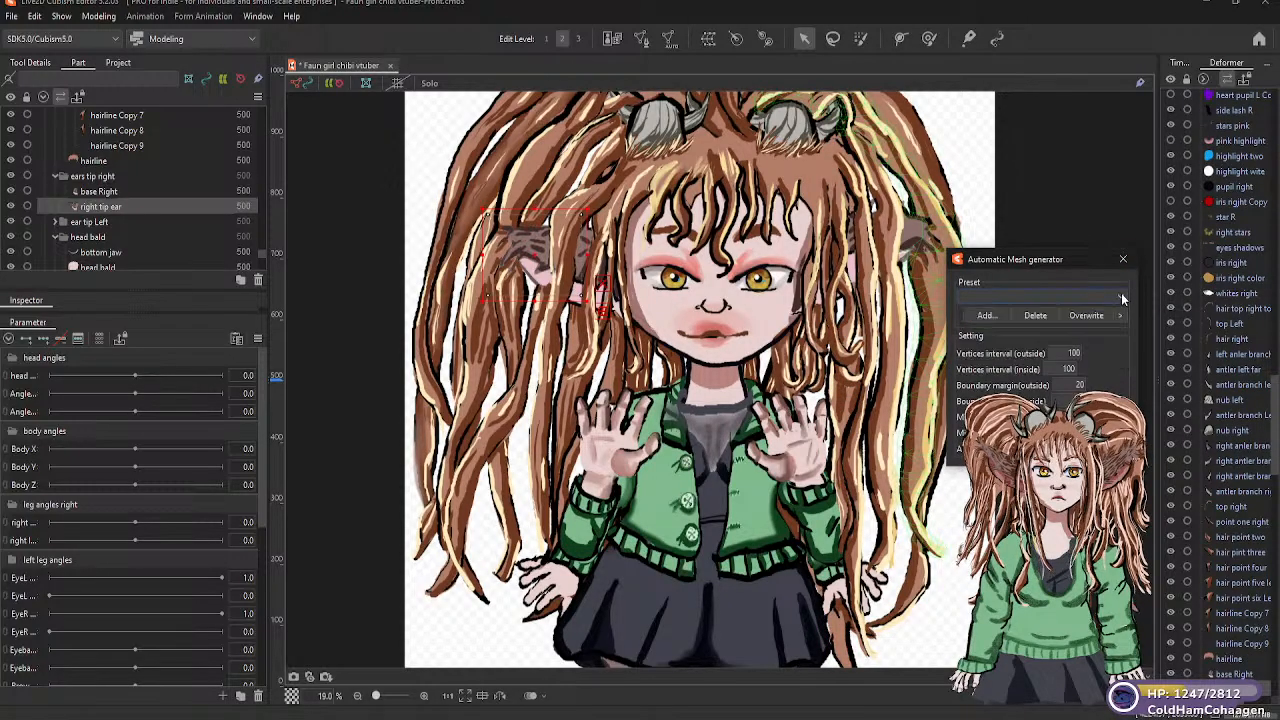
click(1124, 298)
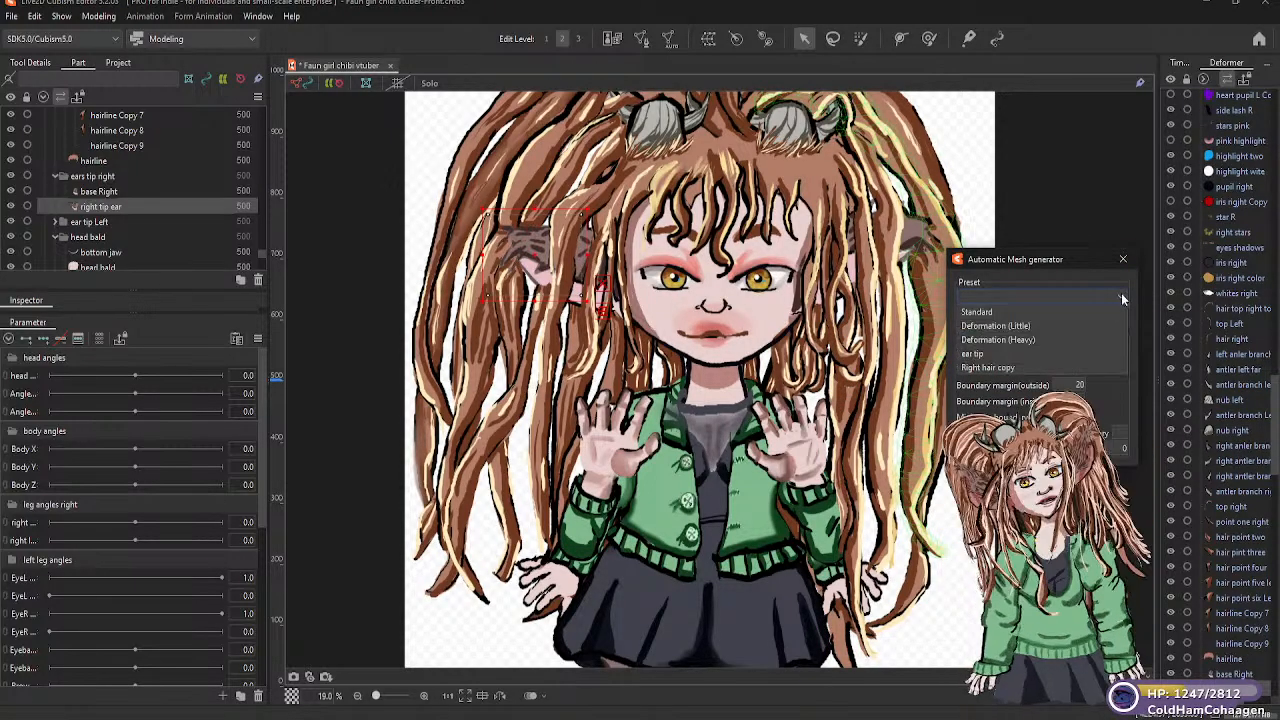
click(1004, 316)
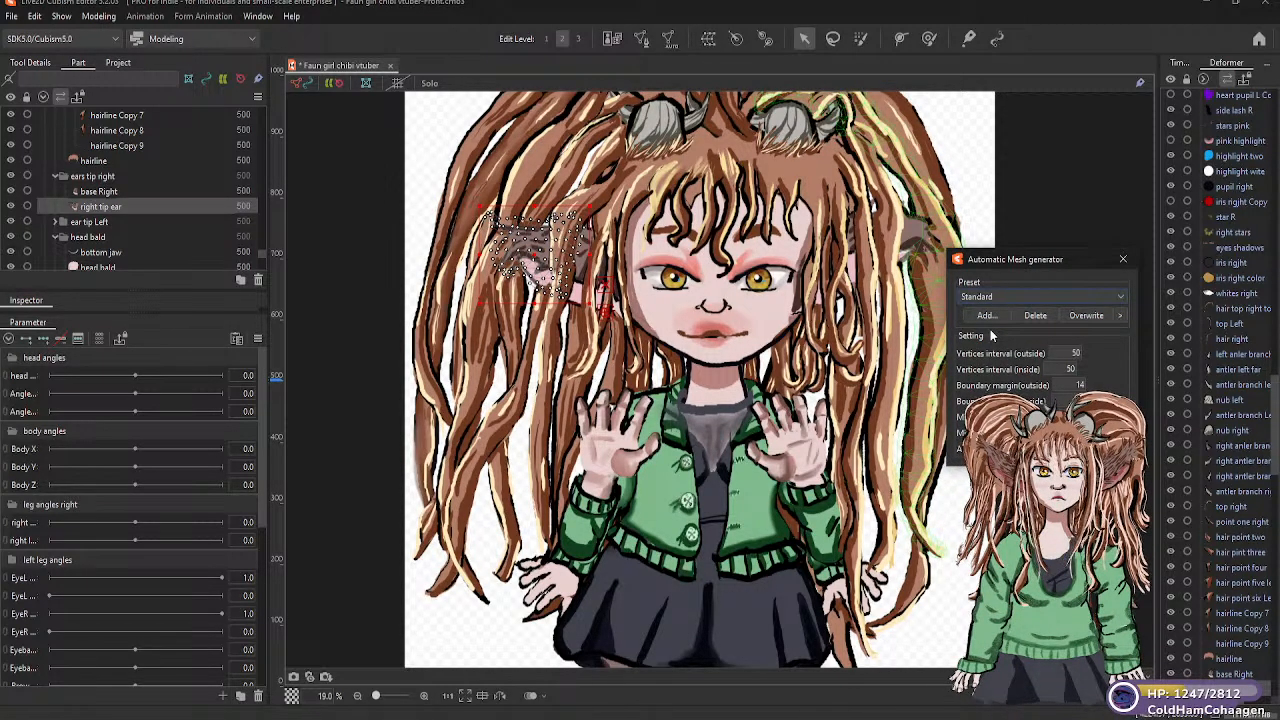
Expand the "ear tip Left" folder and generate Standard automatic meshes for its "base left" and "left ear tip" parts
click(56, 222)
click(114, 240)
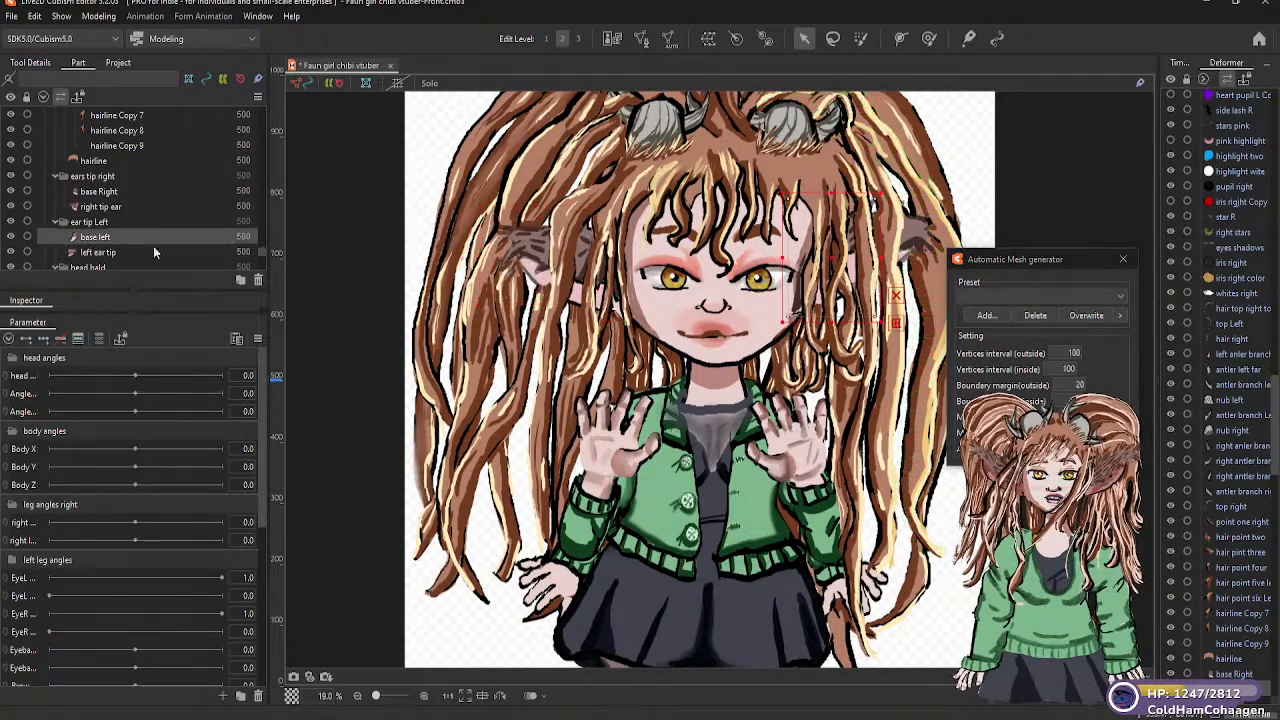
click(1120, 298)
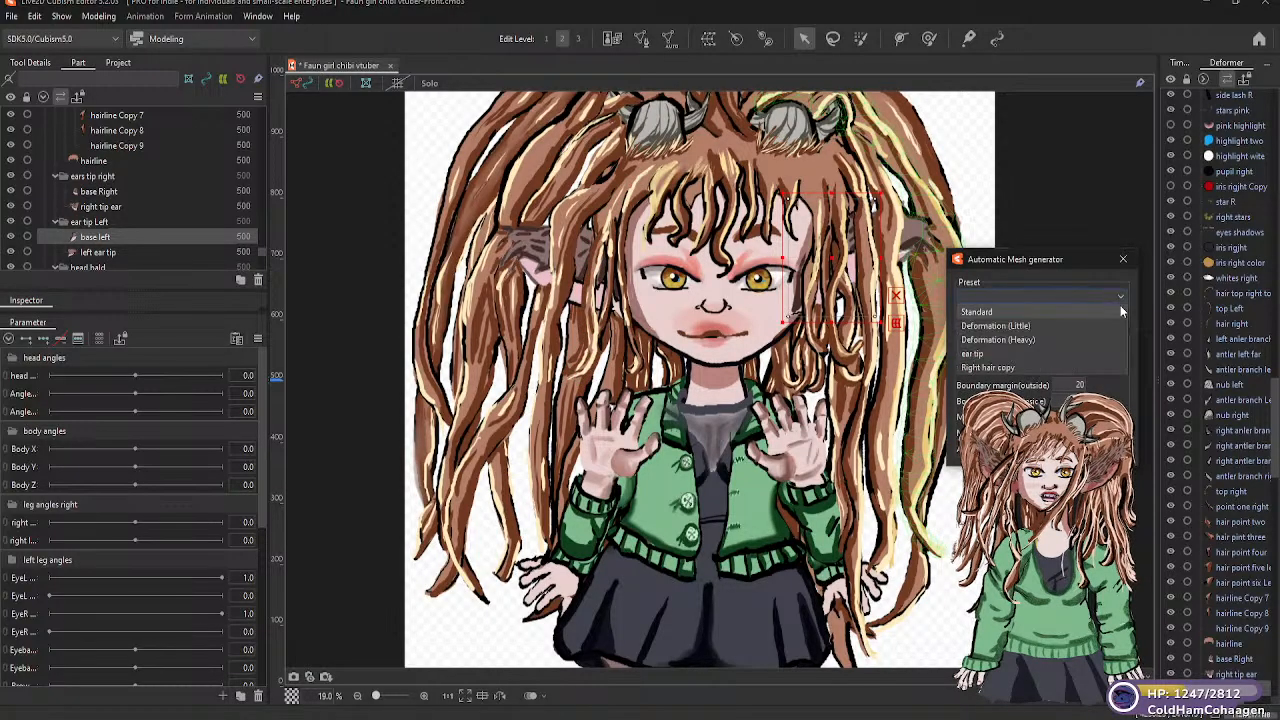
click(1001, 316)
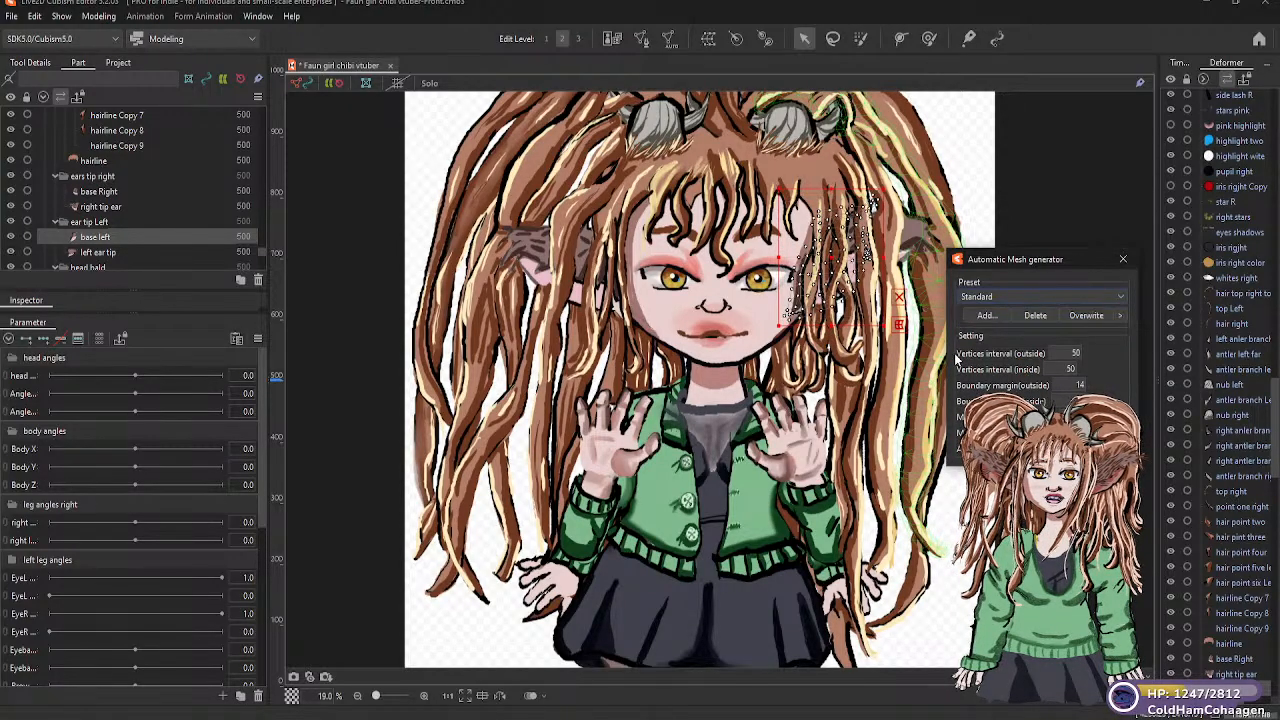
click(127, 252)
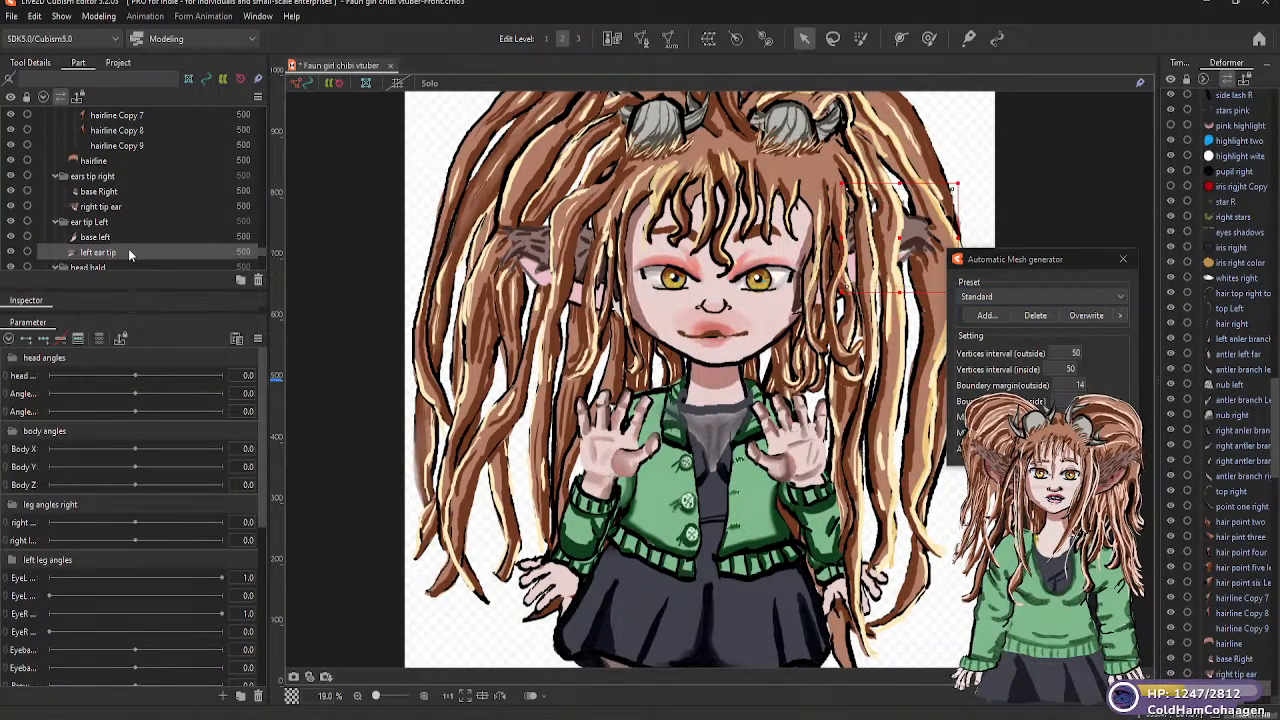
click(1120, 295)
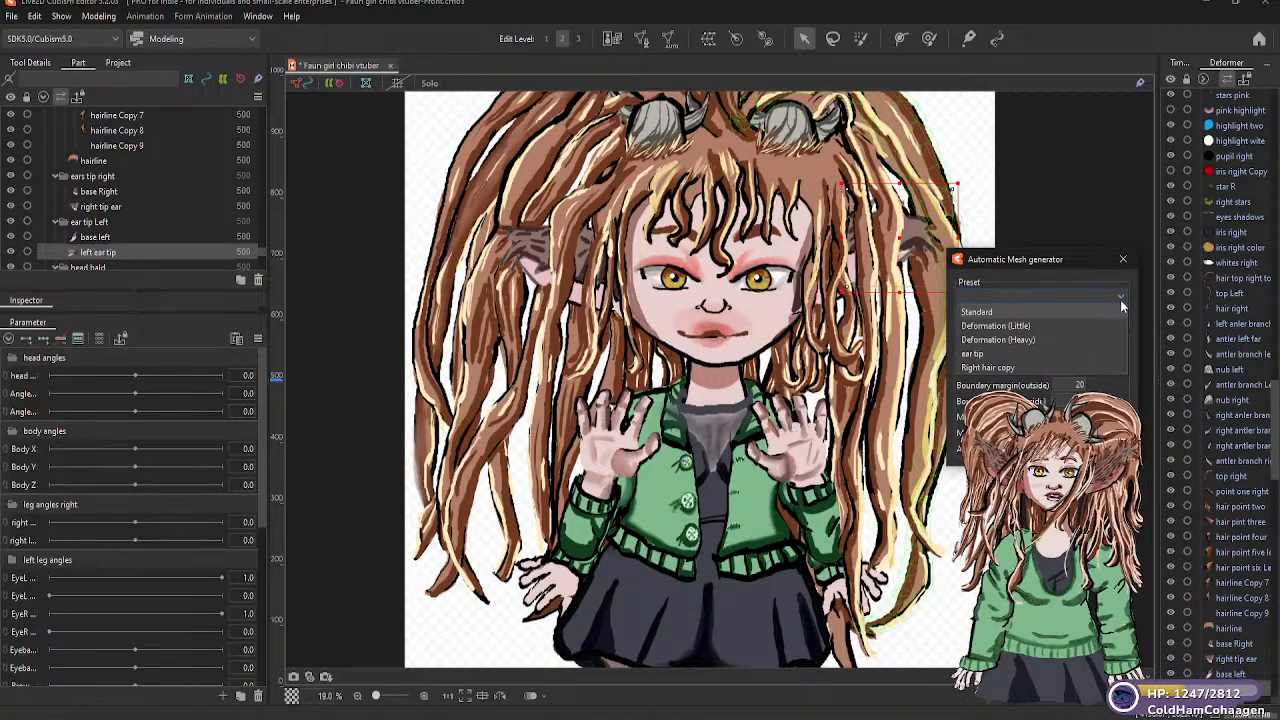
click(998, 312)
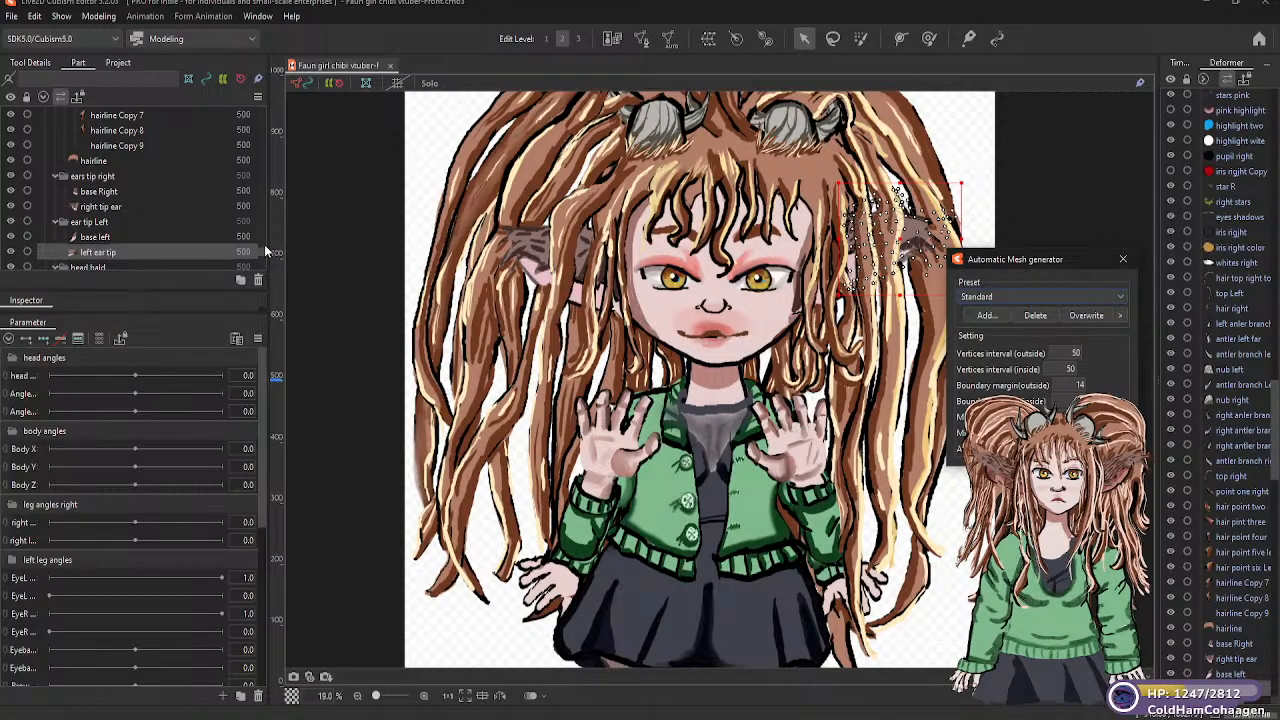
Generate a Standard automatic mesh for the "bottom jaw" part in the "head bald" folder
scroll(260, 251, down, 1)
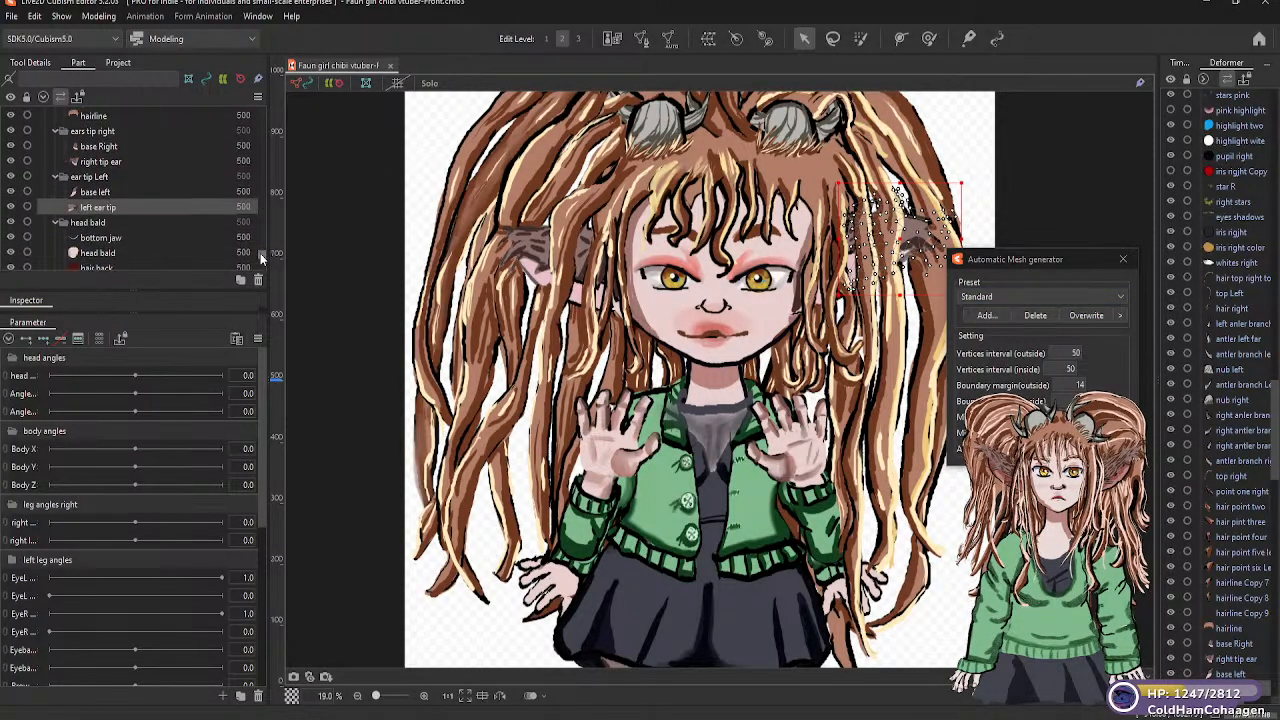
scroll(260, 253, down, 2)
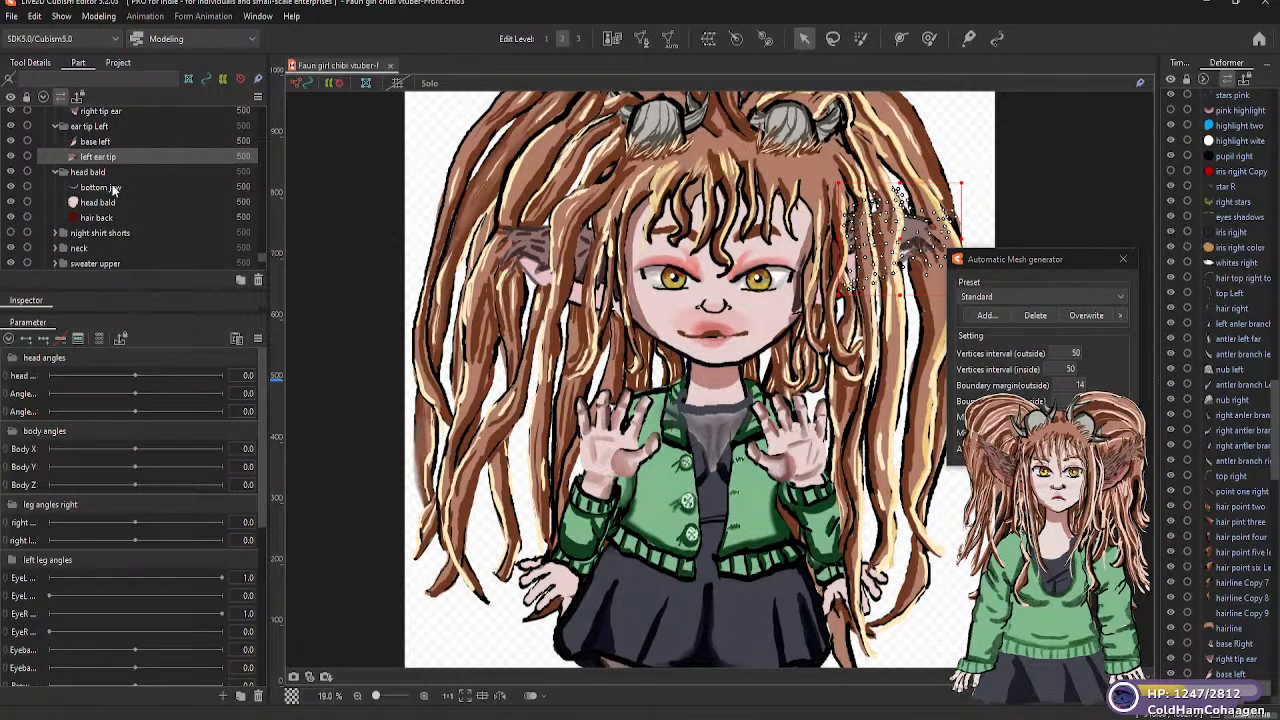
click(114, 189)
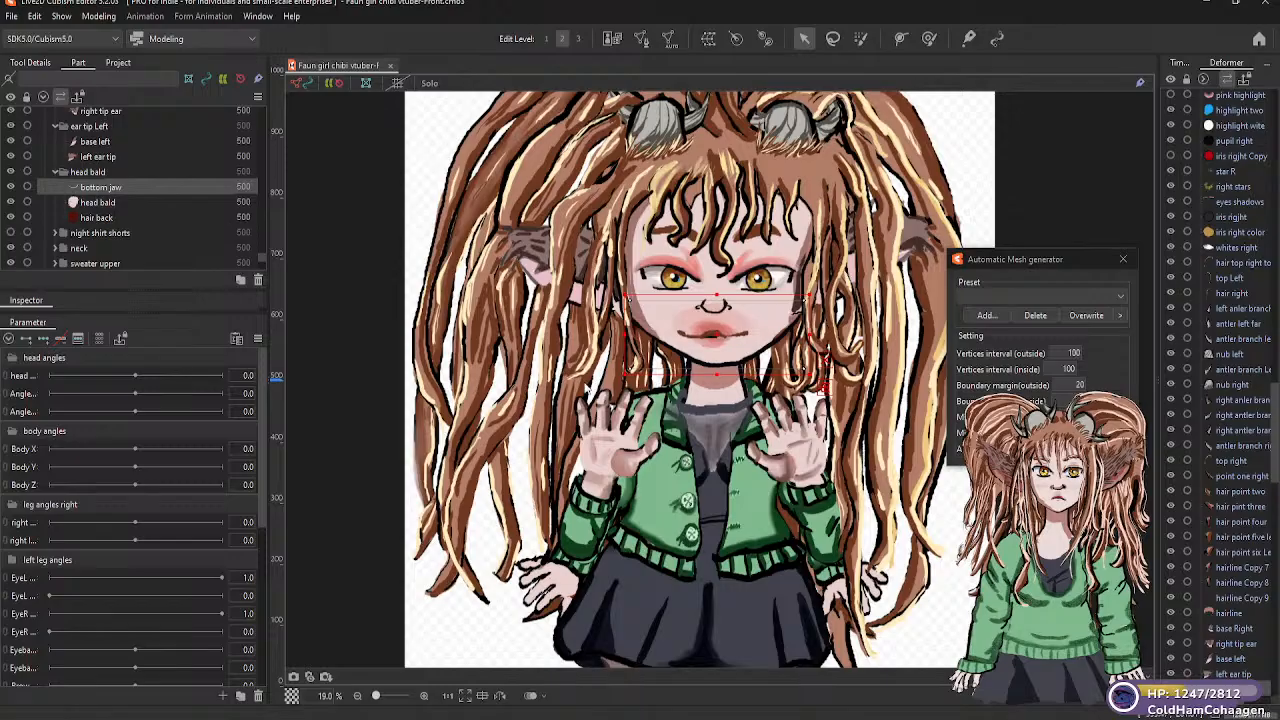
click(1118, 297)
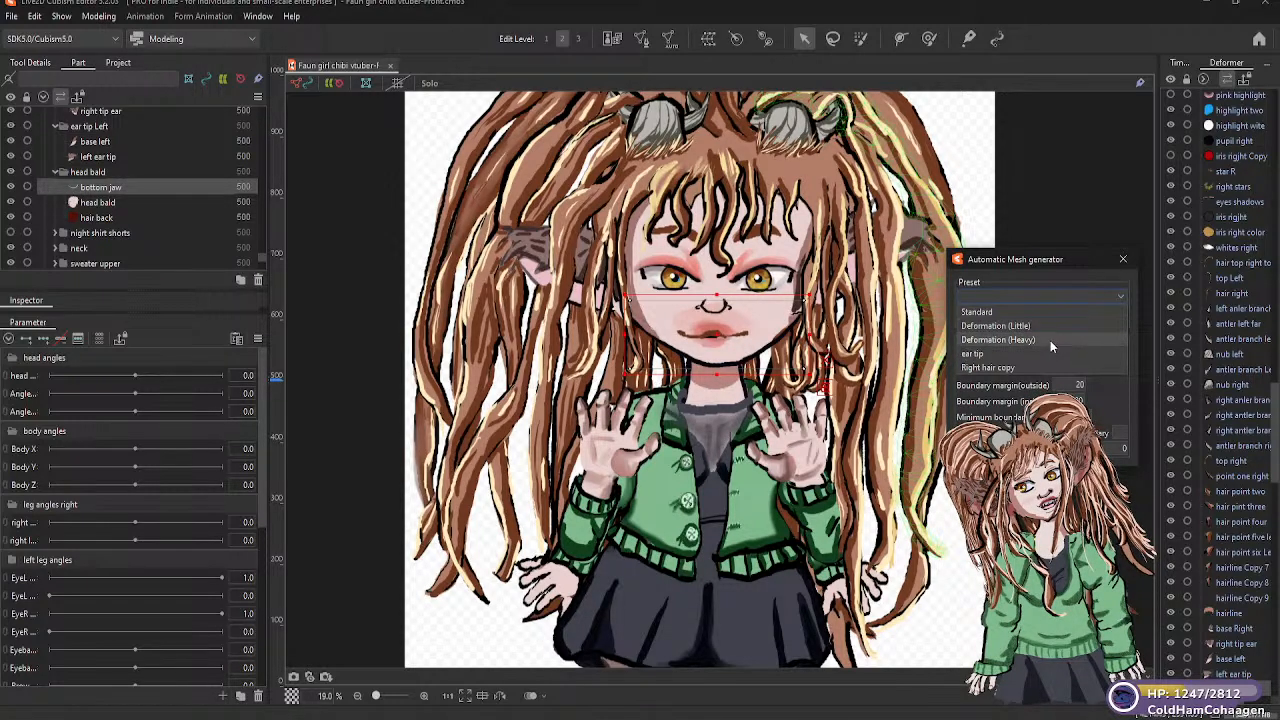
click(1046, 311)
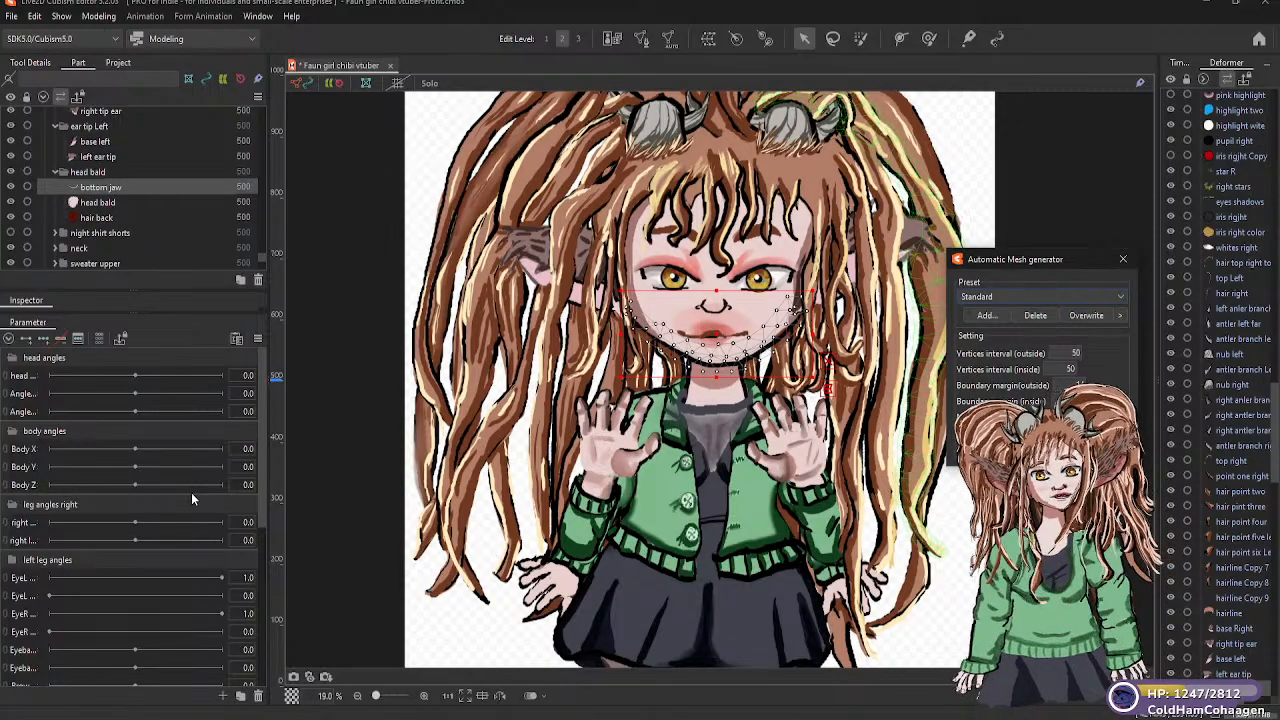
Generate Deformation (Heavy) automatic meshes for the "head bald" and "hair back" parts
click(115, 204)
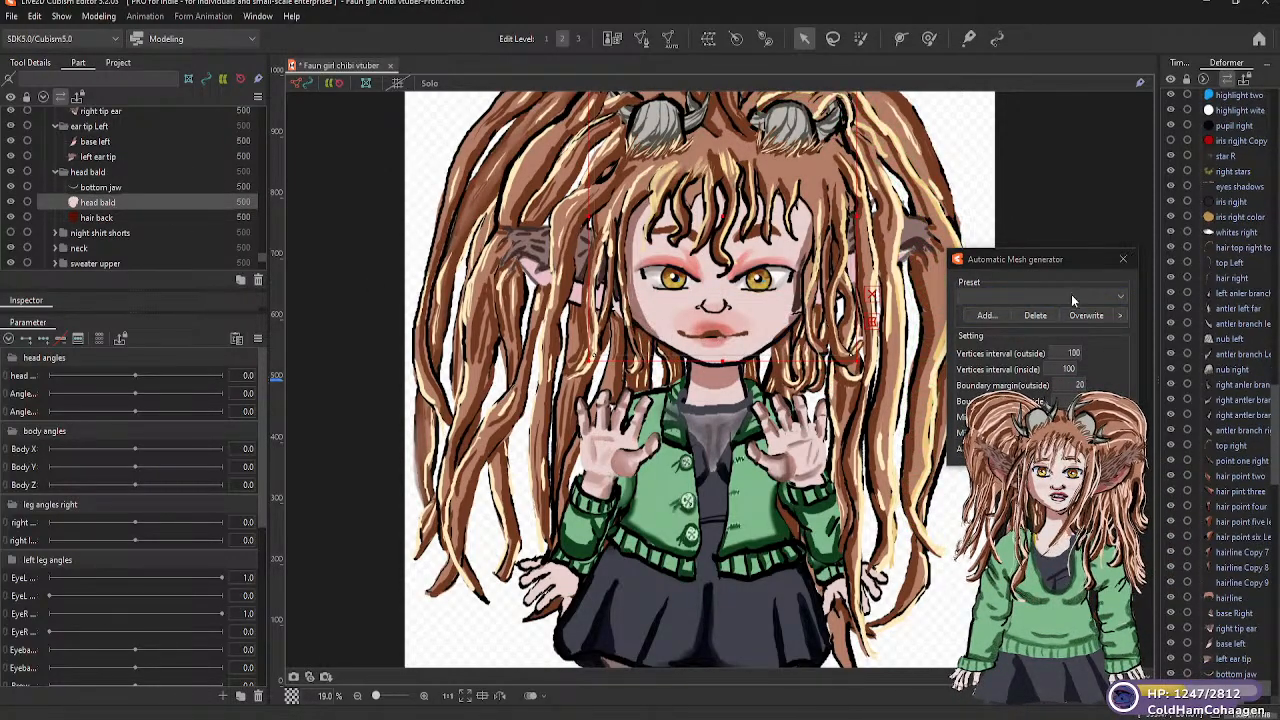
click(1121, 297)
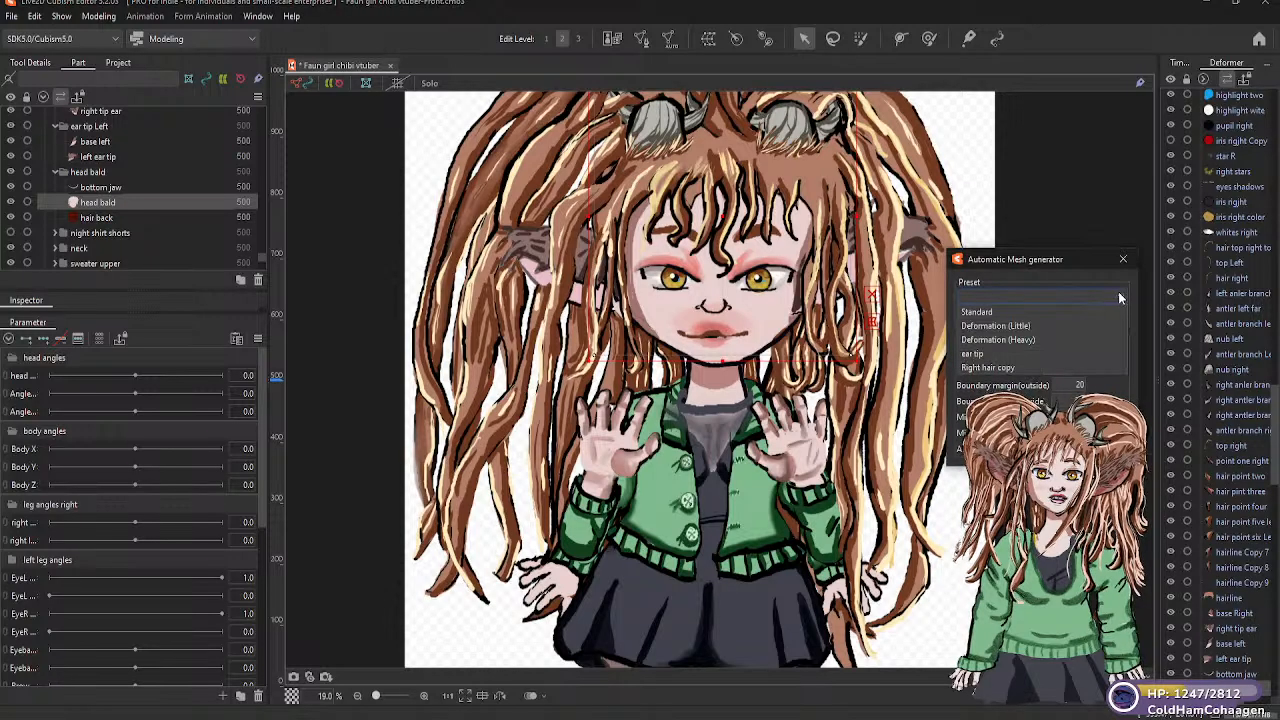
click(1030, 345)
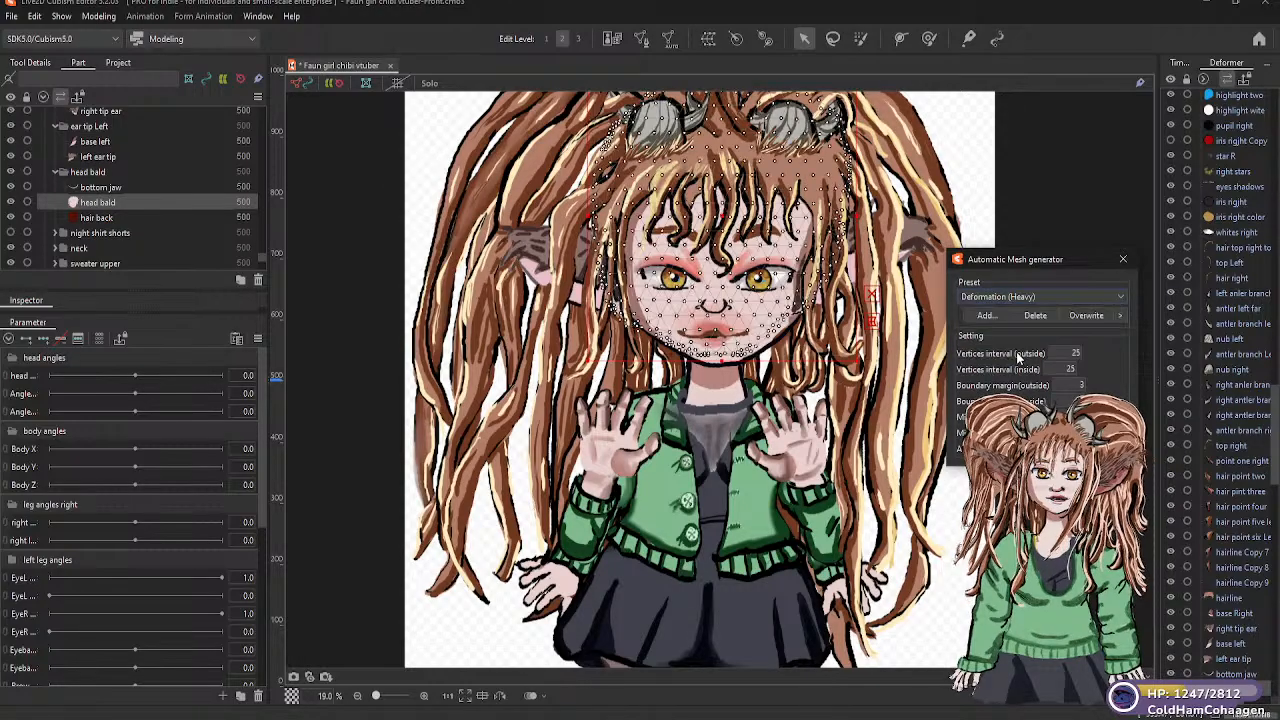
click(111, 219)
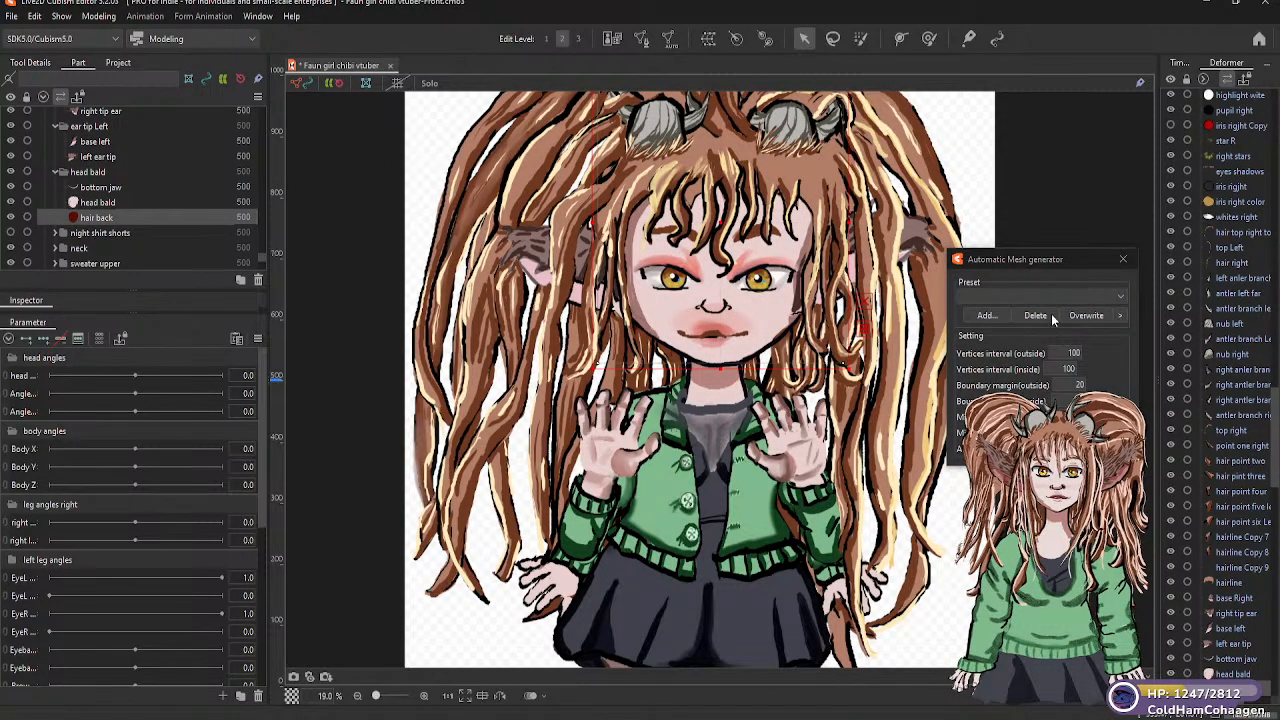
click(1119, 298)
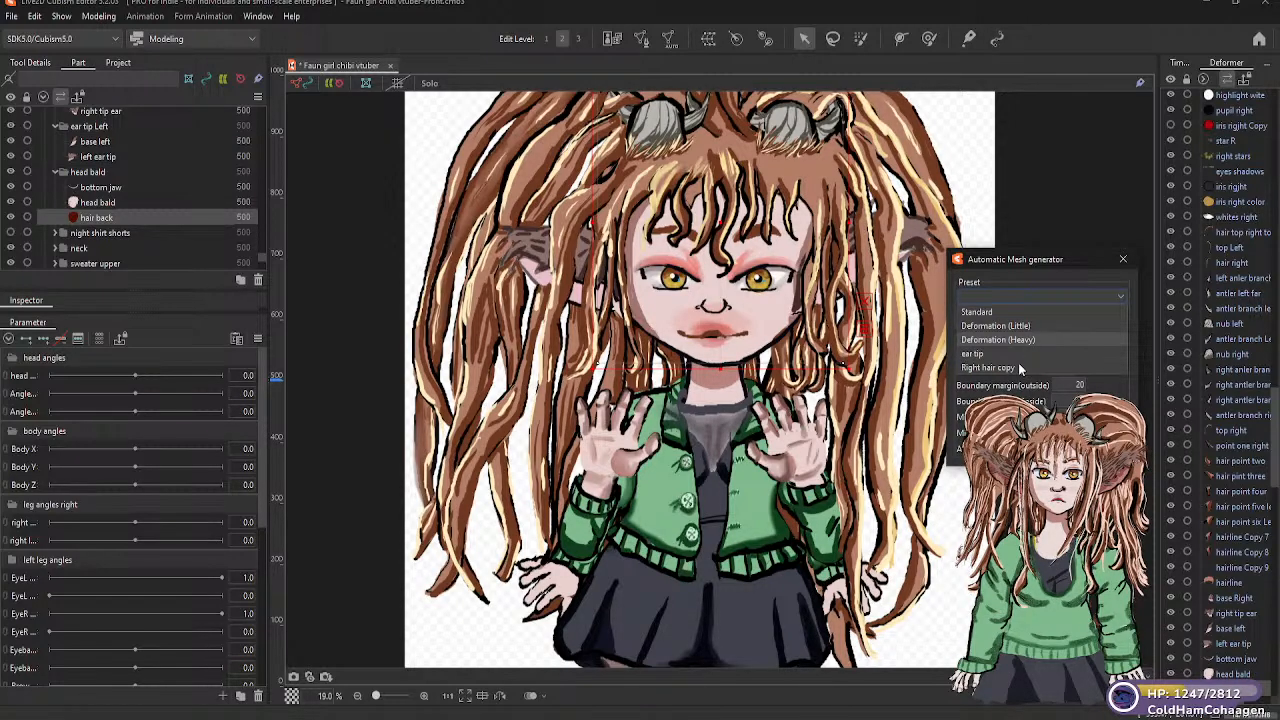
key(Return)
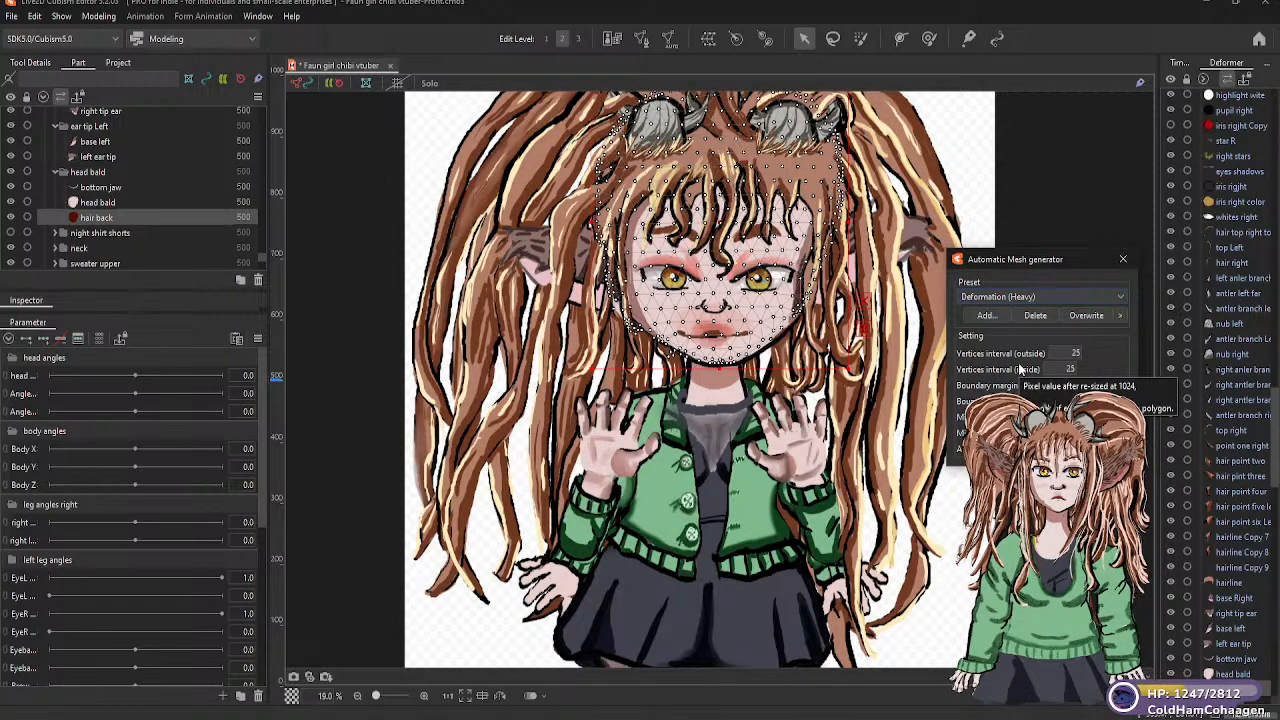
Expand the "night shirt shorts" folder and make it visible on the model
click(126, 233)
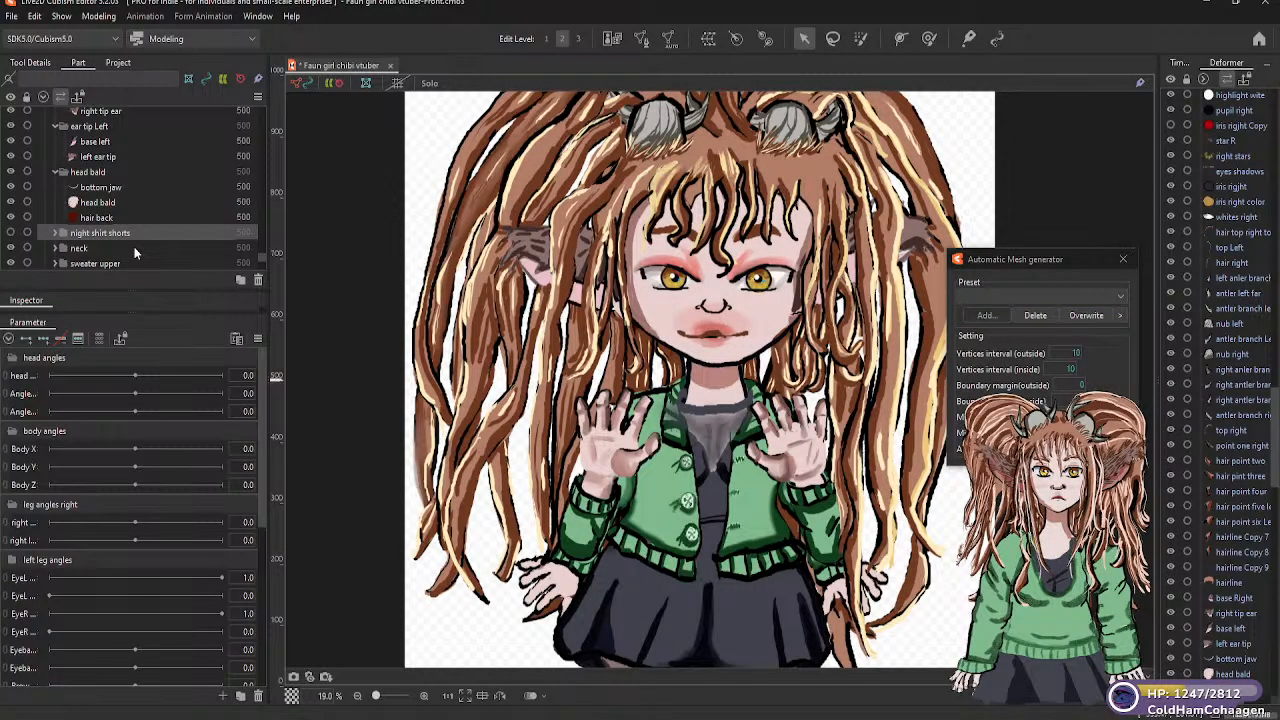
click(57, 234)
click(30, 236)
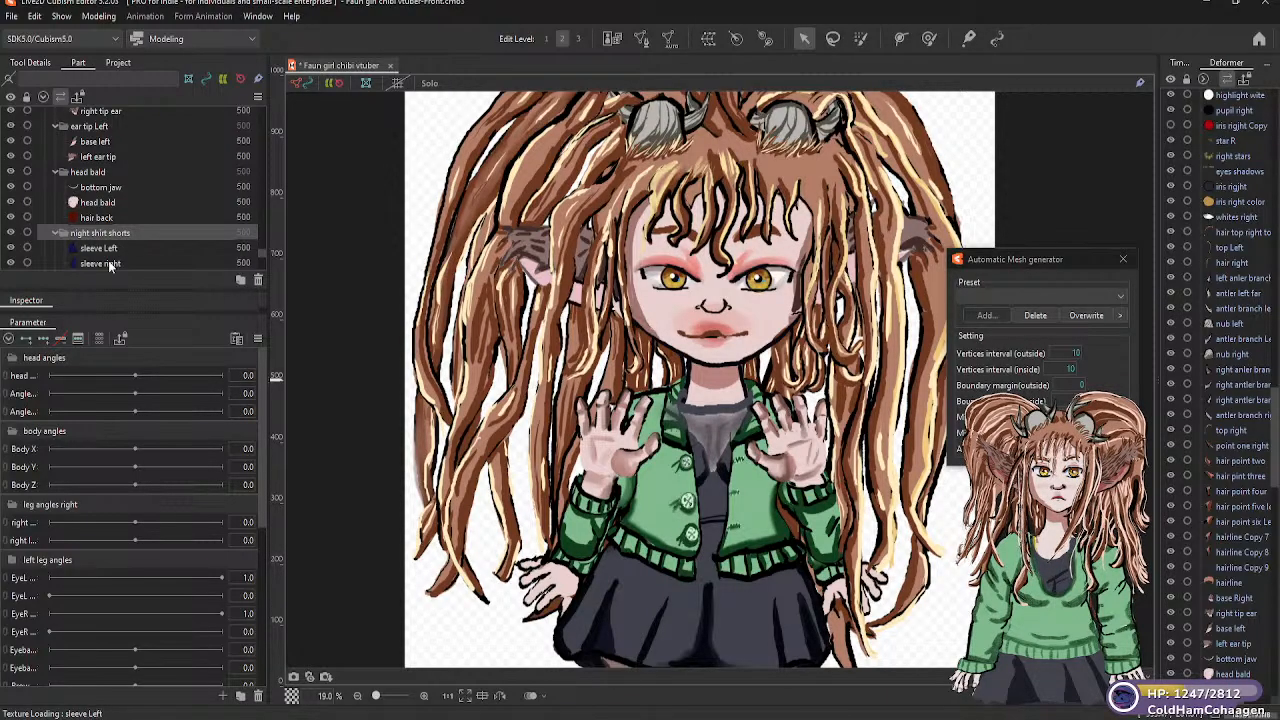
Generate Standard automatic meshes for the night shirt's "sleeve Left" and "sleeve right" parts
key(Down)
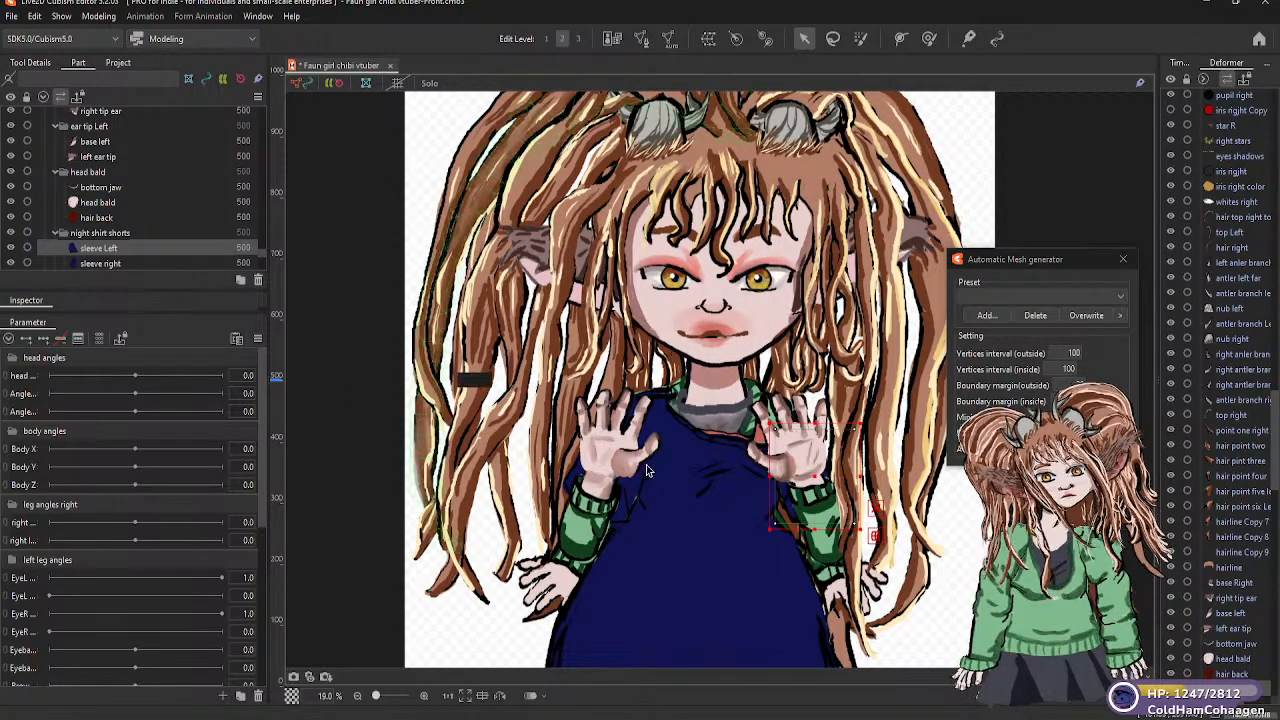
click(1122, 298)
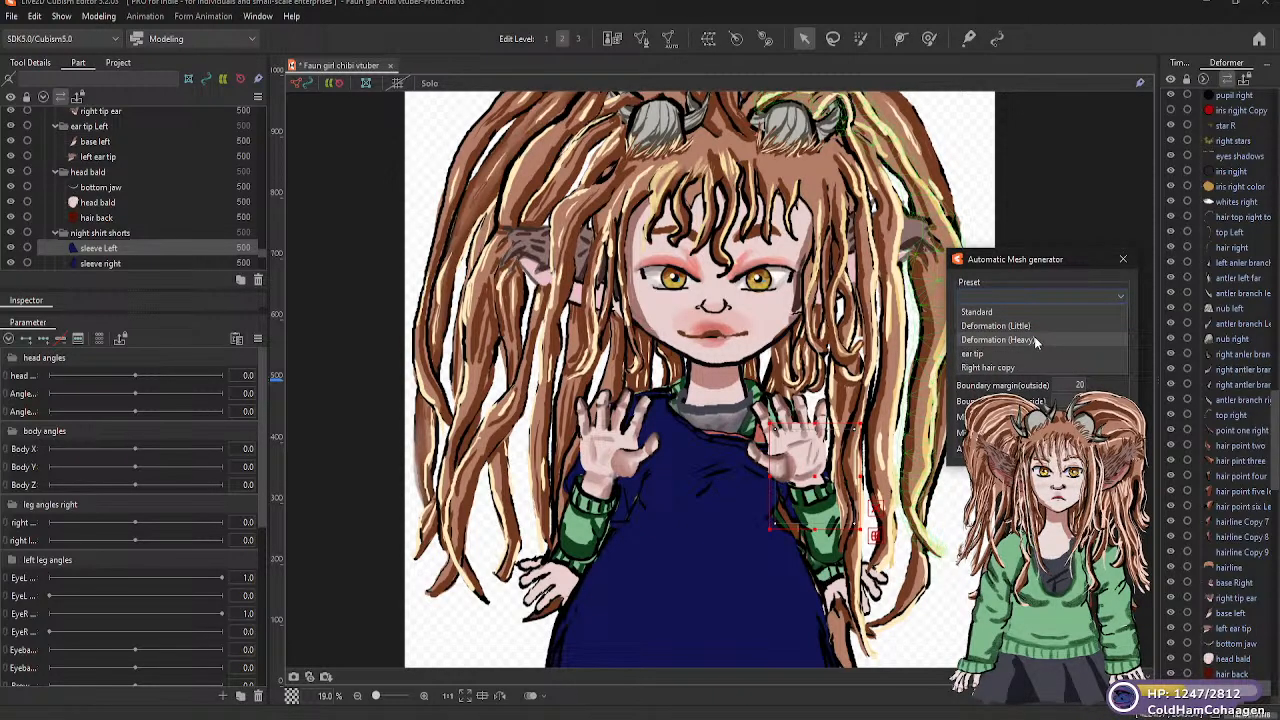
click(1023, 313)
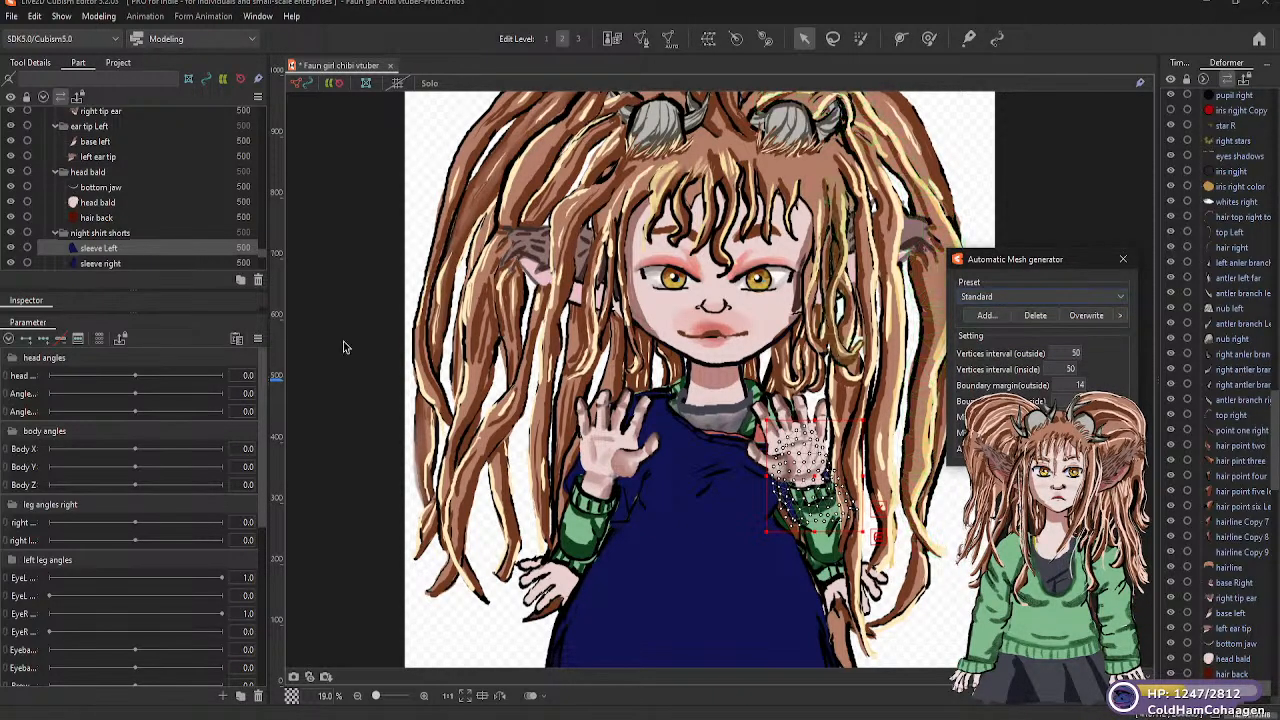
click(115, 263)
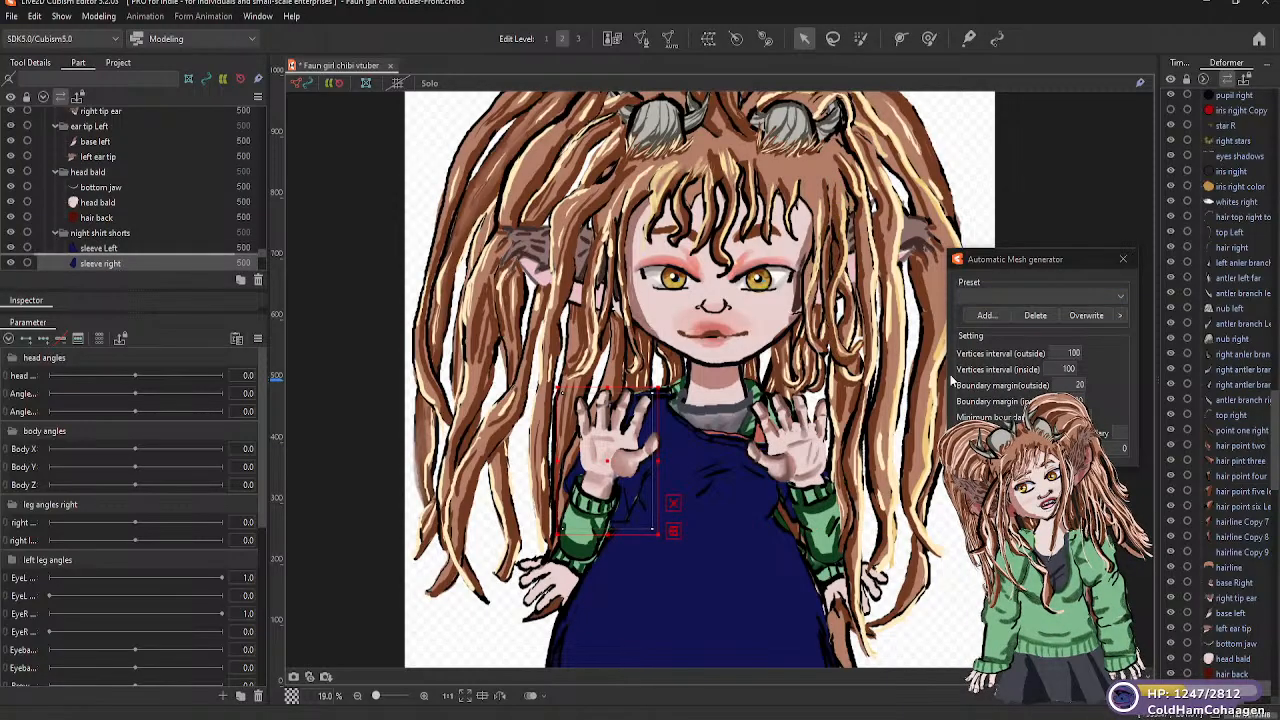
click(1119, 297)
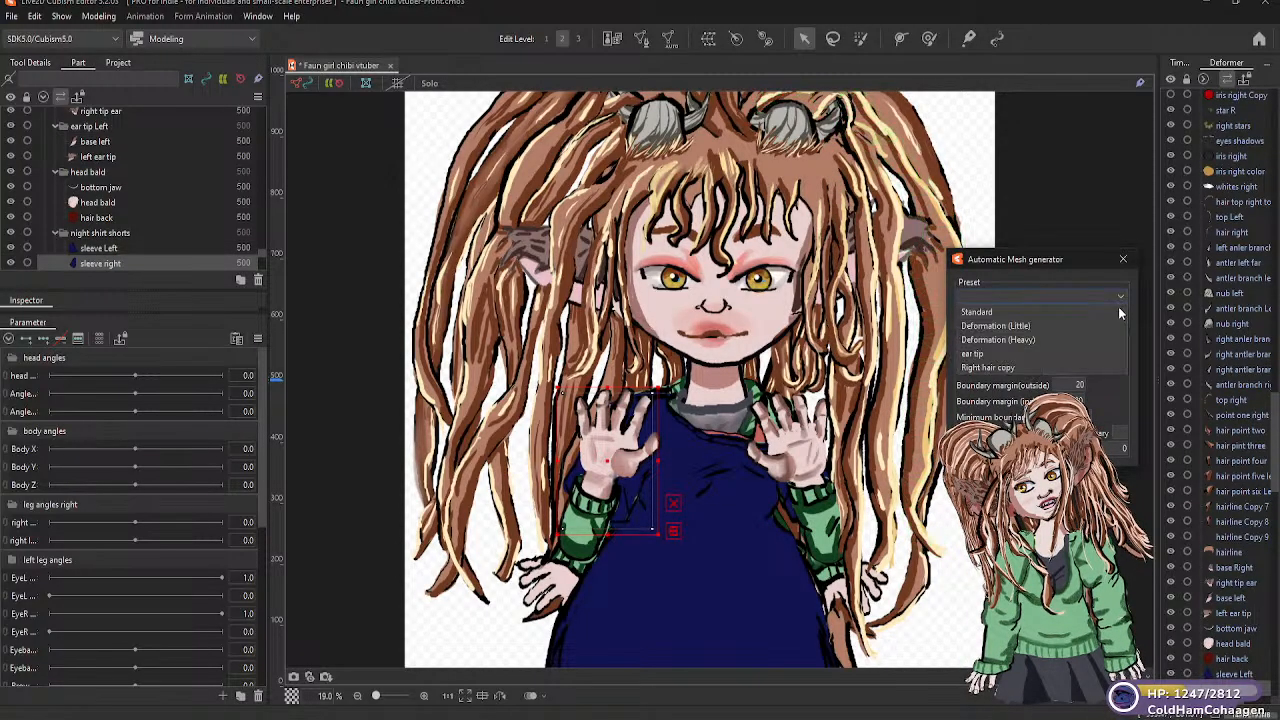
click(990, 312)
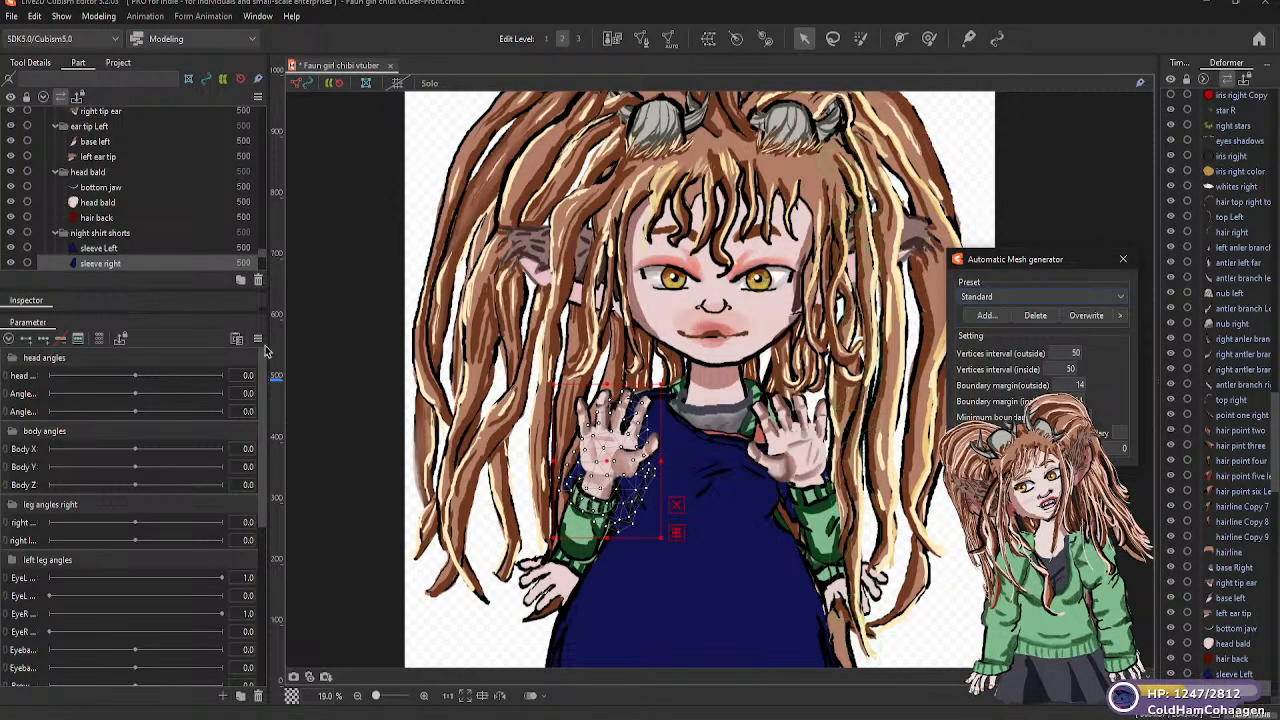
Generate a Standard automatic mesh for the "boob right" part in the "night shirt shorts" folder
scroll(262, 252, down, 1)
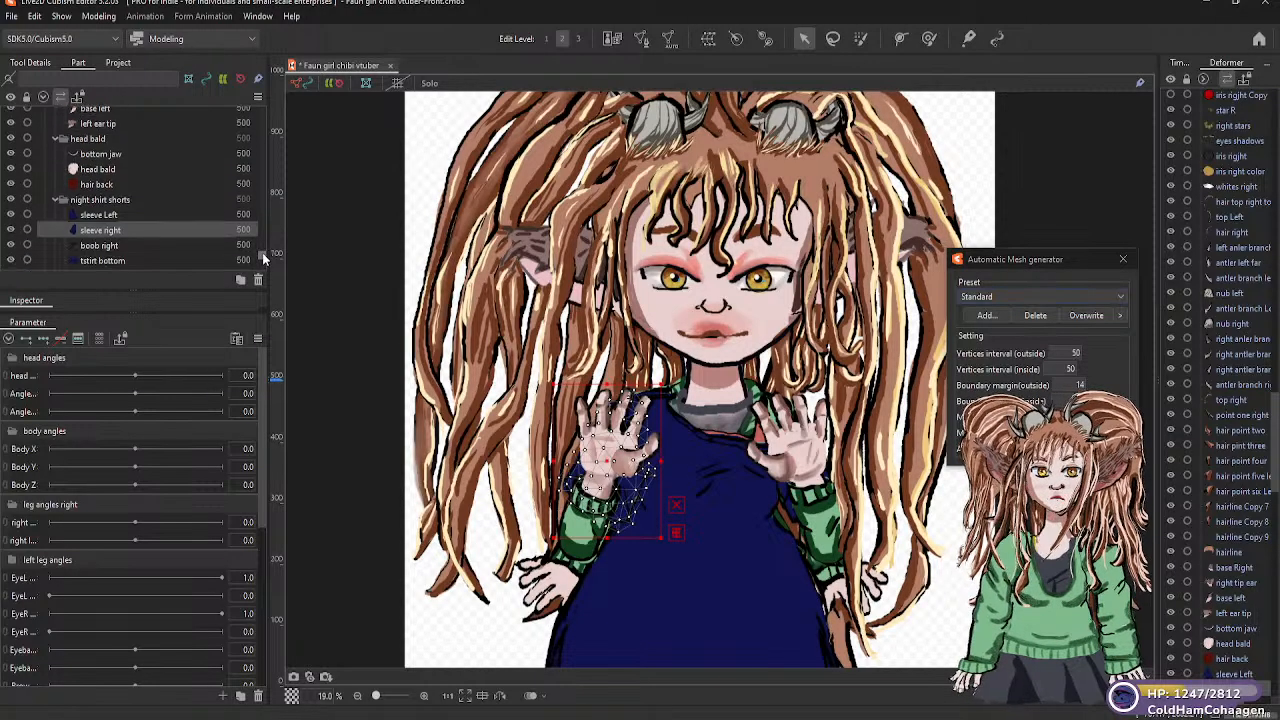
scroll(262, 252, down, 3)
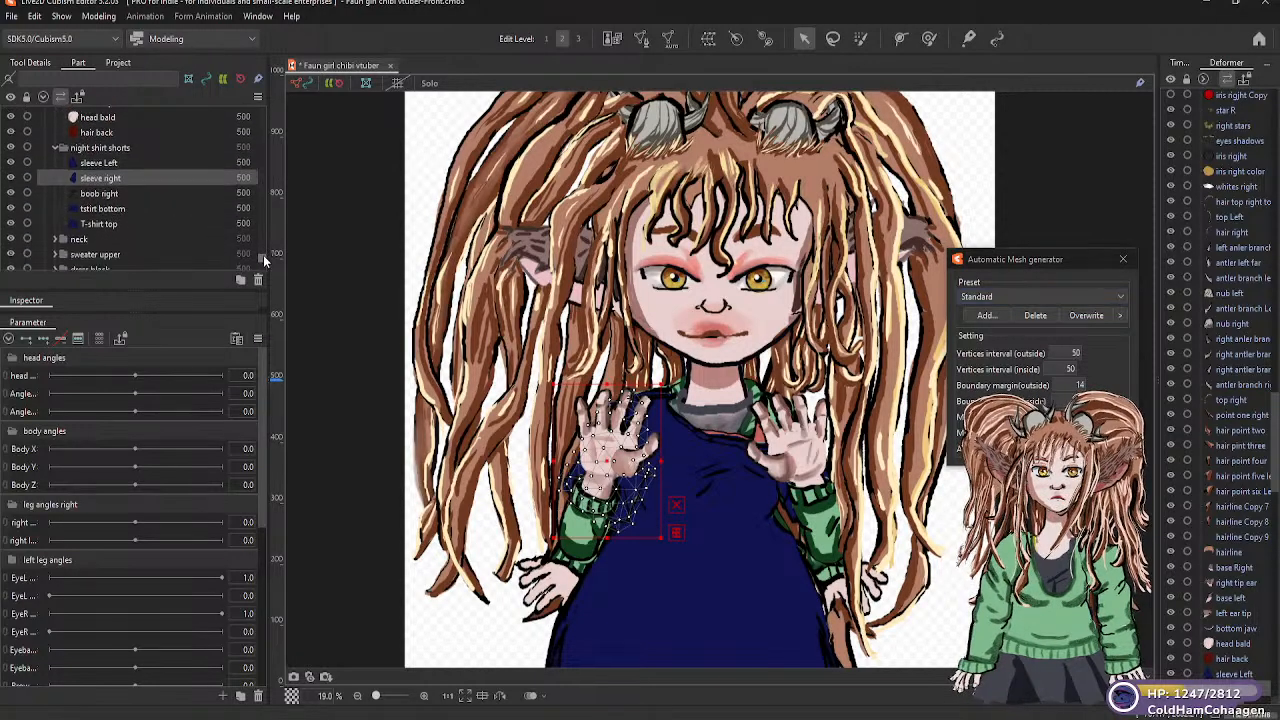
click(163, 194)
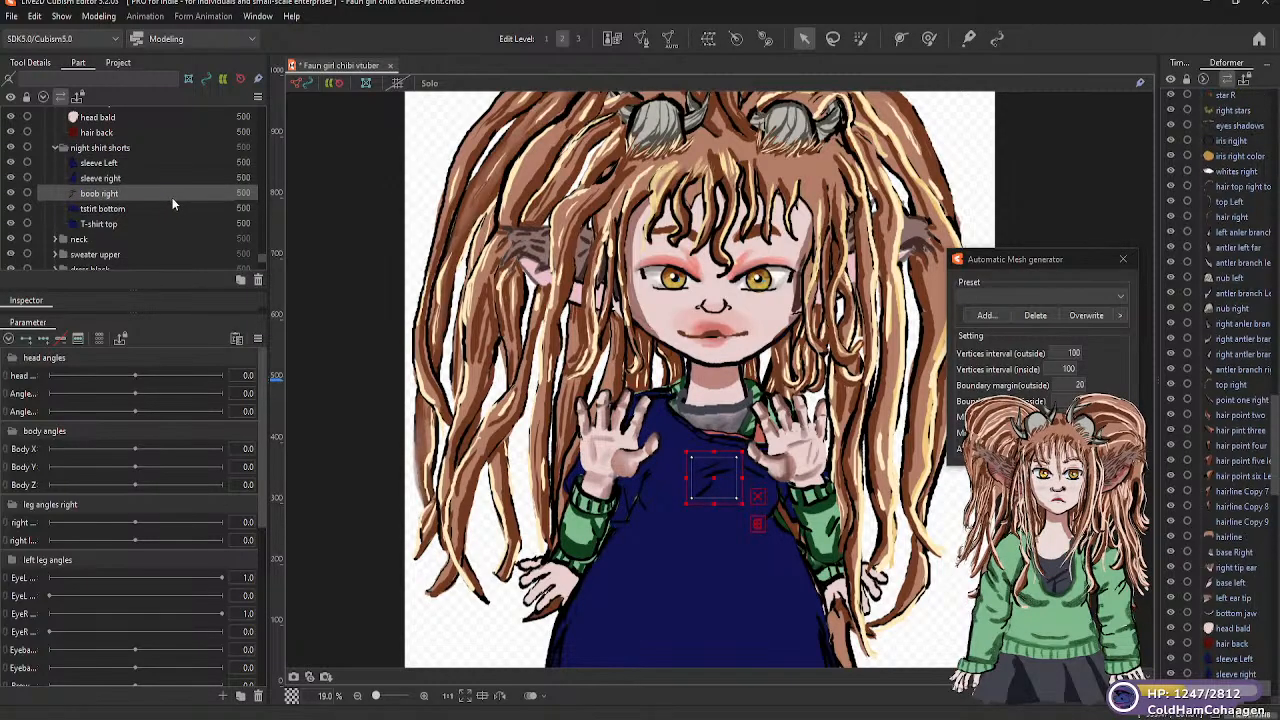
click(1118, 297)
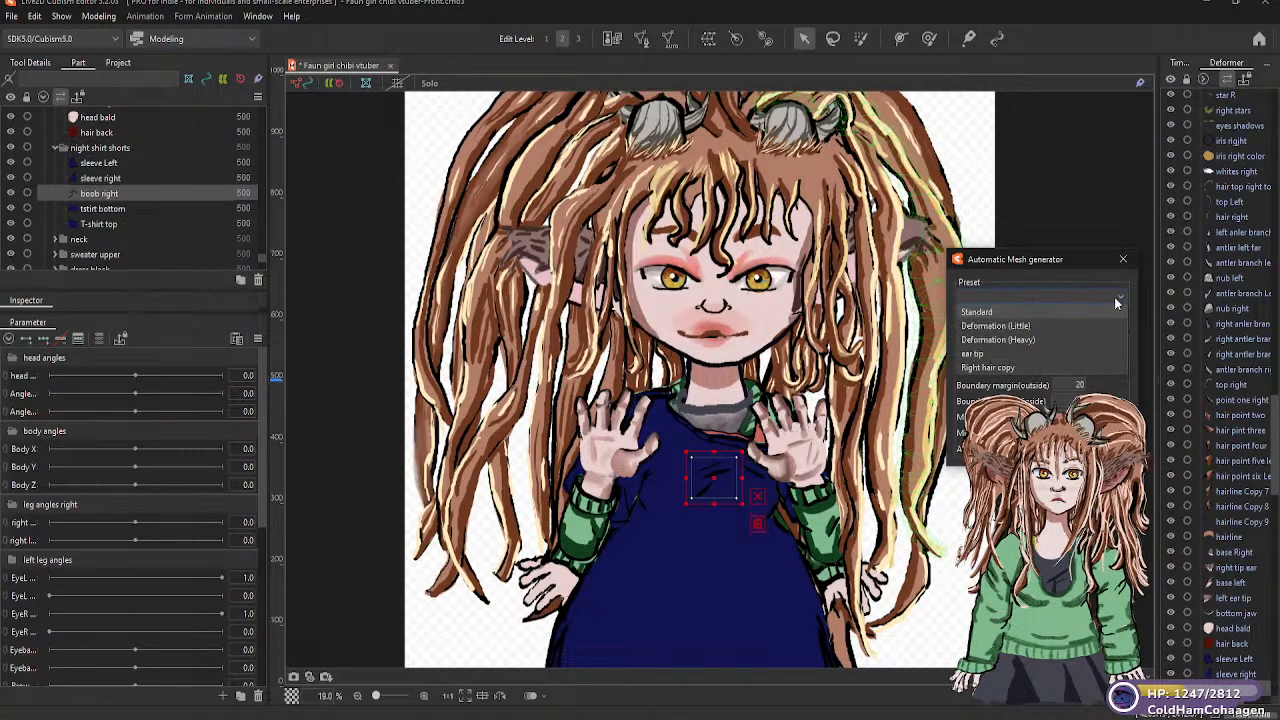
click(1008, 313)
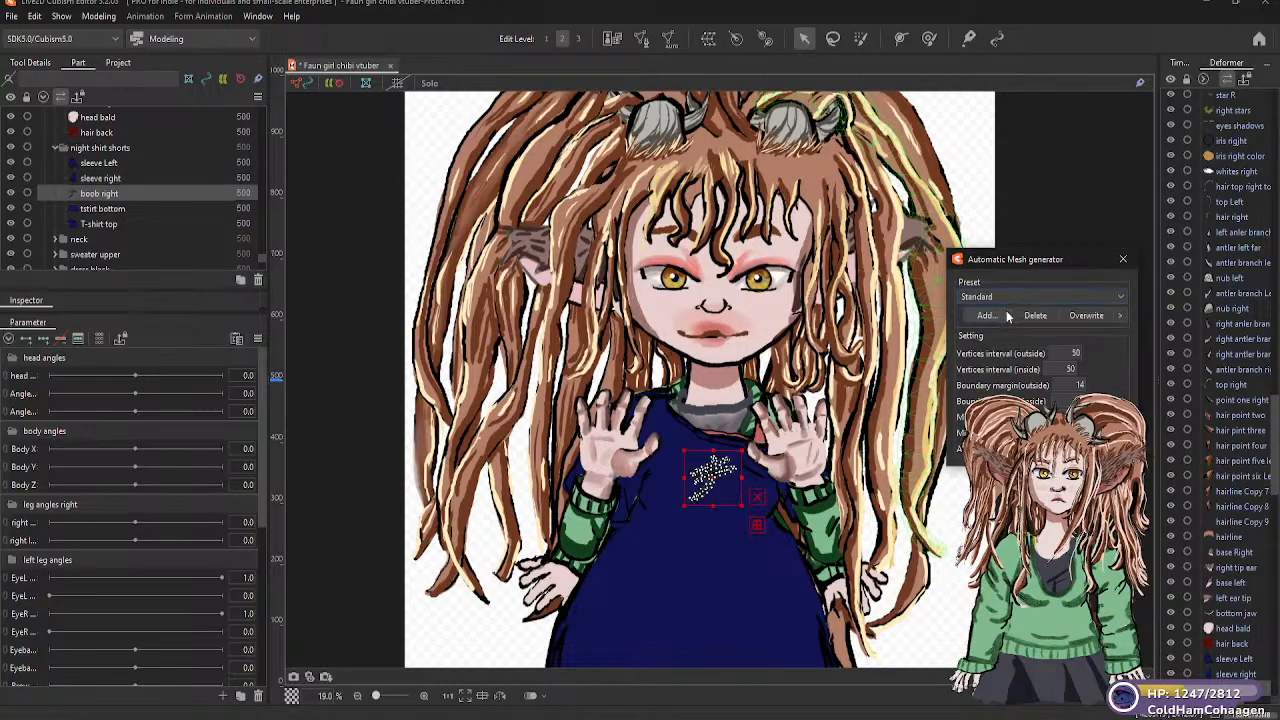
Generate a Standard automatic mesh for the "tstirt bottom" part in the "night shirt shorts" folder
click(138, 212)
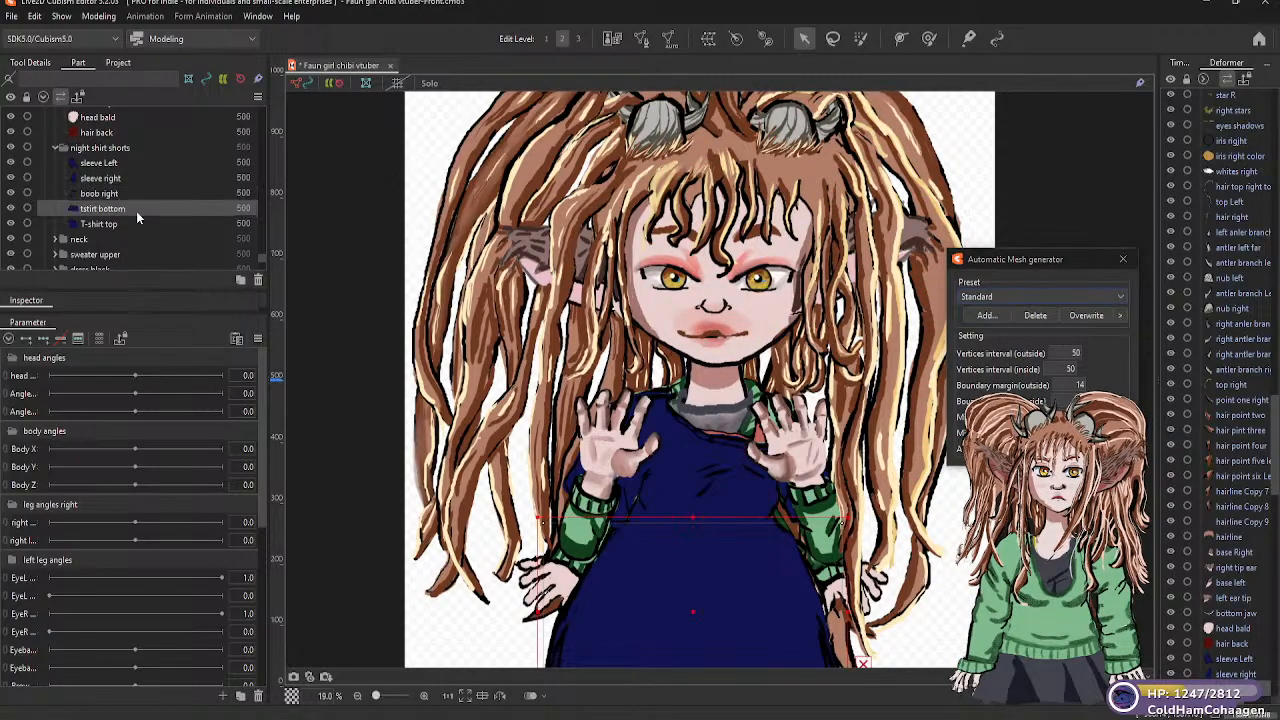
click(1118, 296)
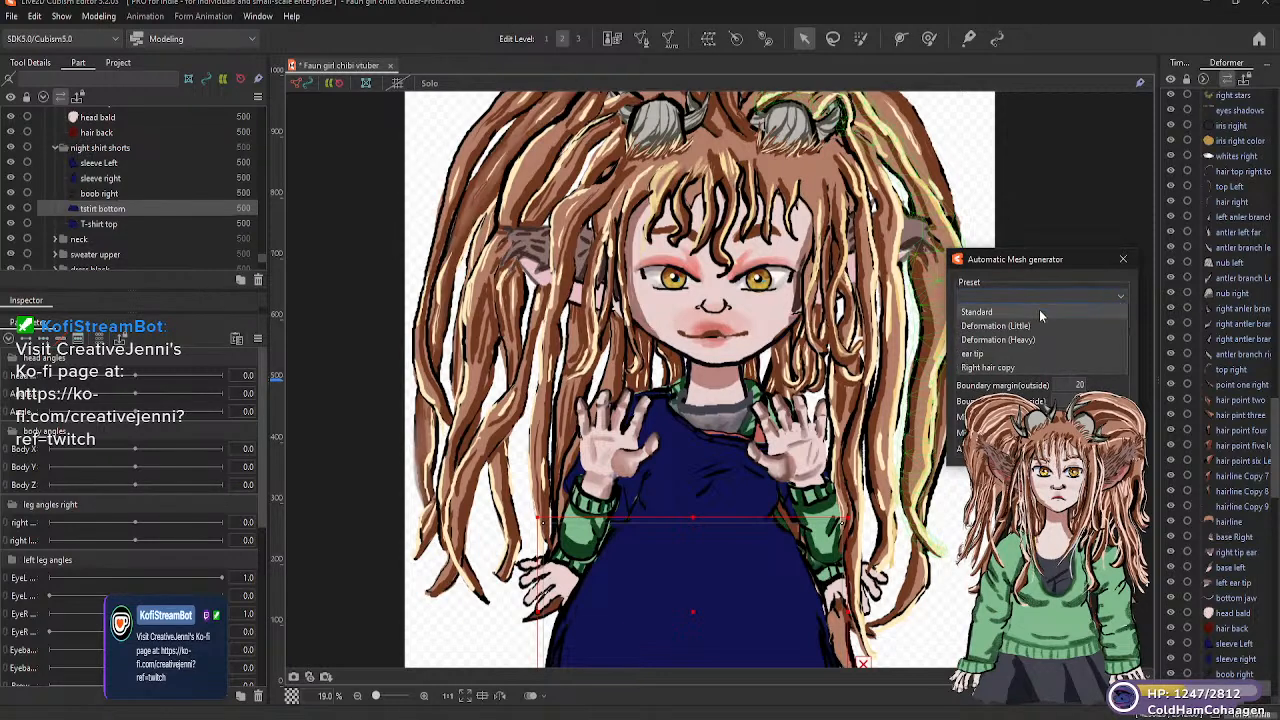
click(1001, 313)
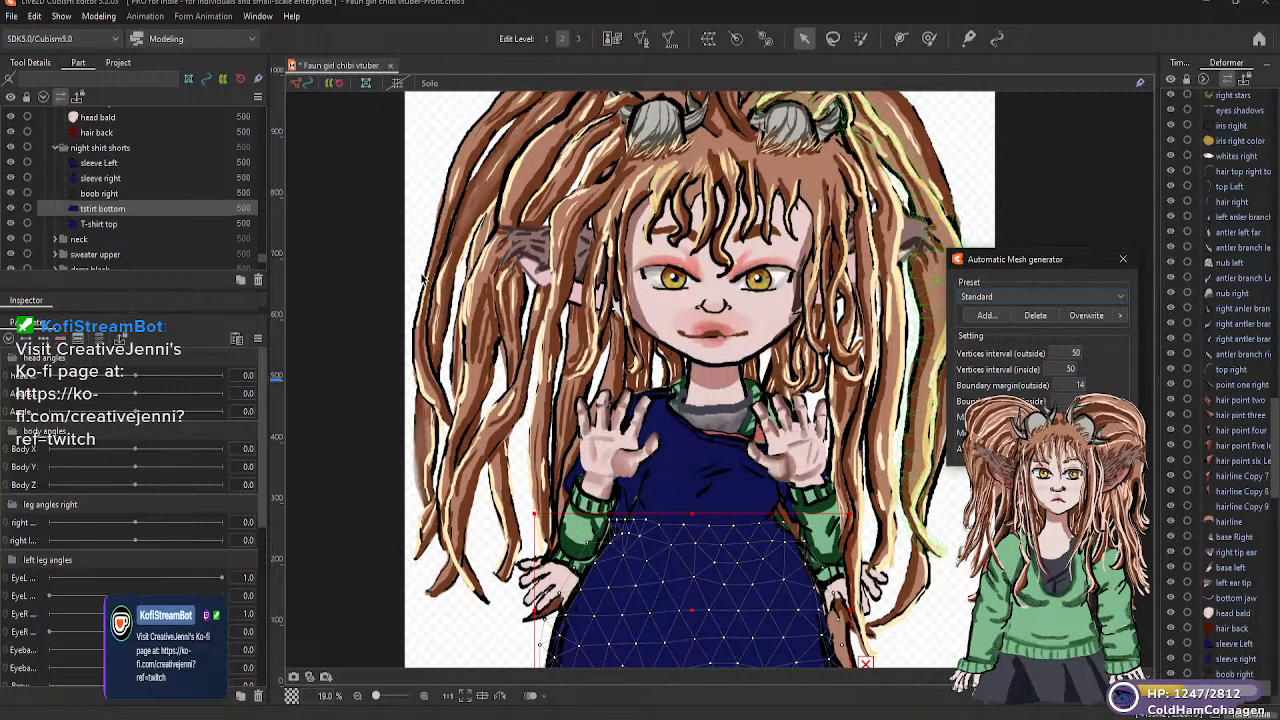
Generate a Deformation (Heavy) automatic mesh for the "T-shirt top" part and hide the "night shirt shorts" folder
click(110, 224)
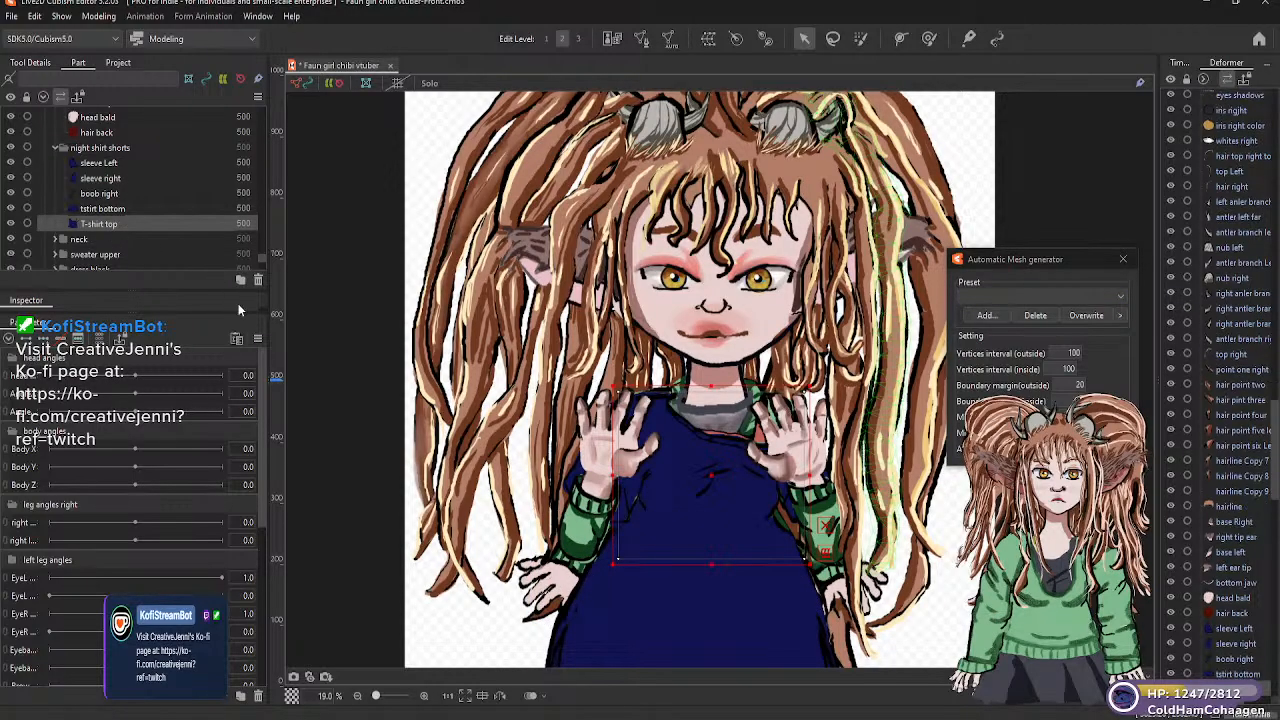
click(1120, 297)
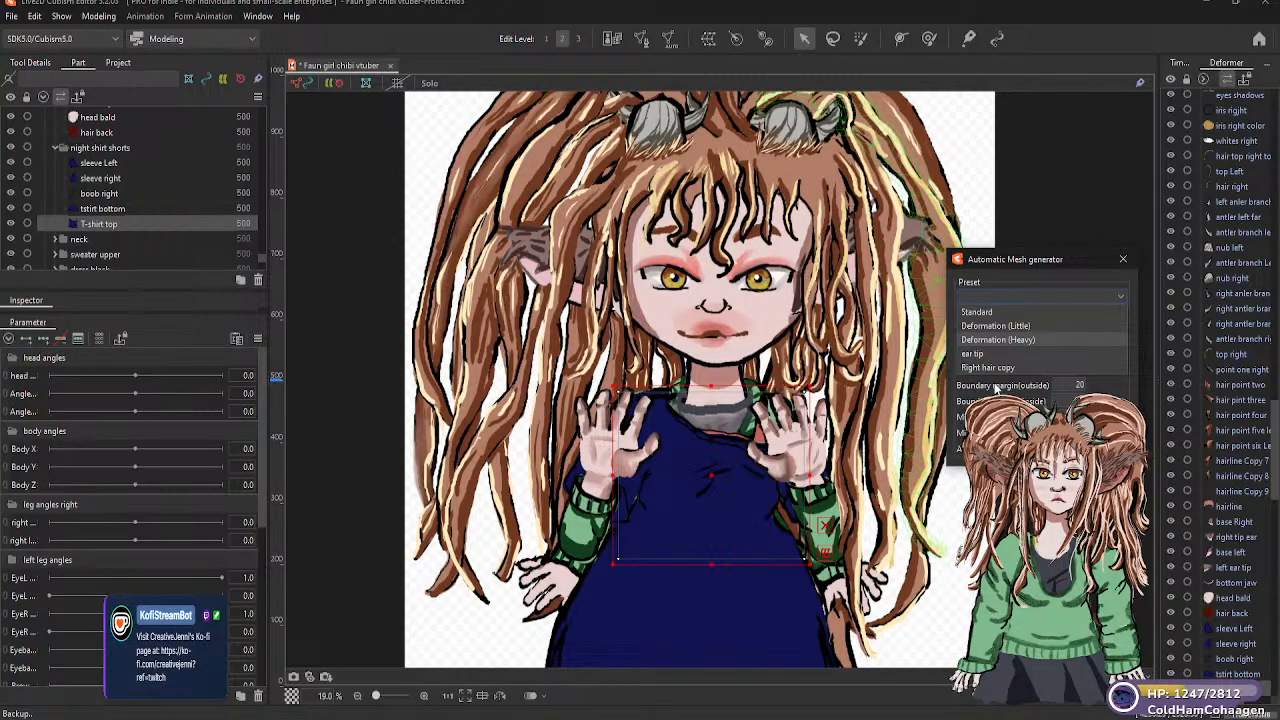
click(998, 340)
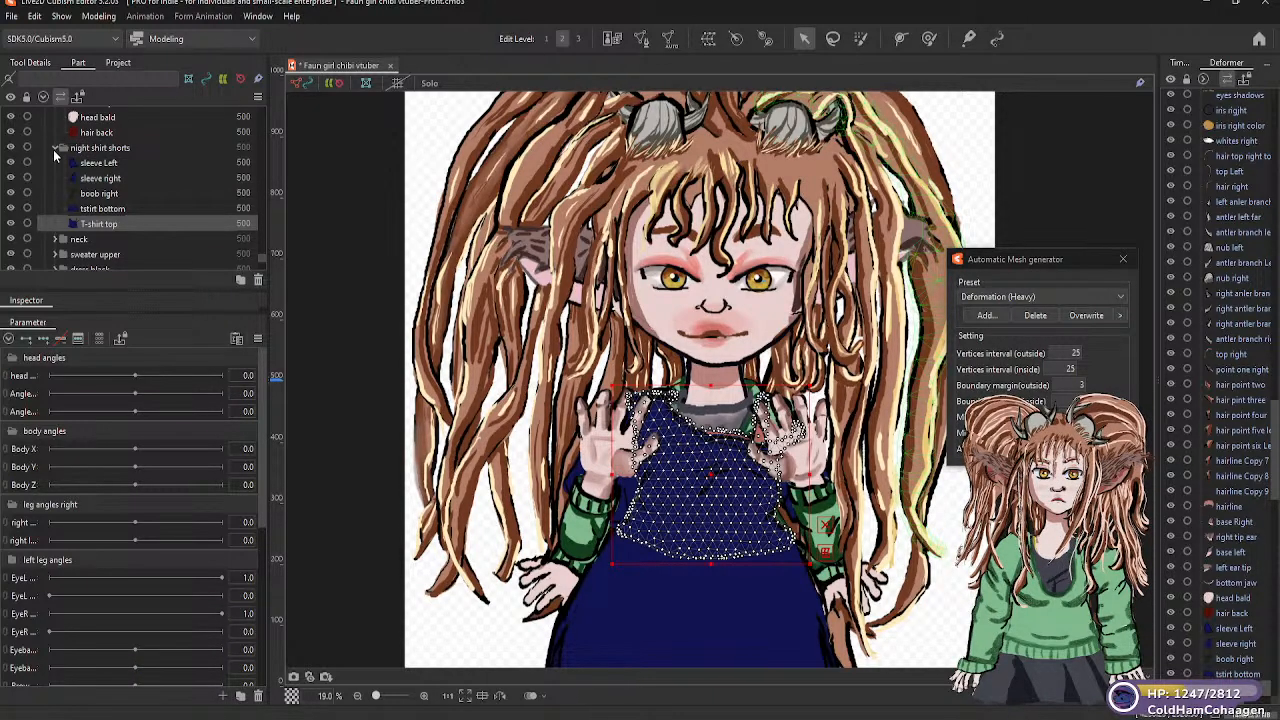
click(12, 148)
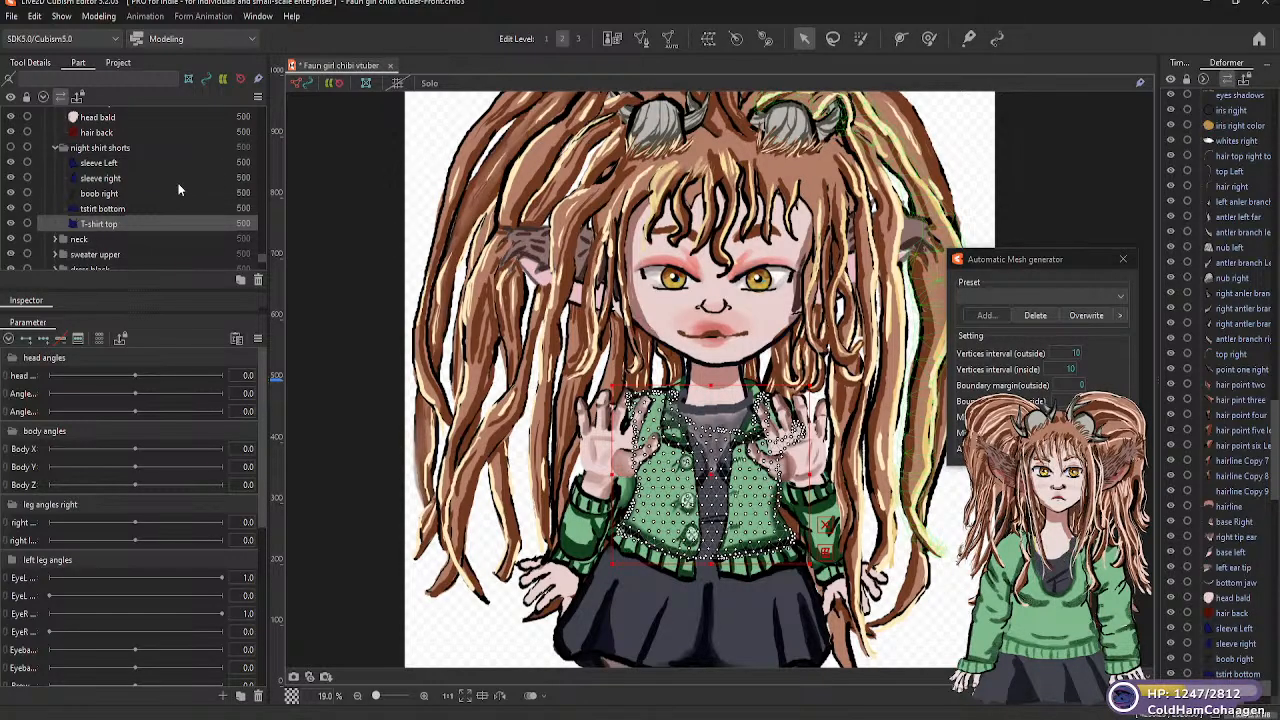
Expand the "neck" folder and generate a Standard automatic mesh for its "collar netting" part
click(78, 240)
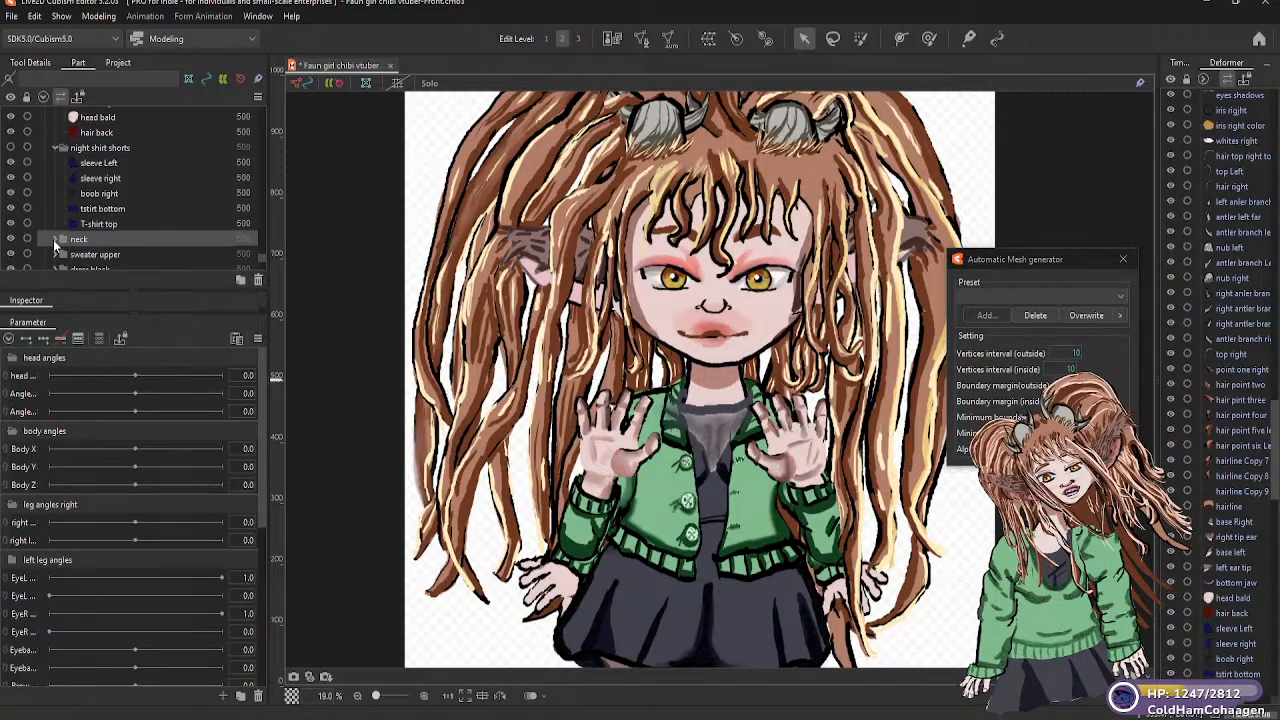
click(55, 240)
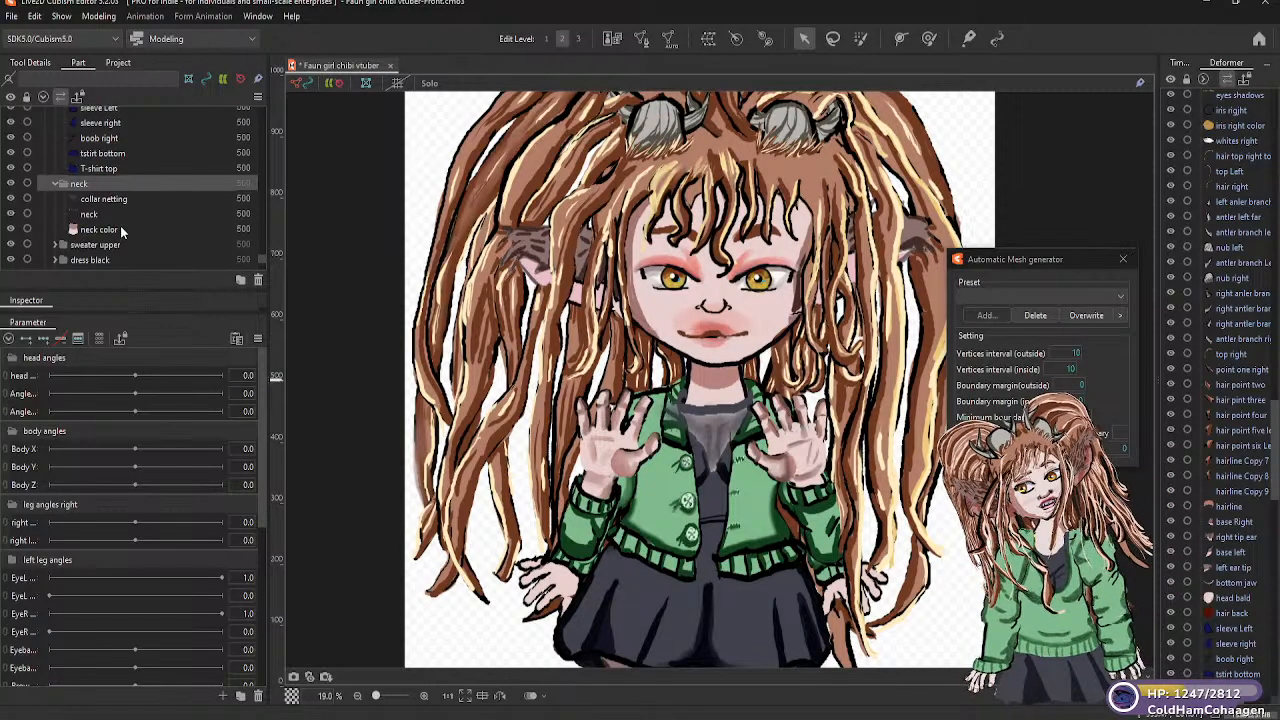
click(118, 200)
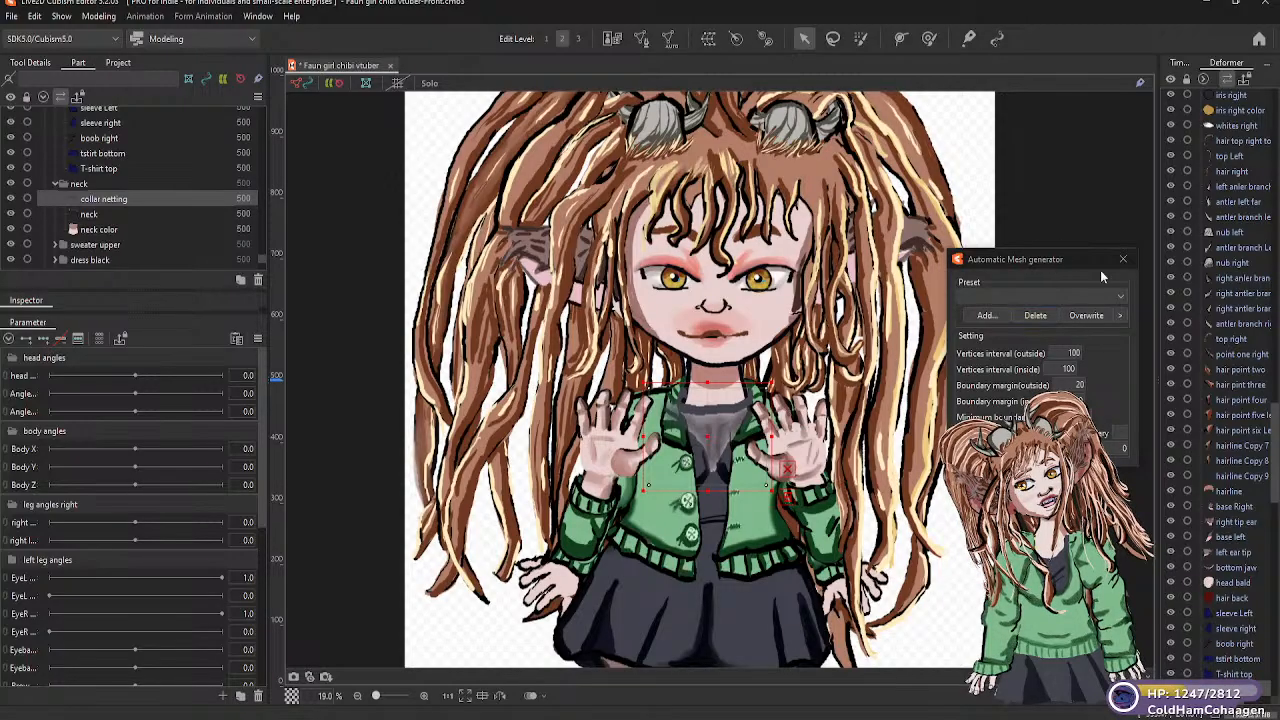
click(1120, 296)
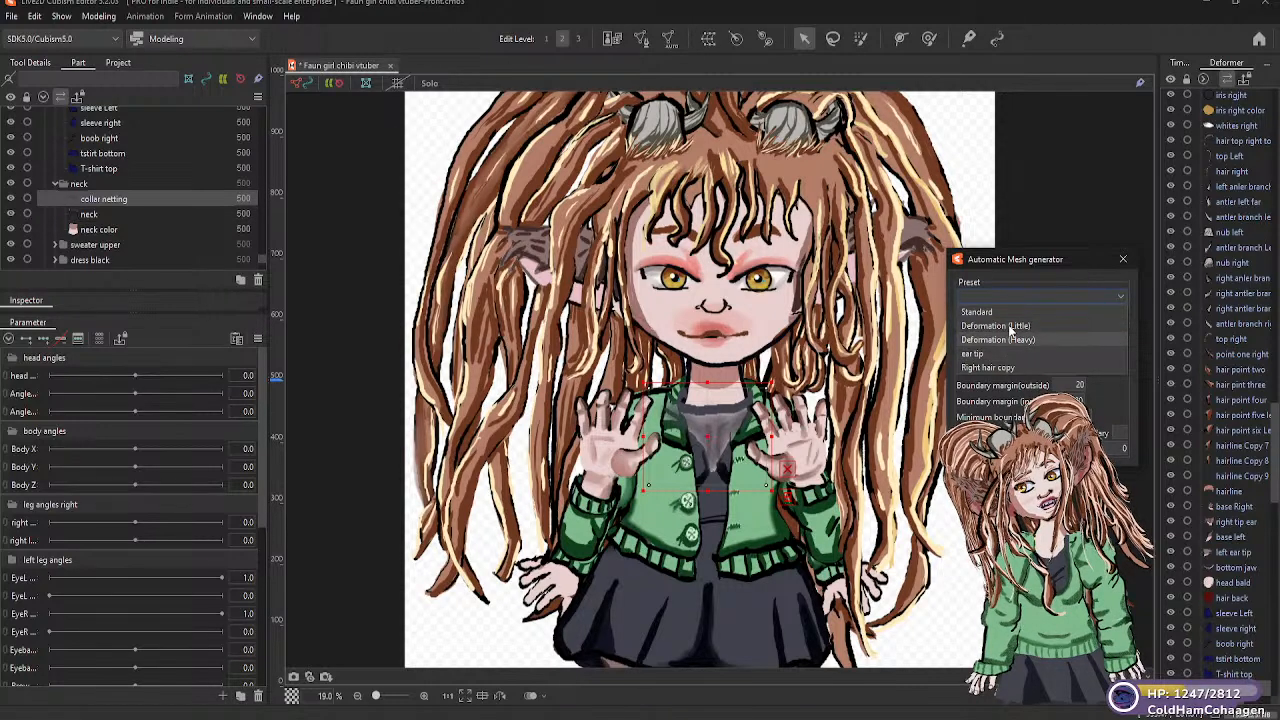
click(990, 312)
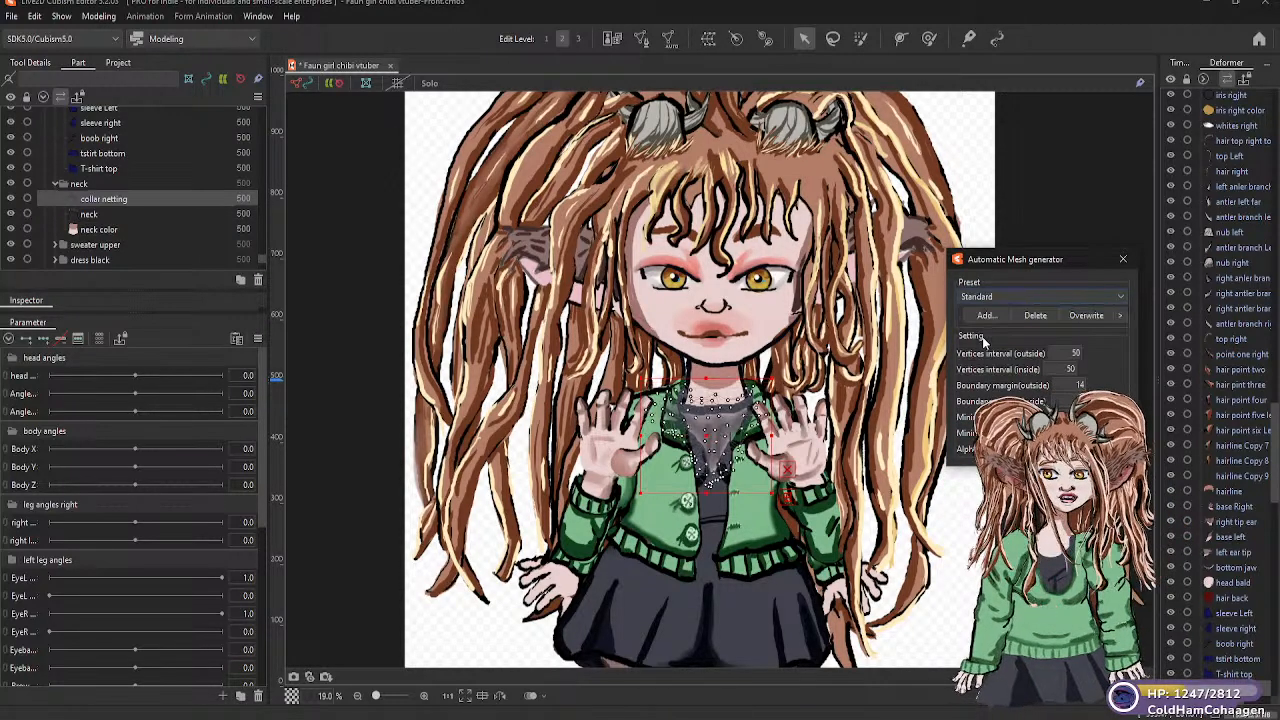
Generate Deformation (Little) automatic meshes for the "neck" and "neck color" parts
click(89, 216)
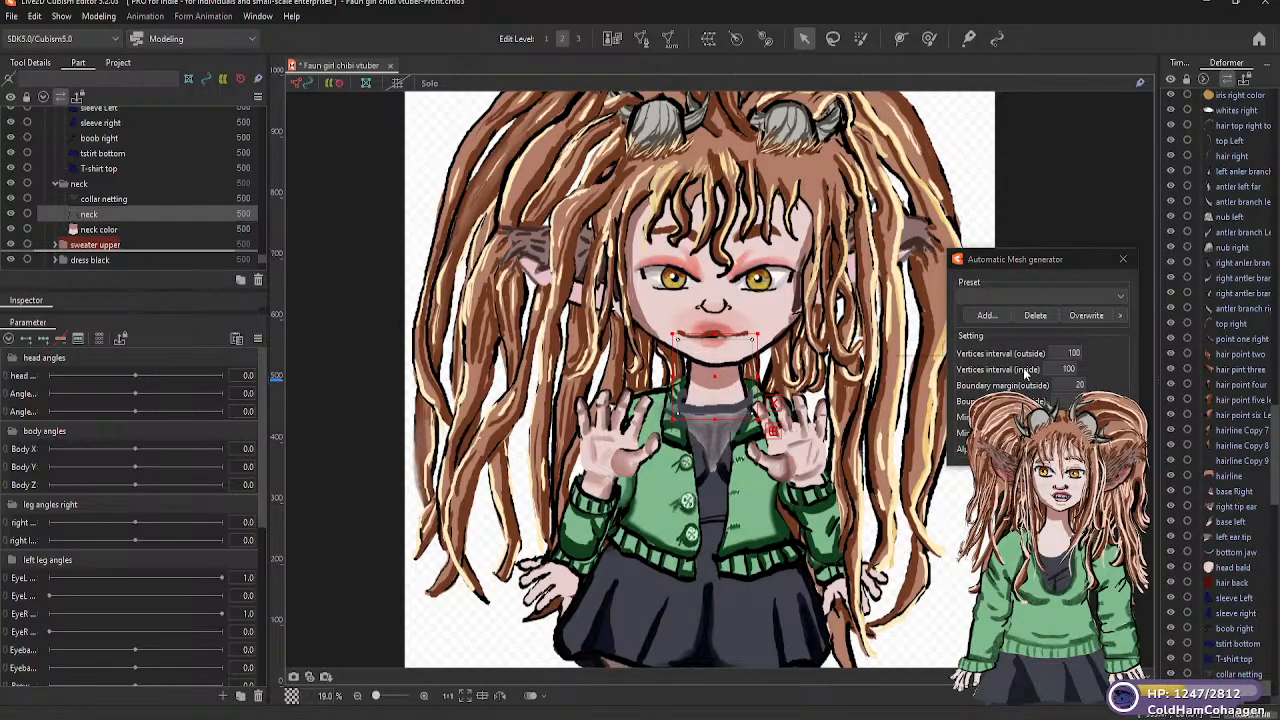
click(1121, 294)
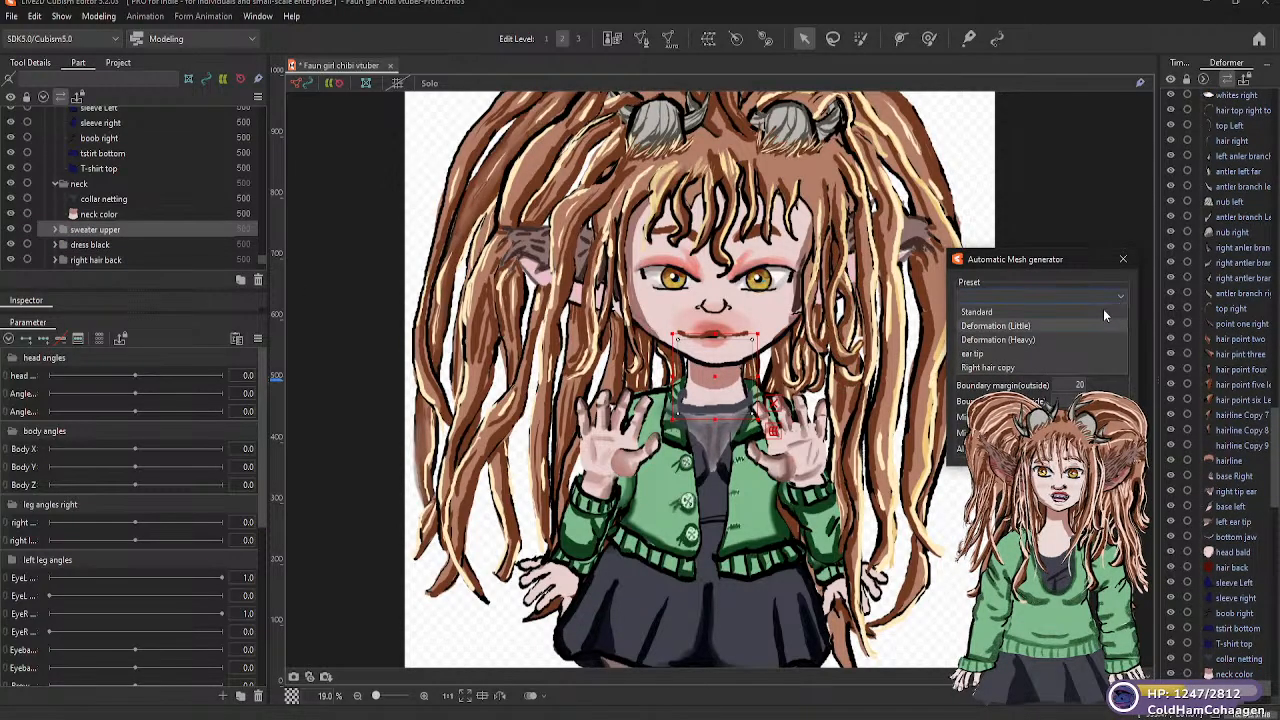
click(1023, 334)
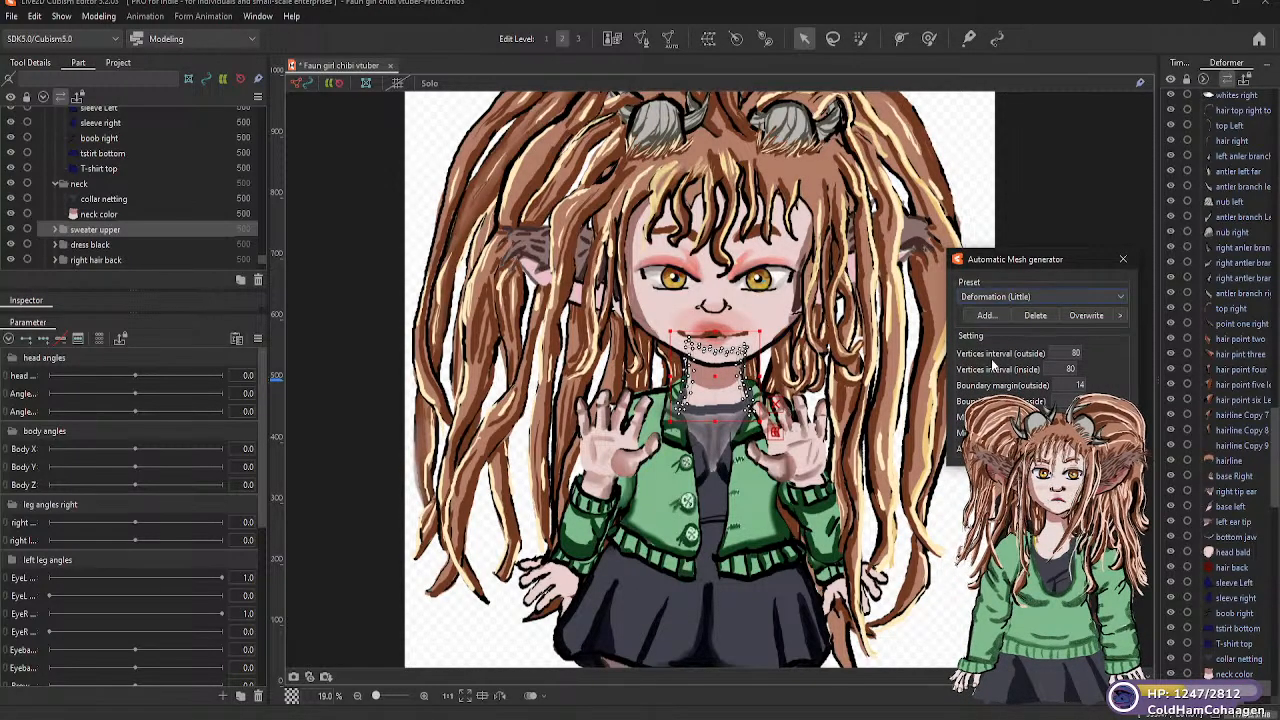
click(120, 214)
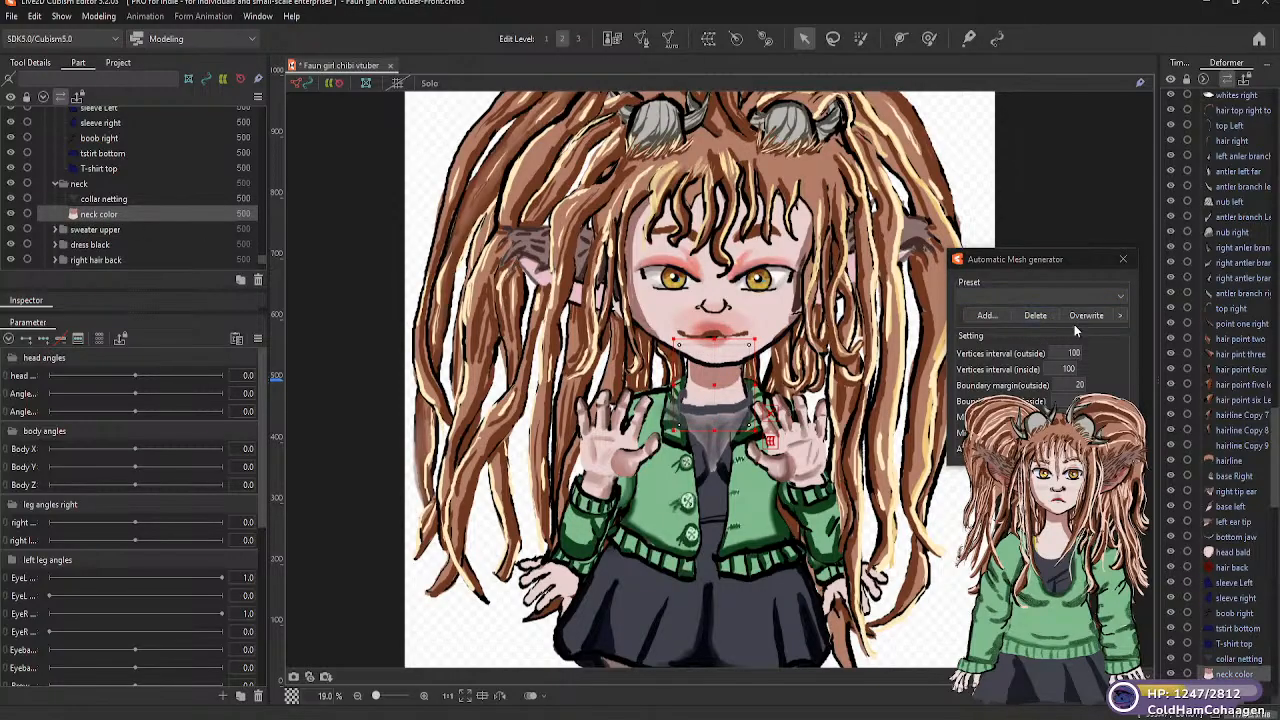
click(1076, 293)
click(1024, 326)
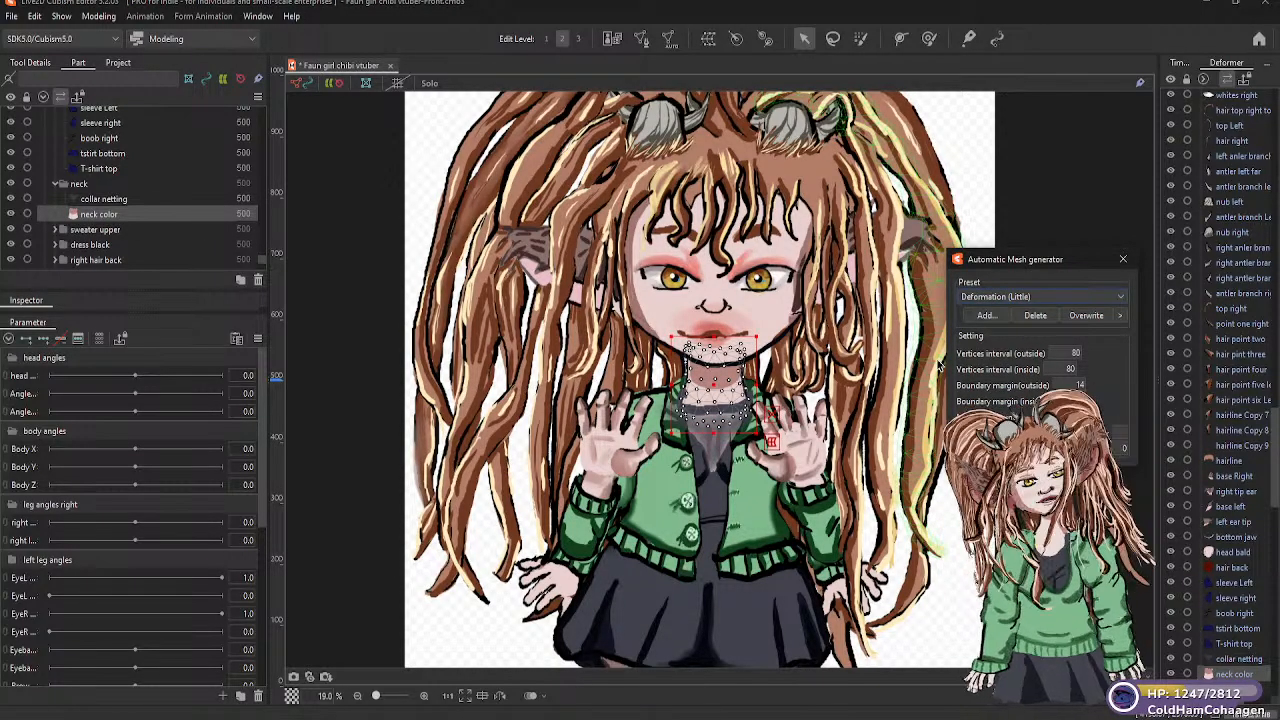
Move the misplaced "neck" part from the "sweater upper" folder back into the "neck" folder, between "collar netting" and "neck color"
click(112, 231)
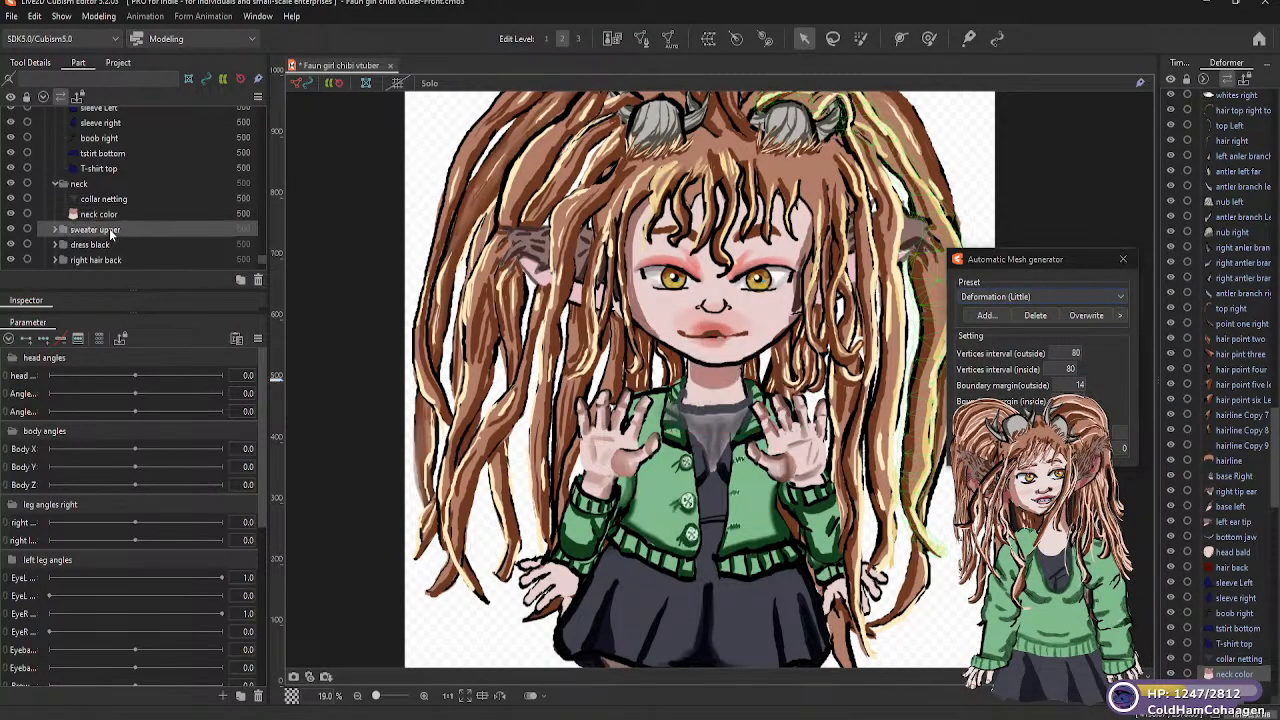
click(57, 230)
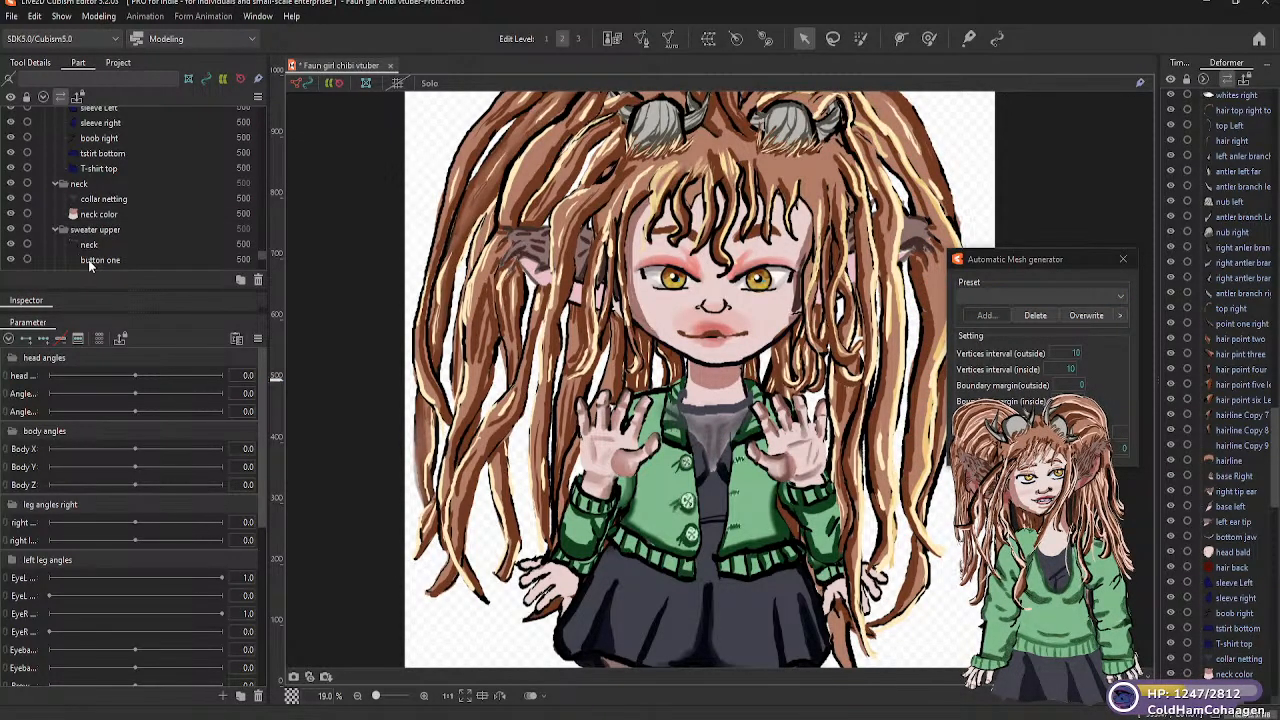
click(89, 245)
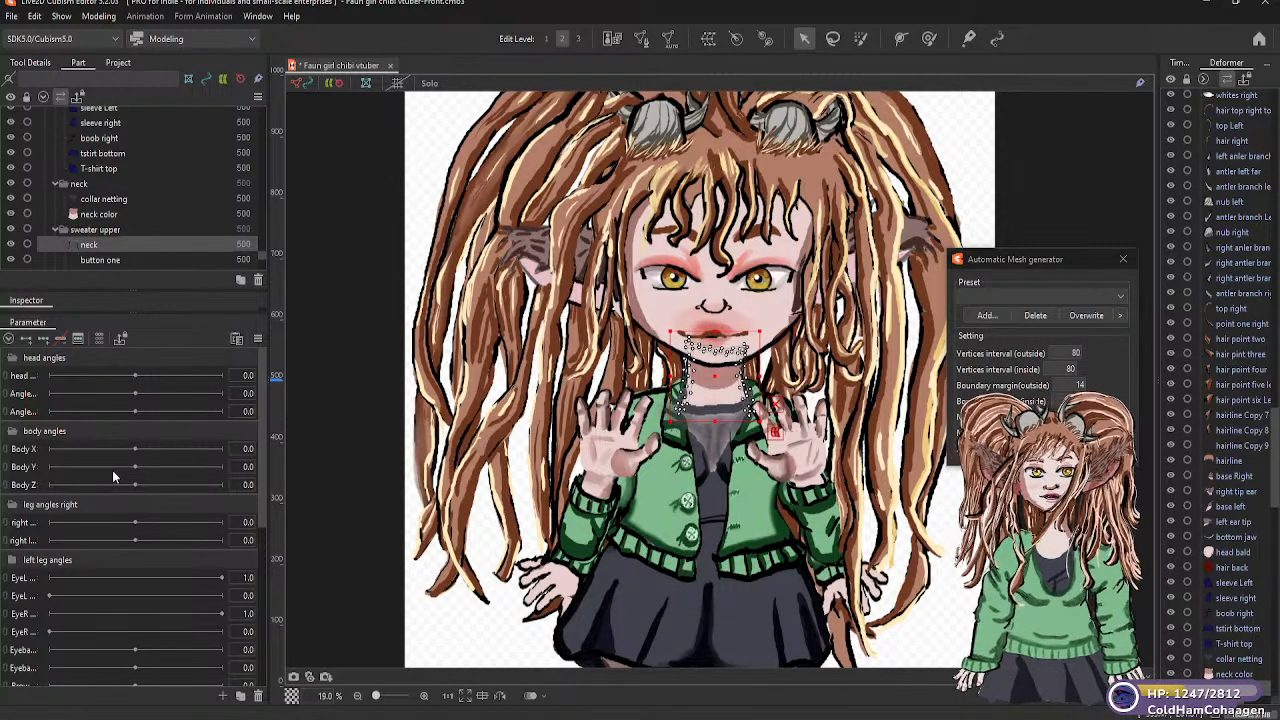
click(64, 232)
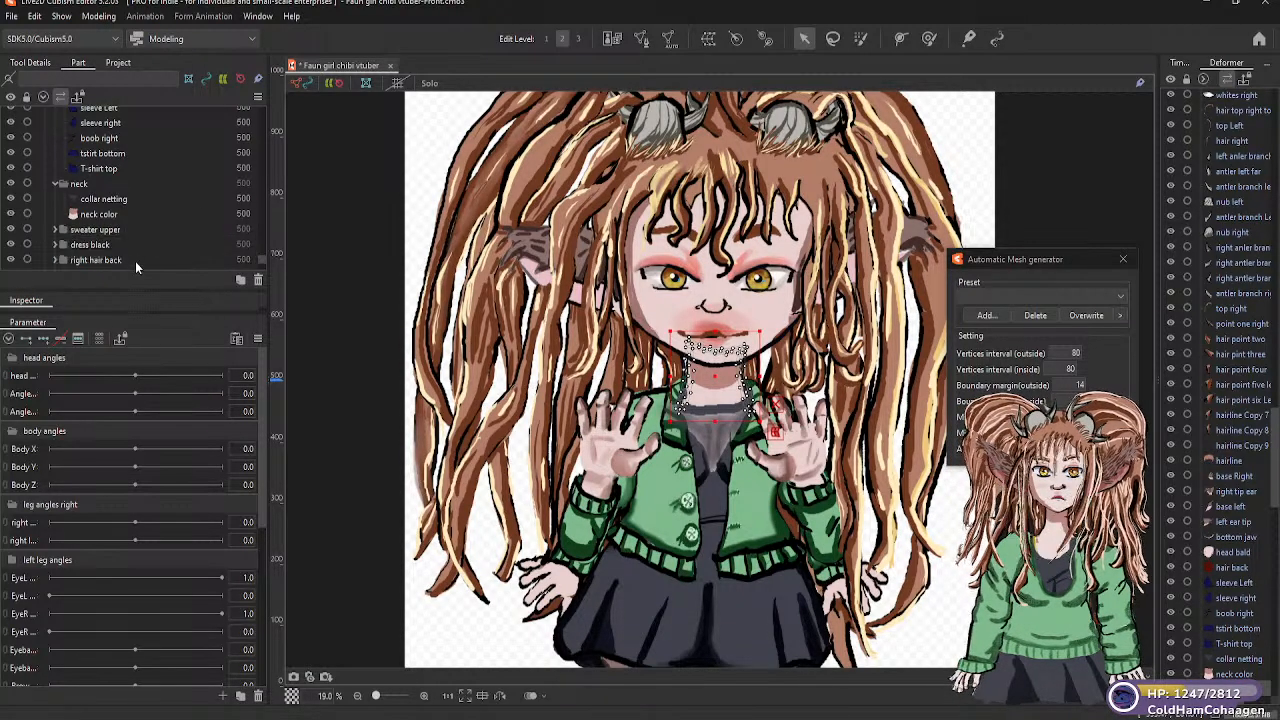
click(56, 230)
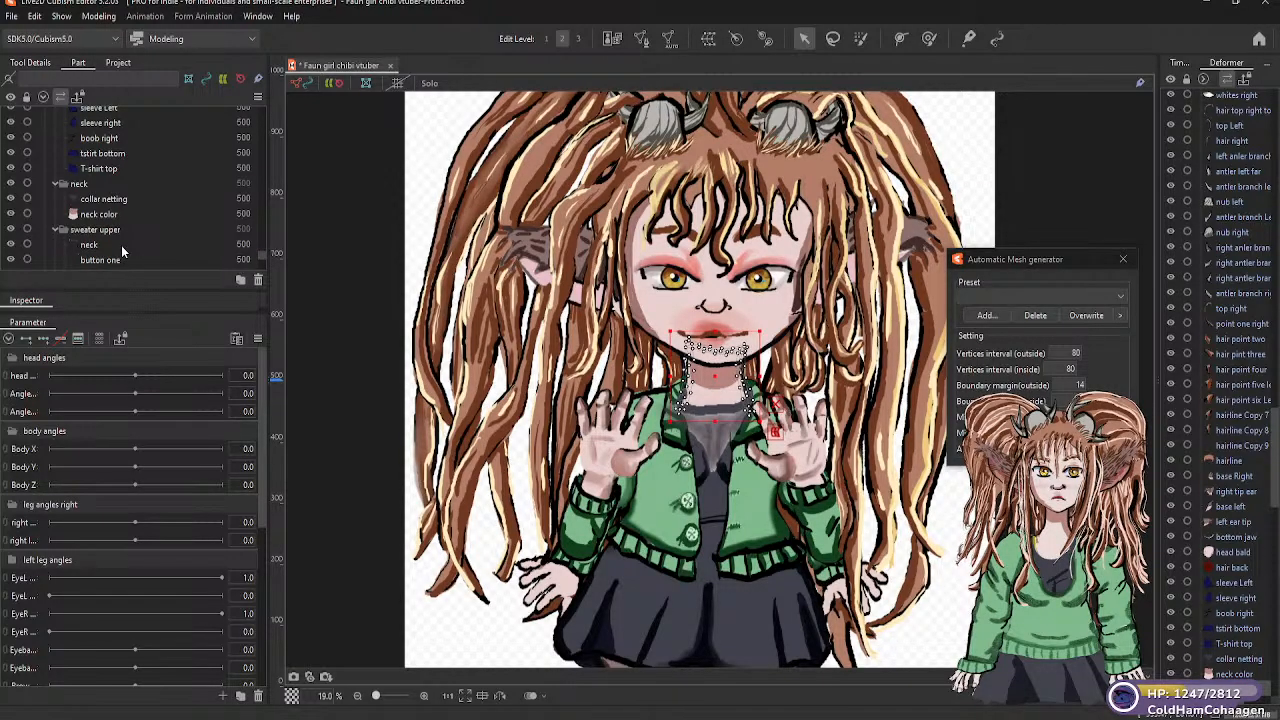
click(88, 245)
drag(88, 245, 100, 225)
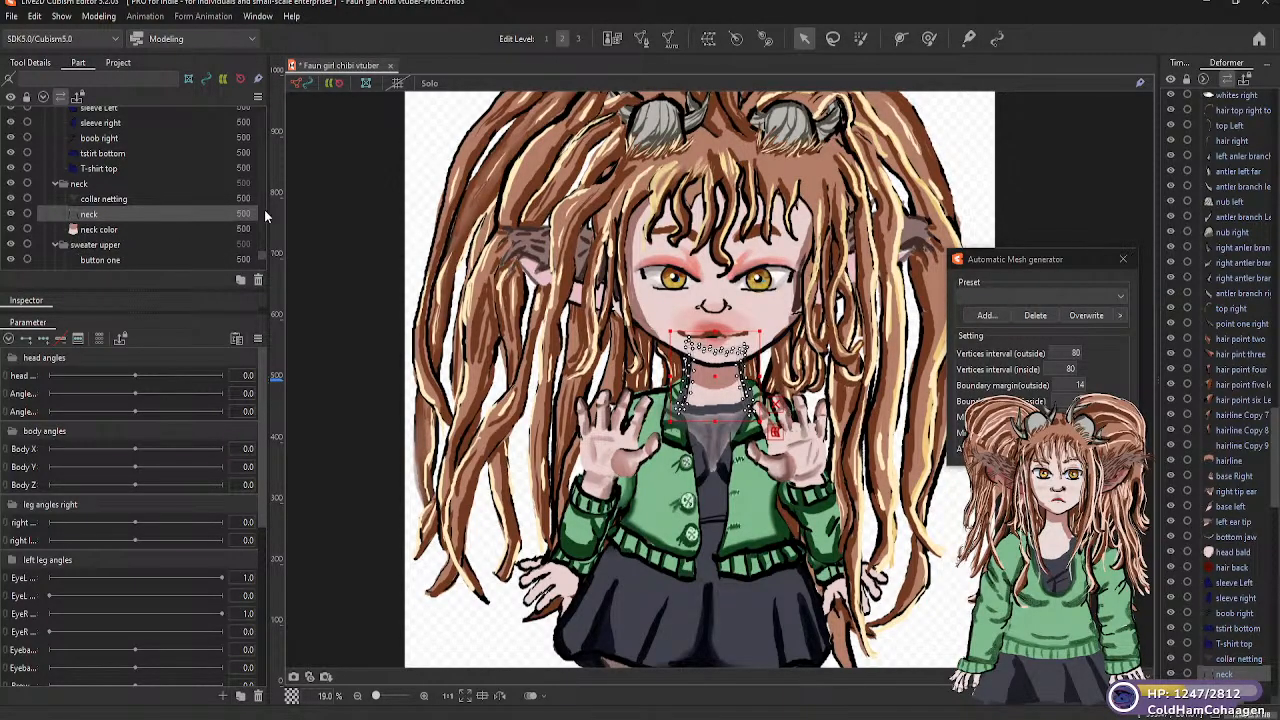
Generate a Deformation (Little) automatic mesh for the "button one" part in the "sweater upper" folder
scroll(260, 253, down, 3)
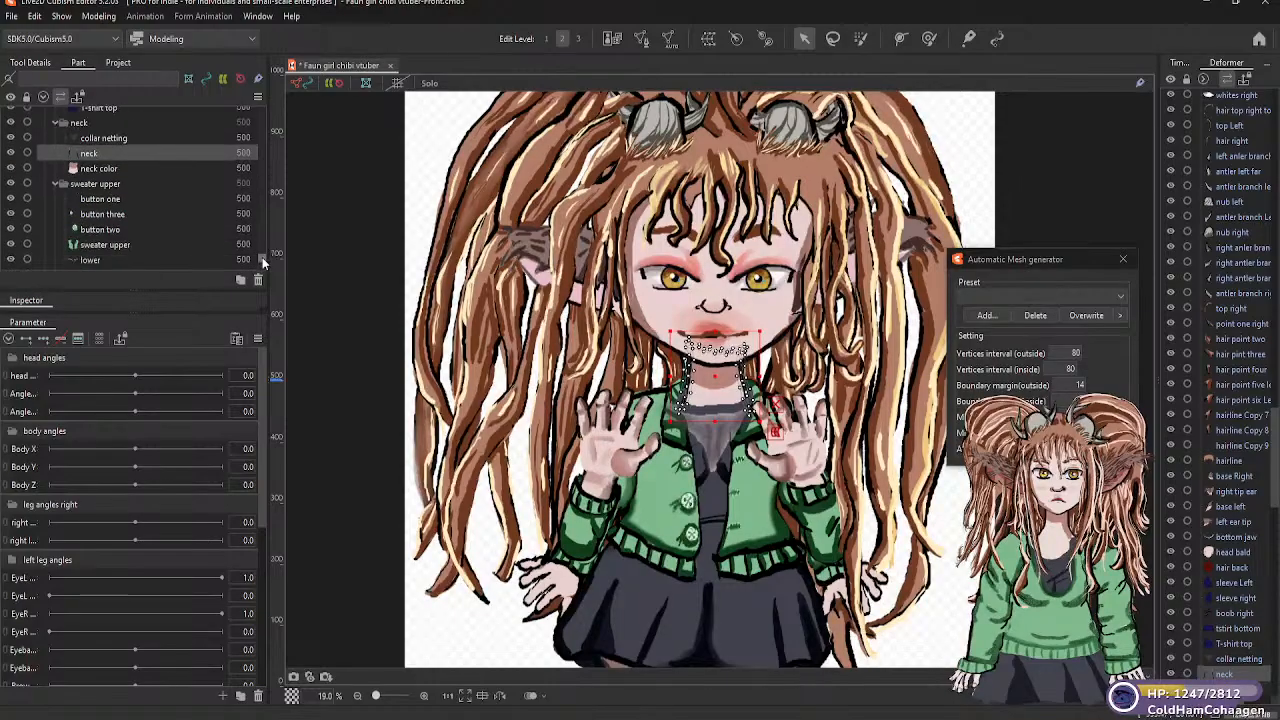
click(102, 200)
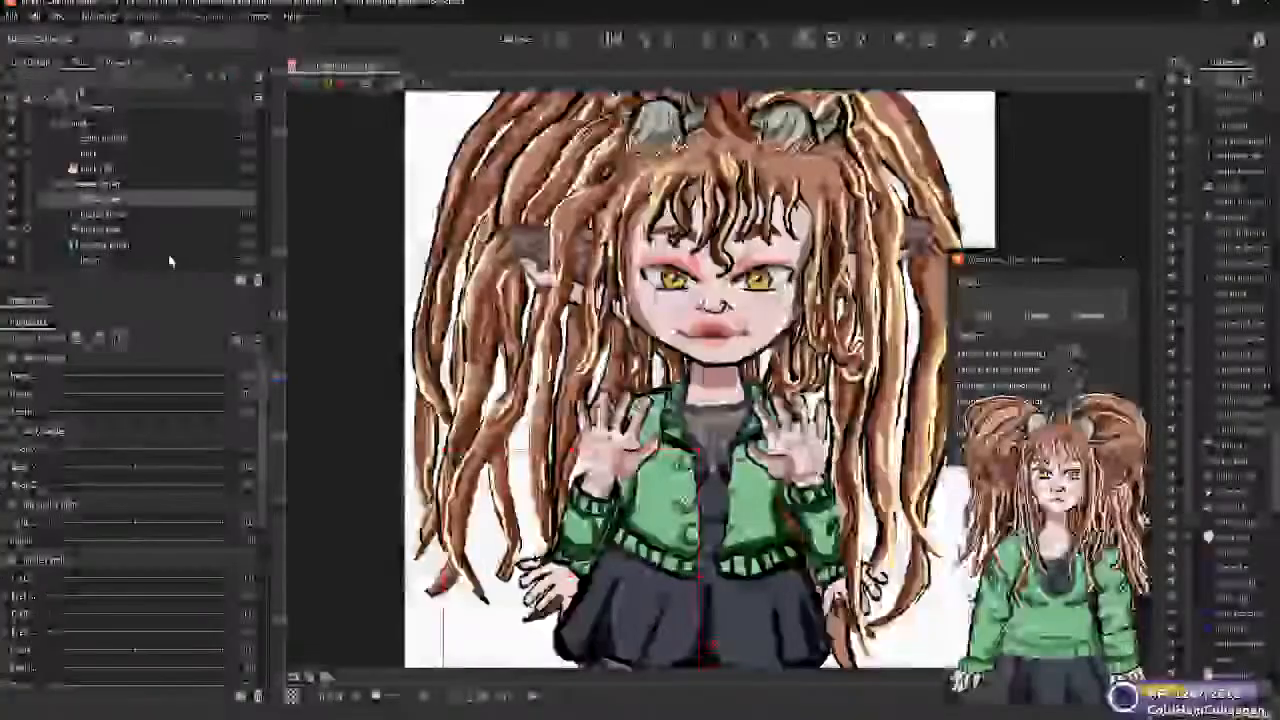
click(1040, 297)
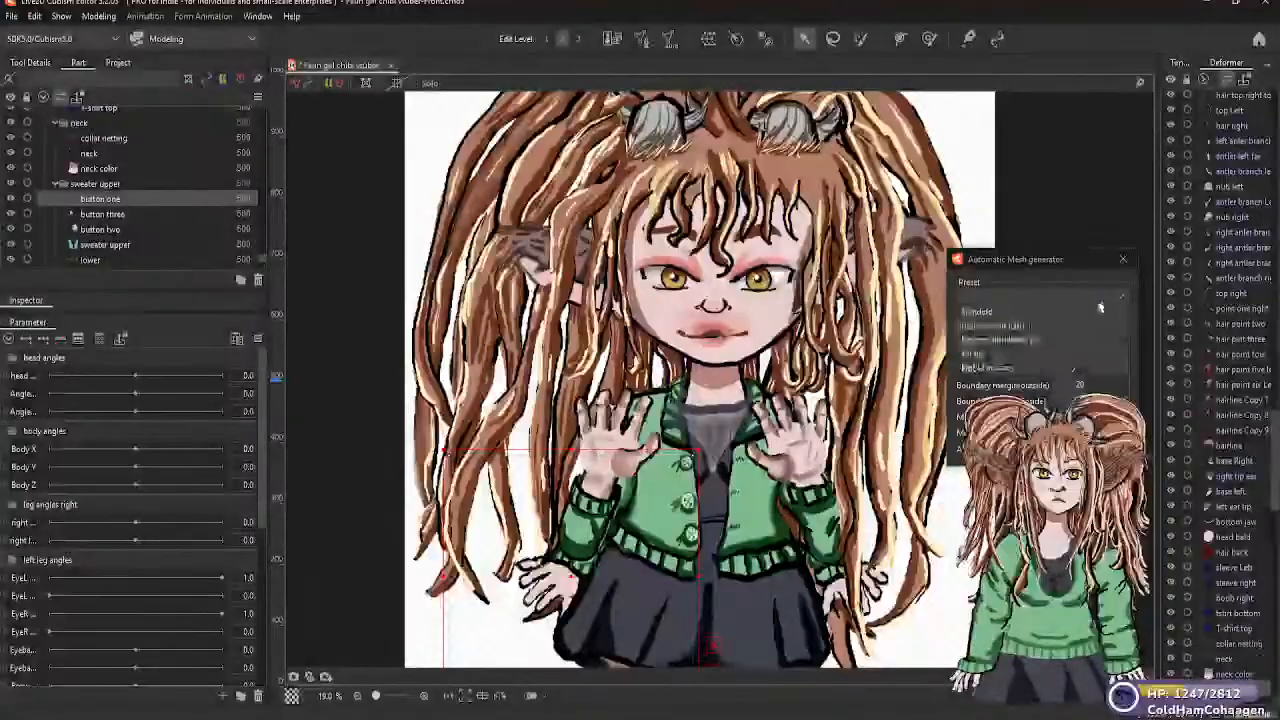
click(1020, 326)
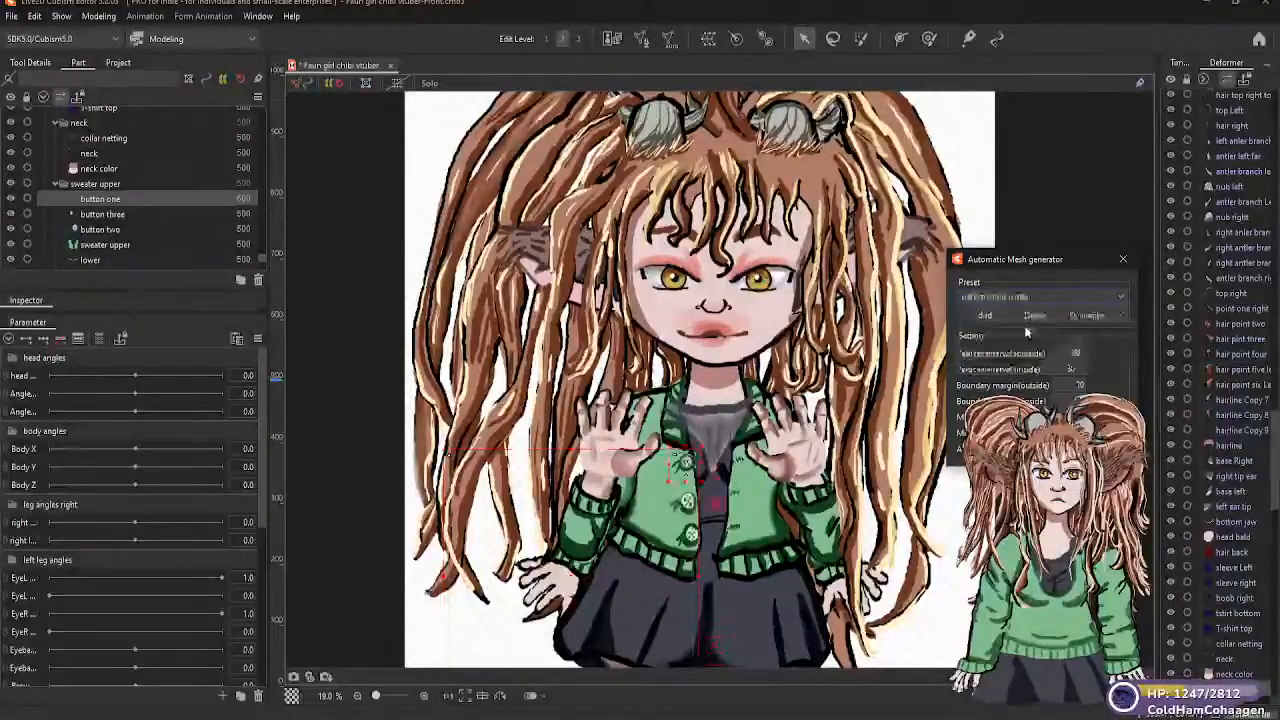
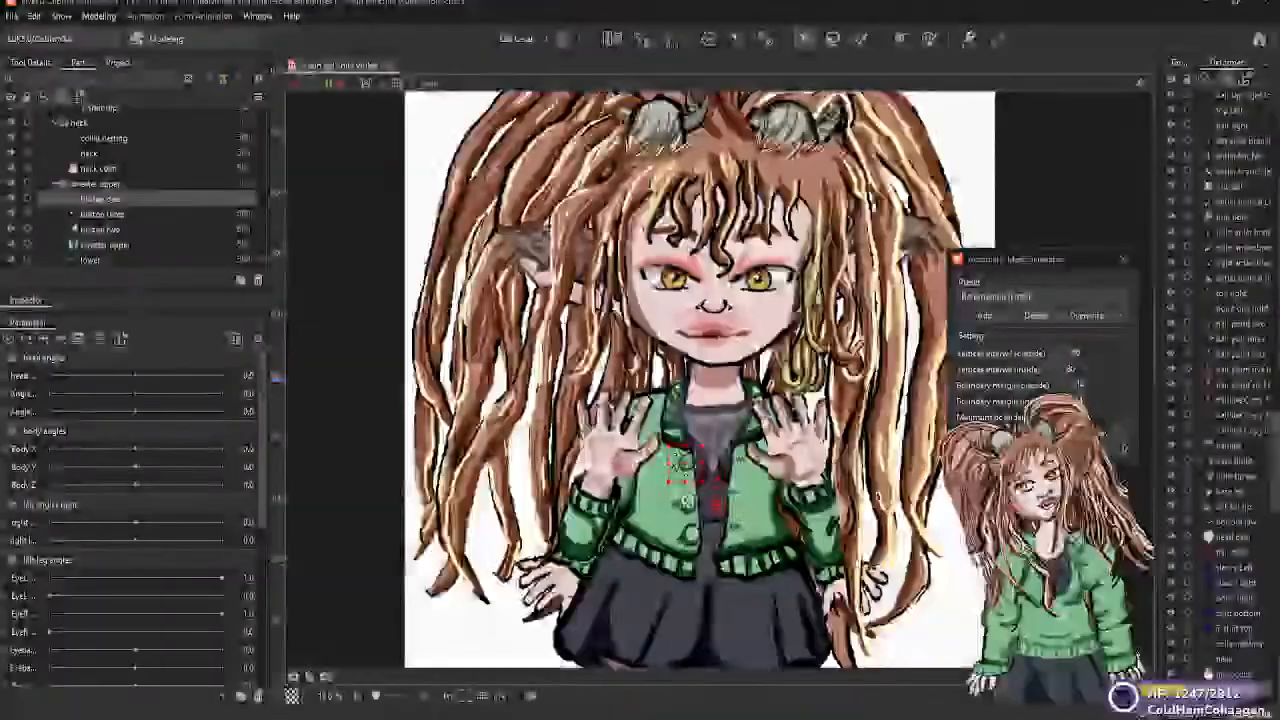
Generate a Deformation (Little) automatic mesh for the "button two" part
click(112, 230)
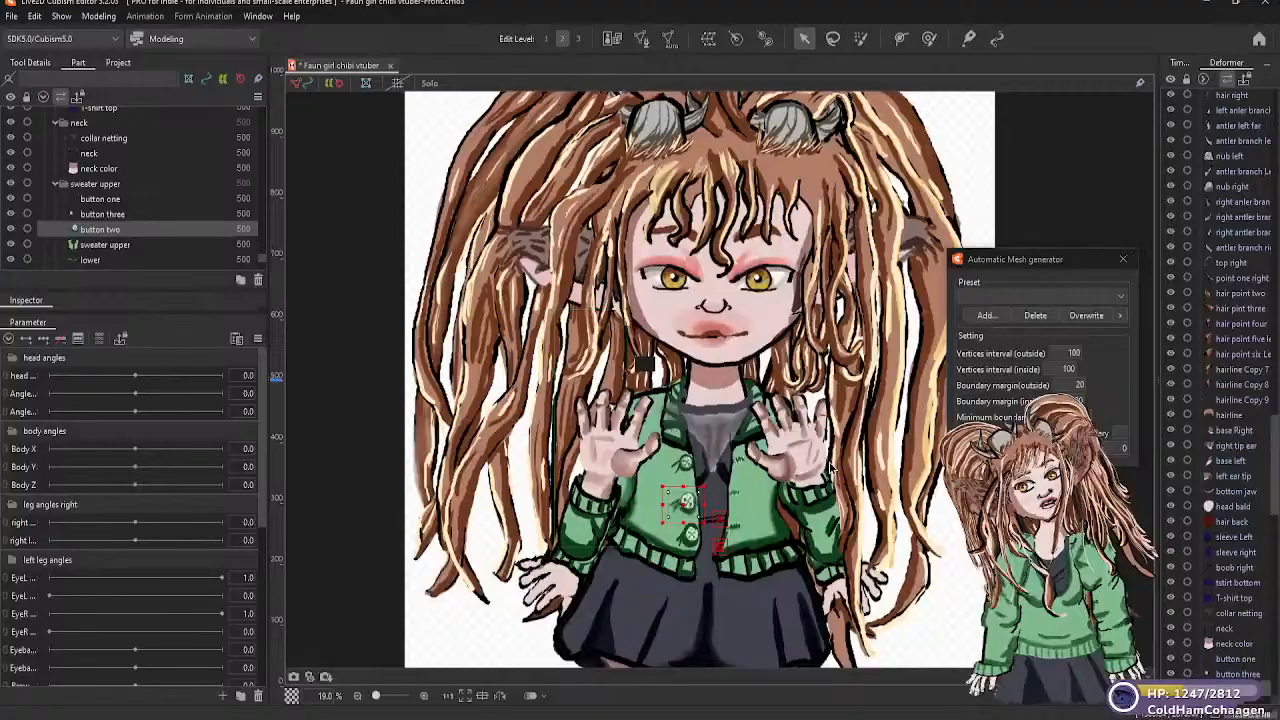
click(1040, 296)
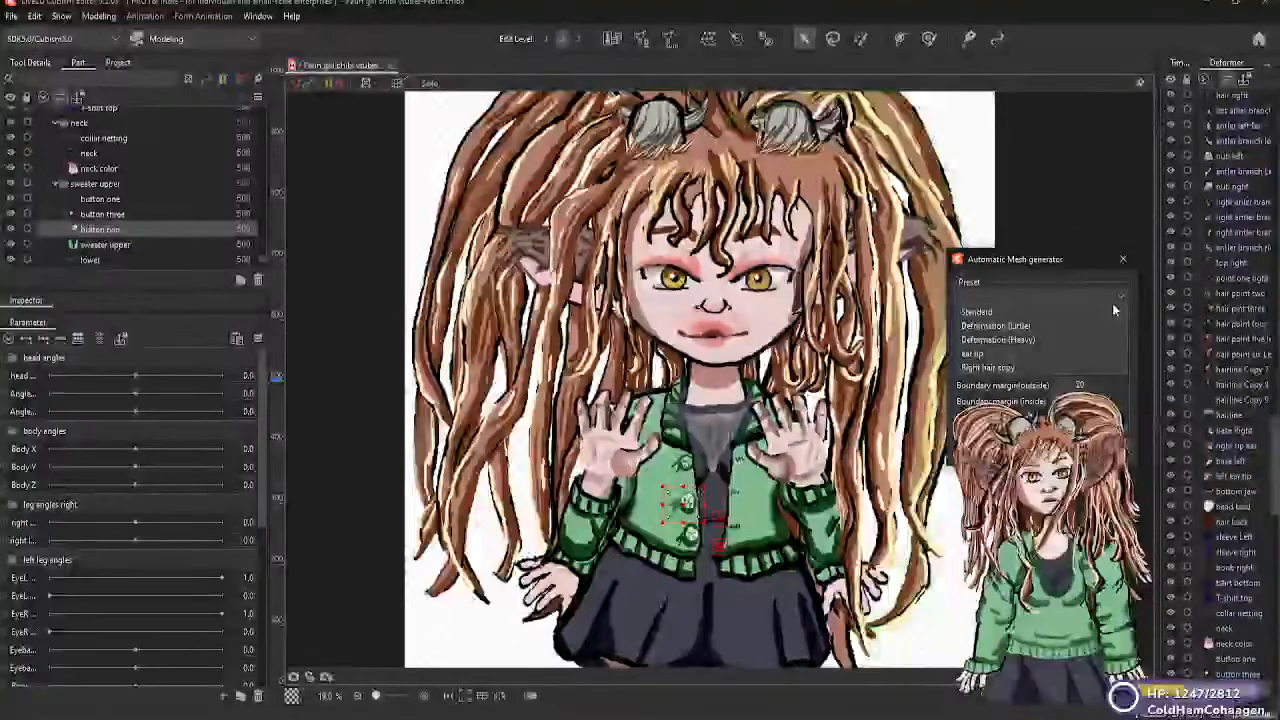
click(1025, 327)
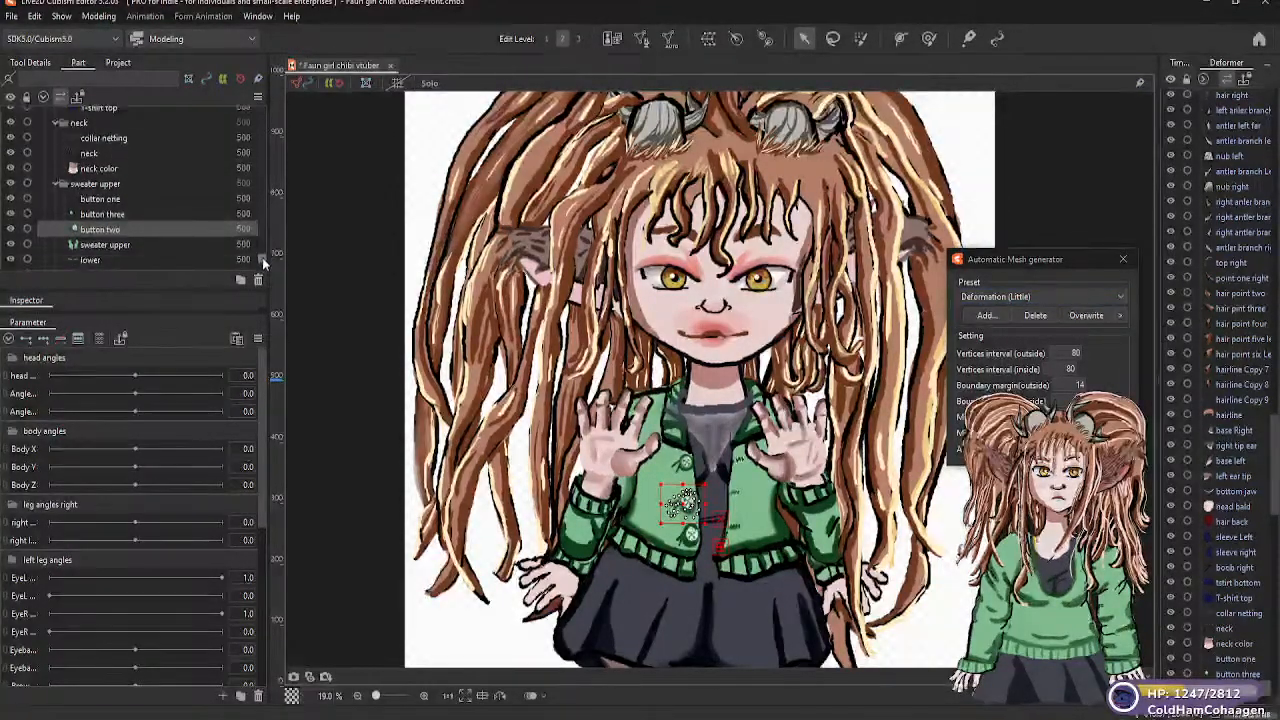
Generate a Deformation (Heavy) automatic mesh for the "sweater upper" part inside the folder of the same name
scroll(262, 257, down, 1)
scroll(262, 259, down, 1)
click(105, 190)
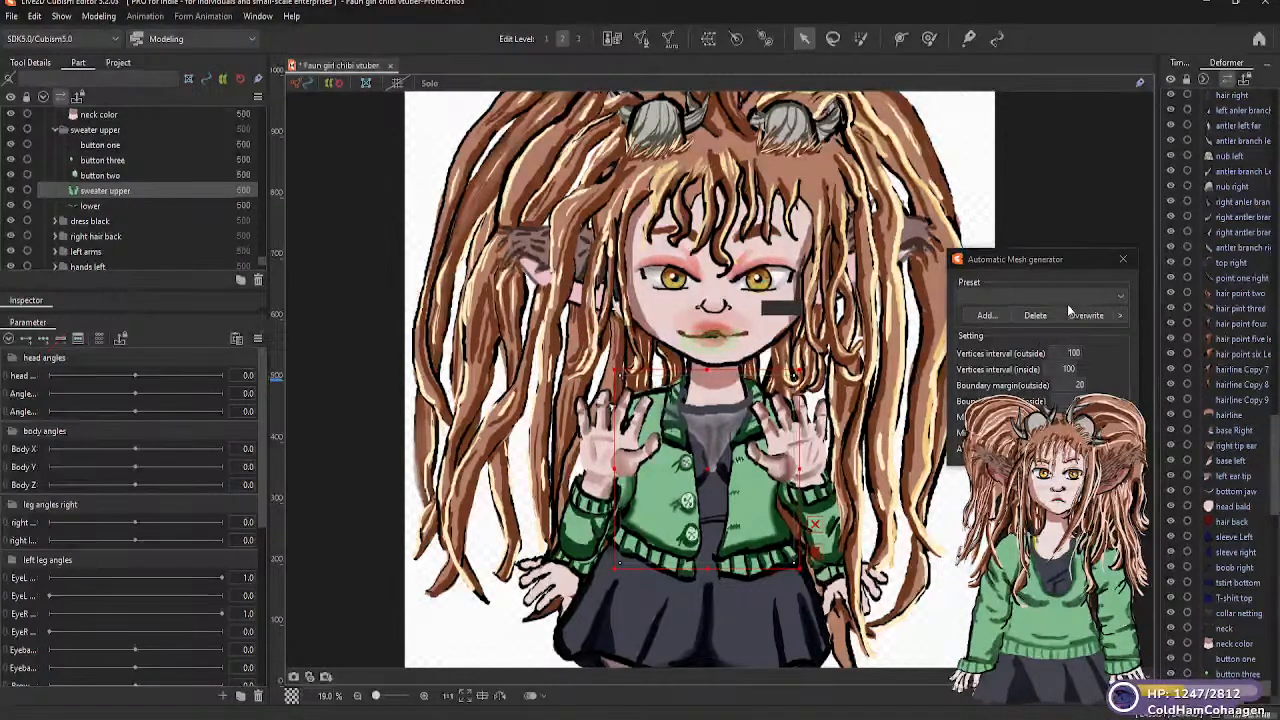
click(1121, 297)
click(1121, 300)
click(1121, 298)
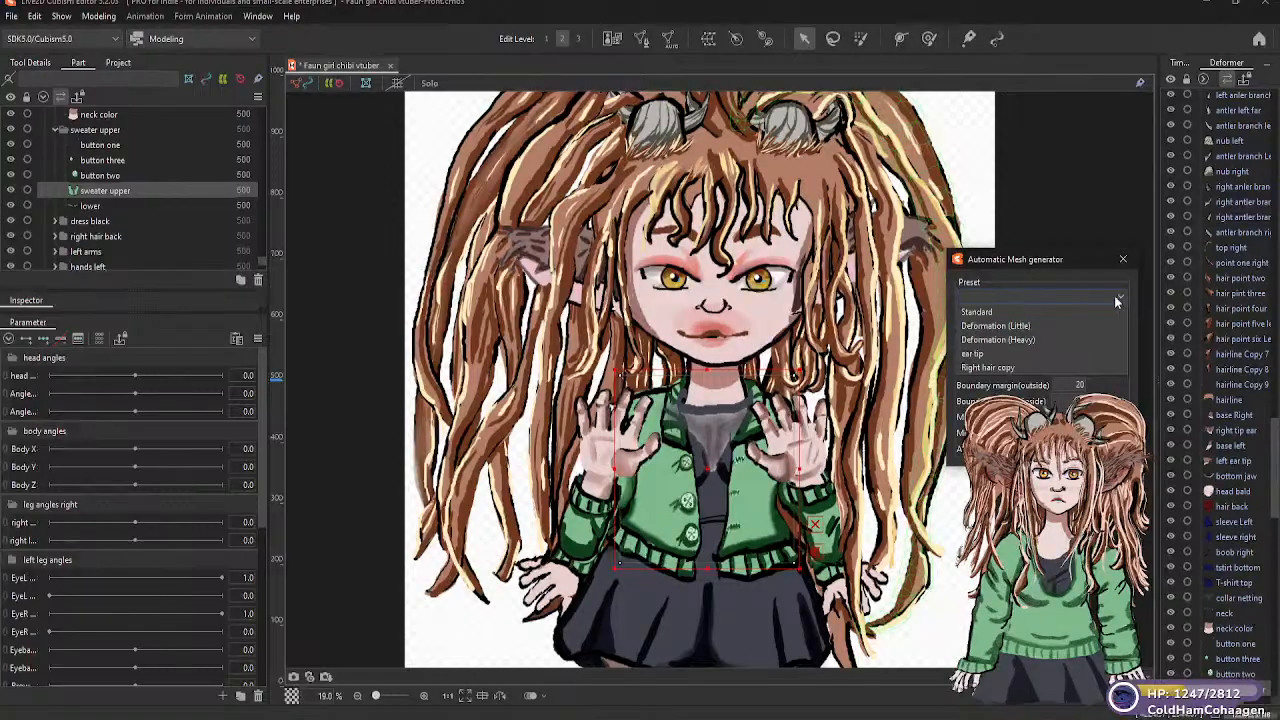
click(1017, 342)
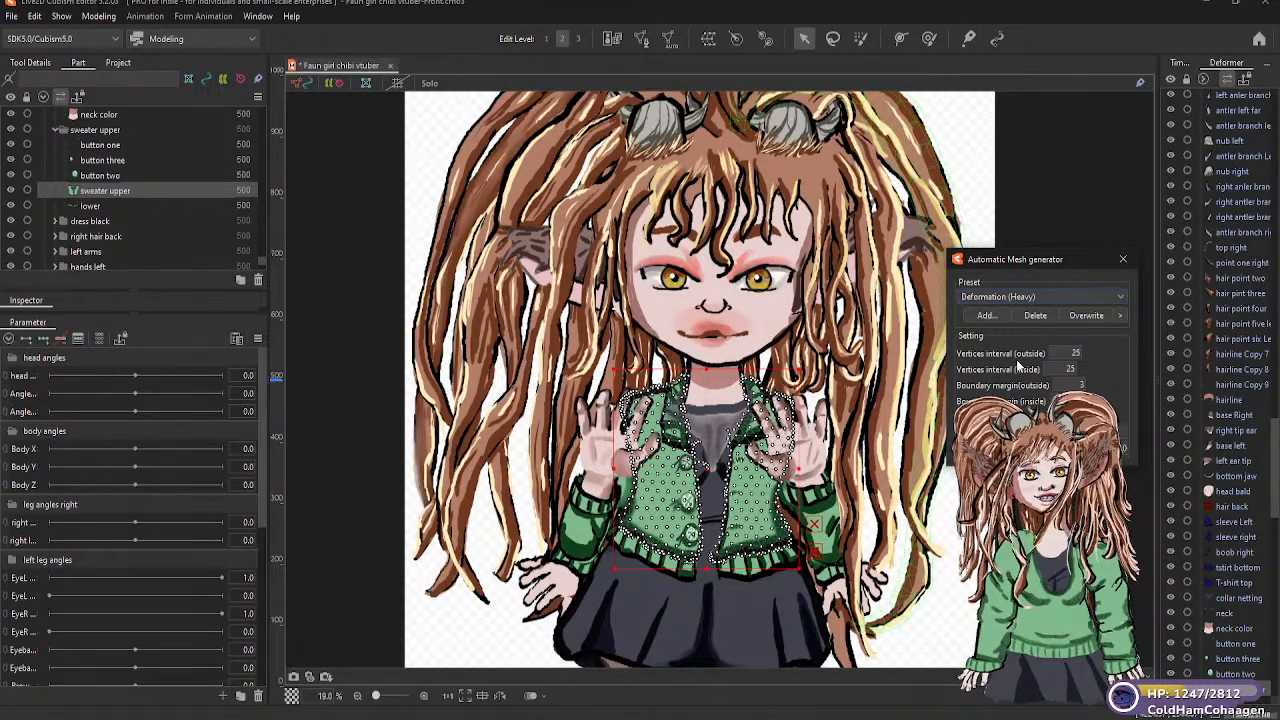
Generate a Standard automatic mesh for the "lower" part of the sweater
click(112, 207)
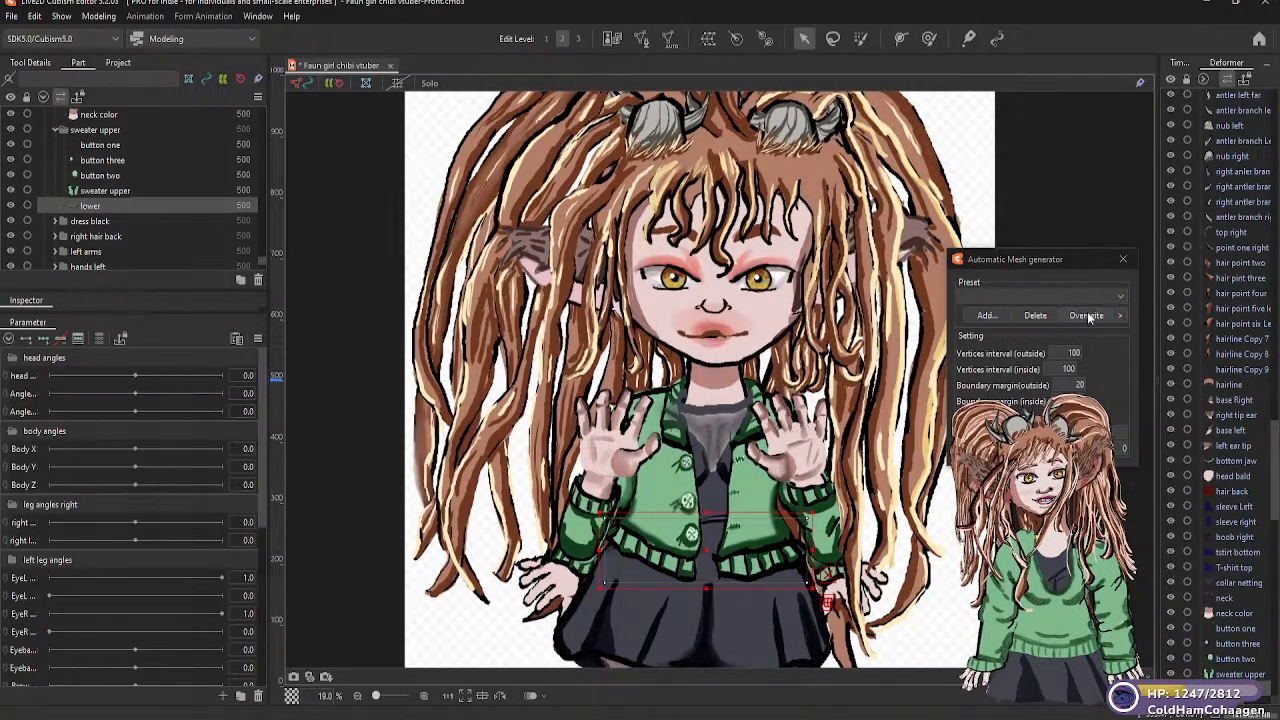
click(1060, 296)
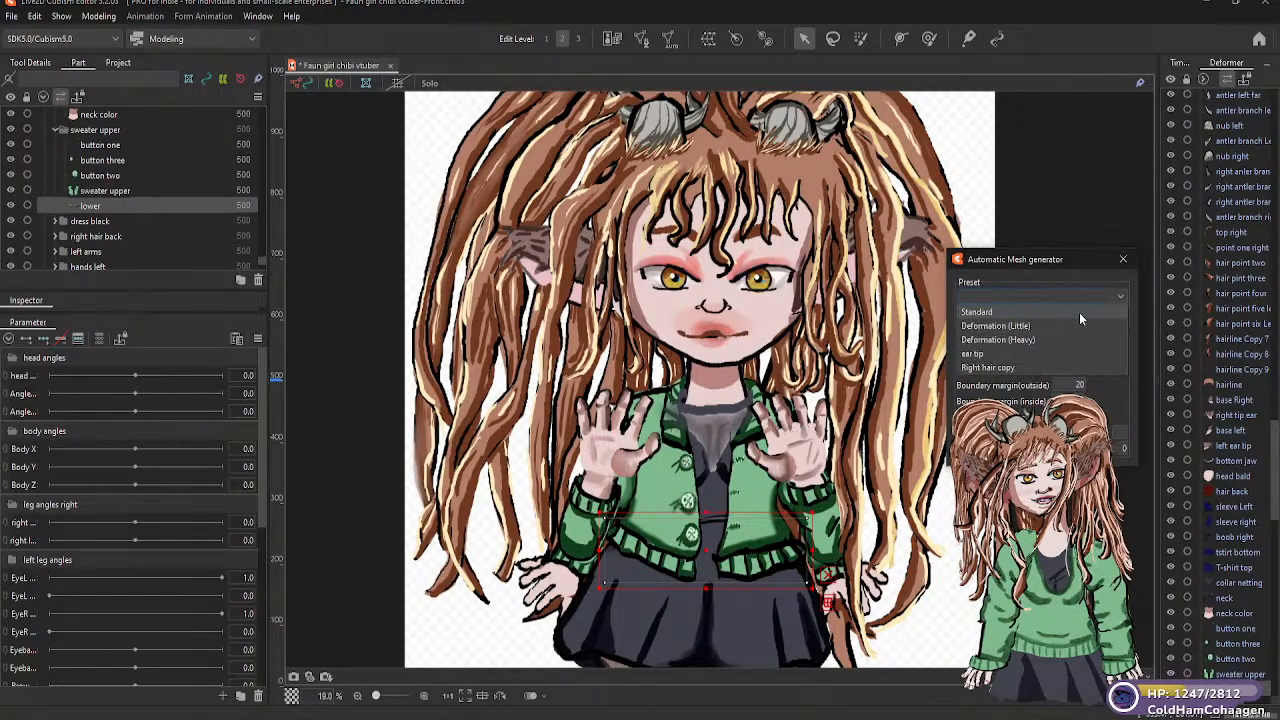
click(995, 312)
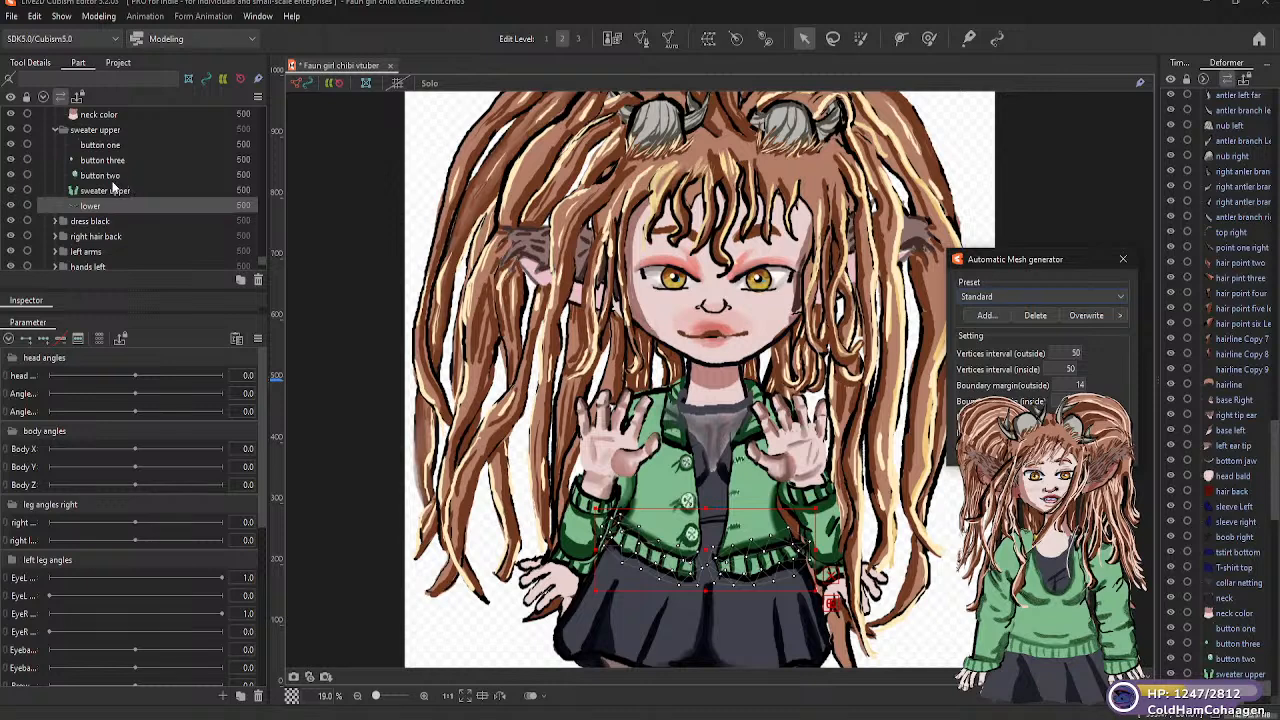
Move the "button three" part directly below "button two" in the "sweater upper" folder, and toggle its visibility off and on
click(108, 162)
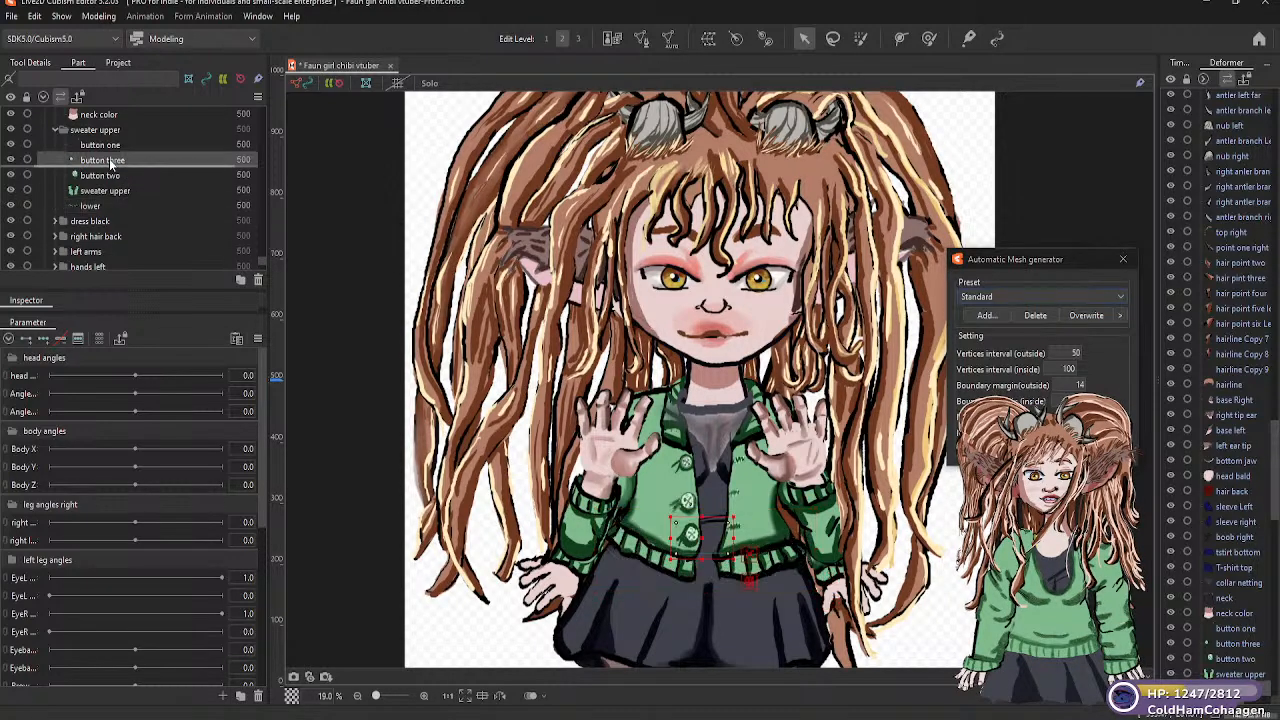
drag(112, 185, 122, 195)
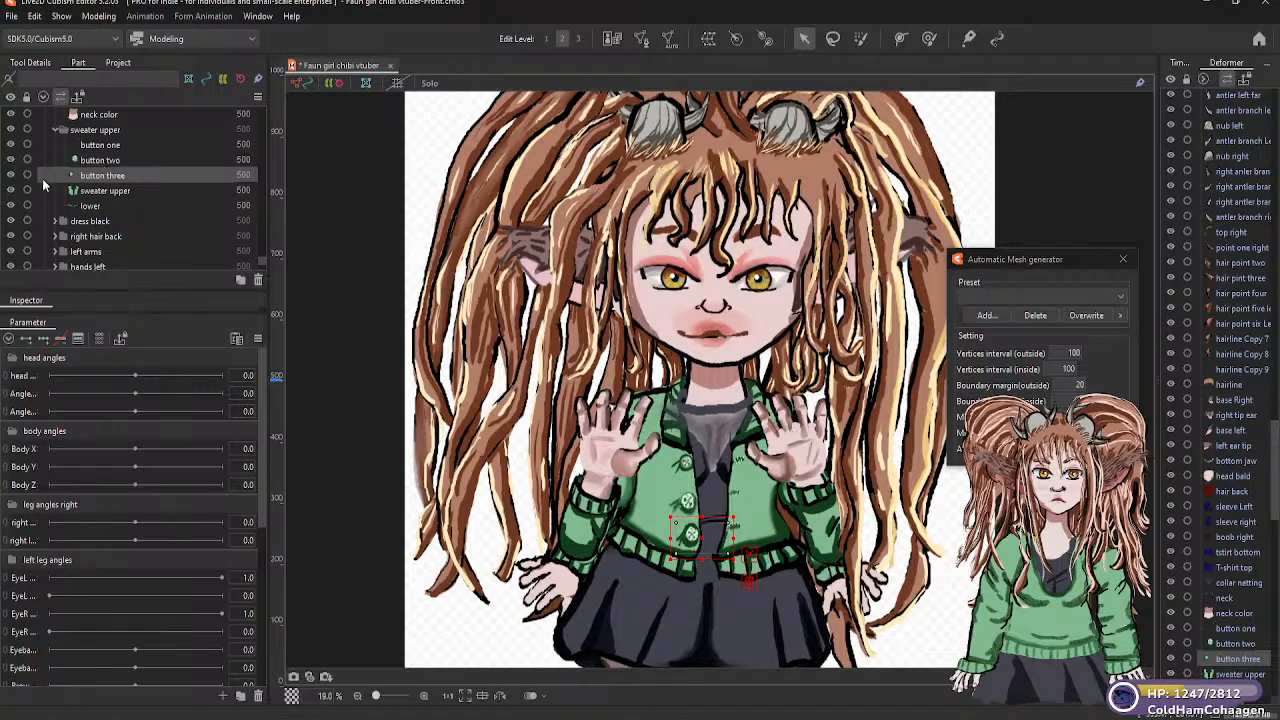
click(13, 176)
click(12, 176)
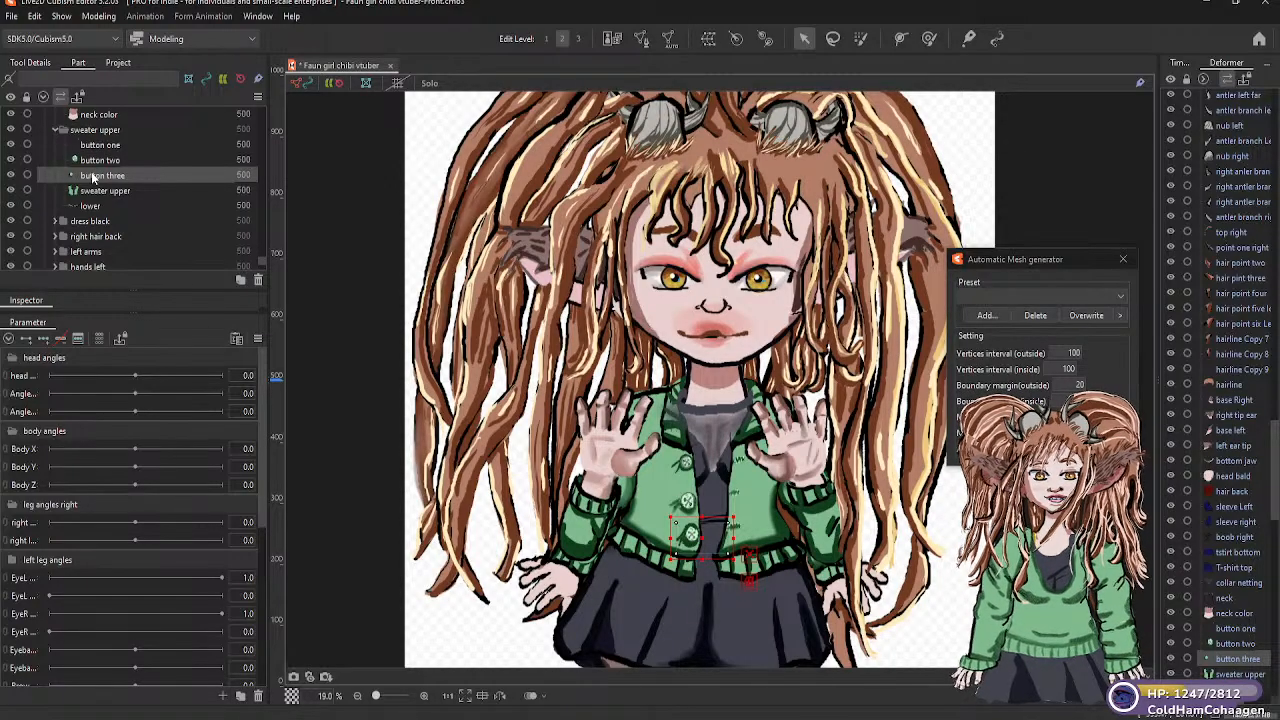
Expand the "dress black" and "brest toggle" folders and generate a Standard automatic mesh for the "black dress brest cover" part
click(56, 221)
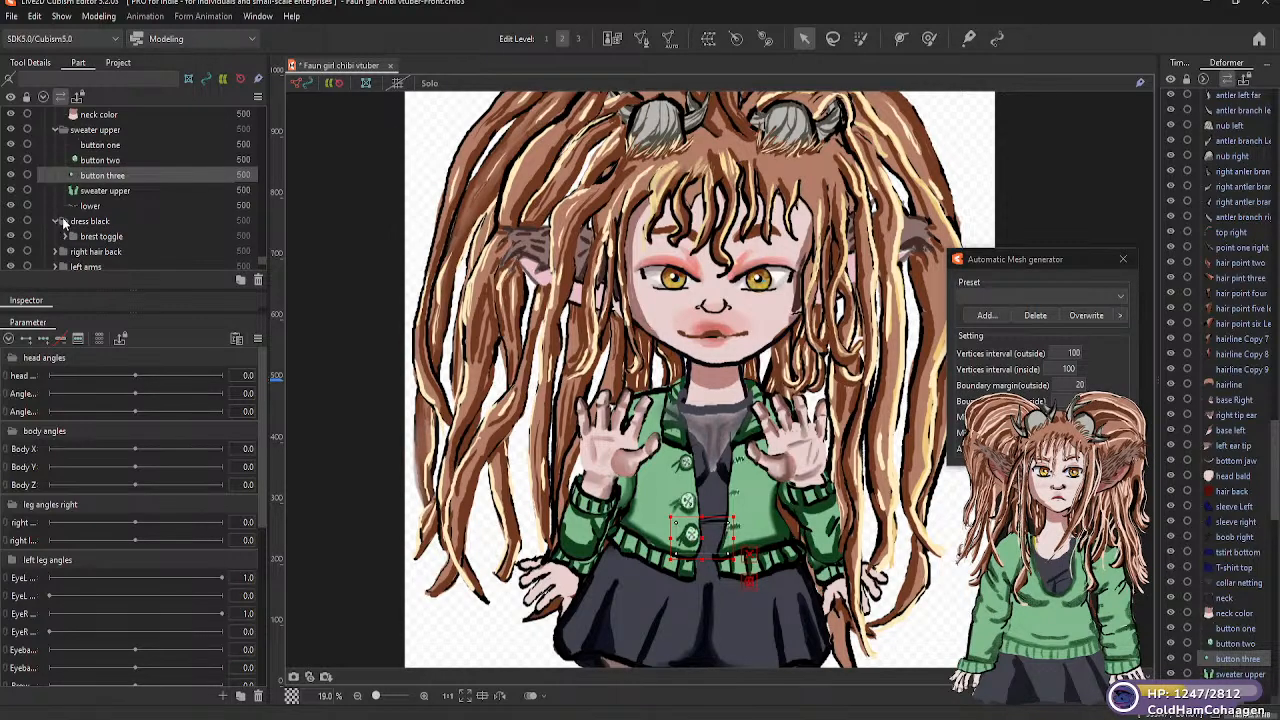
click(56, 221)
click(57, 223)
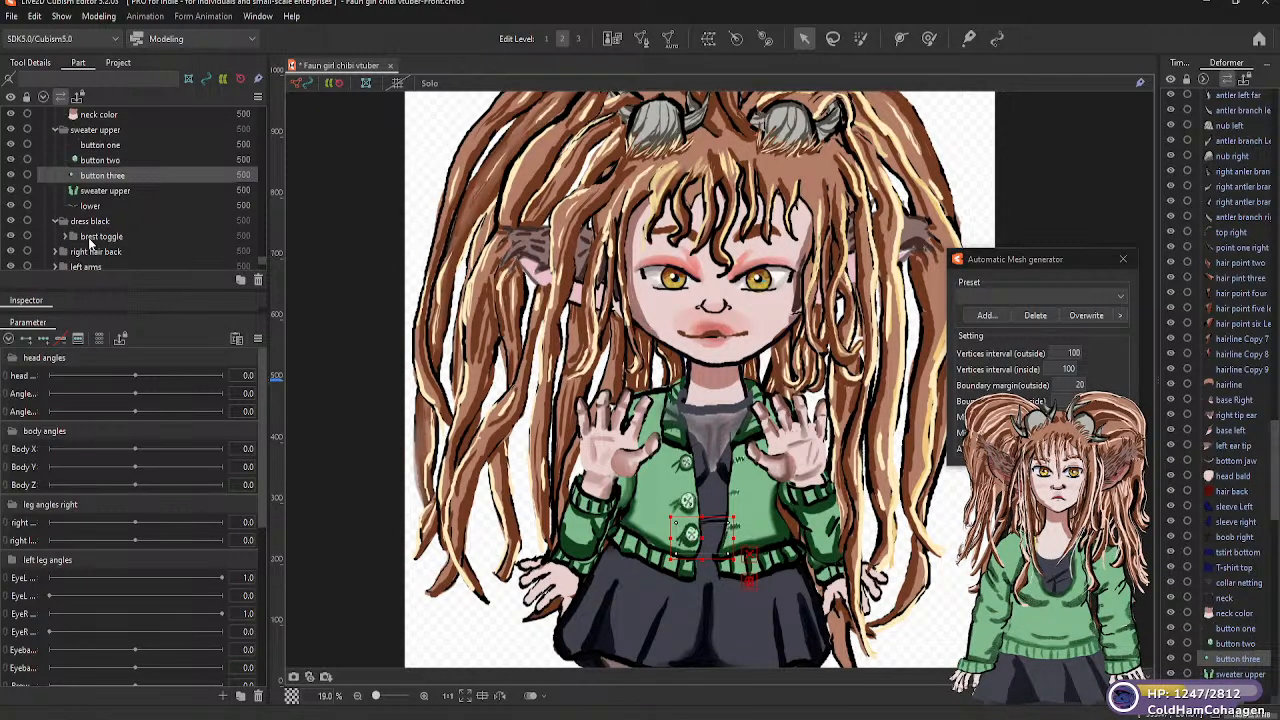
click(103, 239)
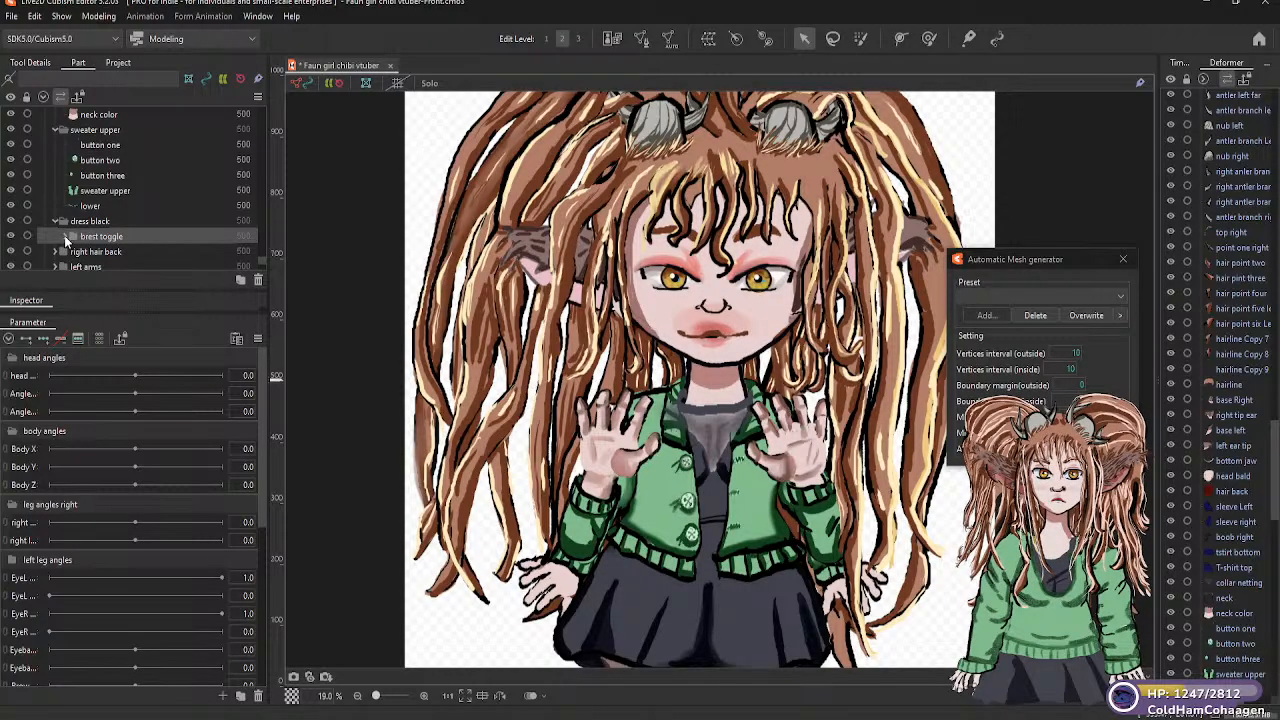
click(65, 238)
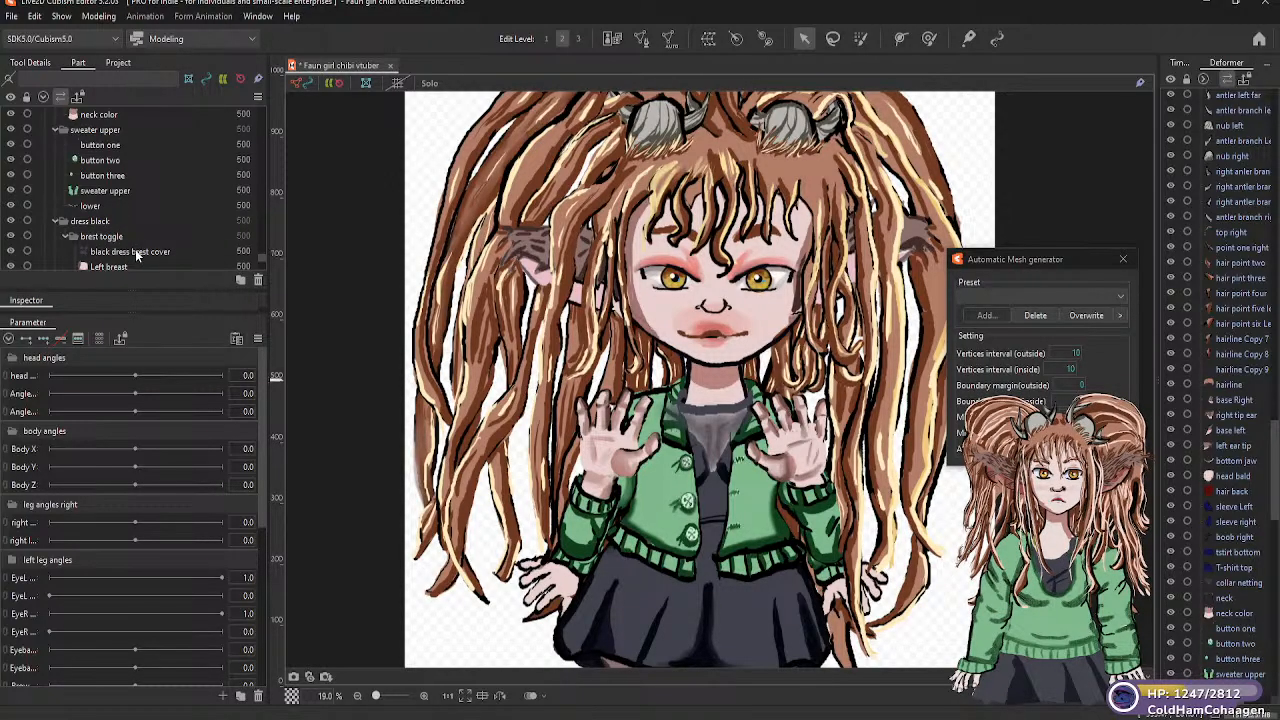
click(137, 253)
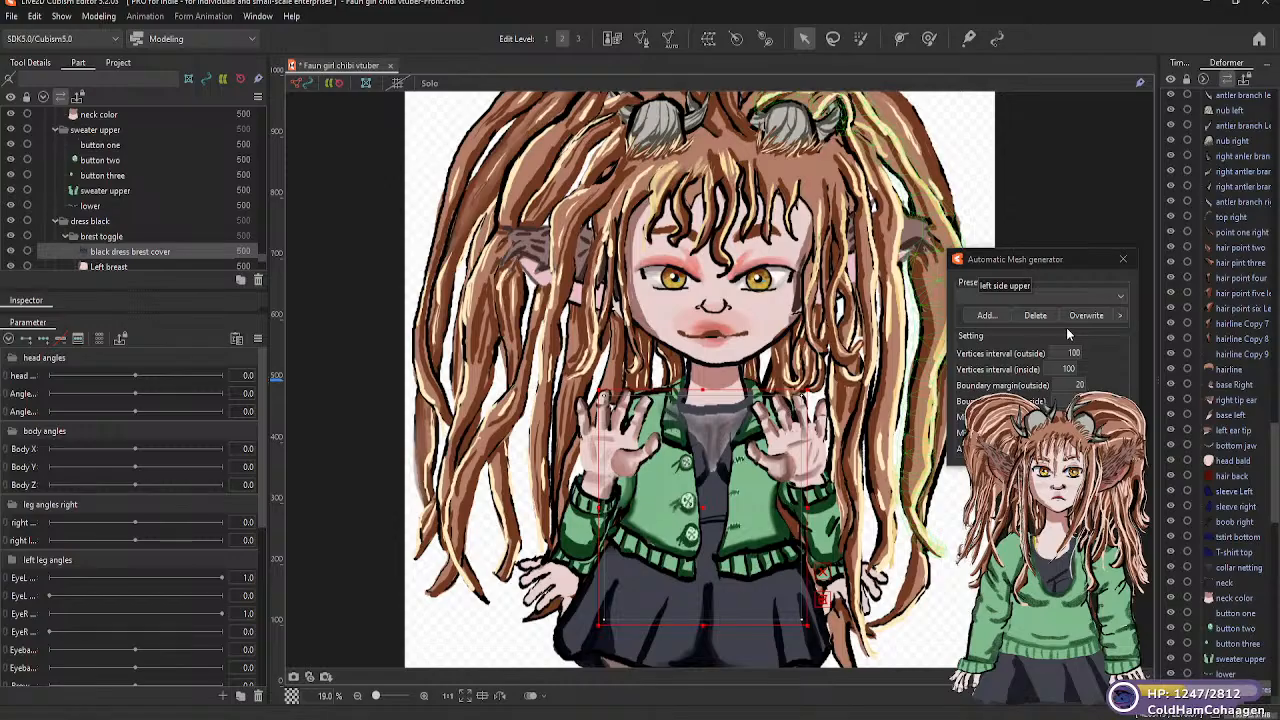
click(1121, 298)
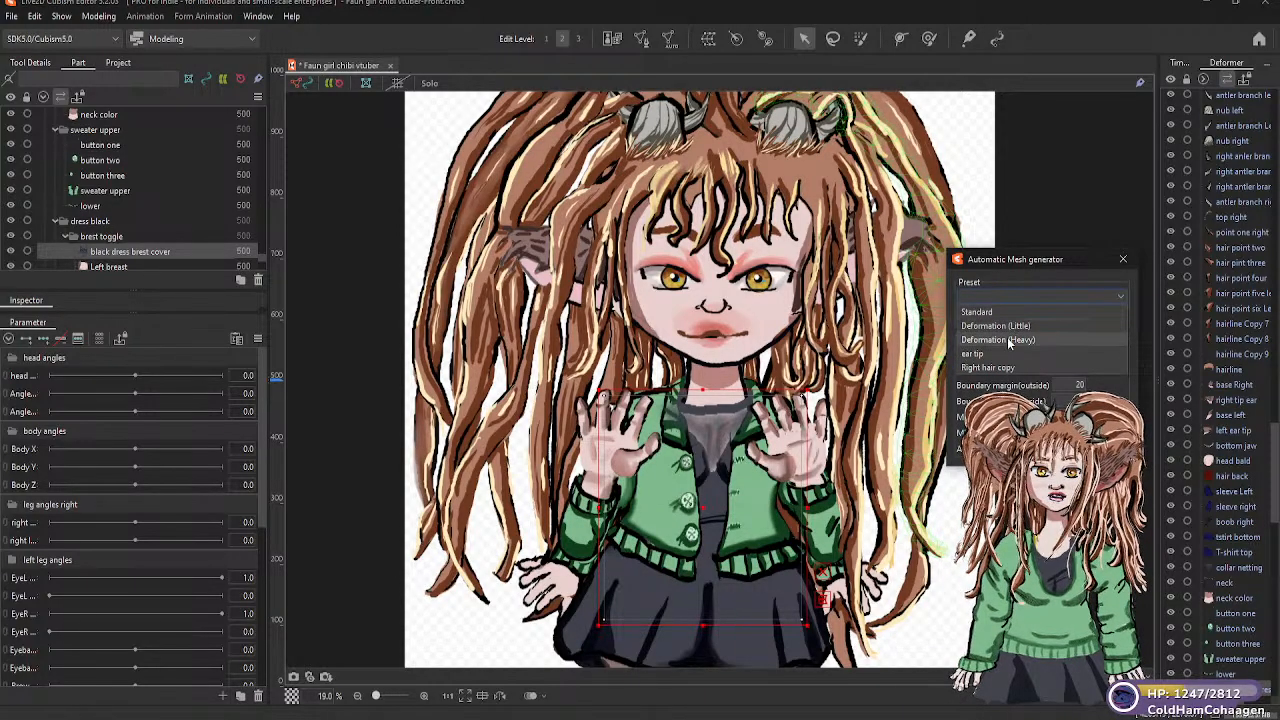
click(990, 312)
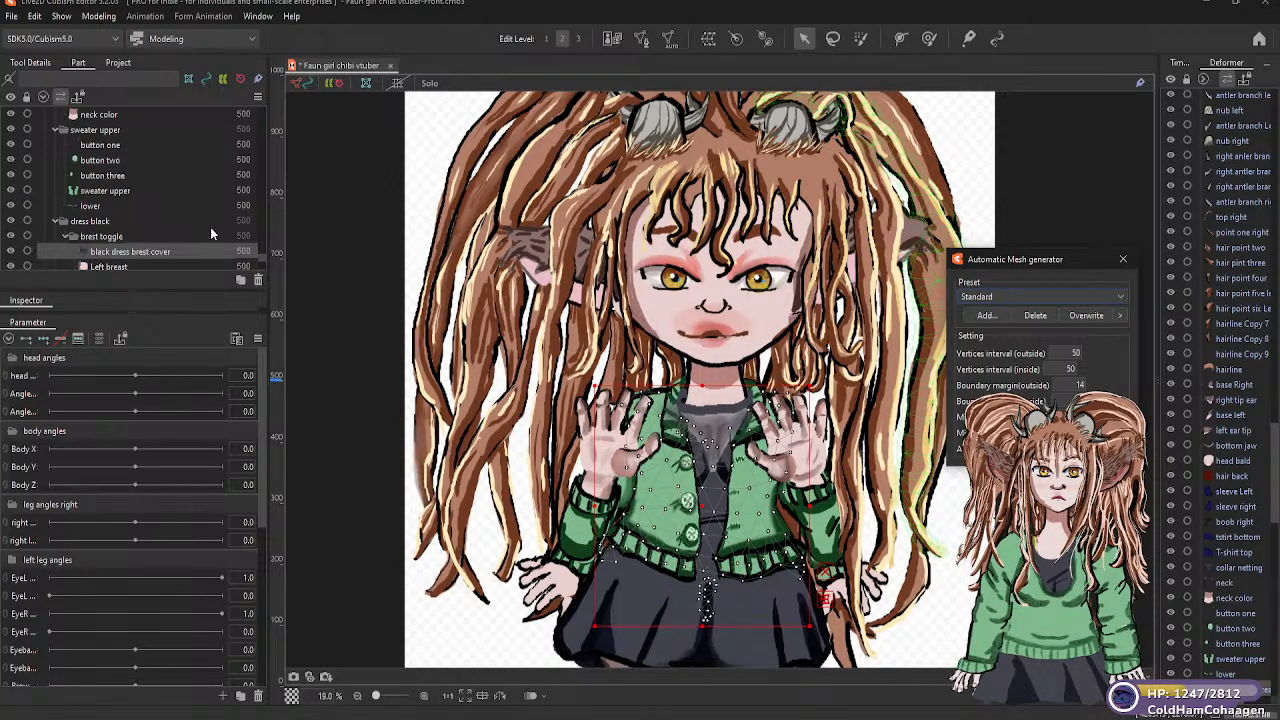
Generate Deformation (Little) automatic meshes for the "Left breast" and "Right breast" parts
scroll(260, 261, down, 3)
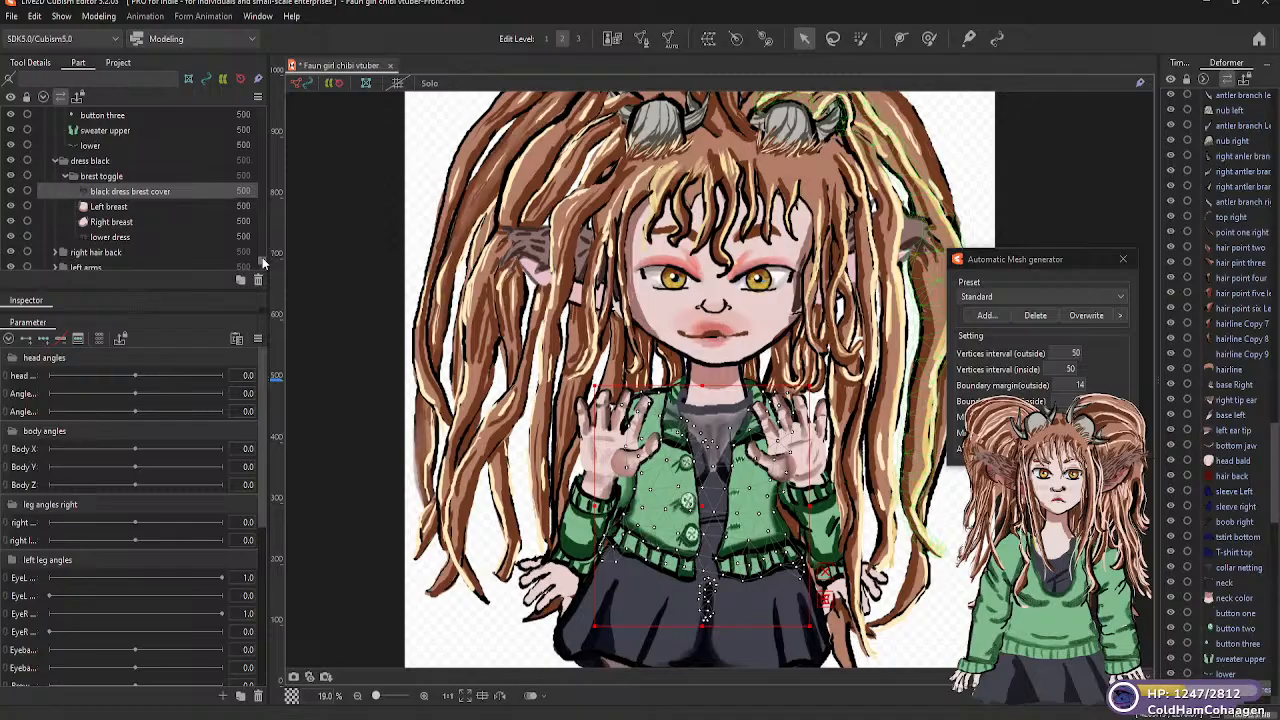
click(135, 206)
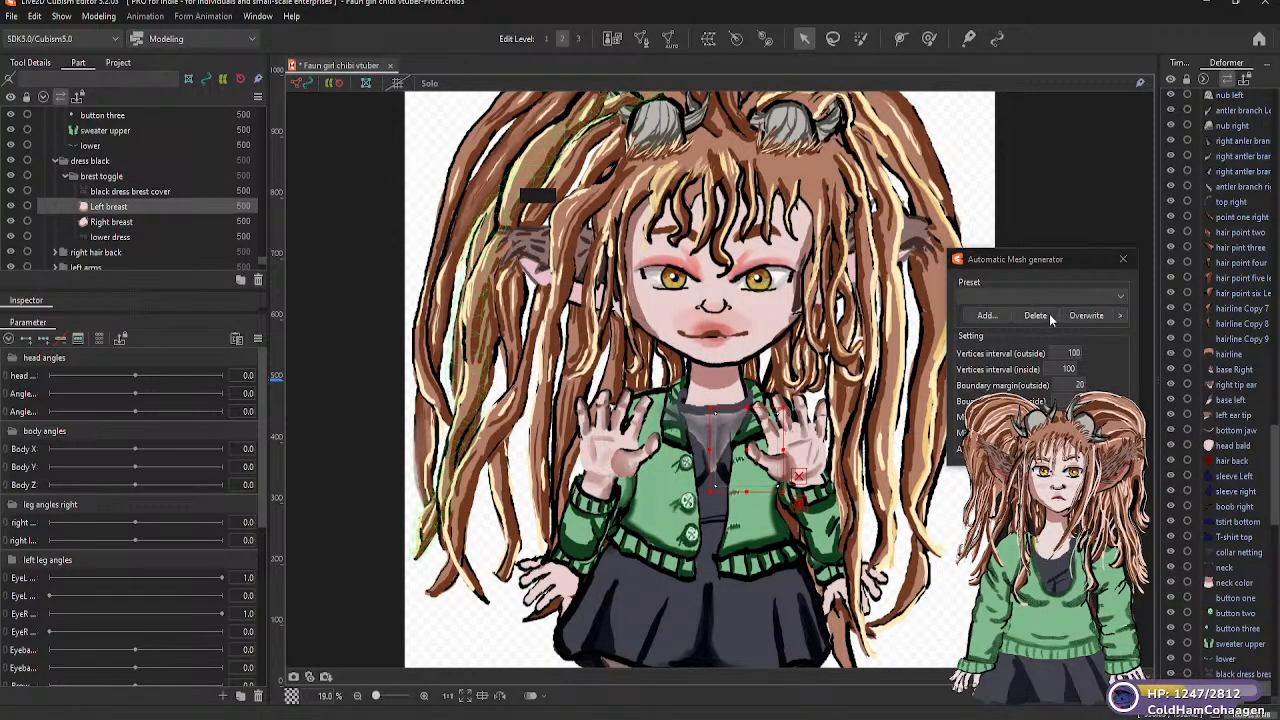
click(1121, 296)
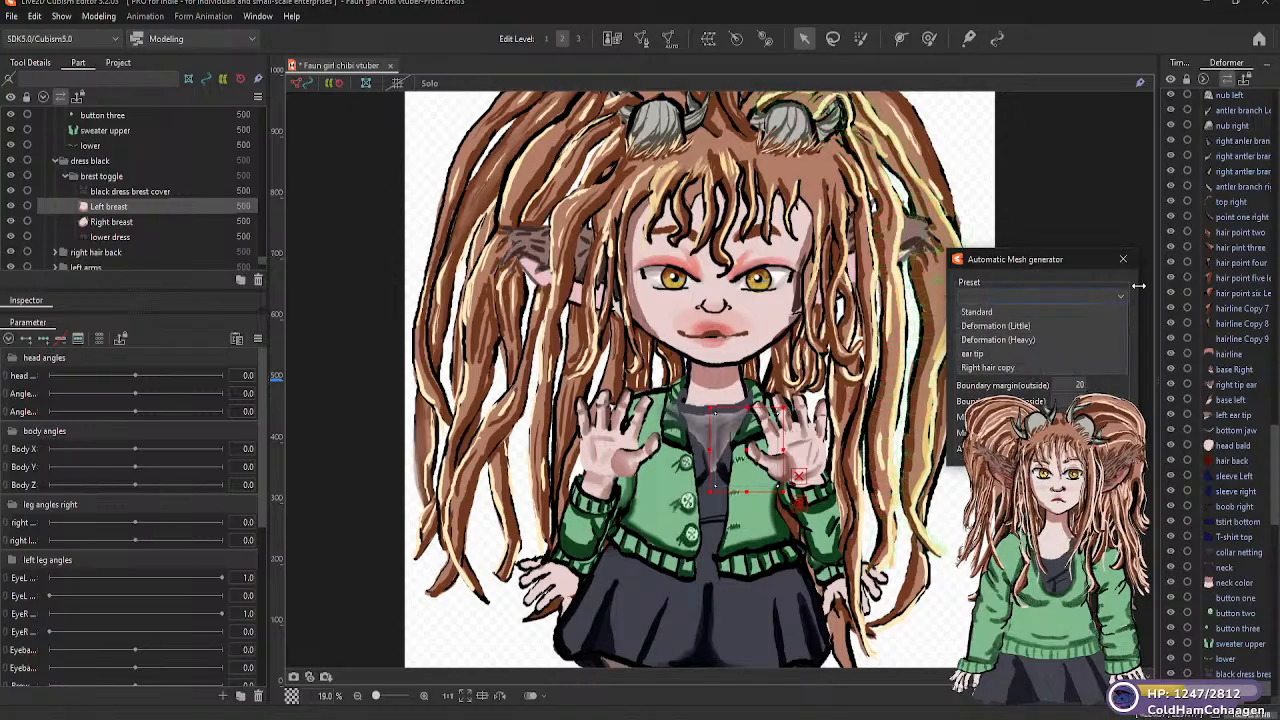
click(1021, 329)
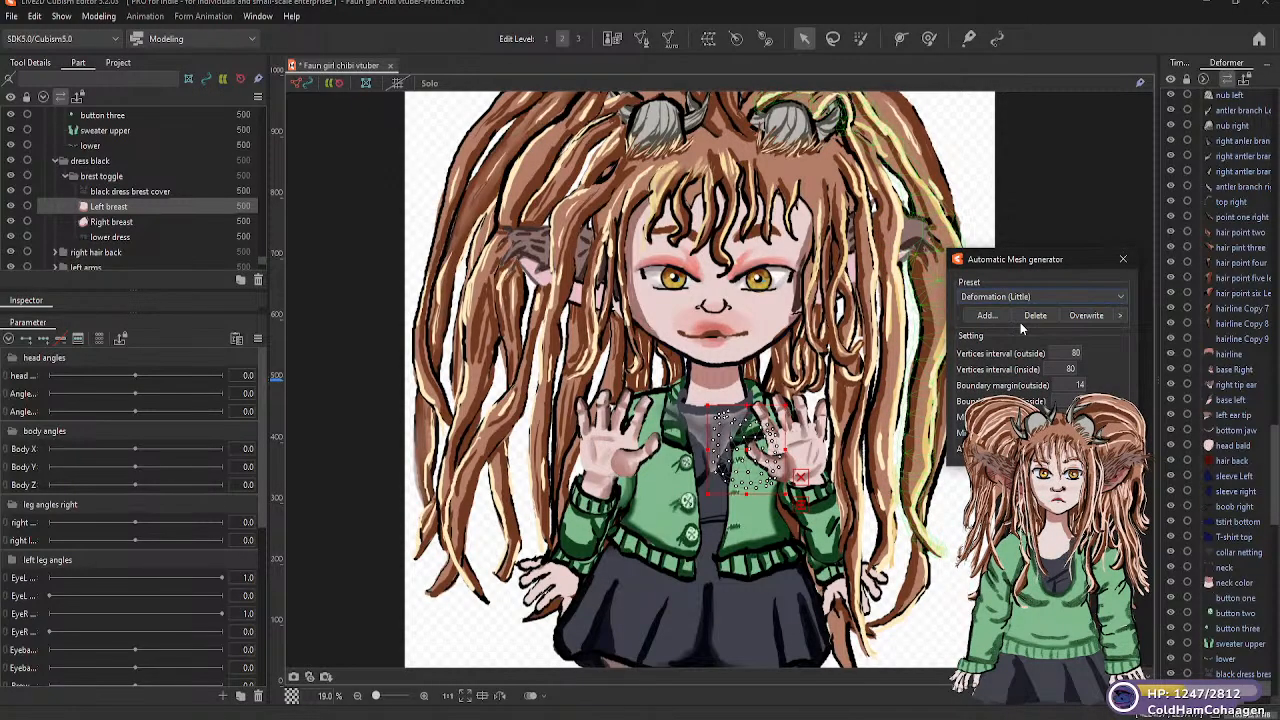
click(129, 224)
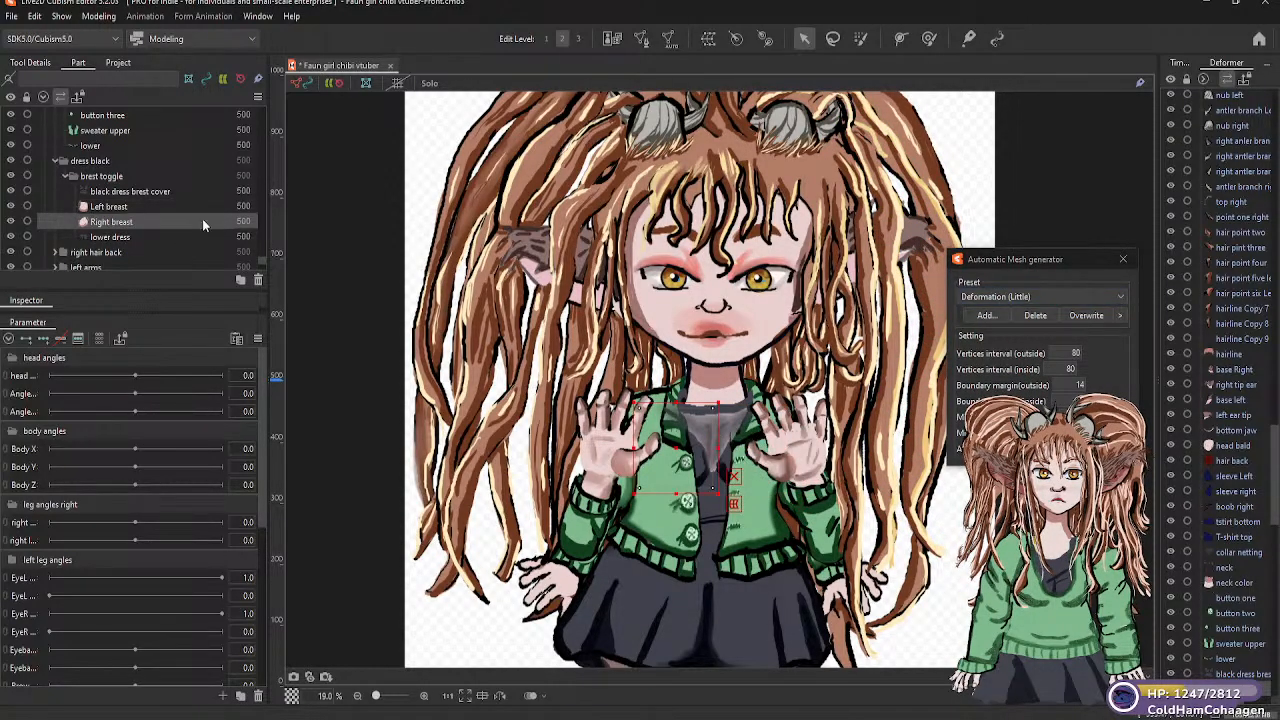
click(1120, 297)
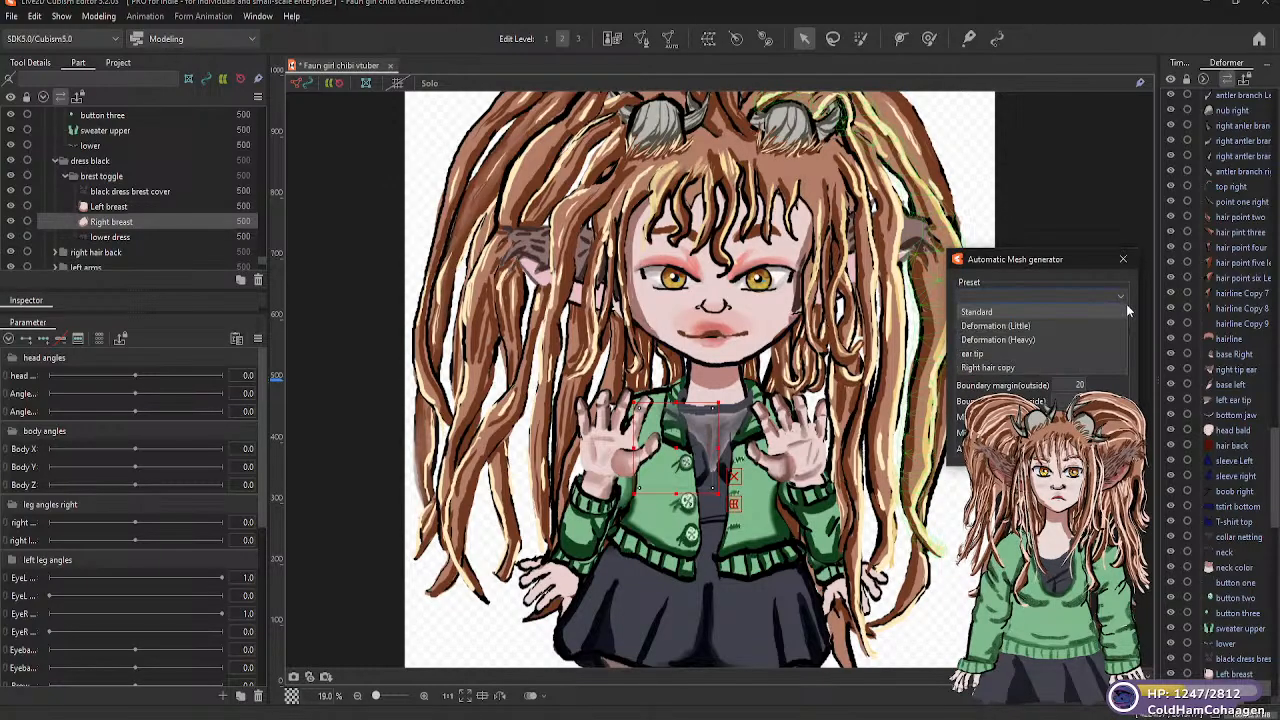
click(1017, 327)
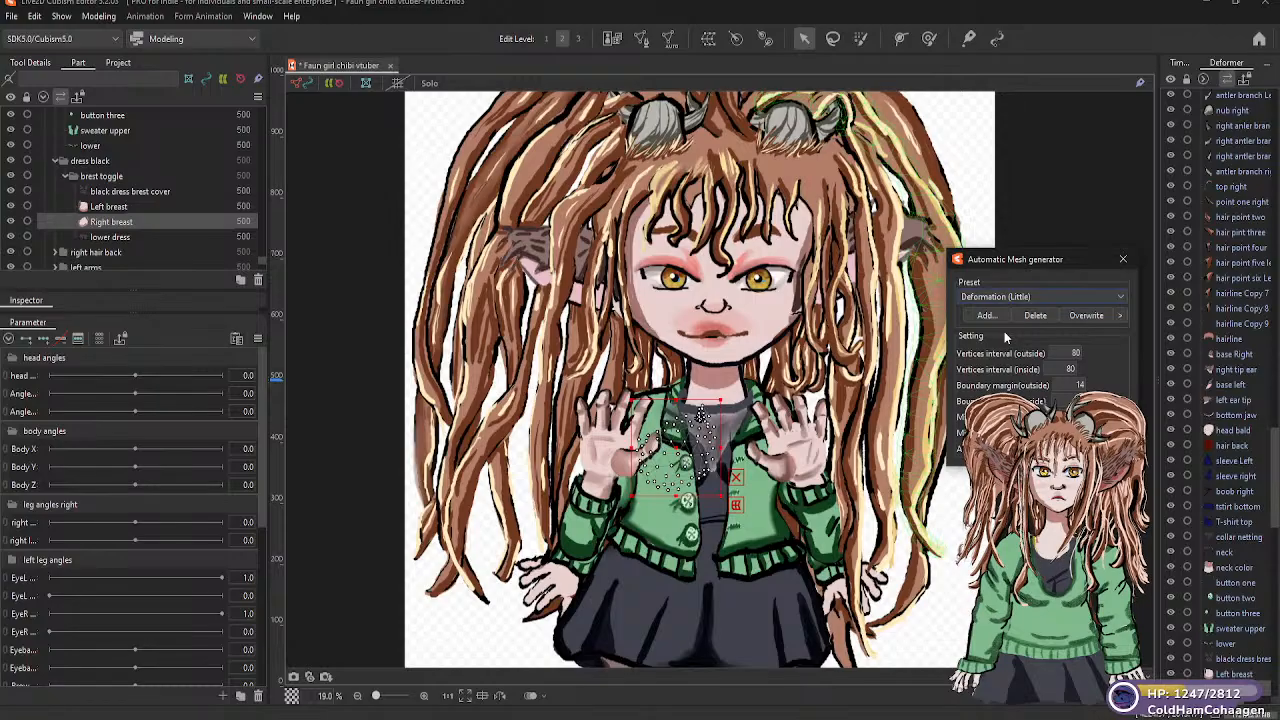
Generate an automatic mesh for the "lower dress" part, trying Deformation (Heavy) before applying Standard
click(126, 238)
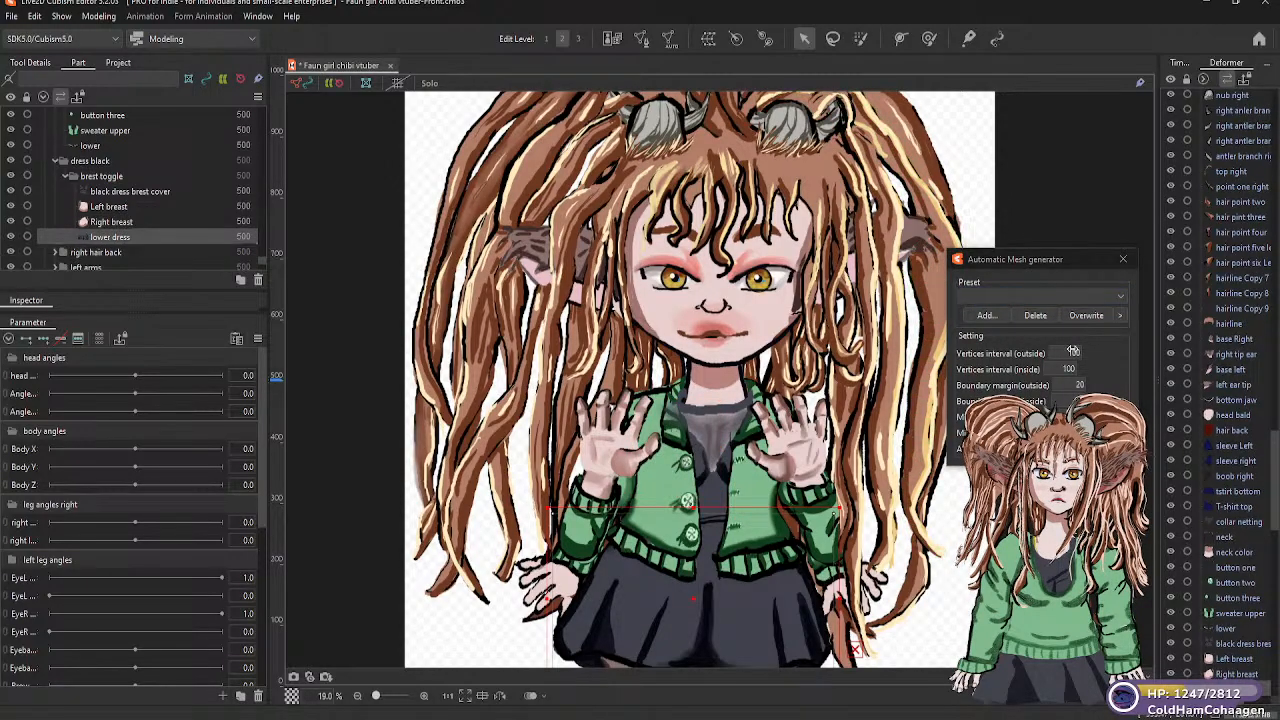
click(1121, 296)
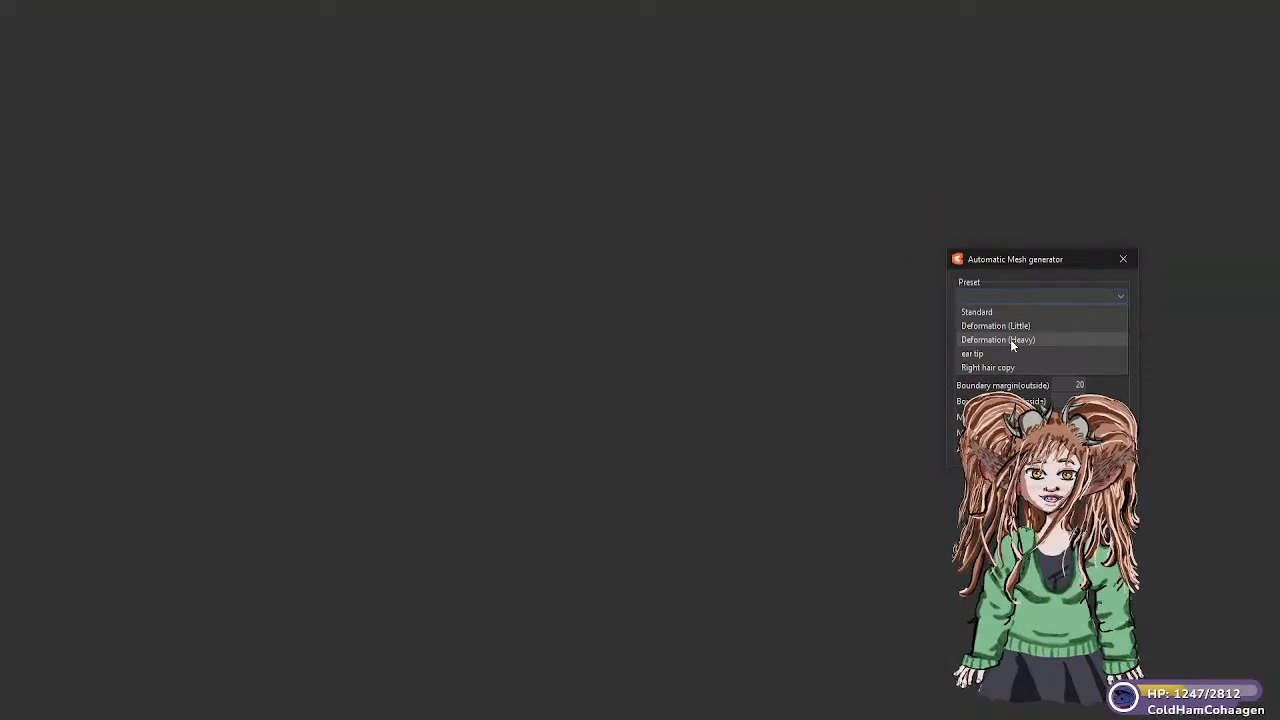
click(1011, 340)
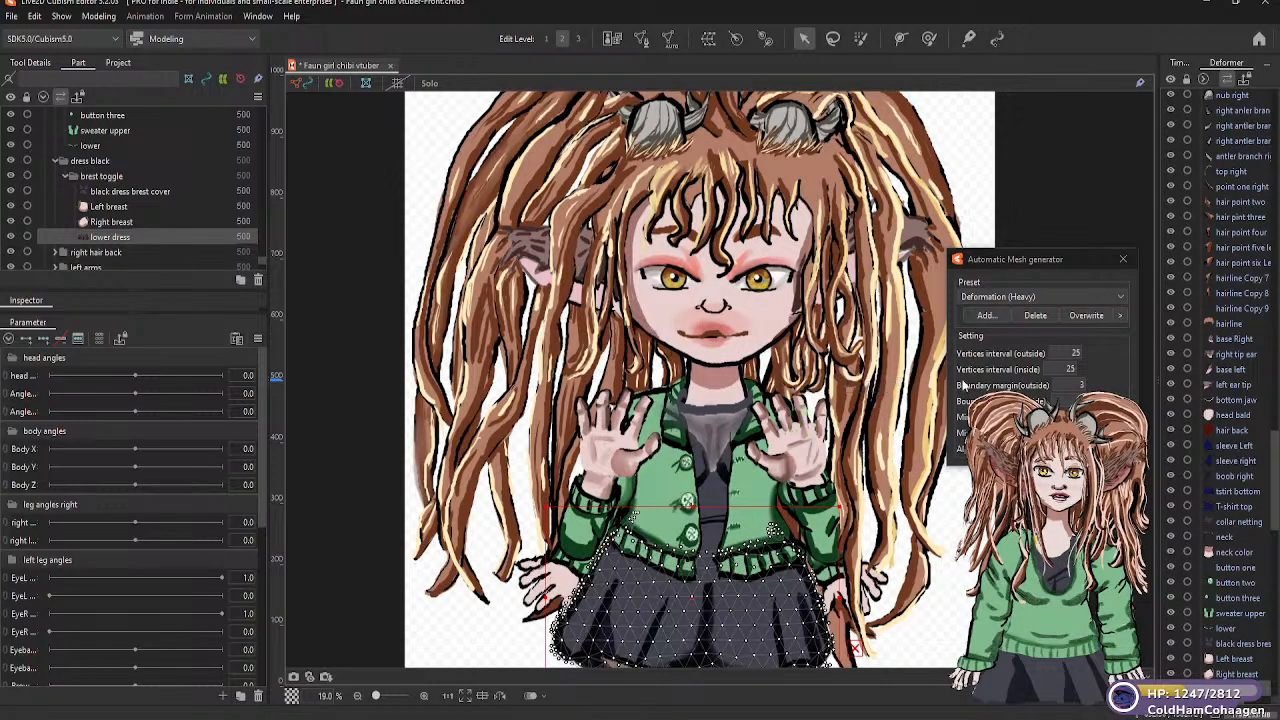
click(1106, 296)
click(988, 316)
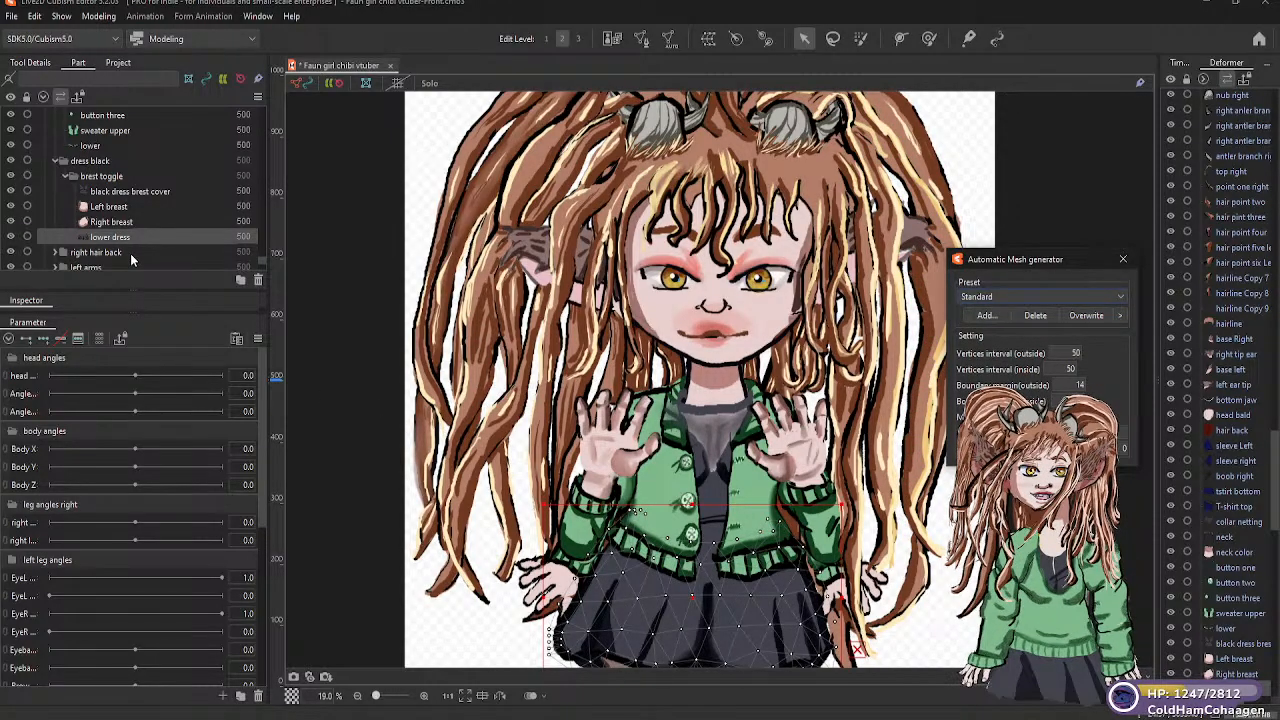
Expand the "right hair back" folder and select its "back" part
scroll(130, 258, down, 2)
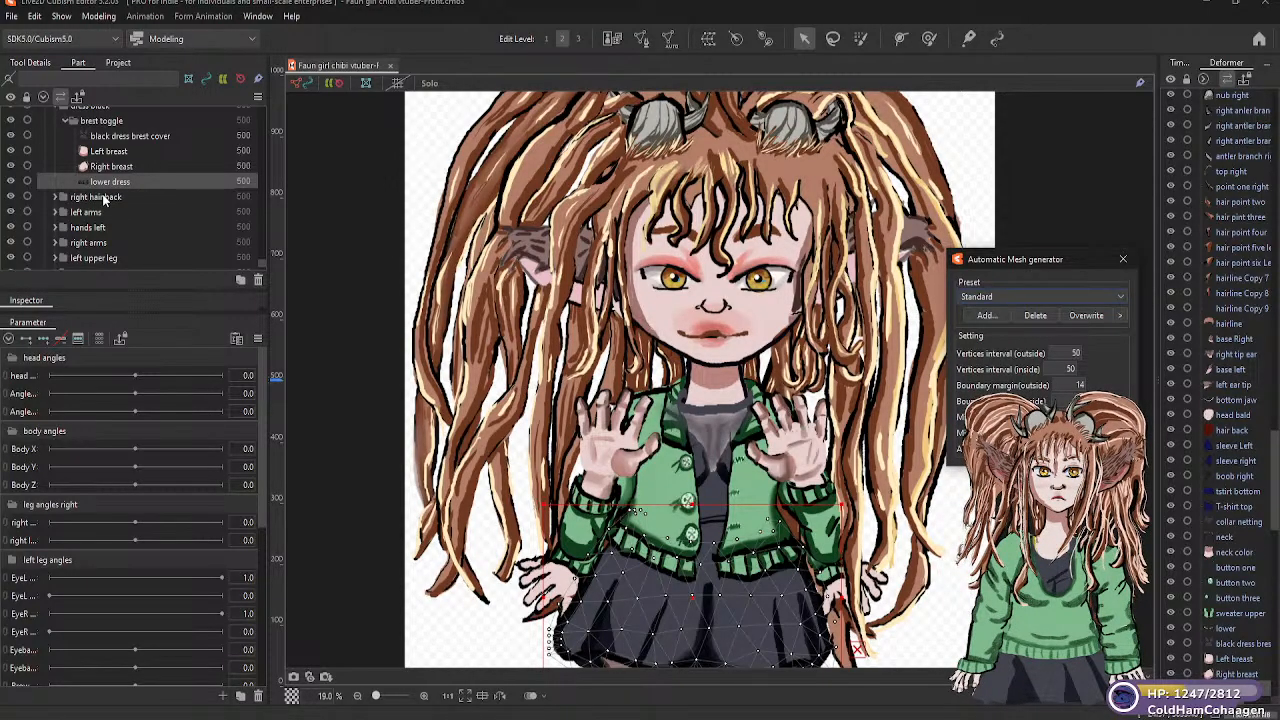
click(56, 197)
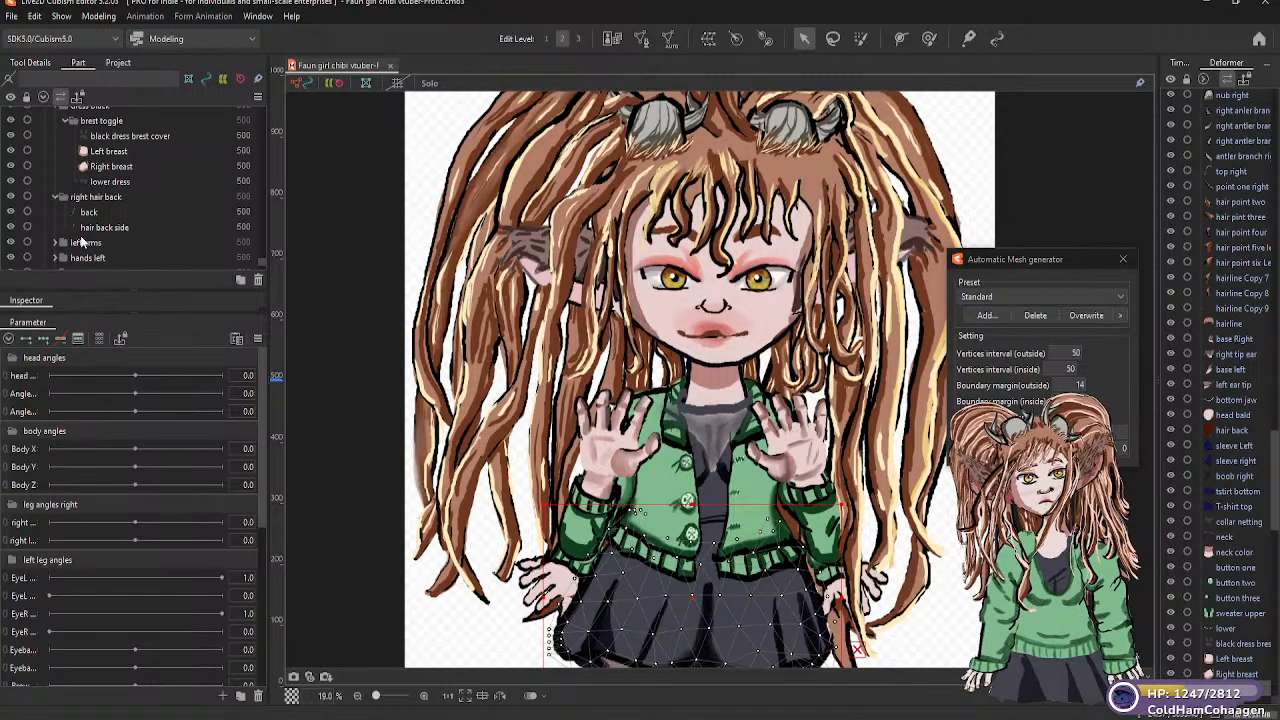
click(89, 213)
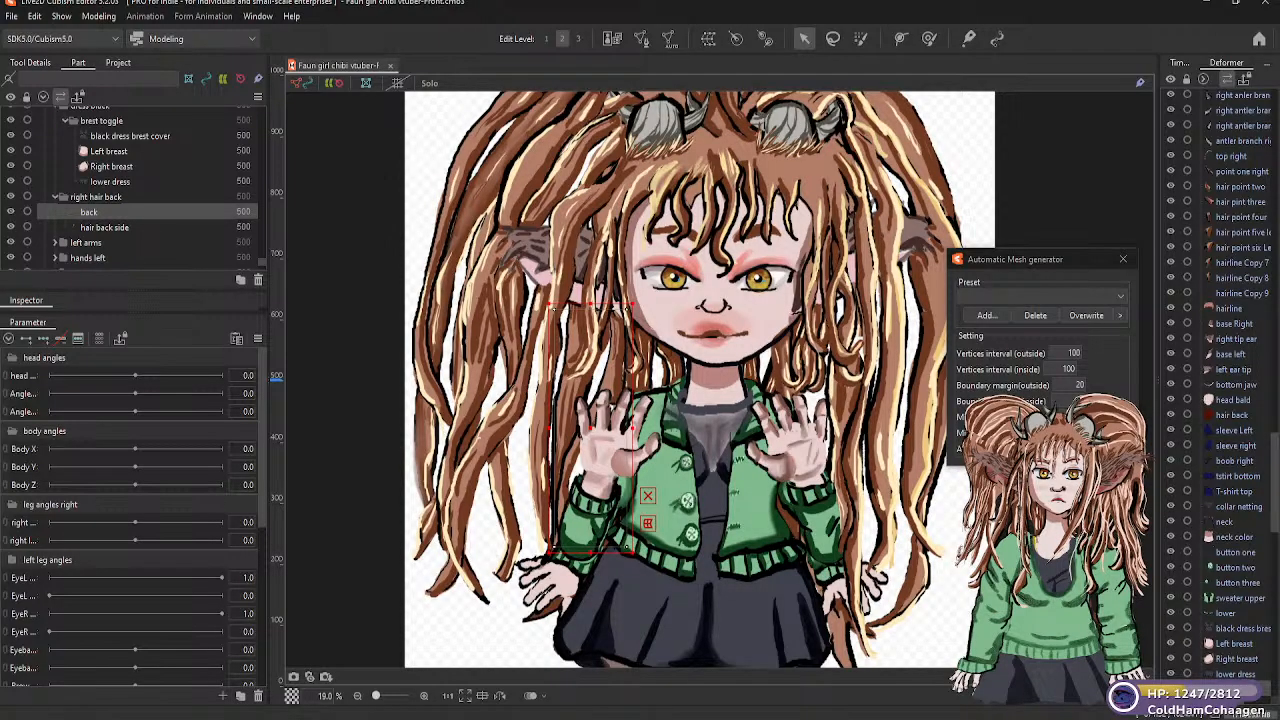
Switch to the Twitch Stream Manager in the browser
key(super+d)
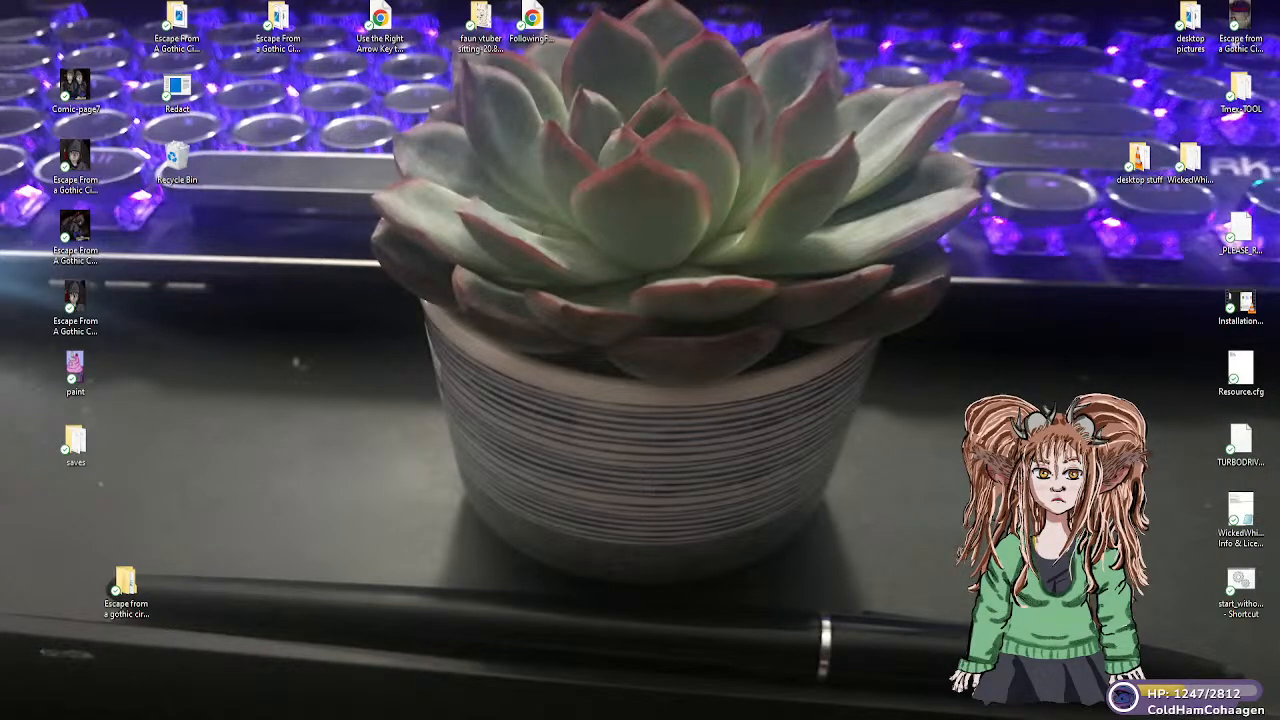
key(alt+Tab)
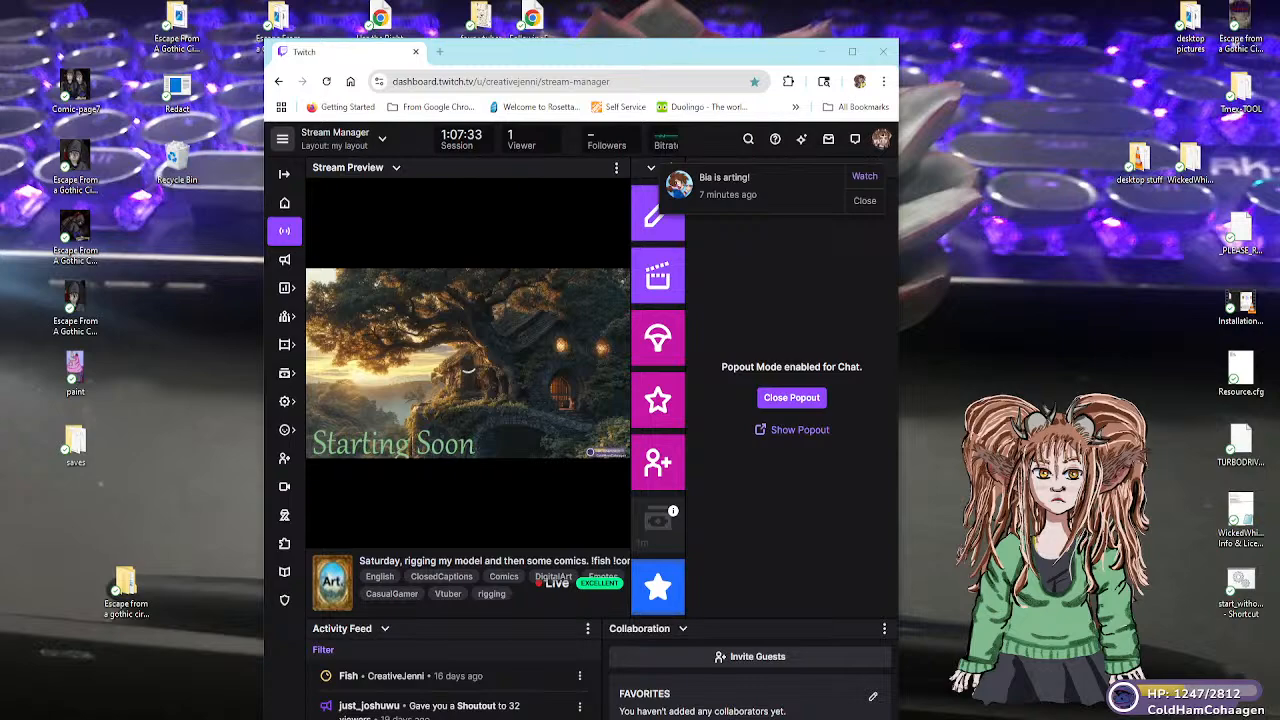
Switch from the browser back to the Live2D Cubism Editor
key(super+d)
key(super+d)
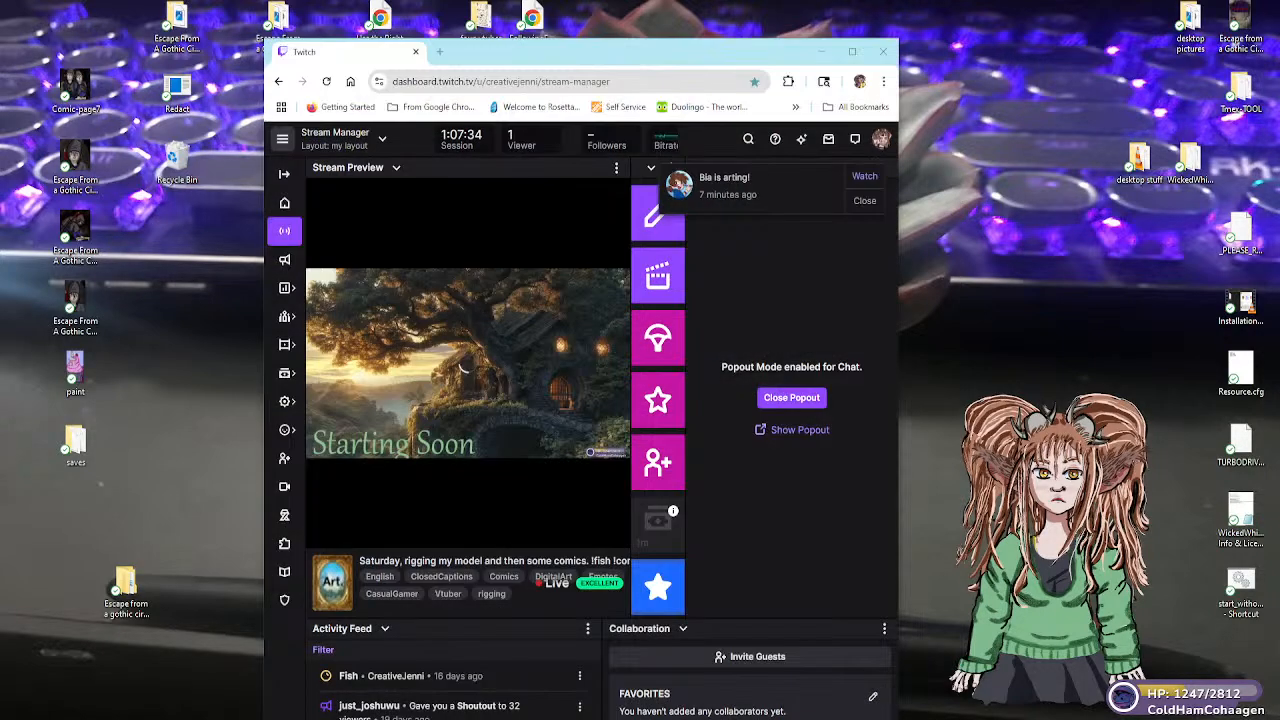
key(super+d)
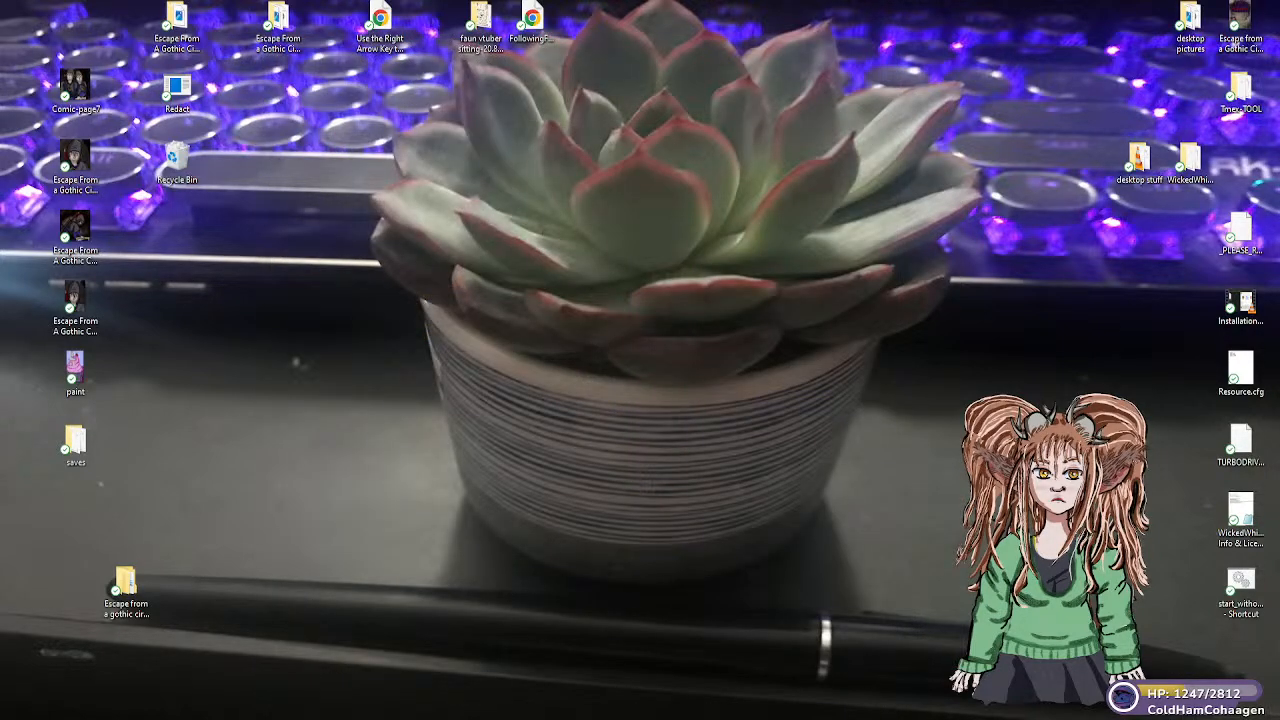
key(alt+Tab)
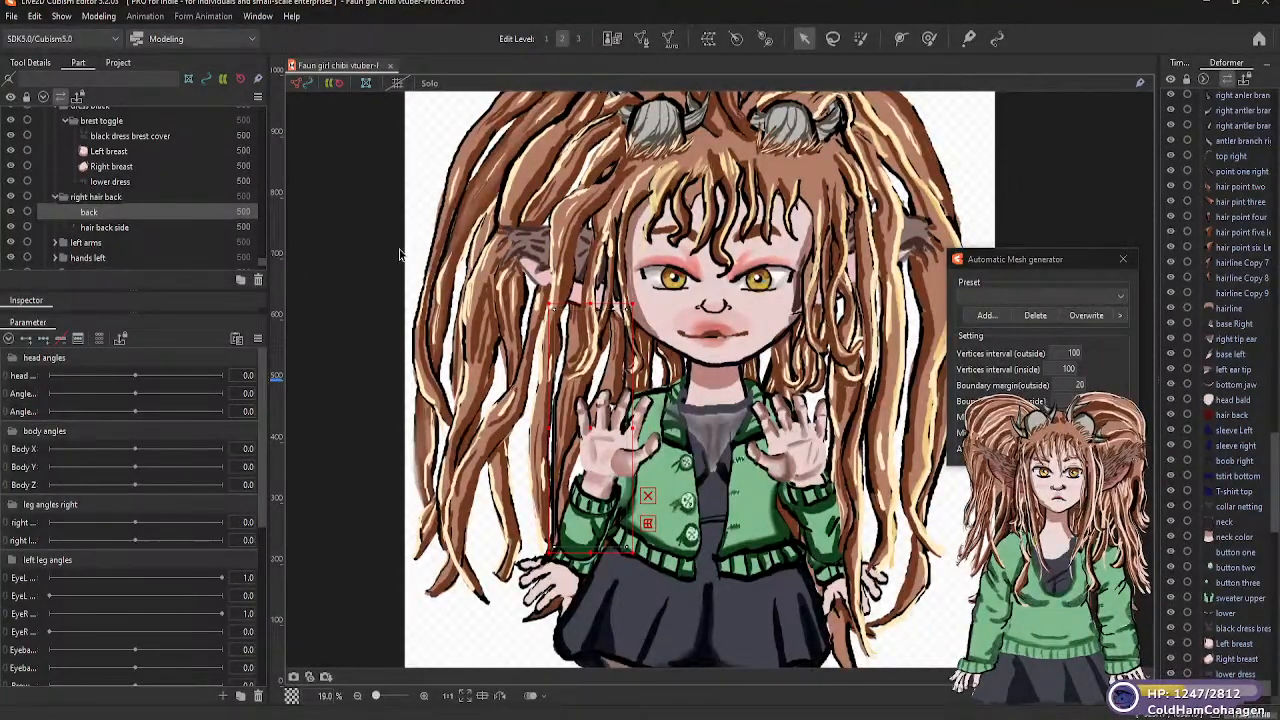
Generate Standard automatic meshes for the "back" and "hair back side" parts of the "right hair back" folder
click(1119, 299)
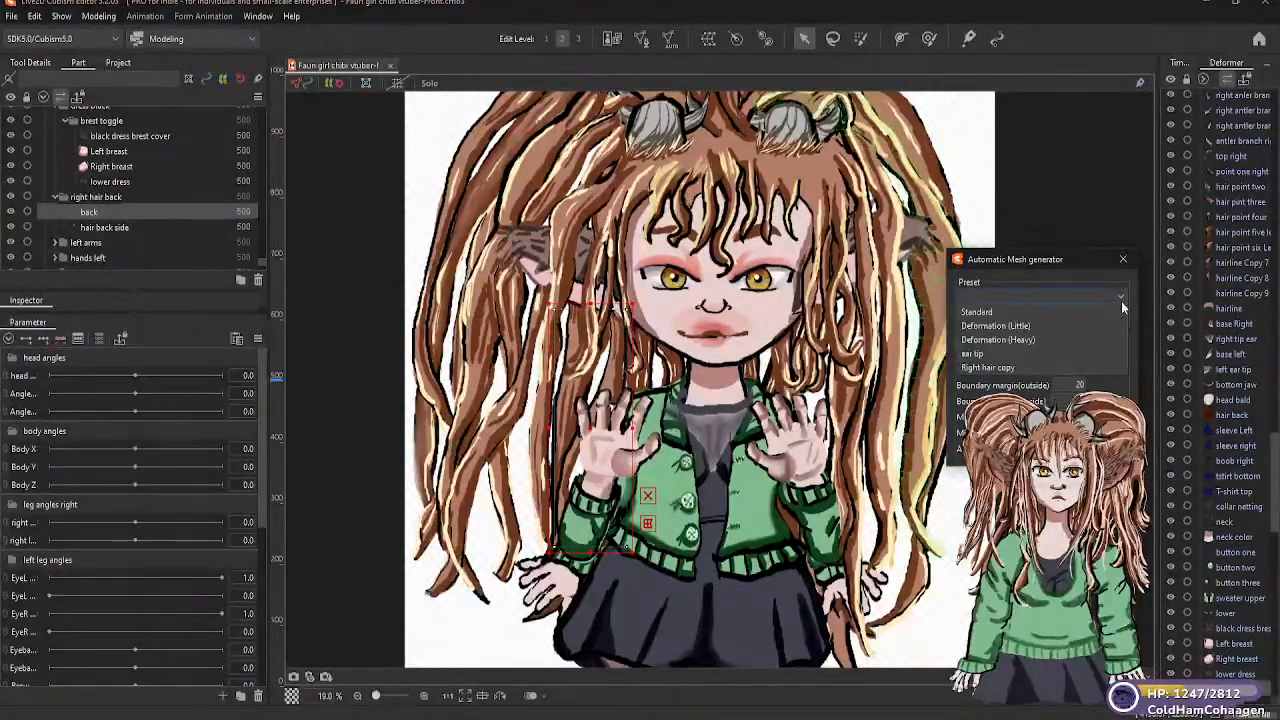
click(1000, 313)
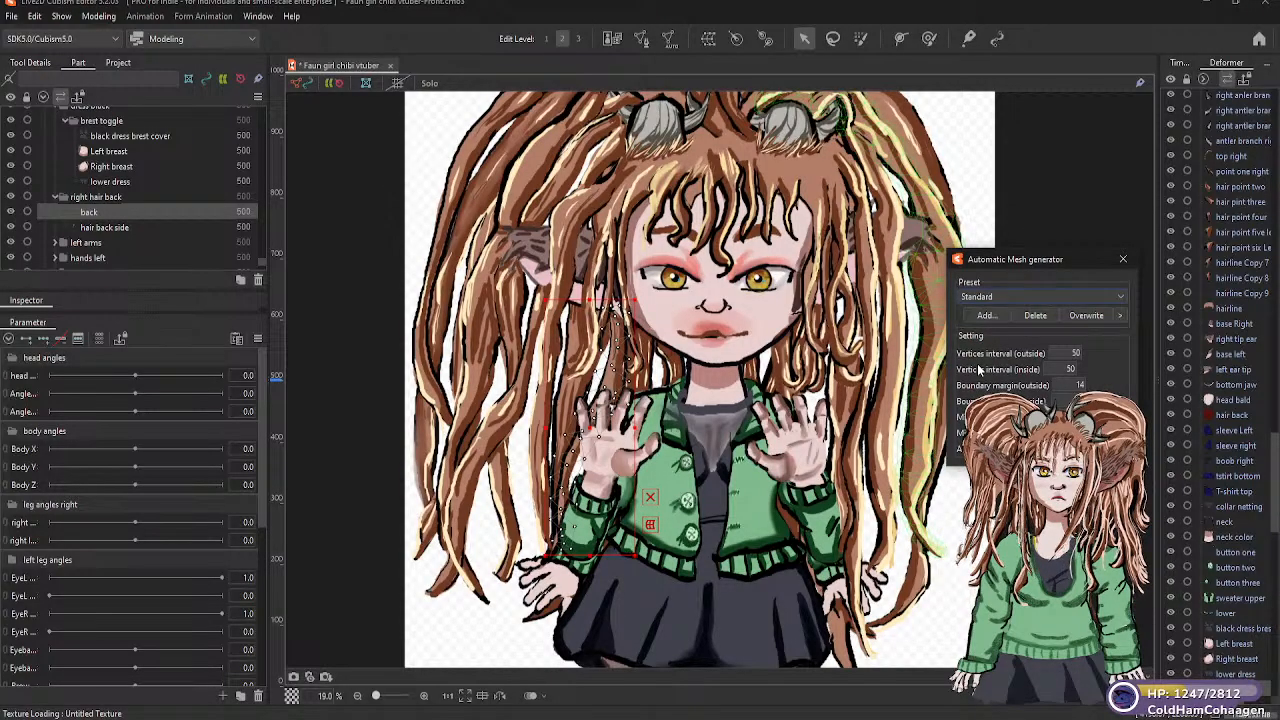
click(110, 227)
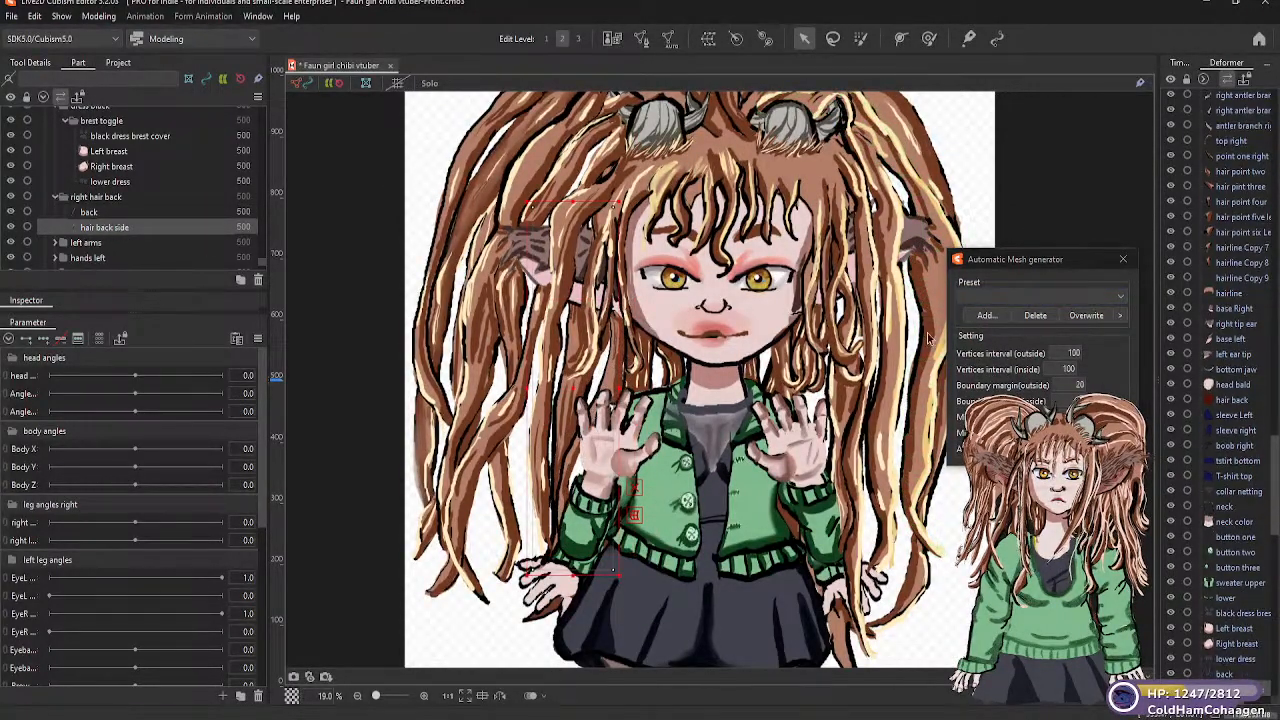
click(1120, 299)
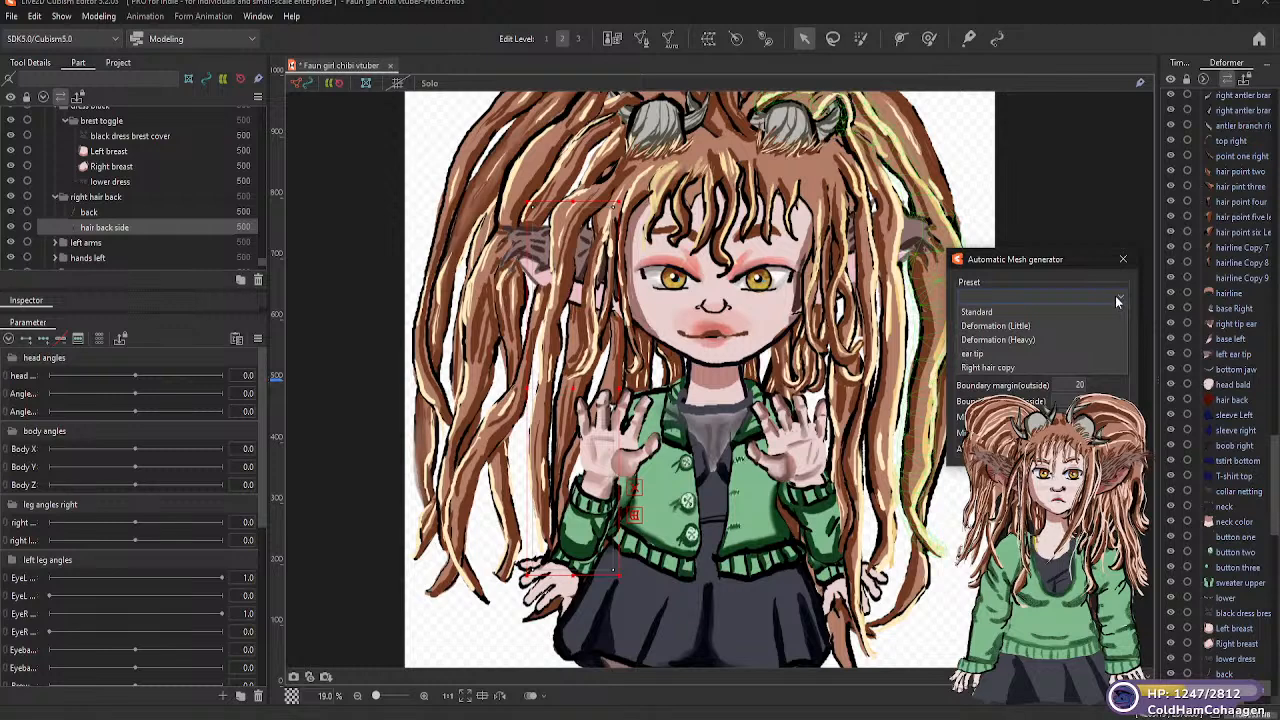
click(1003, 313)
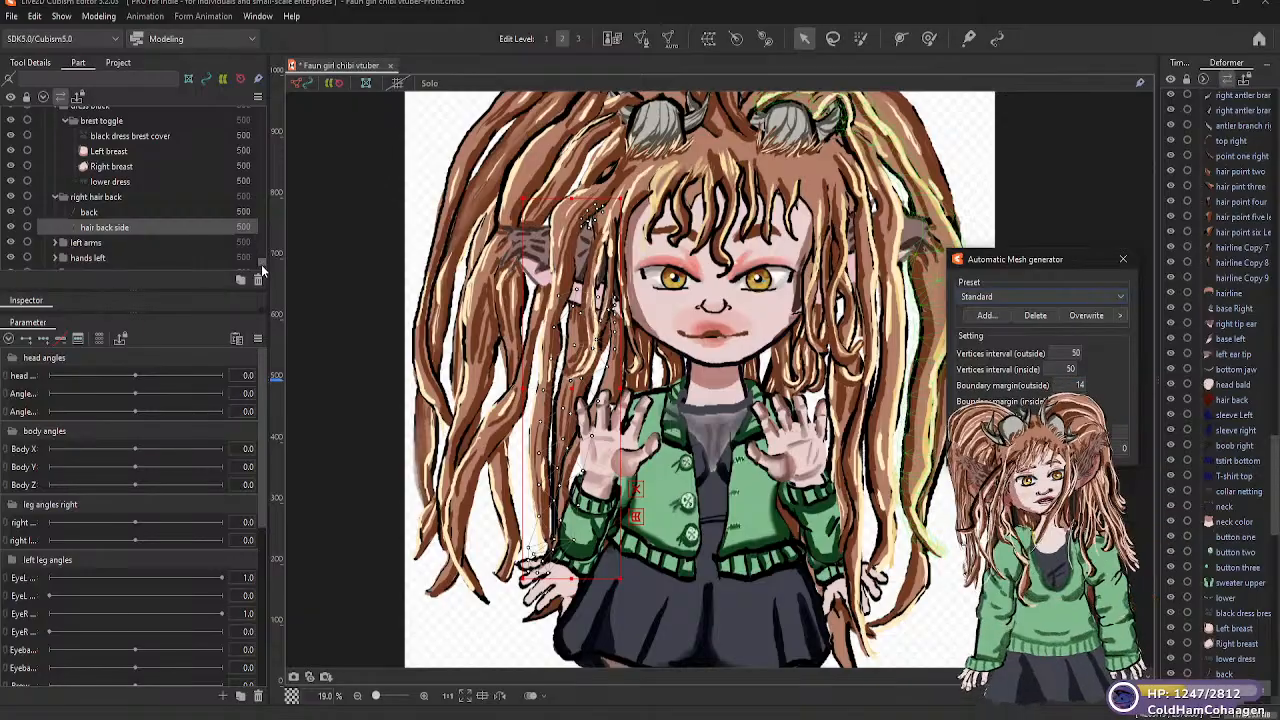
Generate an automatic mesh for "sweater sleev lower L" in the "left arms" folder, trying Deformation (Heavy) before applying Deformation (Little)
scroll(261, 264, down, 5)
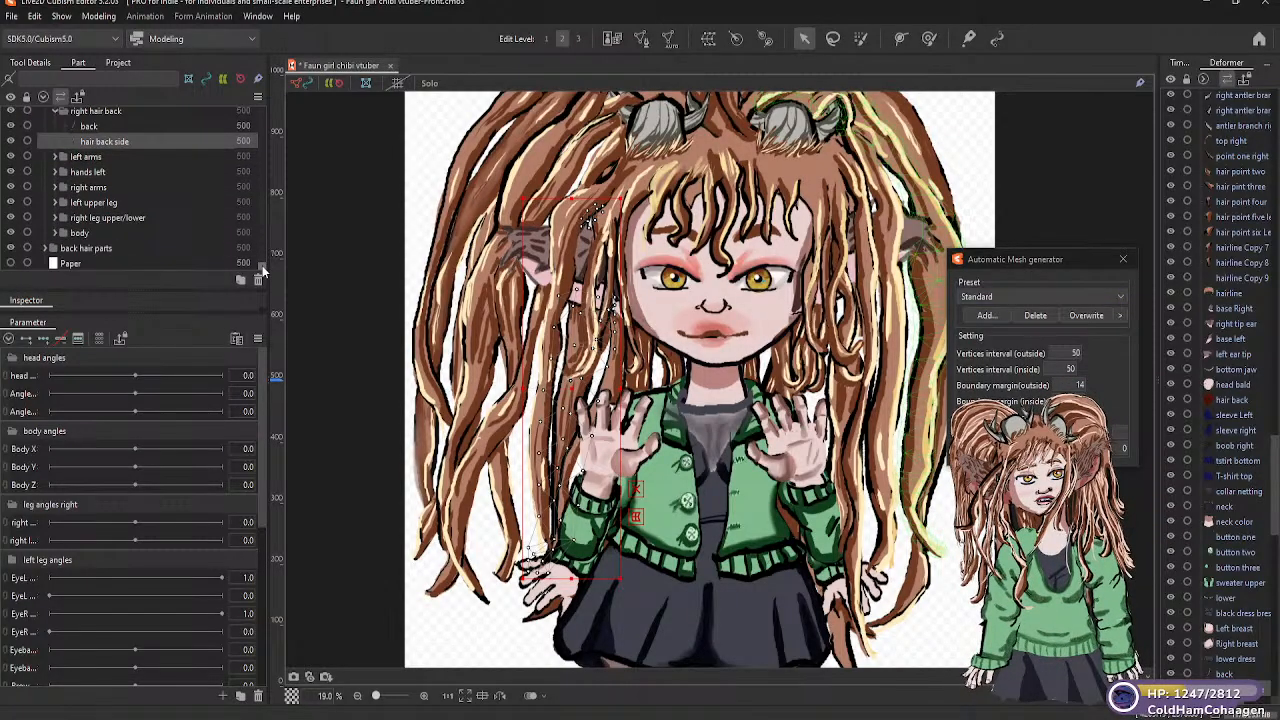
click(56, 155)
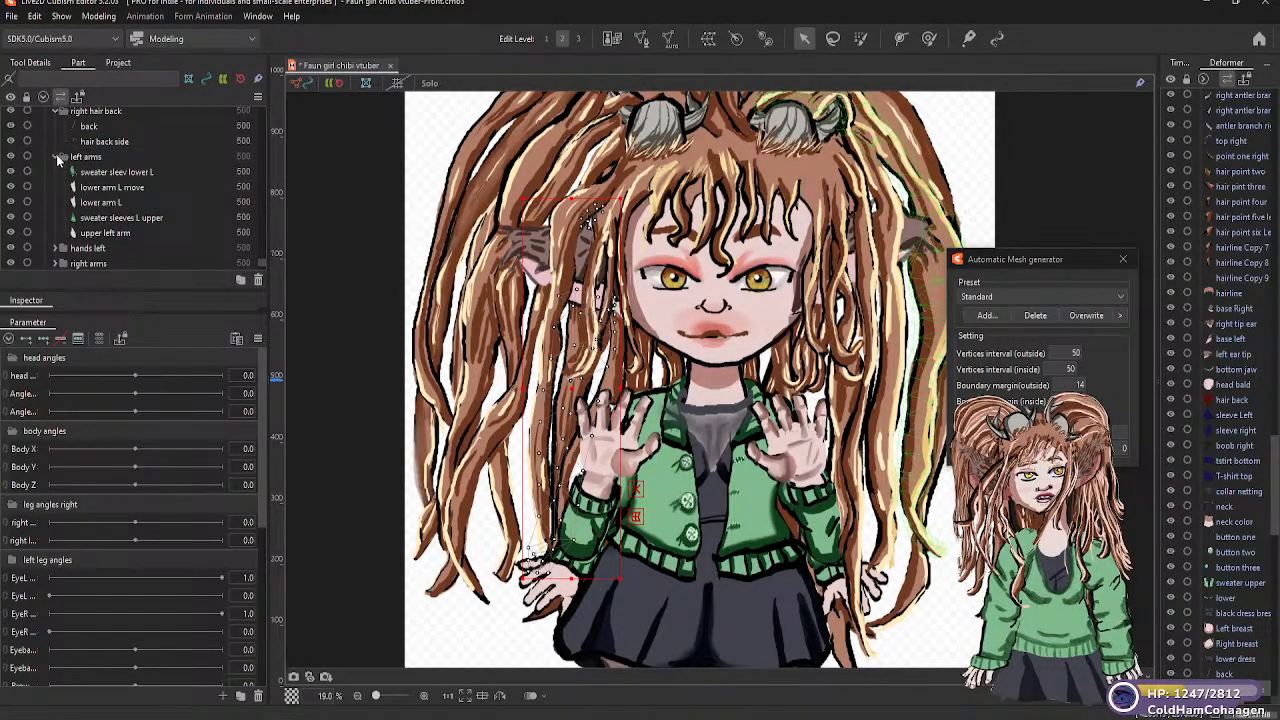
click(77, 173)
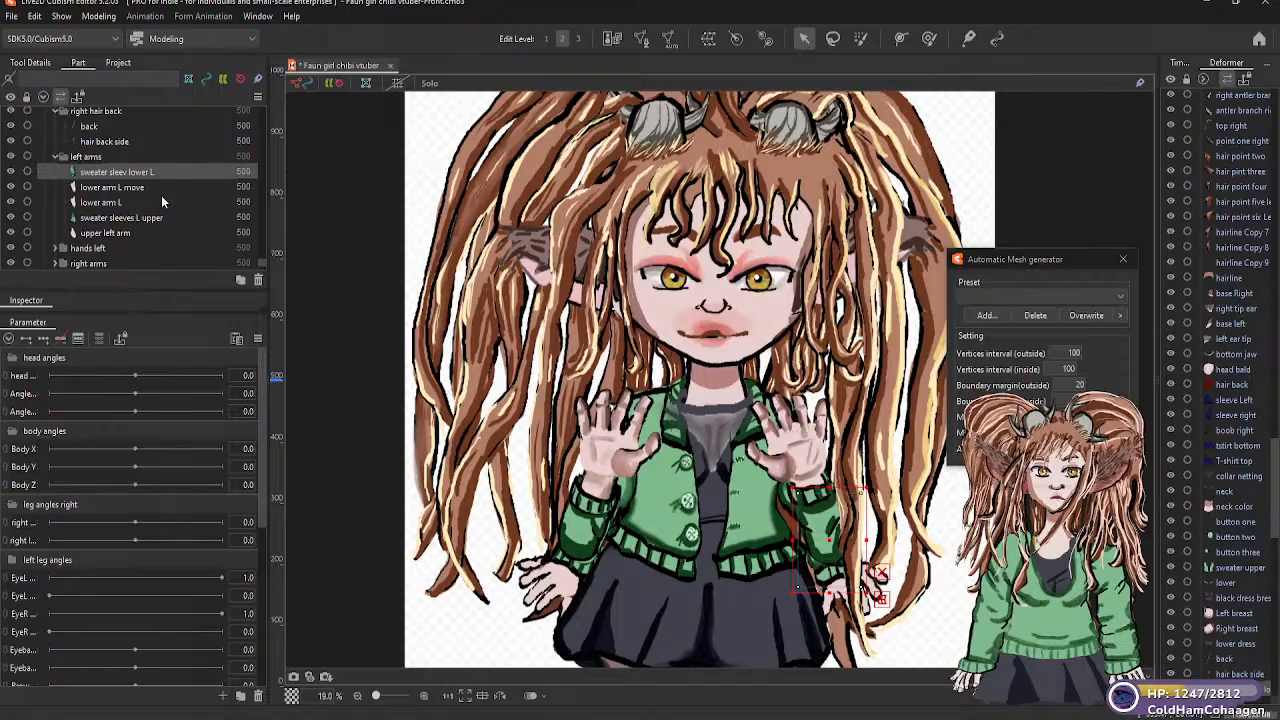
click(1118, 299)
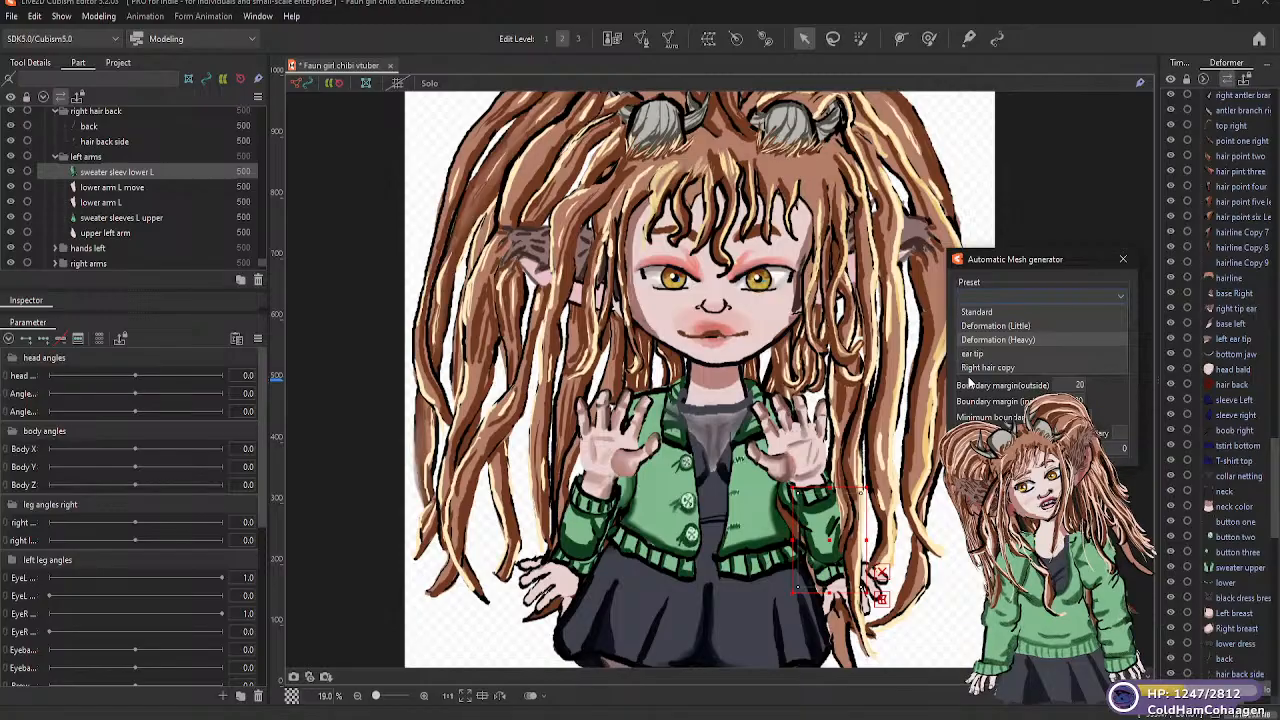
key(Return)
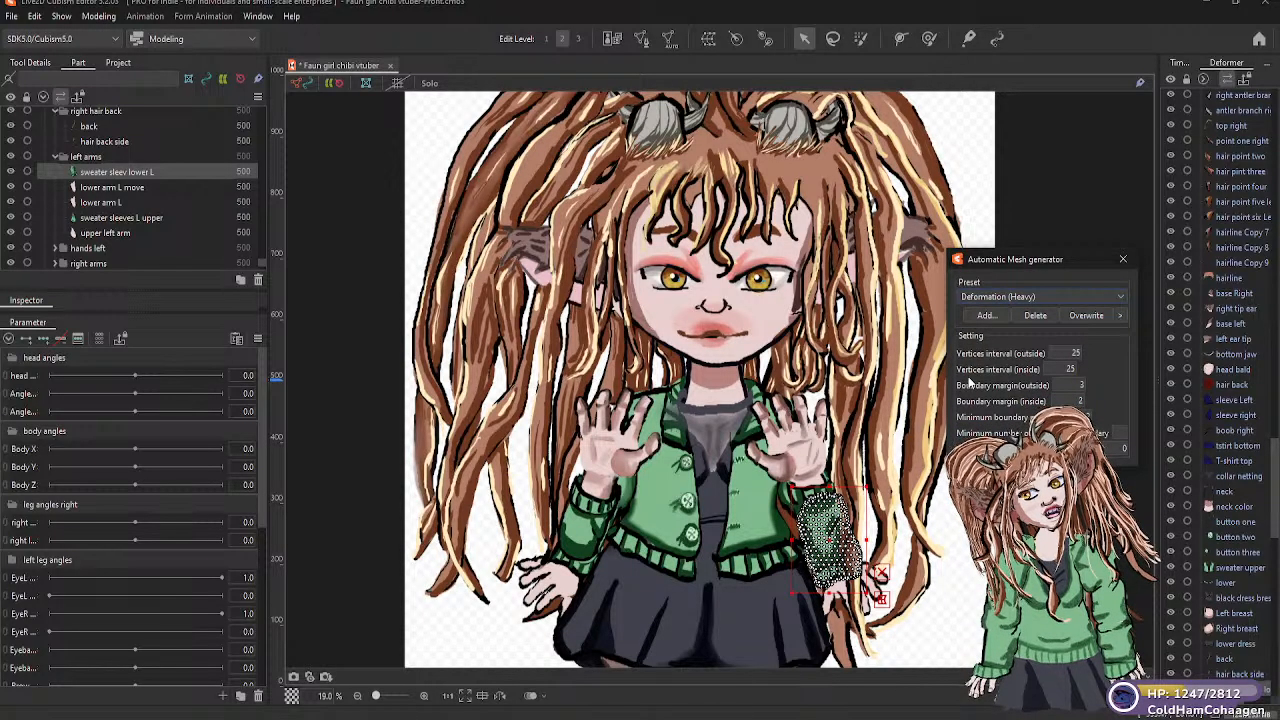
click(1118, 299)
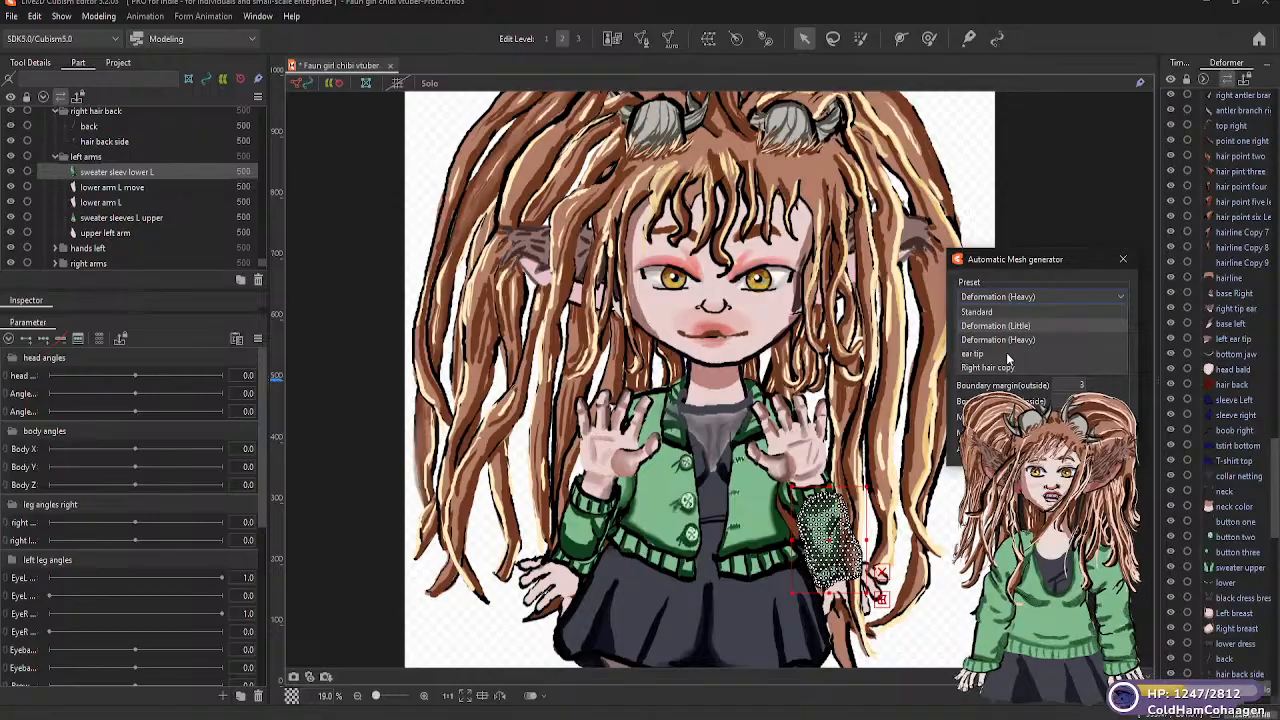
key(Return)
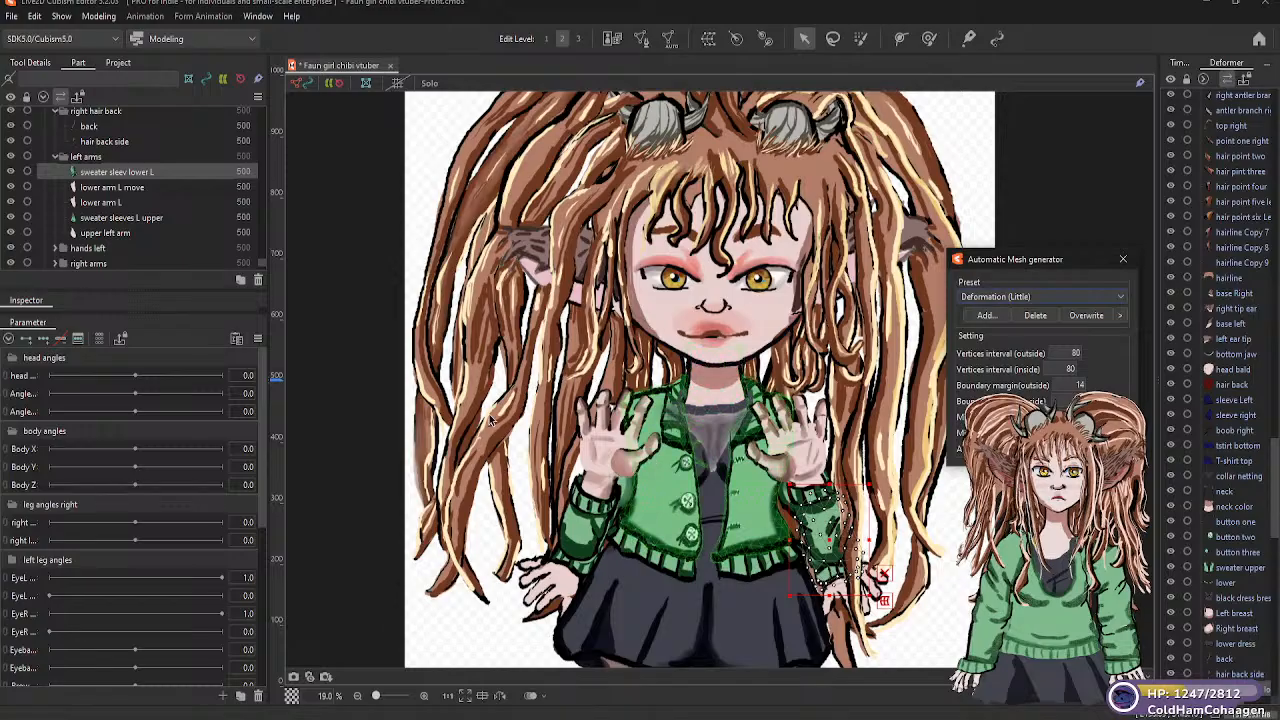
Generate Deformation (Little) automatic meshes for the "lower arm L move" and "lower arm L" parts
click(112, 187)
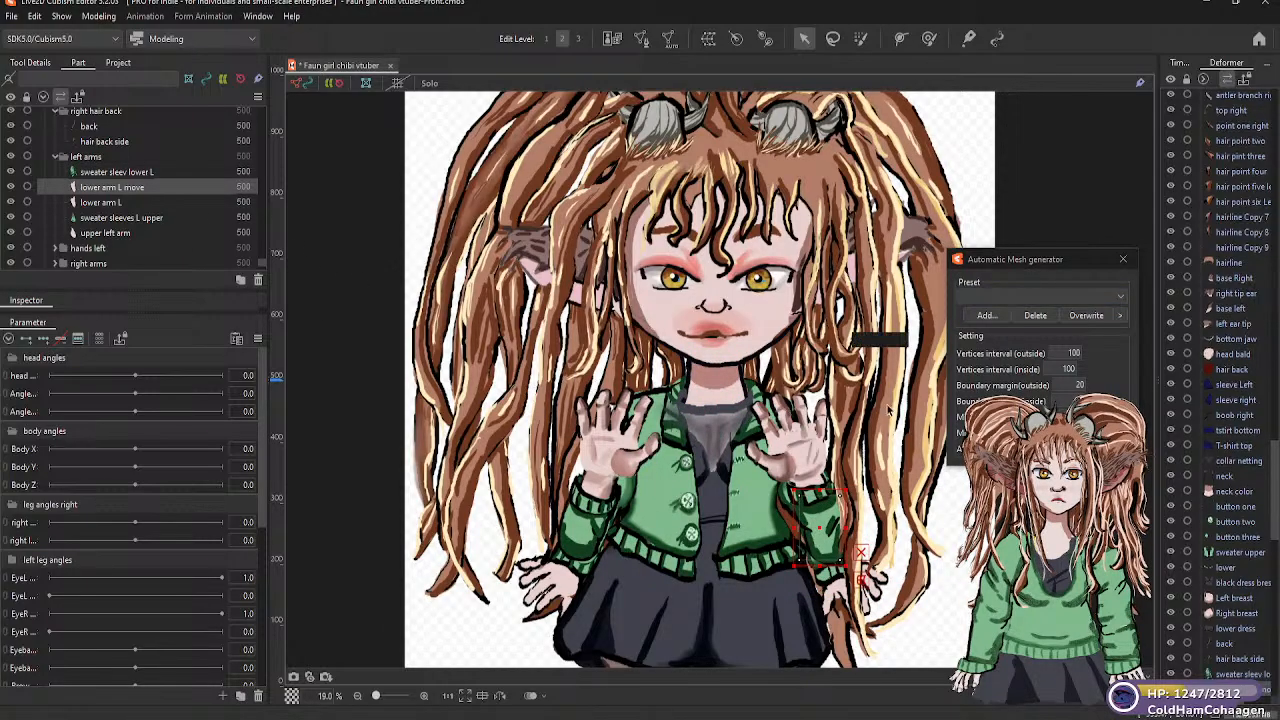
click(1118, 299)
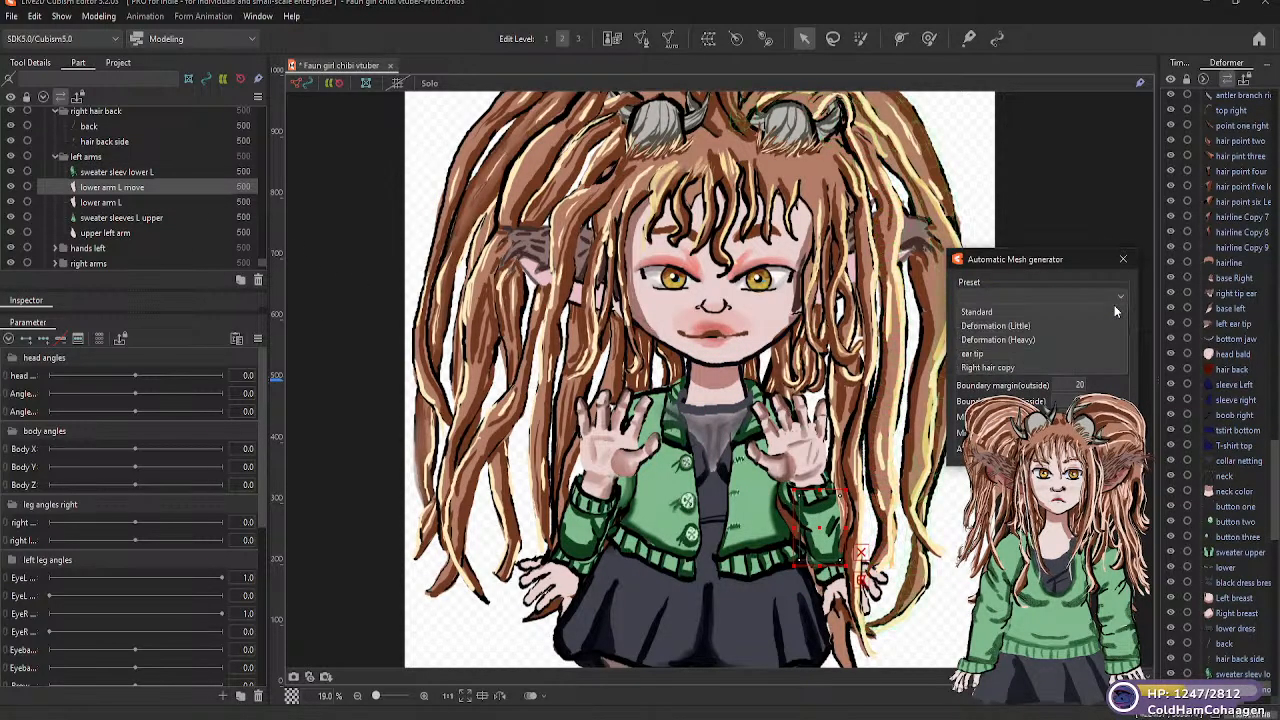
click(1025, 326)
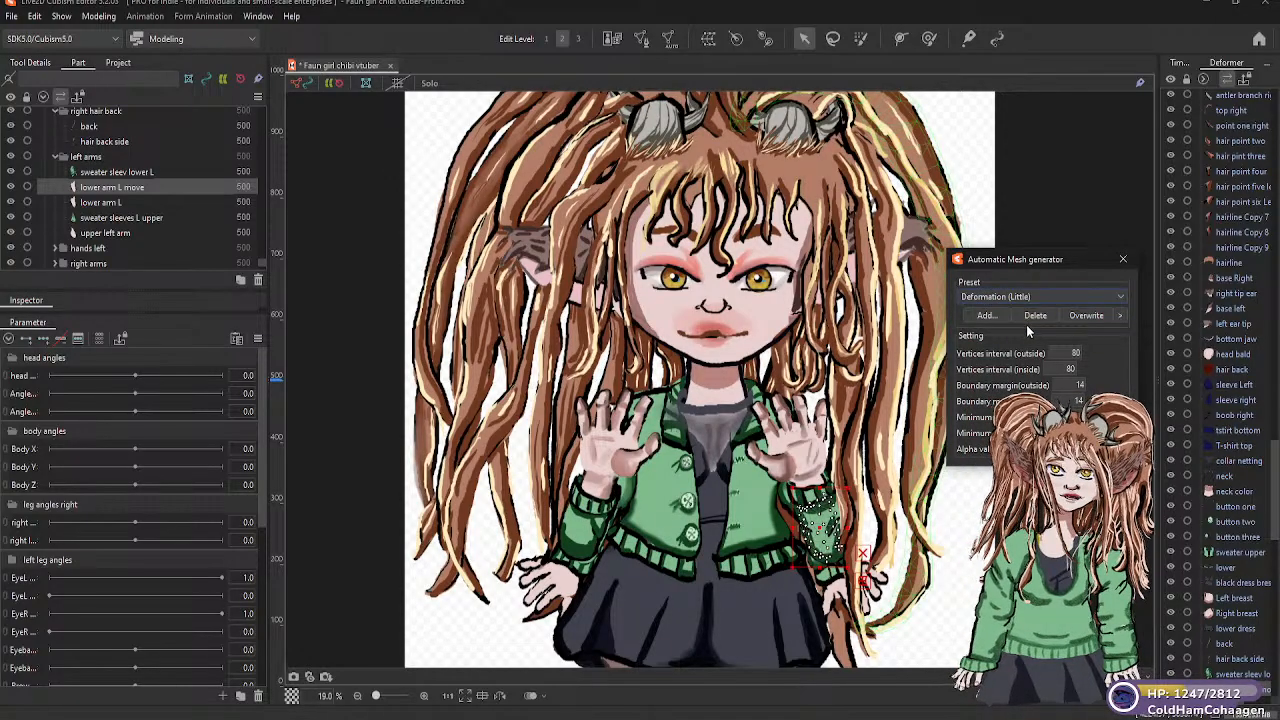
click(117, 204)
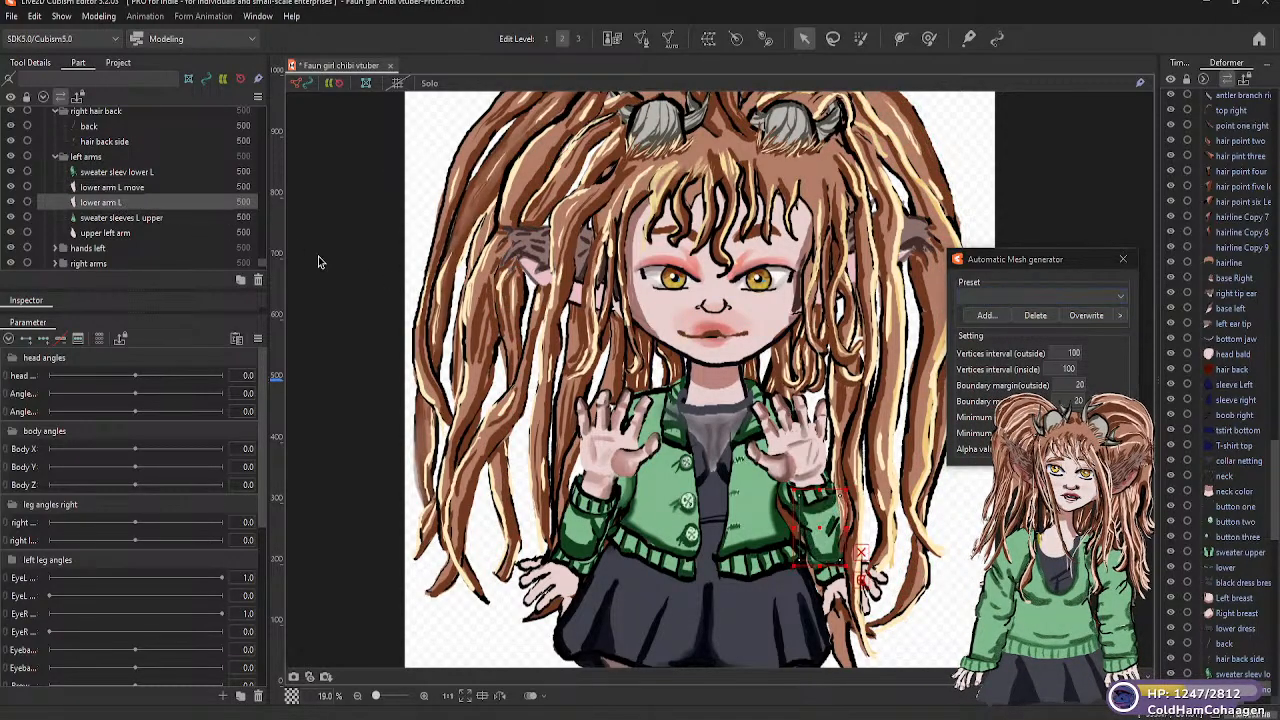
click(1123, 297)
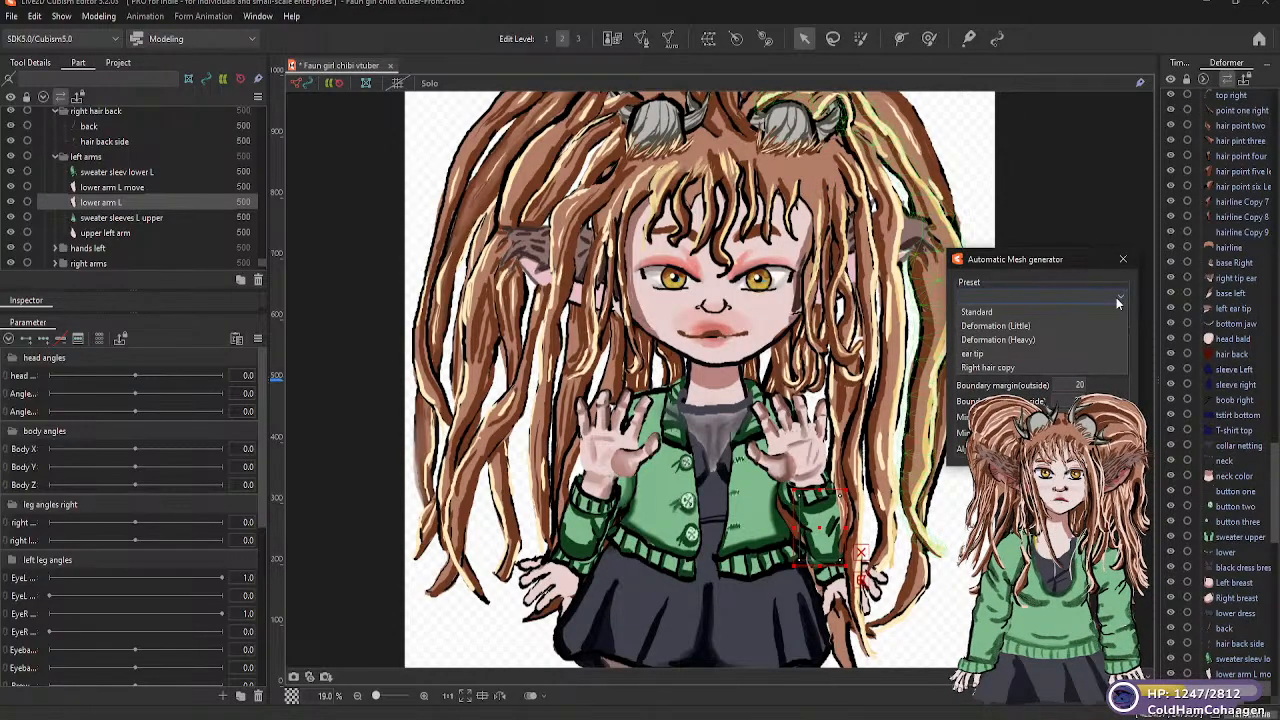
click(1025, 324)
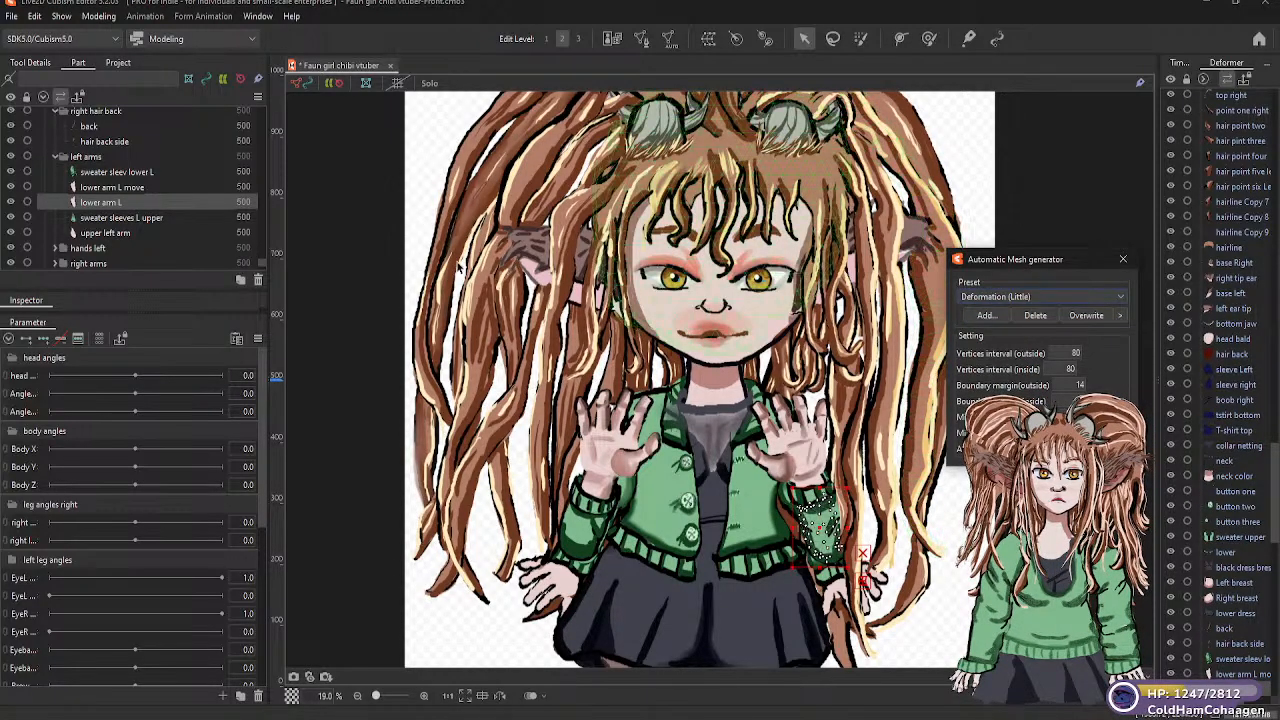
Generate Deformation (Little) automatic meshes for the "sweater sleeves L upper" and "upper left arm" parts
click(128, 218)
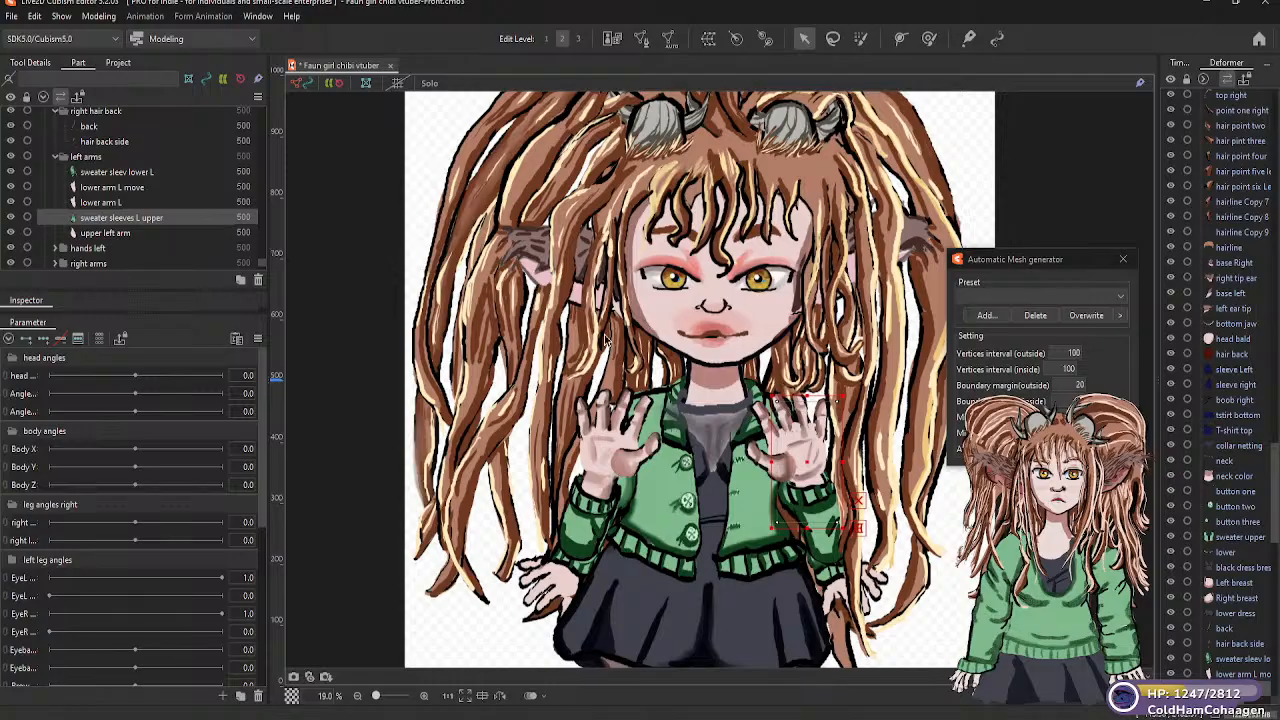
click(1119, 299)
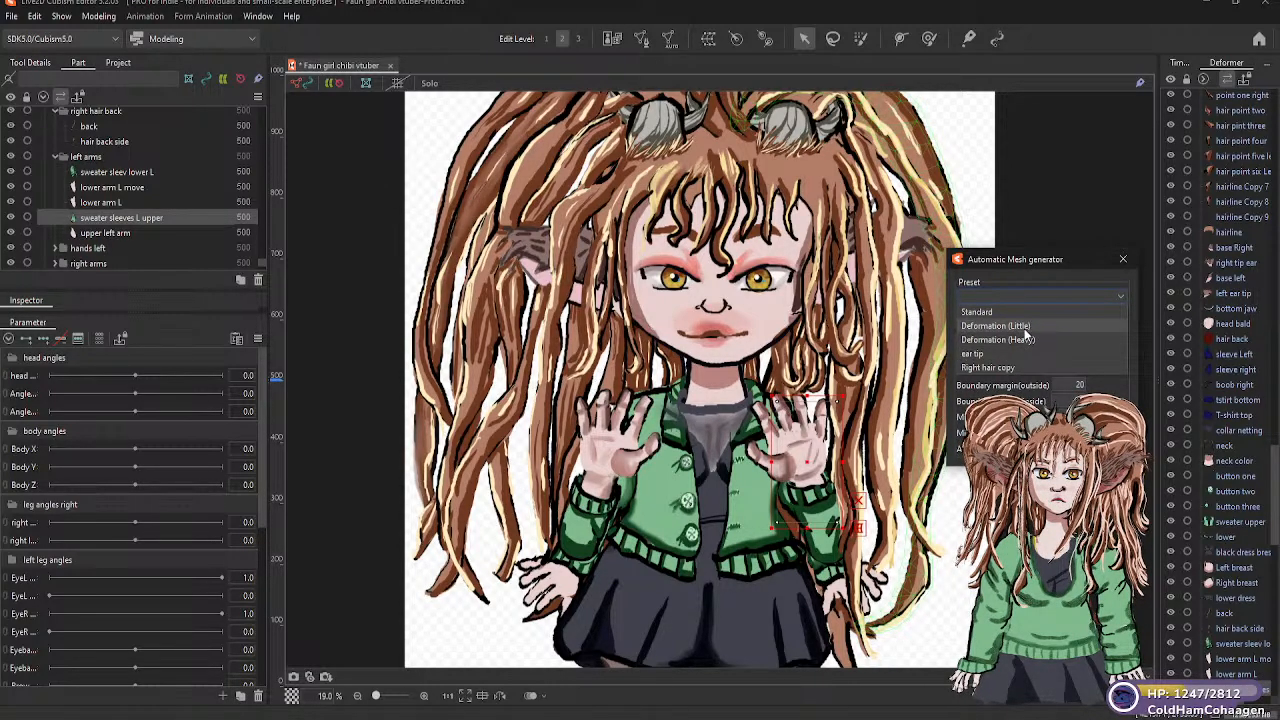
click(1024, 327)
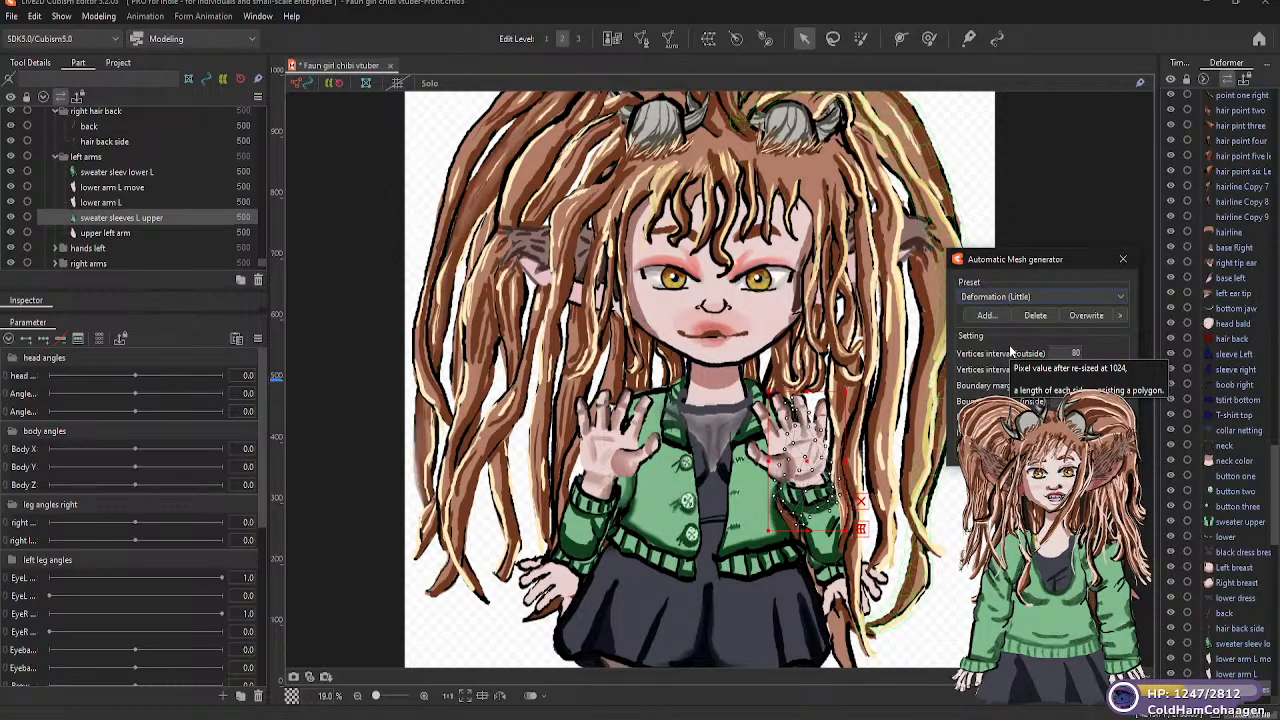
click(112, 232)
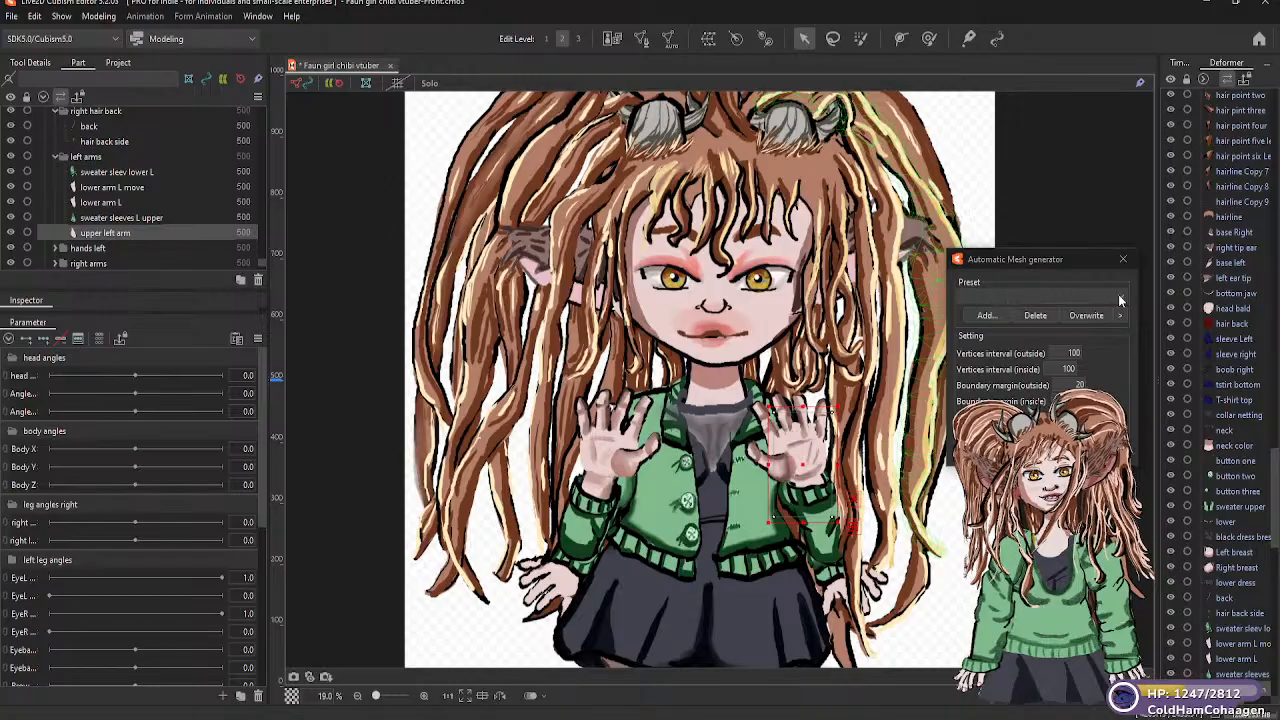
click(1030, 296)
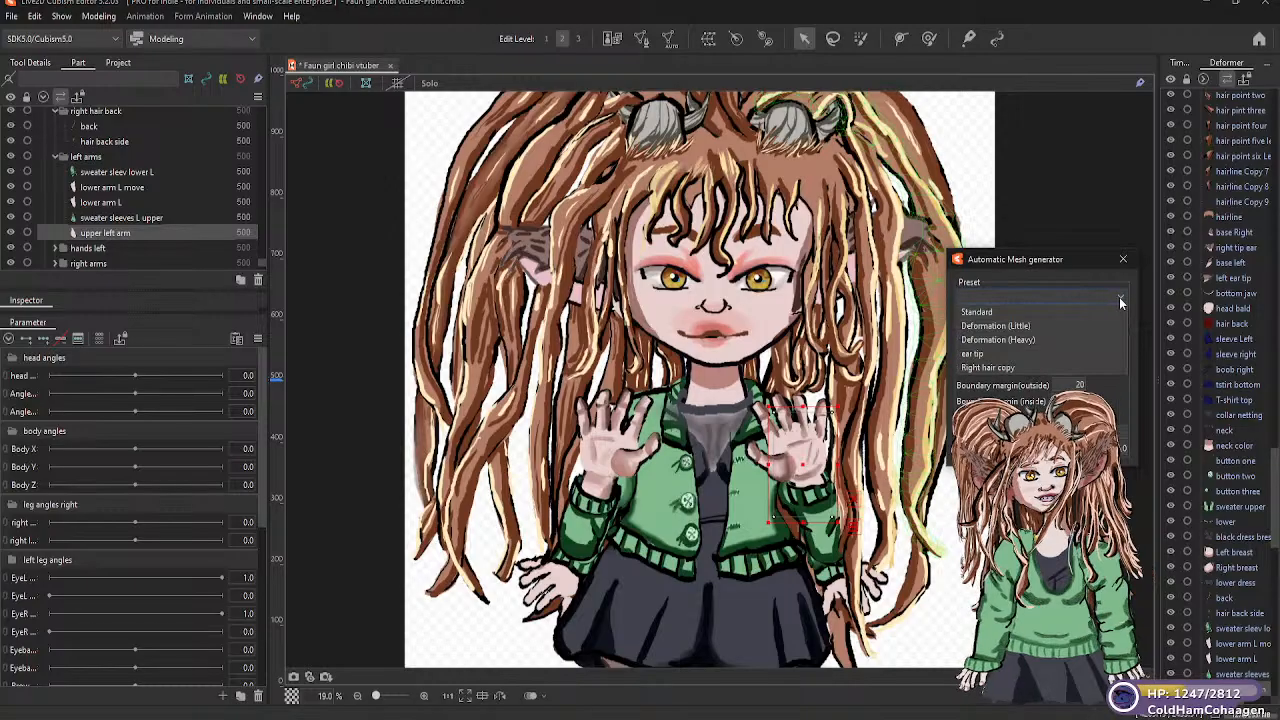
click(1026, 326)
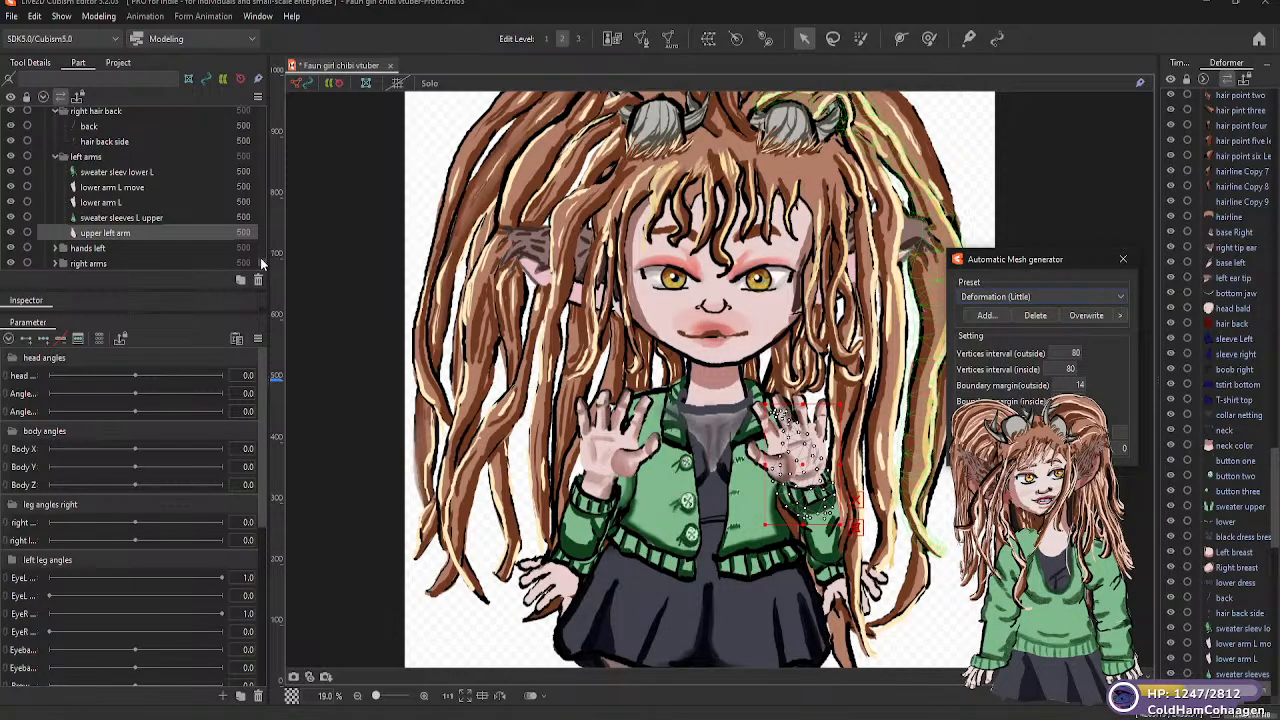
Expand the "hands left" folder and generate a Deformation (Little) automatic mesh for its "pinky tip" part
scroll(260, 257, up, 2)
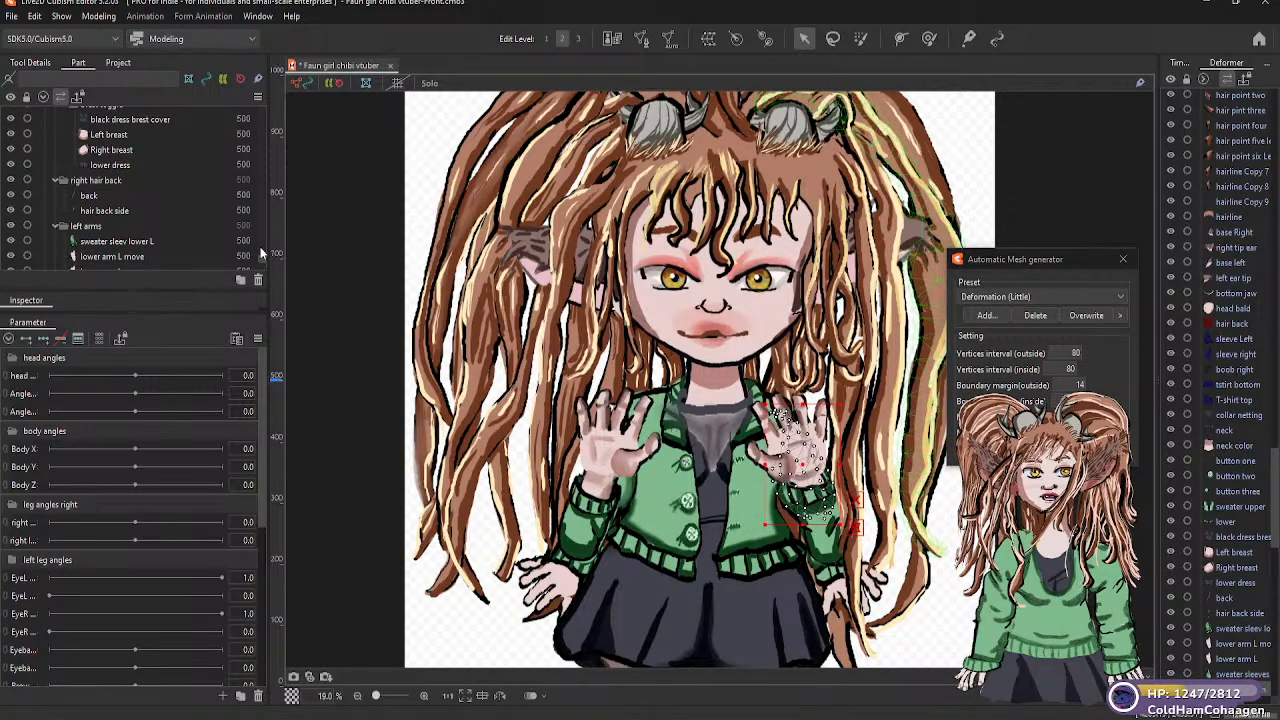
scroll(260, 250, up, 4)
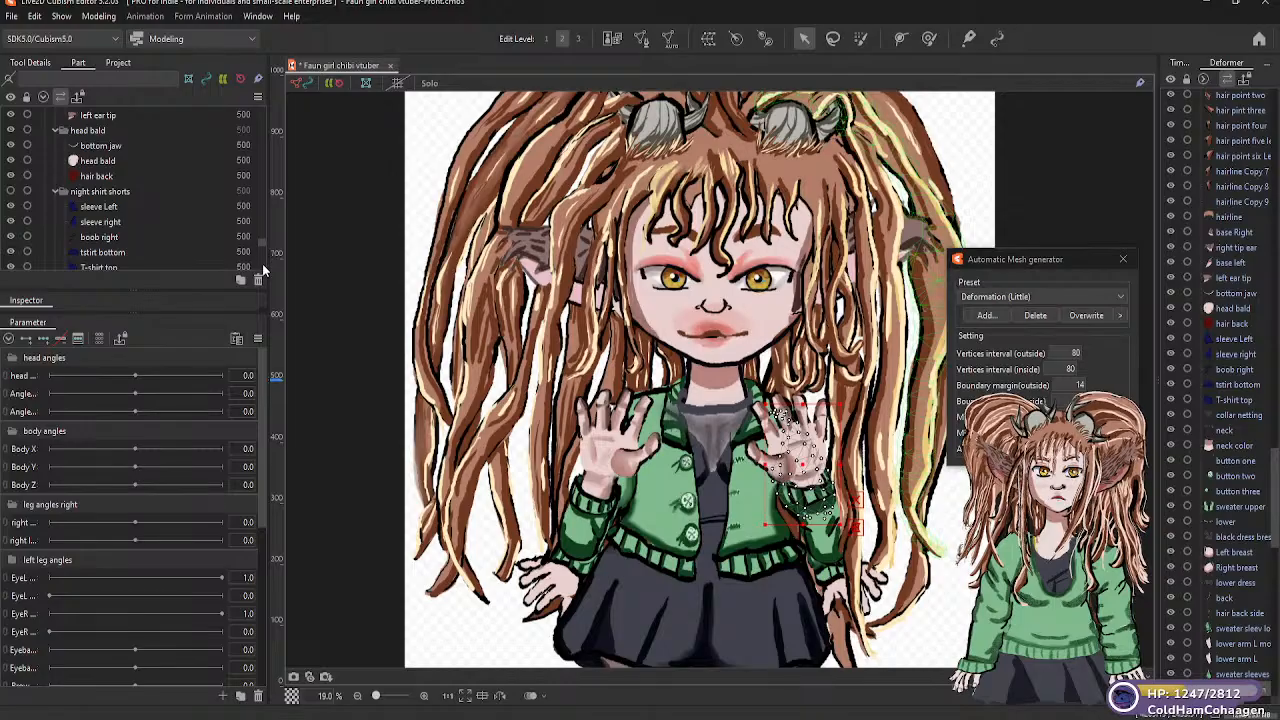
scroll(260, 243, up, 1)
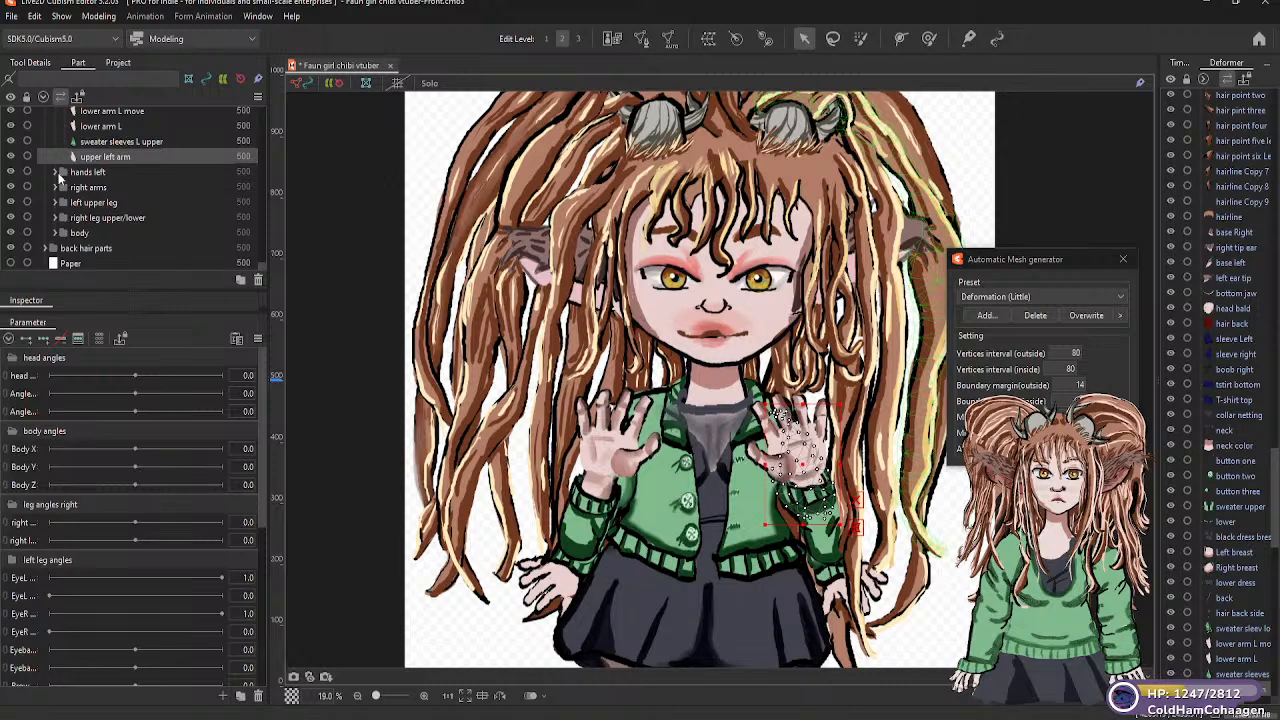
click(56, 173)
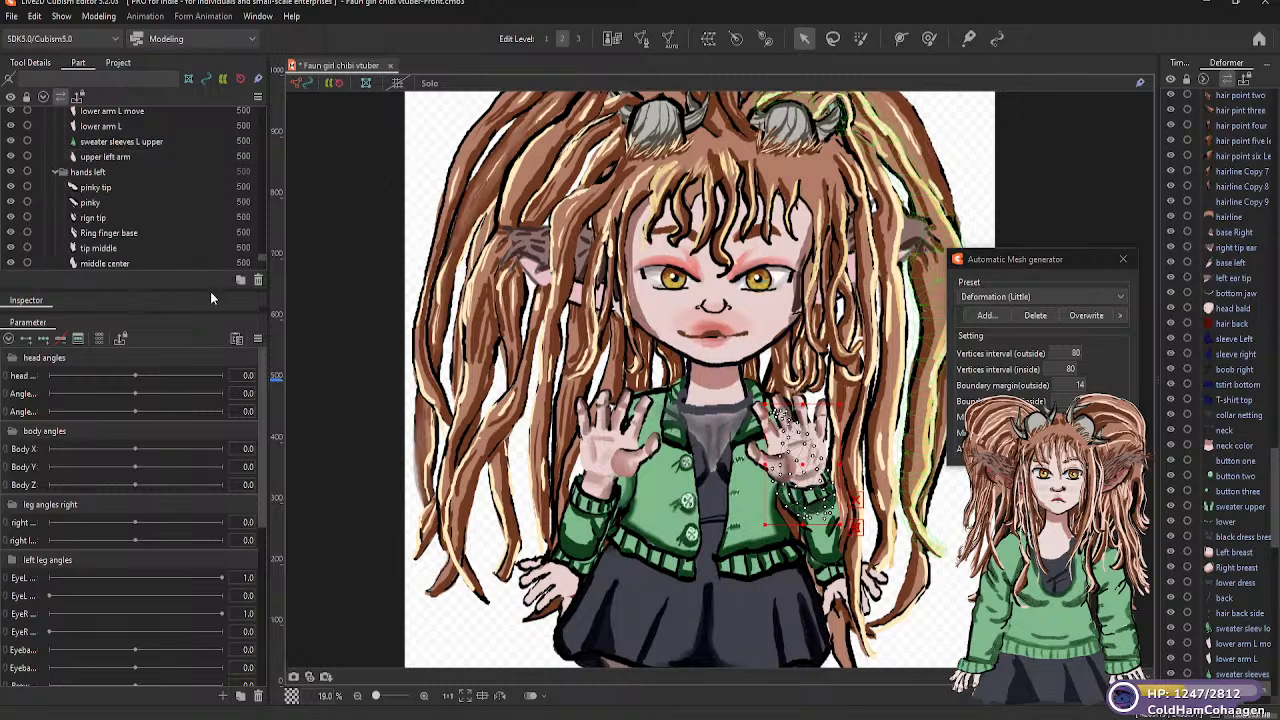
click(96, 188)
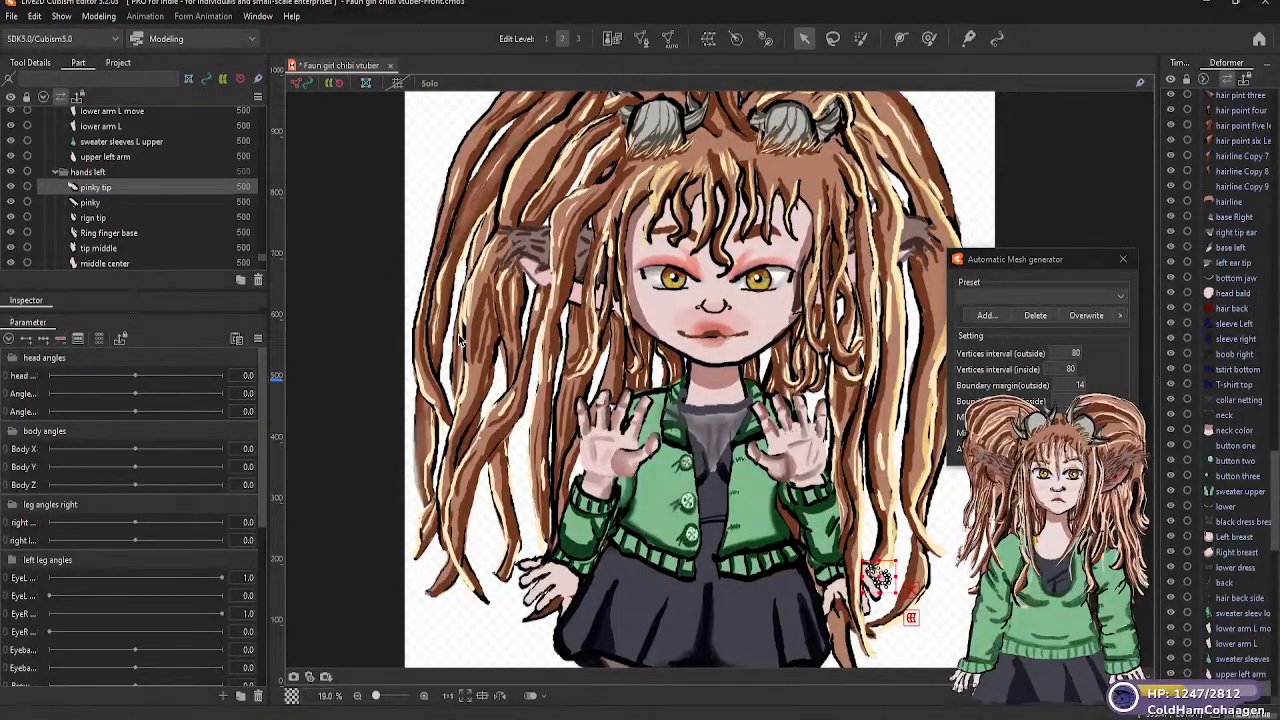
click(92, 203)
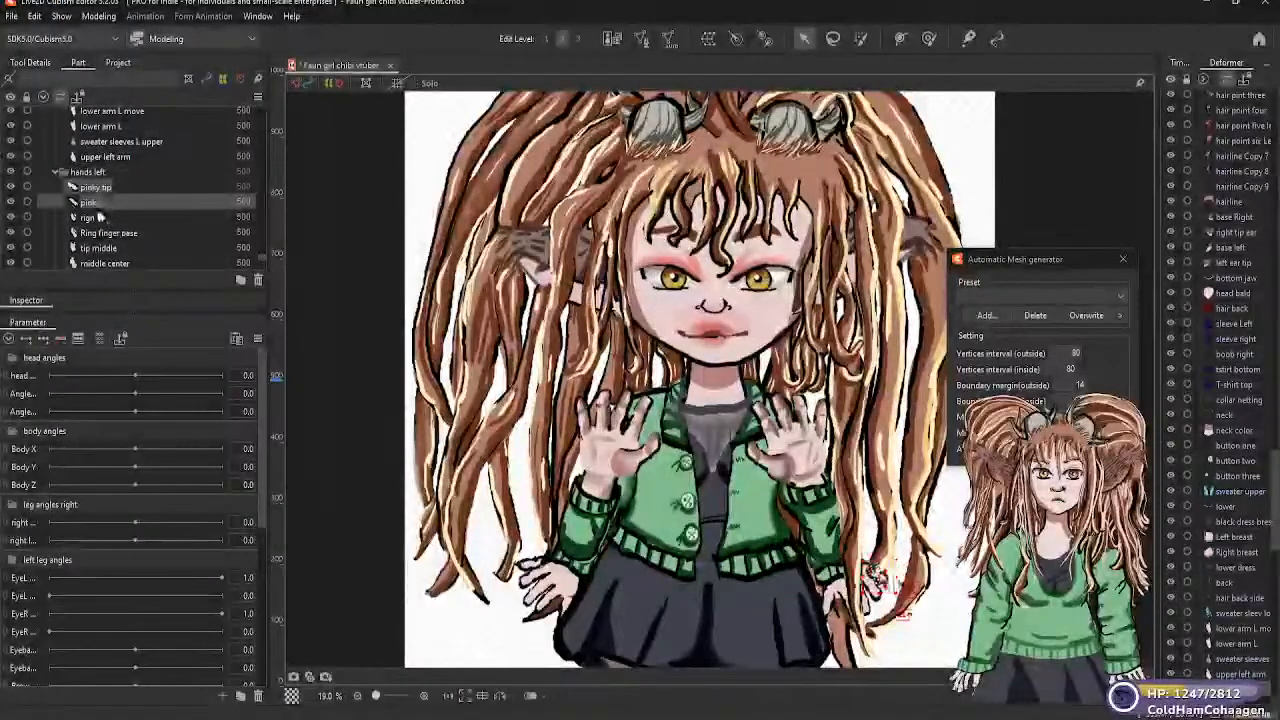
click(100, 218)
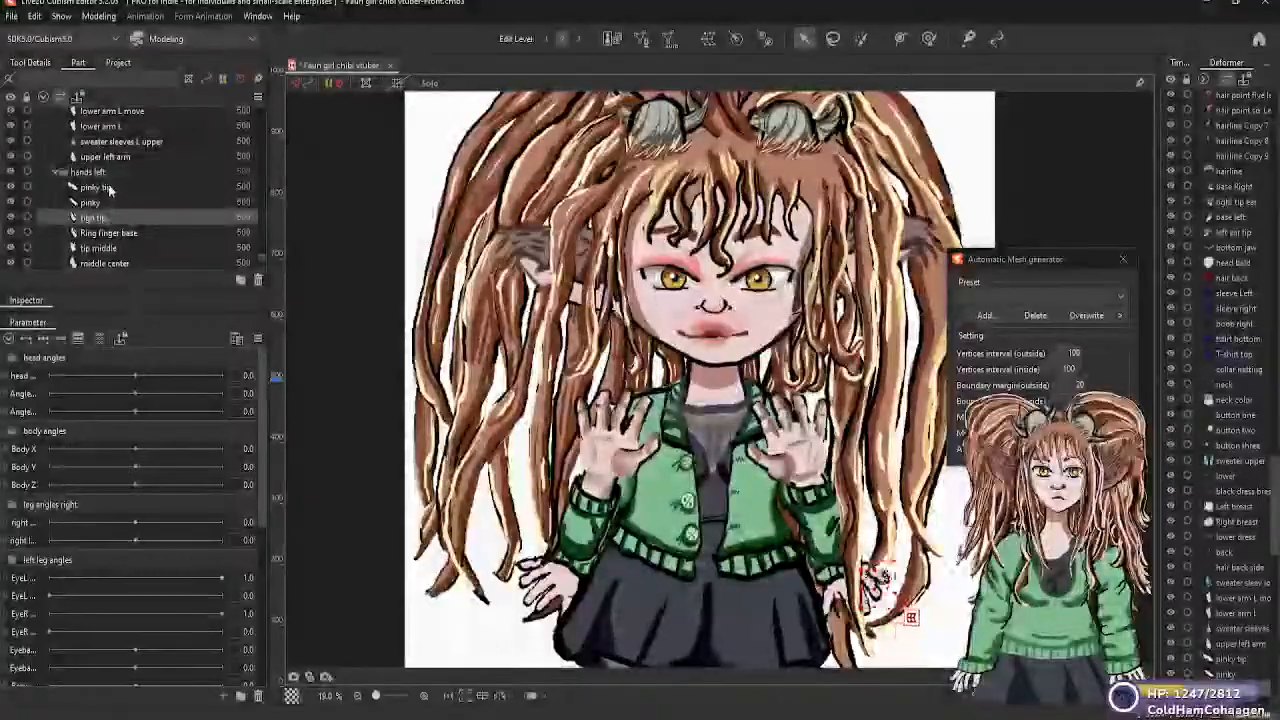
click(100, 188)
click(1126, 298)
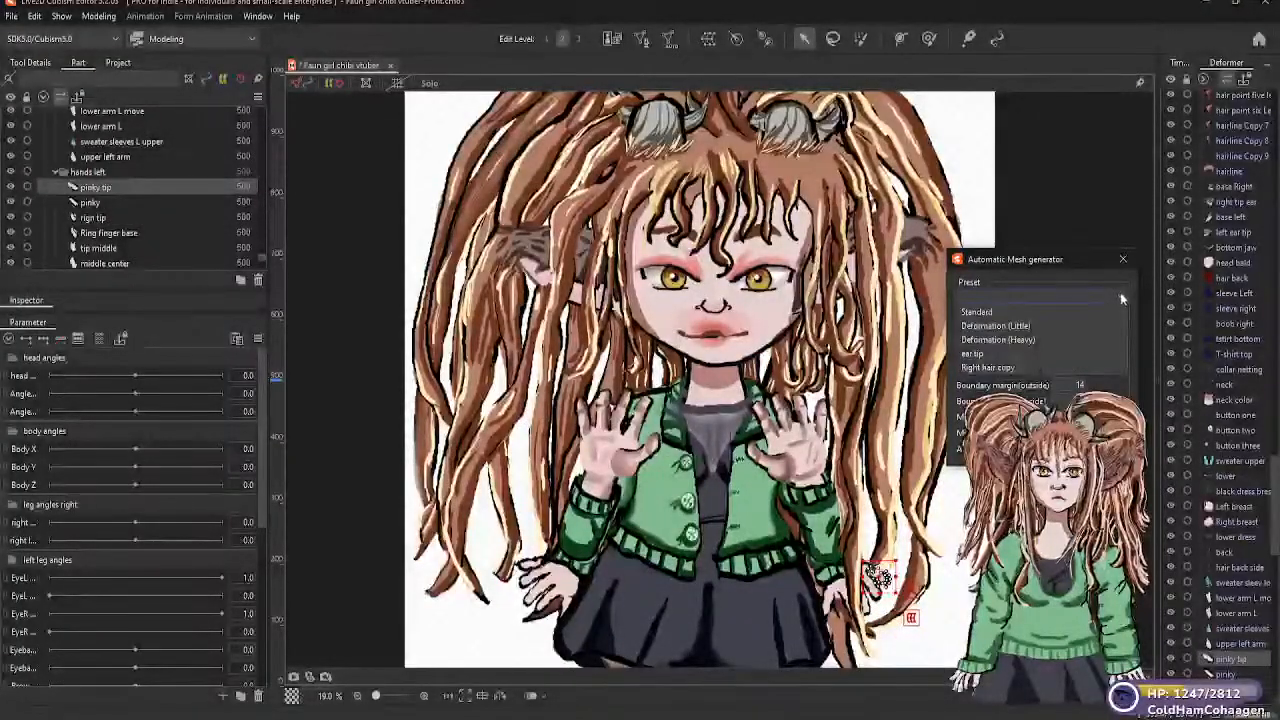
click(1012, 325)
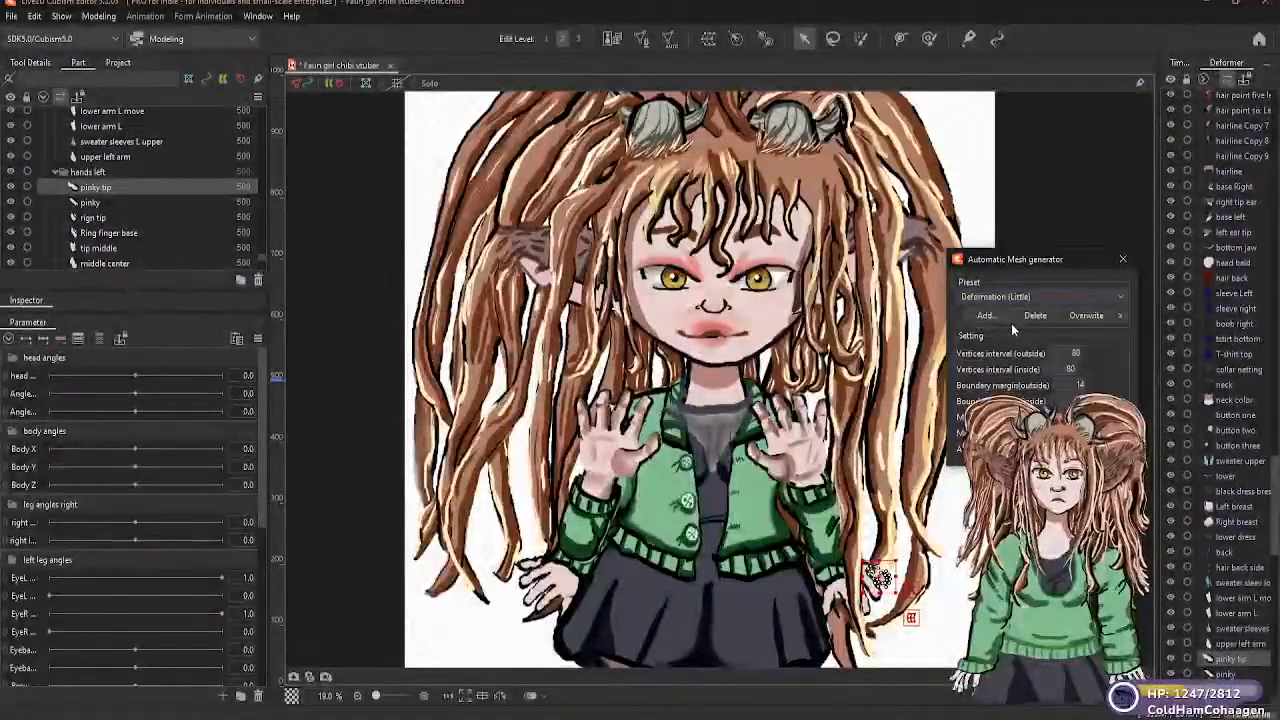
Generate Deformation (Little) automatic meshes for the "pinky" and "rign tip" parts of the left hand
click(140, 204)
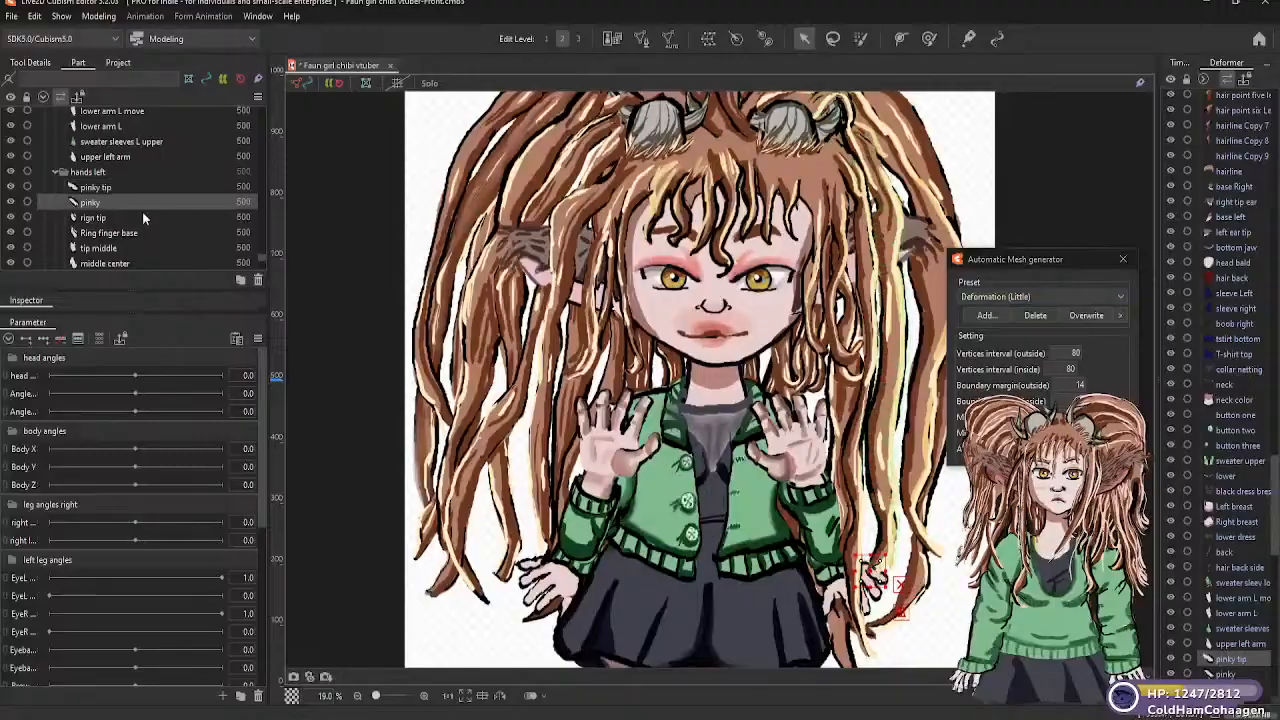
click(1120, 299)
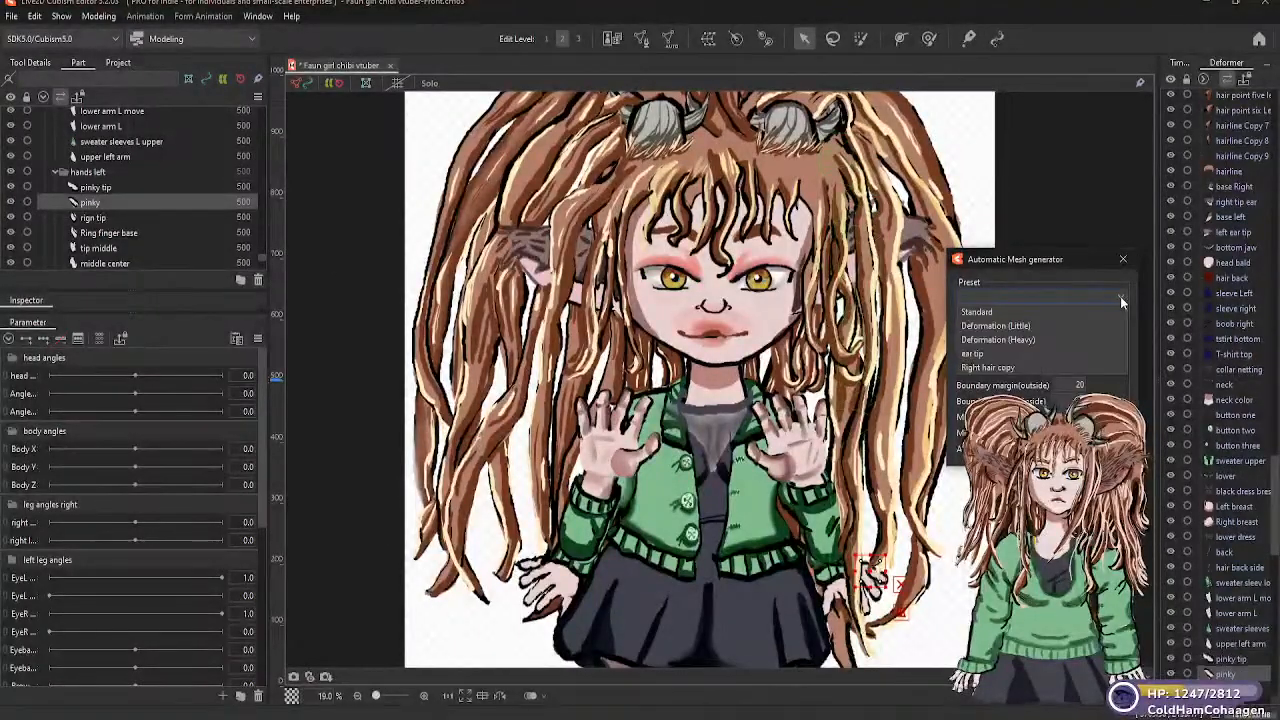
click(1030, 327)
click(126, 217)
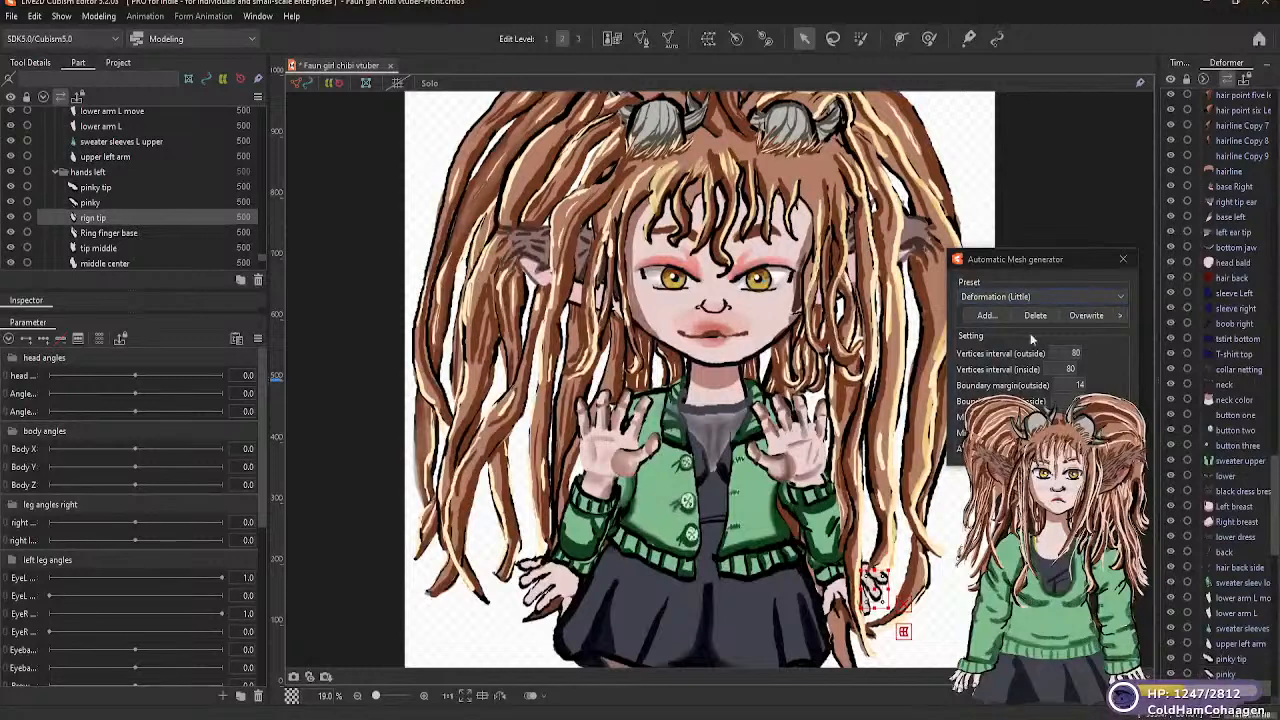
click(1120, 296)
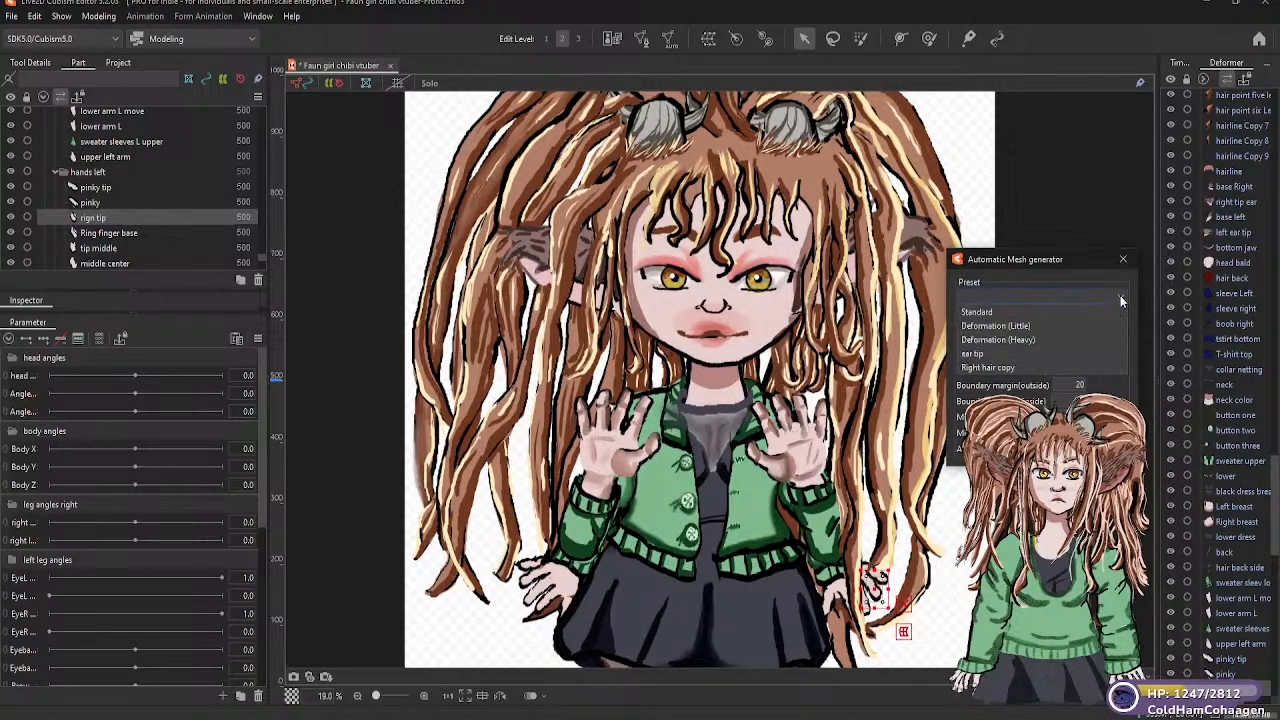
click(1014, 327)
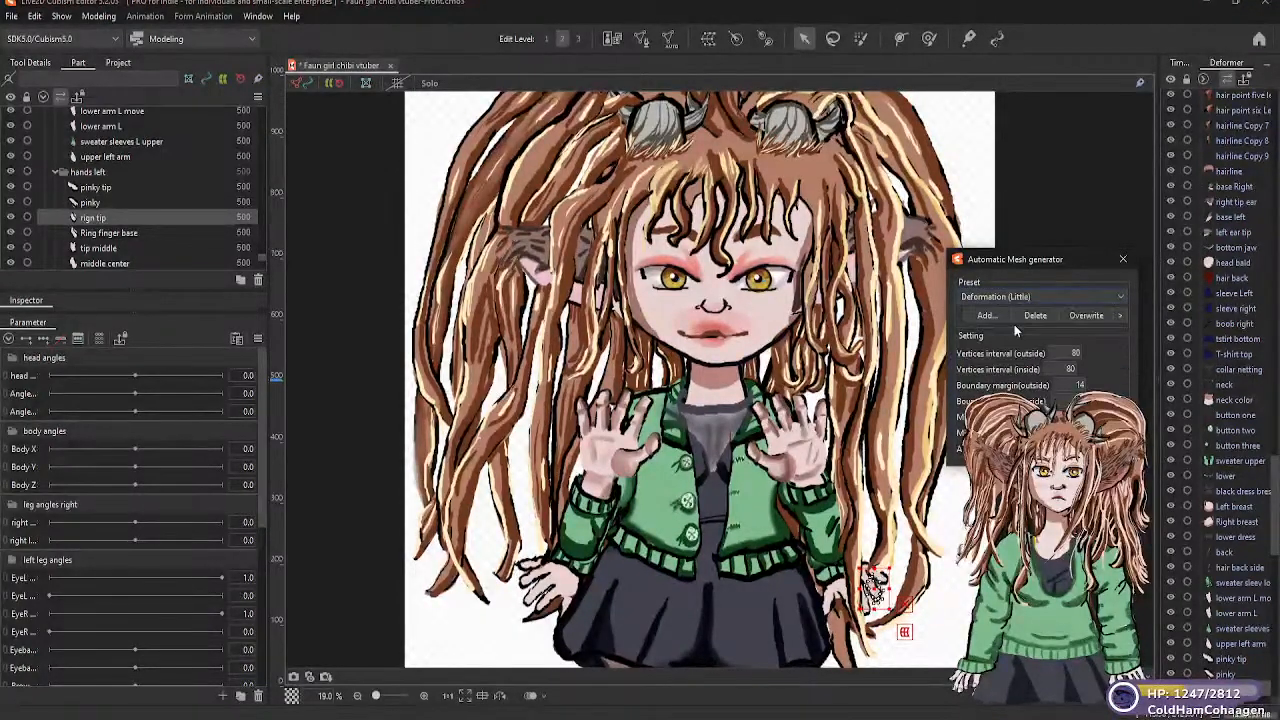
Generate Deformation (Little) automatic meshes for the "Ring finger base" and "tip middle" parts in "hands left"
click(132, 234)
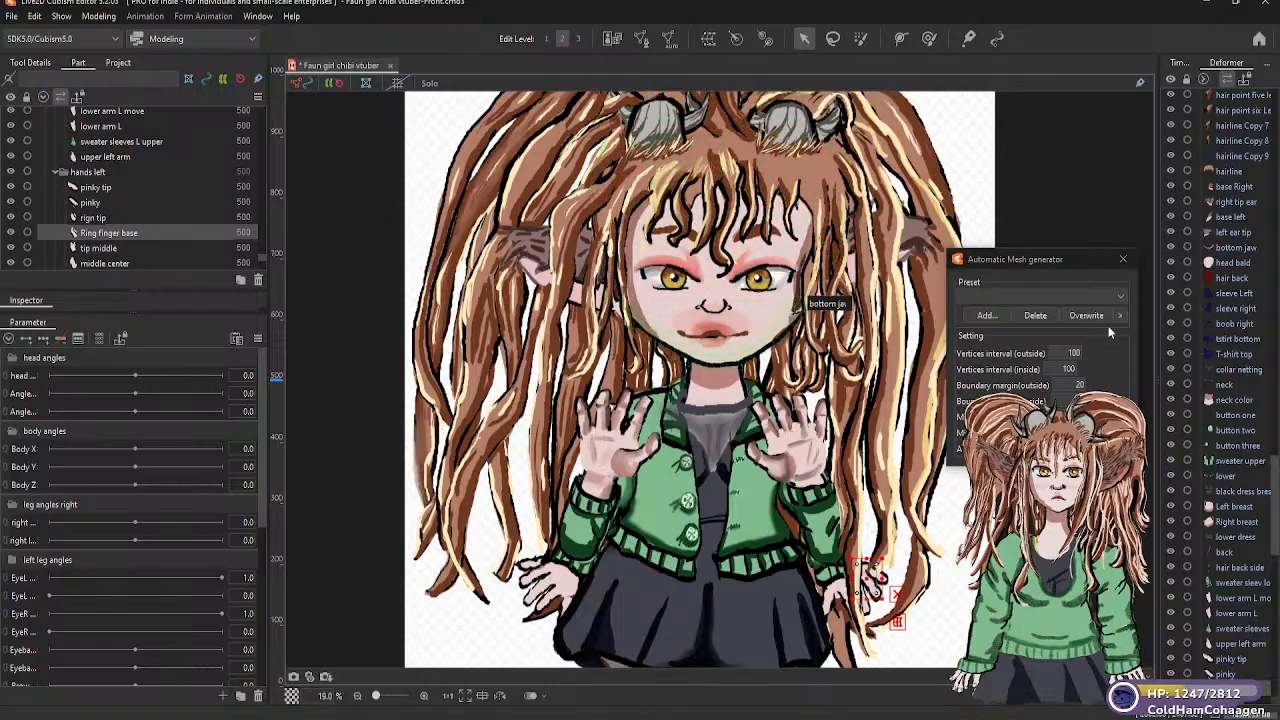
click(1118, 298)
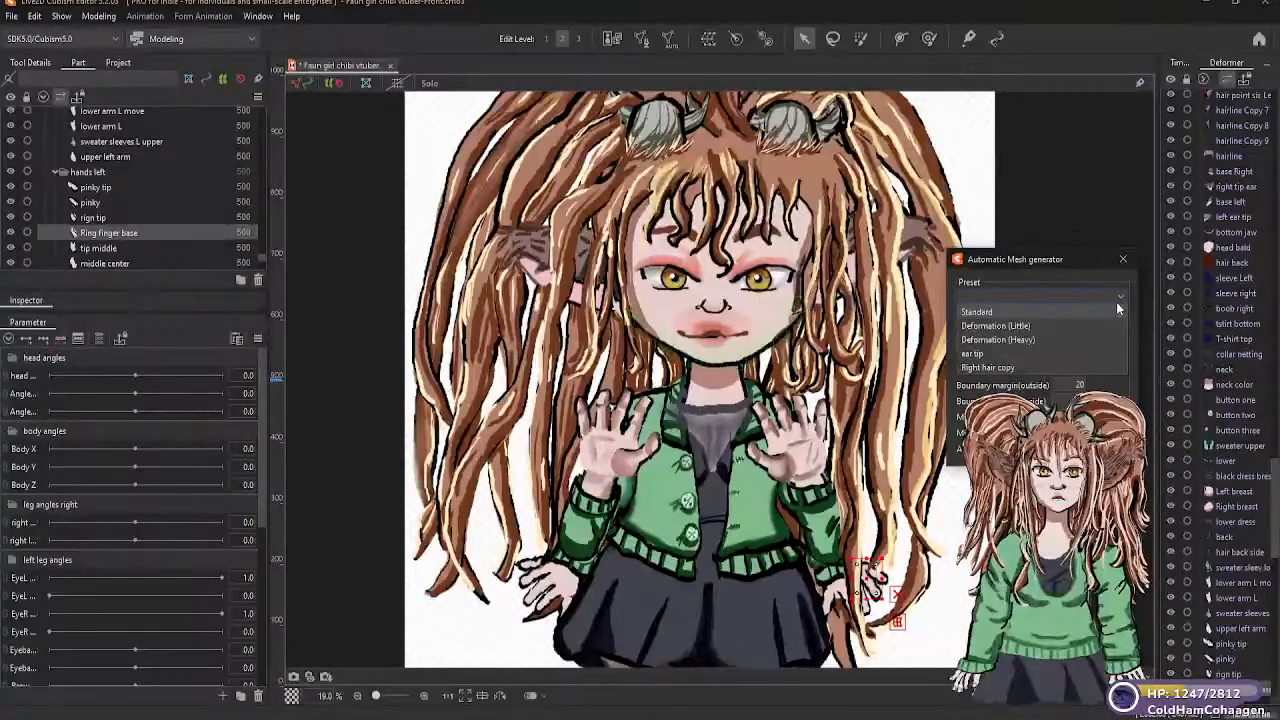
click(1000, 326)
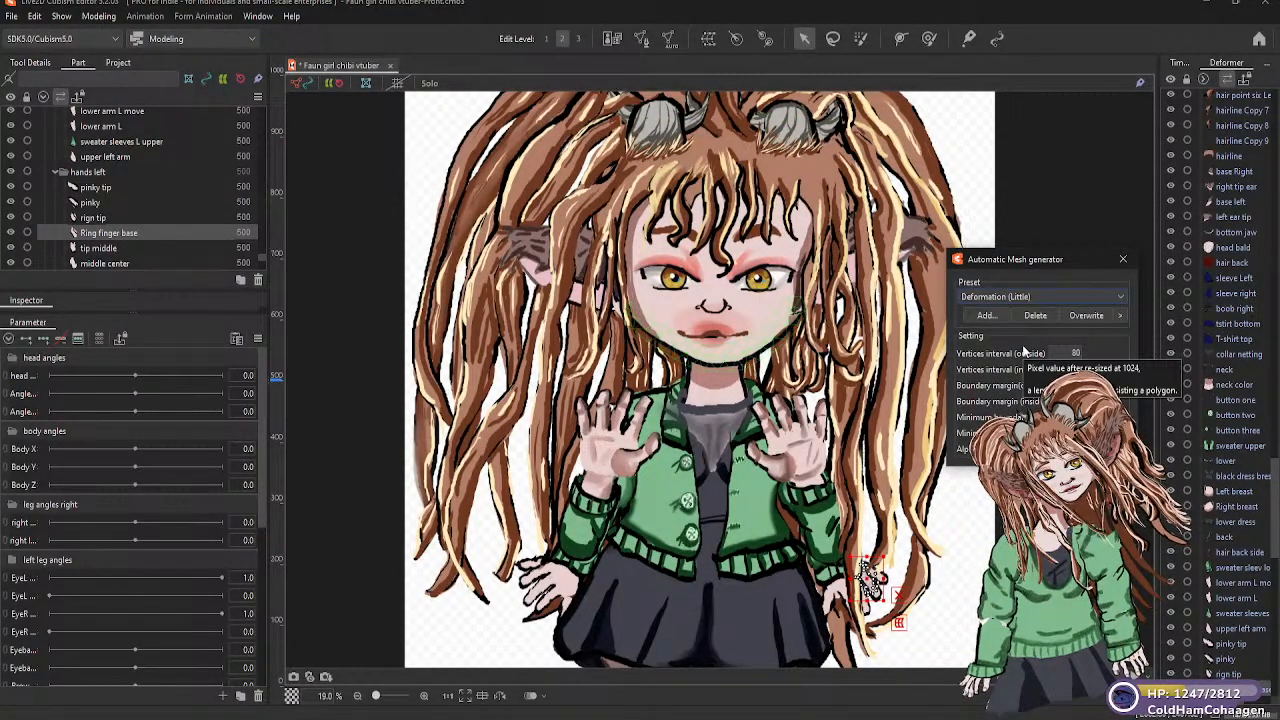
click(101, 250)
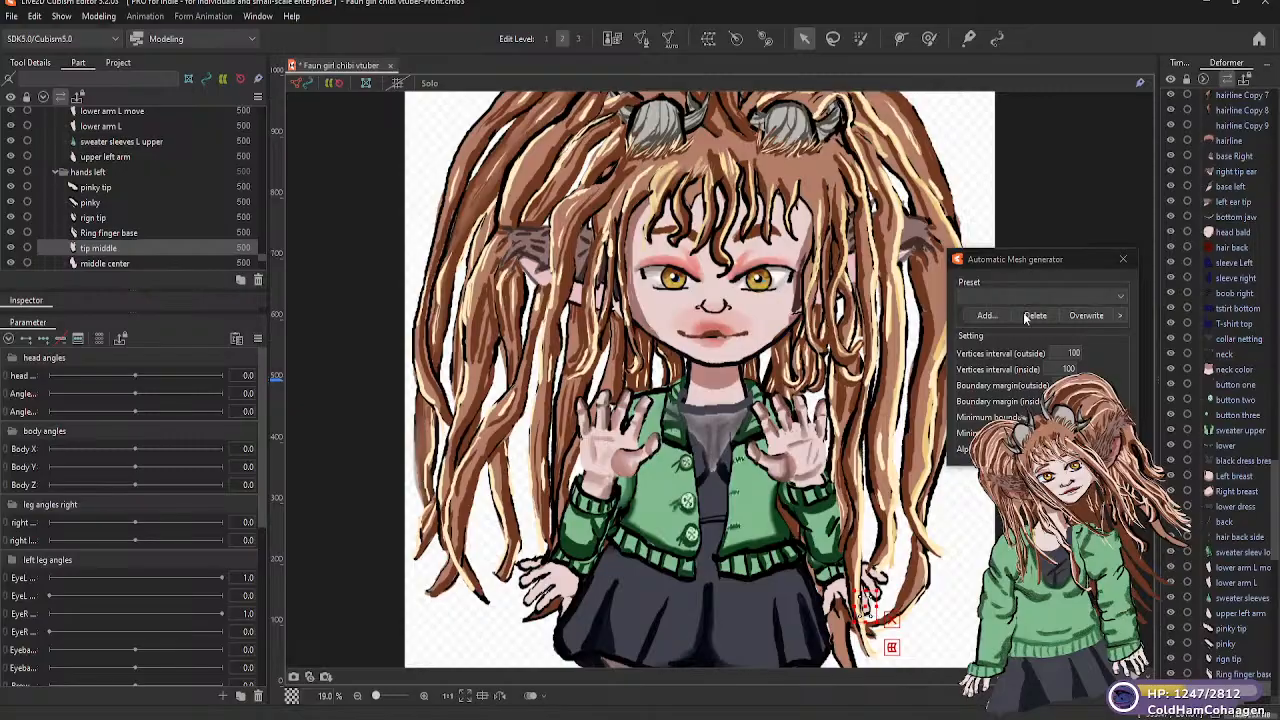
click(1118, 297)
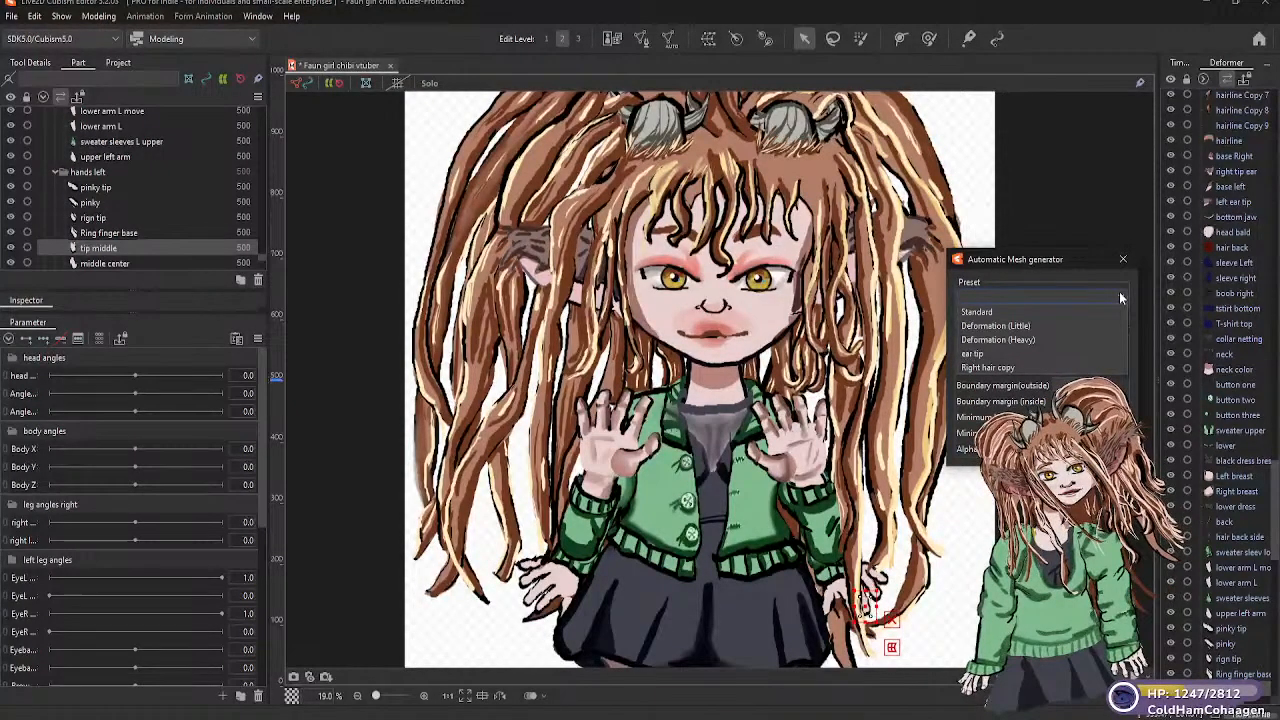
click(1034, 330)
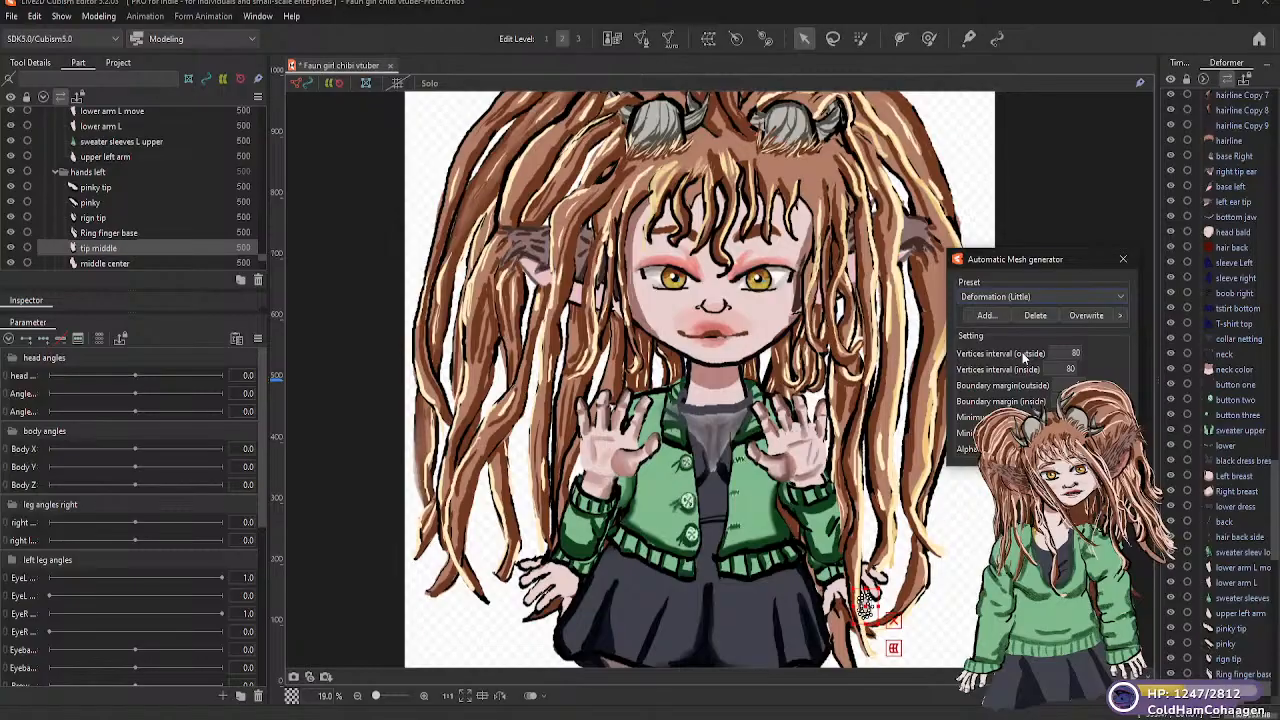
Generate Deformation (Little) automatic meshes for the "middle center" and "middle base L" finger parts
click(117, 265)
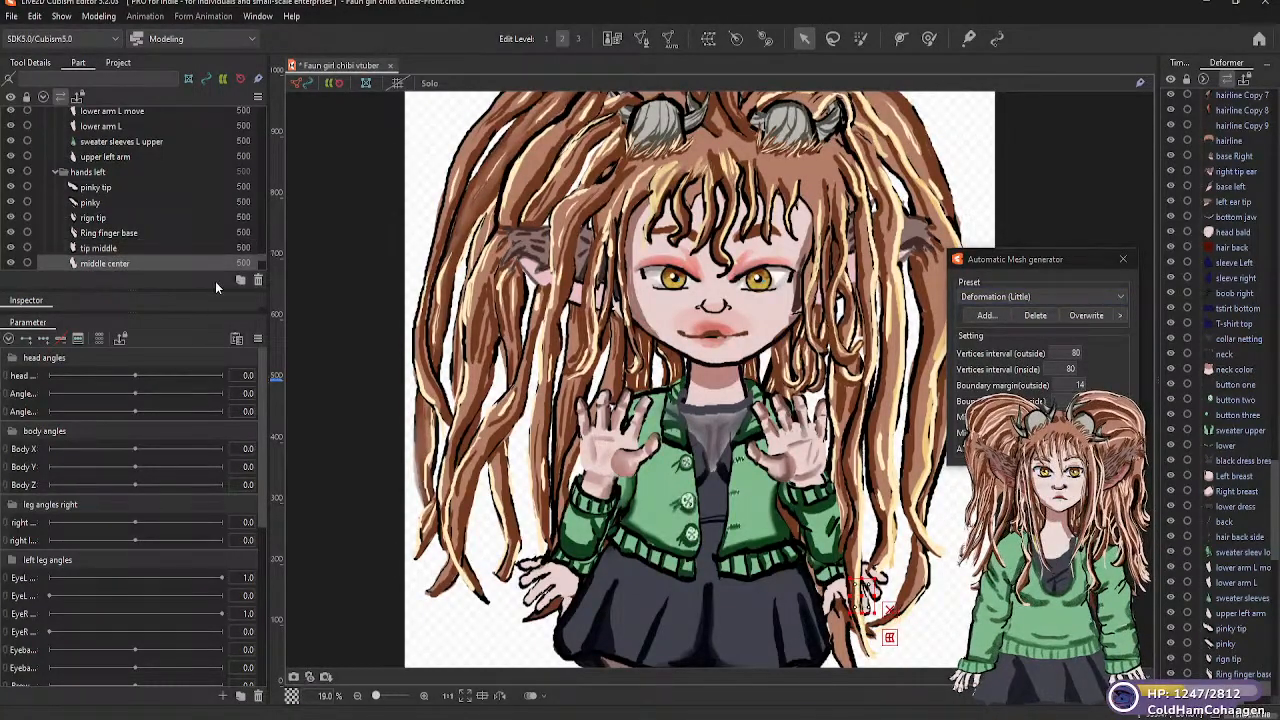
click(1120, 297)
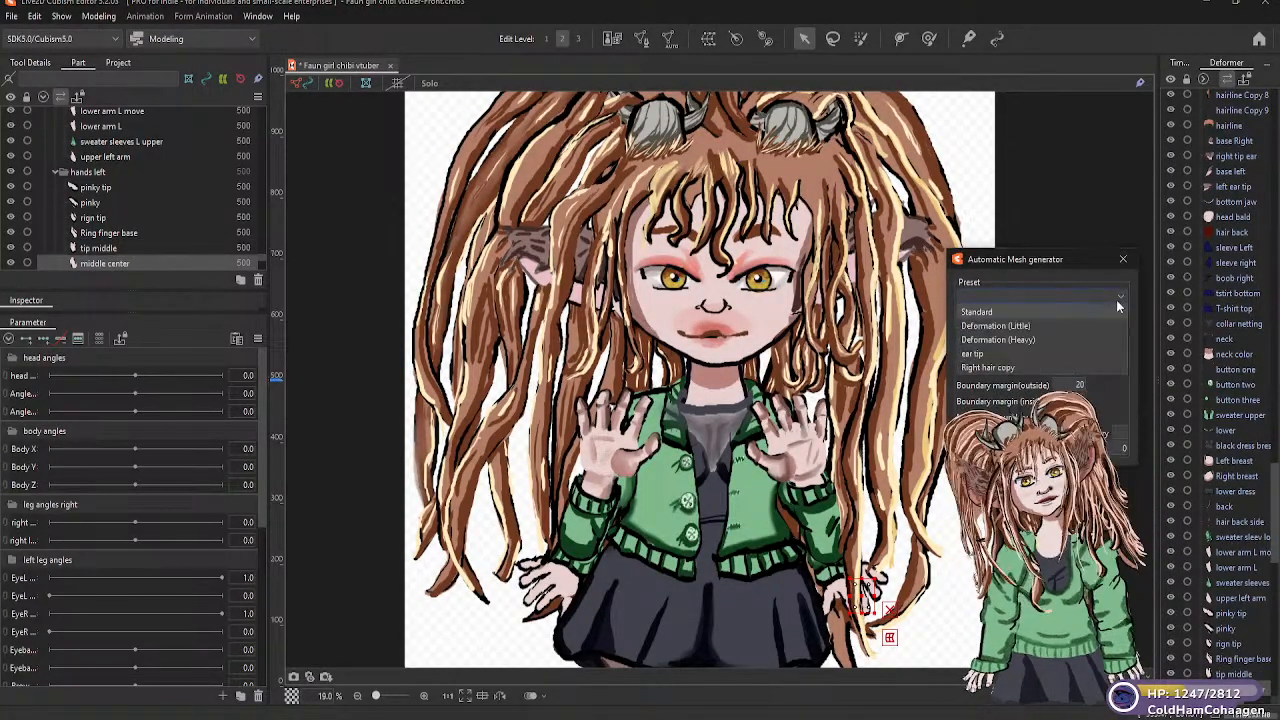
click(1028, 330)
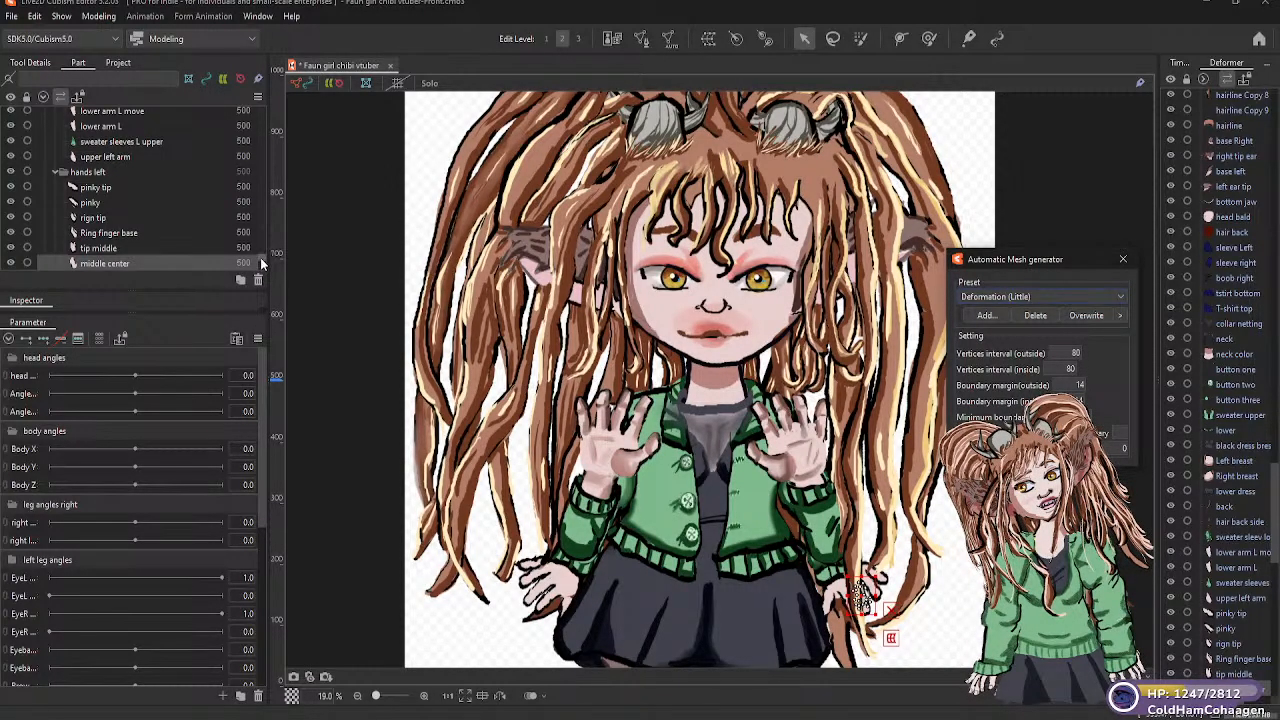
scroll(261, 262, down, 3)
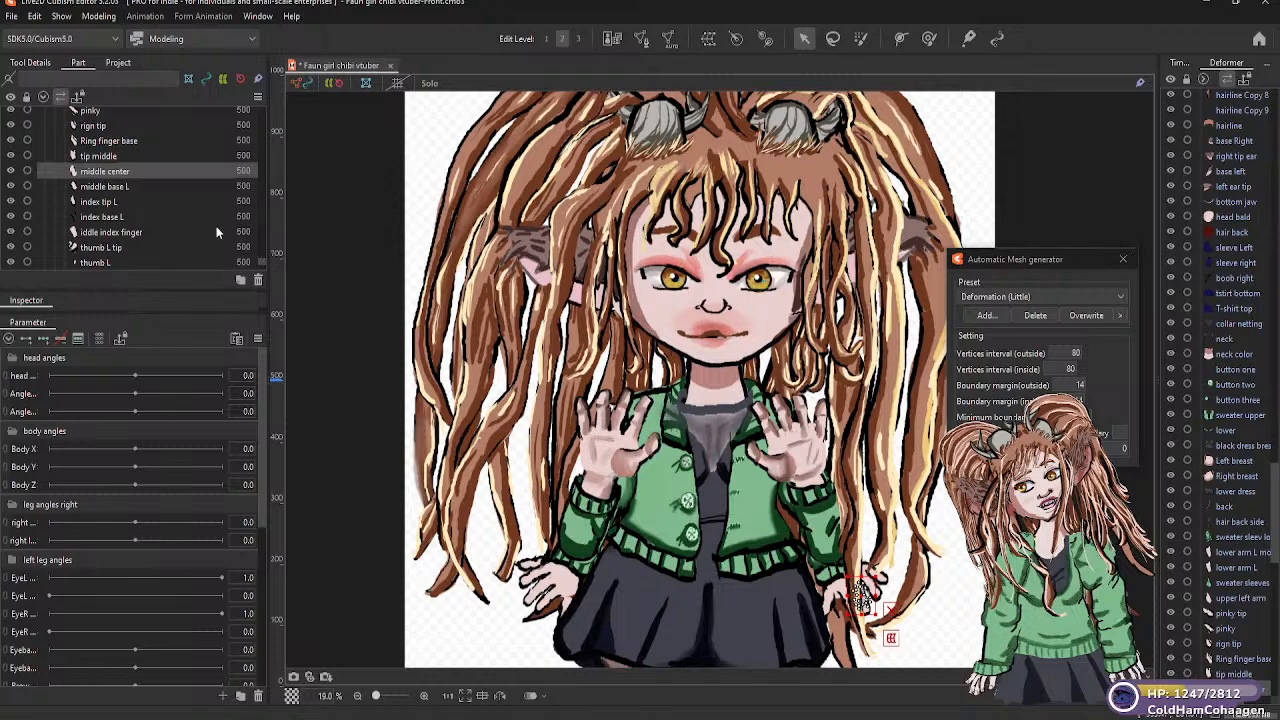
click(123, 187)
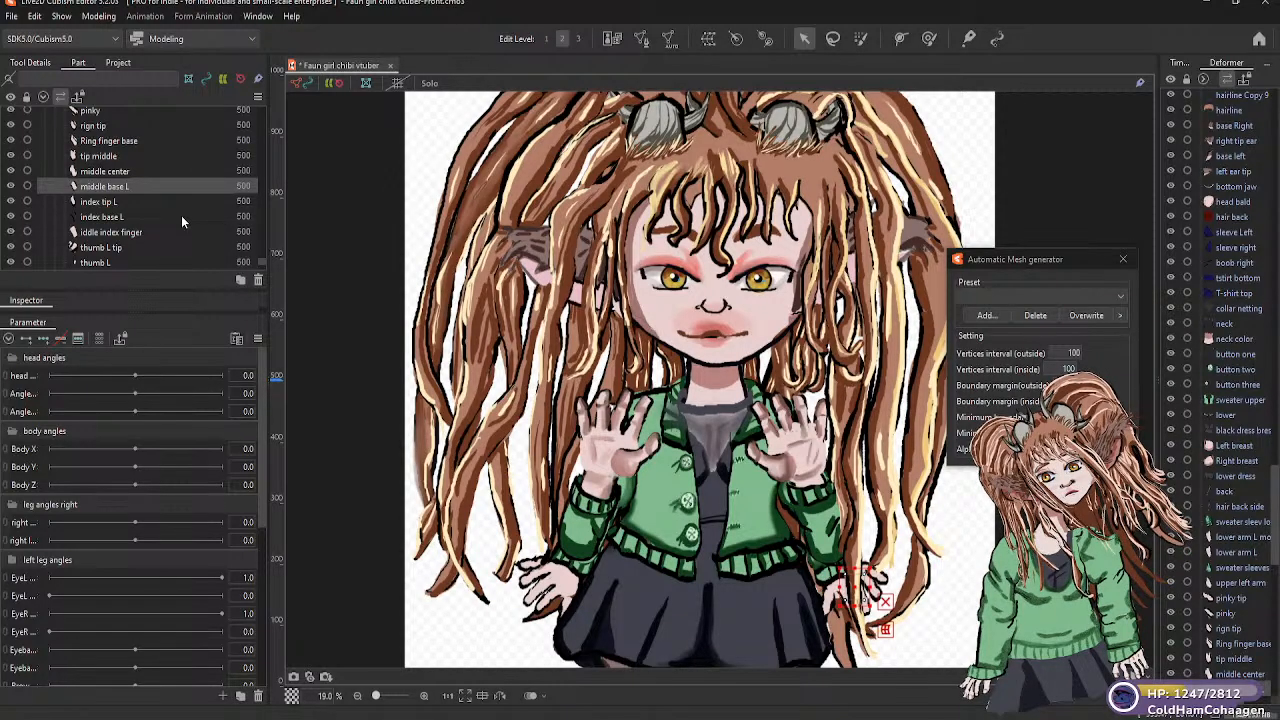
click(1119, 296)
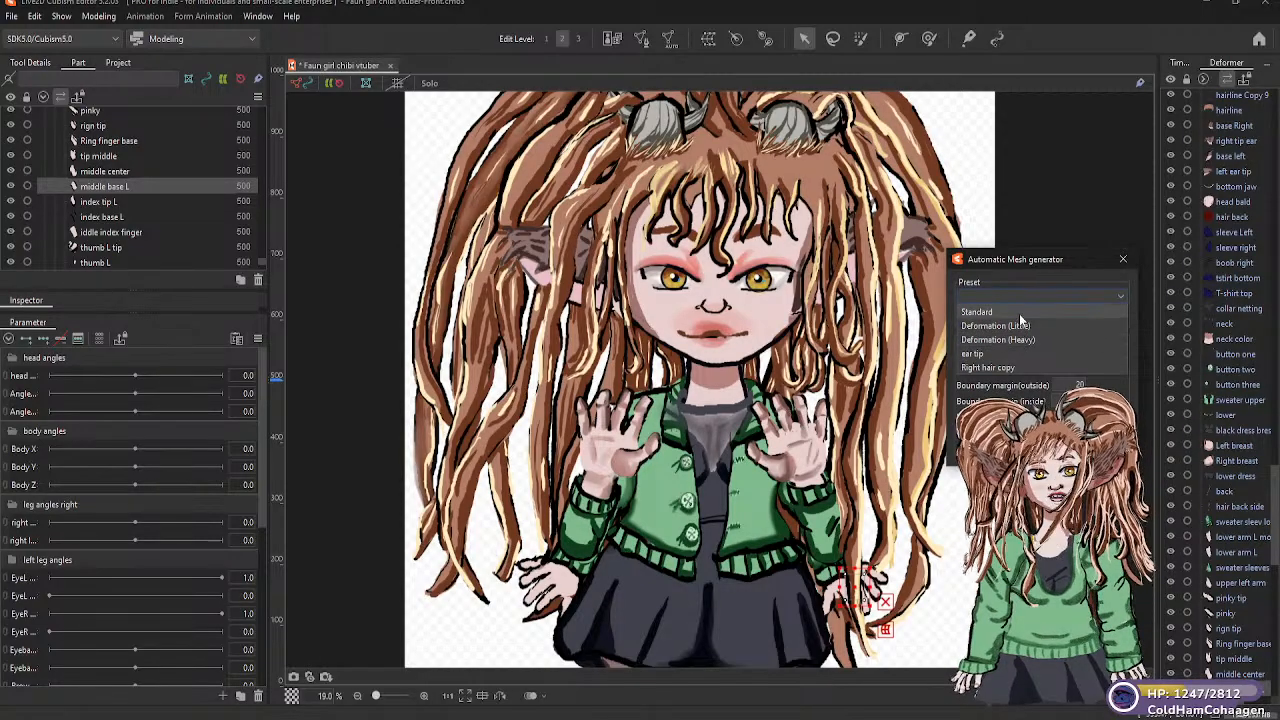
click(1024, 325)
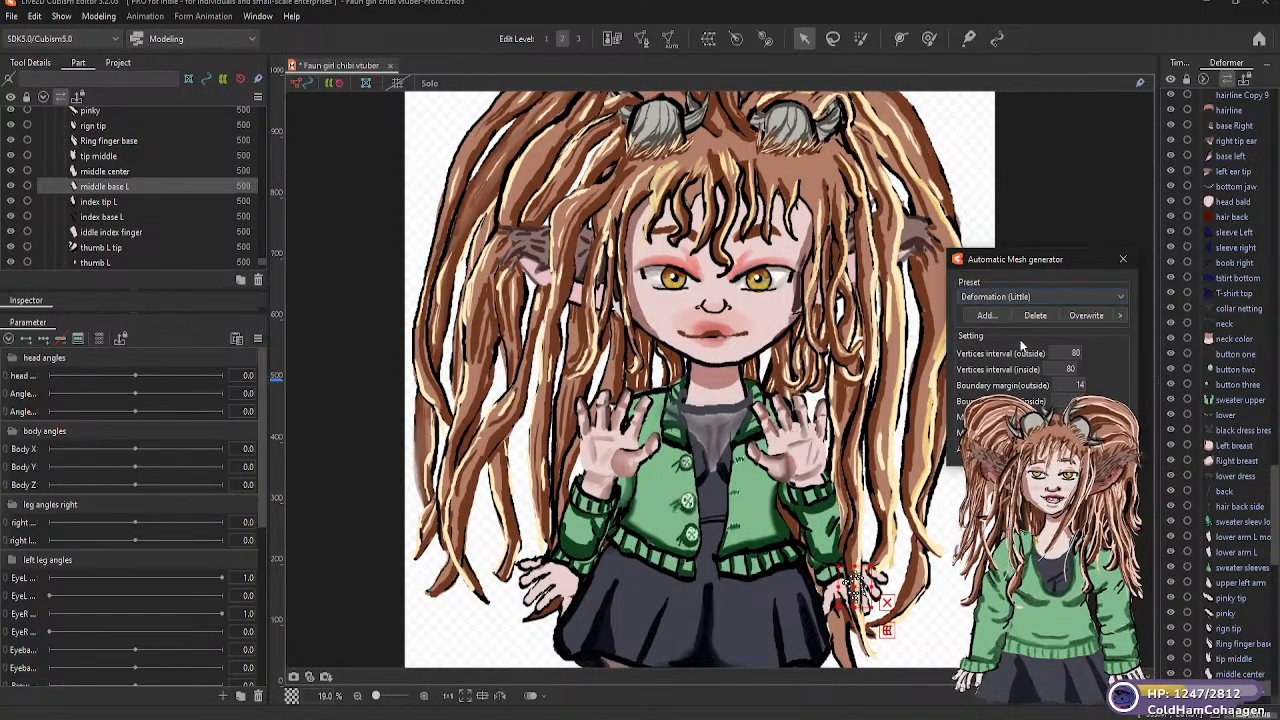
Generate Deformation (Little) automatic meshes for the "index tip L" and "index base L" parts
click(108, 204)
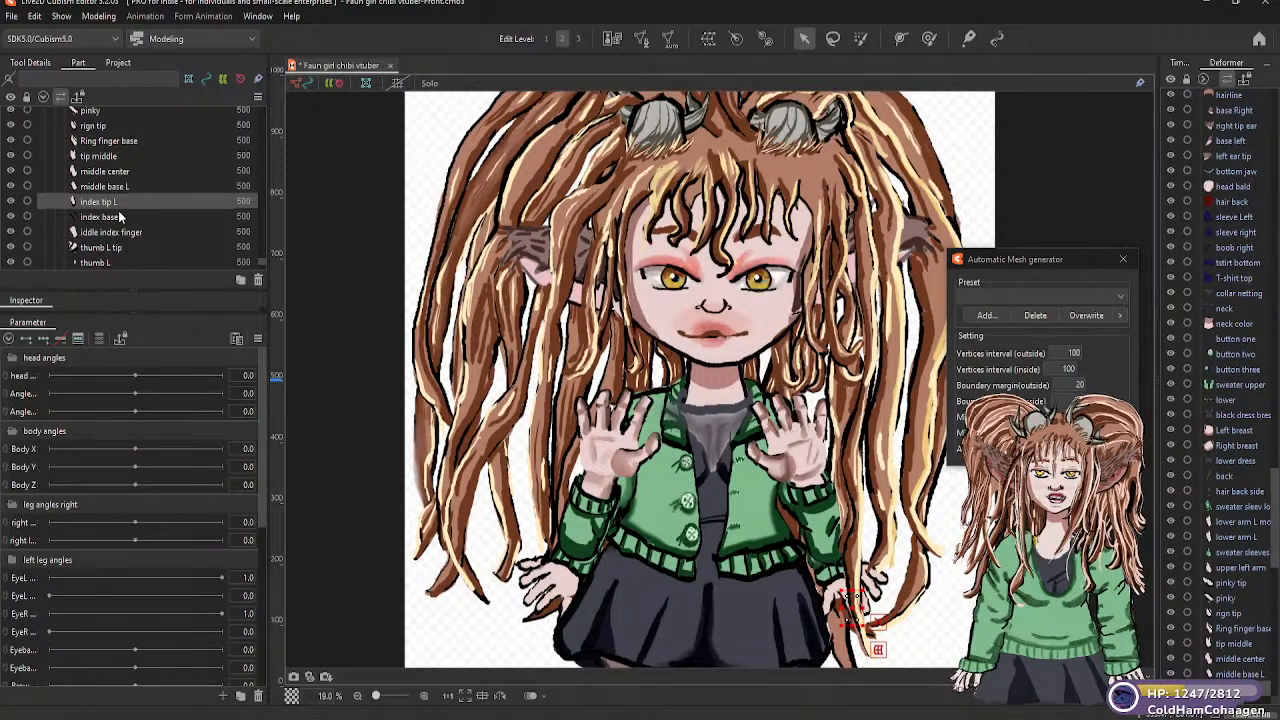
click(1121, 298)
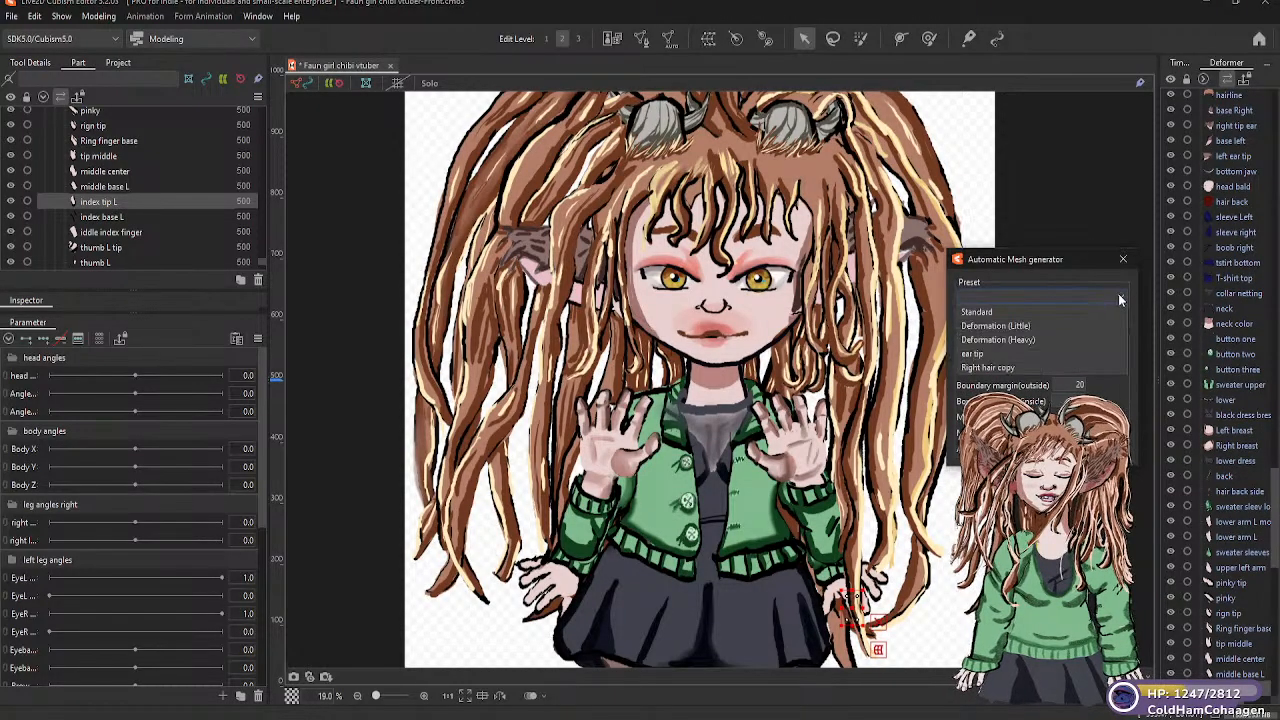
click(1021, 327)
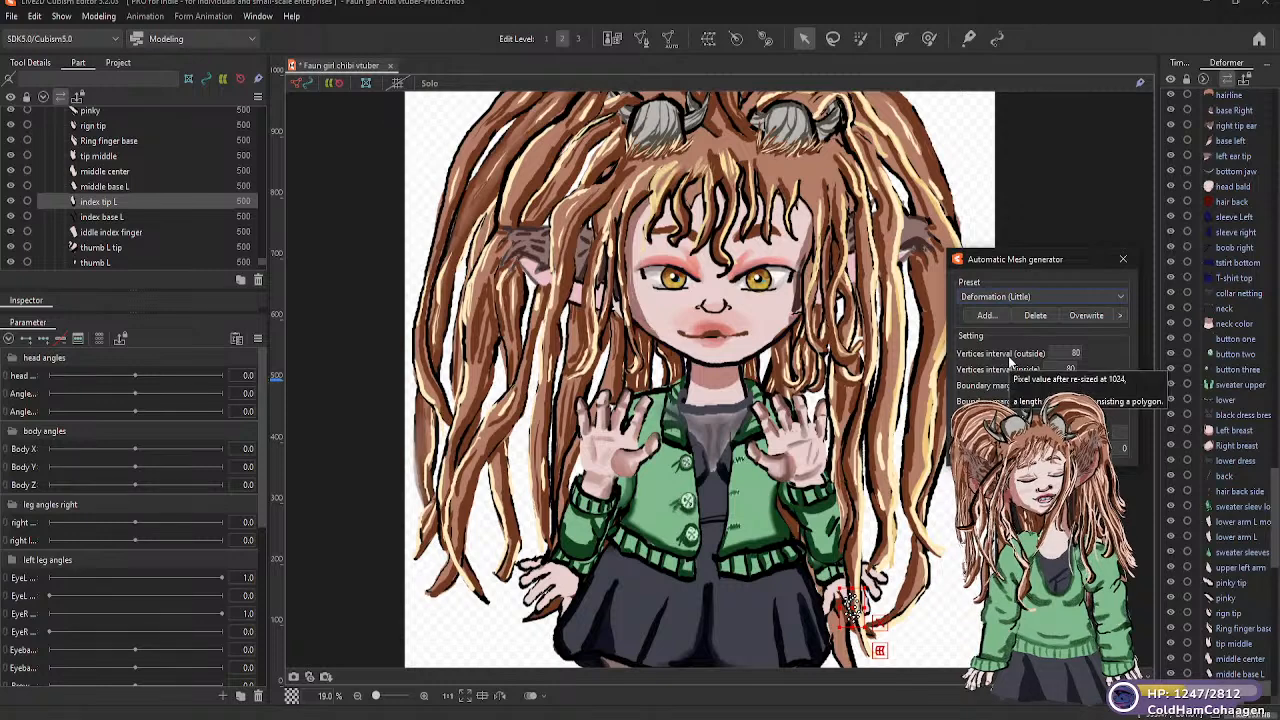
click(115, 219)
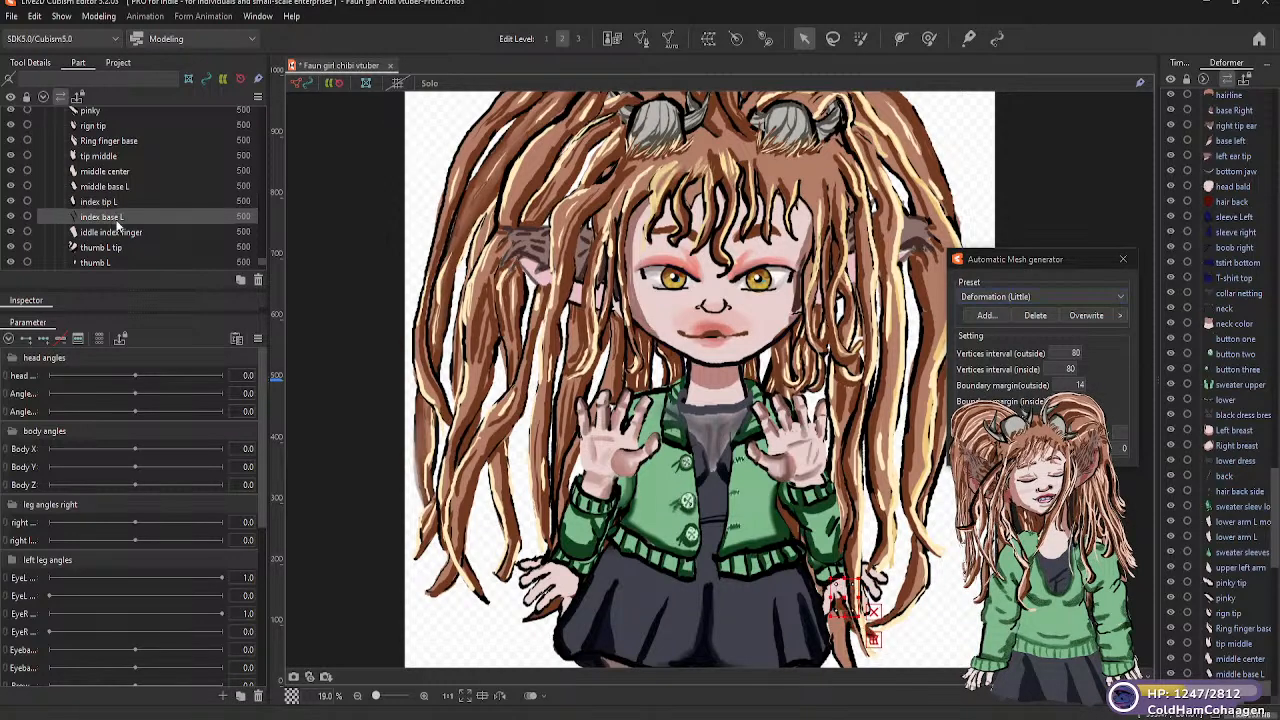
click(1115, 298)
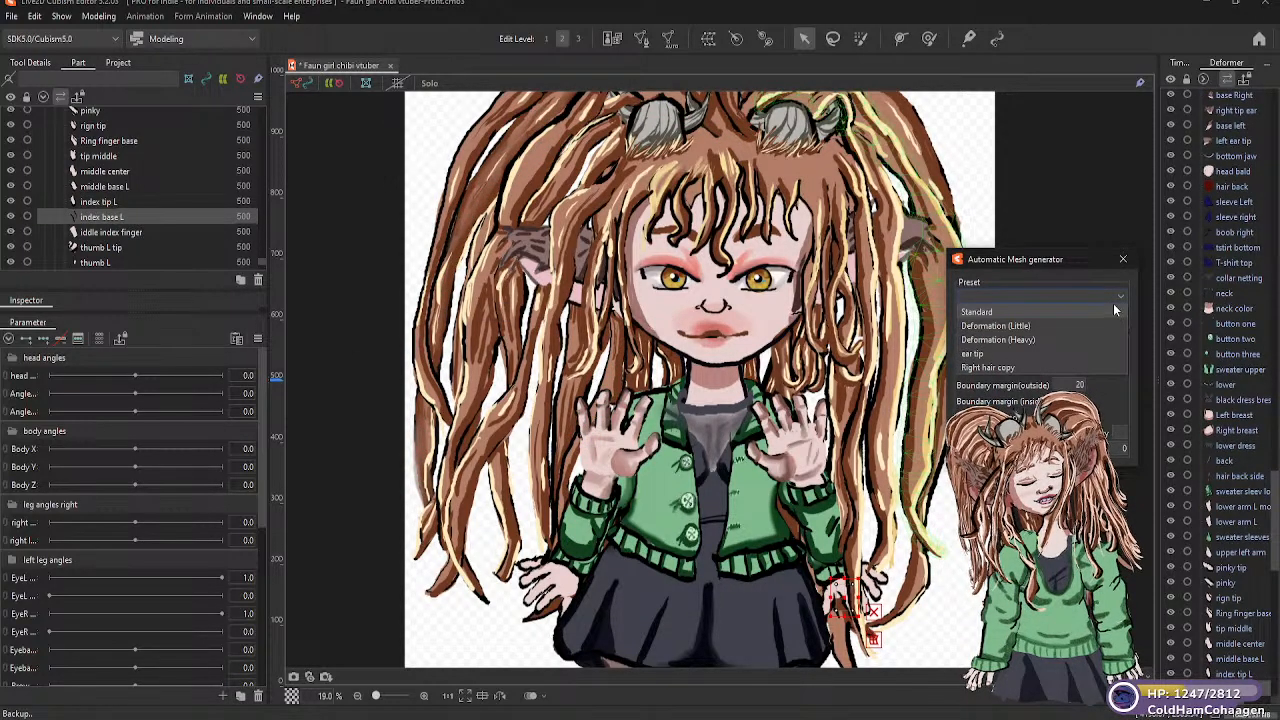
click(1021, 327)
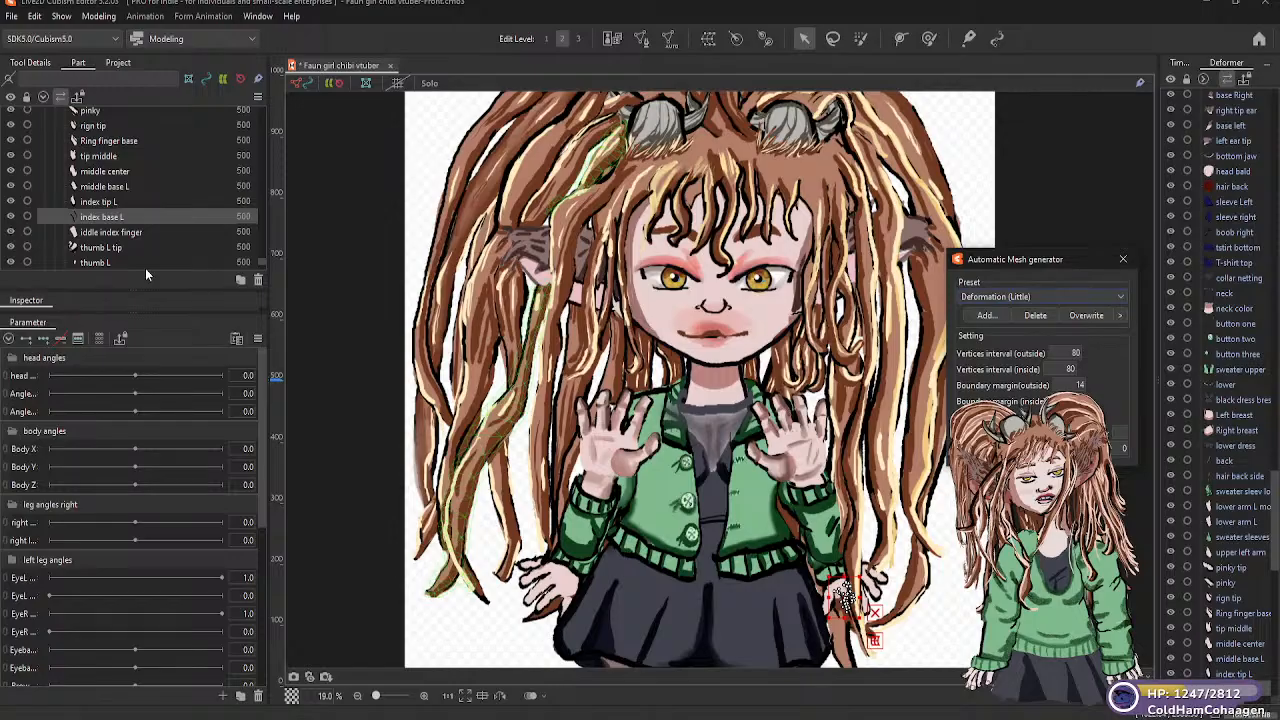
Generate Deformation (Little) automatic meshes for the "iddle index finger" and "thumb L tip" parts
click(127, 233)
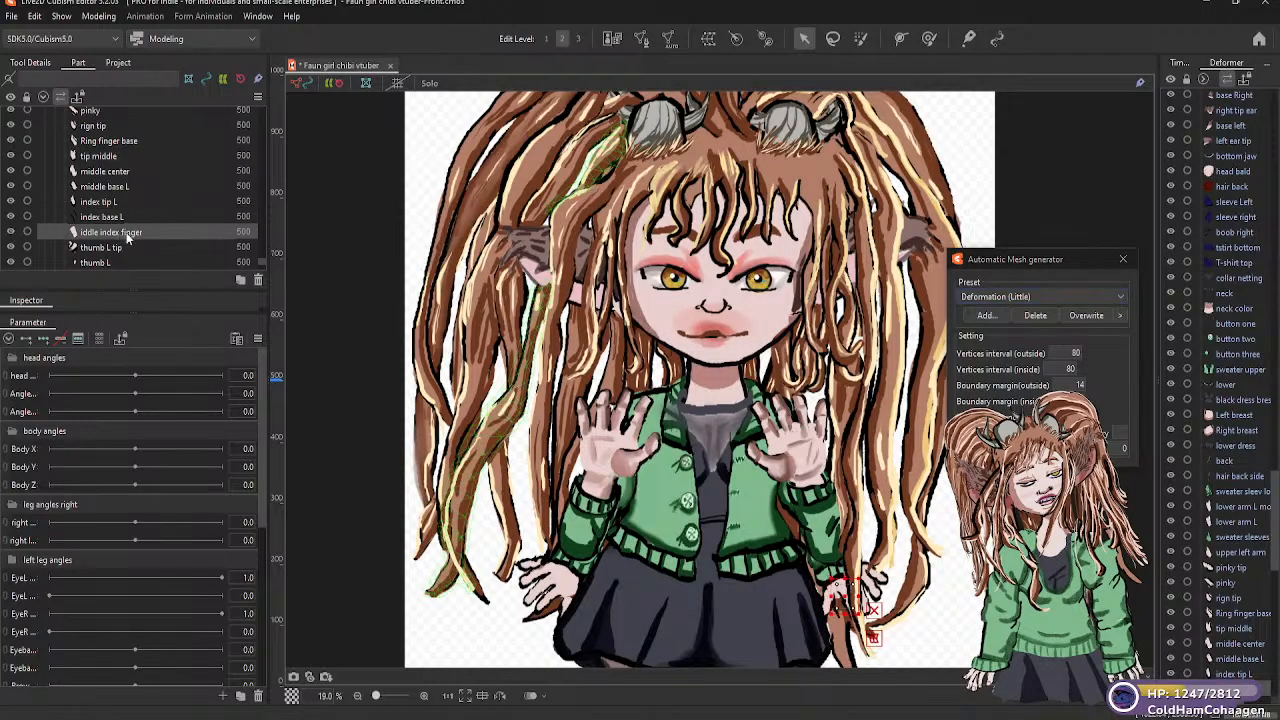
click(1119, 300)
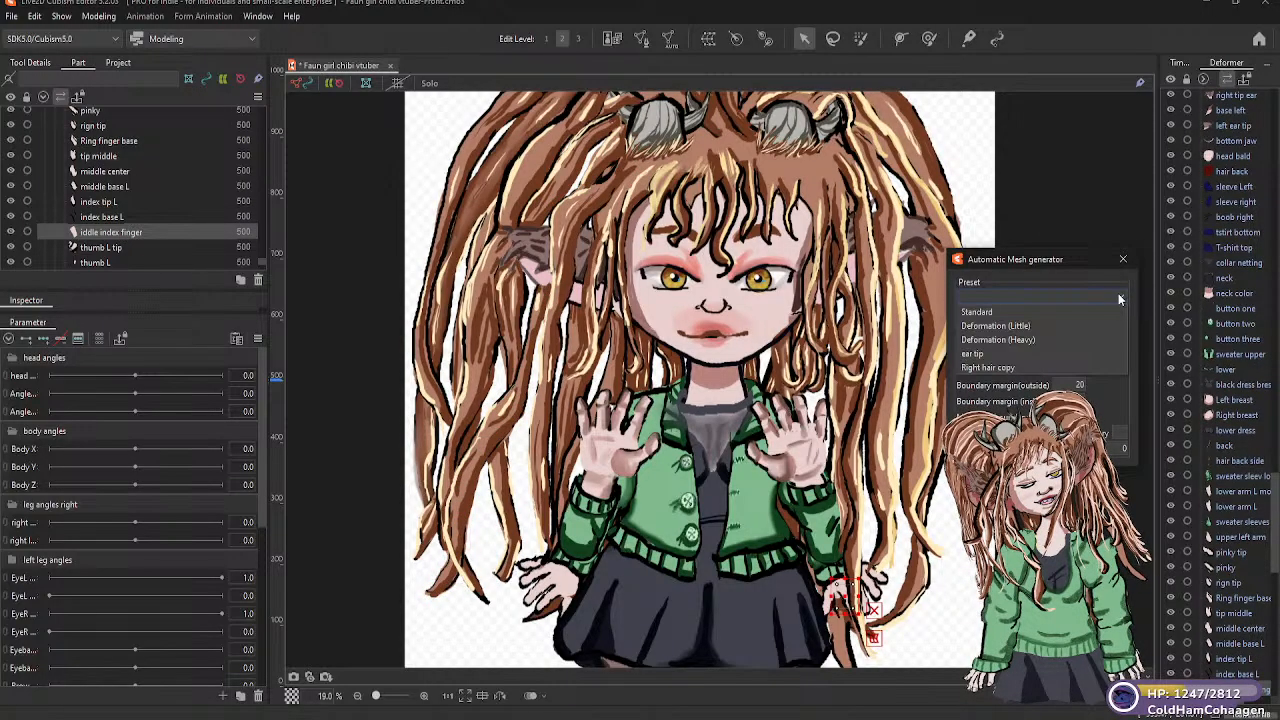
click(1015, 324)
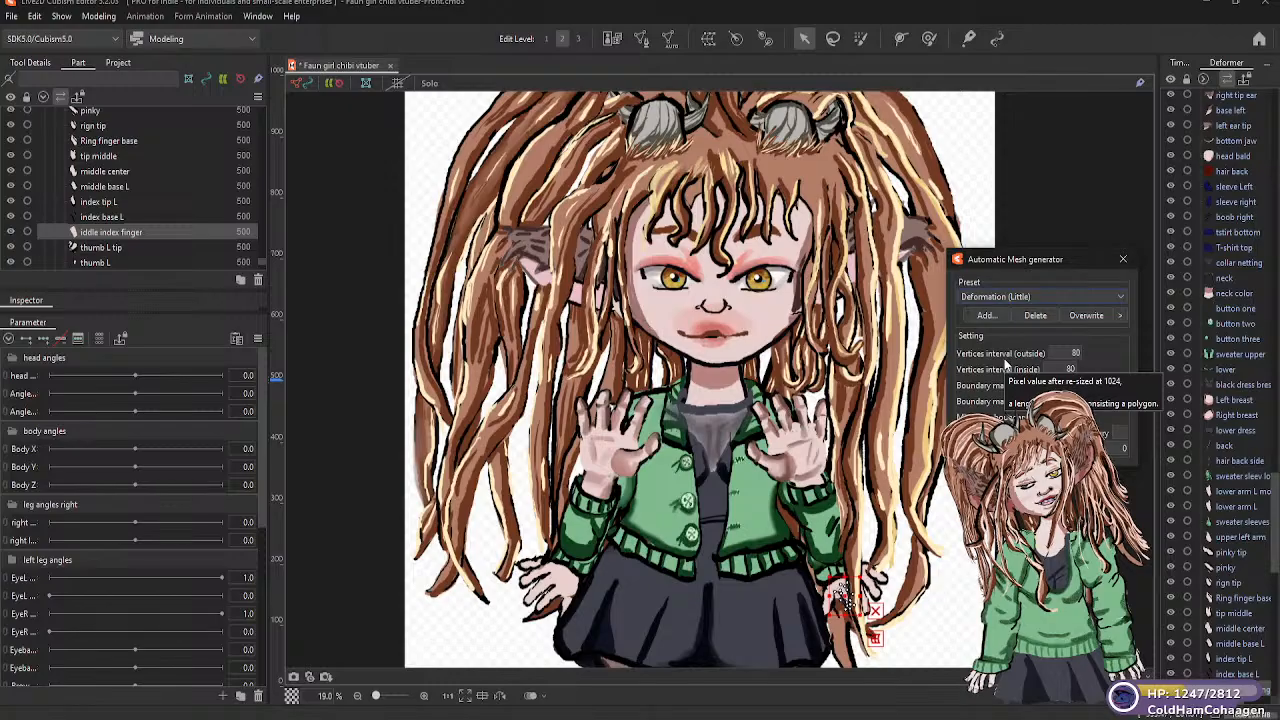
click(104, 248)
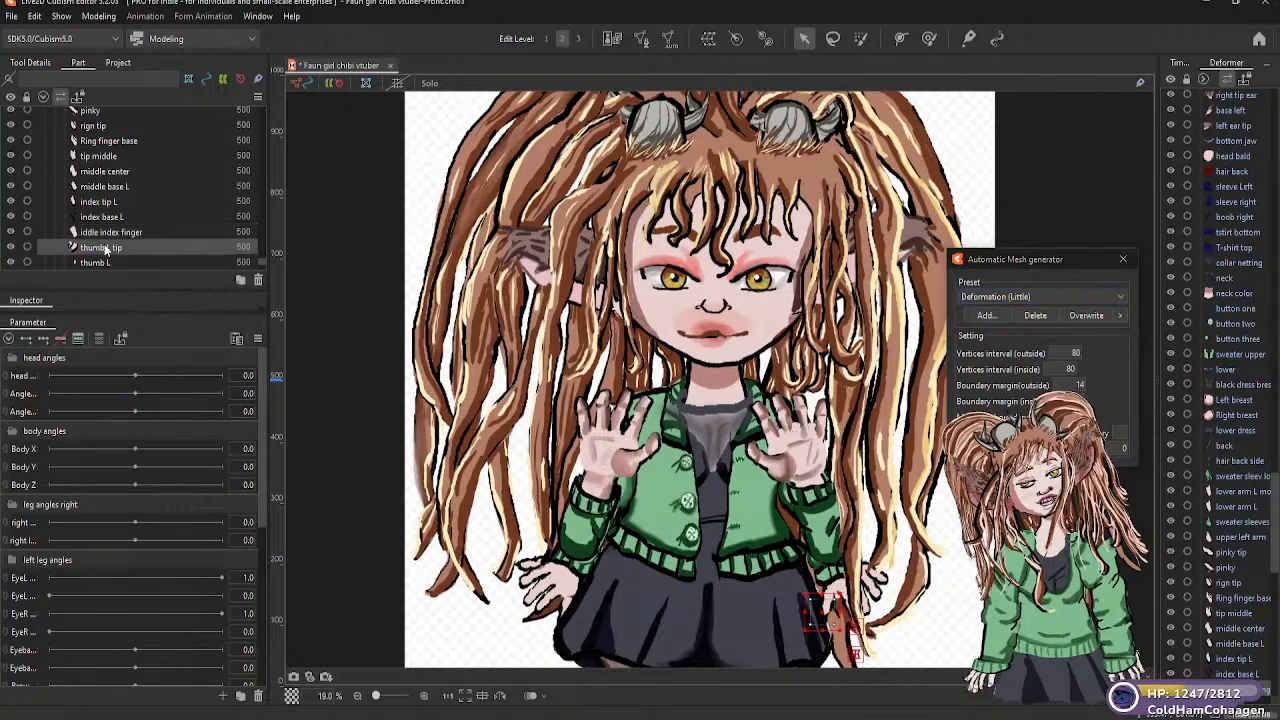
click(1120, 296)
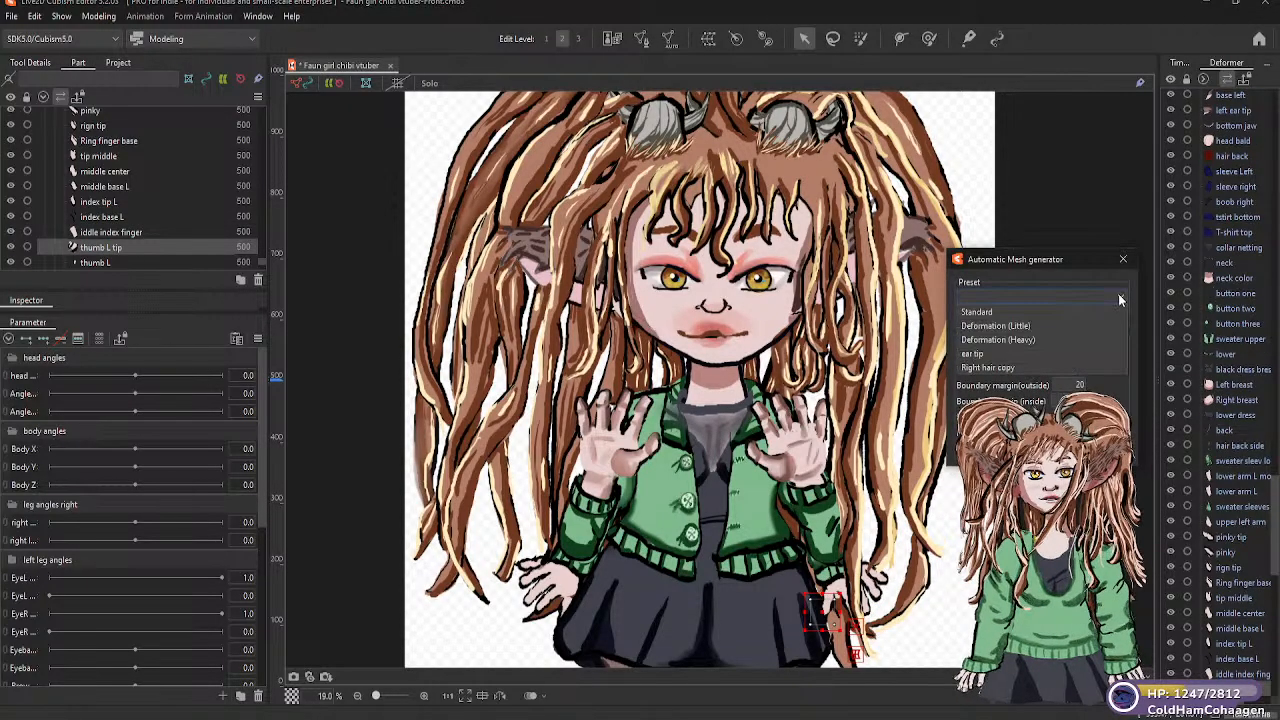
click(1016, 325)
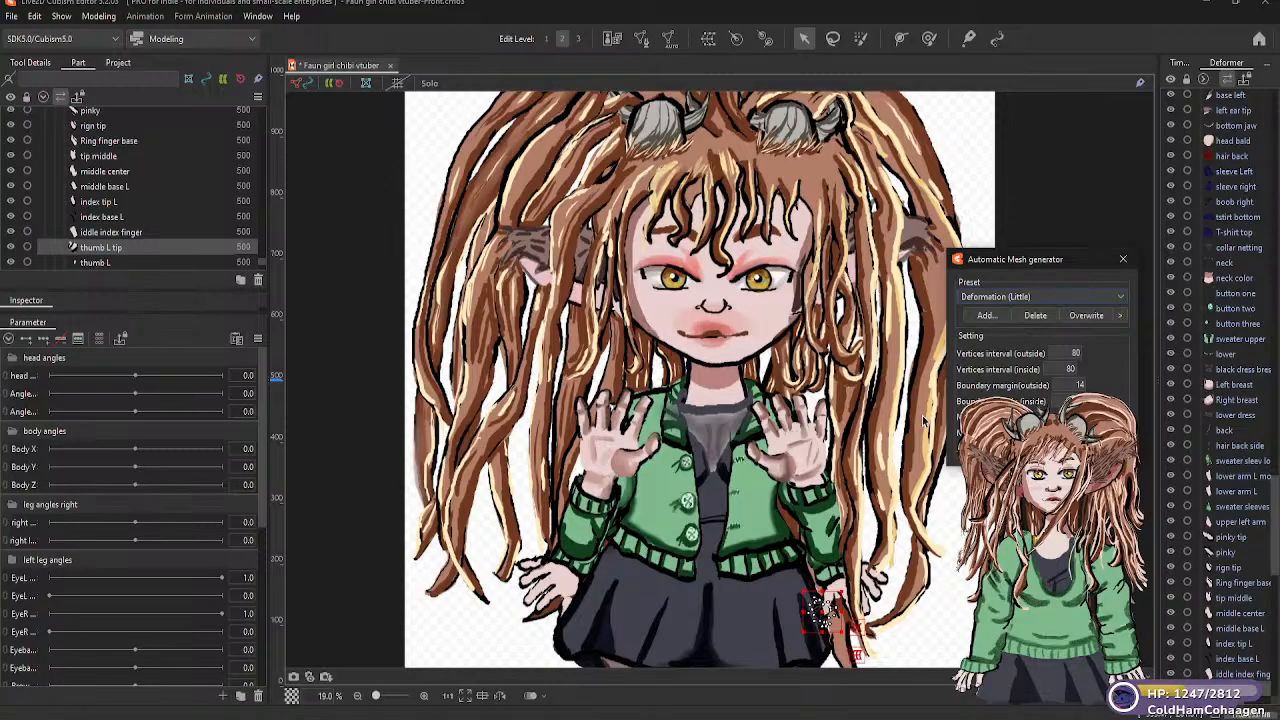
Generate Deformation (Little) automatic meshes for the "thumb L" and "hand L" parts
click(105, 263)
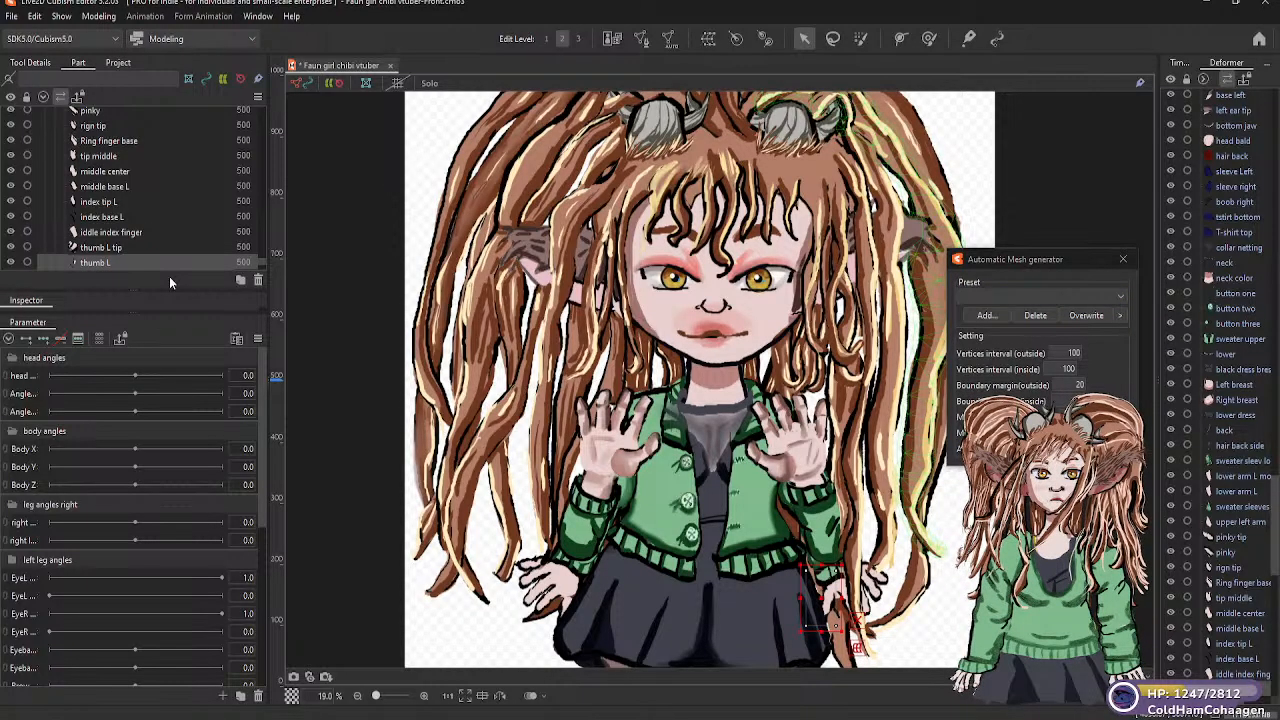
click(1120, 296)
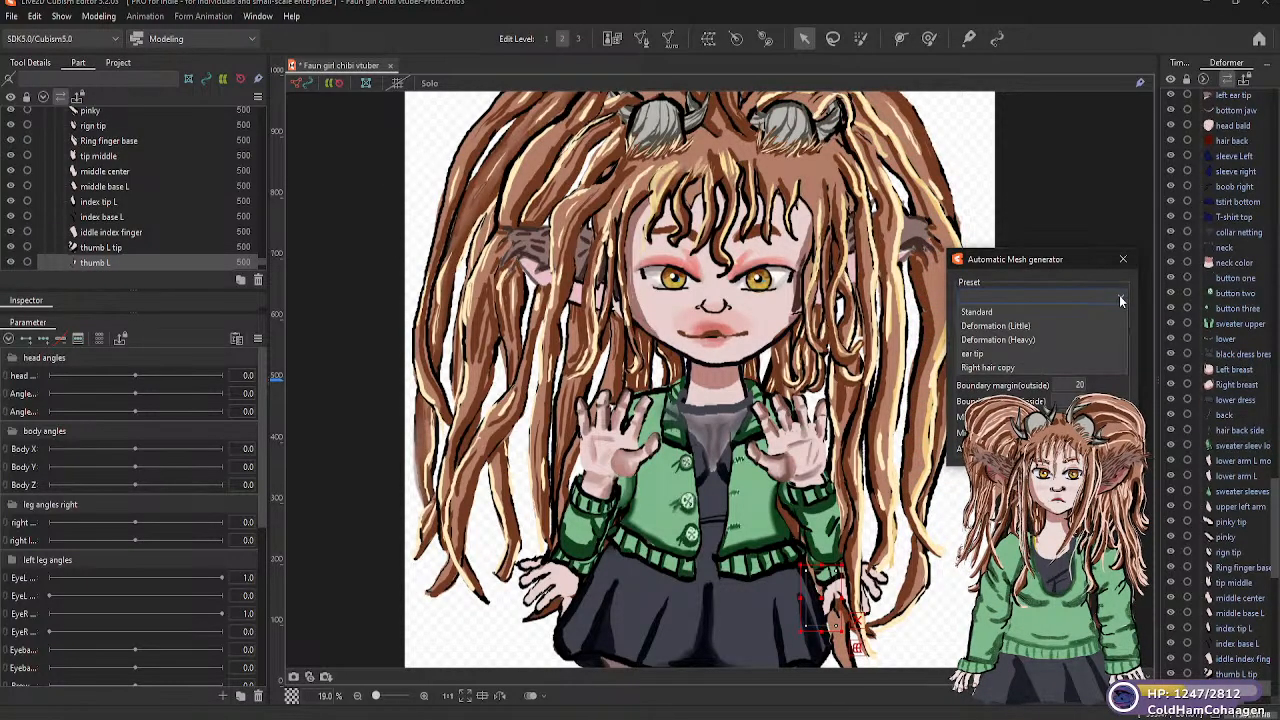
click(1020, 327)
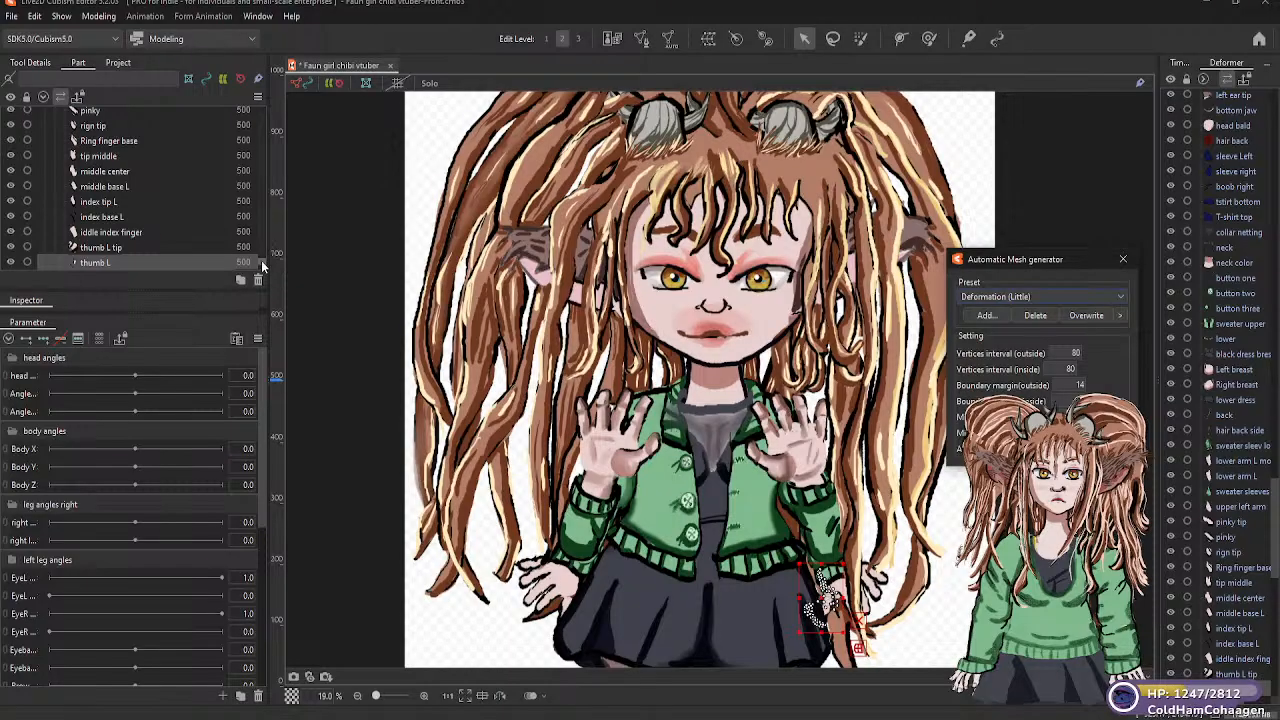
scroll(262, 266, down, 2)
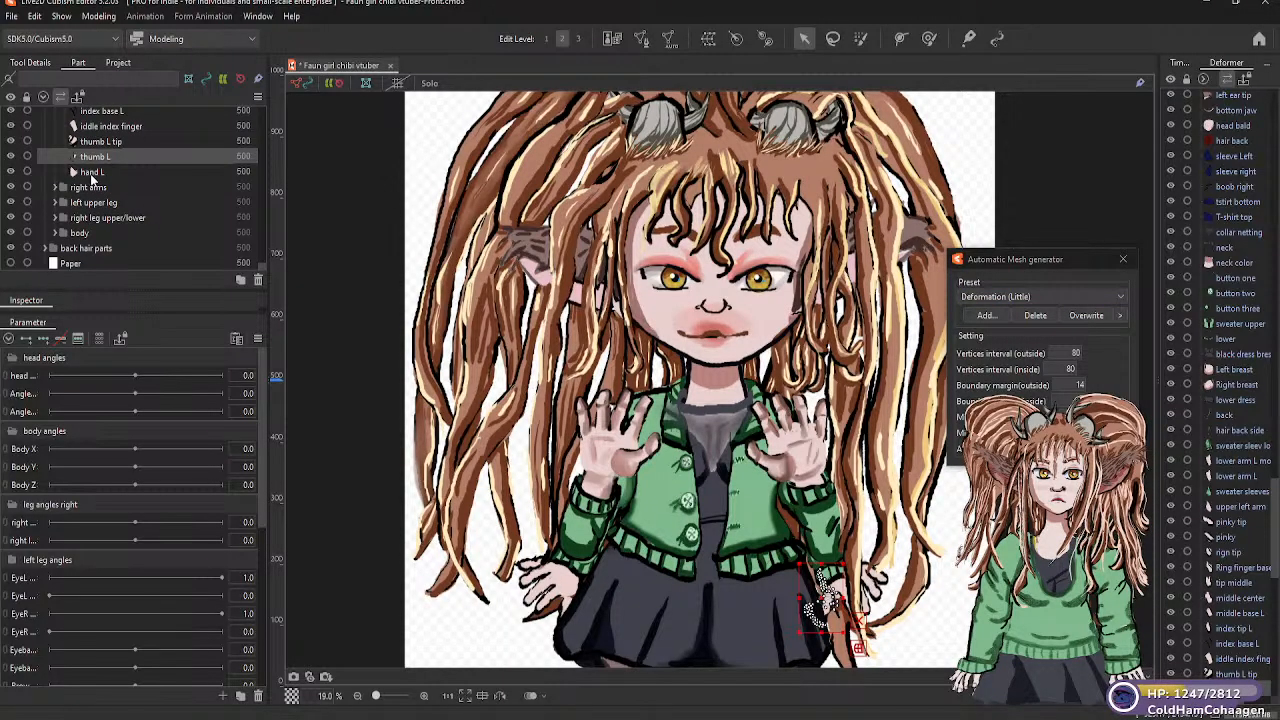
click(91, 175)
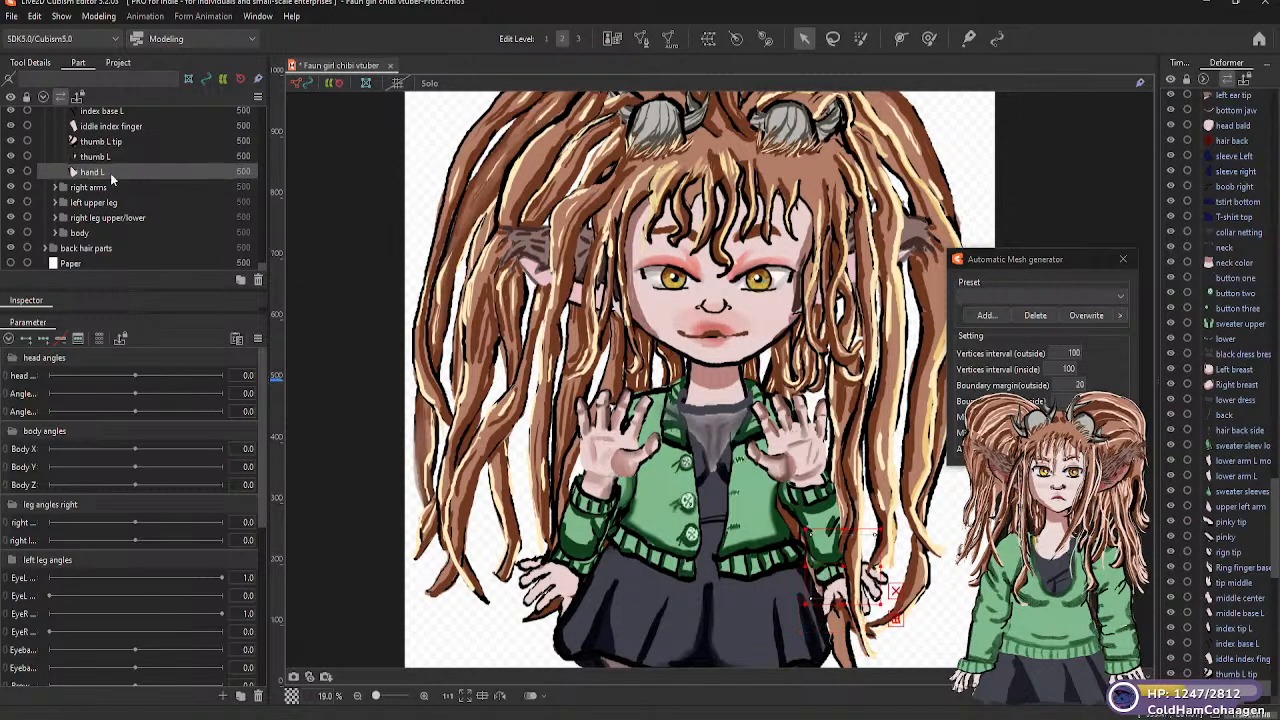
click(1122, 297)
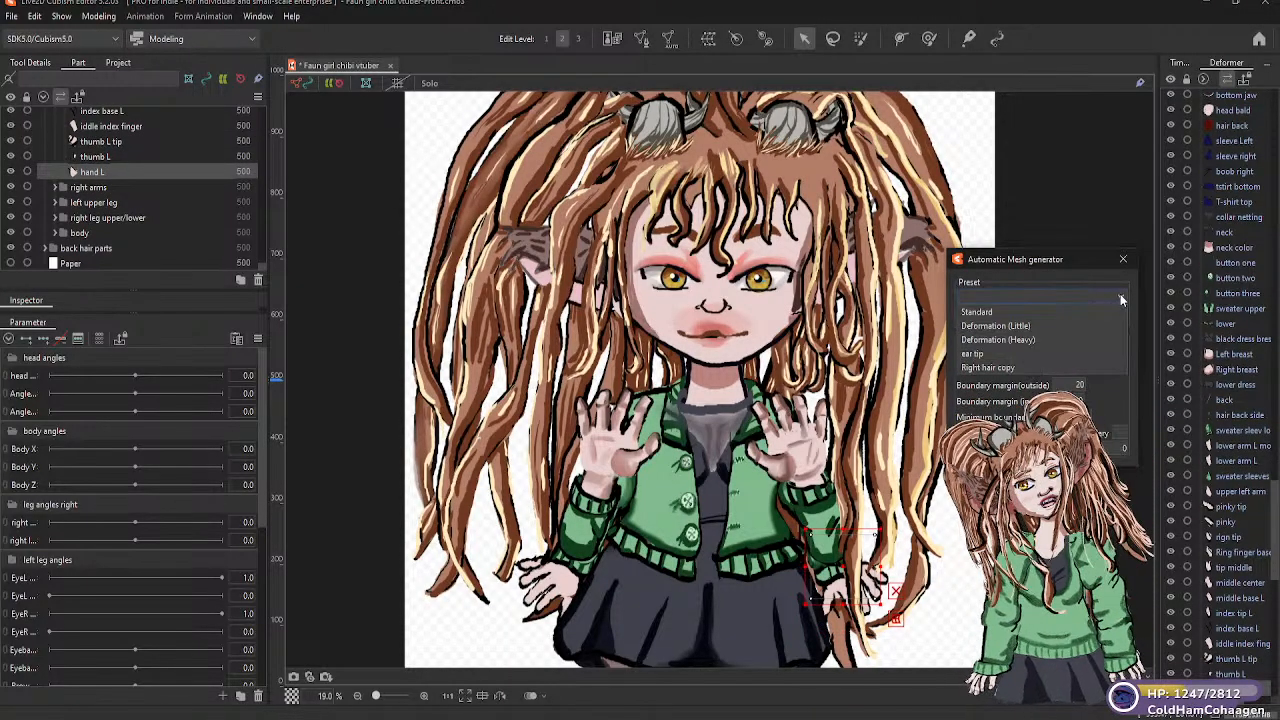
click(1023, 327)
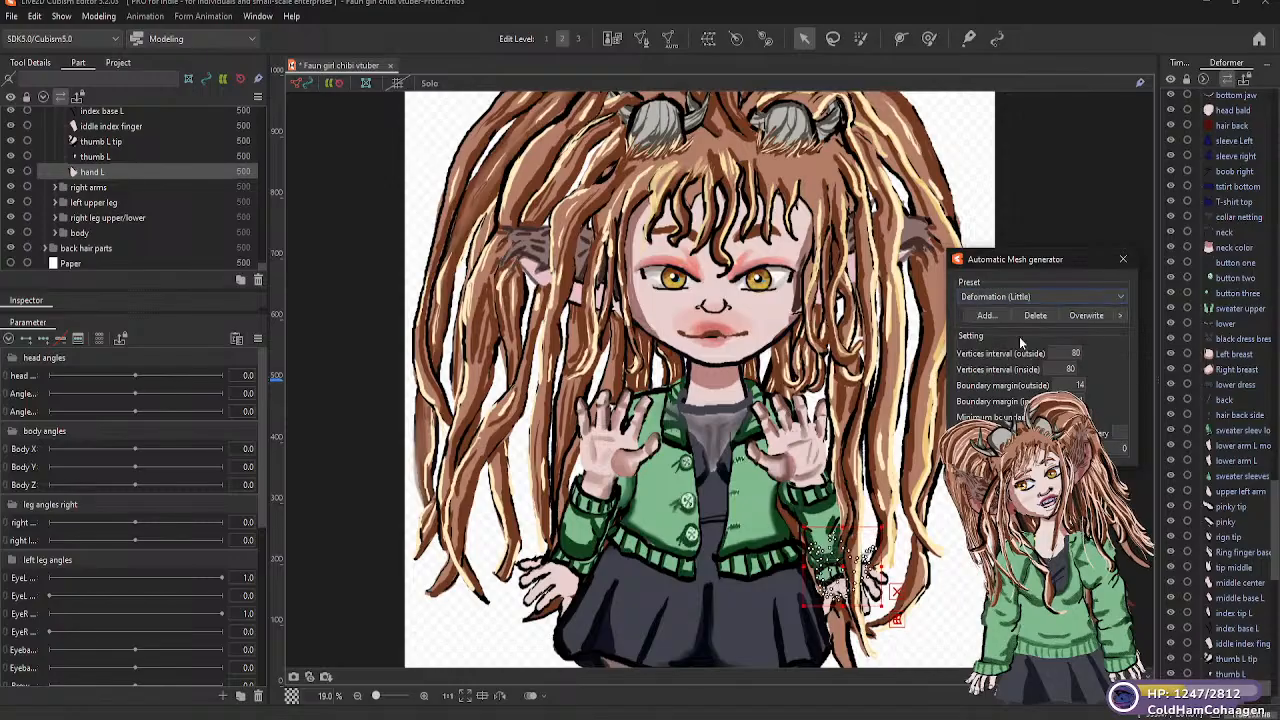
Generate Deformation (Little) automatic meshes for "sweater sleev lower Copy" and "sweater sleeves R upper" in the "right arms" folder
click(89, 190)
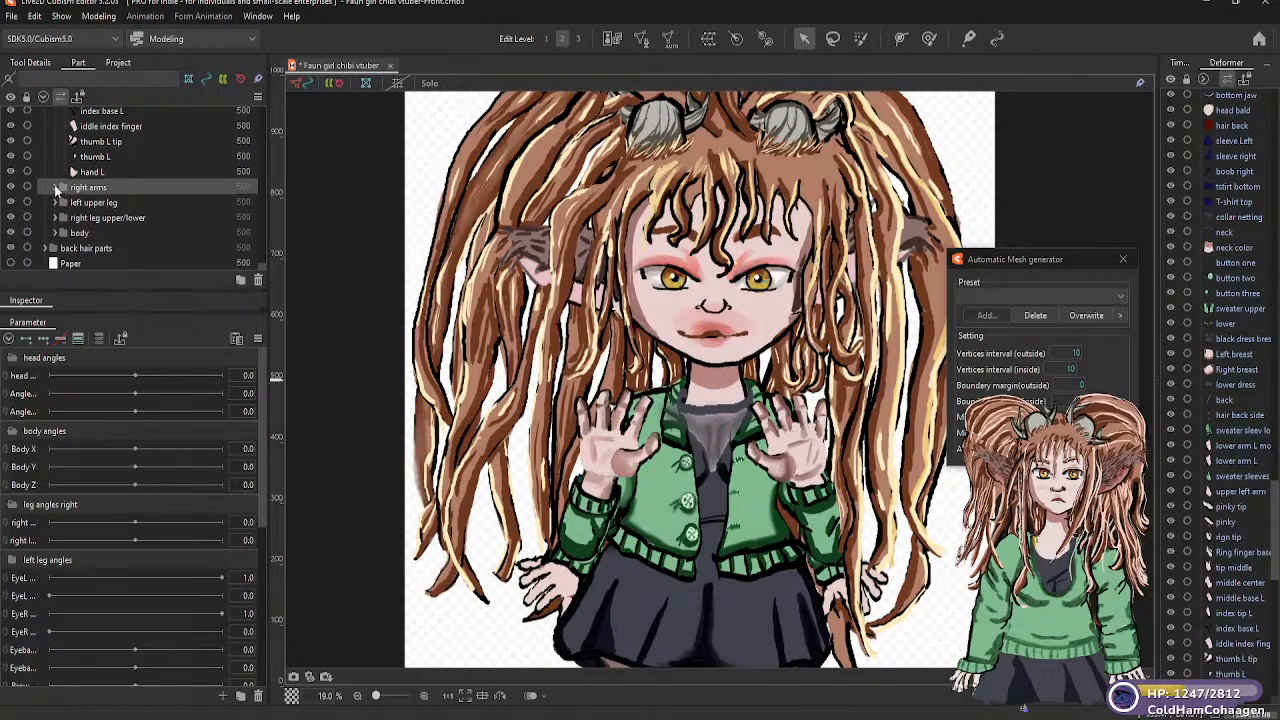
click(56, 189)
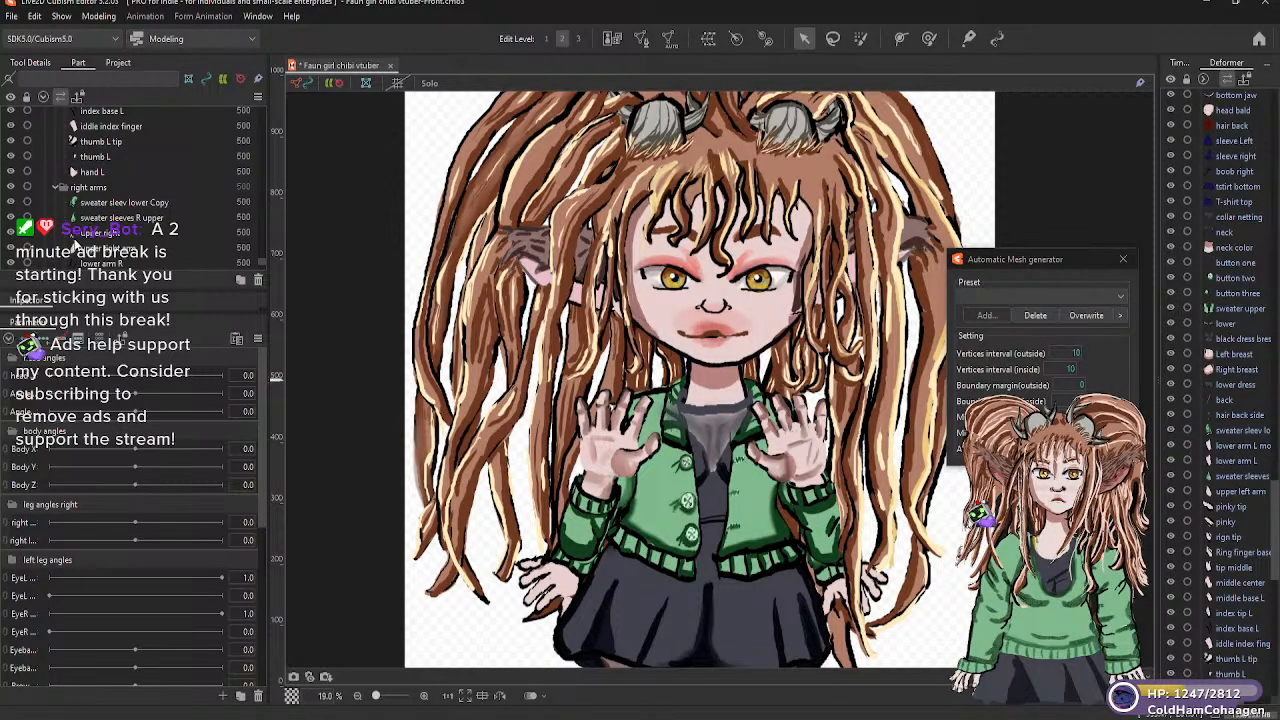
click(118, 204)
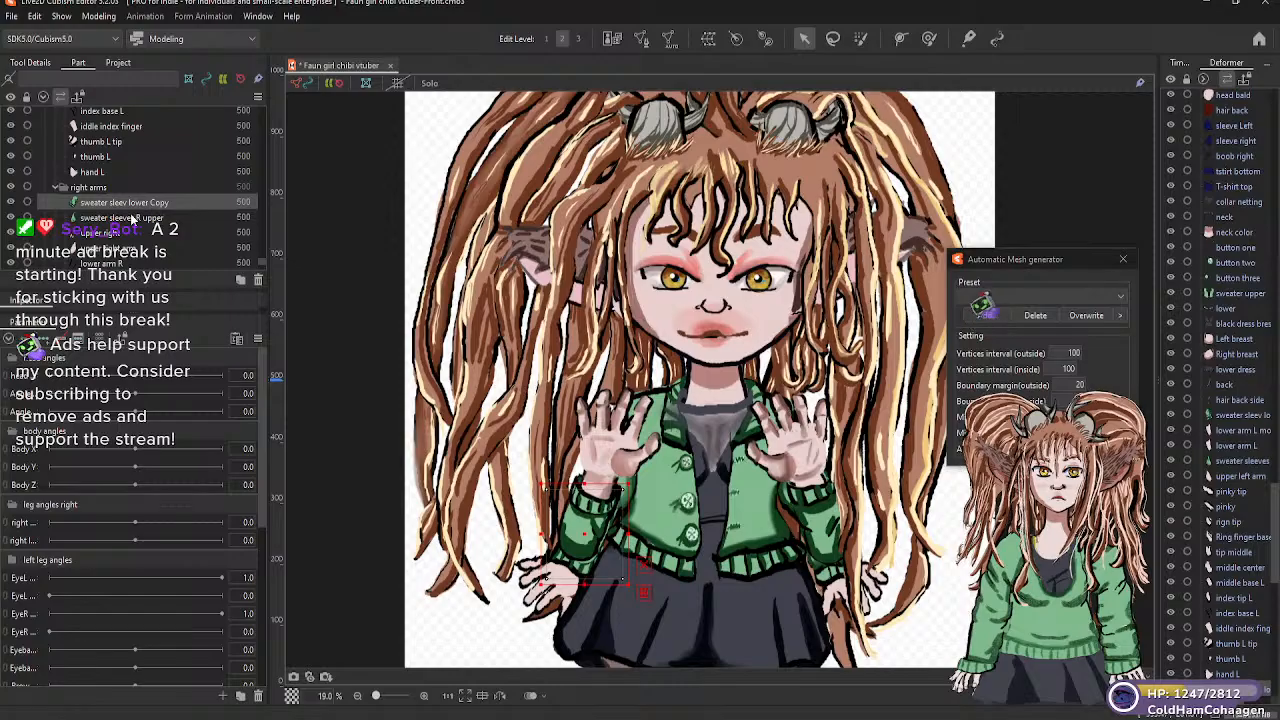
click(1120, 297)
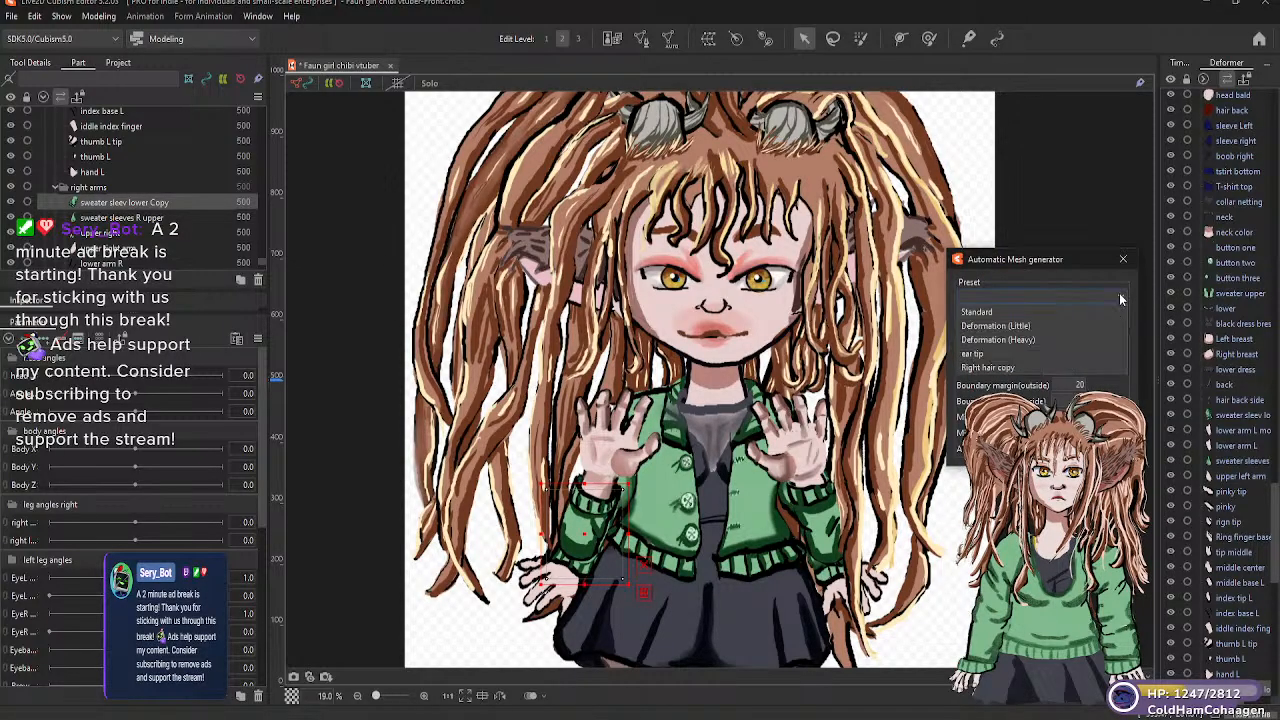
click(1012, 326)
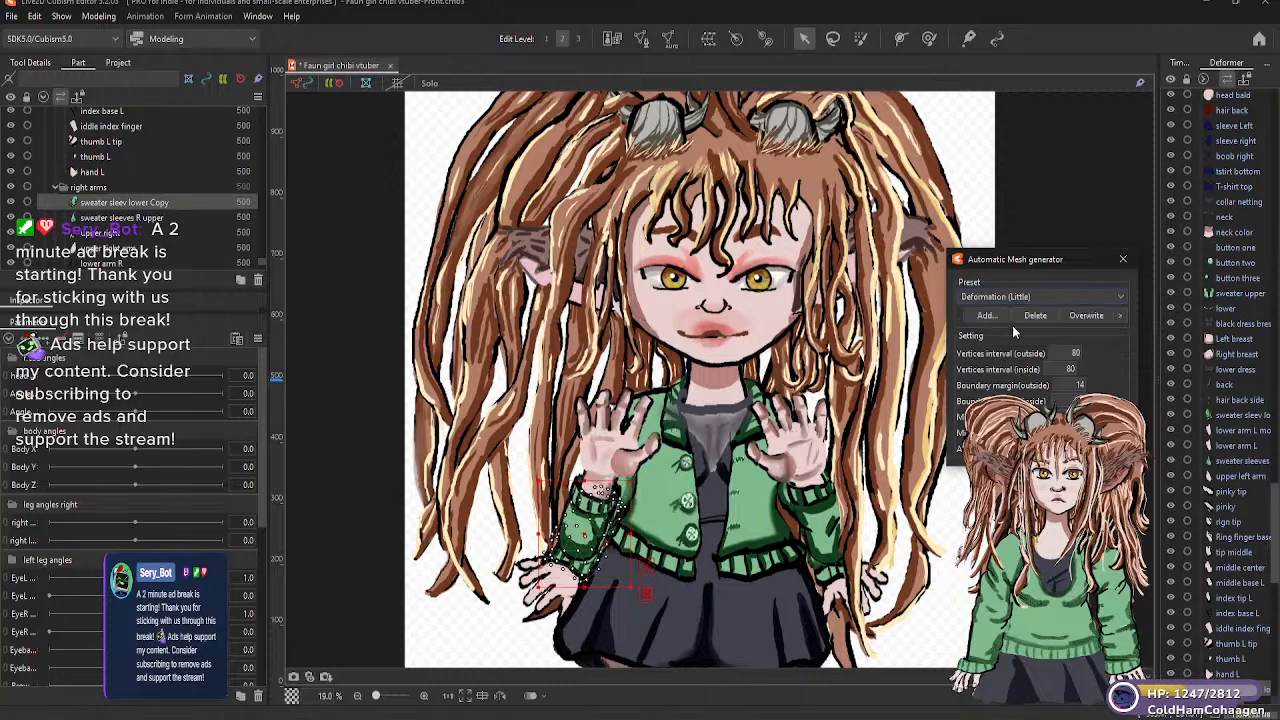
click(117, 216)
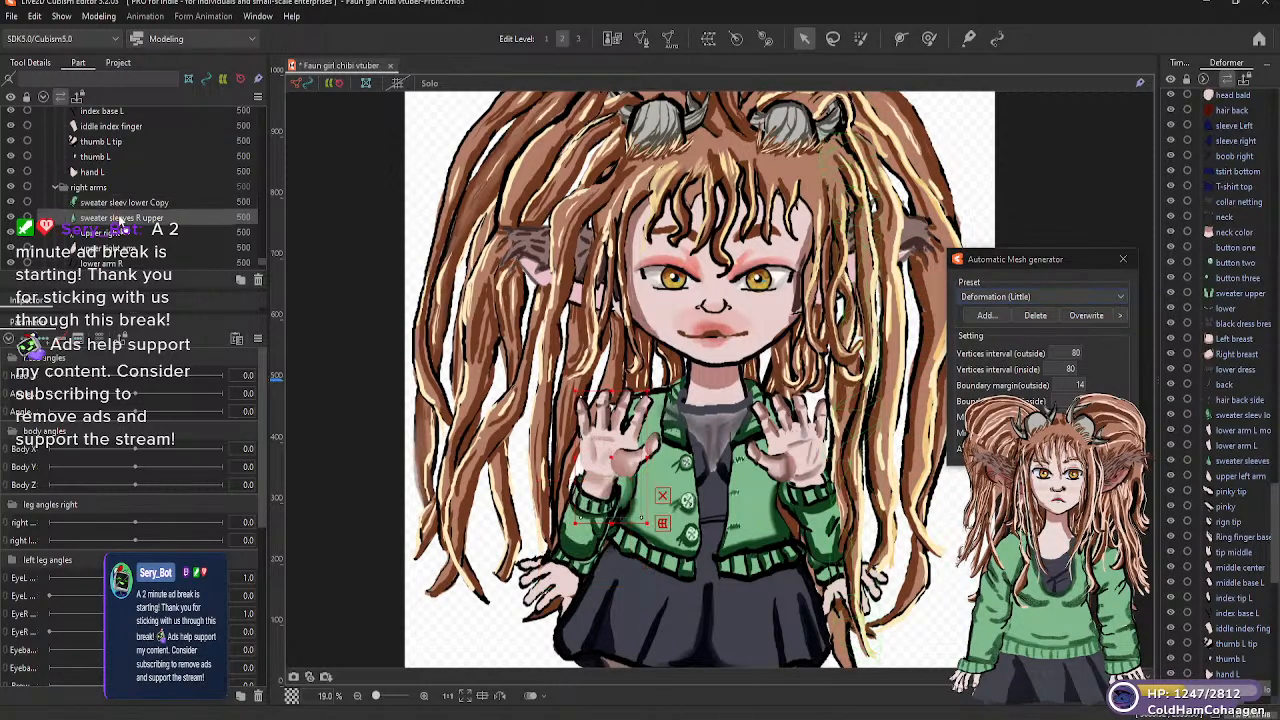
click(1122, 297)
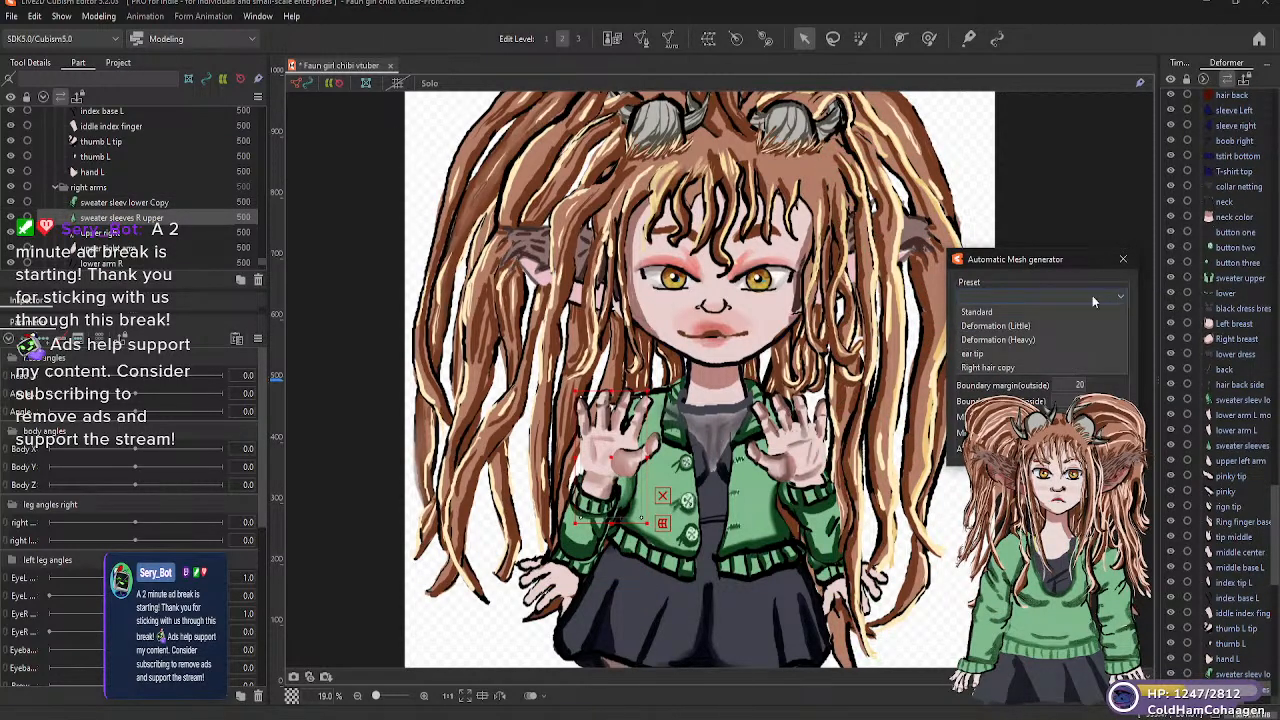
click(1024, 324)
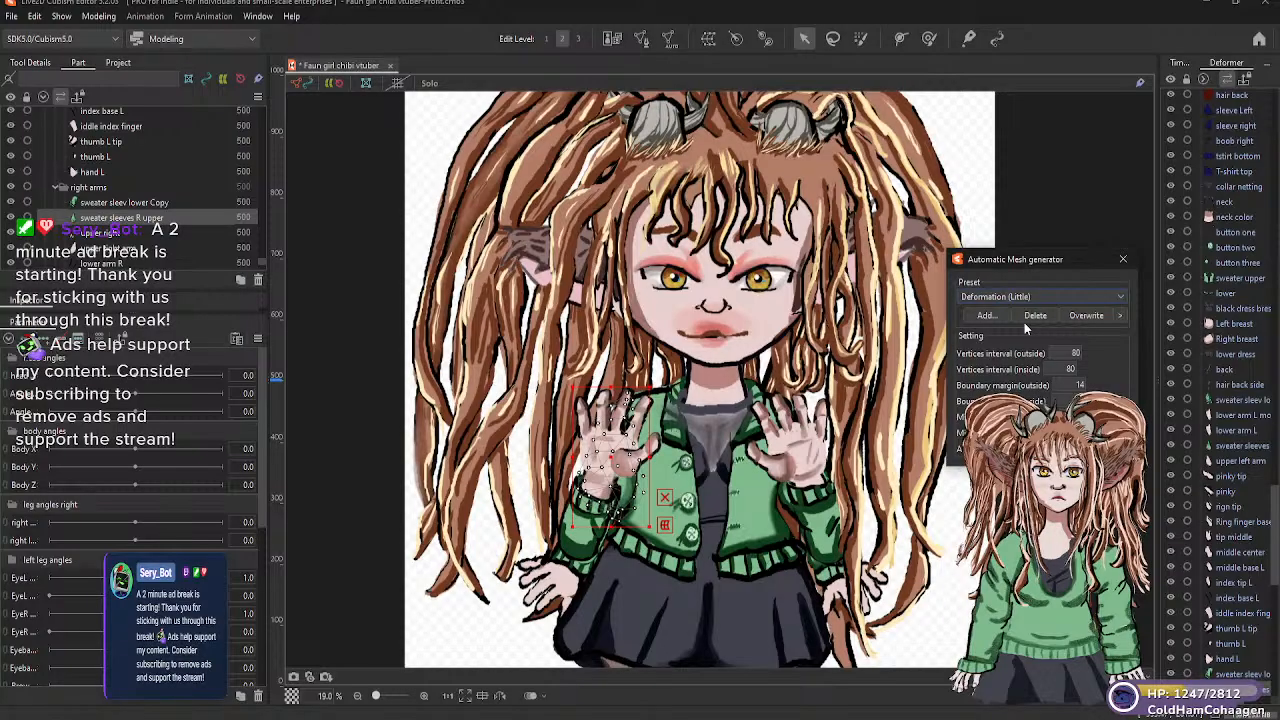
Generate Deformation (Little) automatic meshes for the "upper right" and "upper right arm" parts
click(118, 232)
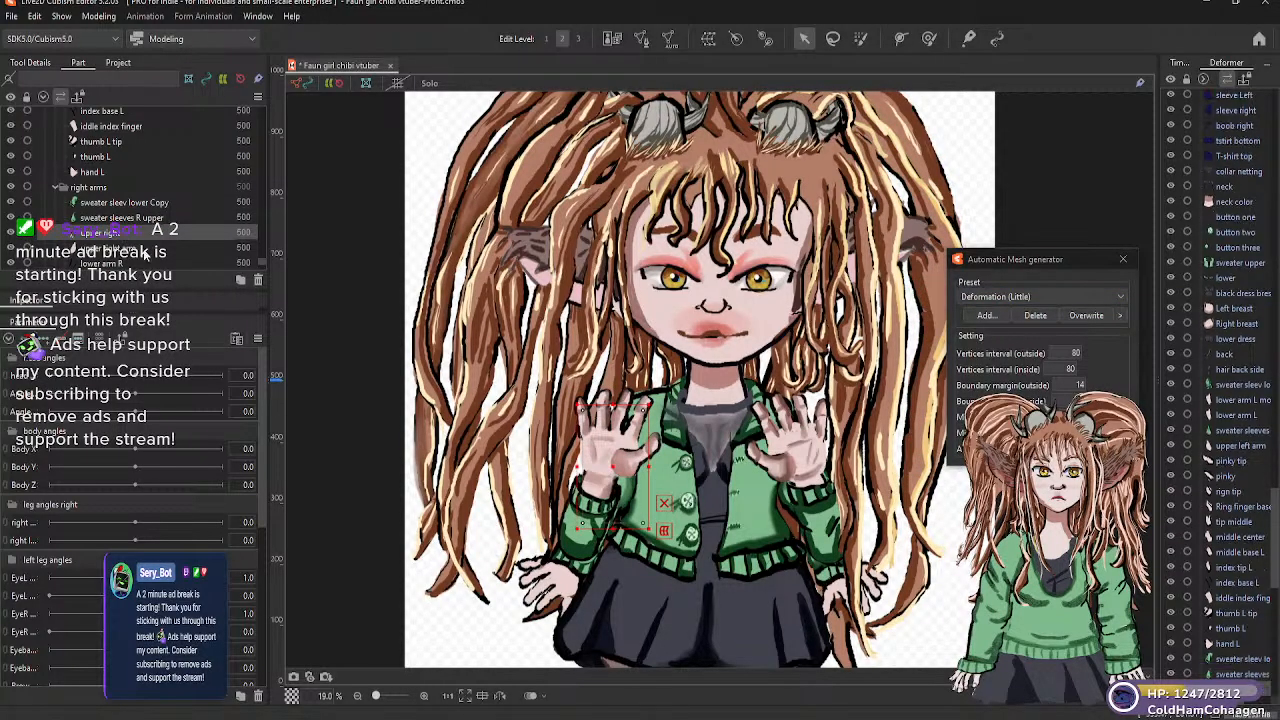
click(1121, 297)
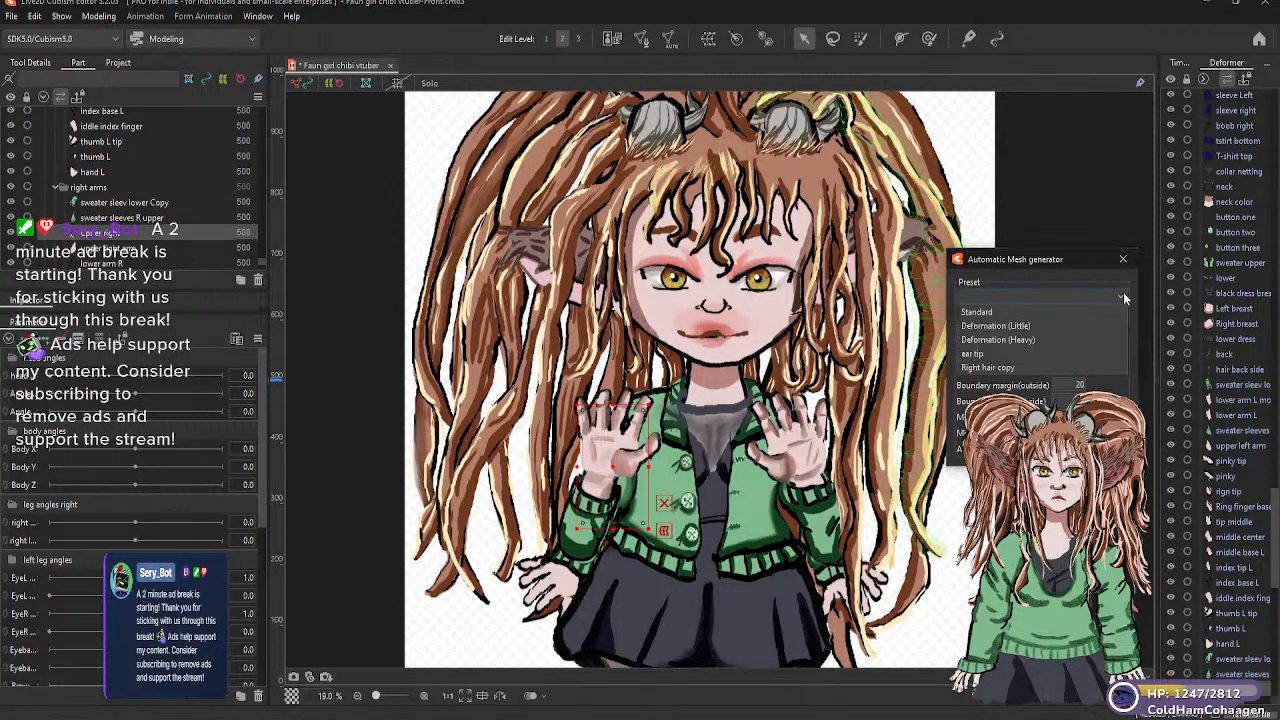
click(1030, 326)
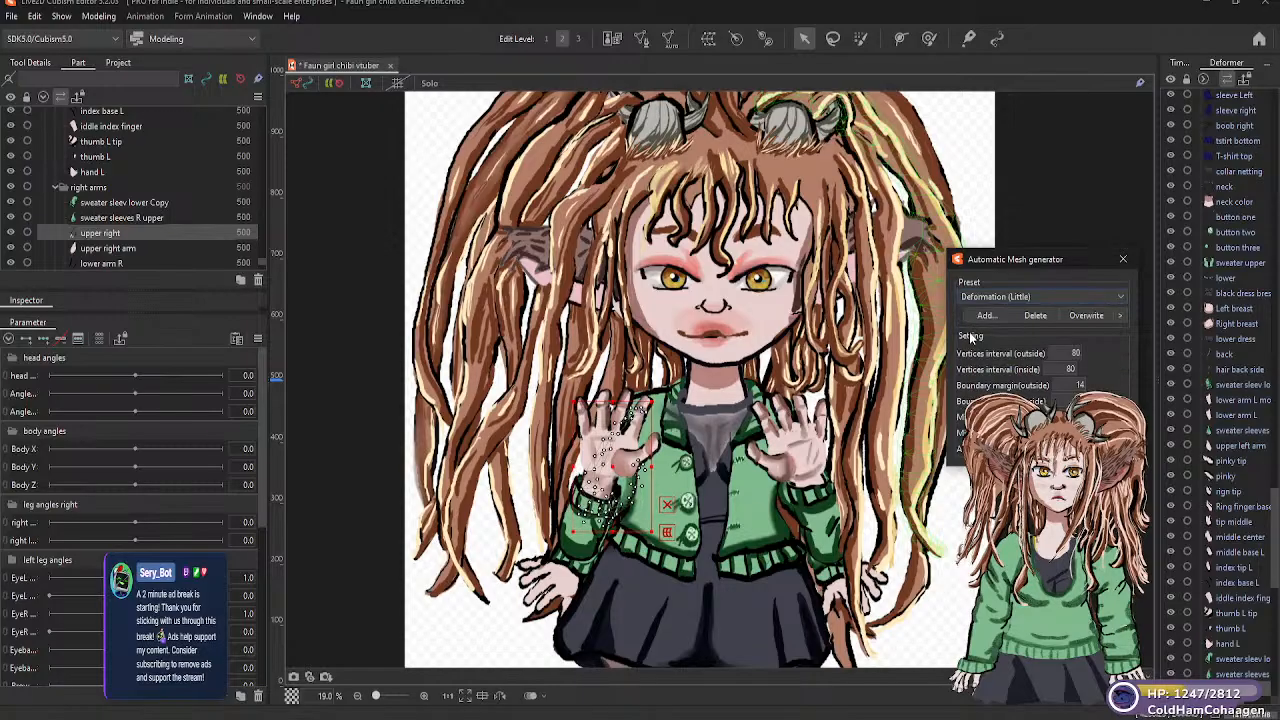
click(118, 249)
click(1120, 297)
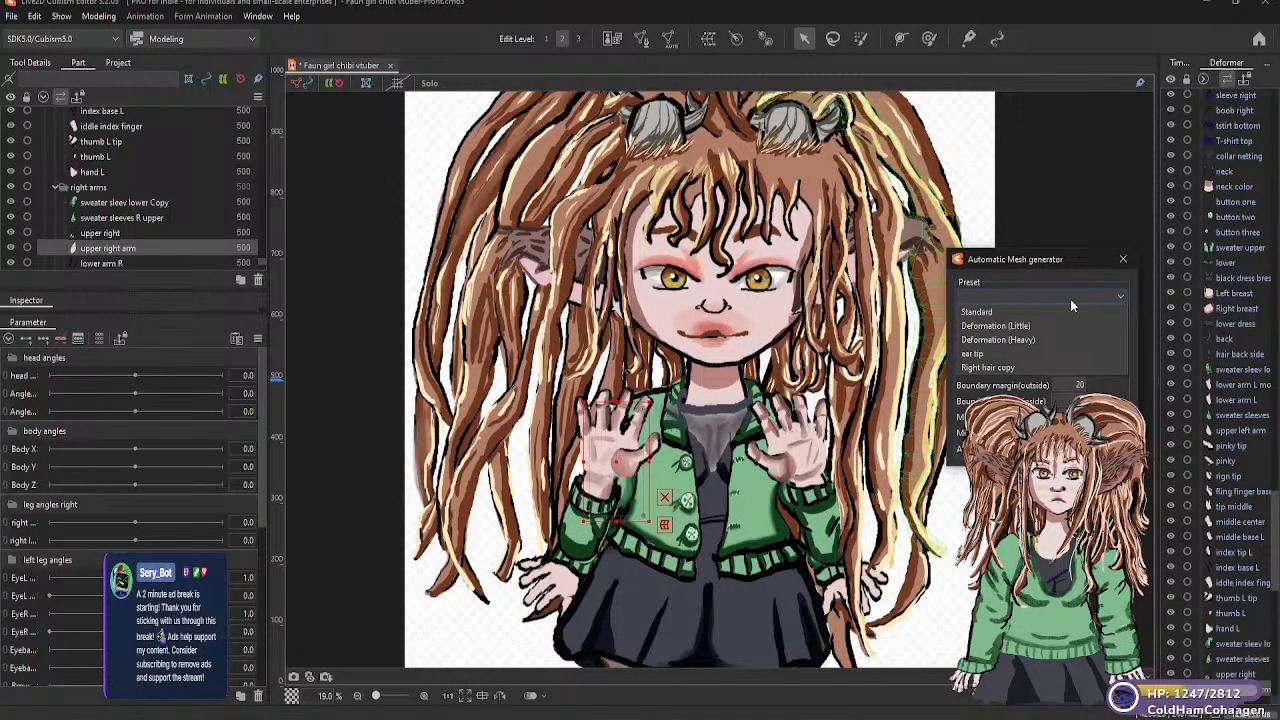
click(1016, 326)
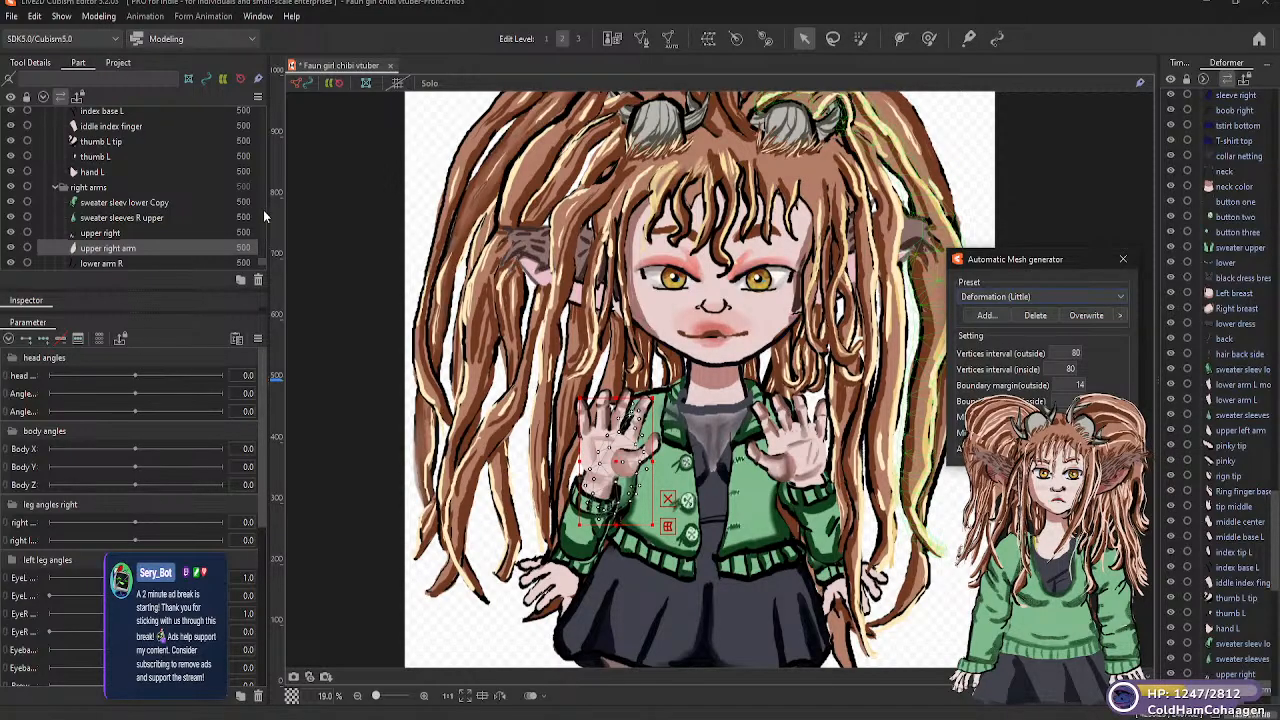
Generate Deformation (Little) automatic meshes for the "lower arm R" and "Right Breast" parts in "right arms"
scroll(262, 263, down, 3)
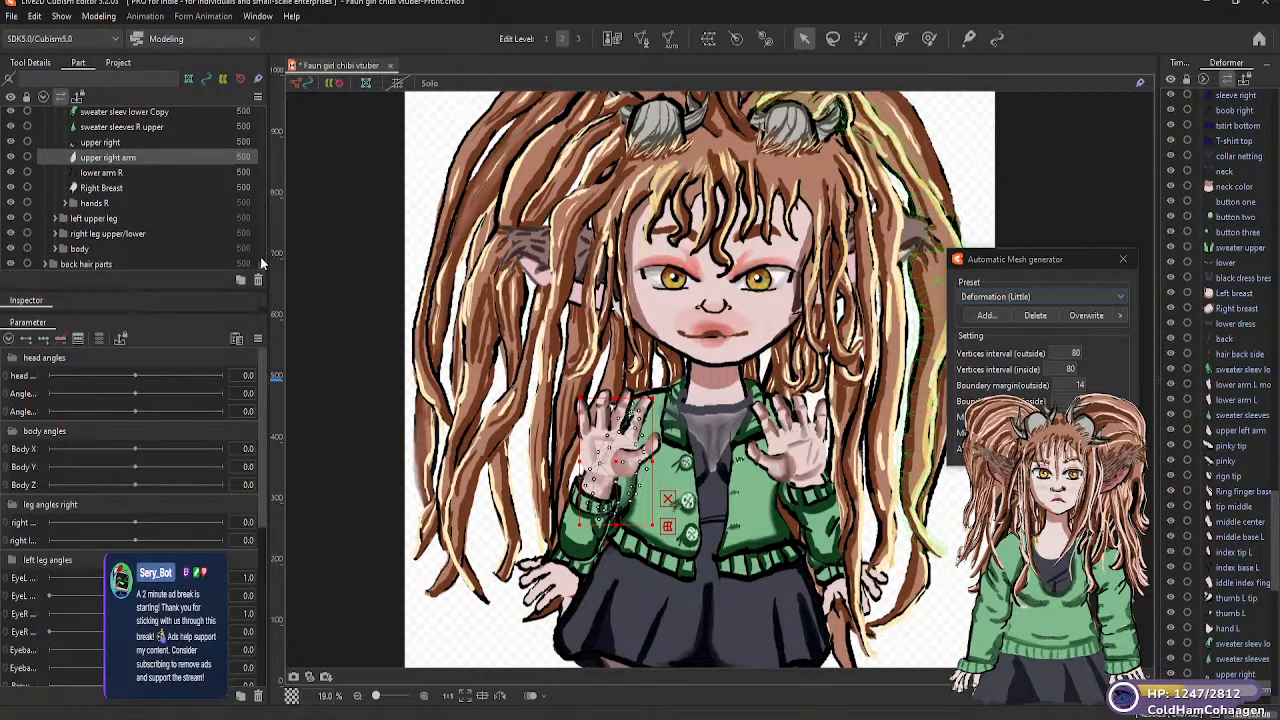
click(113, 173)
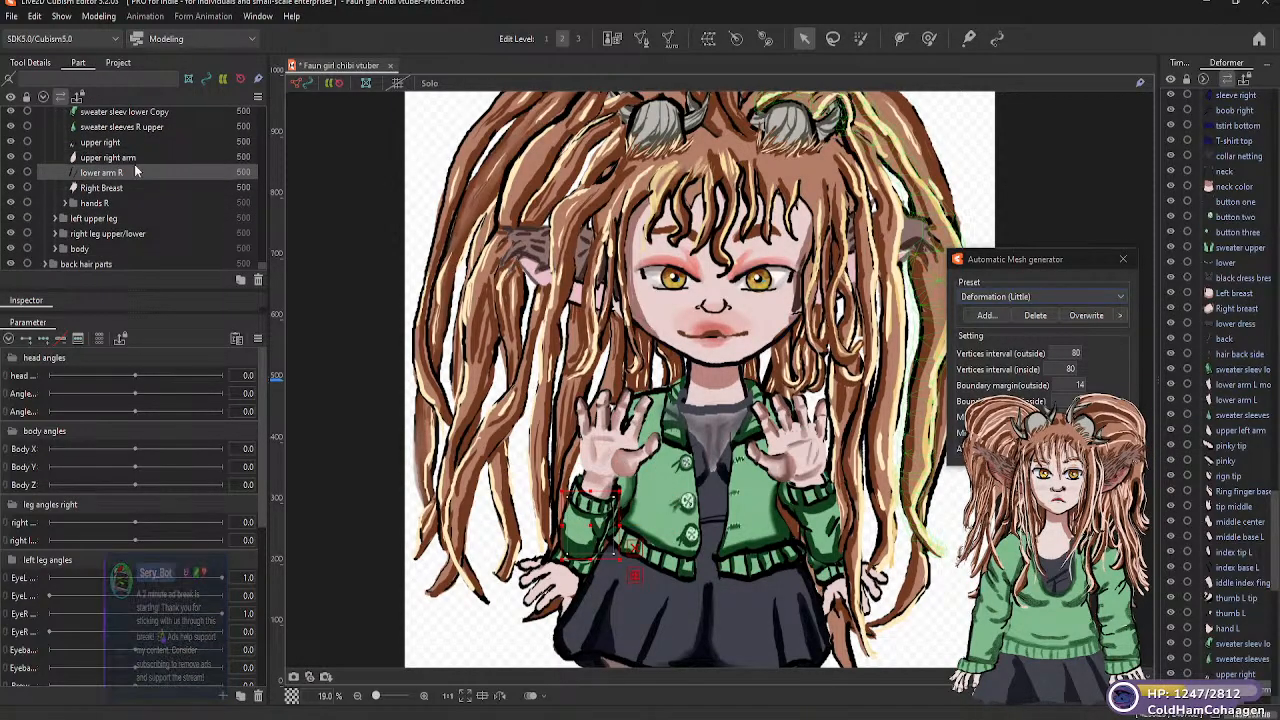
click(1122, 298)
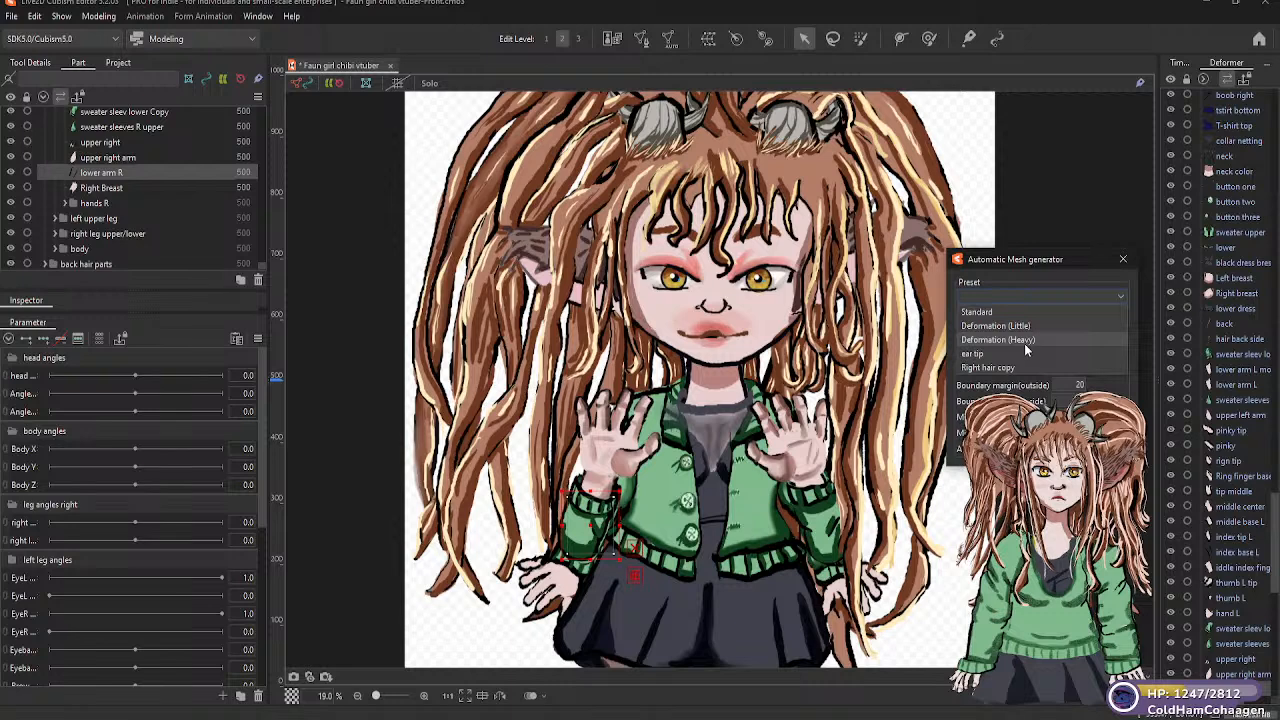
click(1030, 326)
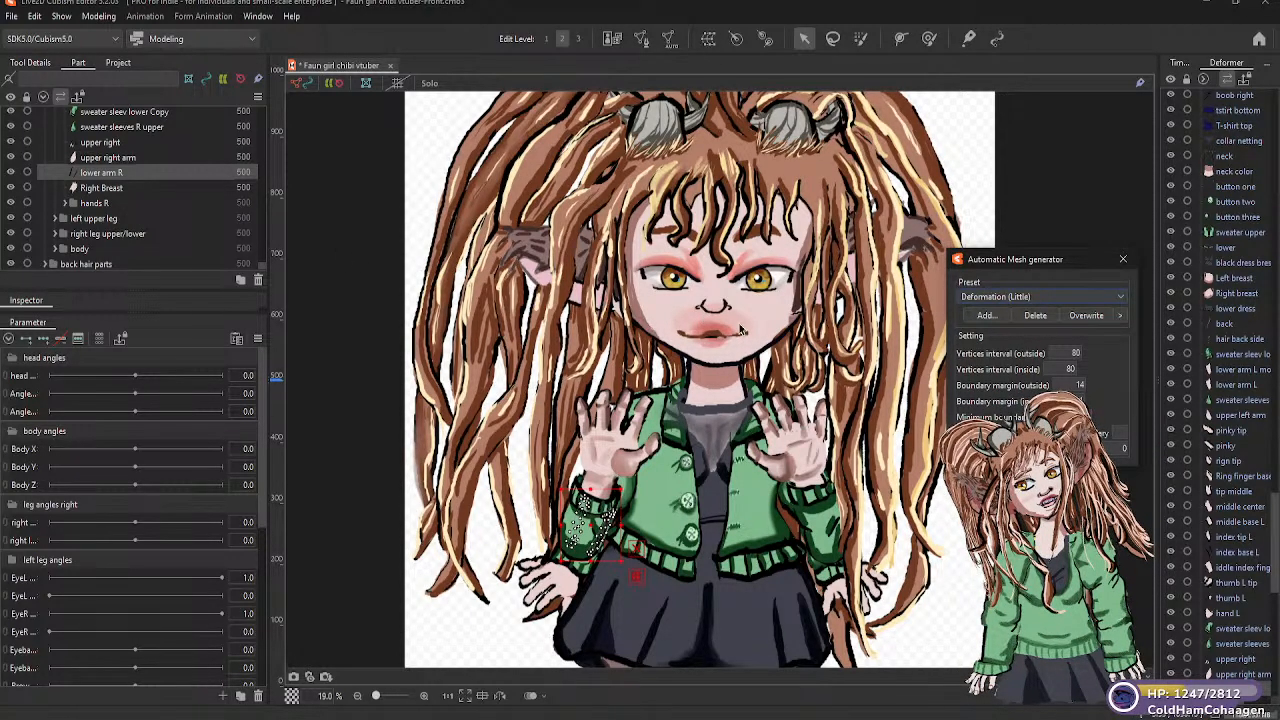
click(108, 188)
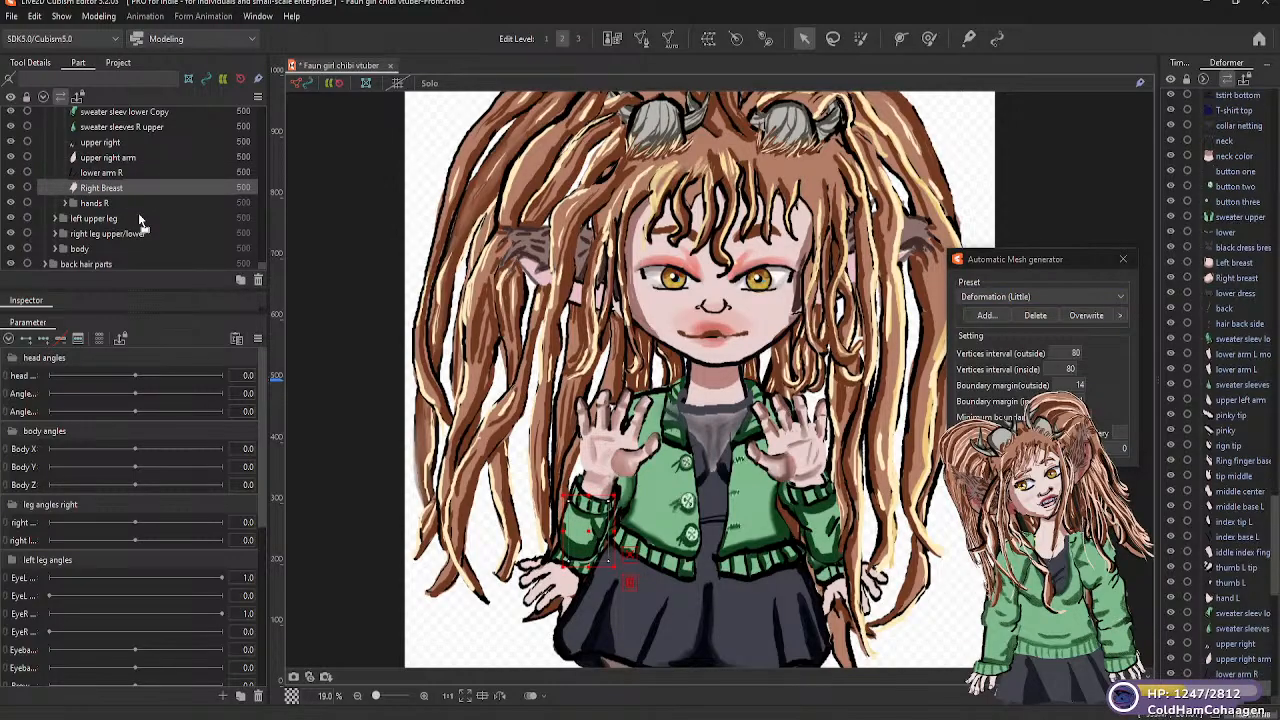
click(1120, 296)
click(1028, 329)
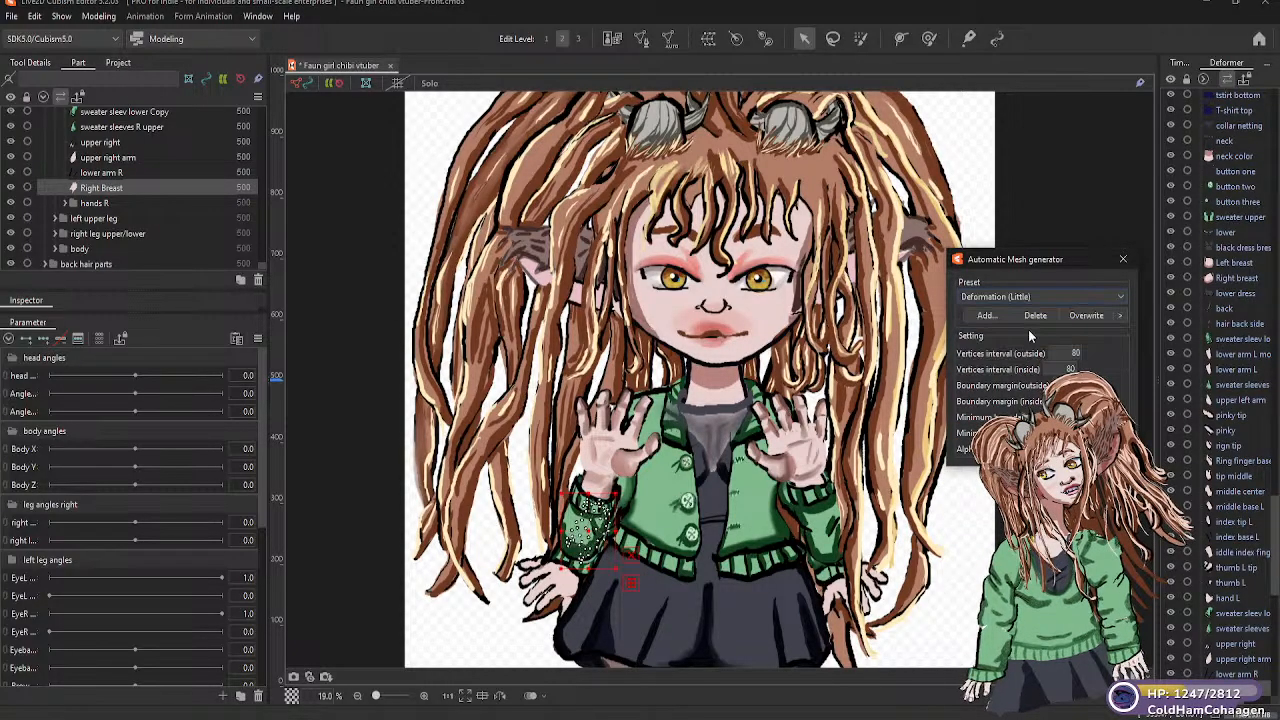
Generate Deformation (Little) automatic meshes for the "pinky tip R" and "pinky R" parts in the "hands R" folder
click(101, 205)
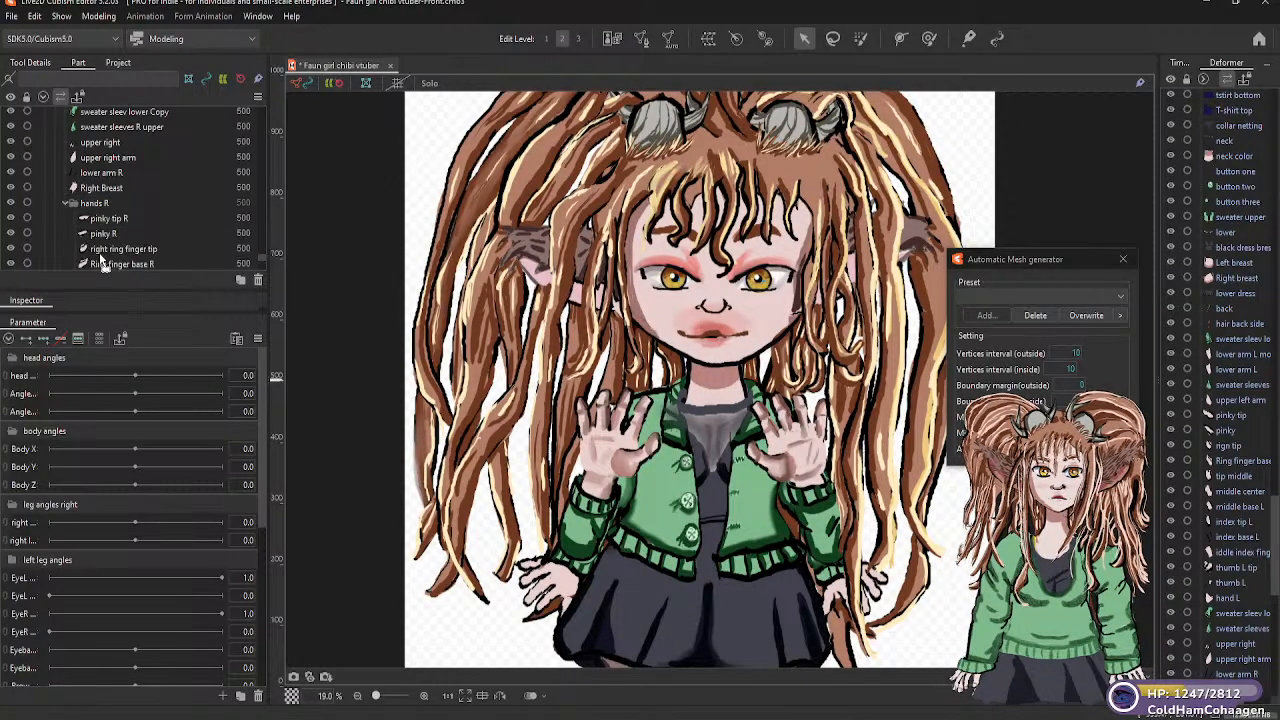
click(123, 216)
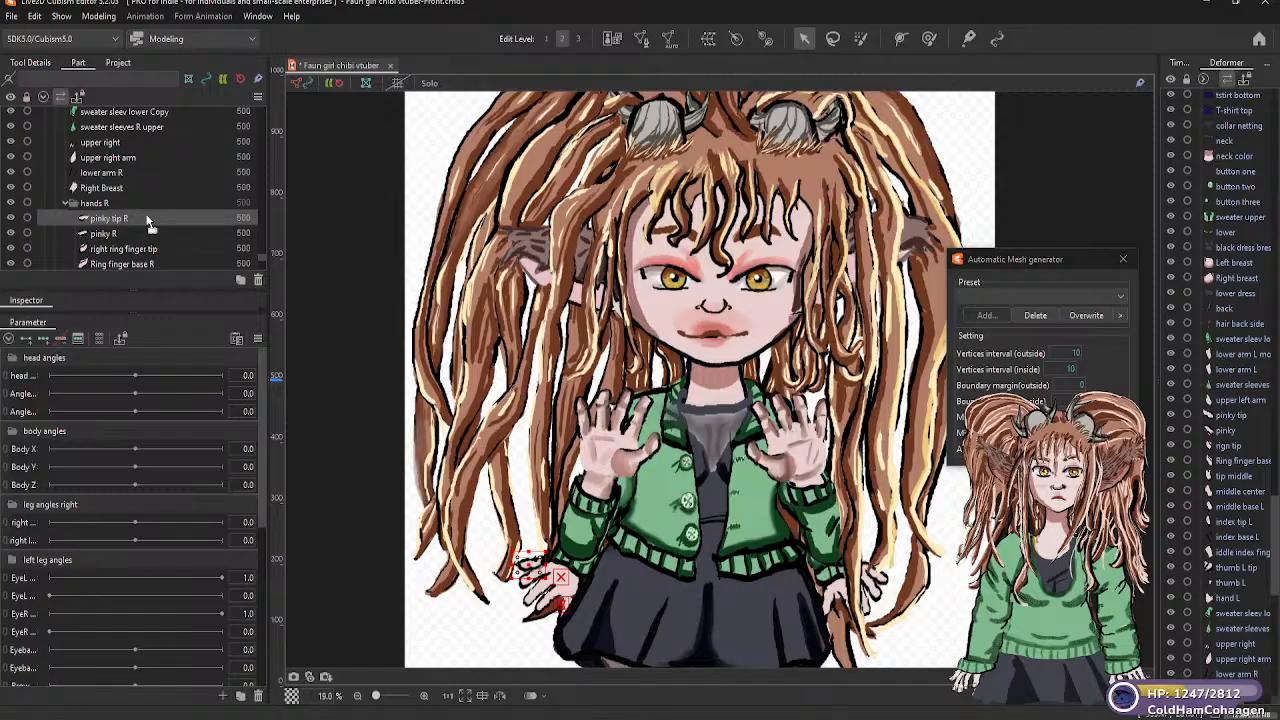
click(1122, 298)
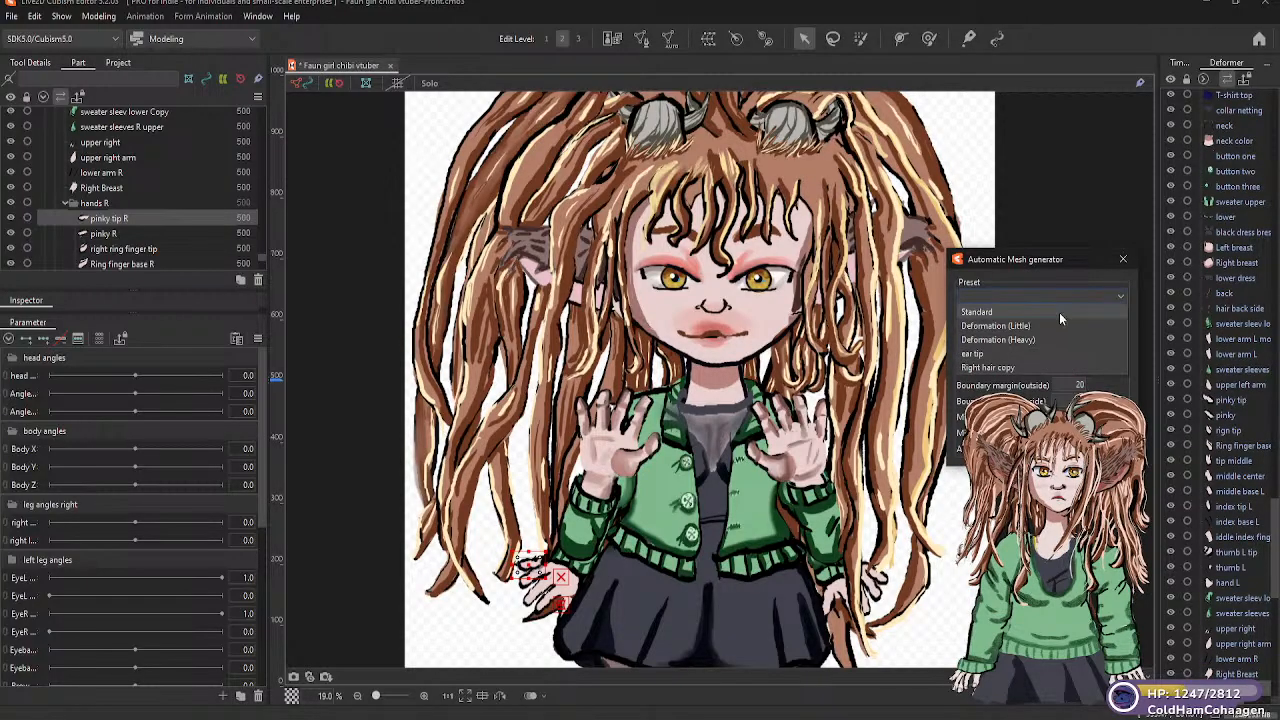
click(992, 326)
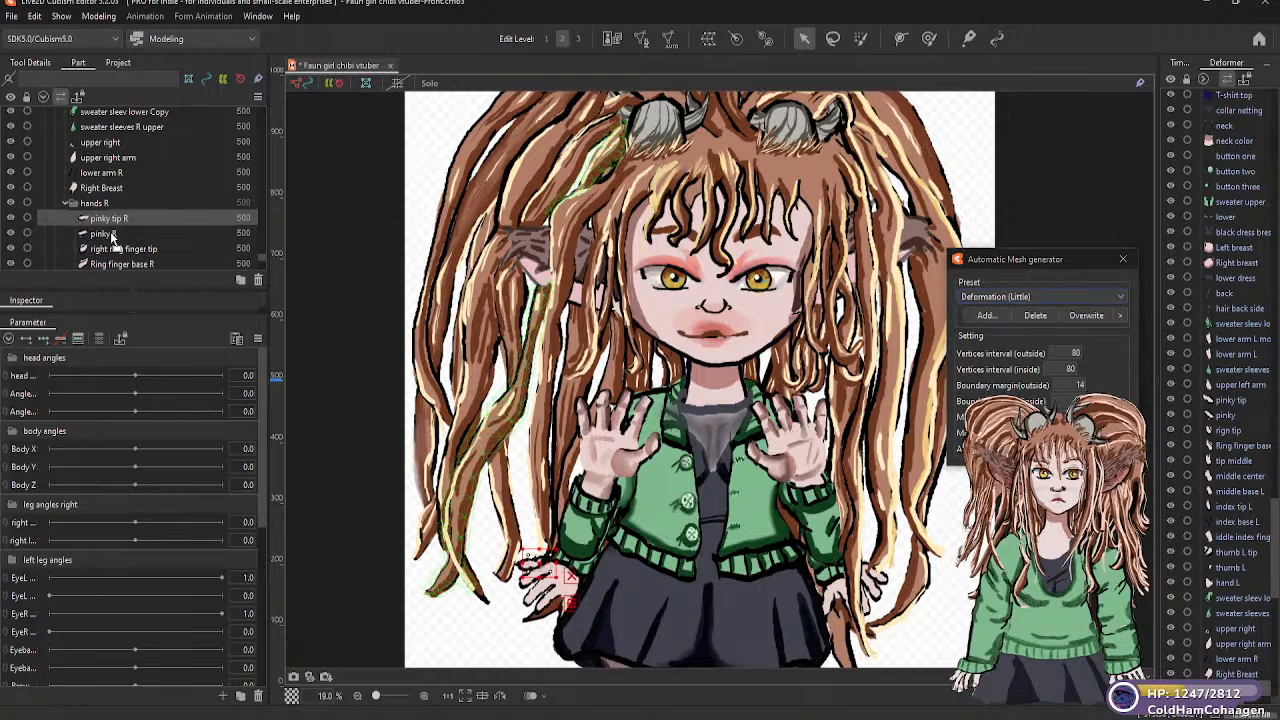
click(104, 233)
click(1122, 298)
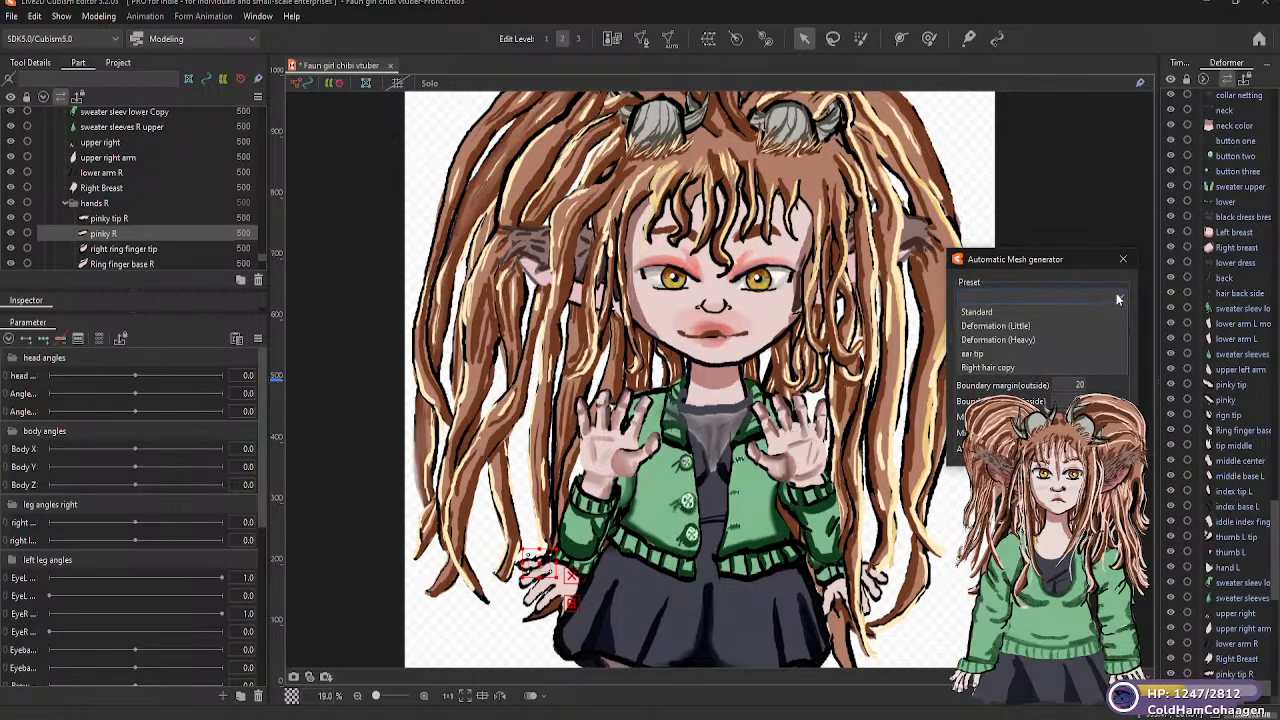
click(1021, 330)
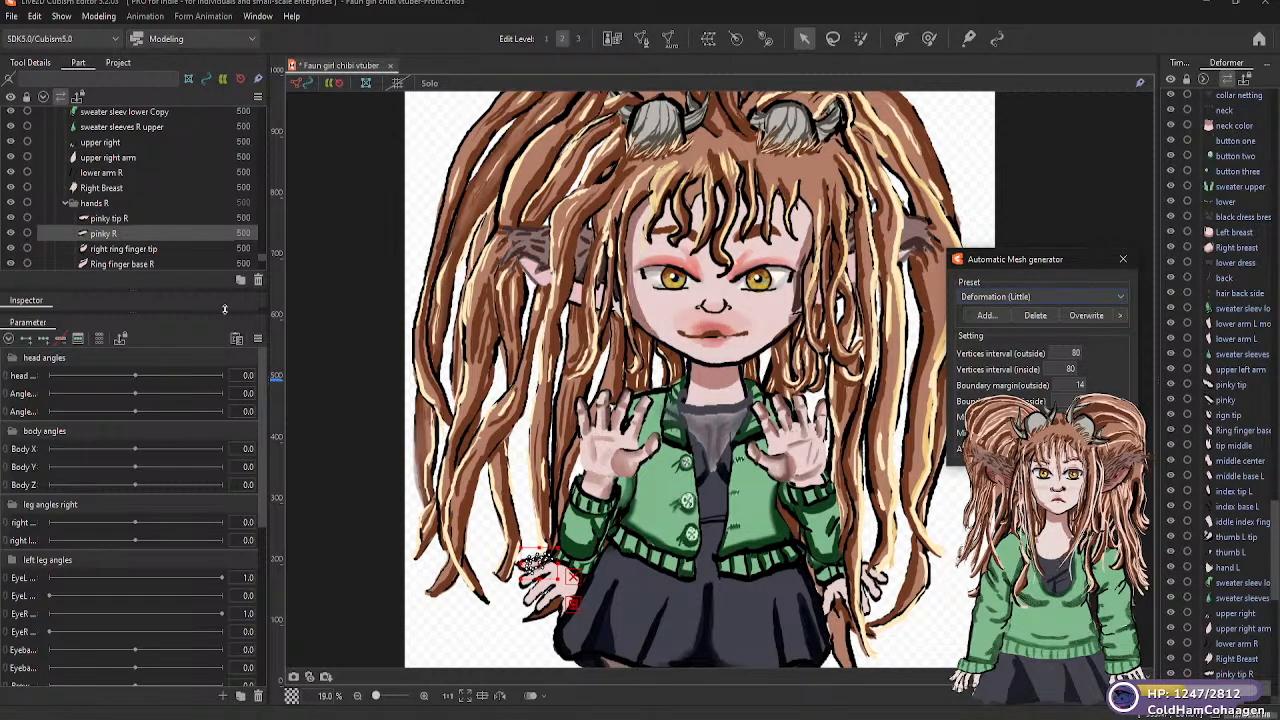
Generate Deformation (Little) automatic meshes for the "right ring finger tip" and "Ring finger base R" parts
click(134, 249)
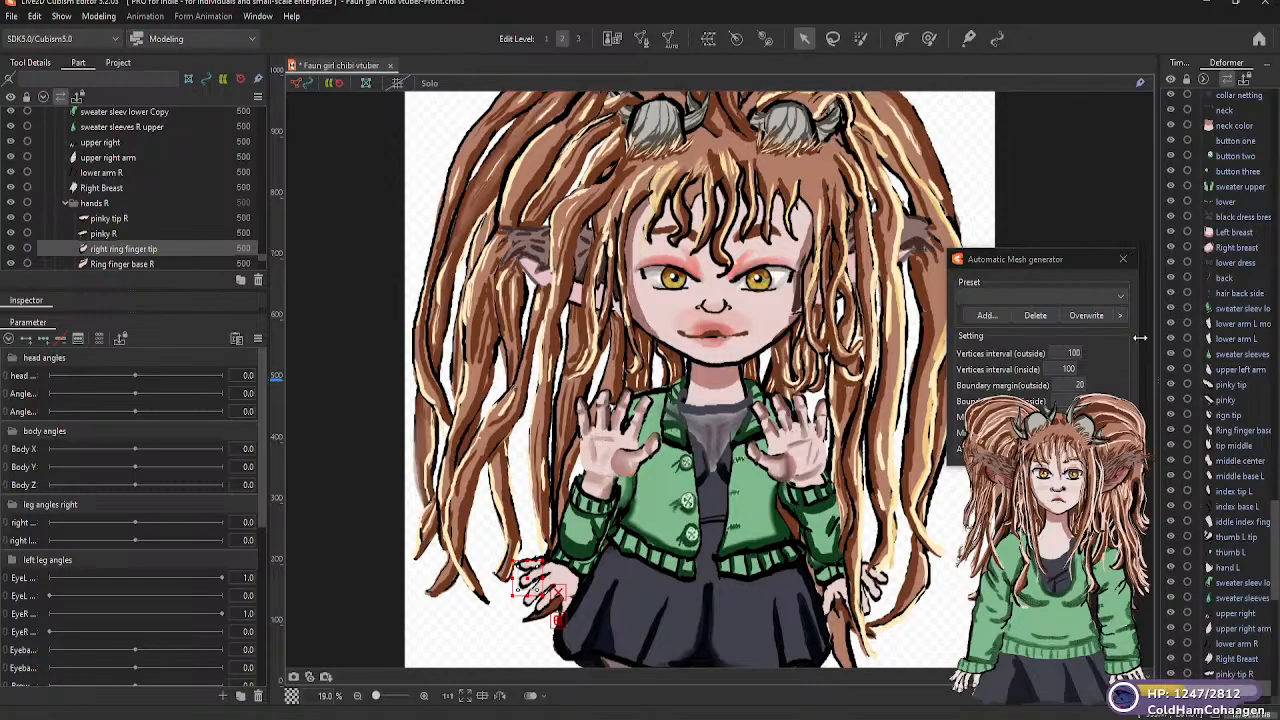
click(1122, 298)
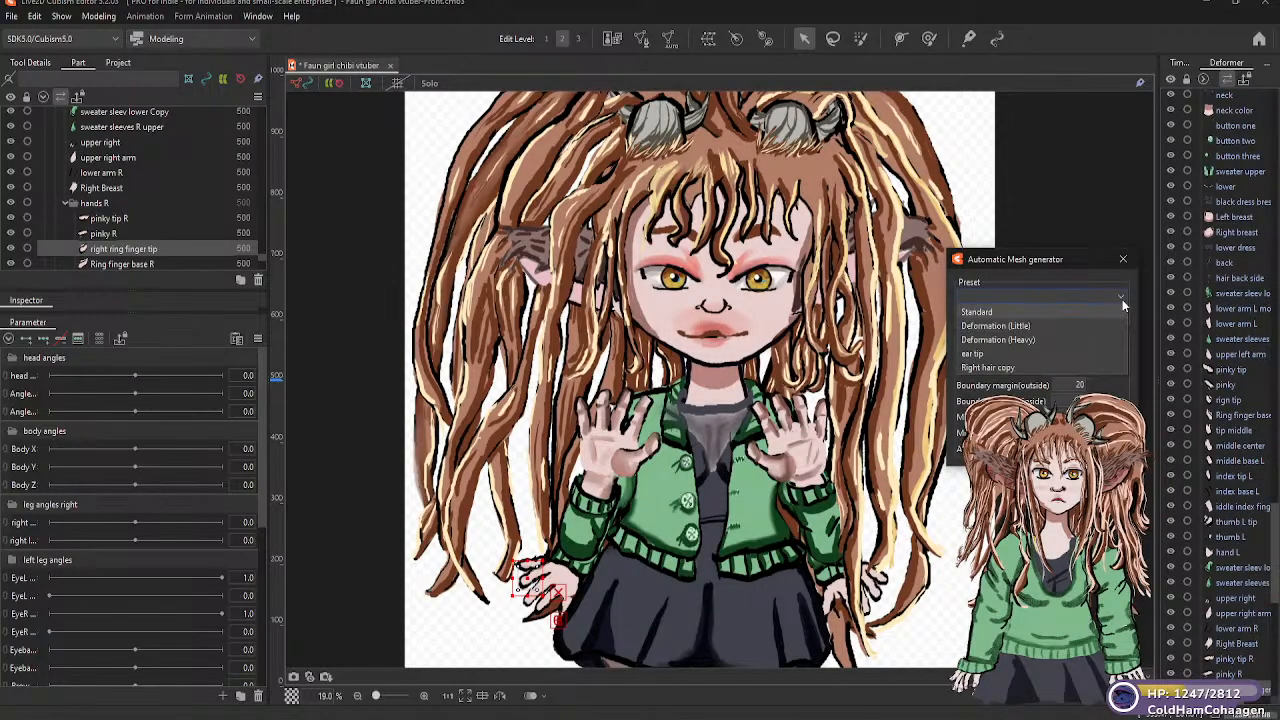
click(1026, 327)
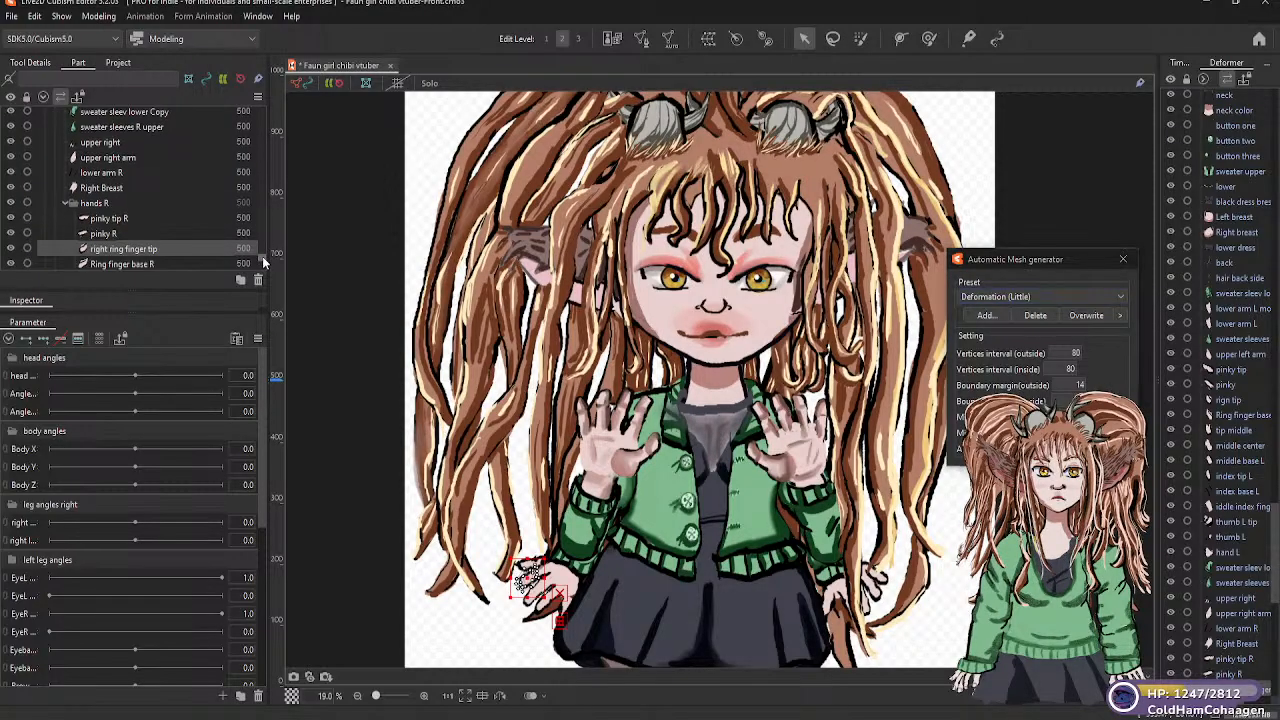
scroll(263, 259, down, 3)
click(157, 216)
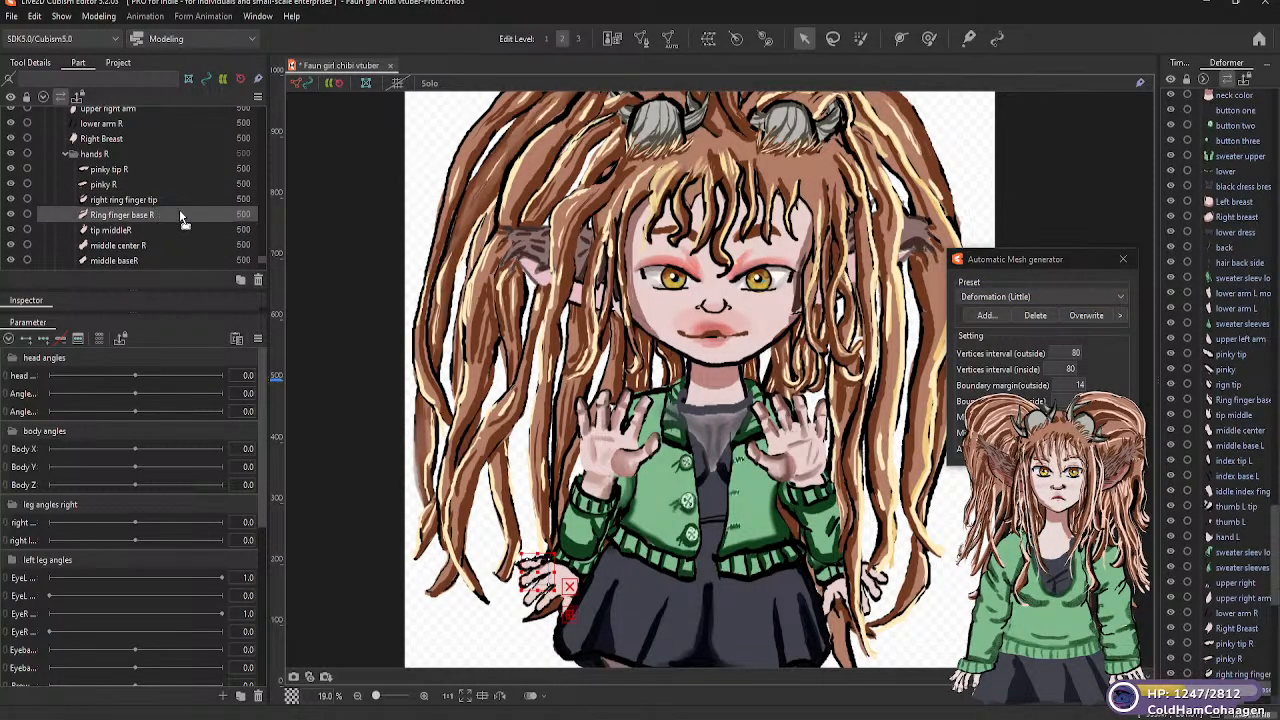
click(1118, 297)
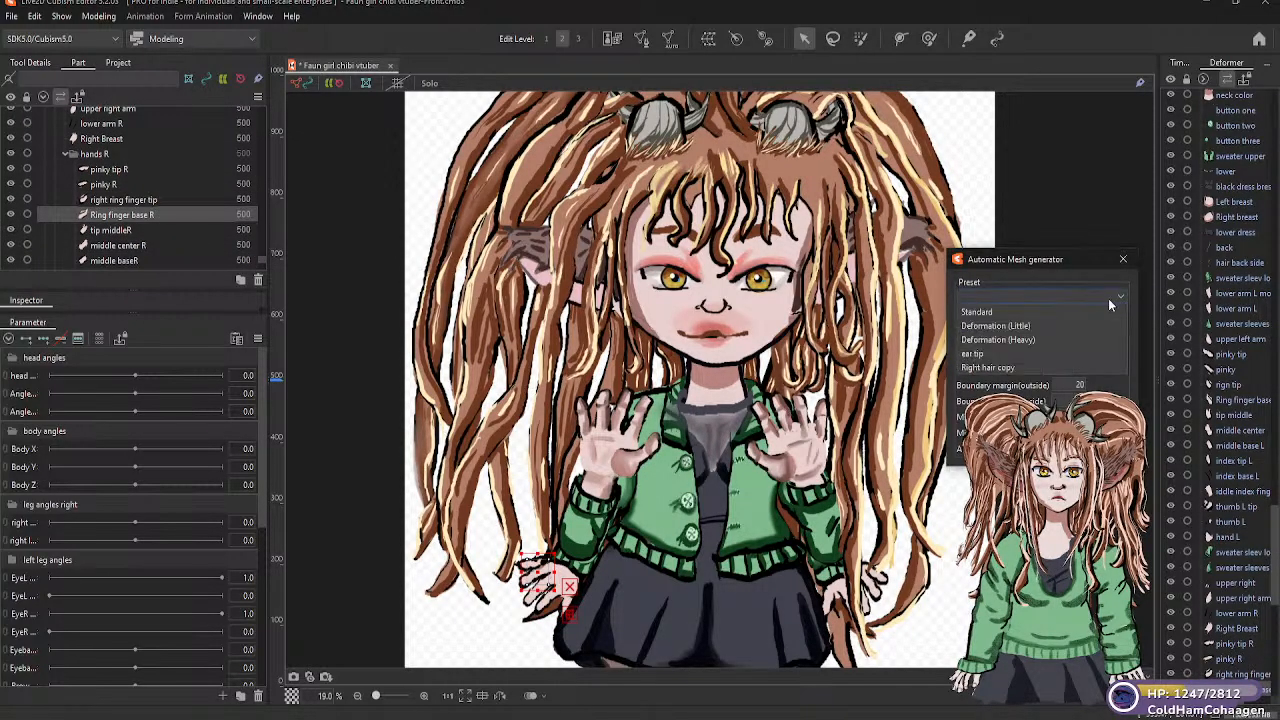
click(1036, 330)
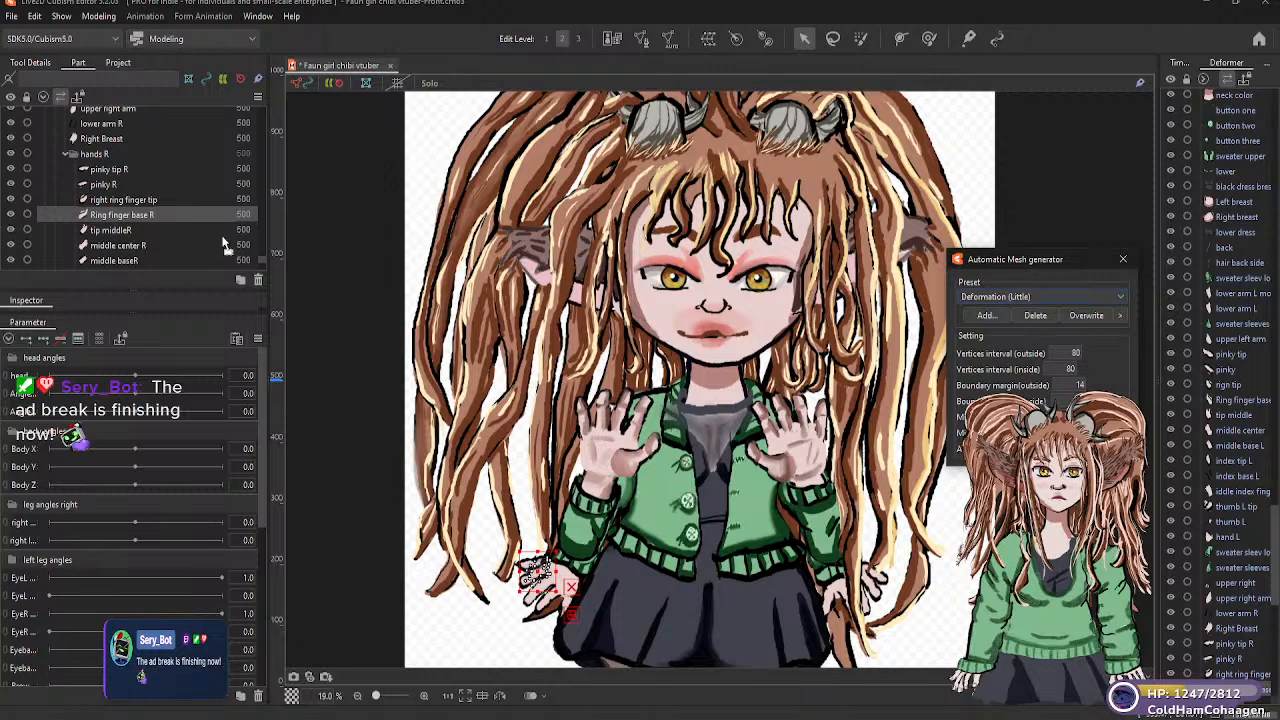
Generate Deformation (Little) automatic meshes for the "tip middleR" and "middle center R" parts in "hands R"
click(216, 233)
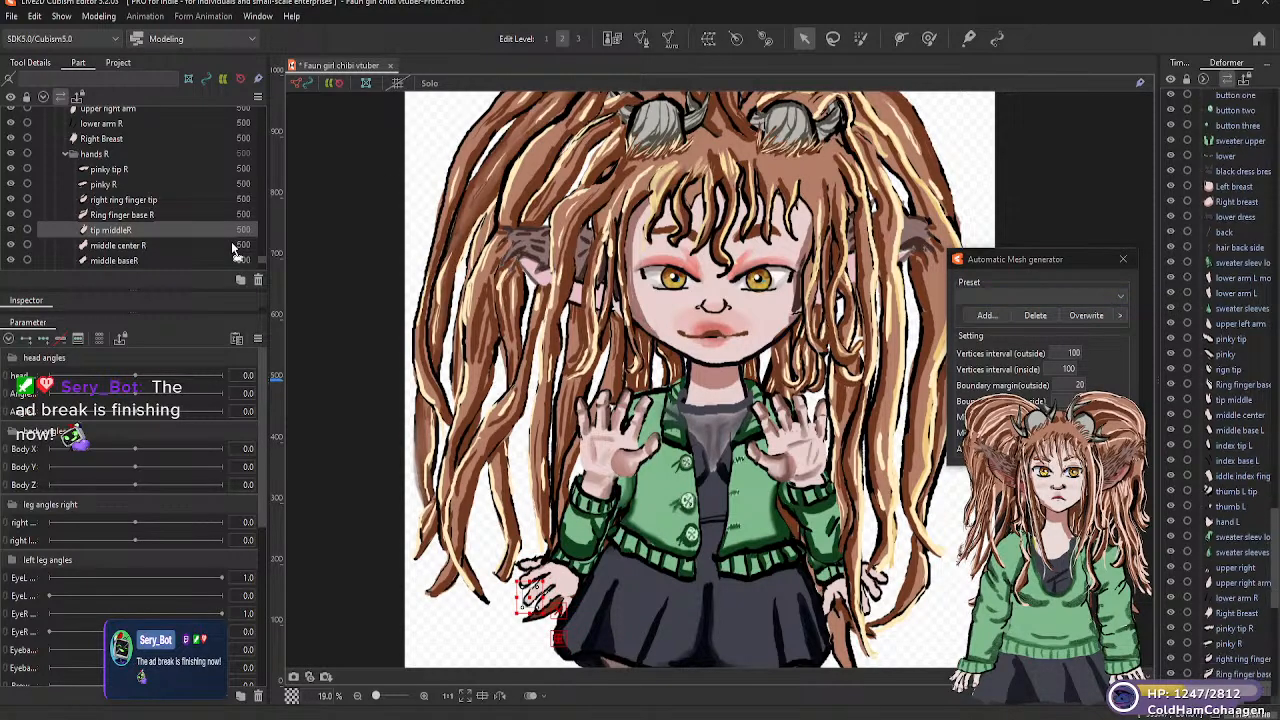
click(1110, 297)
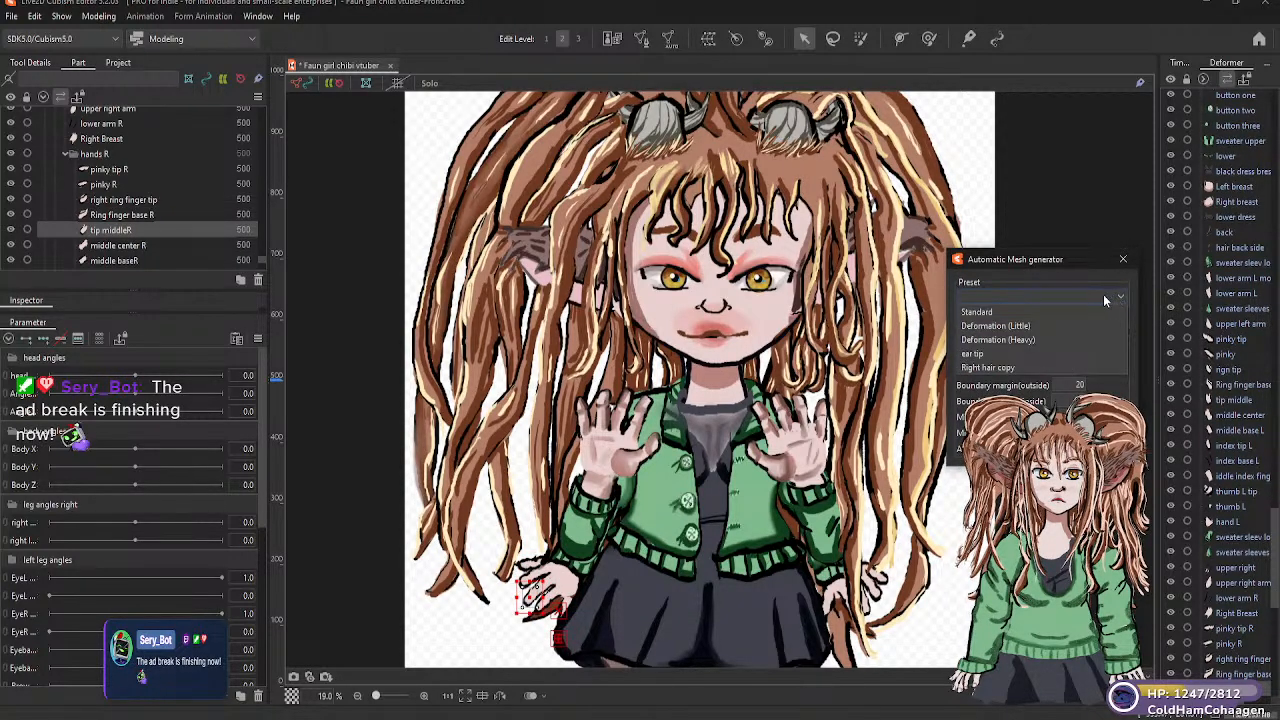
click(1029, 326)
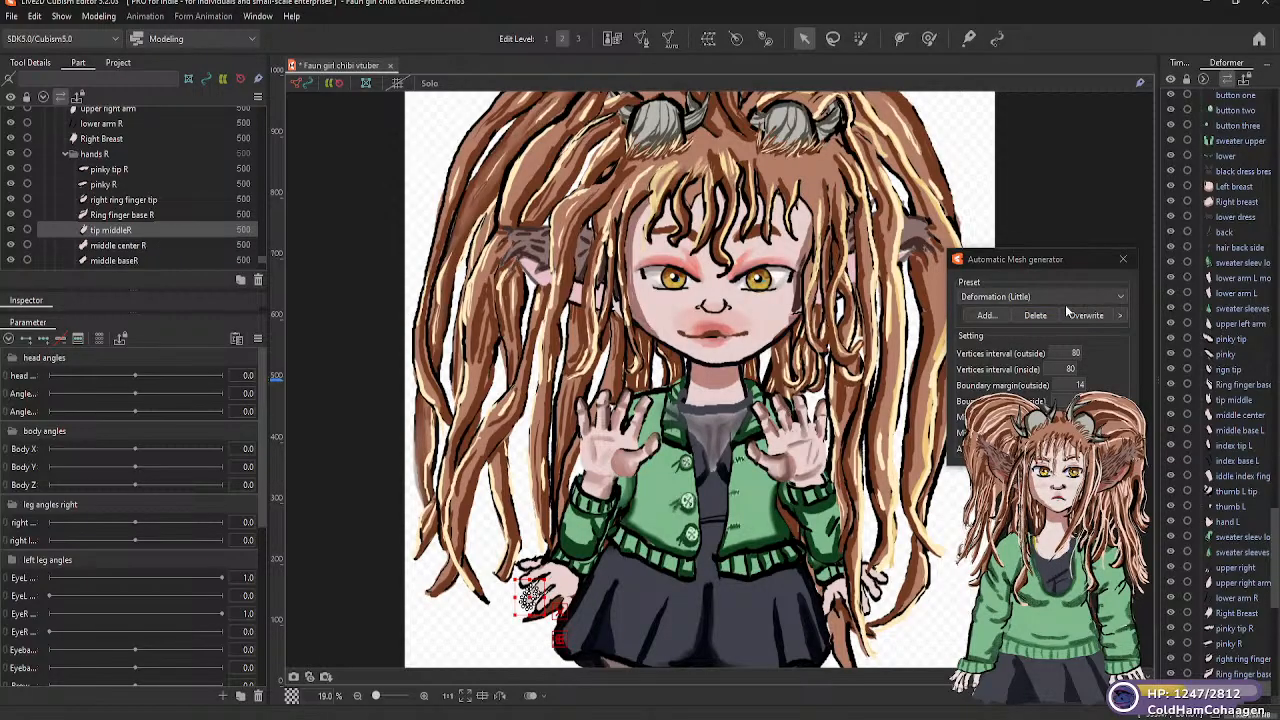
click(134, 249)
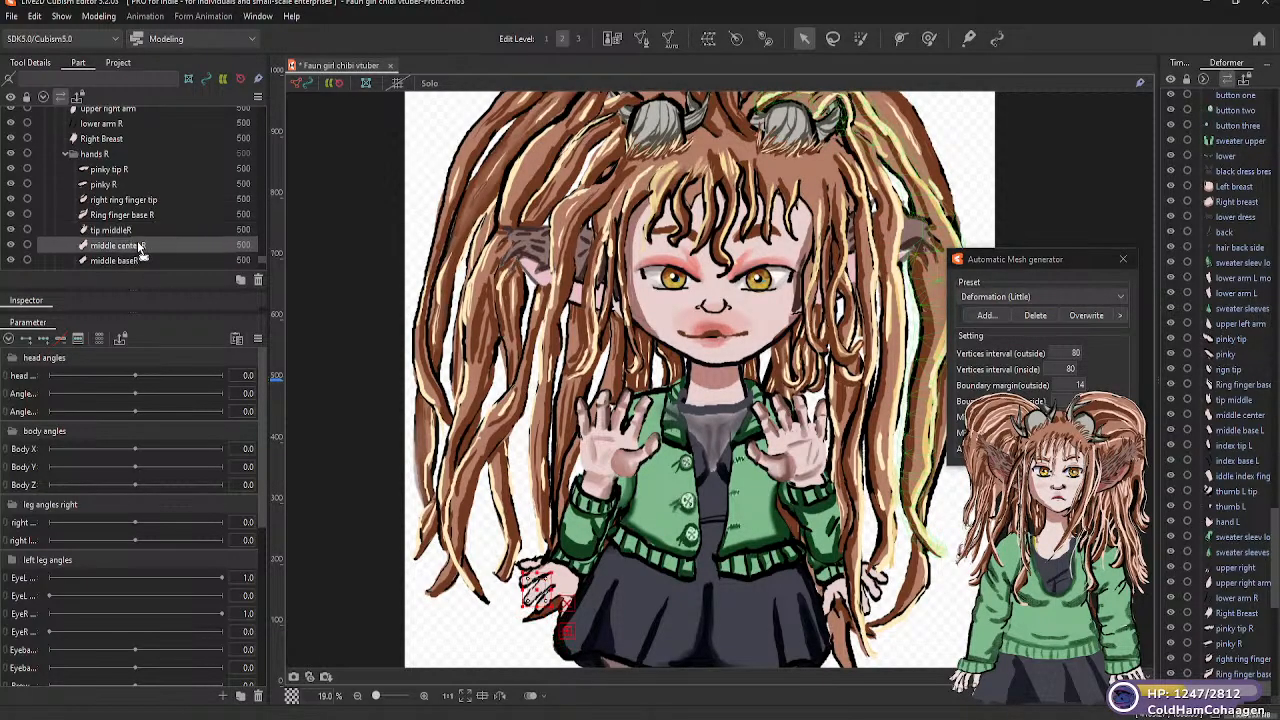
click(1125, 298)
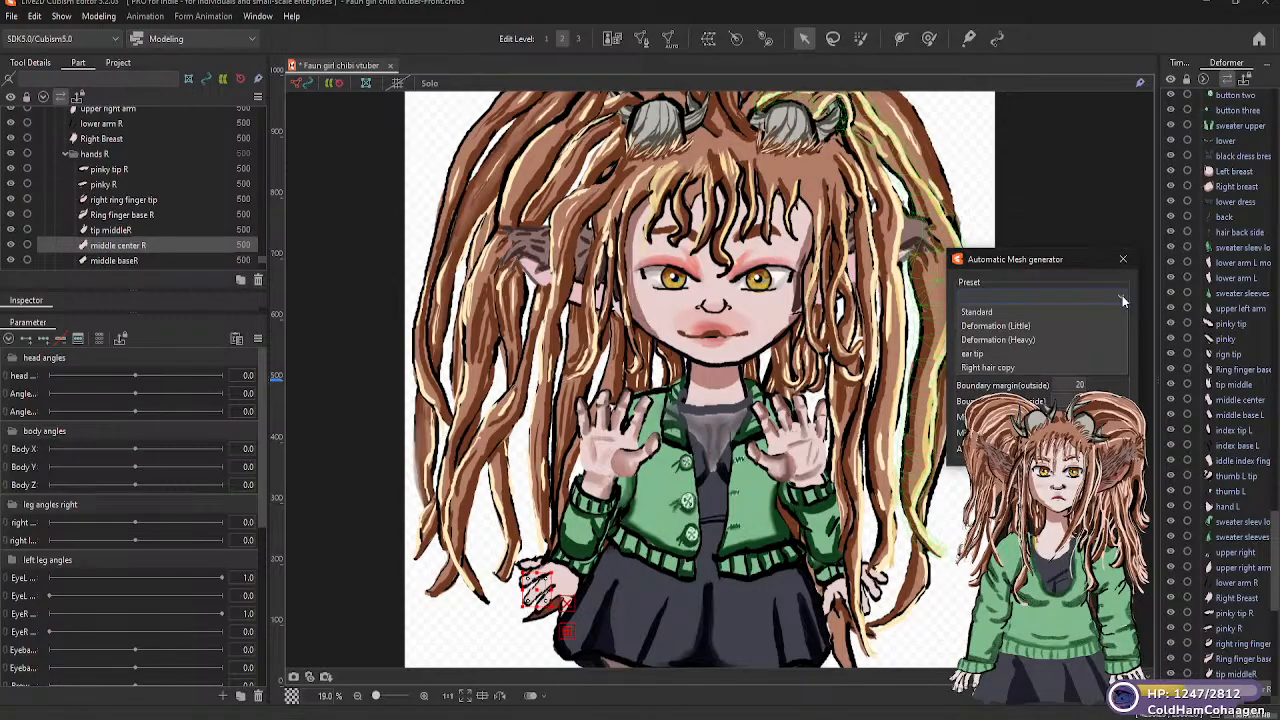
click(1037, 325)
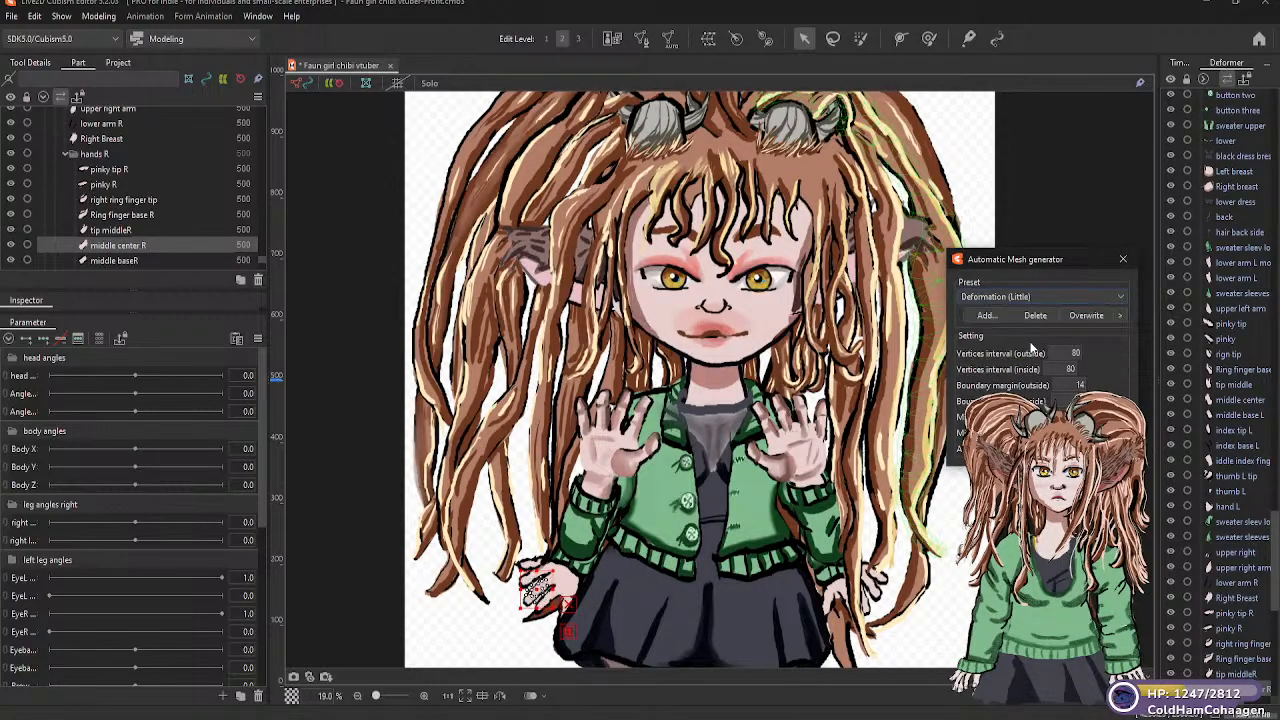
Generate Deformation (Little) automatic meshes for the "middle baseR" and "index tip R" parts
click(167, 260)
click(1119, 296)
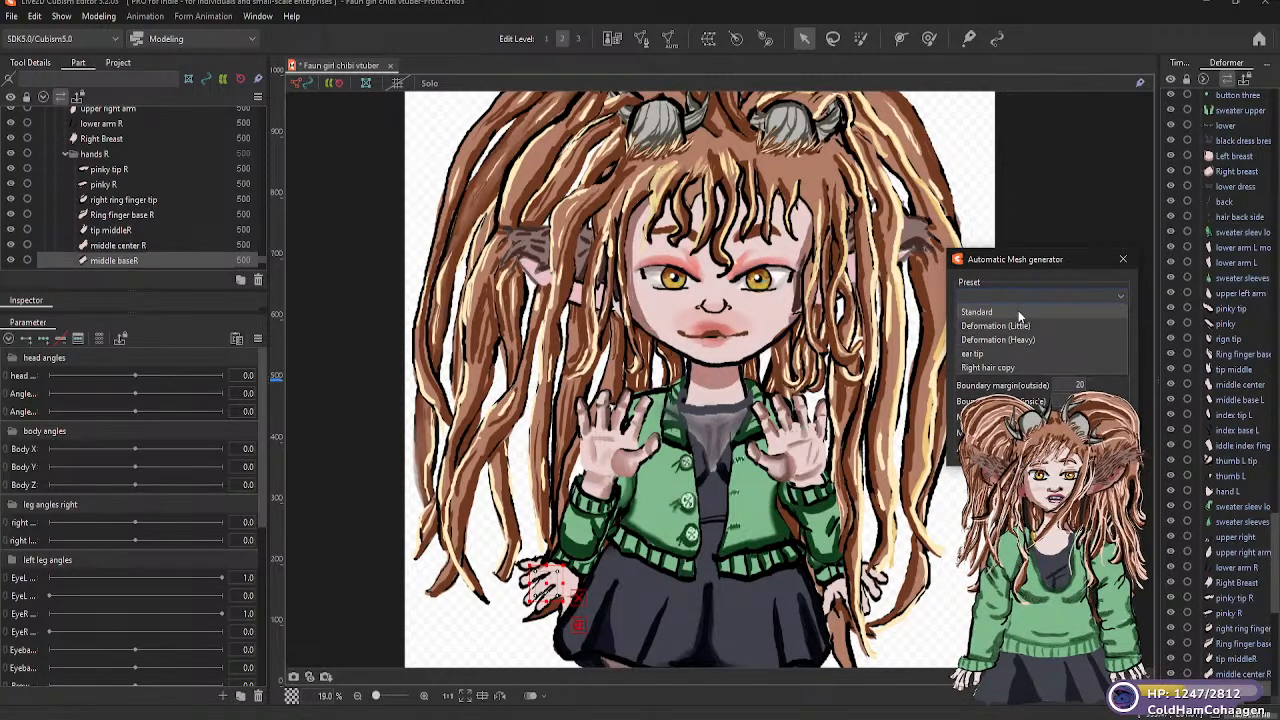
click(1024, 327)
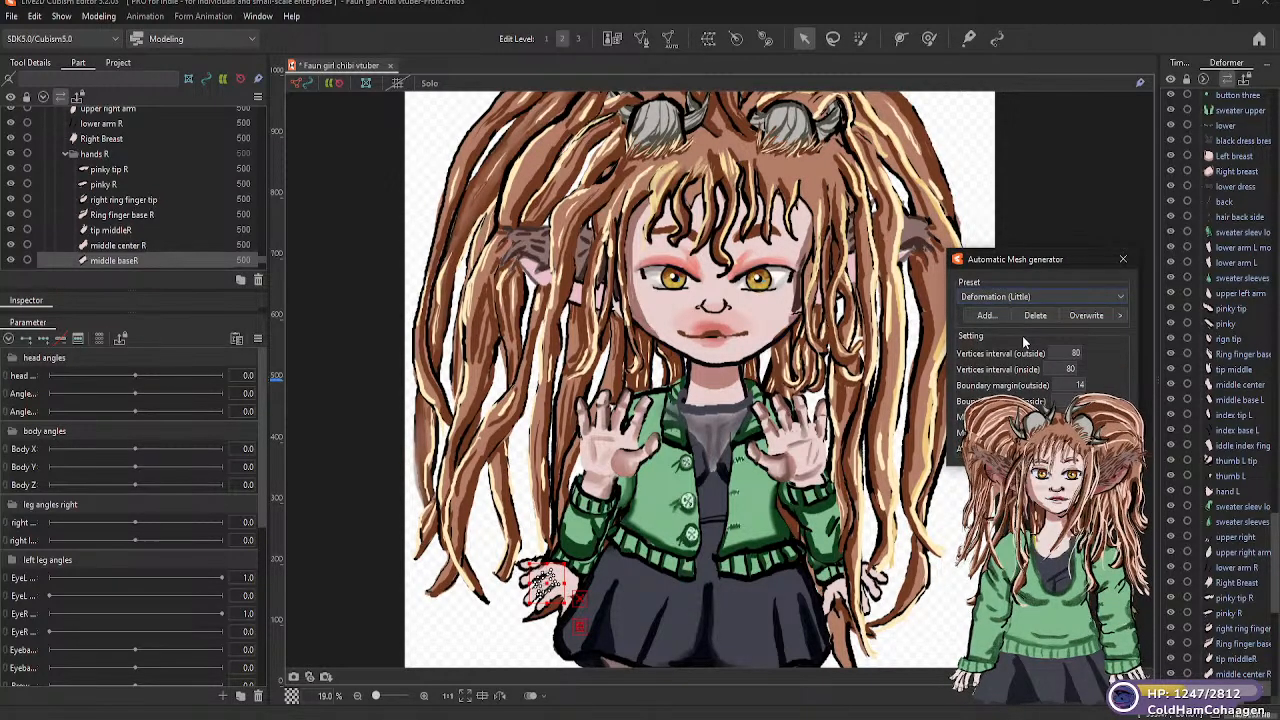
scroll(262, 260, down, 2)
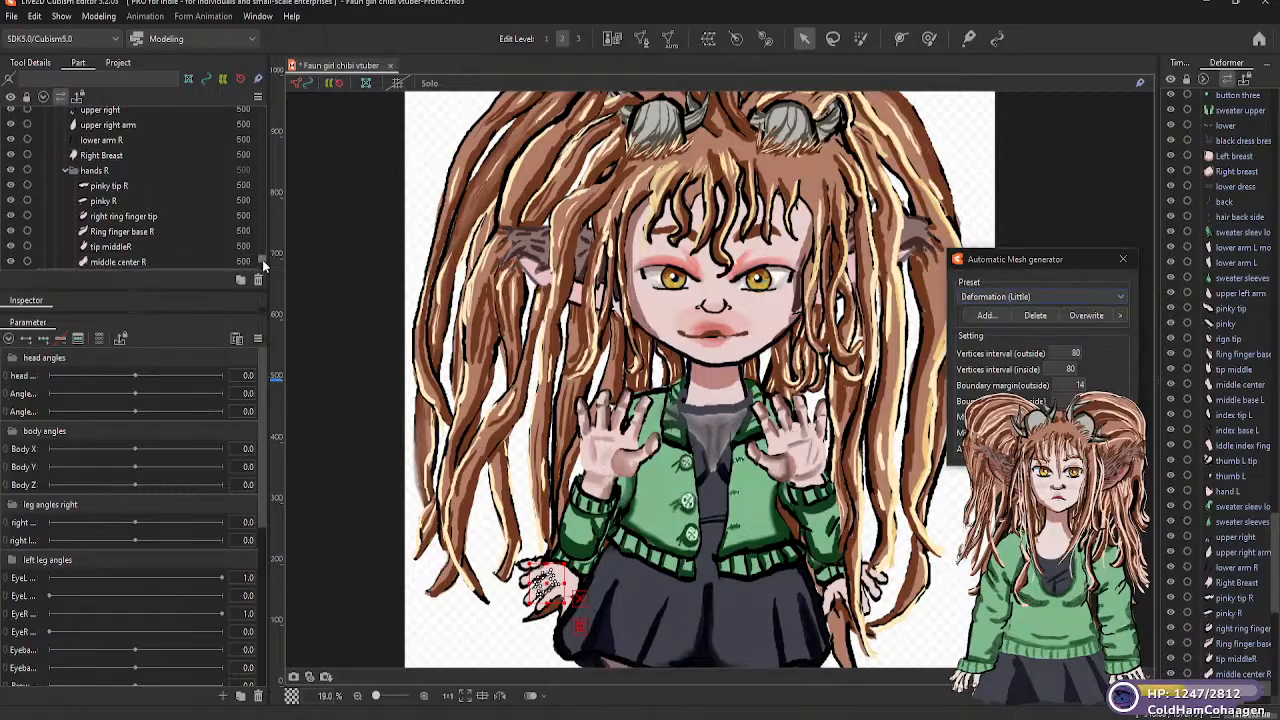
scroll(262, 260, down, 3)
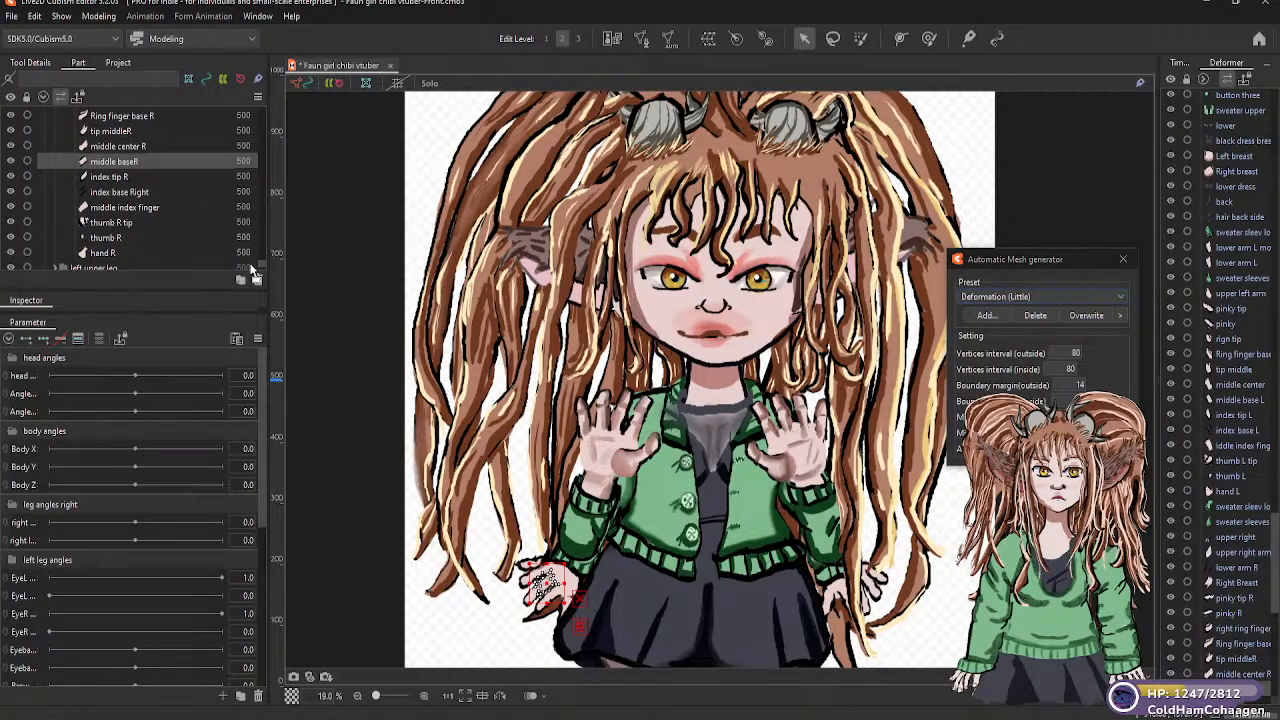
click(130, 180)
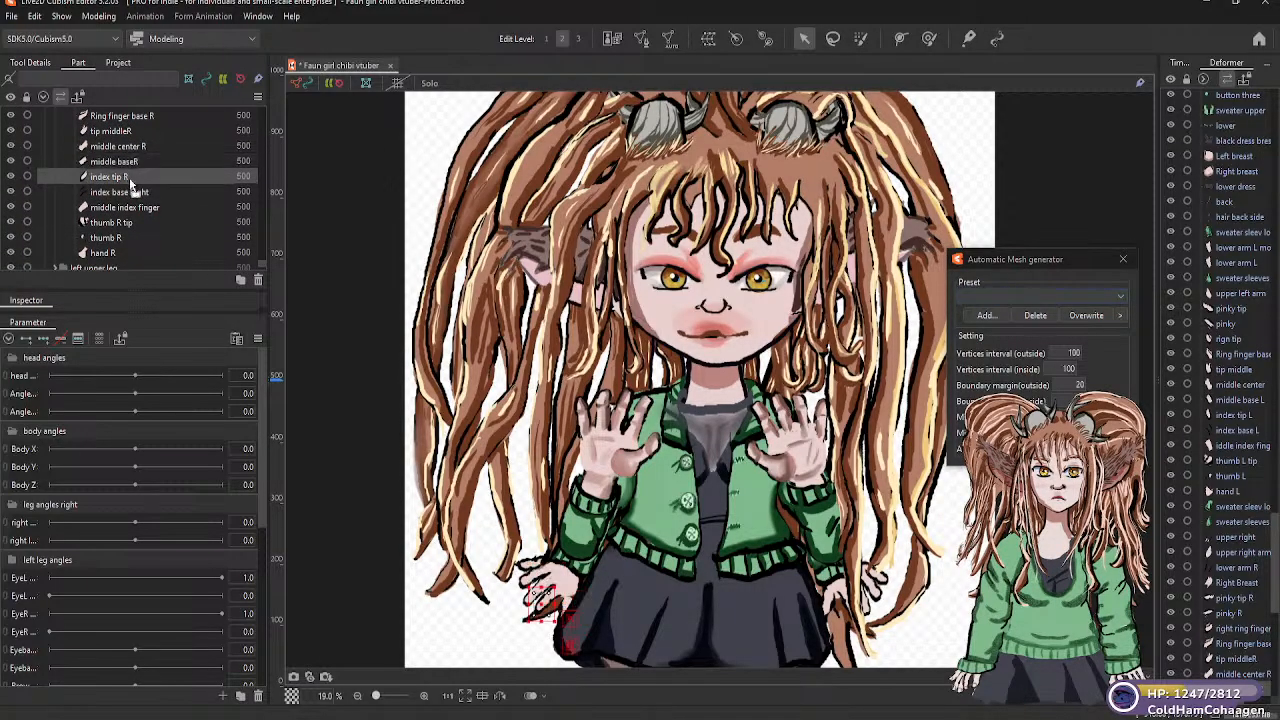
click(1118, 296)
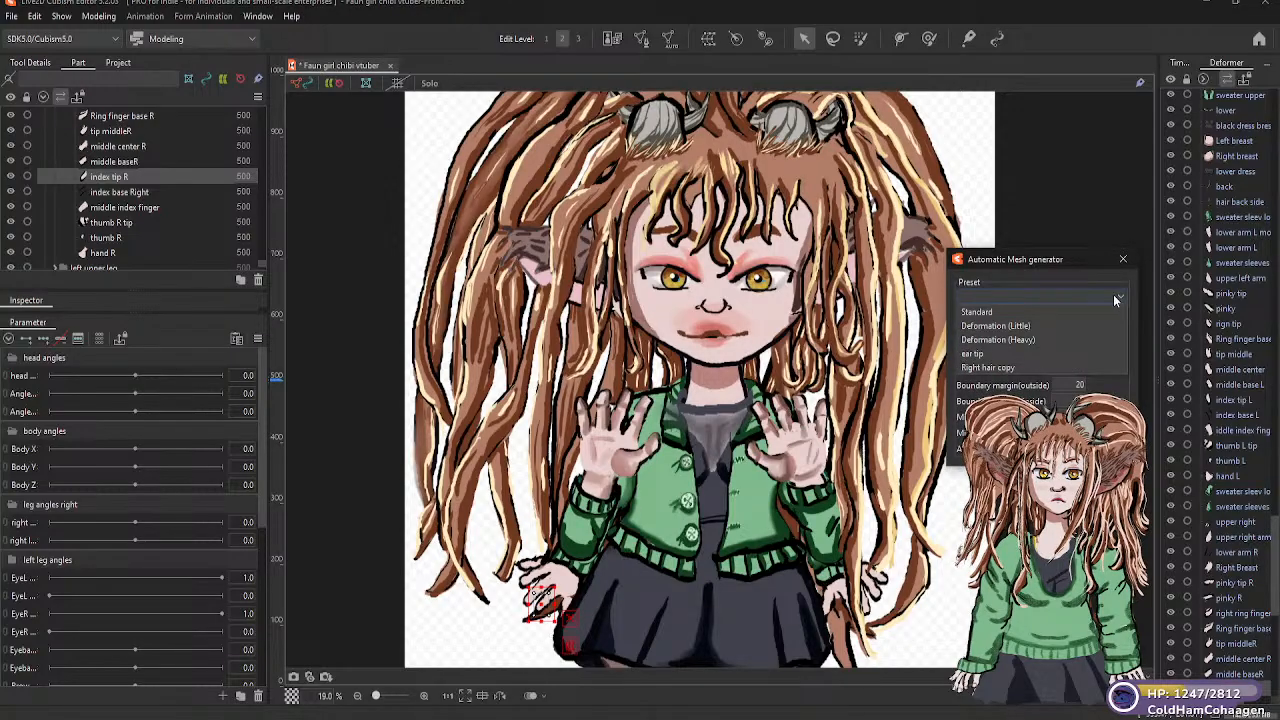
click(1025, 327)
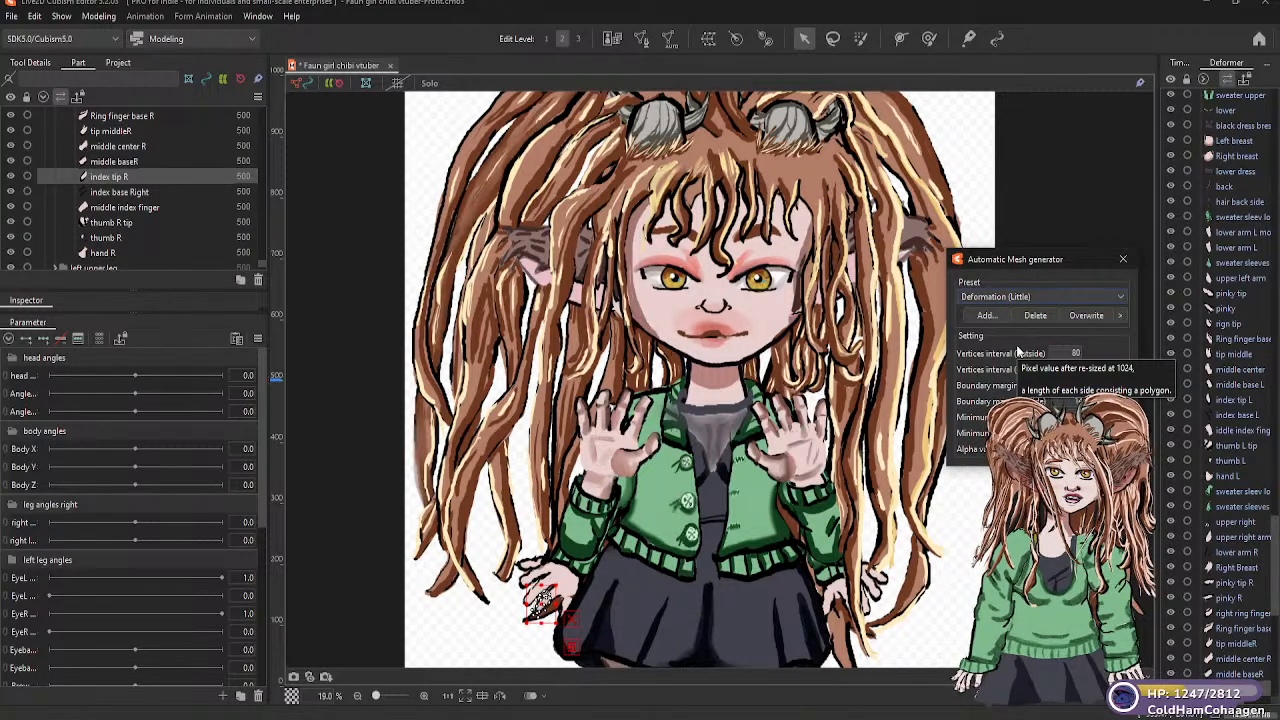
Generate Deformation (Little) automatic meshes for the "index base Right" and "middle index finger" parts
click(149, 195)
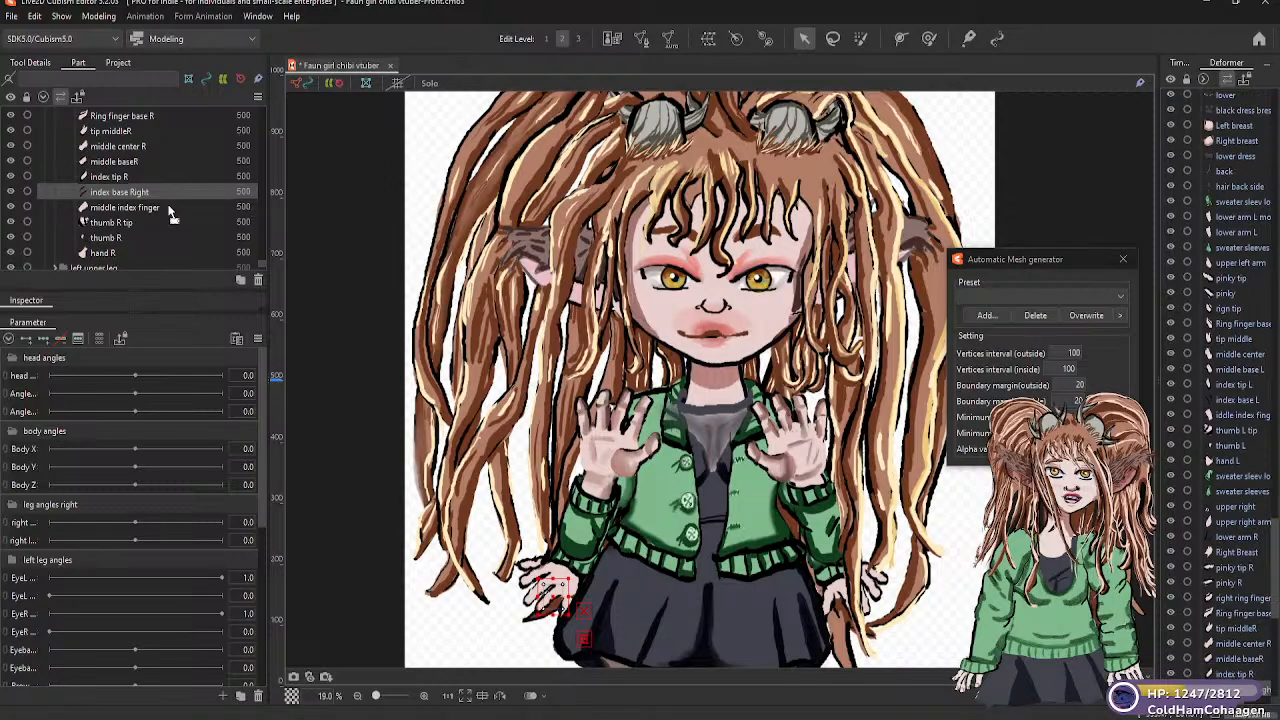
click(1124, 296)
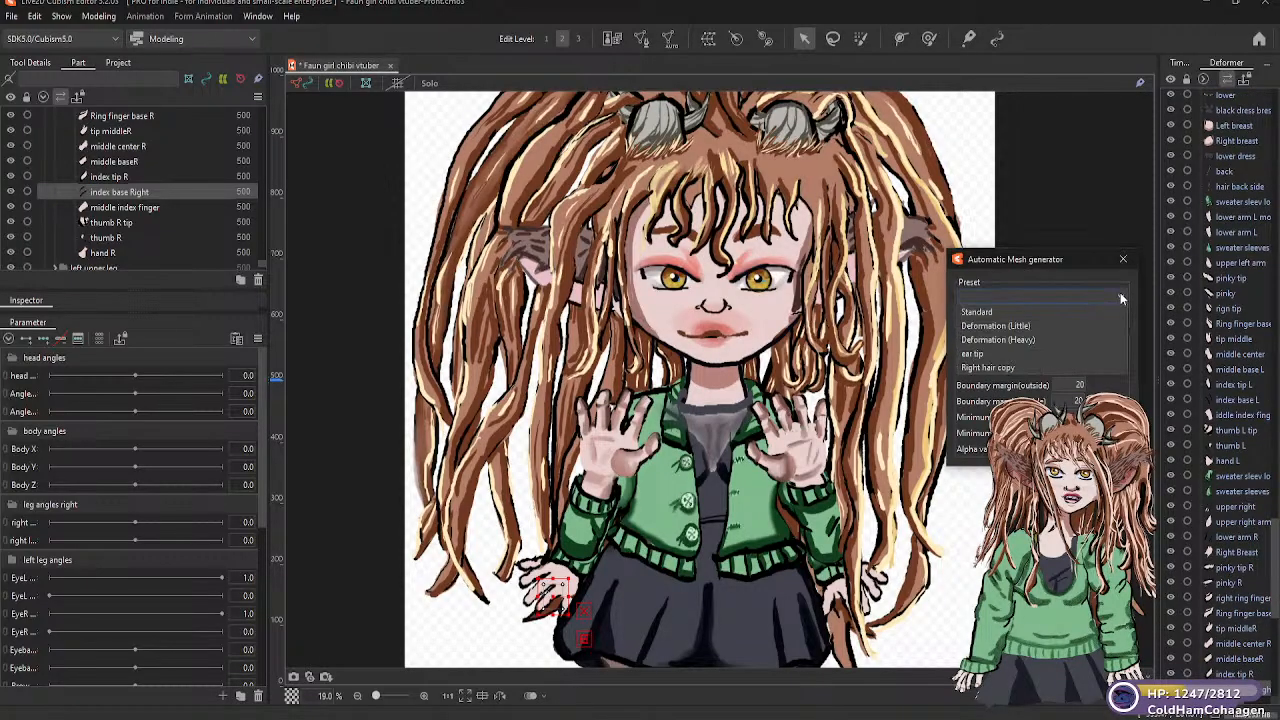
click(1025, 327)
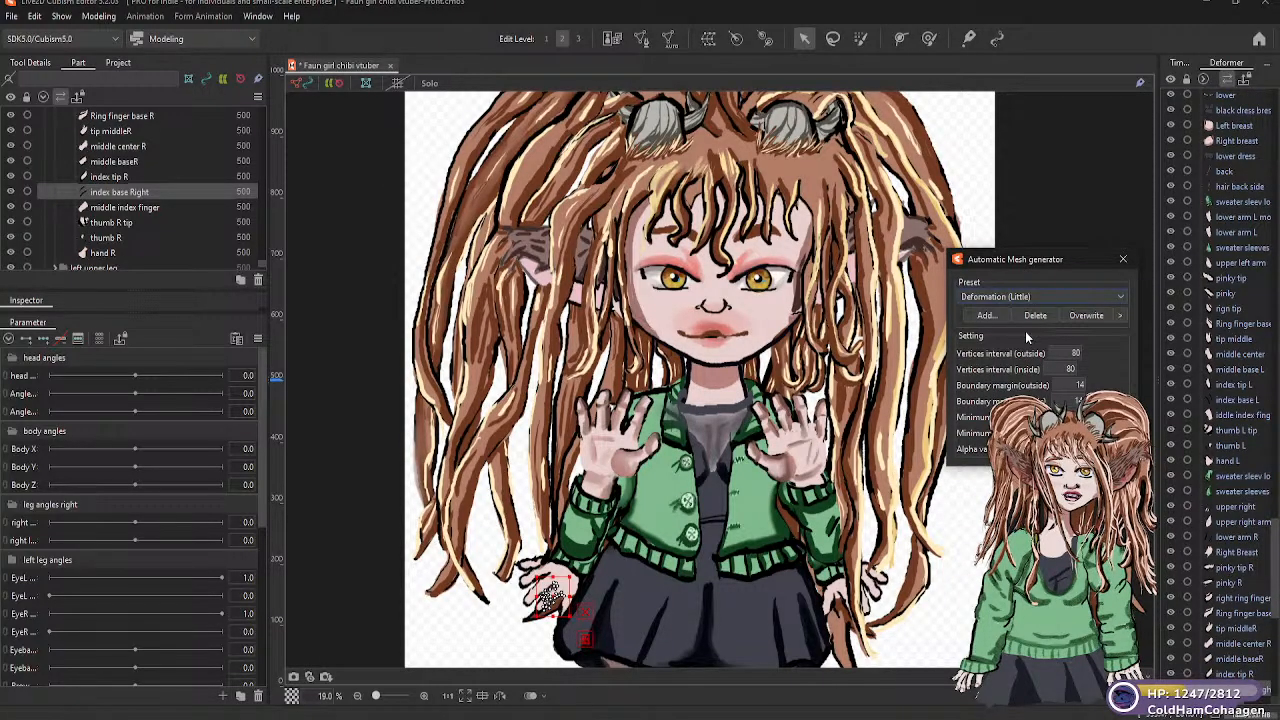
click(148, 209)
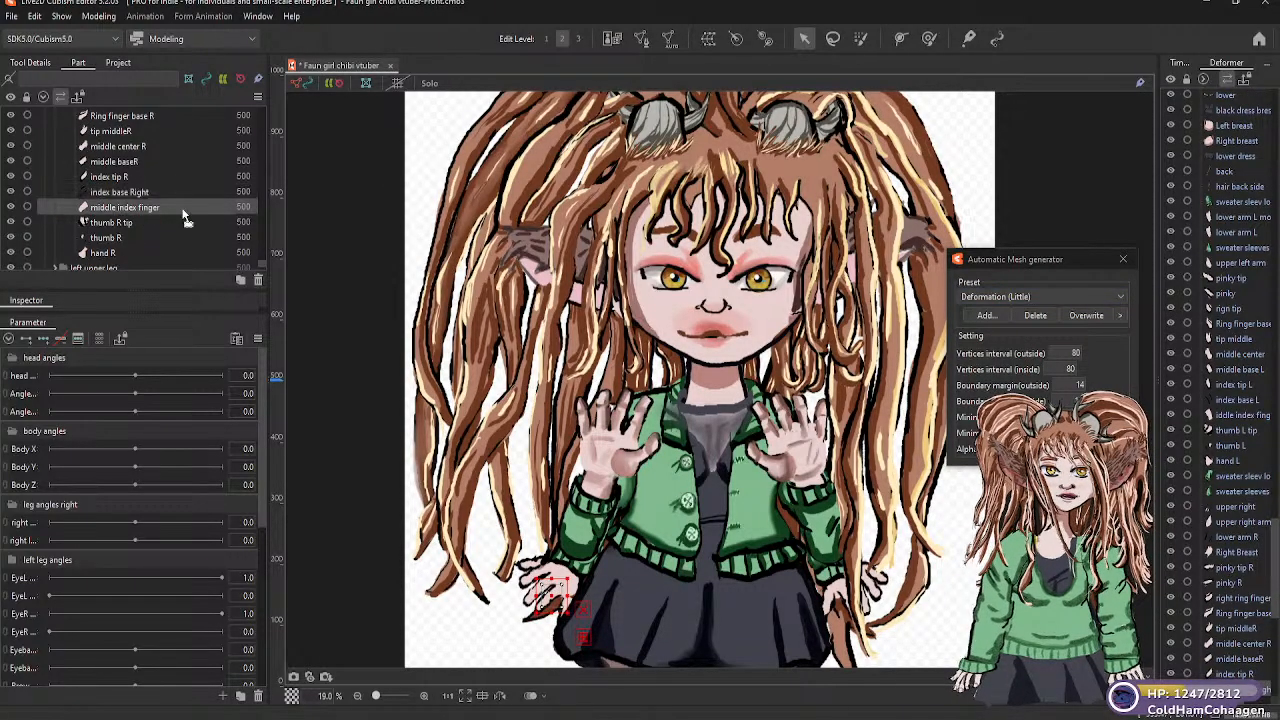
click(1120, 297)
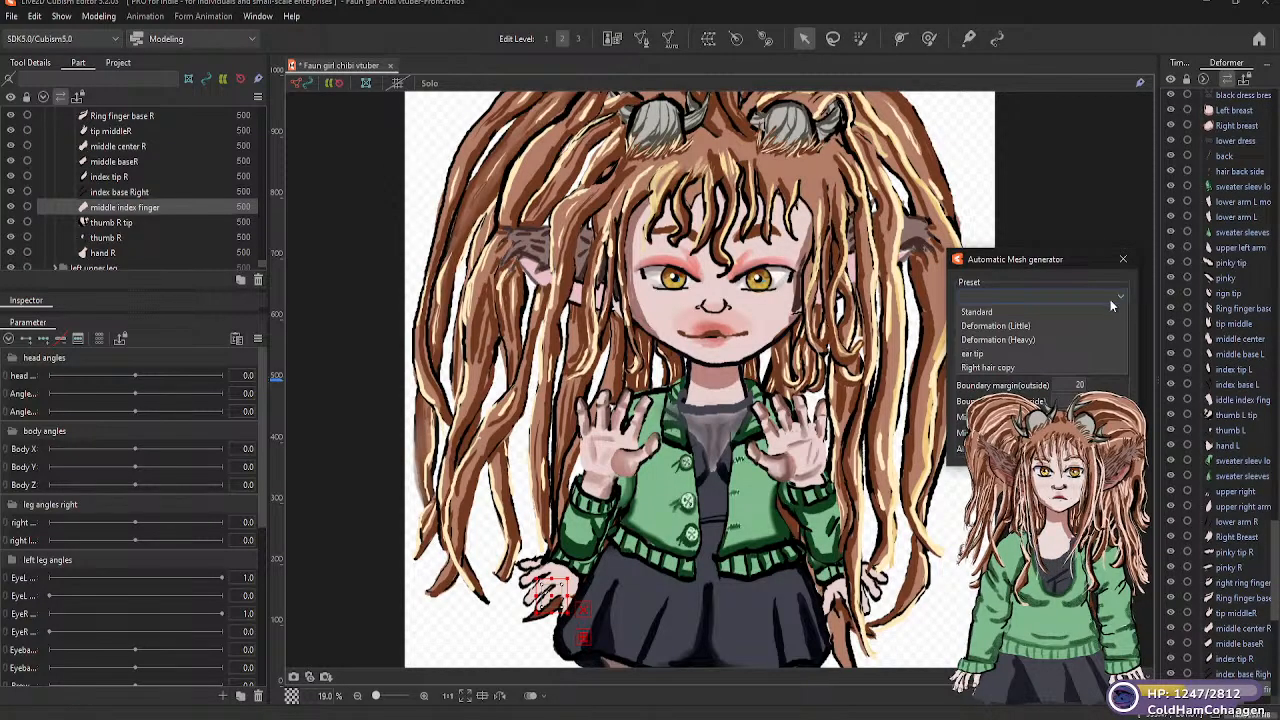
click(1025, 327)
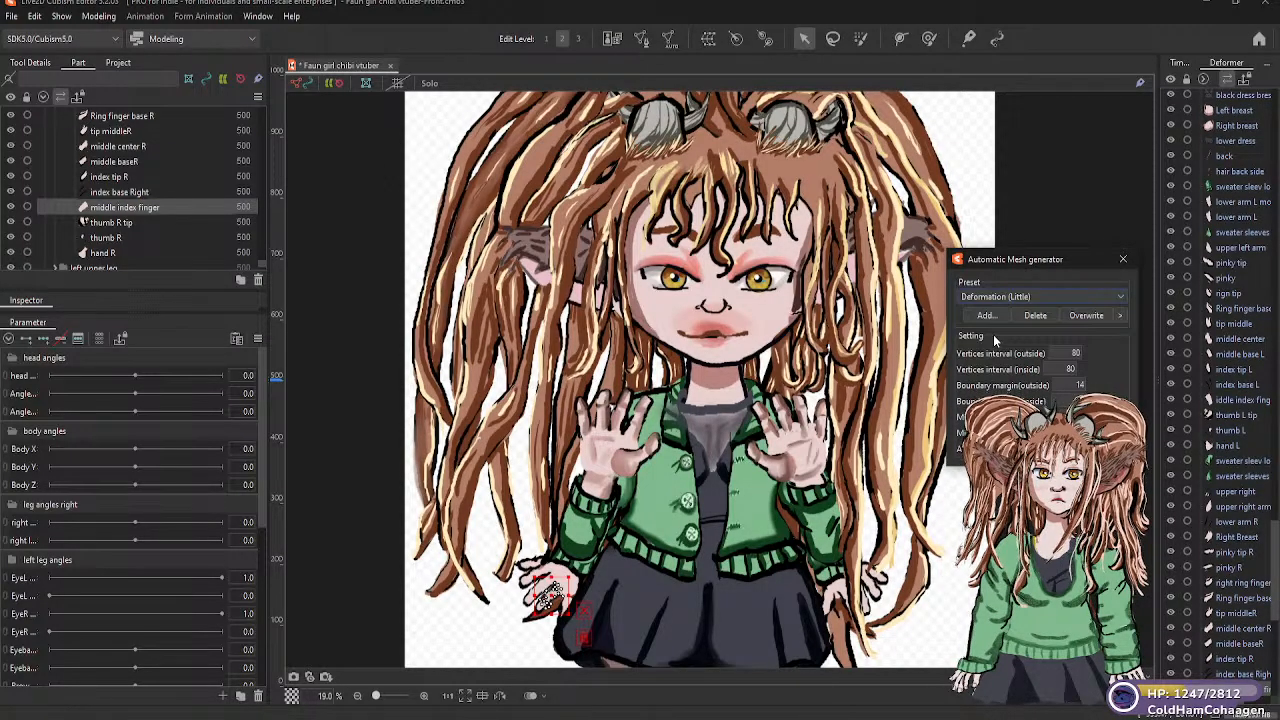
Move the "thumb R tip" part below "thumb R" and generate a Deformation (Little) automatic mesh for it
click(135, 222)
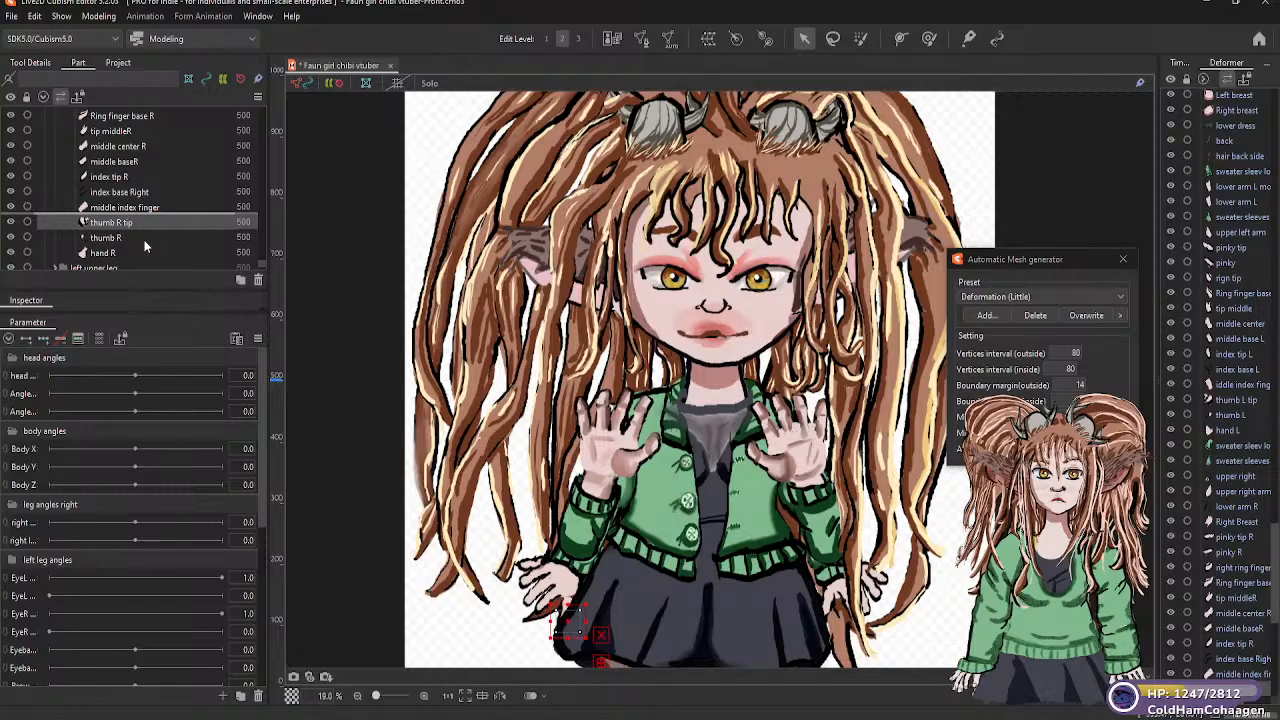
drag(144, 241, 144, 241)
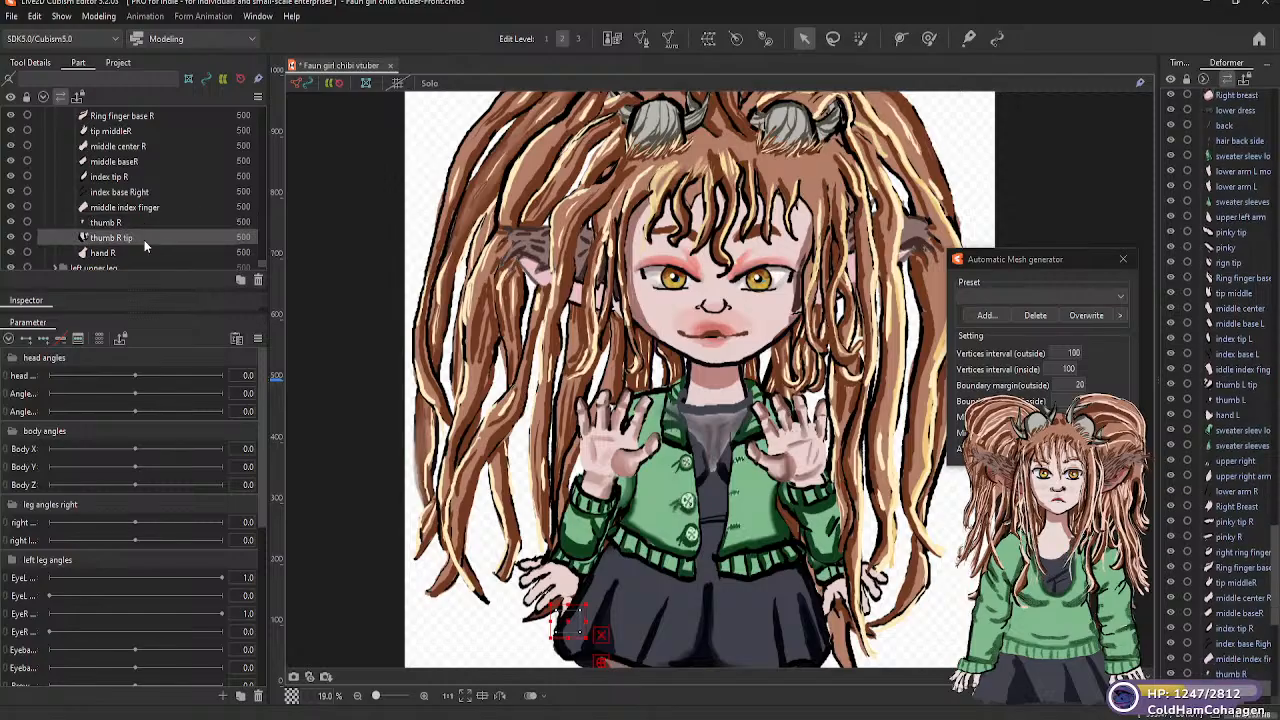
click(1120, 298)
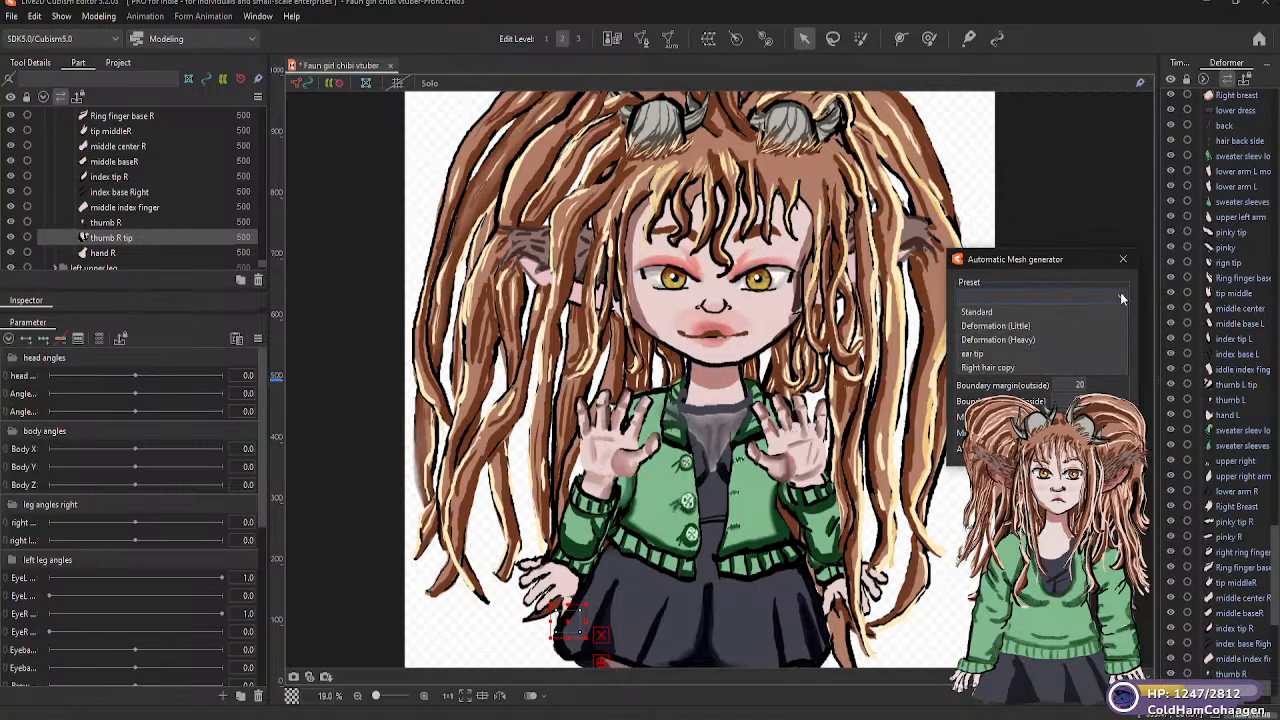
click(1036, 325)
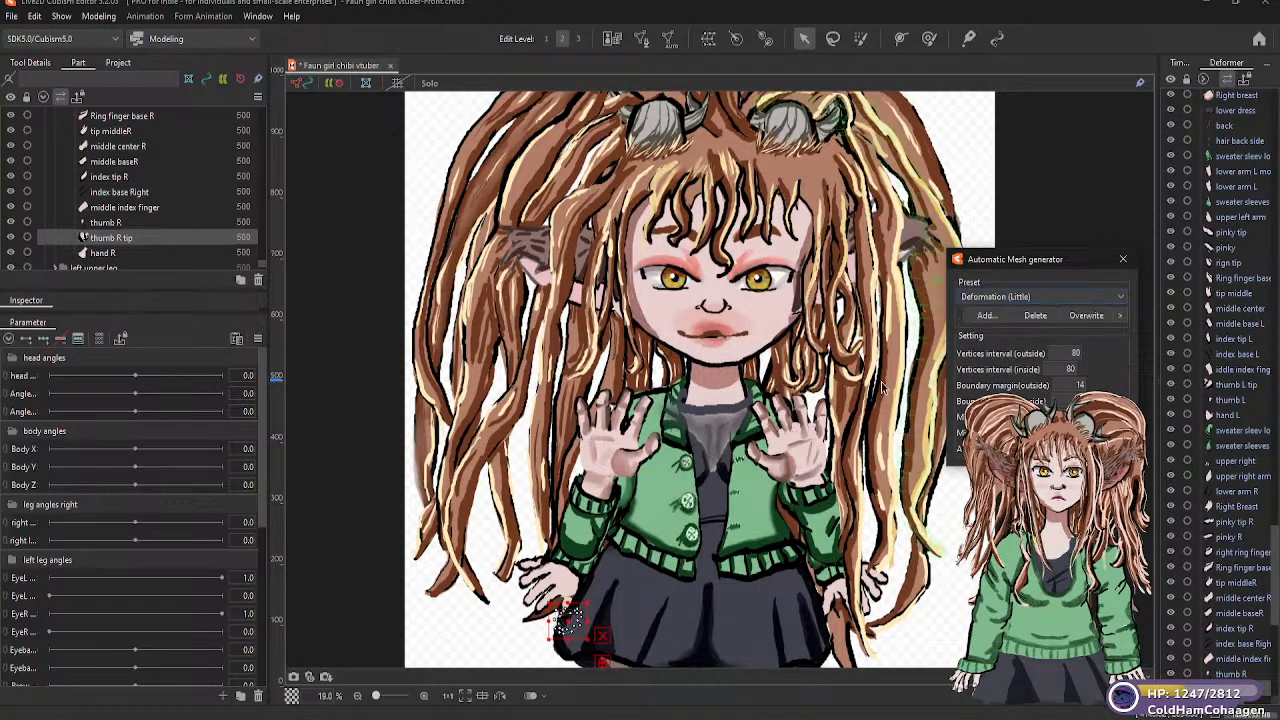
Generate a Deformation (Little) automatic mesh for the "hand R" part
click(113, 255)
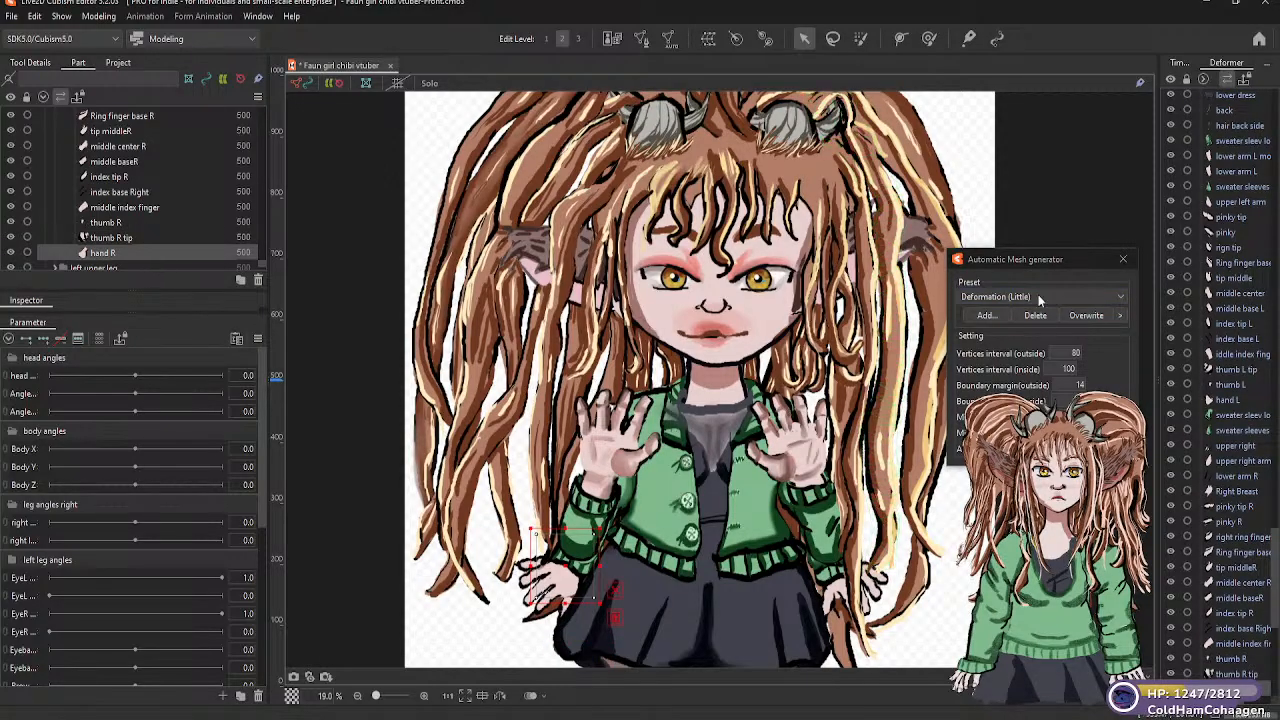
click(1120, 298)
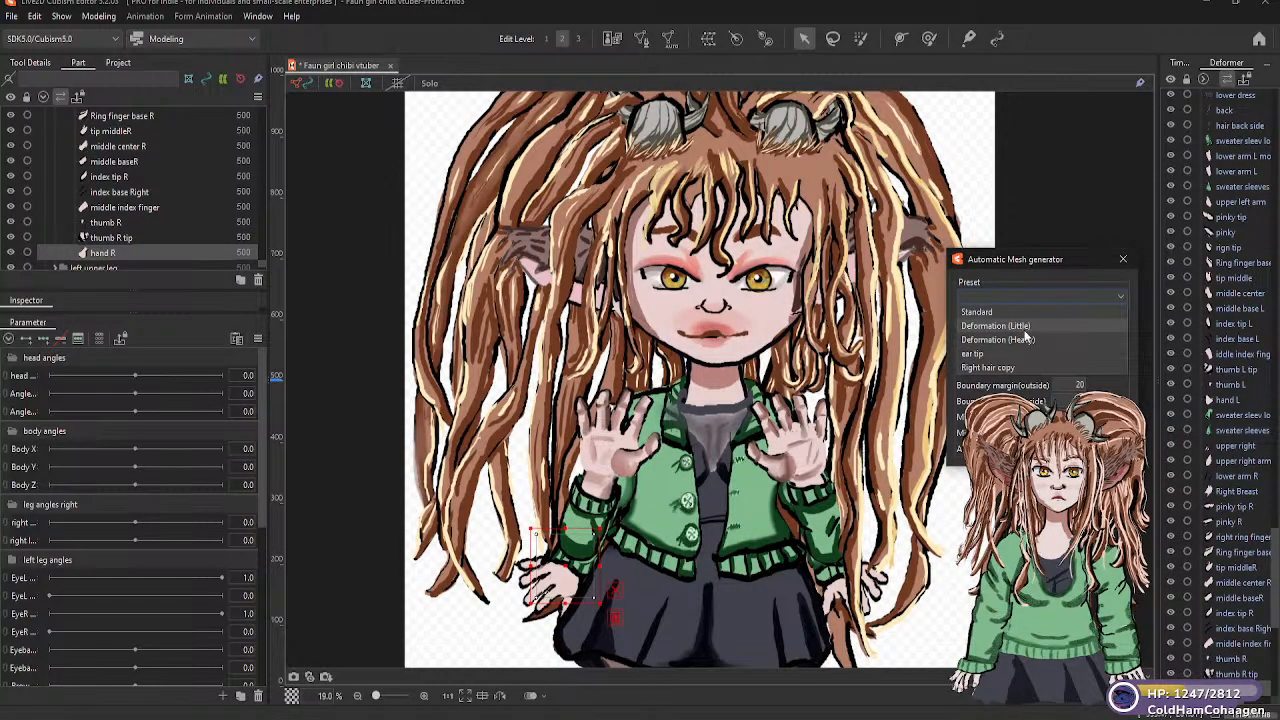
click(996, 326)
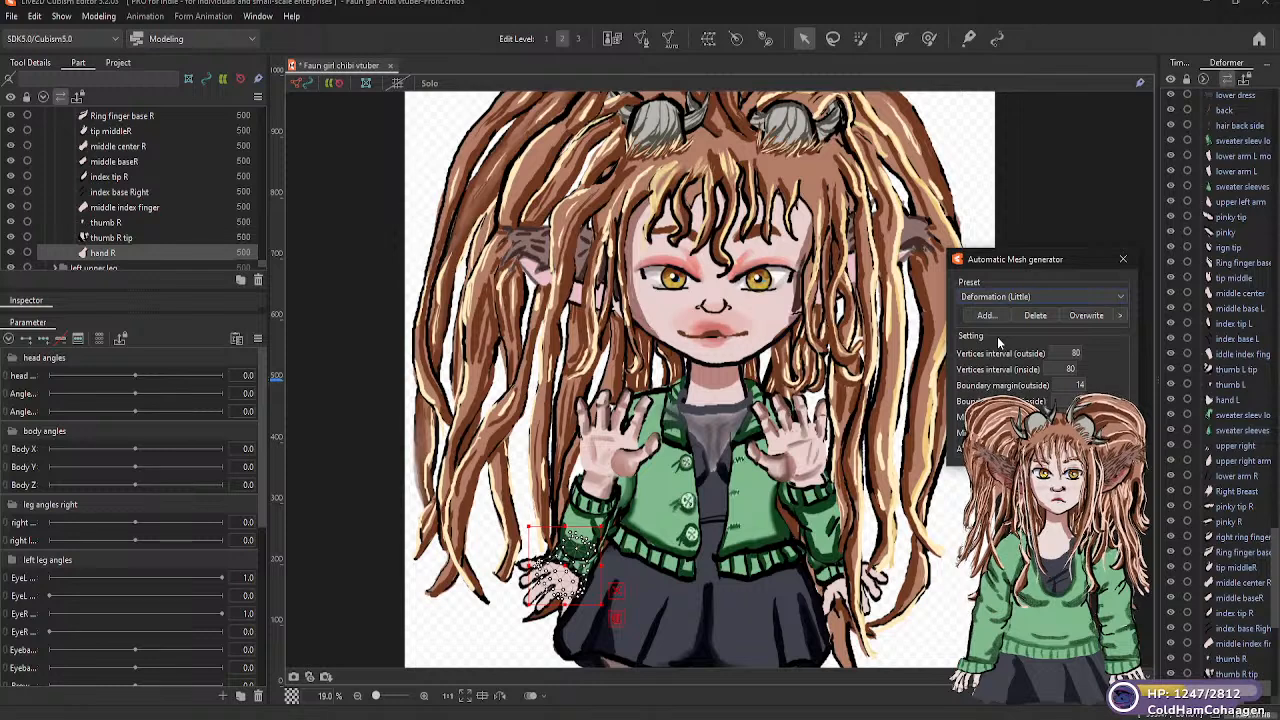
Generate Standard automatic meshes for the "bottom" and "left thigh" parts in the "left upper leg" group
drag(262, 264, 263, 267)
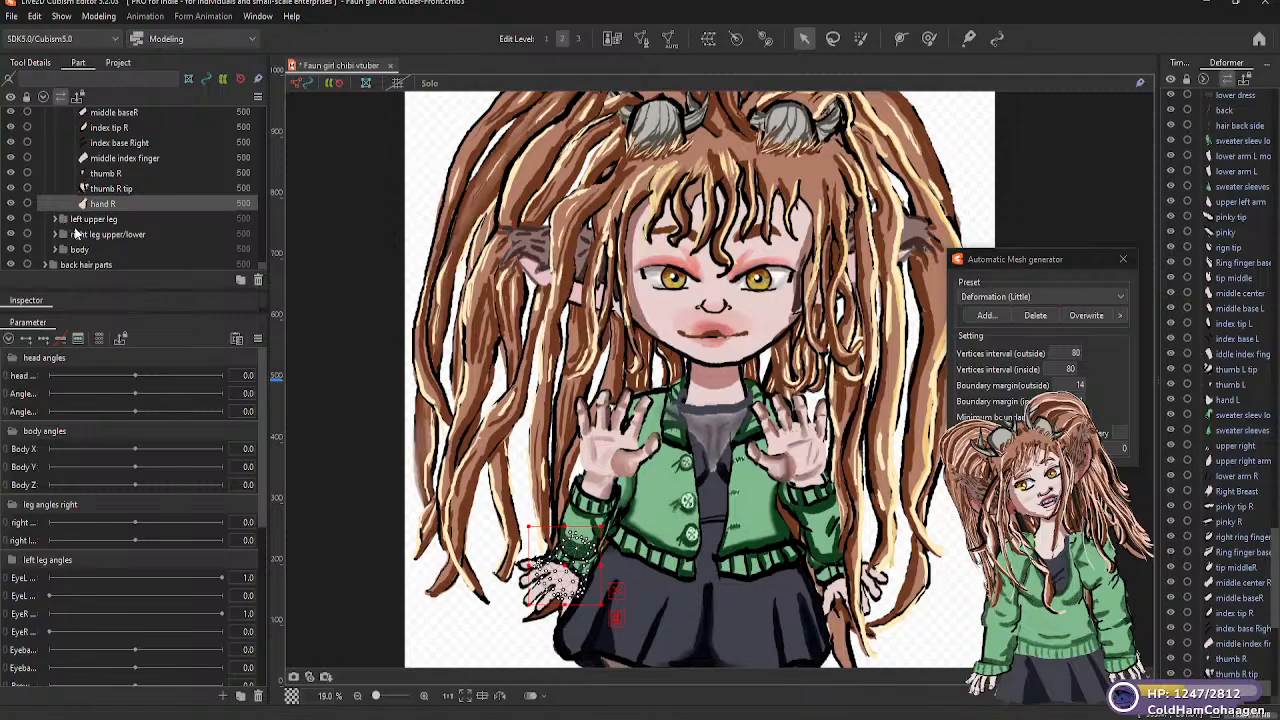
click(58, 220)
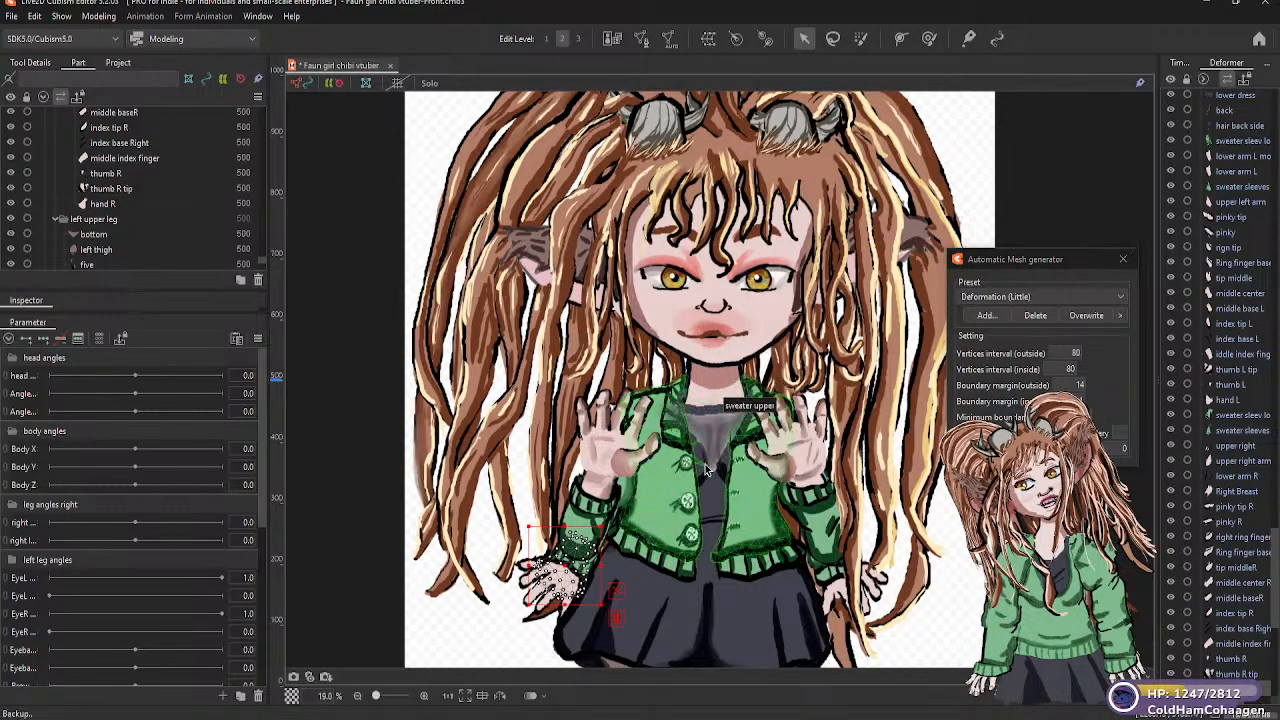
scroll(714, 488, down, 1)
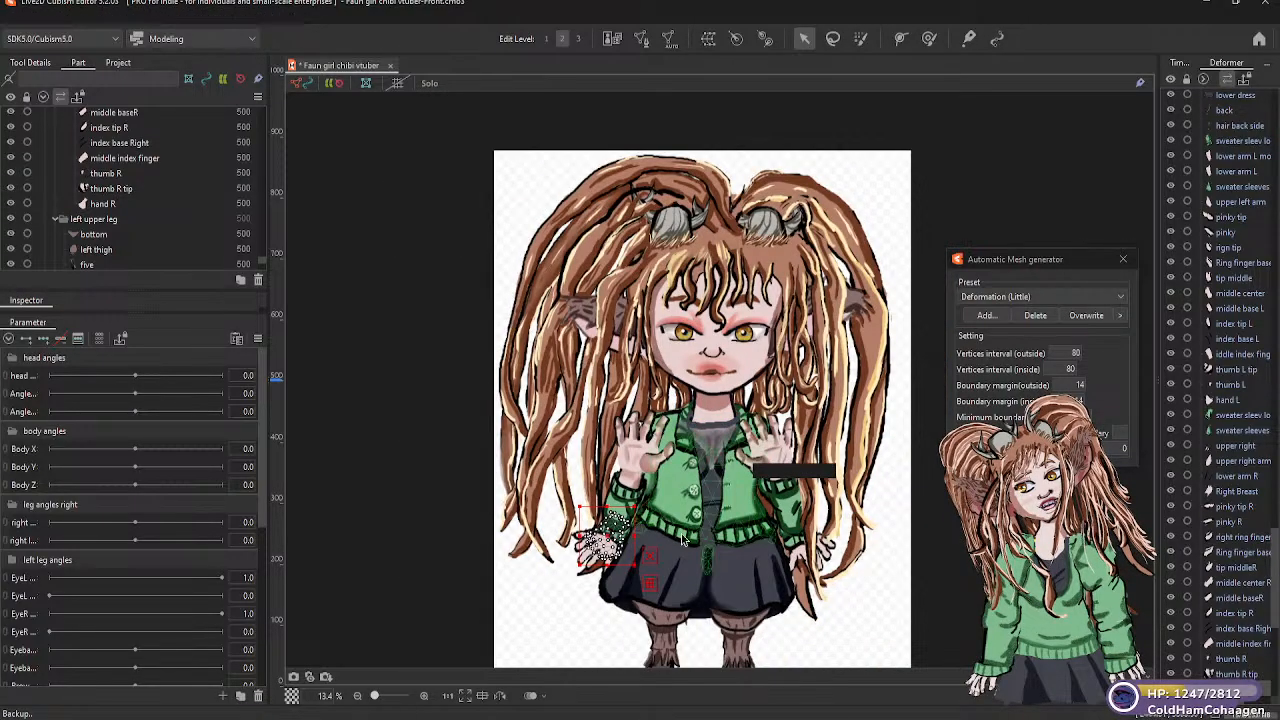
click(100, 236)
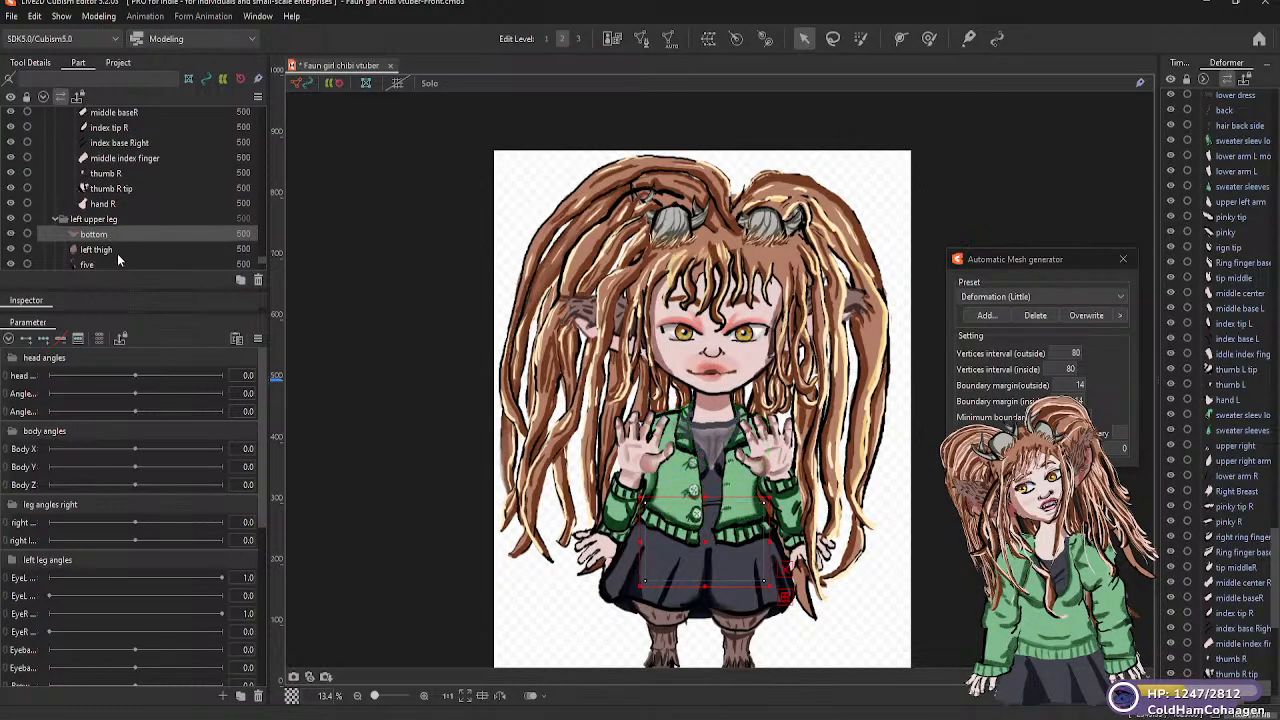
click(1121, 296)
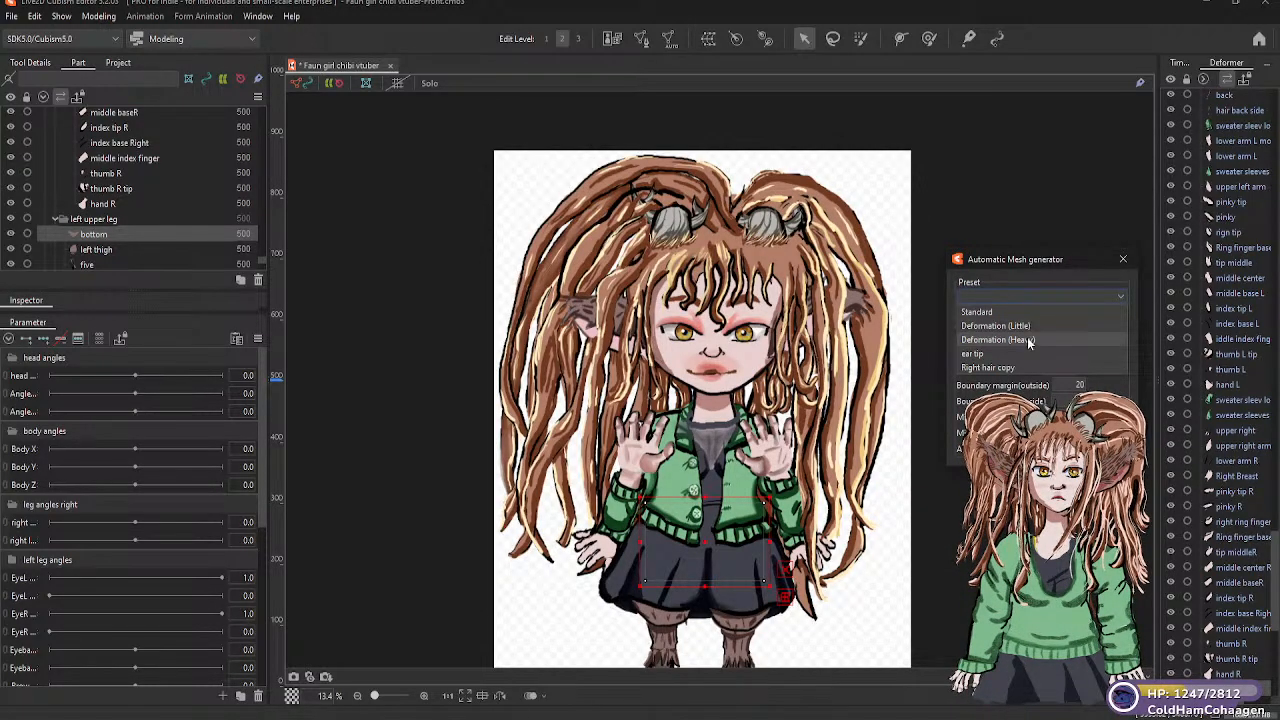
click(1006, 312)
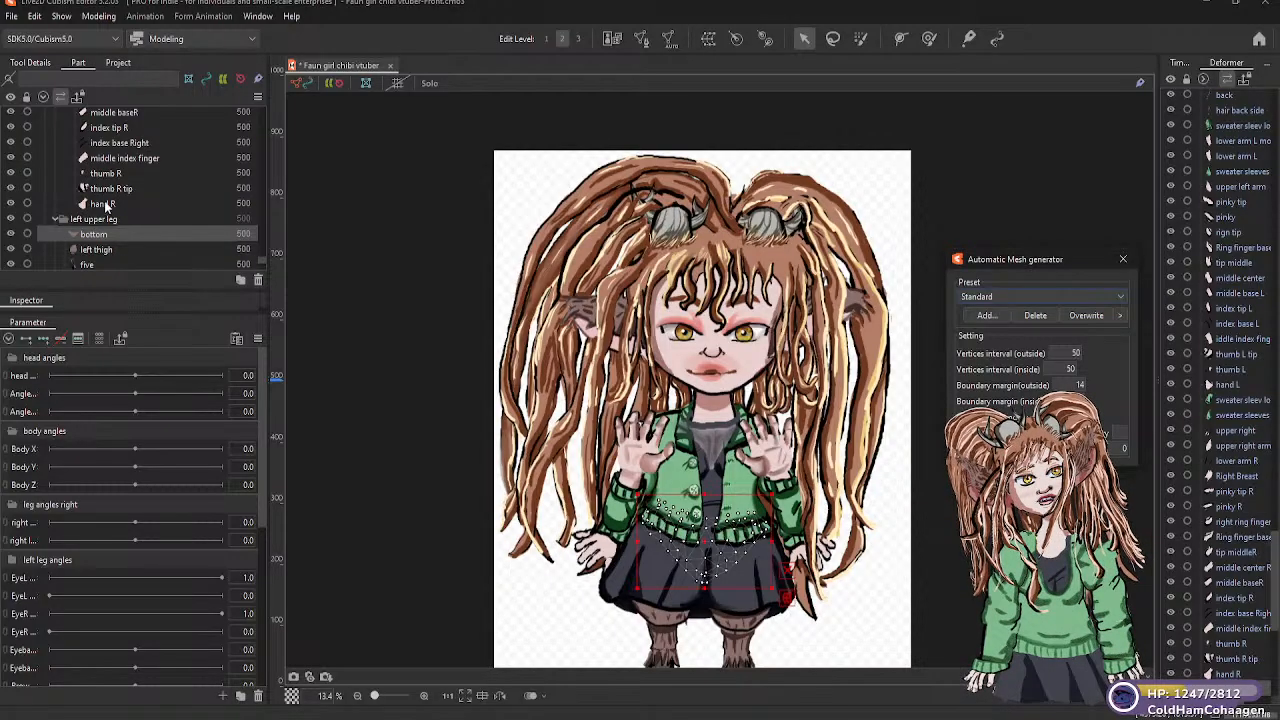
click(104, 250)
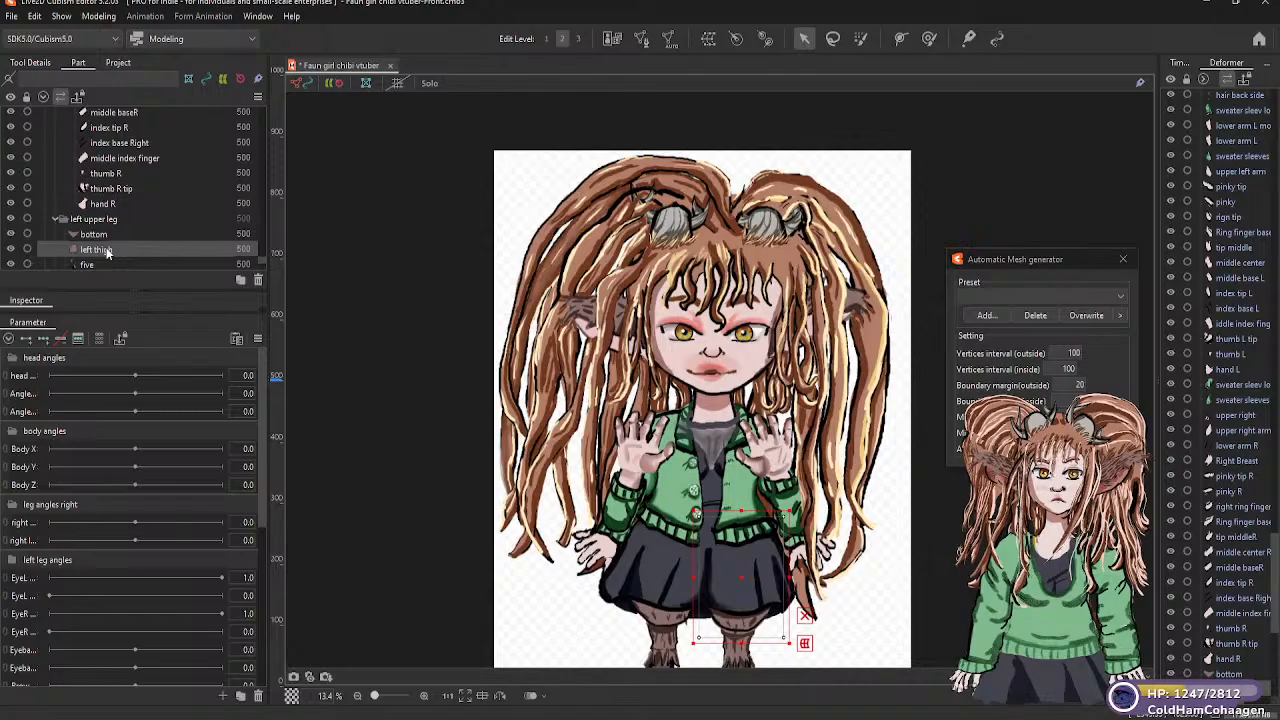
click(1120, 299)
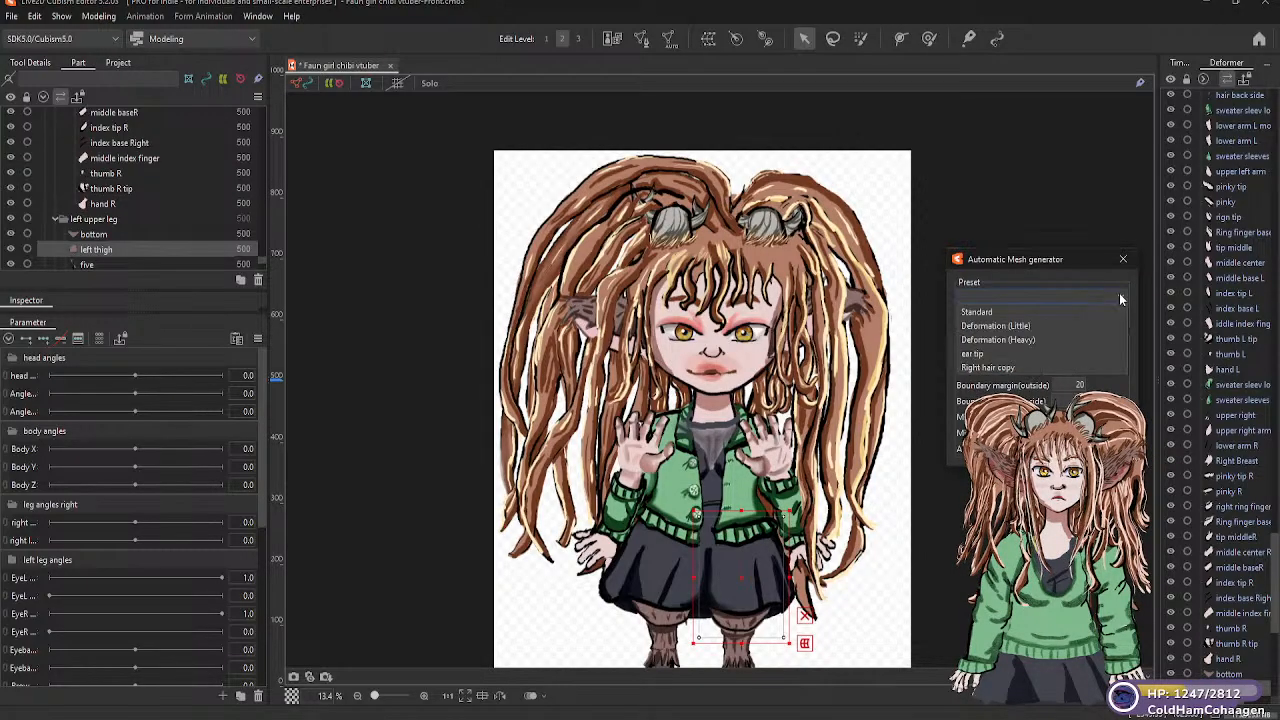
click(999, 312)
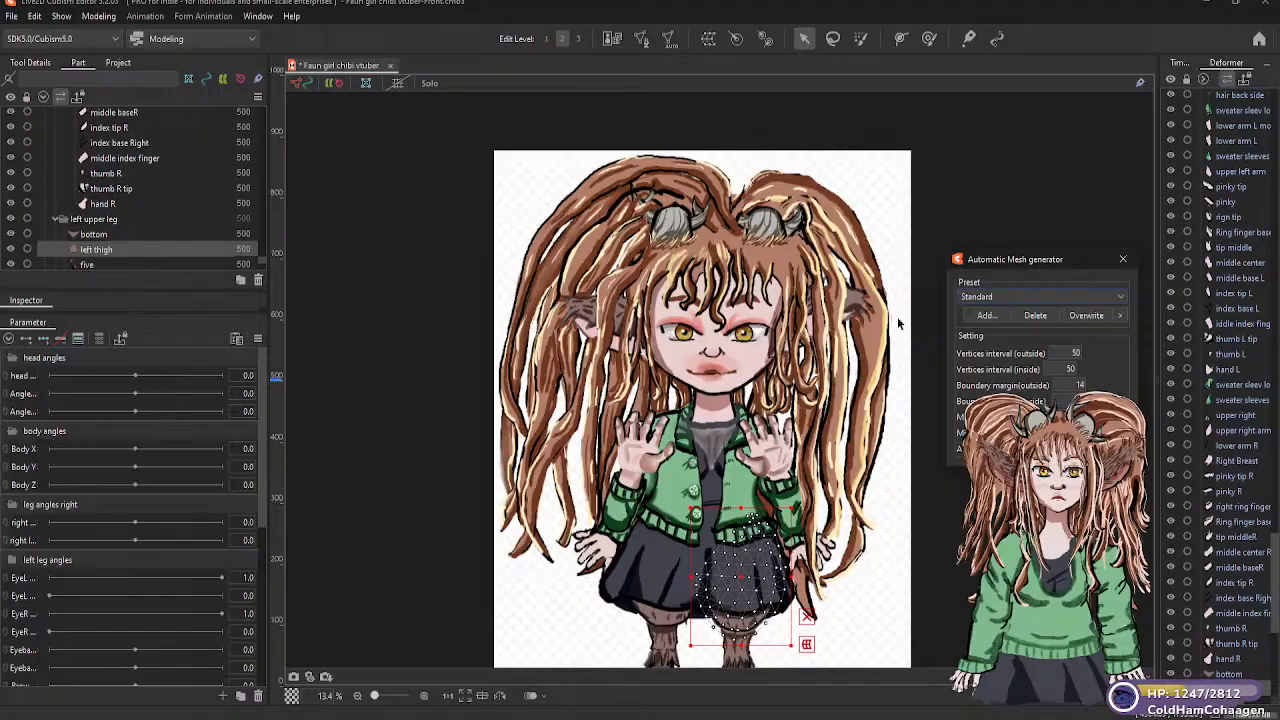
Generate Deformation (Little) automatic meshes for the "five" and "four" parts in "left upper leg"
scroll(121, 215, down, 1)
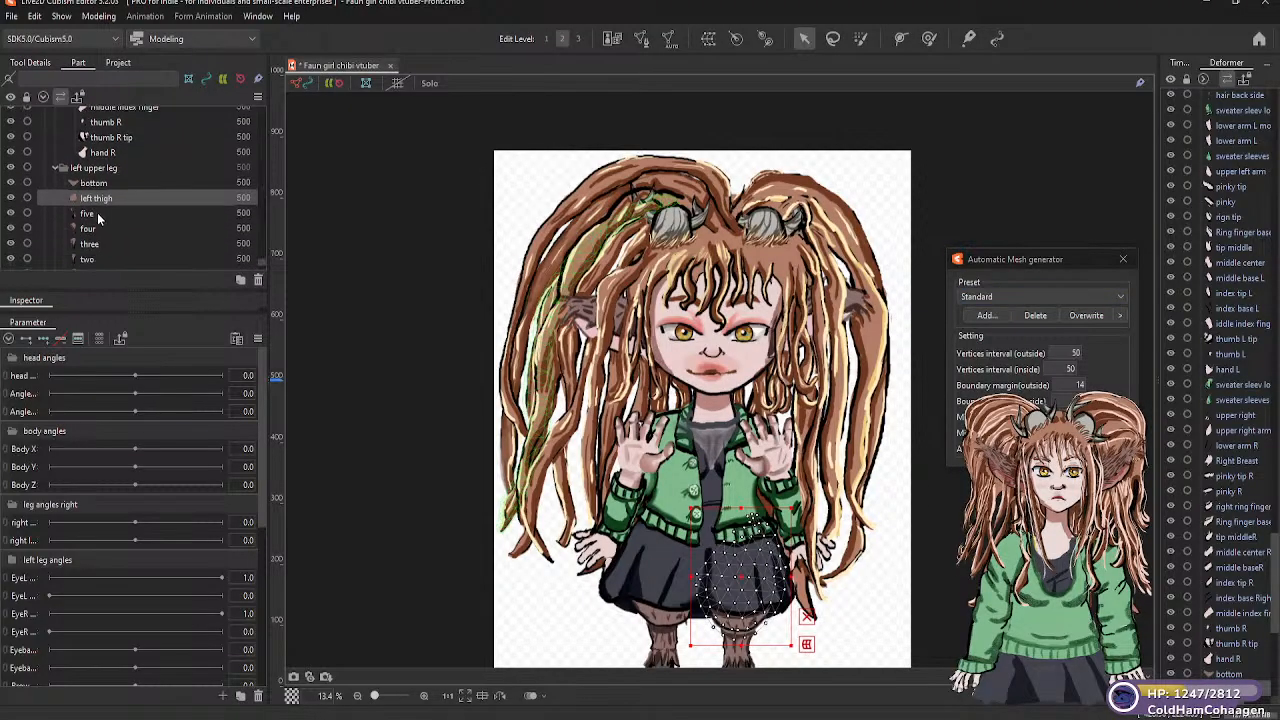
click(121, 214)
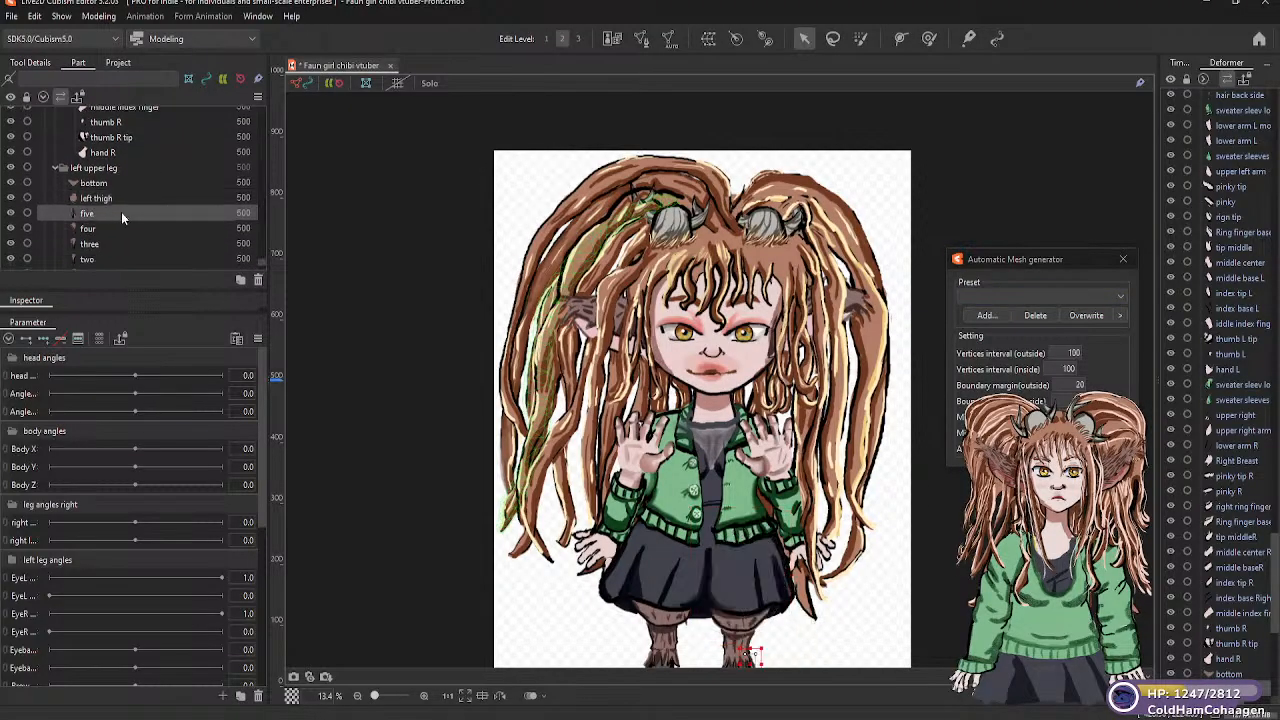
click(1122, 297)
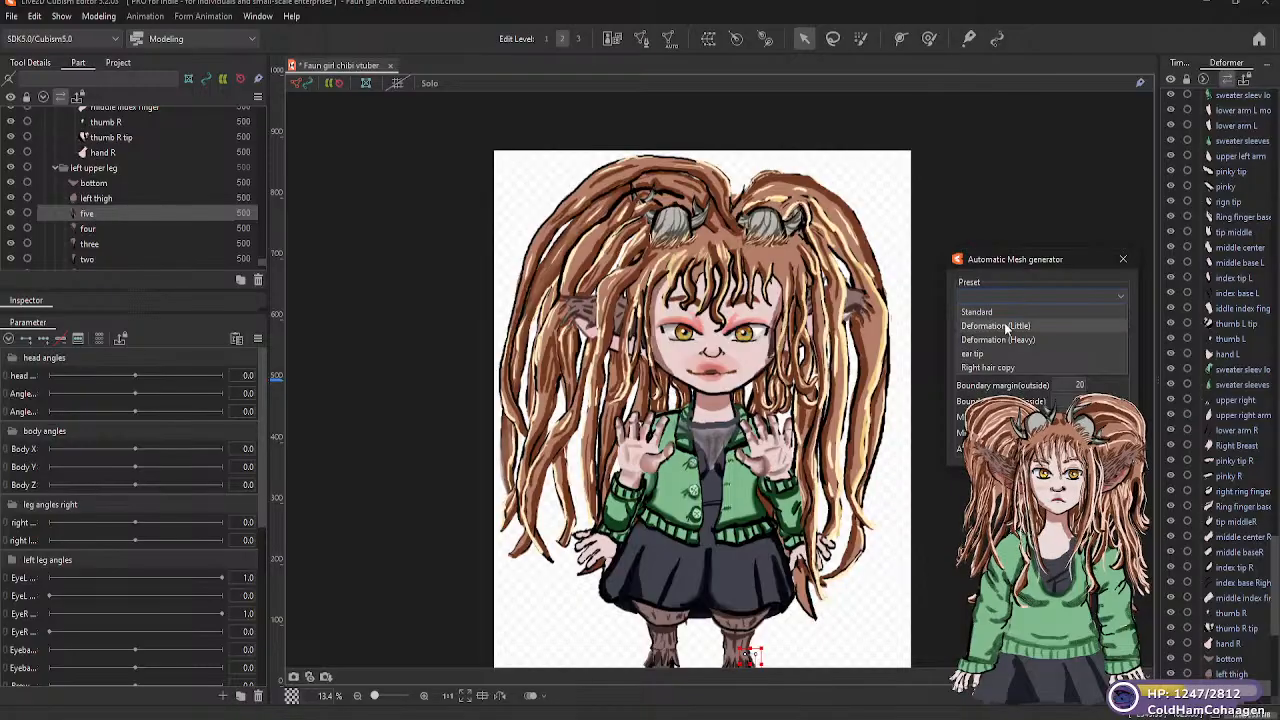
click(1005, 327)
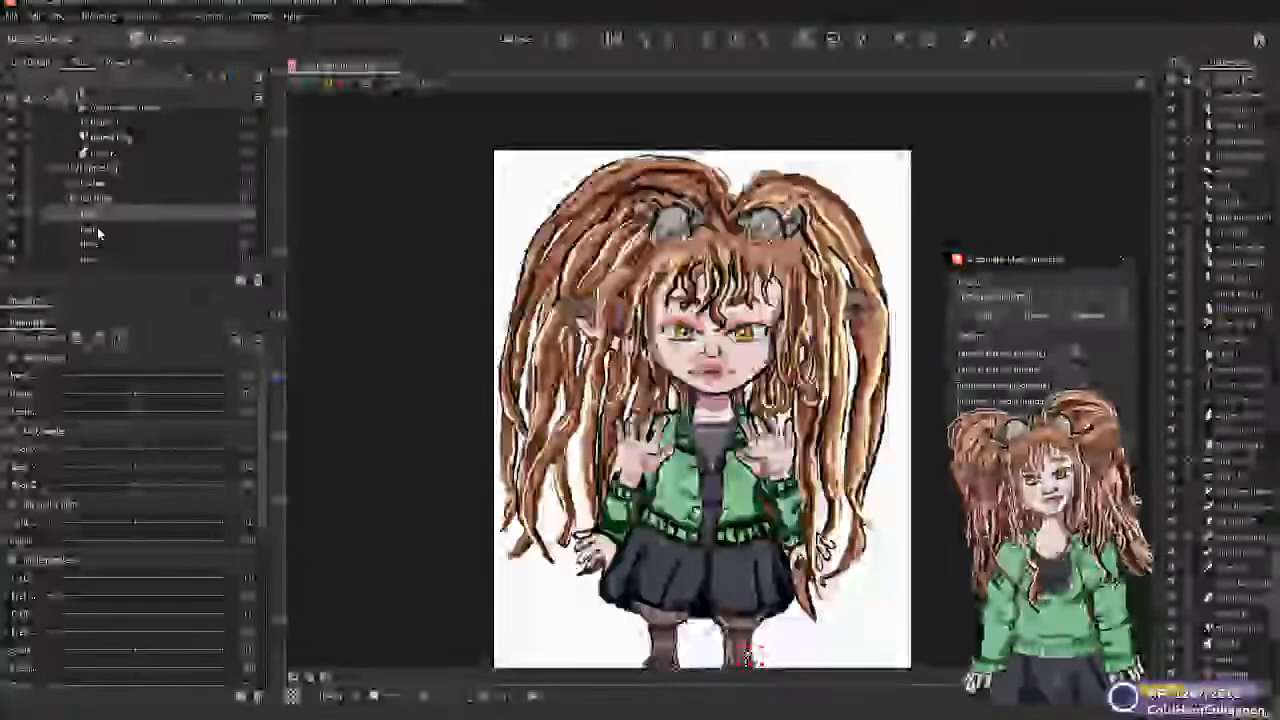
click(153, 229)
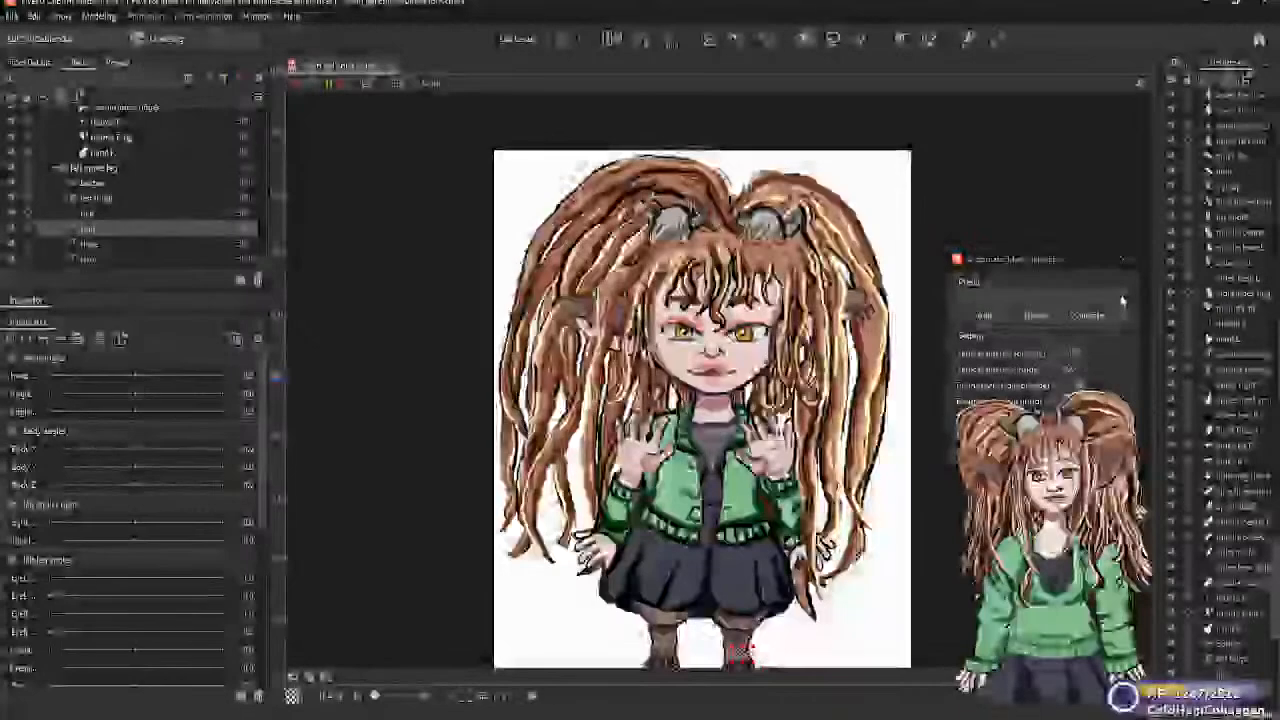
click(1122, 299)
click(1030, 326)
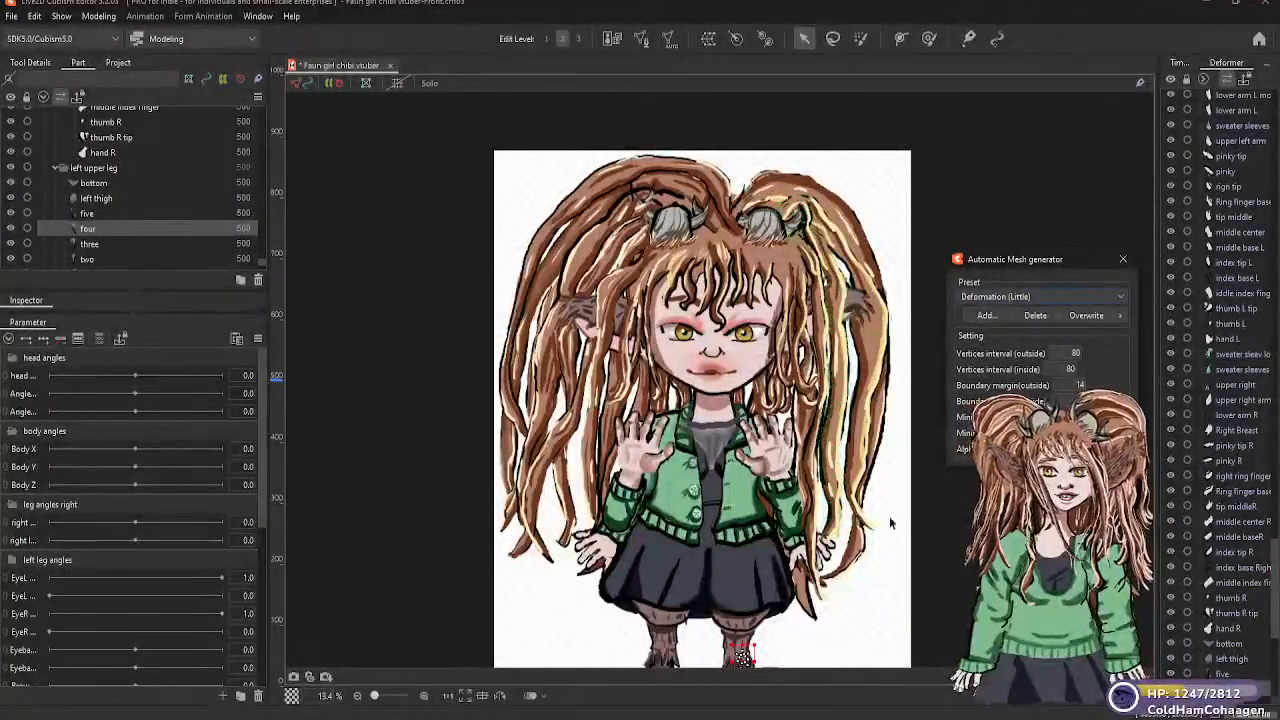
Generate Deformation (Little) automatic meshes for the "three" and "two" parts of the left leg
scroll(888, 523, down, 3)
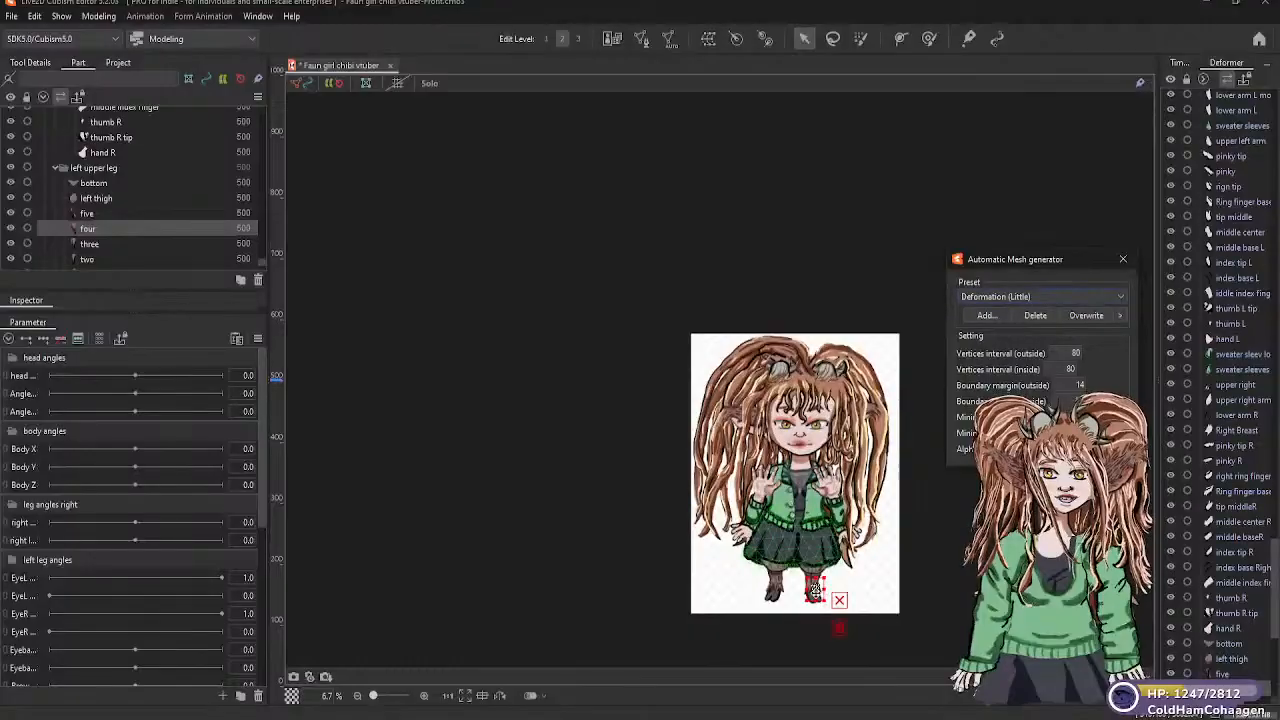
scroll(815, 590, up, 6)
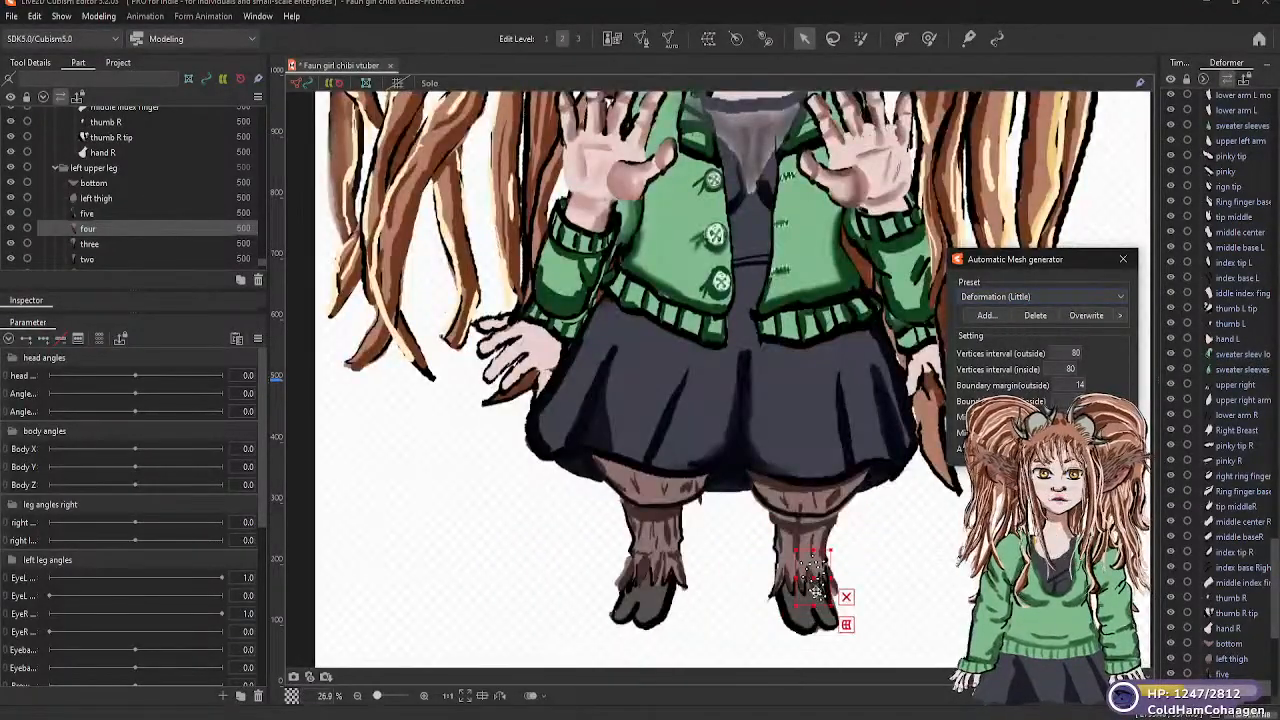
scroll(815, 590, down, 1)
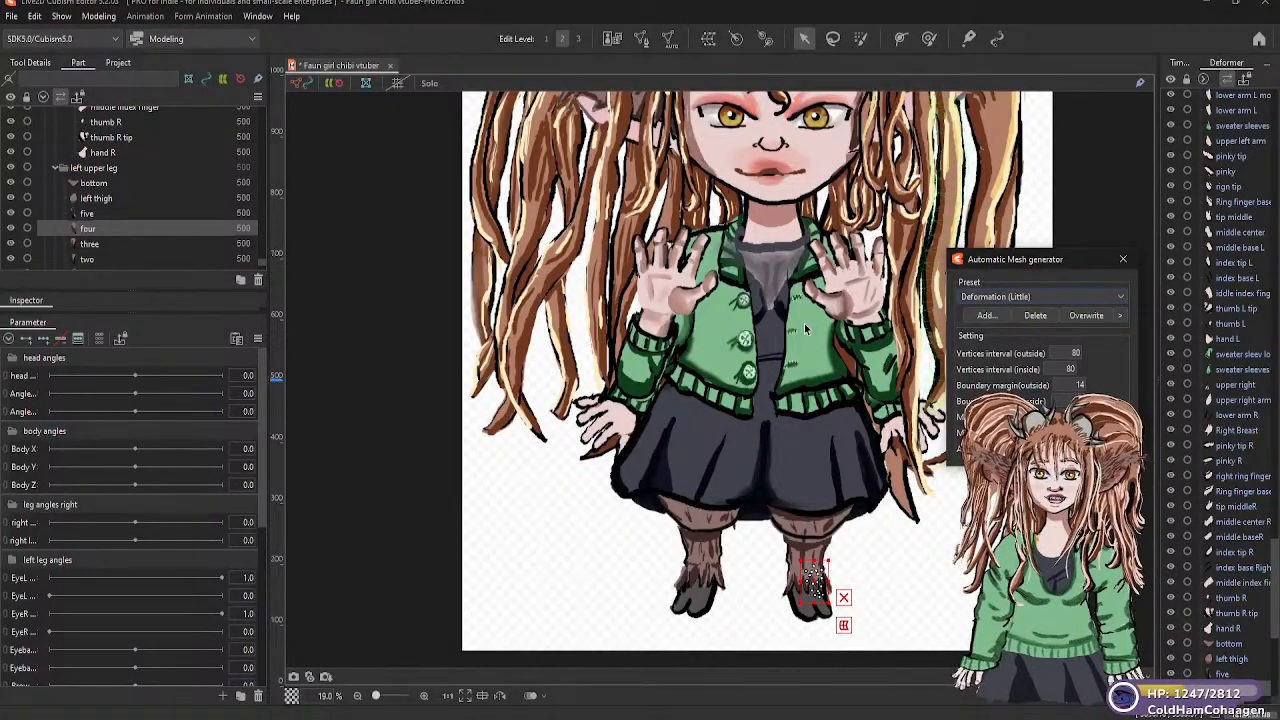
click(128, 244)
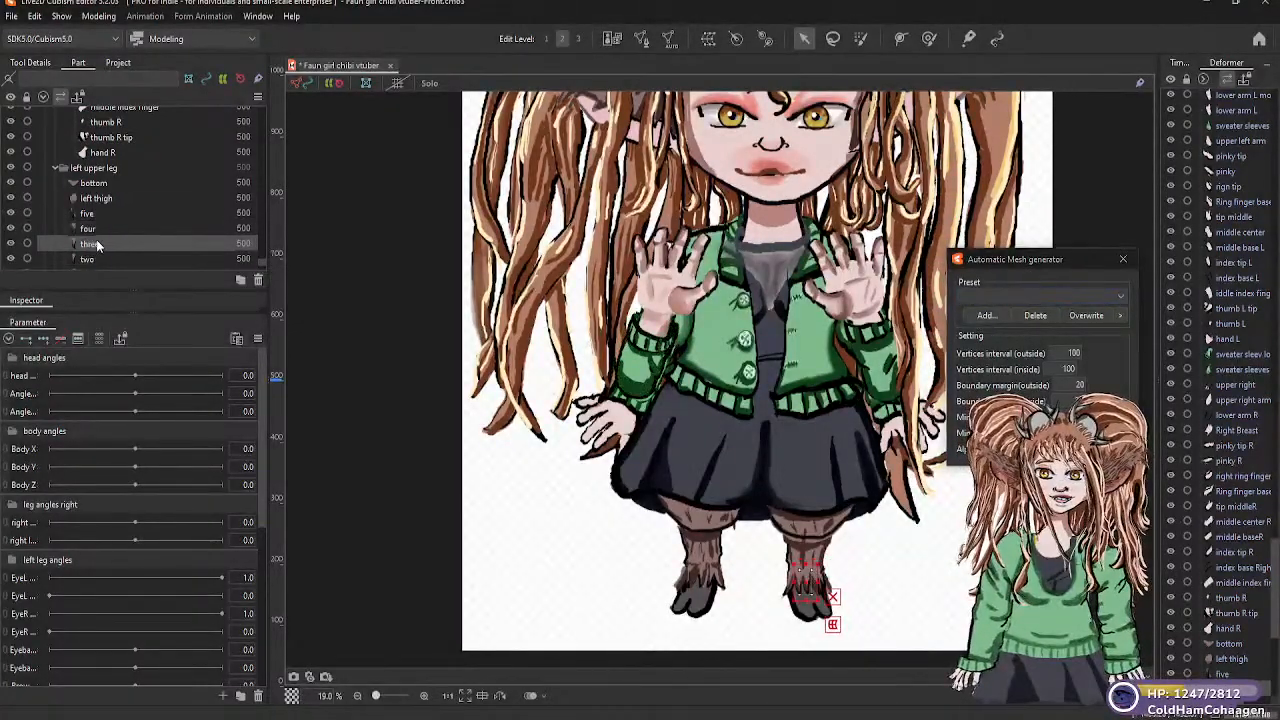
click(1120, 297)
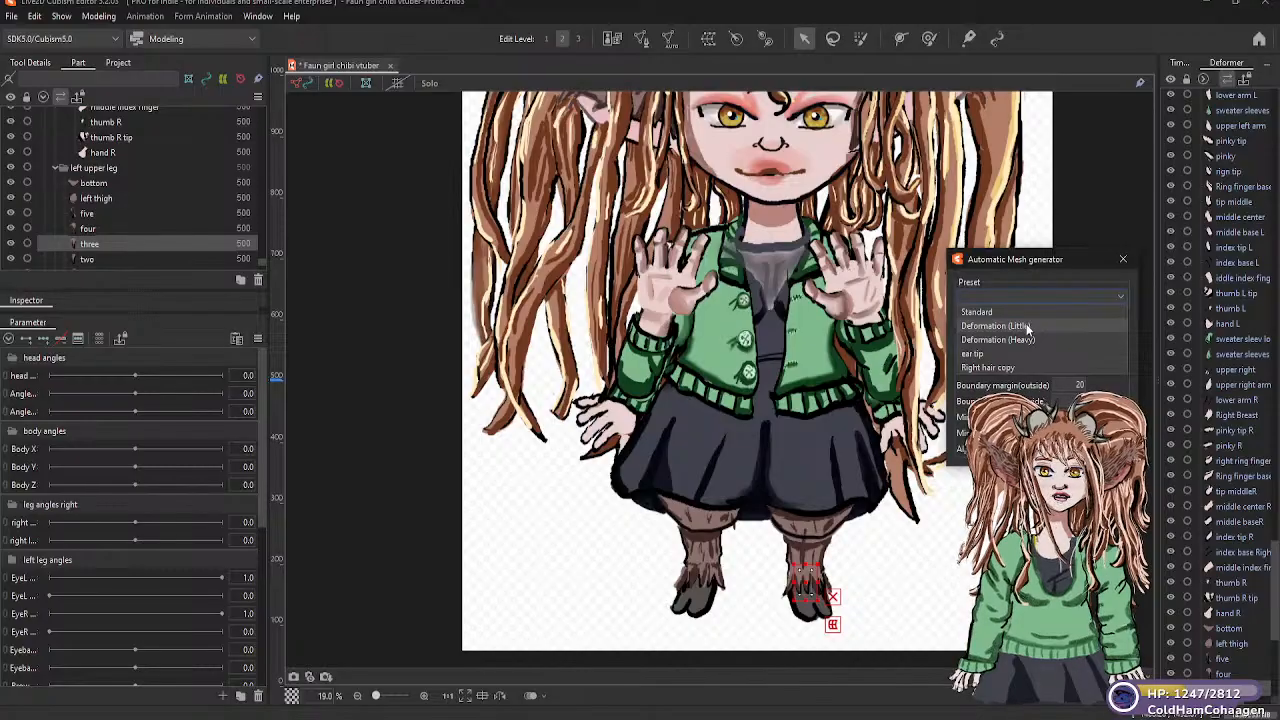
click(1026, 326)
click(104, 259)
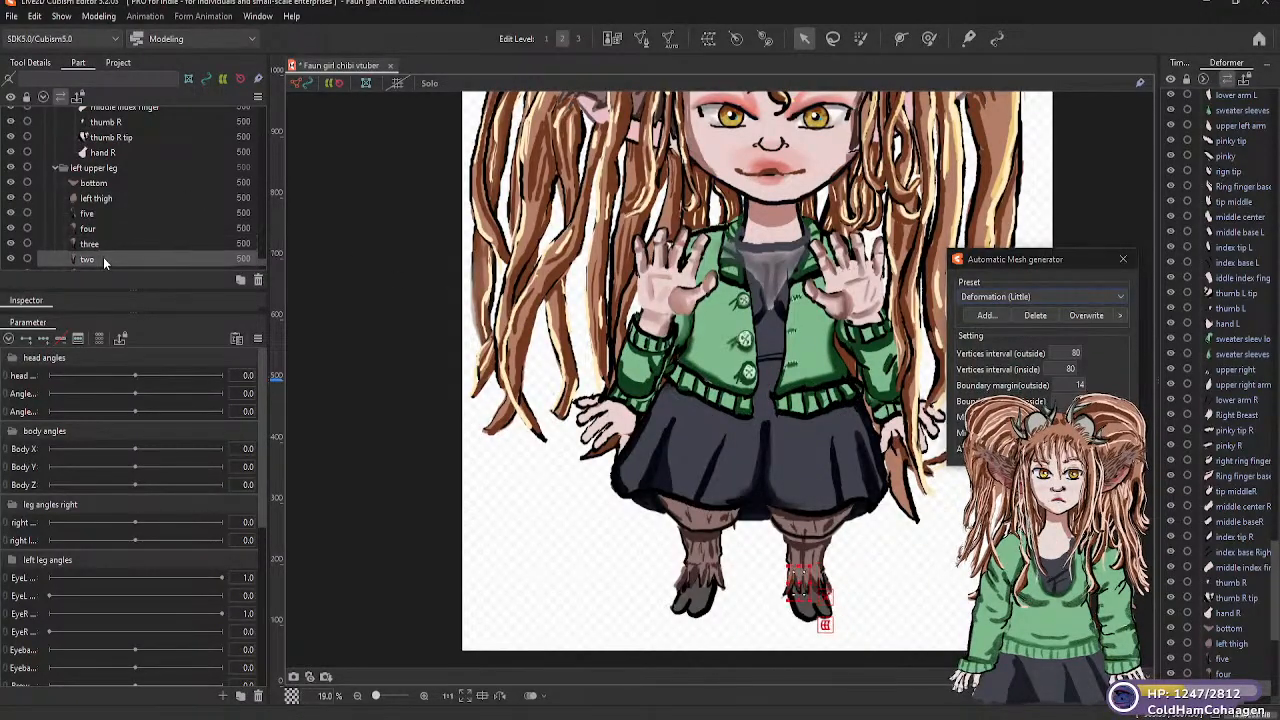
click(1122, 298)
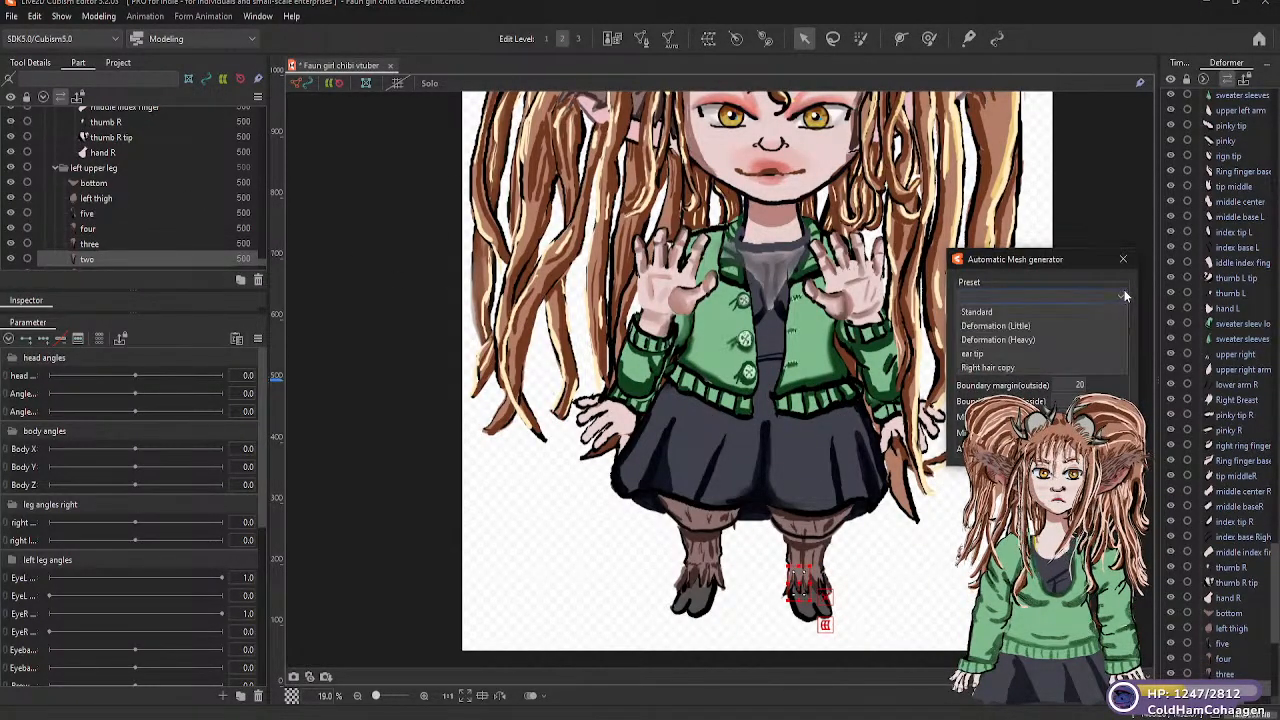
click(1018, 326)
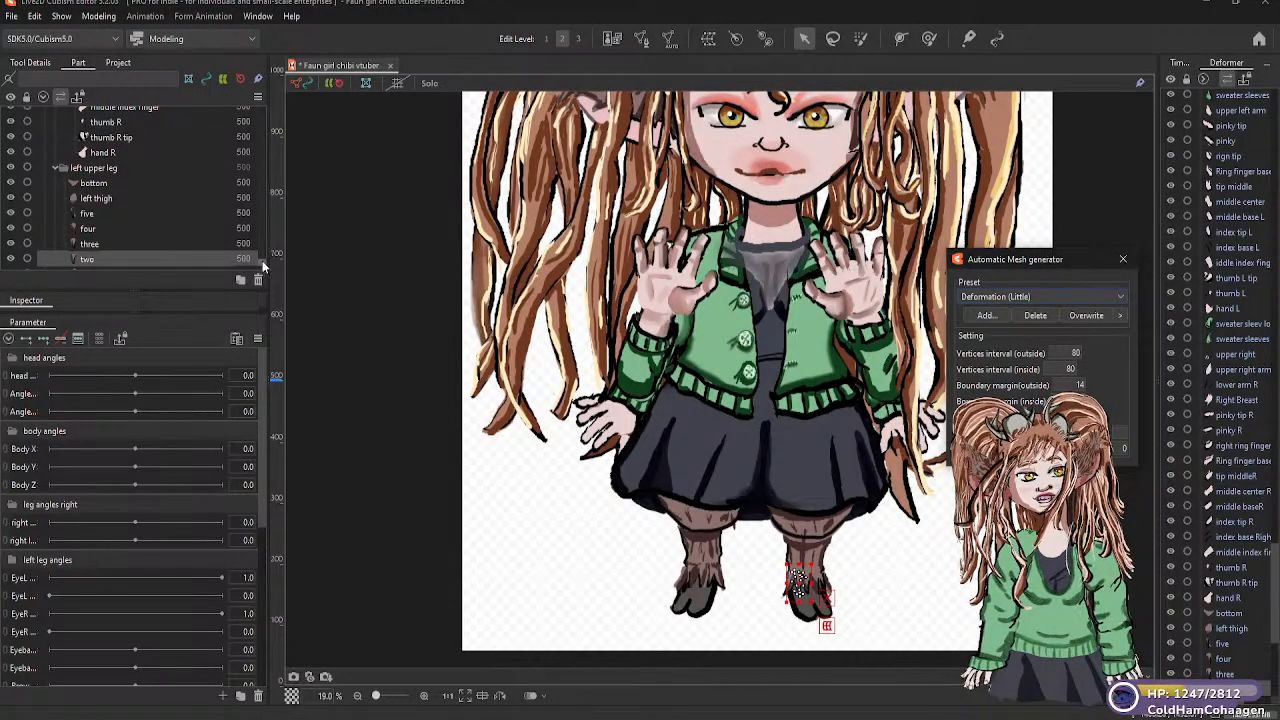
Generate Deformation (Little) automatic meshes for the "hair left lef one" and "left lower leg" parts
scroll(262, 260, down, 2)
scroll(262, 268, down, 1)
click(137, 172)
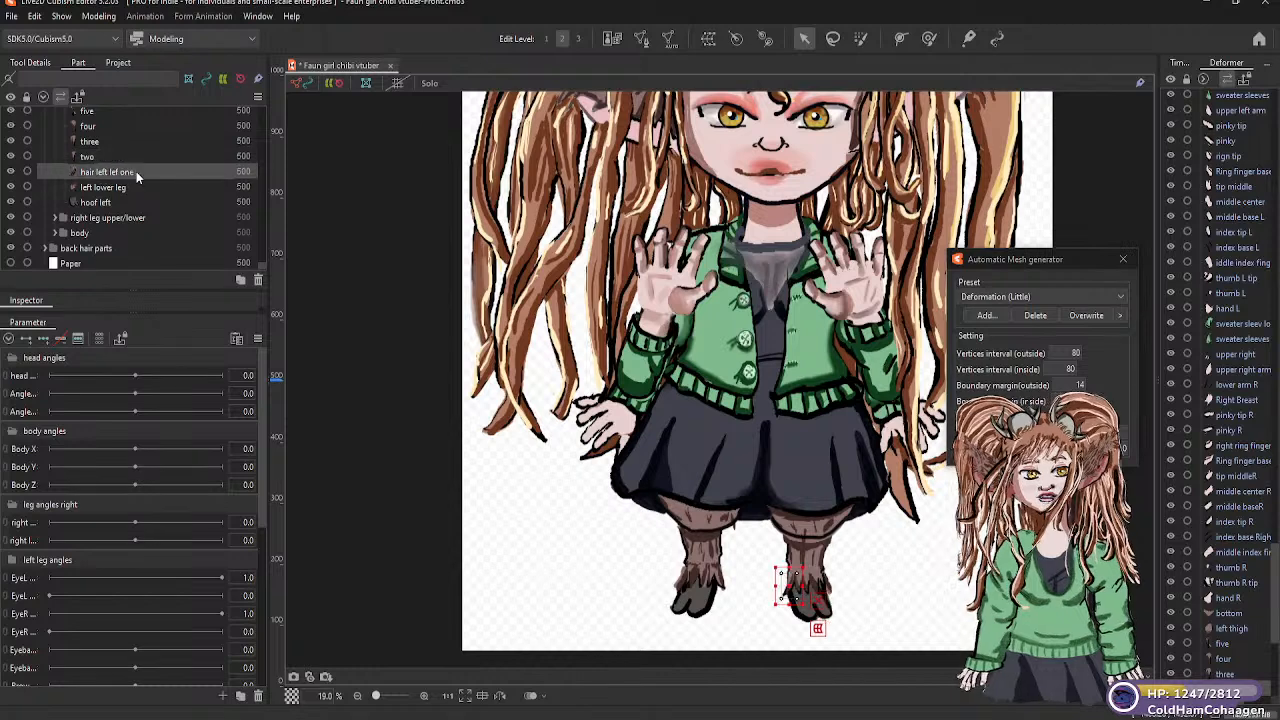
click(1120, 297)
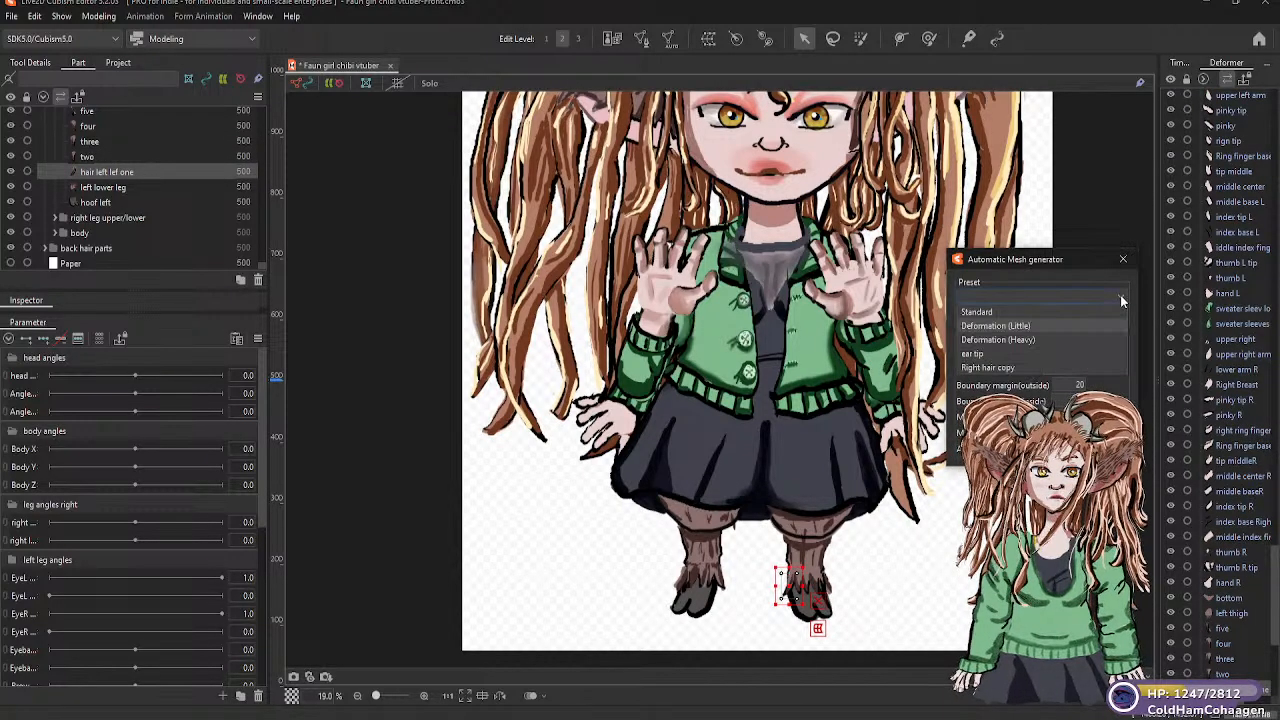
click(1000, 326)
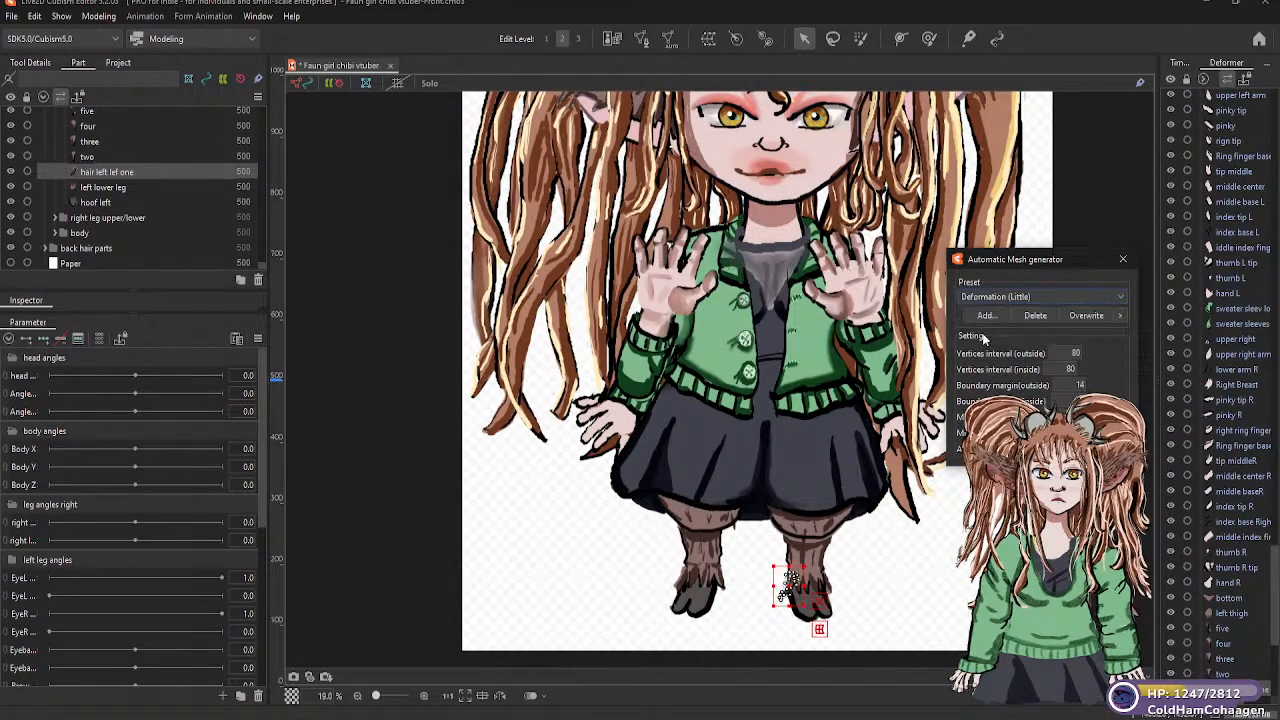
click(145, 187)
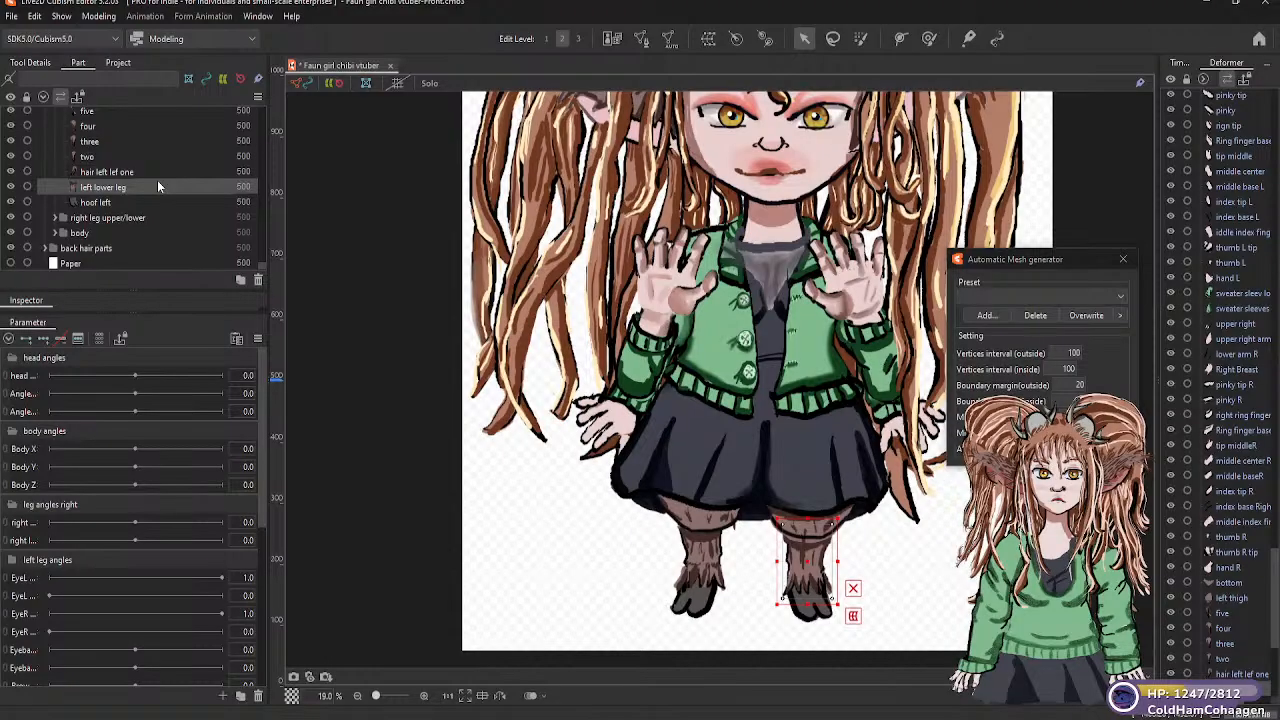
click(1120, 297)
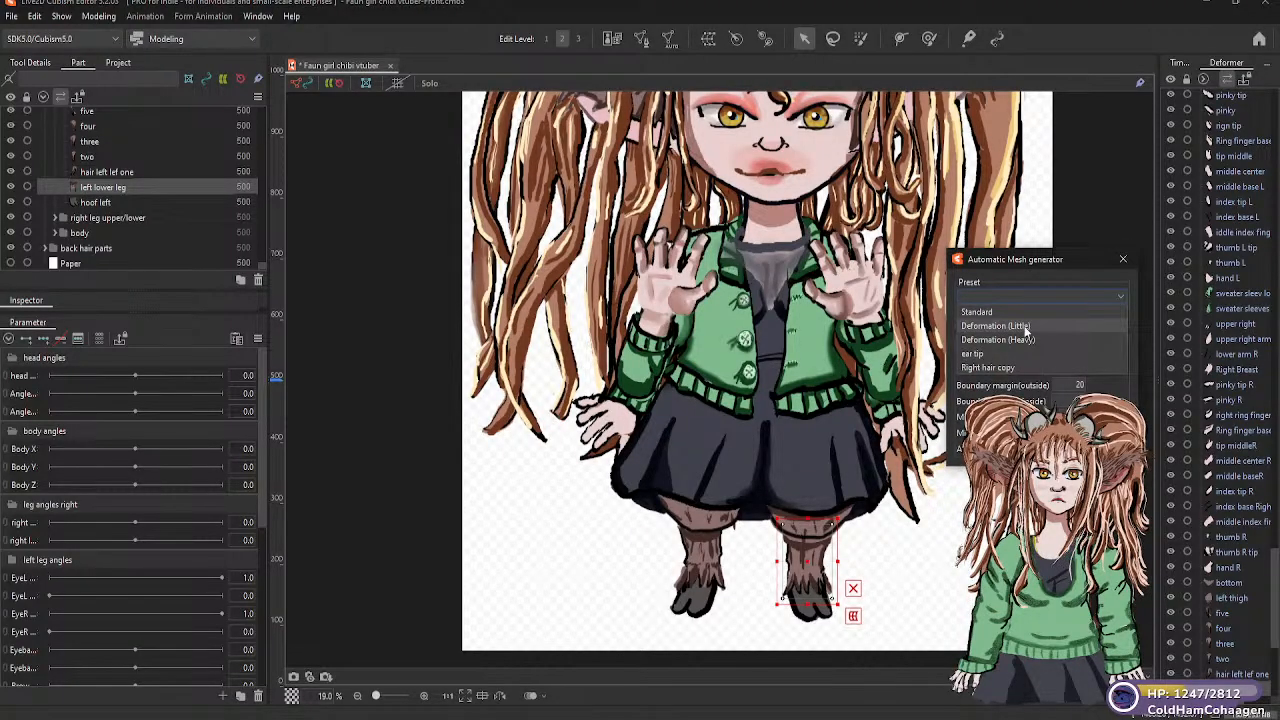
Generate a Deformation (Little) automatic mesh for the "hoof left" part and expand the "right leg upper/lower" group
click(128, 204)
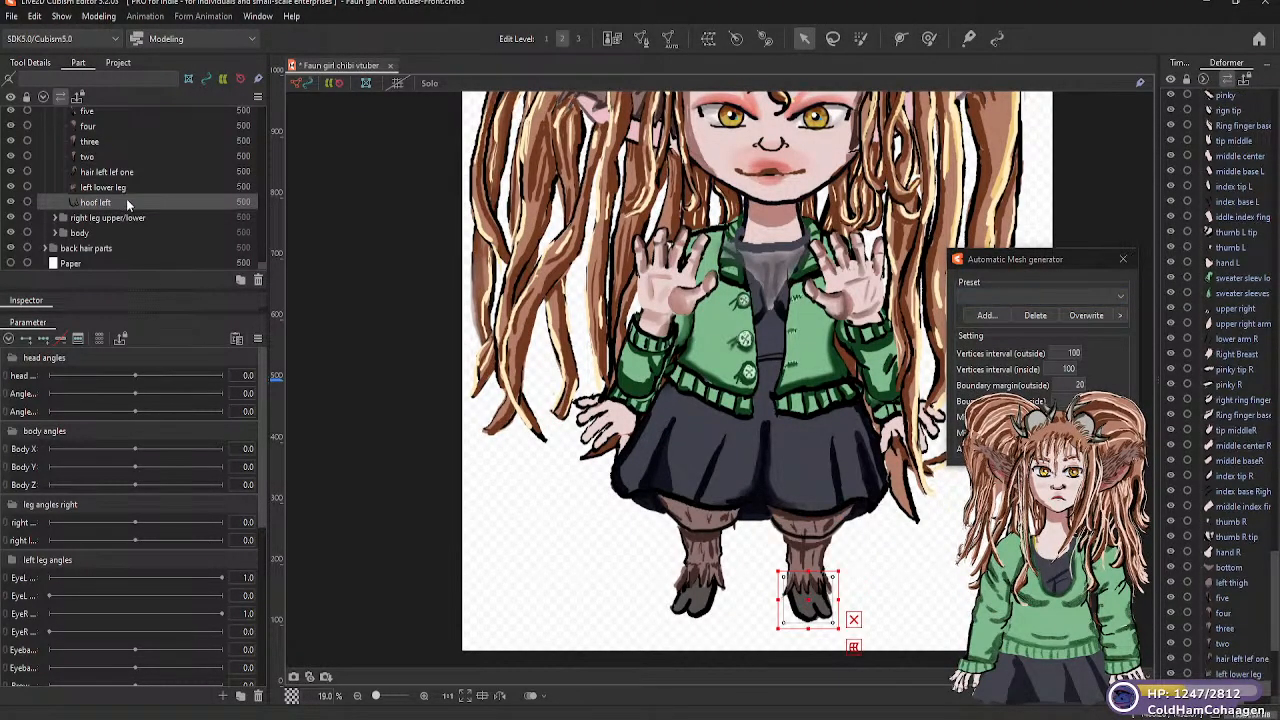
click(1120, 297)
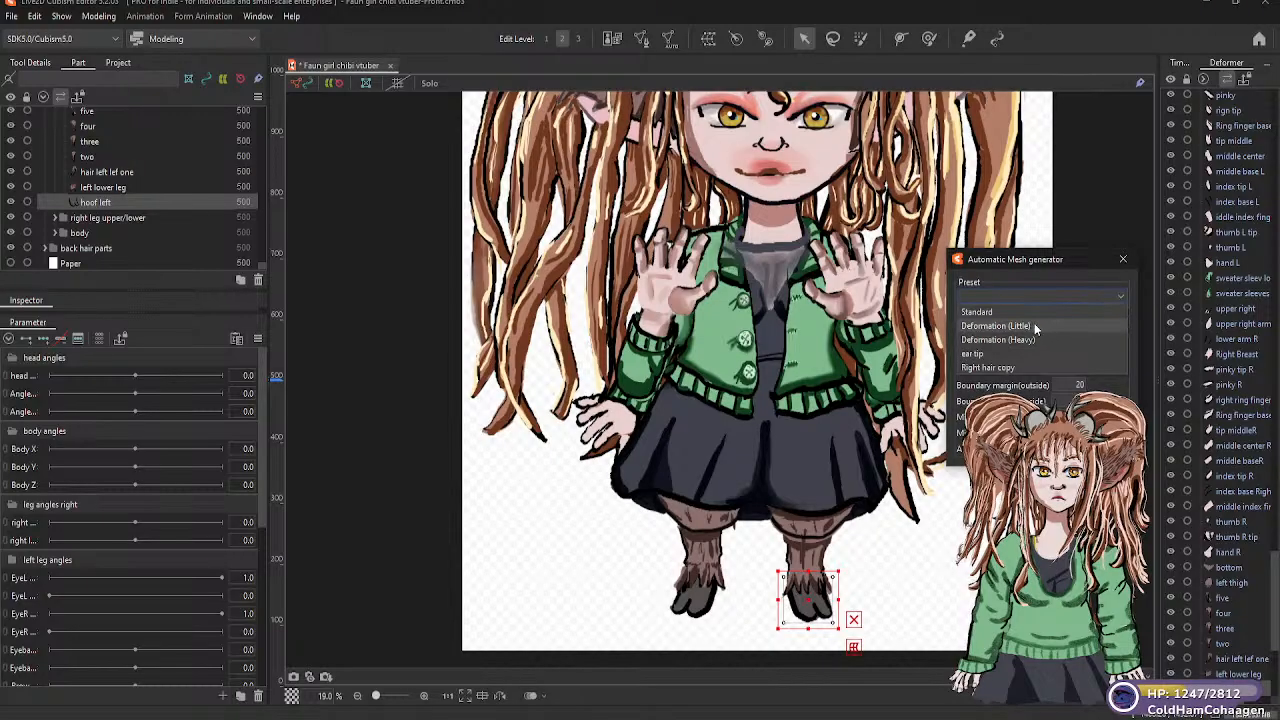
click(996, 325)
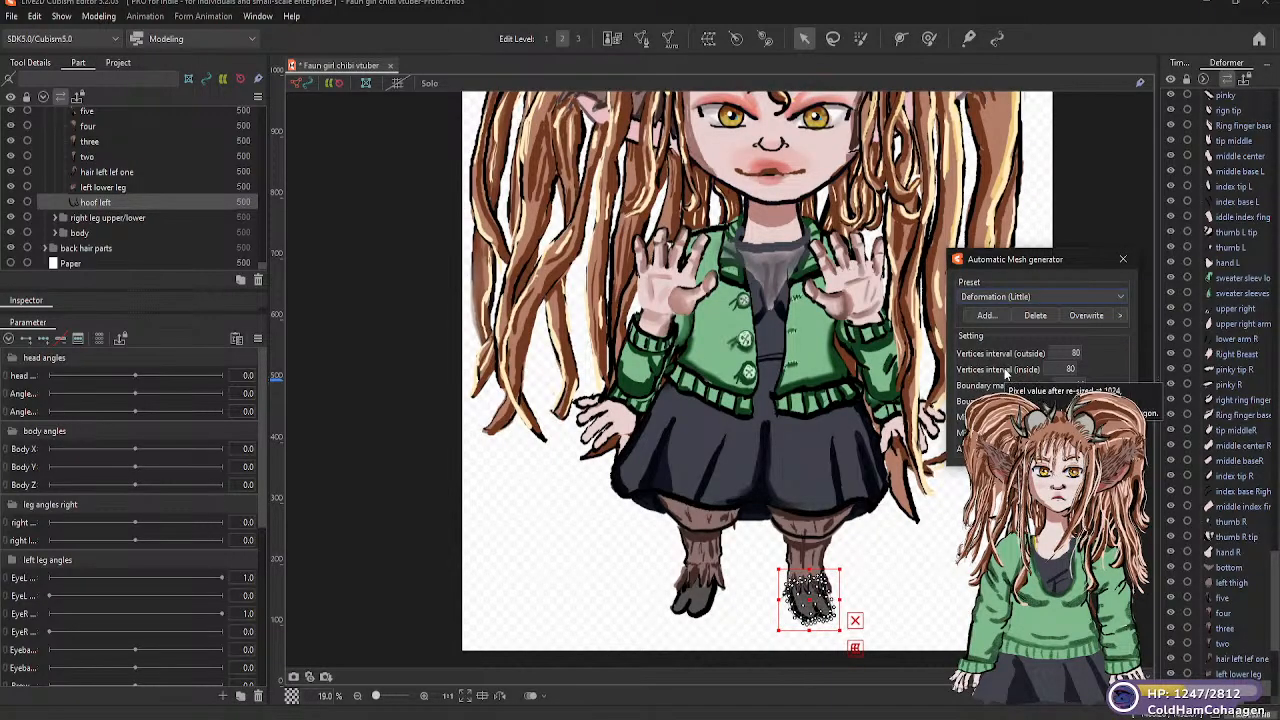
click(57, 218)
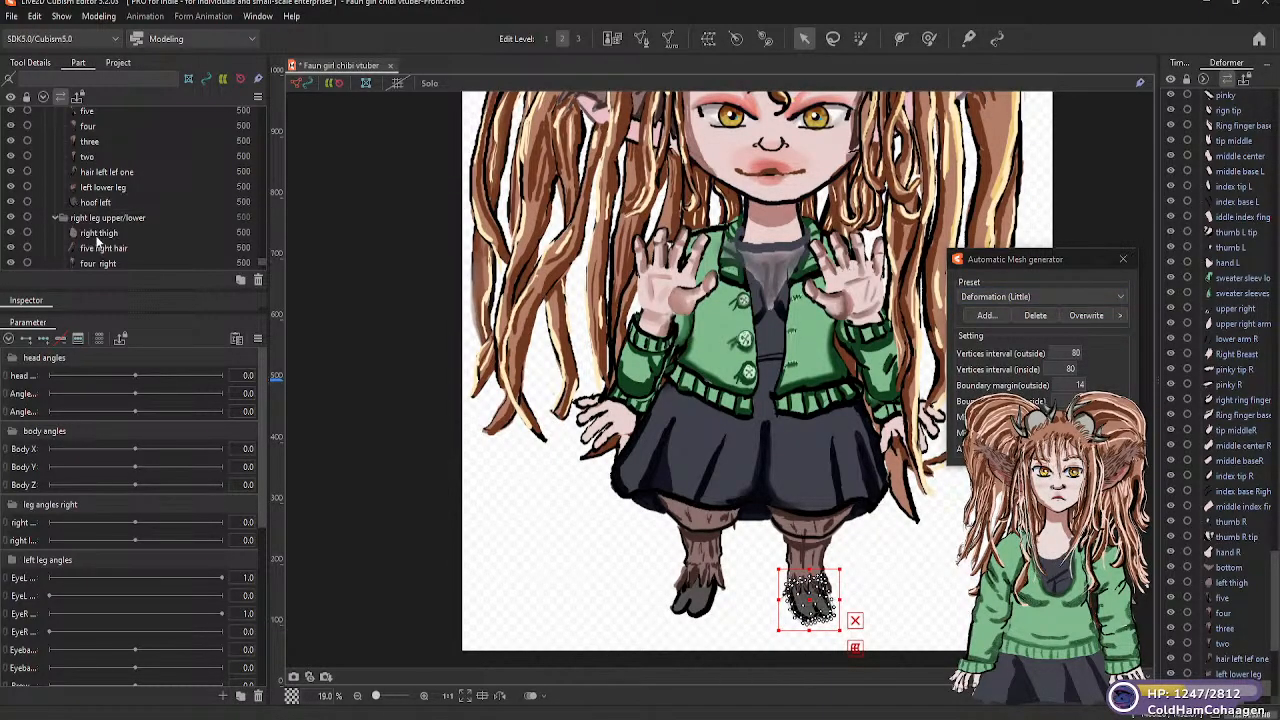
Move "right thigh" below "five right hair" in the parts list and generate a Standard automatic mesh for it
drag(106, 238, 143, 252)
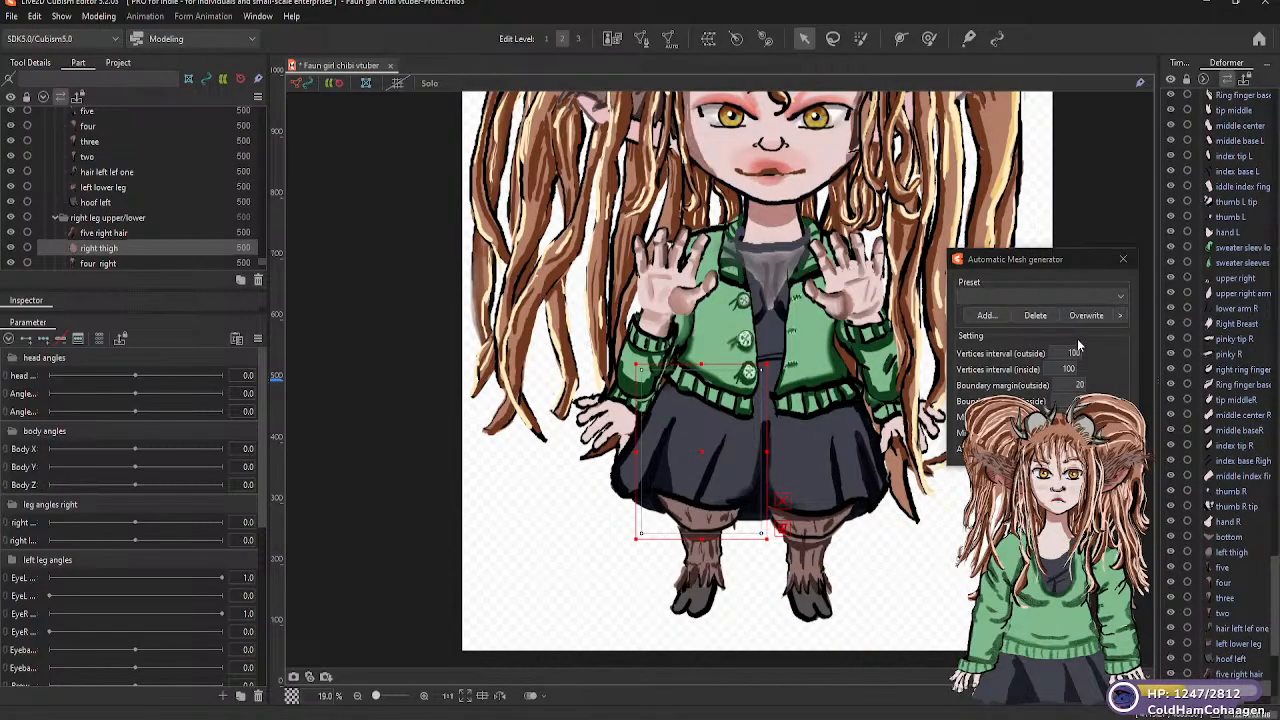
click(1121, 298)
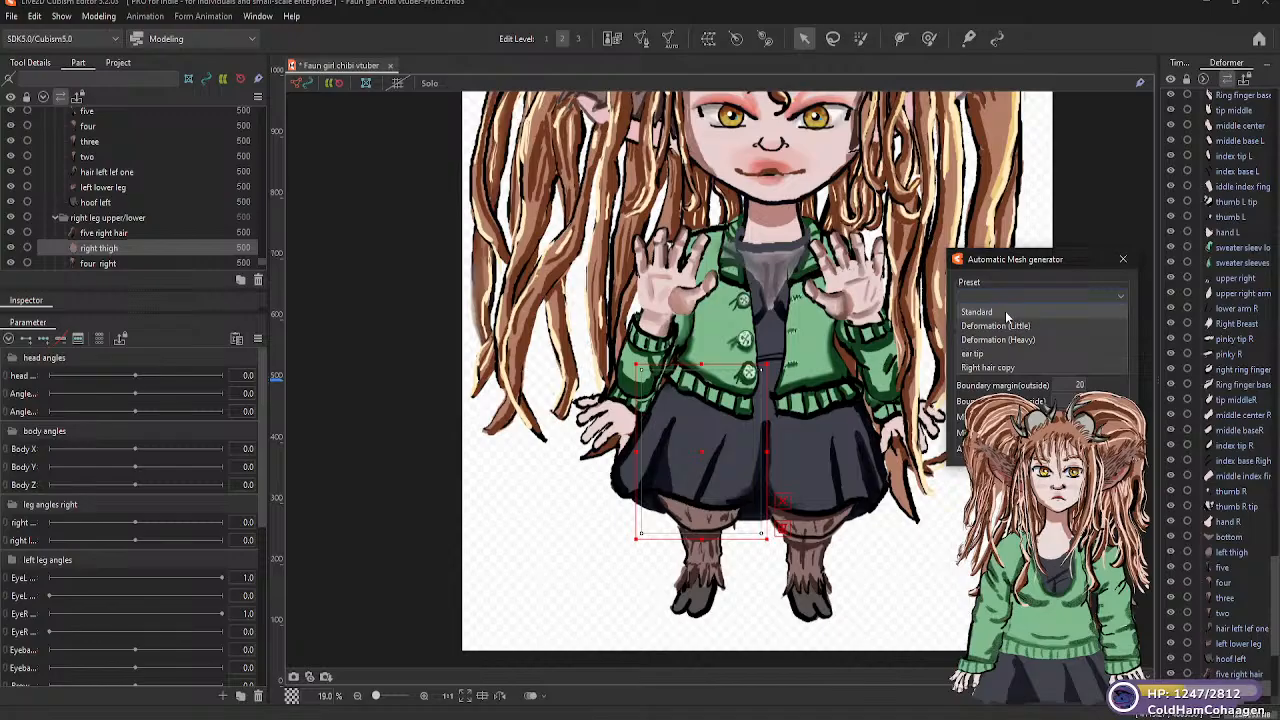
click(1007, 313)
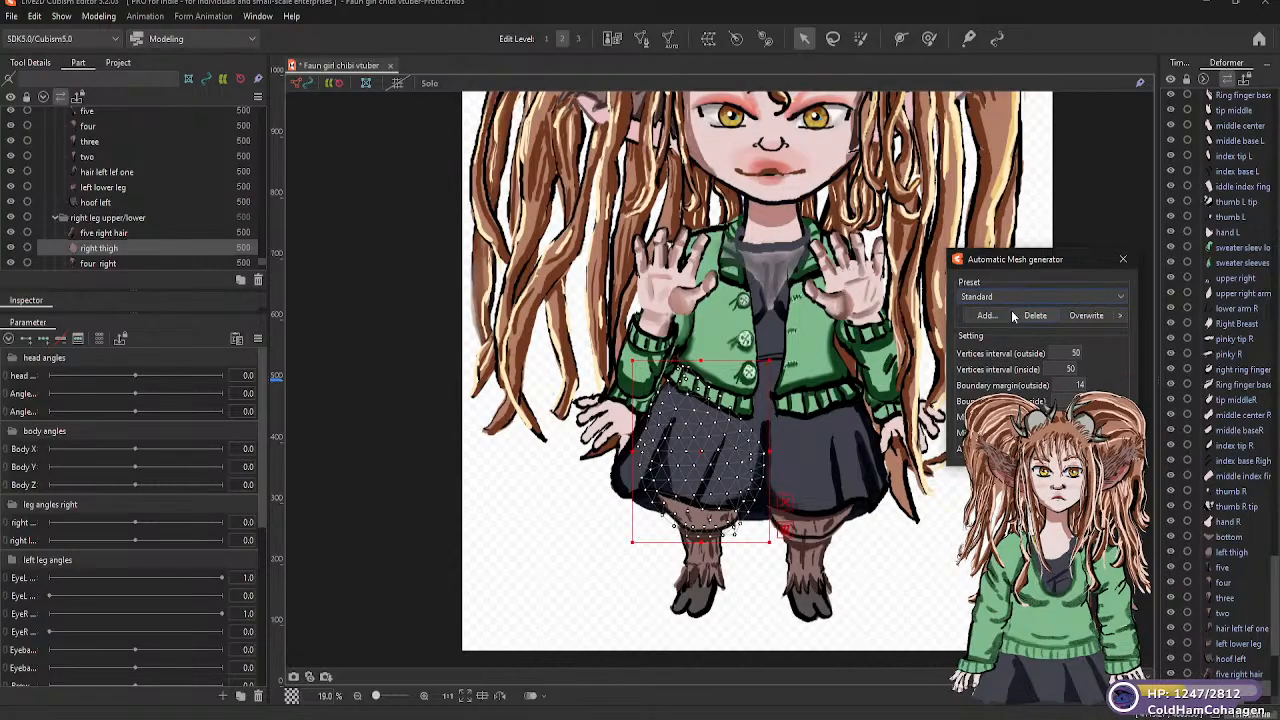
Generate Deformation (Little) automatic meshes for the "four right" and "three right" parts of the right leg
click(125, 264)
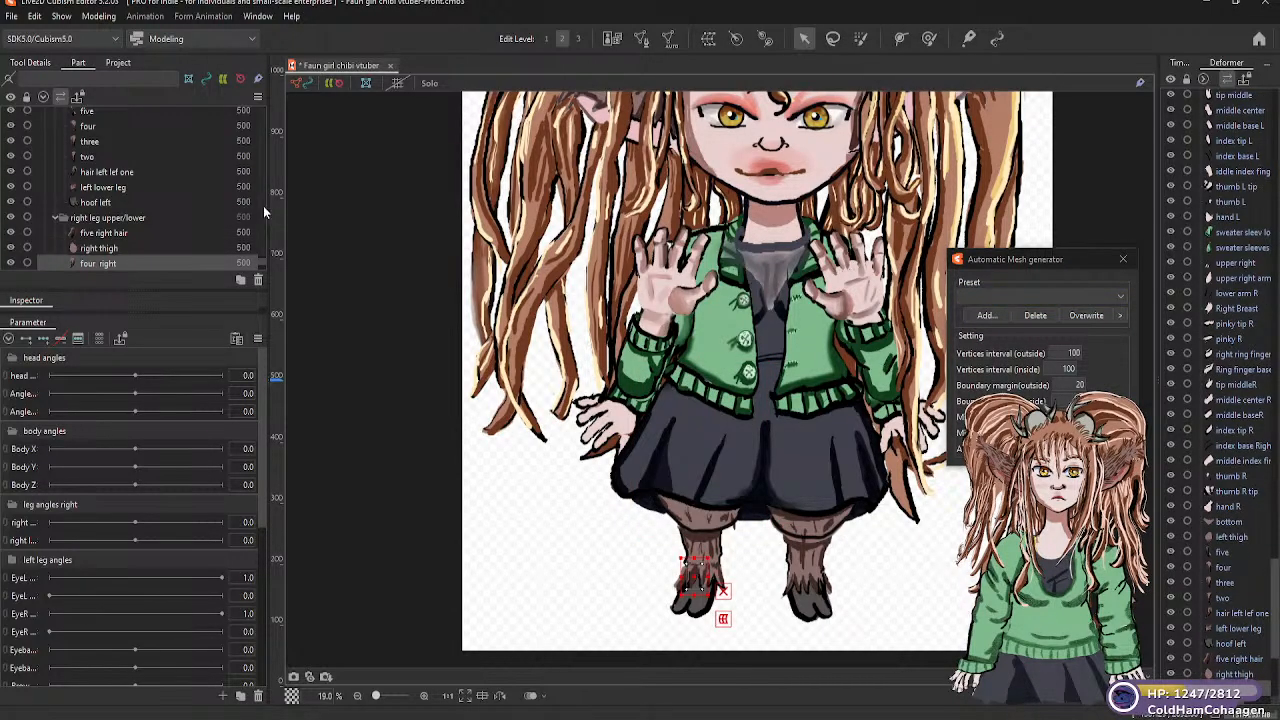
click(264, 264)
click(264, 264)
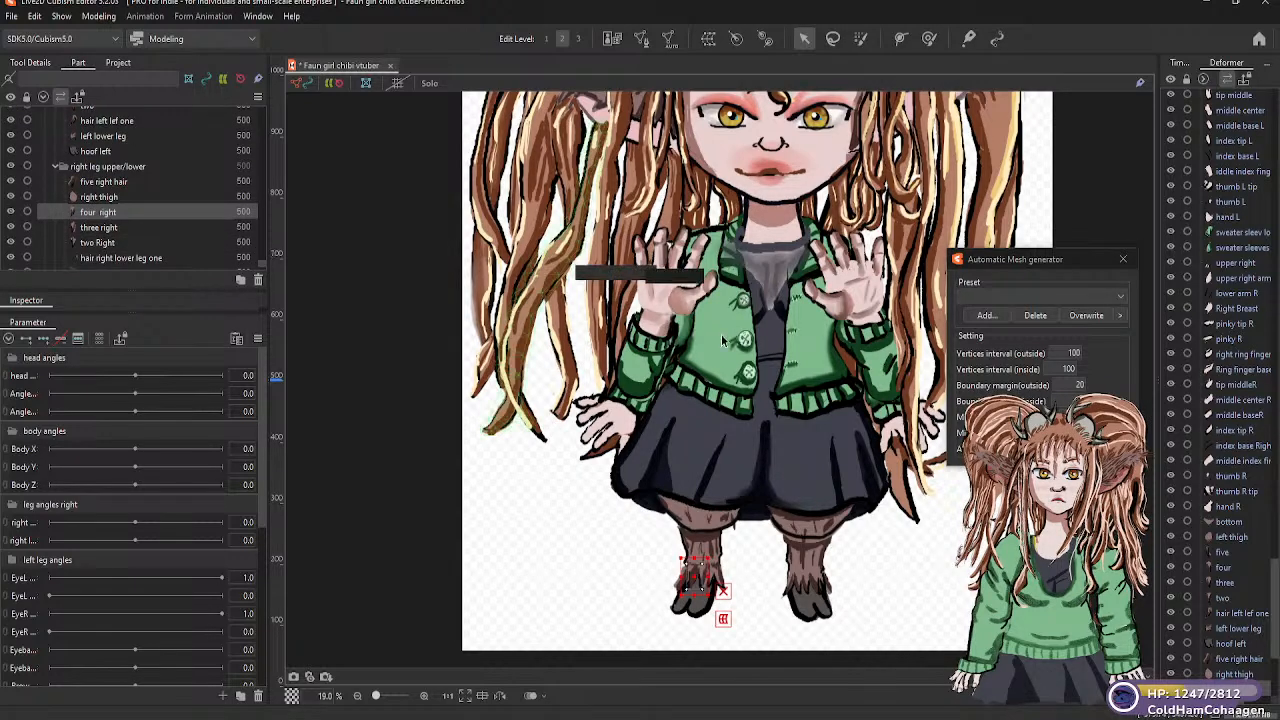
click(1128, 297)
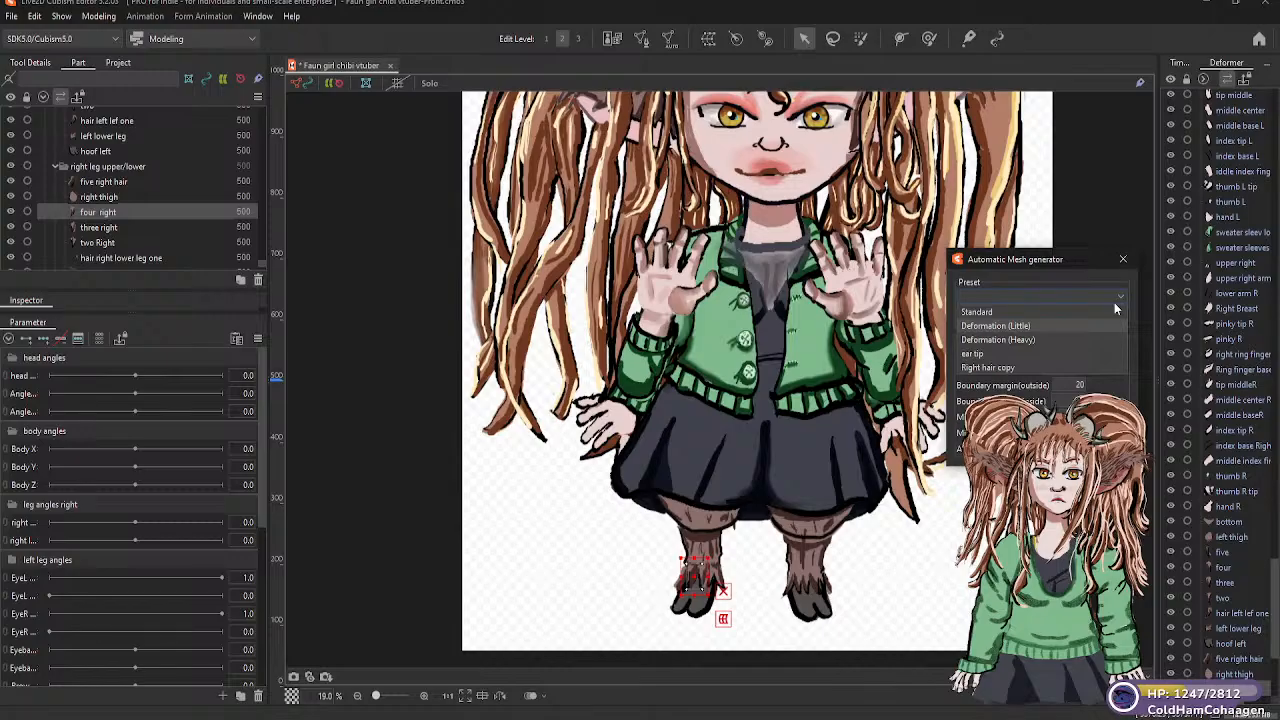
click(1018, 326)
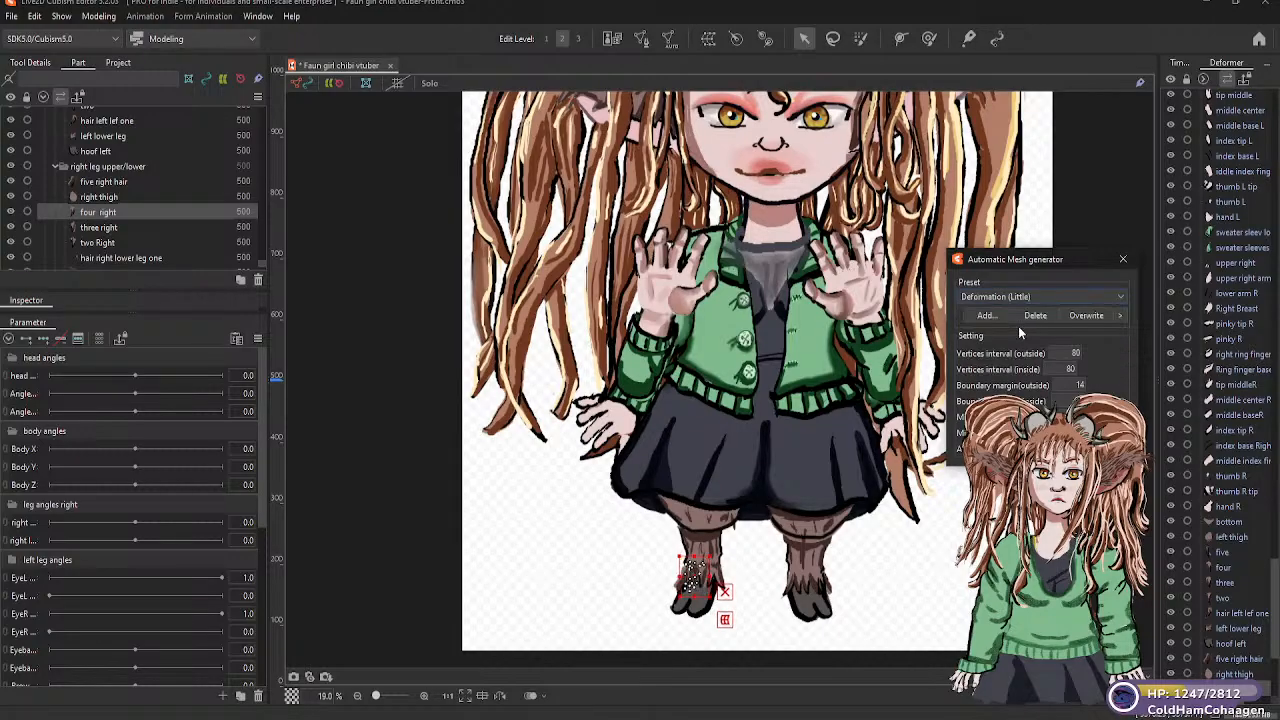
click(123, 227)
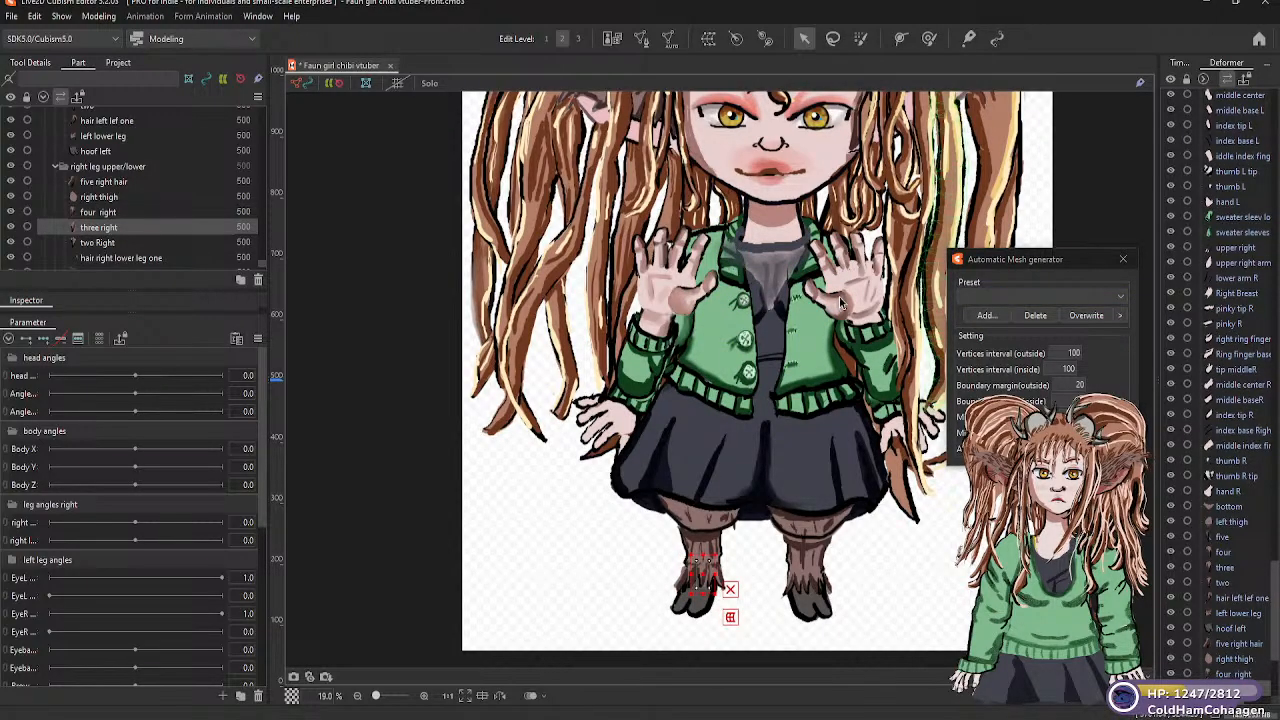
click(1120, 298)
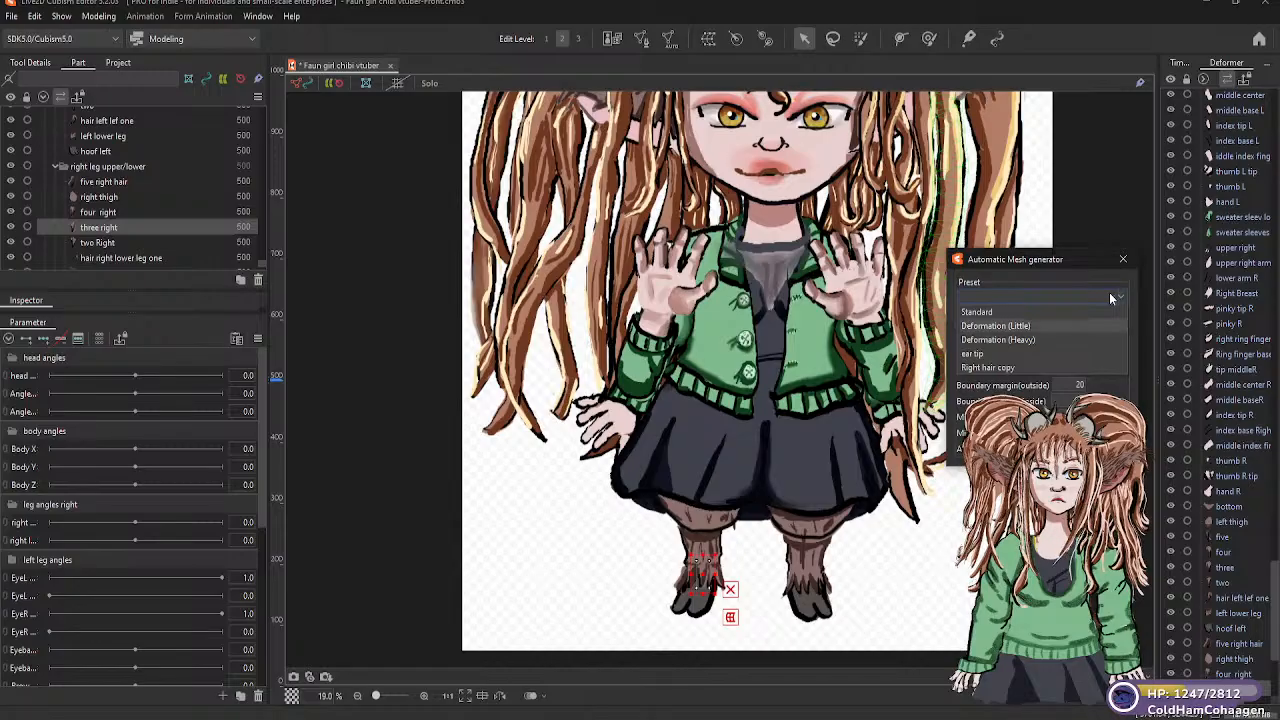
click(1018, 326)
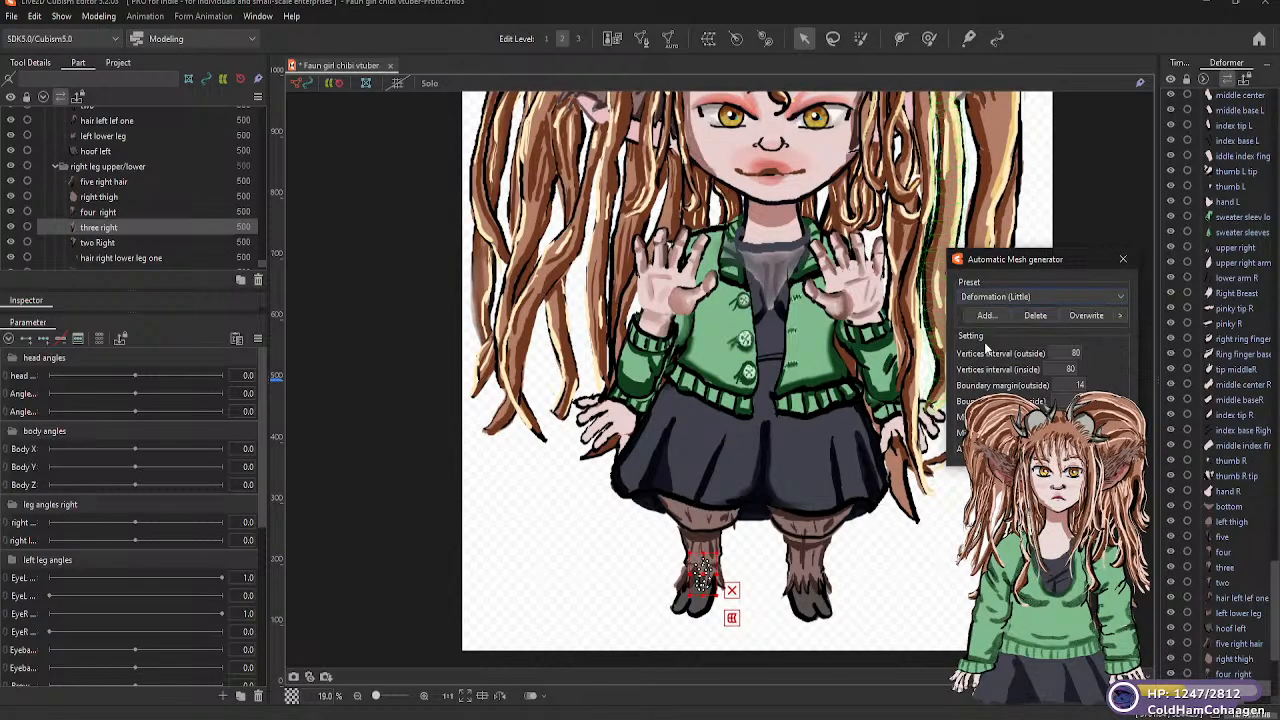
Generate Deformation (Little) automatic meshes for the "two Right" and "hair right lower leg one" parts
click(131, 242)
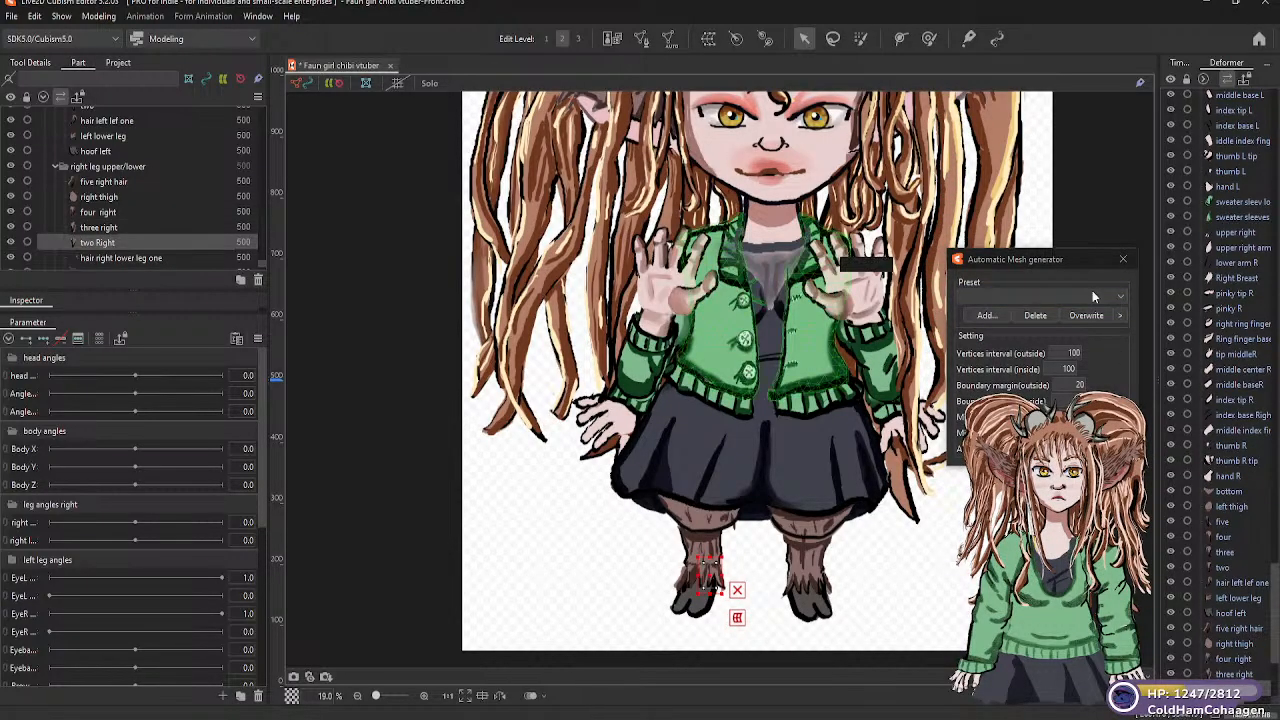
click(1120, 299)
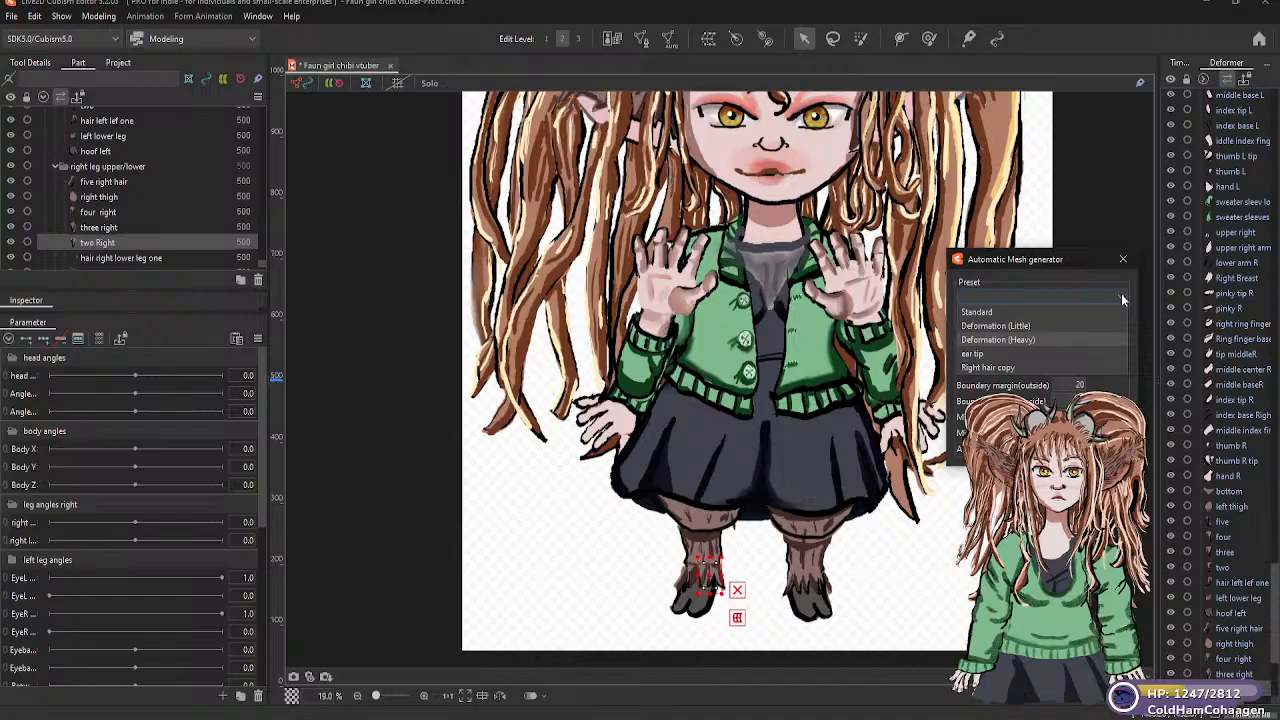
click(1008, 326)
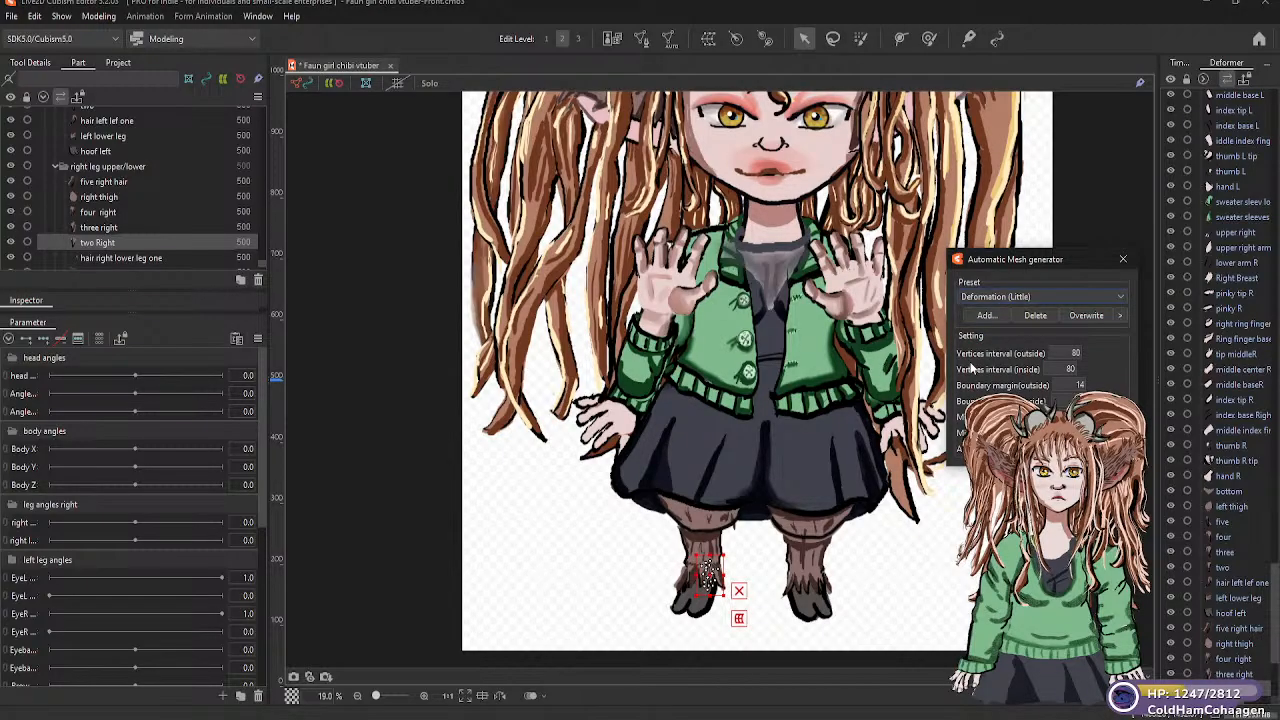
click(157, 259)
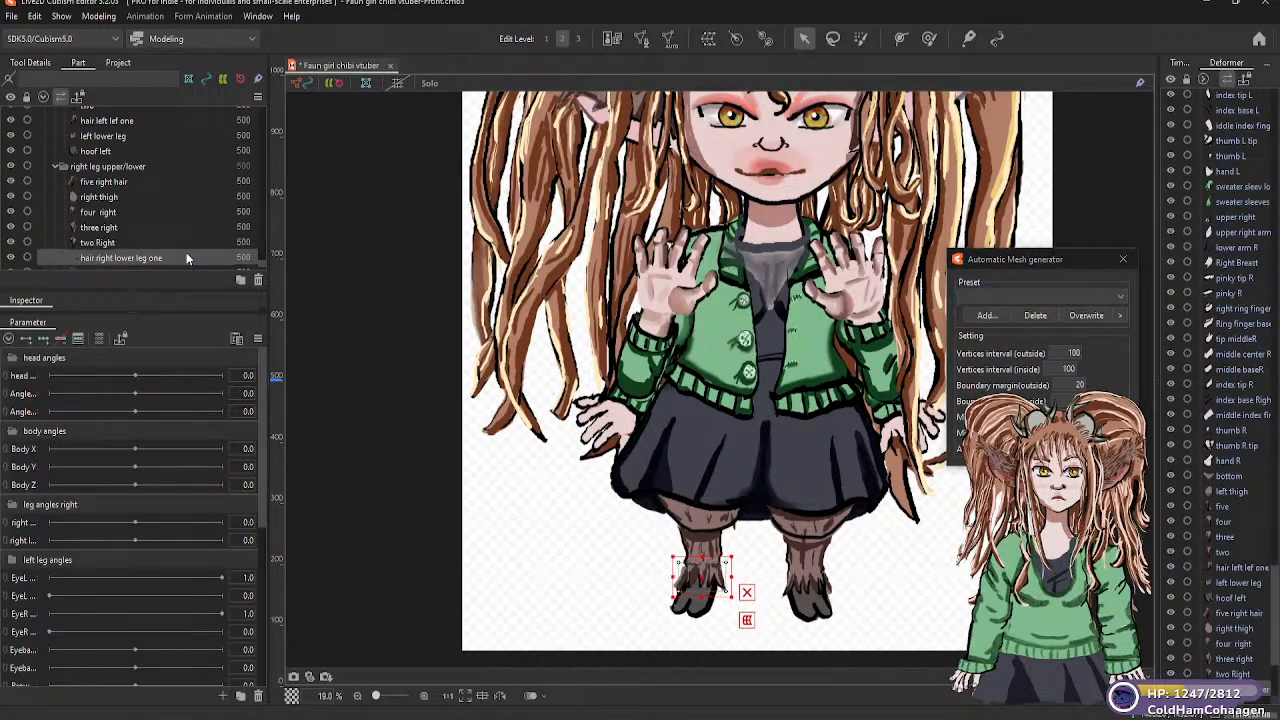
click(1122, 299)
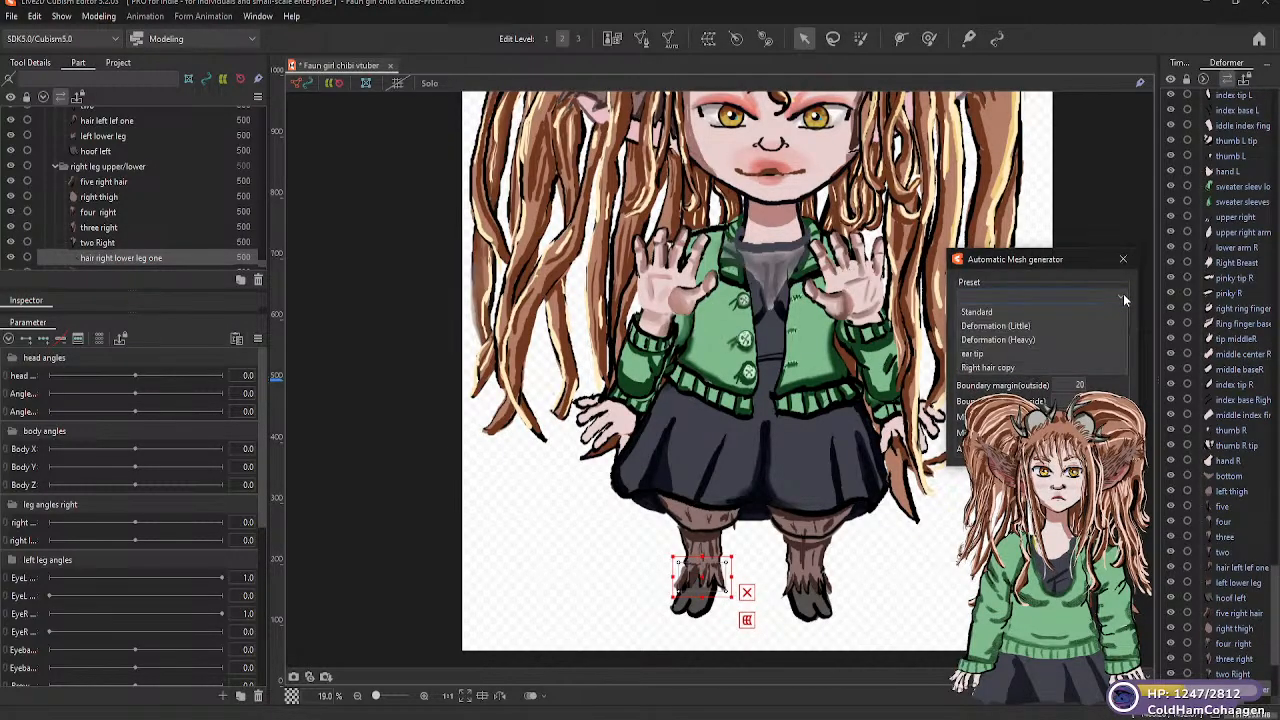
click(1030, 326)
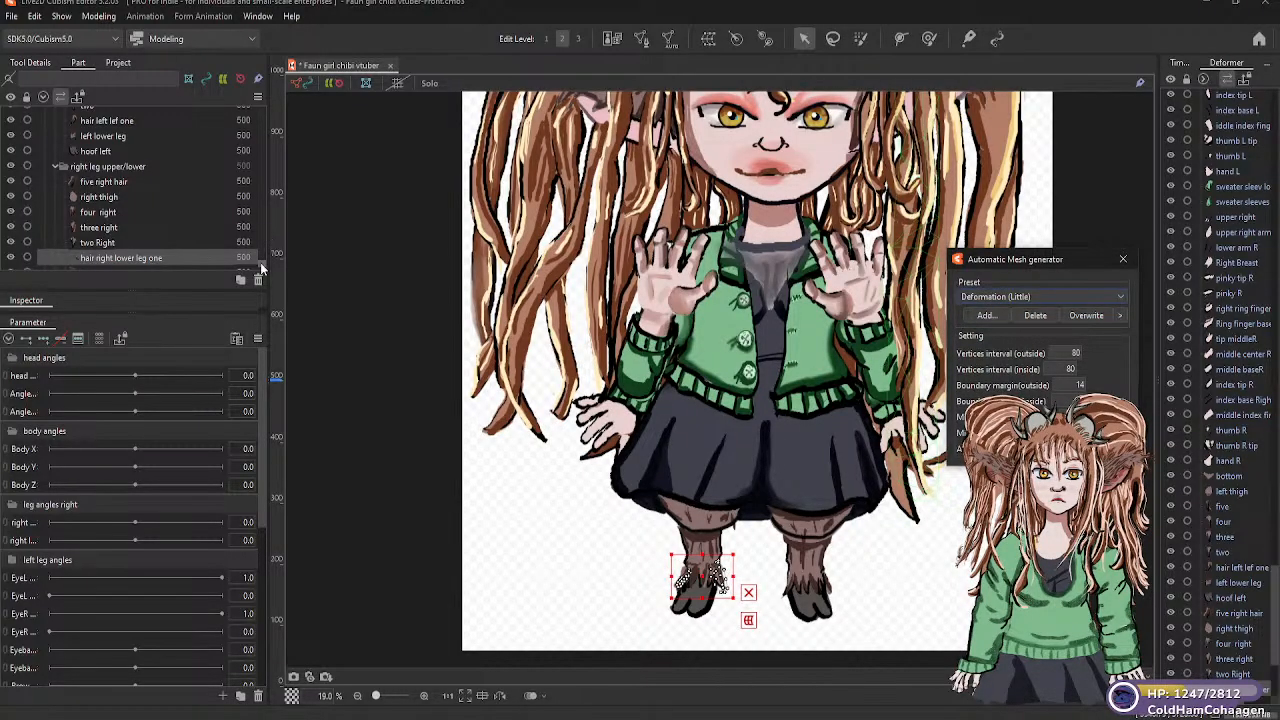
Generate Deformation (Little) automatic meshes for the "right lower leg" and "hoof right" parts
scroll(261, 264, down, 1)
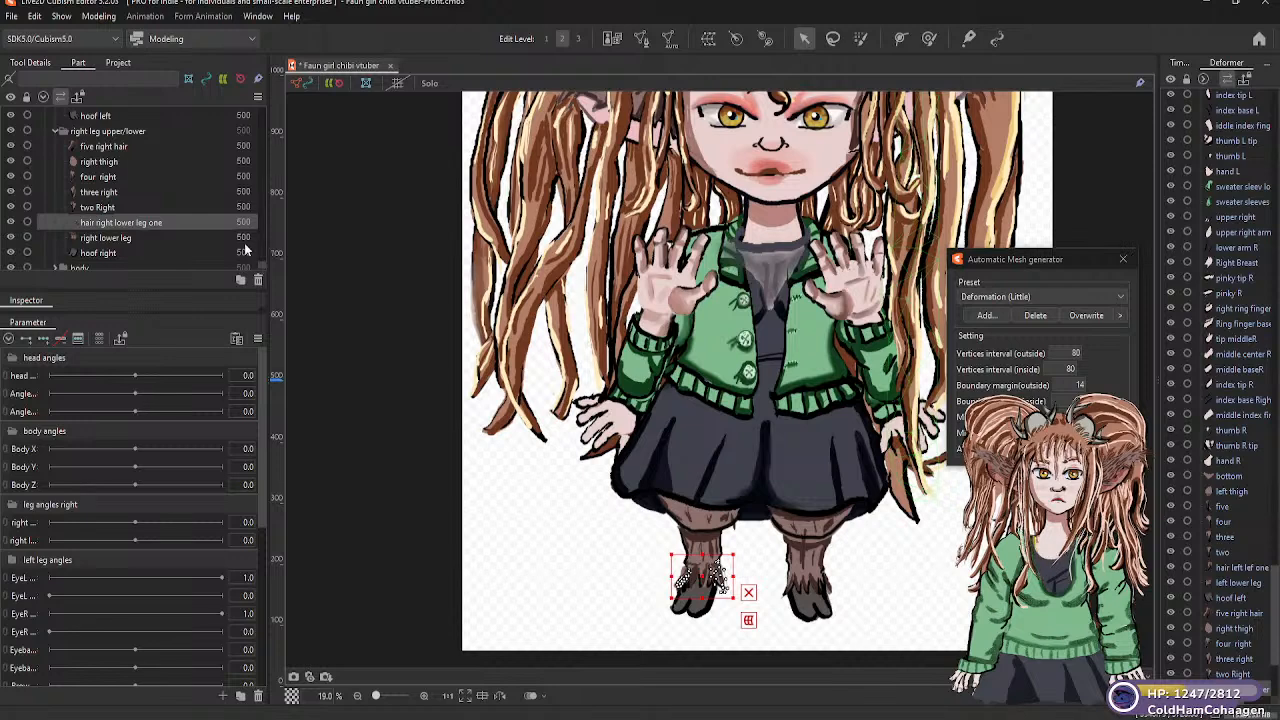
click(105, 238)
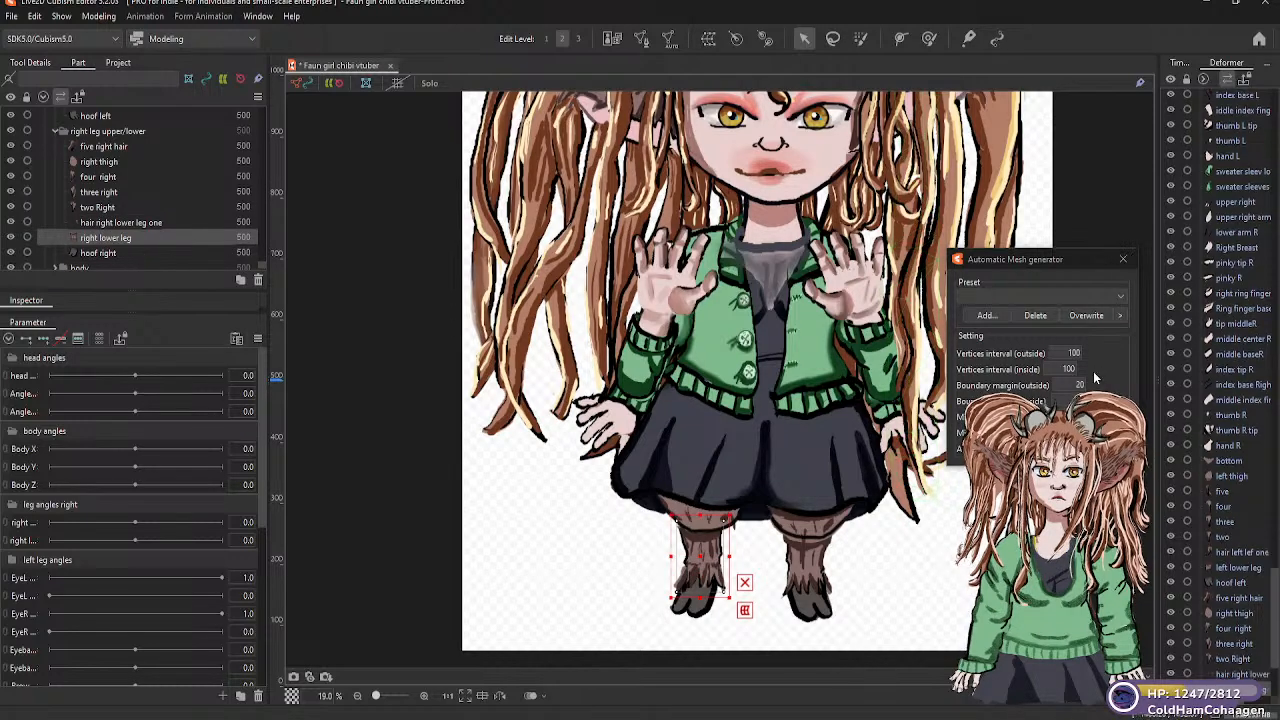
click(1122, 298)
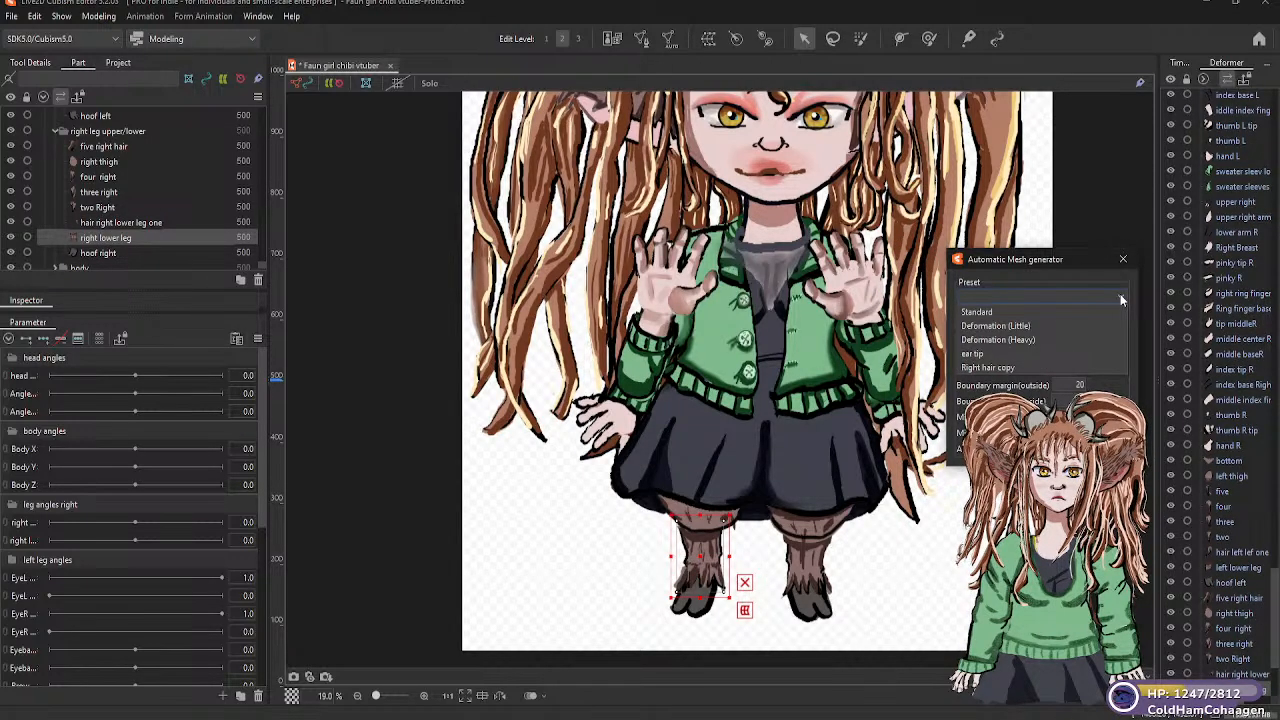
click(1020, 325)
click(106, 254)
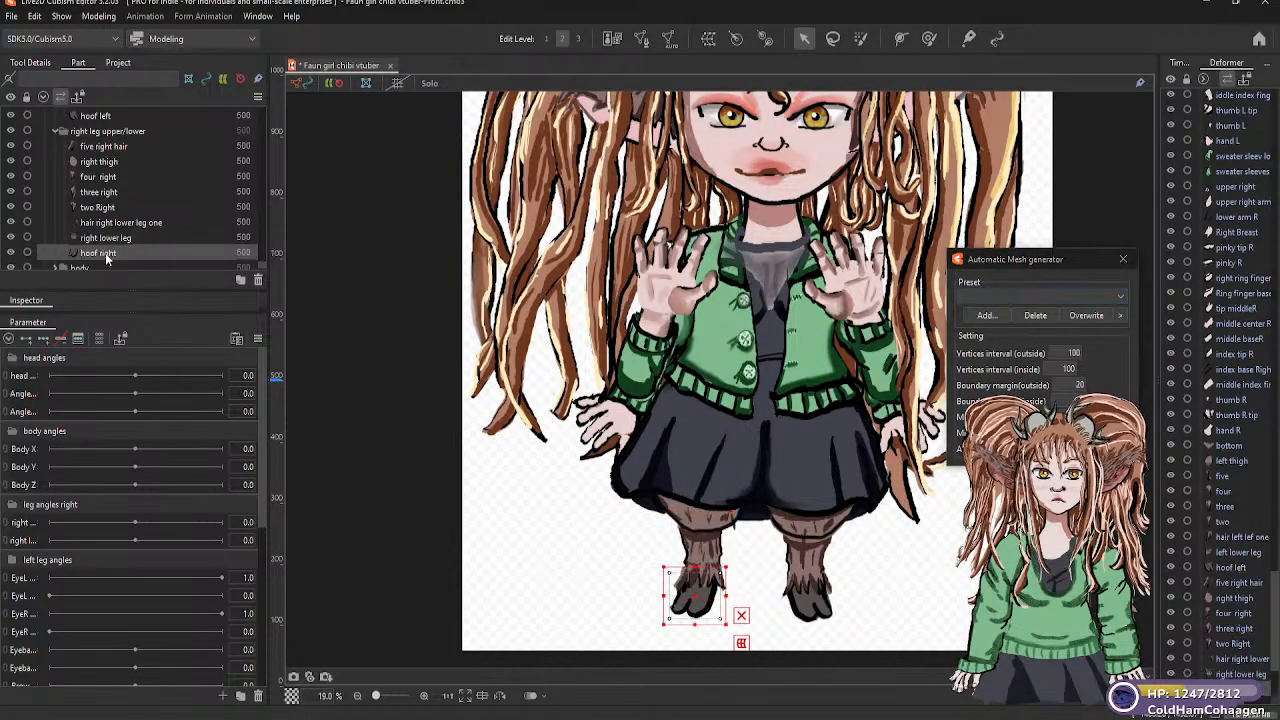
click(1117, 296)
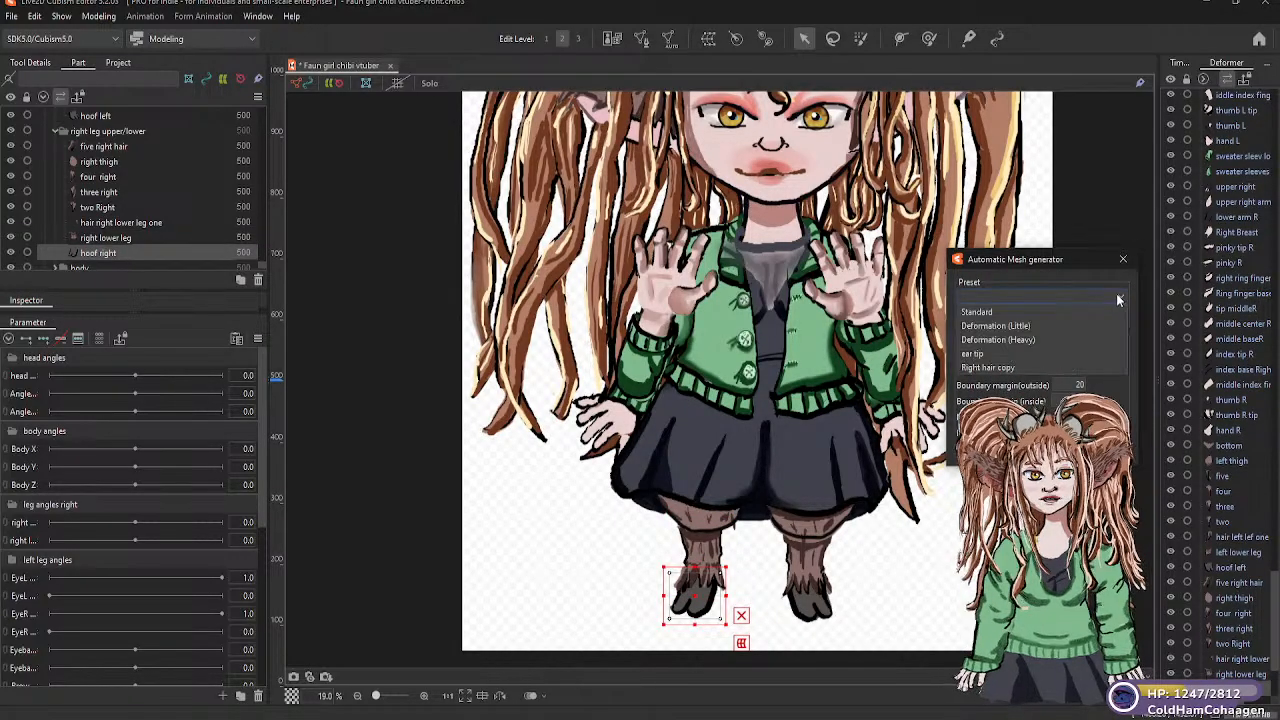
click(1014, 326)
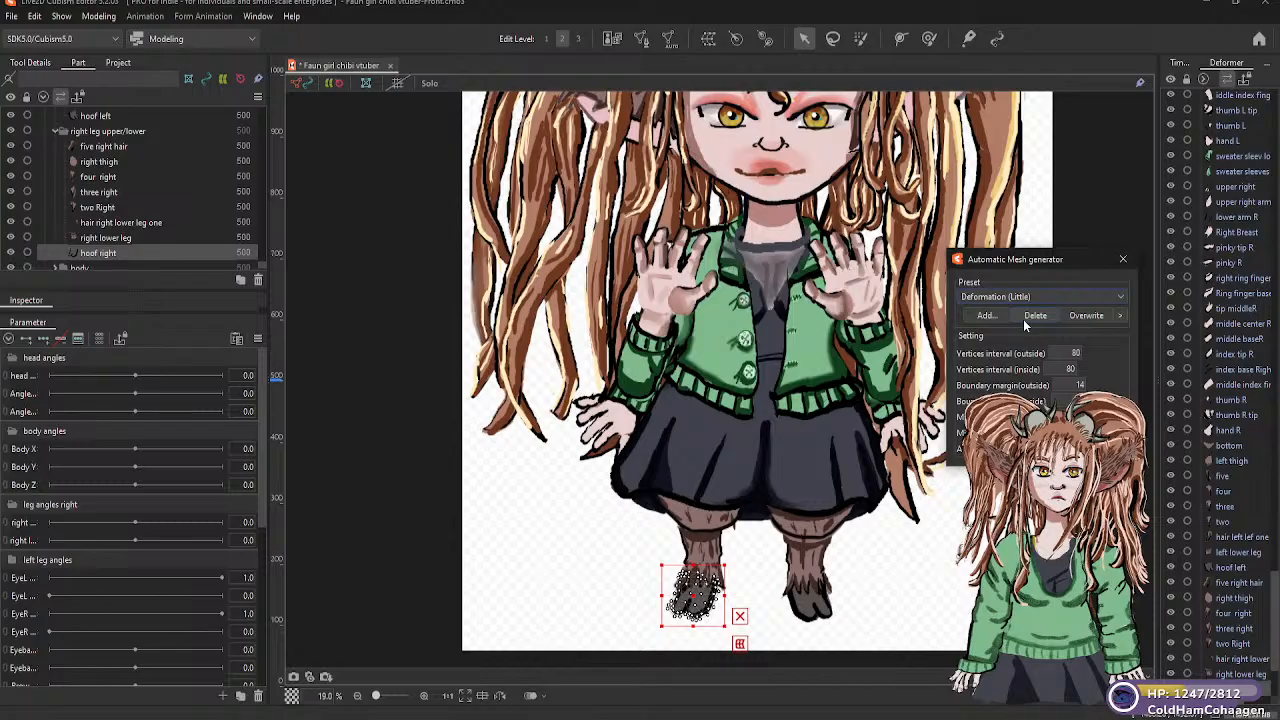
Expand the "body" group and generate a Standard automatic mesh for its "body lower" part
scroll(262, 240, down, 2)
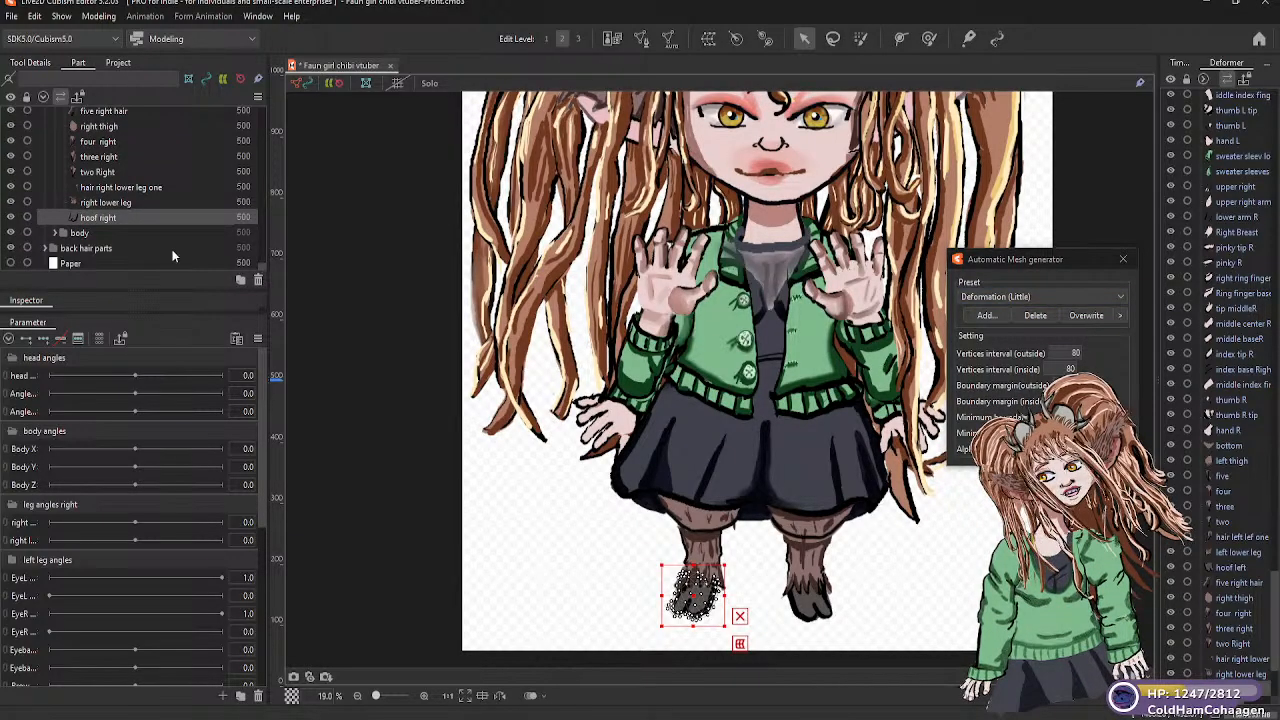
click(56, 233)
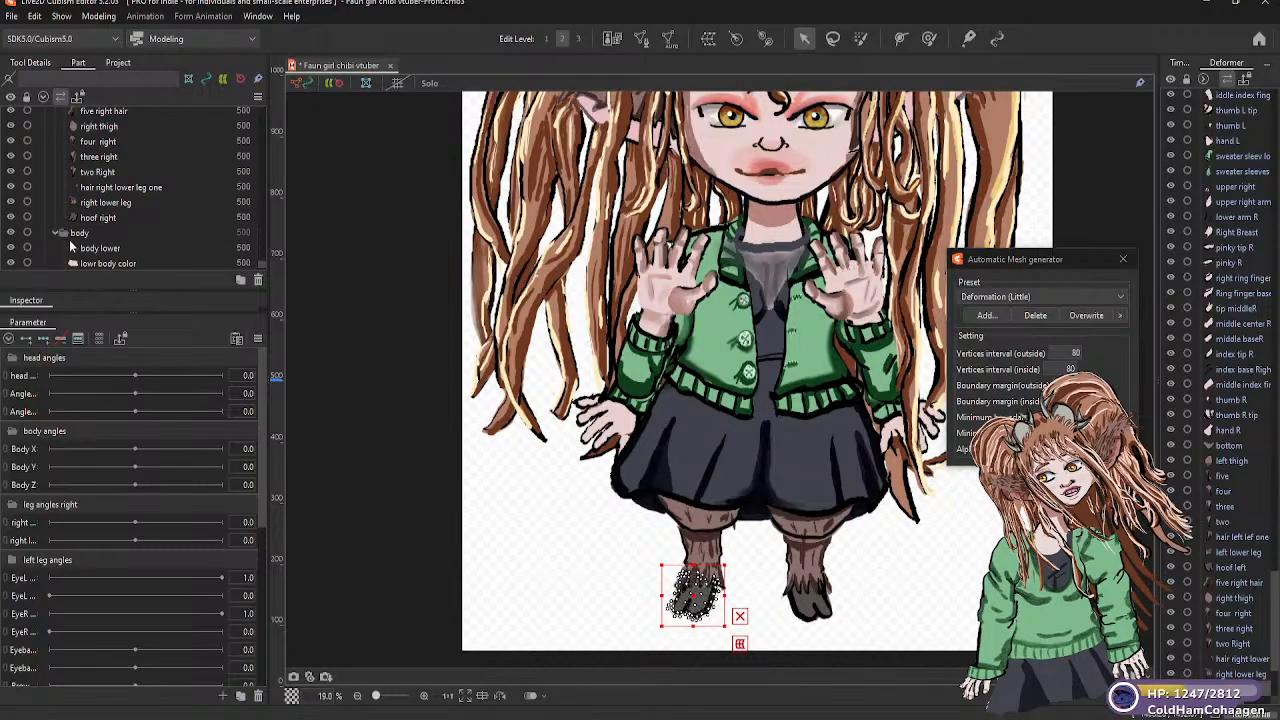
click(140, 249)
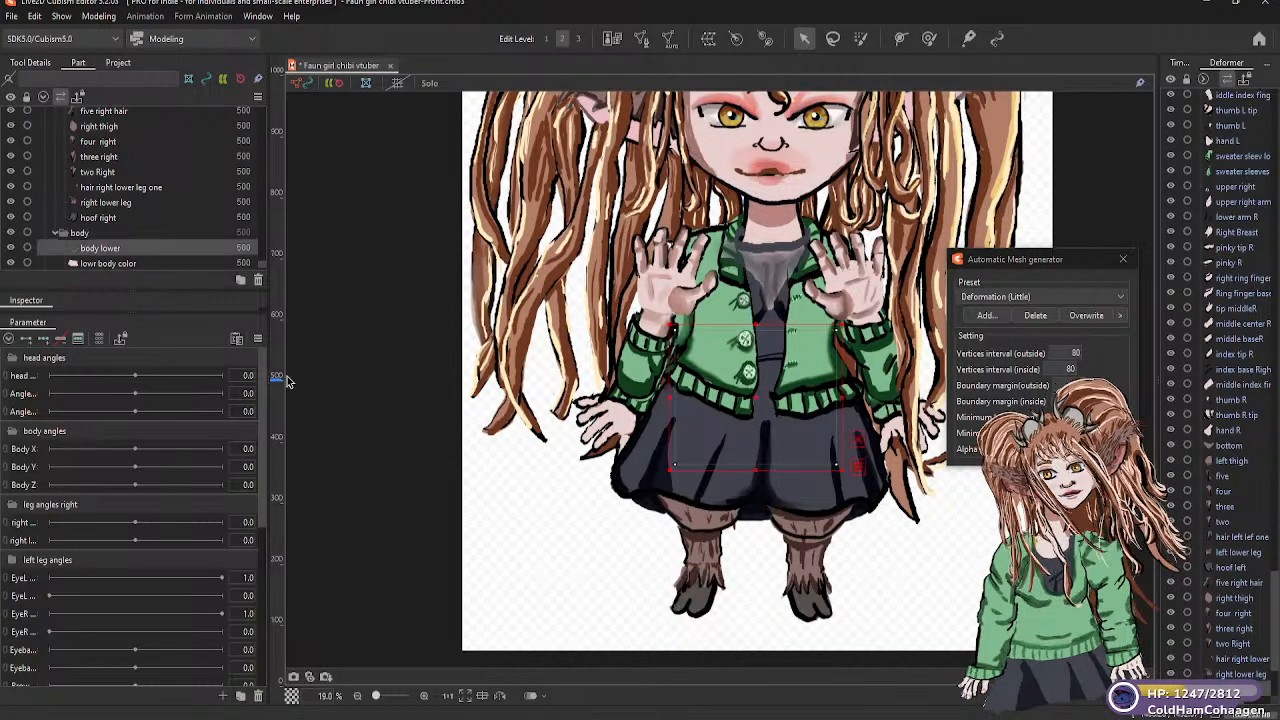
click(1095, 296)
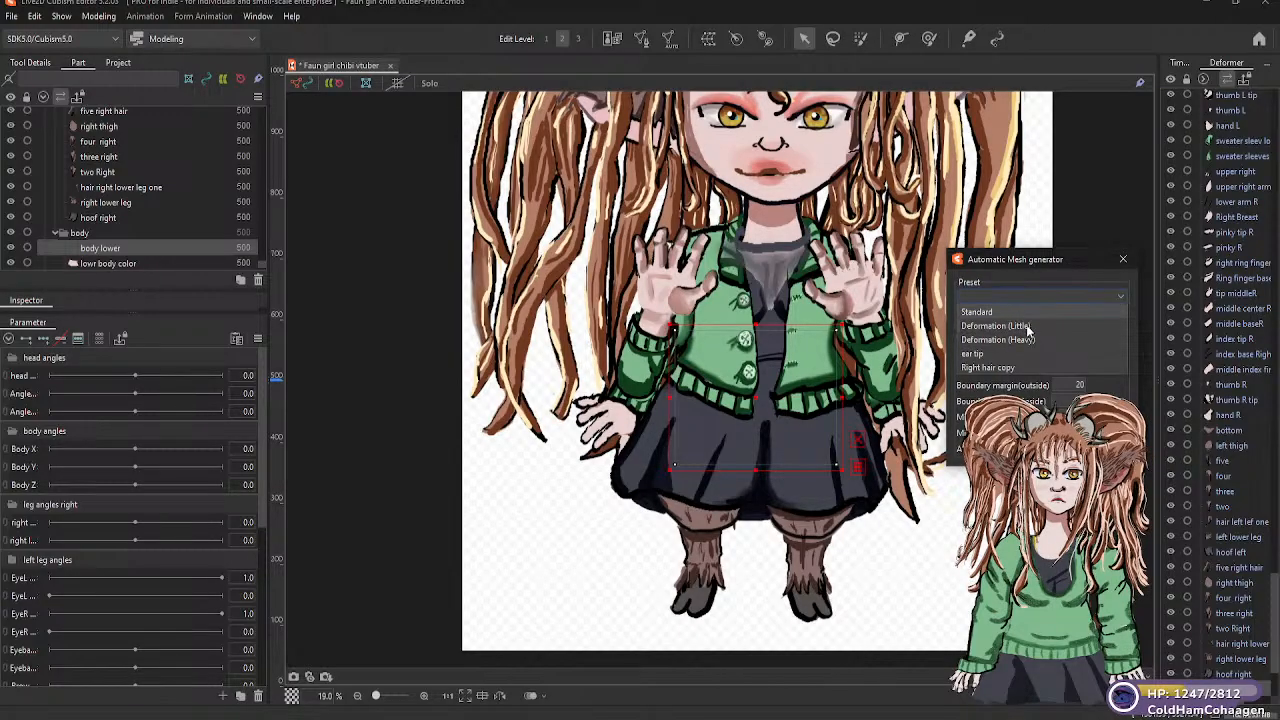
click(1004, 314)
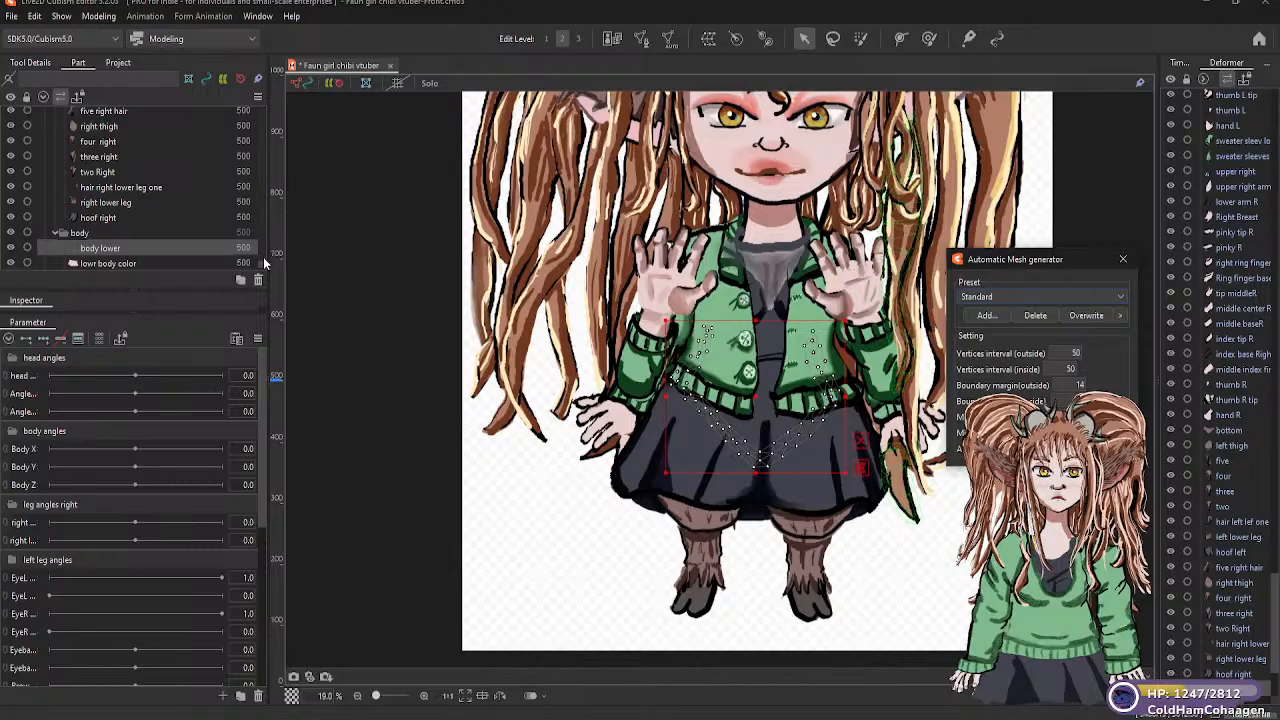
Generate Standard automatic meshes for the "lowr body color" and "body upper" parts in the "body" group
scroll(258, 258, down, 2)
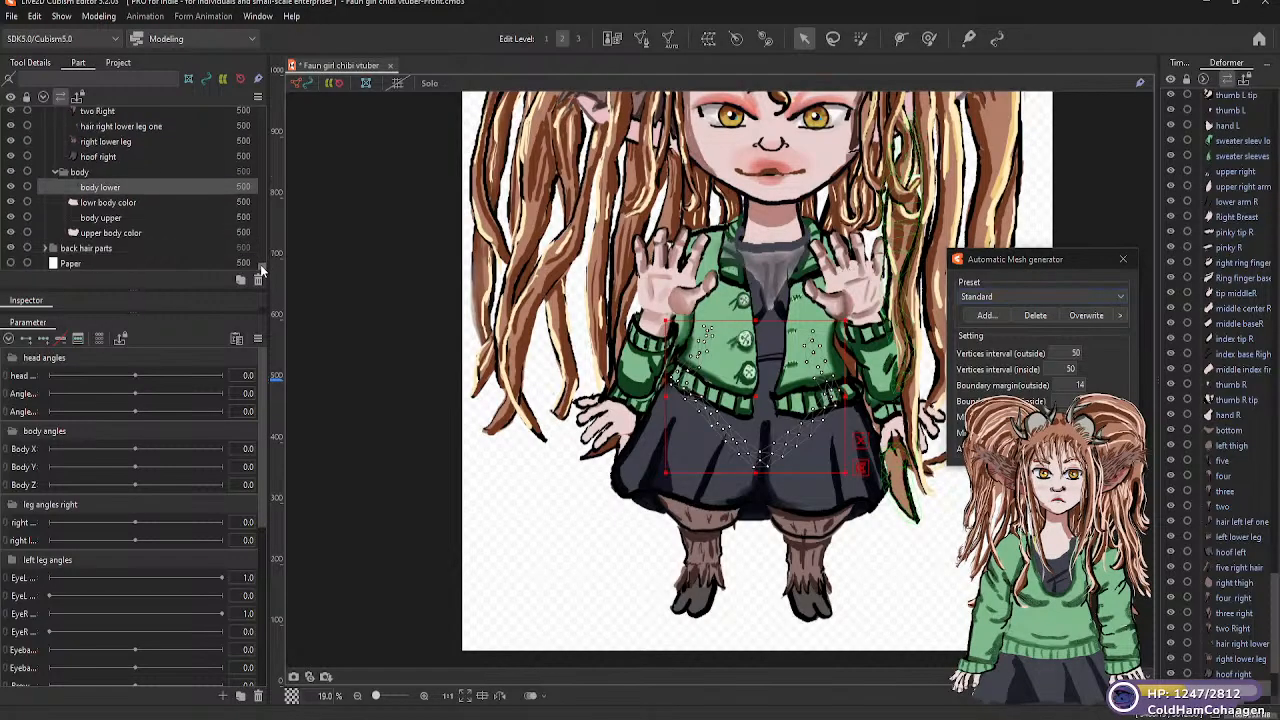
click(122, 203)
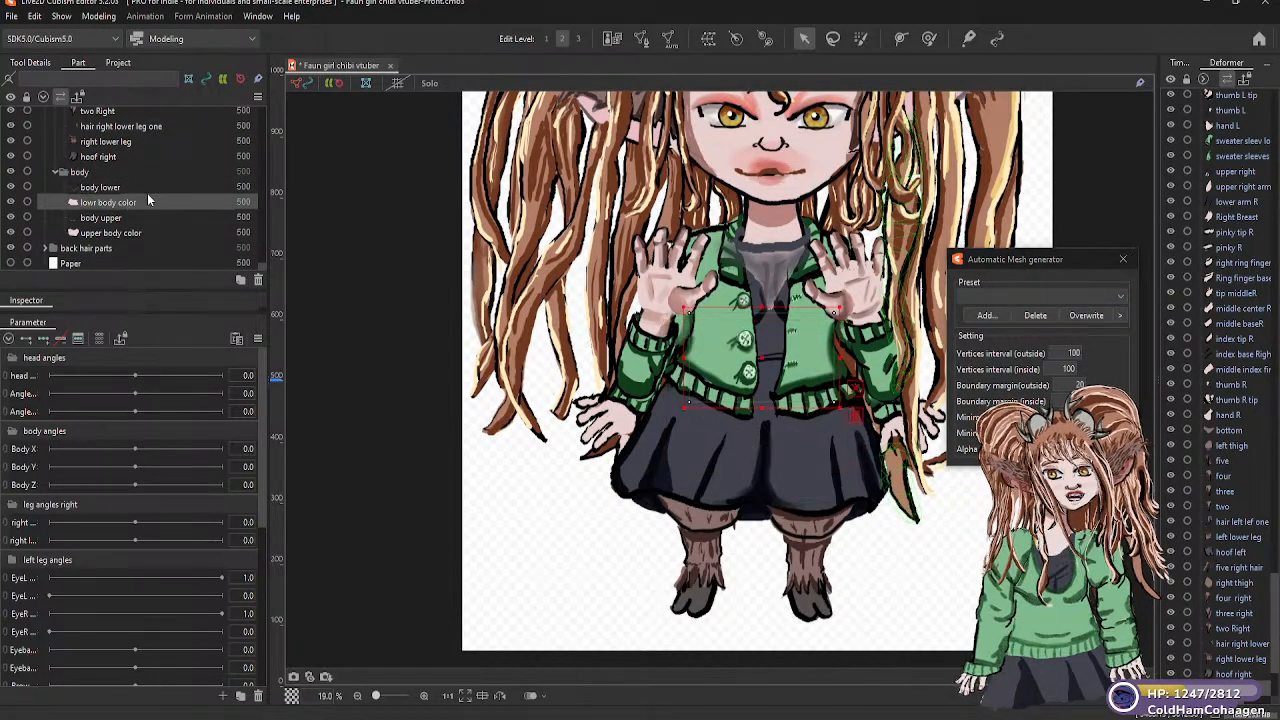
click(1095, 296)
click(1009, 311)
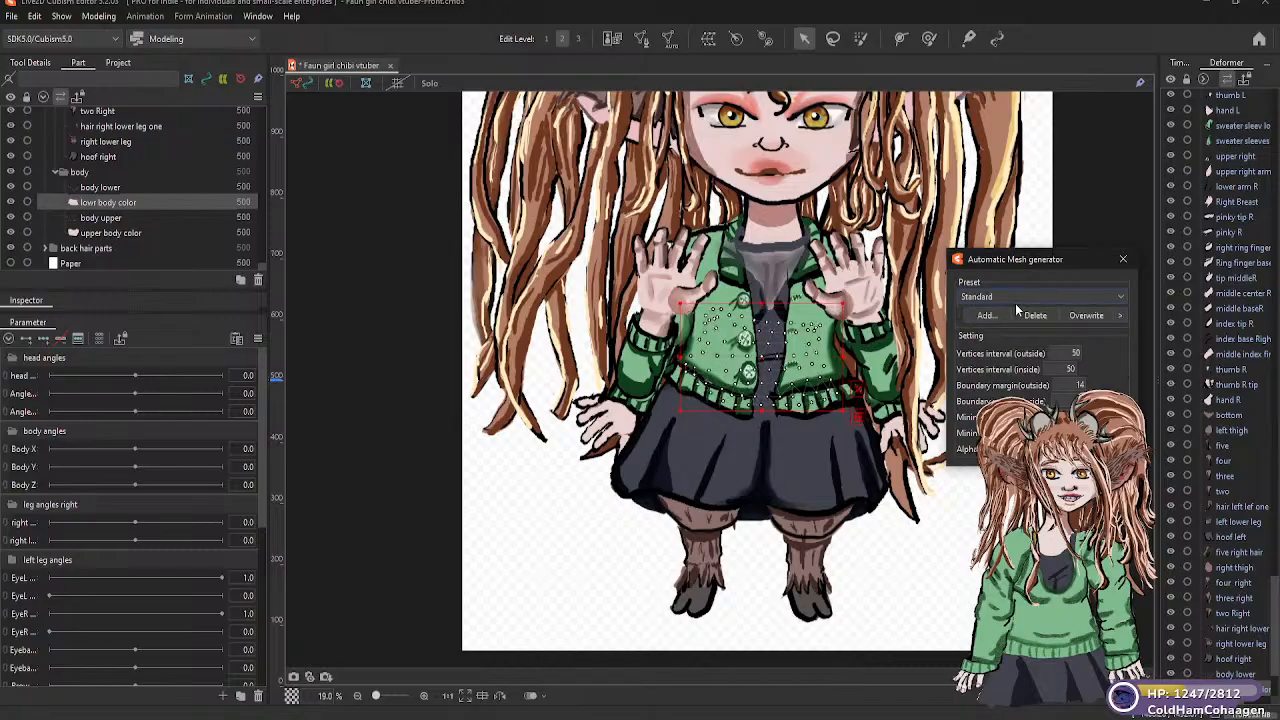
click(124, 218)
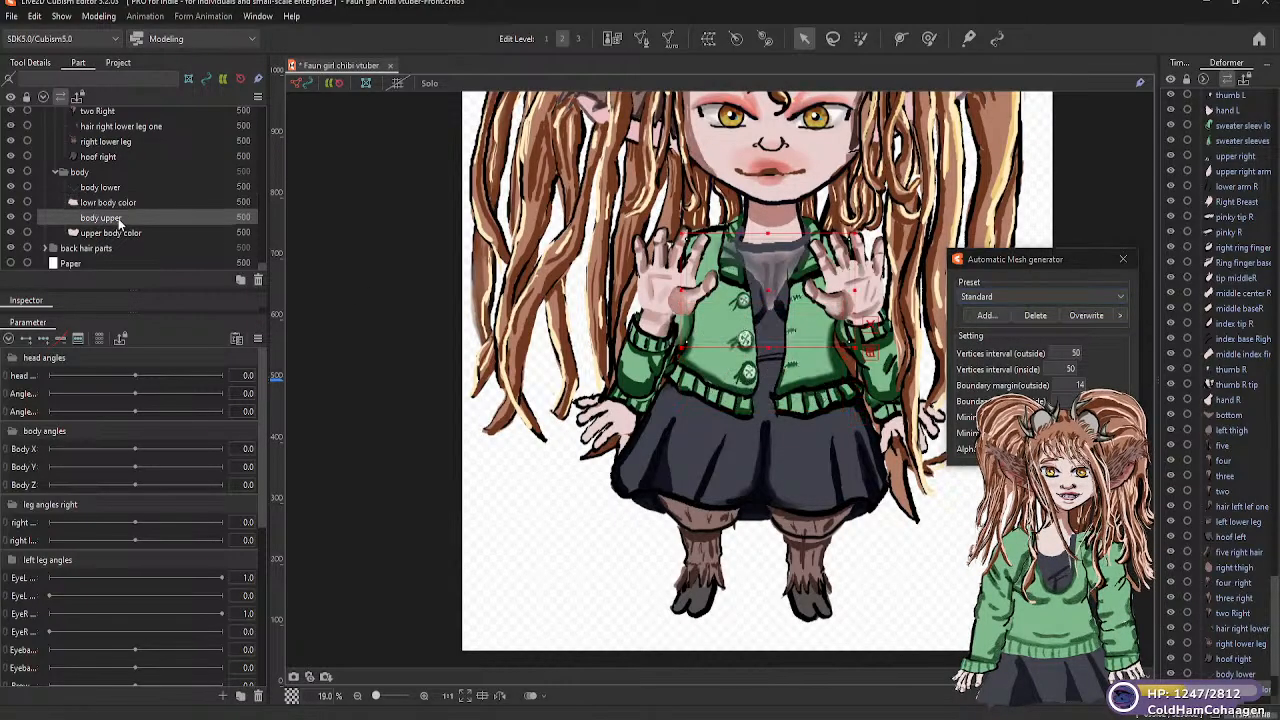
click(1115, 295)
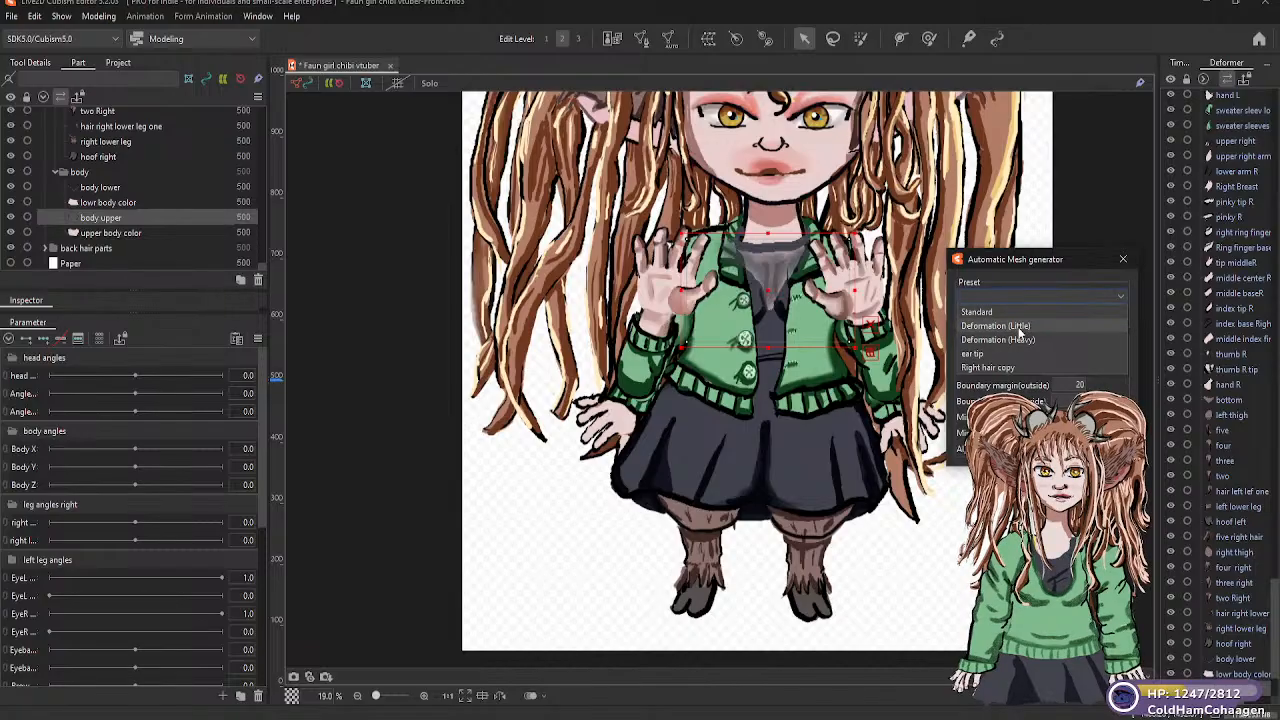
click(1000, 311)
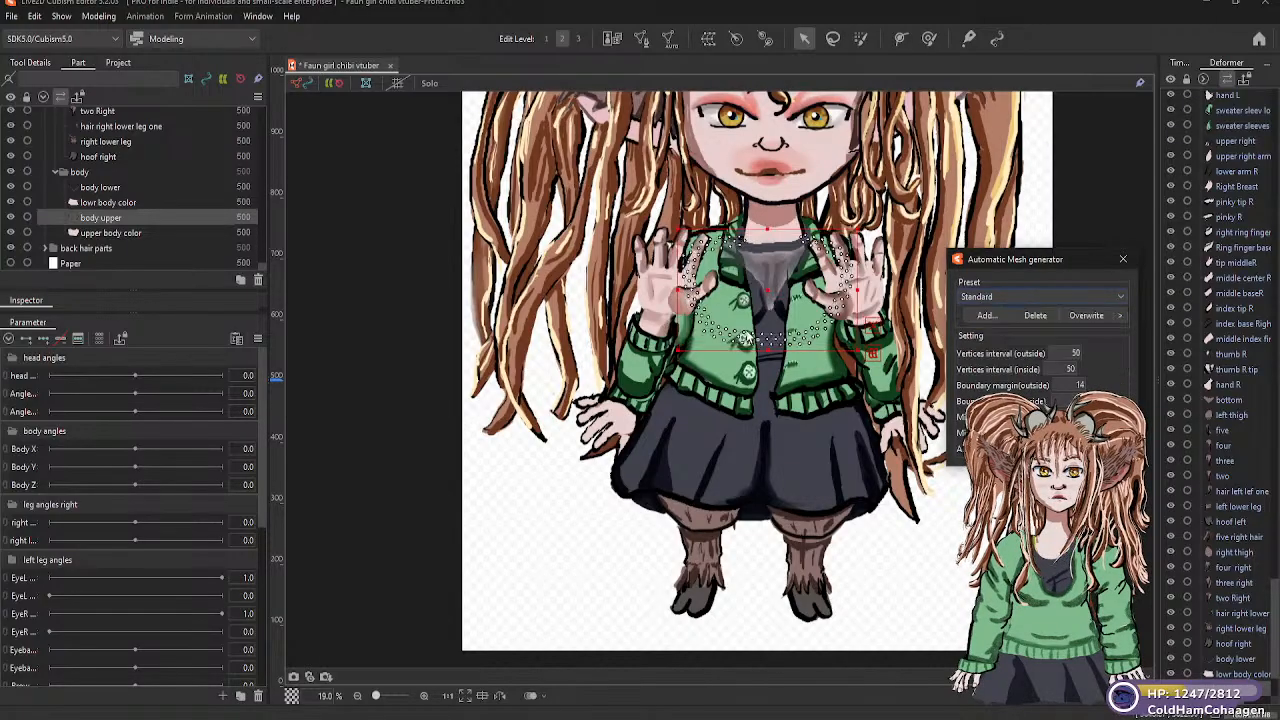
Generate a Standard automatic mesh for the "upper body color" part in the "body" group
click(152, 233)
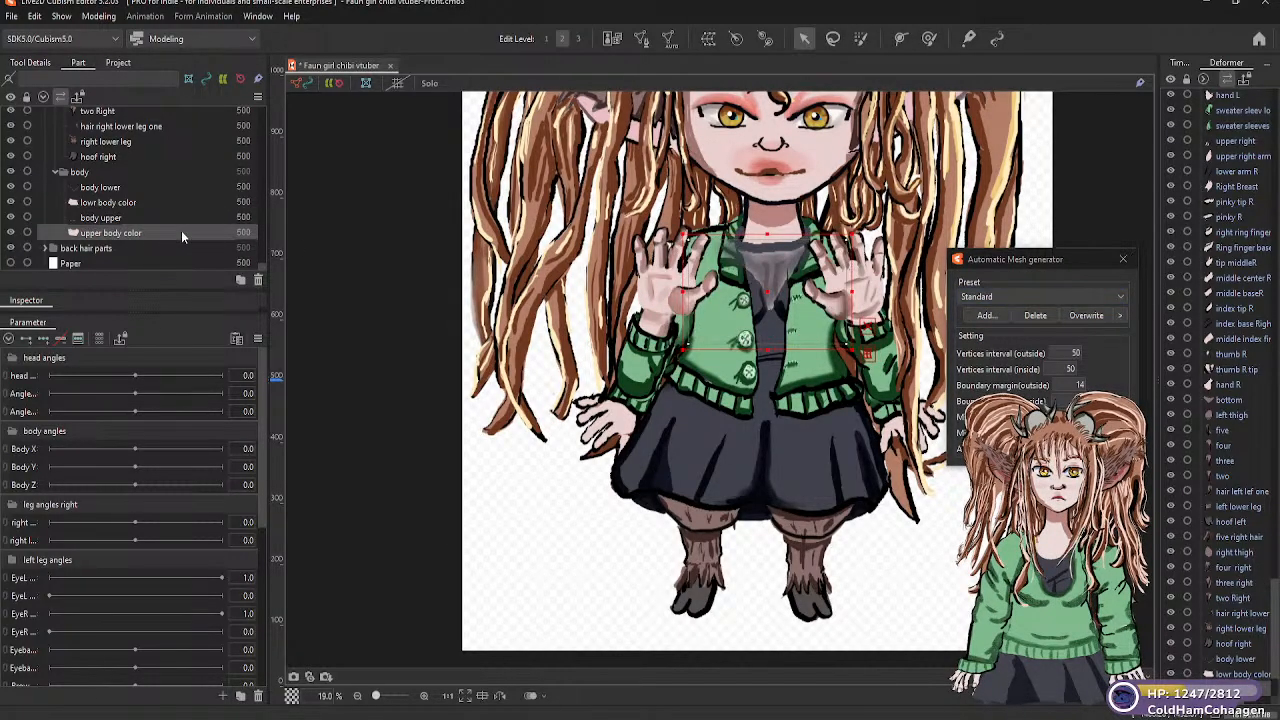
click(1119, 298)
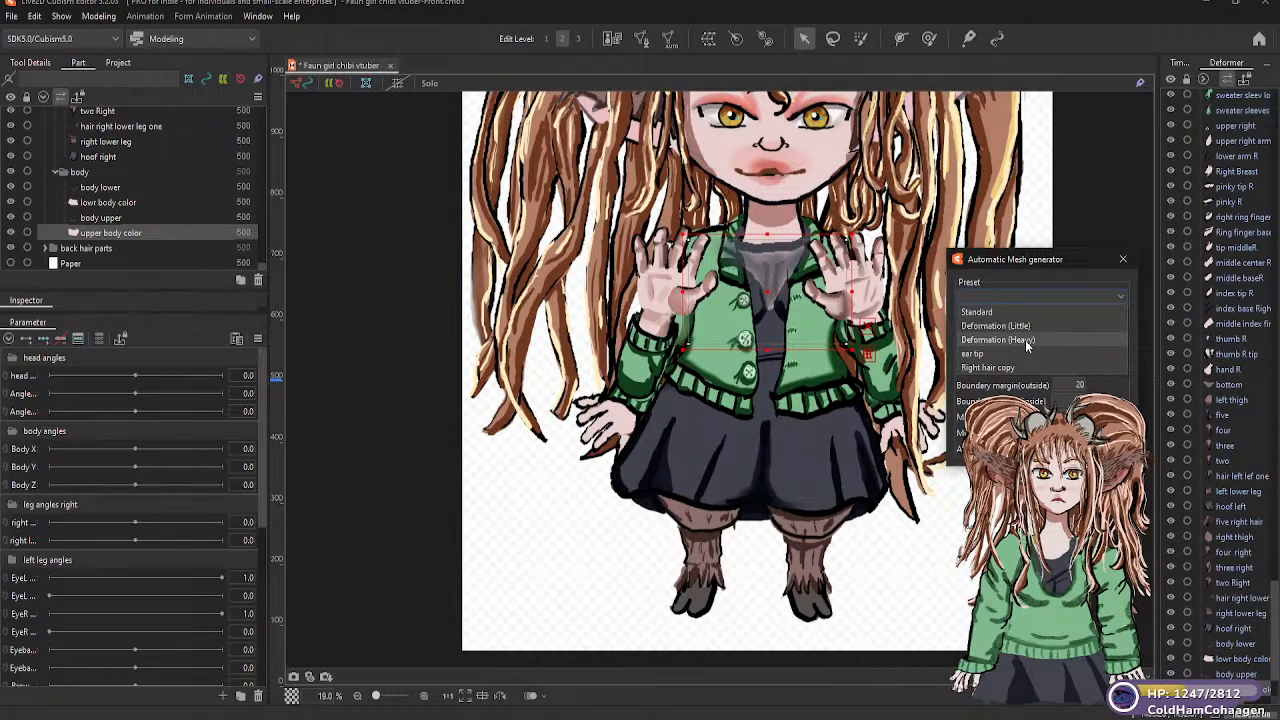
click(1024, 308)
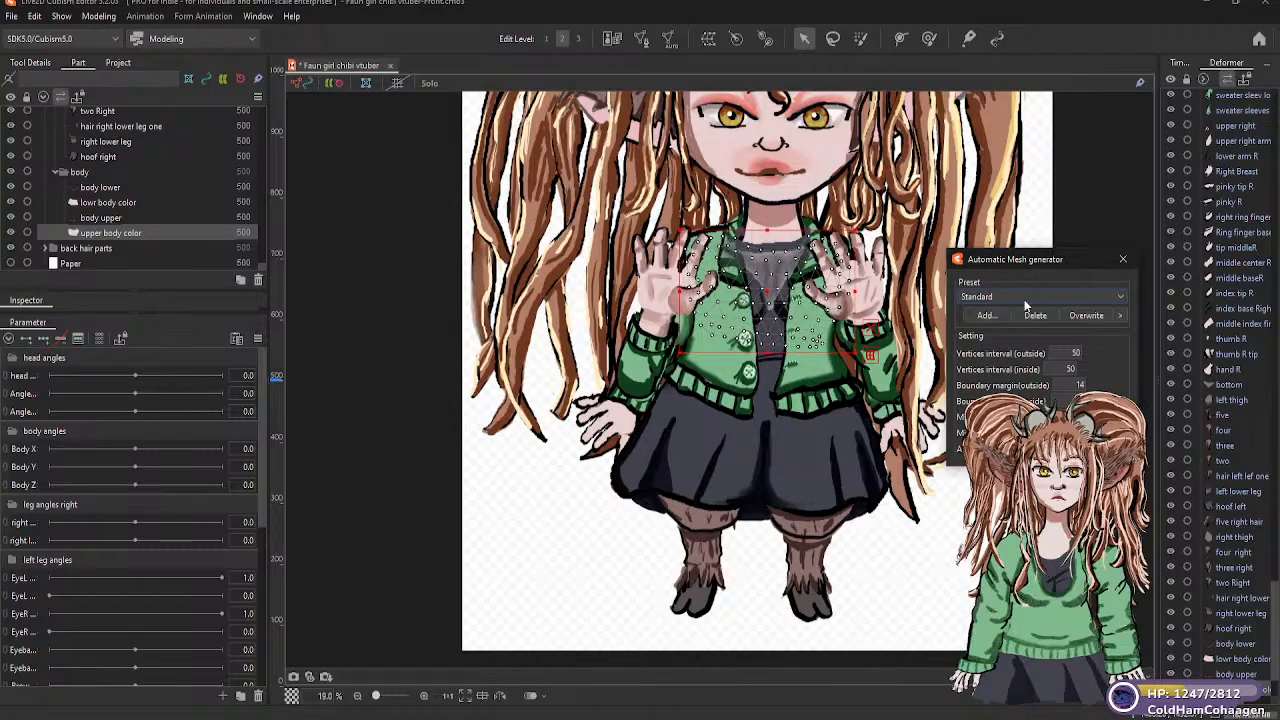
Expand the "back hair parts" group and move its "hair back left" part directly below "left back"
click(47, 248)
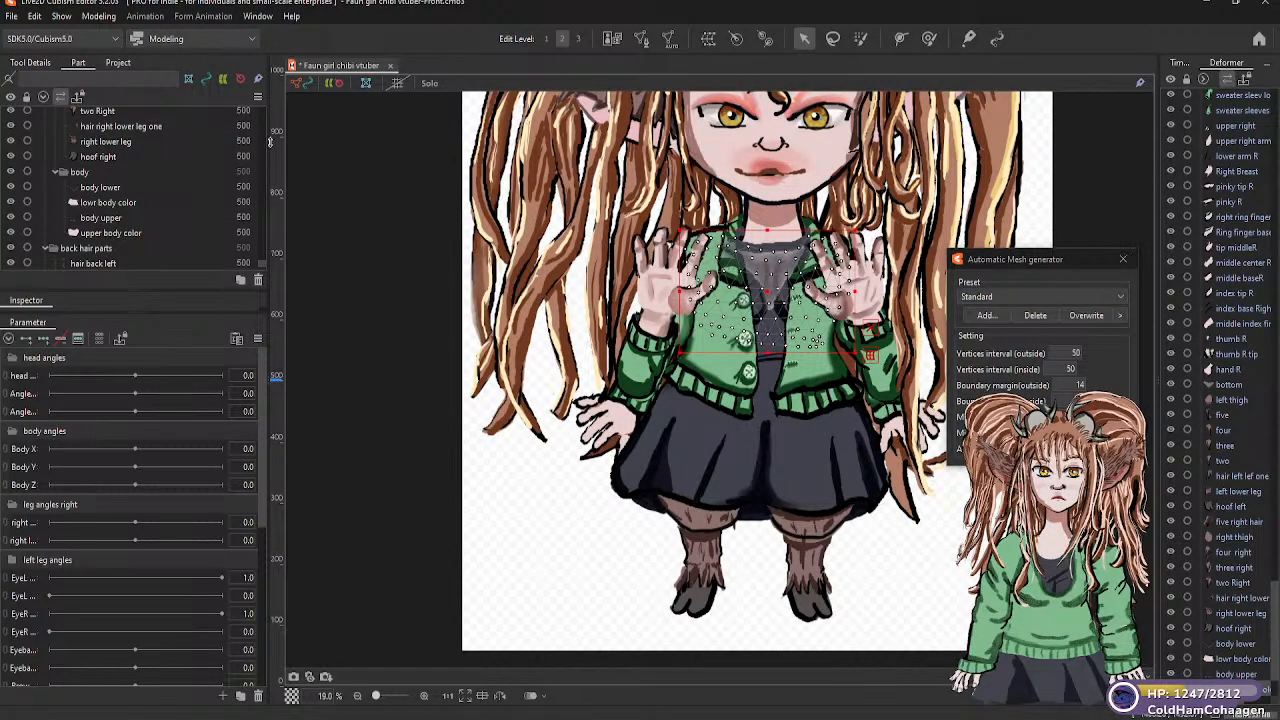
scroll(262, 270, down, 2)
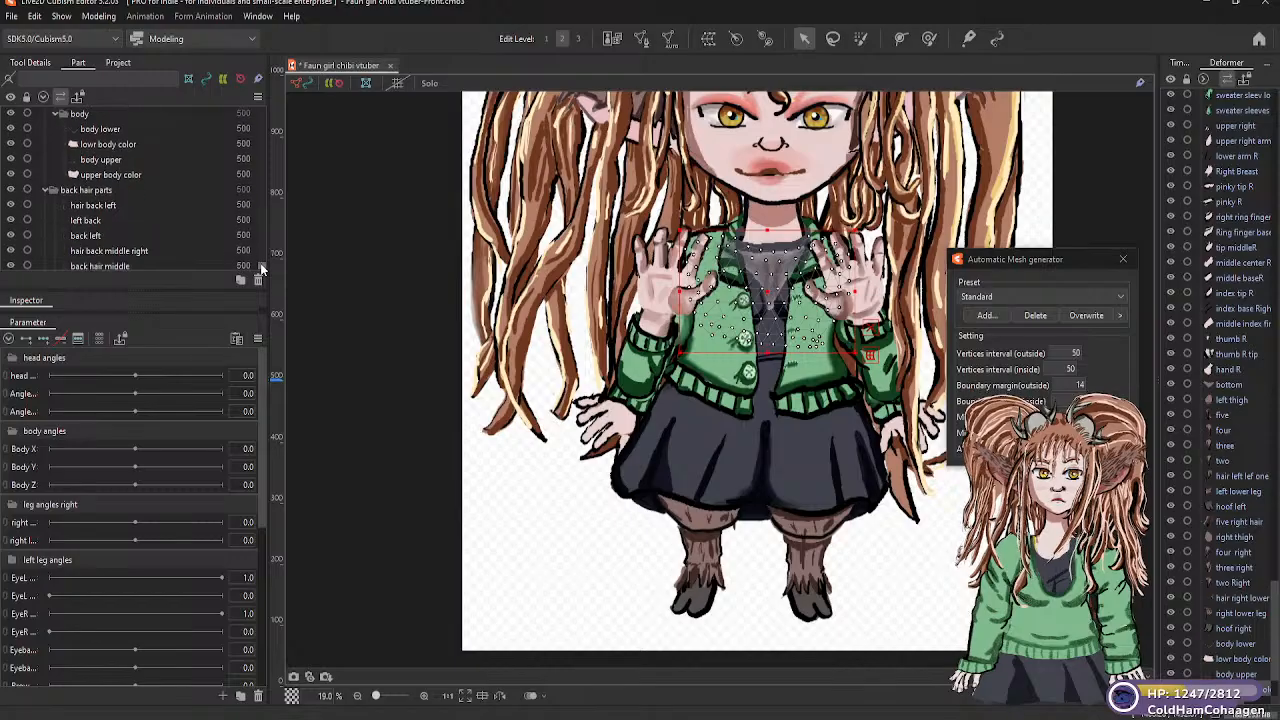
scroll(262, 270, down, 1)
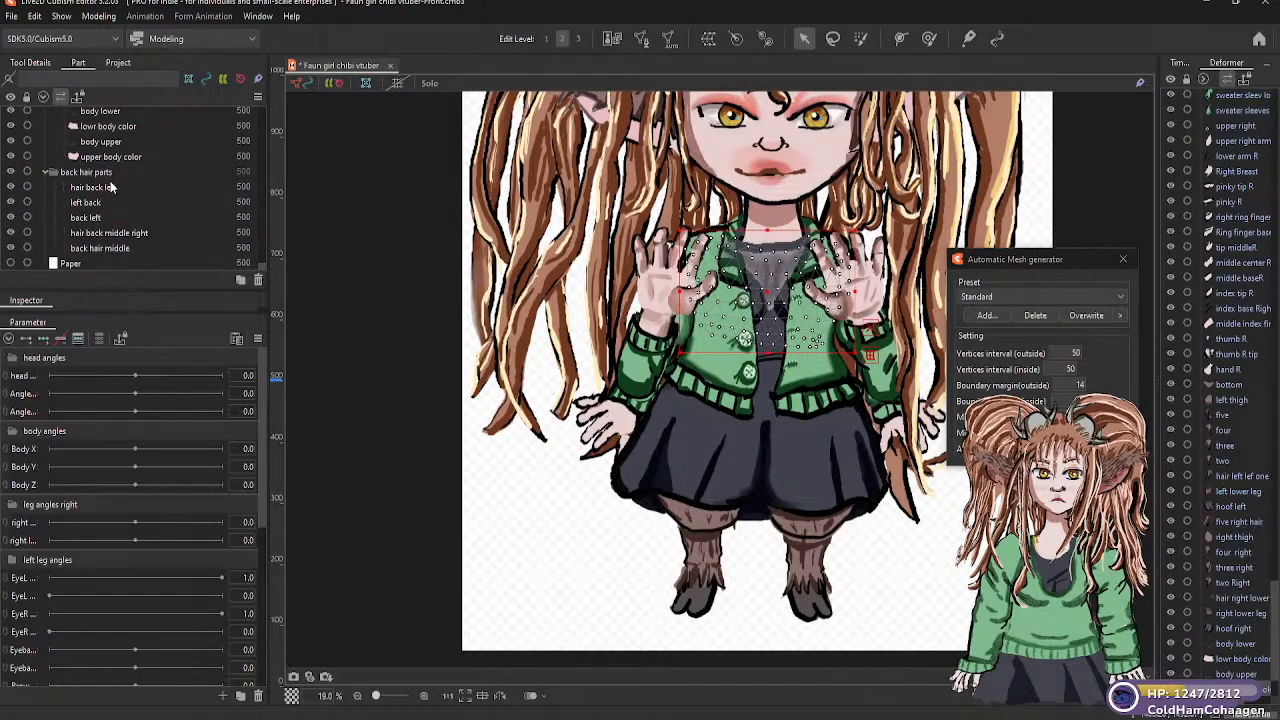
click(124, 188)
drag(124, 189, 160, 210)
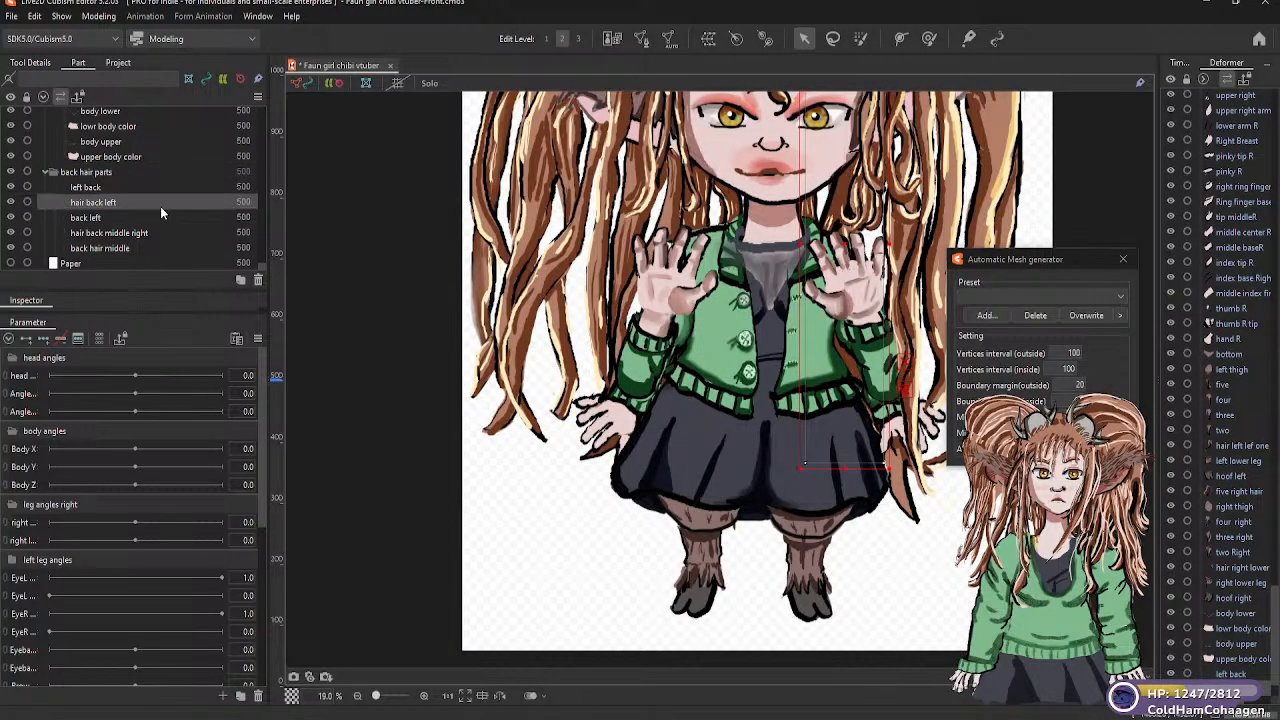
Generate Standard automatic meshes for the "hair back left" and "back left" parts in the "back hair parts" group
click(1050, 296)
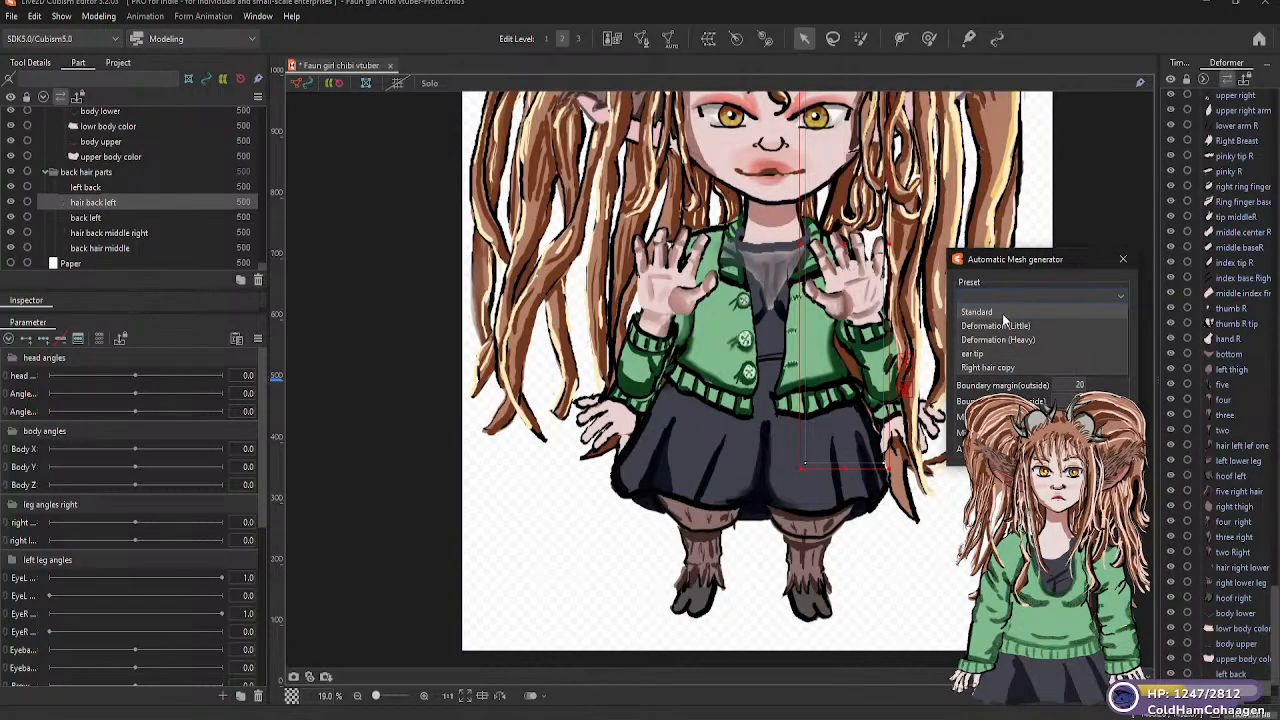
click(1004, 314)
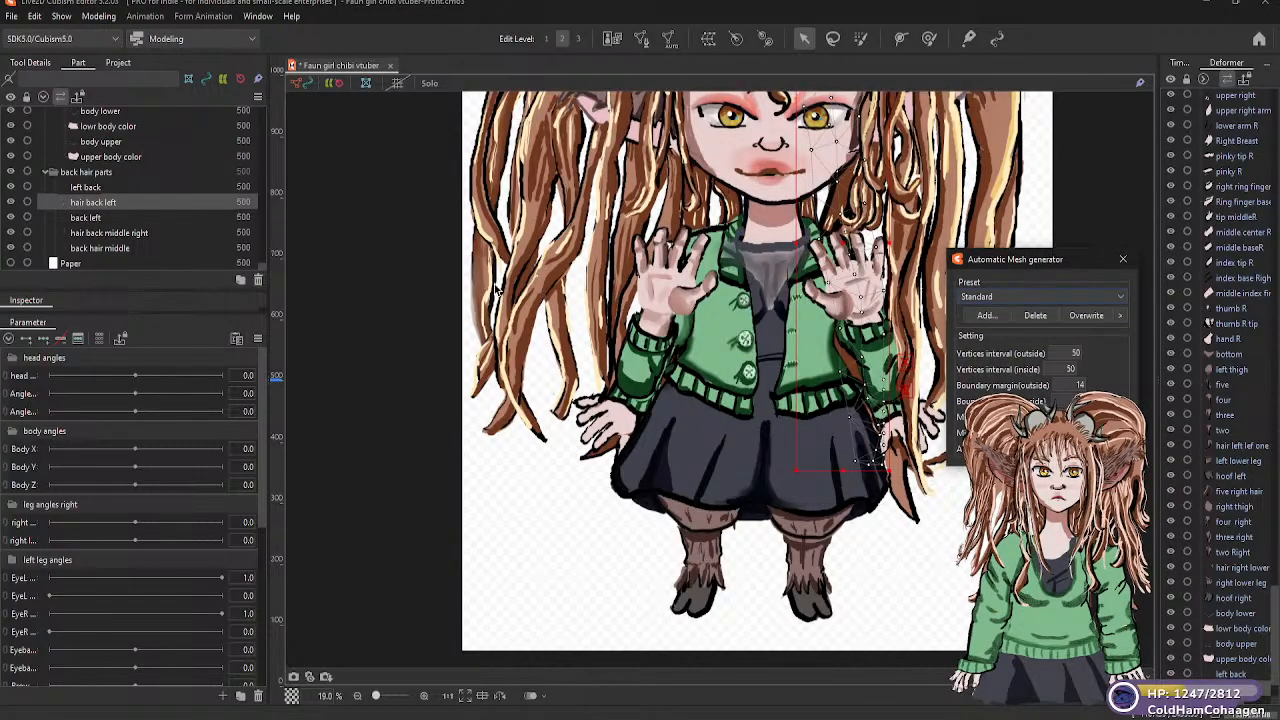
click(127, 216)
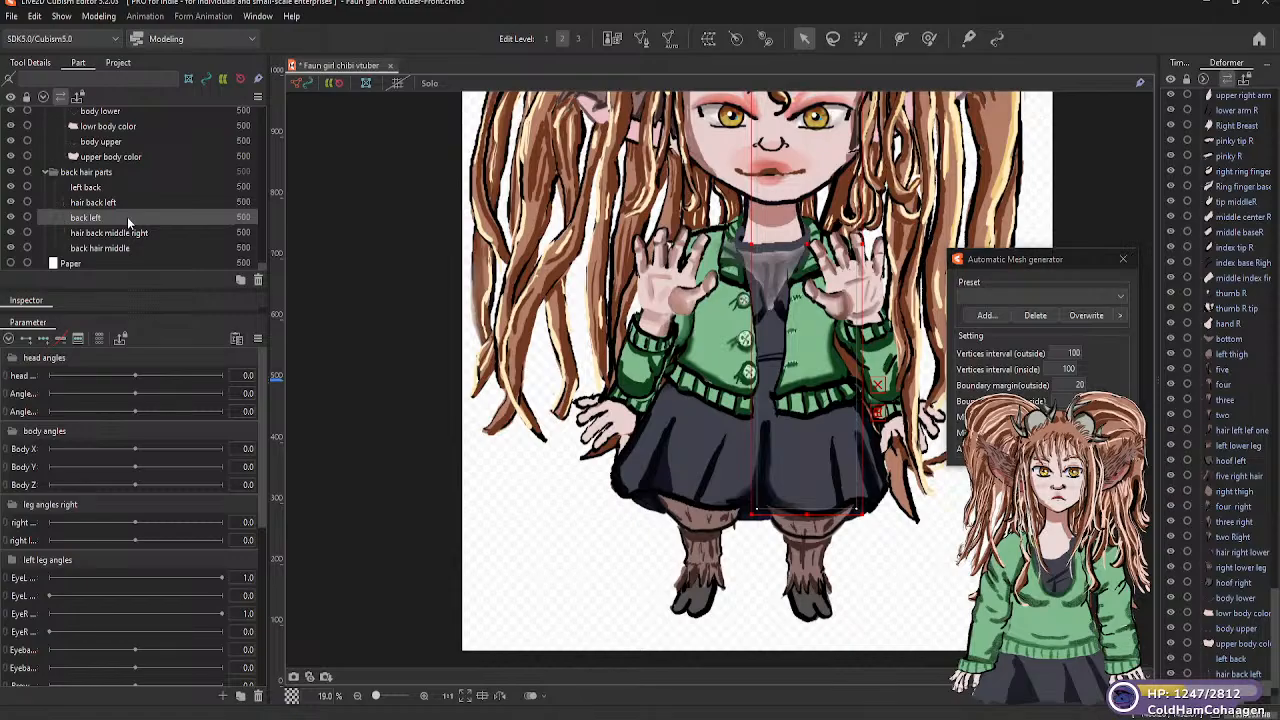
click(1109, 296)
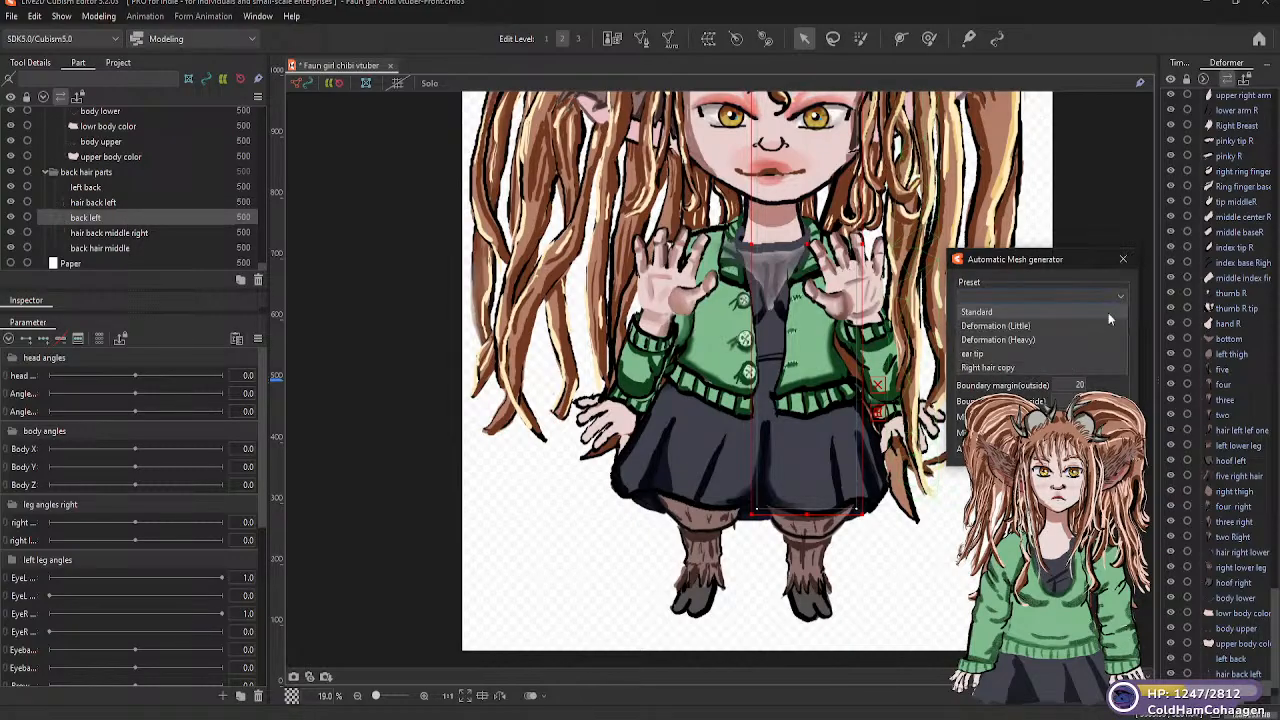
click(997, 313)
Generate a Standard automatic mesh for the "hair back middle right" part in the "back hair parts" group
click(172, 232)
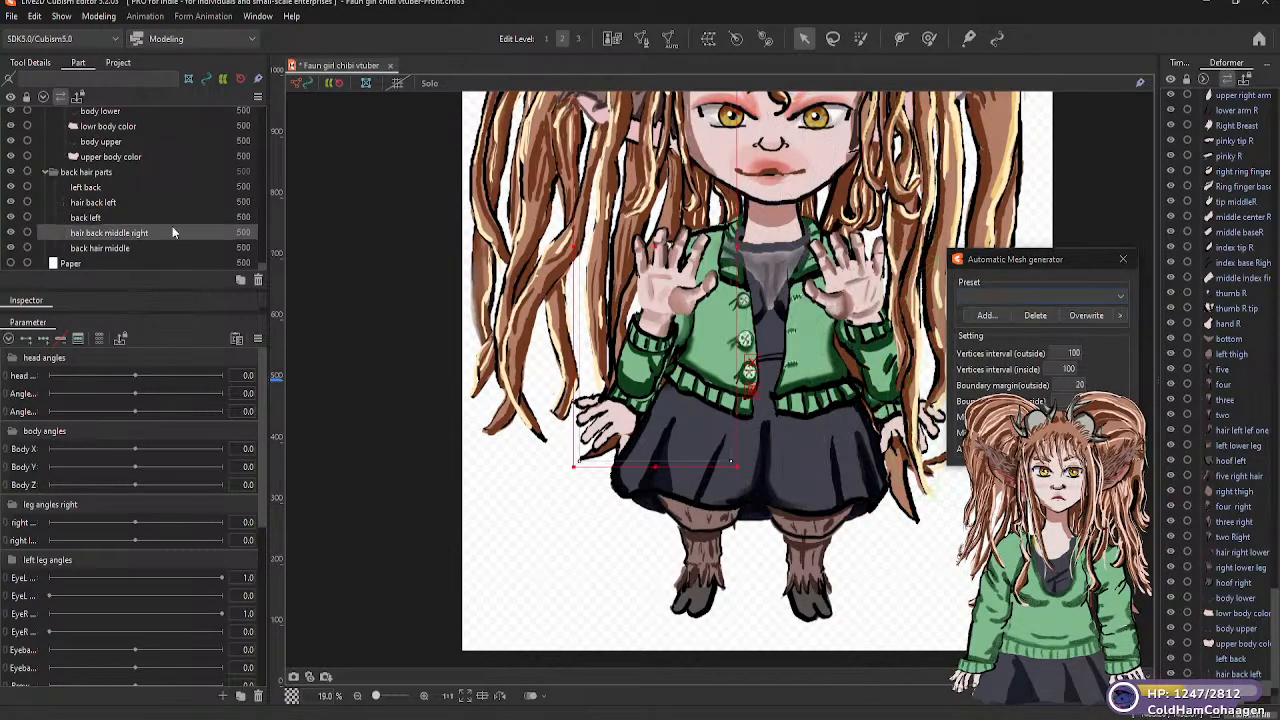
click(1118, 296)
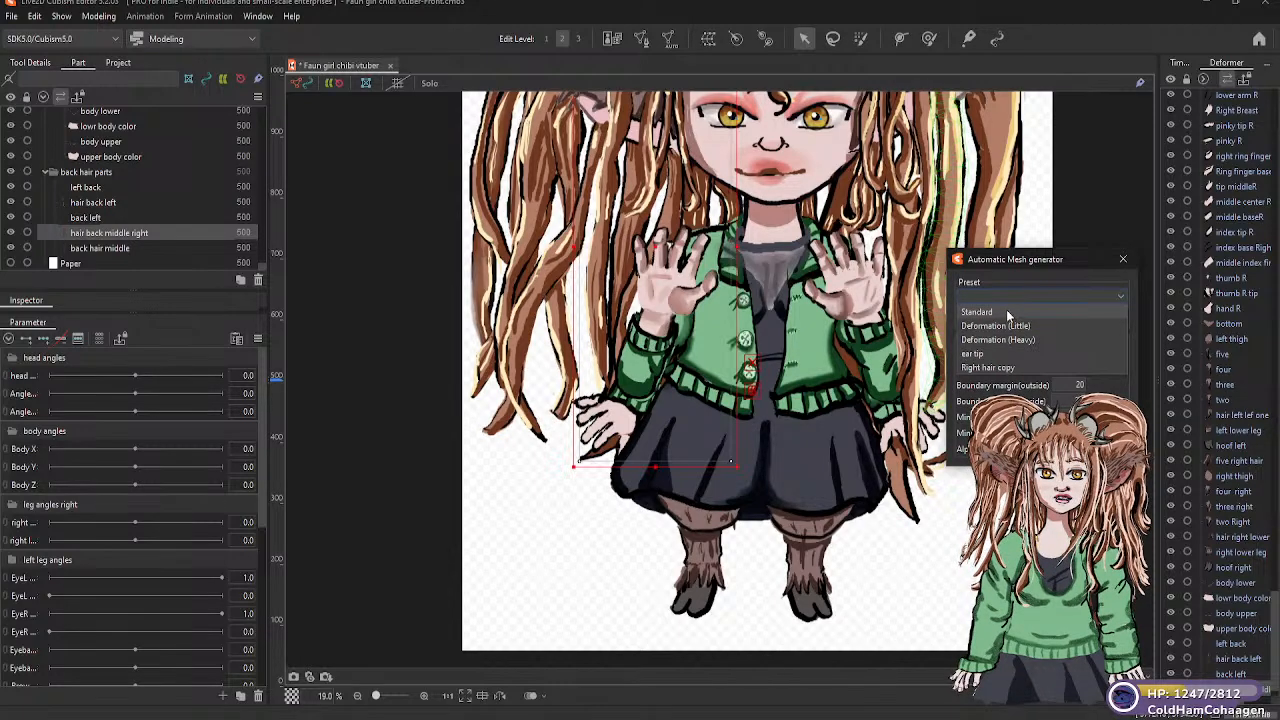
click(1005, 312)
Generate a Deformation (Little) automatic mesh for the "back hair middle" part in the "back hair parts" group
click(133, 250)
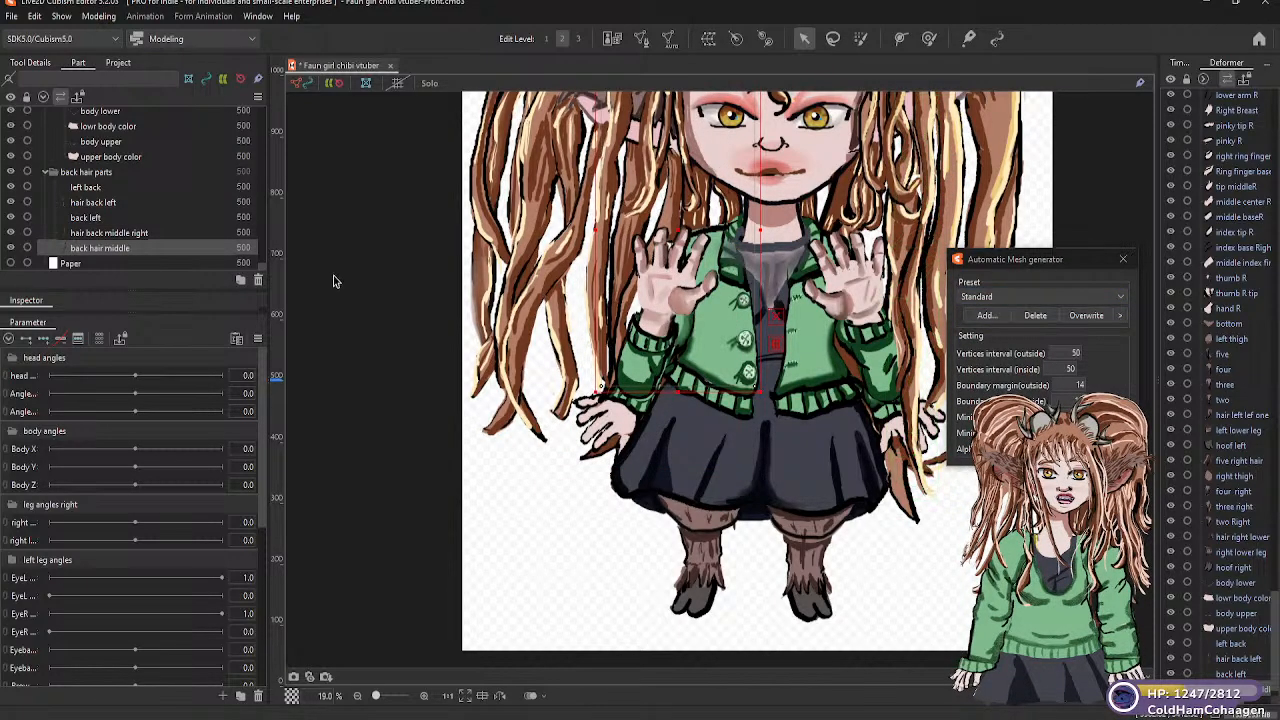
click(1107, 297)
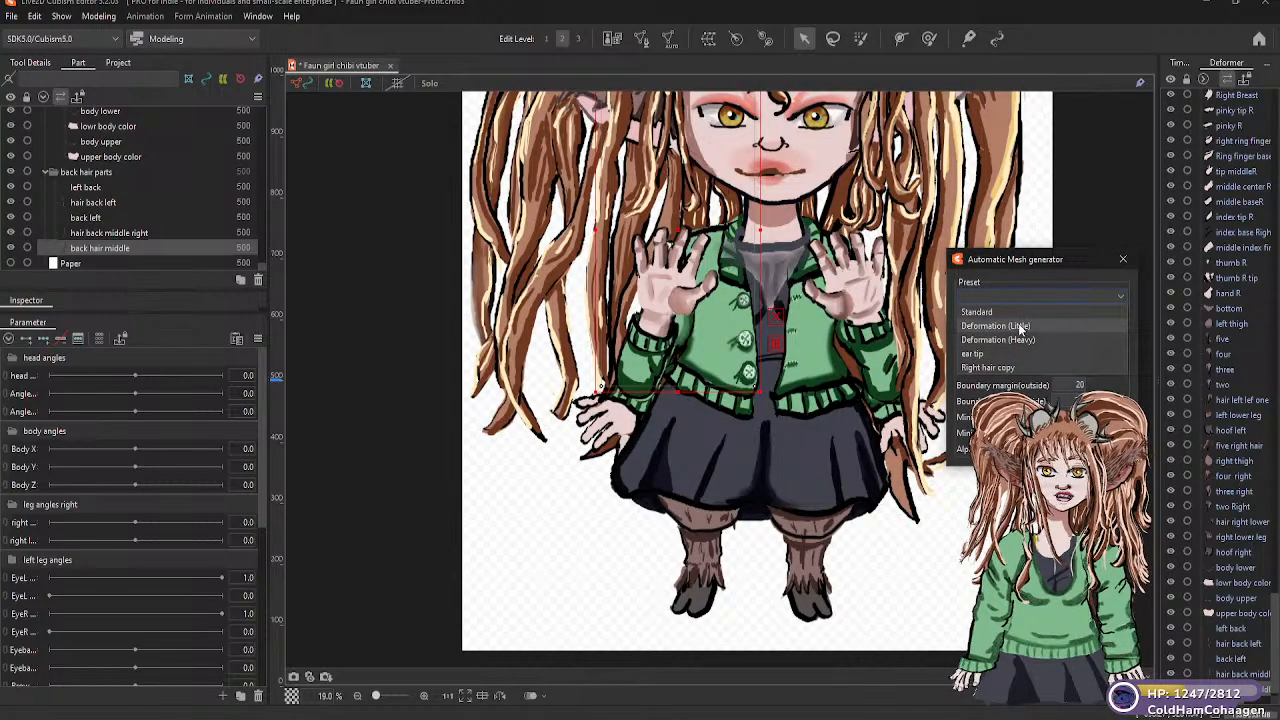
click(1020, 326)
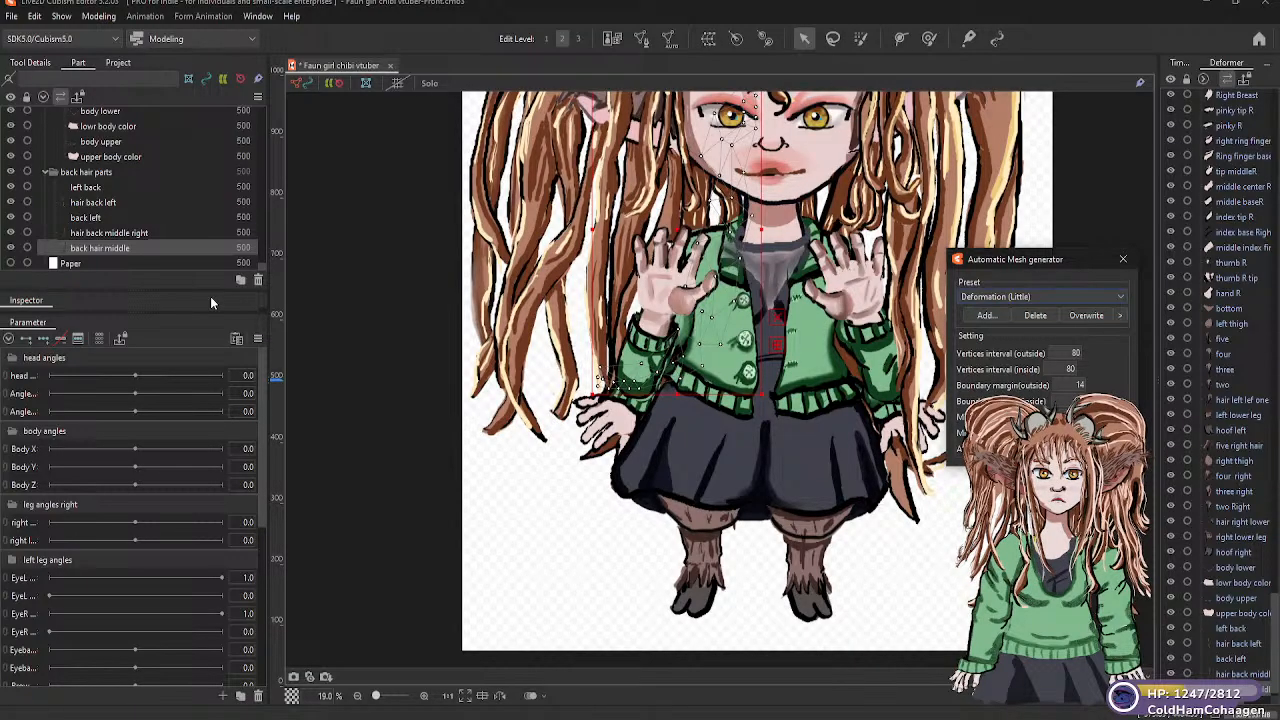
key(Return)
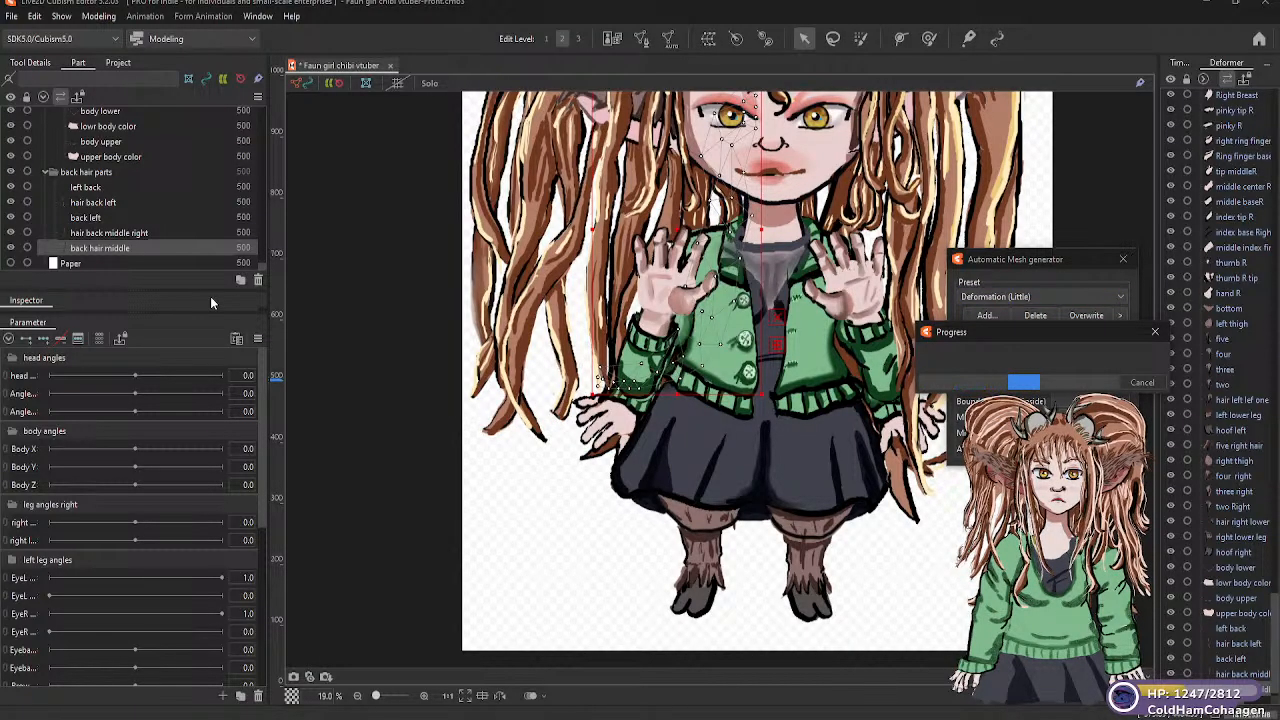
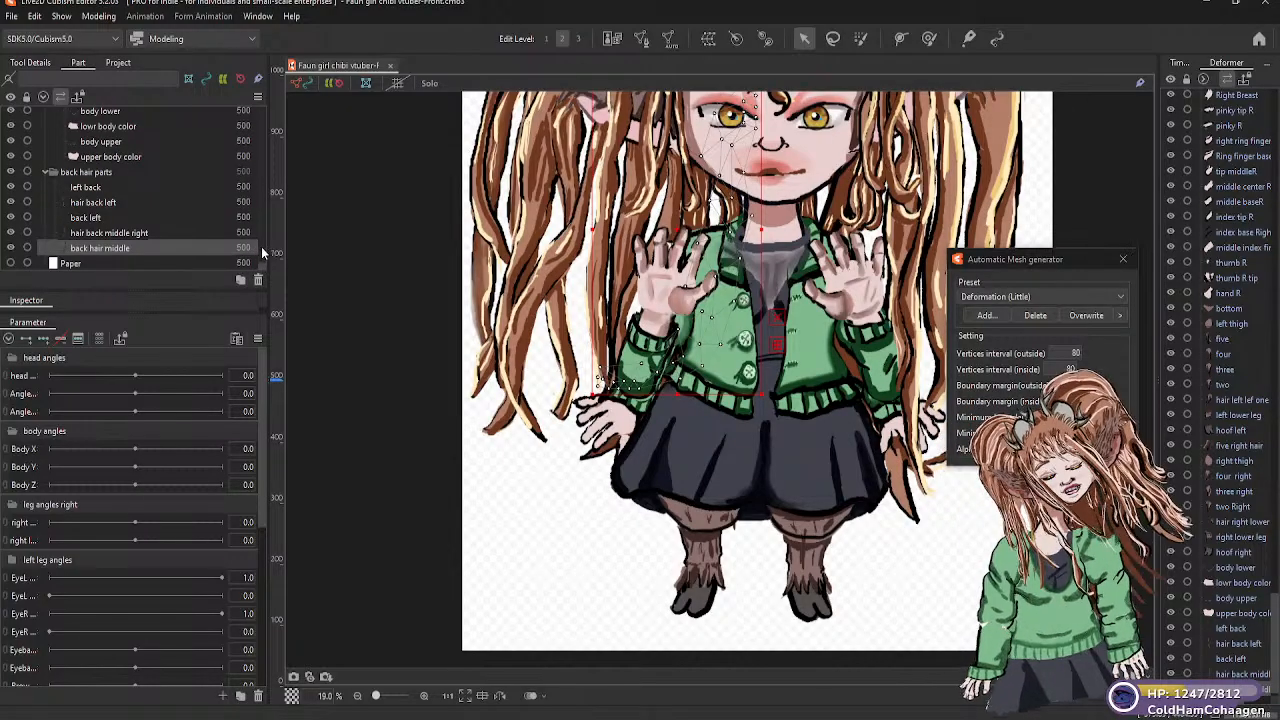
drag(262, 265, 260, 107)
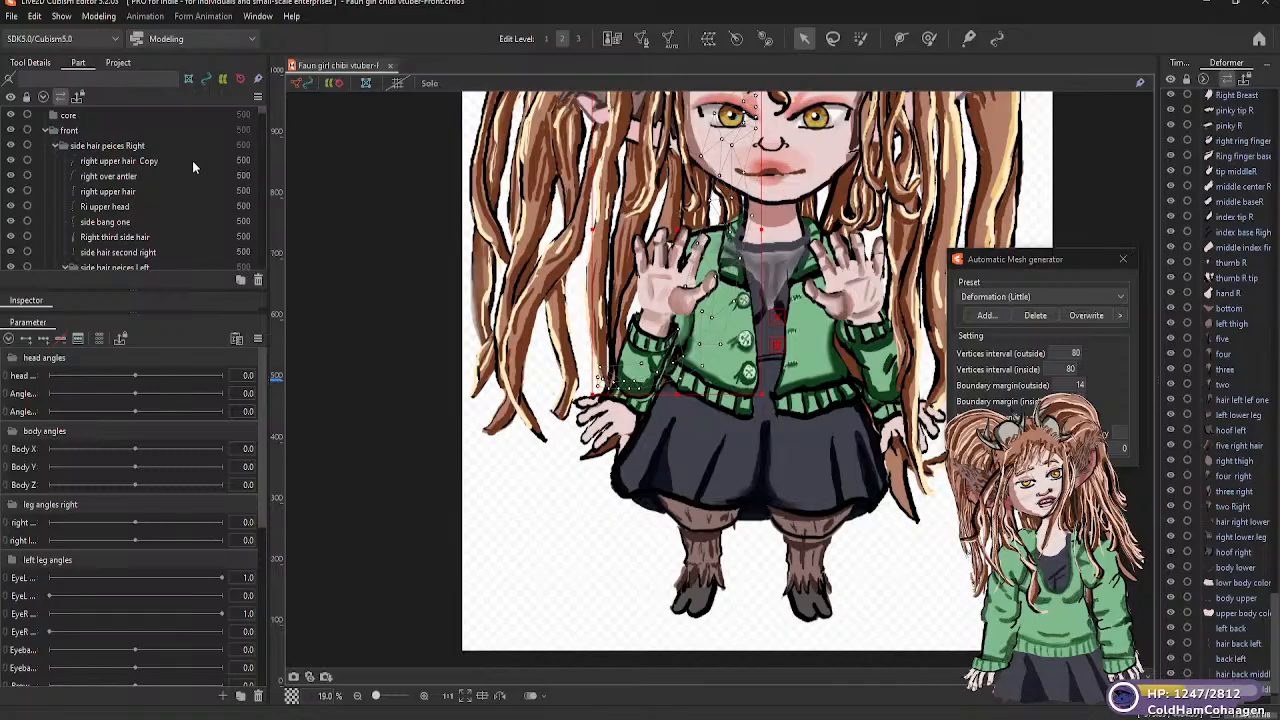
click(77, 118)
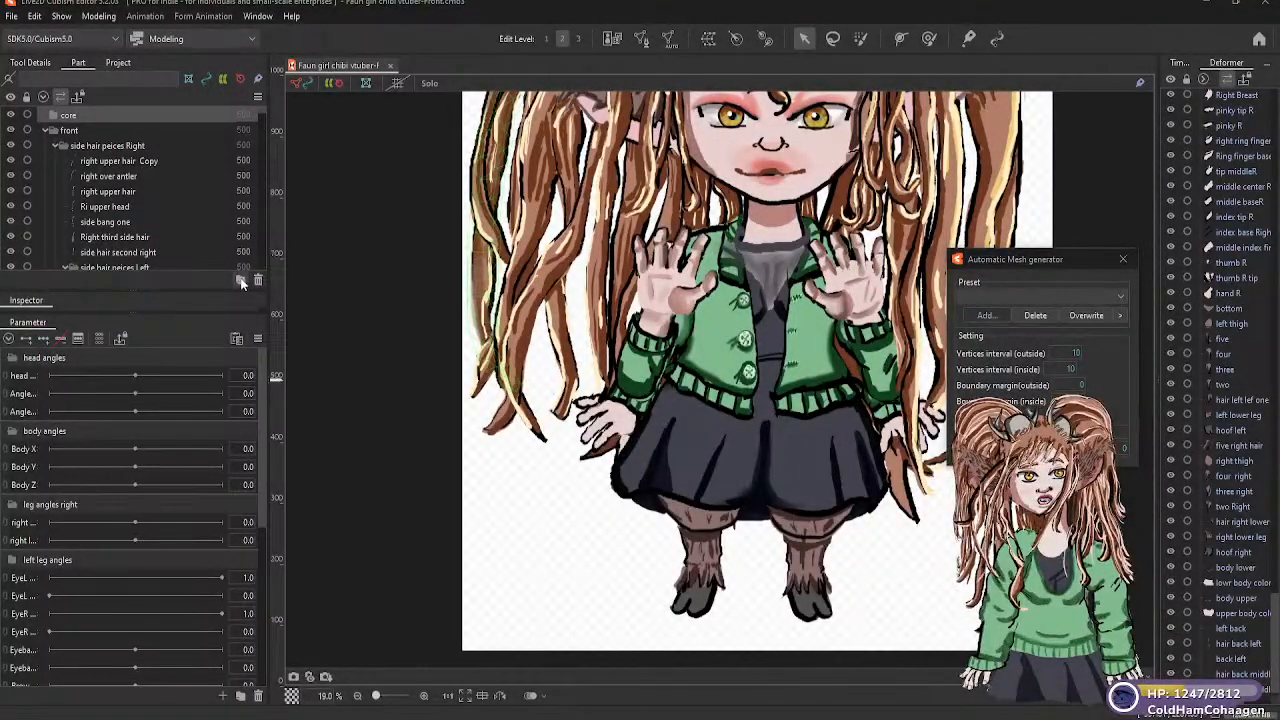
click(240, 280)
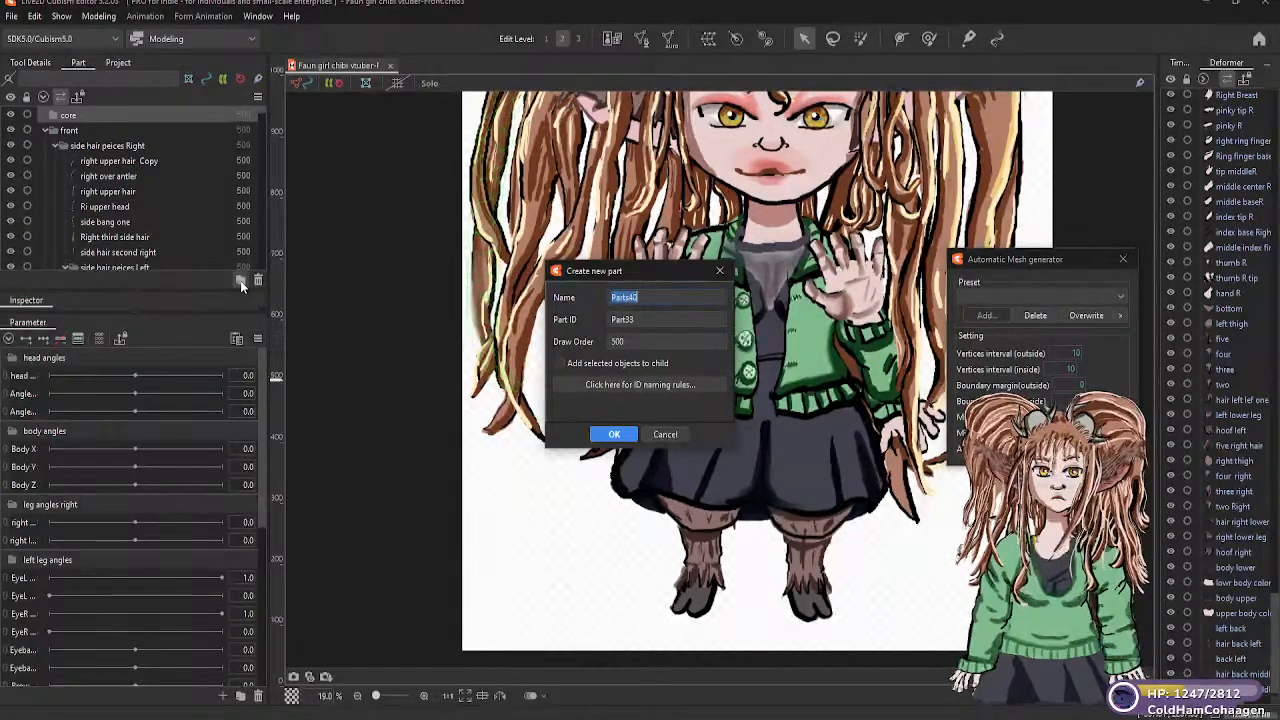
text(Body war)
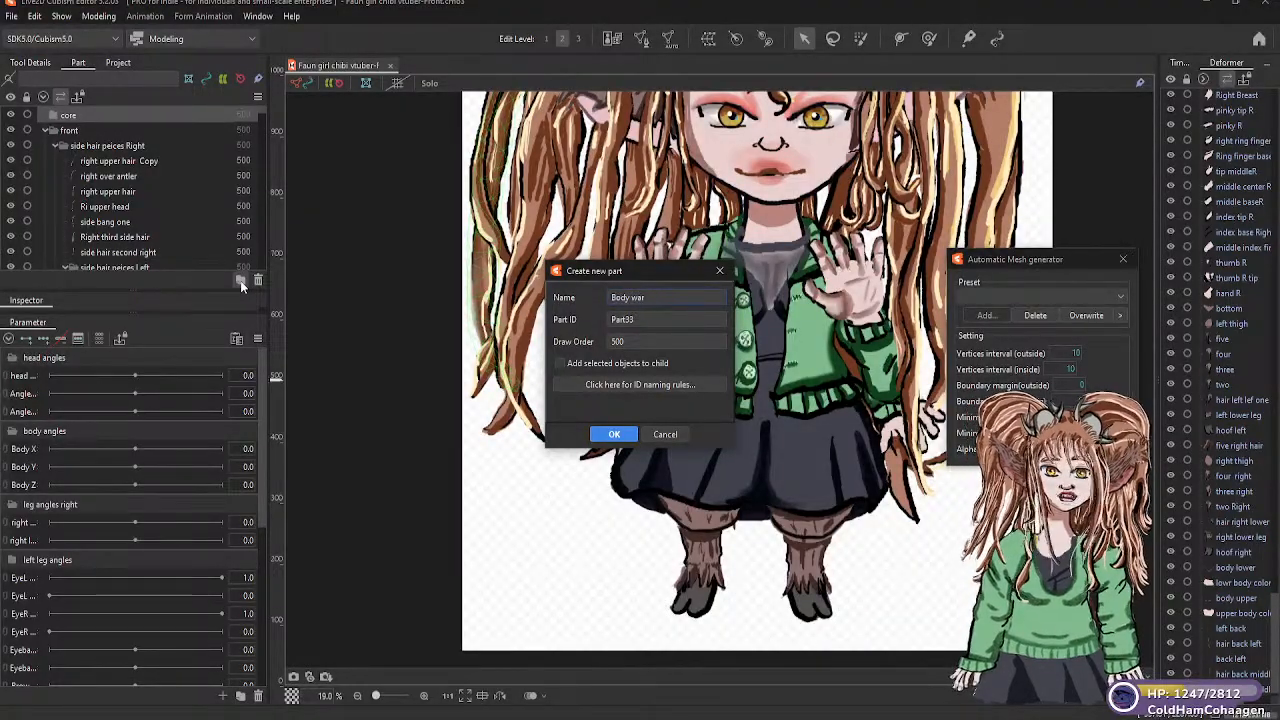
text(p)
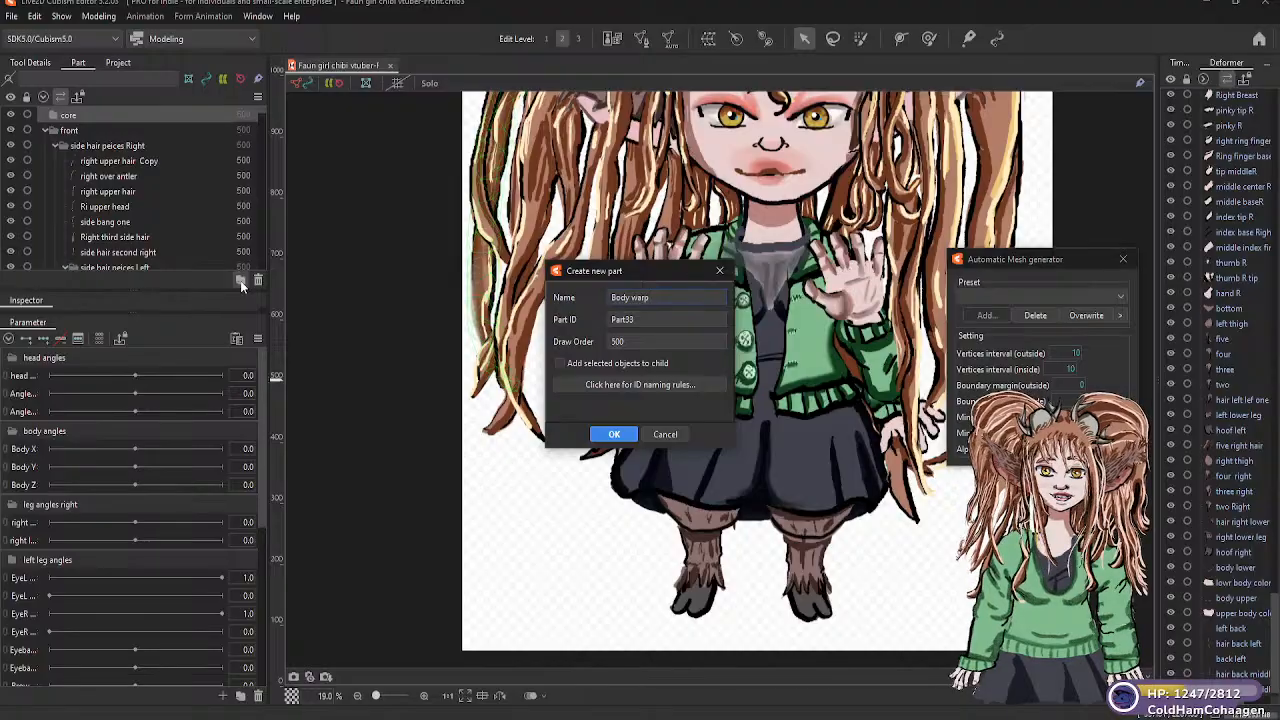
text( Y)
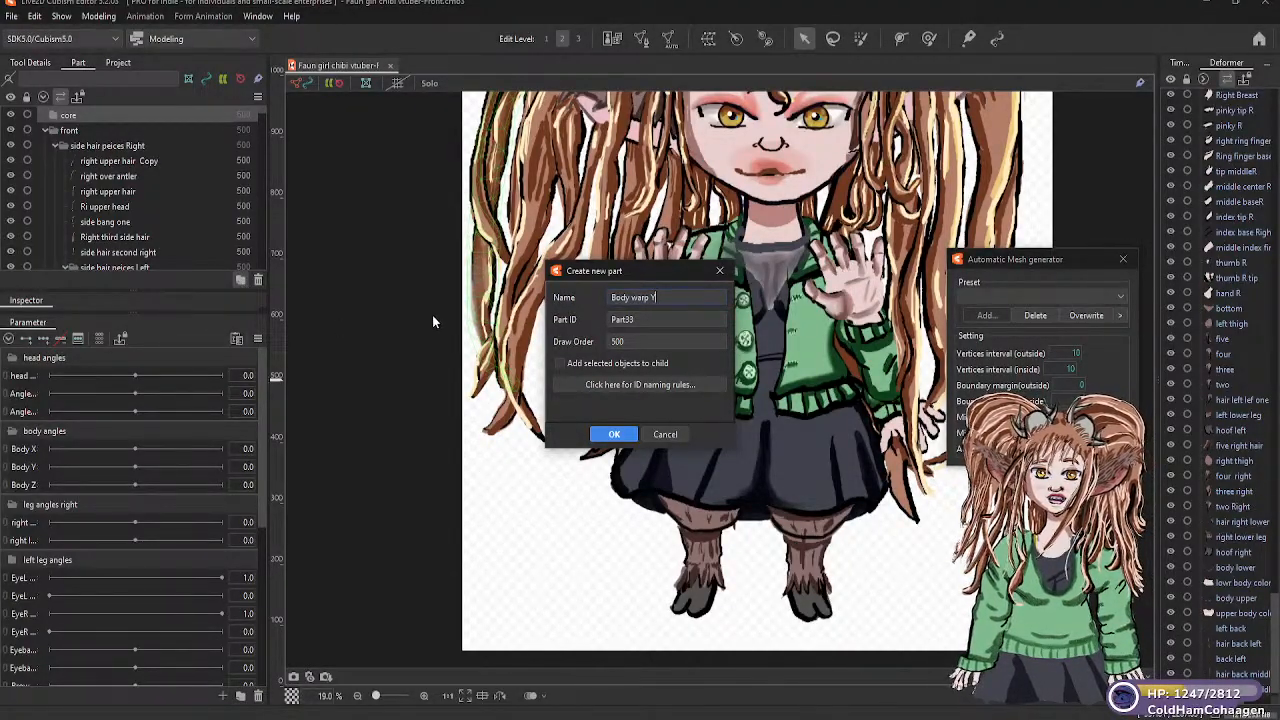
click(644, 320)
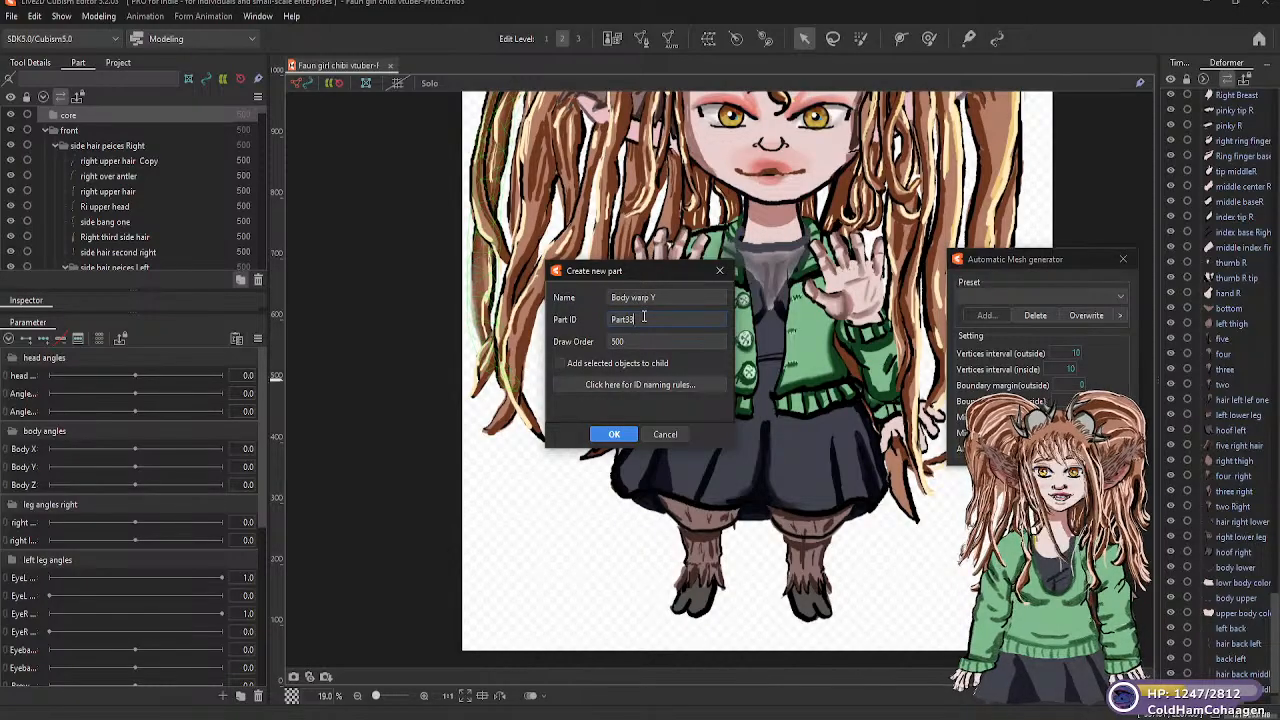
key(BackSpace)
key(BackSpace)
key(BackSpace)
key(BackSpace)
key(BackSpace)
key(BackSpace)
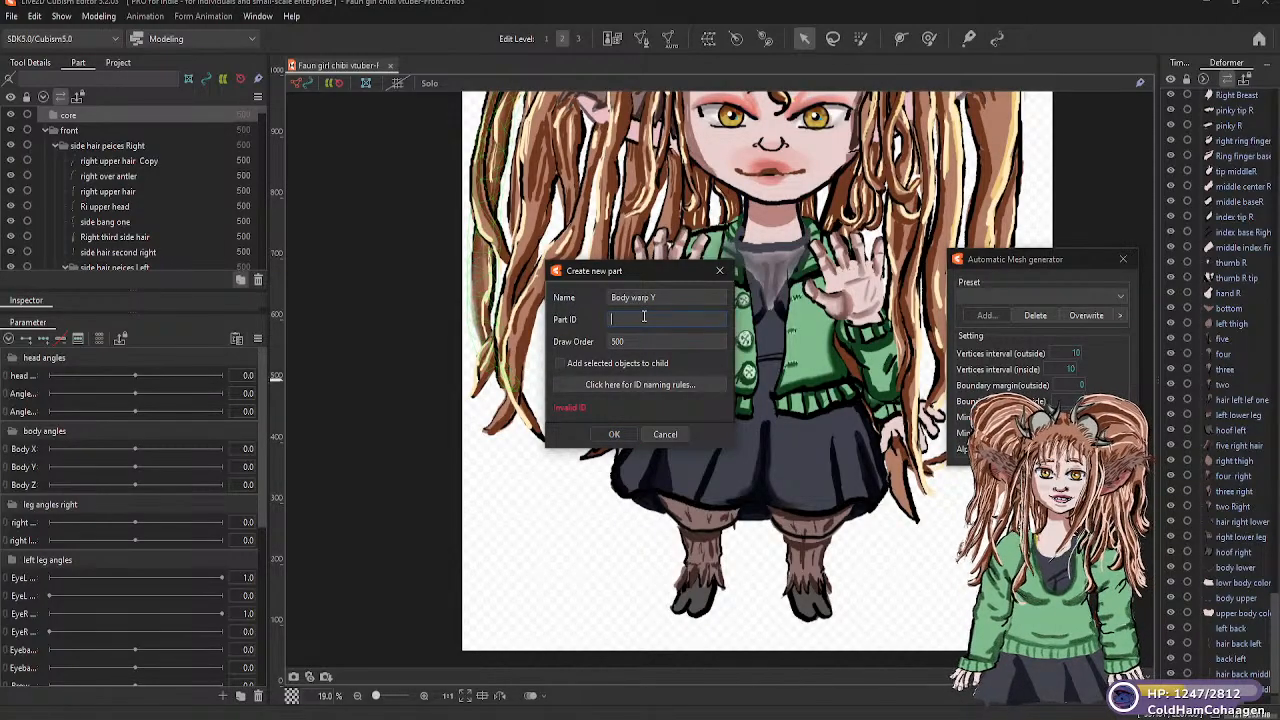
text(body warp y)
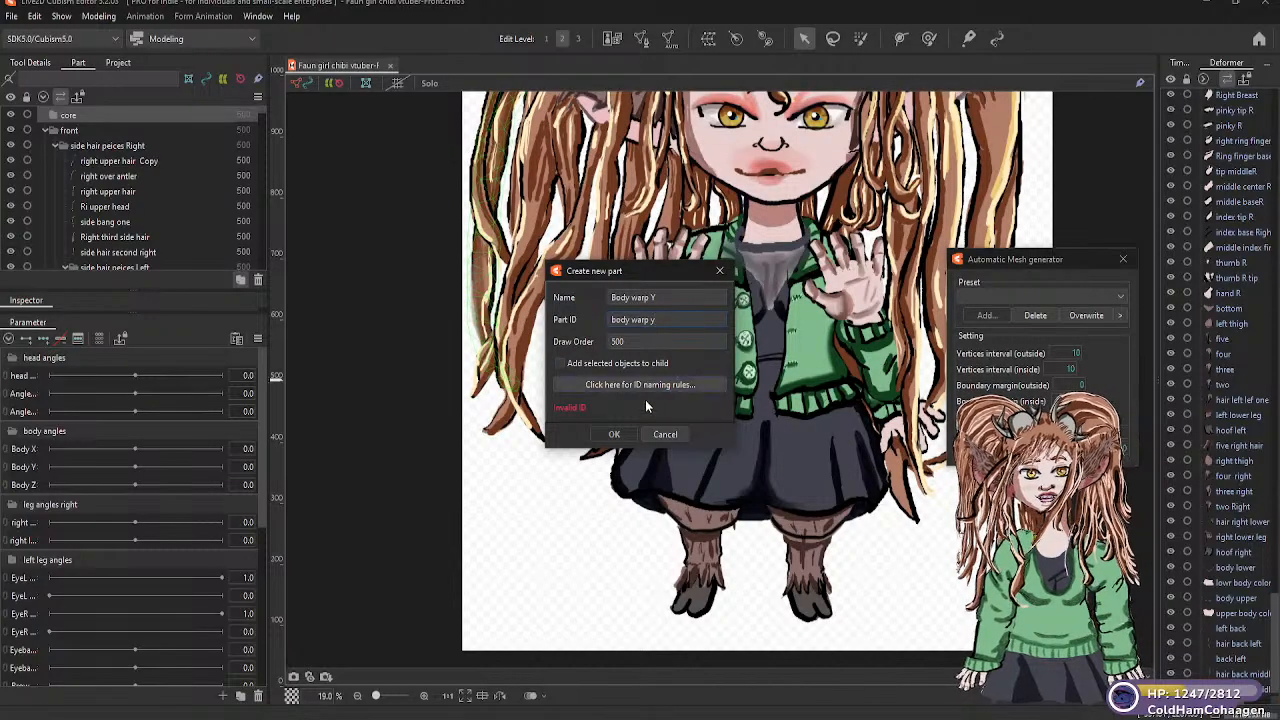
click(561, 364)
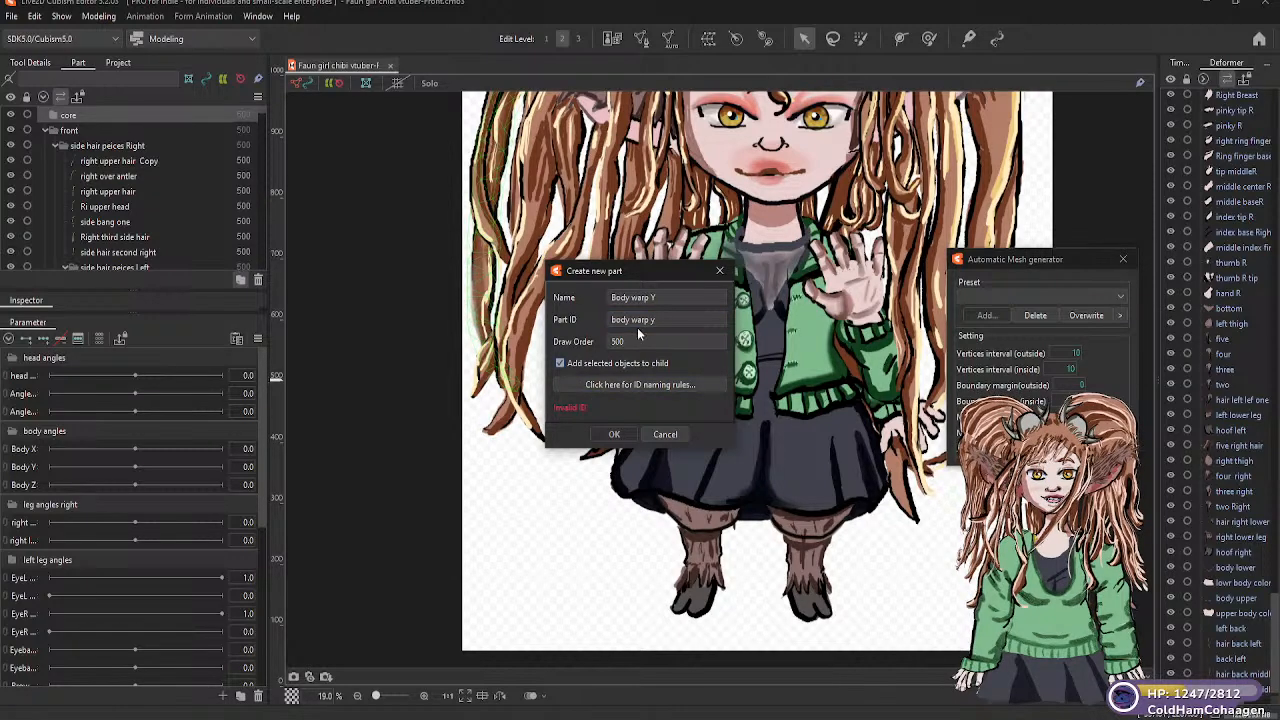
drag(667, 319, 607, 320)
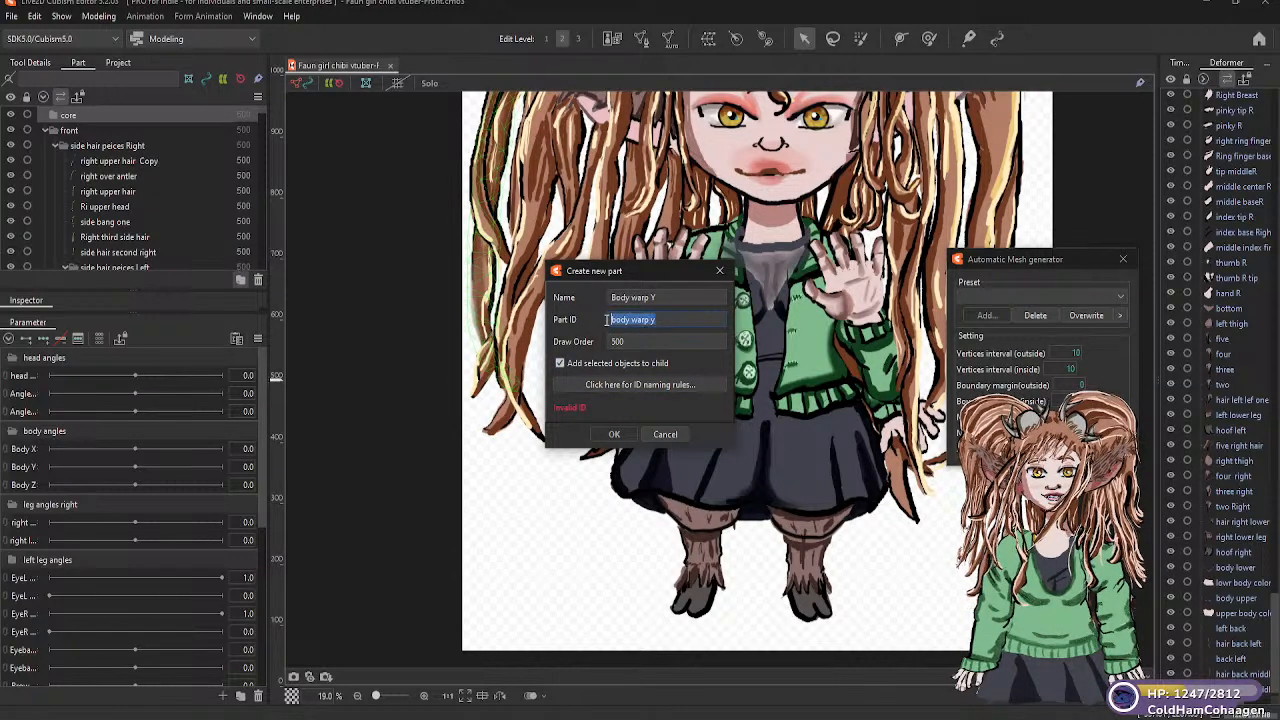
key(BackSpace)
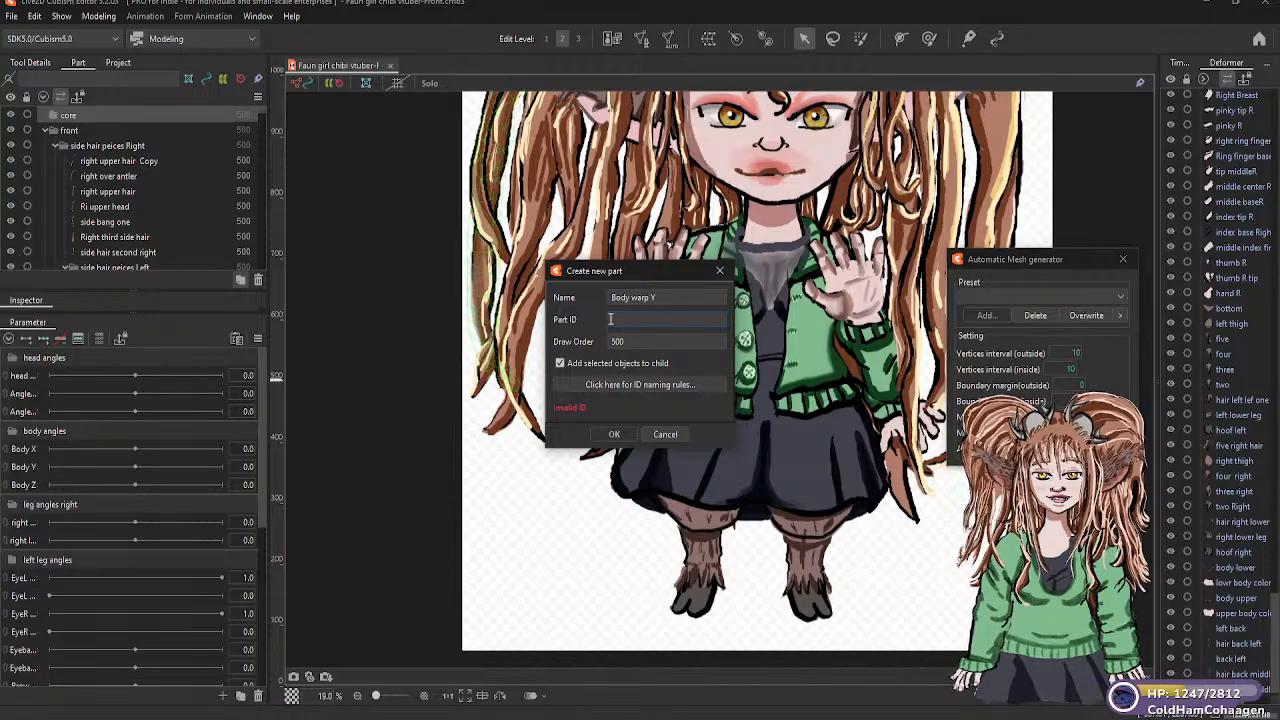
click(664, 434)
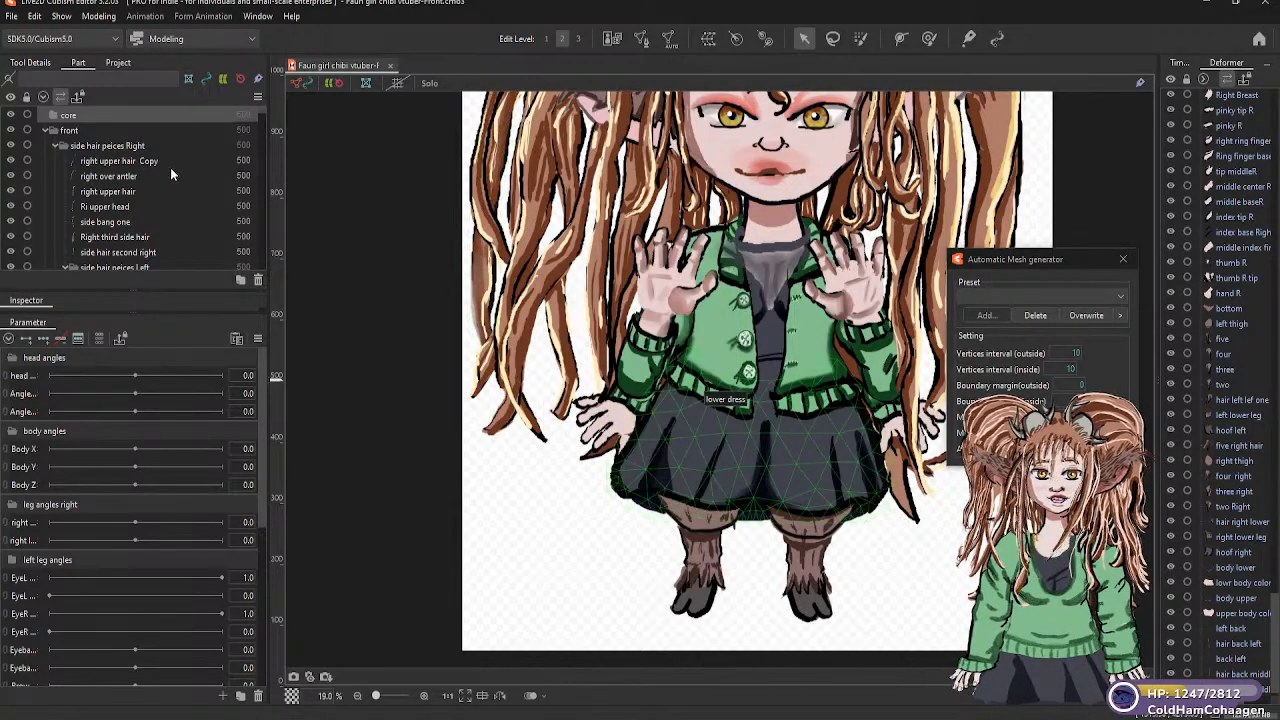
Try creating a new part named "body warp Y" above the "core" part
click(240, 281)
click(652, 296)
drag(652, 296, 603, 298)
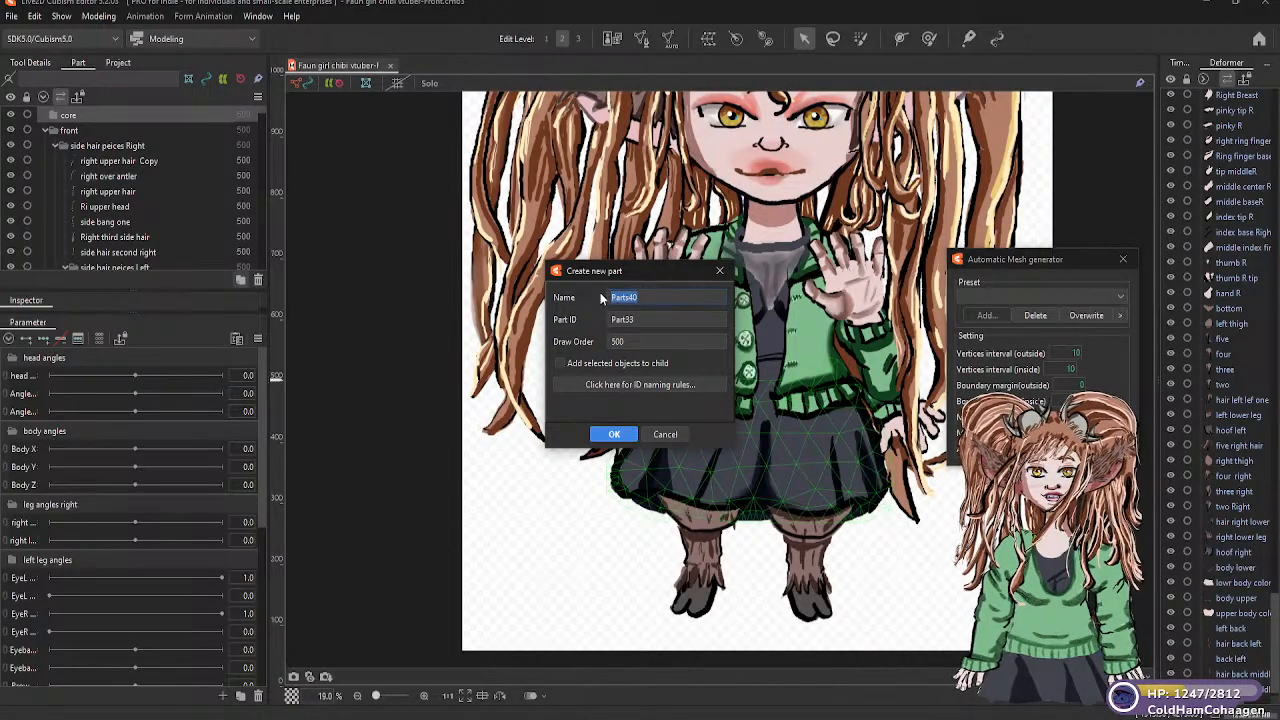
text(body warp Y)
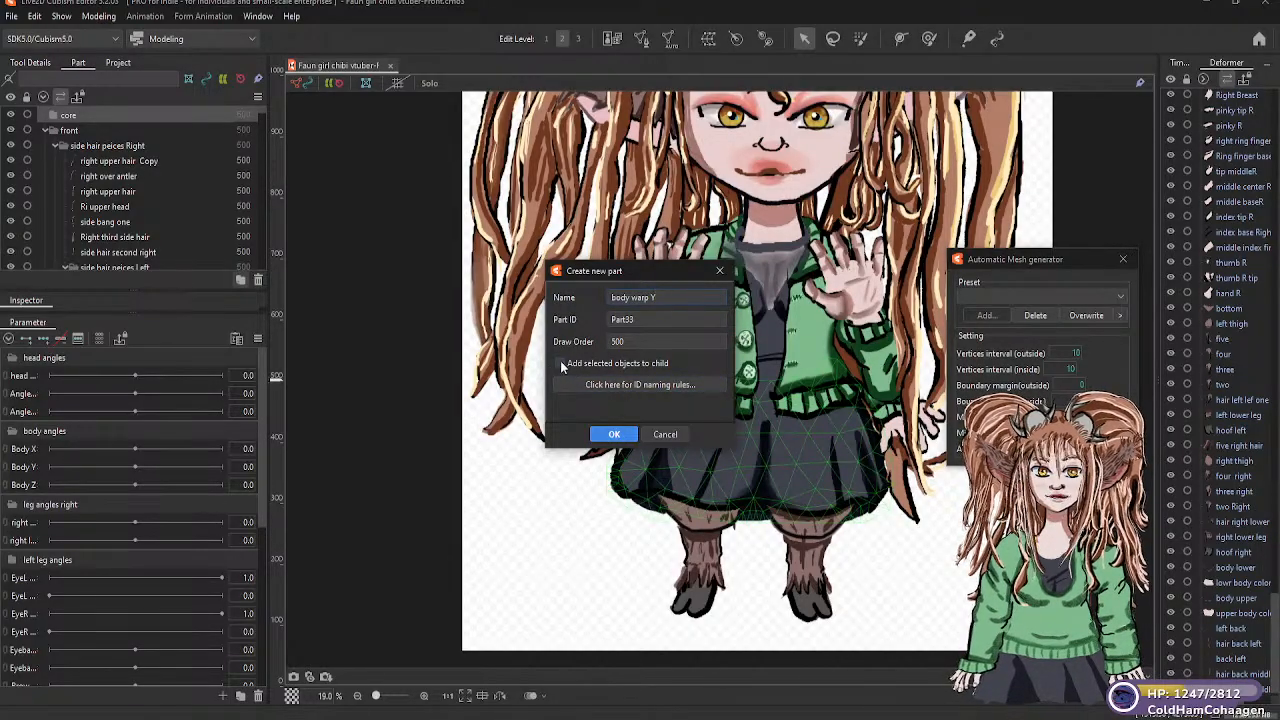
click(613, 436)
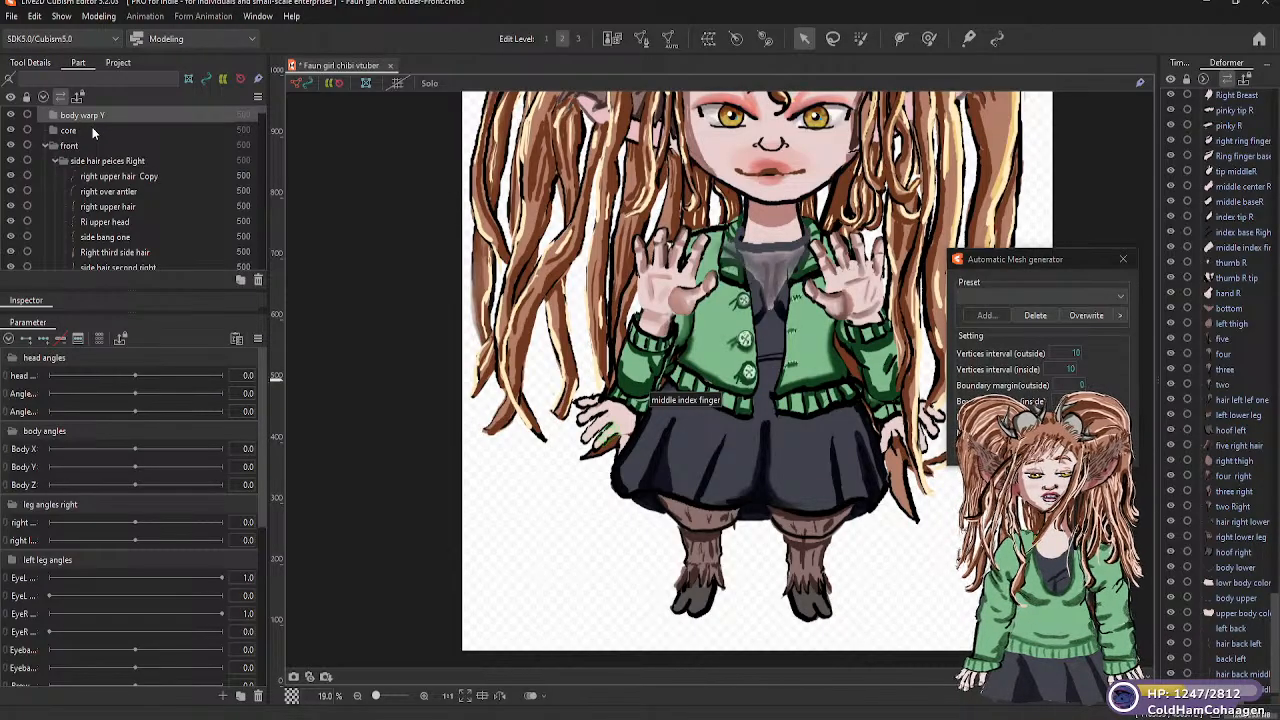
scroll(92, 133, down, 1)
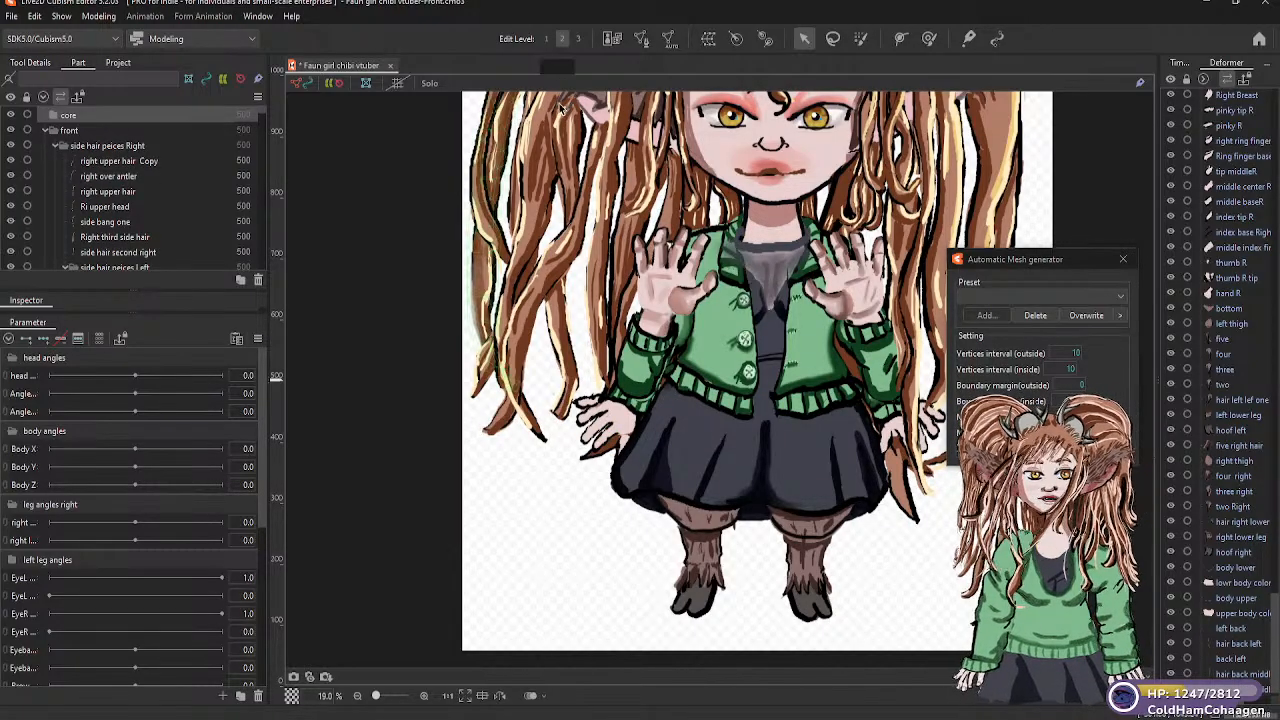
Create a warp deformer named "body warp Y" in the "core" part, with 5 × 5 warp divisions and 2 × 2 Bezier divisions
click(709, 40)
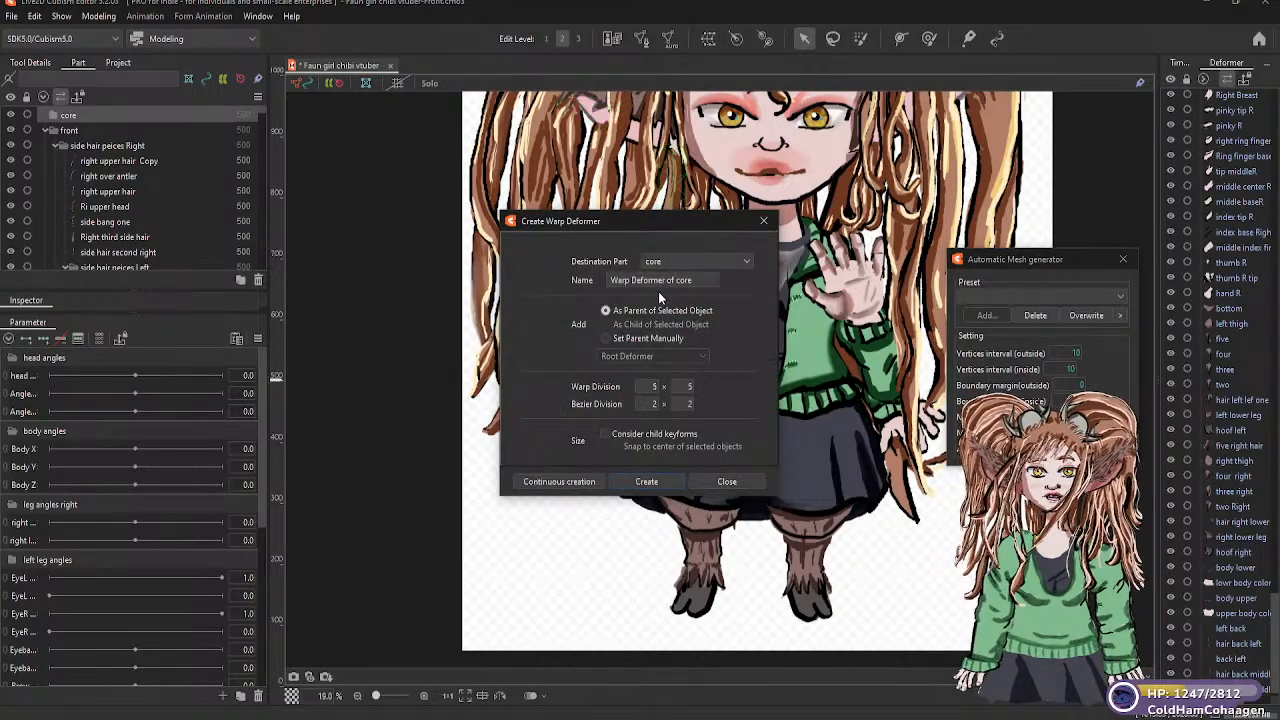
drag(698, 280, 597, 280)
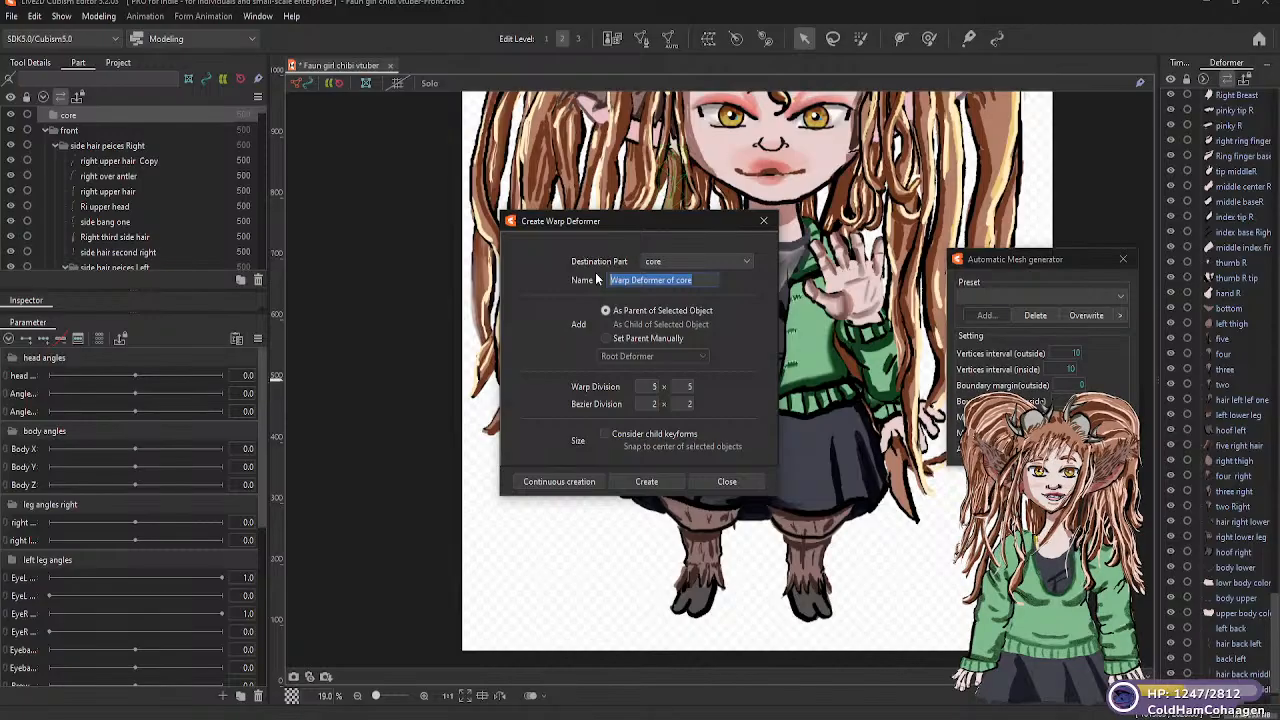
text(body)
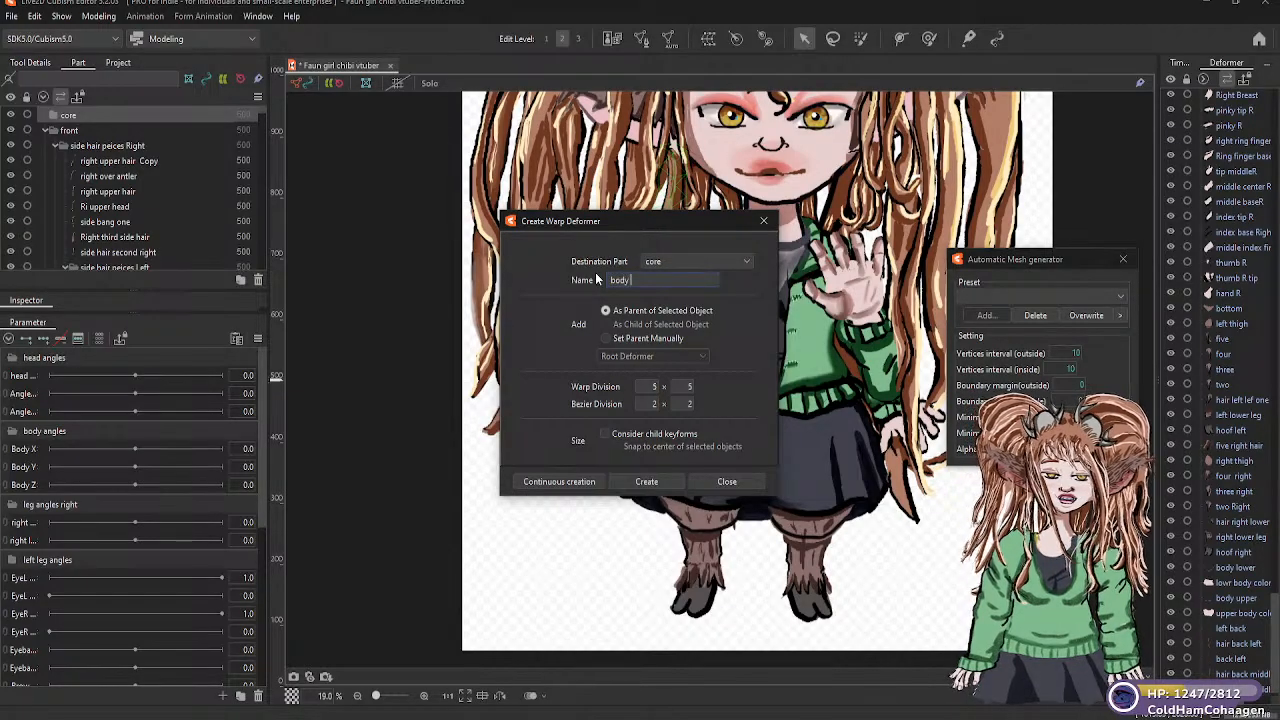
text( warp)
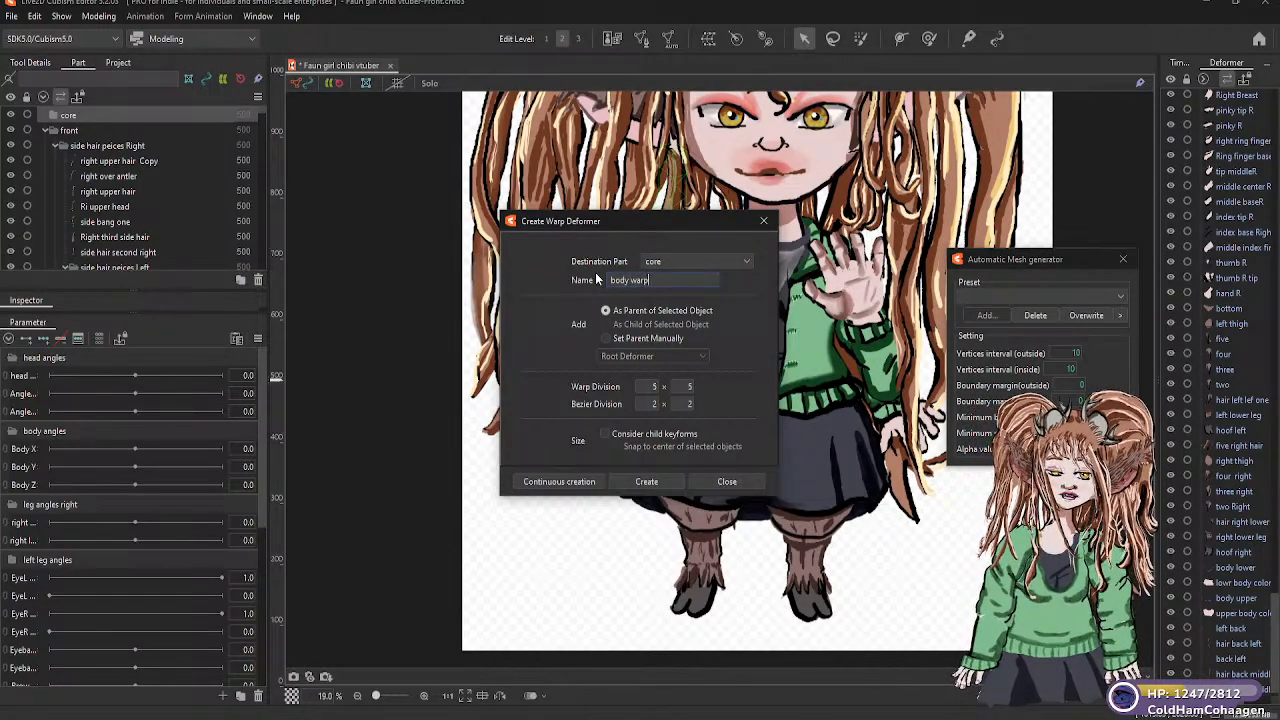
text( Y)
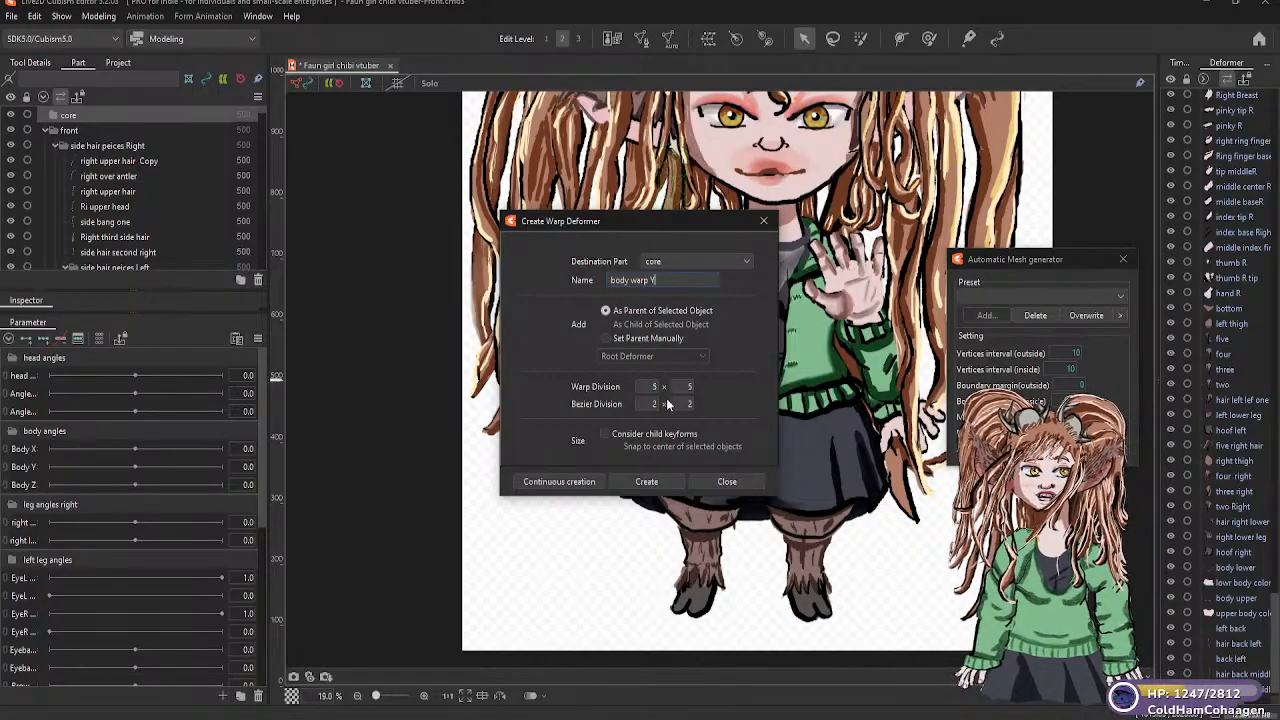
click(646, 482)
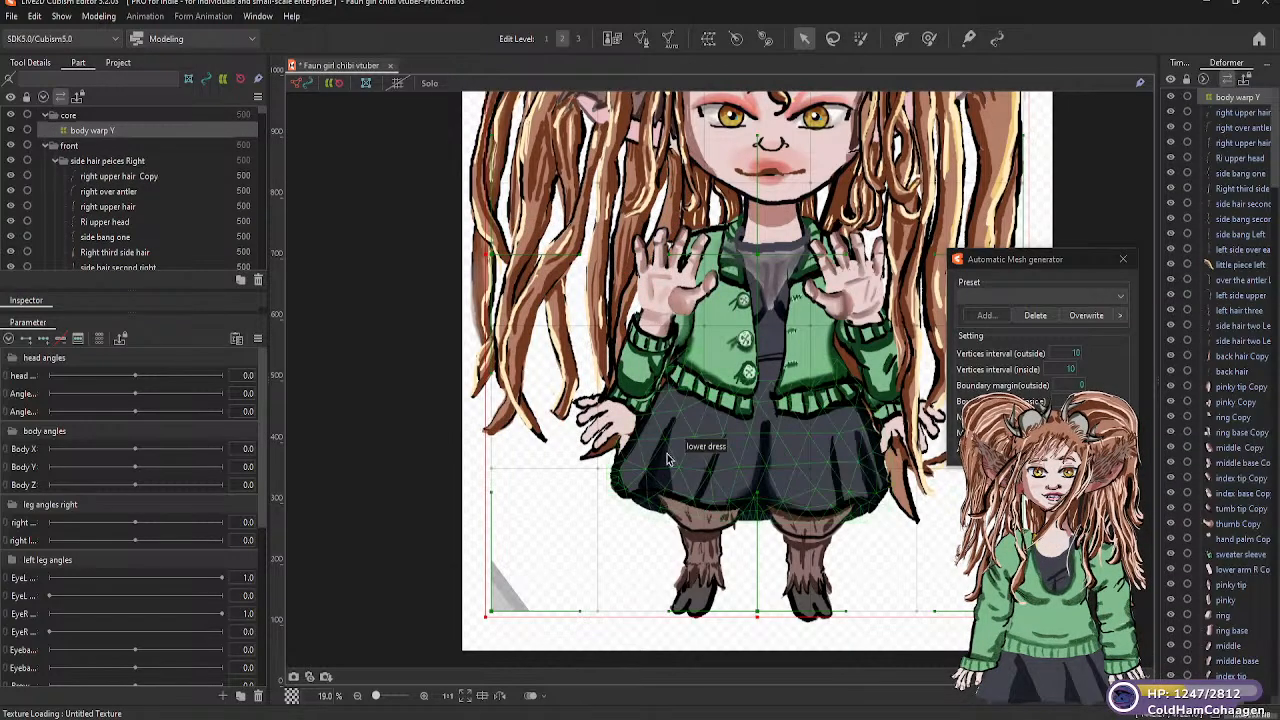
Resize the "body warp Y" deformer to span the canvas width, from just above the hair down to the jacket's lower hem
scroll(666, 452, down, 5)
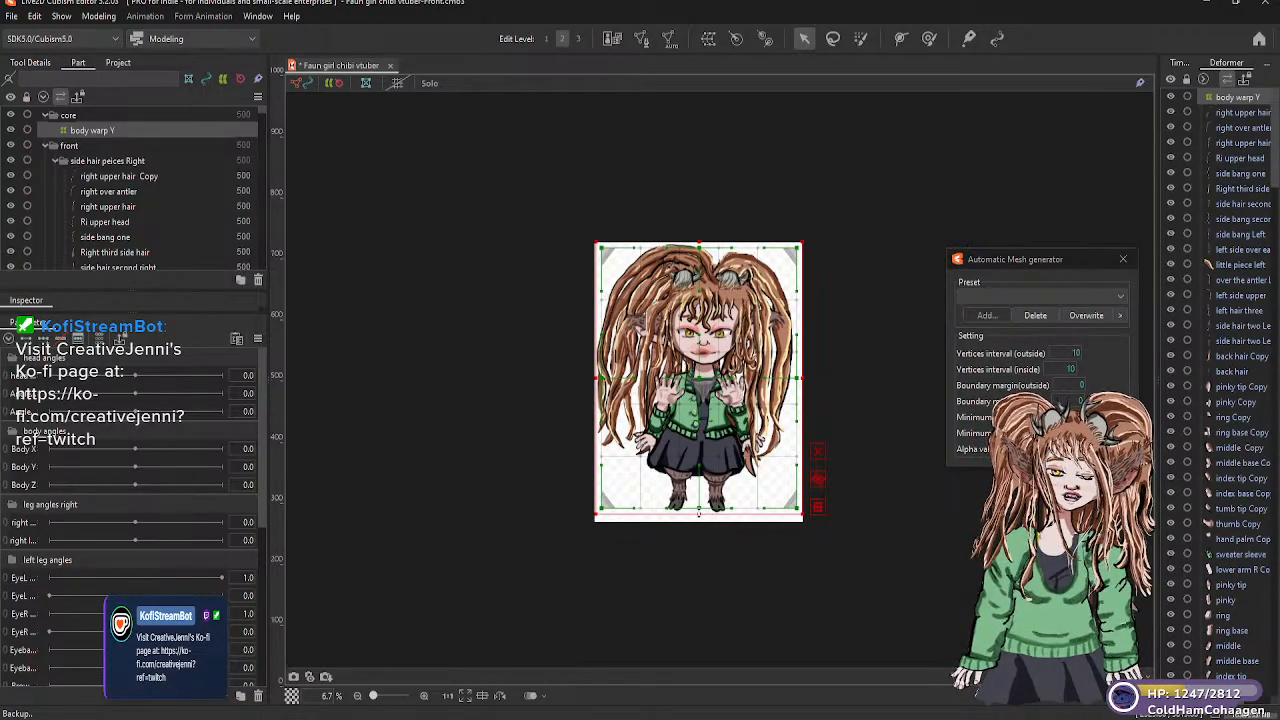
drag(699, 514, 695, 437)
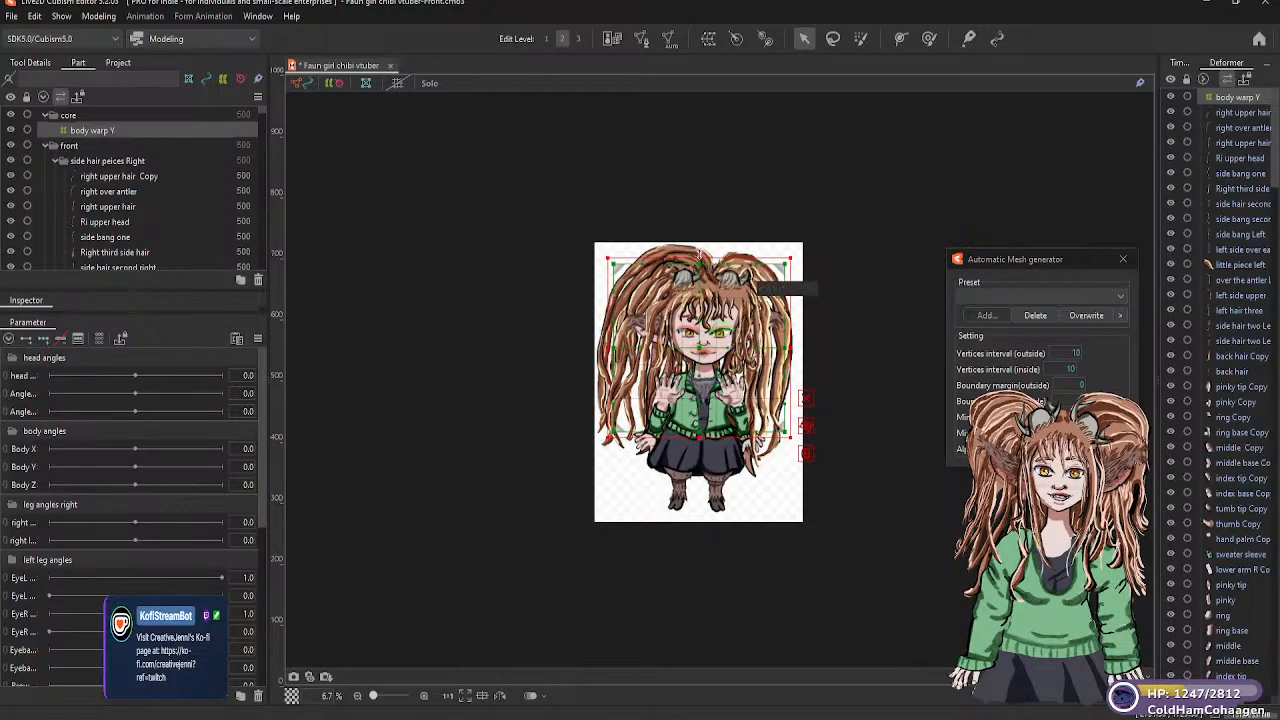
drag(698, 258, 696, 237)
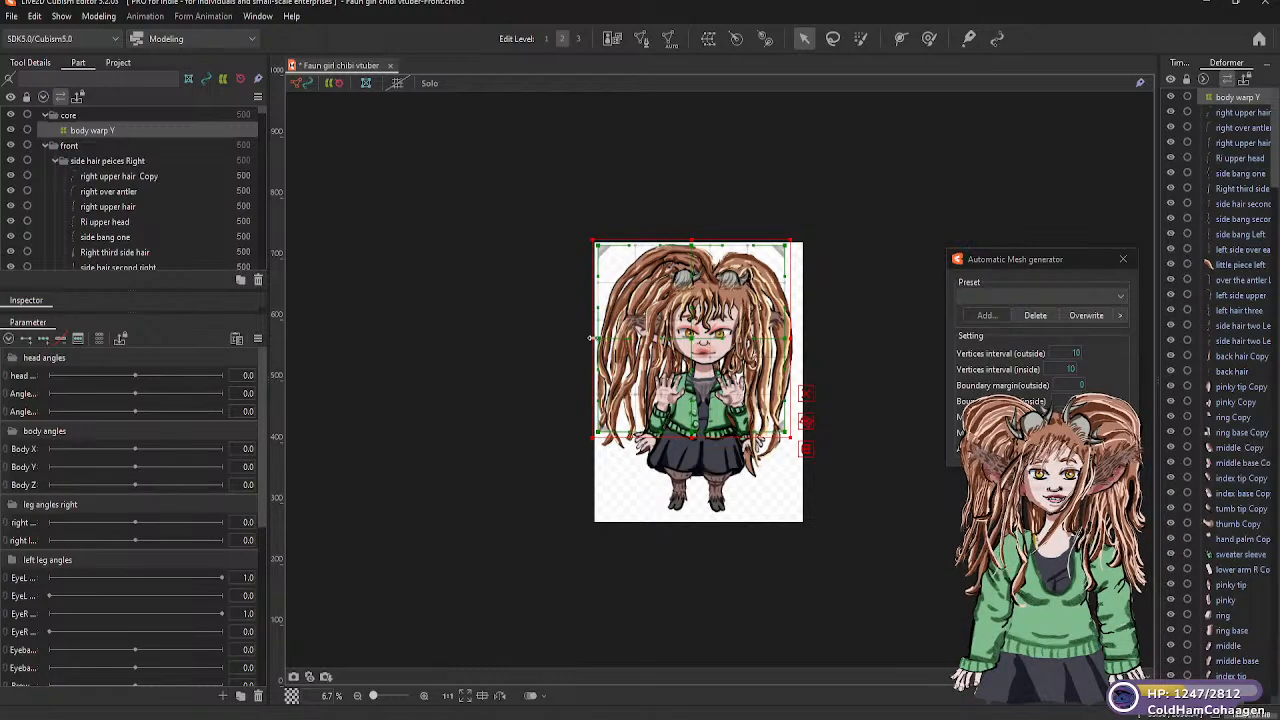
drag(791, 337, 805, 337)
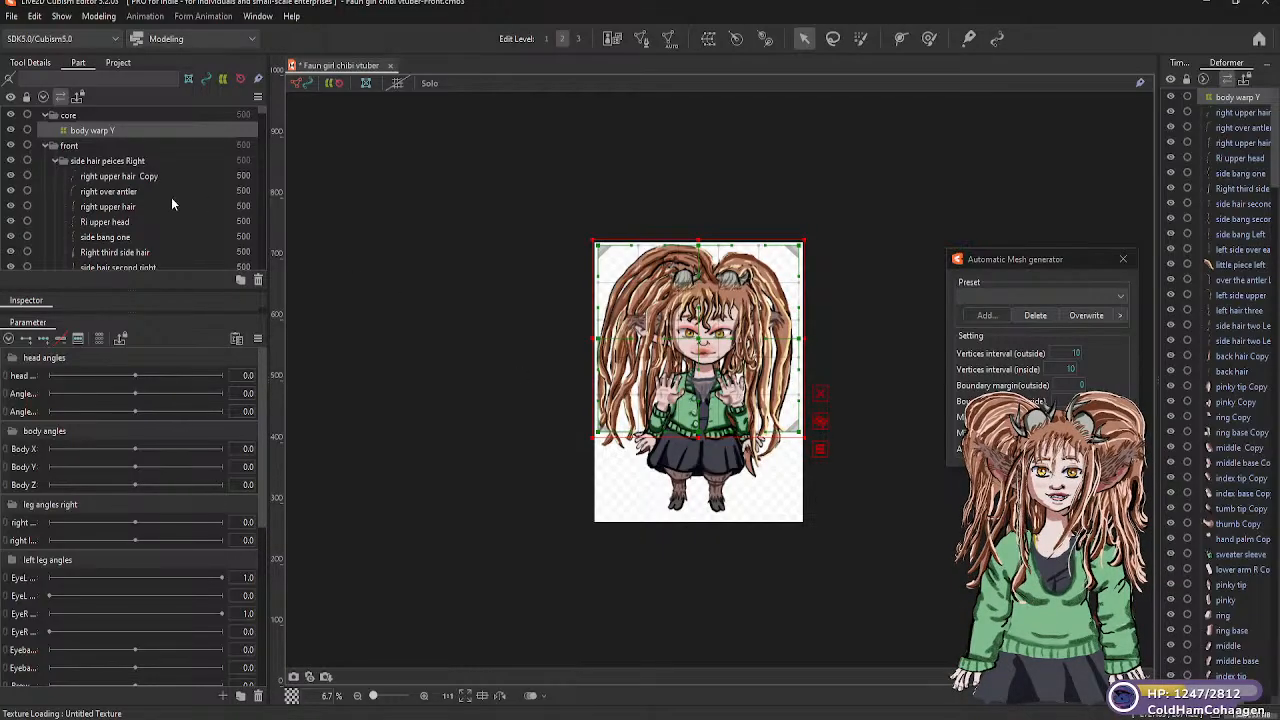
click(172, 171)
right_click(195, 173)
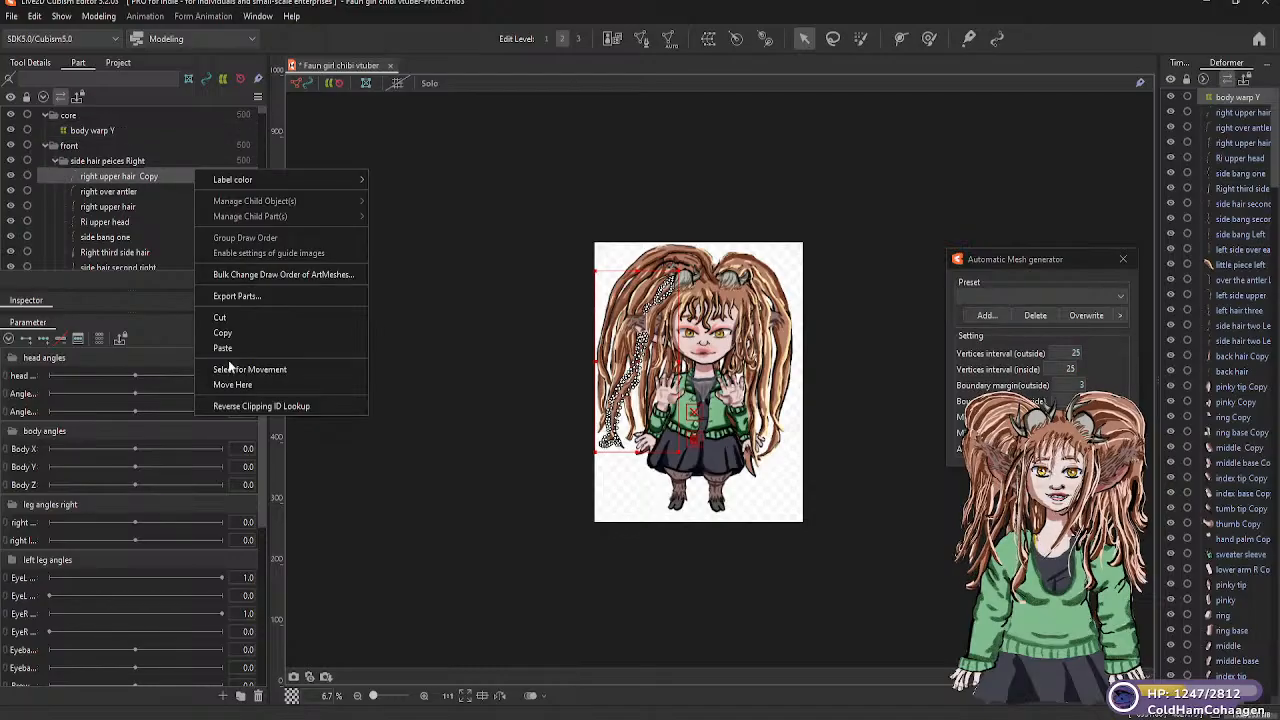
click(92, 132)
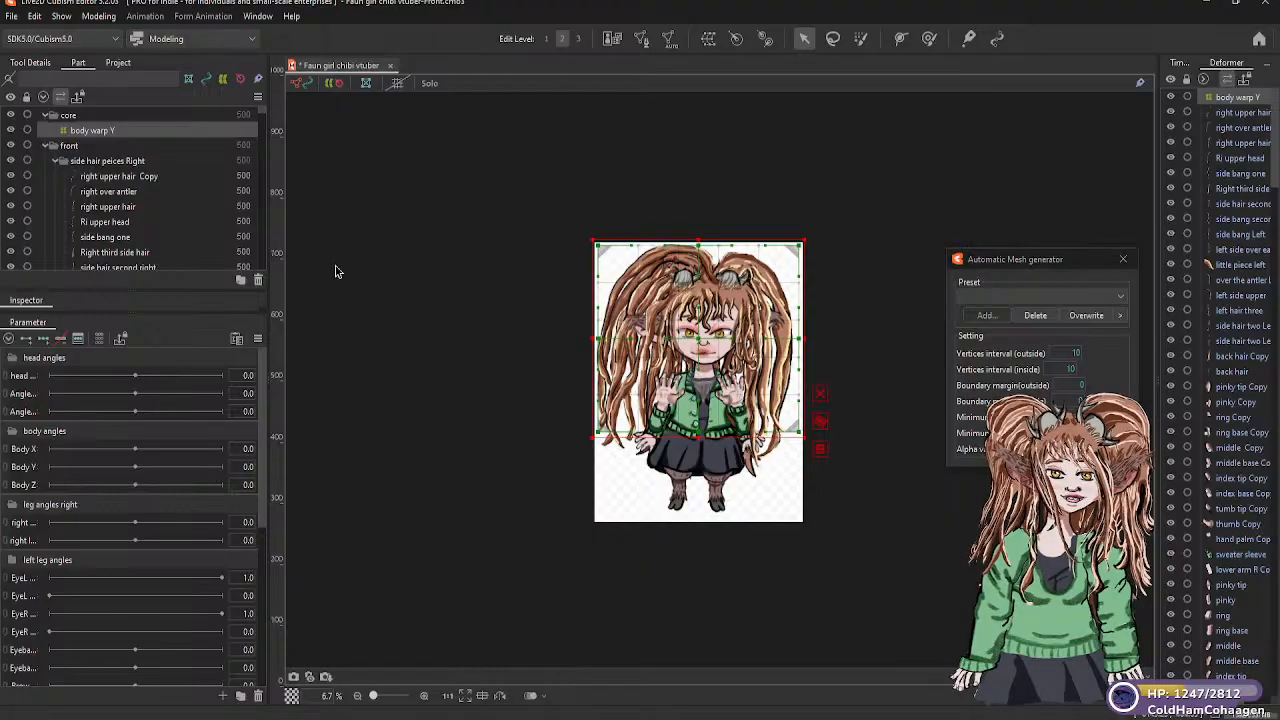
Save the model as a new file named "Faun girl chibi vtuber1.1-Front0.cmo3" in the "Faun-vtuber-fullbody-front" folder
click(11, 17)
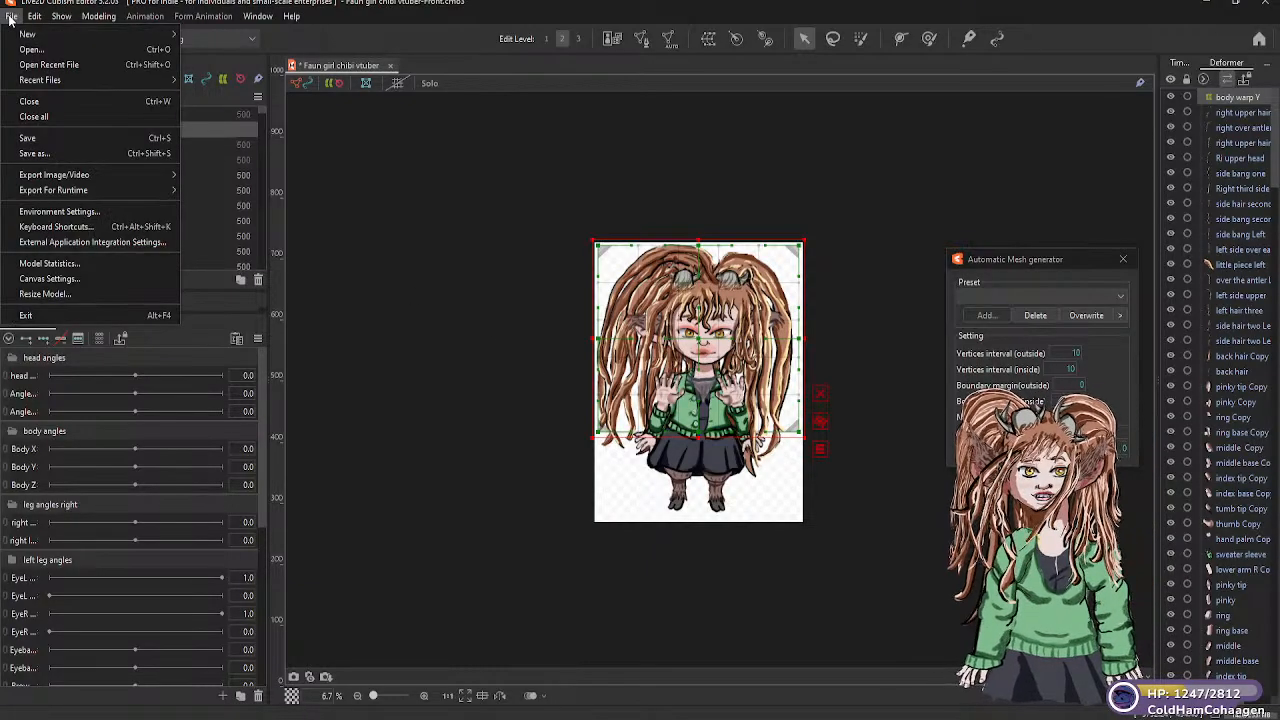
click(67, 153)
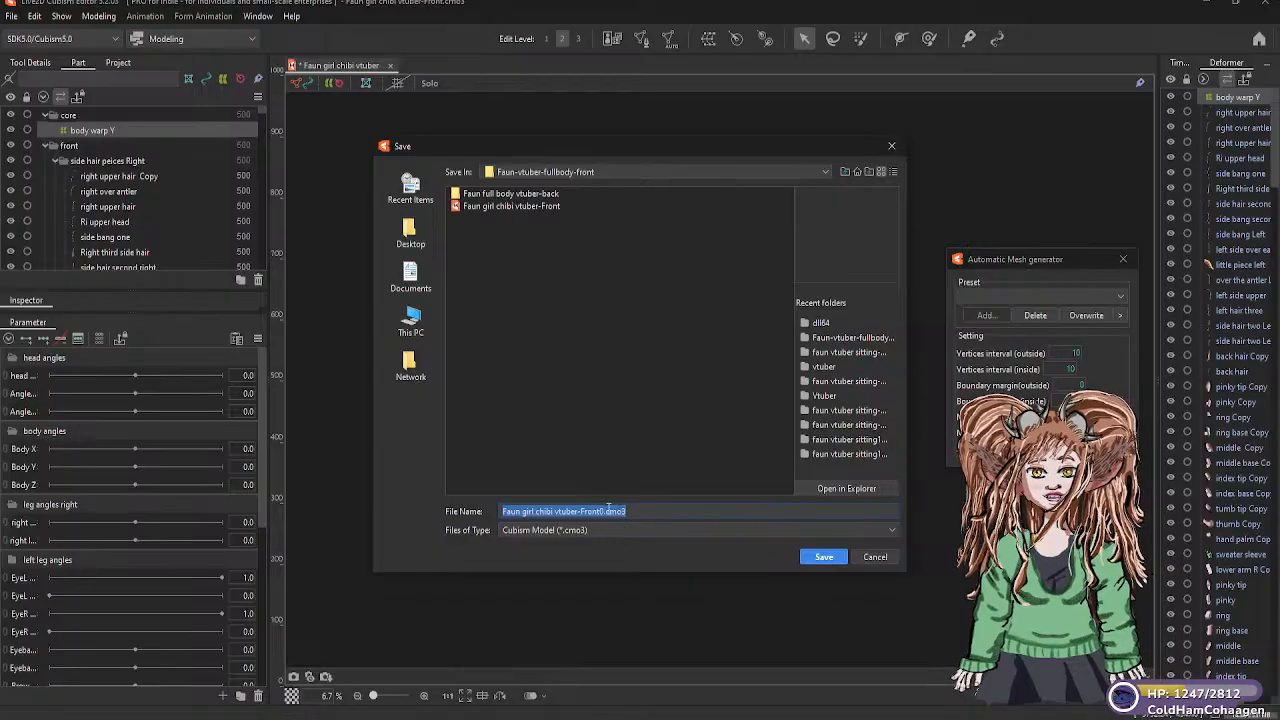
click(578, 512)
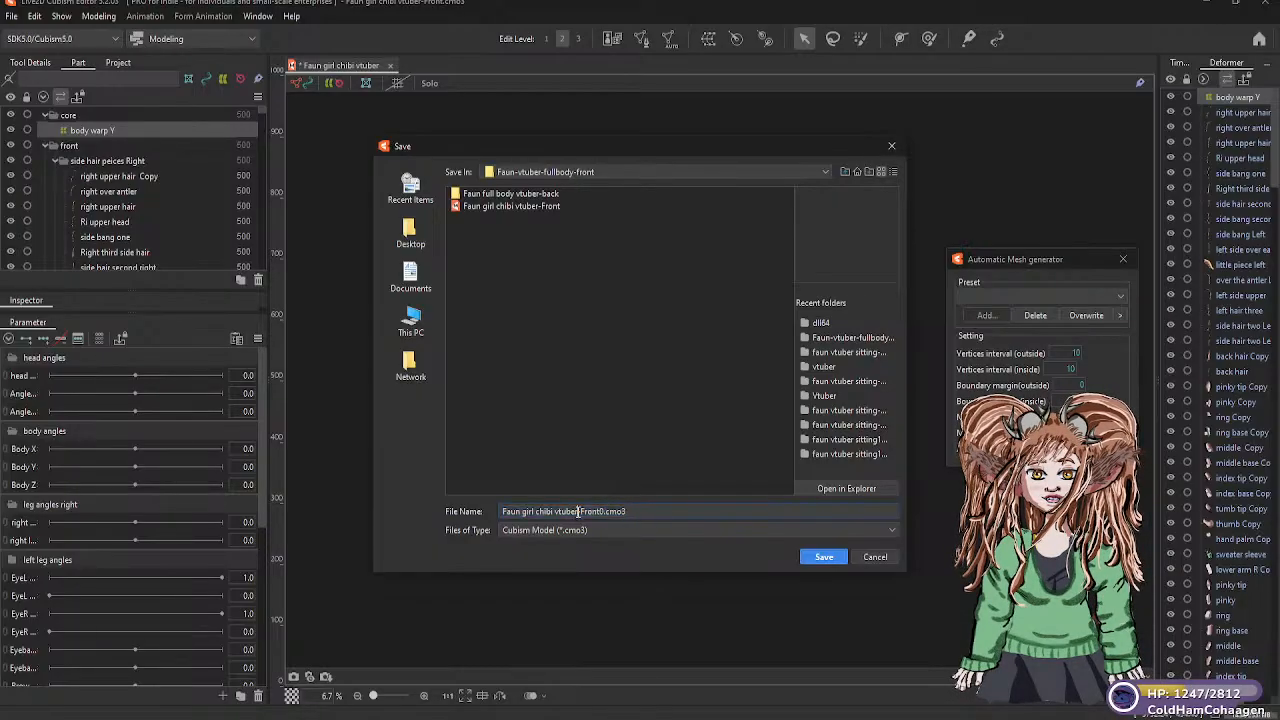
text(1)
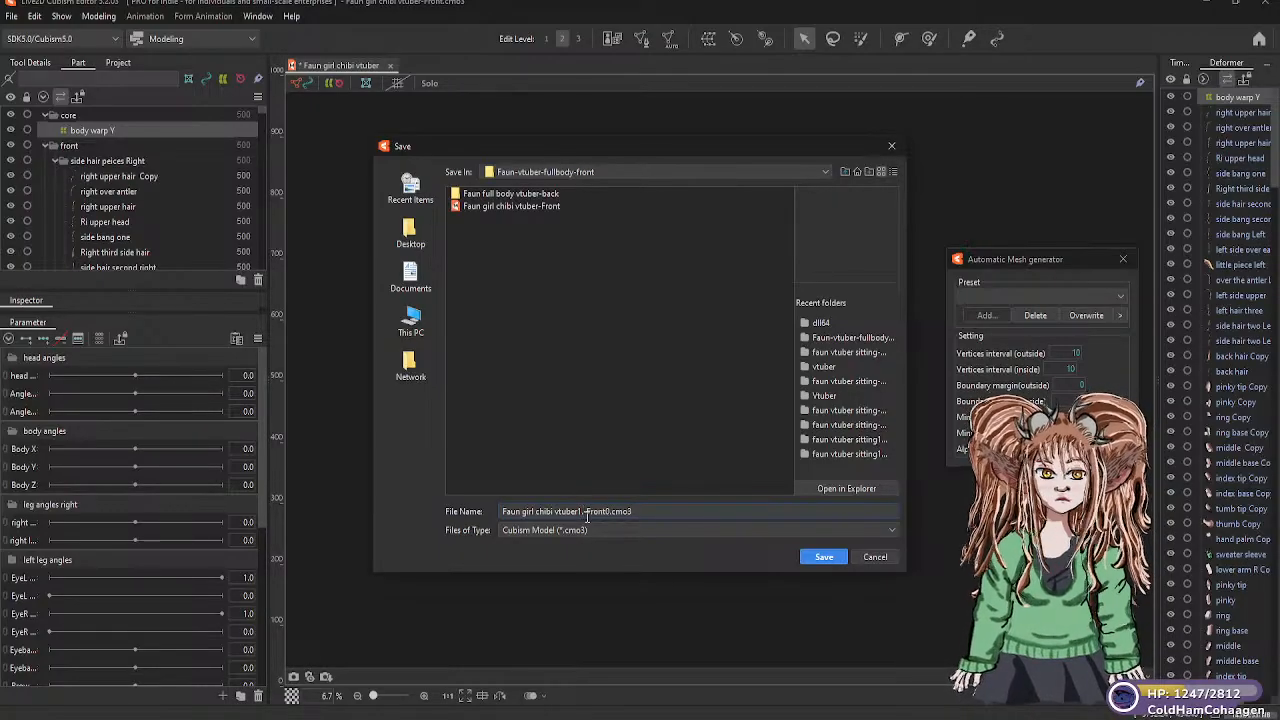
key(BackSpace)
text(.1)
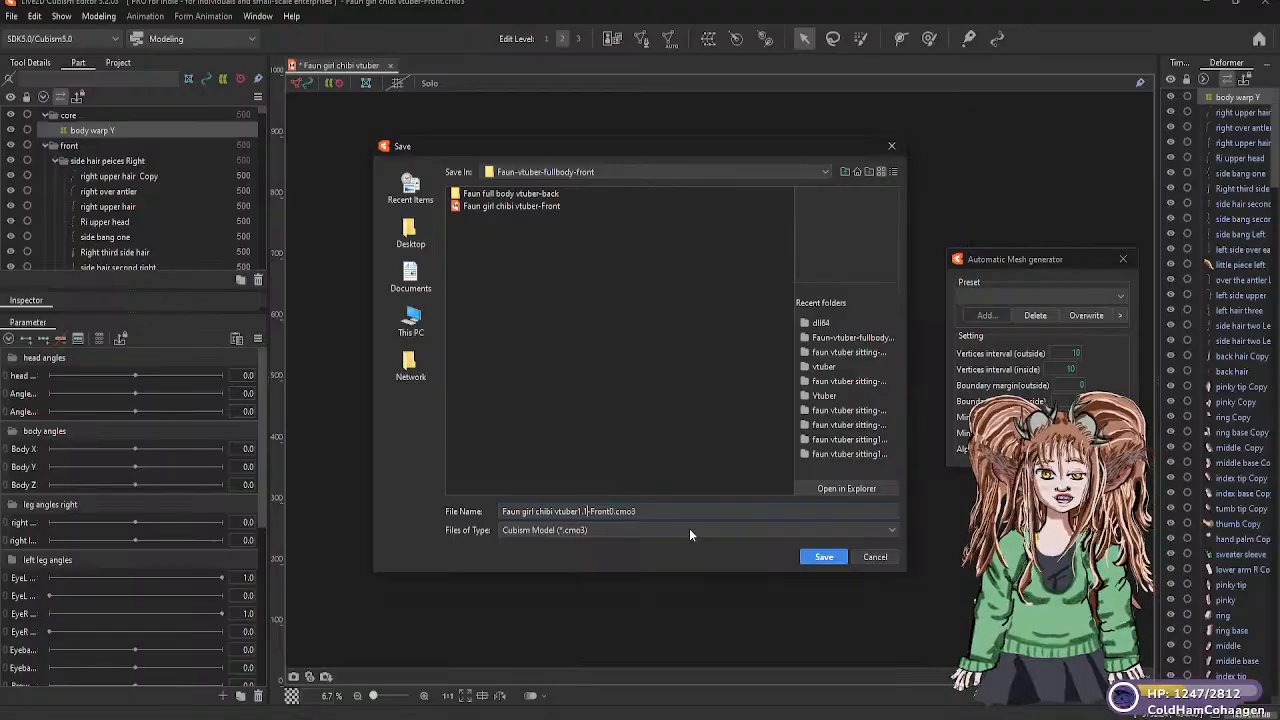
click(824, 558)
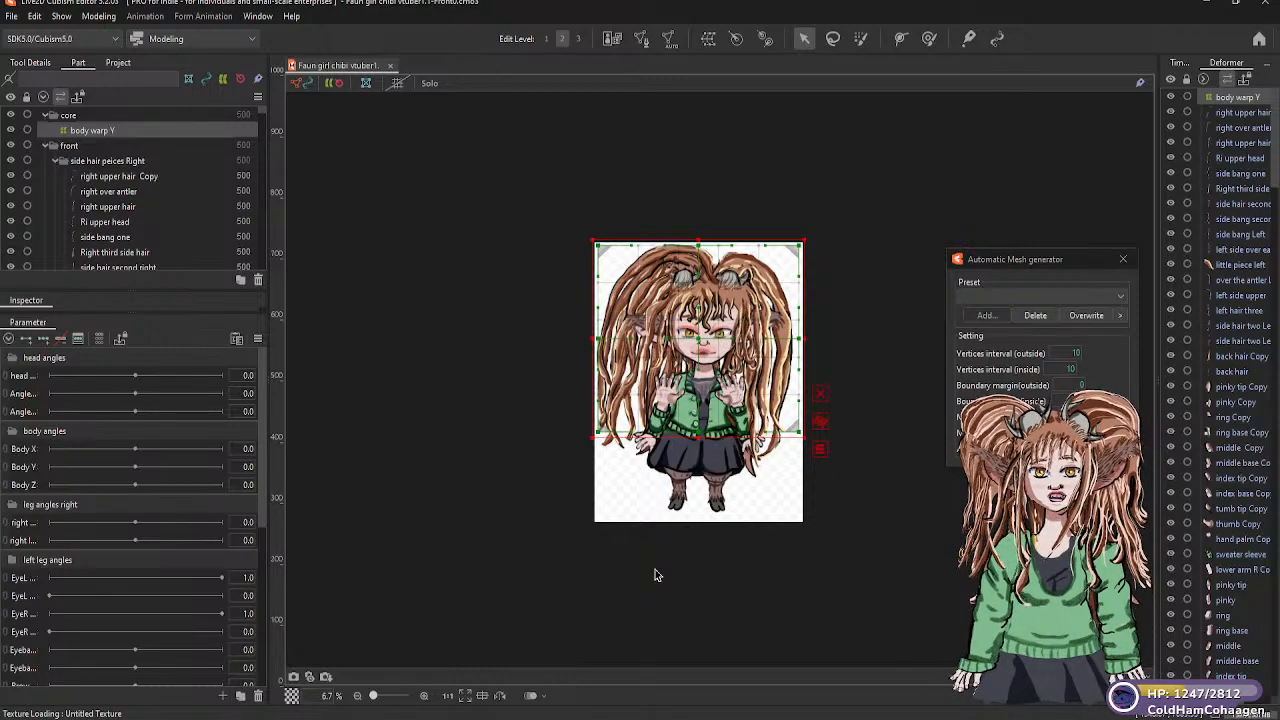
Readjust the lower edge of the "body warp Y" deformer to the jacket's lower hem and deselect it
drag(700, 437, 698, 481)
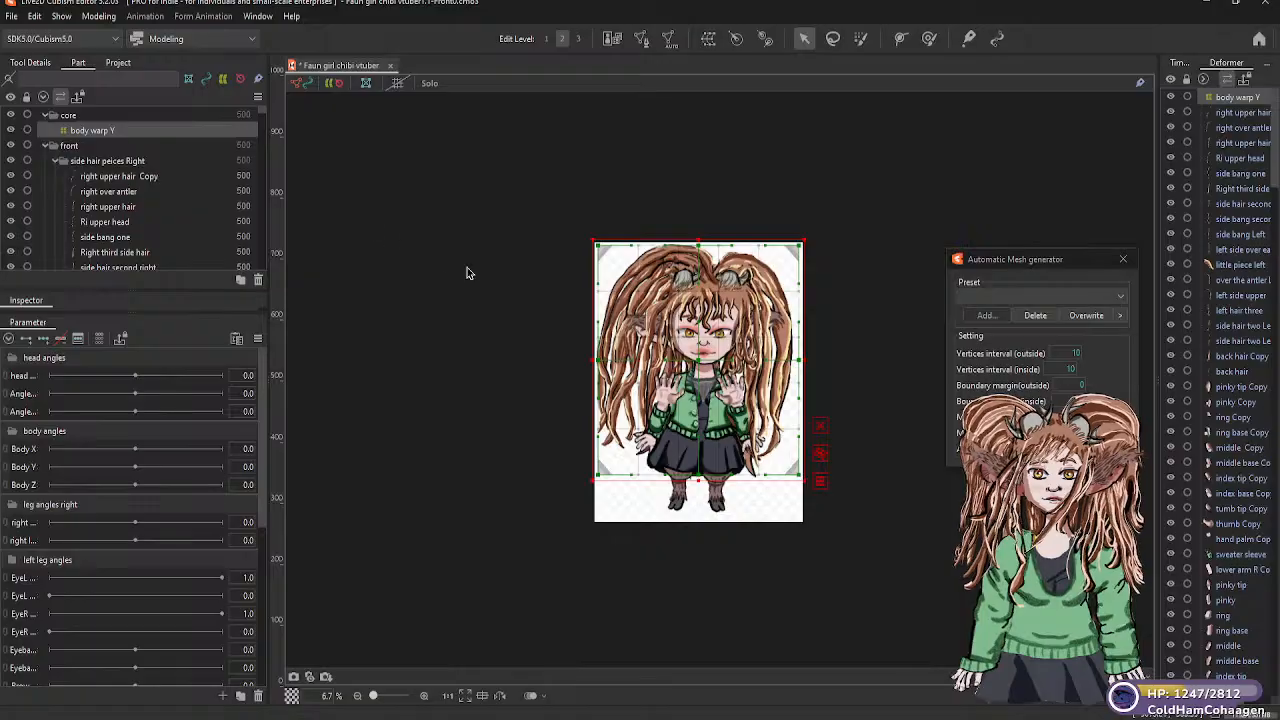
drag(699, 482, 692, 438)
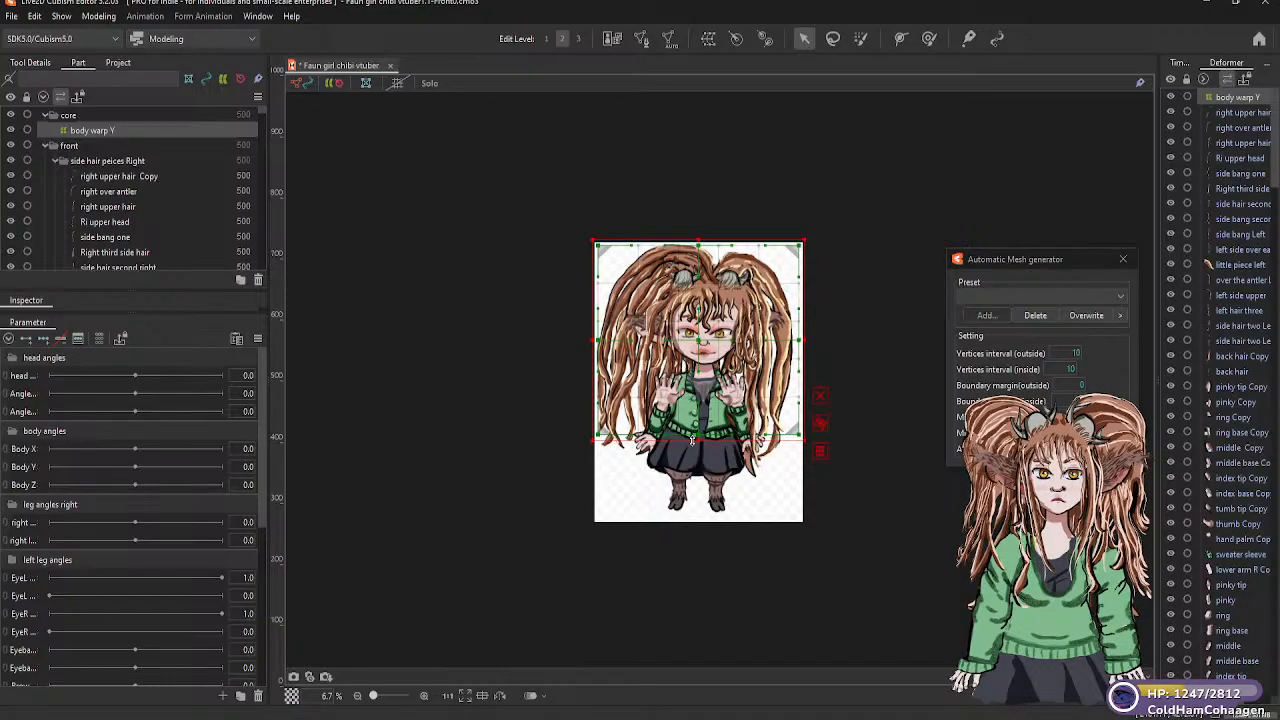
click(511, 437)
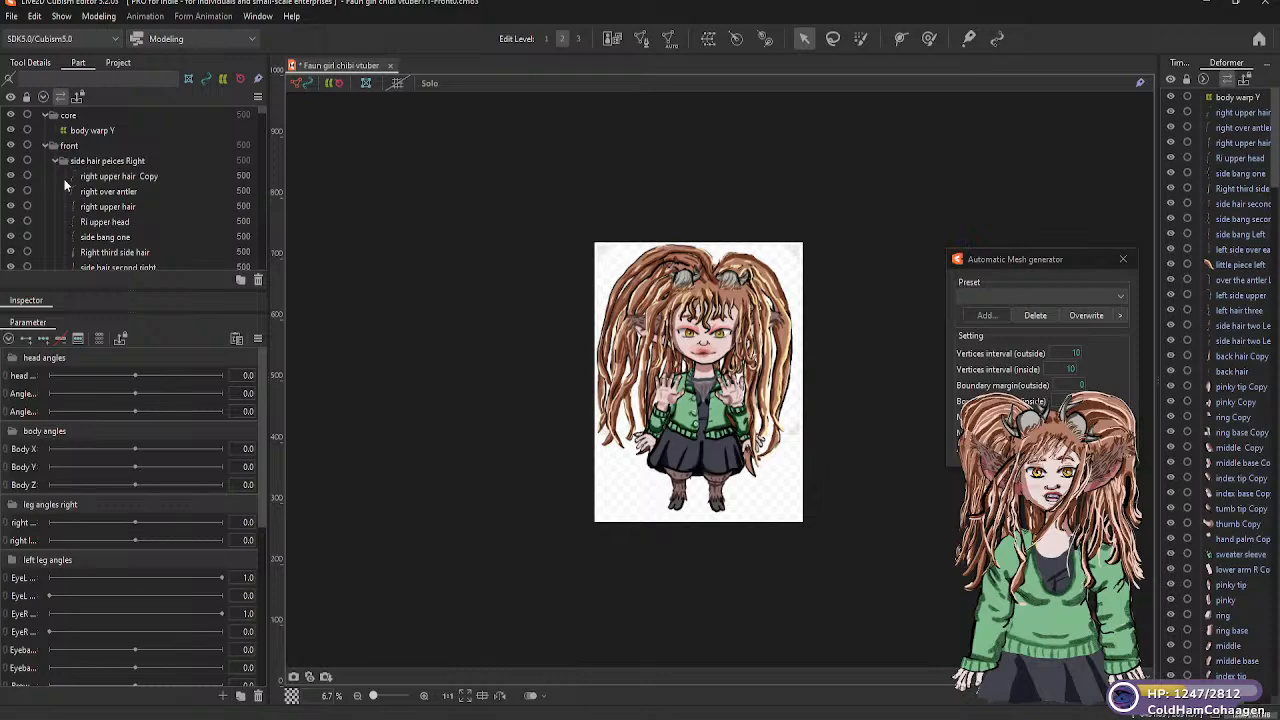
Create a warp deformer named "Breath warp" in the "core" part as a child of "body warp Y", with 5 × 5 warp and 2 × 2 Bezier divisions
click(96, 133)
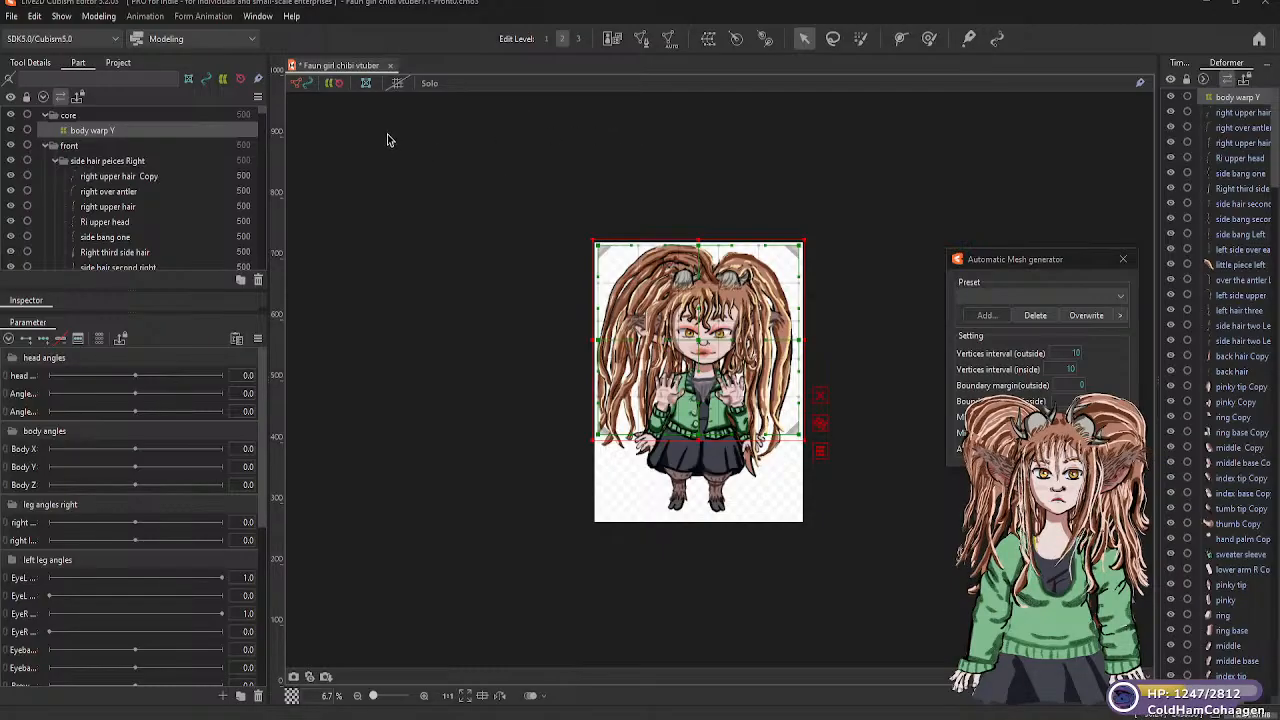
click(709, 41)
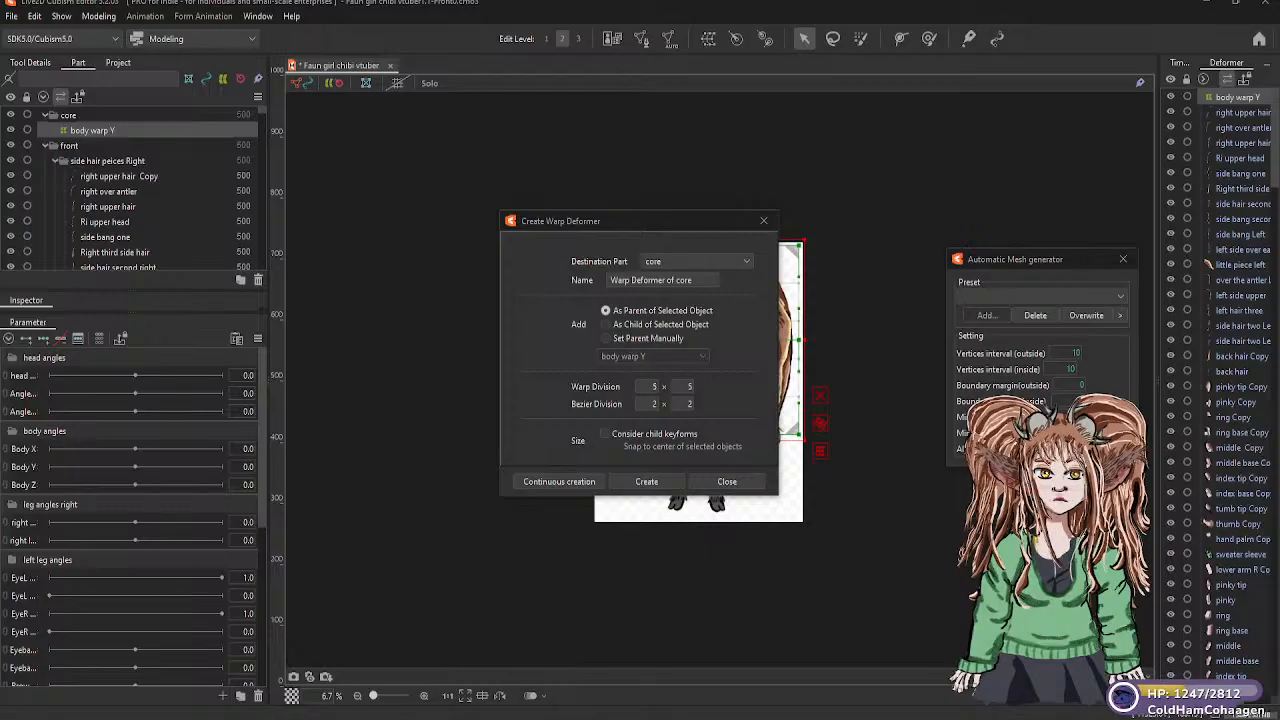
drag(2, 76, 669, 95)
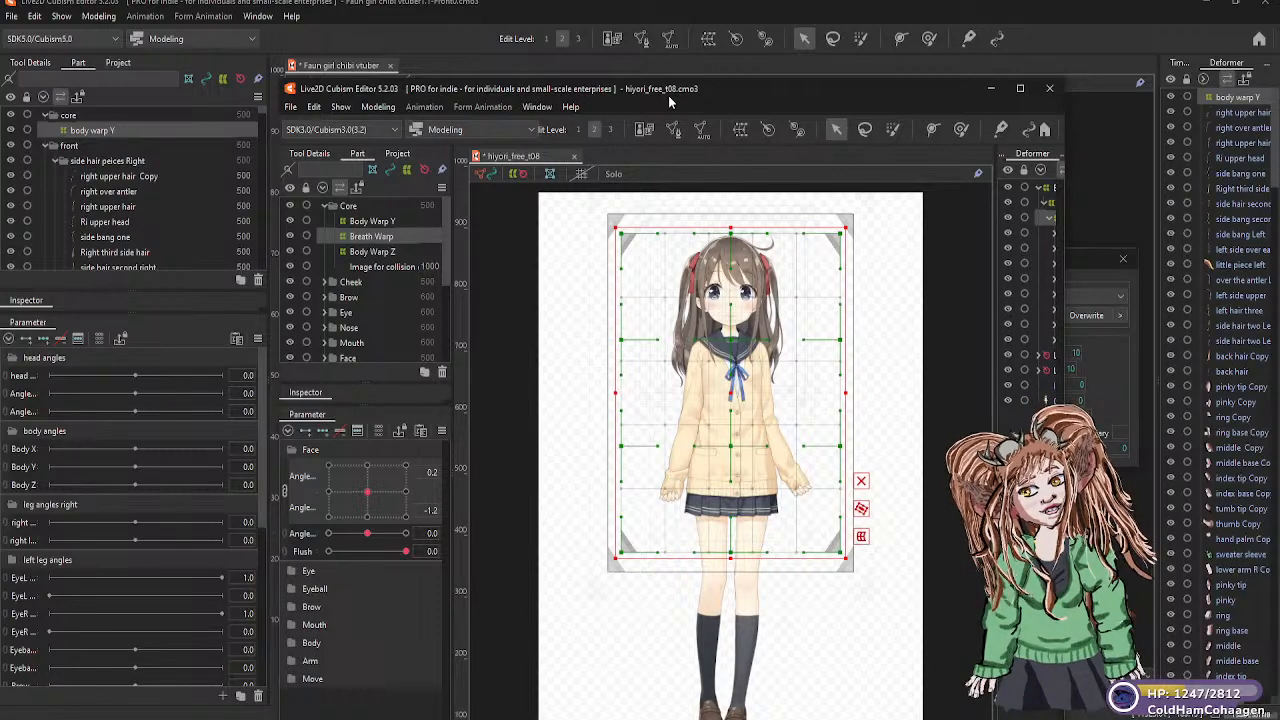
drag(670, 102, 0, 24)
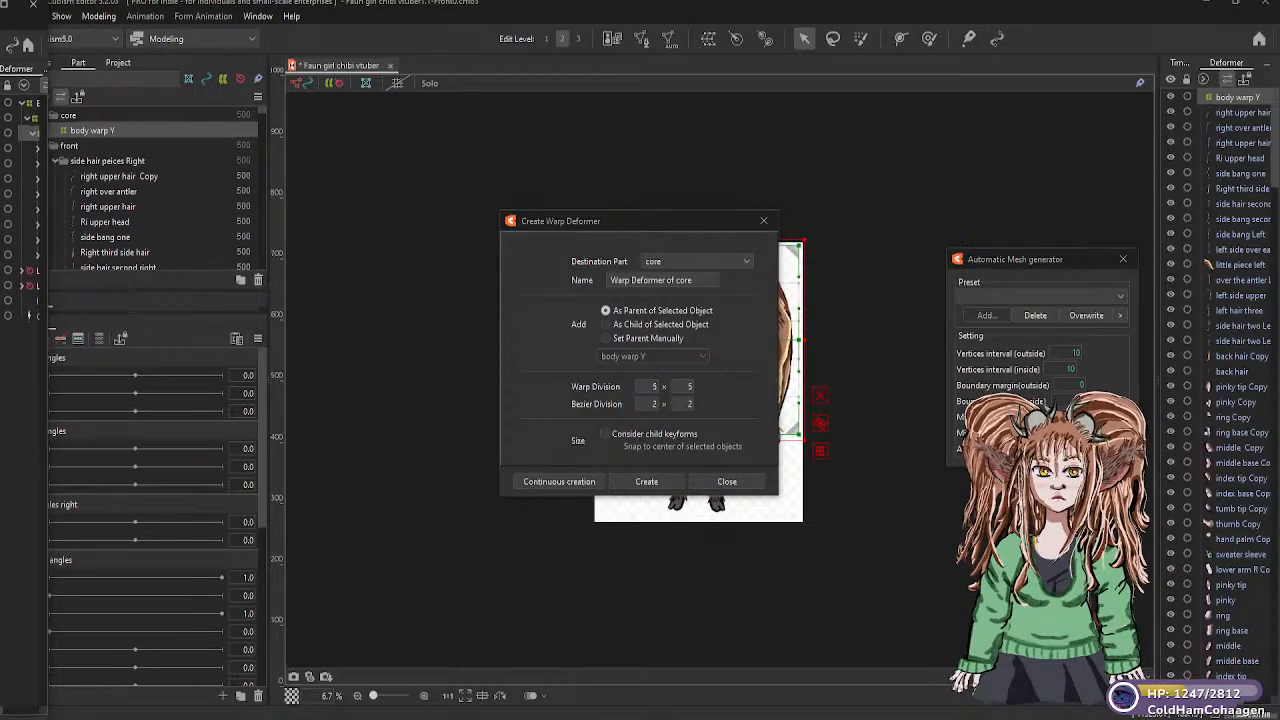
click(607, 326)
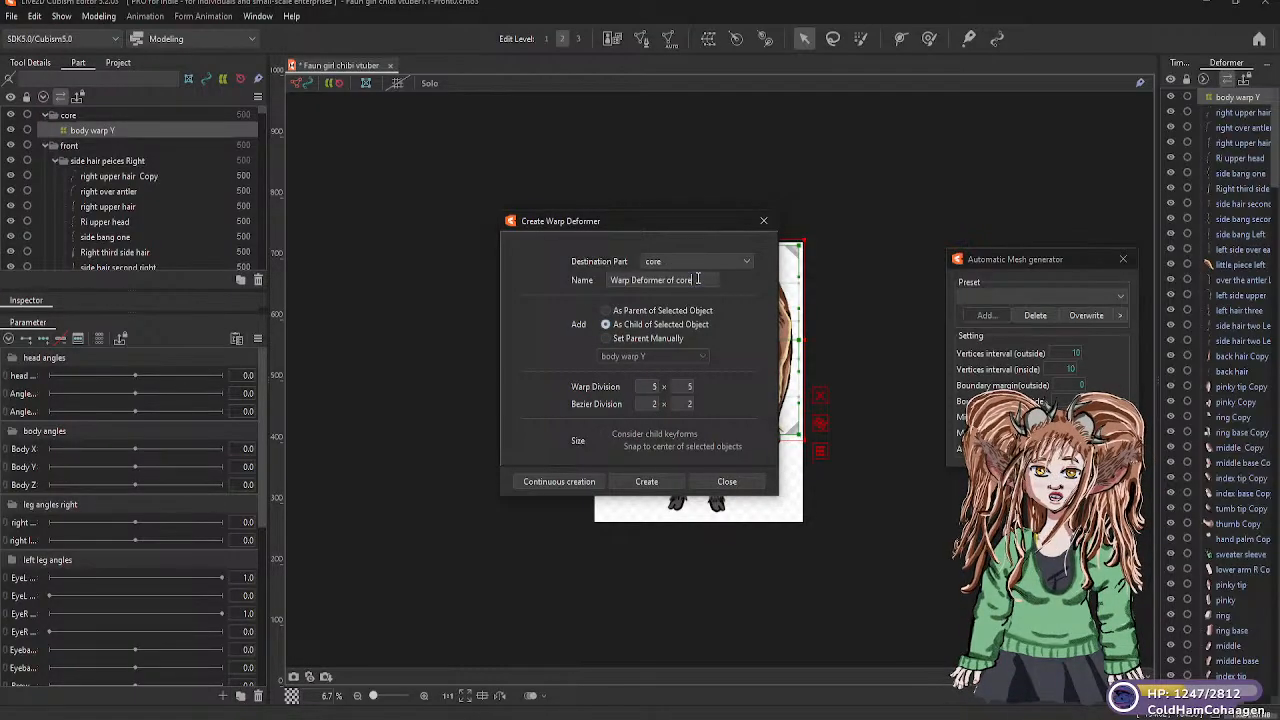
drag(700, 280, 609, 280)
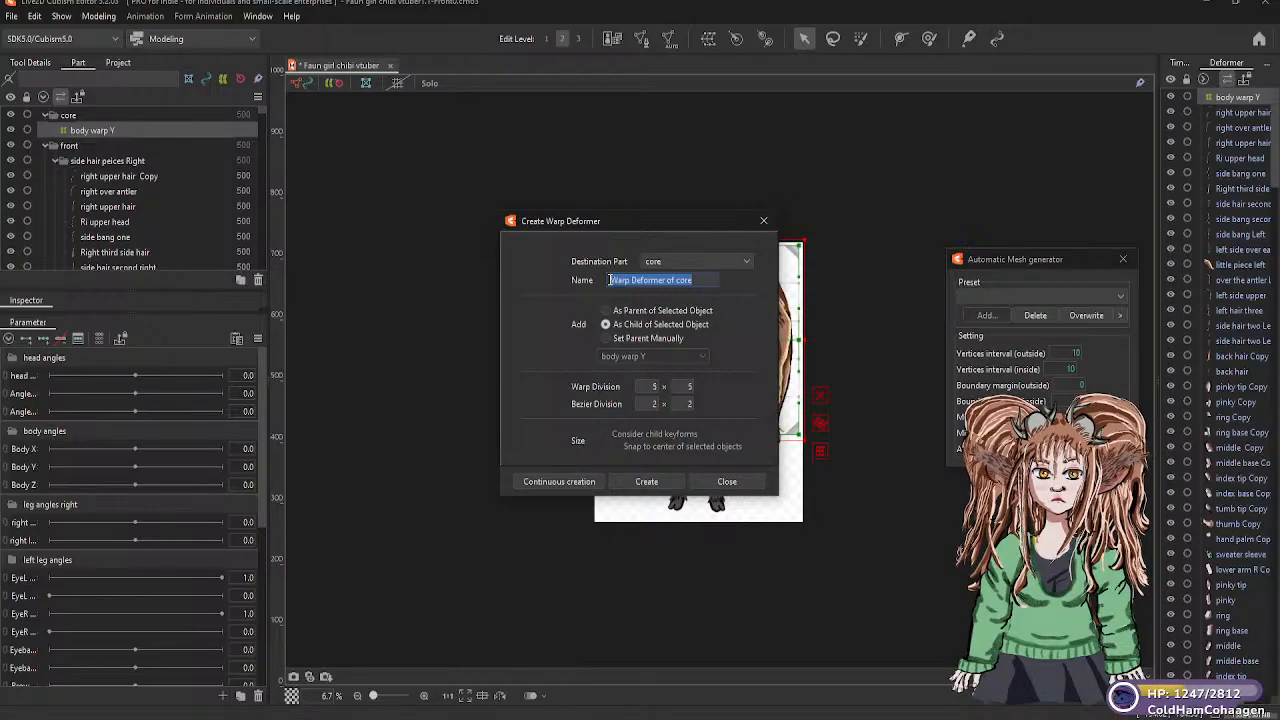
text(Brea)
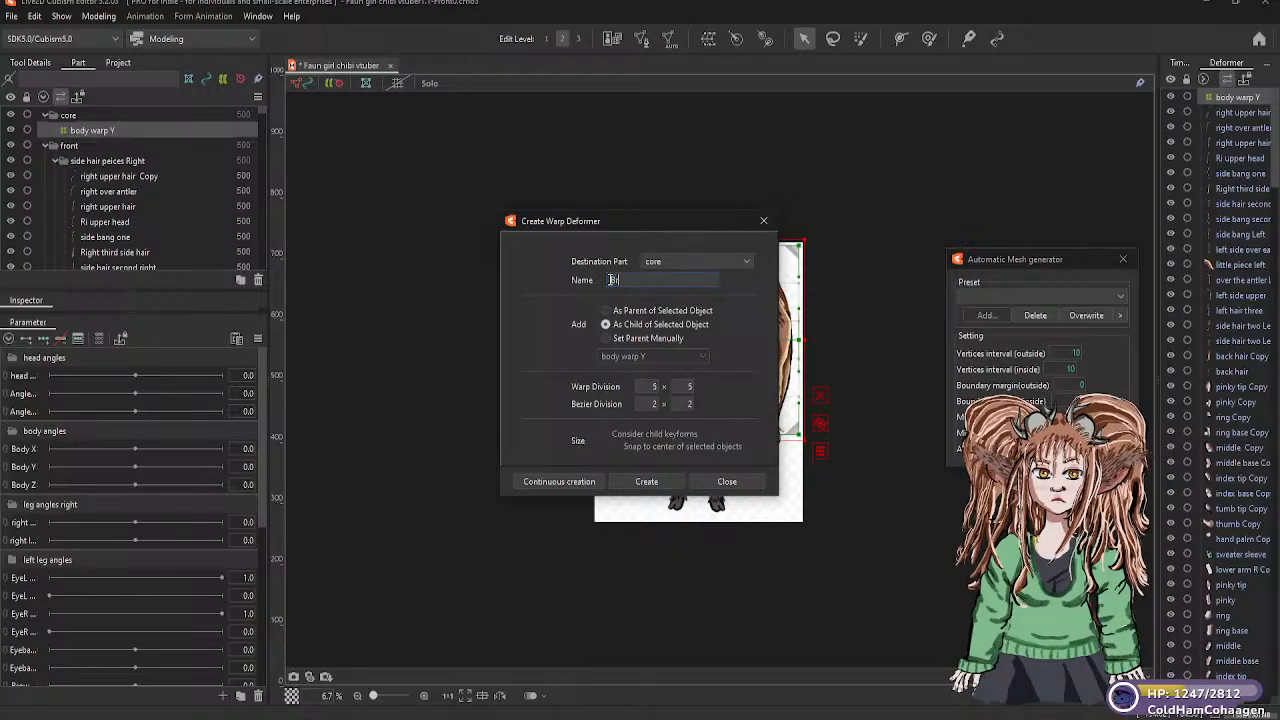
text(th)
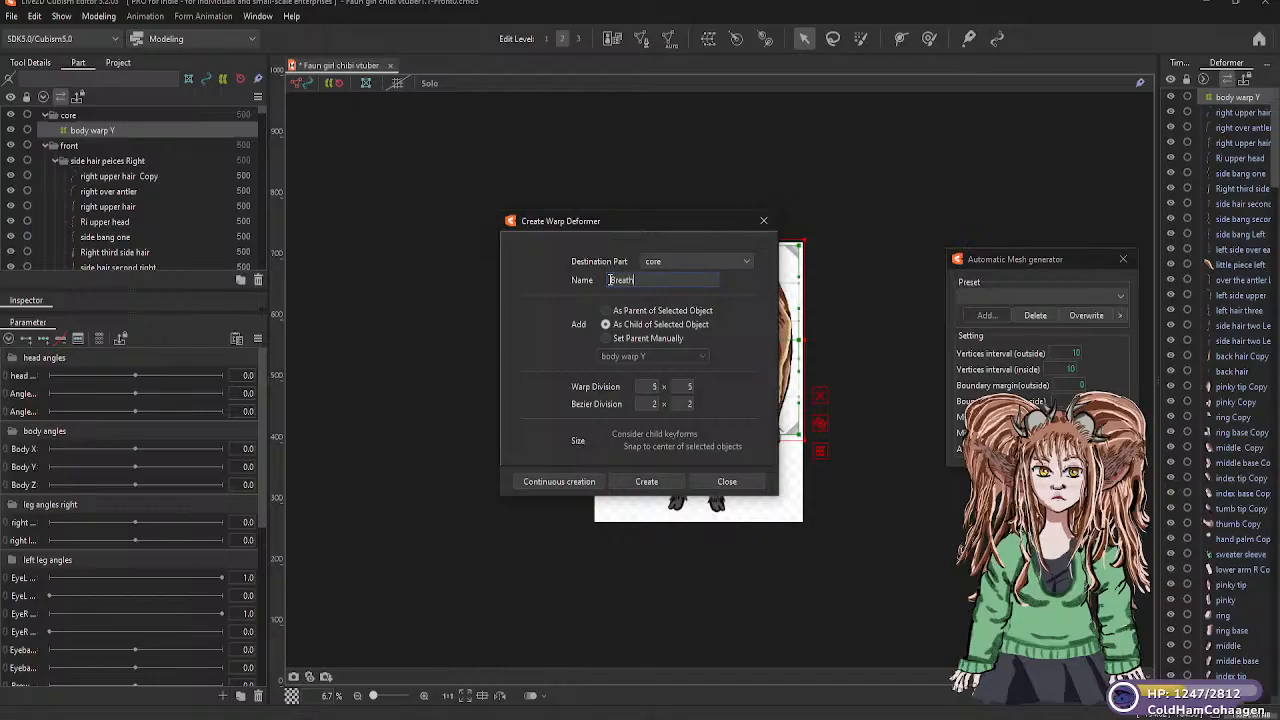
text( war)
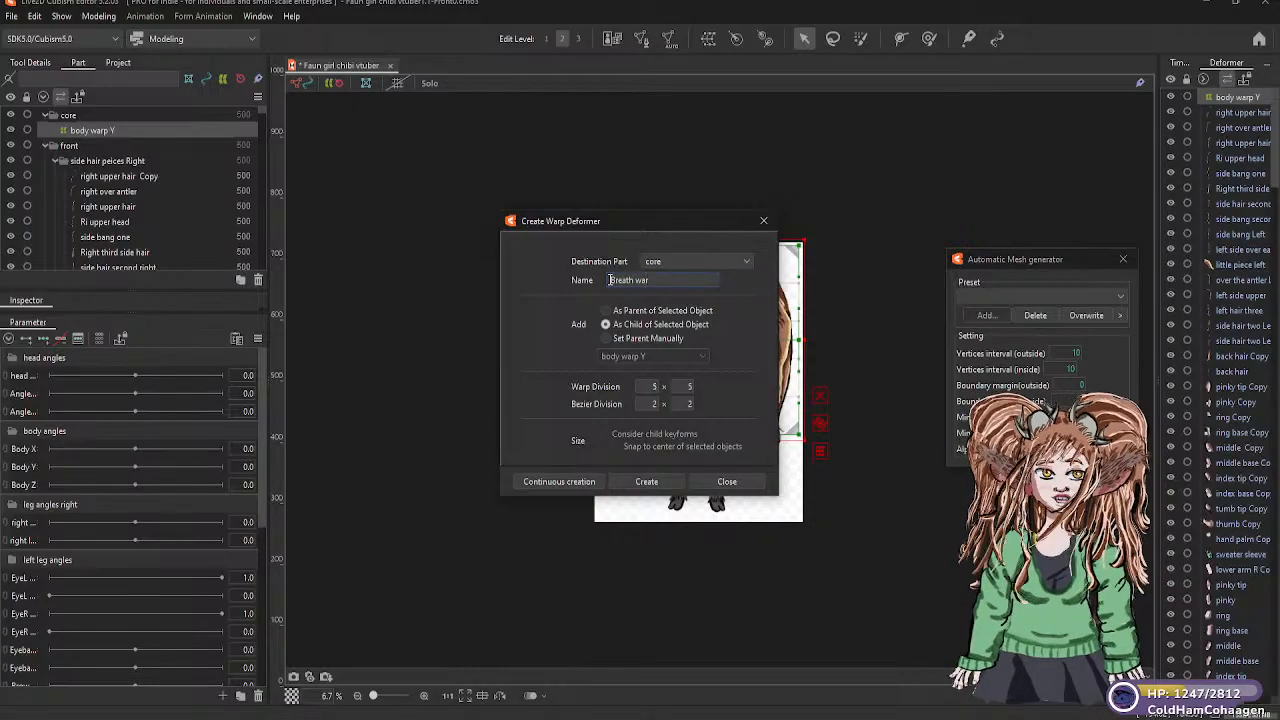
text(p)
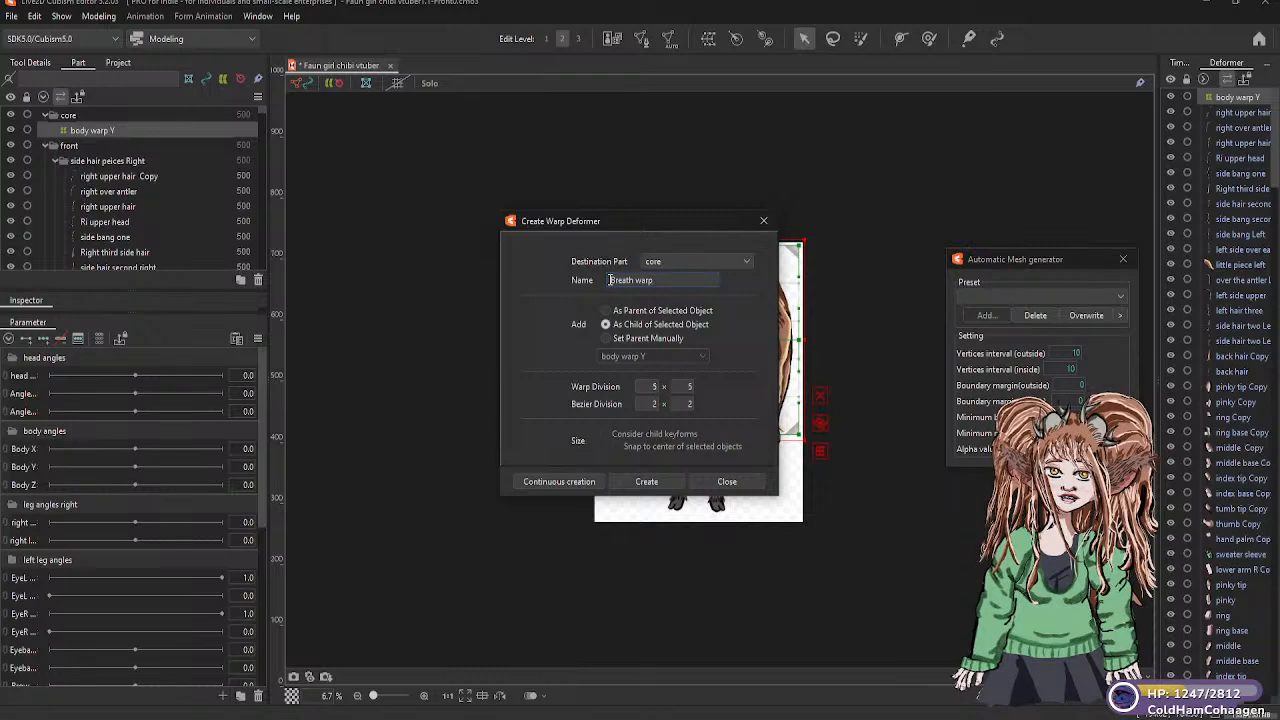
click(646, 482)
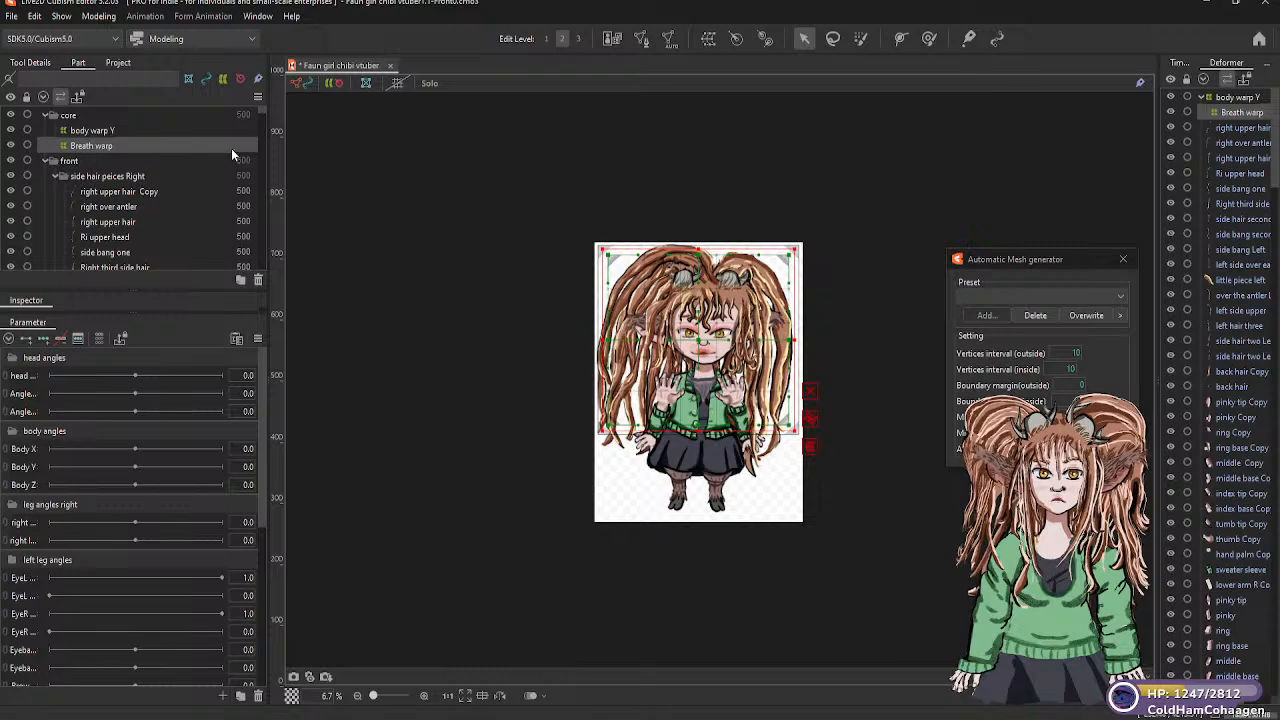
Create a 5 × 5 warp deformer named "body warp Z" in "core" as a child of "Breath warp", and raise its upper edge to the hair's top
click(707, 40)
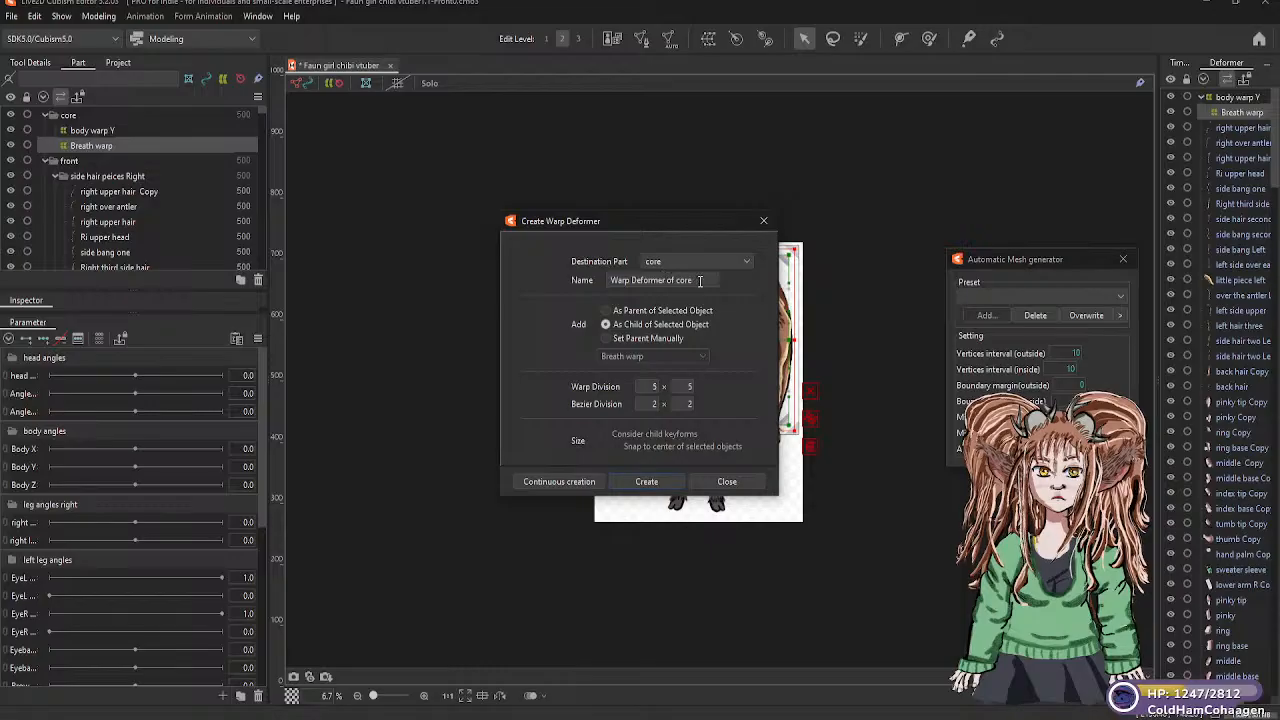
drag(700, 280, 603, 279)
text(b)
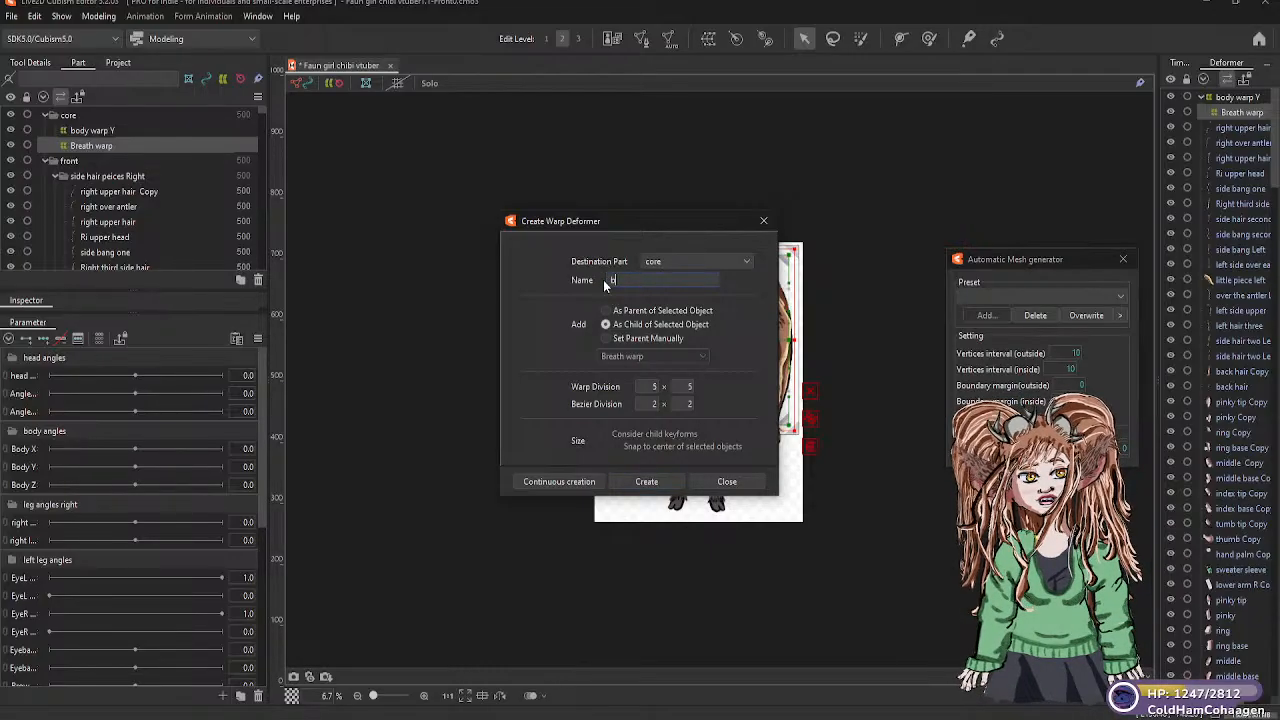
text(ody war)
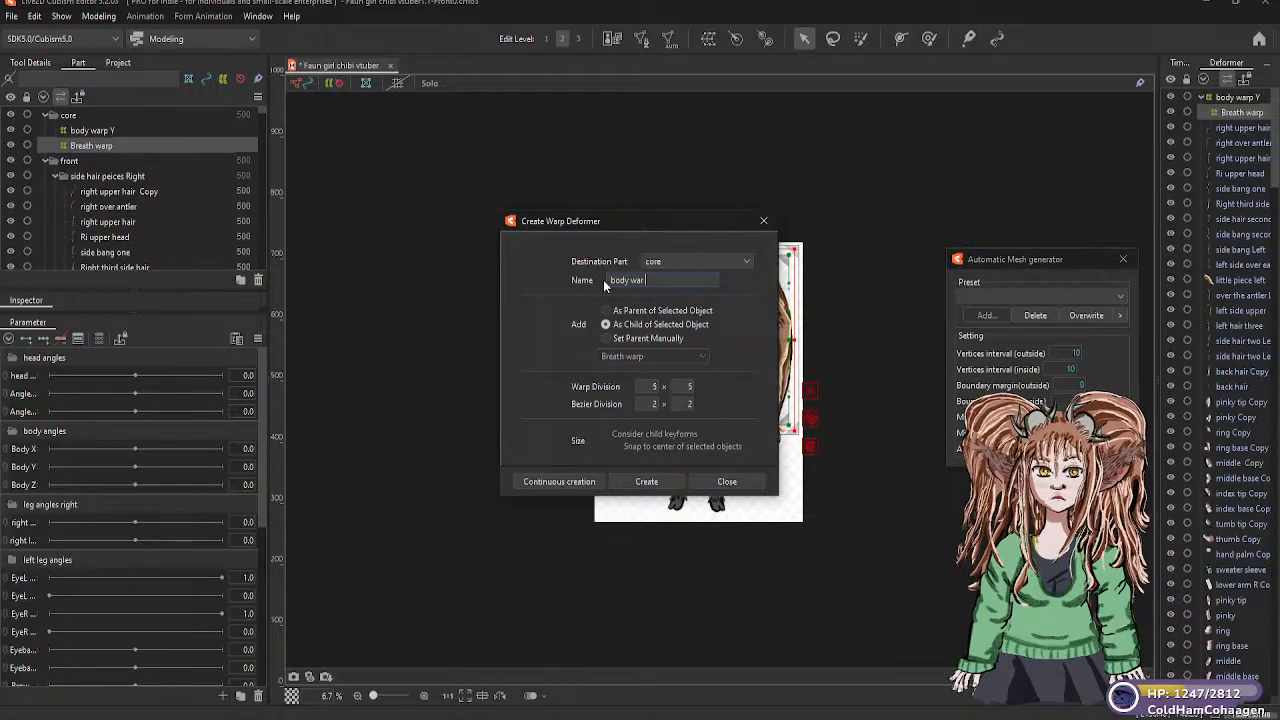
text(p Z)
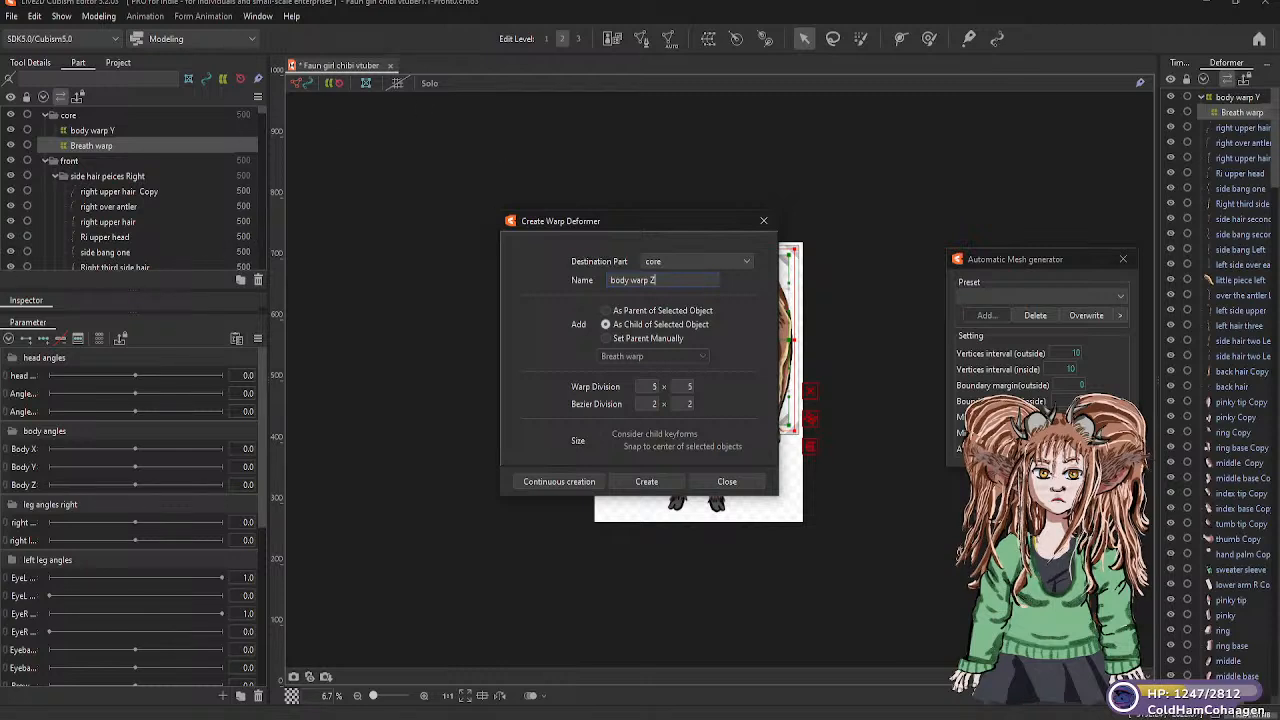
click(649, 480)
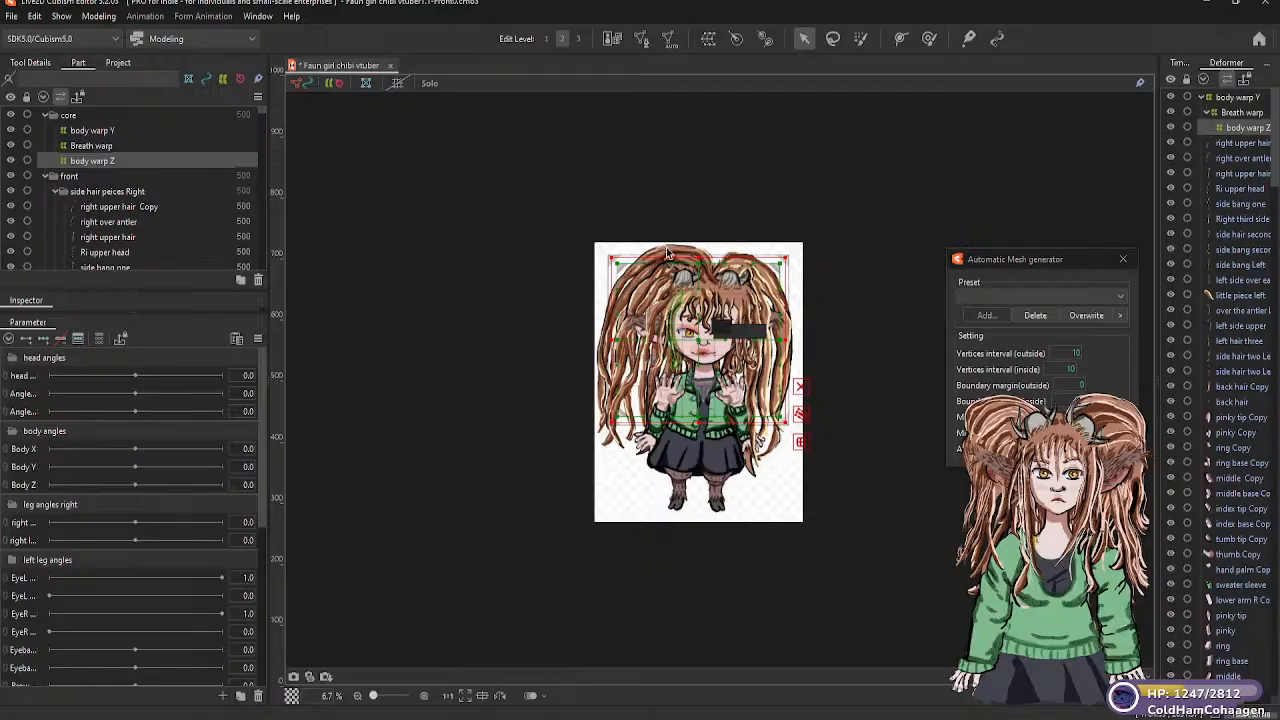
drag(699, 258, 697, 242)
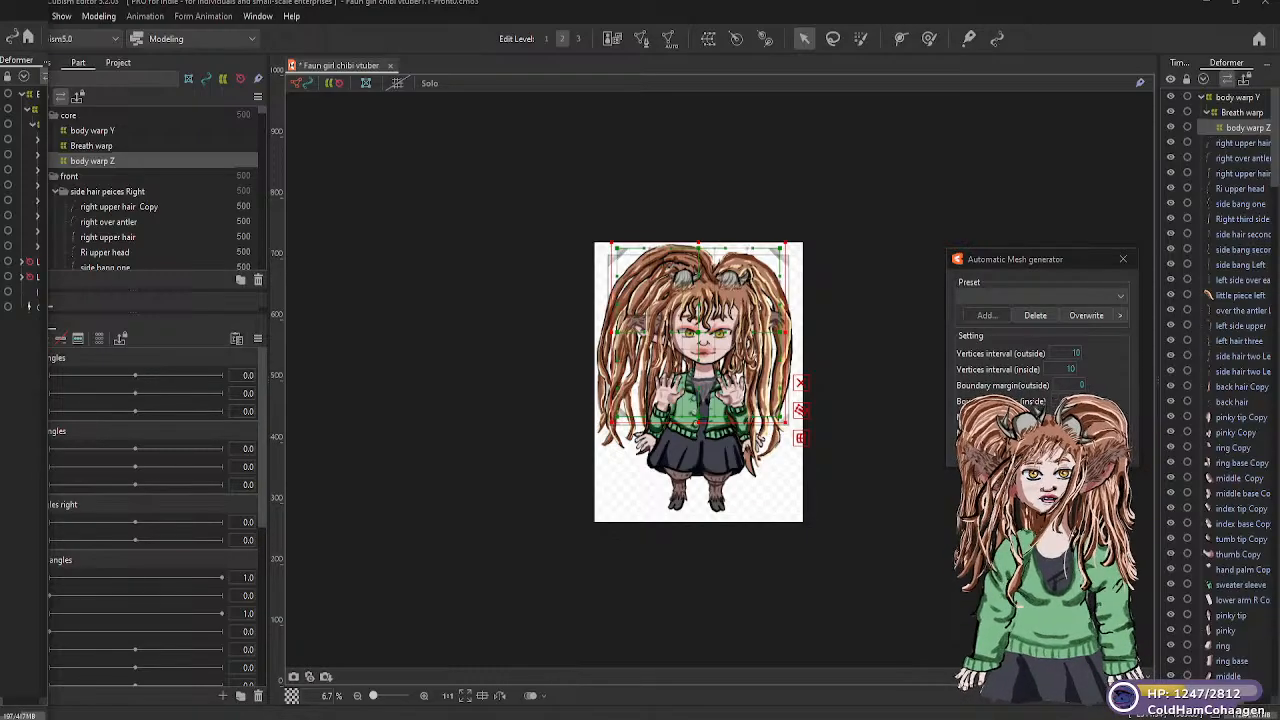
Create a rotation deformer named "neck" in the "core" part as a child of "Breath warp"
click(29, 230)
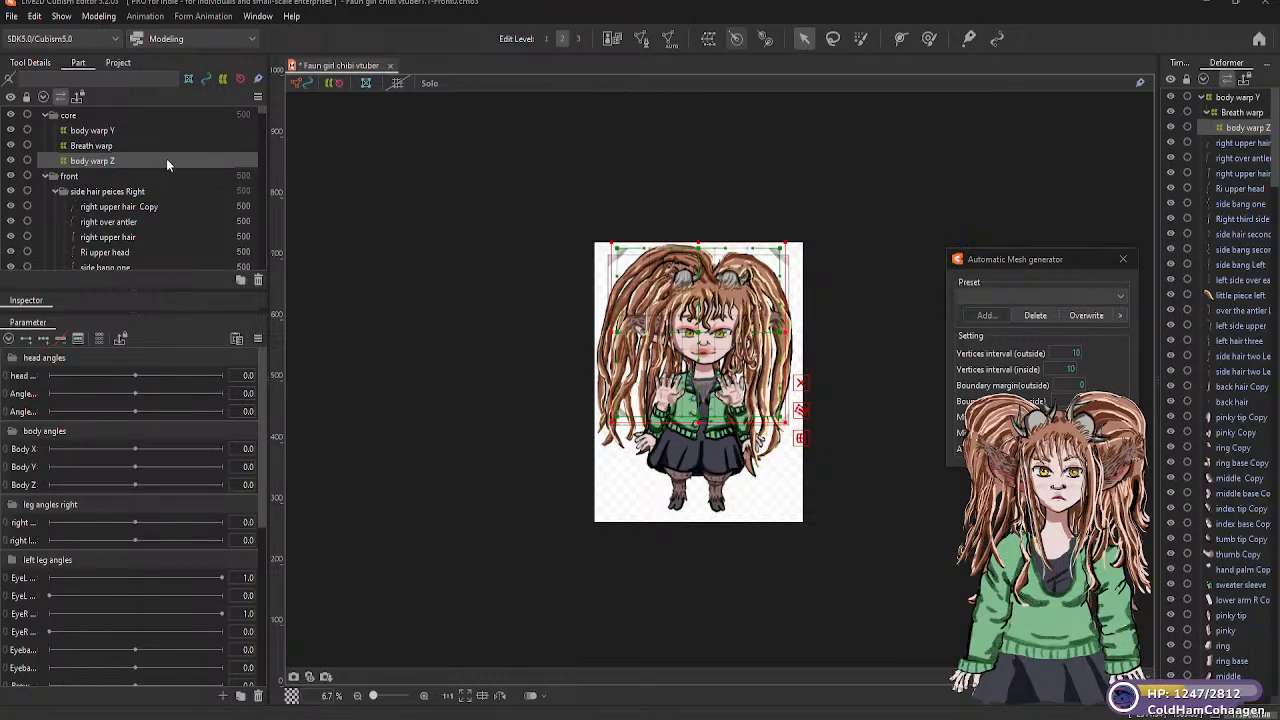
click(112, 150)
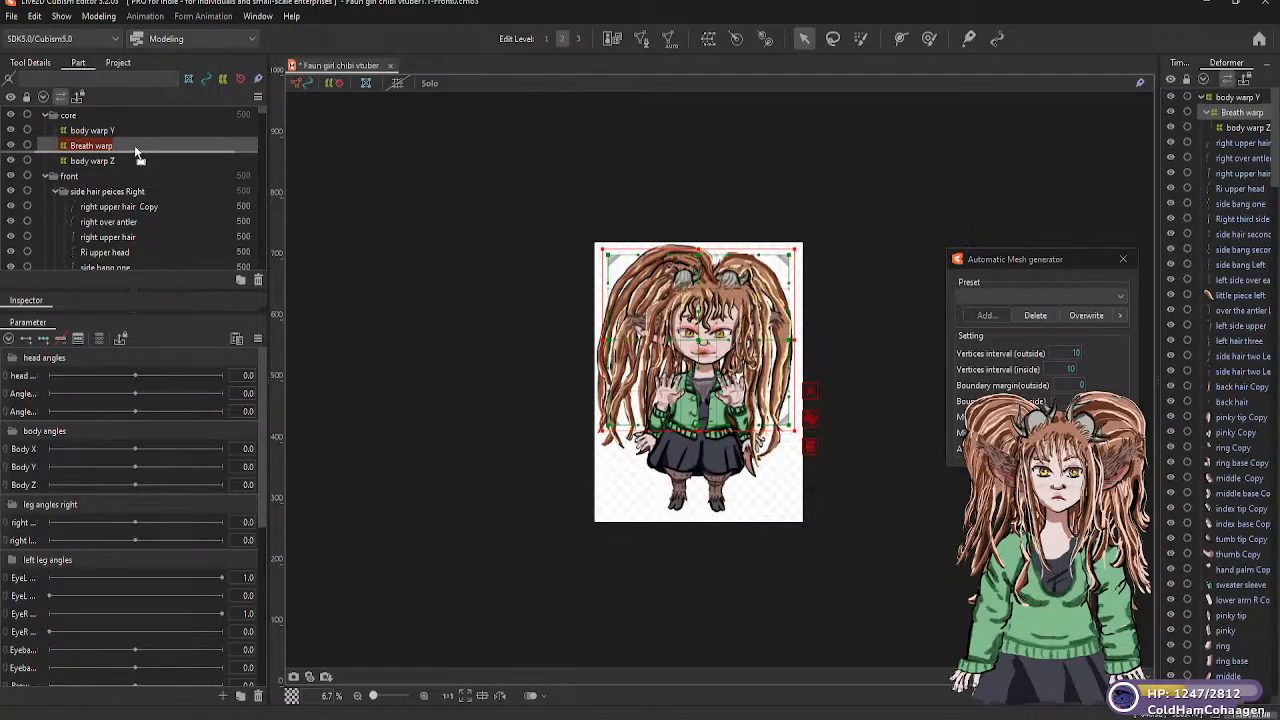
click(137, 153)
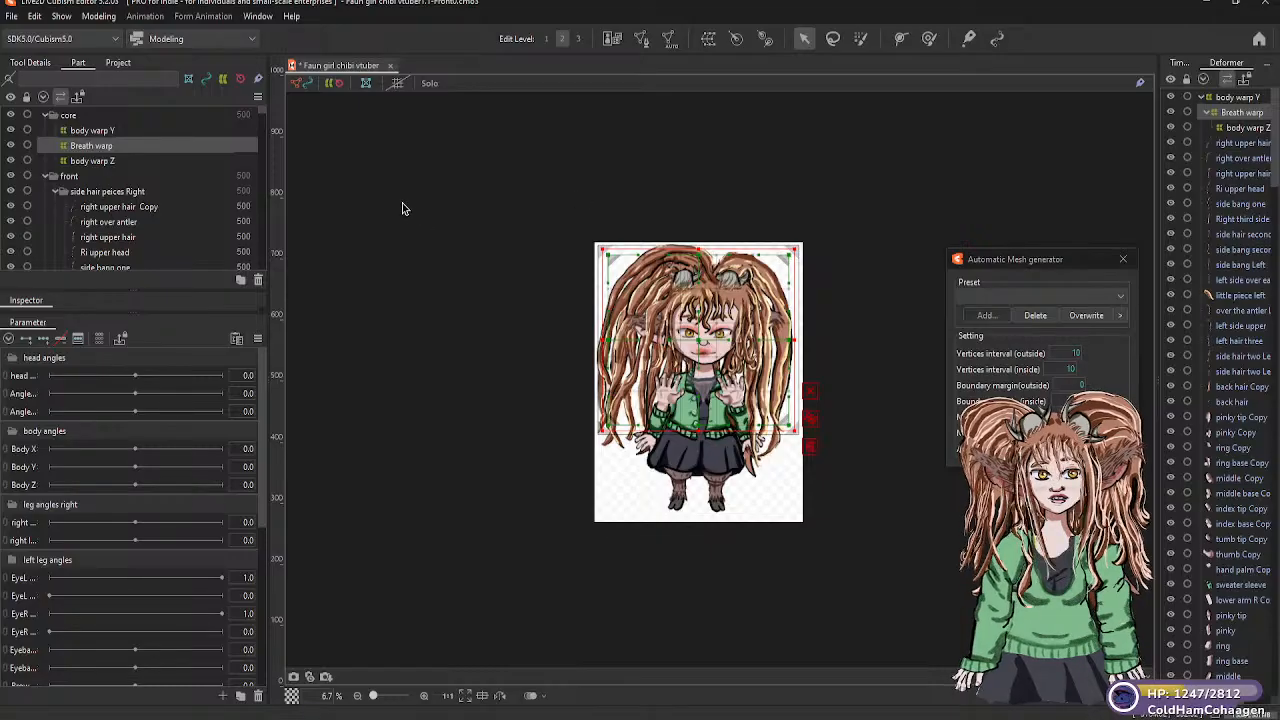
click(737, 40)
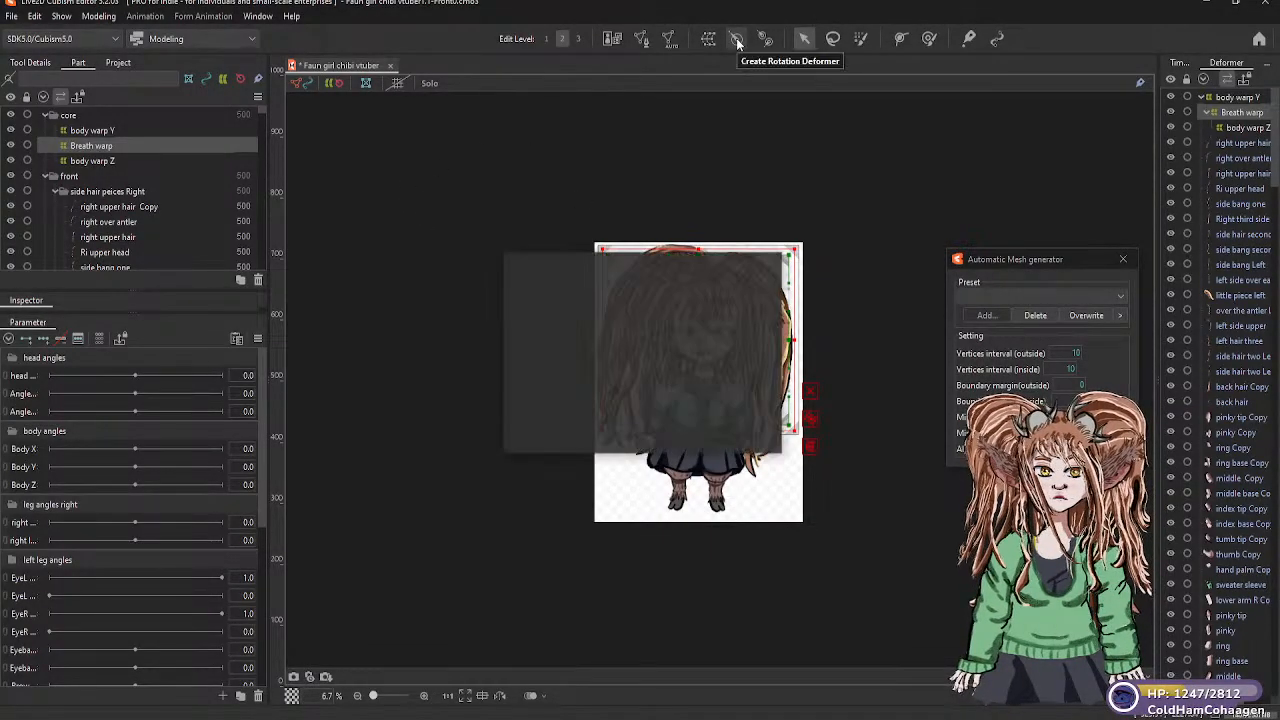
drag(622, 321, 564, 321)
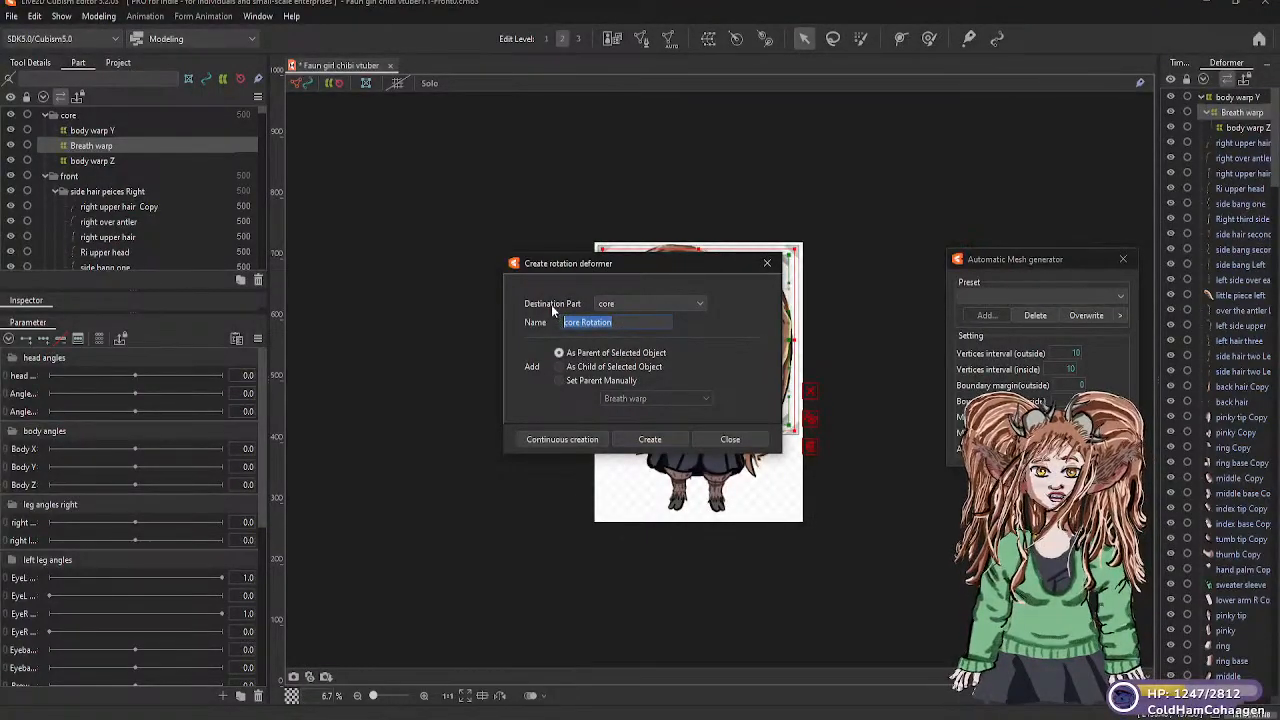
text(neck)
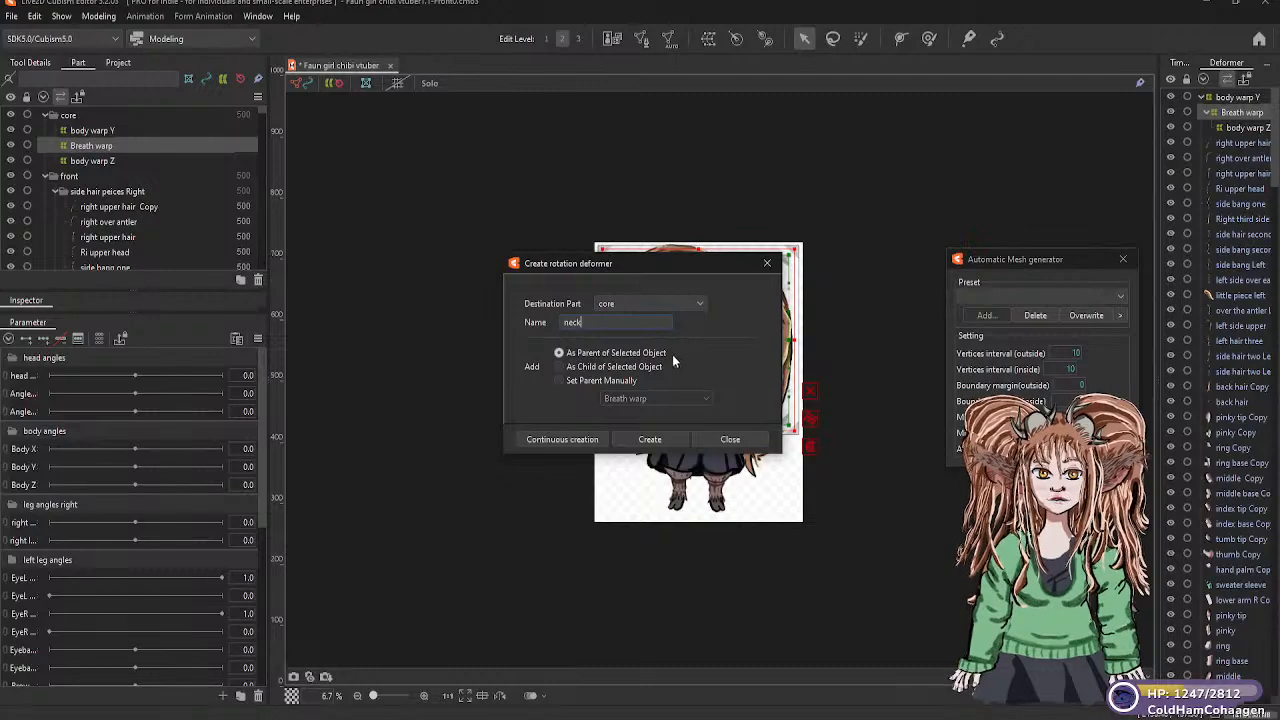
click(558, 366)
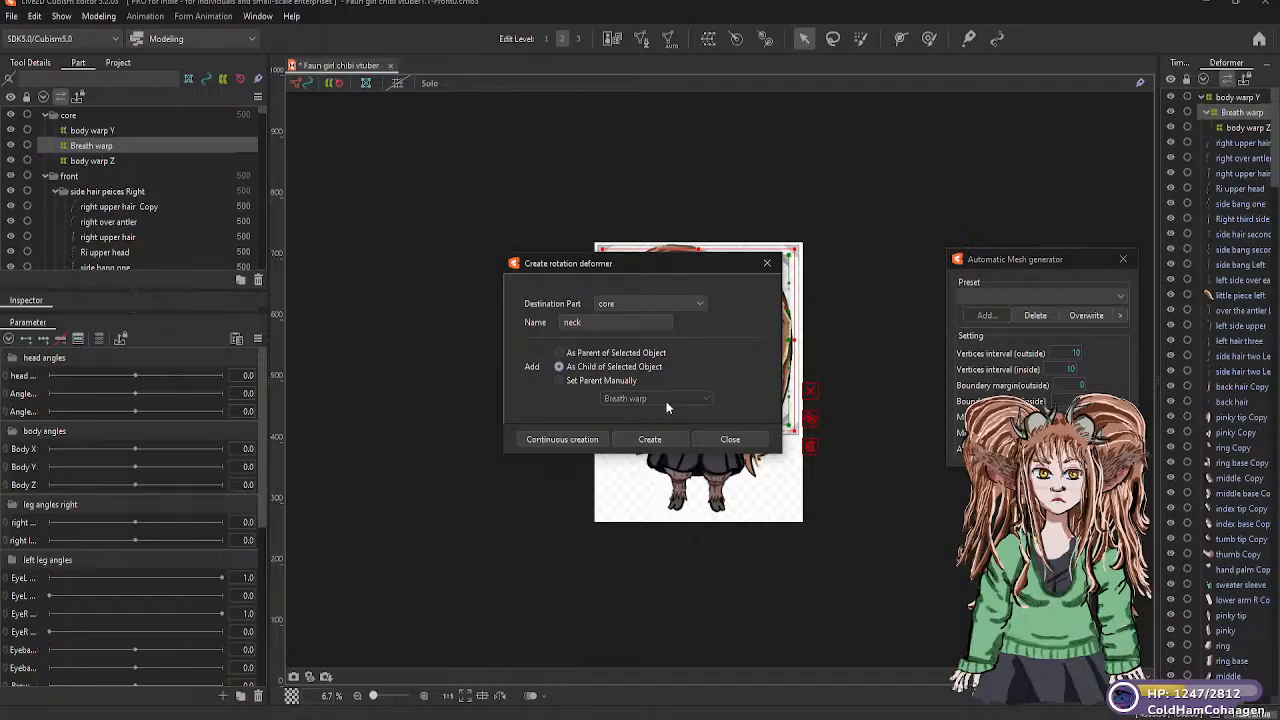
click(653, 438)
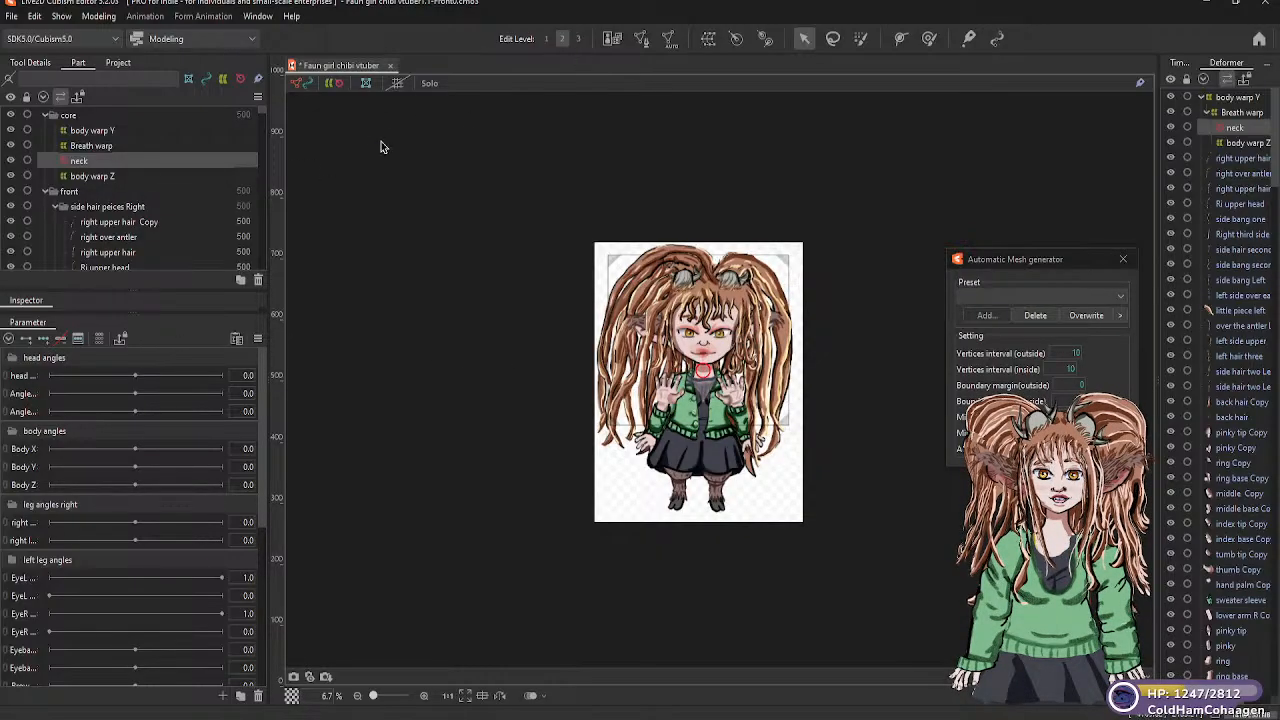
Create a warp deformer named "neck warp" in the "neck" part as parent of the neck mesh, with 5 × 5 warp and 2 × 2 Bezier divisions
scroll(95, 200, down, 15)
scroll(95, 203, down, 10)
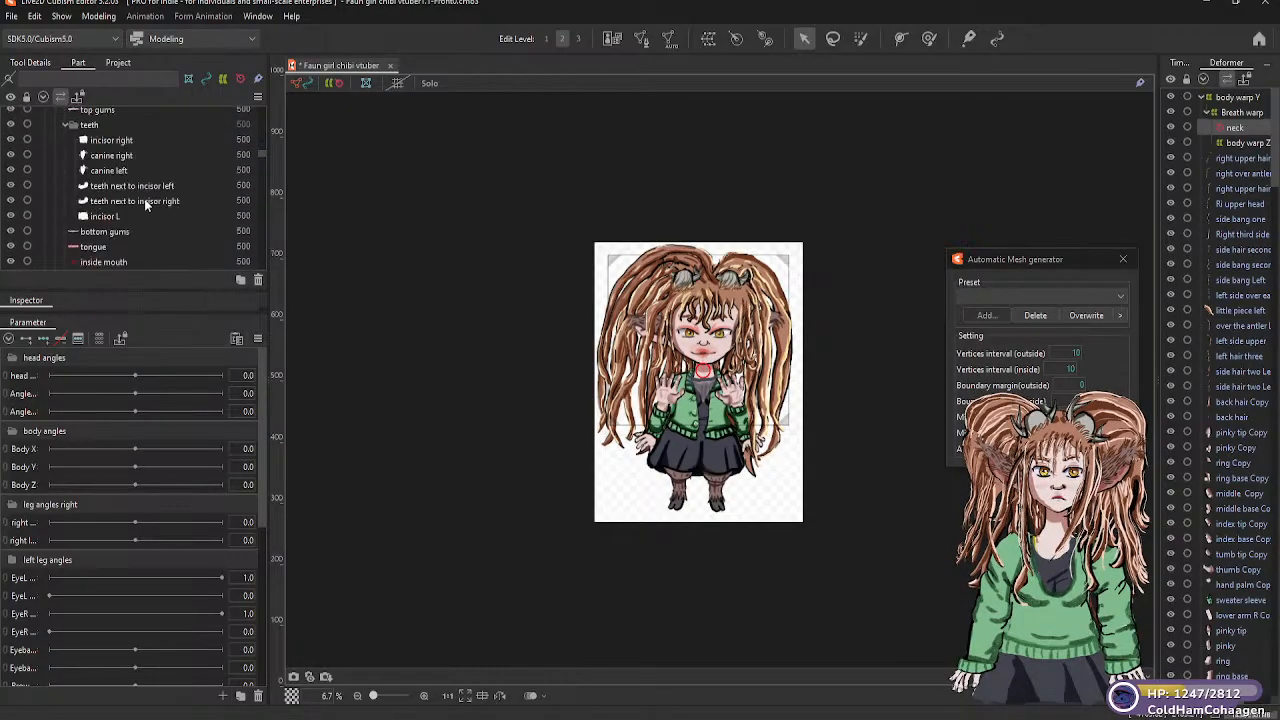
scroll(100, 200, up, 10)
scroll(118, 207, down, 8)
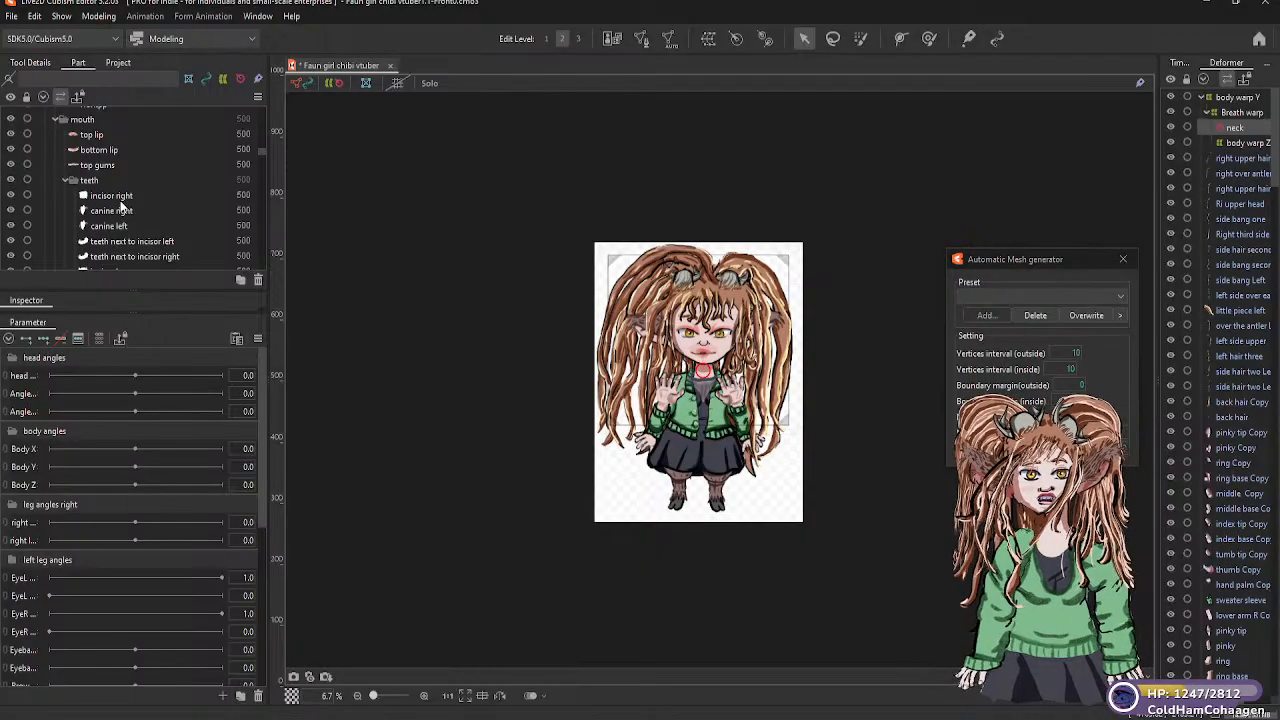
scroll(120, 204, down, 6)
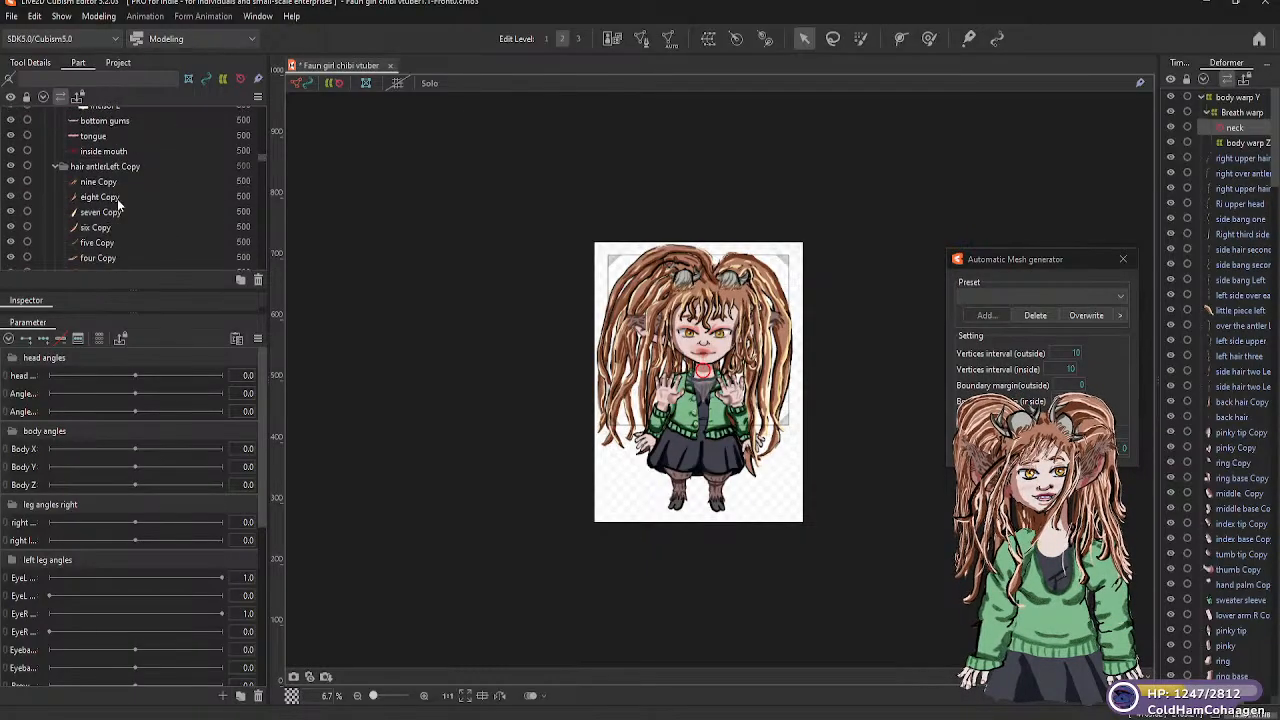
scroll(117, 203, down, 6)
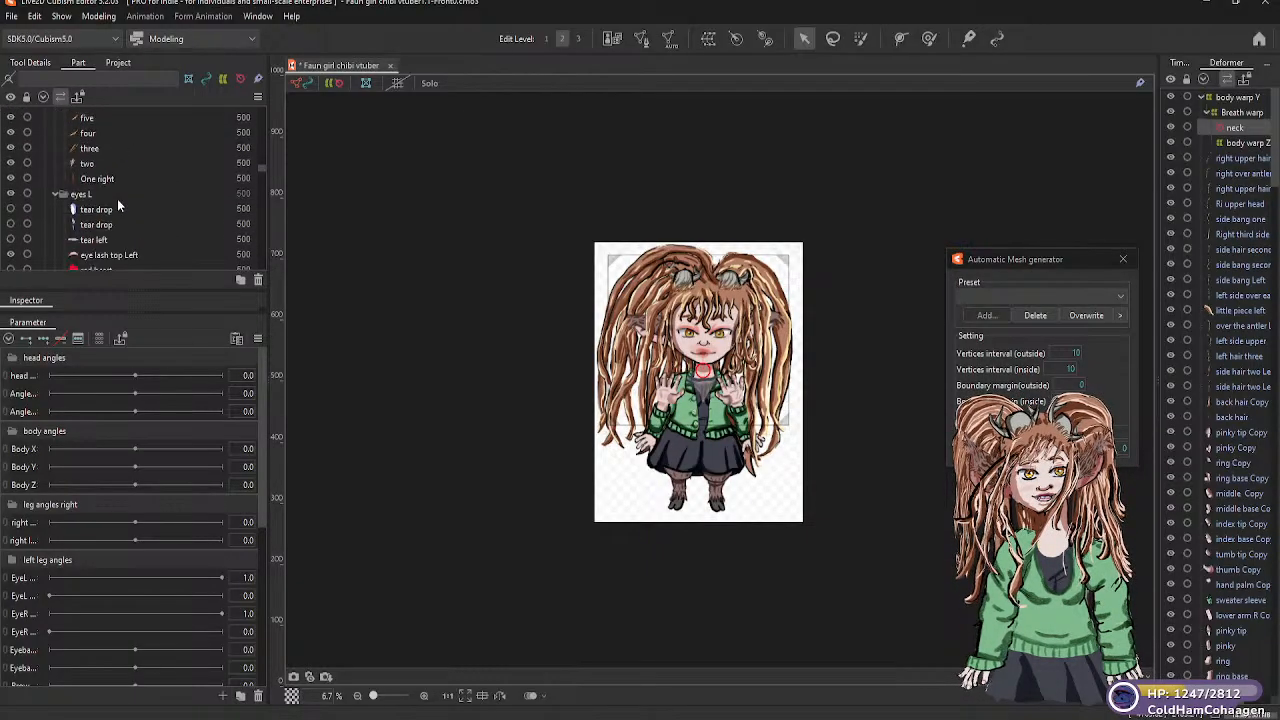
scroll(90, 210, down, 5)
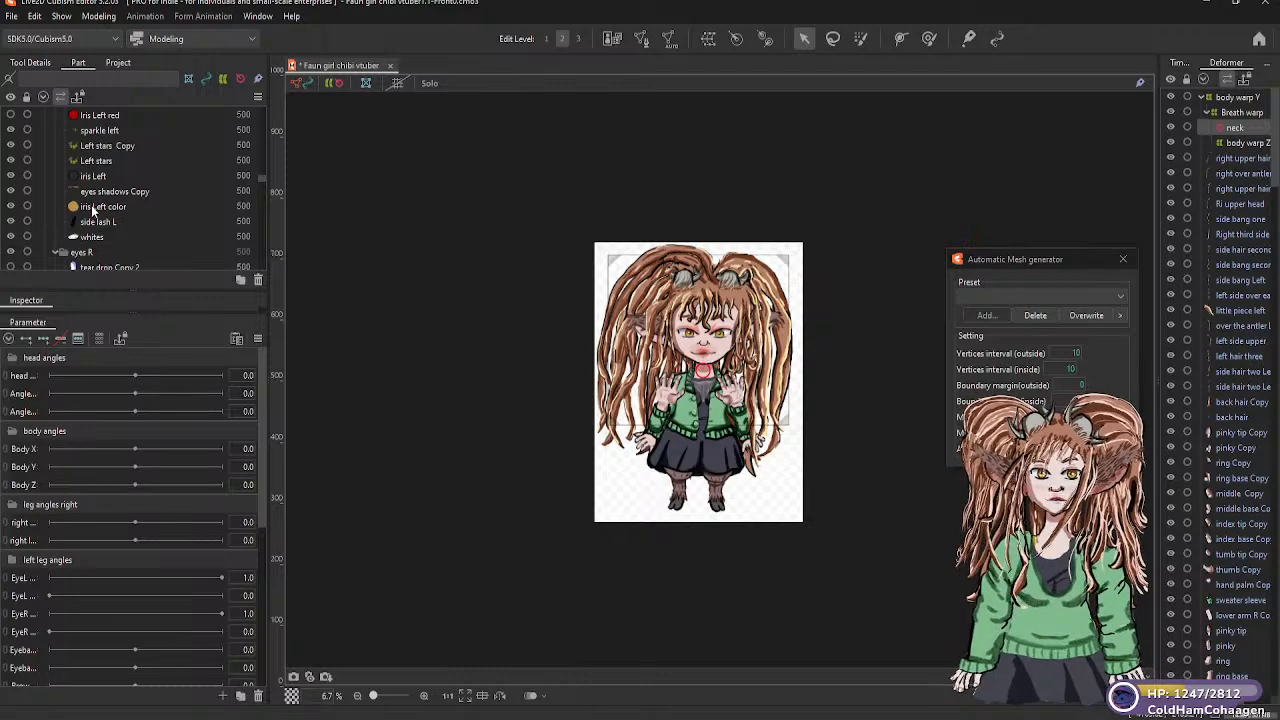
scroll(95, 211, down, 6)
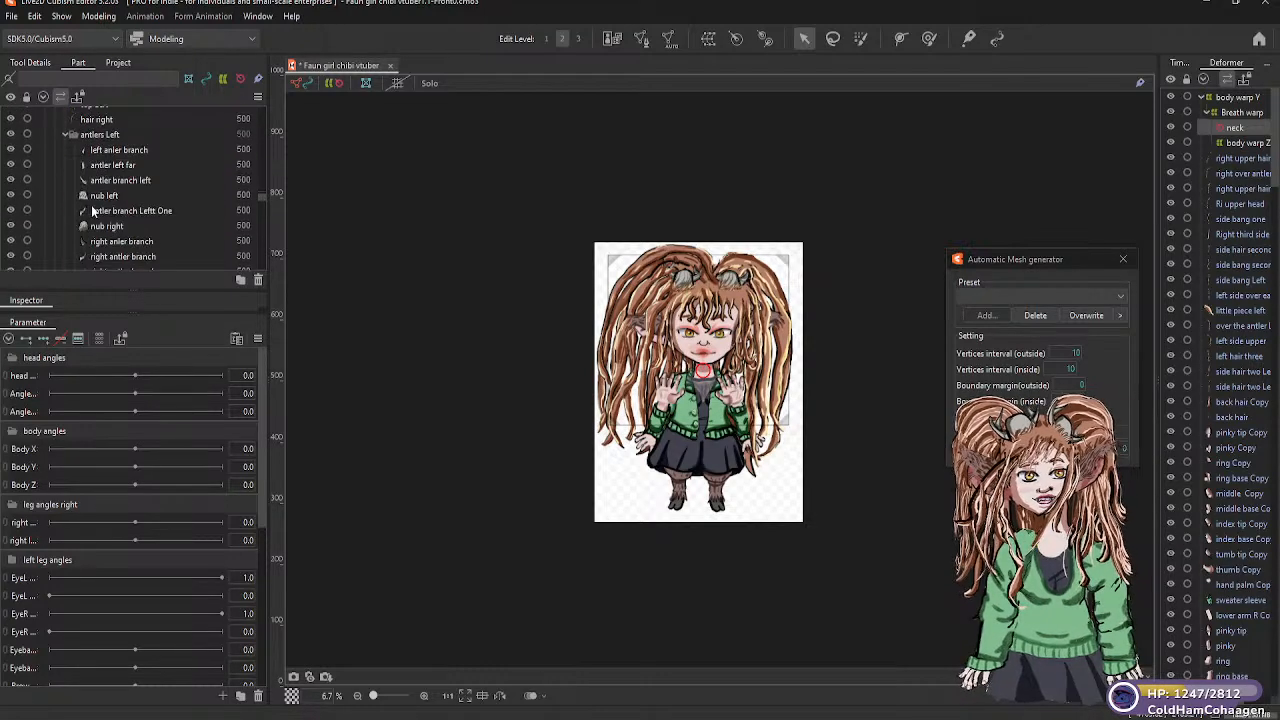
scroll(98, 212, down, 6)
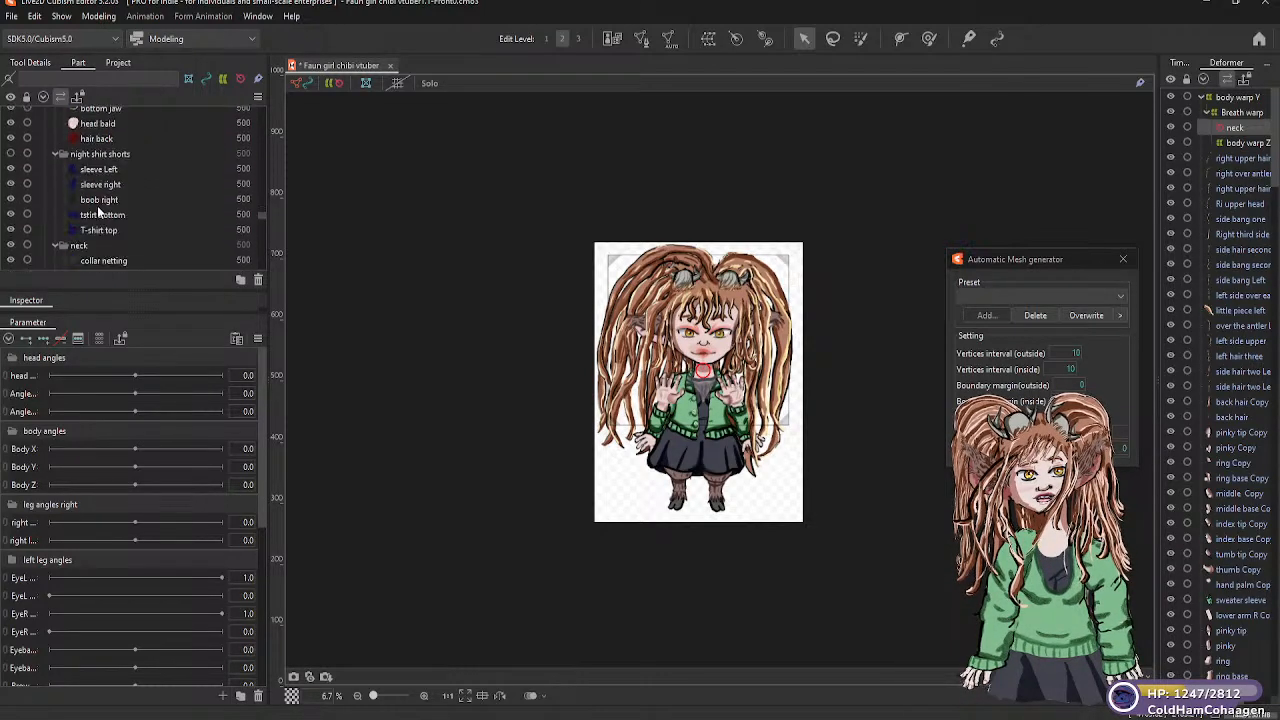
scroll(97, 190, down, 4)
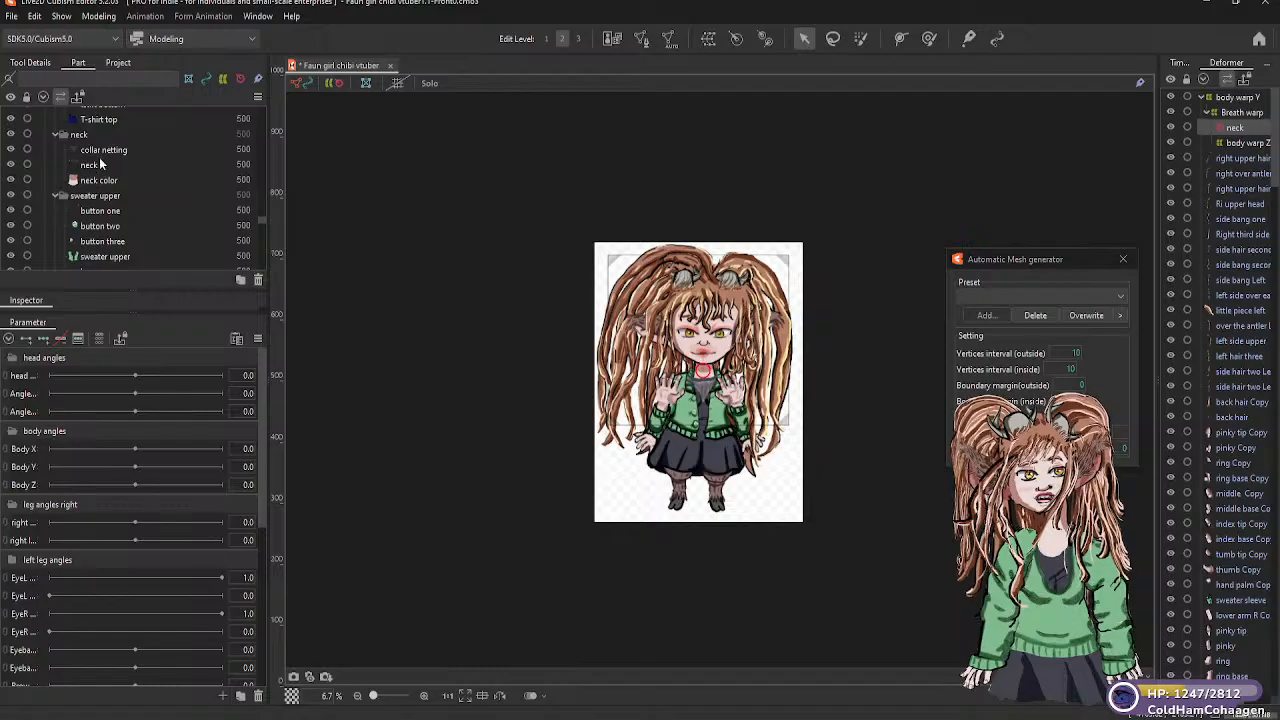
click(88, 165)
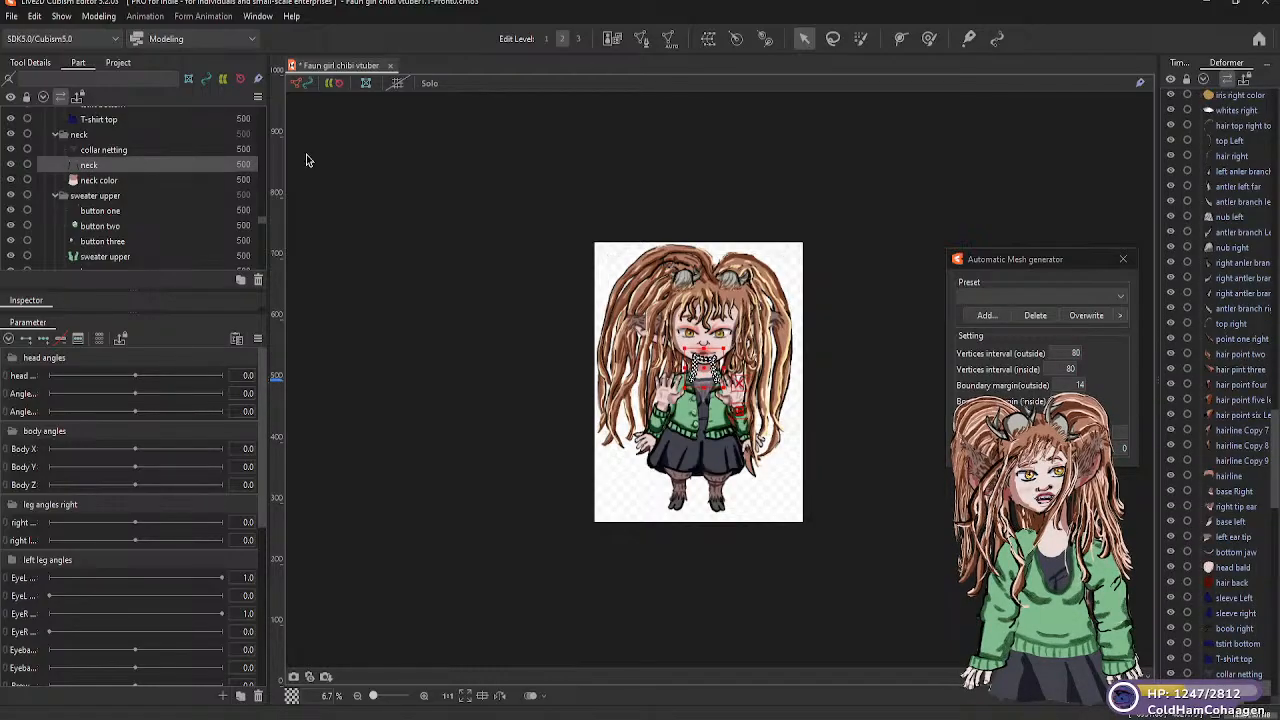
click(709, 40)
drag(695, 283, 607, 280)
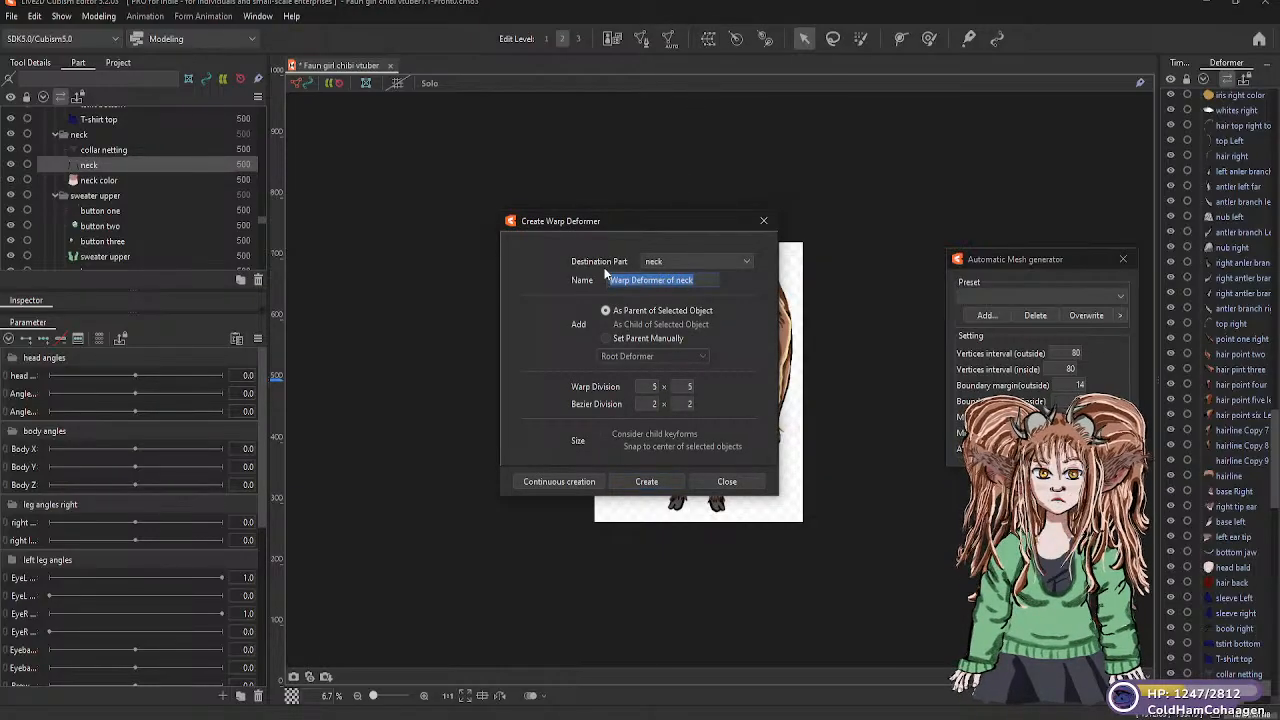
text(N)
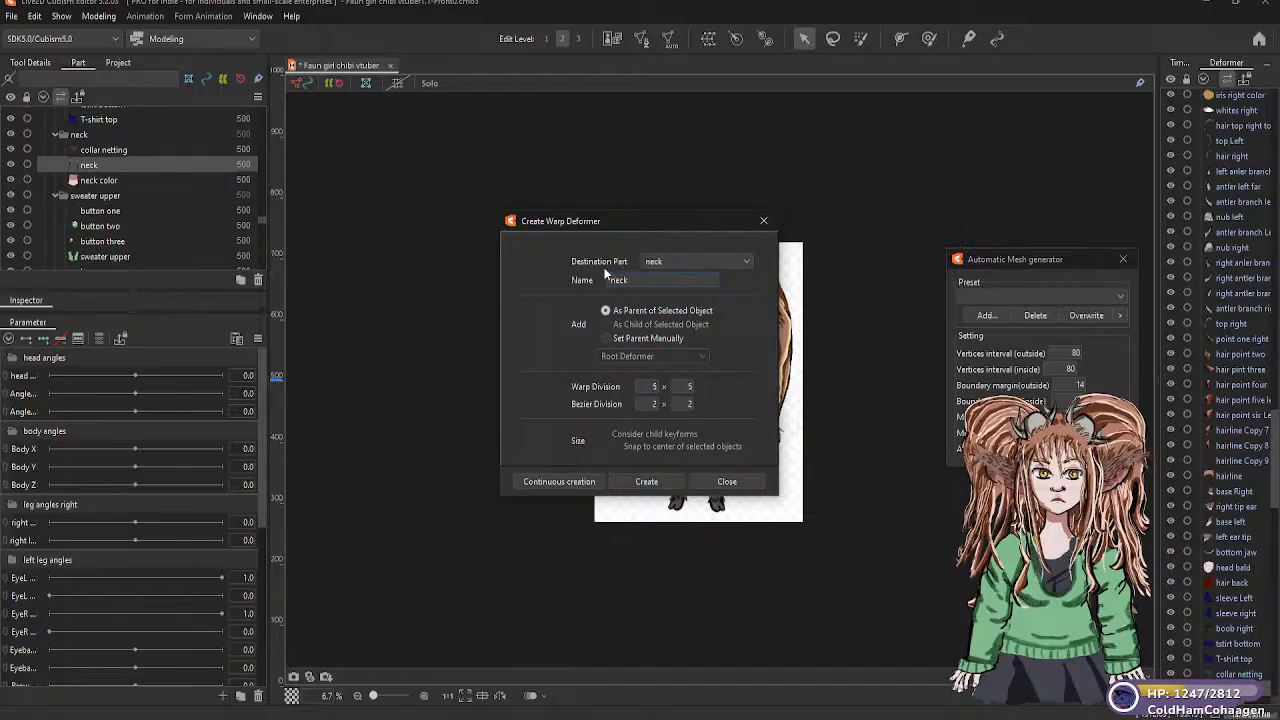
text(eckw)
key(BackSpace)
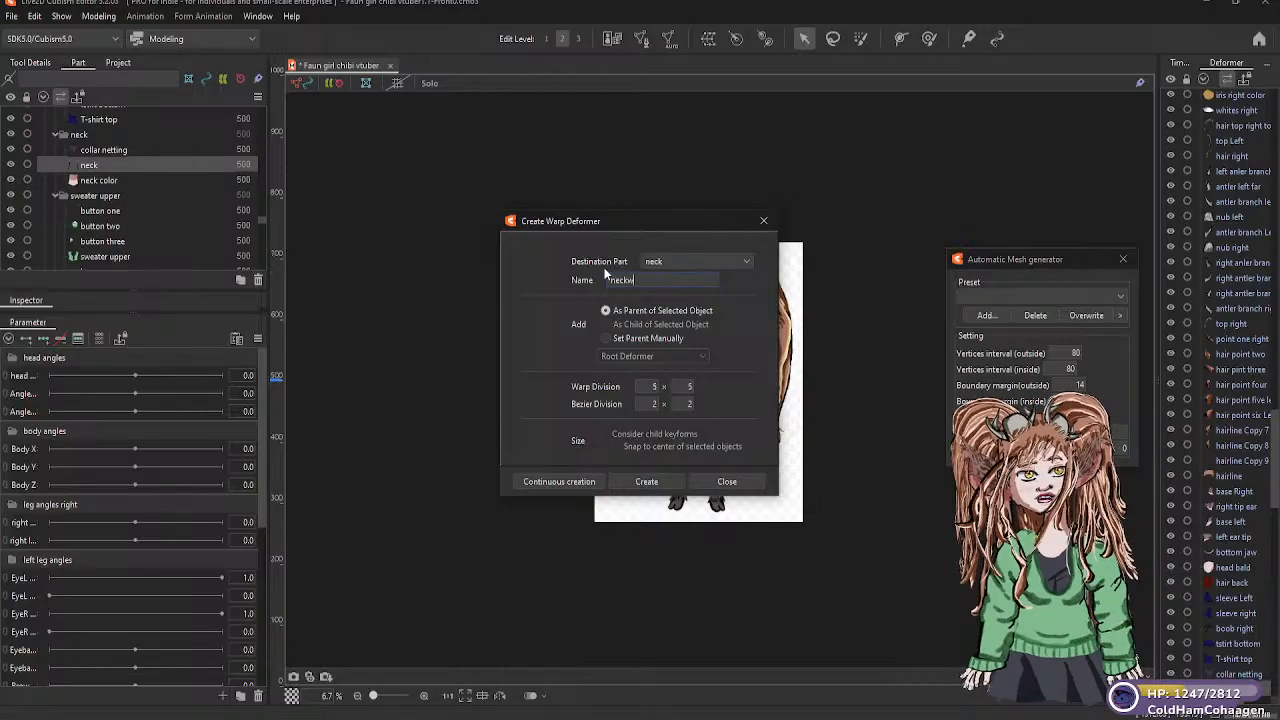
text(wa)
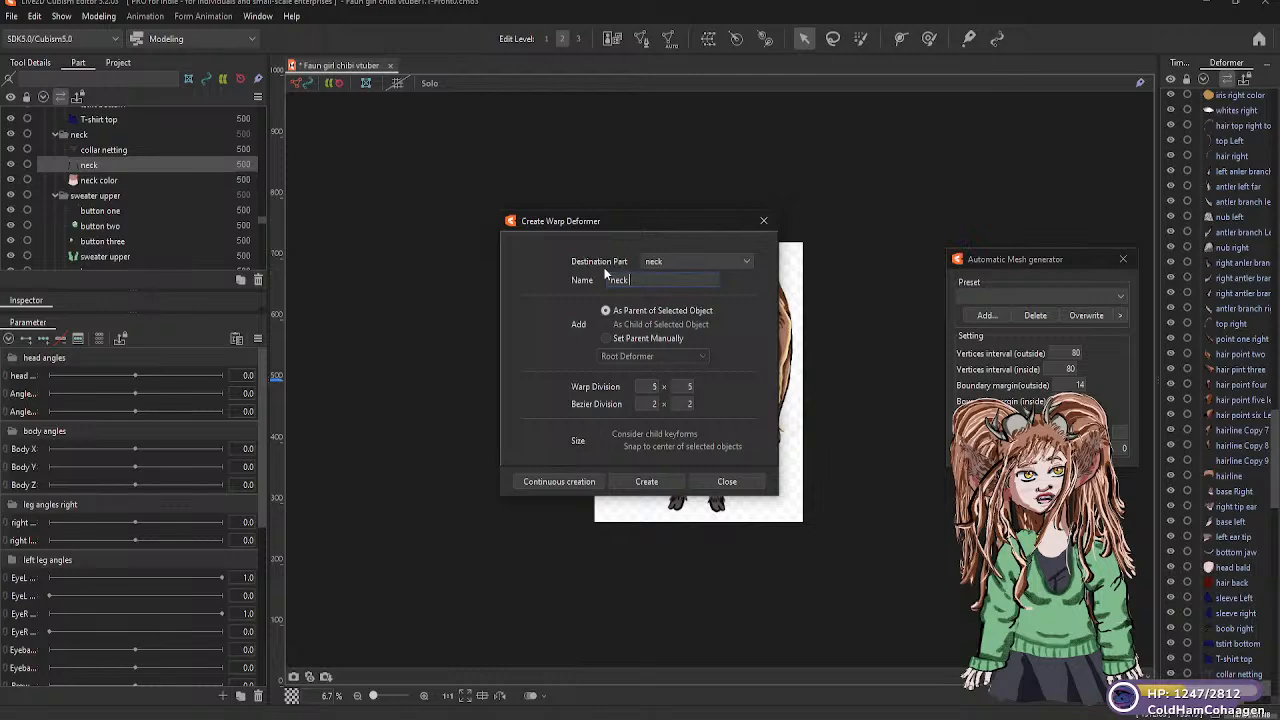
text(rp)
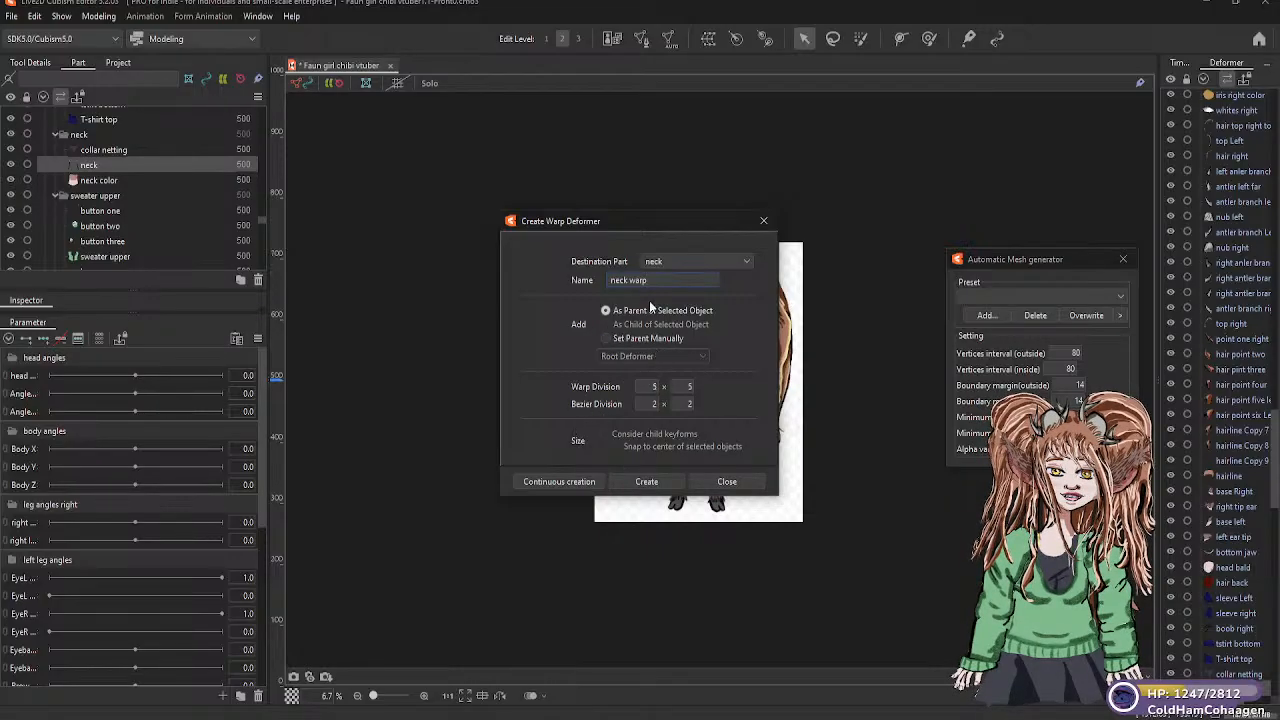
click(647, 481)
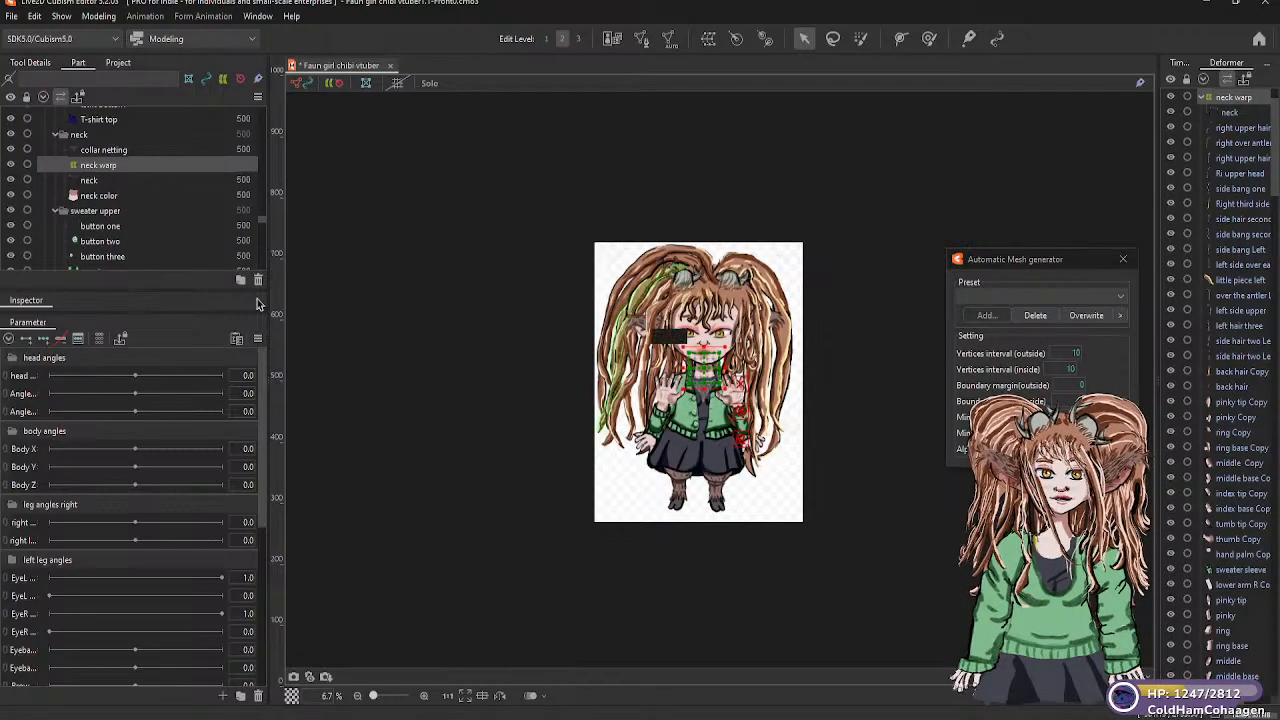
click(89, 181)
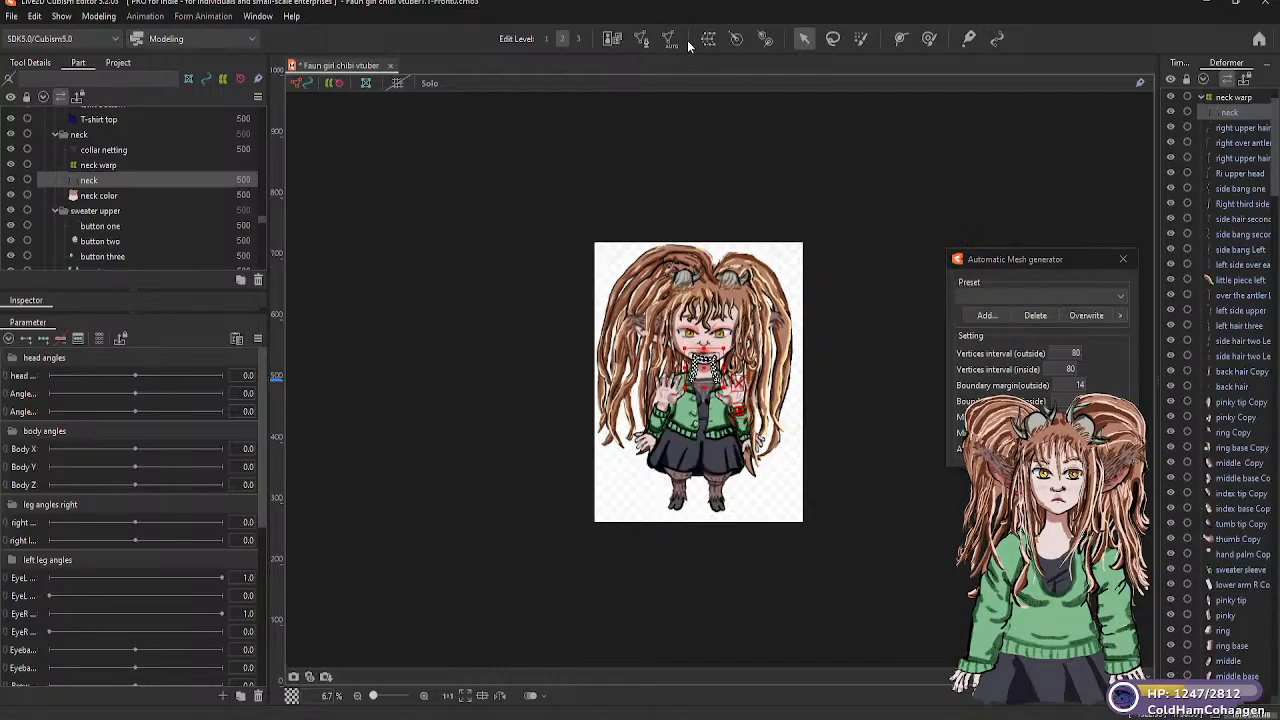
right_click(106, 183)
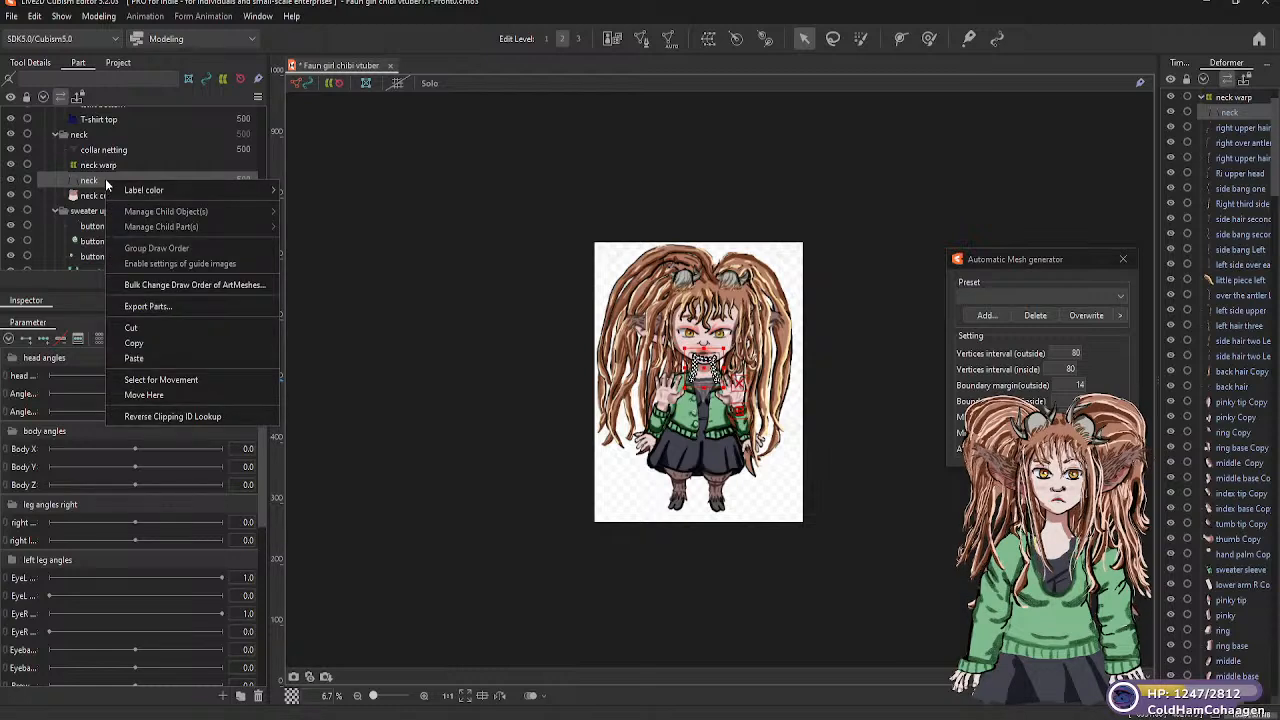
click(362, 168)
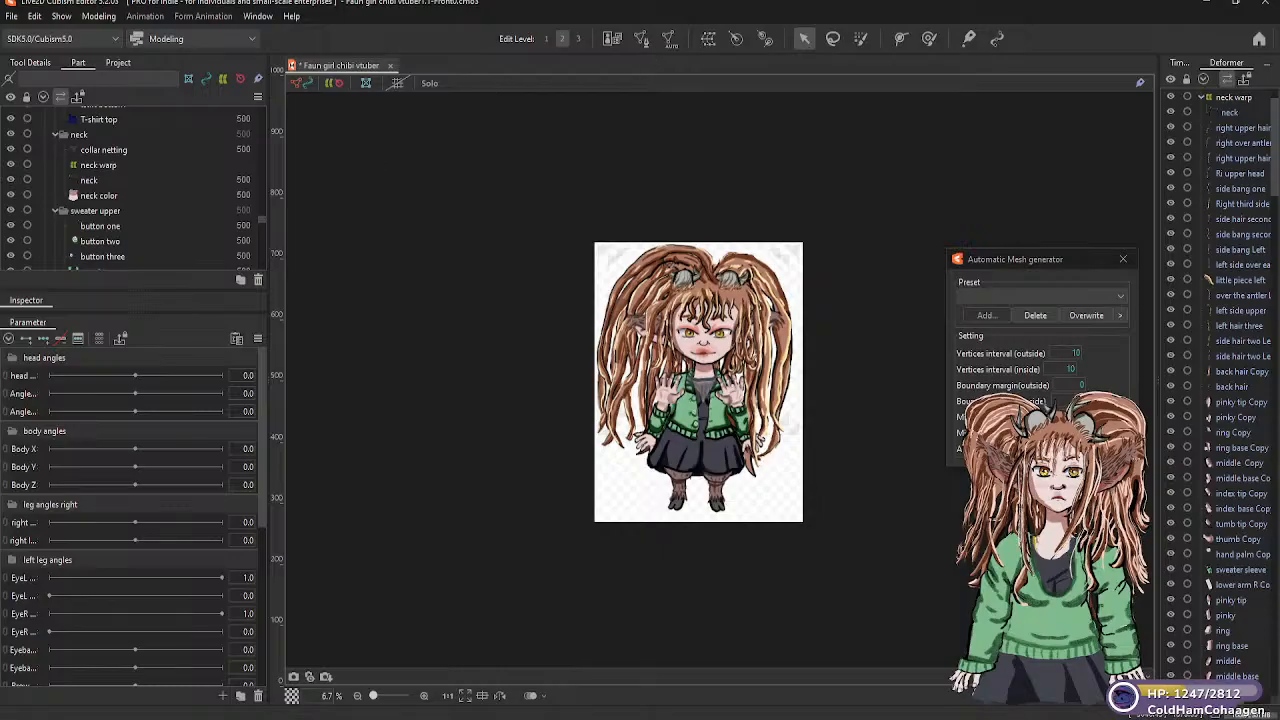
click(88, 181)
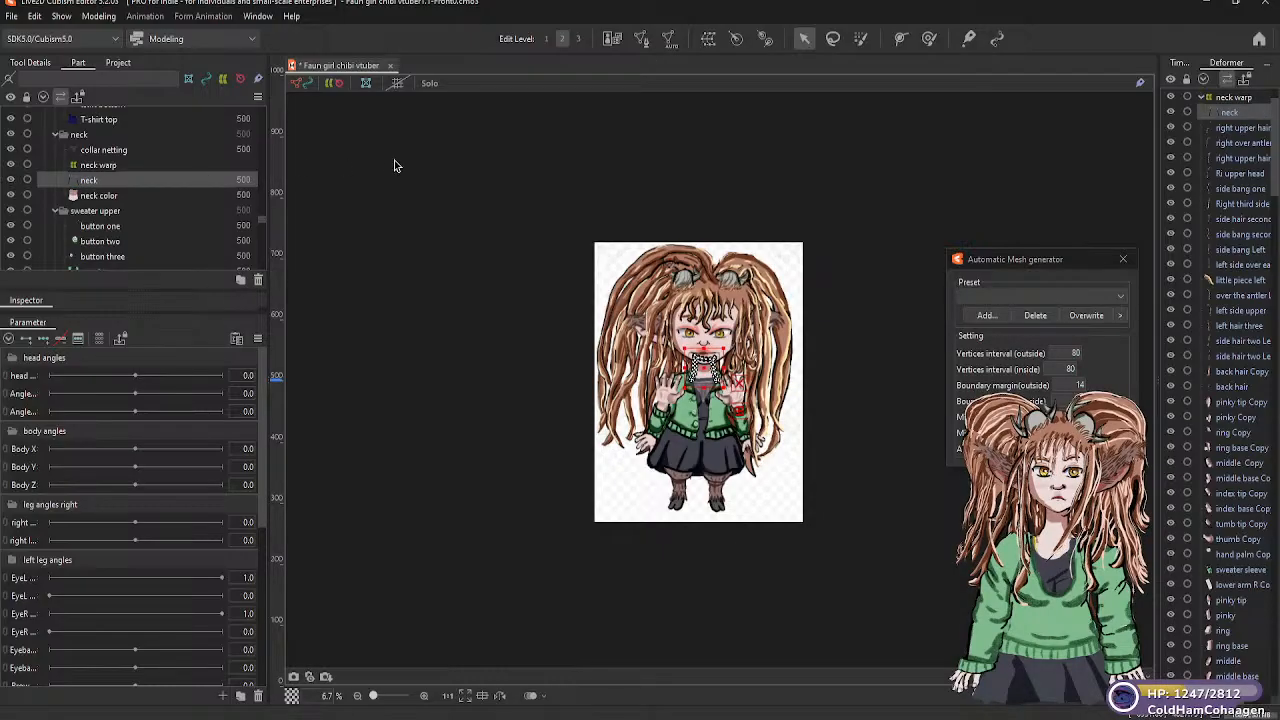
click(112, 167)
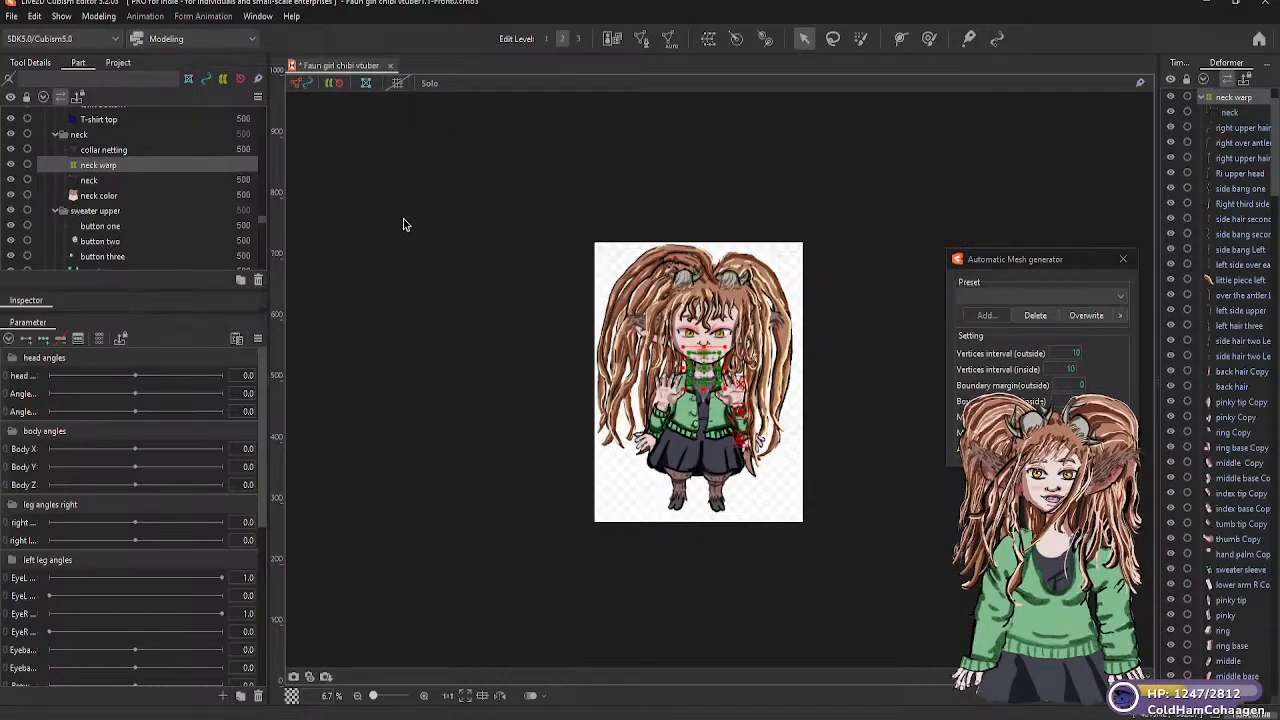
click(90, 181)
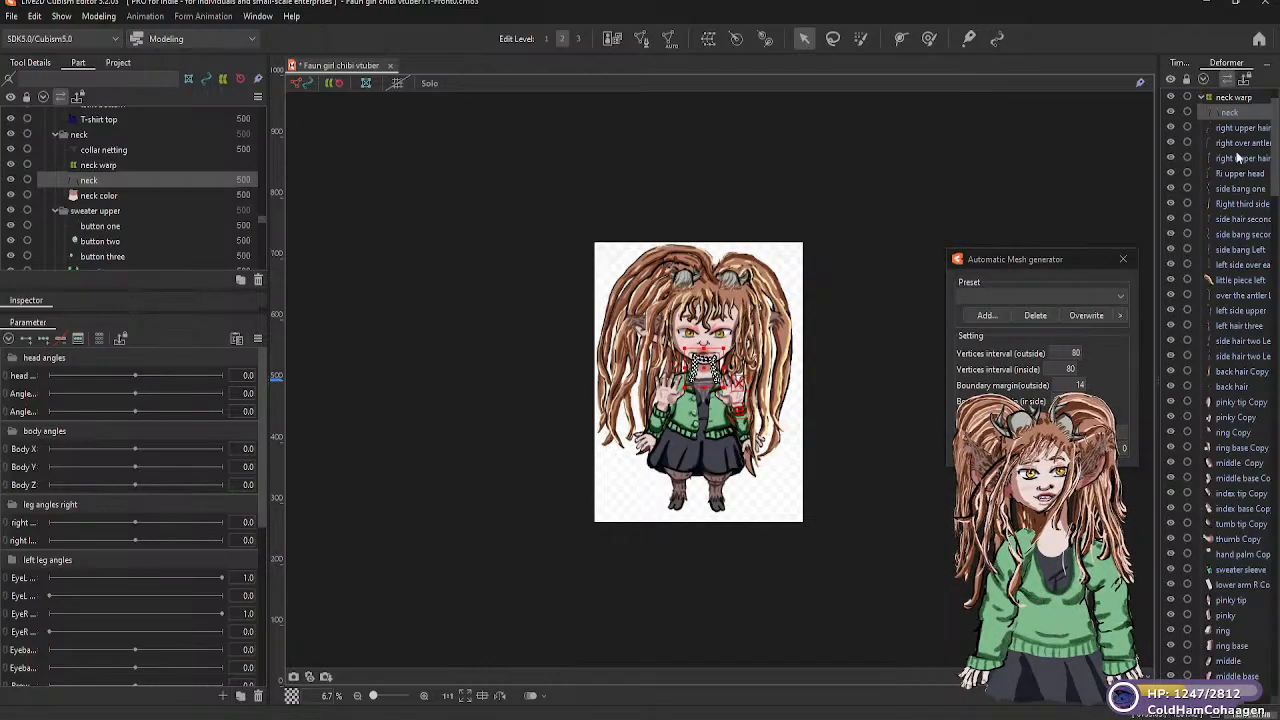
click(1223, 100)
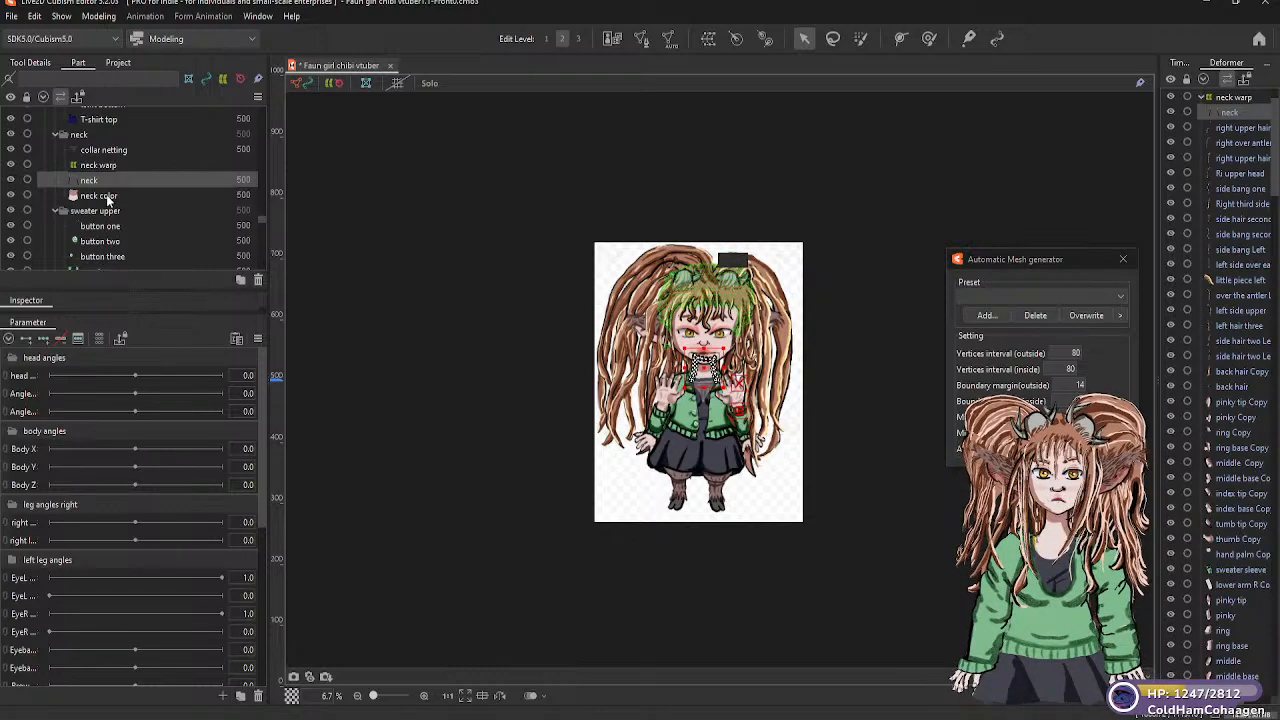
click(107, 196)
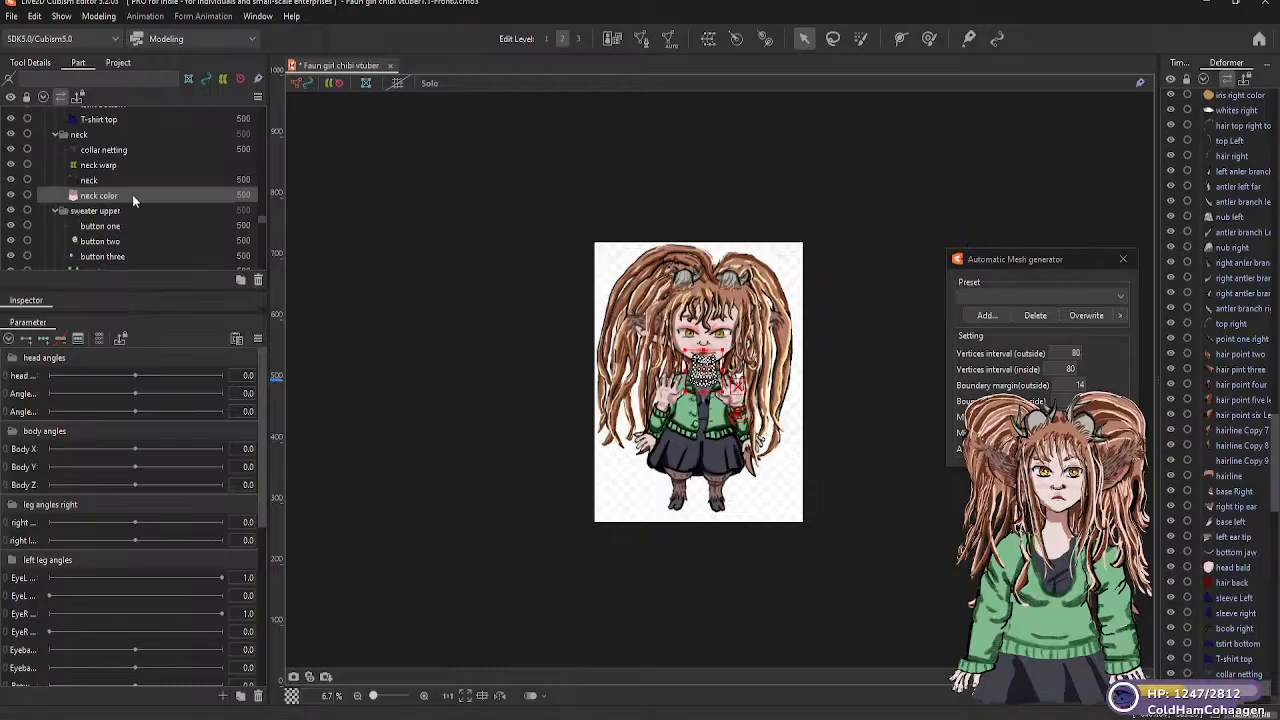
Create a 5 × 5 warp deformer named "neck" in the "neck" part as parent of the neck mesh, inside "neck warp"
click(110, 181)
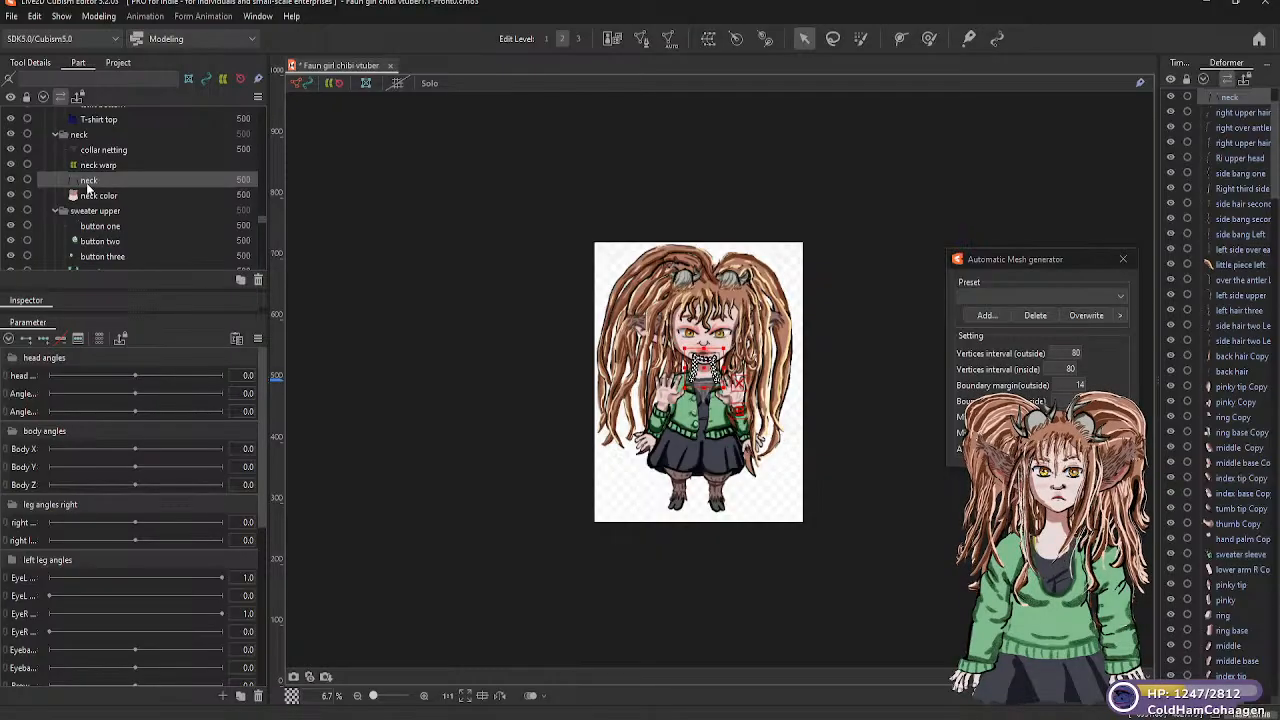
click(708, 40)
drag(695, 281, 604, 287)
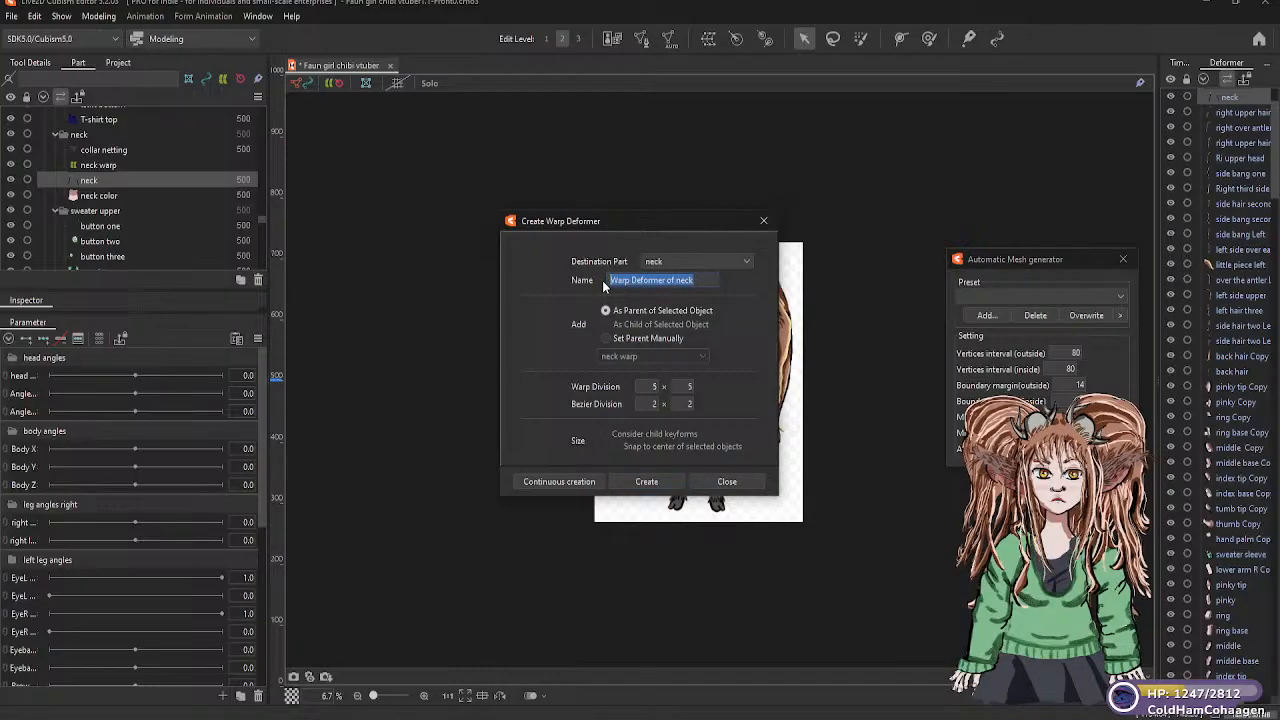
text(ne)
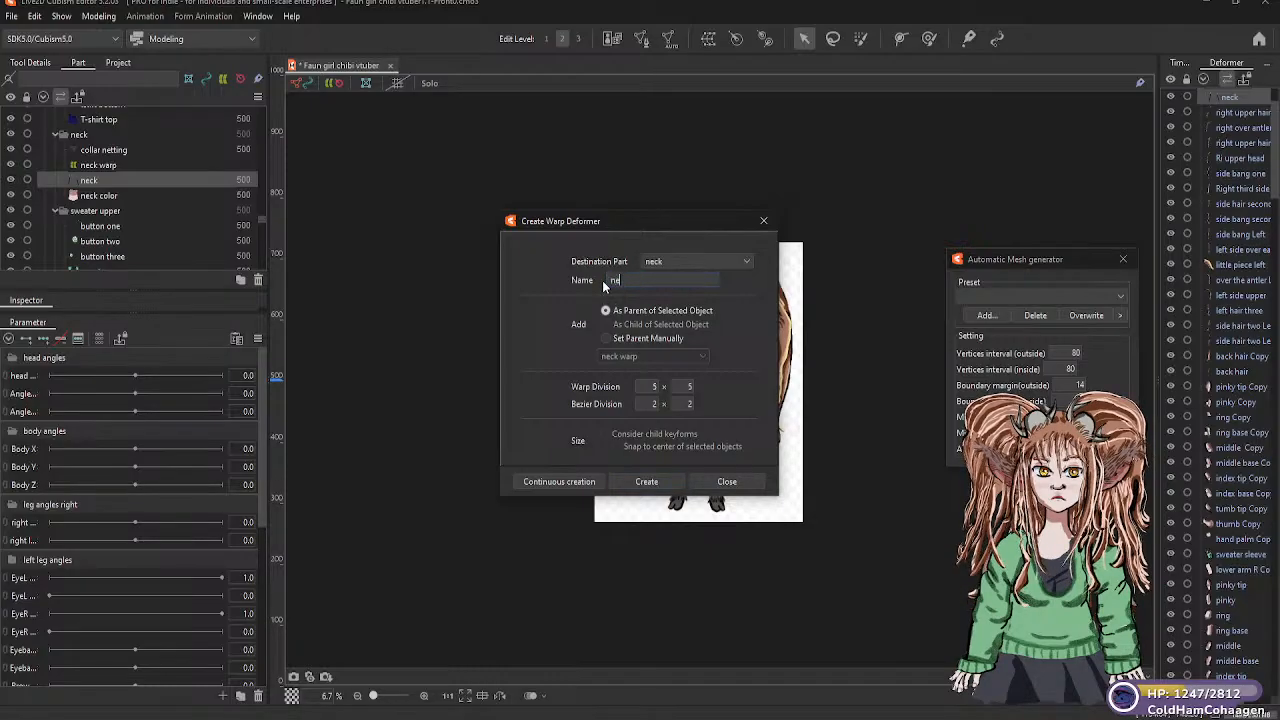
text(ck)
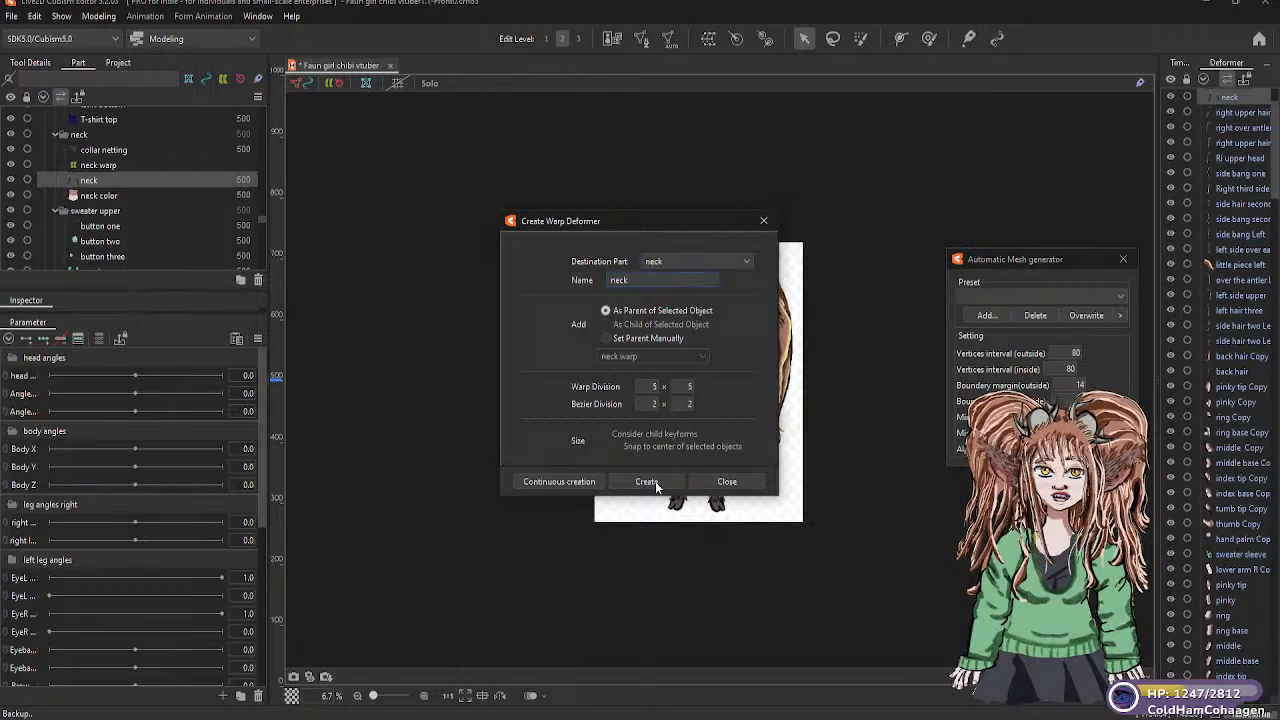
click(646, 481)
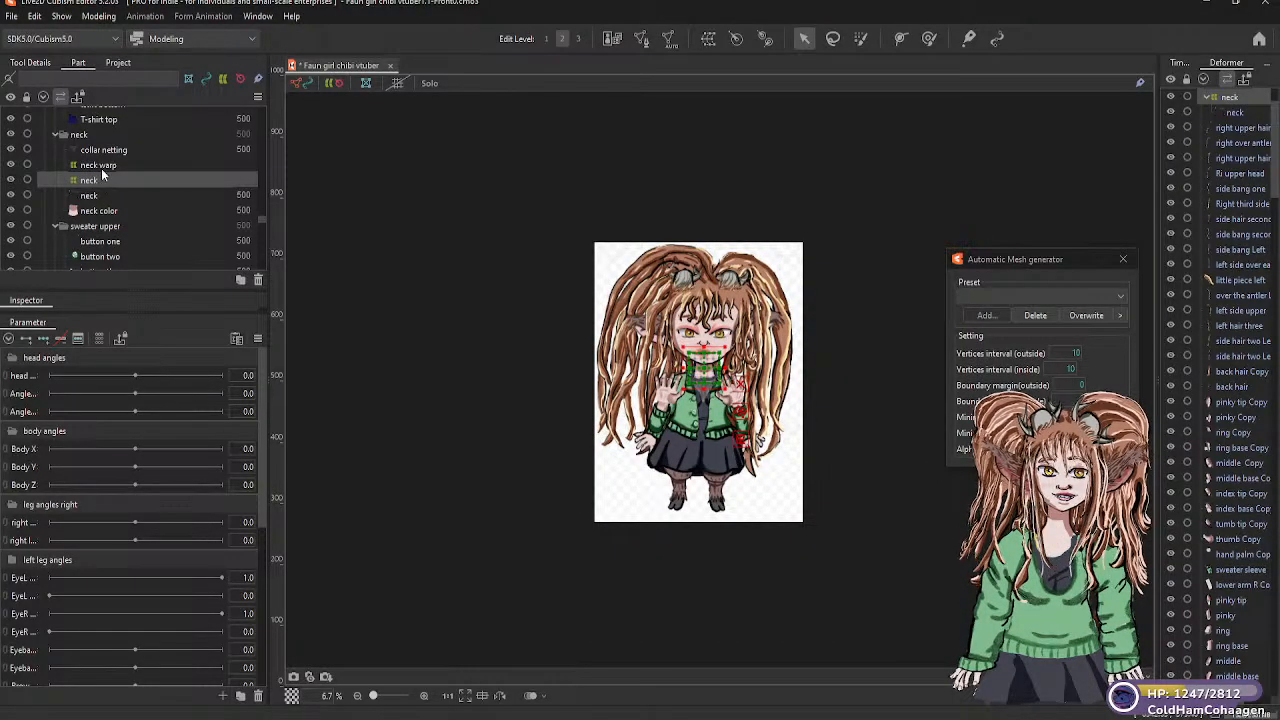
click(101, 166)
click(93, 182)
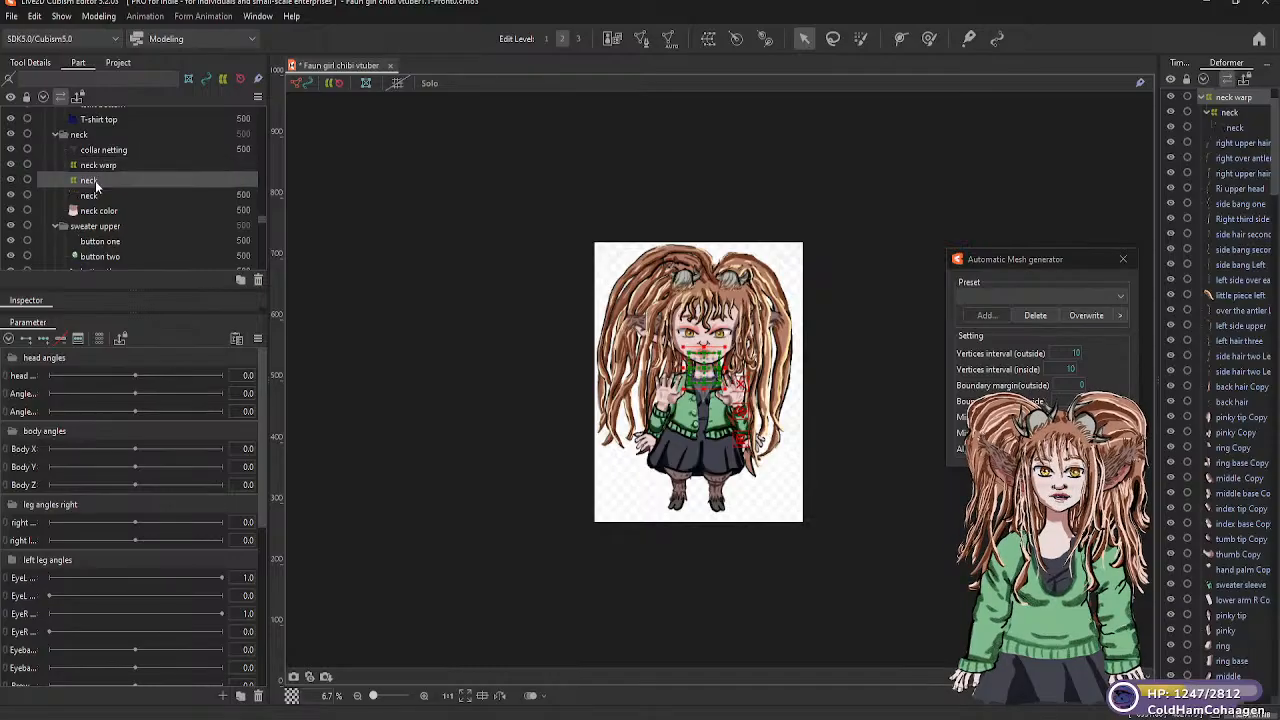
drag(94, 175, 99, 171)
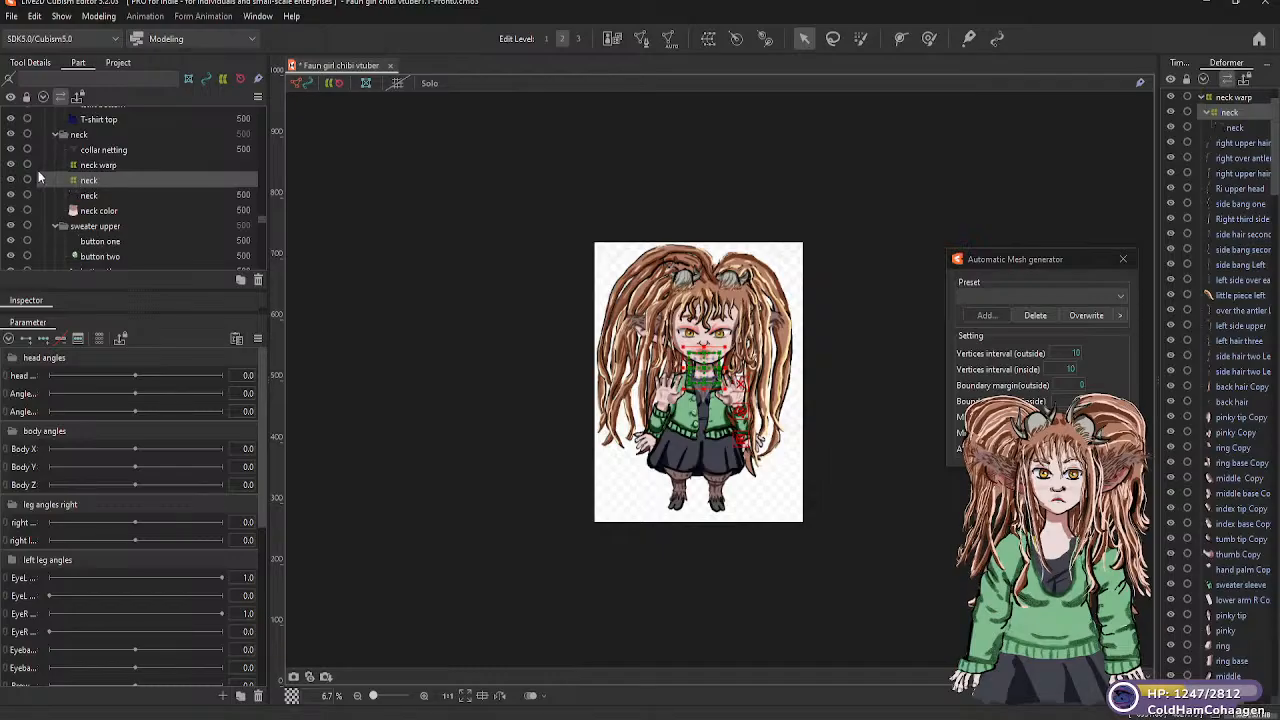
scroll(1210, 234, up, 1)
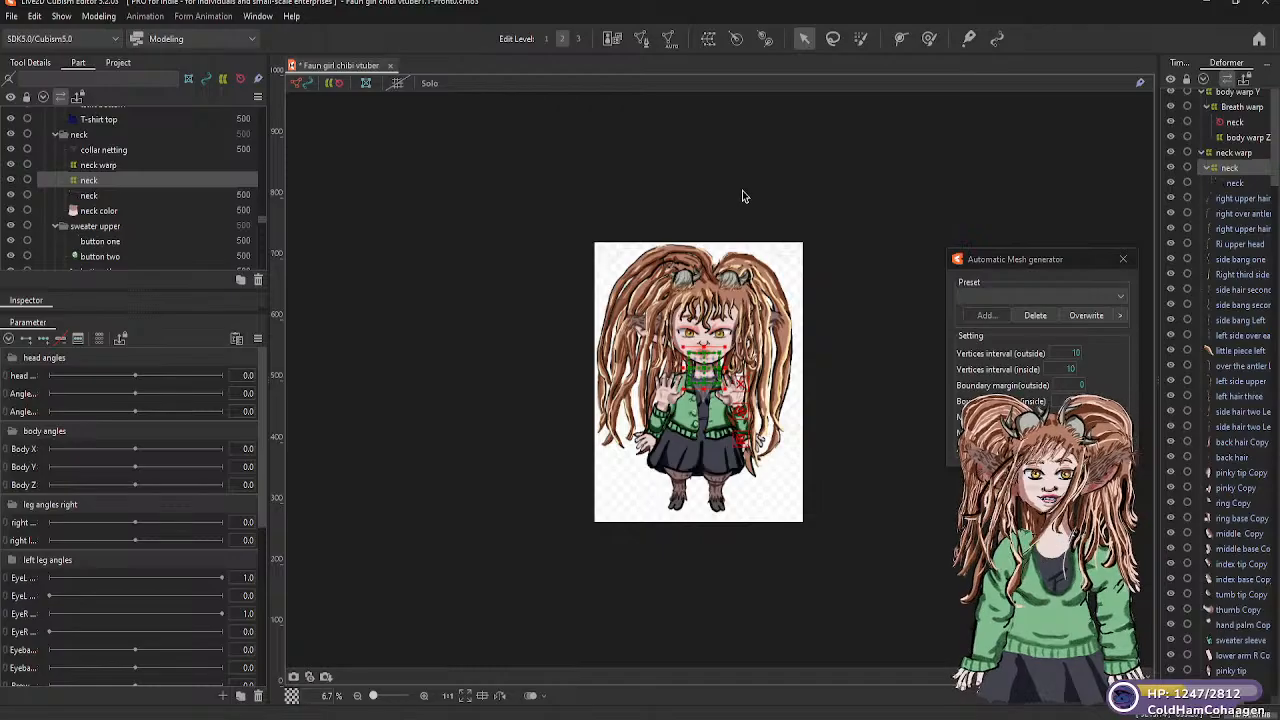
Place the "neck color" mesh under the "neck" warp deformer as its child and select that deformer
click(97, 213)
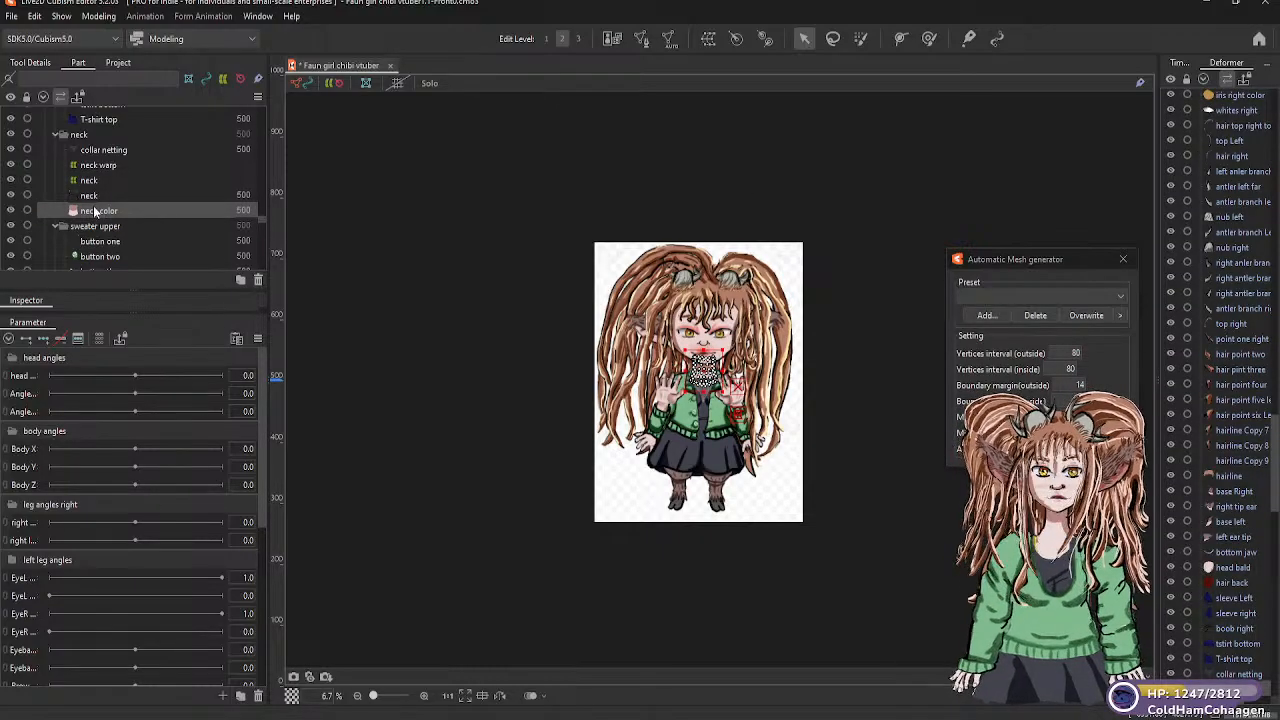
drag(94, 214, 90, 184)
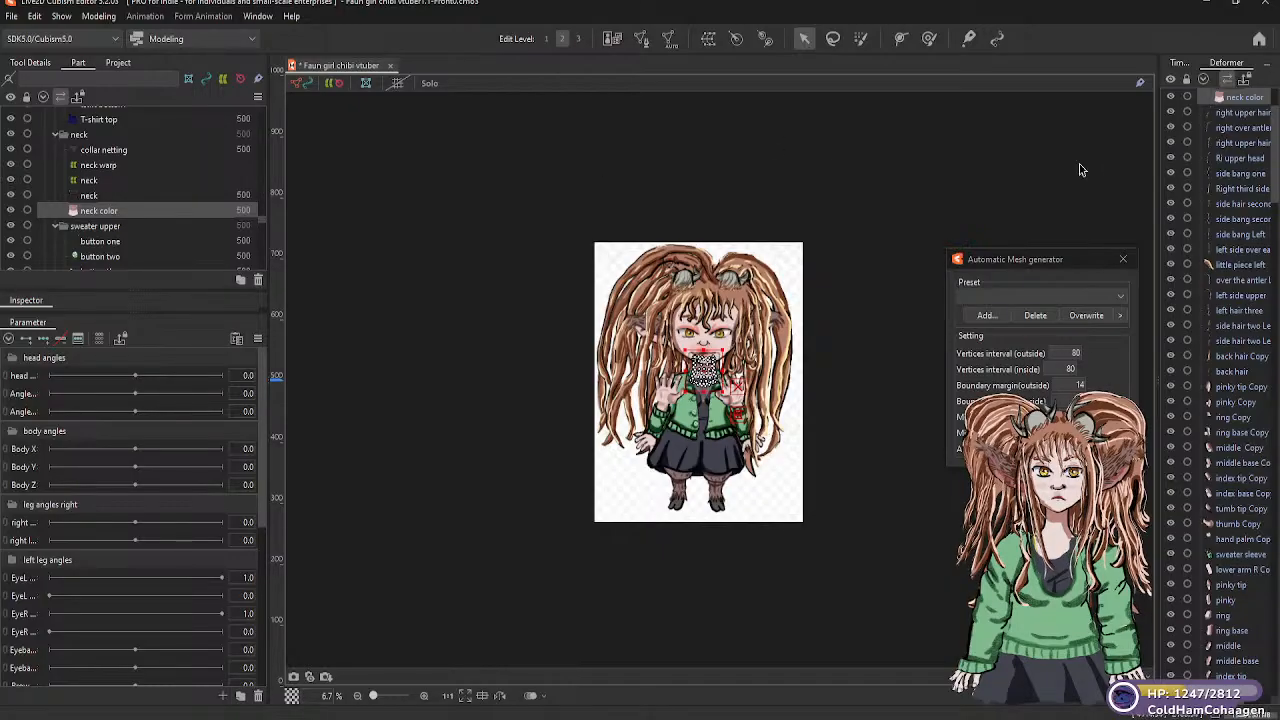
scroll(1235, 168, up, 2)
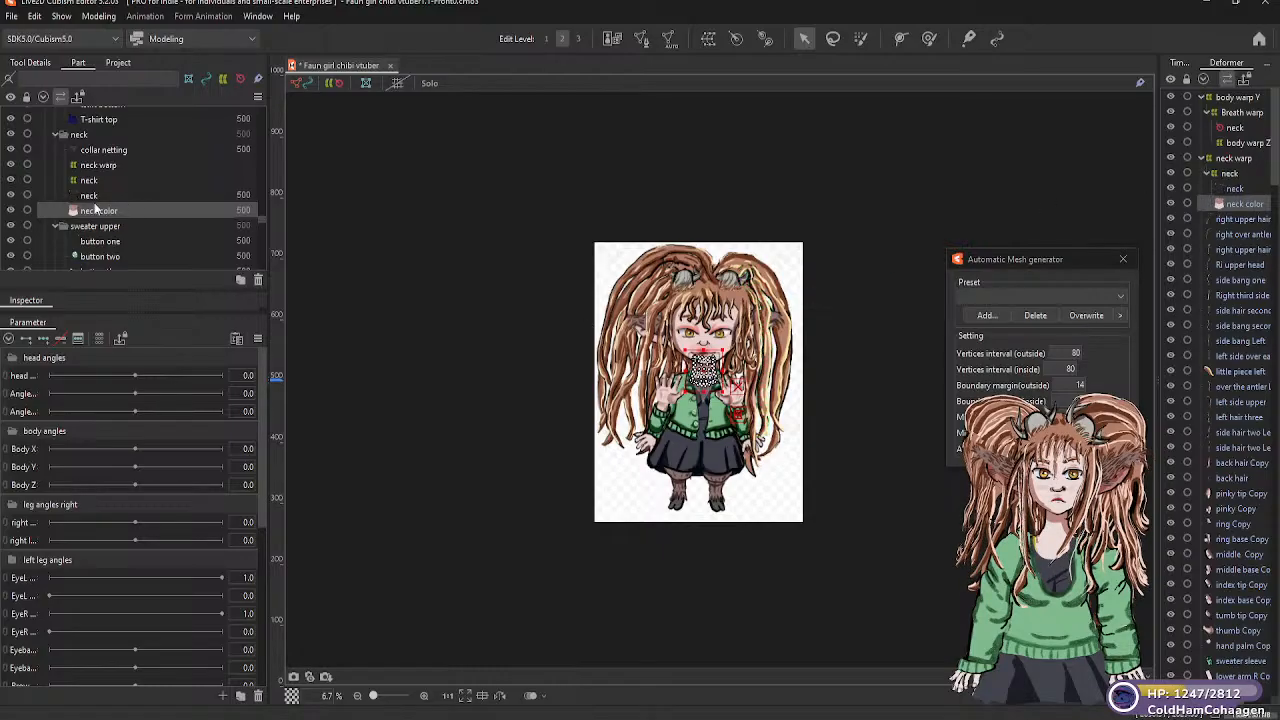
click(90, 181)
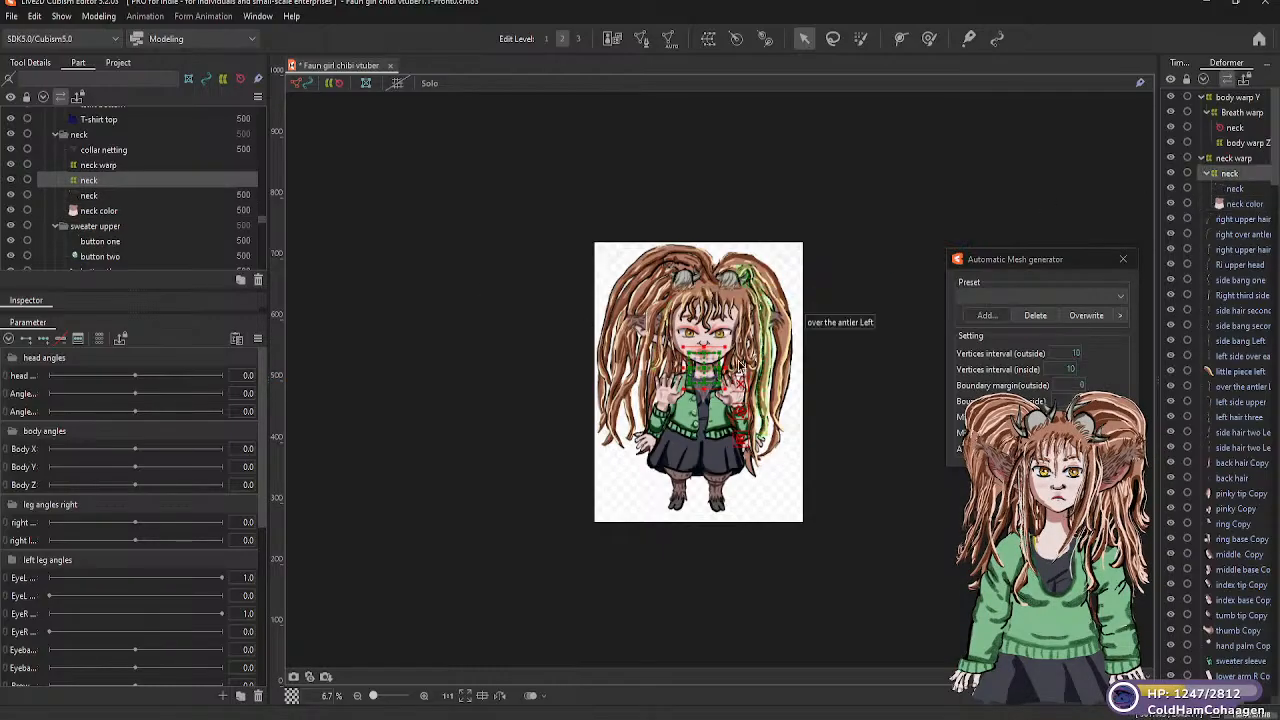
Enlarge the inner "neck" warp deformer slightly by moving its upper corner outward over the face
scroll(738, 368, up, 4)
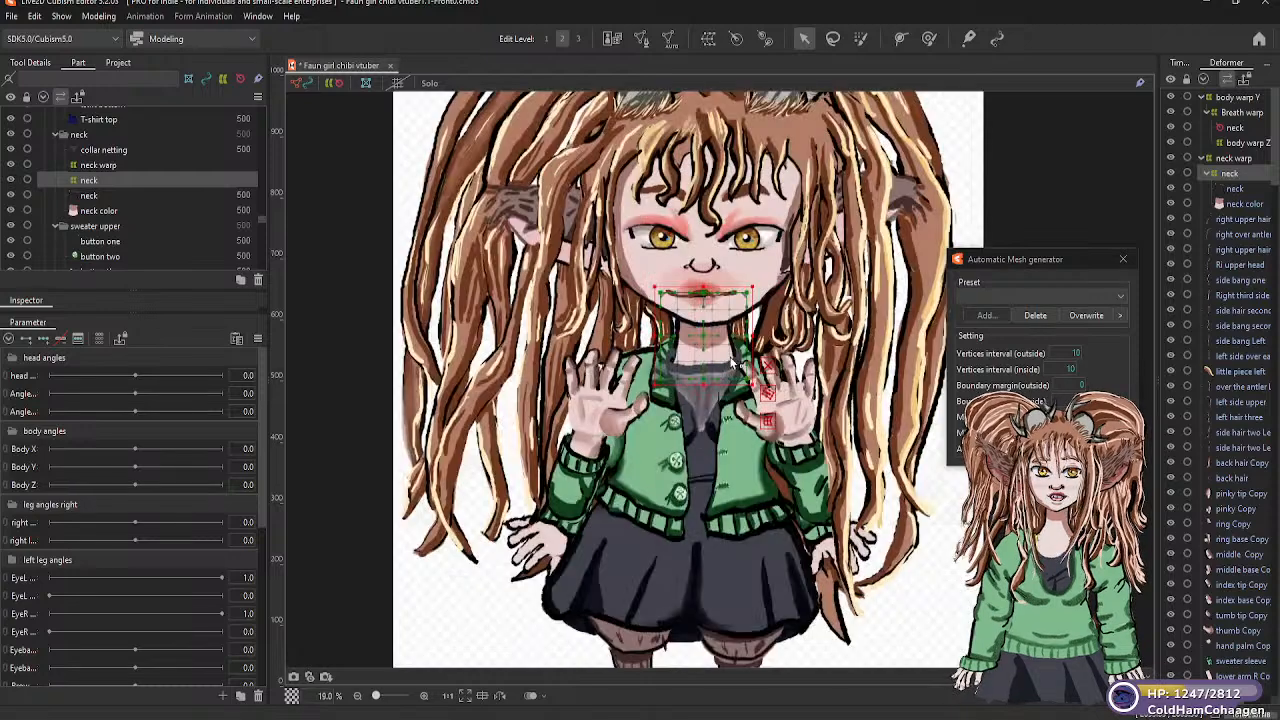
scroll(735, 365, up, 2)
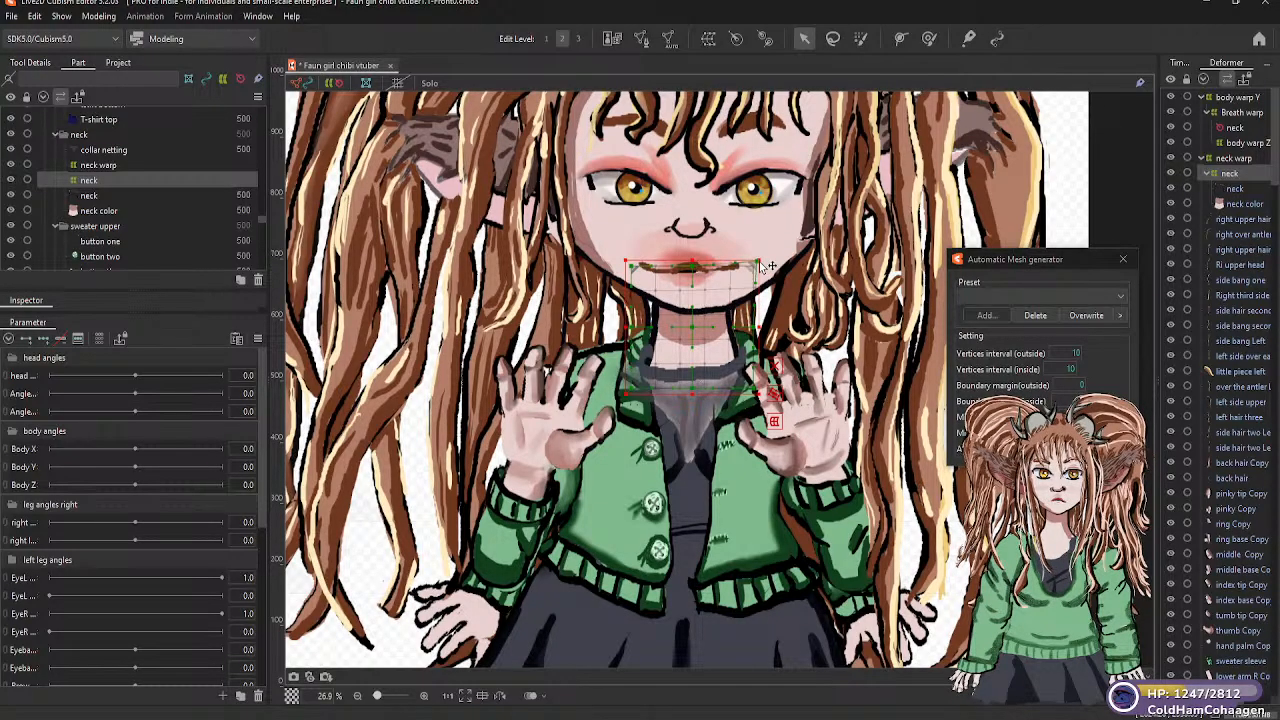
drag(760, 263, 764, 258)
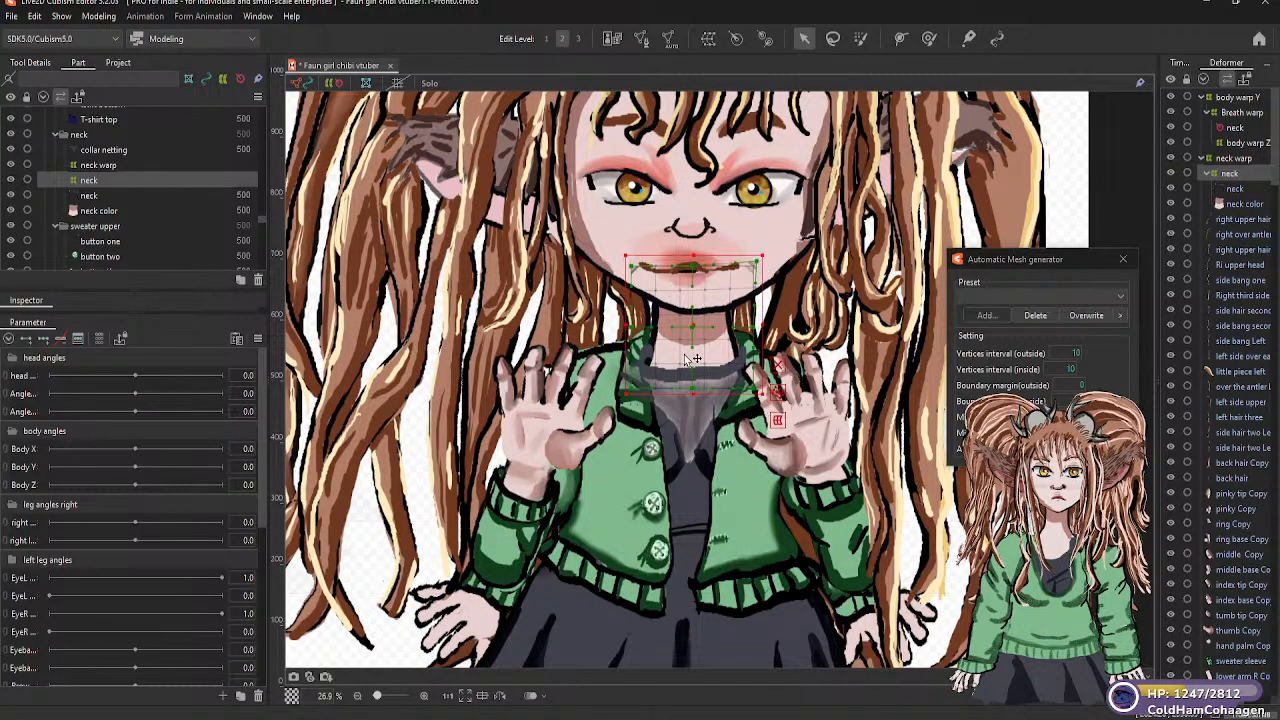
Nest the "neck warp" deformer under the "neck" rotation deformer inside "Breath warp" and expand its child hierarchy
click(104, 167)
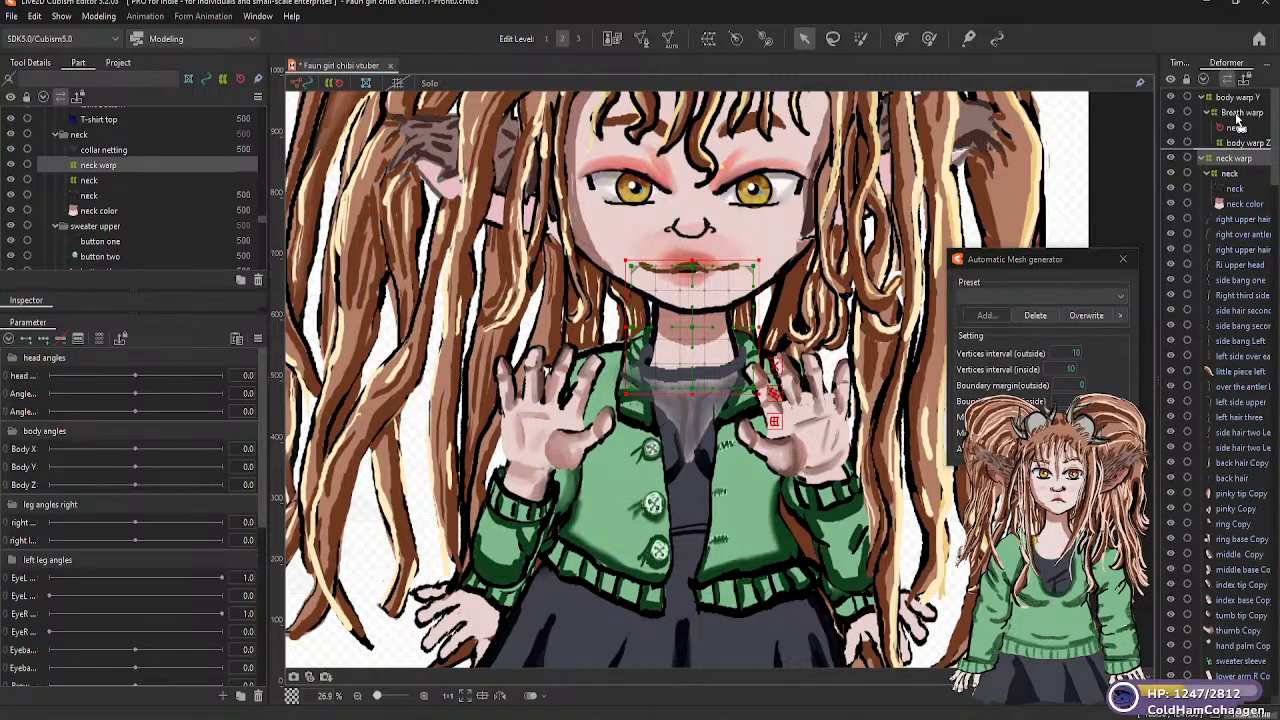
drag(1236, 167, 1236, 162)
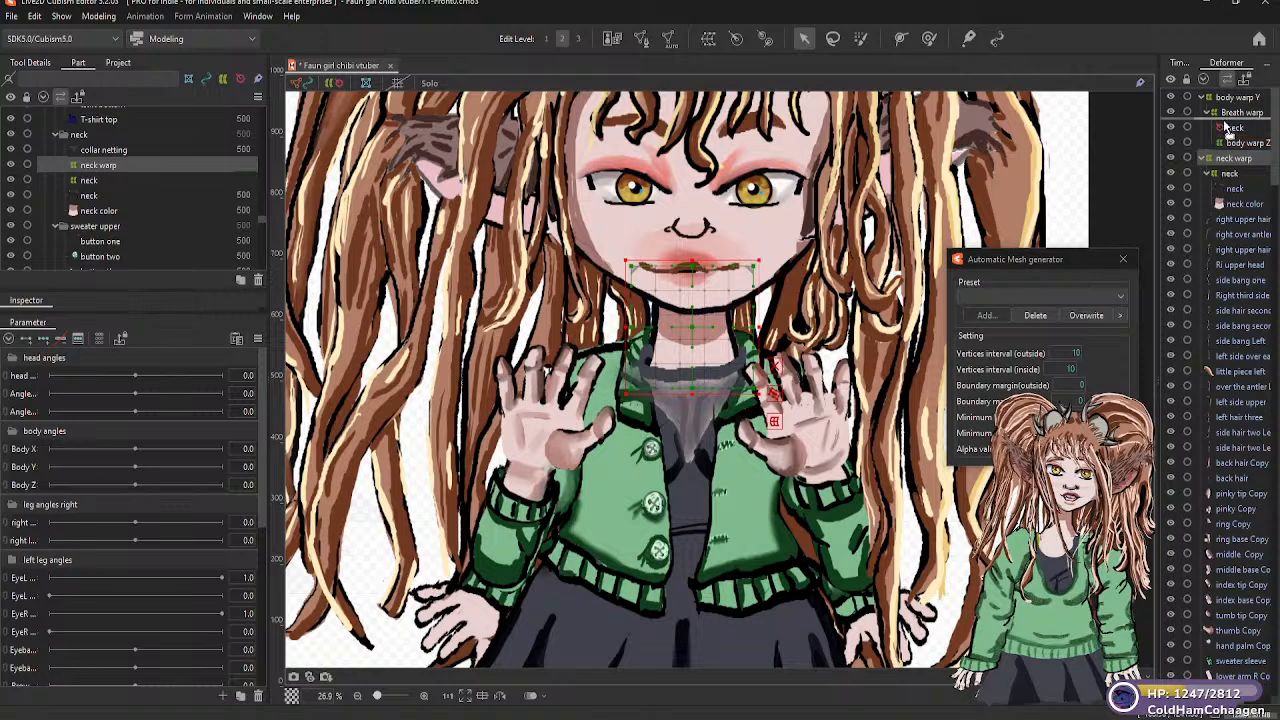
drag(1228, 136, 1232, 140)
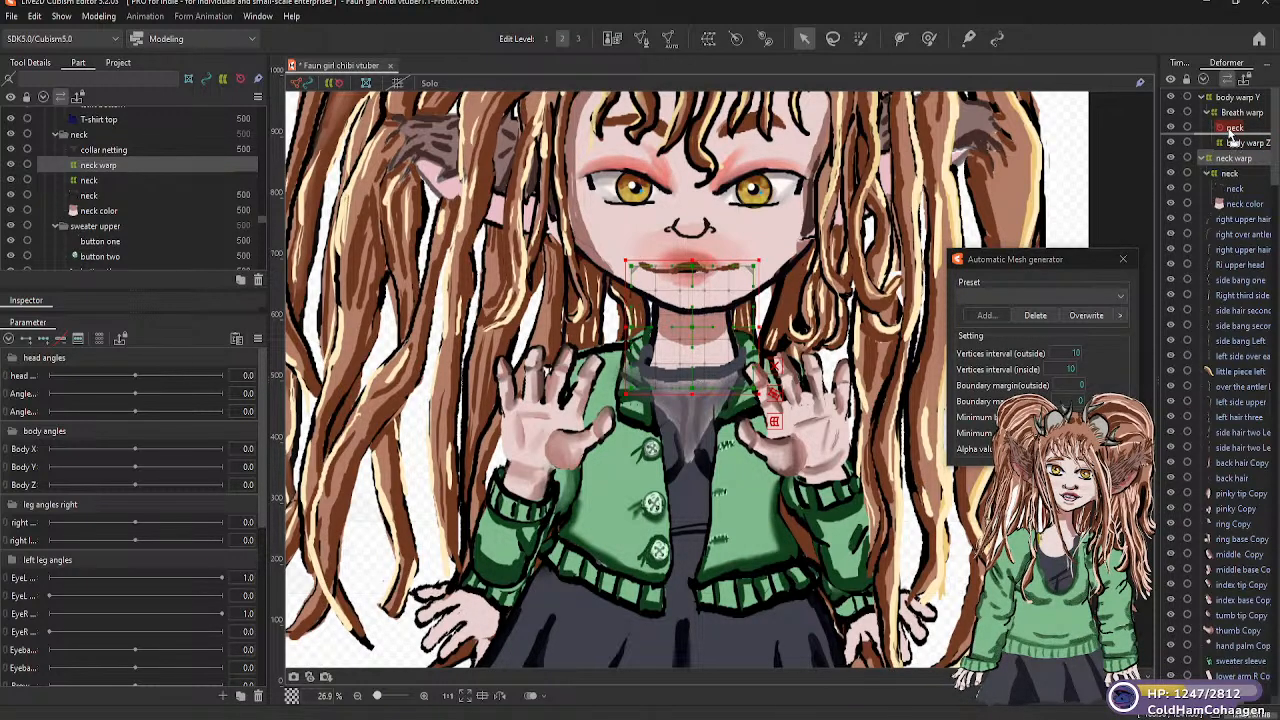
drag(1232, 135, 1232, 137)
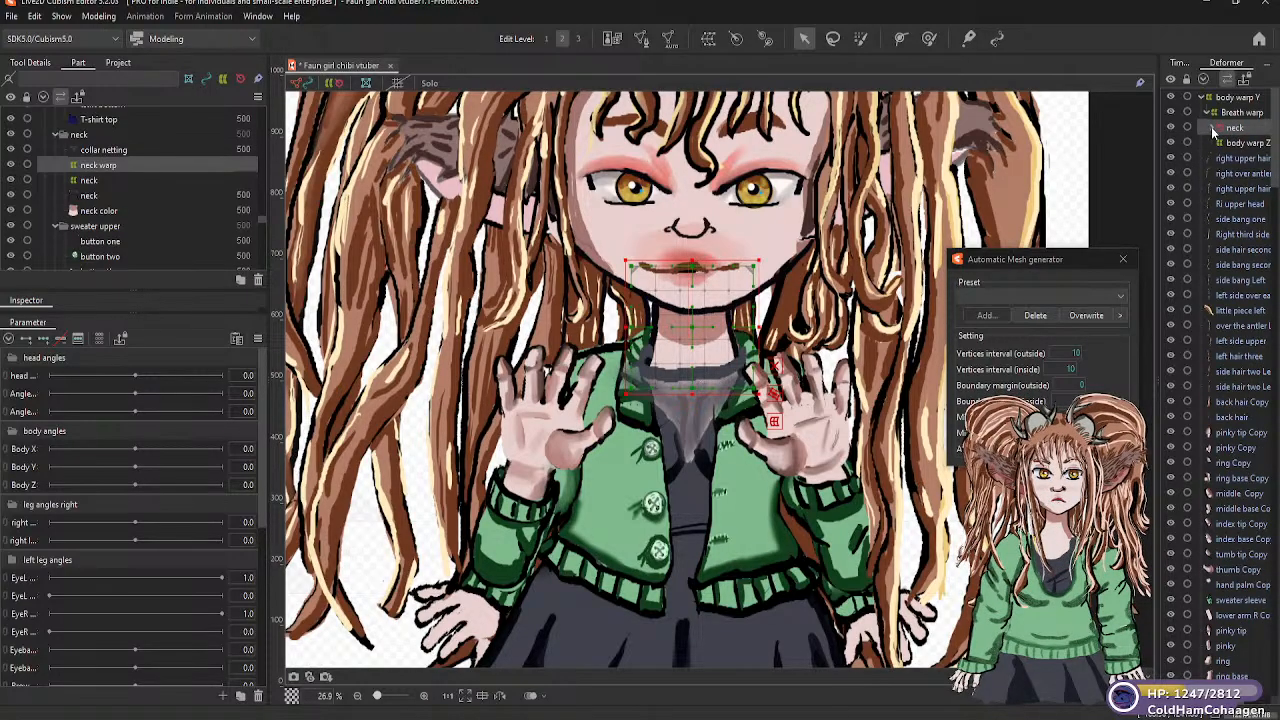
click(1212, 129)
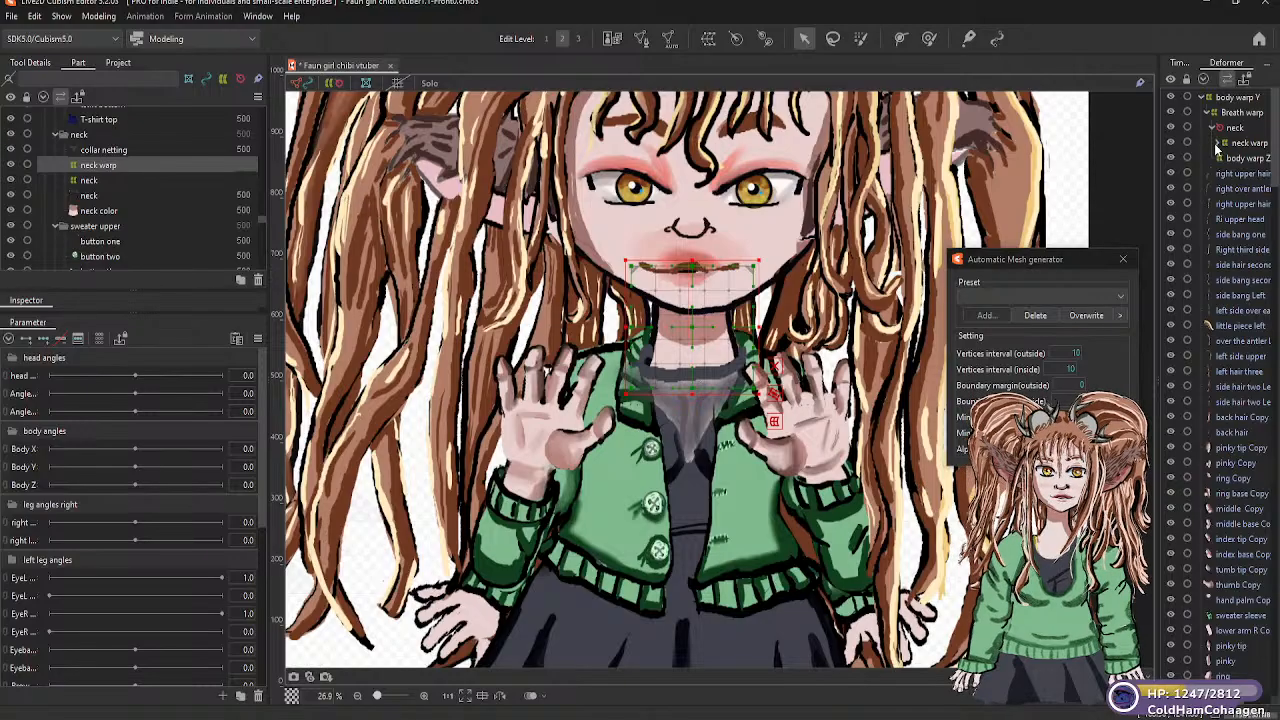
click(1217, 144)
click(1224, 159)
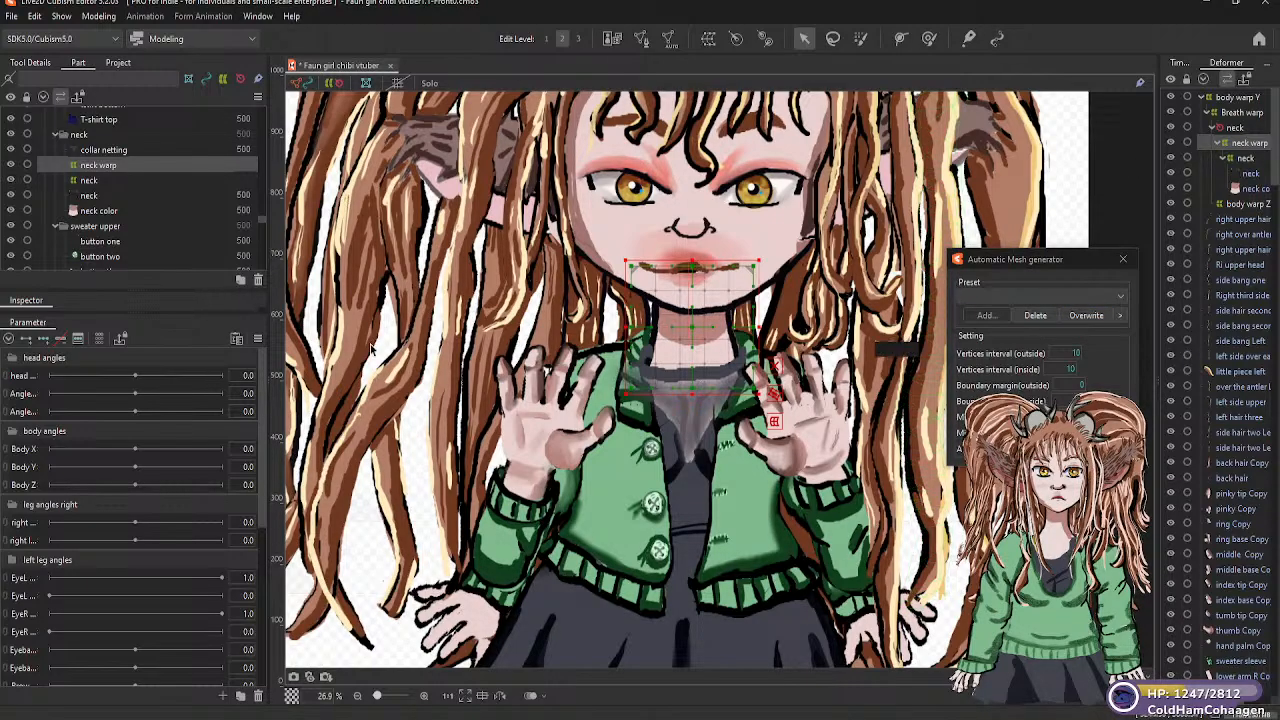
Check the "Breath warp" deformer on the full model and look through the part list, including hands, mouth and hair parts
scroll(690, 370, down, 2)
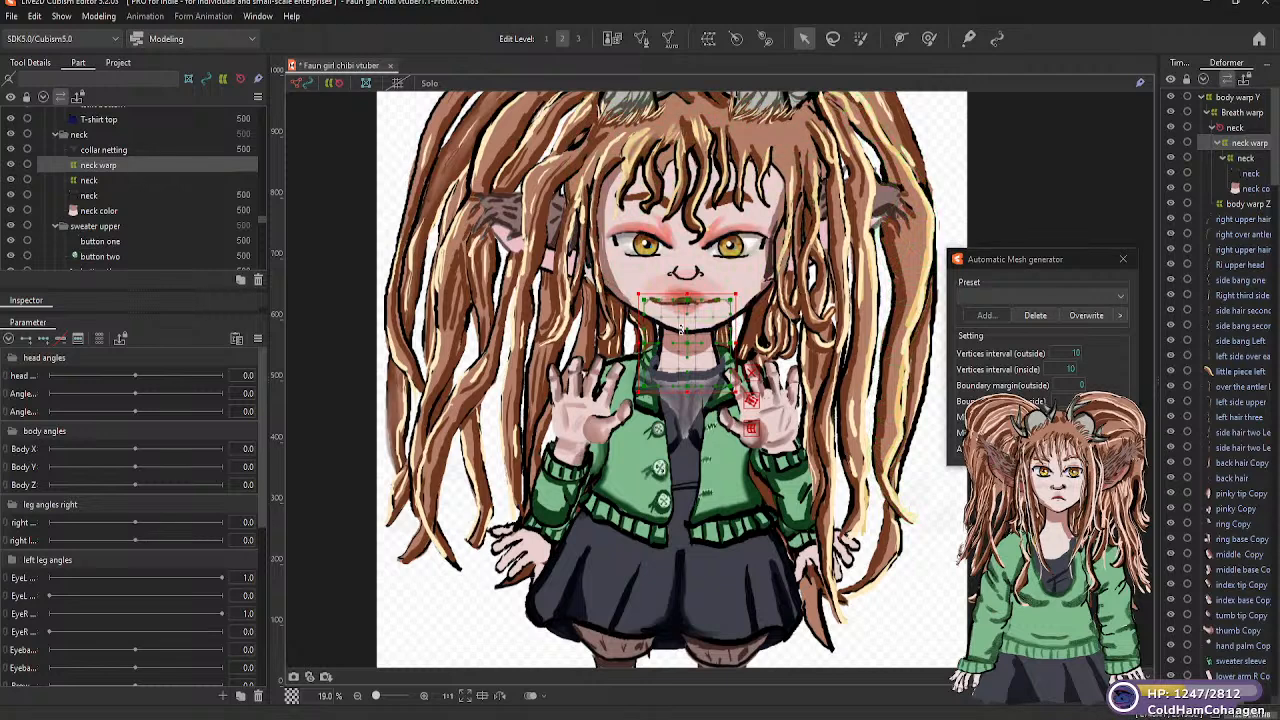
scroll(721, 318, down, 2)
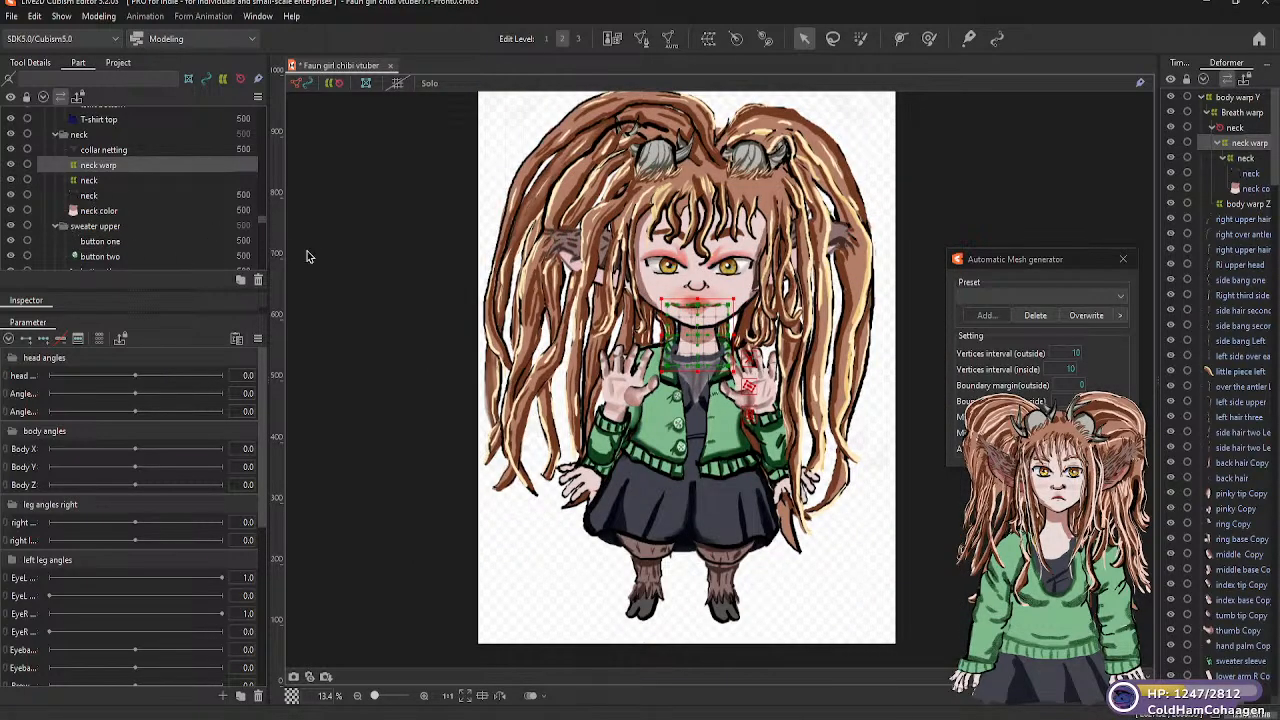
click(108, 232)
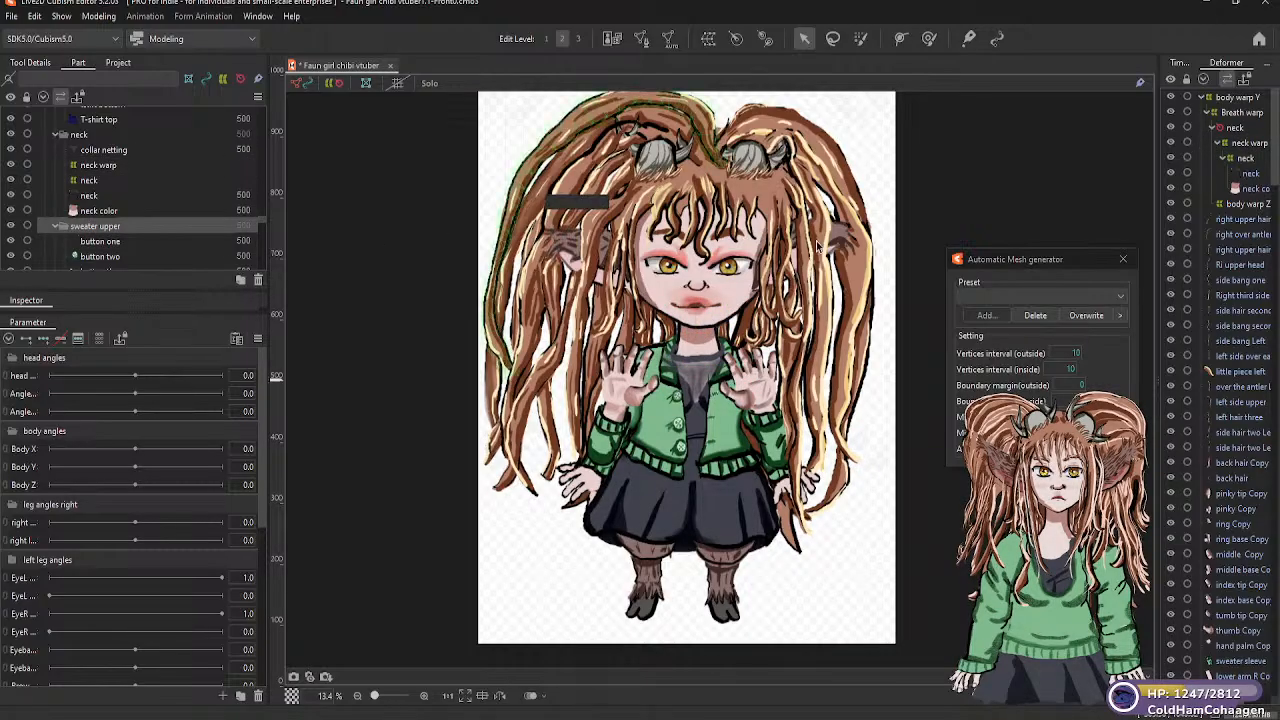
click(1233, 114)
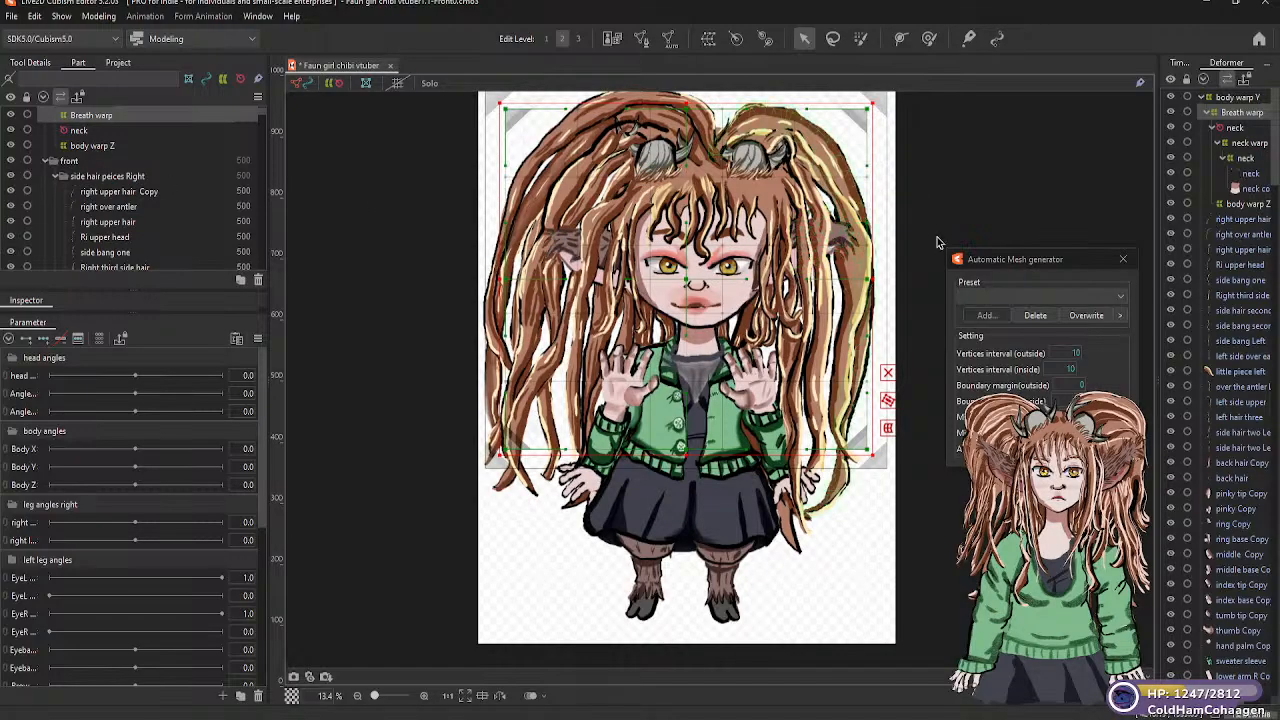
scroll(110, 205, down, 6)
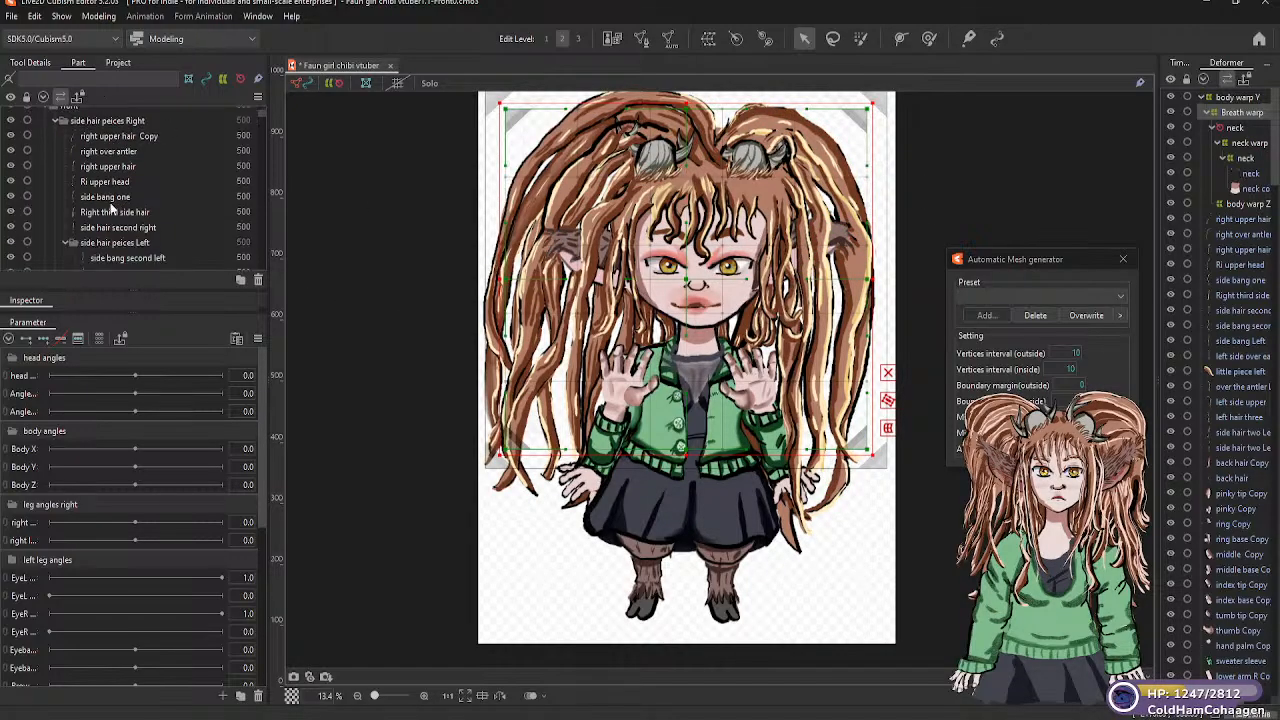
scroll(110, 205, up, 6)
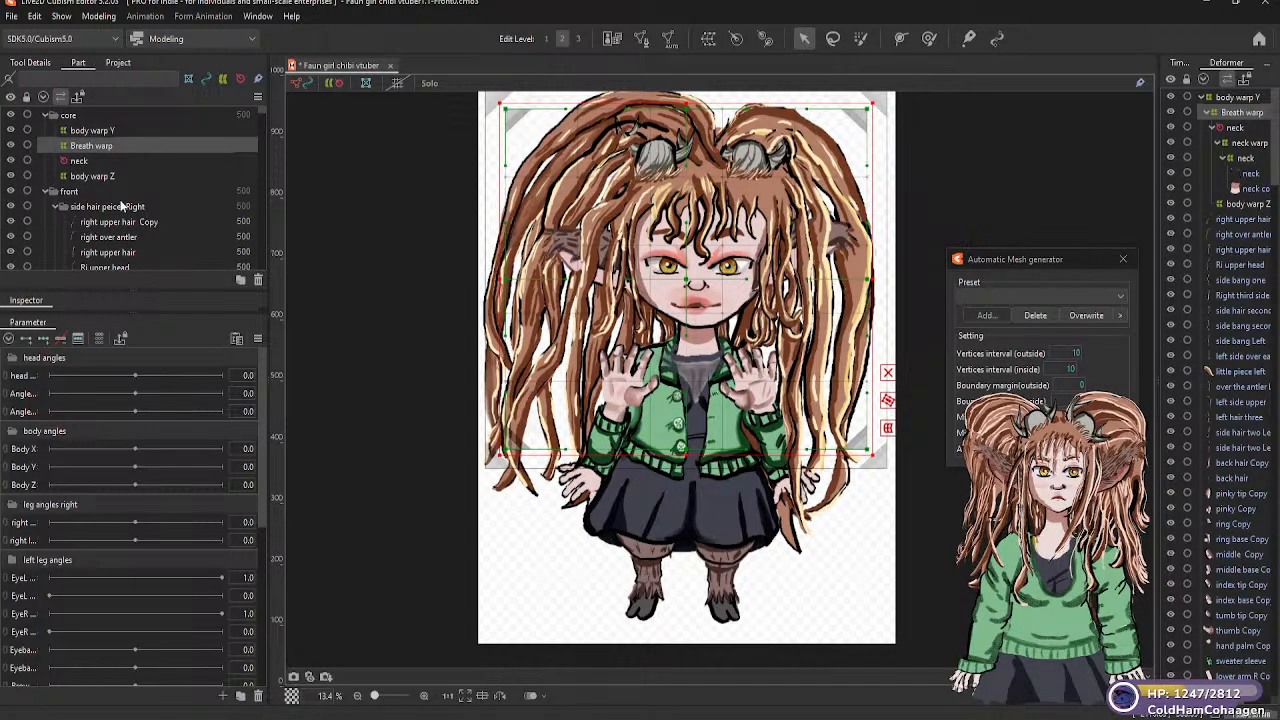
scroll(120, 205, down, 5)
scroll(120, 205, down, 8)
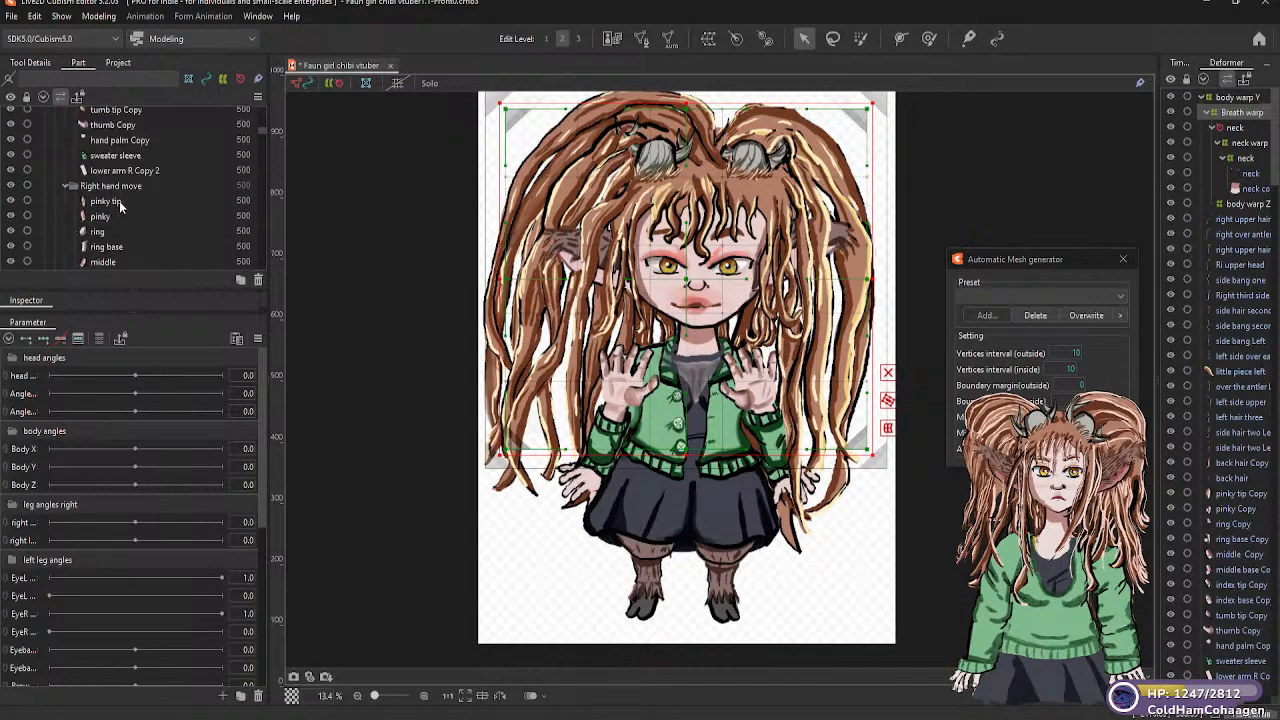
scroll(118, 215, down, 8)
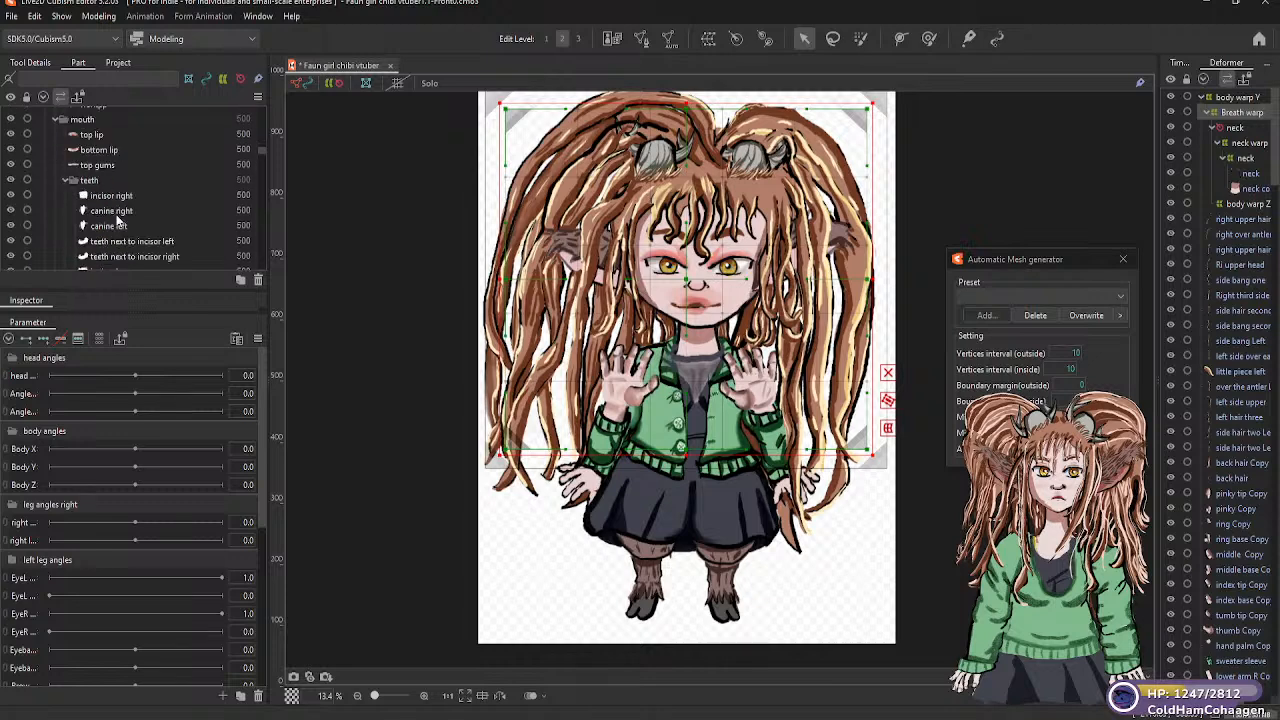
scroll(118, 215, down, 8)
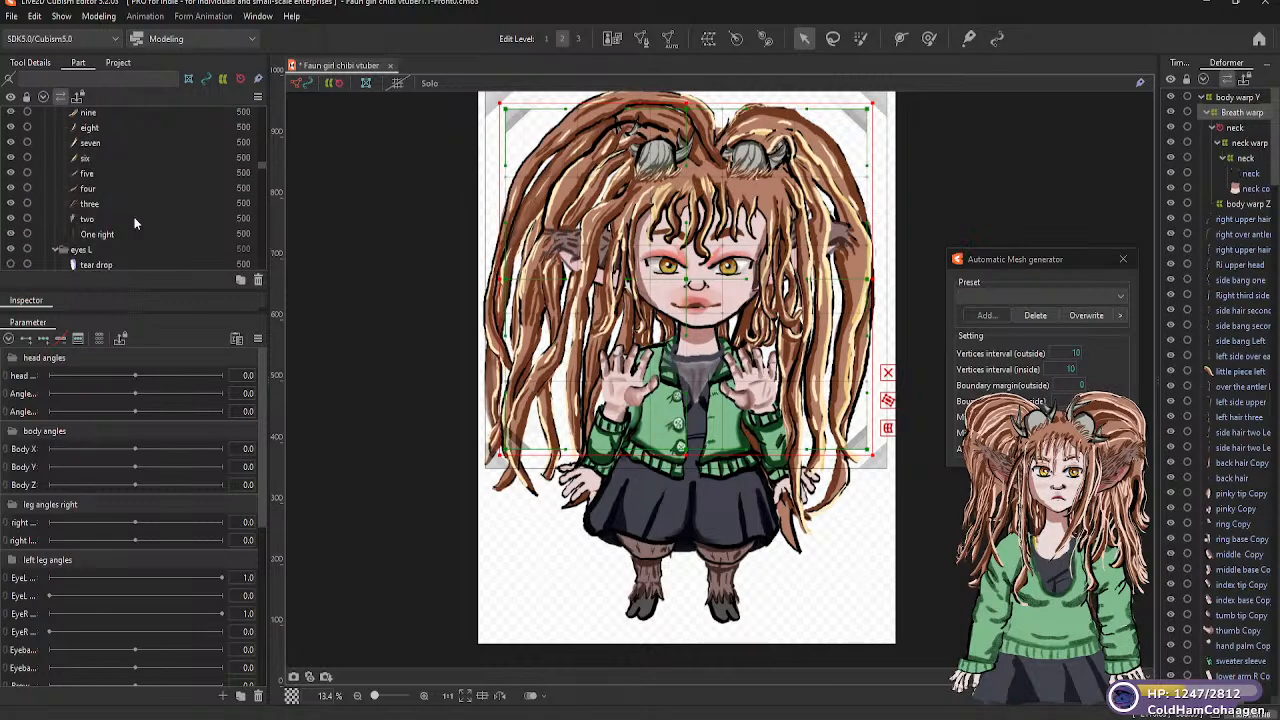
scroll(139, 226, down, 3)
scroll(149, 219, down, 10)
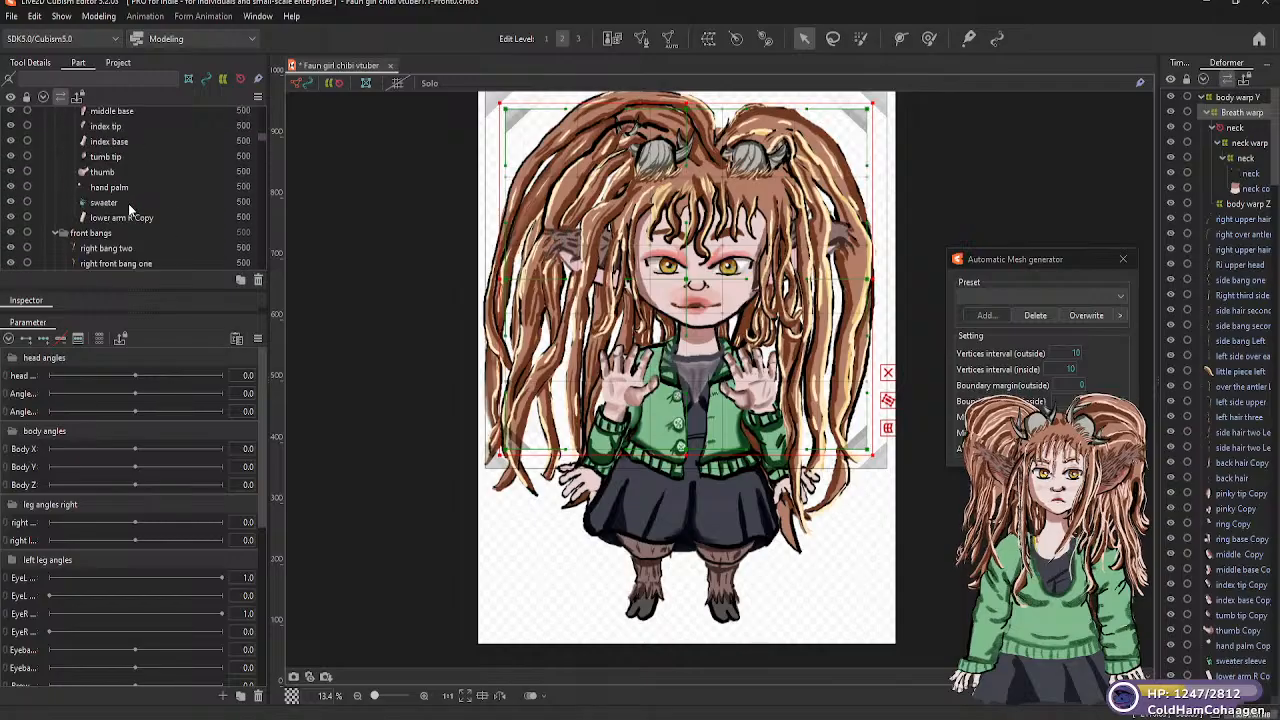
click(372, 260)
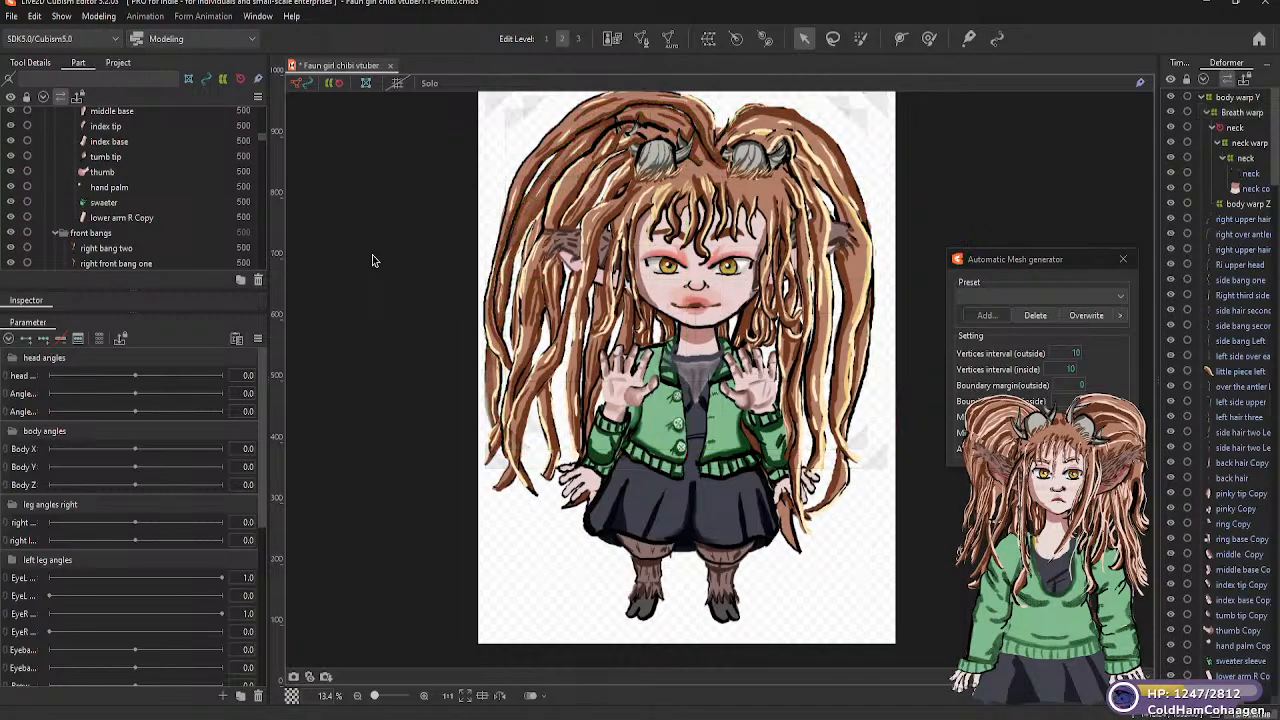
scroll(175, 221, down, 10)
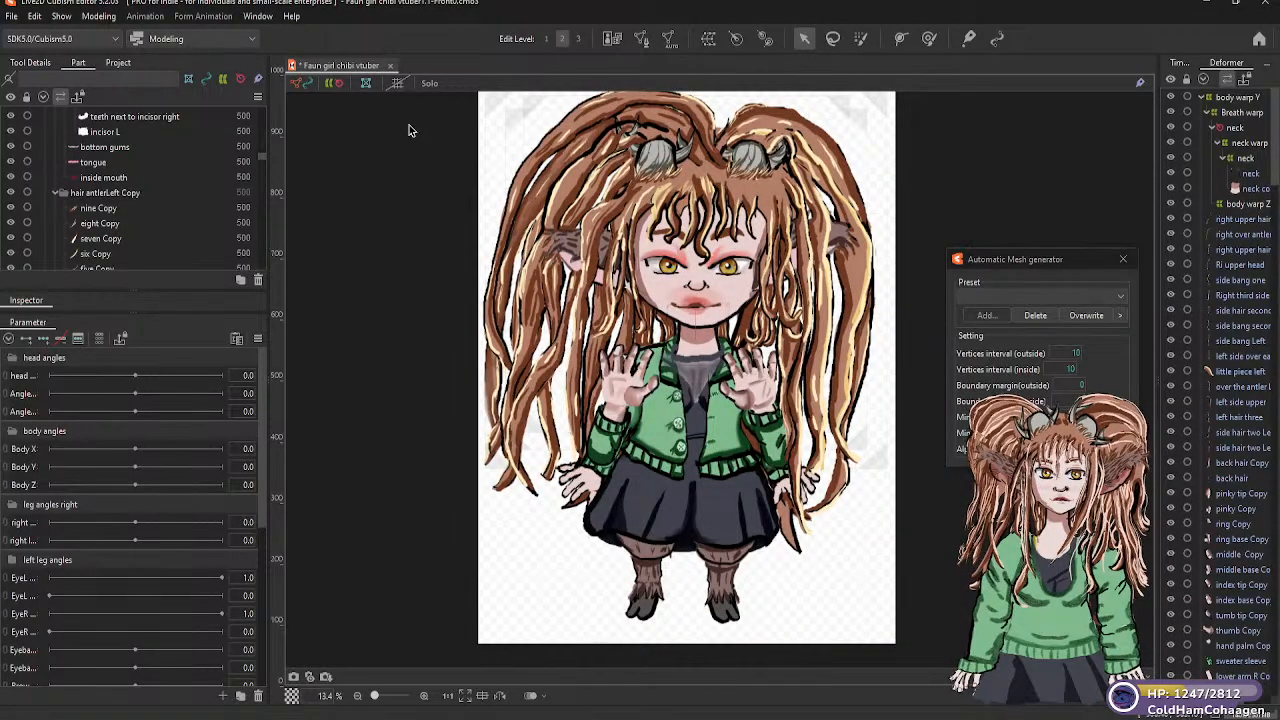
scroll(98, 204, up, 4)
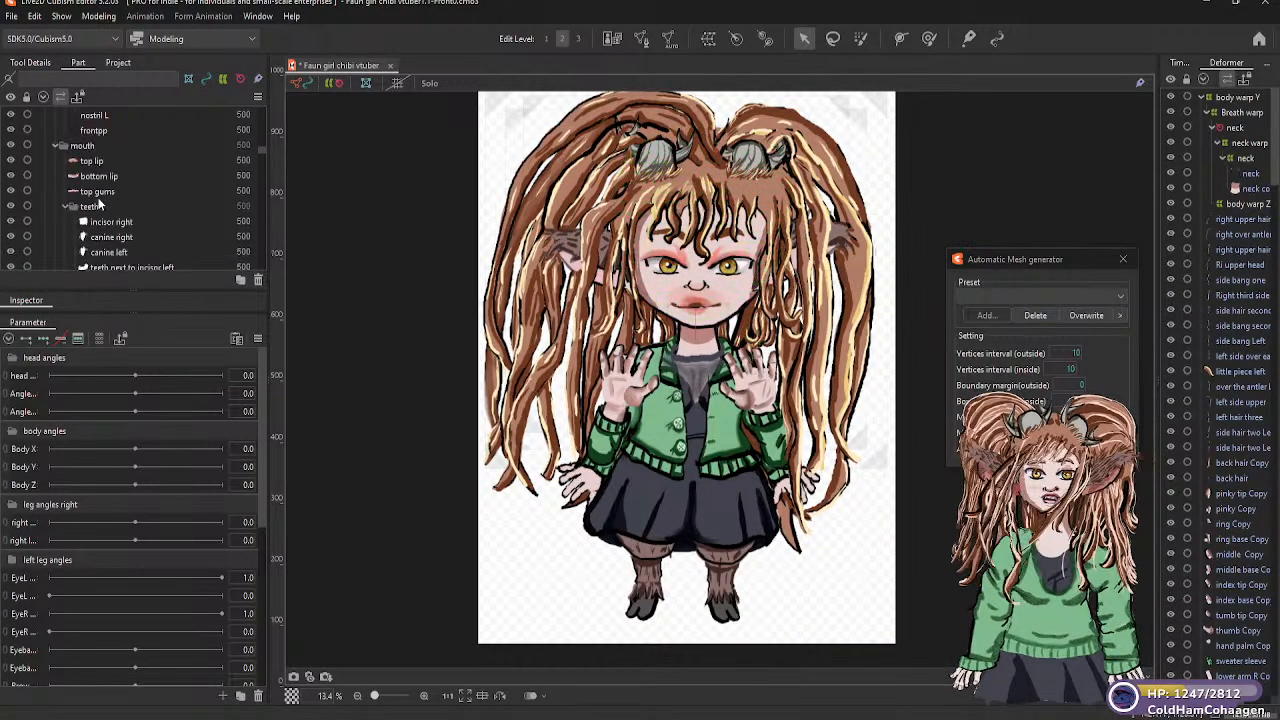
scroll(123, 142, up, 10)
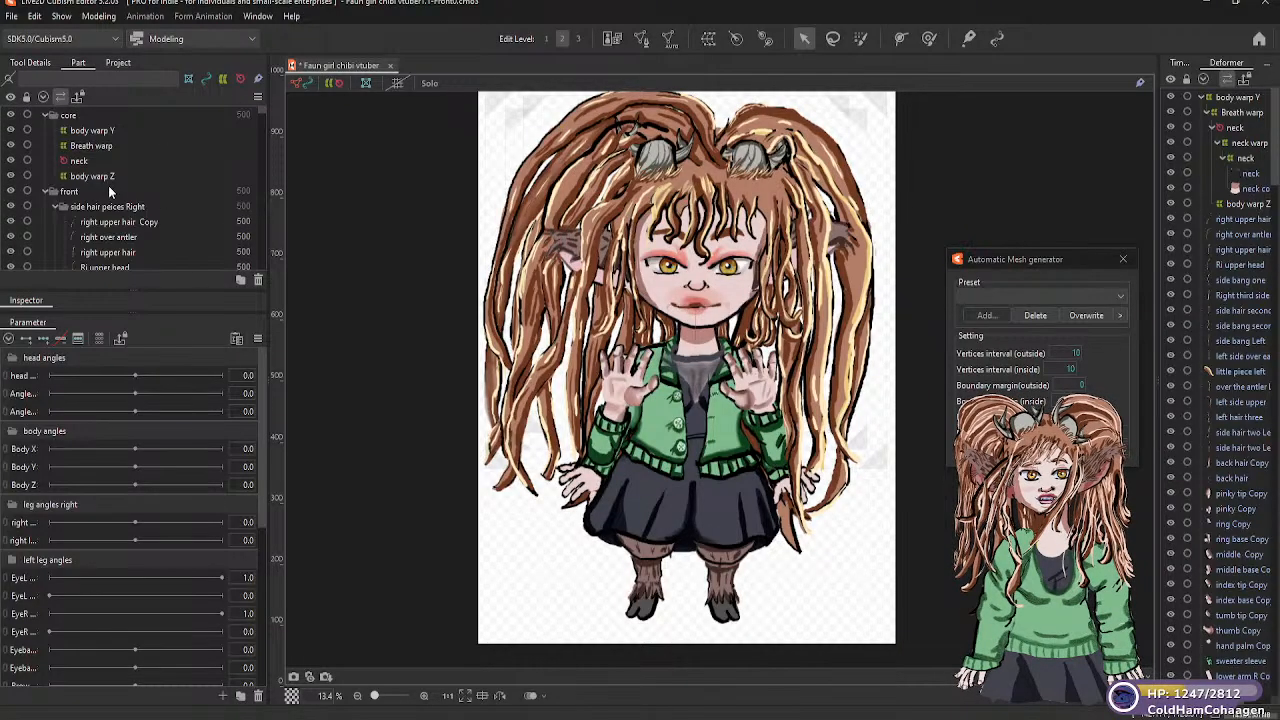
Create a warp deformer named "body X warp" in the "core" part as parent of "body warp Y", with 5 × 5 warp and 2 × 2 Bezier divisions
click(105, 133)
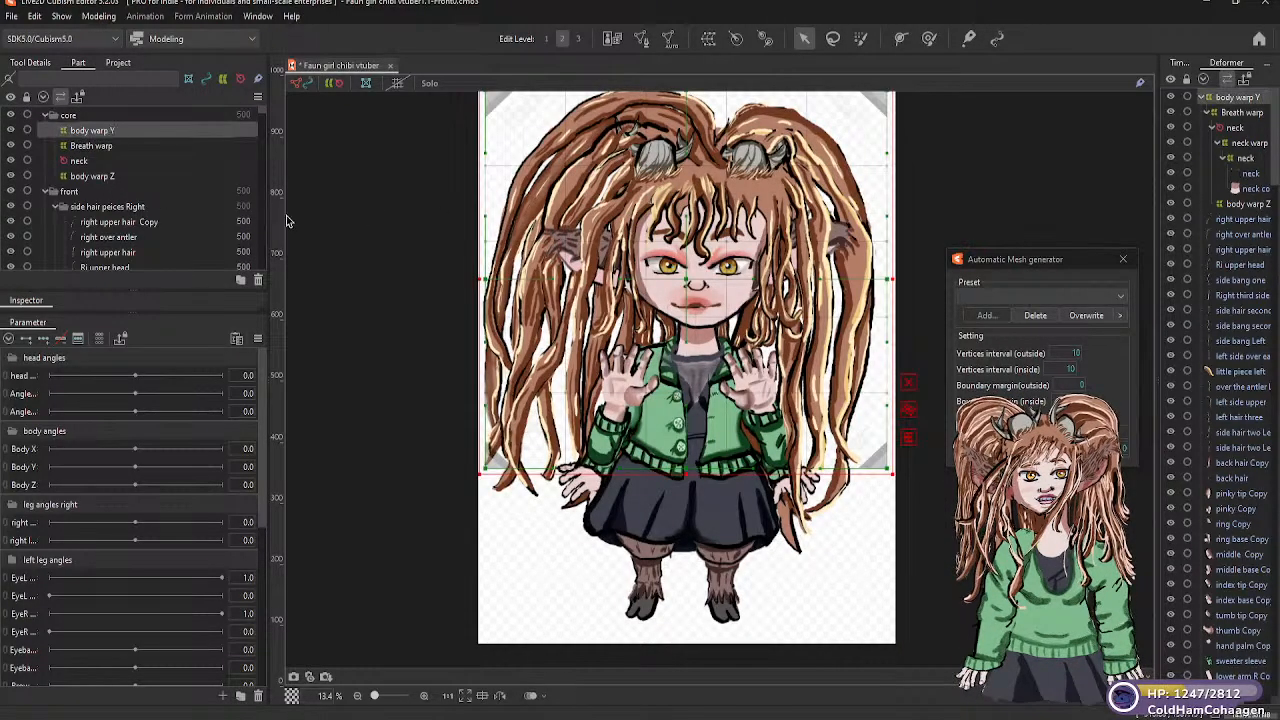
click(709, 45)
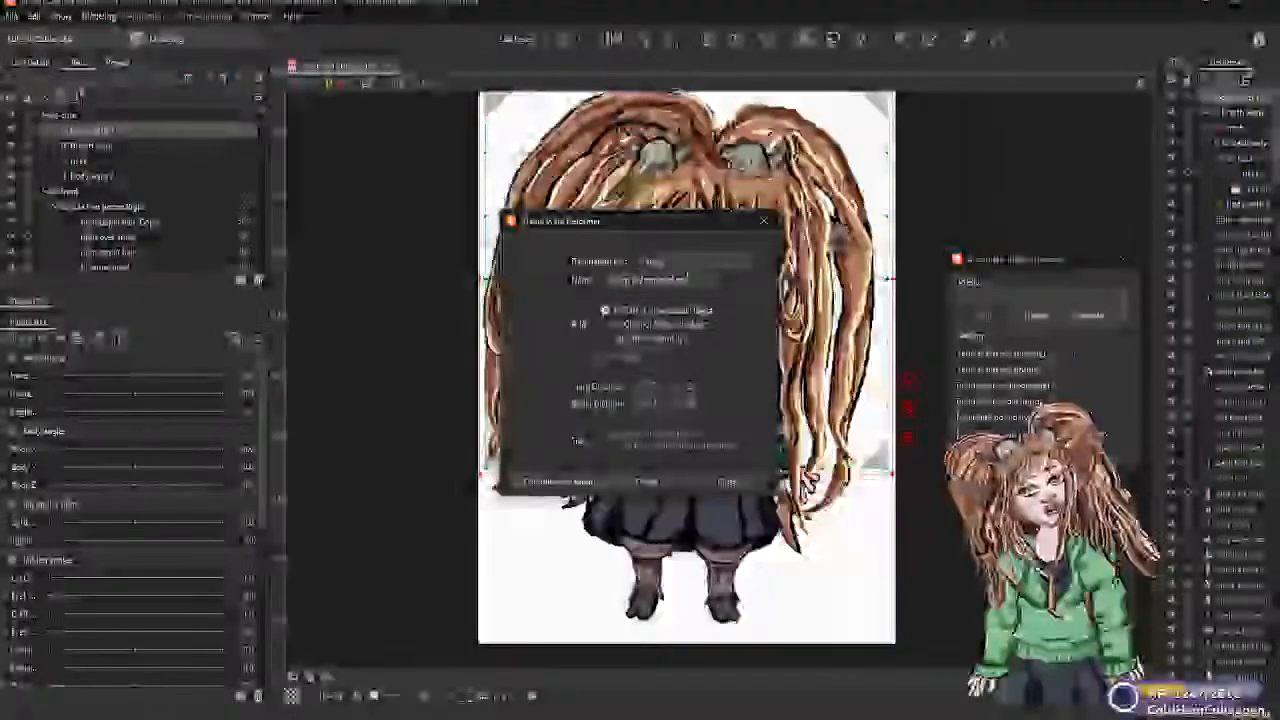
drag(692, 281, 591, 283)
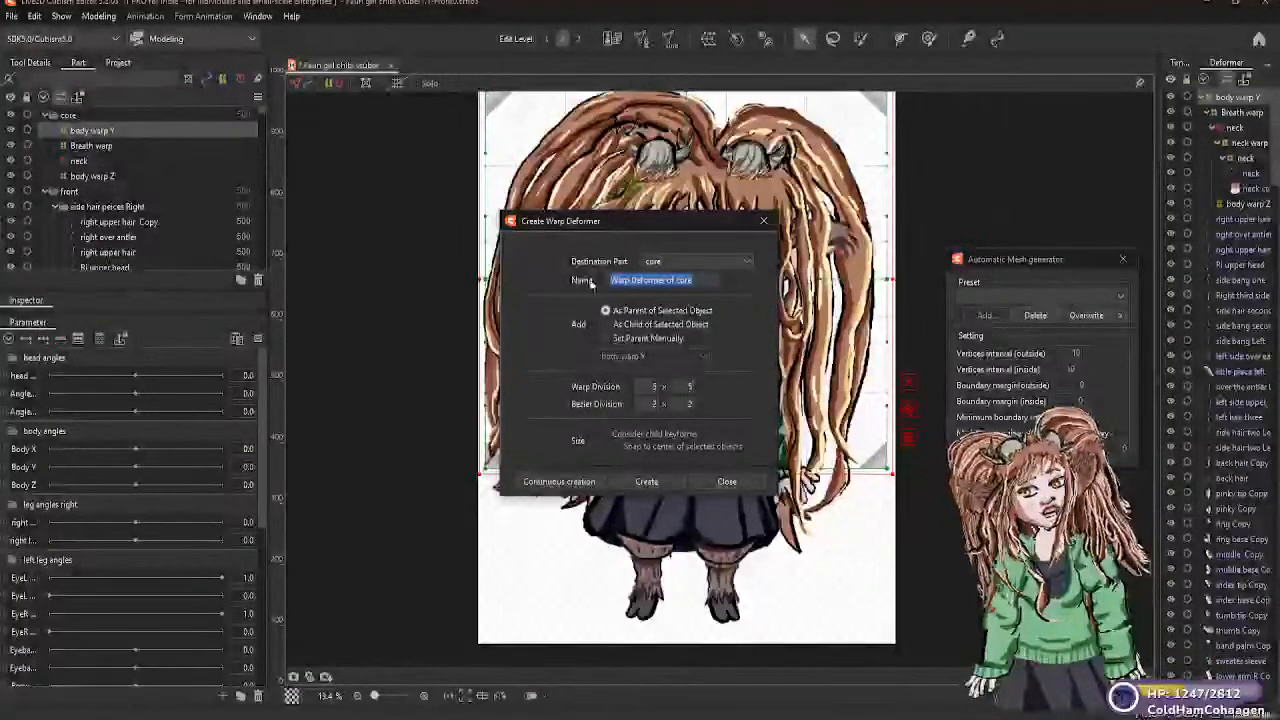
text(body)
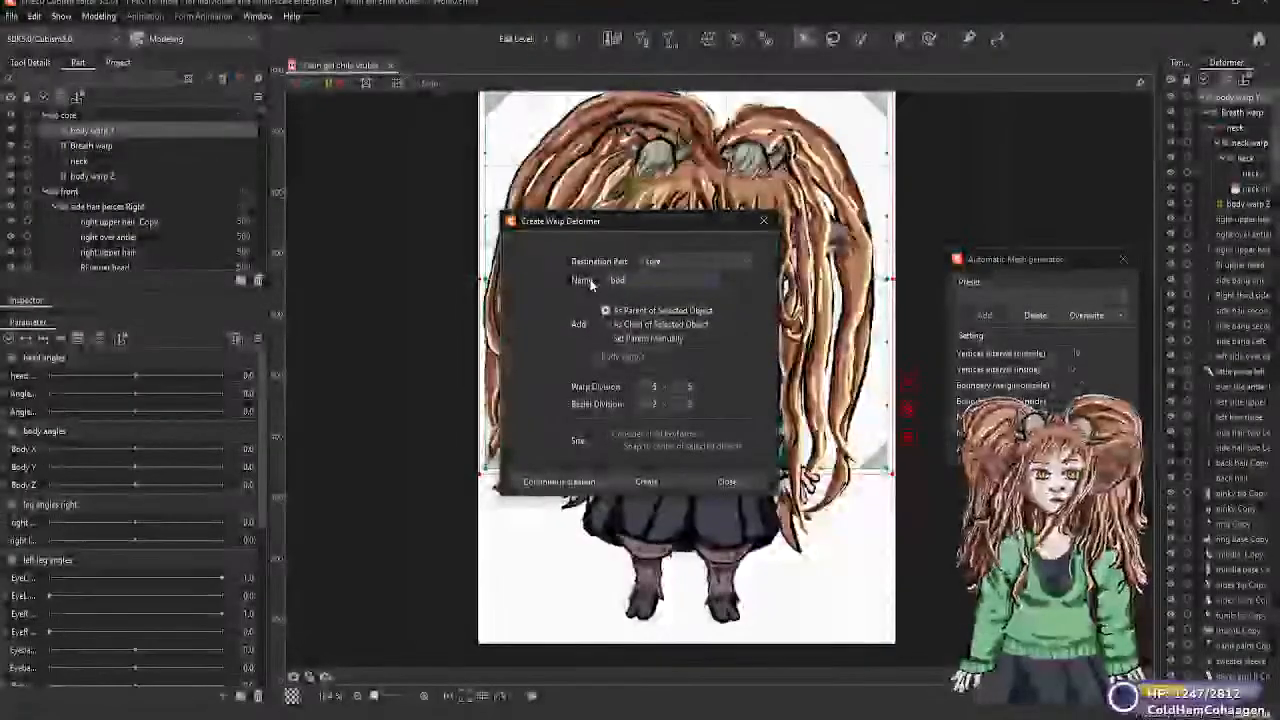
text( X warp)
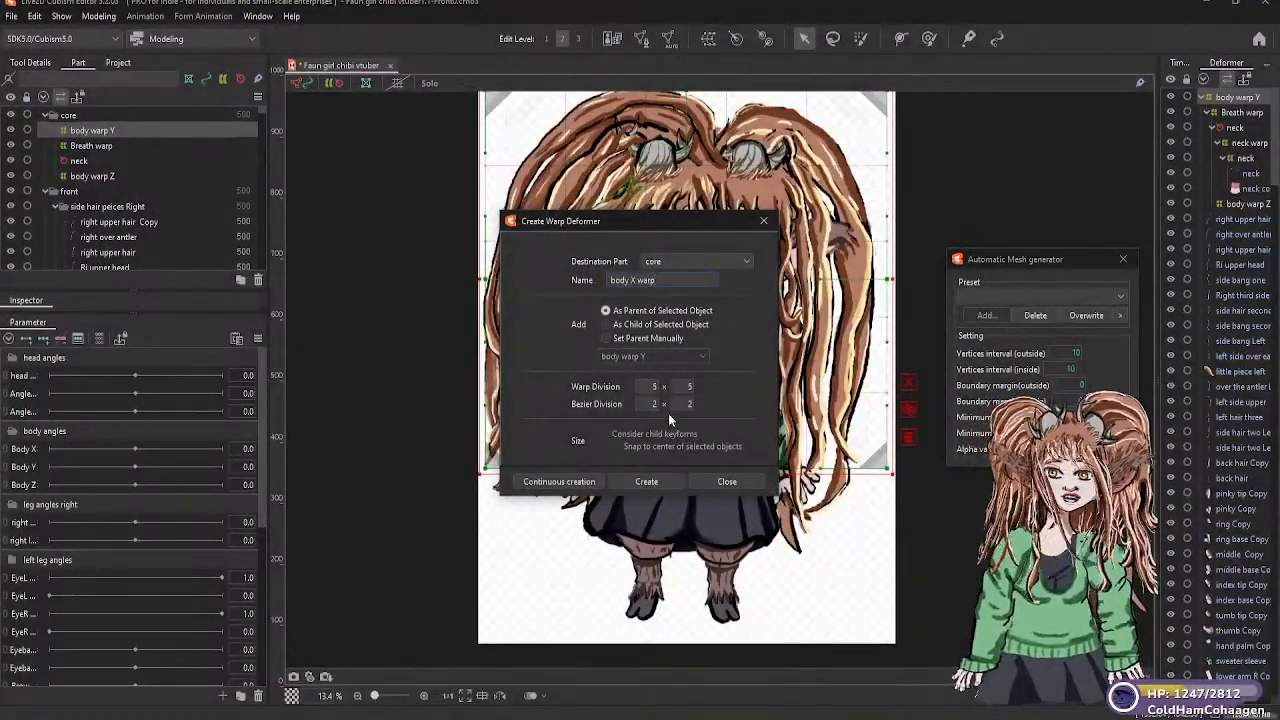
click(670, 479)
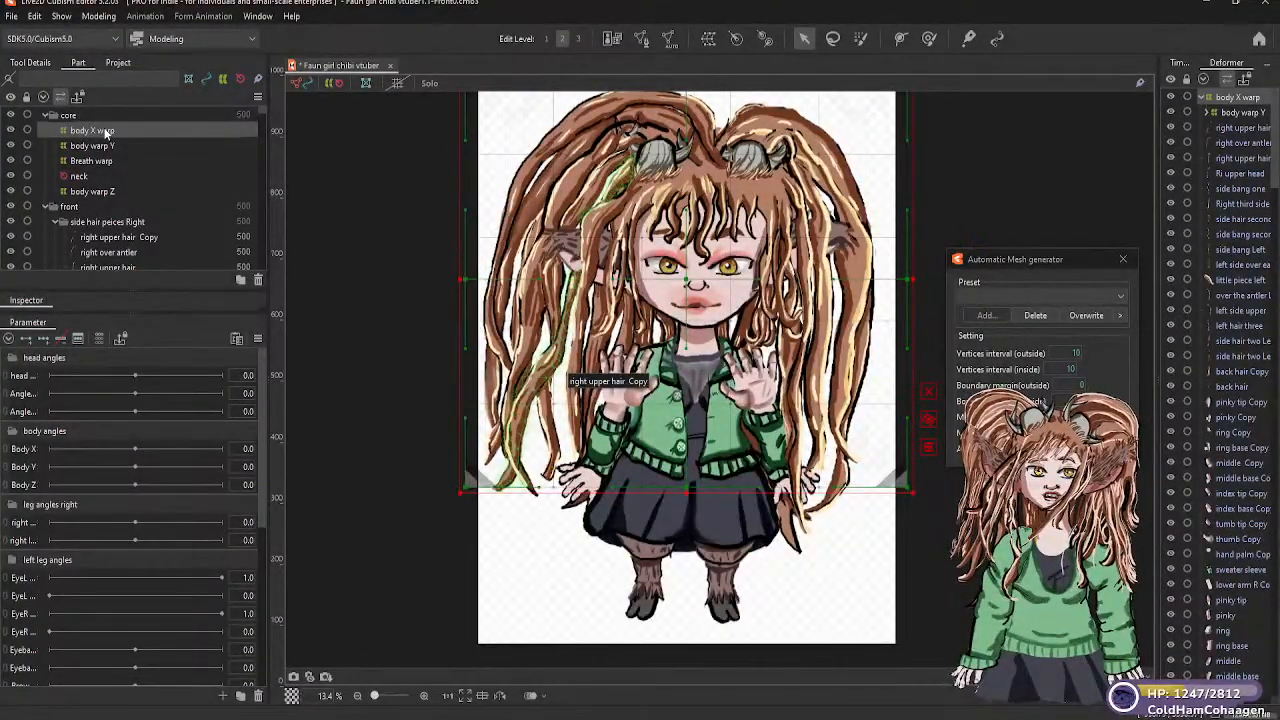
Try to move the "body X warp" deformer beneath "body warp Y" in the hierarchy
drag(103, 132, 108, 150)
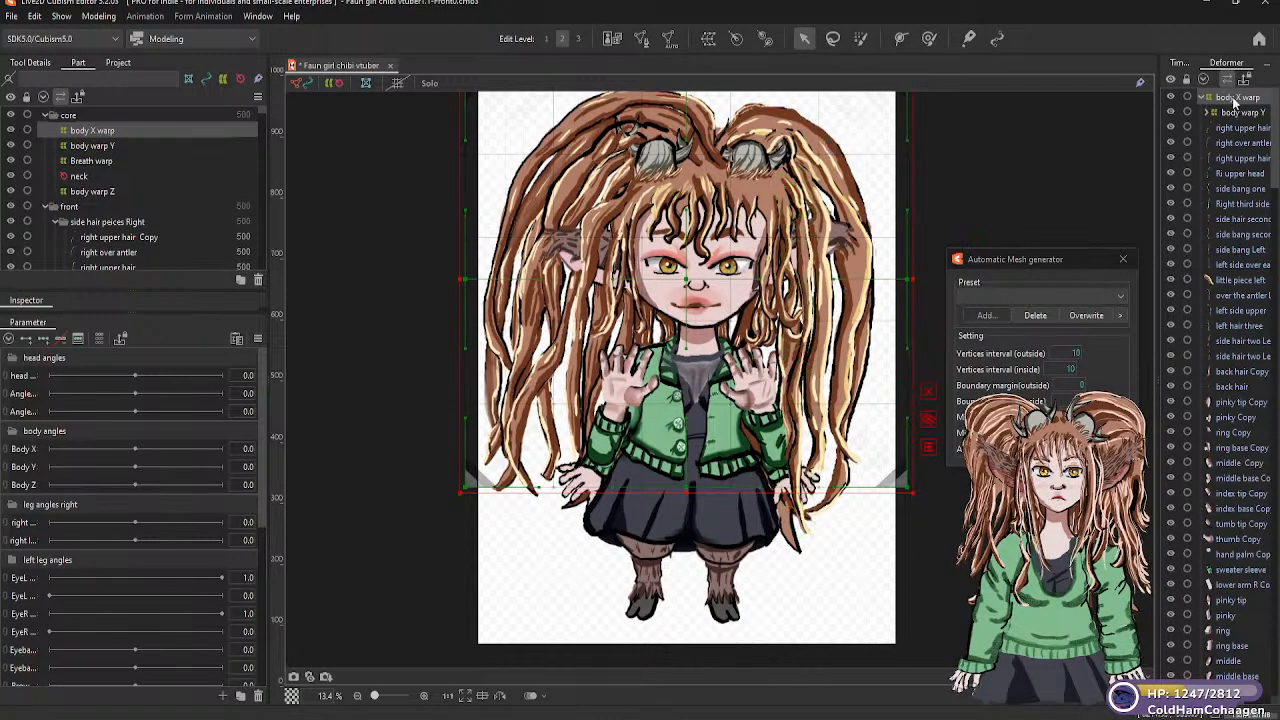
drag(1234, 101, 1240, 117)
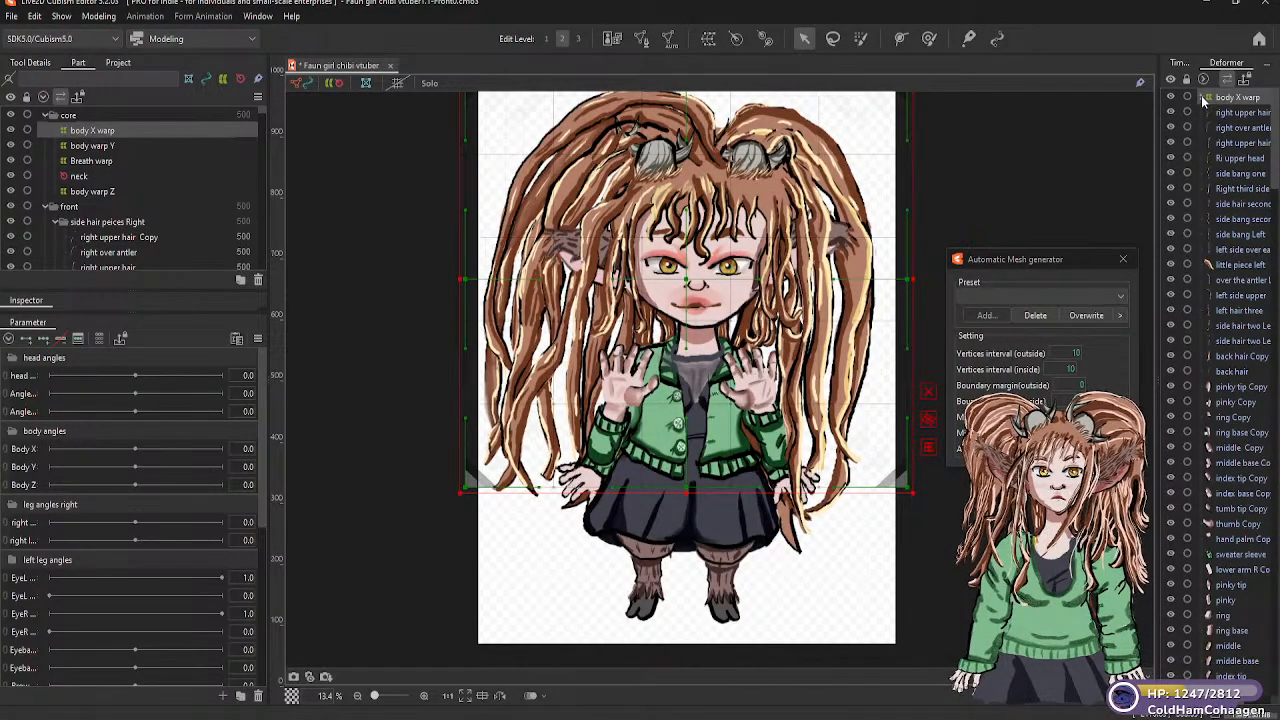
click(1222, 98)
Delete the "body X warp" deformer from the "core" part
right_click(144, 125)
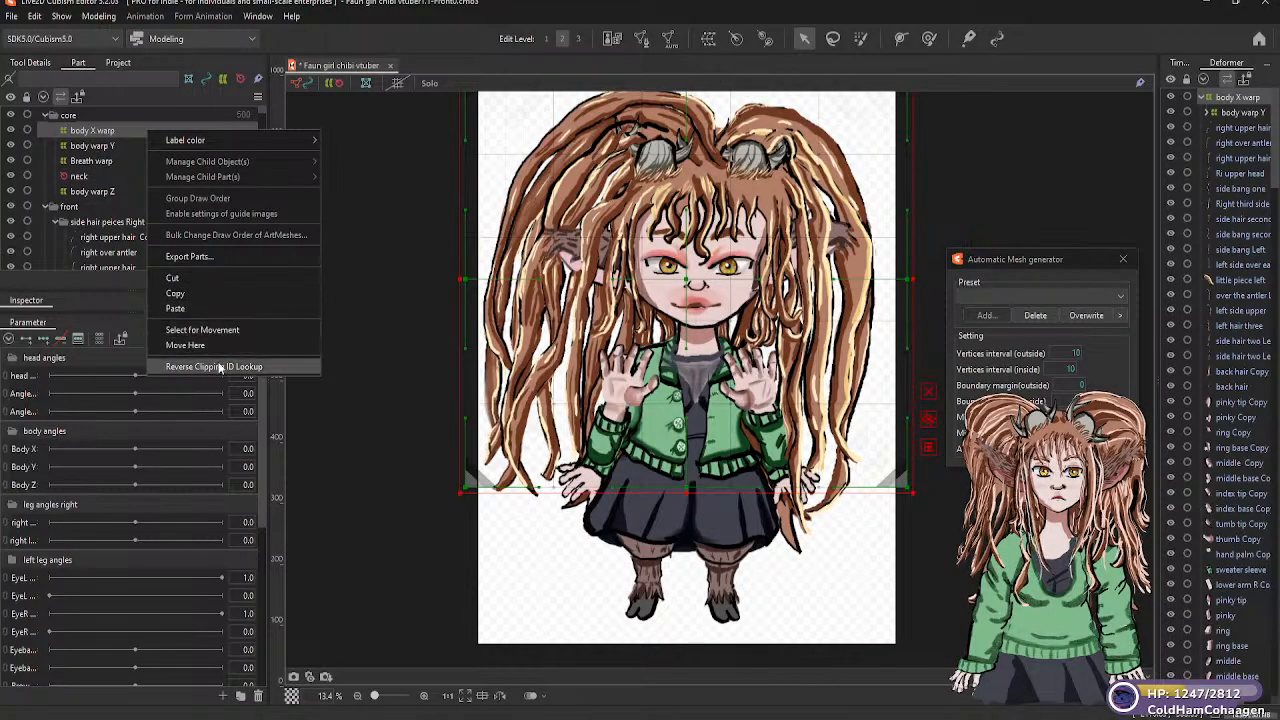
right_click(122, 128)
right_click(122, 128)
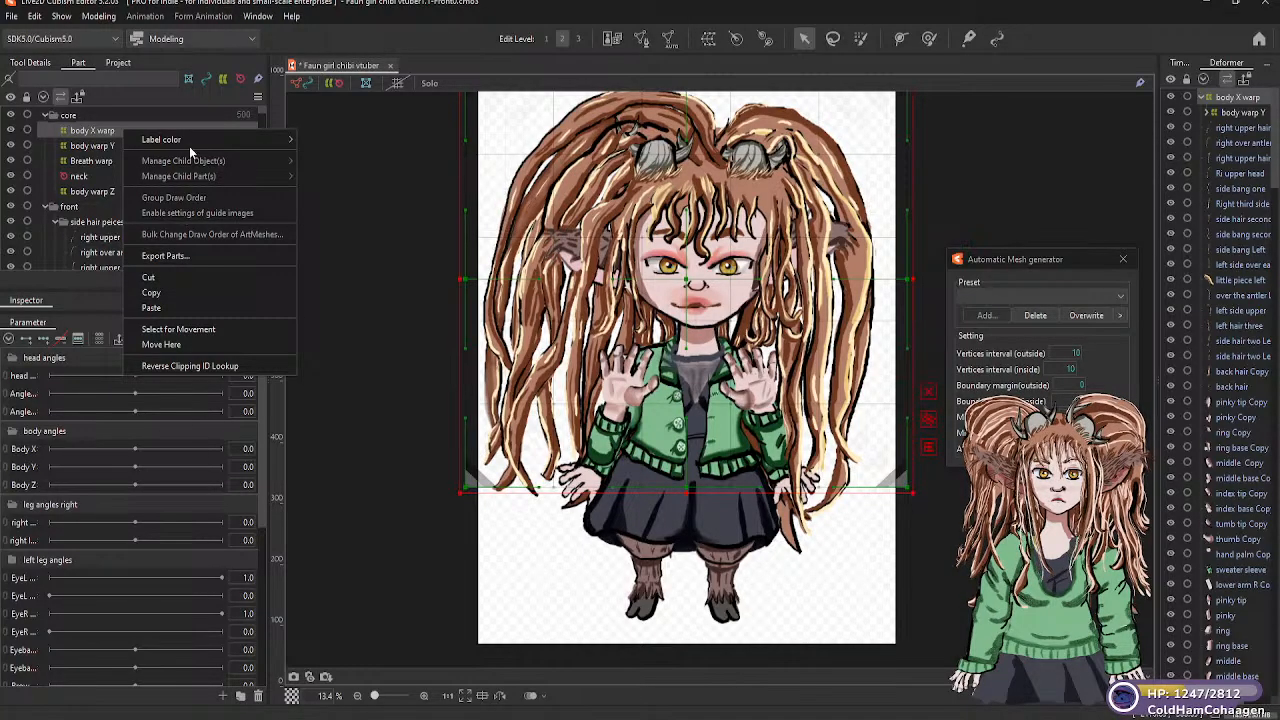
click(87, 135)
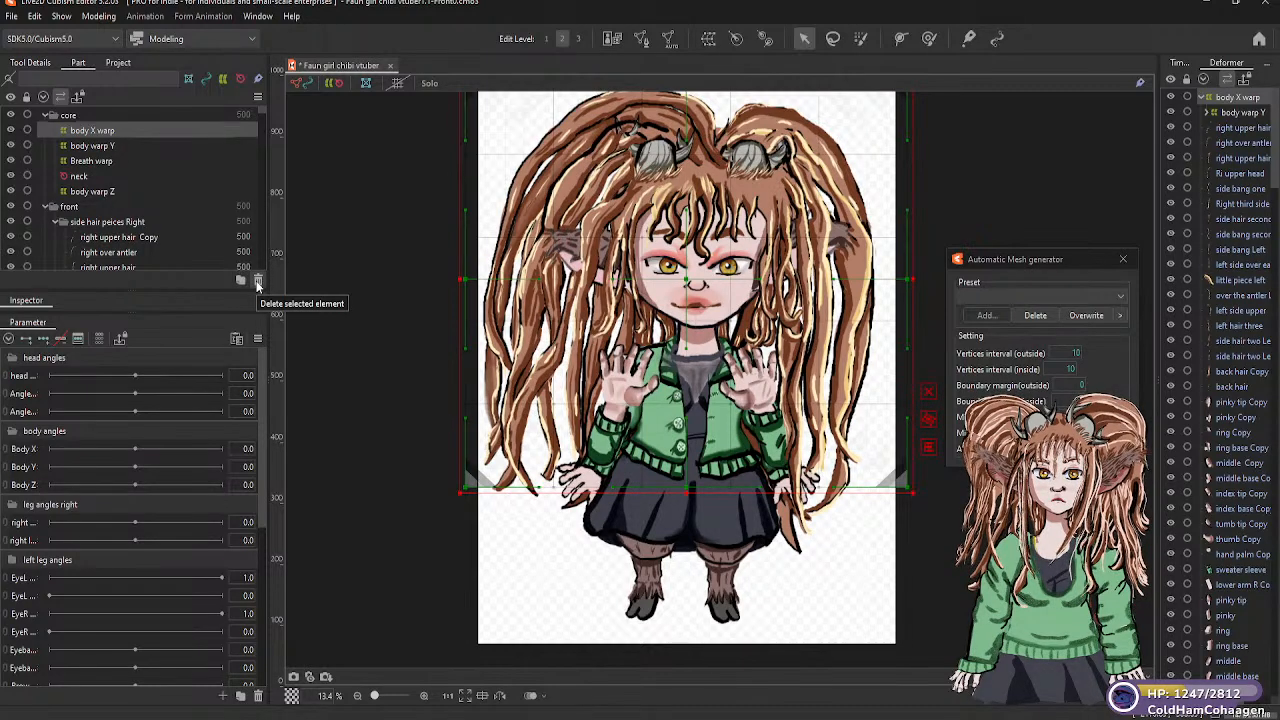
click(258, 281)
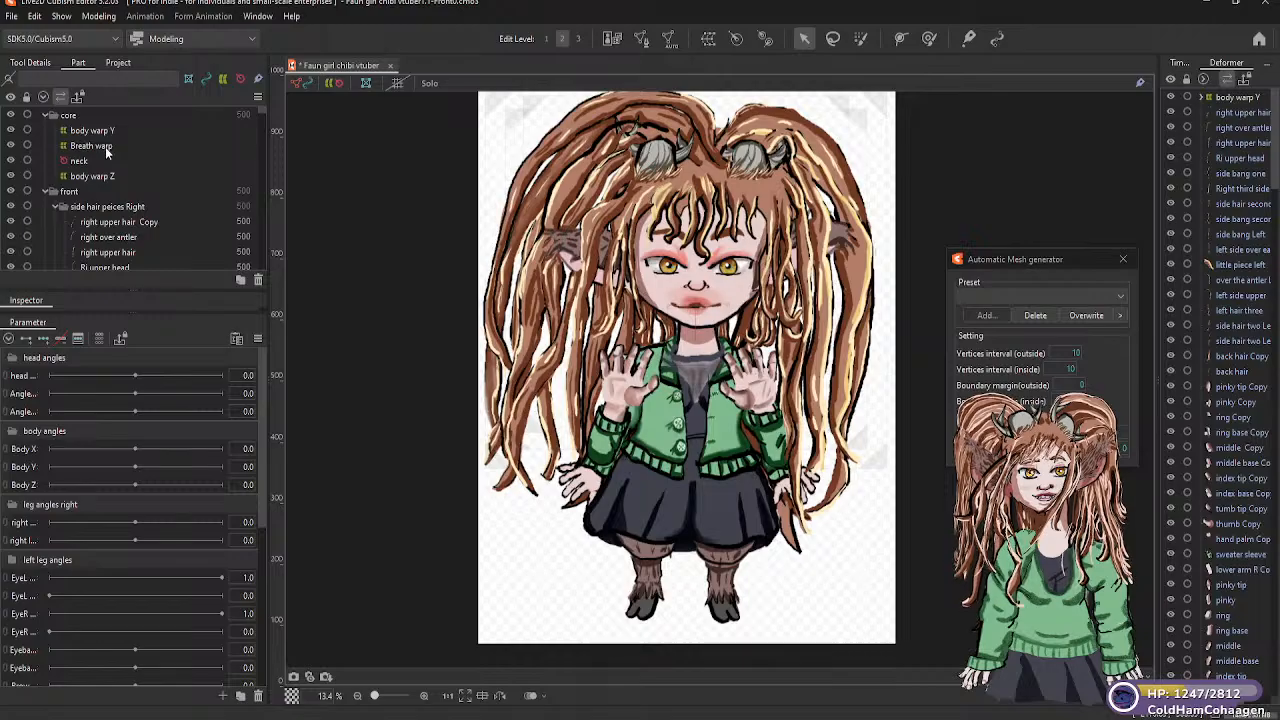
Create a warp deformer named "body x warp" in the "core" part as child of "Breath warp", with 5 × 5 warp and 2 × 2 Bezier divisions
click(107, 148)
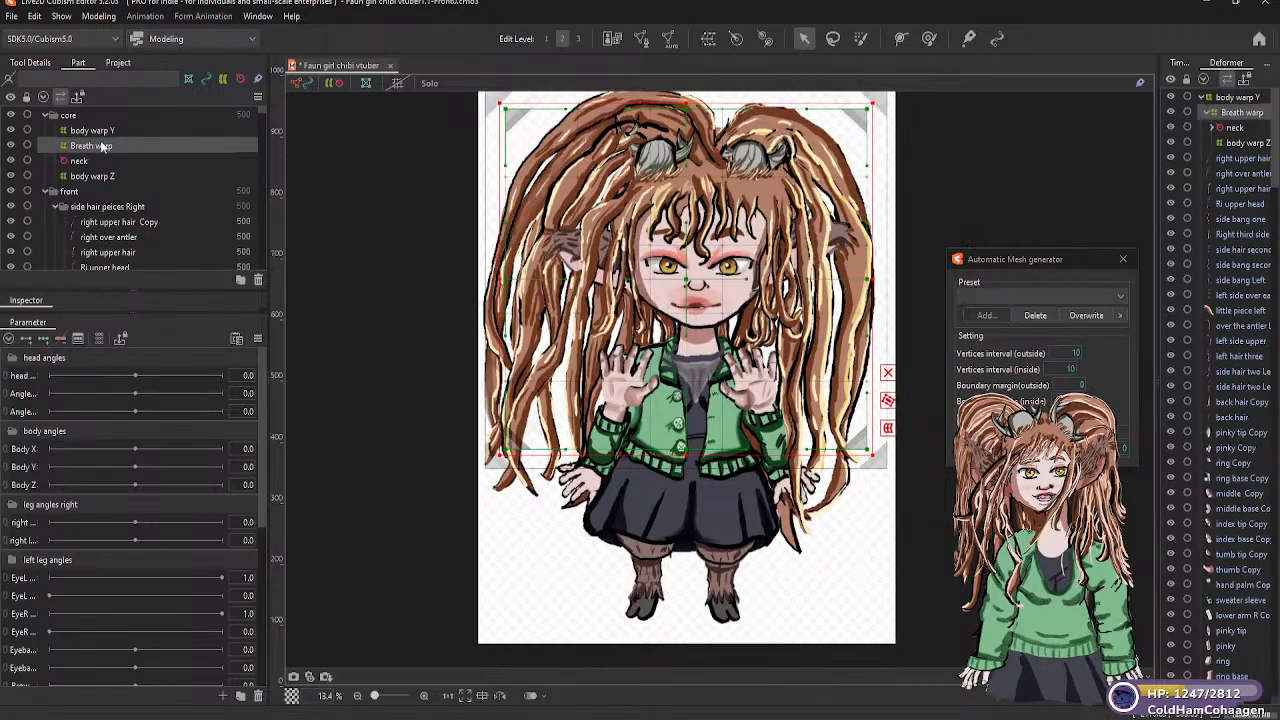
click(707, 42)
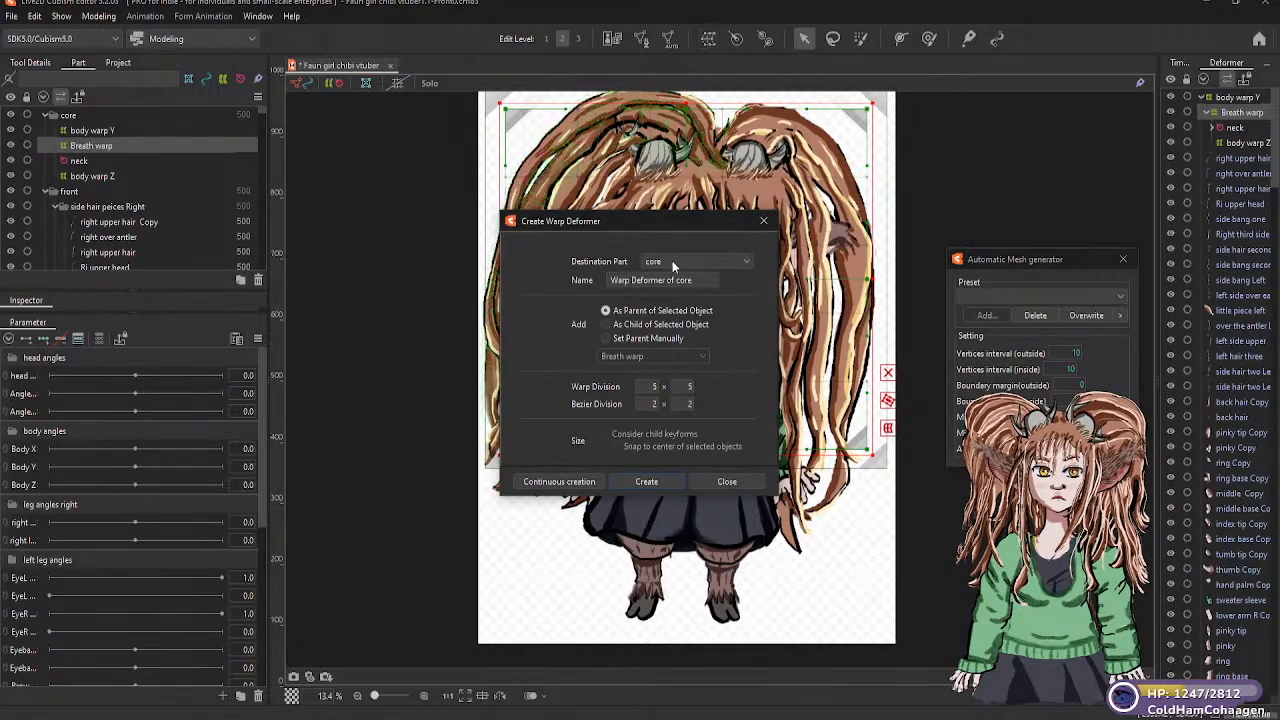
drag(697, 280, 601, 281)
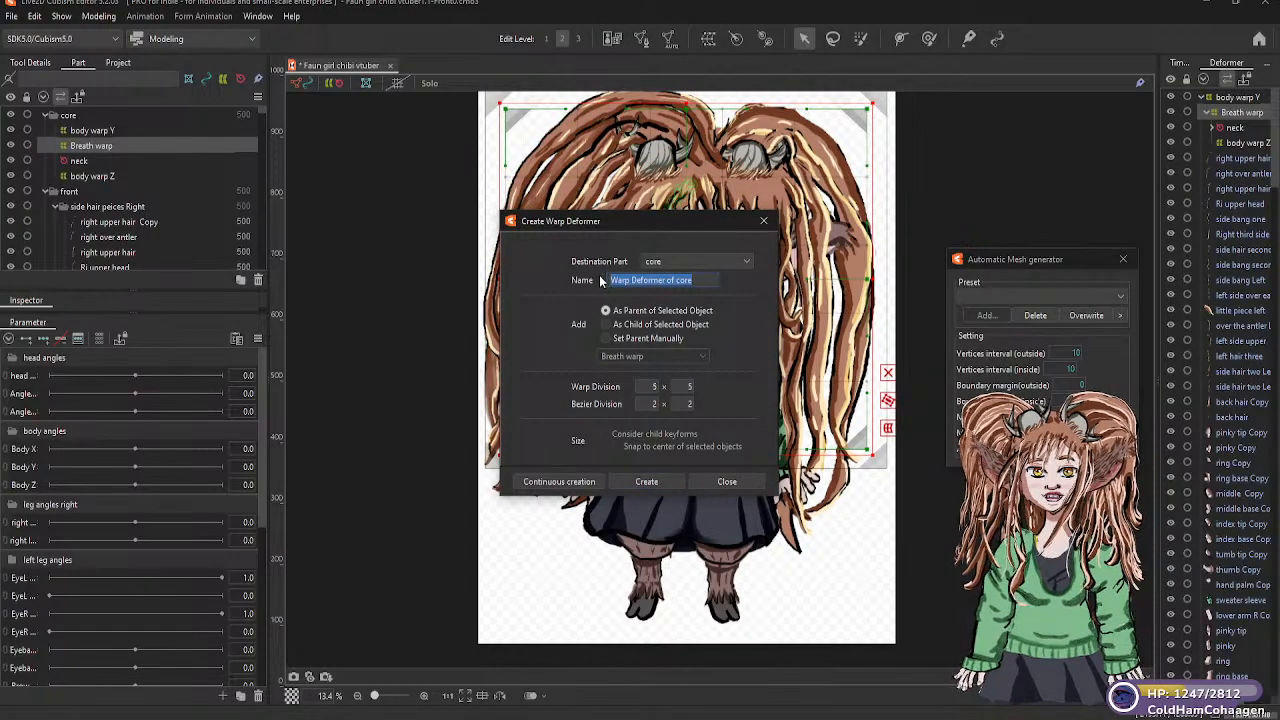
text(H)
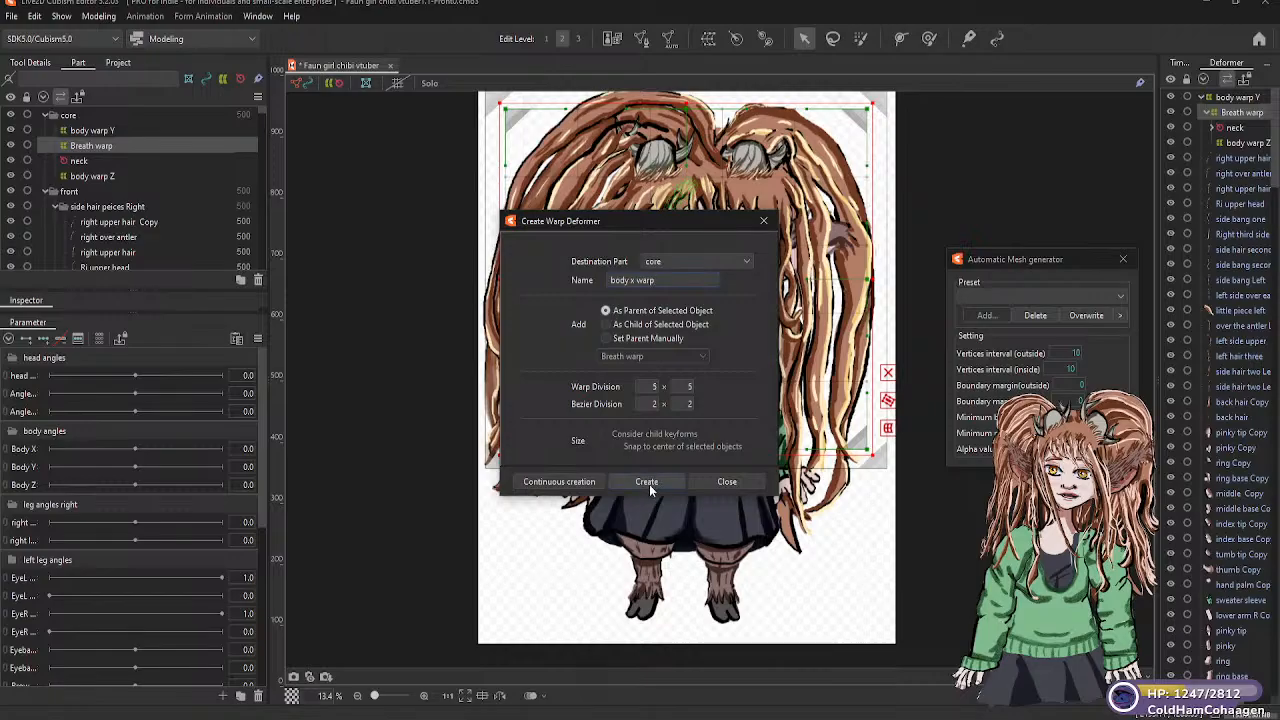
click(606, 325)
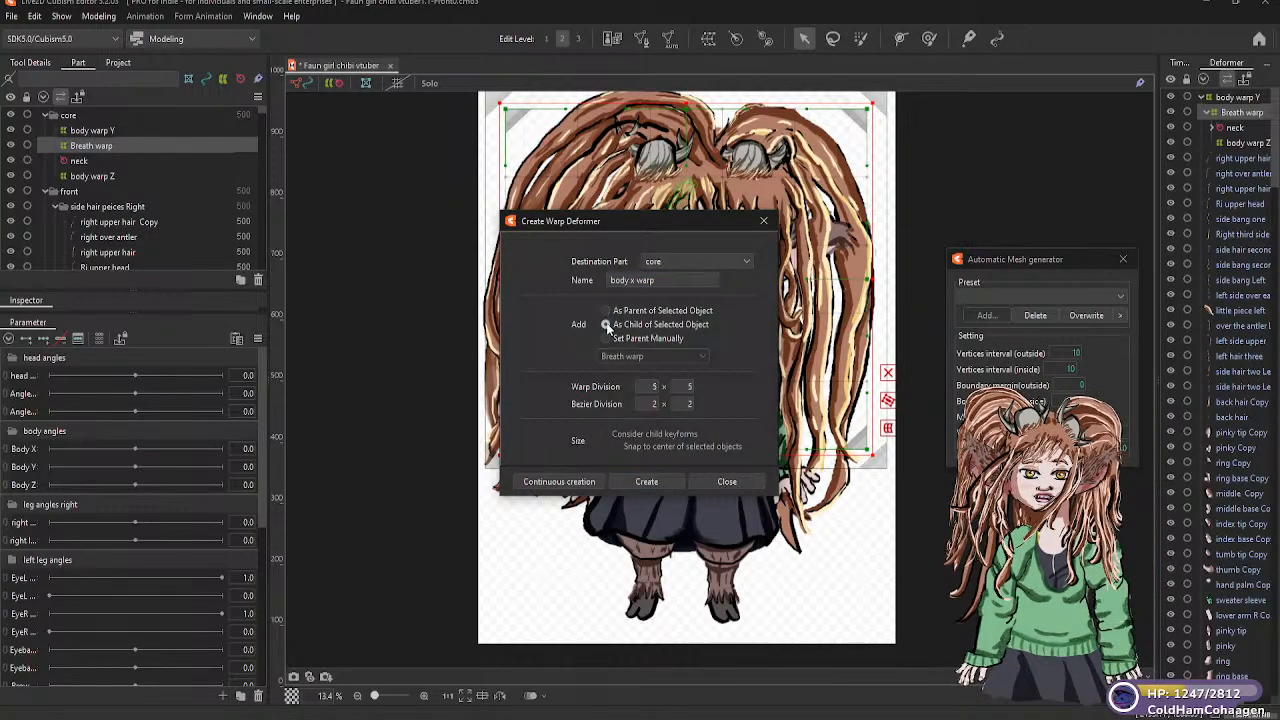
click(648, 482)
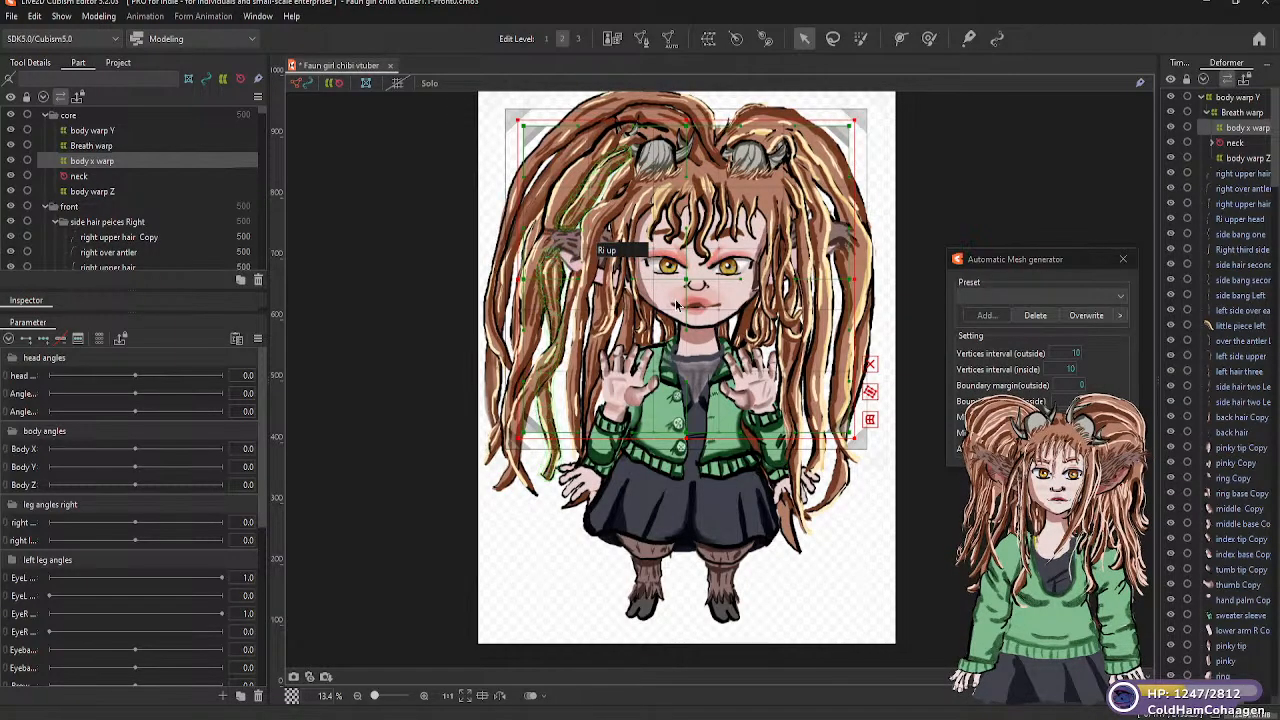
Try placing the "body x warp" deformer lower on the model, over the torso, skirt and legs
drag(687, 281, 696, 481)
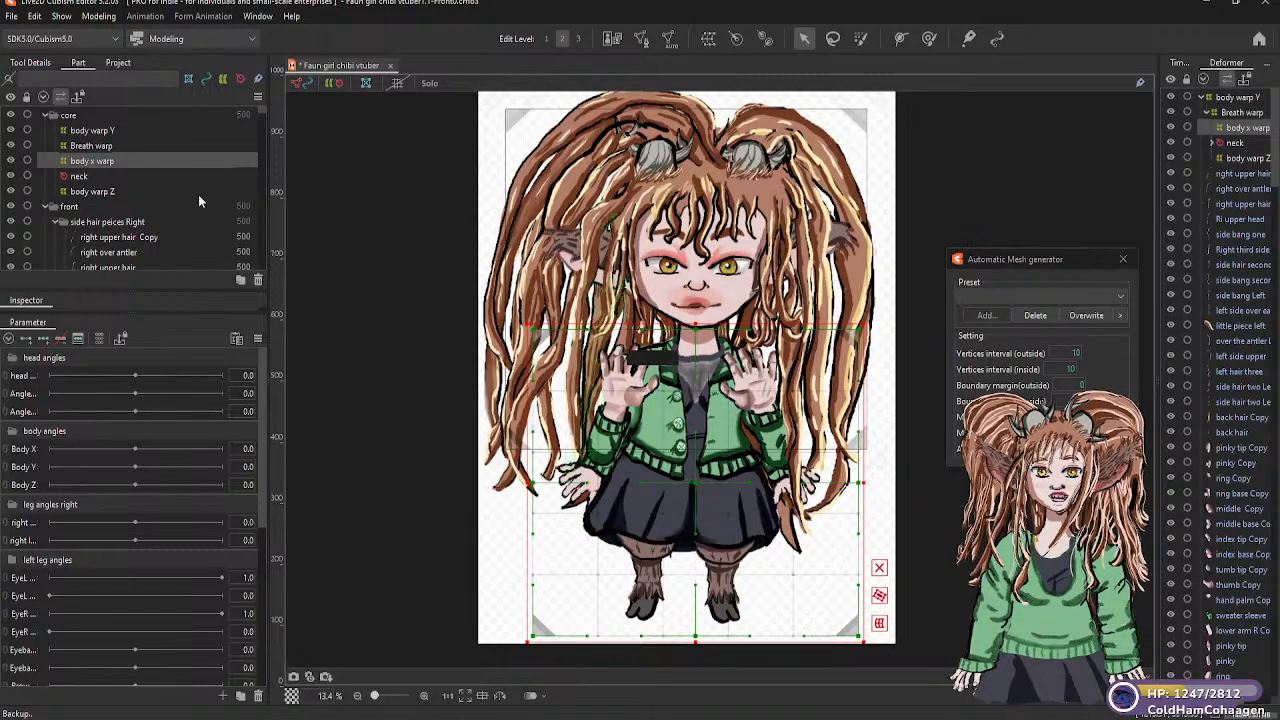
click(108, 134)
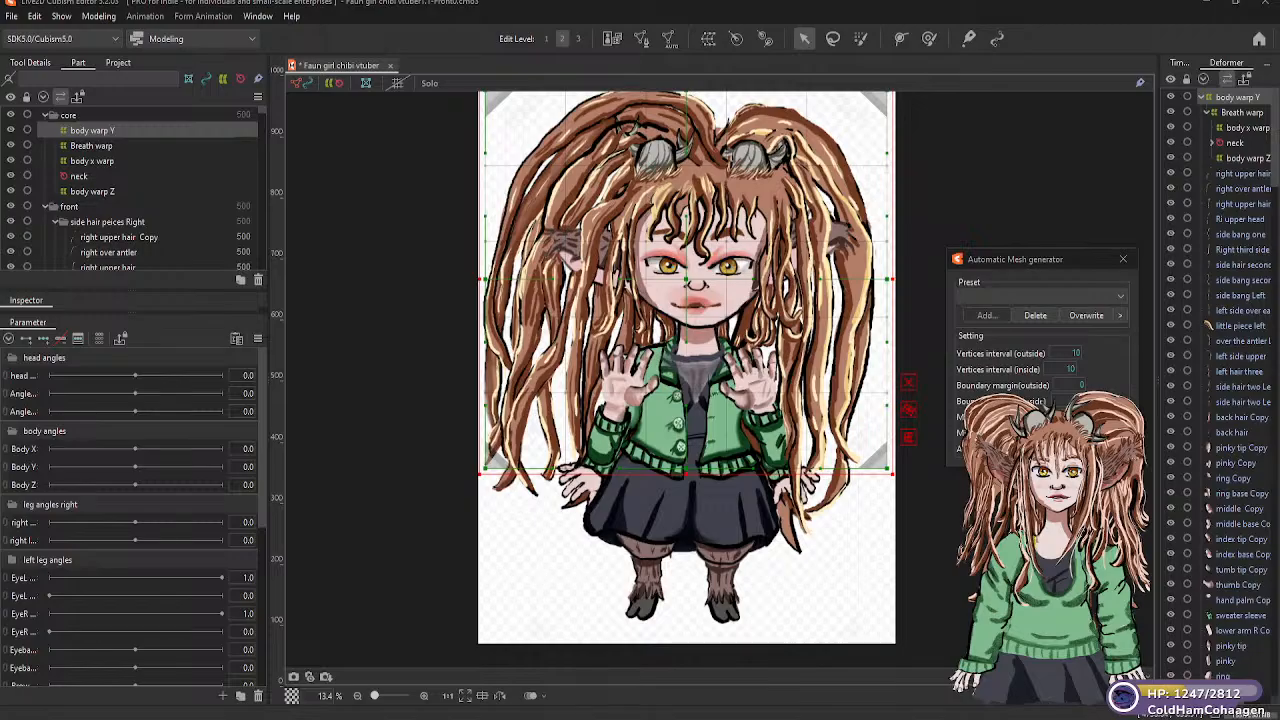
click(99, 160)
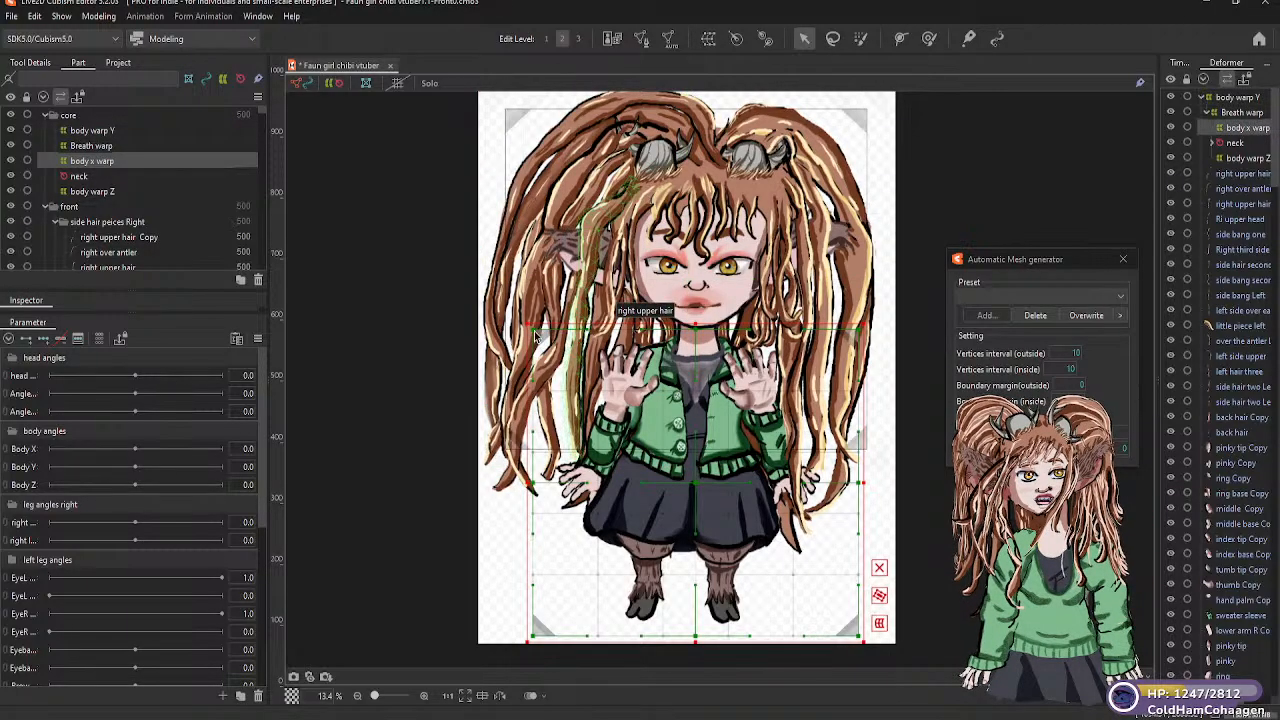
drag(690, 483, 691, 463)
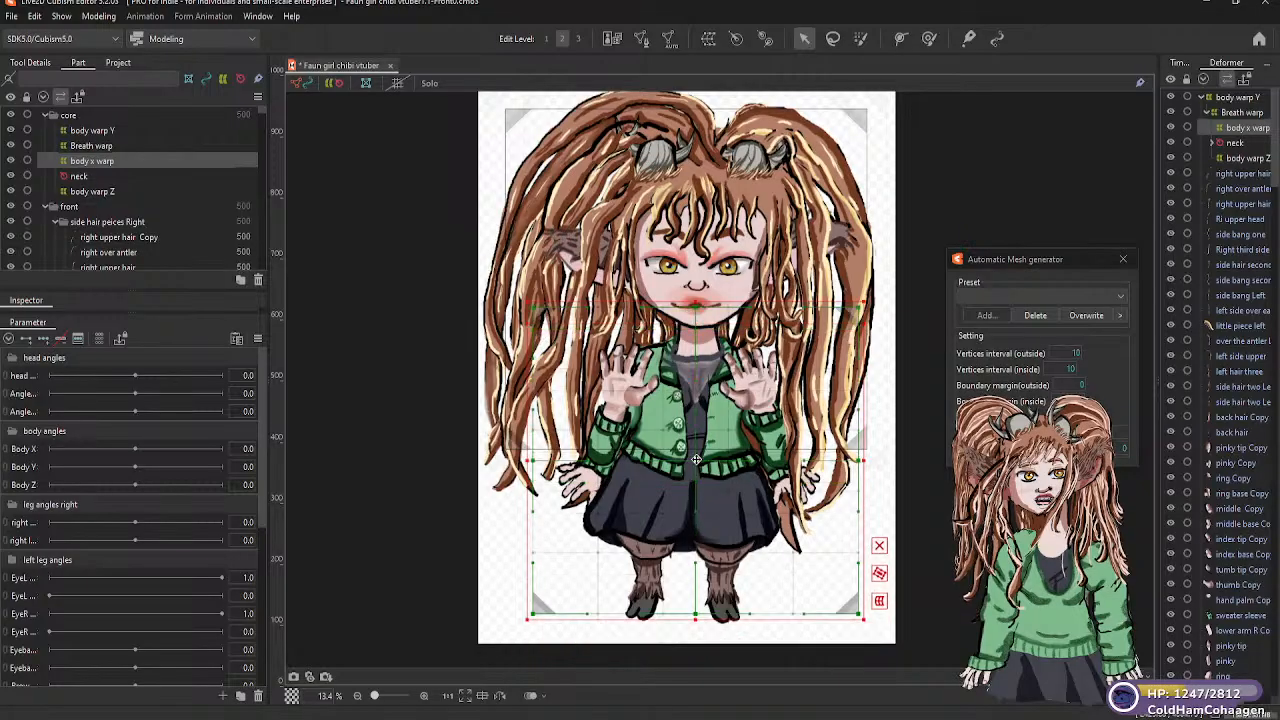
drag(697, 397, 701, 366)
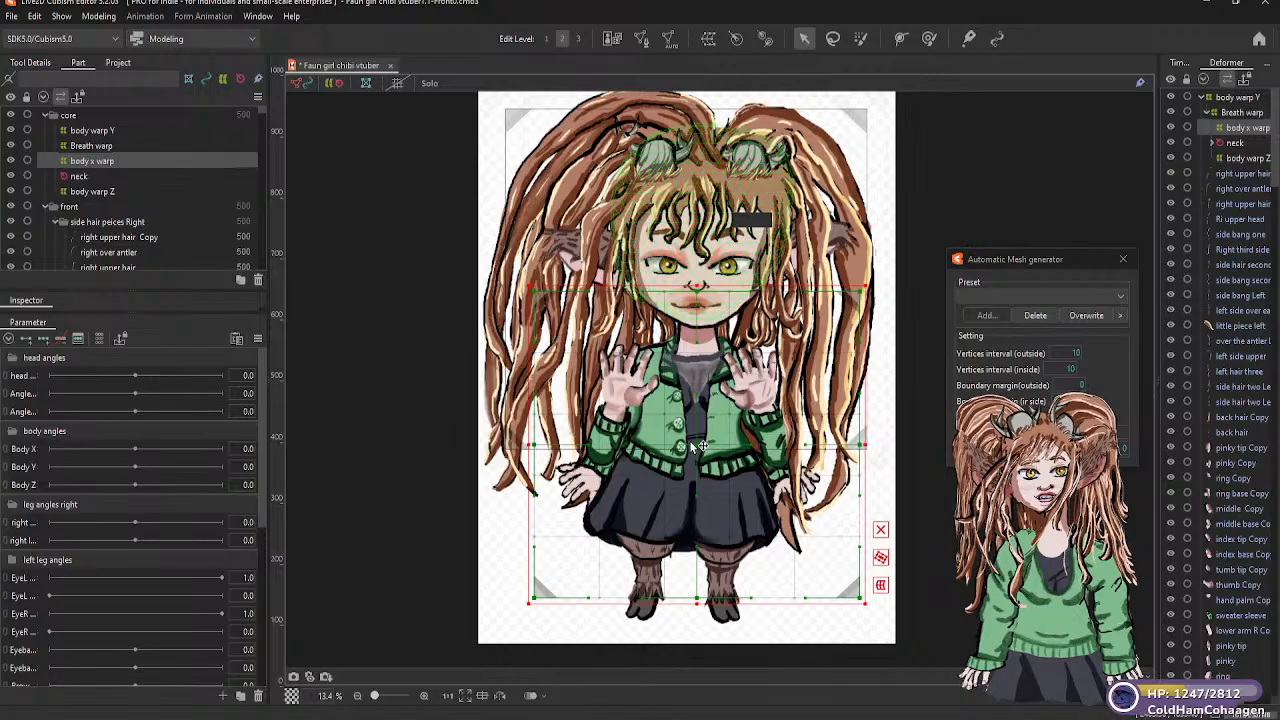
Move "body x warp" up over the head and torso and enlarge it on all sides to enclose the hair down to the jacket hem
drag(693, 432, 685, 283)
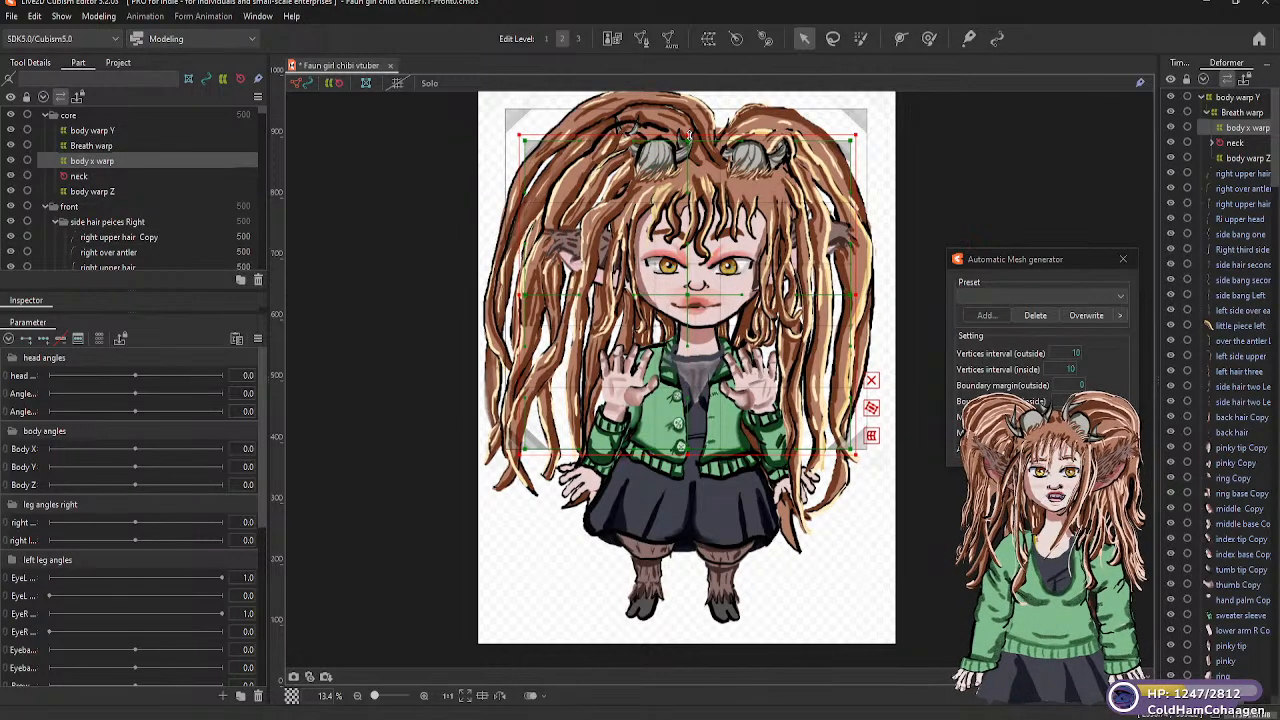
drag(691, 130, 690, 86)
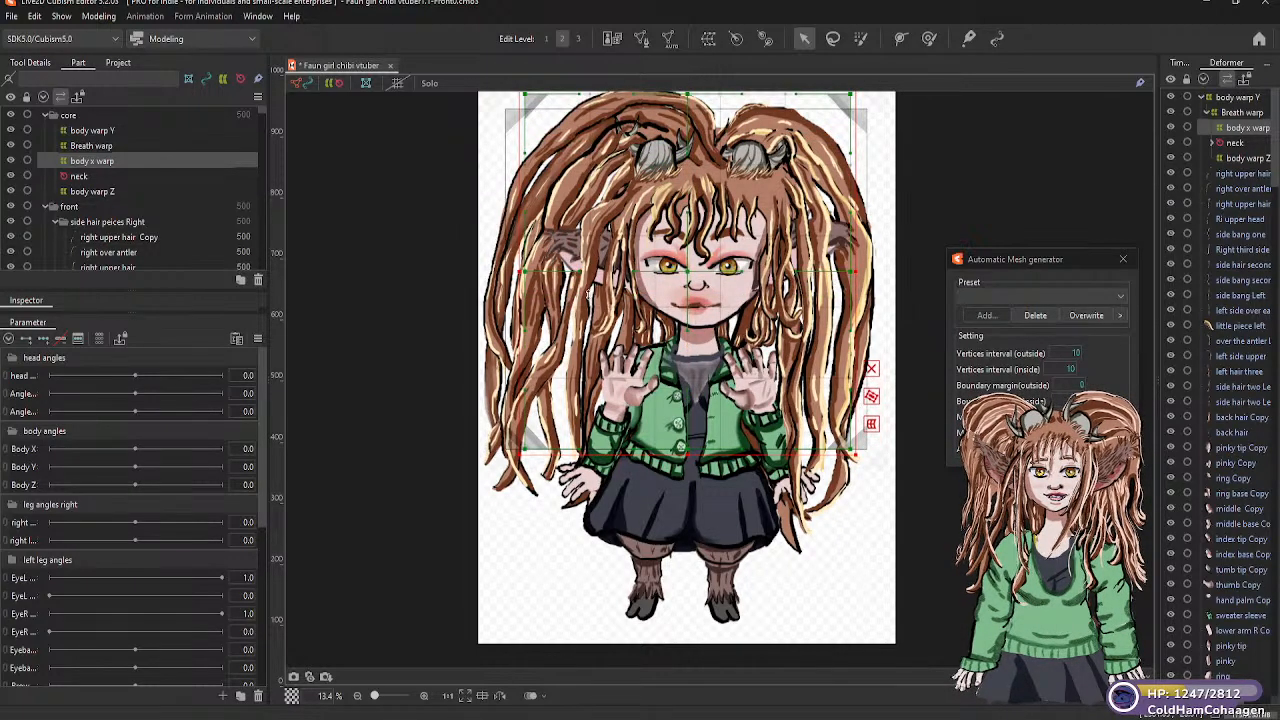
drag(510, 270, 482, 271)
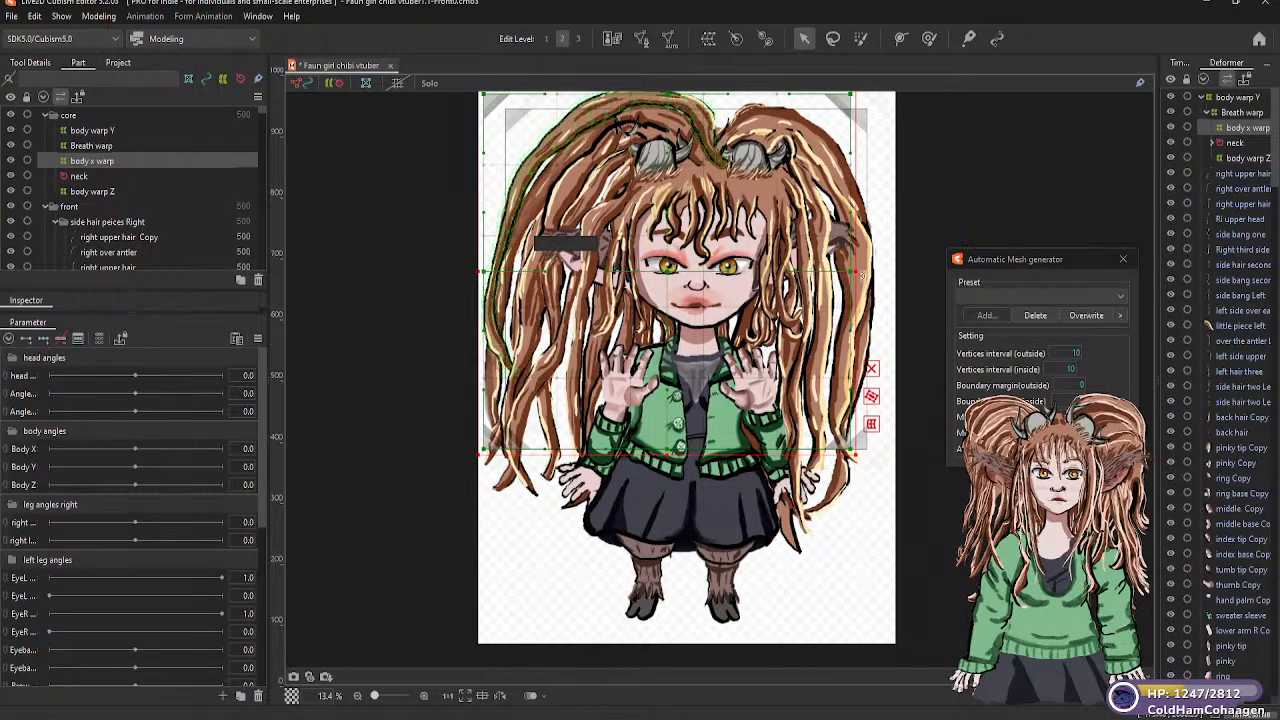
drag(904, 267, 905, 270)
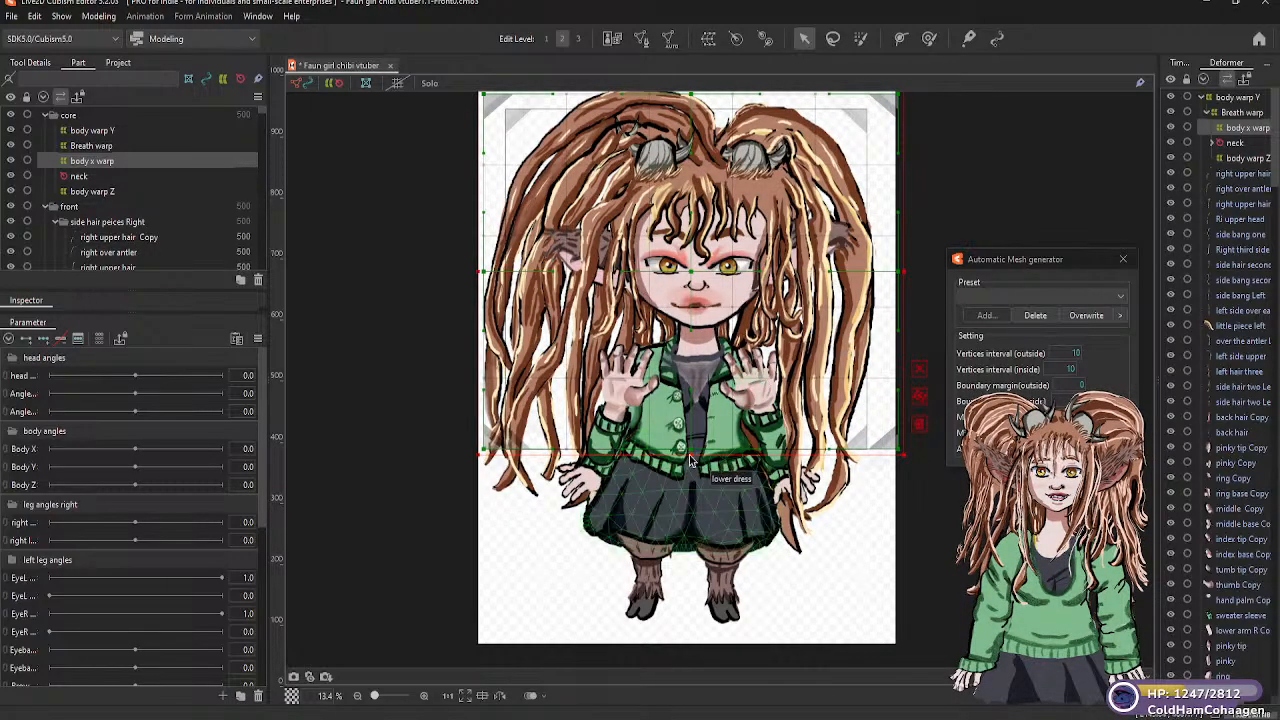
drag(690, 455, 693, 470)
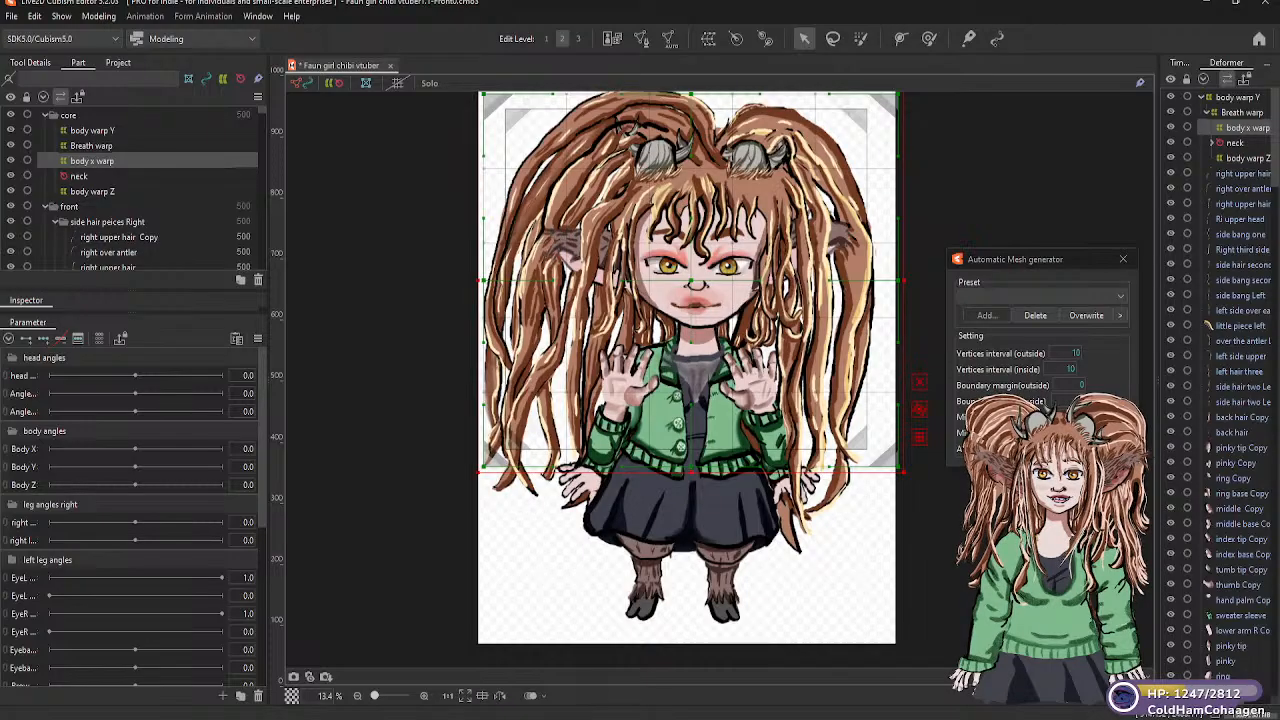
Compare the extents of "Breath warp" and "body warp Y" on the model and look through the parameter list
click(92, 146)
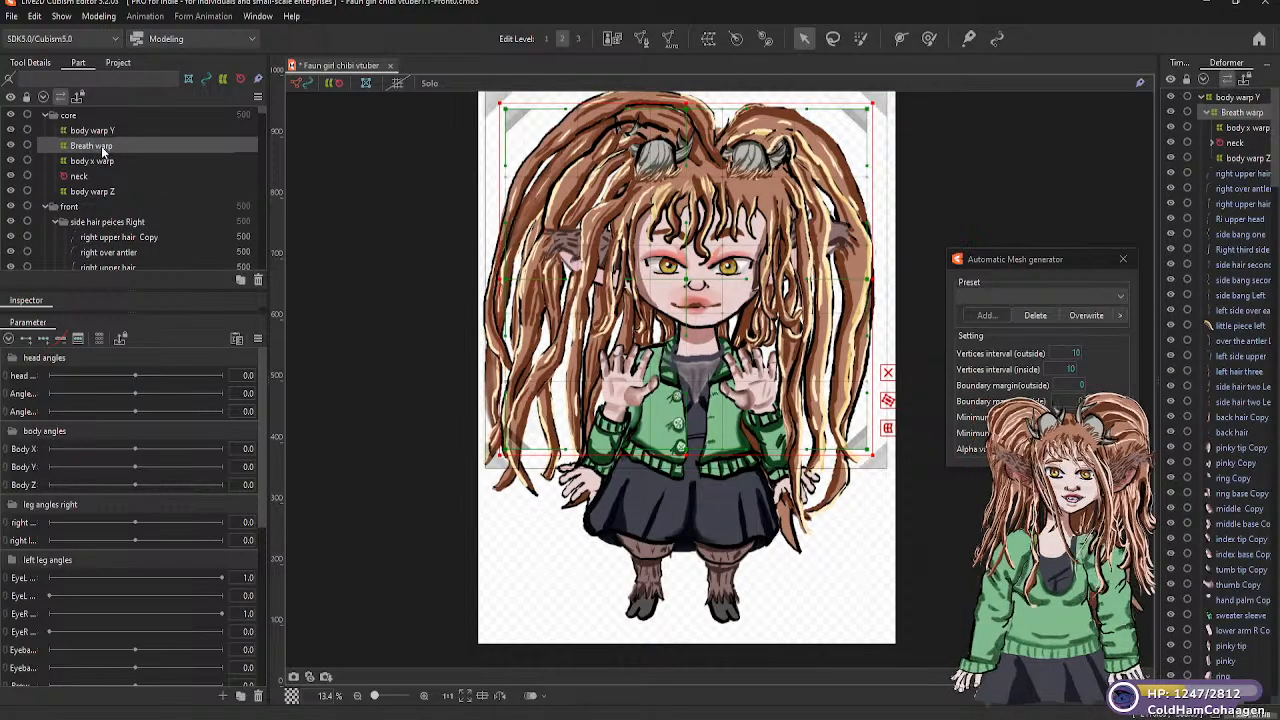
click(111, 134)
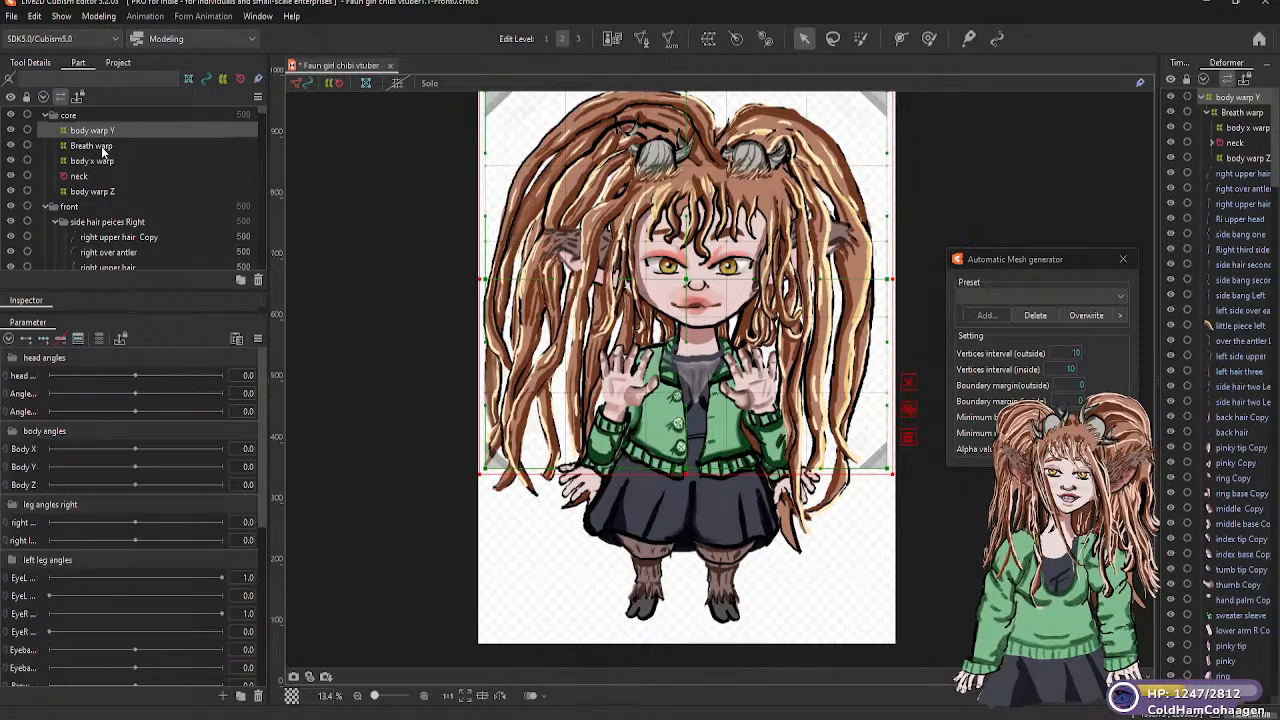
click(100, 147)
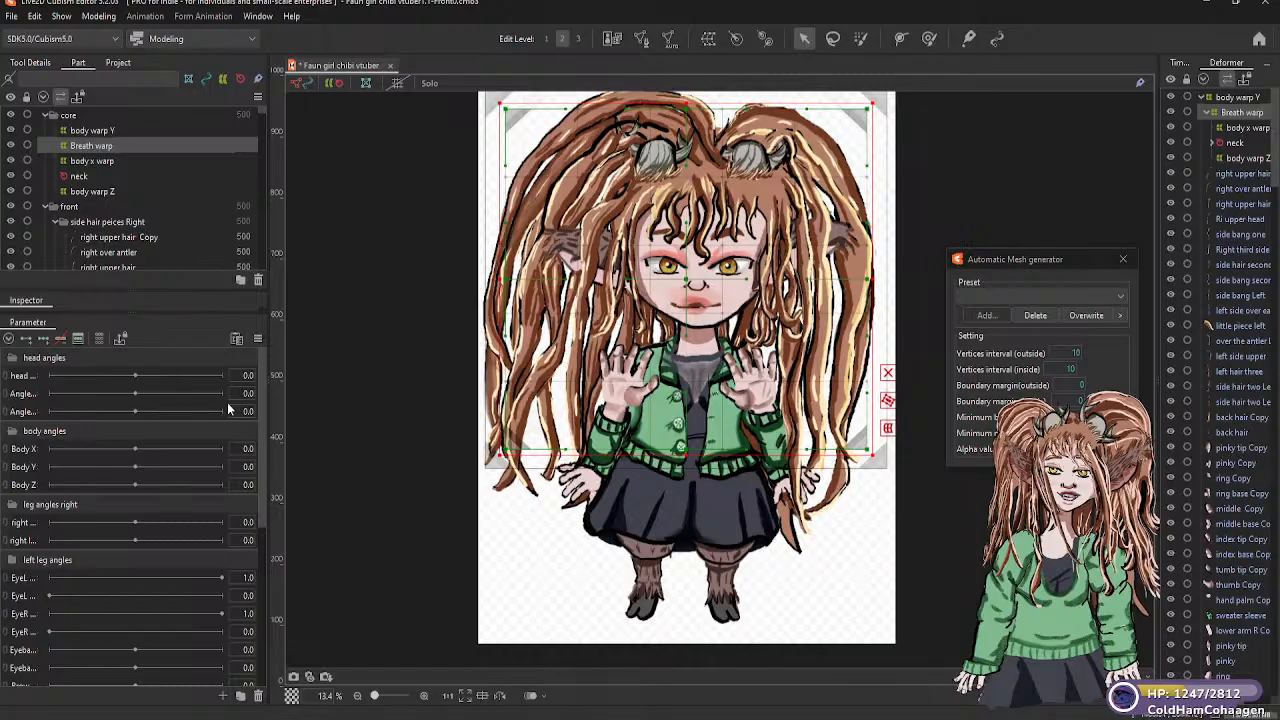
scroll(96, 408, down, 1)
scroll(100, 440, down, 5)
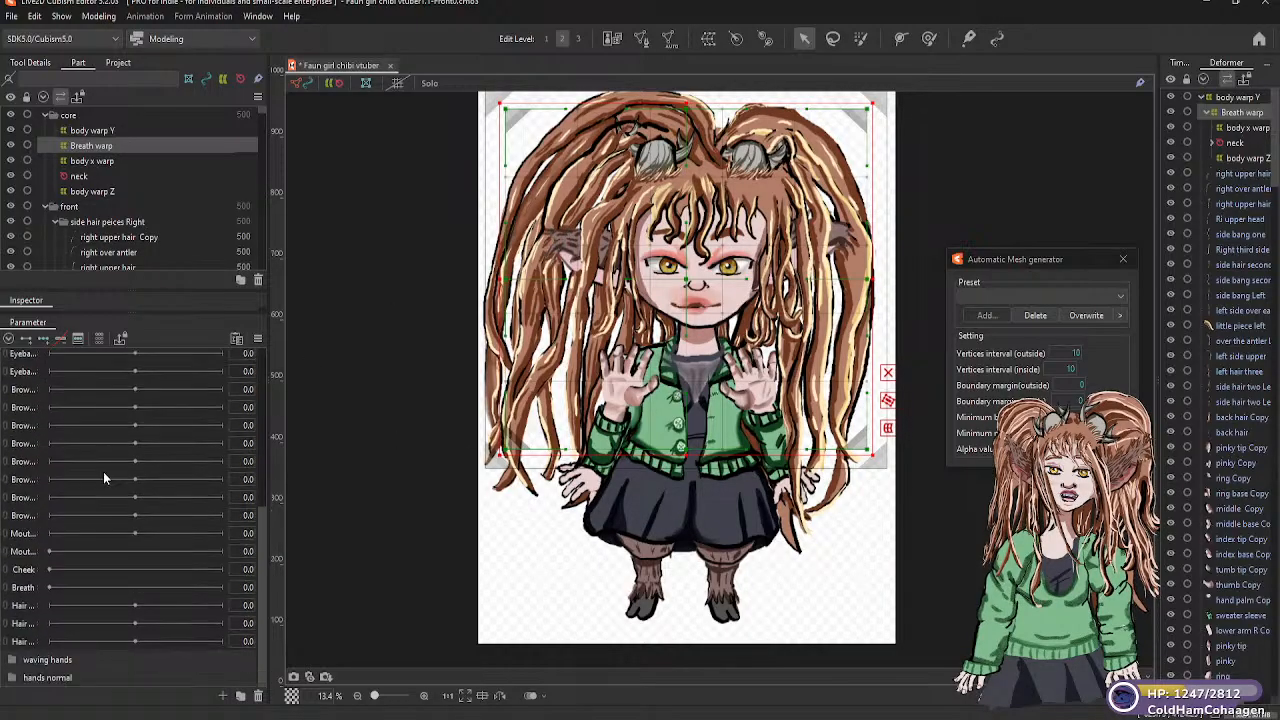
scroll(104, 476, up, 4)
scroll(104, 478, up, 2)
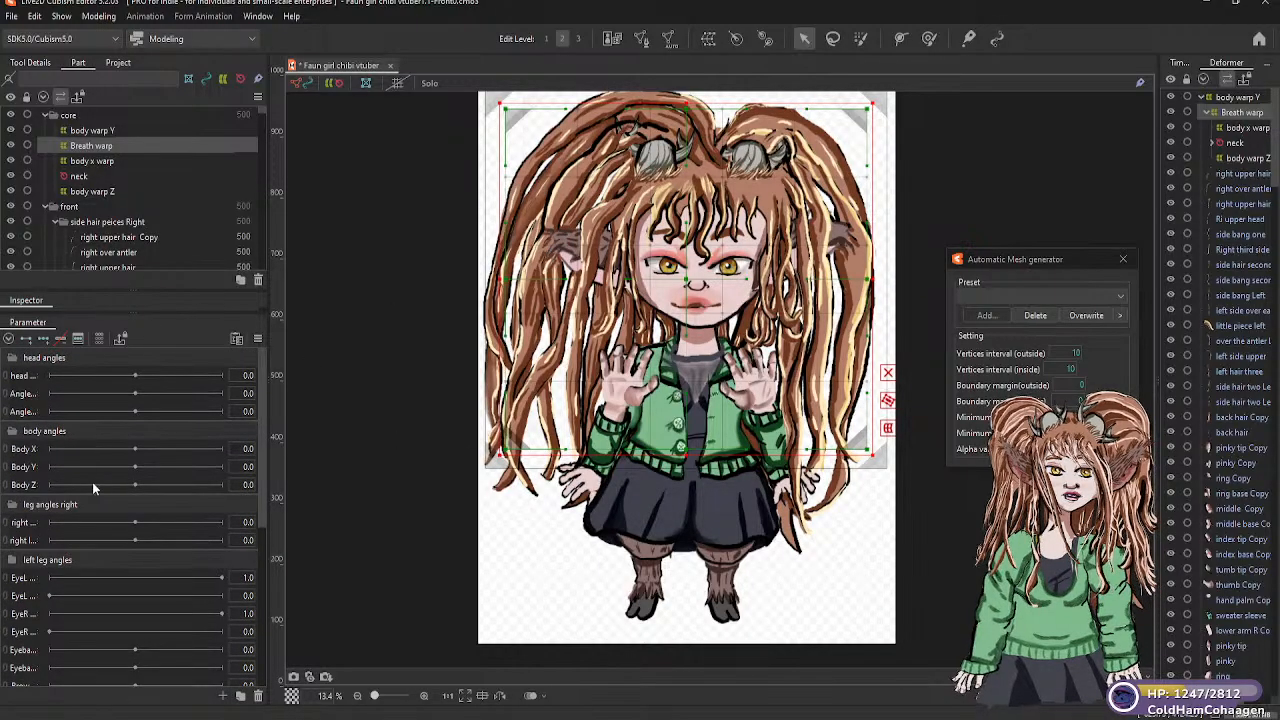
scroll(316, 414, up, 2)
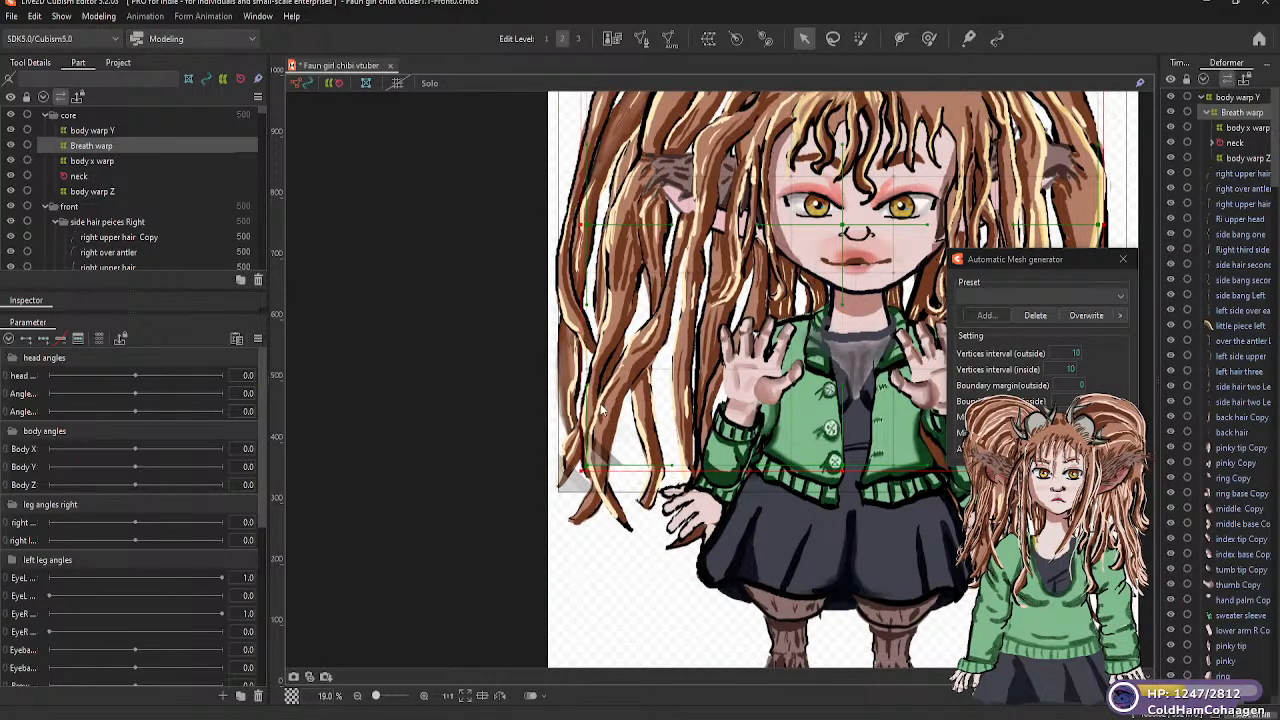
scroll(749, 517, down, 10)
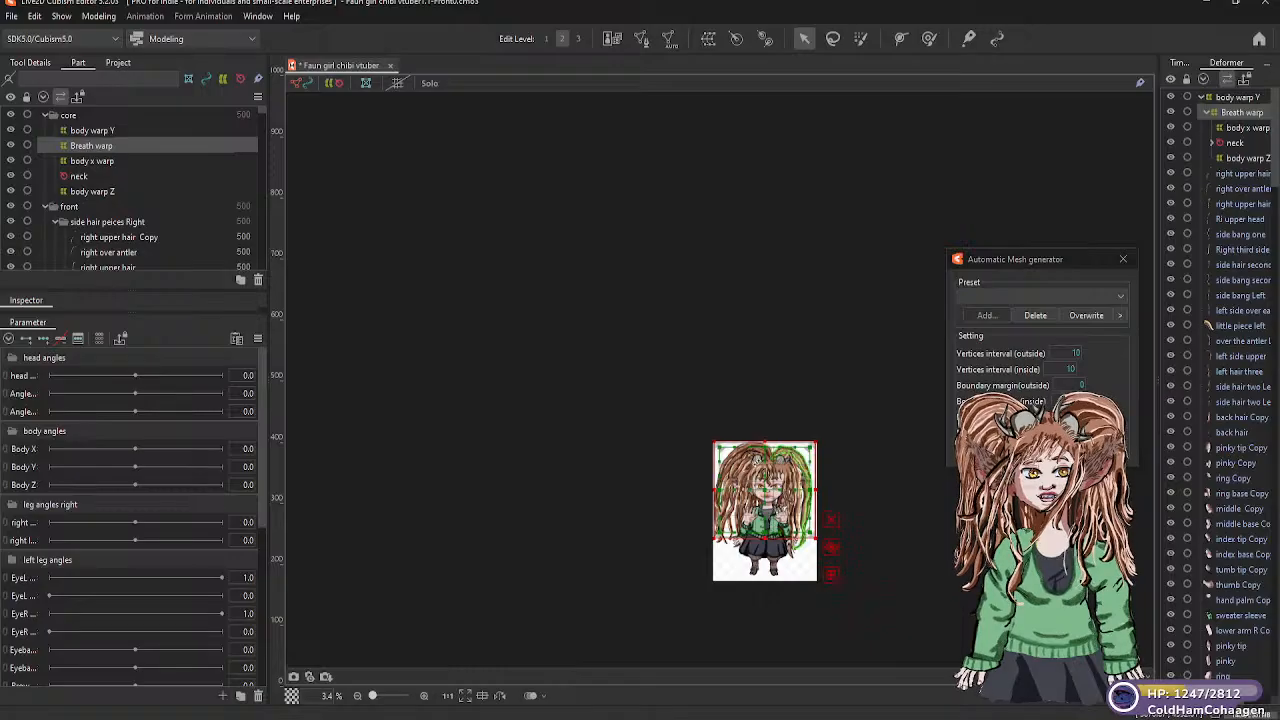
scroll(756, 472, up, 9)
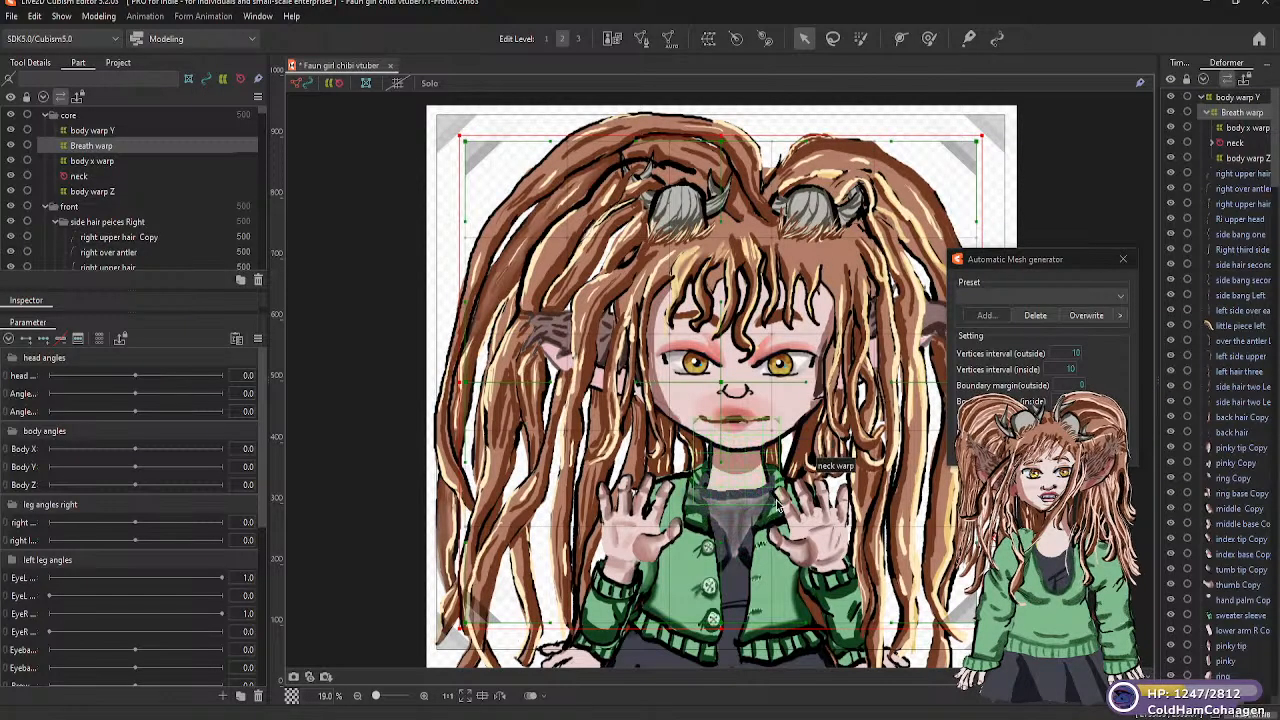
Save the model file and deselect the "Breath warp" deformer
key(ctrl+s)
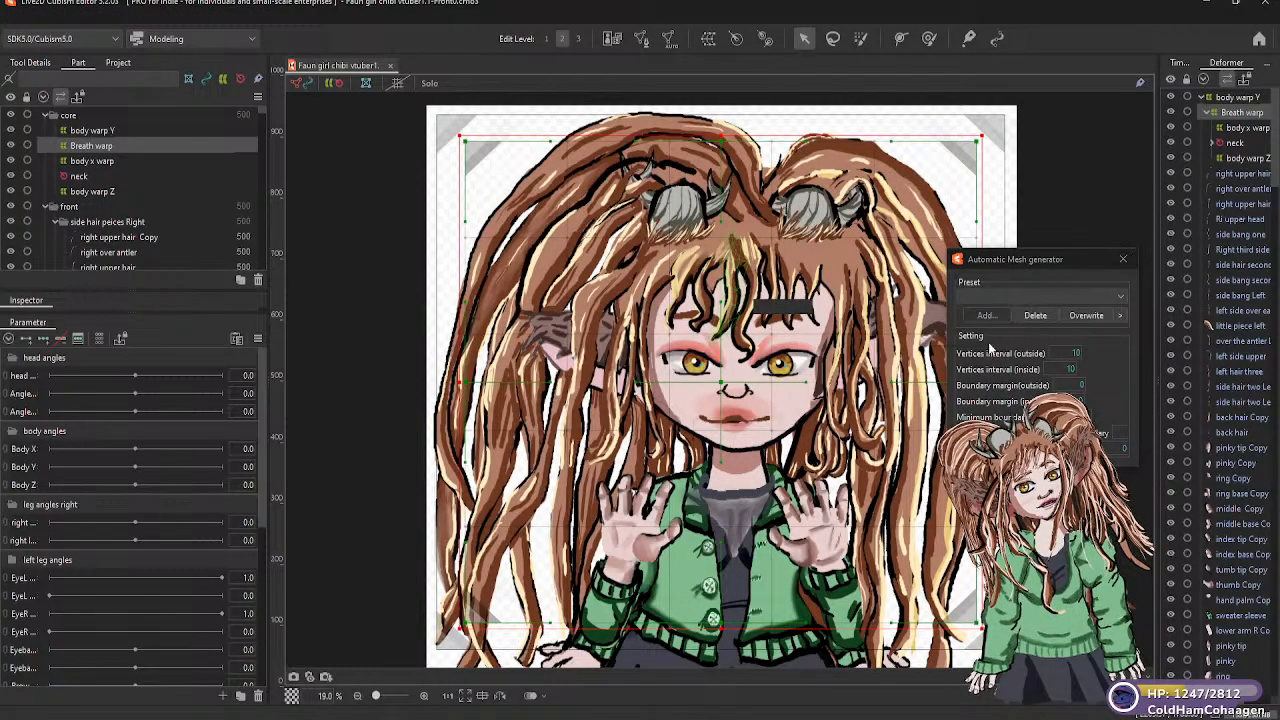
scroll(642, 390, down, 2)
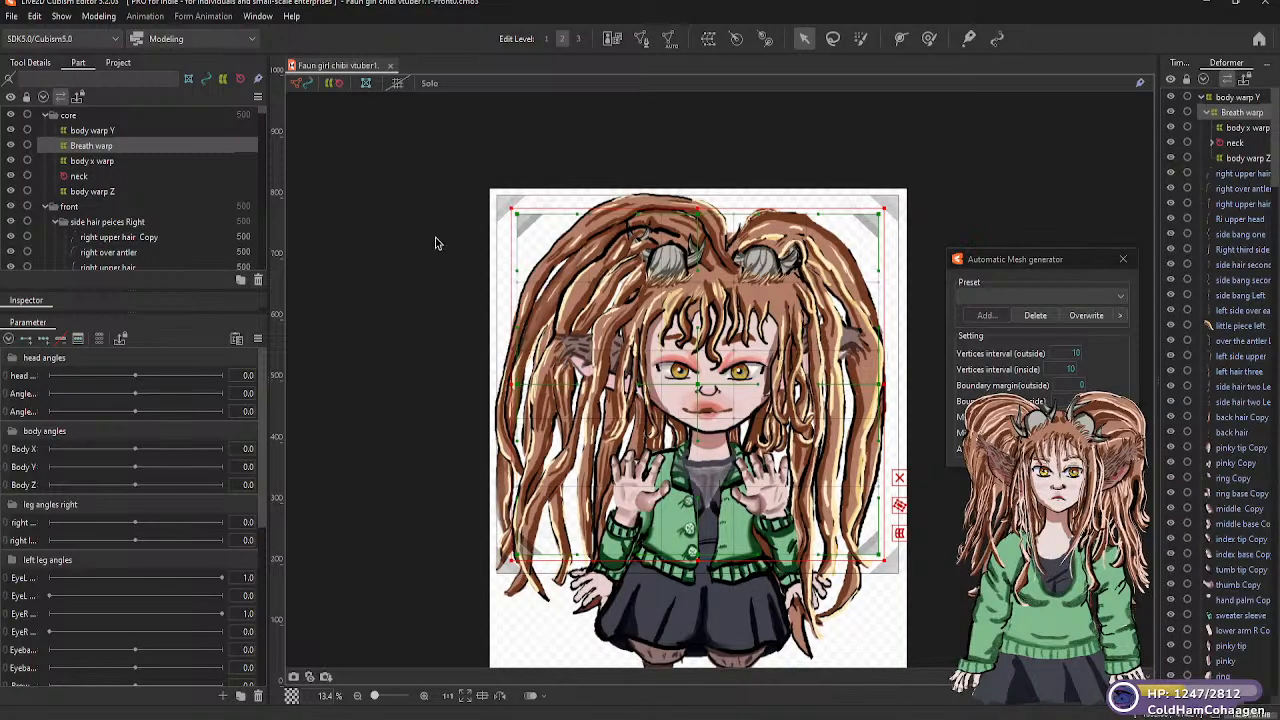
click(400, 444)
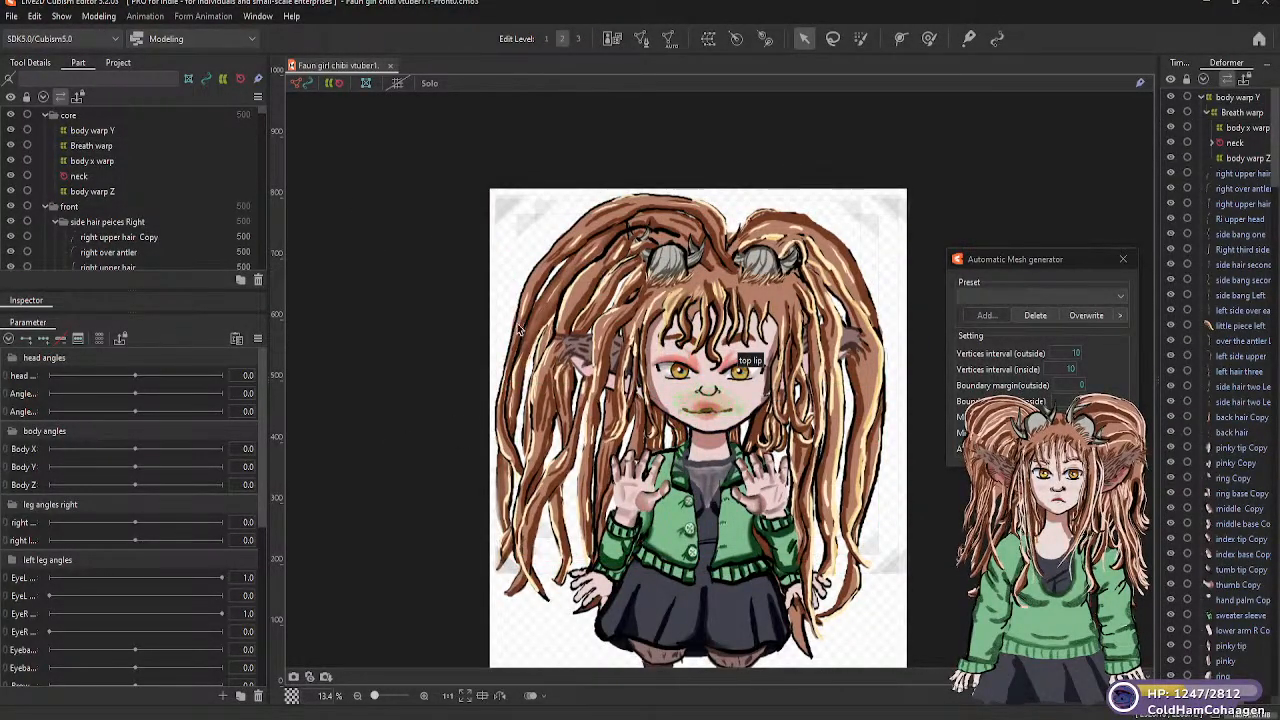
Create a warp deformer named "head warp" in the "head bald" part as parent of the head bald mesh, with 5 × 5 warp and 2 × 2 Bezier divisions
click(663, 395)
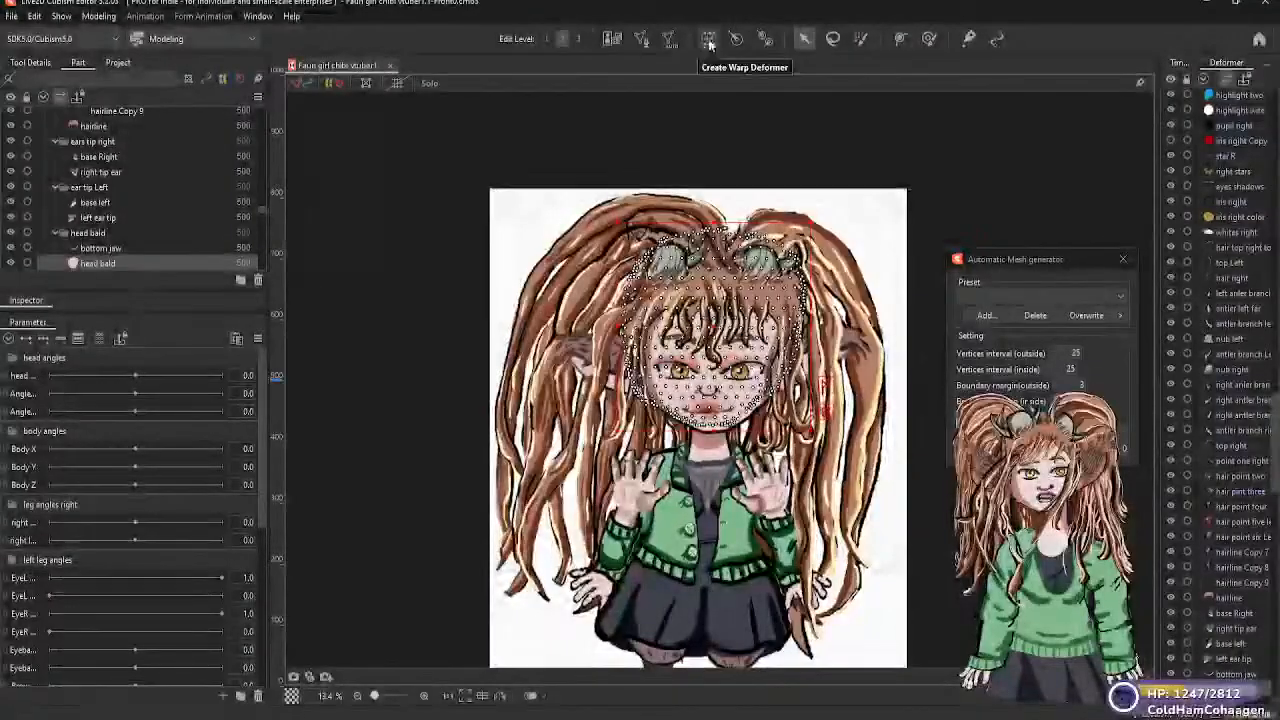
click(709, 44)
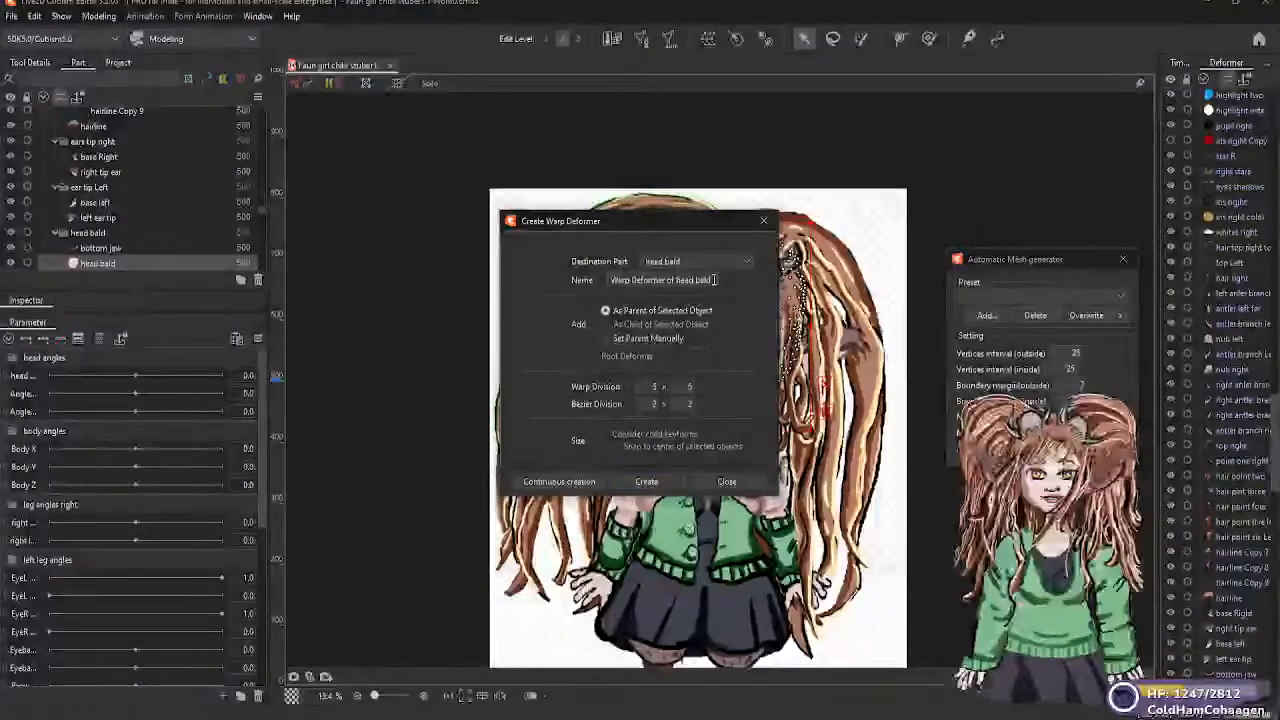
drag(707, 280, 612, 280)
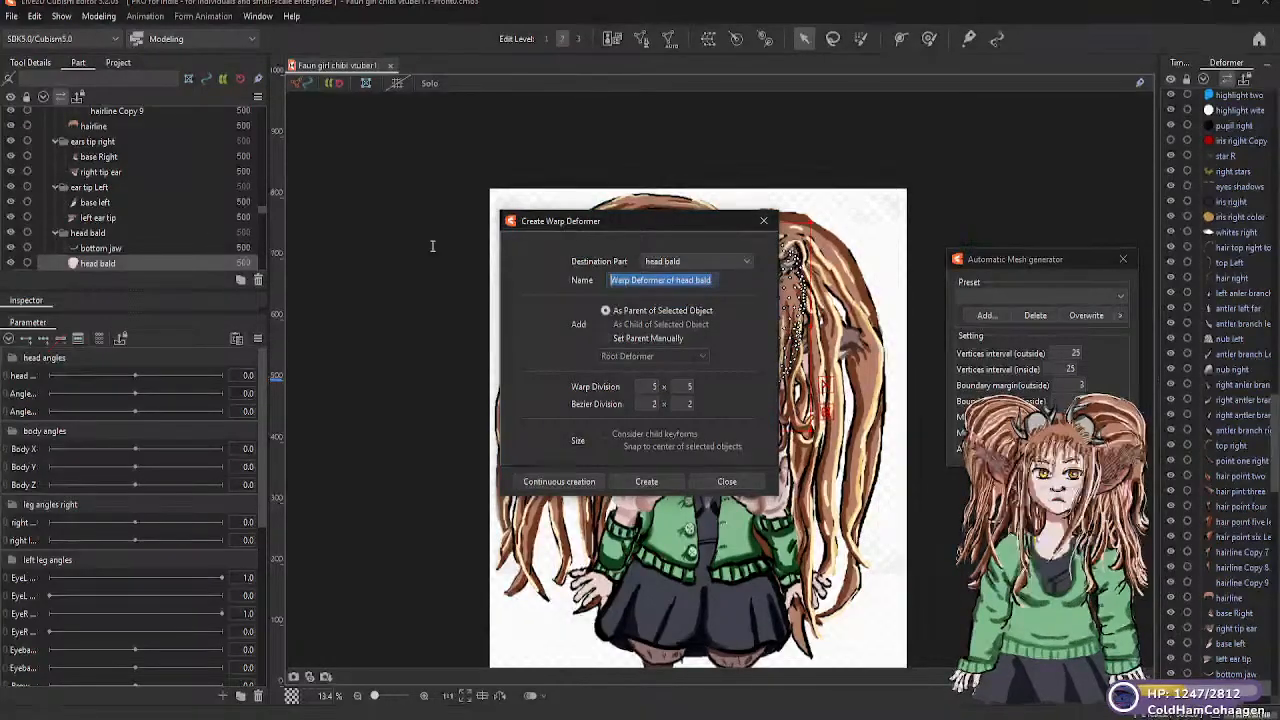
text(head warp)
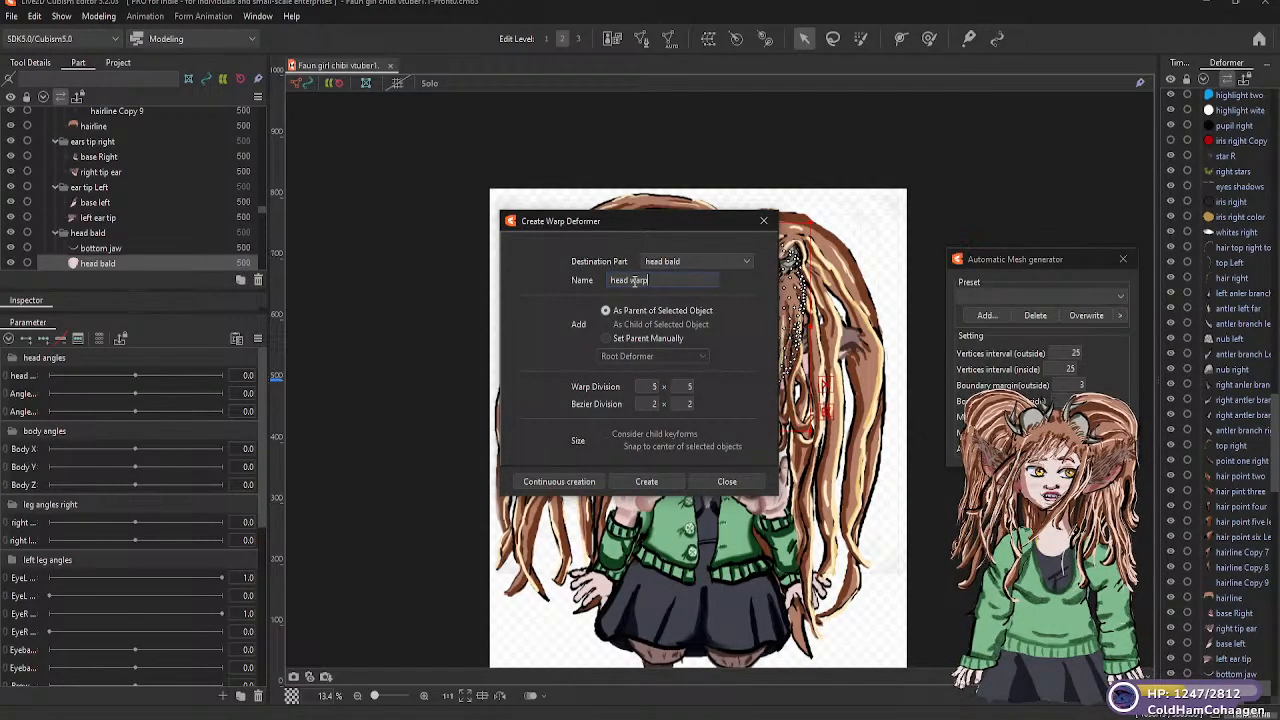
click(647, 481)
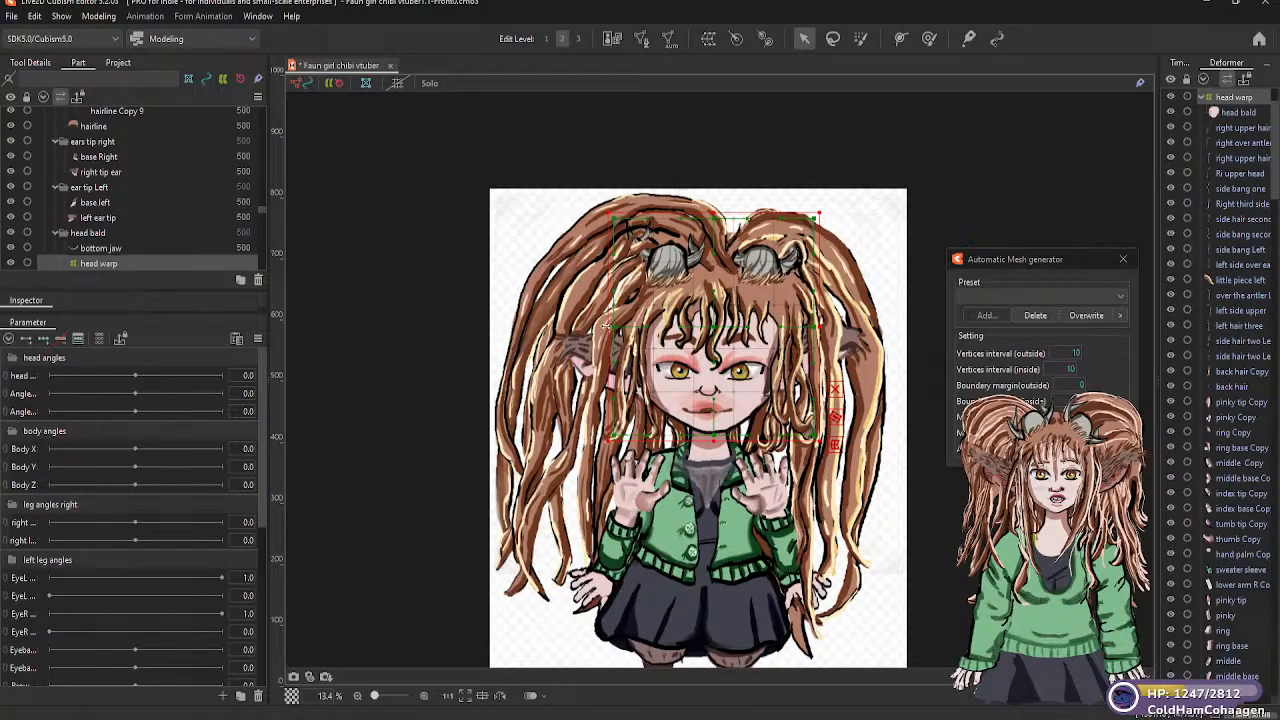
mouse_move(593, 329)
mouse_down()
mouse_move(537, 332)
mouse_move(607, 335)
mouse_up()
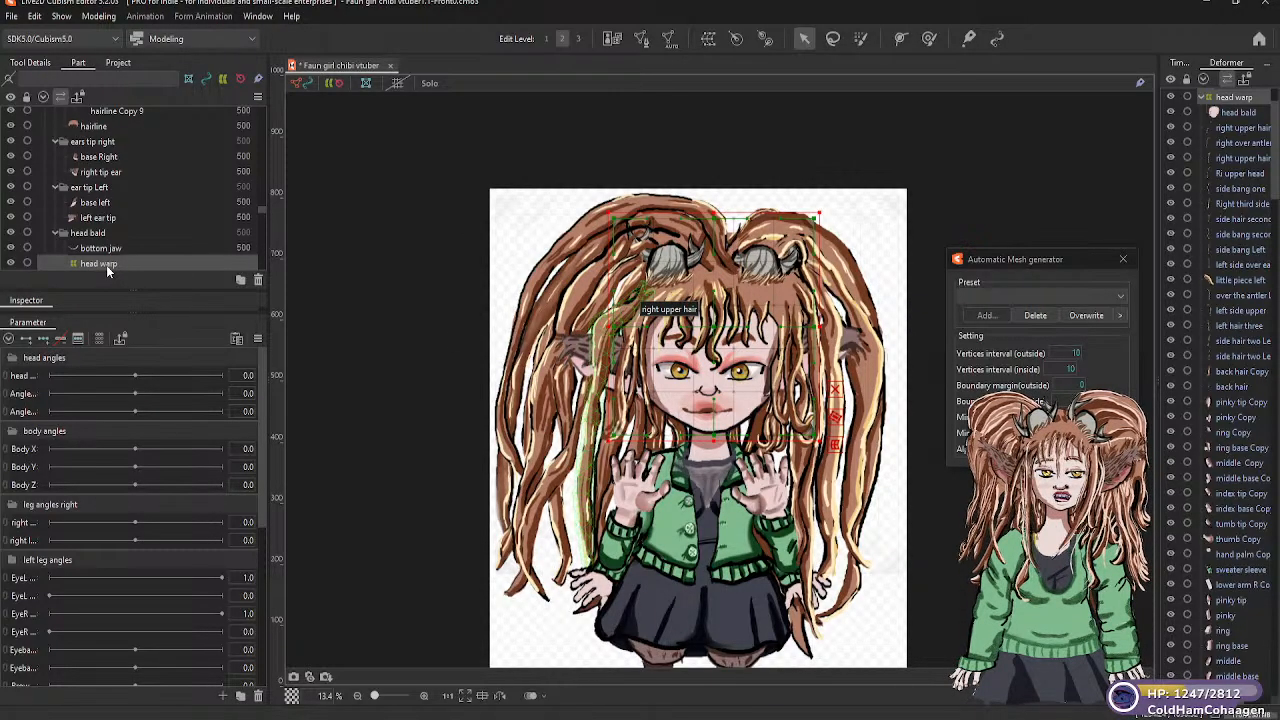
Look through the part list up to the "core" part and compare the extents of "Breath warp" and "body warp Y"
scroll(220, 275, down, 1)
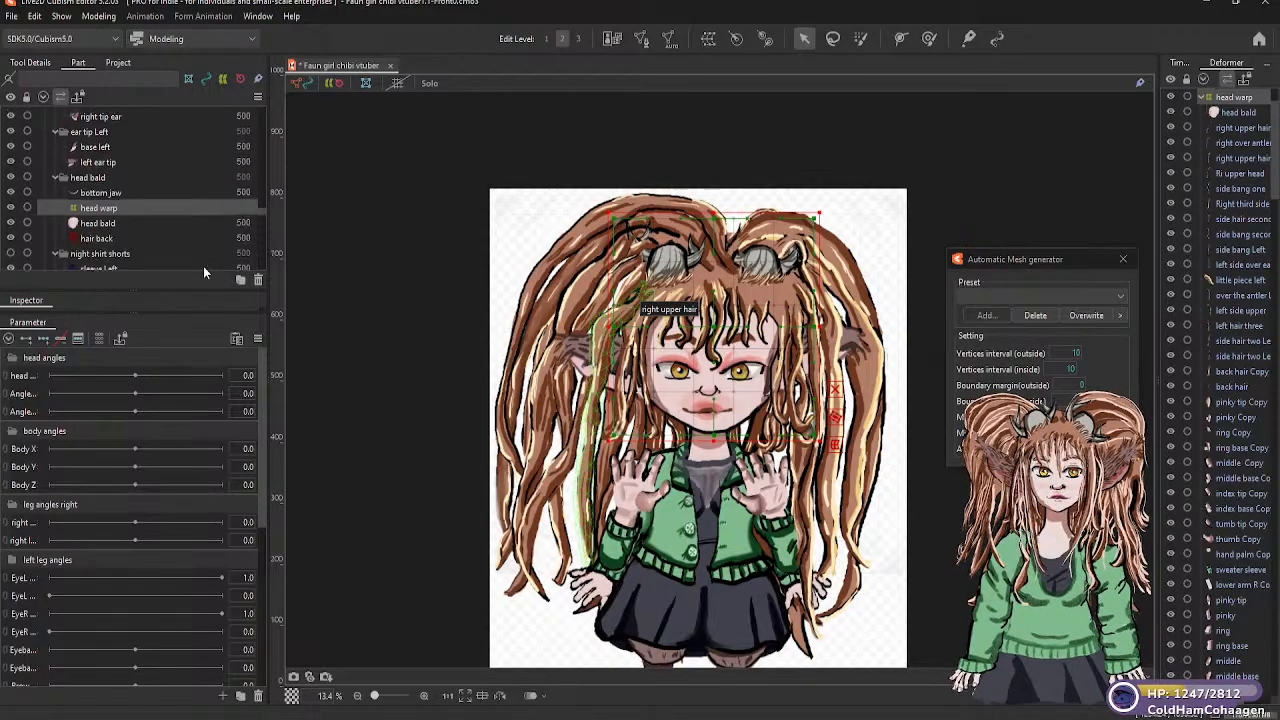
scroll(140, 217, up, 2)
scroll(120, 222, up, 5)
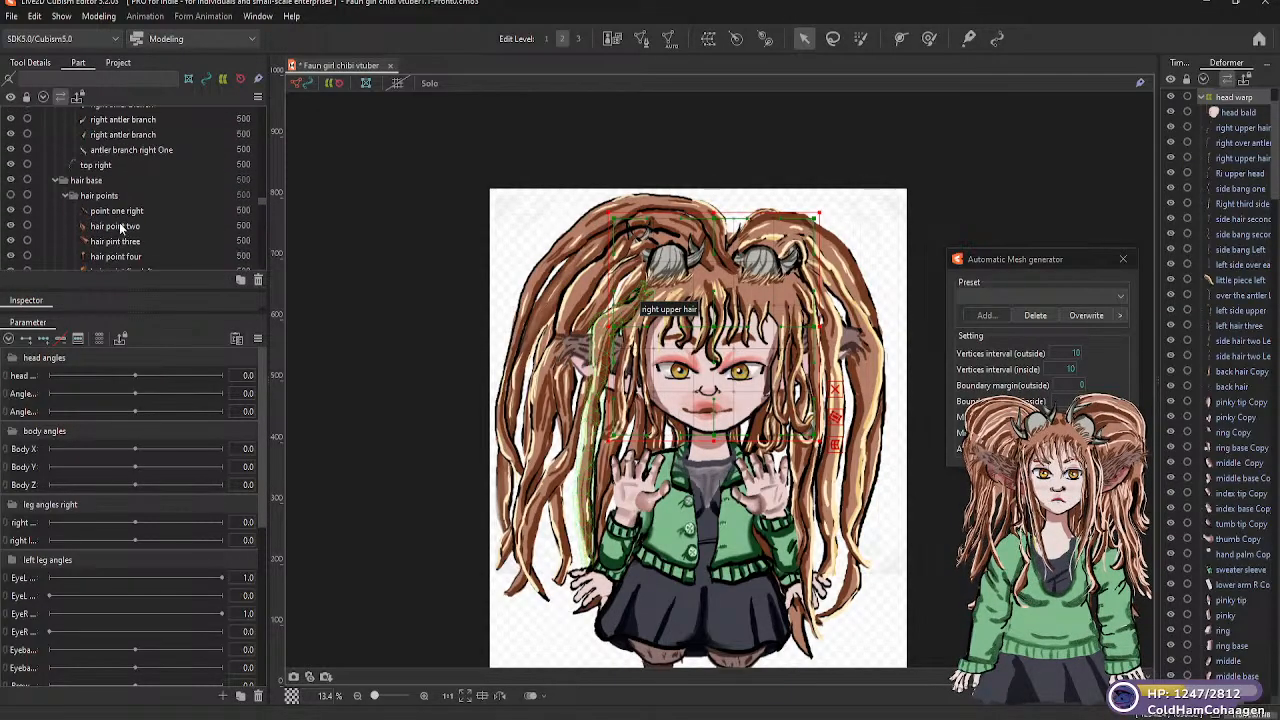
scroll(122, 236, up, 6)
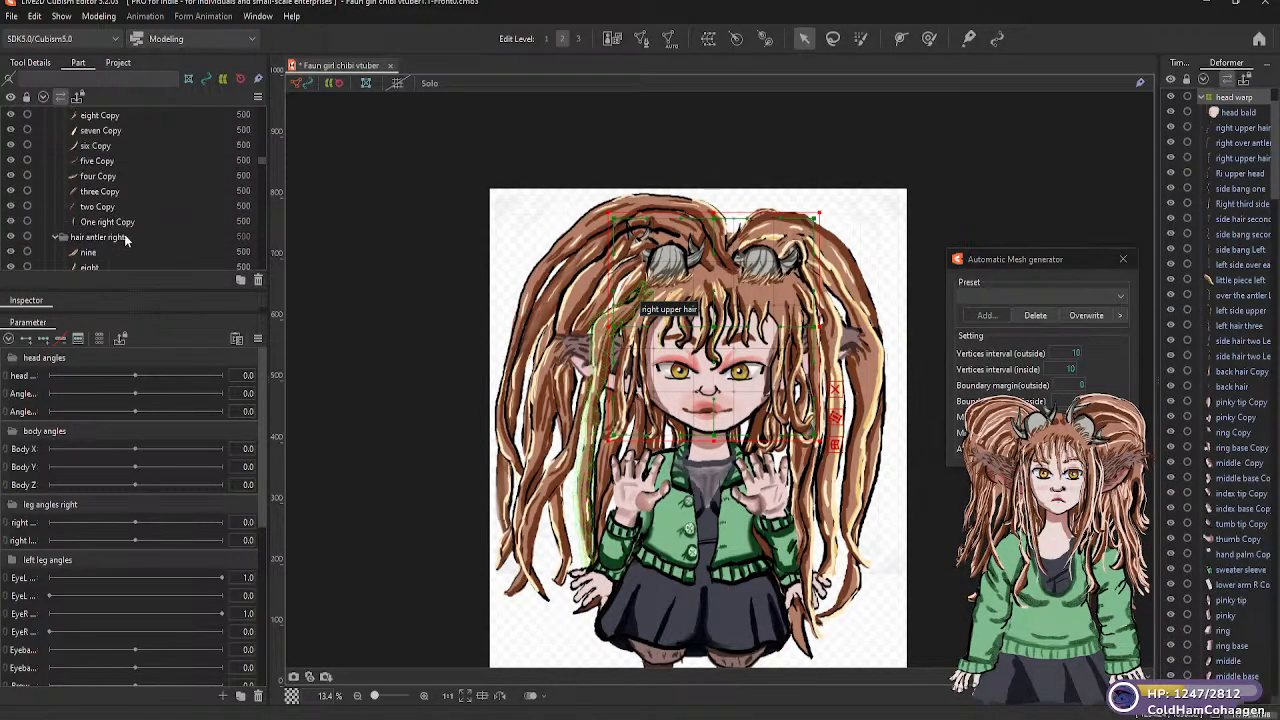
scroll(155, 233, up, 5)
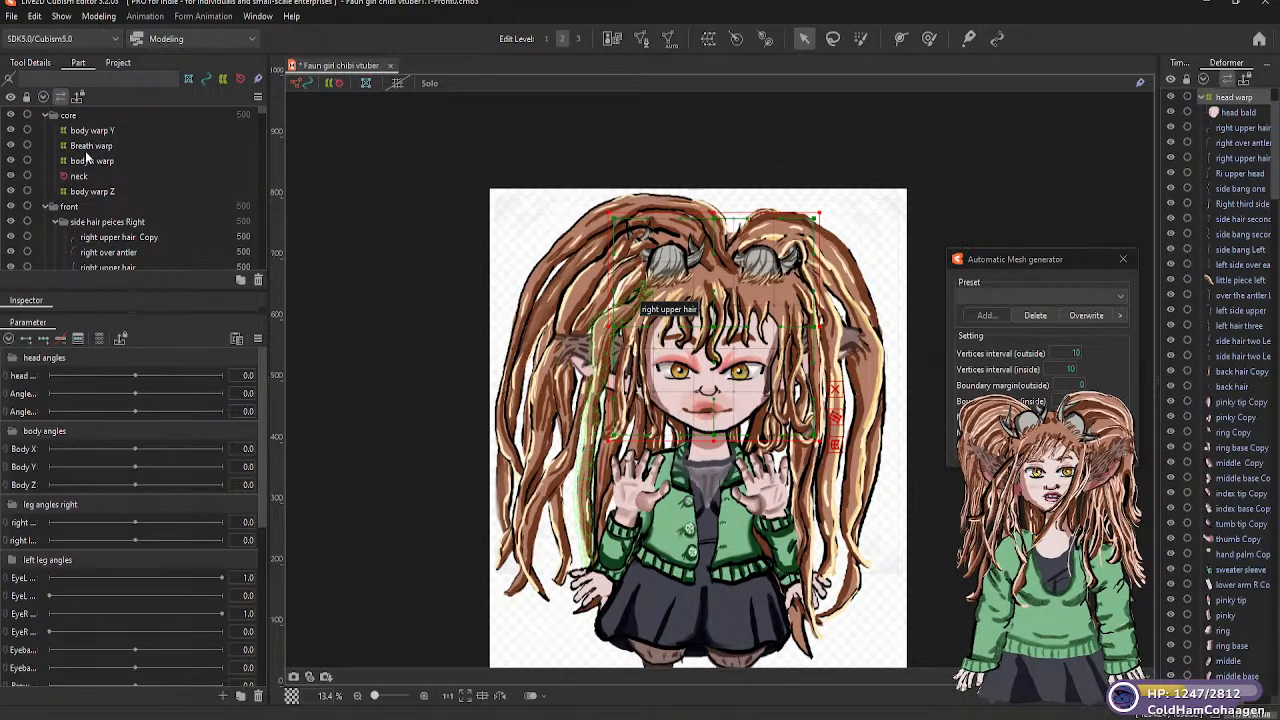
click(98, 148)
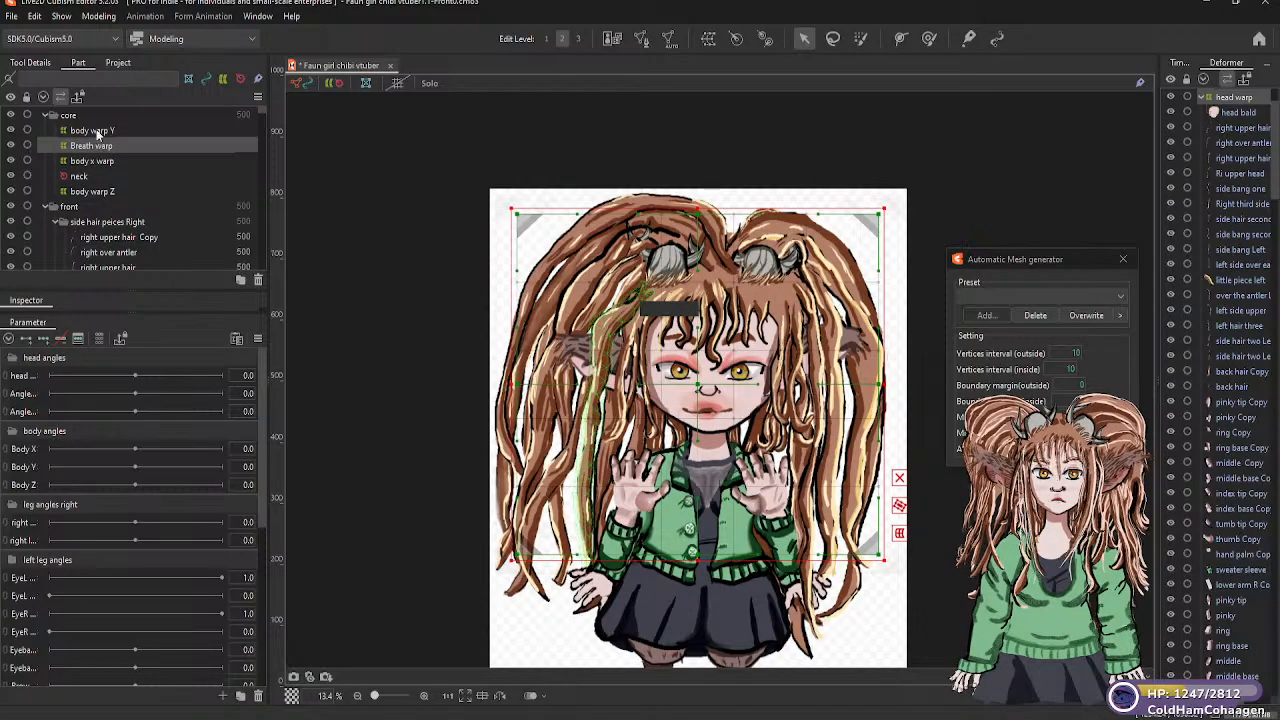
click(97, 131)
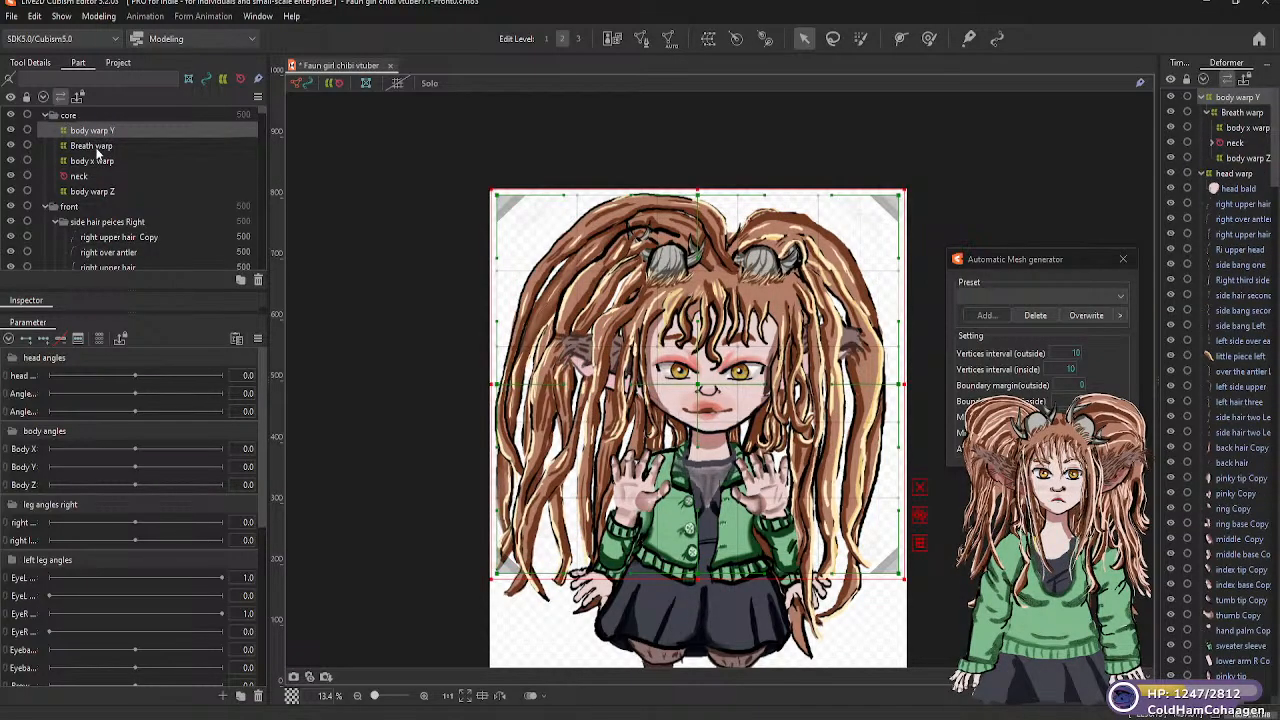
Try to create a warp deformer named "Head" in the "core" part as parent of "Breath warp"
click(96, 147)
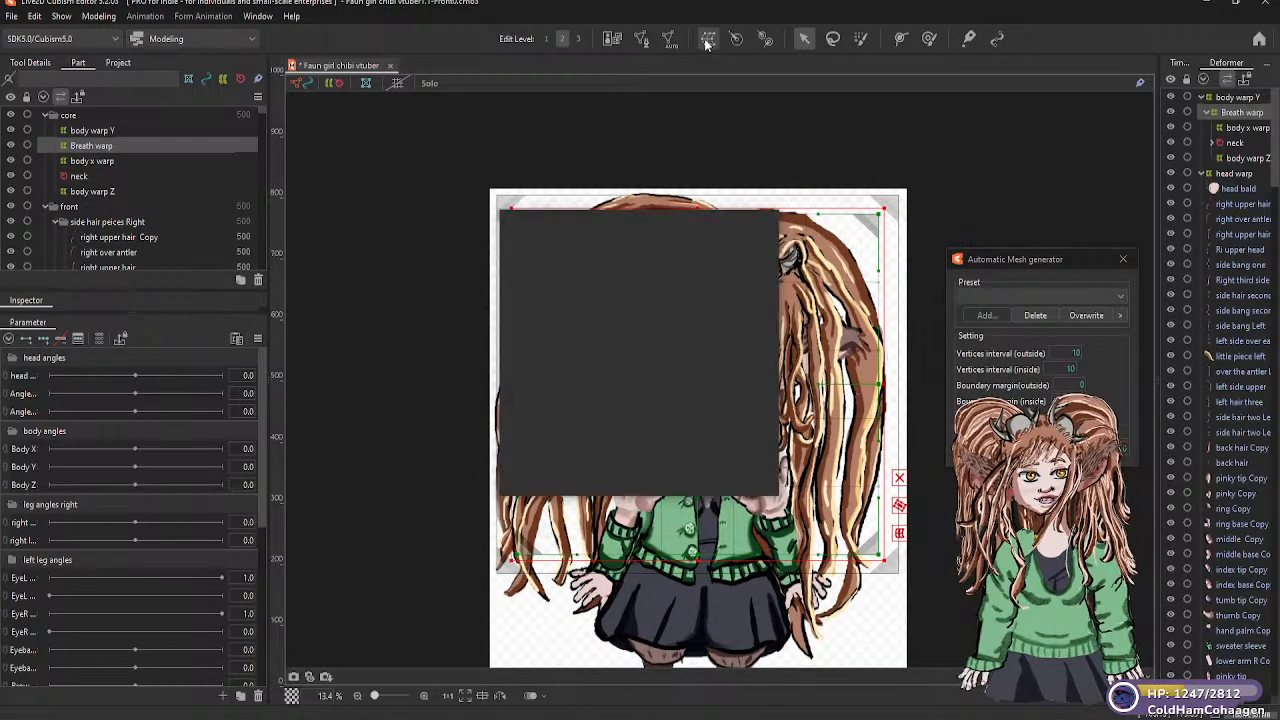
drag(702, 280, 602, 281)
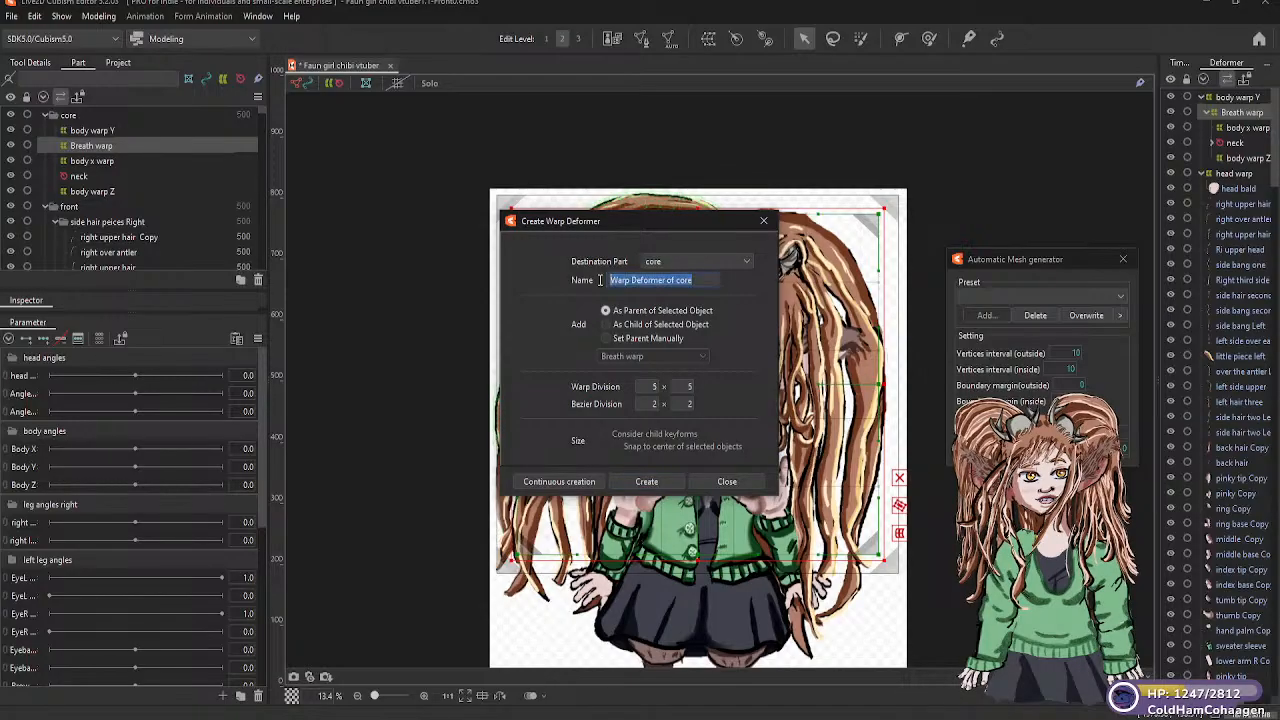
text(Hea)
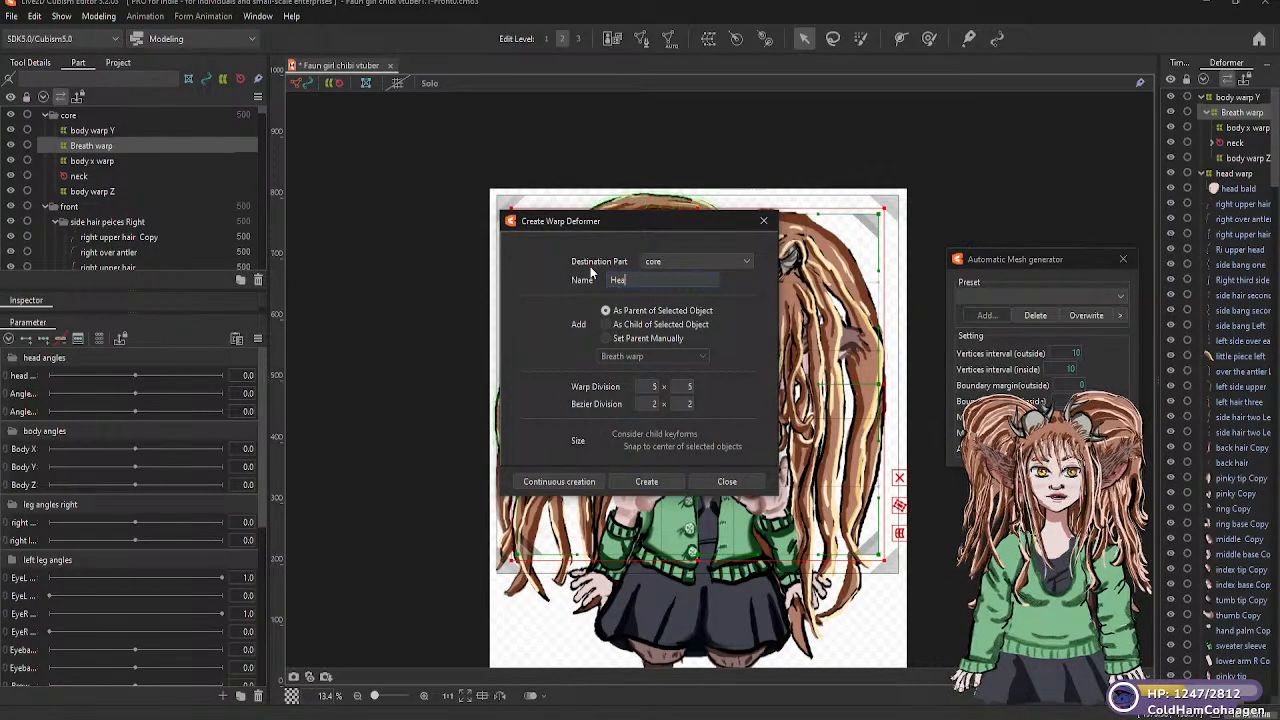
text(d)
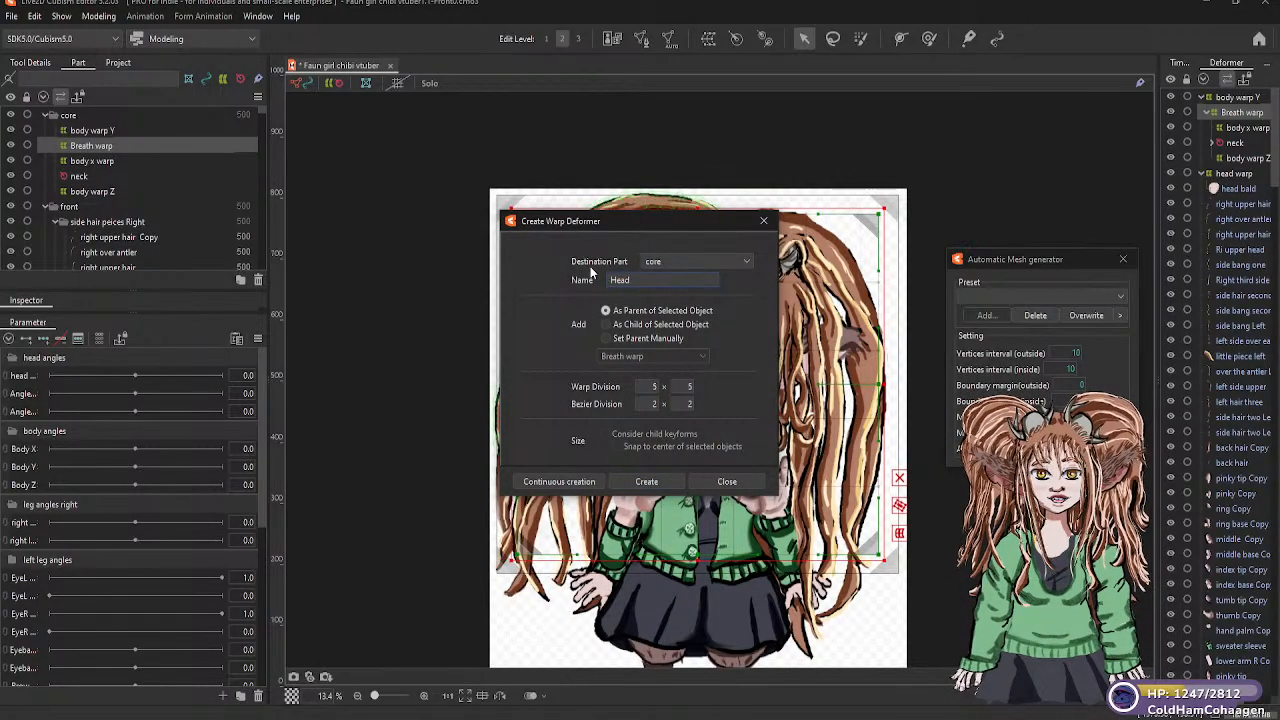
click(648, 482)
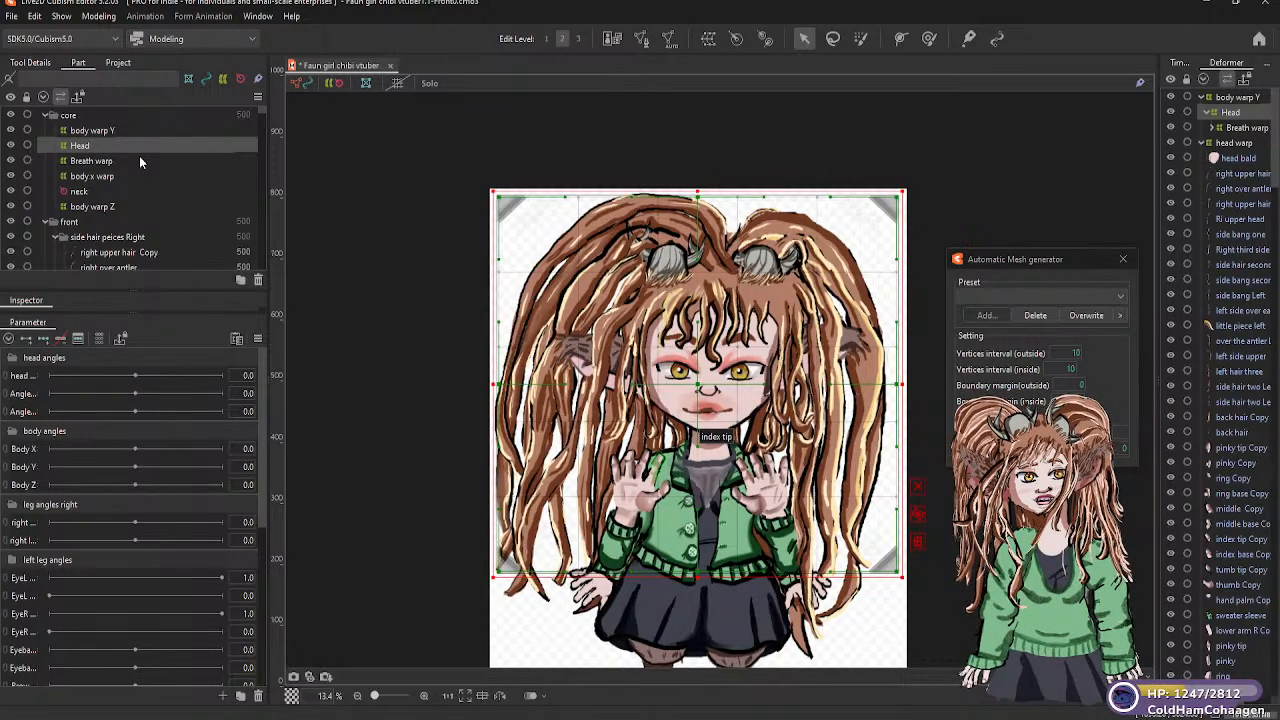
key(ctrl+z)
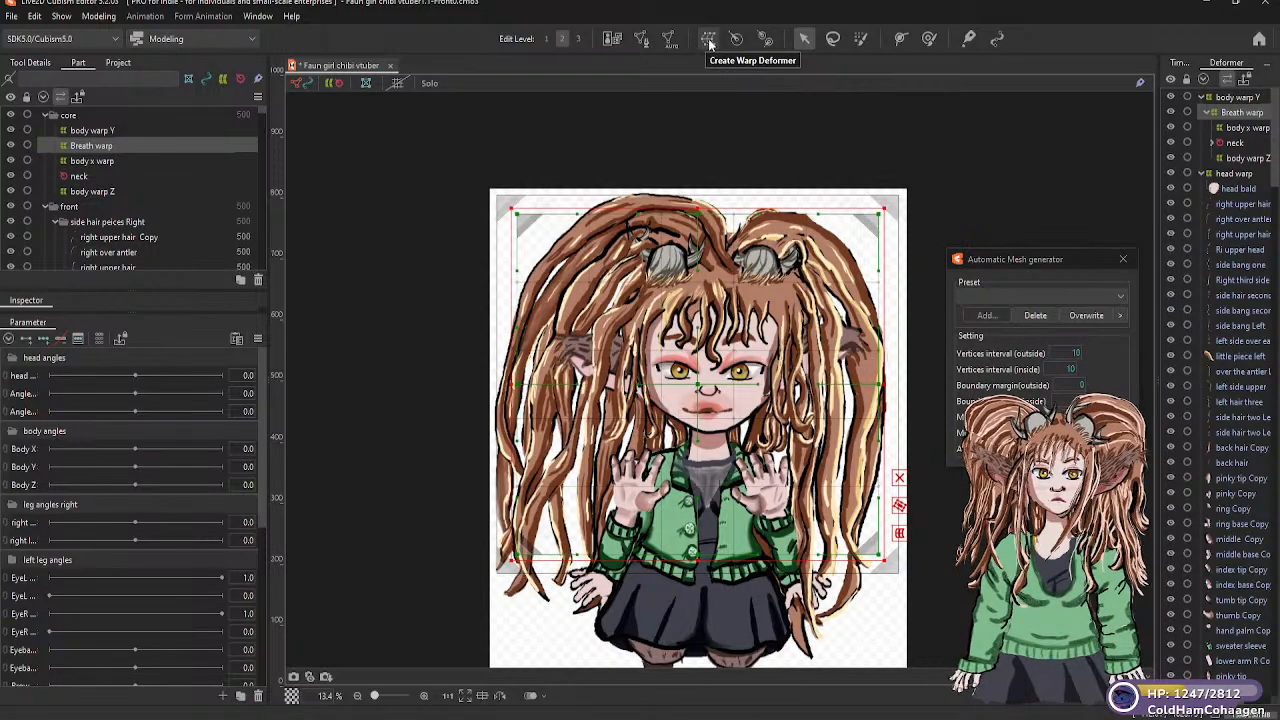
Create a warp deformer named "Head warp" in the "core" part as child of "Breath warp", with 5 × 5 warp and 2 × 2 Bezier divisions
click(708, 40)
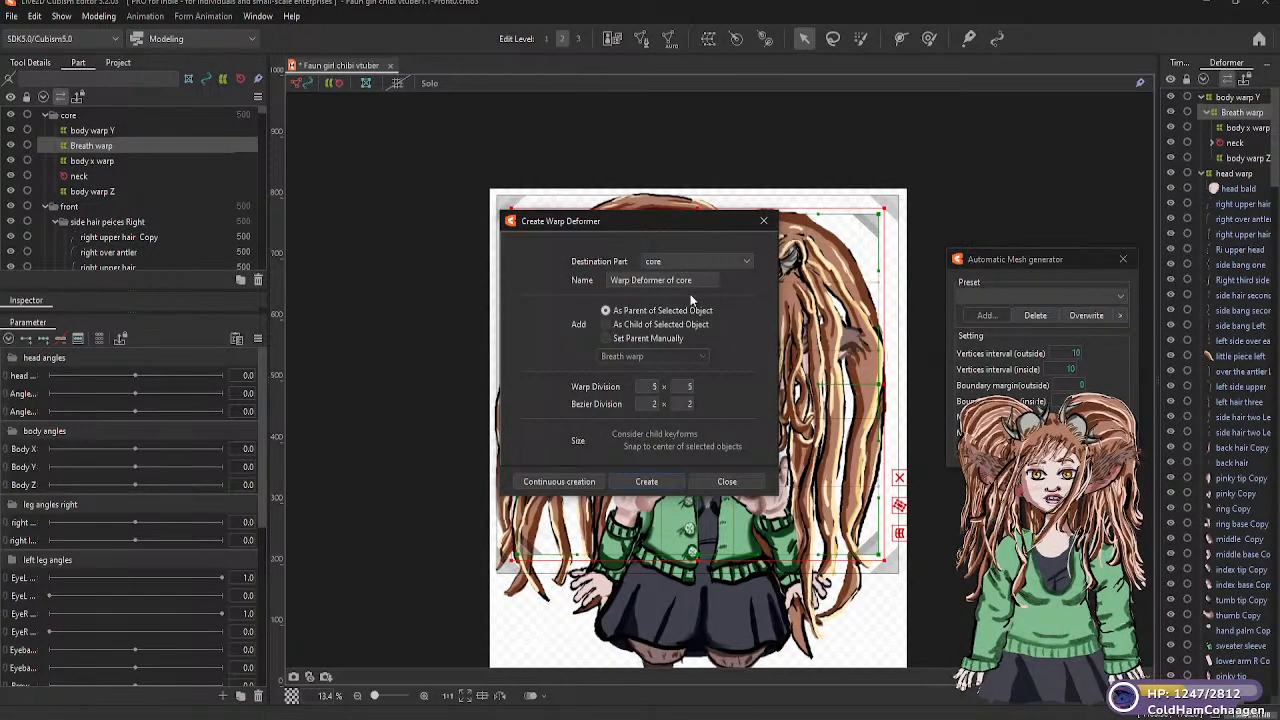
click(606, 325)
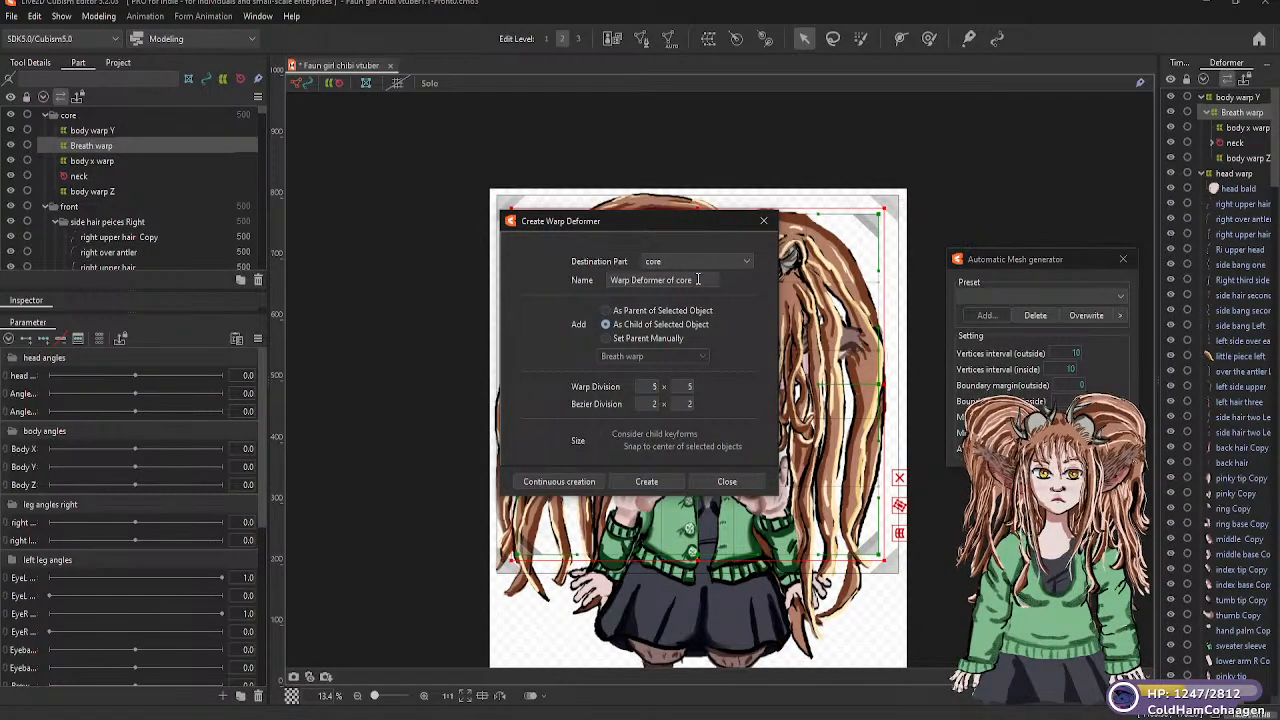
drag(698, 280, 584, 278)
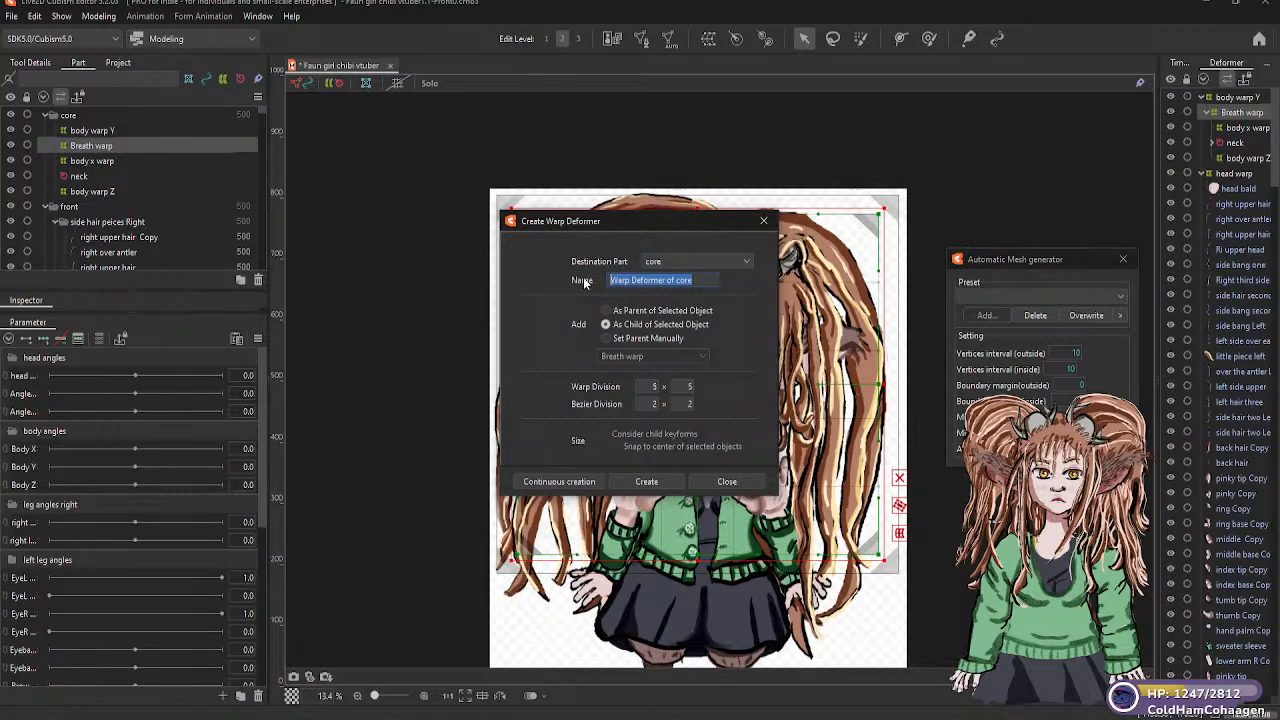
text(Head warp)
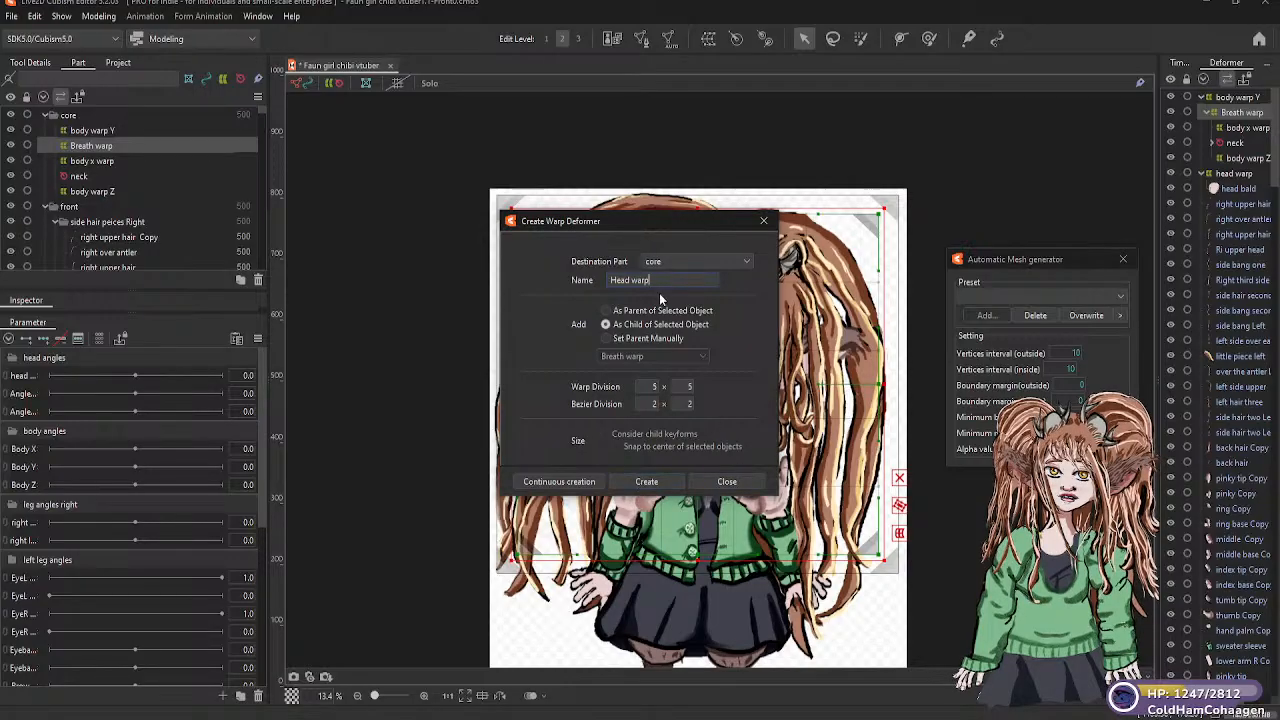
click(648, 483)
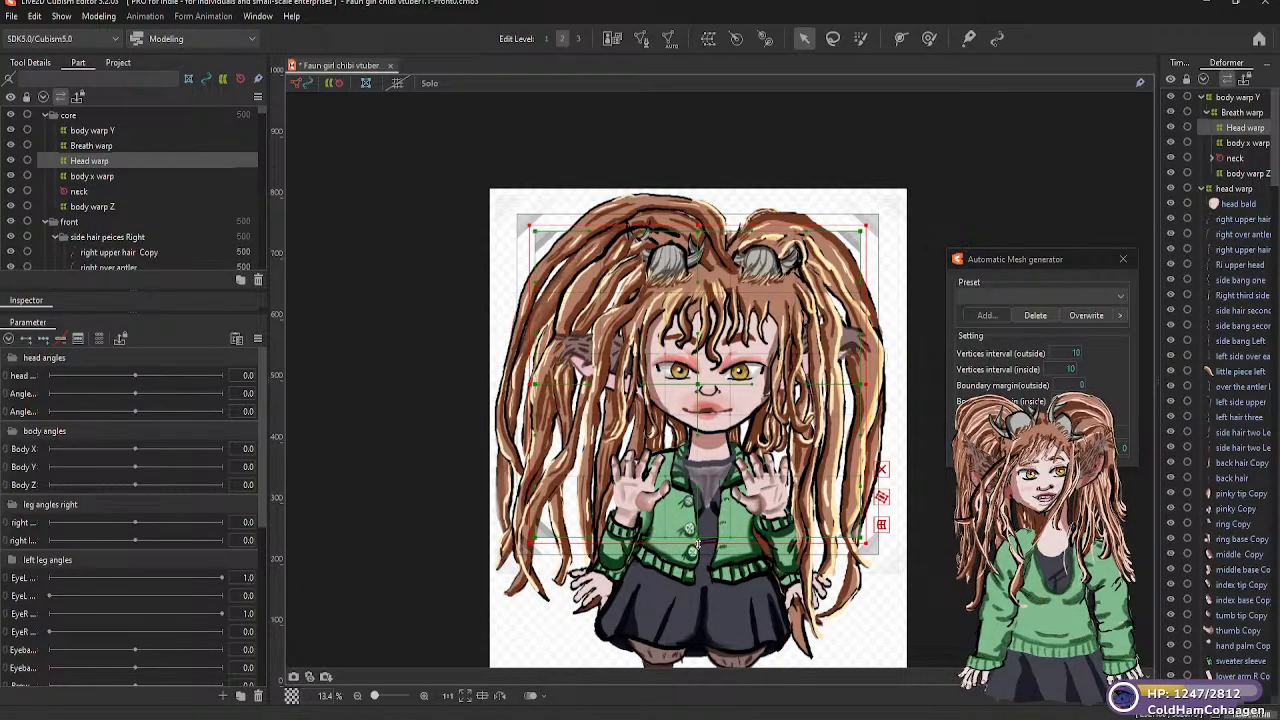
Resize "Head warp" to span the full width of the hair, from the top of the hair down to the neck just below the chin
drag(697, 540, 692, 440)
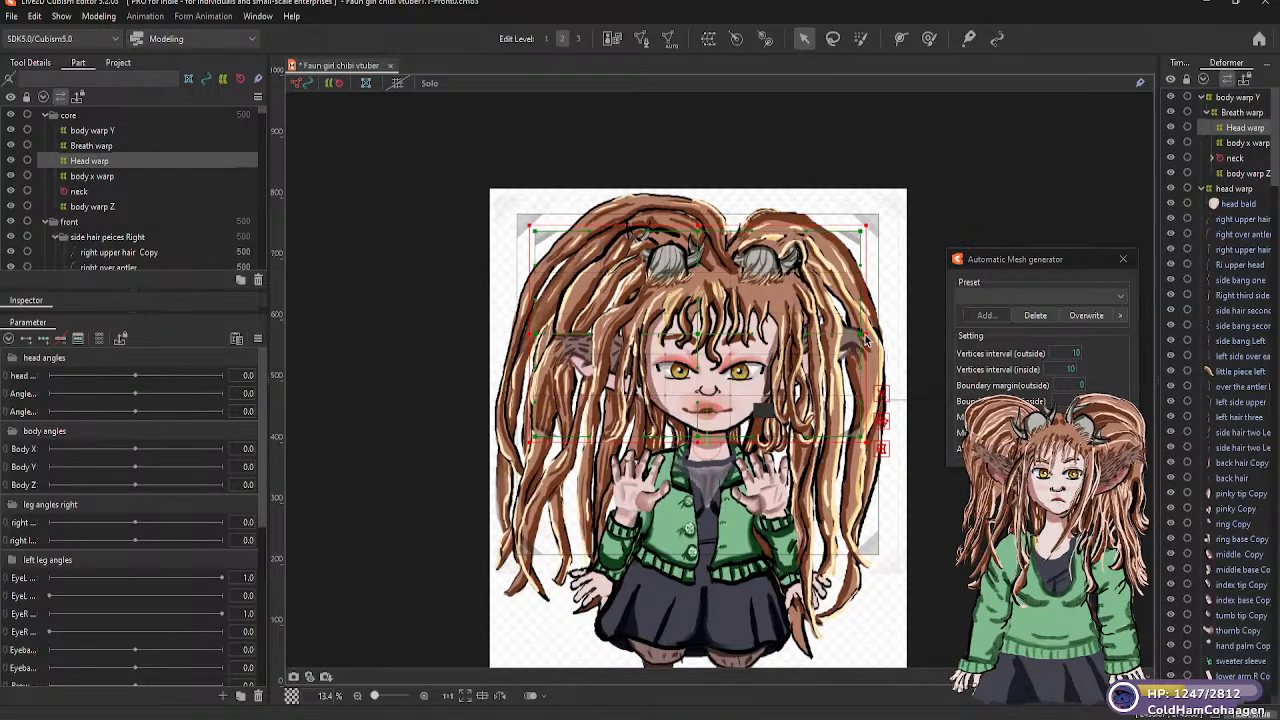
drag(876, 333, 910, 335)
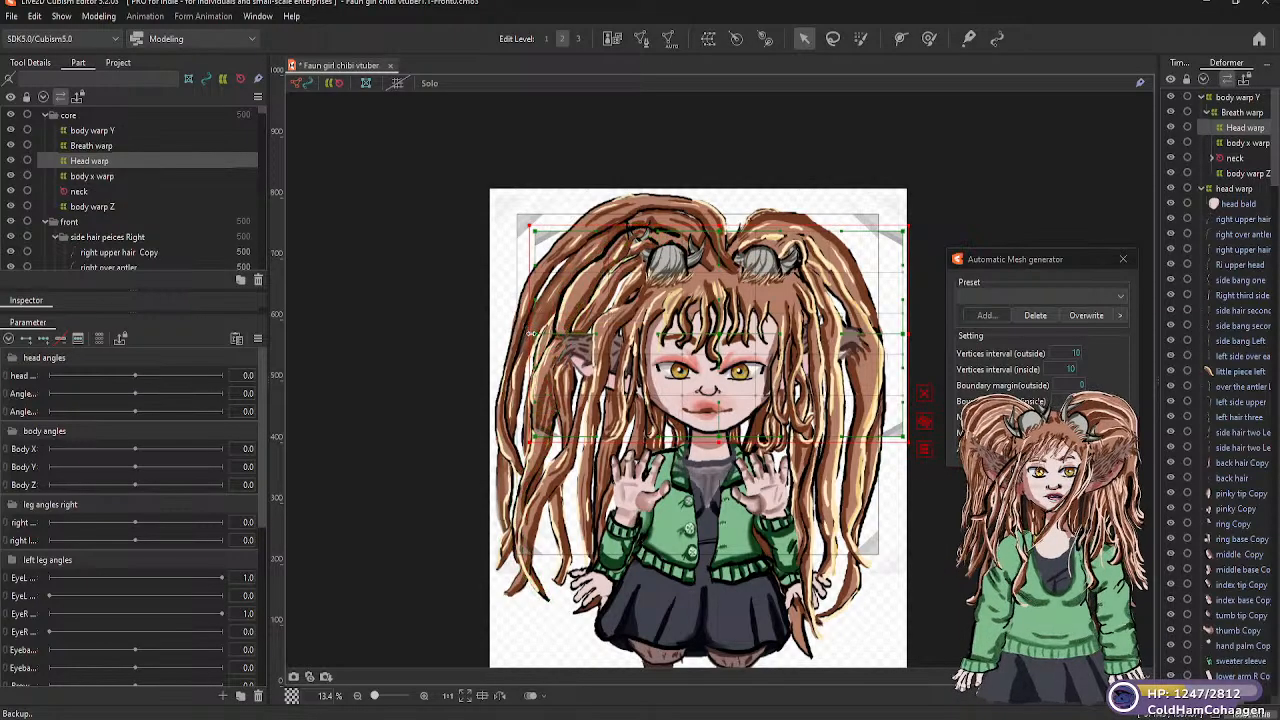
drag(528, 335, 490, 335)
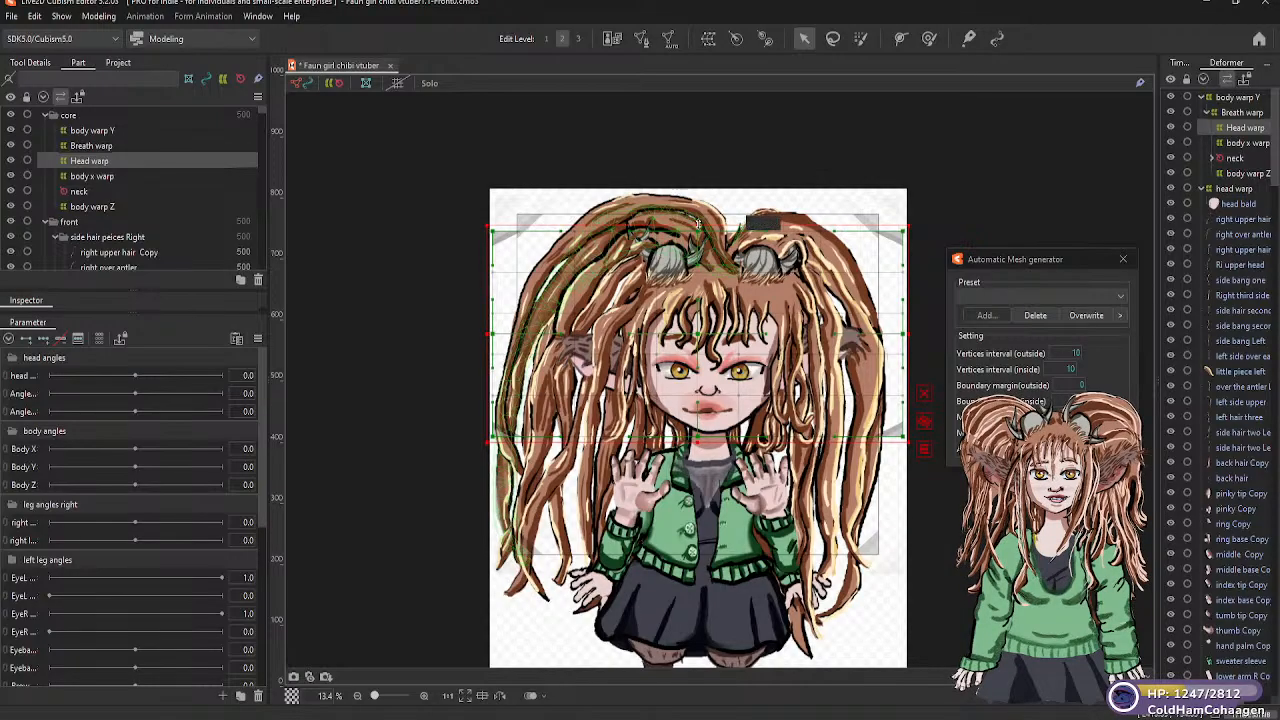
drag(699, 195, 700, 187)
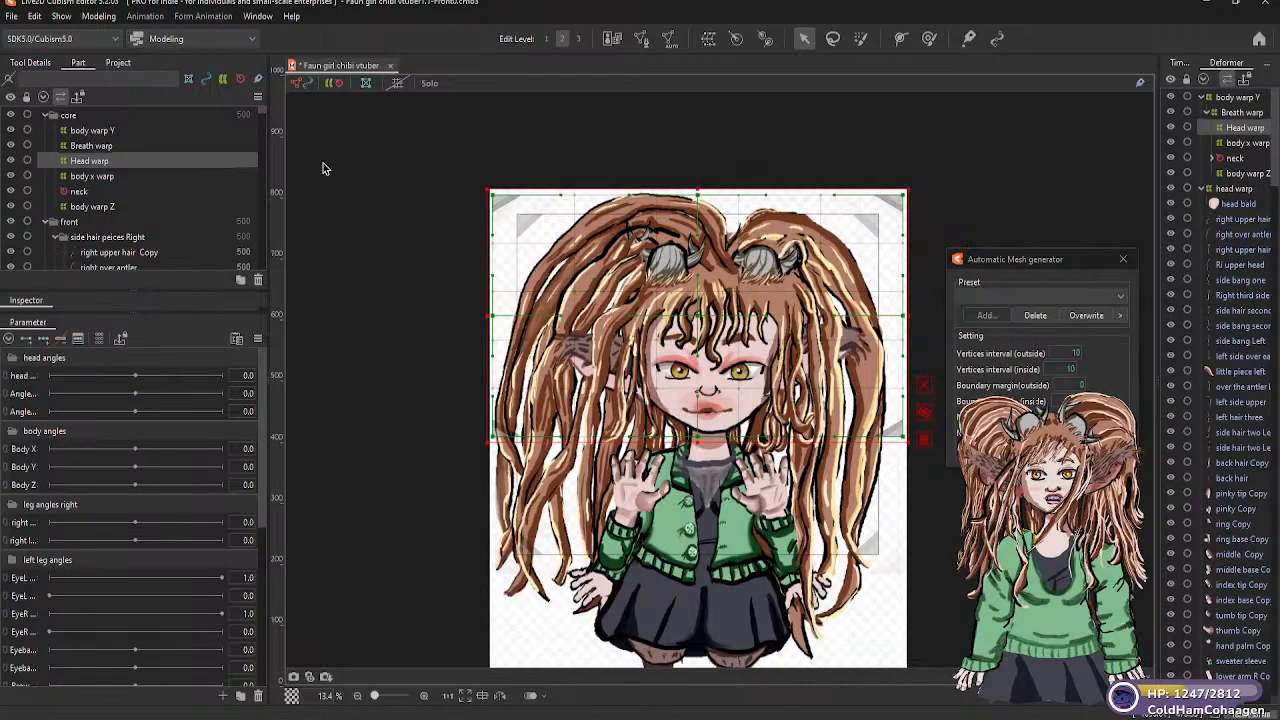
Create a rotation deformer named "Head rotator" in the "core" part as child of "body warp Z"
click(108, 207)
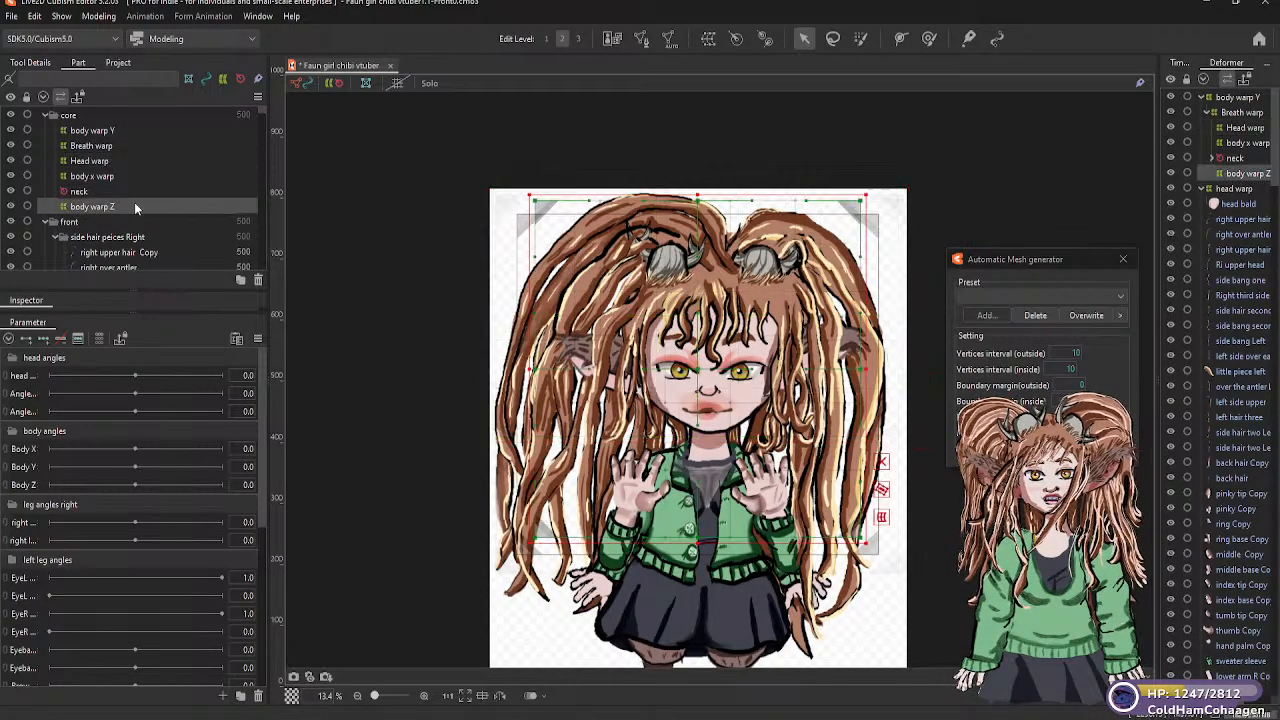
click(736, 38)
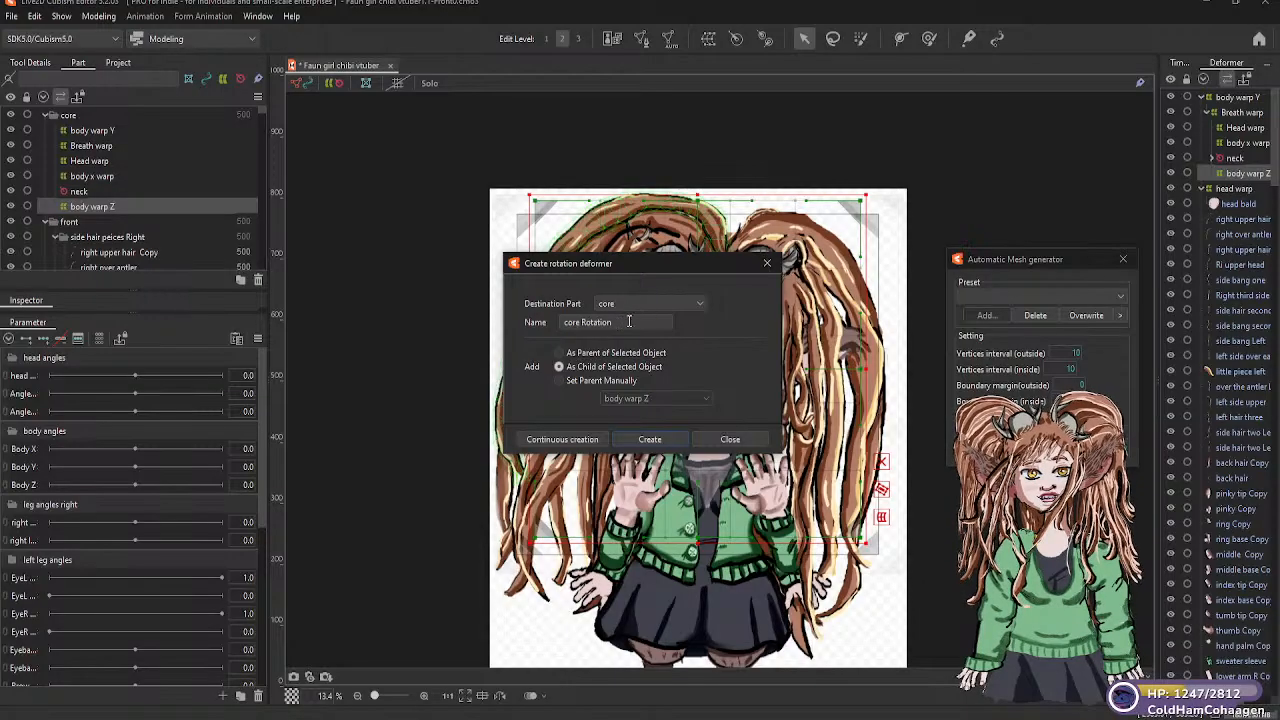
drag(620, 322, 549, 323)
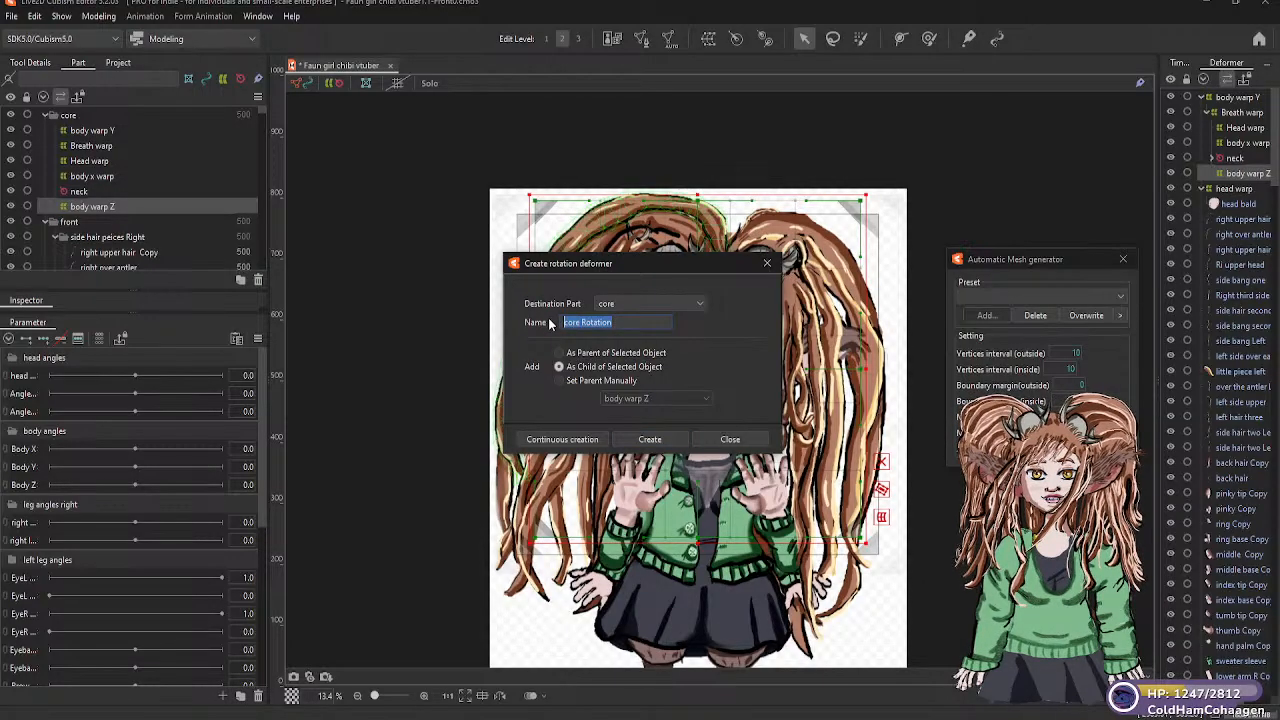
text(Head)
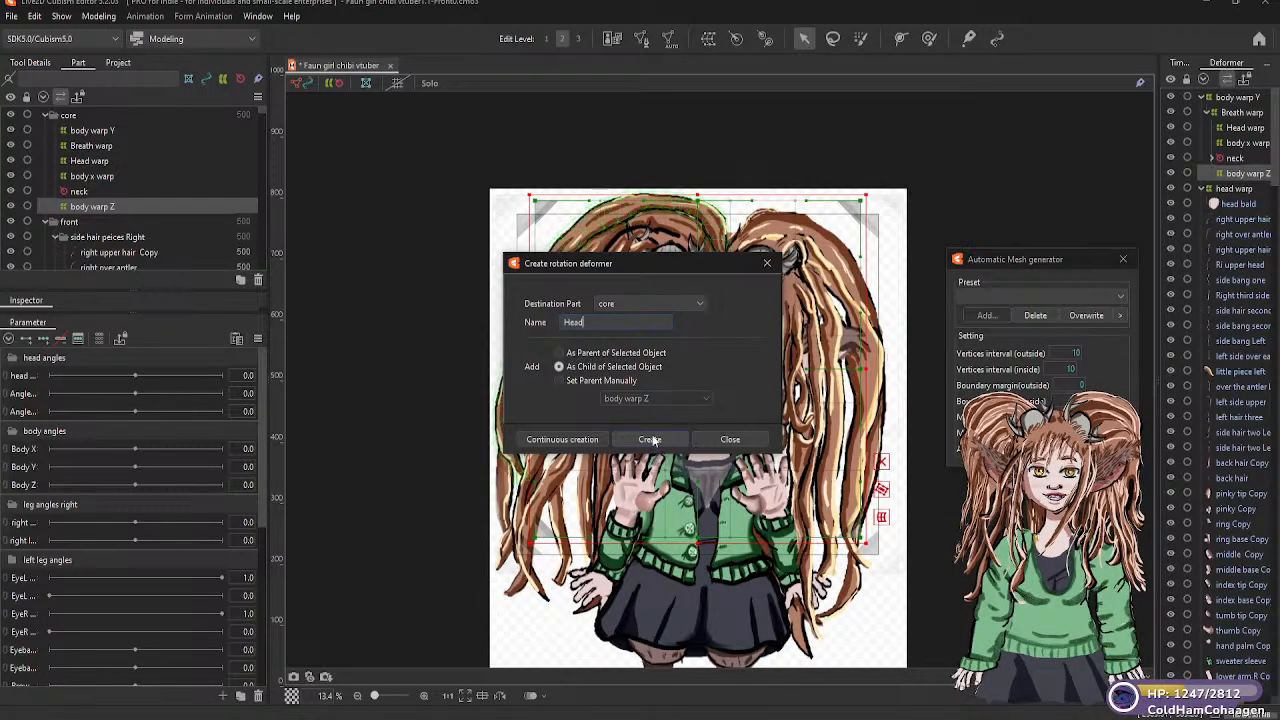
text(Rotator)
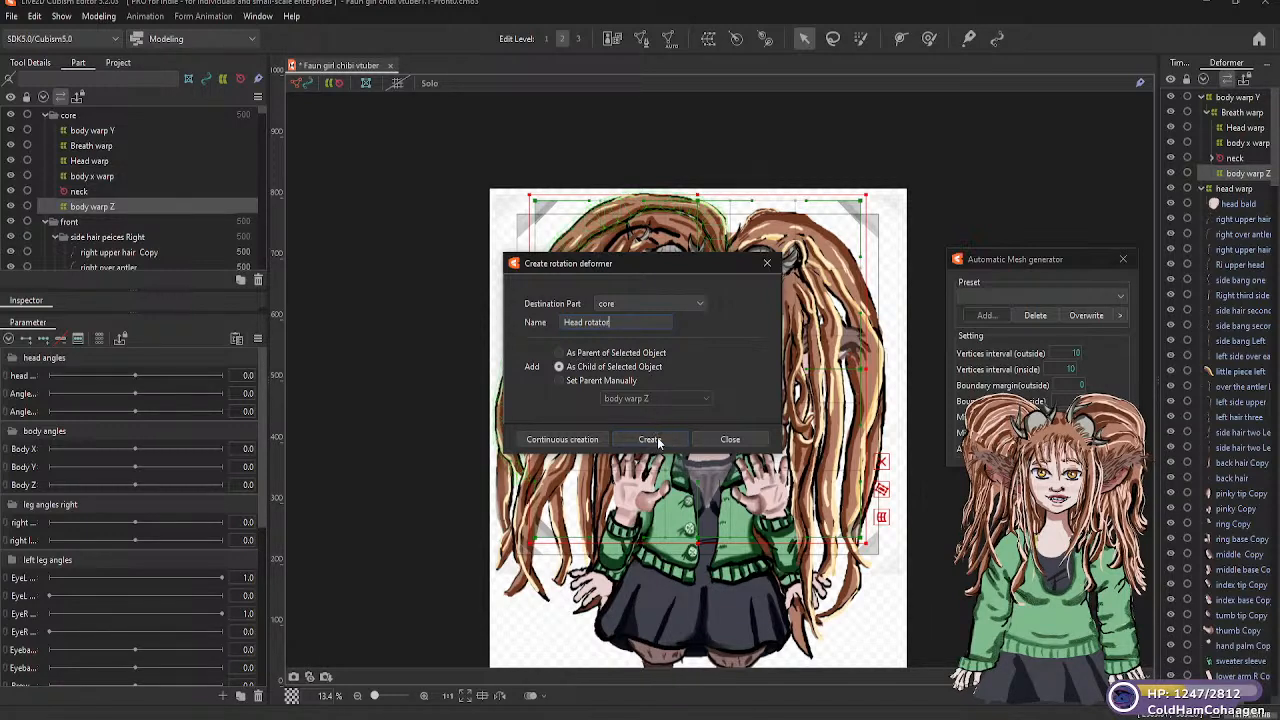
click(651, 440)
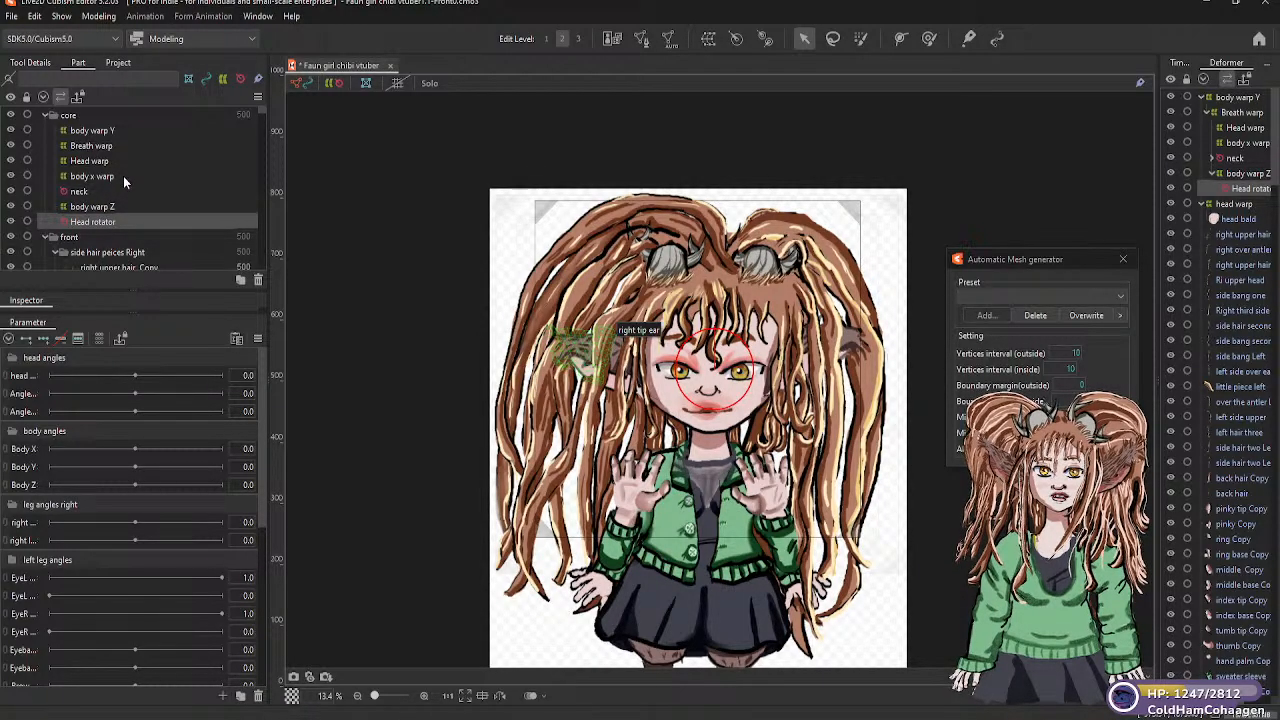
Compare the placement of the "neck", "Head rotator", "Head warp" and "body warp Z" deformers on the model
click(79, 191)
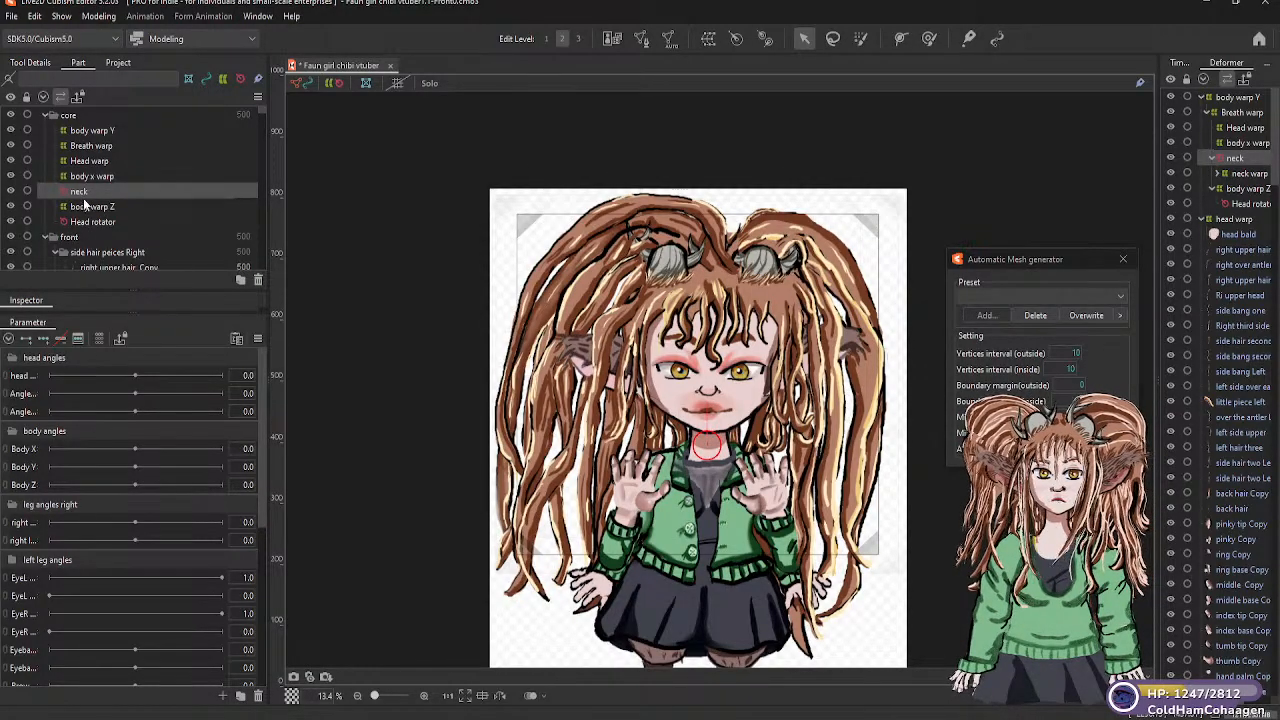
click(87, 223)
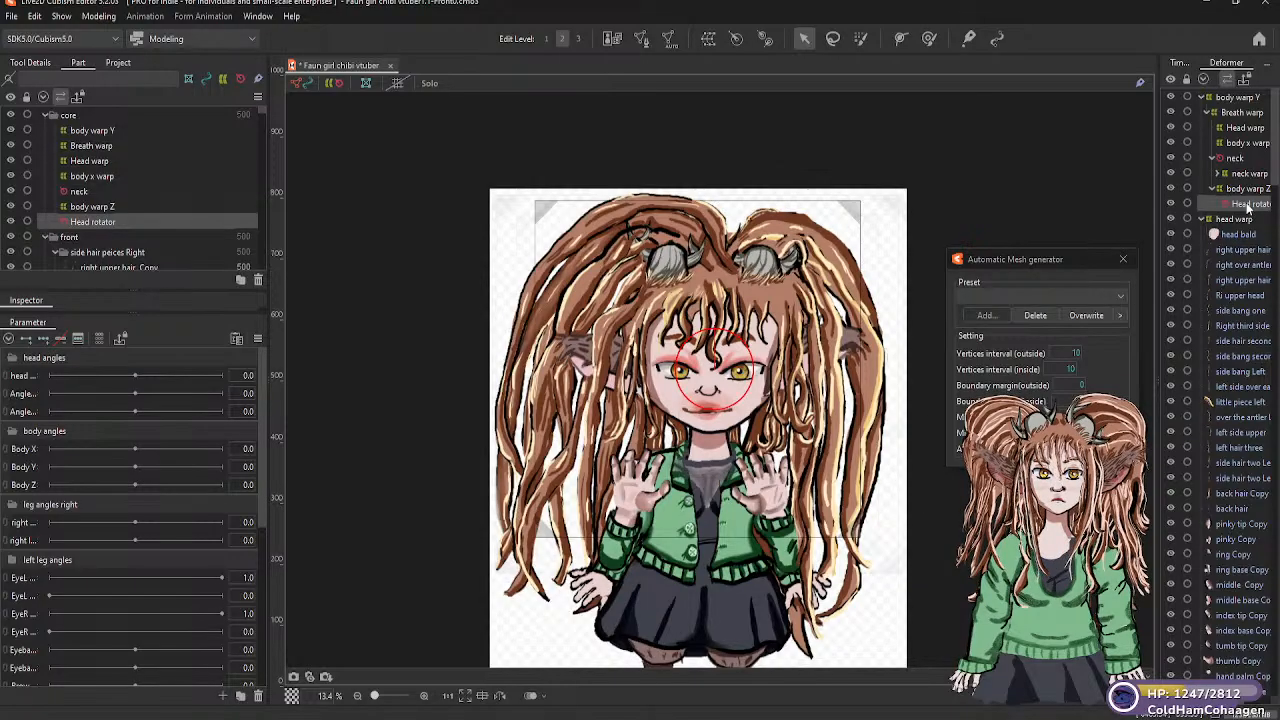
mouse_move(1250, 207)
mouse_down()
mouse_move(1248, 196)
mouse_move(1248, 208)
mouse_up()
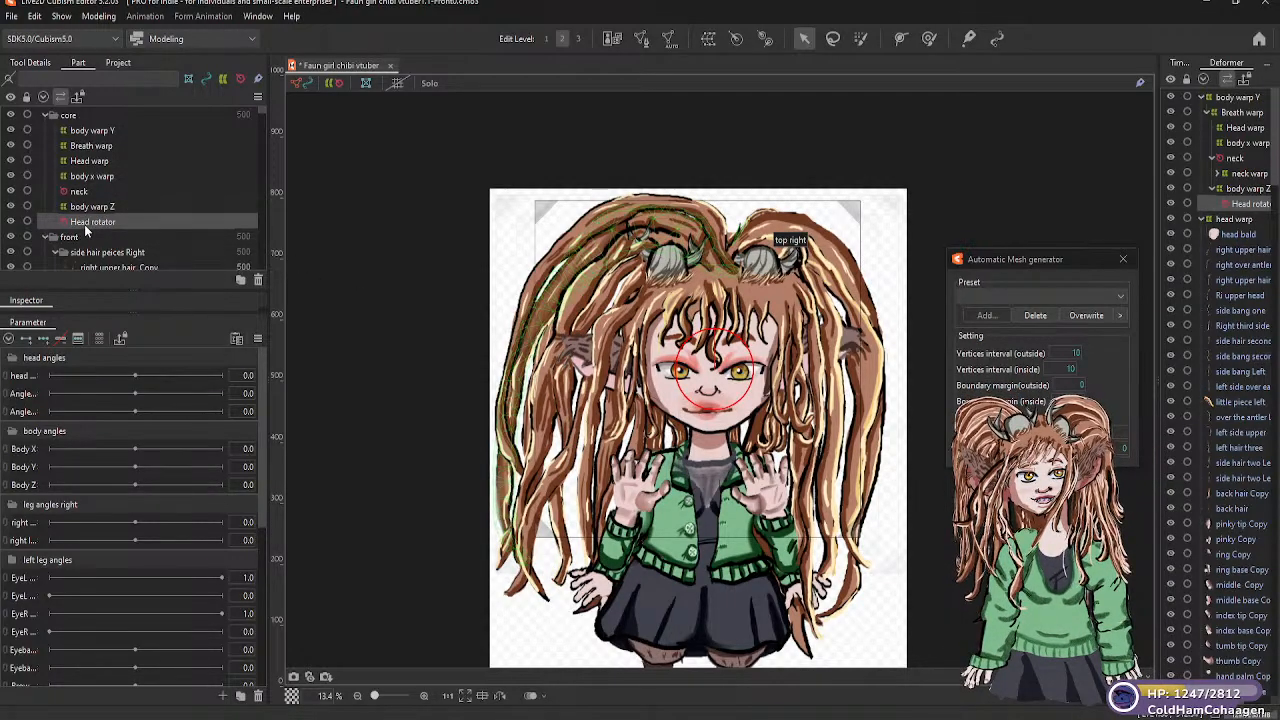
click(91, 162)
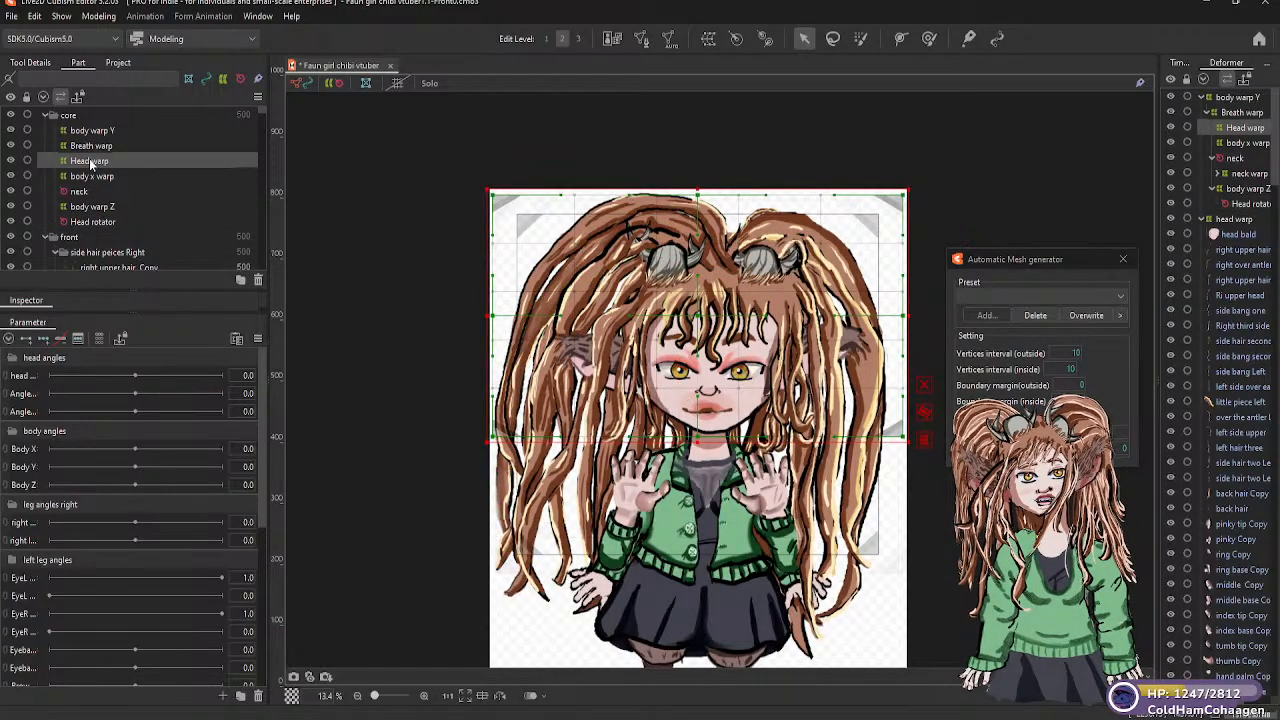
click(97, 207)
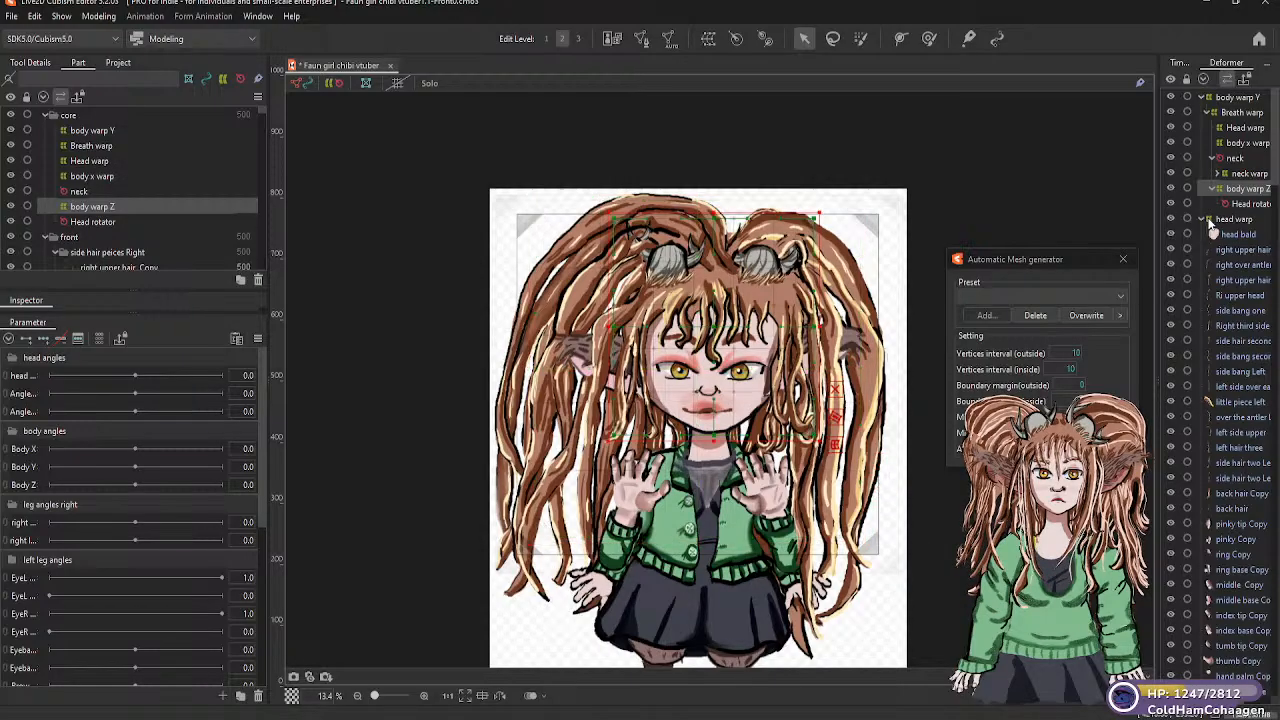
Parent the lowercase "head warp" deformer, which holds the "head bald" mesh, to the larger "Head warp" deformer under "Breath warp"
click(1212, 221)
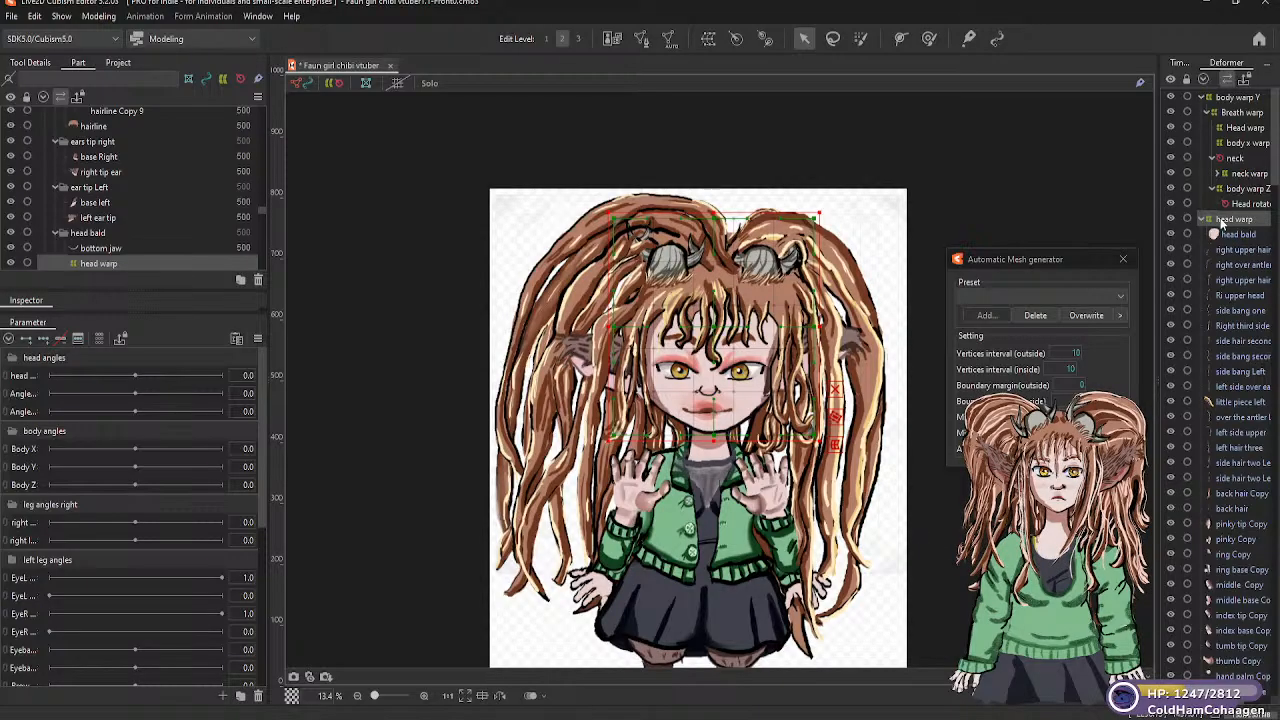
click(1222, 220)
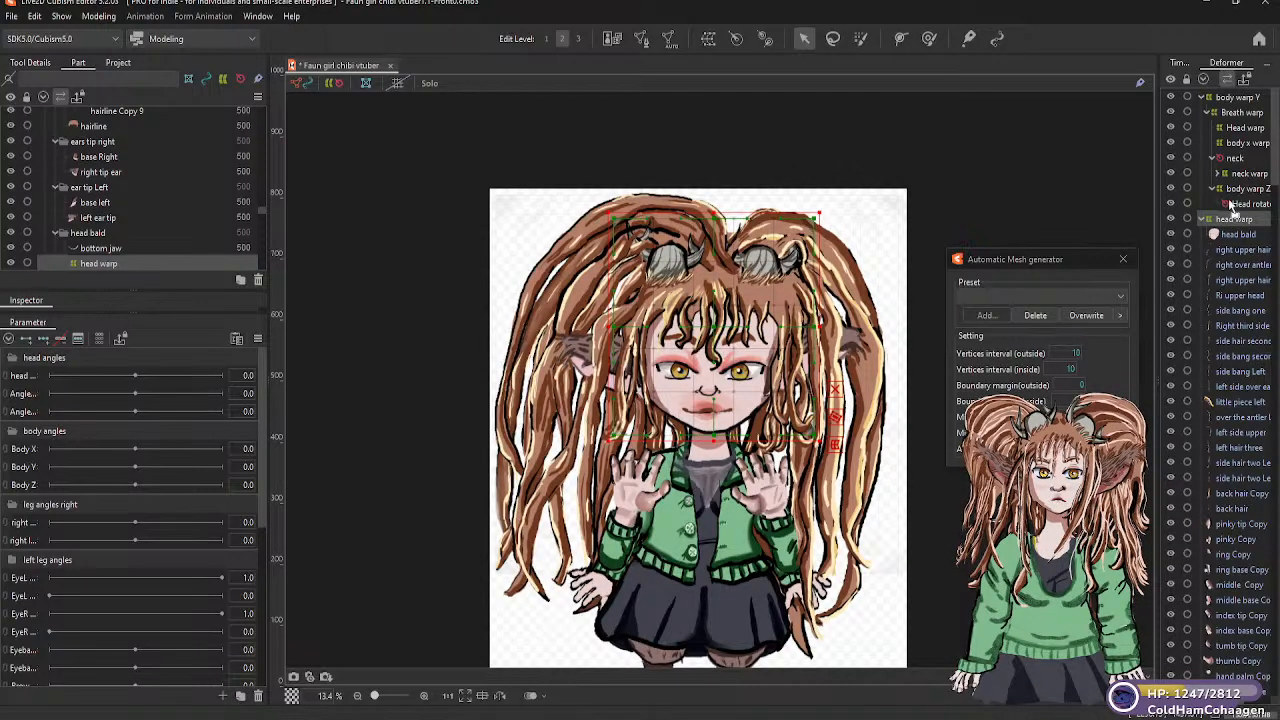
click(1231, 137)
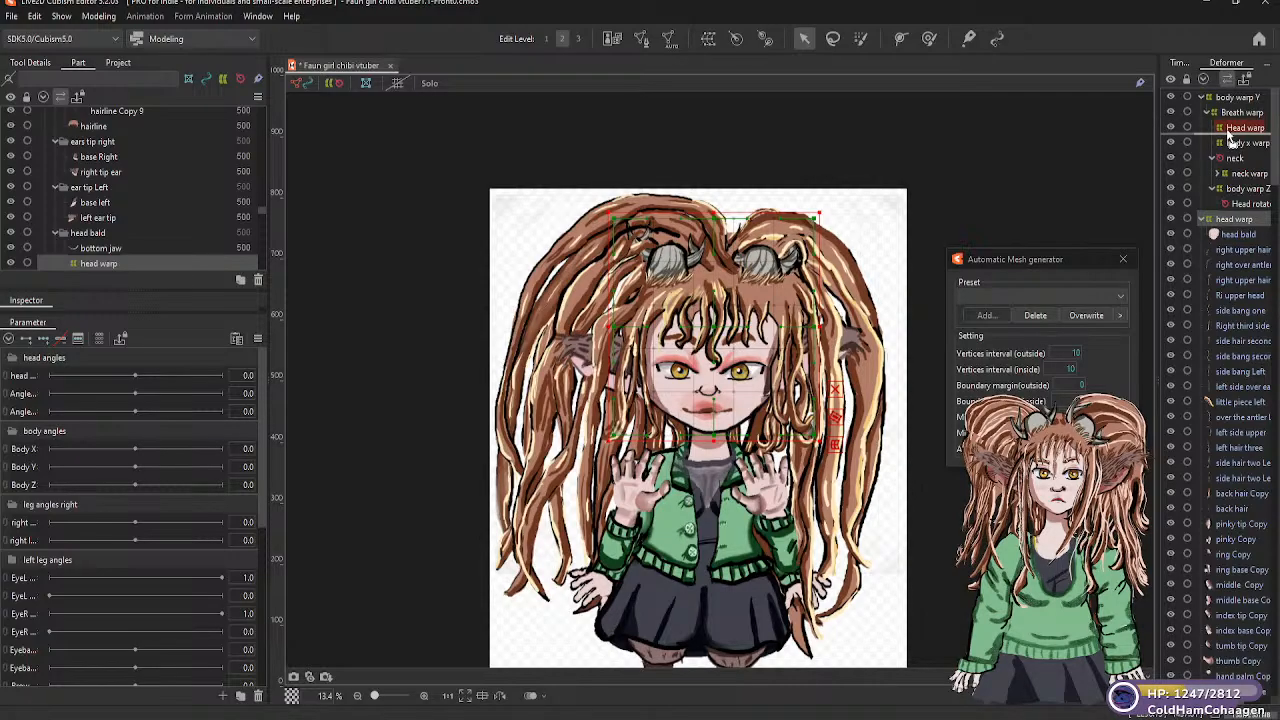
drag(1231, 139, 1231, 136)
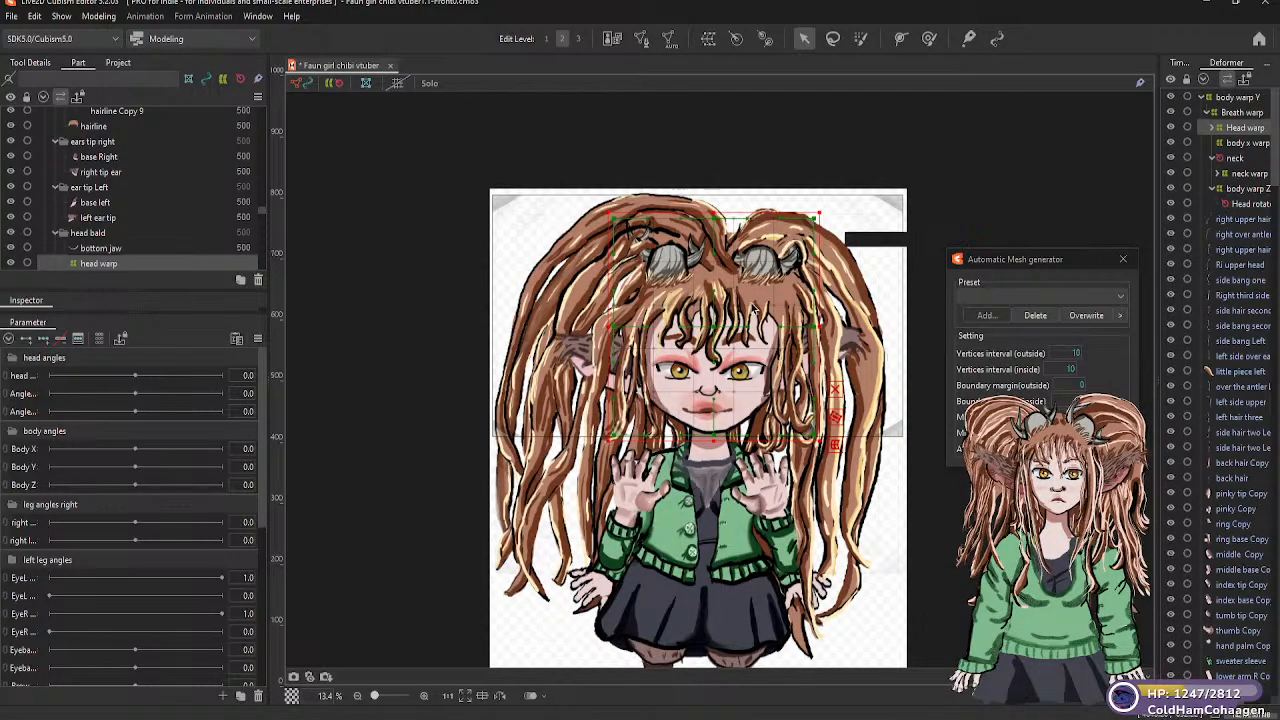
Try widening the nested "head warp" deformer slightly on one side of the face, and undo the resize
click(108, 263)
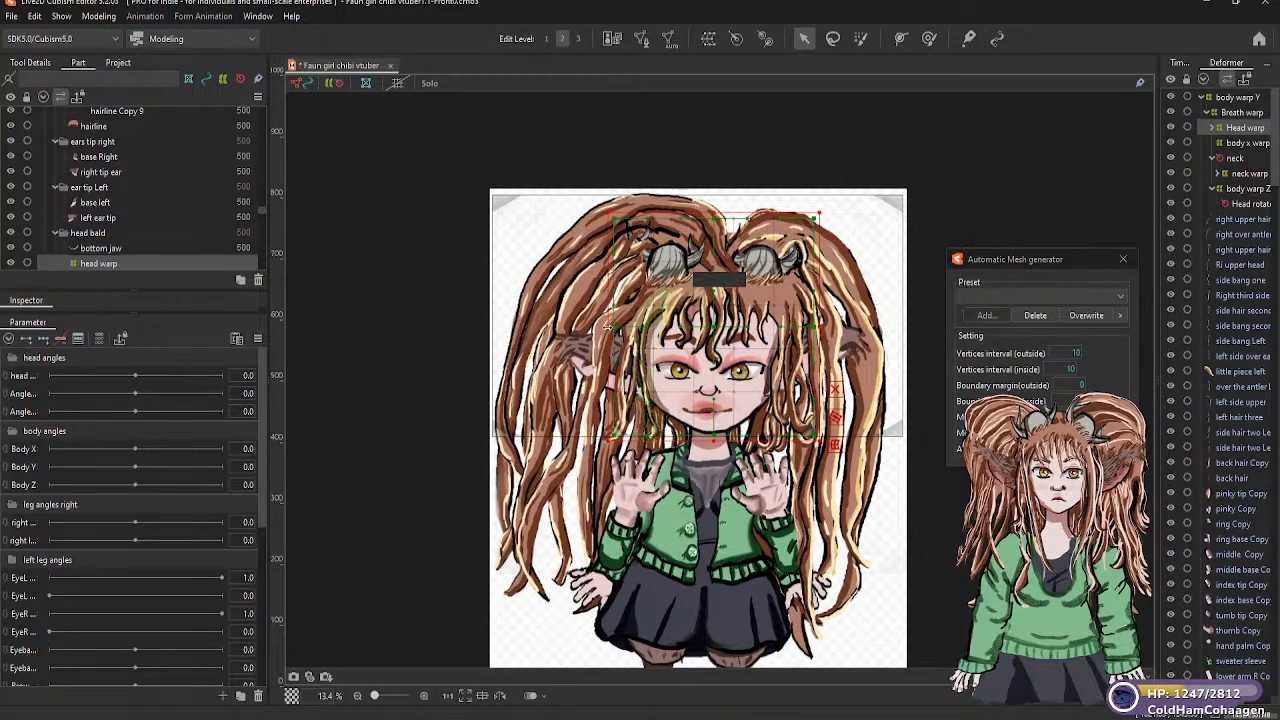
drag(607, 327, 598, 327)
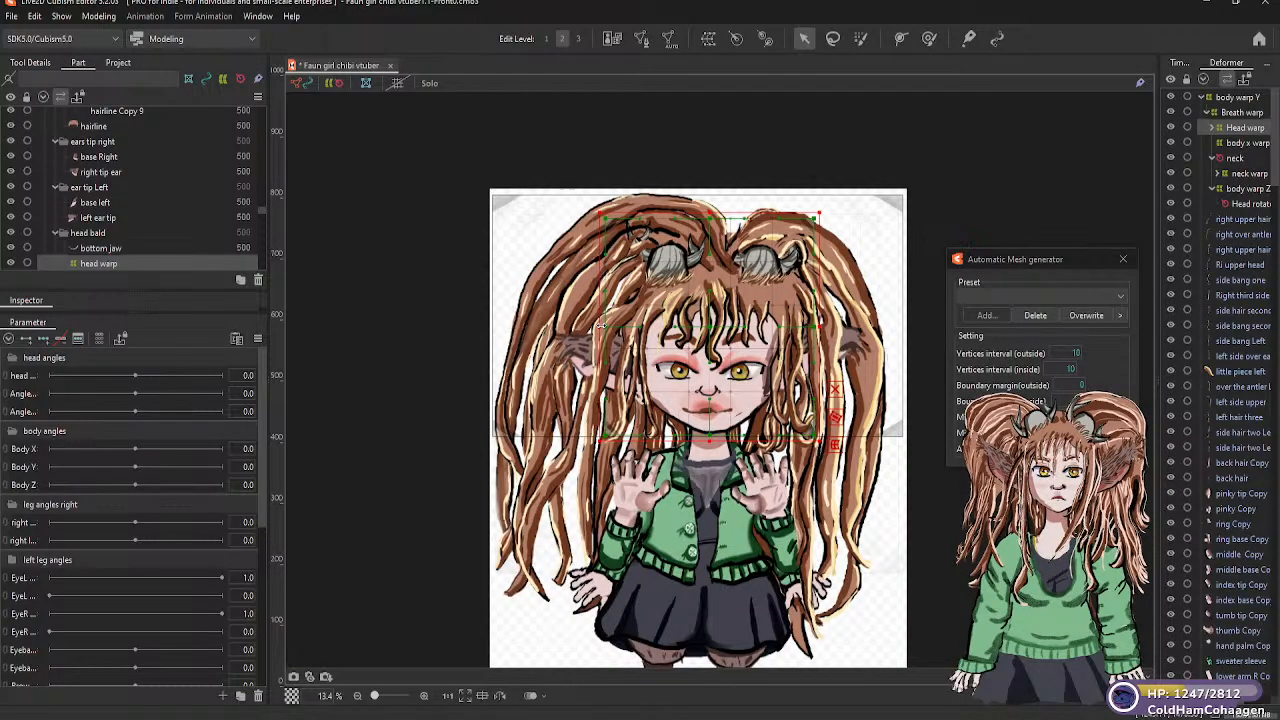
key(ctrl+z)
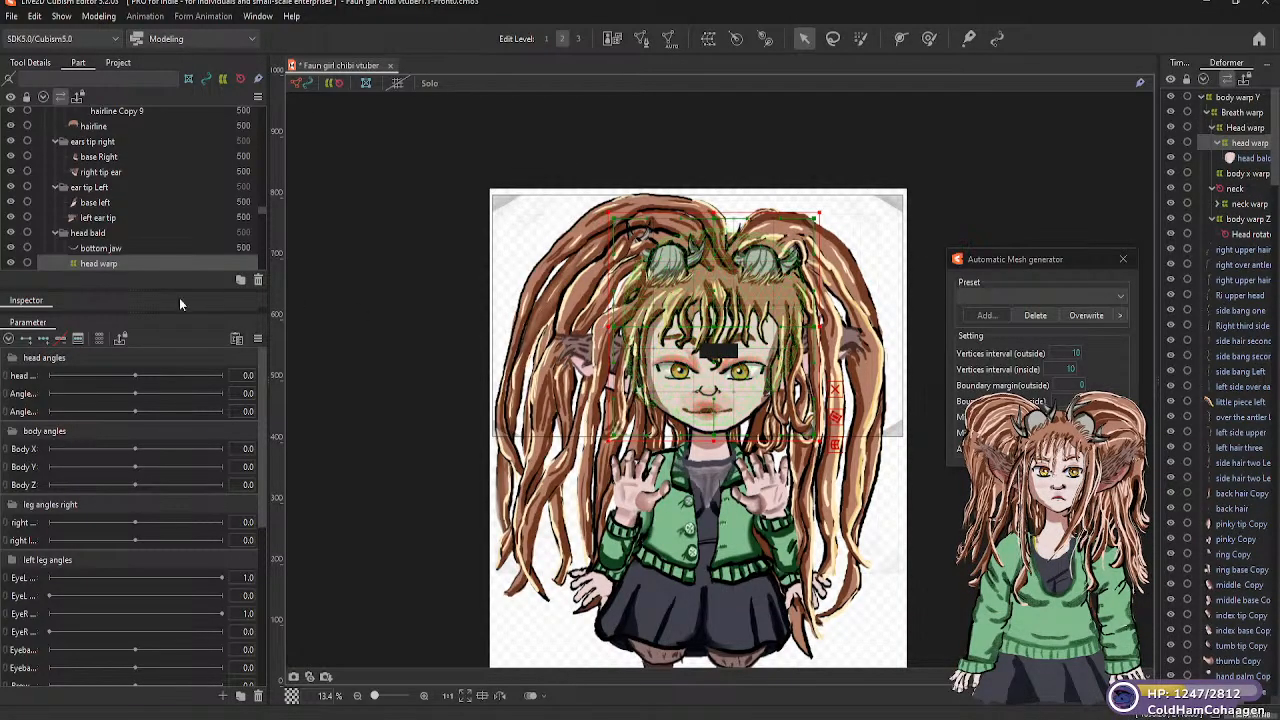
Parent the "bottom jaw" and "hair back" meshes of the "head bald" part to the nested "head warp" deformer
click(112, 262)
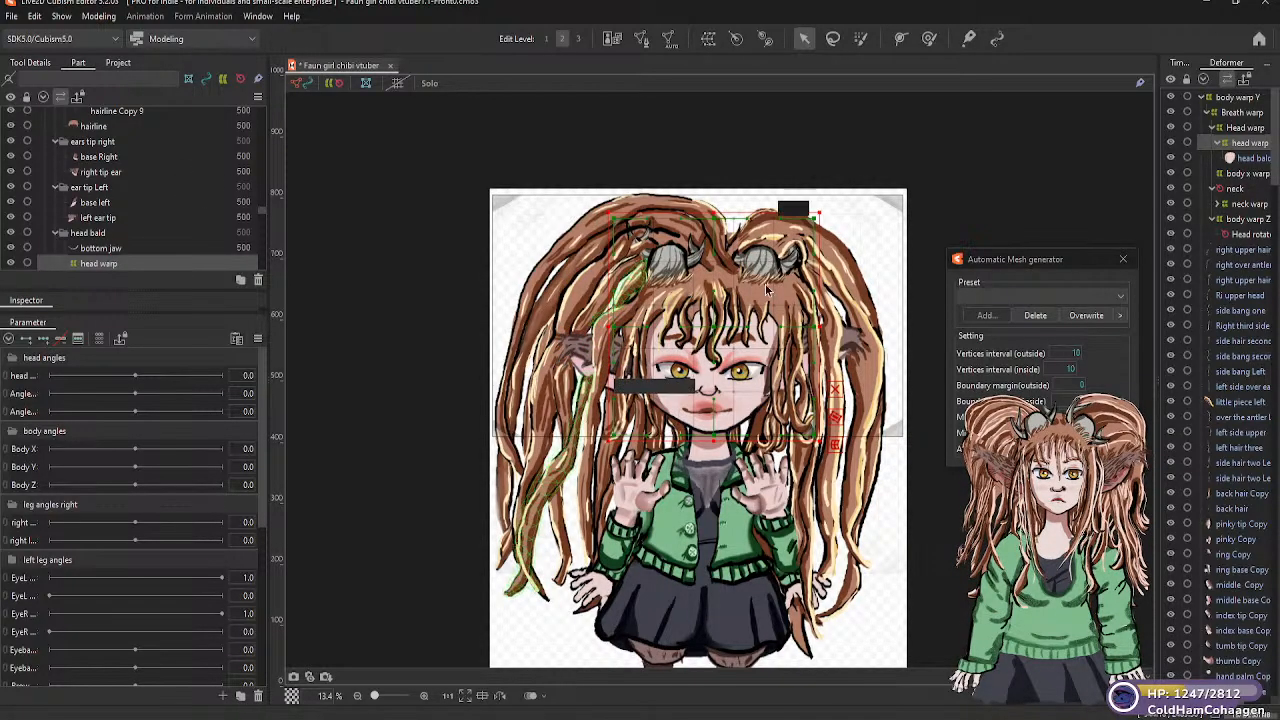
click(100, 250)
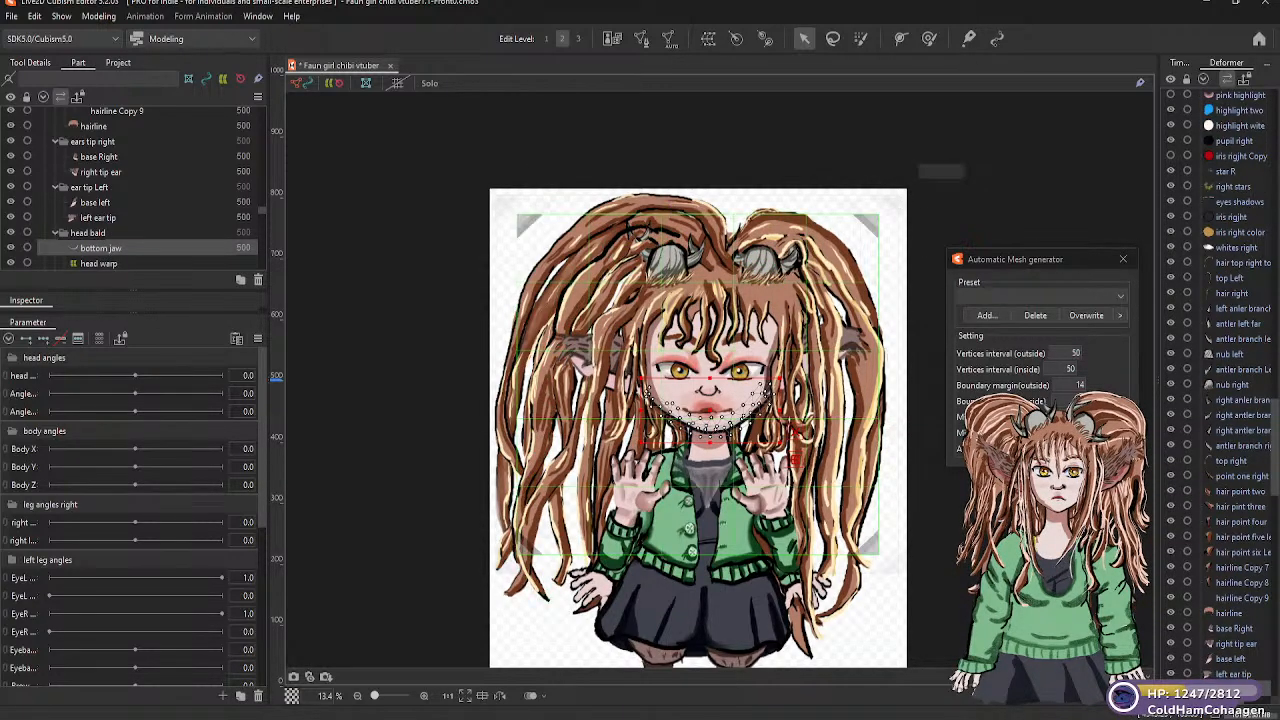
scroll(1258, 190, up, 3)
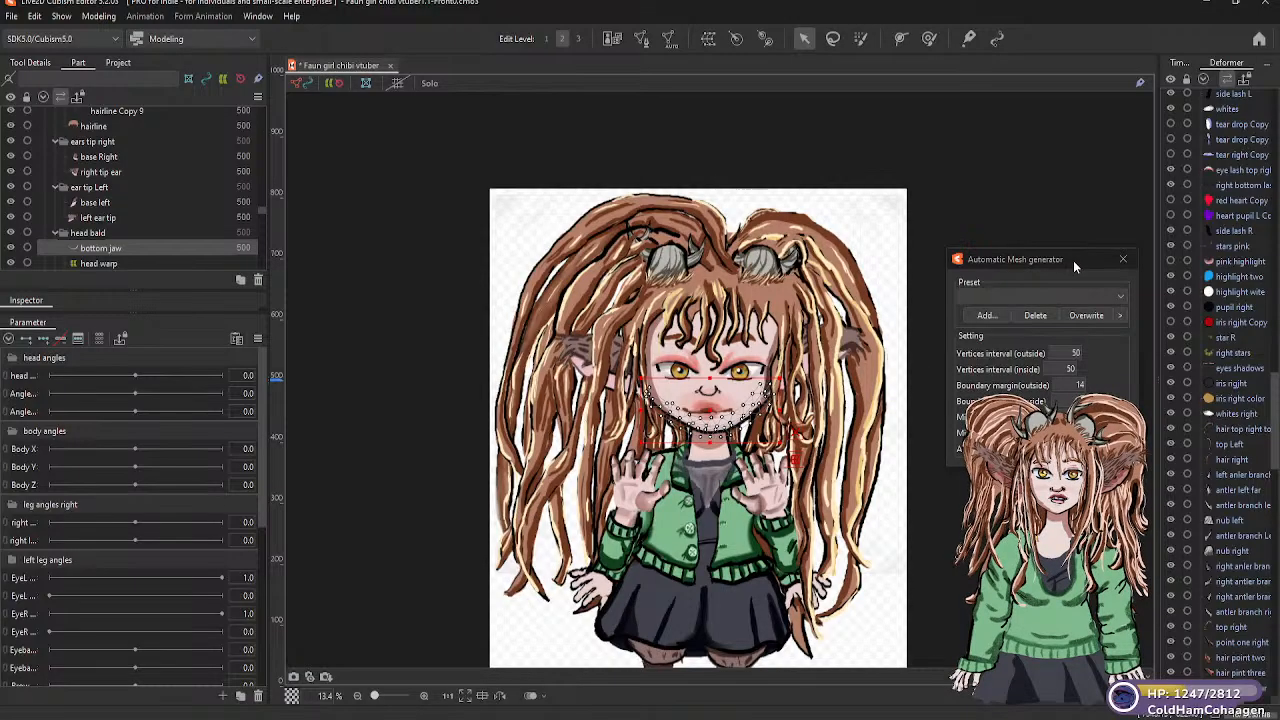
click(712, 44)
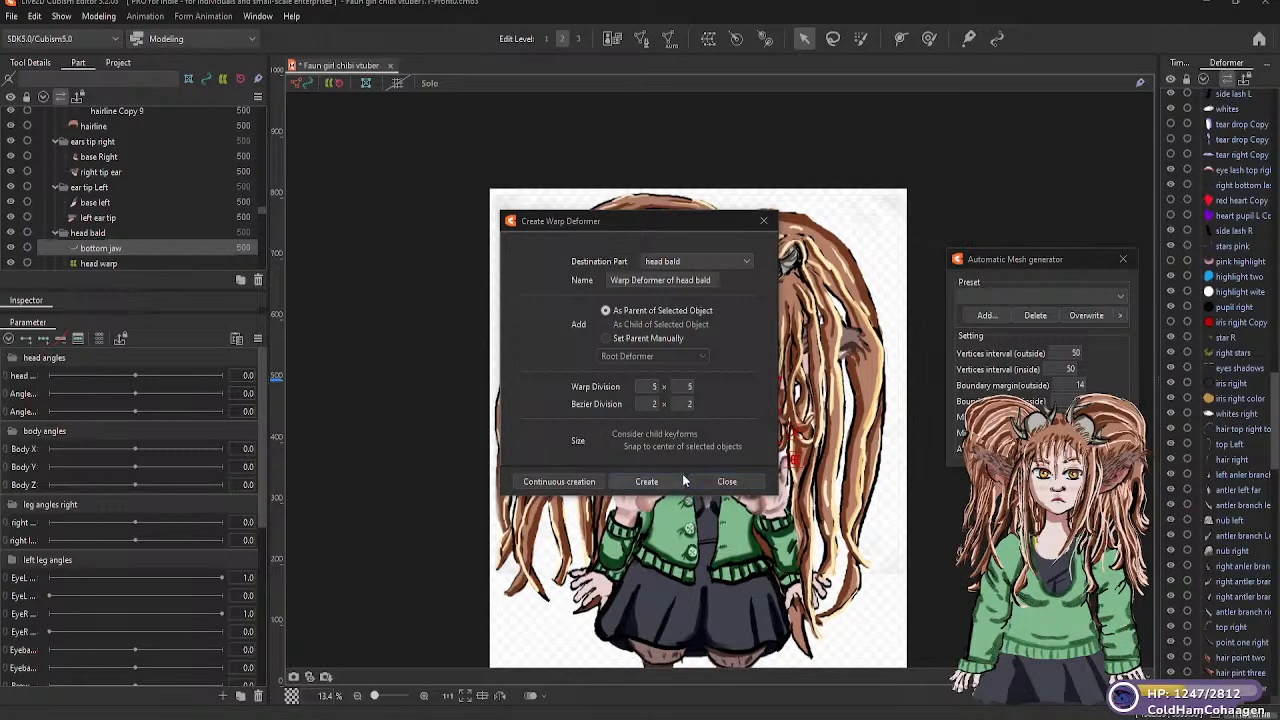
click(765, 221)
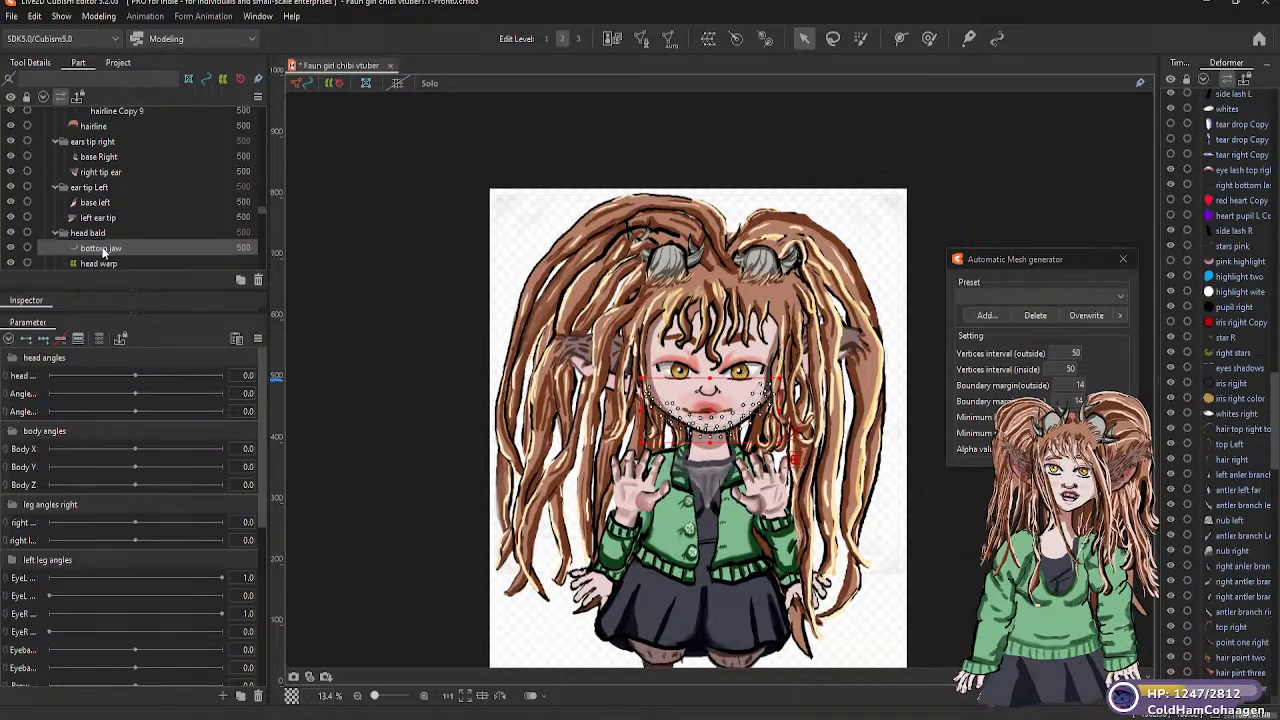
scroll(132, 248, down, 2)
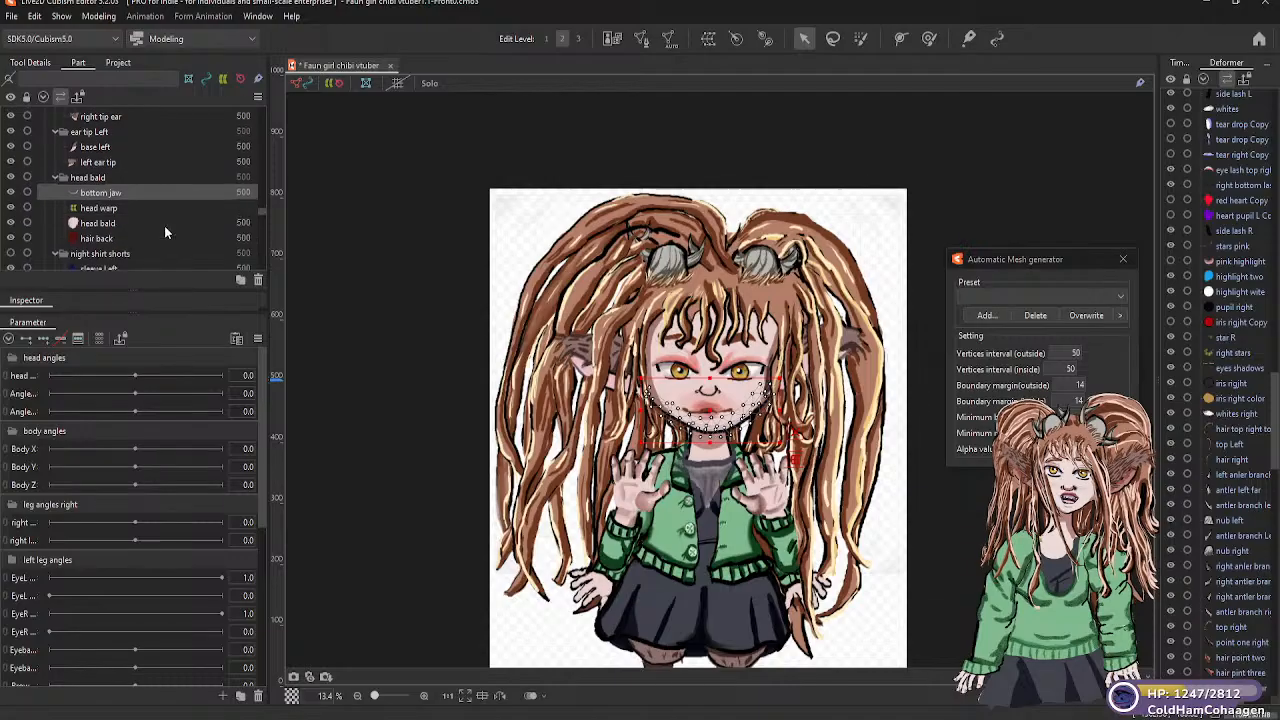
click(110, 197)
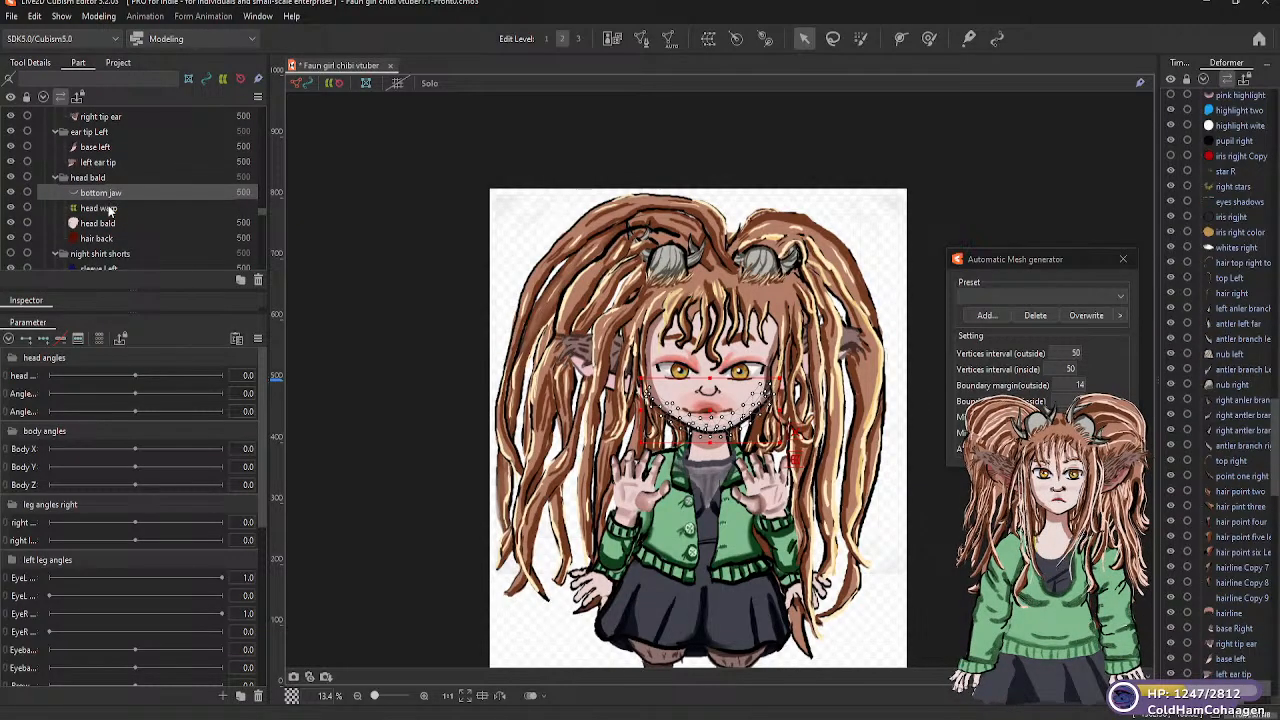
drag(110, 211, 109, 210)
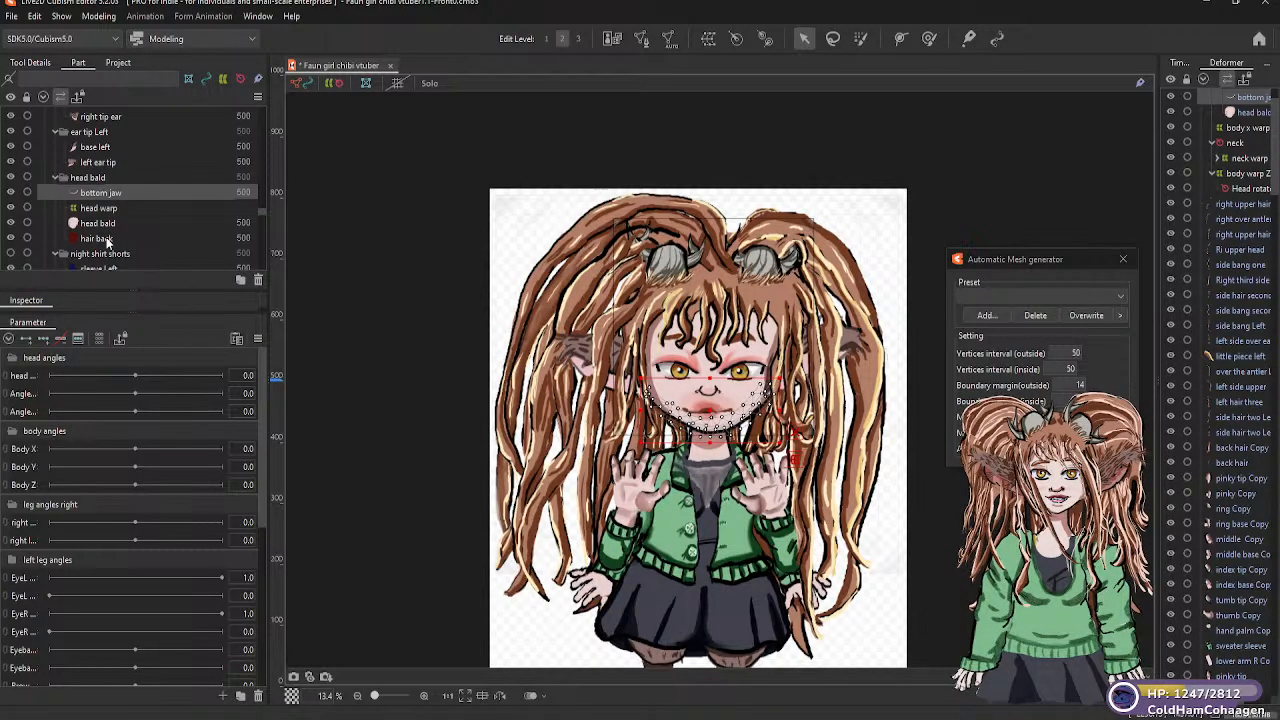
click(107, 240)
drag(102, 208, 104, 211)
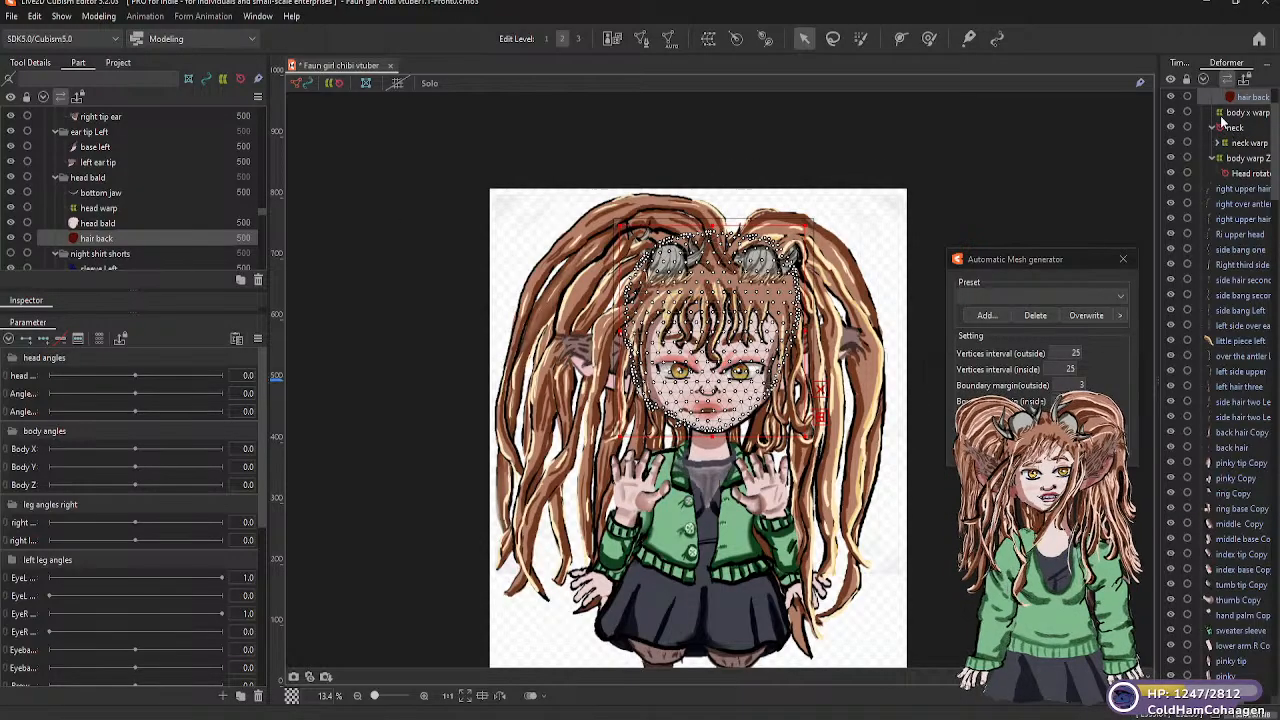
Parent the large "Head warp" deformer to "Head rotator" under "body warp Z", and expand the hierarchy beneath the rotator
scroll(1237, 113, up, 1)
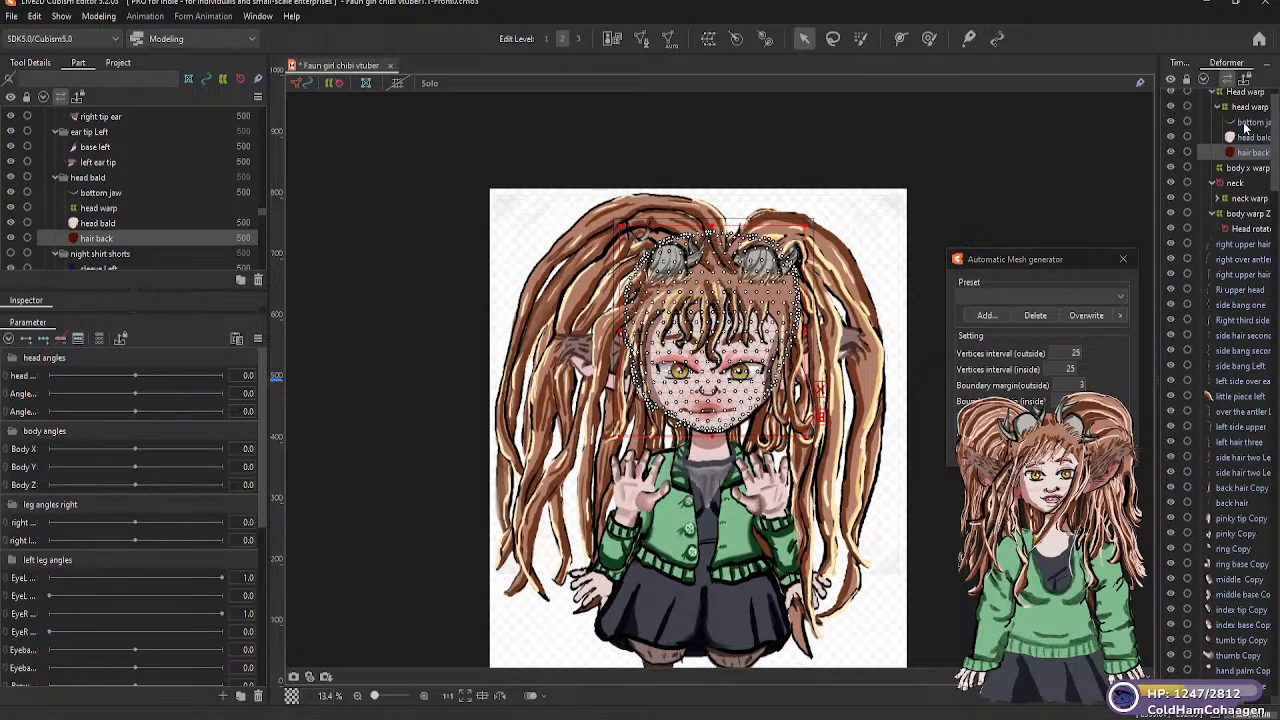
scroll(1243, 120, up, 1)
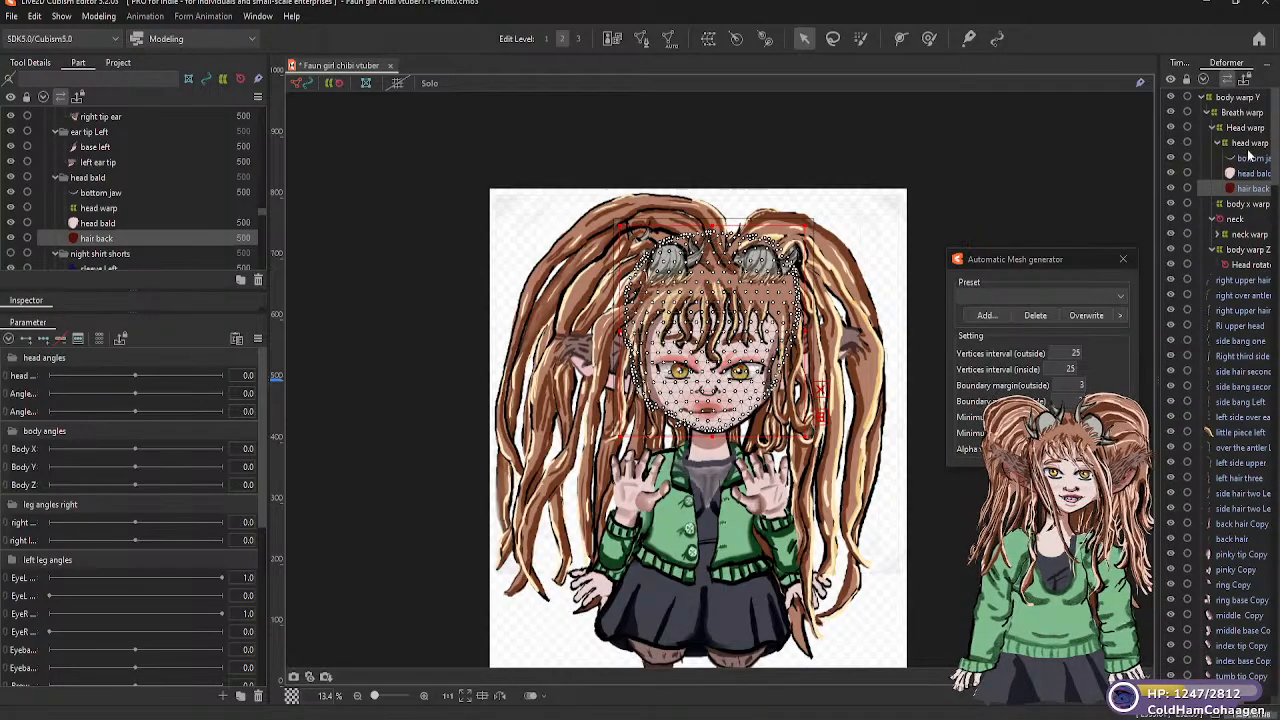
click(1243, 266)
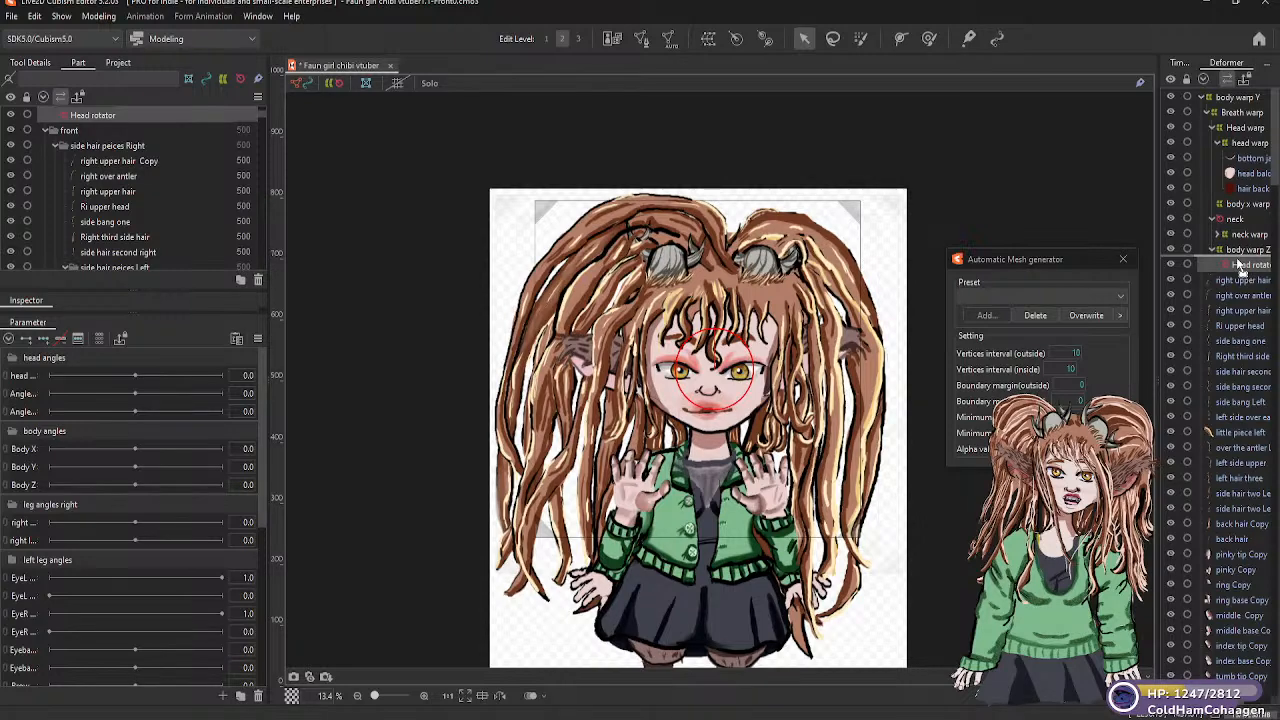
click(1242, 128)
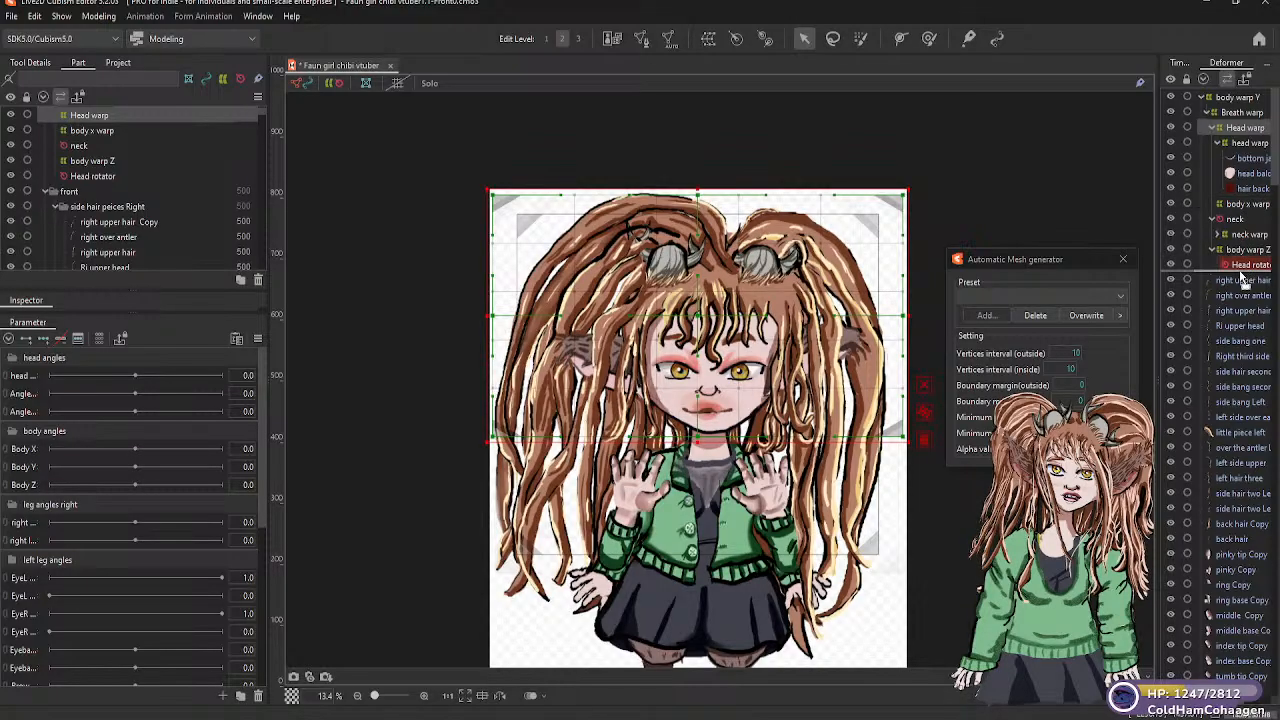
drag(1240, 272, 1240, 268)
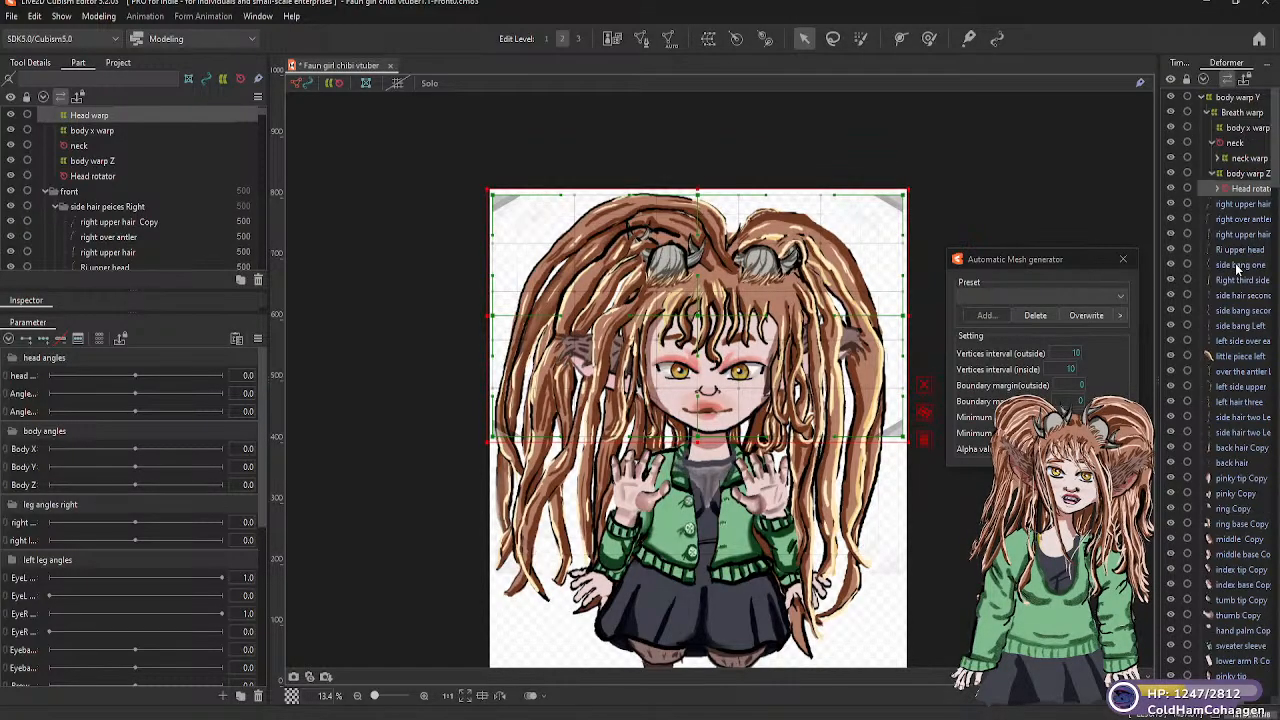
click(1230, 189)
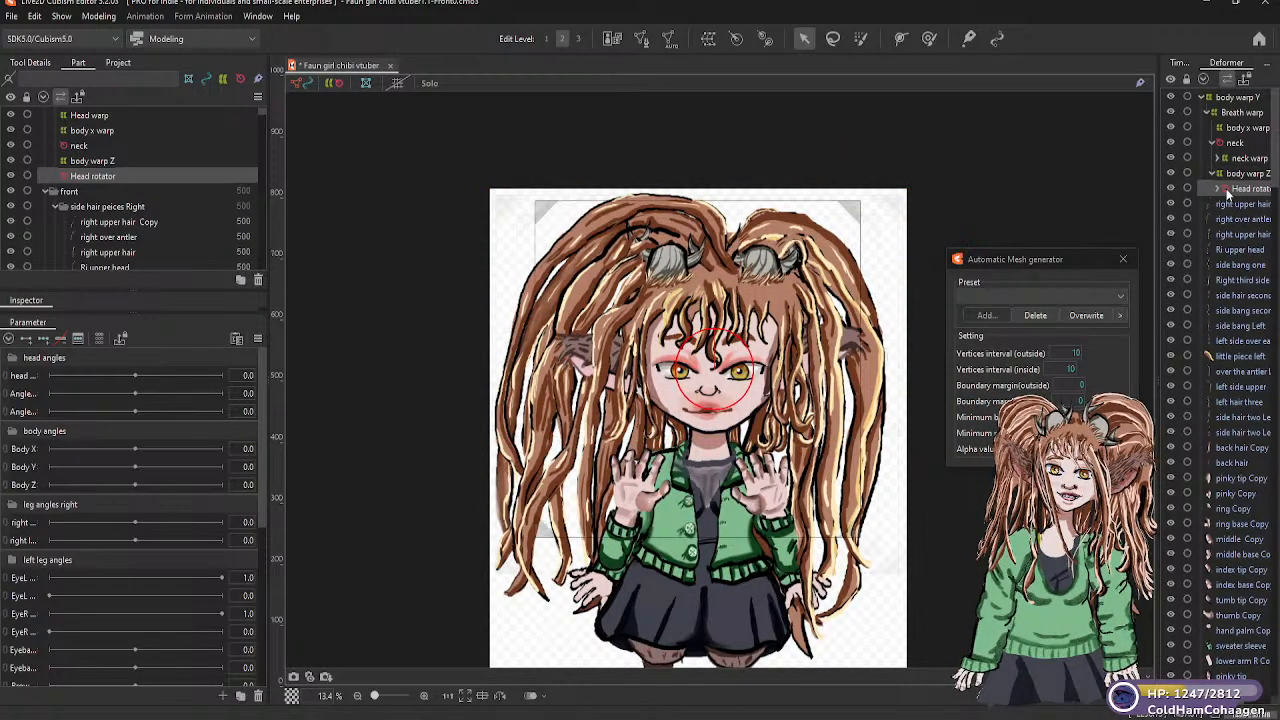
click(1218, 190)
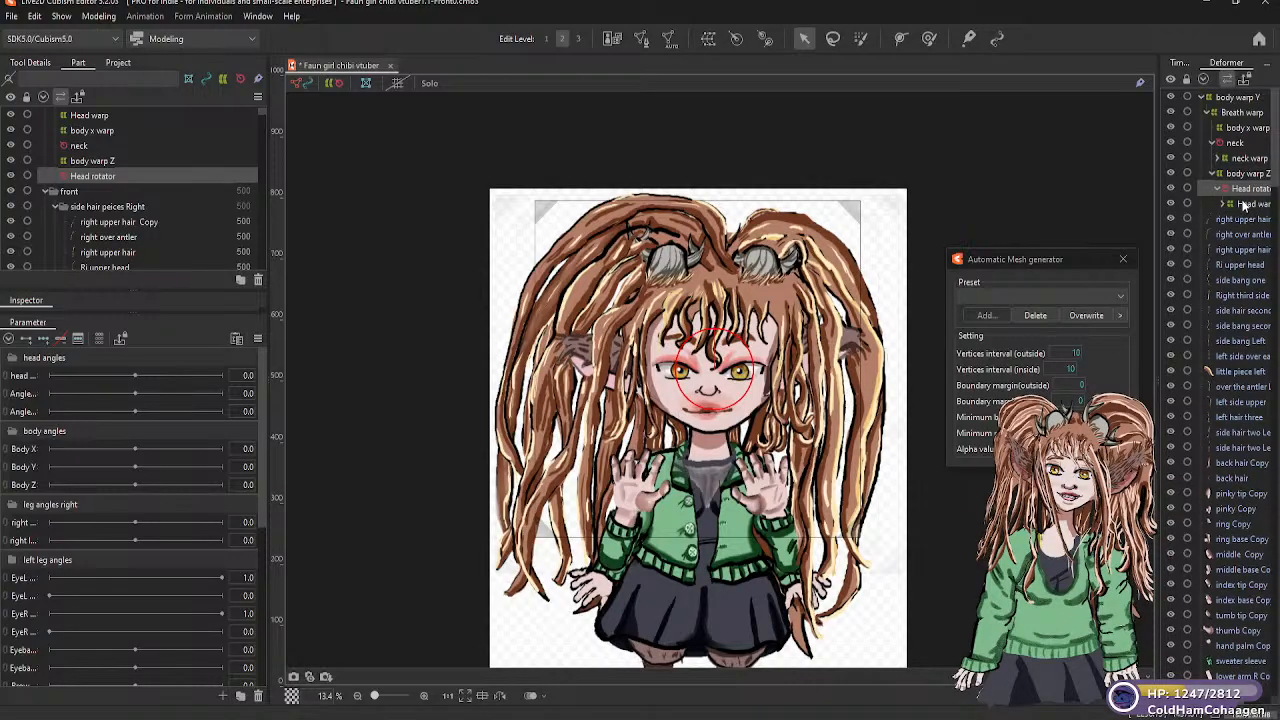
scroll(1241, 202, down, 1)
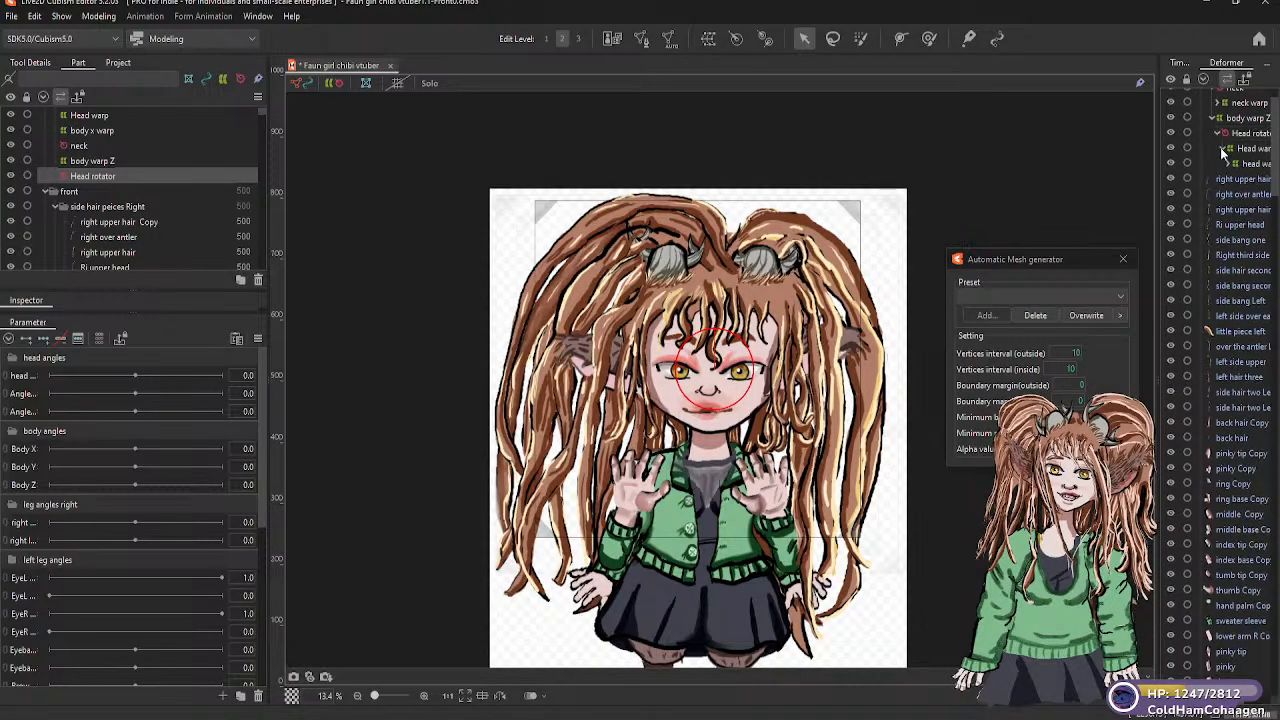
scroll(1236, 169, down, 1)
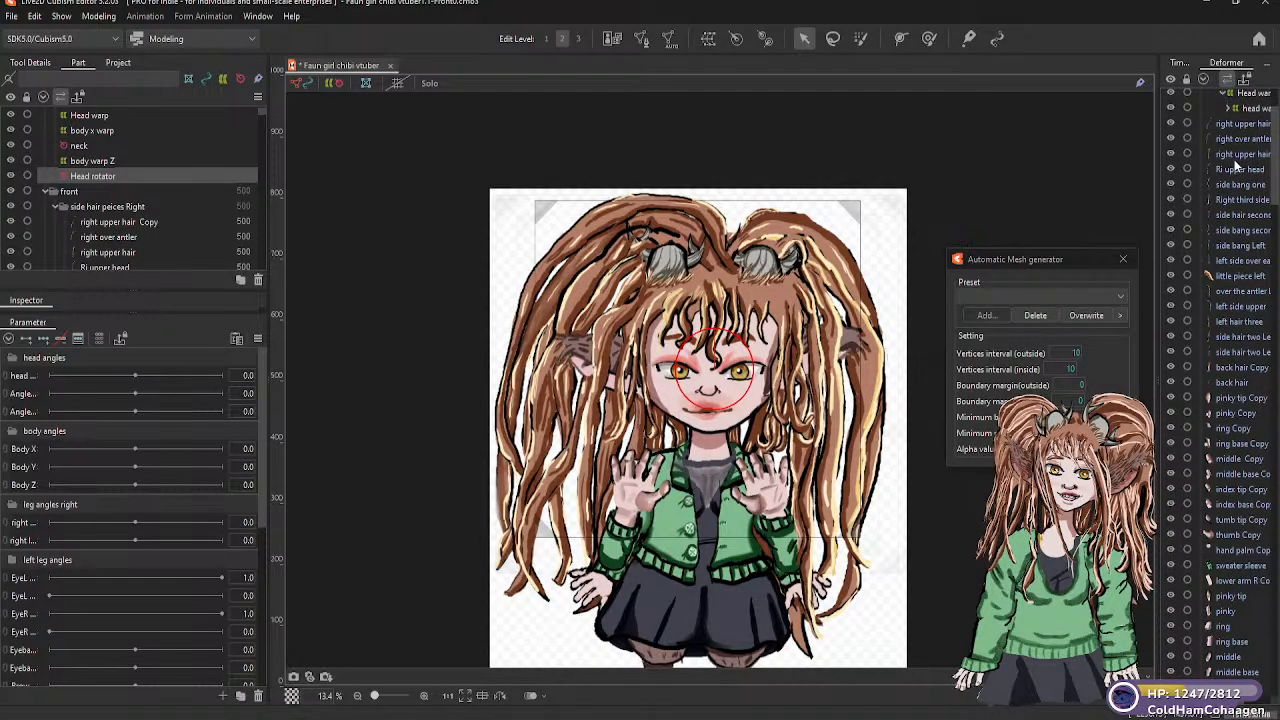
scroll(1236, 166, up, 1)
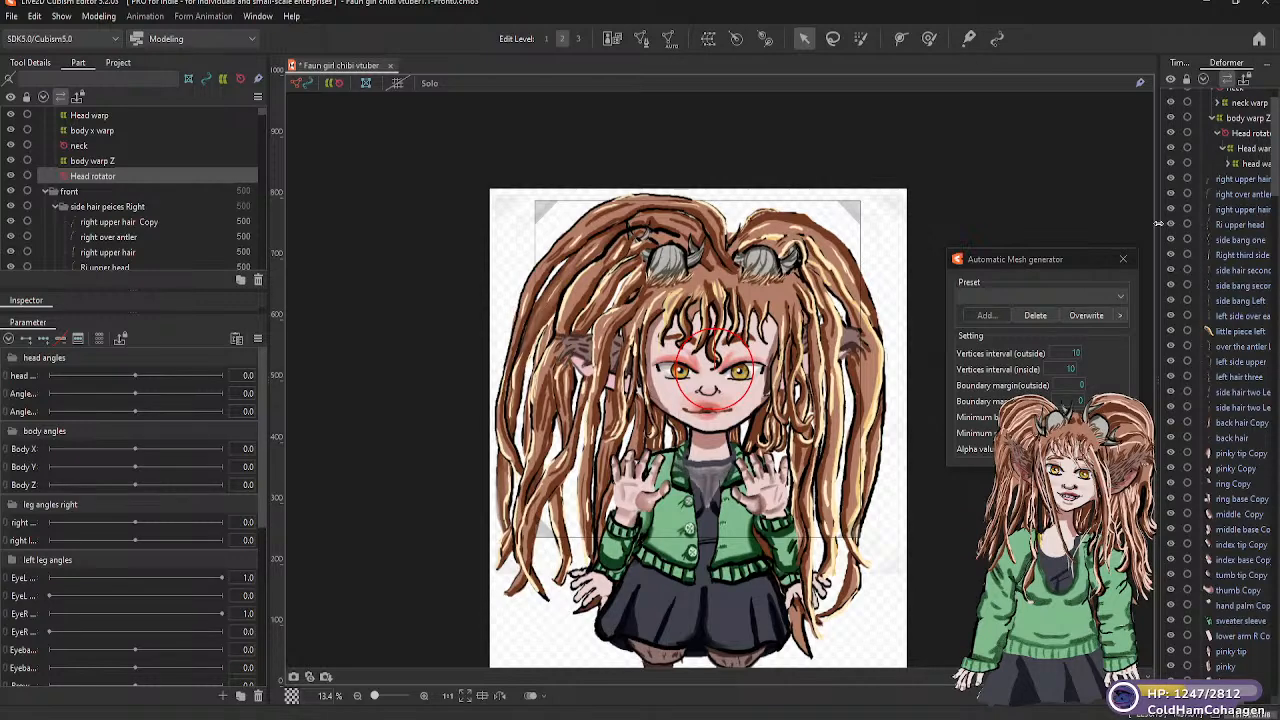
Widen the deformer hierarchy area to fit the full names, and select the "right upper hair Copy" mesh in "side hair peices Right"
drag(1158, 224, 1090, 222)
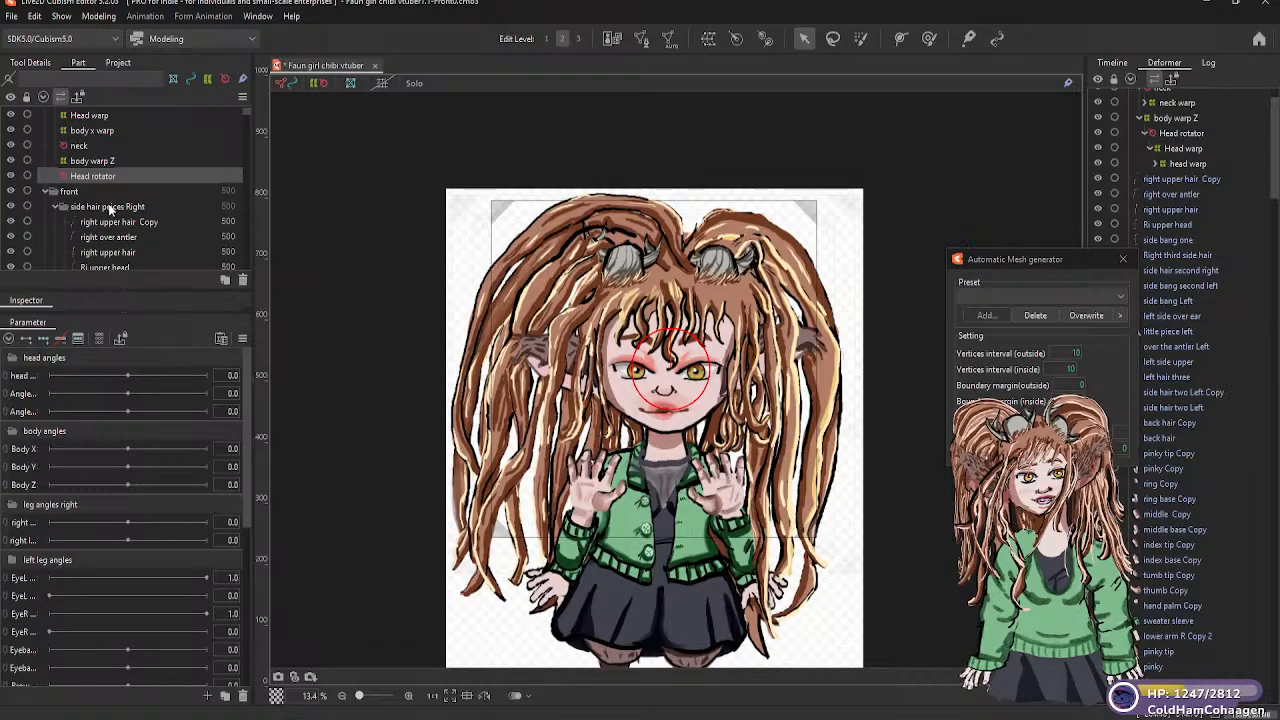
scroll(110, 207, down, 2)
scroll(116, 205, up, 2)
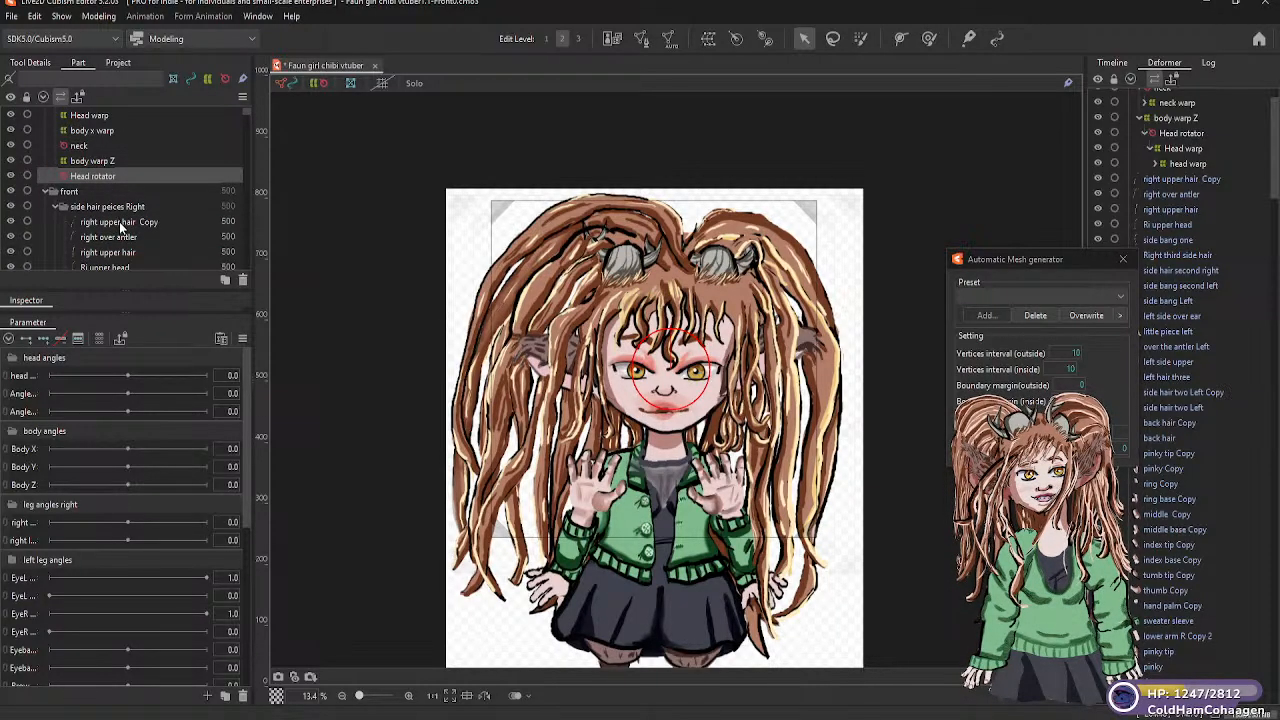
click(119, 221)
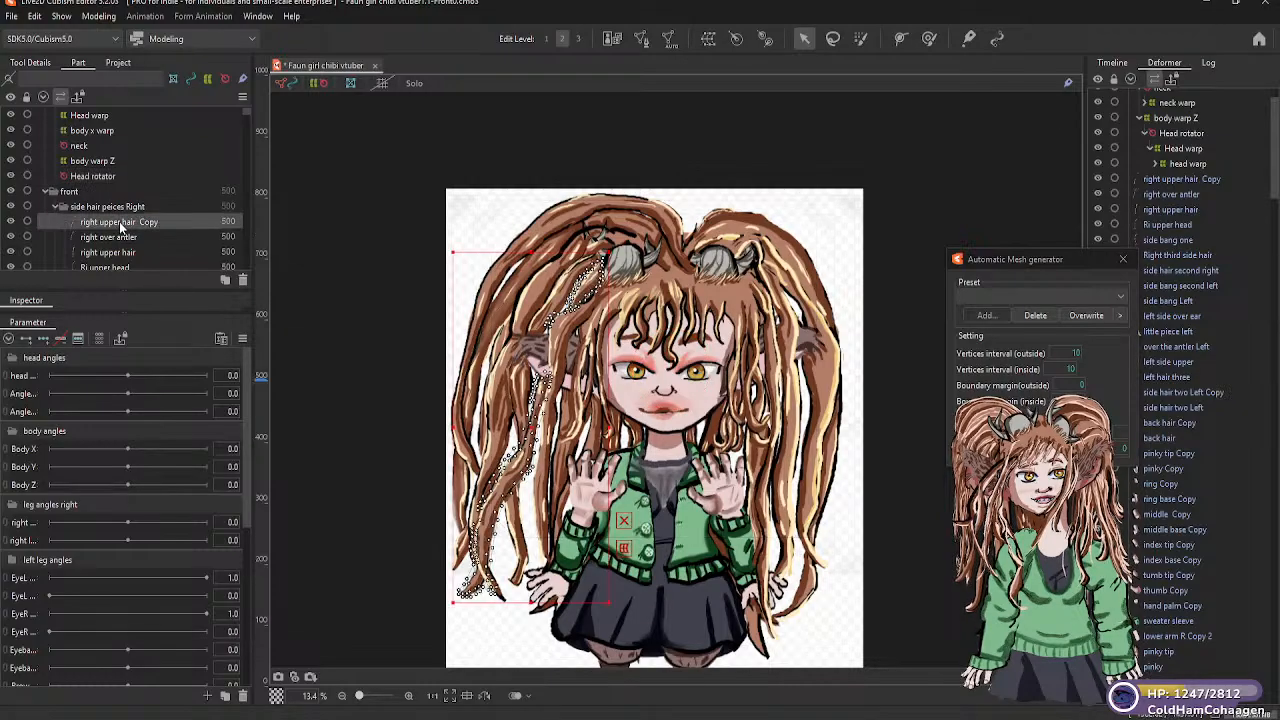
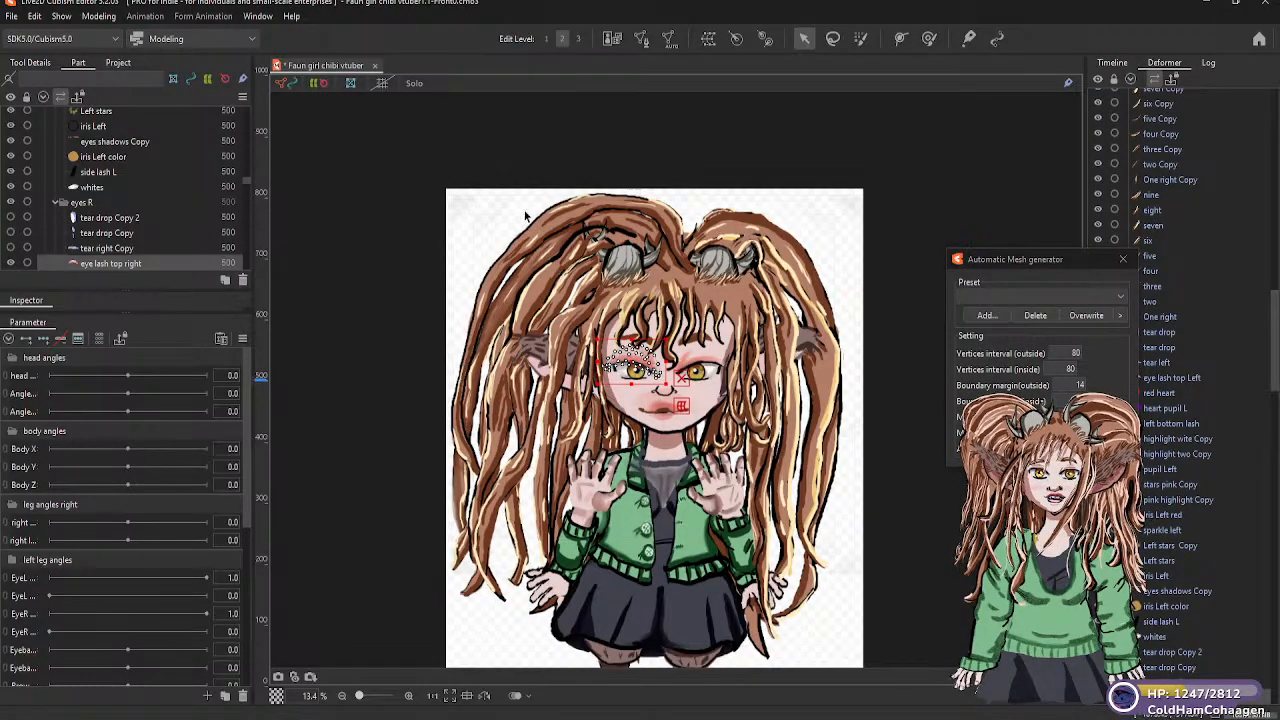
Create a warp deformer named "right eye warp" as parent of the eye lash top right, in the eyes R part
click(707, 42)
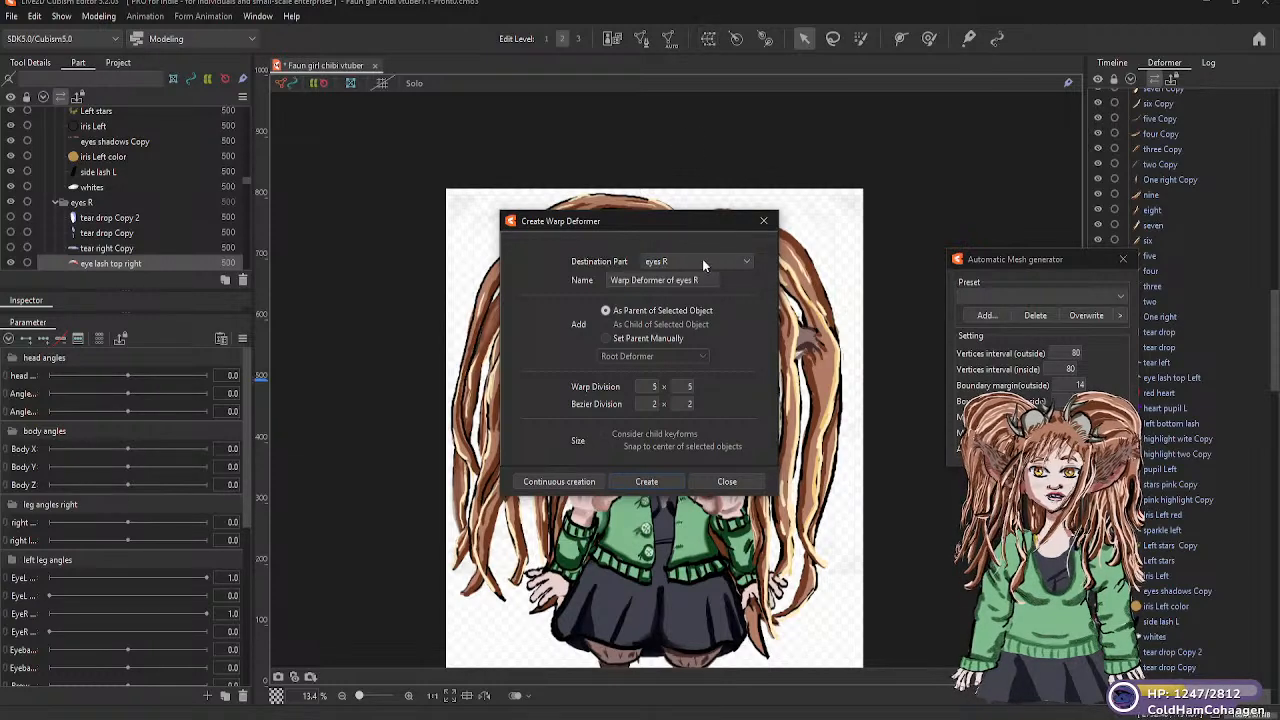
drag(703, 280, 609, 281)
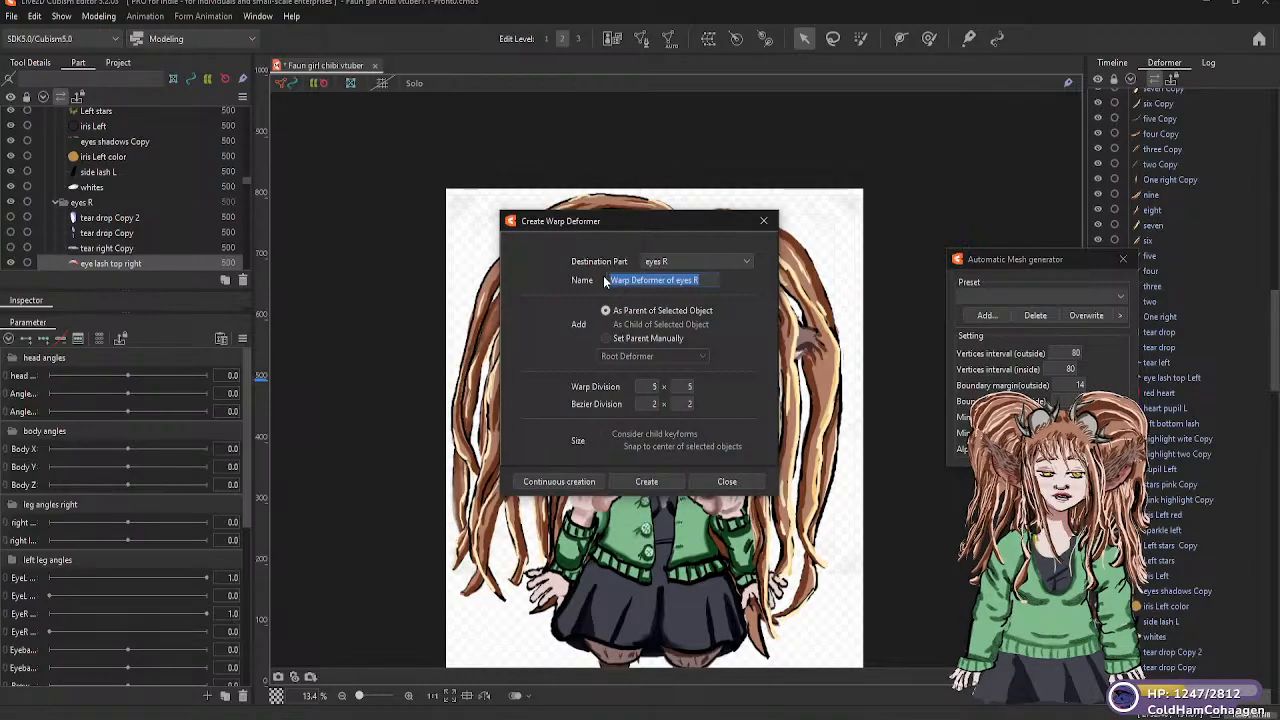
text(righ)
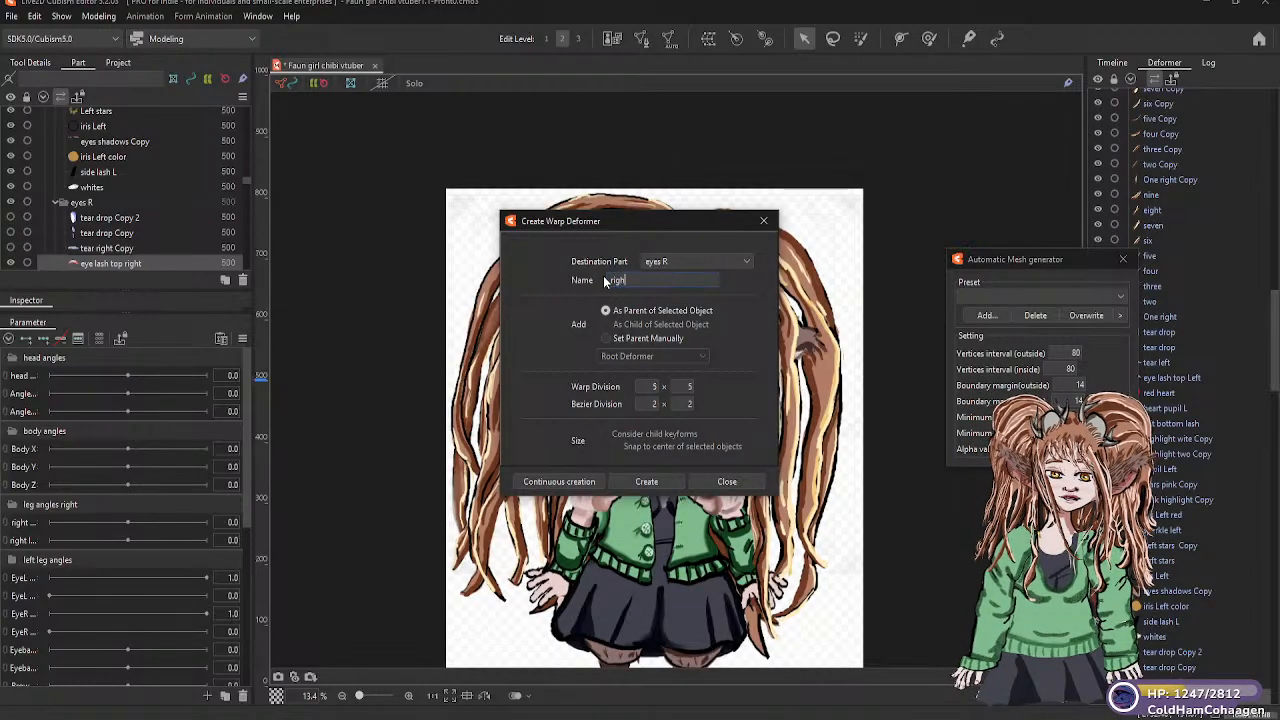
text(t eye warp)
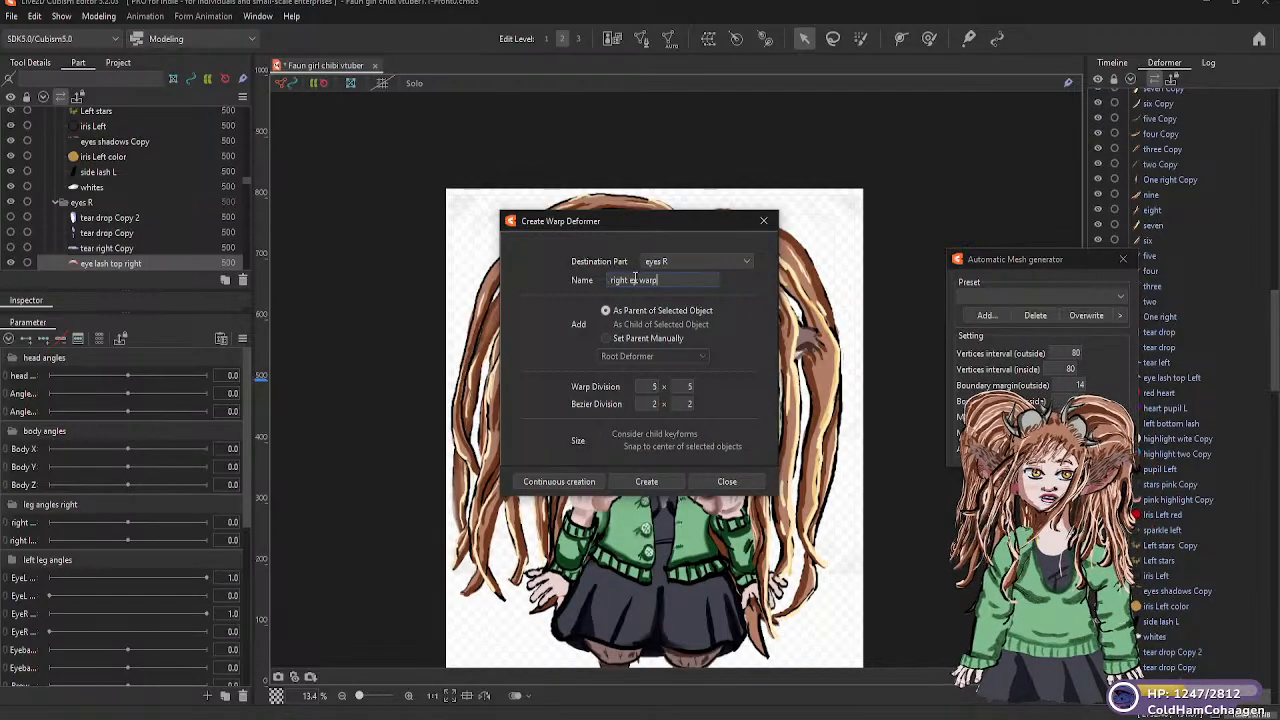
click(636, 281)
text(e)
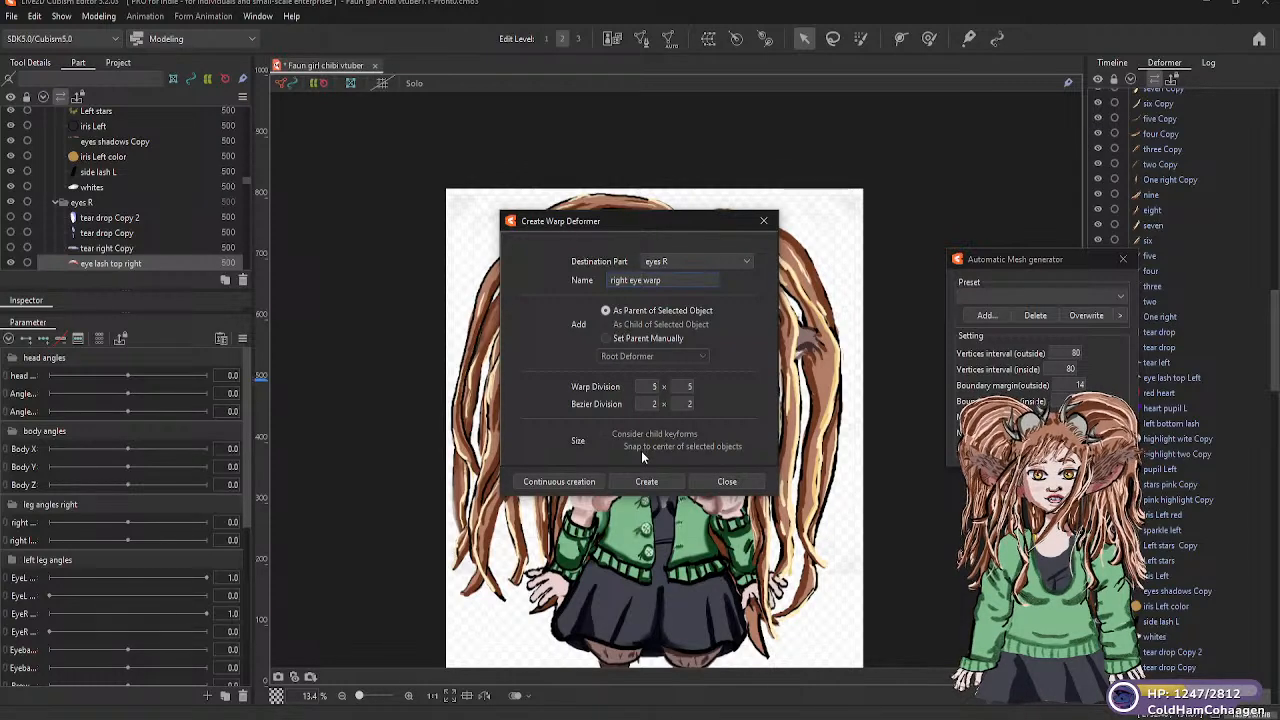
click(646, 481)
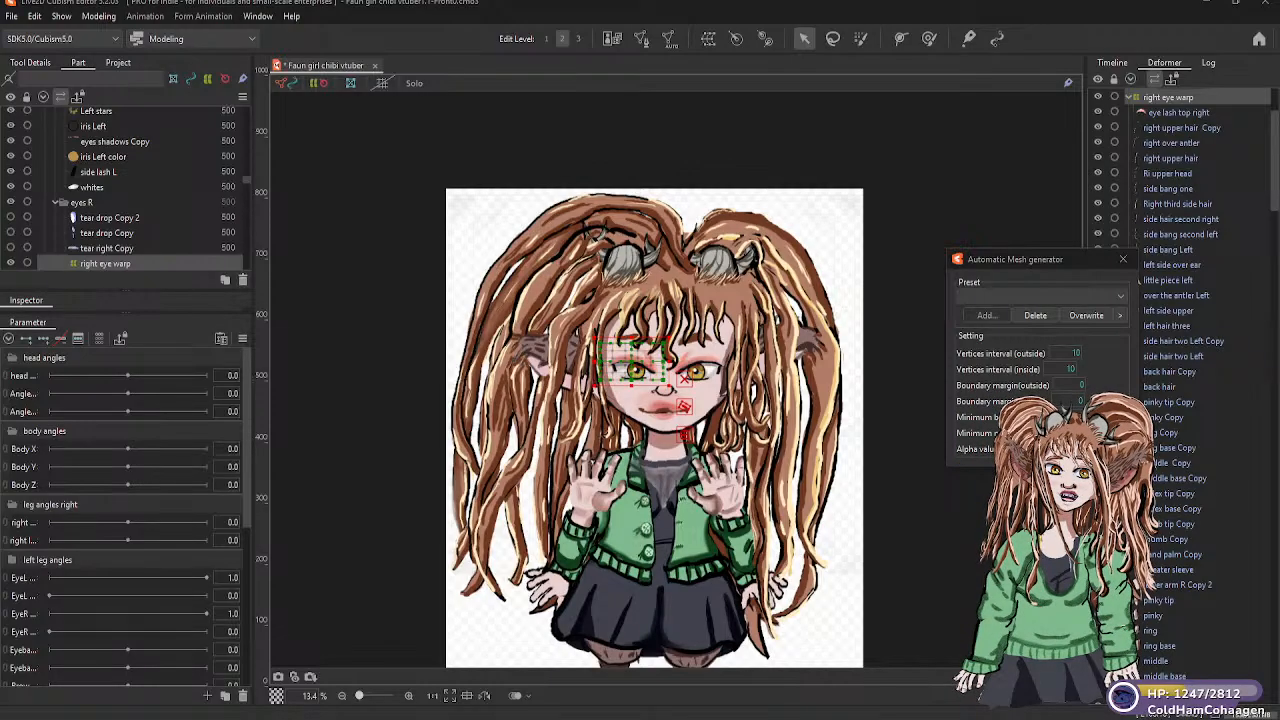
Place tear right Copy and right bottom lash inside the right eye warp deformer
scroll(119, 260, down, 1)
scroll(120, 258, up, 1)
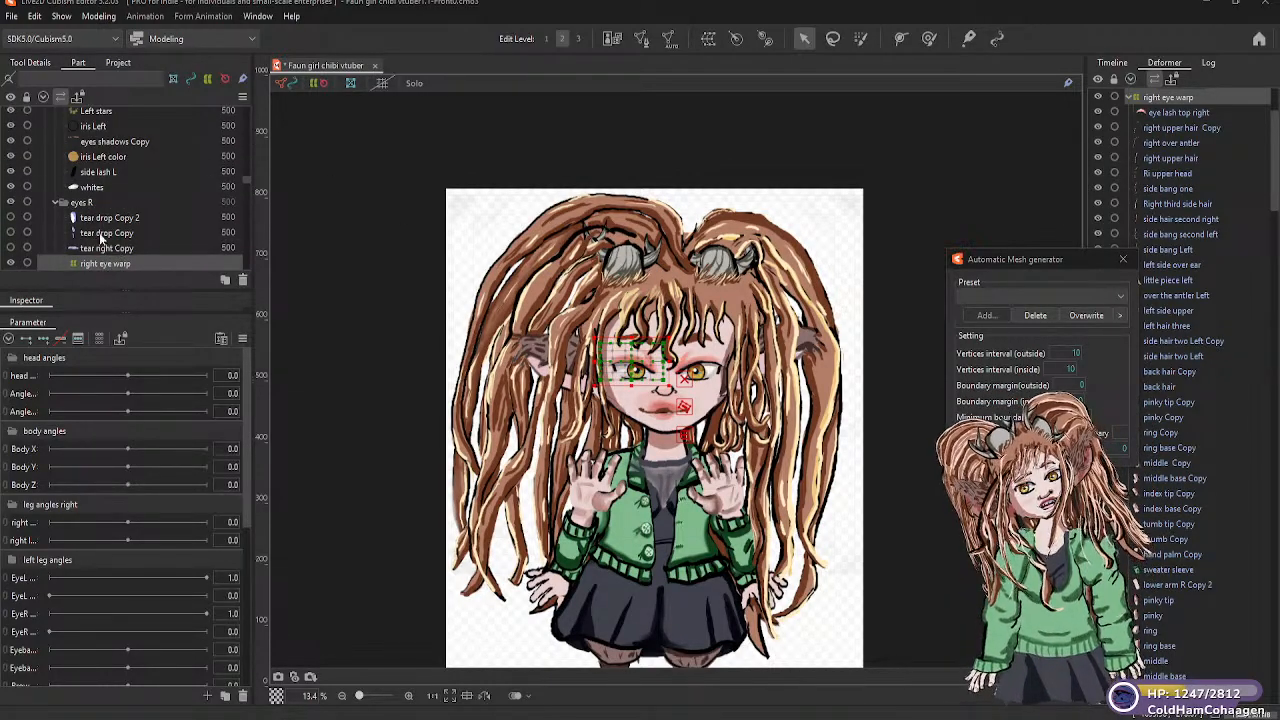
scroll(112, 236, down, 1)
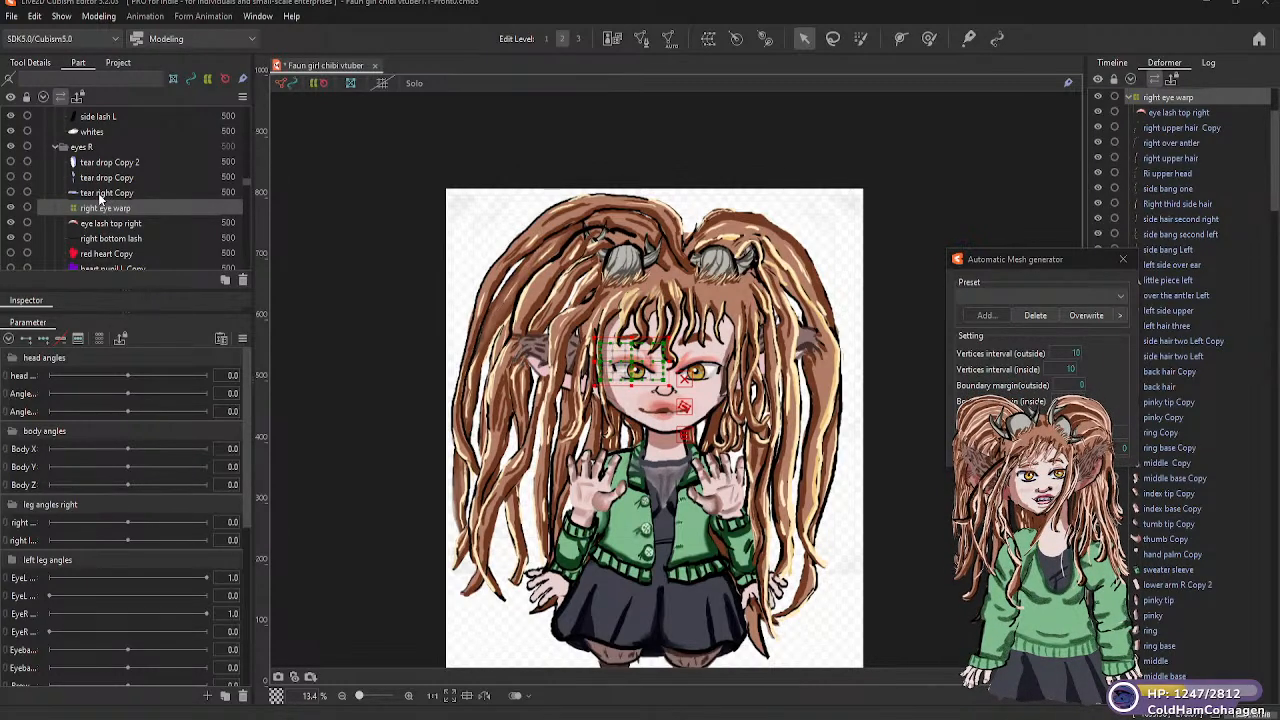
click(102, 195)
mouse_move(101, 206)
mouse_down()
mouse_move(107, 235)
mouse_move(105, 213)
mouse_up()
click(107, 240)
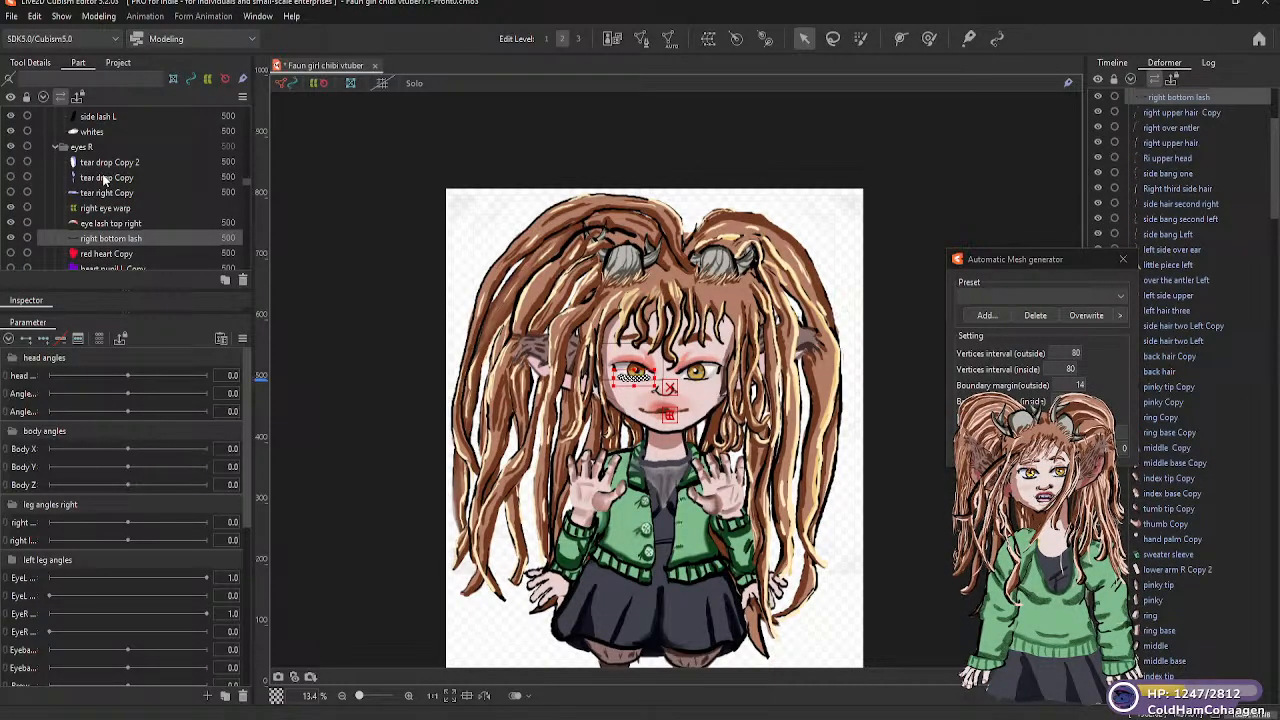
Assign tear drop Copy and tear drop Copy 2 to the right eye warp deformer, along with right bottom lash
click(103, 178)
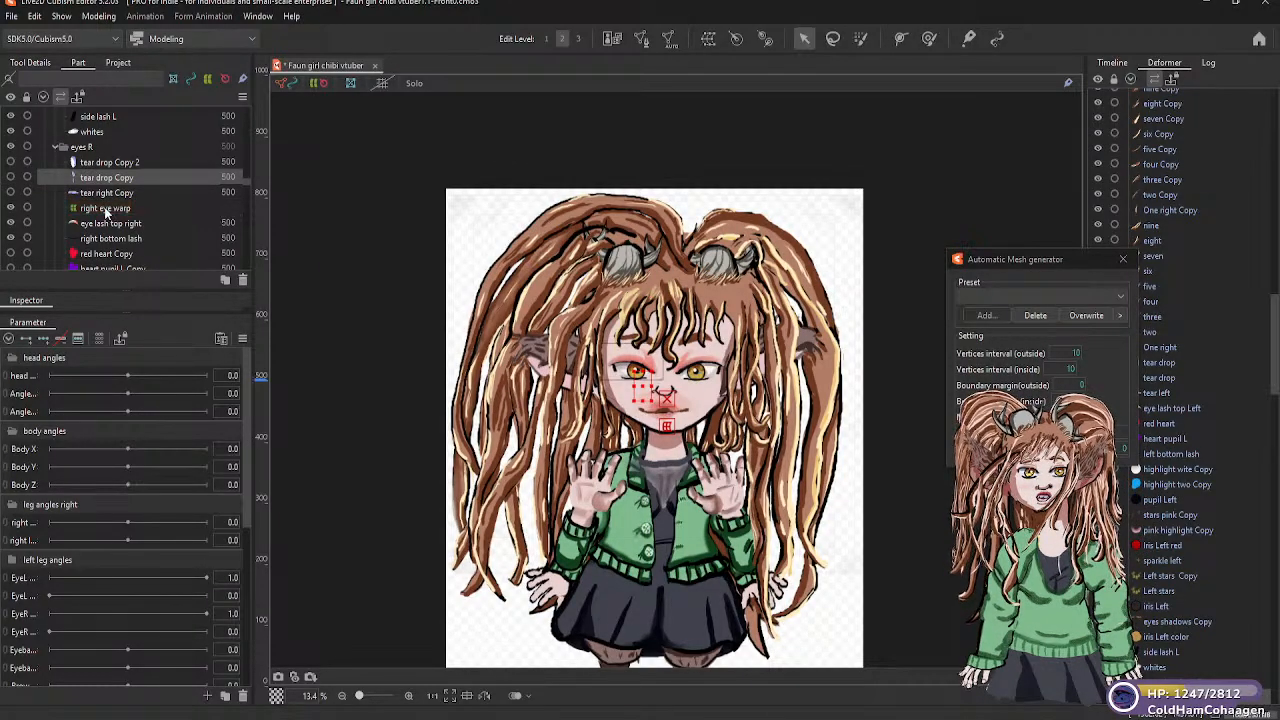
click(105, 179)
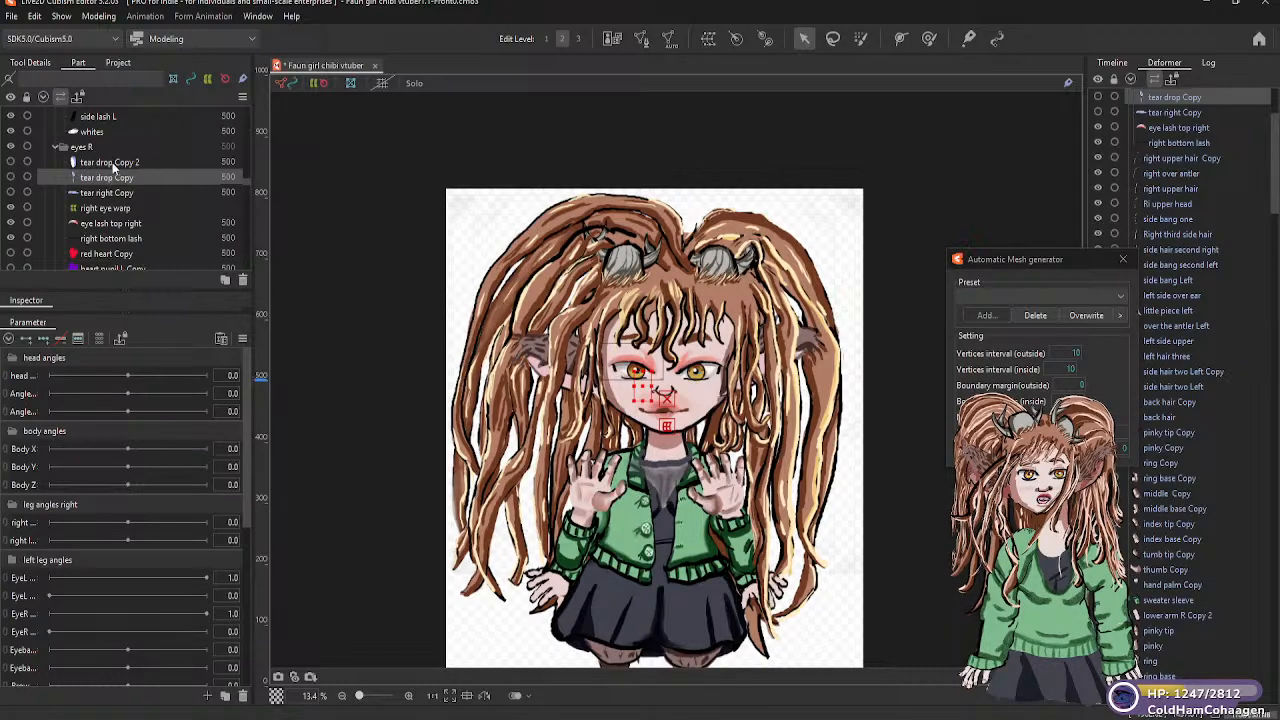
click(111, 162)
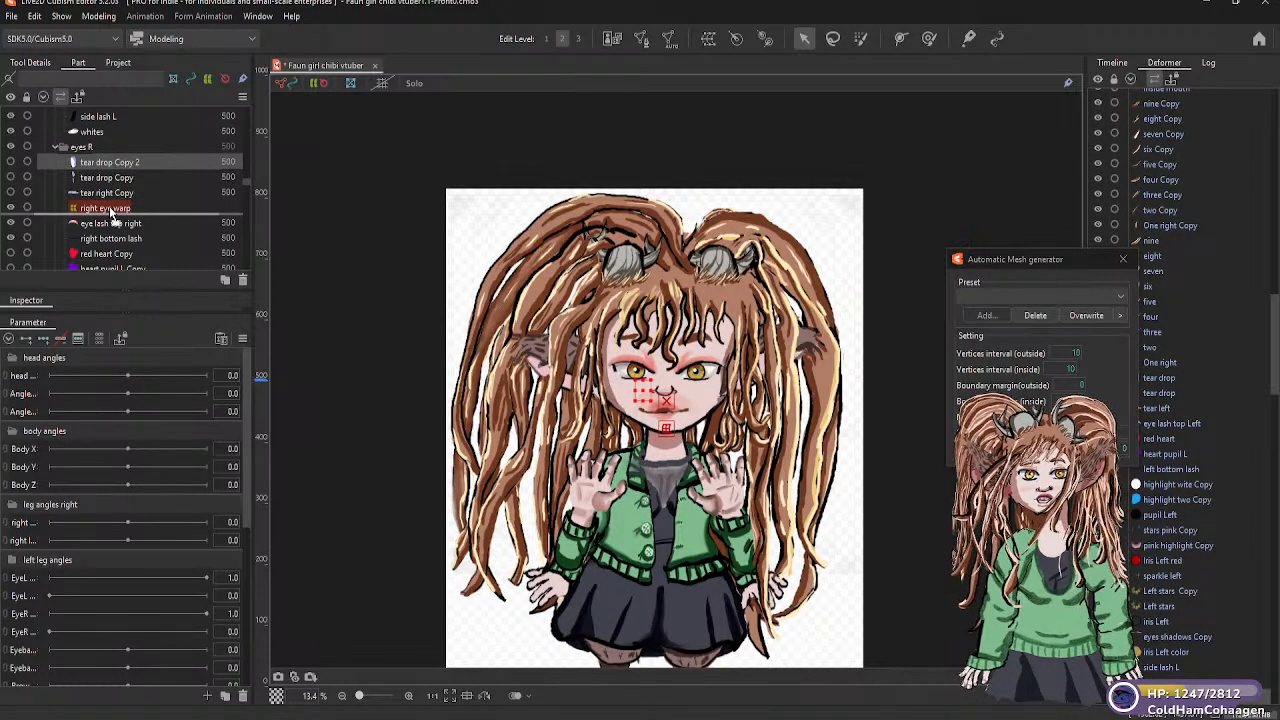
drag(107, 241, 109, 212)
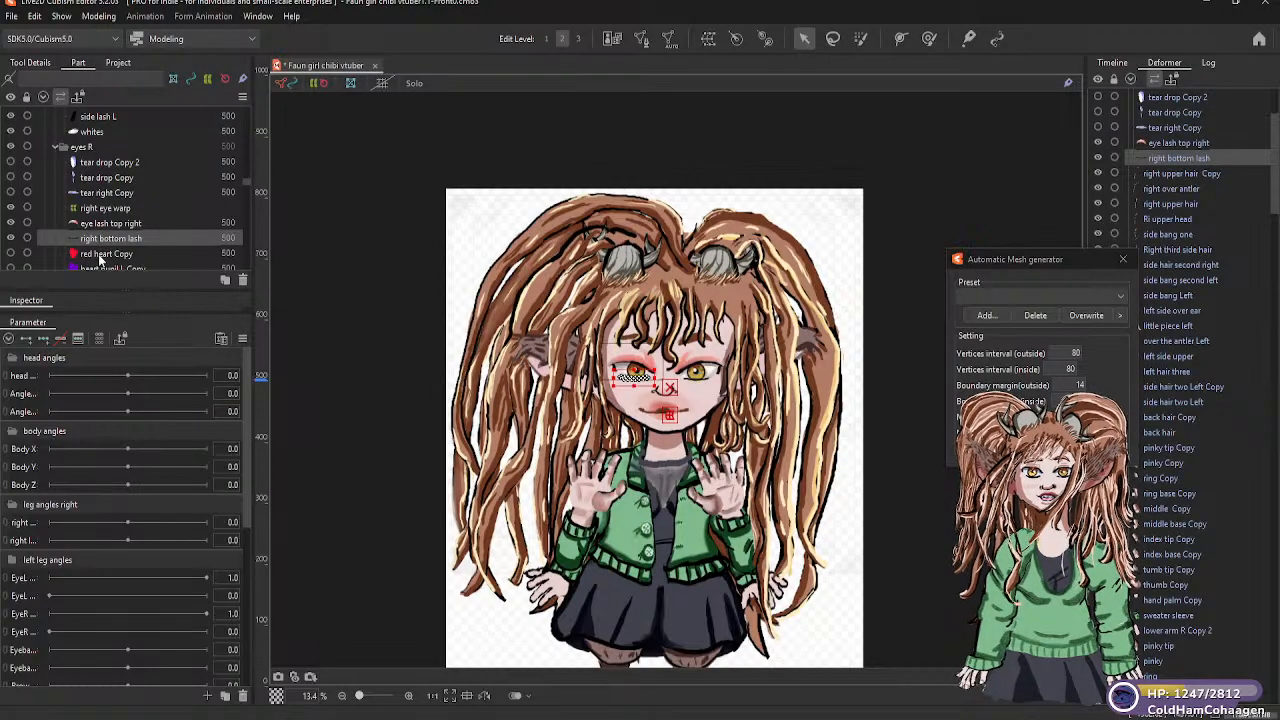
Put red heart Copy and heart pupil L Copy under the right eye warp deformer
scroll(112, 250, down, 2)
drag(113, 204, 118, 160)
click(114, 214)
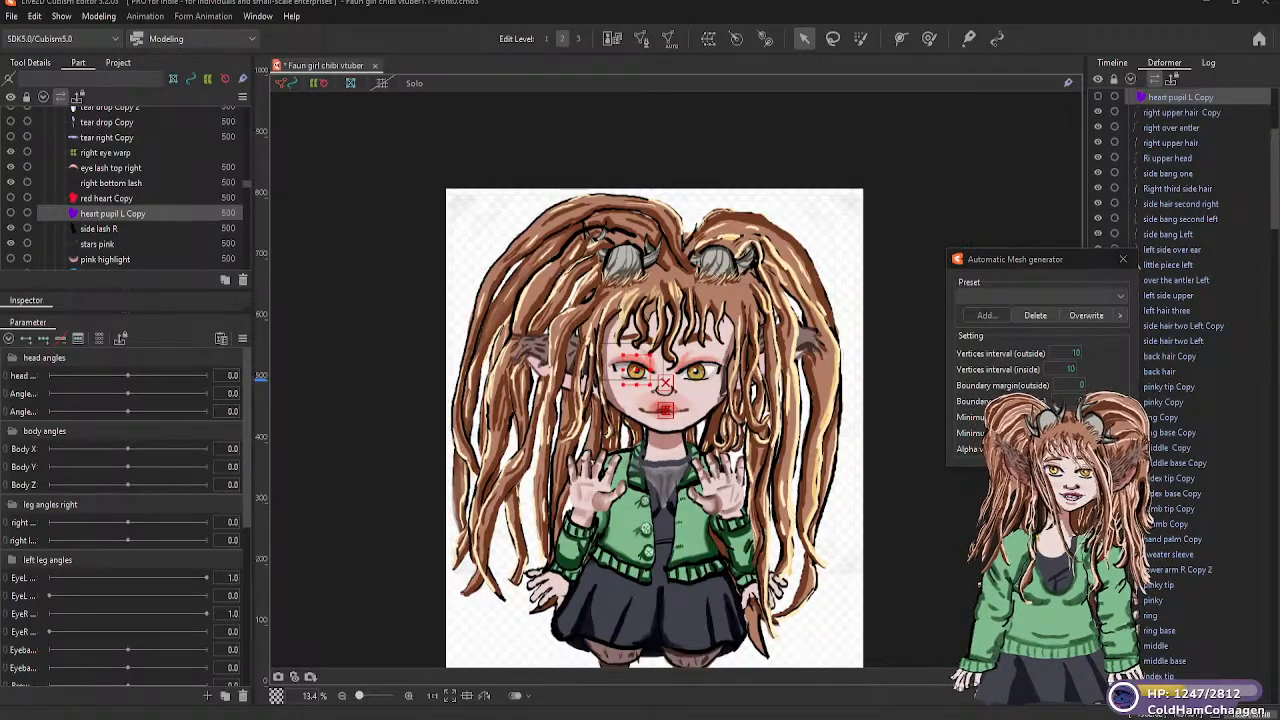
click(942, 572)
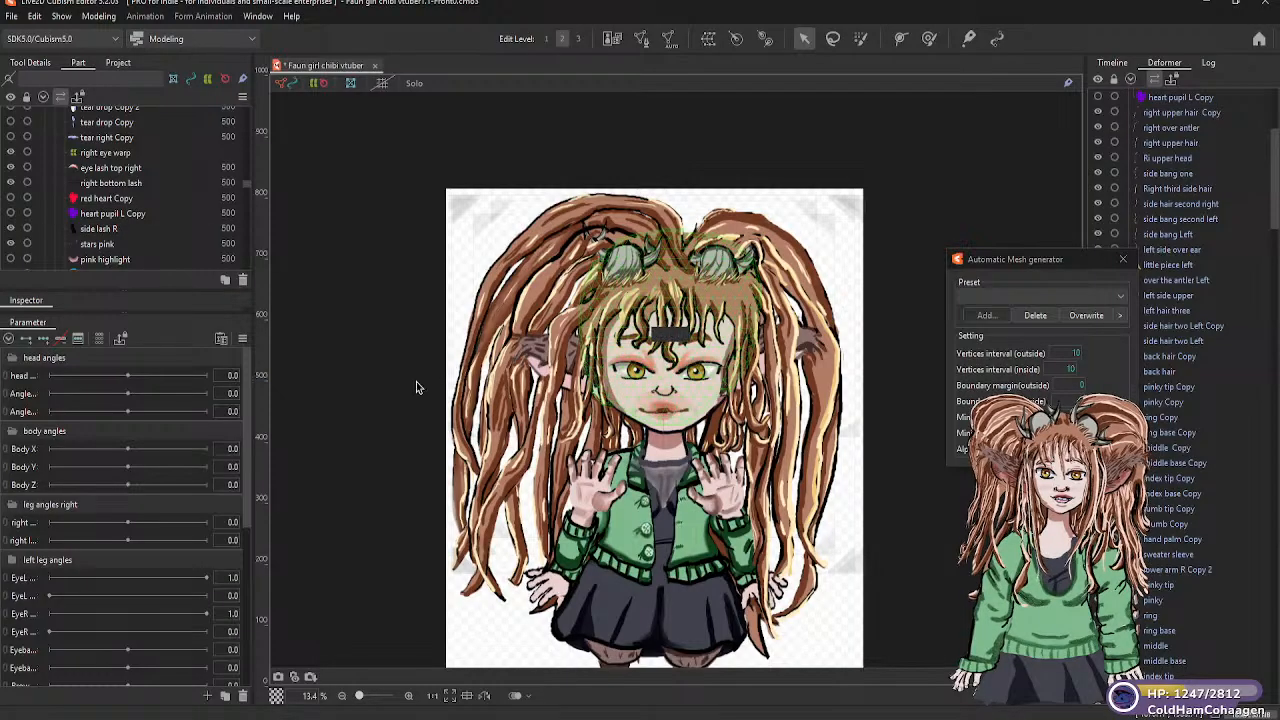
click(117, 185)
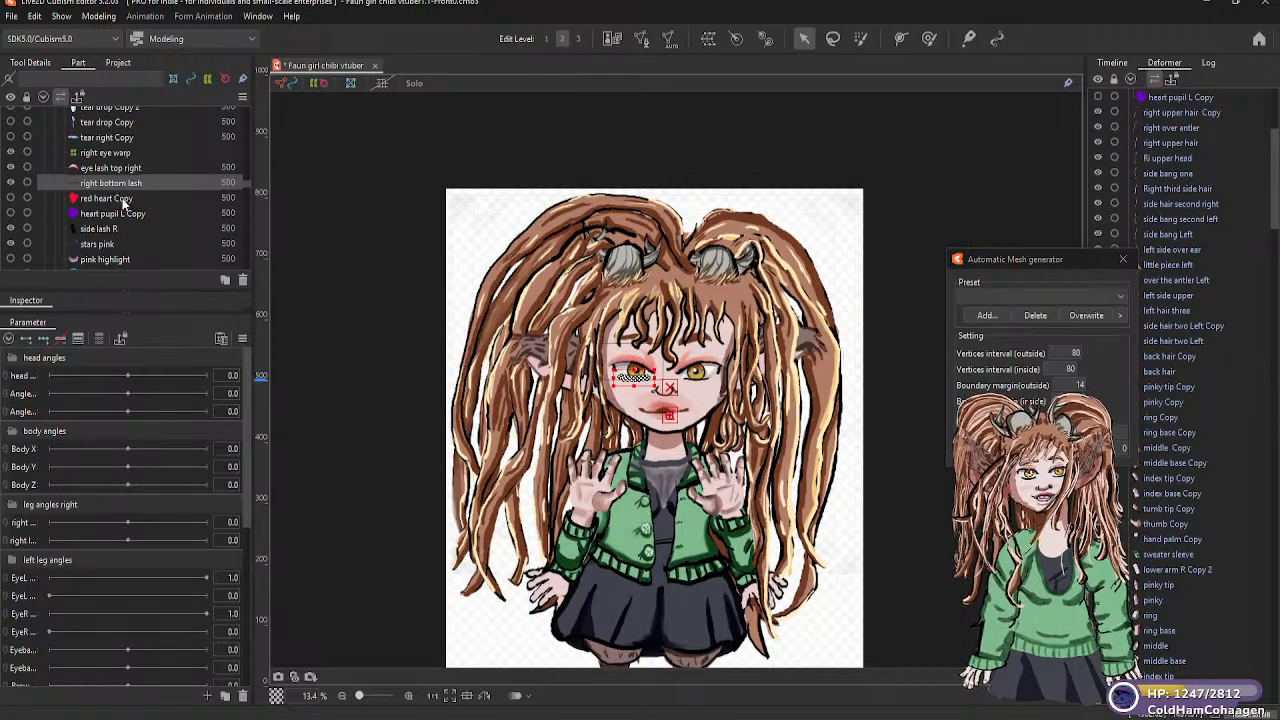
click(119, 199)
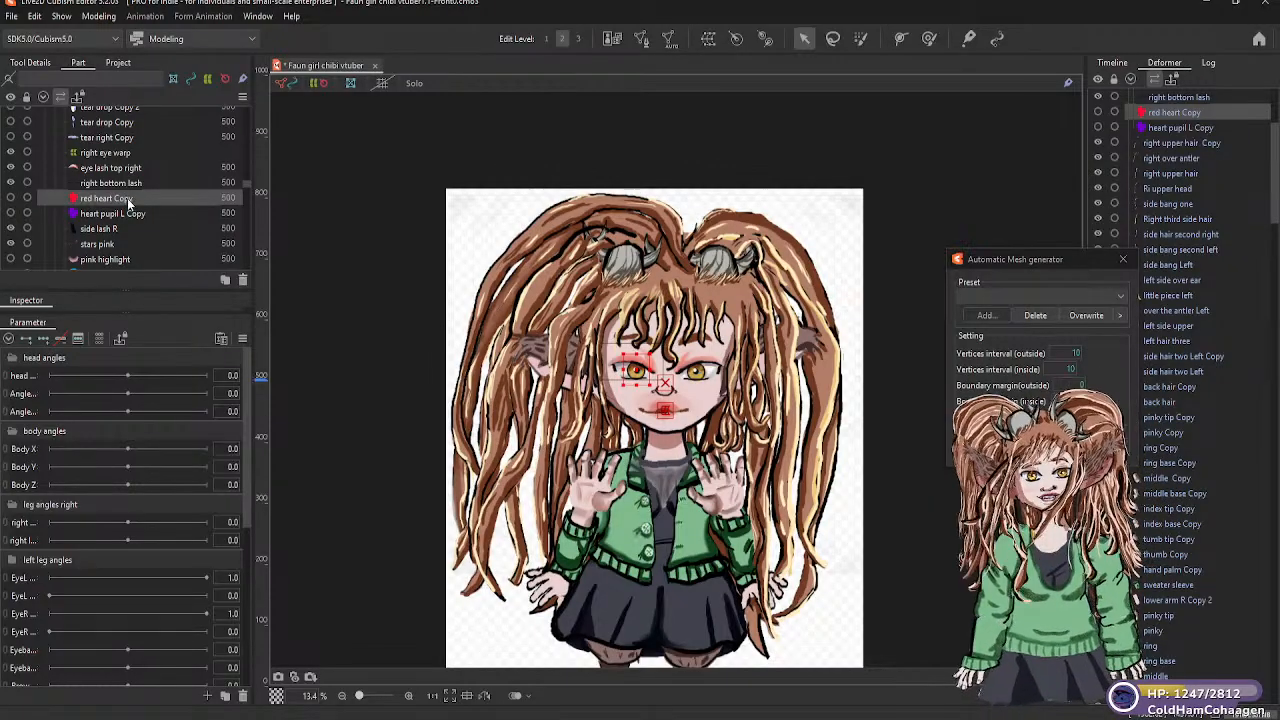
drag(127, 198, 113, 157)
Parent side lash R, stars pink and pink highlight to the right eye warp deformer
click(120, 228)
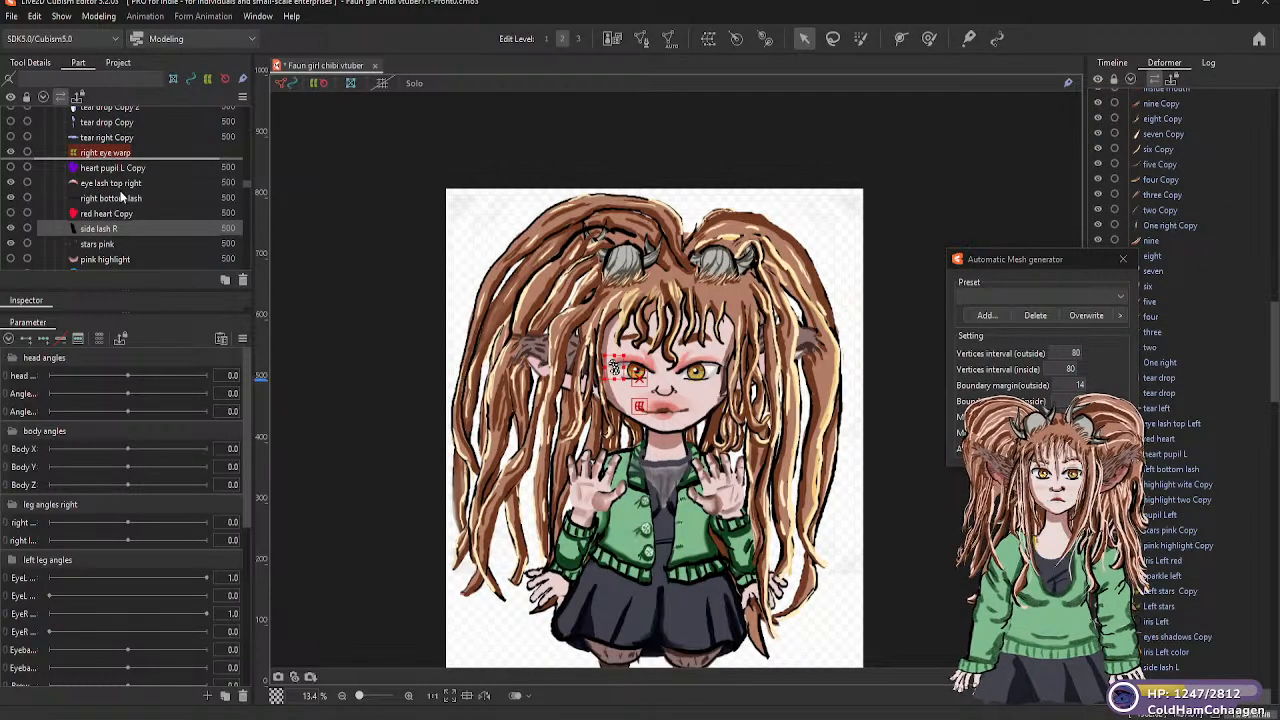
drag(109, 246, 113, 162)
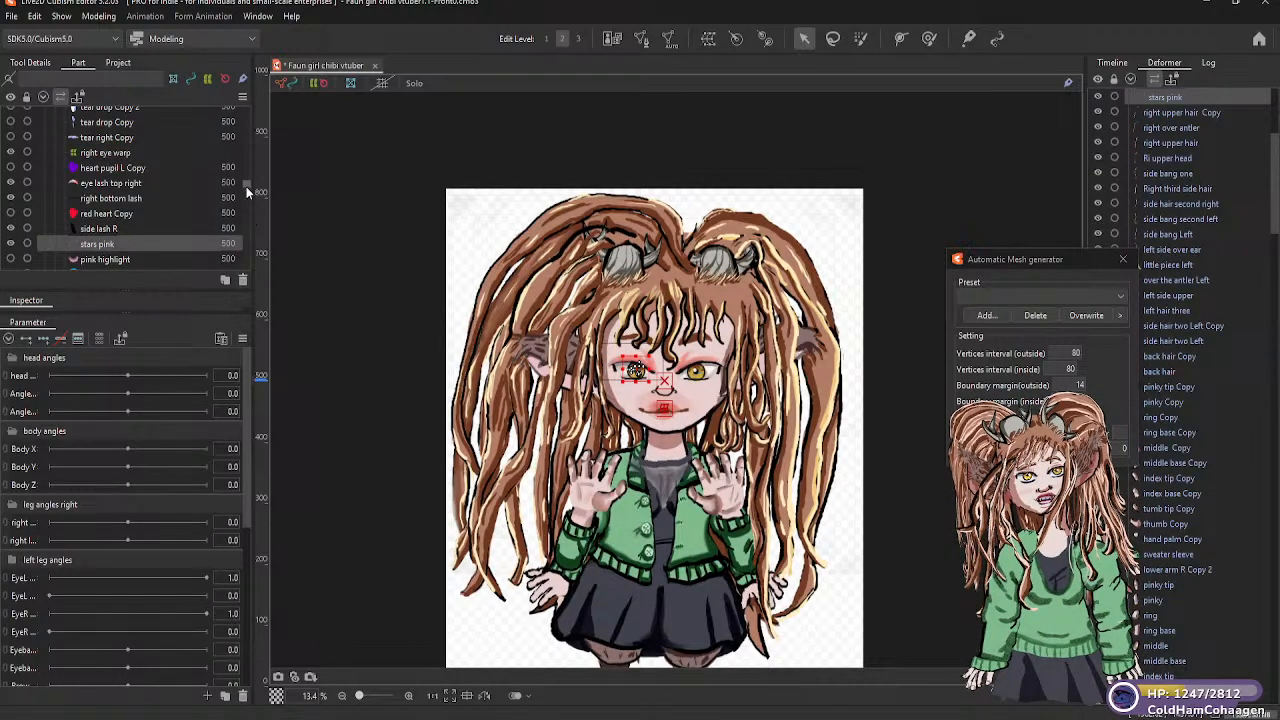
scroll(246, 185, down, 4)
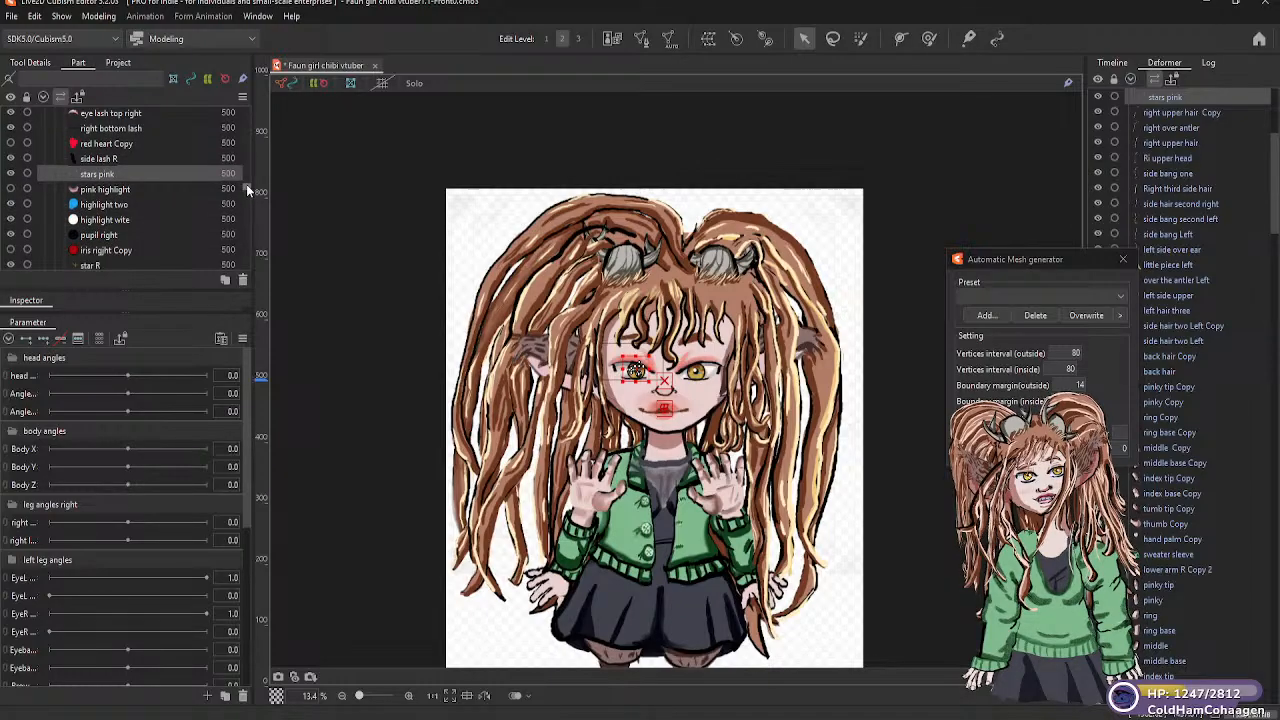
scroll(246, 184, up, 1)
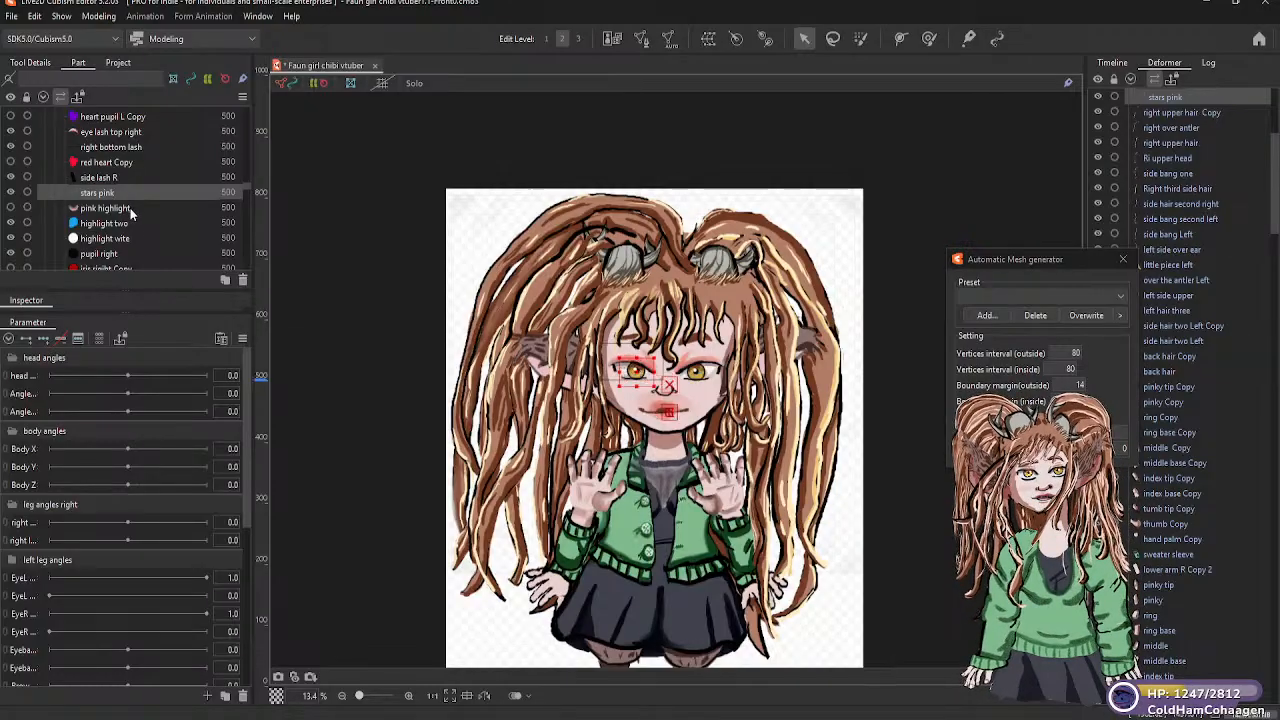
click(130, 207)
drag(133, 182, 128, 150)
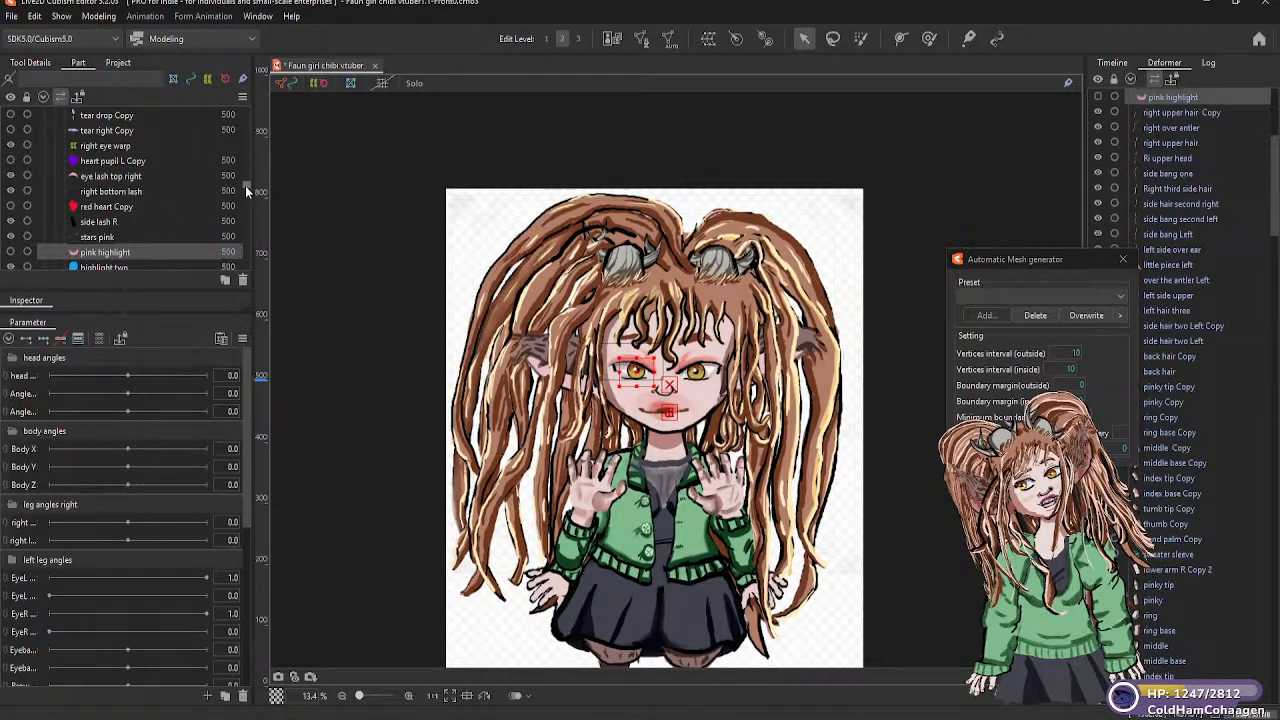
Move highlight two and highlight wite into the right eye warp deformer
drag(245, 185, 246, 188)
drag(108, 187, 135, 162)
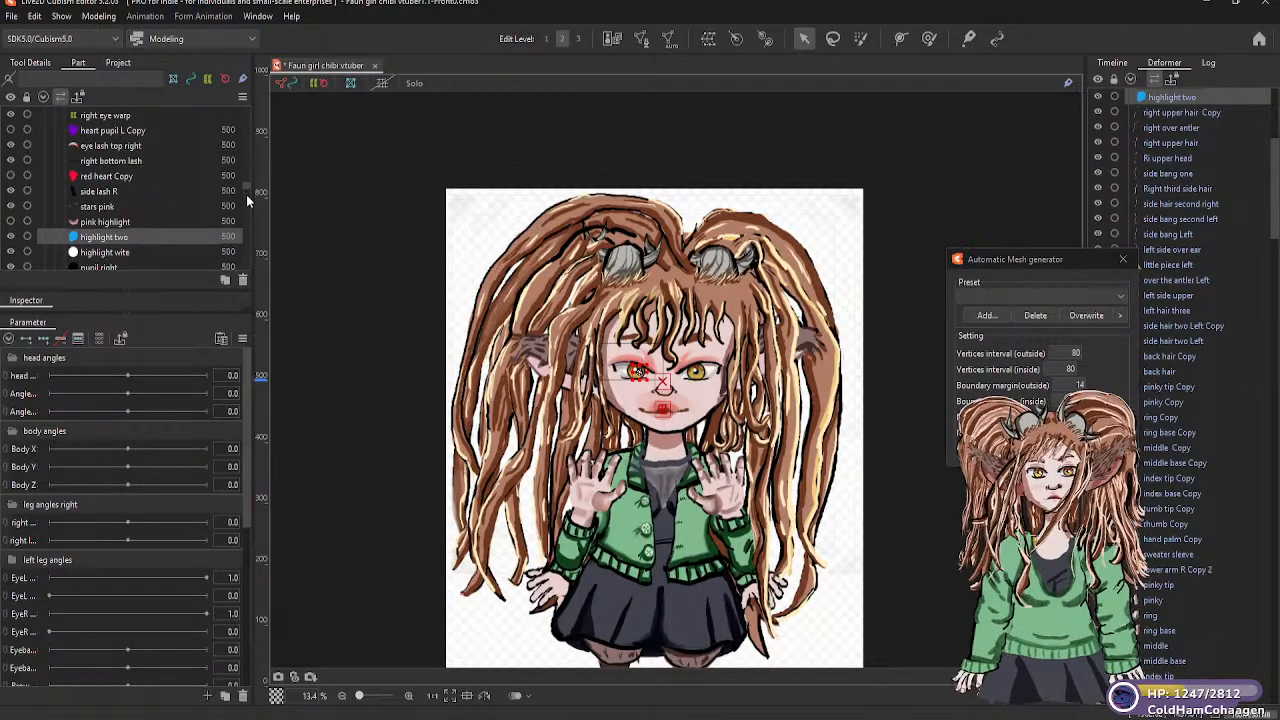
scroll(245, 189, down, 3)
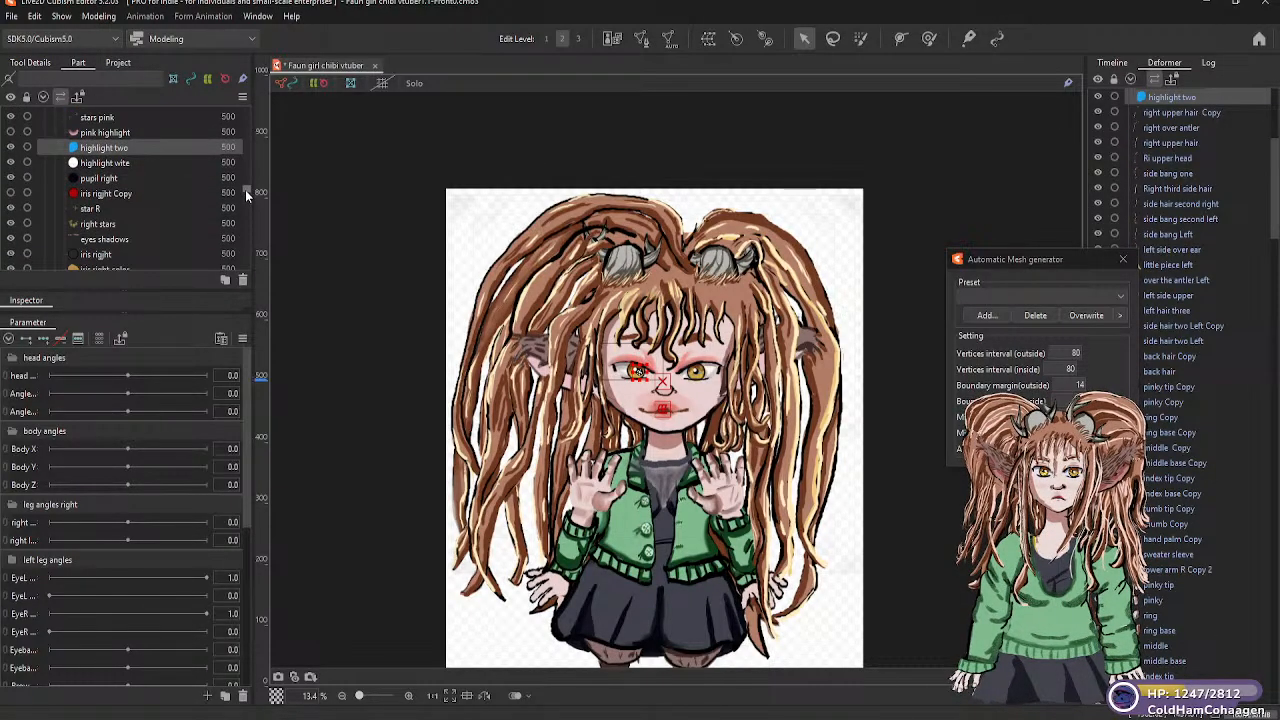
scroll(245, 189, up, 1)
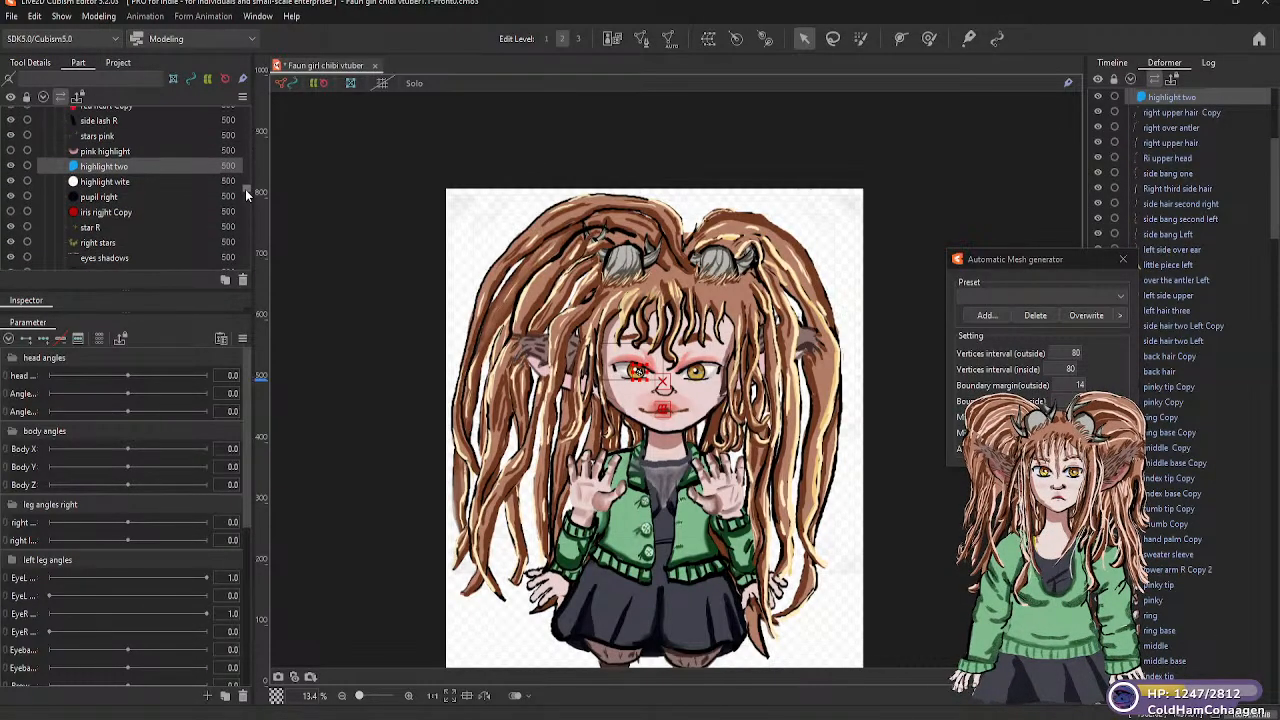
click(125, 184)
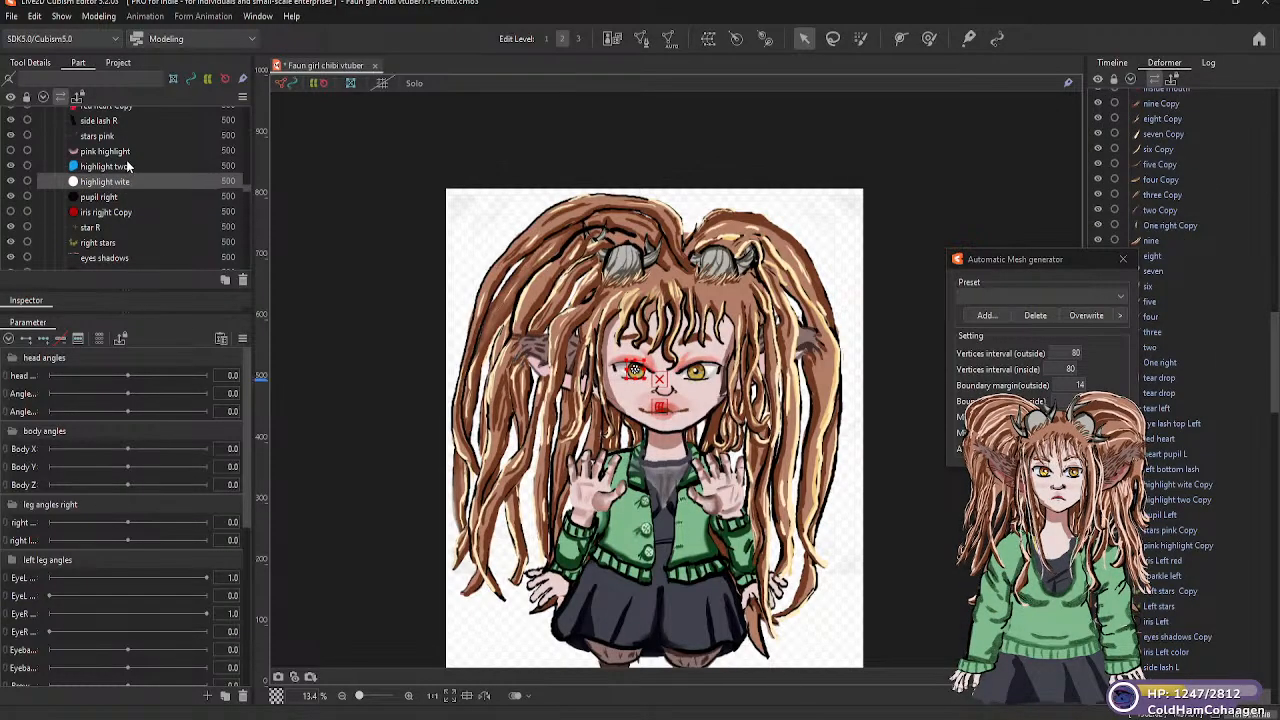
scroll(133, 120, up, 2)
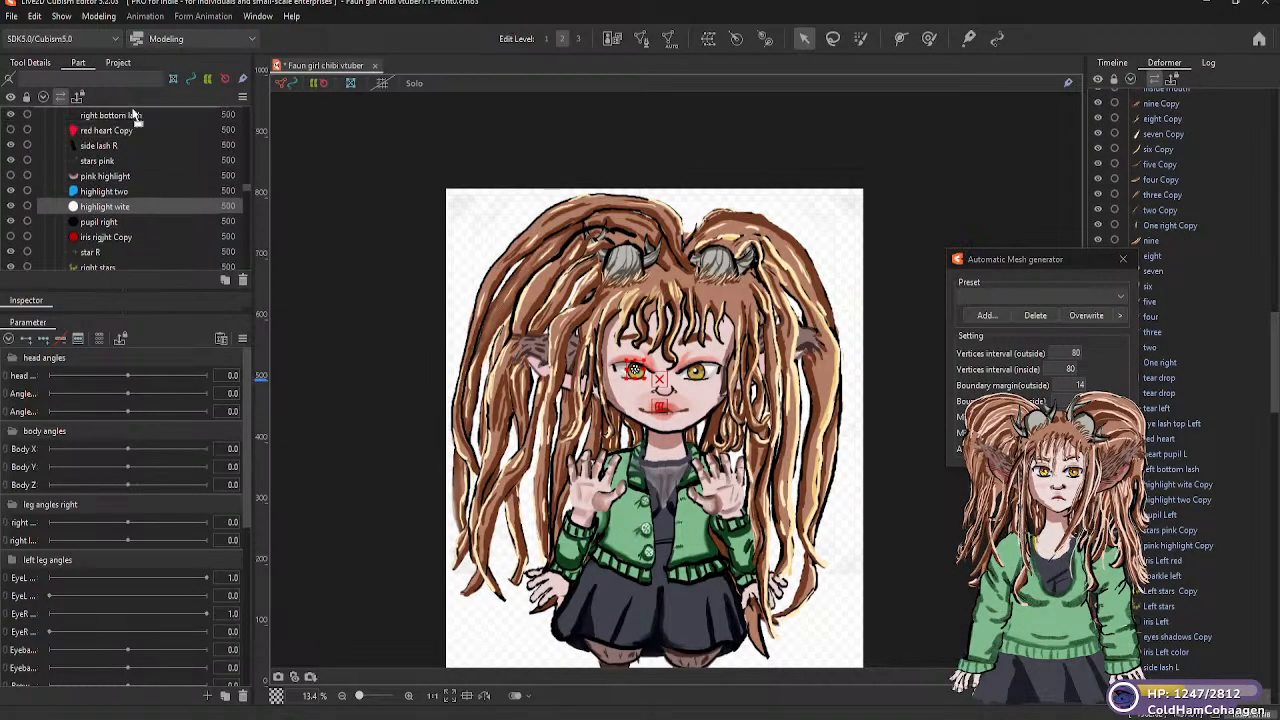
drag(133, 110, 126, 151)
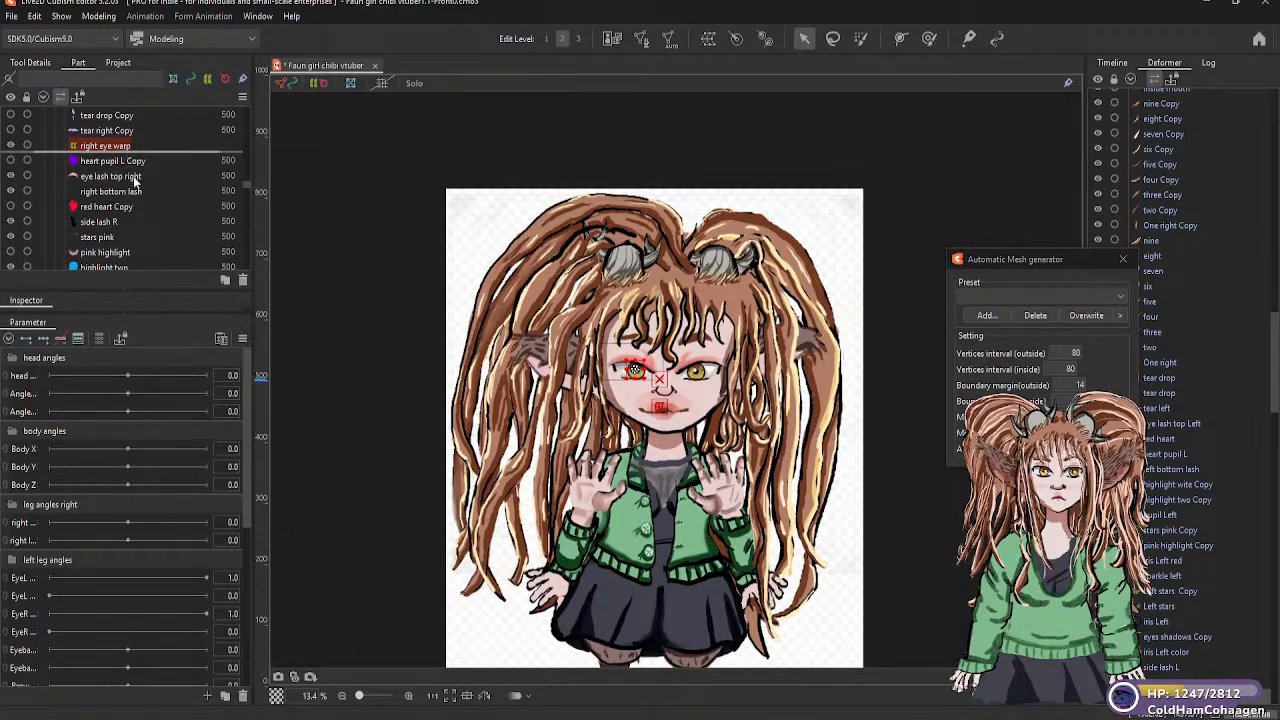
Add pupil right and iris rigjht Copy to the right eye warp deformer
scroll(248, 184, down, 3)
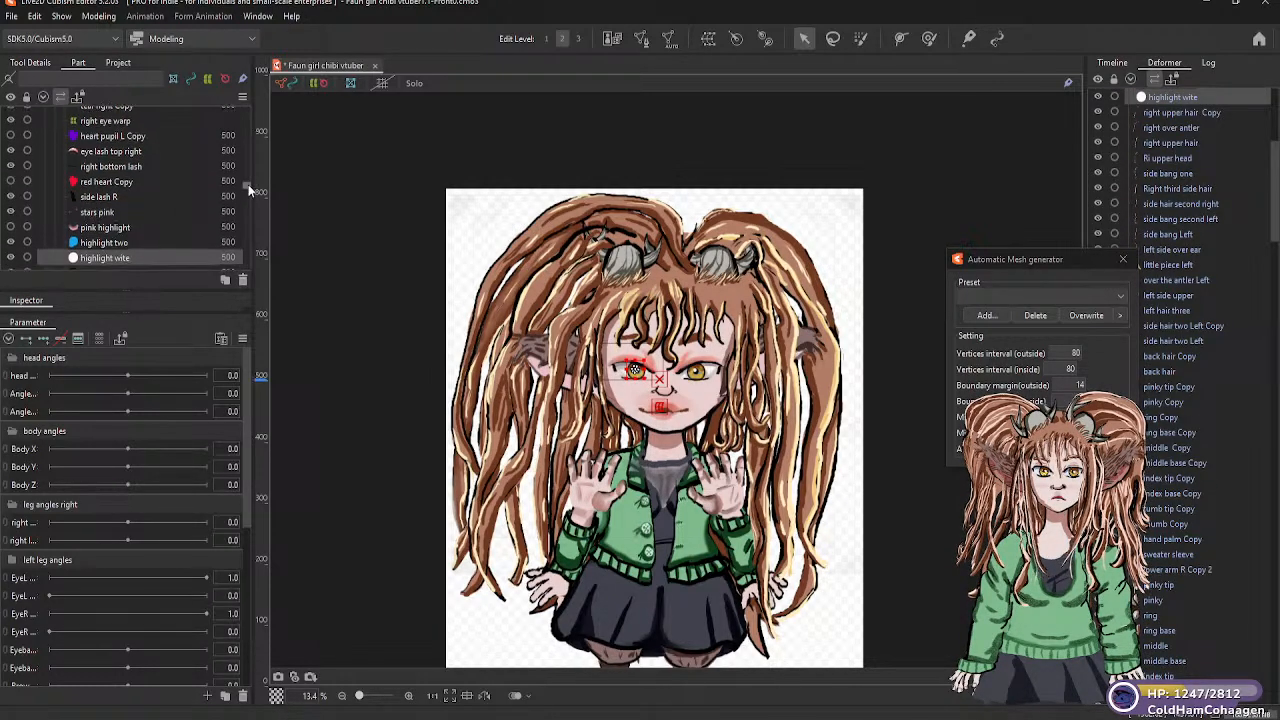
drag(115, 218, 236, 210)
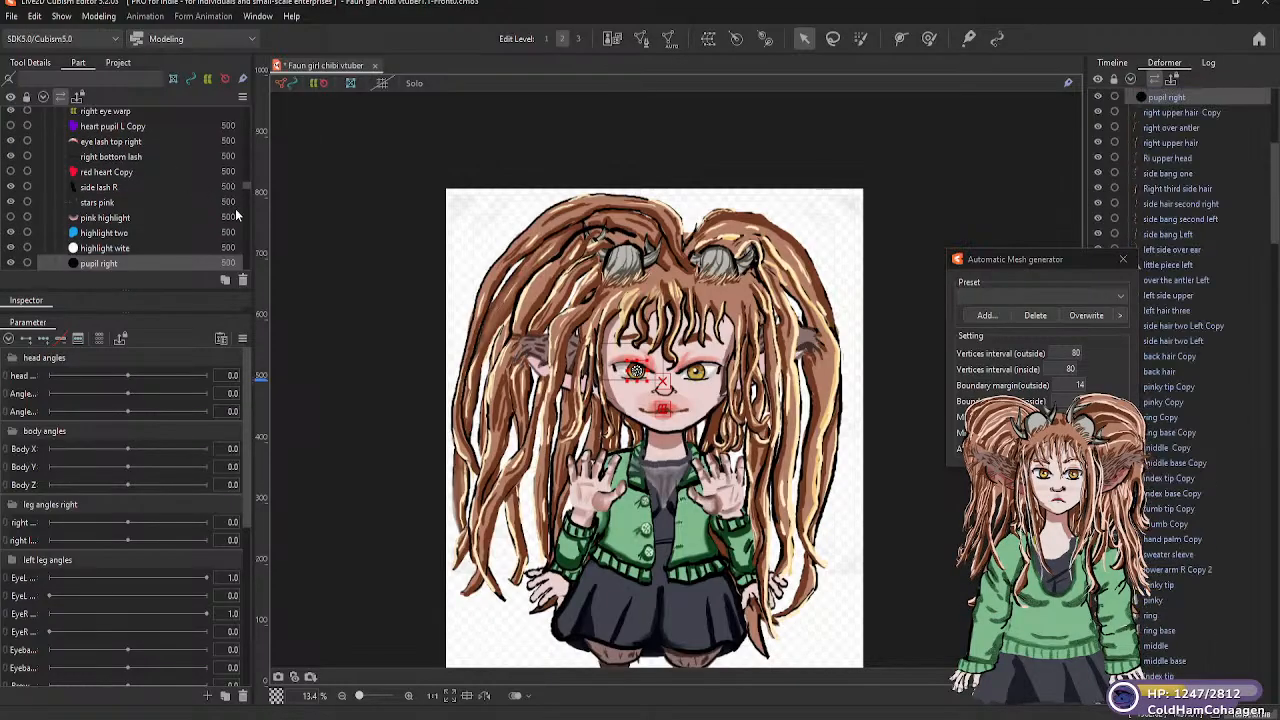
scroll(246, 188, down, 5)
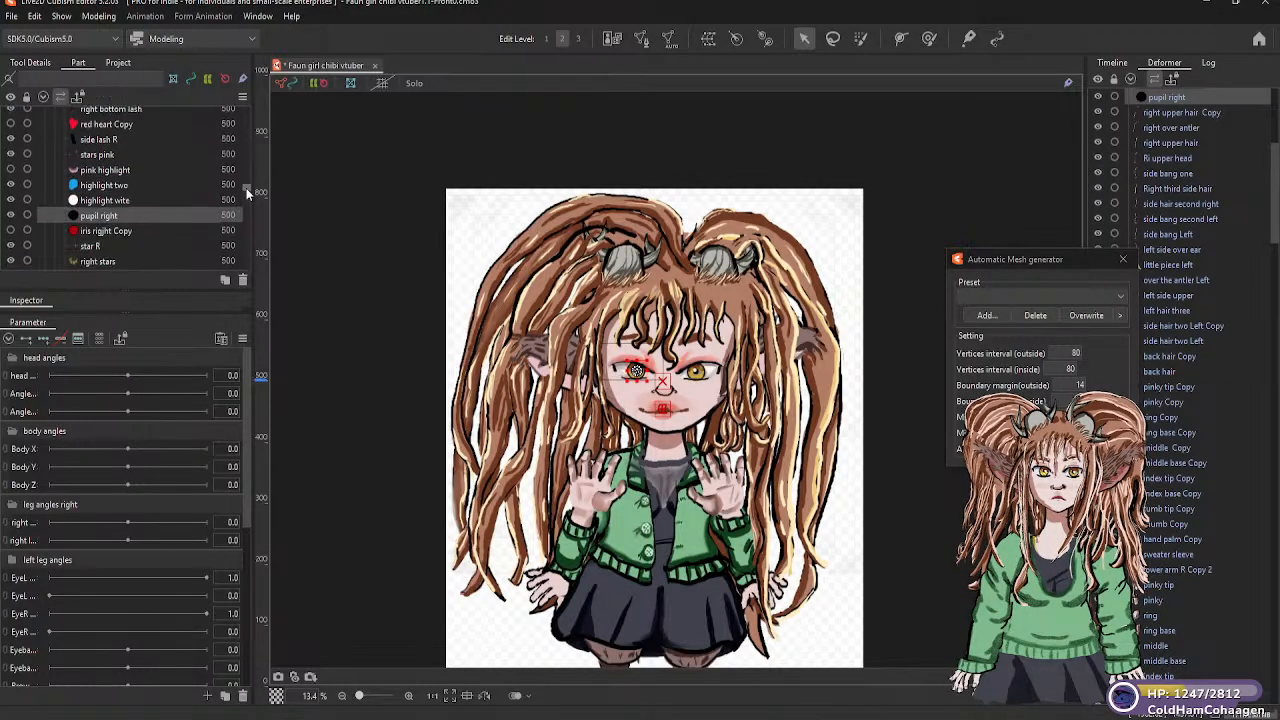
drag(133, 193, 130, 150)
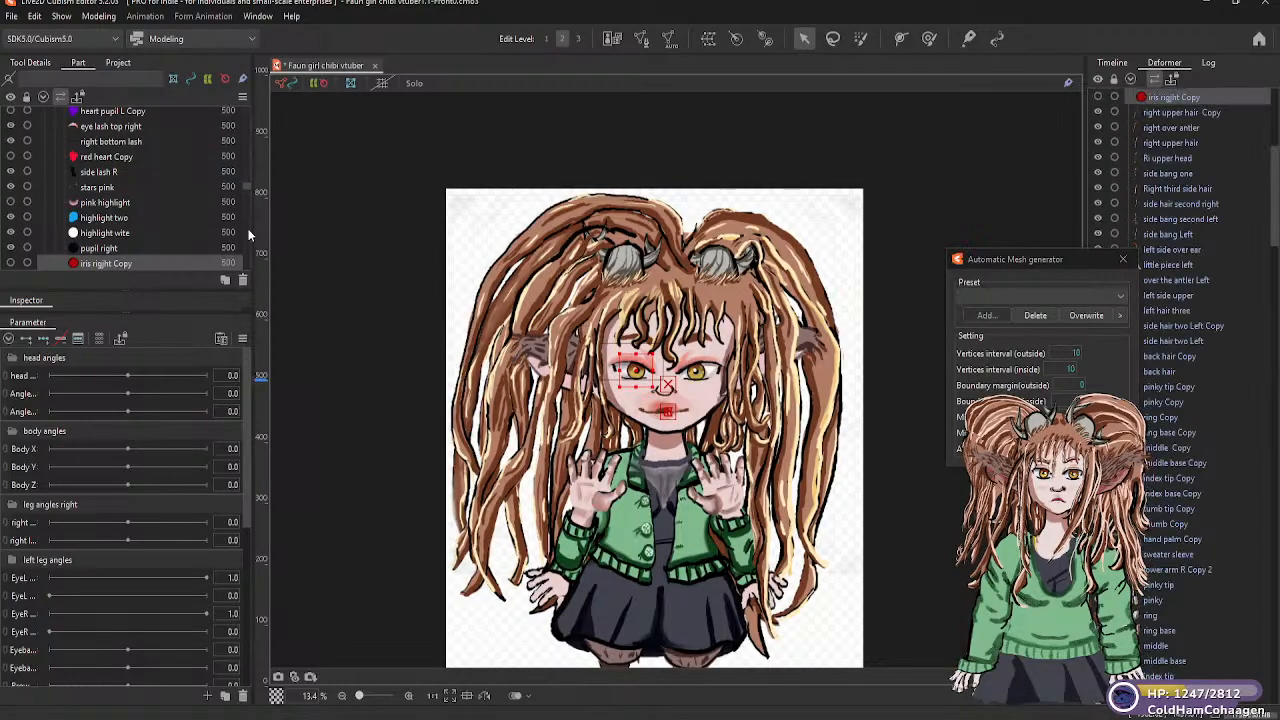
Parent the star R art mesh to the right eye warp deformer
scroll(246, 189, down, 1)
scroll(246, 189, down, 3)
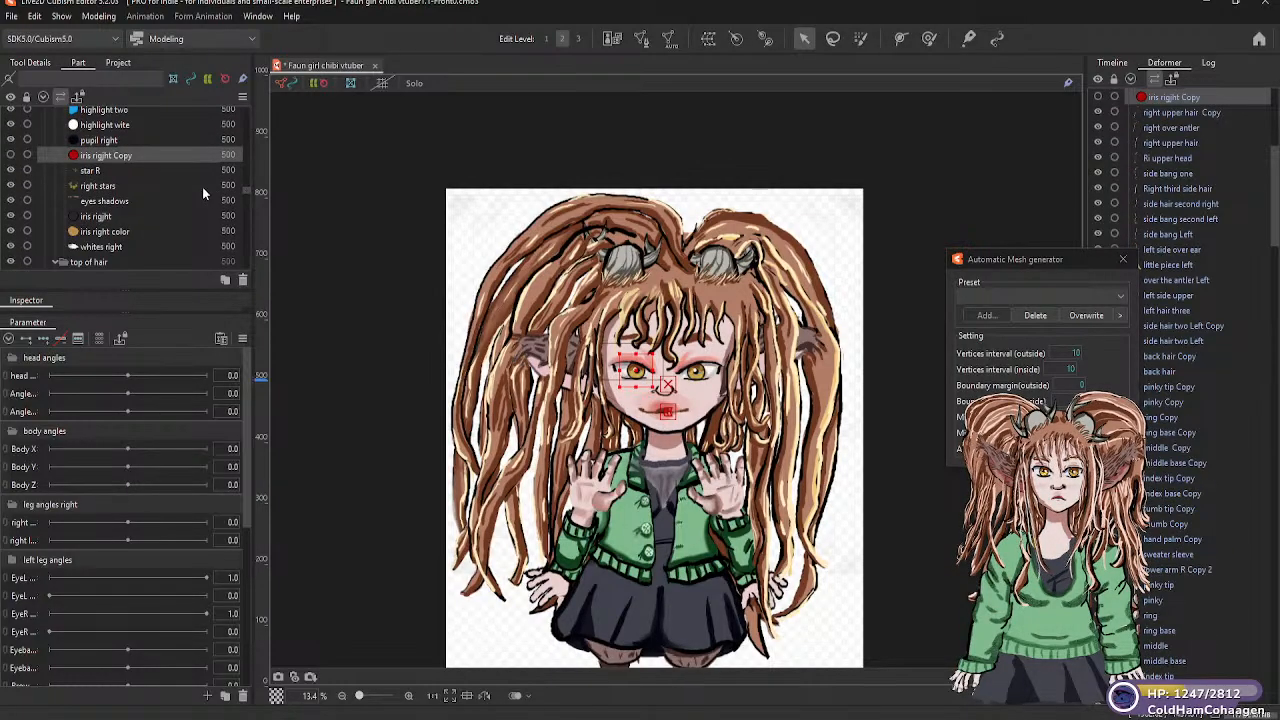
click(104, 171)
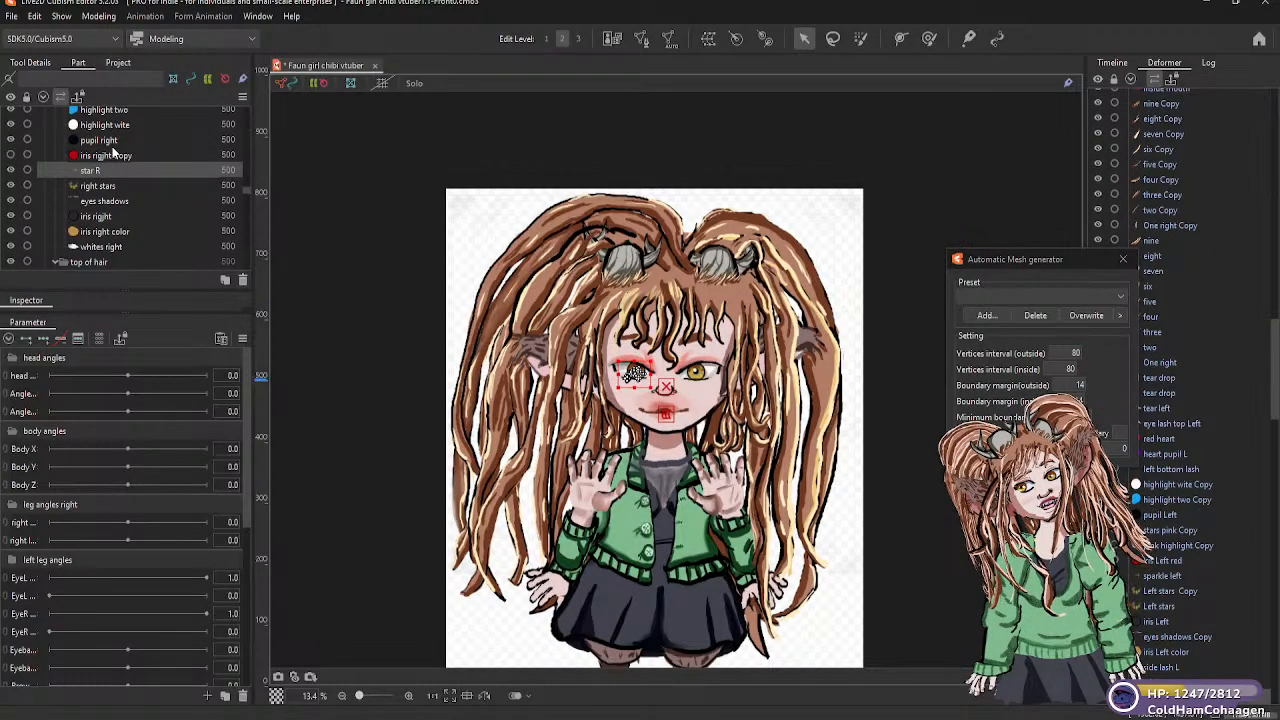
scroll(118, 121, up, 5)
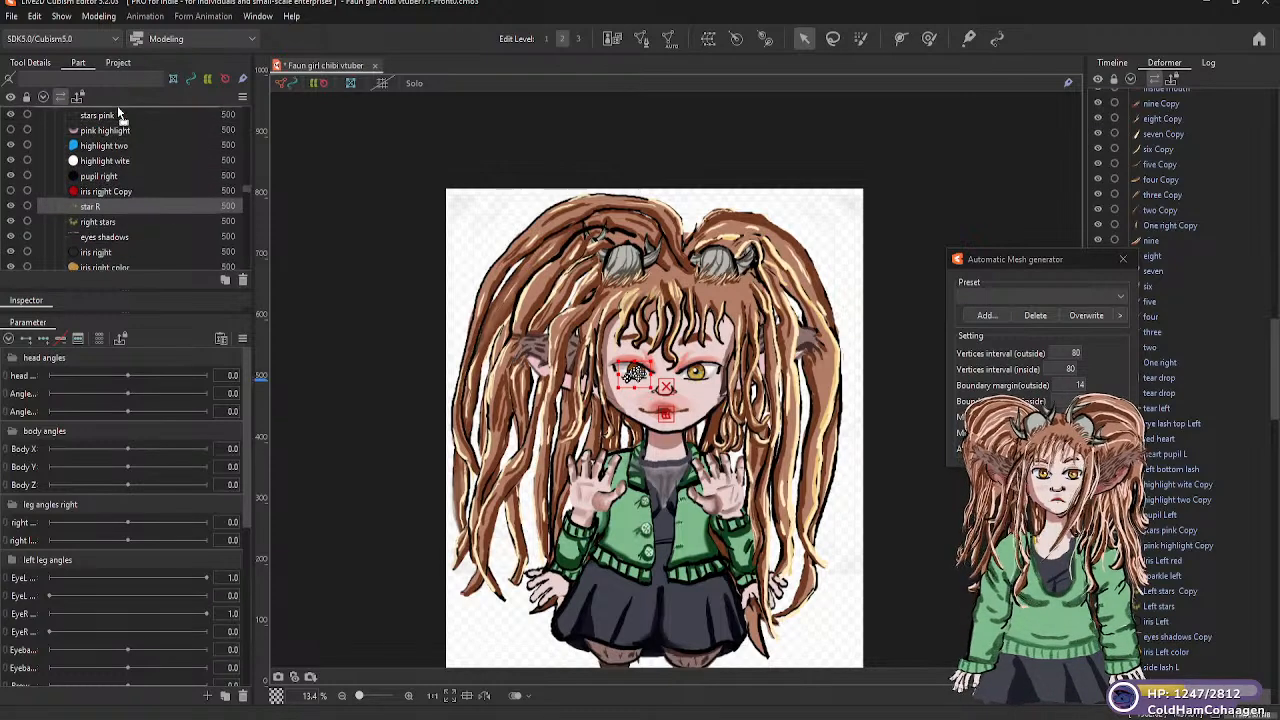
scroll(118, 113, up, 6)
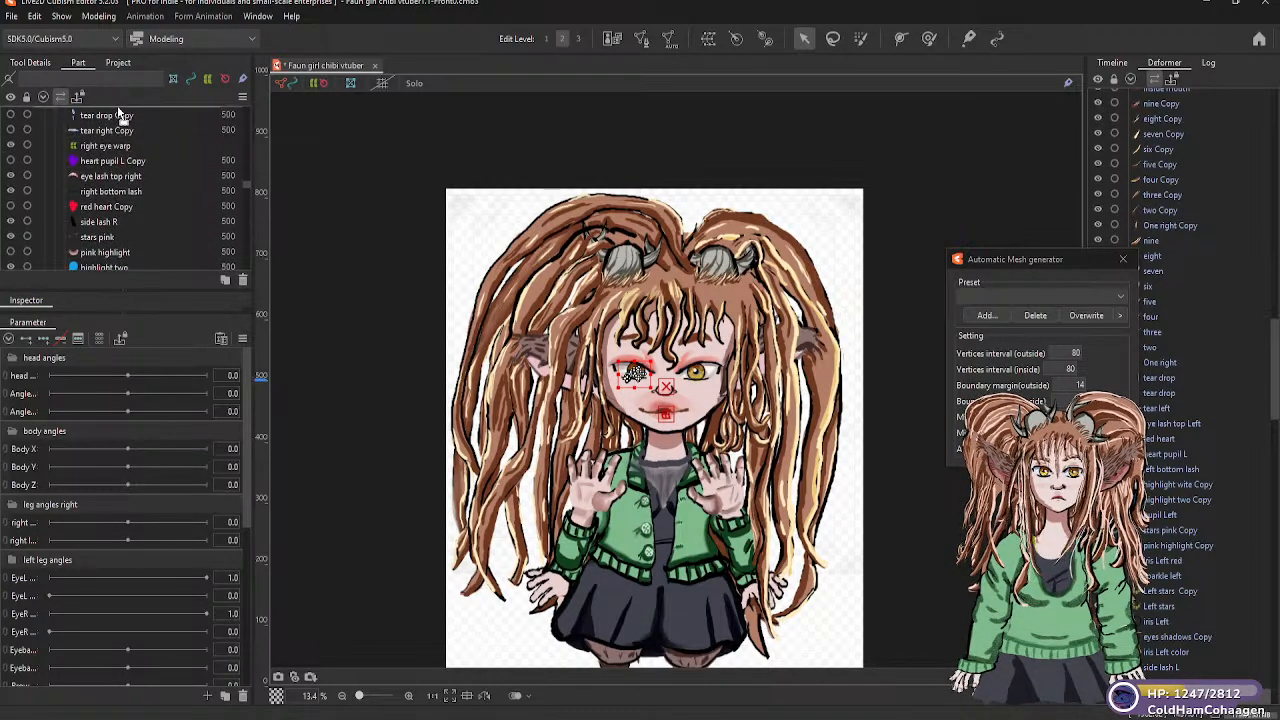
click(111, 161)
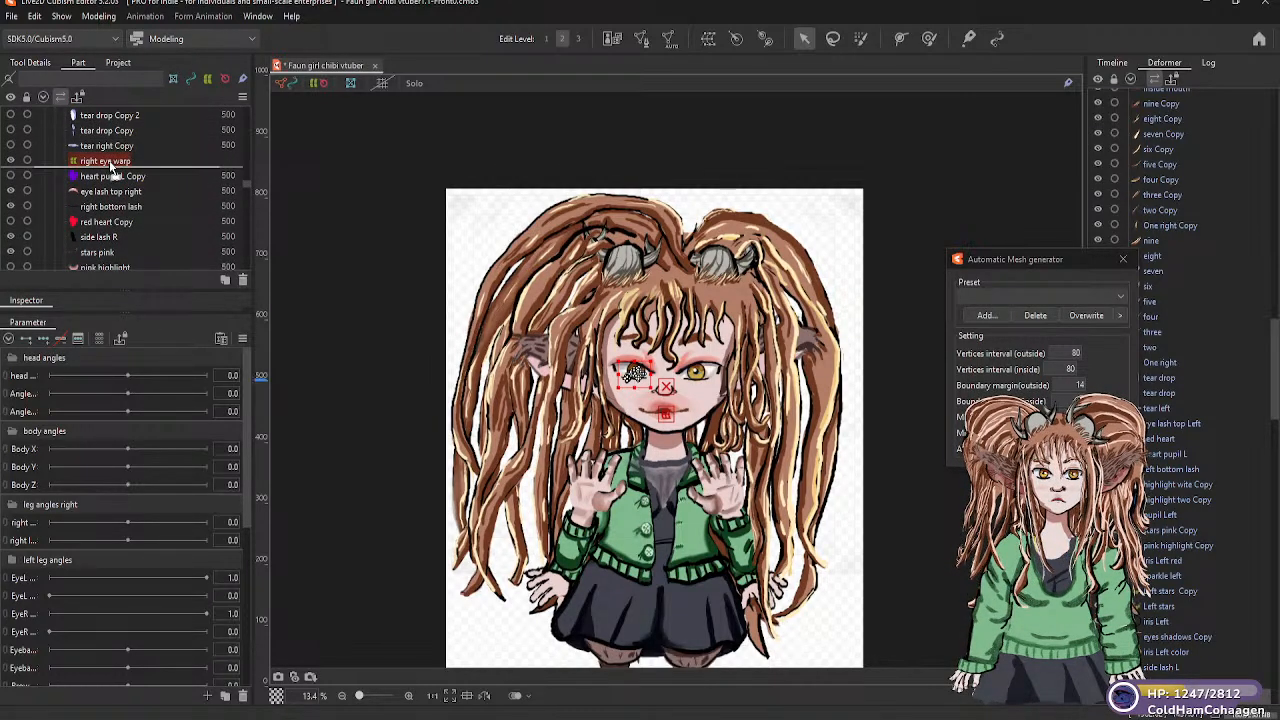
Put the right stars art mesh under the right eye warp deformer
scroll(139, 225, down, 5)
click(219, 263)
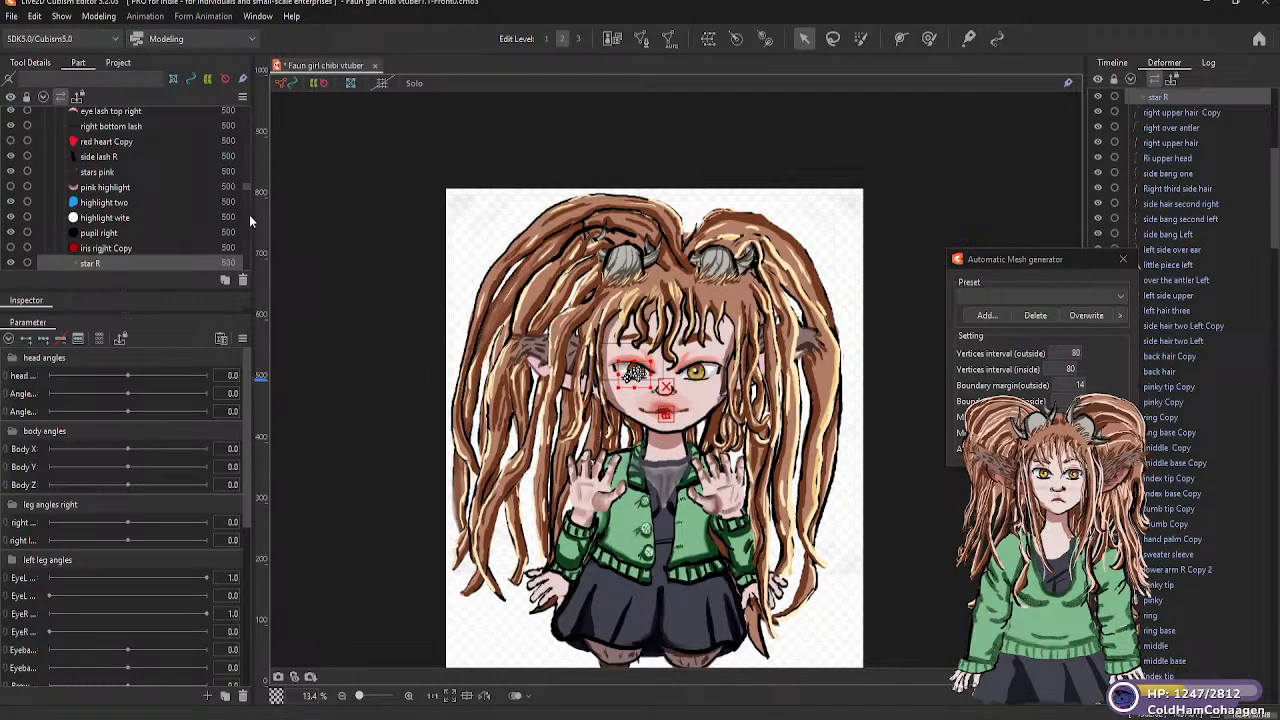
scroll(247, 188, down, 4)
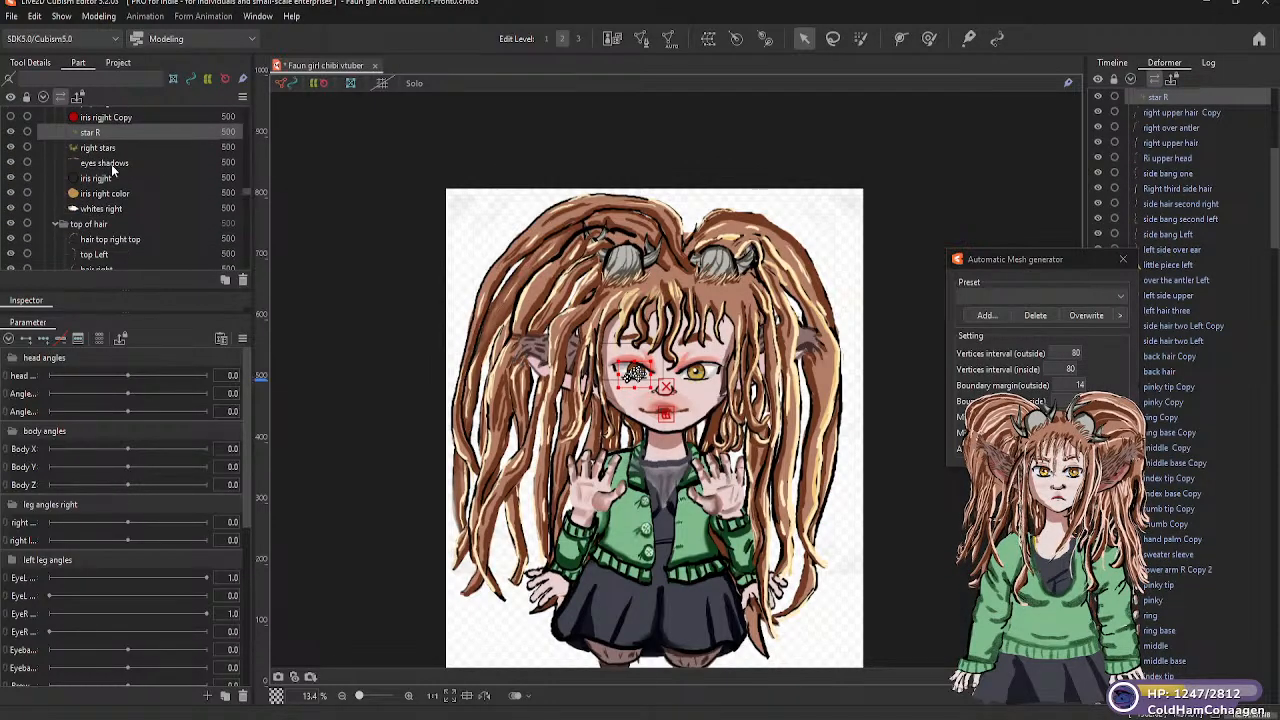
click(107, 147)
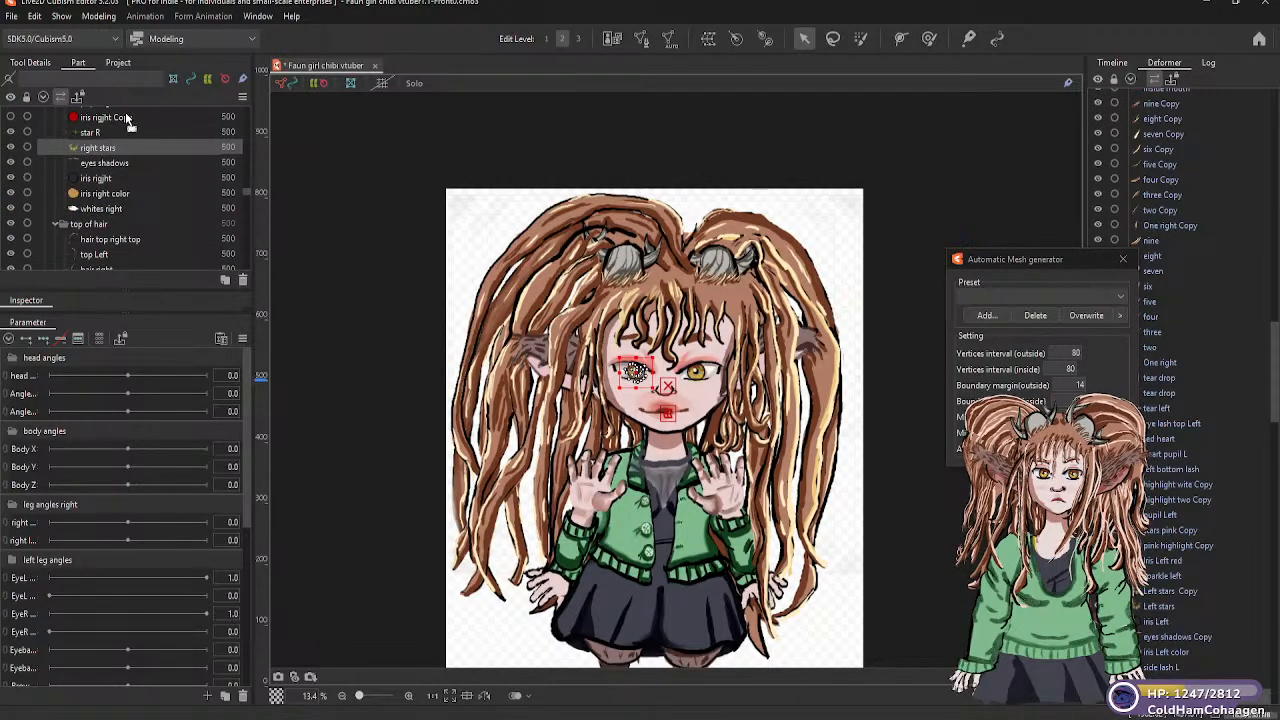
scroll(127, 122, up, 4)
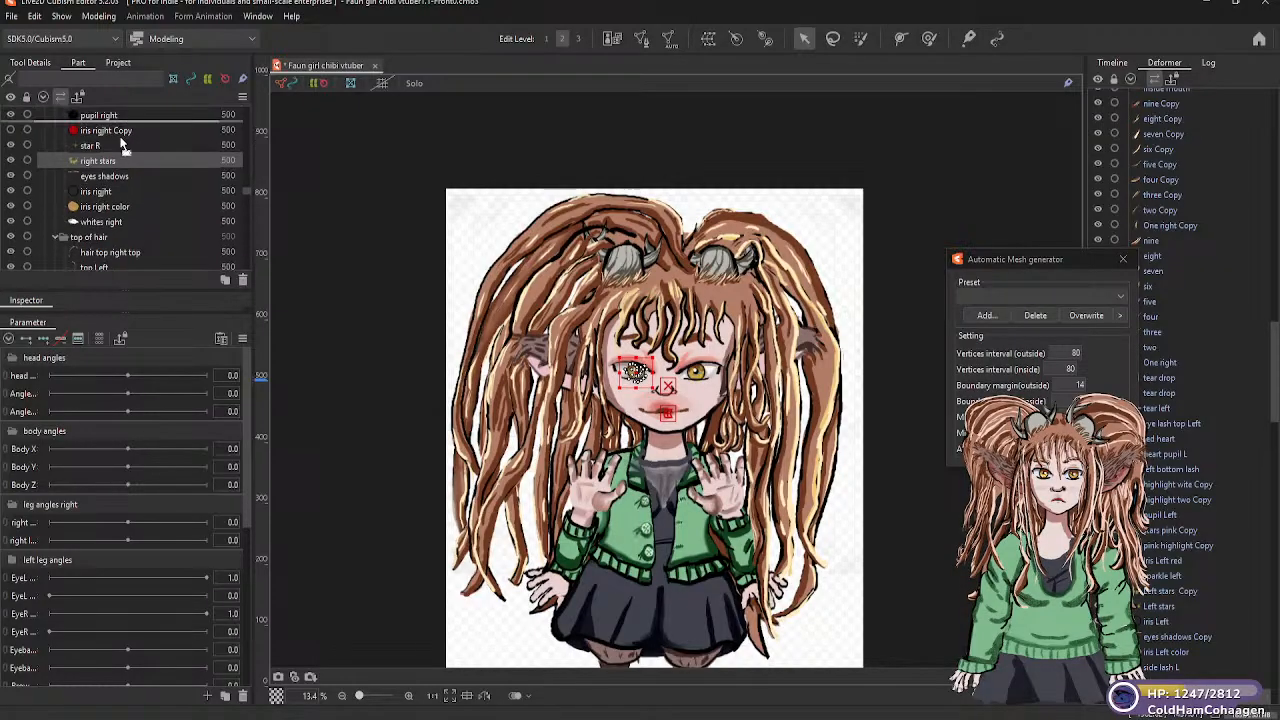
scroll(124, 117, up, 6)
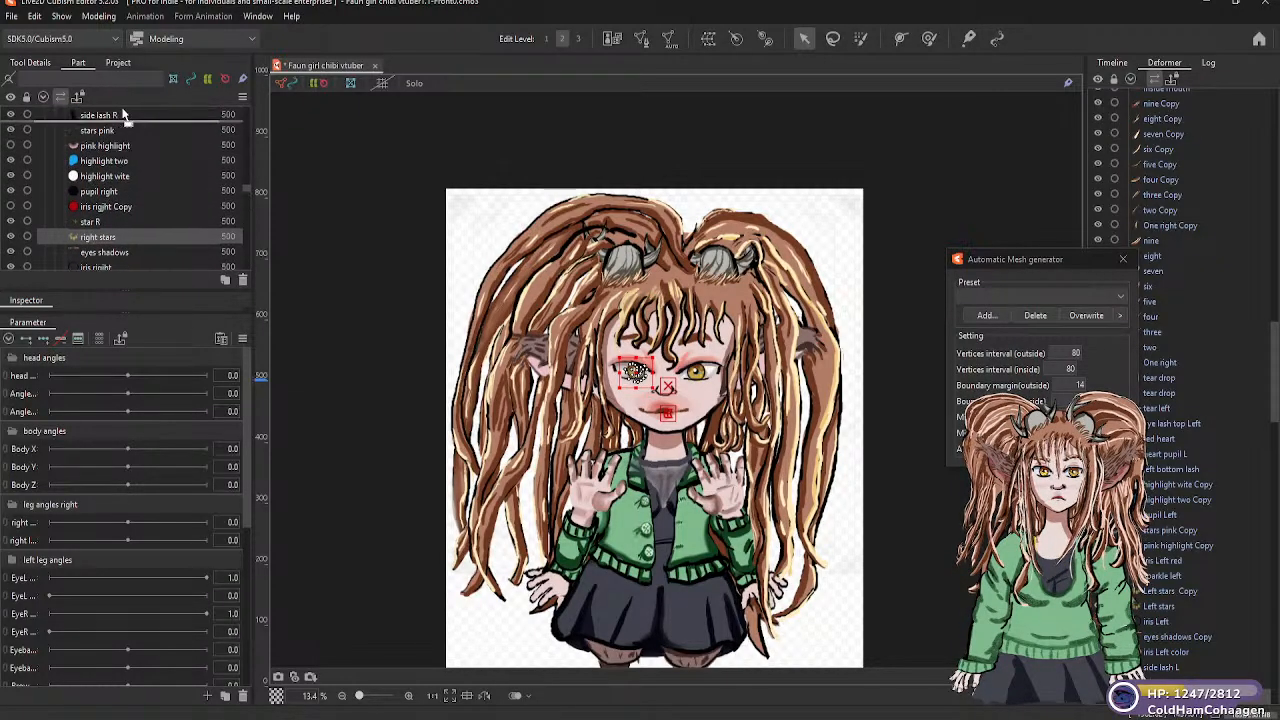
scroll(124, 117, up, 3)
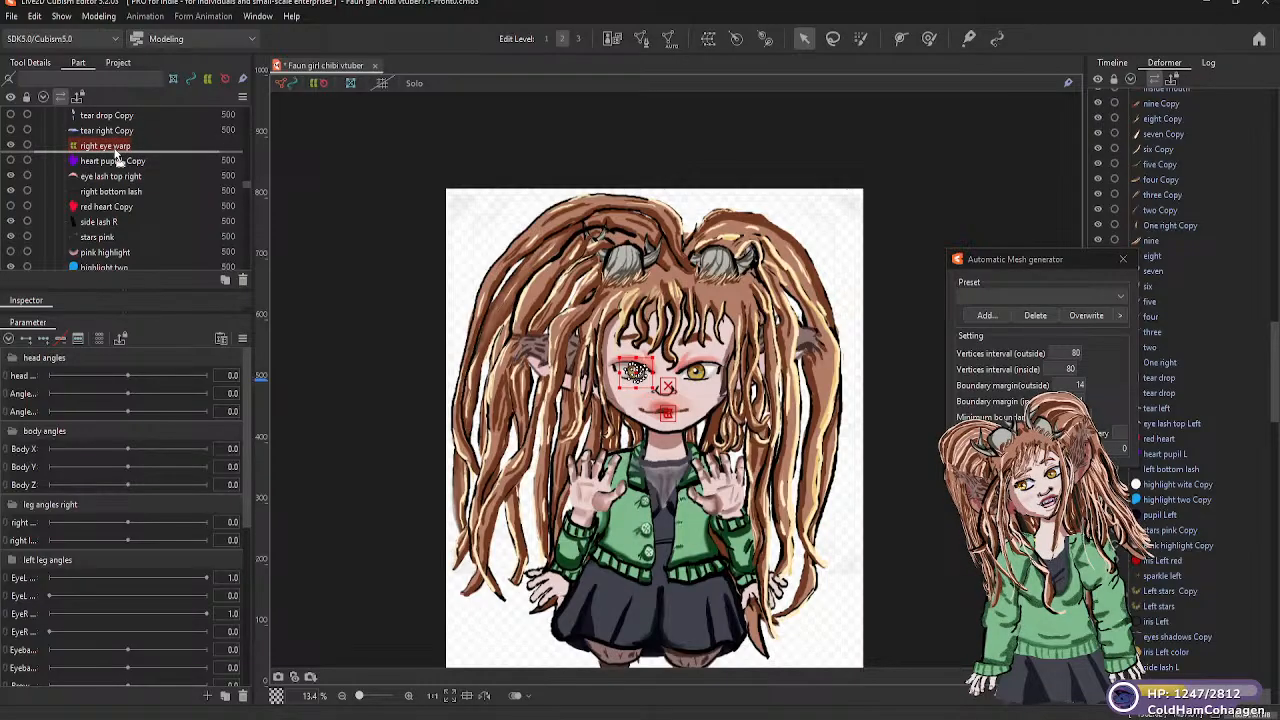
Move the eyes shadows art mesh into the right eye warp deformer
scroll(118, 152, down, 5)
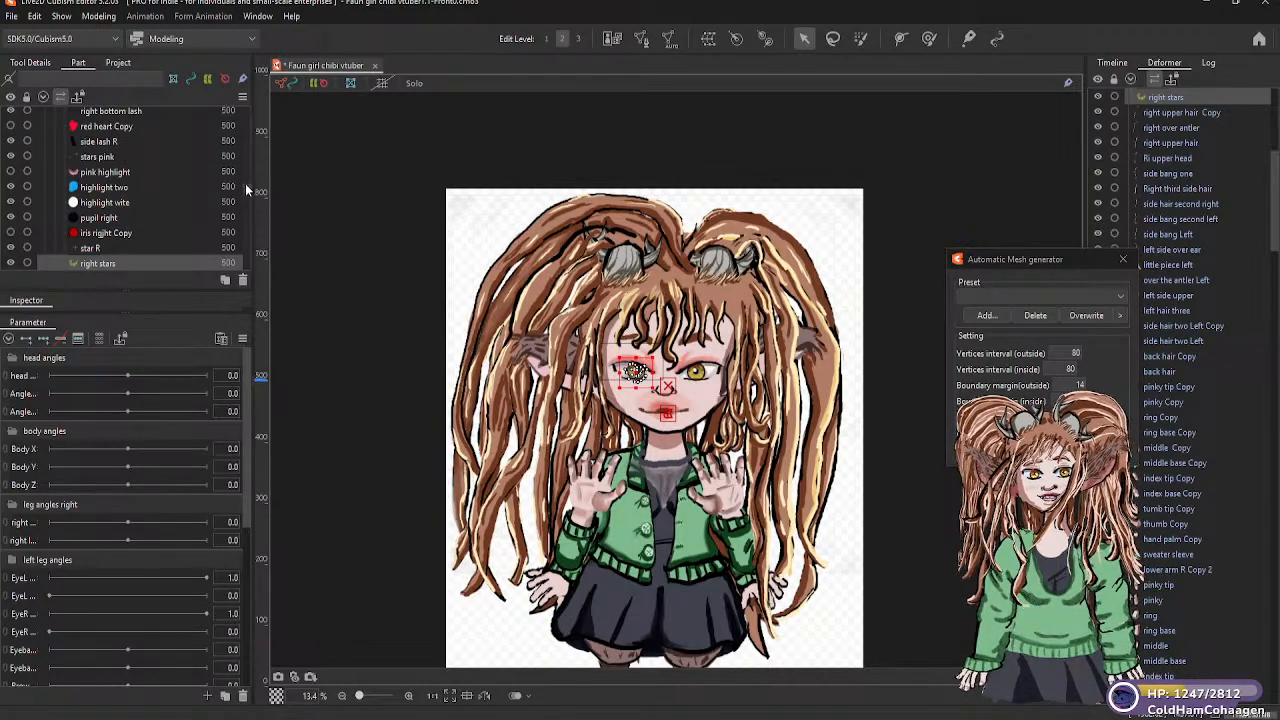
drag(245, 187, 247, 191)
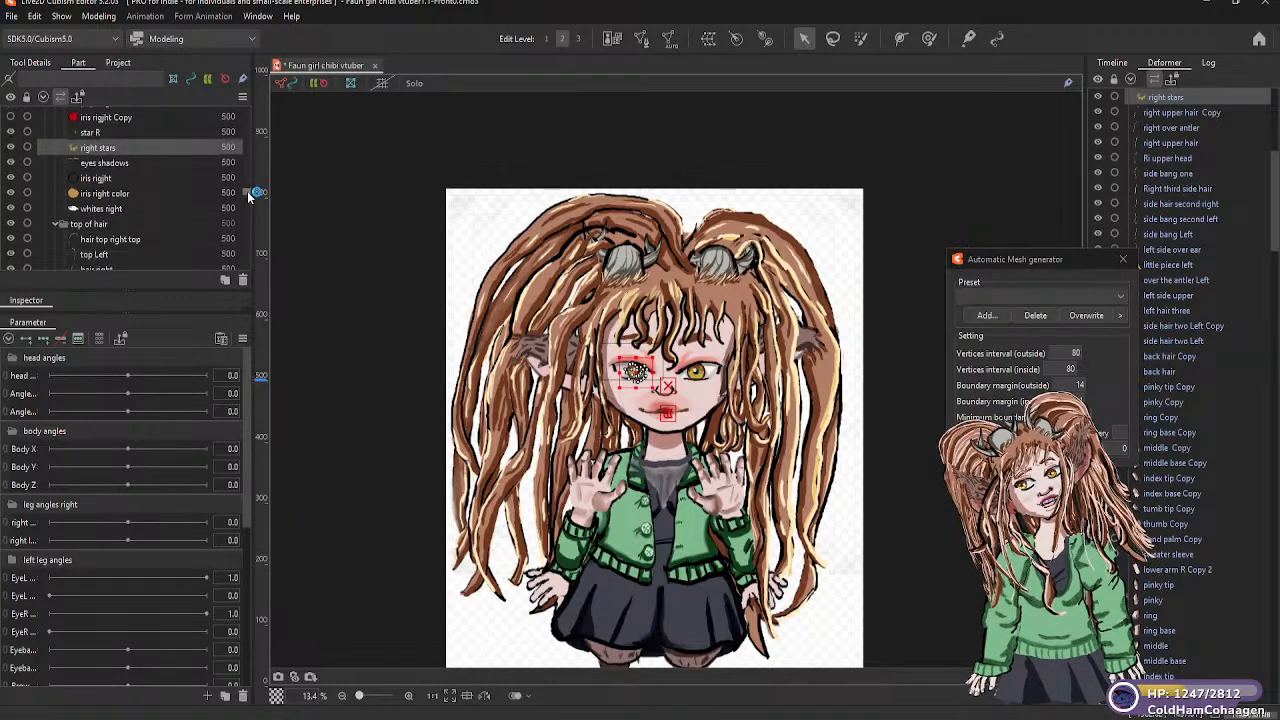
click(128, 162)
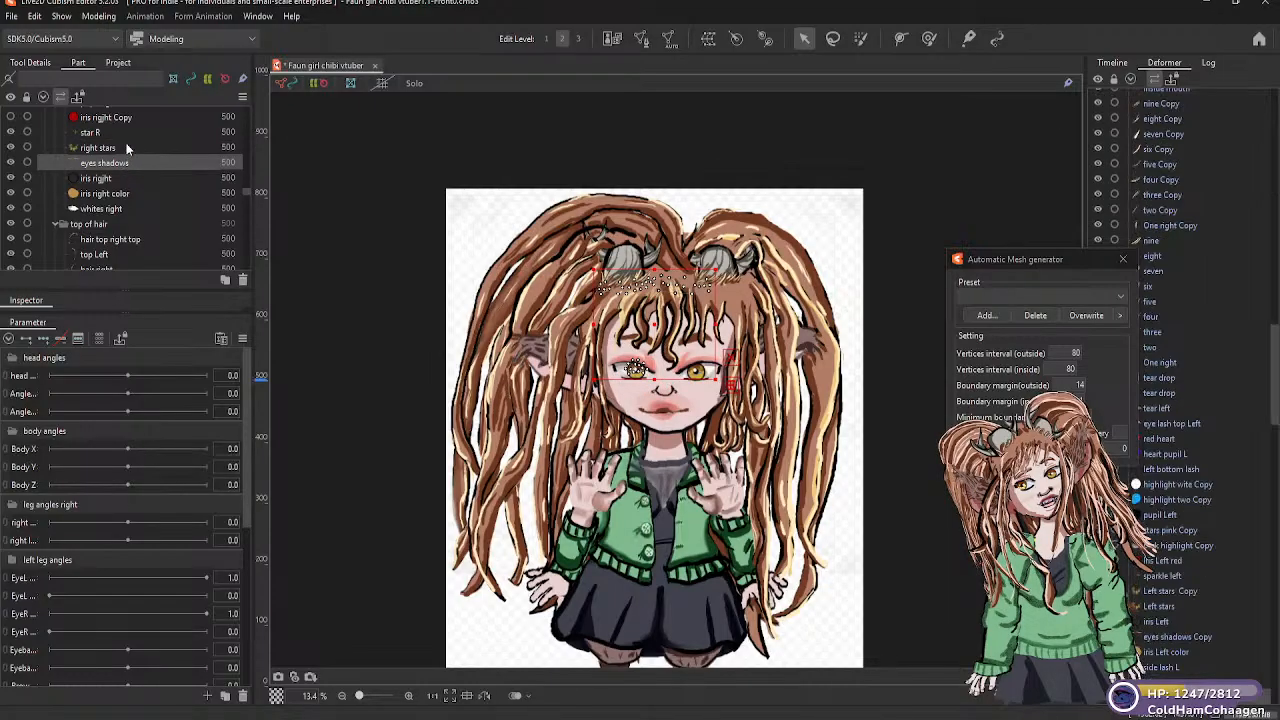
scroll(129, 118, up, 3)
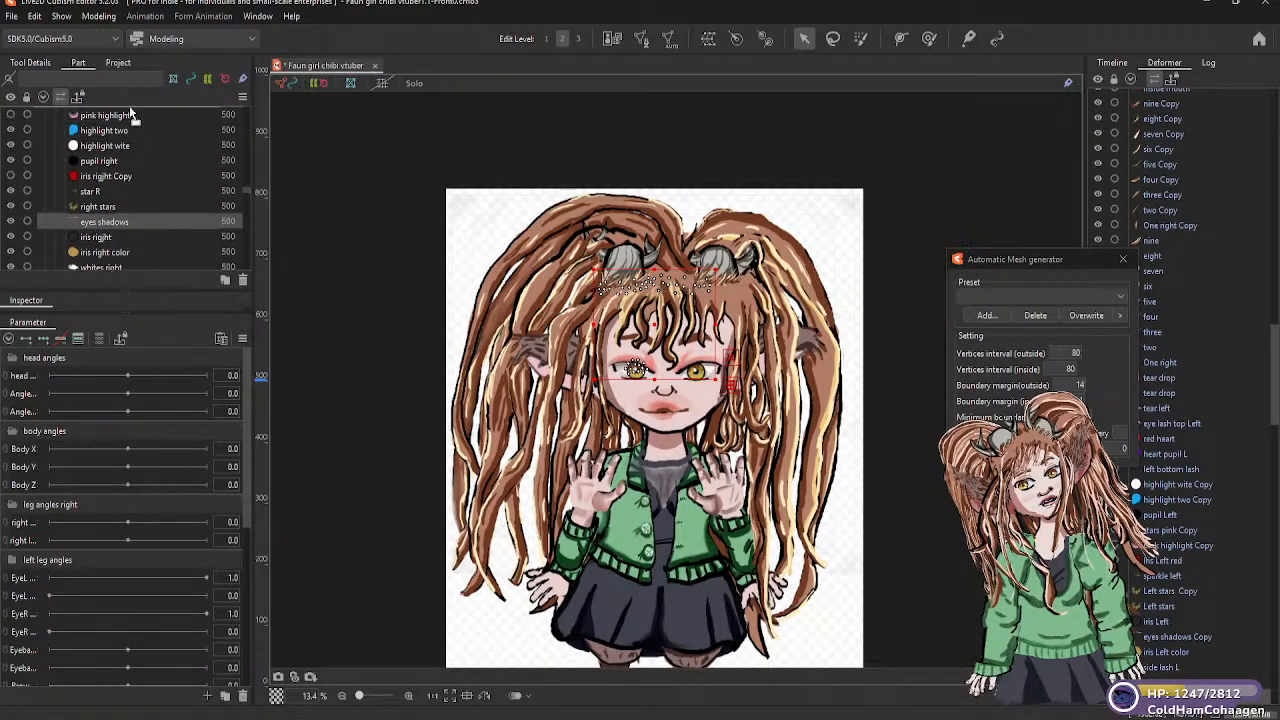
scroll(130, 113, up, 2)
scroll(130, 113, up, 1)
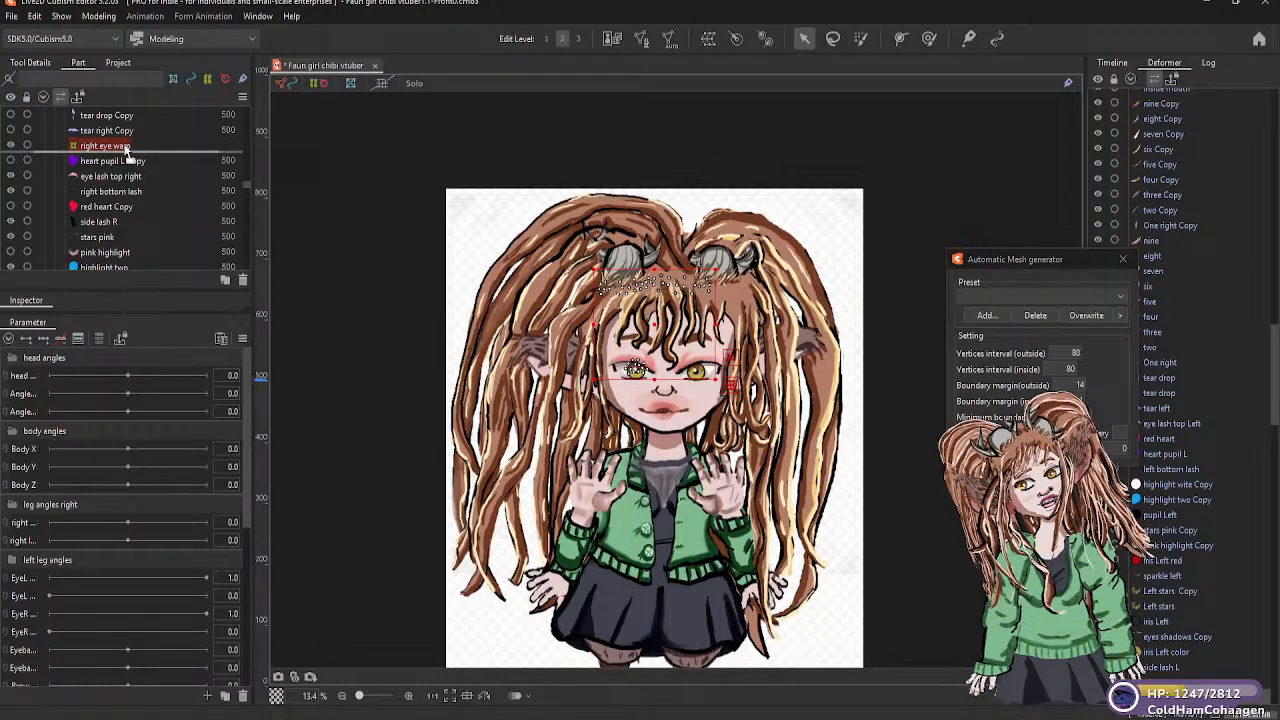
Add the iris rigjht art mesh to the right eye warp deformer
scroll(133, 148, down, 3)
click(192, 258)
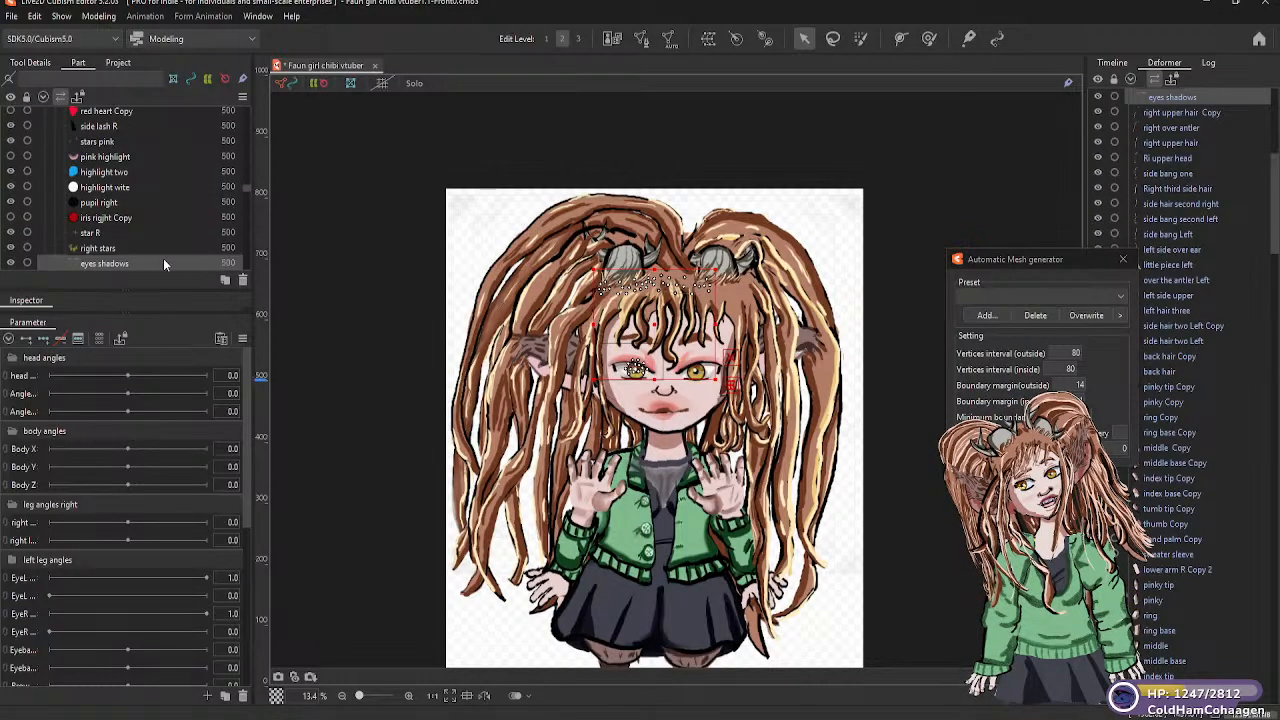
scroll(246, 188, down, 3)
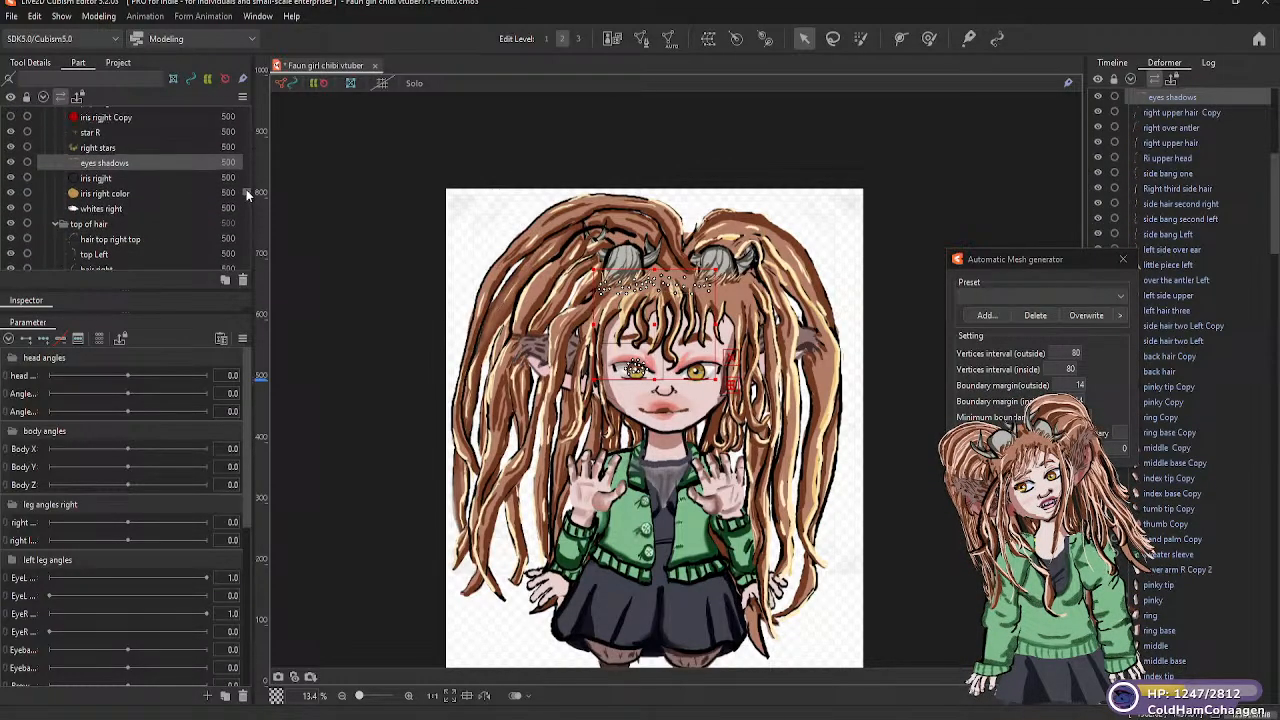
click(100, 178)
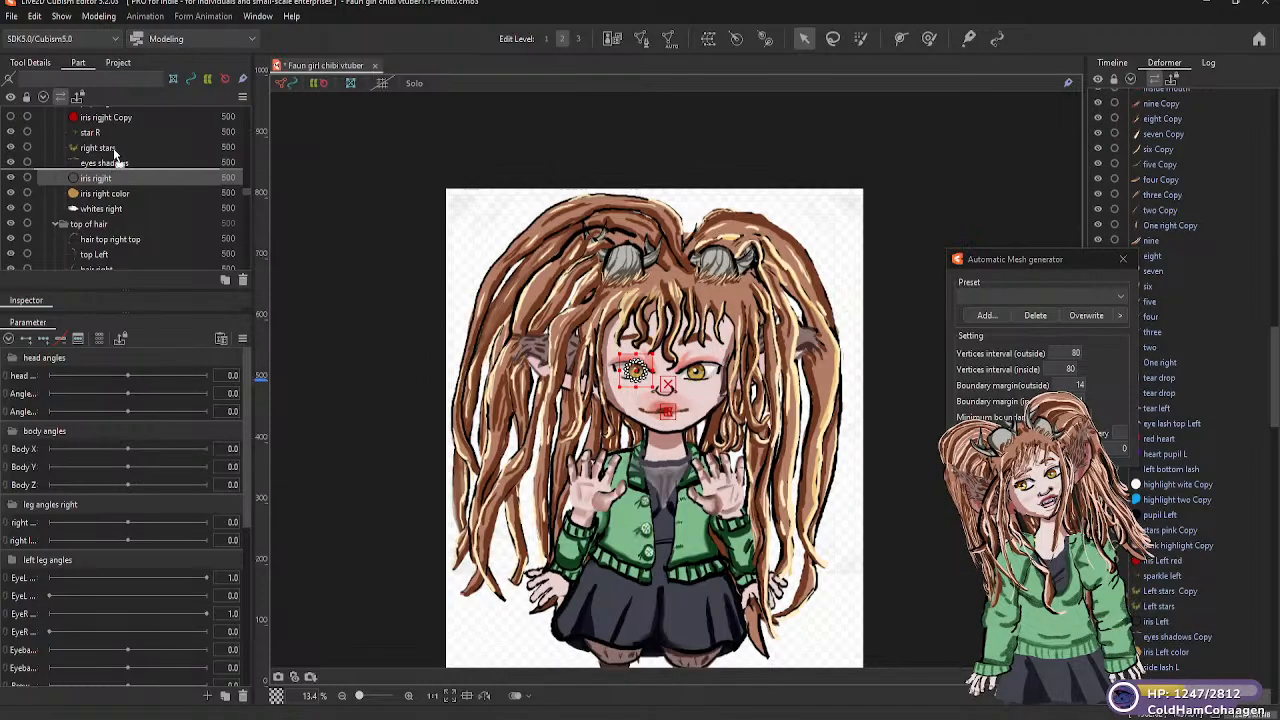
scroll(120, 118, up, 3)
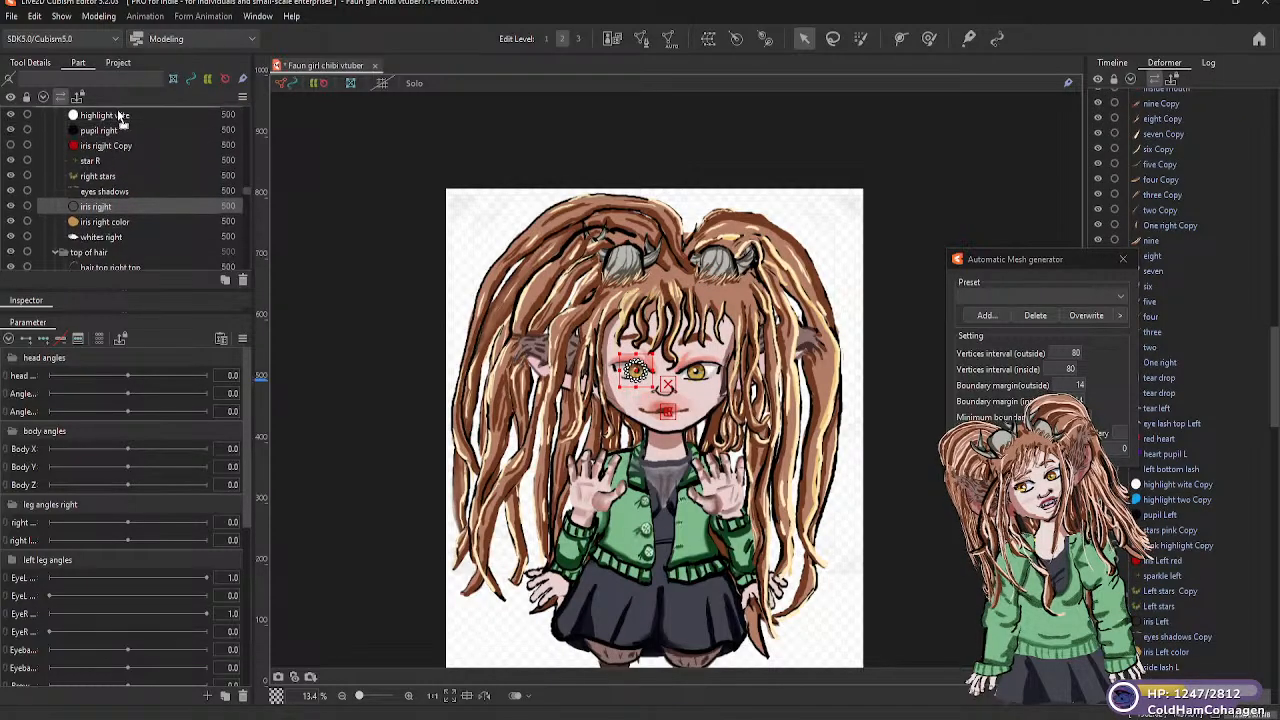
scroll(118, 117, up, 4)
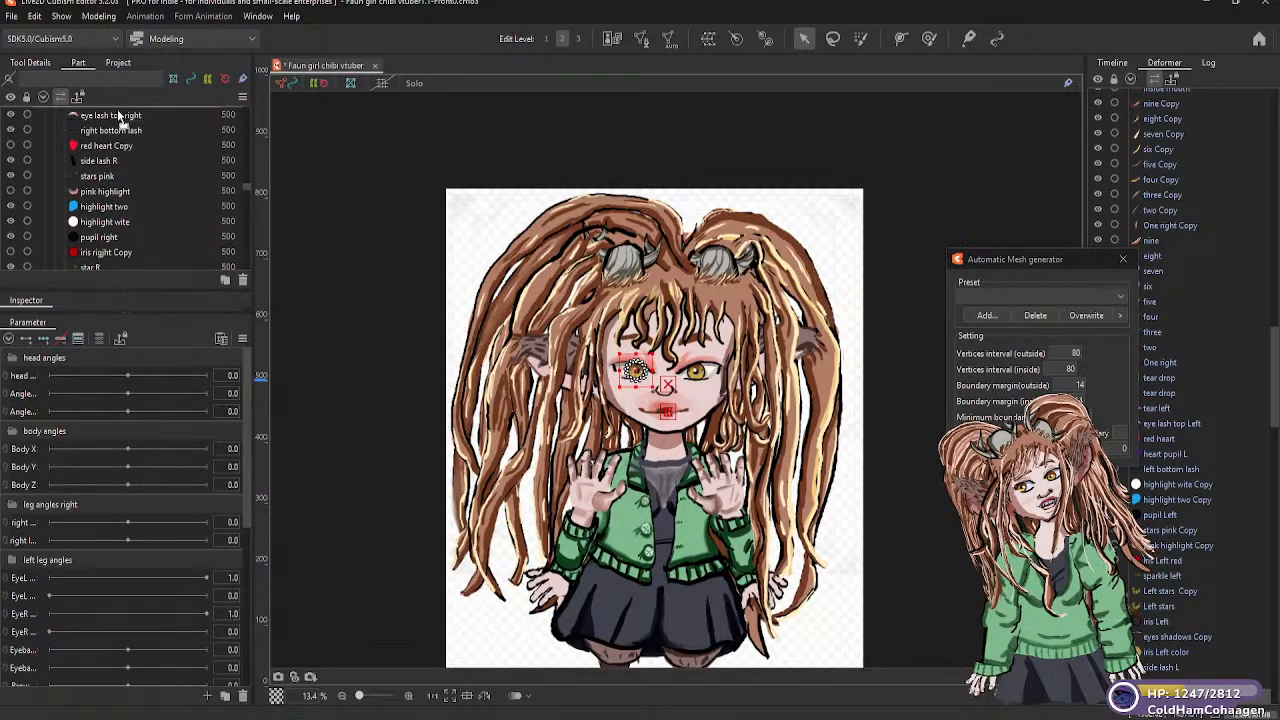
scroll(119, 130, up, 1)
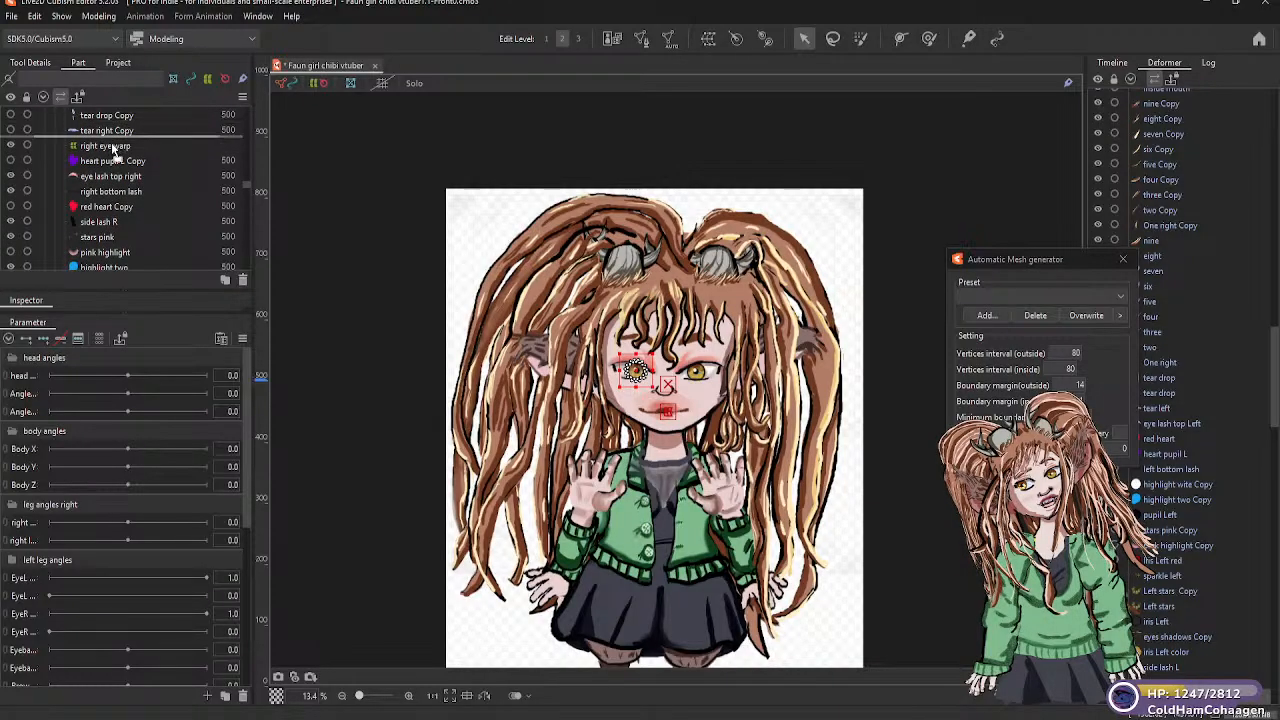
drag(113, 151, 113, 152)
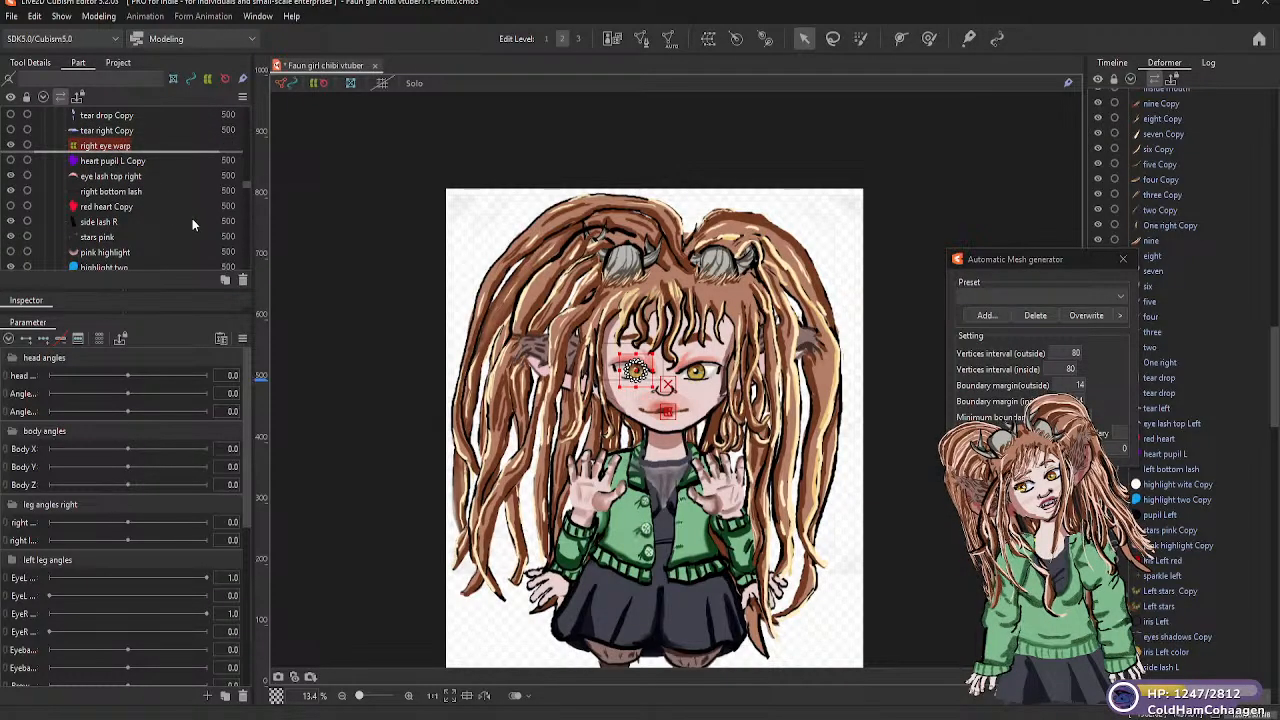
Move iris right color directly beneath right eye warp in the eyes R part group
drag(245, 187, 247, 191)
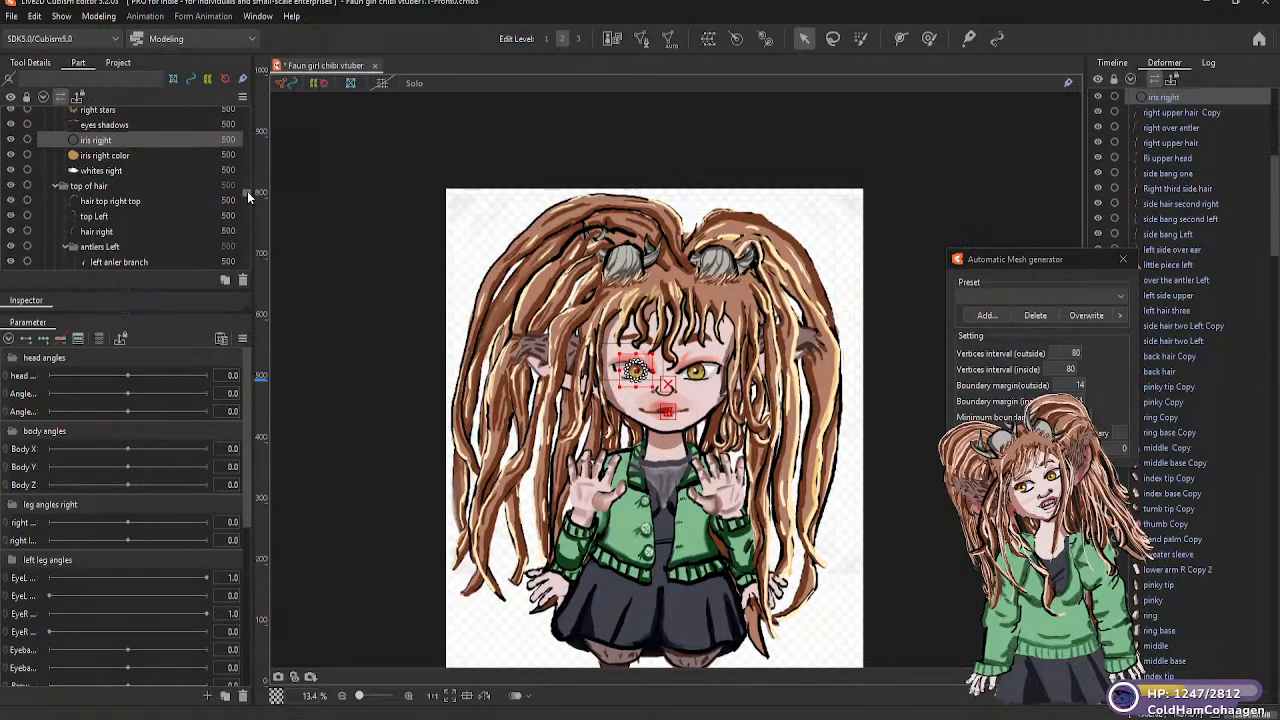
click(117, 157)
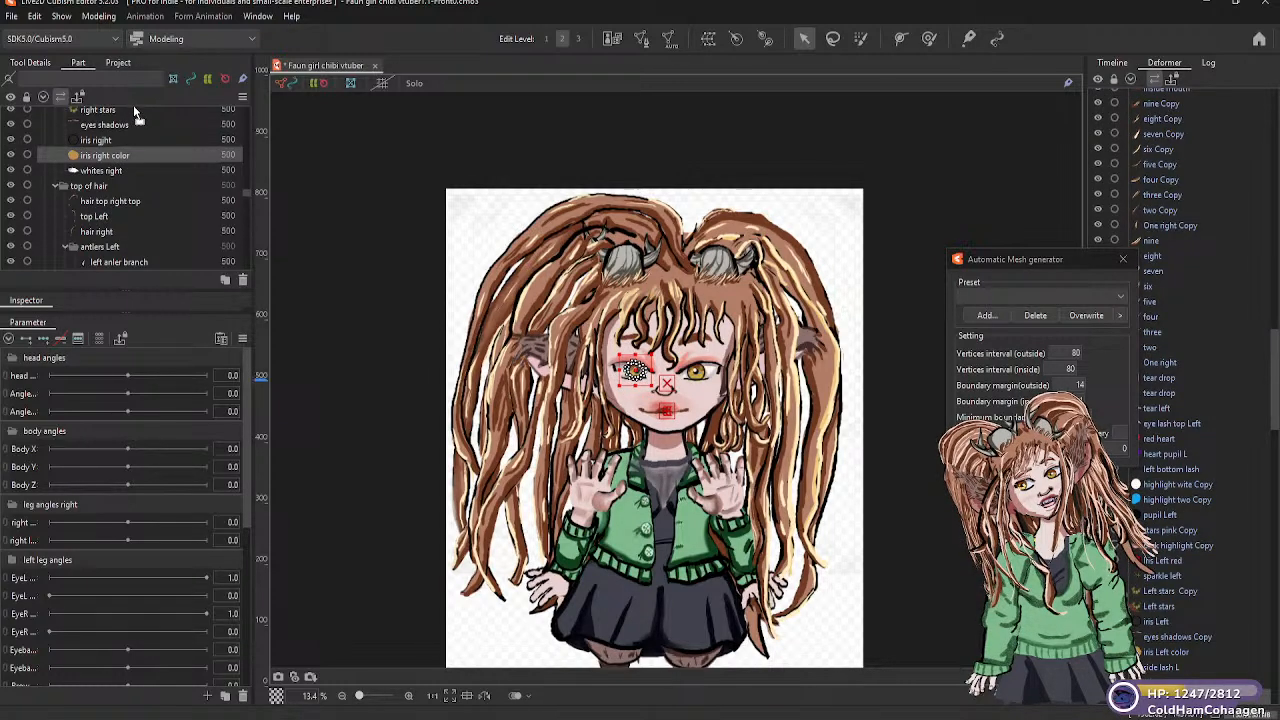
scroll(134, 103, up, 2)
scroll(136, 115, up, 5)
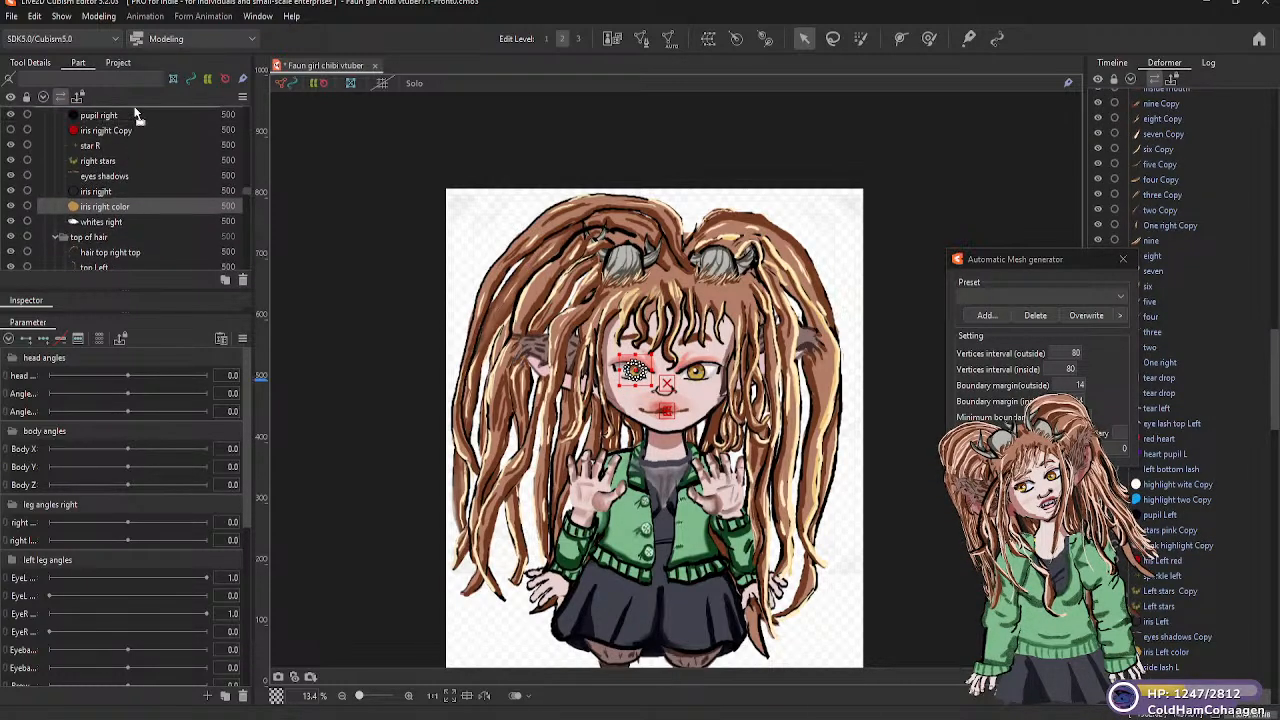
scroll(136, 115, up, 6)
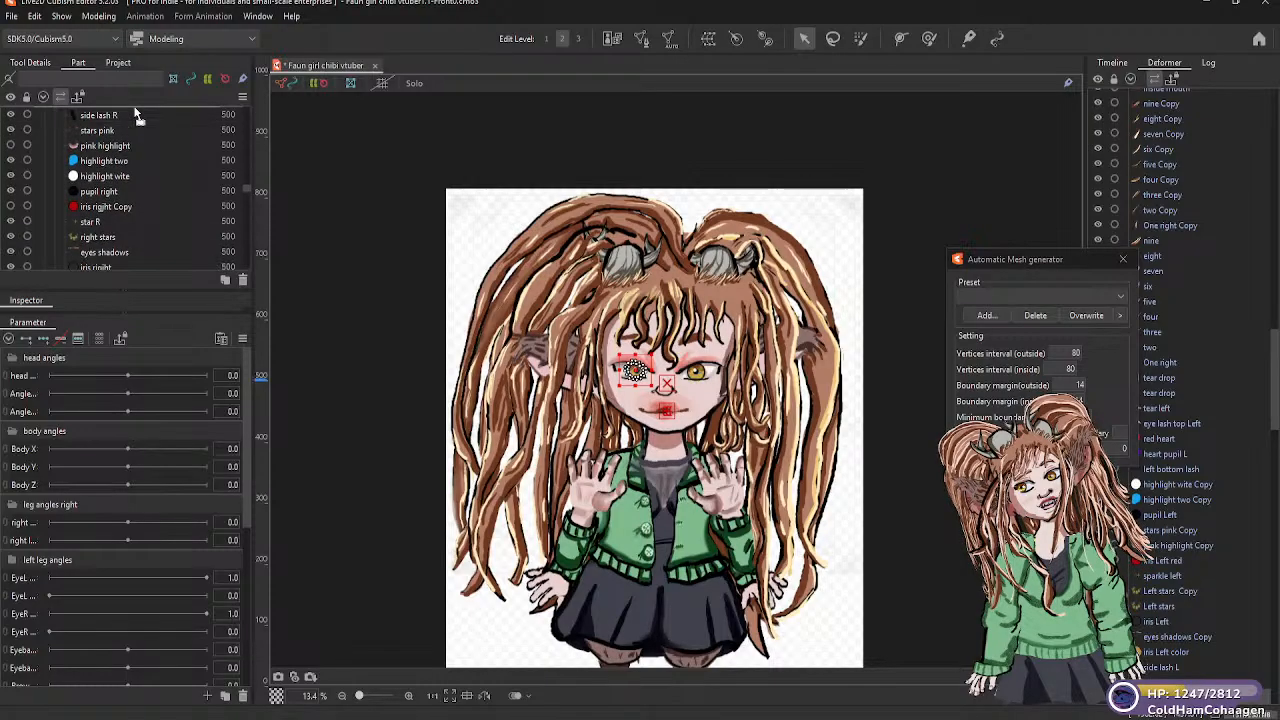
scroll(133, 110, up, 2)
drag(123, 150, 126, 156)
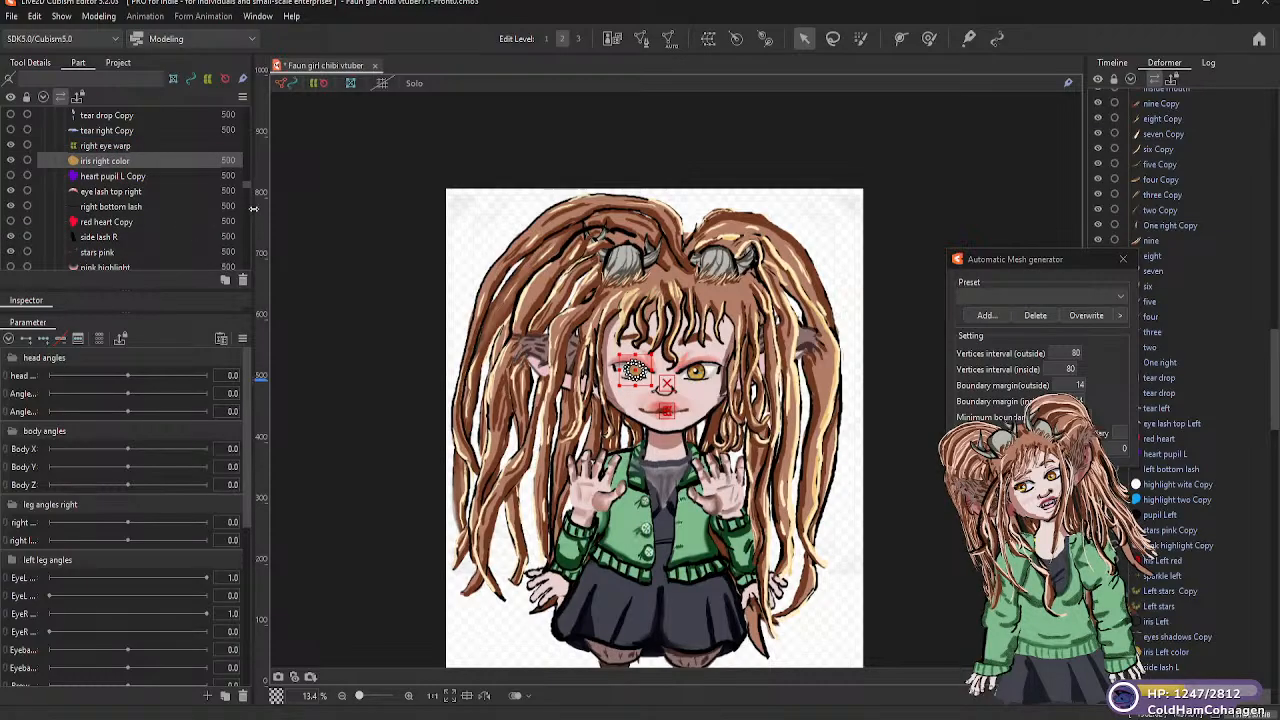
Review the order of the right eye art meshes in the eyes R part group
scroll(247, 188, down, 6)
scroll(248, 191, down, 3)
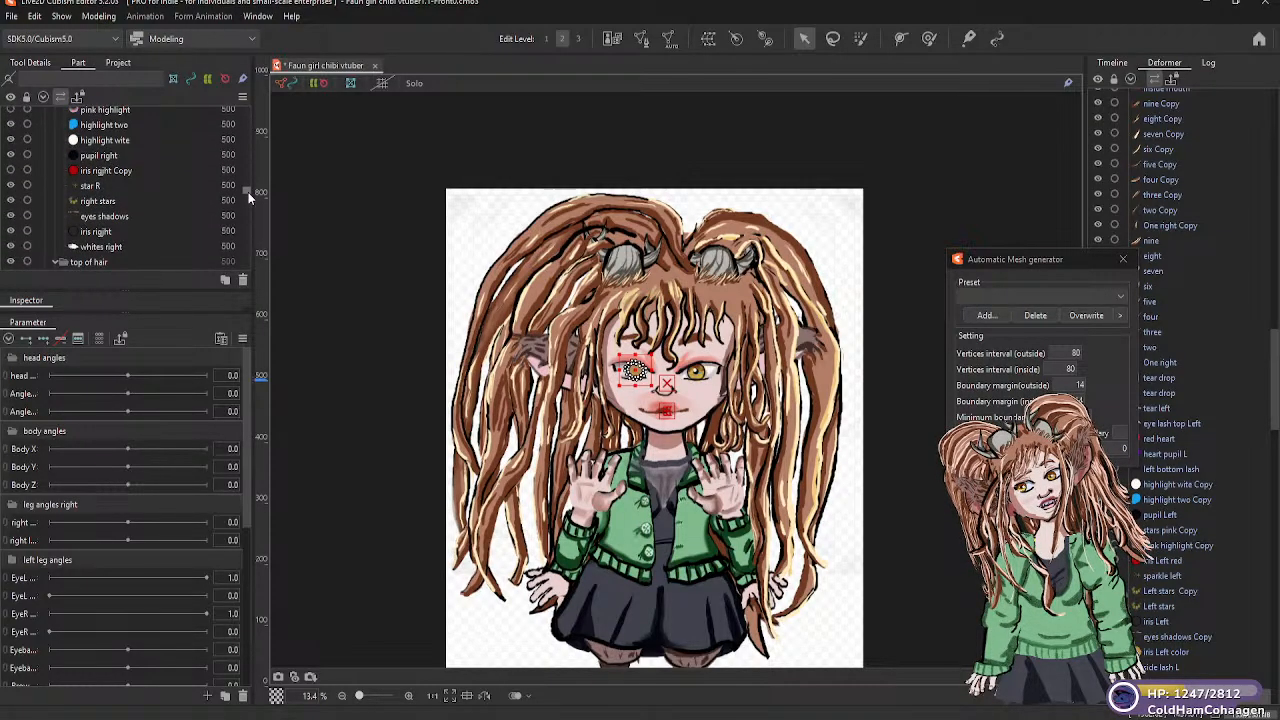
scroll(248, 192, down, 3)
scroll(248, 193, up, 3)
scroll(247, 187, up, 3)
scroll(247, 183, up, 3)
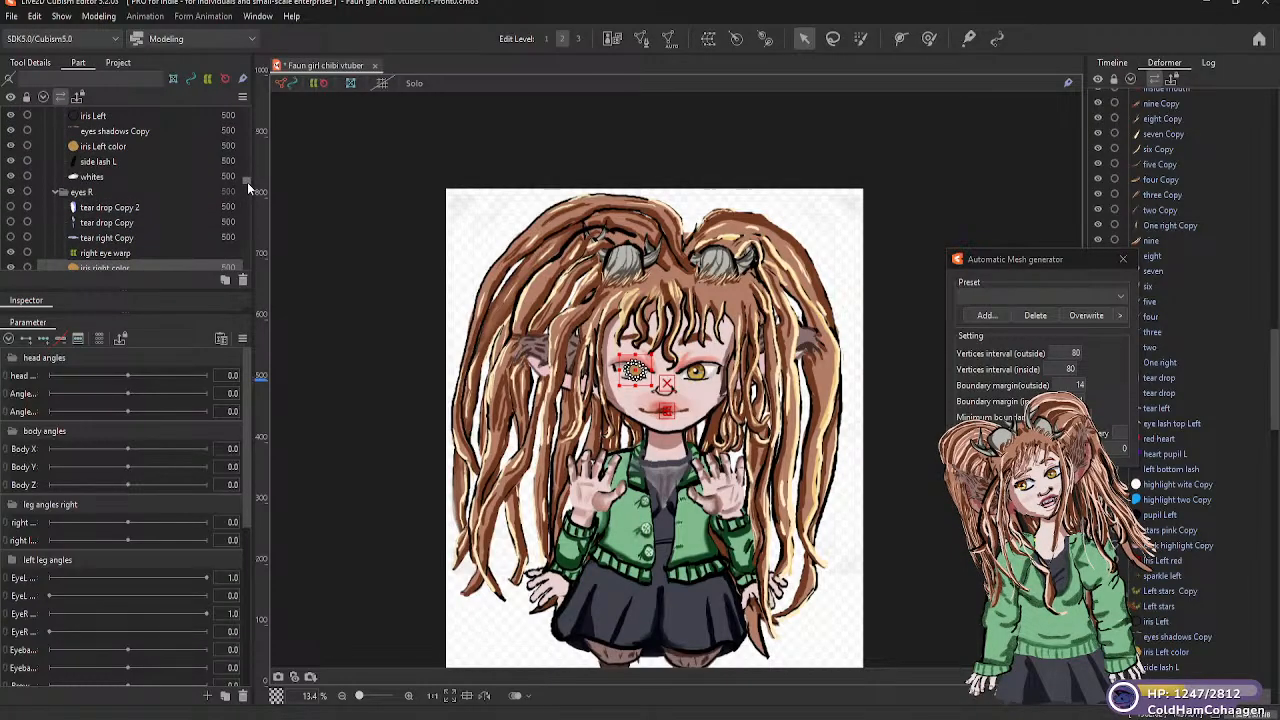
scroll(247, 182, down, 3)
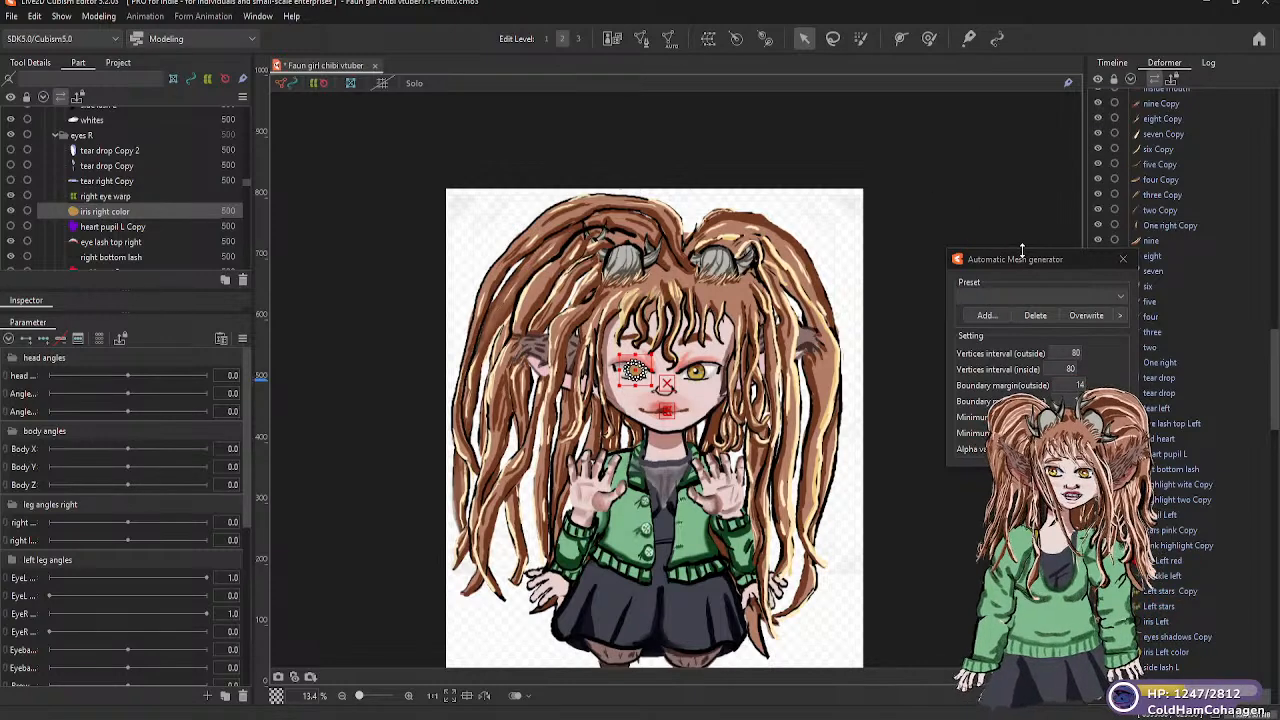
Move the Automatic Mesh generator window off the deformer list and check where iris right color and whites right sit in both lists
drag(1035, 259, 340, 101)
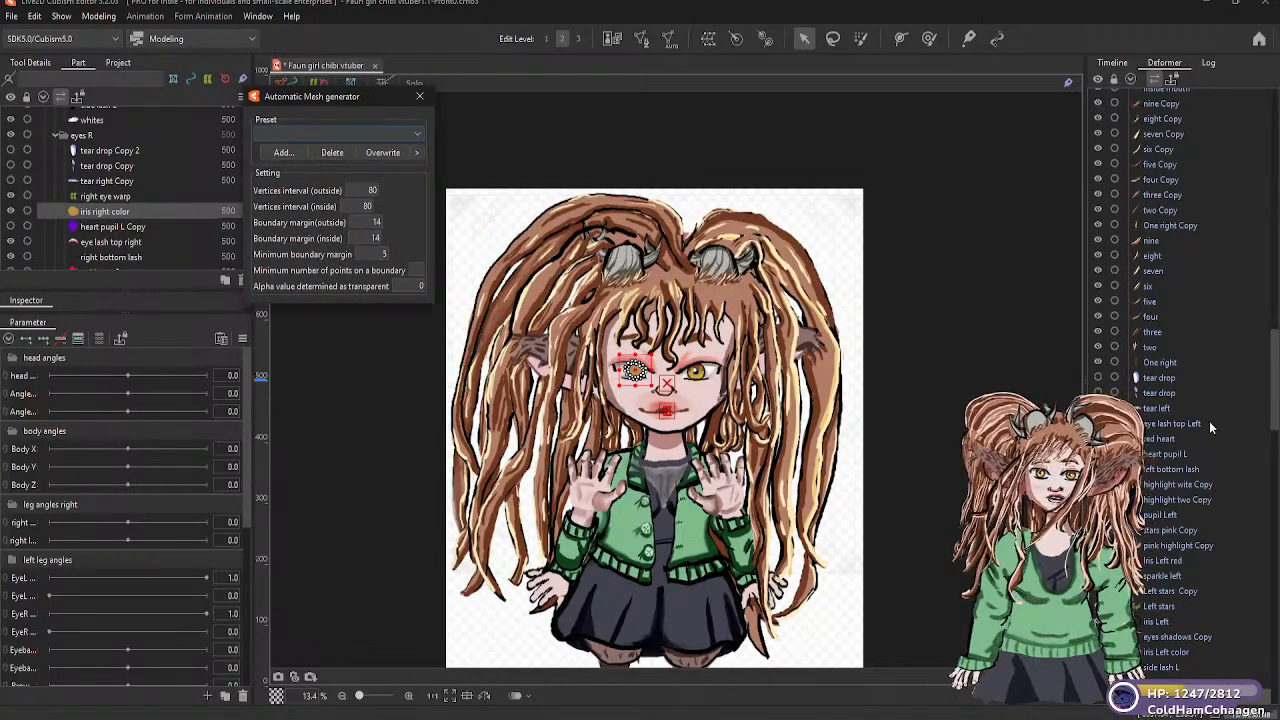
scroll(1190, 541, down, 3)
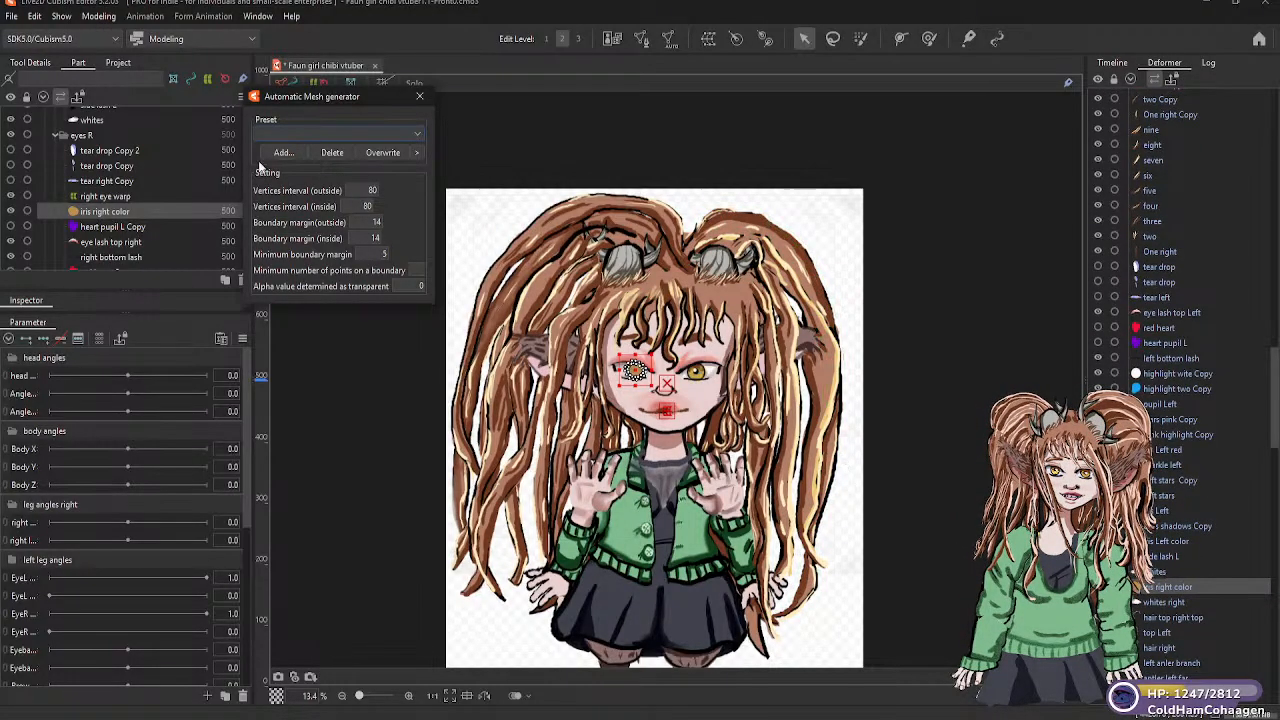
scroll(100, 225, down, 2)
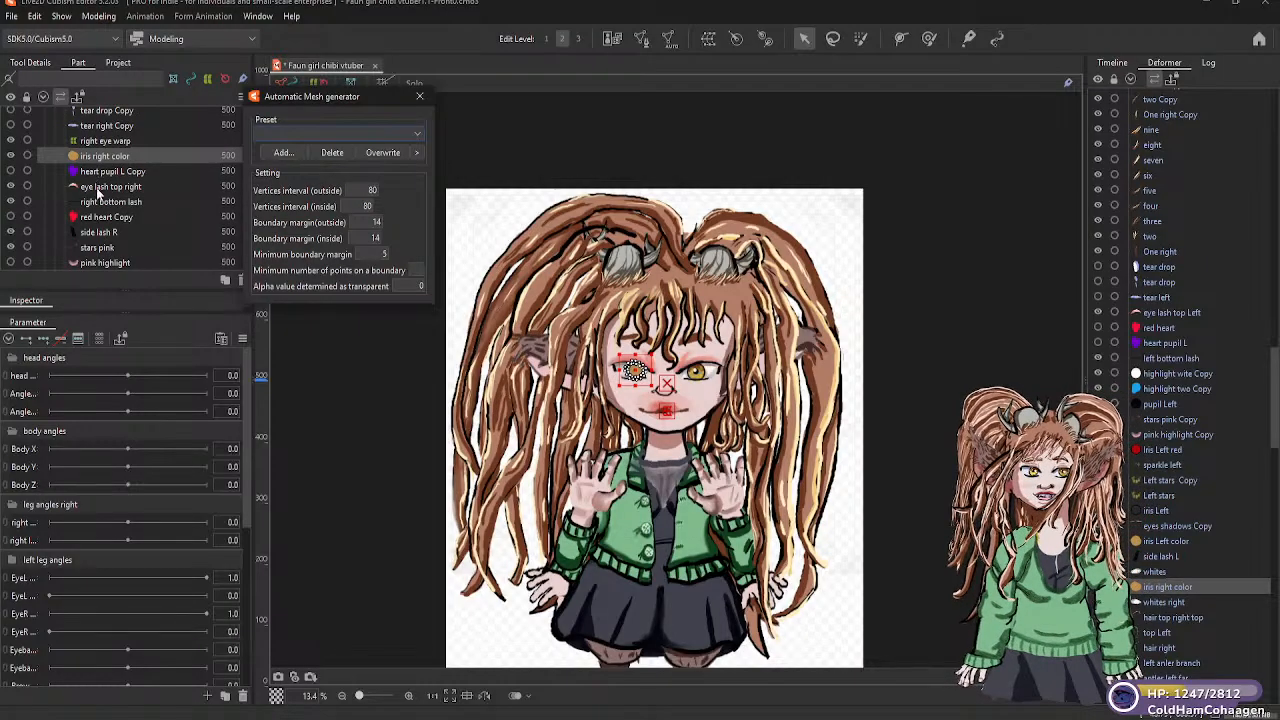
scroll(105, 220, down, 6)
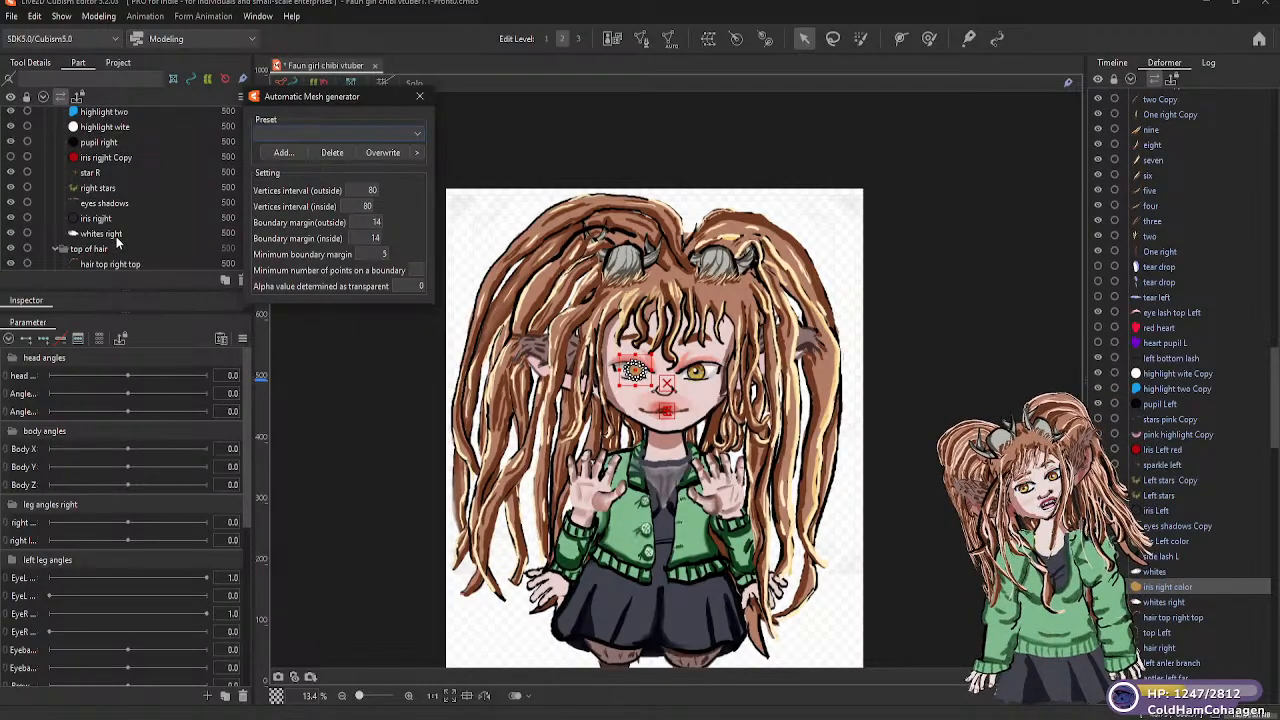
Parent the whites right art mesh to the right eye warp deformer
click(113, 234)
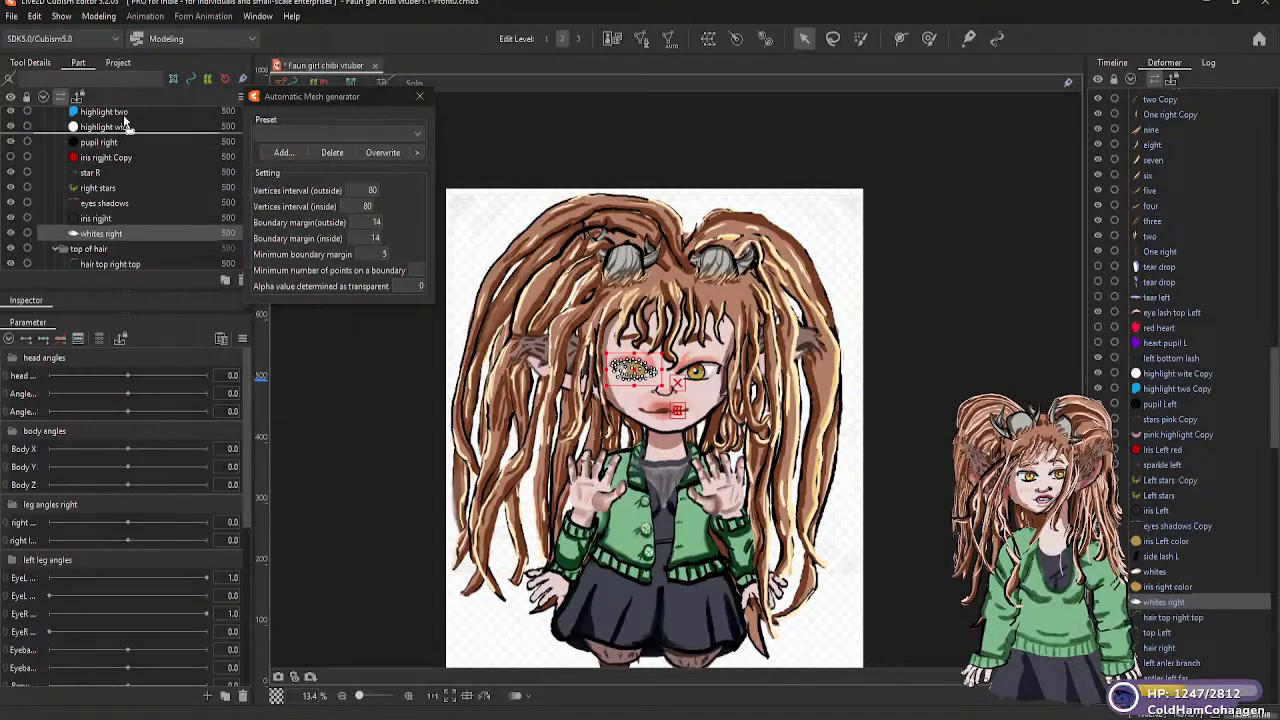
scroll(126, 120, up, 2)
scroll(127, 118, up, 4)
scroll(127, 118, up, 7)
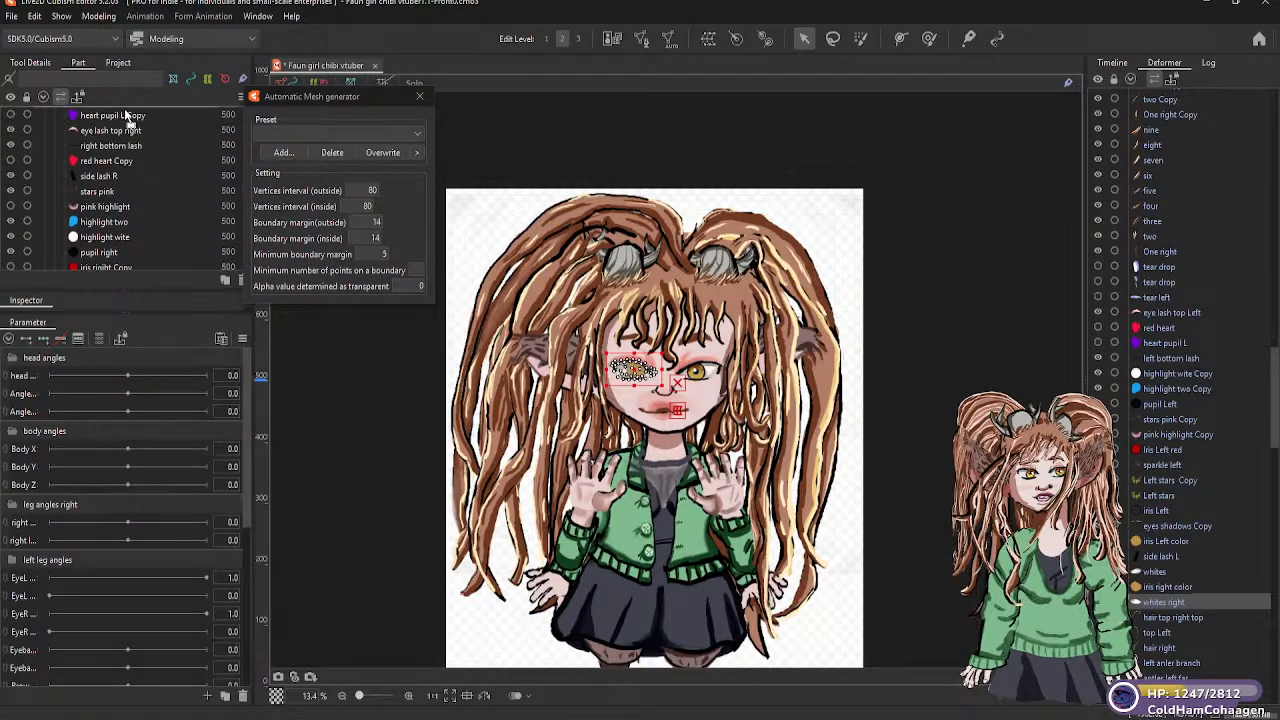
drag(118, 147, 113, 168)
scroll(126, 232, down, 2)
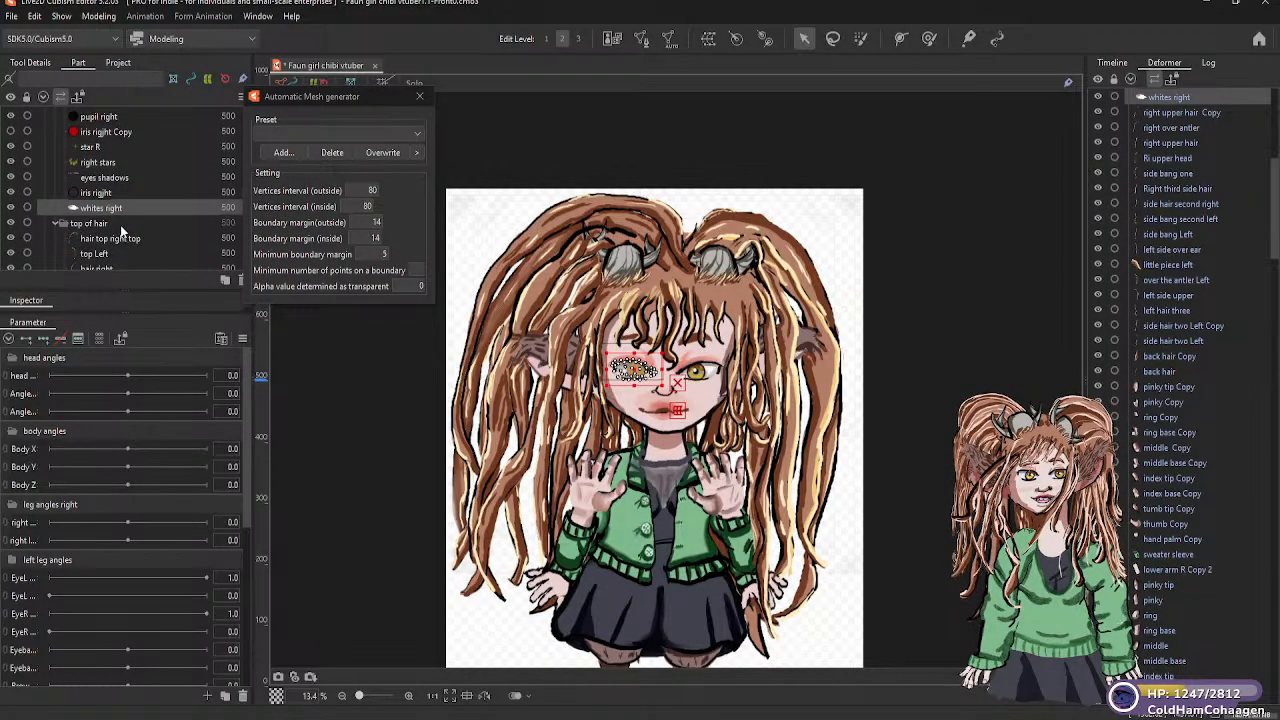
Move right eye warp to the start of the eyes R part group, directly above tear drop Copy 2
scroll(122, 232, up, 7)
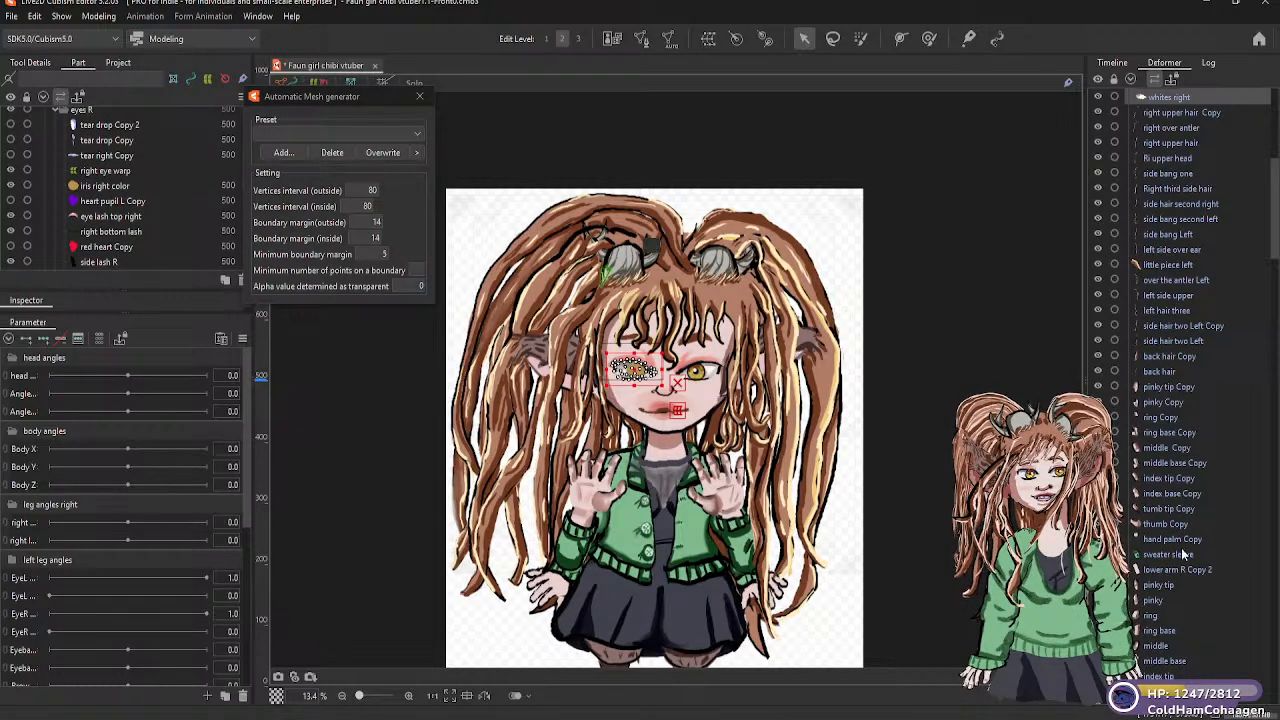
scroll(80, 215, up, 3)
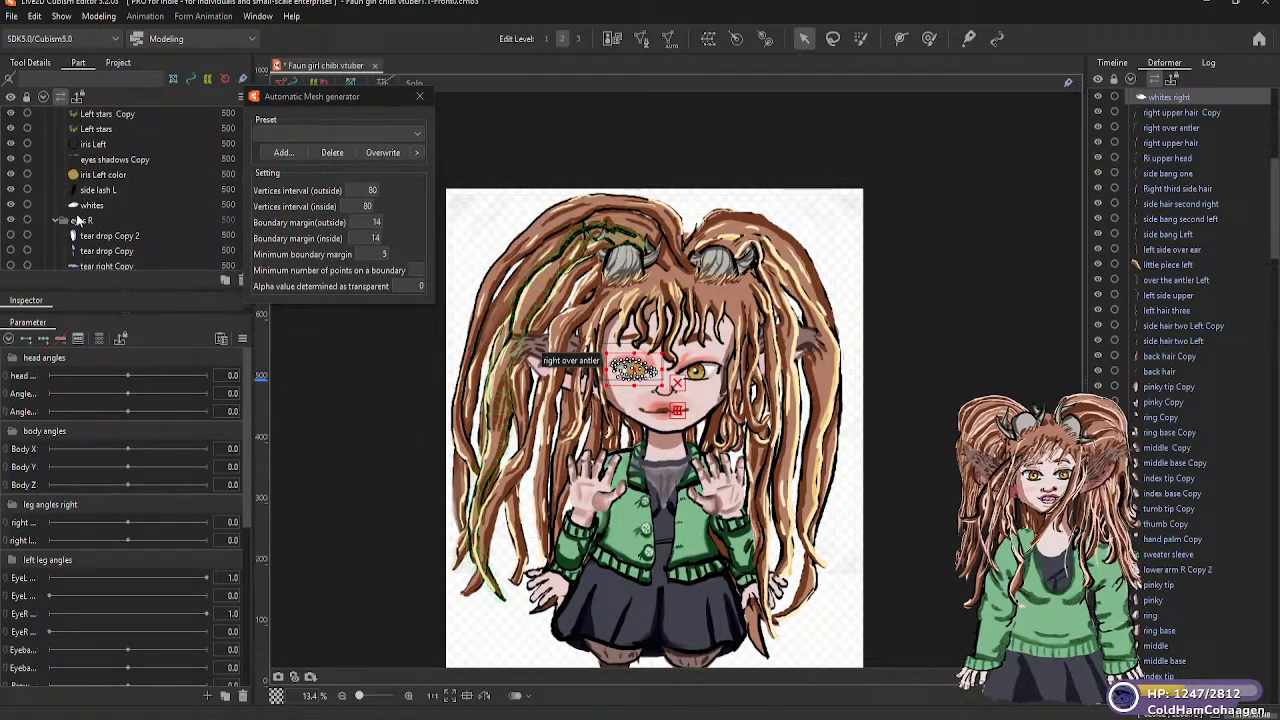
scroll(92, 228, down, 3)
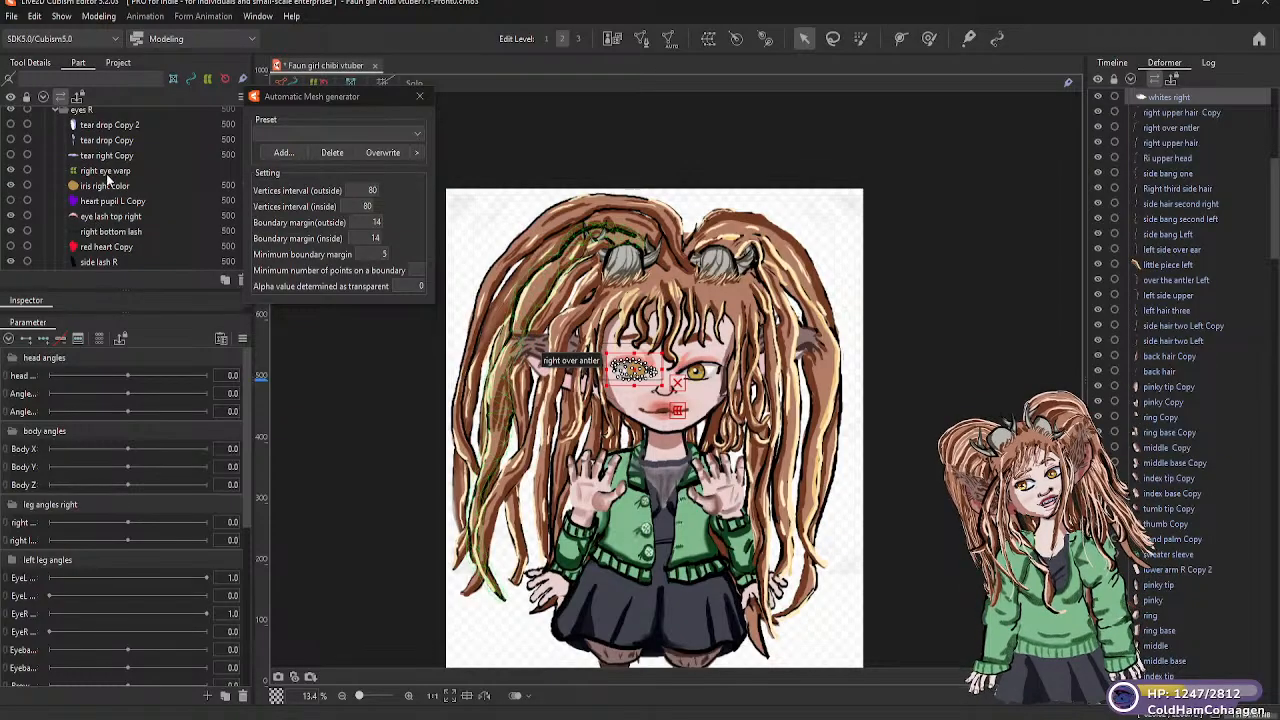
click(110, 172)
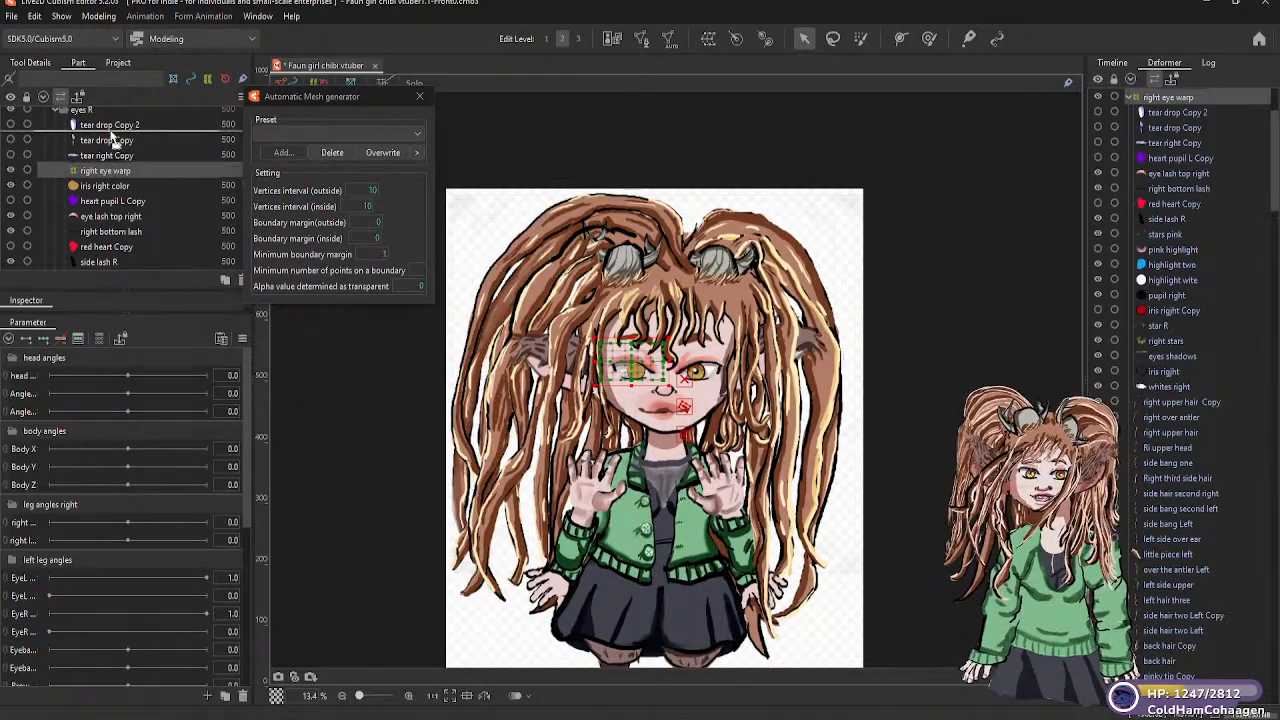
drag(110, 131, 108, 126)
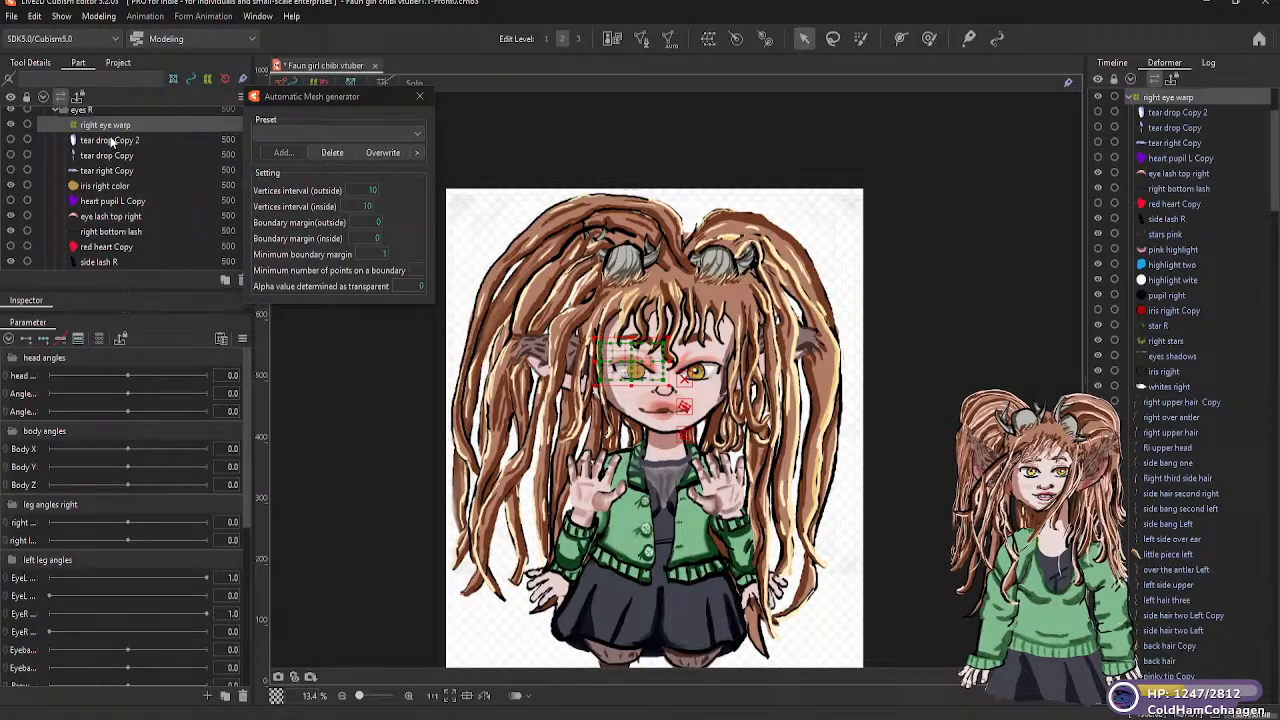
Move iris right color between pupil right and iris rigjht Copy in the eyes R part group
scroll(108, 218, down, 5)
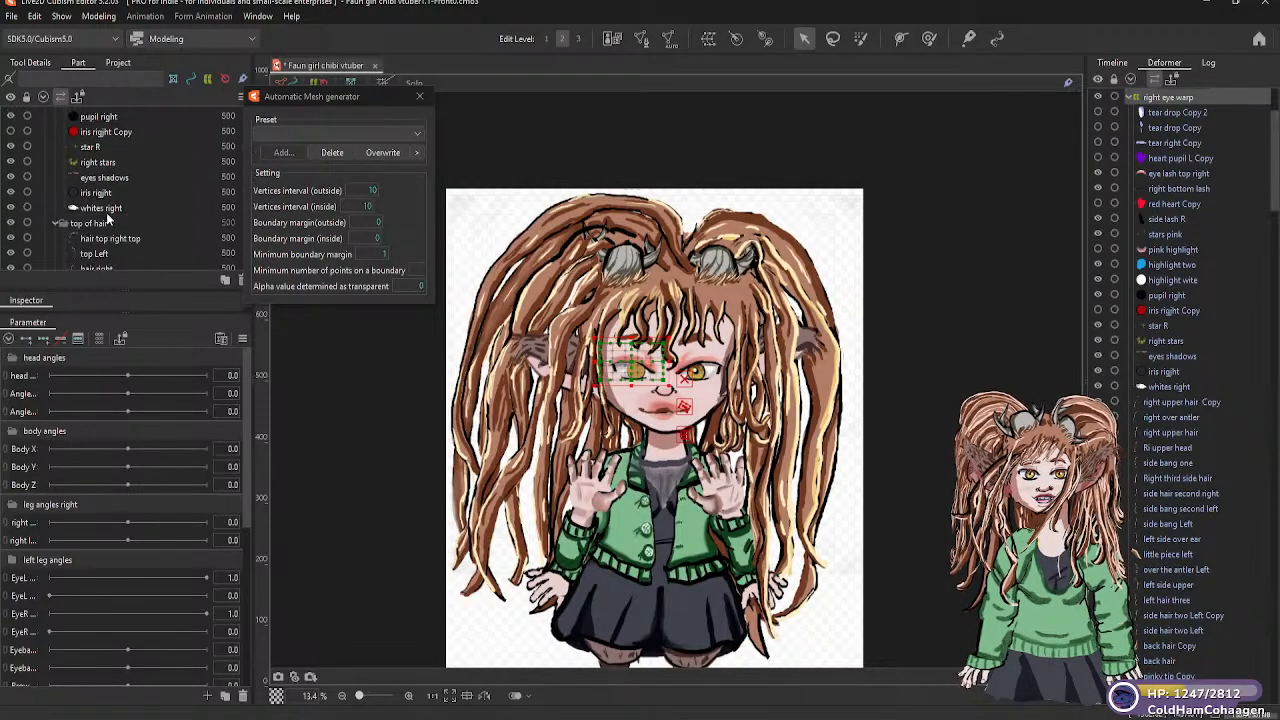
scroll(108, 218, up, 1)
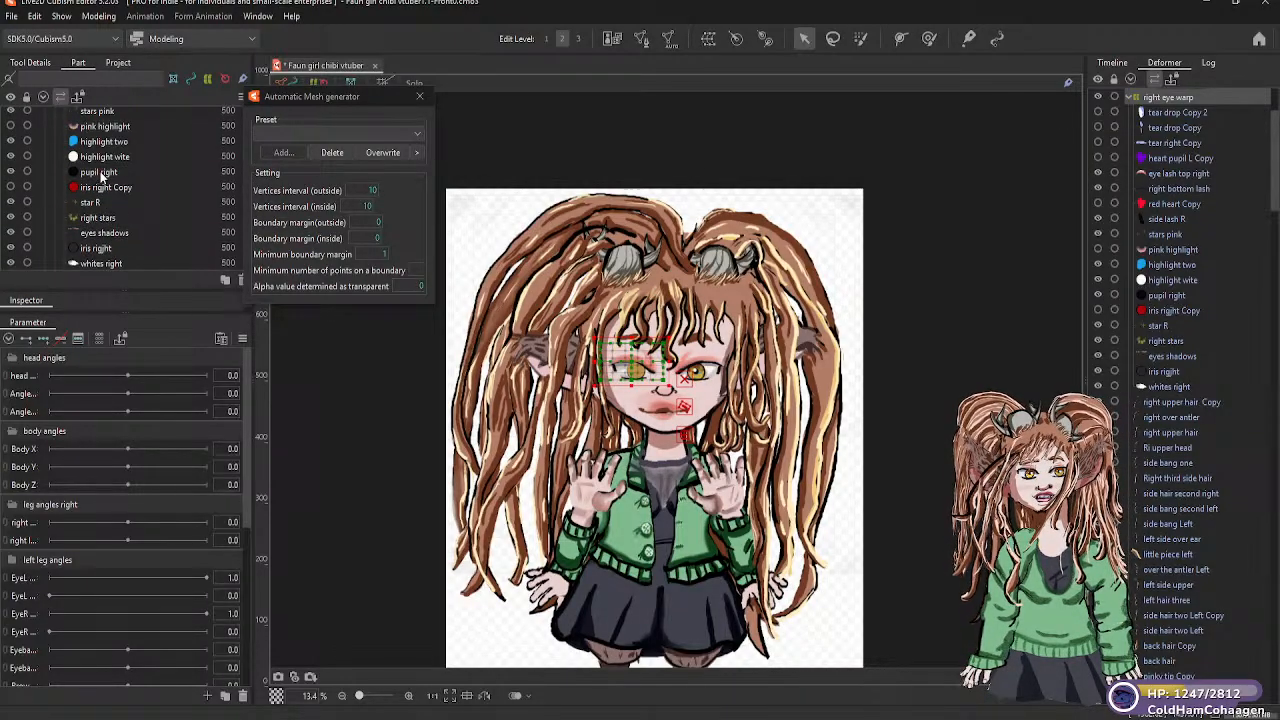
click(101, 175)
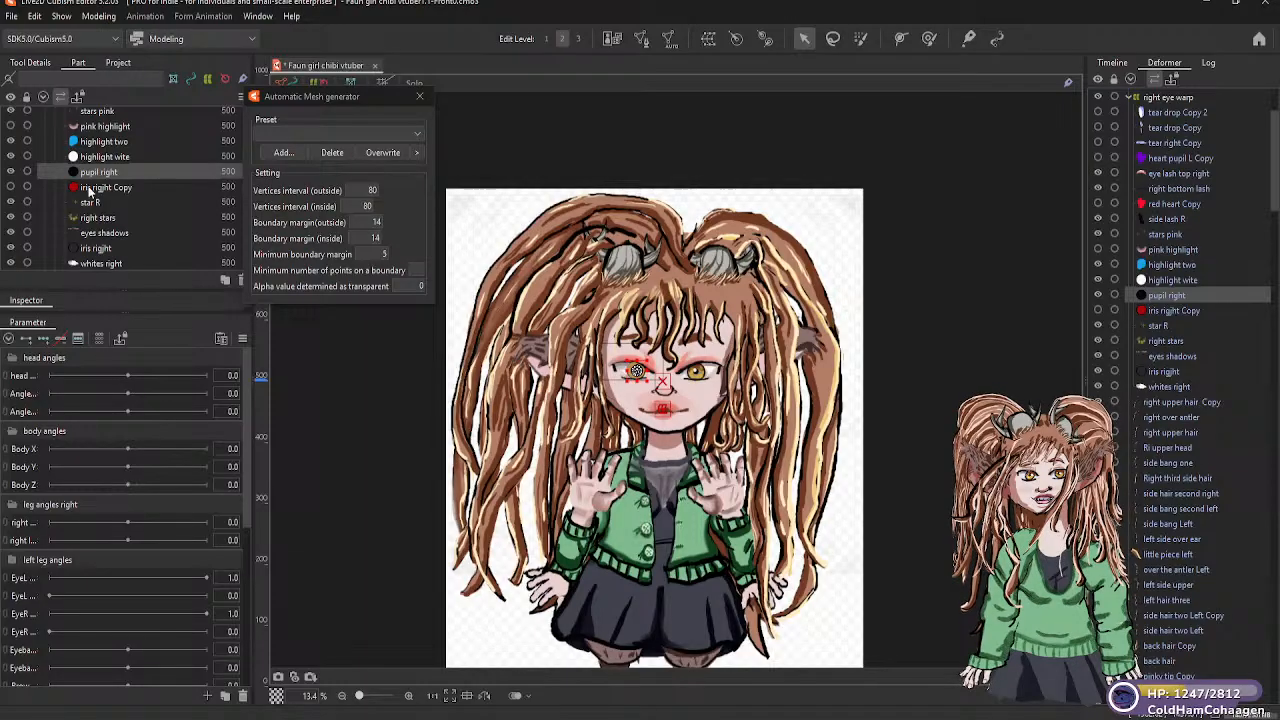
scroll(88, 190, down, 2)
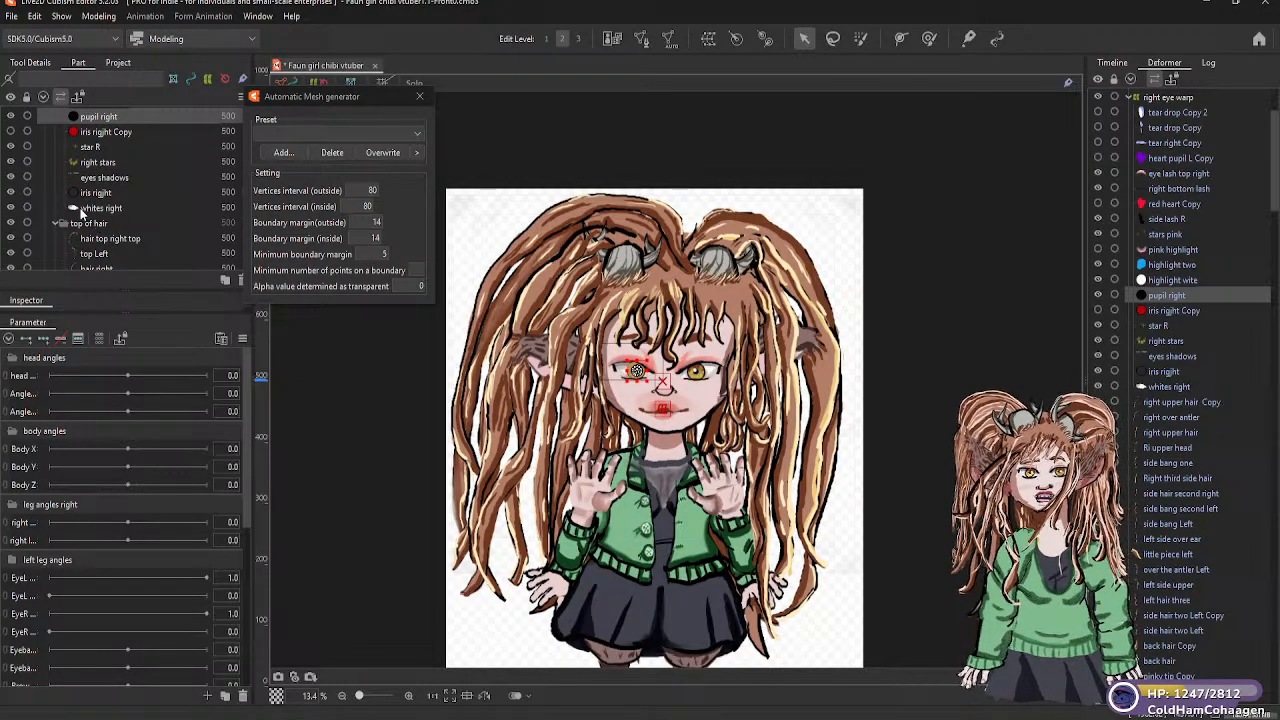
scroll(34, 201, up, 2)
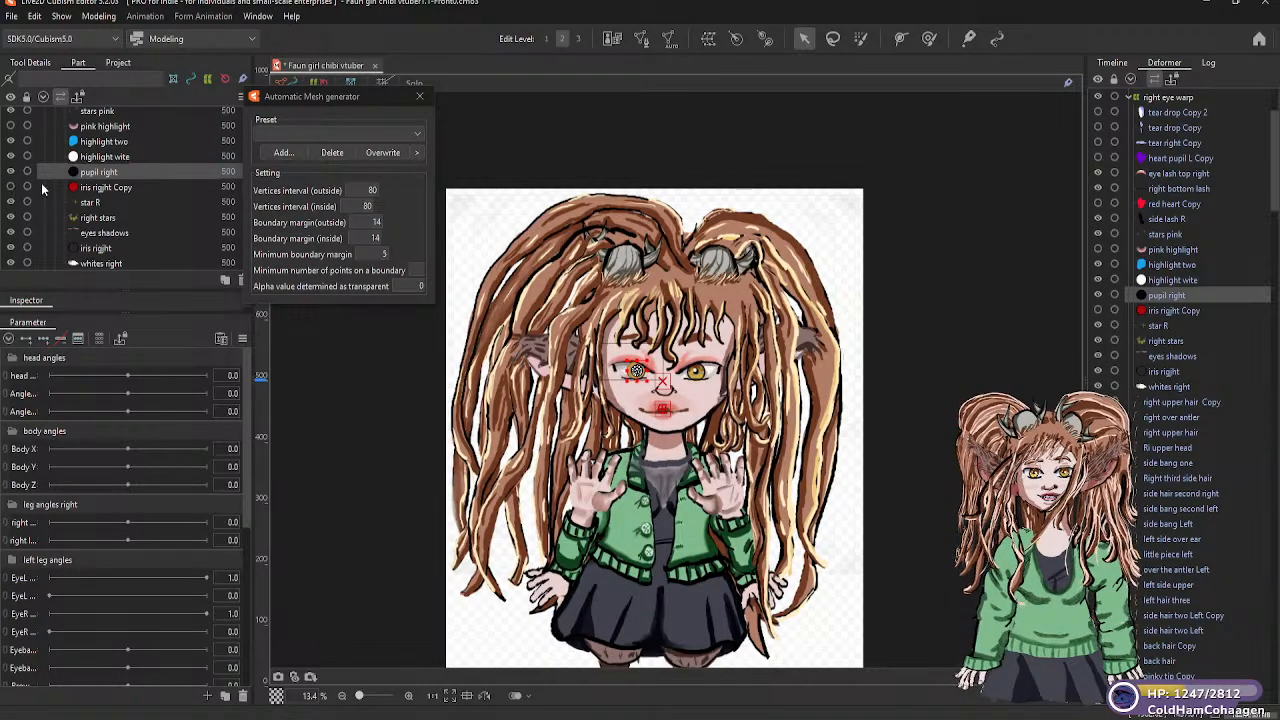
scroll(80, 192, up, 2)
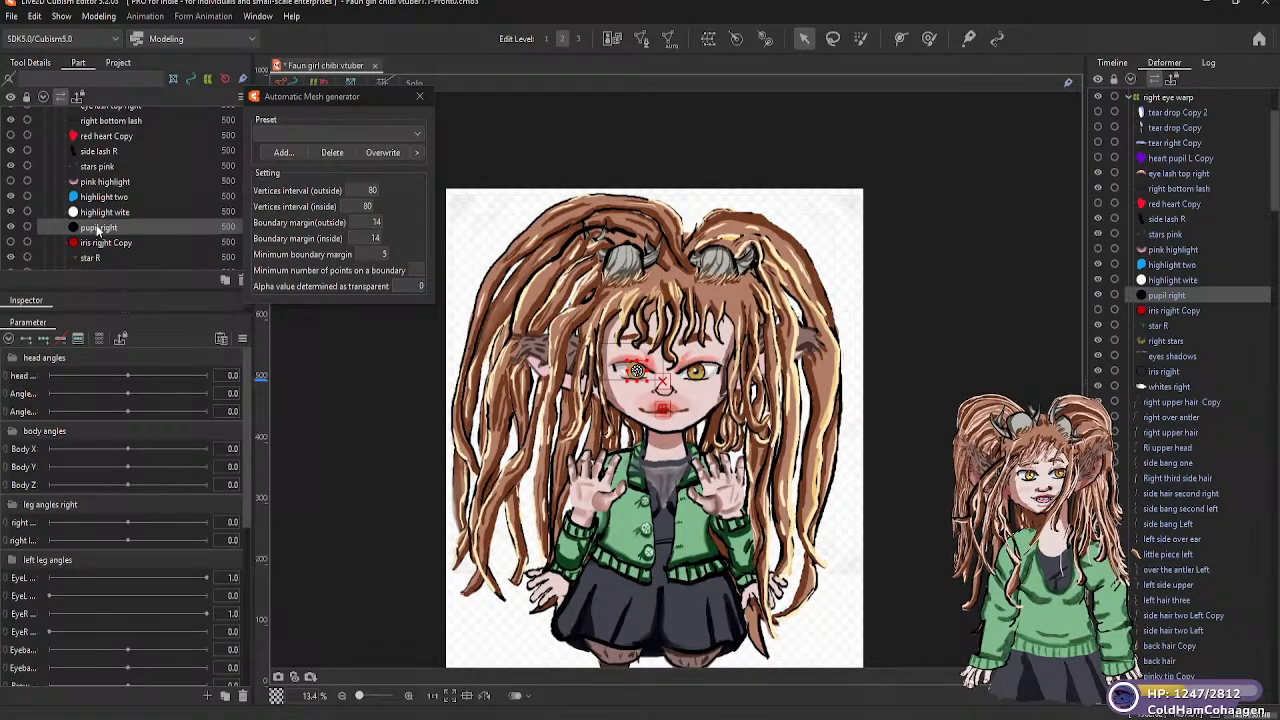
scroll(99, 219, up, 2)
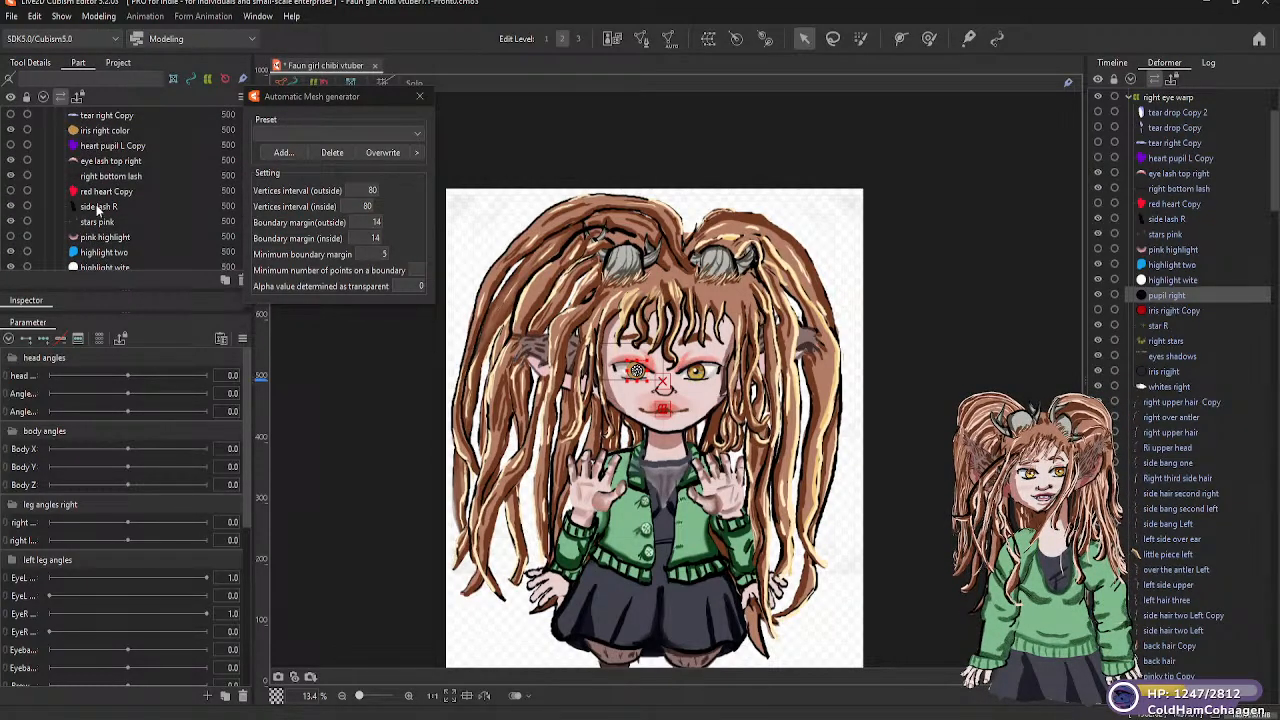
scroll(98, 200, up, 2)
click(104, 187)
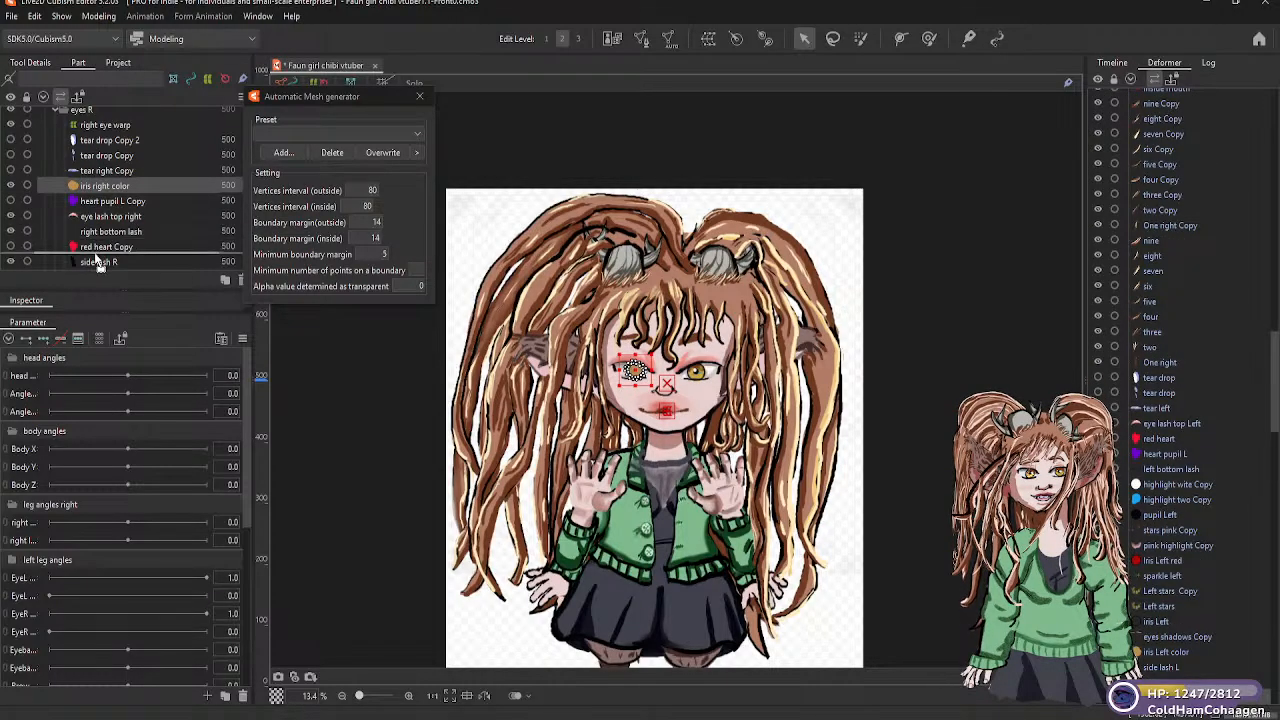
scroll(96, 262, down, 2)
scroll(100, 265, down, 3)
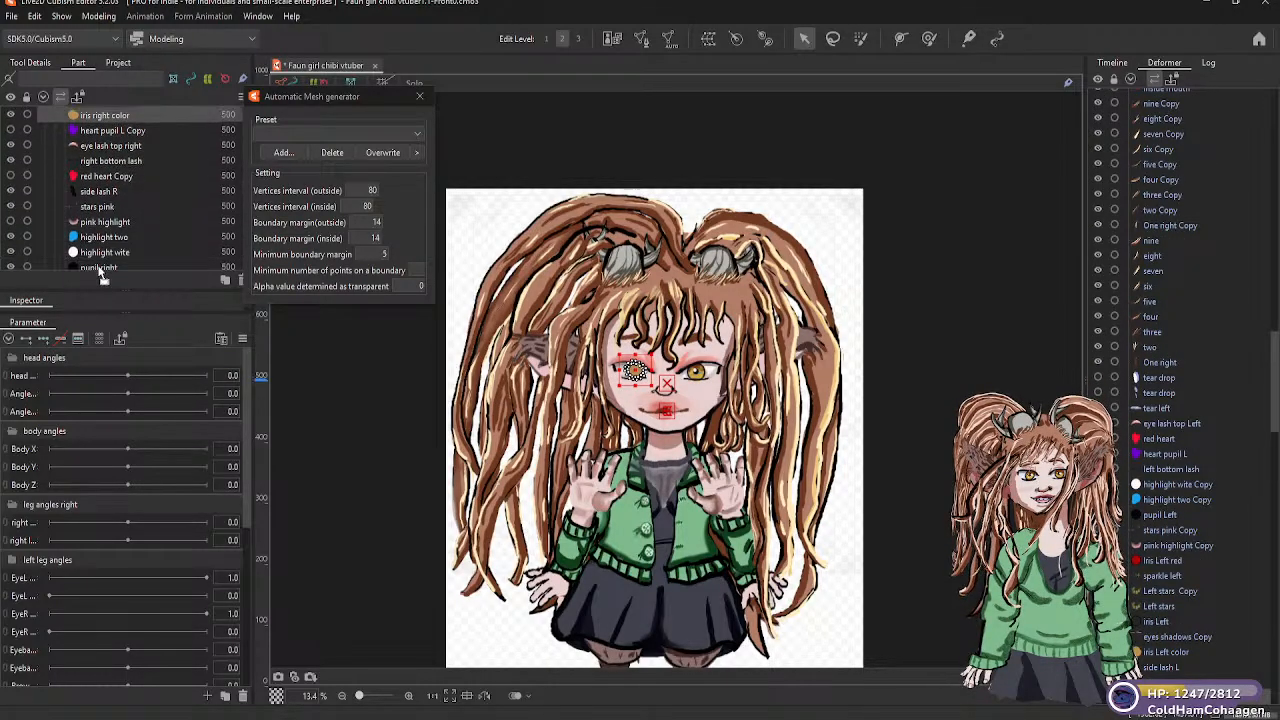
drag(99, 230, 99, 230)
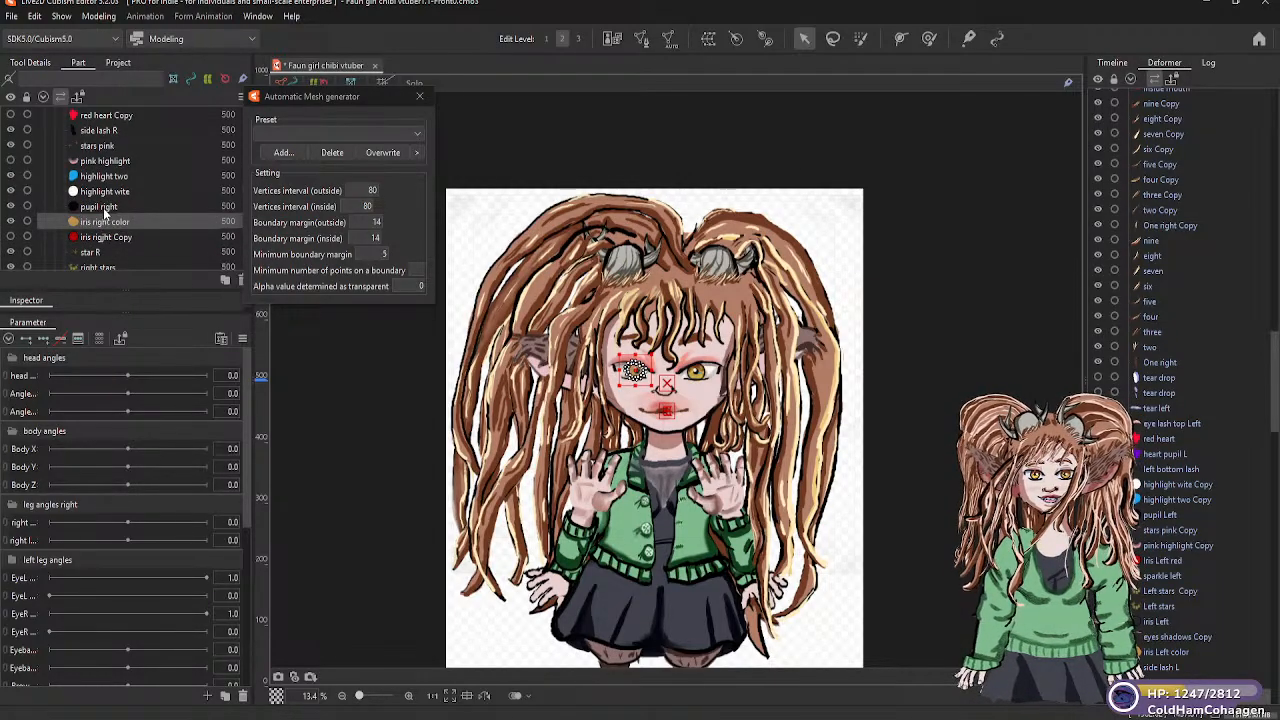
Check the eyes R part order and compare the two irises on the model's face with nothing selected
scroll(104, 215, up, 2)
scroll(104, 213, up, 2)
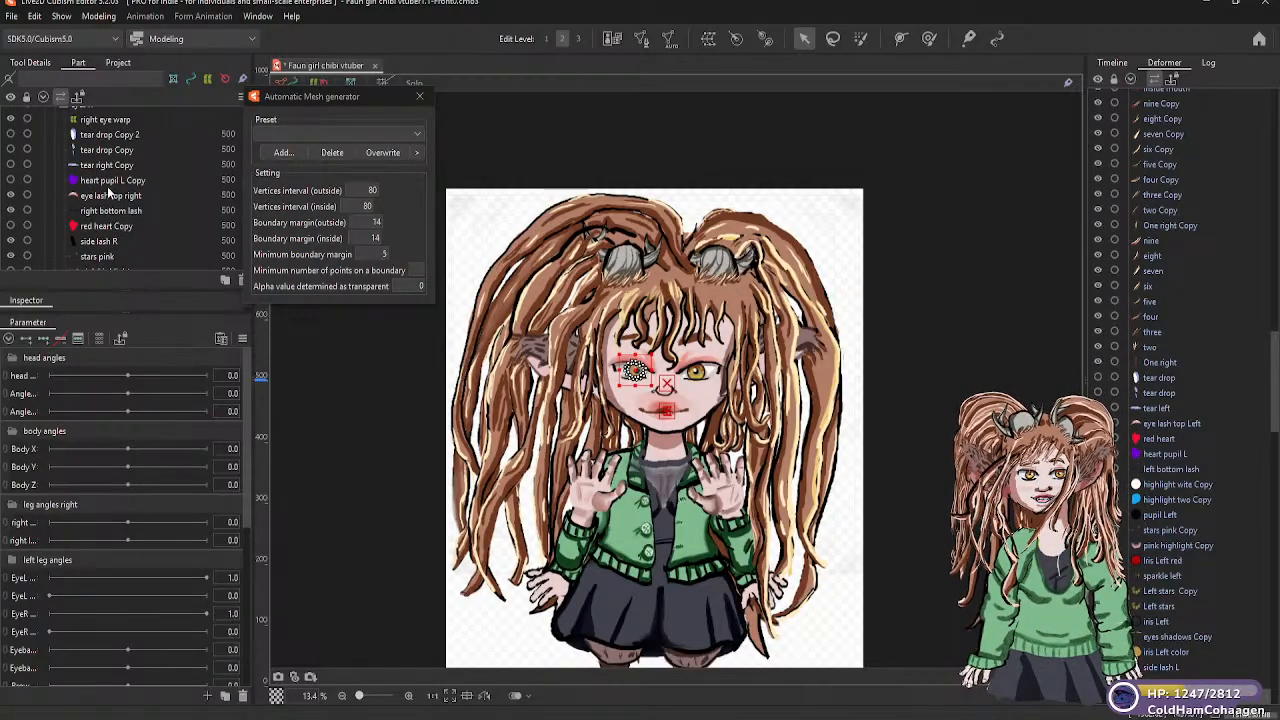
scroll(105, 196, up, 2)
scroll(103, 199, down, 6)
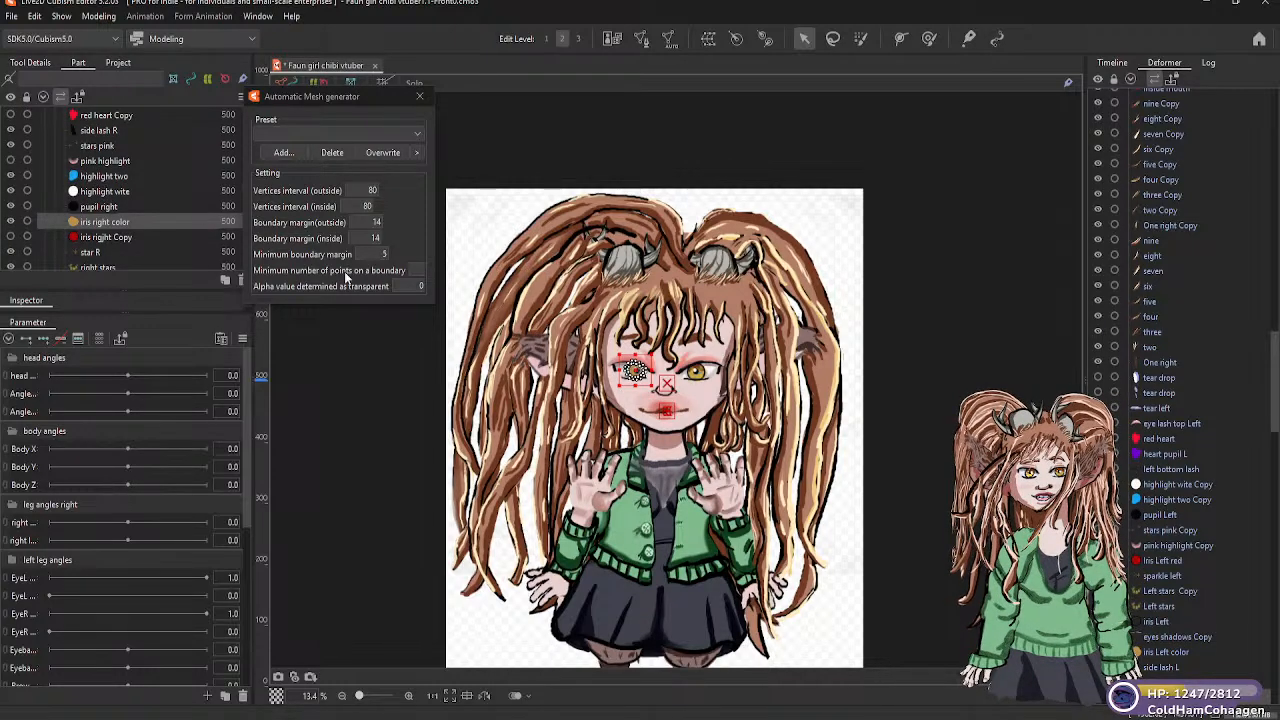
click(643, 407)
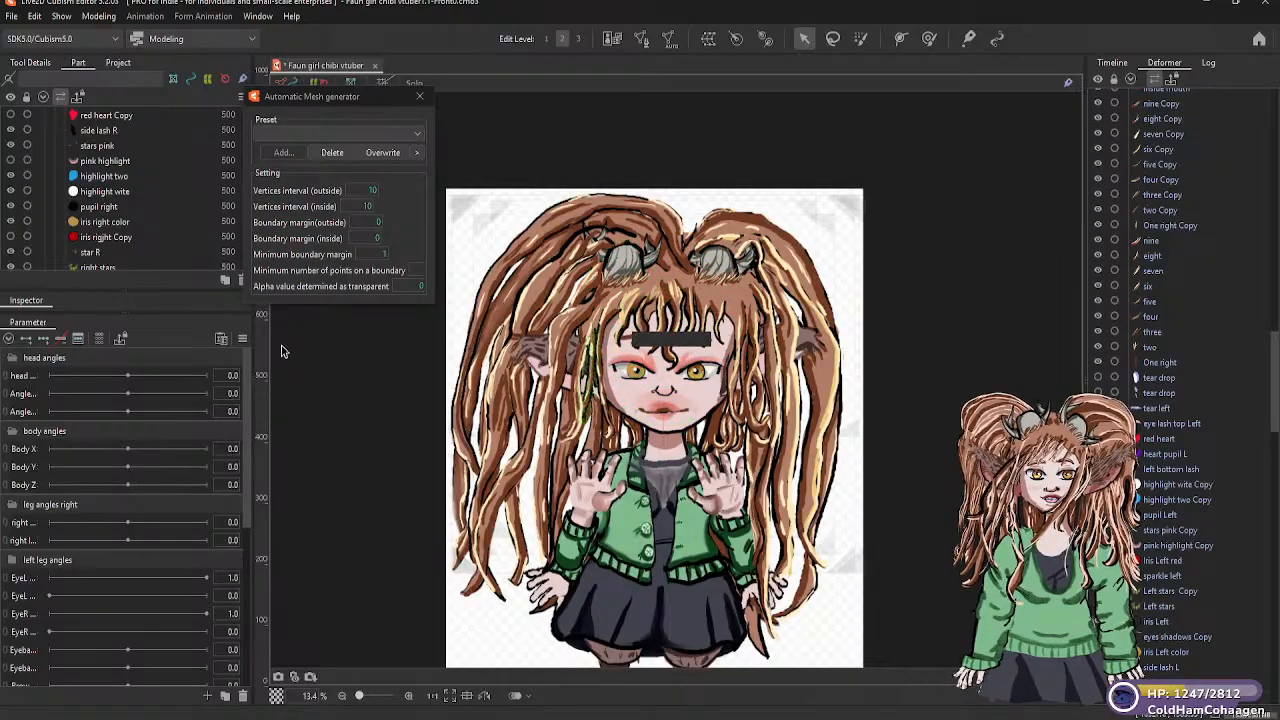
scroll(649, 387, up, 2)
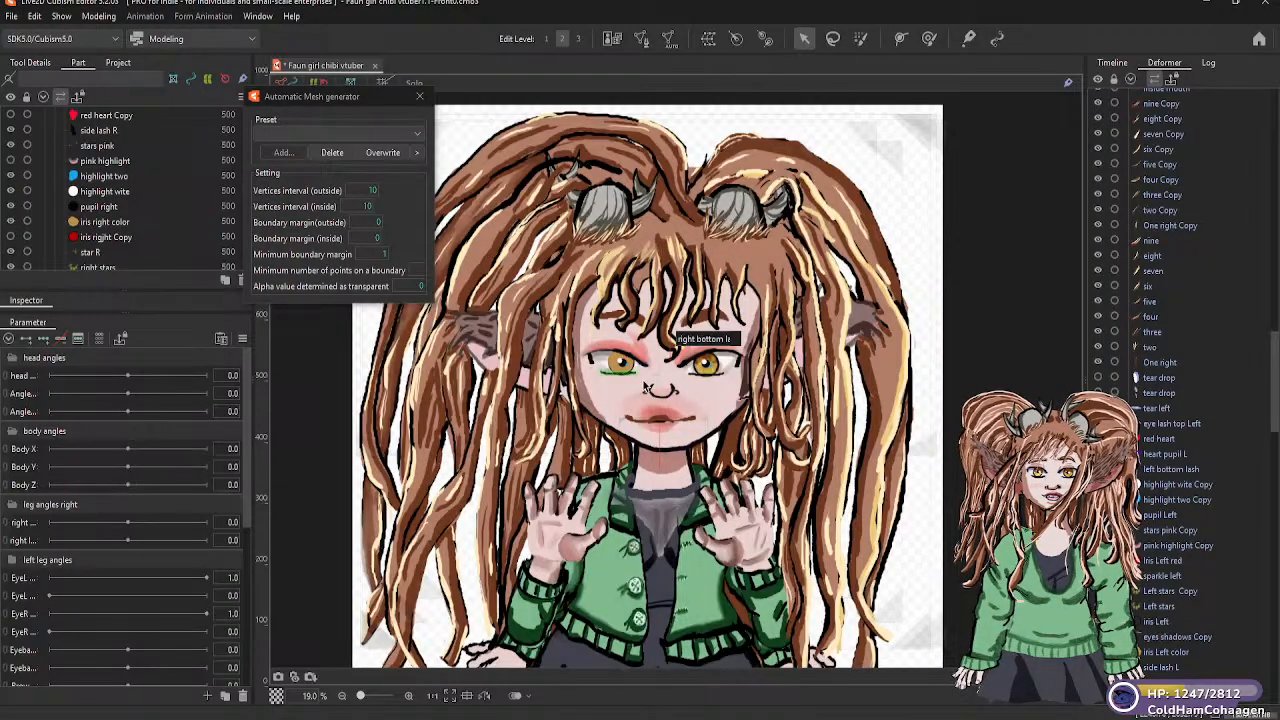
scroll(630, 376, up, 2)
scroll(726, 378, up, 2)
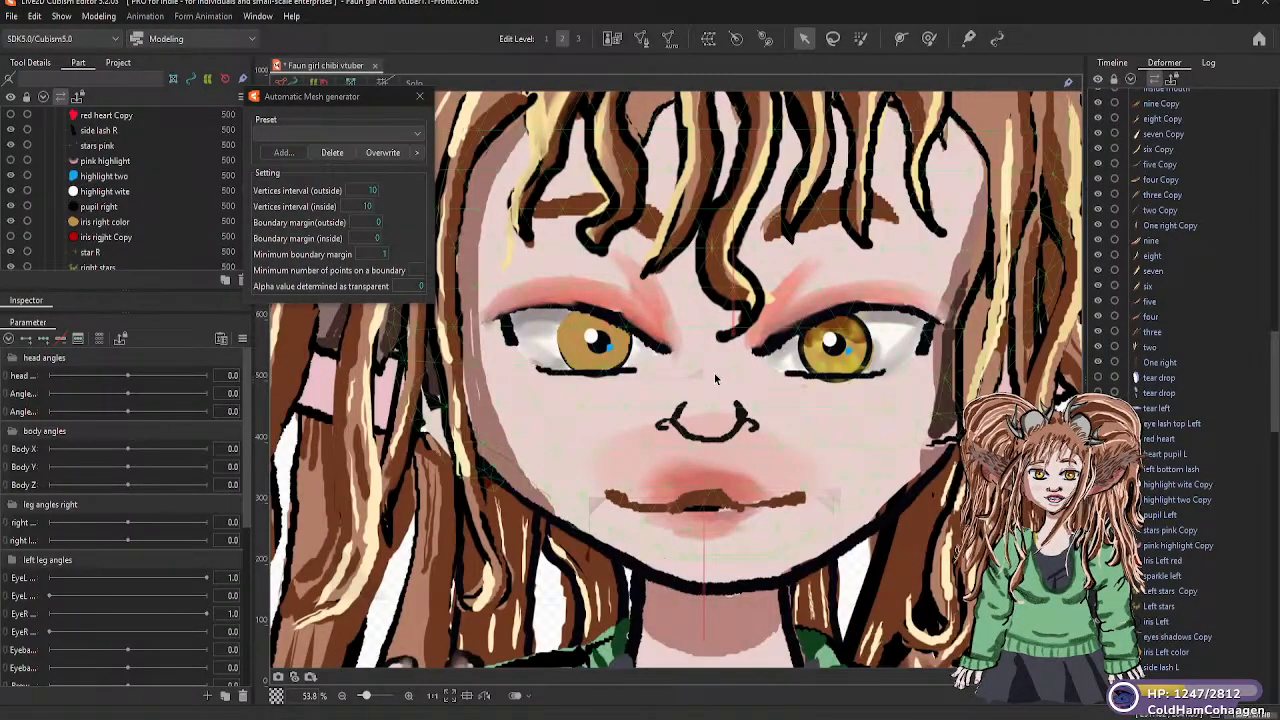
scroll(533, 360, down, 2)
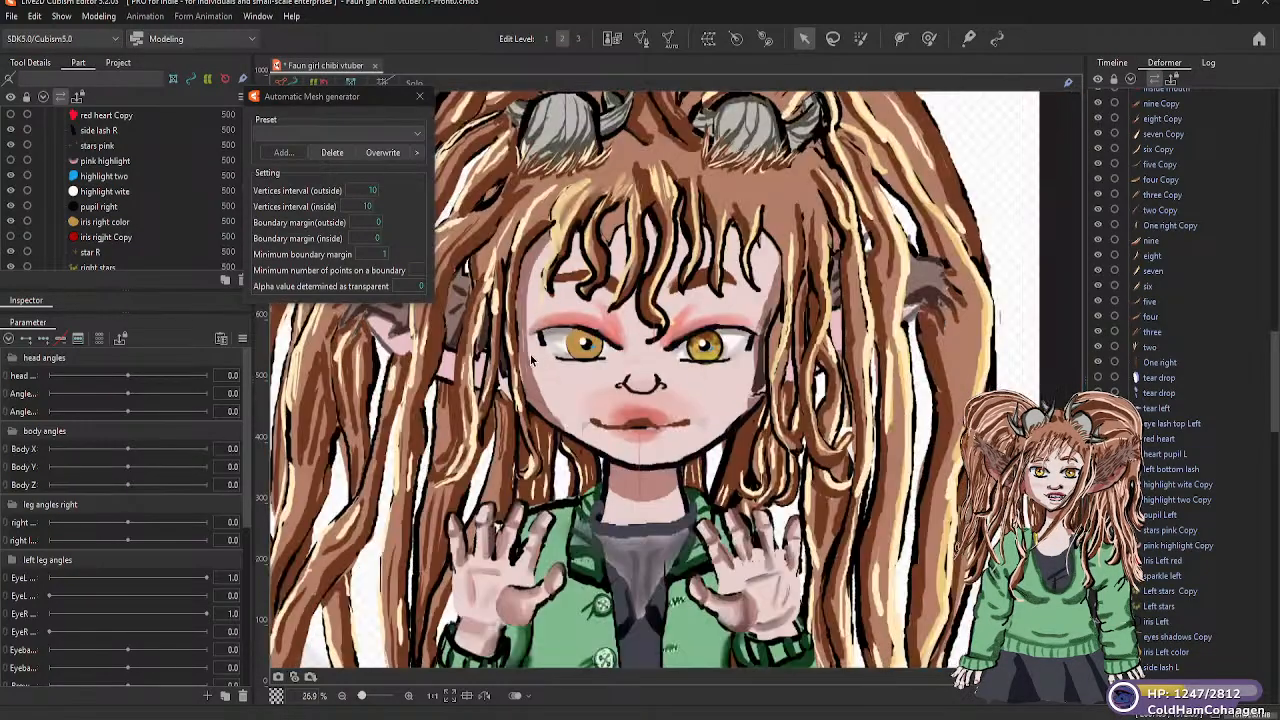
scroll(533, 360, down, 3)
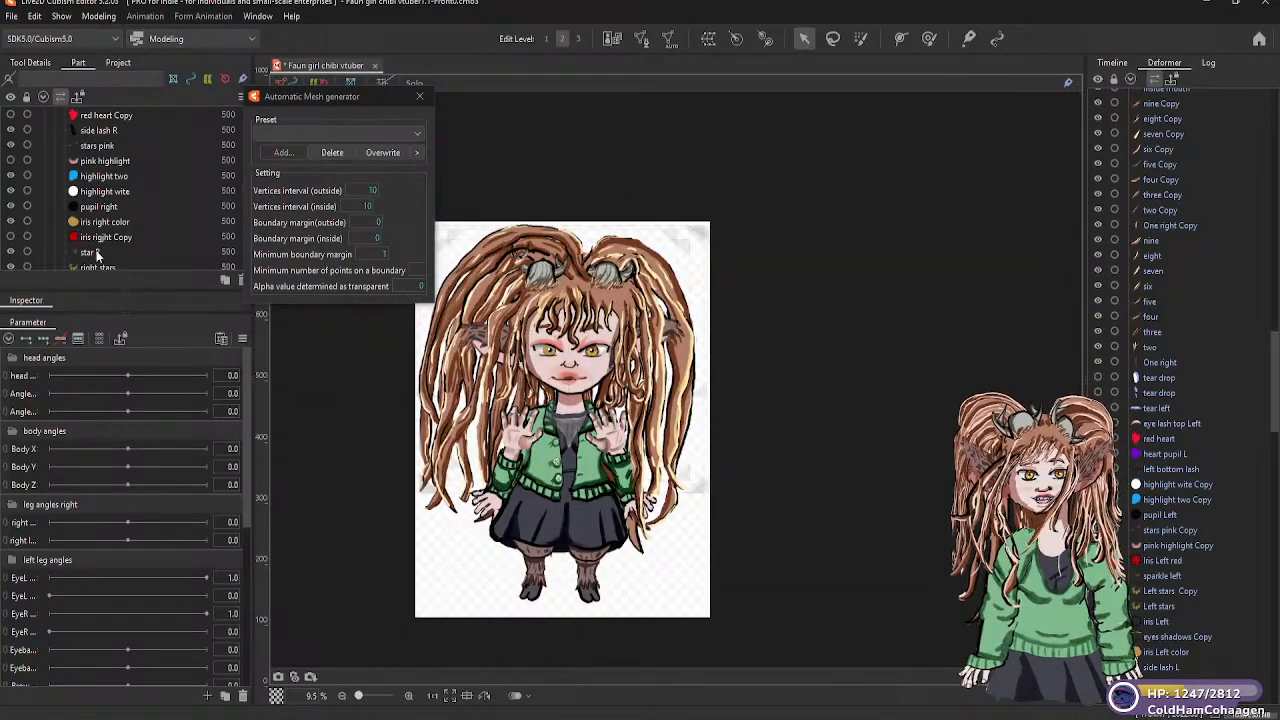
Move star R and right stars directly above iris right color in the eyes R part group, keeping star R above right stars
click(97, 253)
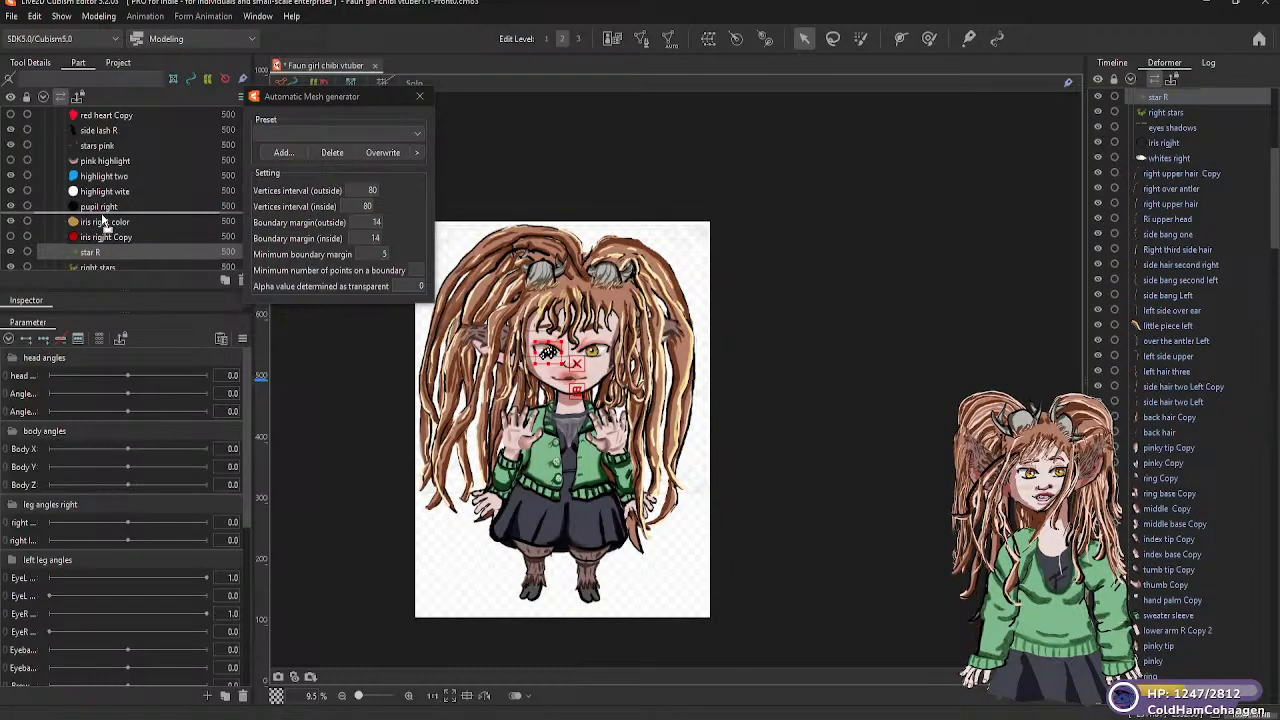
drag(103, 220, 103, 218)
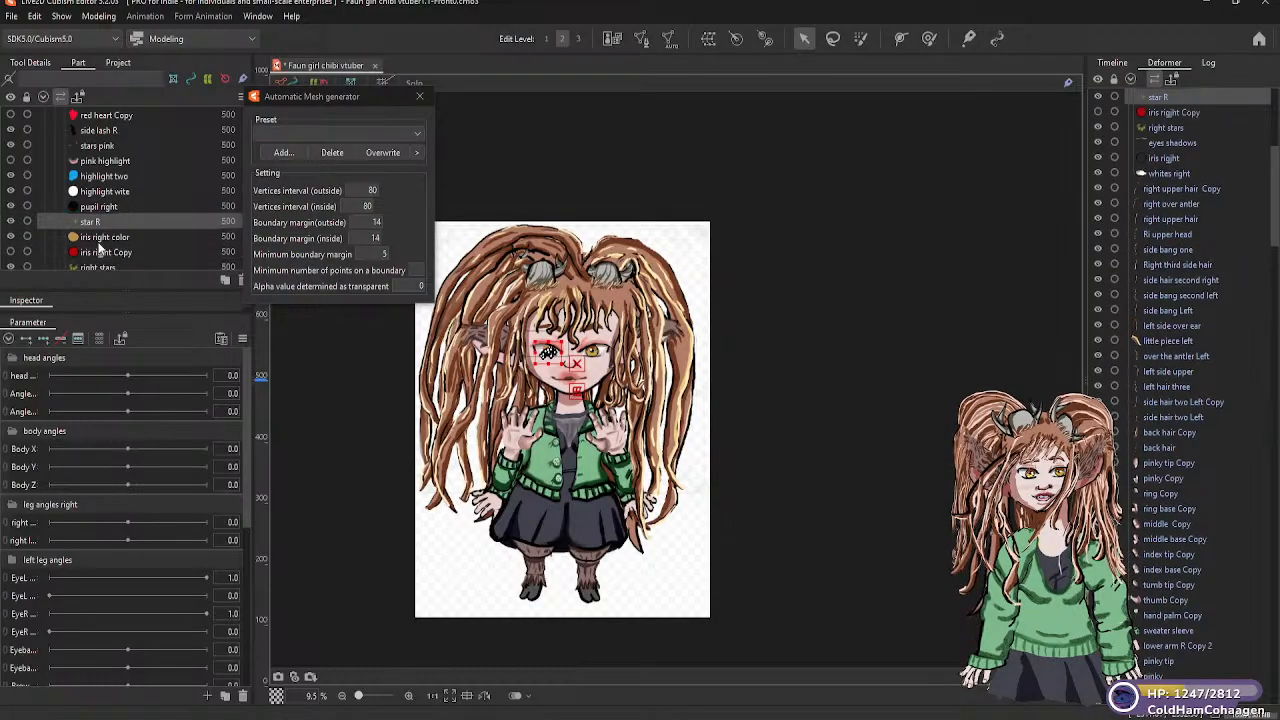
click(100, 267)
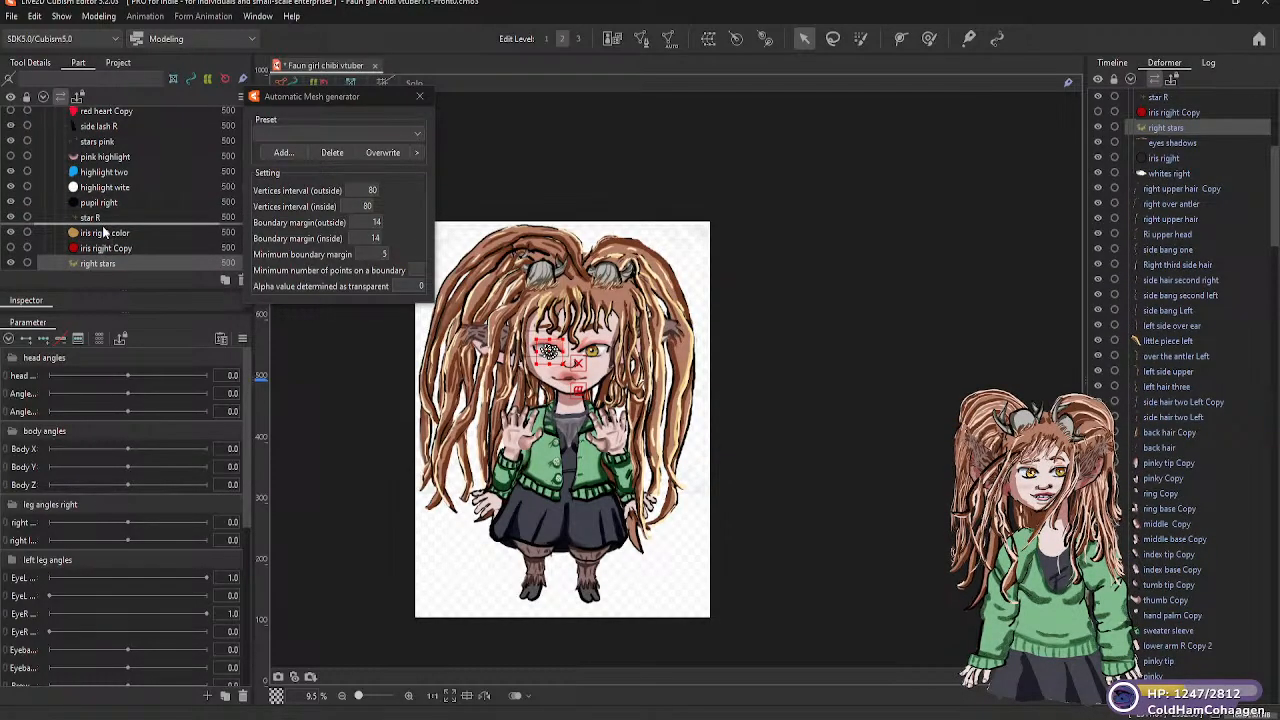
drag(103, 232, 104, 231)
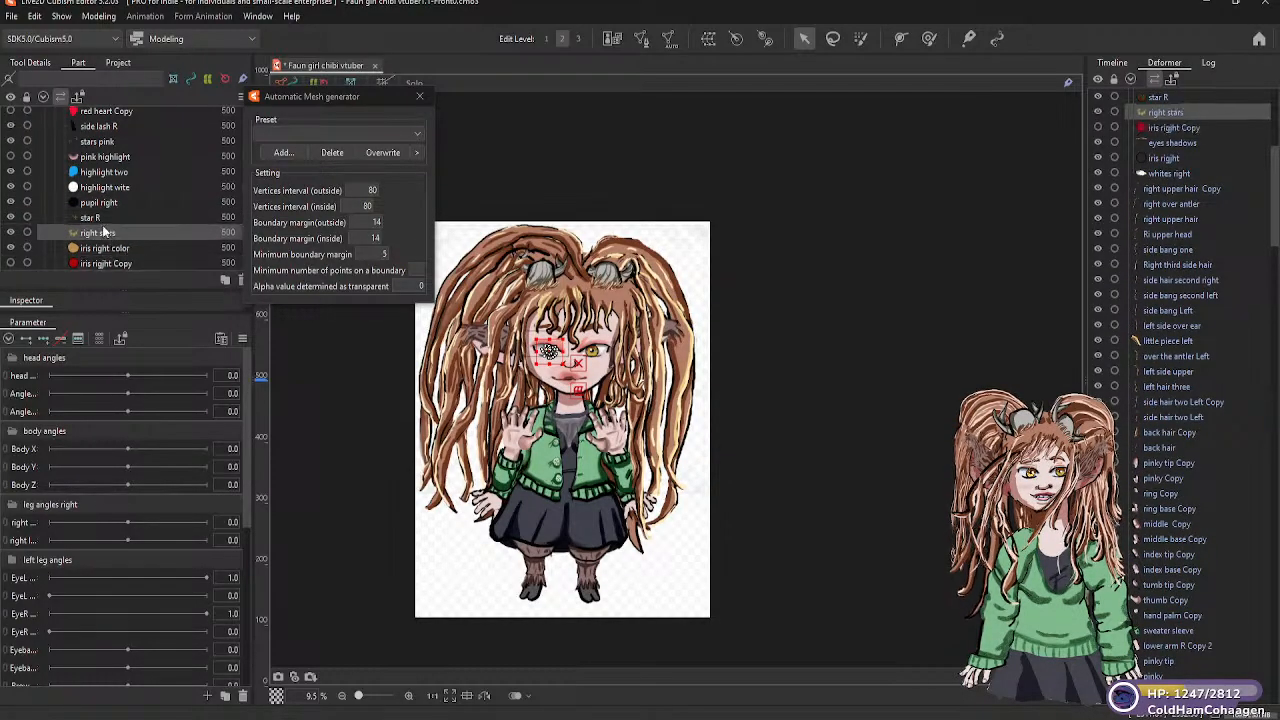
click(355, 411)
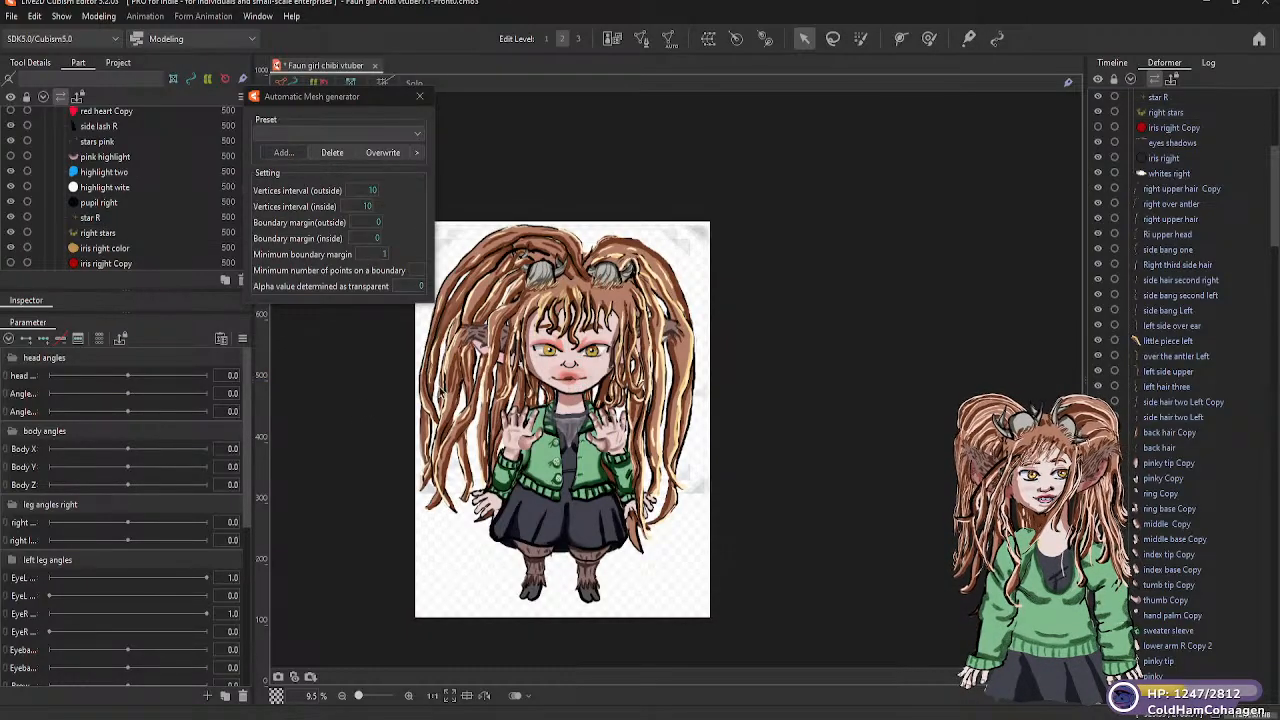
Nudge the right stars art mesh slightly upward over the right iris on the canvas
scroll(552, 367, up, 5)
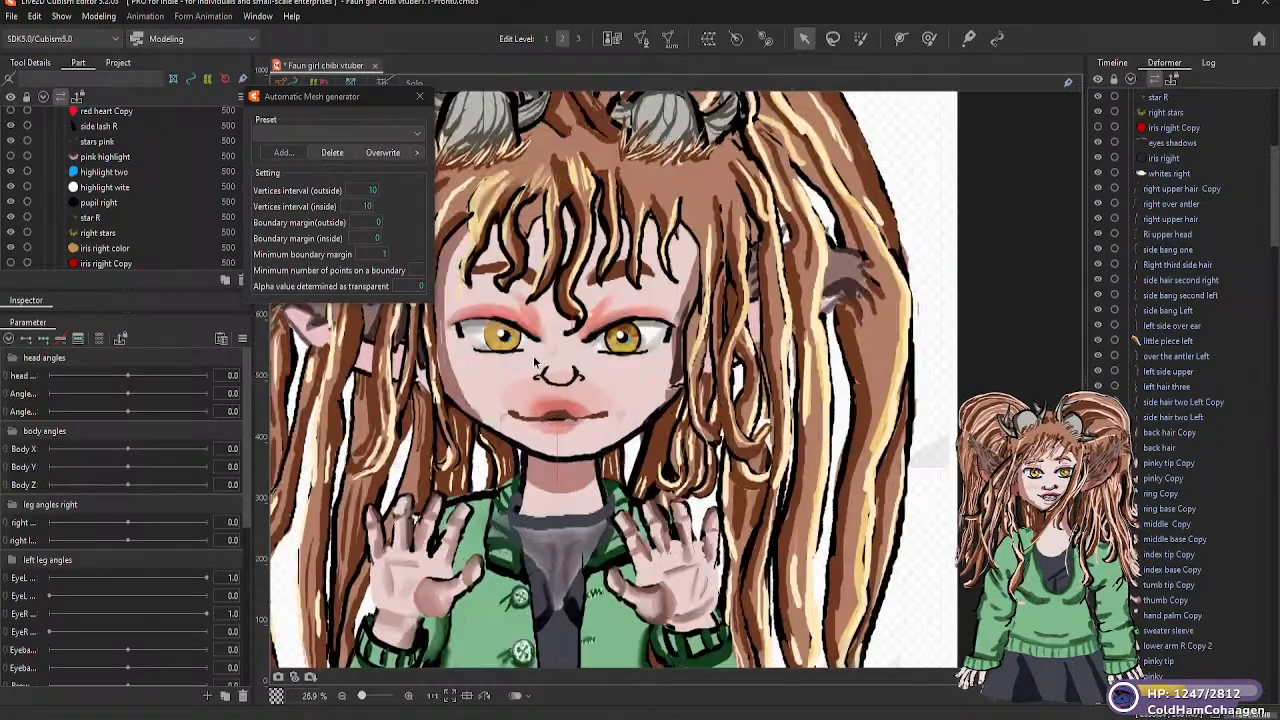
scroll(507, 359, up, 1)
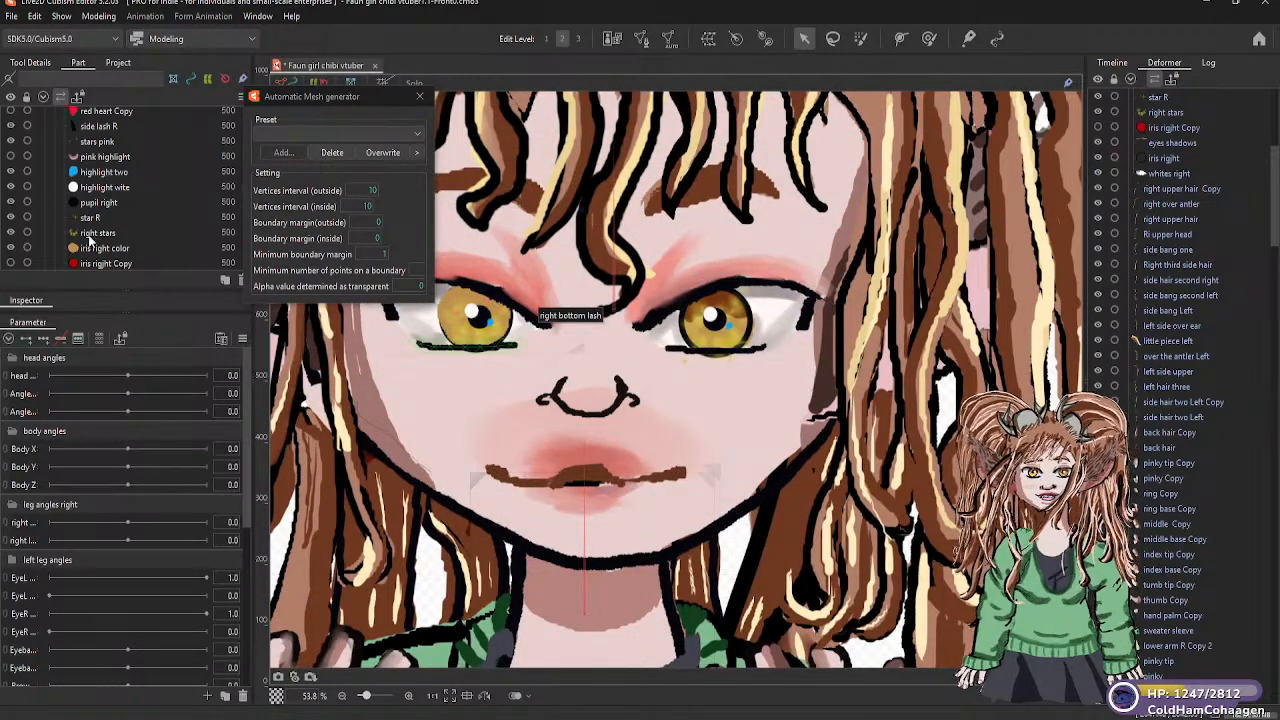
click(105, 233)
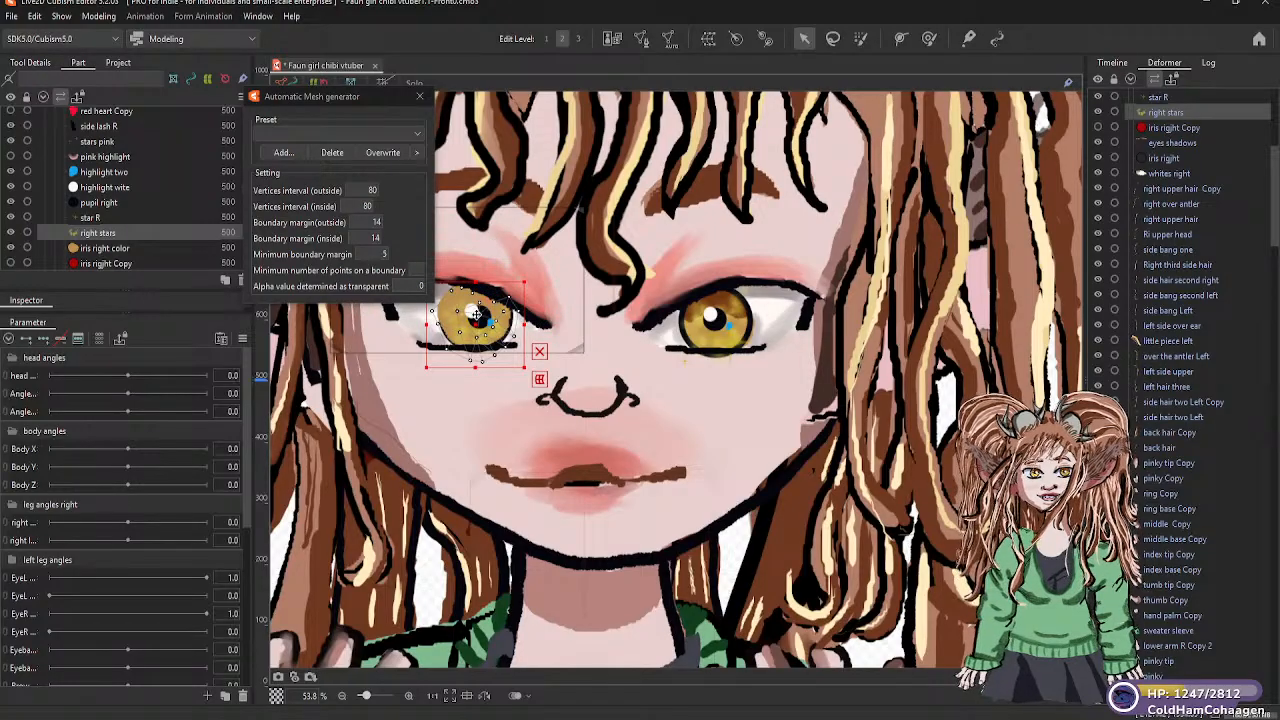
mouse_move(476, 314)
mouse_down()
mouse_move(496, 340)
mouse_move(540, 325)
mouse_move(621, 336)
mouse_move(476, 313)
mouse_up()
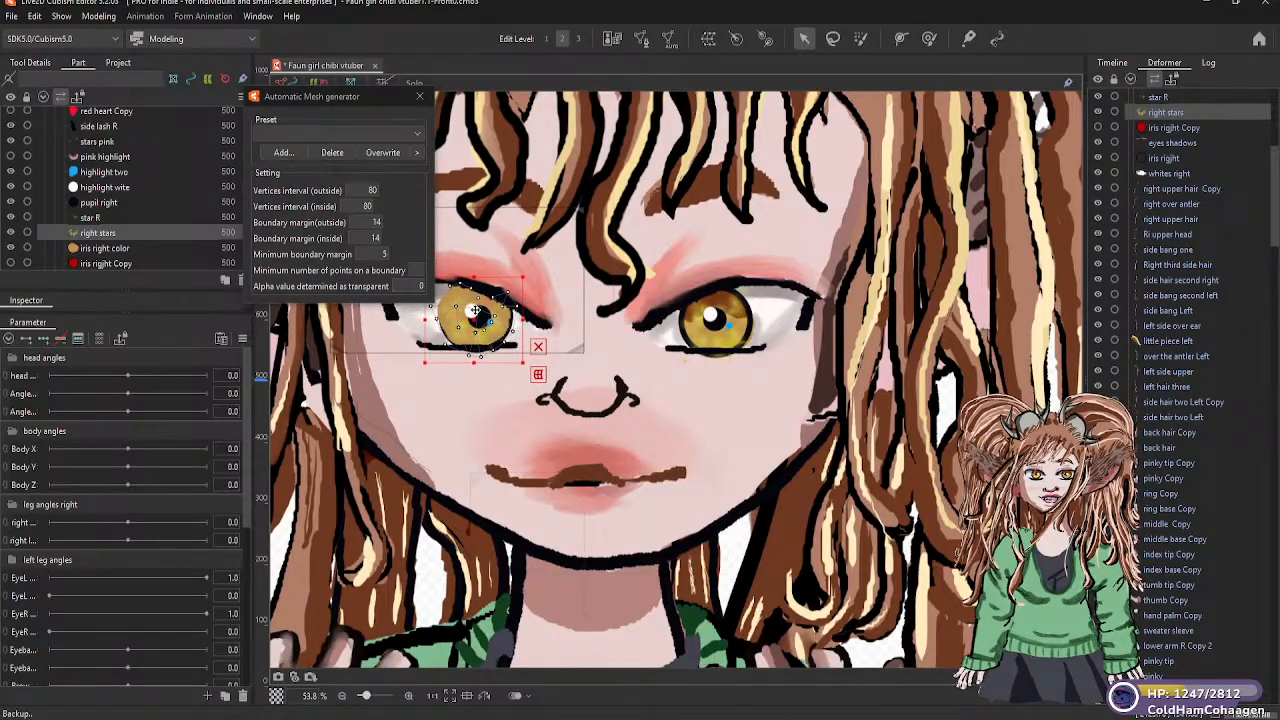
scroll(616, 377, down, 2)
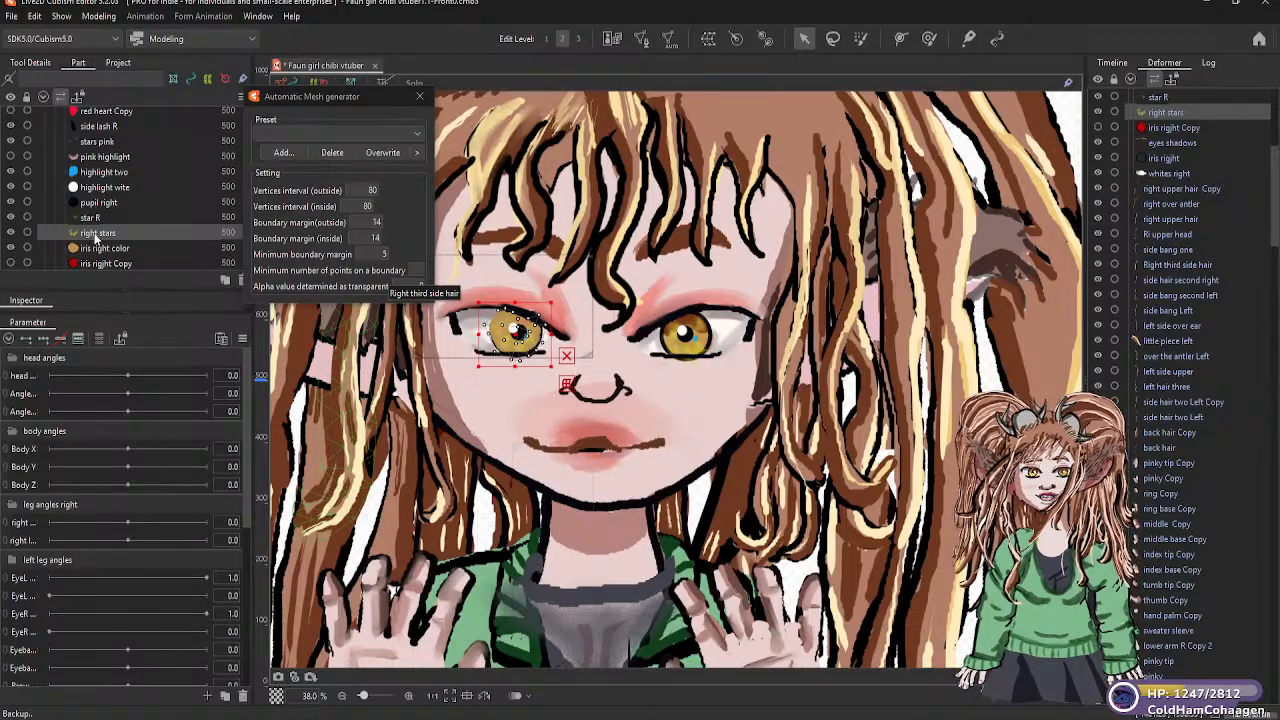
Move right stars directly above star R in the eyes R part group and briefly hide iris right color to check its layering
drag(102, 221, 103, 222)
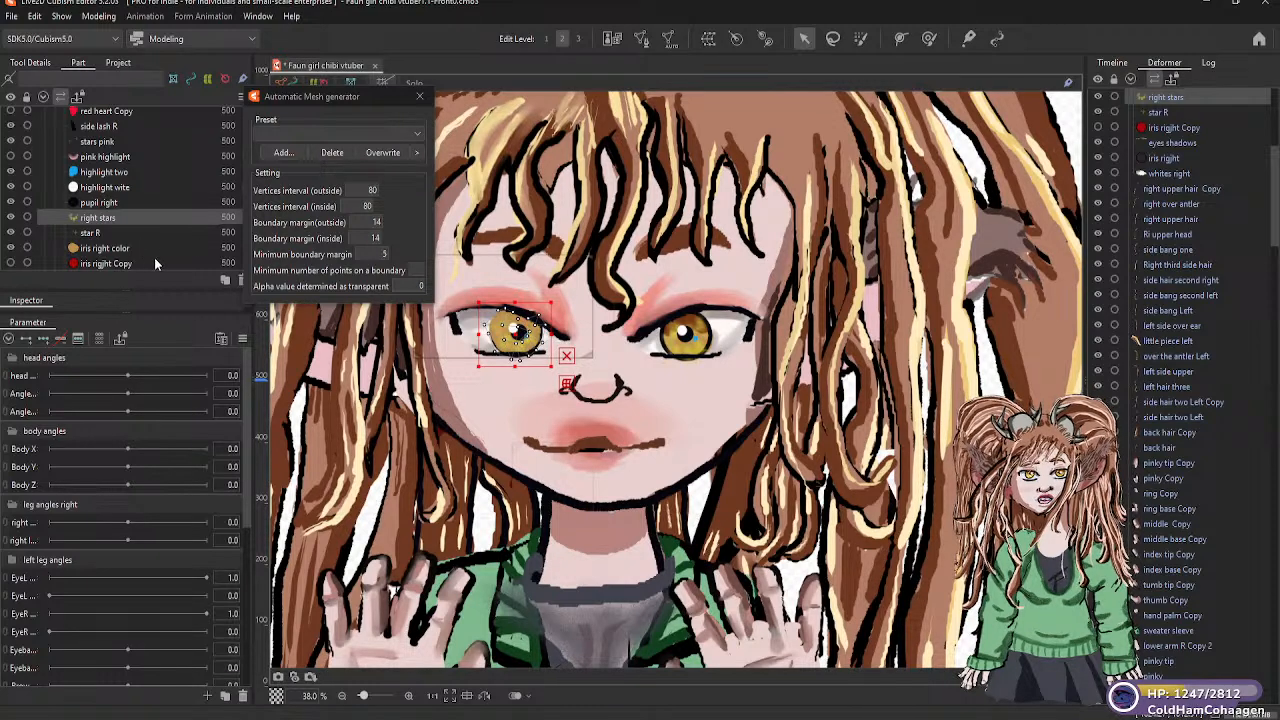
click(119, 264)
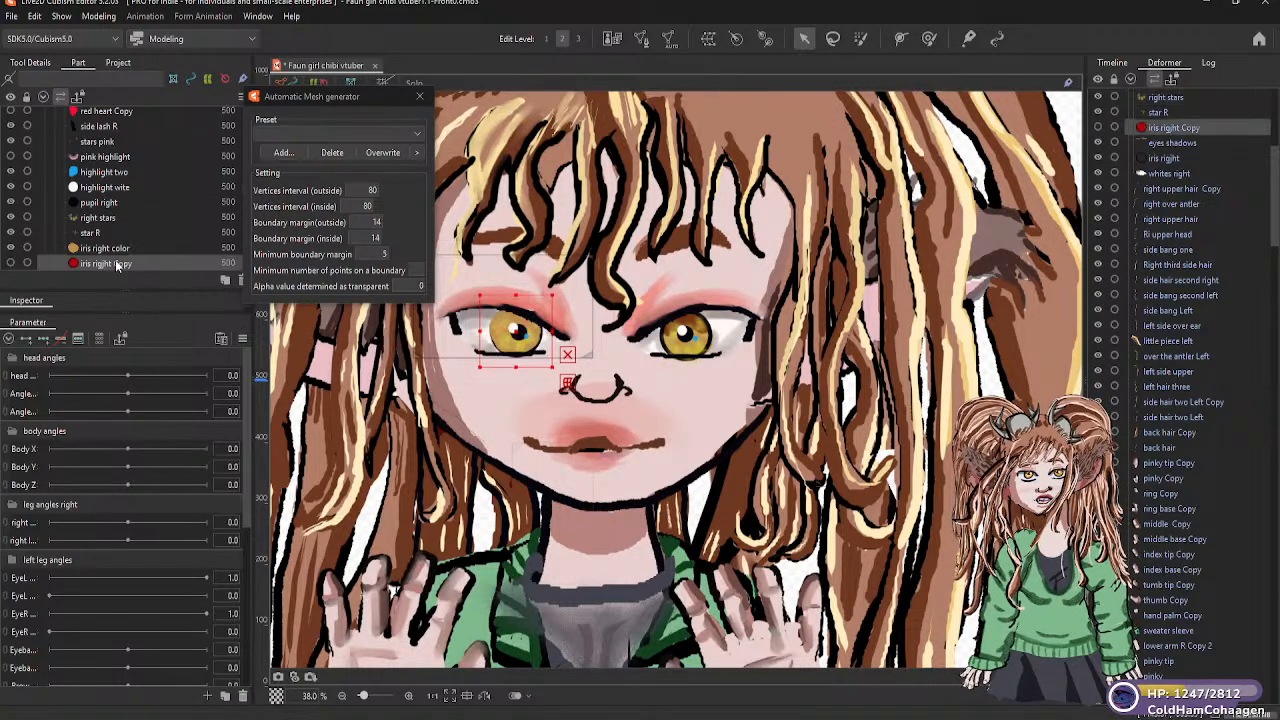
click(11, 248)
click(11, 248)
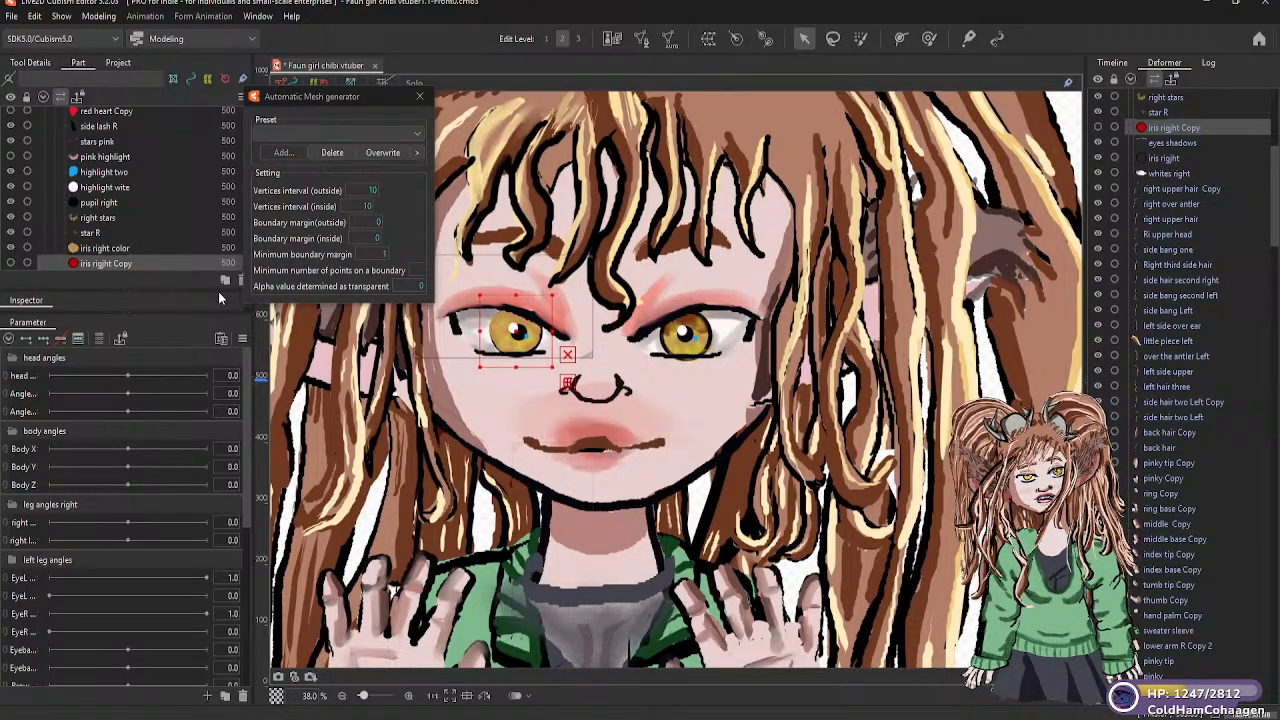
Move eyes shadows between pupil right and right stars in the eyes R part group
scroll(140, 250, down, 2)
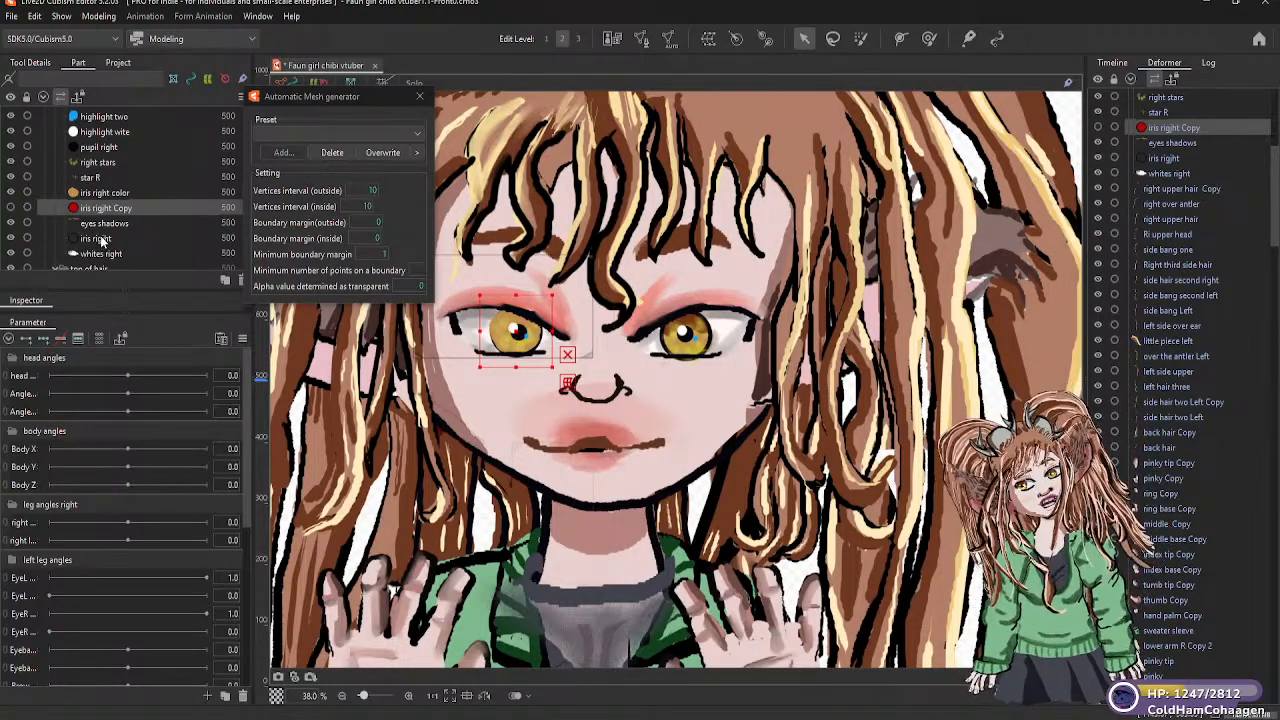
click(118, 226)
drag(120, 200, 118, 192)
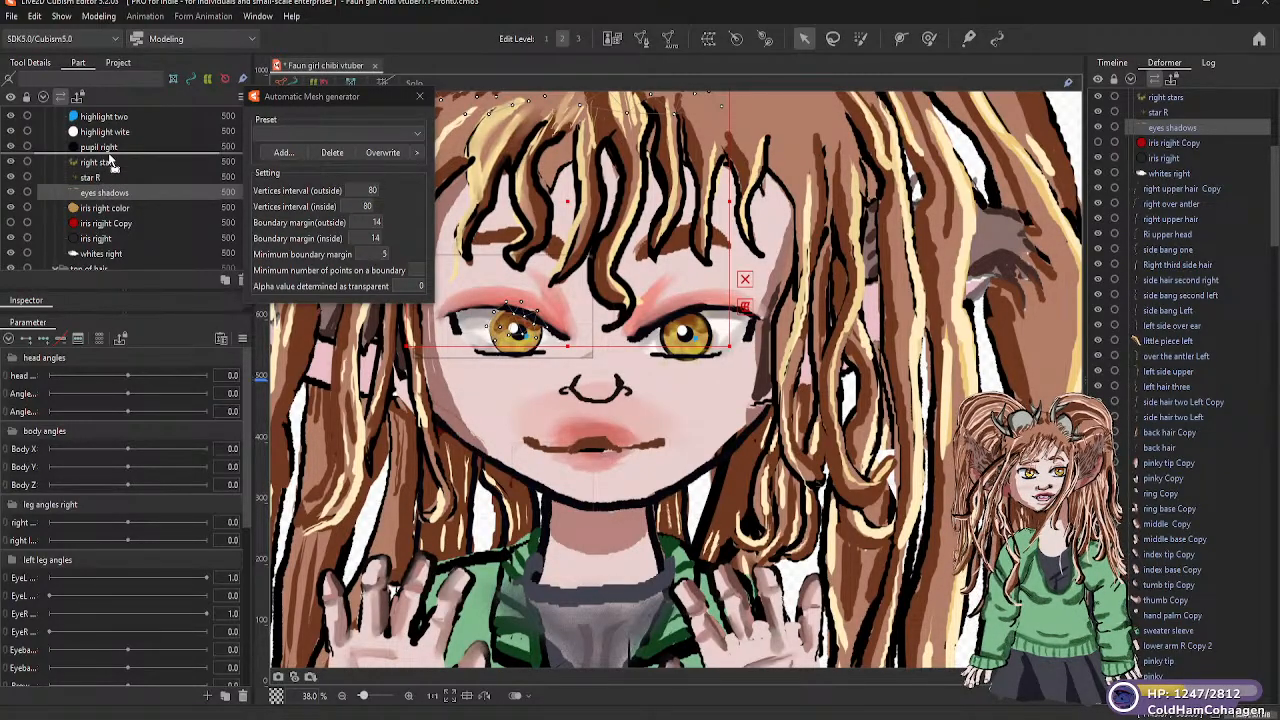
drag(147, 190, 159, 189)
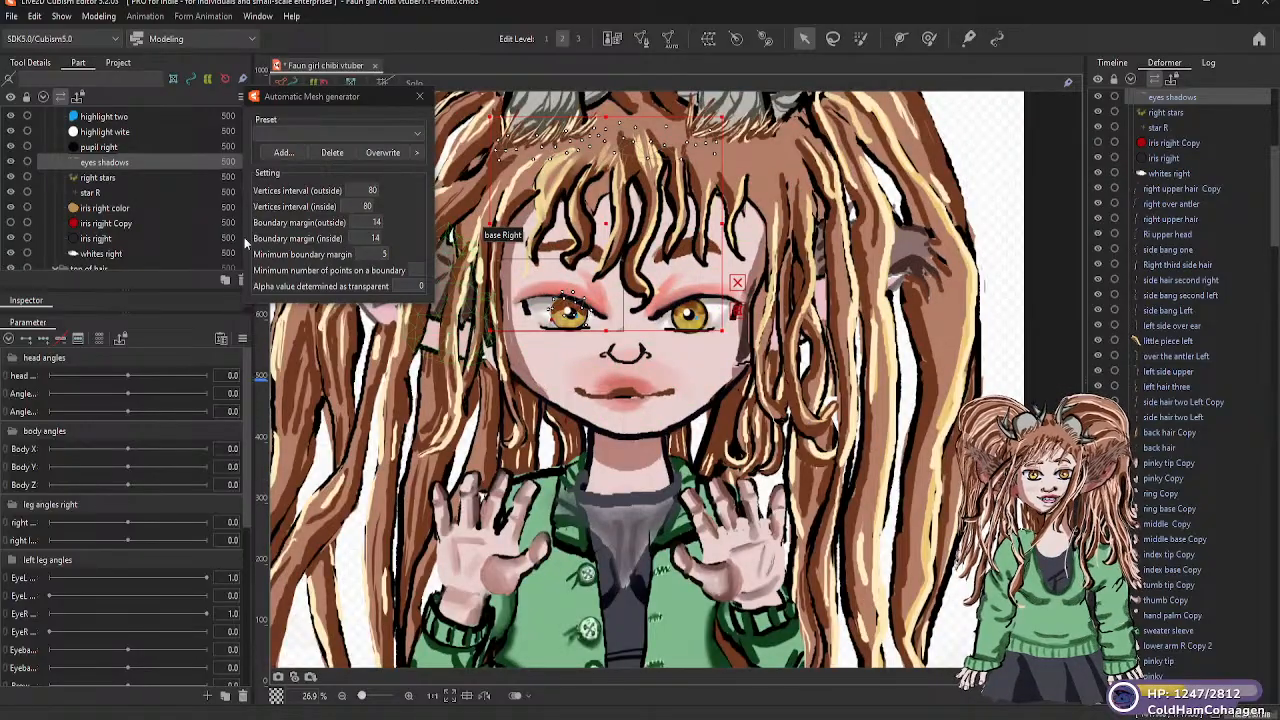
Review the meshes parented to the right eye warp deformer, ending with whites right, and collapse the eyes R part group
click(95, 253)
scroll(87, 219, up, 3)
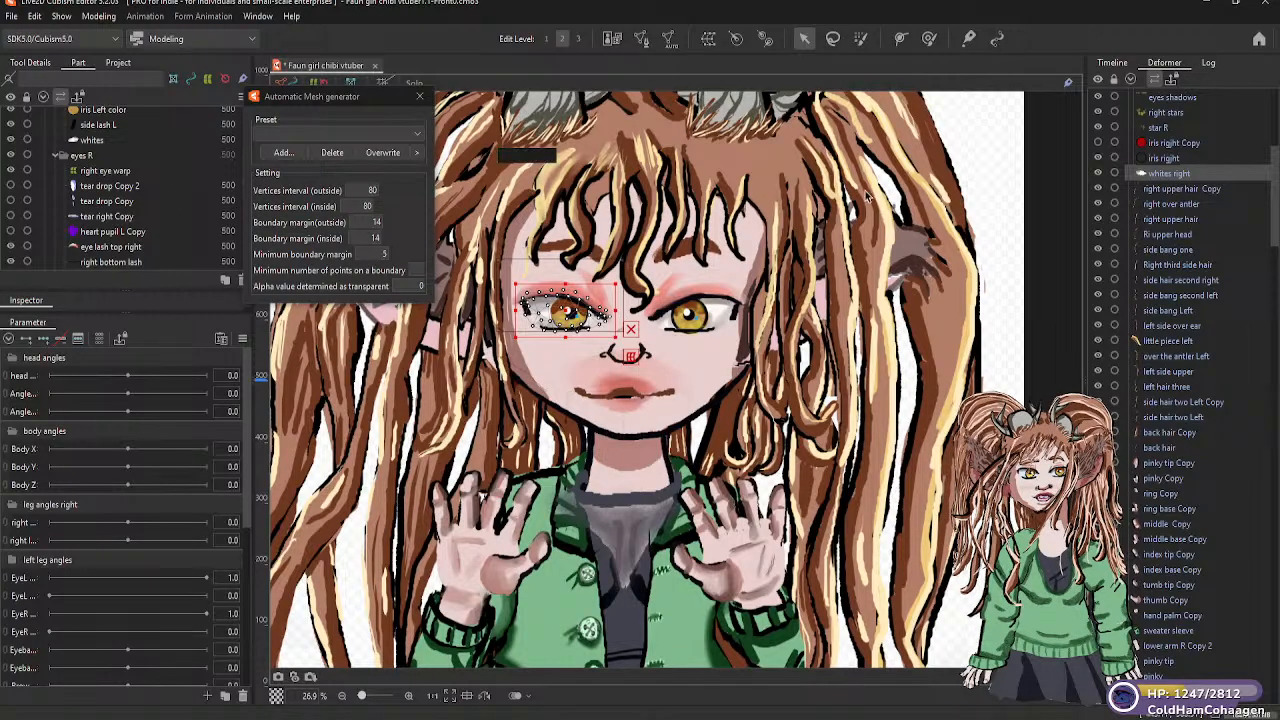
scroll(1183, 172, up, 3)
scroll(1183, 172, up, 5)
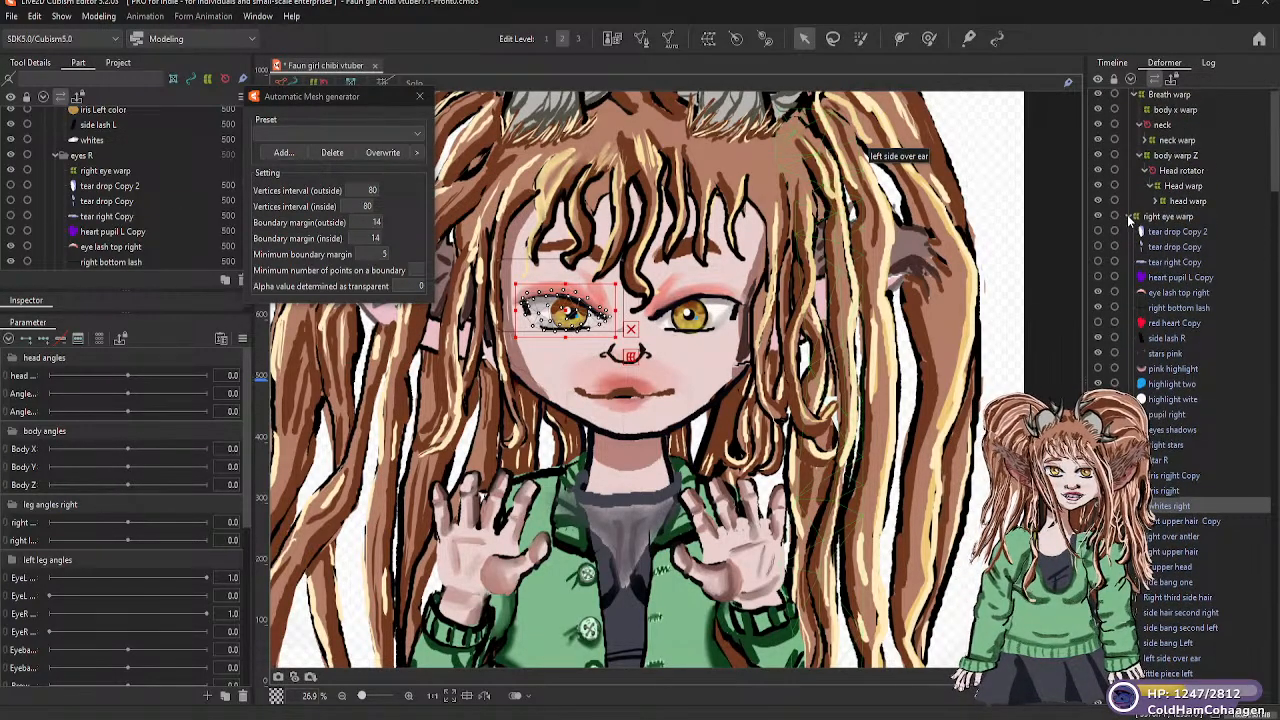
click(1127, 215)
click(1127, 215)
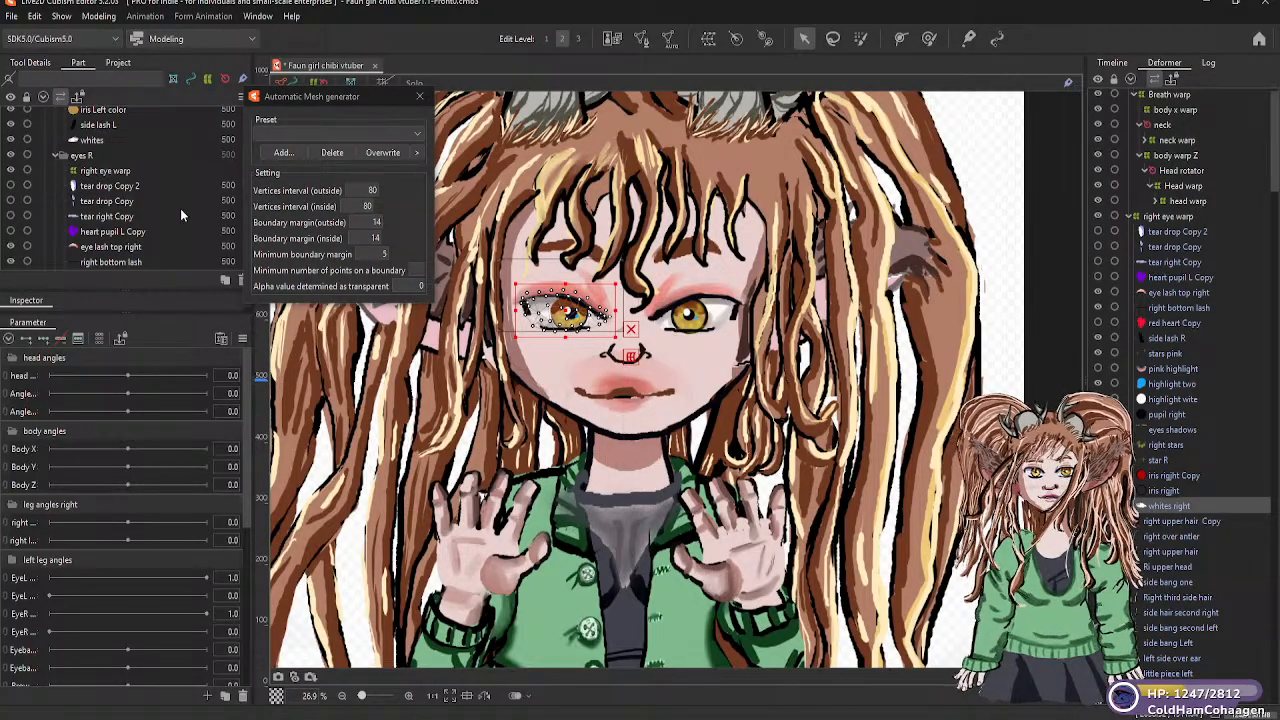
click(57, 156)
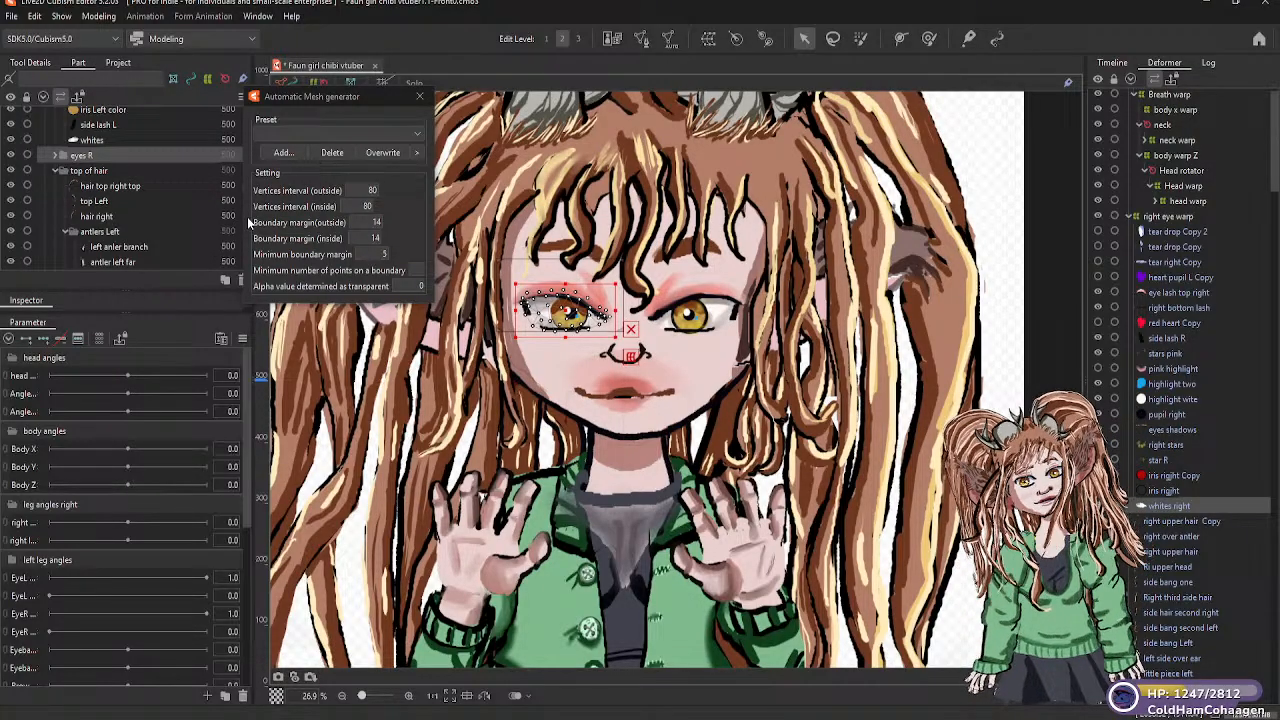
Create a warp deformer named "Left eye warp" in the eyes L part, as parent of the eye lash top Left mesh
scroll(129, 150, up, 5)
scroll(116, 171, up, 5)
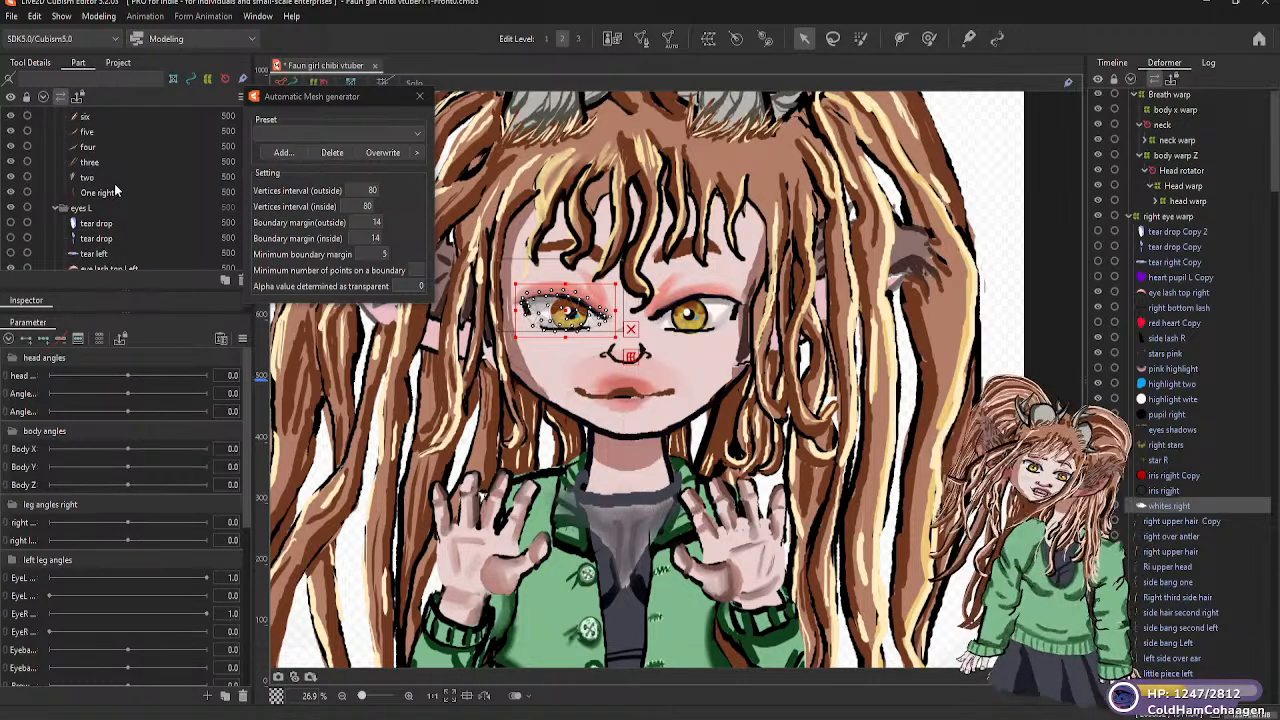
scroll(114, 183, down, 1)
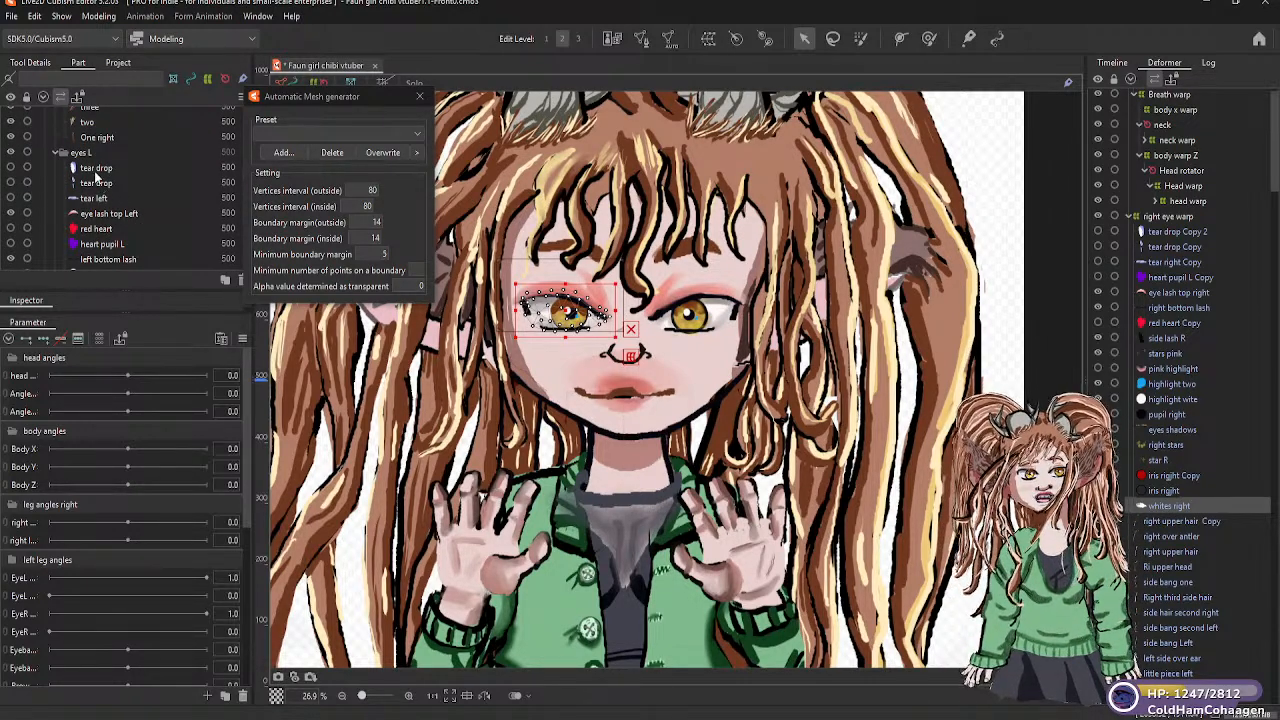
click(97, 170)
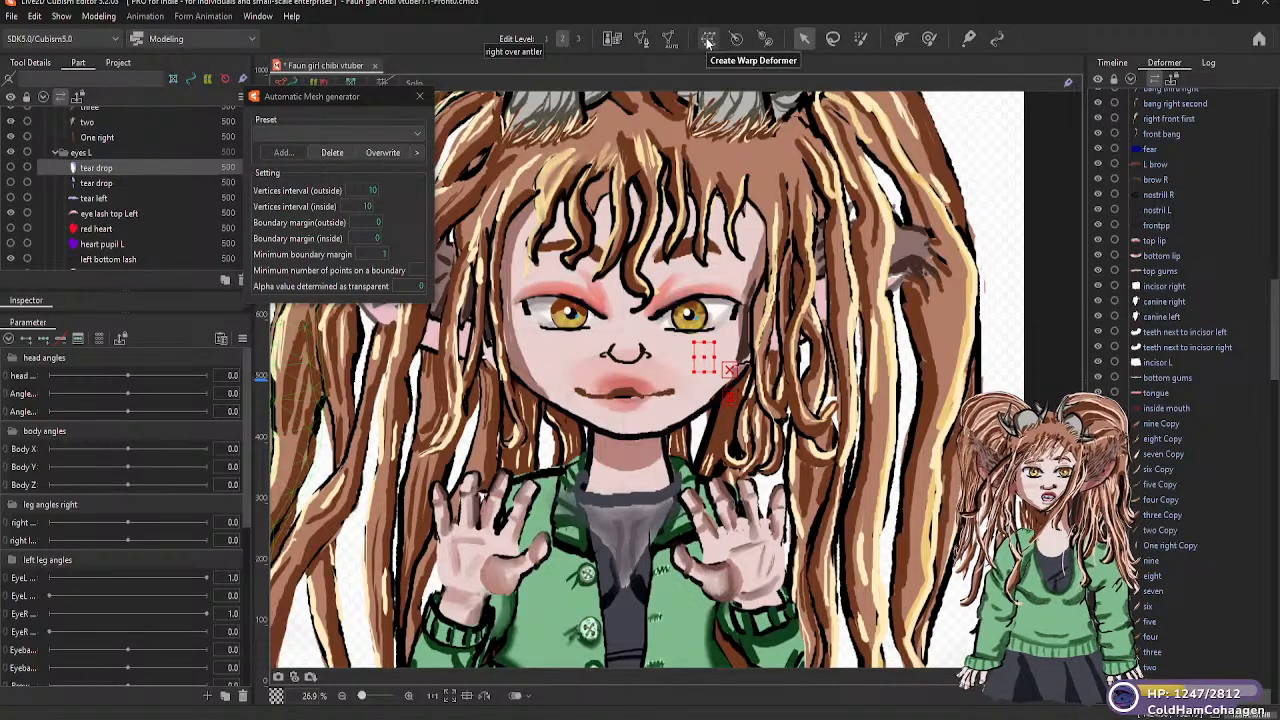
click(105, 214)
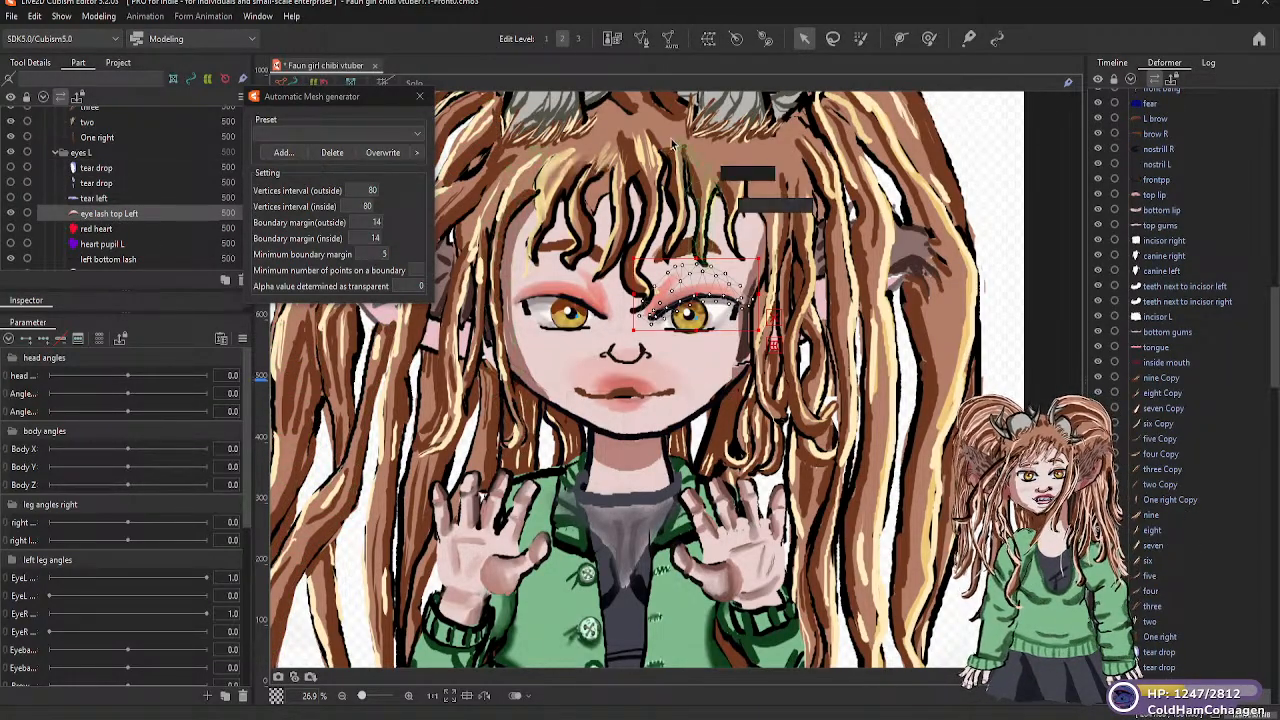
click(709, 41)
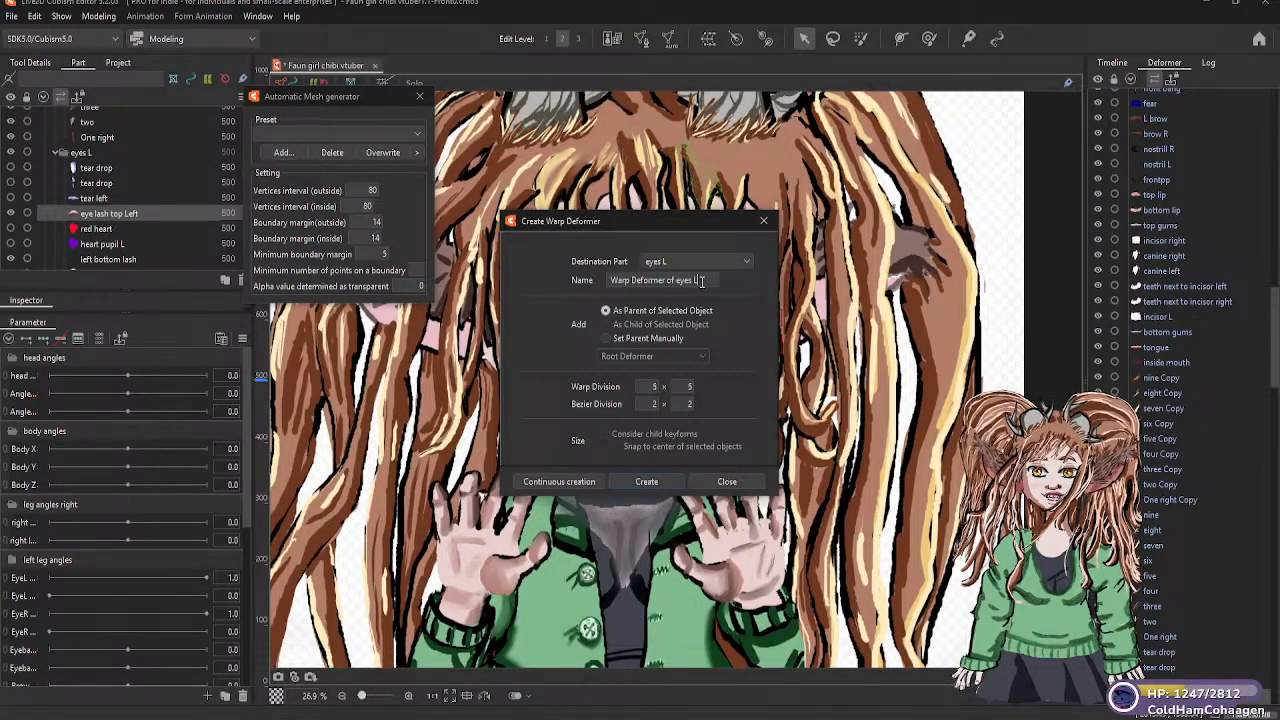
drag(701, 281, 593, 282)
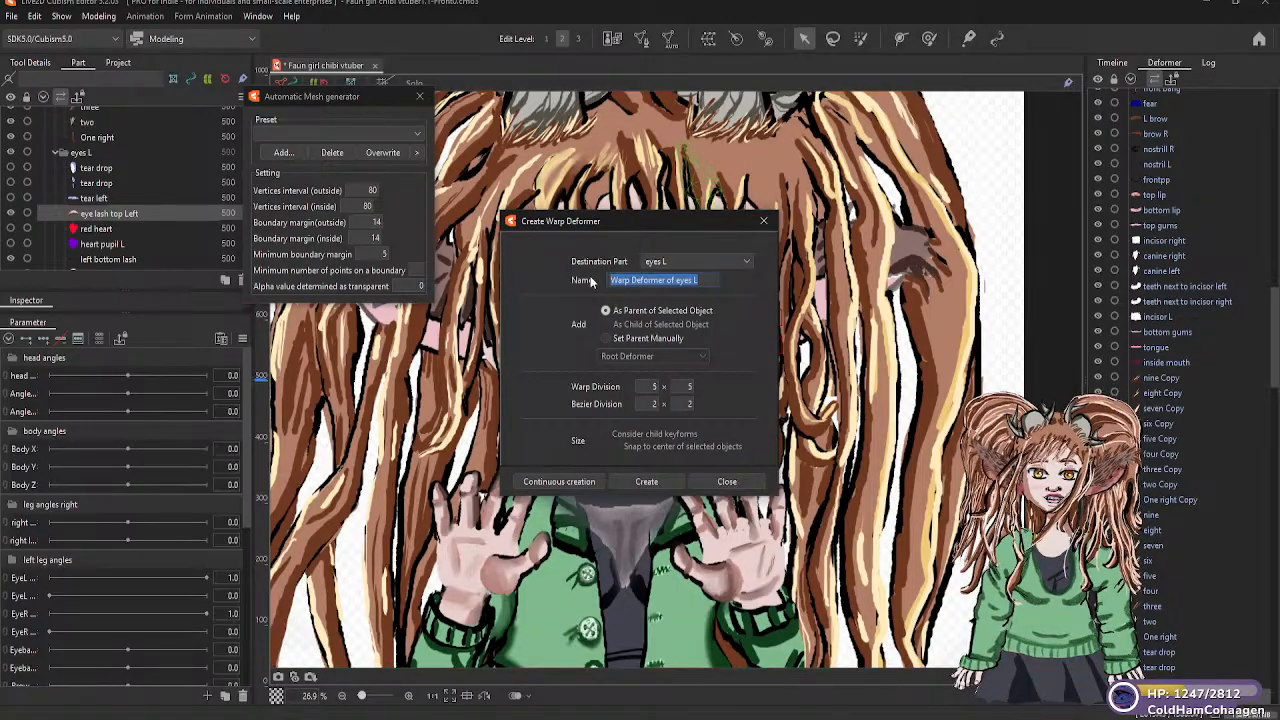
text(Left)
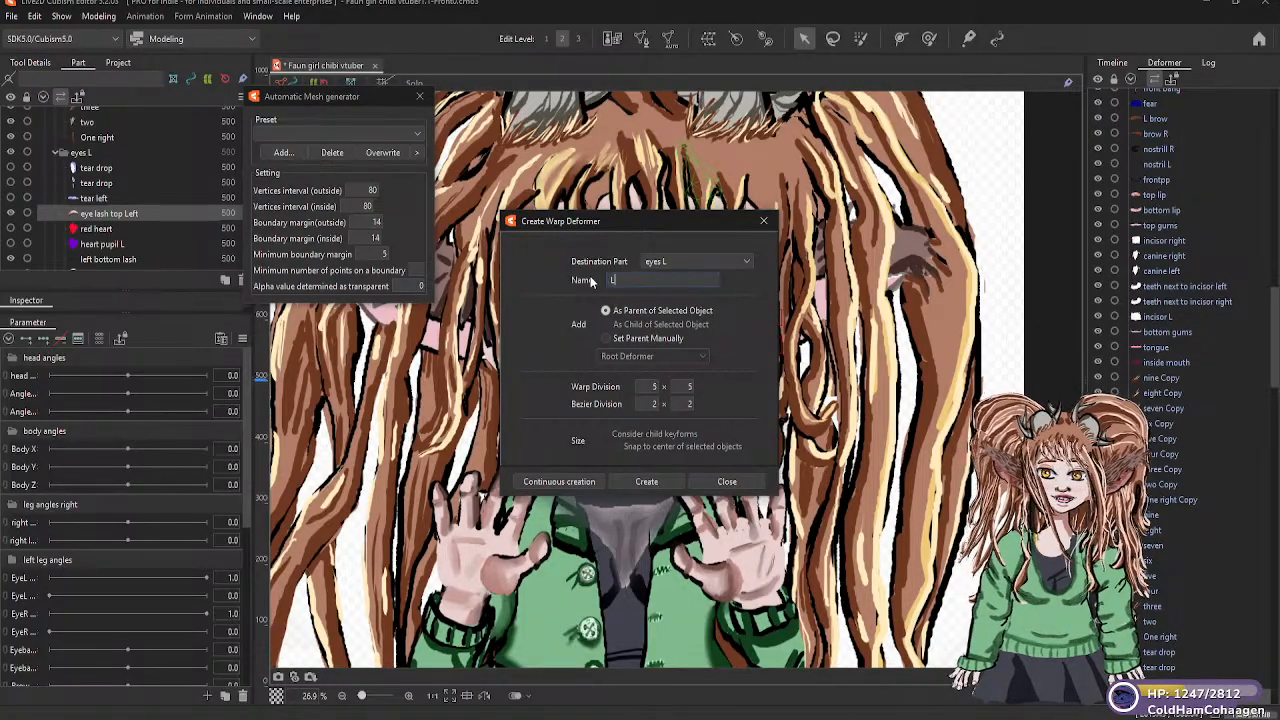
text( ey)
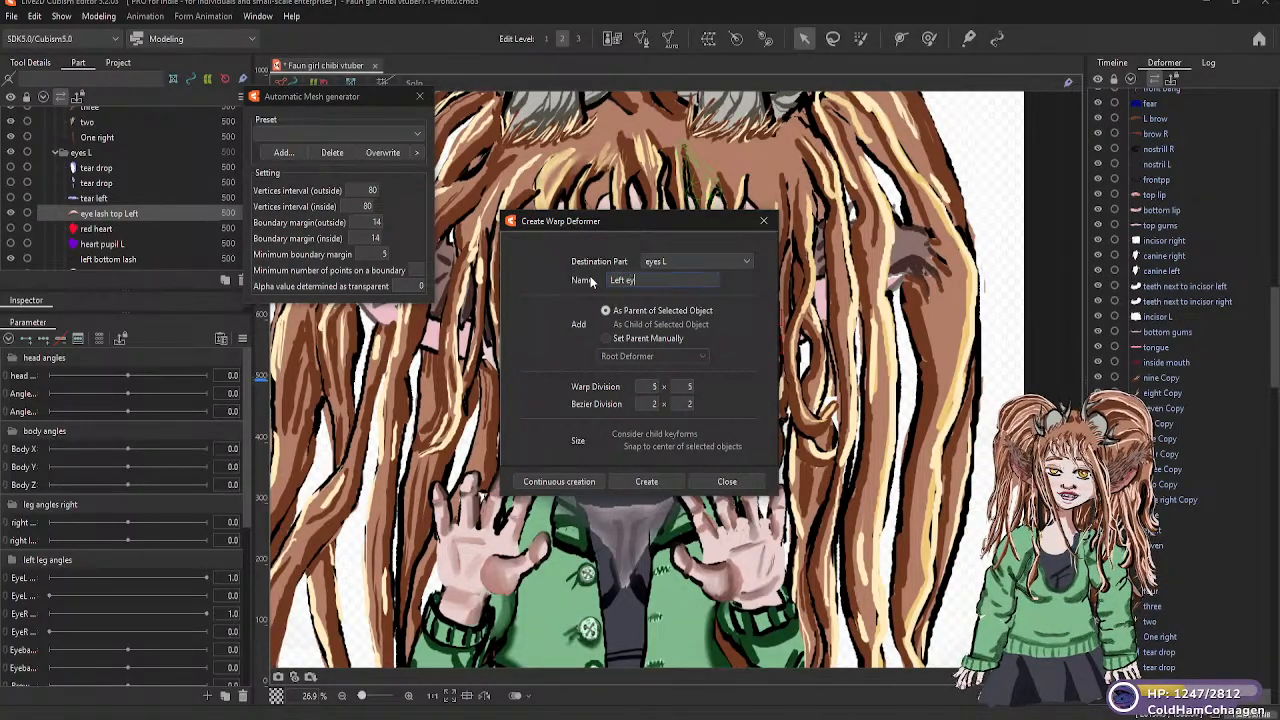
text(e warp)
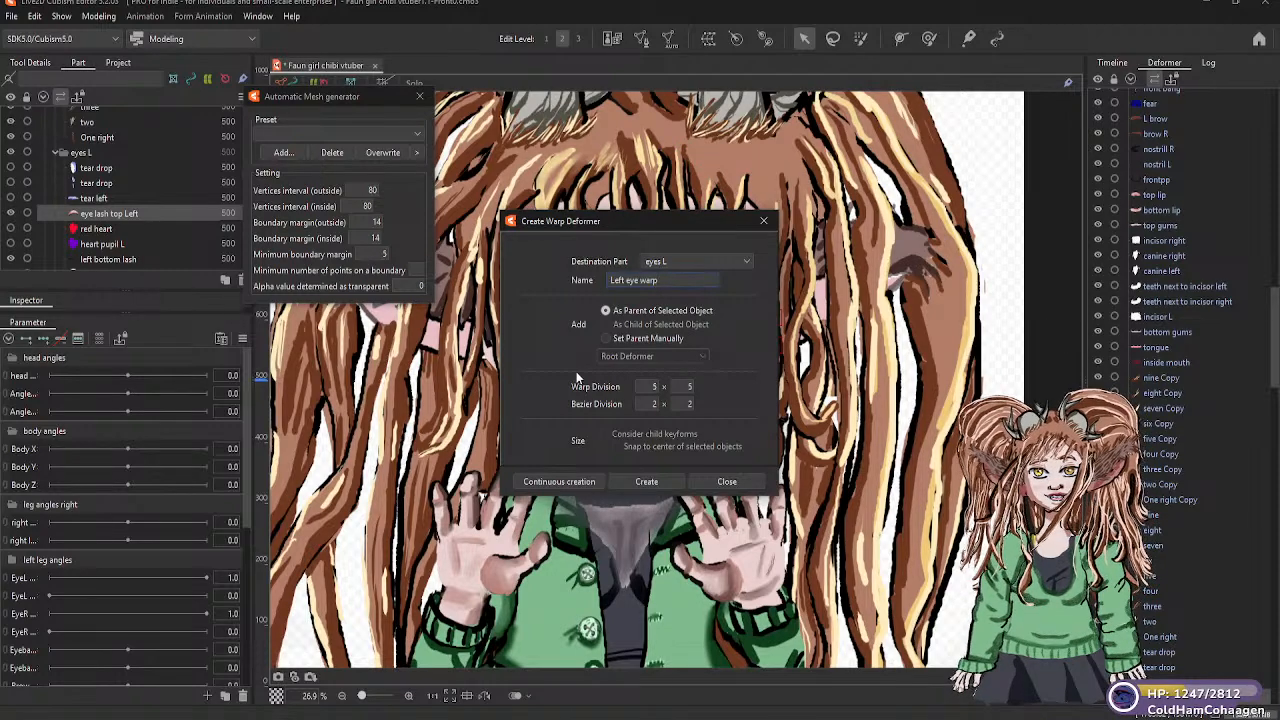
click(645, 481)
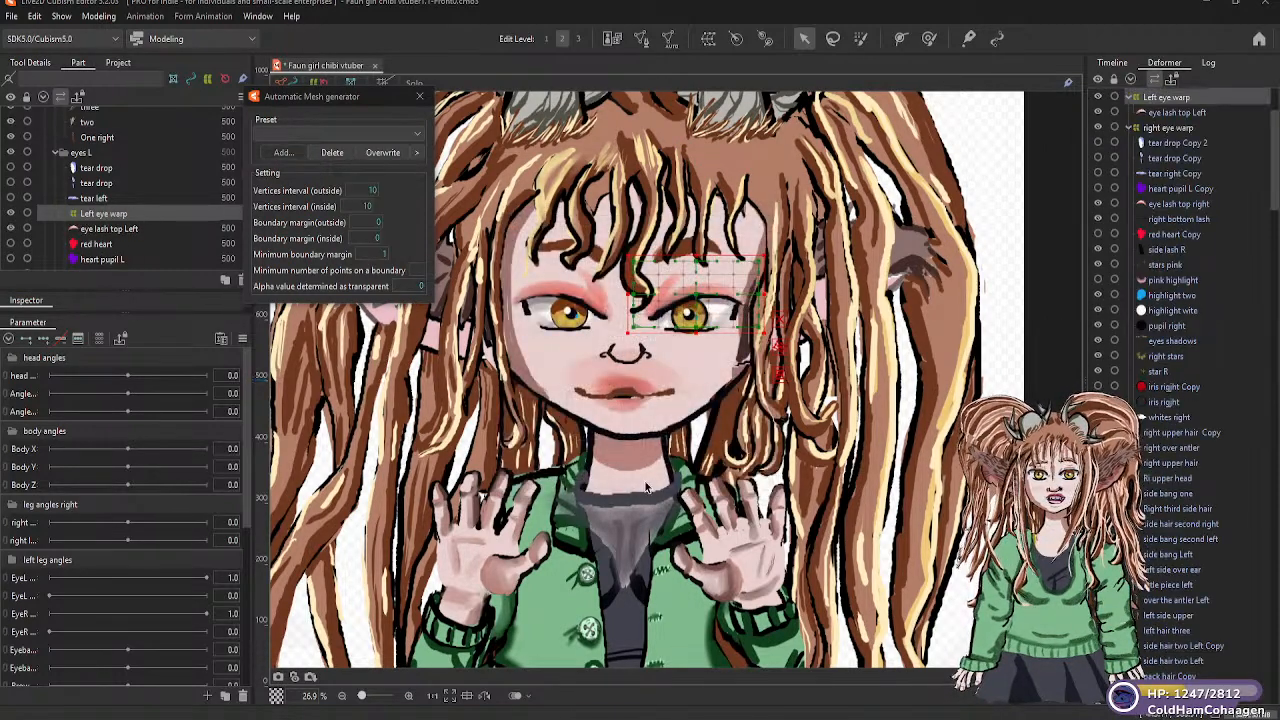
Move Left eye warp to the start of the eyes L part group and parent the tear drop and tear left meshes to it
click(112, 213)
mouse_move(104, 168)
mouse_down()
mouse_move(99, 198)
mouse_move(98, 176)
mouse_up()
click(98, 214)
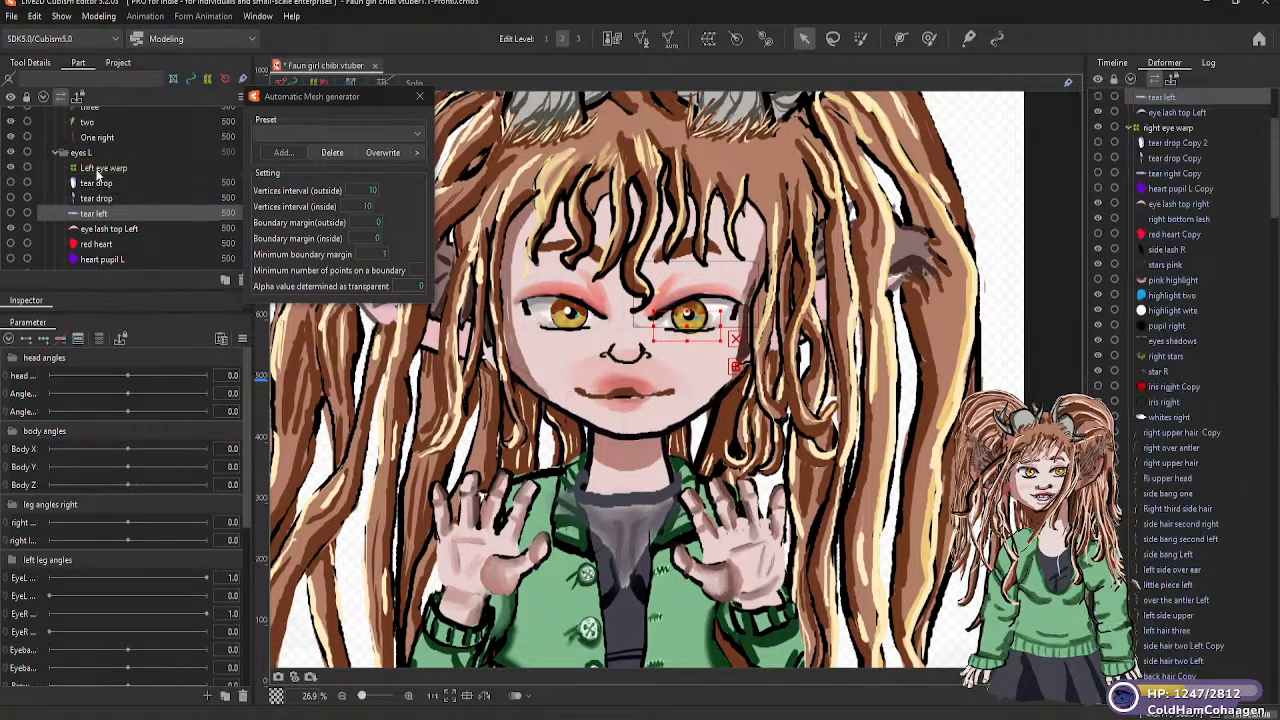
Parent the red heart, heart pupil L and left bottom lash meshes to the Left eye warp deformer
drag(104, 232, 109, 115)
click(100, 246)
scroll(115, 220, down, 2)
click(110, 219)
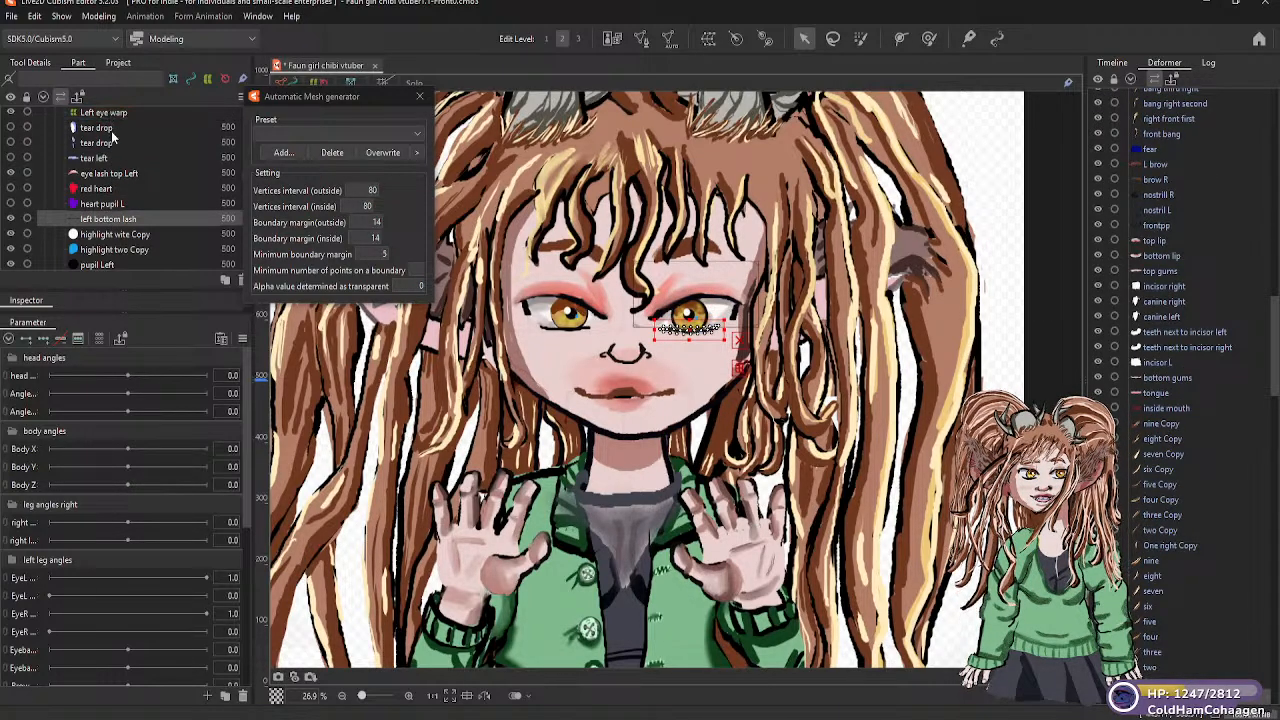
Parent the highlight wite Copy and pupil Left meshes to the Left eye warp deformer
click(117, 234)
mouse_move(113, 173)
mouse_down()
mouse_move(109, 112)
mouse_move(106, 191)
mouse_move(104, 172)
mouse_up()
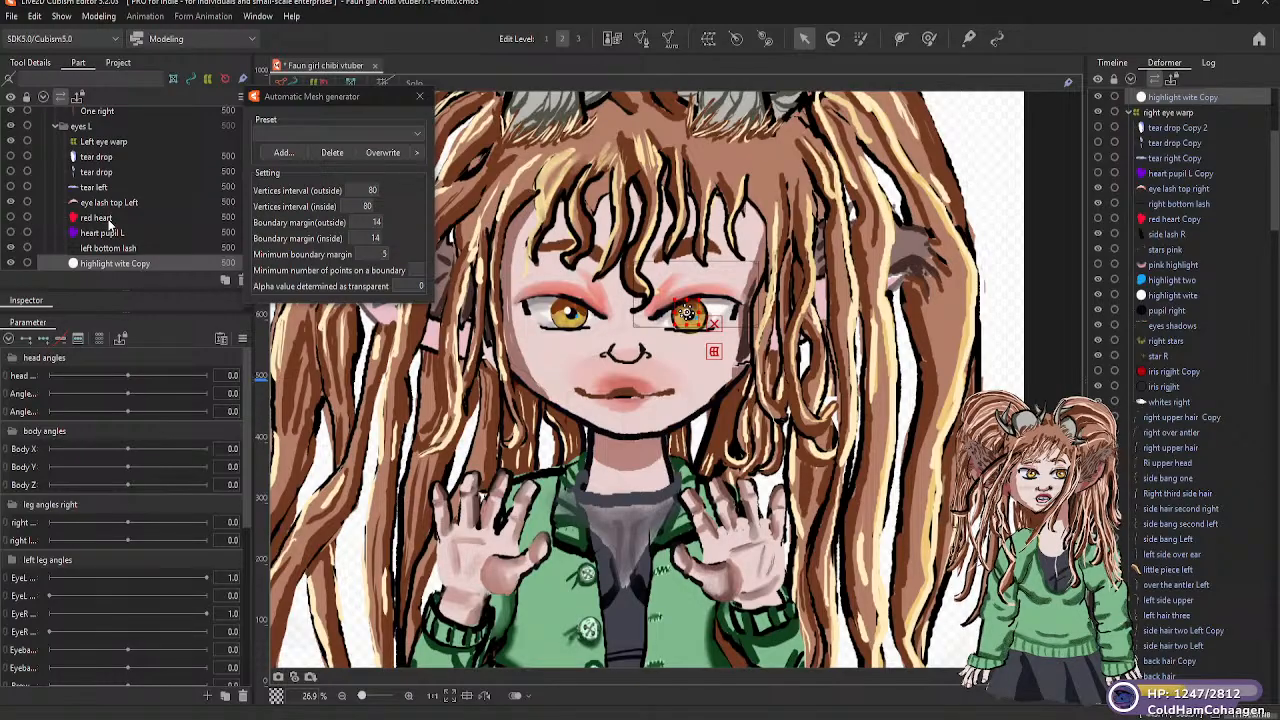
scroll(113, 257, down, 2)
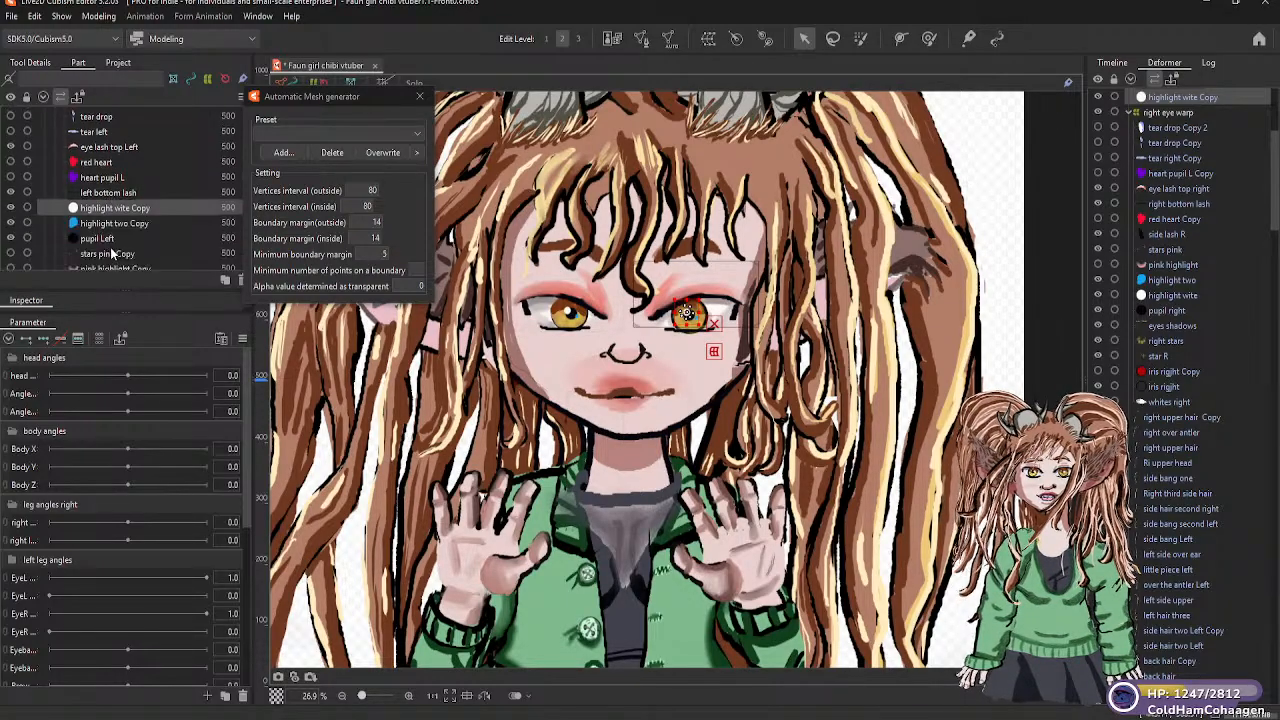
click(106, 240)
drag(106, 240, 99, 139)
scroll(108, 218, down, 2)
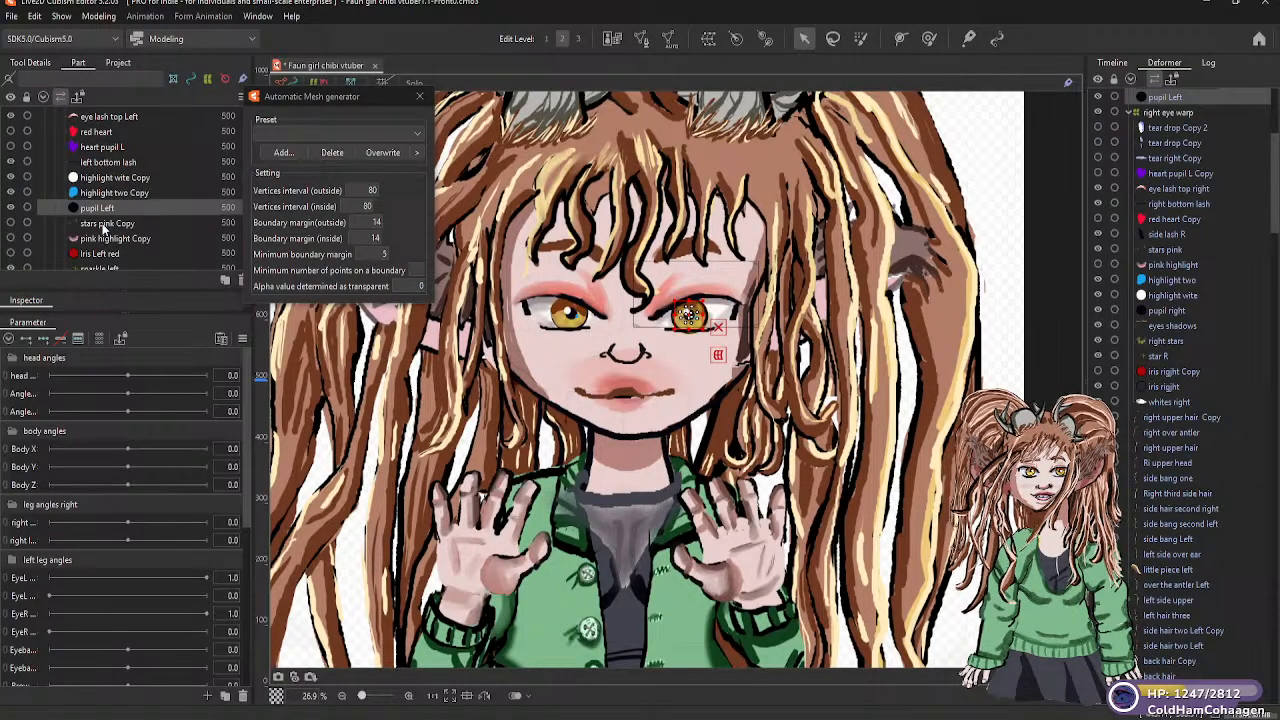
Parent the stars pink Copy and pink highlight Copy meshes to the Left eye warp deformer
click(103, 225)
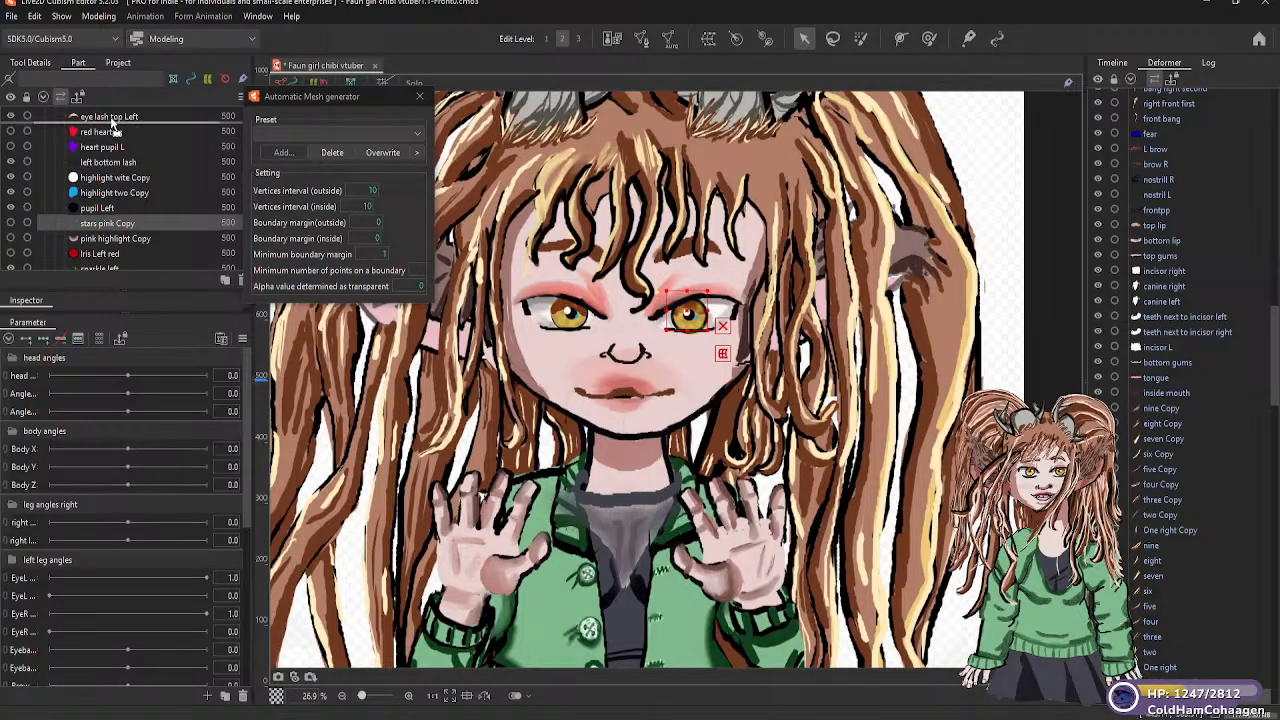
scroll(112, 130, up, 2)
drag(115, 192, 108, 120)
scroll(116, 237, down, 2)
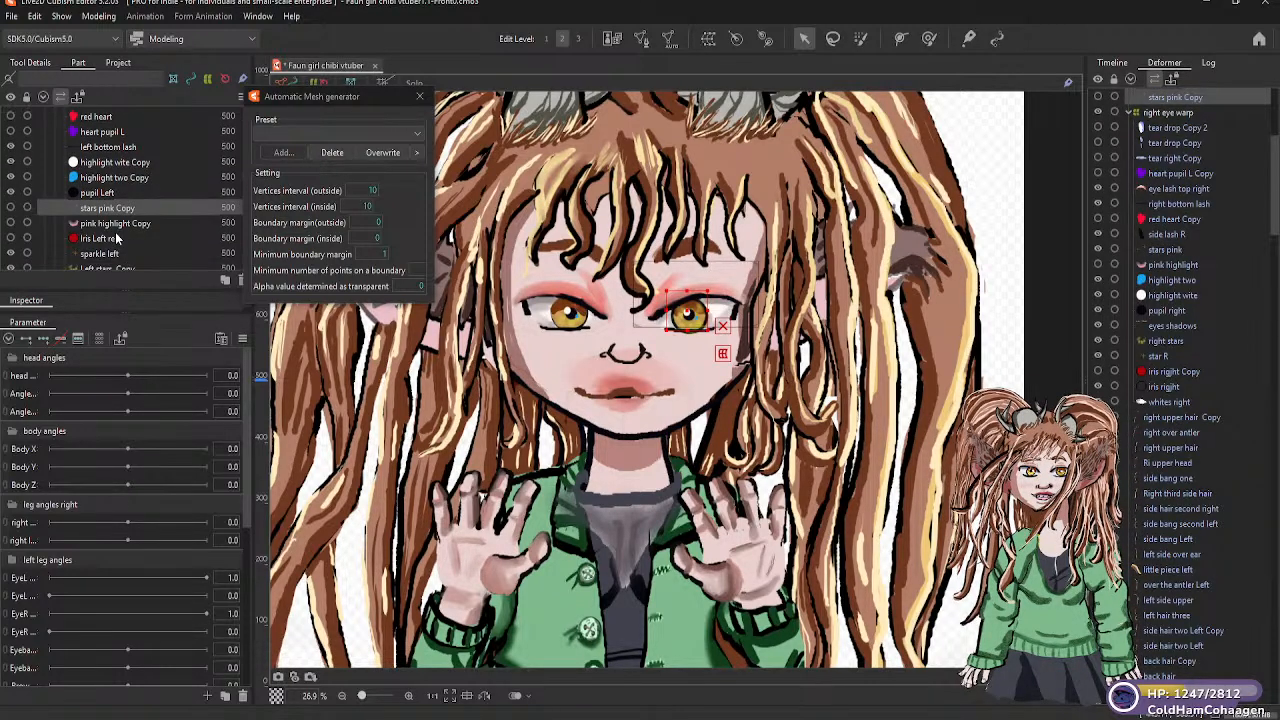
click(112, 225)
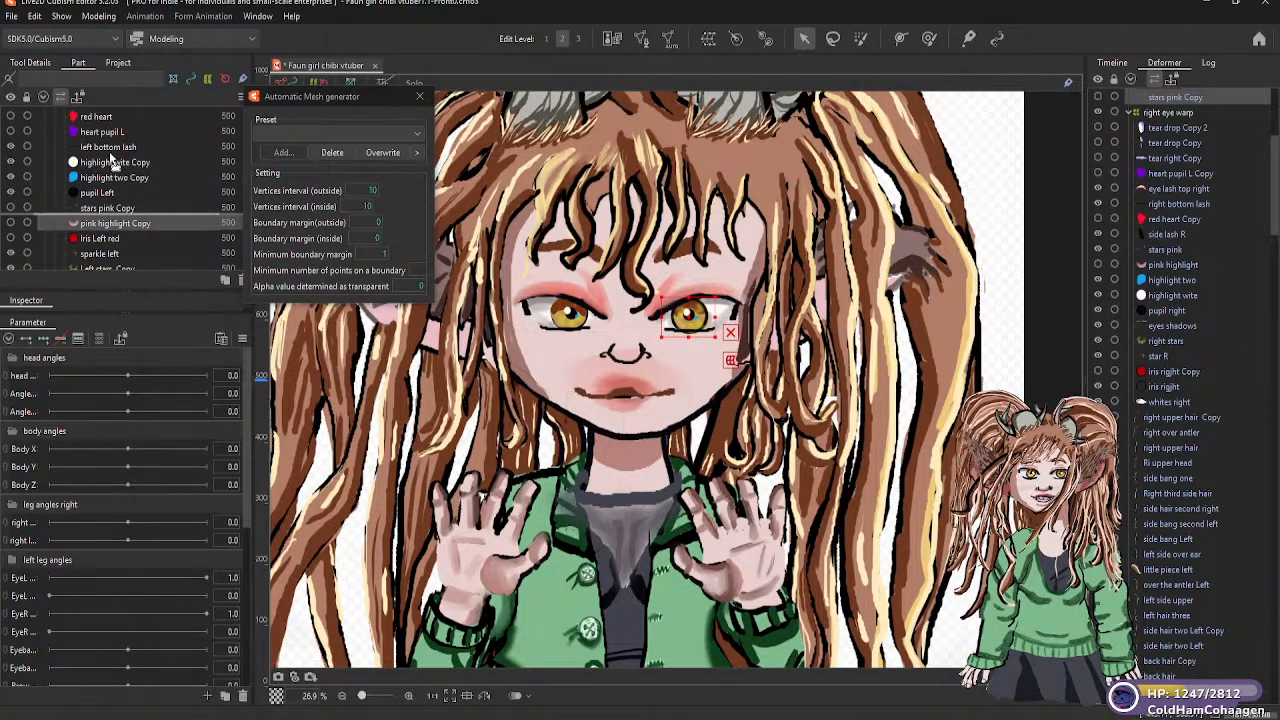
scroll(113, 117, up, 3)
scroll(112, 117, up, 3)
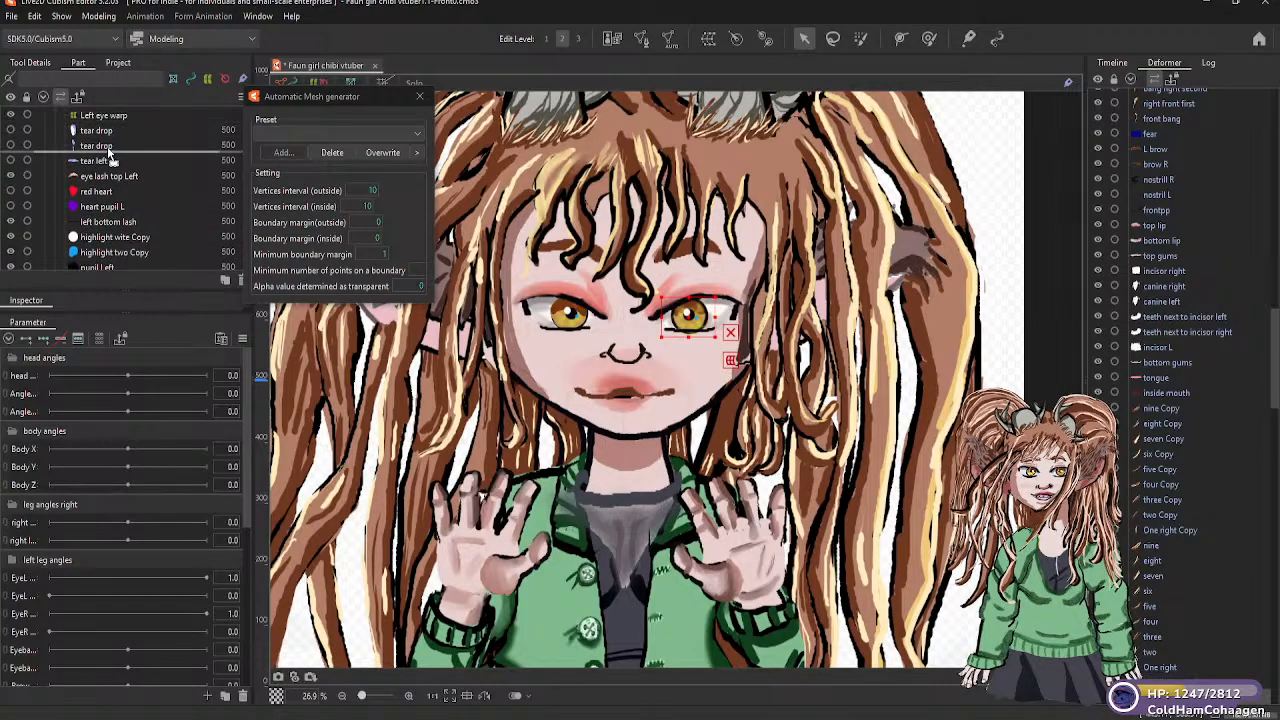
scroll(122, 208, down, 2)
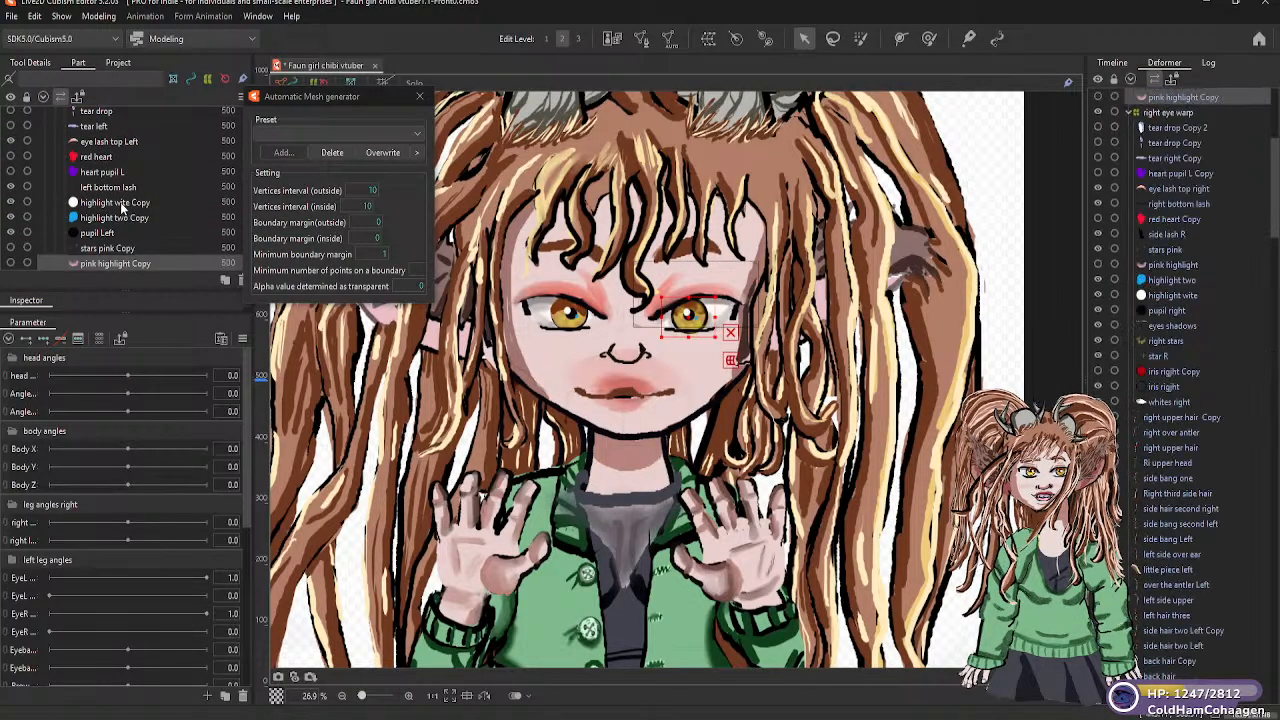
Parent the left-eye meshes from Iris Left red through whites in the eyes L group to the Left eye warp deformer
scroll(97, 251, down, 3)
click(102, 228)
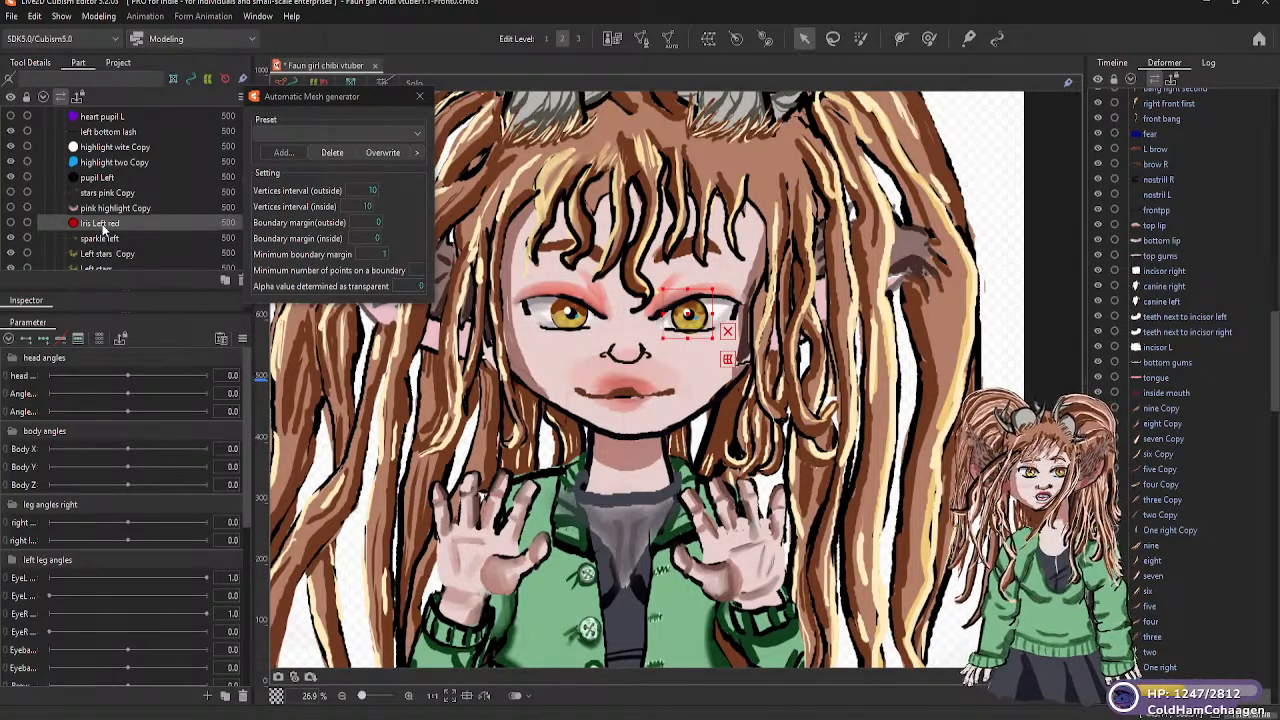
scroll(104, 236, down, 3)
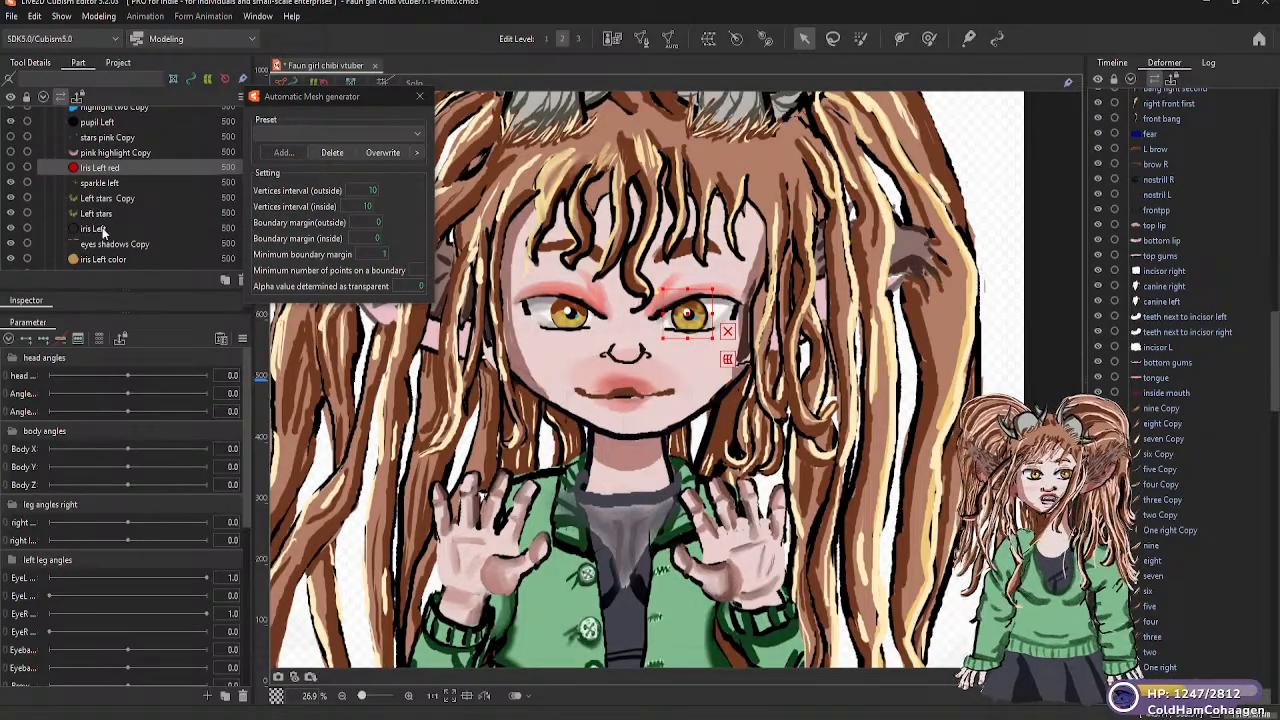
scroll(104, 242, down, 3)
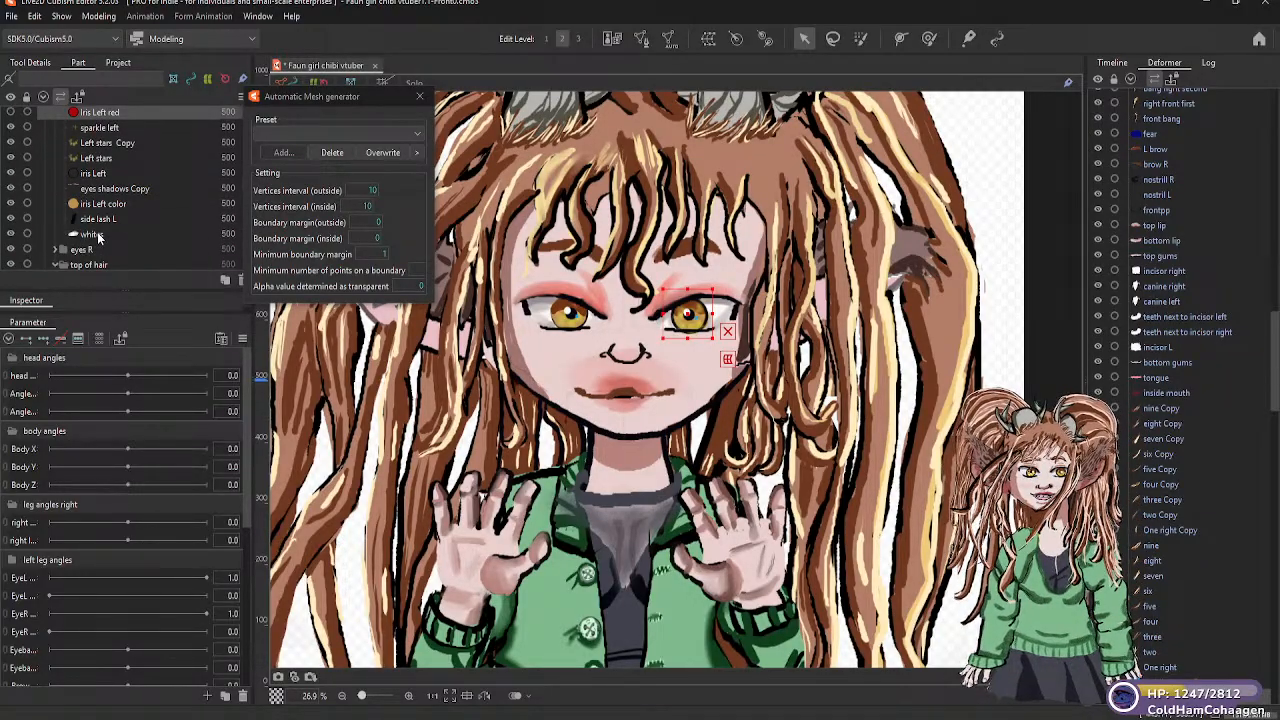
shift+click(98, 236)
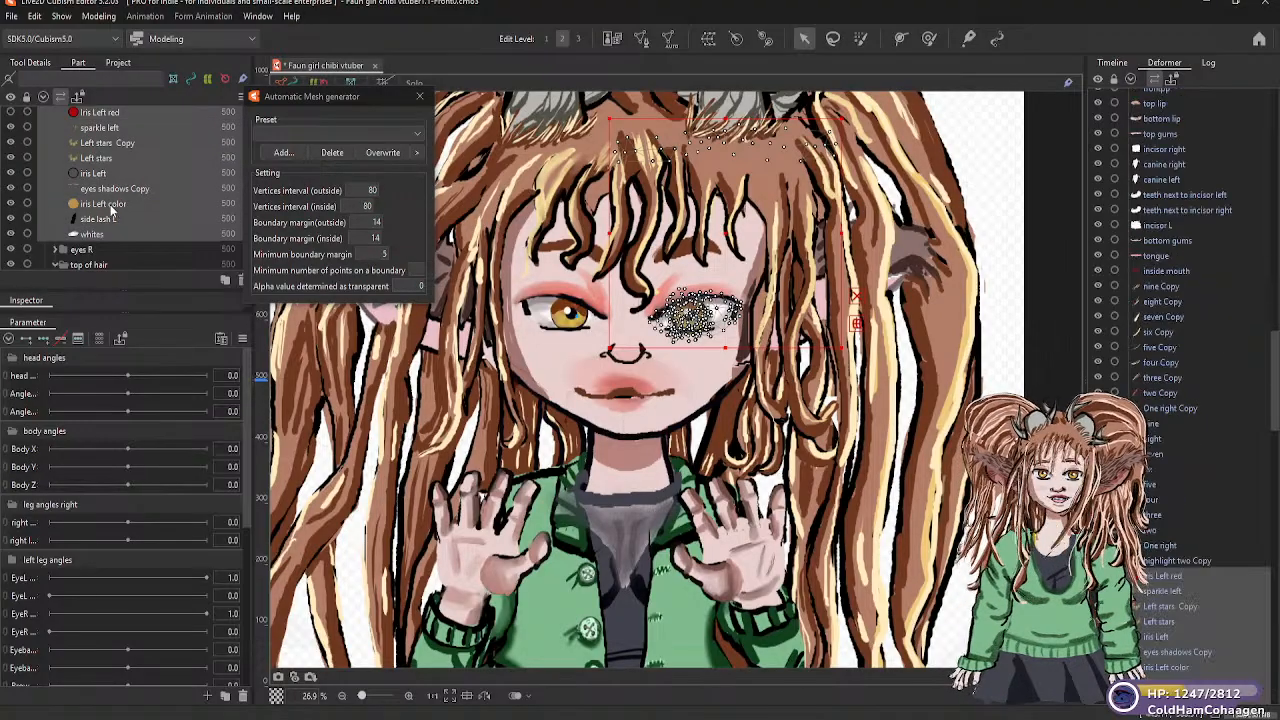
scroll(112, 207, up, 1)
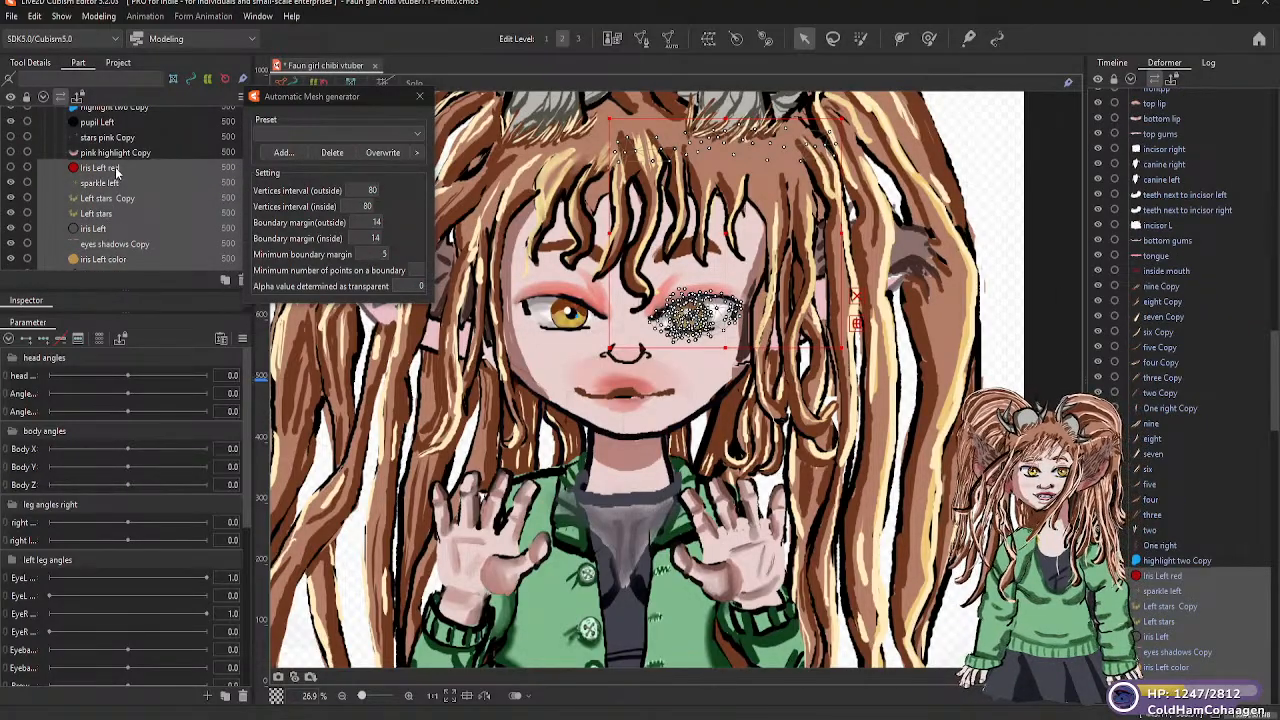
scroll(122, 116, up, 1)
scroll(121, 116, up, 2)
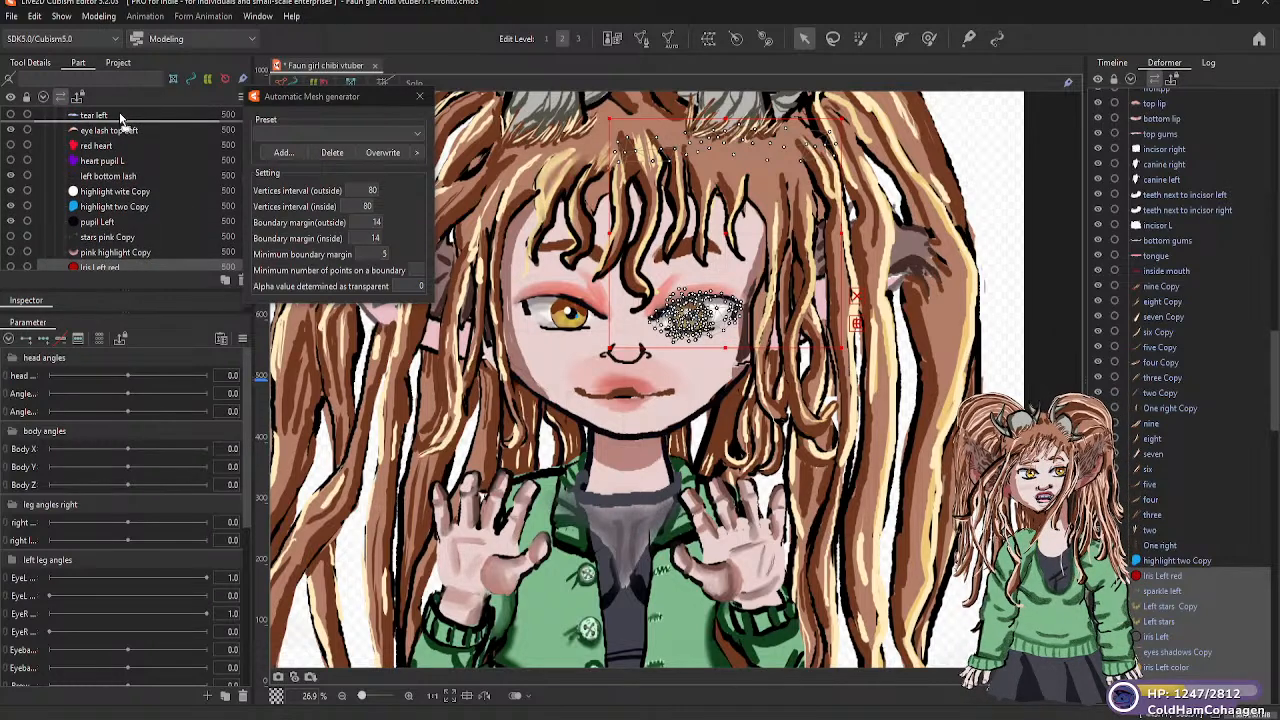
scroll(120, 112, up, 1)
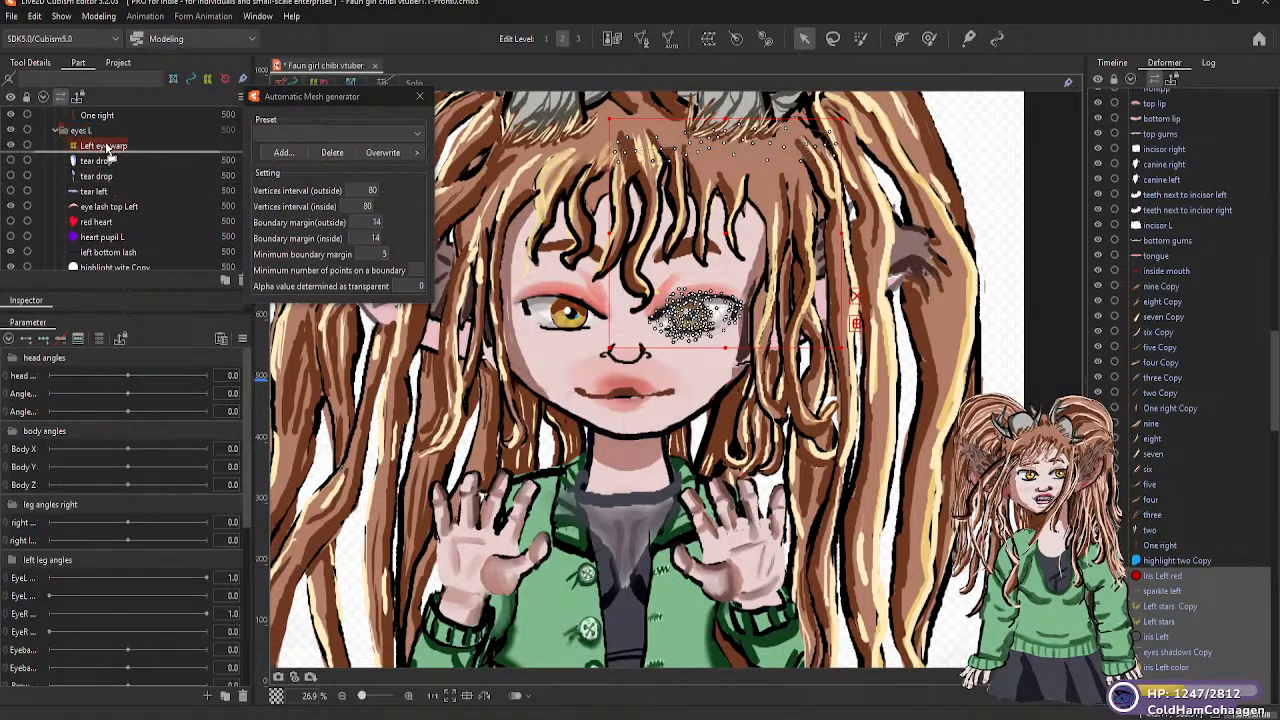
click(107, 148)
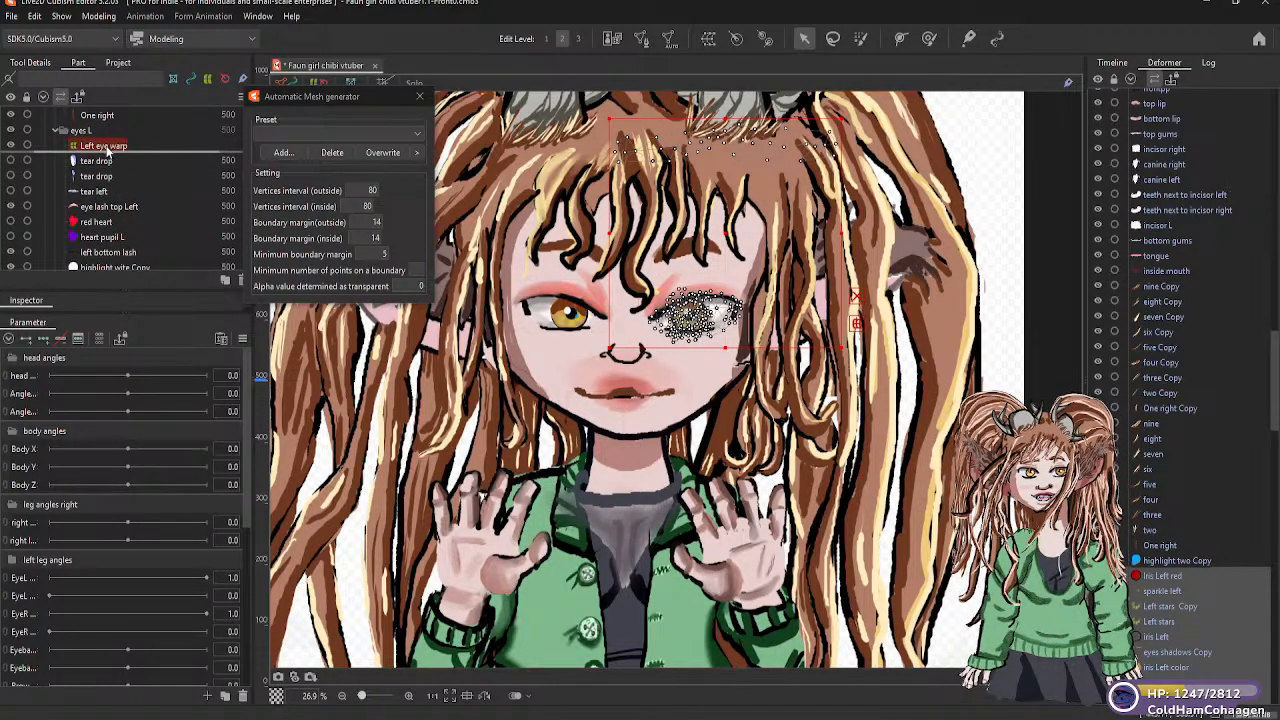
scroll(107, 148, down, 3)
scroll(133, 178, down, 2)
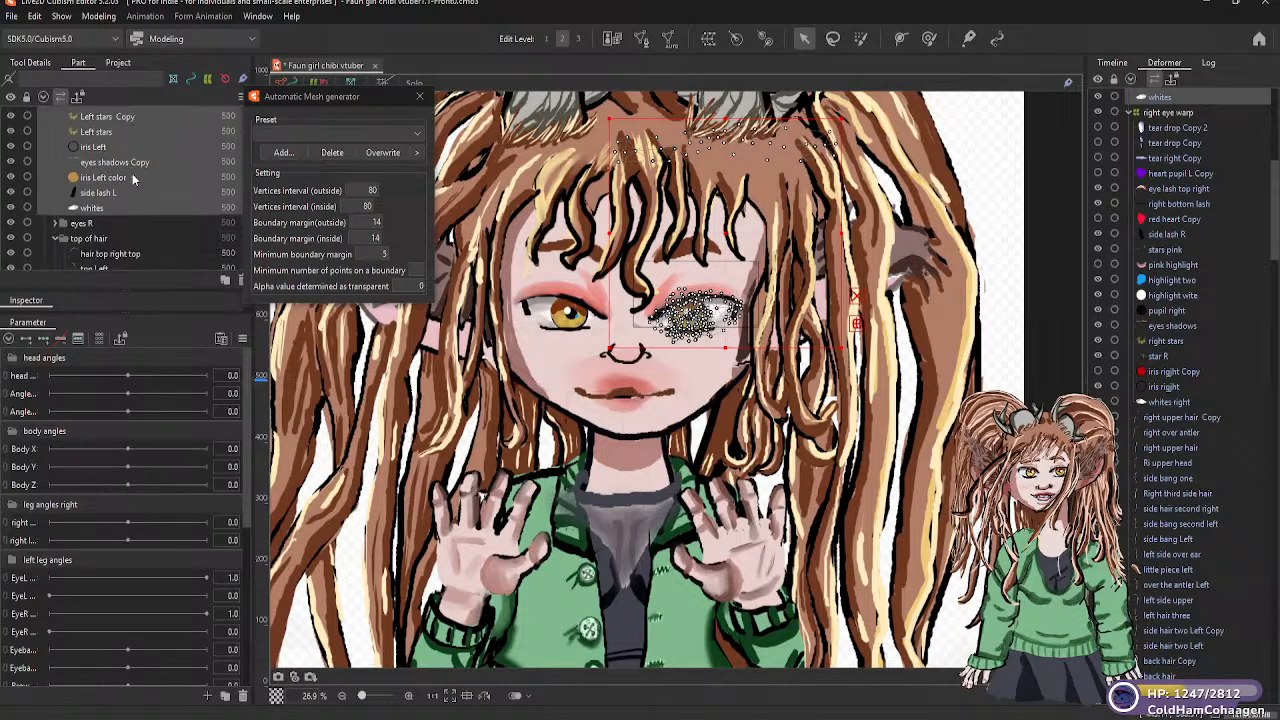
Shift the Left eye warp deformer slightly outward, away from the nose, together with its eye meshes
scroll(131, 185, up, 2)
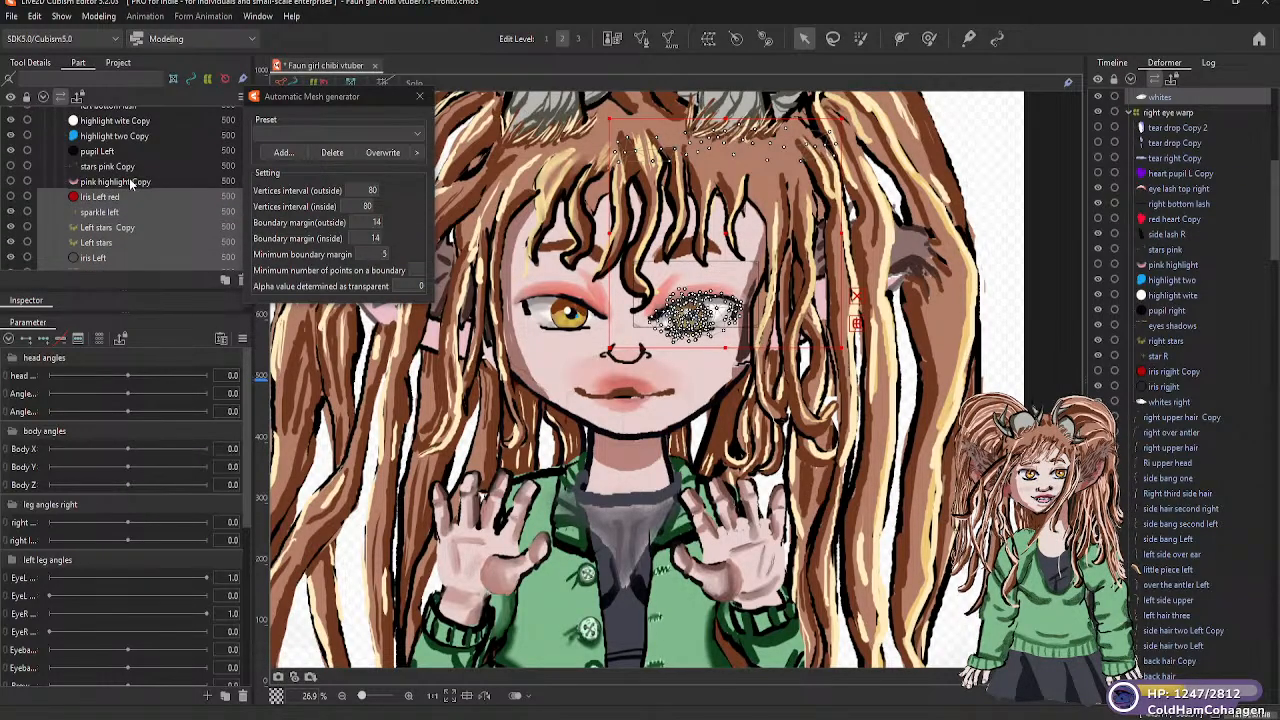
click(131, 182)
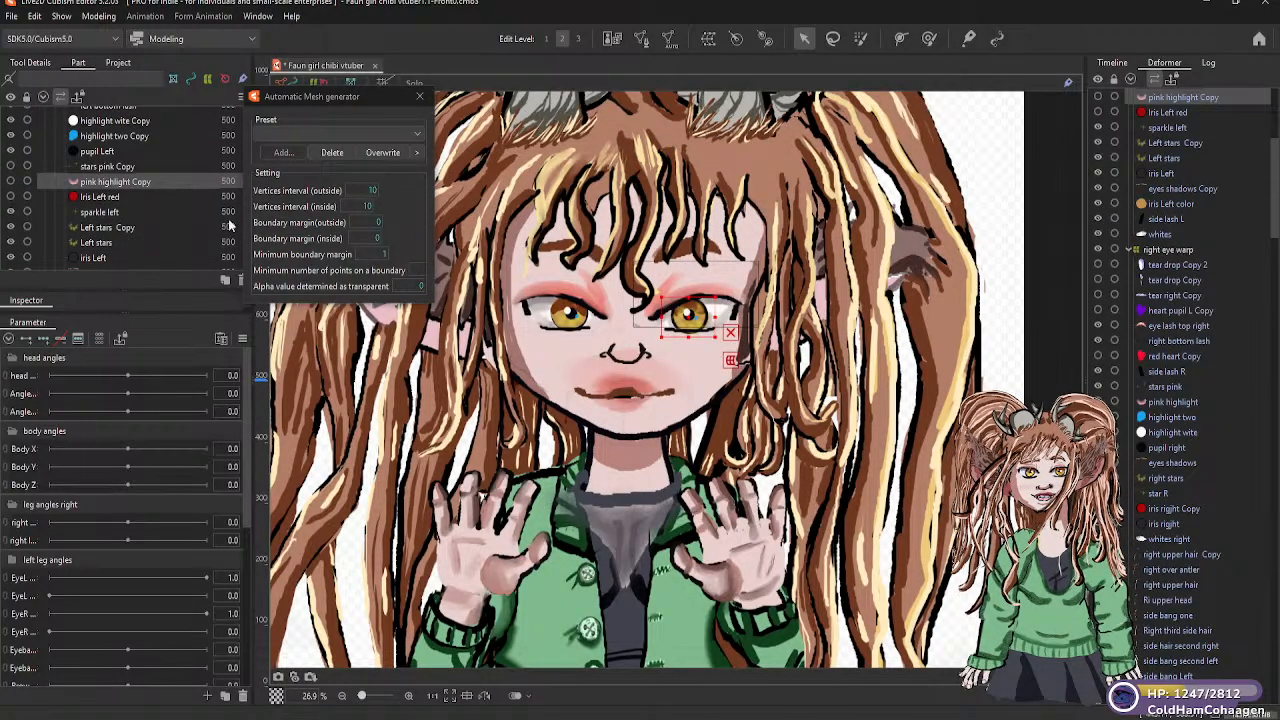
scroll(110, 197, up, 4)
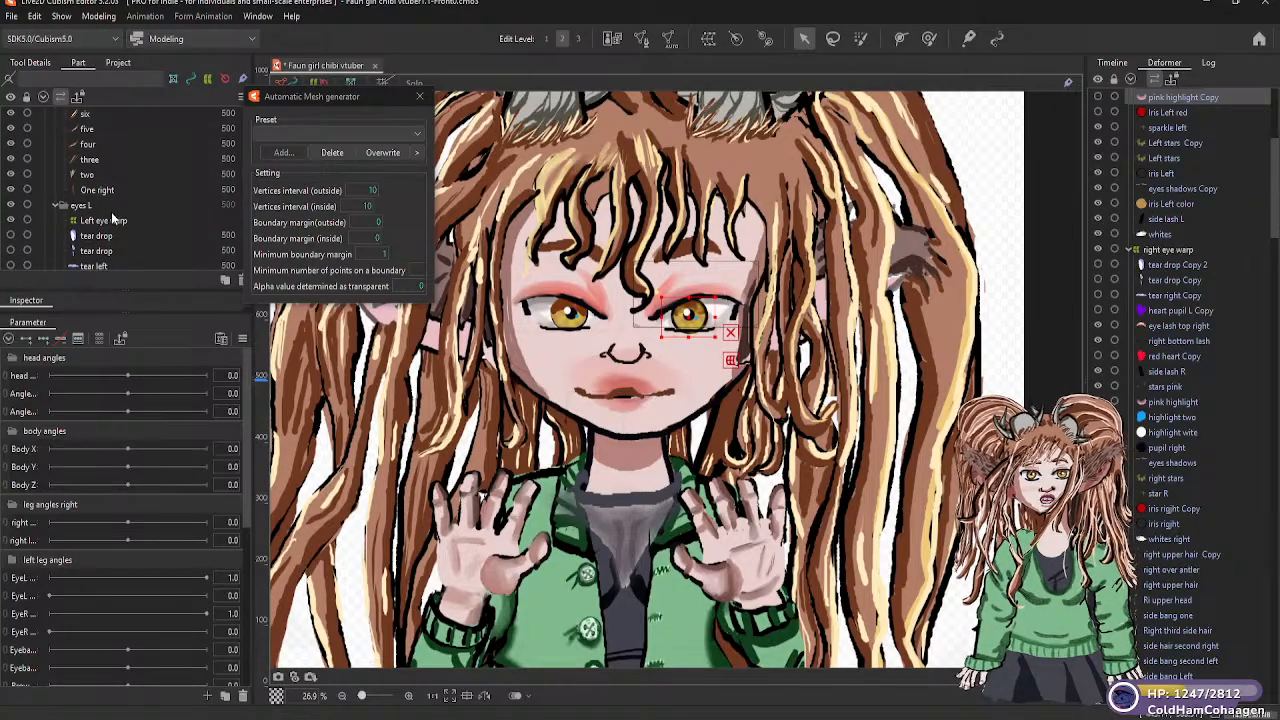
click(110, 222)
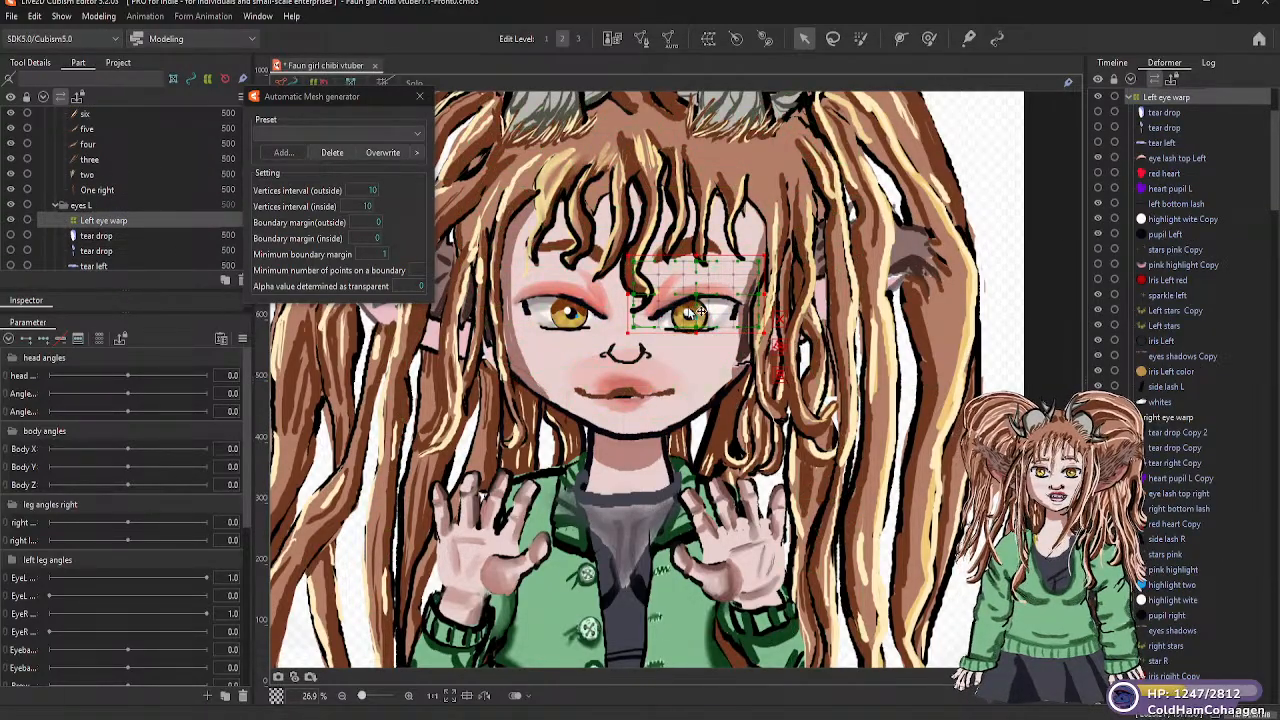
mouse_move(690, 304)
mouse_down()
mouse_move(711, 302)
mouse_move(696, 305)
mouse_up()
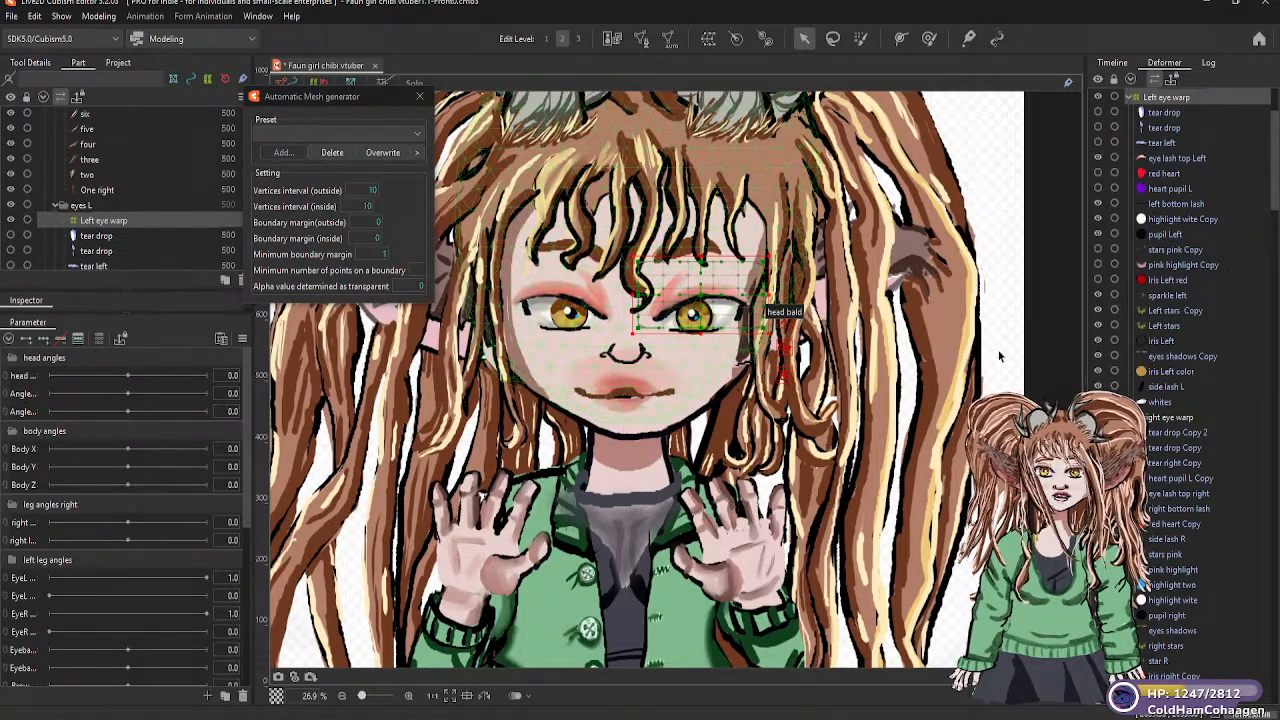
click(1030, 339)
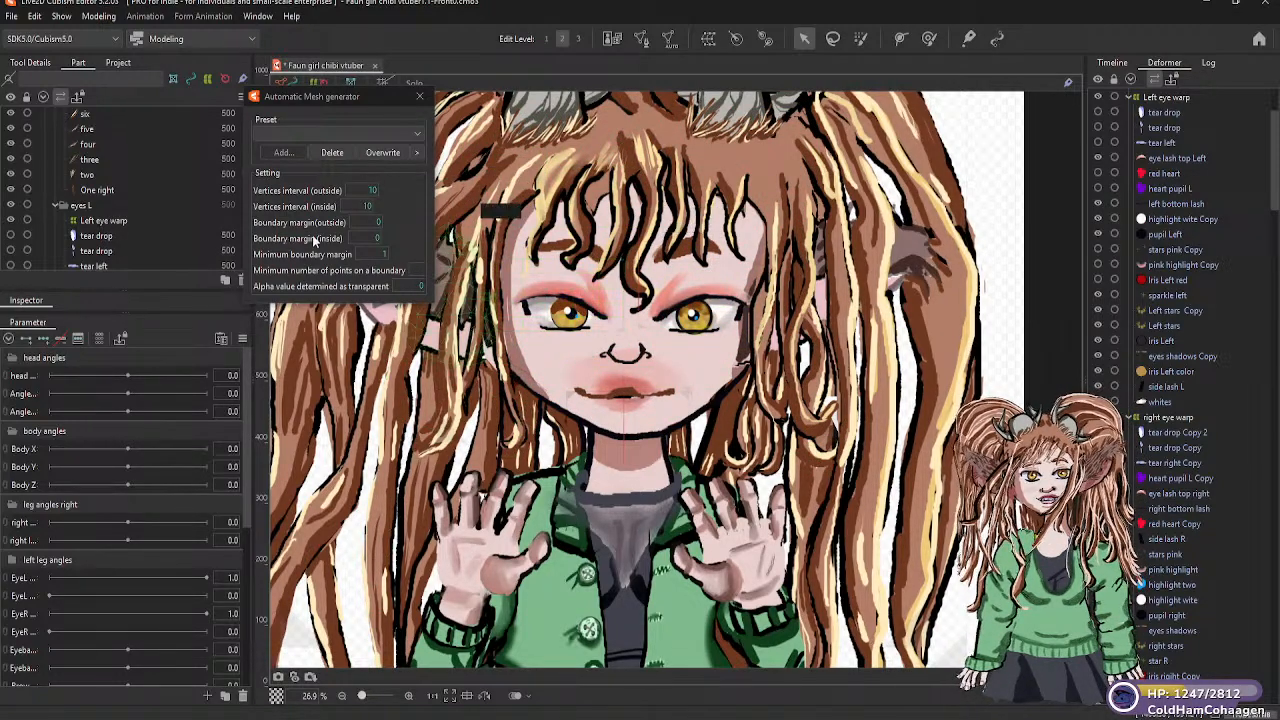
Parent the Left eye warp and right eye warp deformers to the head warp deformer and expand its children
scroll(90, 236, down, 5)
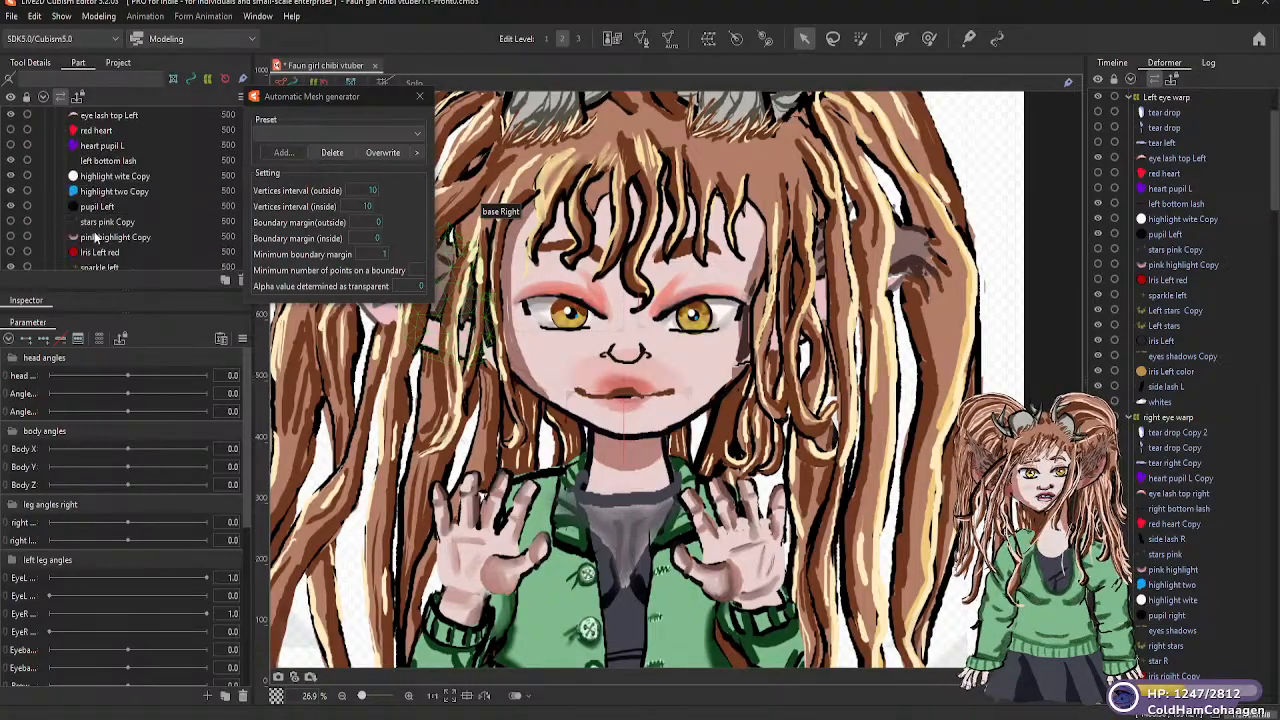
scroll(87, 209, up, 6)
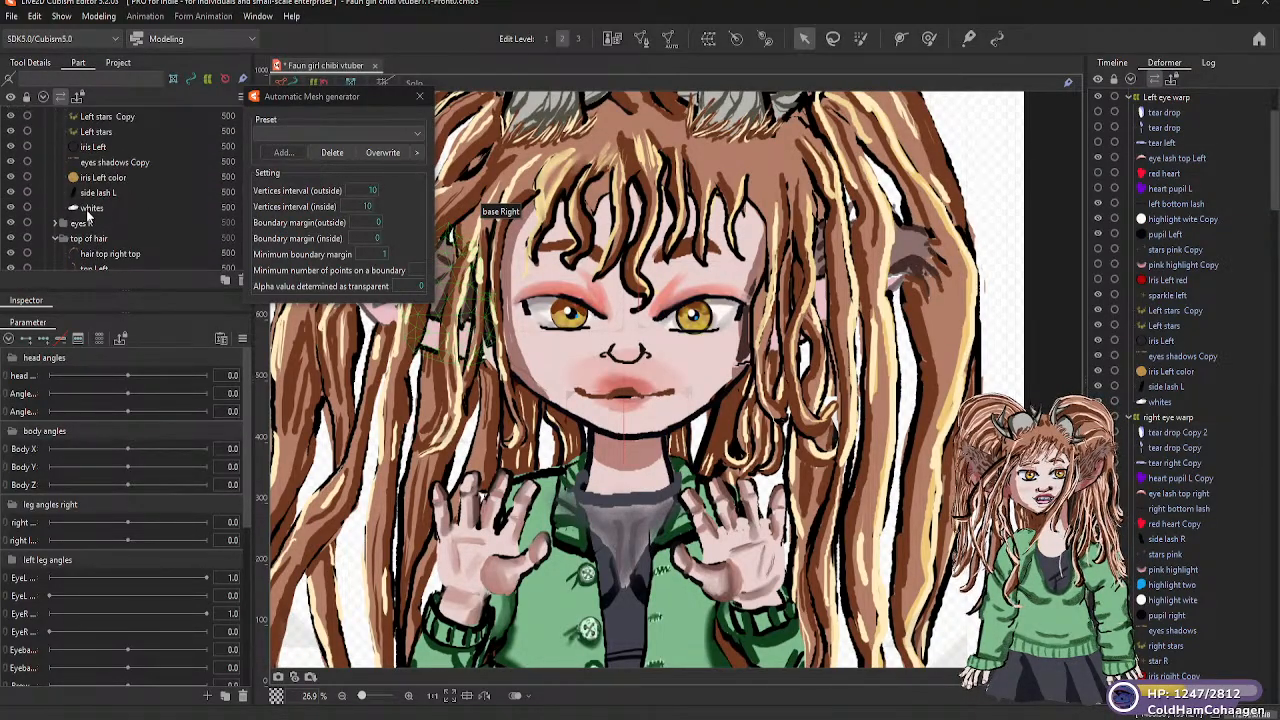
scroll(107, 207, down, 2)
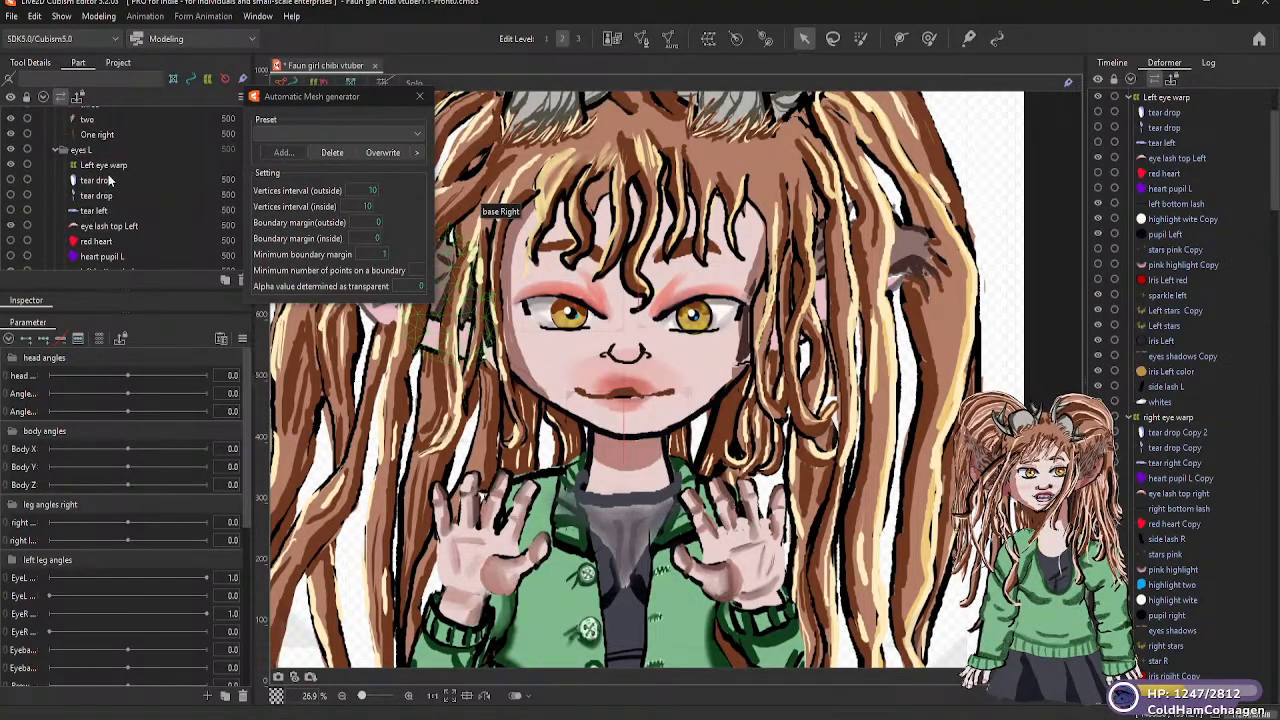
click(107, 167)
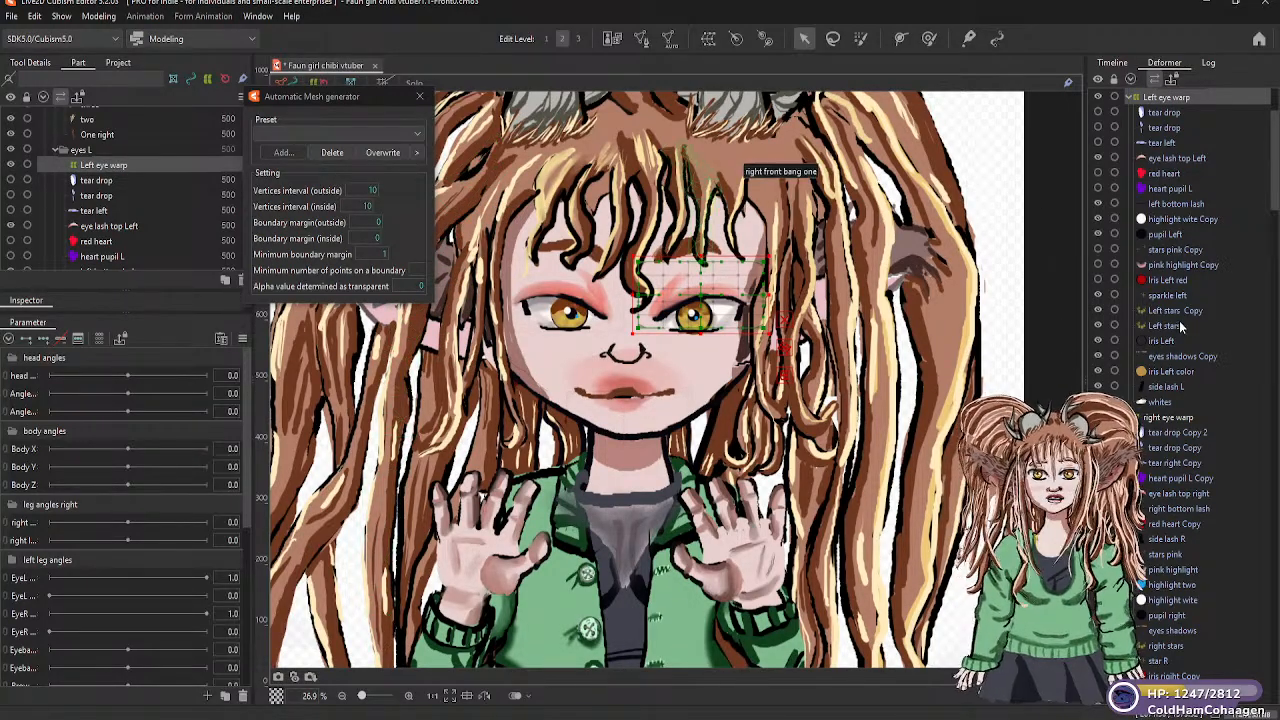
click(1169, 418)
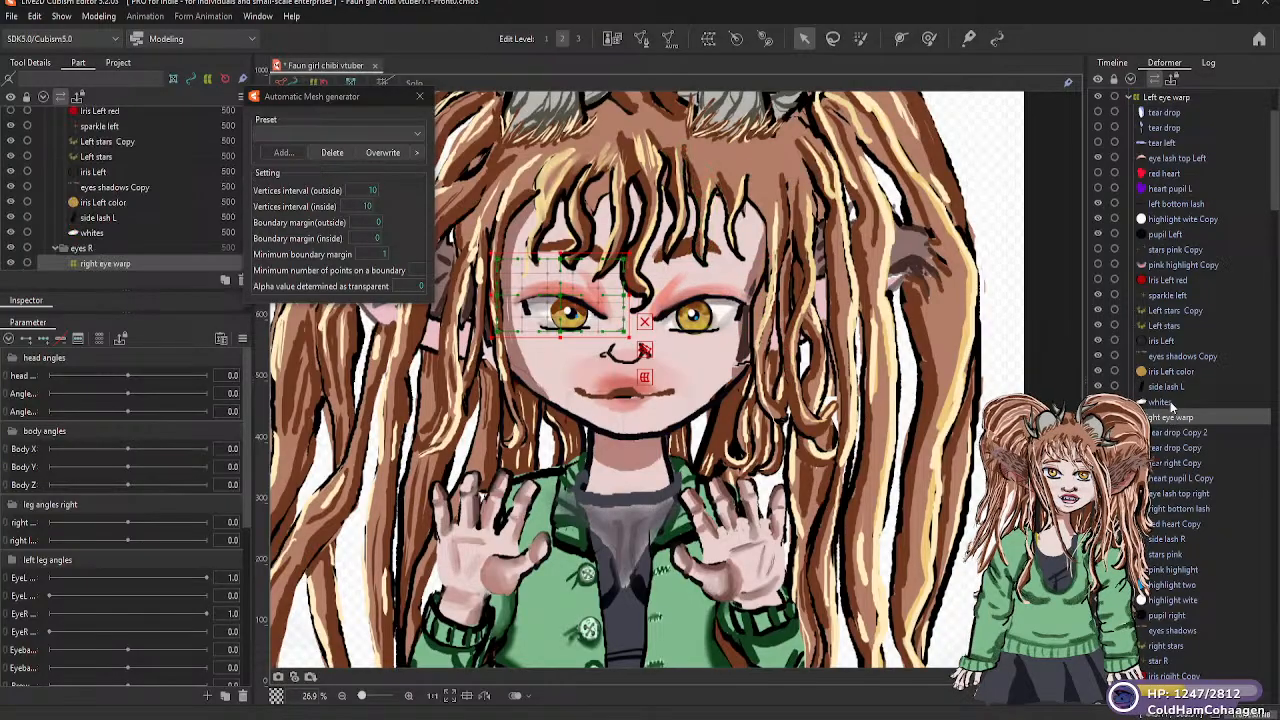
scroll(1170, 330, up, 3)
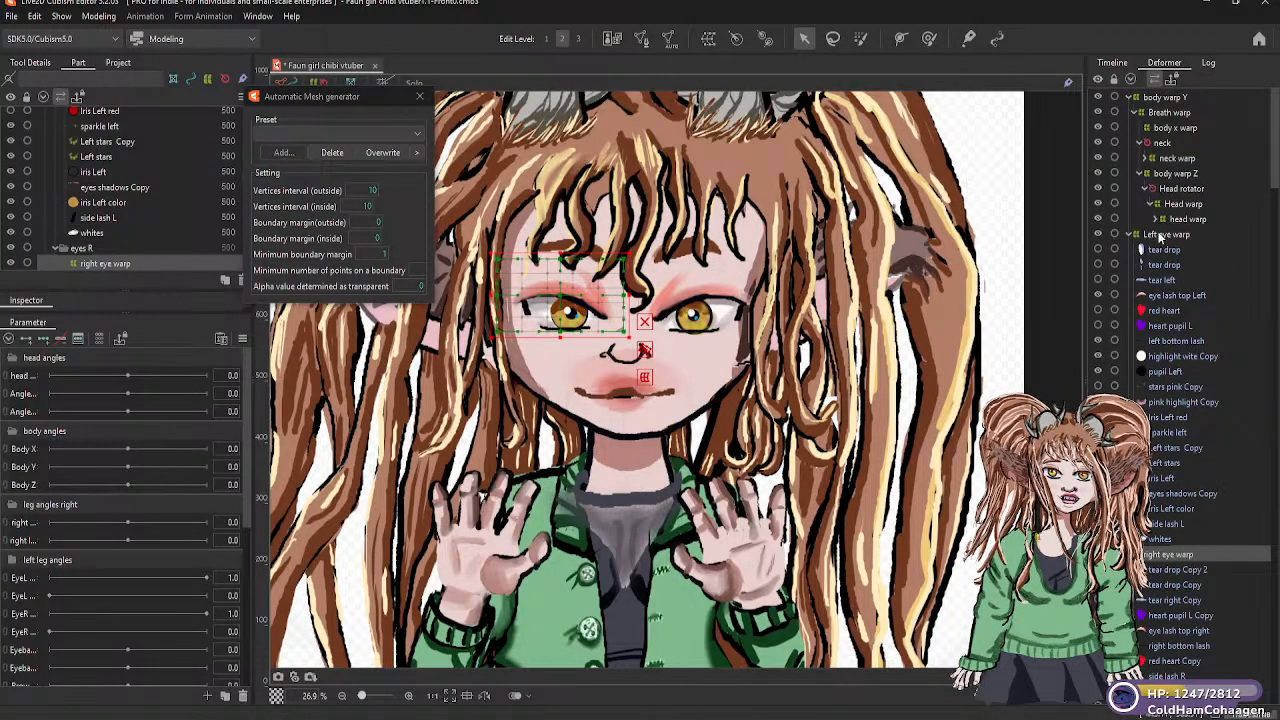
click(1158, 236)
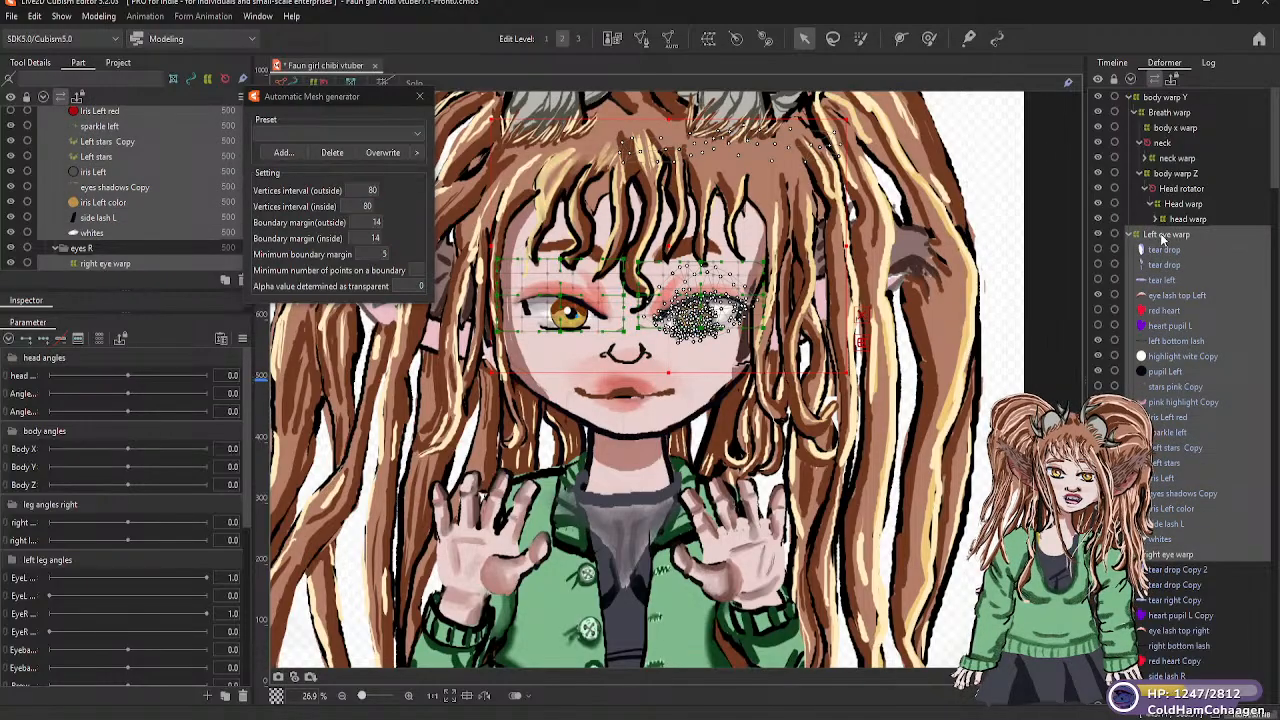
drag(1162, 239, 1172, 224)
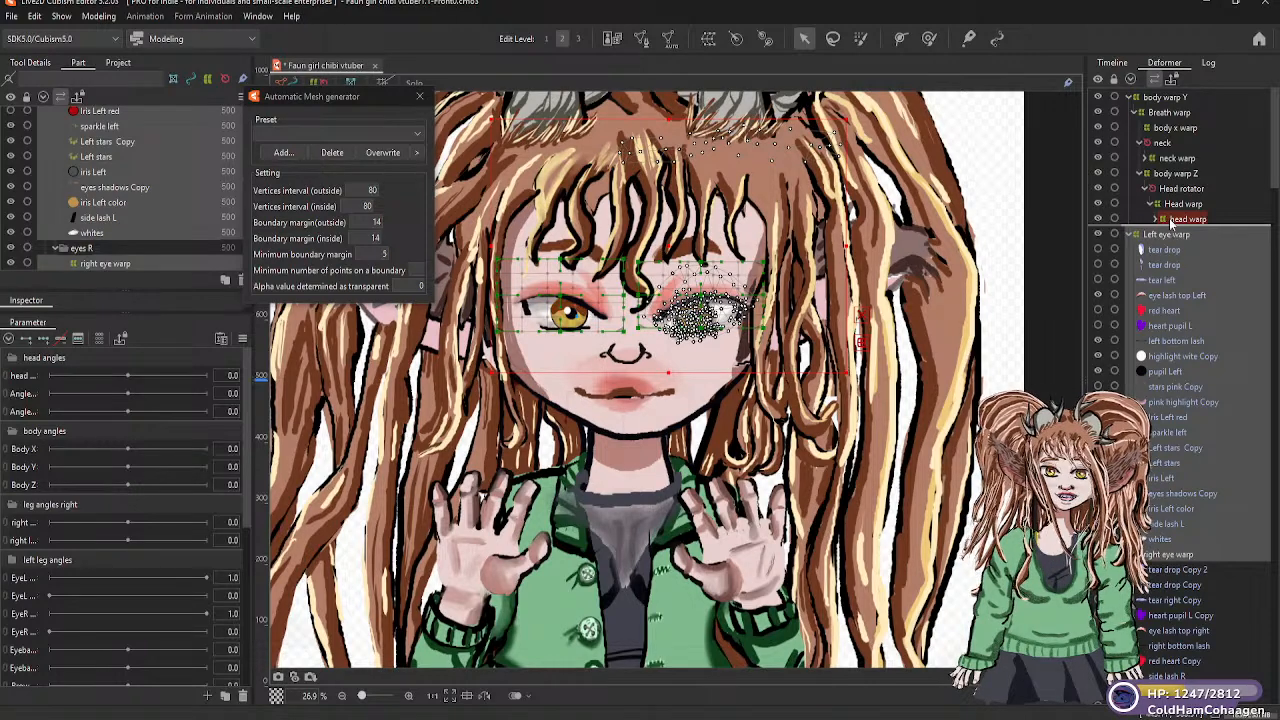
drag(1170, 221, 1171, 223)
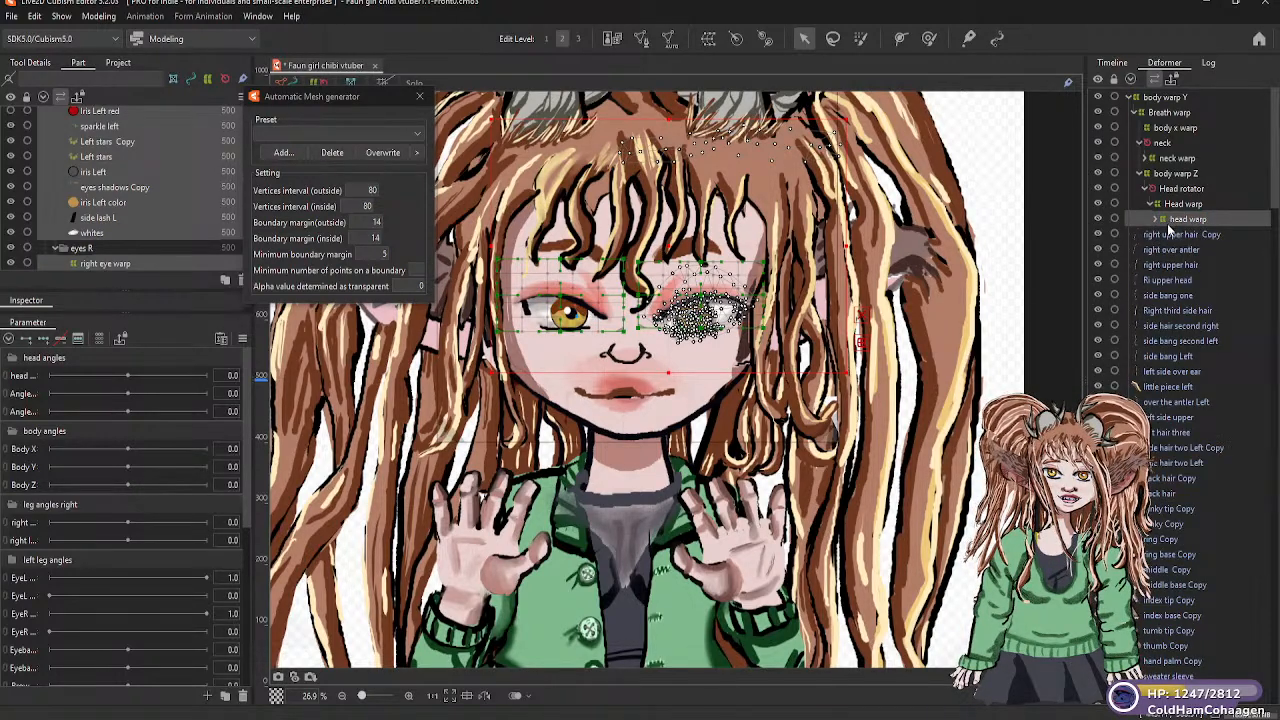
click(1156, 219)
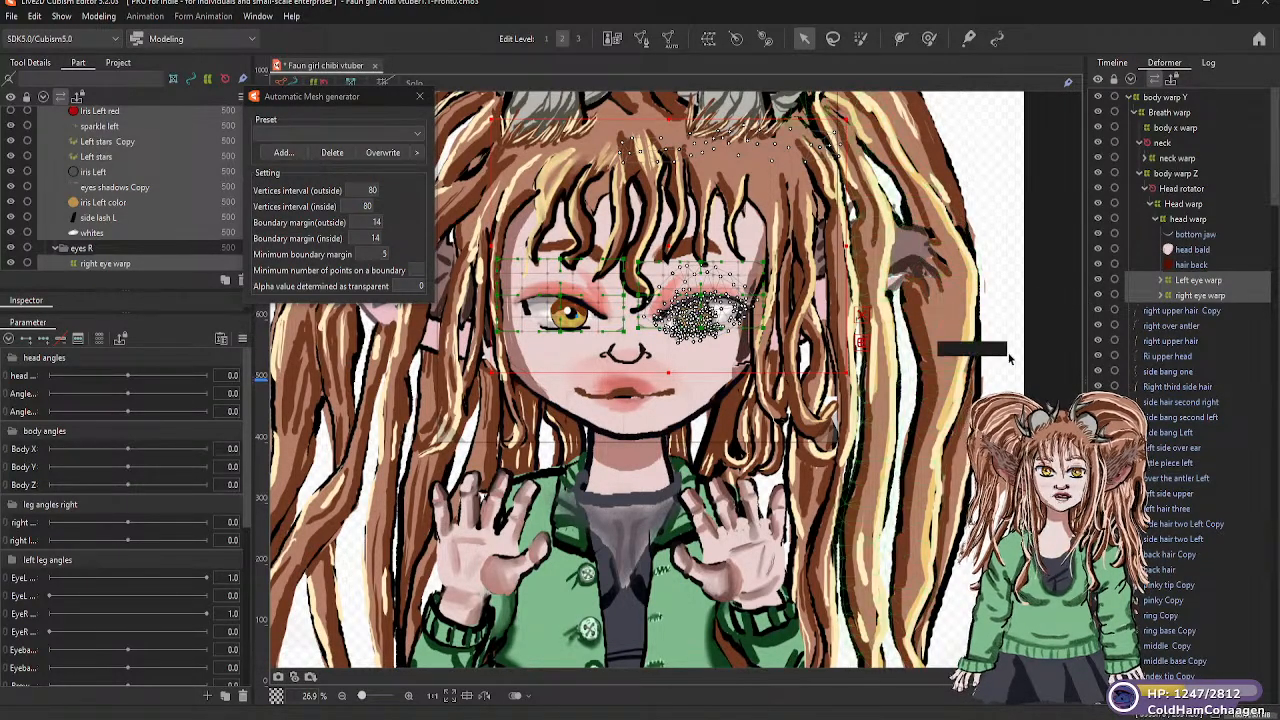
click(1037, 207)
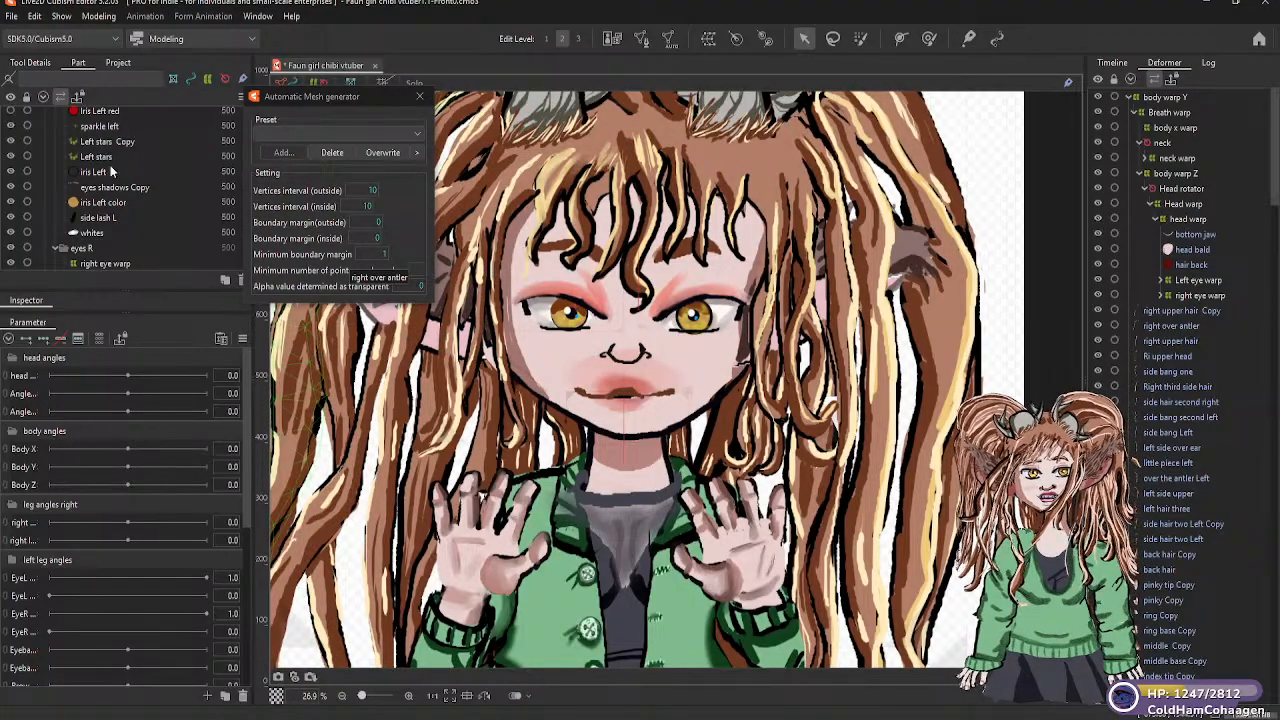
Review the part groups from eyes R through front bangs to the side hair peices Right group
scroll(97, 220, down, 5)
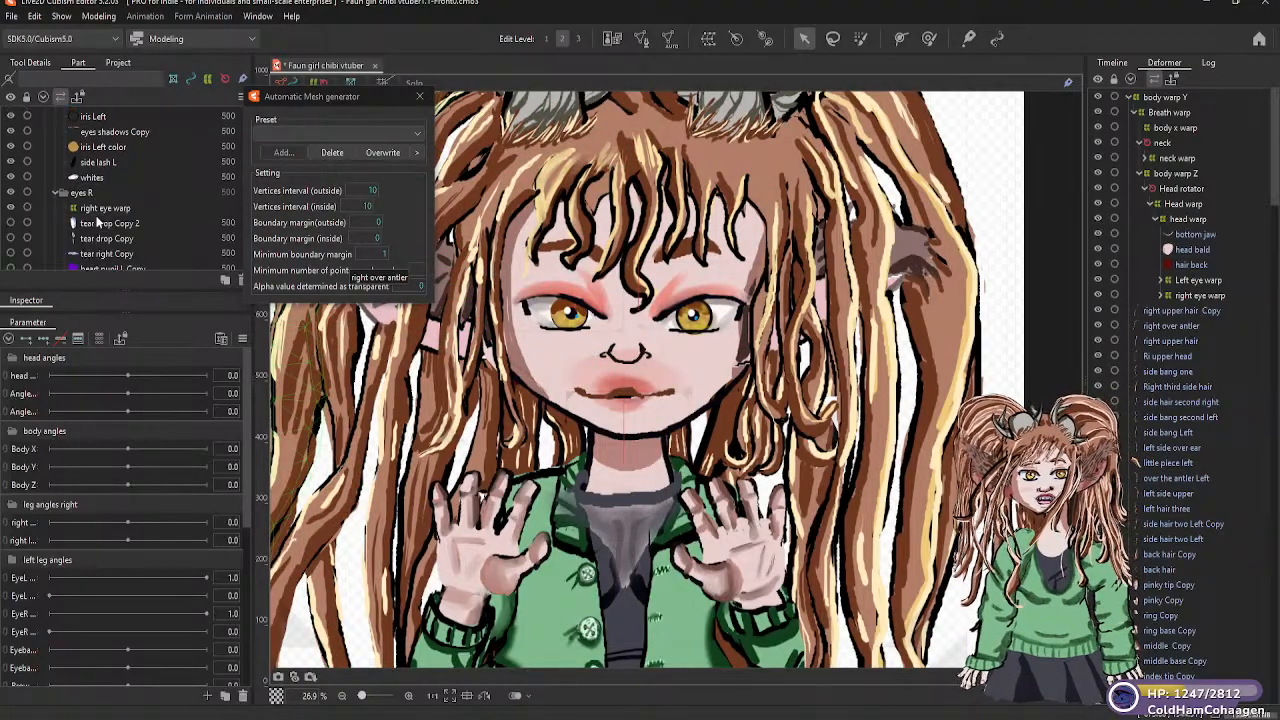
scroll(95, 218, down, 5)
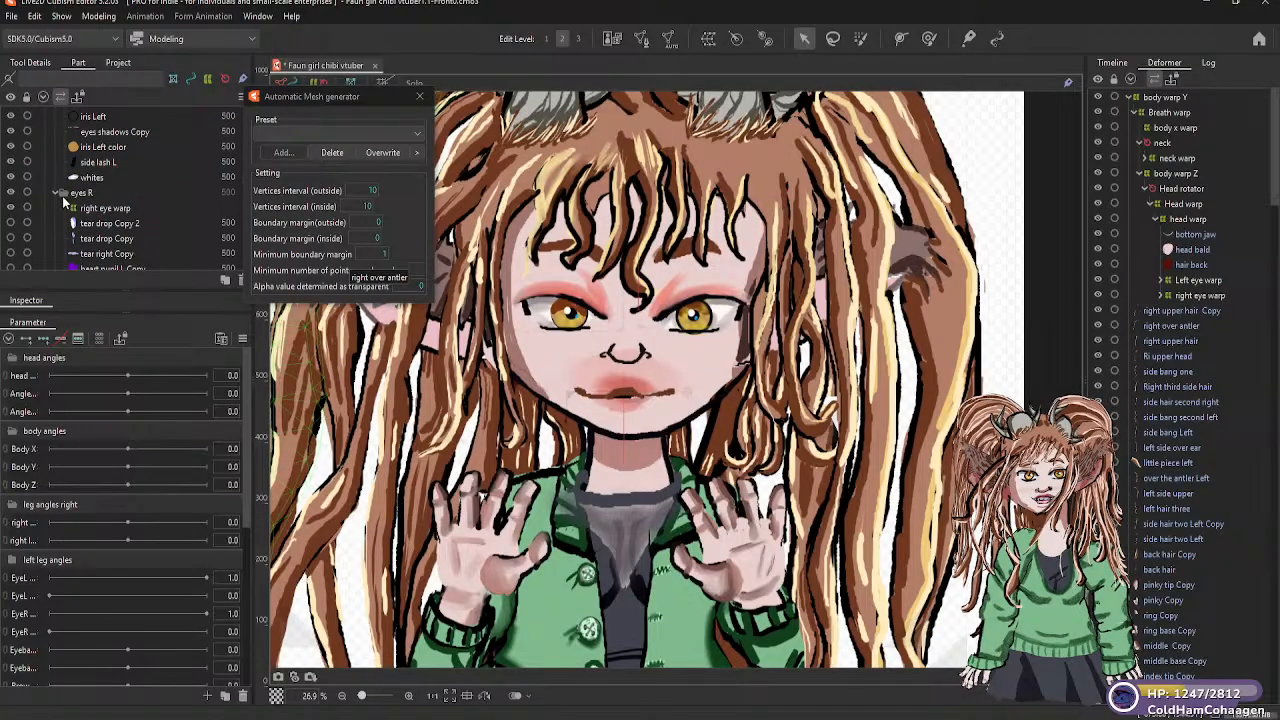
scroll(64, 204, up, 2)
scroll(95, 198, up, 6)
scroll(105, 198, up, 4)
scroll(110, 198, up, 8)
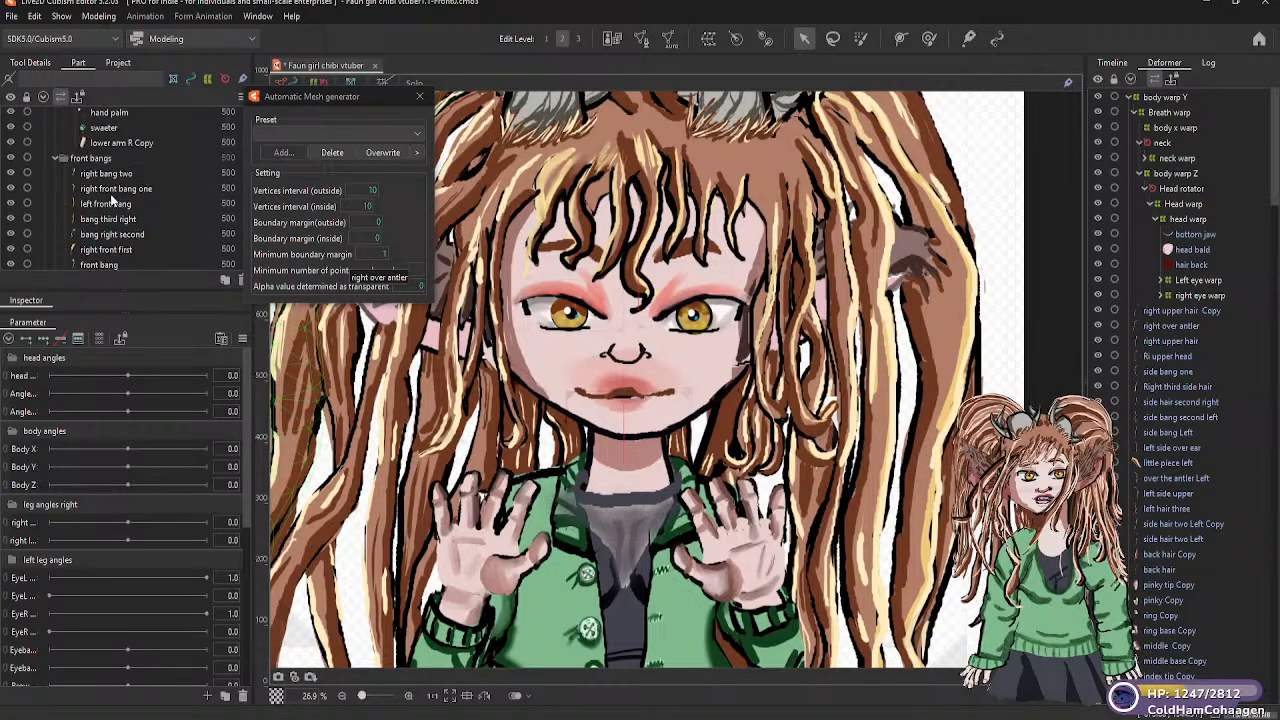
scroll(130, 197, up, 6)
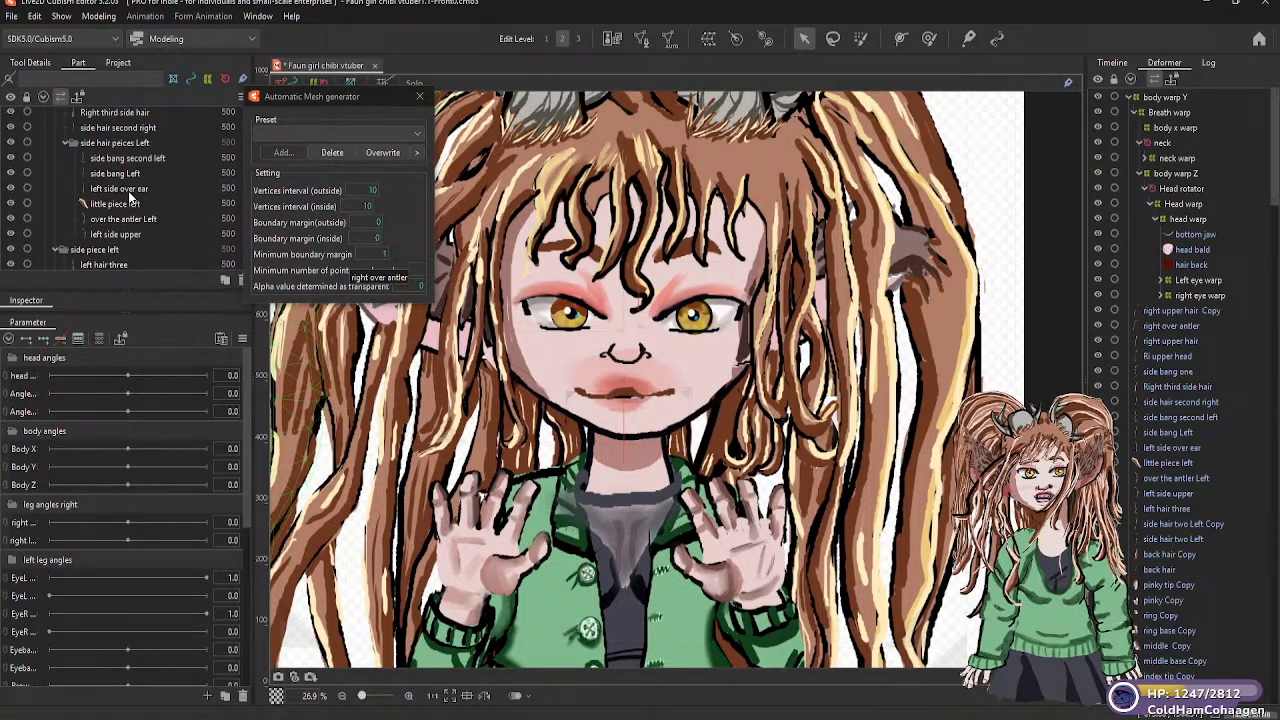
scroll(120, 197, up, 2)
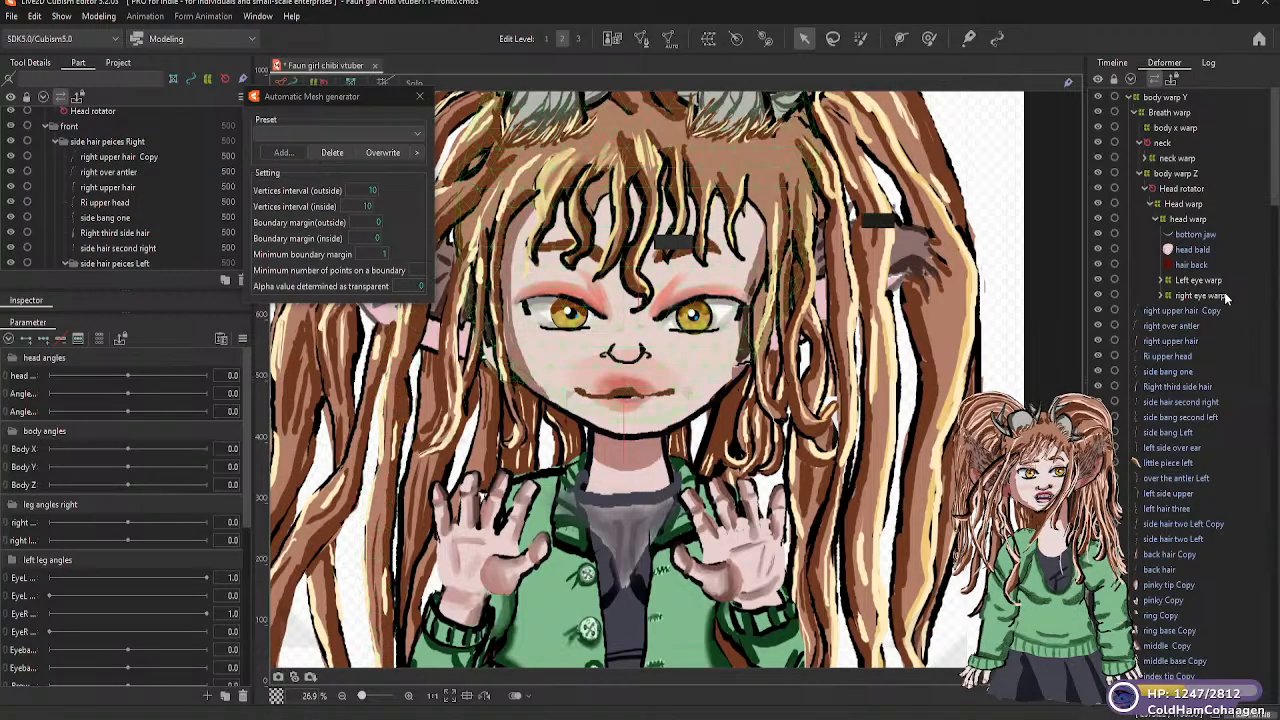
Parent the right upper hair Copy mesh to the head warp deformer
click(1178, 310)
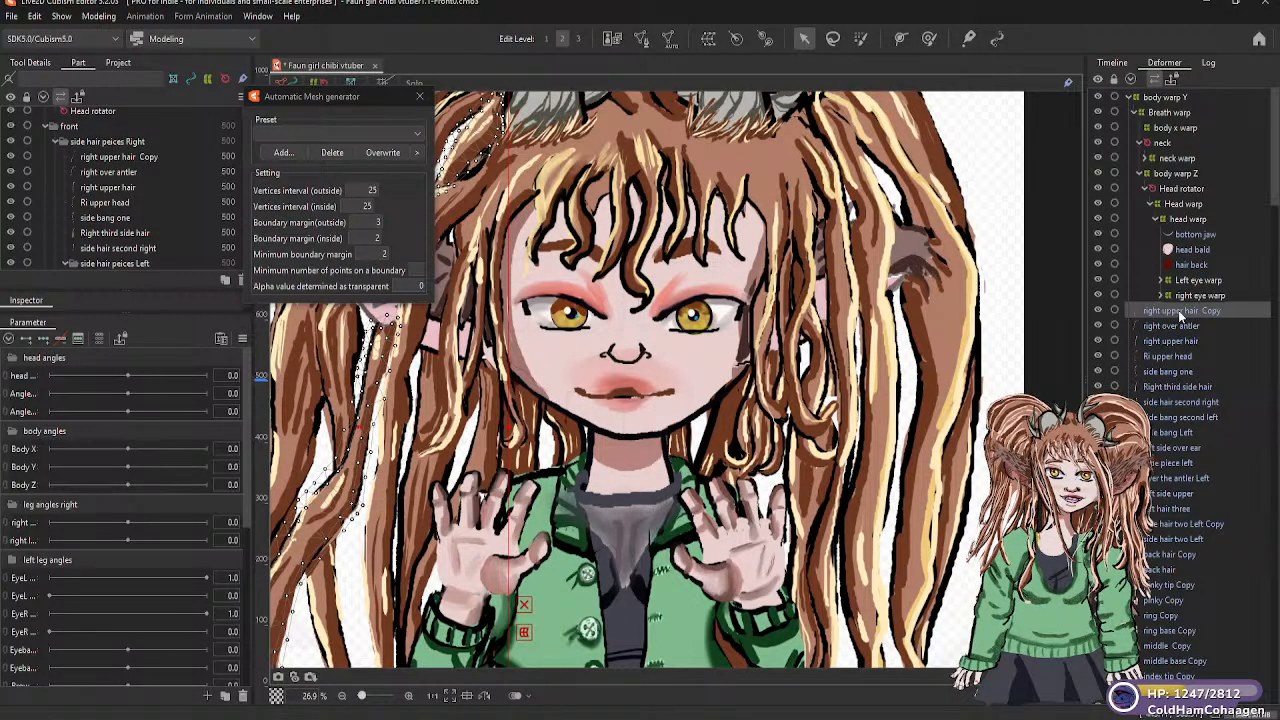
drag(1181, 313, 1180, 230)
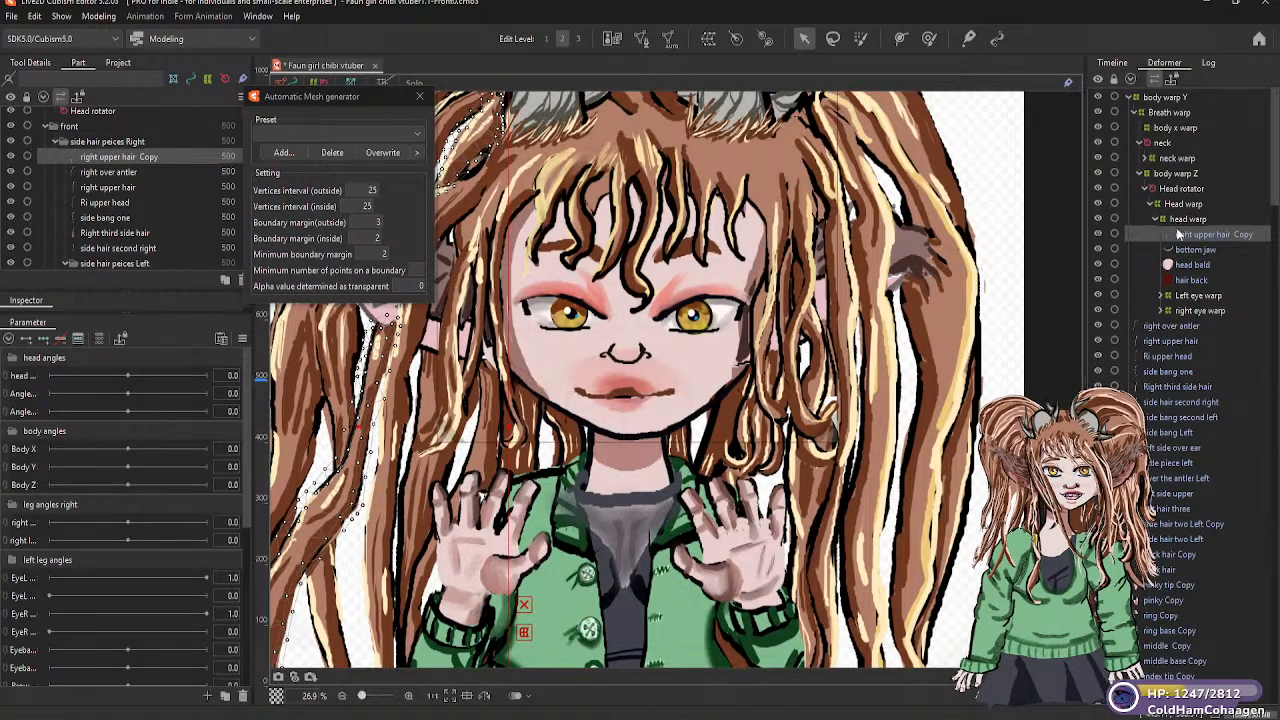
click(1155, 325)
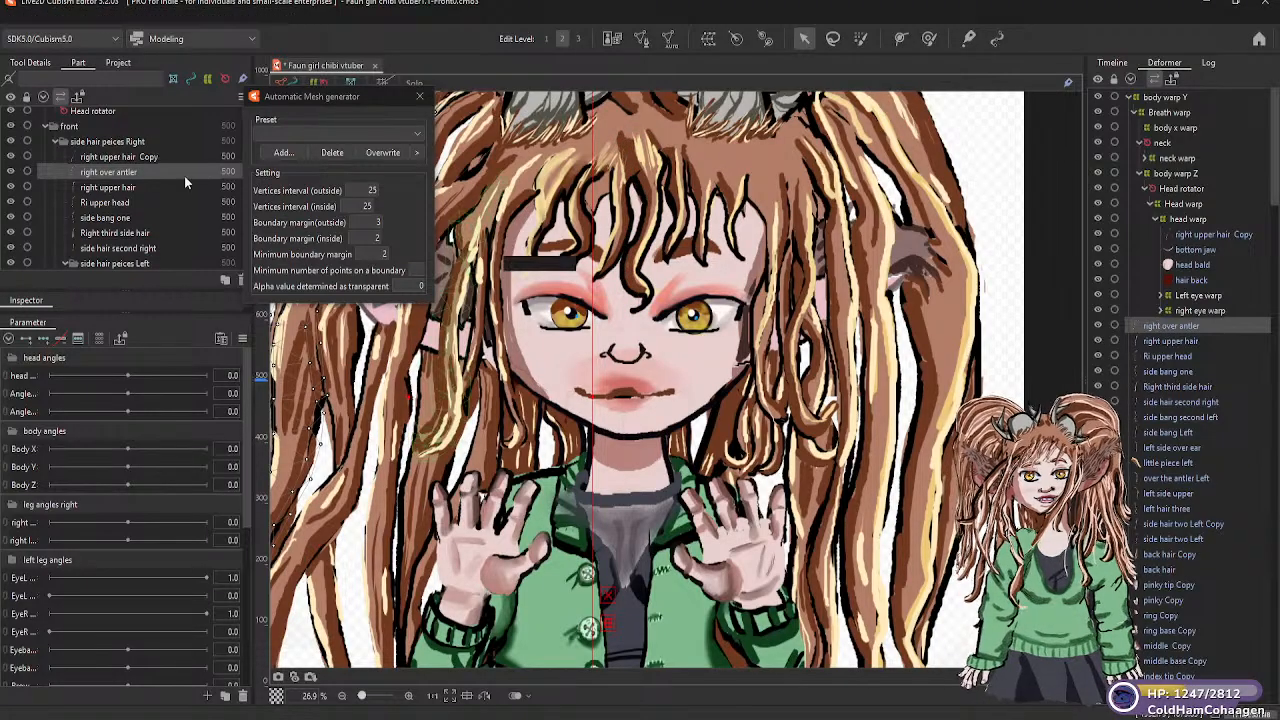
click(115, 157)
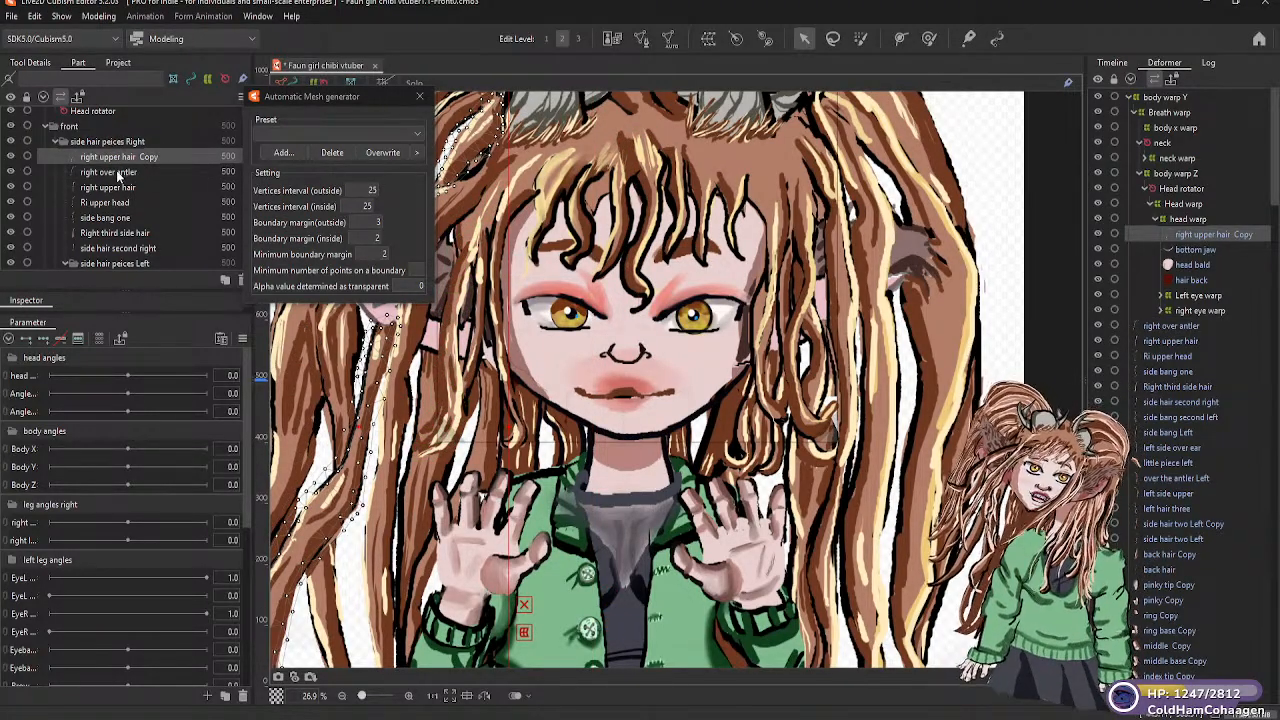
Parent the remaining right side hair meshes, from right over antler through side hair second right, to the head warp deformer
click(117, 172)
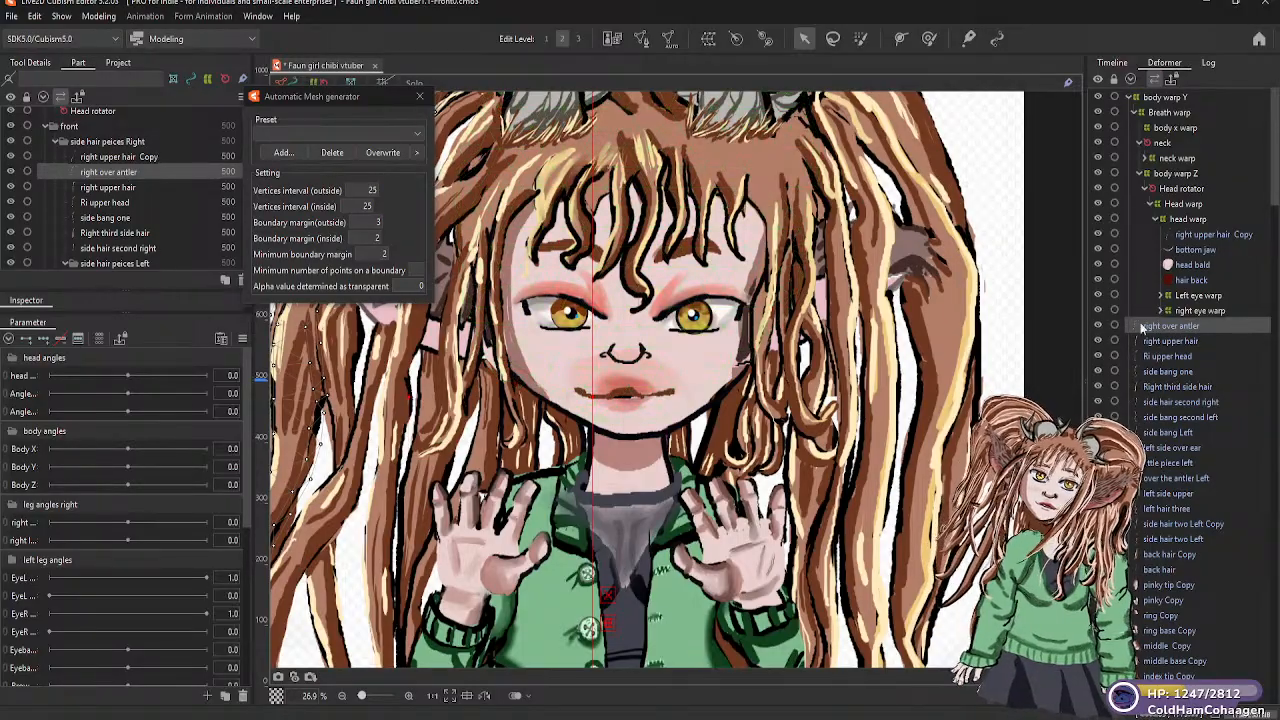
drag(1148, 325, 1171, 226)
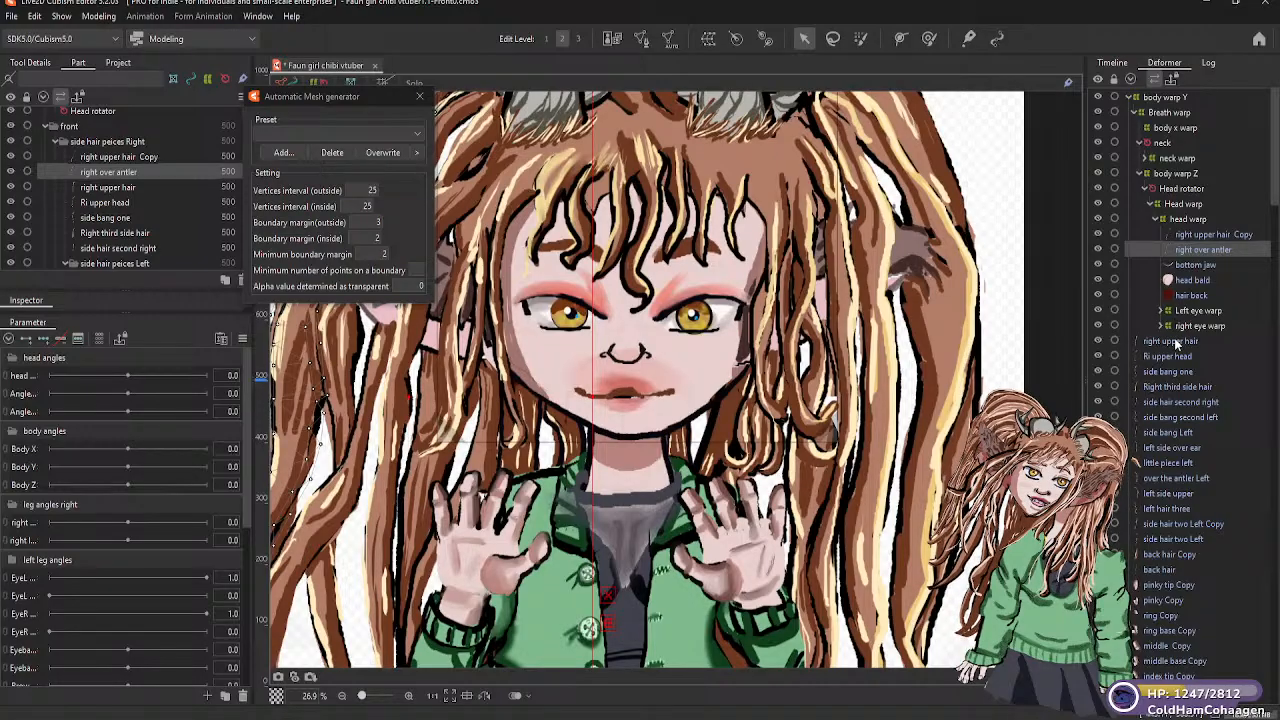
drag(1160, 341, 1176, 256)
drag(1181, 360, 1180, 272)
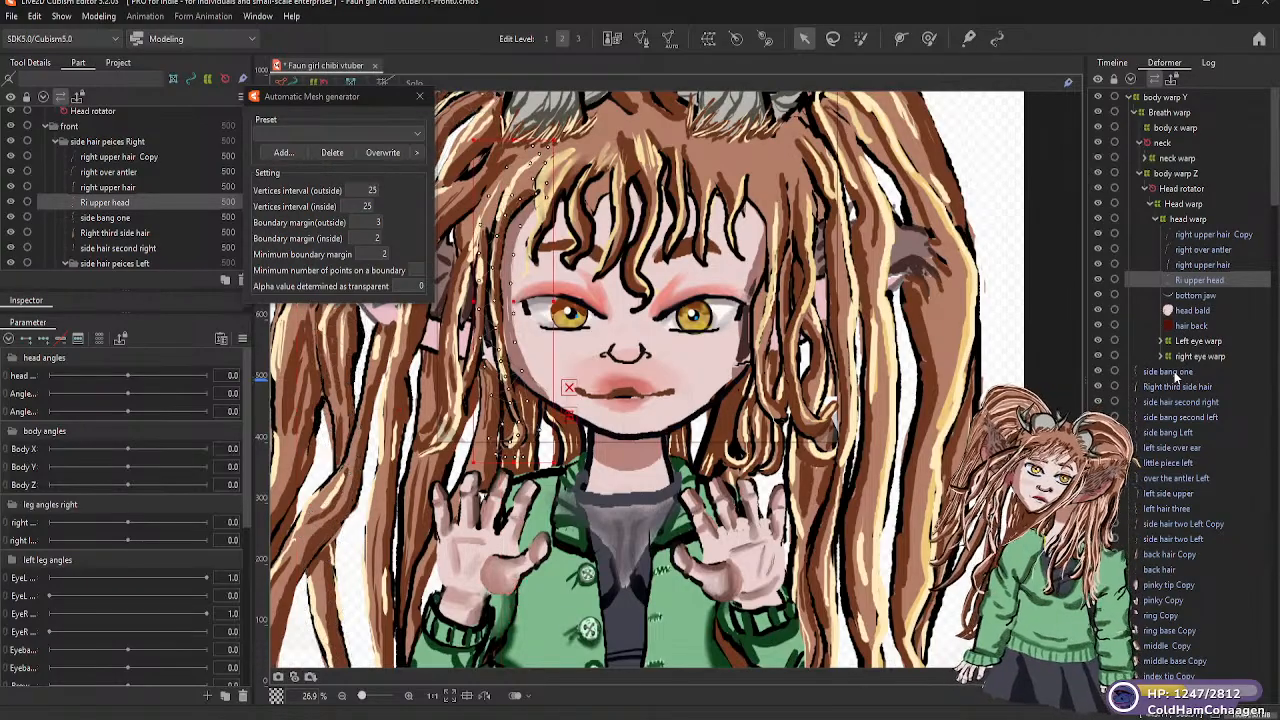
drag(1174, 371, 1181, 228)
drag(1183, 298, 1183, 298)
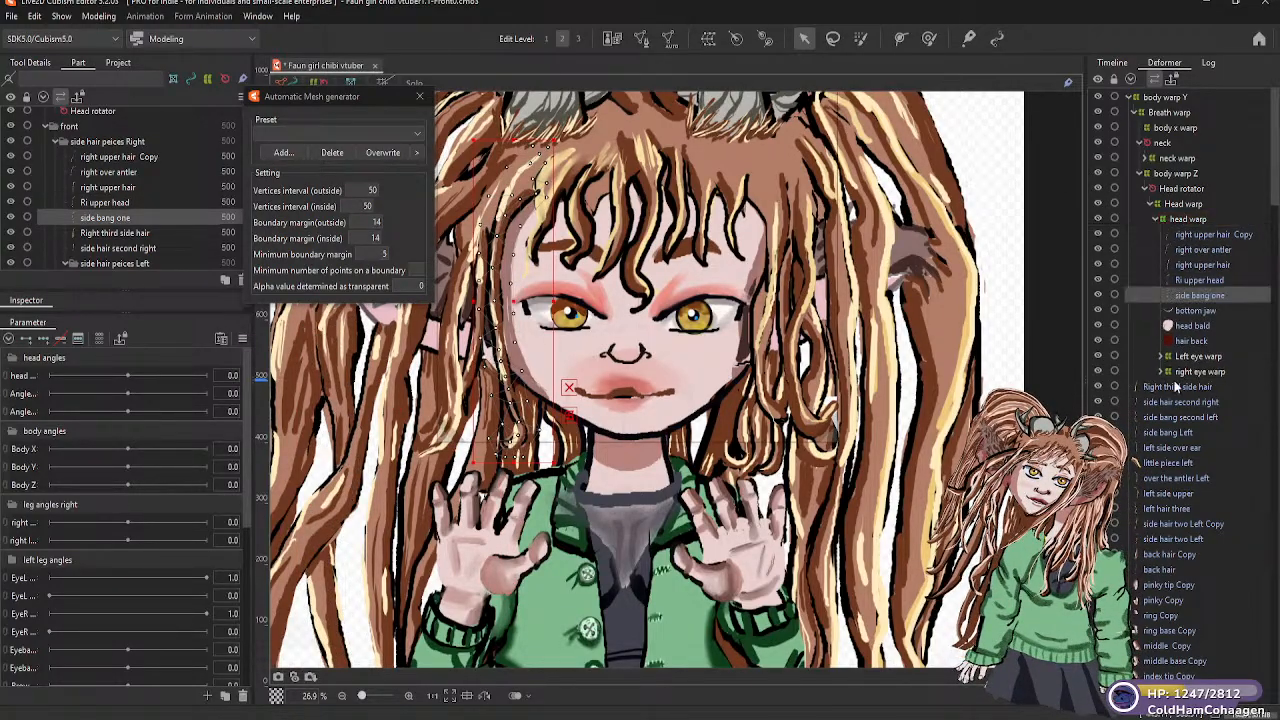
drag(1175, 386, 1180, 221)
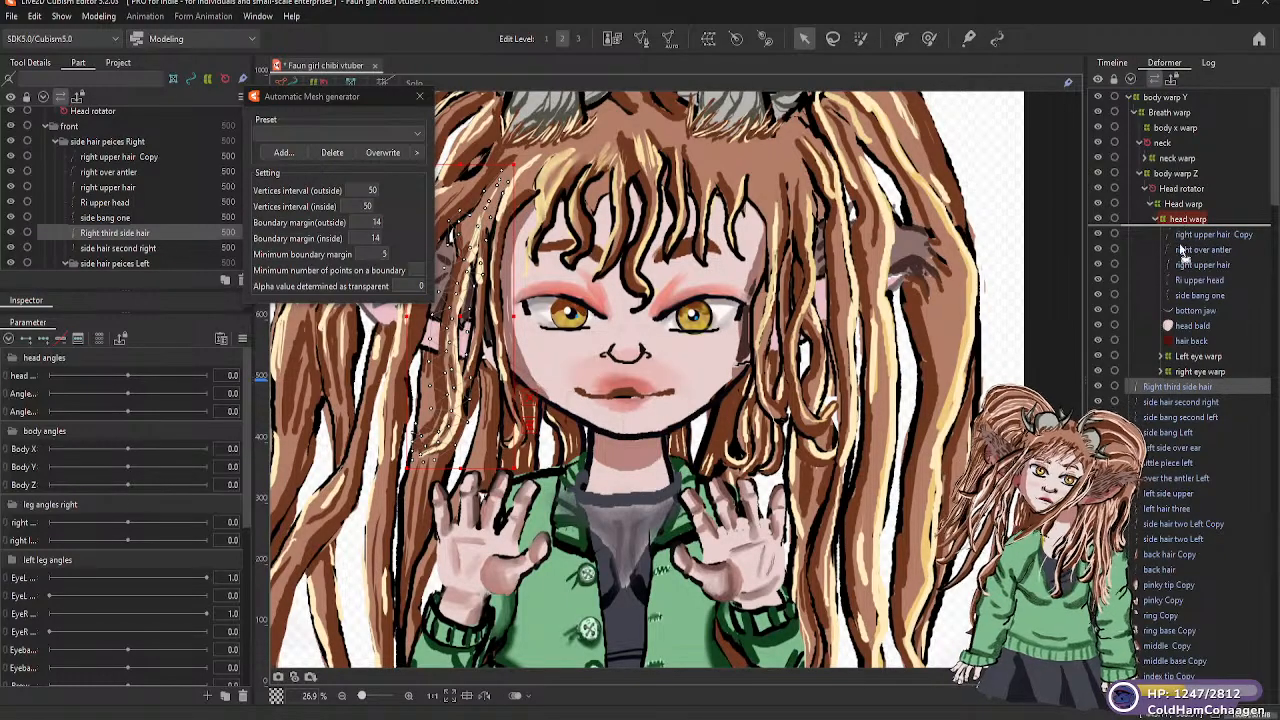
drag(1183, 402, 1165, 220)
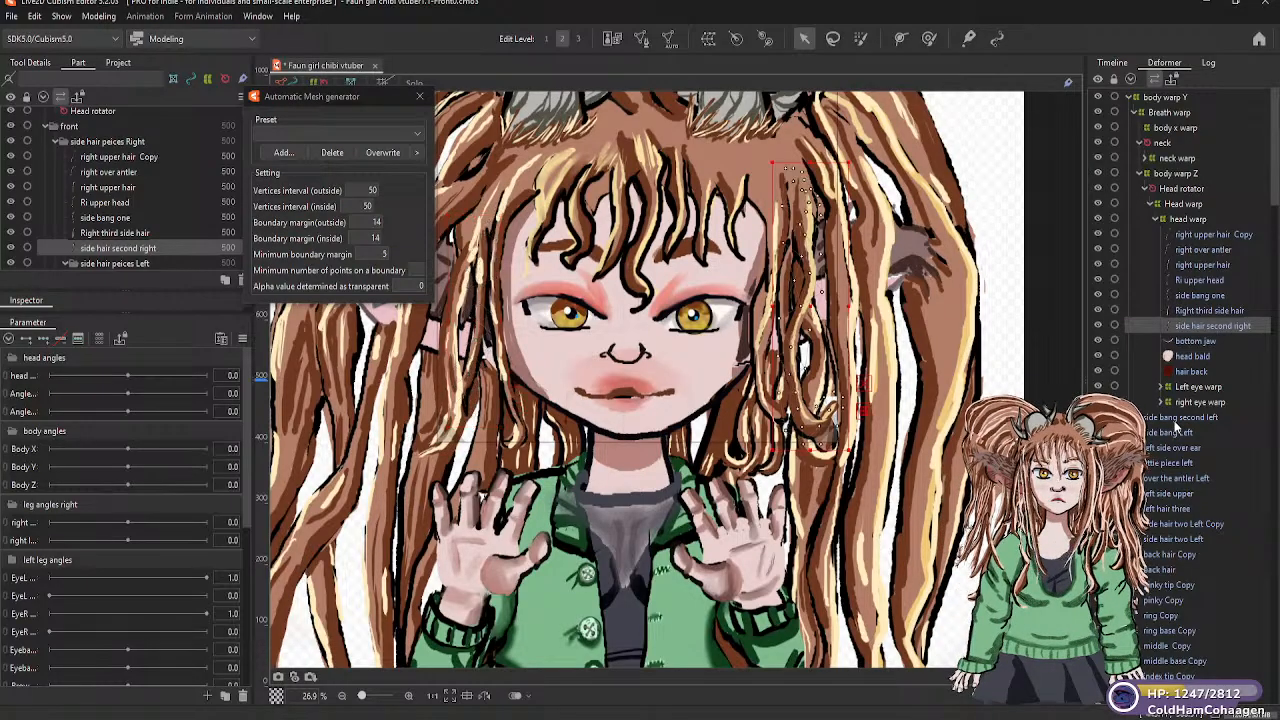
Parent the side bang second left, side bang Left and left side over ear meshes to the lower head warp deformer
click(1174, 418)
drag(1168, 229, 1166, 220)
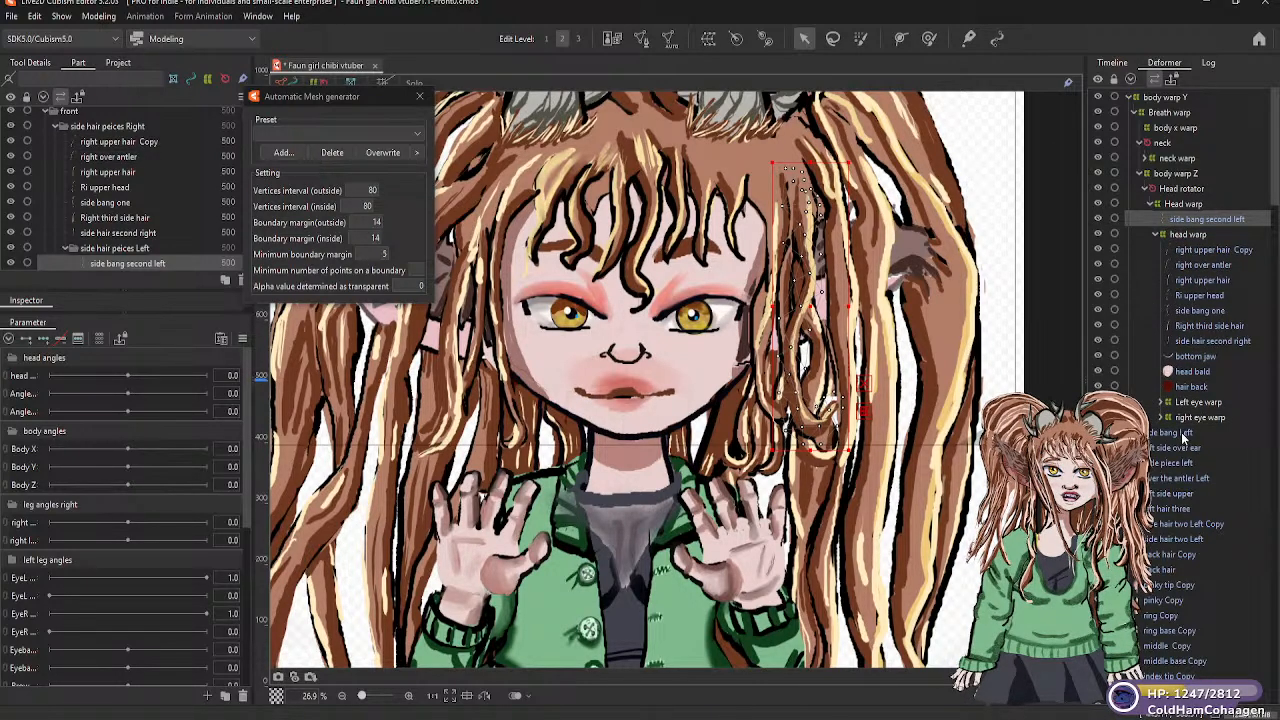
click(1178, 433)
drag(1176, 295, 1180, 244)
drag(1158, 388, 1160, 410)
click(1163, 448)
drag(1158, 280, 1174, 243)
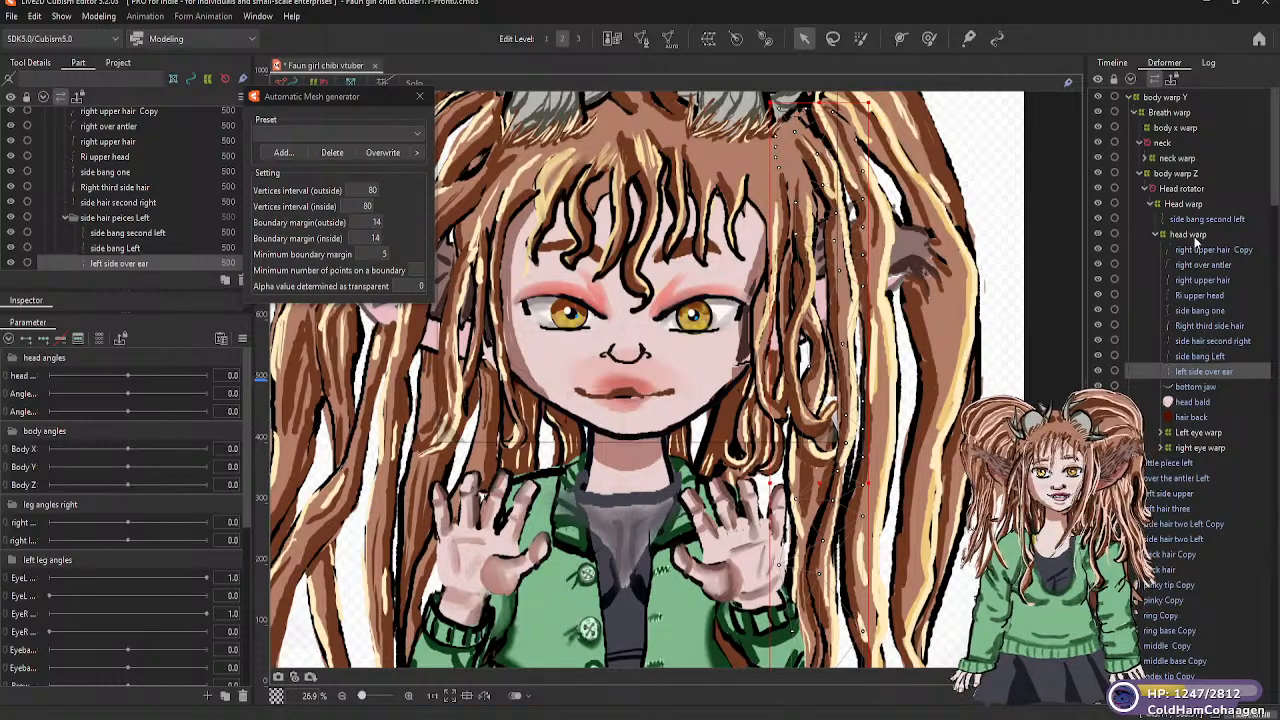
click(1198, 220)
drag(1195, 228, 1191, 240)
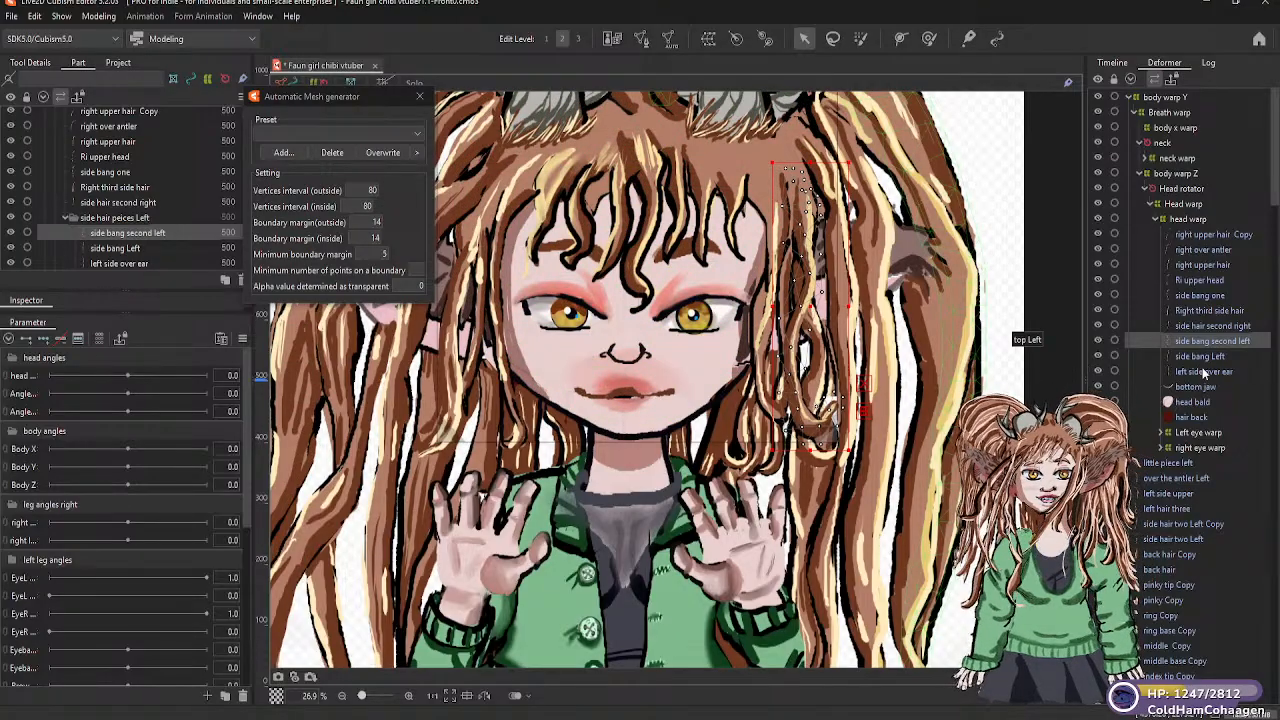
Parent the little piece left, over the antler Left and left side upper meshes to the head warp deformer
click(1178, 464)
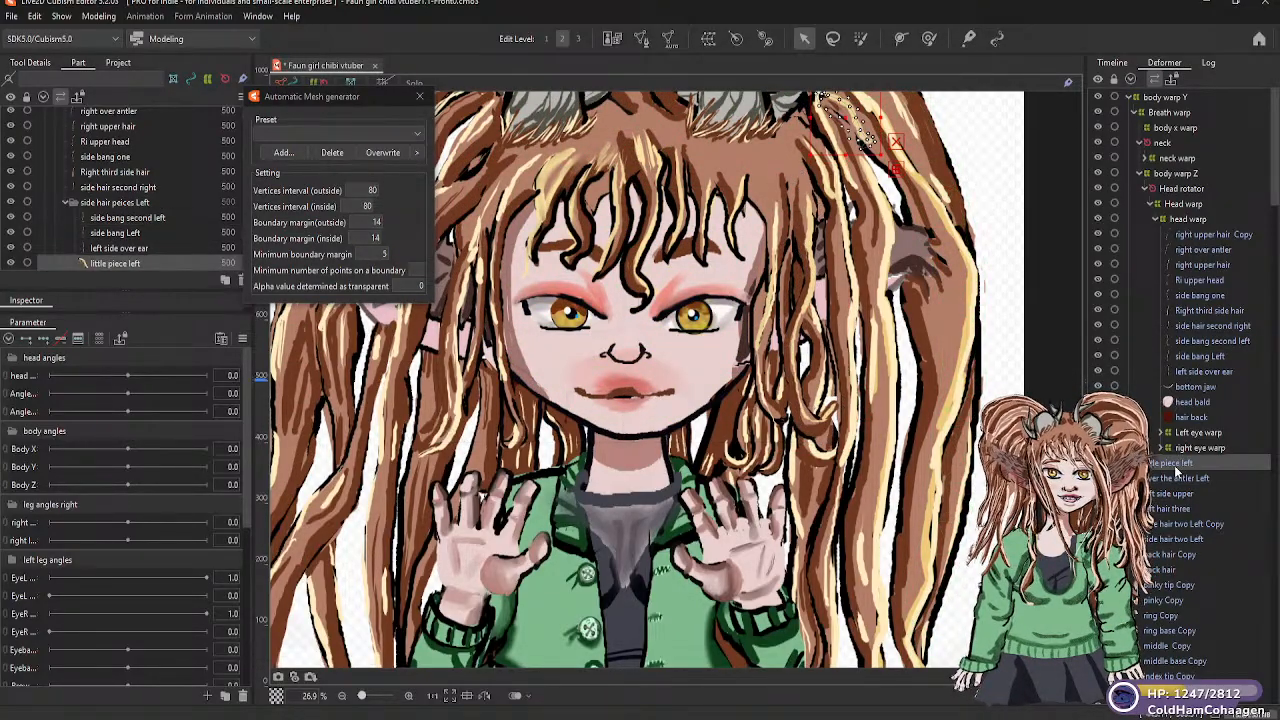
drag(1176, 467, 1184, 222)
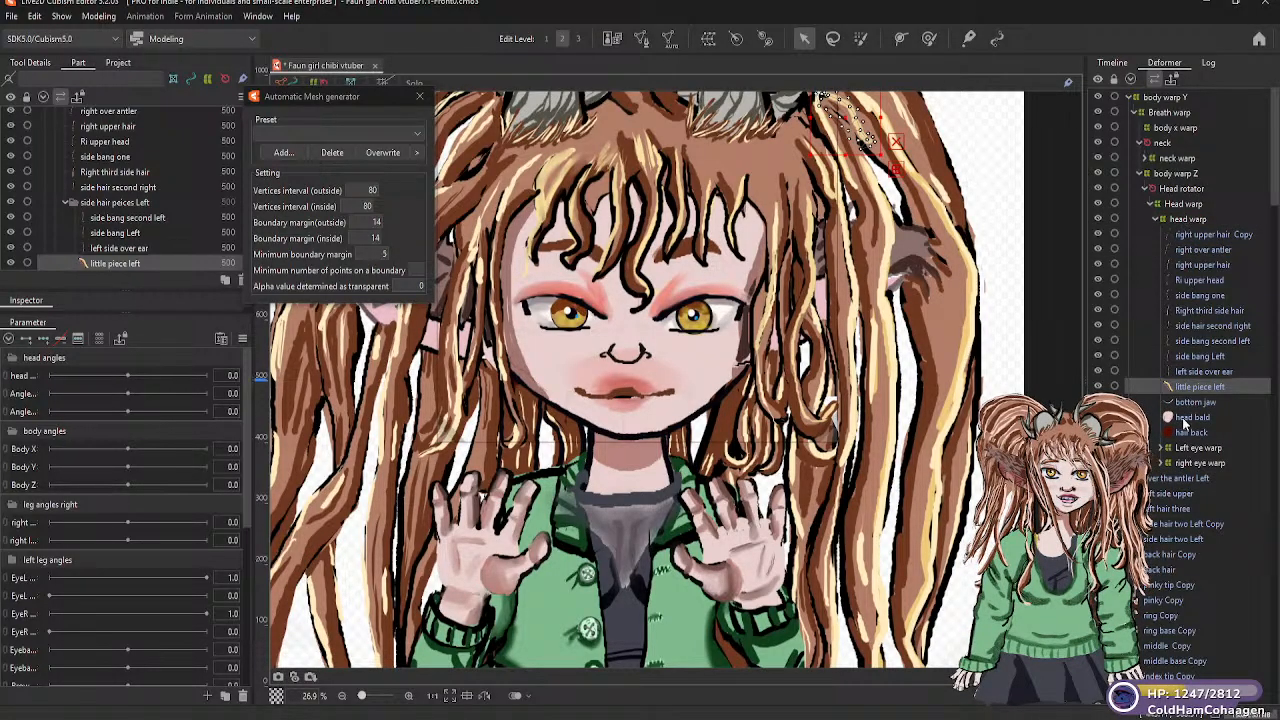
click(1166, 481)
drag(1177, 303, 1174, 224)
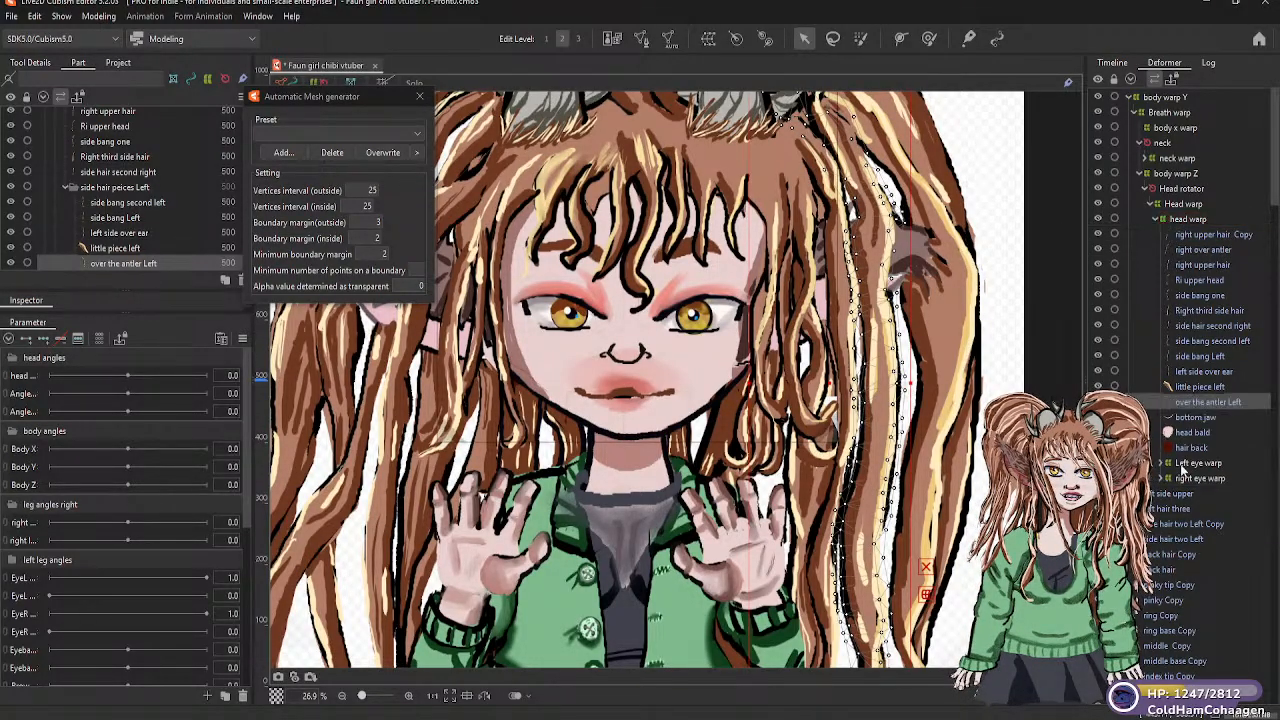
drag(1186, 502, 1184, 226)
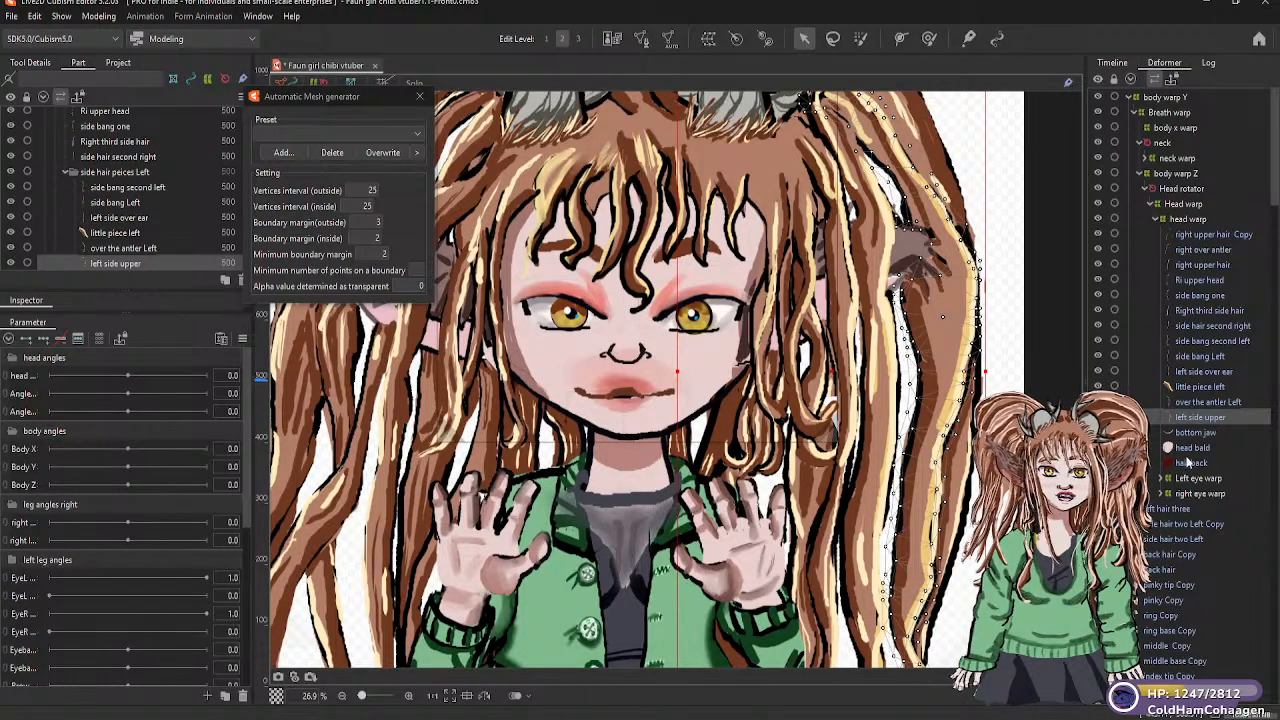
Parent left hair three, side hair two Left Copy, side hair two Left, back hair Copy and back hair to the head warp deformer
click(1170, 509)
drag(1186, 369, 1184, 224)
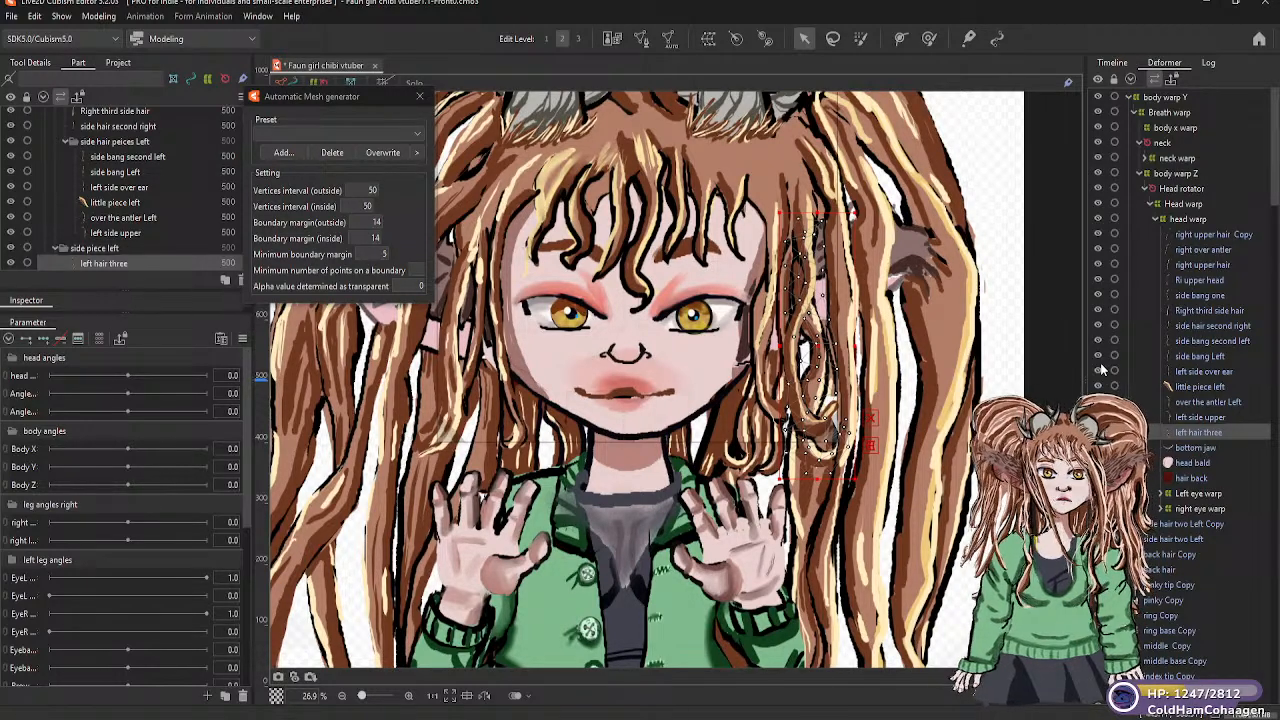
click(1170, 524)
drag(1173, 475, 1179, 225)
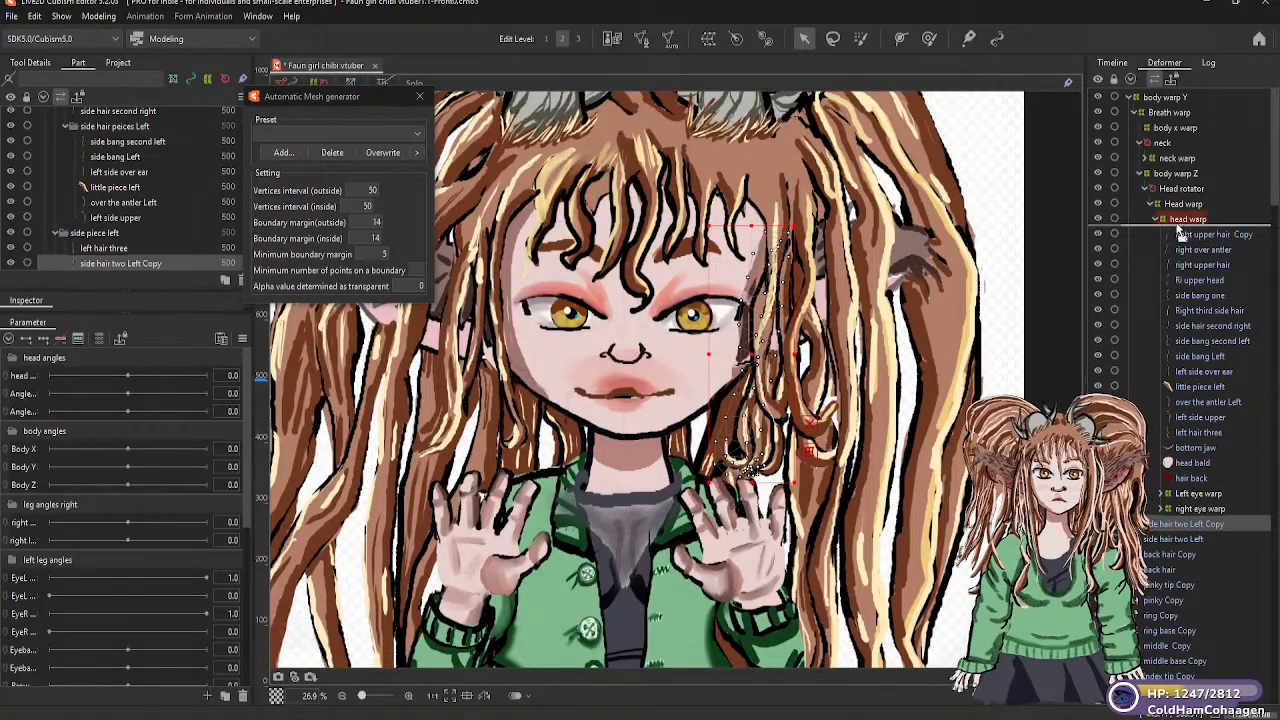
click(1175, 540)
drag(1185, 258, 1186, 224)
click(1176, 556)
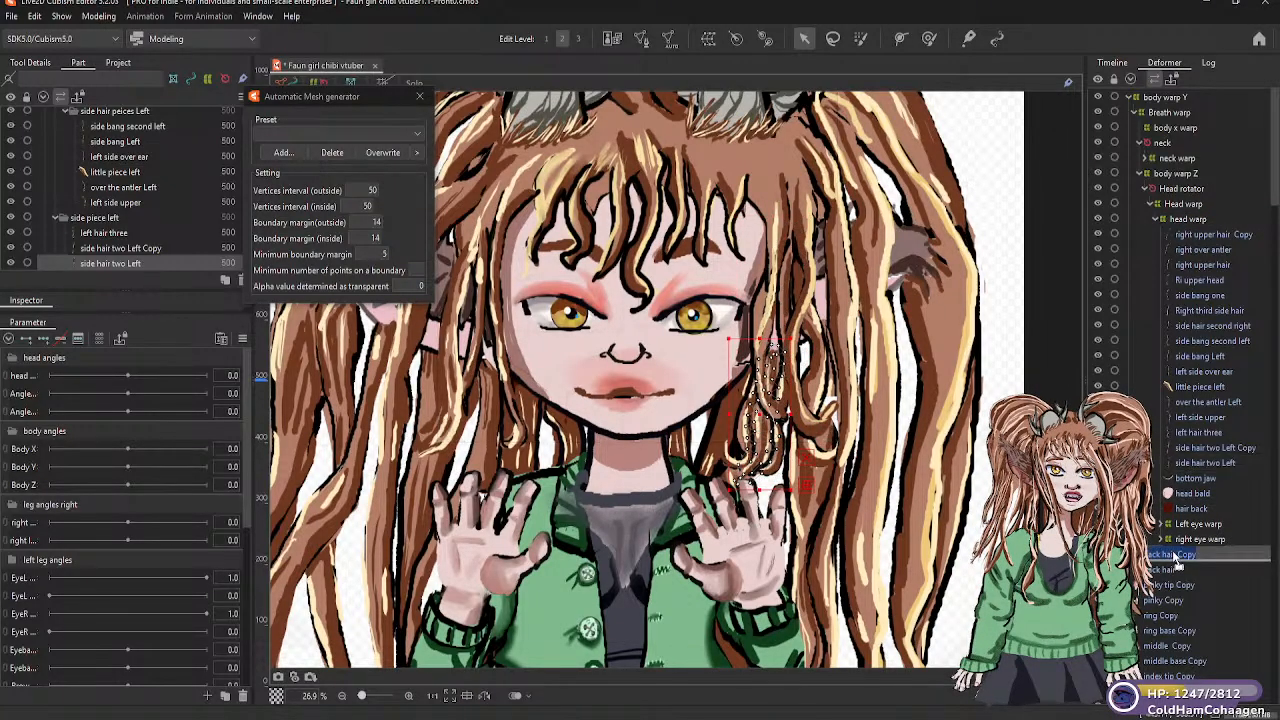
drag(1178, 565, 1179, 227)
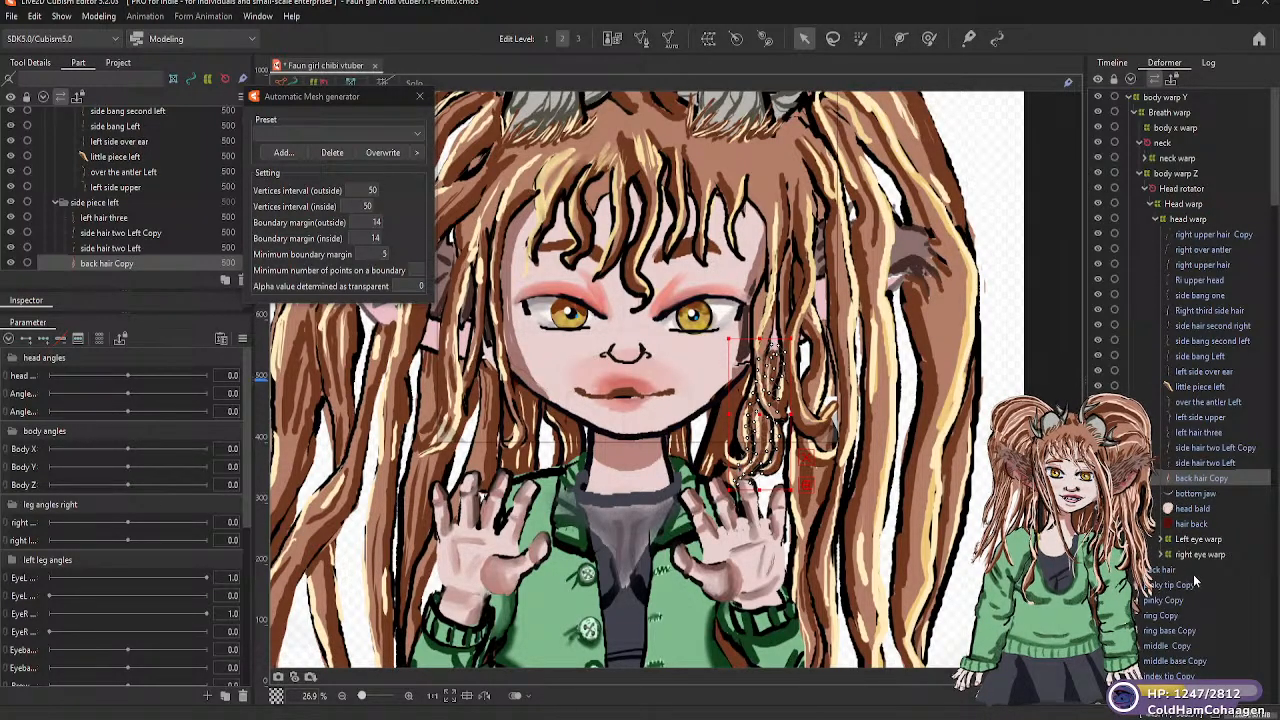
click(1156, 569)
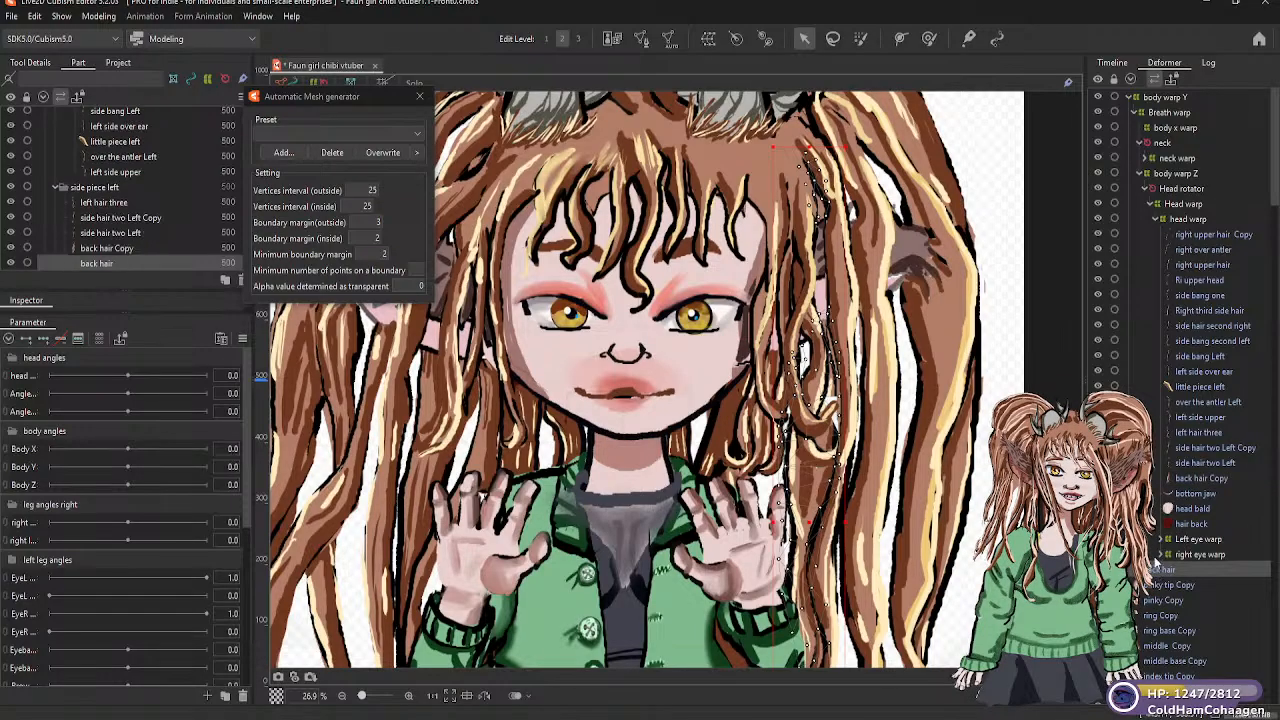
drag(1170, 409, 1183, 243)
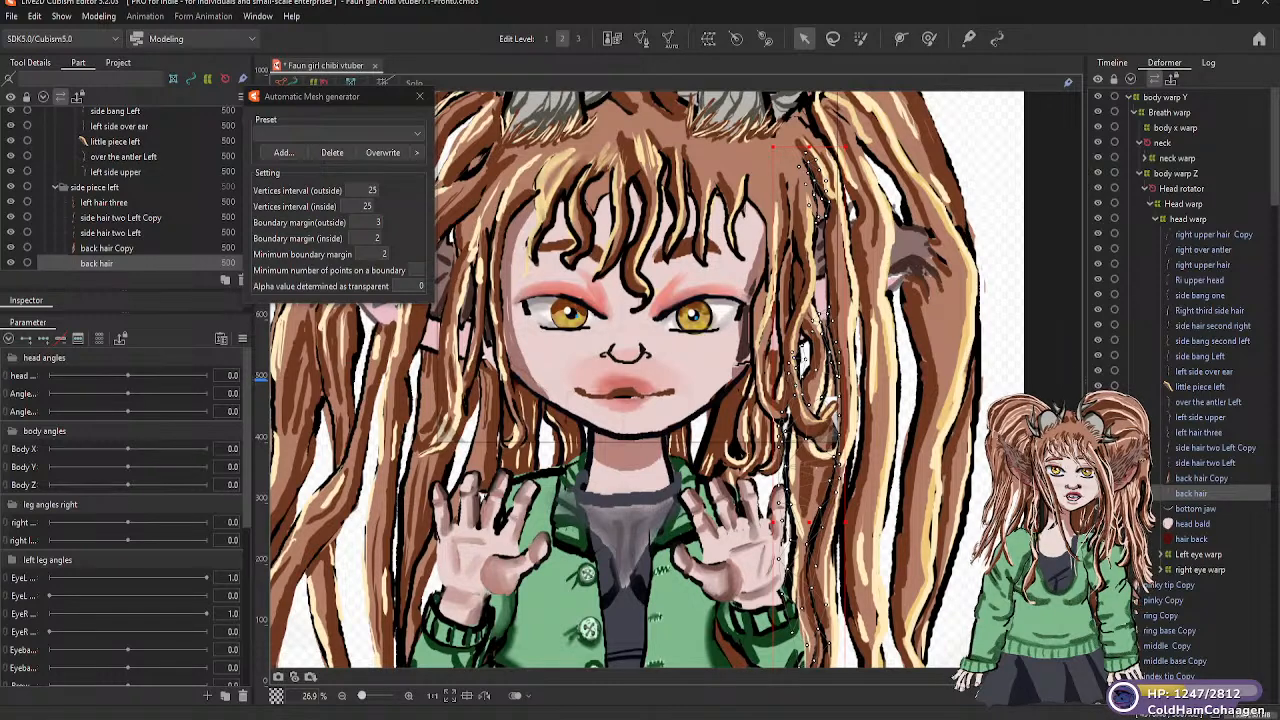
Widen the deformer list and look through the part groups and unparented meshes around the brows and front bangs
drag(1088, 510, 969, 515)
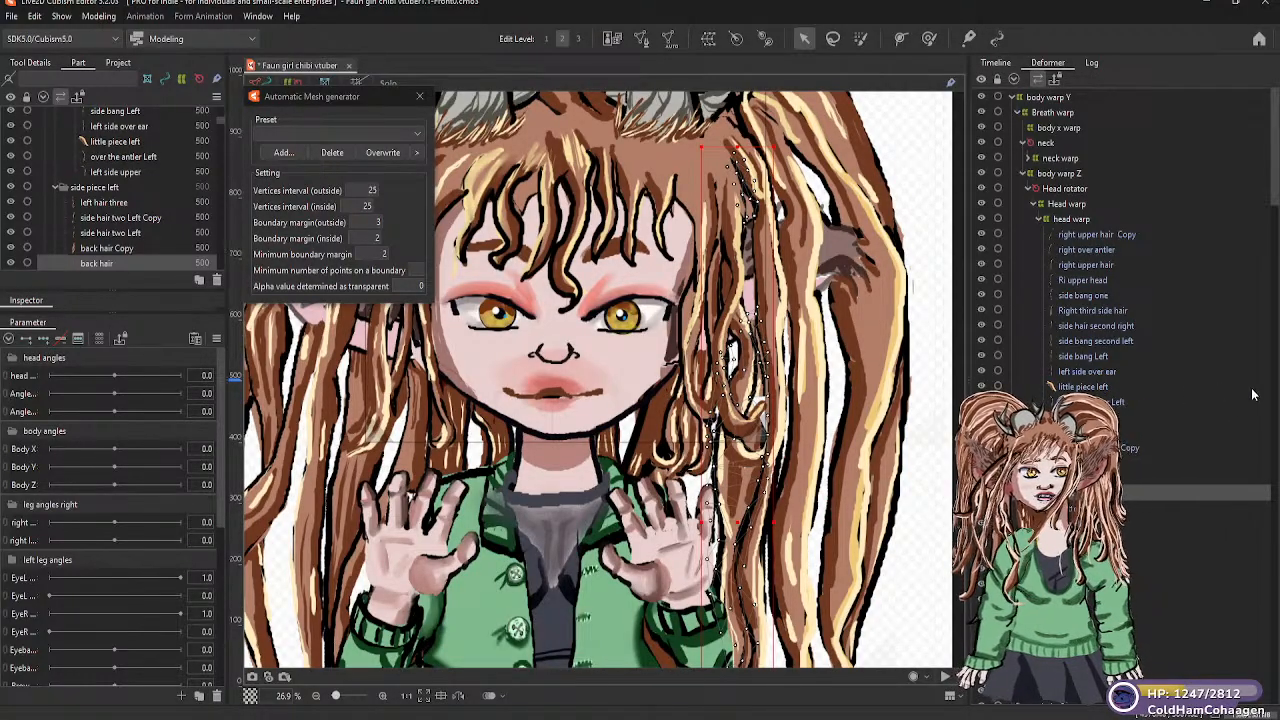
scroll(117, 255, up, 10)
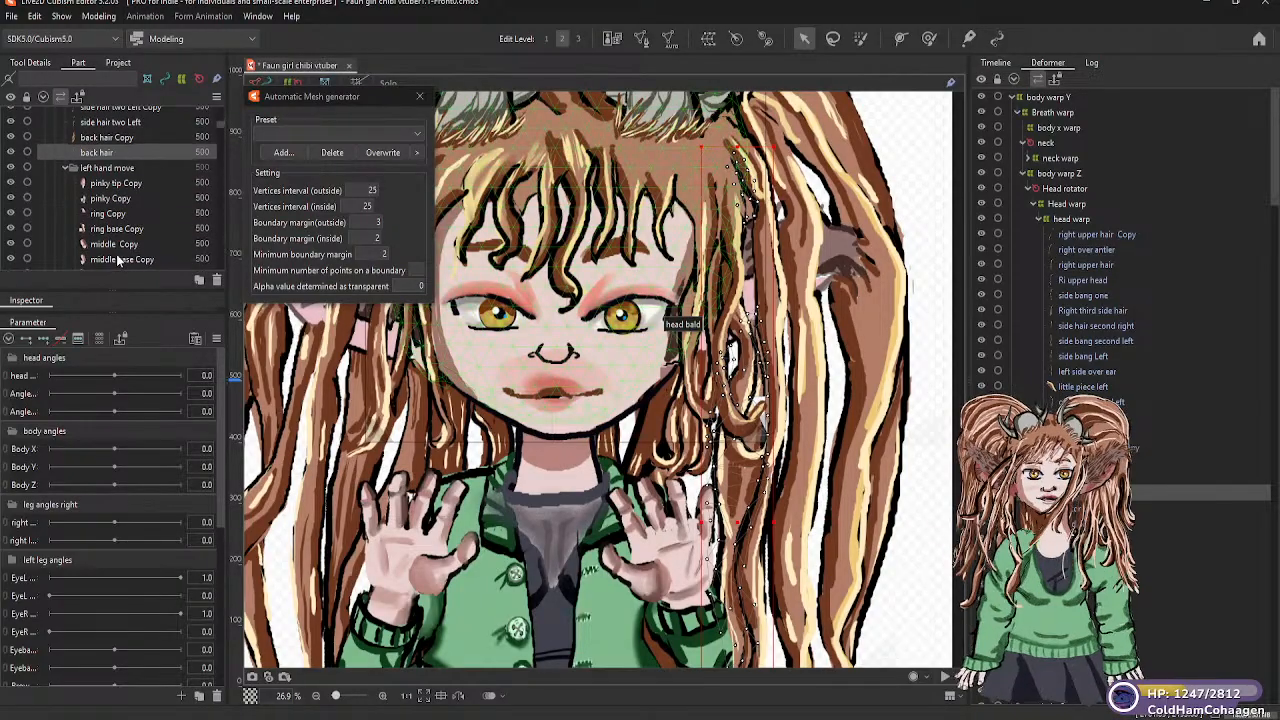
scroll(115, 236, up, 10)
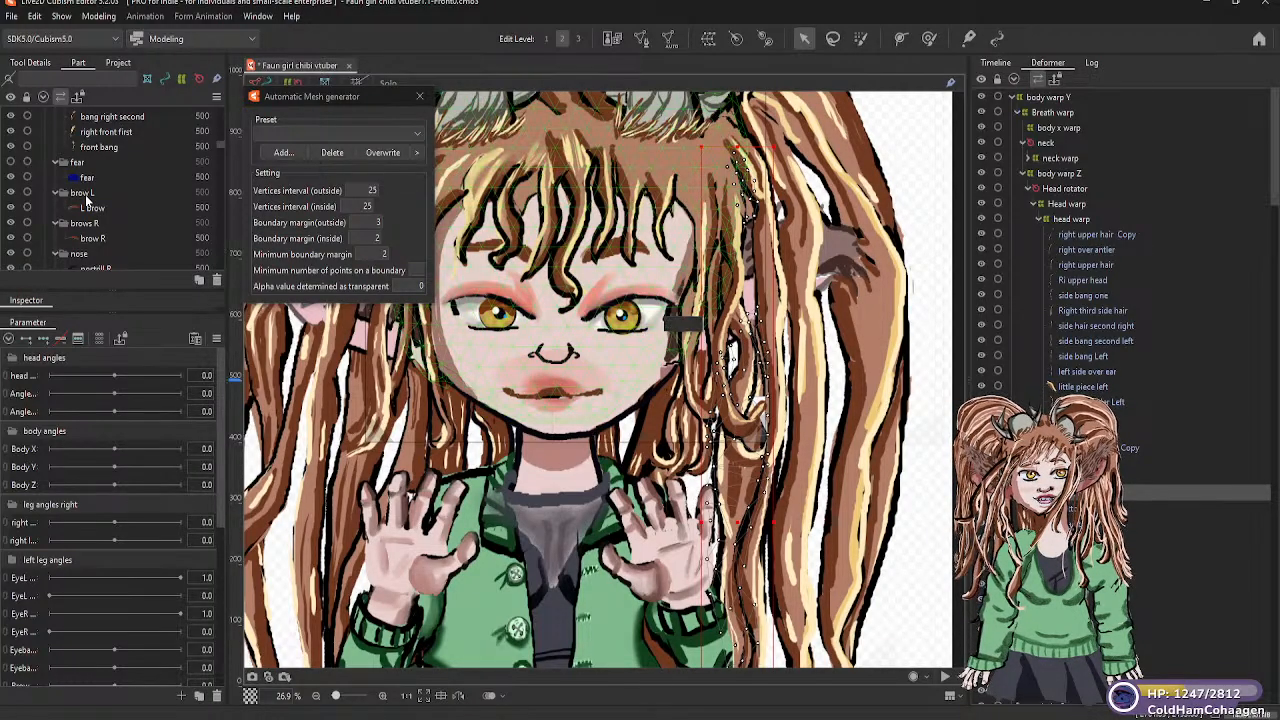
click(86, 194)
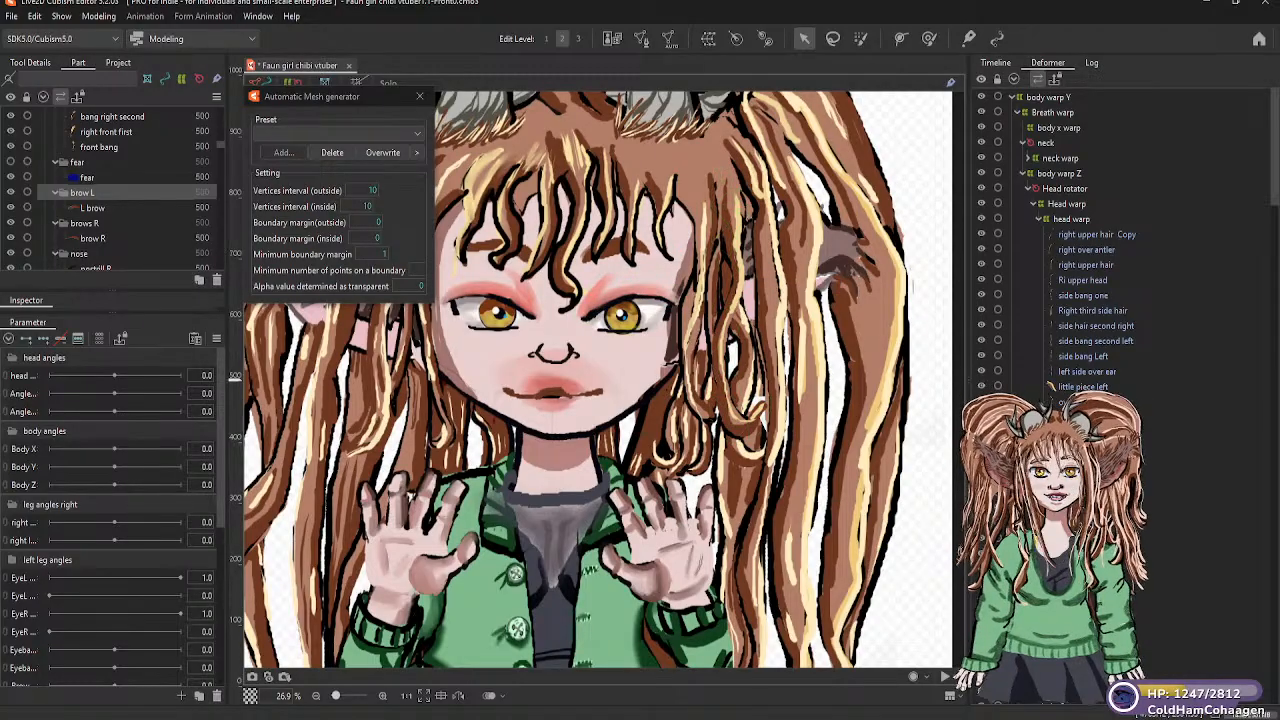
scroll(1080, 300, down, 4)
scroll(1080, 250, down, 5)
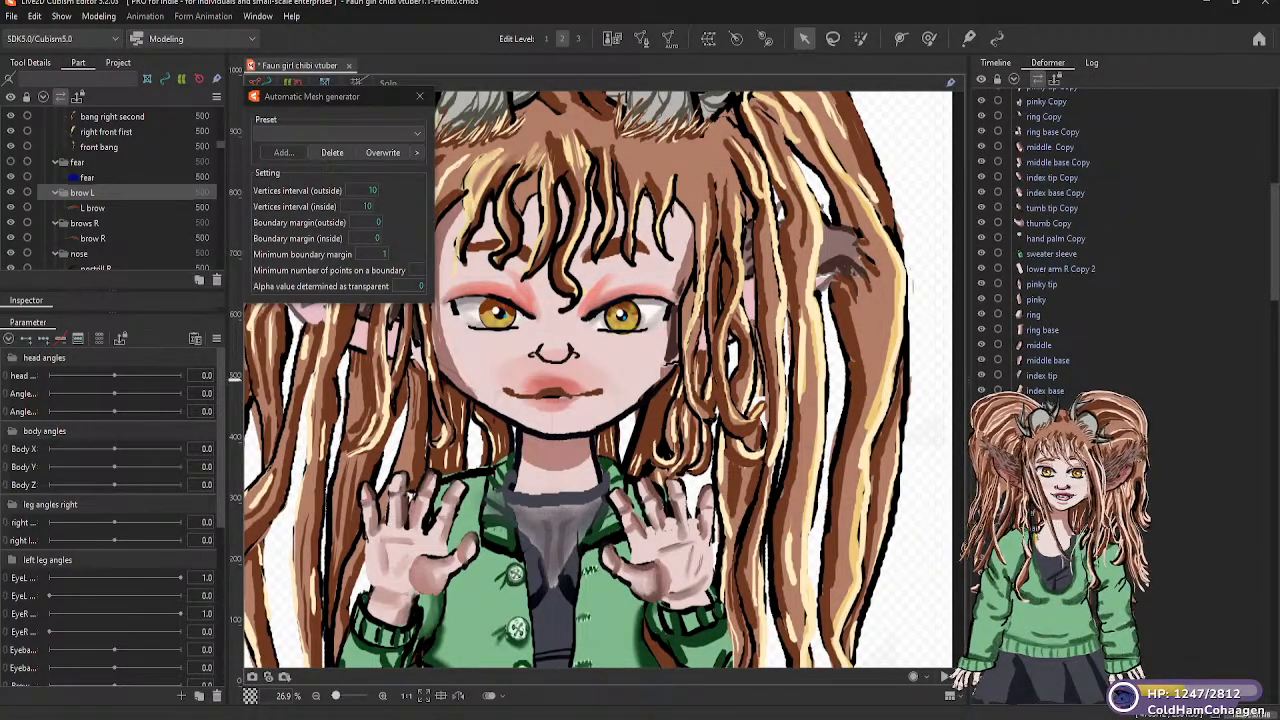
scroll(1080, 250, down, 1)
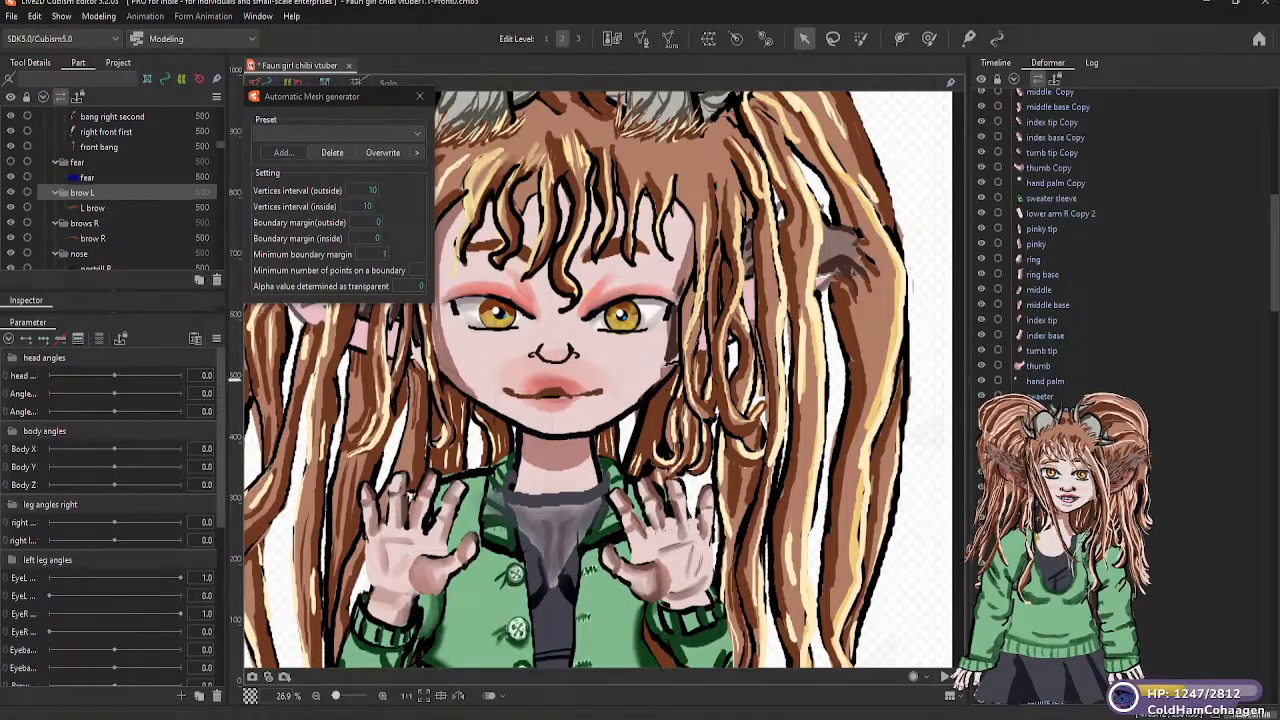
Select the front bangs meshes from right bang two through front bang
click(660, 208)
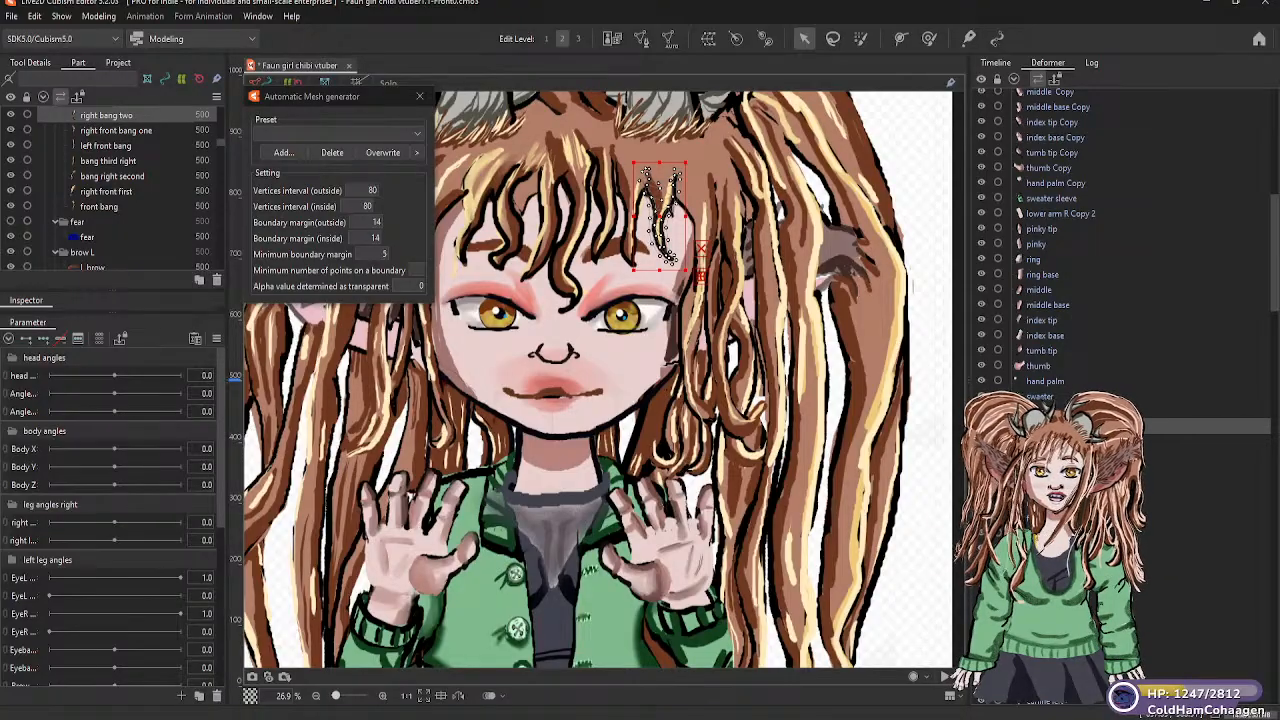
right_click(1042, 427)
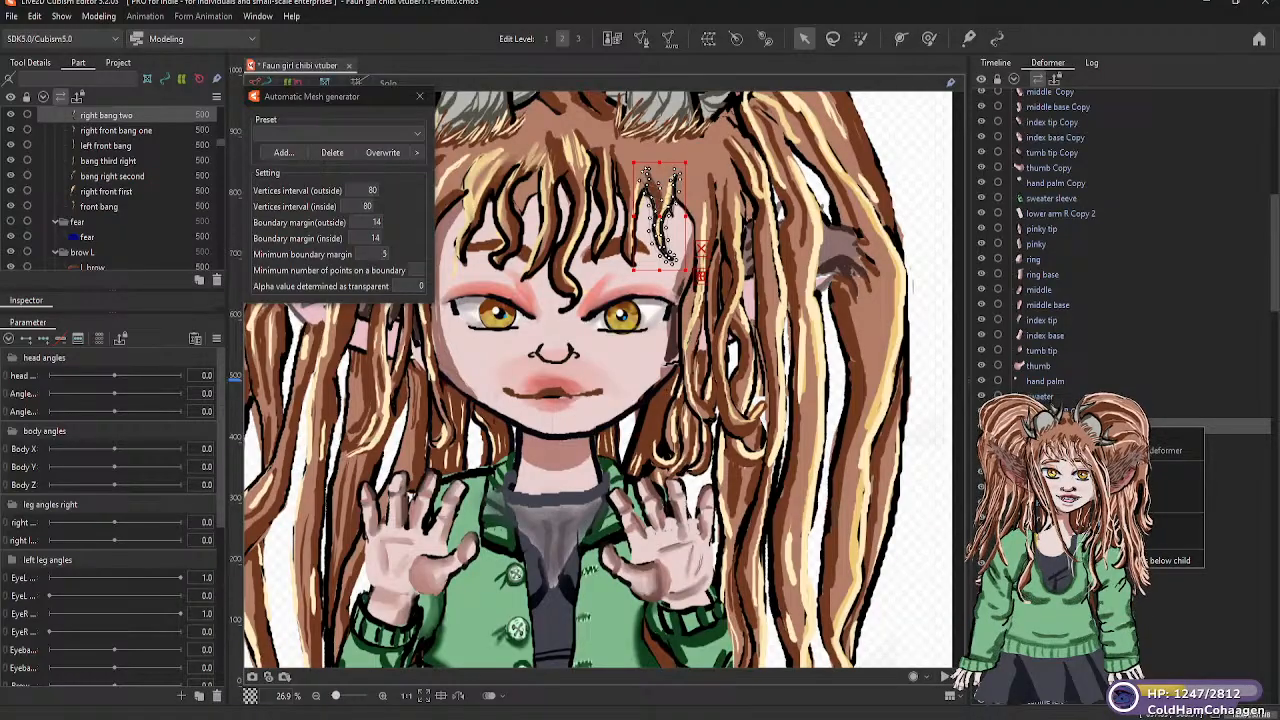
click(1110, 560)
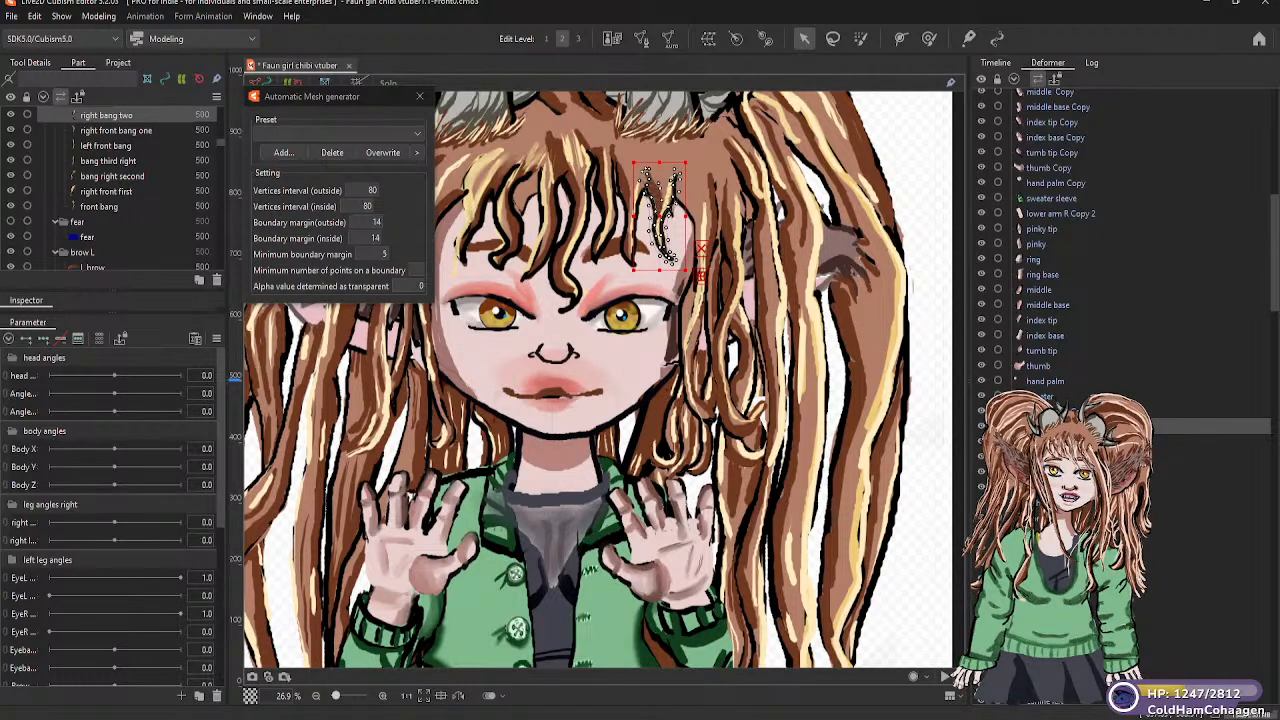
shift+click(99, 206)
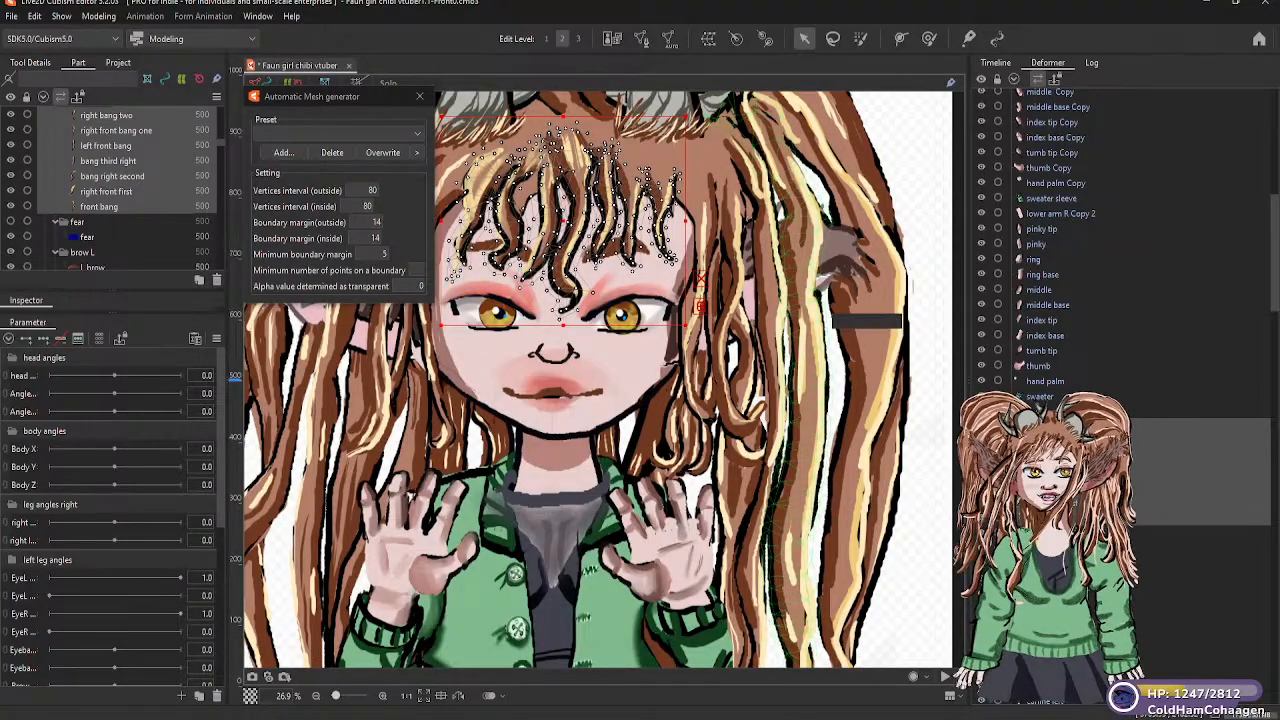
Set up a new warp deformer named "bangs" as parent of the right bang two mesh
click(107, 115)
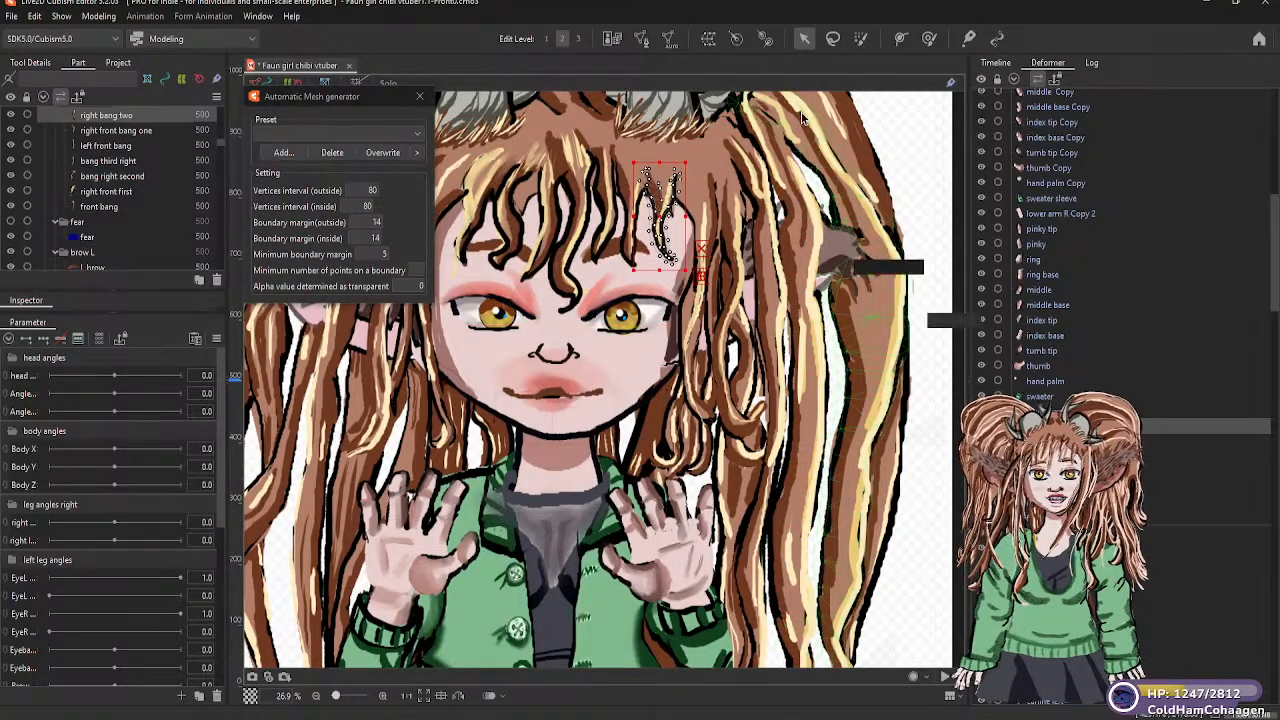
click(708, 39)
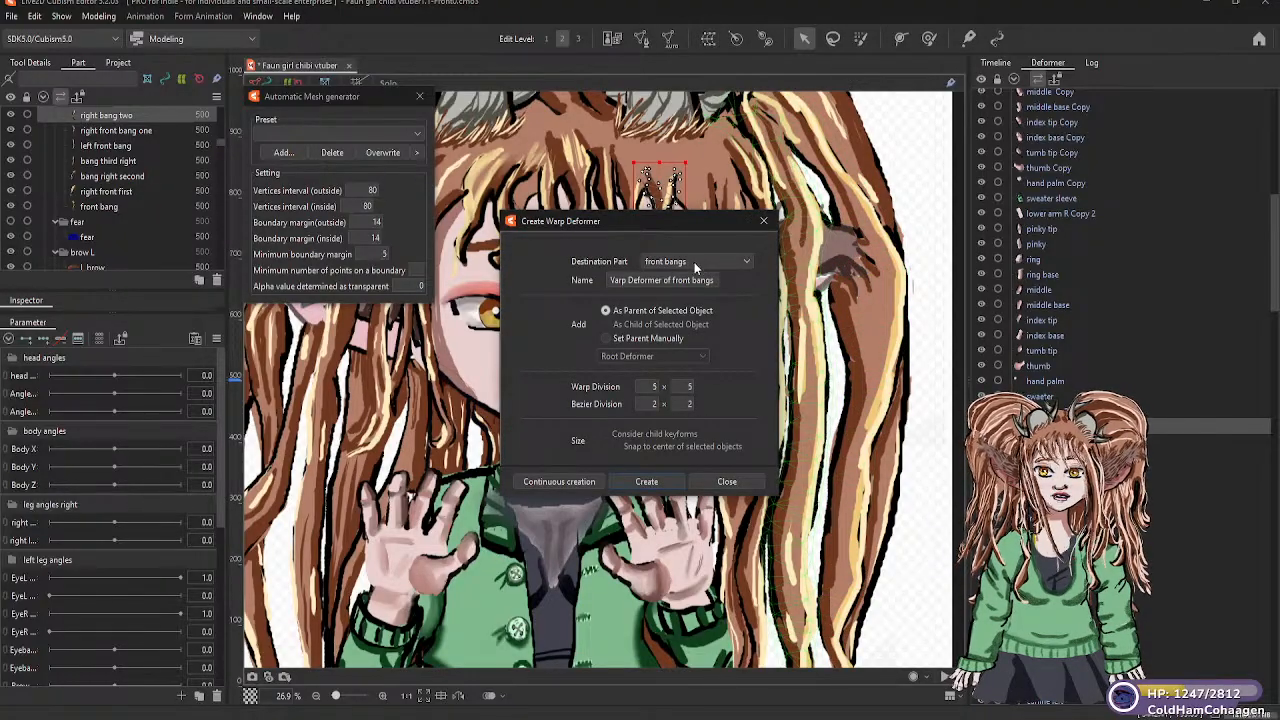
drag(715, 281, 607, 283)
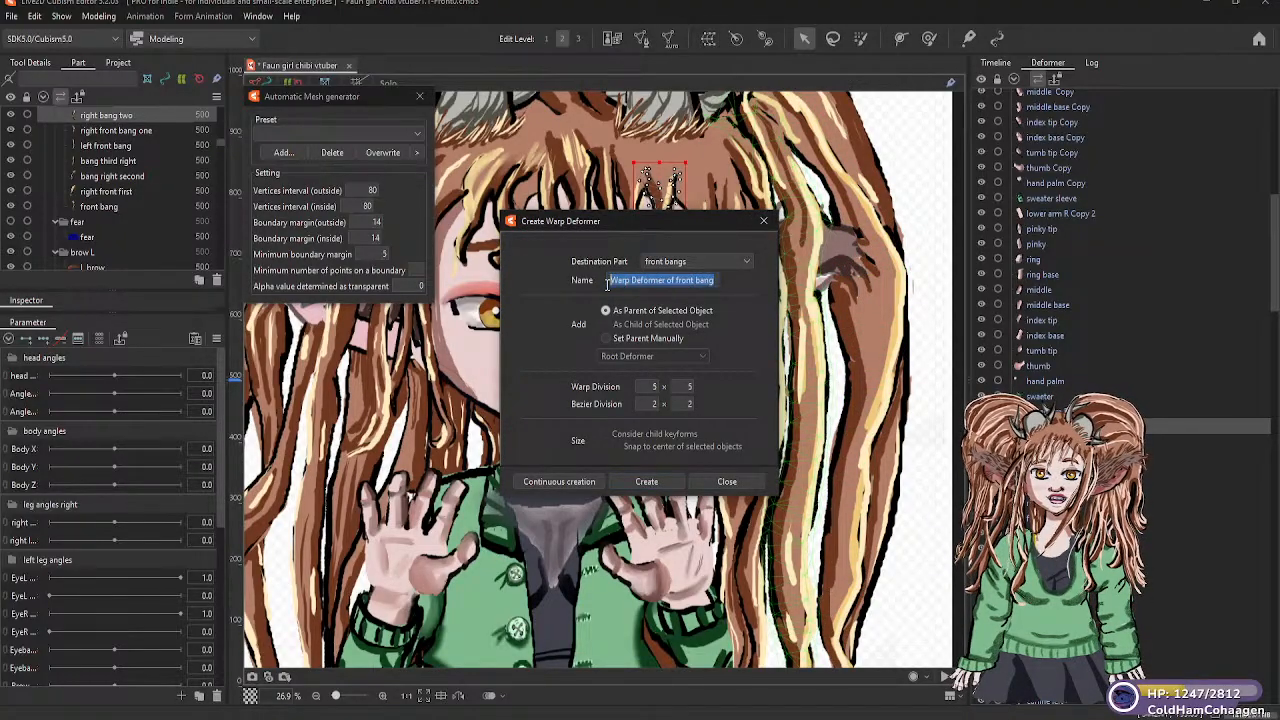
text(bangs)
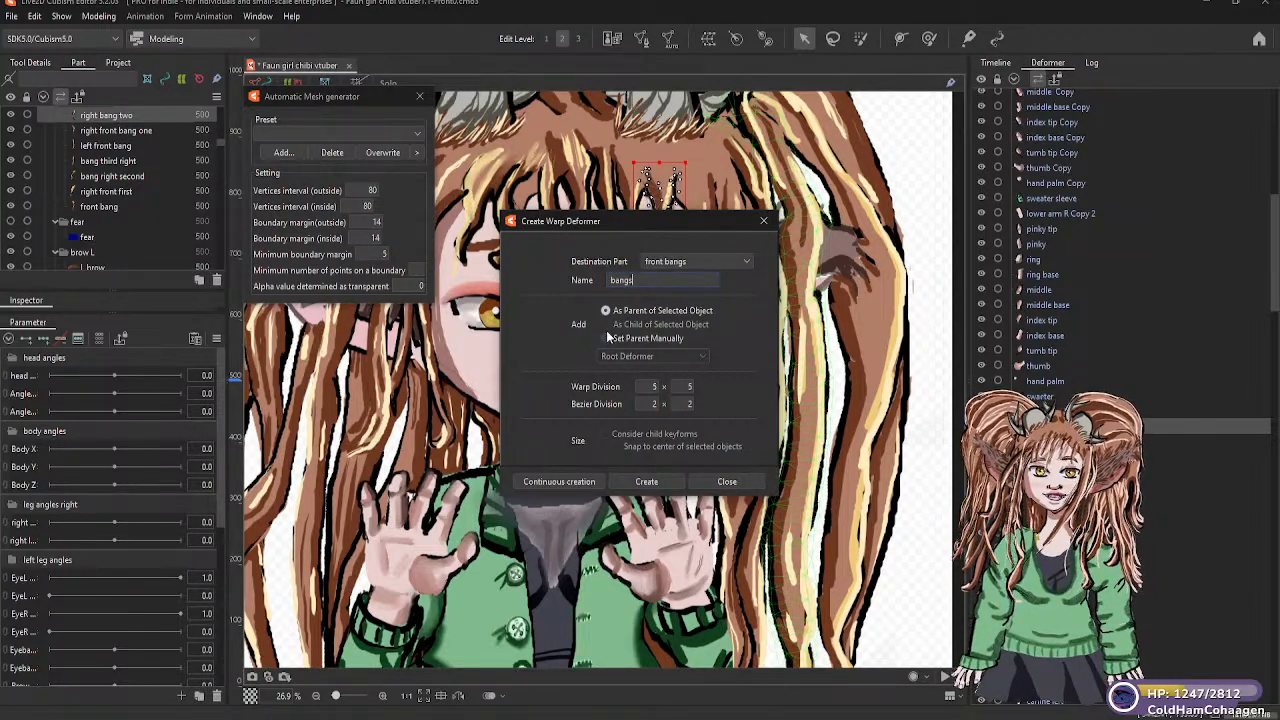
Look through the destination parts, keep front bangs, and create the bangs warp deformer with a 5 × 5 warp division
click(703, 258)
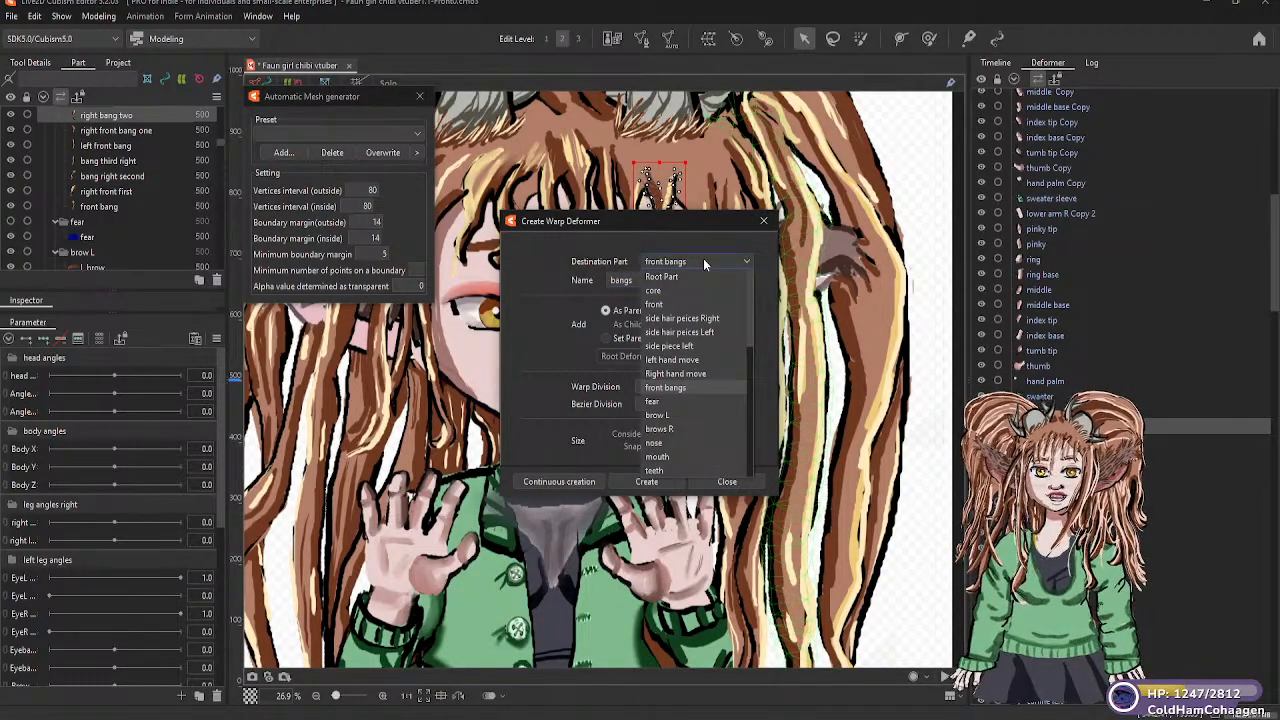
scroll(684, 416, down, 2)
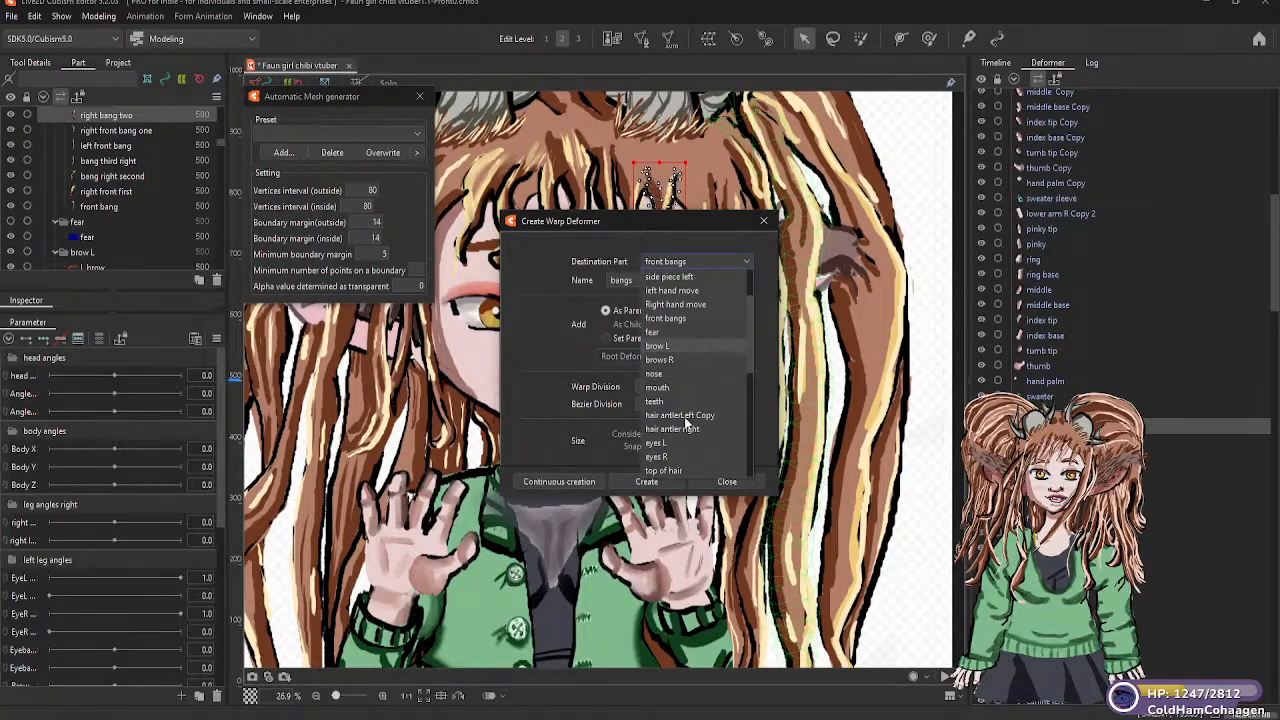
scroll(684, 417, up, 2)
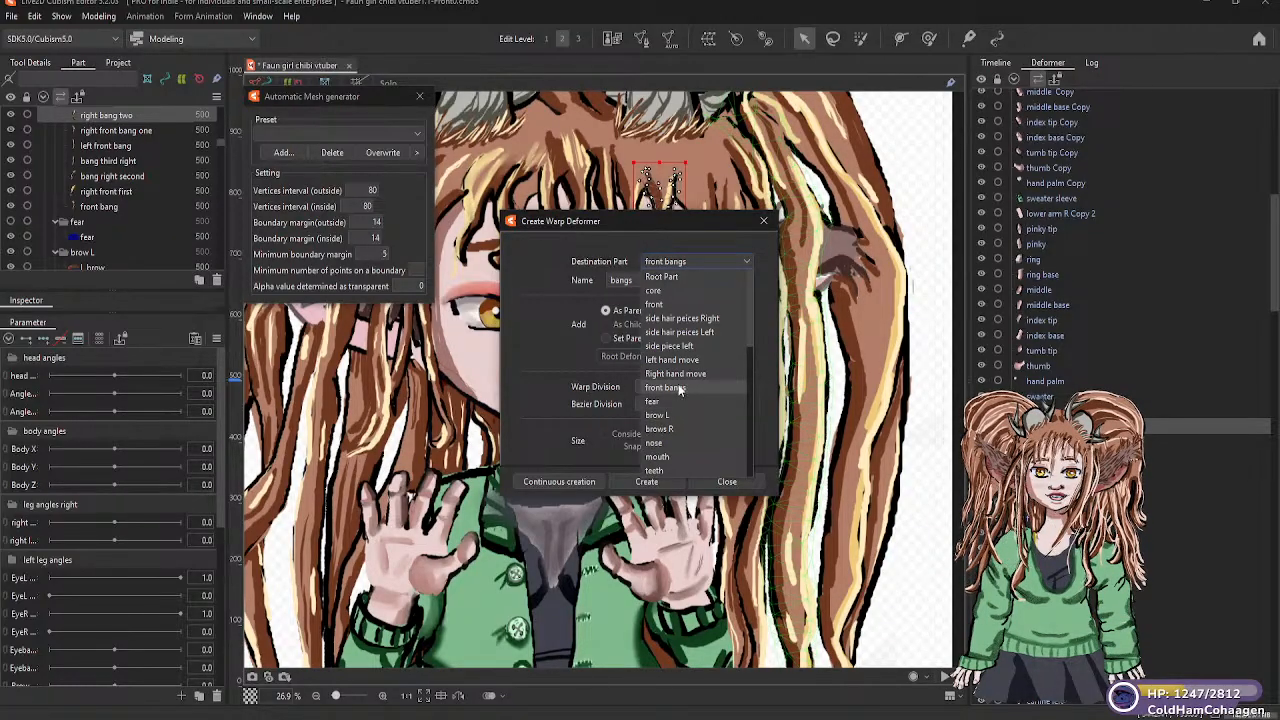
scroll(679, 368, down, 6)
scroll(679, 368, down, 3)
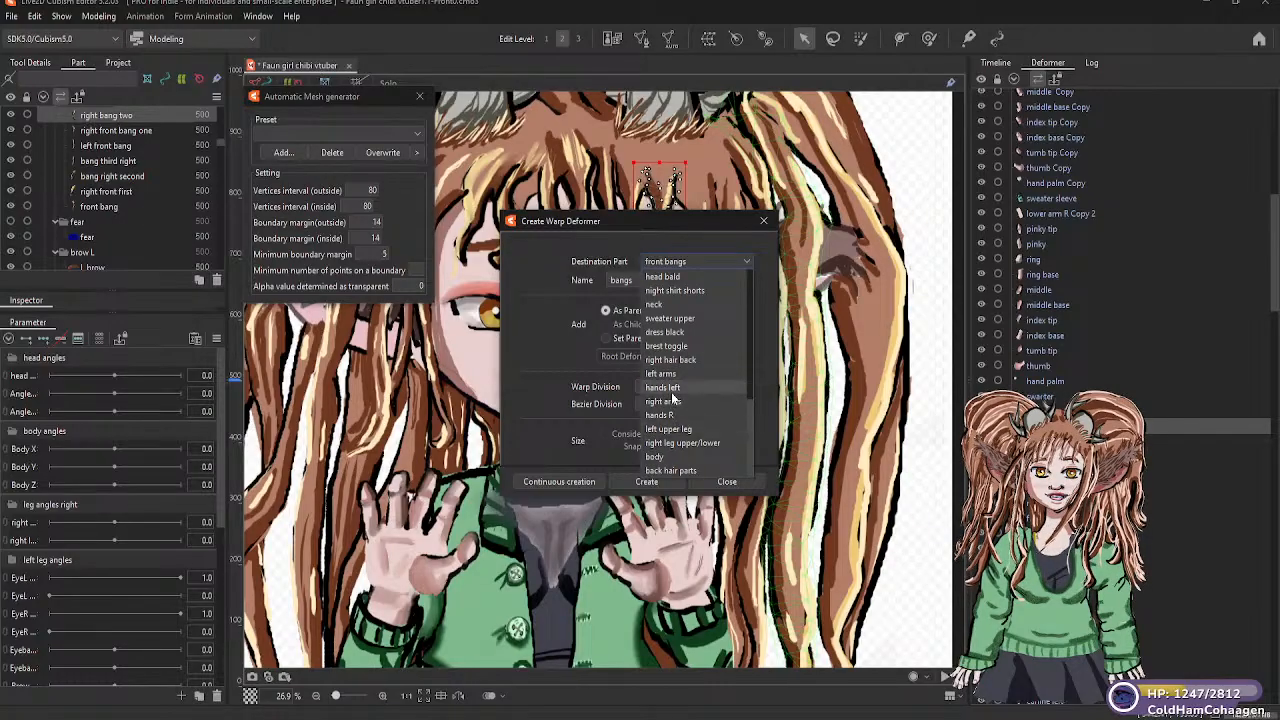
scroll(673, 398, up, 2)
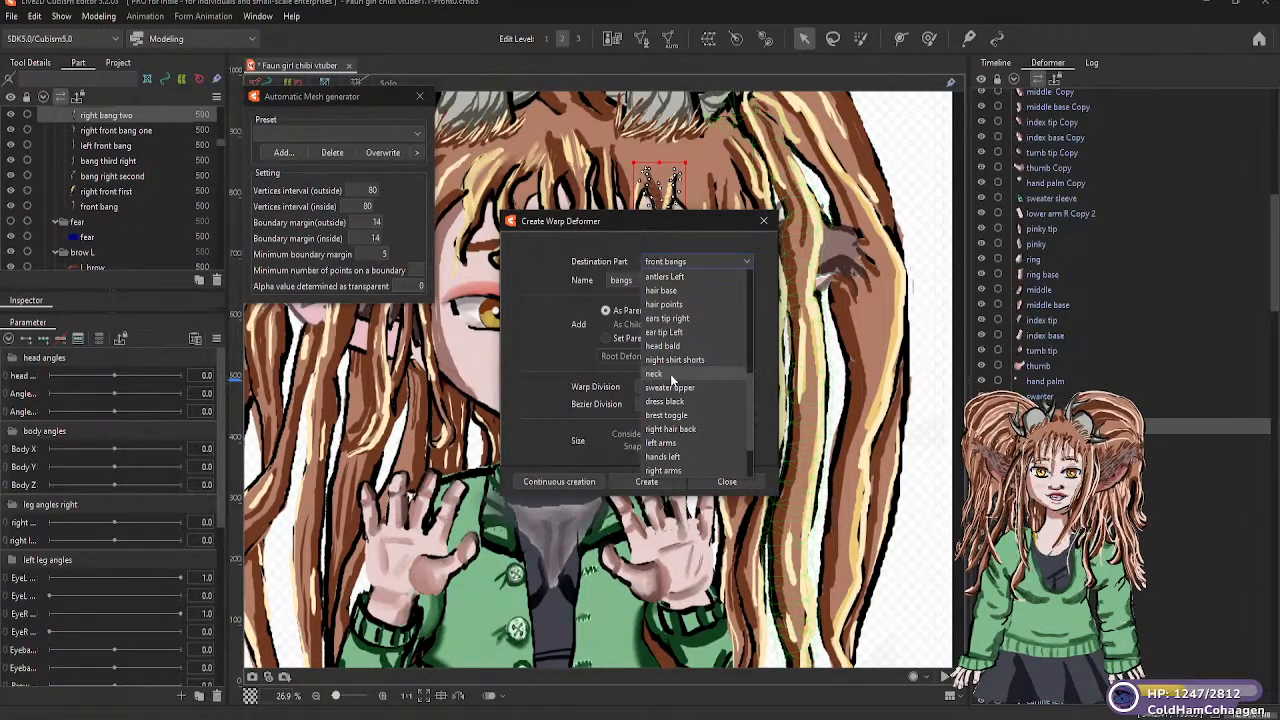
scroll(671, 382, up, 1)
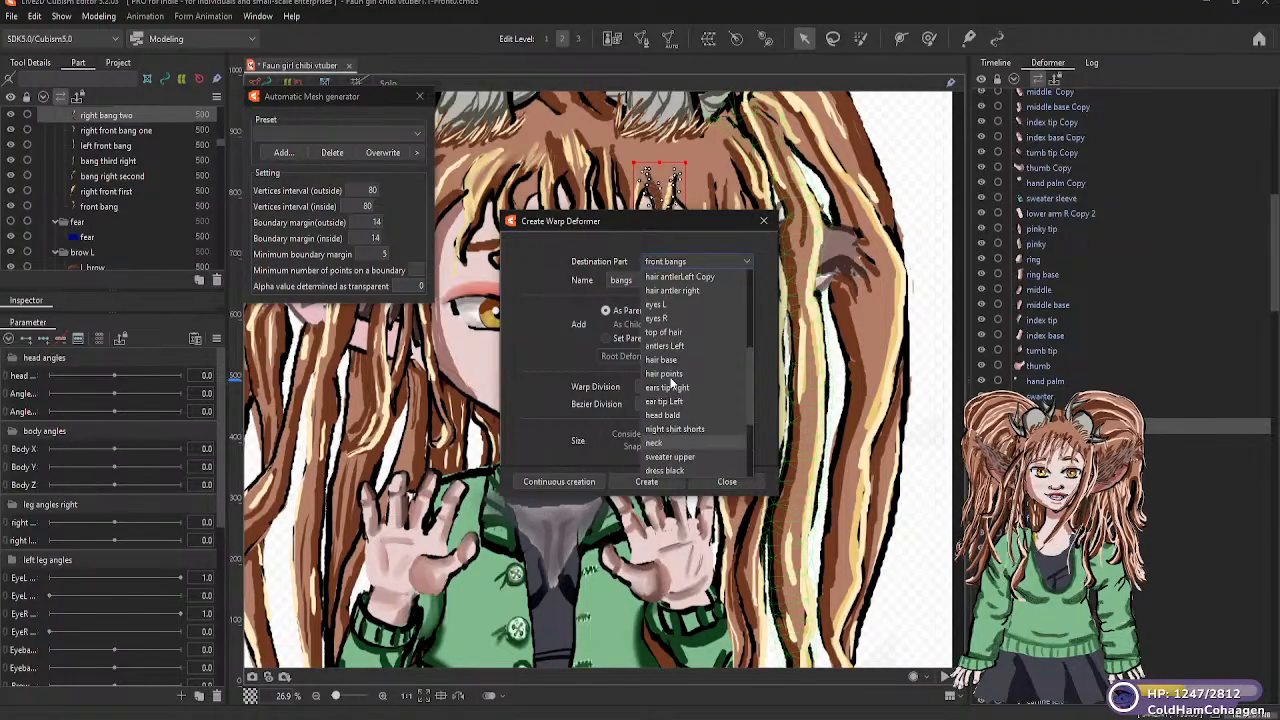
scroll(671, 382, up, 1)
scroll(671, 382, up, 1)
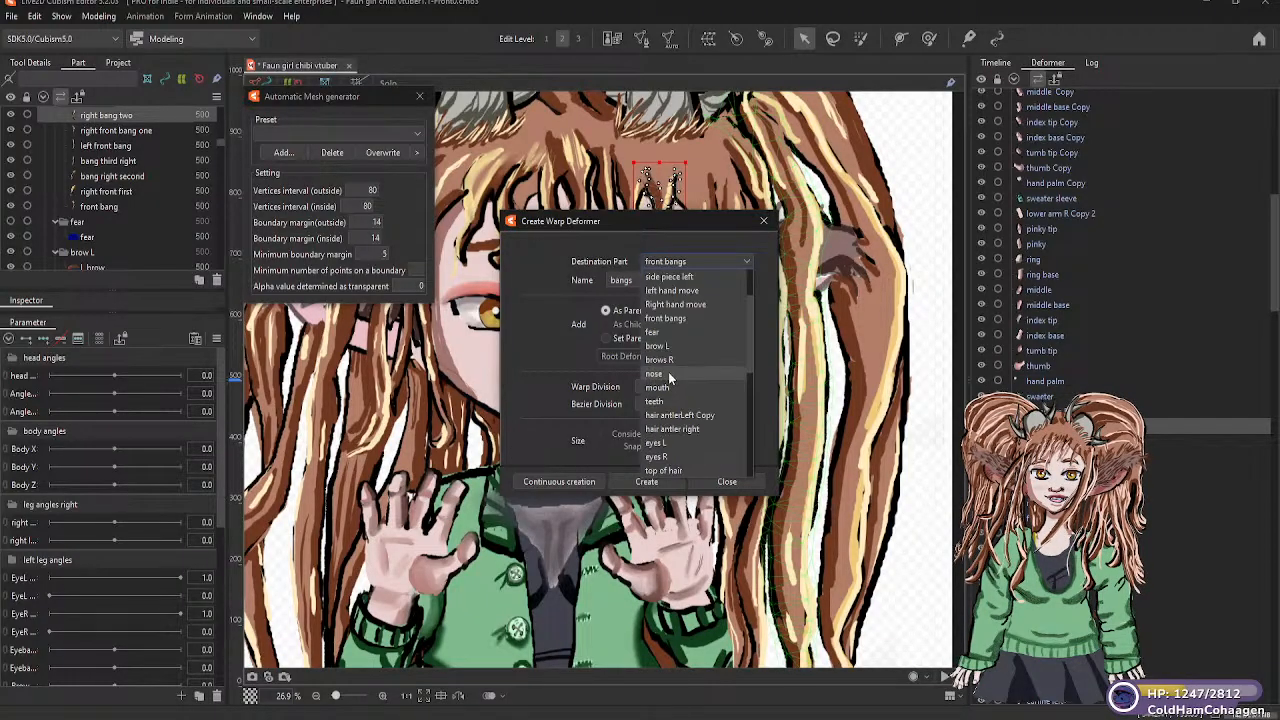
scroll(684, 363, up, 1)
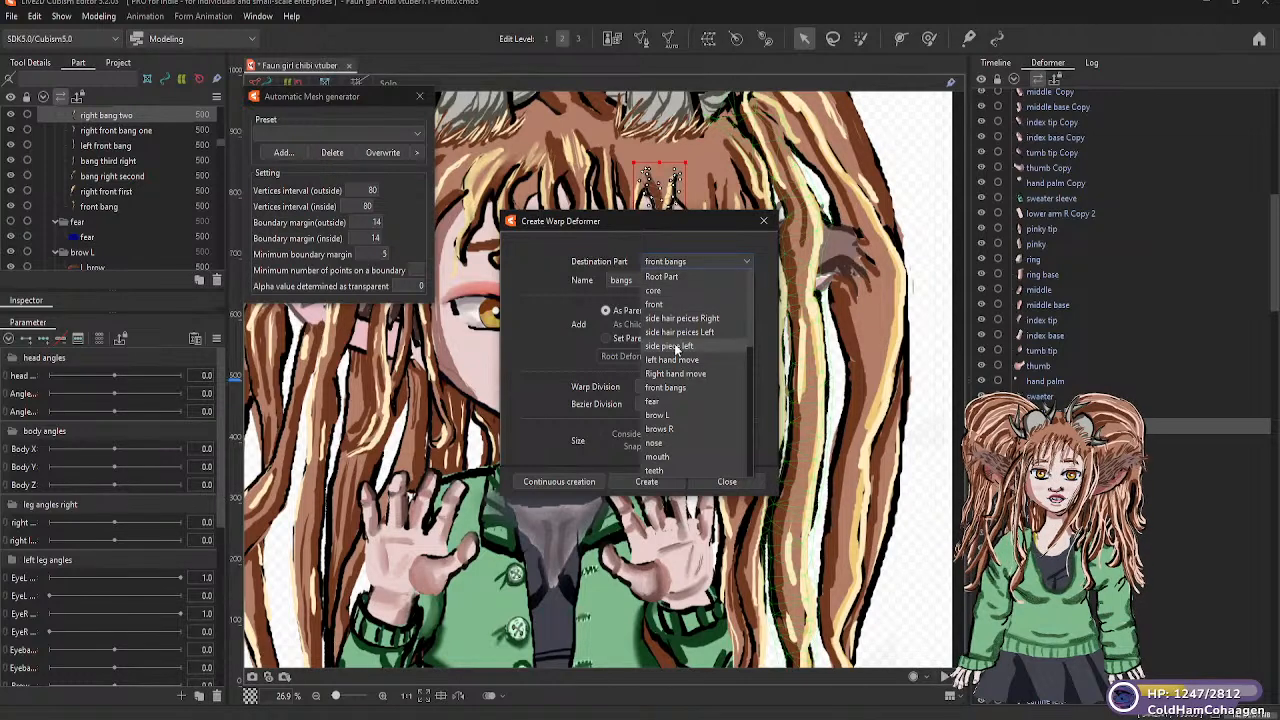
scroll(681, 386, down, 1)
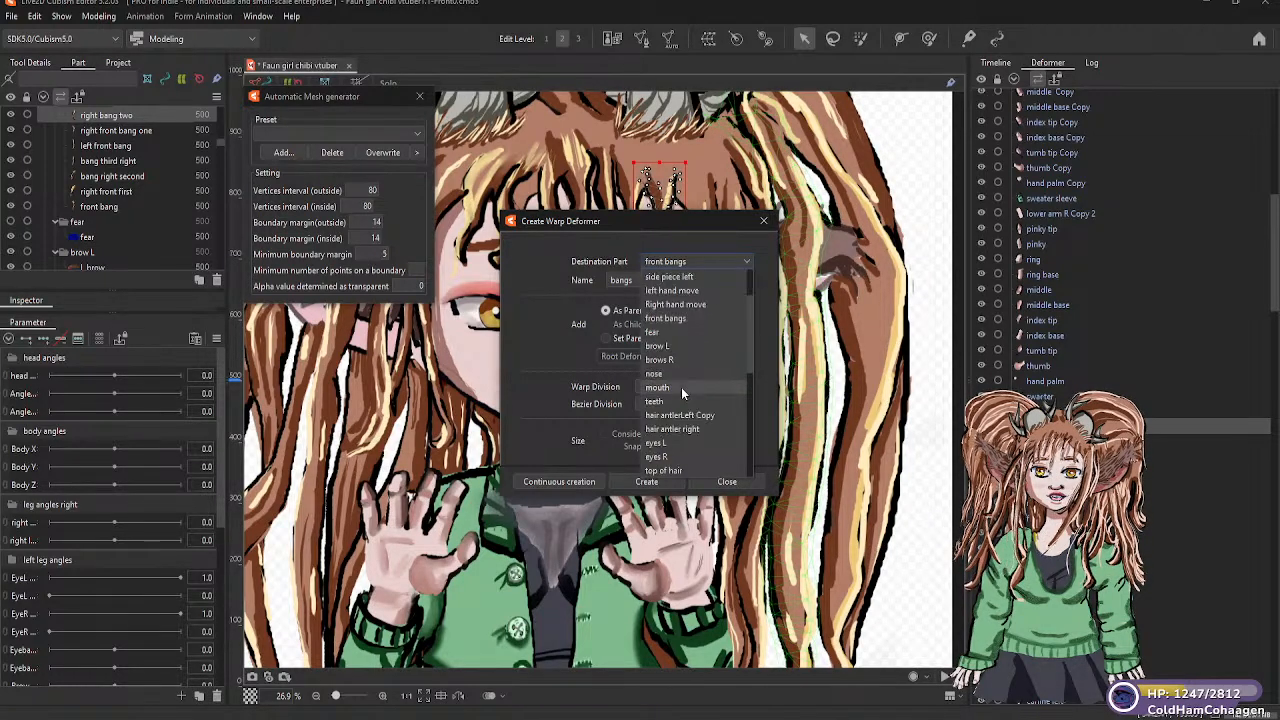
scroll(684, 408, down, 1)
scroll(684, 410, down, 1)
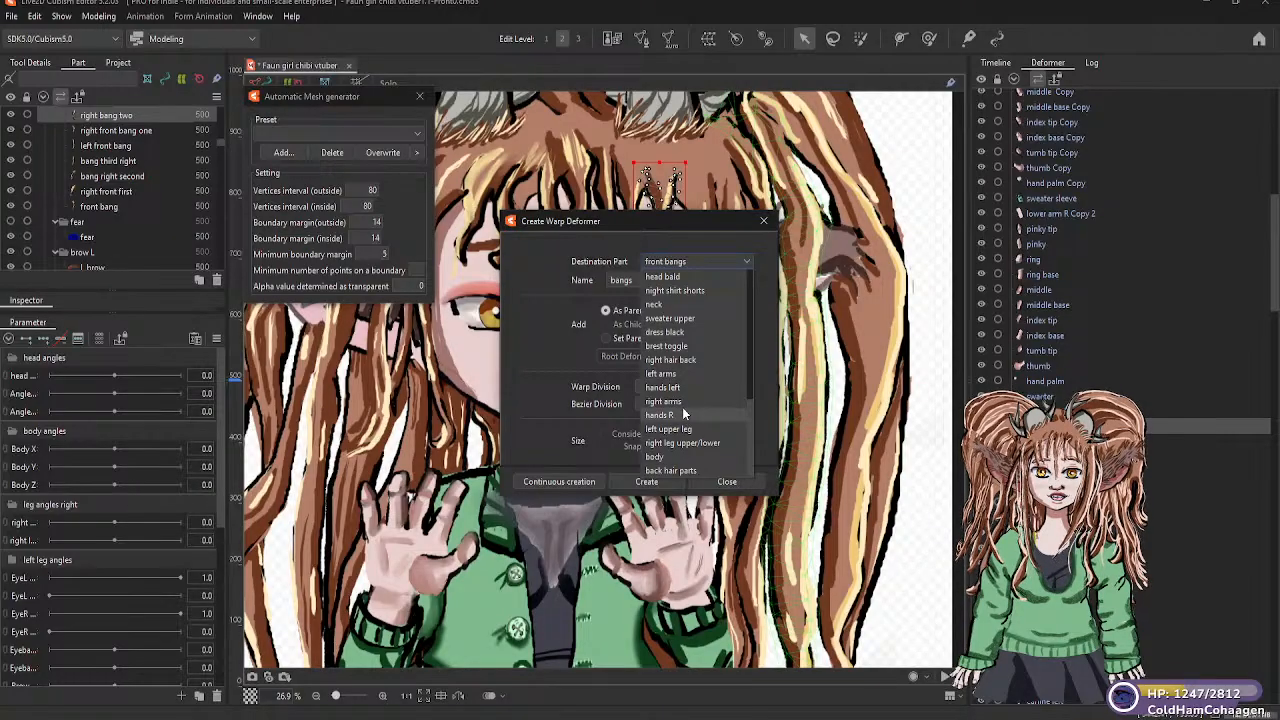
scroll(682, 404, up, 3)
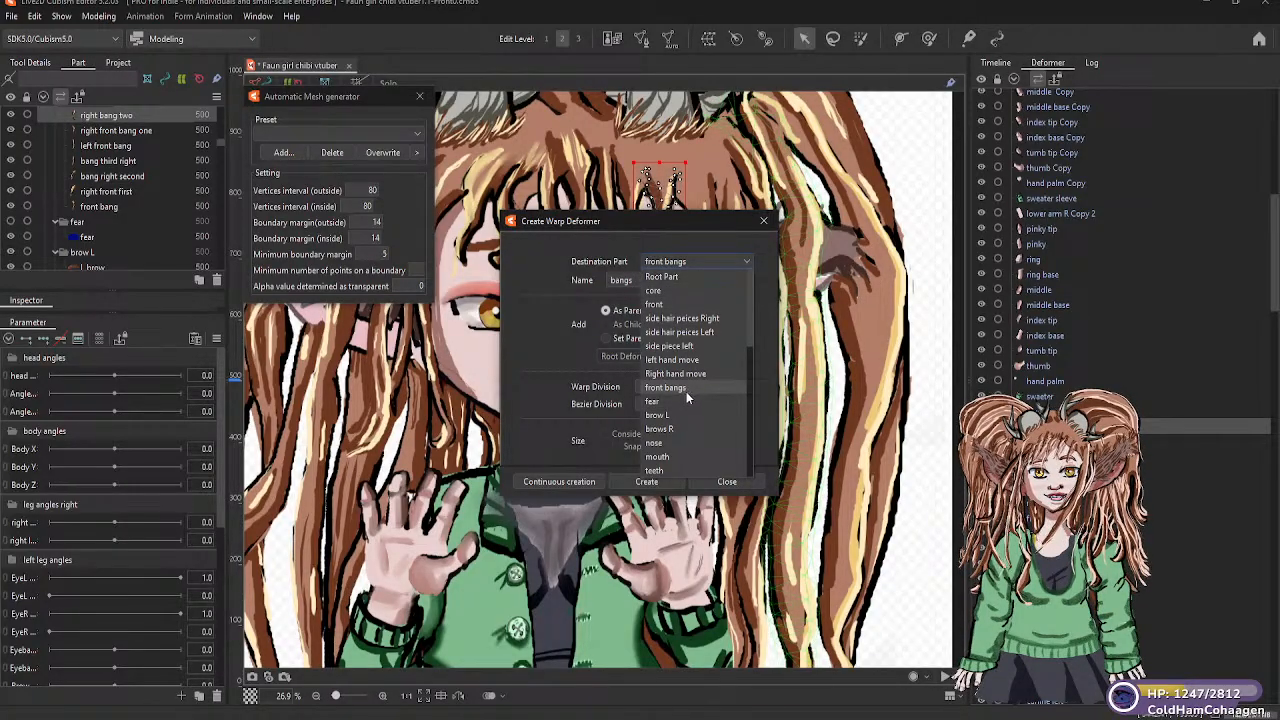
scroll(665, 405, down, 3)
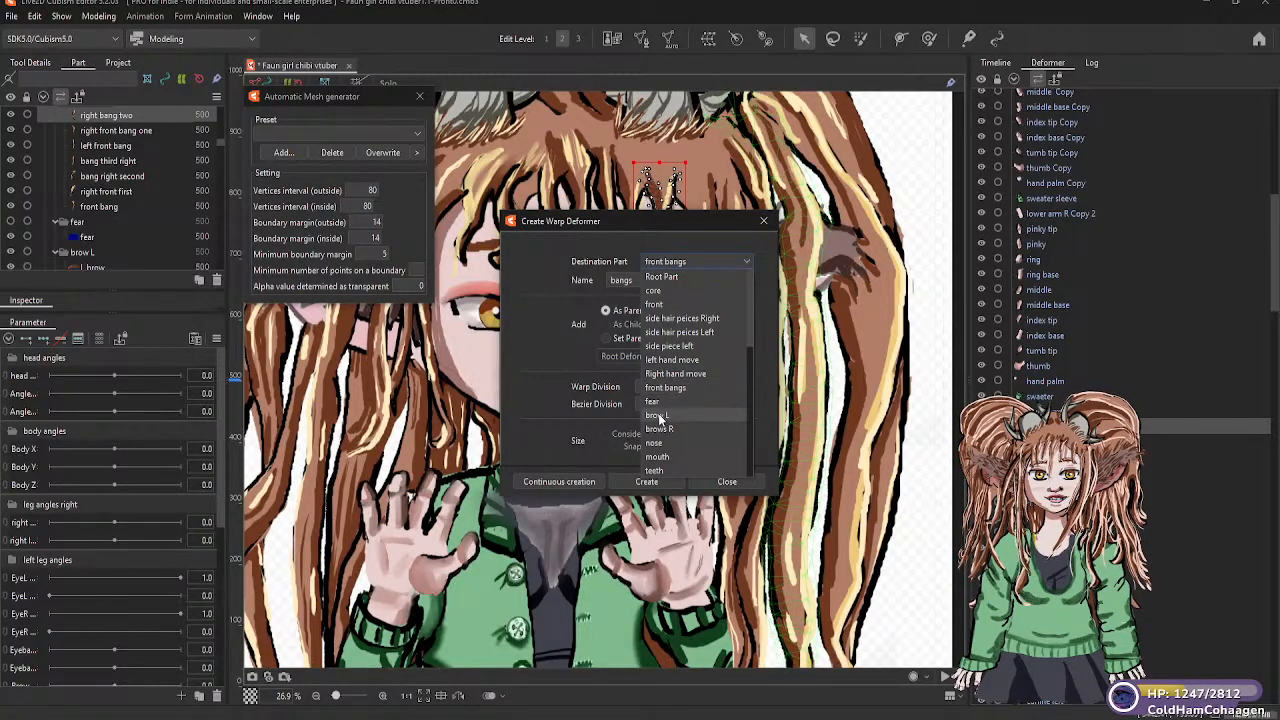
click(555, 419)
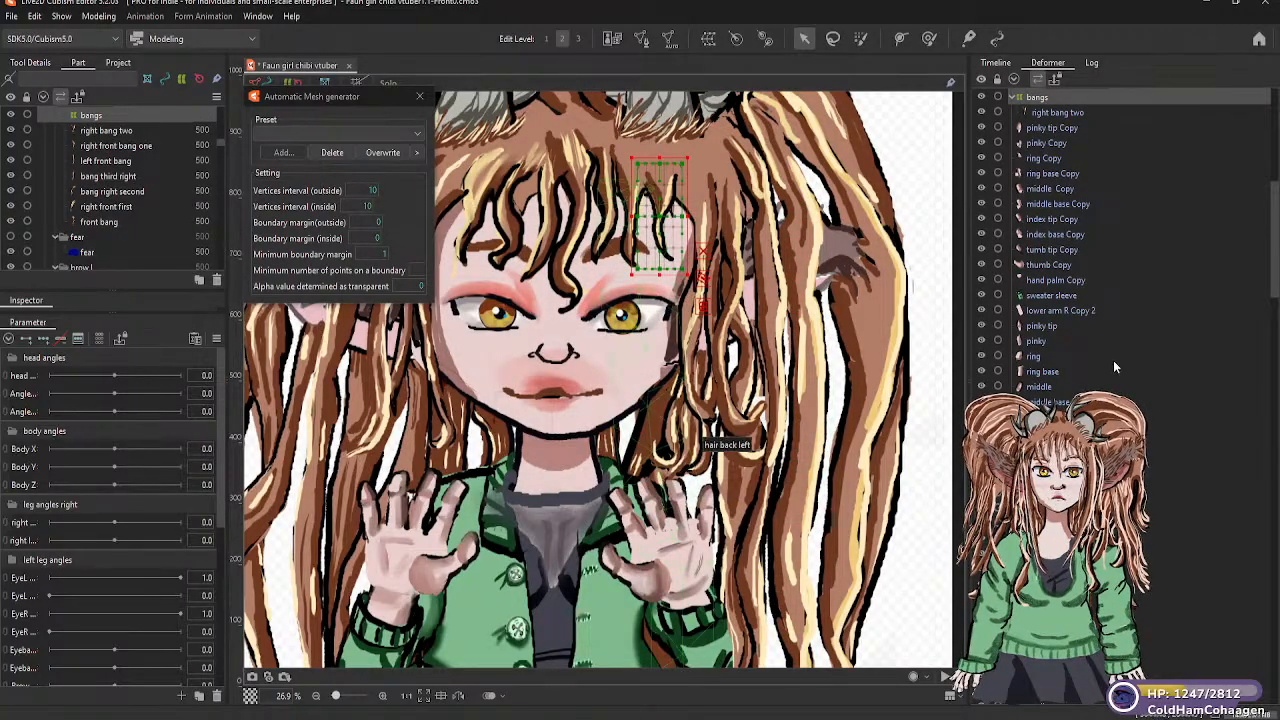
Parent the bangs warp deformer, with its right bang two mesh, to the Head warp under the Head rotator
scroll(1062, 110, up, 3)
scroll(1062, 110, up, 3)
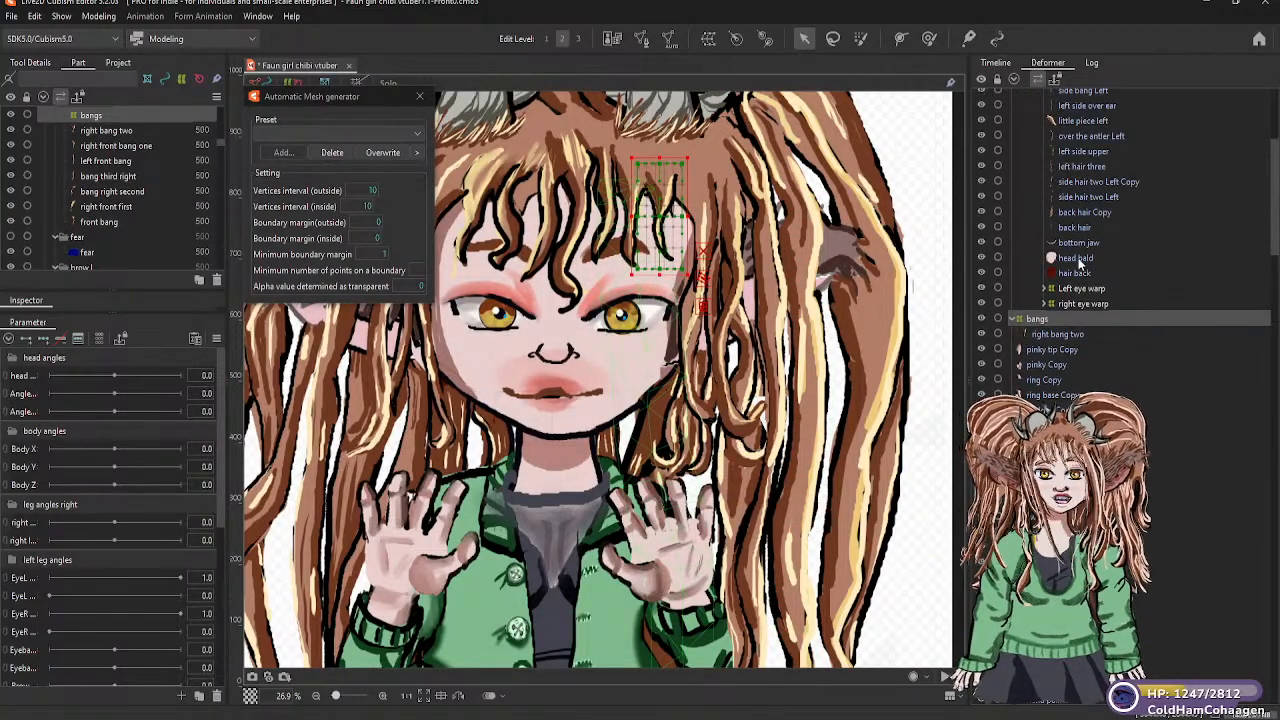
click(1060, 334)
drag(1050, 321, 1050, 320)
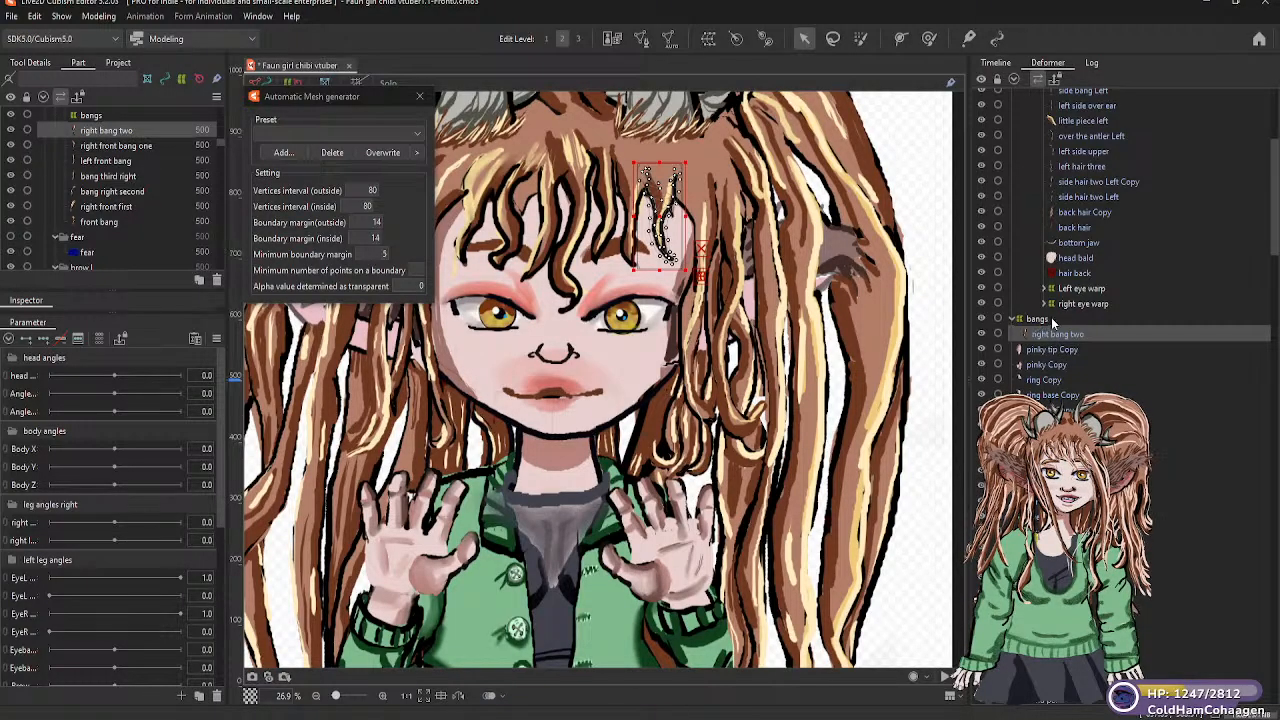
click(1037, 318)
mouse_move(1038, 316)
mouse_down()
mouse_move(1062, 255)
mouse_move(1065, 311)
mouse_move(1089, 175)
mouse_move(1087, 90)
mouse_move(1098, 252)
mouse_move(1085, 193)
mouse_move(1060, 318)
mouse_up()
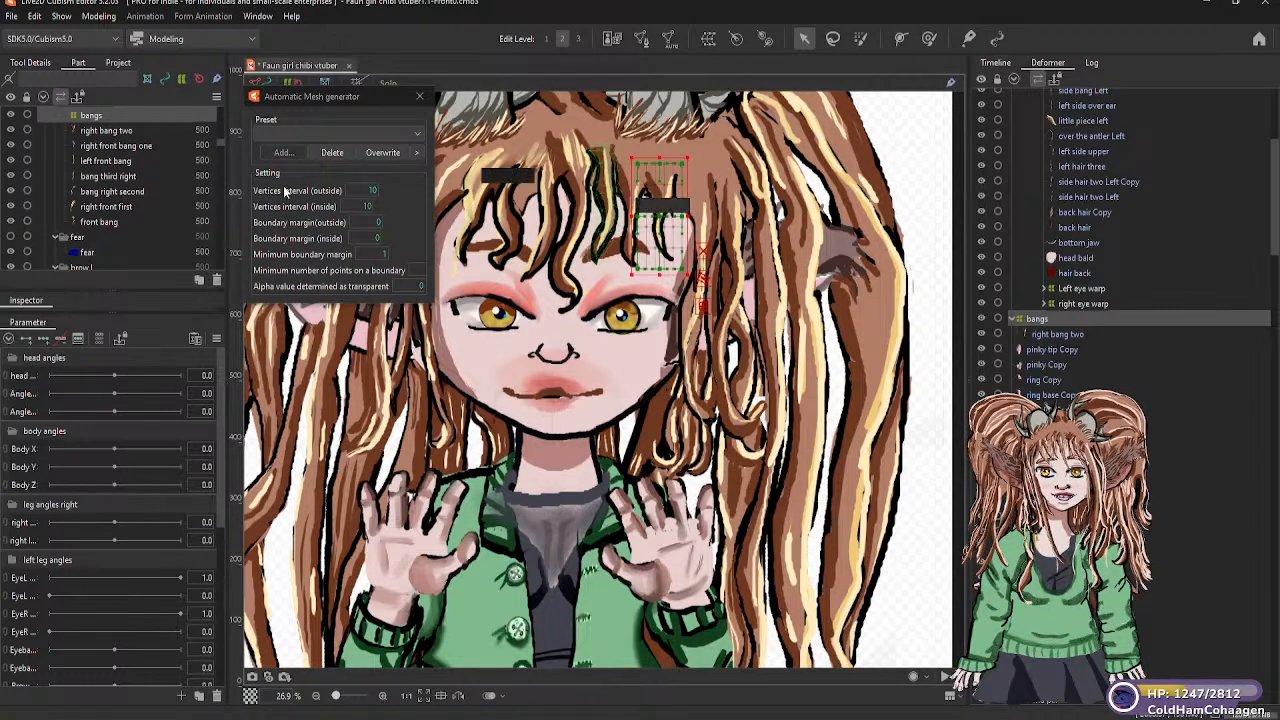
scroll(125, 205, up, 2)
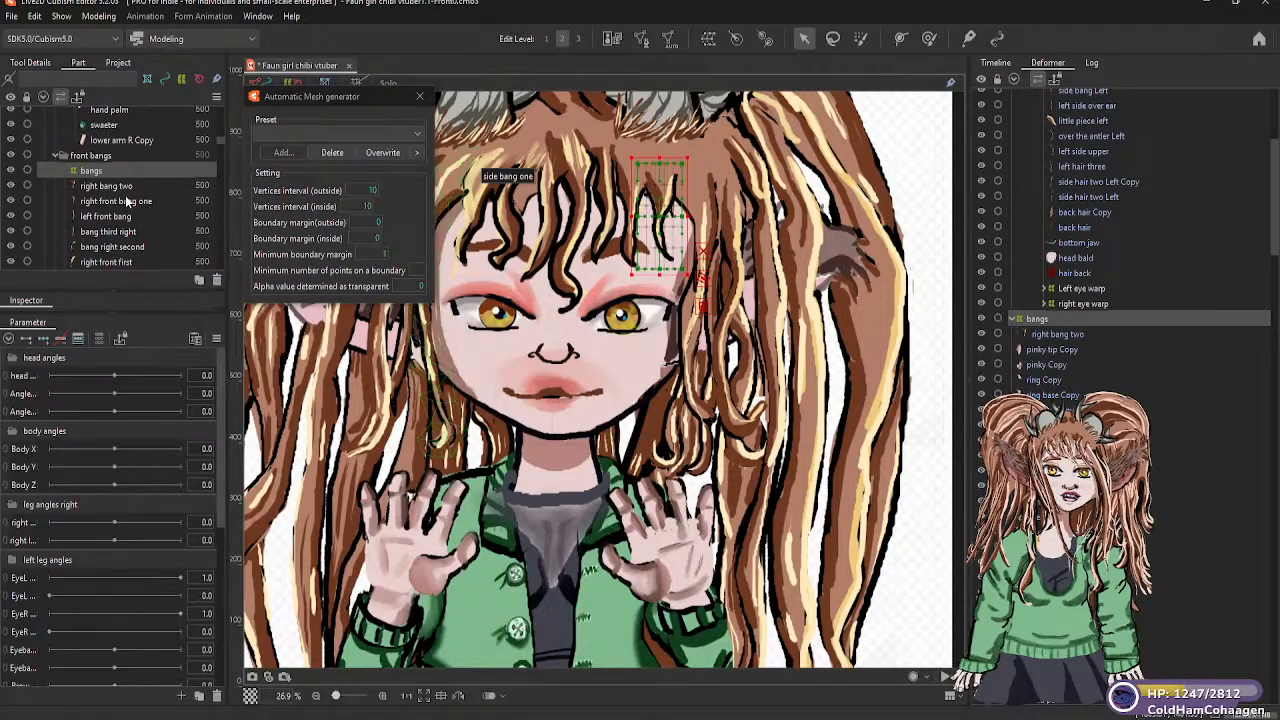
scroll(113, 204, up, 2)
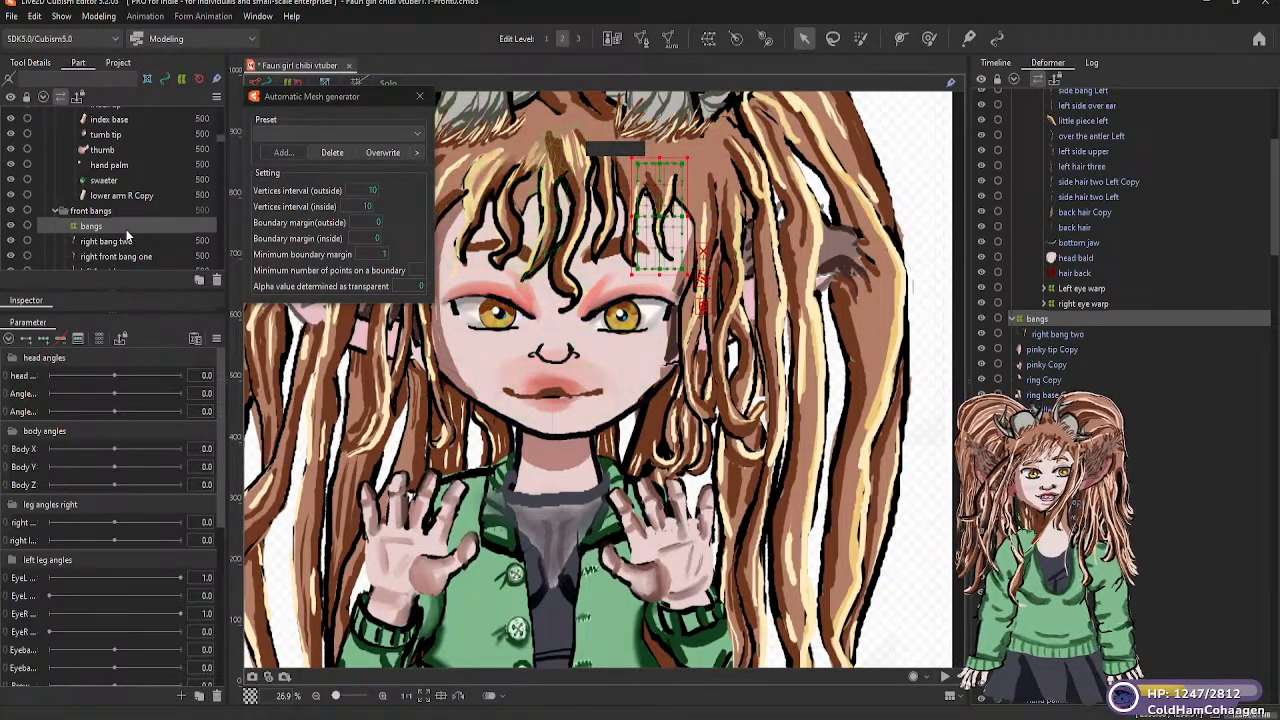
drag(126, 223, 112, 170)
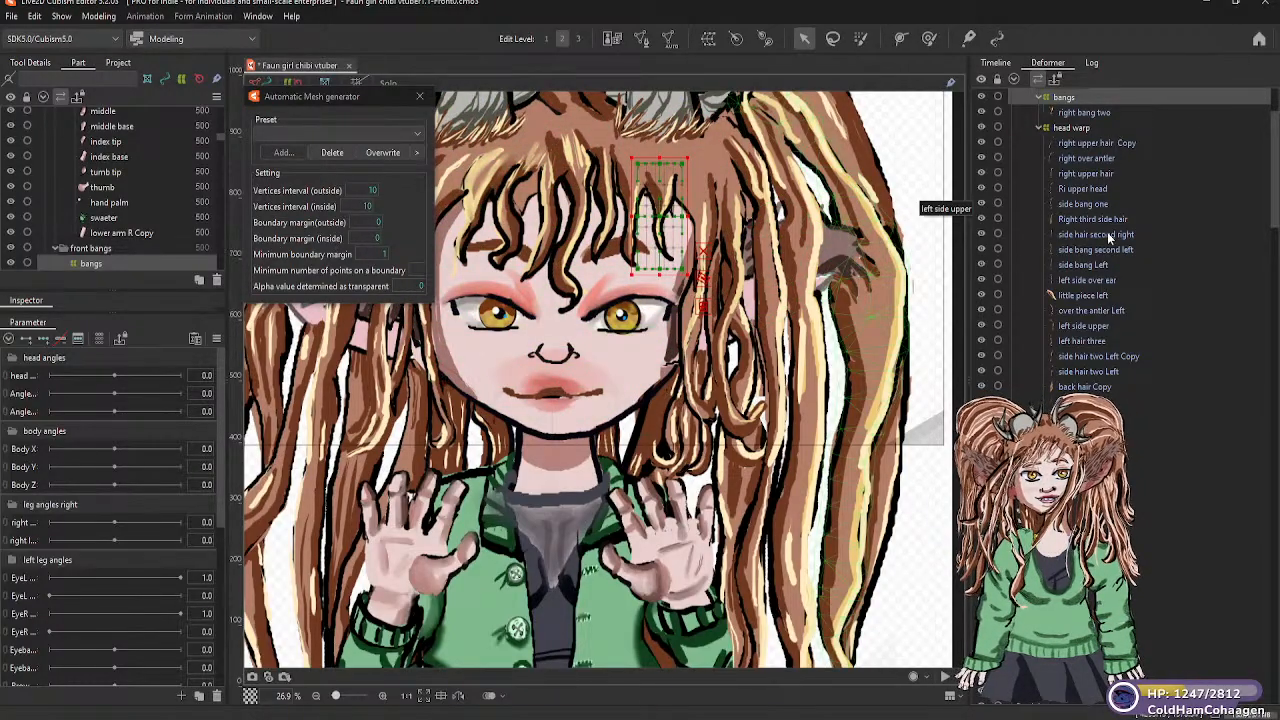
scroll(1104, 234, up, 2)
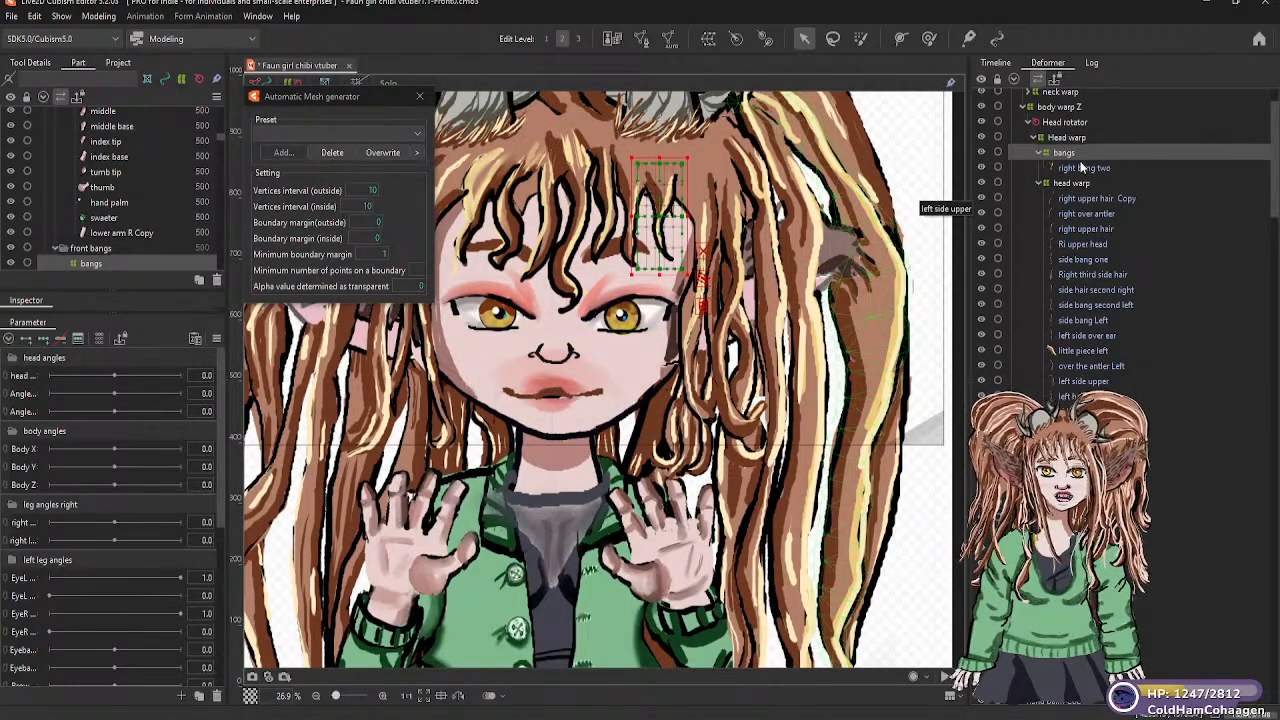
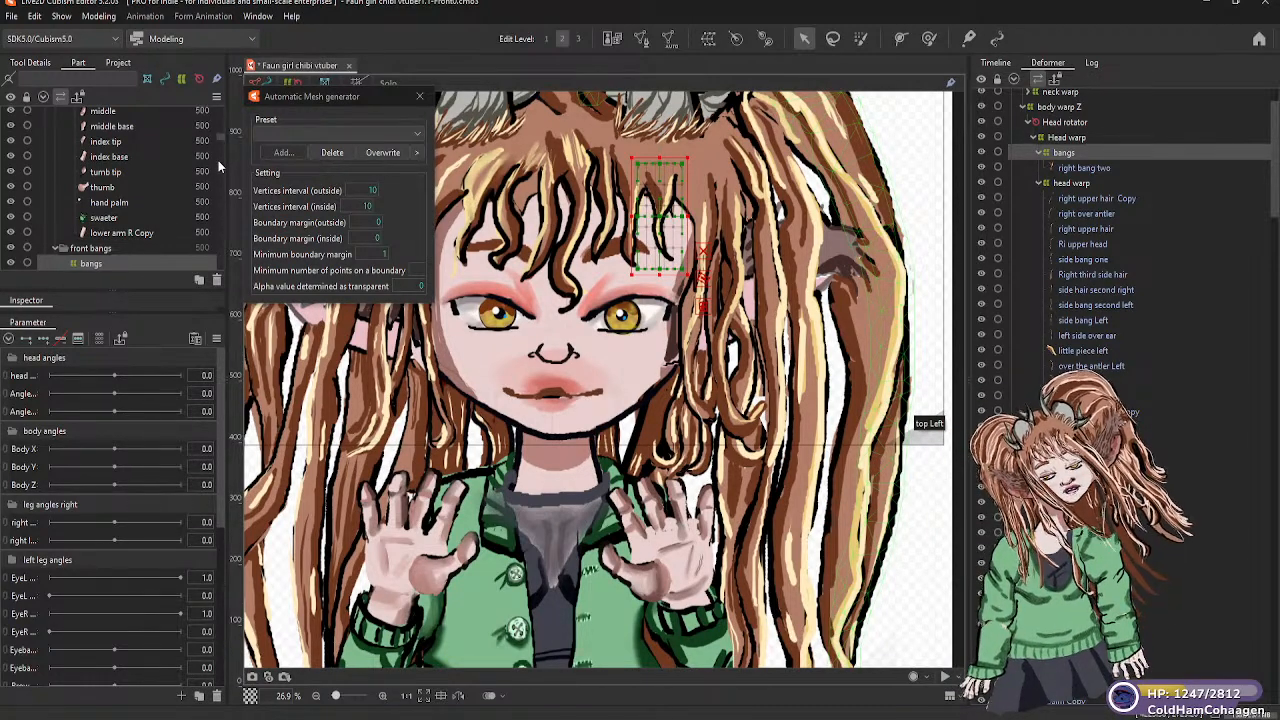
Parent the right front bang one mesh to the bangs warp deformer in the front bangs part
scroll(219, 137, down, 3)
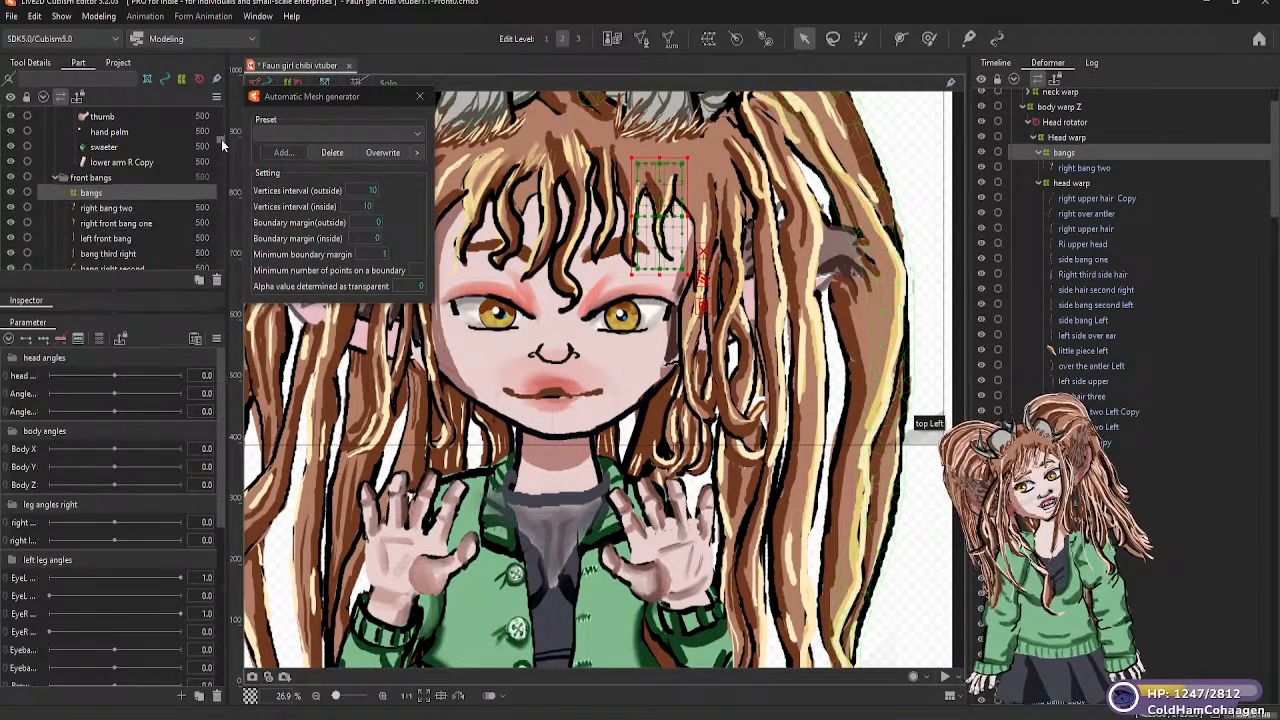
scroll(221, 139, down, 1)
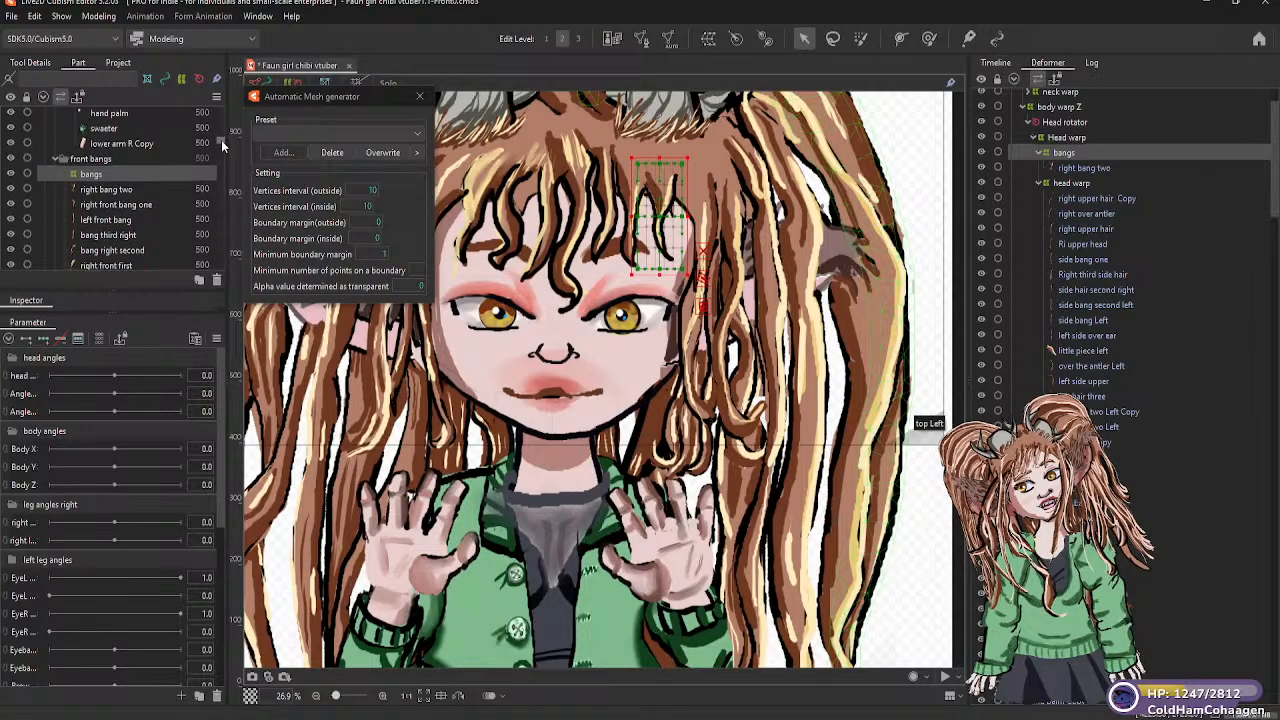
scroll(221, 140, down, 1)
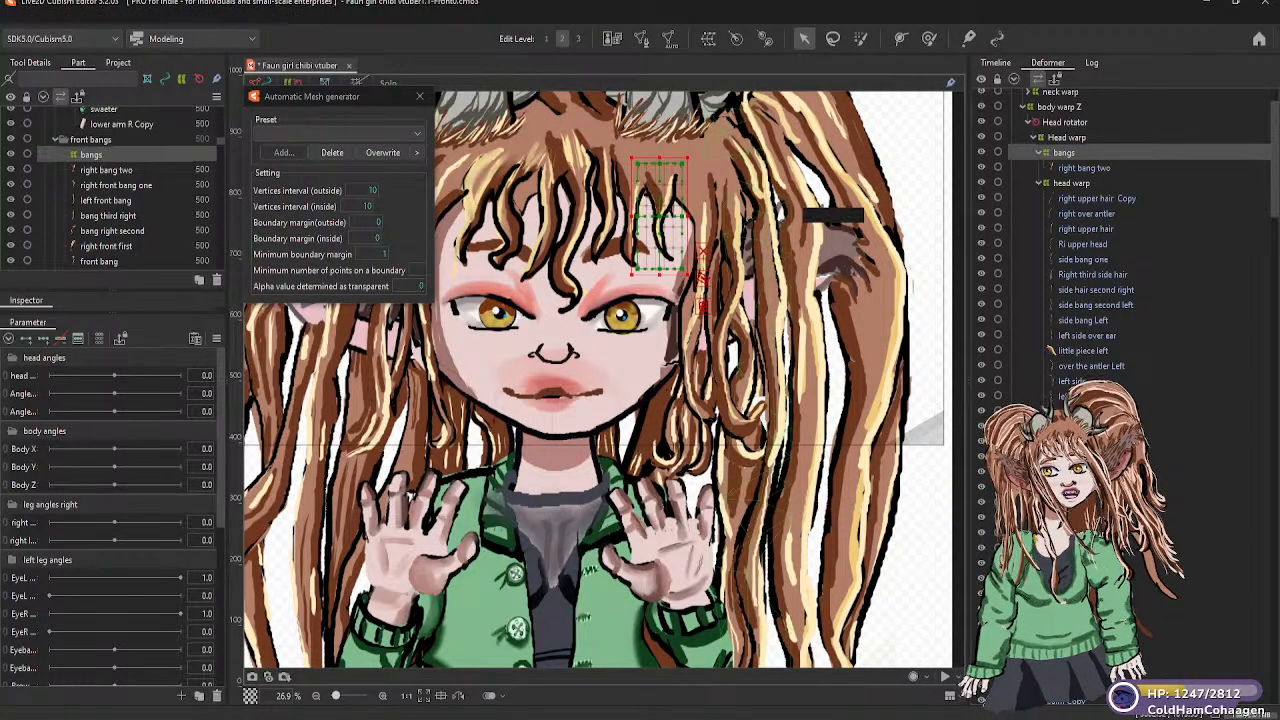
scroll(1085, 240, down, 3)
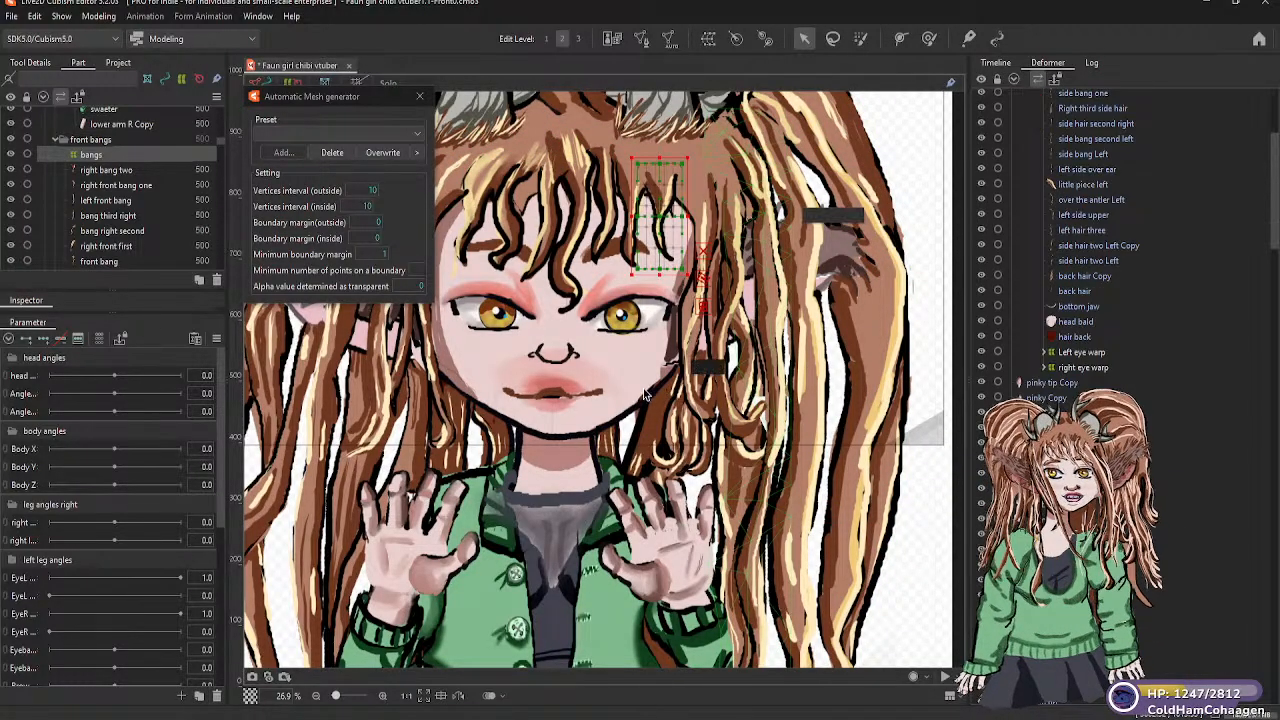
click(103, 171)
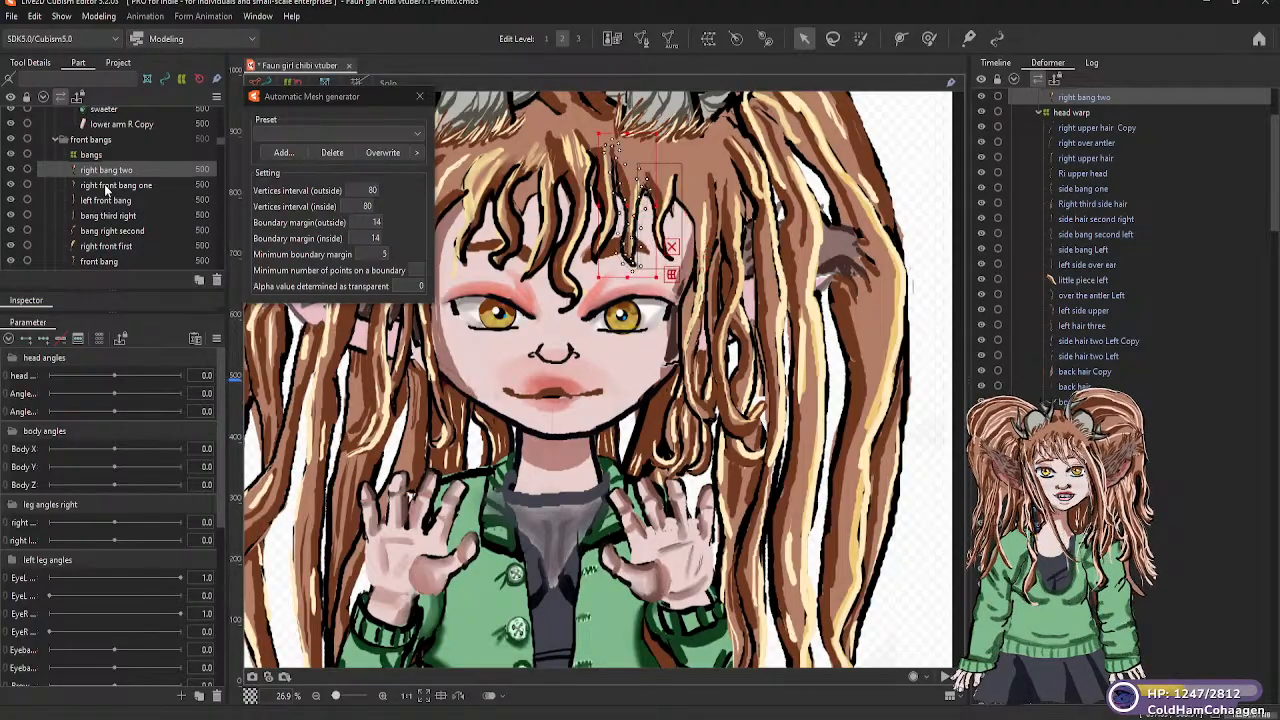
click(106, 187)
drag(106, 187, 96, 148)
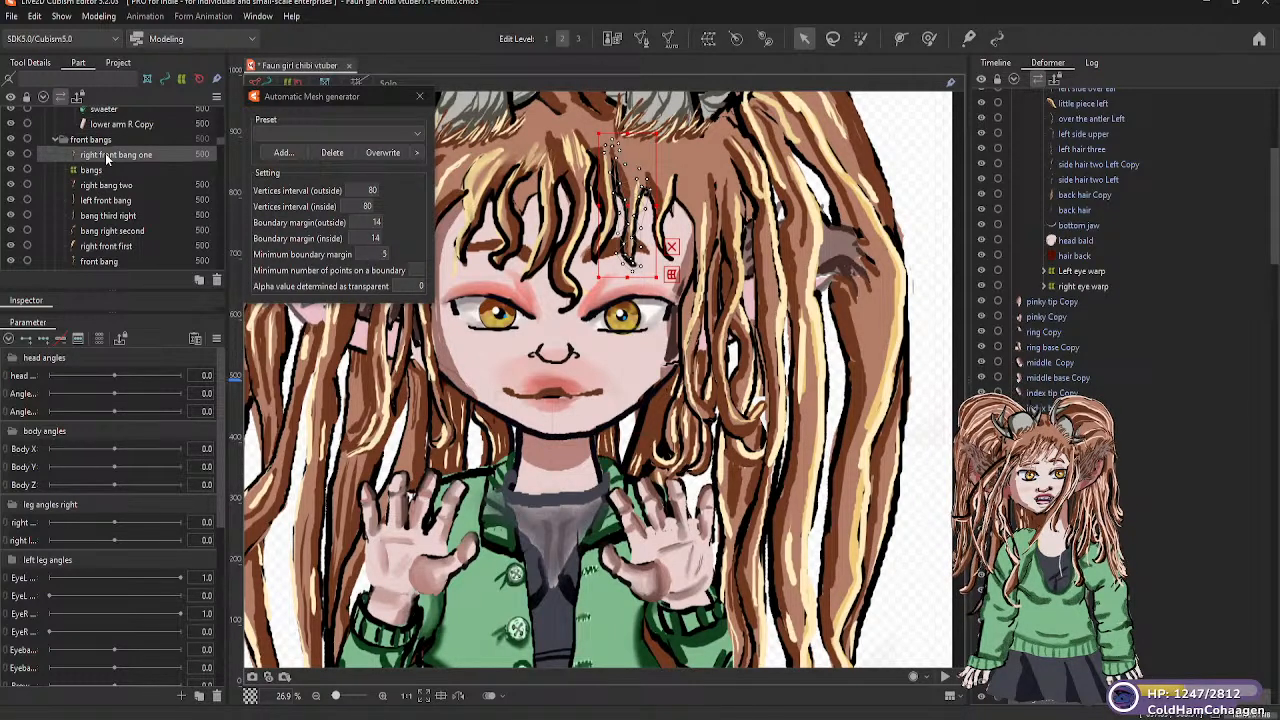
drag(105, 168, 99, 174)
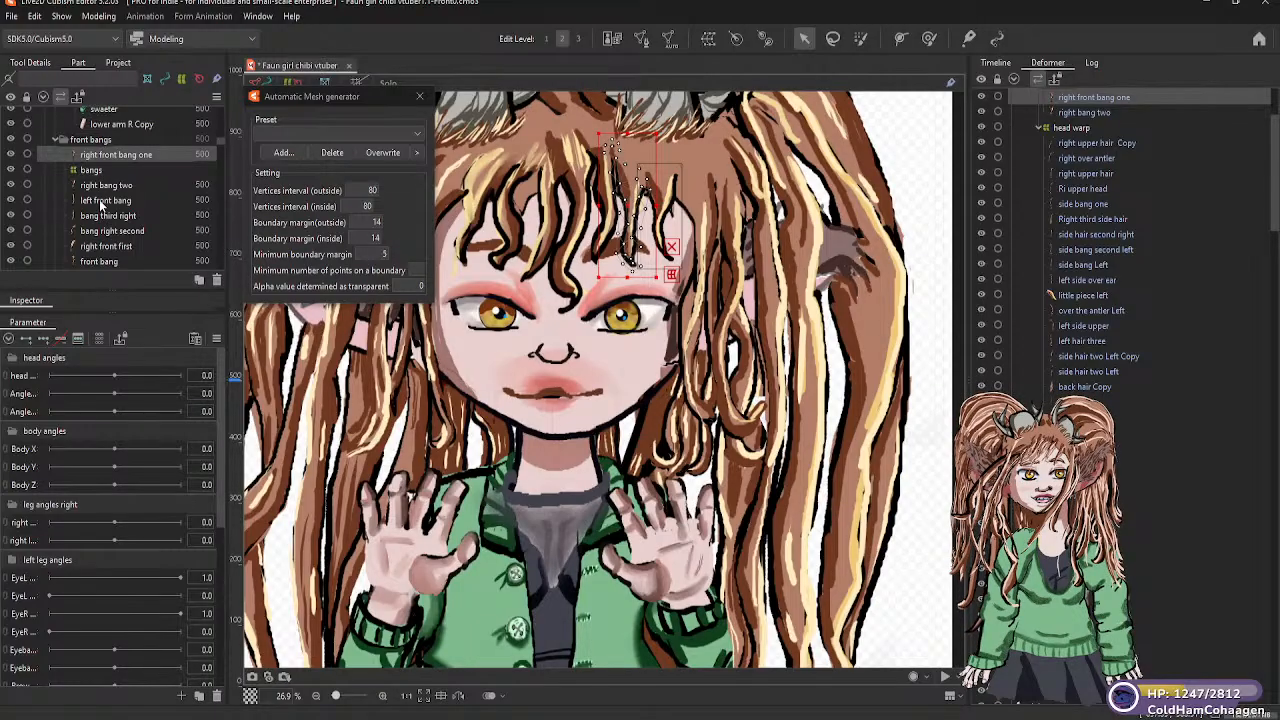
Parent the left front bang and bang third right meshes to the bangs warp deformer
click(99, 200)
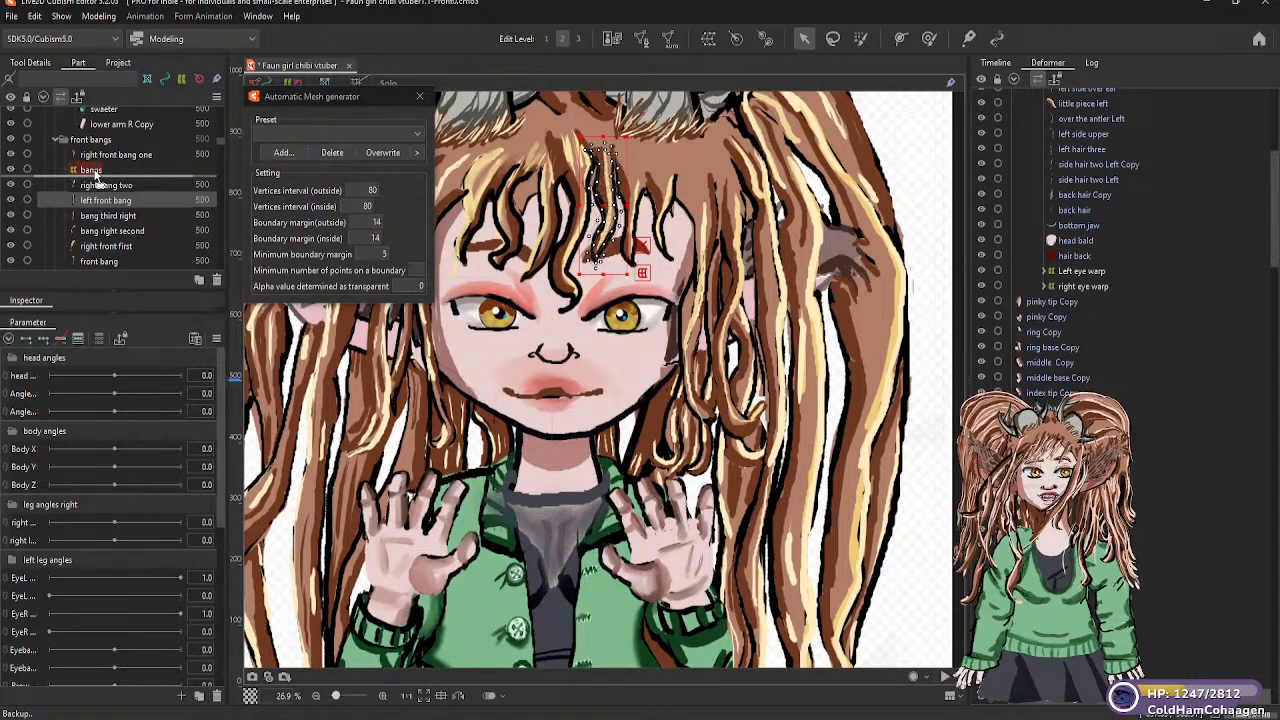
click(101, 200)
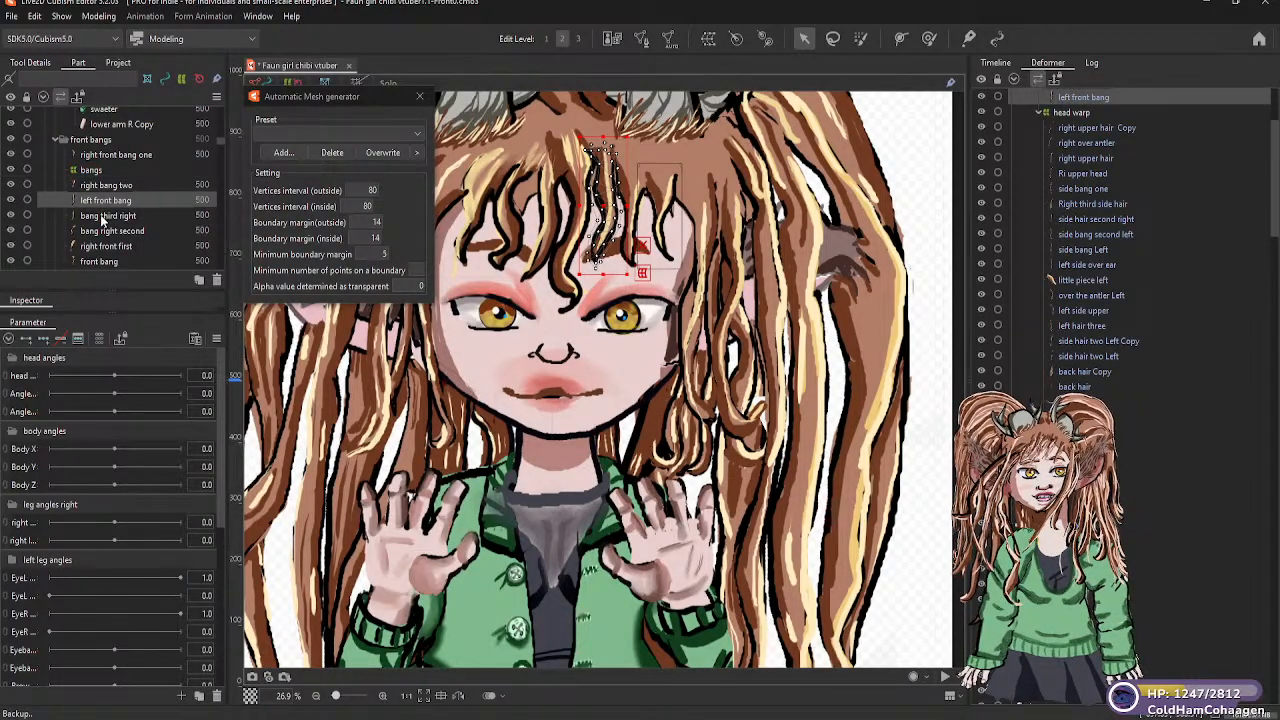
click(102, 218)
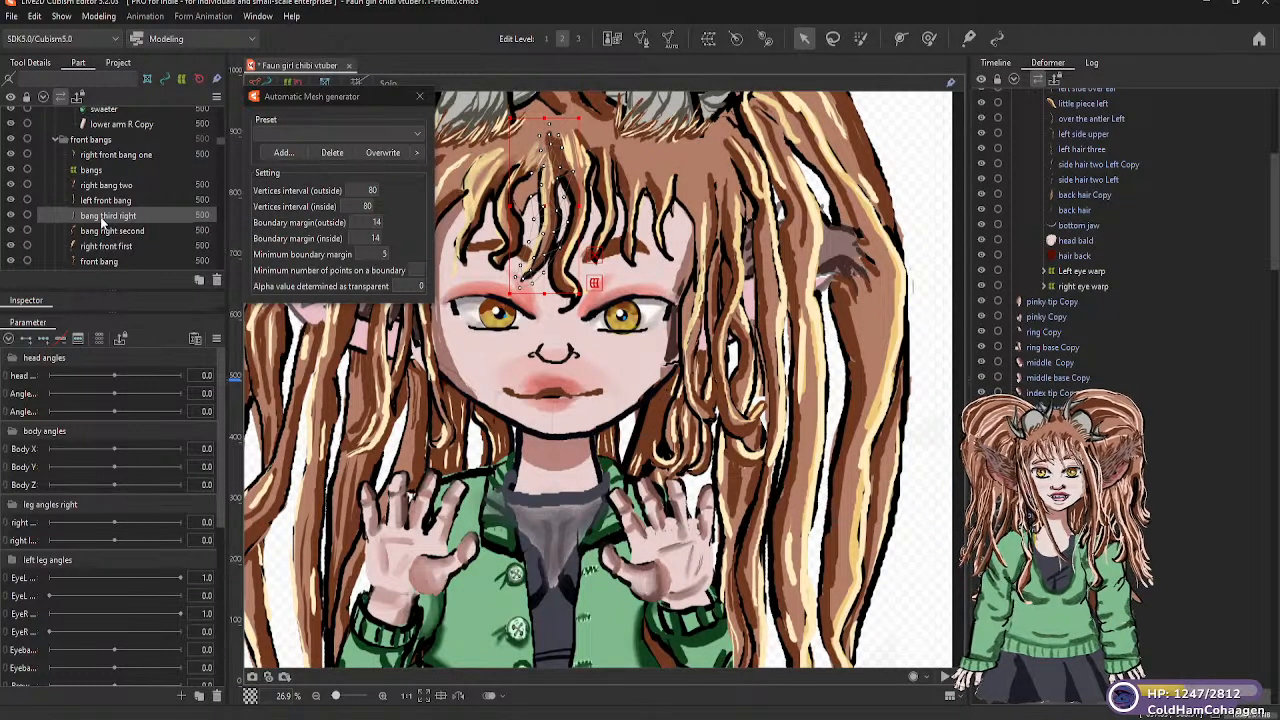
drag(100, 216, 93, 174)
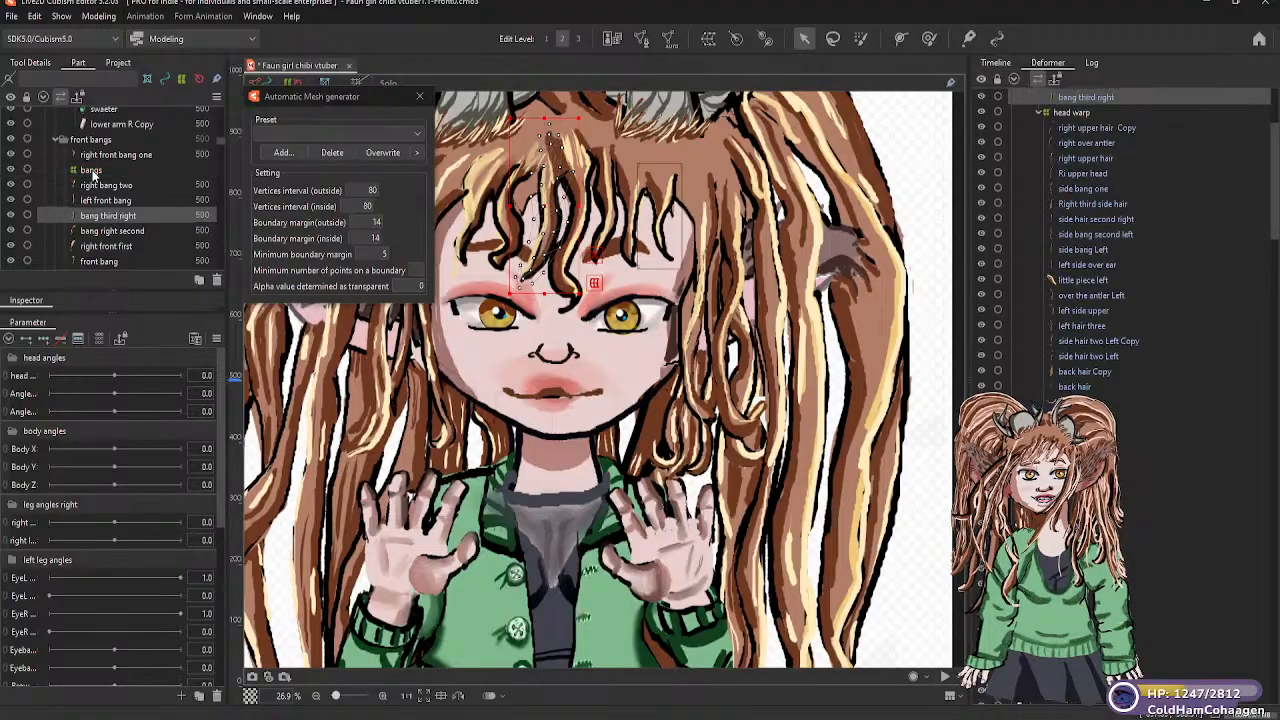
Parent the bang right second, right front first and front bang meshes to the bangs warp deformer
click(100, 233)
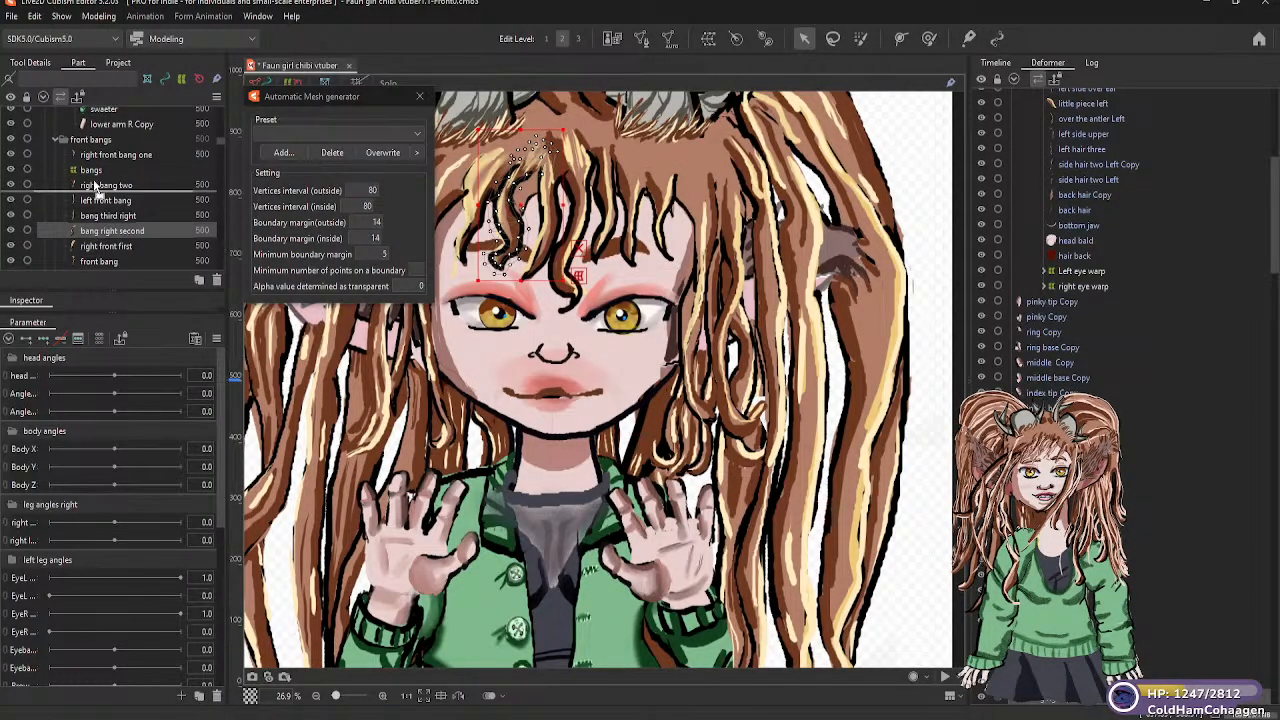
drag(93, 175, 93, 176)
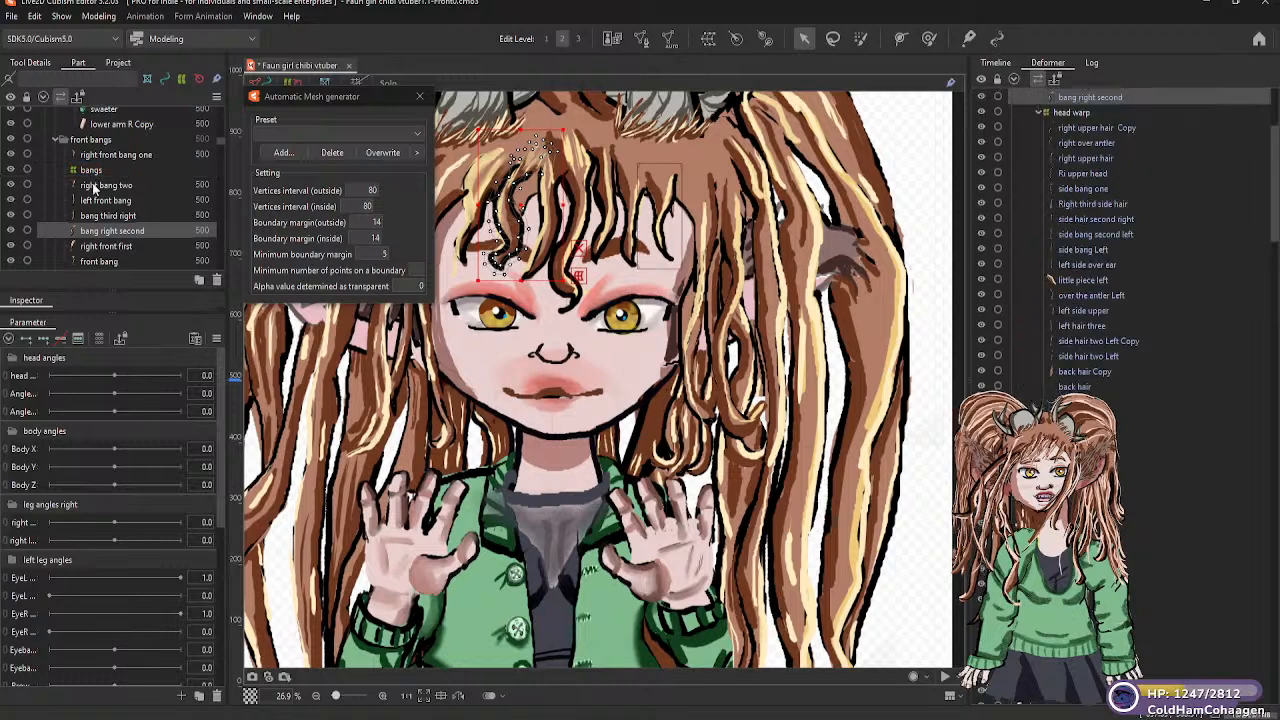
click(107, 247)
drag(107, 250, 92, 190)
click(95, 261)
drag(98, 263, 90, 175)
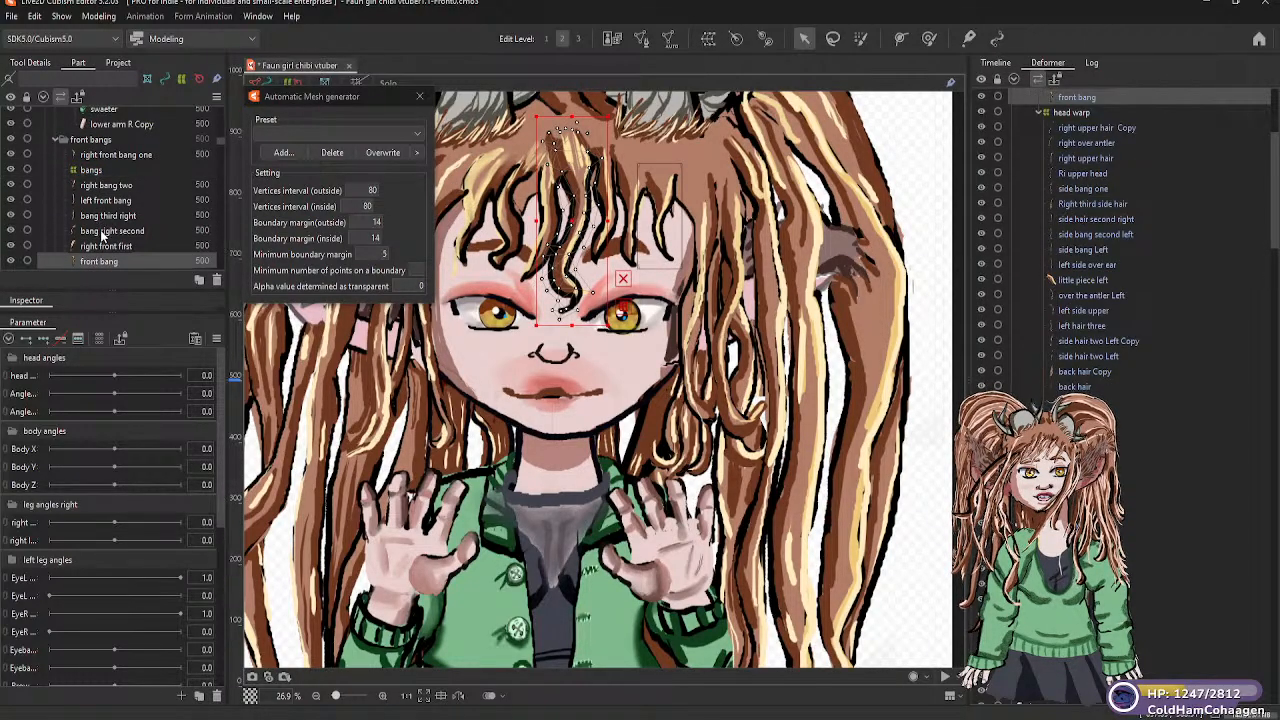
Try to move the brow L part from below the fear part to the Head warp in the core part
scroll(101, 236, down, 2)
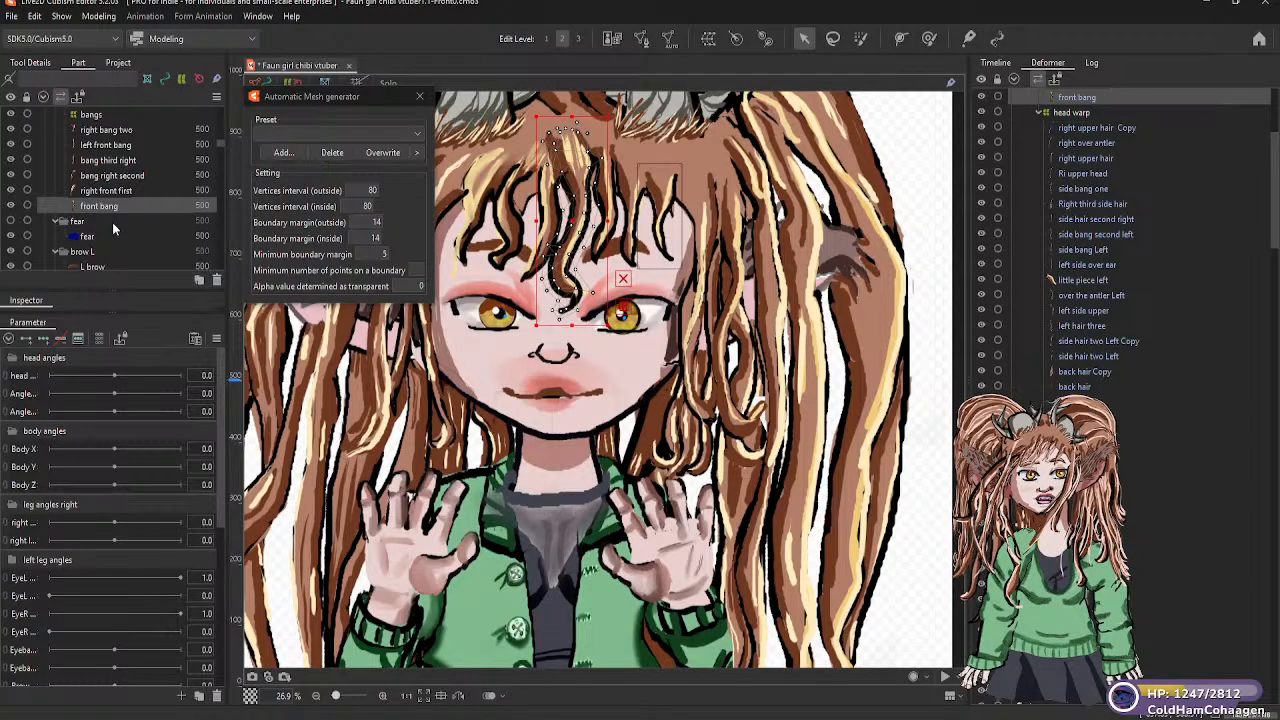
scroll(112, 222, down, 2)
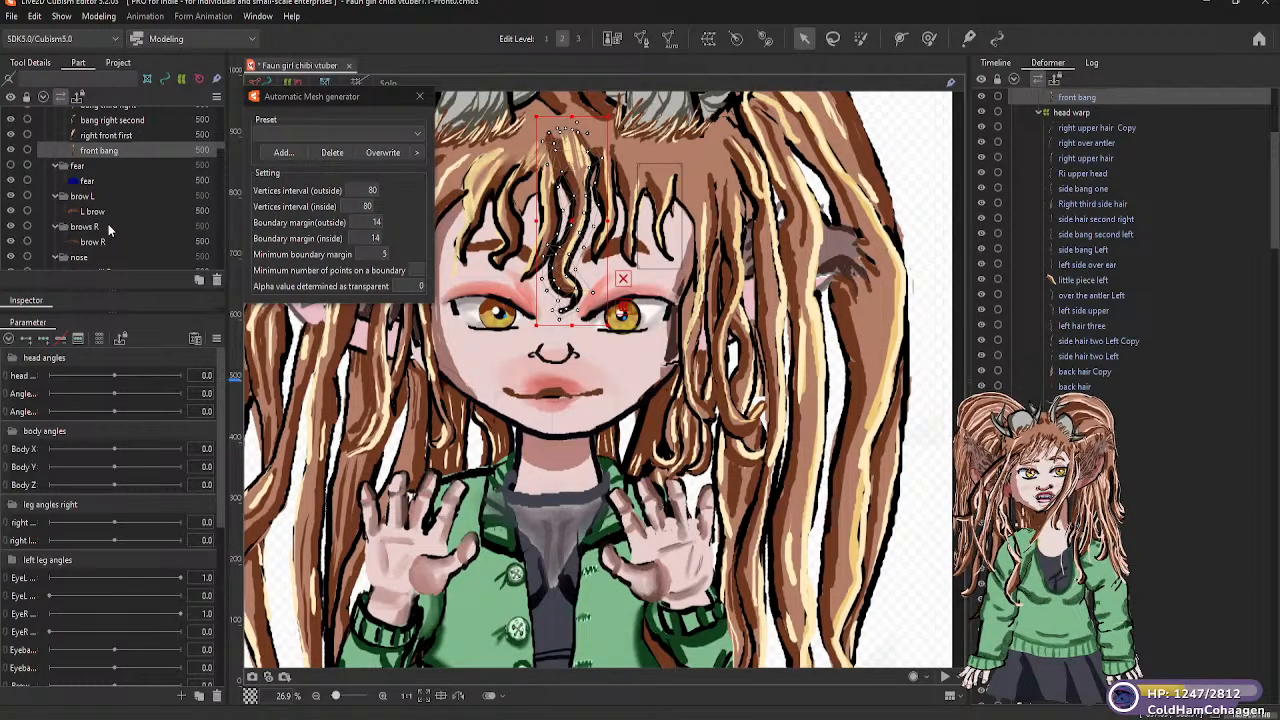
click(80, 197)
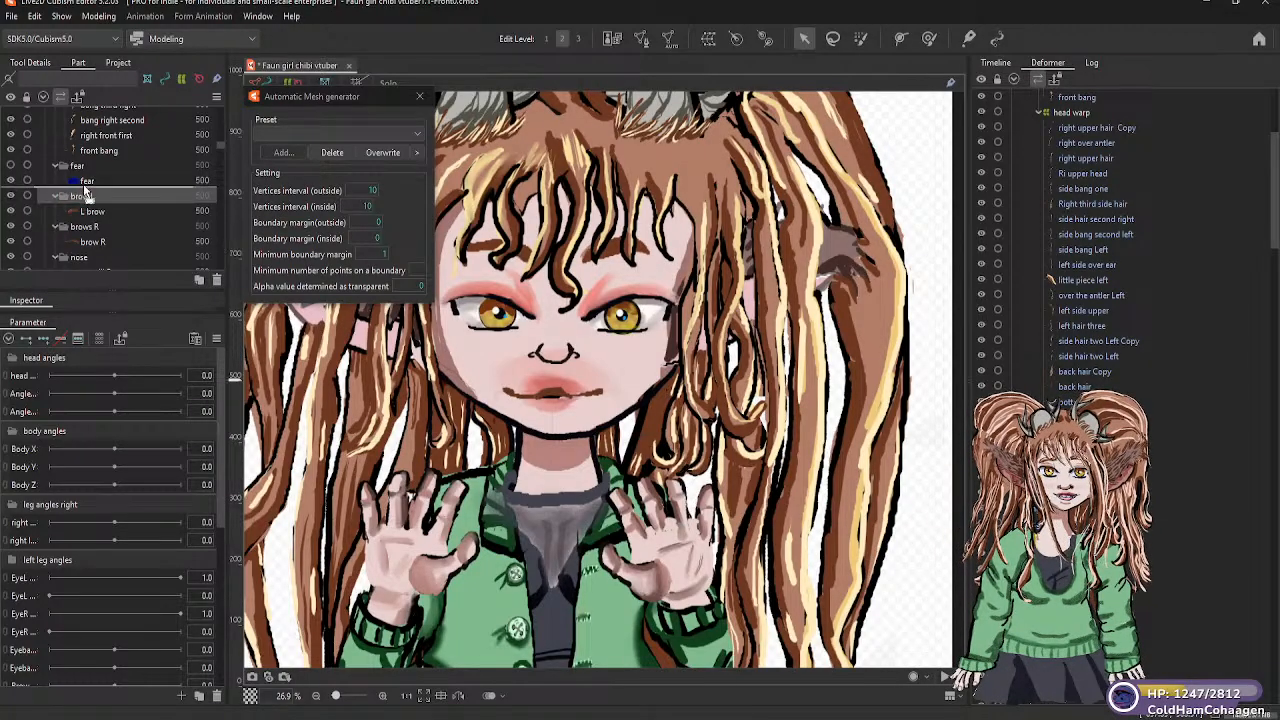
scroll(115, 119, up, 4)
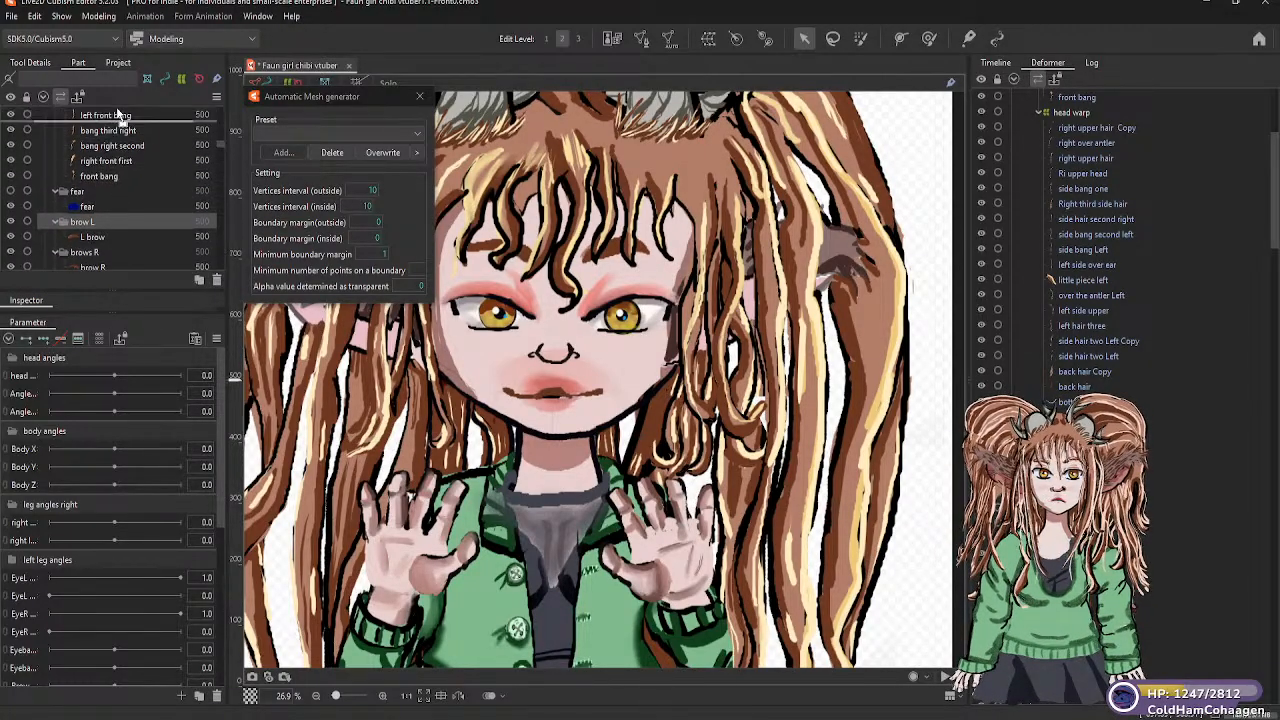
scroll(117, 115, up, 7)
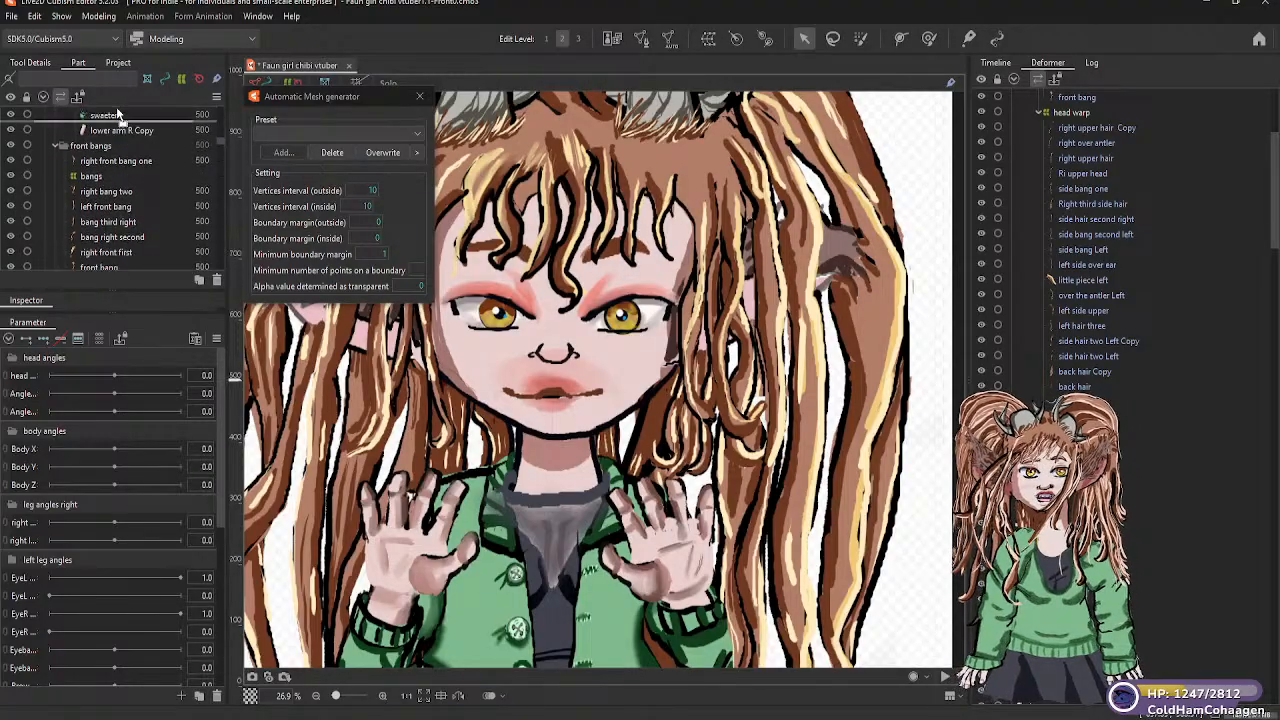
scroll(117, 115, up, 7)
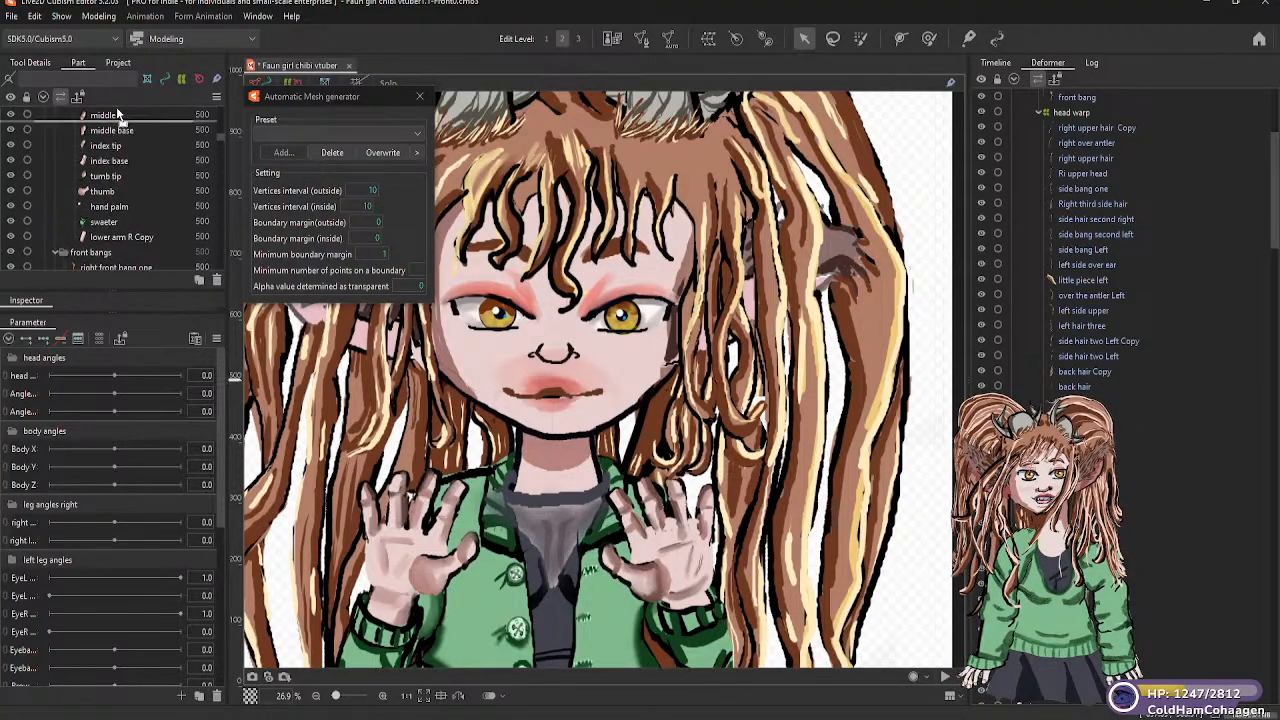
scroll(117, 115, up, 6)
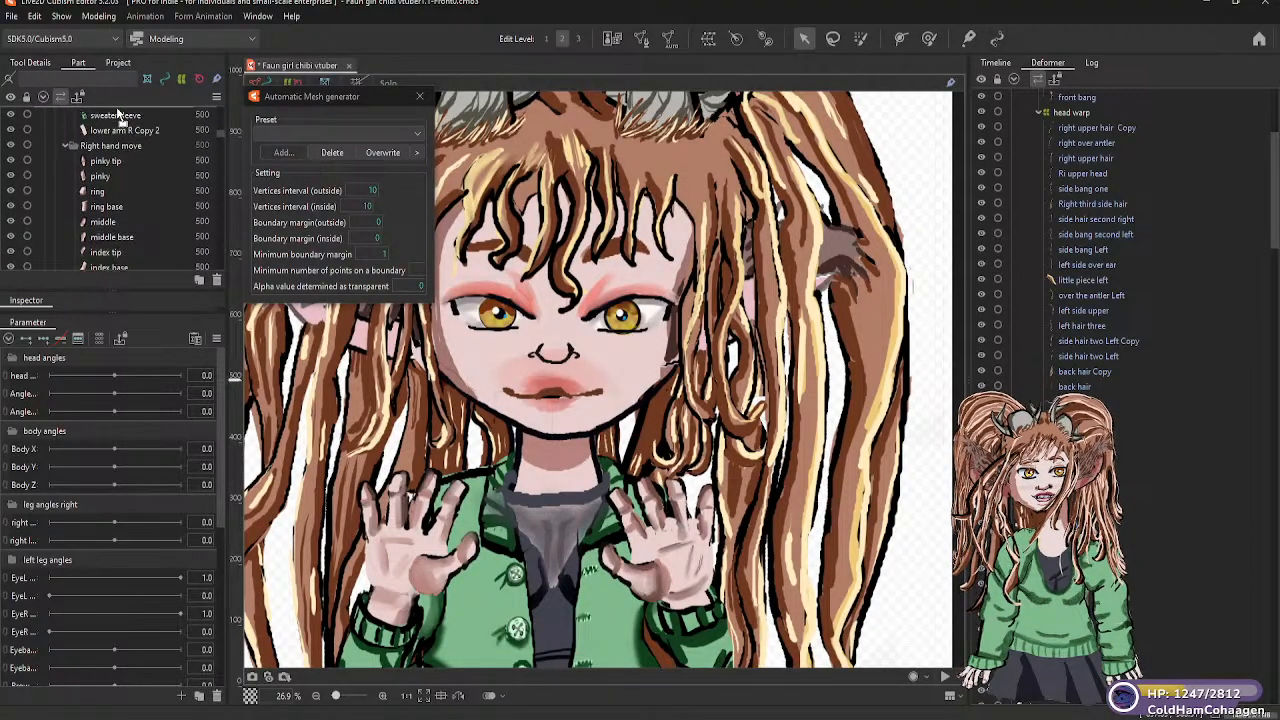
scroll(117, 115, up, 6)
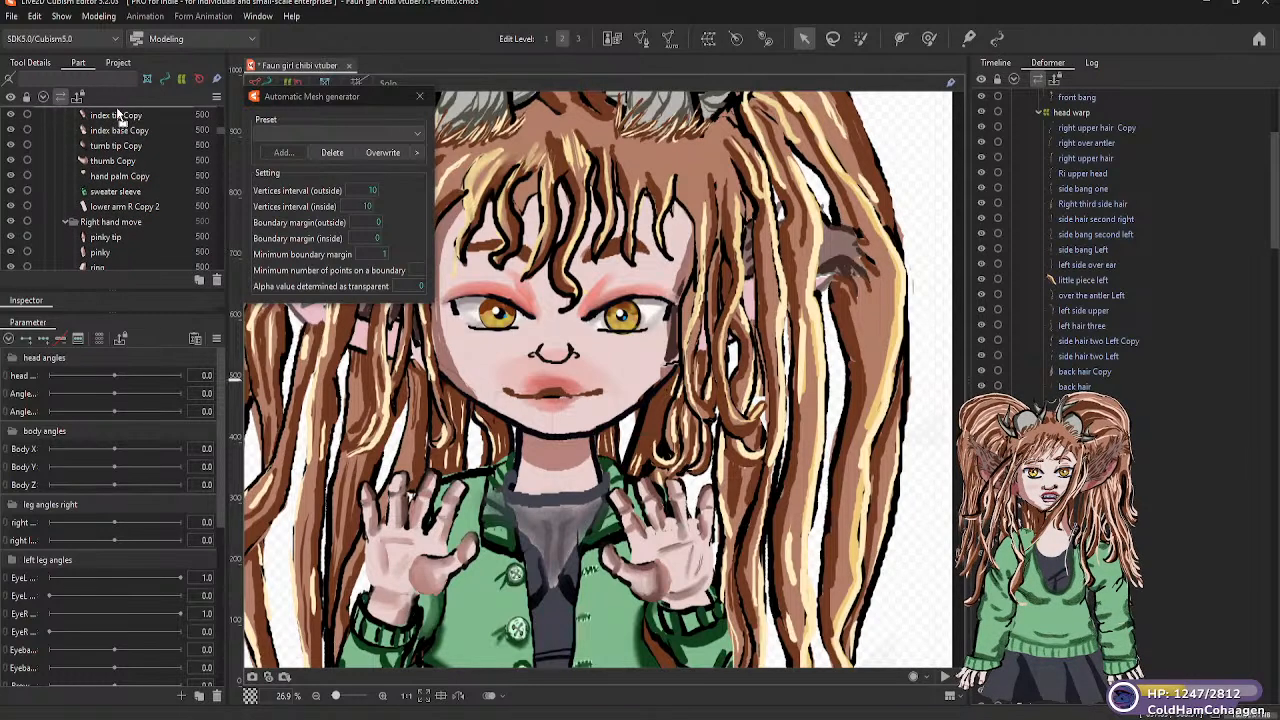
scroll(117, 115, up, 7)
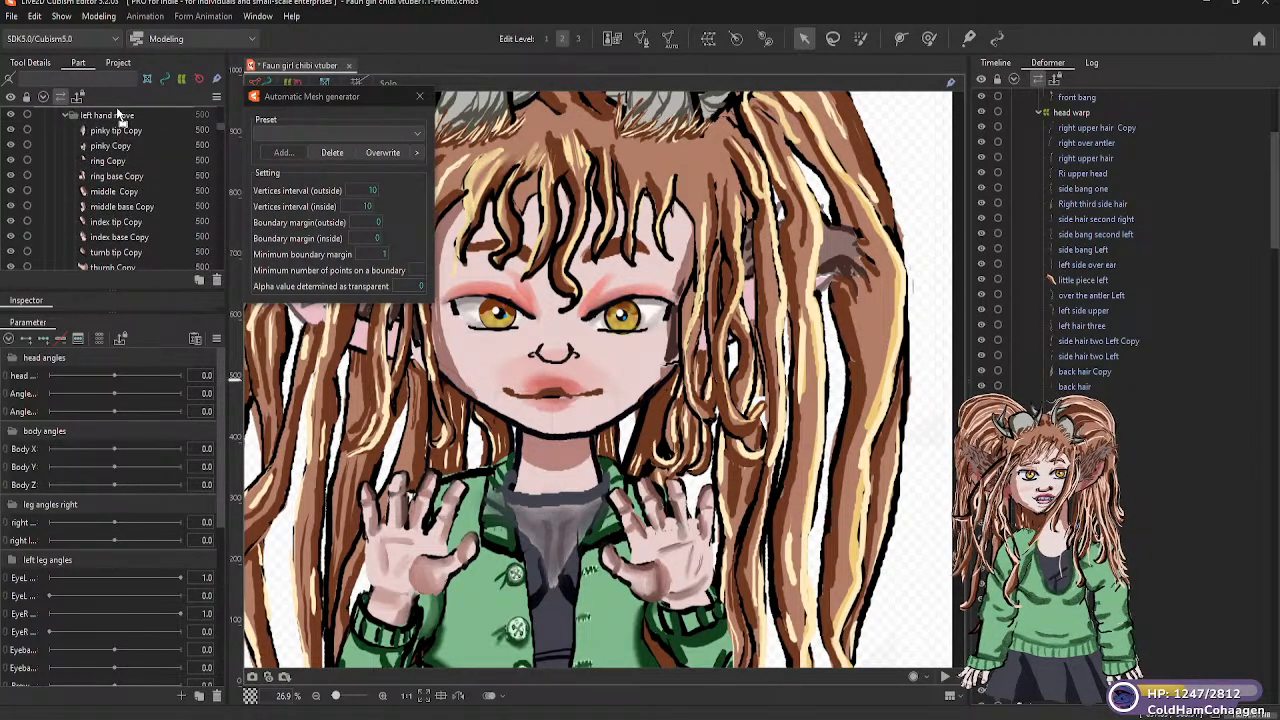
scroll(117, 115, up, 5)
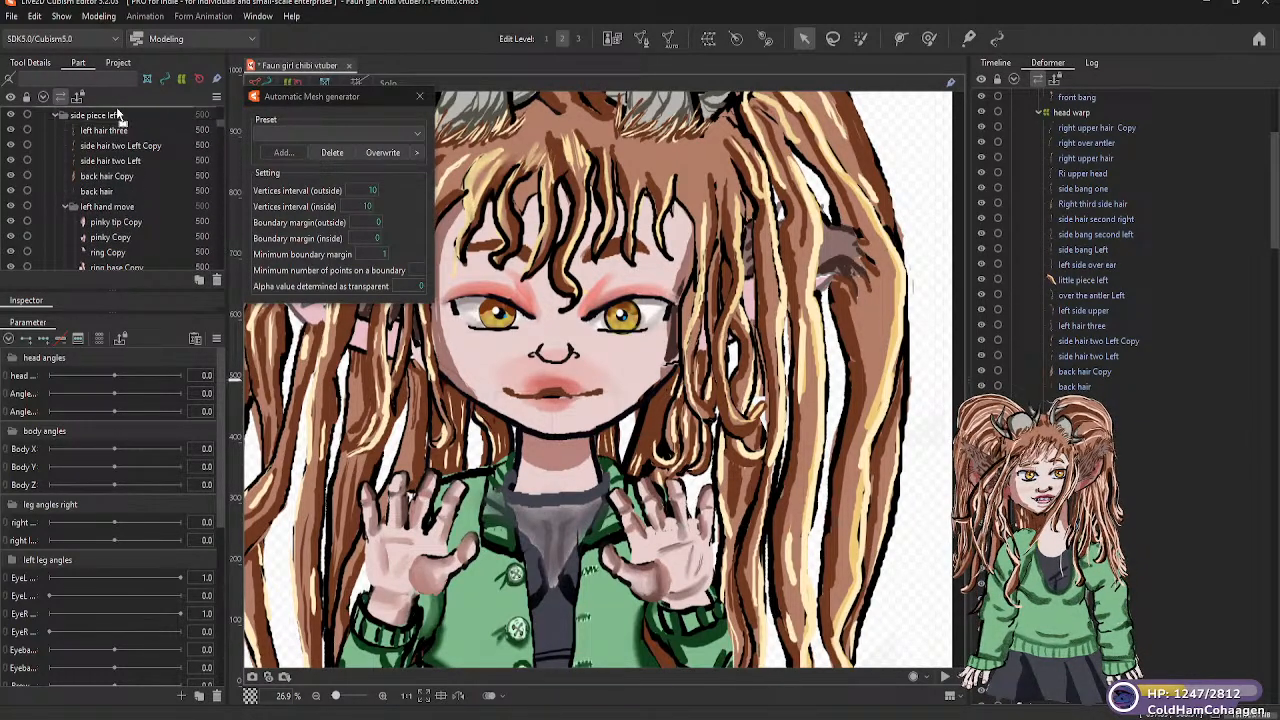
scroll(117, 115, up, 7)
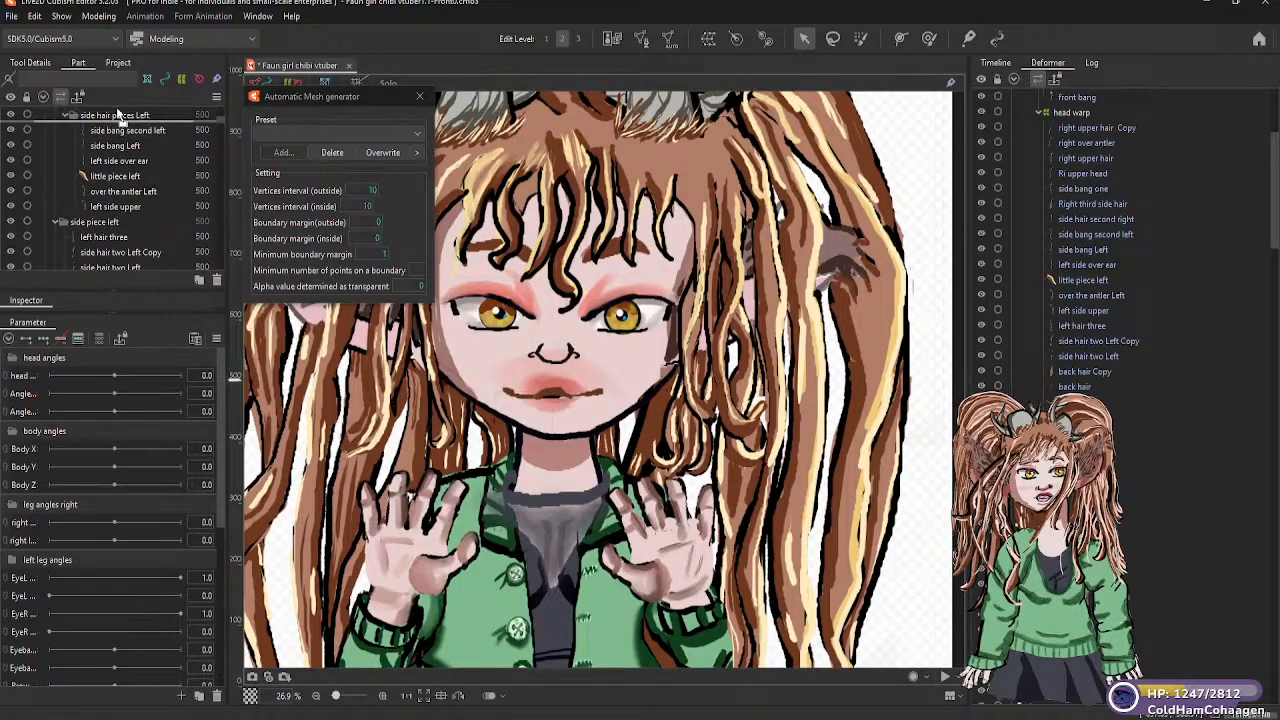
scroll(117, 115, up, 6)
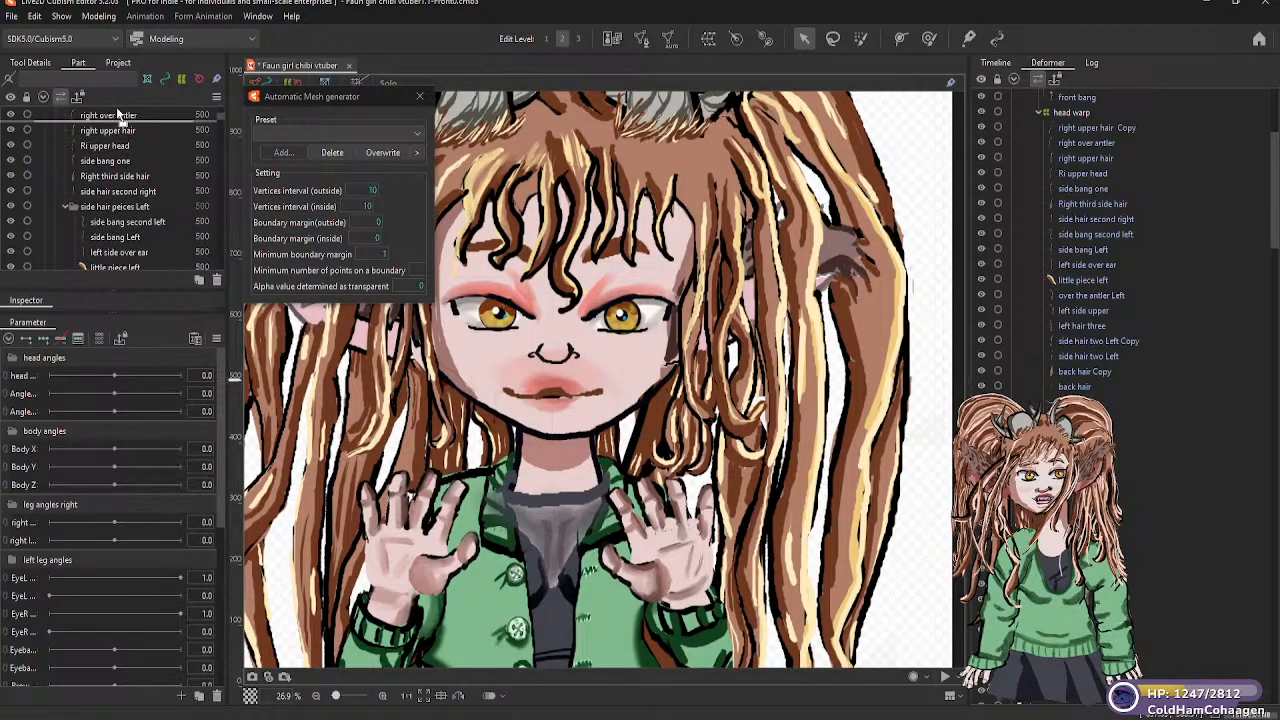
scroll(117, 118, up, 6)
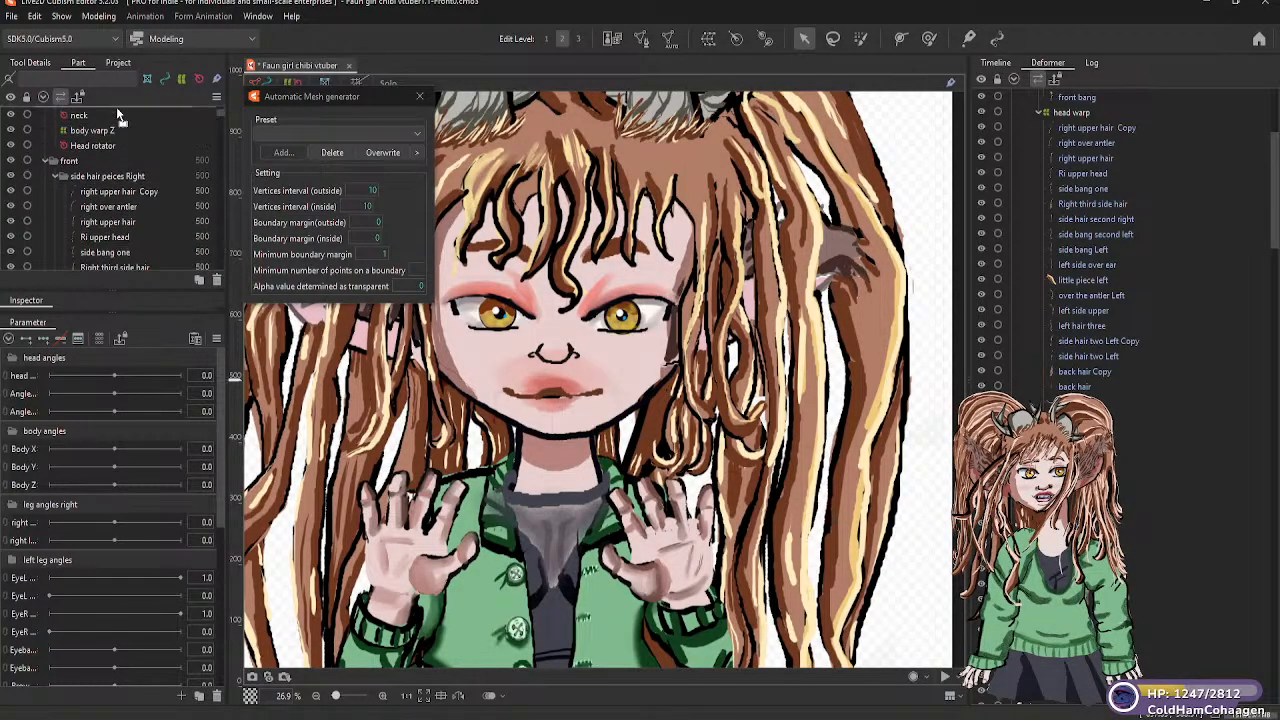
drag(118, 126, 116, 170)
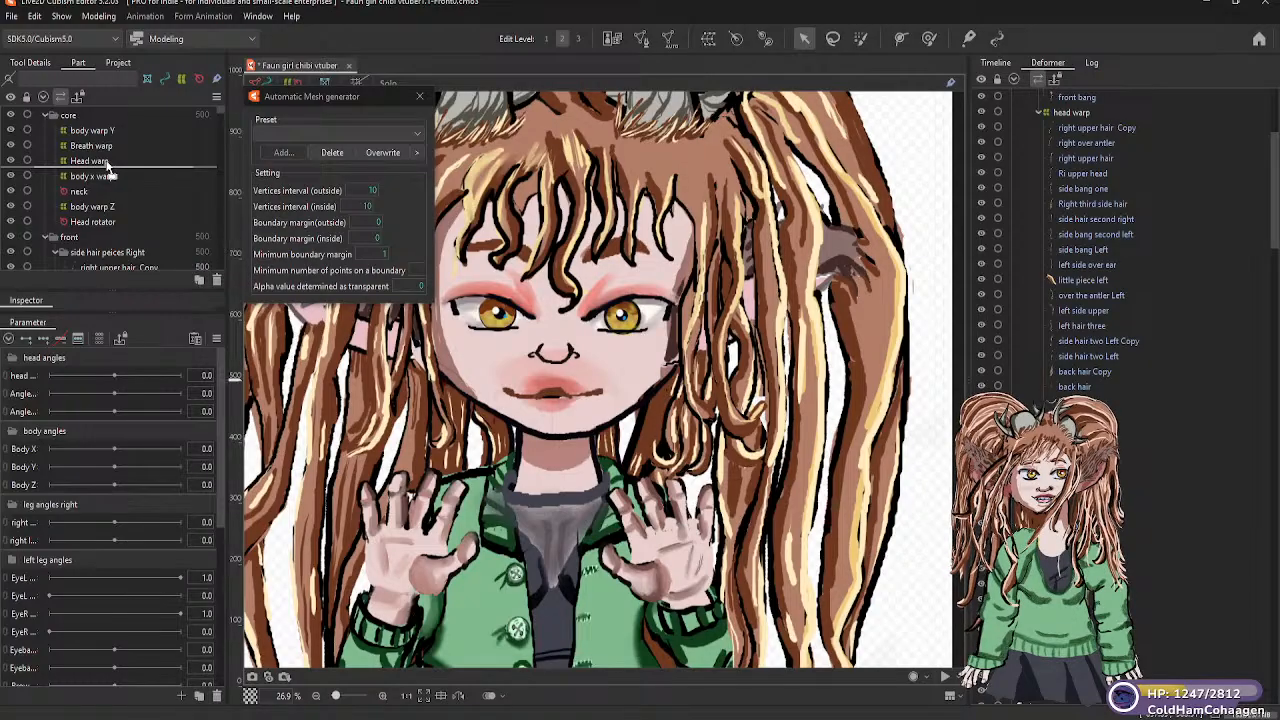
drag(108, 170, 57, 172)
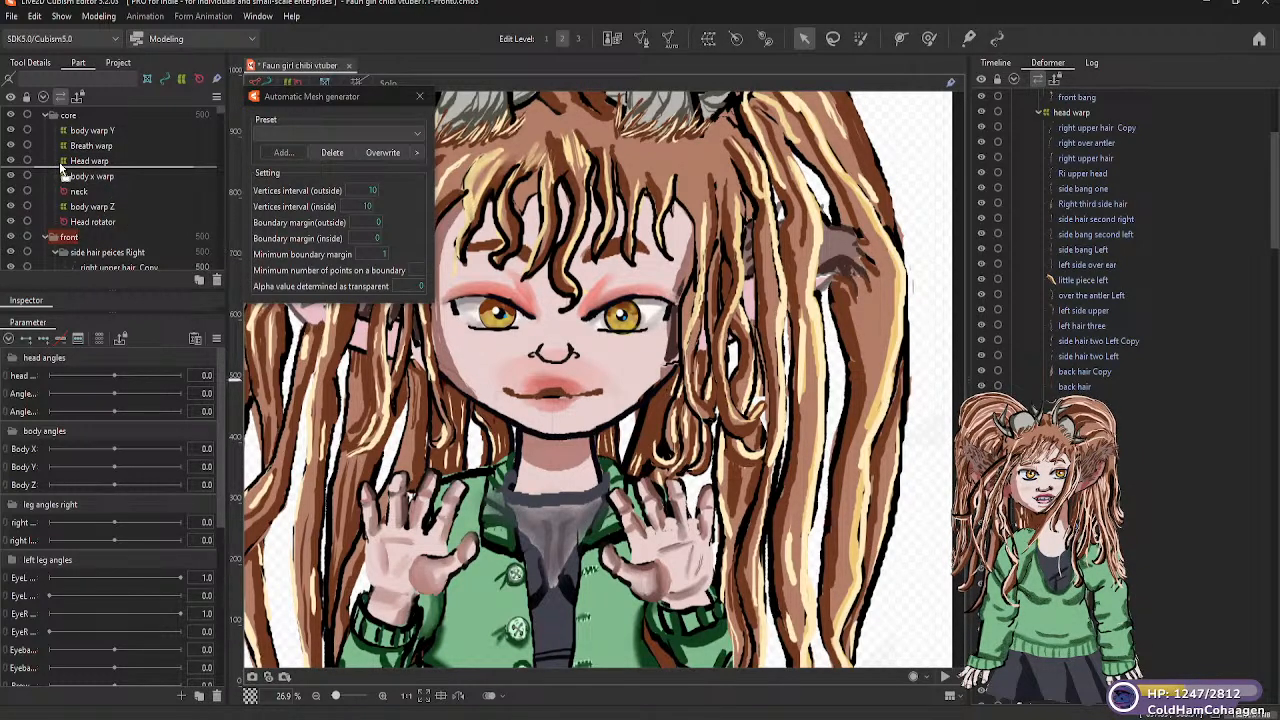
drag(70, 181, 124, 186)
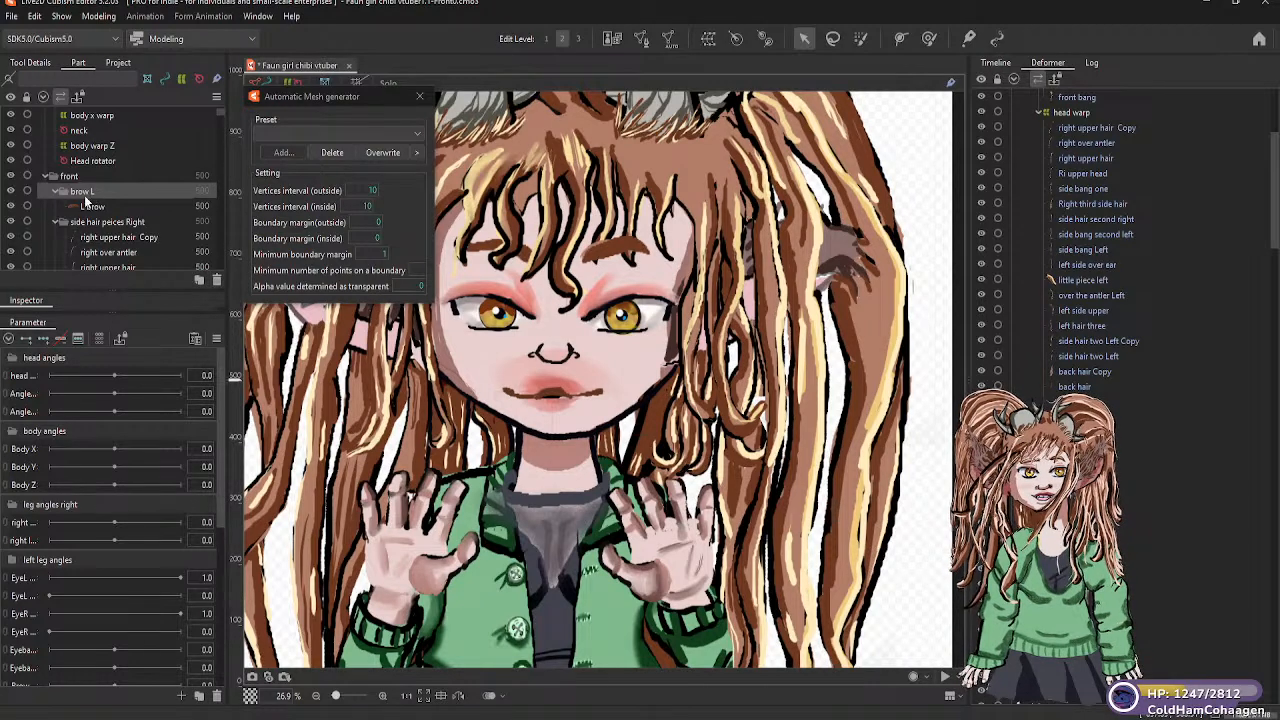
mouse_move(97, 196)
mouse_down()
mouse_move(114, 280)
mouse_move(114, 168)
mouse_move(115, 269)
mouse_move(112, 214)
mouse_up()
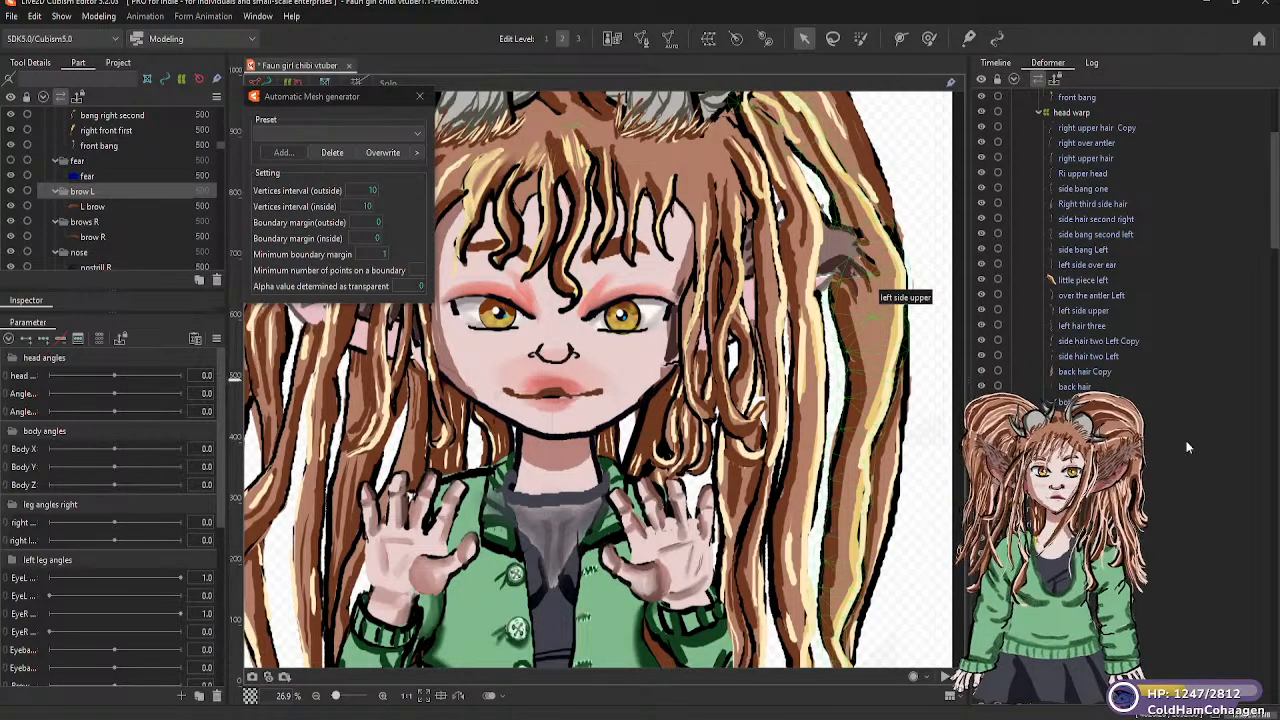
Look through the deformer hierarchy for the L brow and brow R meshes and their place relative to the head warp
scroll(1162, 431, up, 3)
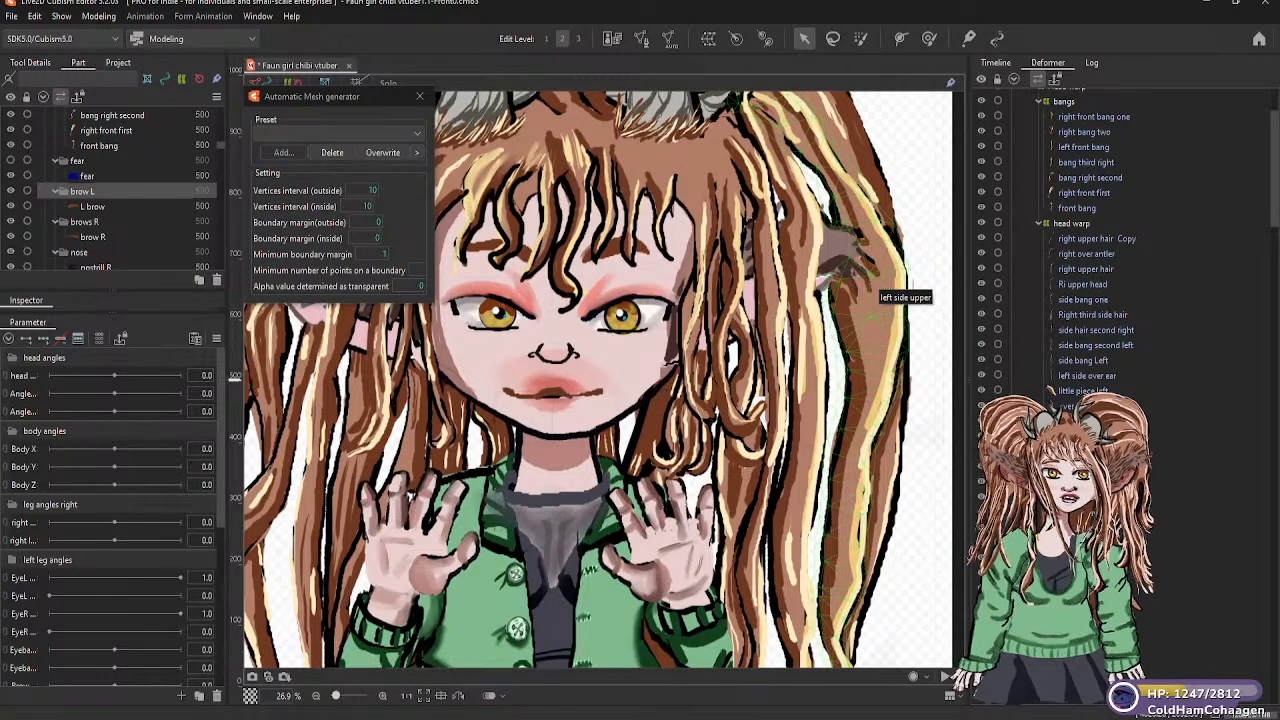
scroll(1162, 431, down, 5)
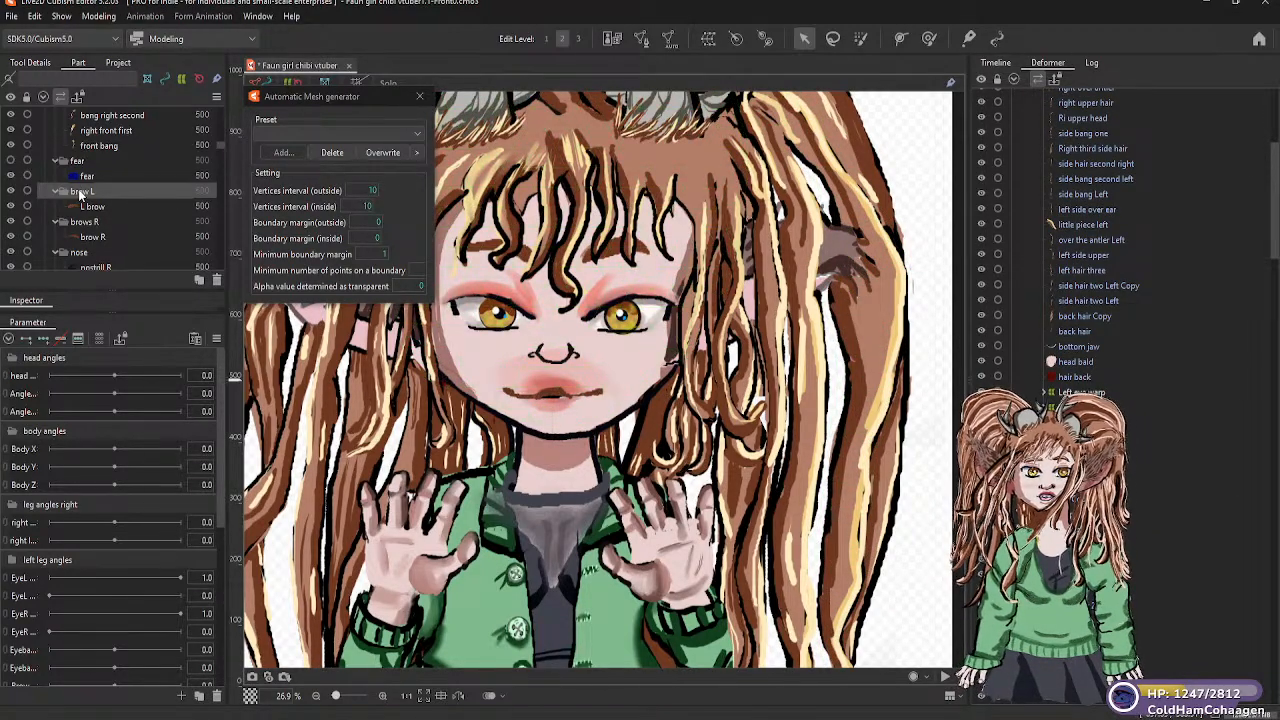
click(80, 192)
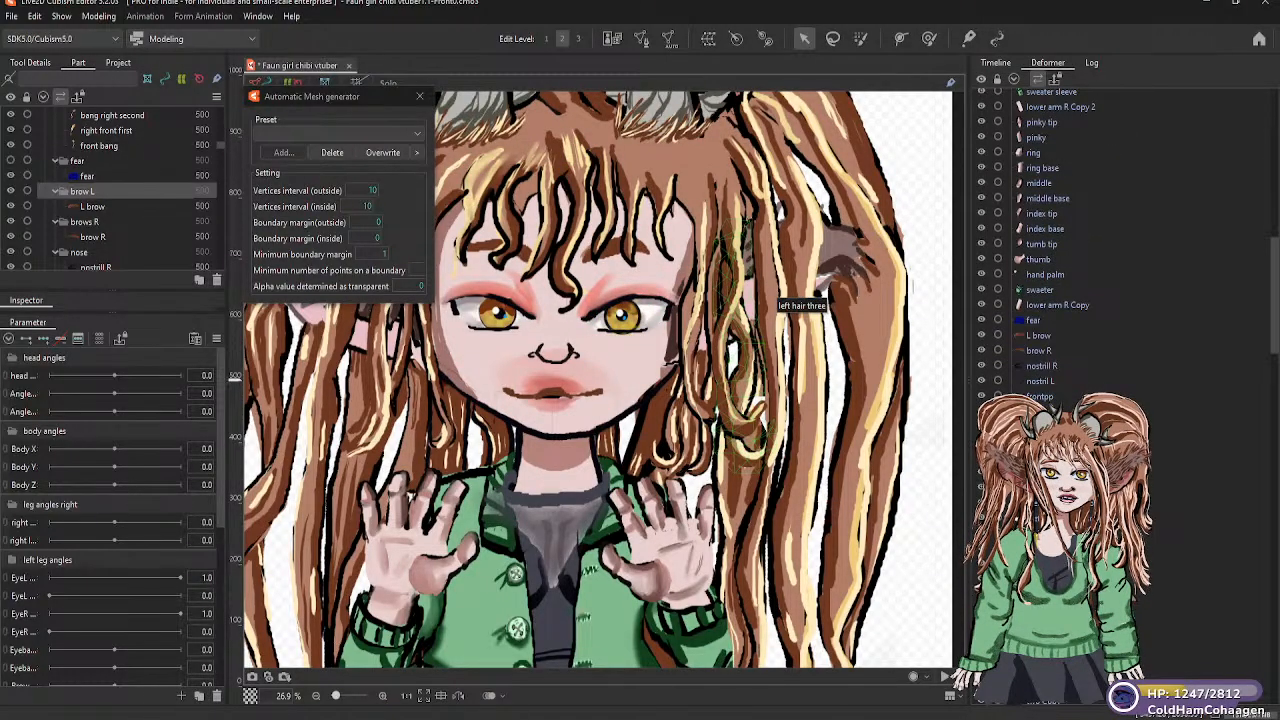
scroll(1110, 300, down, 10)
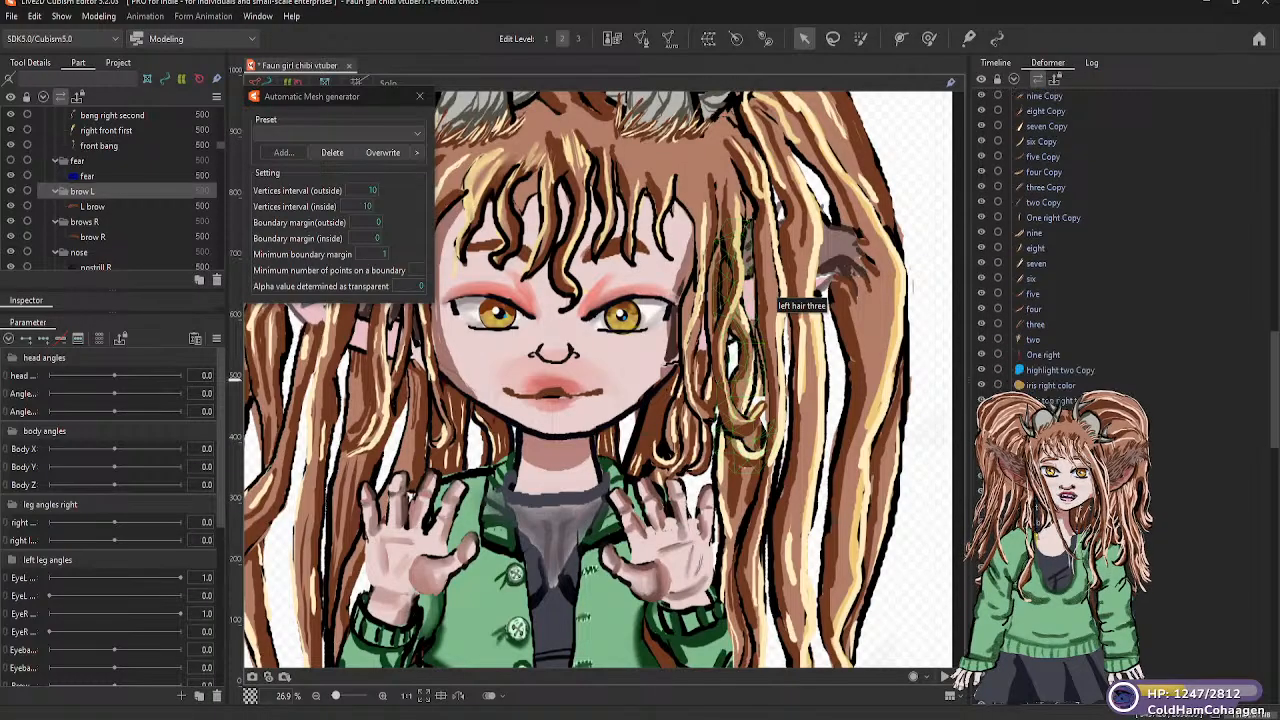
scroll(1060, 250, down, 10)
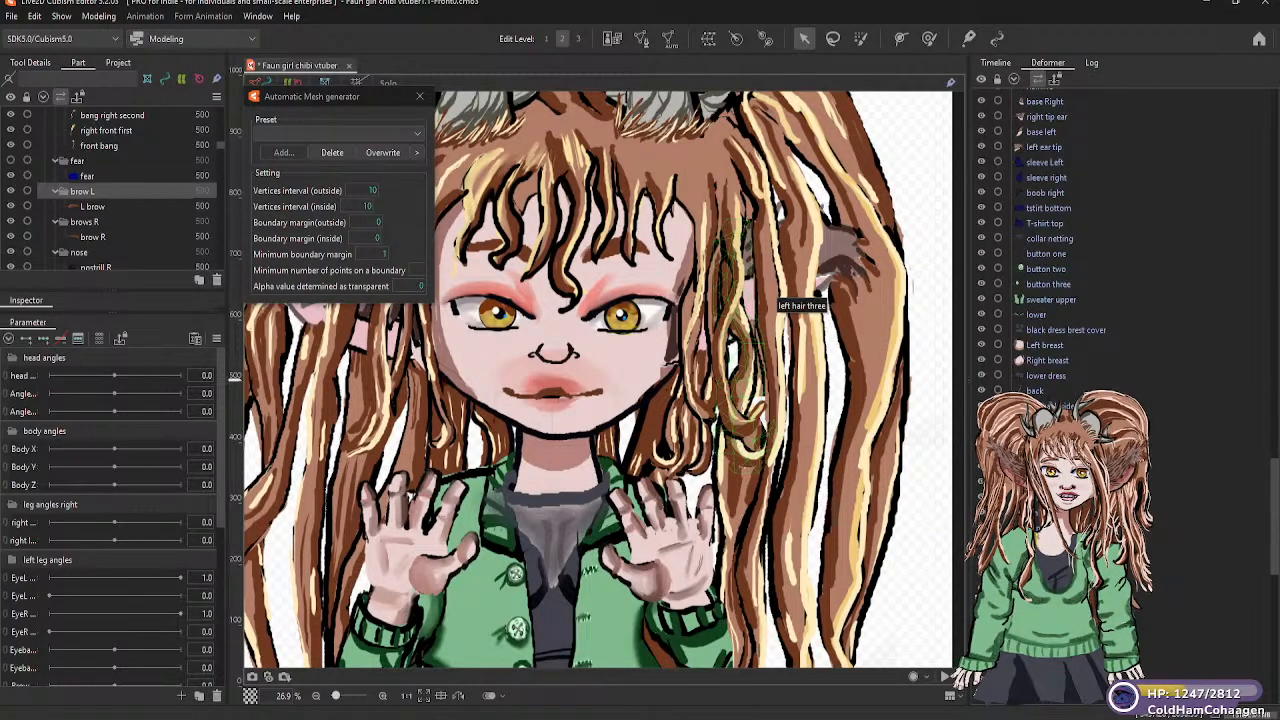
scroll(1060, 250, down, 10)
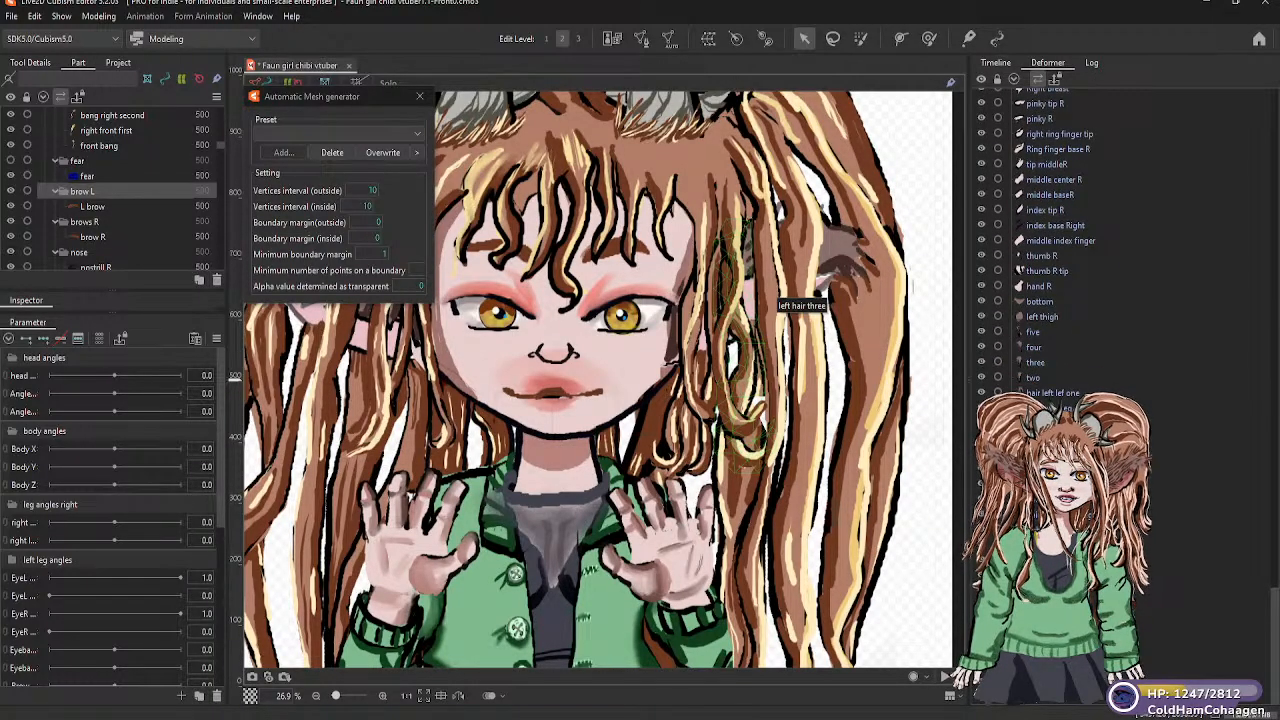
scroll(1060, 240, up, 2)
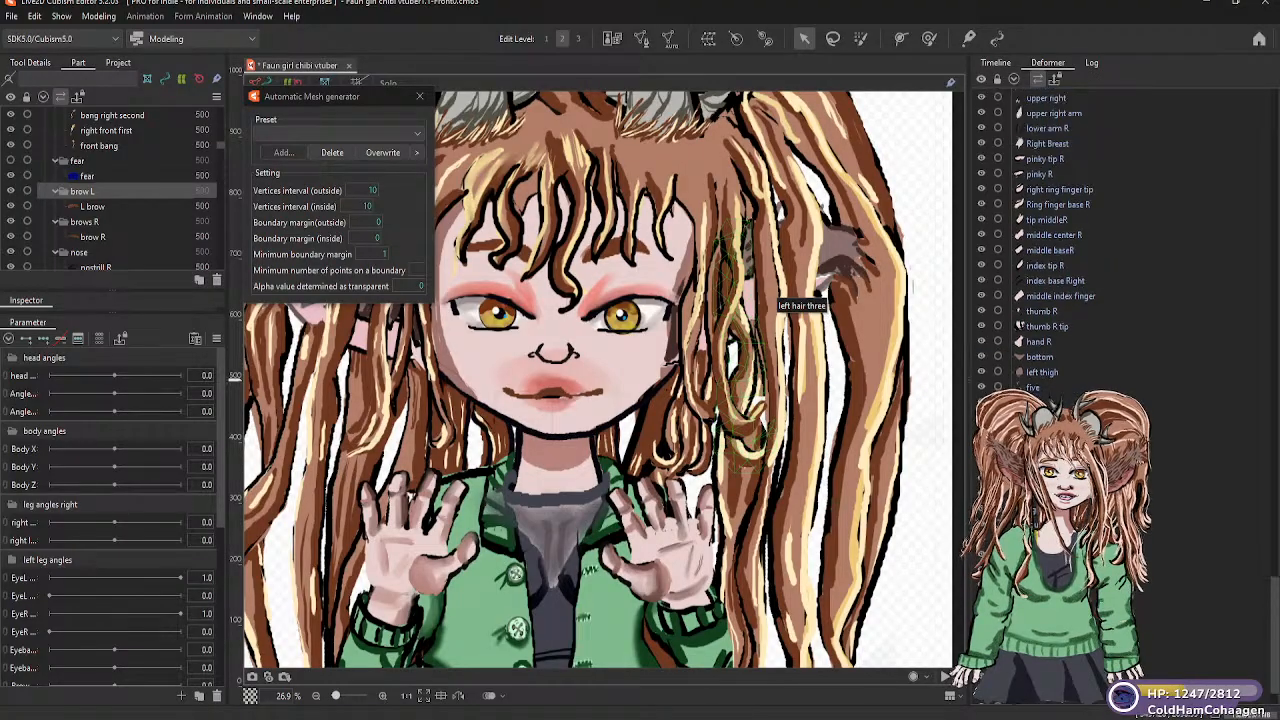
scroll(1060, 240, up, 10)
scroll(1060, 240, up, 10)
scroll(1060, 240, up, 10)
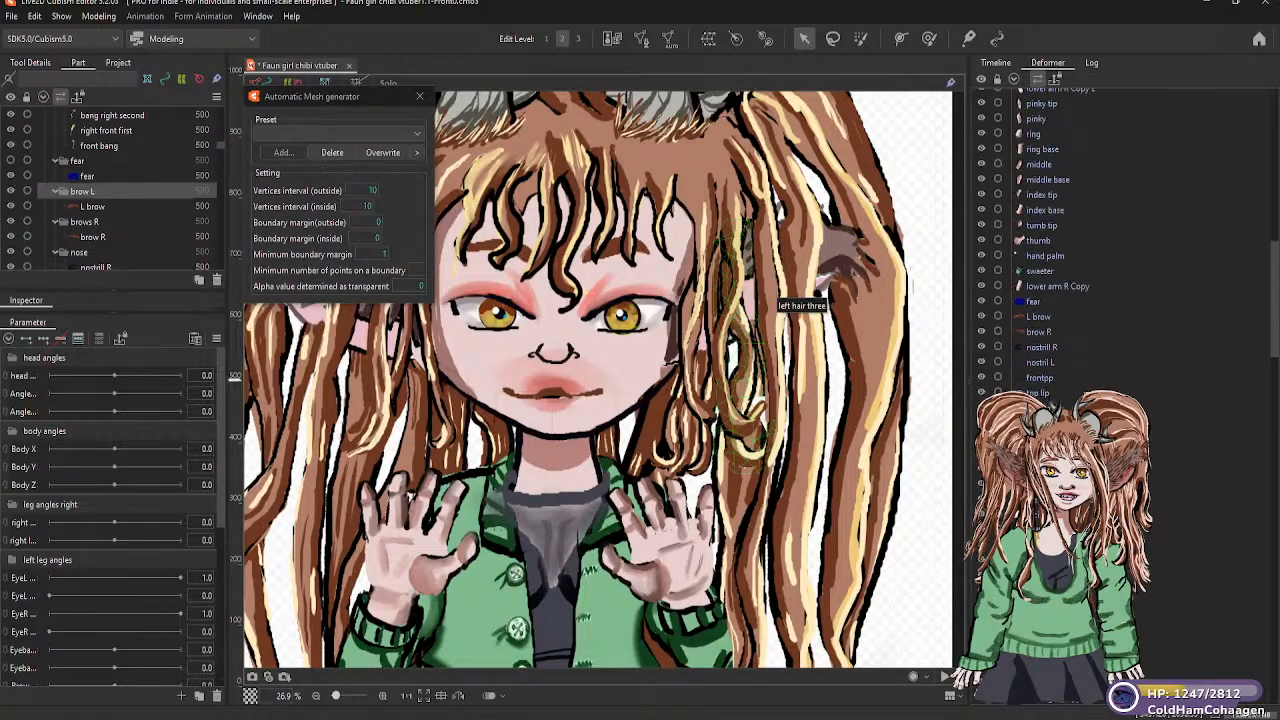
scroll(1060, 240, up, 10)
scroll(1060, 240, up, 5)
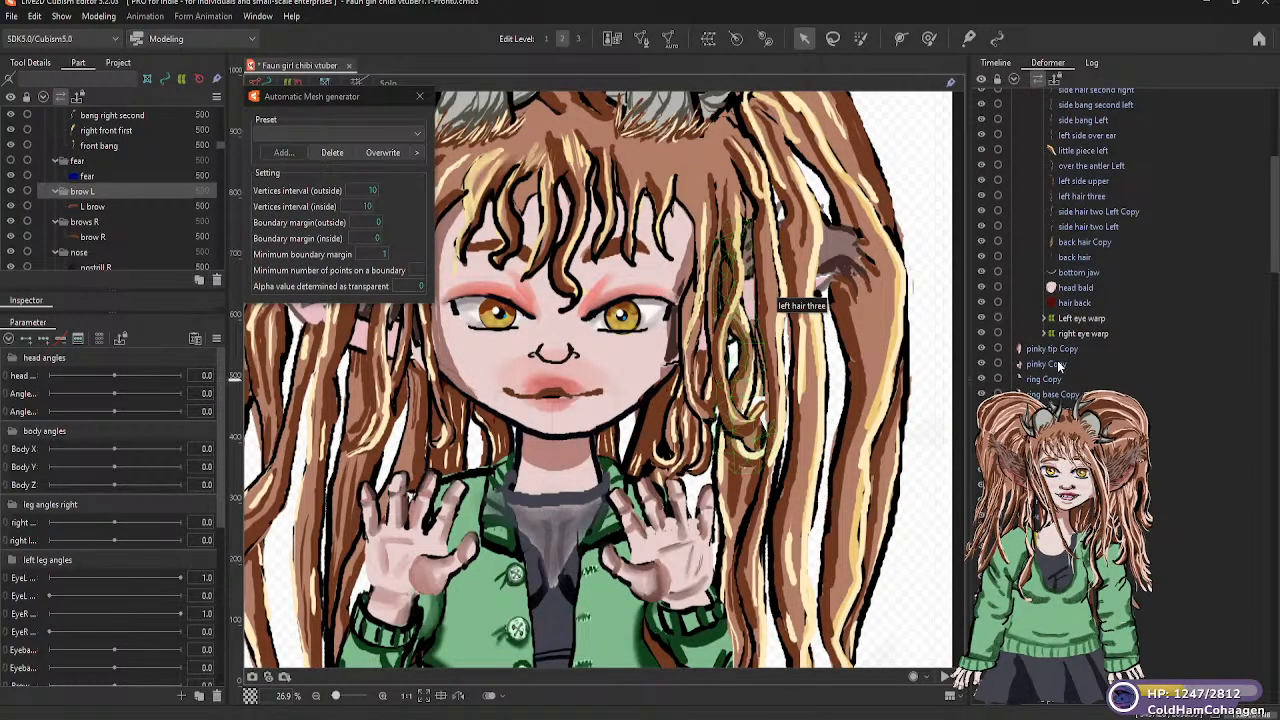
scroll(1057, 365, up, 3)
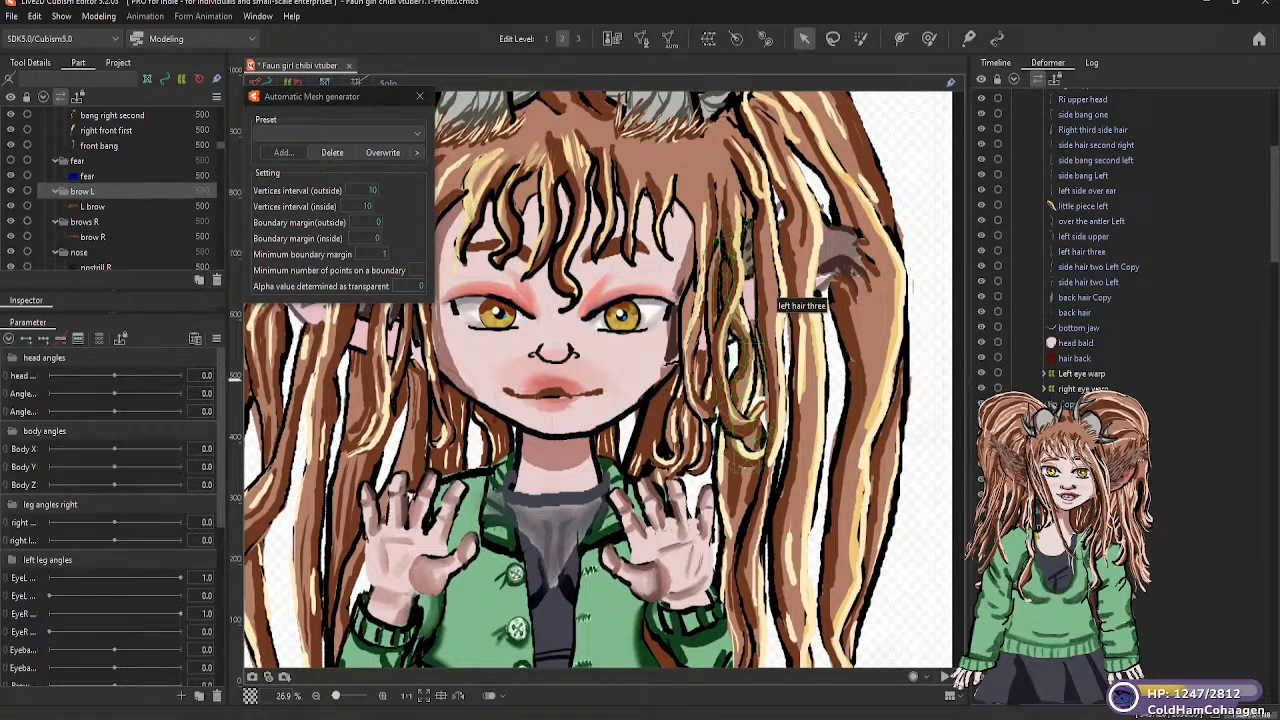
scroll(1090, 240, up, 3)
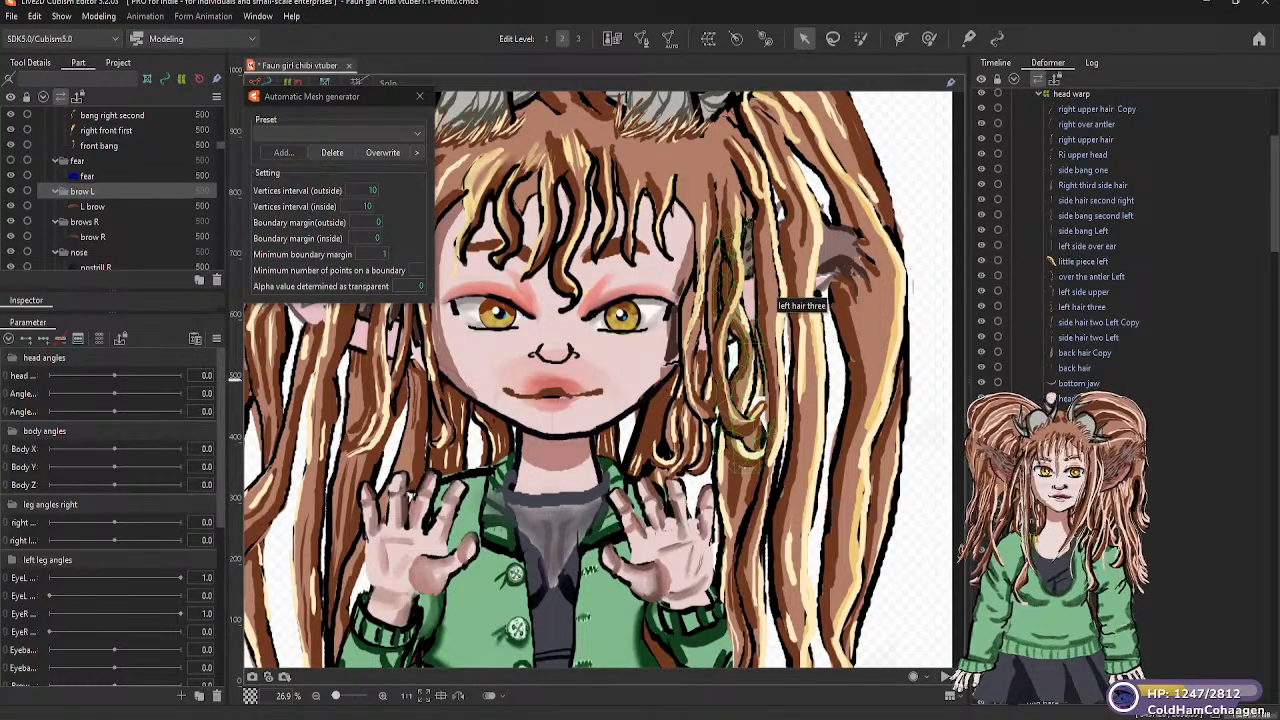
scroll(1100, 240, up, 4)
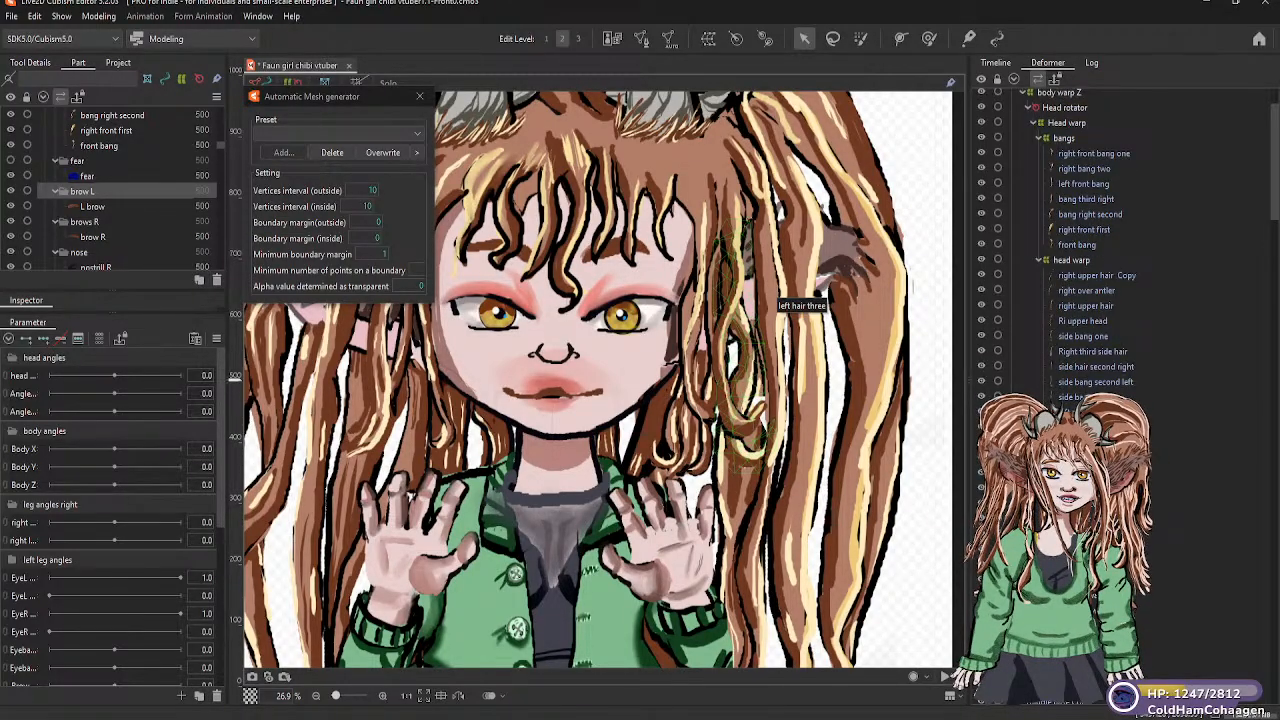
scroll(1100, 240, down, 4)
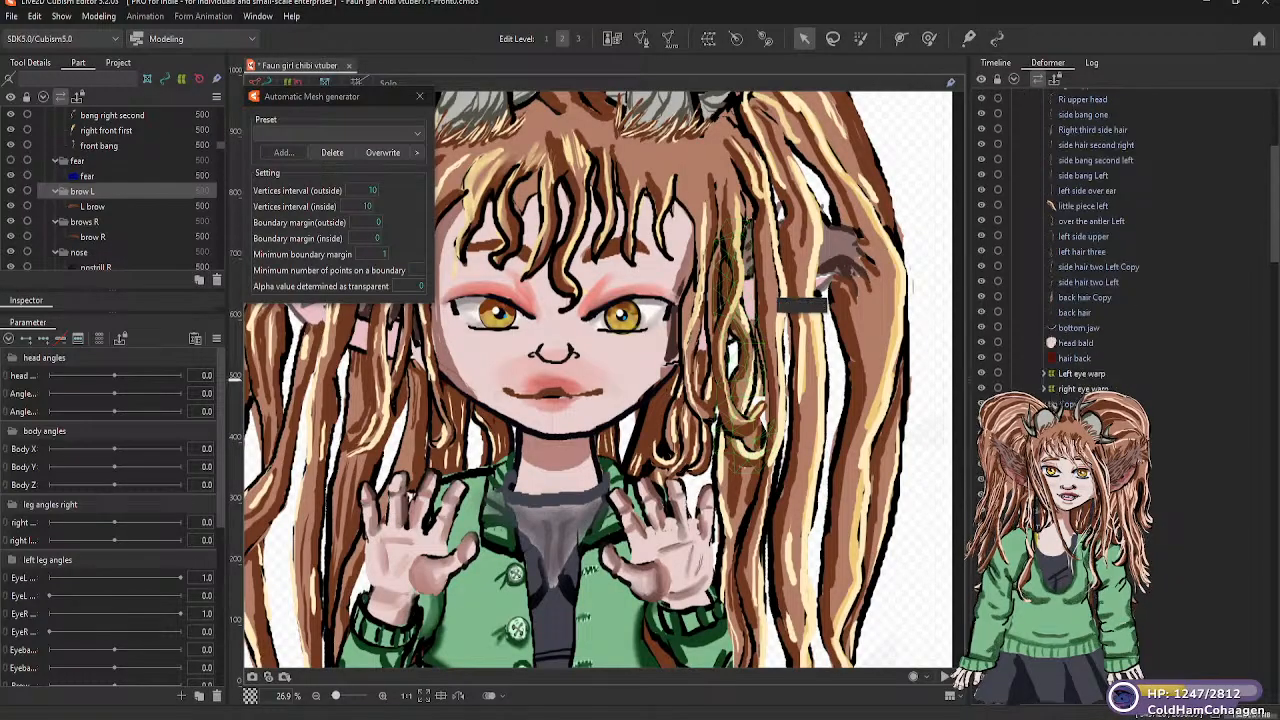
Create a warp deformer named Brow left warp as parent of the L brow mesh, in the brow L part with 5 × 5 divisions
click(92, 207)
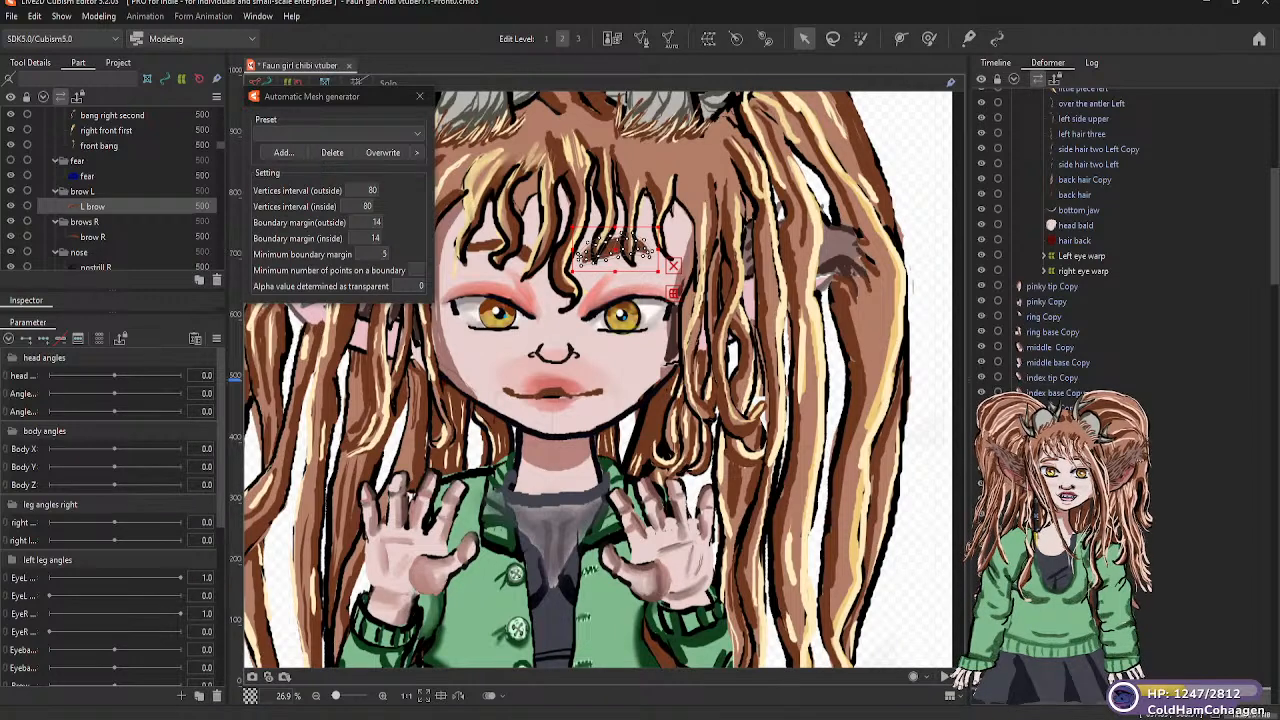
drag(1076, 592, 1111, 254)
drag(1110, 200, 1117, 272)
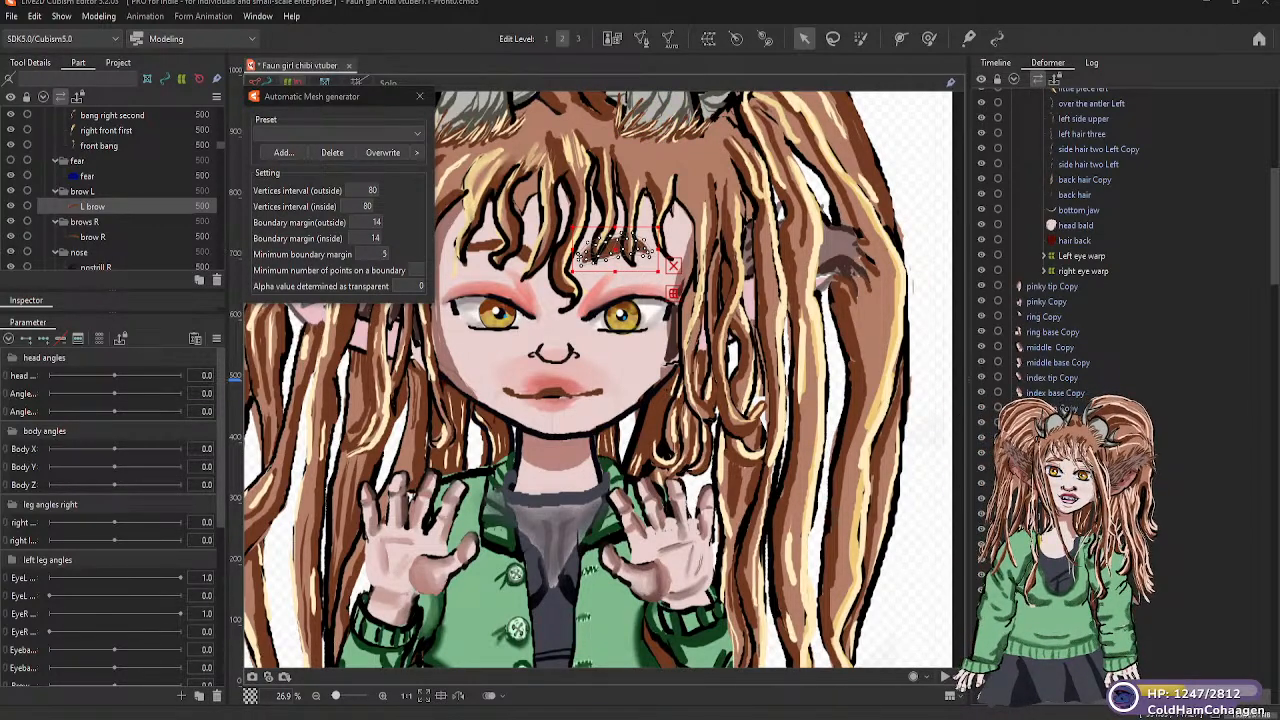
click(708, 40)
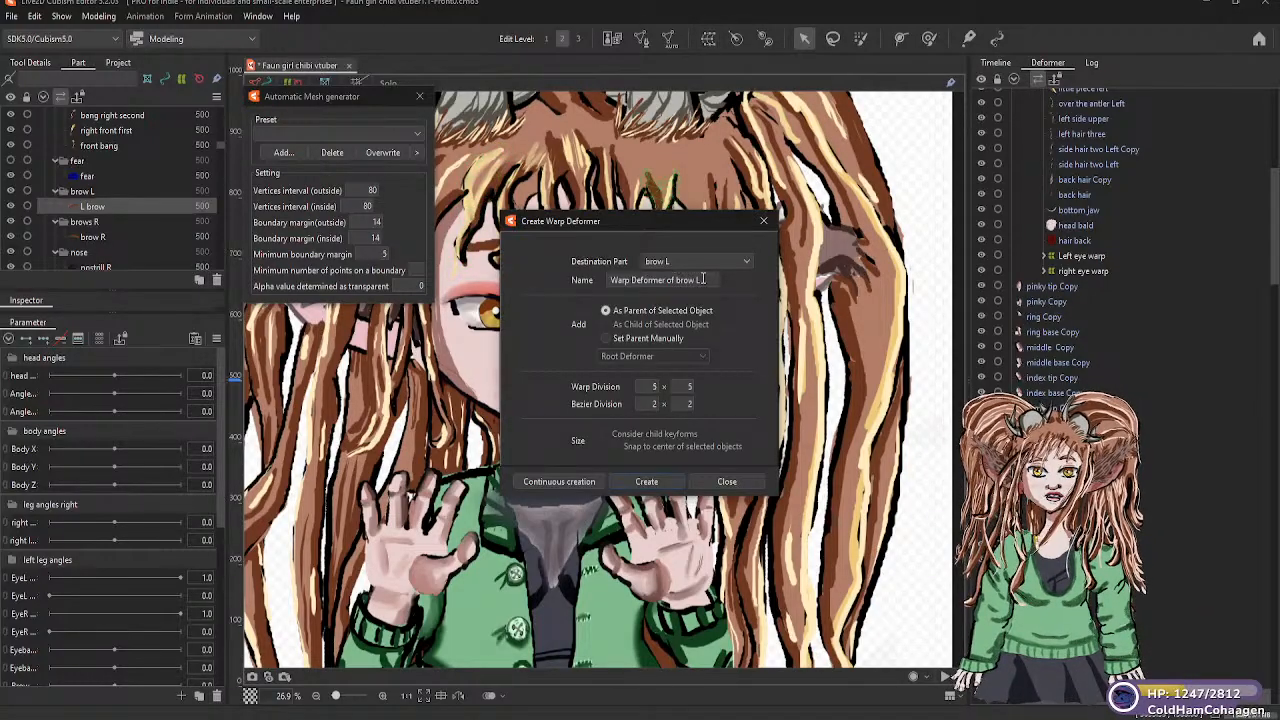
drag(705, 280, 611, 281)
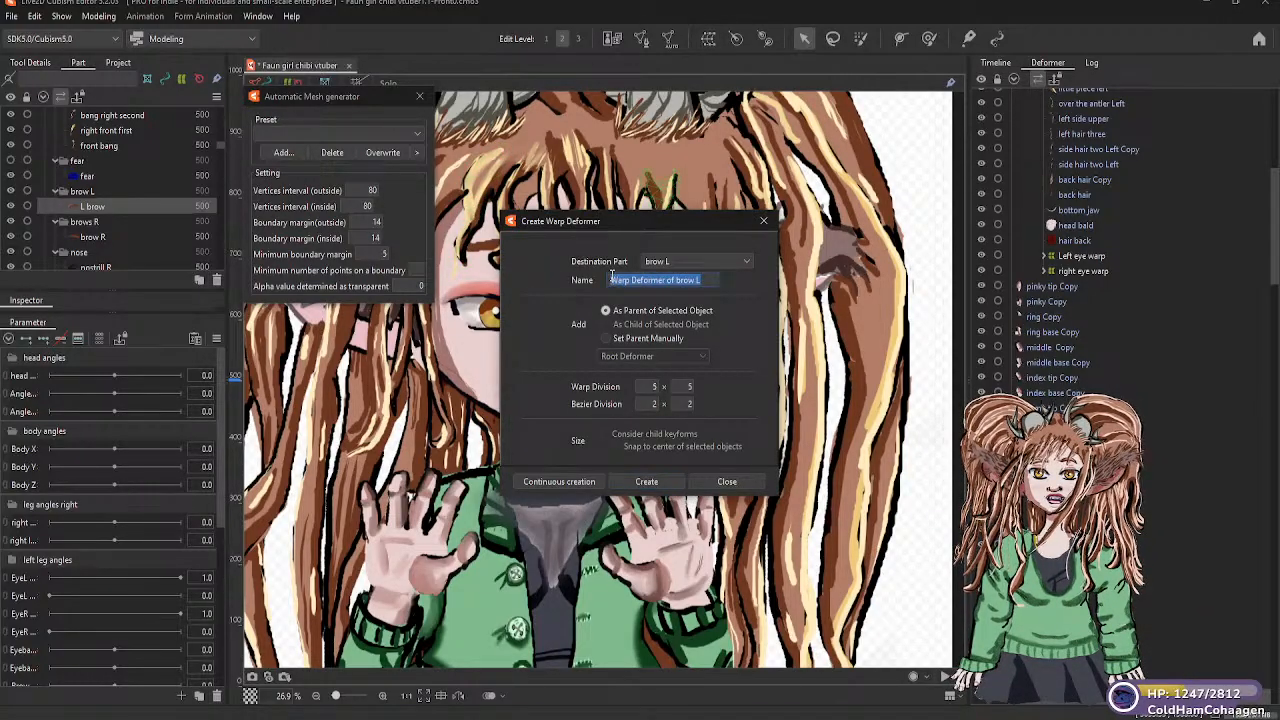
text(b)
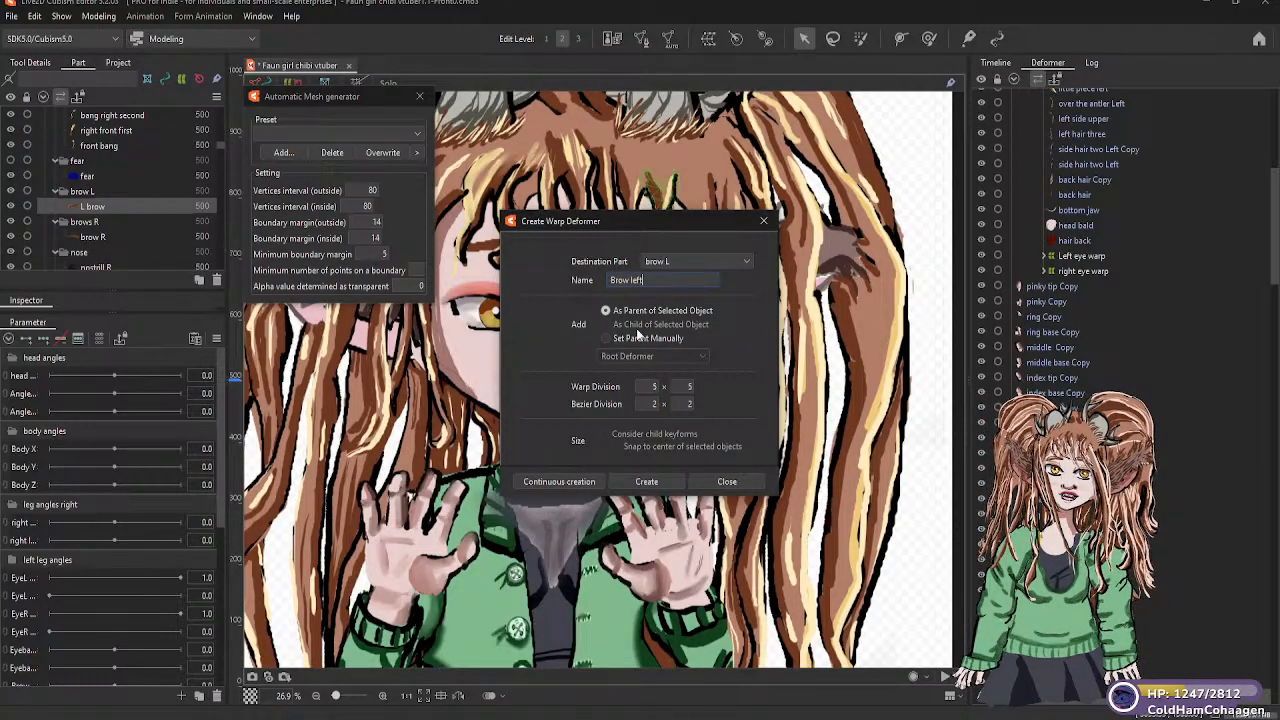
text(row left w)
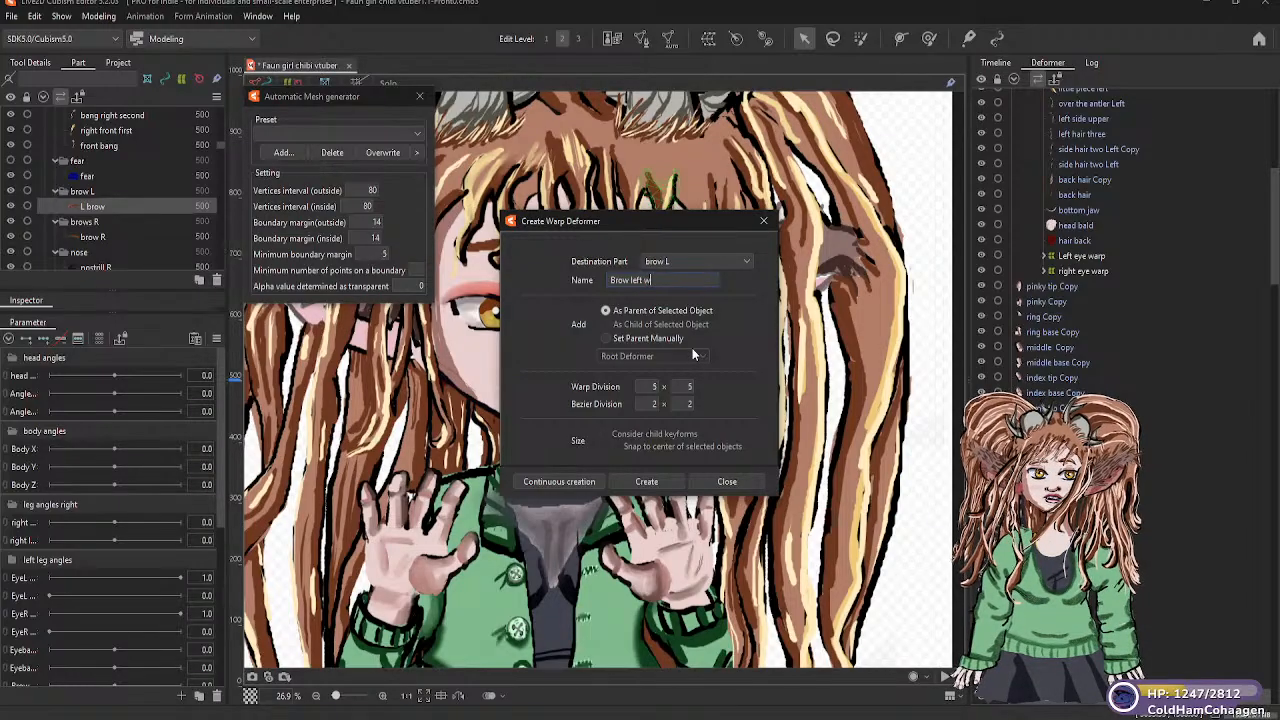
text(arp)
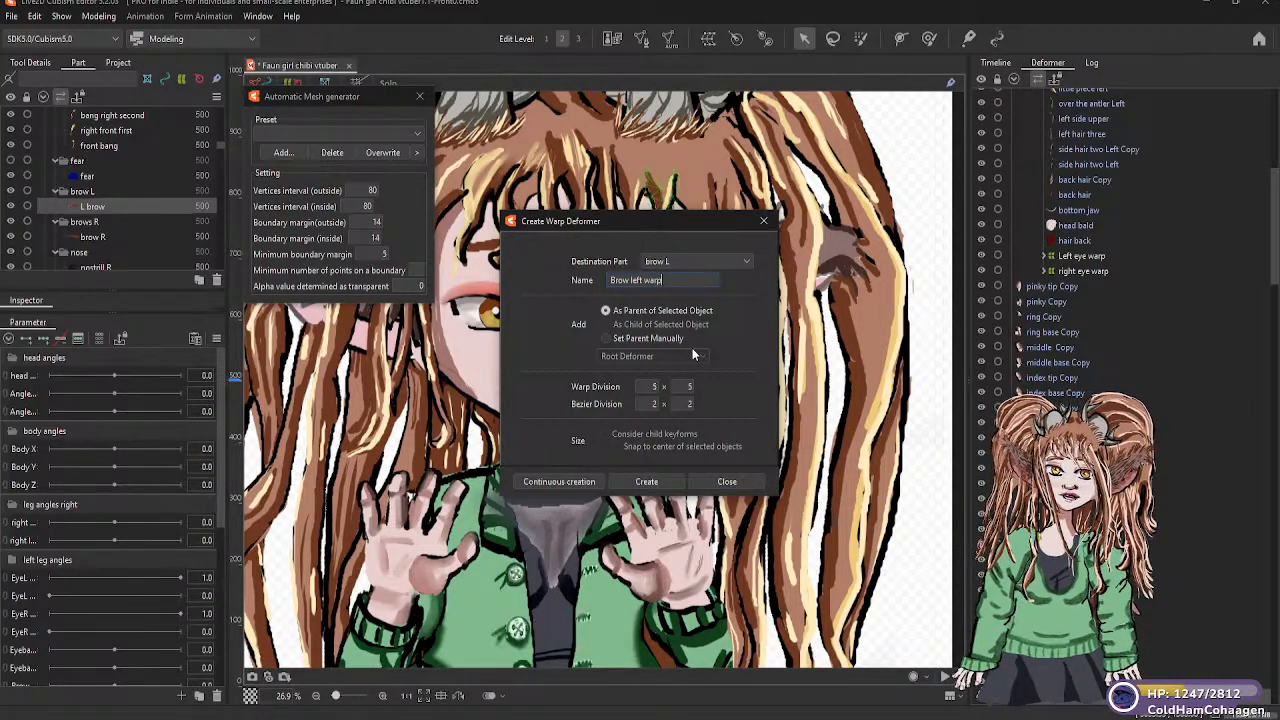
click(652, 482)
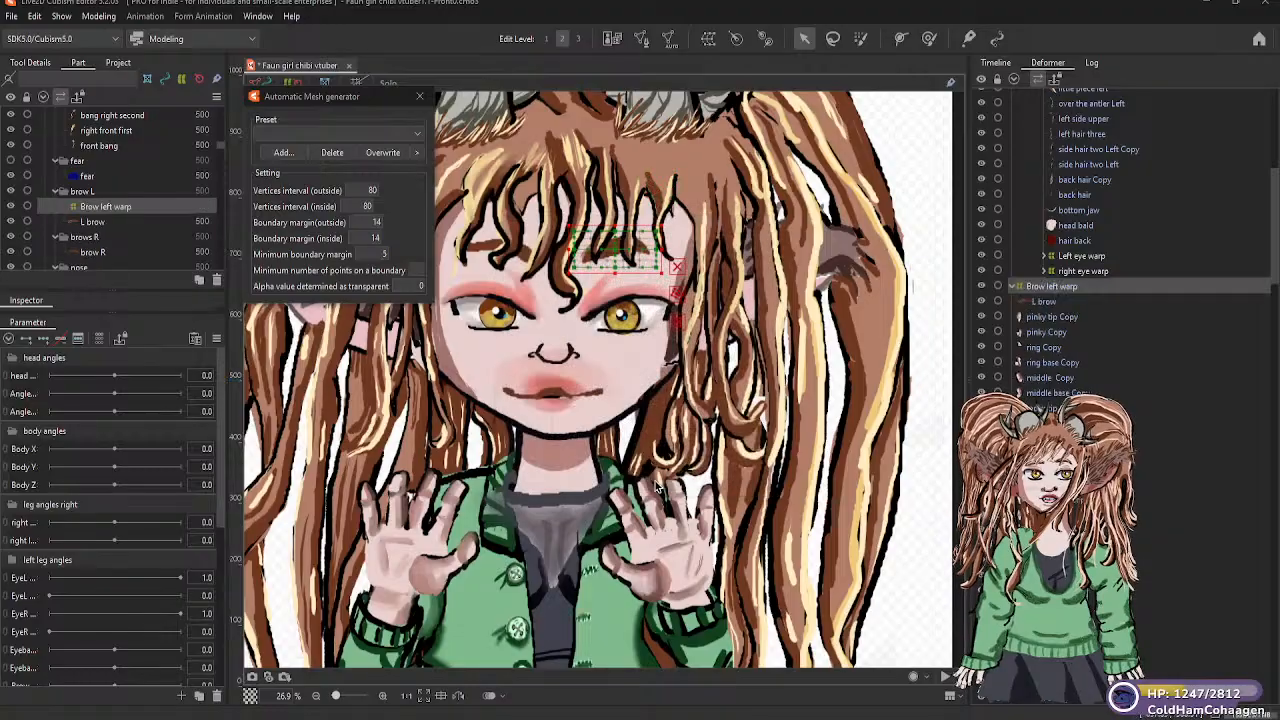
Create a warp deformer named brow R warp as parent of the brow R mesh, in the brows R part with 5 × 5 divisions
click(483, 250)
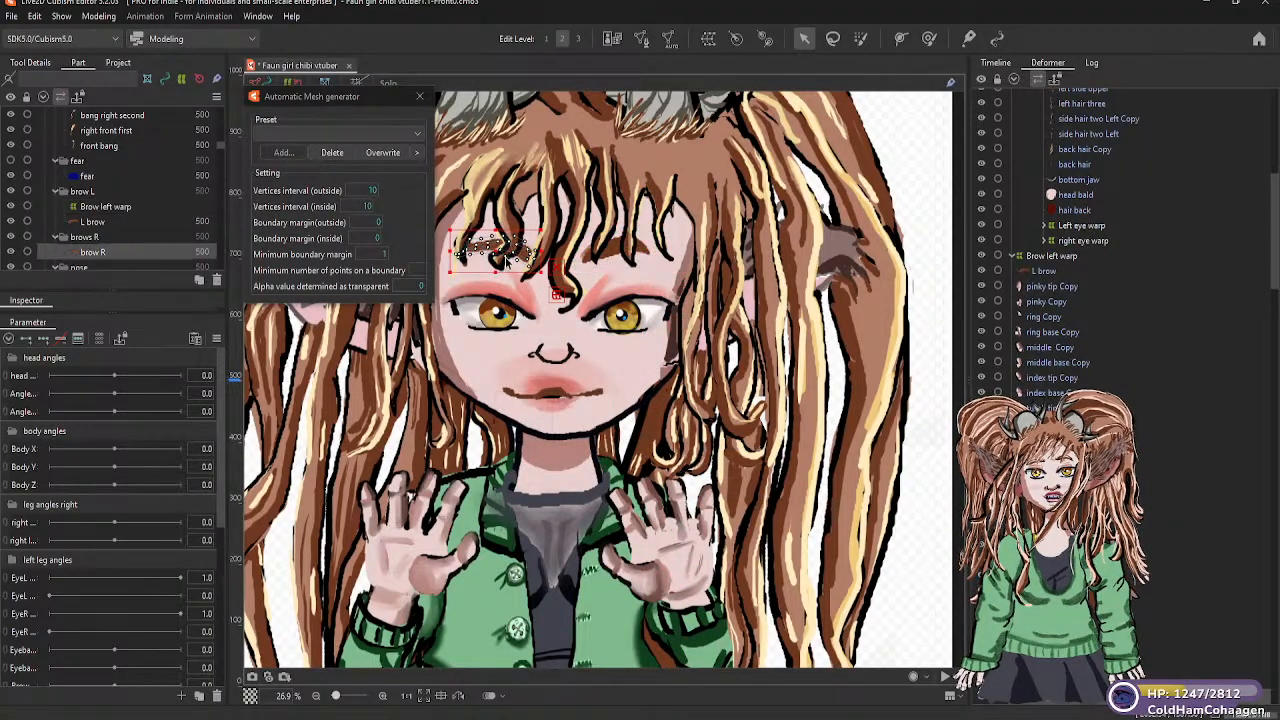
click(707, 39)
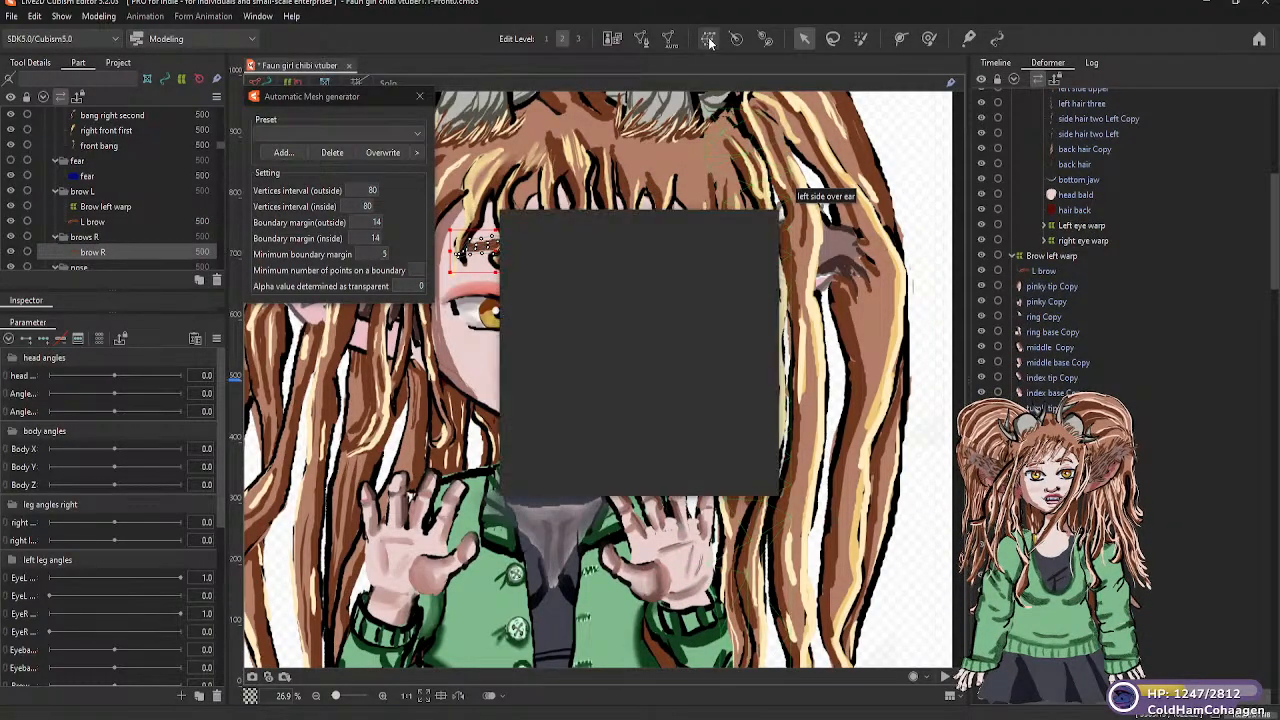
drag(704, 280, 609, 279)
text(brow)
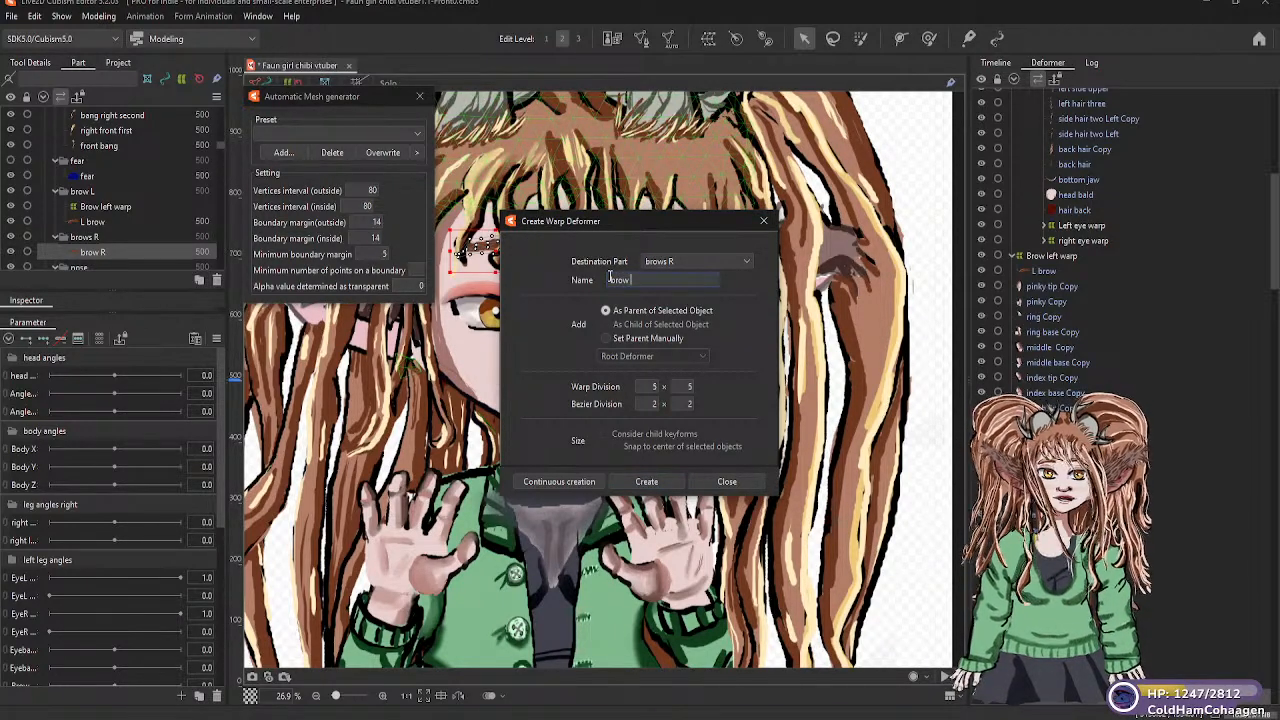
text( R)
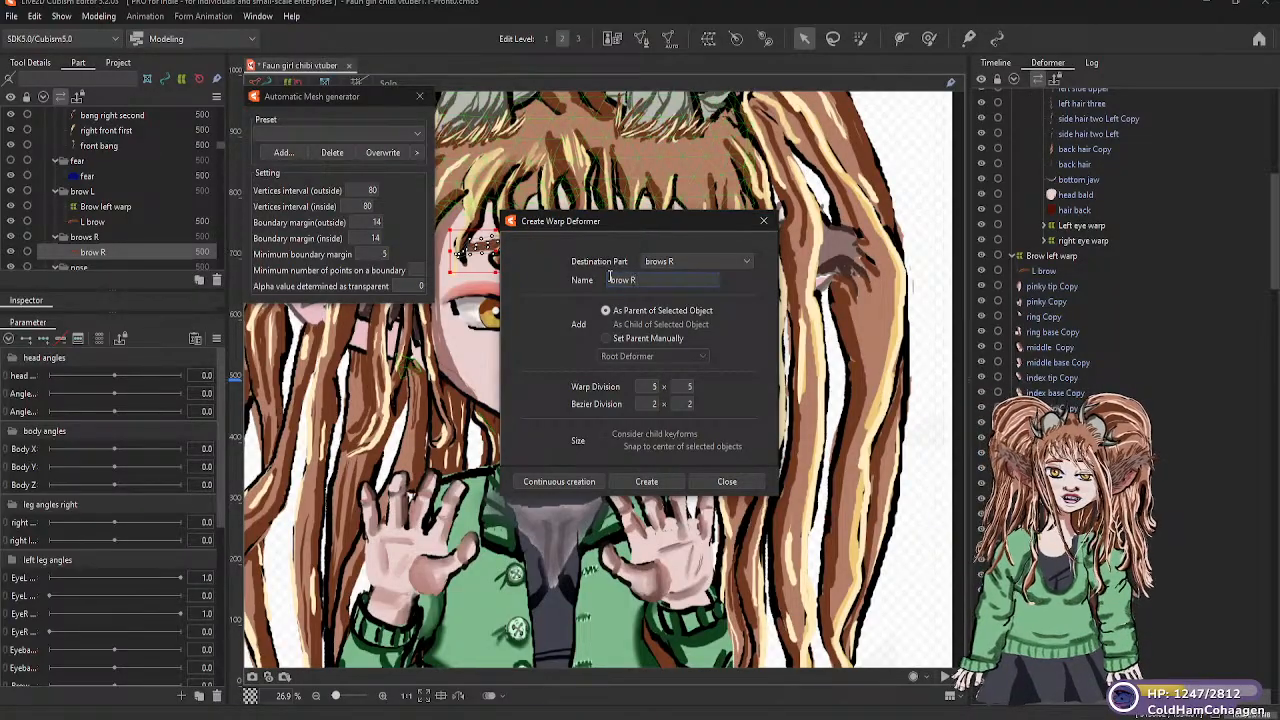
text( warp)
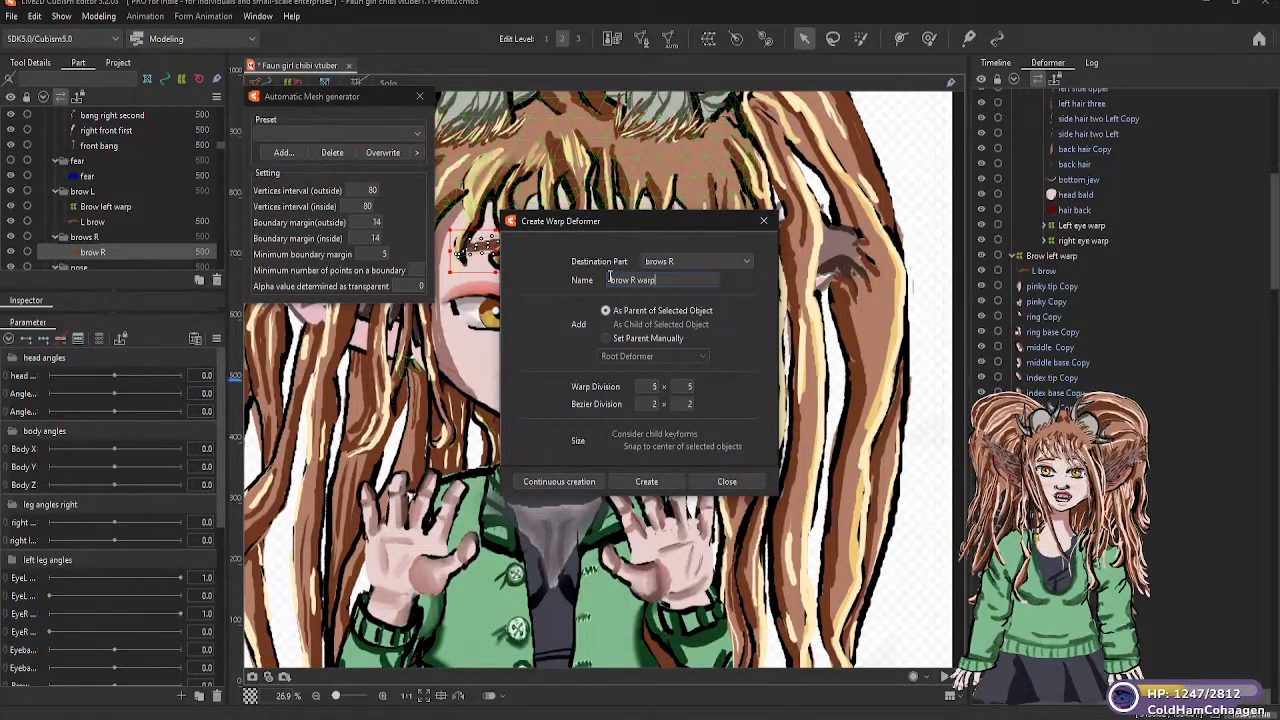
click(645, 481)
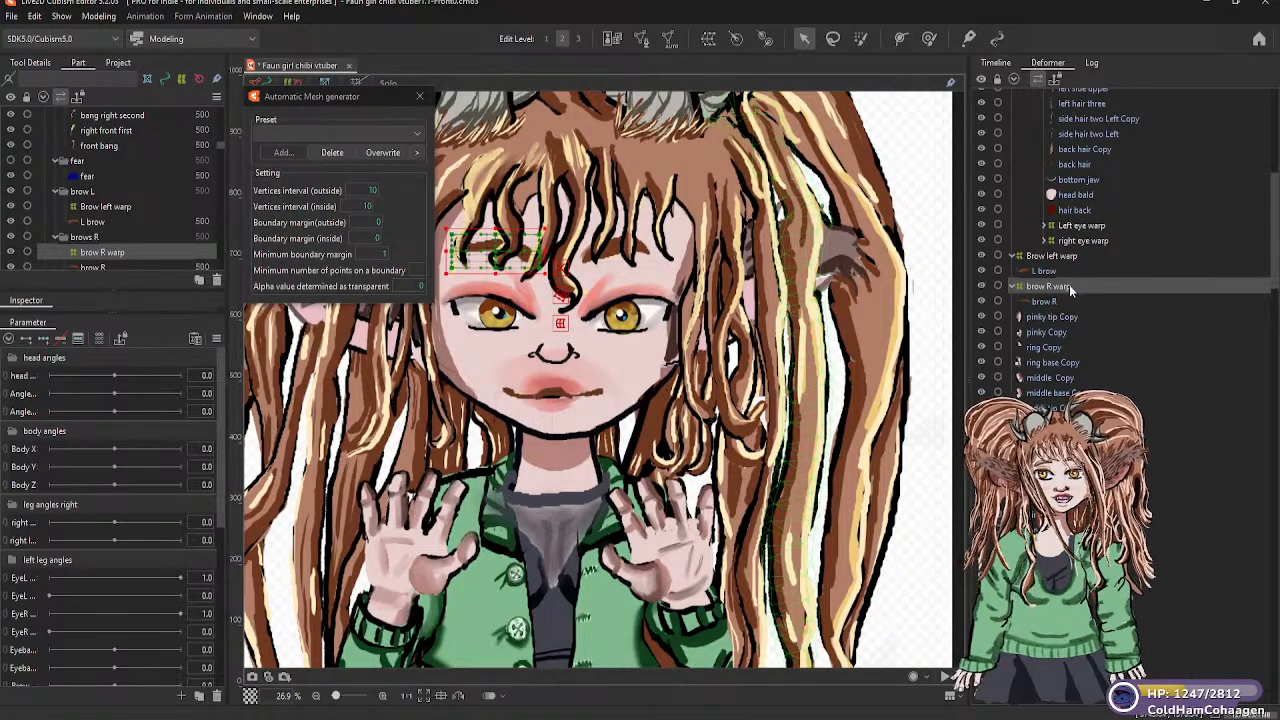
Parent the brow R warp and Brow left warp deformers to the head warp deformer that holds the side hair
mouse_move(1072, 286)
mouse_down()
mouse_move(1092, 188)
mouse_move(1083, 83)
mouse_move(1083, 291)
mouse_move(1079, 90)
mouse_move(1080, 172)
mouse_move(1066, 143)
mouse_up()
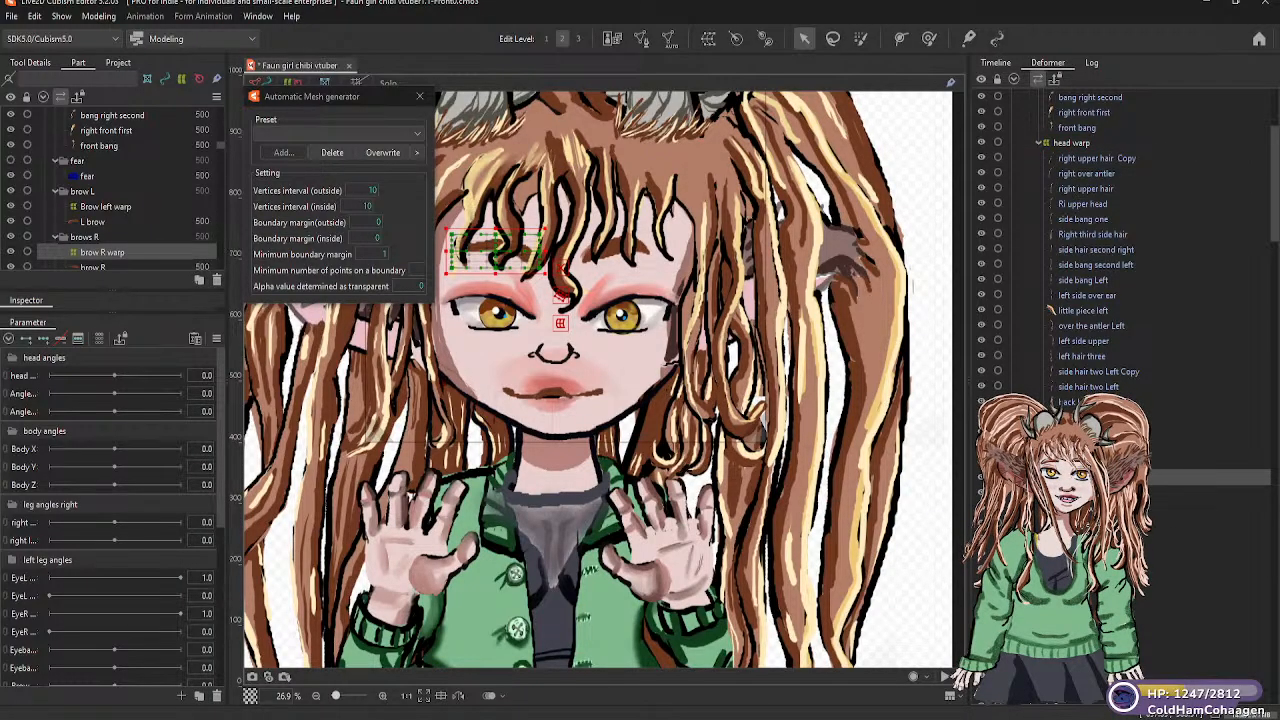
click(1083, 538)
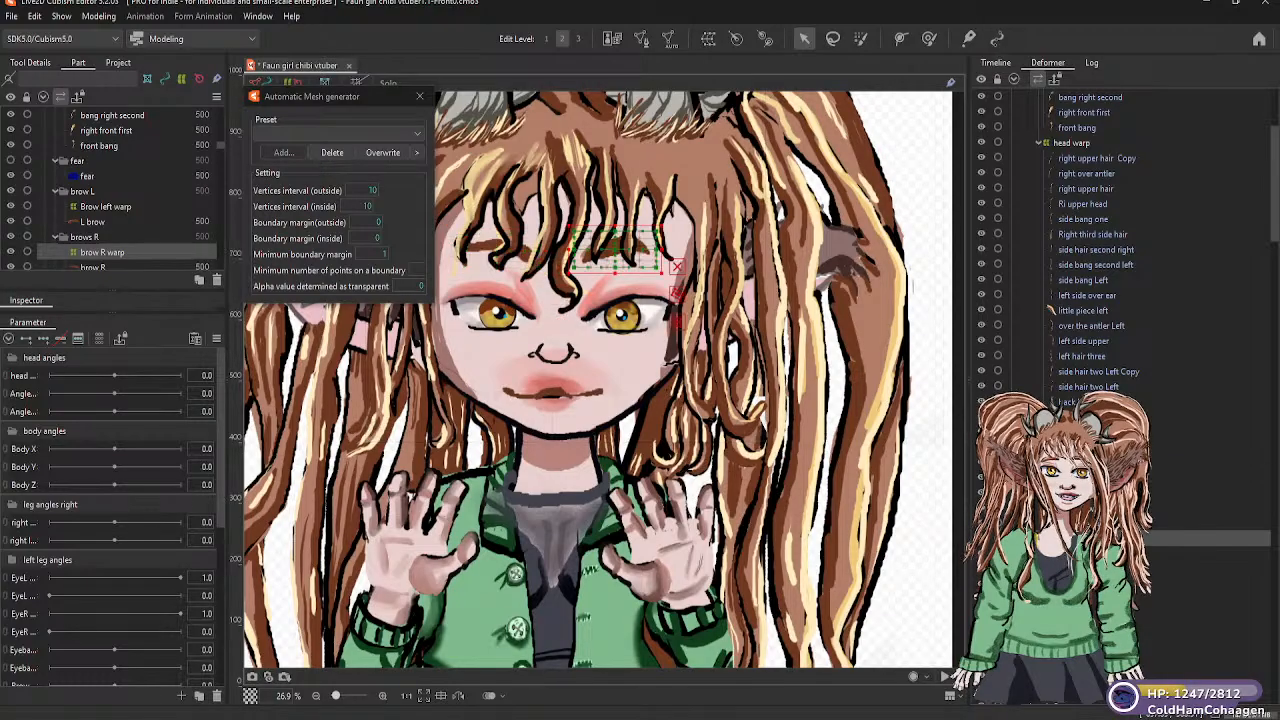
drag(1083, 538, 1061, 141)
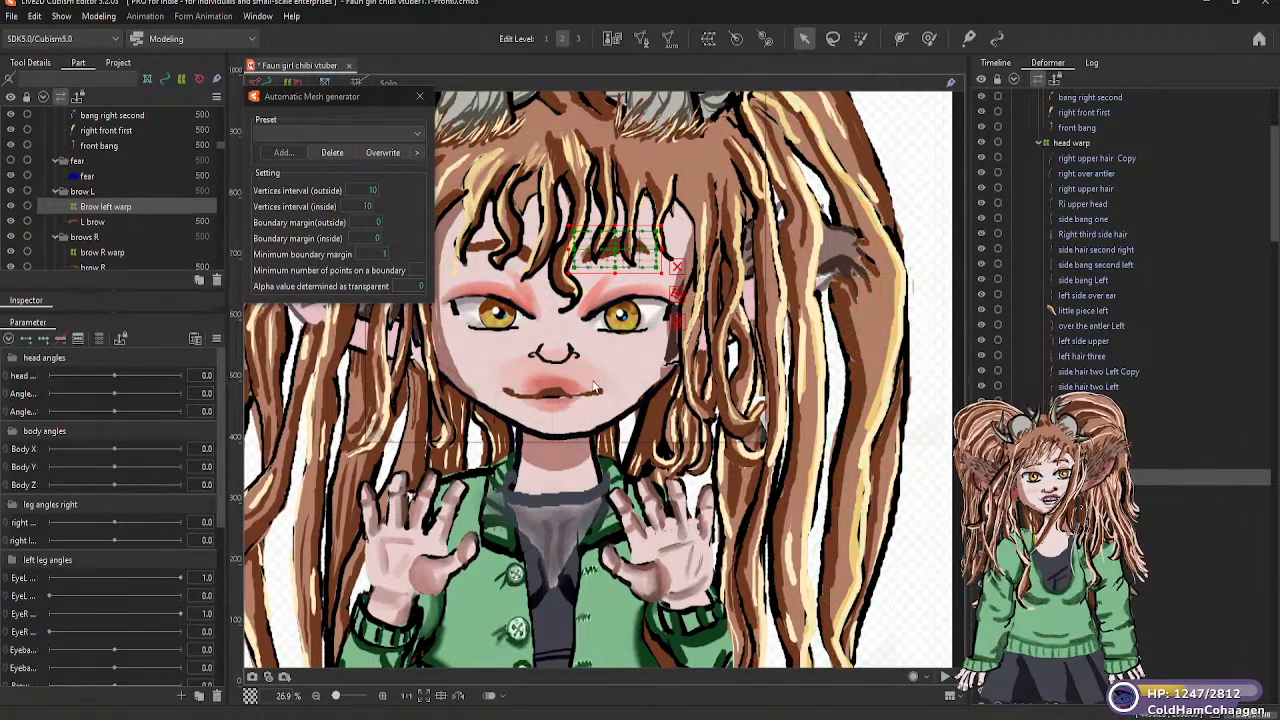
scroll(913, 338, down, 1)
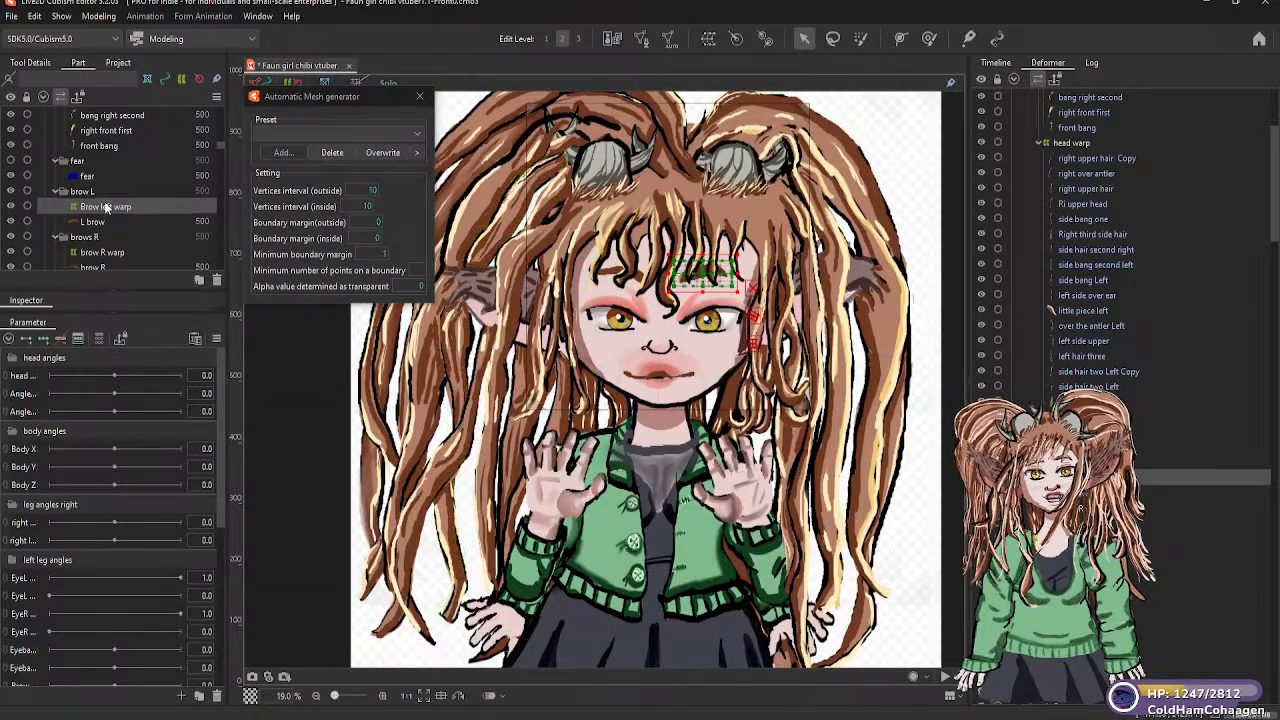
scroll(105, 210, up, 1)
scroll(105, 218, down, 4)
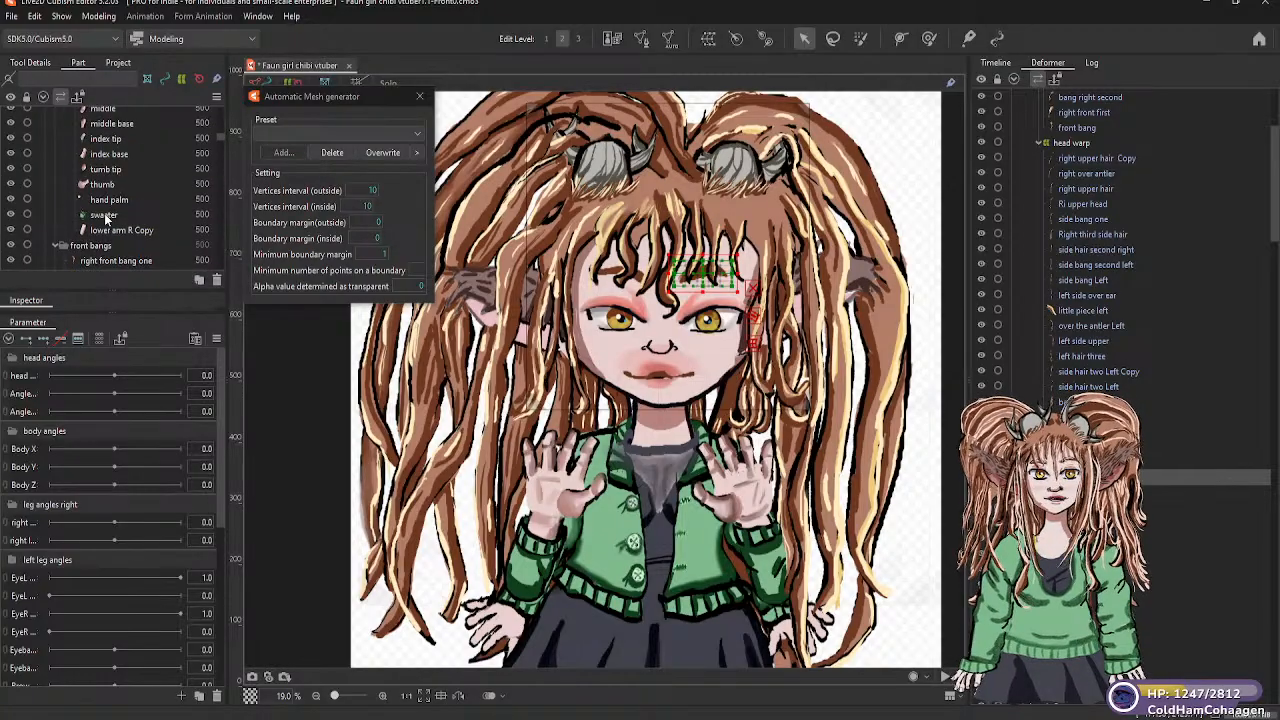
scroll(108, 225, up, 5)
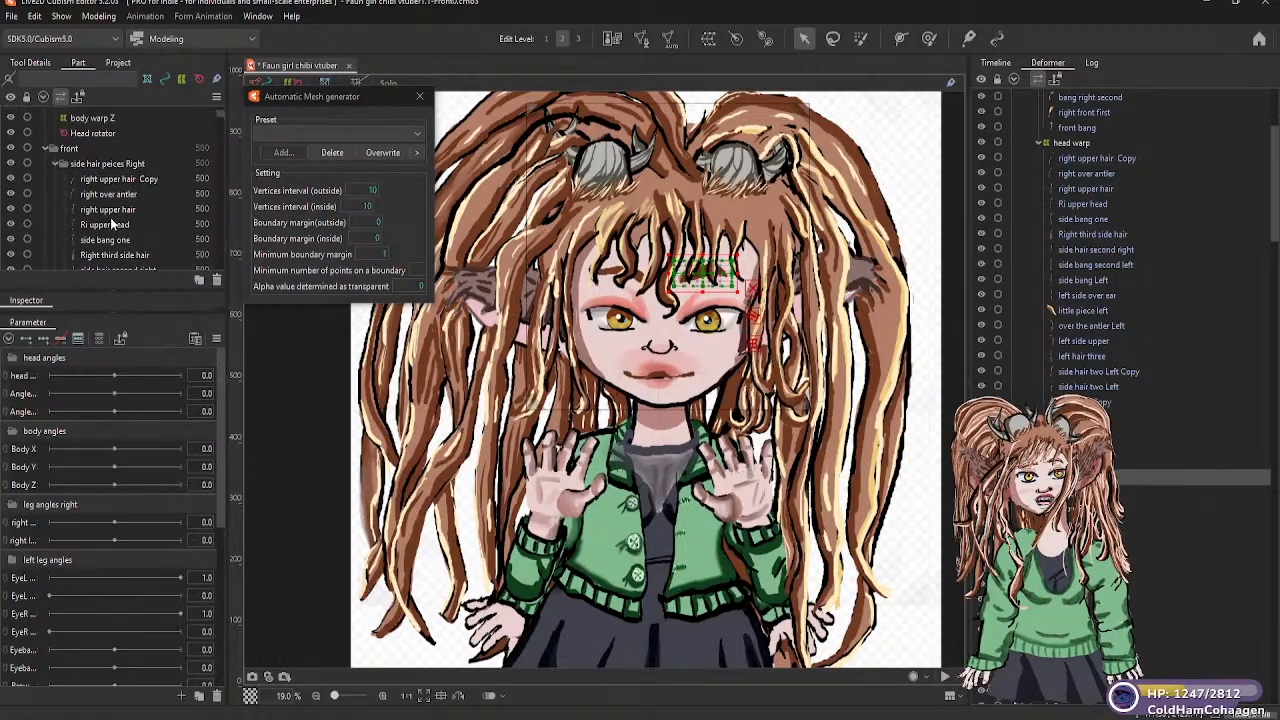
scroll(98, 175, down, 5)
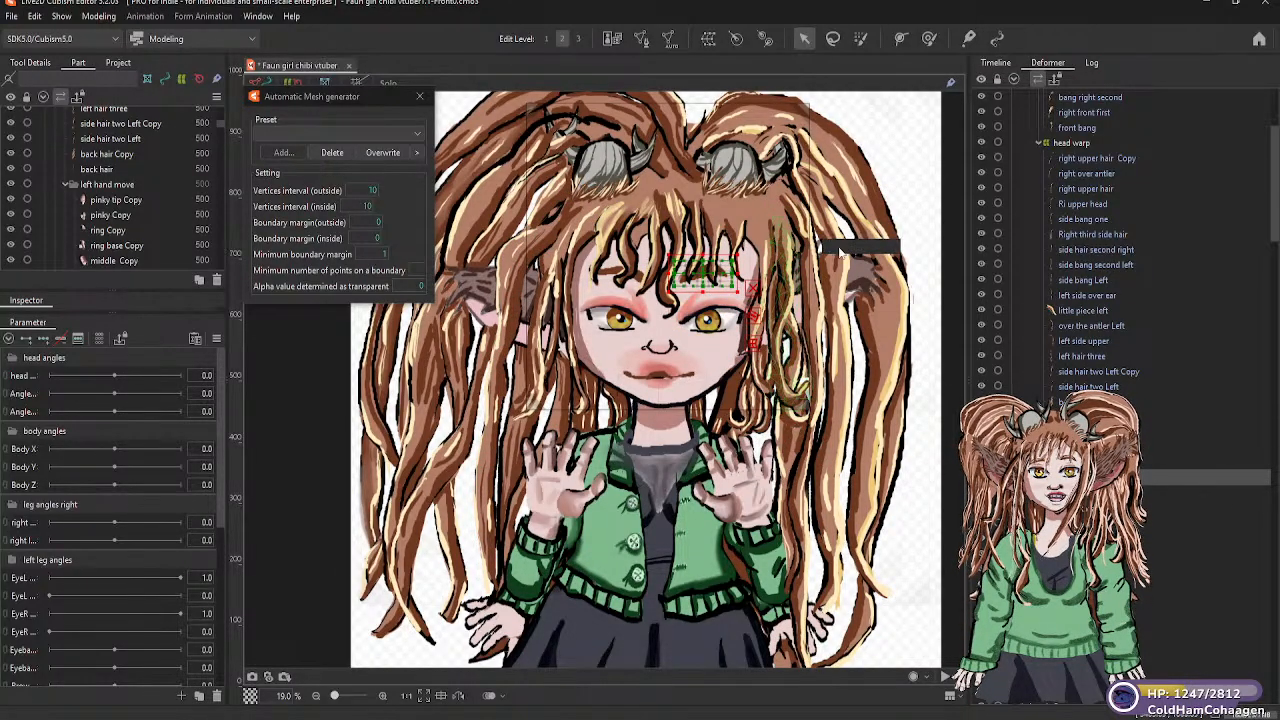
scroll(1141, 473, up, 3)
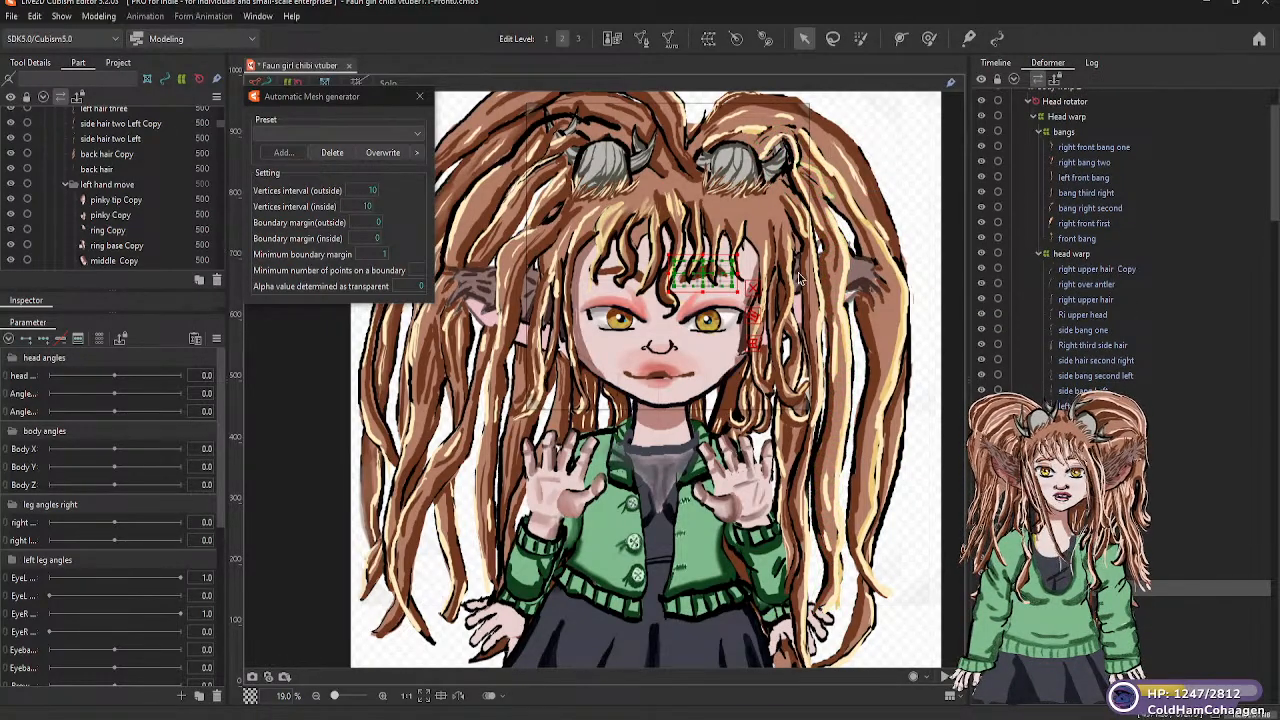
Create a 5 × 5 warp deformer named side bang Left as parent of the side bang Left mesh, and place it directly under Head warp
click(767, 284)
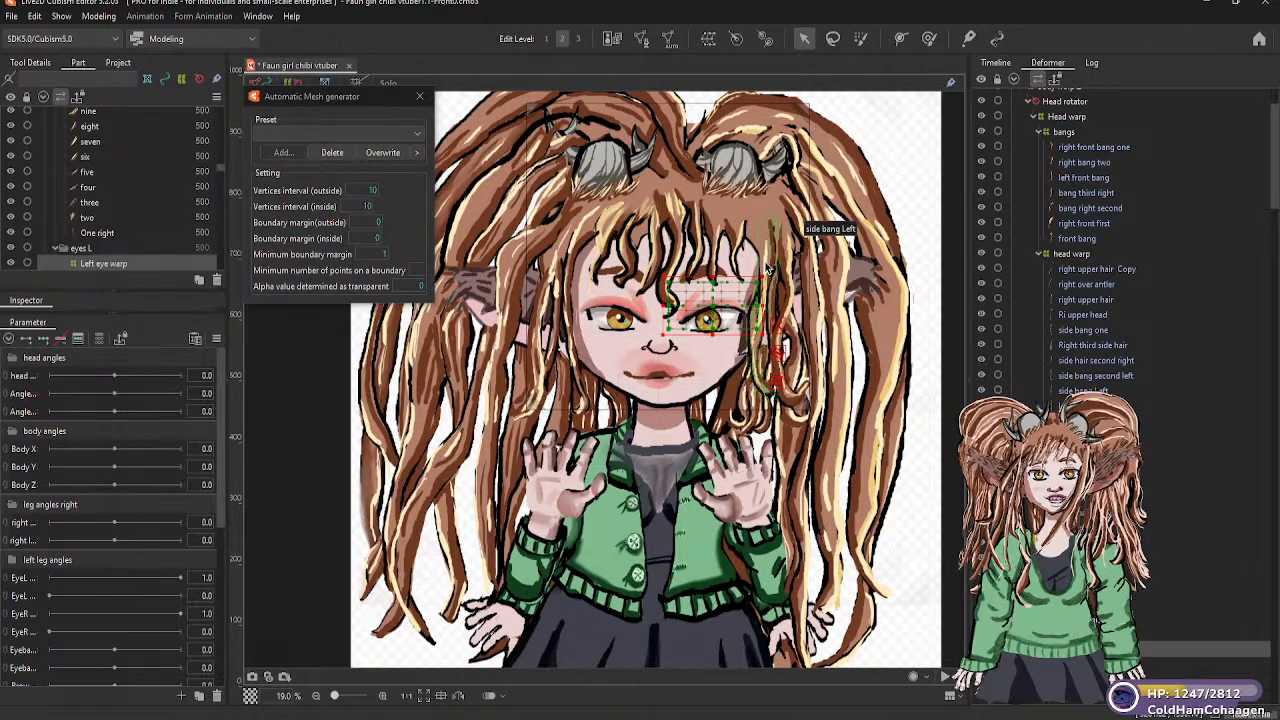
click(764, 261)
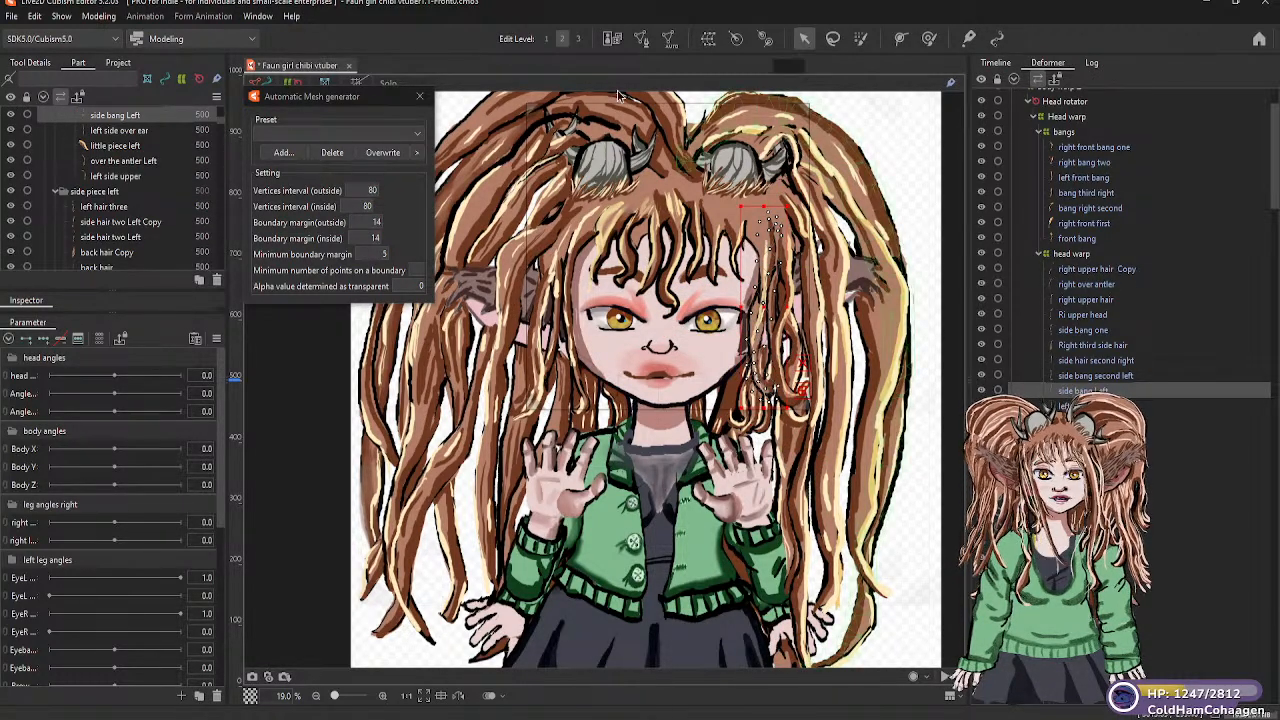
click(711, 41)
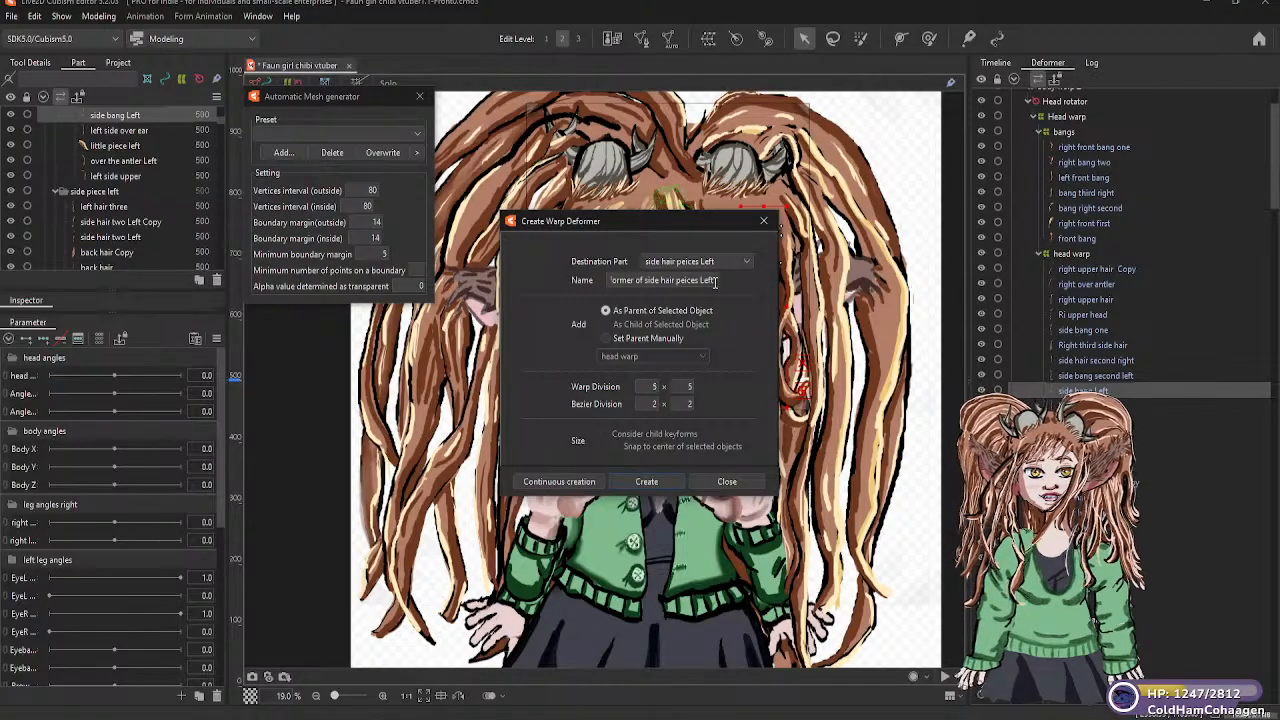
drag(716, 280, 604, 280)
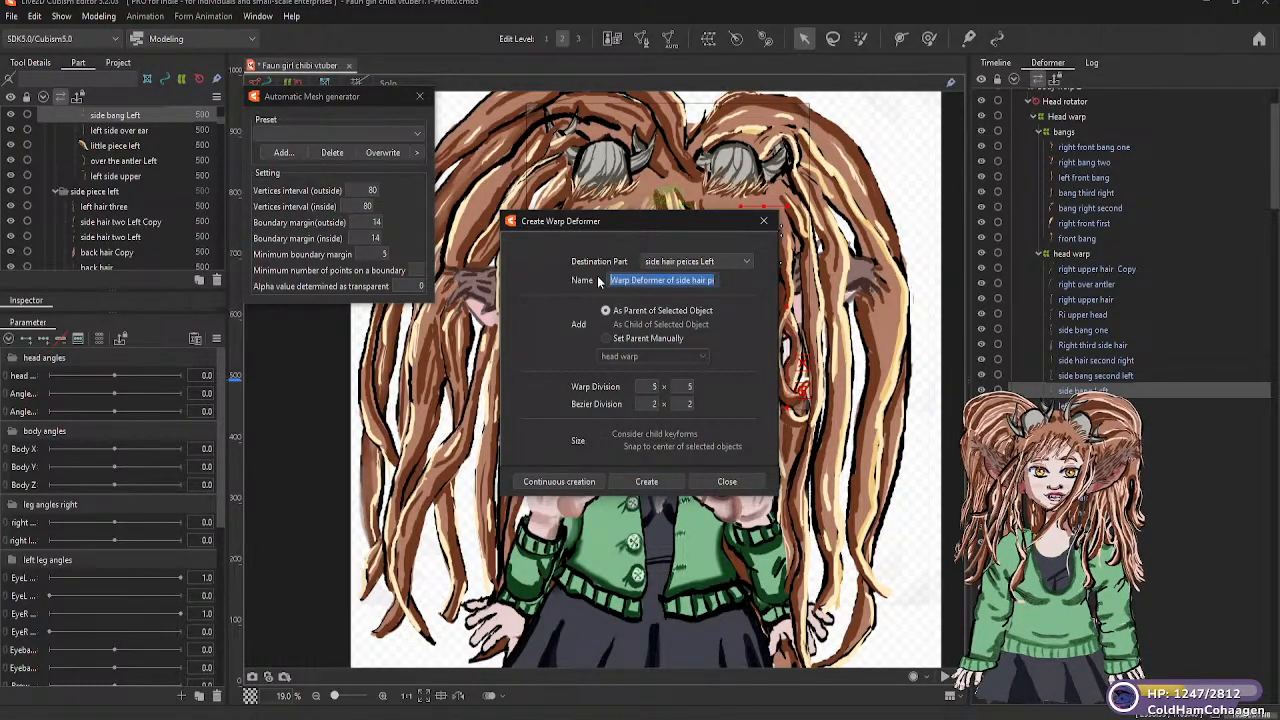
text(sid)
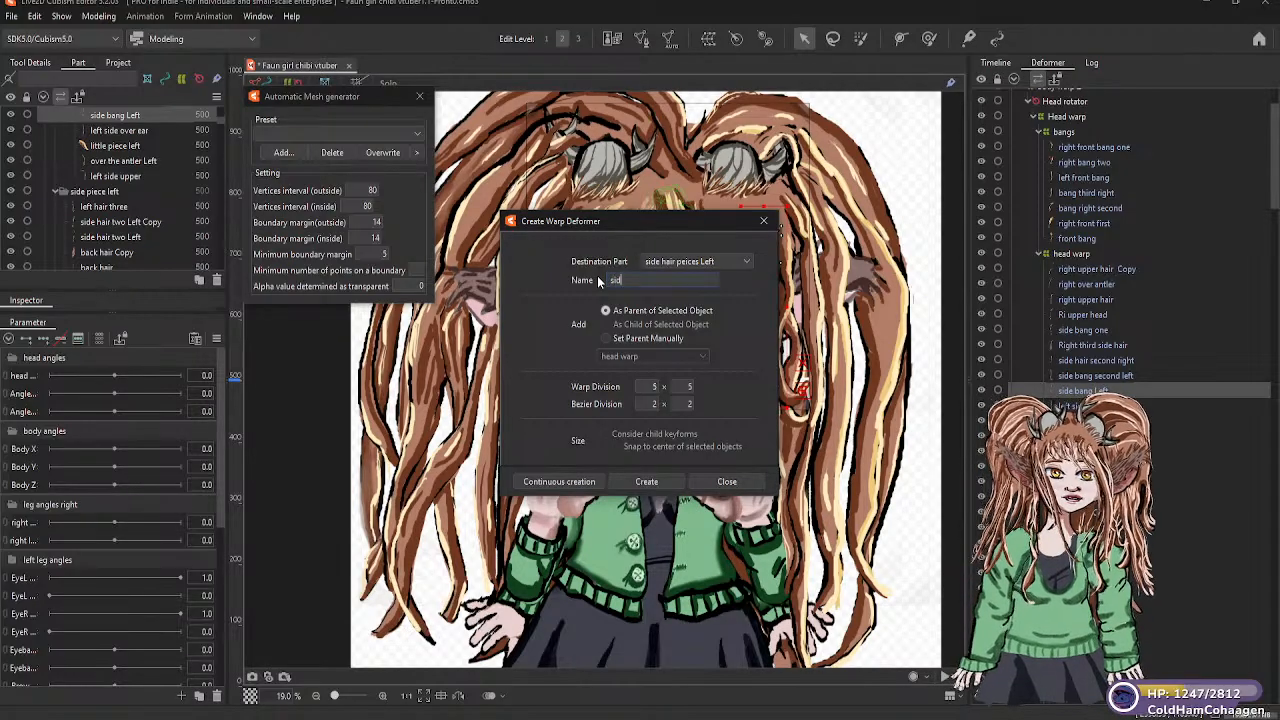
text(e bang)
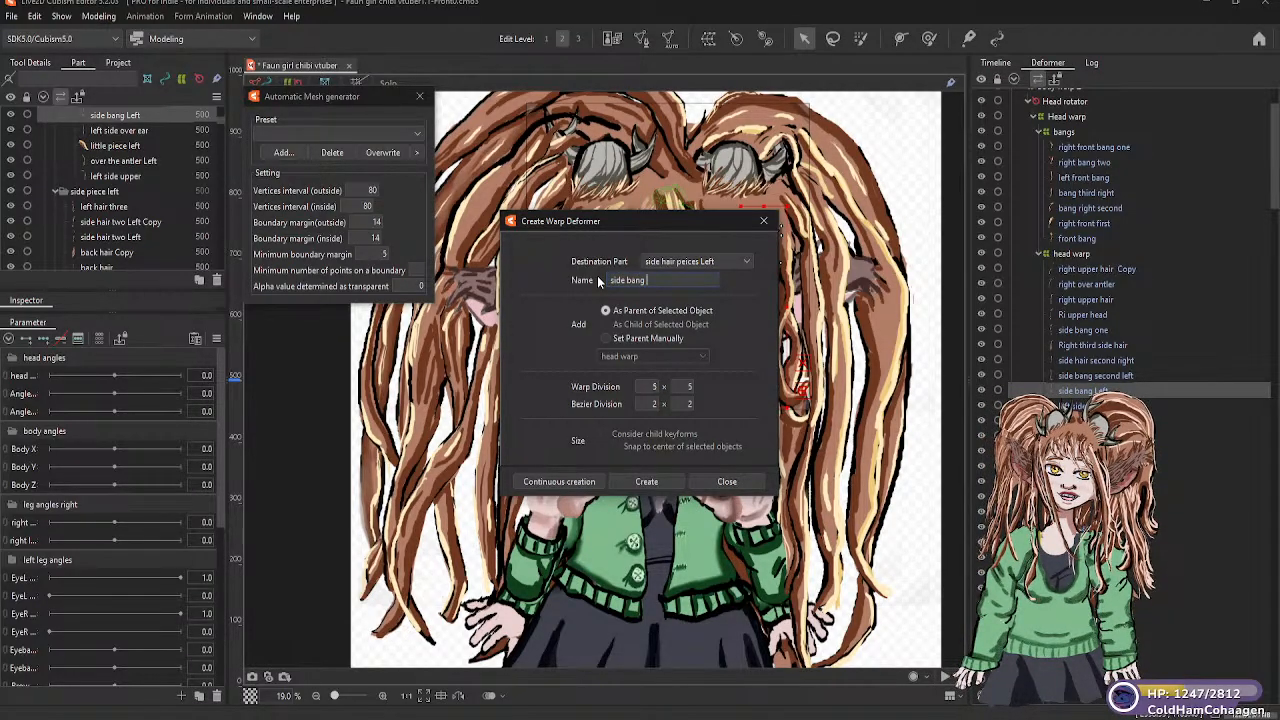
text( Le)
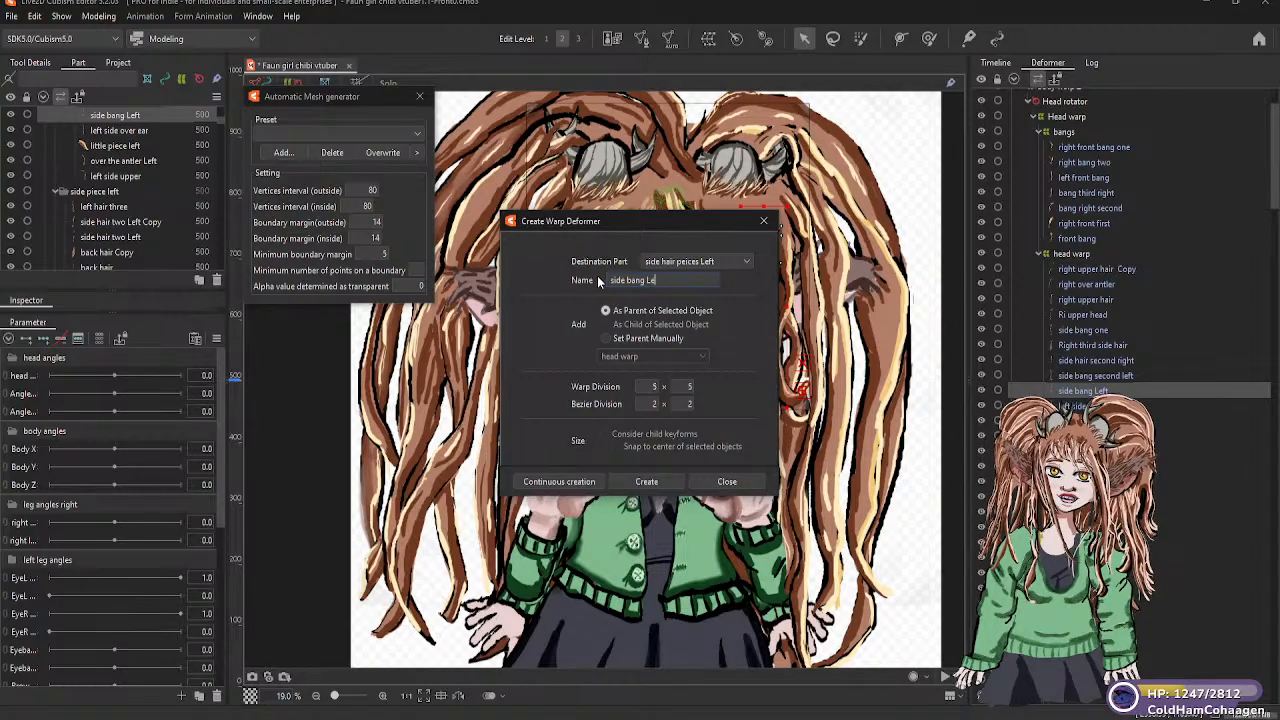
text(ft)
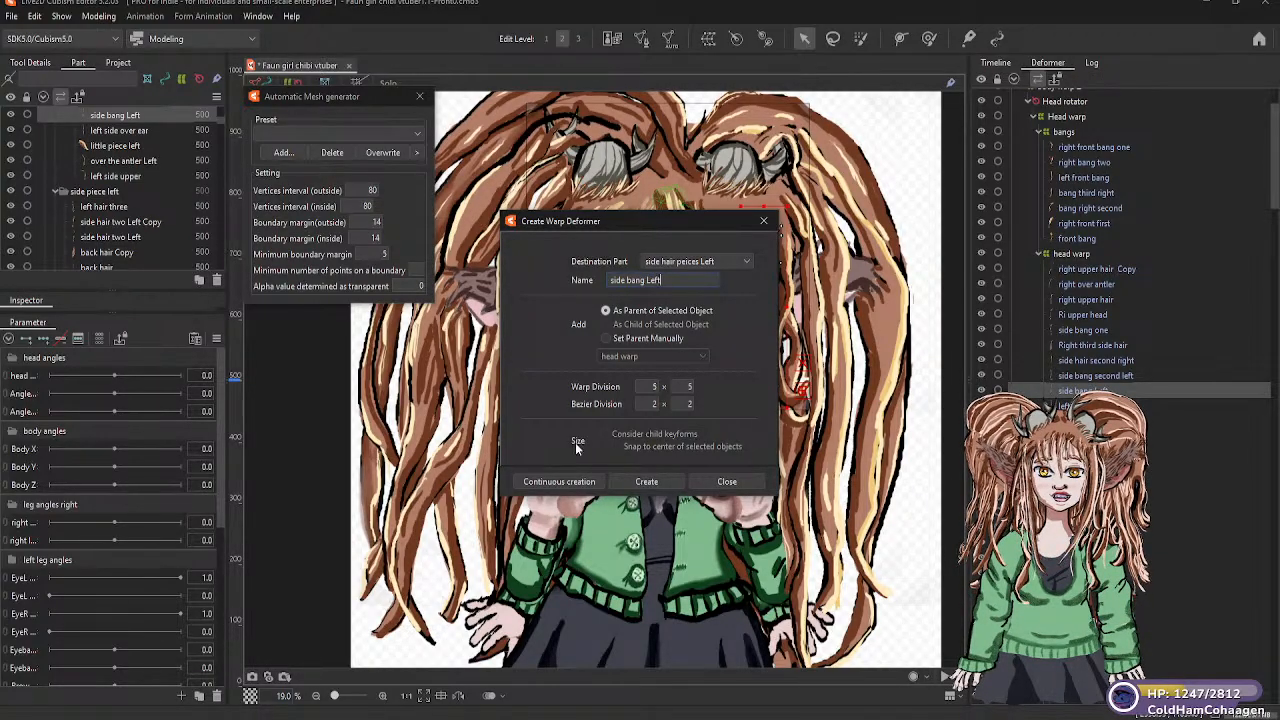
click(653, 480)
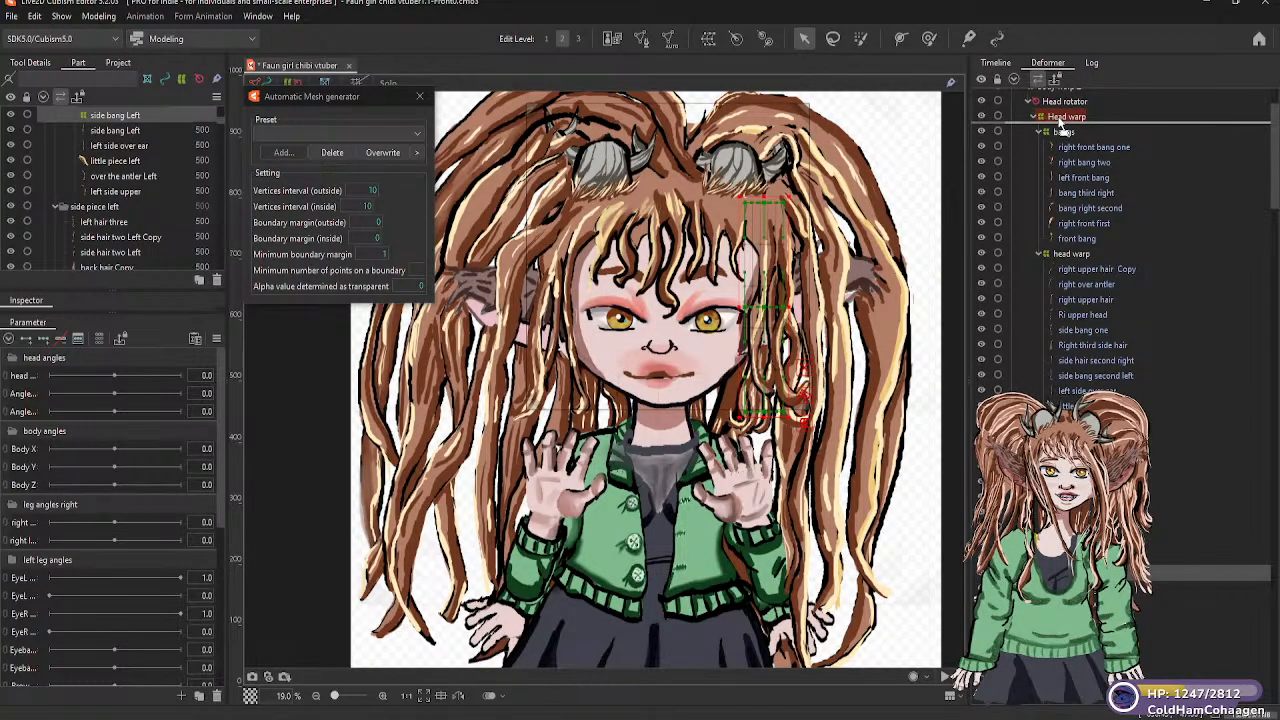
drag(1060, 118, 1062, 119)
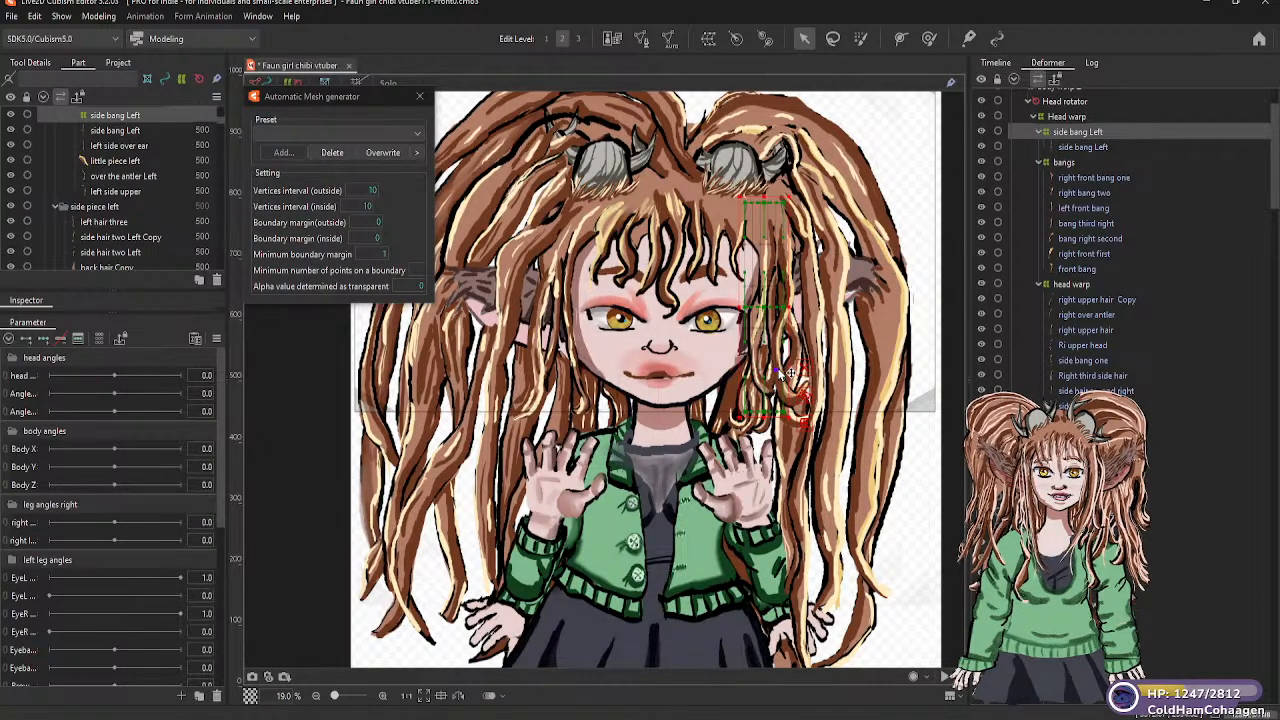
Parent the side bang second left and left hair three meshes to the side bang Left warp deformer
click(792, 399)
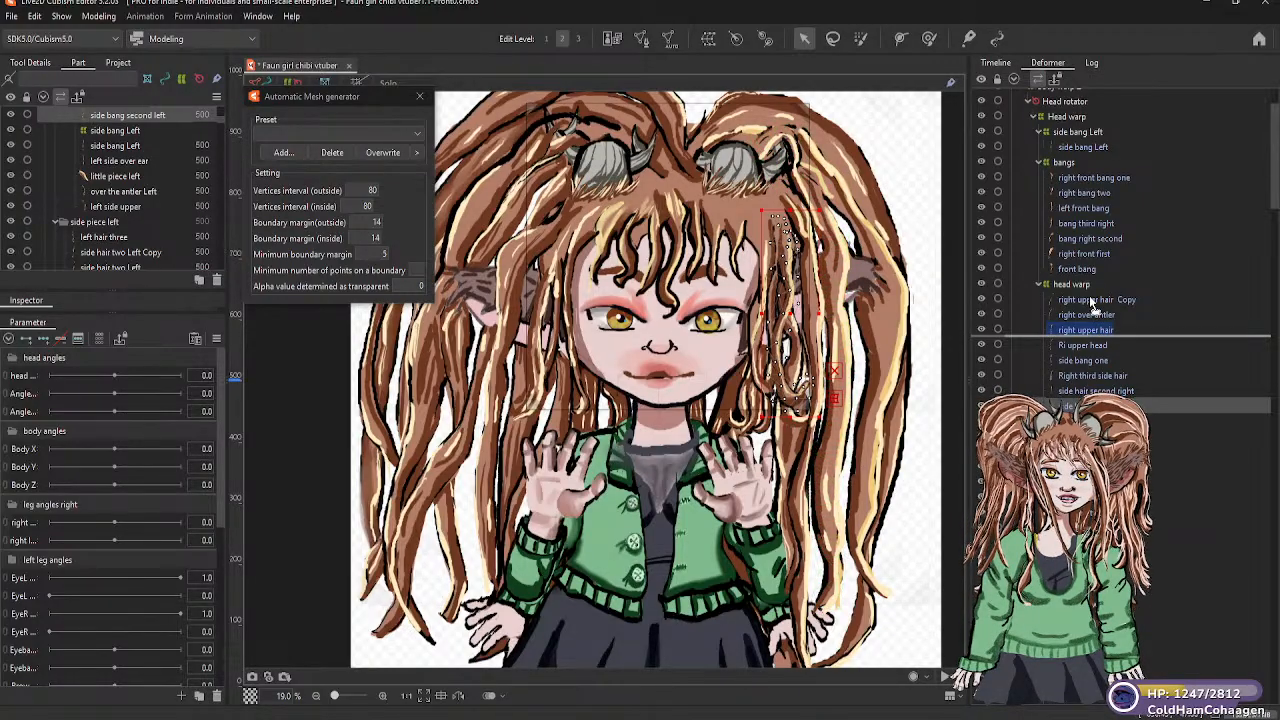
drag(1073, 138, 1069, 140)
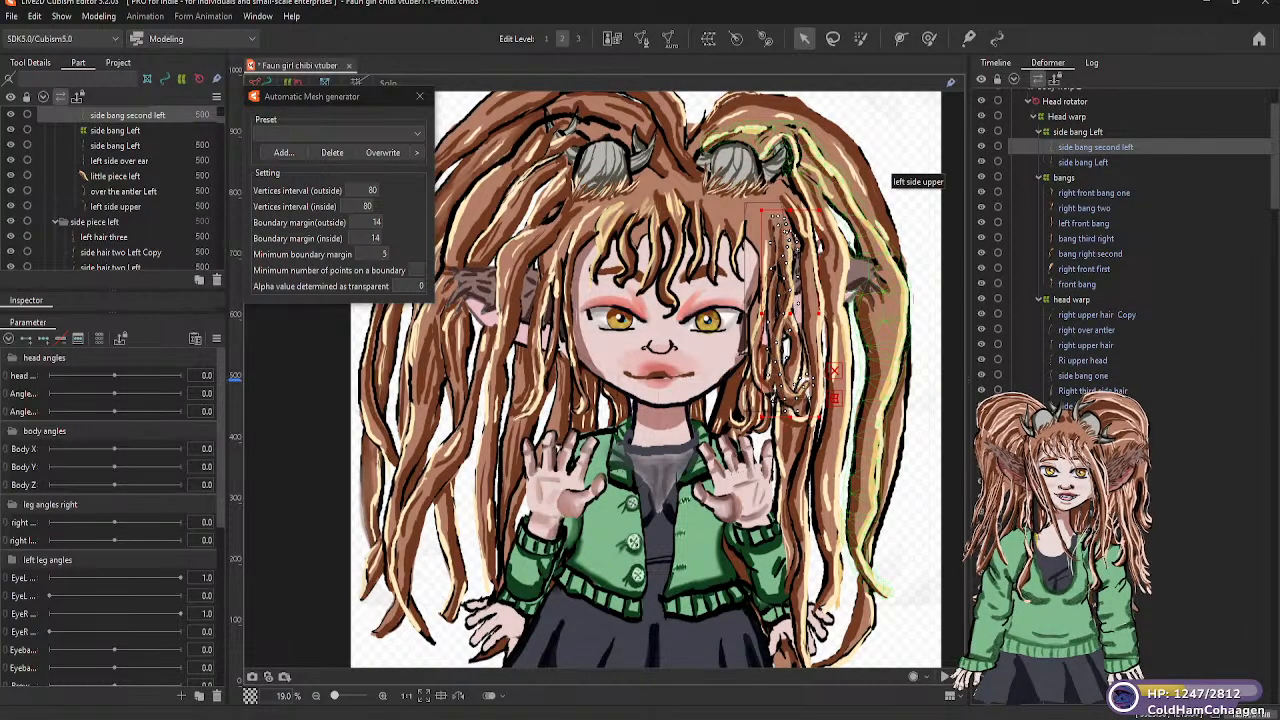
click(890, 174)
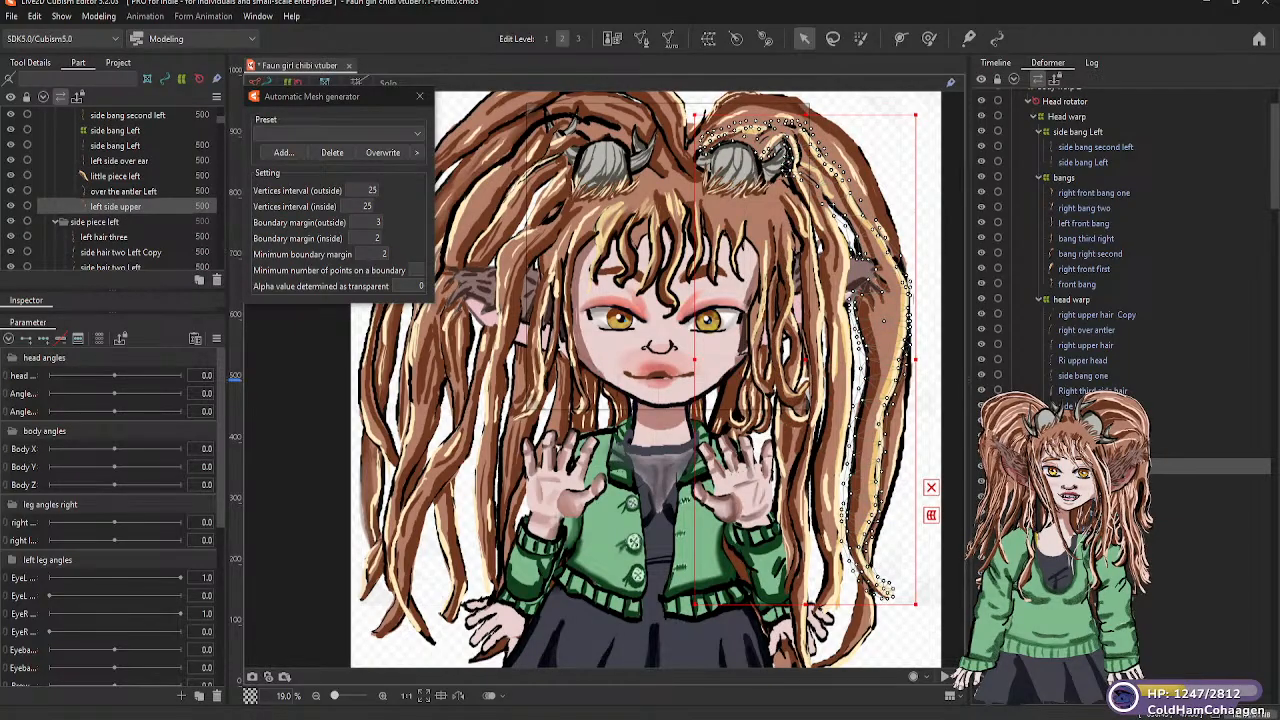
click(1085, 481)
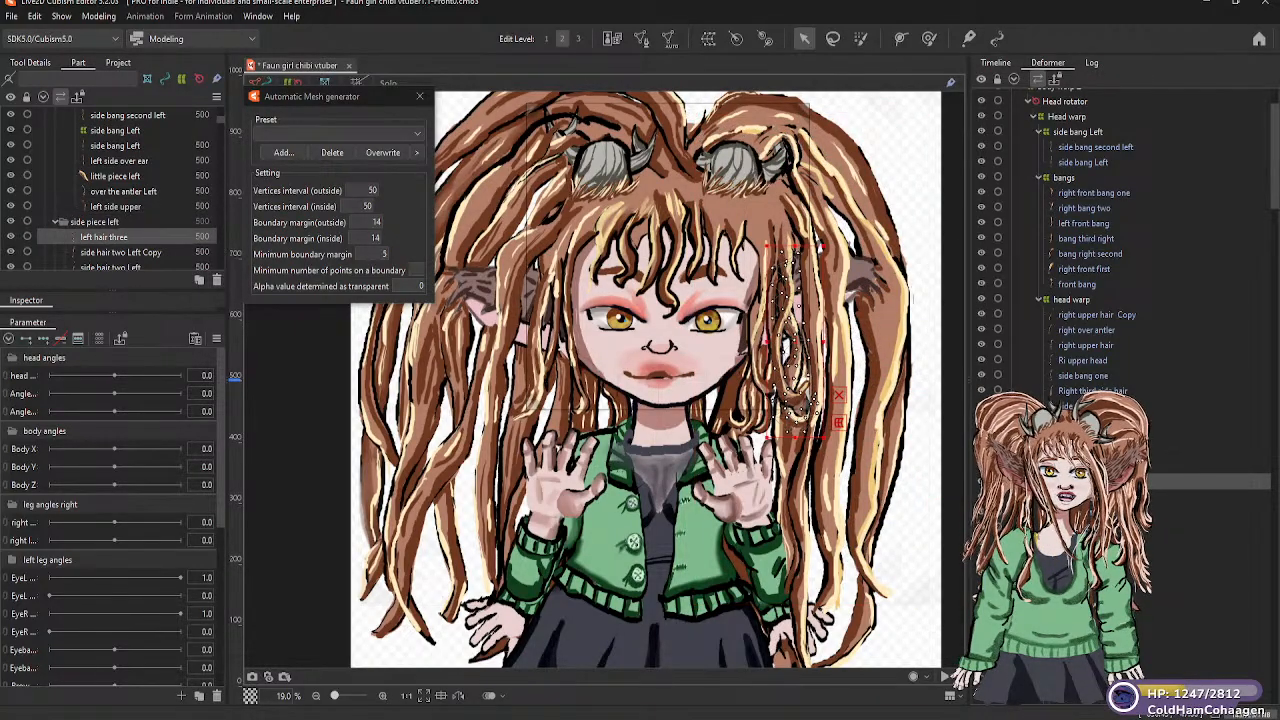
drag(1085, 479, 1077, 140)
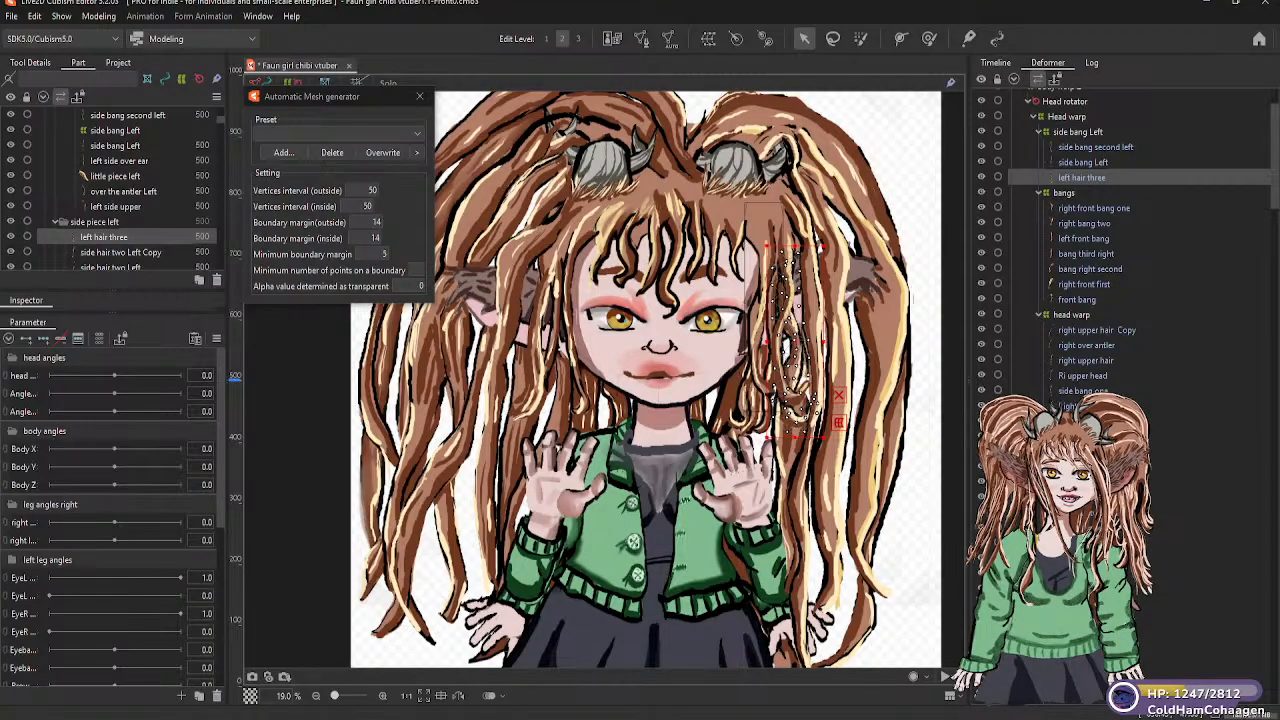
Parent the side hair two Left Copy and side hair two Left meshes to the side bang Left warp deformer
click(1090, 451)
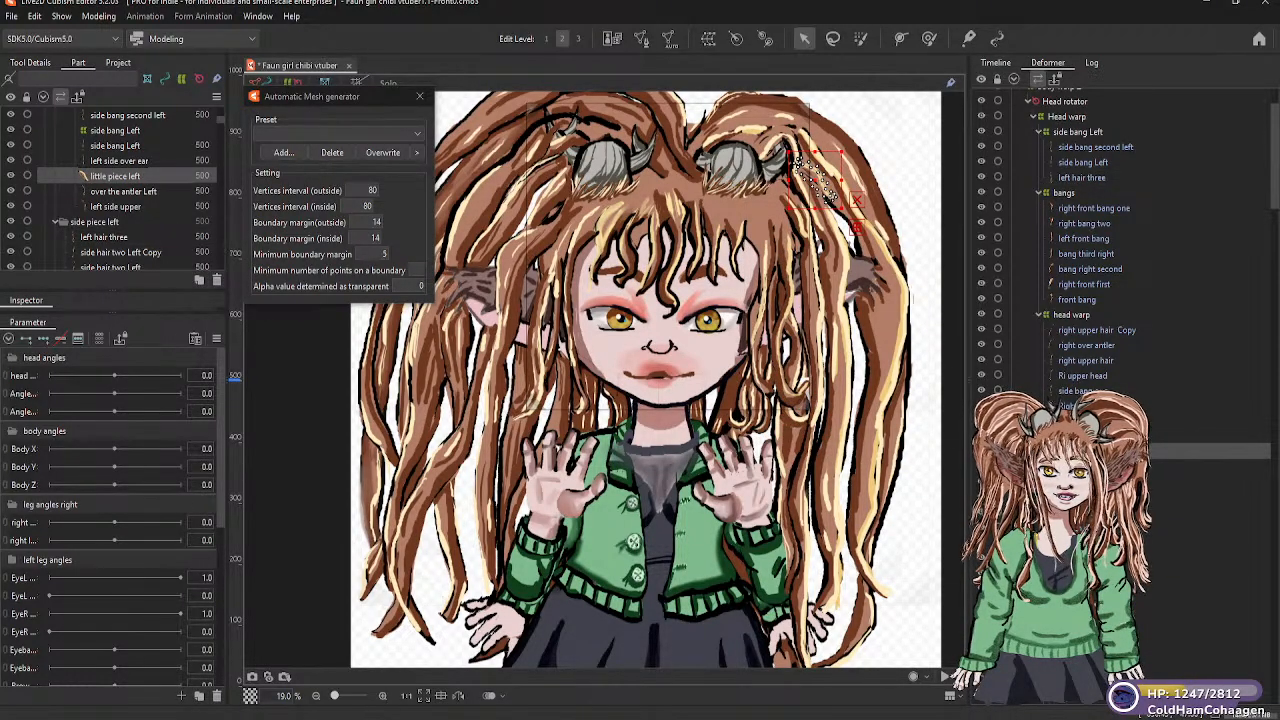
click(1090, 466)
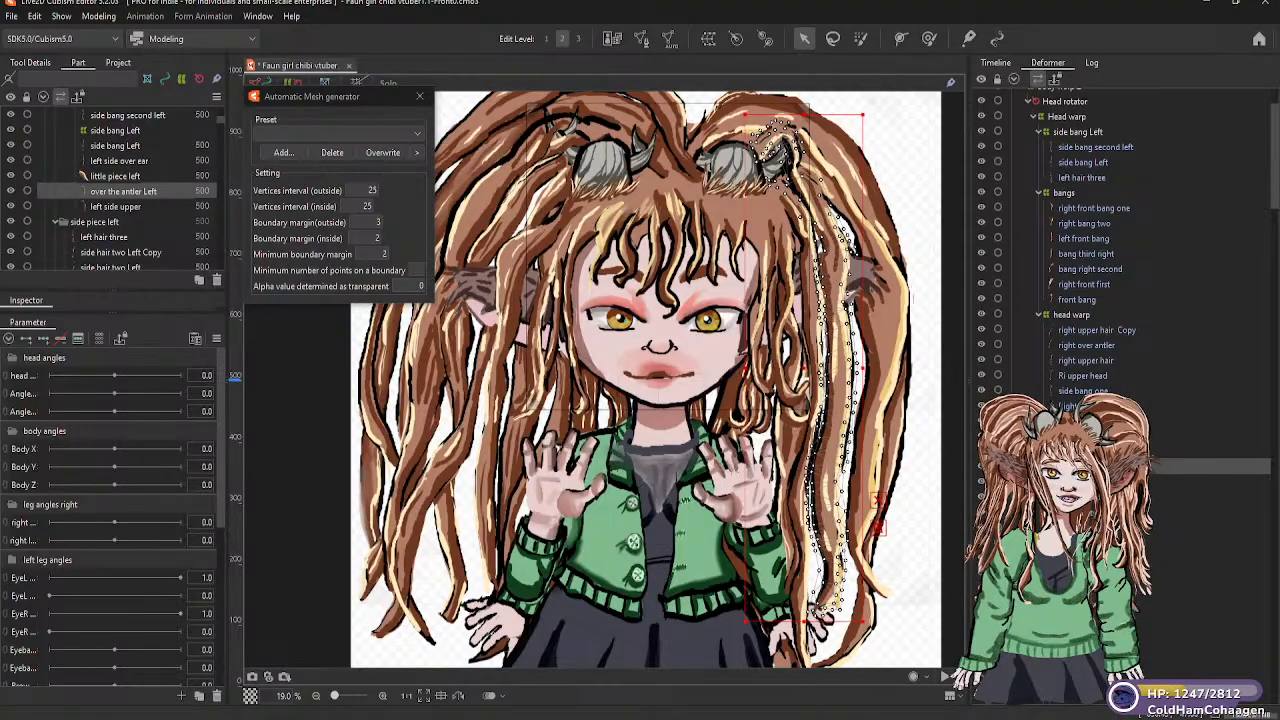
click(1090, 527)
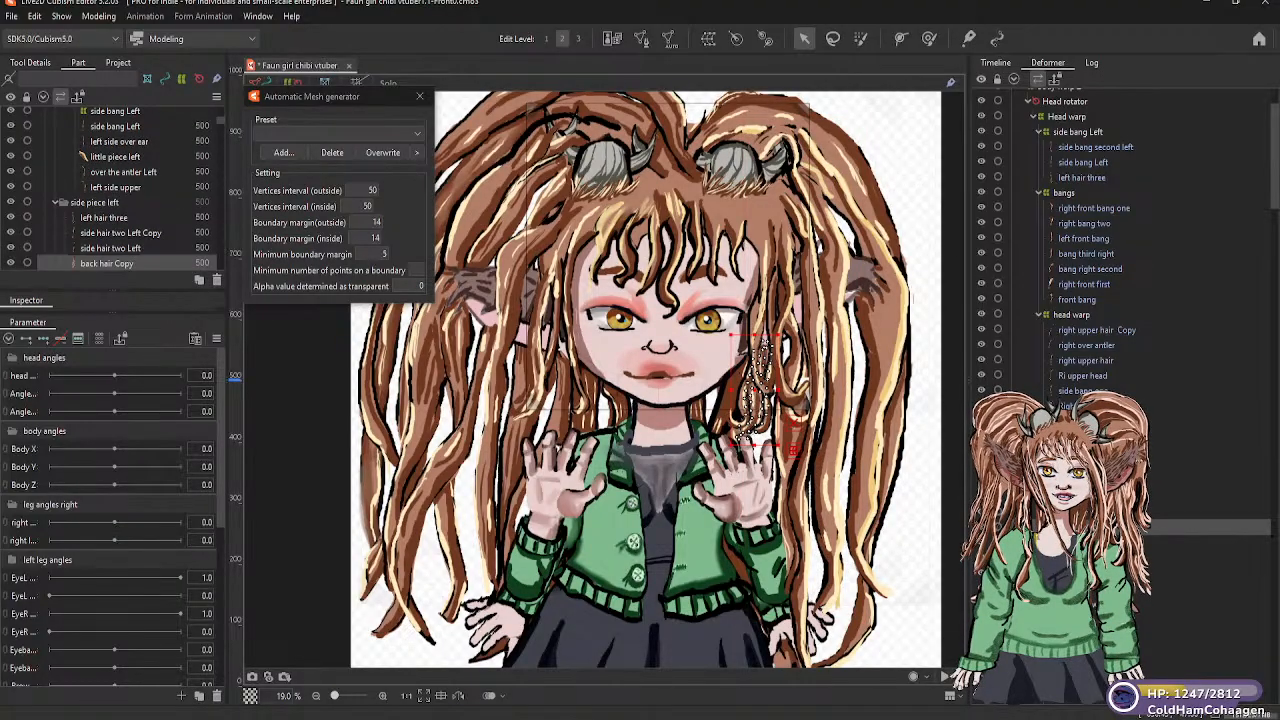
click(1090, 420)
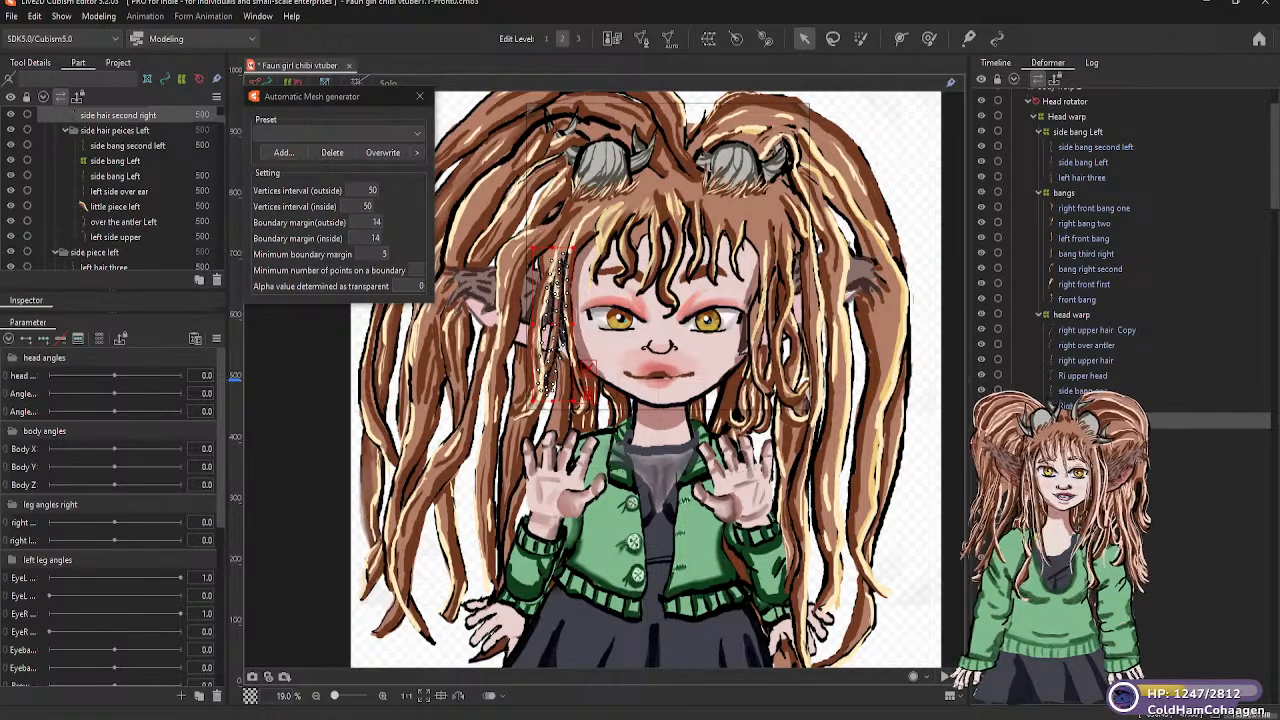
click(1090, 436)
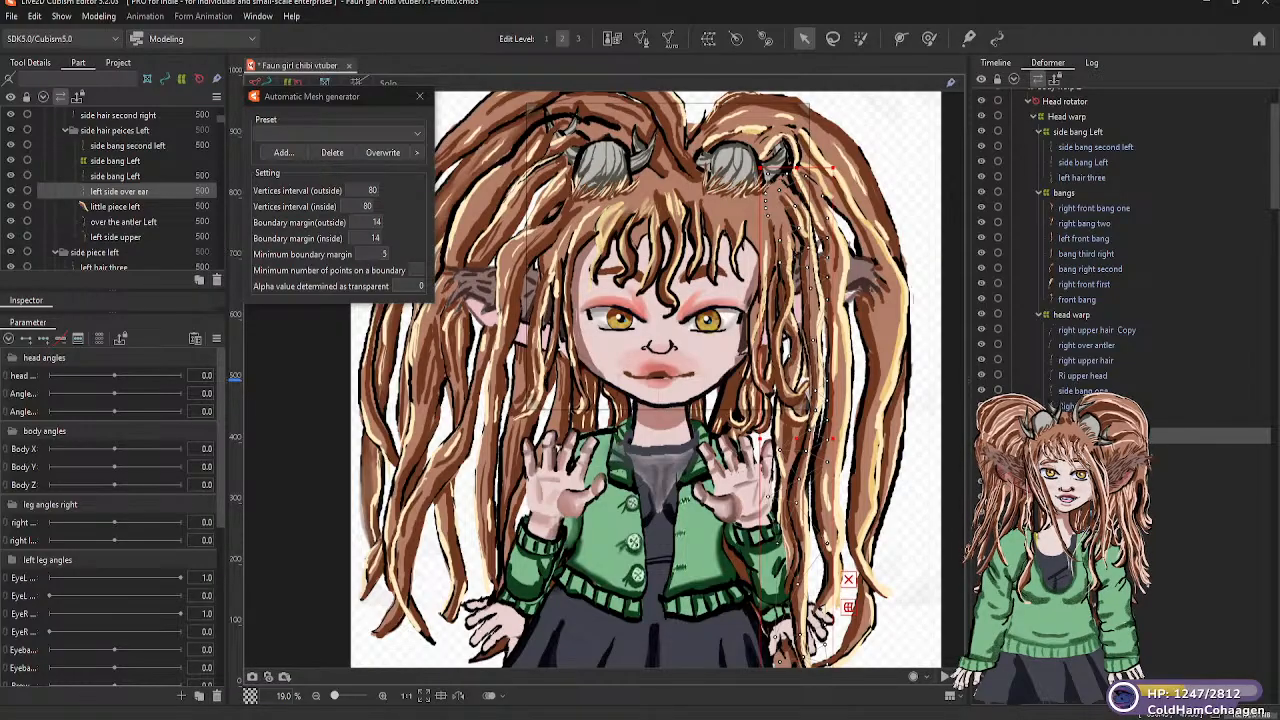
click(741, 416)
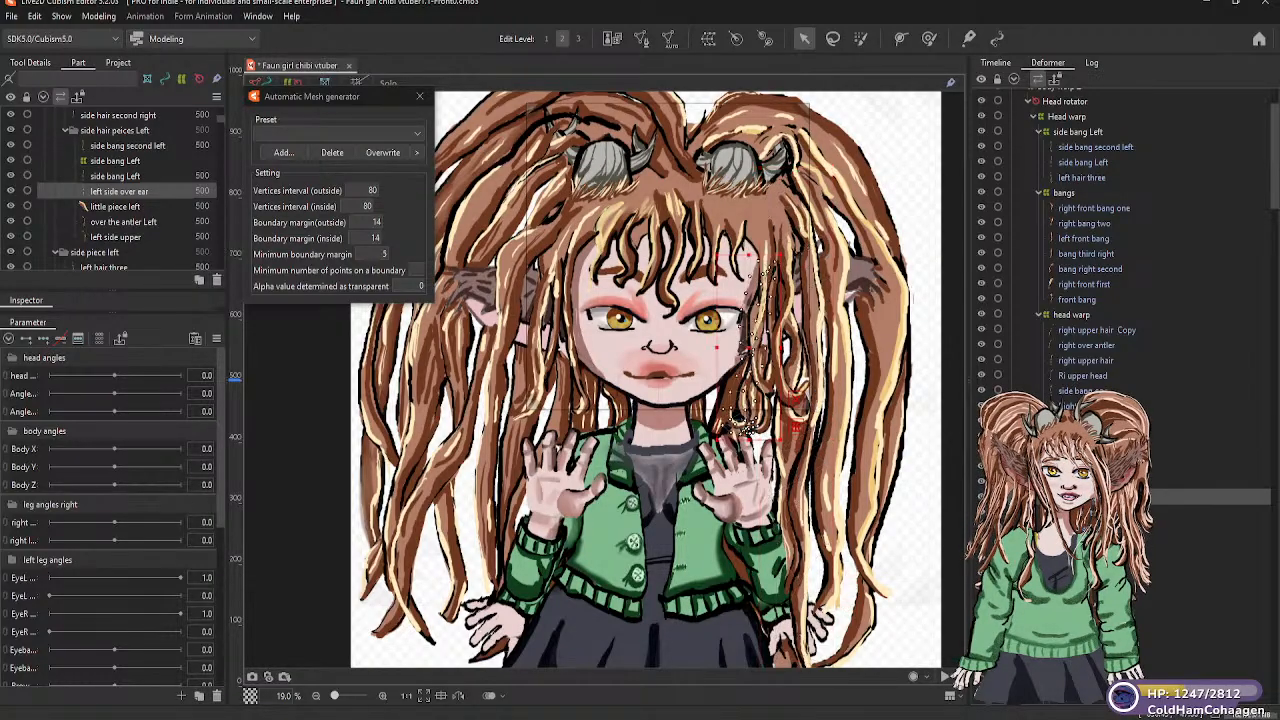
drag(1010, 496, 1072, 145)
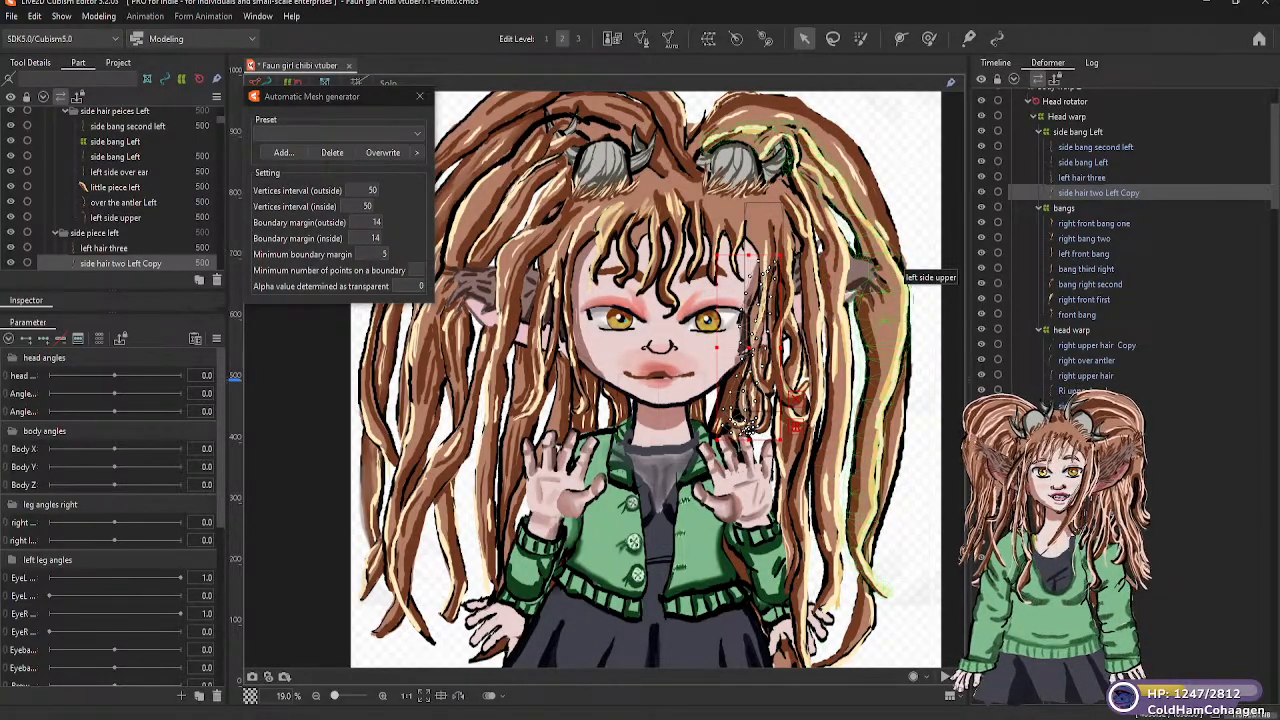
click(1100, 512)
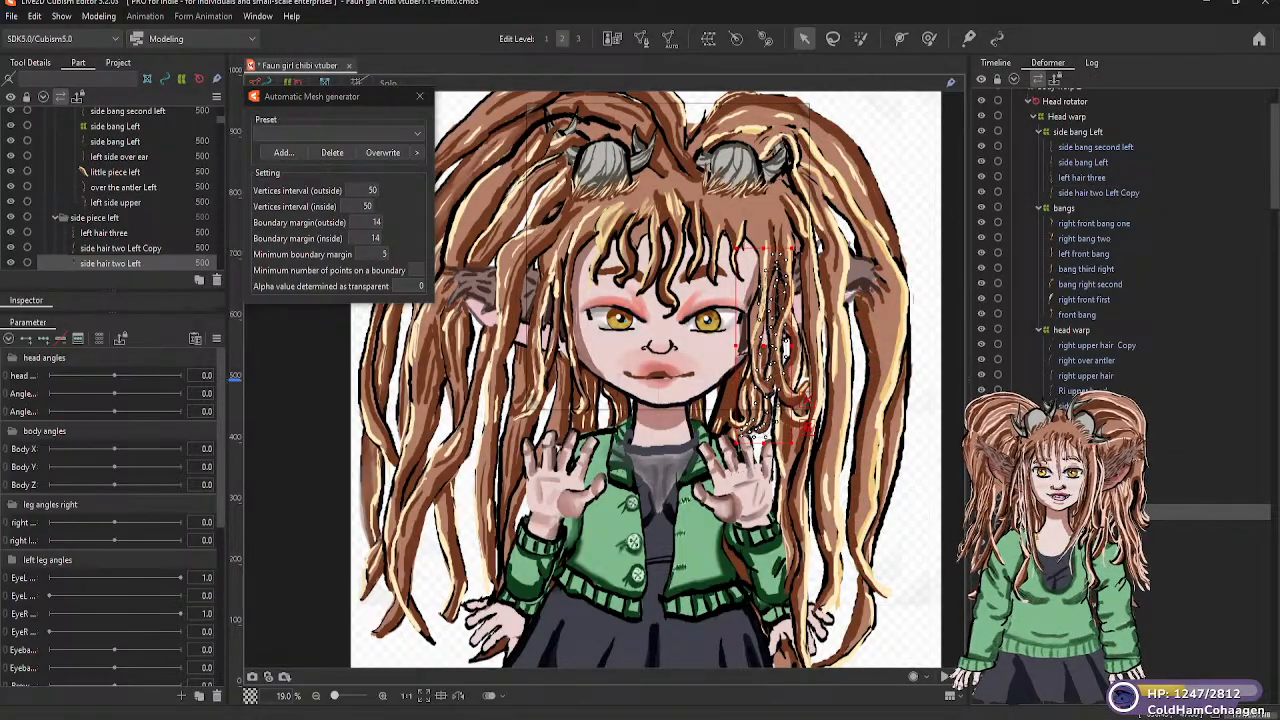
drag(1097, 376, 1073, 135)
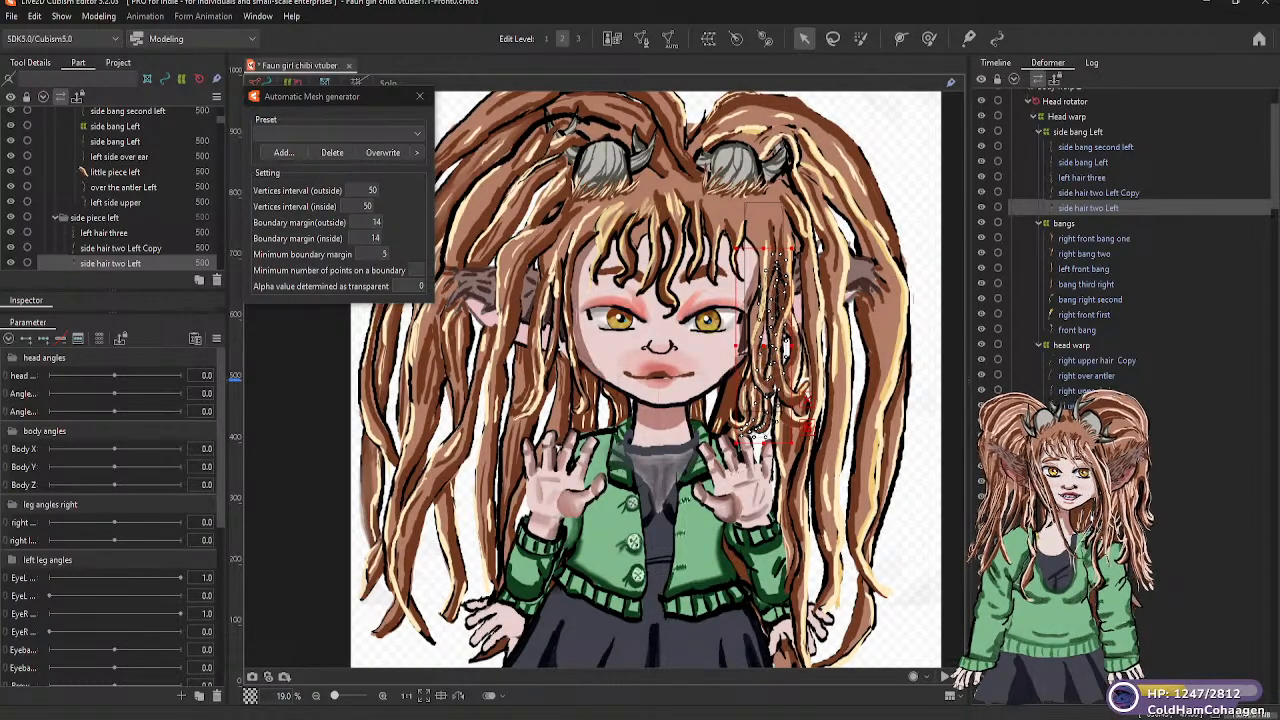
click(908, 297)
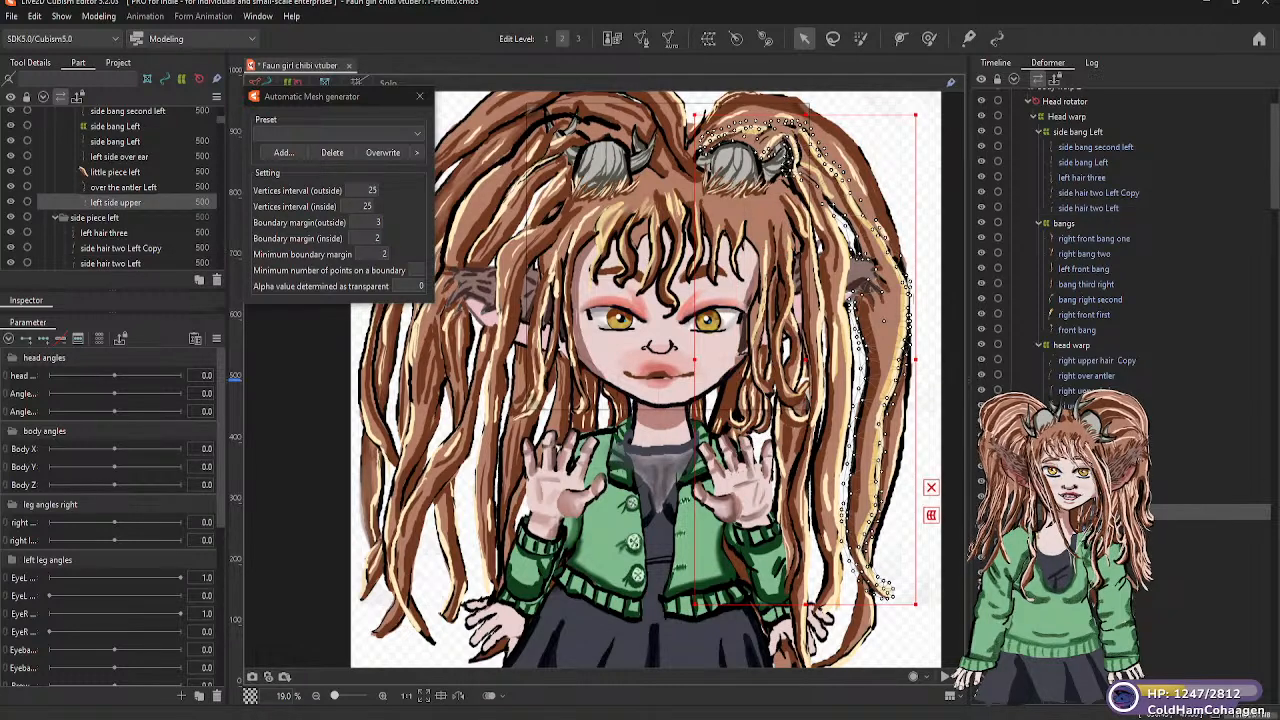
click(1090, 542)
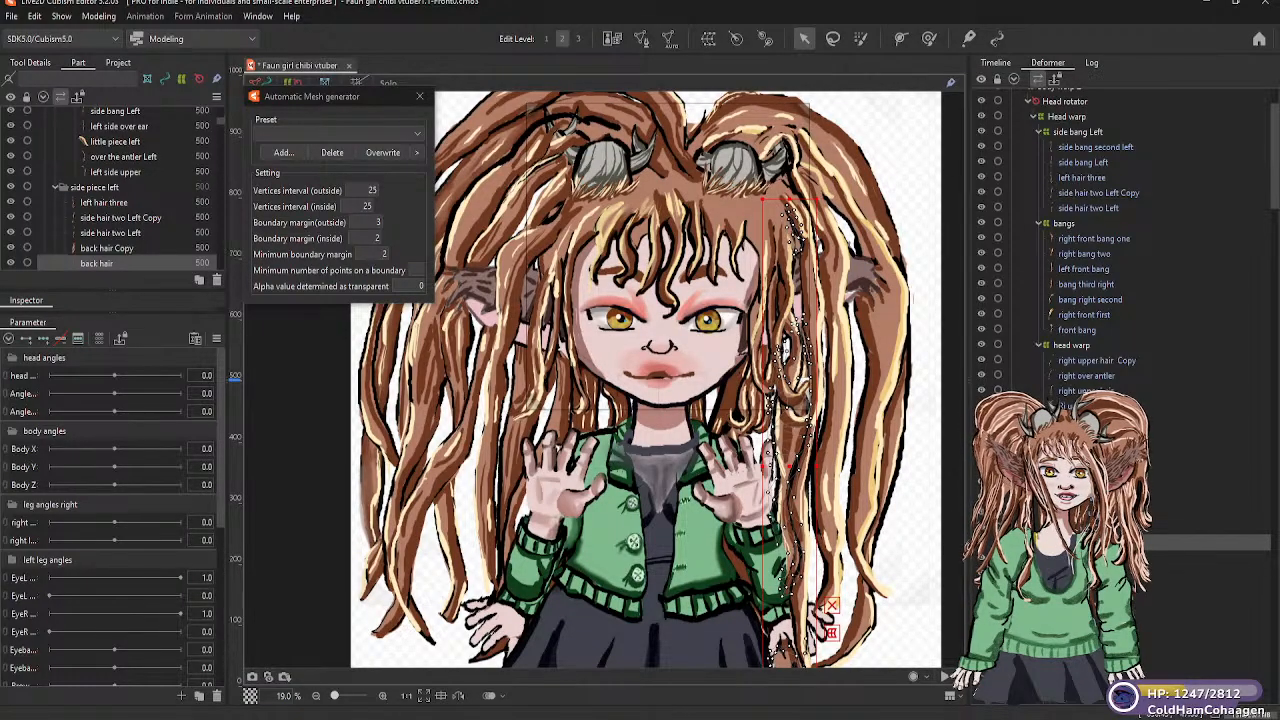
click(1100, 497)
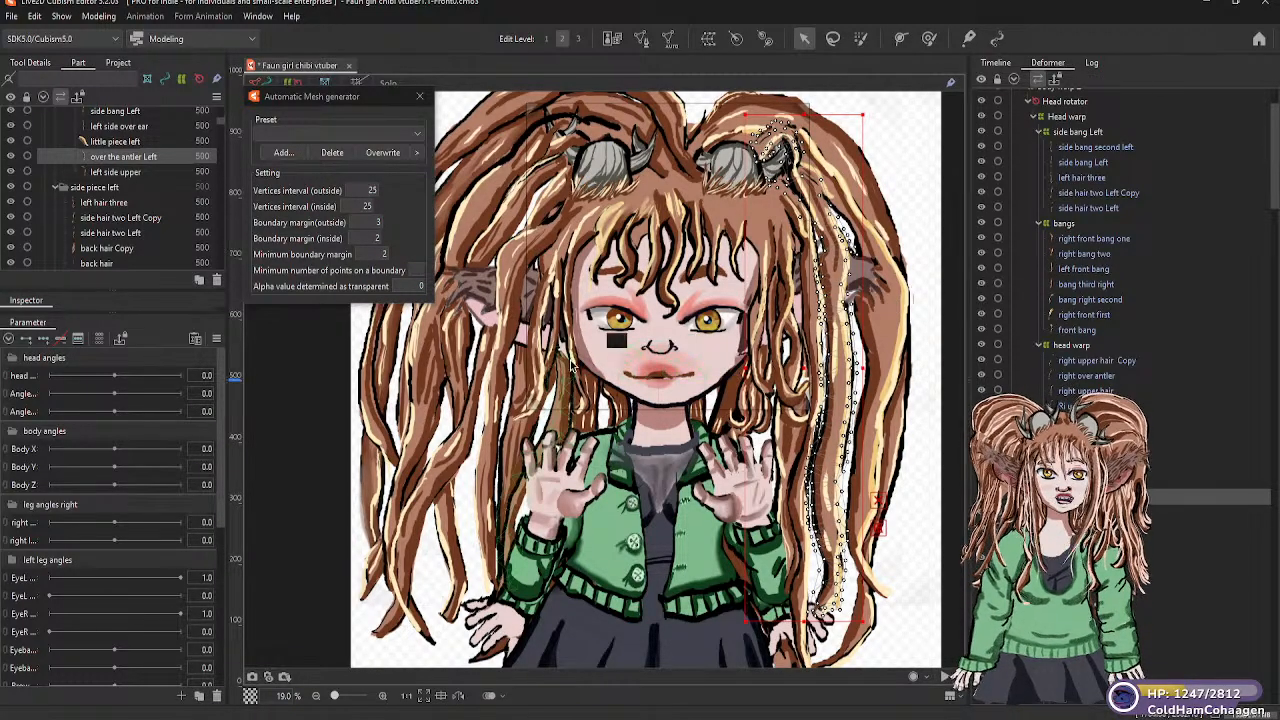
Create a 5 × 5 warp deformer named Right side bangs as parent of the side bang one mesh, and place it directly under Head warp
click(577, 250)
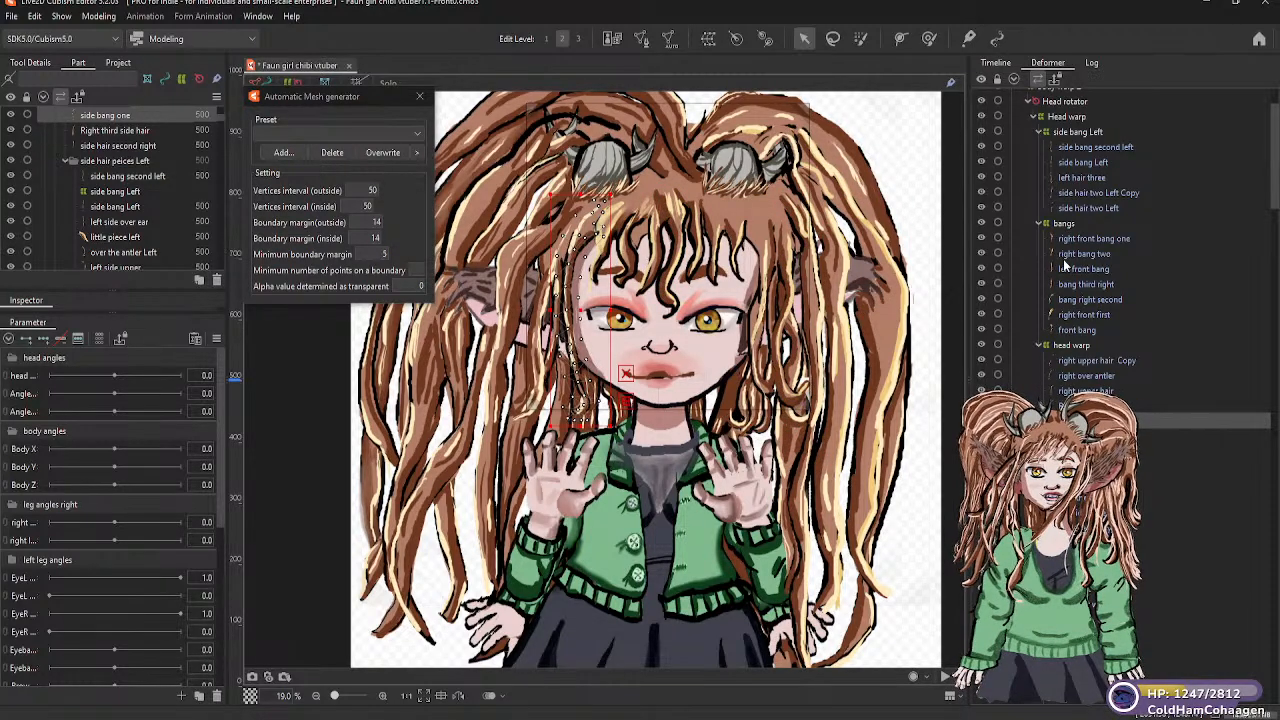
click(708, 40)
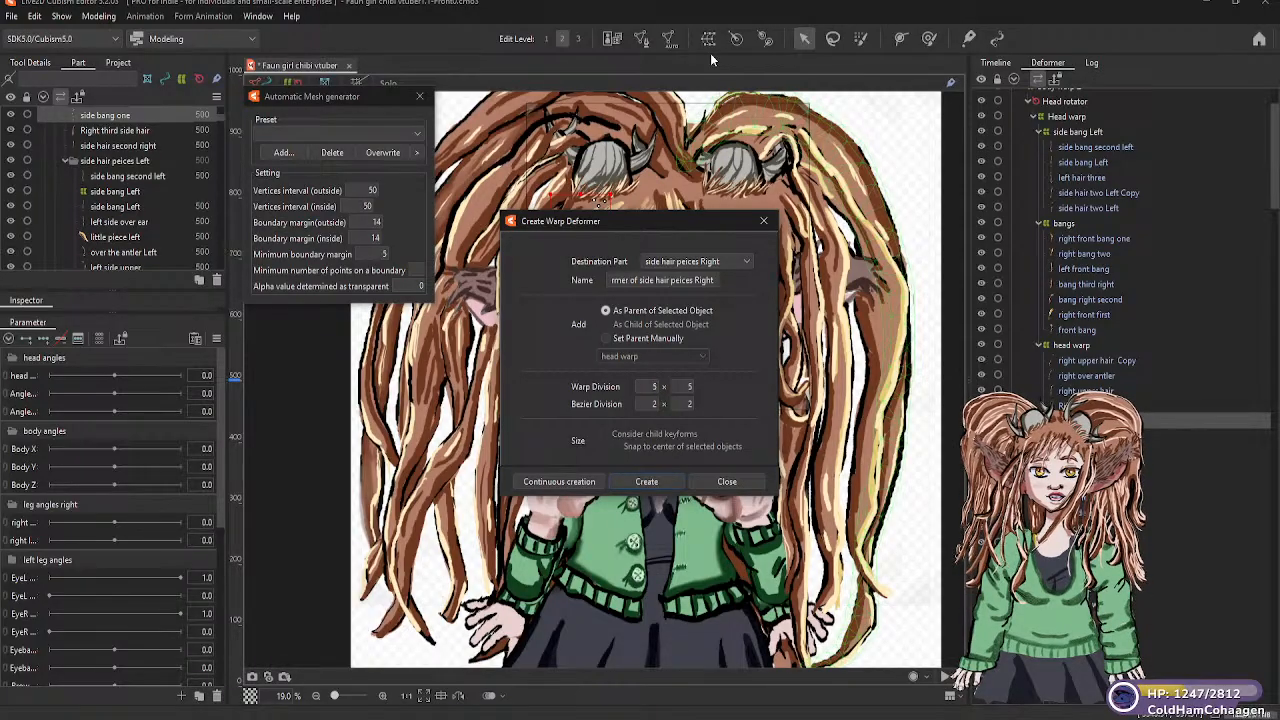
drag(720, 280, 605, 282)
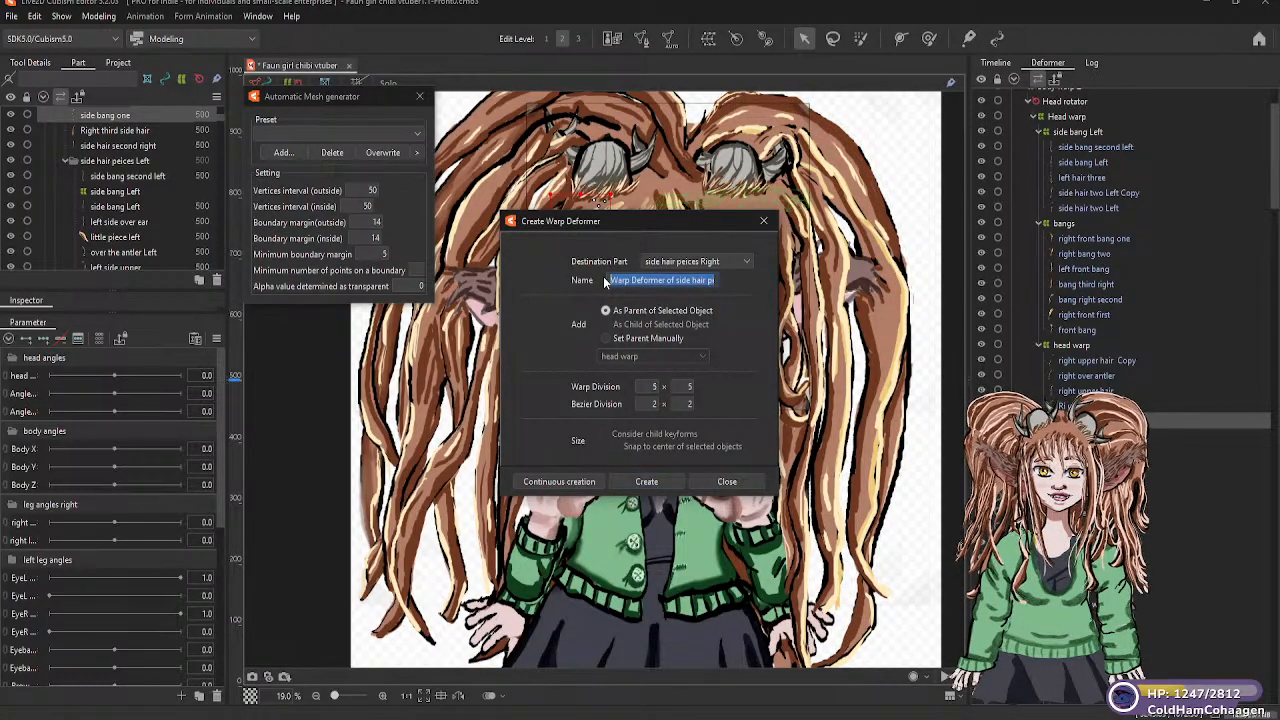
text(Ride s)
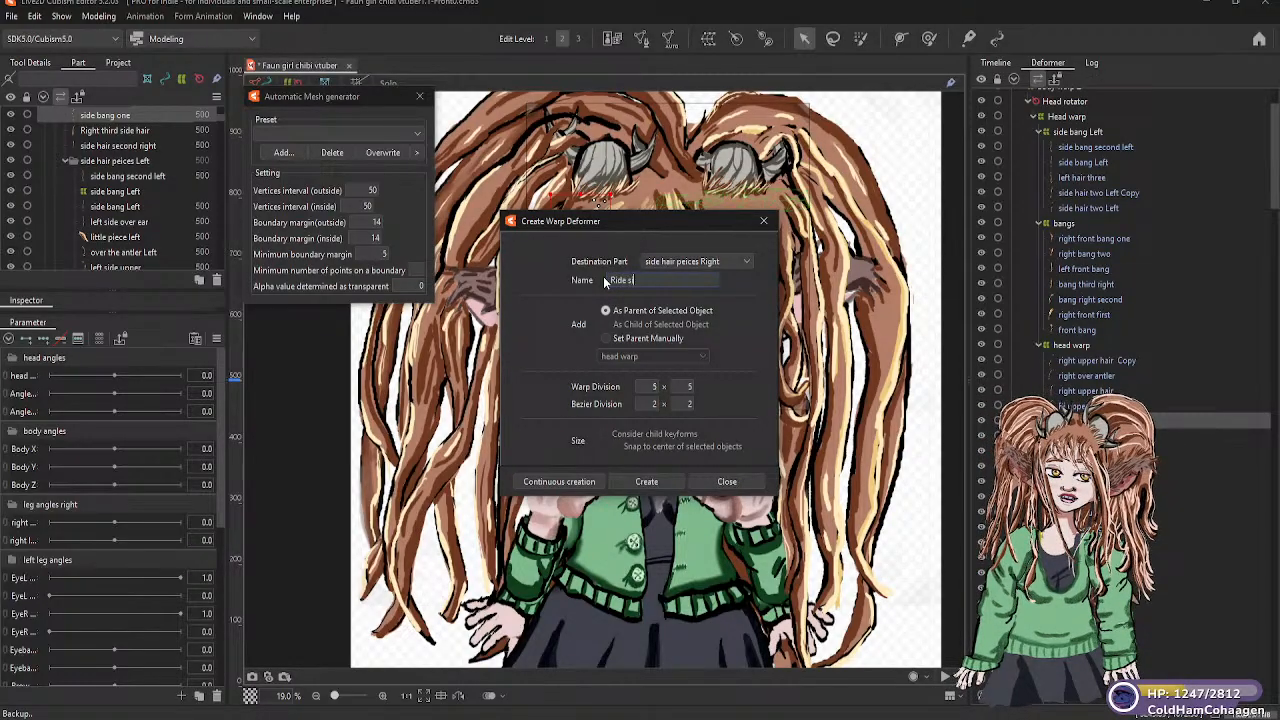
text(ide b)
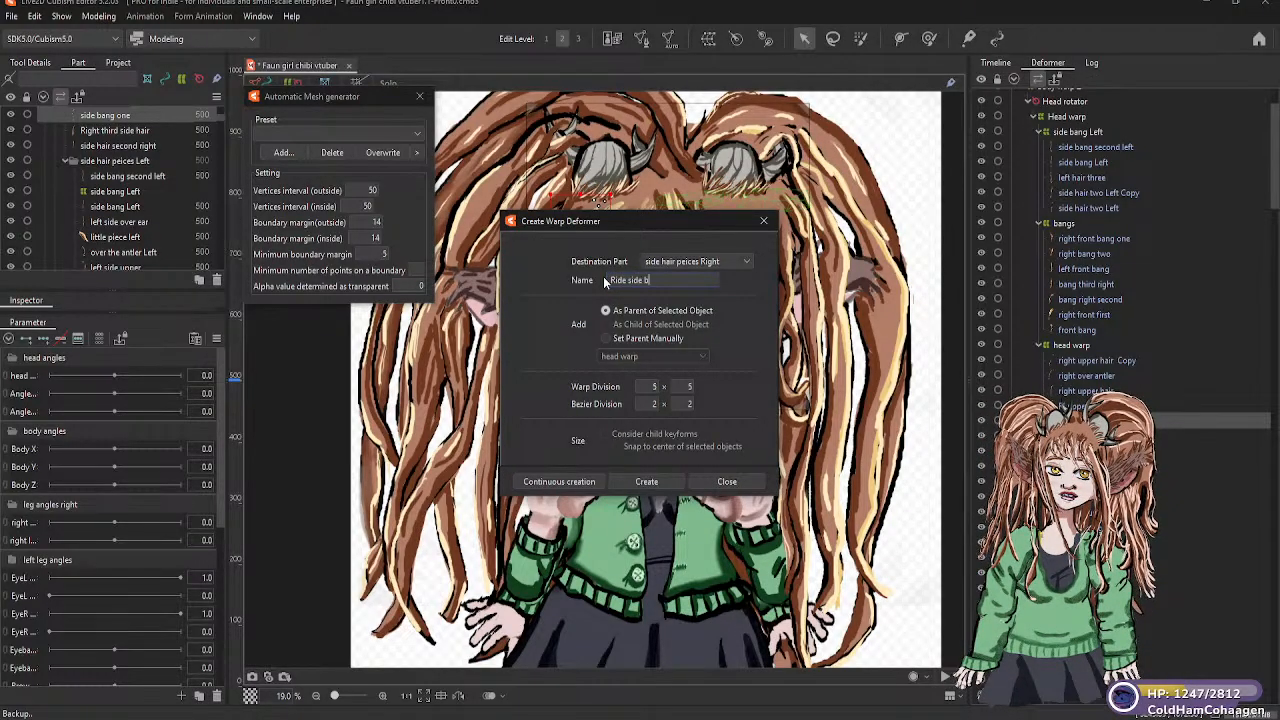
text(angs)
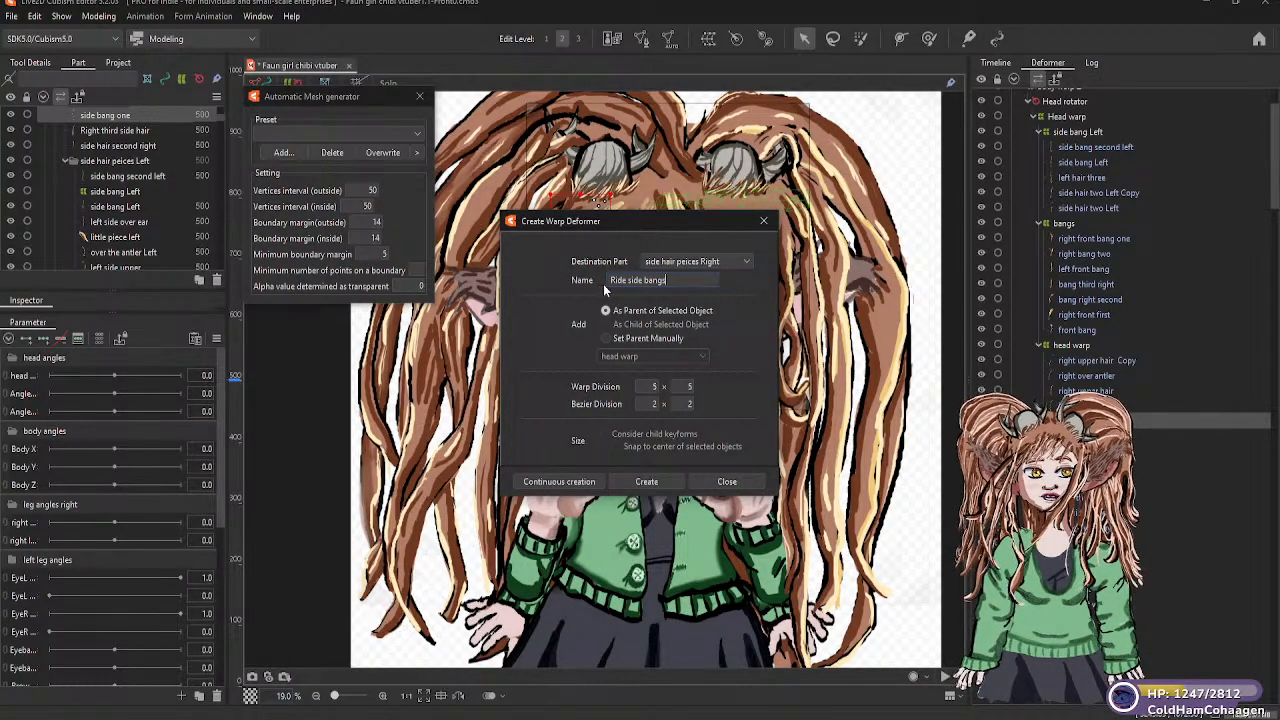
key(BackSpace)
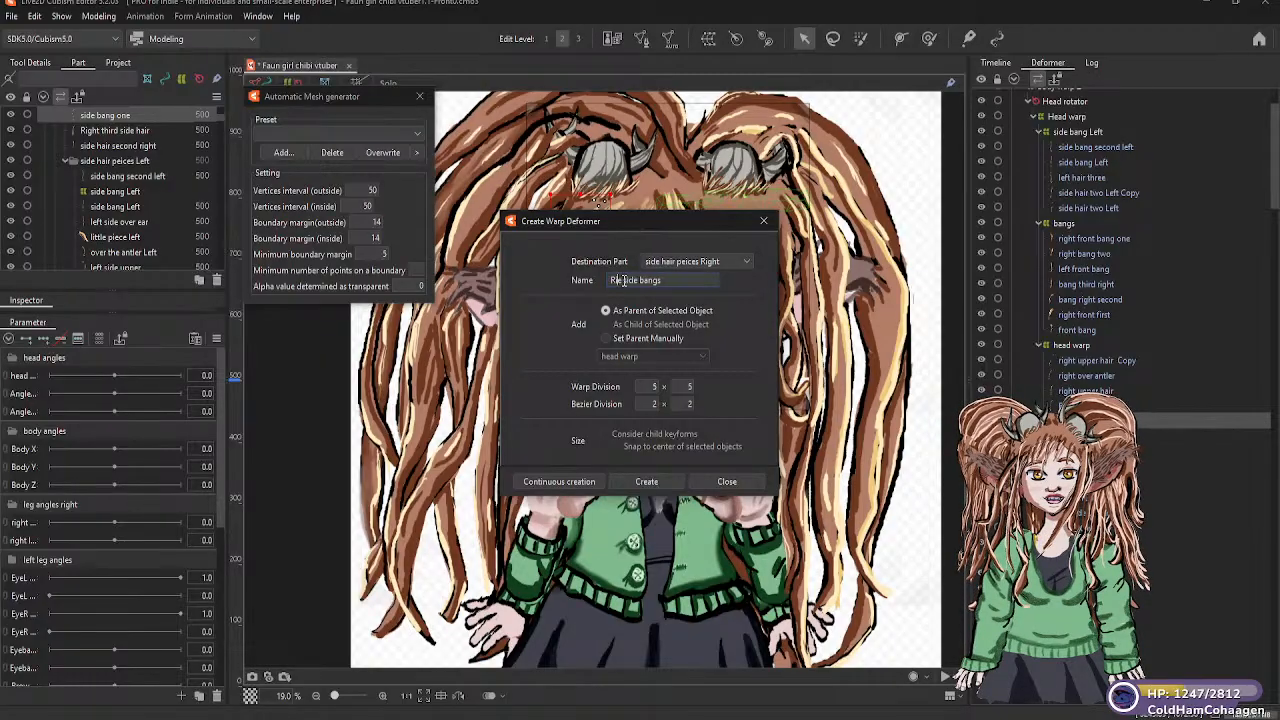
text(ght)
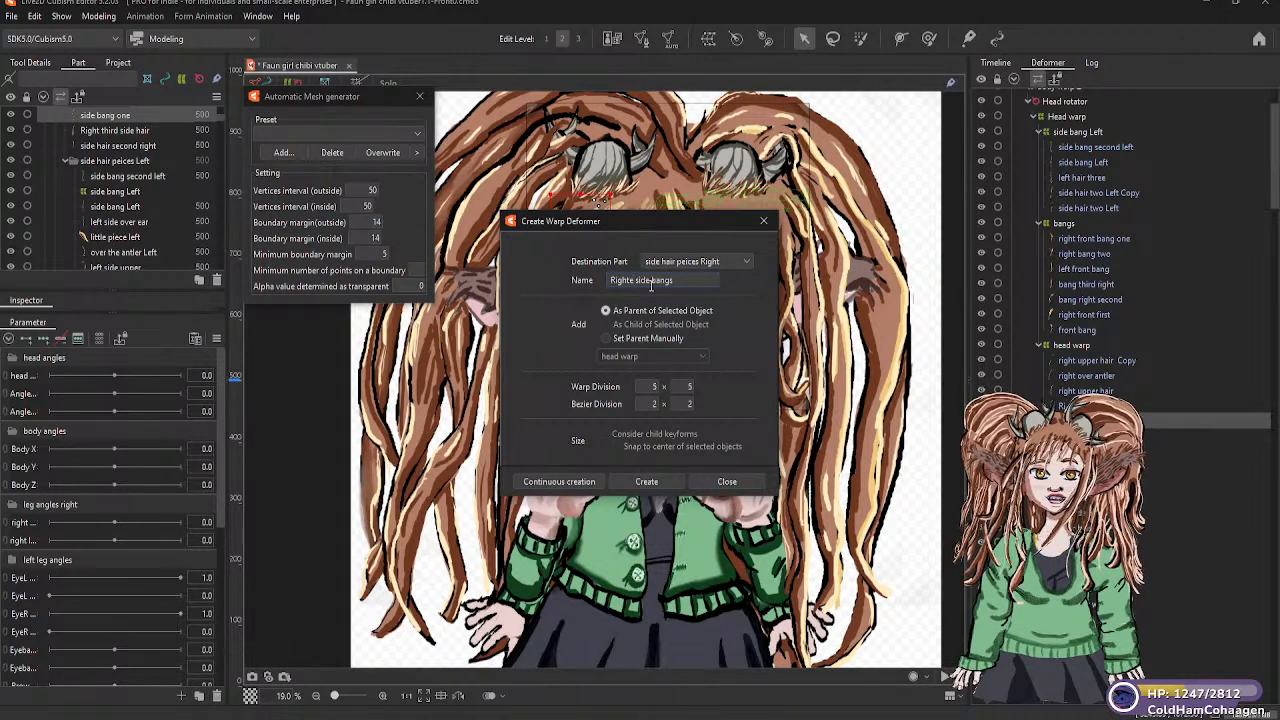
key(Delete)
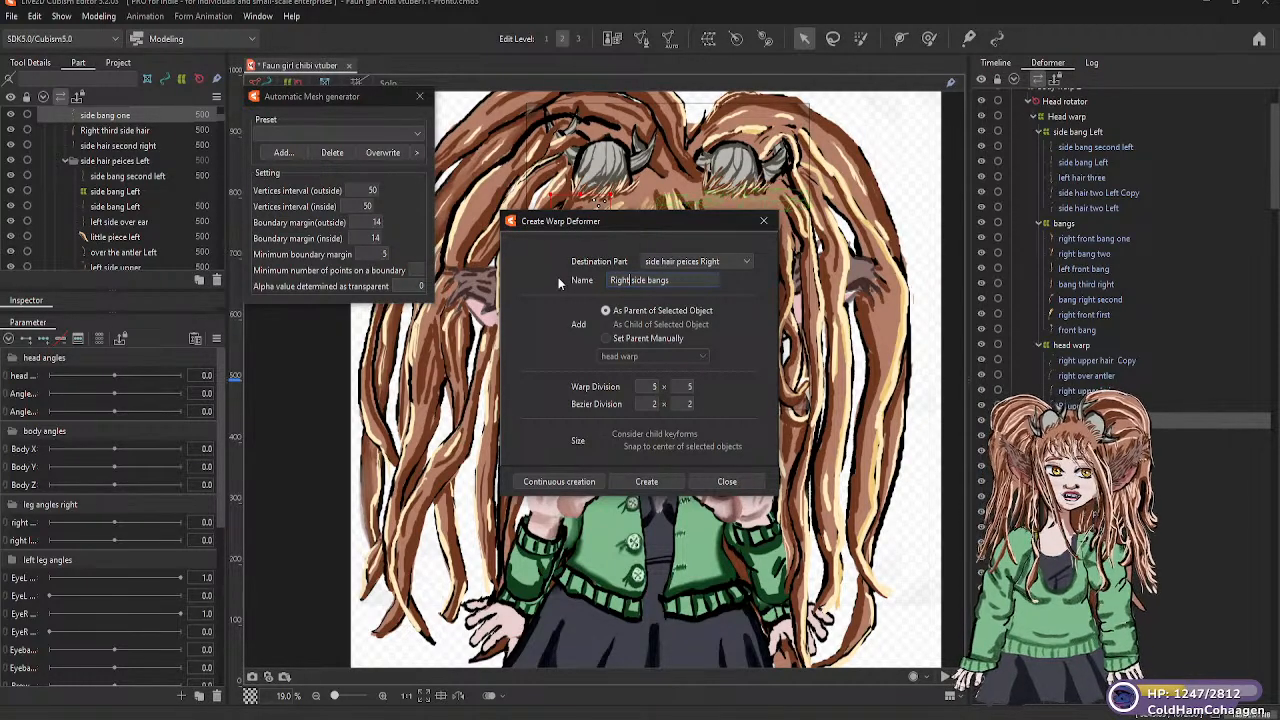
click(647, 481)
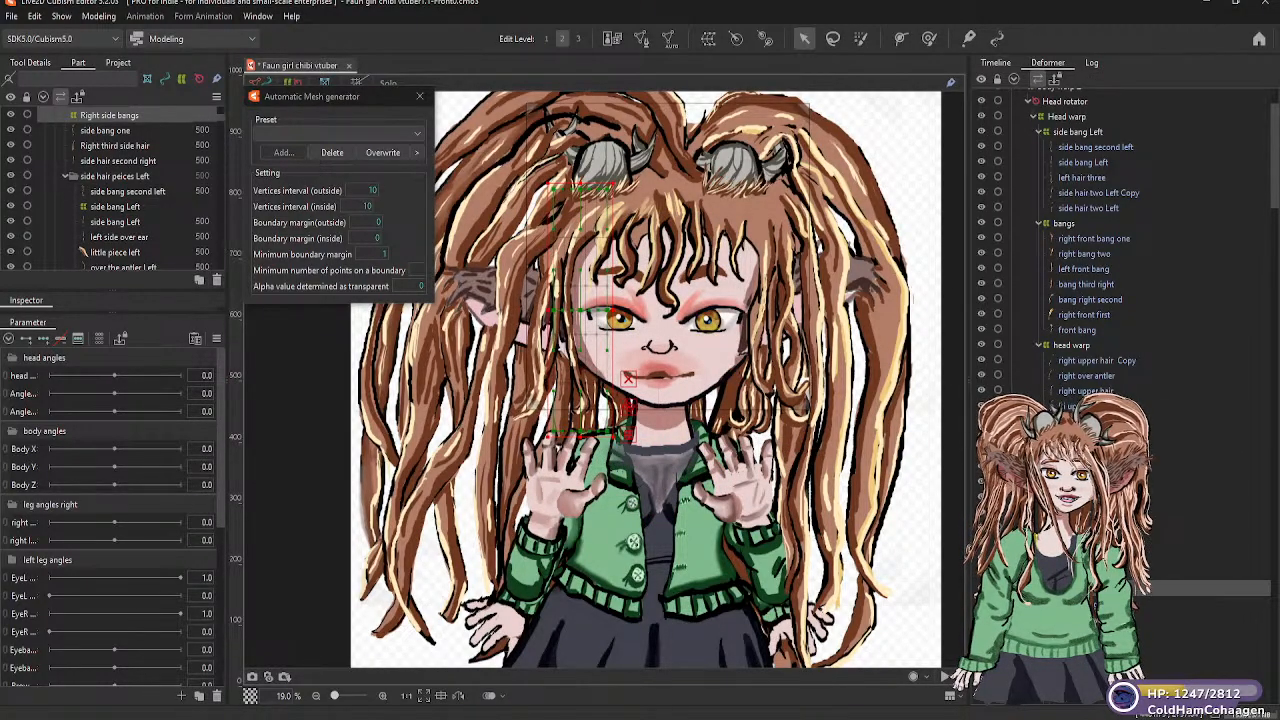
drag(1094, 587, 1066, 122)
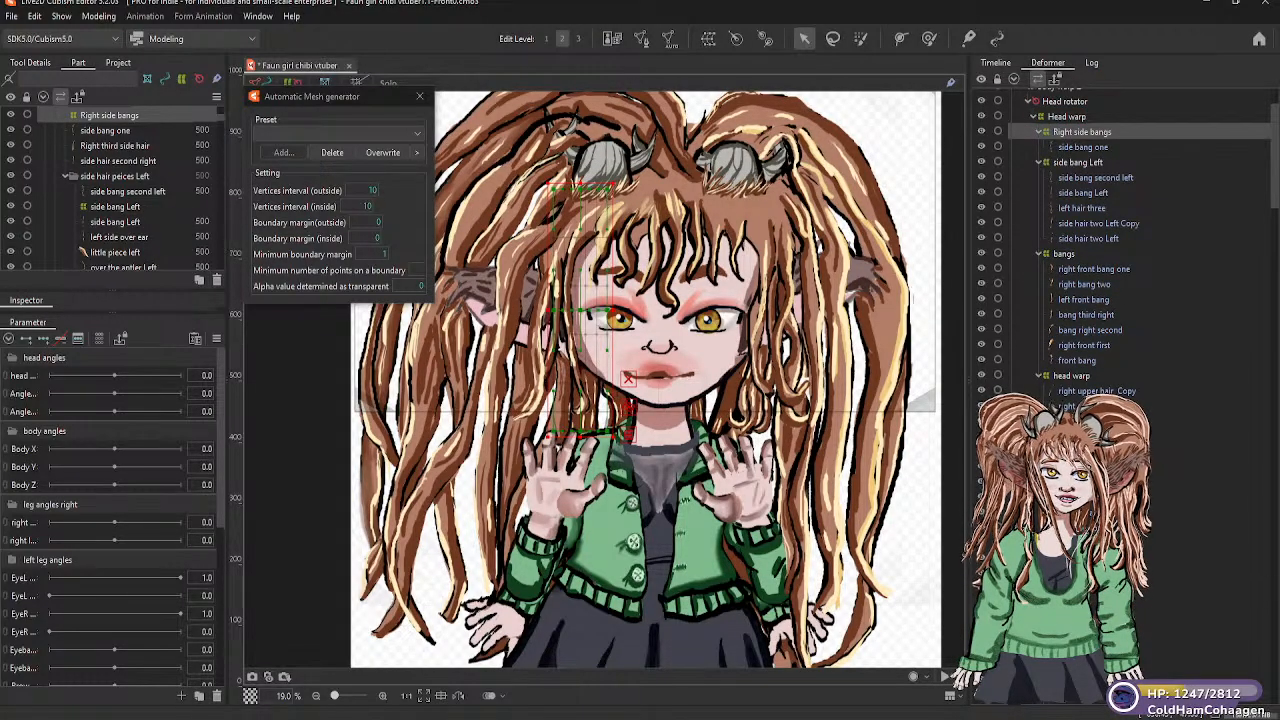
Parent the side hair second right mesh to the Right side bangs warp deformer
click(1097, 421)
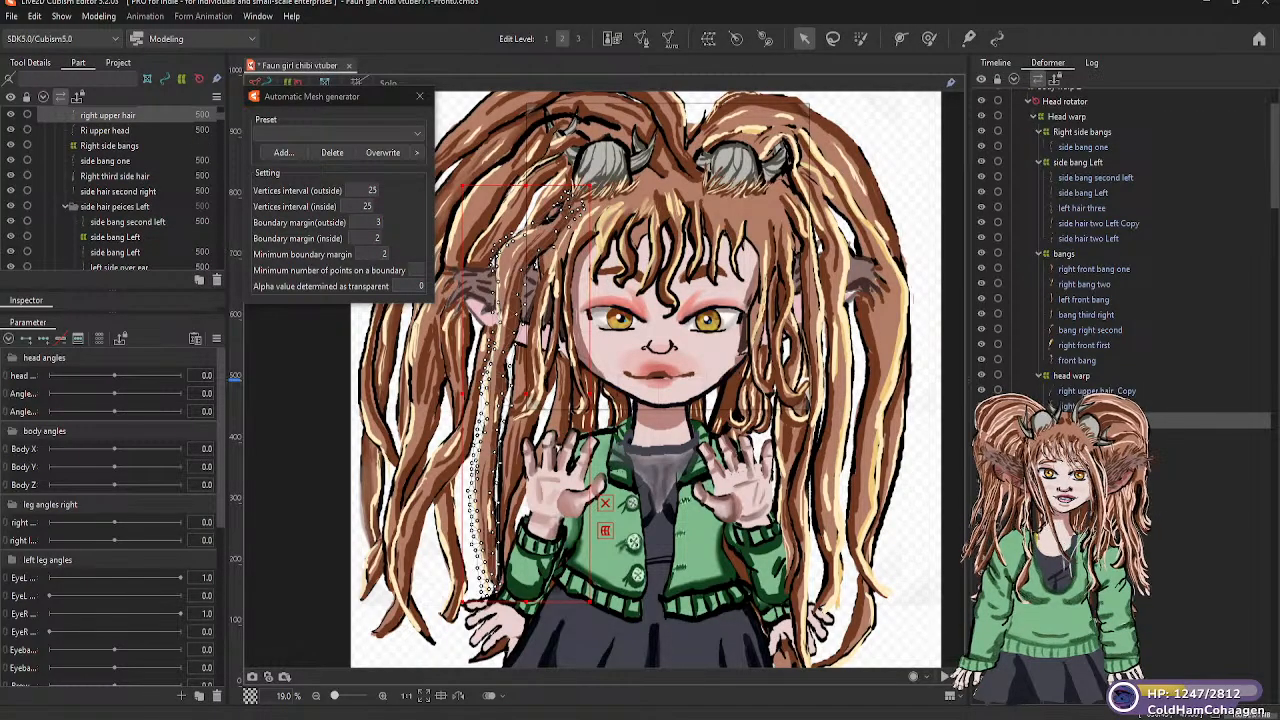
click(1097, 466)
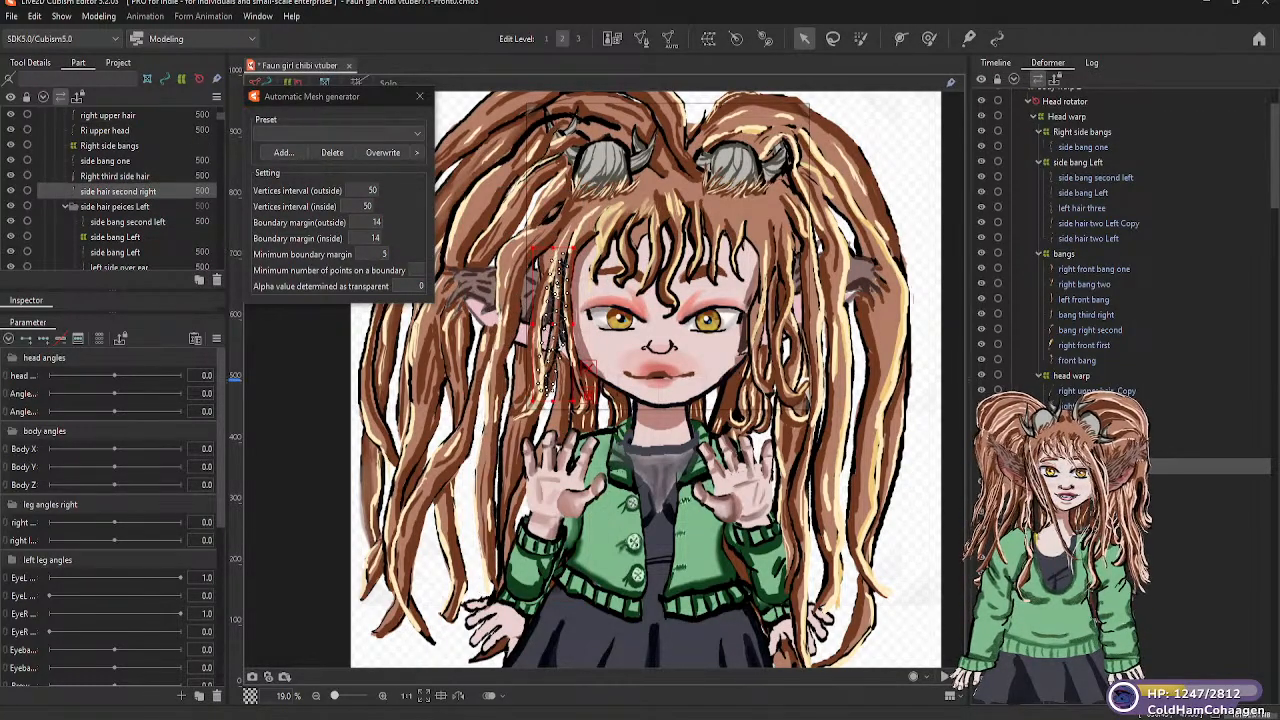
drag(1097, 466, 1078, 144)
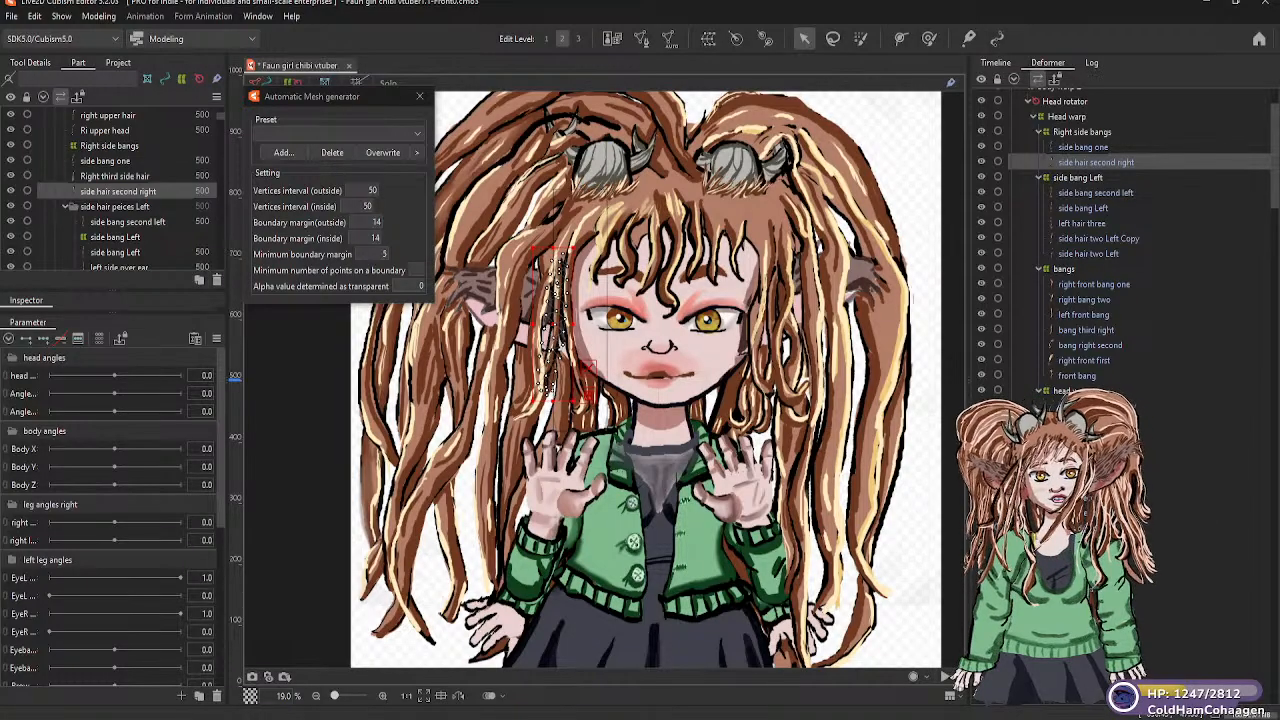
Inspect the long outer hair strands and back hair meshes on both sides of the head to identify them
click(450, 540)
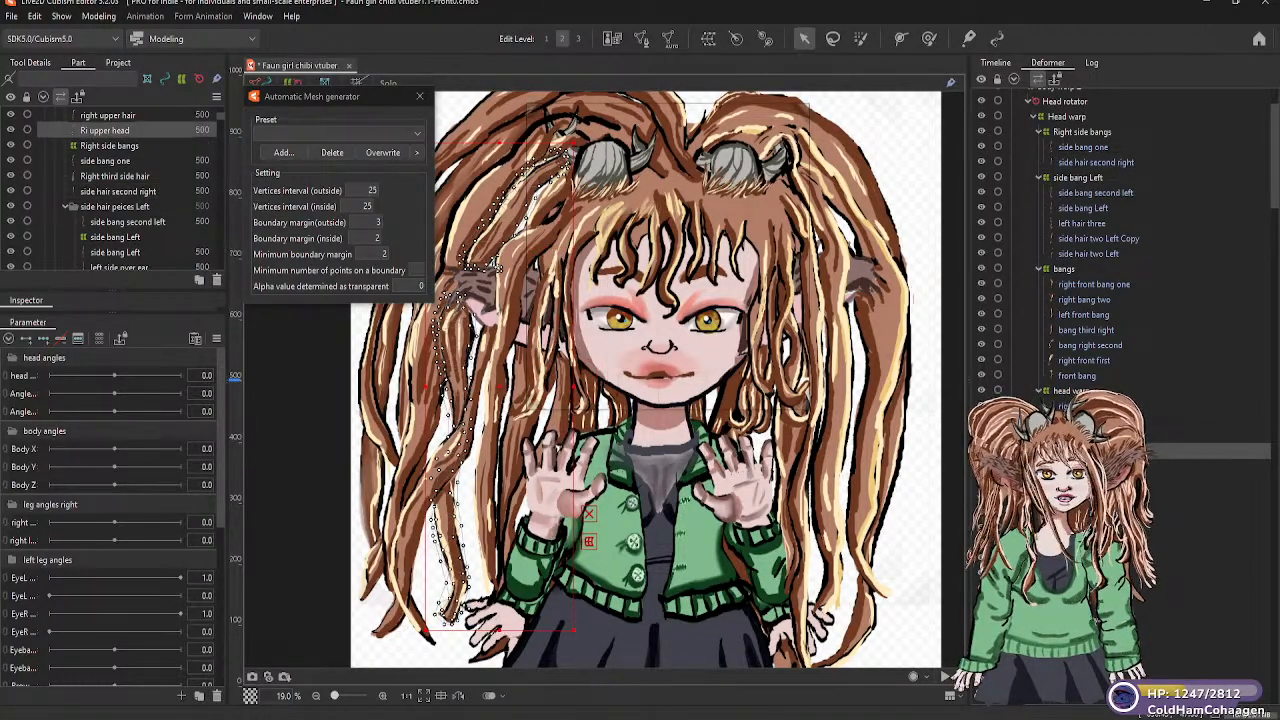
click(884, 400)
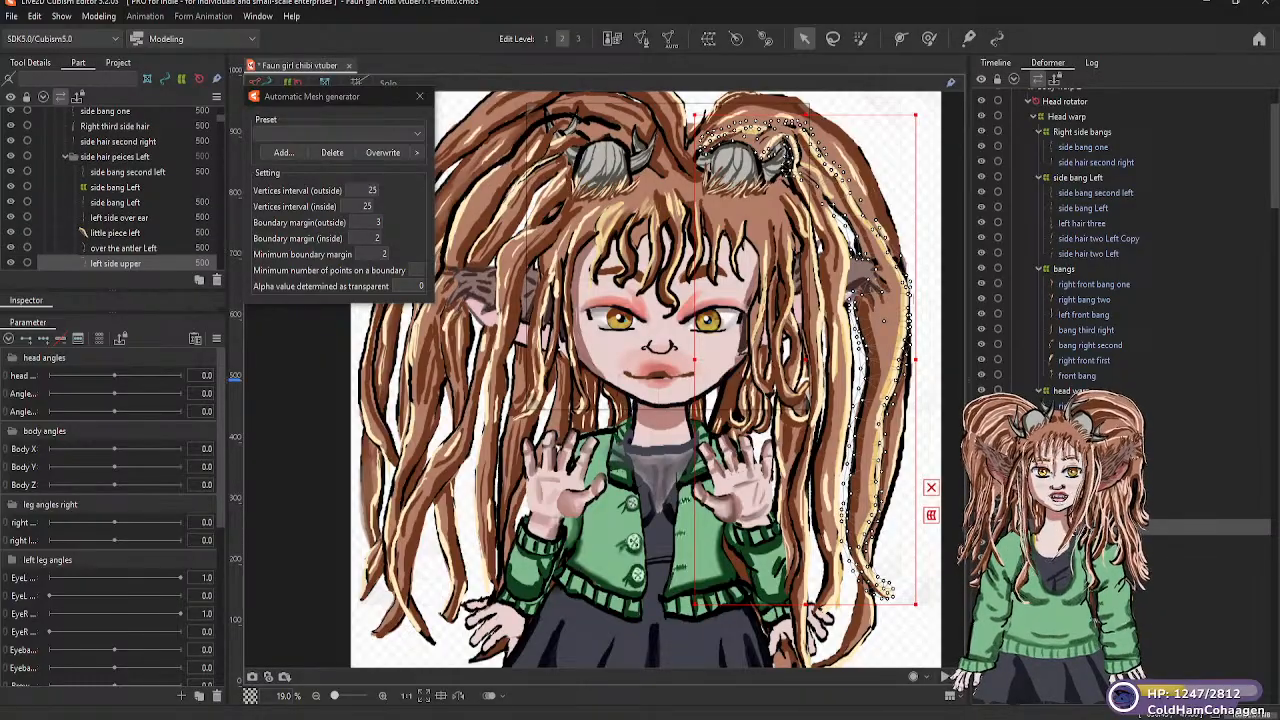
click(791, 520)
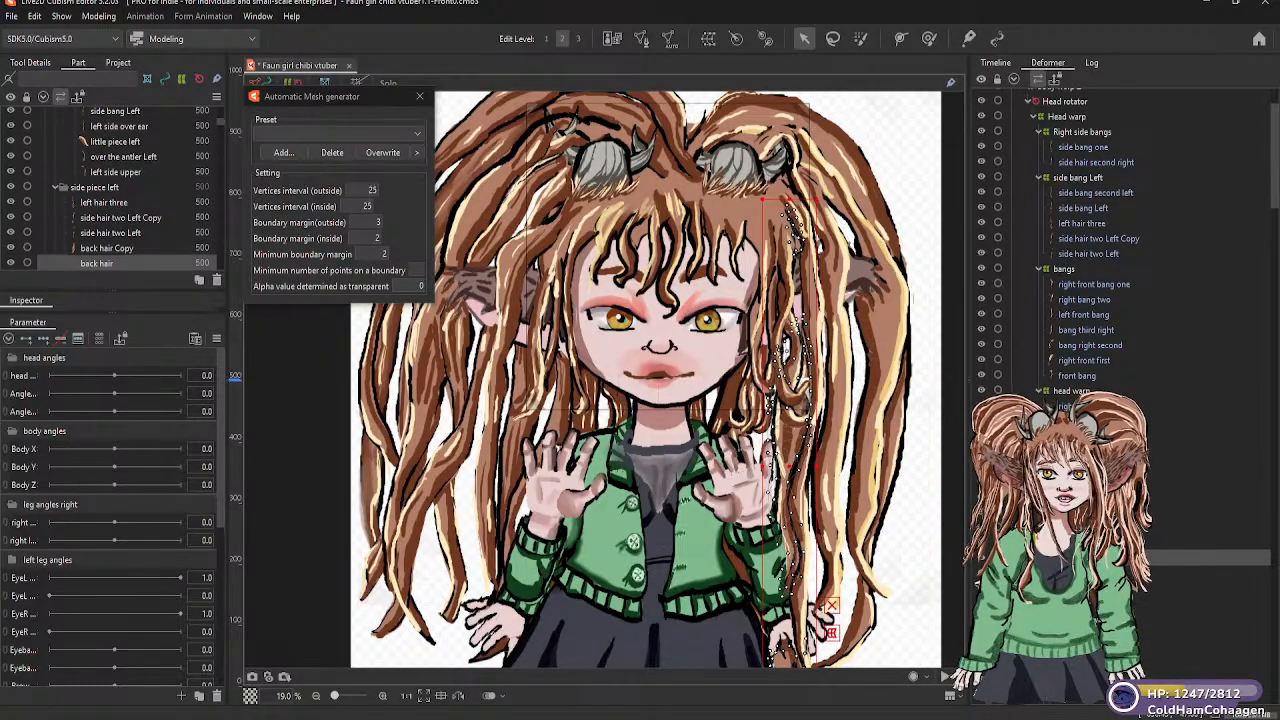
click(758, 396)
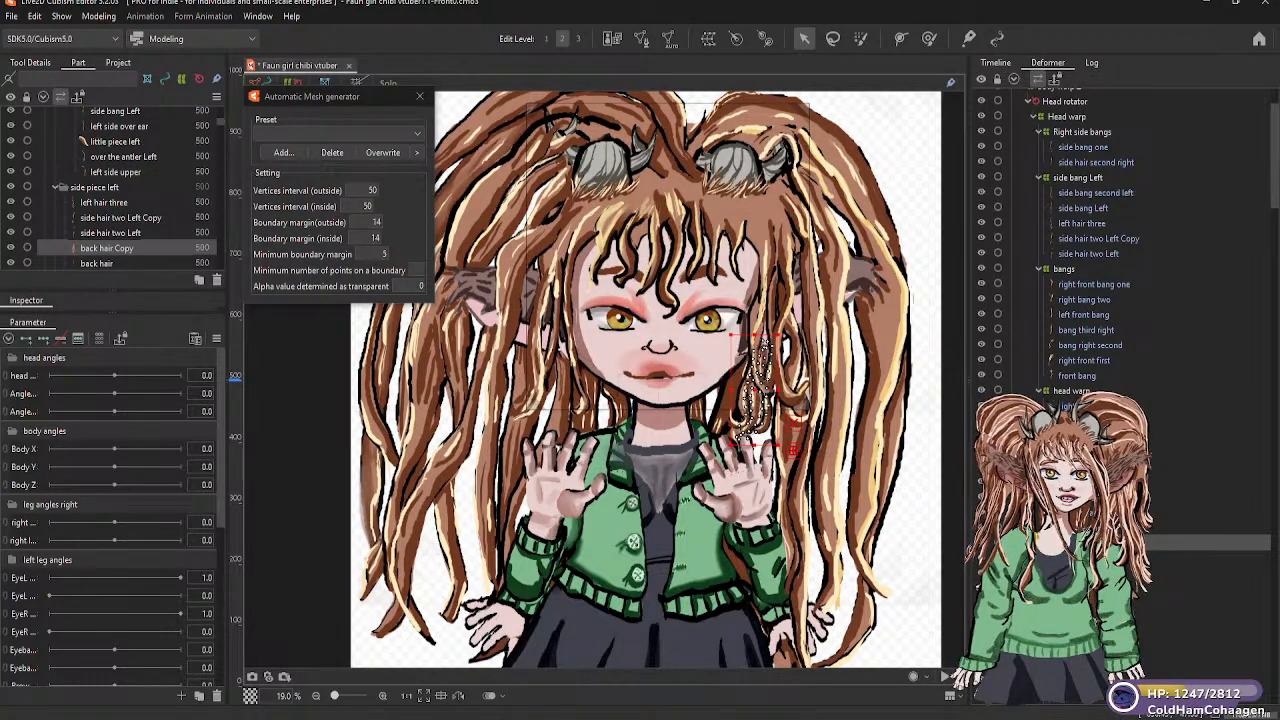
click(97, 263)
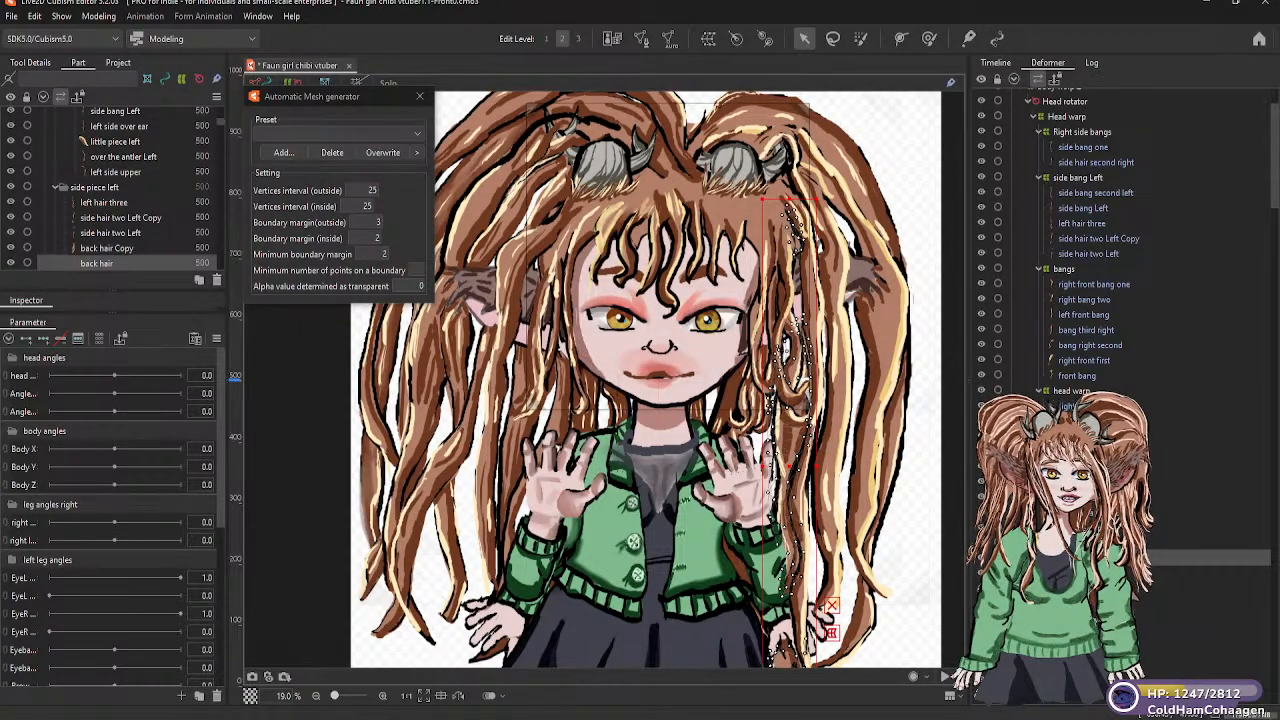
click(450, 540)
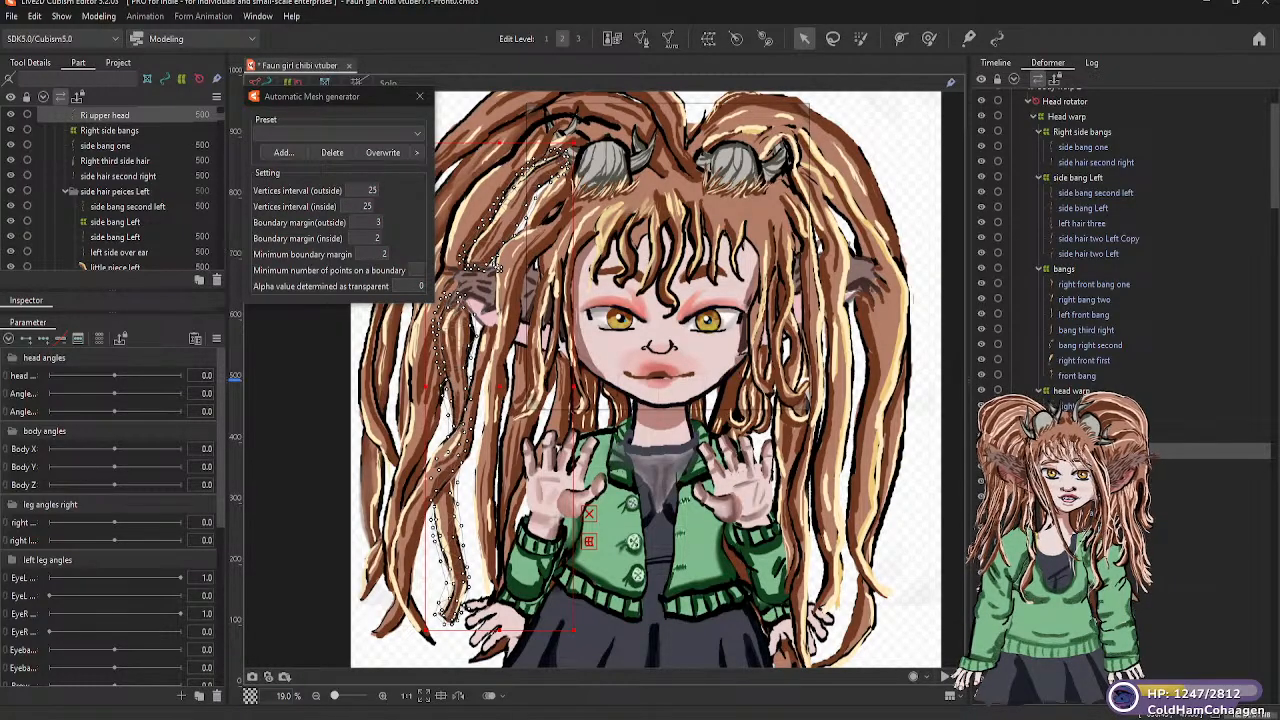
Look through the deformer hierarchy for head, hair and antler meshes that are not yet grouped under a warp deformer
scroll(1130, 270, down, 7)
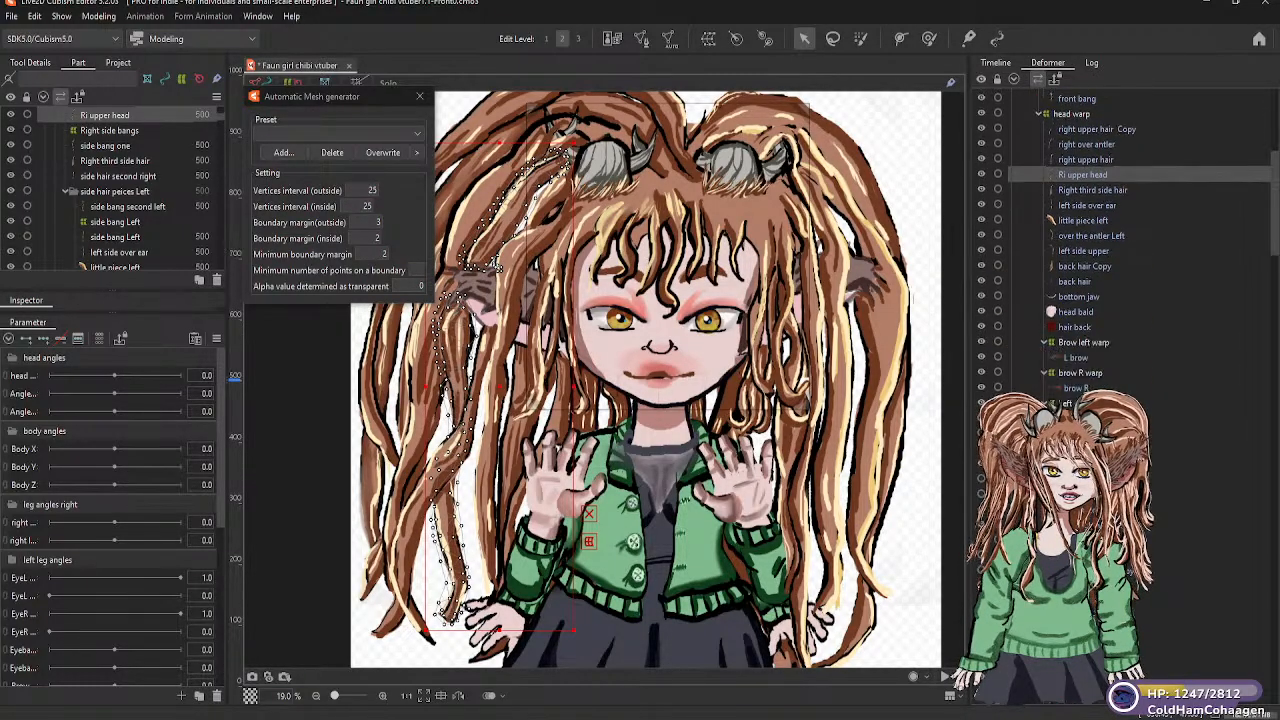
scroll(1100, 250, down, 10)
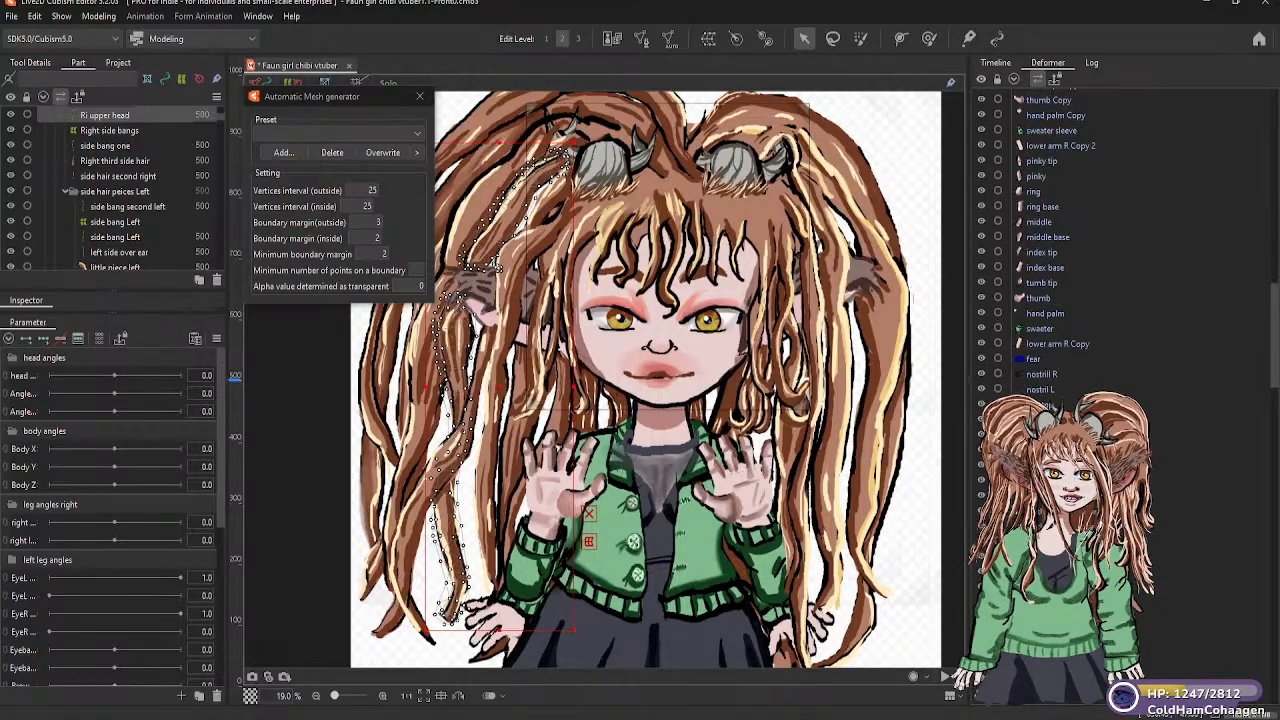
scroll(1060, 240, down, 5)
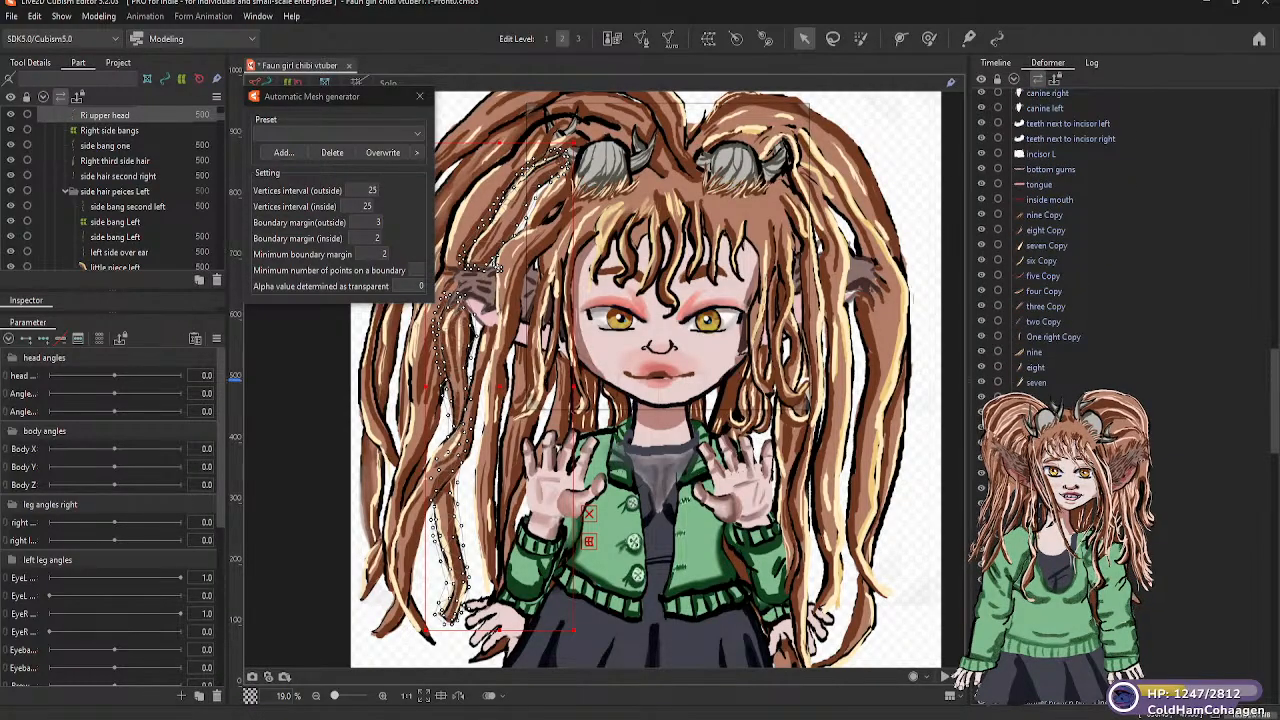
click(974, 471)
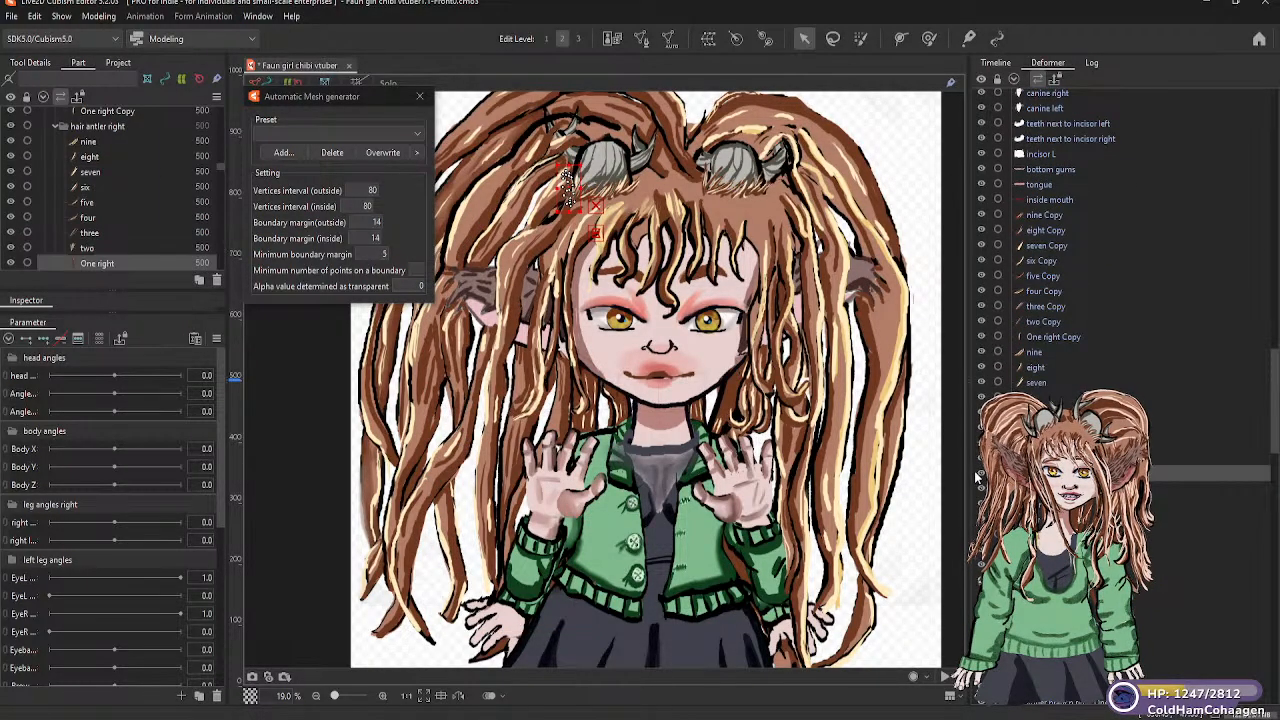
scroll(974, 471, down, 4)
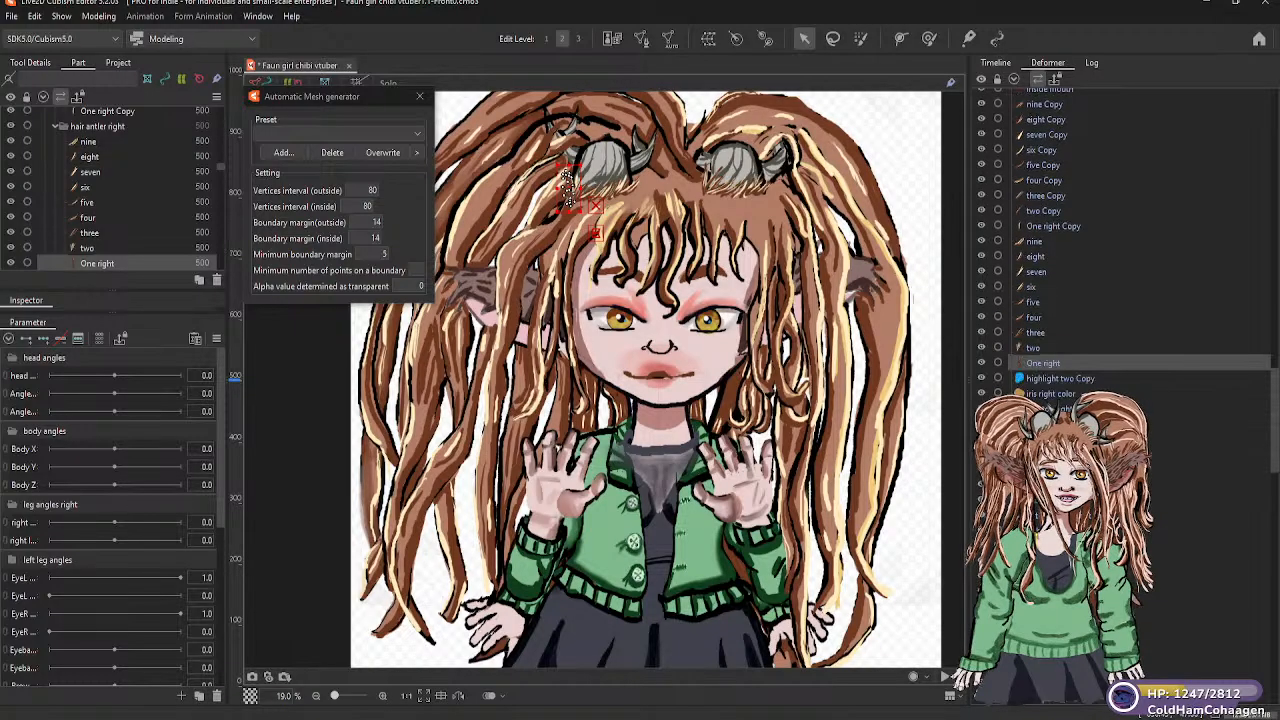
scroll(1060, 380, down, 10)
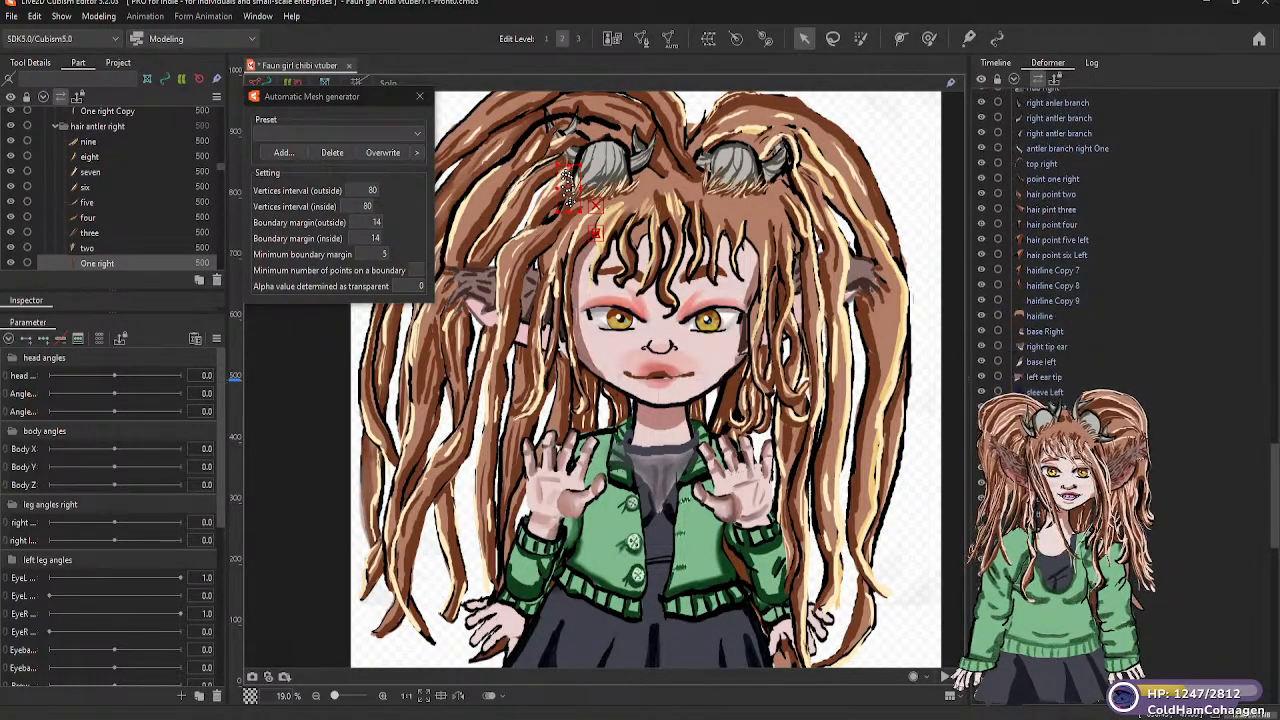
scroll(1060, 300, up, 10)
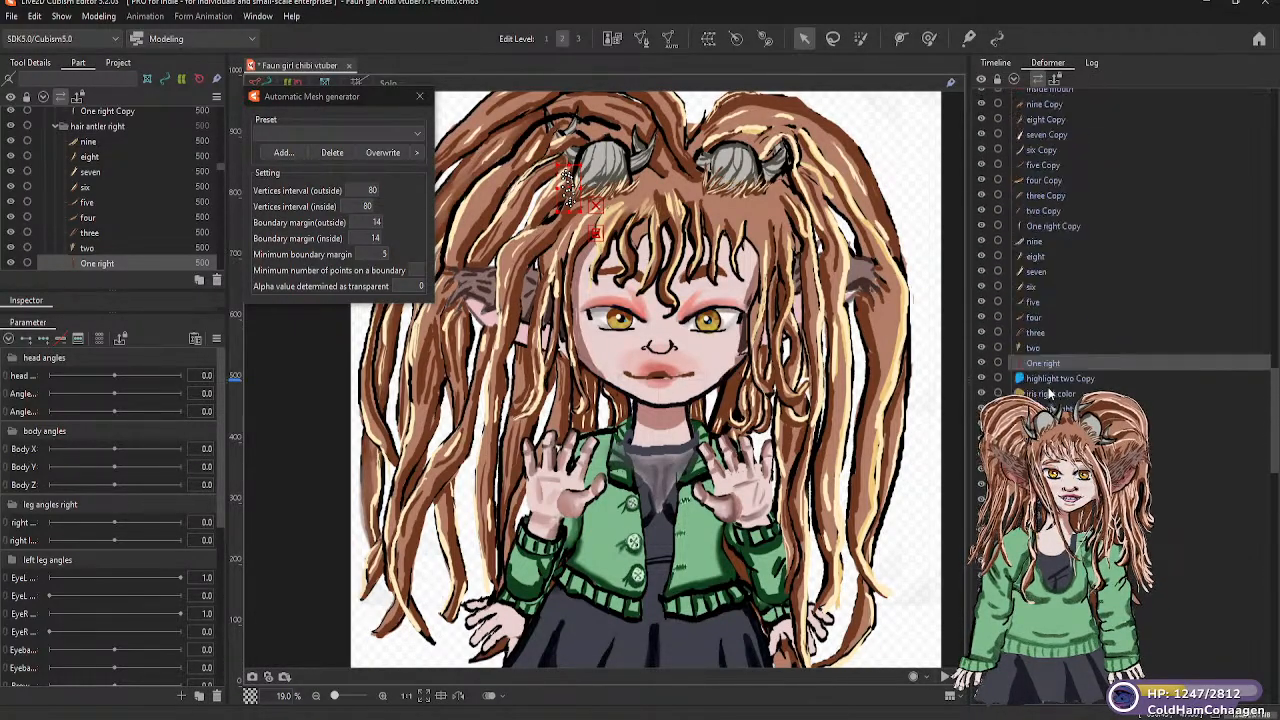
scroll(1060, 240, up, 8)
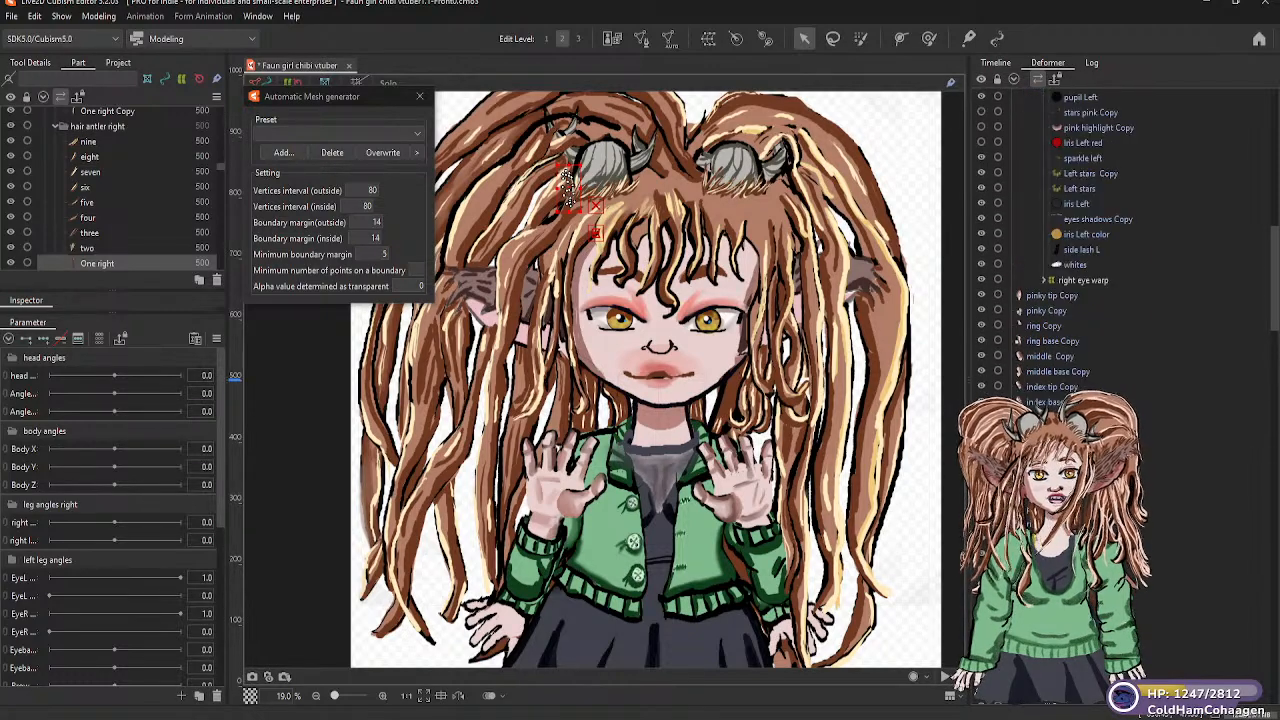
scroll(1060, 240, up, 8)
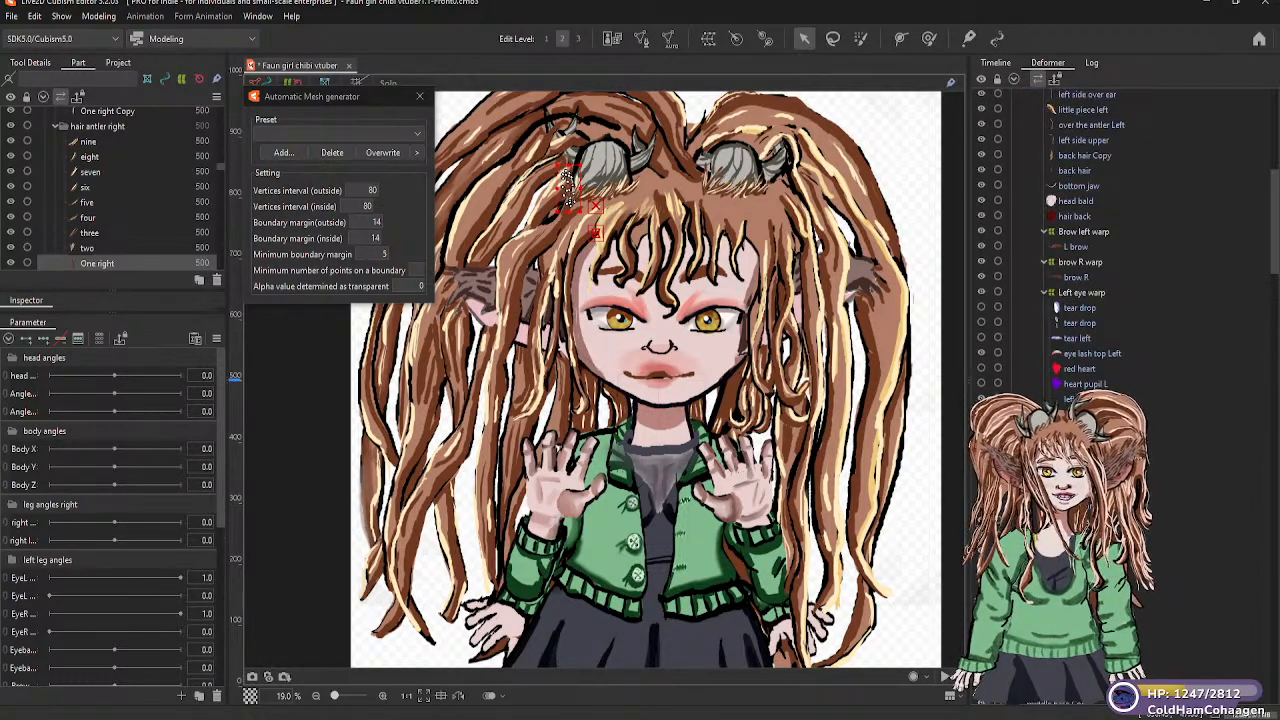
scroll(1080, 240, up, 10)
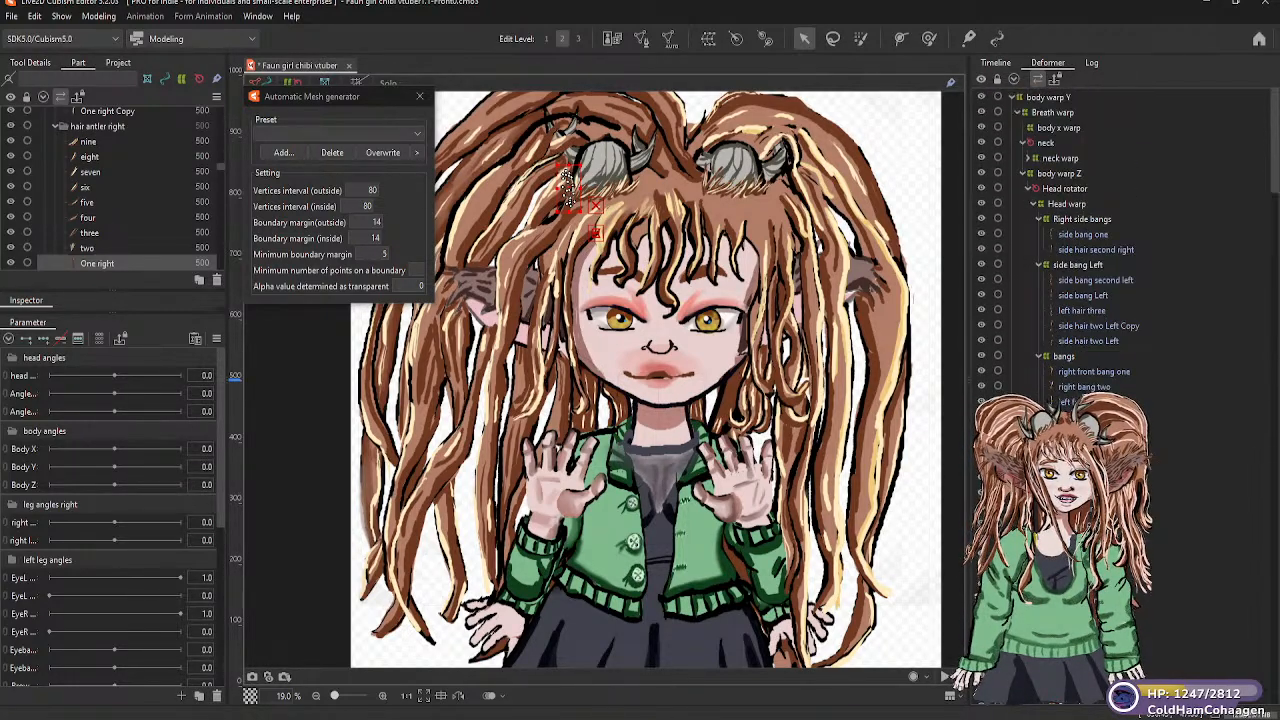
scroll(1090, 240, down, 10)
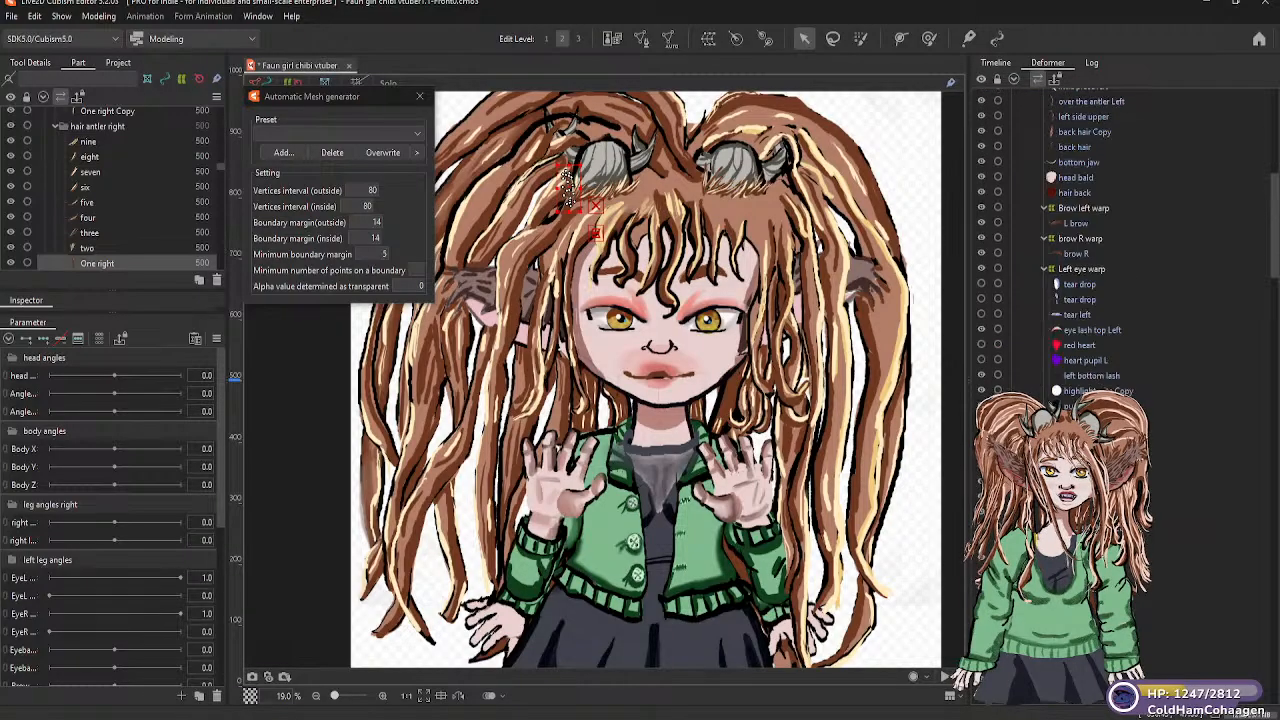
scroll(1060, 240, down, 15)
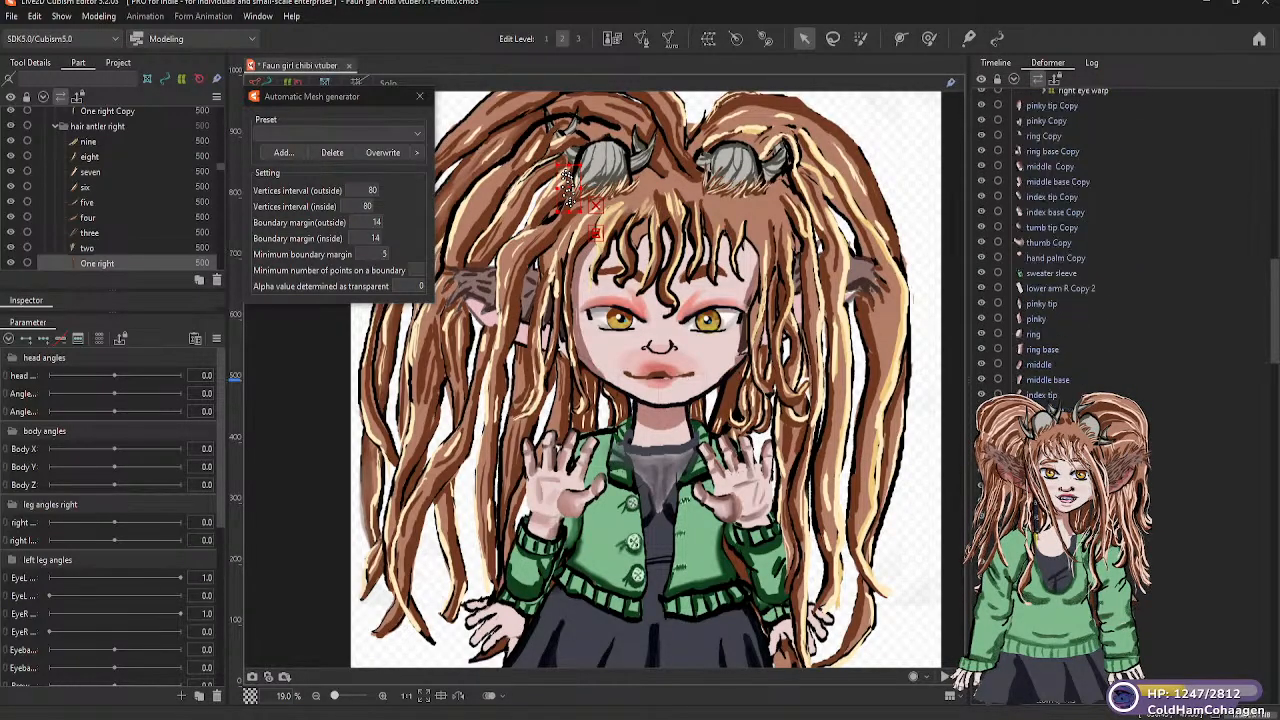
scroll(1060, 240, down, 5)
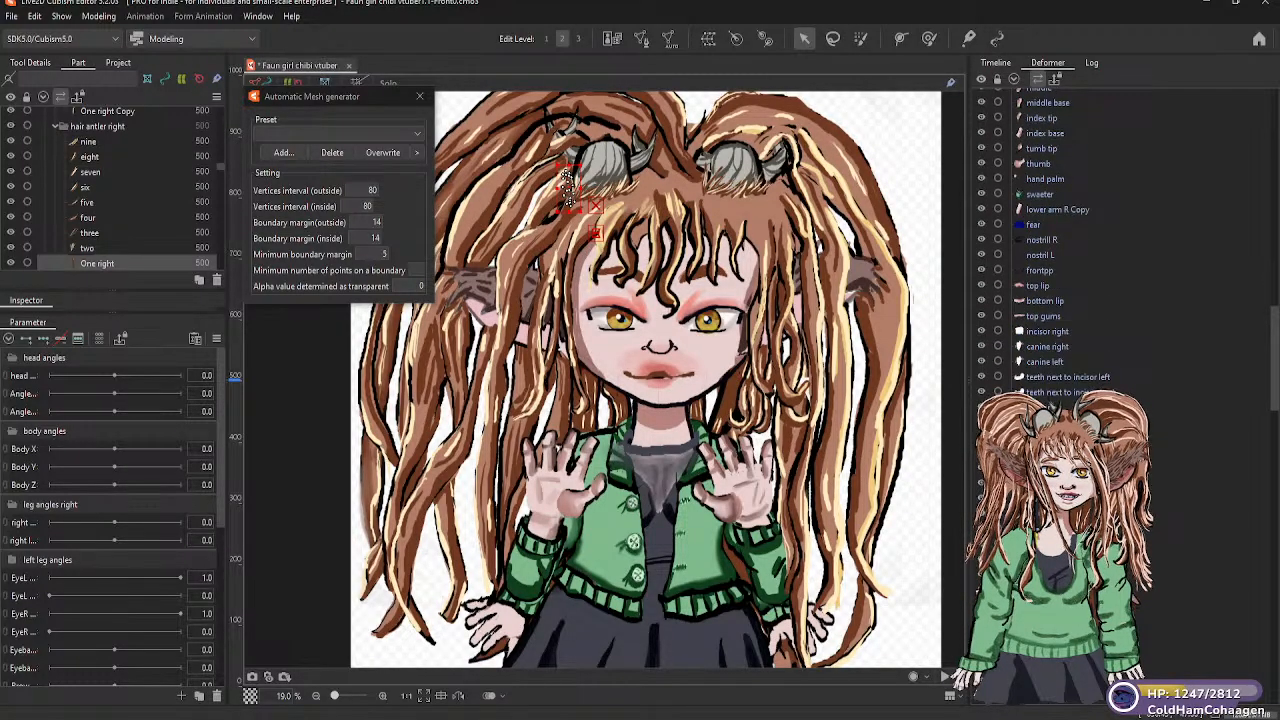
Create a 5 × 5 warp deformer named antler right as parent of the nub right mesh
click(607, 153)
scroll(1056, 239, down, 4)
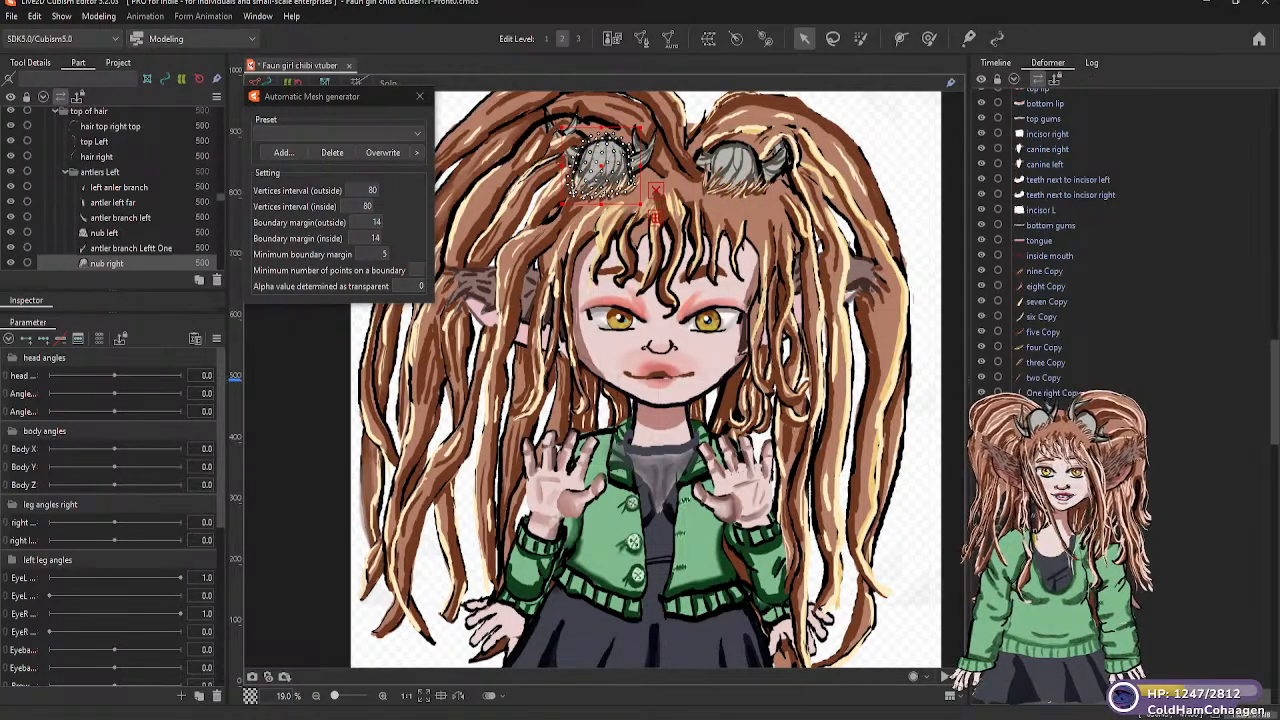
scroll(1060, 240, down, 2)
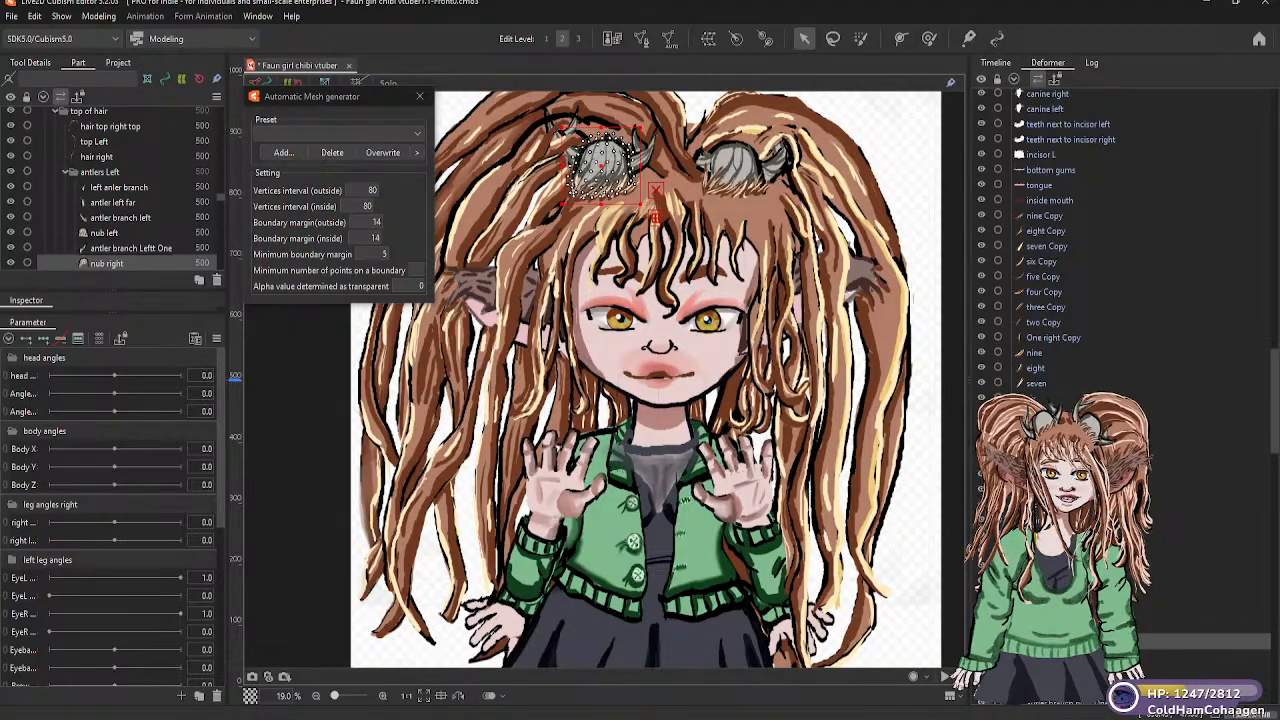
click(708, 38)
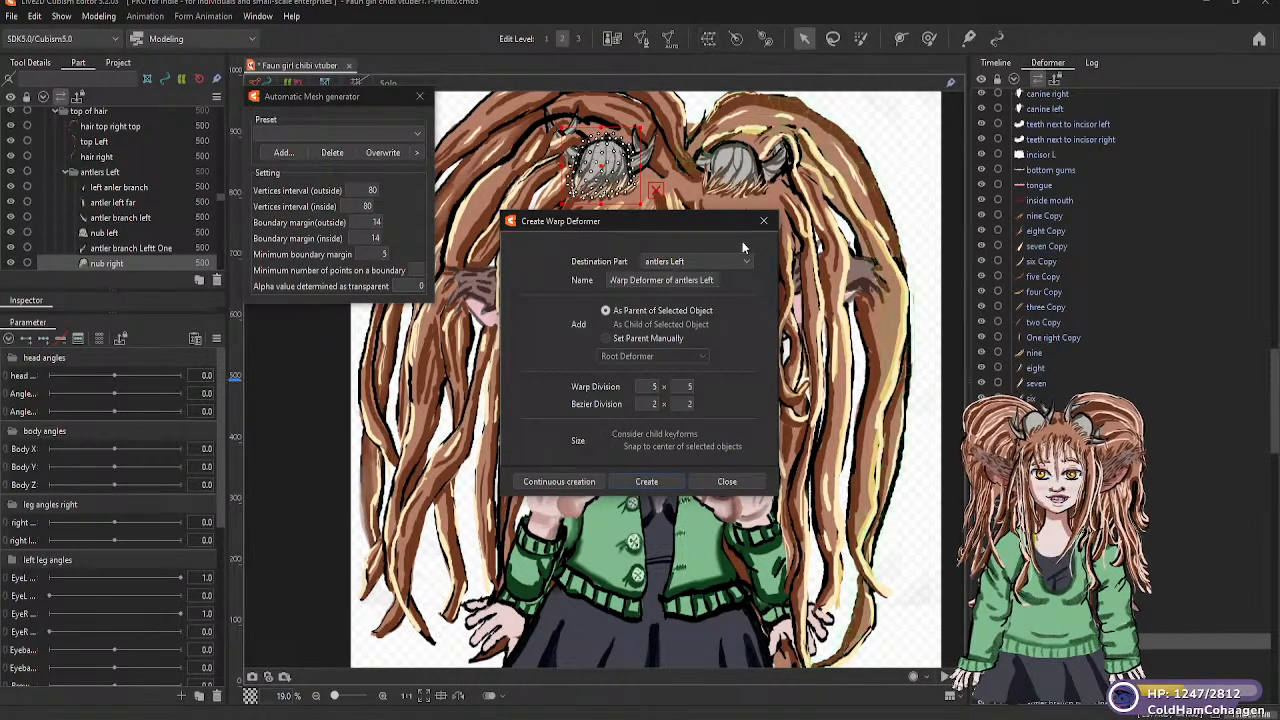
drag(713, 281, 607, 277)
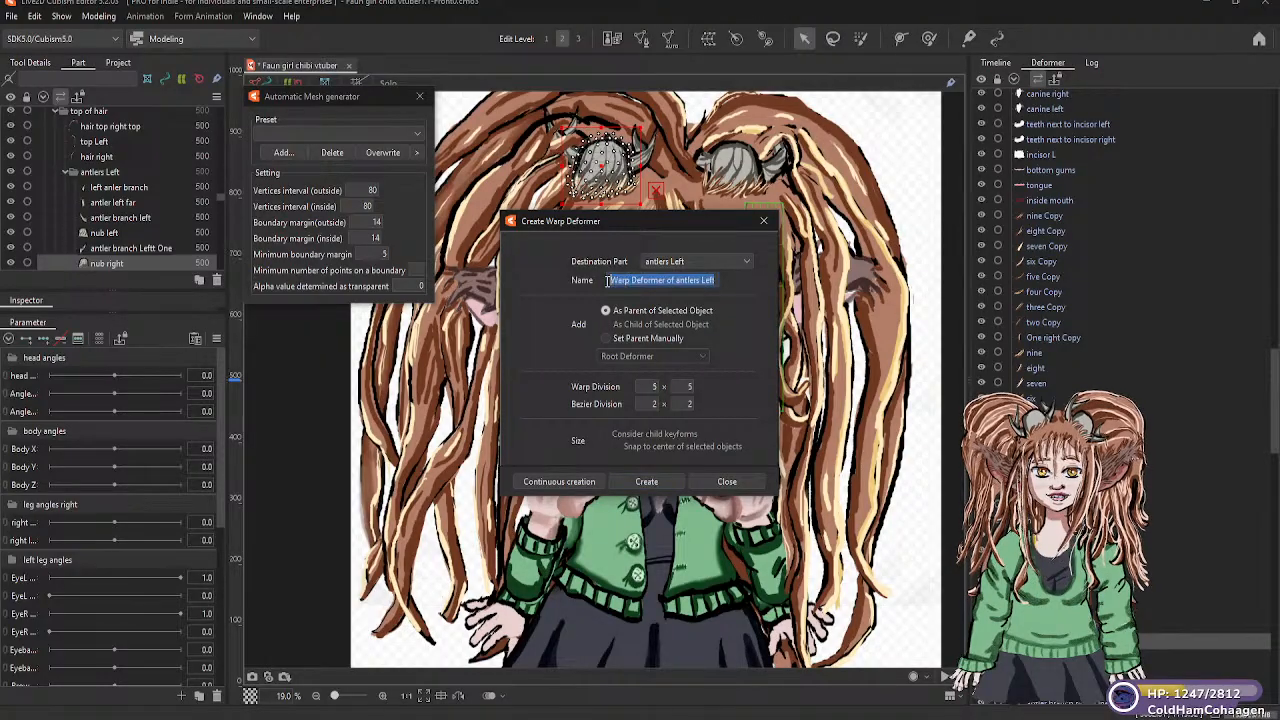
text(ant)
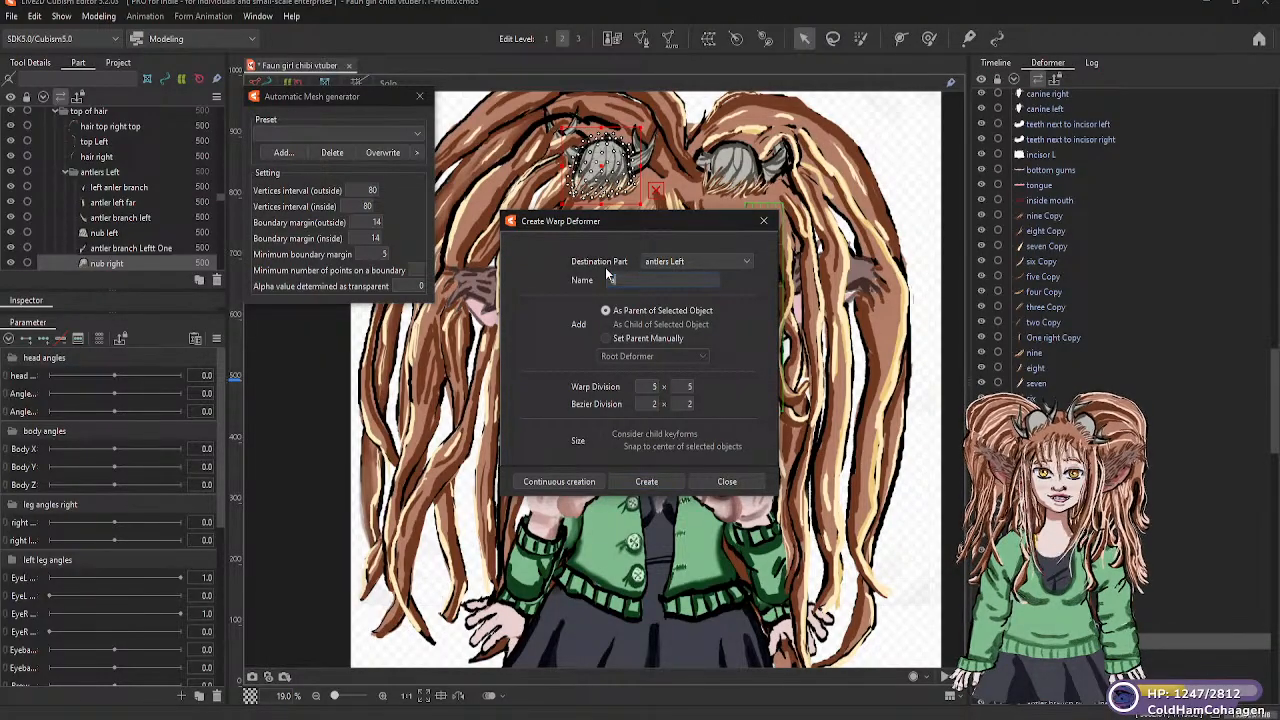
text(ler right)
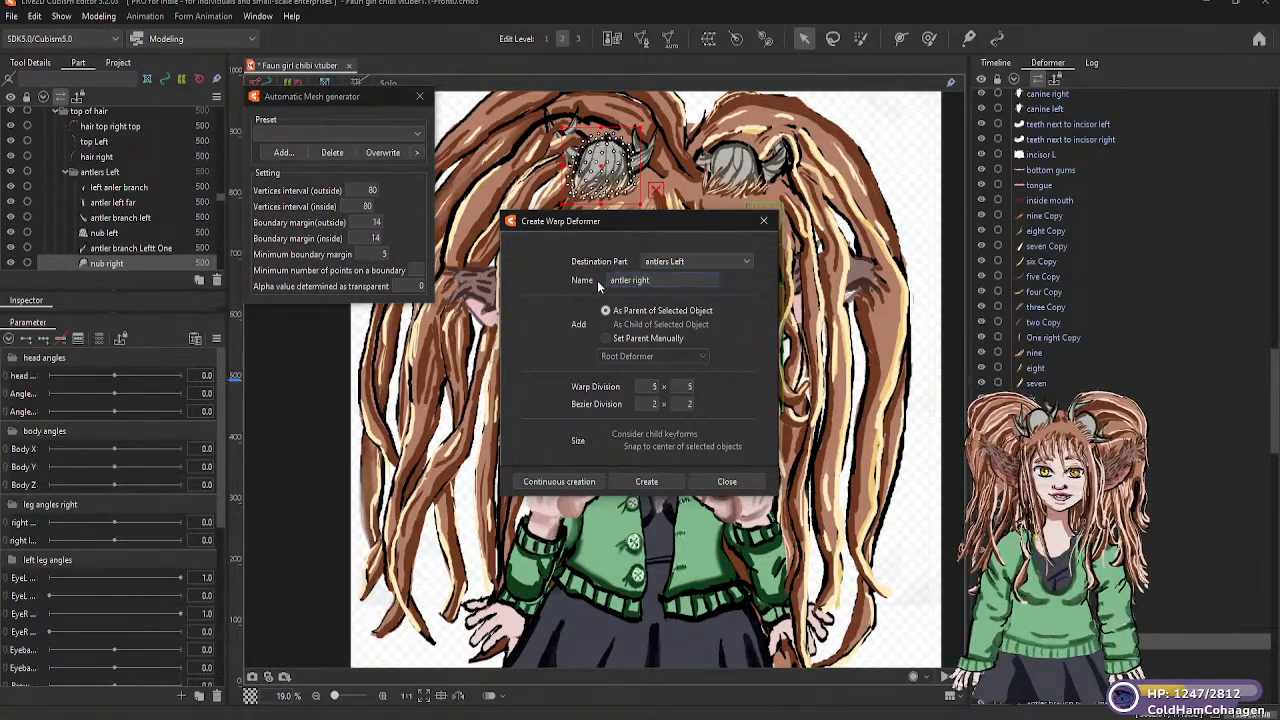
click(647, 482)
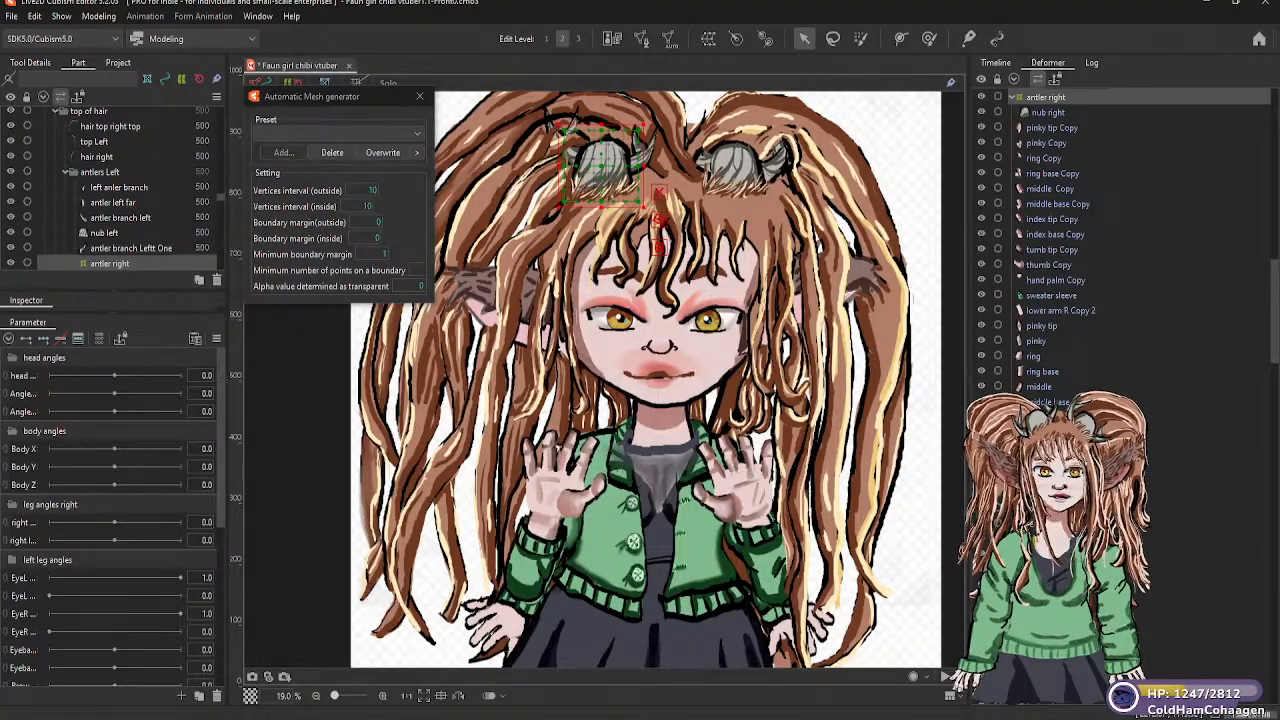
Parent the three right antler branch meshes and the antler branch right One mesh to the antler right warp deformer
scroll(1100, 240, down, 5)
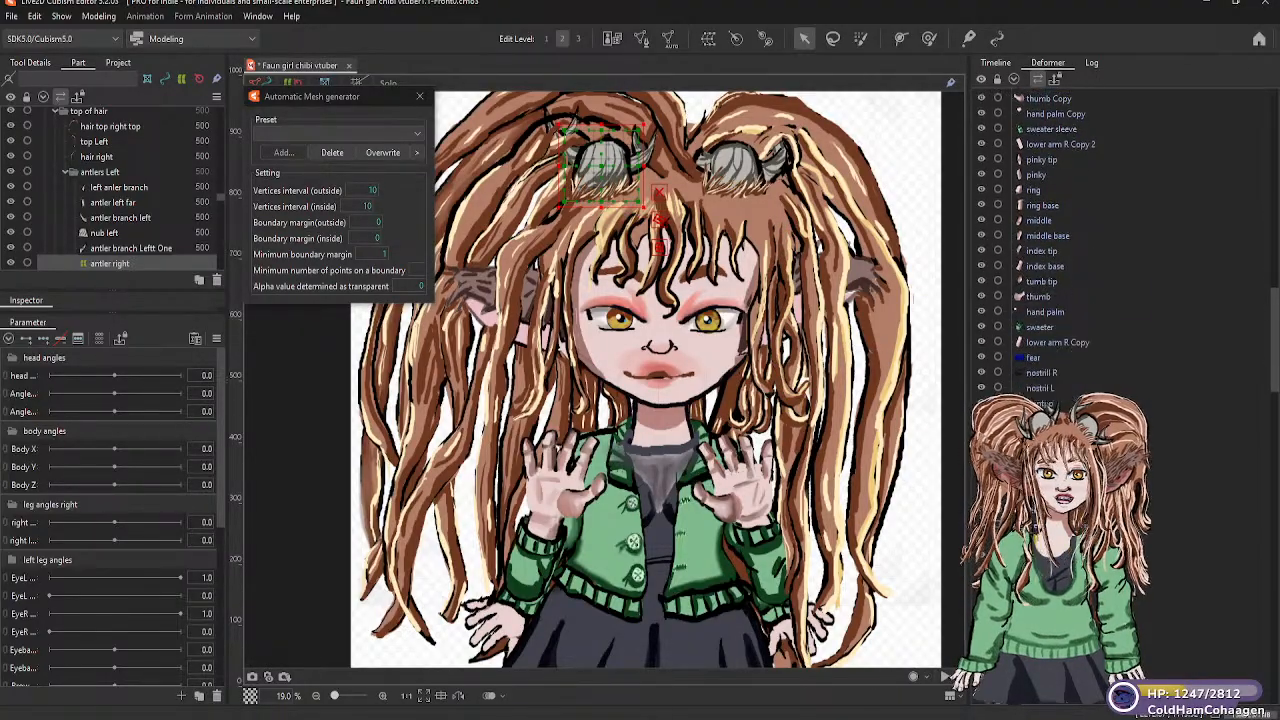
scroll(1060, 388, up, 2)
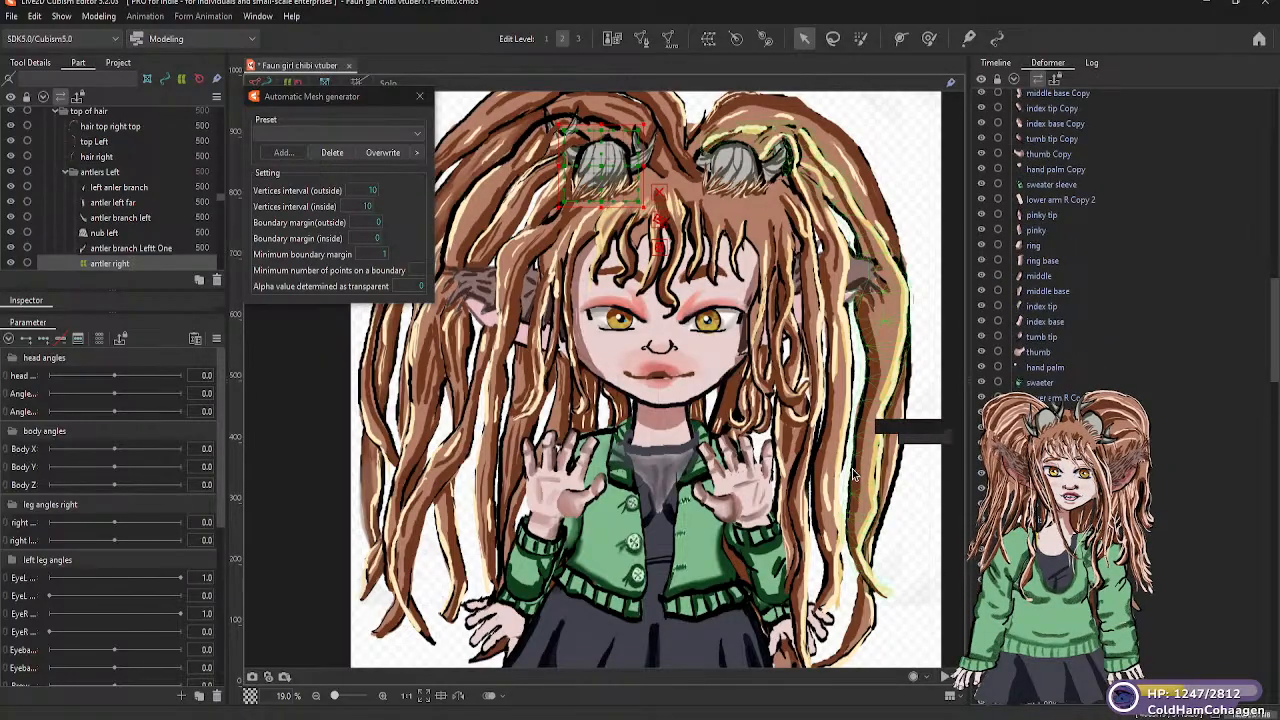
scroll(1060, 388, up, 5)
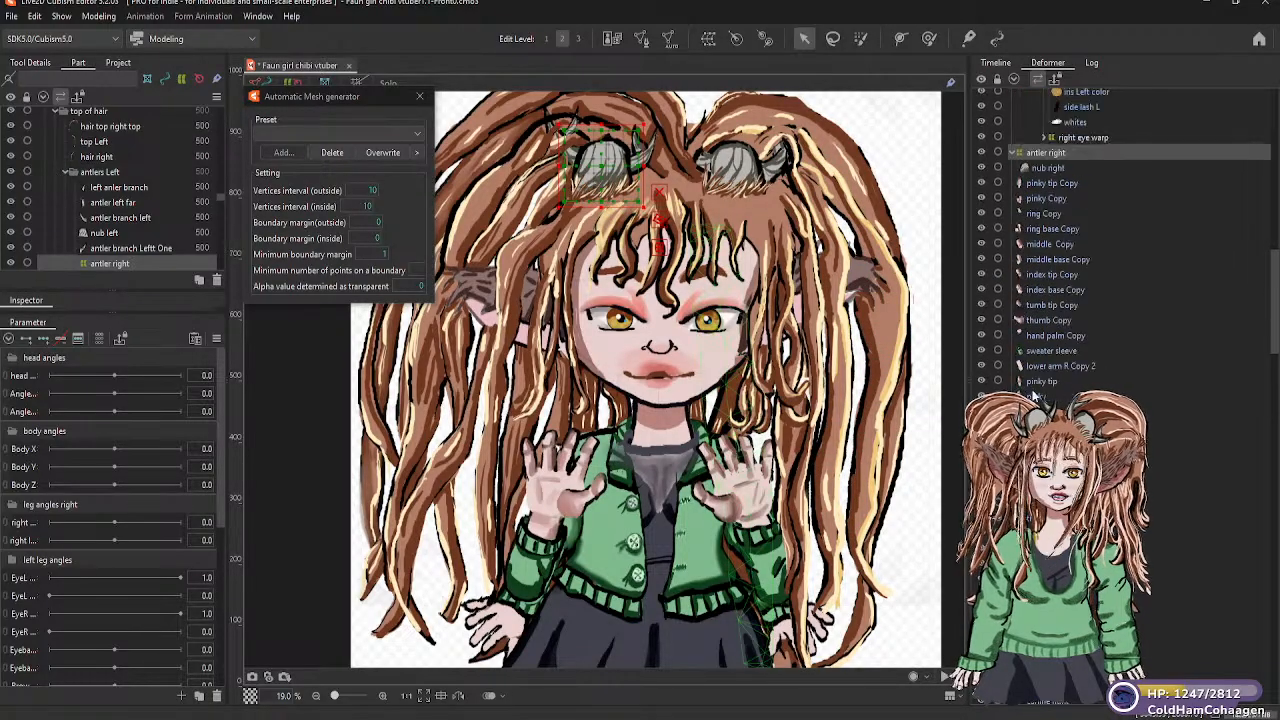
click(113, 266)
scroll(111, 268, down, 2)
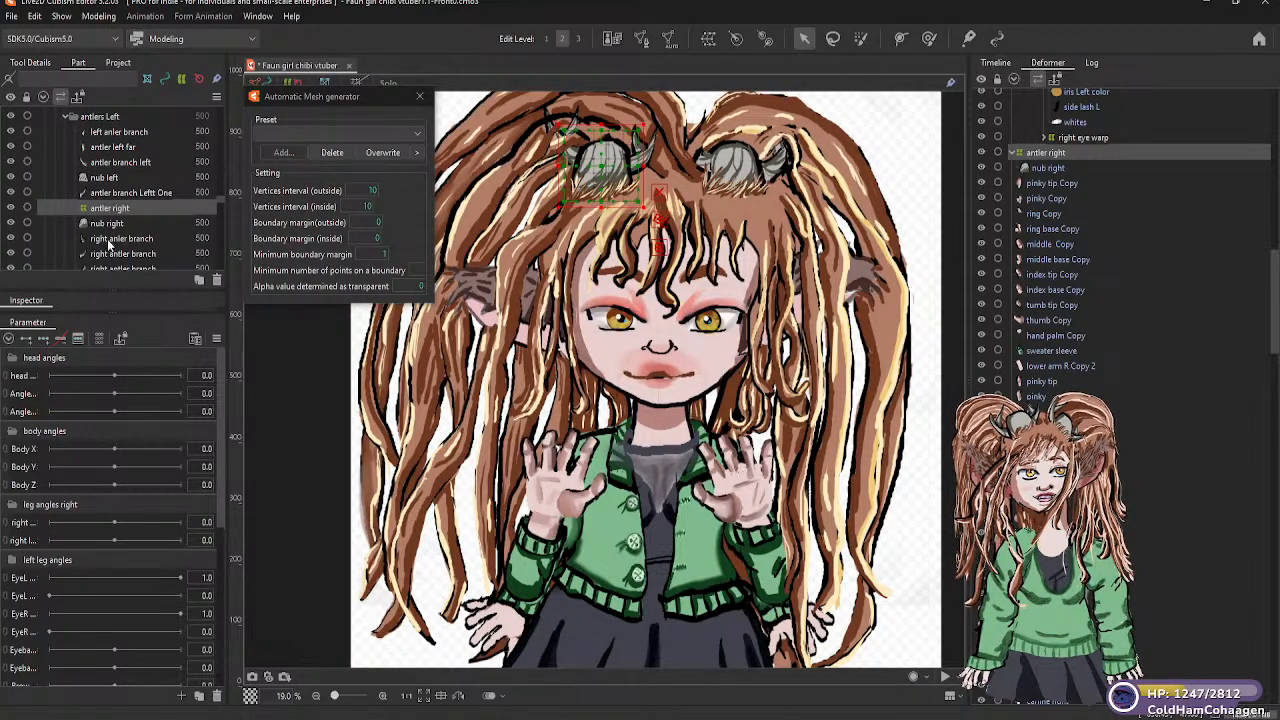
click(112, 239)
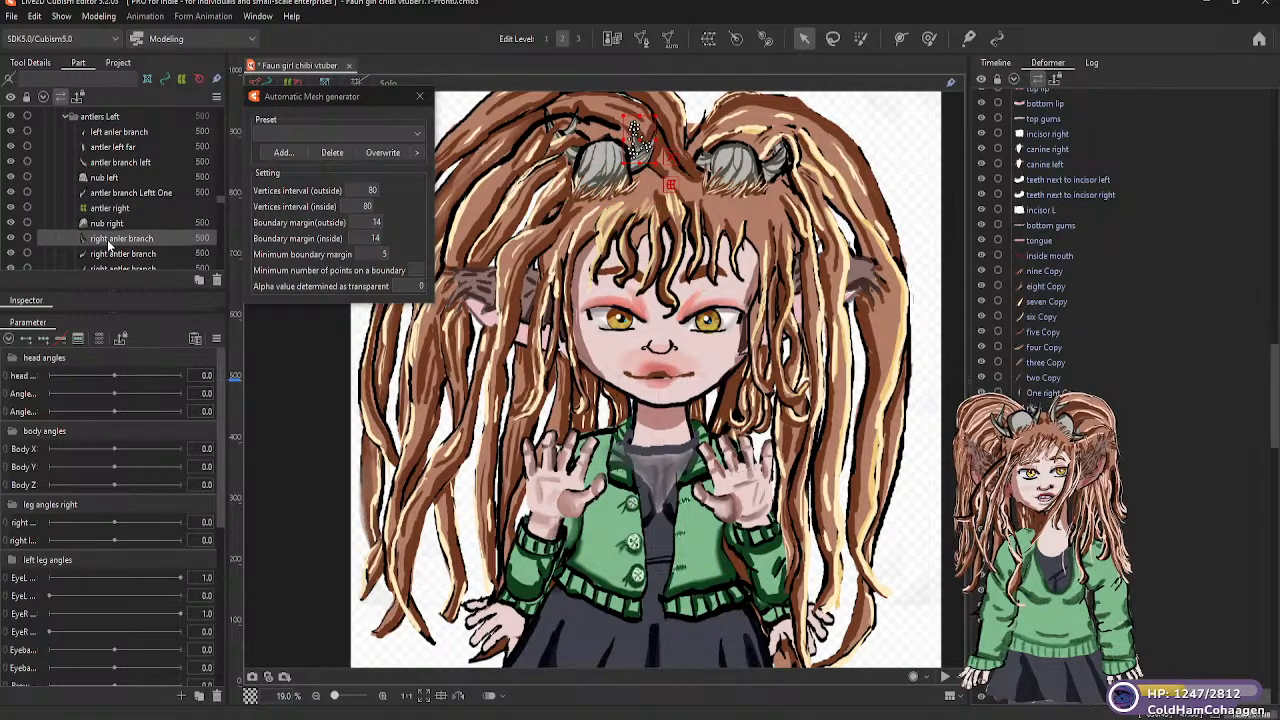
drag(109, 240, 108, 209)
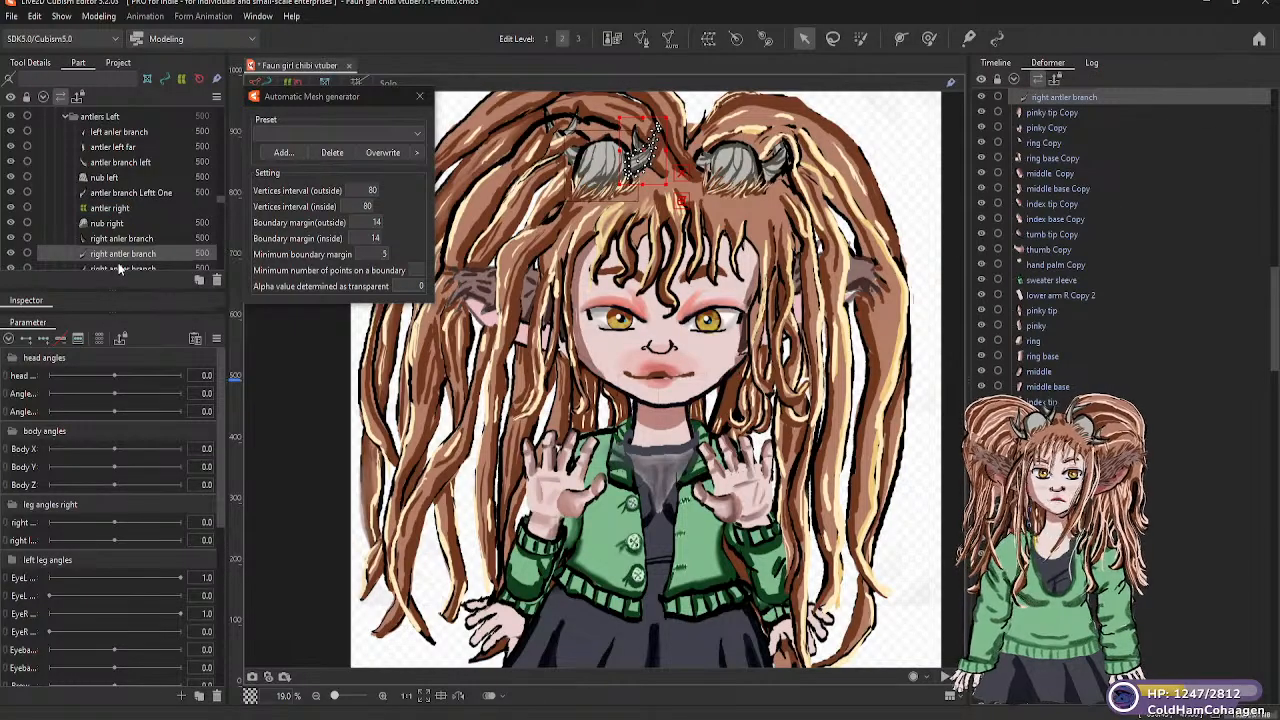
scroll(118, 262, down, 2)
click(113, 212)
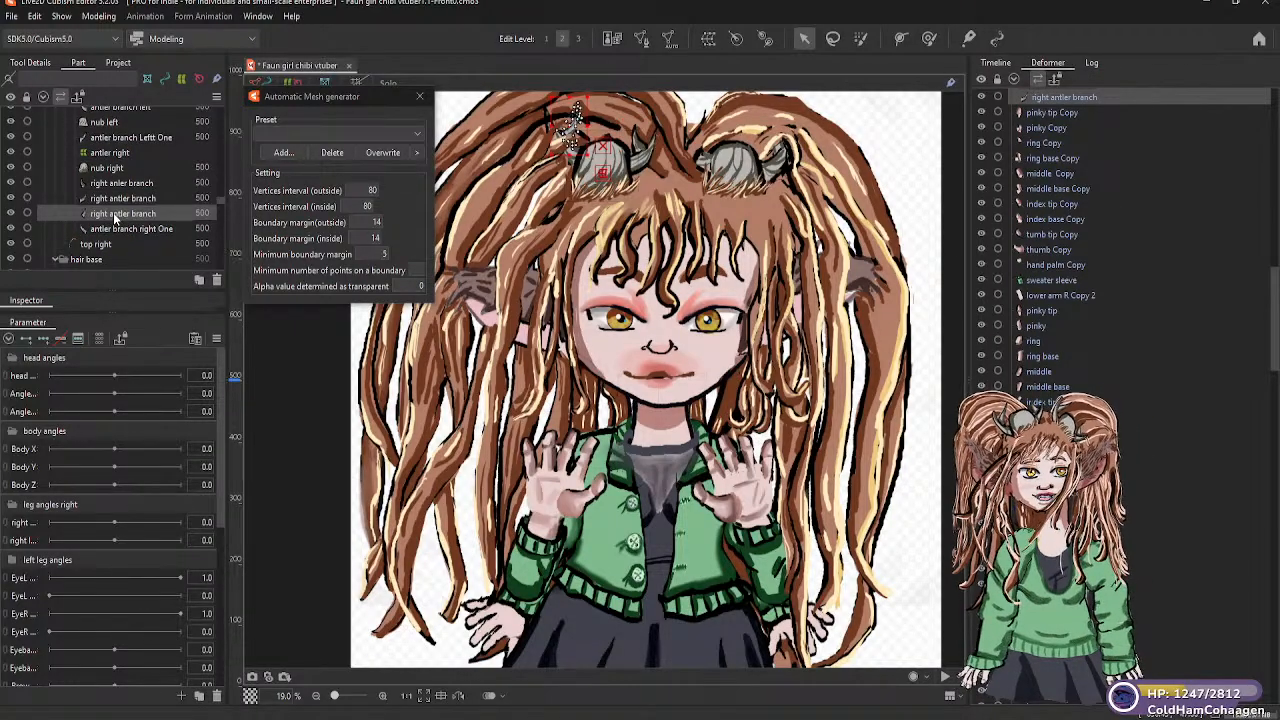
drag(115, 162, 113, 158)
drag(110, 232, 109, 152)
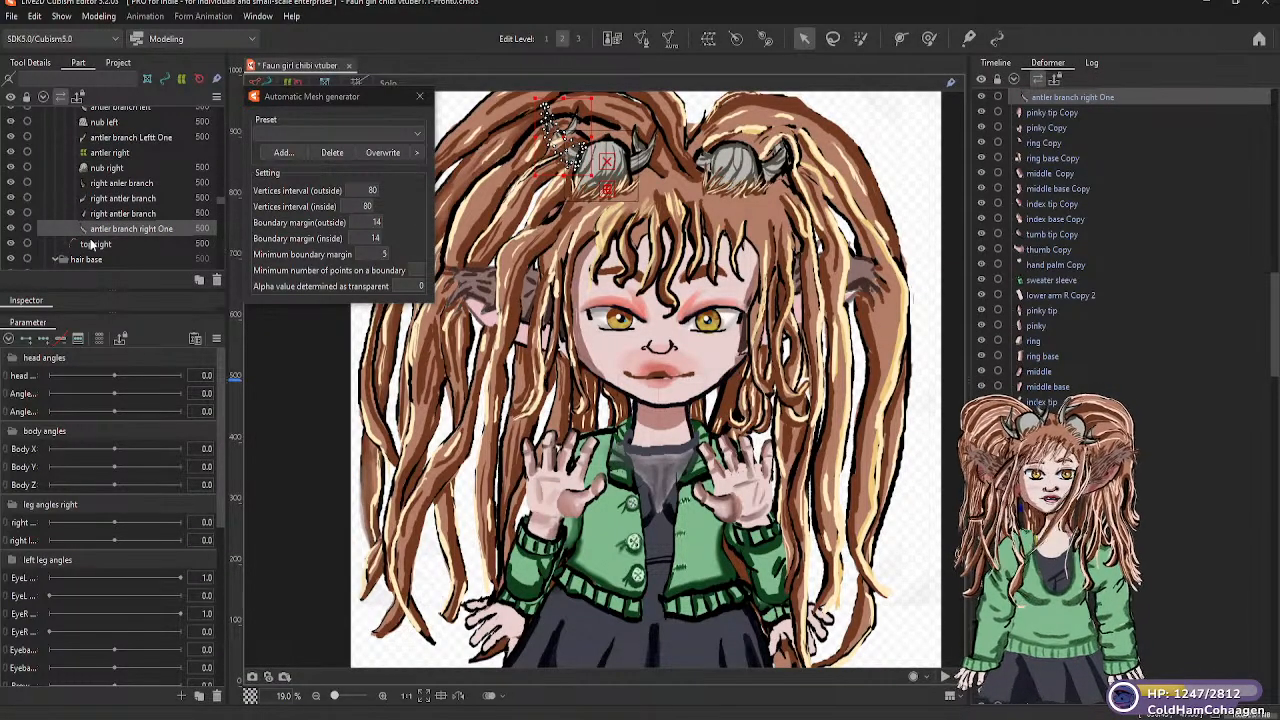
Create a 5 × 5 warp deformer named Left antler as parent of the nub left mesh
scroll(117, 210, up, 2)
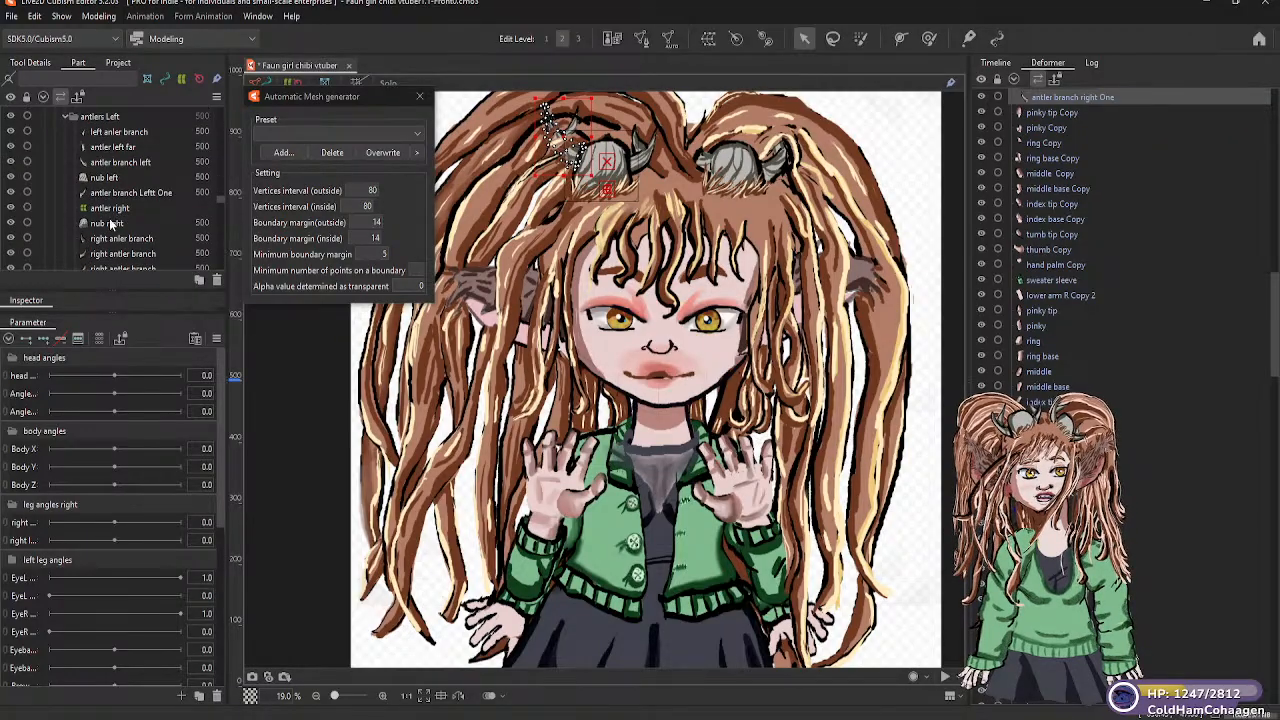
click(100, 179)
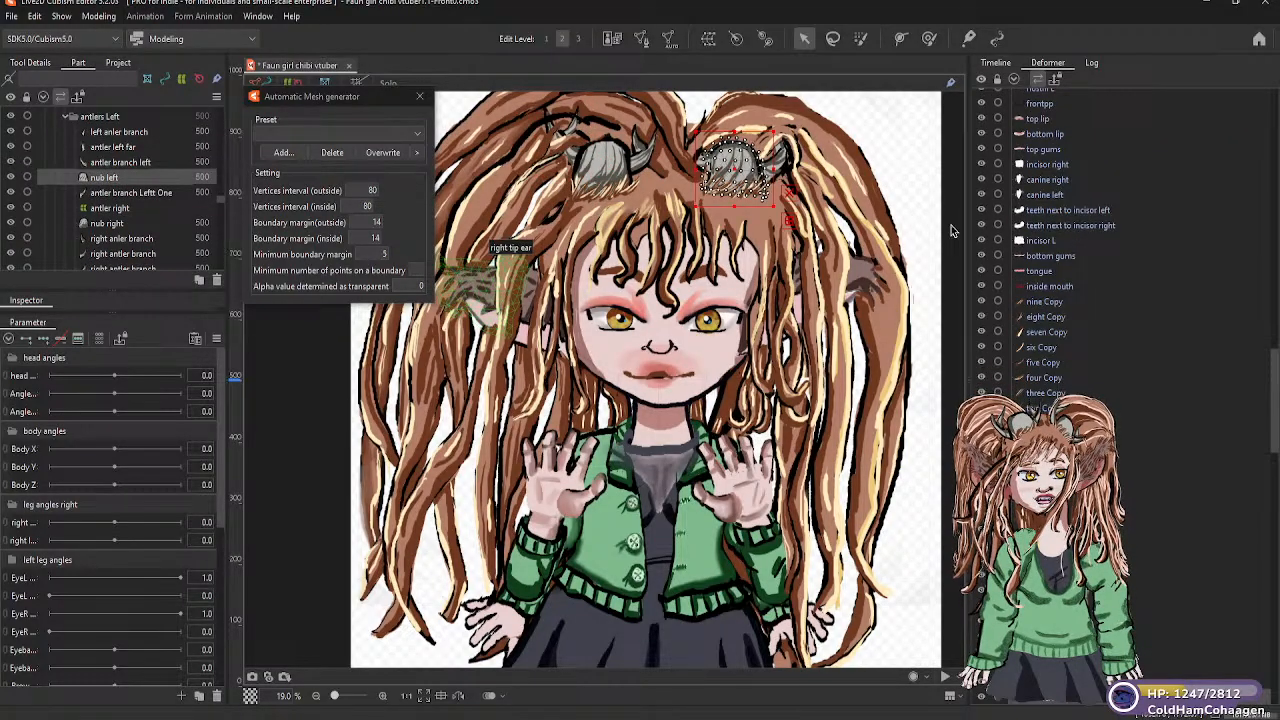
click(707, 41)
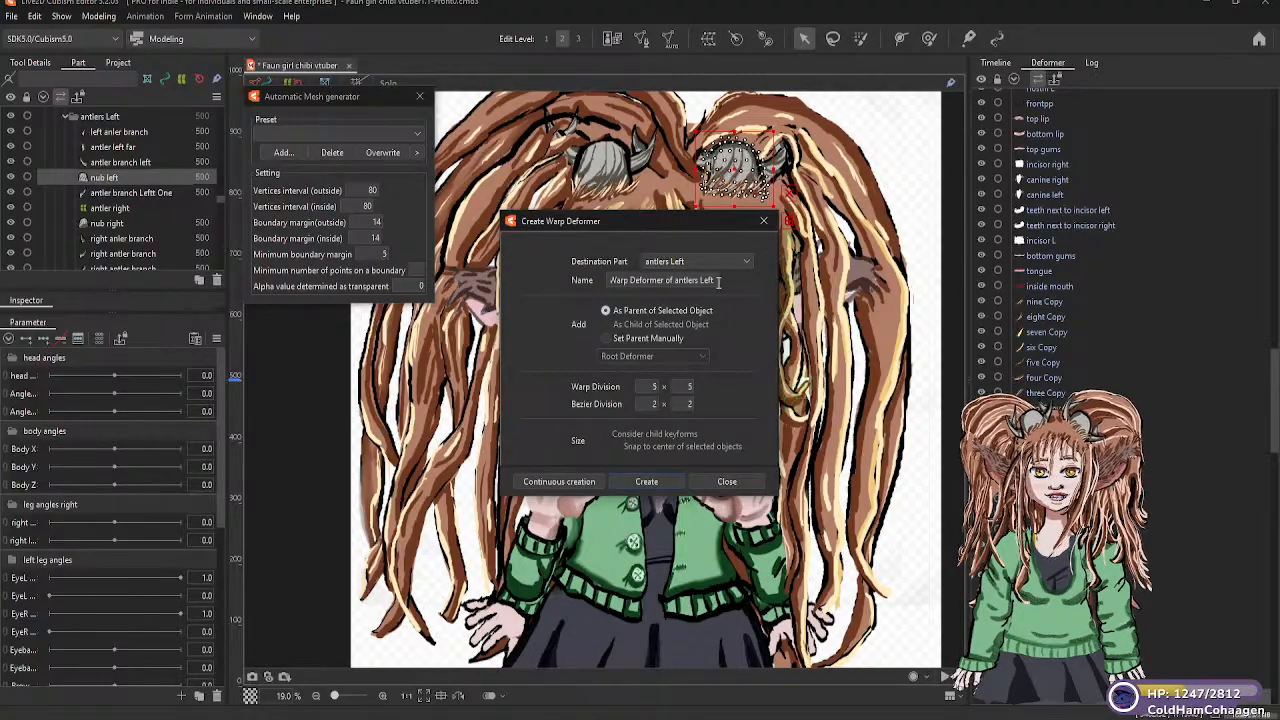
drag(716, 280, 580, 284)
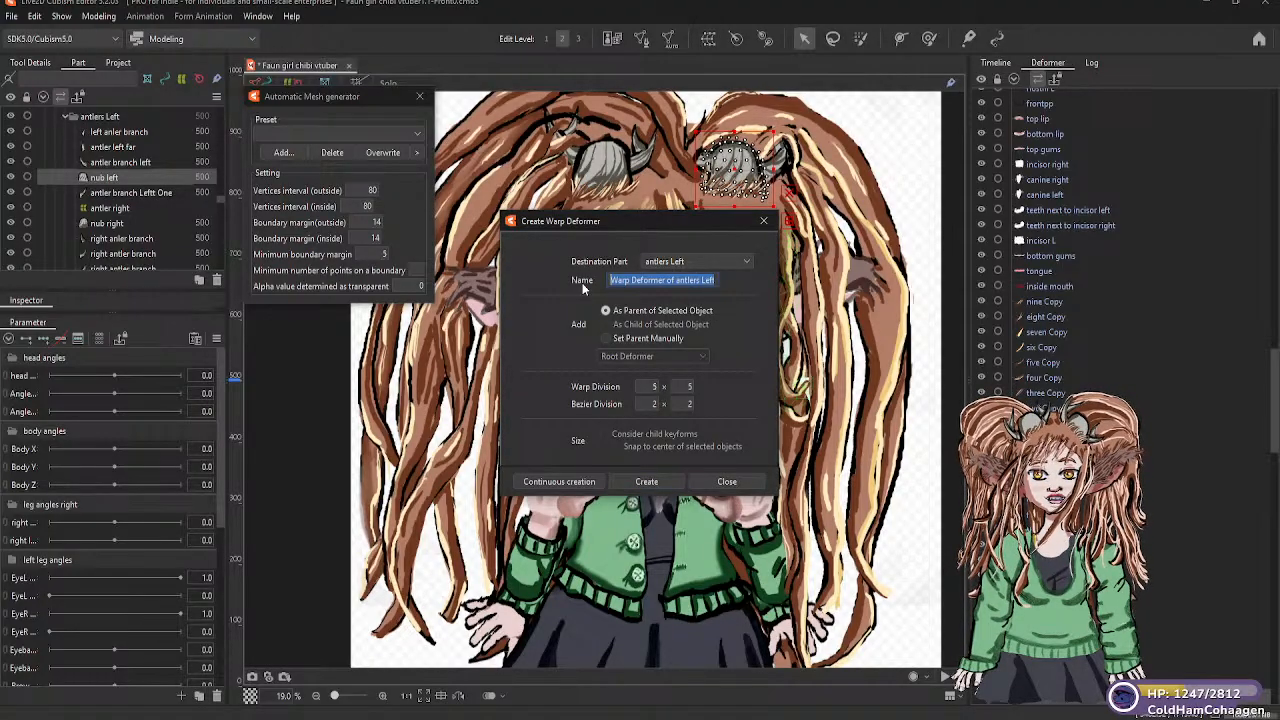
text(Left antler)
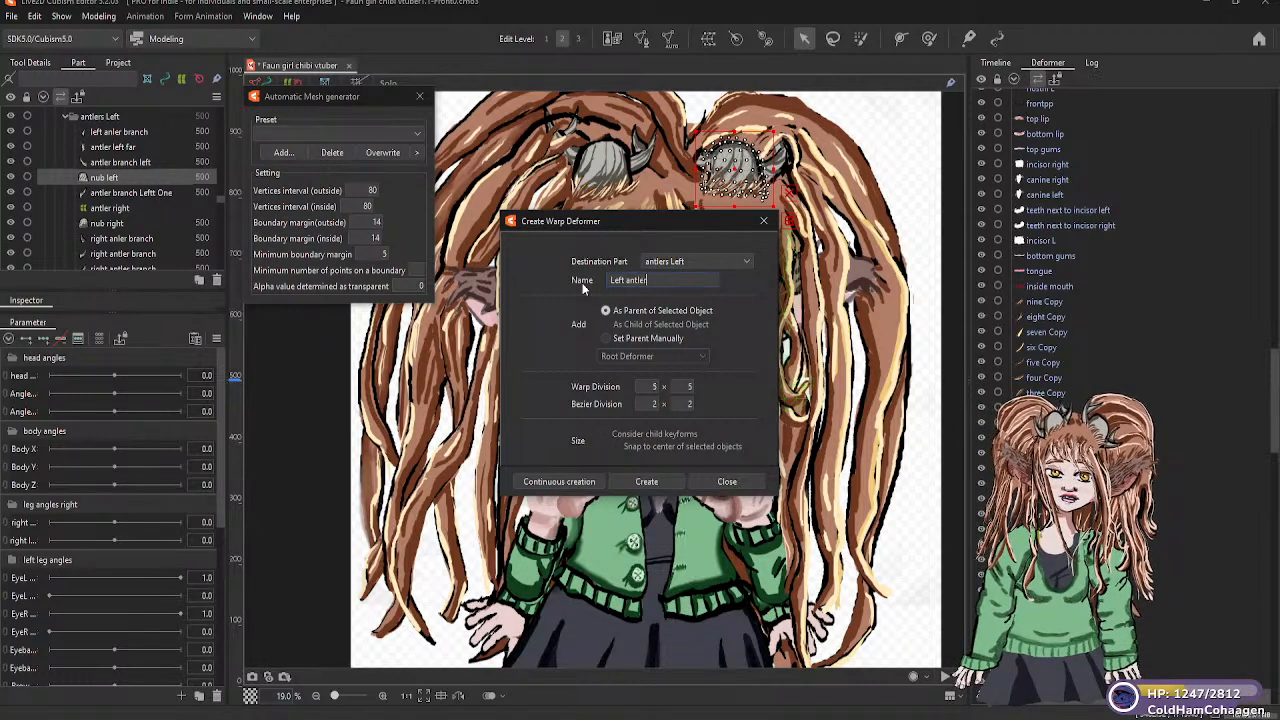
click(656, 481)
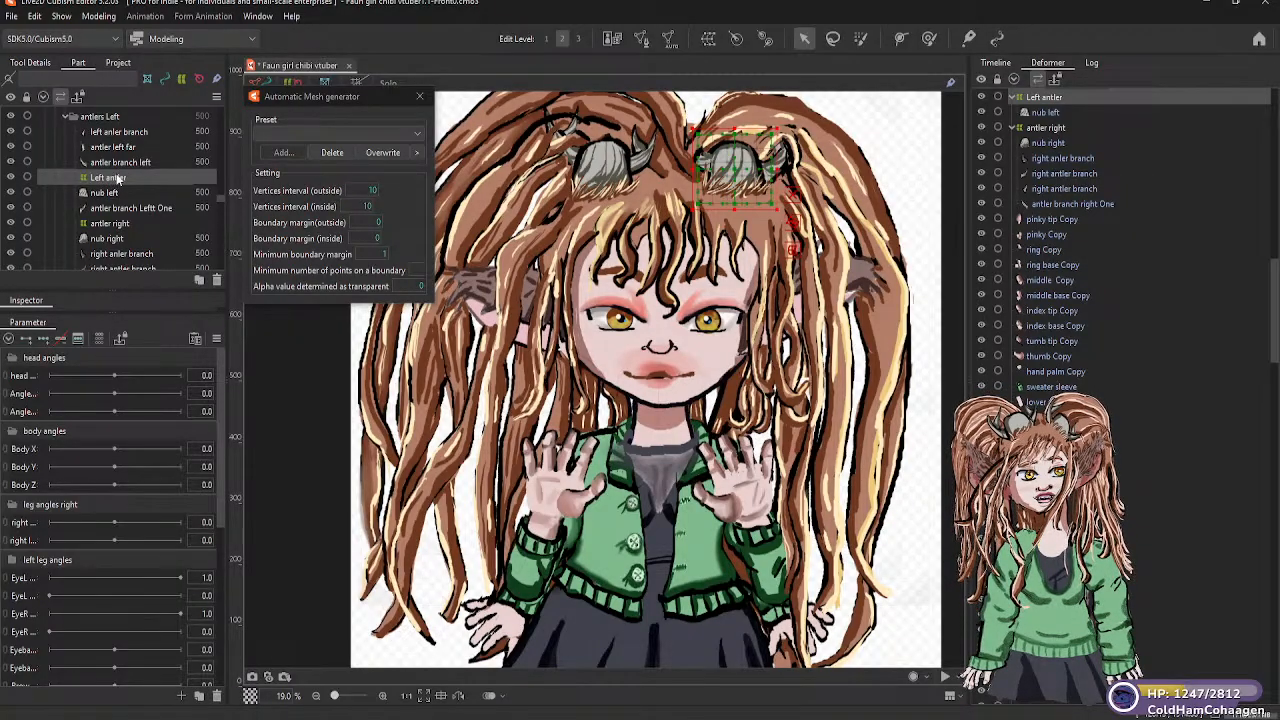
Parent the antler branch left, antler left far and left anler branch meshes to the Left antler warp deformer
drag(123, 162, 118, 185)
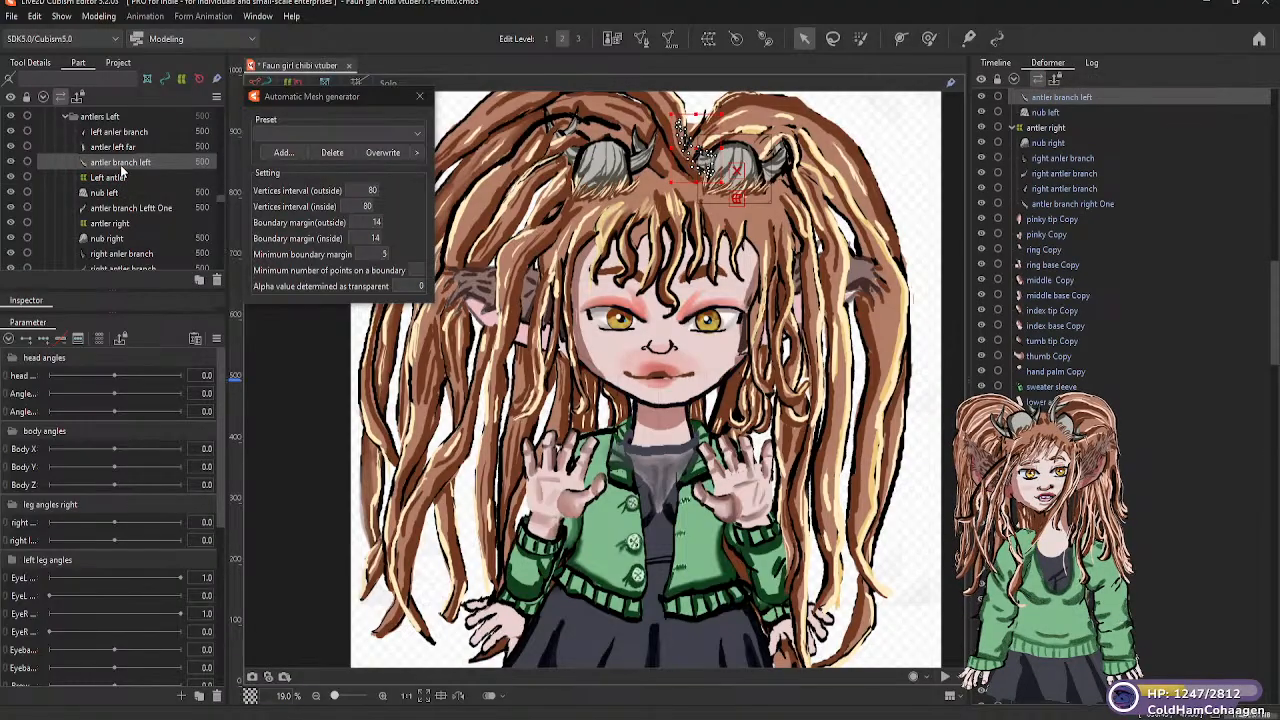
click(120, 148)
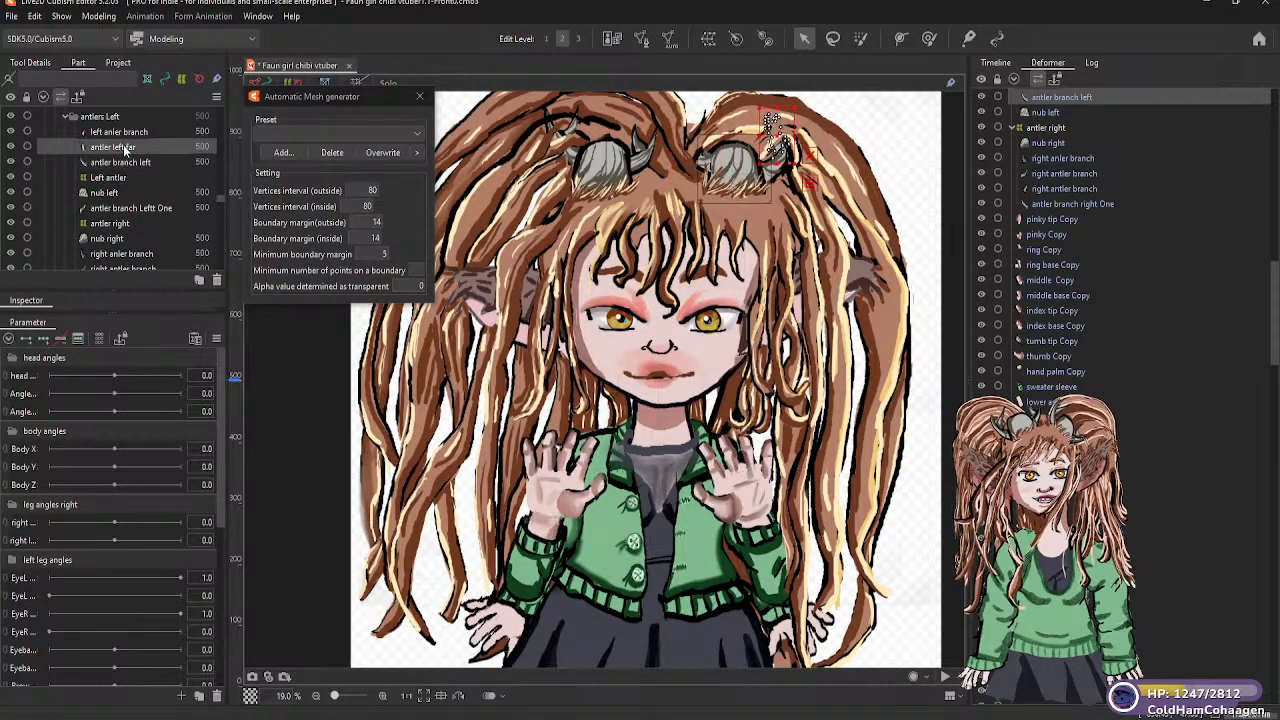
drag(117, 176, 128, 147)
click(131, 133)
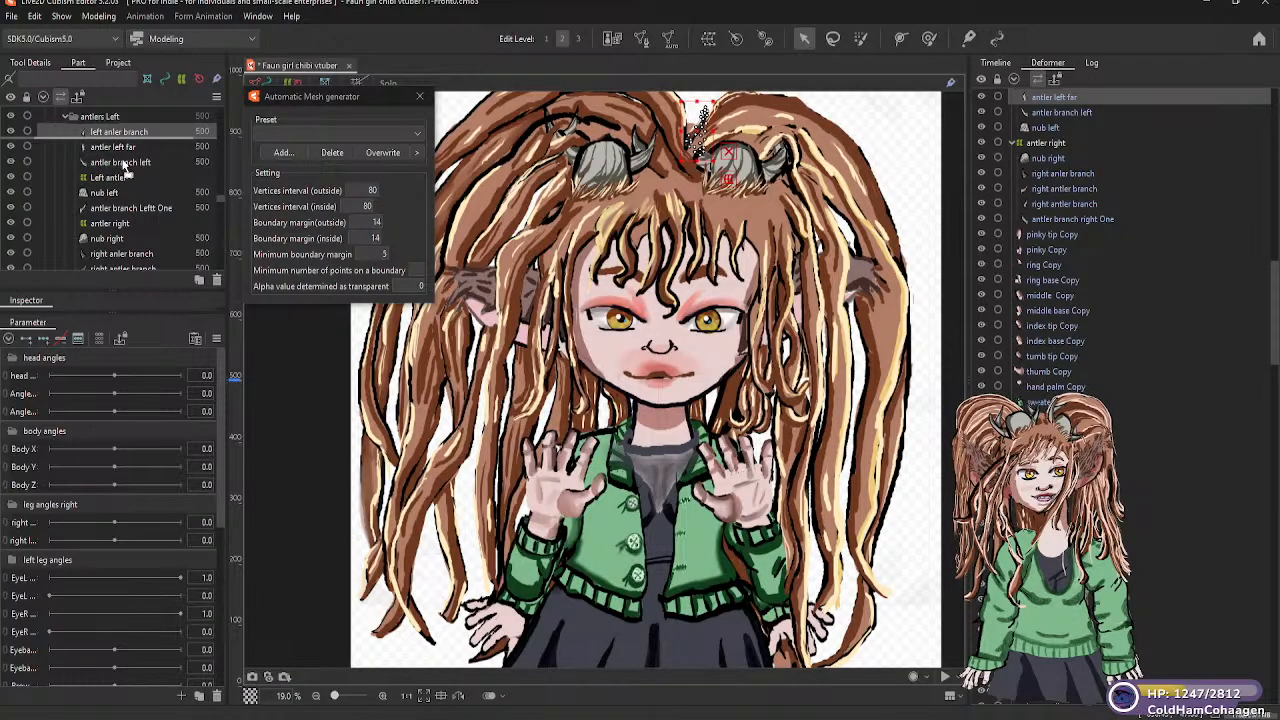
drag(116, 180, 118, 176)
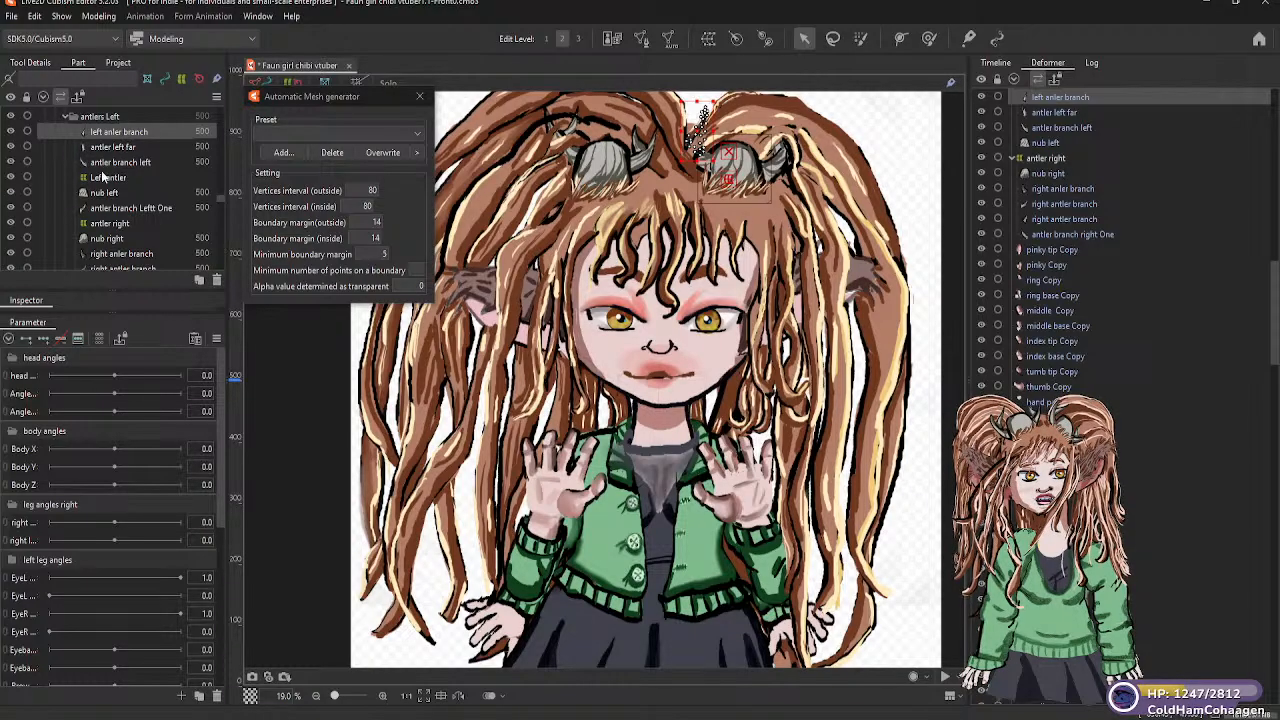
Reorder the antlers Left part, placing the Left antler deformer first and the antler right deformer directly below nub left
click(114, 177)
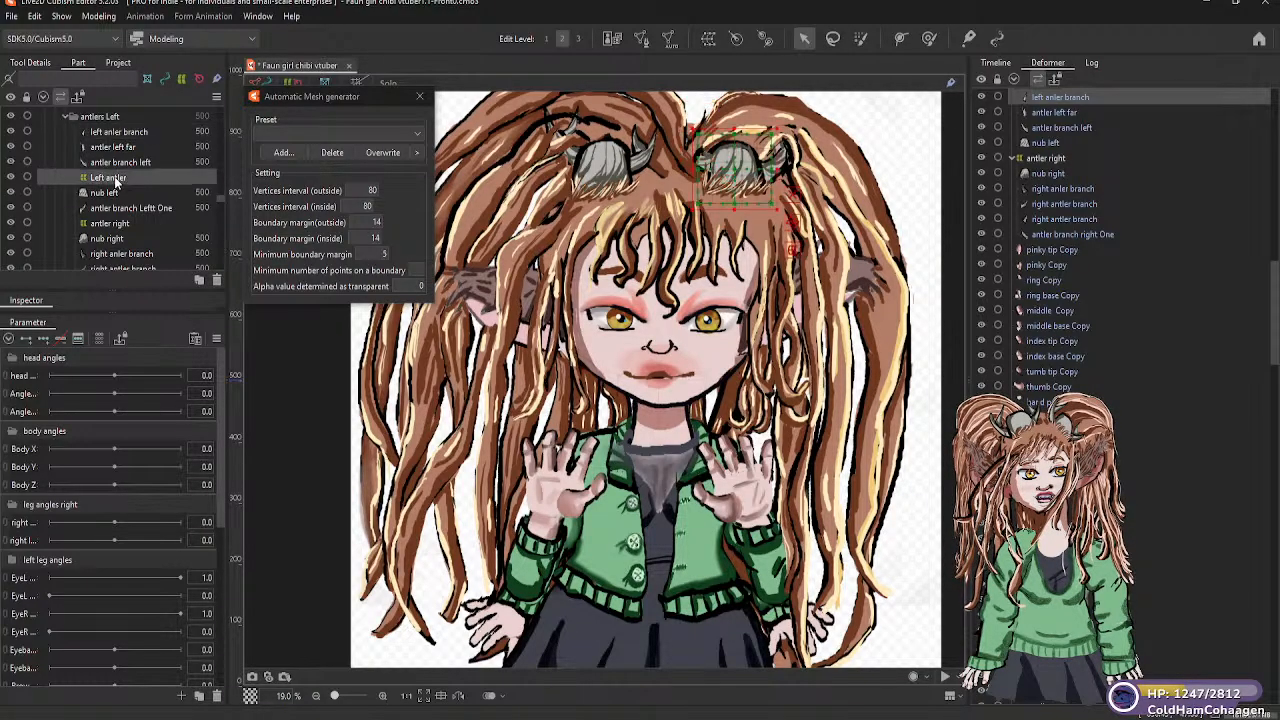
drag(116, 138, 116, 138)
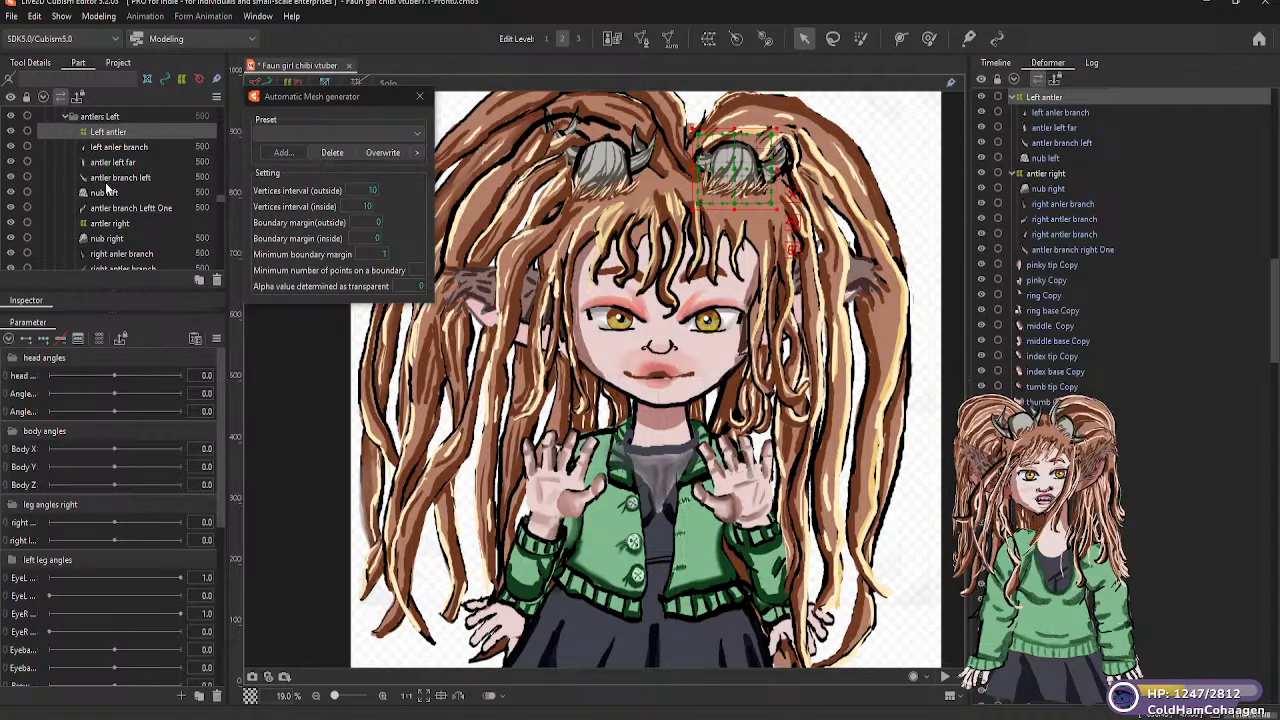
drag(105, 226, 112, 202)
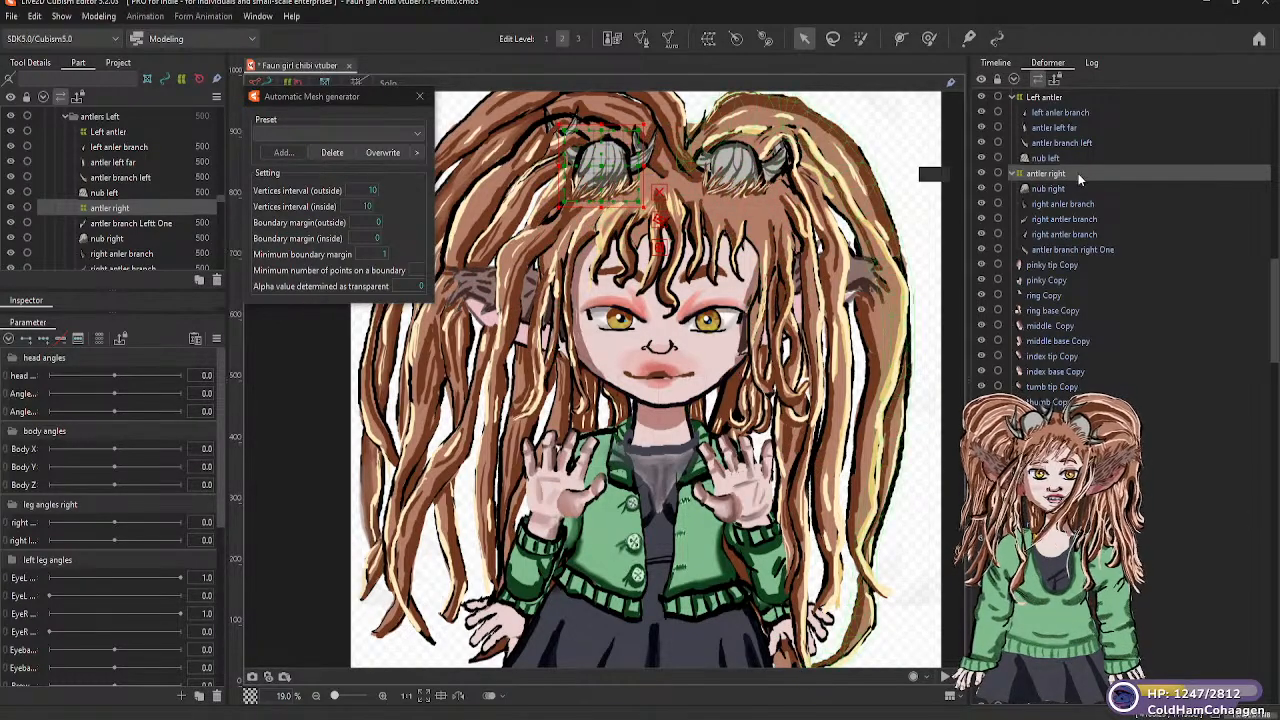
Move the Left antler warp deformer under Head warp in the deformer hierarchy
scroll(1110, 230, up, 3)
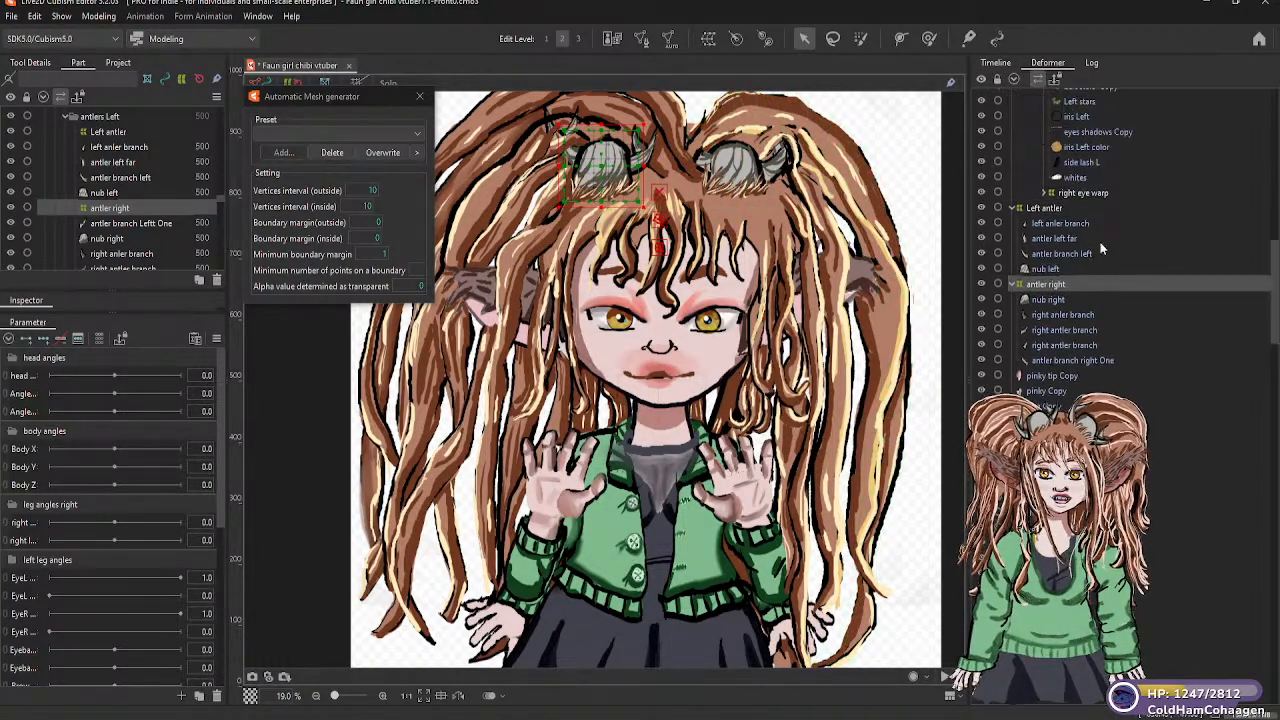
scroll(1075, 265, up, 3)
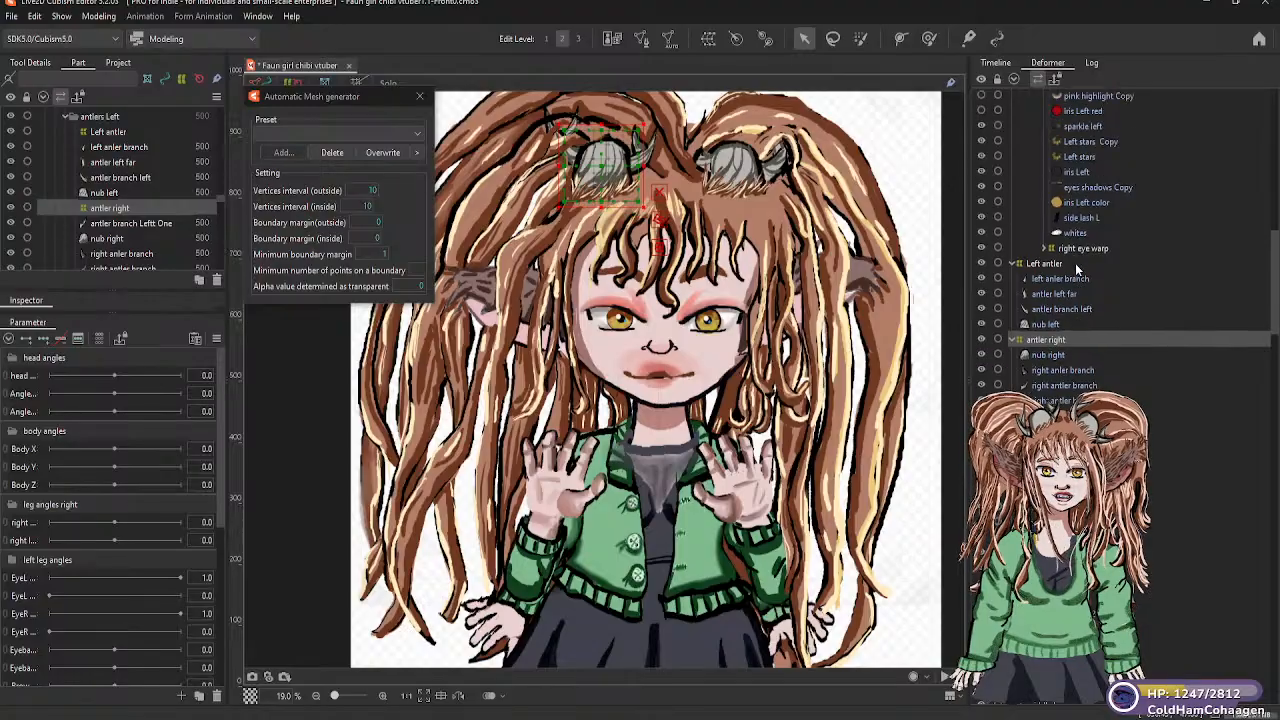
click(1043, 320)
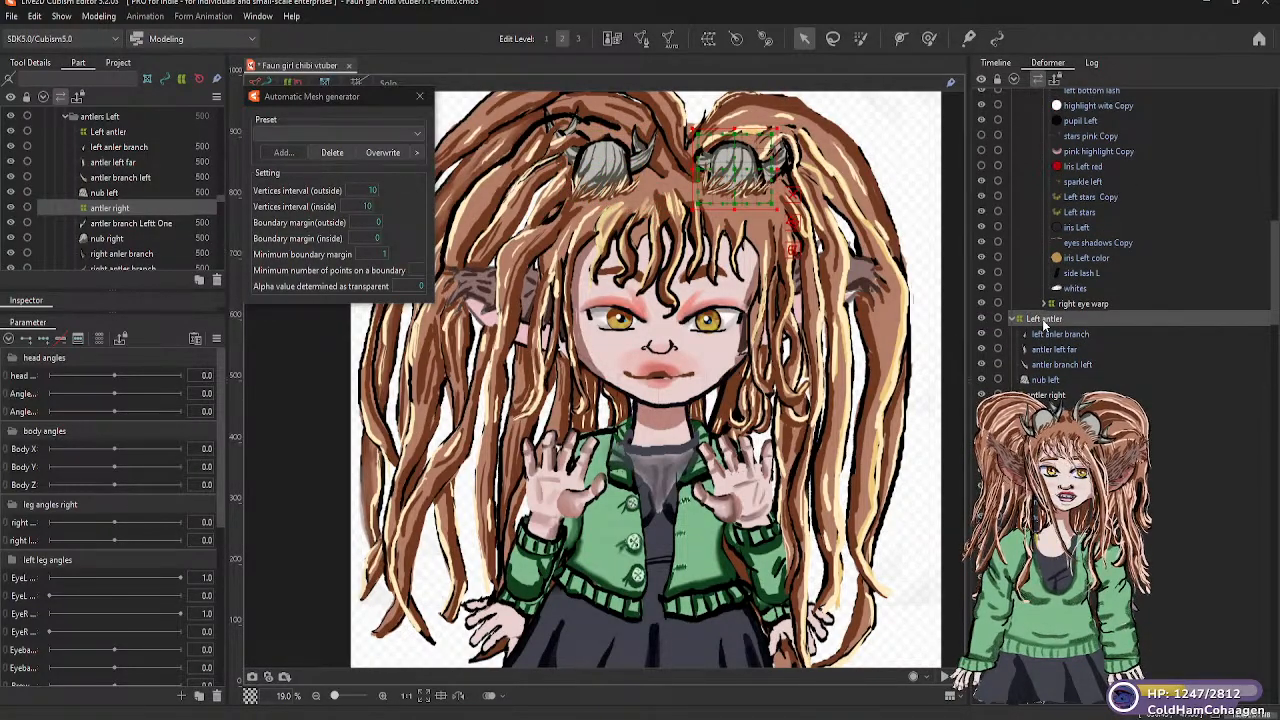
drag(1042, 318, 1060, 127)
scroll(1085, 302, down, 2)
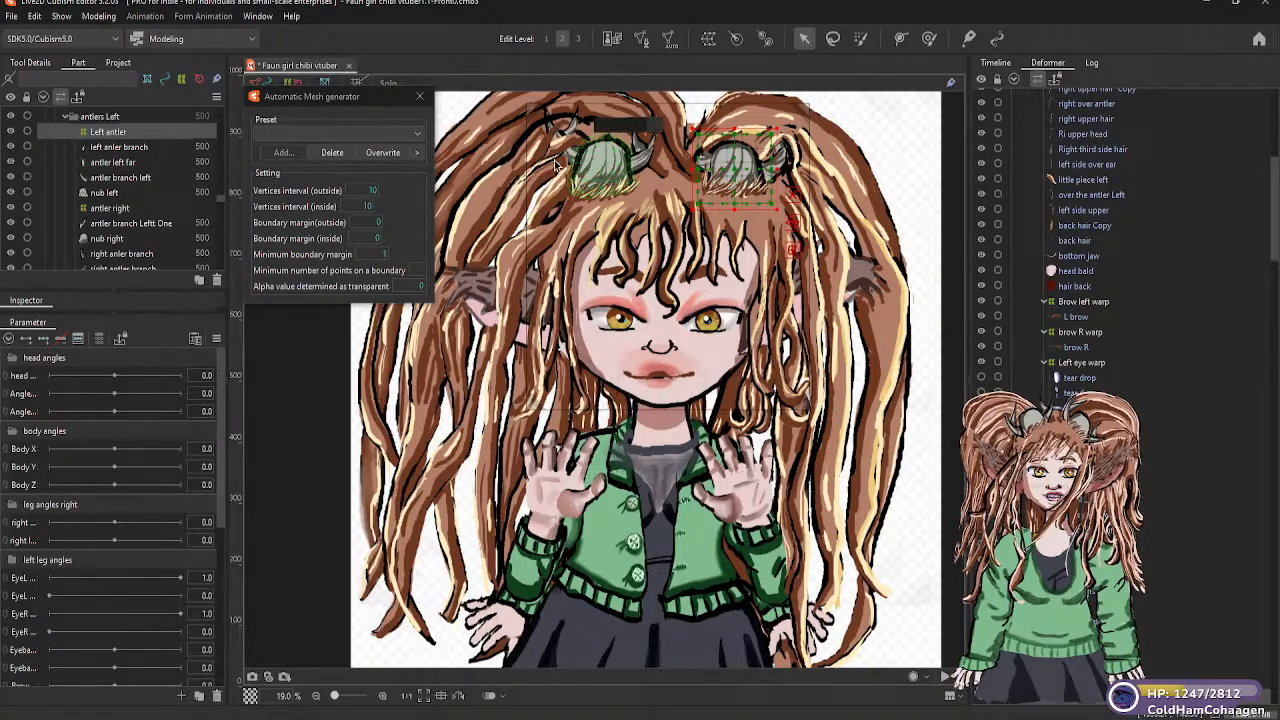
Move the antler right warp deformer under Head warp and clear the selection
click(110, 208)
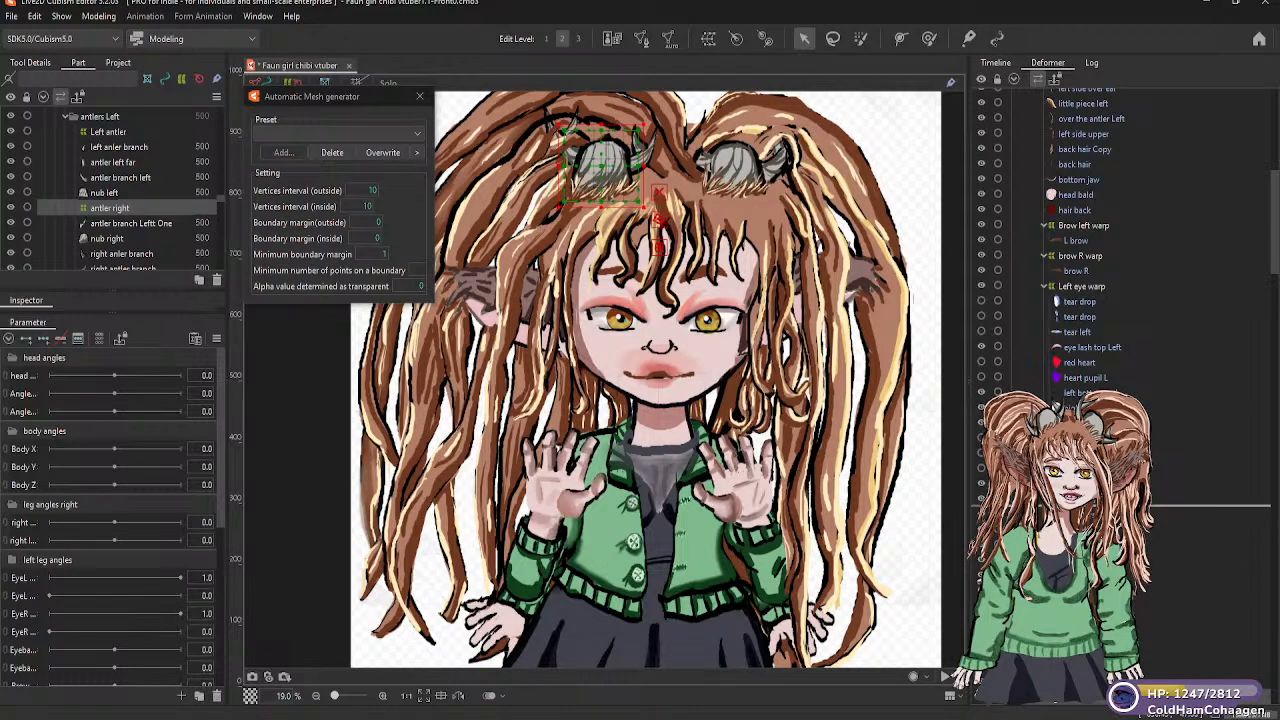
drag(1058, 232, 1070, 126)
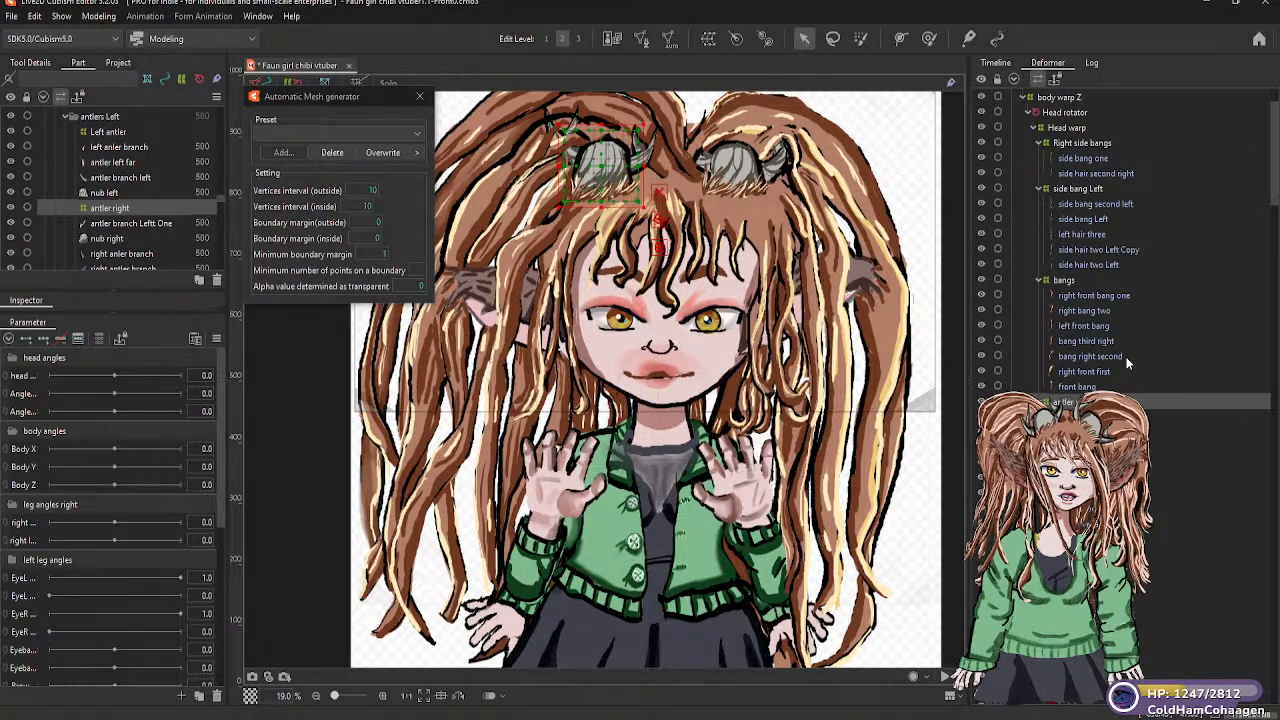
click(942, 176)
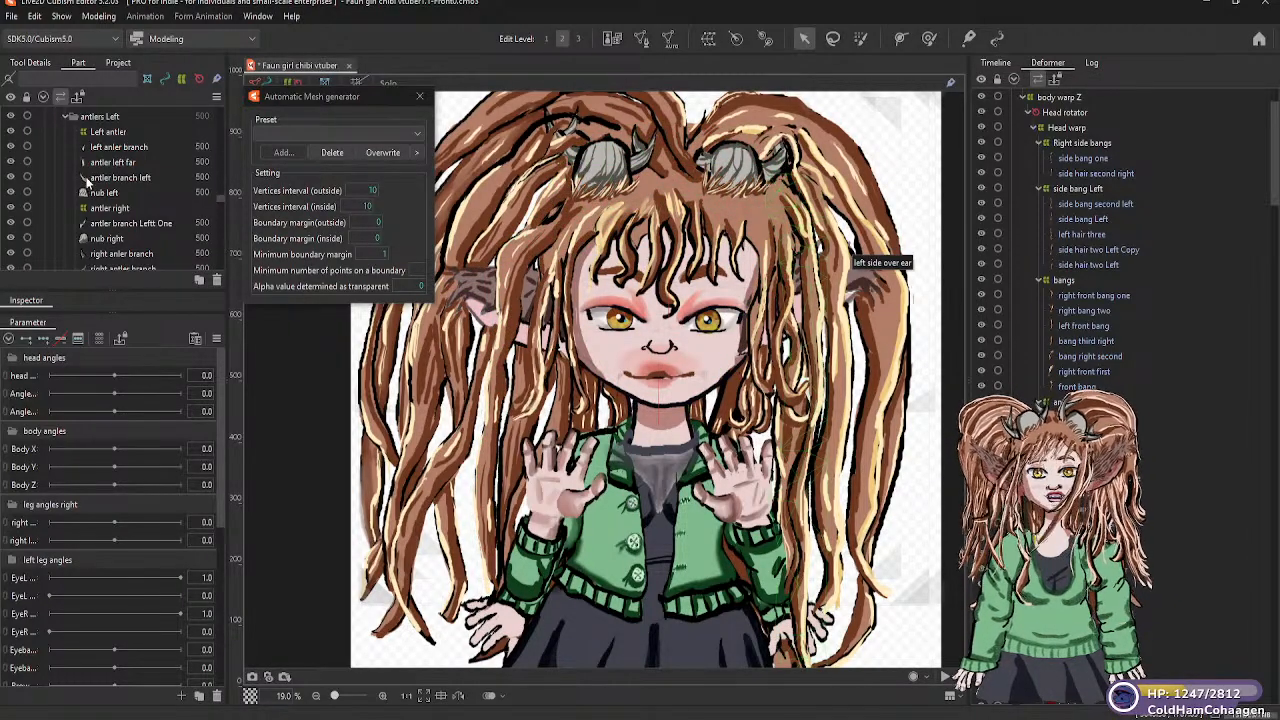
Create a warp deformer named right ear tip as parent of the base Right mesh in the ears tip right part
scroll(100, 194, down, 6)
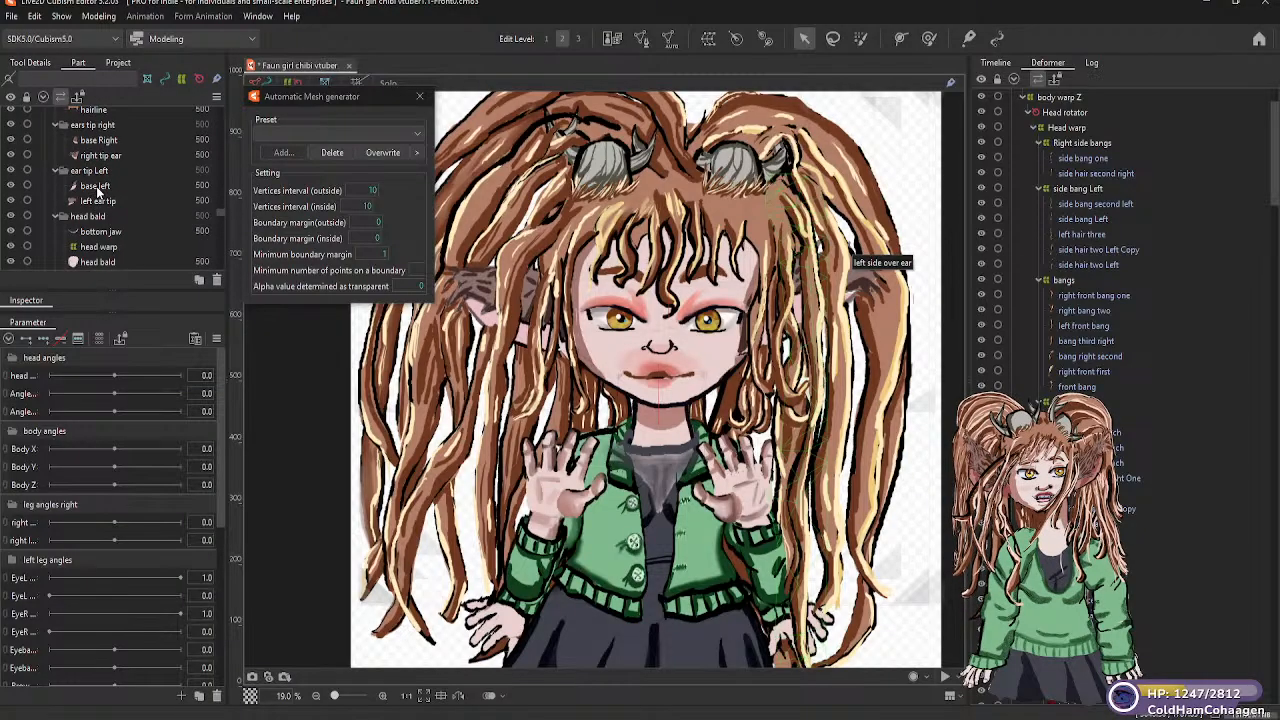
scroll(90, 202, down, 1)
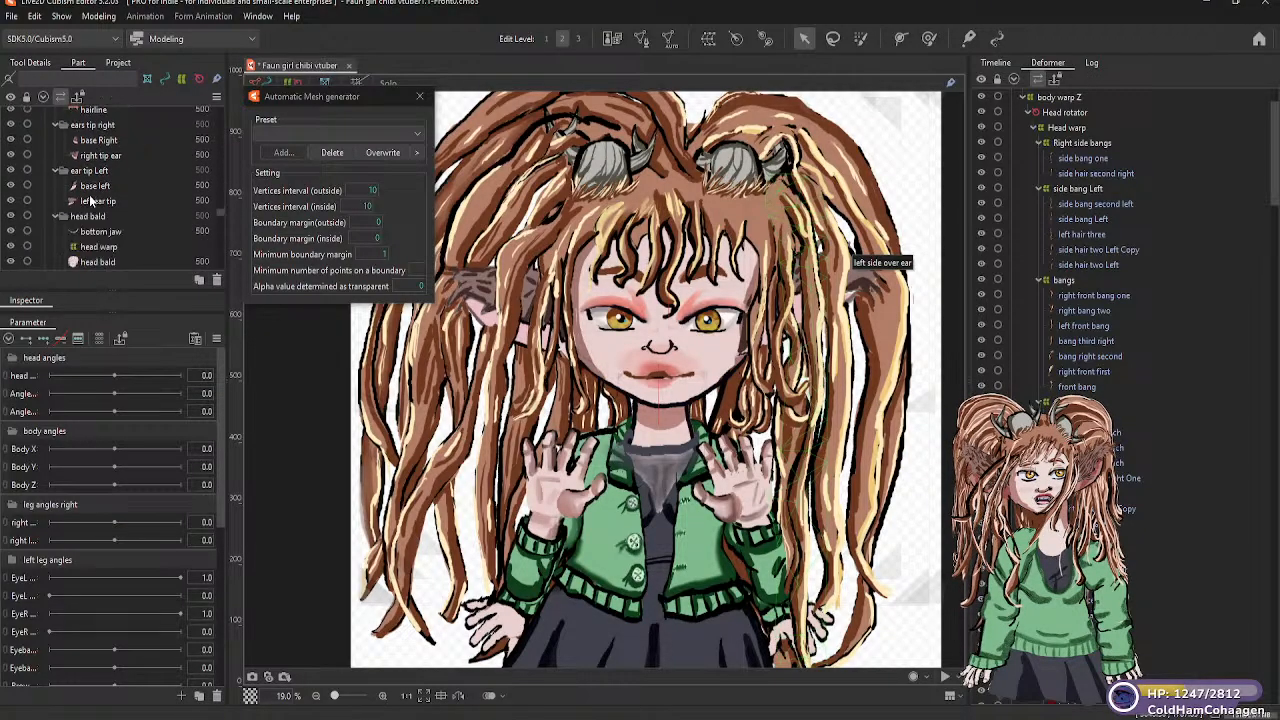
click(99, 141)
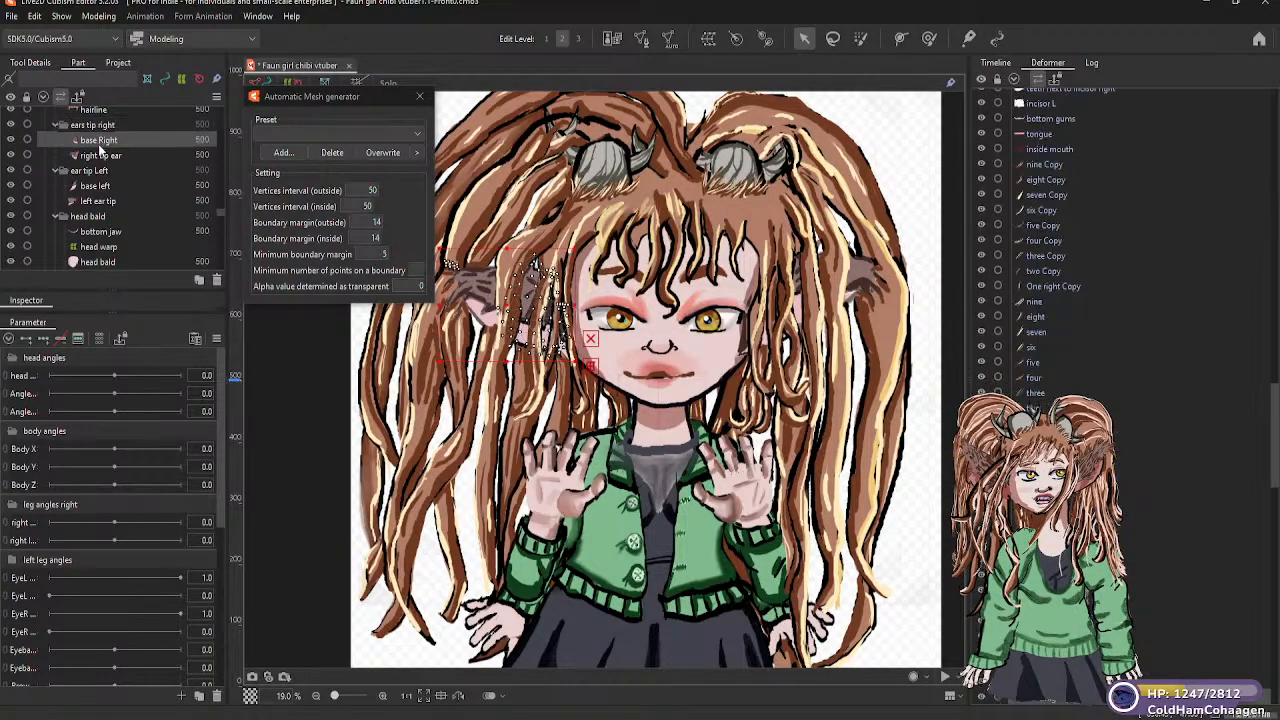
click(709, 39)
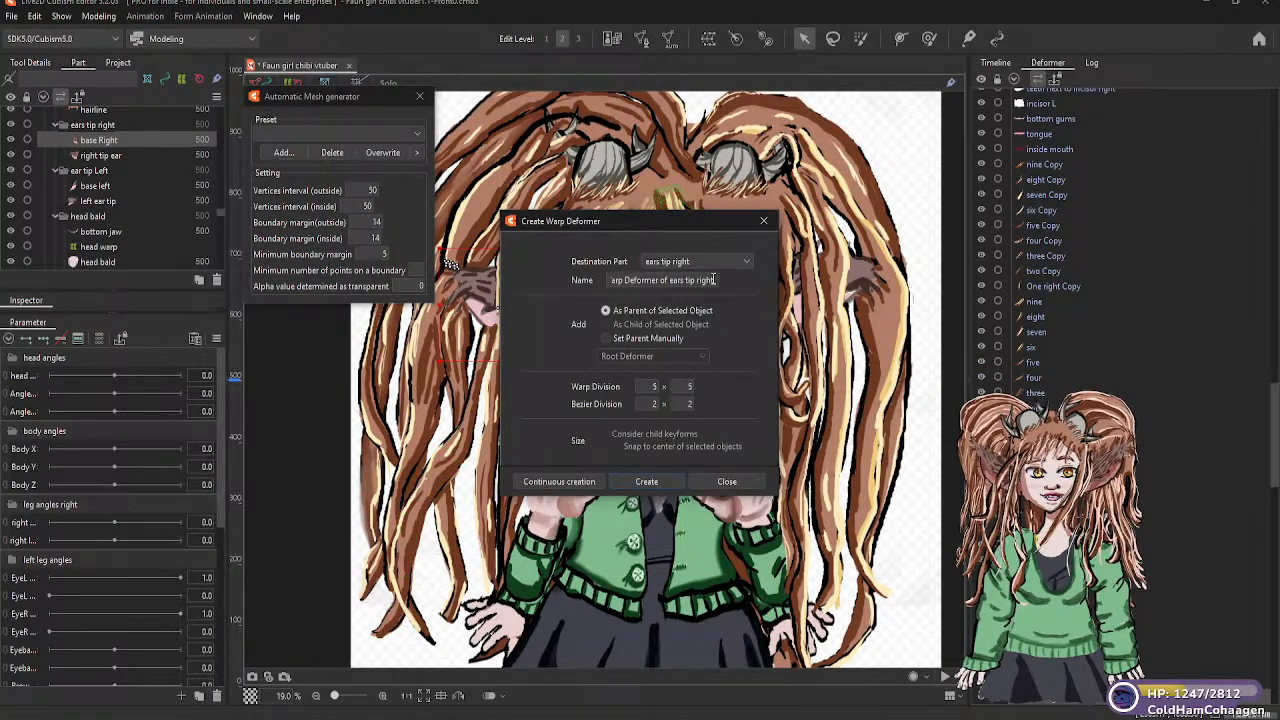
drag(713, 280, 602, 276)
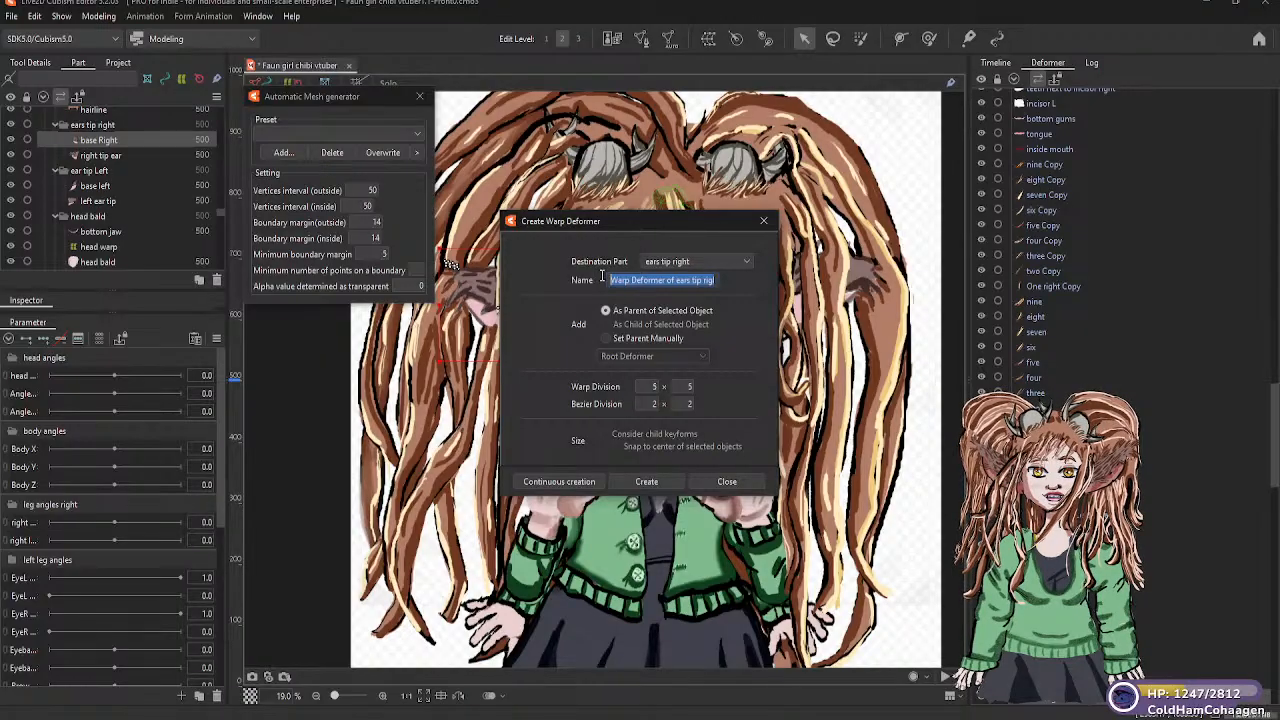
key(BackSpace)
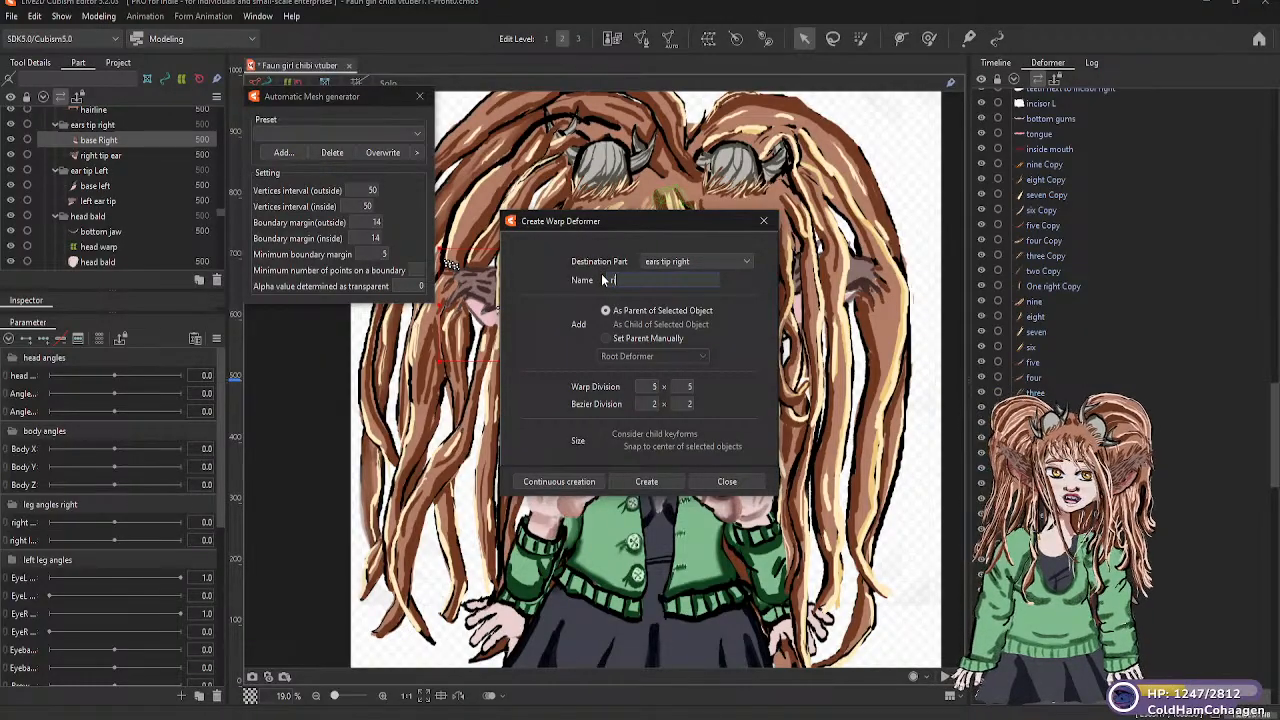
text(right ea)
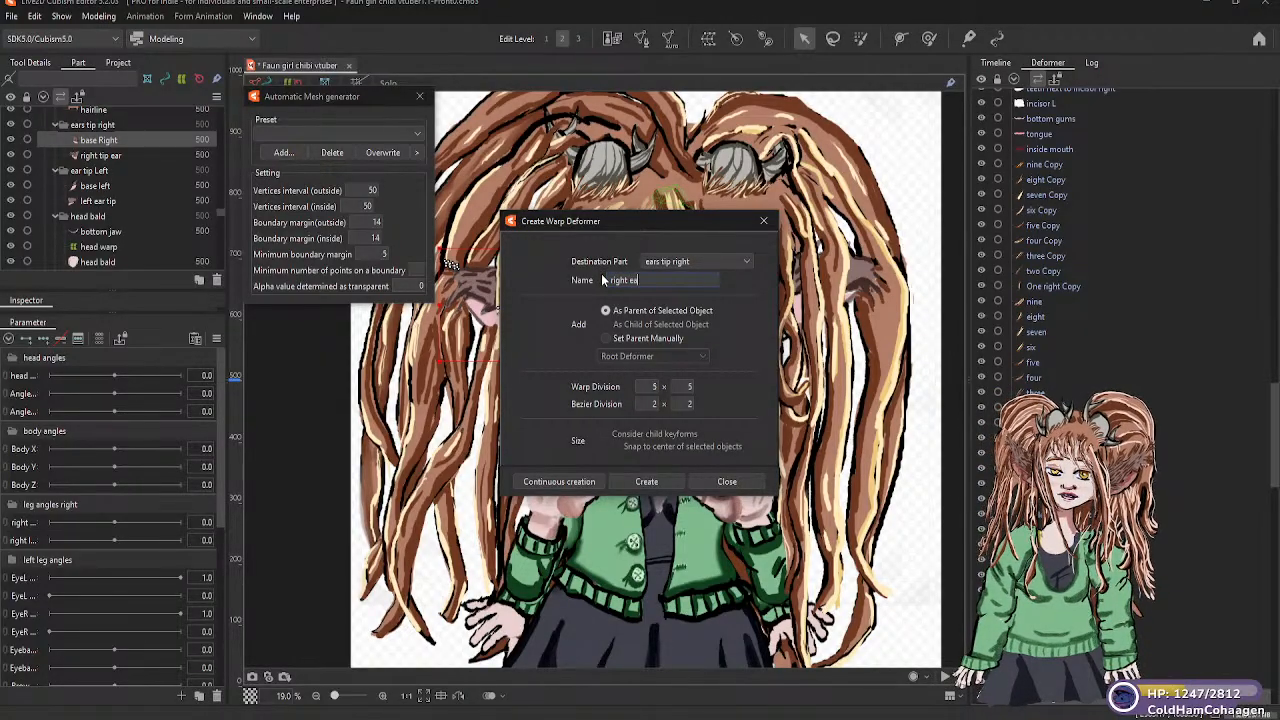
text(r)
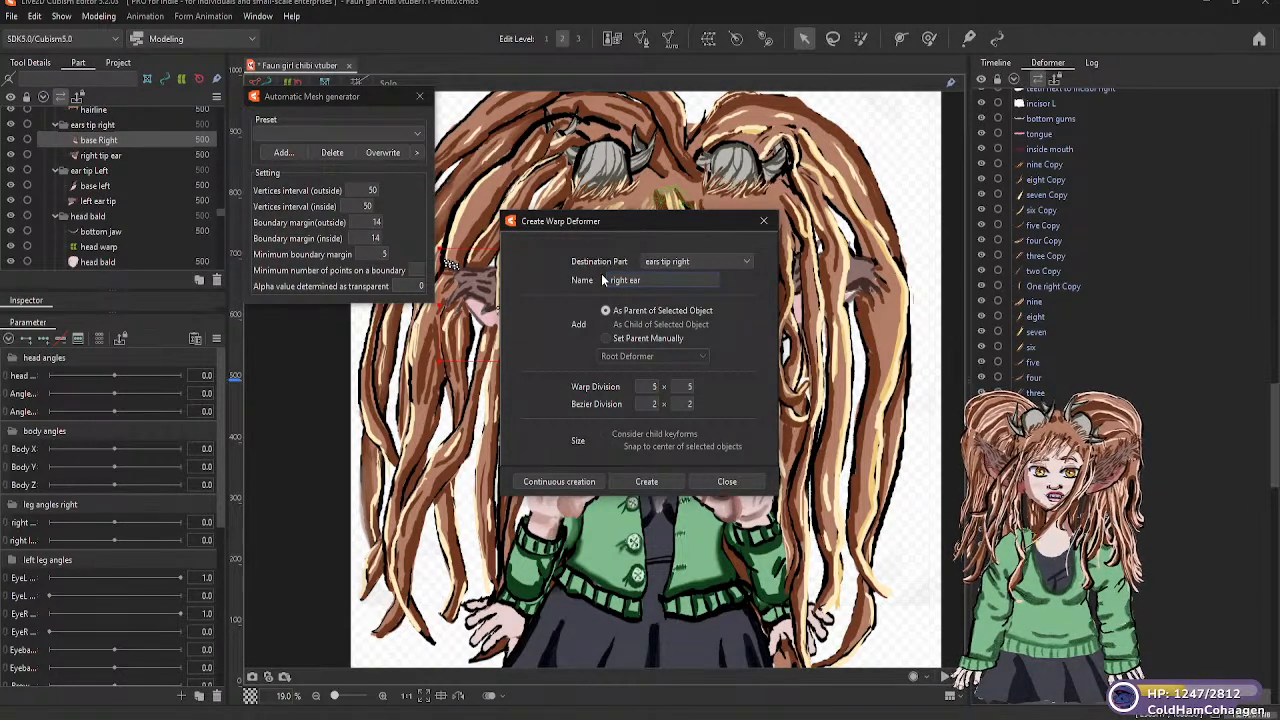
text( tip)
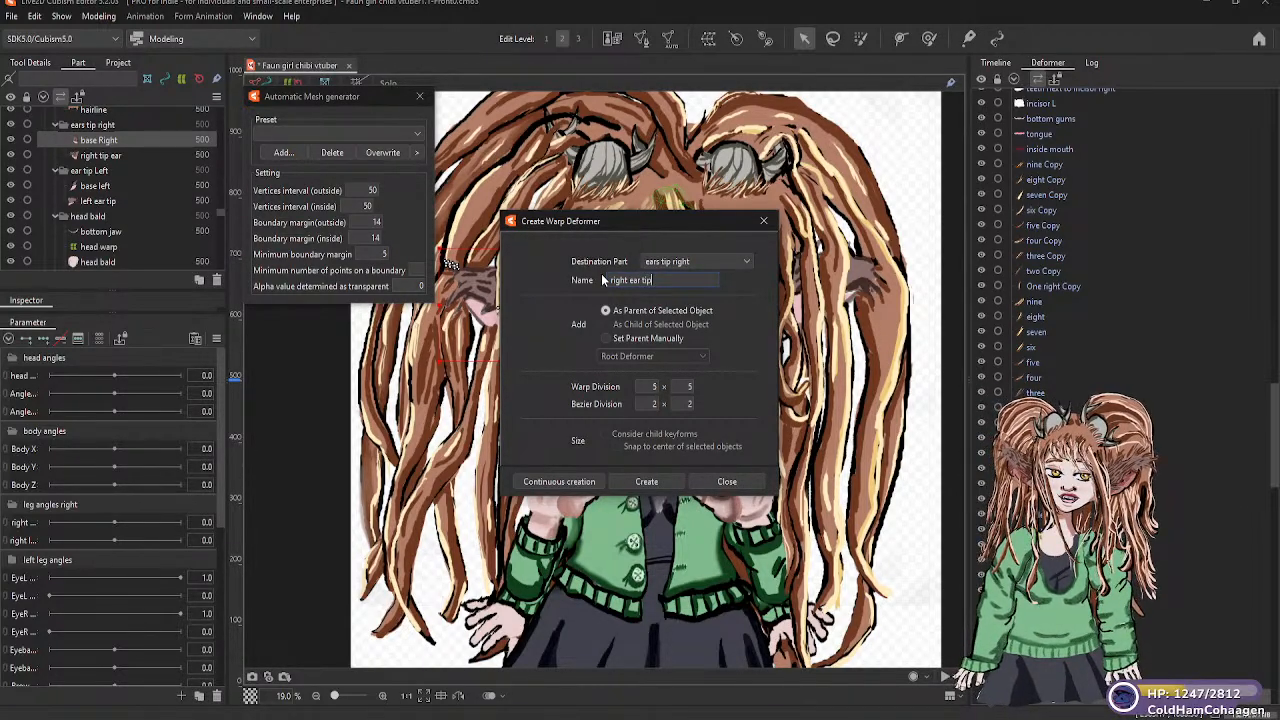
click(658, 481)
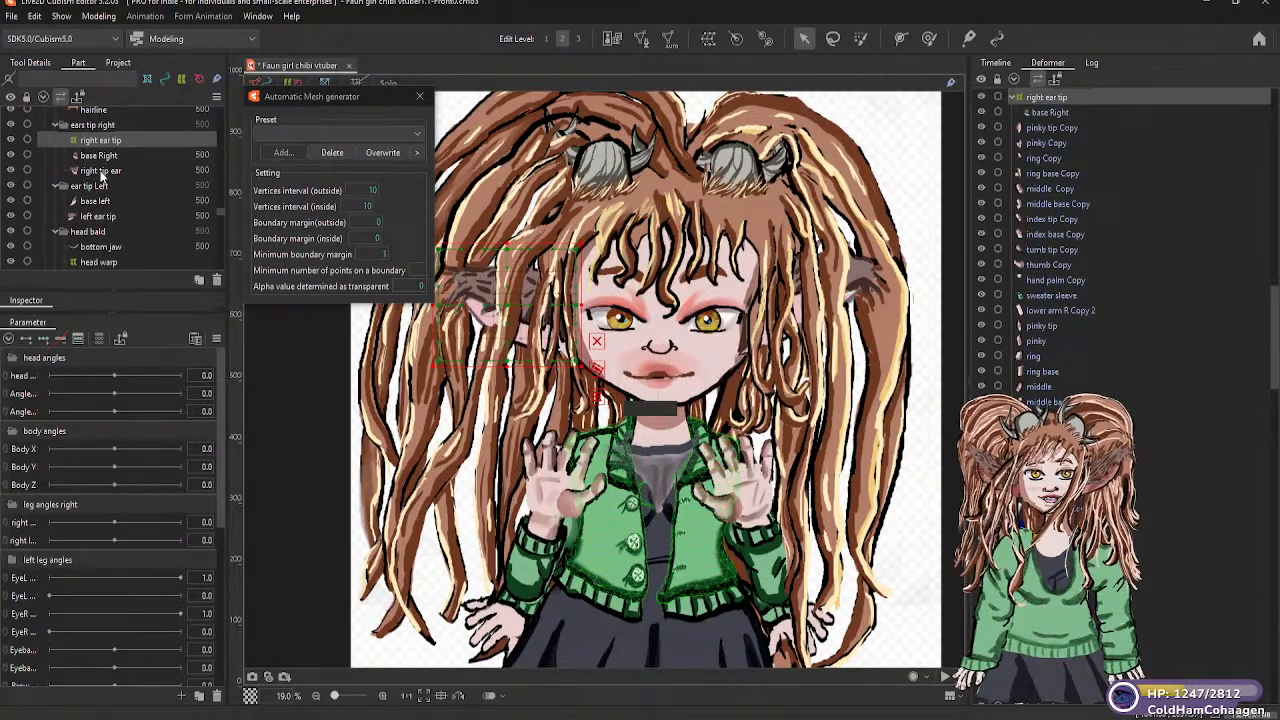
Delete the right ear tip warp deformer from the ears tip right part
click(100, 172)
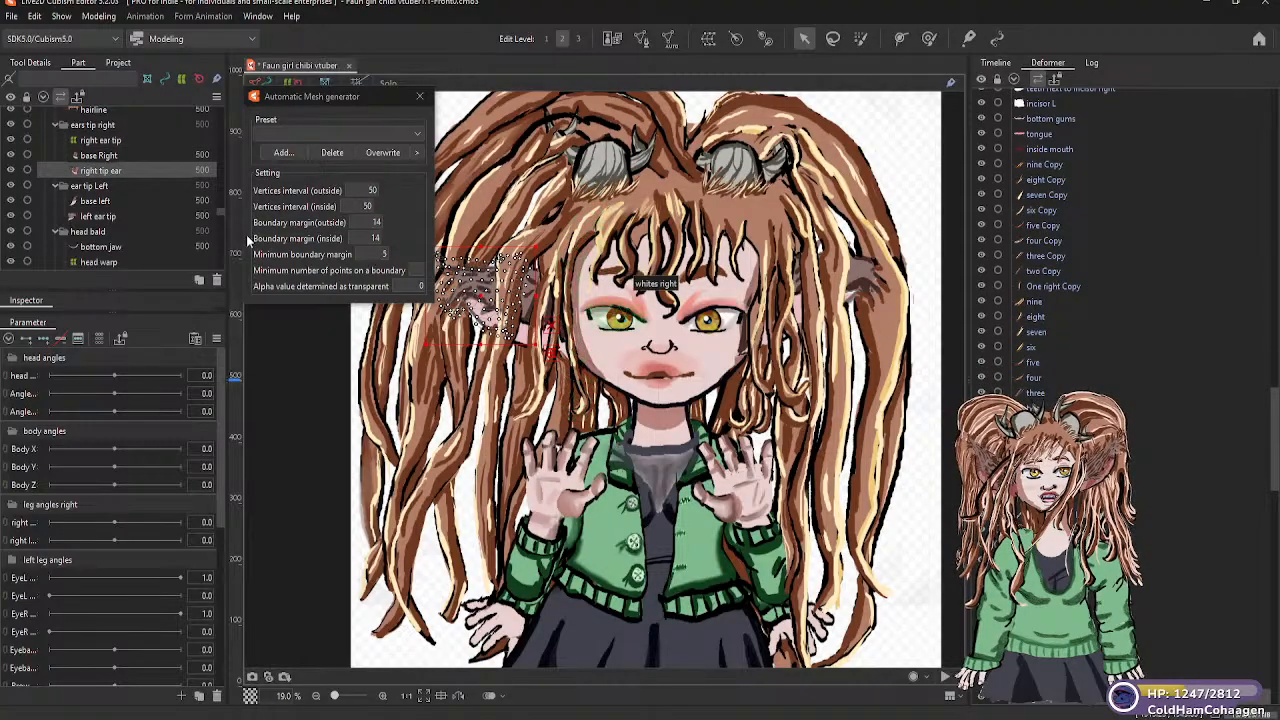
click(115, 142)
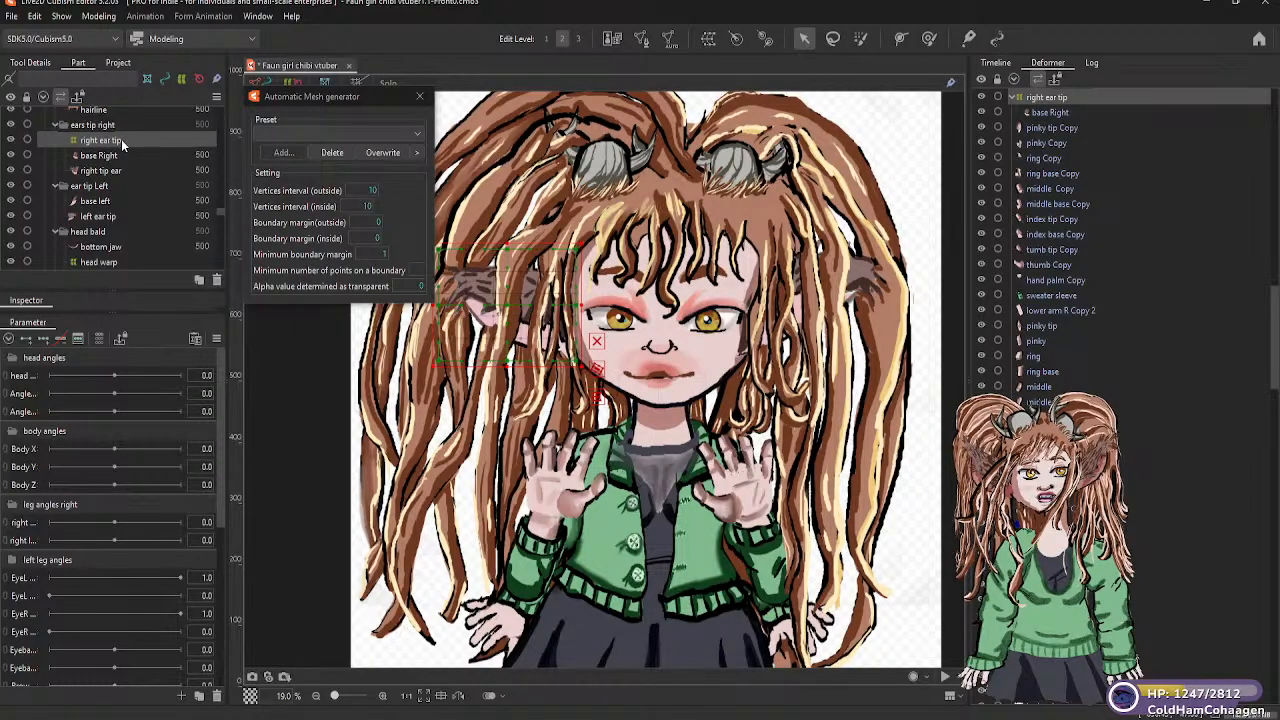
click(216, 281)
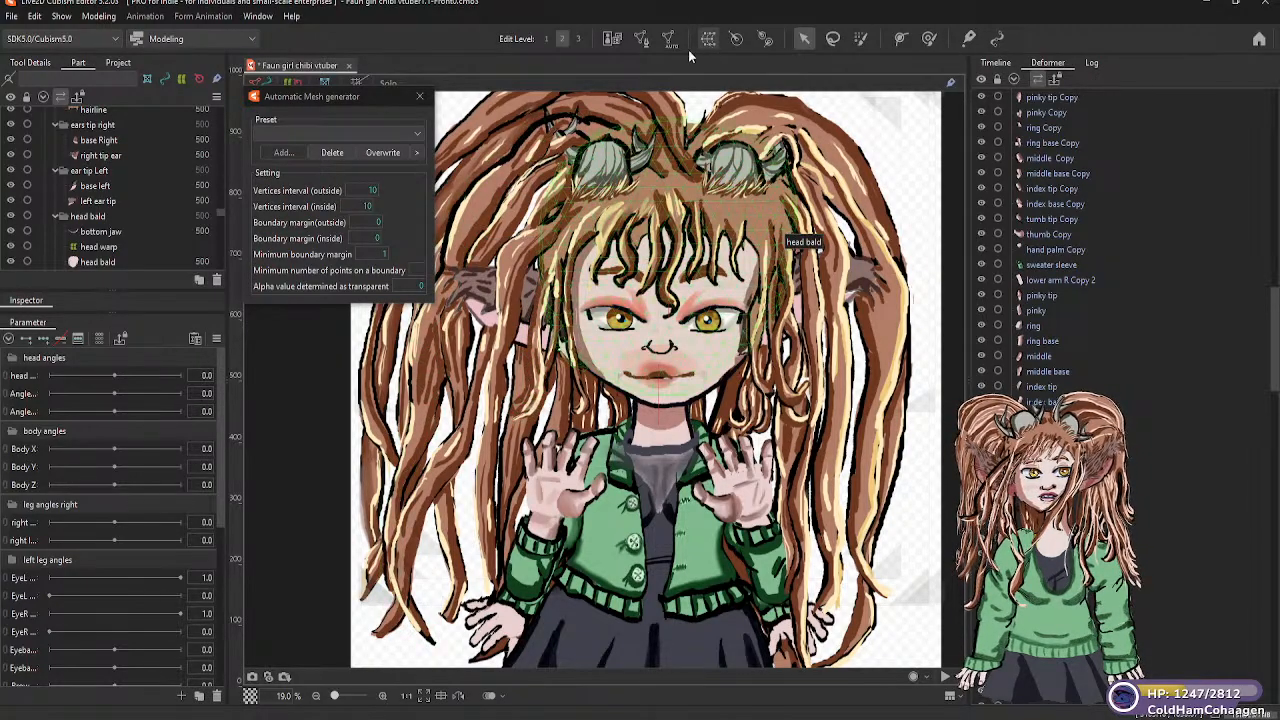
Create a warp deformer named right ear base as parent of the base Right mesh in the ears tip right part
click(100, 140)
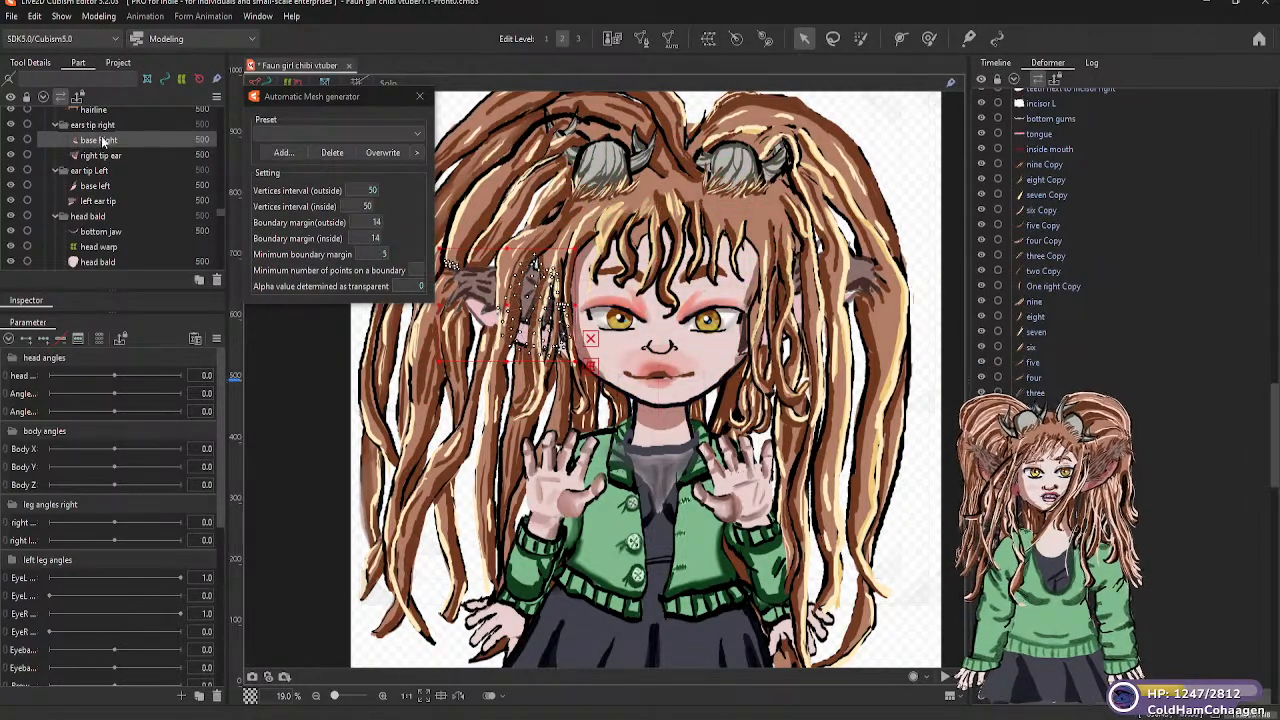
click(707, 43)
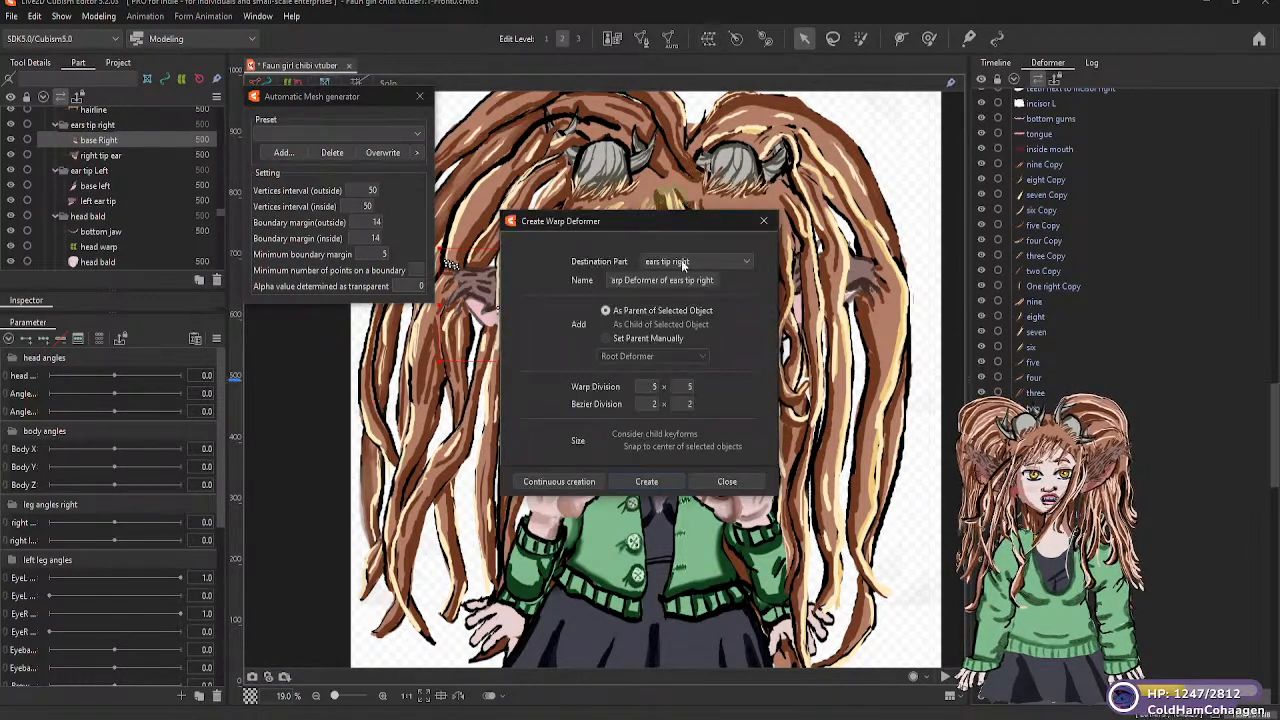
drag(713, 281, 606, 281)
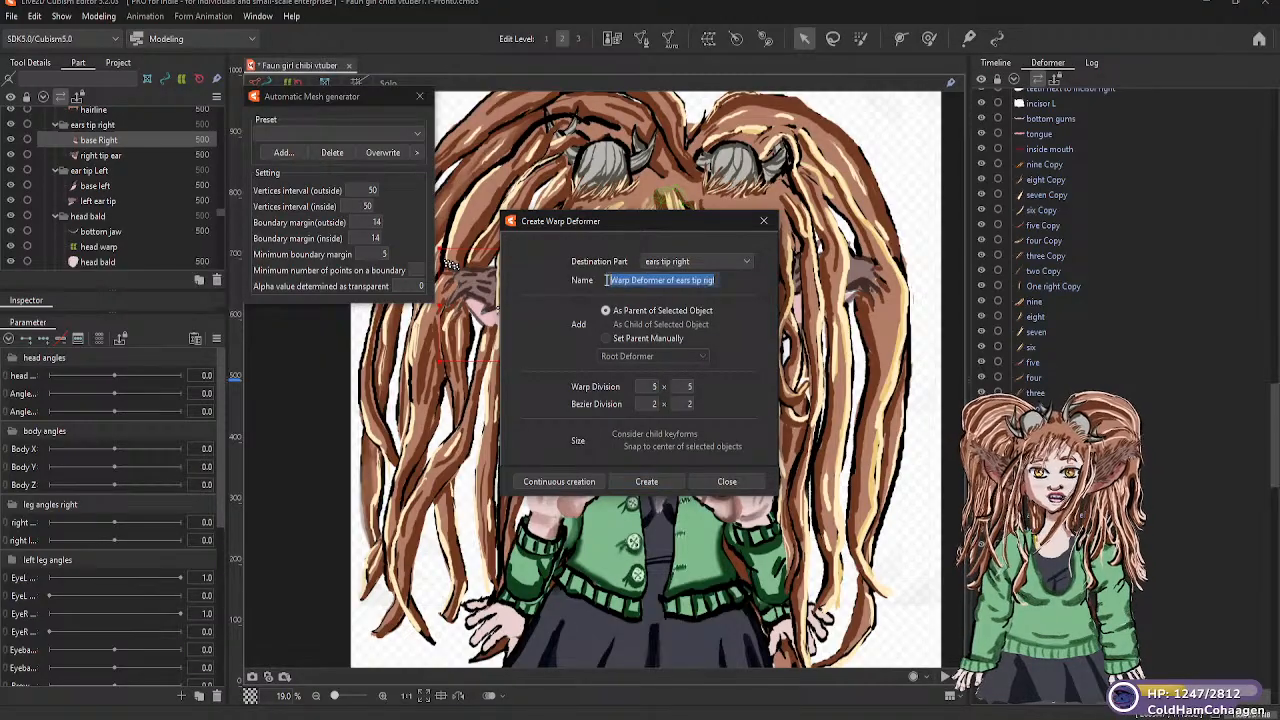
text(ri)
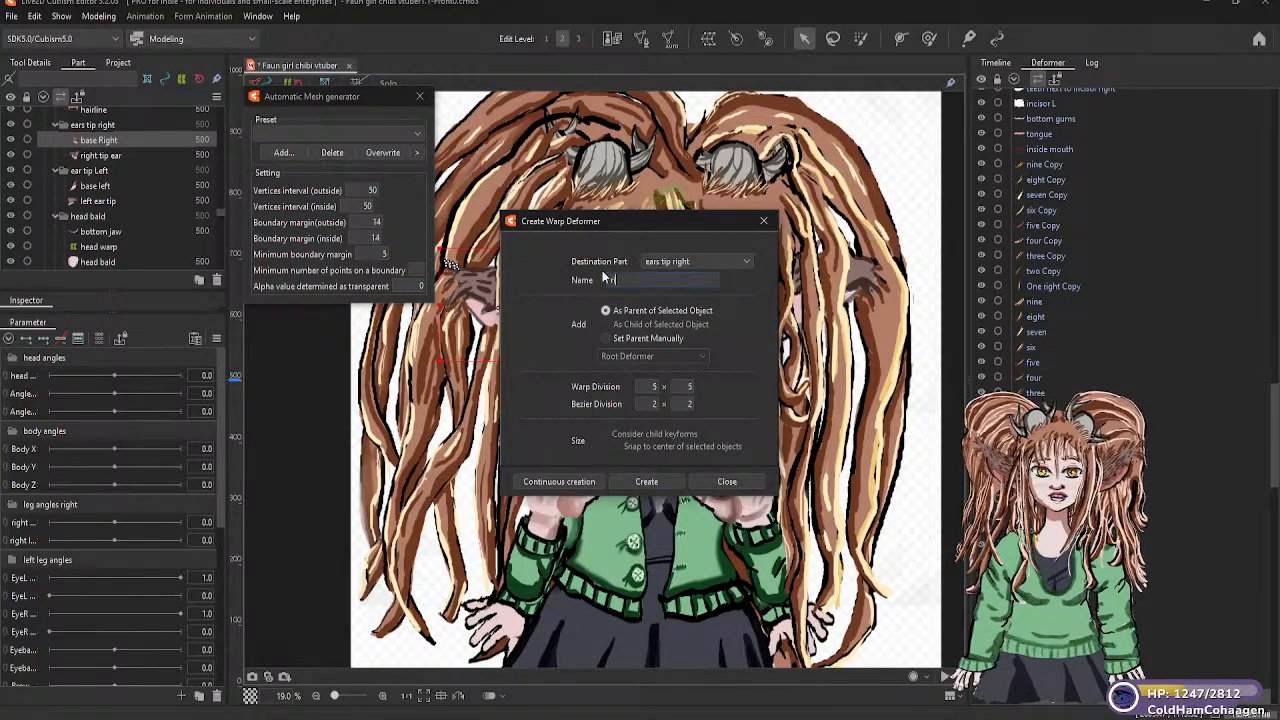
text(ght ea)
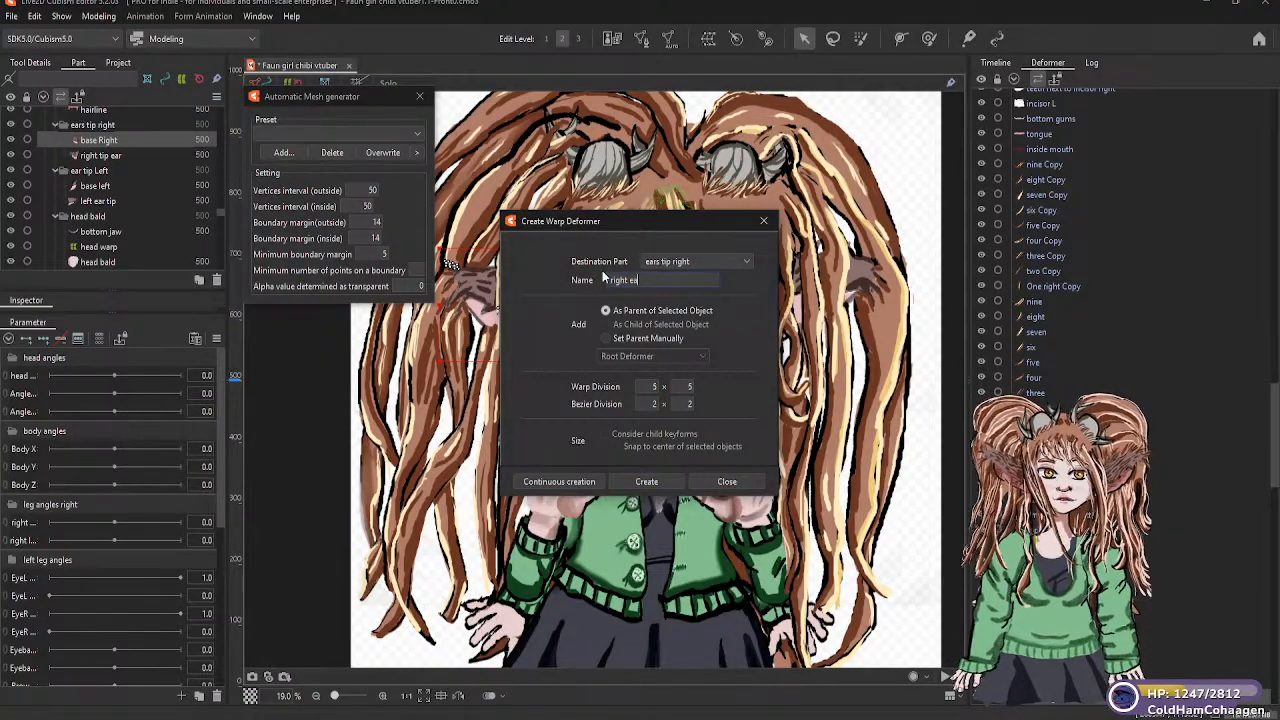
text(r bas)
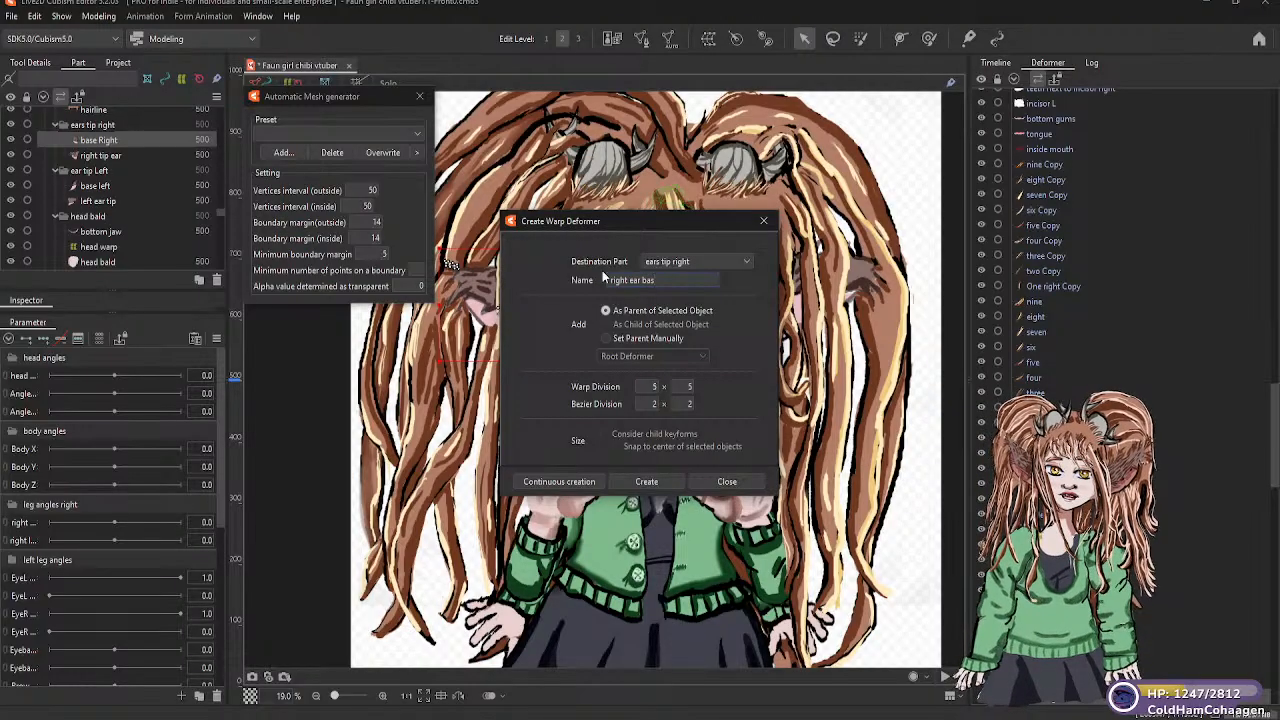
text(e)
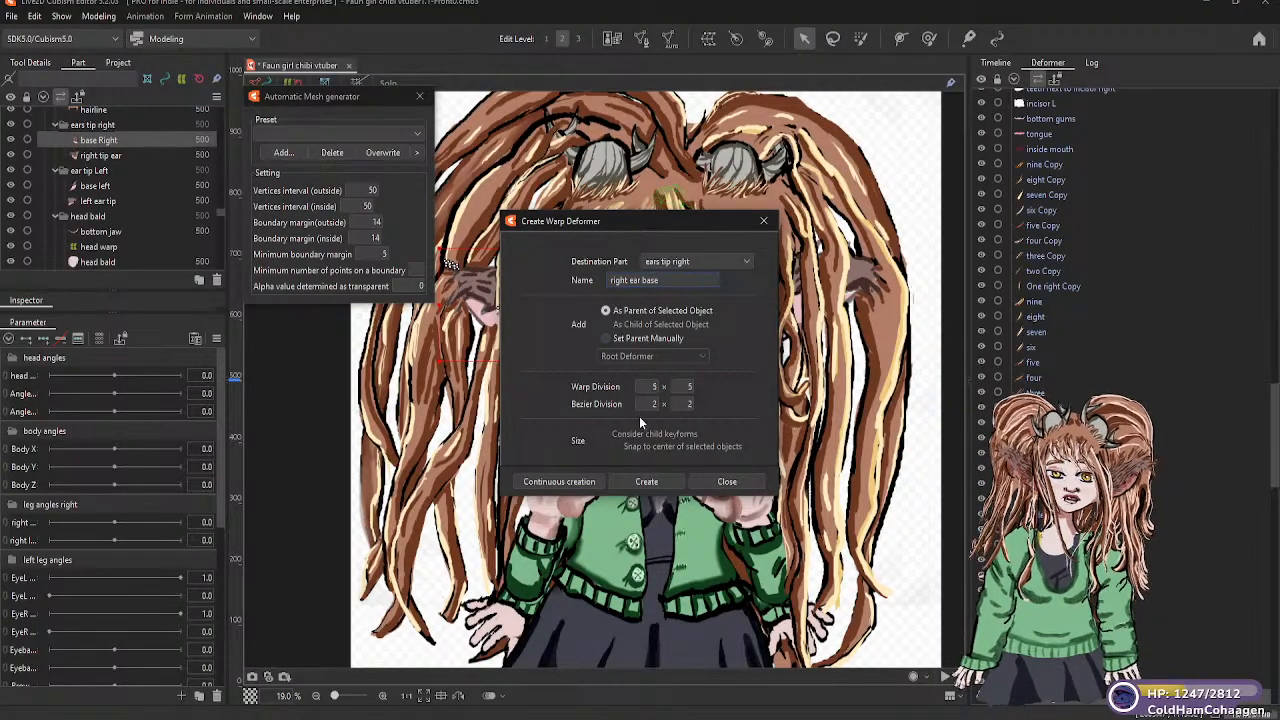
click(645, 481)
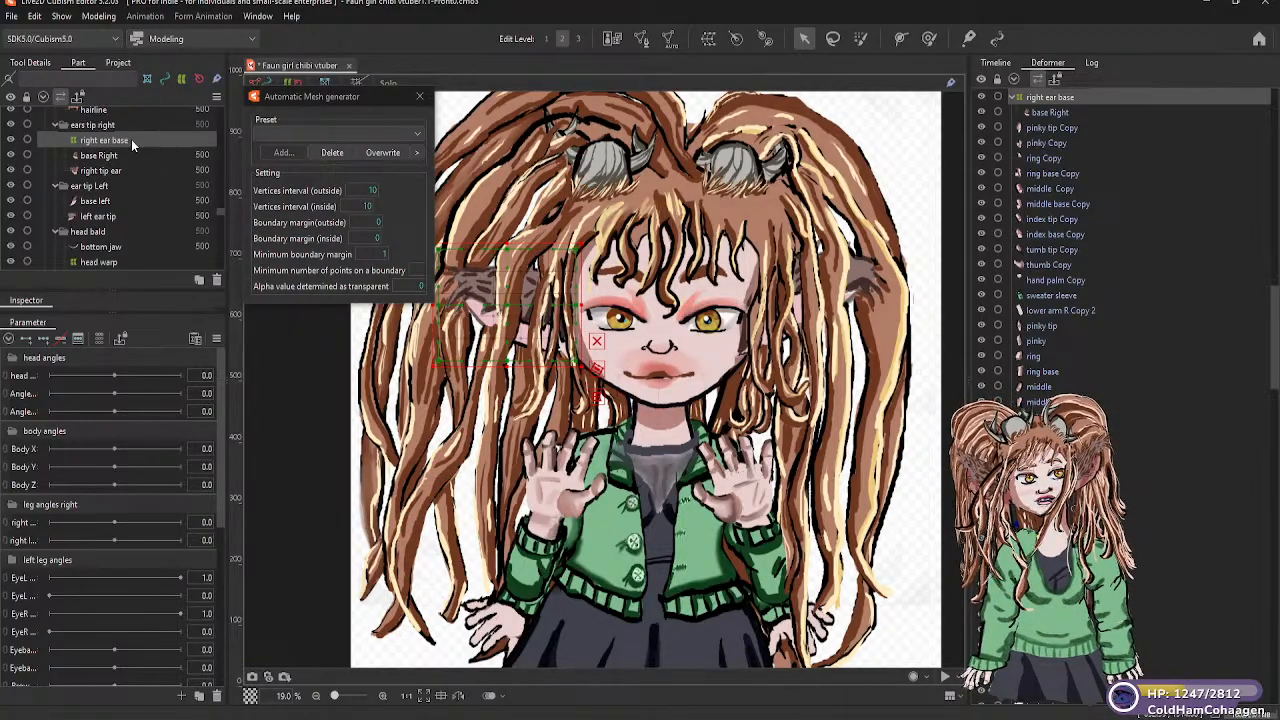
Parent the right tip ear mesh to the right ear base warp deformer and move that deformer up into the Head warp hierarchy
click(104, 157)
click(100, 173)
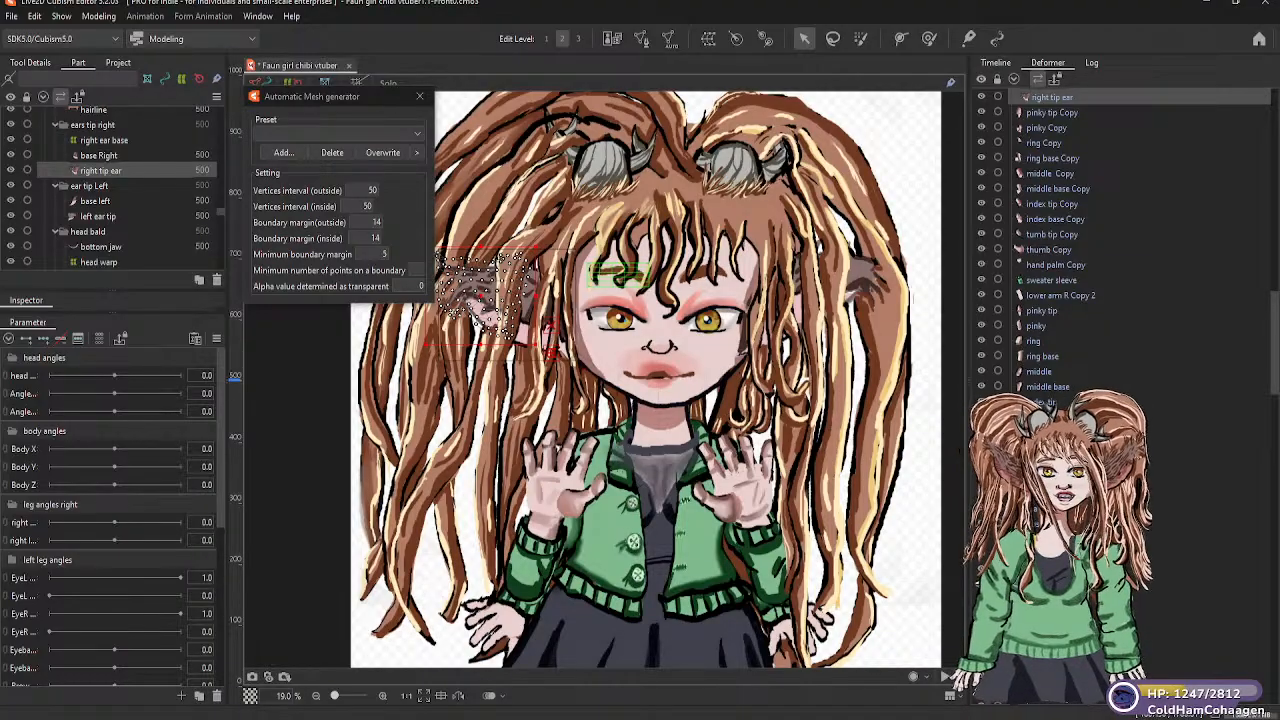
scroll(1042, 362, down, 10)
scroll(1042, 362, down, 5)
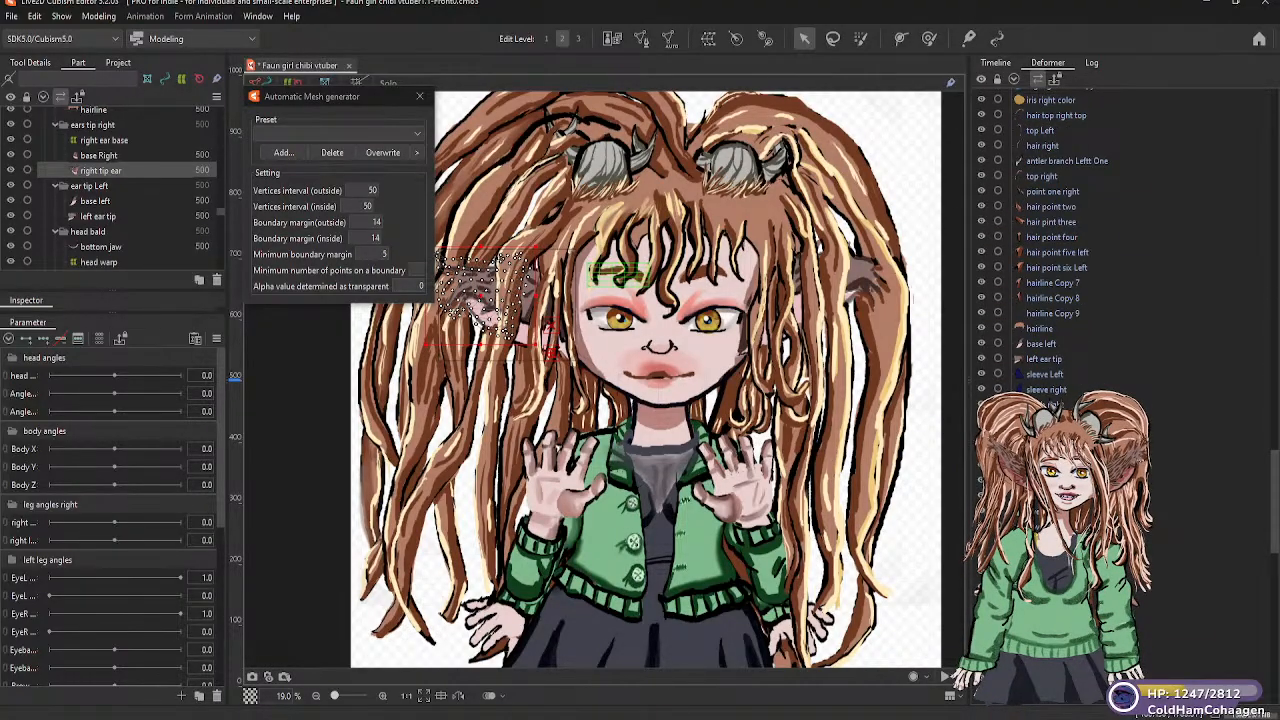
scroll(1060, 240, down, 10)
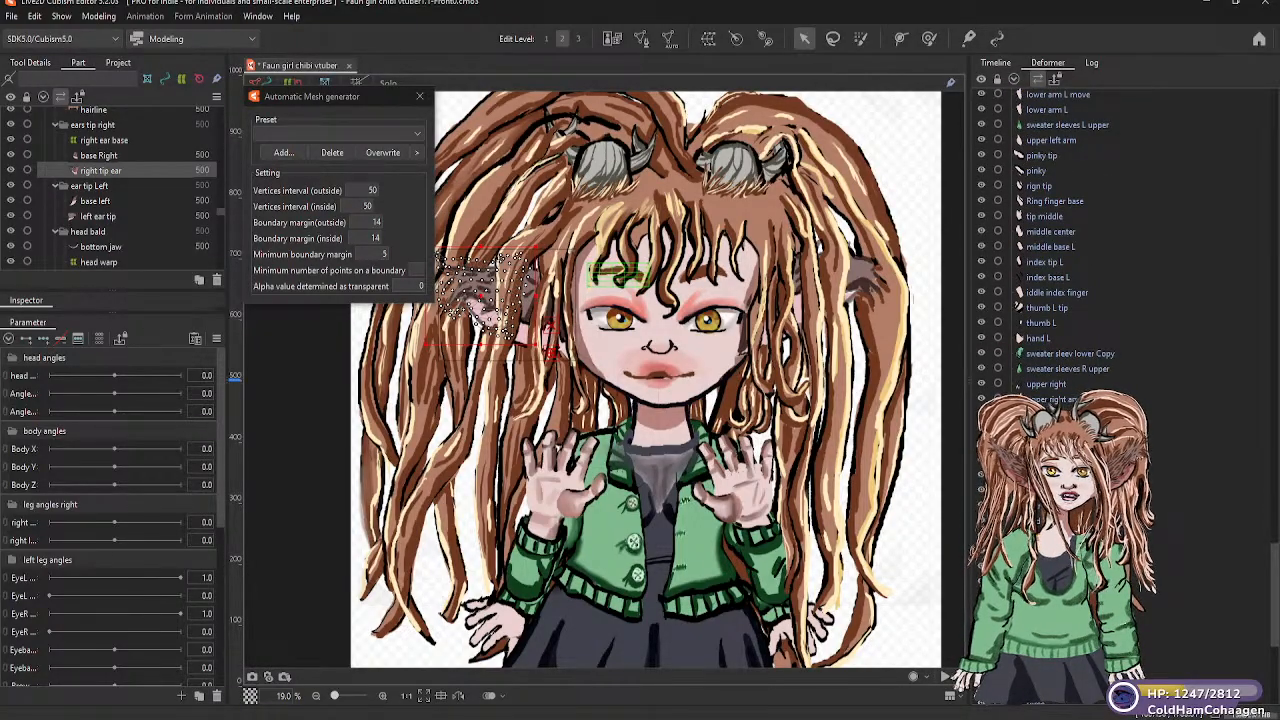
scroll(1060, 240, down, 4)
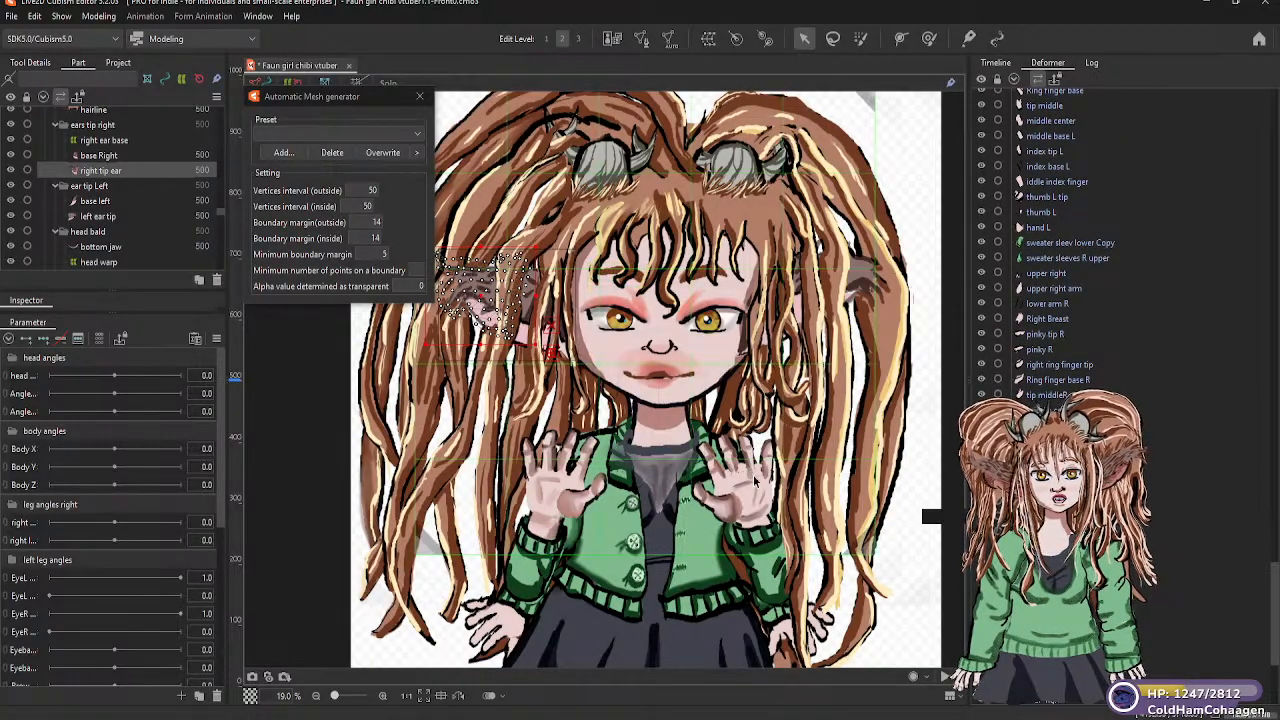
scroll(1060, 240, down, 4)
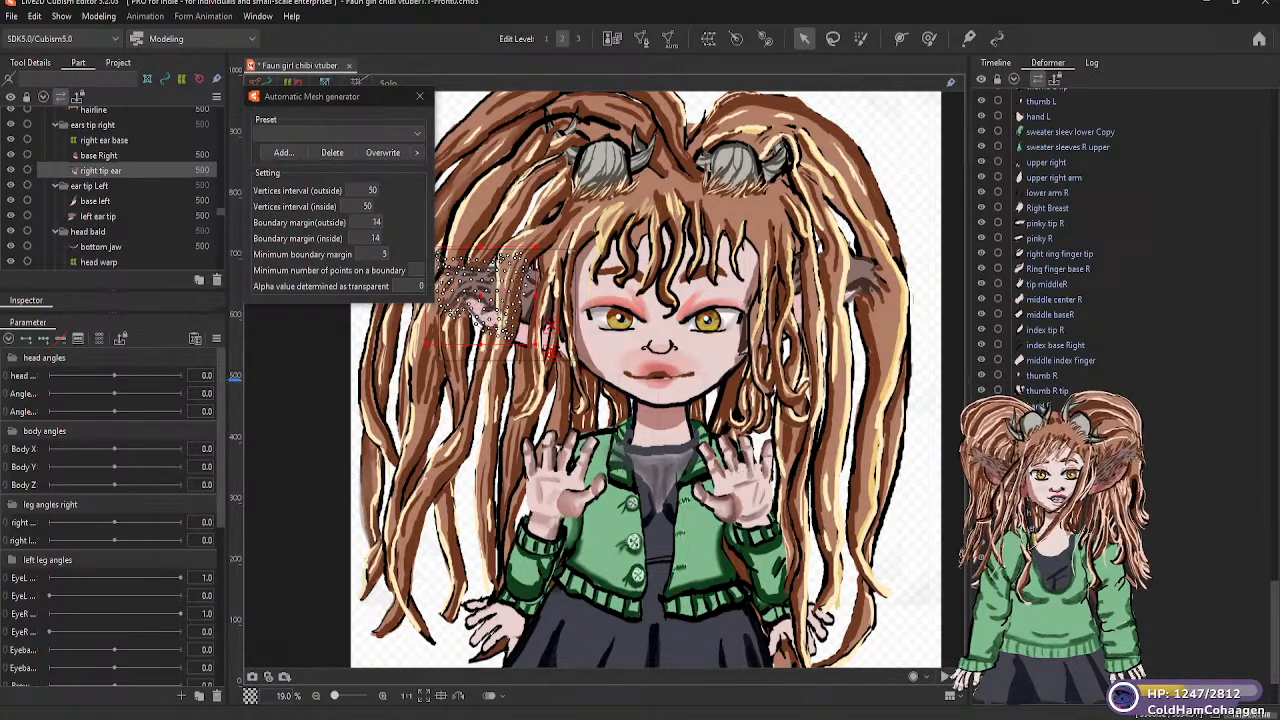
scroll(1060, 240, down, 4)
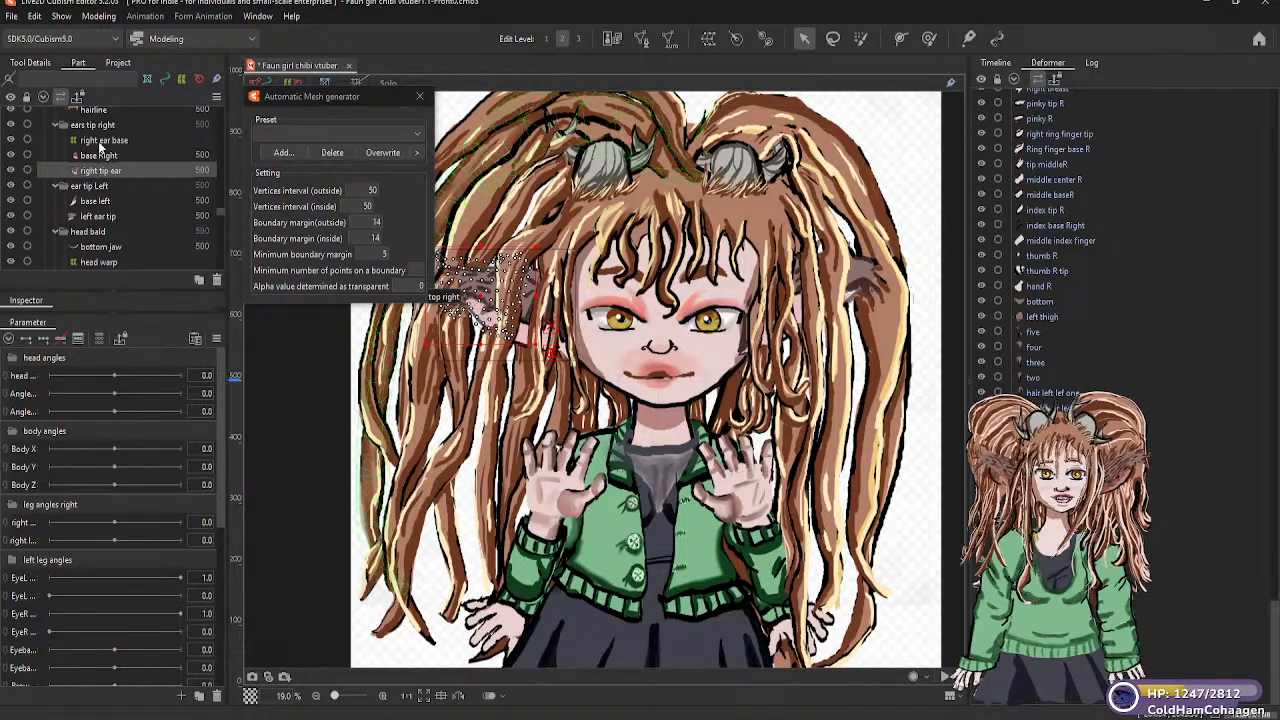
click(100, 141)
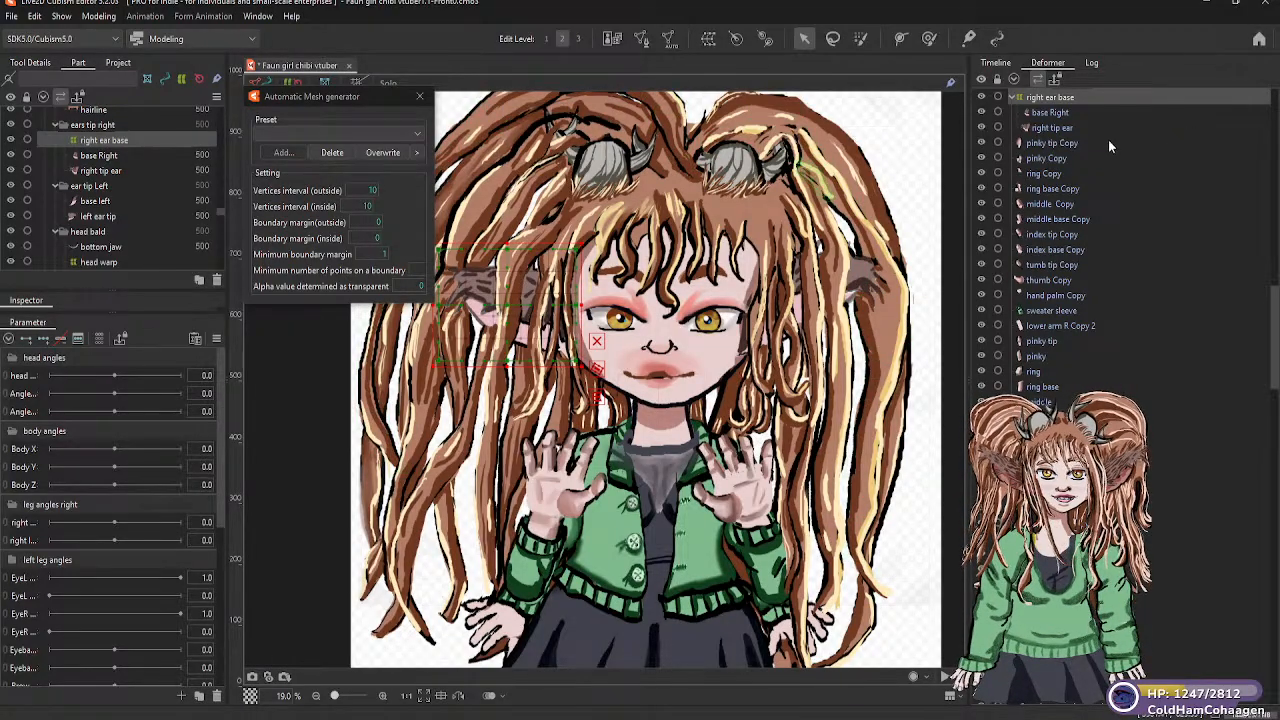
scroll(1080, 166, up, 2)
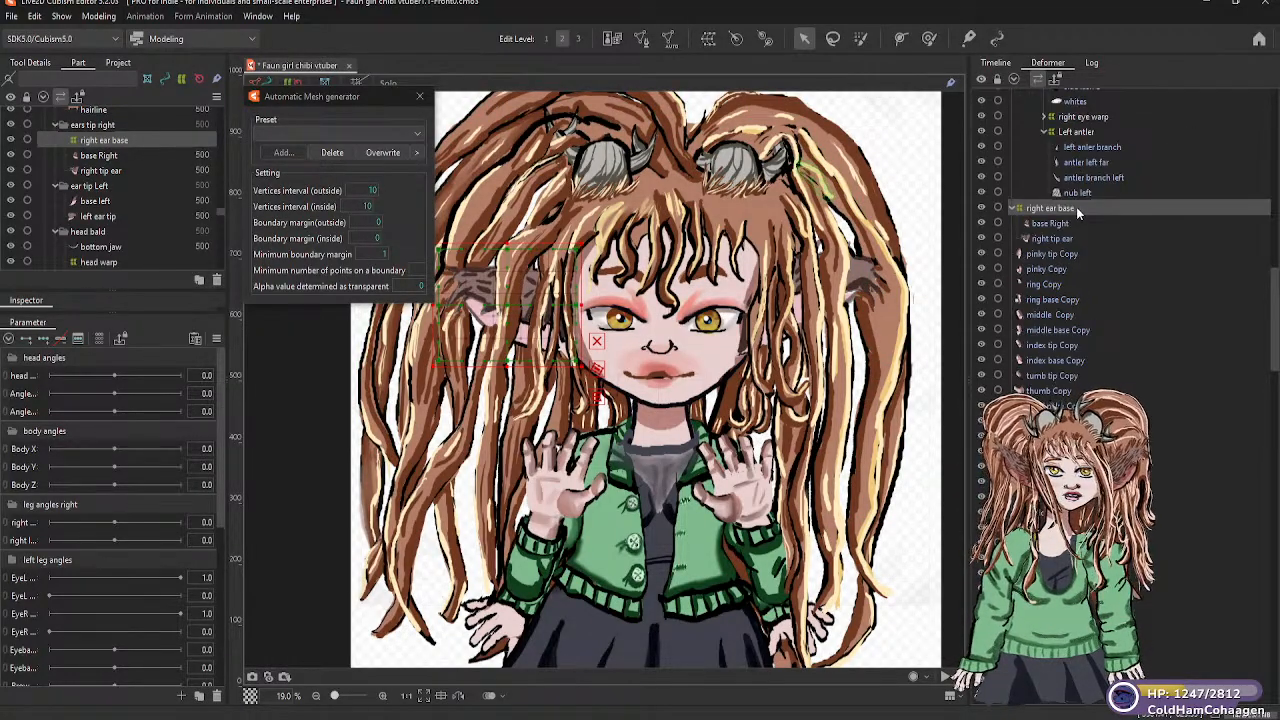
drag(1076, 203, 1073, 128)
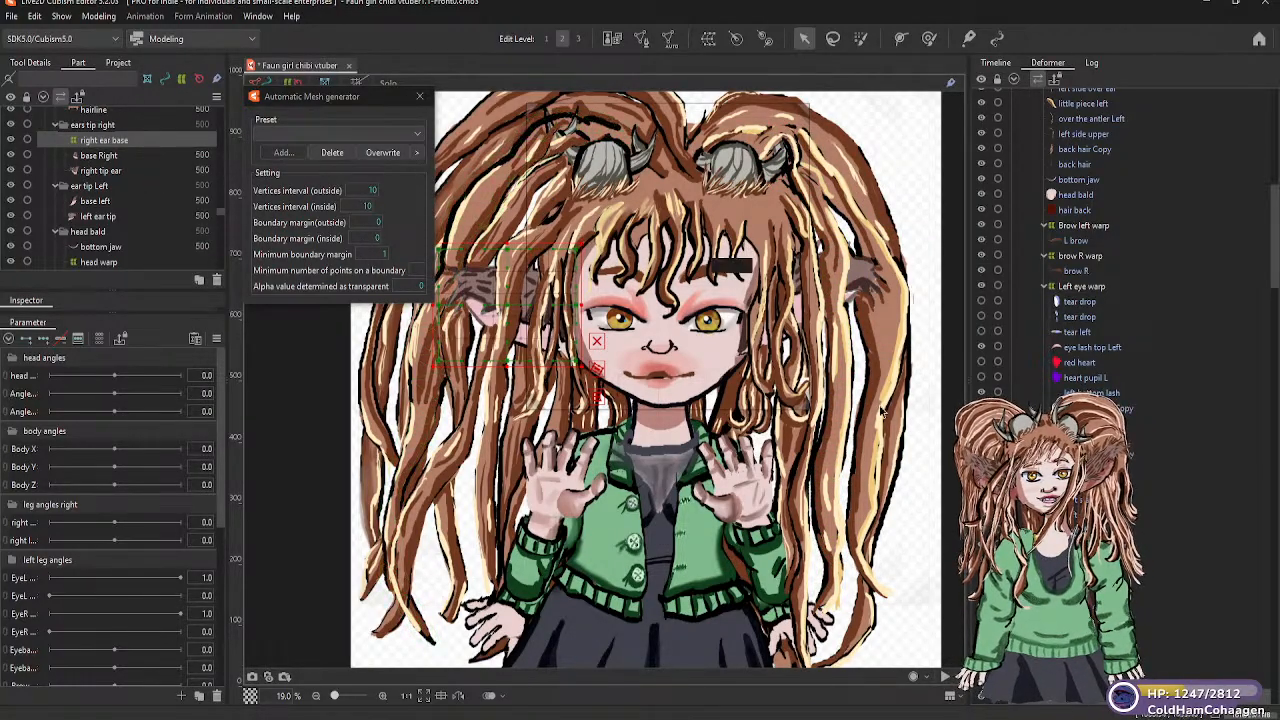
Try to create a warp deformer named left ear warp around the base left mesh in the ear tip Left part
click(97, 187)
click(100, 202)
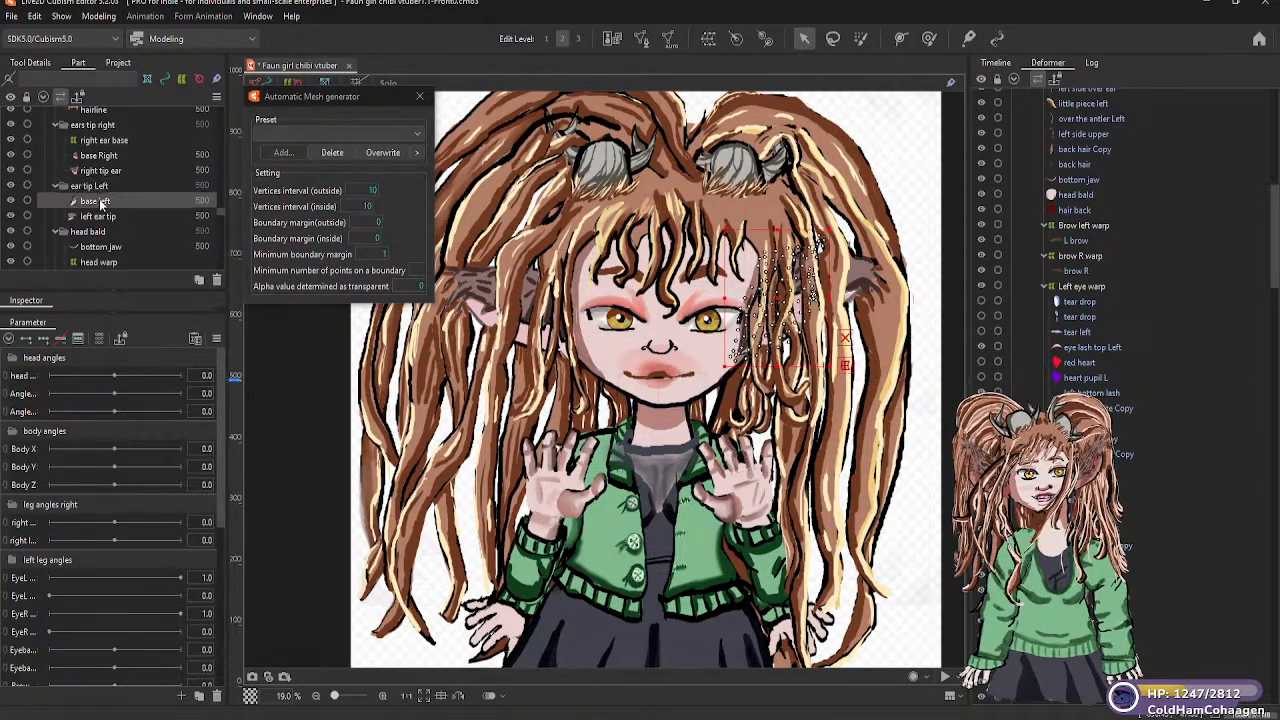
click(707, 38)
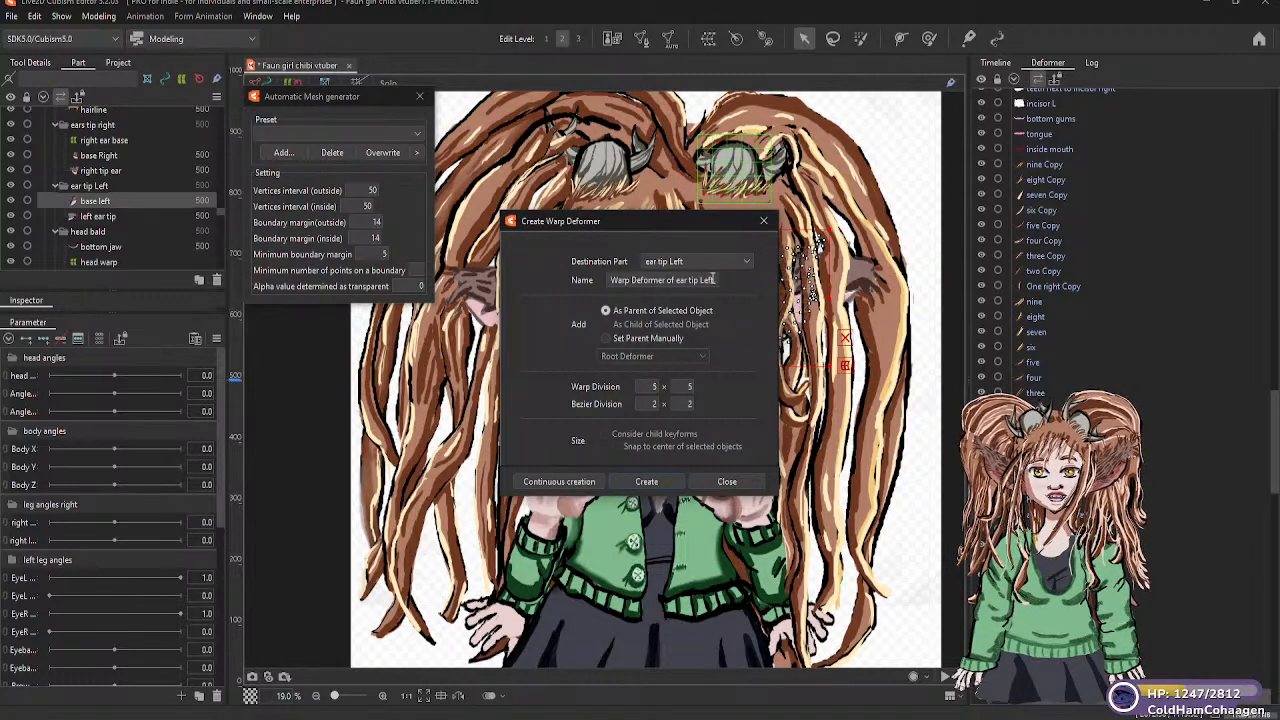
drag(714, 280, 606, 281)
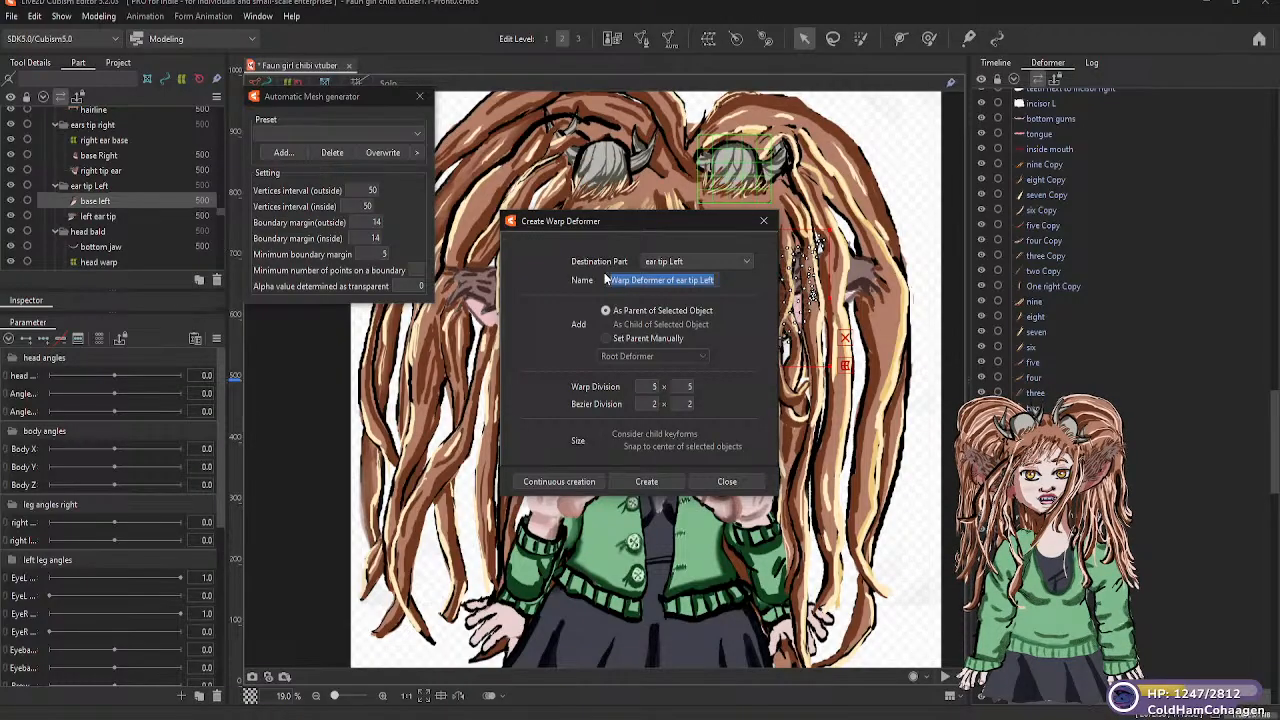
key(BackSpace)
text(left ear tip)
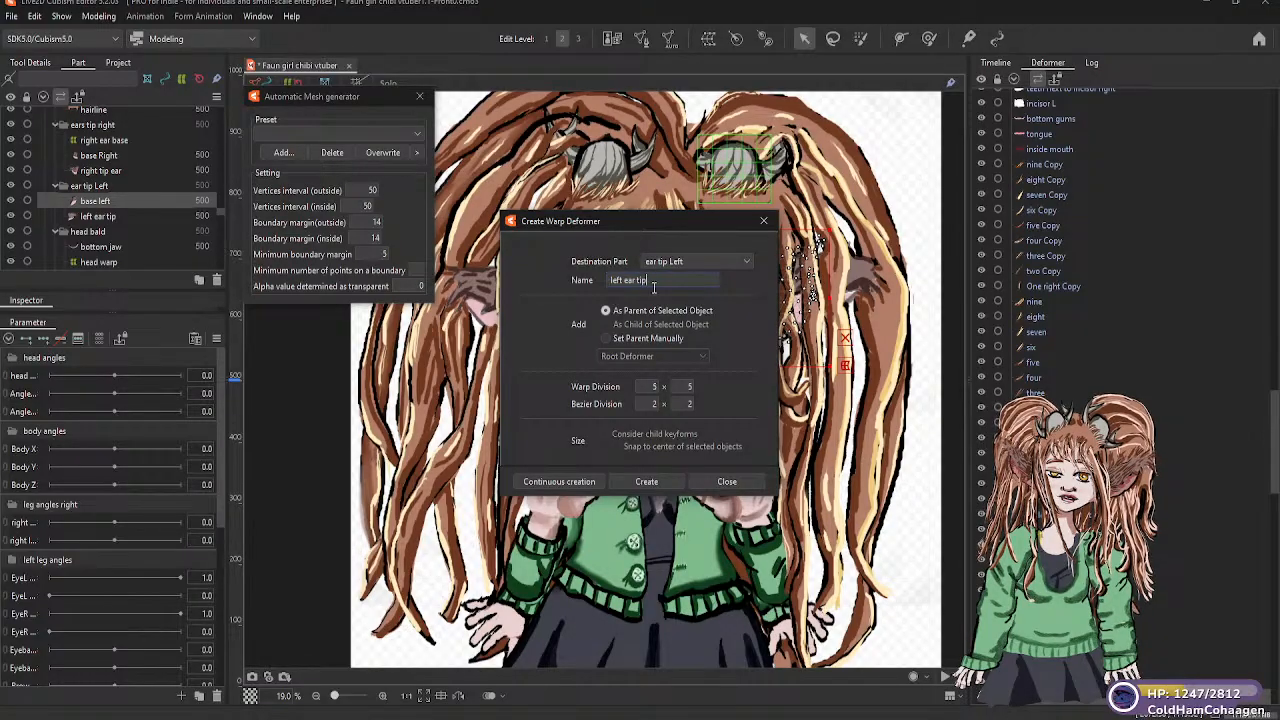
key(BackSpace)
key(BackSpace)
key(BackSpace)
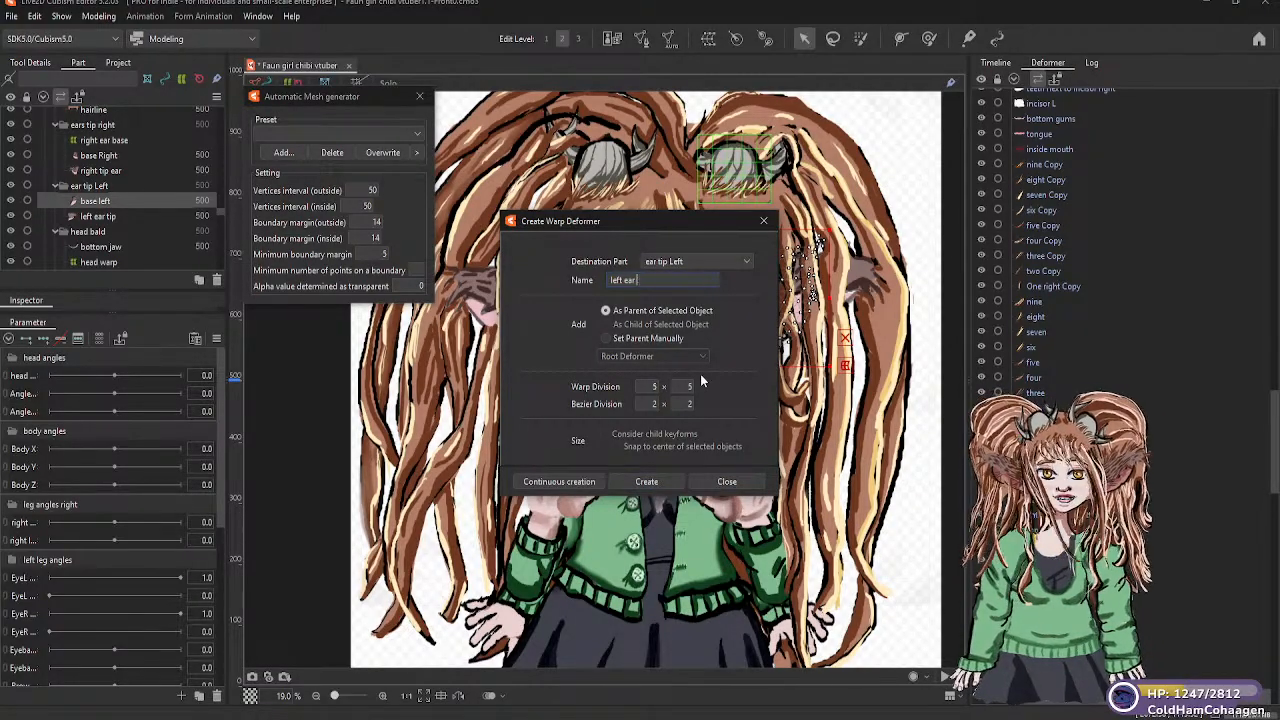
text(warp)
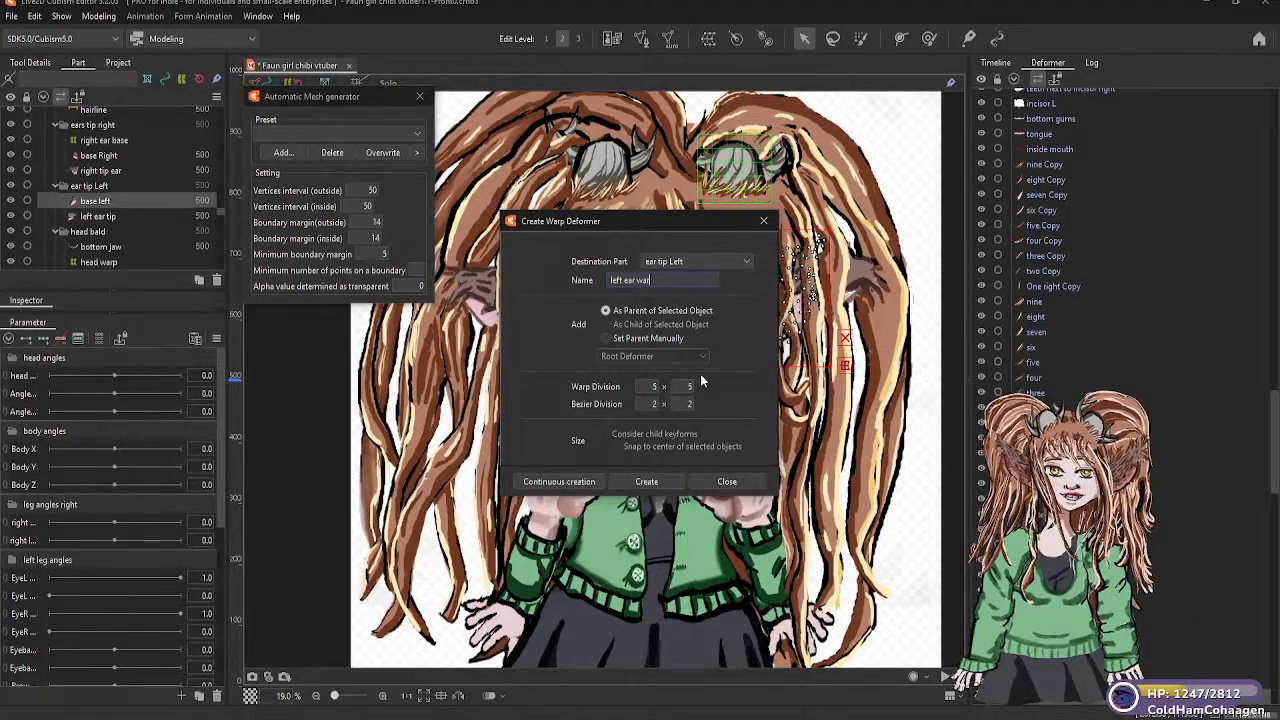
click(663, 479)
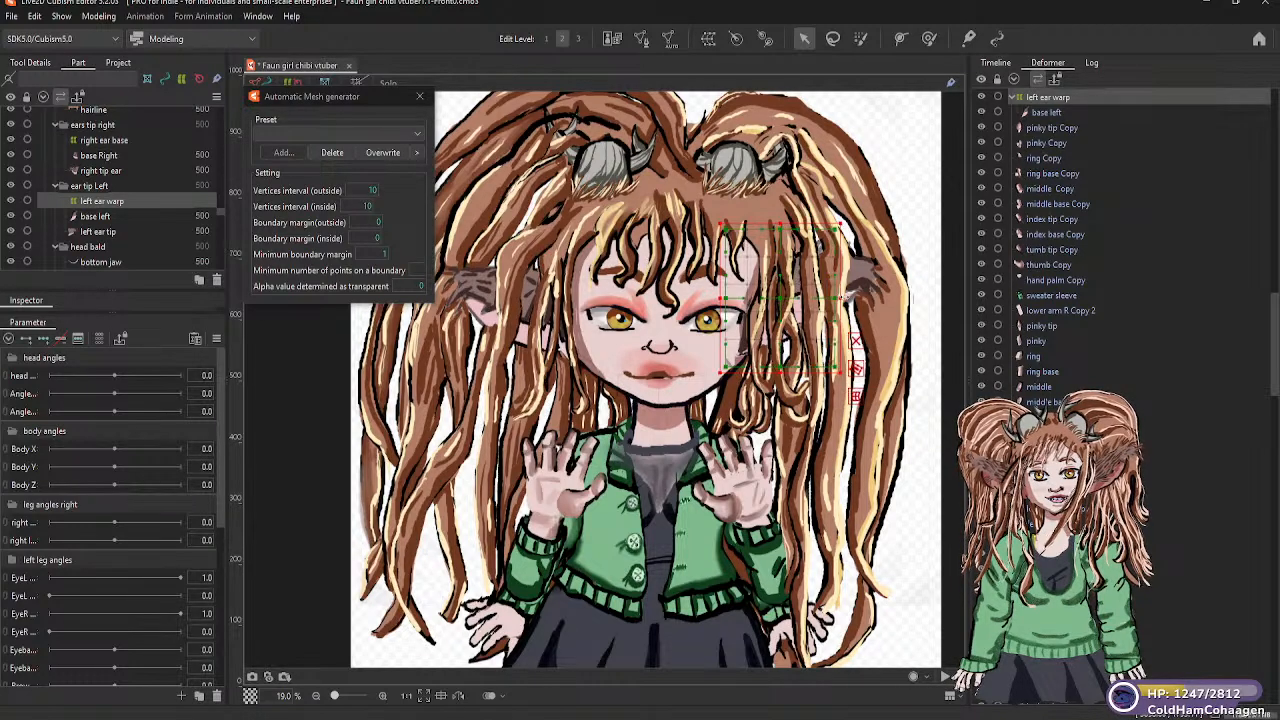
click(835, 309)
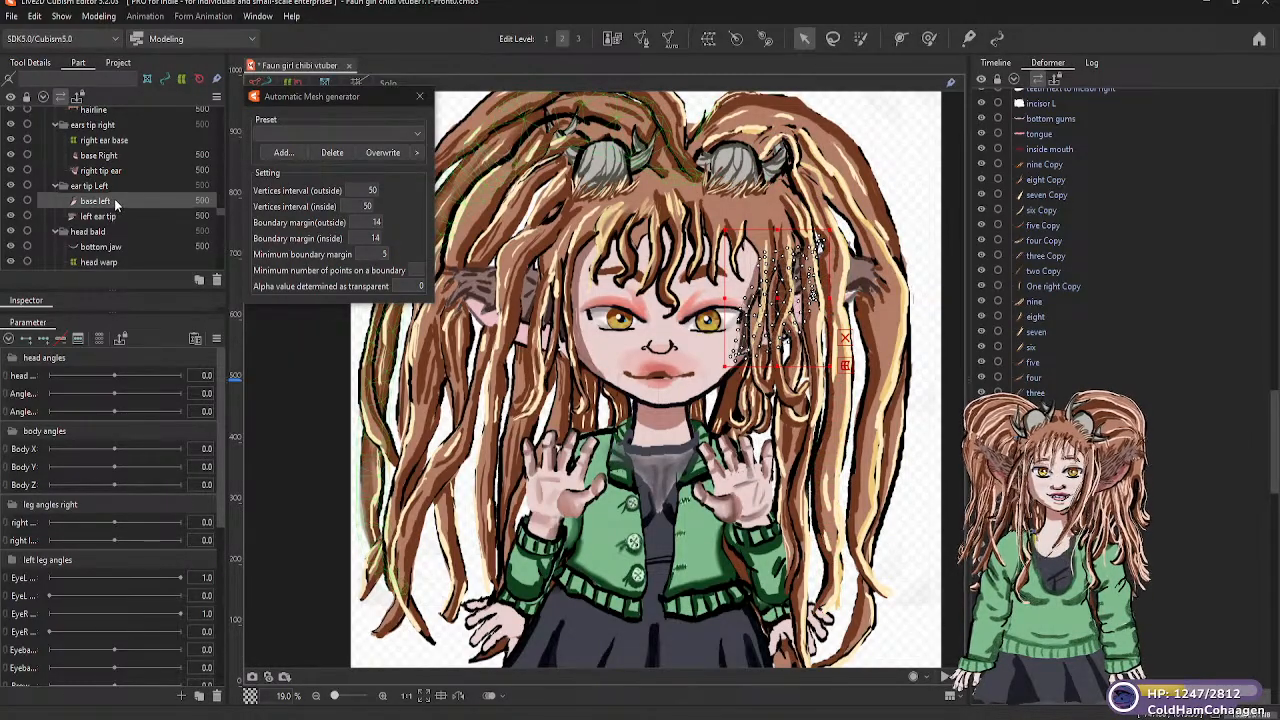
Create a warp deformer named left ear warp as parent of the base left mesh
click(709, 40)
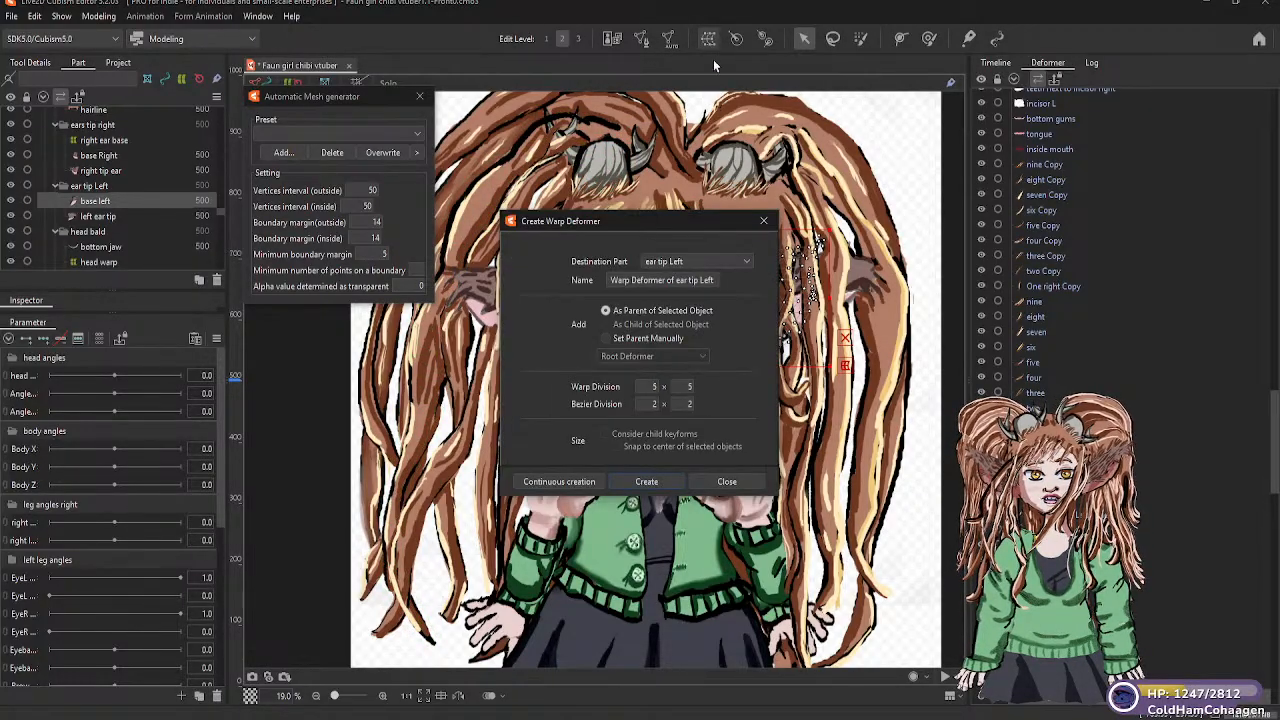
triple_click(691, 279)
text(le)
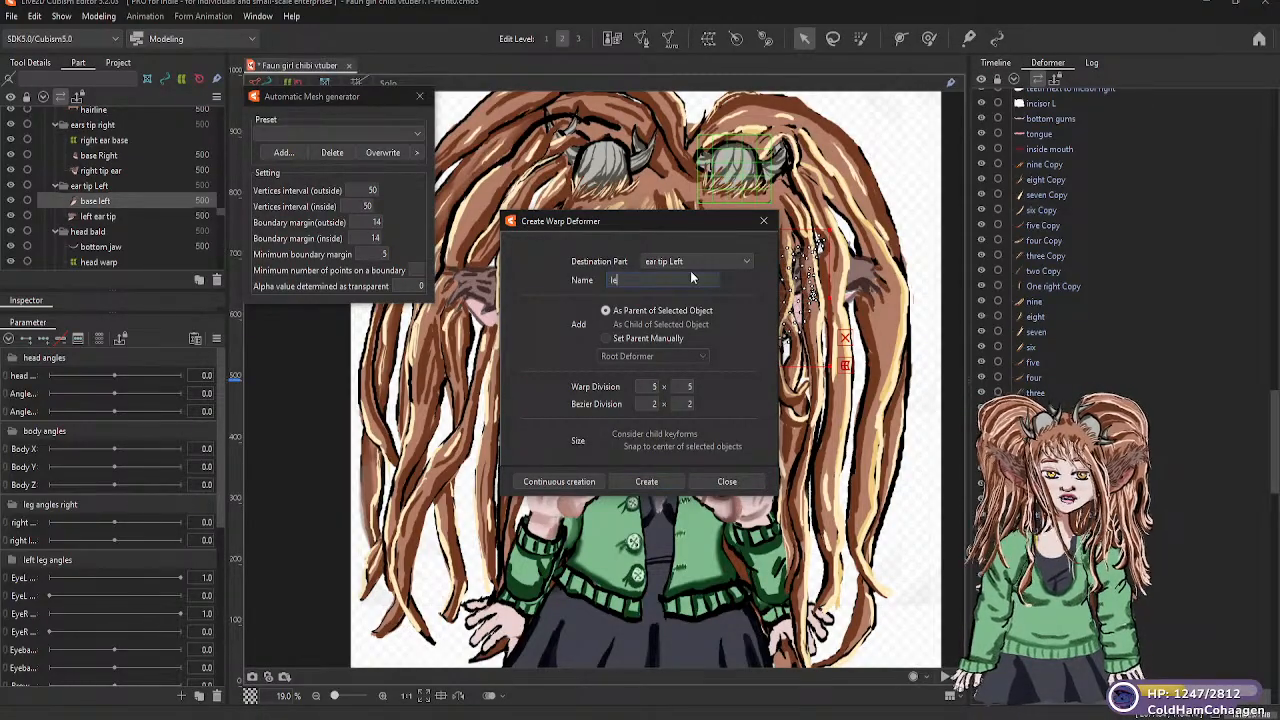
text(ft ear war)
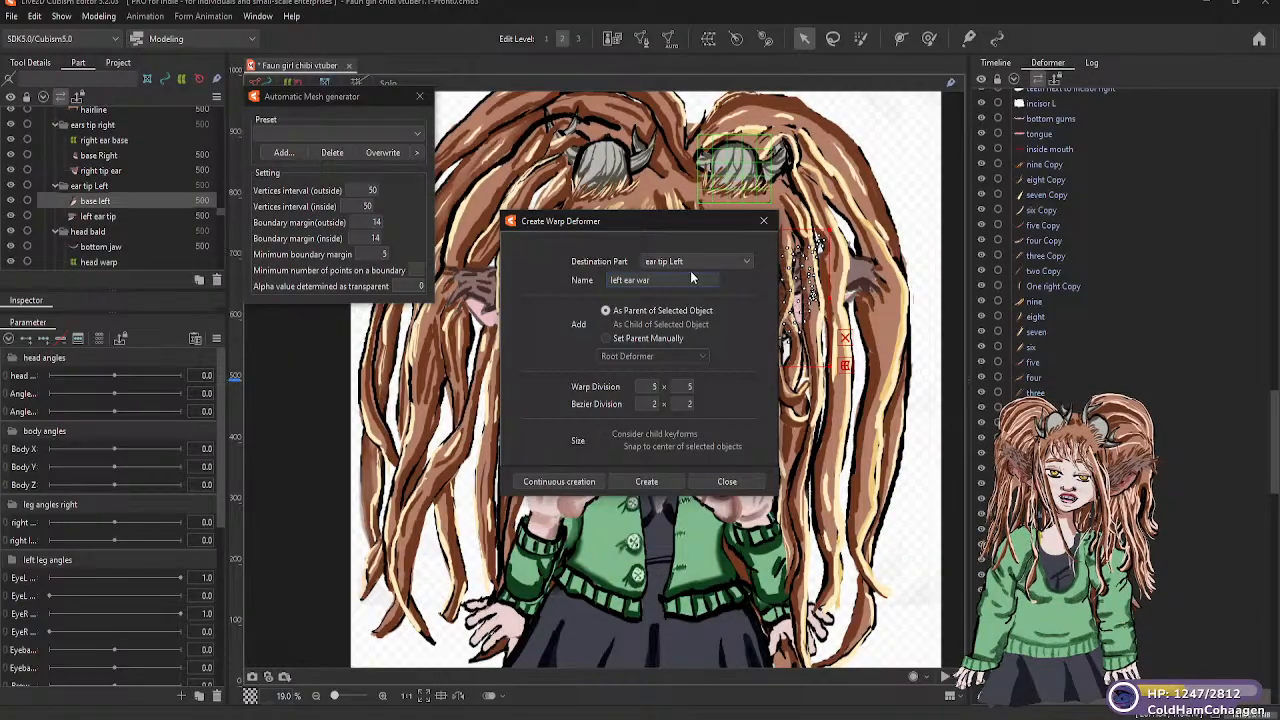
text(p)
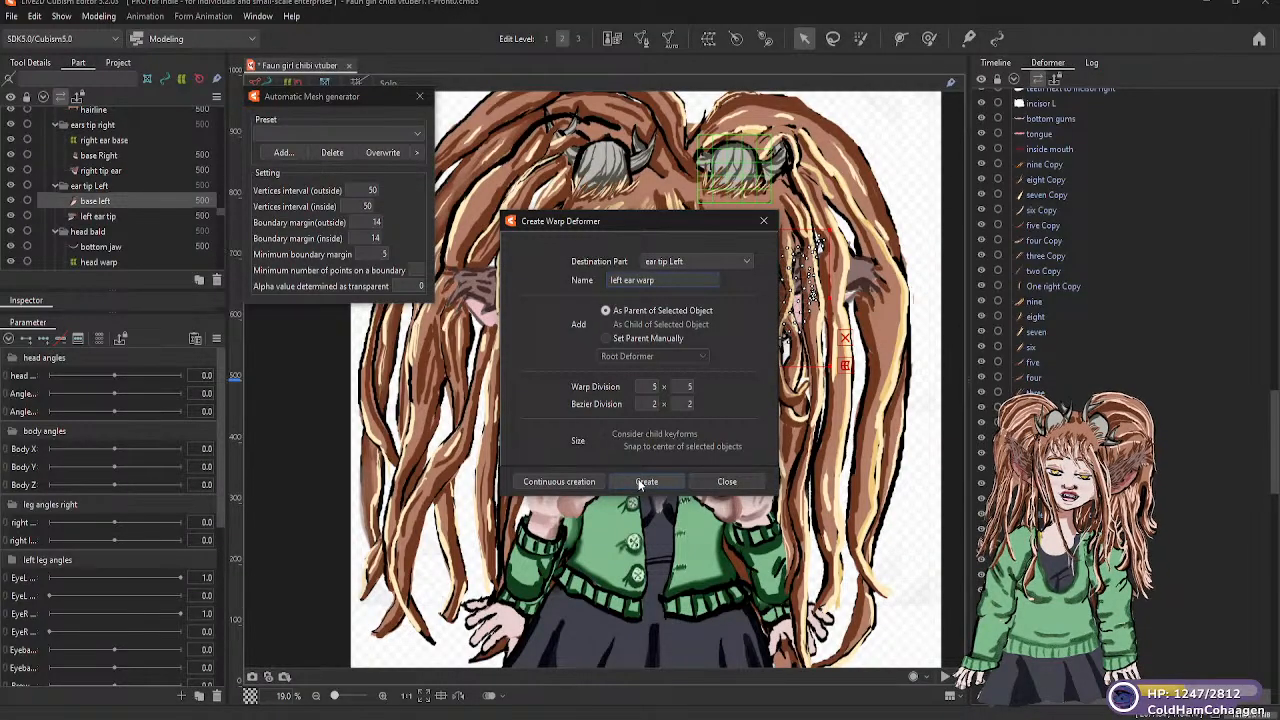
click(645, 484)
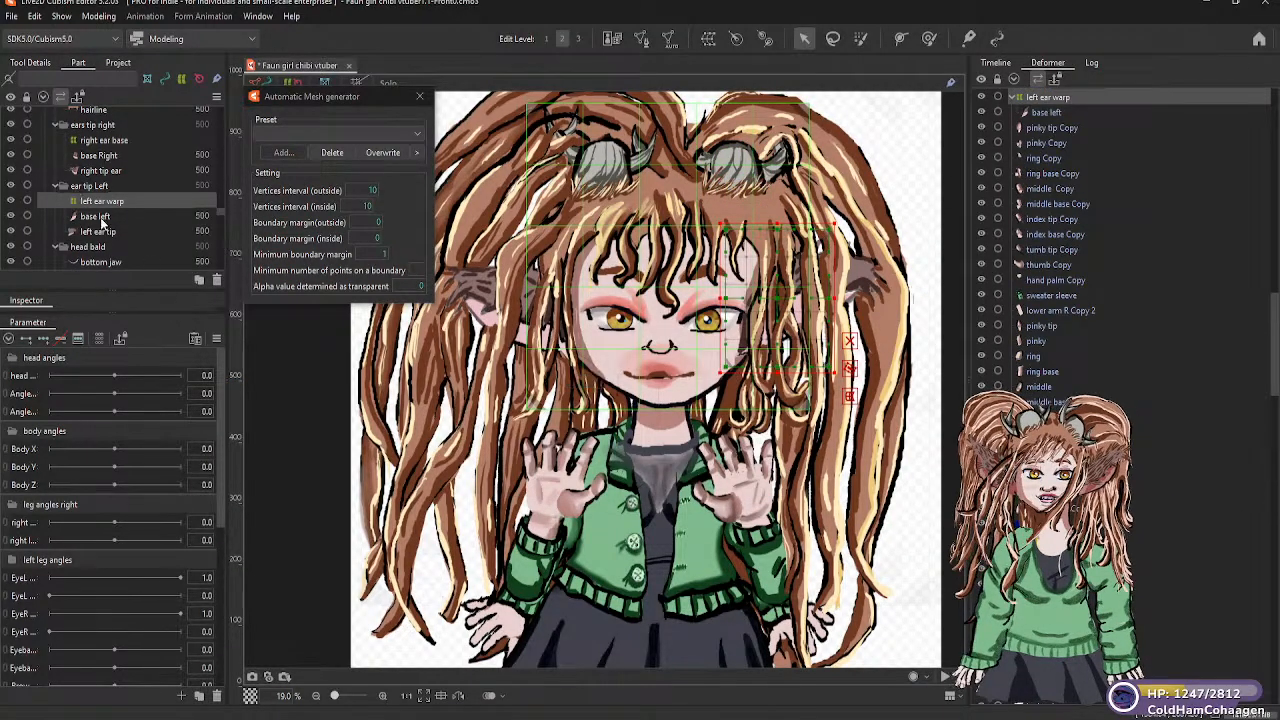
Parent the left ear tip mesh to the left ear warp deformer and toggle its visibility to identify it
click(100, 231)
drag(105, 211, 105, 207)
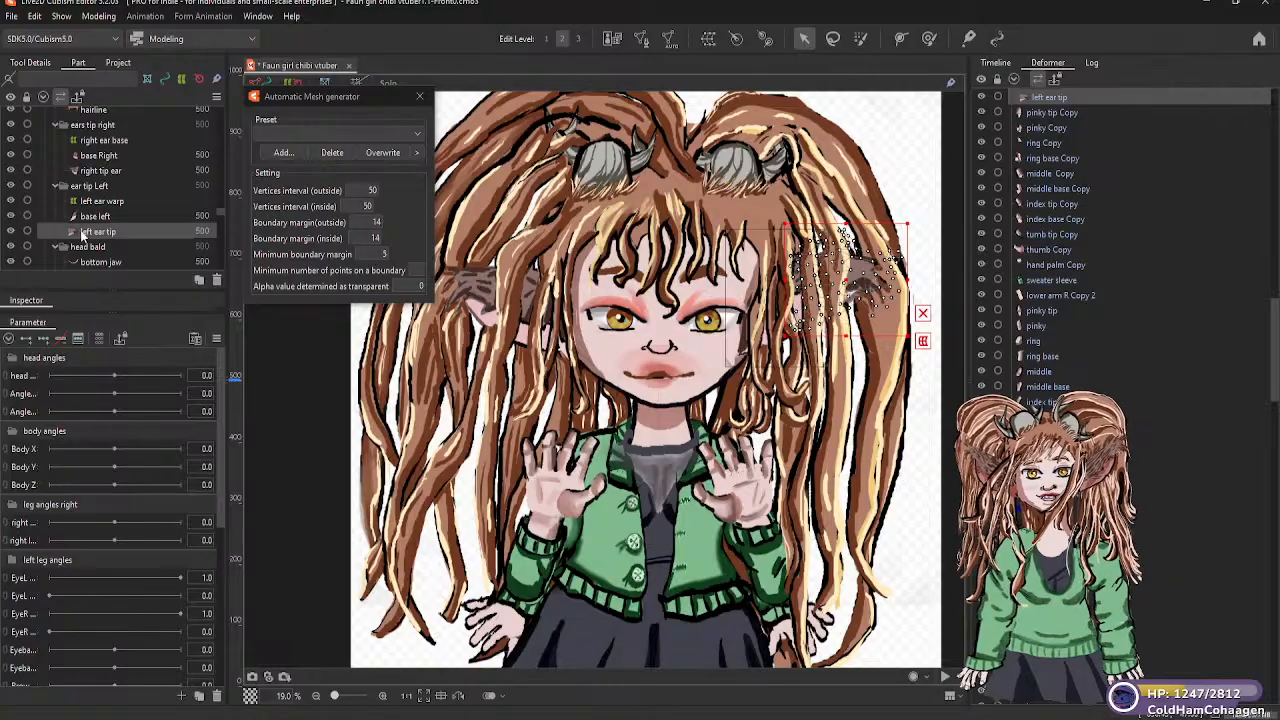
click(10, 231)
click(10, 231)
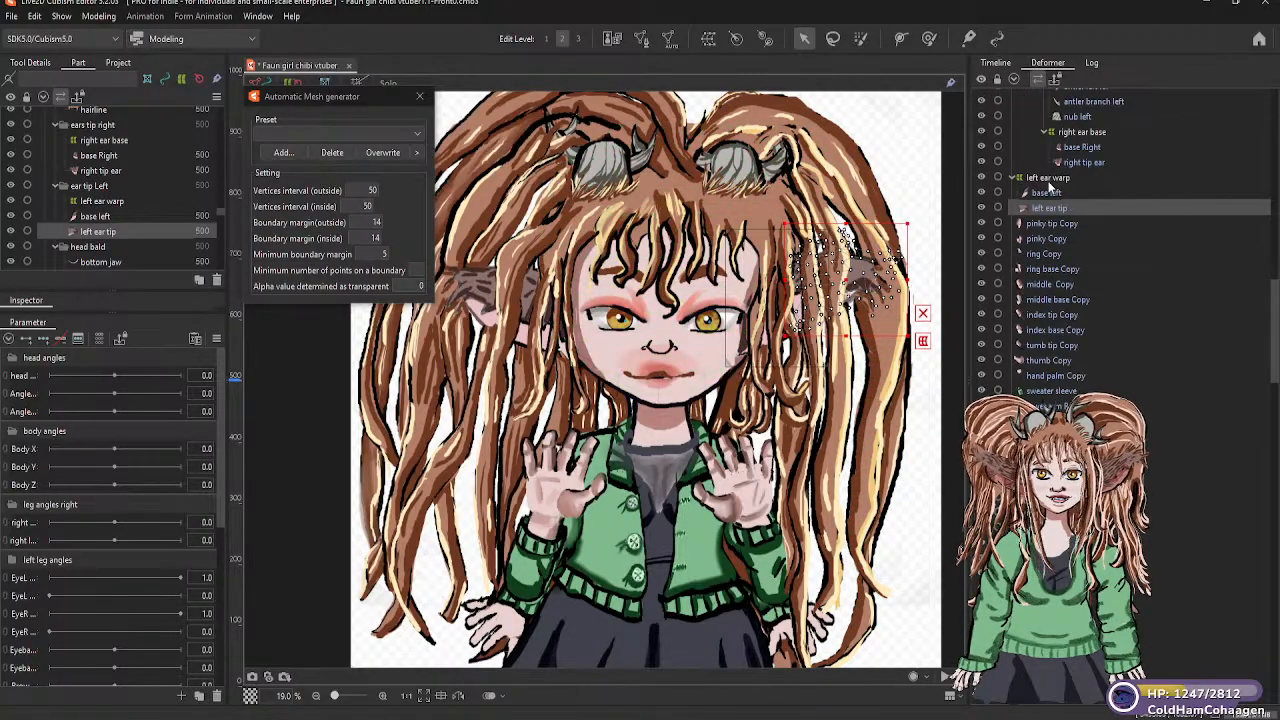
Move the left ear warp deformer with its two ear meshes up into the Head warp hierarchy
click(1049, 178)
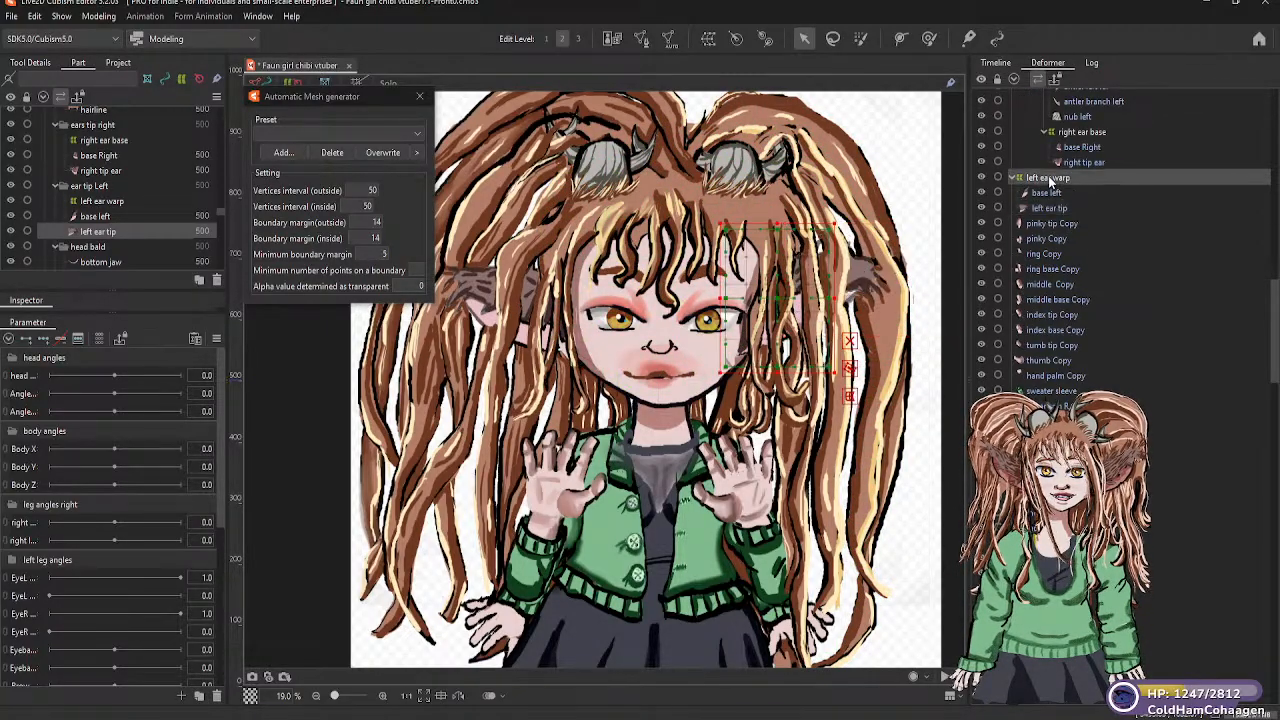
mouse_move(1045, 137)
mouse_down()
mouse_move(1078, 133)
mouse_move(1088, 168)
mouse_move(1072, 90)
mouse_move(1077, 137)
mouse_up()
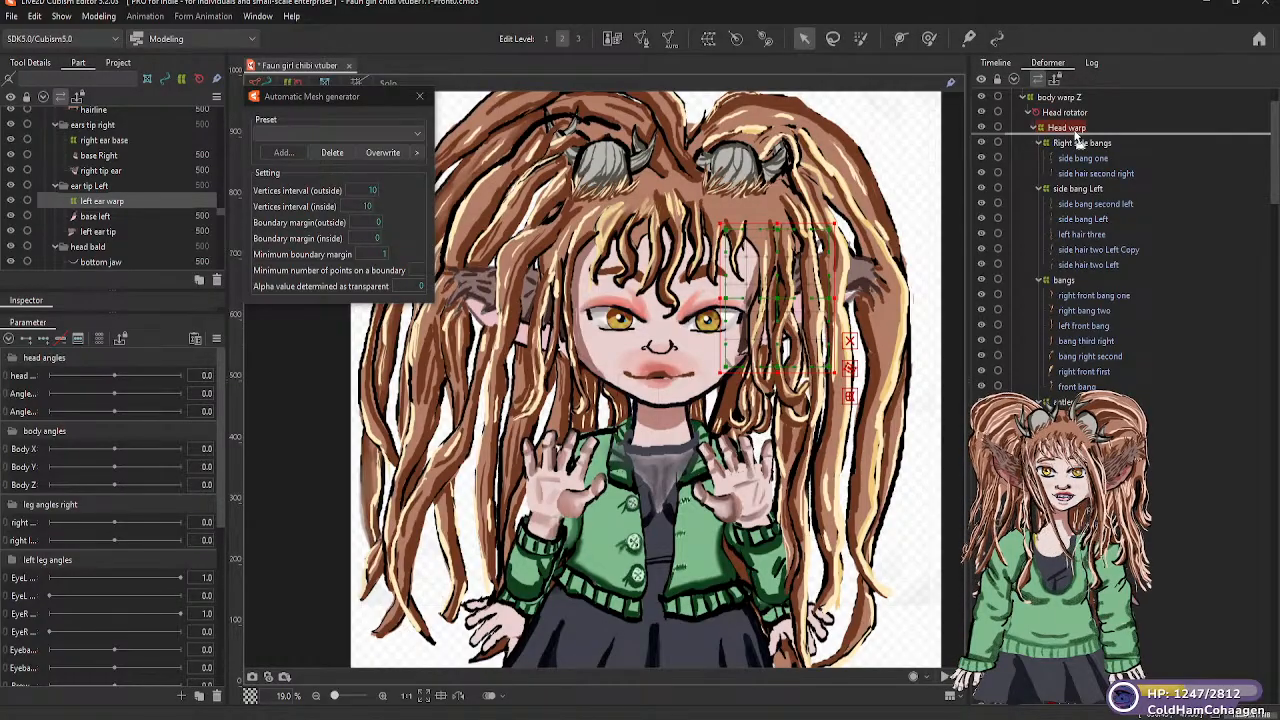
drag(1077, 137, 1077, 137)
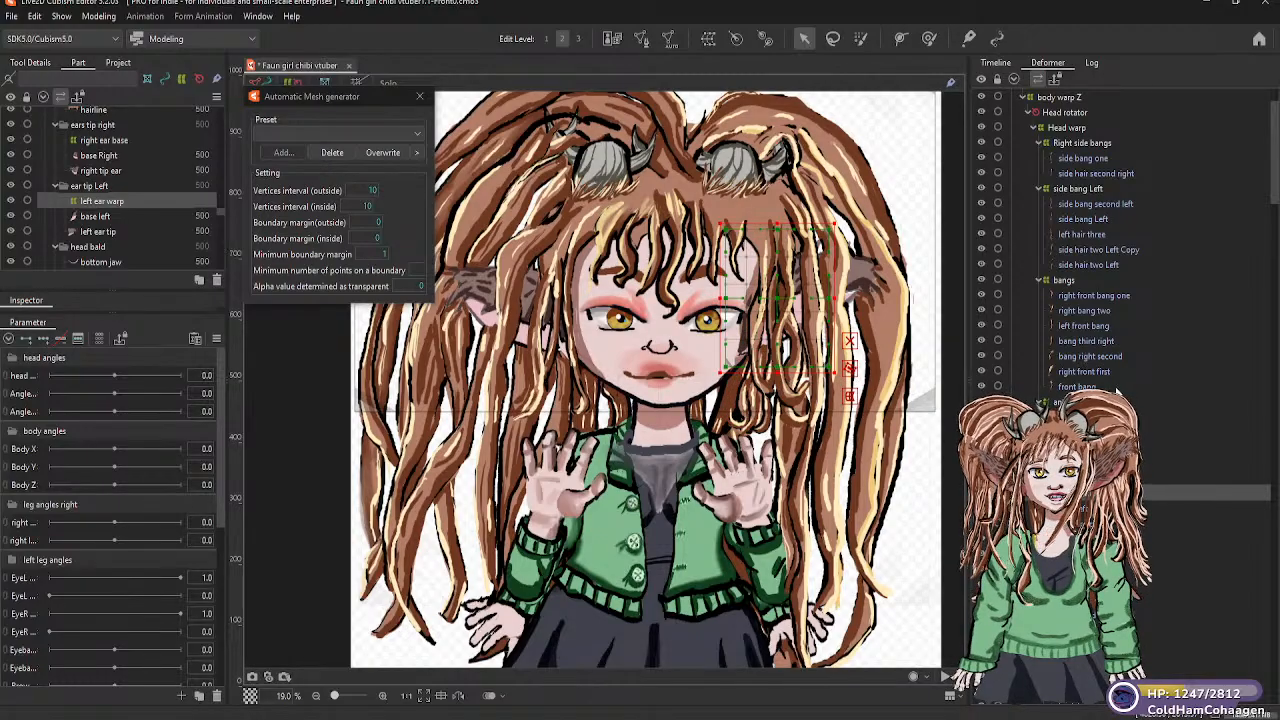
scroll(1050, 300, down, 4)
scroll(1100, 250, down, 6)
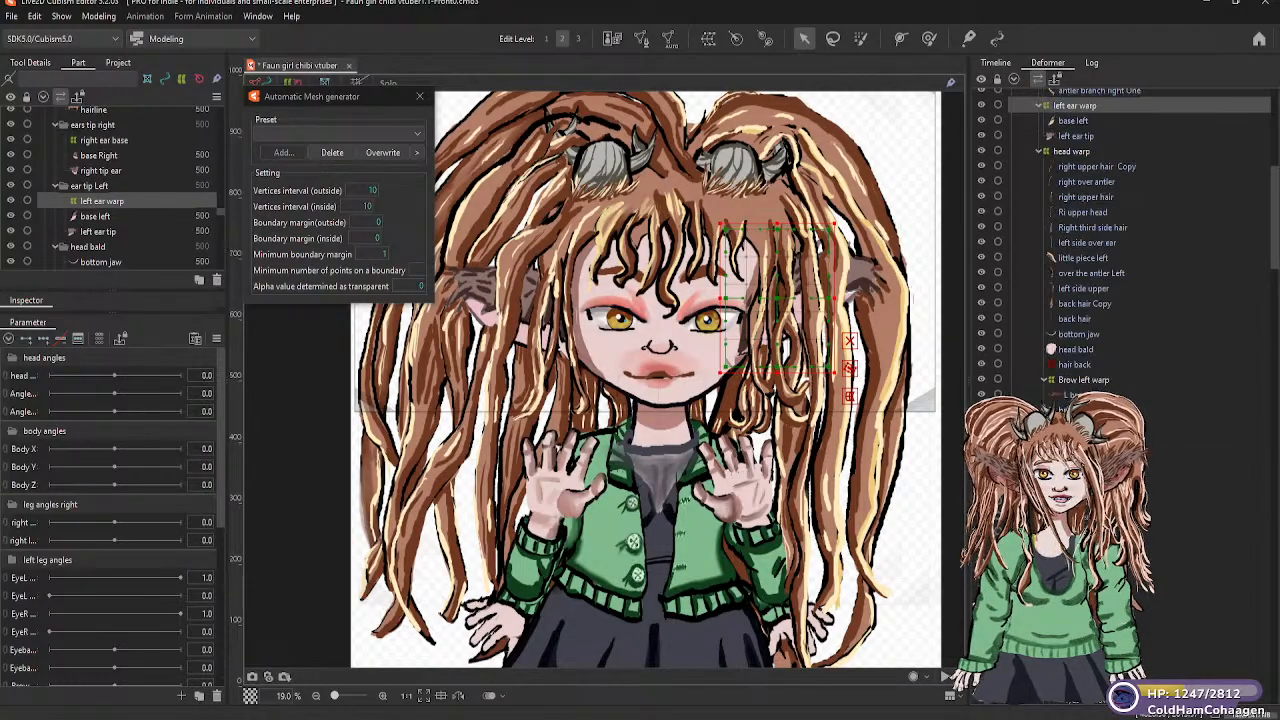
Create a warp deformer named mouth warp as parent of the top lip mesh in the mouth part
scroll(1080, 250, down, 10)
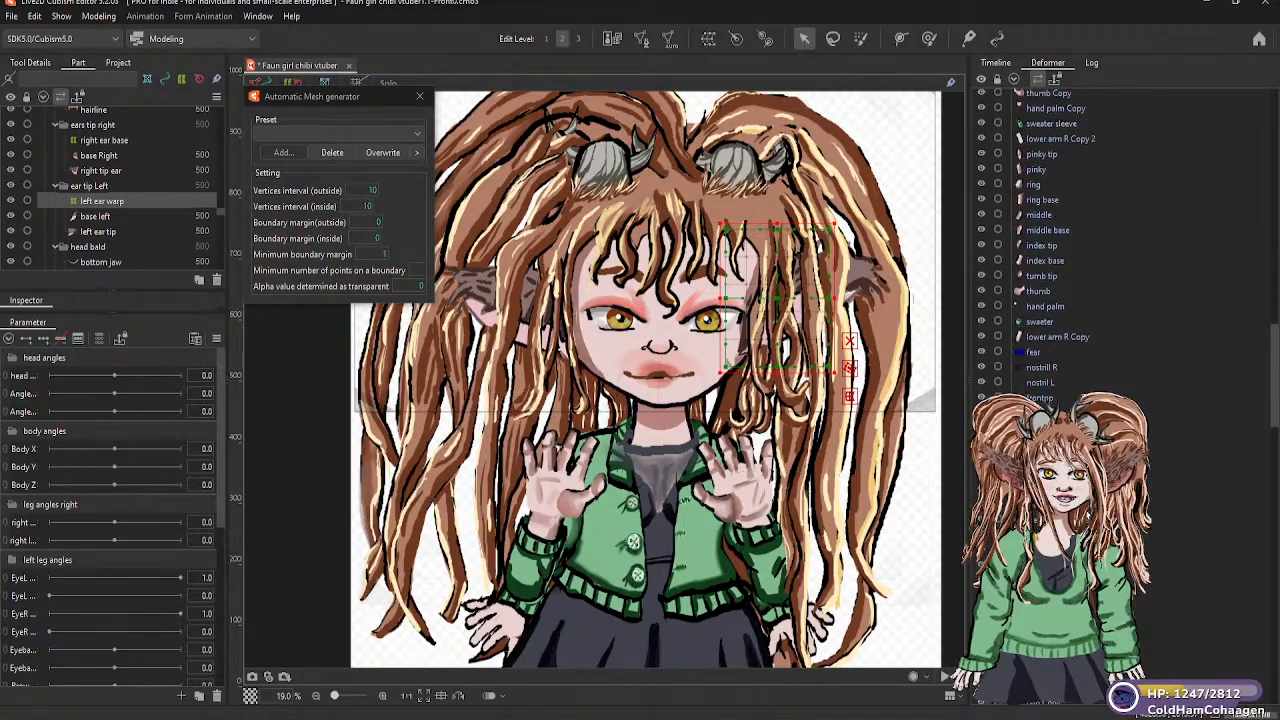
scroll(1060, 250, down, 10)
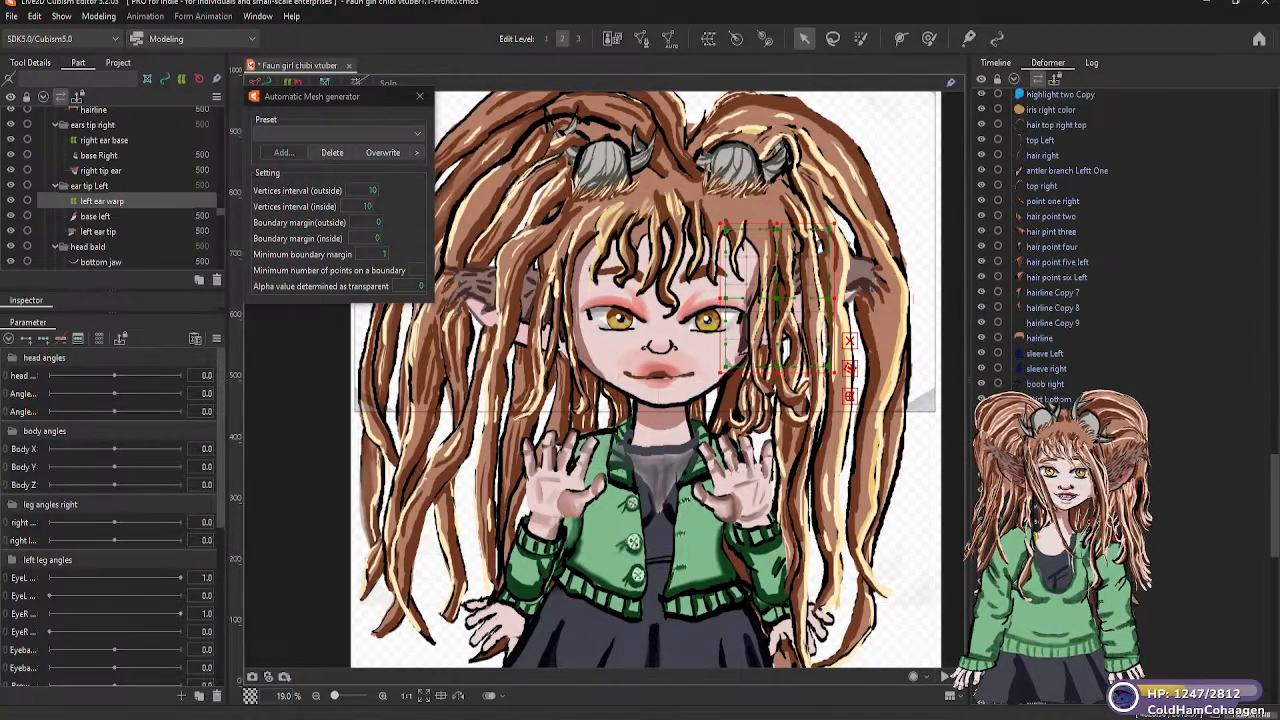
click(656, 364)
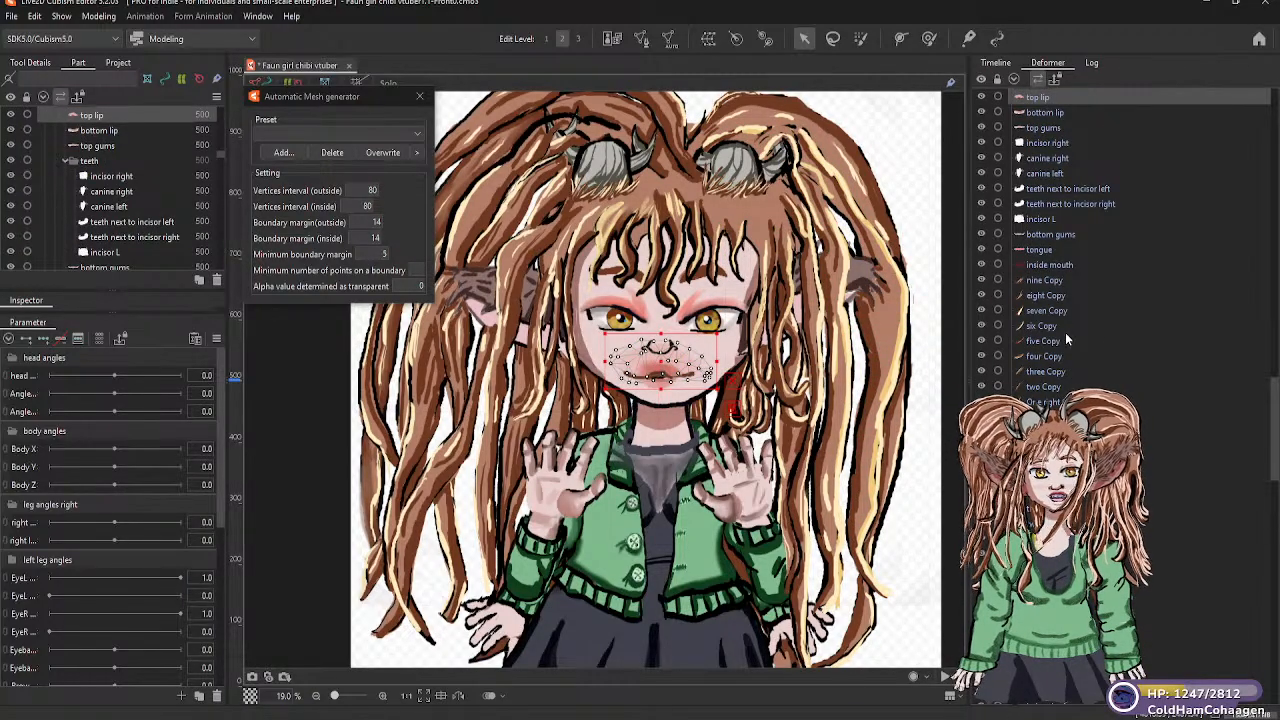
scroll(1066, 300, up, 4)
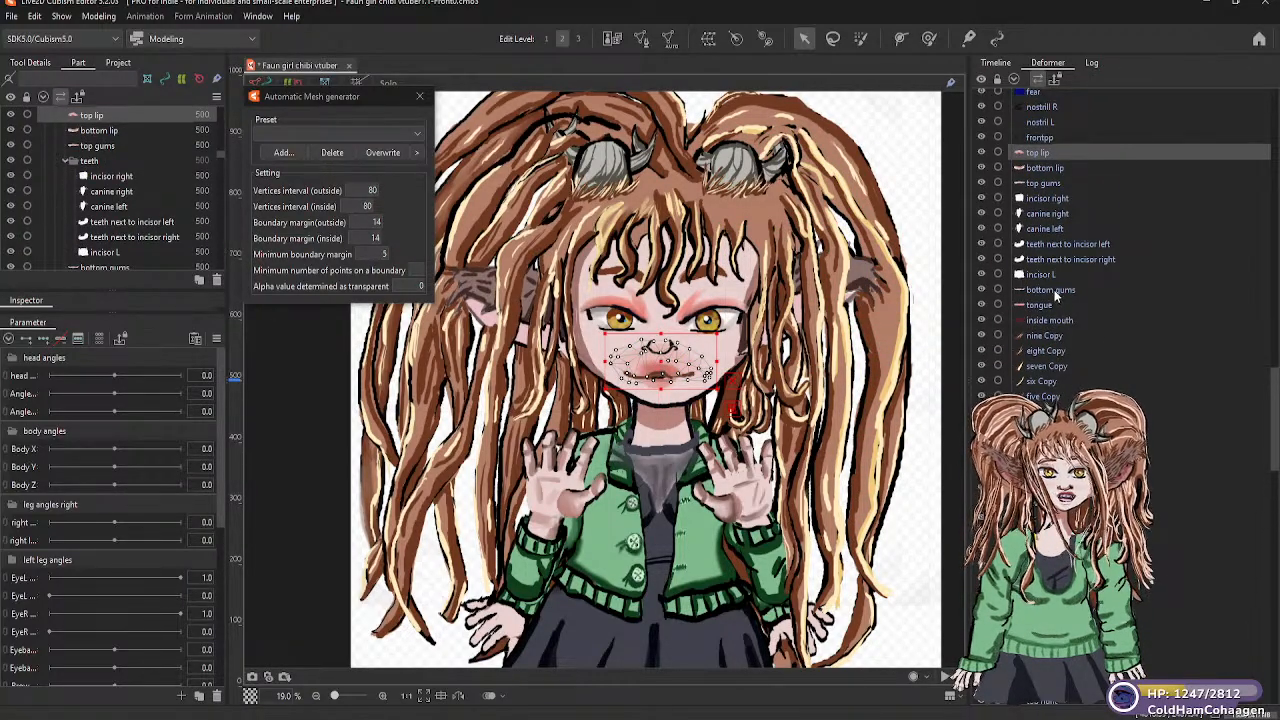
click(709, 41)
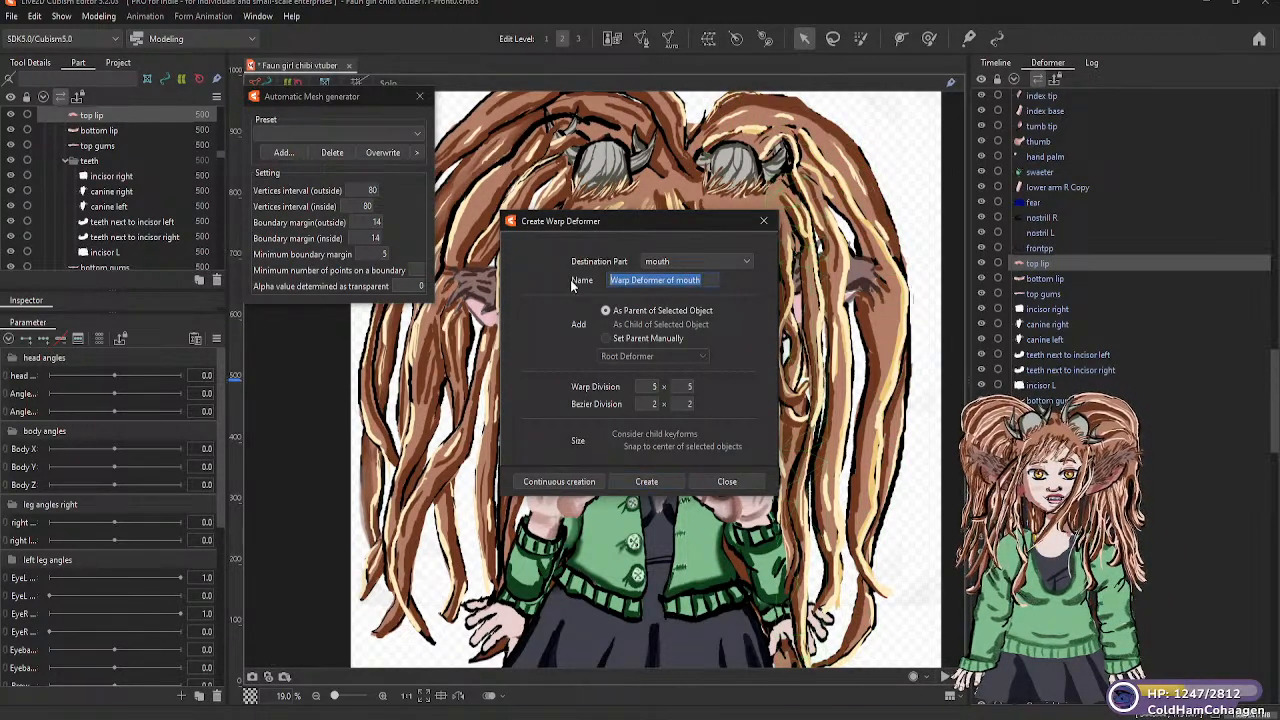
text(mout)
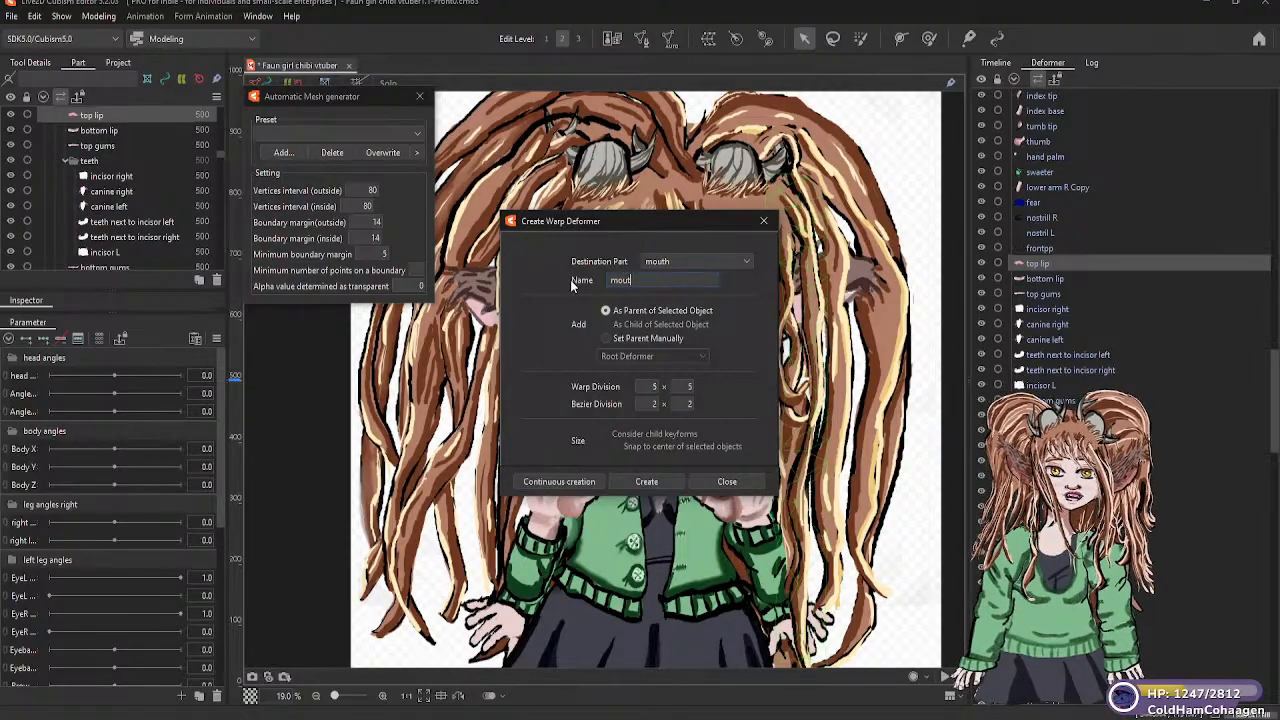
text(h warp)
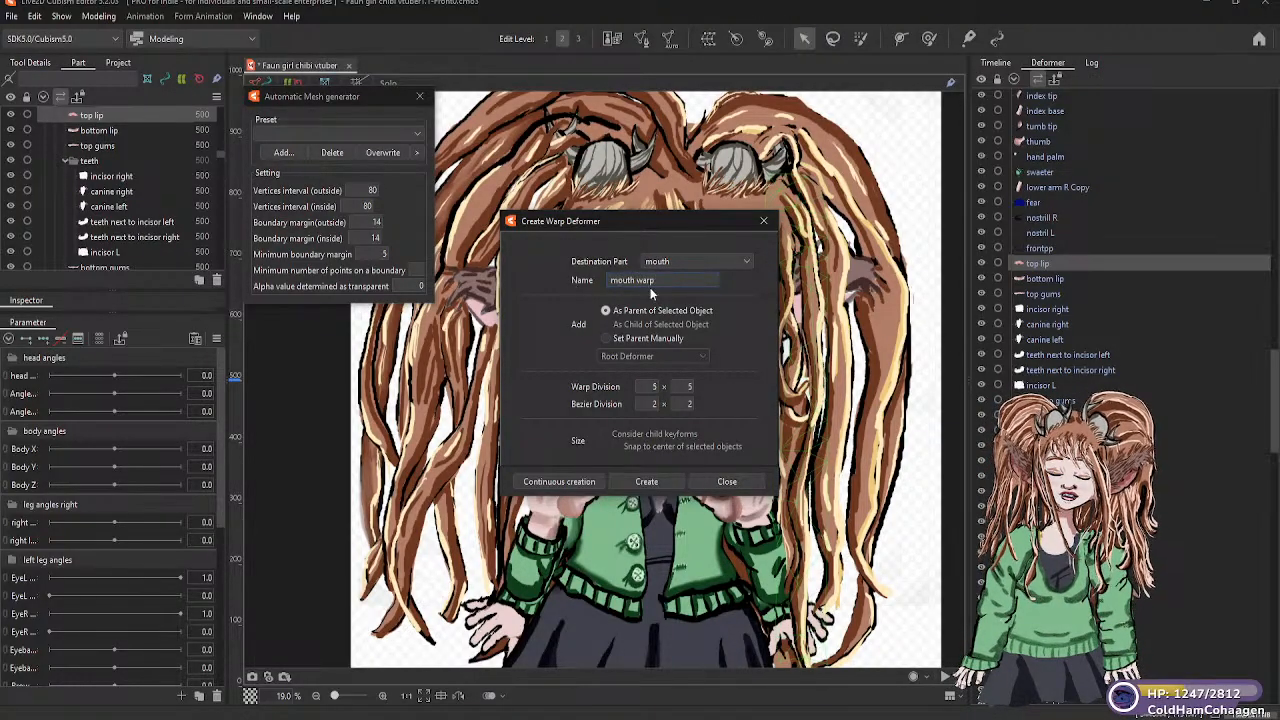
click(646, 482)
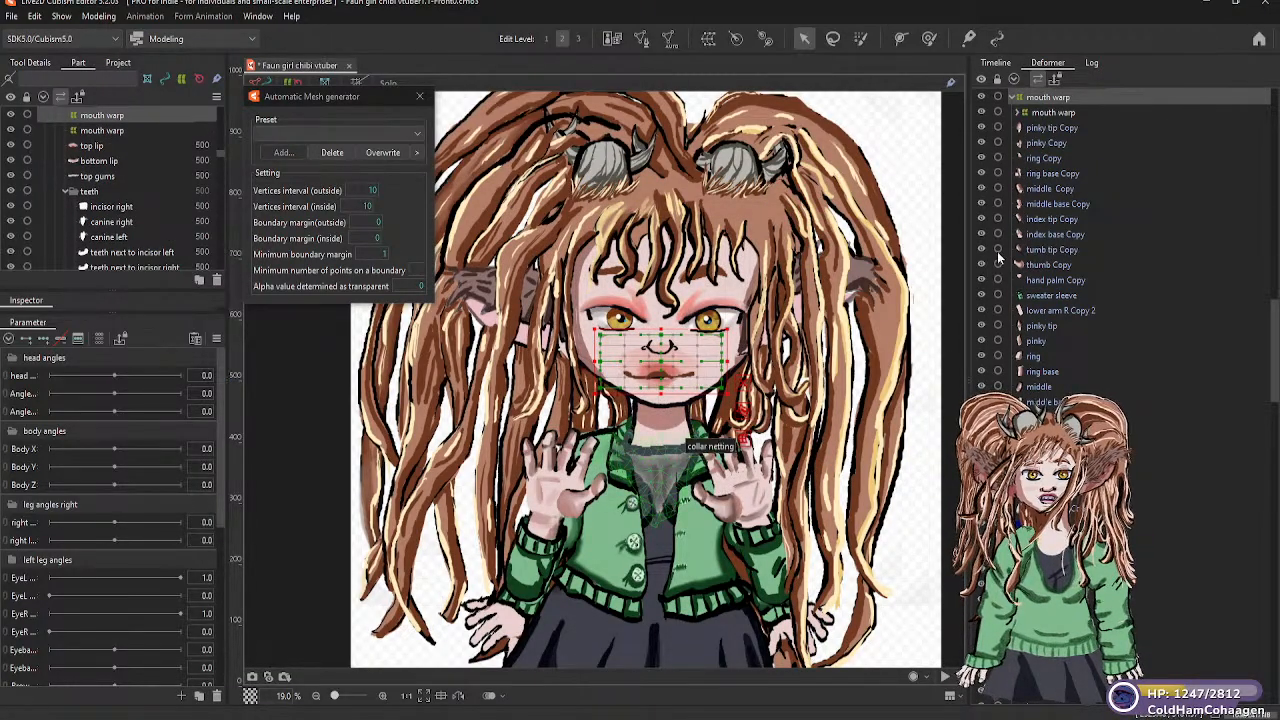
Inspect the two nested mouth warp deformers and undo the creation of the duplicate one above the top lip
scroll(1057, 145, up, 2)
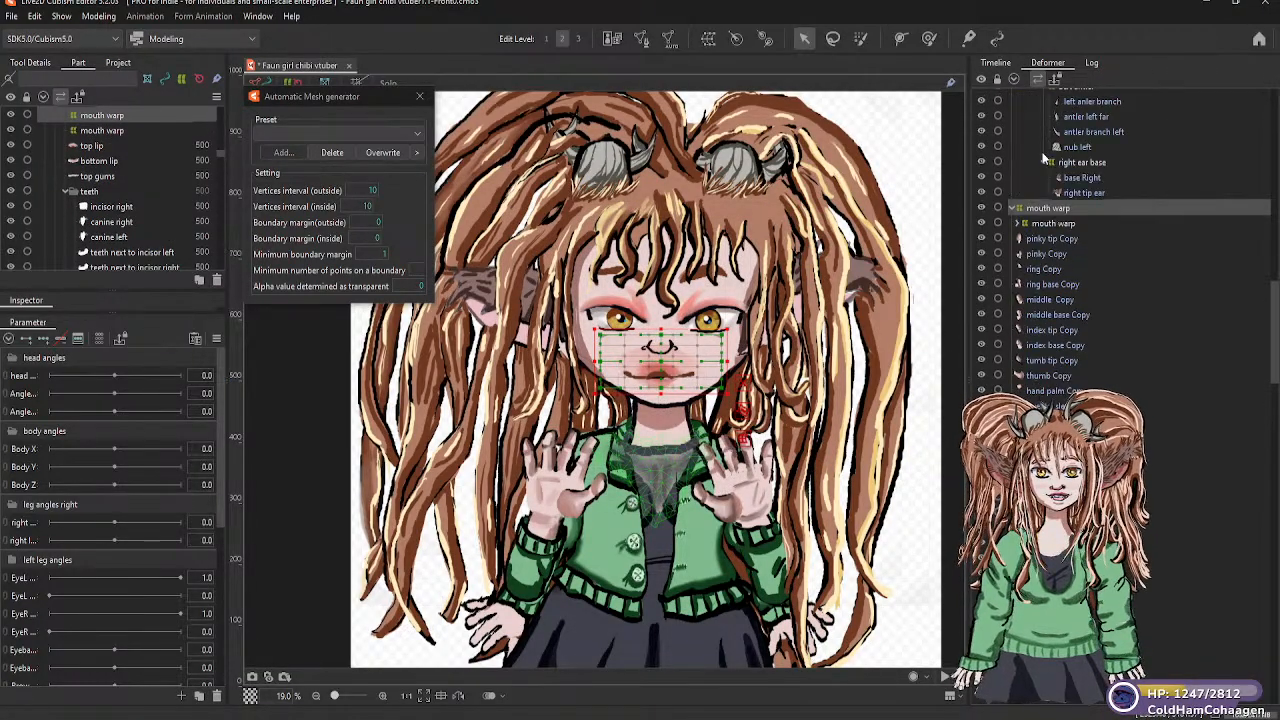
click(1017, 224)
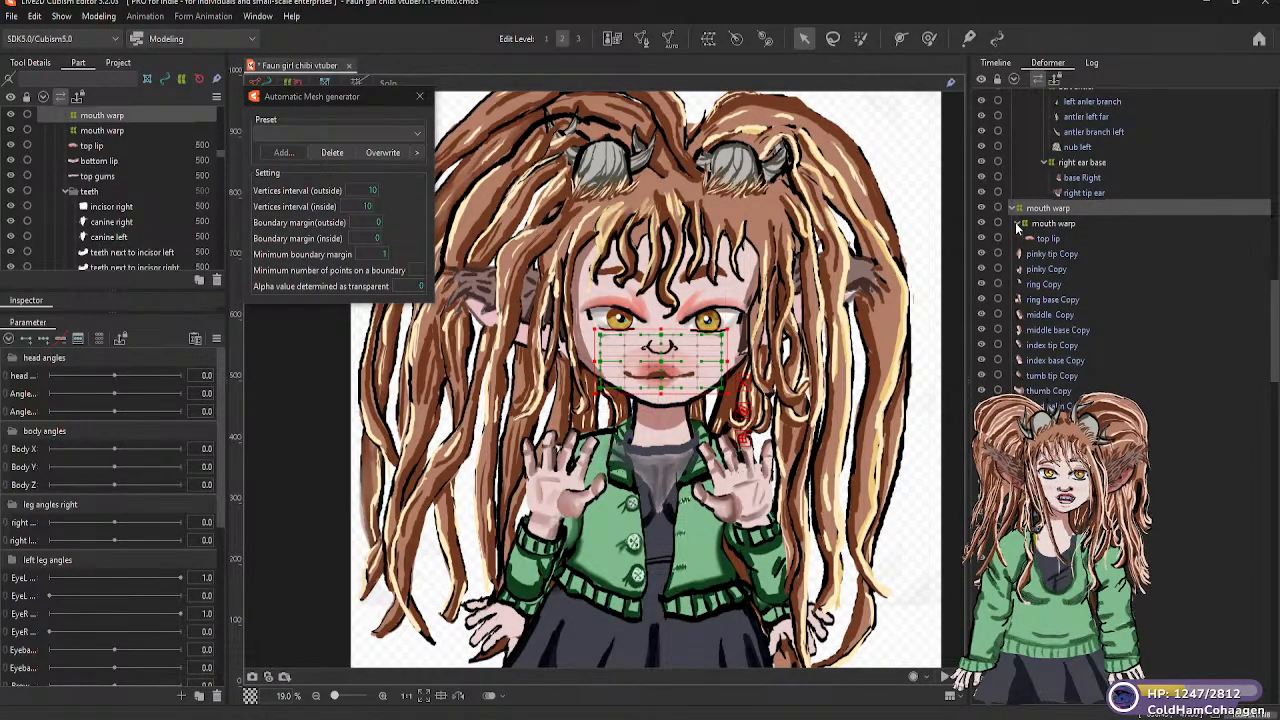
click(1017, 224)
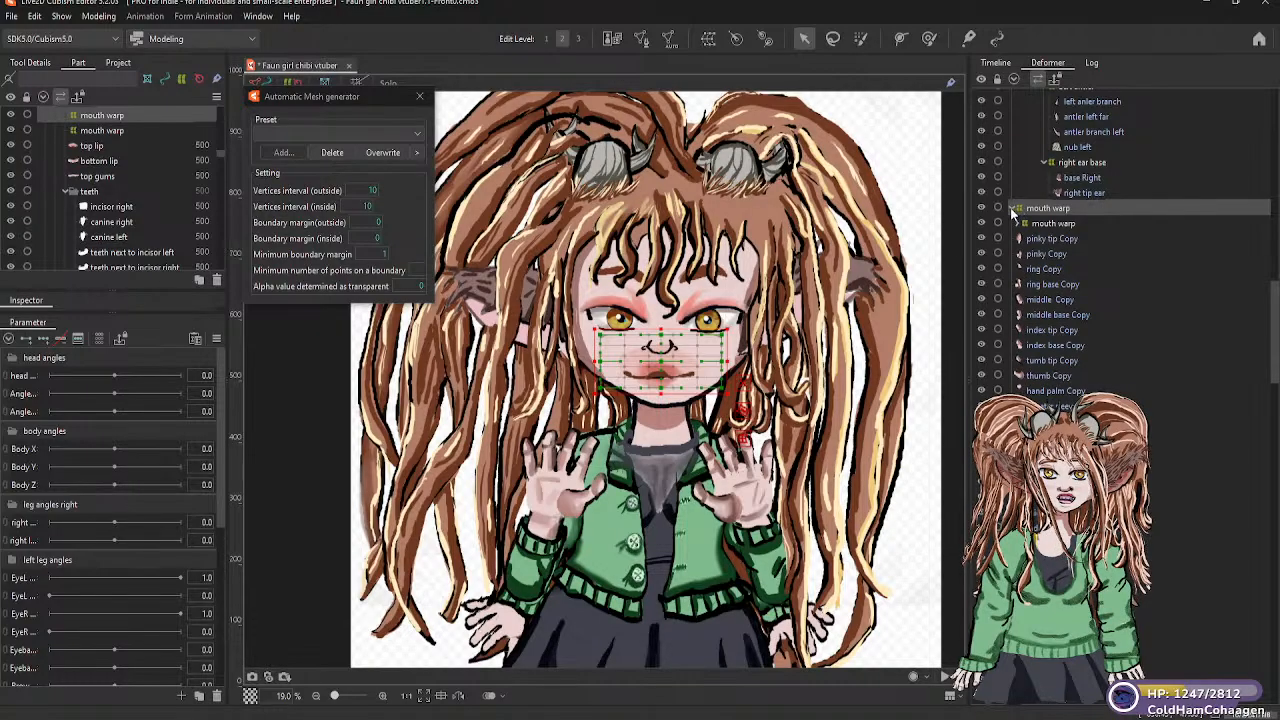
click(1011, 208)
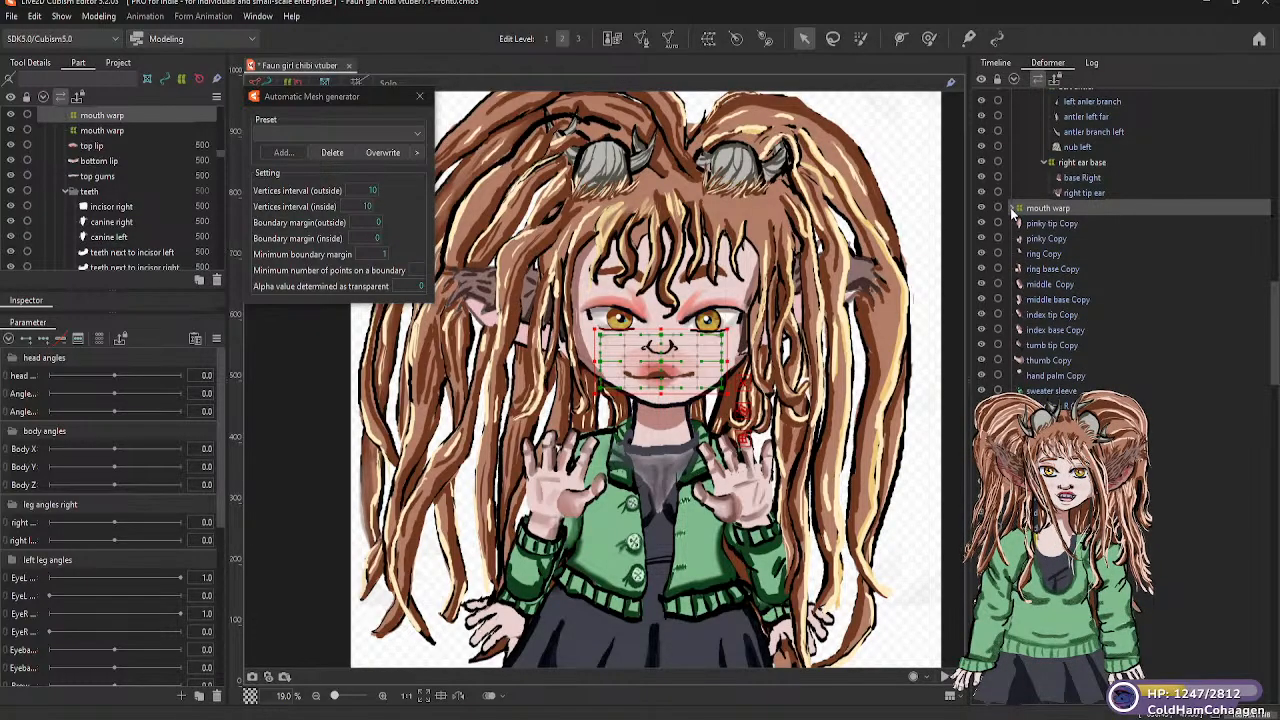
click(1011, 208)
click(1047, 222)
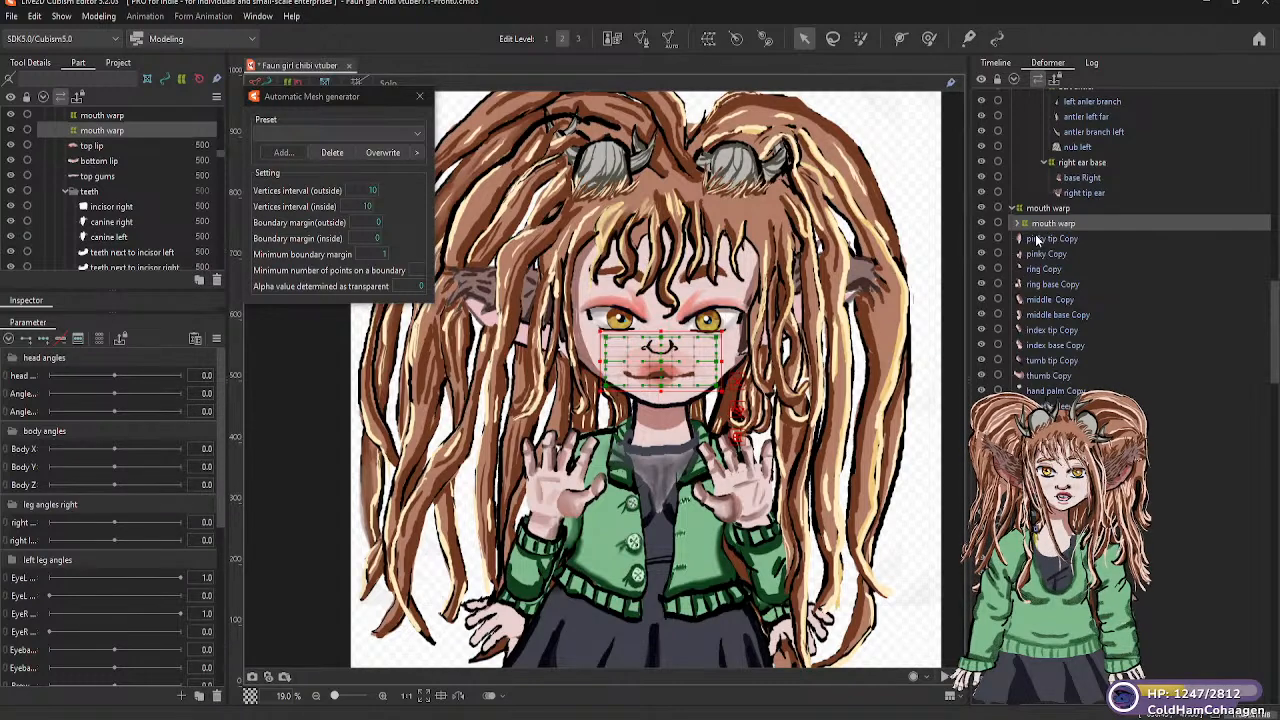
click(1031, 209)
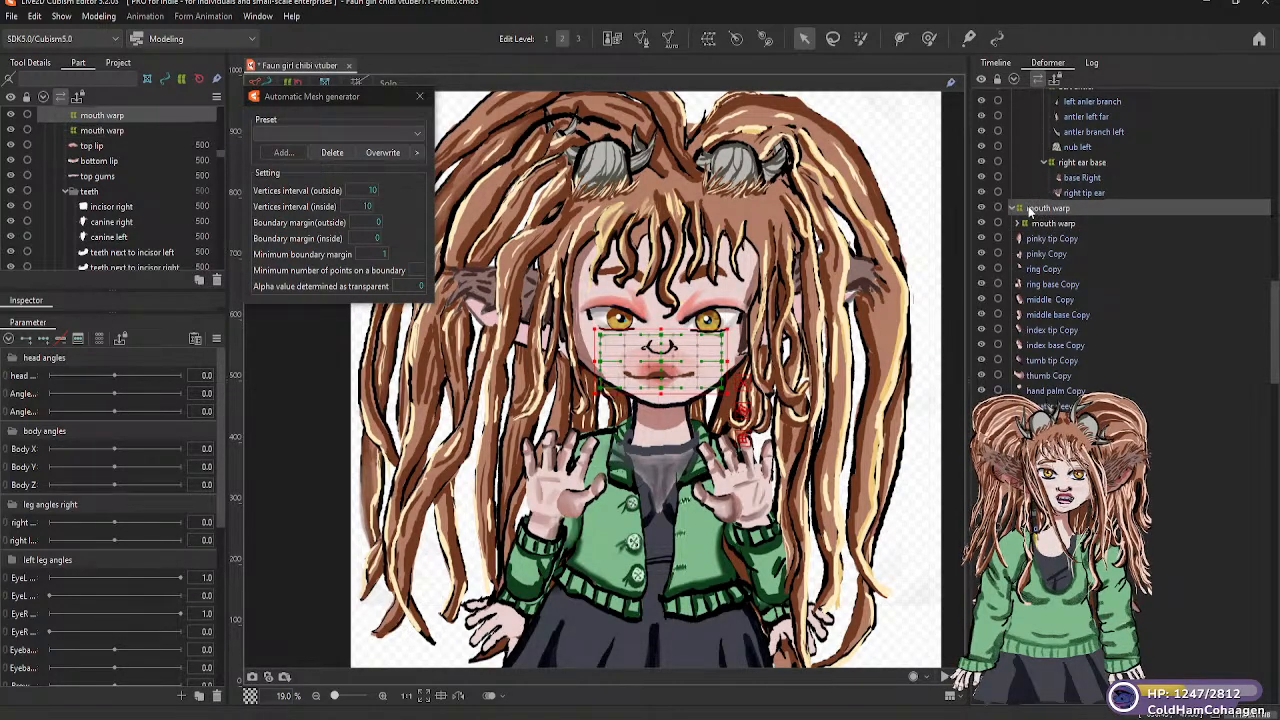
key(ctrl+z)
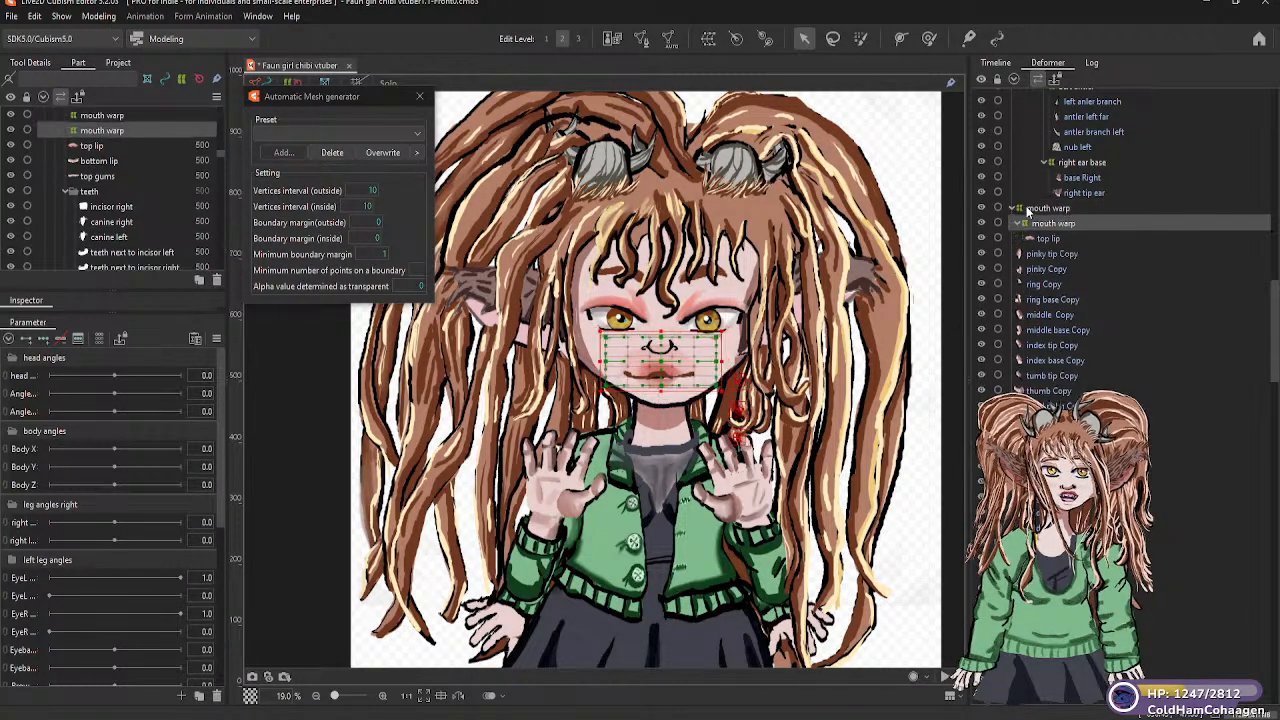
key(ctrl+z)
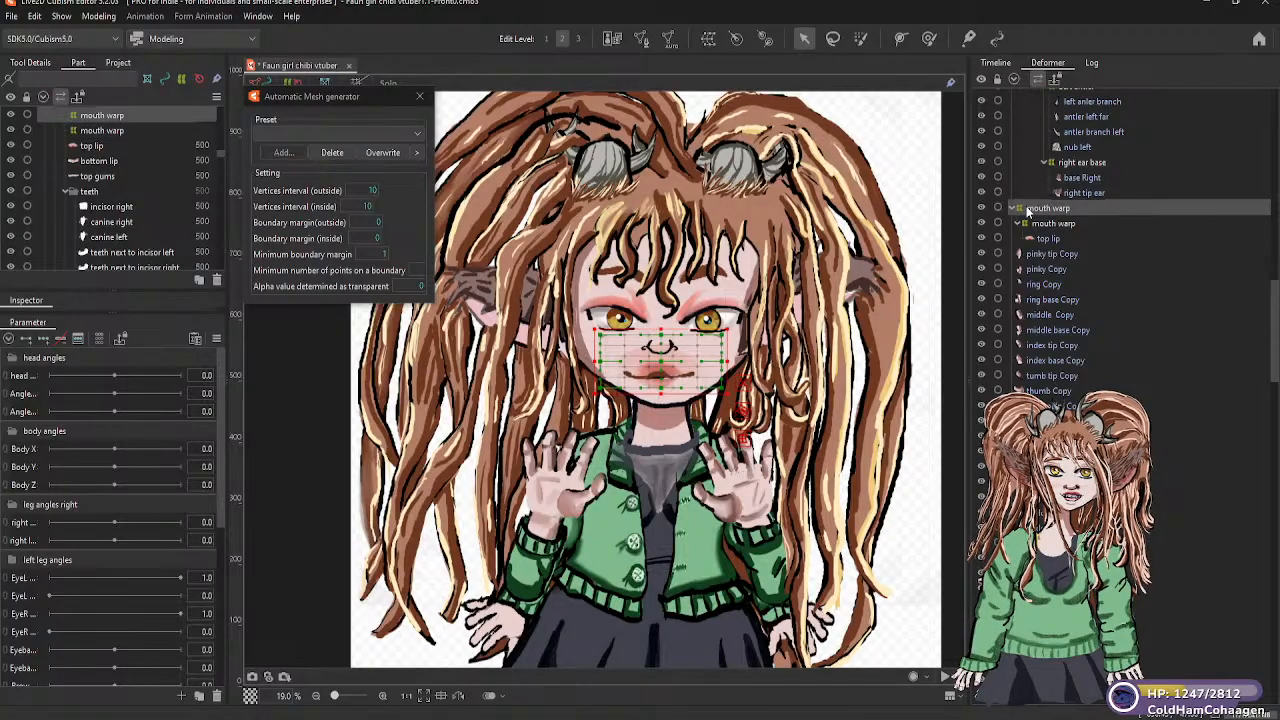
key(ctrl+z)
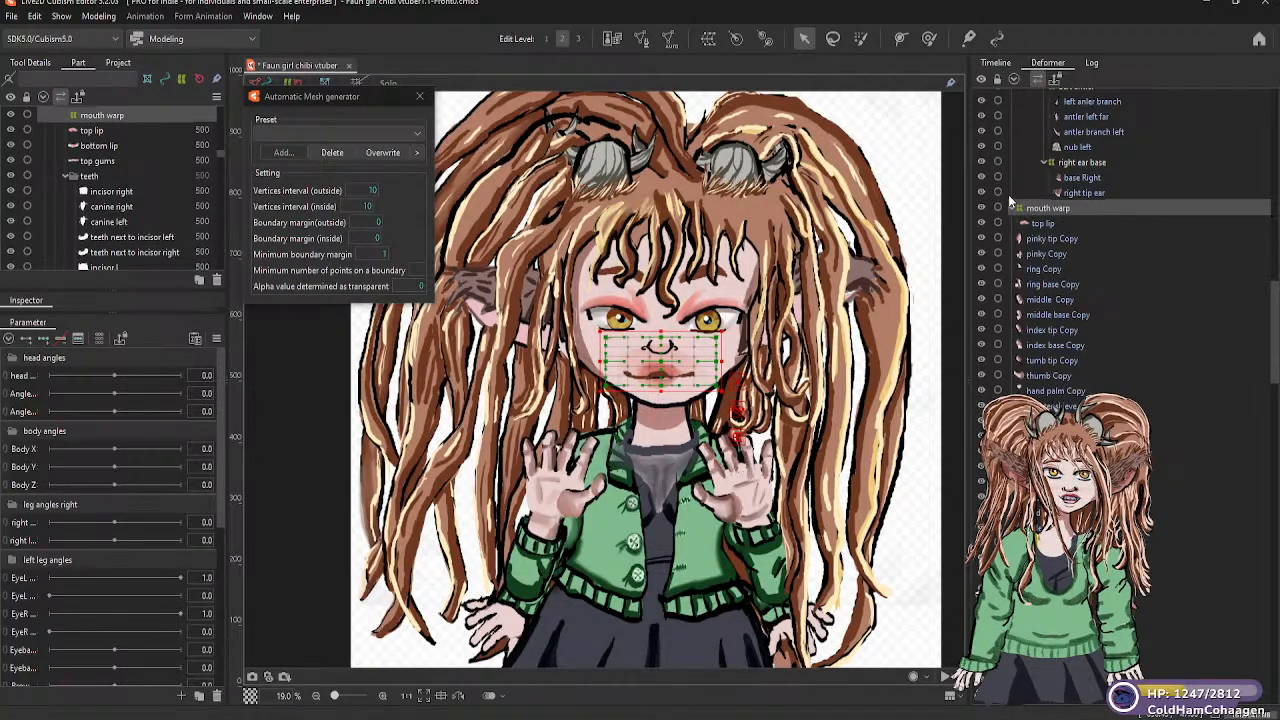
click(1009, 205)
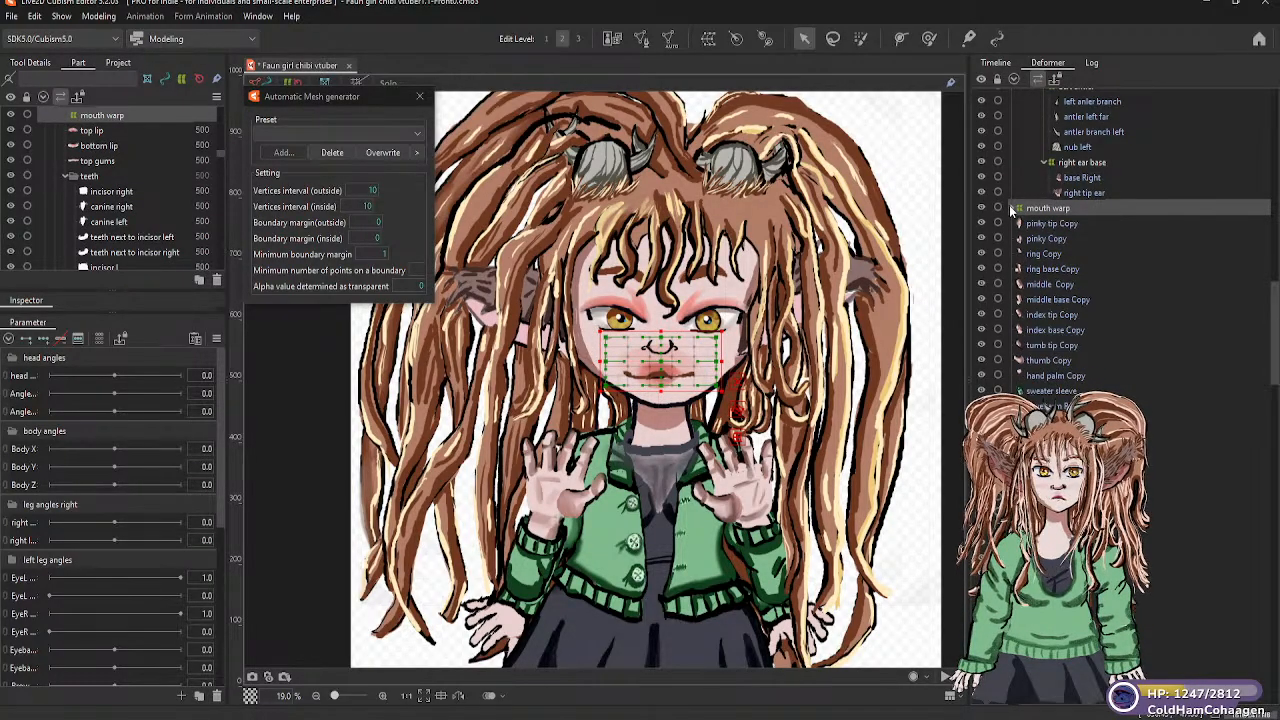
click(1010, 207)
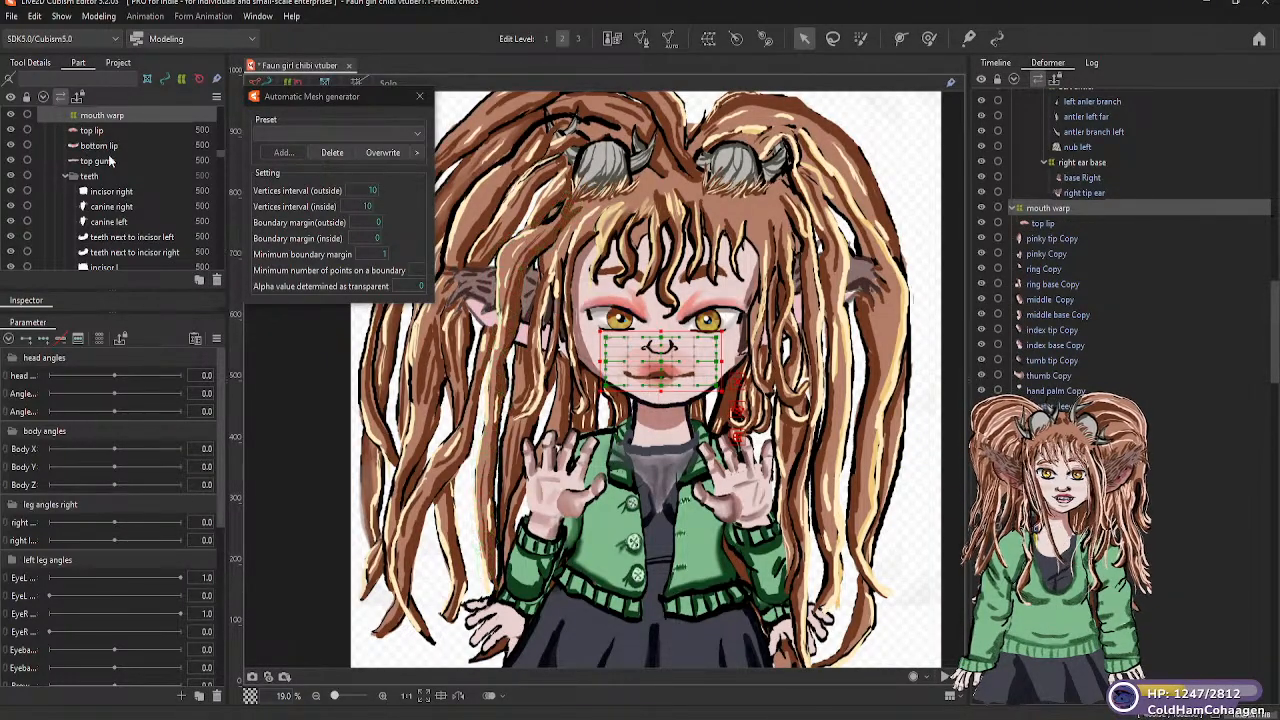
Check the remaining mouth pieces in the mouth part by selecting the bottom lip, the top gums and the teeth folder in turn
scroll(110, 195, up, 3)
scroll(110, 195, down, 2)
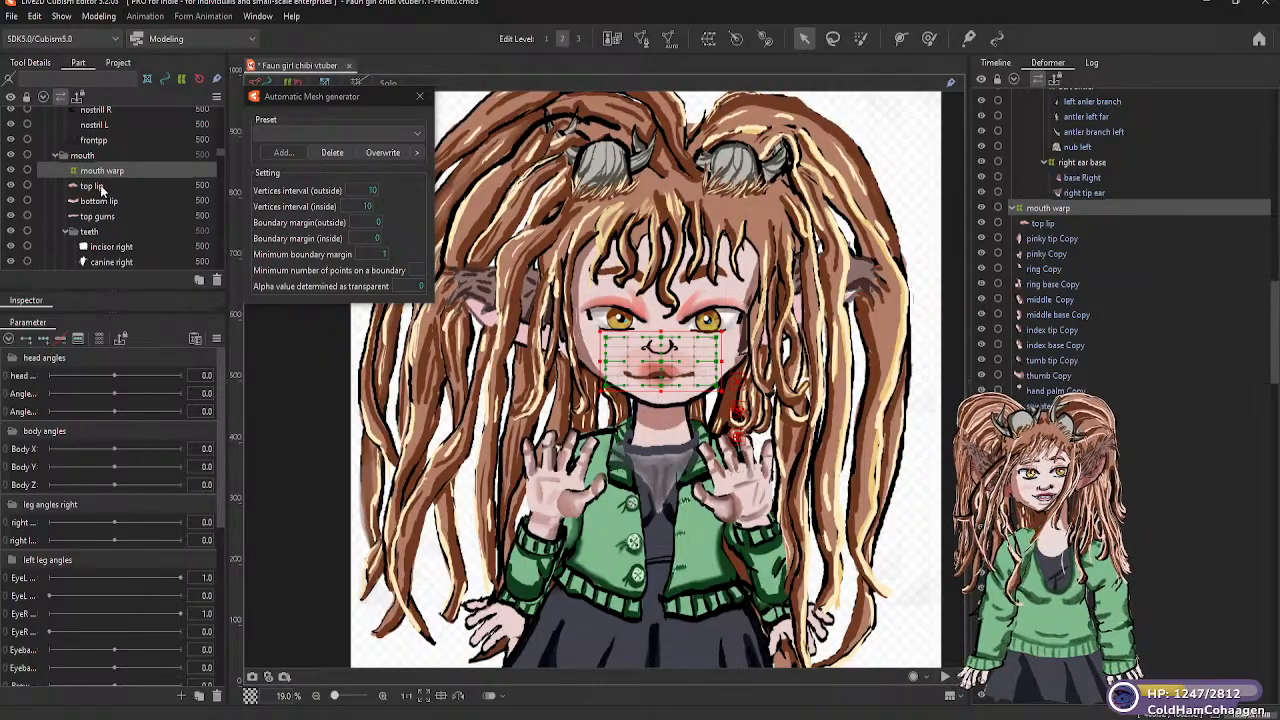
click(100, 201)
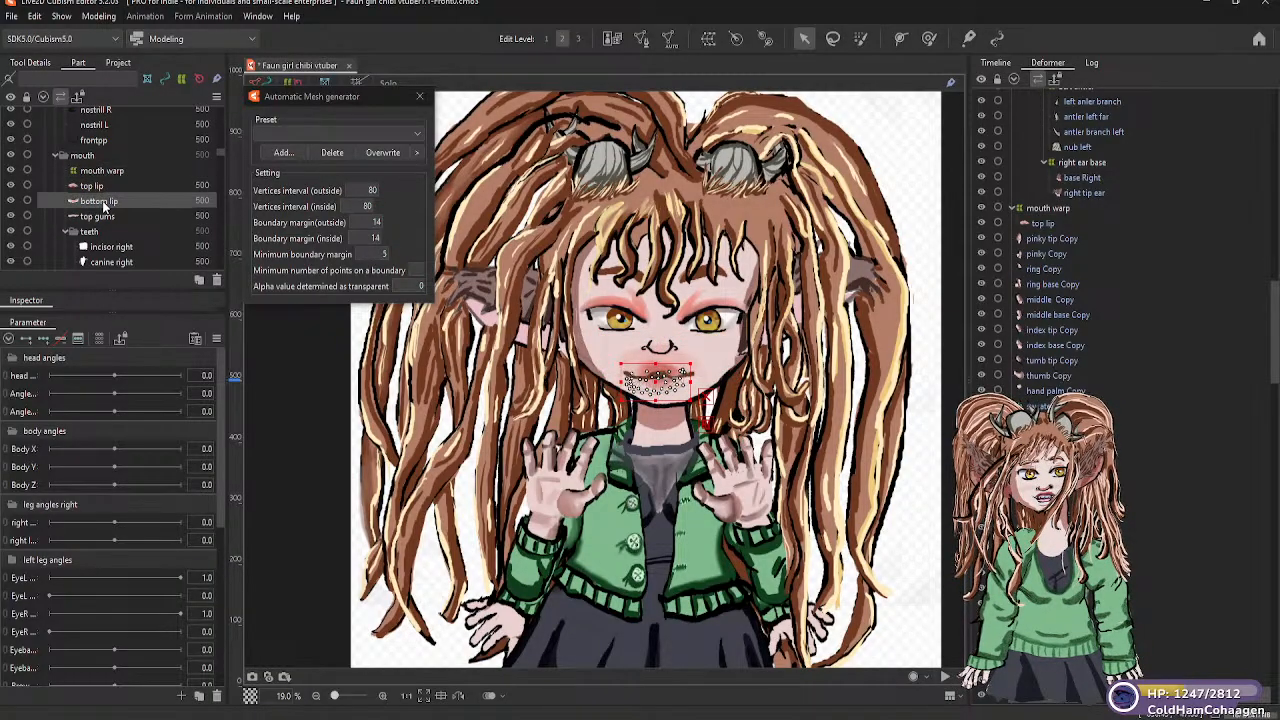
click(105, 218)
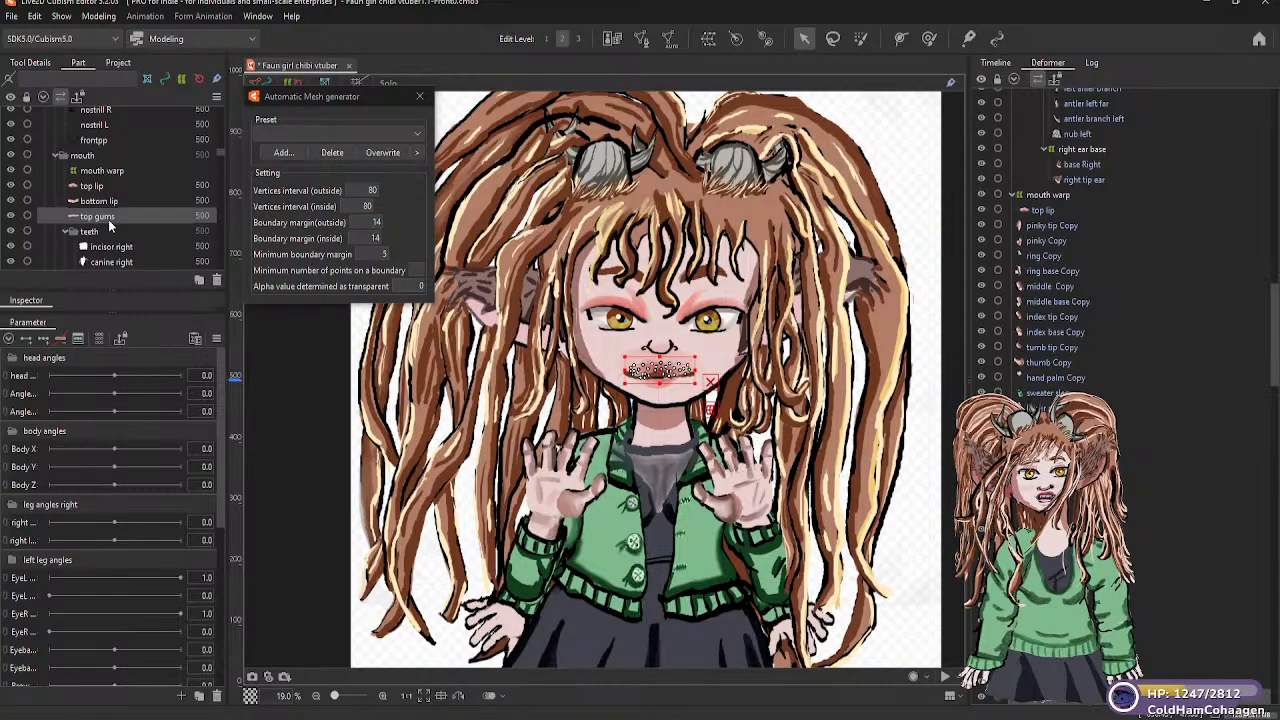
click(88, 231)
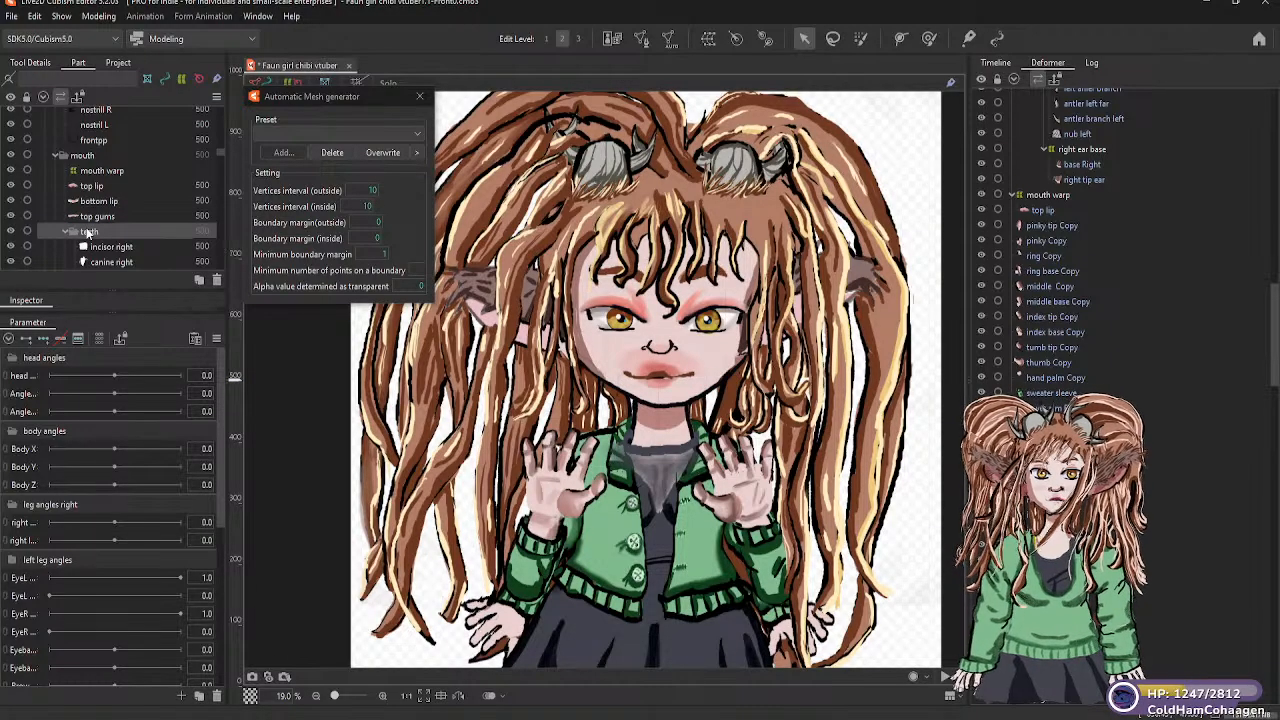
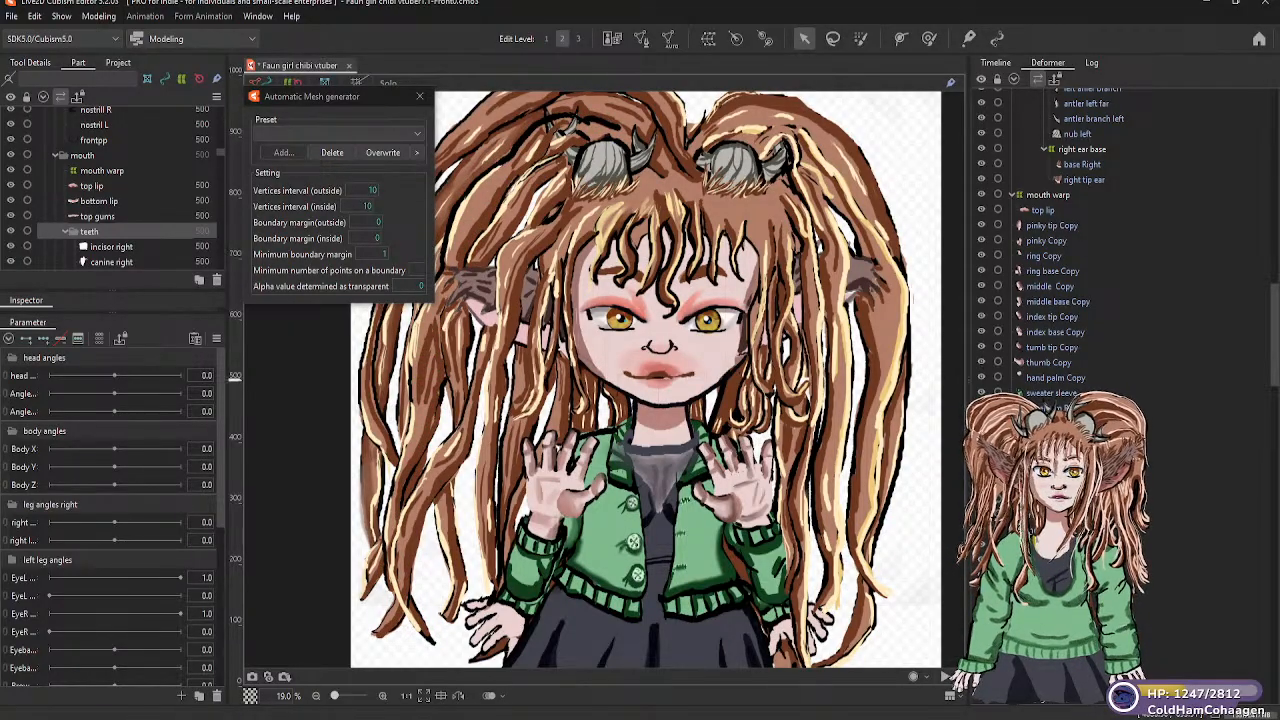
Move all six tooth meshes, from incisor right to incisor L, under the mouth warp deformer
click(66, 231)
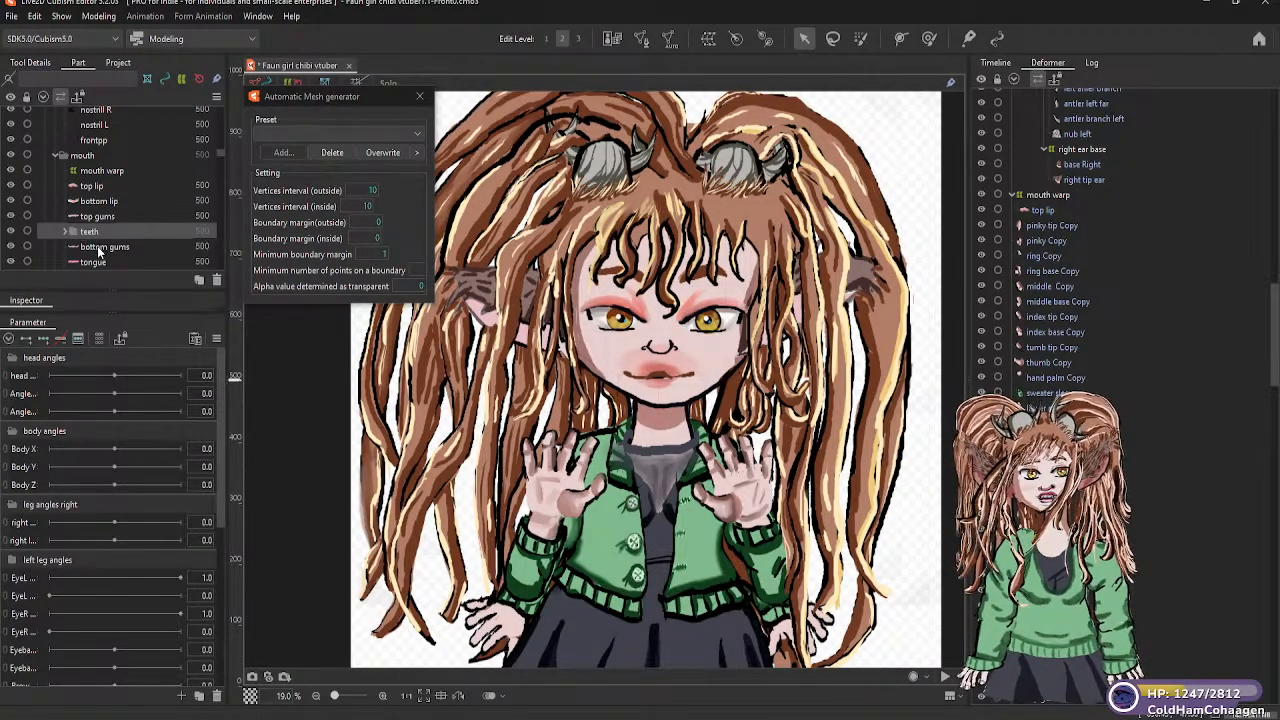
click(64, 230)
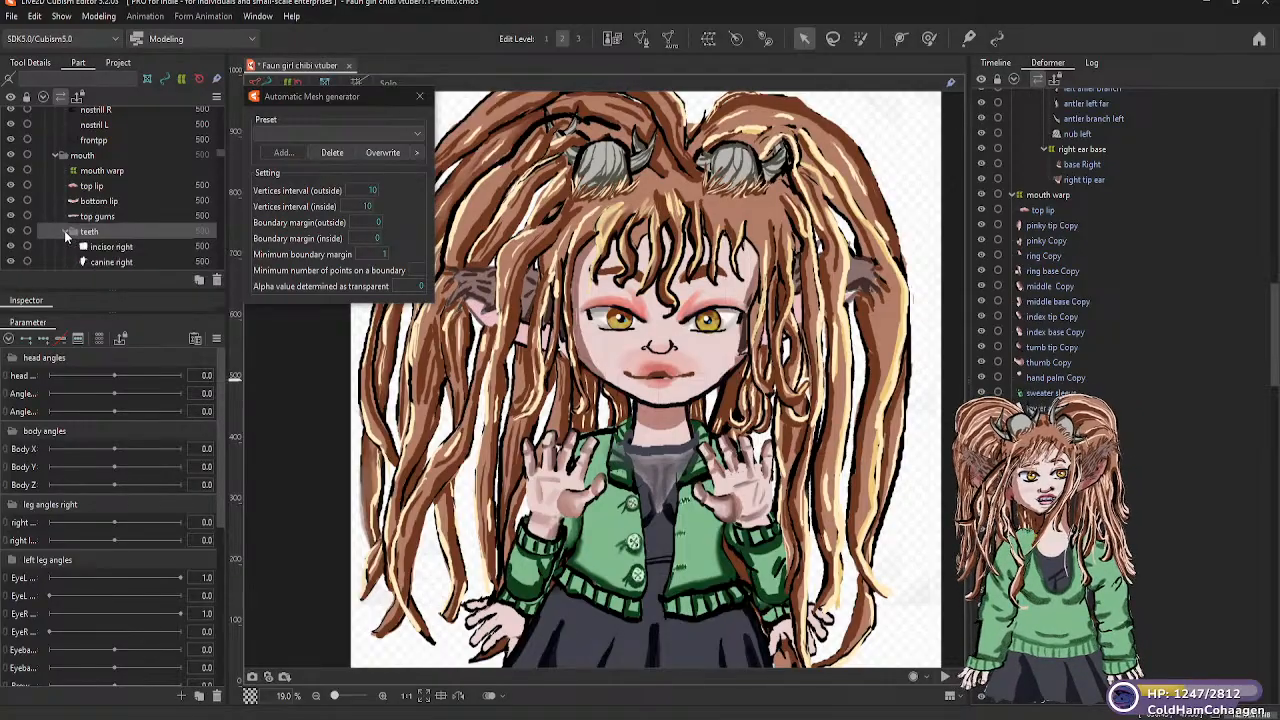
click(96, 250)
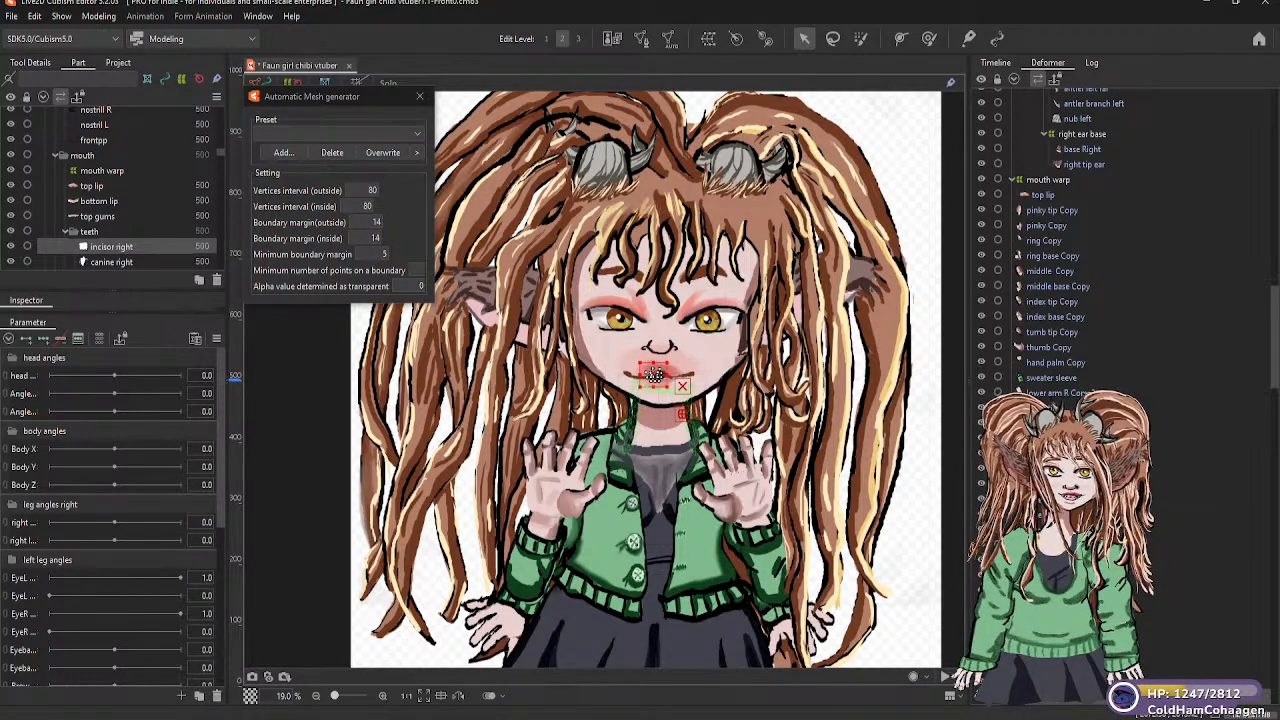
scroll(1120, 530, down, 4)
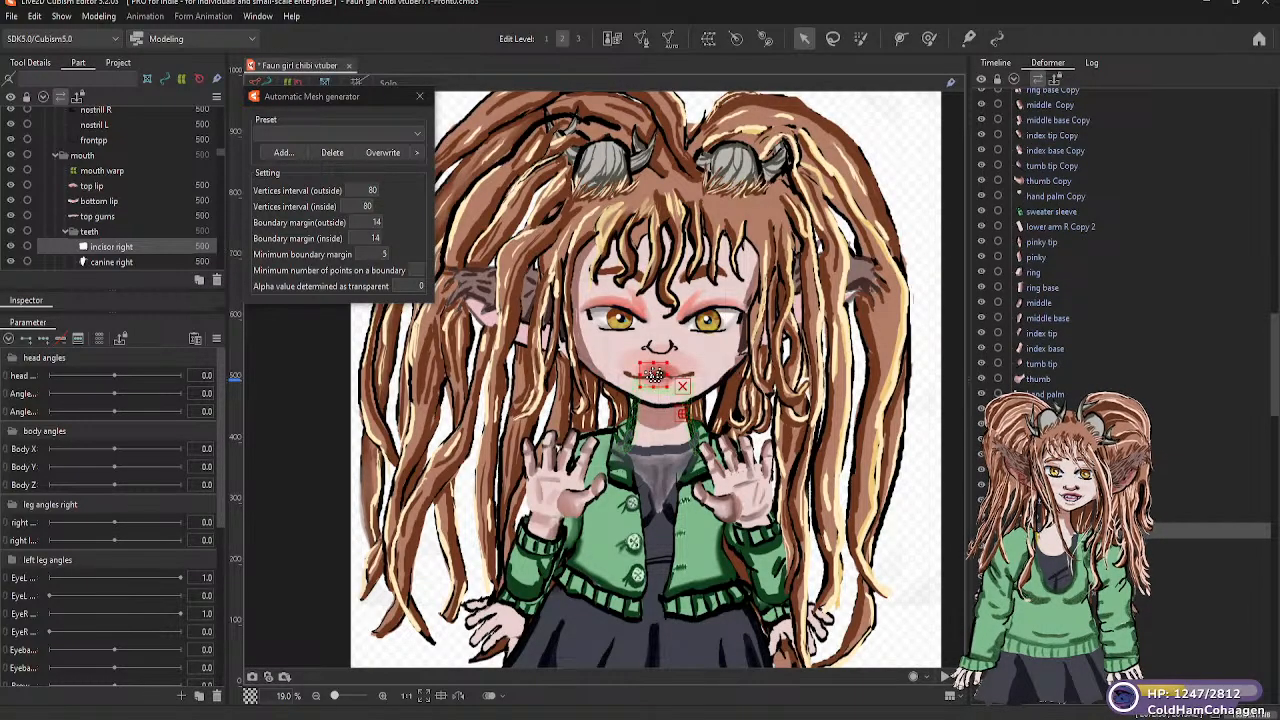
shift+click(1055, 607)
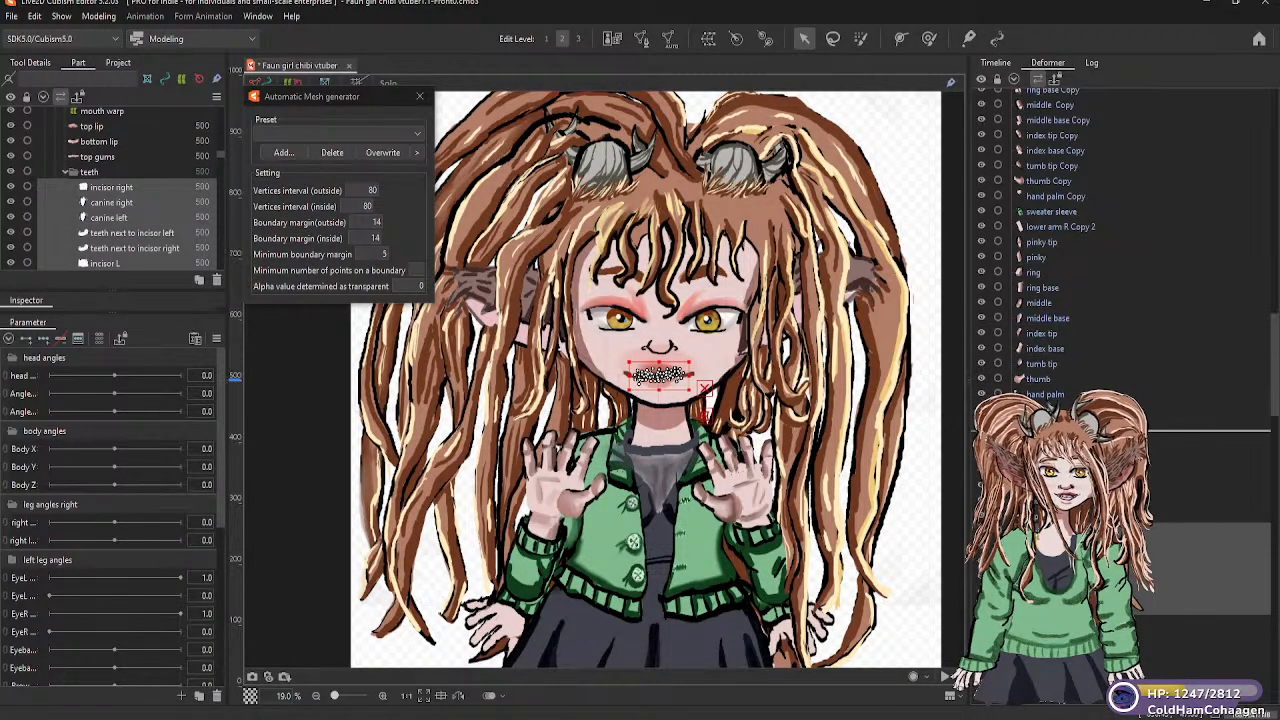
drag(1055, 432, 1041, 129)
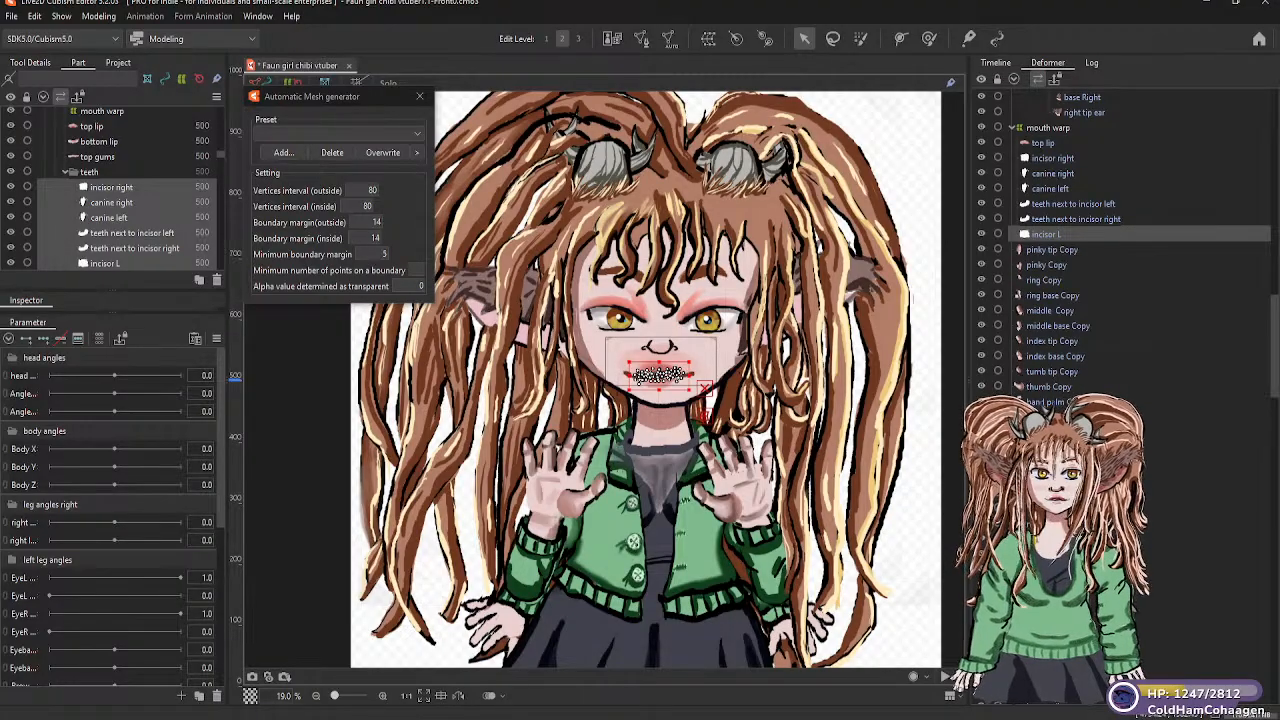
Move the bottom lip, top gums, bottom gums, tongue and inside mouth meshes under the mouth warp deformer
scroll(1120, 250, down, 1)
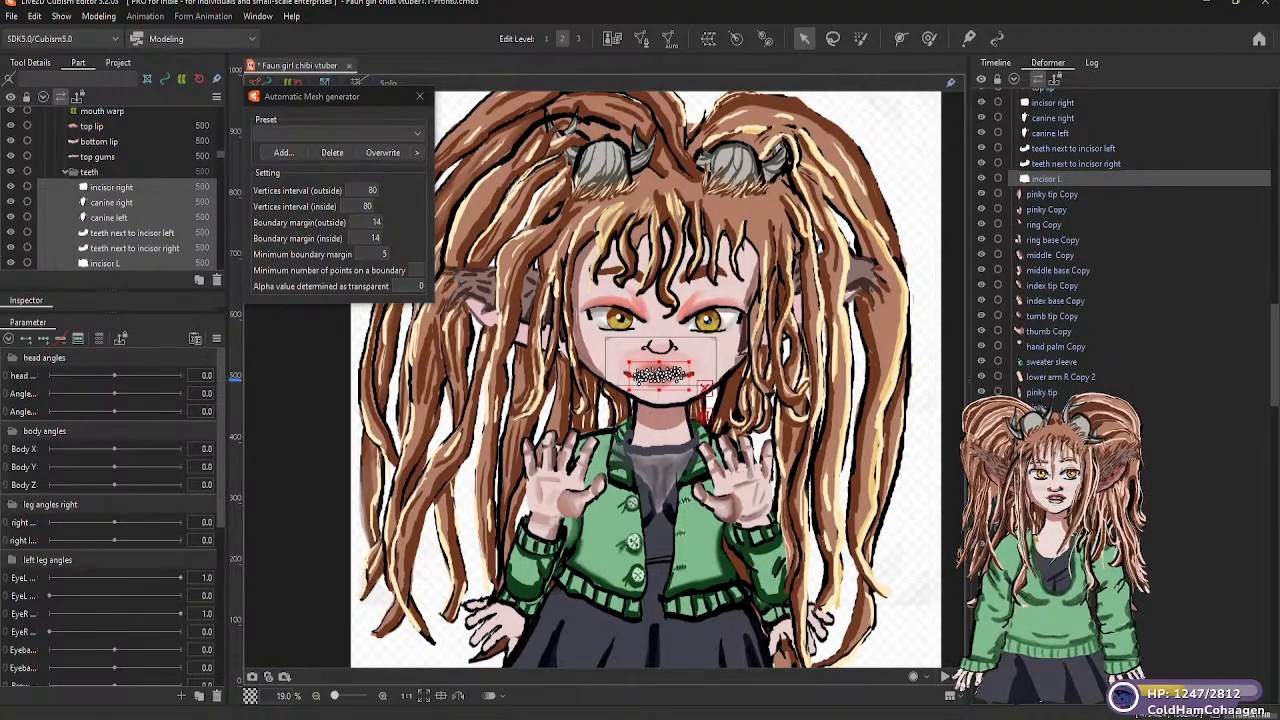
scroll(1120, 250, down, 2)
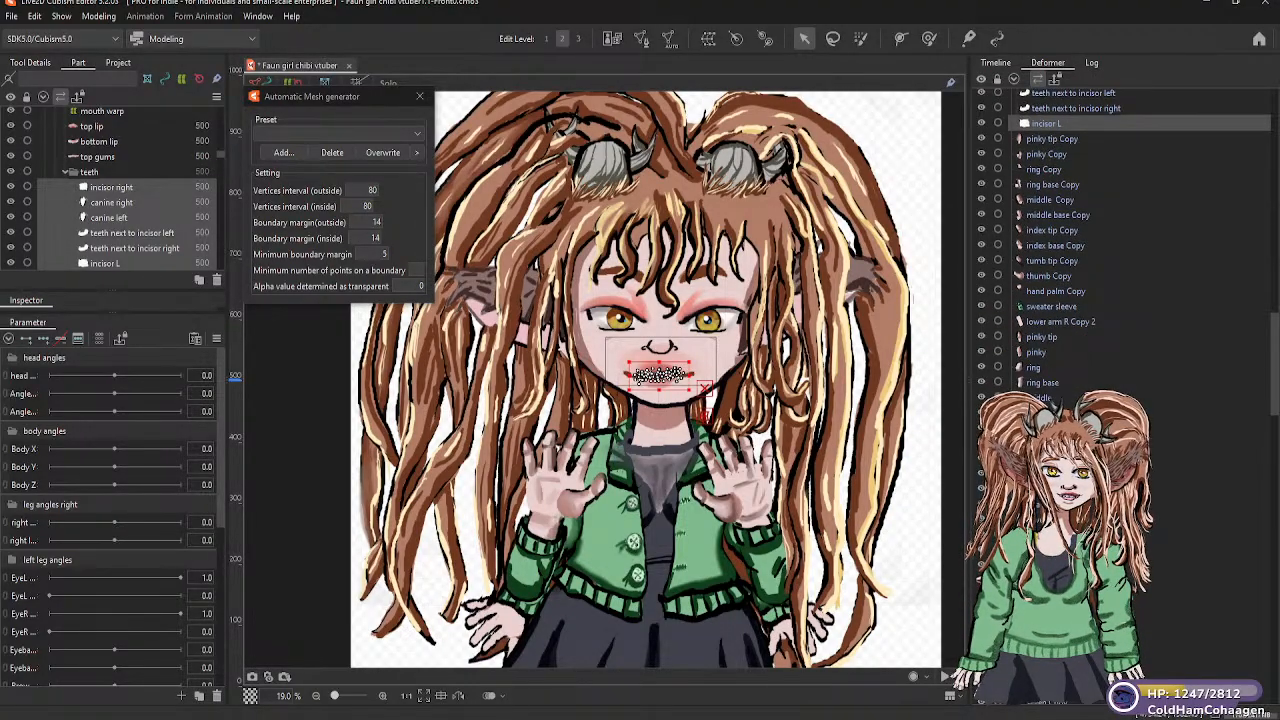
scroll(1120, 250, down, 1)
scroll(1120, 250, up, 1)
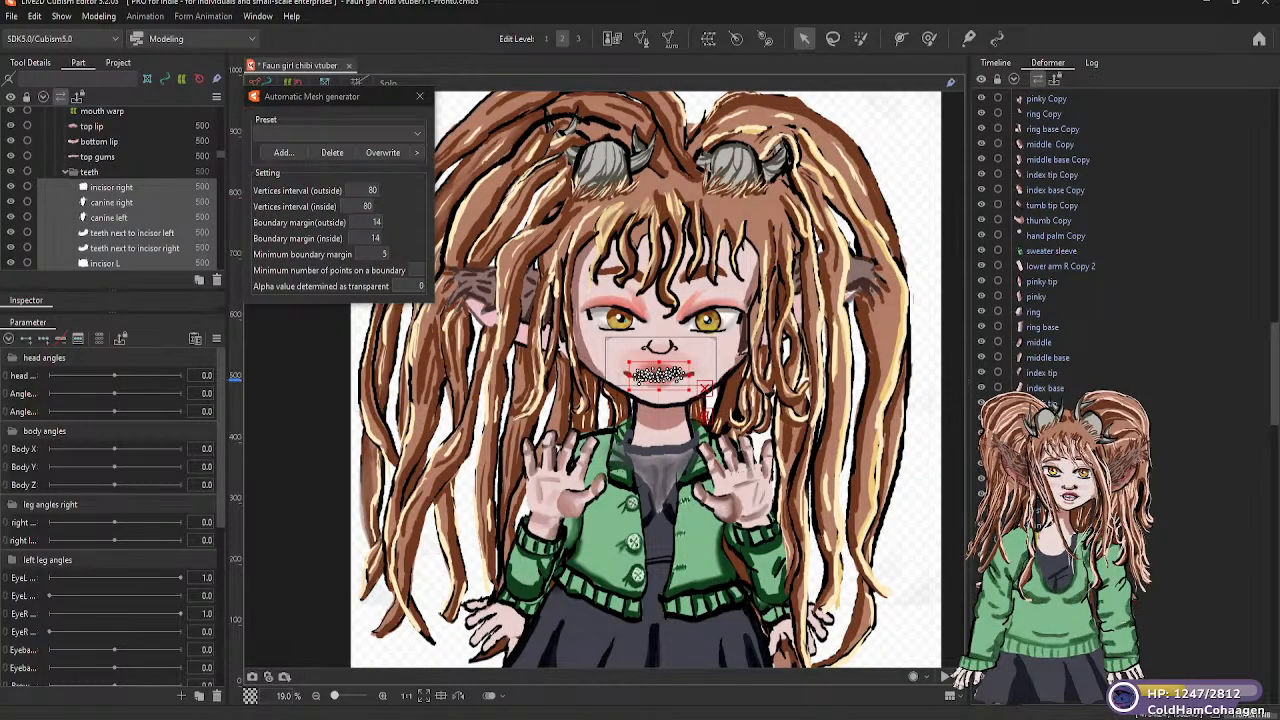
click(1060, 539)
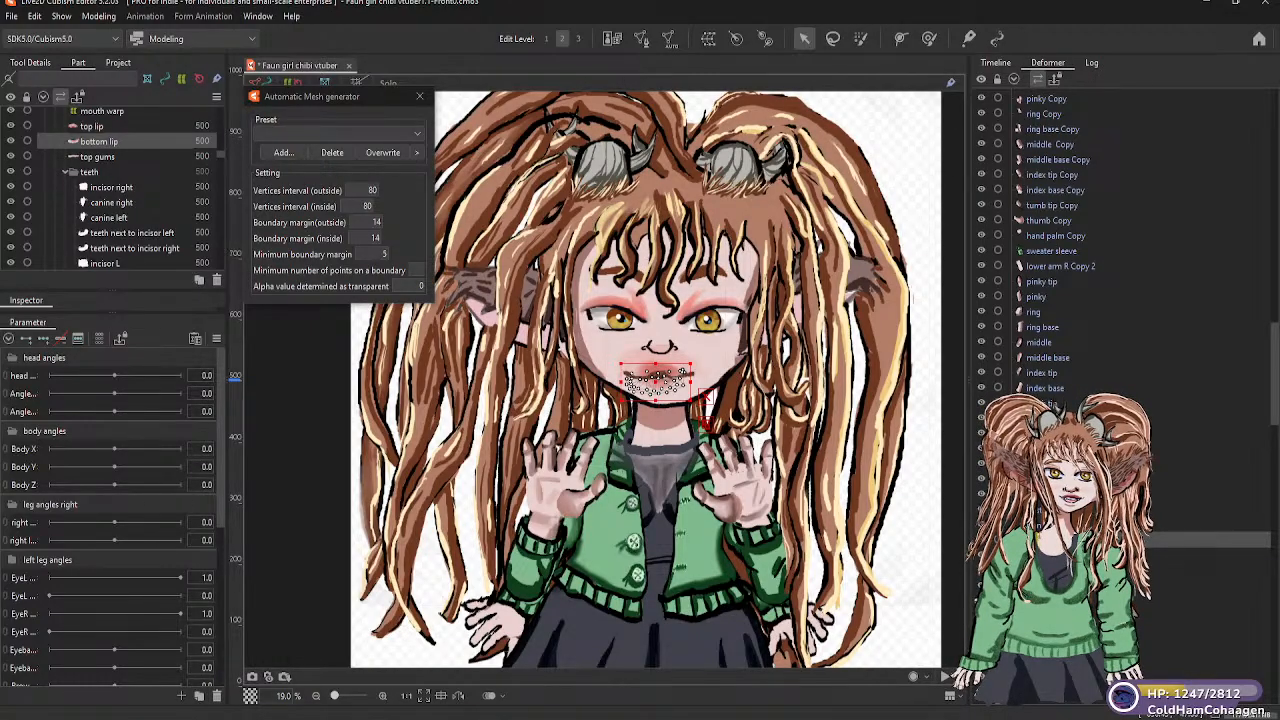
shift+click(1060, 600)
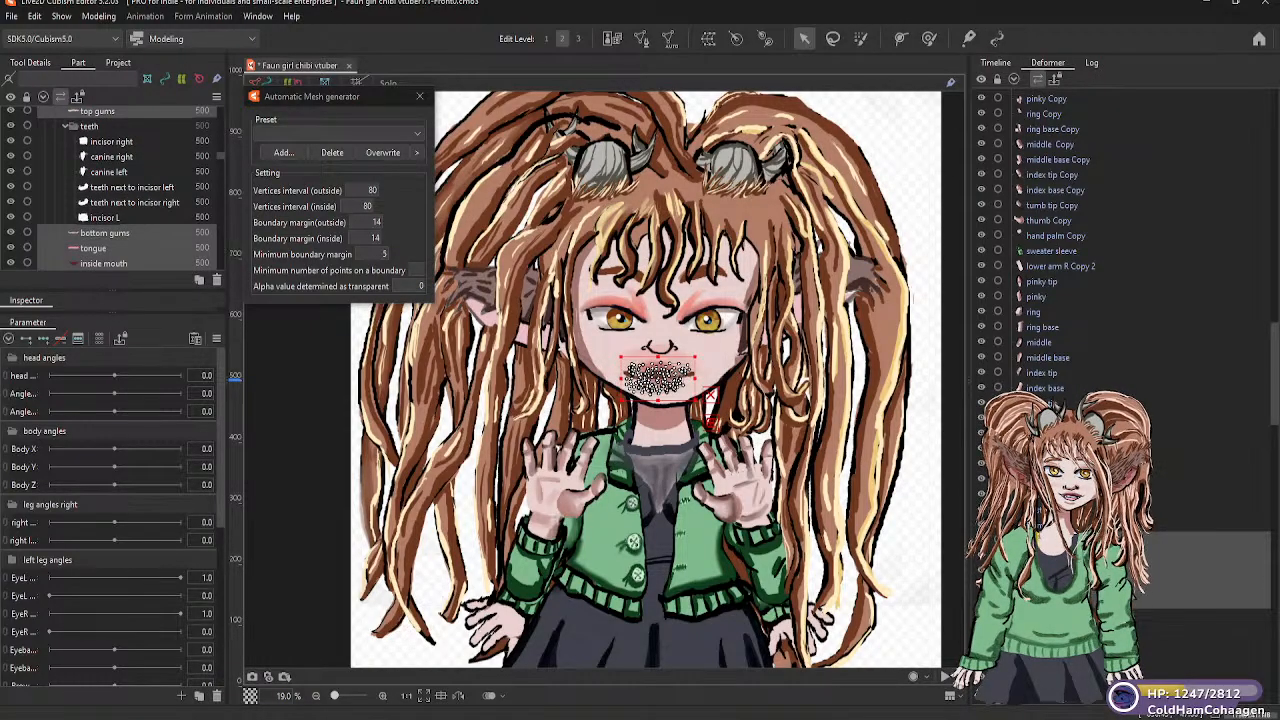
drag(1060, 470, 1047, 113)
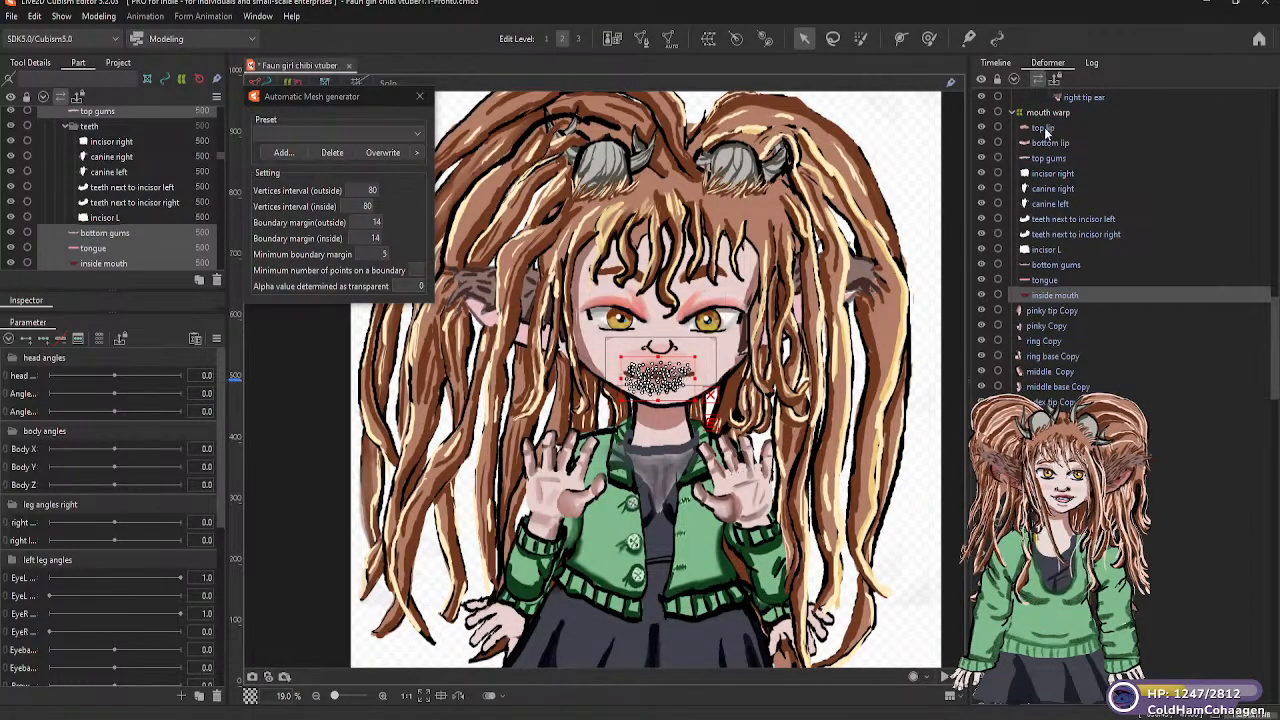
Nudge the mouth warp deformer slightly over the mouth and move it with its meshes up into the head warp hierarchy
click(1013, 111)
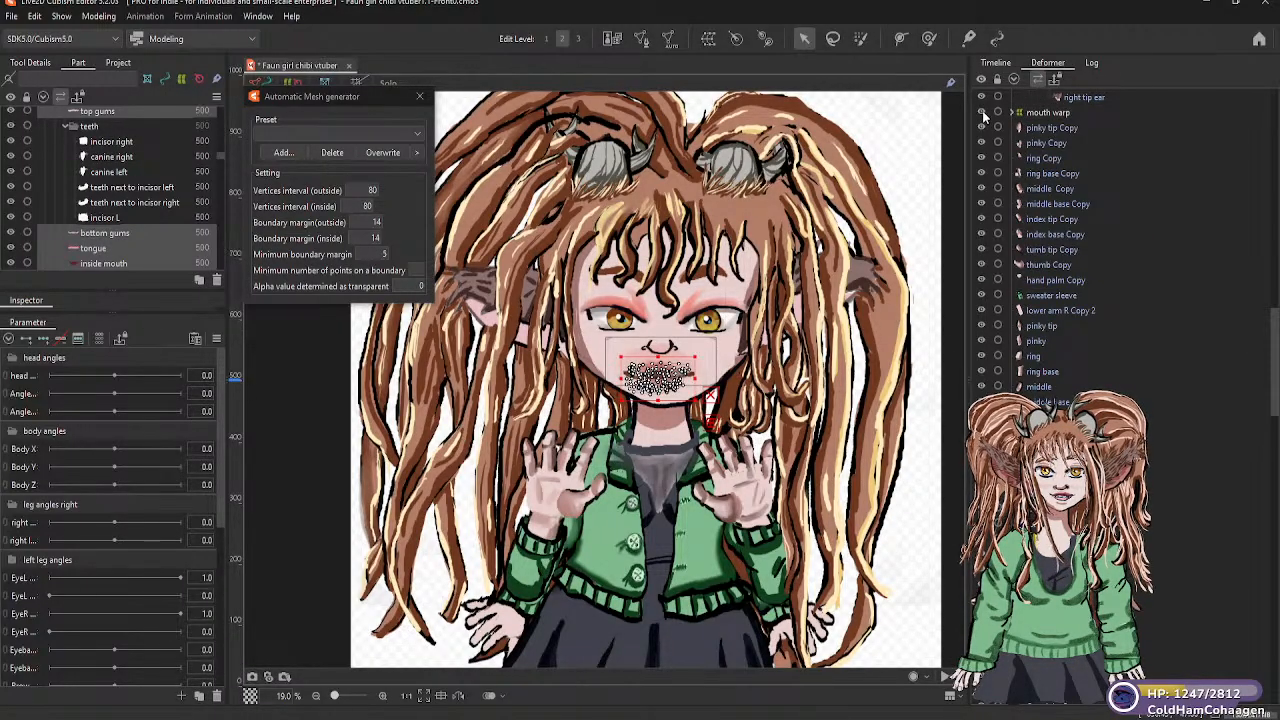
click(982, 111)
click(982, 113)
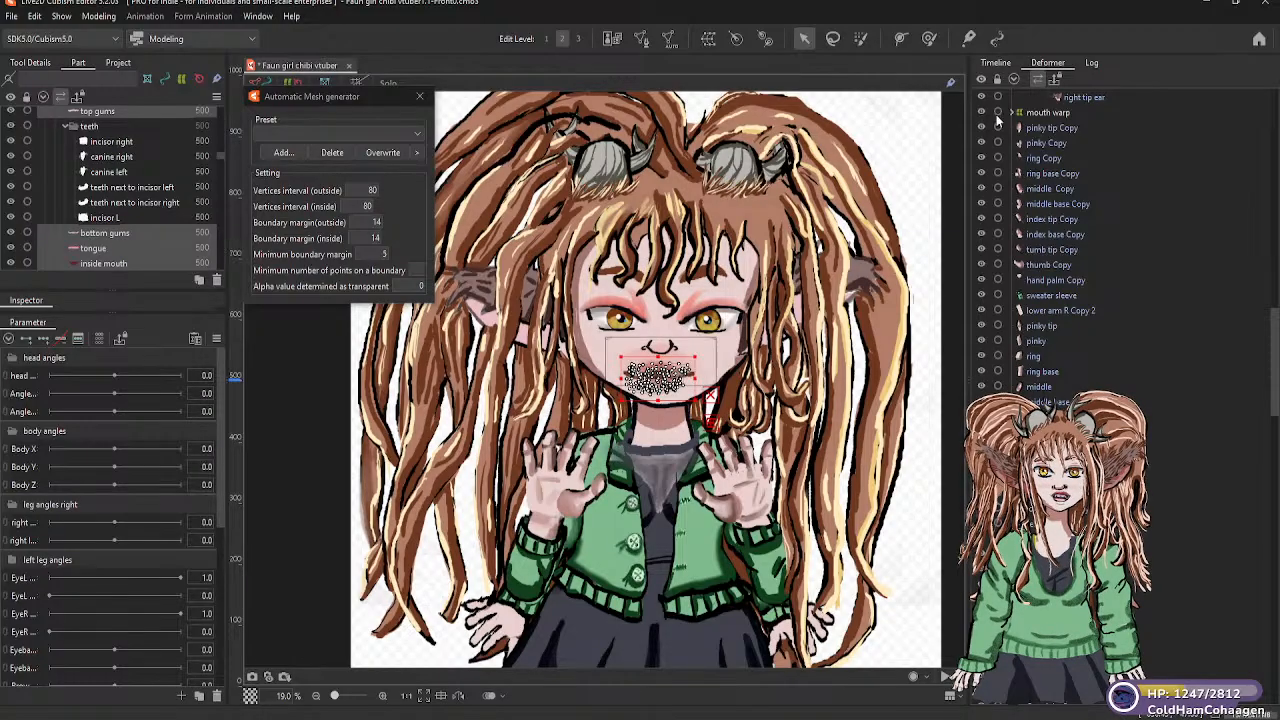
click(1030, 112)
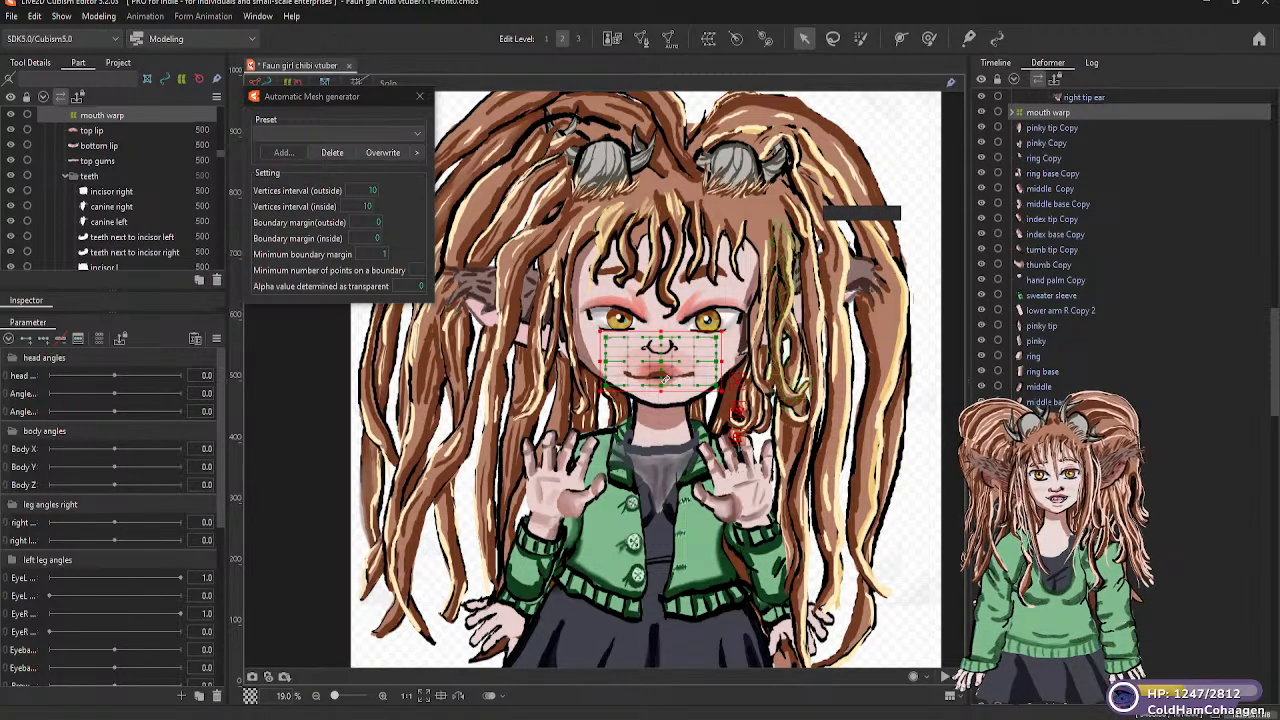
mouse_move(663, 373)
mouse_down()
mouse_move(683, 365)
mouse_move(664, 374)
mouse_up()
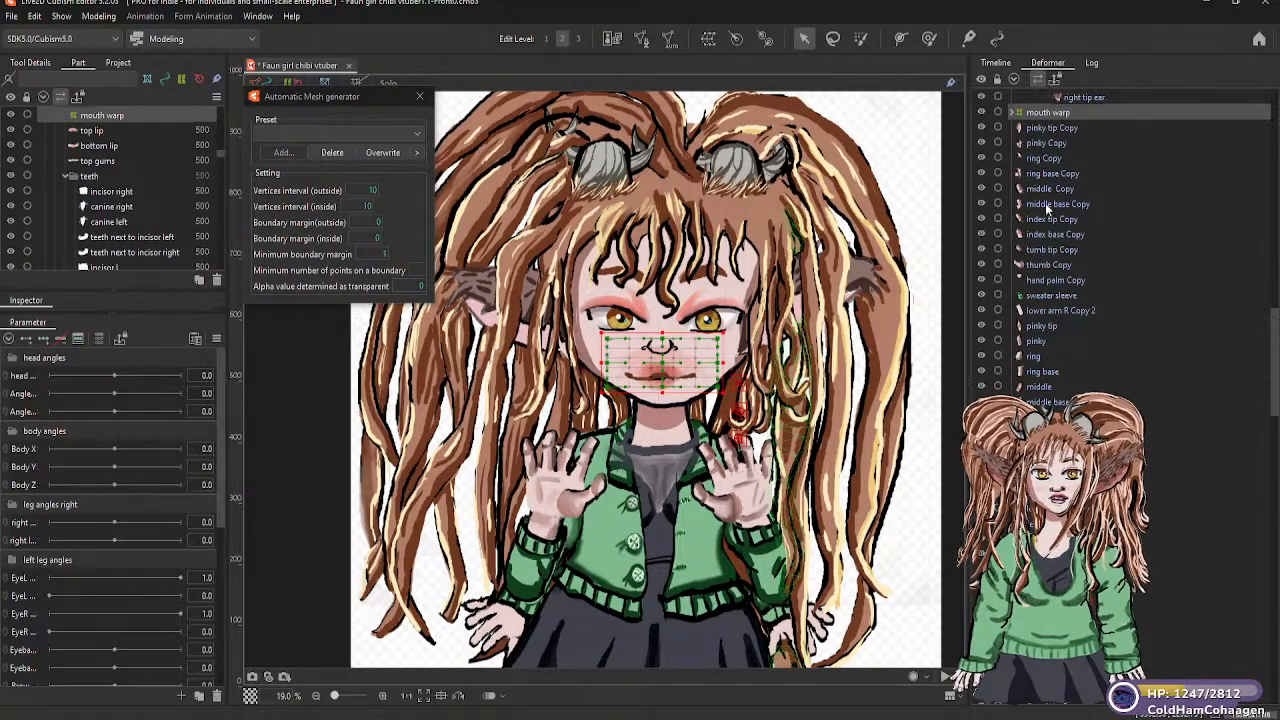
scroll(1064, 148, up, 2)
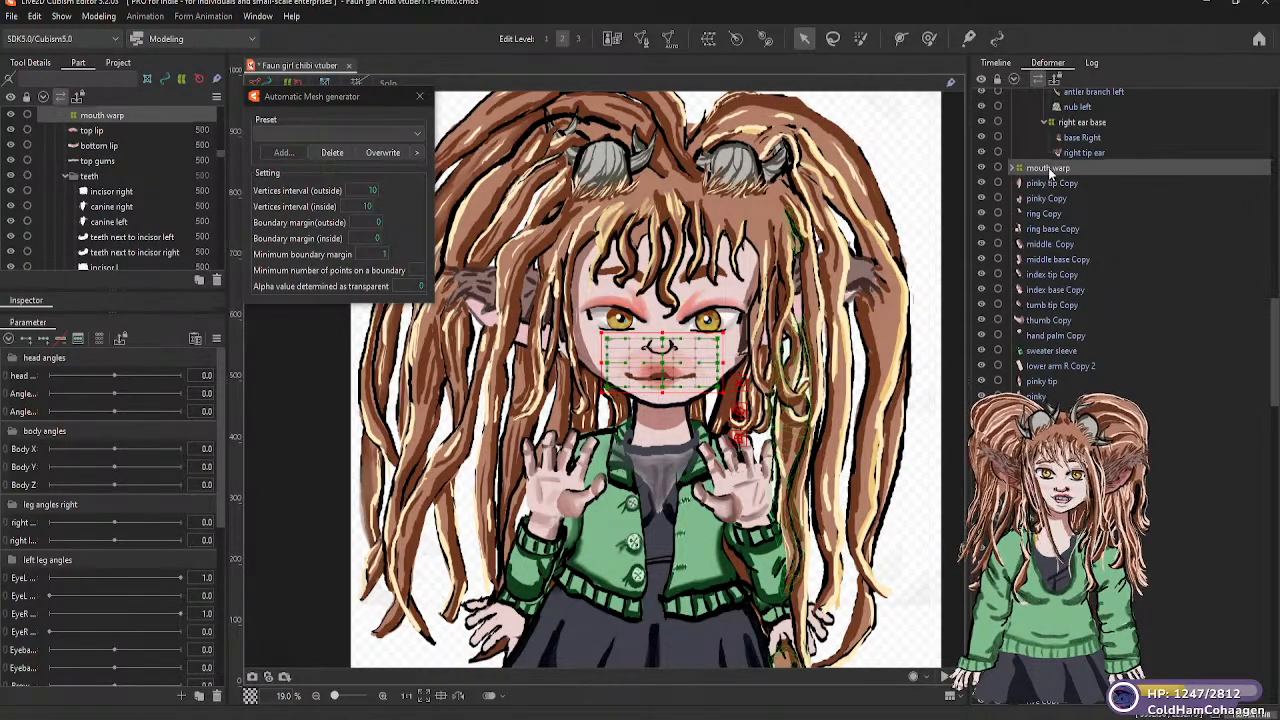
drag(1050, 172, 1062, 135)
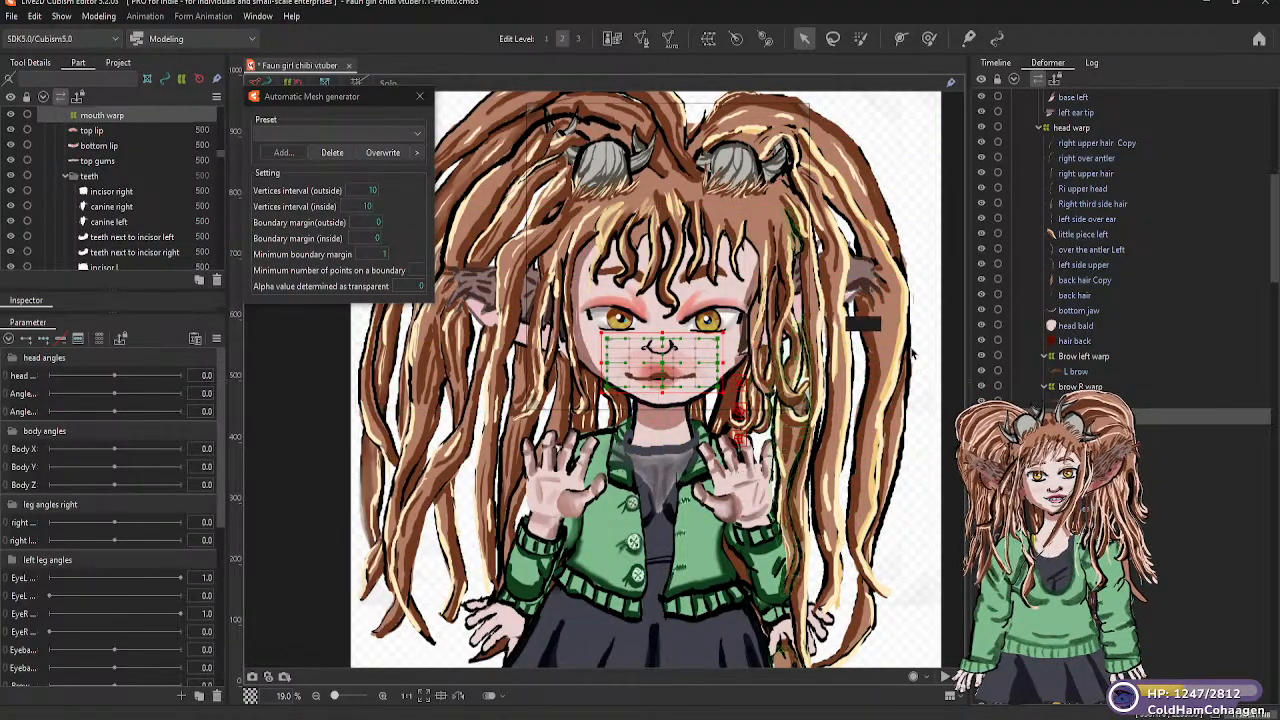
Select the back hair Copy strand beside the face and examine the hair and the meshes still outside the head warp
click(758, 414)
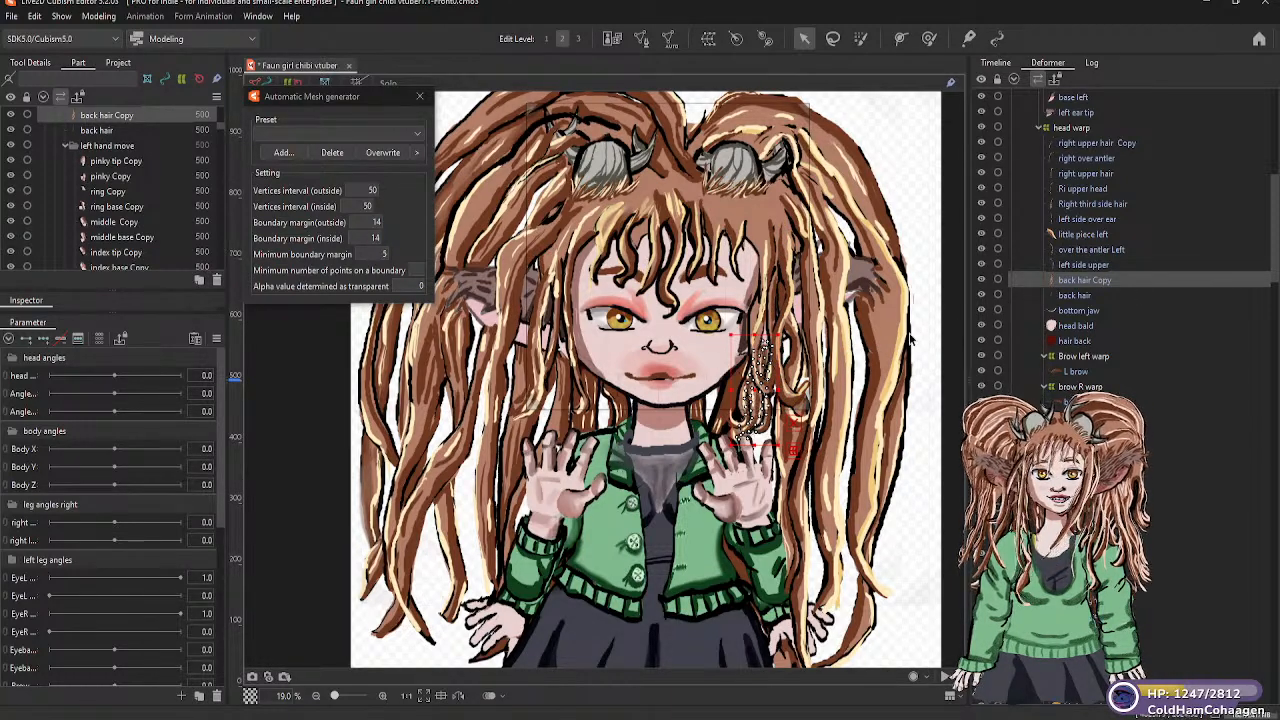
scroll(920, 340, down, 5)
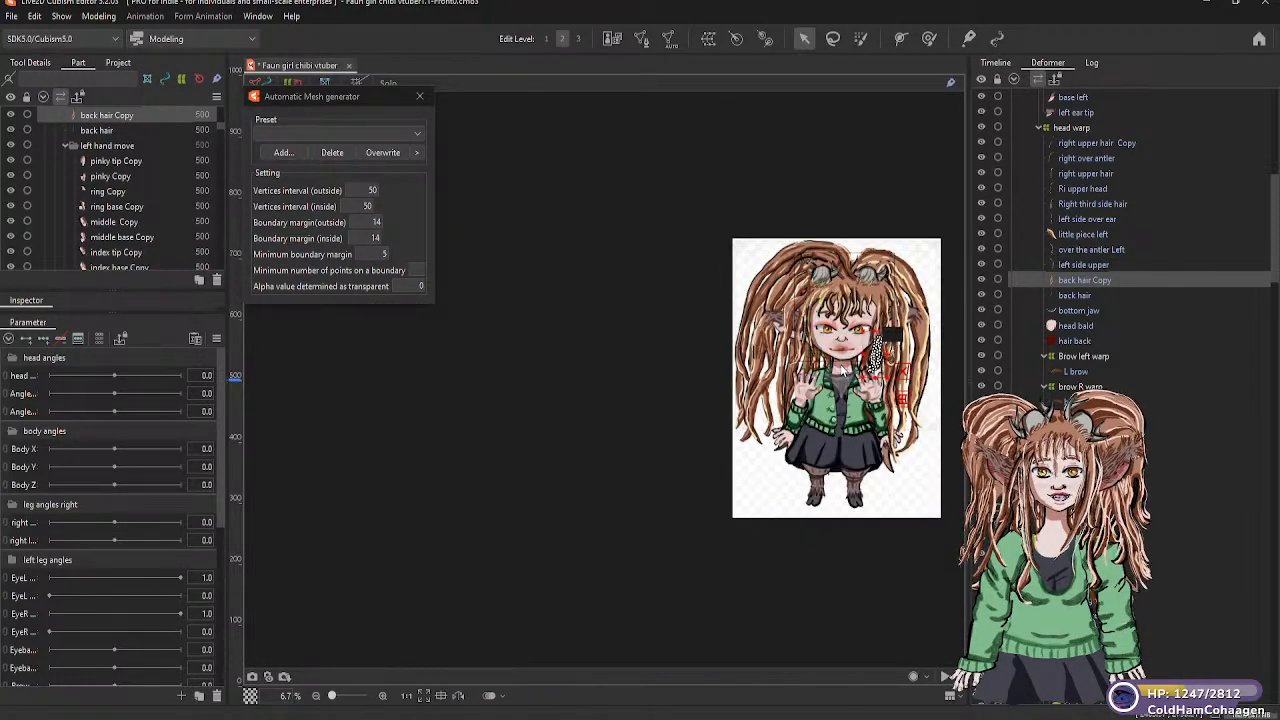
scroll(843, 370, up, 5)
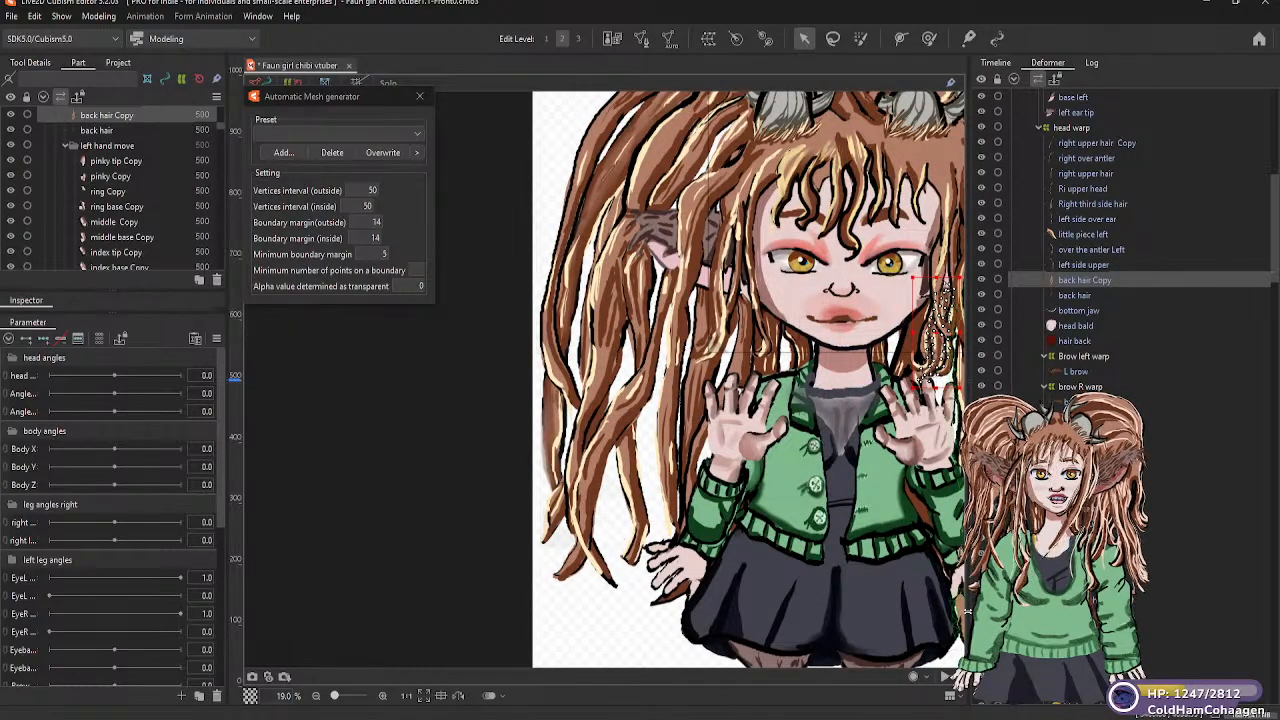
scroll(740, 535, down, 2)
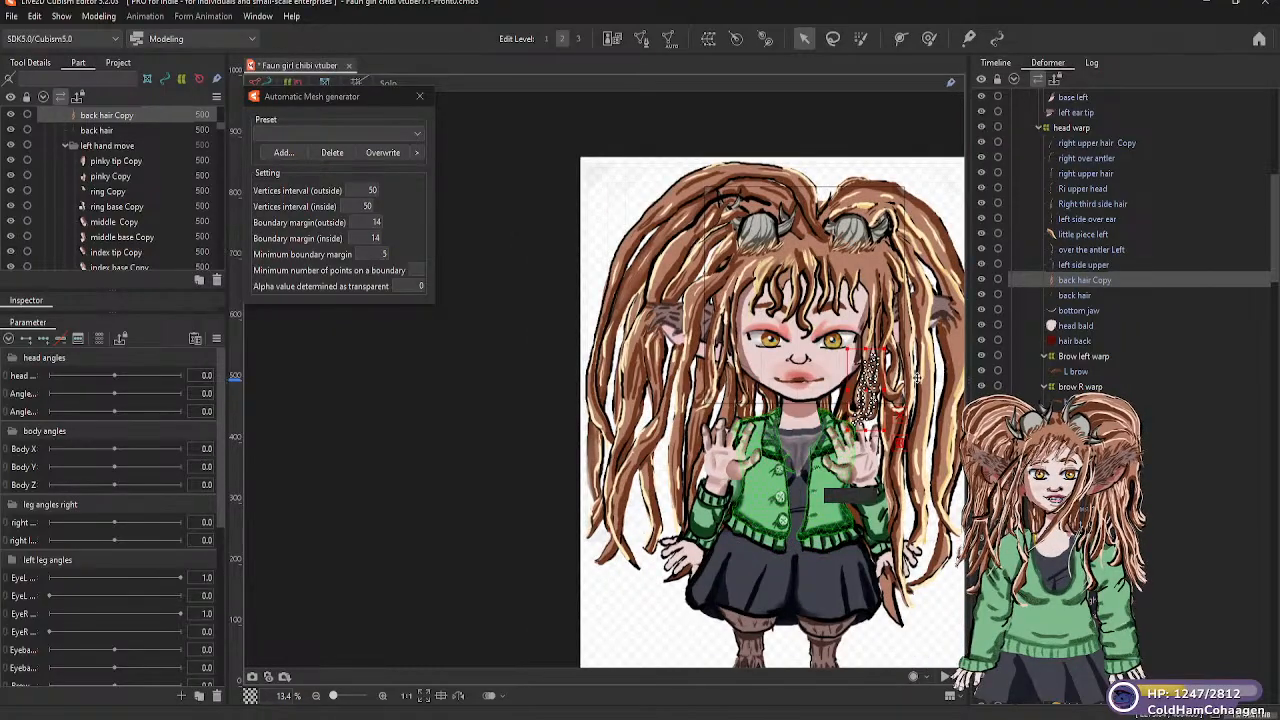
scroll(898, 380, up, 2)
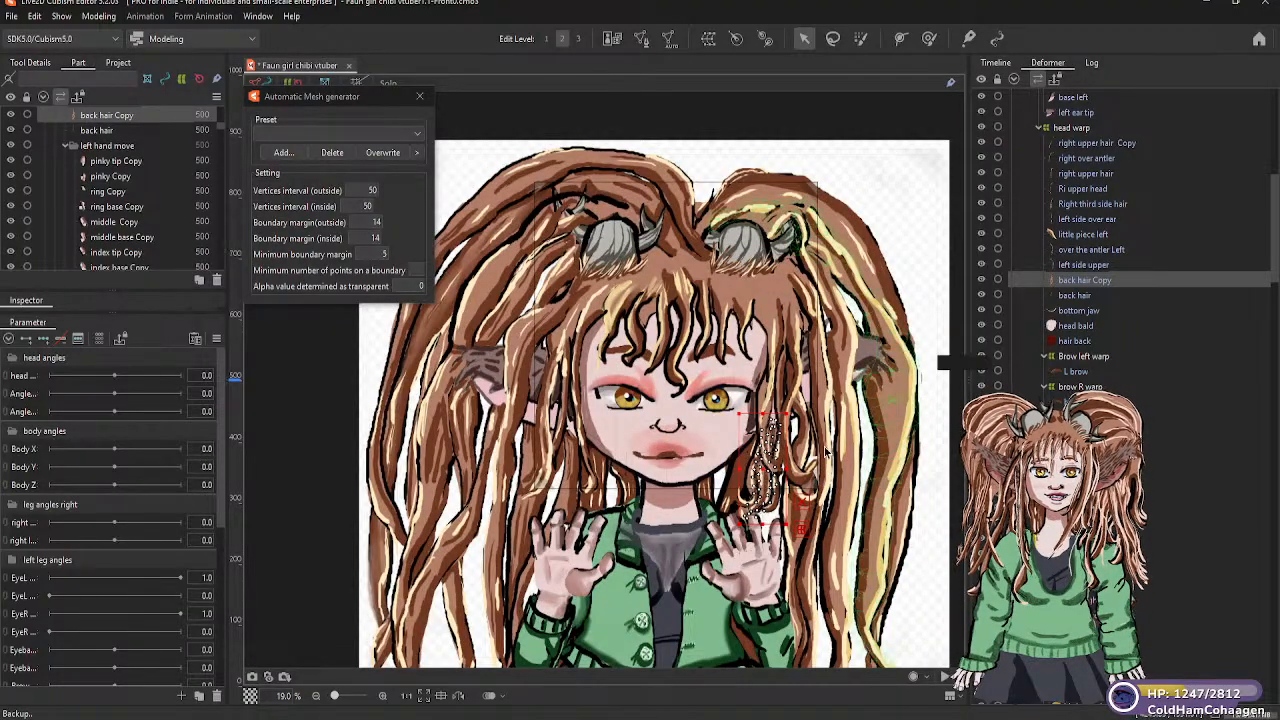
scroll(1120, 240, down, 10)
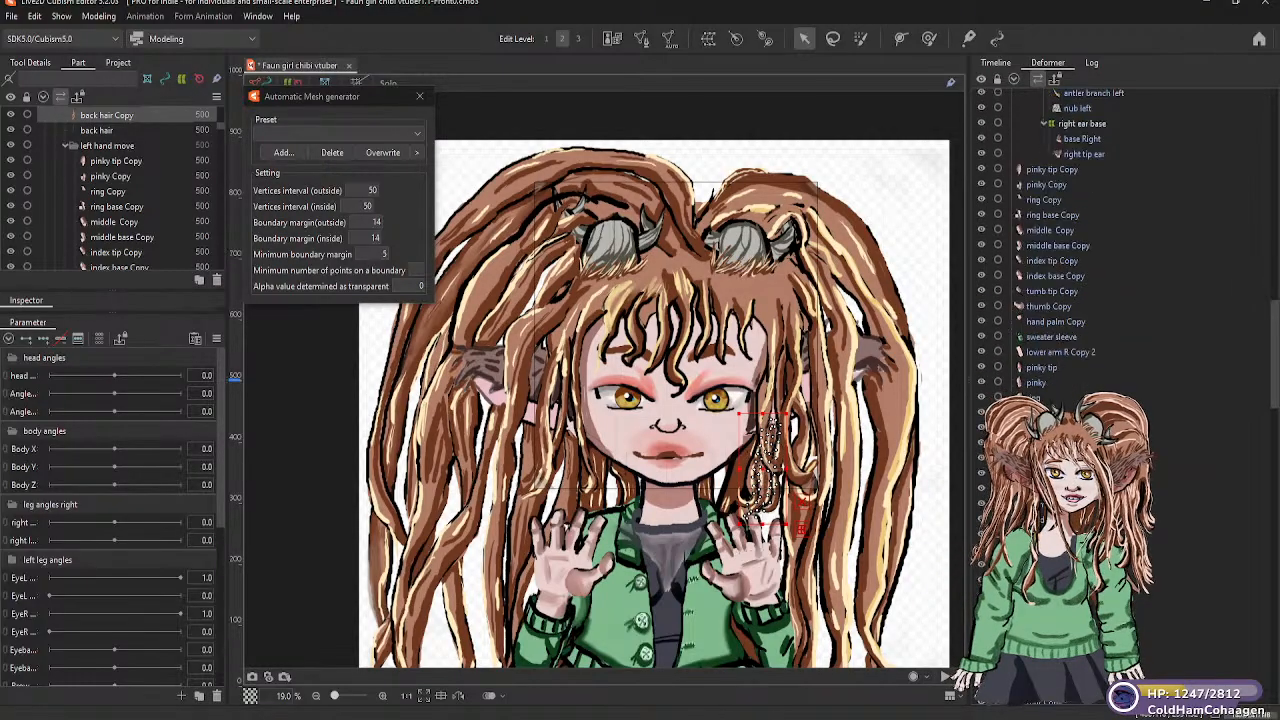
scroll(1120, 240, down, 5)
scroll(1120, 240, down, 3)
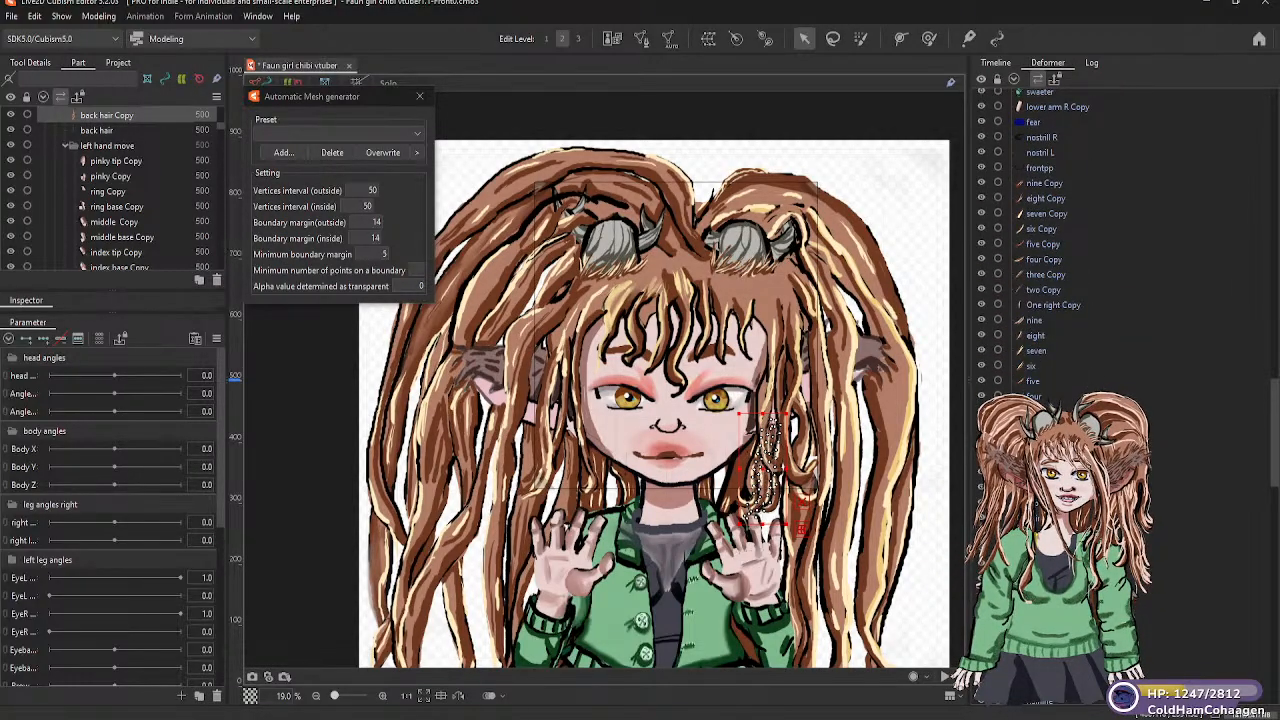
Select the left eye's highlight two Copy mesh and look through the remaining ungrouped meshes in the deformer hierarchy
click(716, 400)
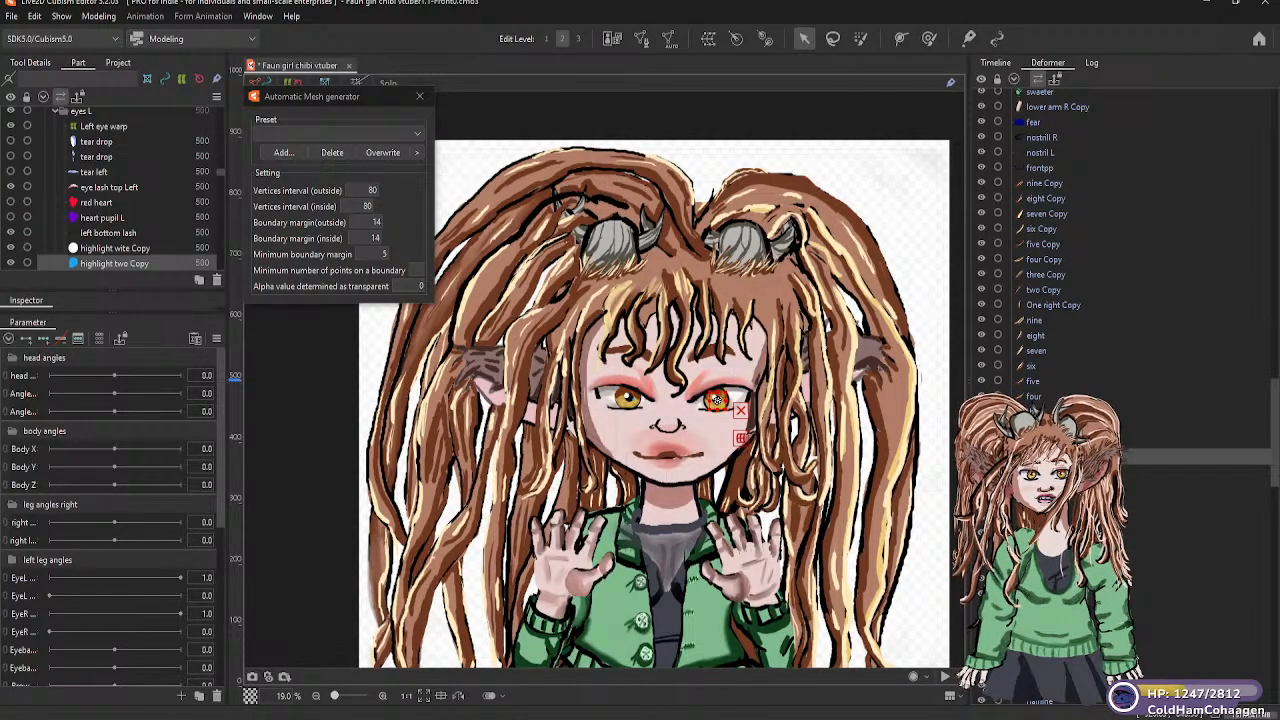
scroll(1050, 250, down, 10)
scroll(1050, 250, down, 10)
scroll(1050, 250, down, 10)
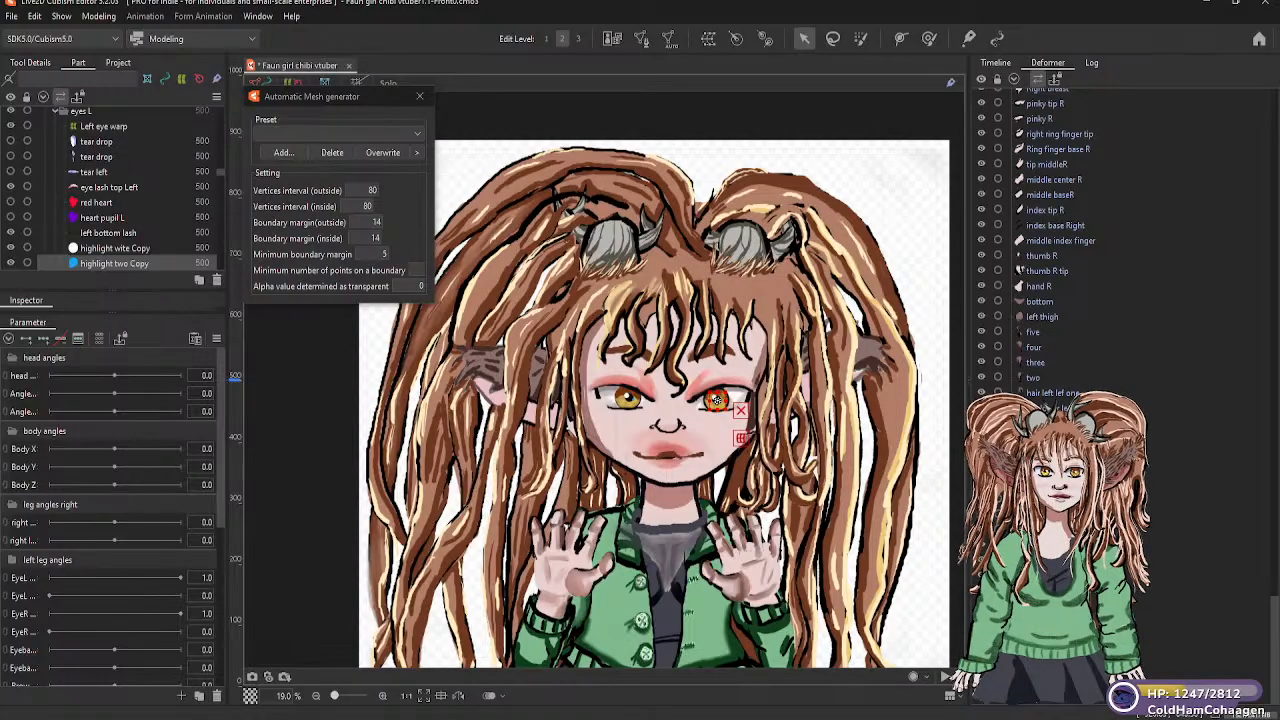
scroll(1050, 240, up, 2)
scroll(1050, 240, up, 15)
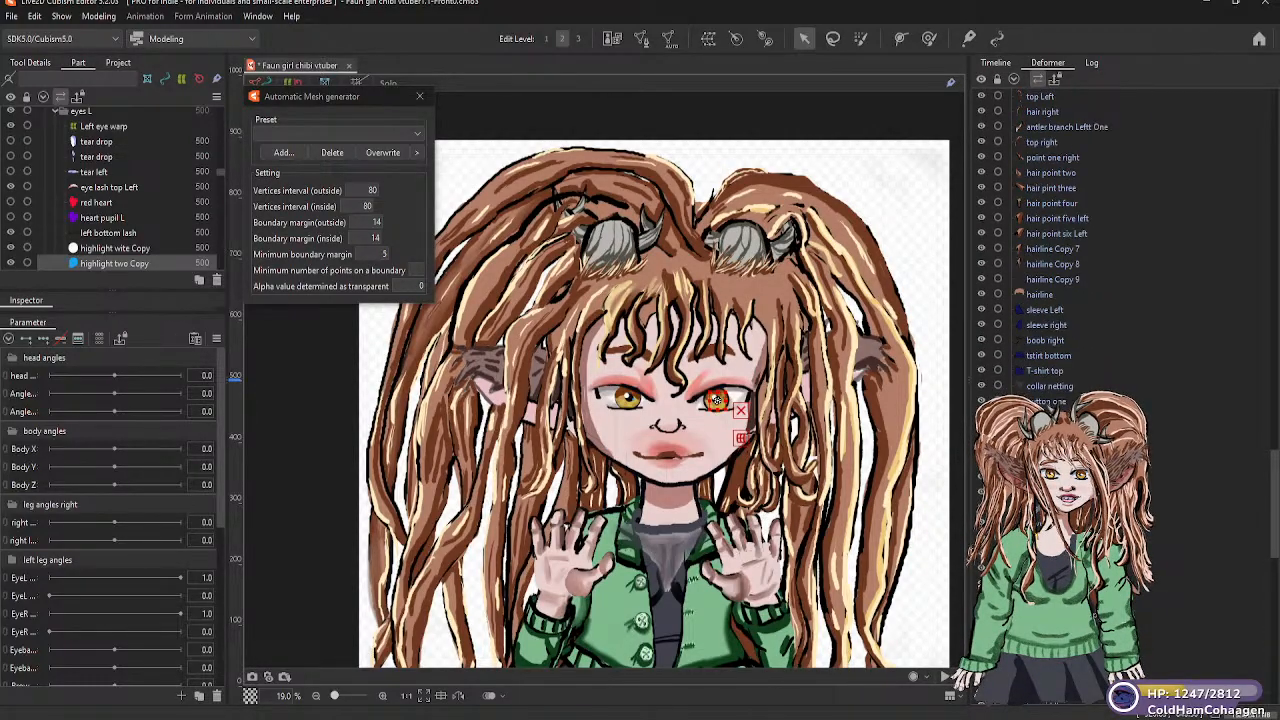
scroll(1050, 240, down, 7)
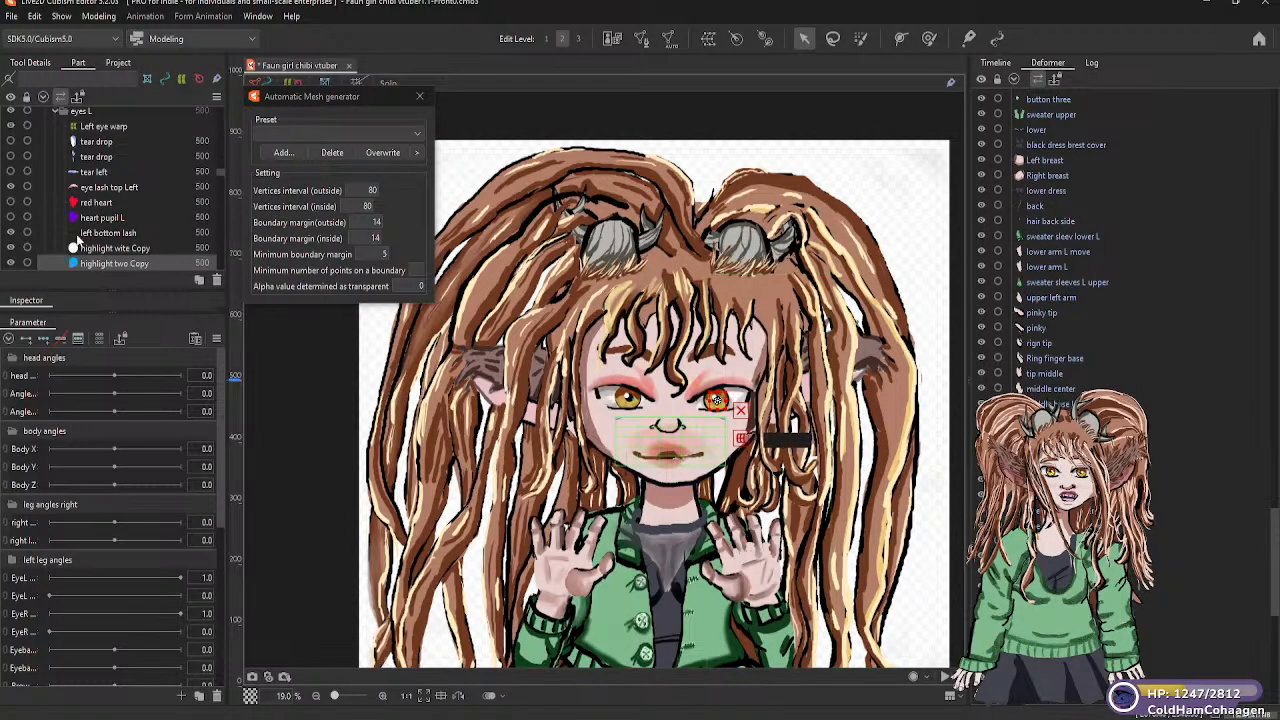
Create a warp deformer named back hair warp as parent of the left back mesh in the back hair parts group
scroll(101, 248, down, 10)
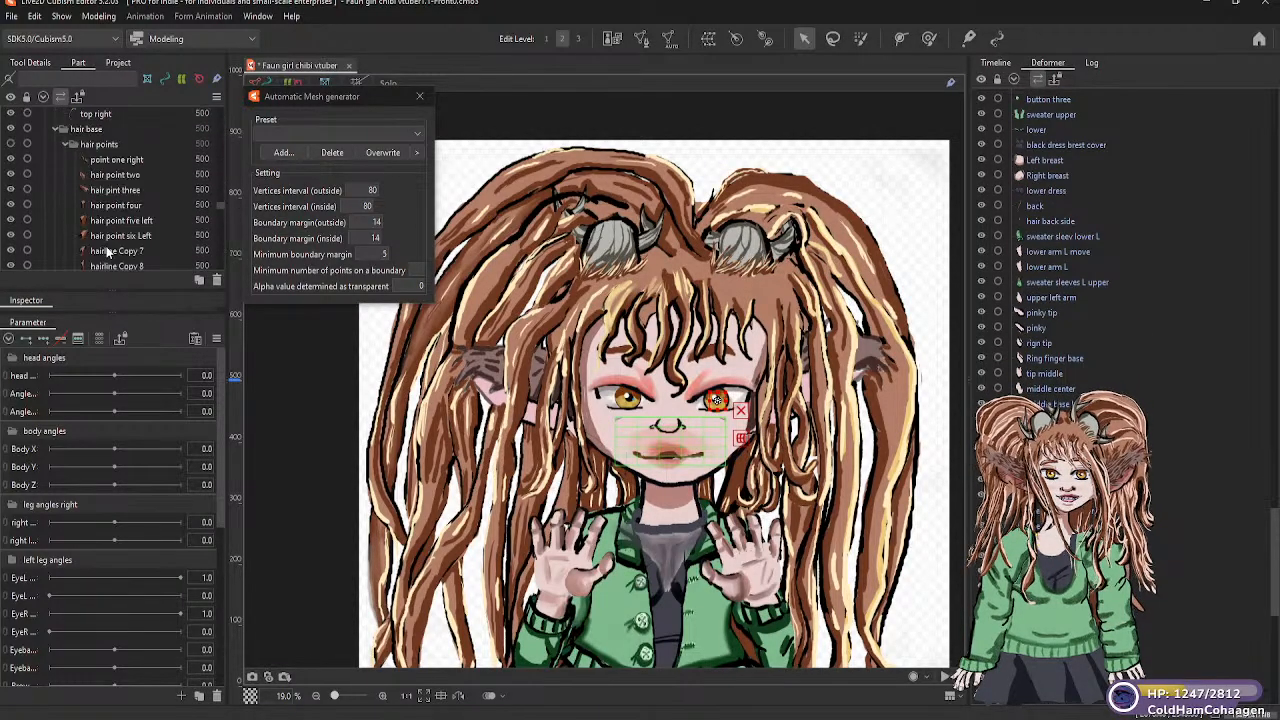
scroll(105, 254, down, 10)
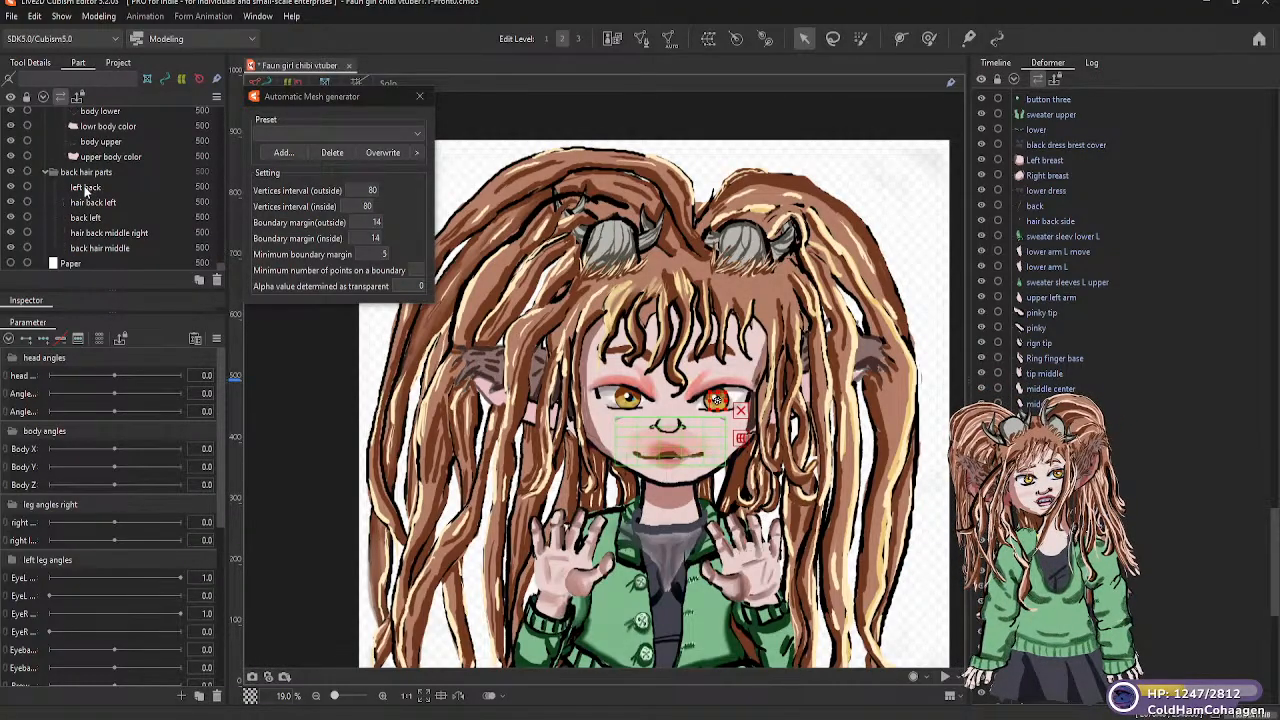
click(86, 188)
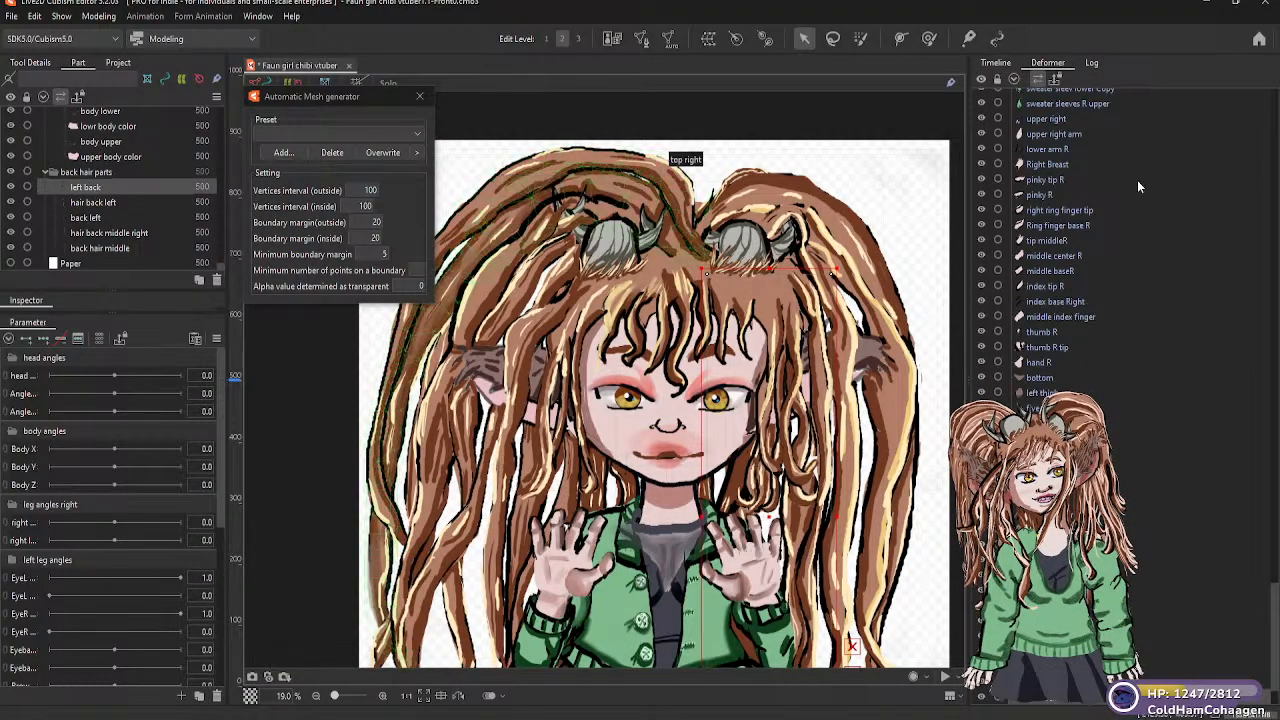
click(708, 40)
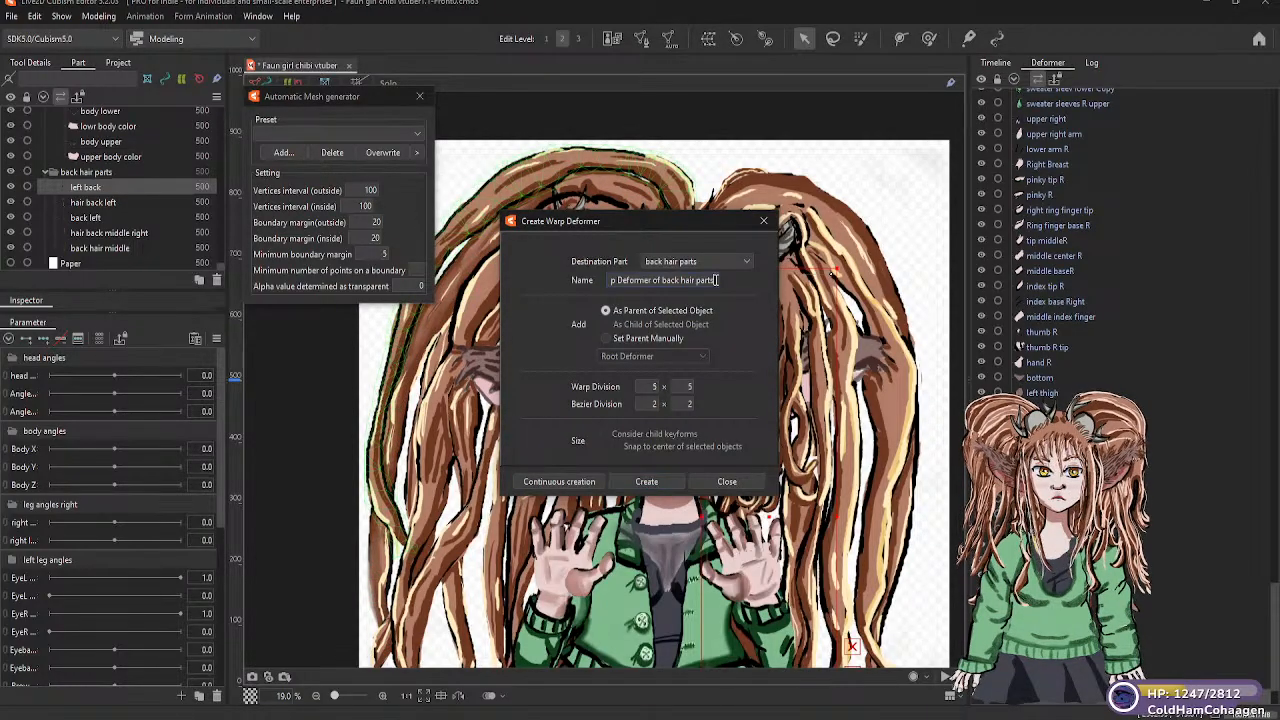
drag(590, 286, 591, 282)
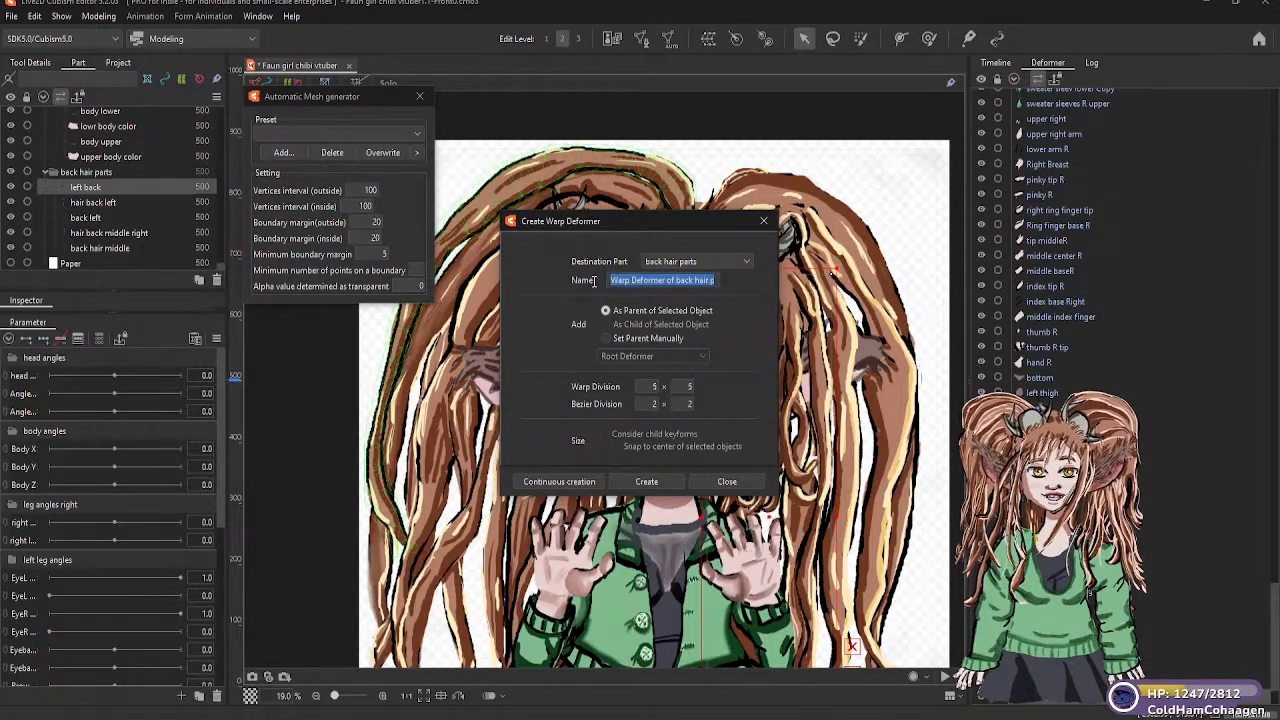
text(ba)
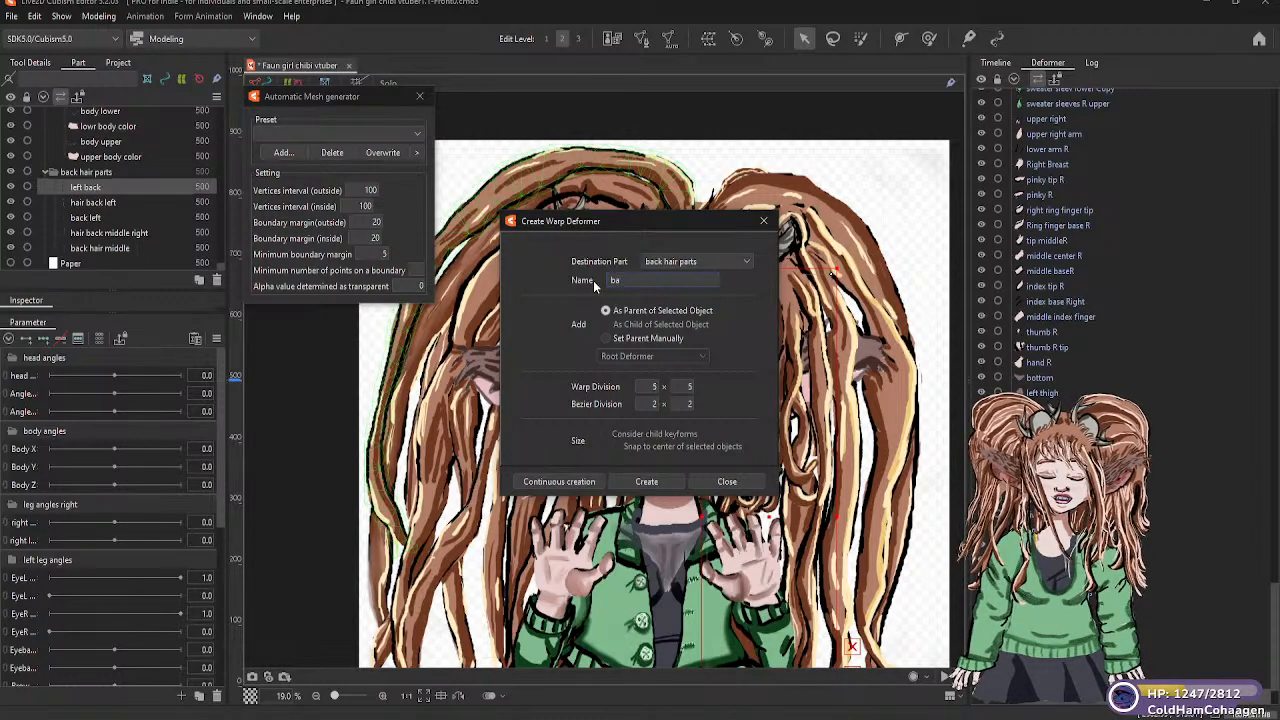
text(ck hair)
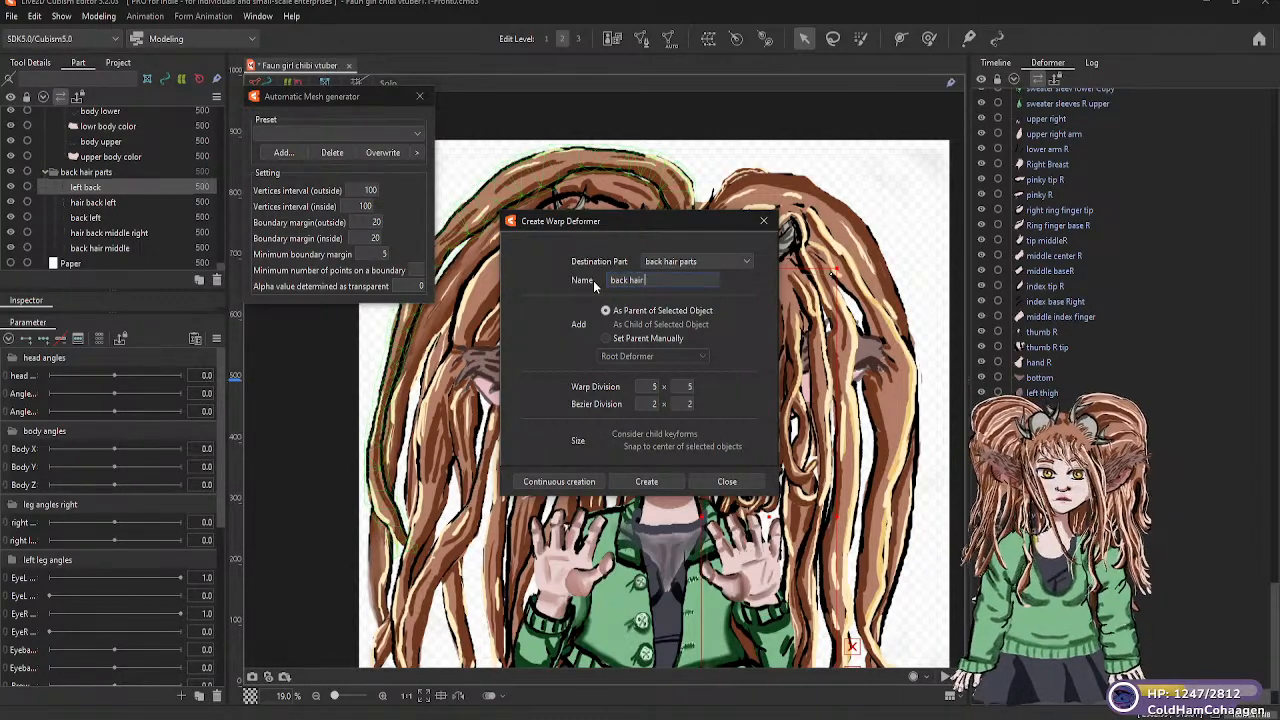
text( warp)
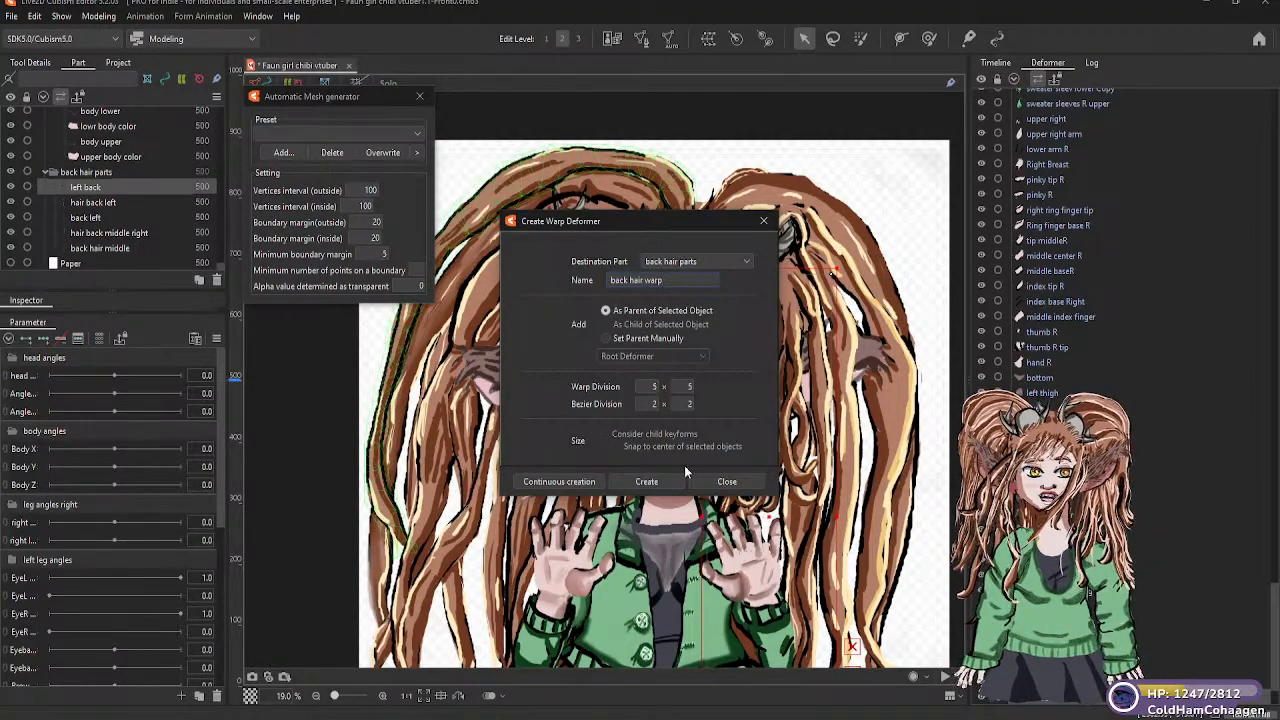
click(646, 481)
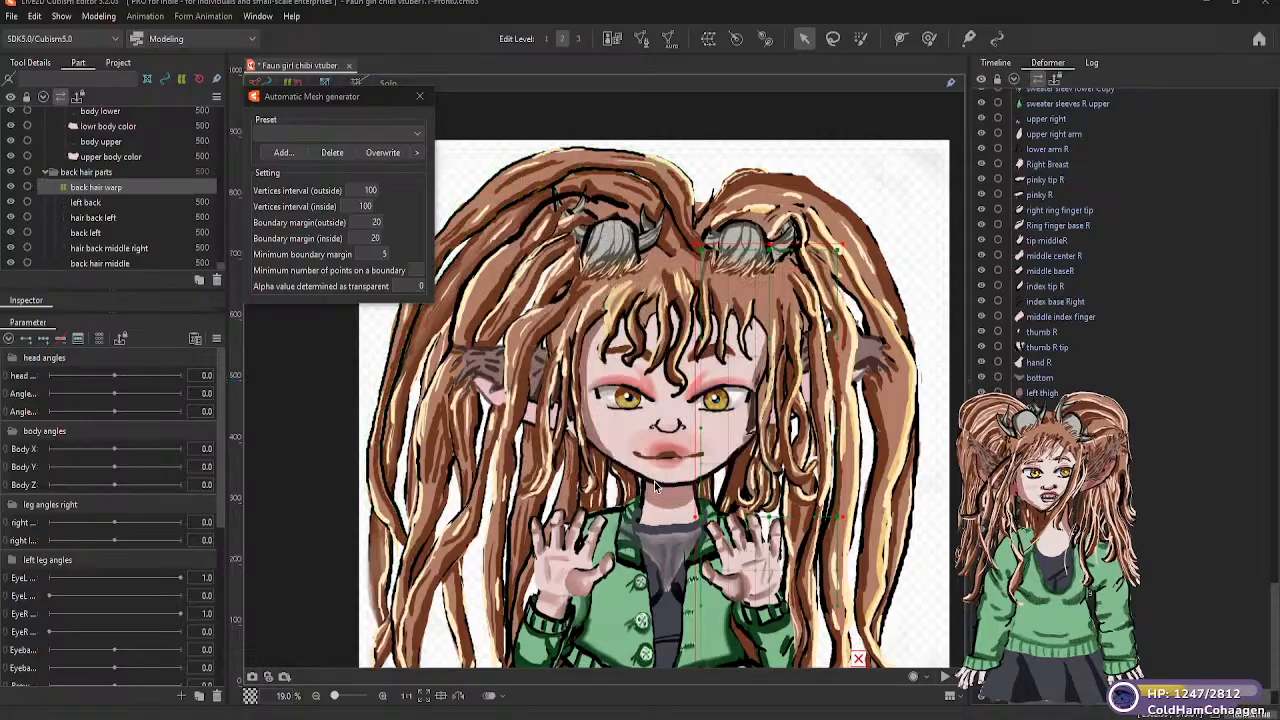
Move the hair back left, back left, hair back middle right and back hair middle meshes under the back hair warp deformer
click(92, 219)
drag(92, 221, 94, 190)
click(88, 232)
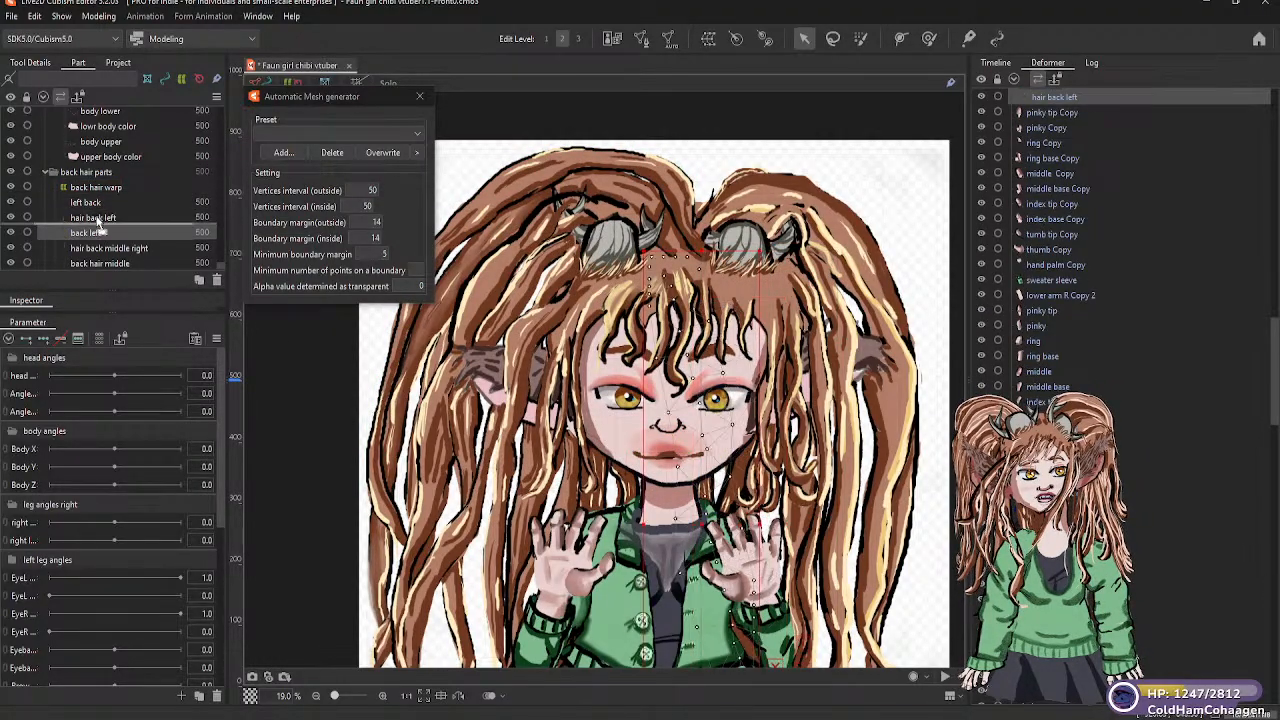
click(106, 249)
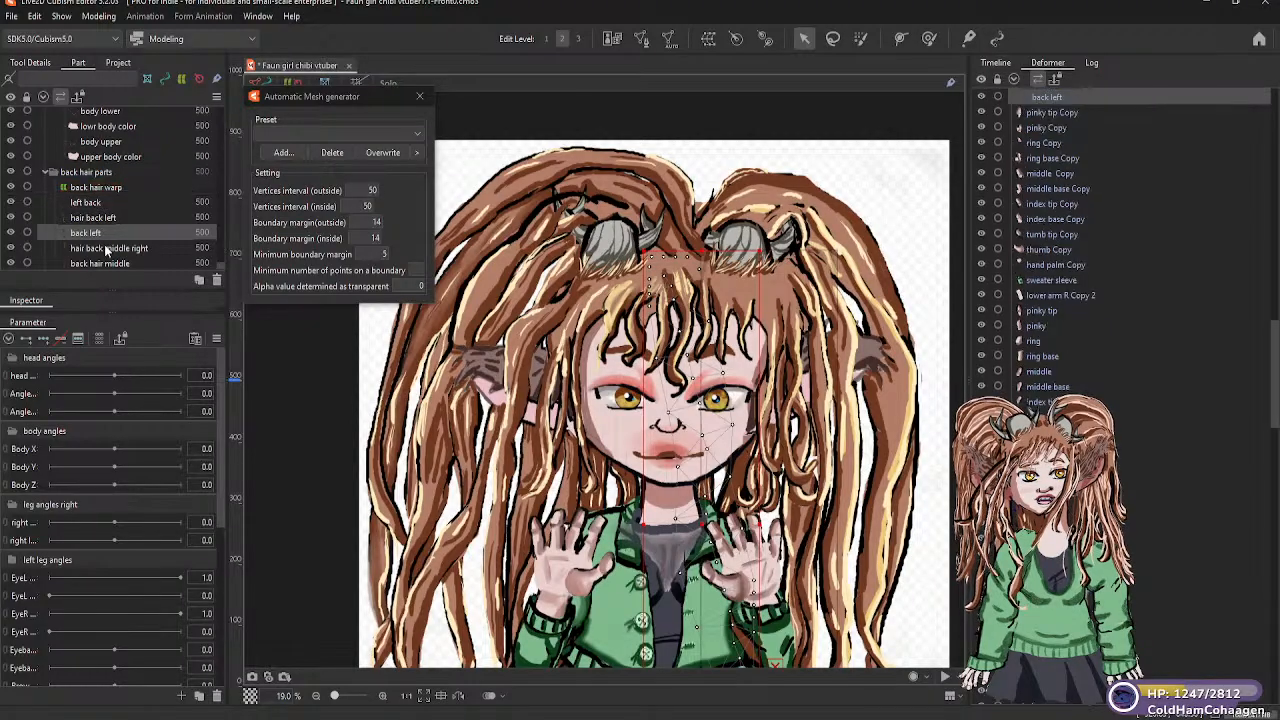
drag(106, 249, 110, 197)
click(120, 264)
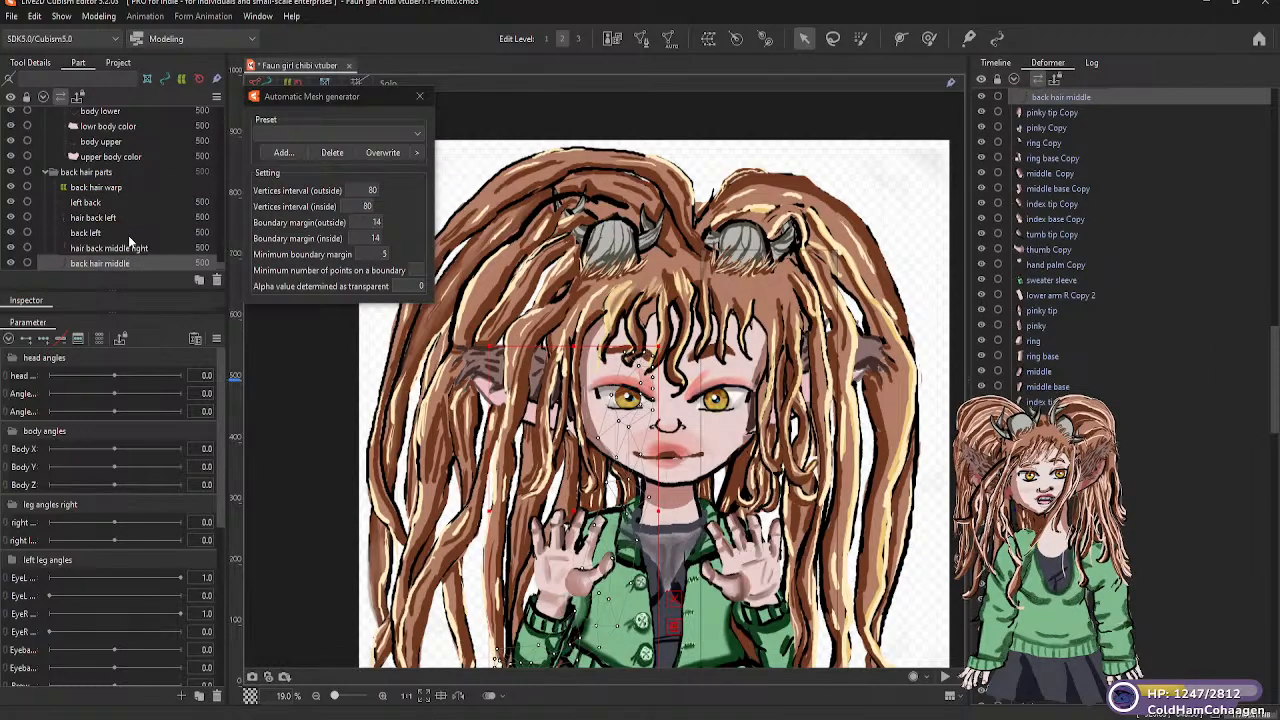
Move the back hair warp deformer with its meshes up into the head warp hierarchy
scroll(128, 235, down, 1)
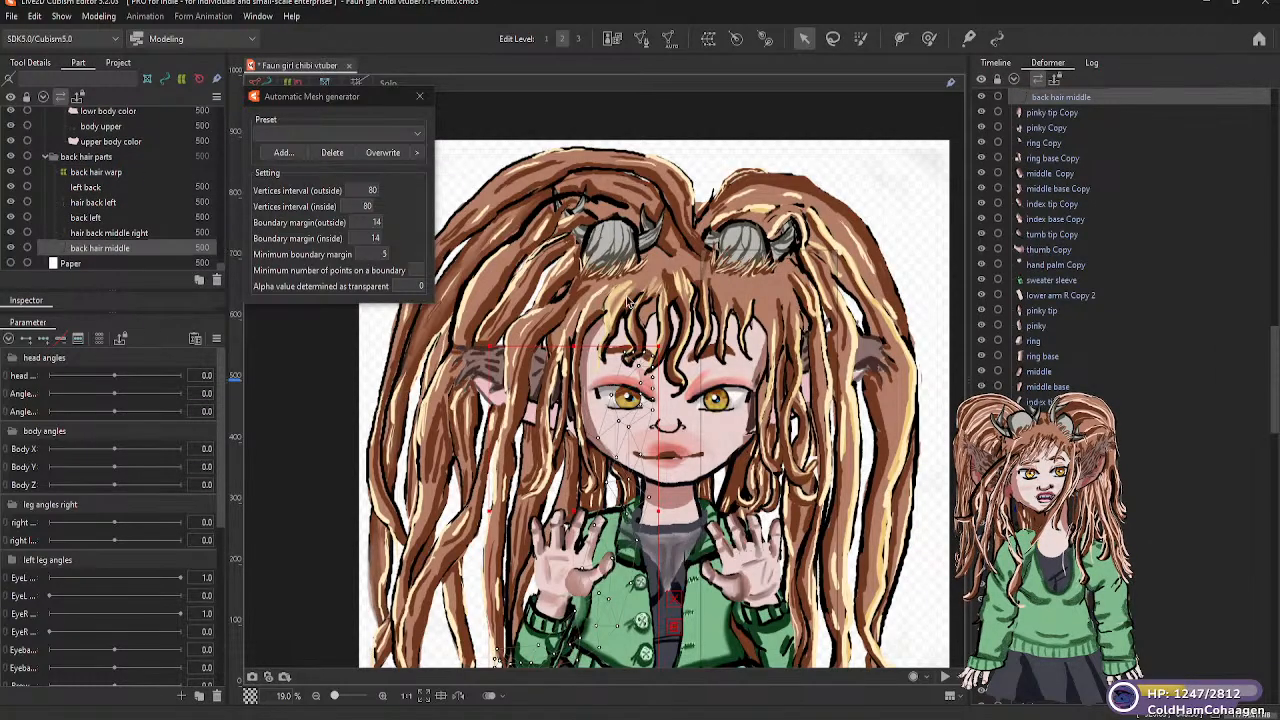
scroll(1116, 285, down, 2)
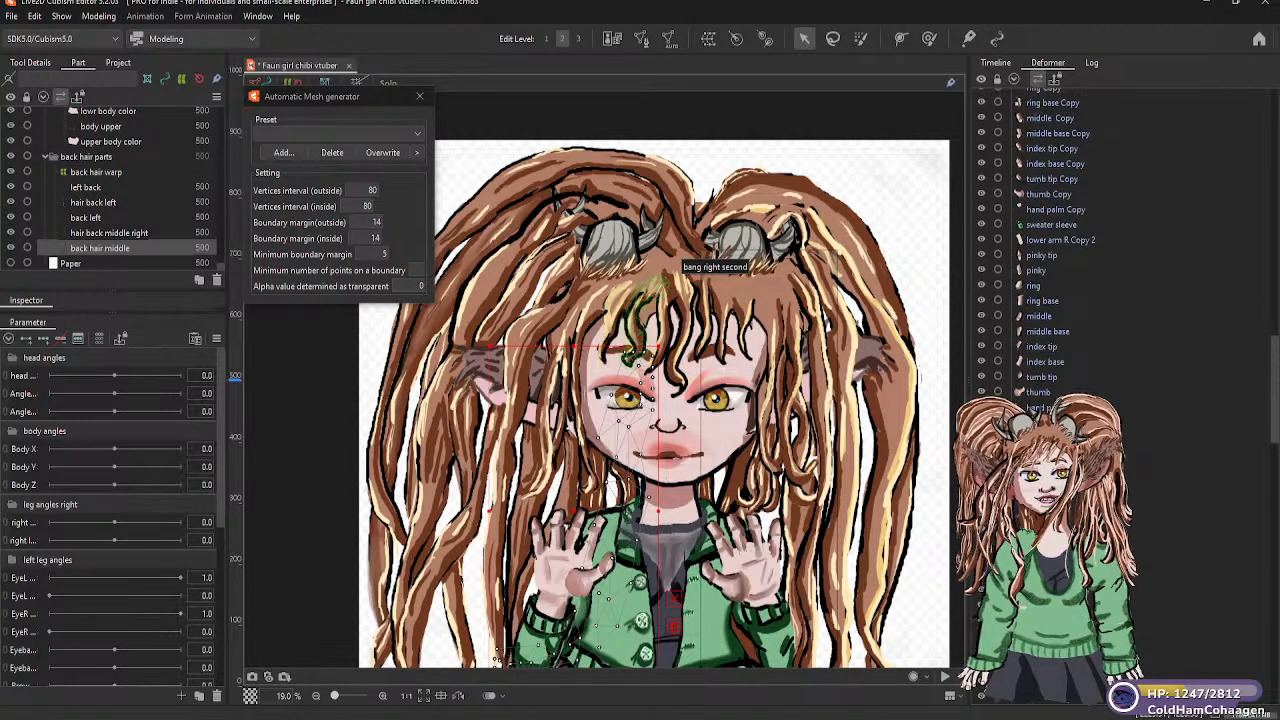
scroll(1116, 285, down, 3)
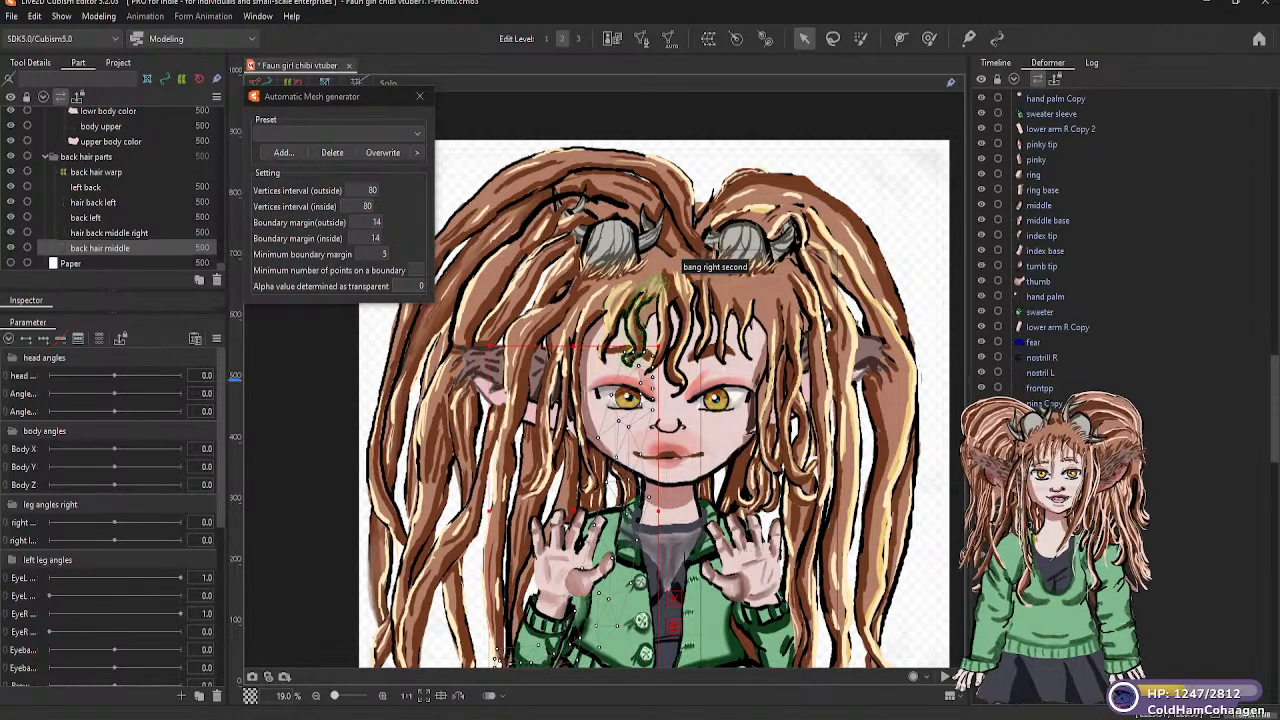
click(85, 173)
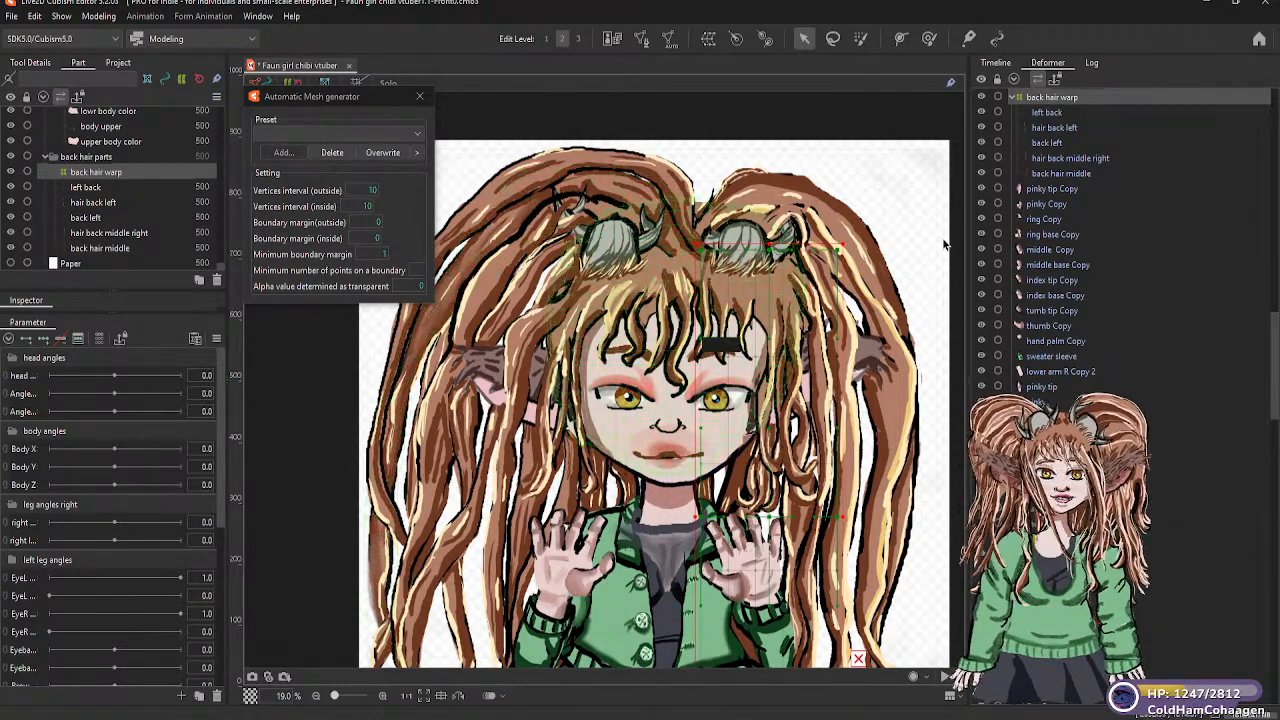
scroll(1081, 189, up, 3)
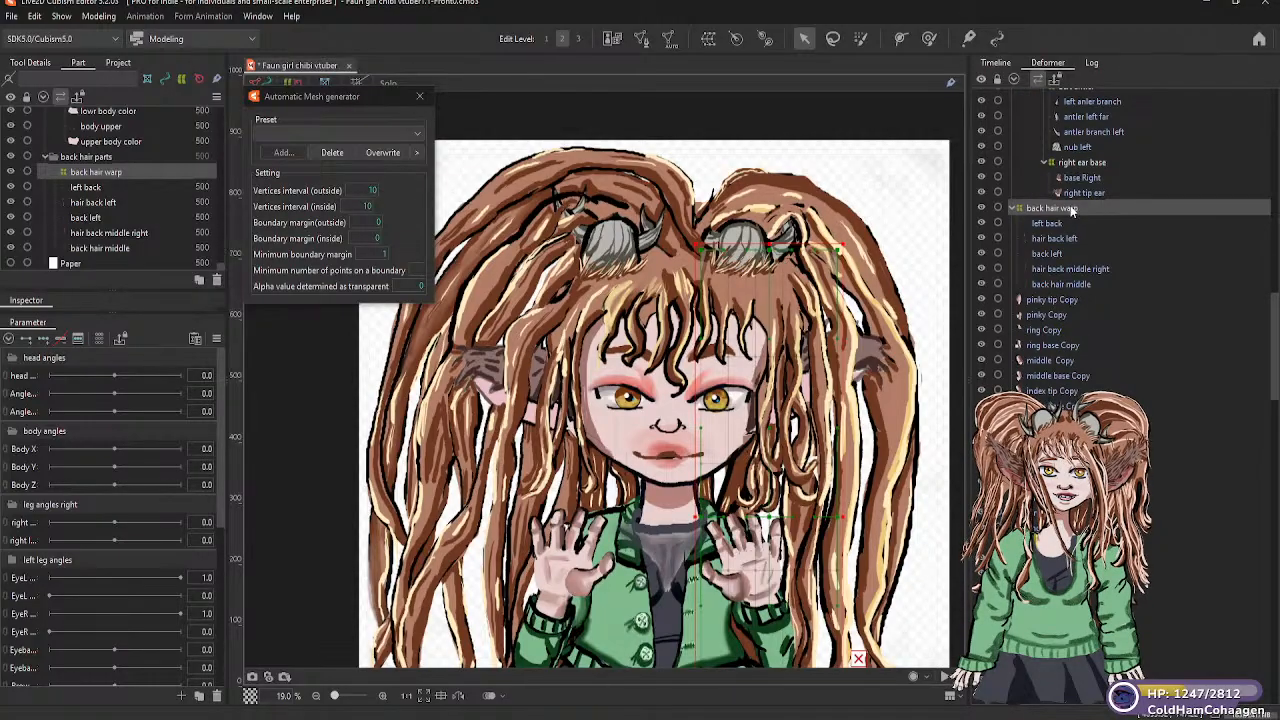
drag(1072, 208, 1062, 180)
scroll(1062, 180, down, 5)
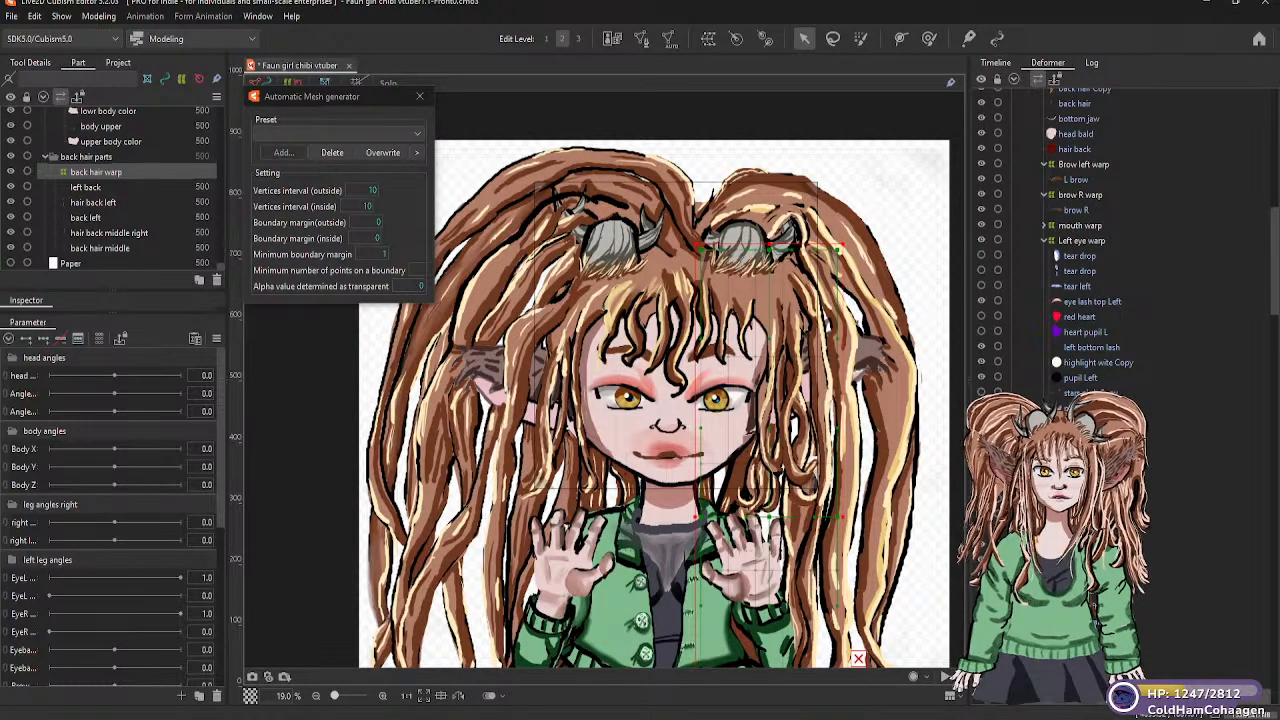
Move the back and hair back side meshes of the right hair back group under the back hair warp deformer
scroll(1094, 372, up, 5)
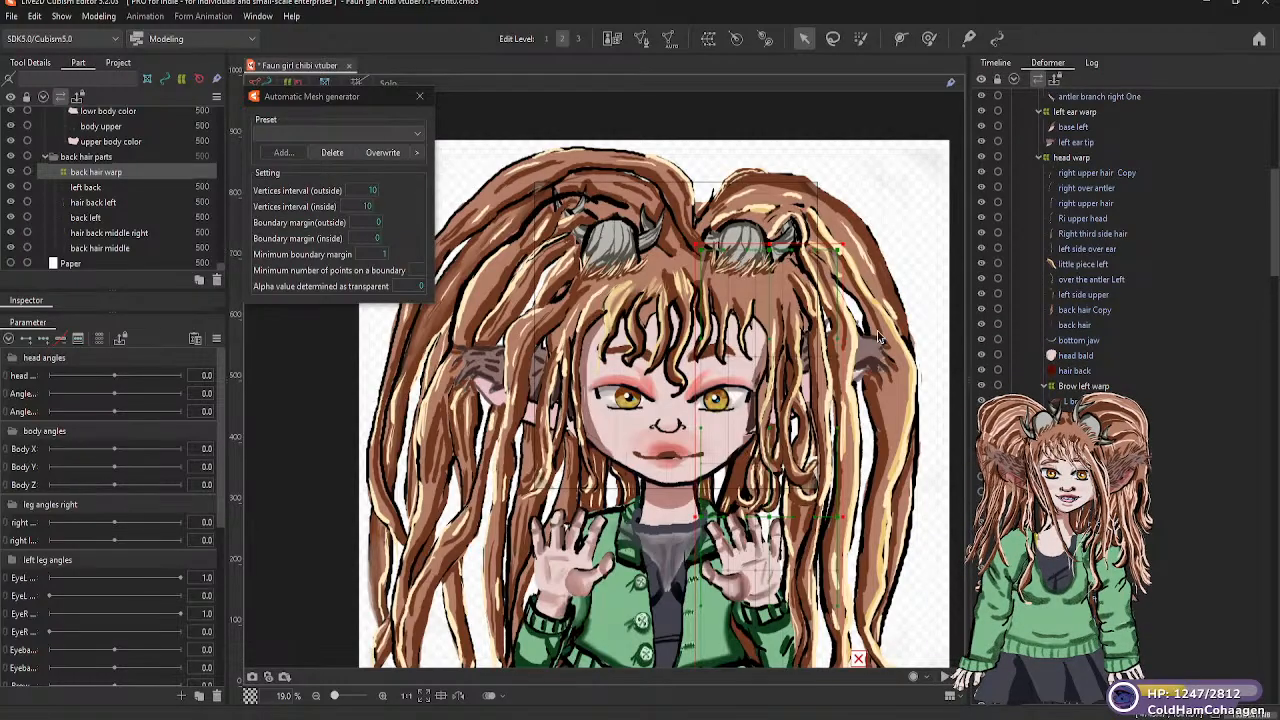
scroll(112, 196, up, 5)
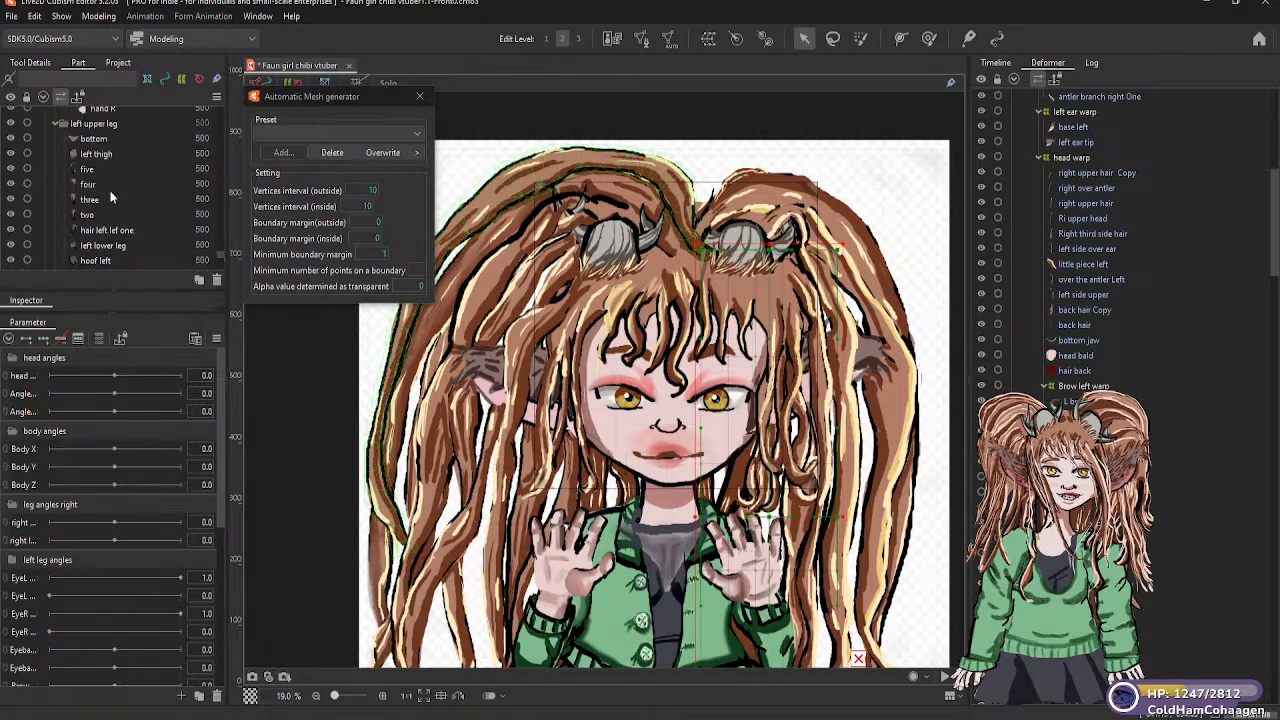
scroll(112, 191, up, 5)
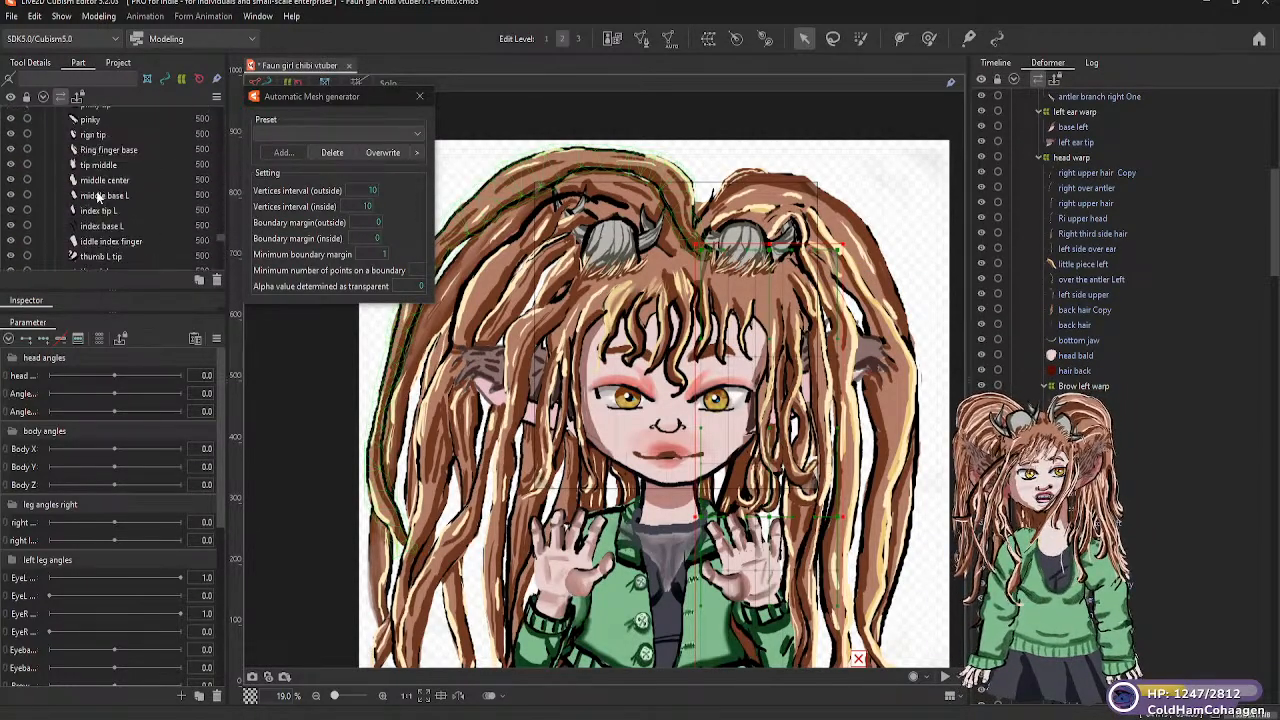
scroll(98, 197, up, 8)
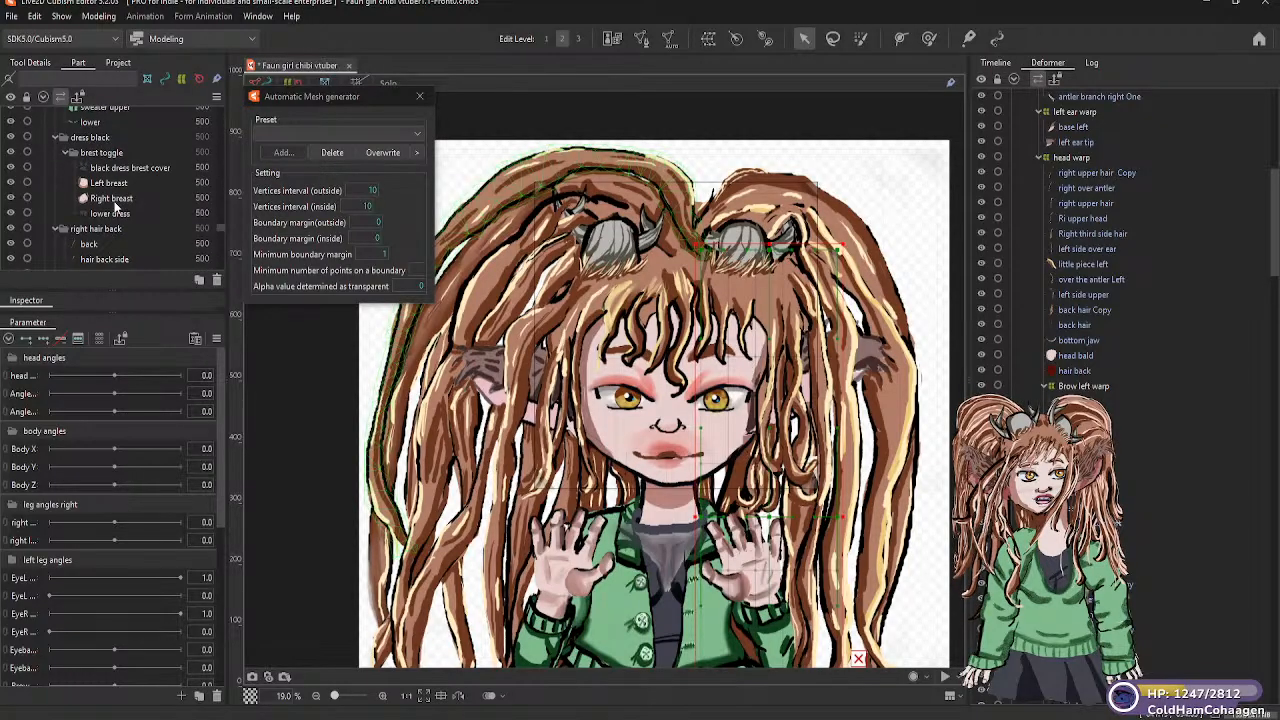
scroll(88, 203, down, 3)
scroll(86, 186, up, 2)
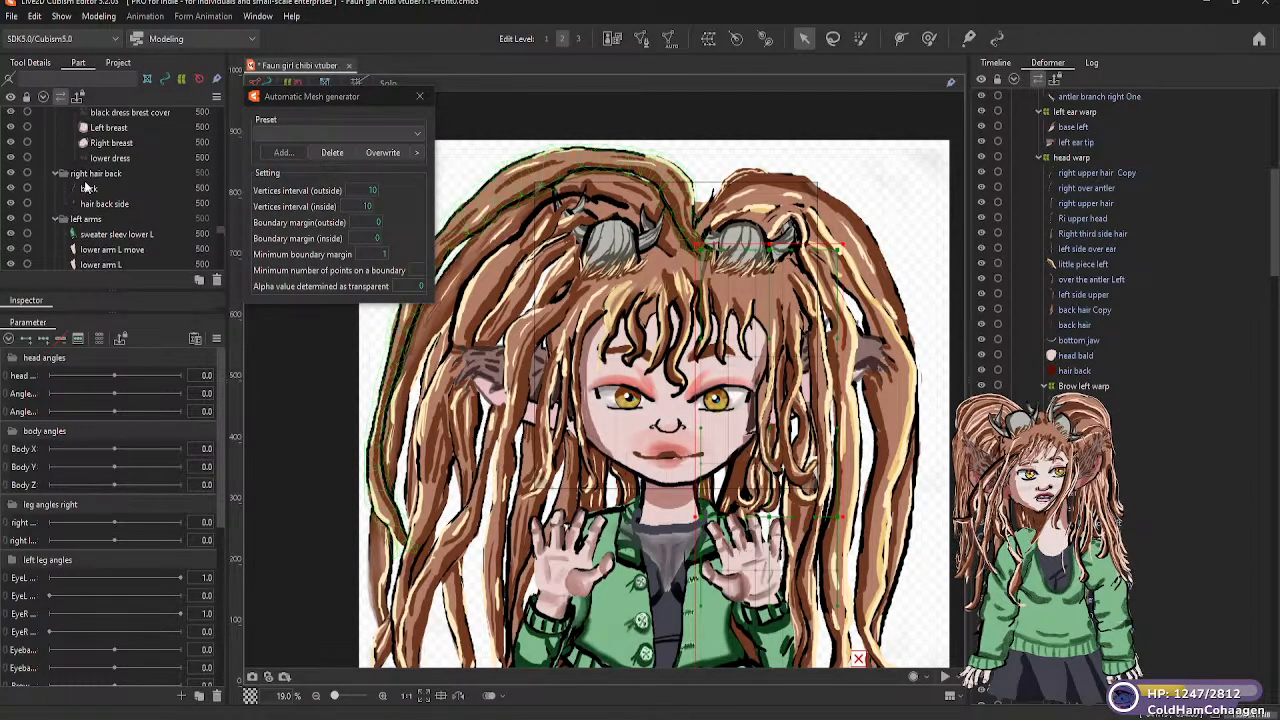
click(89, 190)
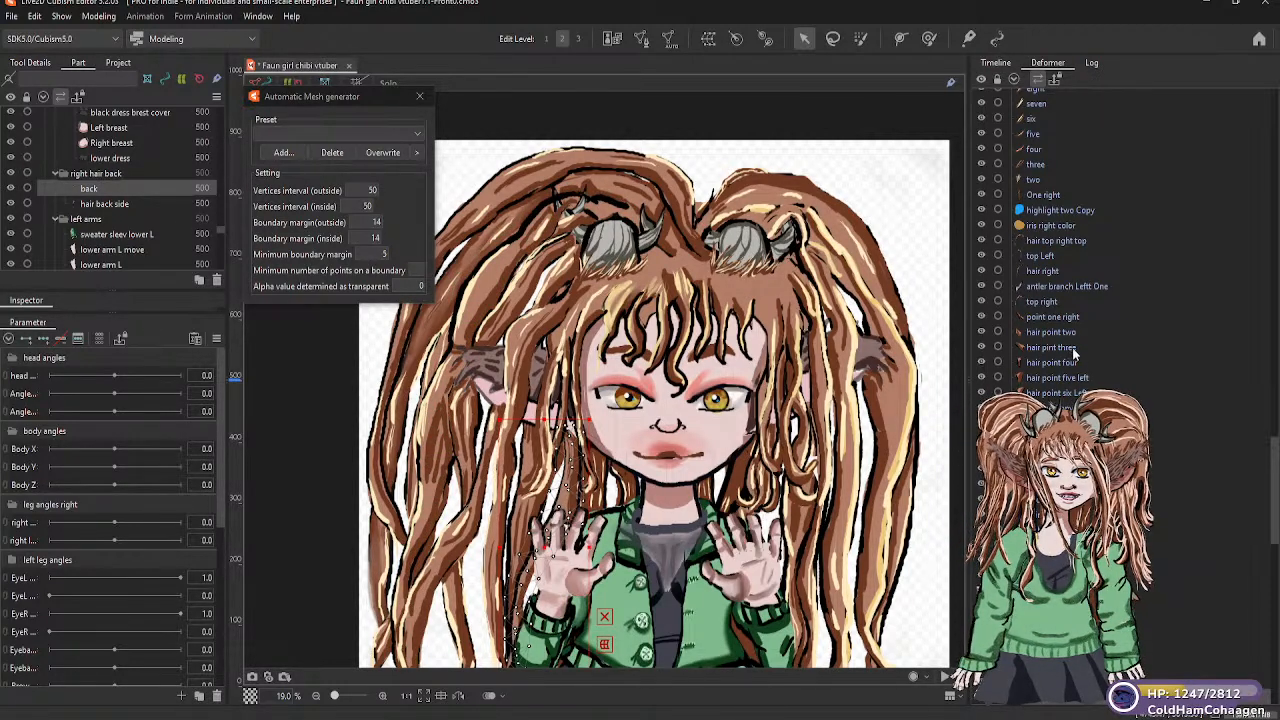
scroll(1060, 250, down, 2)
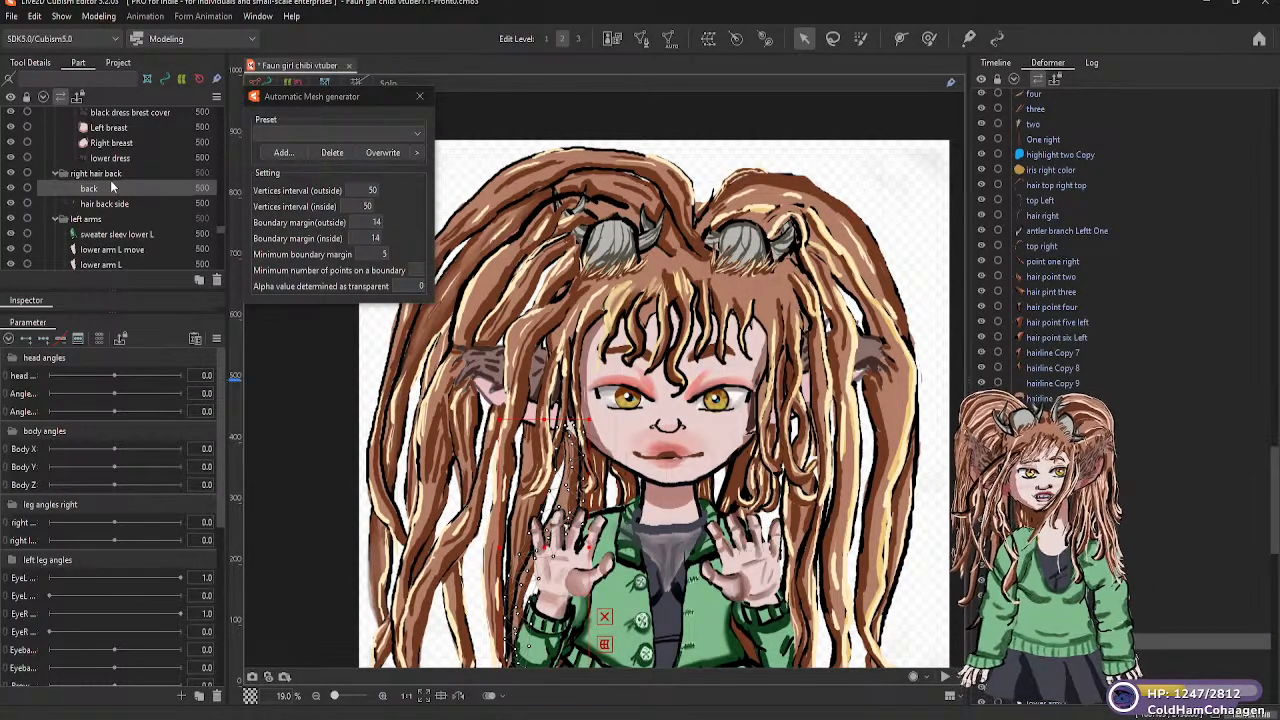
scroll(112, 188, up, 2)
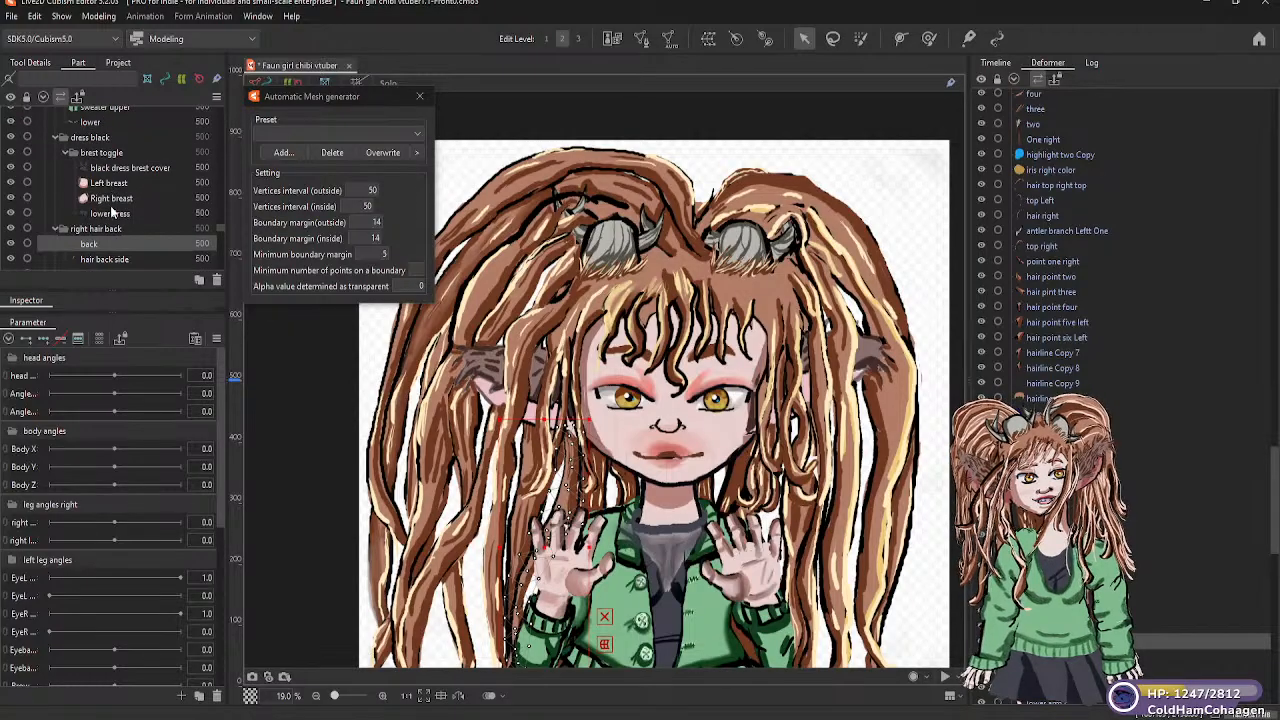
scroll(114, 213, down, 2)
click(110, 206)
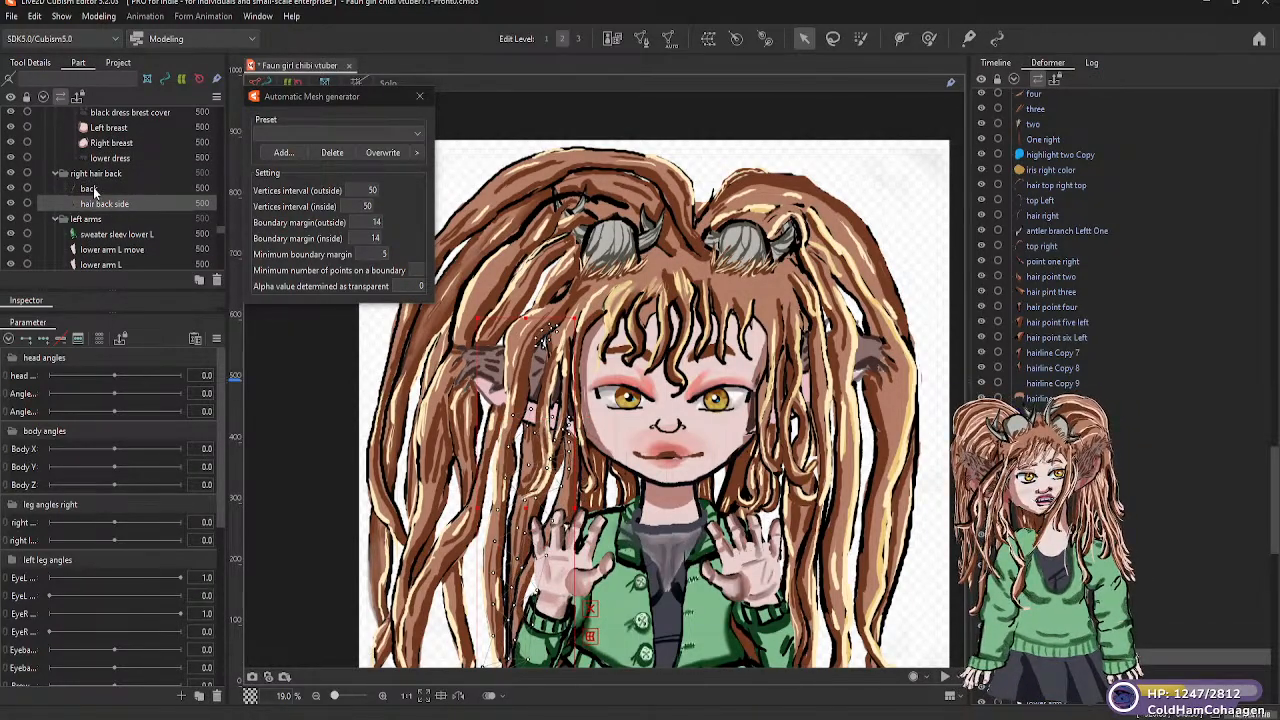
click(93, 187)
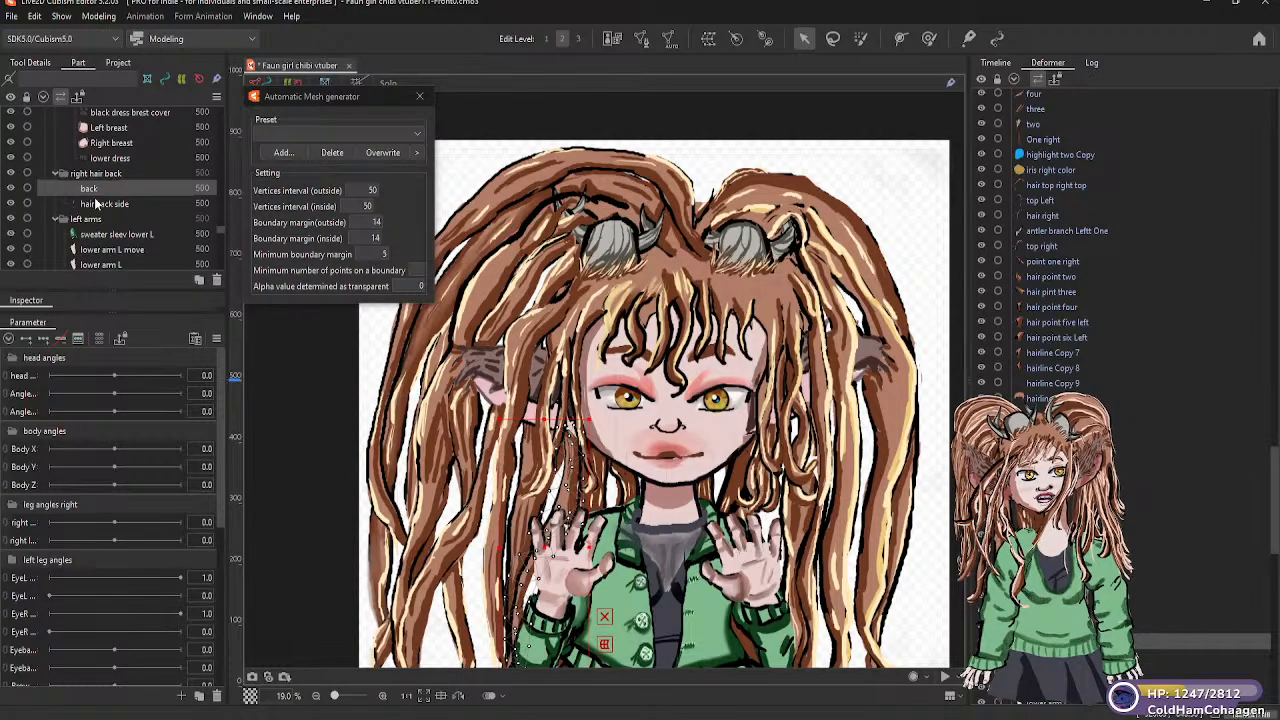
click(96, 205)
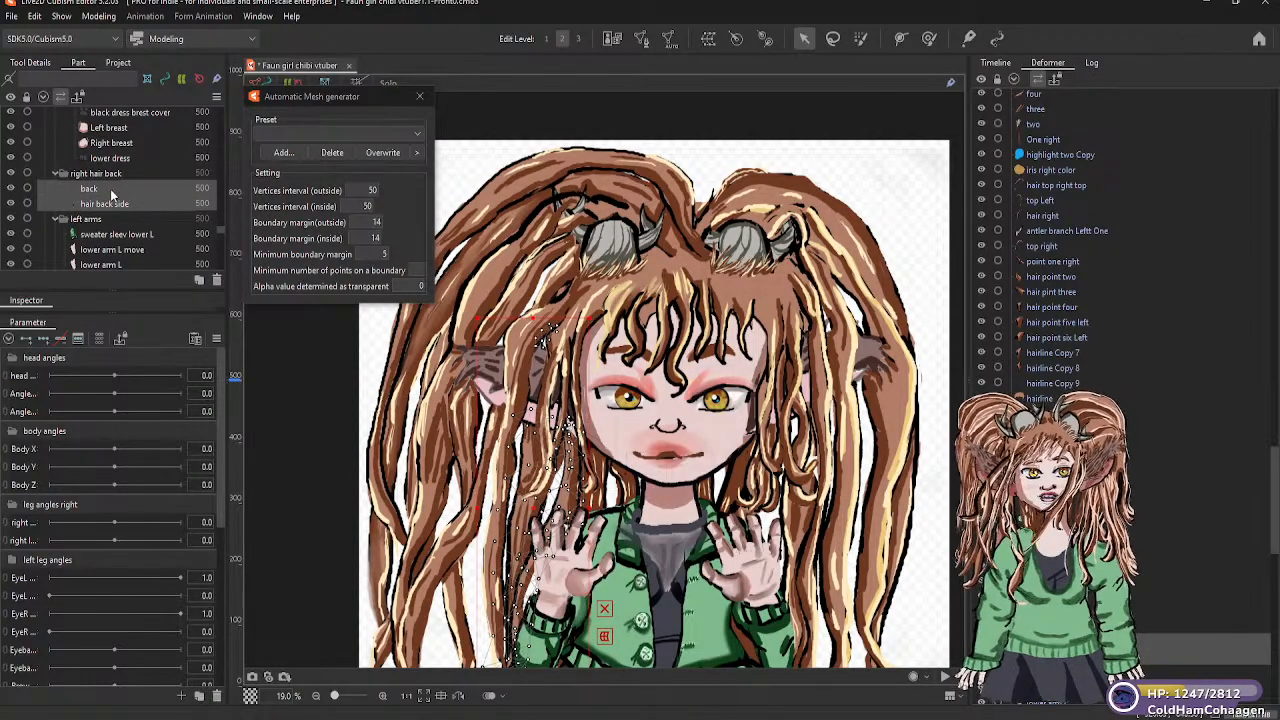
mouse_move(112, 190)
mouse_down()
mouse_move(120, 279)
mouse_move(105, 193)
mouse_up()
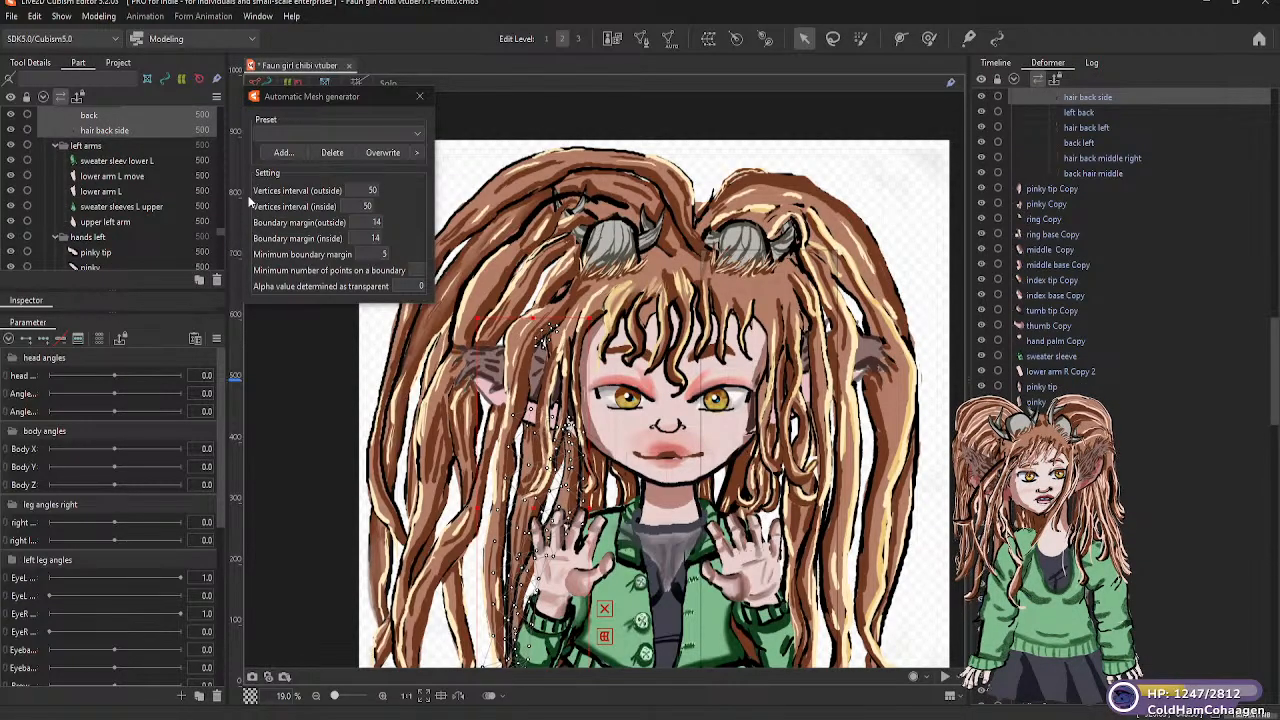
Look through the parts list from the right hair back group up to the hair points group
scroll(166, 194, up, 2)
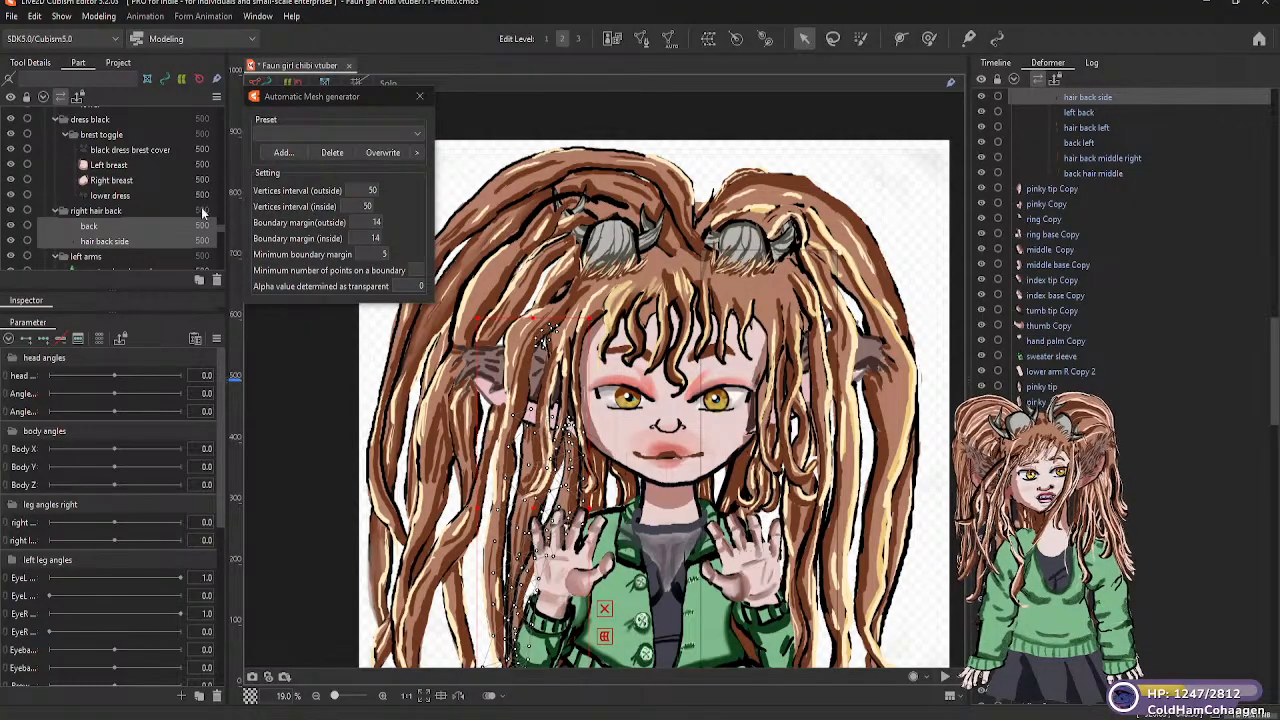
scroll(121, 235, down, 3)
scroll(122, 234, up, 3)
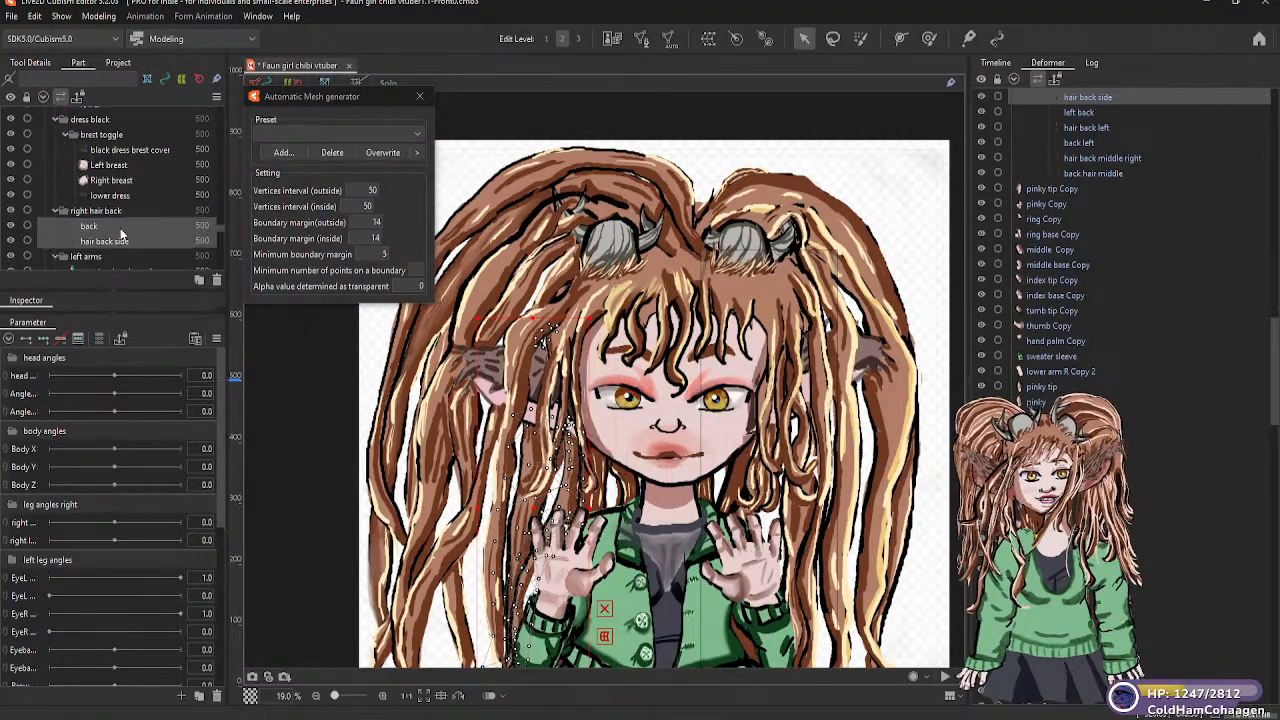
scroll(144, 231, up, 1)
scroll(144, 231, down, 1)
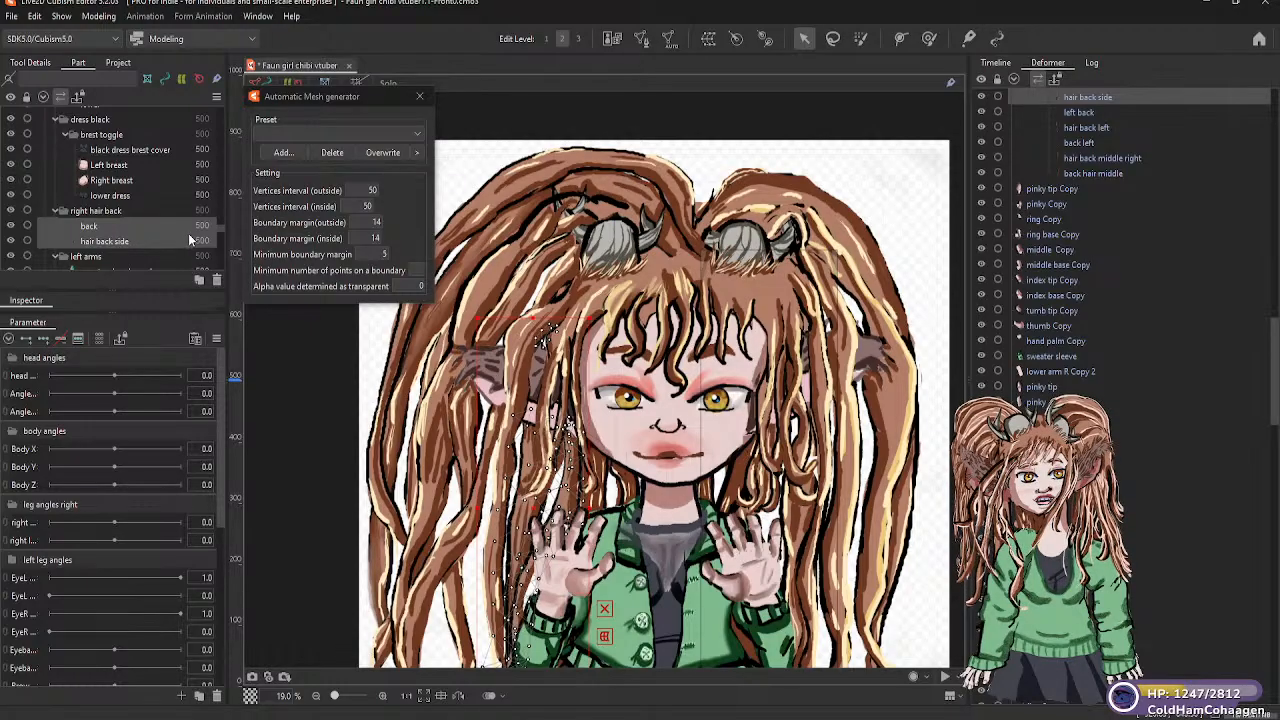
scroll(171, 214, up, 2)
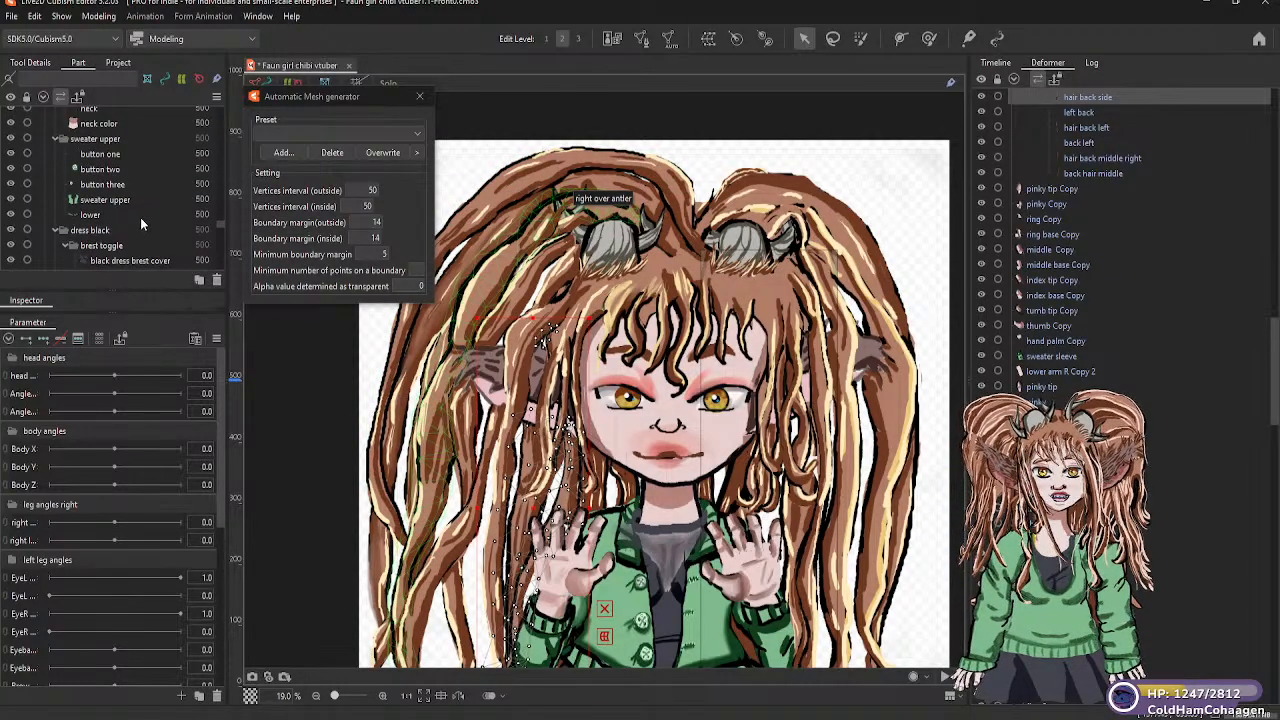
scroll(108, 214, up, 3)
scroll(121, 220, up, 8)
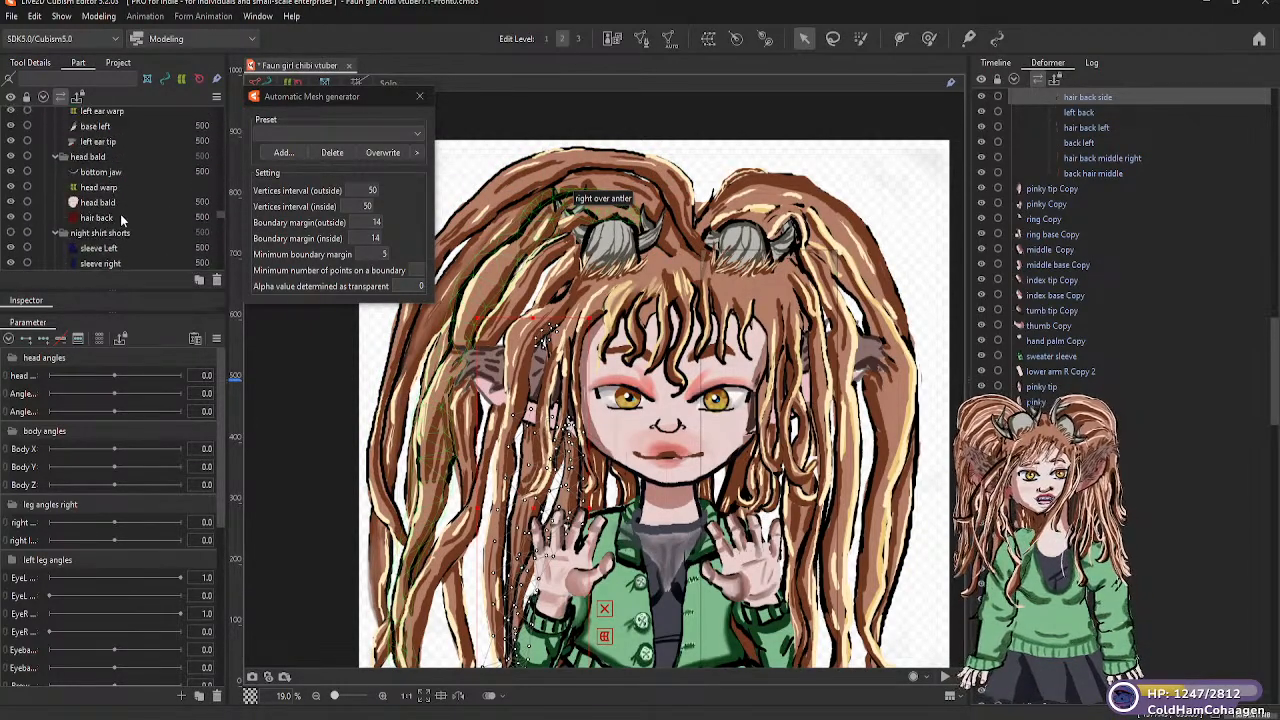
scroll(127, 214, up, 2)
scroll(127, 214, down, 2)
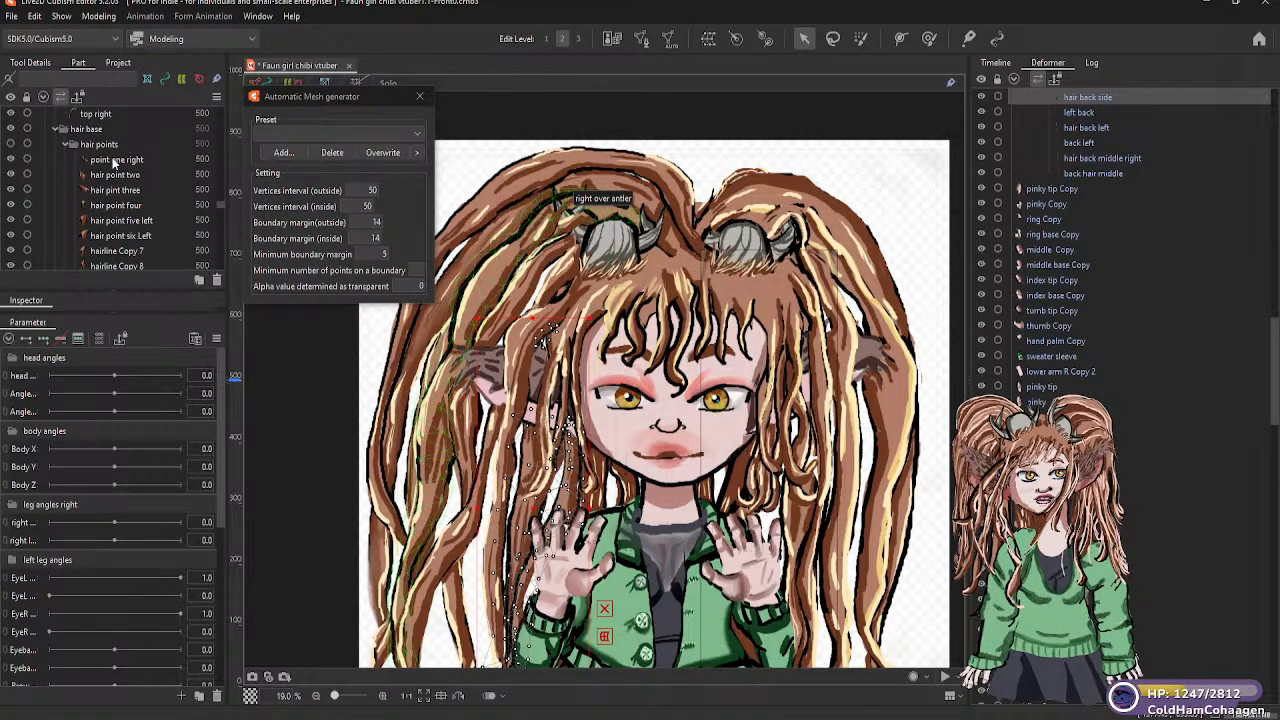
Select the point one right mesh in the hair points group and examine the deformer hierarchy up to the body warps
click(114, 160)
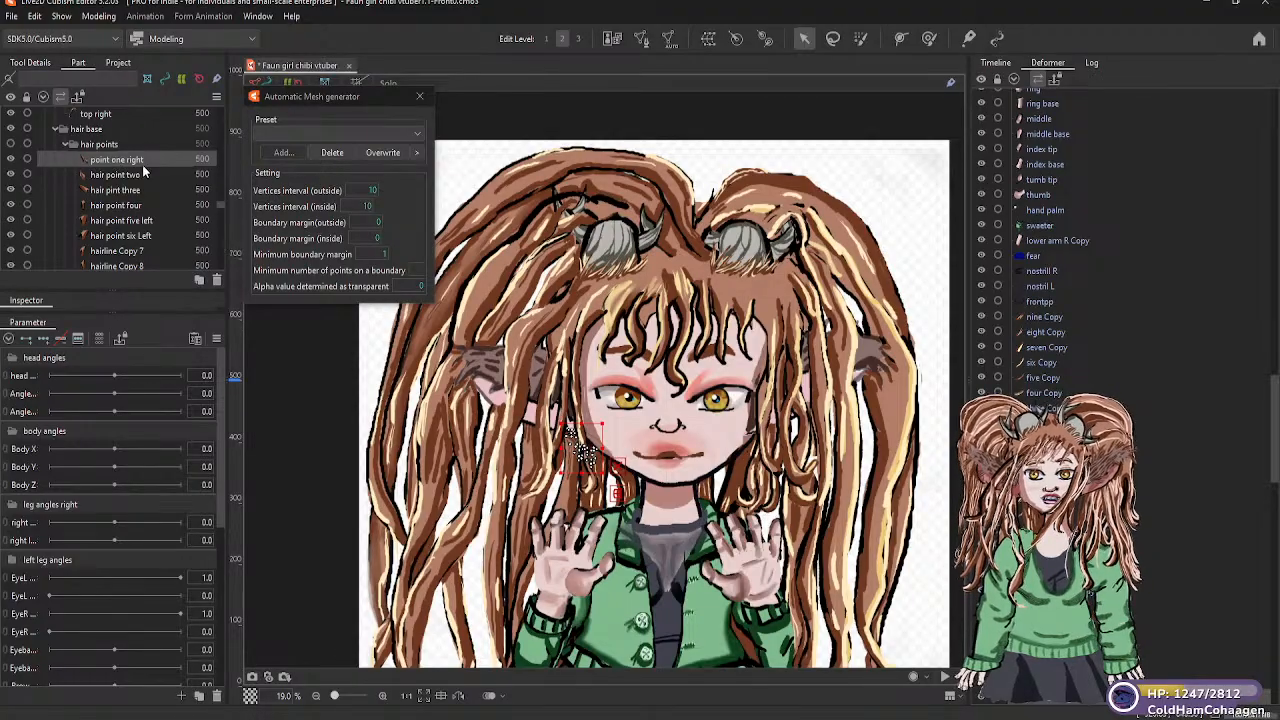
scroll(140, 175, up, 2)
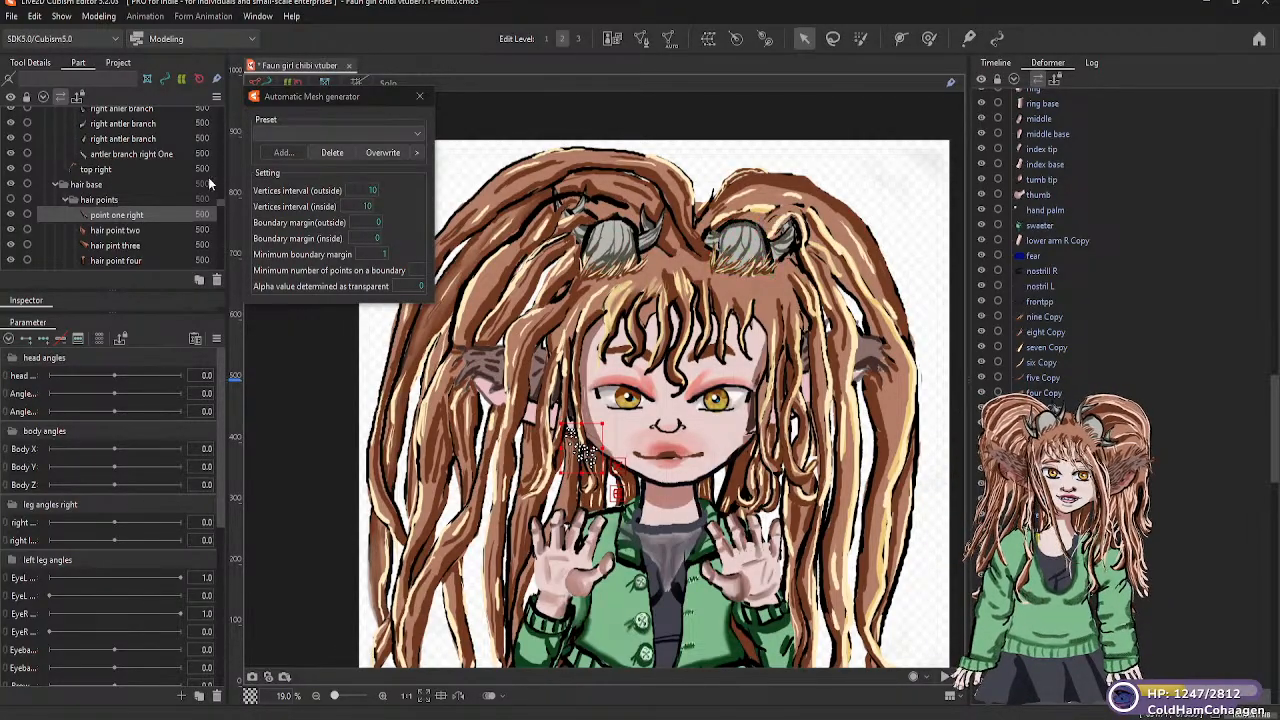
scroll(1046, 300, up, 10)
scroll(1081, 256, up, 8)
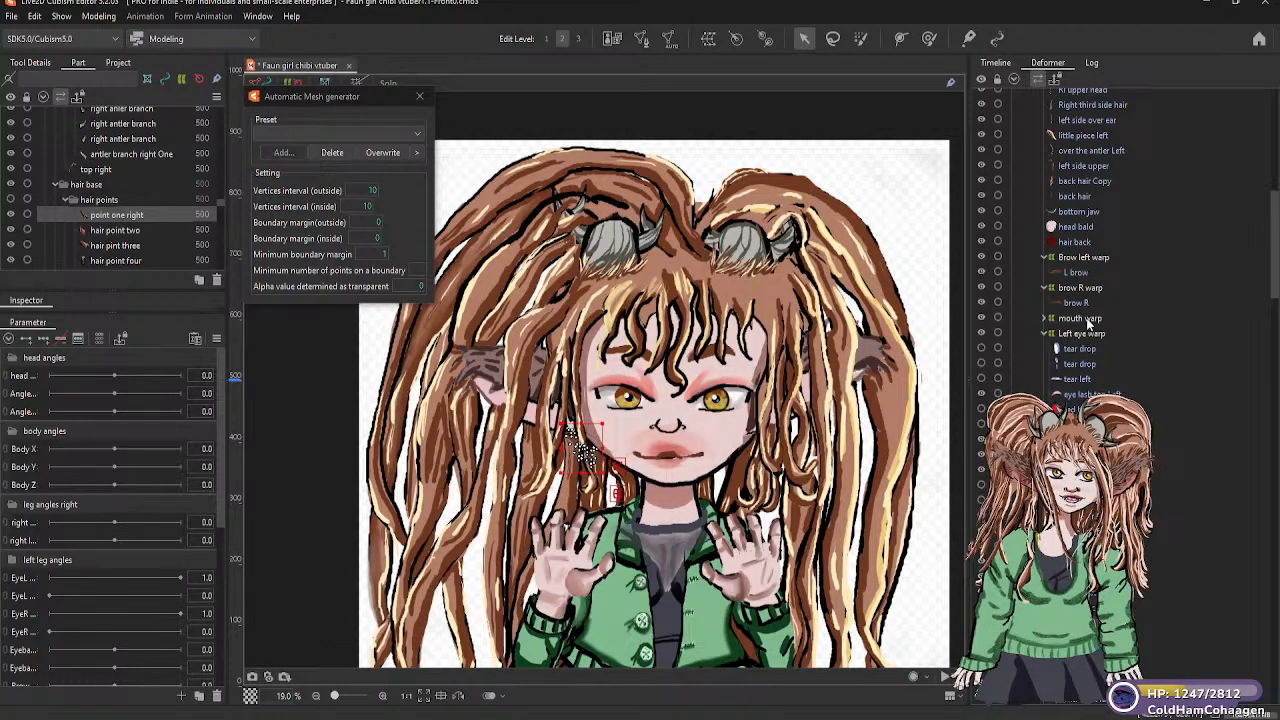
scroll(1088, 300, up, 4)
scroll(1085, 280, up, 1)
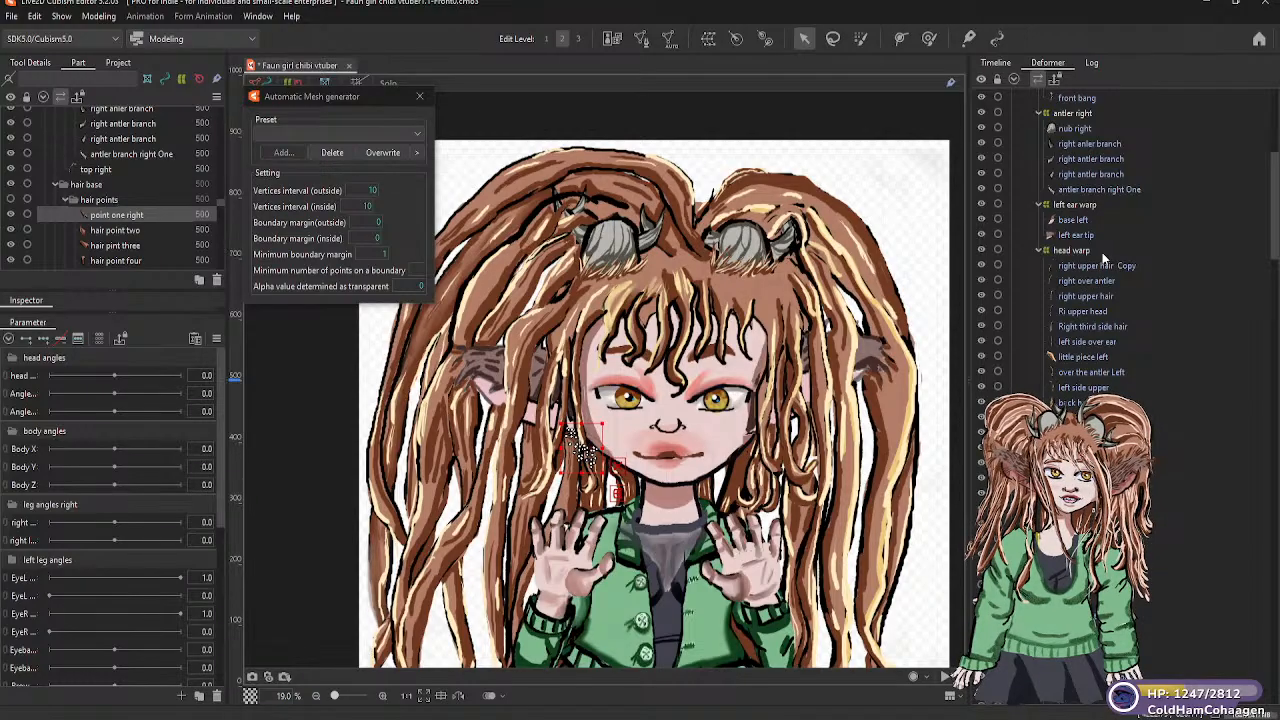
scroll(1108, 280, up, 2)
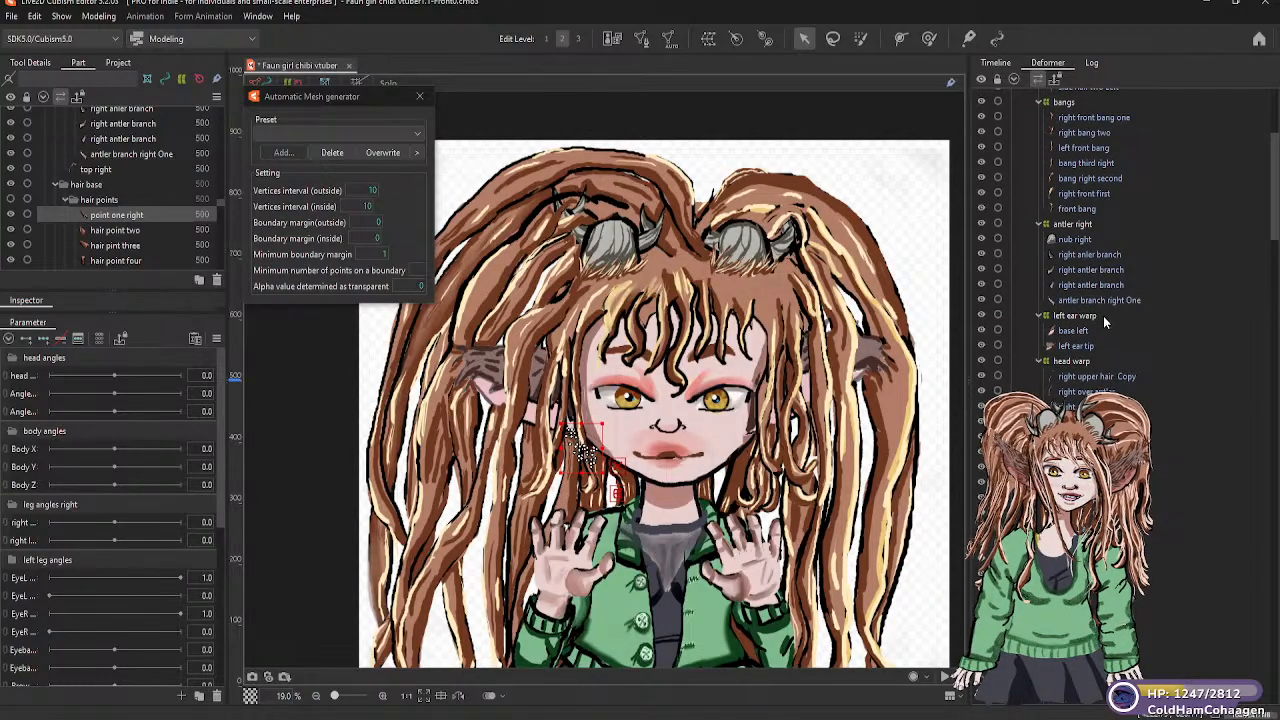
scroll(1103, 315, up, 5)
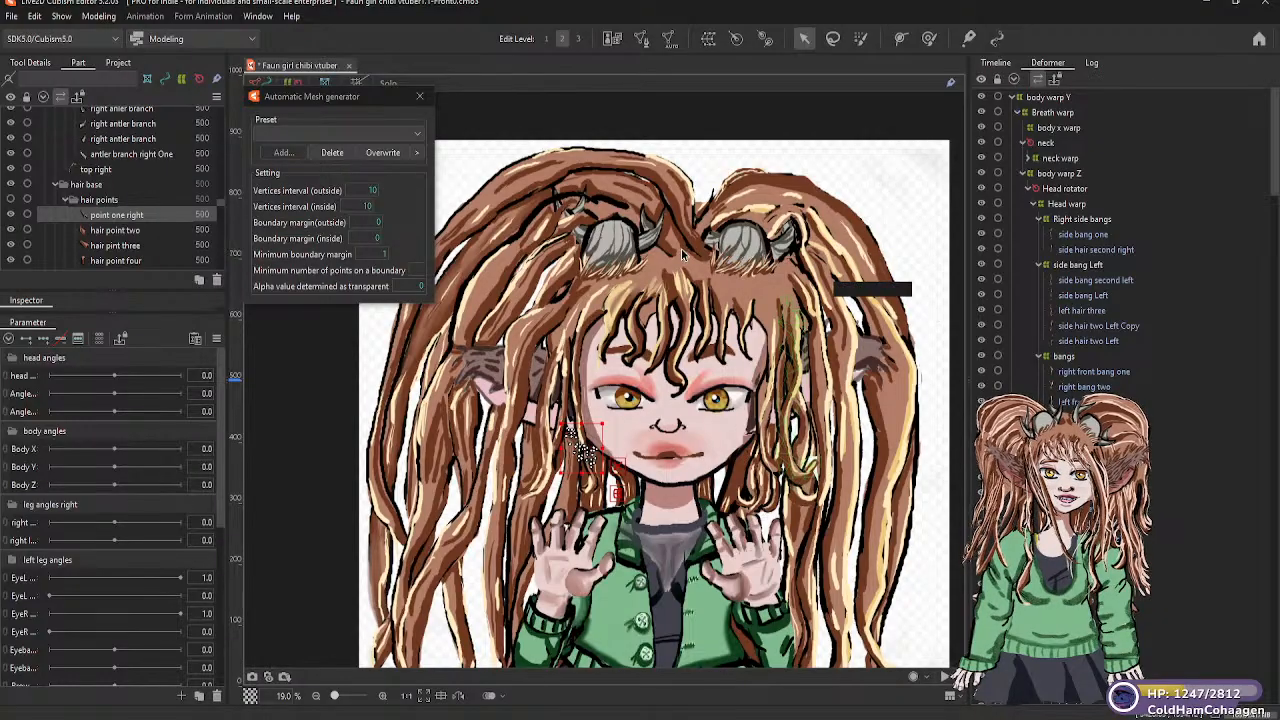
Create a warp deformer named Bald toggle as parent of the hairline mesh in the hair base part
click(732, 279)
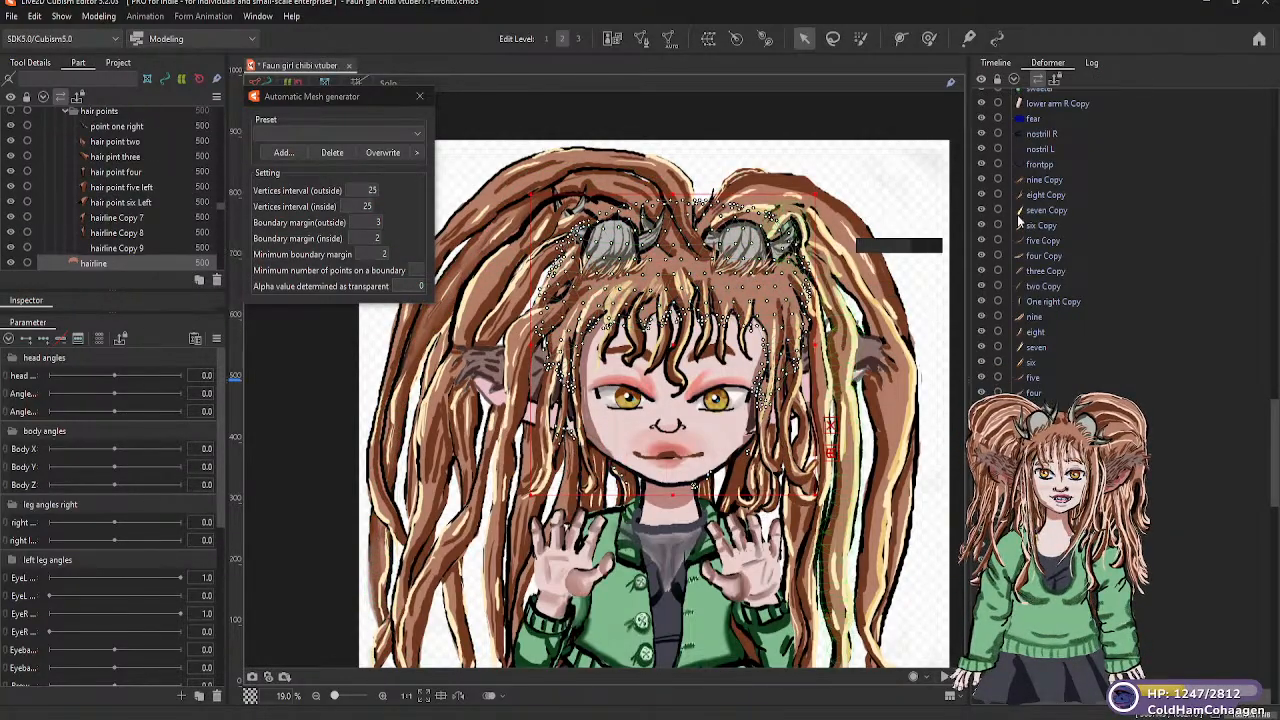
click(706, 42)
drag(712, 281, 607, 281)
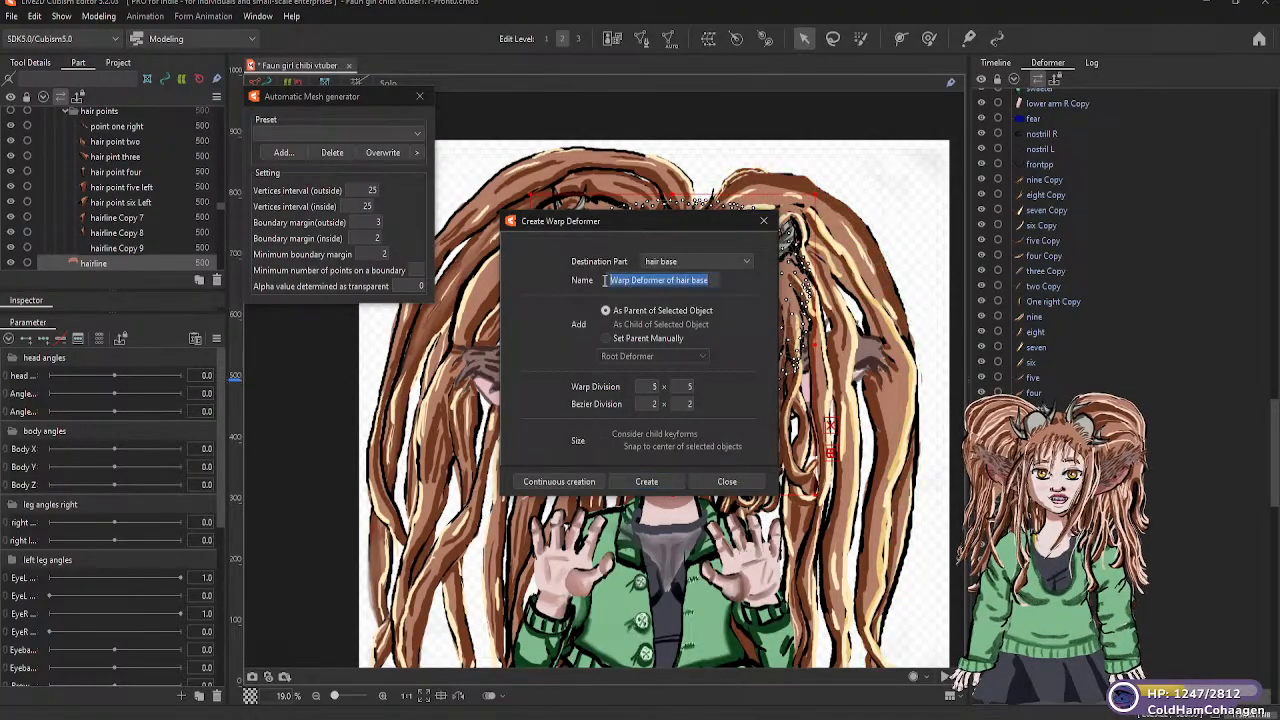
text(B)
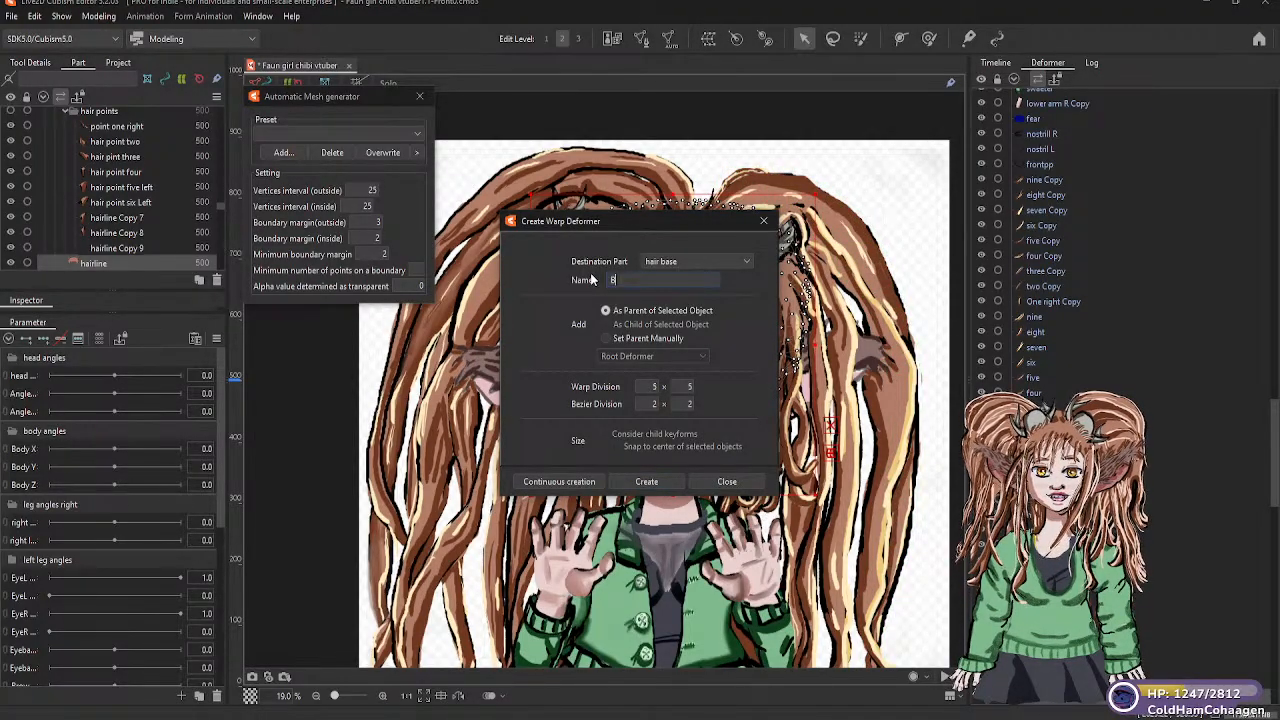
text(ald toggle)
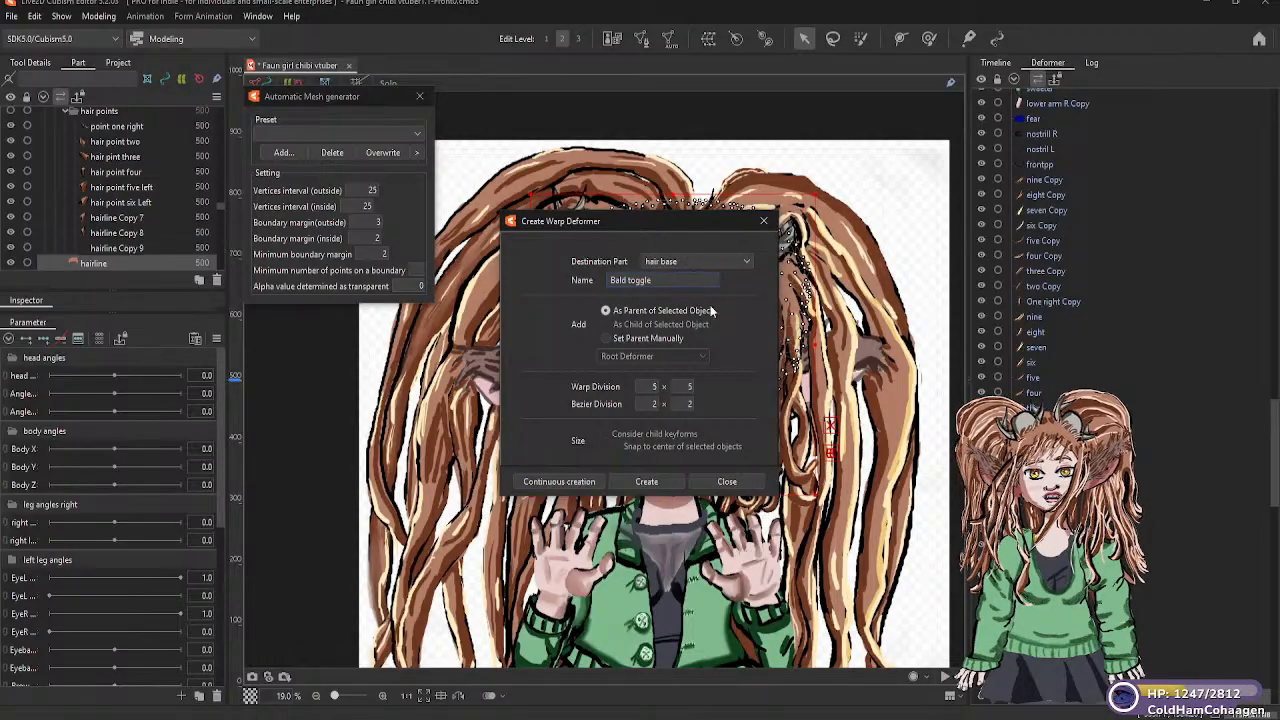
click(647, 481)
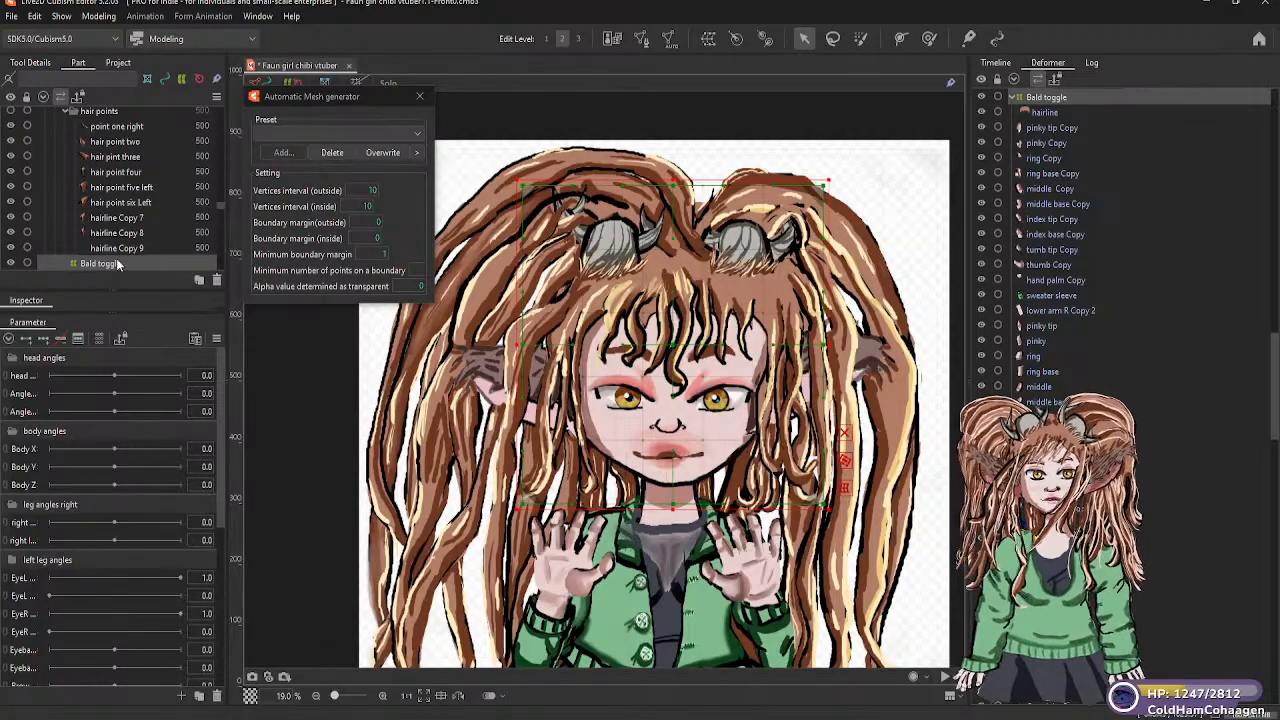
Move the Bald toggle warp deformer into the head's deformer hierarchy, on the same level as left ear warp and head warp
scroll(116, 262, down, 1)
scroll(116, 262, up, 1)
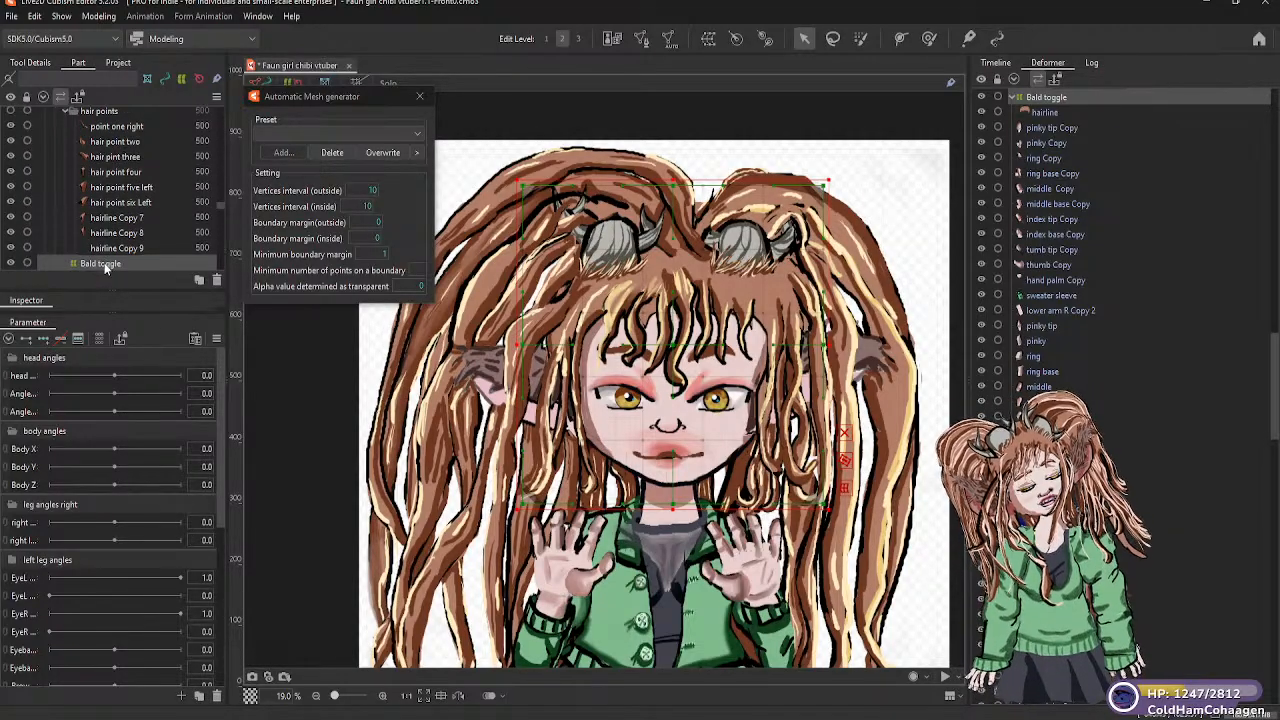
scroll(112, 265, down, 1)
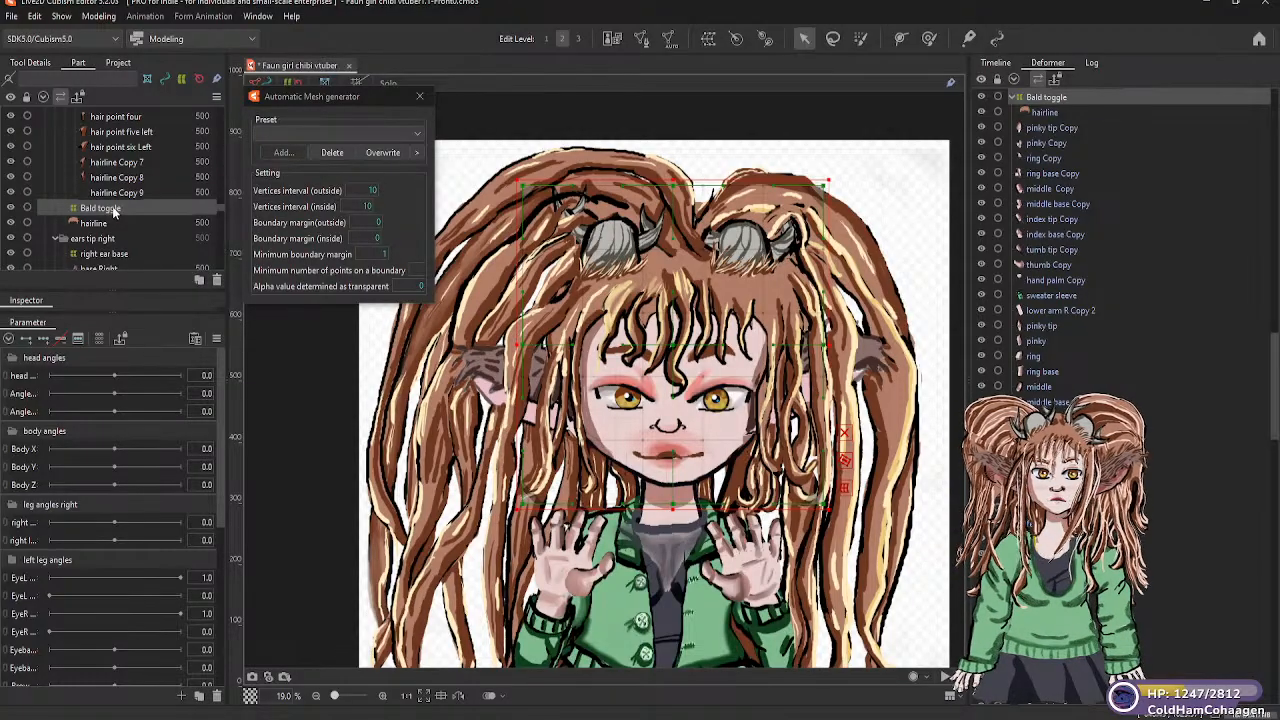
click(113, 209)
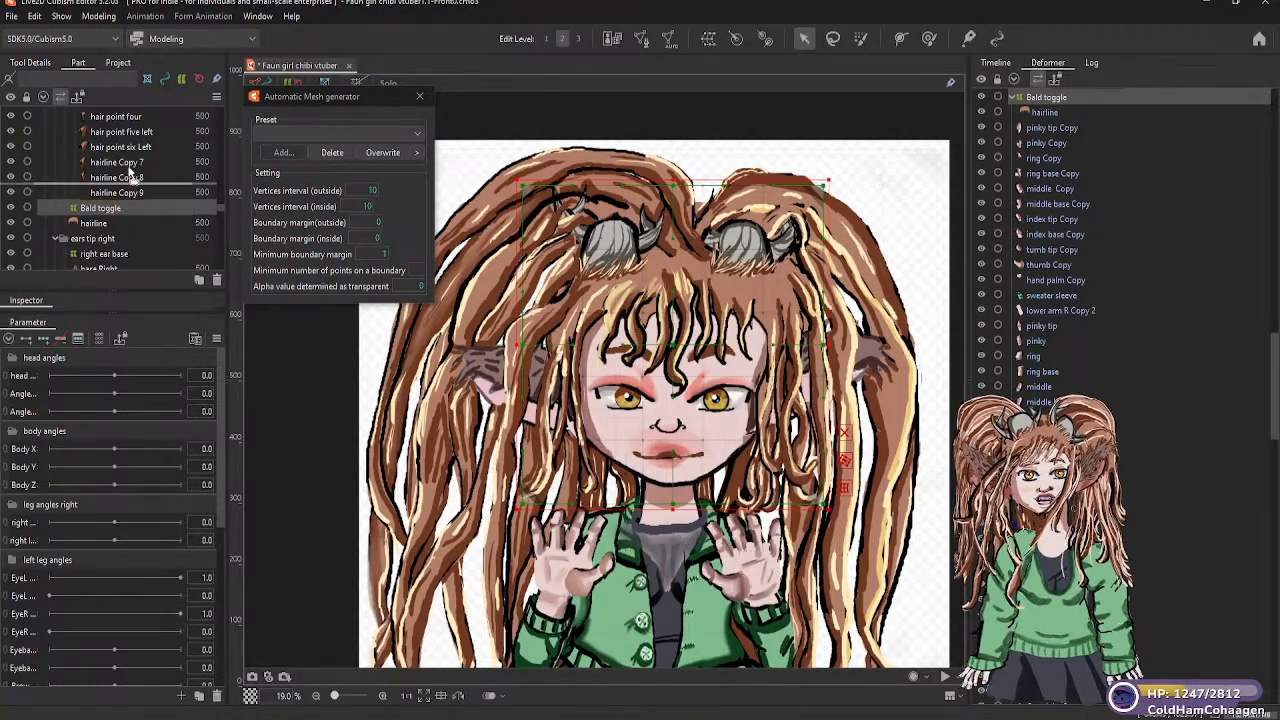
scroll(140, 125, up, 4)
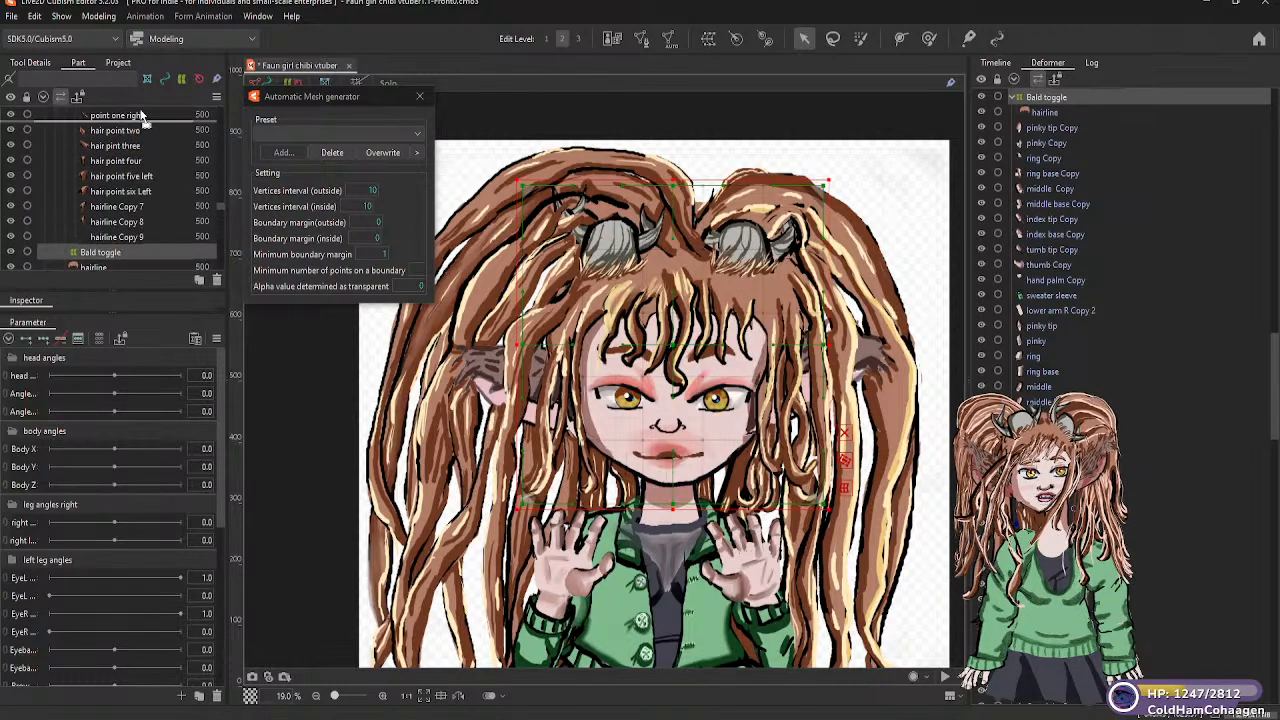
scroll(141, 117, up, 9)
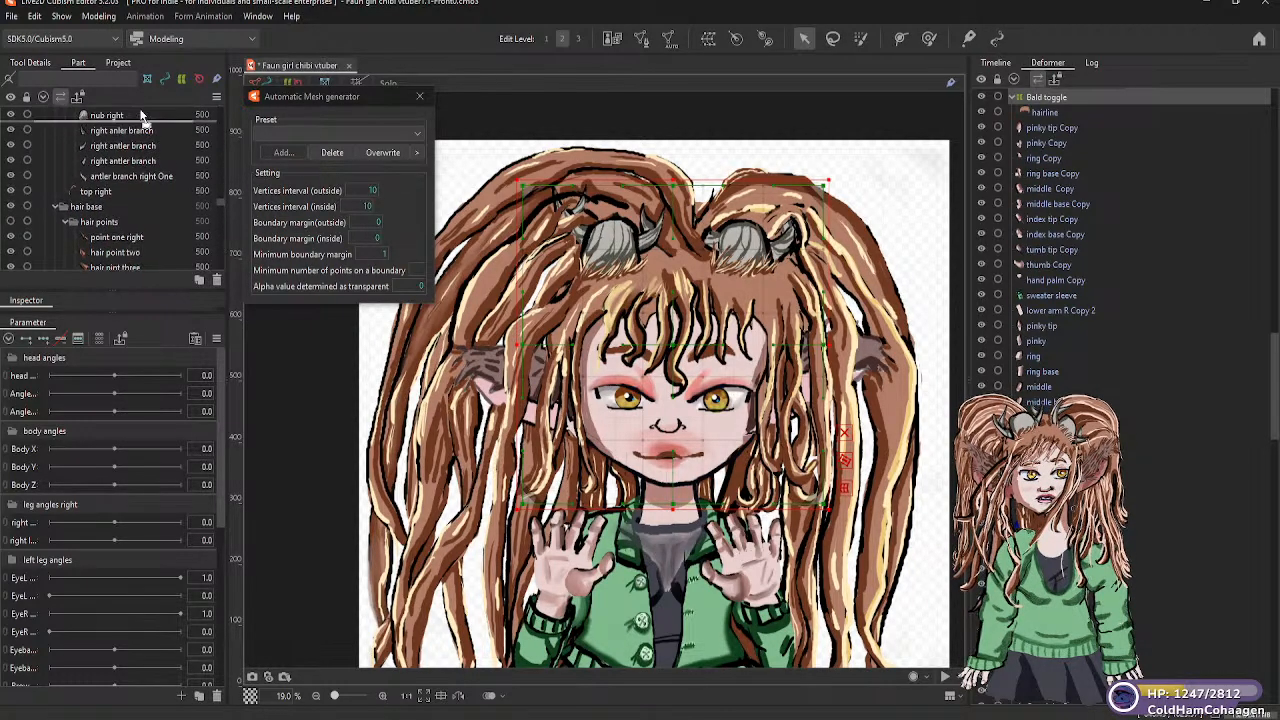
scroll(141, 117, up, 8)
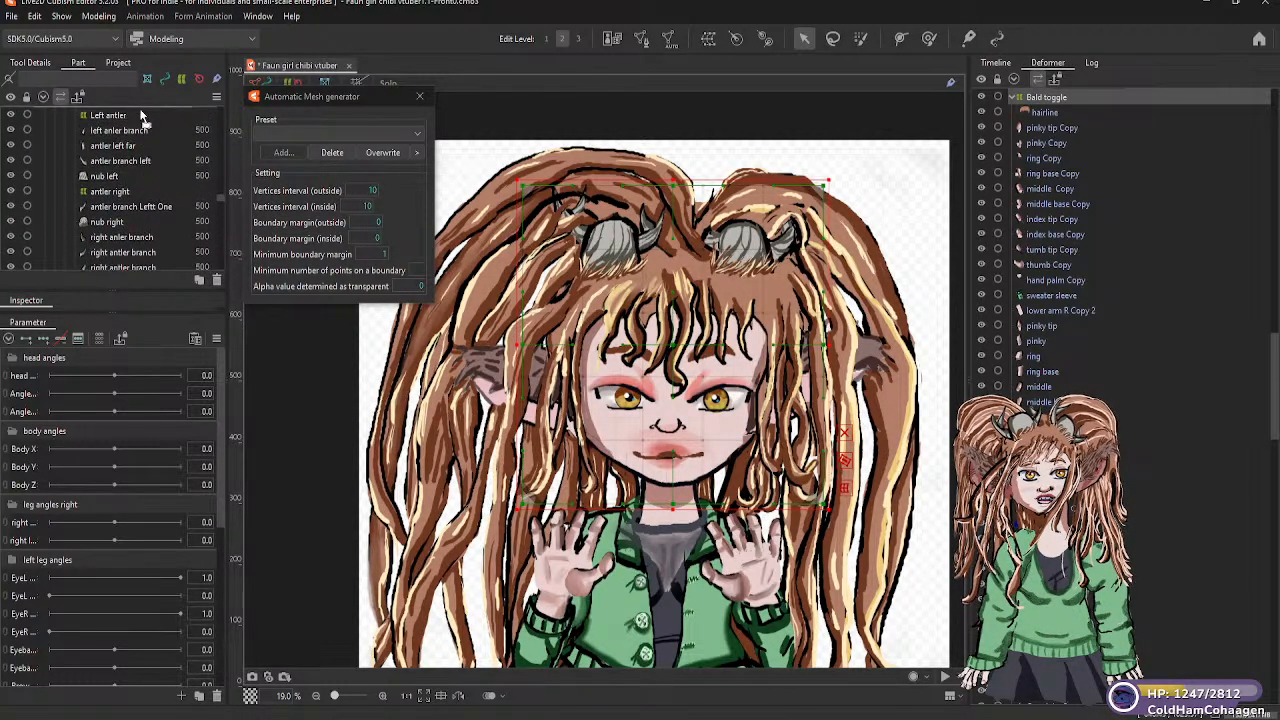
scroll(141, 117, up, 5)
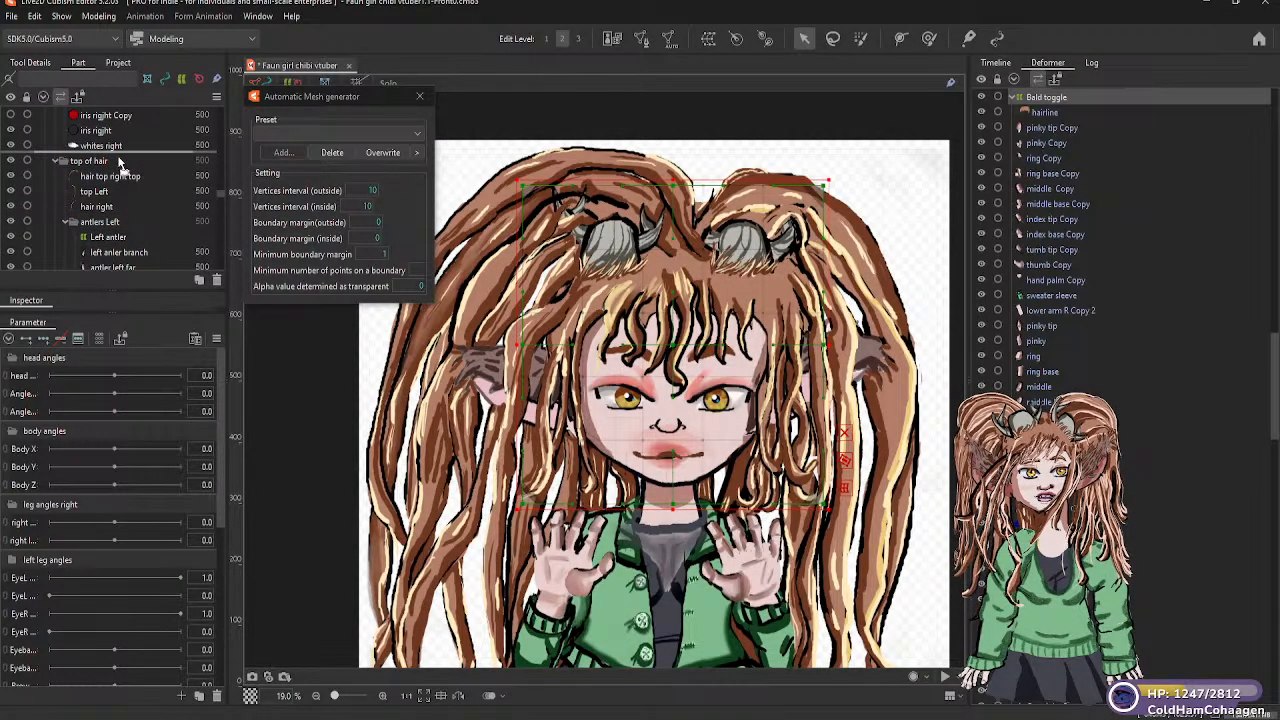
scroll(138, 120, up, 4)
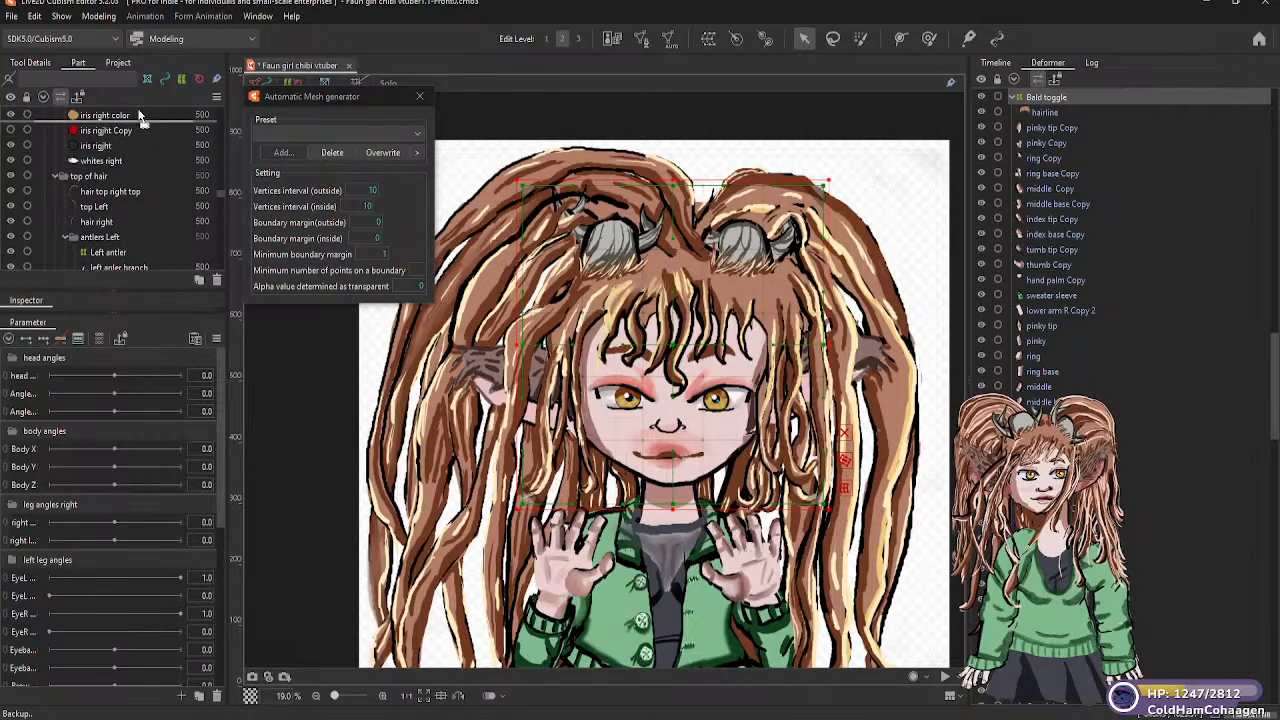
scroll(140, 117, up, 9)
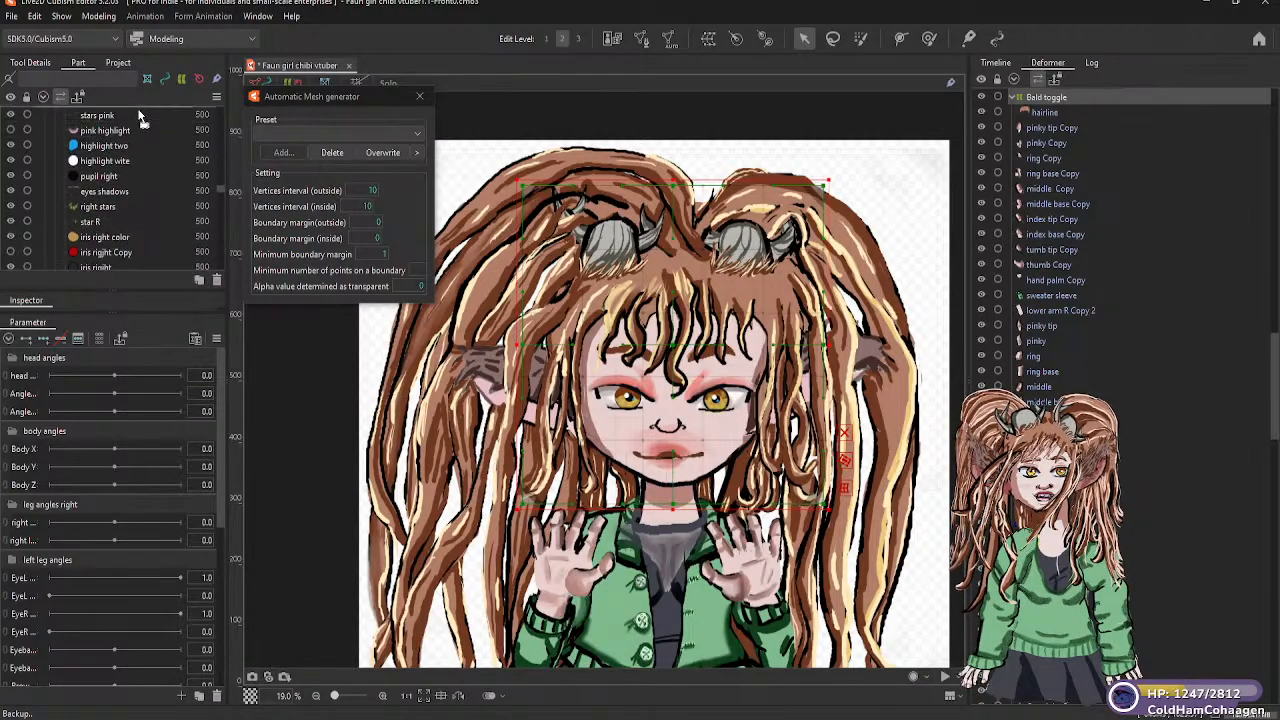
scroll(140, 117, up, 8)
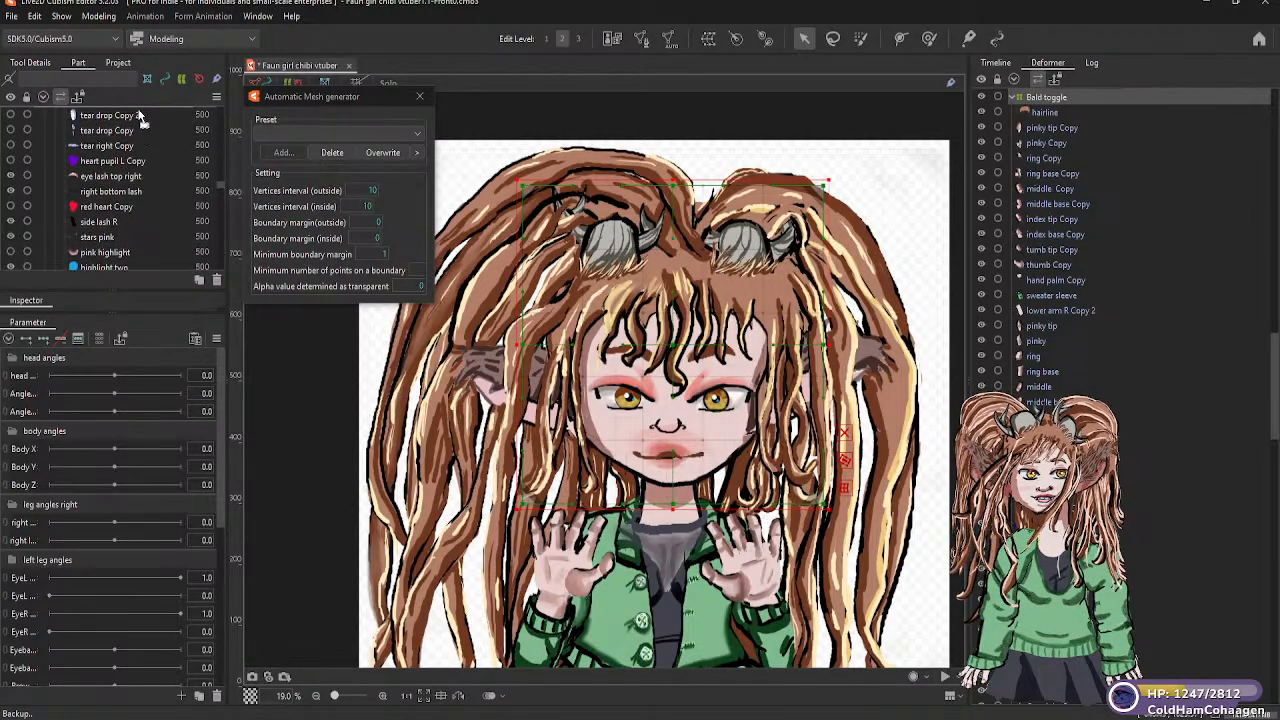
scroll(140, 117, up, 8)
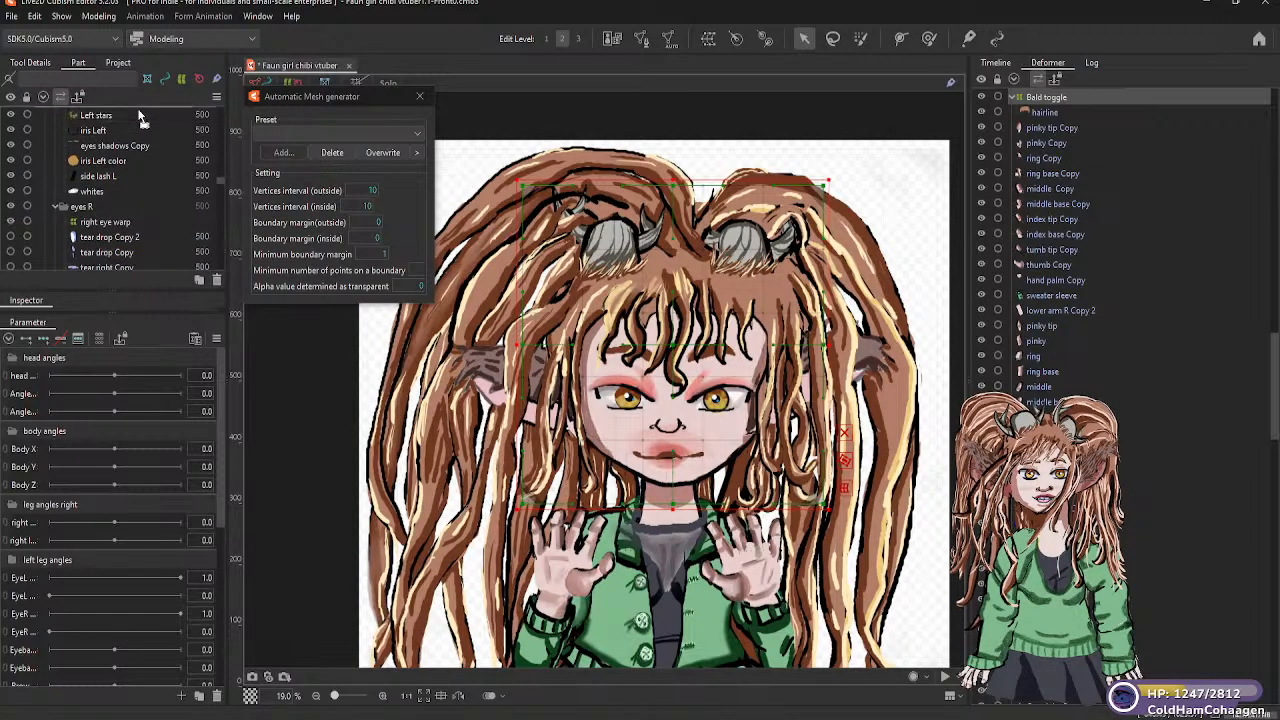
scroll(140, 117, up, 8)
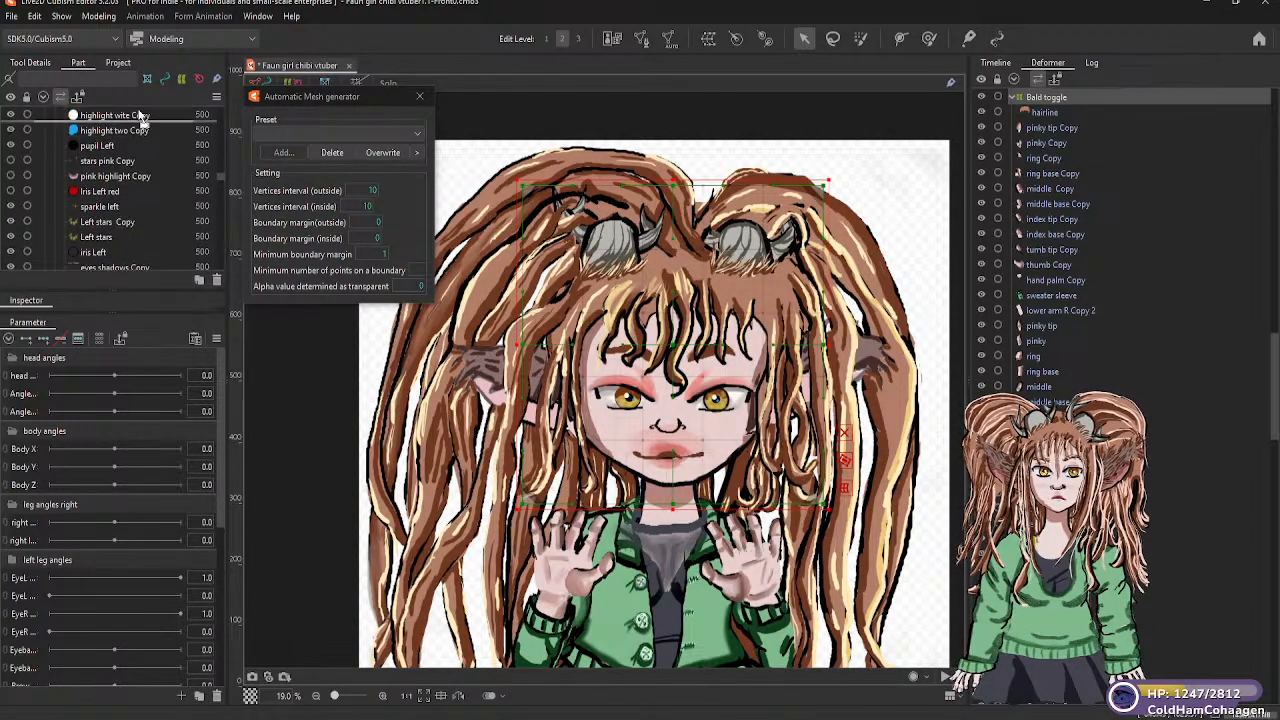
scroll(140, 117, up, 8)
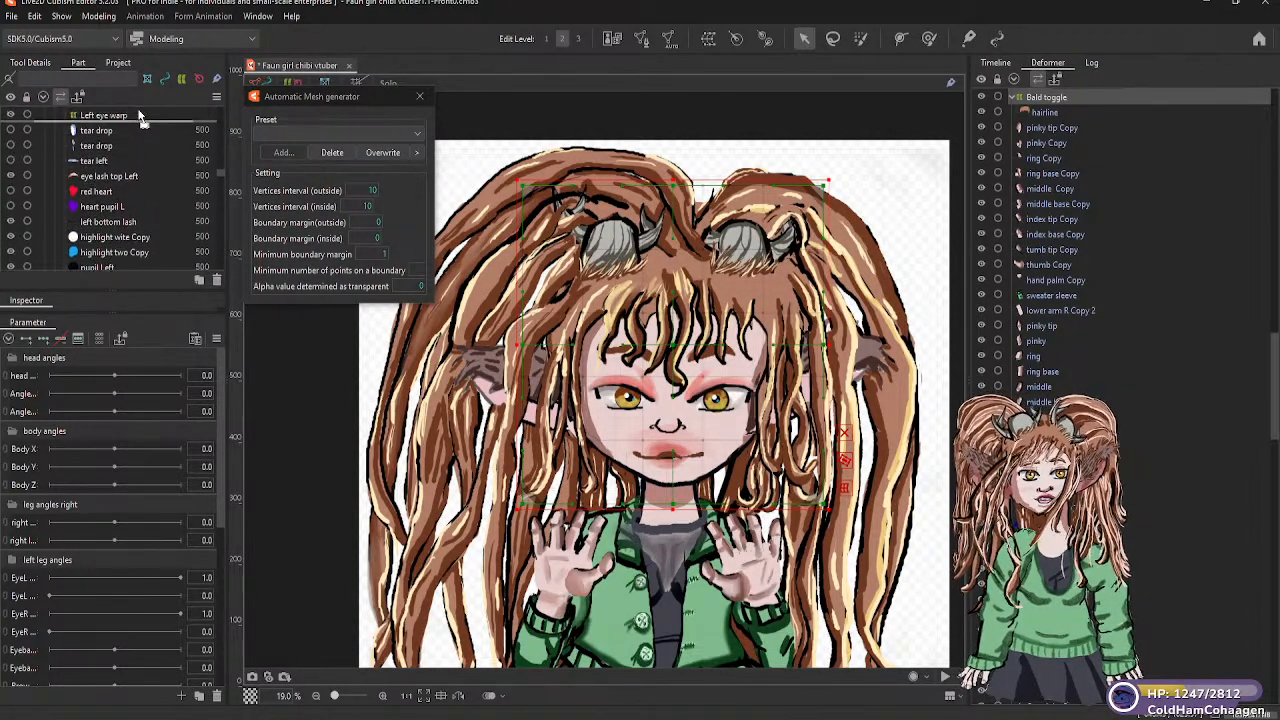
scroll(140, 117, up, 8)
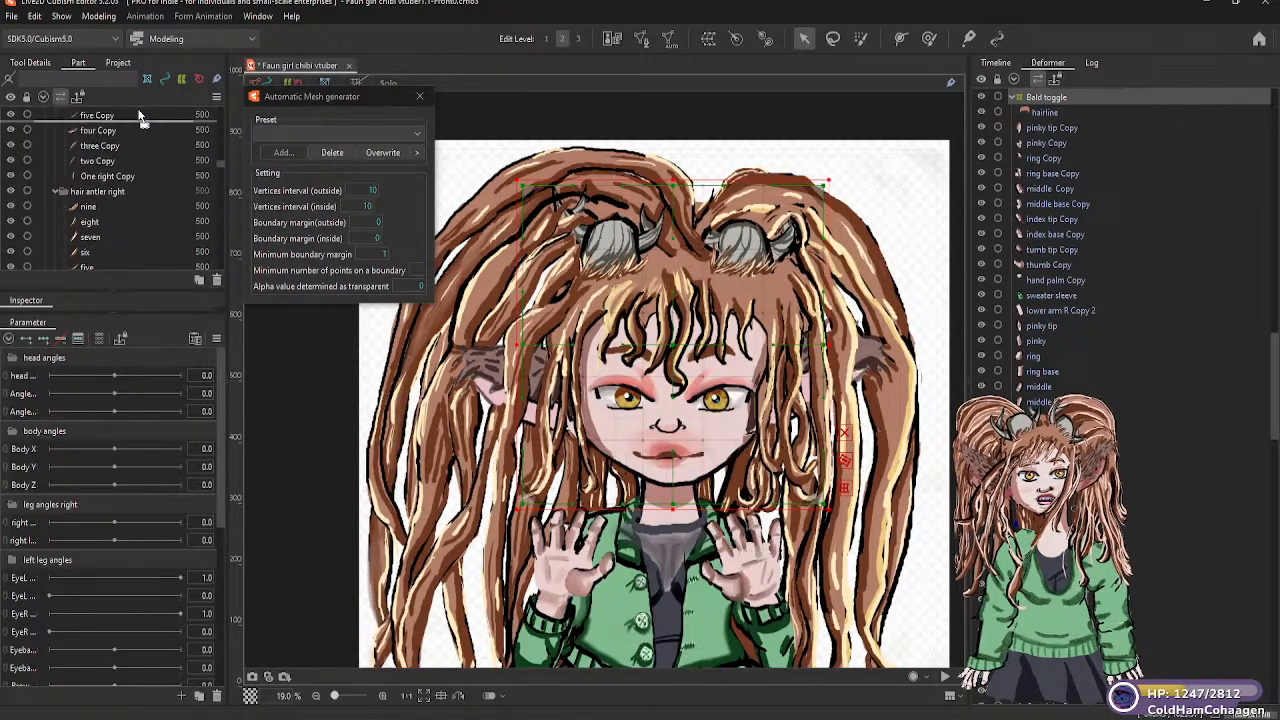
scroll(140, 117, up, 1)
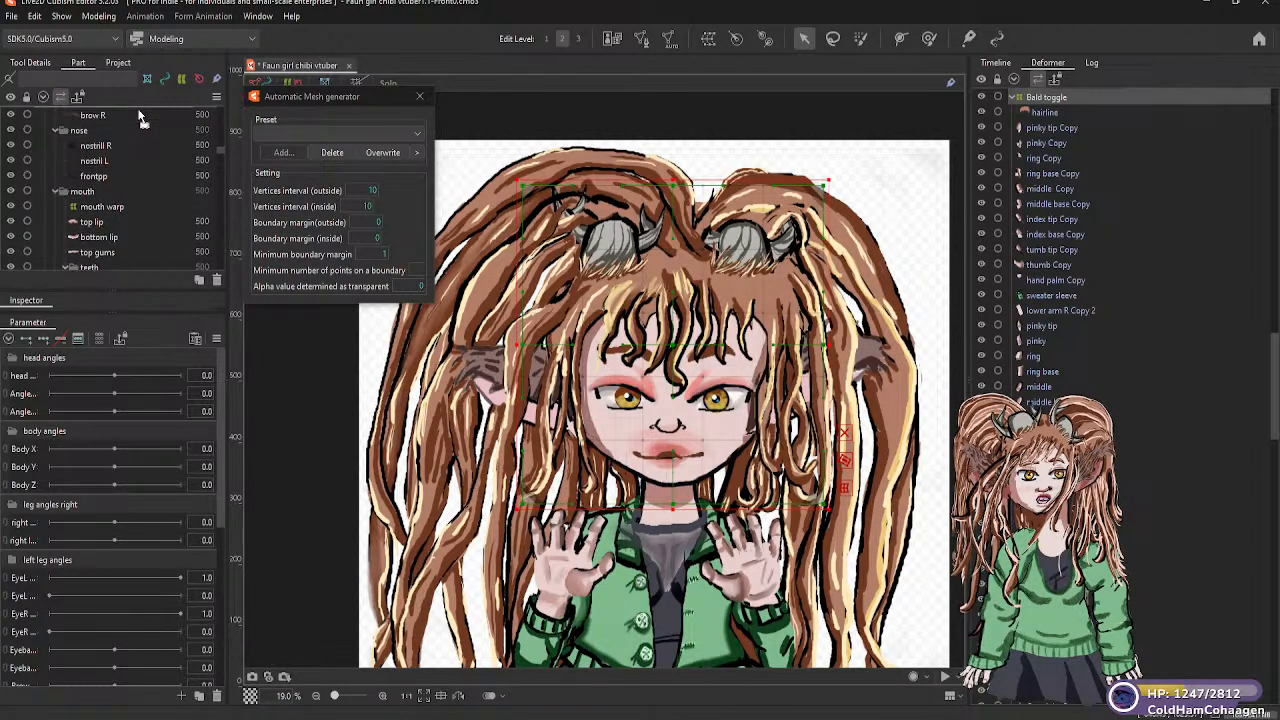
scroll(140, 117, up, 5)
scroll(140, 117, up, 5)
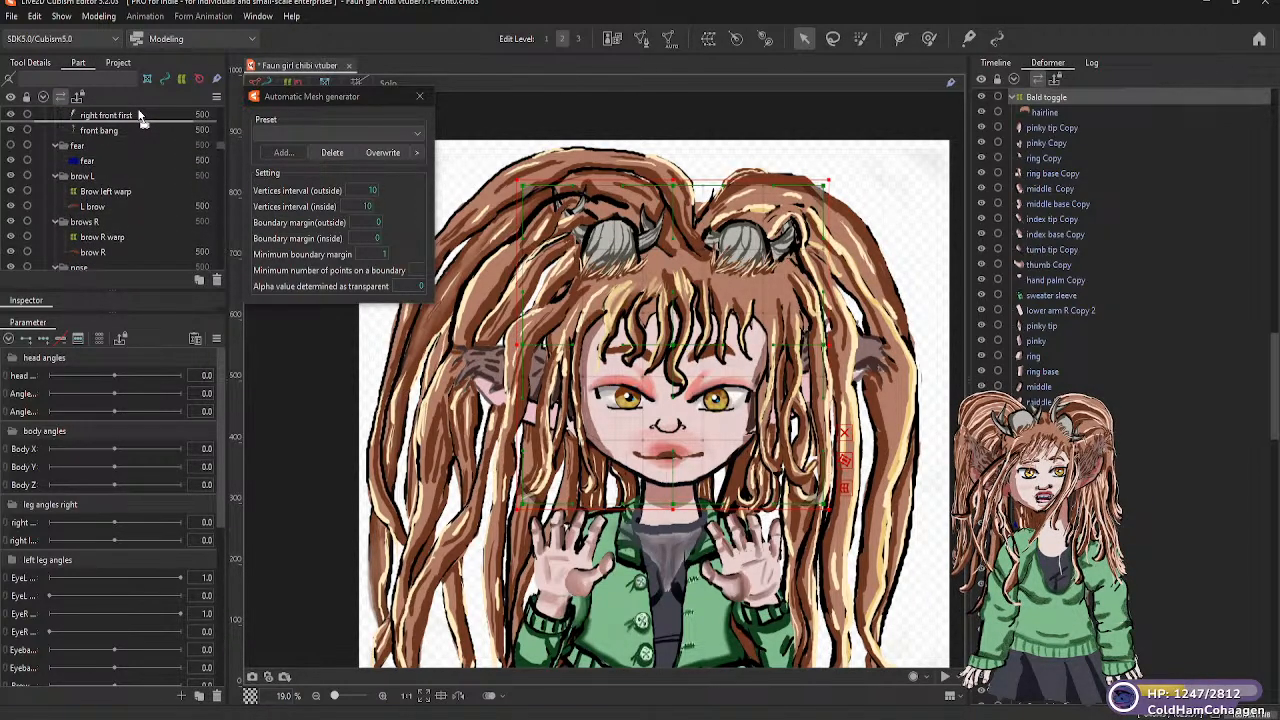
scroll(140, 117, up, 5)
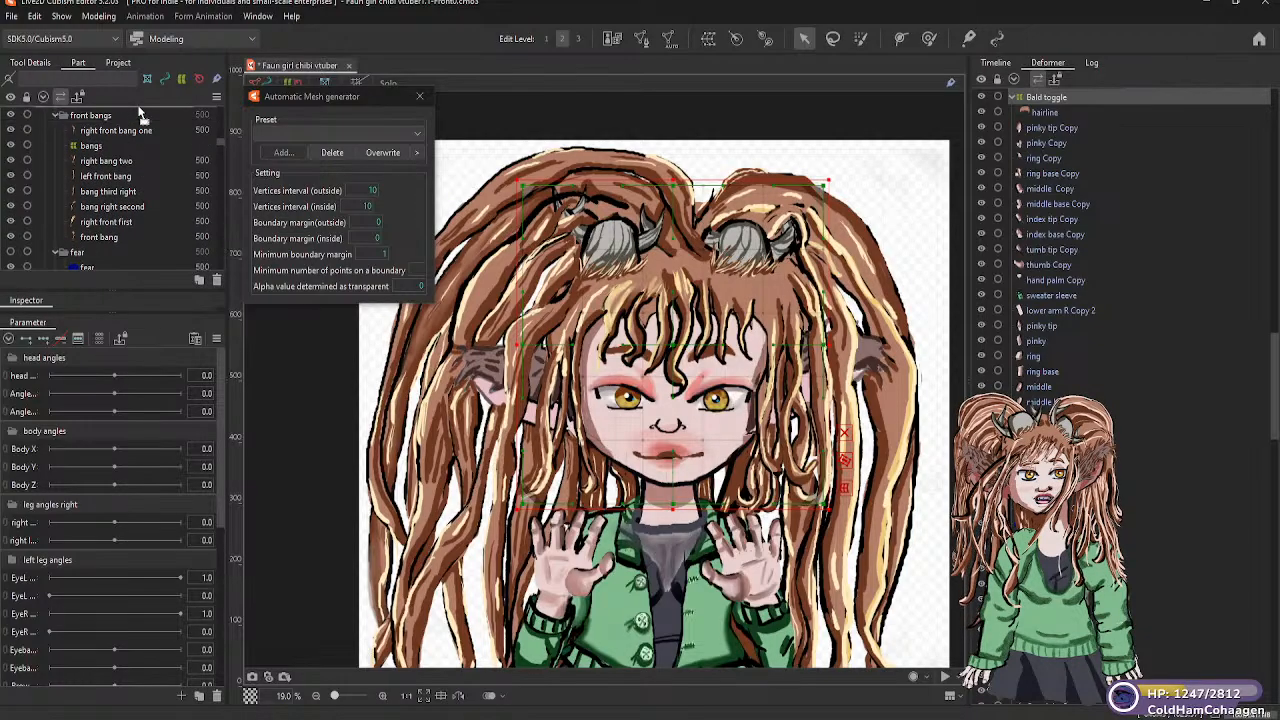
scroll(140, 117, up, 5)
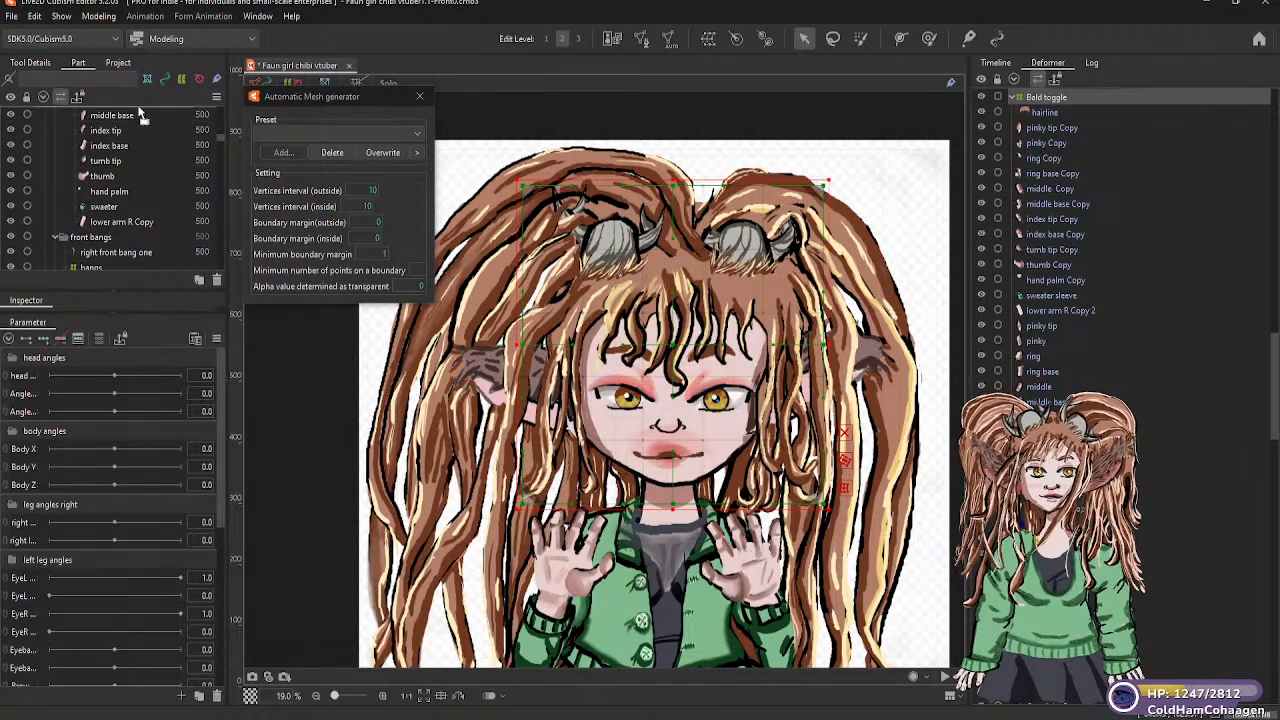
scroll(140, 117, up, 5)
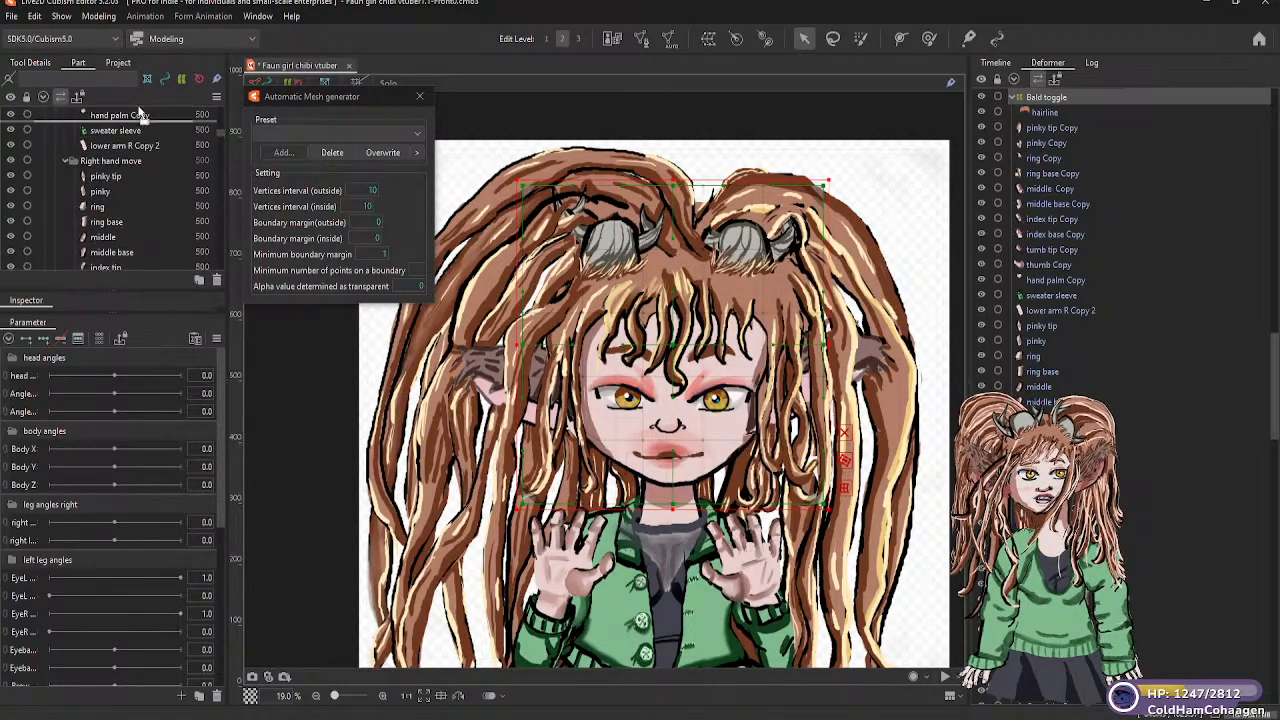
scroll(140, 115, up, 5)
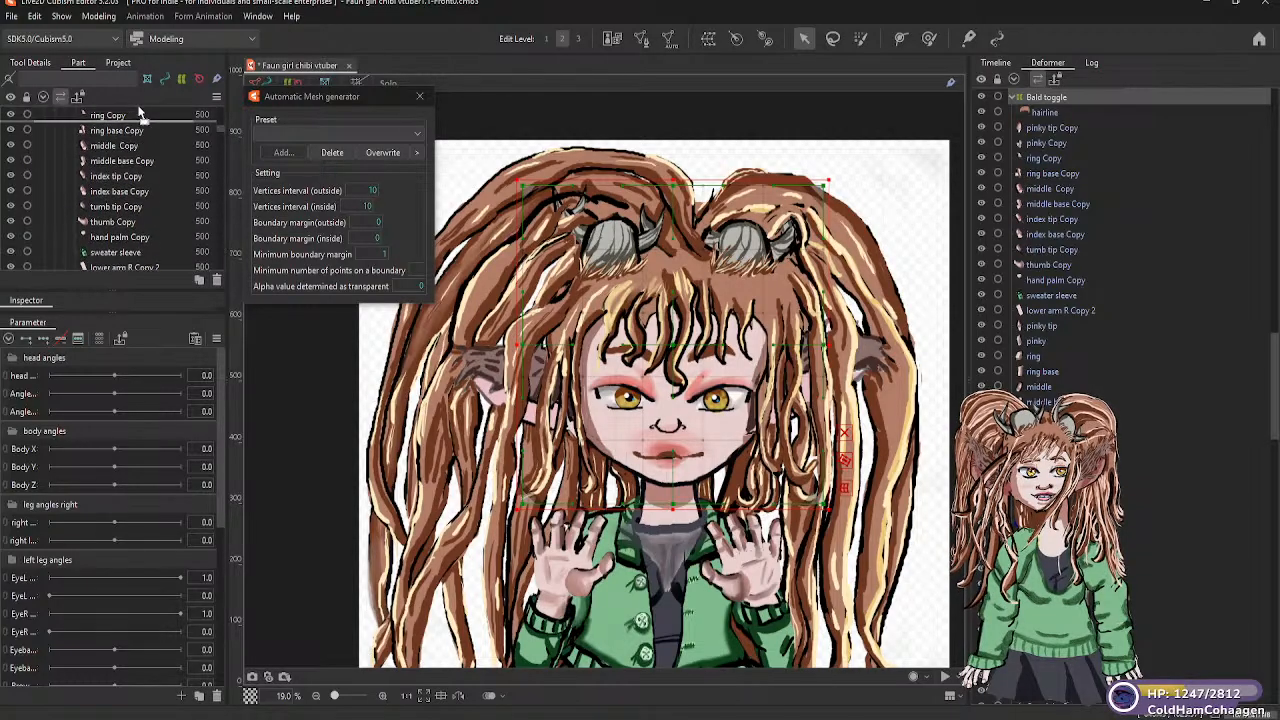
scroll(140, 115, up, 1)
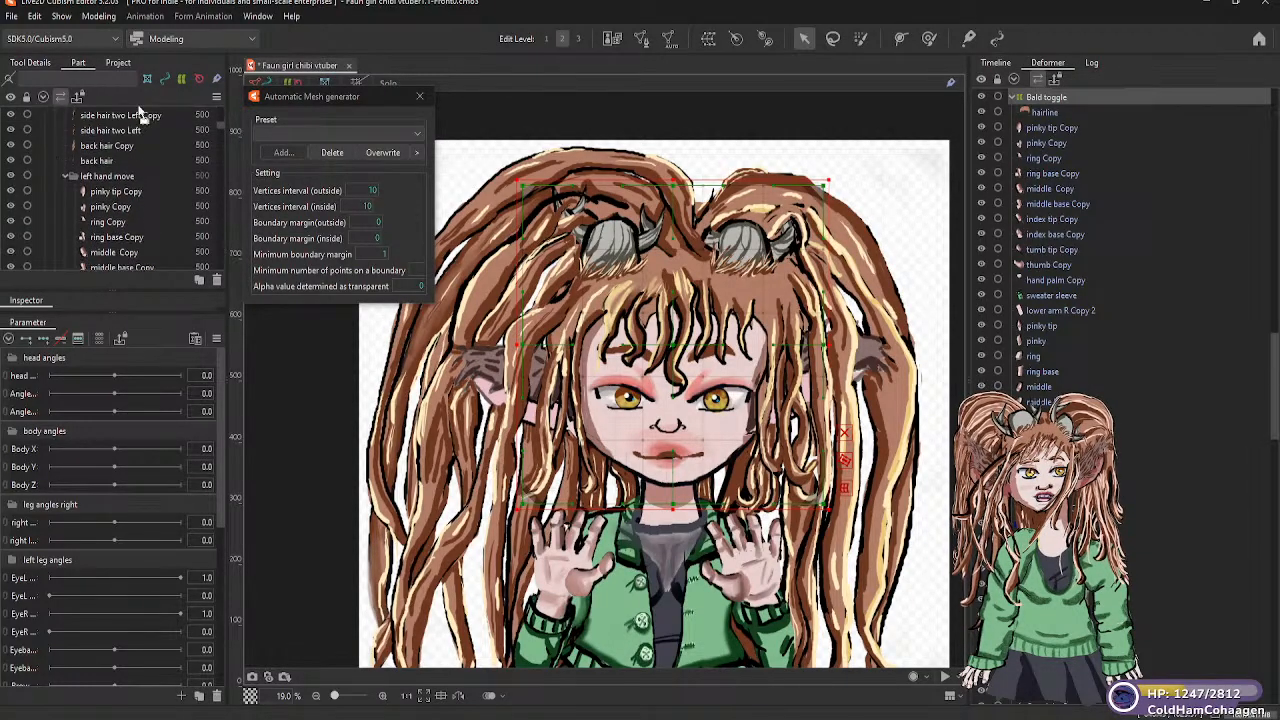
scroll(140, 115, up, 1)
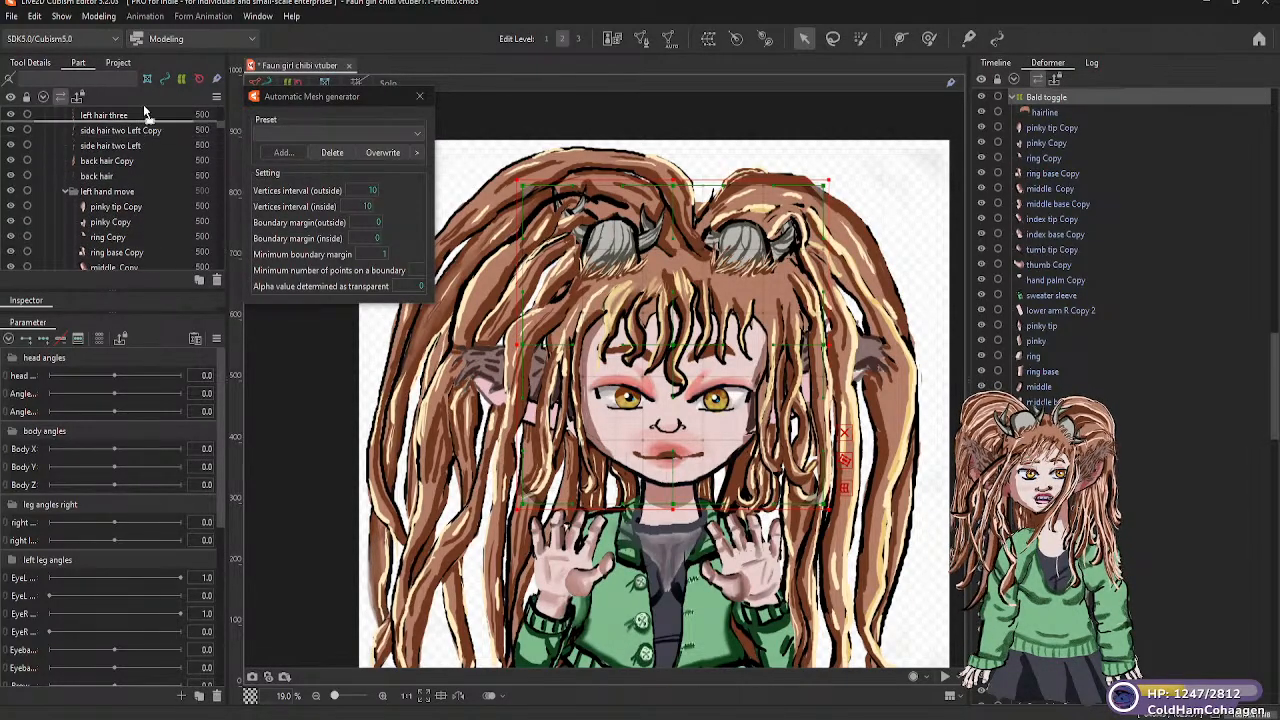
scroll(147, 110, up, 3)
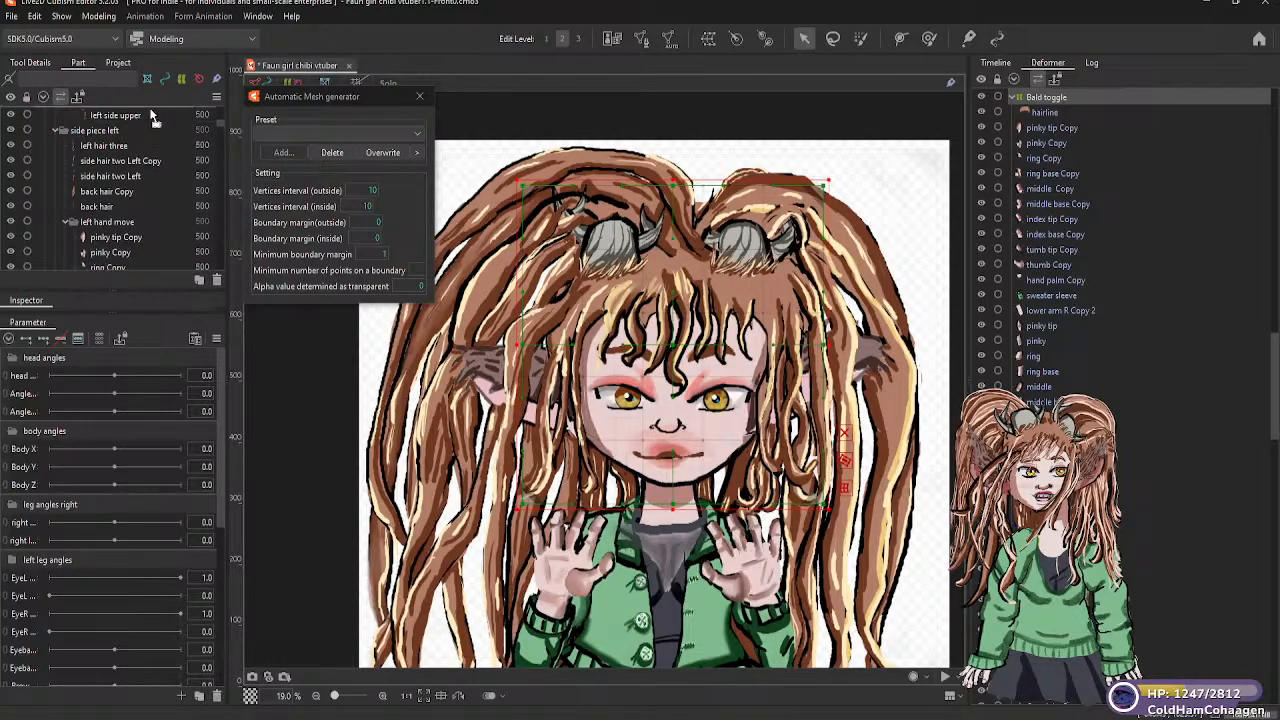
scroll(150, 115, up, 6)
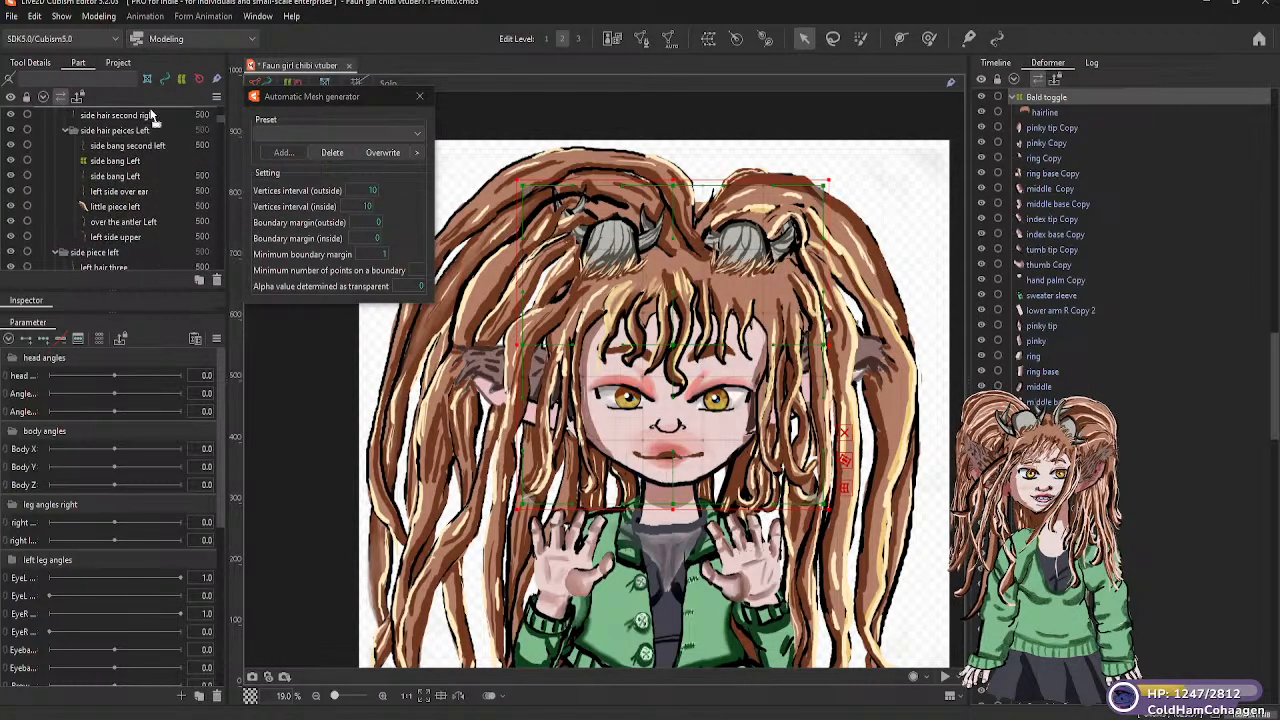
scroll(152, 116, up, 7)
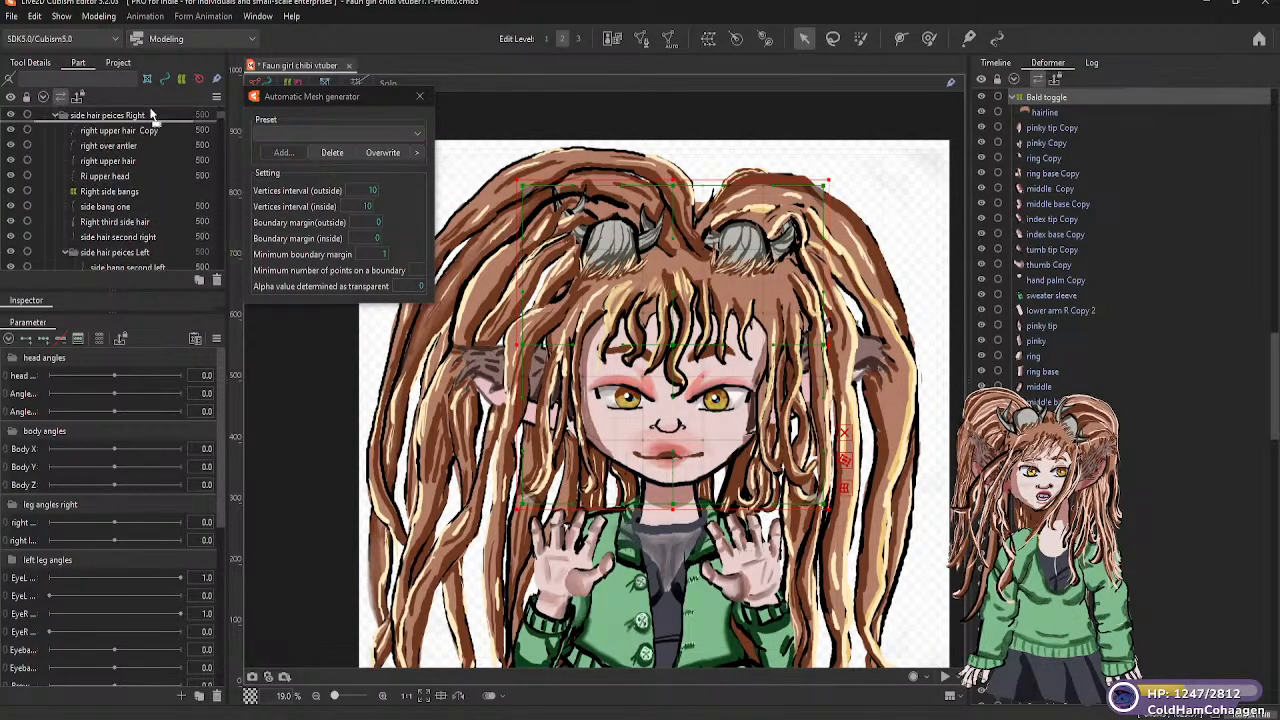
scroll(152, 116, up, 8)
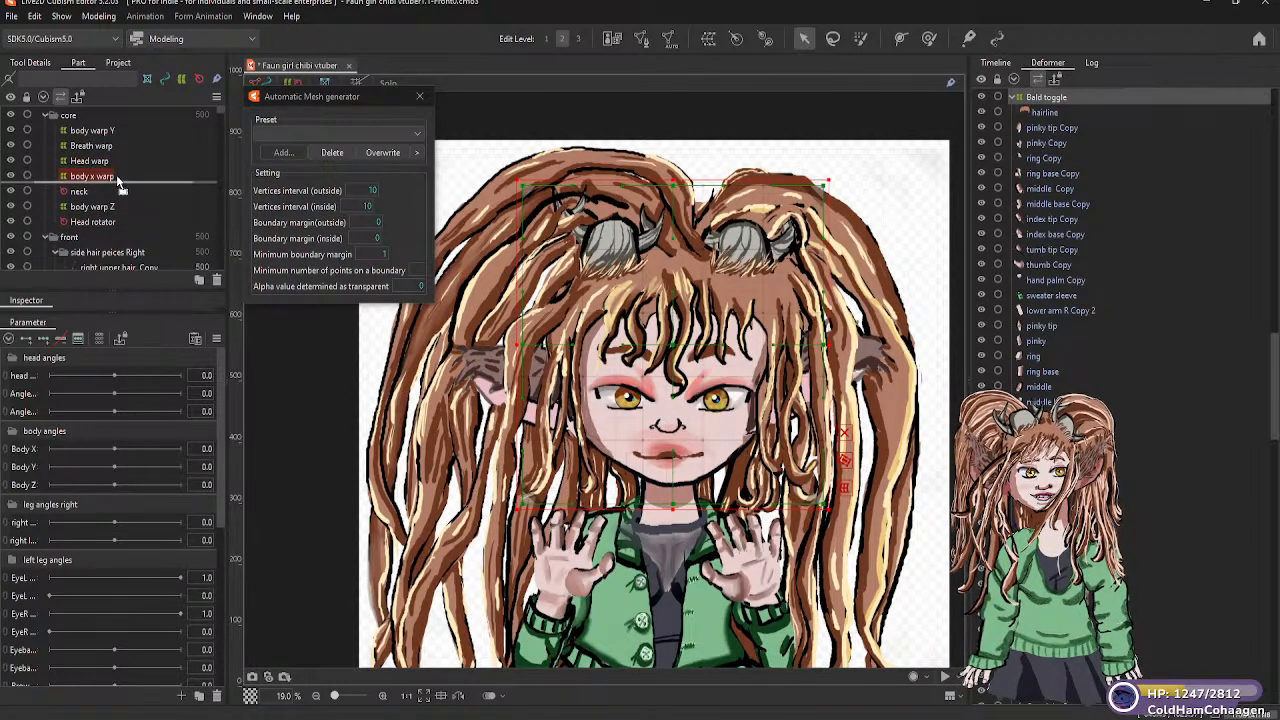
mouse_move(116, 163)
mouse_down()
mouse_move(108, 178)
mouse_move(104, 163)
mouse_up()
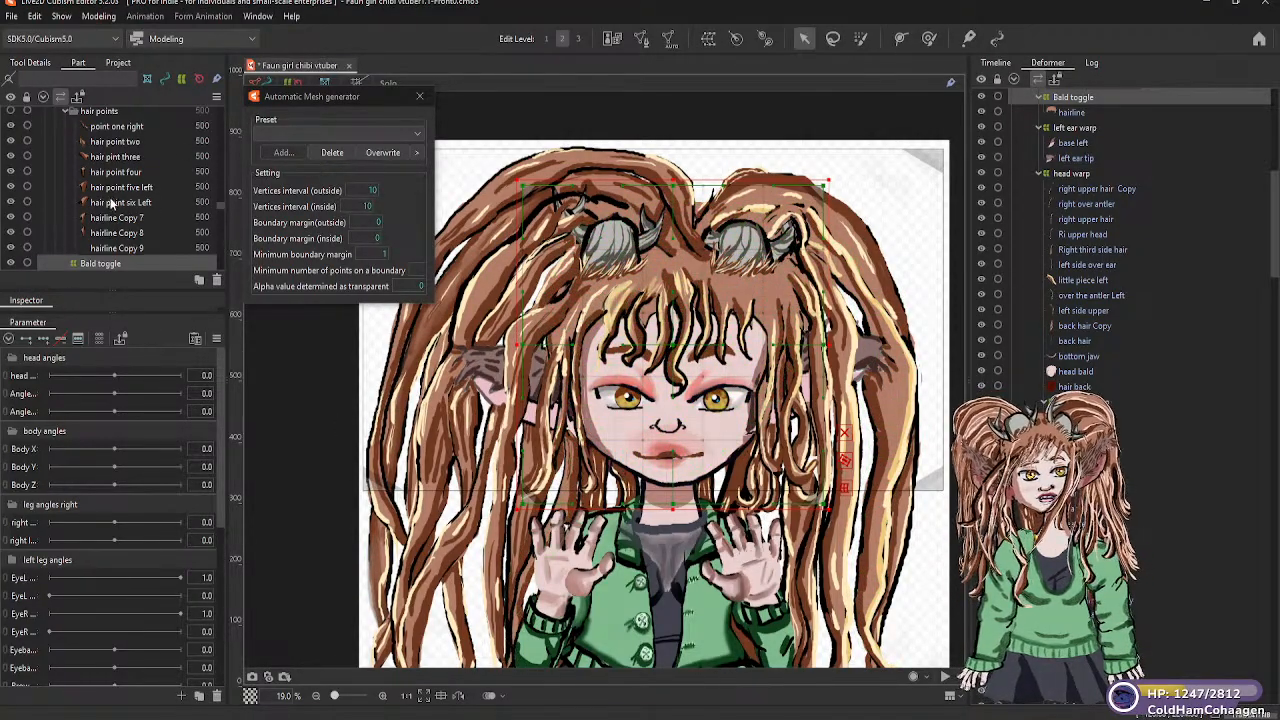
Select all the meshes in the hair points group, from point one right to hairline Copy 9
scroll(112, 203, up, 2)
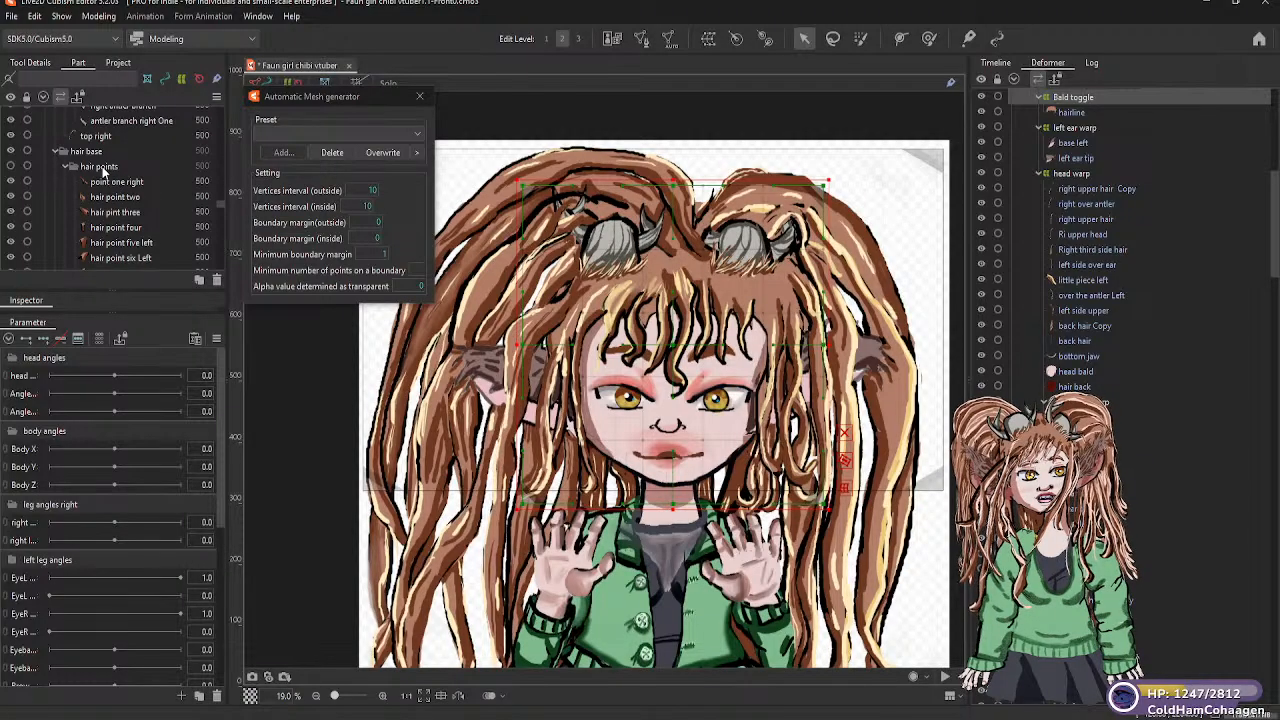
click(112, 182)
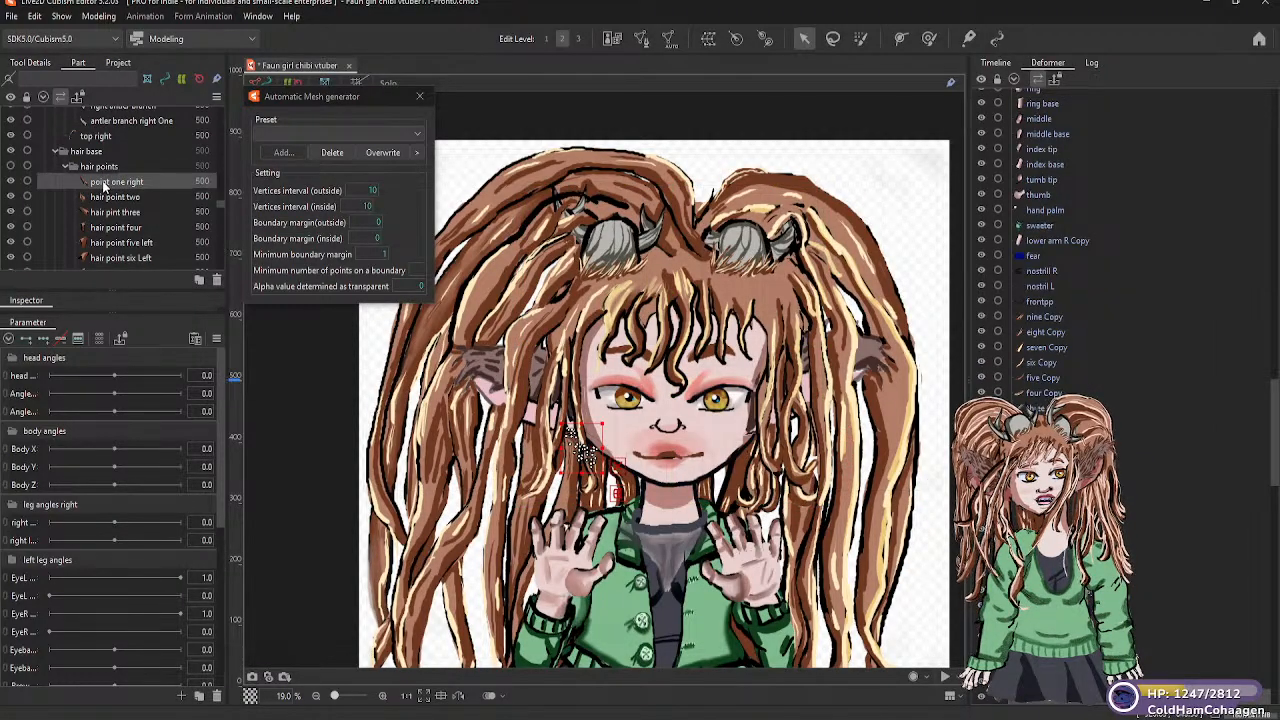
scroll(121, 205, down, 2)
shift+click(113, 250)
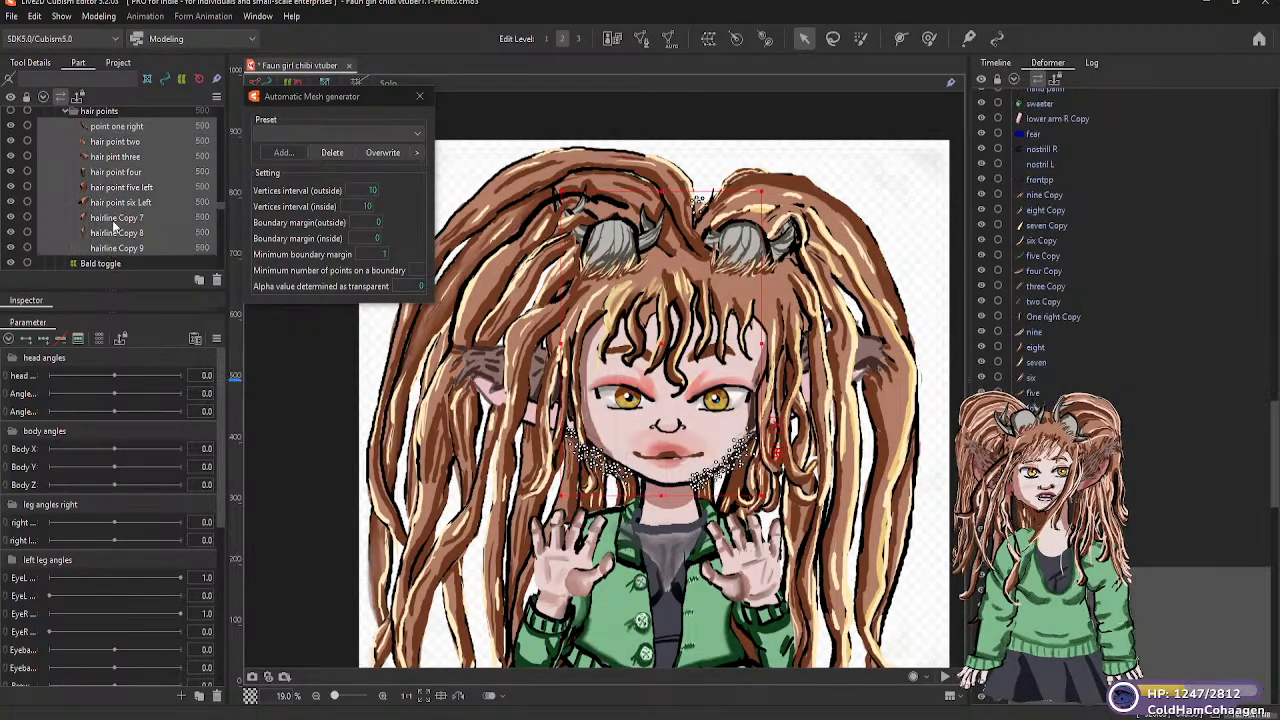
click(112, 113)
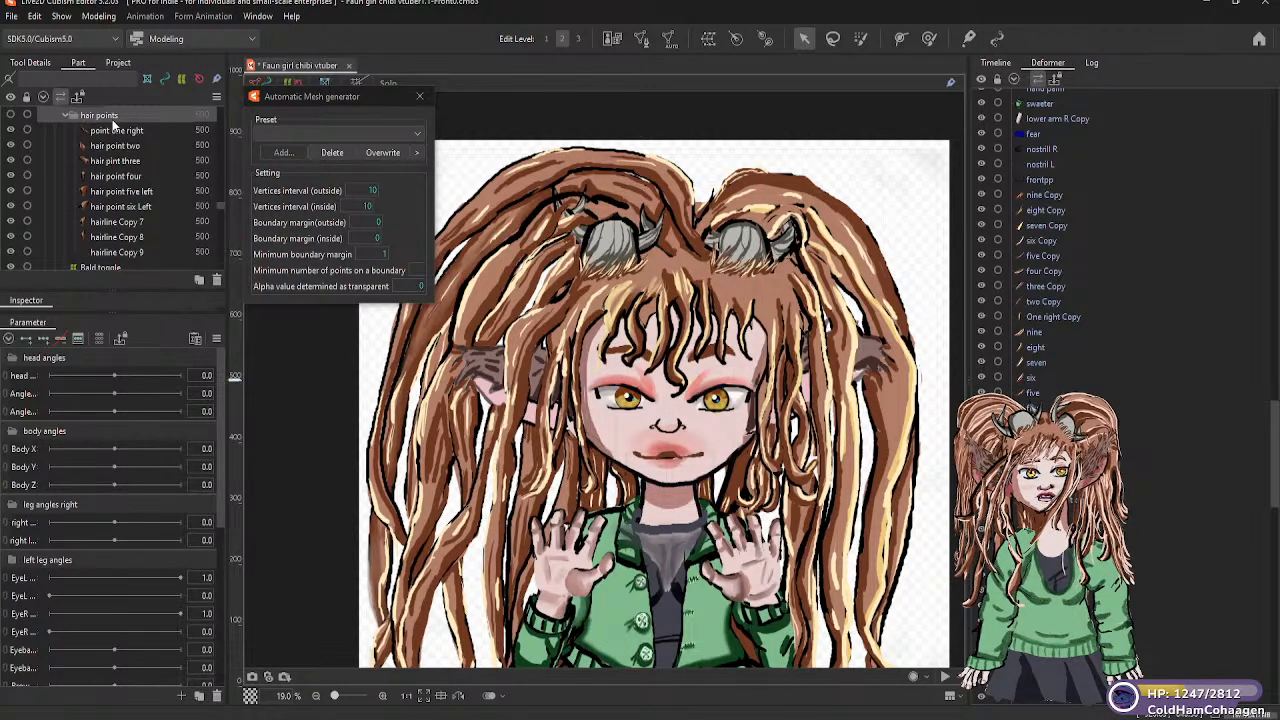
shift+click(119, 250)
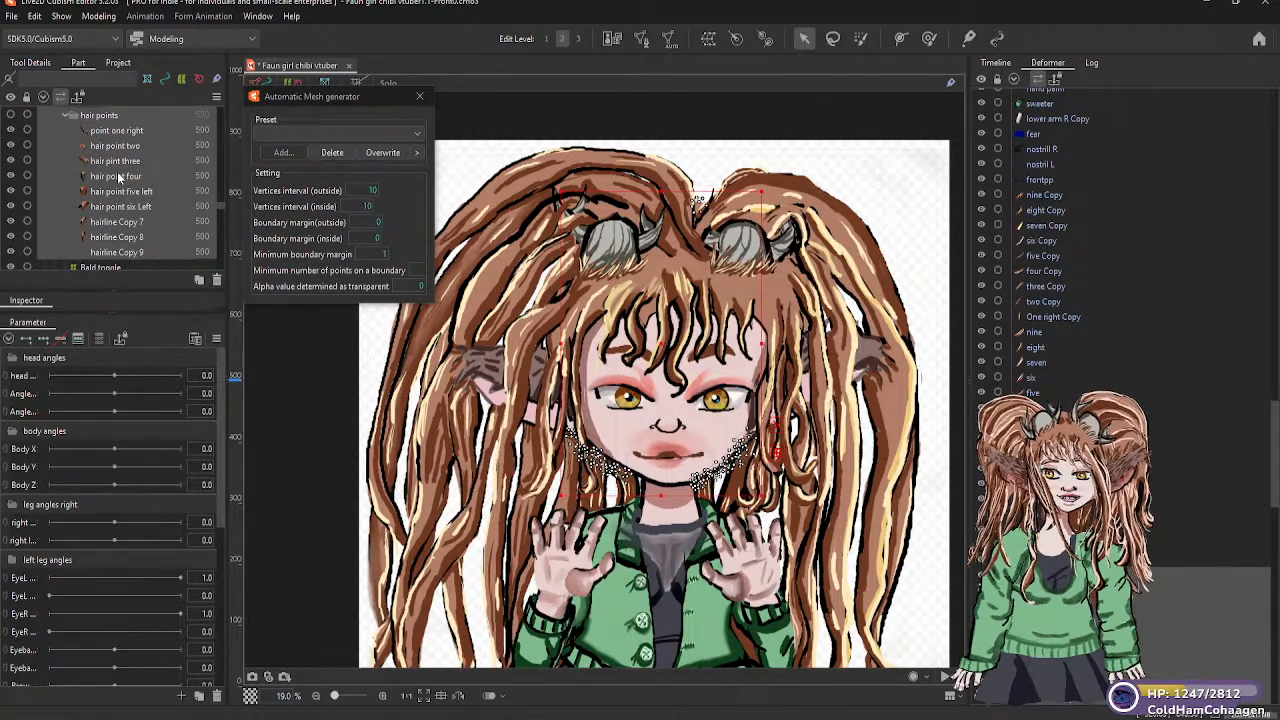
drag(113, 266, 104, 227)
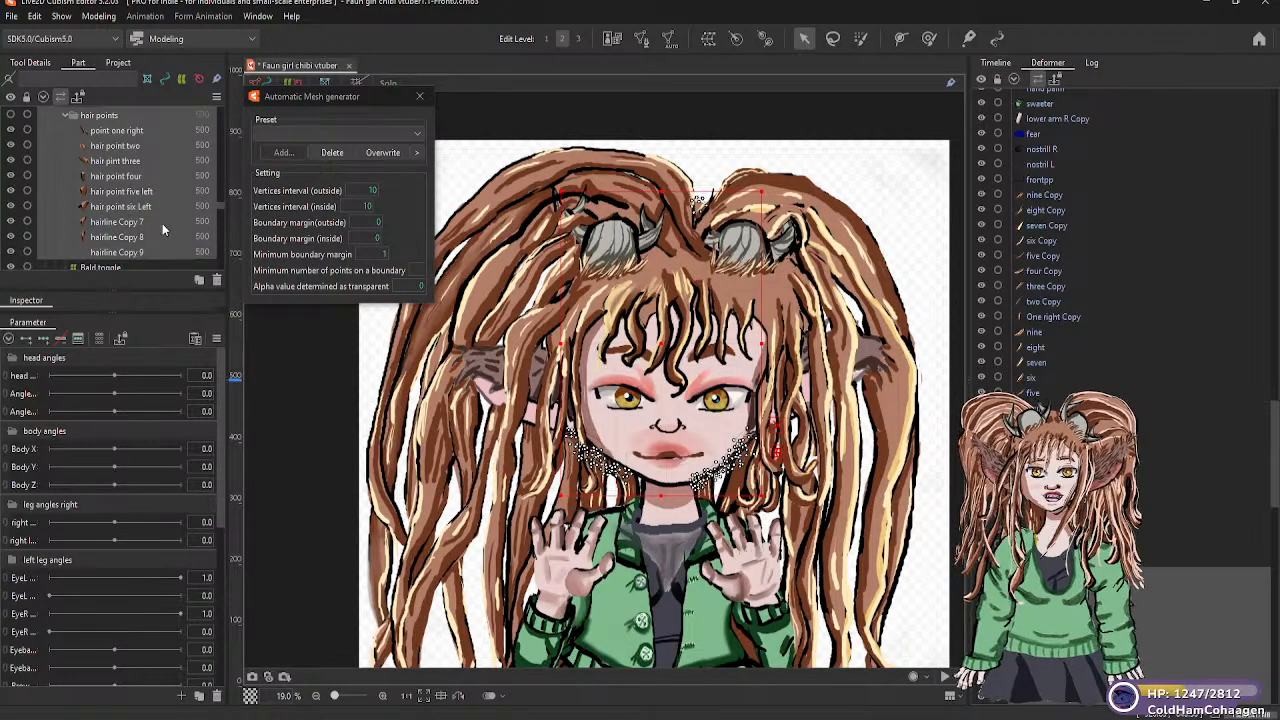
Examine how the Bald toggle warp deformer and the hairline mesh are placed in the parts list and deformer hierarchy
scroll(122, 206, down, 2)
scroll(136, 226, down, 2)
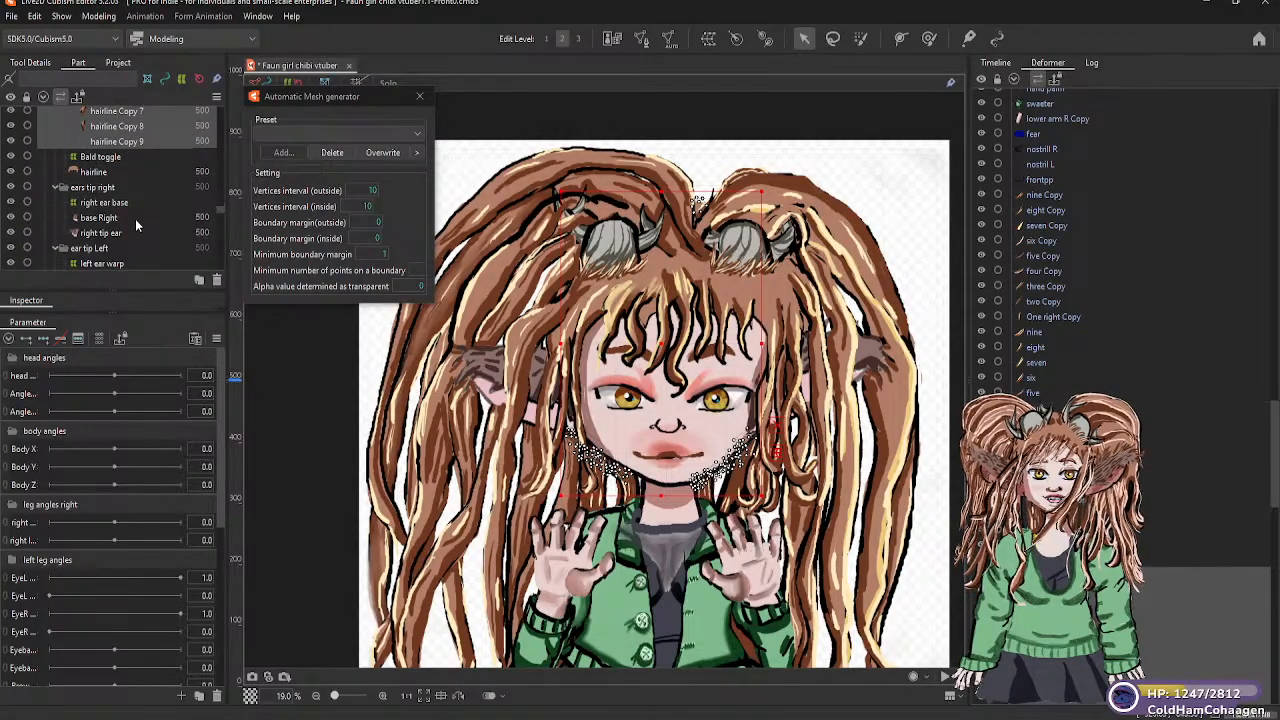
click(100, 158)
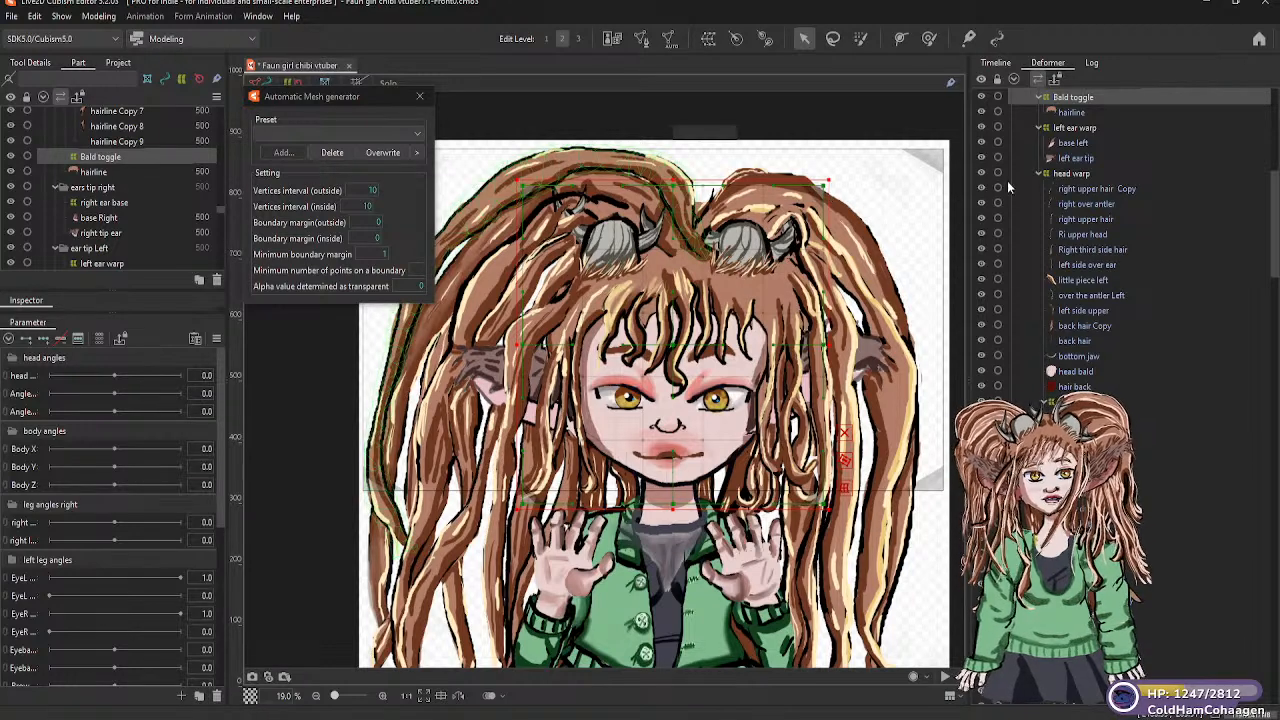
scroll(1081, 170, up, 3)
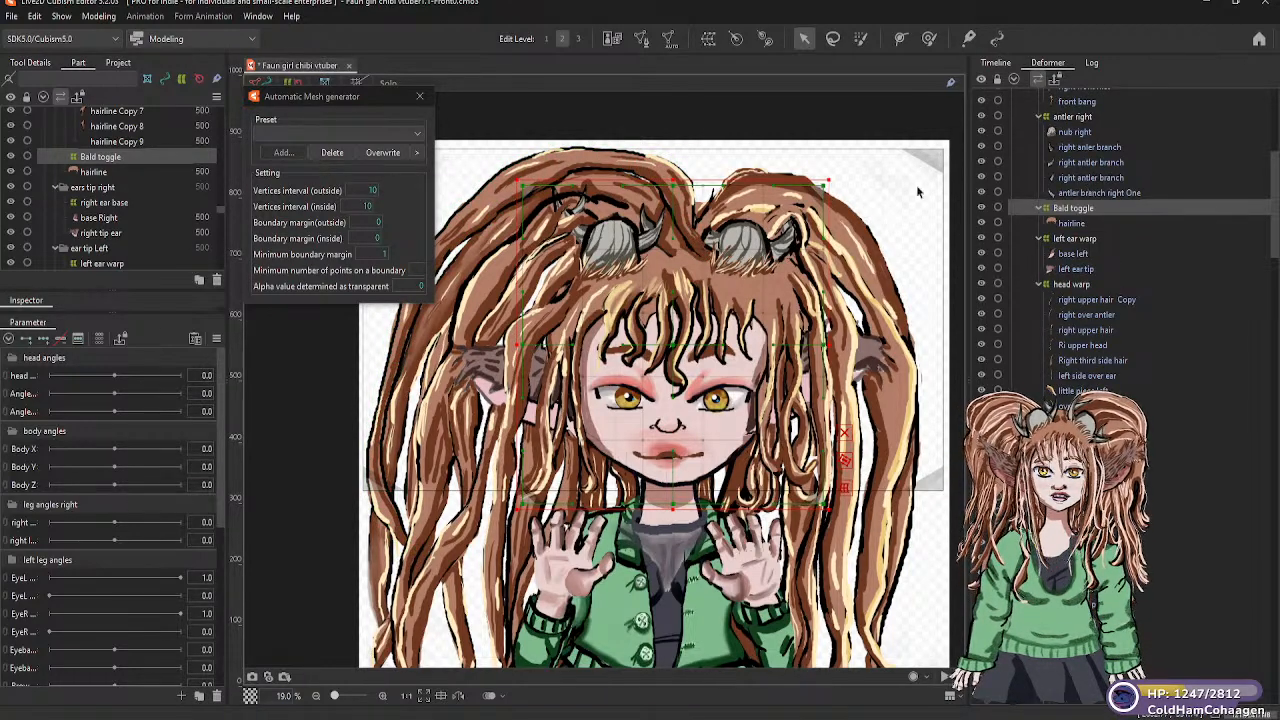
click(93, 173)
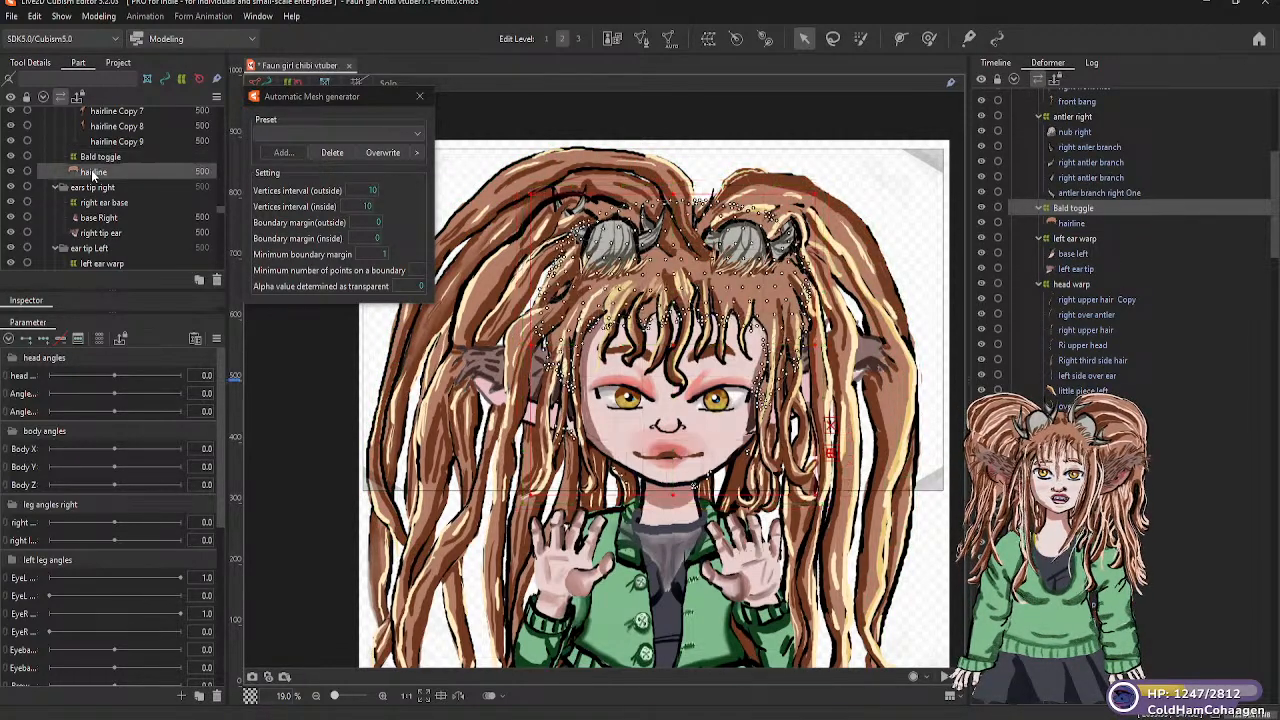
click(110, 162)
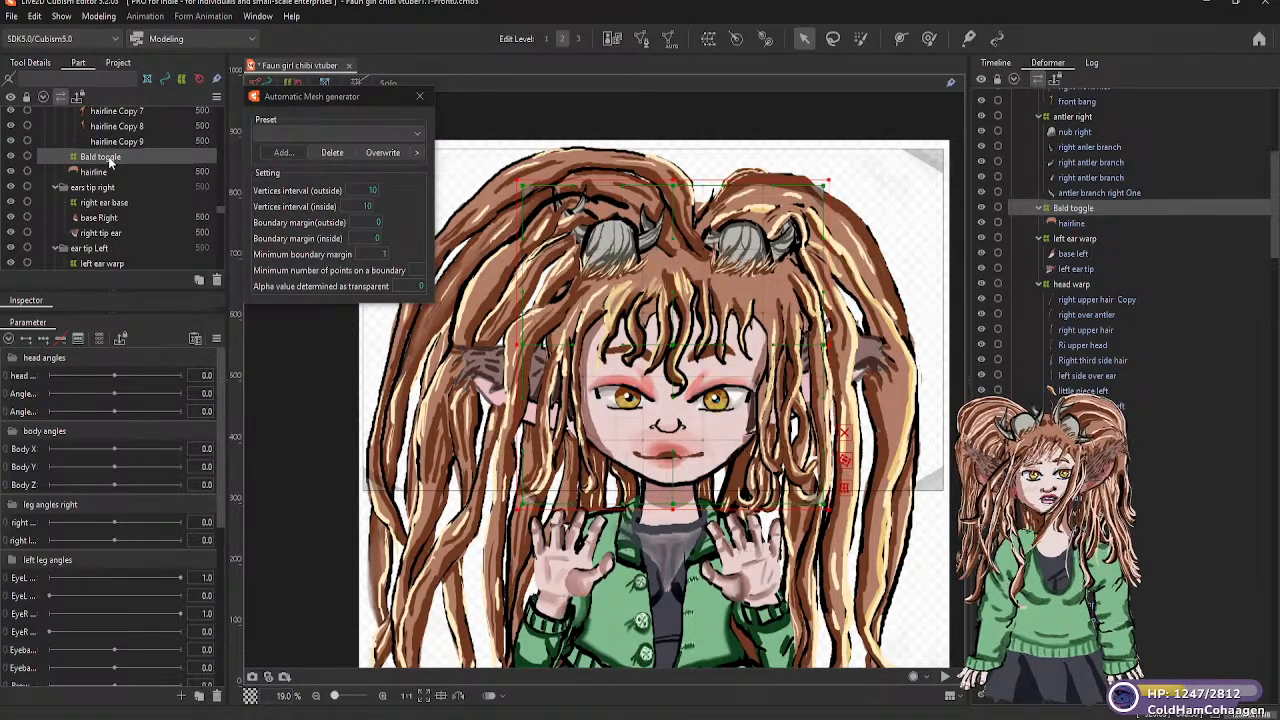
click(1070, 224)
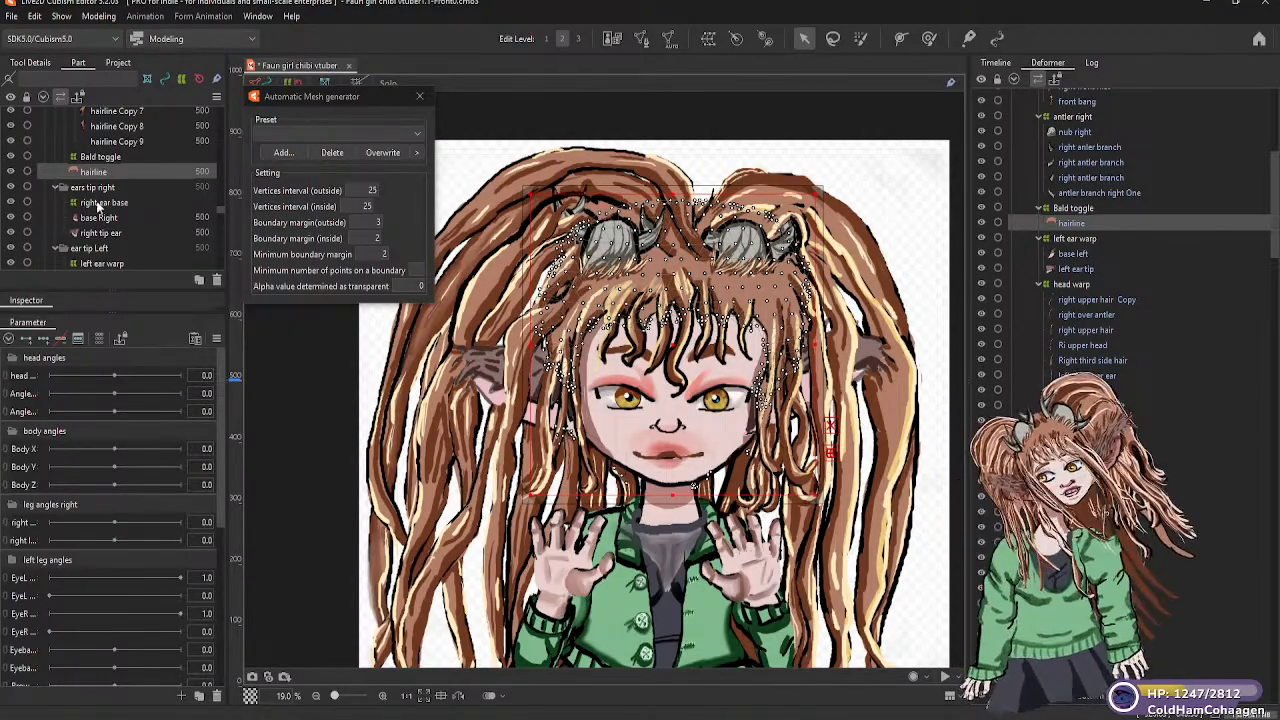
Parent the hair points meshes, from point one right to hairline Copy 9, under the Bald toggle warp deformer
scroll(100, 200, down, 3)
scroll(95, 208, up, 3)
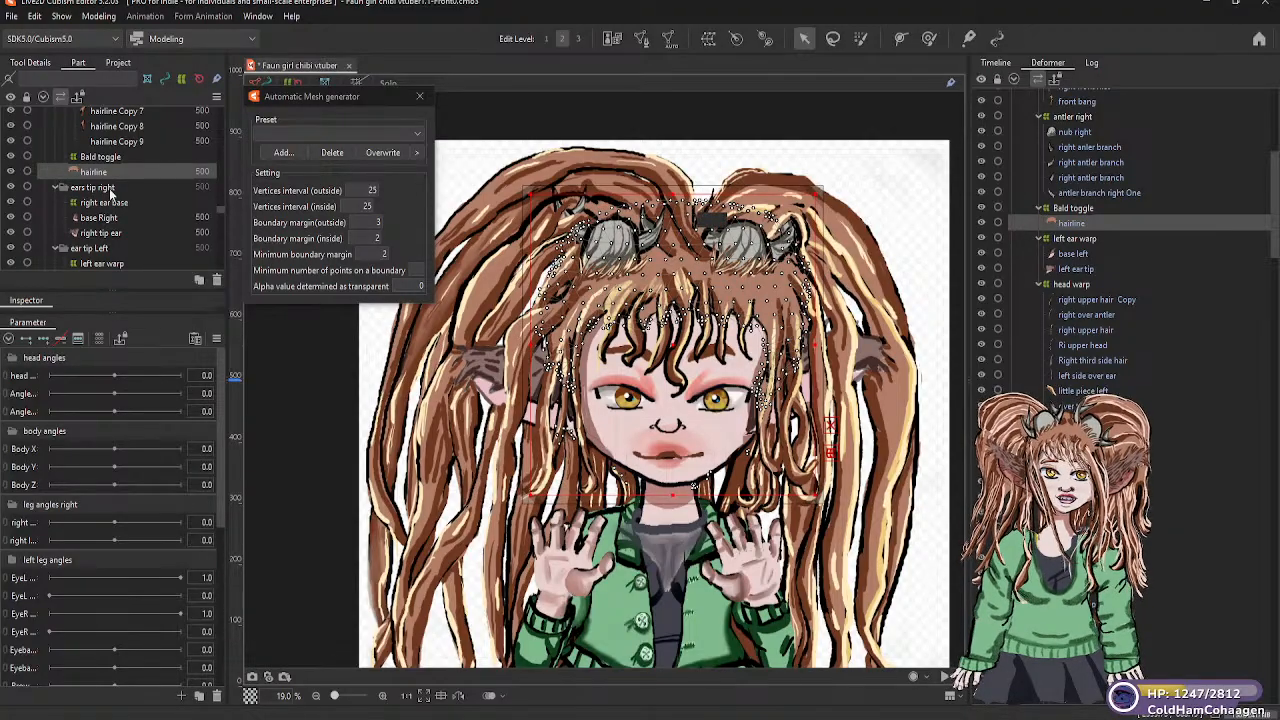
scroll(95, 190, up, 2)
scroll(107, 197, up, 3)
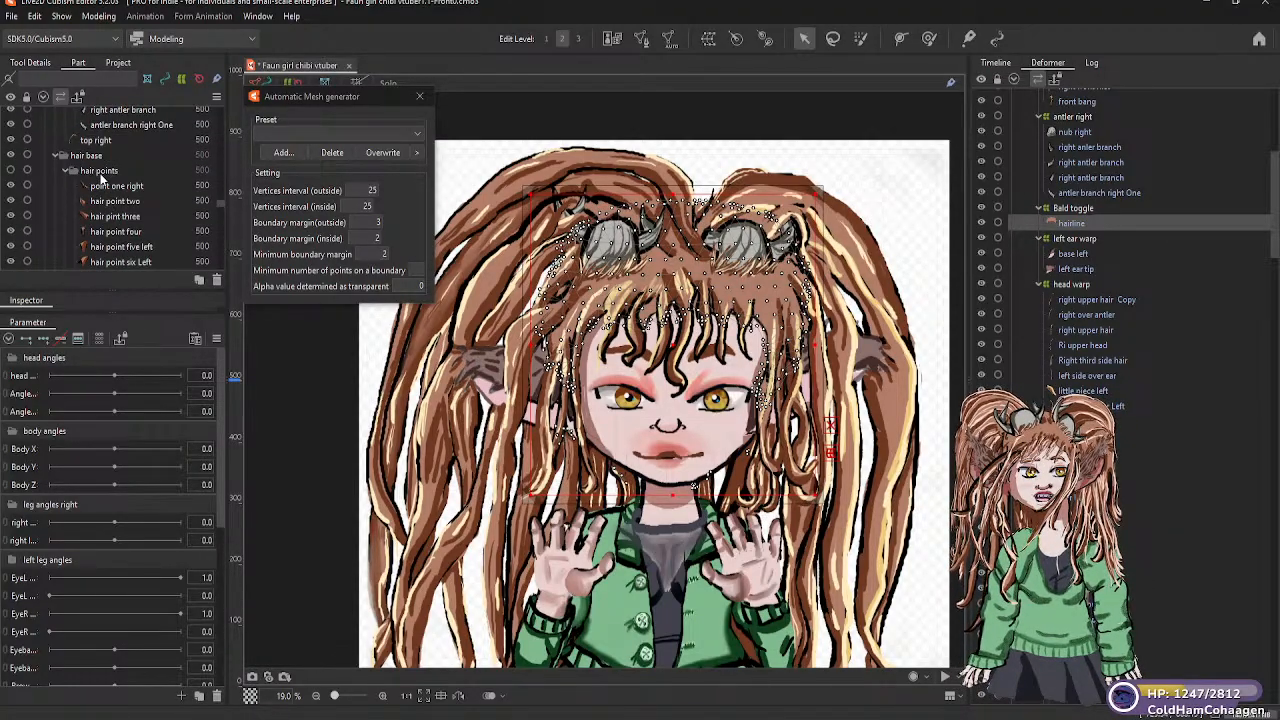
click(104, 186)
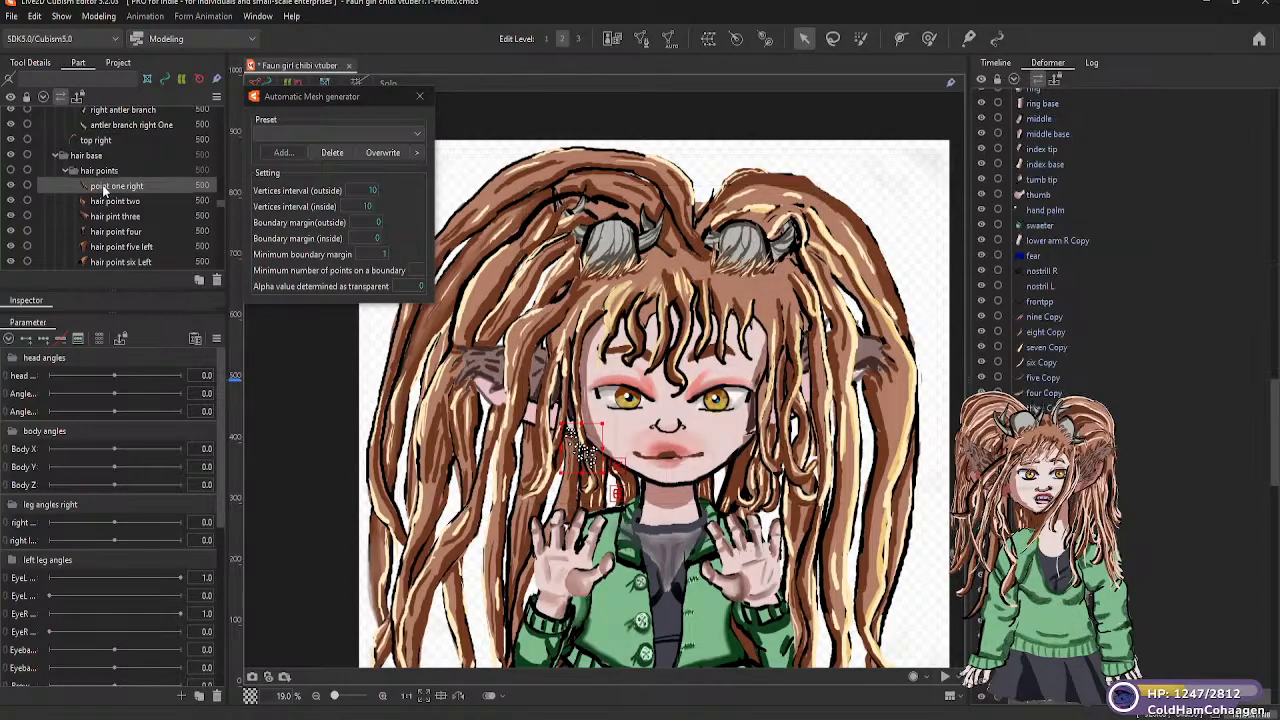
scroll(118, 209, down, 3)
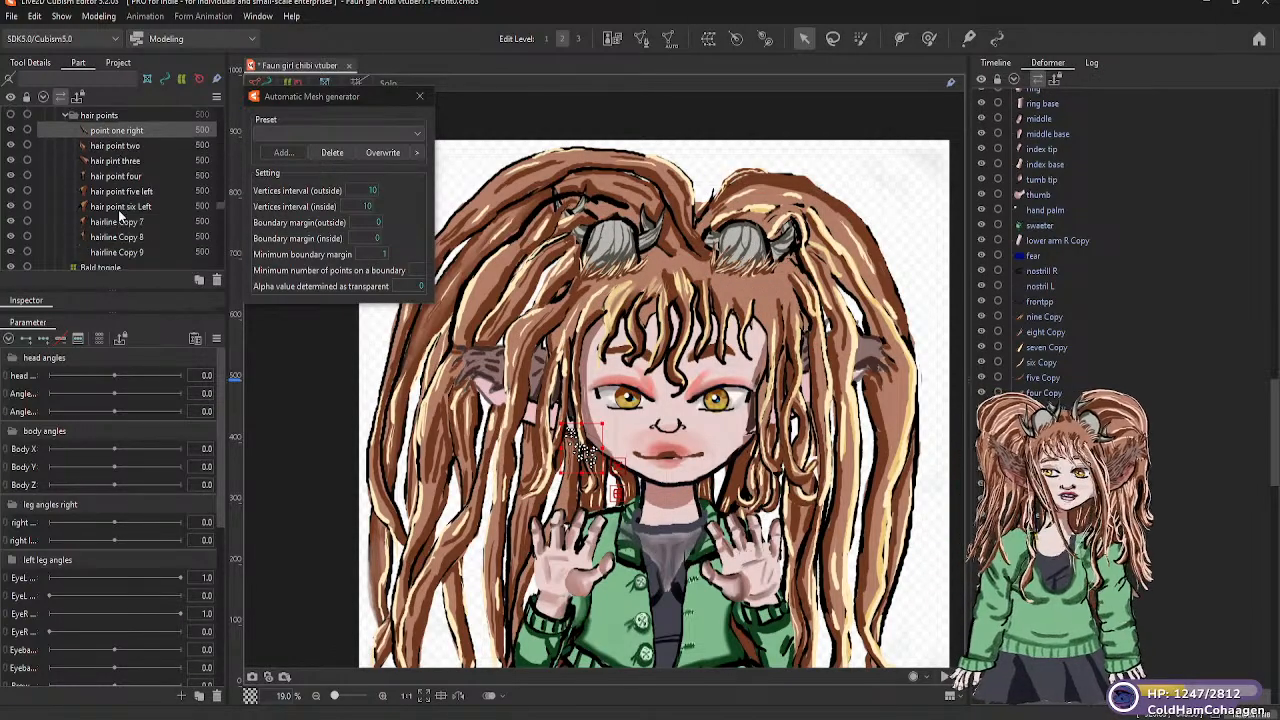
shift+click(120, 198)
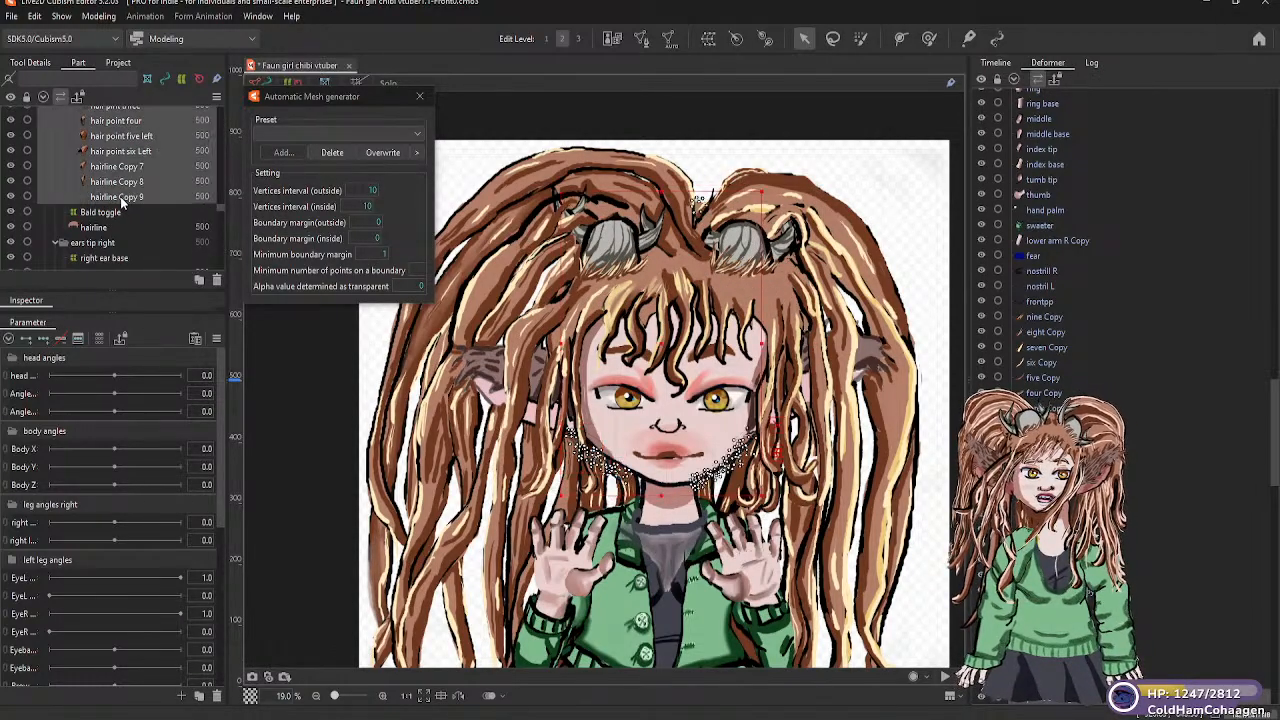
drag(125, 128, 111, 217)
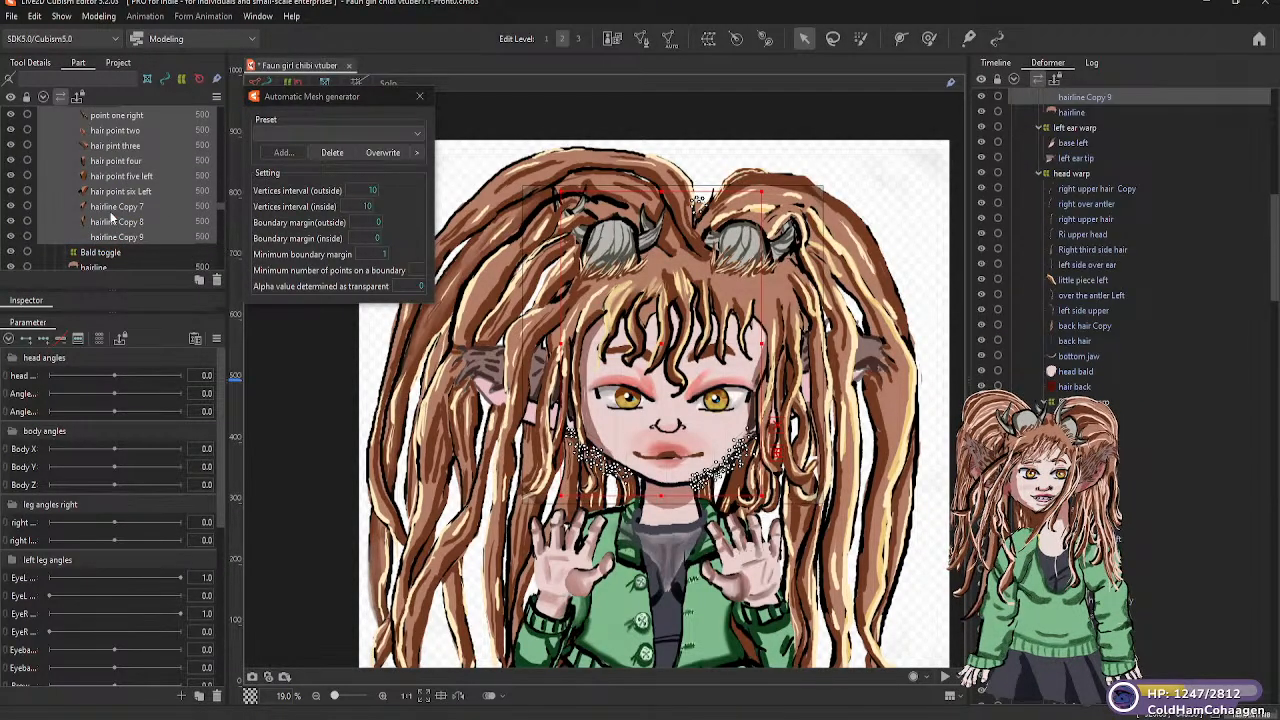
scroll(134, 199, down, 1)
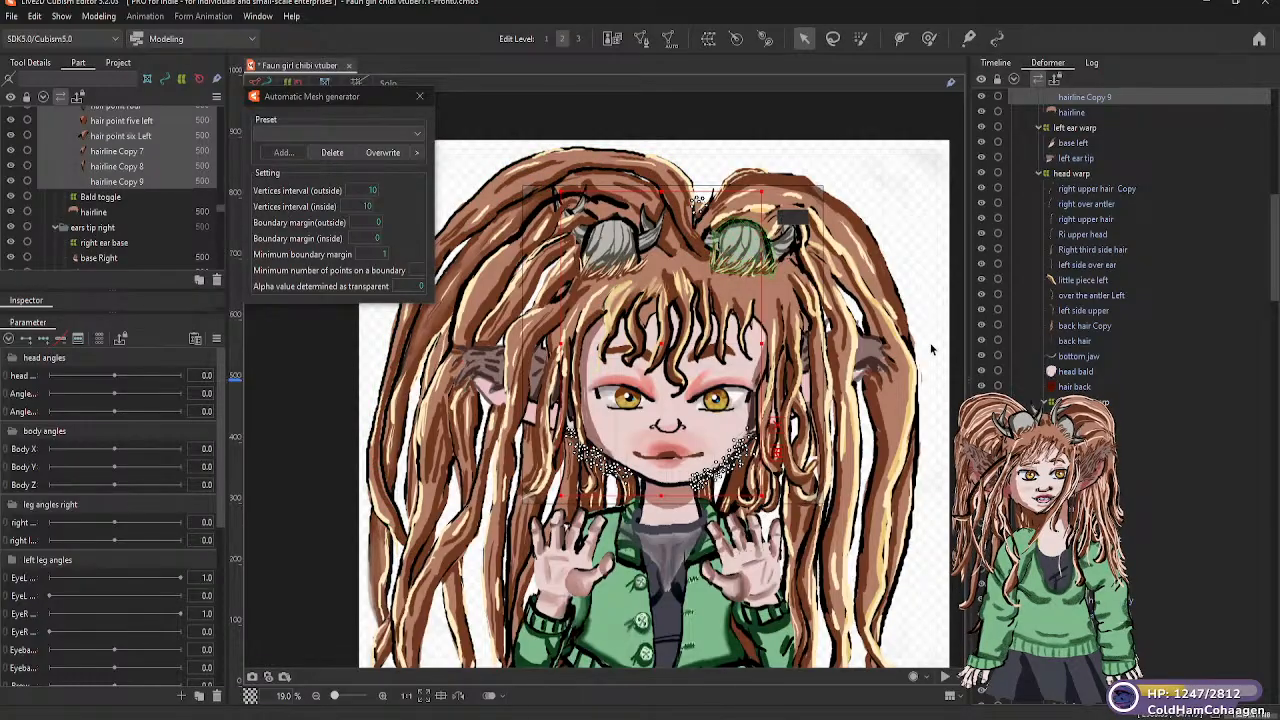
click(336, 409)
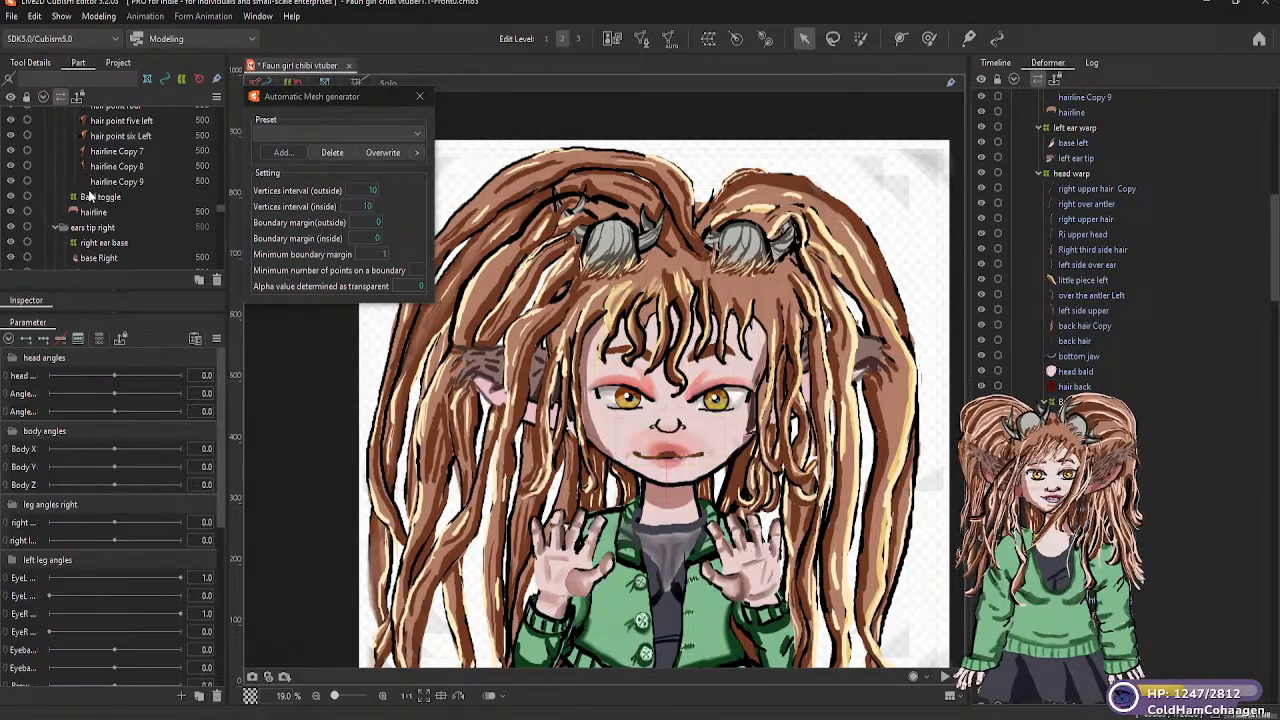
Move the hair points group into the head bald part, between bottom jaw and head warp
scroll(88, 180, up, 2)
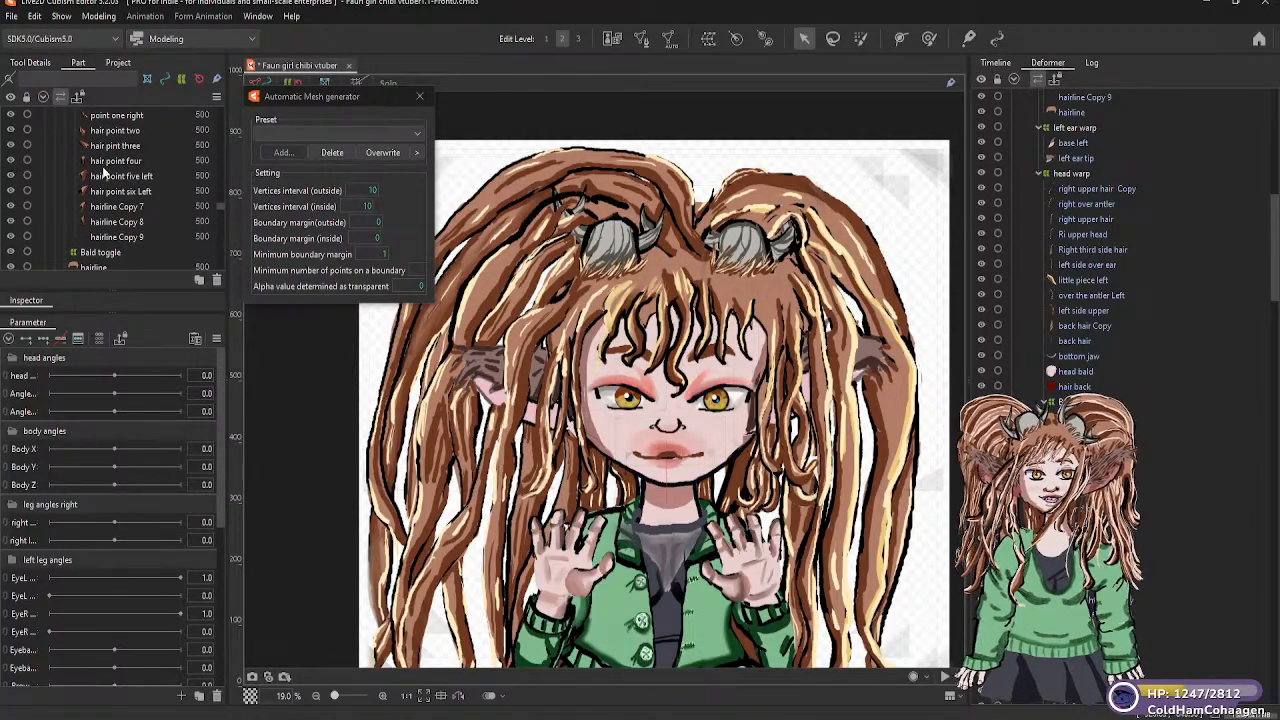
scroll(105, 175, up, 3)
scroll(113, 210, down, 2)
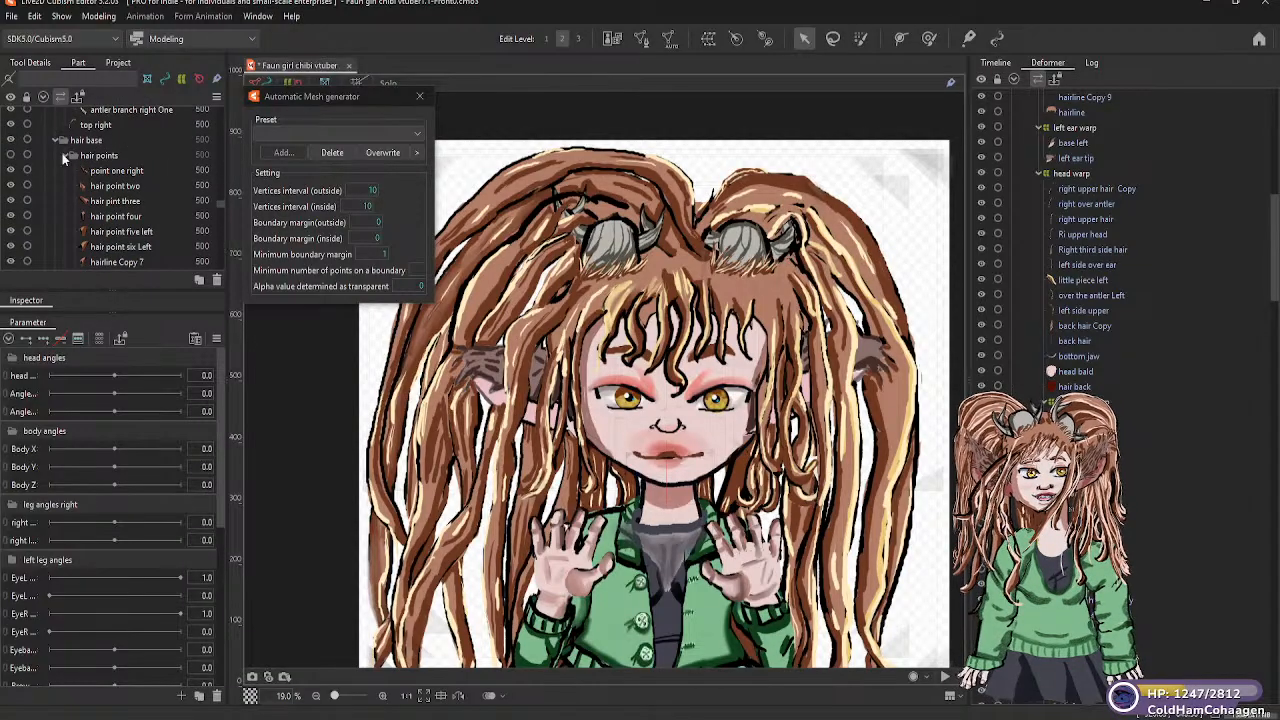
click(12, 156)
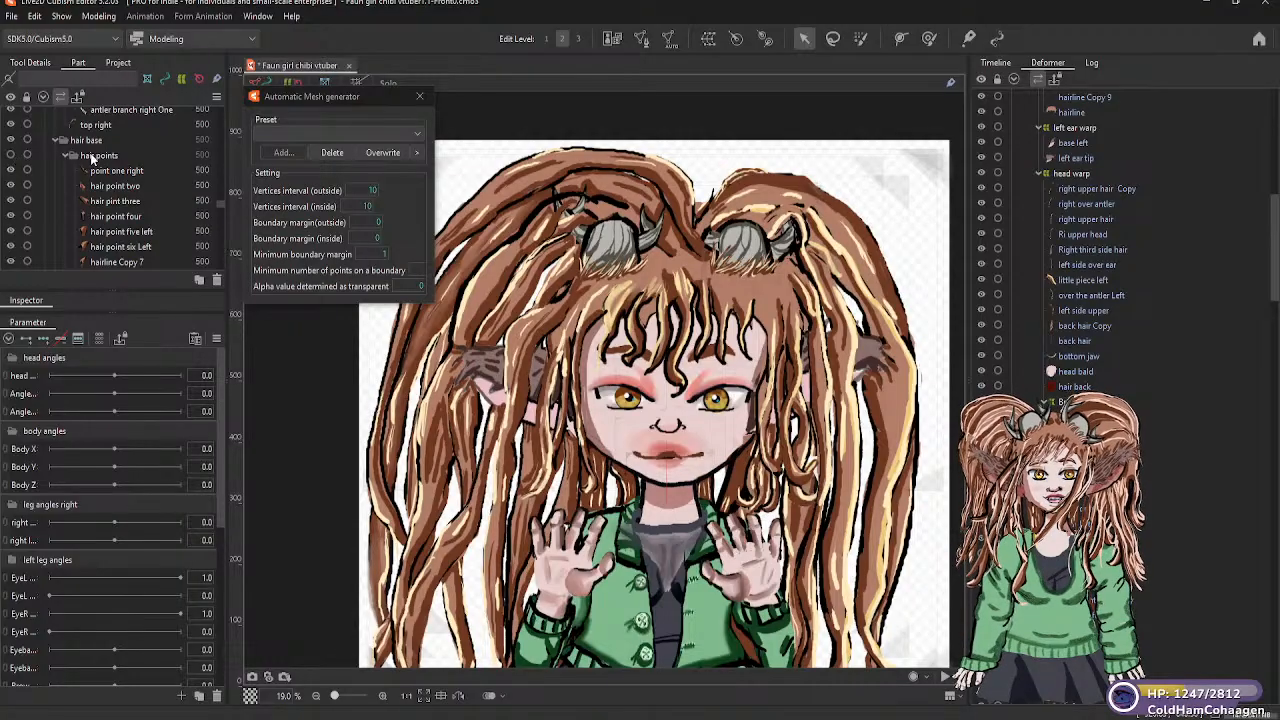
click(94, 157)
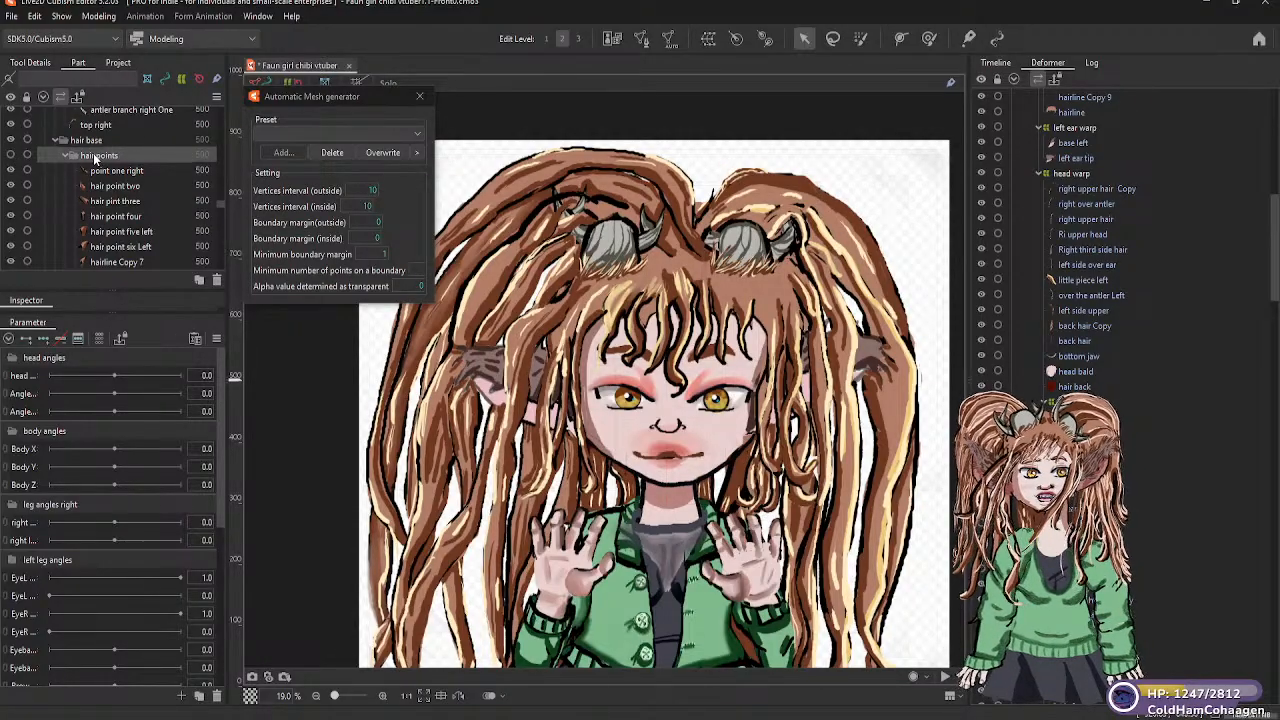
click(98, 158)
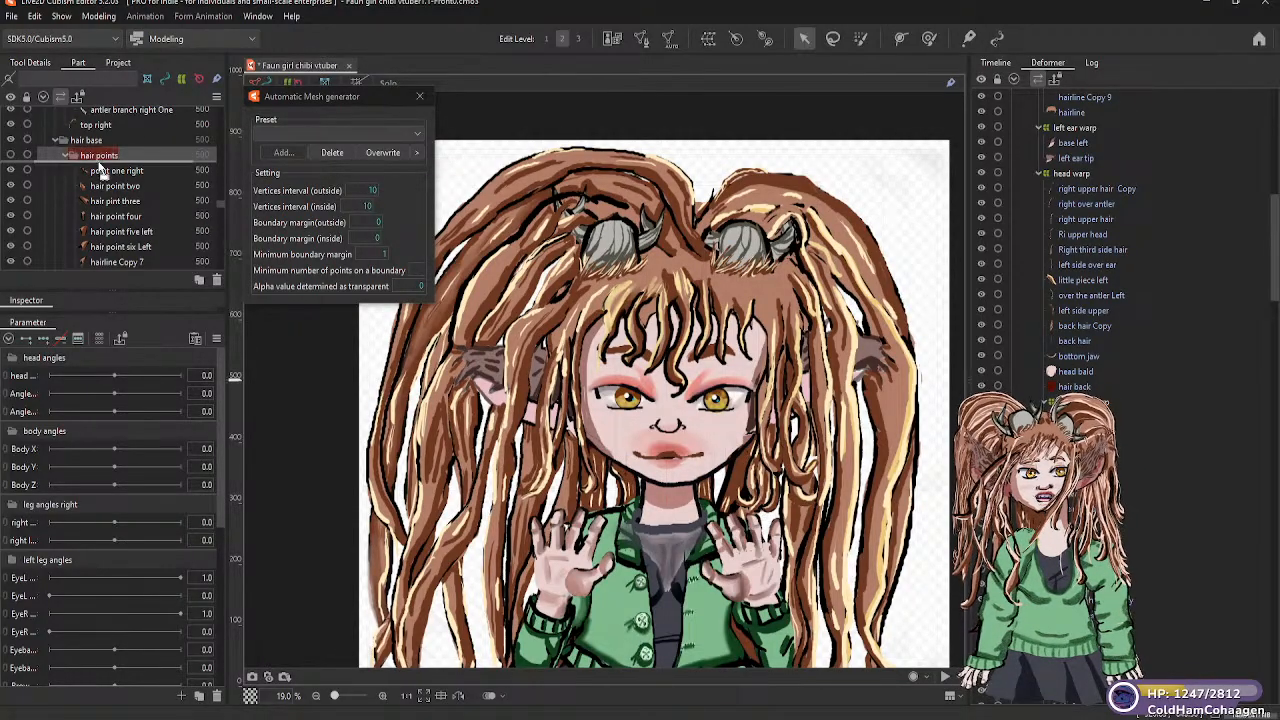
scroll(122, 275, down, 3)
click(122, 266)
scroll(124, 272, down, 2)
scroll(124, 270, down, 1)
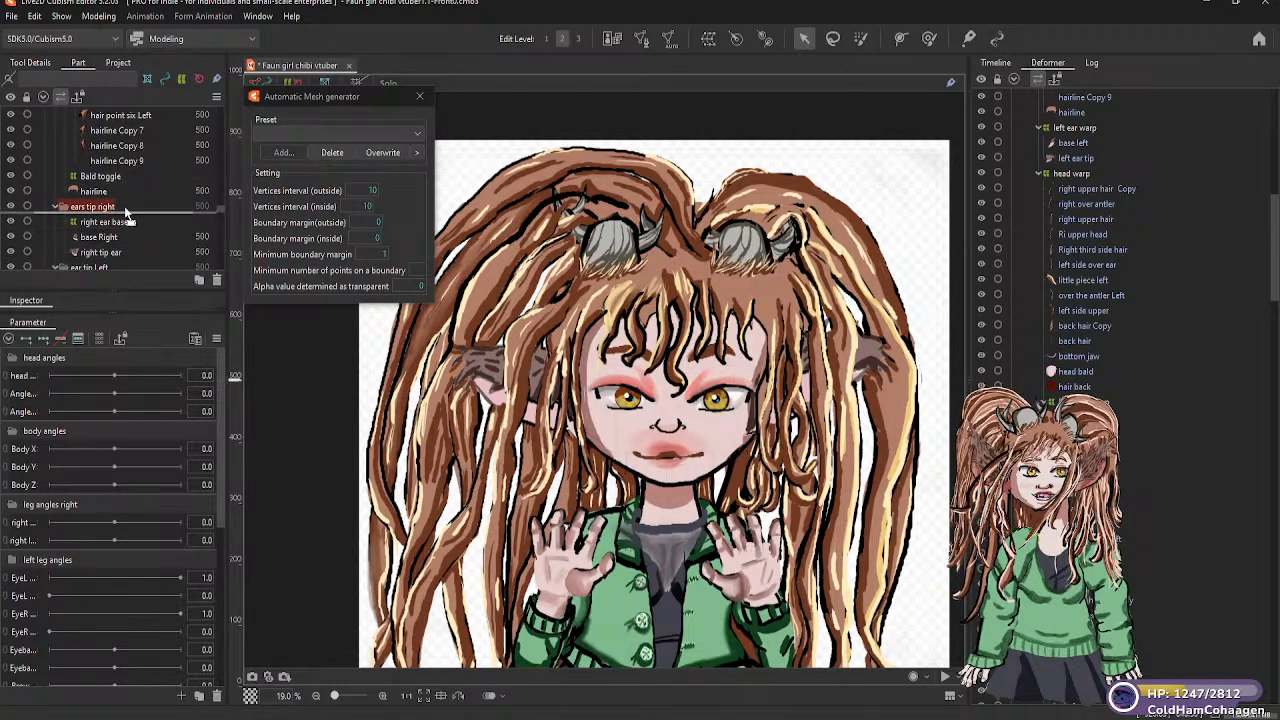
mouse_move(126, 209)
mouse_down()
mouse_move(129, 273)
mouse_move(128, 210)
mouse_up()
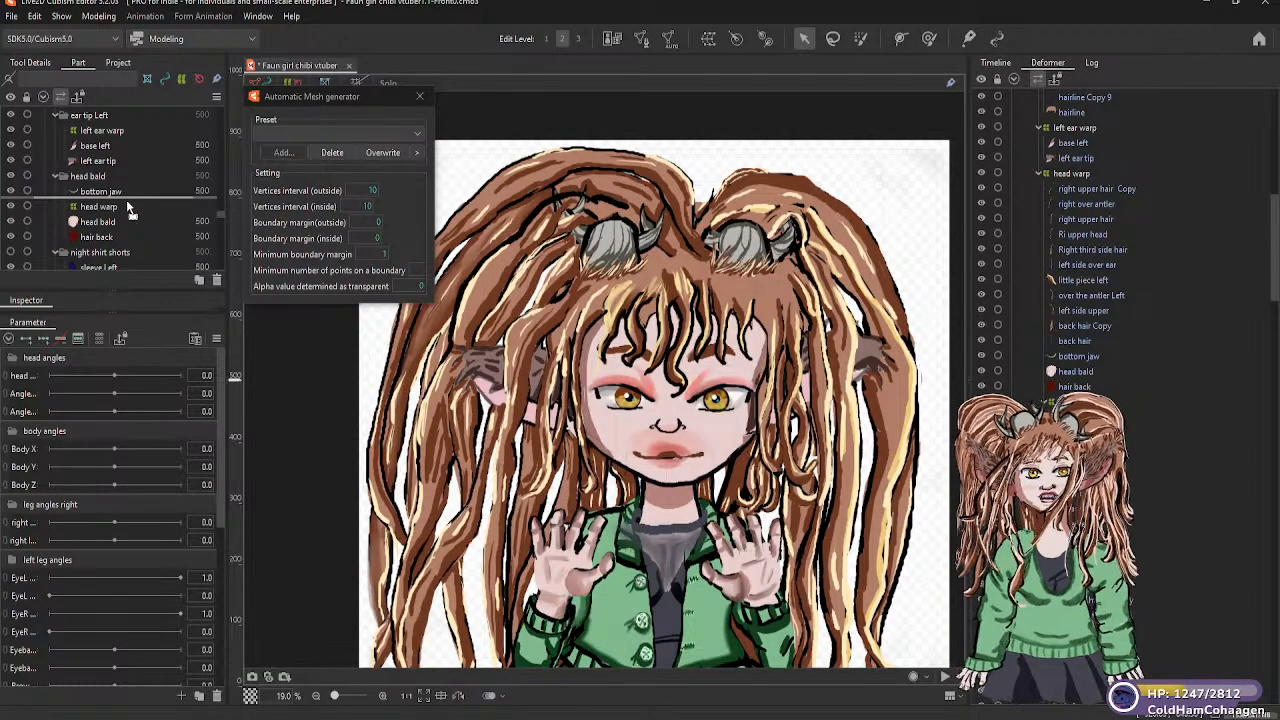
drag(126, 200, 126, 200)
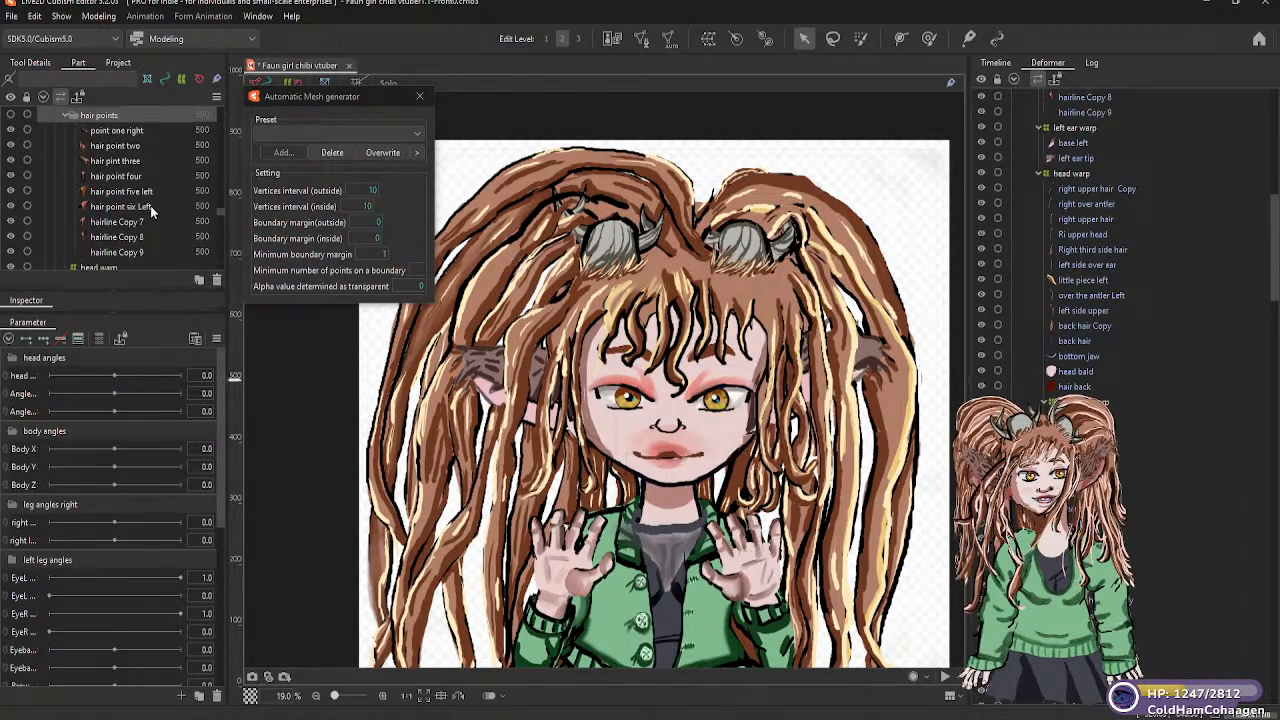
scroll(151, 206, down, 1)
scroll(137, 218, up, 2)
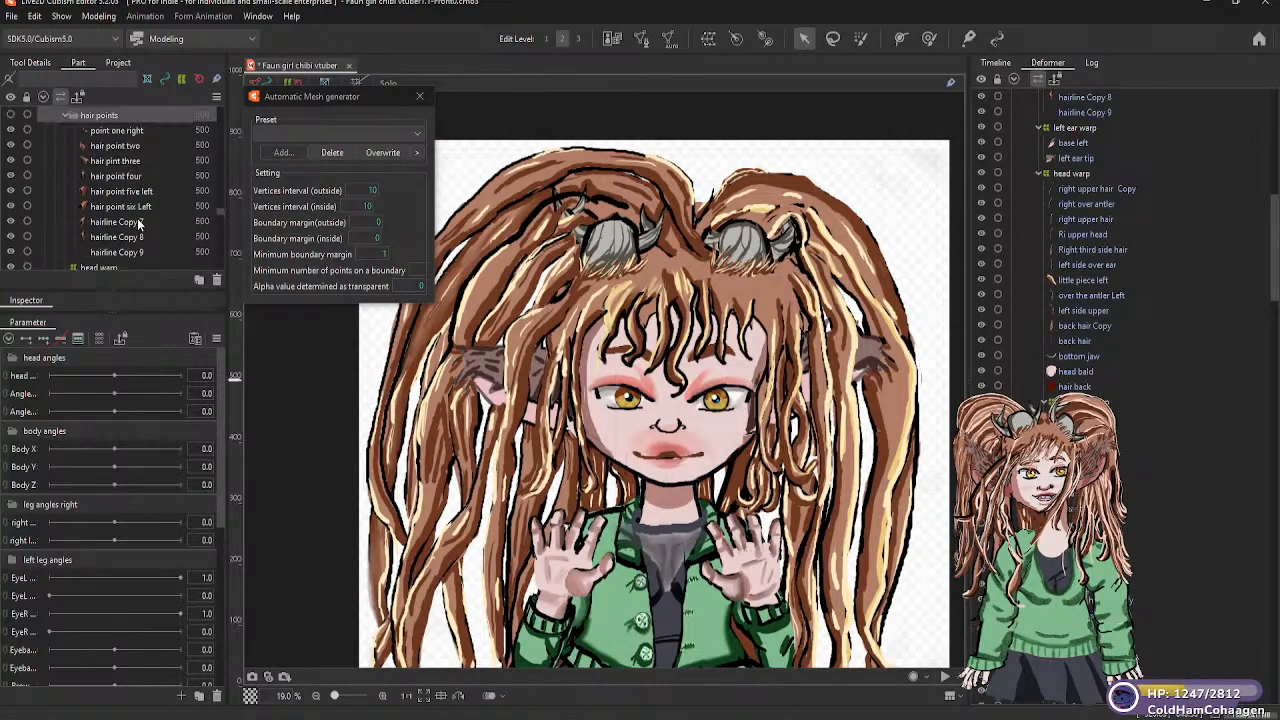
scroll(138, 224, up, 2)
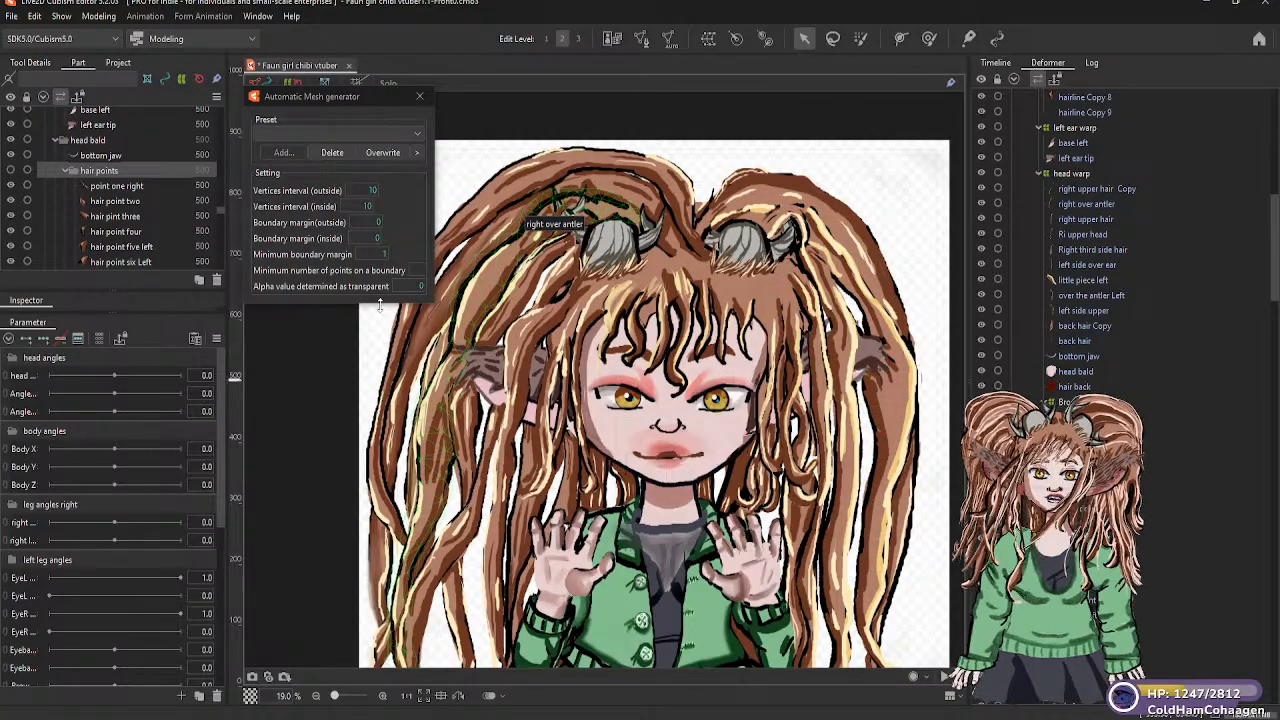
Select the small hair mesh named three at the base of the right antler
scroll(118, 210, down, 10)
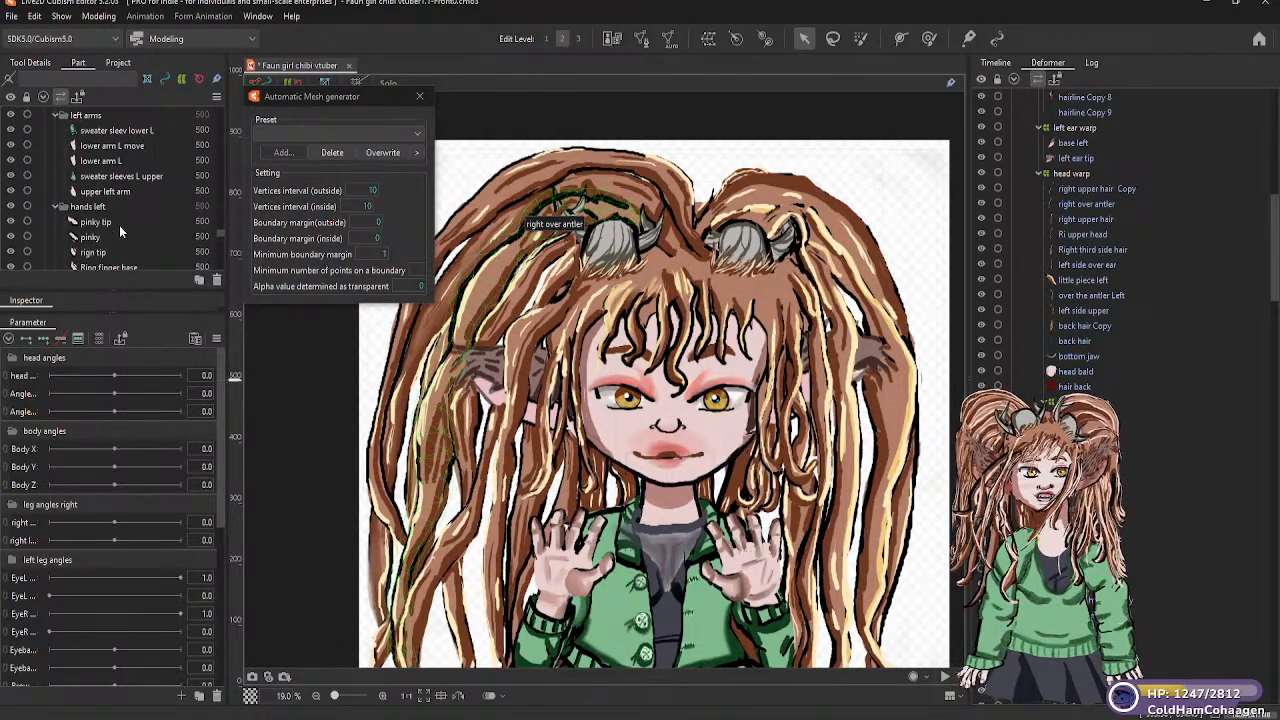
scroll(119, 225, down, 2)
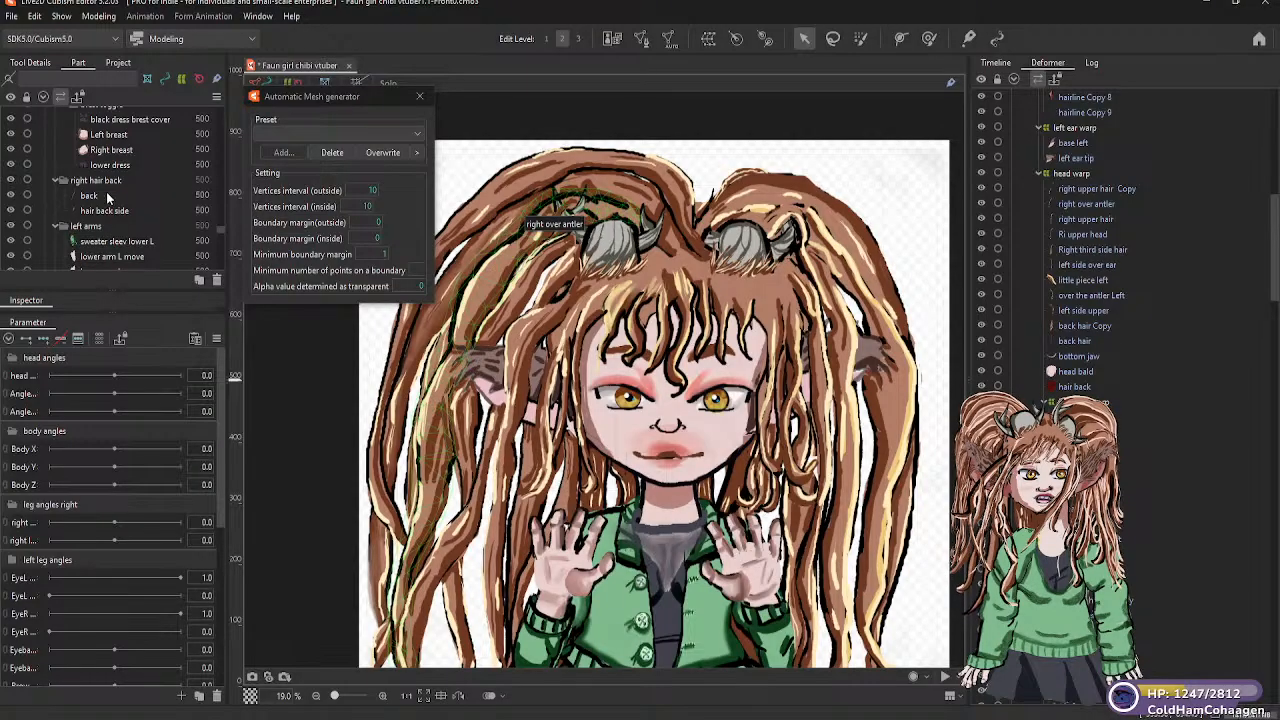
scroll(105, 225, down, 5)
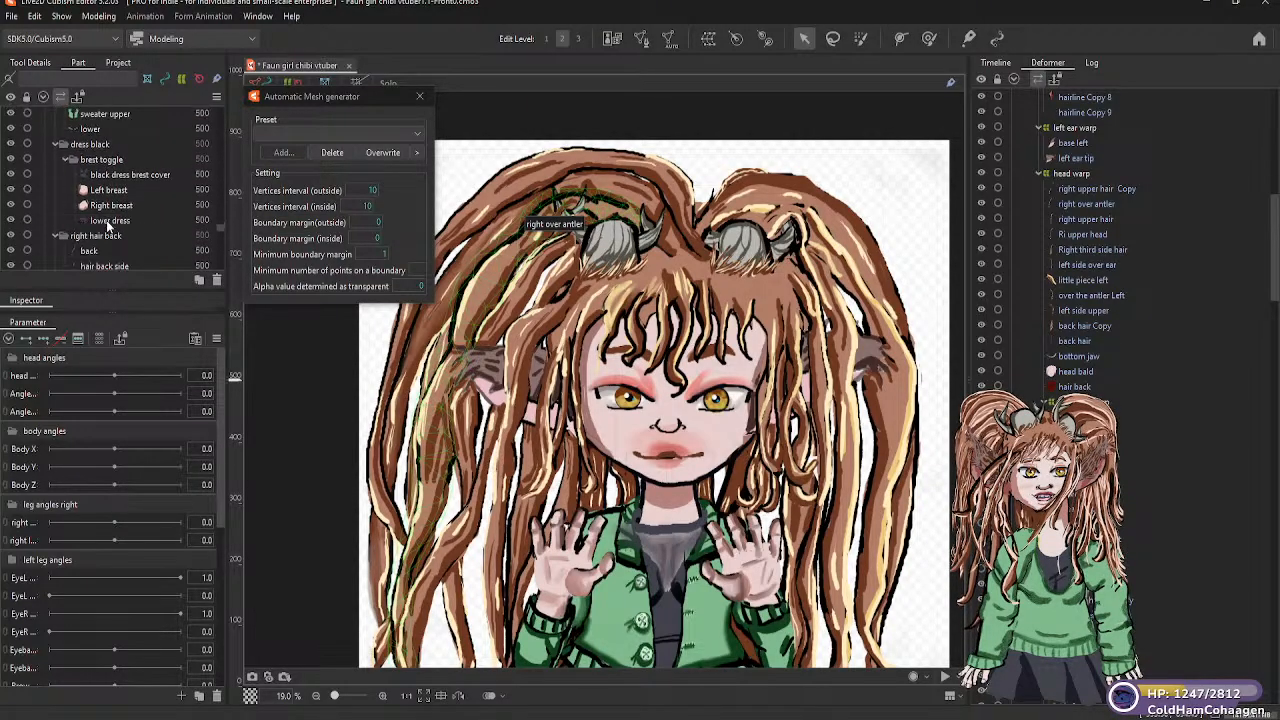
scroll(112, 235, down, 5)
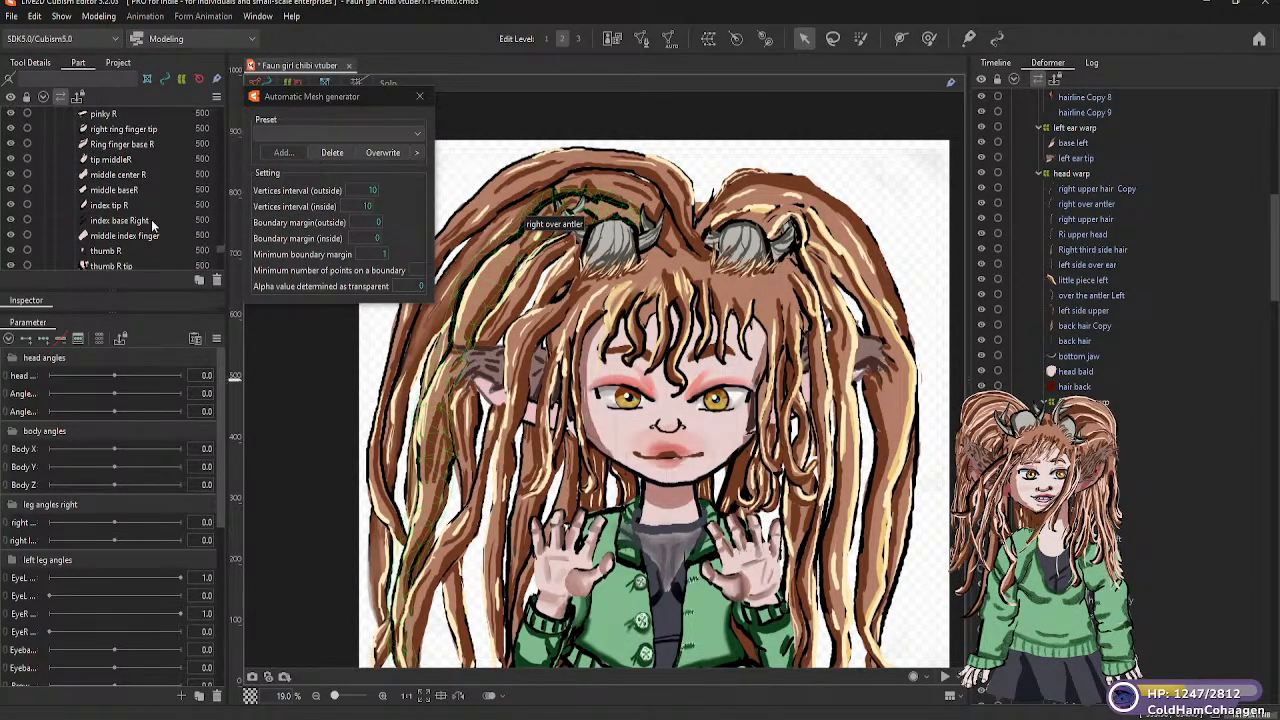
click(588, 276)
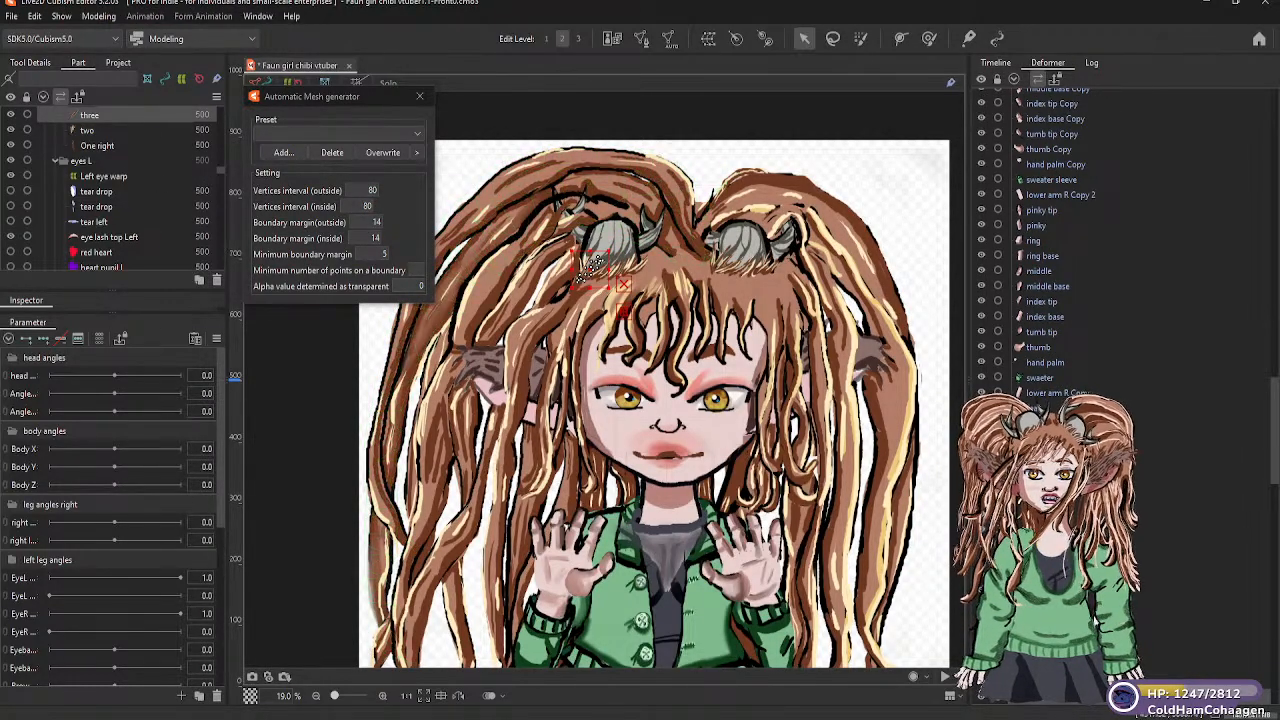
Select the nine hair antler right meshes, from nine to One right, around the base of the right antler
scroll(1122, 386, down, 3)
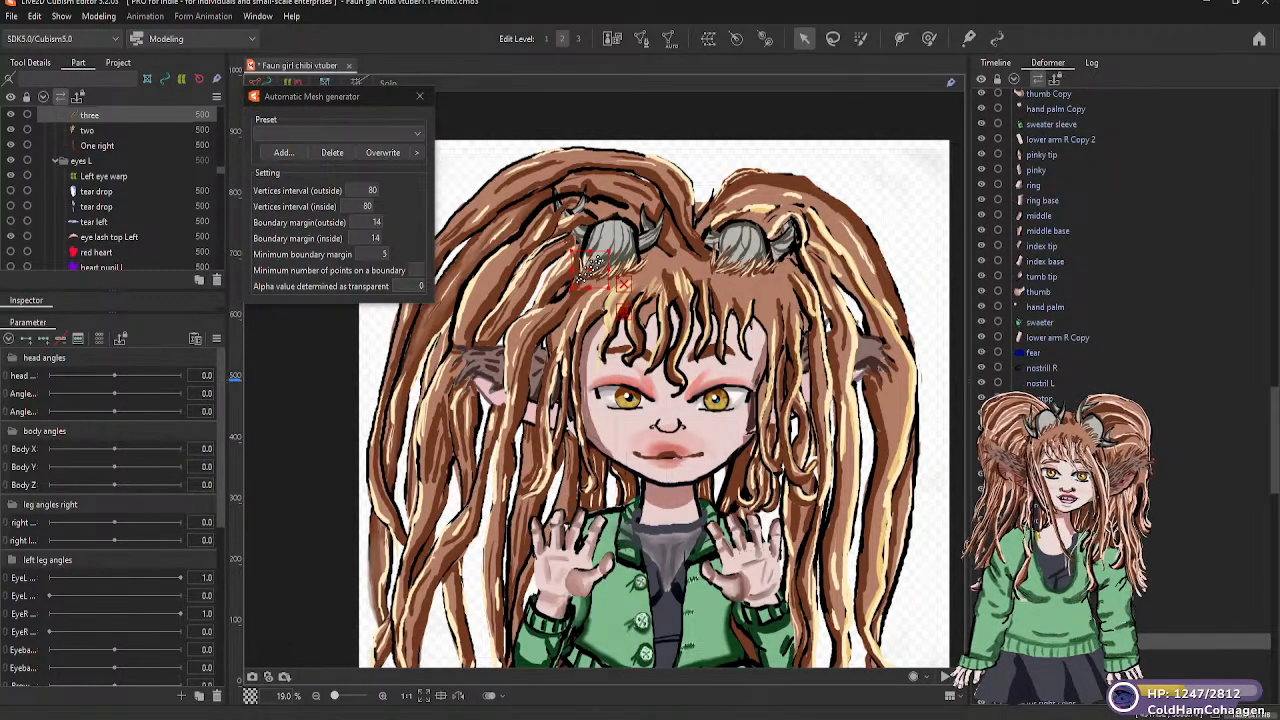
click(1060, 671)
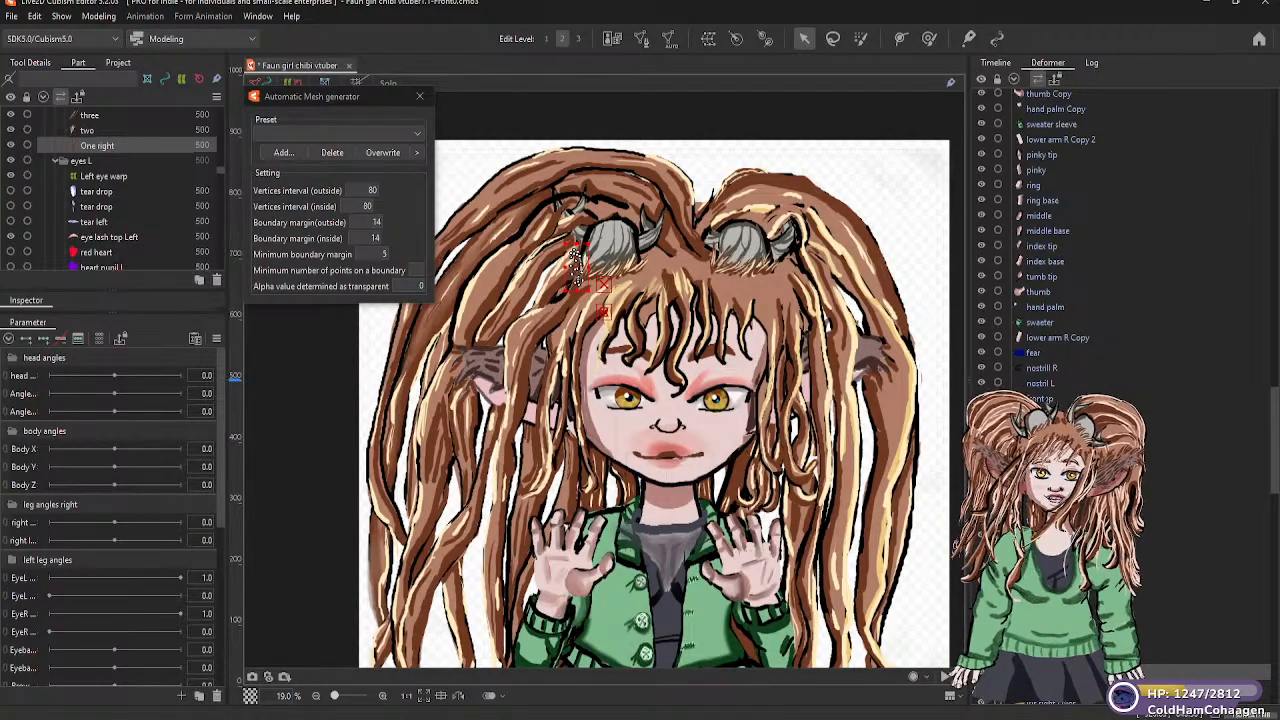
click(1060, 641)
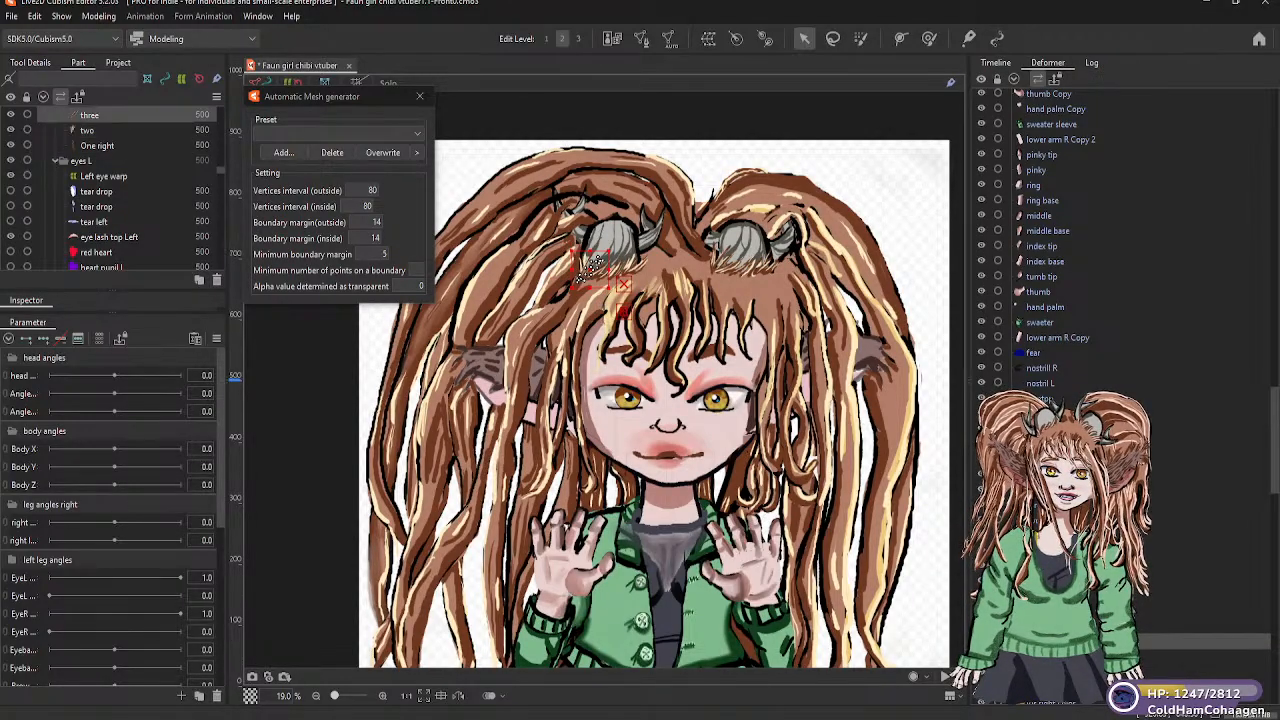
click(97, 146)
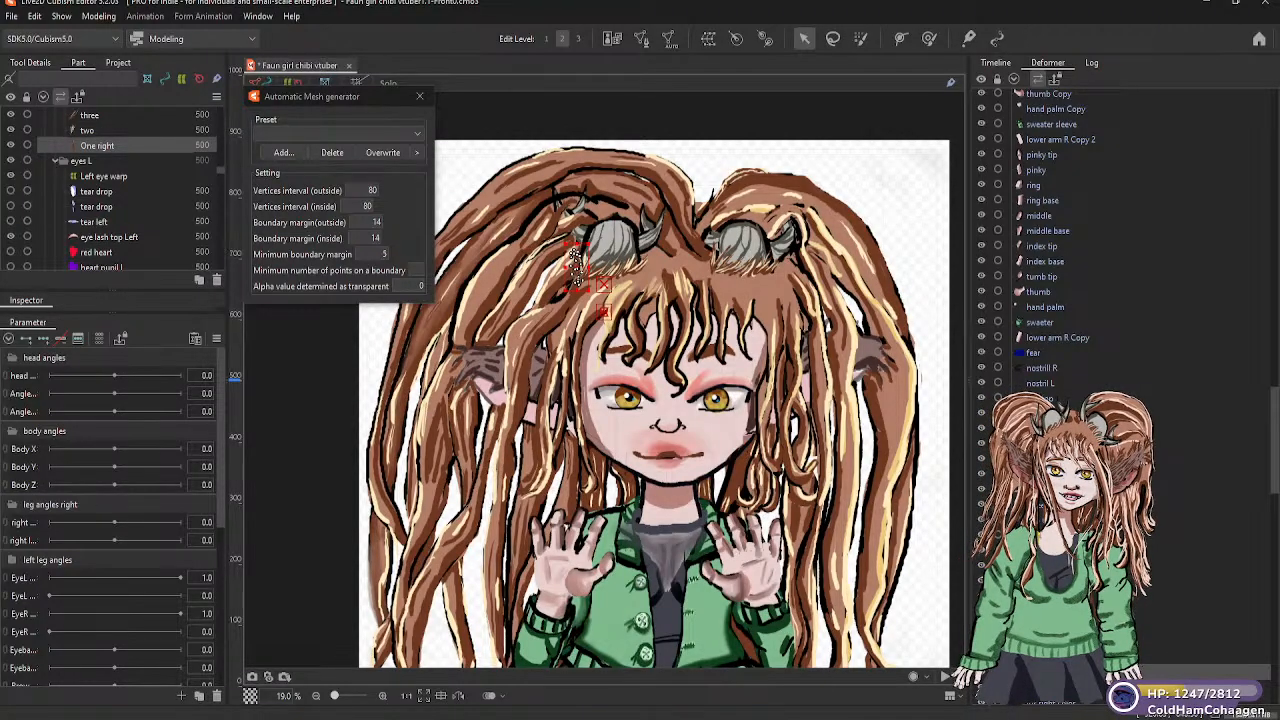
shift+click(1050, 413)
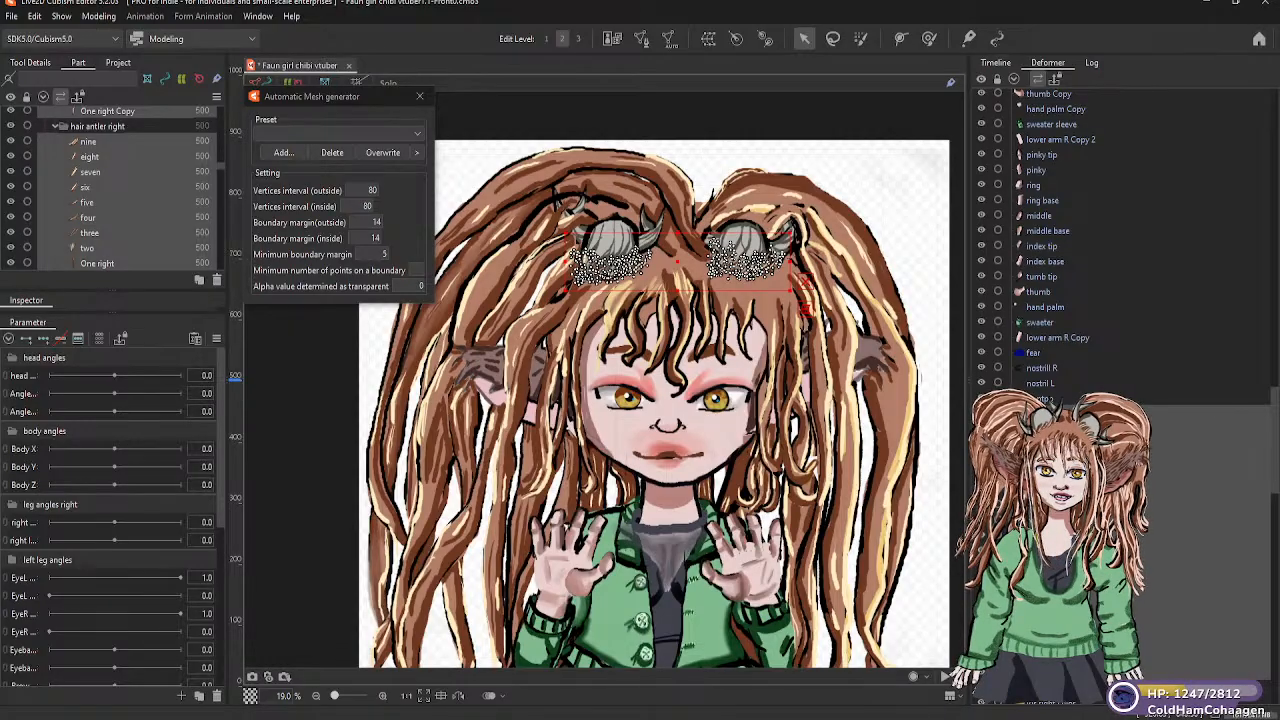
click(1060, 671)
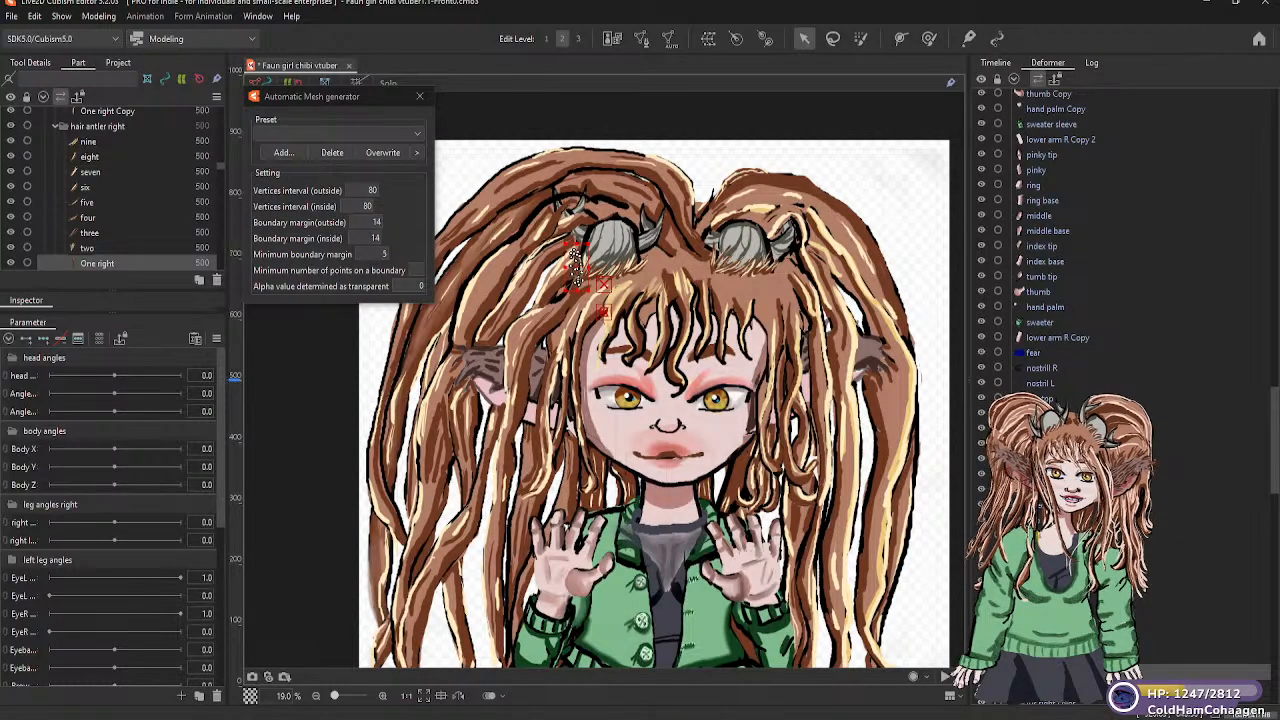
shift+click(1060, 565)
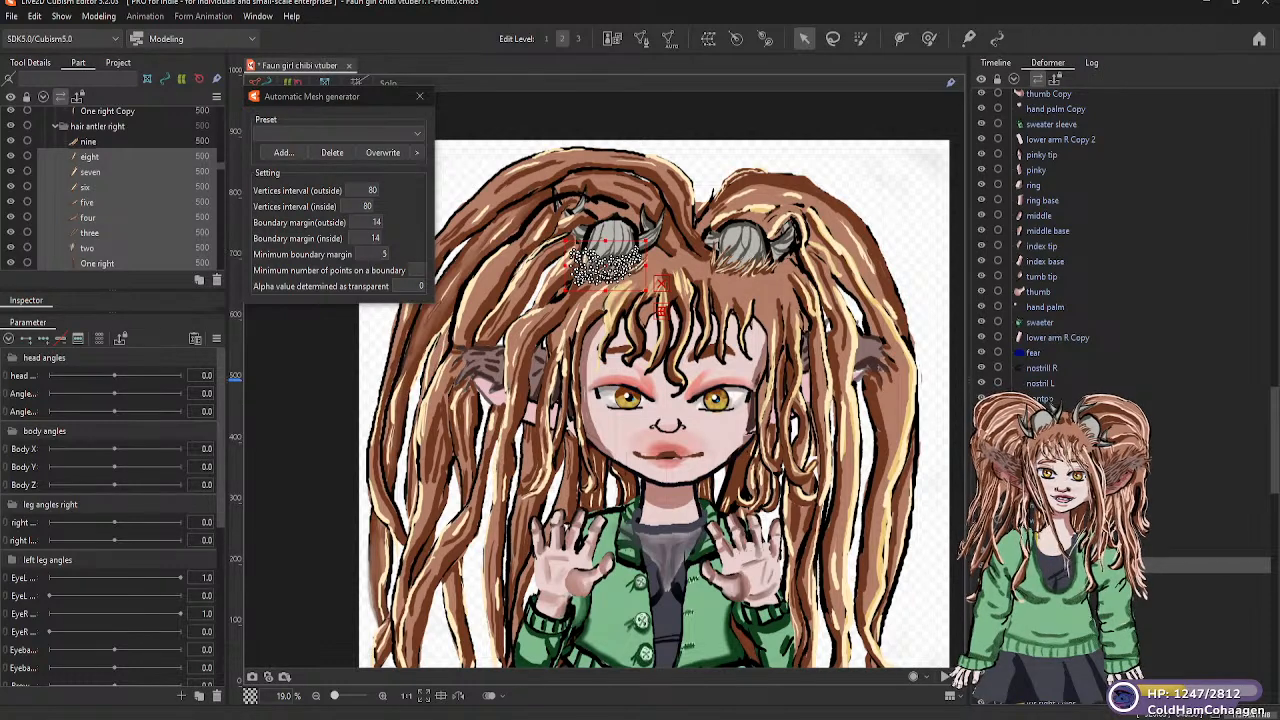
click(631, 258)
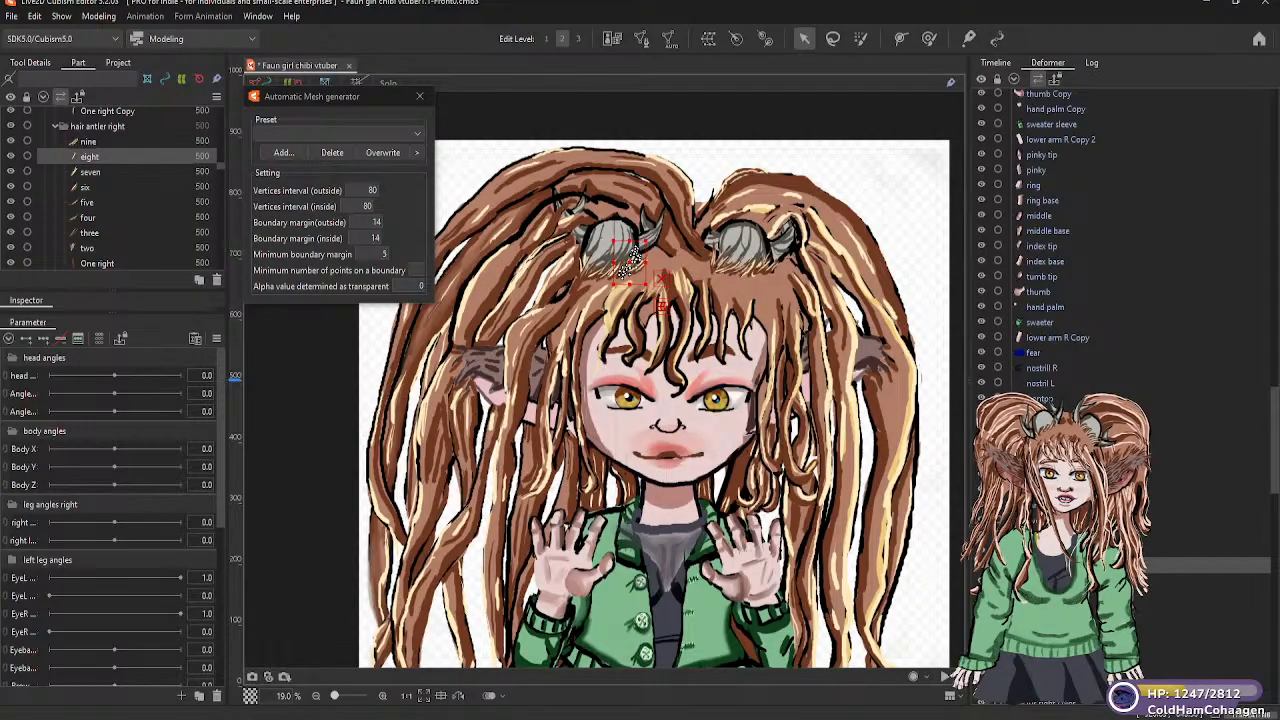
click(632, 265)
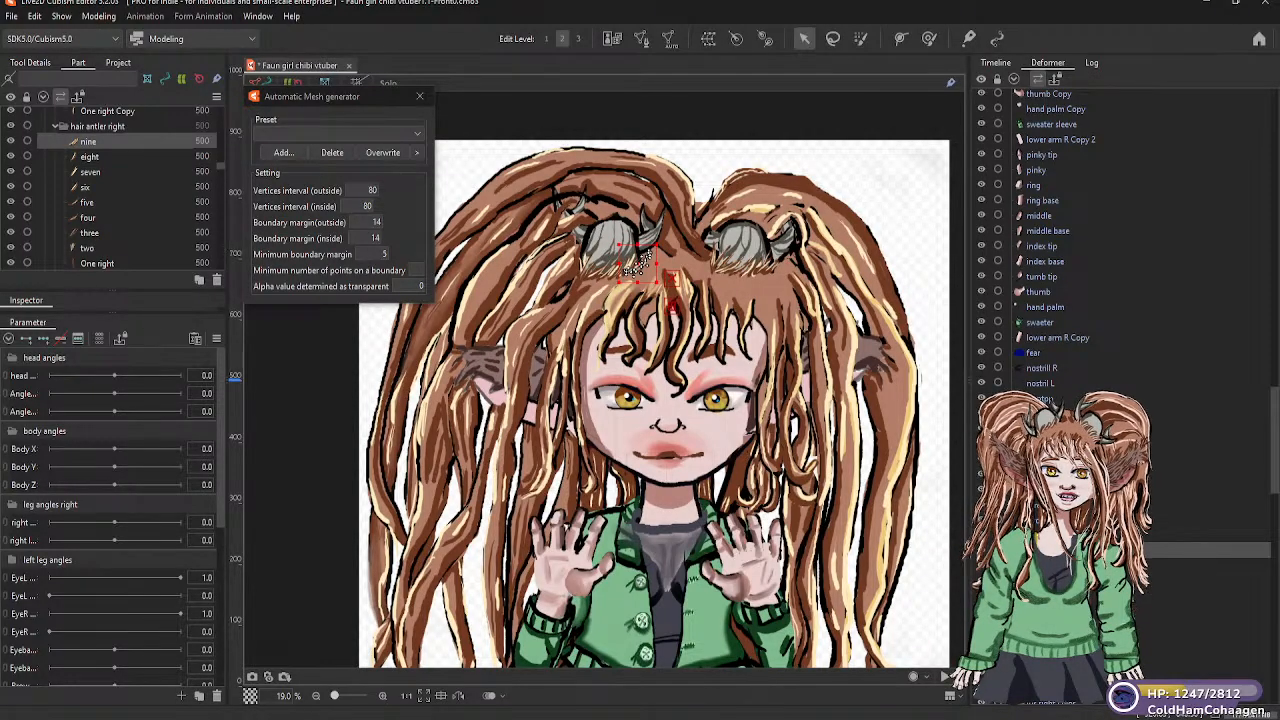
drag(632, 265, 673, 312)
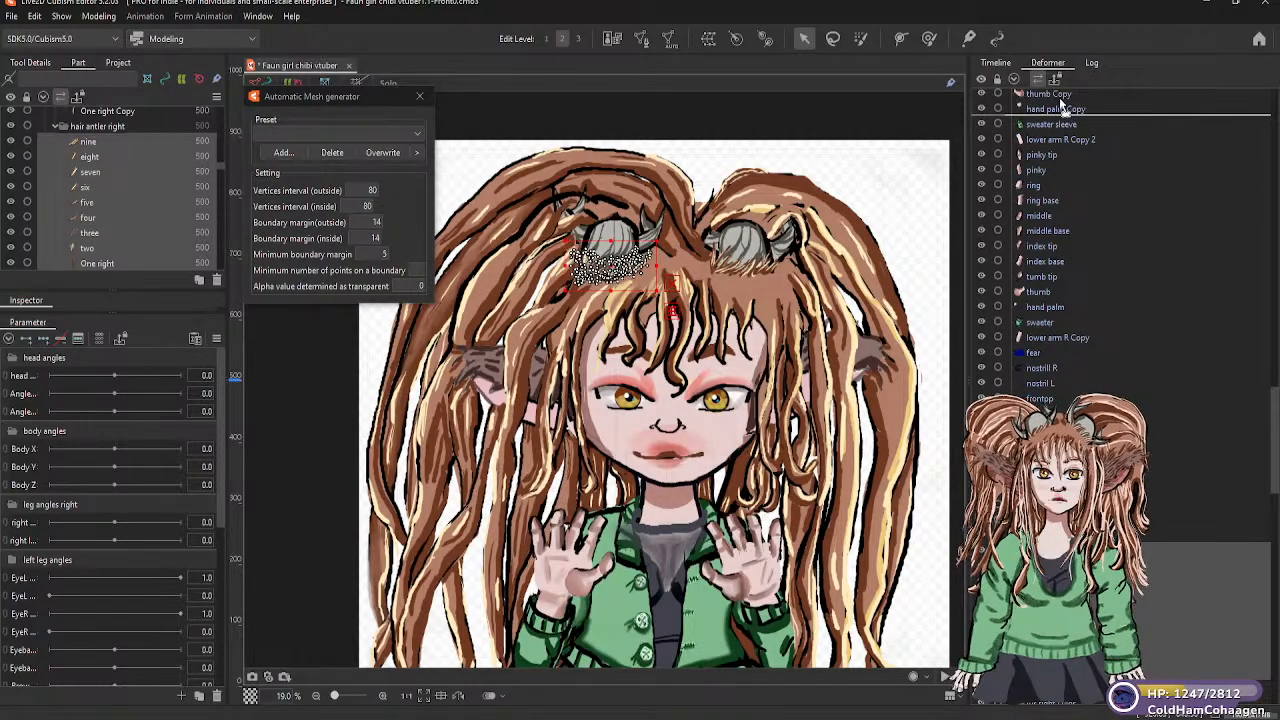
Try to move the selected right antler hair meshes up the deformer hierarchy toward the head deformers
scroll(1059, 97, up, 1)
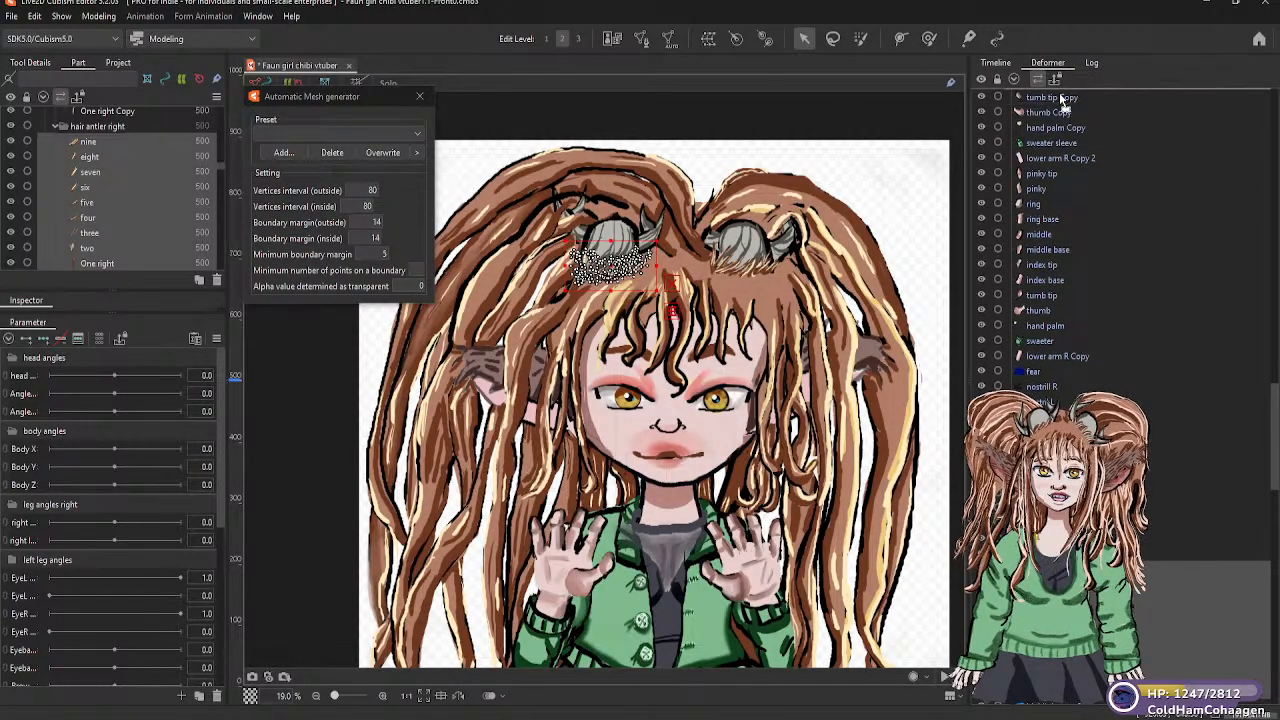
scroll(1062, 100, up, 1)
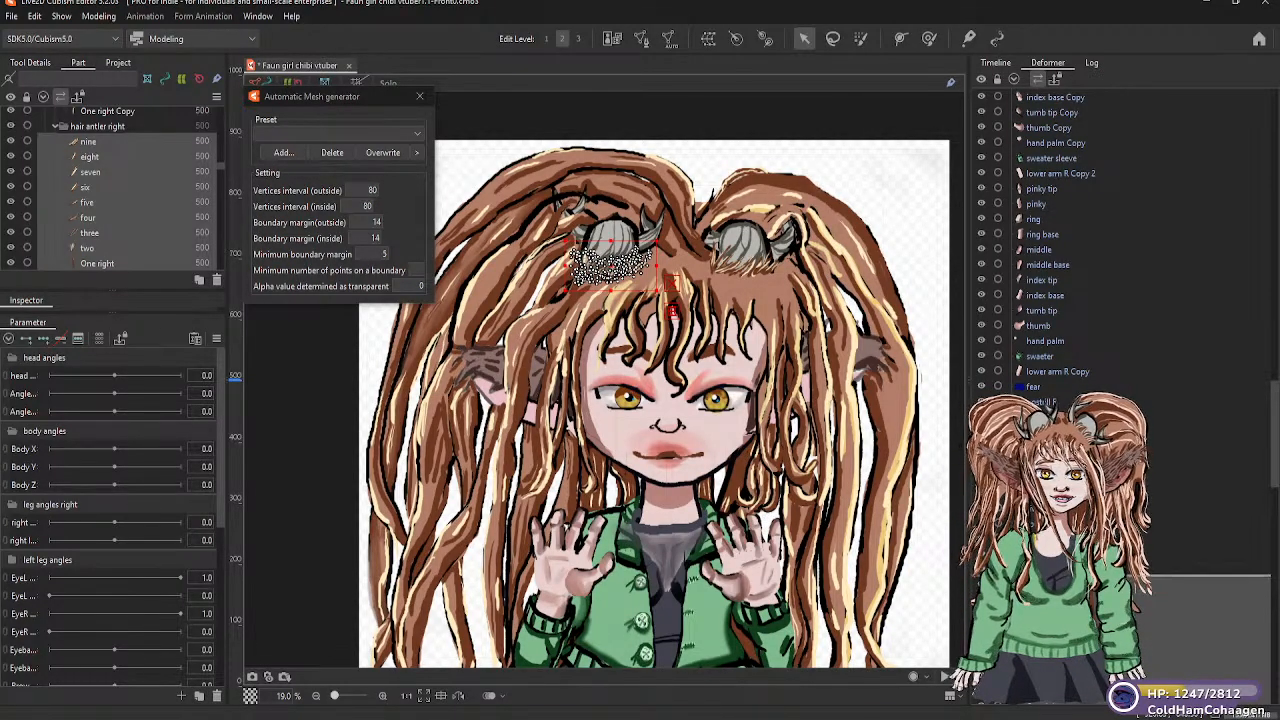
scroll(1050, 240, down, 1)
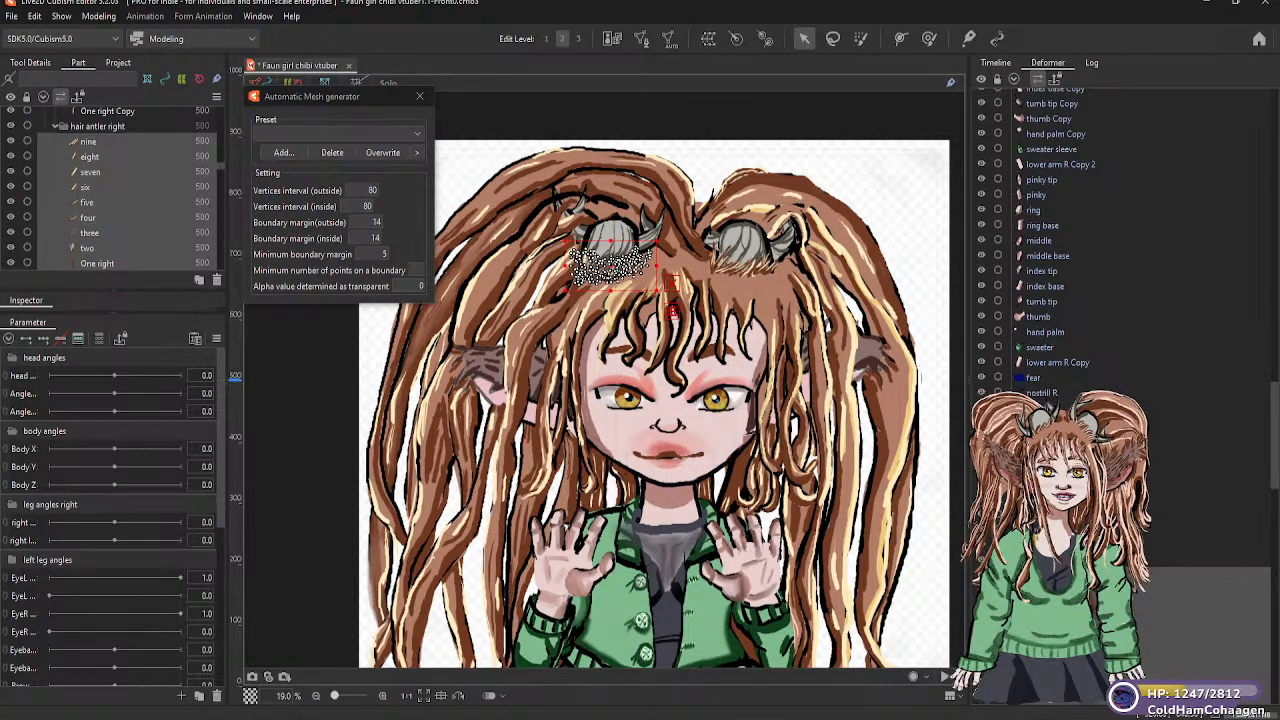
scroll(1050, 240, up, 5)
scroll(1023, 298, down, 10)
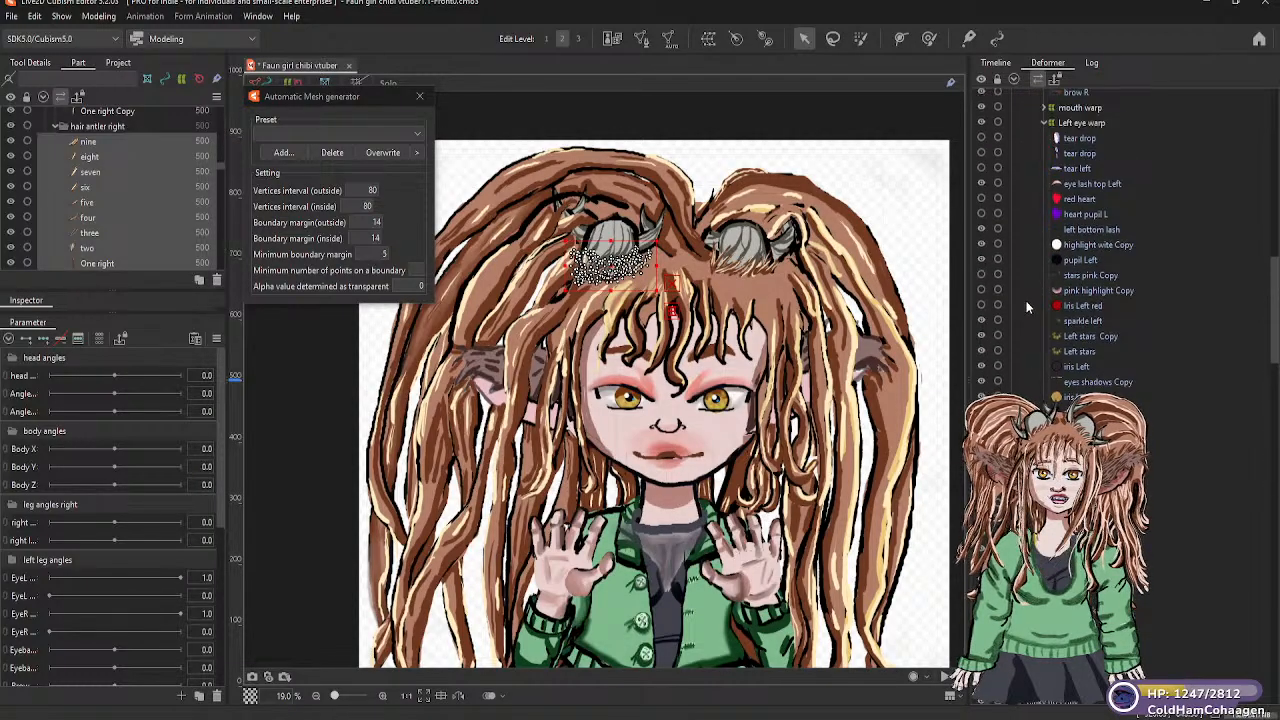
Examine the deformer hierarchy from body warp Y through antler right, Bald toggle and head warp down to the loose antler hair meshes
scroll(1024, 299, up, 10)
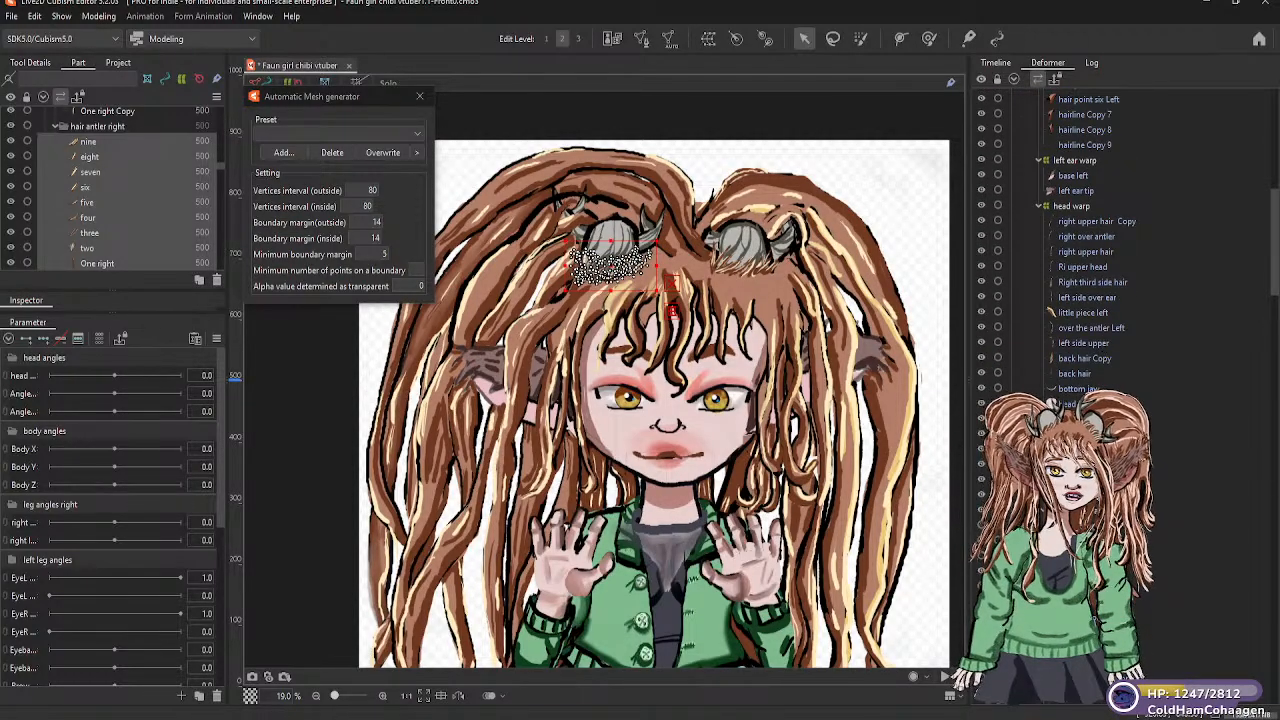
scroll(1098, 338, up, 1)
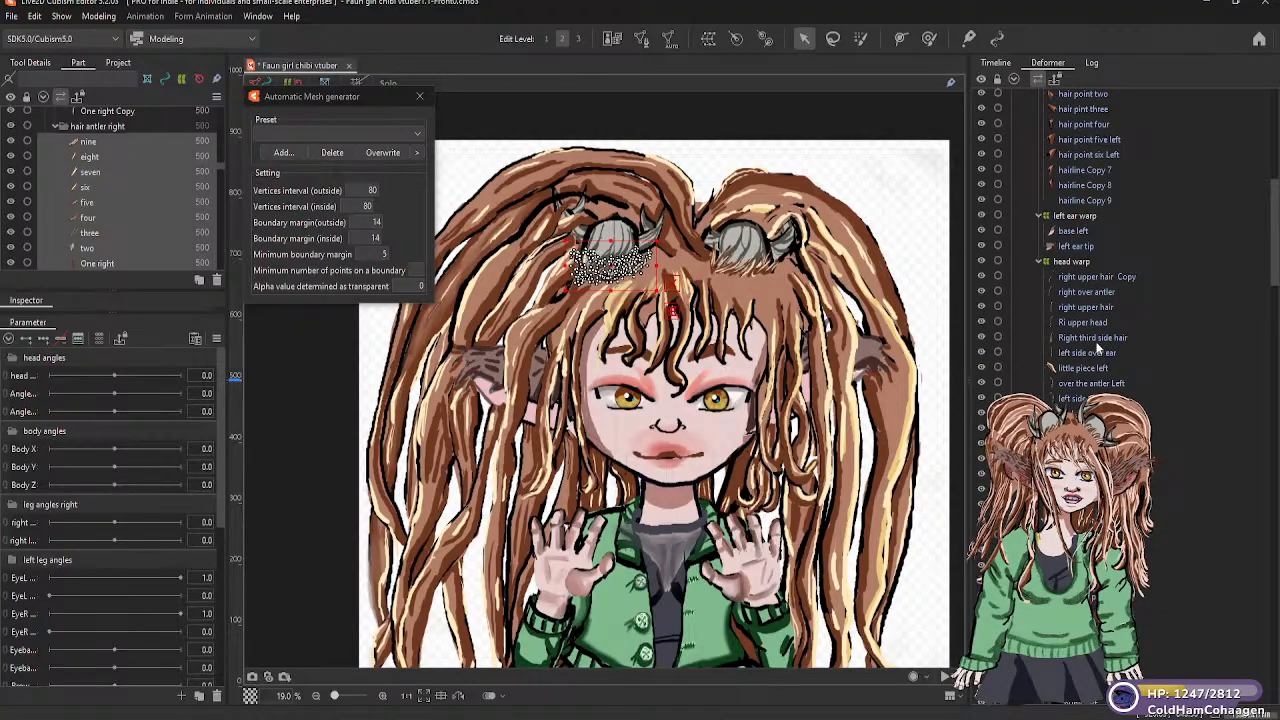
scroll(1080, 352, up, 2)
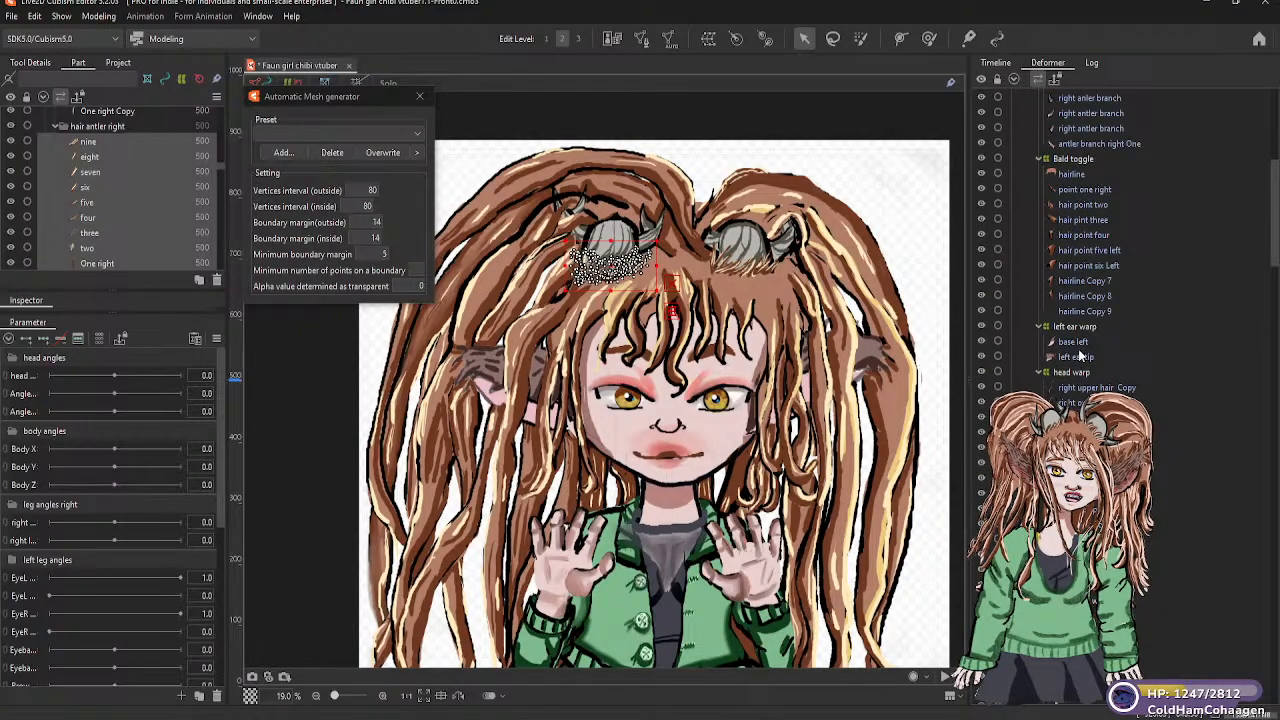
scroll(1080, 354, up, 4)
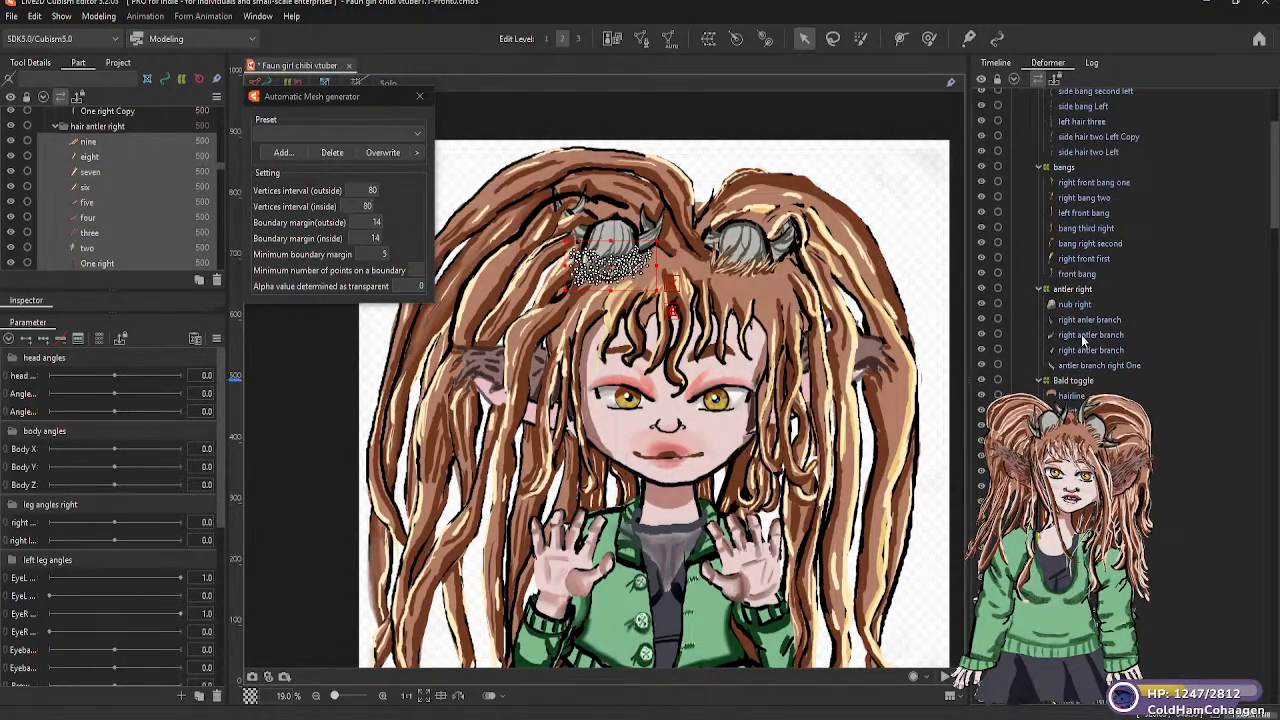
scroll(1081, 336, up, 4)
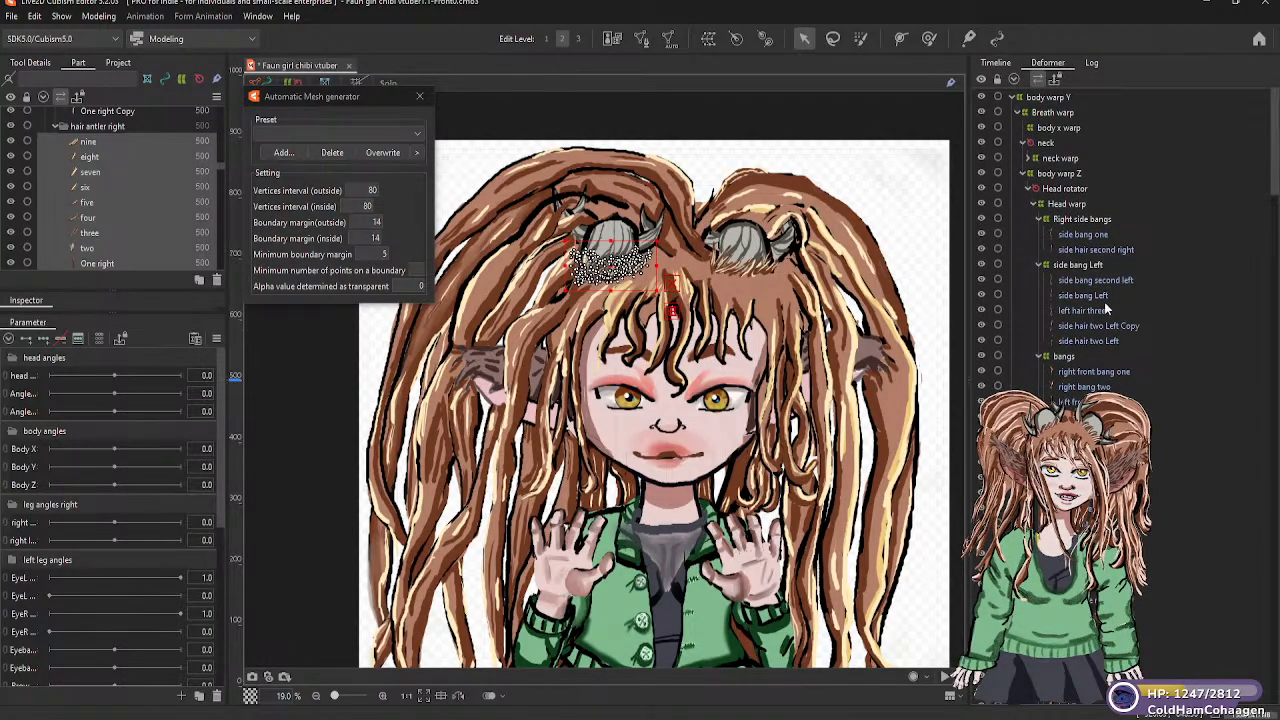
scroll(1100, 330, down, 5)
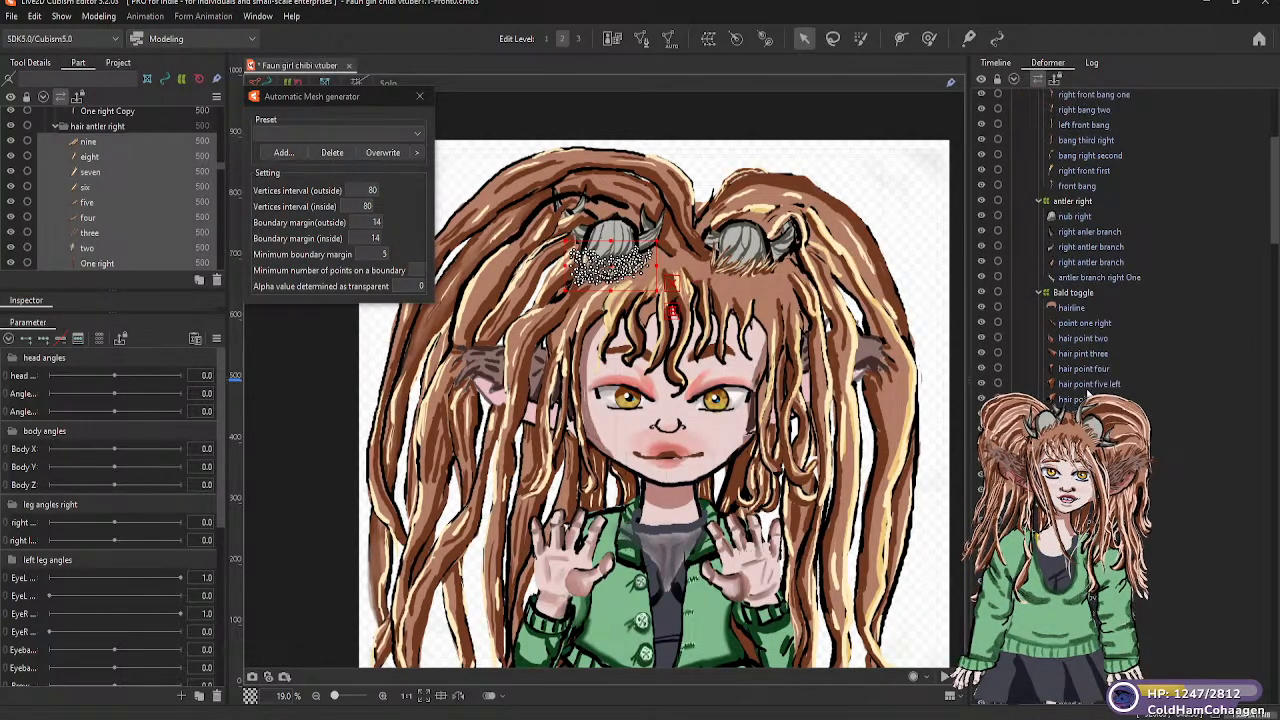
scroll(1086, 398, down, 1)
scroll(1086, 398, down, 5)
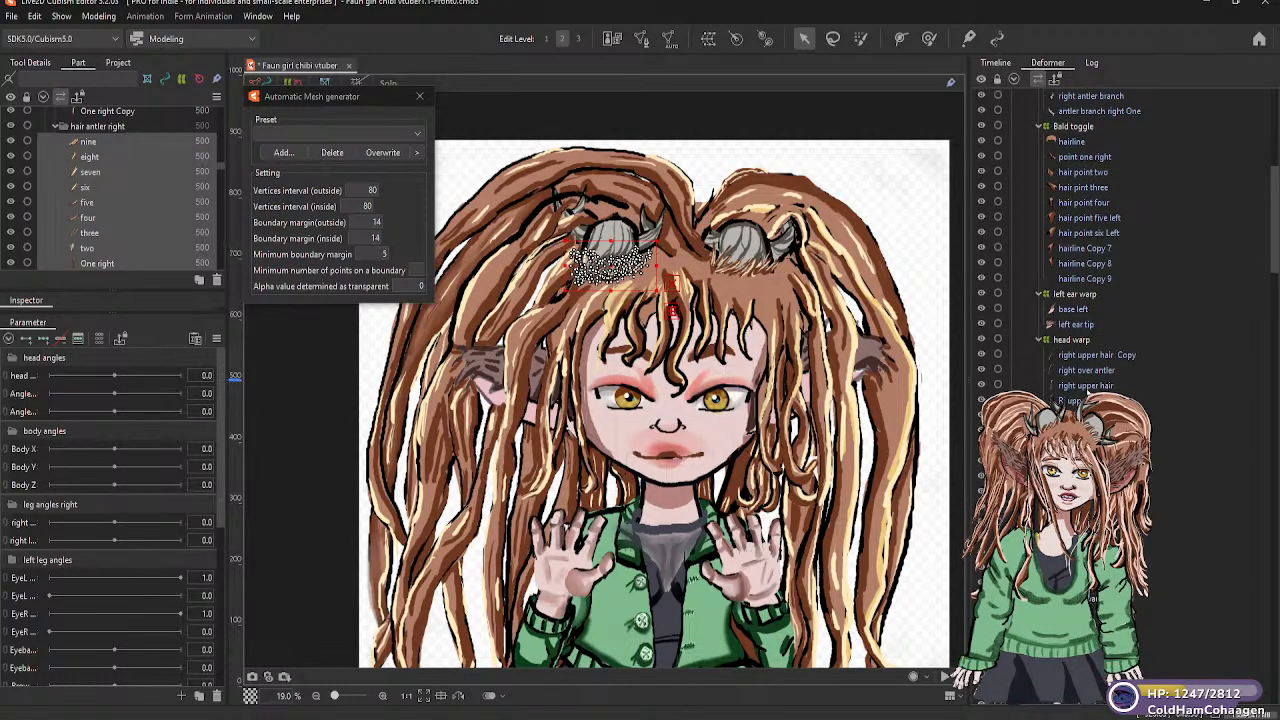
scroll(1087, 393, down, 1)
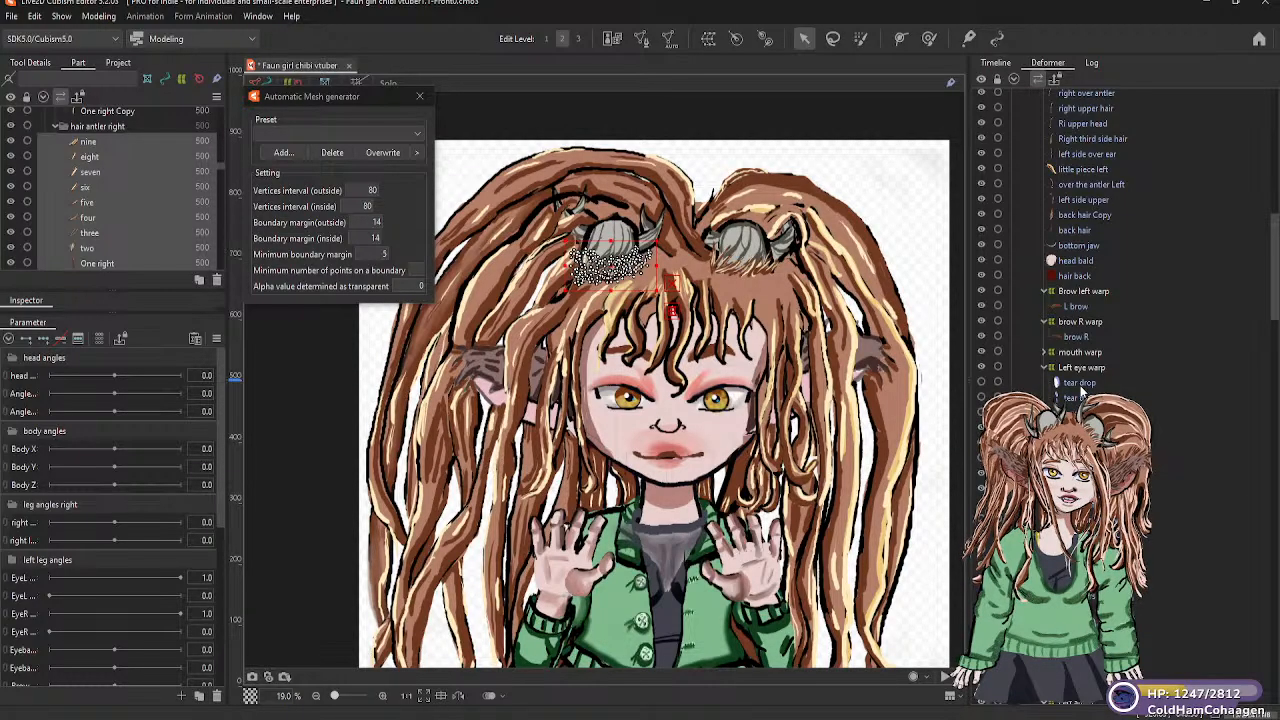
scroll(1068, 398, down, 5)
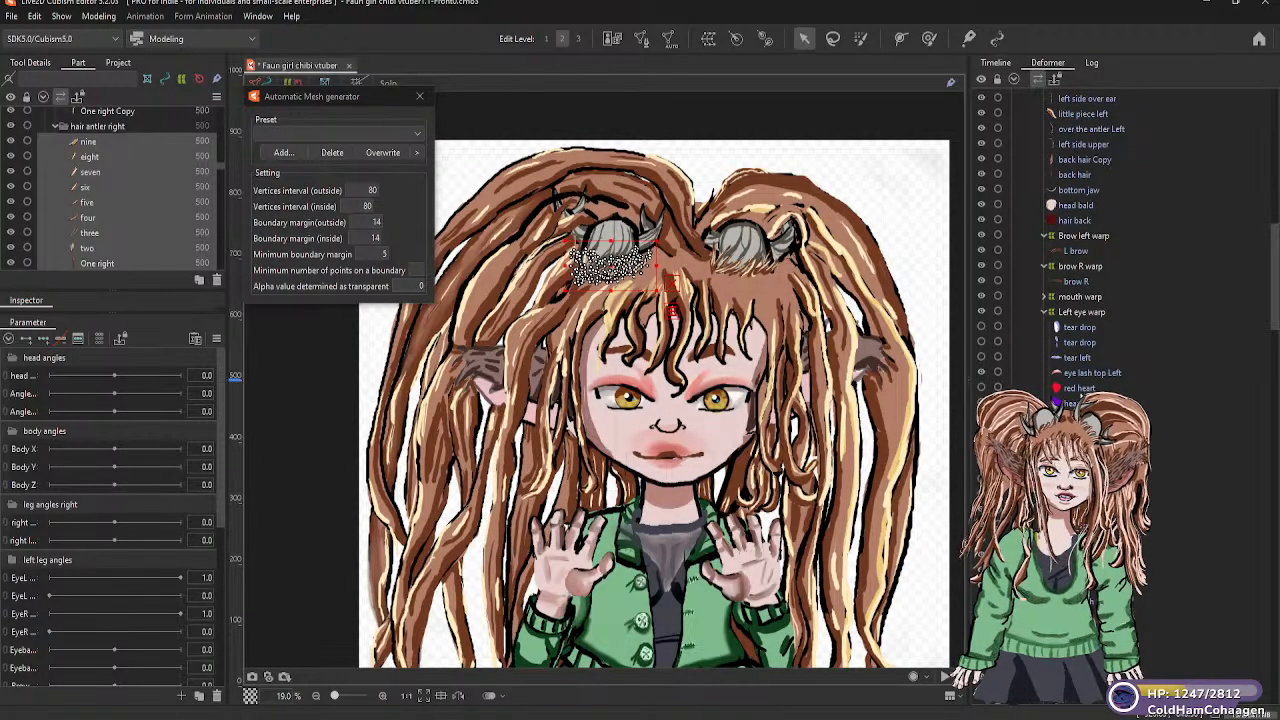
scroll(1080, 396, down, 2)
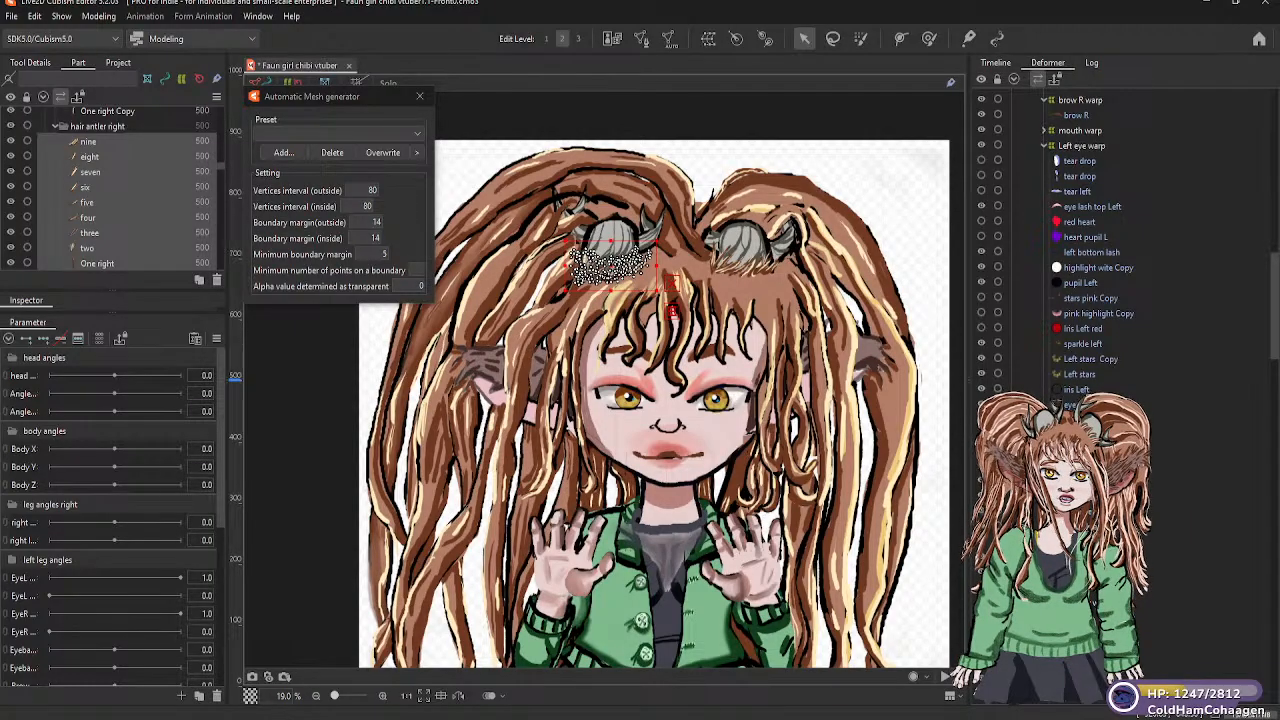
scroll(1090, 240, up, 2)
scroll(1090, 240, up, 2)
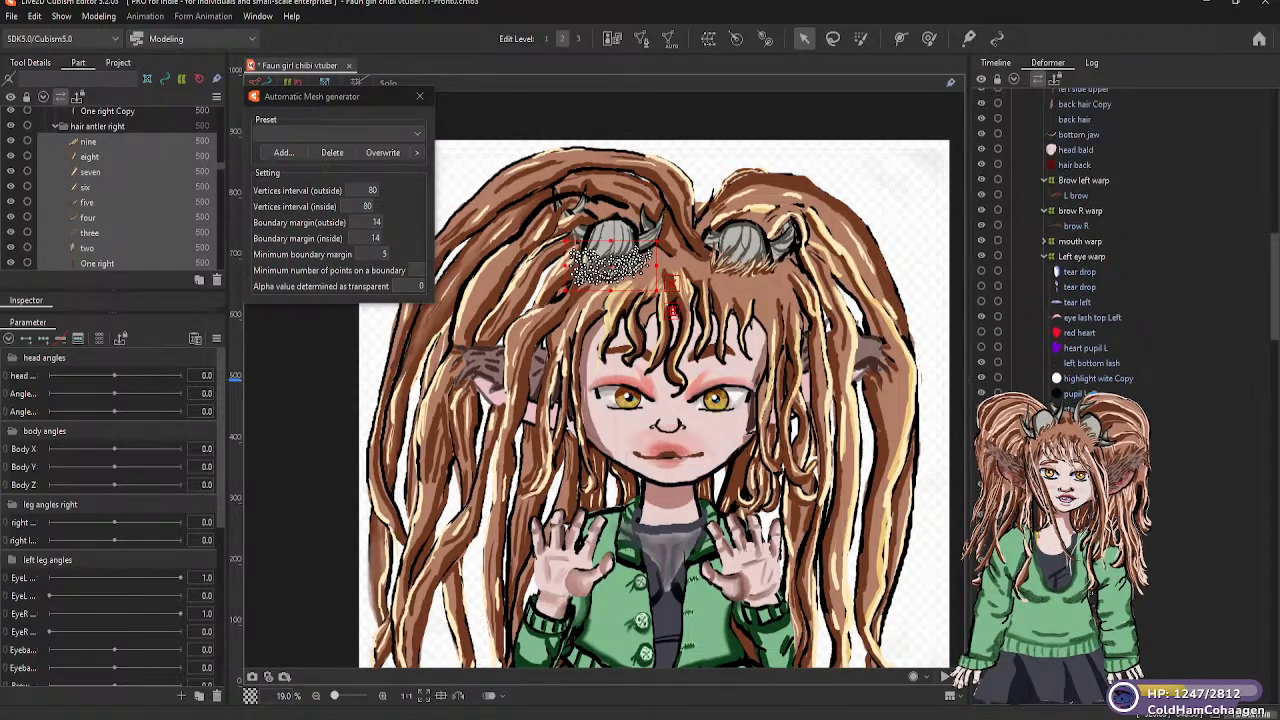
scroll(1090, 240, up, 6)
scroll(1093, 357, up, 5)
scroll(1093, 357, up, 1)
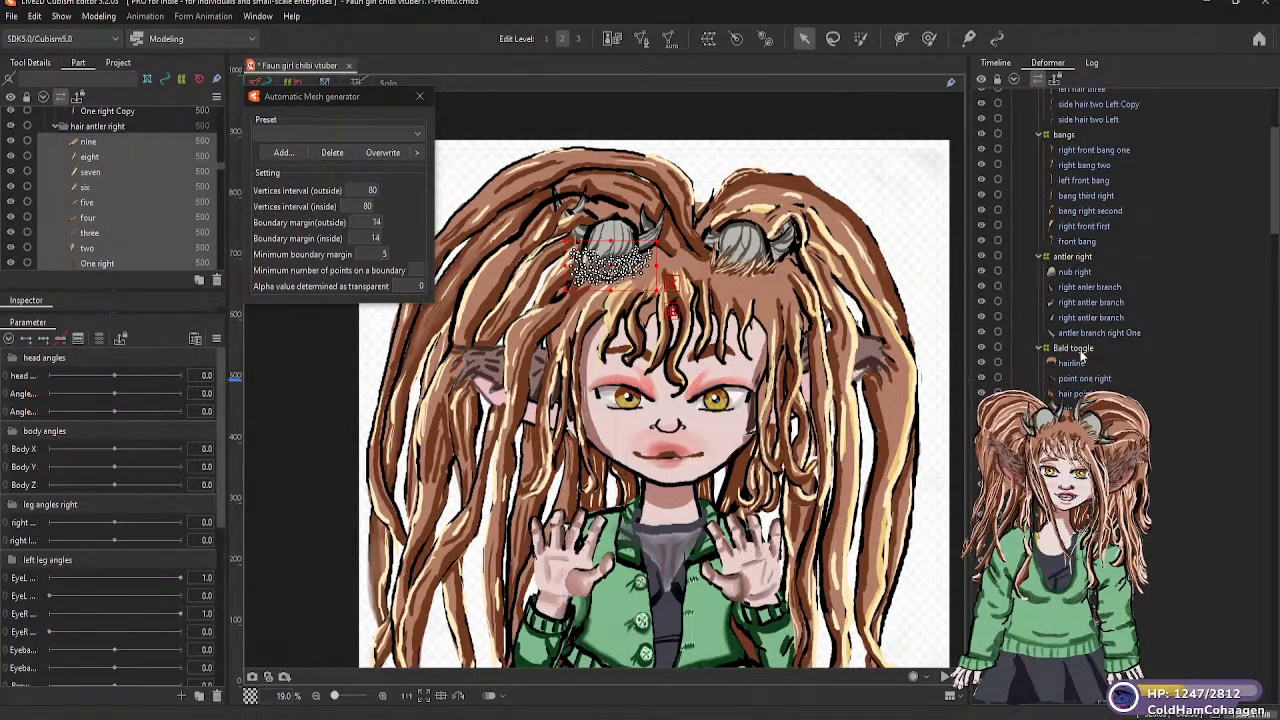
scroll(1070, 365, down, 8)
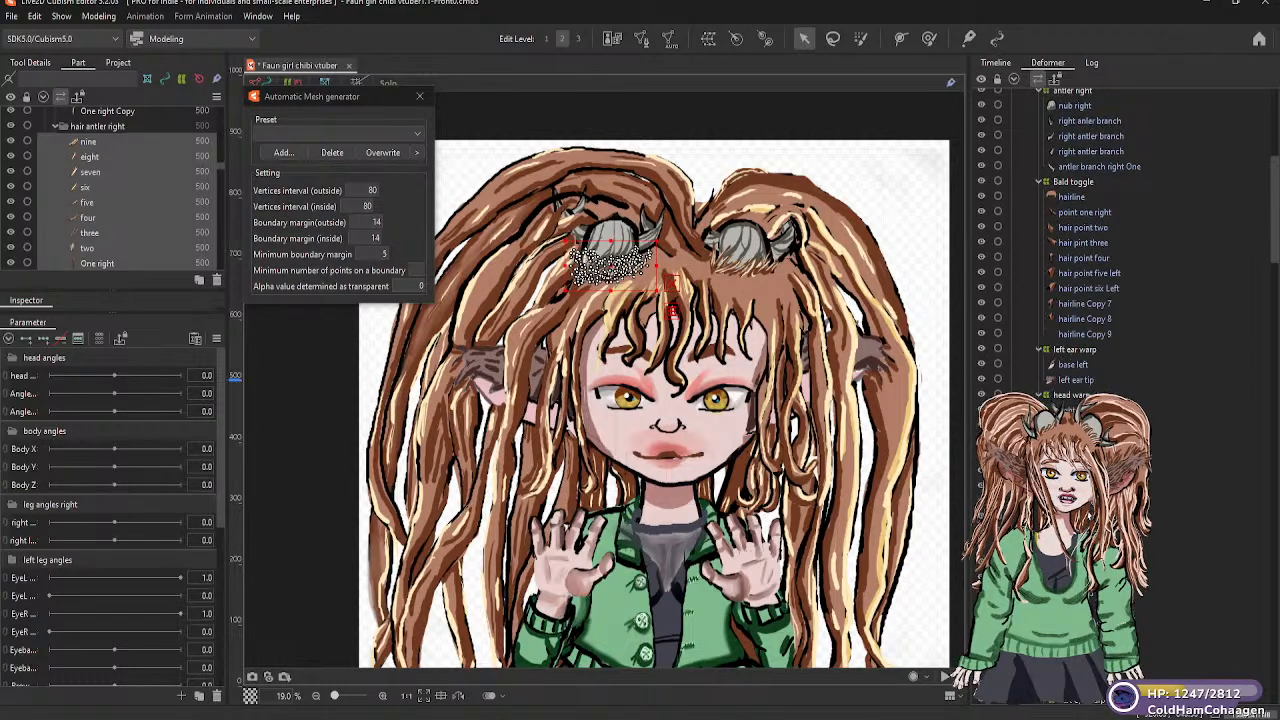
scroll(1120, 240, down, 10)
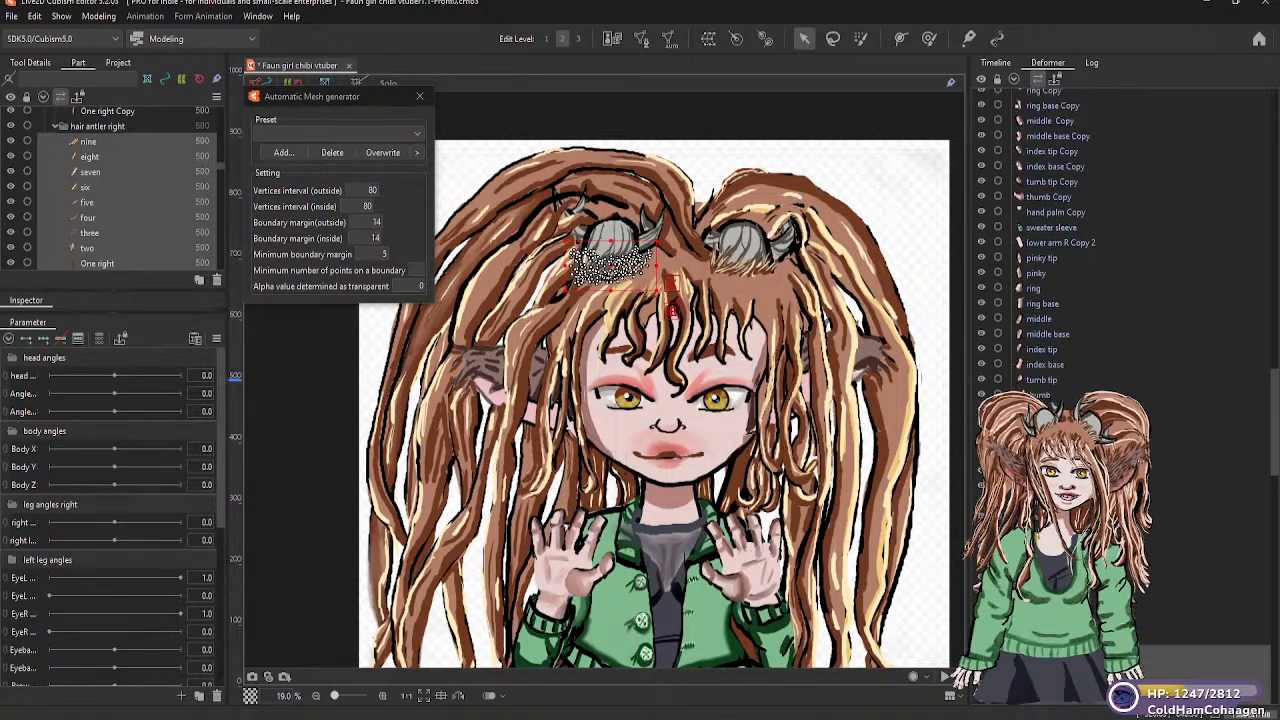
scroll(1042, 329, up, 3)
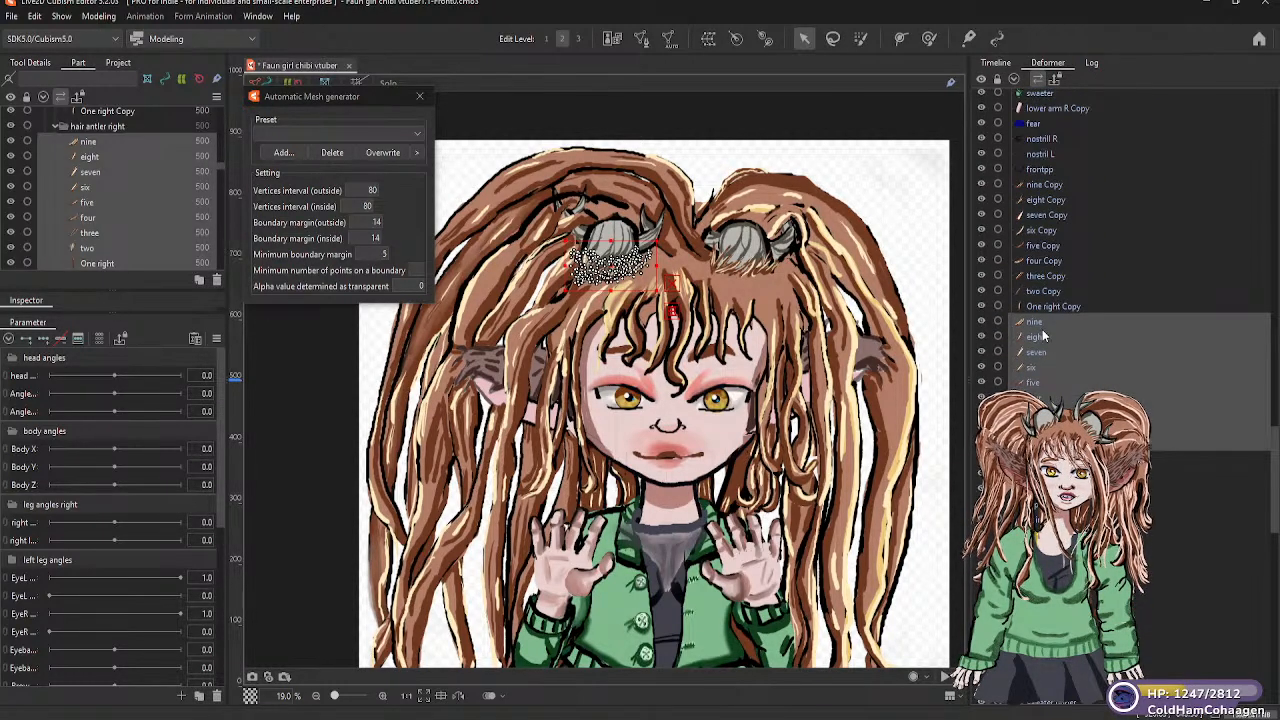
Examine the parts list around the hair antler right group, from the left eye parts up to the bangs
drag(1045, 320, 1050, 422)
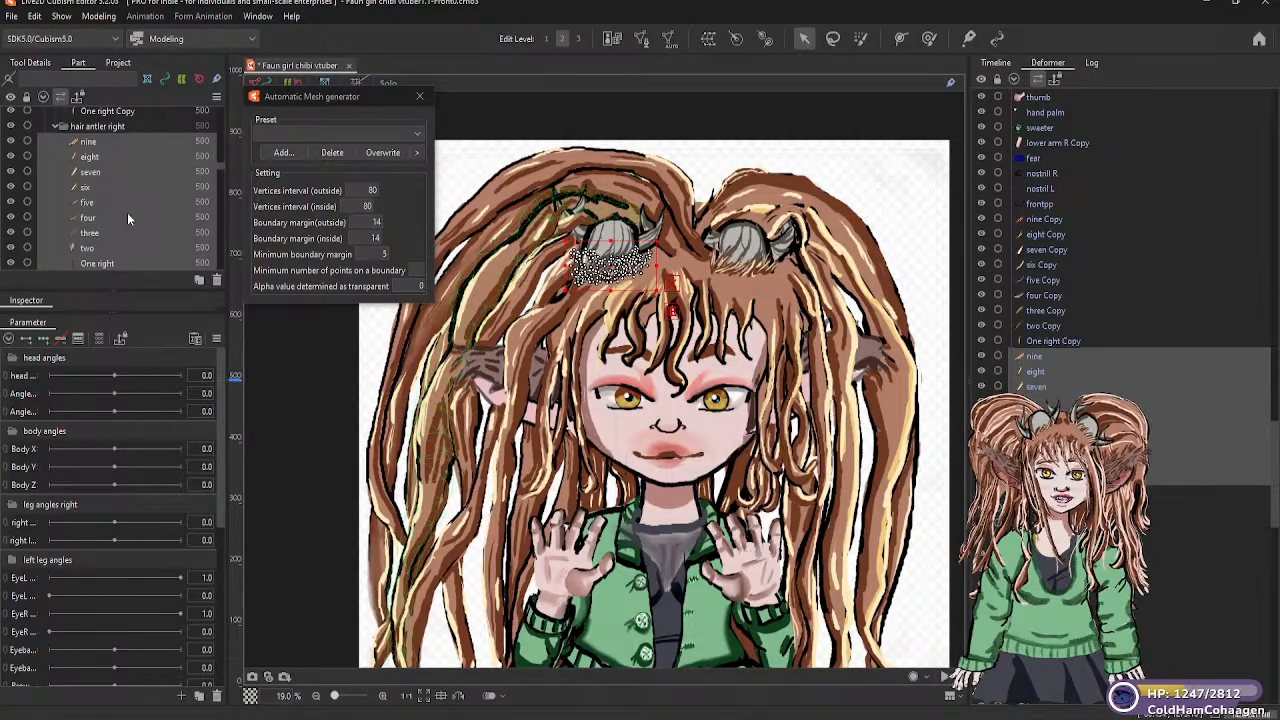
scroll(124, 211, up, 2)
scroll(105, 213, down, 5)
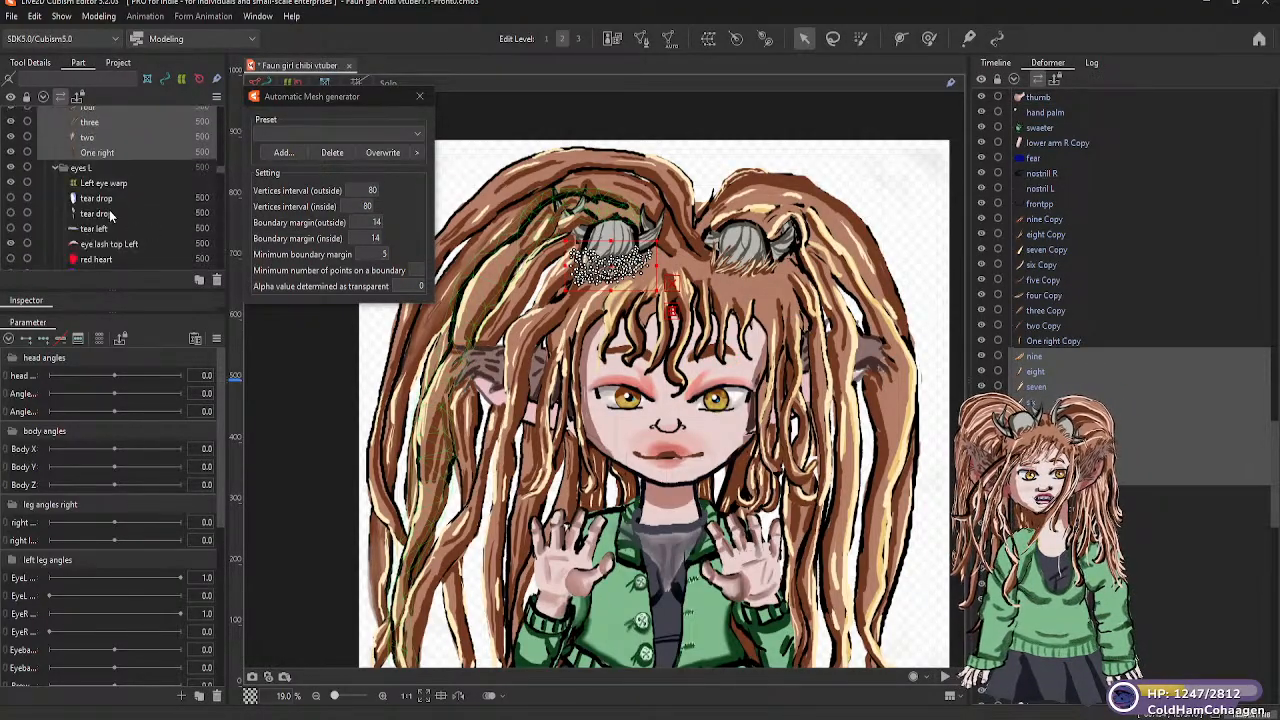
scroll(110, 215, up, 6)
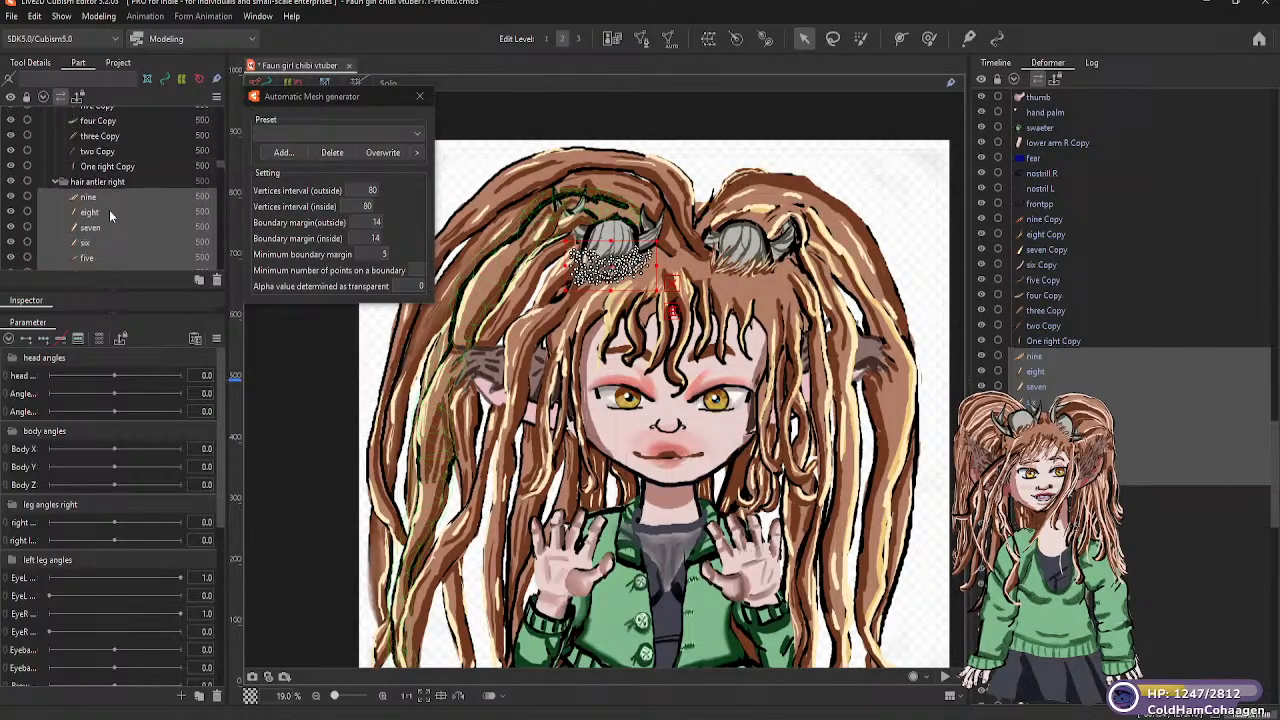
scroll(112, 218, up, 6)
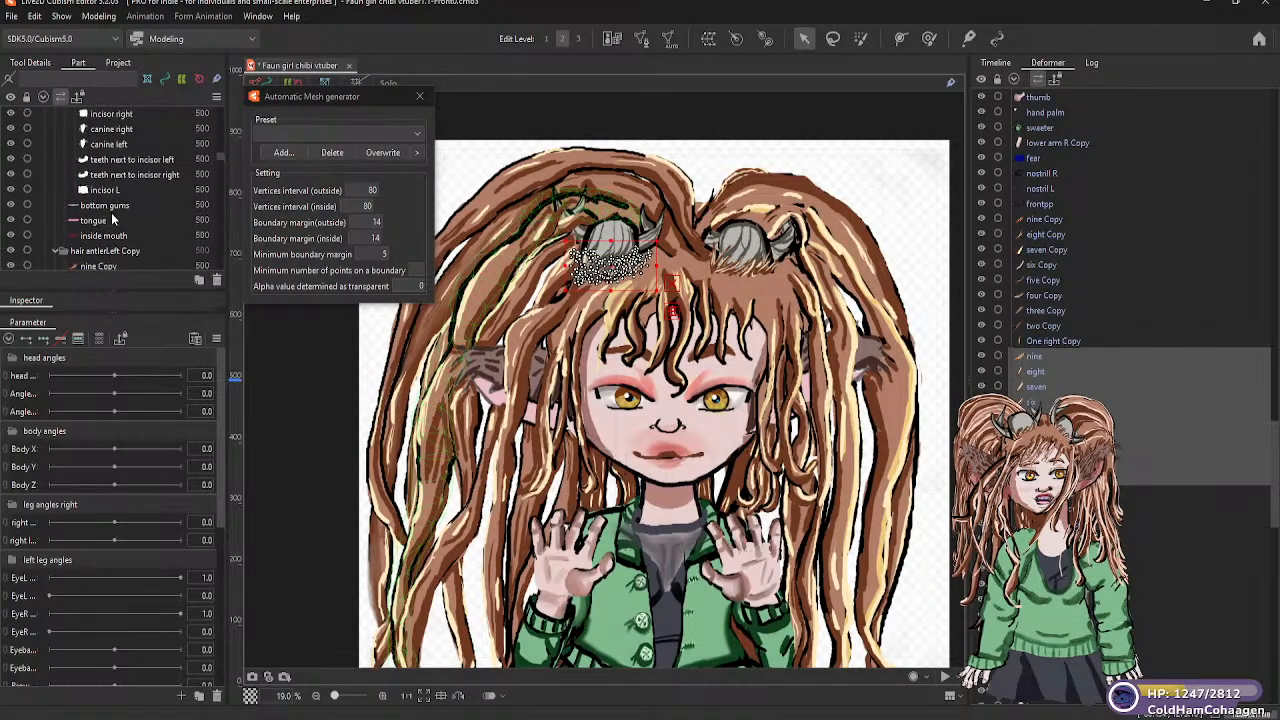
scroll(113, 220, down, 1)
scroll(114, 221, up, 1)
scroll(113, 218, up, 5)
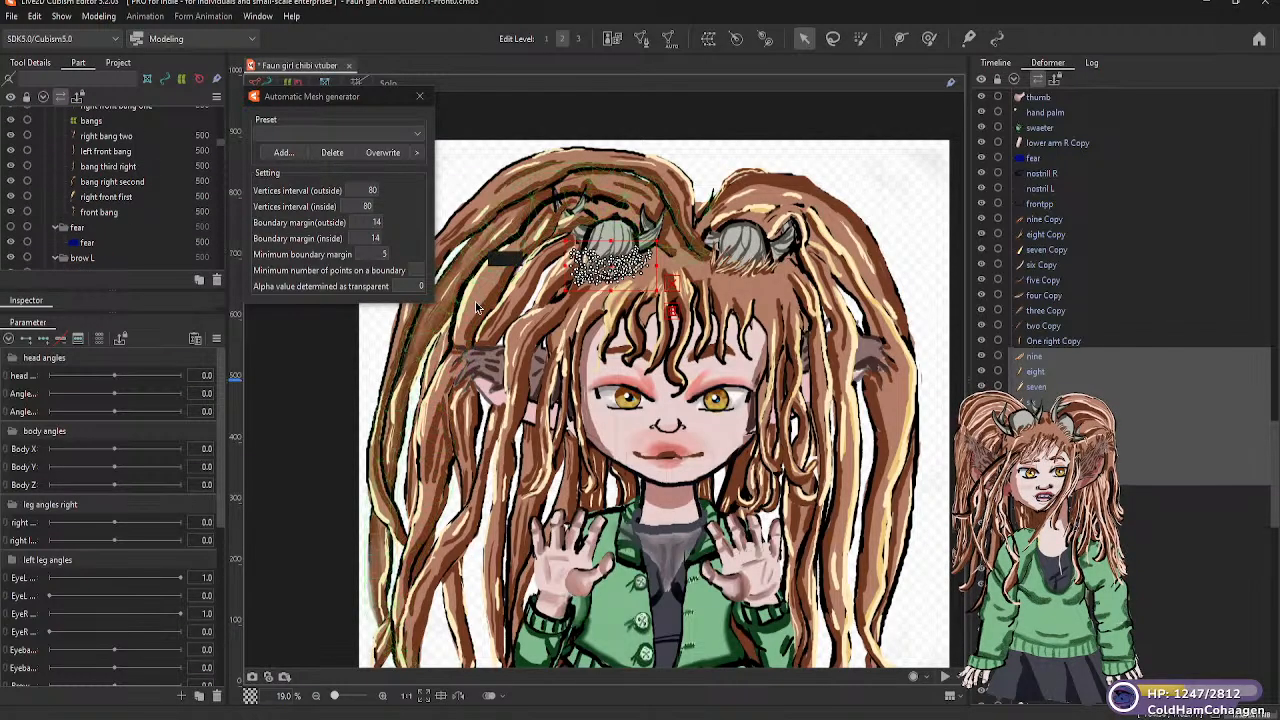
Move the nine selected right antler hair meshes, from nine to One right, under the antler right warp deformer
drag(1041, 351, 1050, 95)
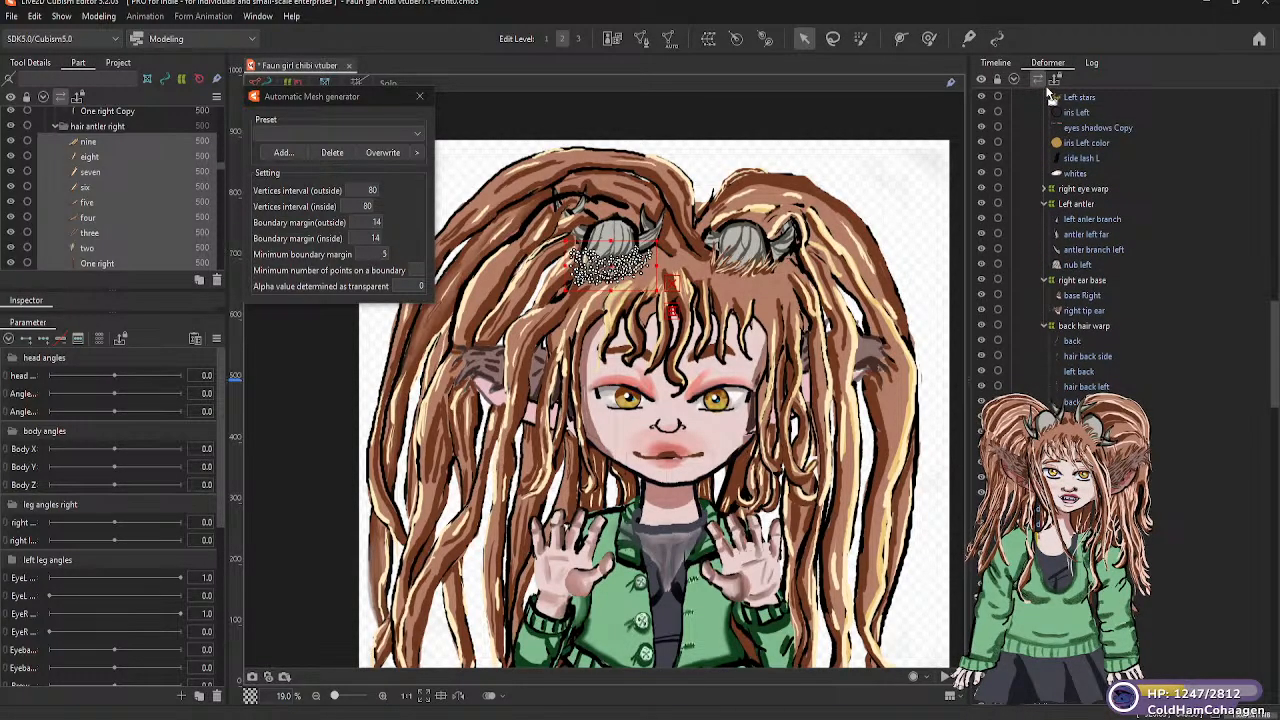
drag(1045, 81, 1047, 178)
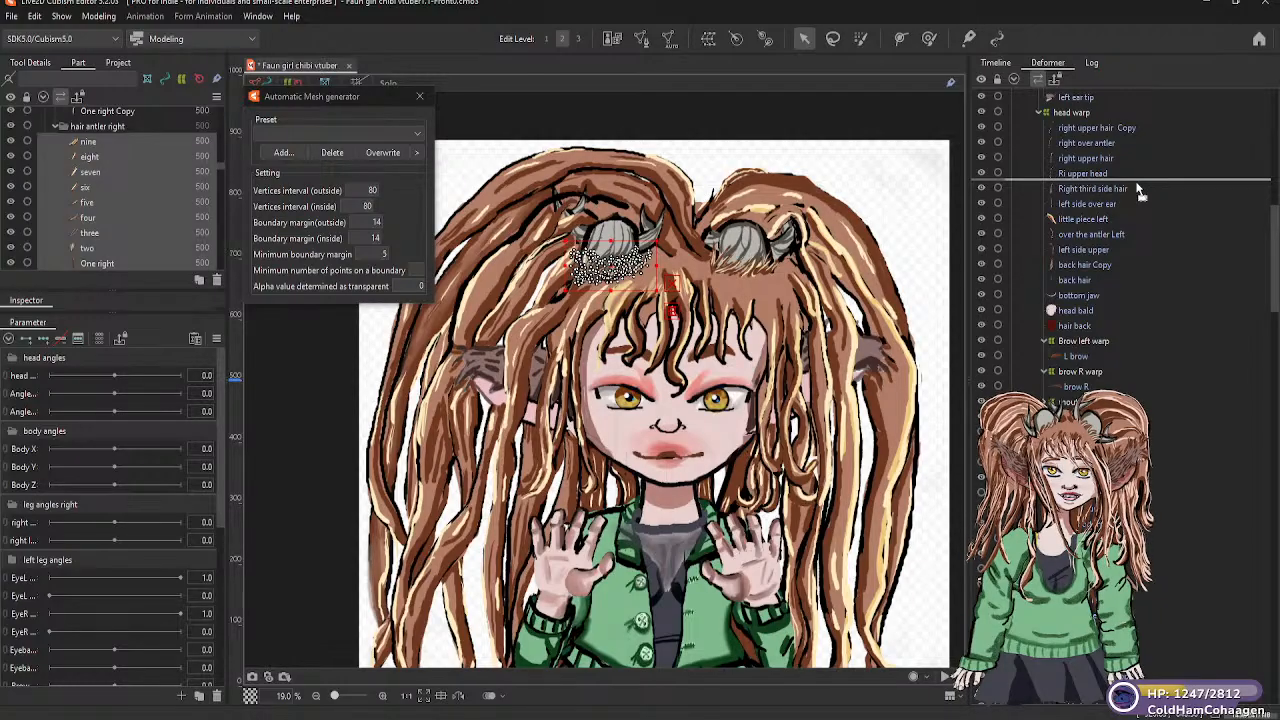
drag(1110, 128, 1082, 140)
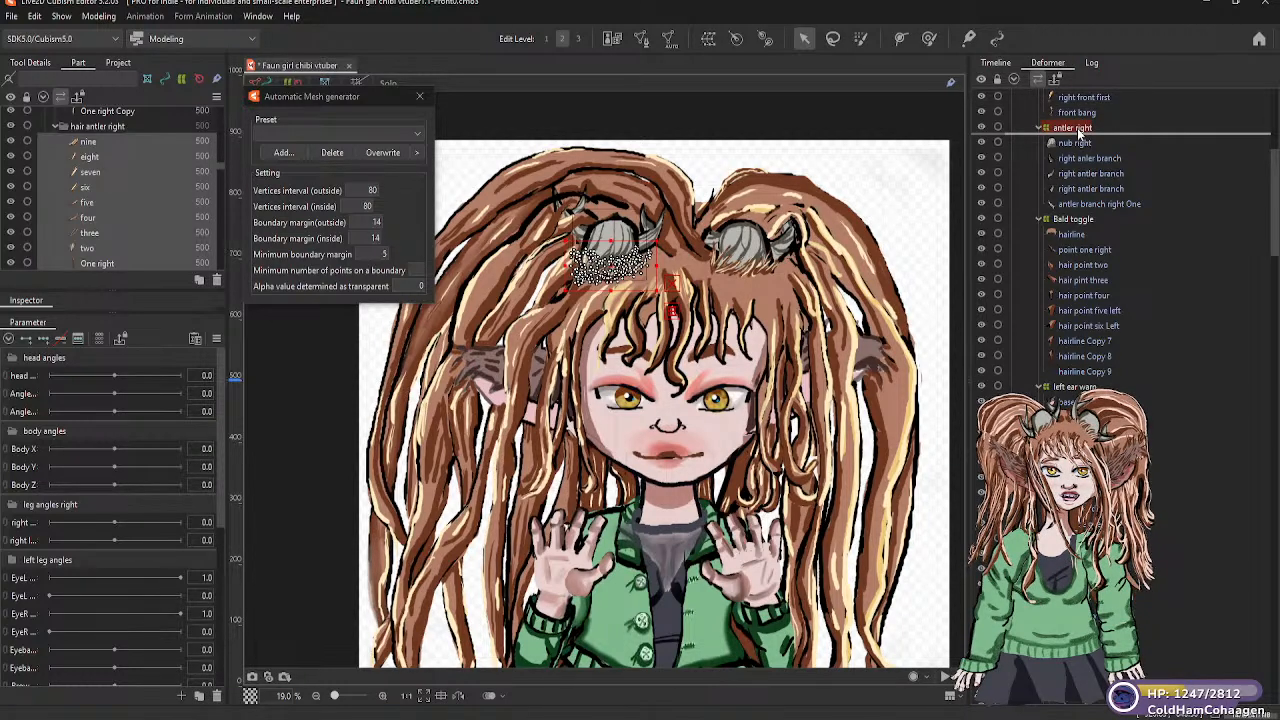
drag(1077, 128, 1077, 128)
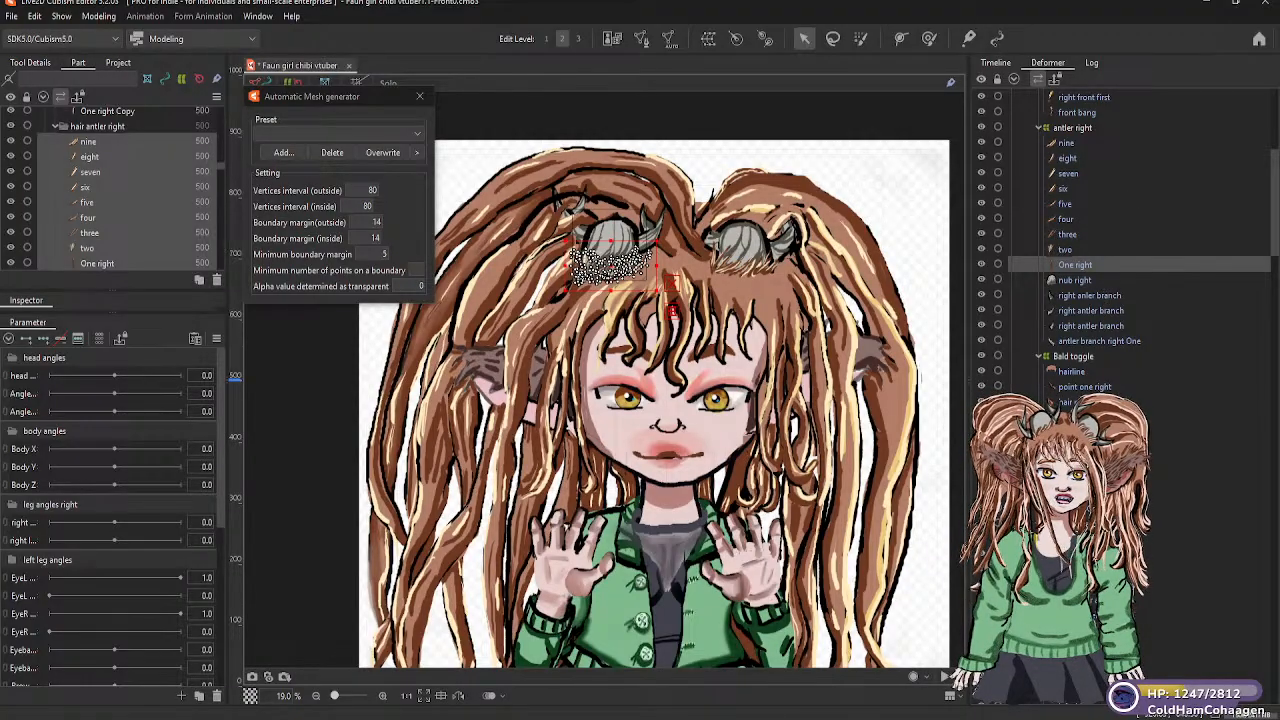
Select the nine left antler hair meshes, from nine Copy to One right Copy, and move them under the Left antler warp deformer
scroll(1120, 240, down, 10)
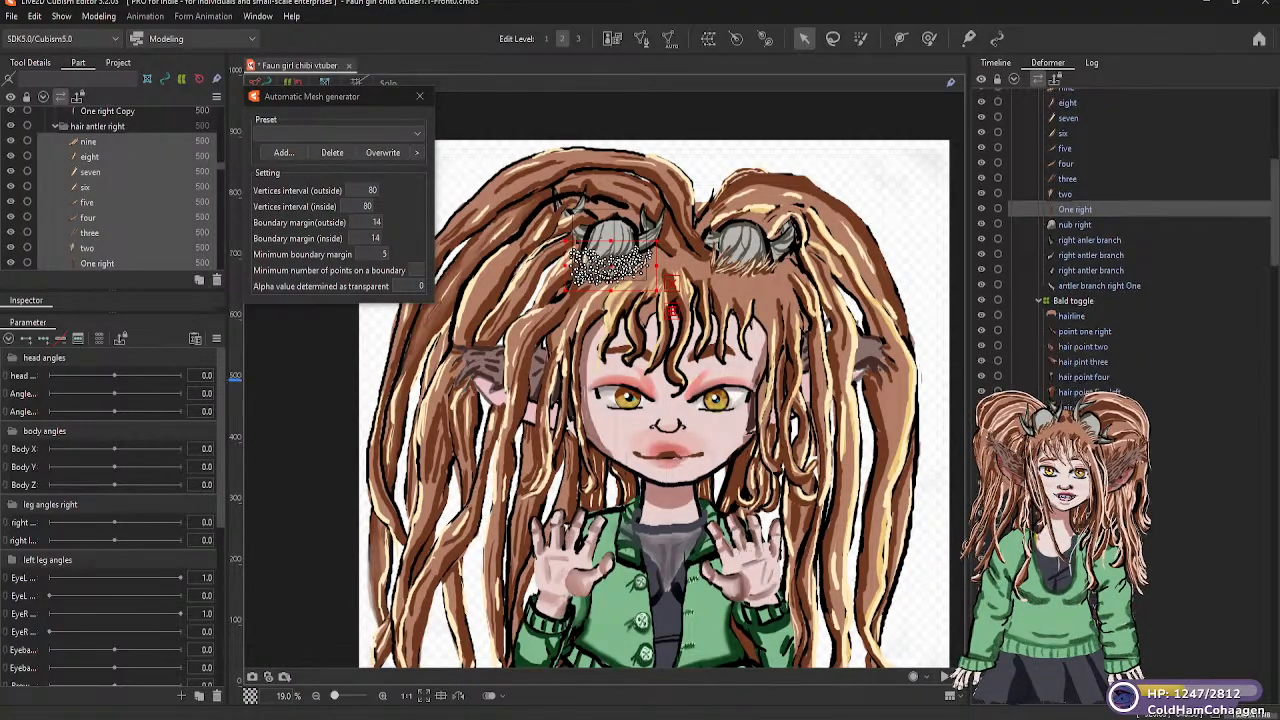
scroll(1100, 240, down, 5)
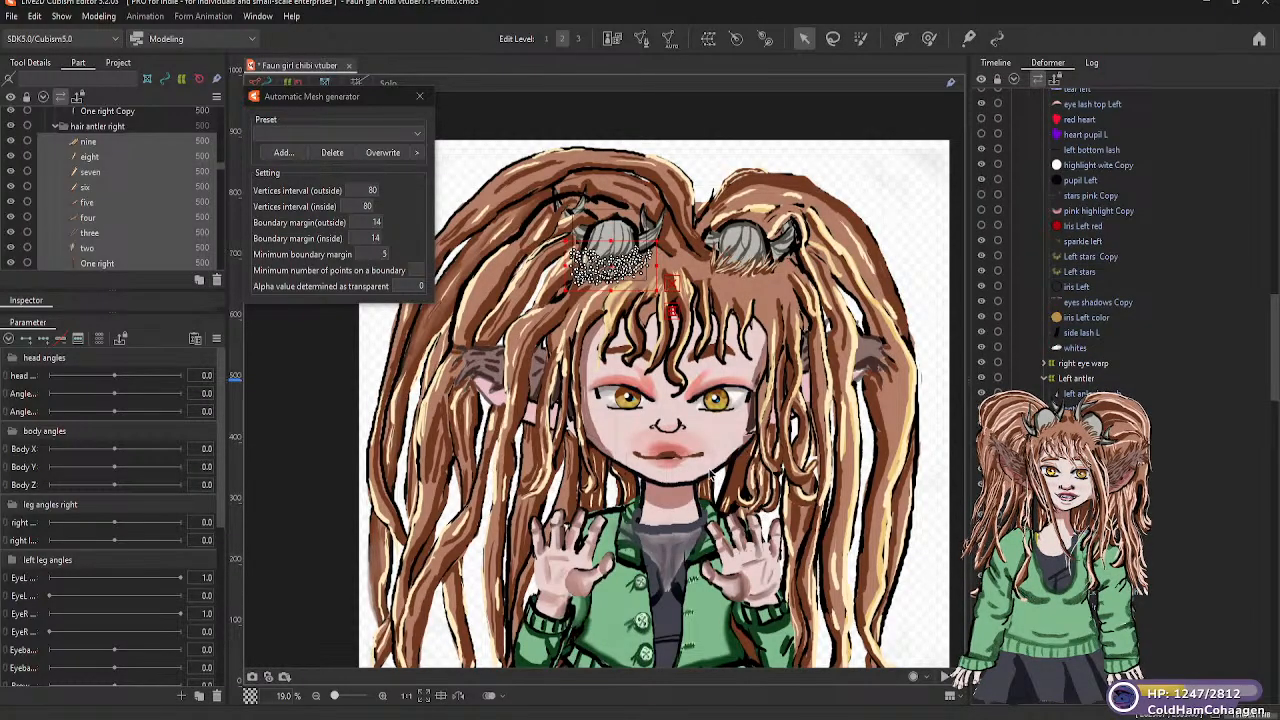
click(748, 283)
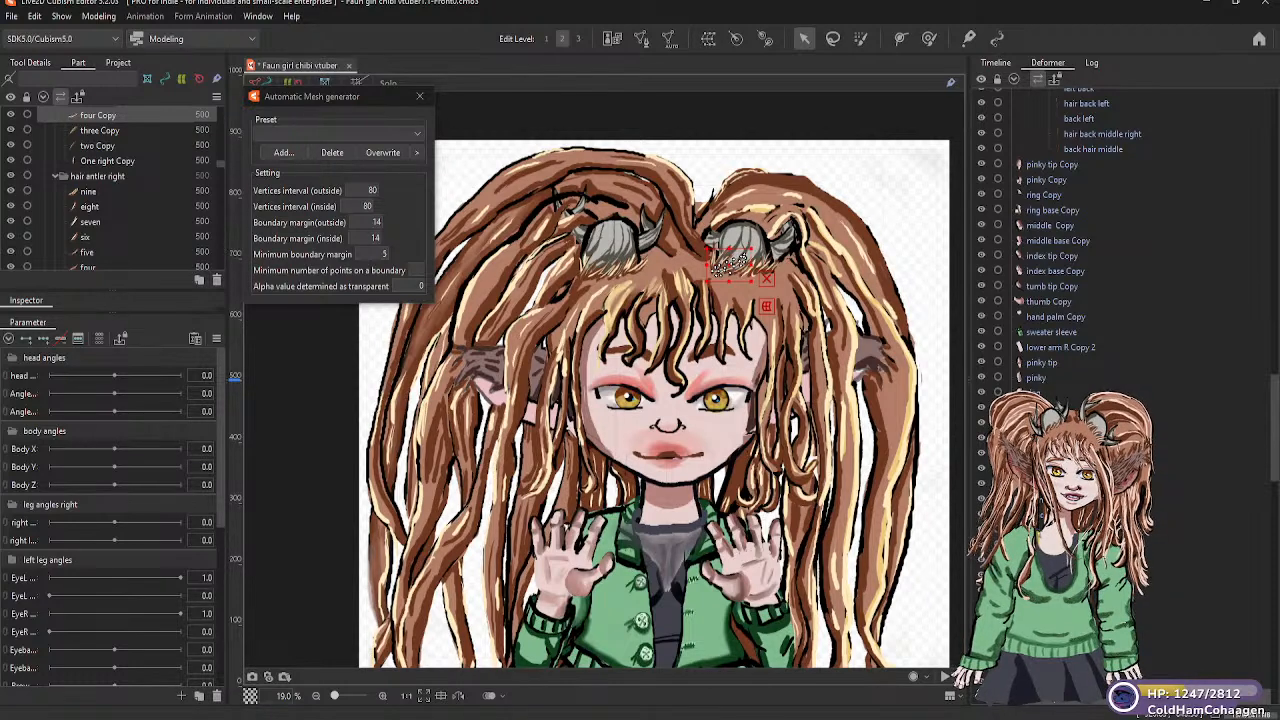
scroll(1060, 586, down, 3)
click(712, 250)
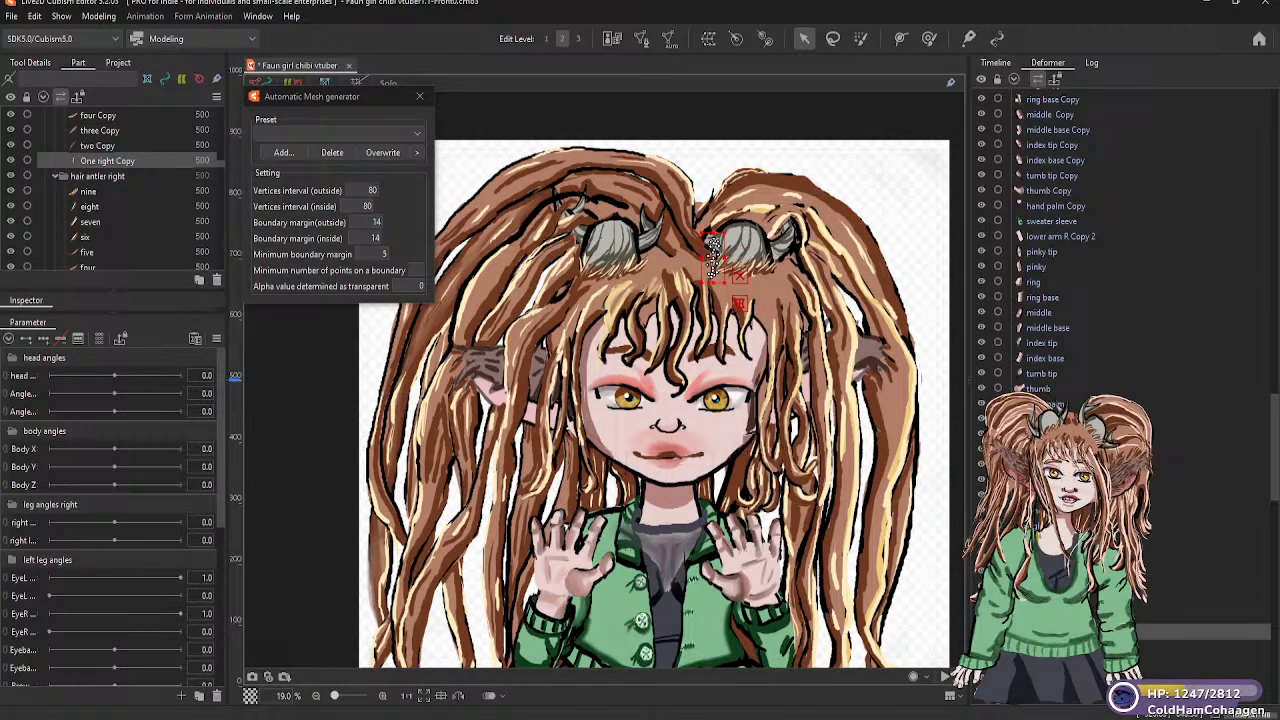
shift+click(1060, 510)
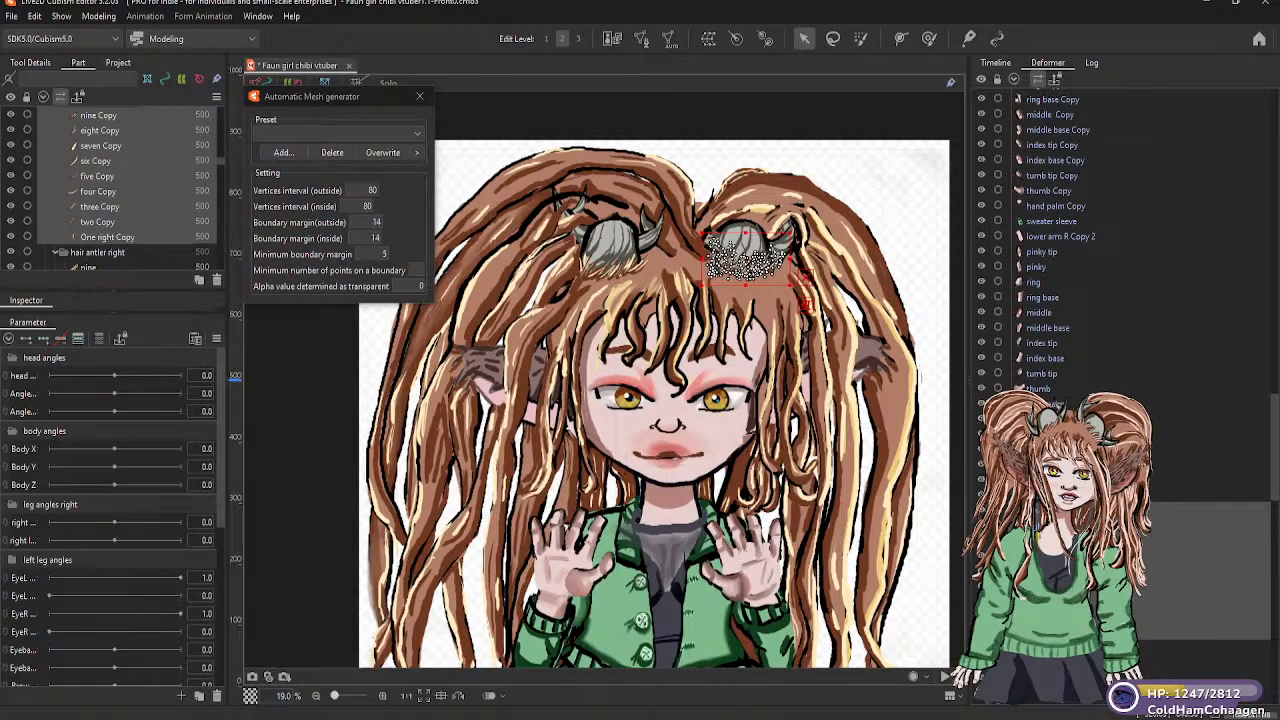
drag(1050, 512, 1074, 113)
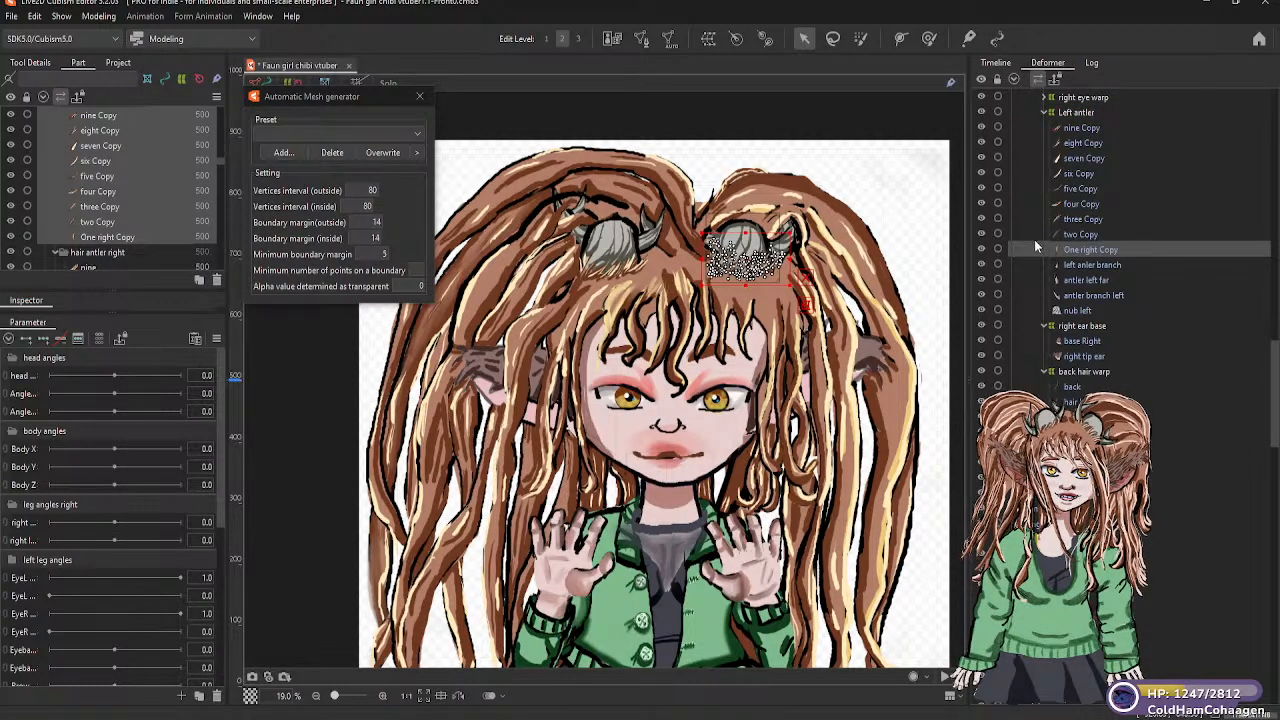
click(902, 263)
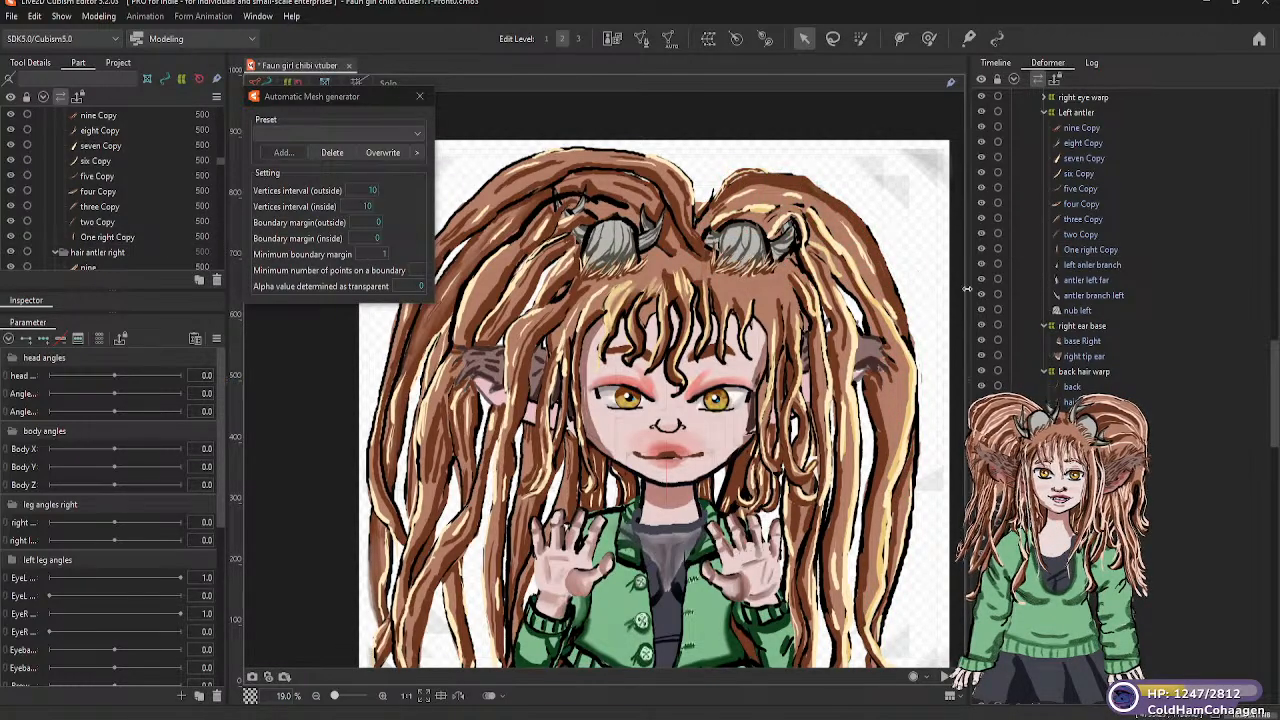
Check which mesh lies at the nose by picking the face on the canvas, and look over the loose meshes in the deformer hierarchy
scroll(1060, 300, down, 4)
scroll(1060, 250, down, 6)
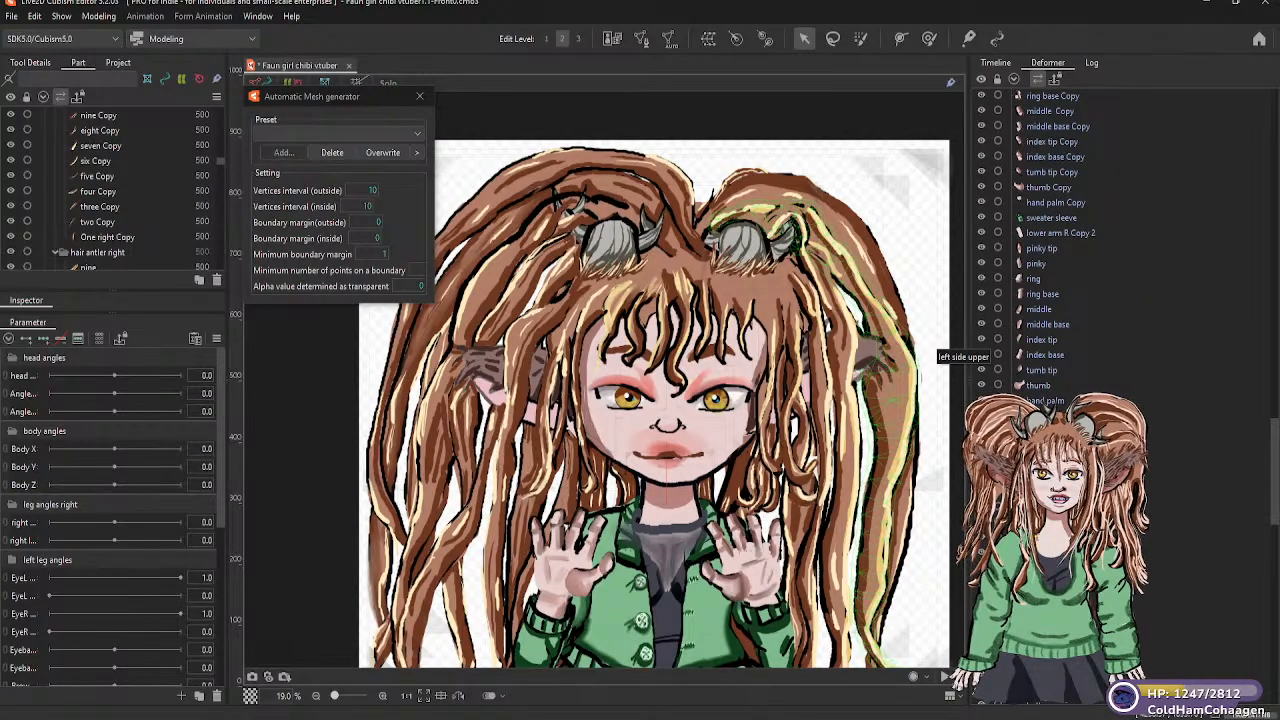
scroll(1050, 250, down, 2)
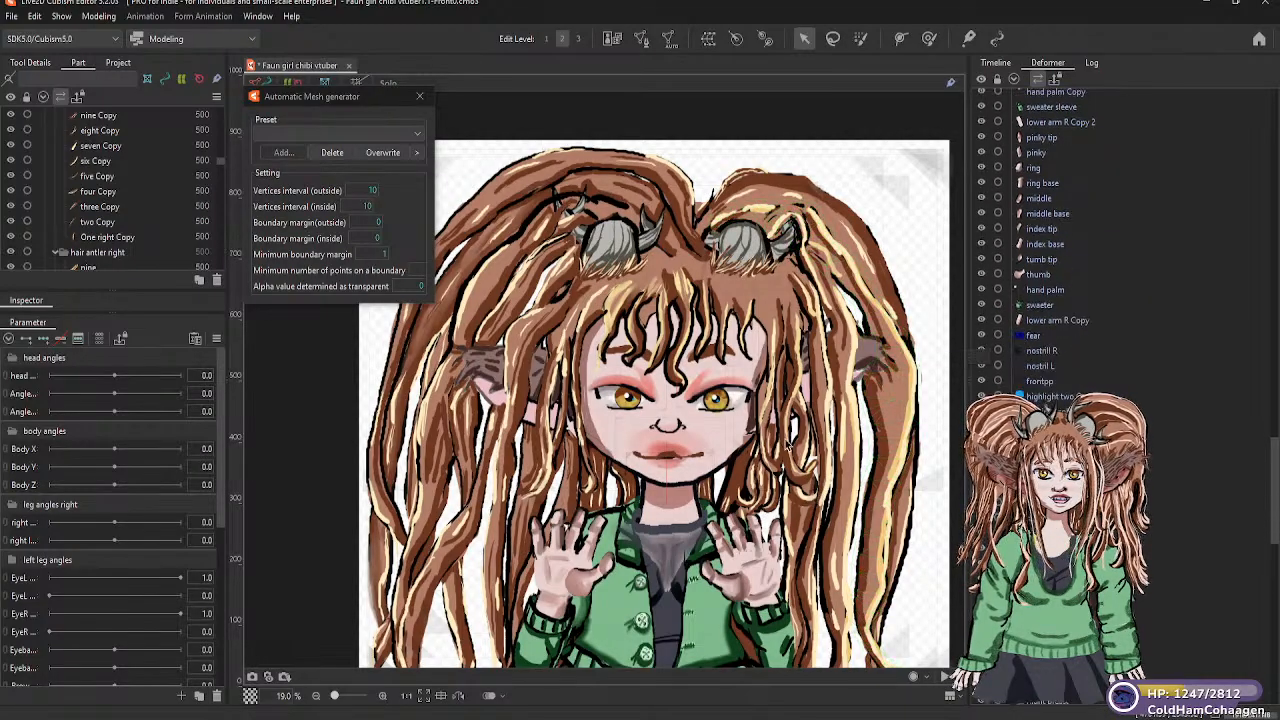
click(663, 428)
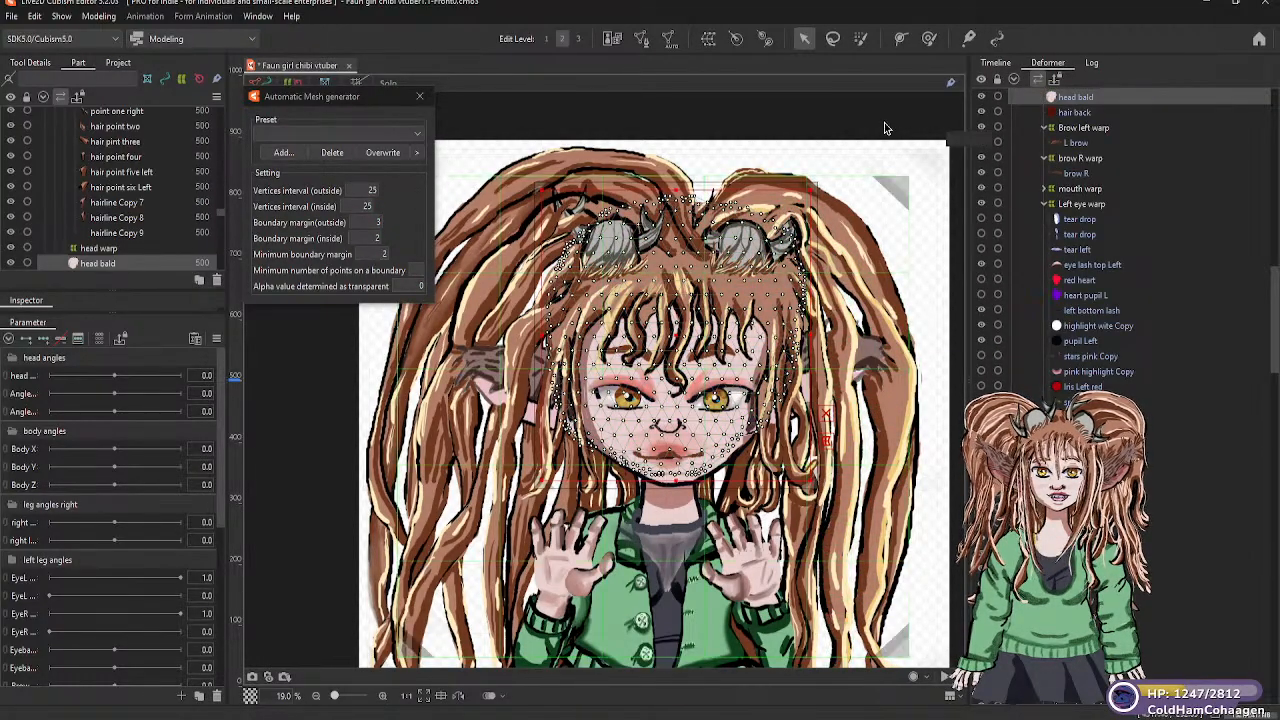
click(334, 401)
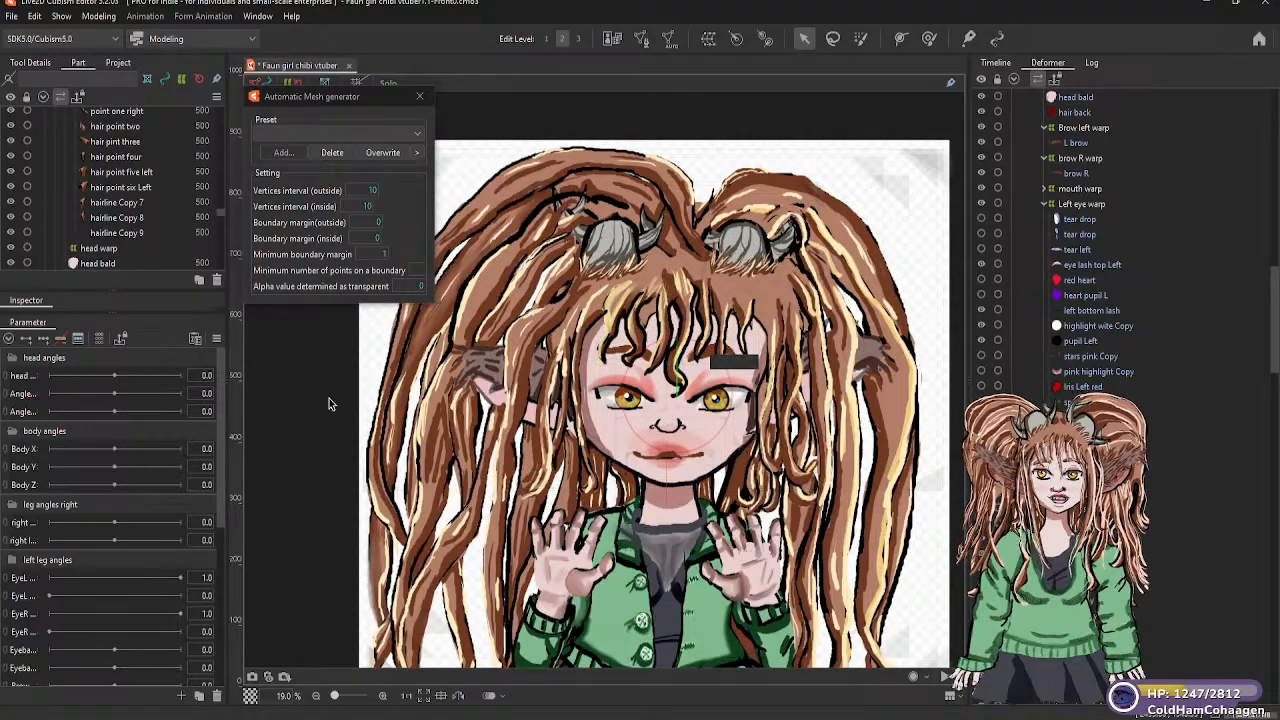
click(680, 425)
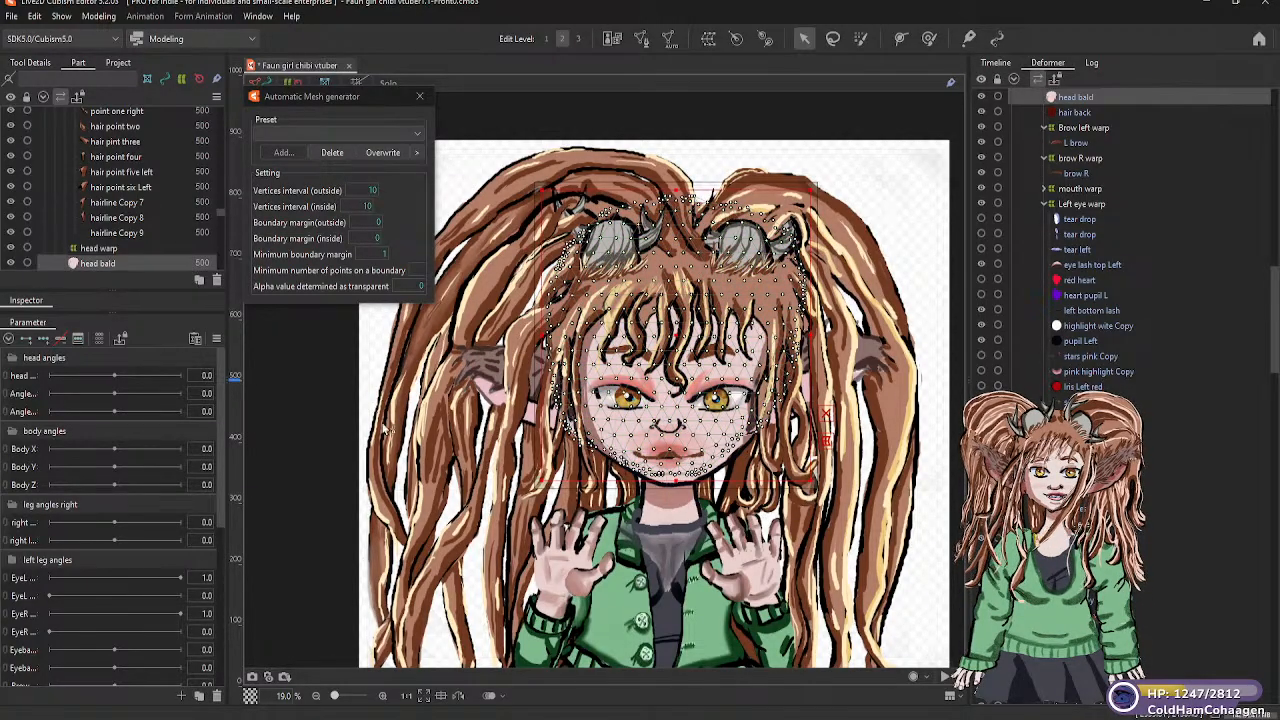
click(304, 423)
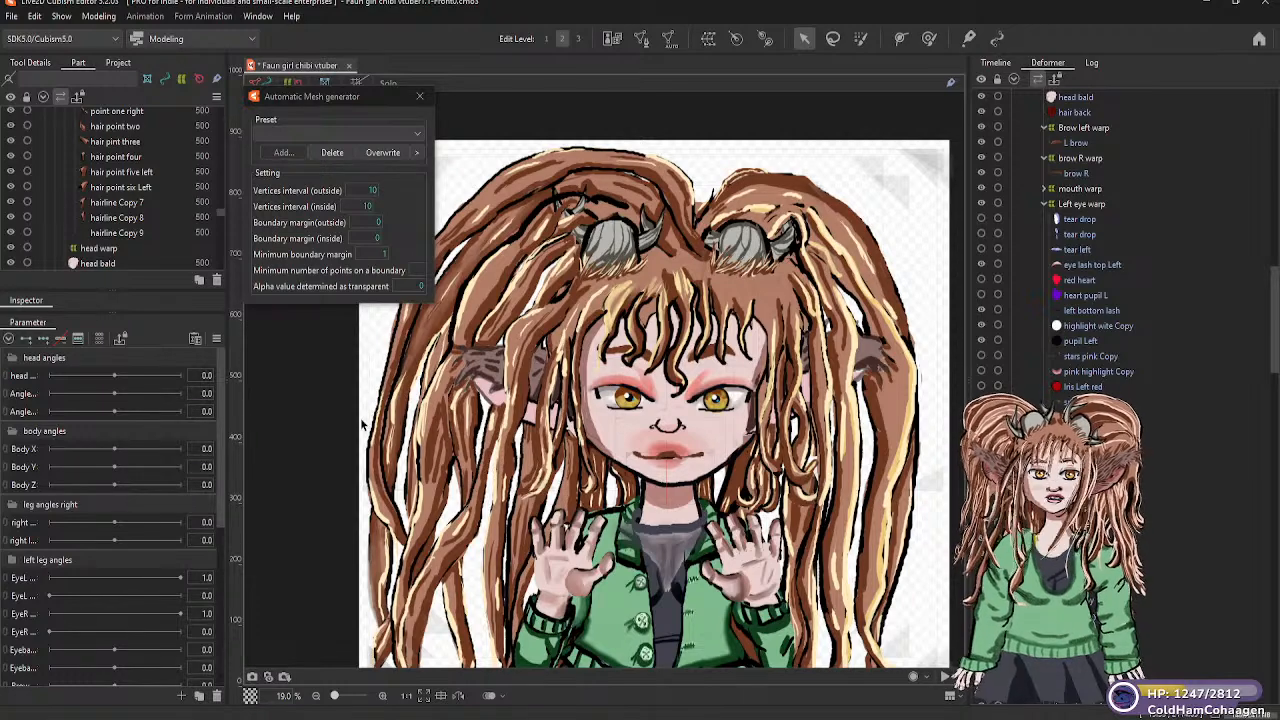
click(670, 428)
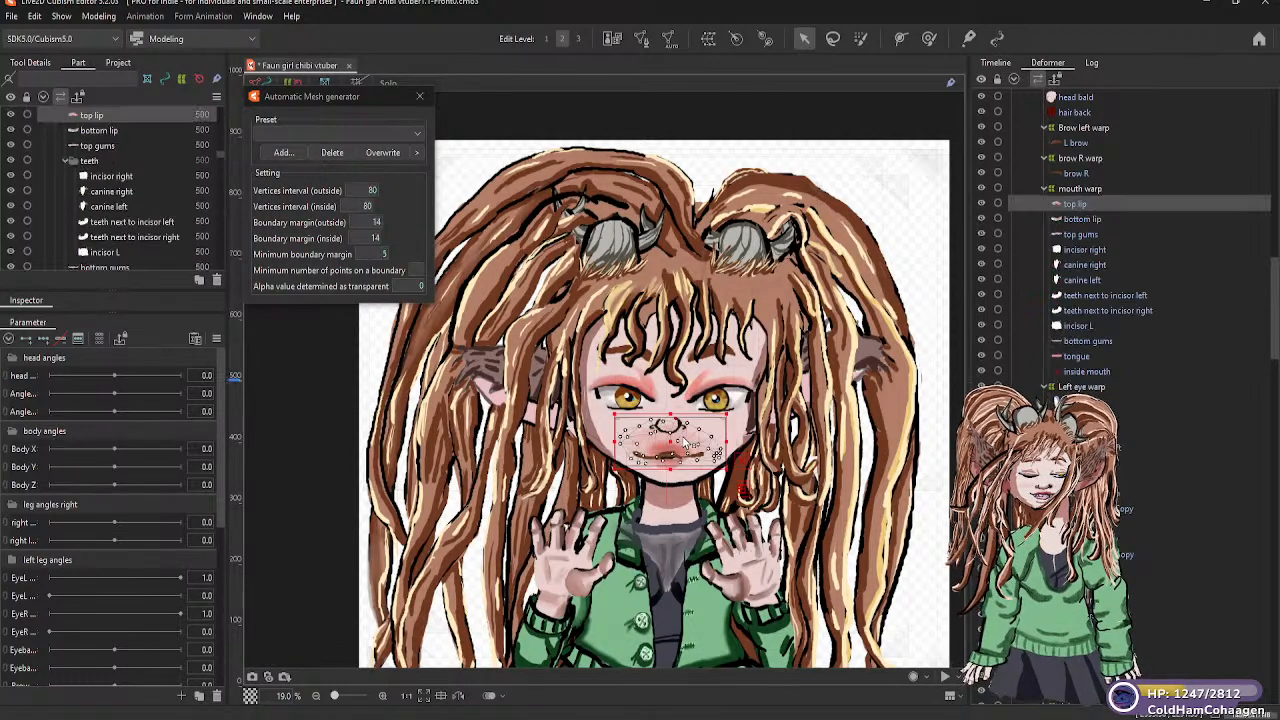
drag(670, 413, 671, 411)
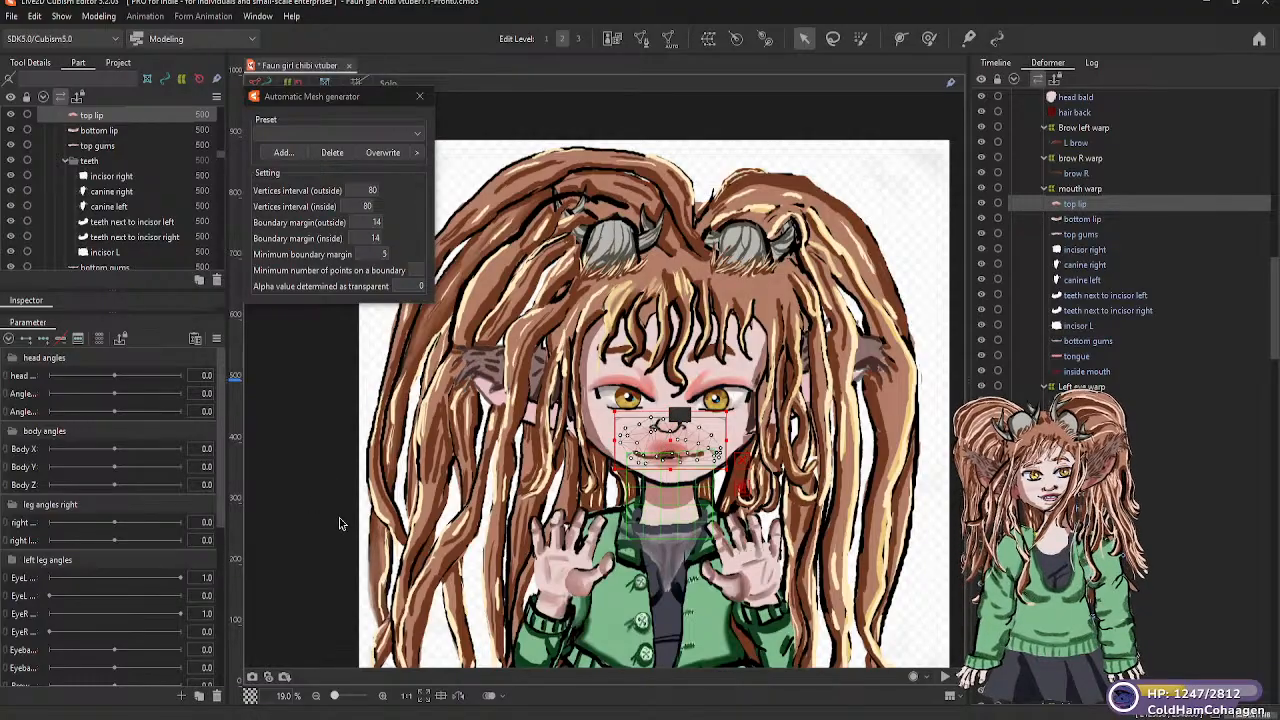
click(509, 563)
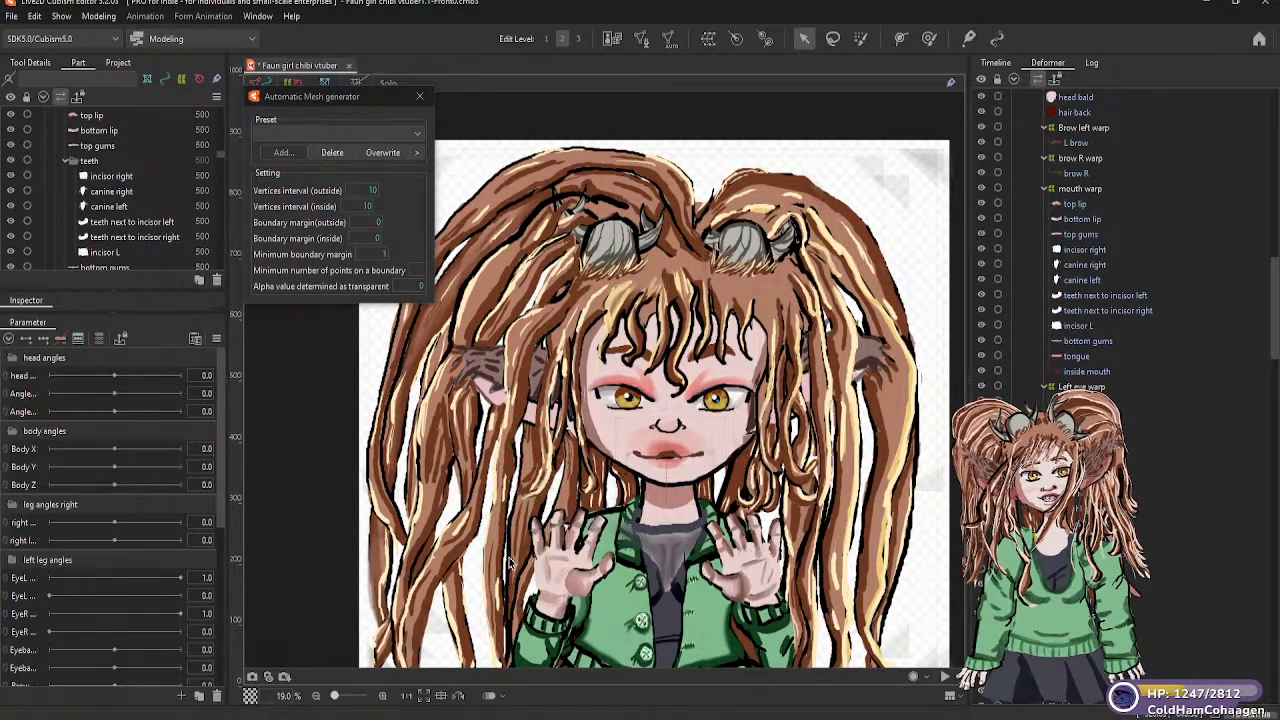
key(ctrl+z)
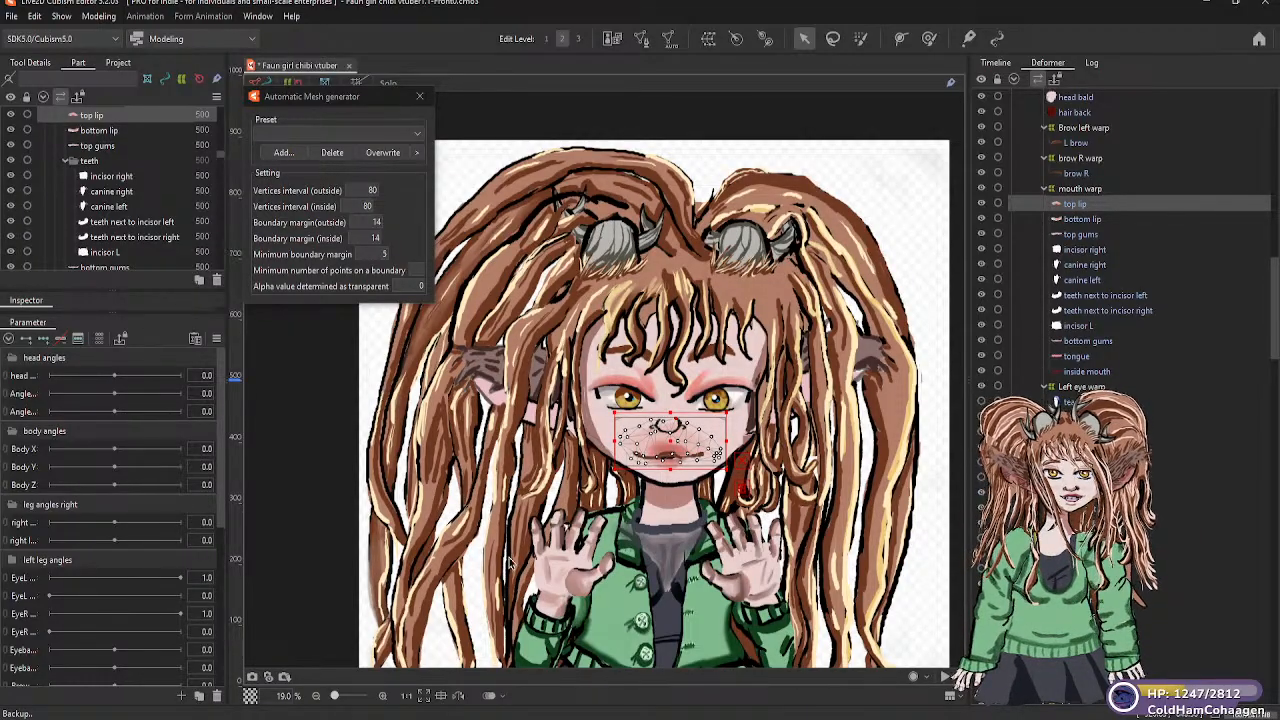
click(331, 499)
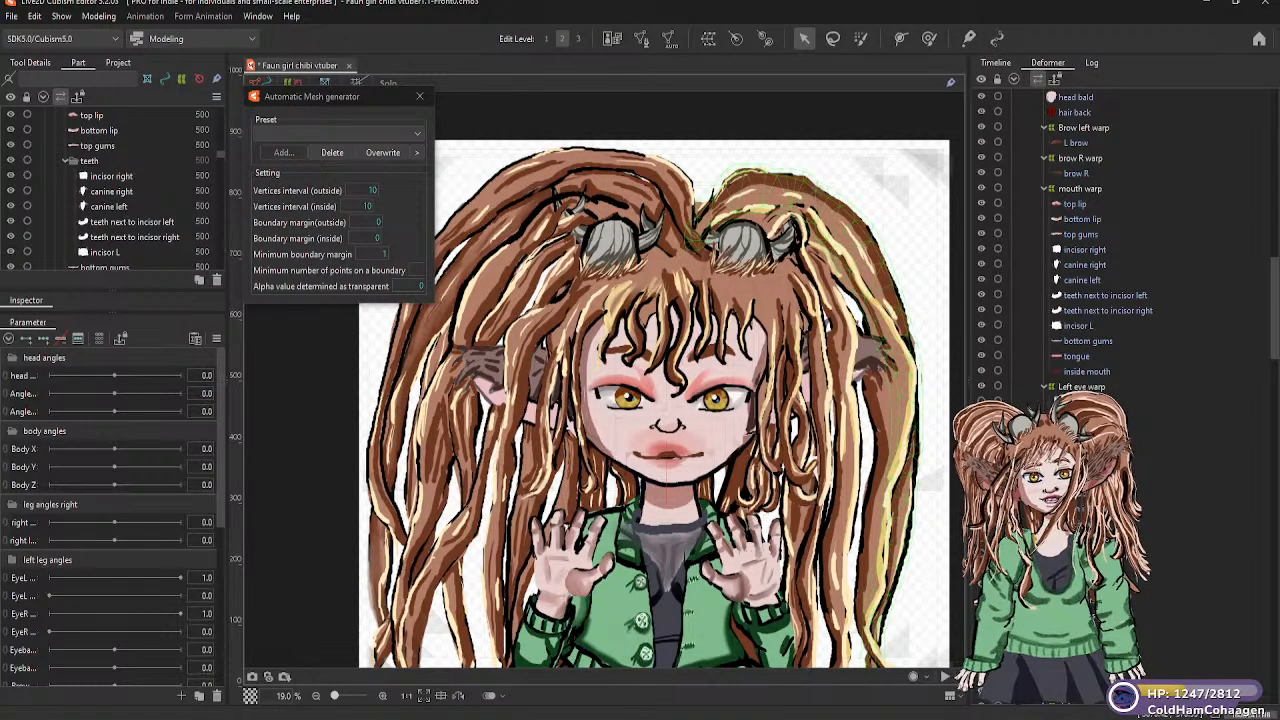
Examine the meshes in the deformer hierarchy outside the head deformers, from the hand copies through the nostrils and clothing to the left thigh
scroll(1093, 335, down, 10)
scroll(1093, 335, down, 10)
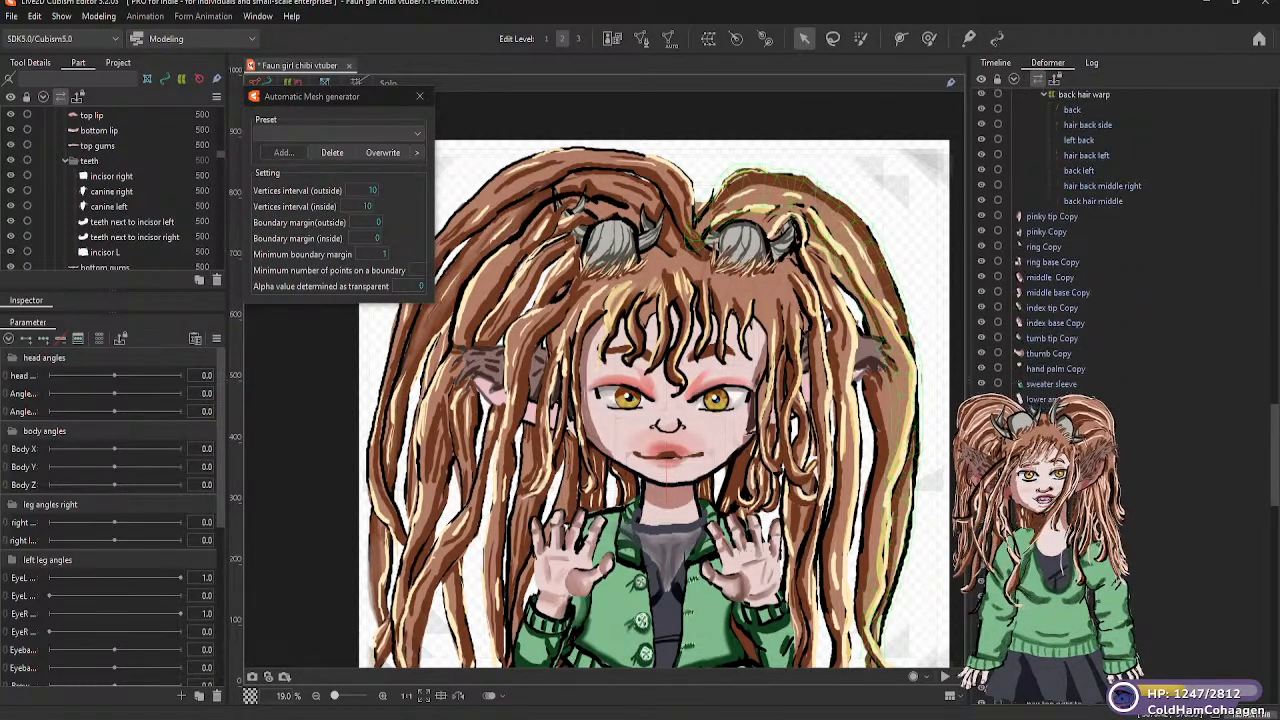
scroll(1093, 335, down, 10)
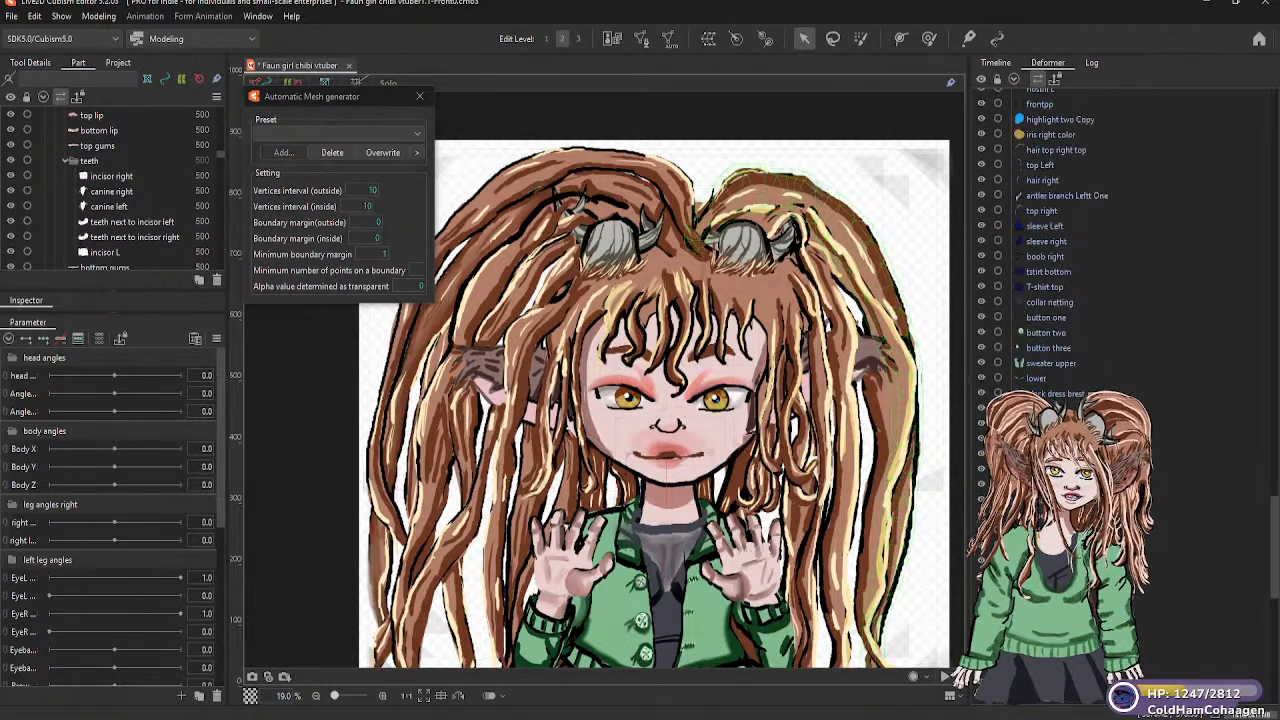
scroll(1093, 335, down, 5)
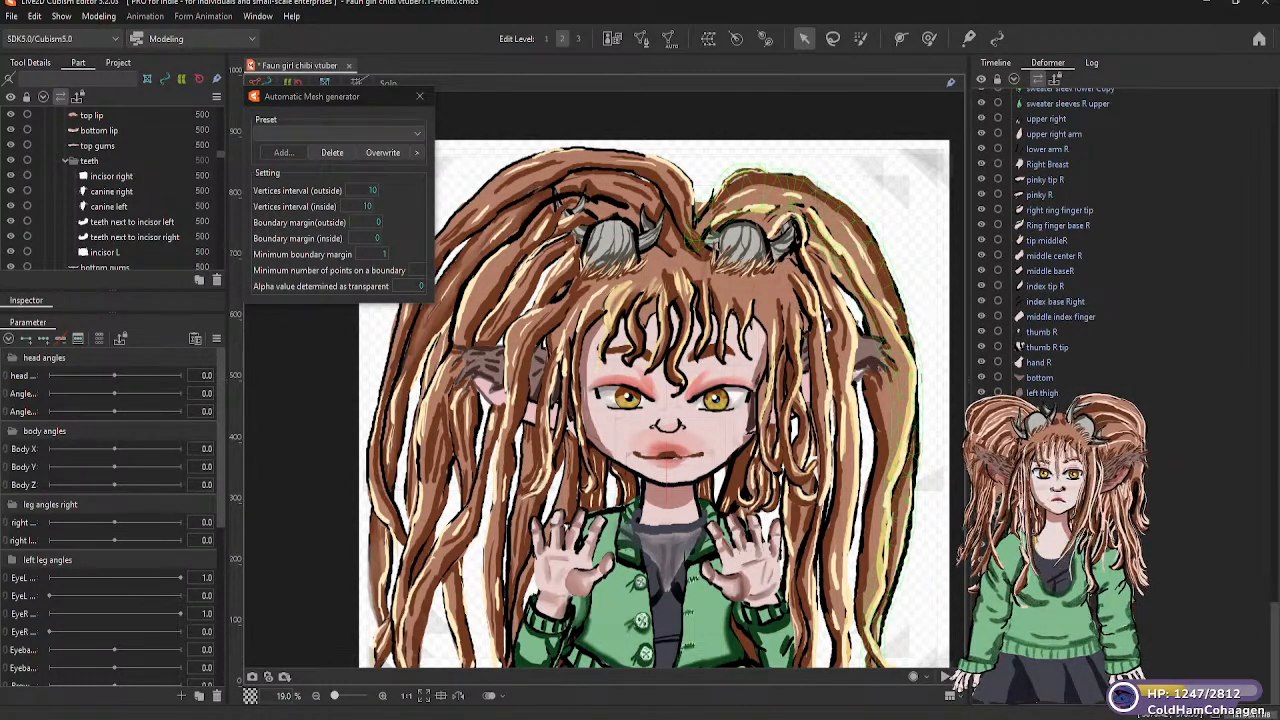
scroll(1093, 335, up, 5)
scroll(1046, 368, up, 10)
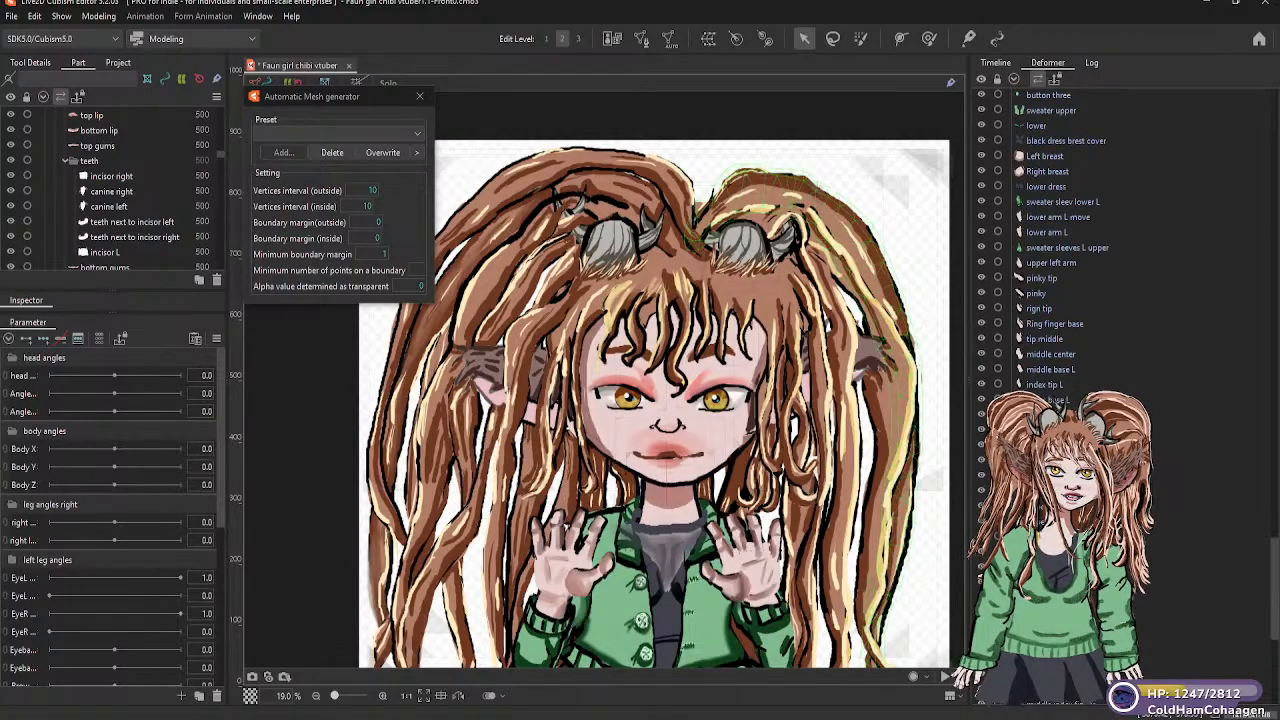
scroll(1046, 368, up, 2)
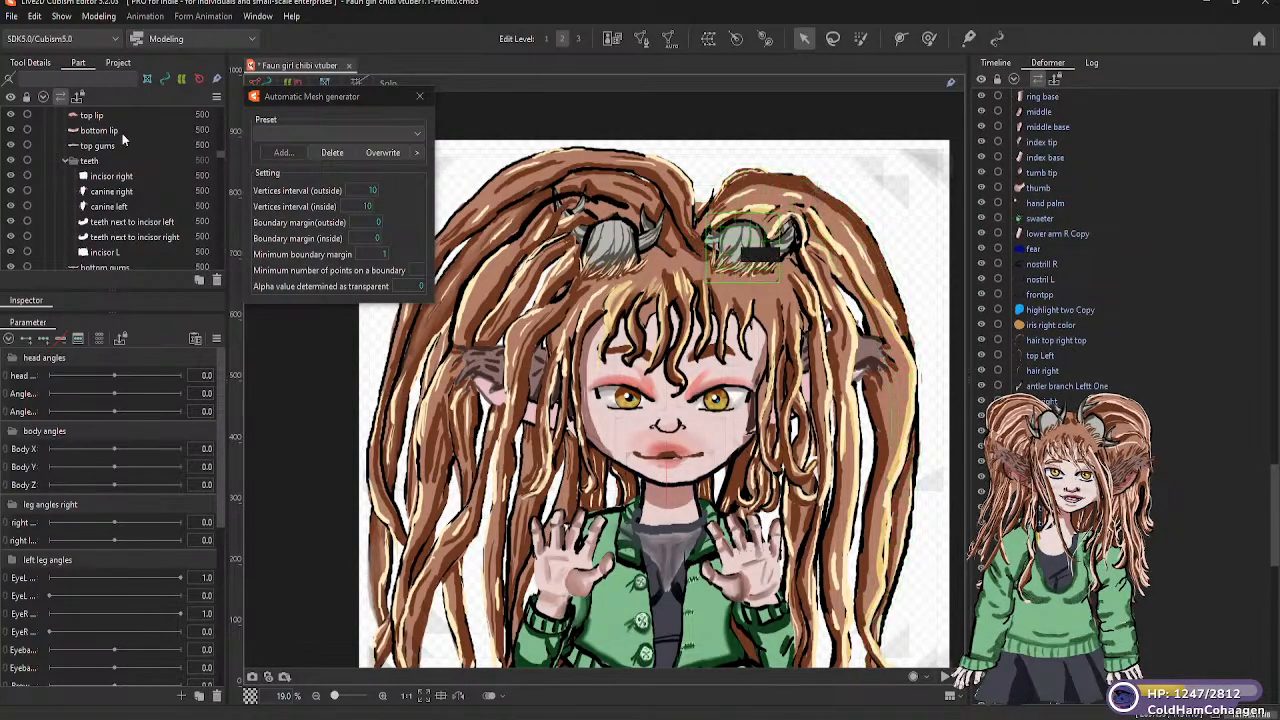
Look through the part list from the mouth and bangs parts down to the back hair parts
scroll(112, 173, up, 3)
scroll(112, 173, down, 3)
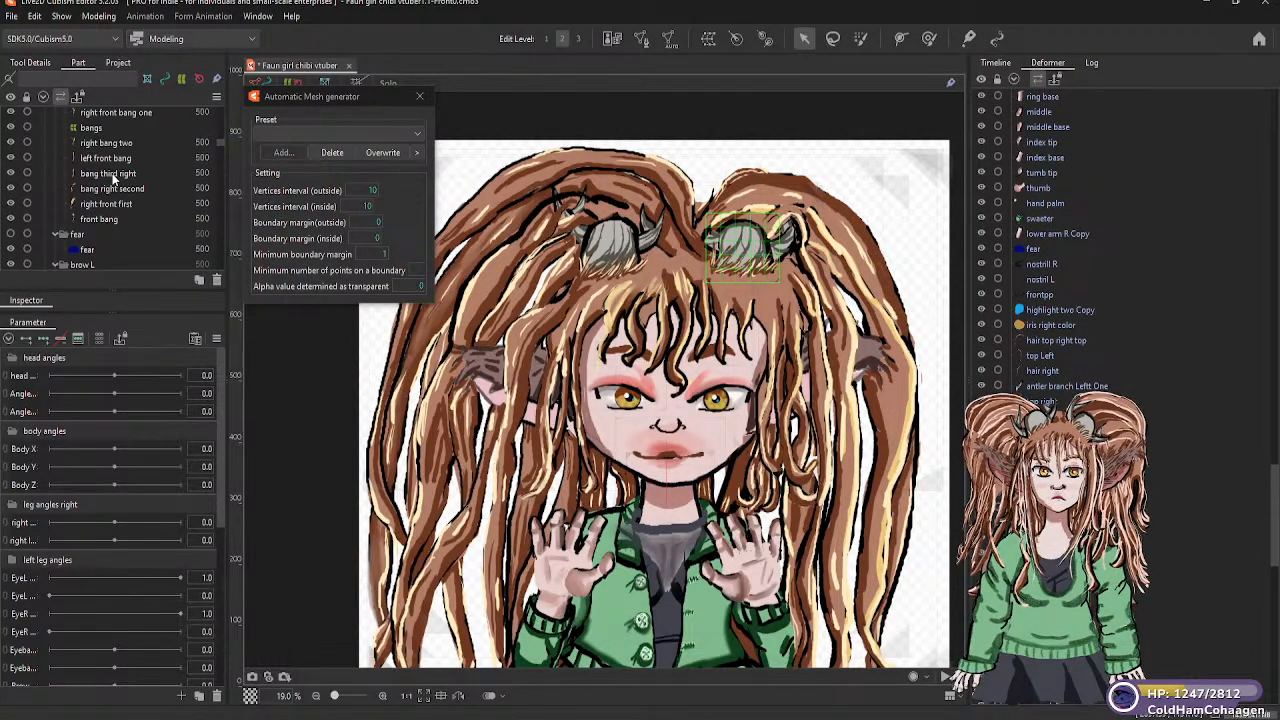
scroll(116, 186, down, 6)
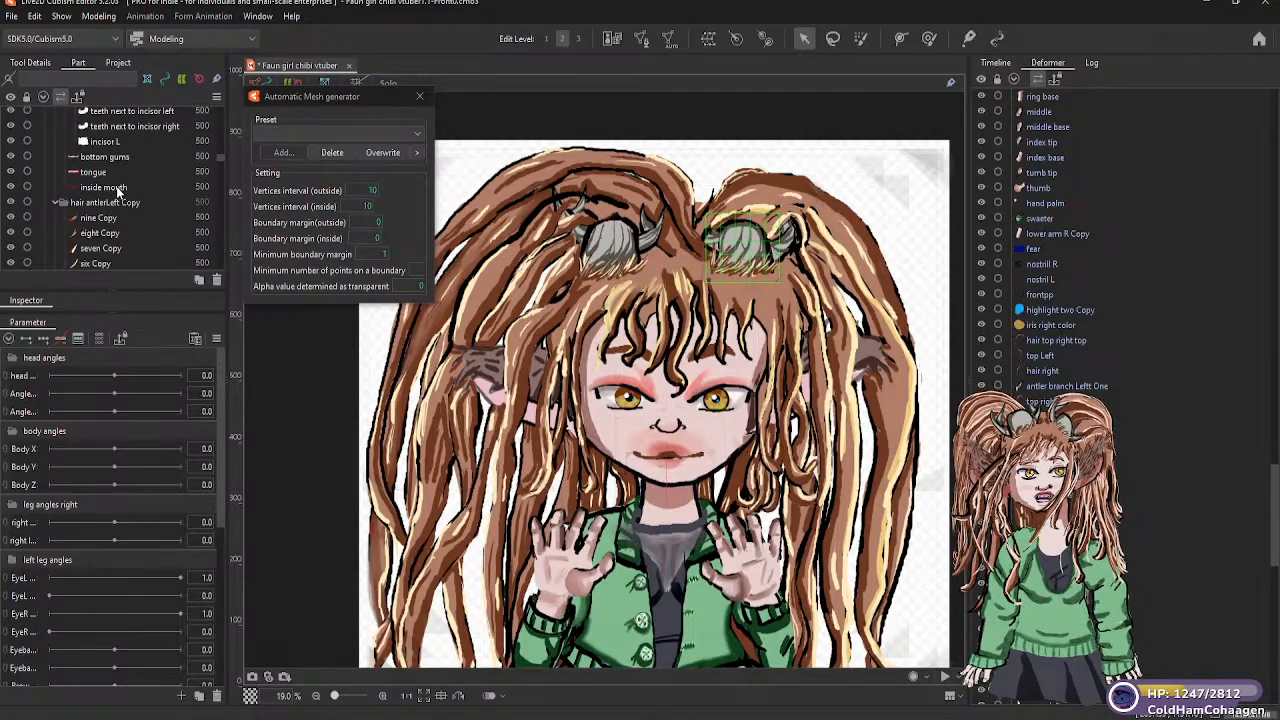
scroll(116, 191, down, 6)
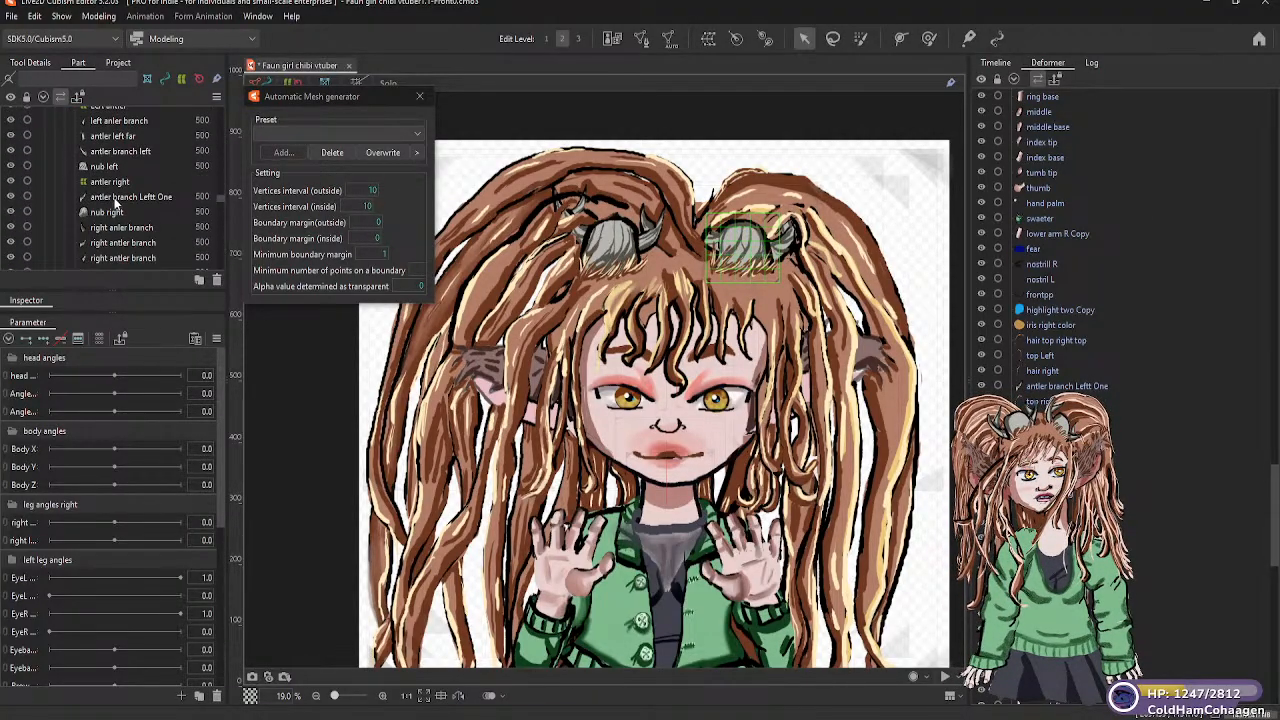
scroll(114, 194, down, 5)
scroll(110, 192, down, 6)
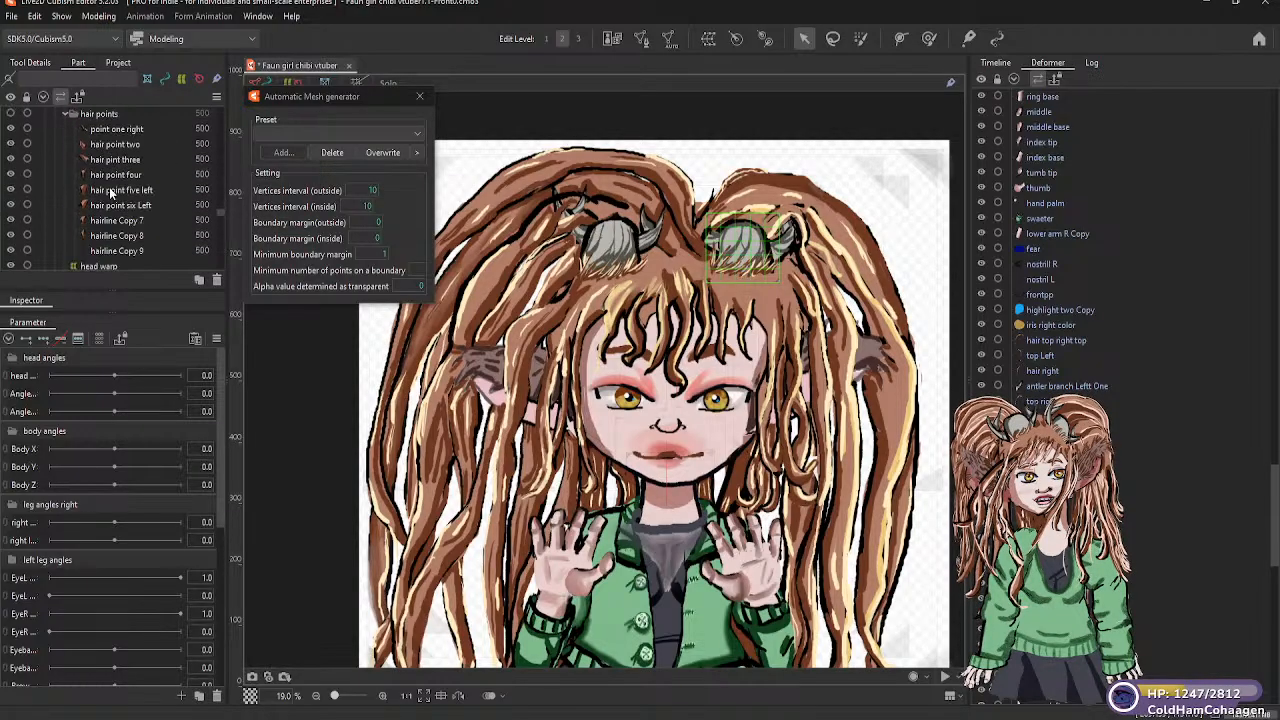
scroll(109, 212, down, 8)
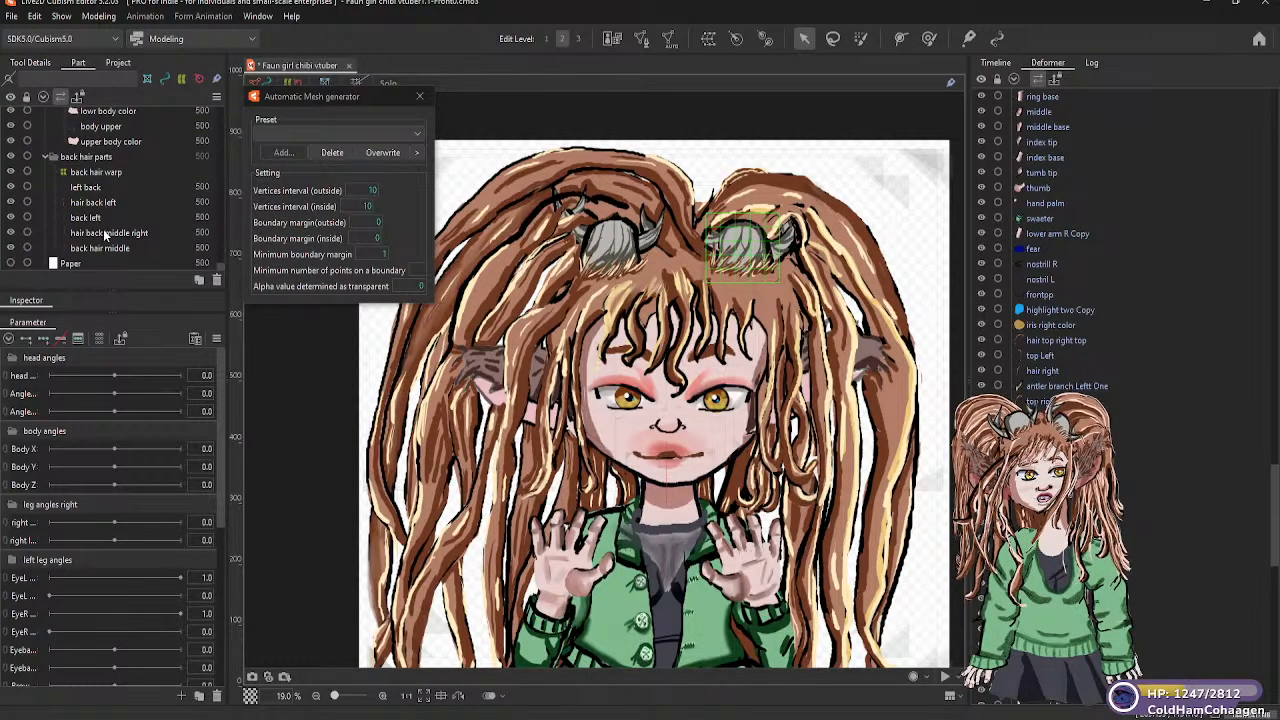
Search back through the part list, from the leg, arm and clothing parts up to the nose part
scroll(100, 196, up, 5)
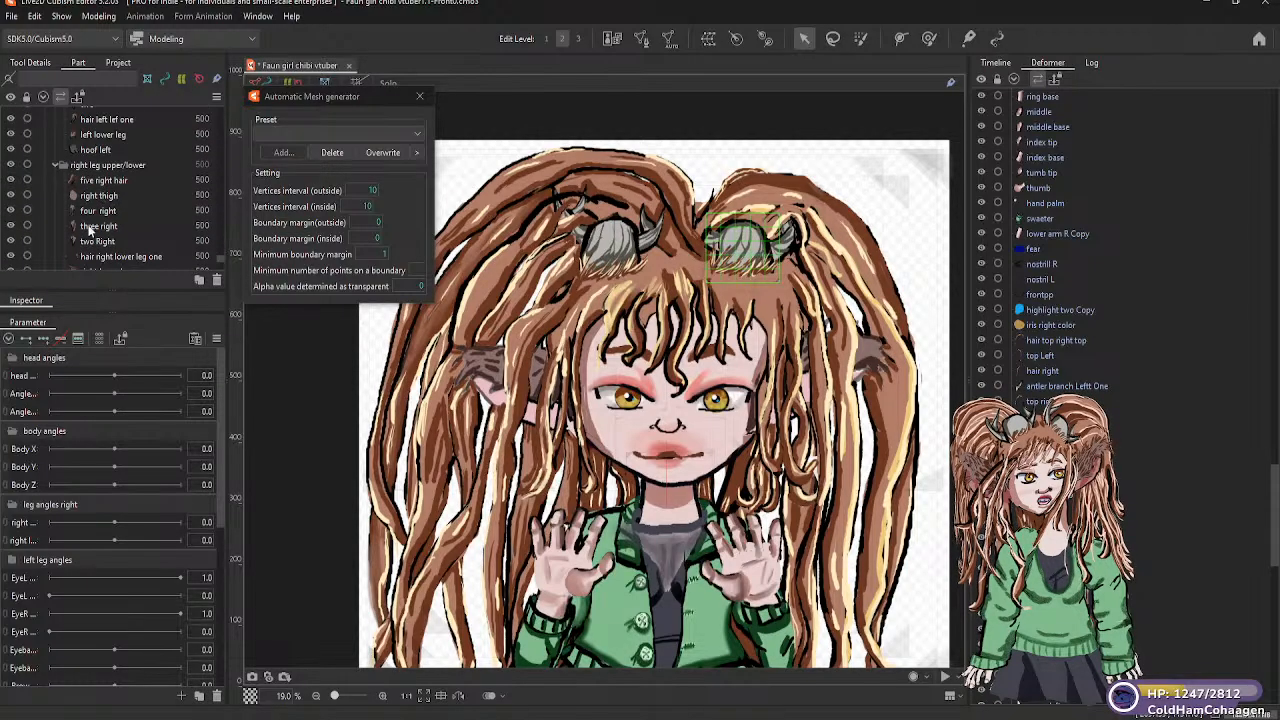
scroll(113, 214, up, 3)
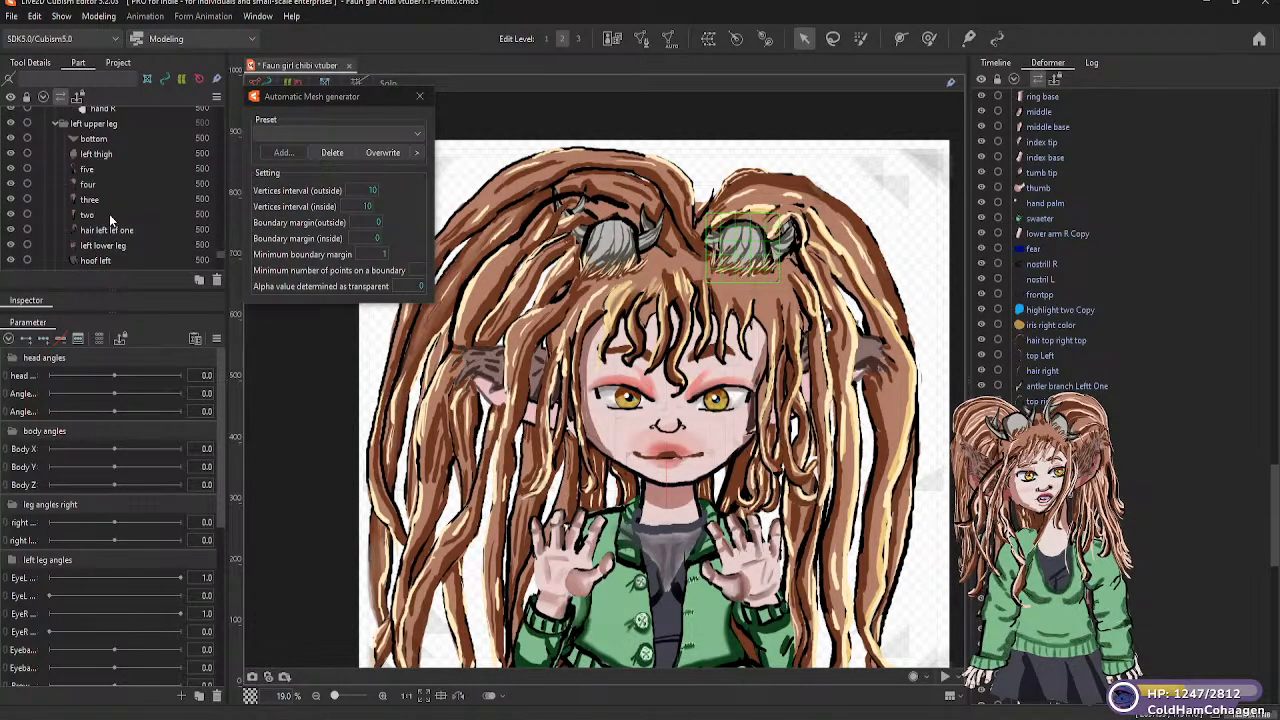
scroll(110, 216, up, 4)
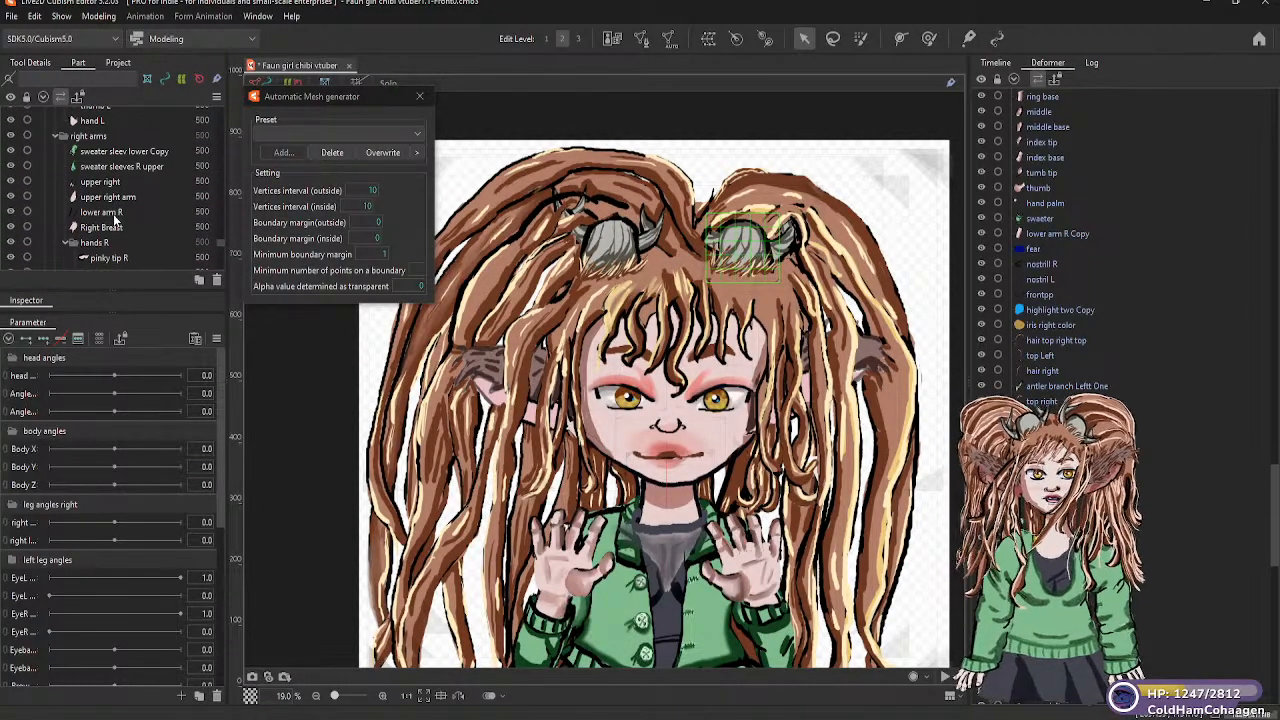
scroll(116, 218, up, 2)
scroll(114, 220, up, 6)
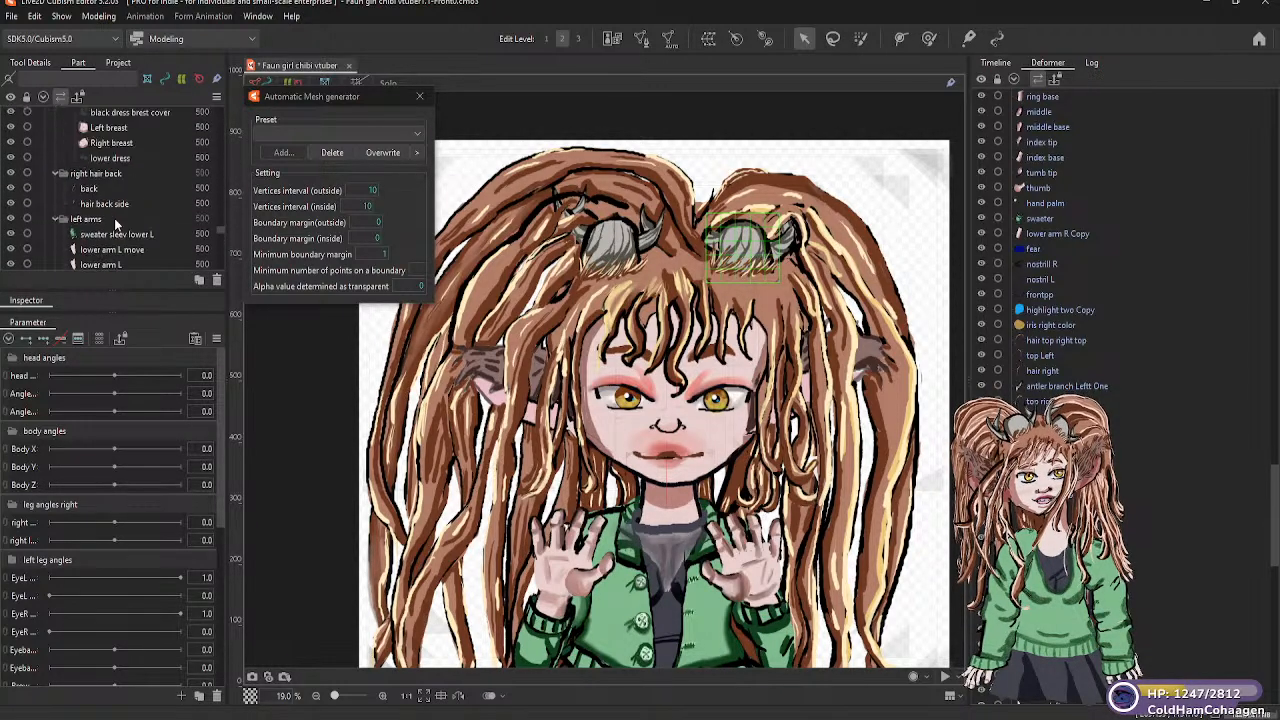
scroll(115, 222, down, 4)
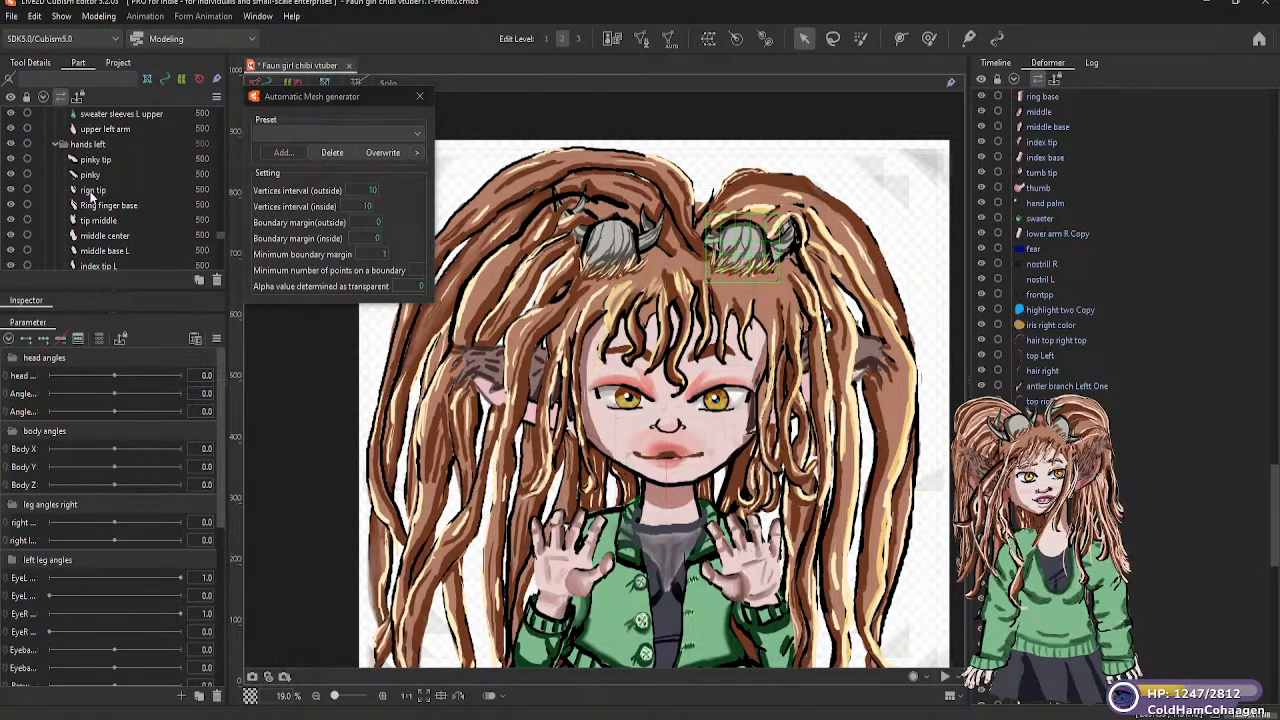
scroll(90, 200, down, 6)
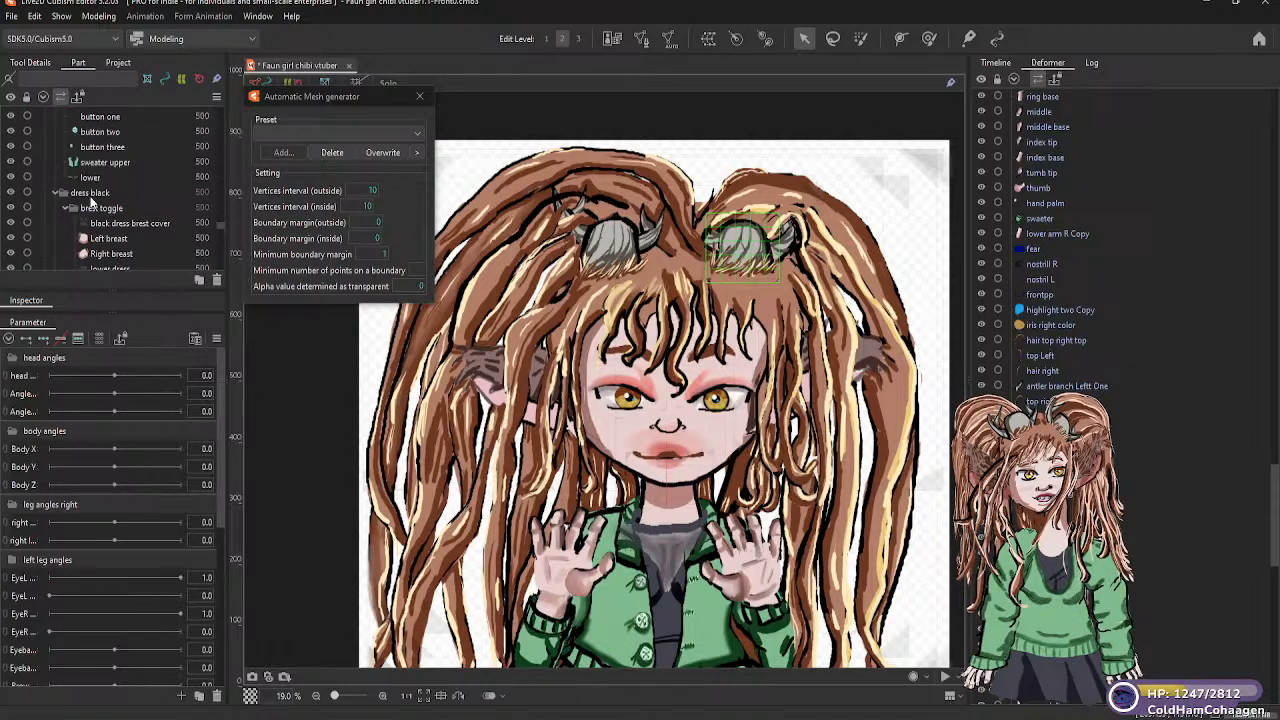
scroll(93, 203, up, 2)
scroll(110, 207, up, 6)
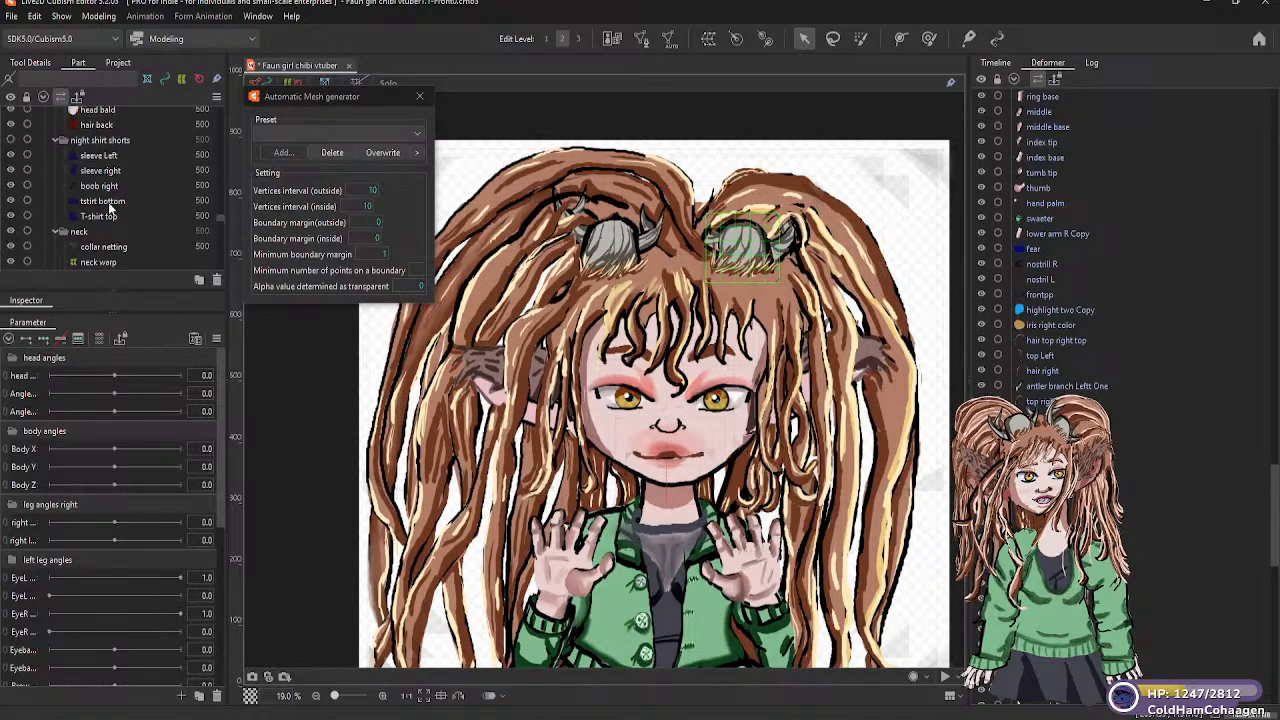
scroll(115, 207, up, 2)
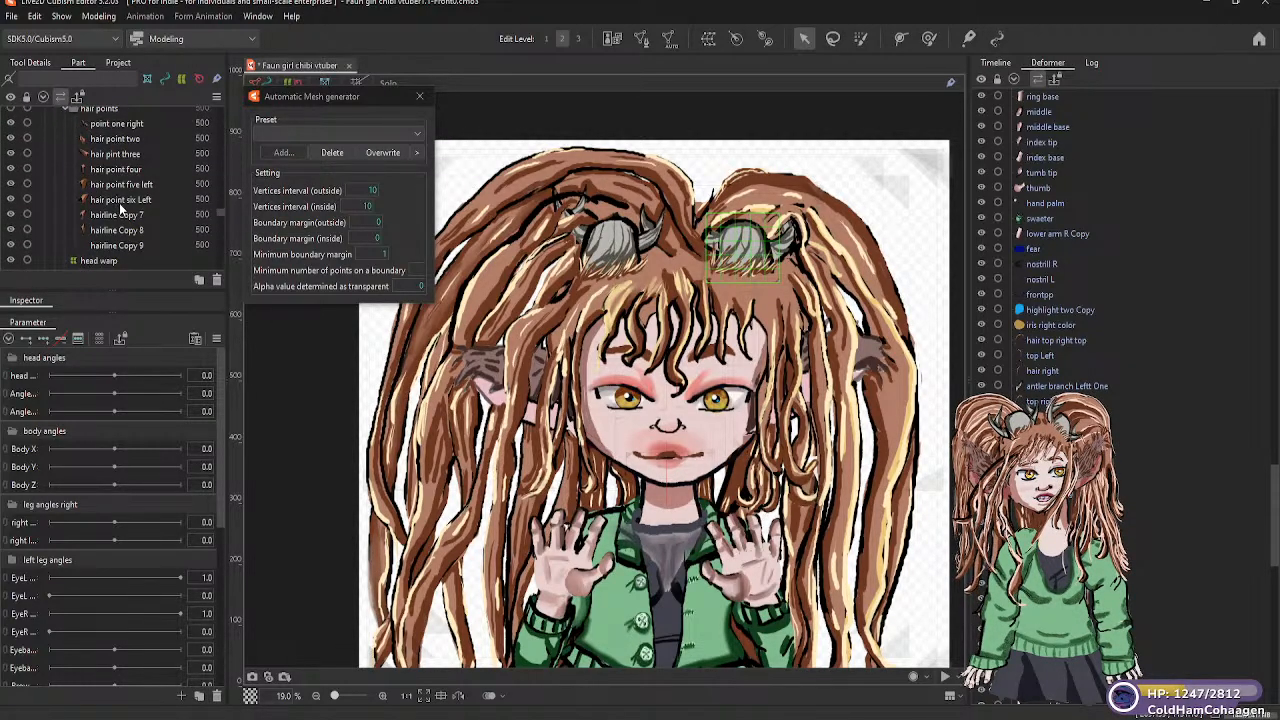
scroll(119, 203, up, 2)
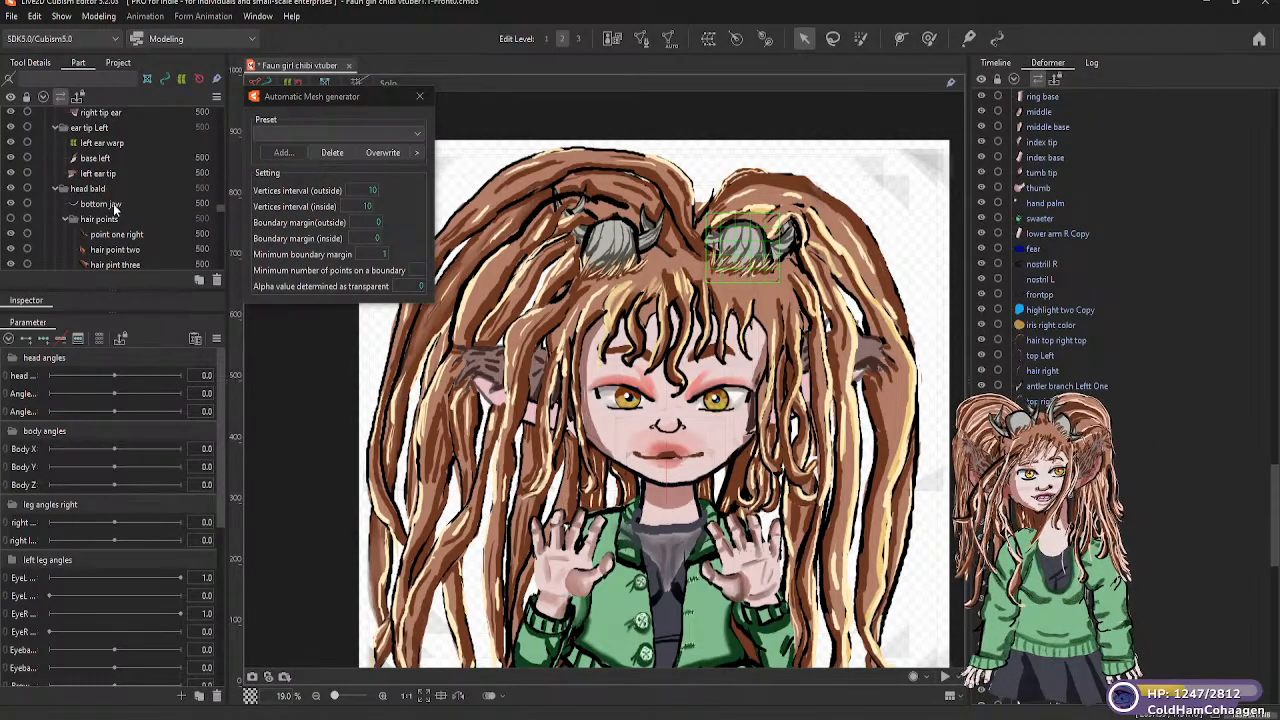
scroll(104, 204, up, 6)
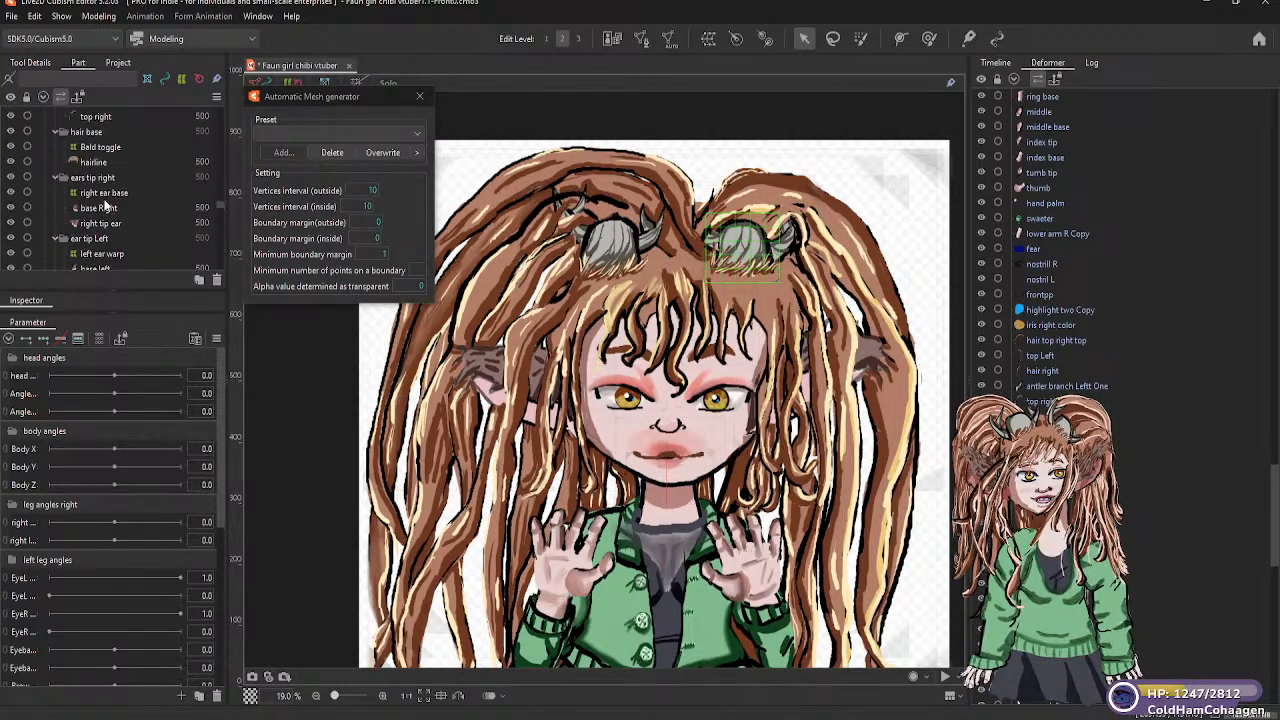
scroll(105, 204, up, 5)
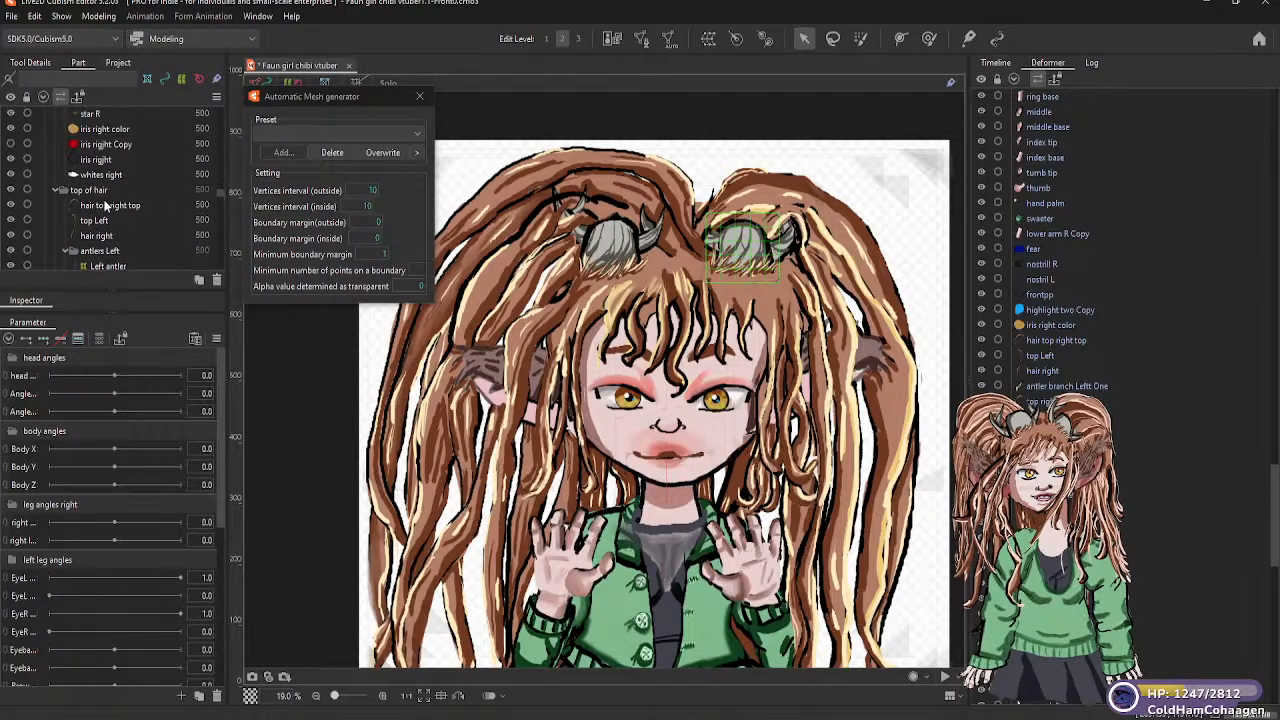
scroll(107, 215, up, 6)
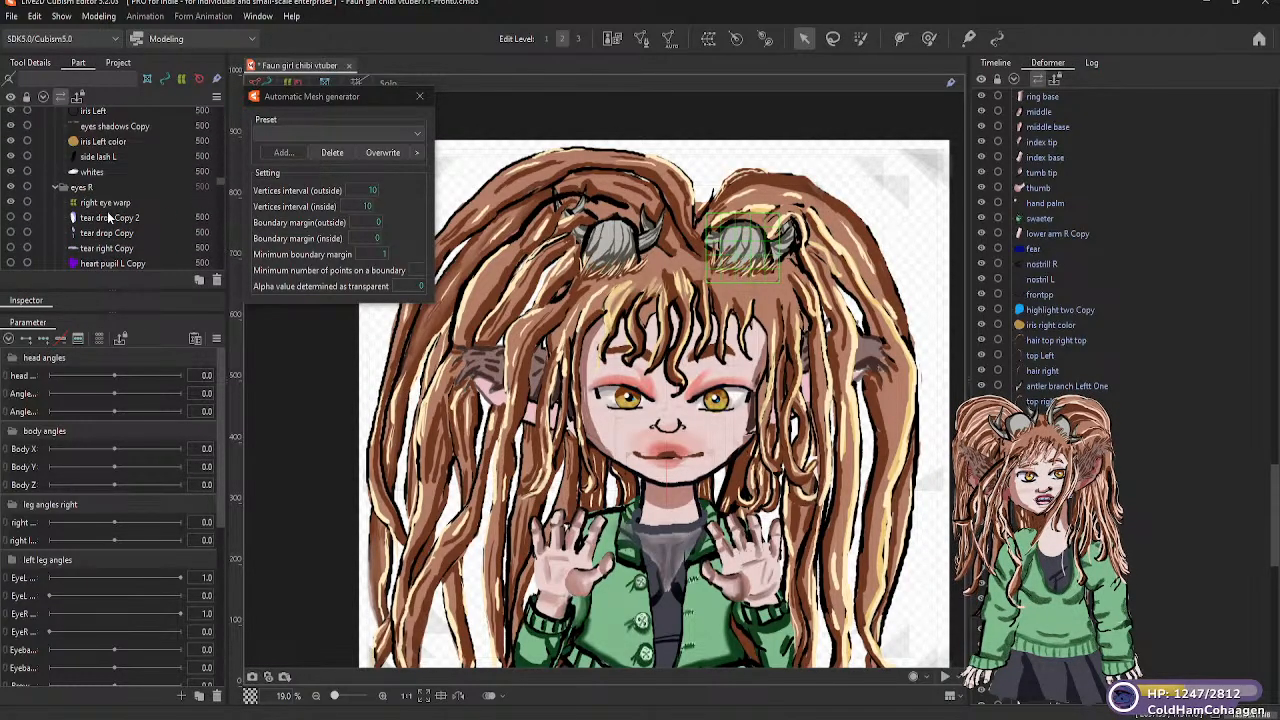
scroll(99, 200, up, 5)
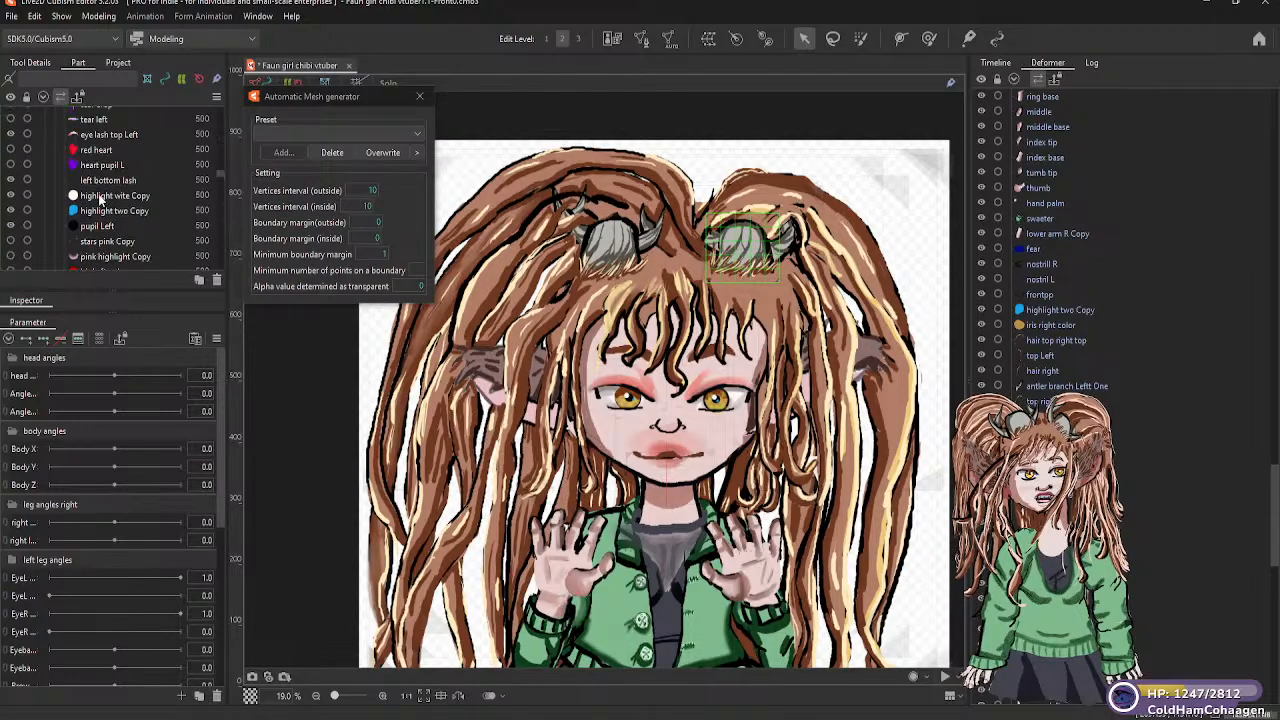
scroll(100, 198, up, 5)
scroll(100, 200, up, 8)
scroll(99, 200, up, 2)
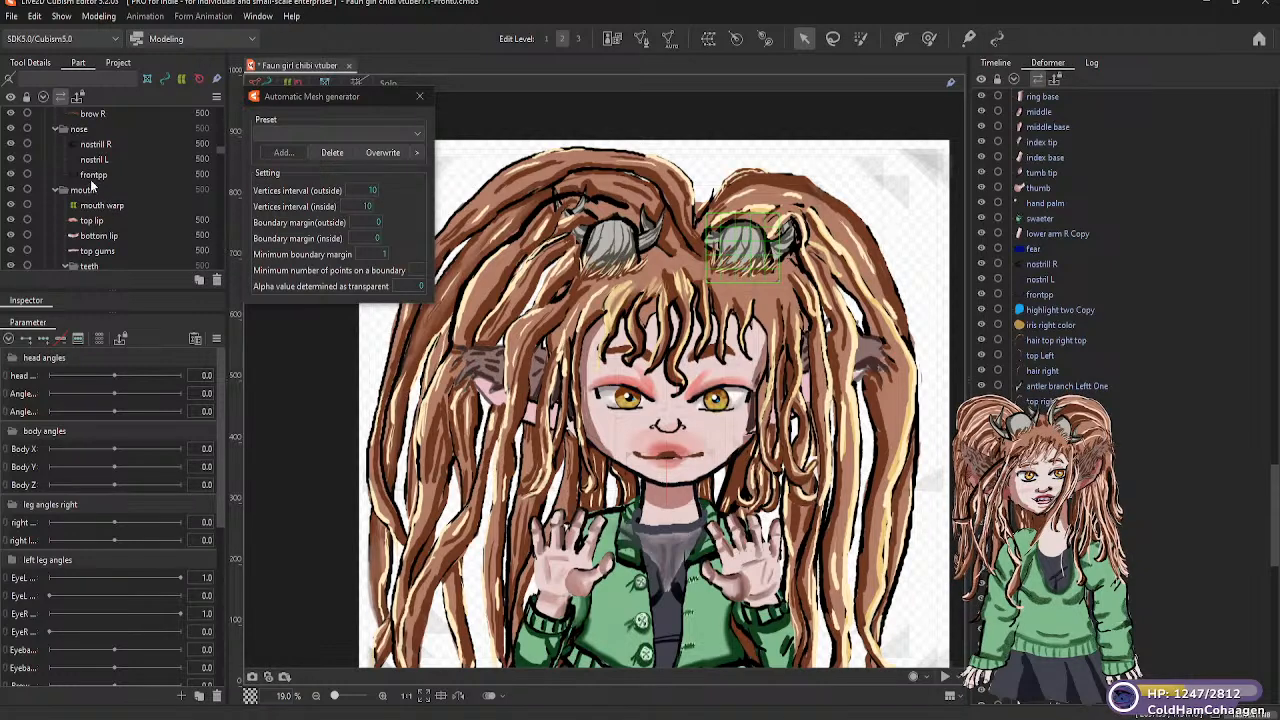
scroll(94, 187, up, 2)
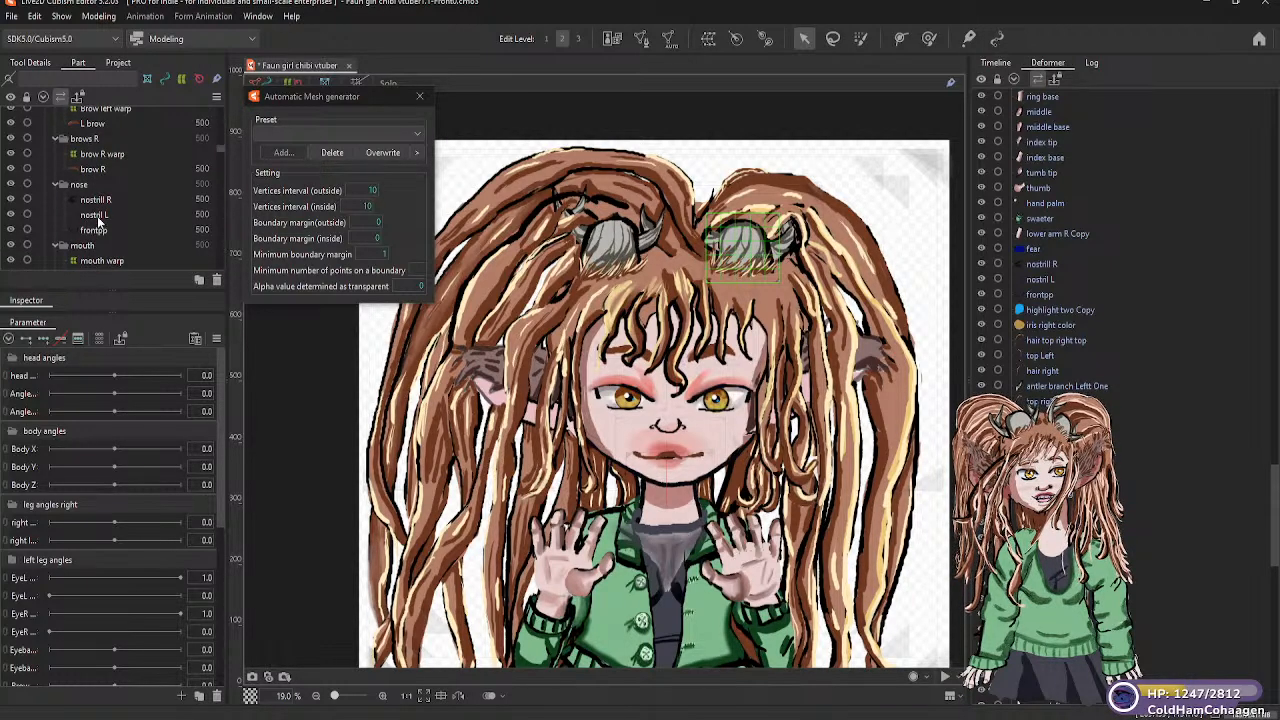
Create a warp deformer named Nose in the nose part, as parent of the frontpp mesh
click(97, 231)
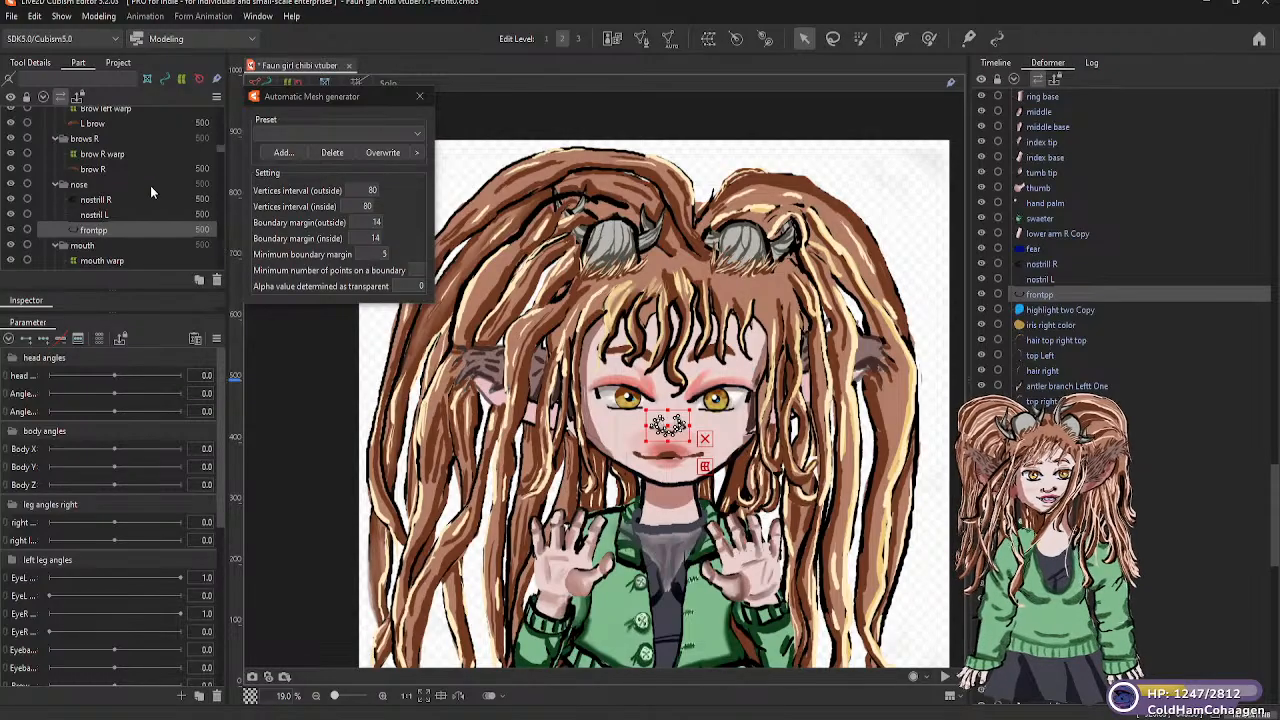
click(707, 39)
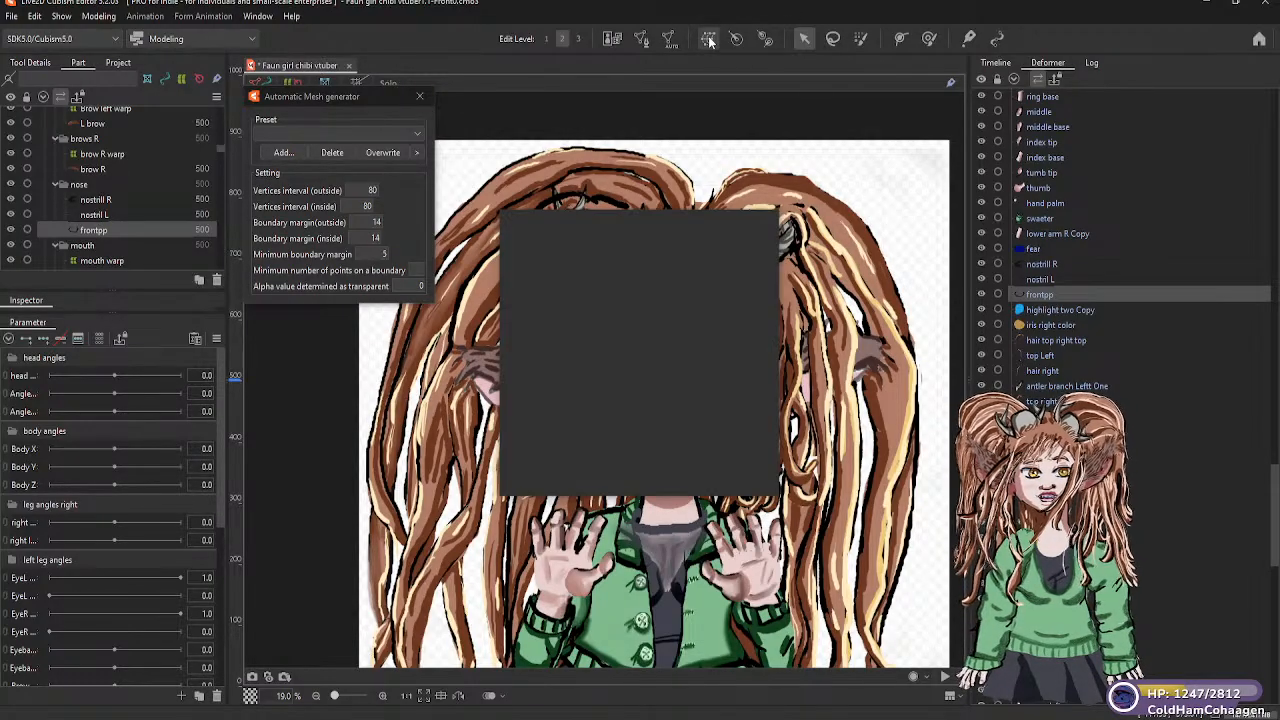
drag(696, 279, 602, 279)
text(N)
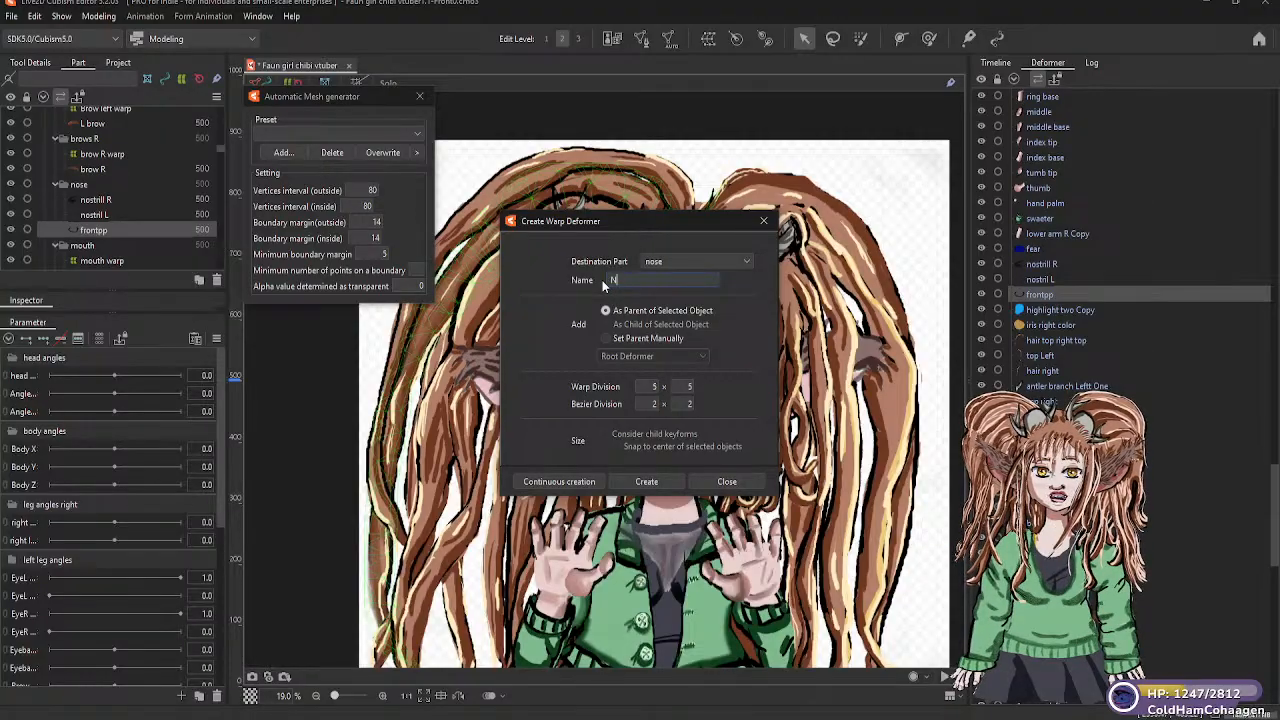
text(ose)
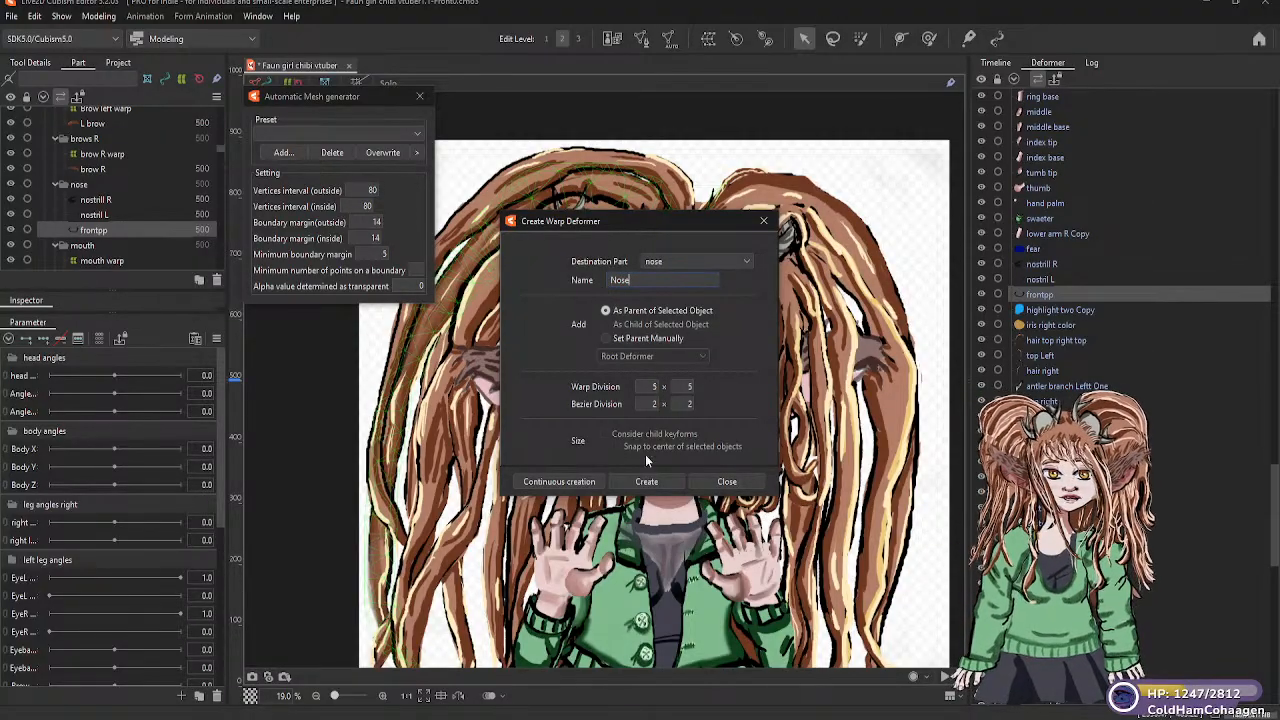
click(652, 479)
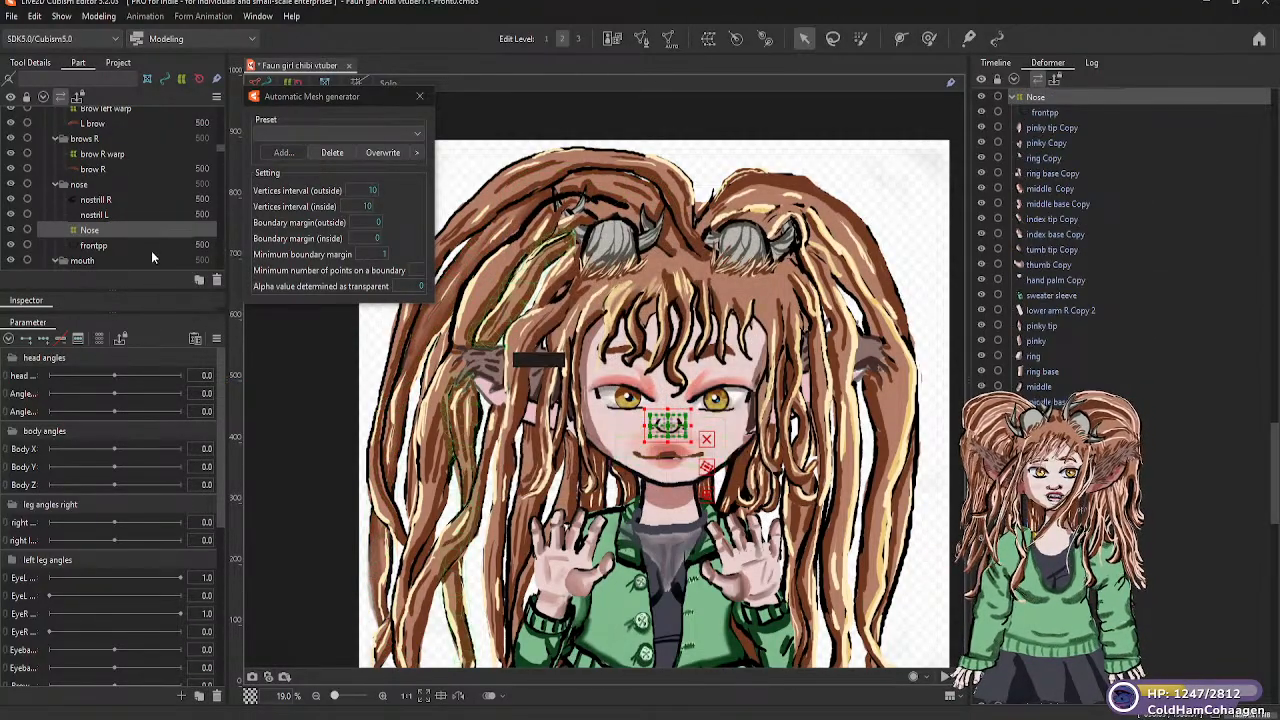
Put both nostril meshes under the Nose warp deformer and place the deformer first in the nose part
click(97, 215)
drag(95, 233, 91, 235)
click(104, 200)
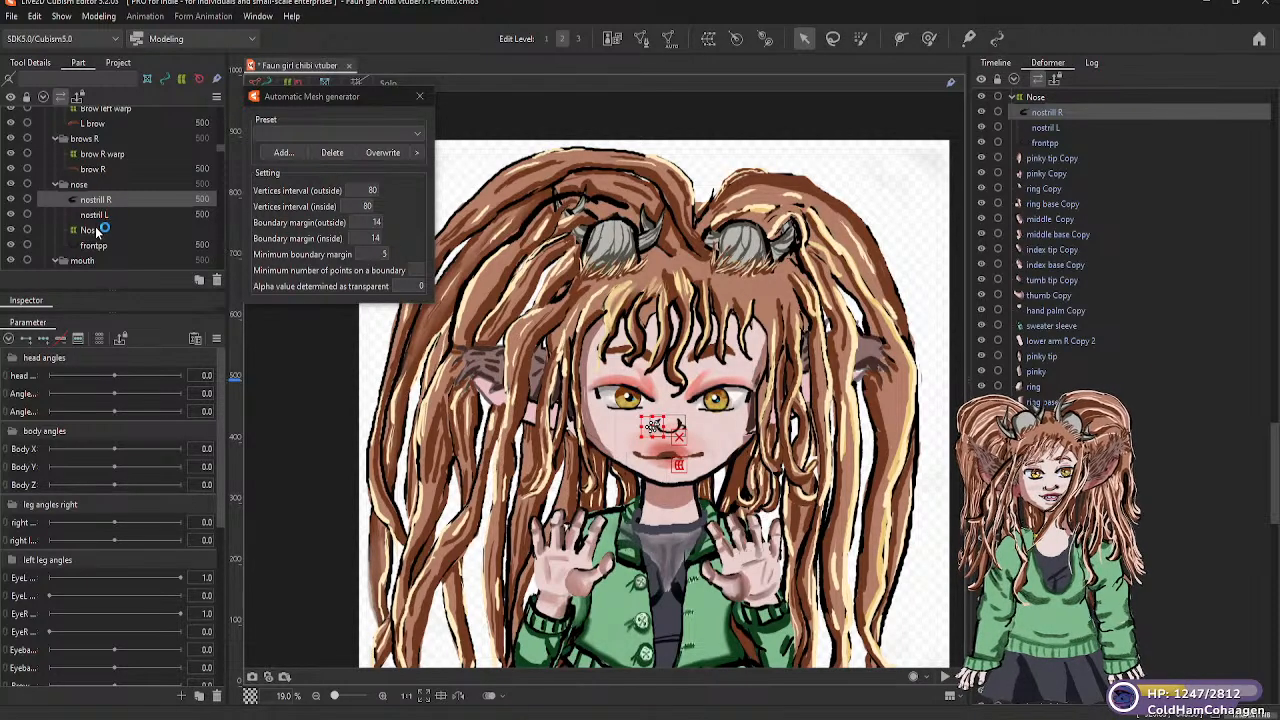
click(95, 231)
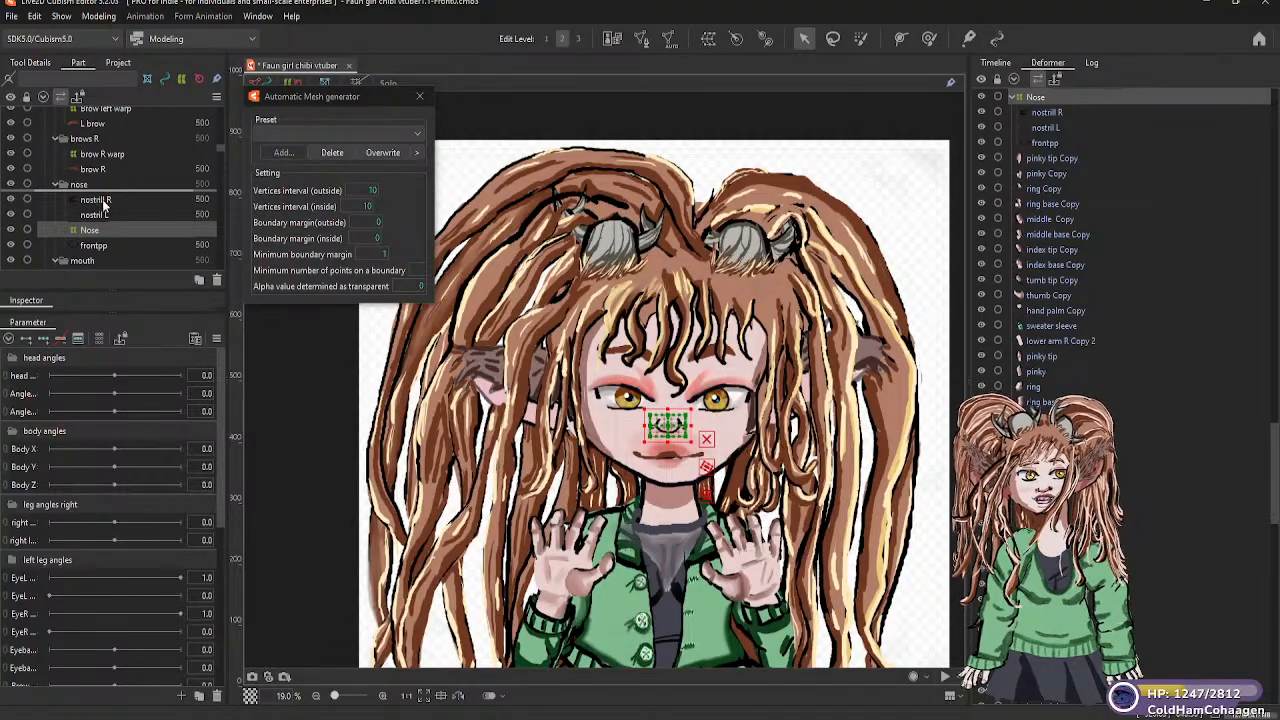
drag(97, 200, 99, 197)
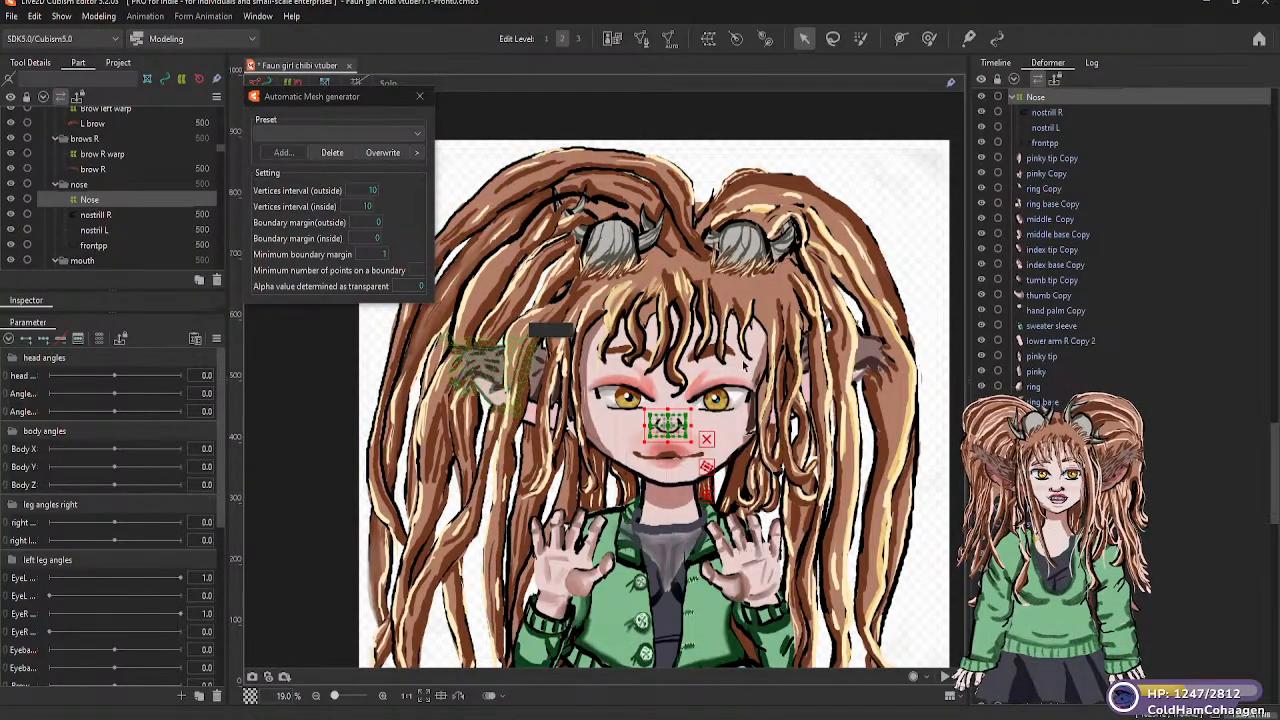
Move the Nose warp deformer with its meshes under the head warp deformer
scroll(1070, 215, up, 1)
scroll(1087, 195, up, 2)
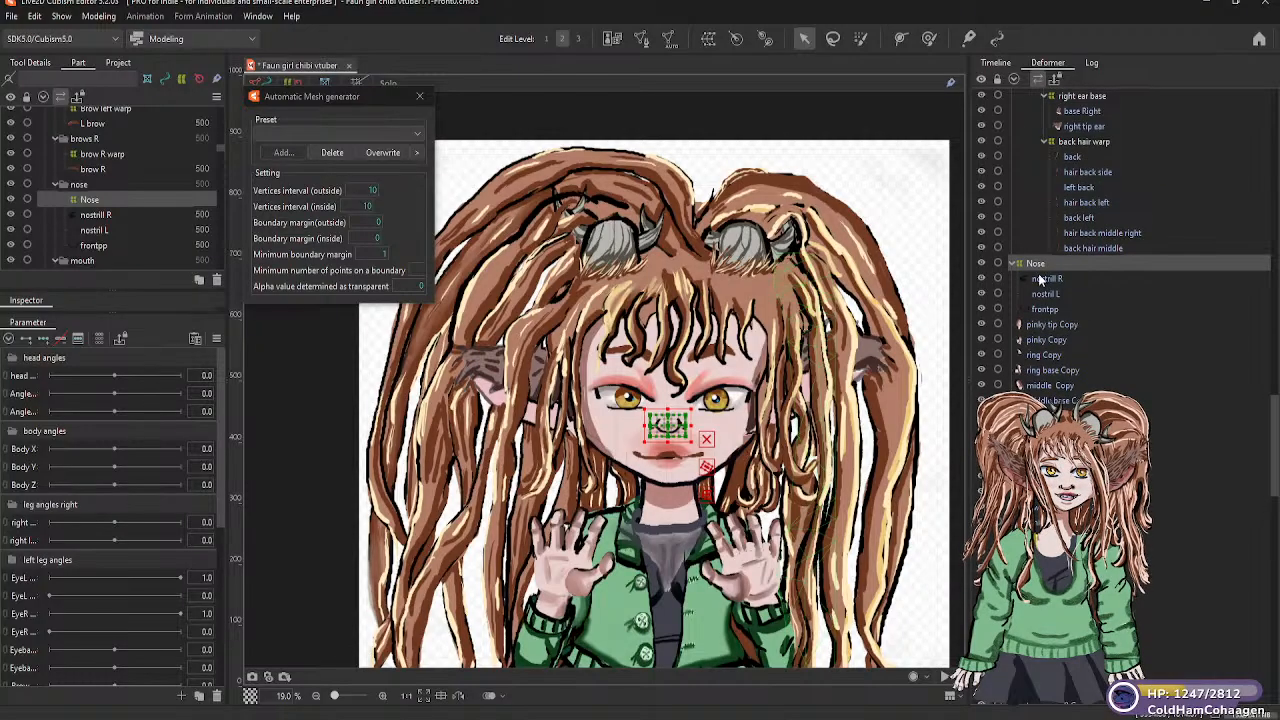
drag(1038, 256, 1031, 96)
scroll(1030, 97, up, 3)
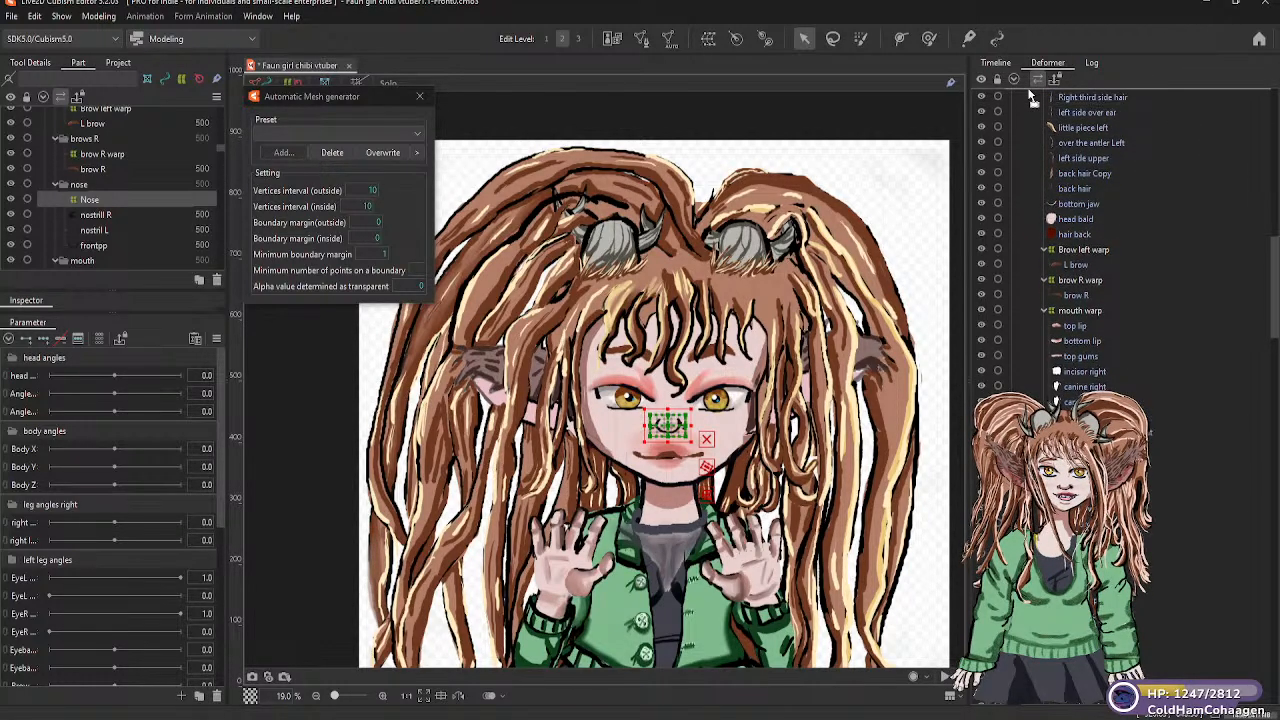
scroll(1030, 97, up, 3)
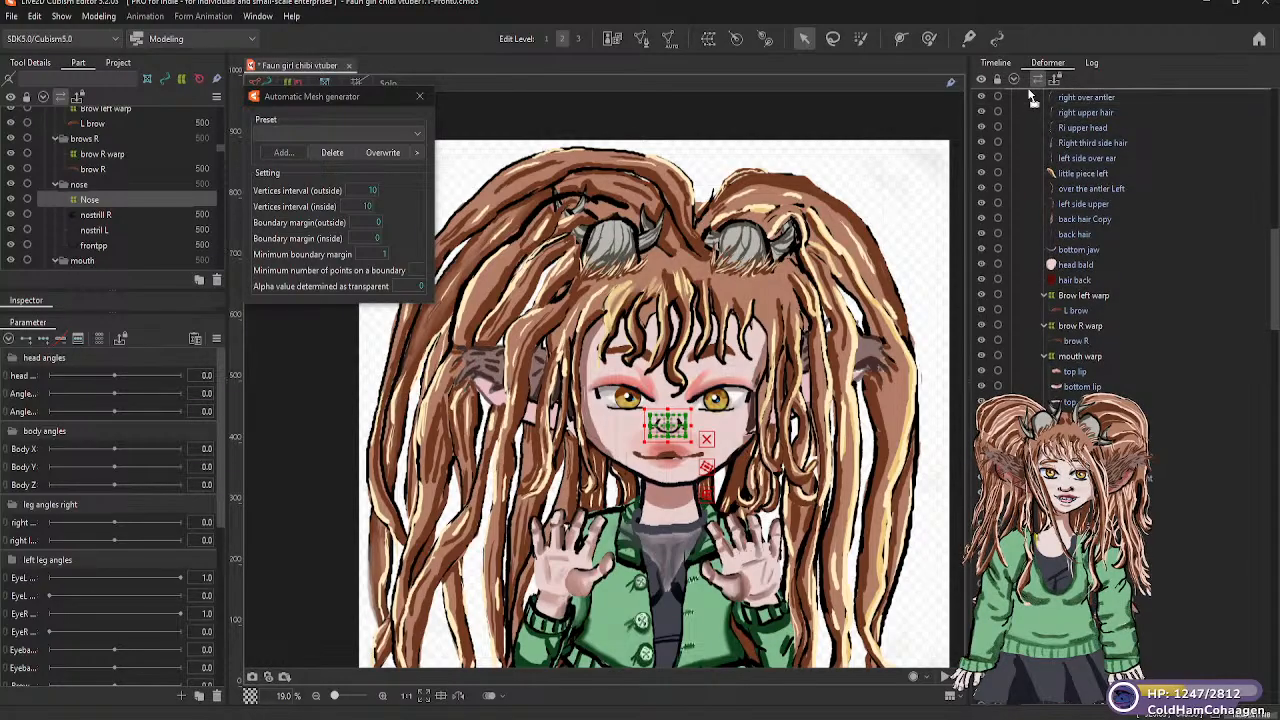
scroll(1030, 97, up, 4)
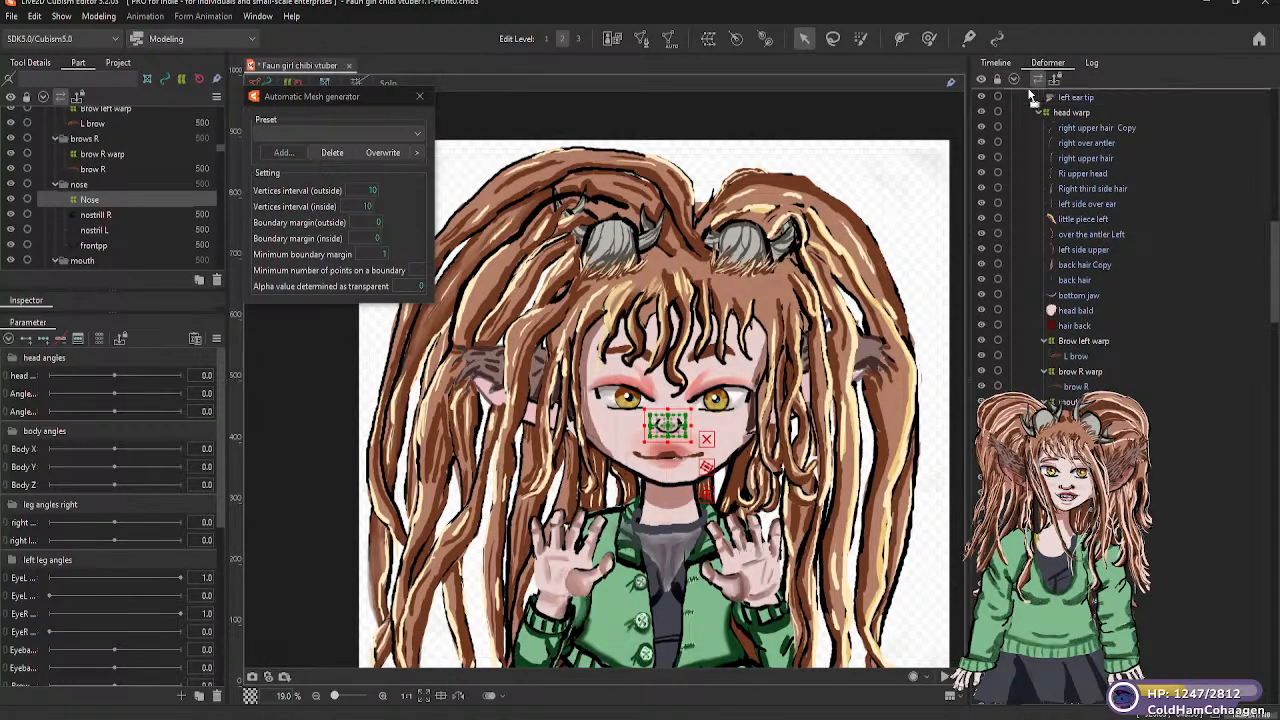
drag(1030, 97, 1067, 158)
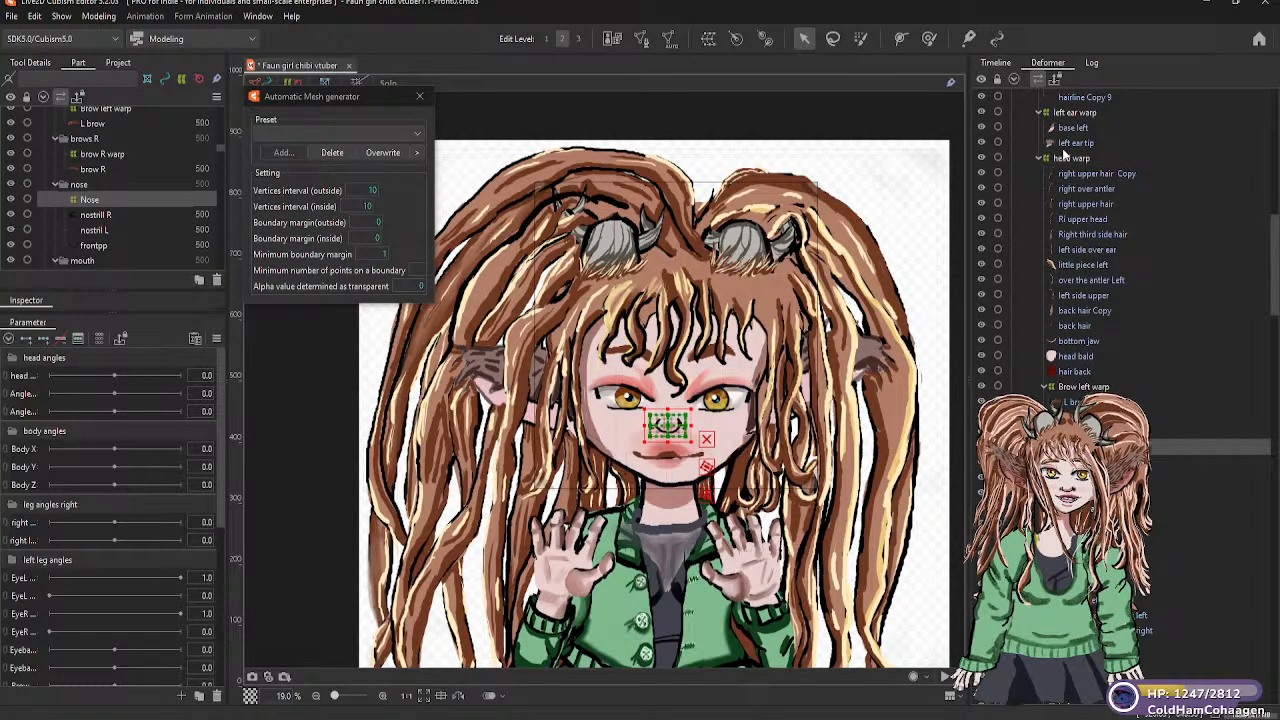
Move the left ear warp deformer under the head warp deformer
click(1075, 113)
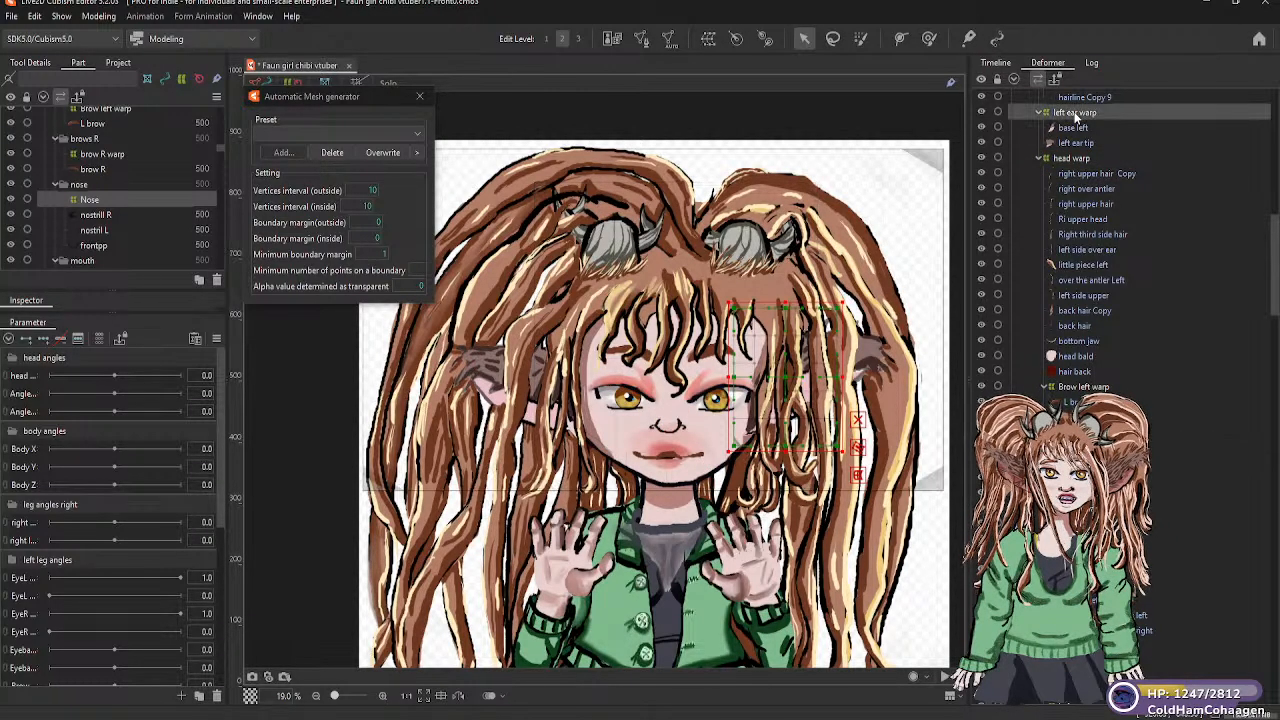
drag(1073, 157, 1070, 158)
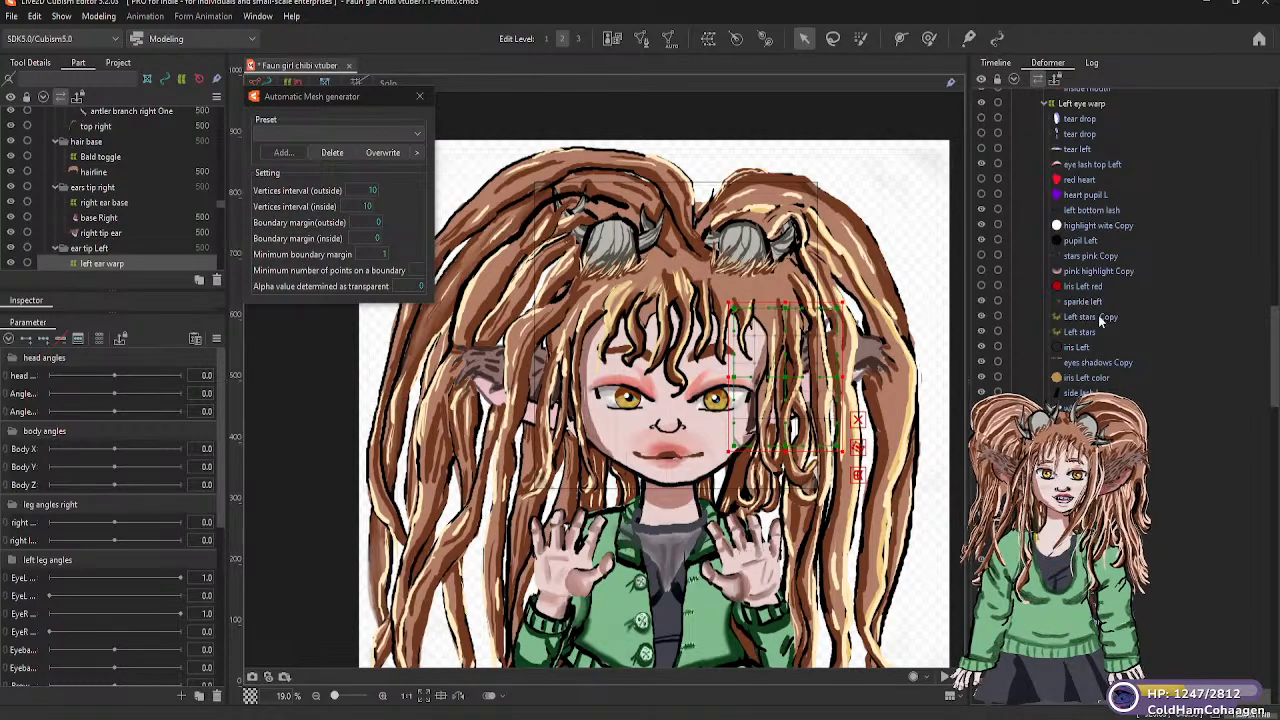
Examine the deformer hierarchy from the left eye warp up to the body warps and check the Right side bangs deformer's coverage
scroll(1096, 238, up, 1)
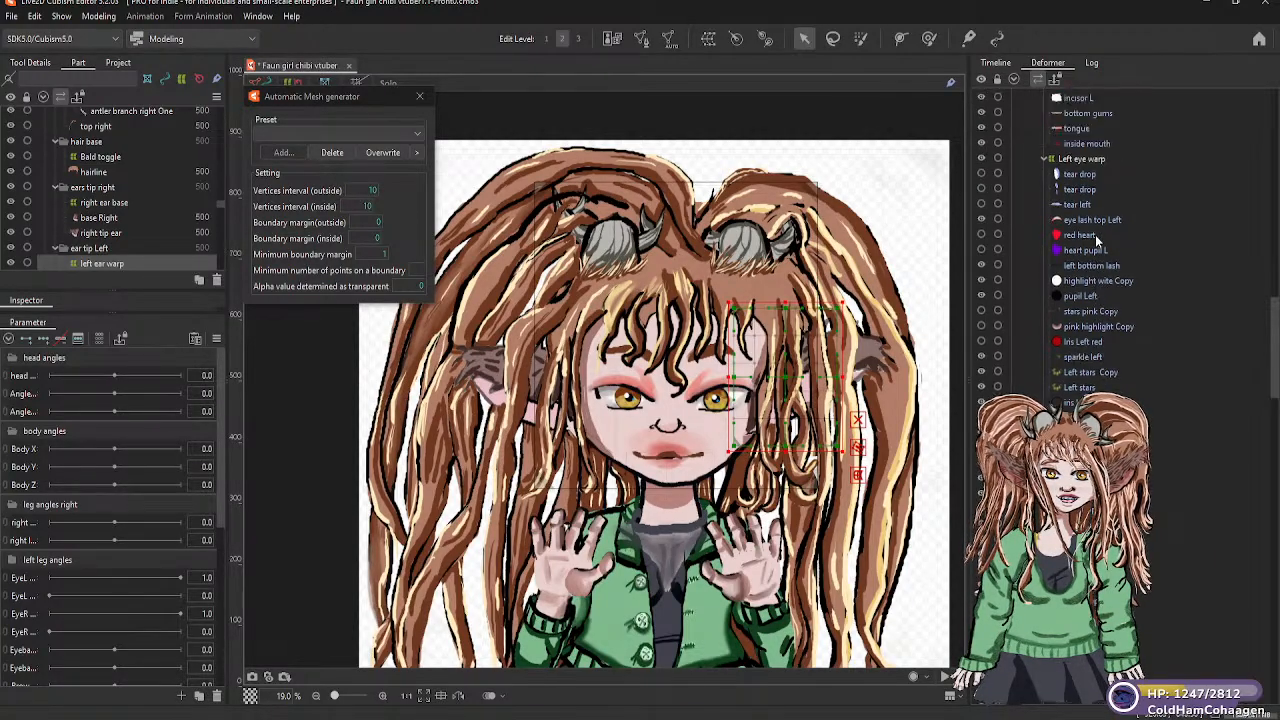
scroll(1090, 345, down, 2)
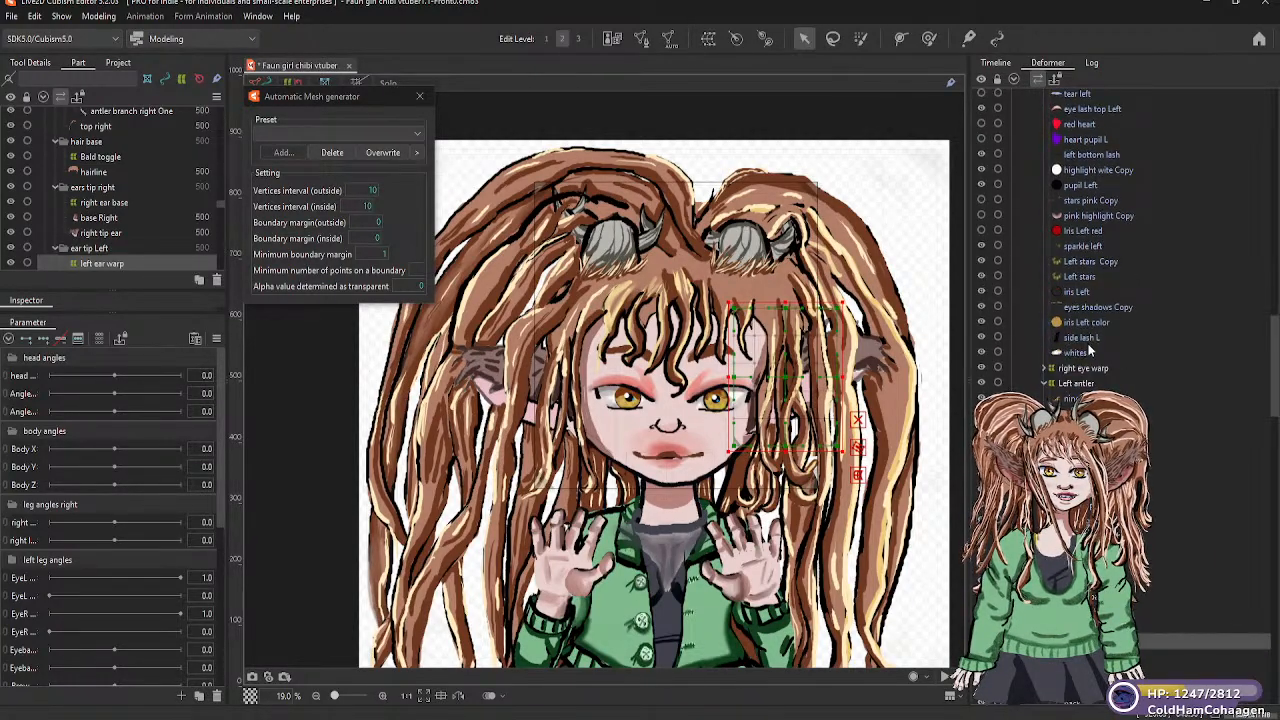
scroll(1090, 348, up, 5)
scroll(1090, 347, up, 10)
scroll(1090, 333, up, 8)
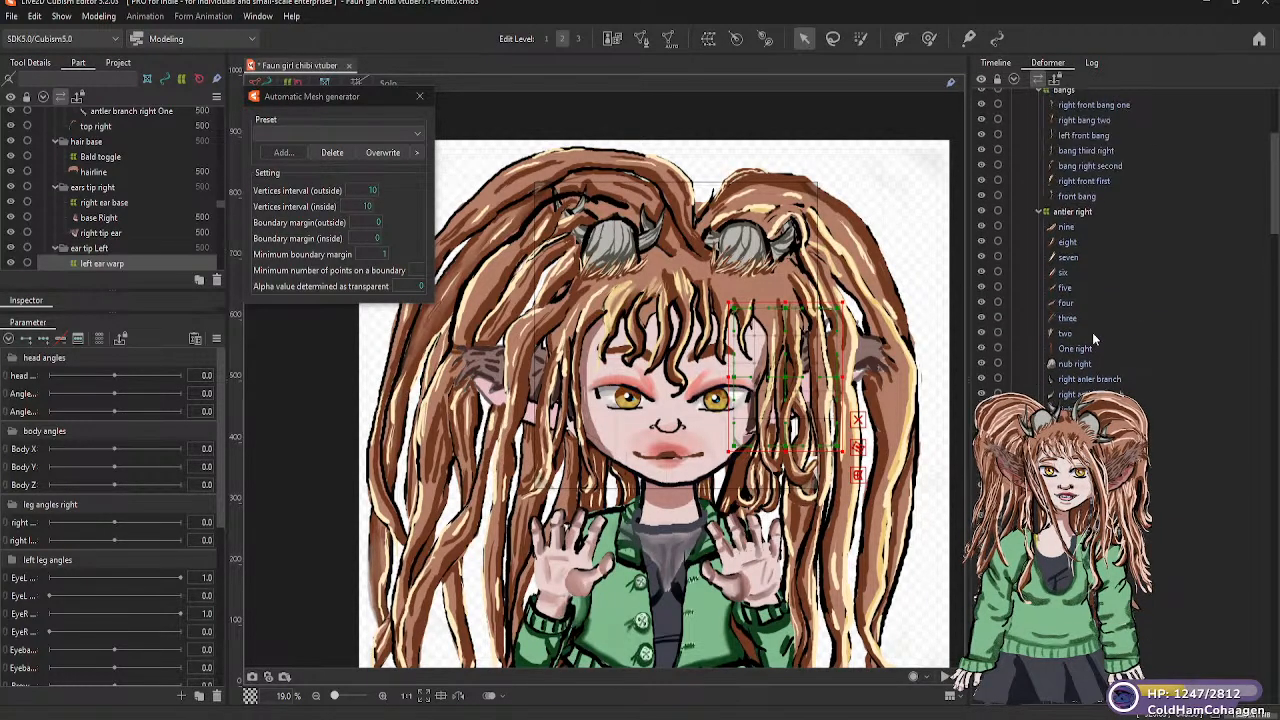
scroll(1092, 336, up, 6)
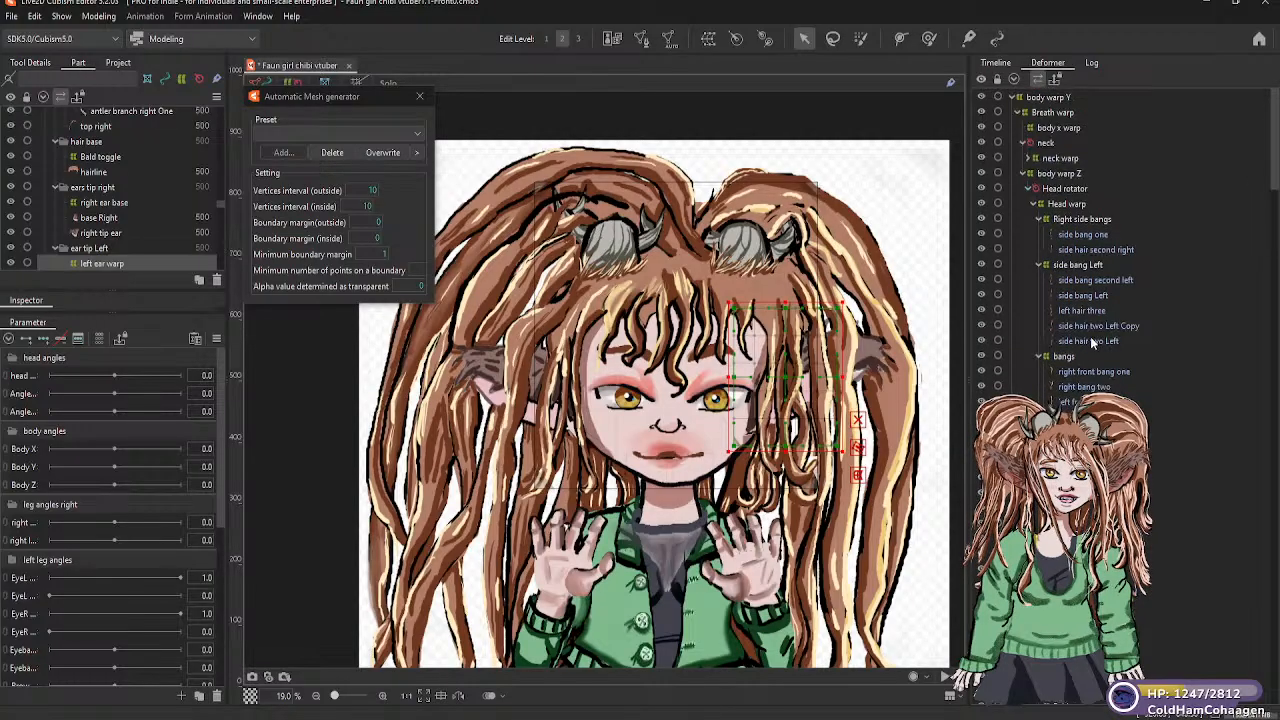
click(1073, 221)
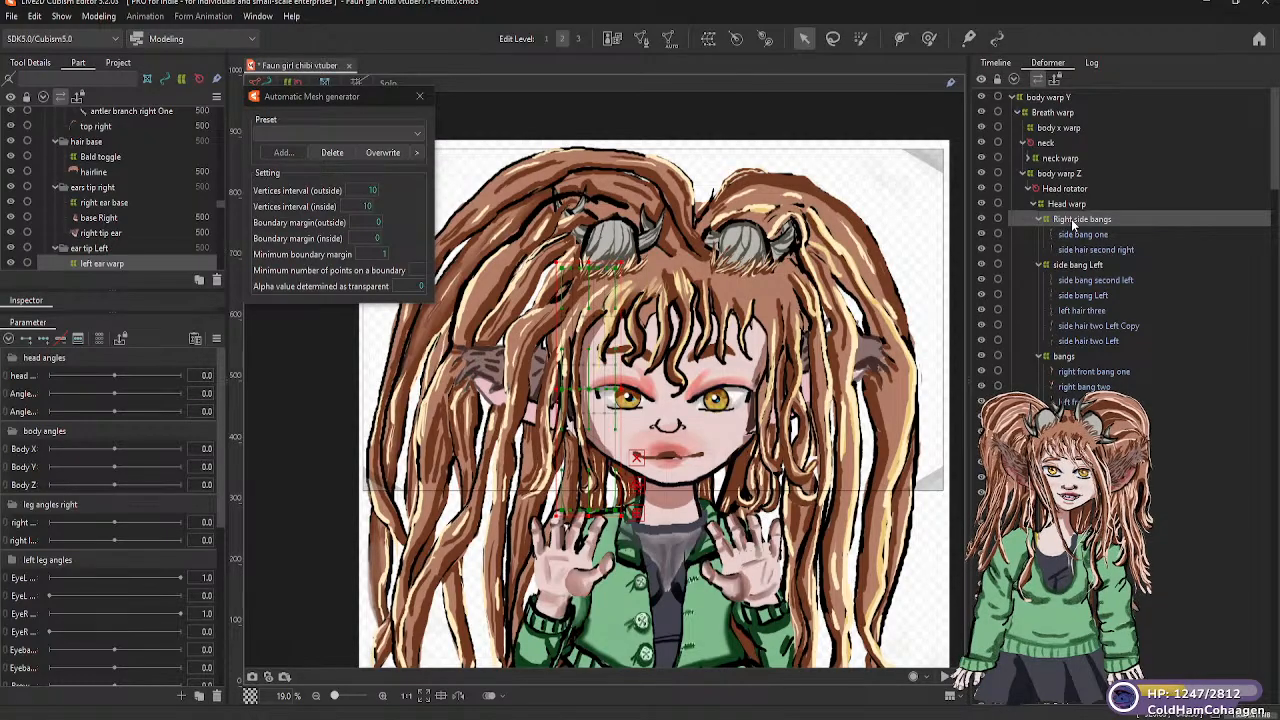
click(1073, 221)
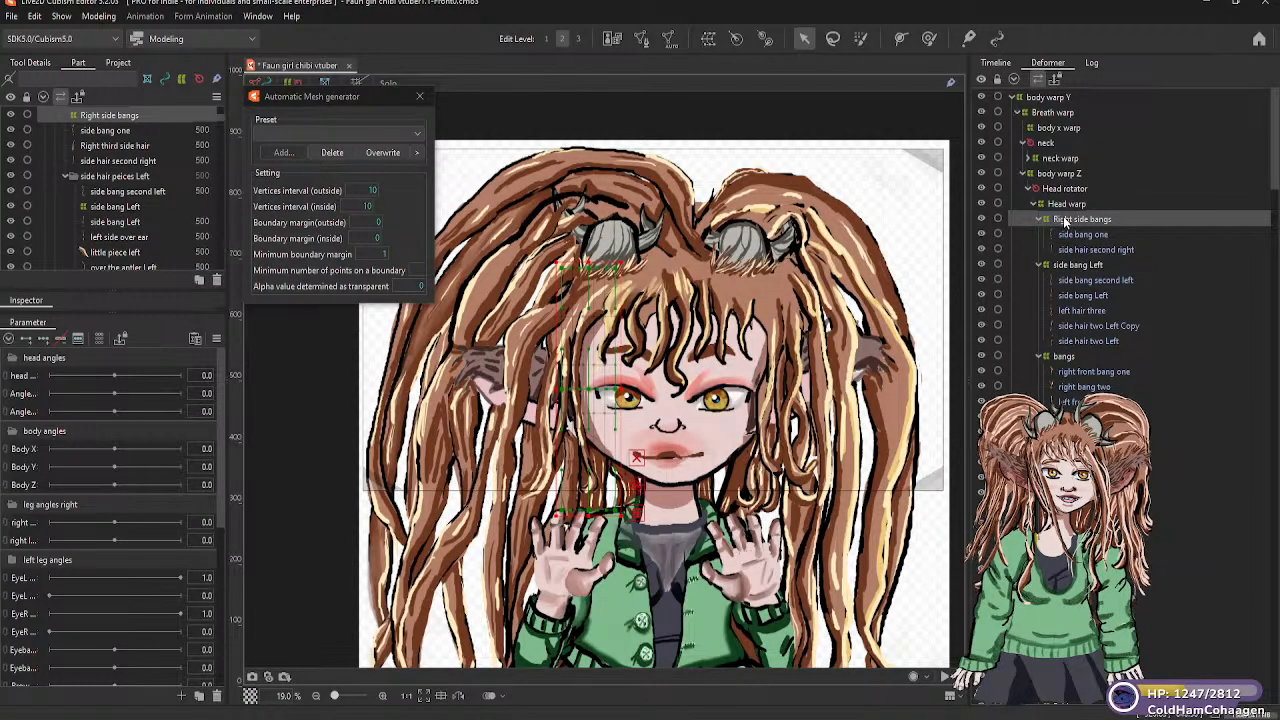
drag(1065, 223, 1065, 218)
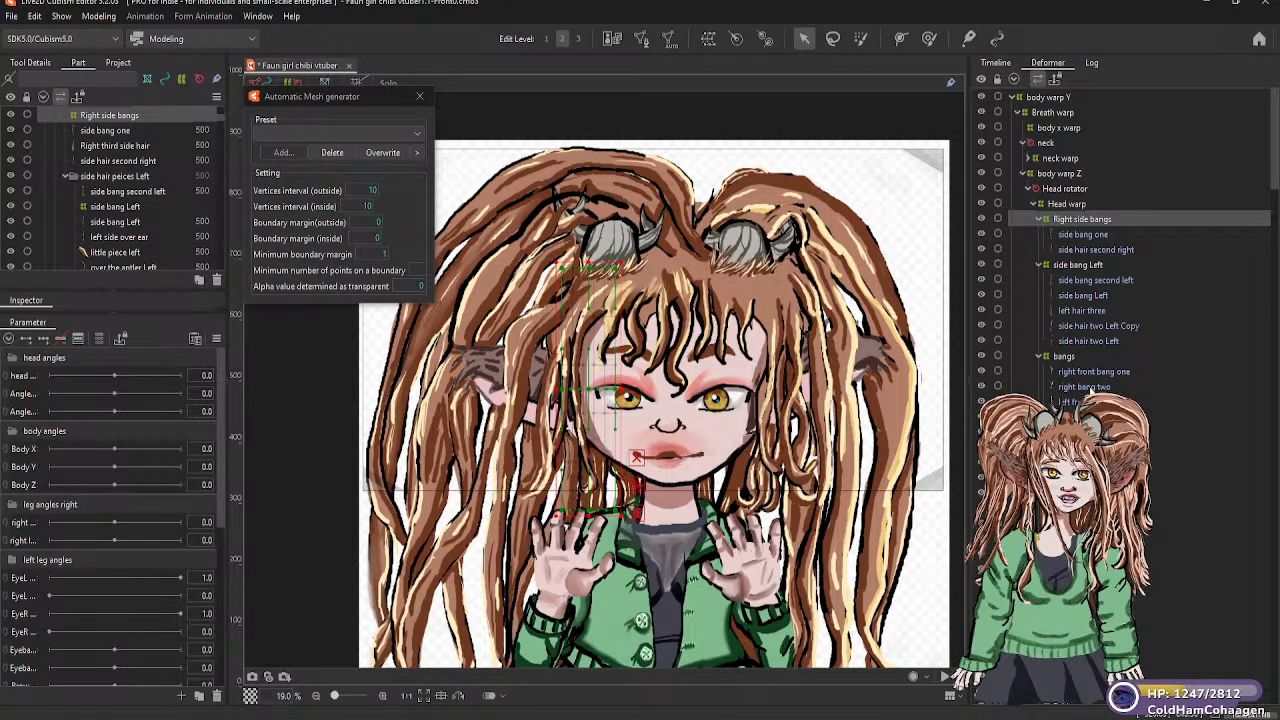
Nest the Bald toggle warp deformer under the antler right warp deformer
scroll(1088, 389, down, 4)
scroll(1088, 390, down, 4)
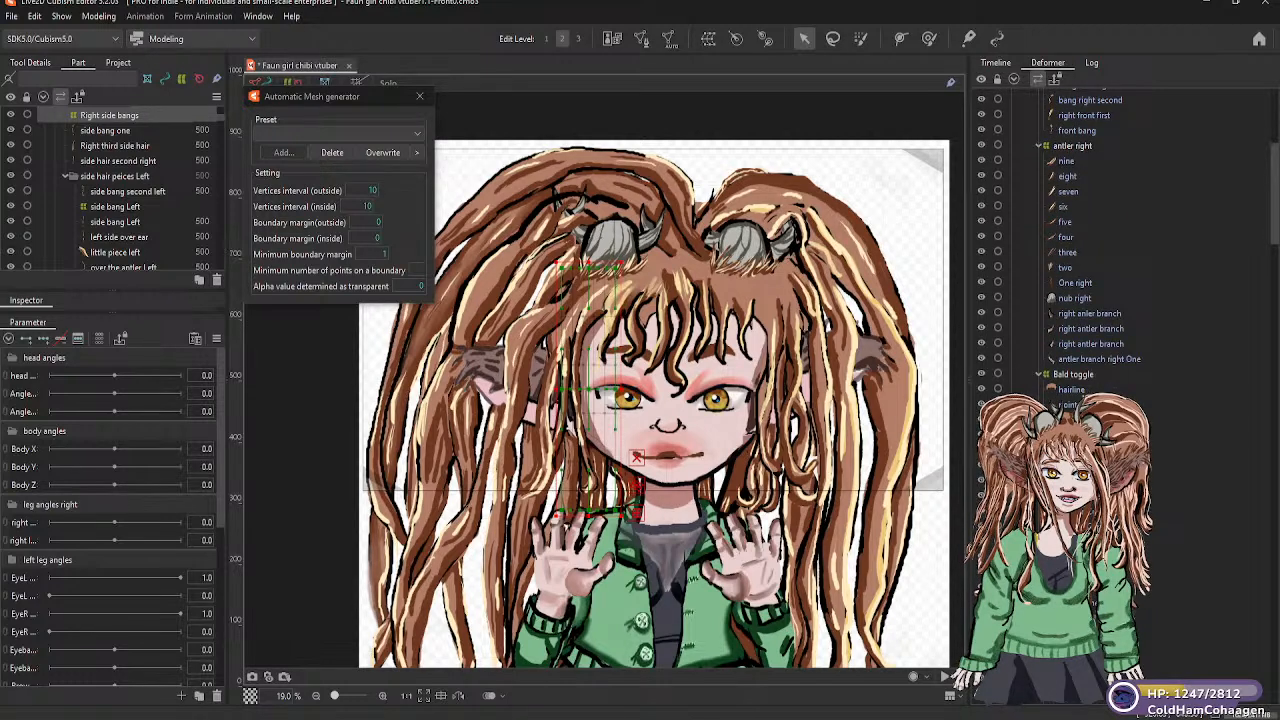
click(1073, 375)
mouse_move(1073, 370)
mouse_down()
mouse_move(1067, 205)
mouse_move(1075, 378)
mouse_up()
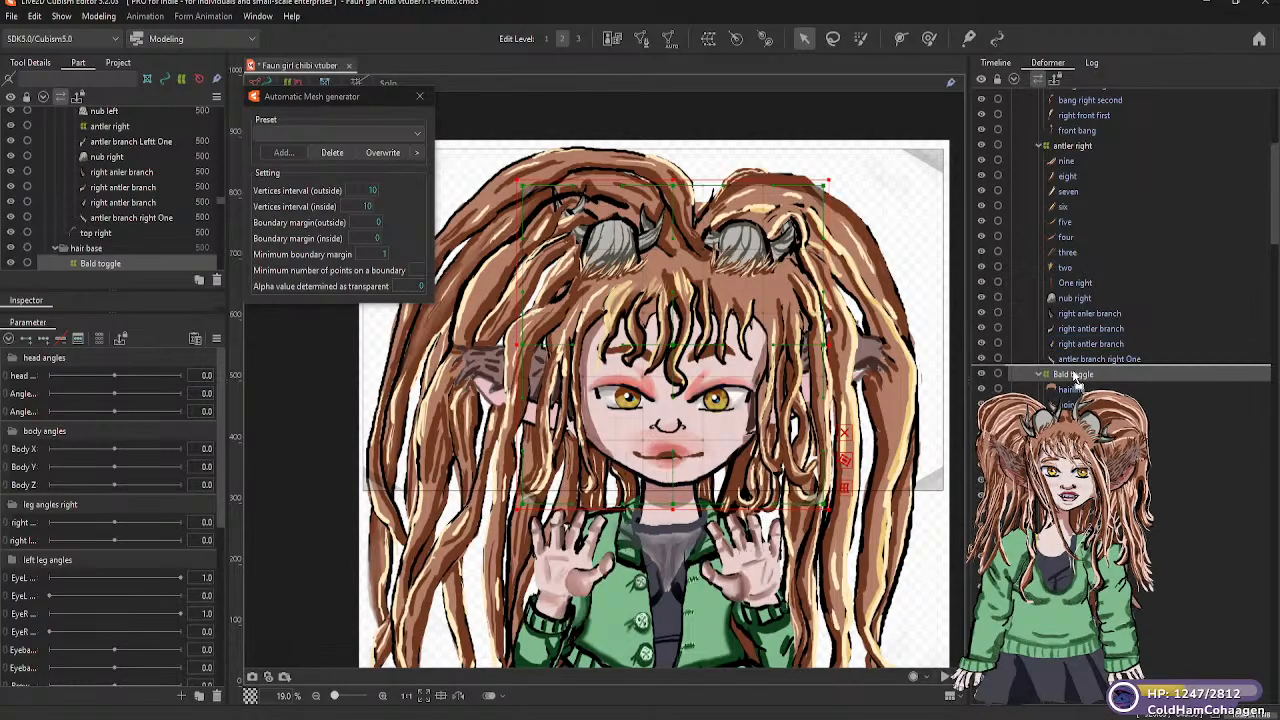
Inspect the antler right deformer and its One right mesh, and review the remaining deformers down through the left antler
click(1071, 146)
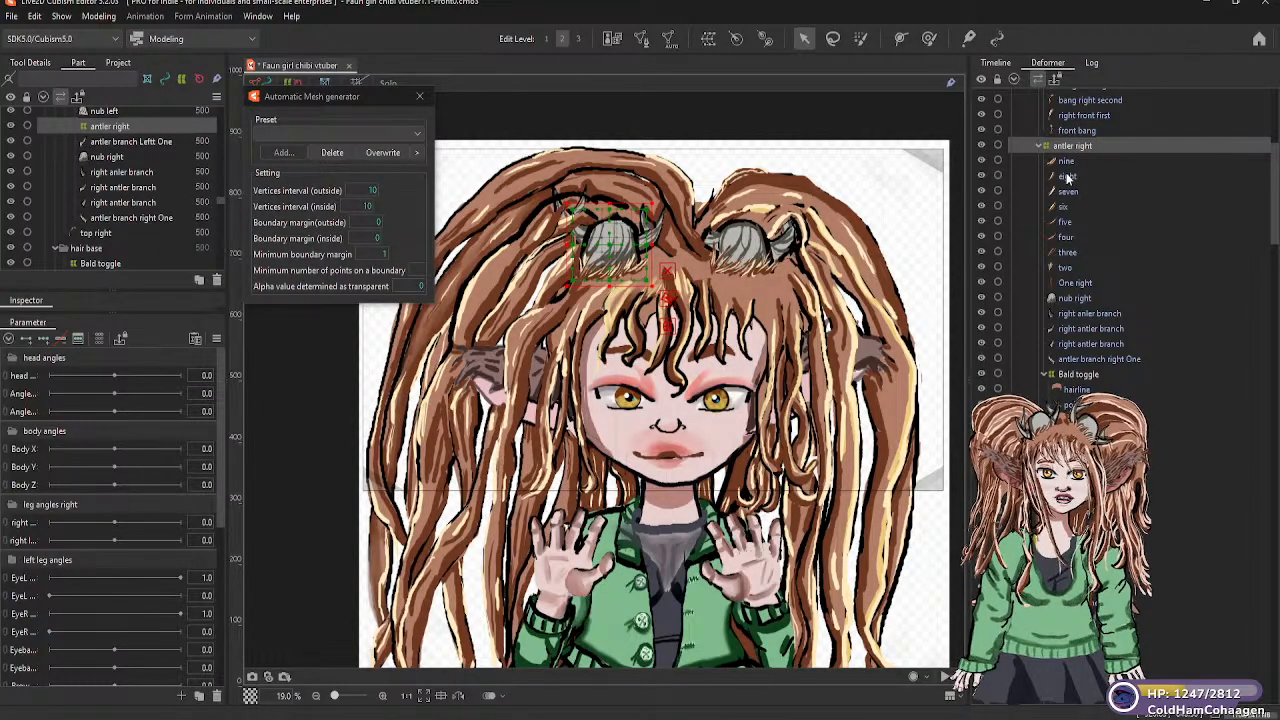
click(1073, 285)
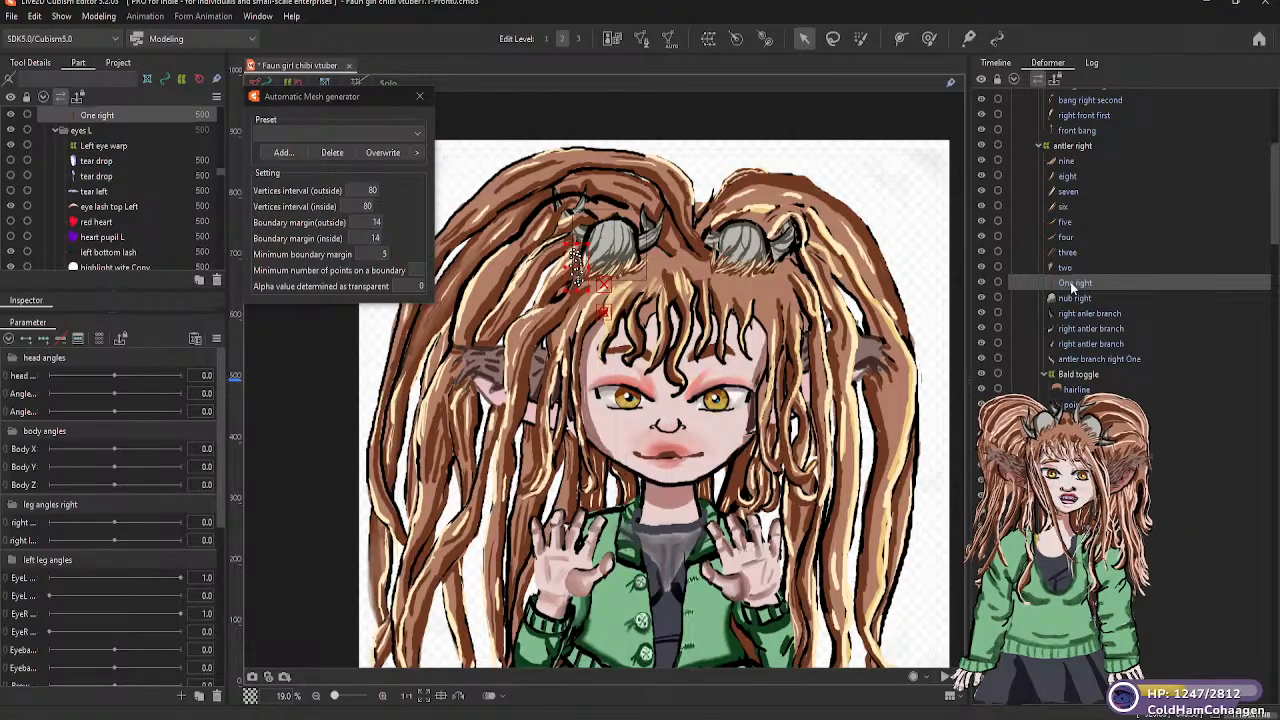
scroll(1079, 271, up, 1)
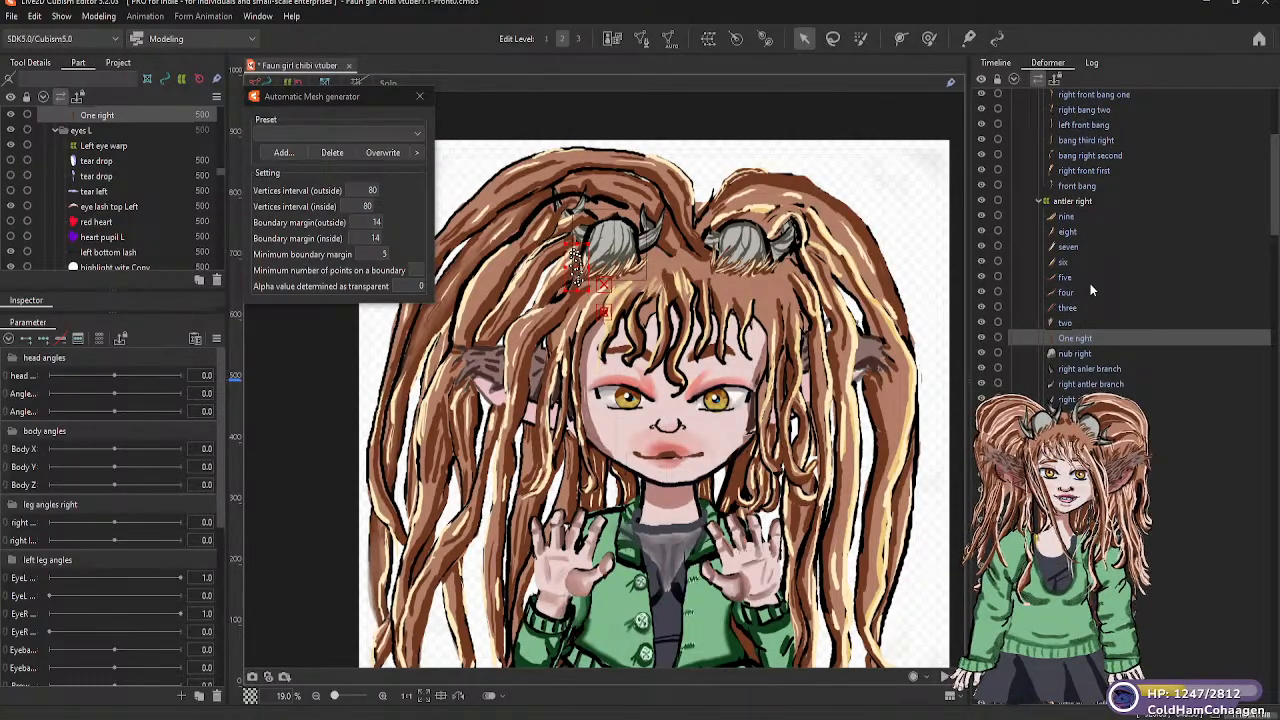
scroll(1088, 279, up, 1)
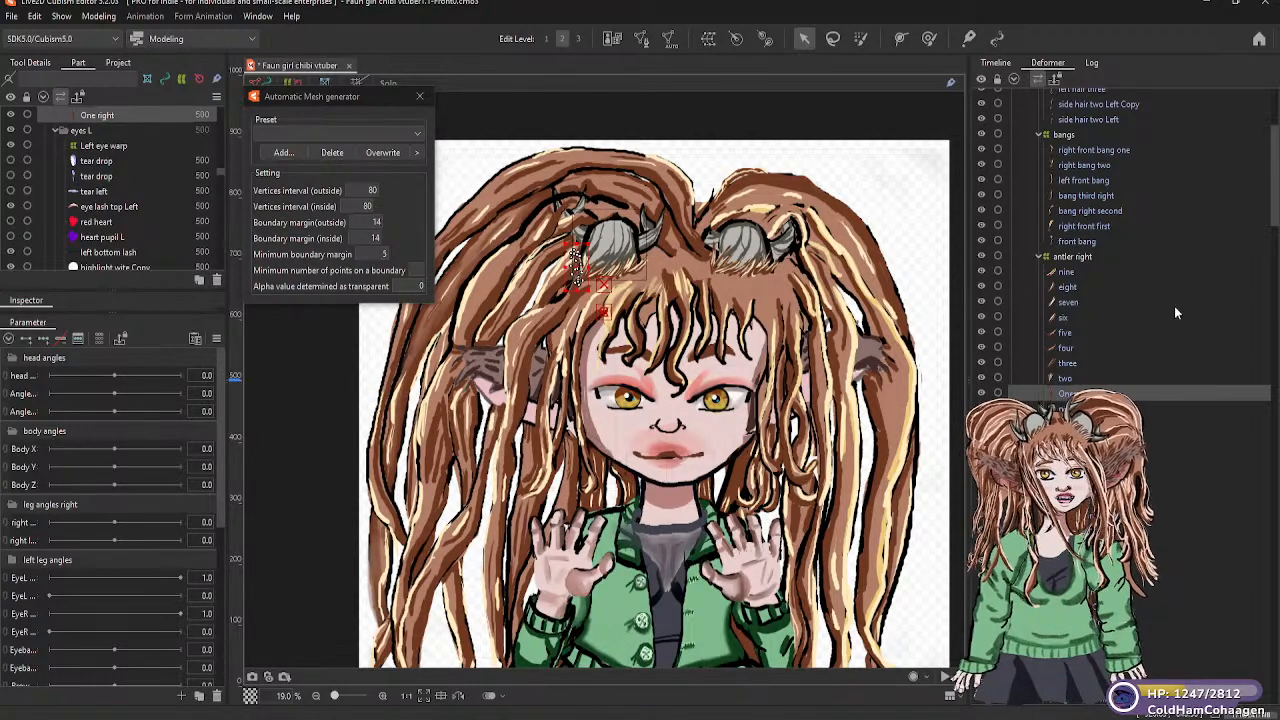
scroll(1128, 322, down, 1)
scroll(1040, 332, down, 1)
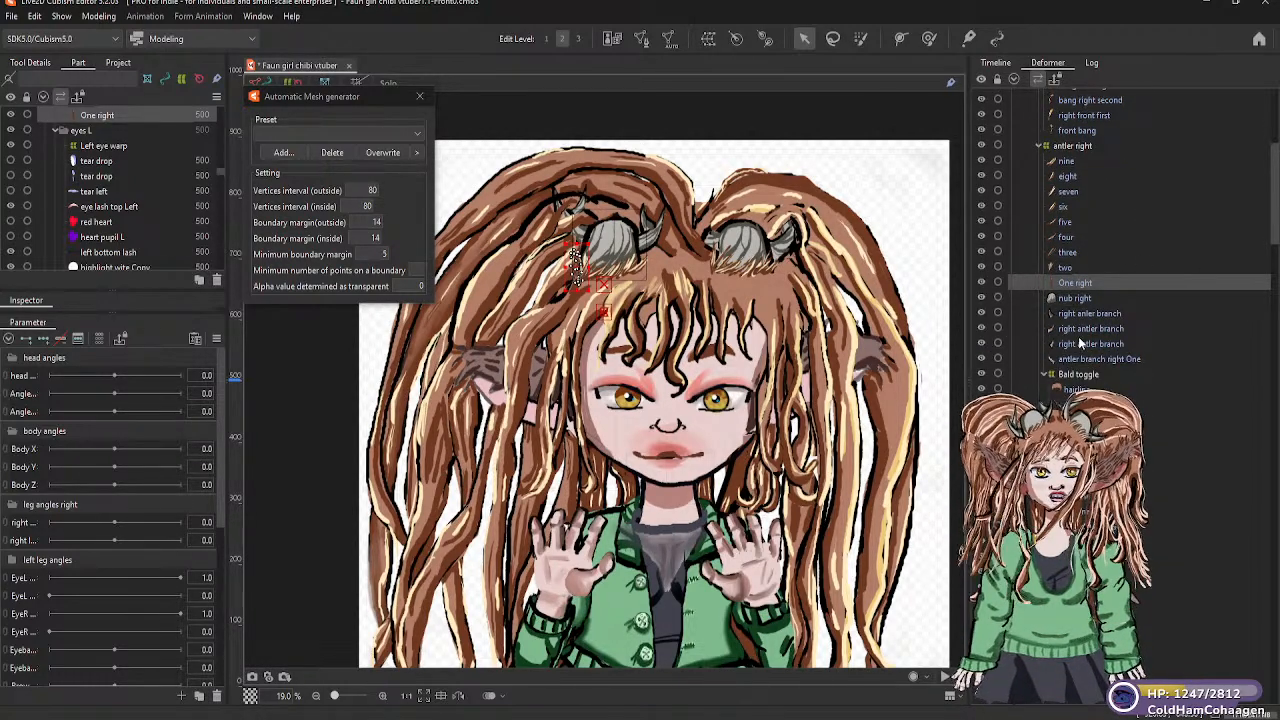
scroll(1100, 300, down, 6)
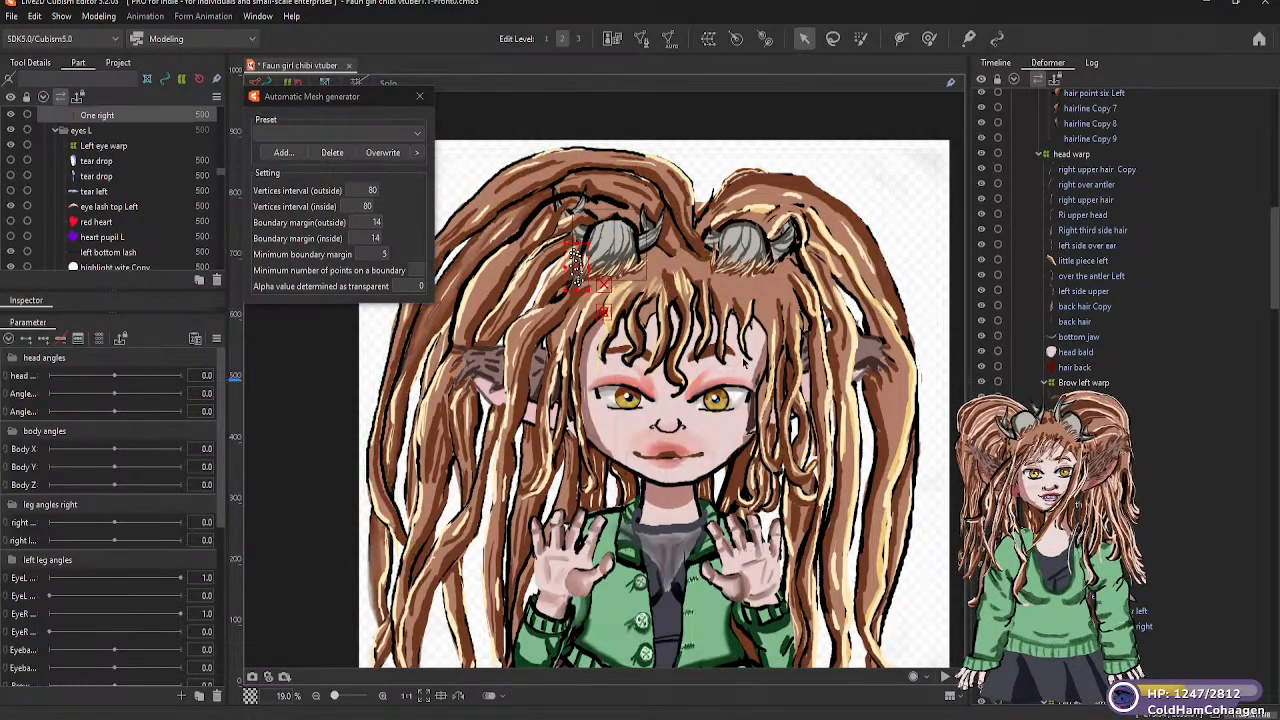
click(869, 367)
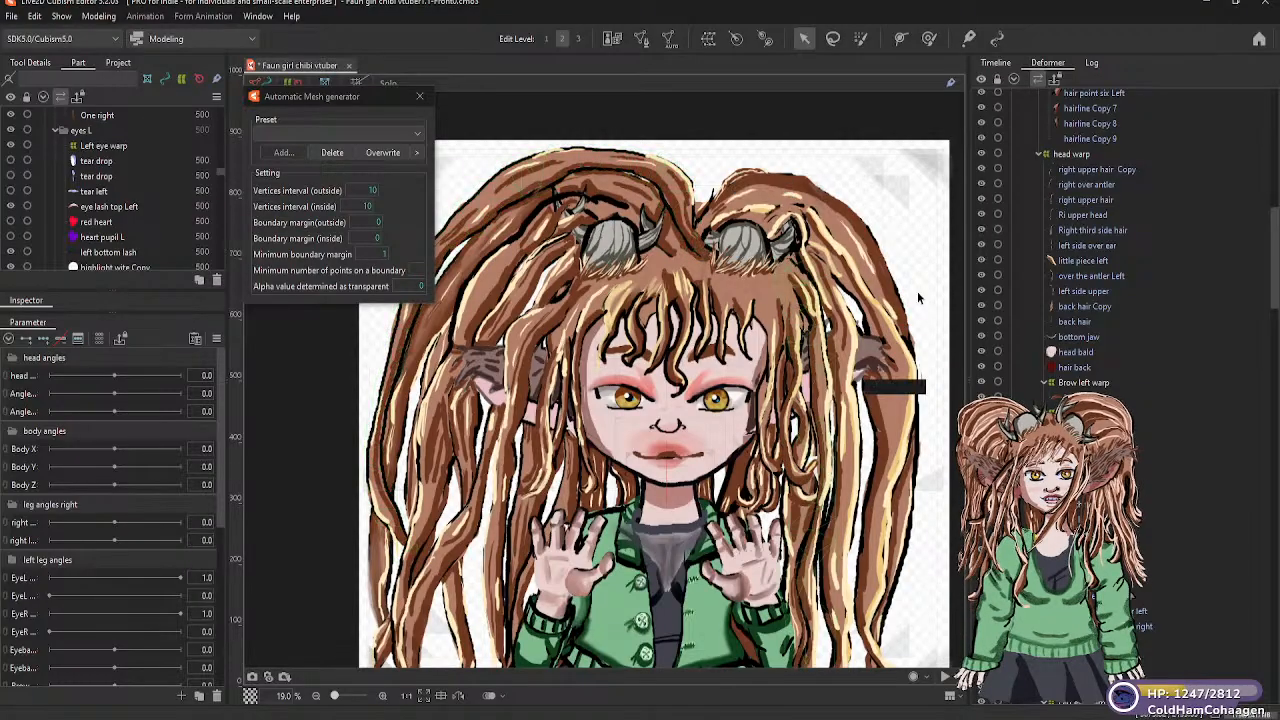
scroll(1100, 250, down, 10)
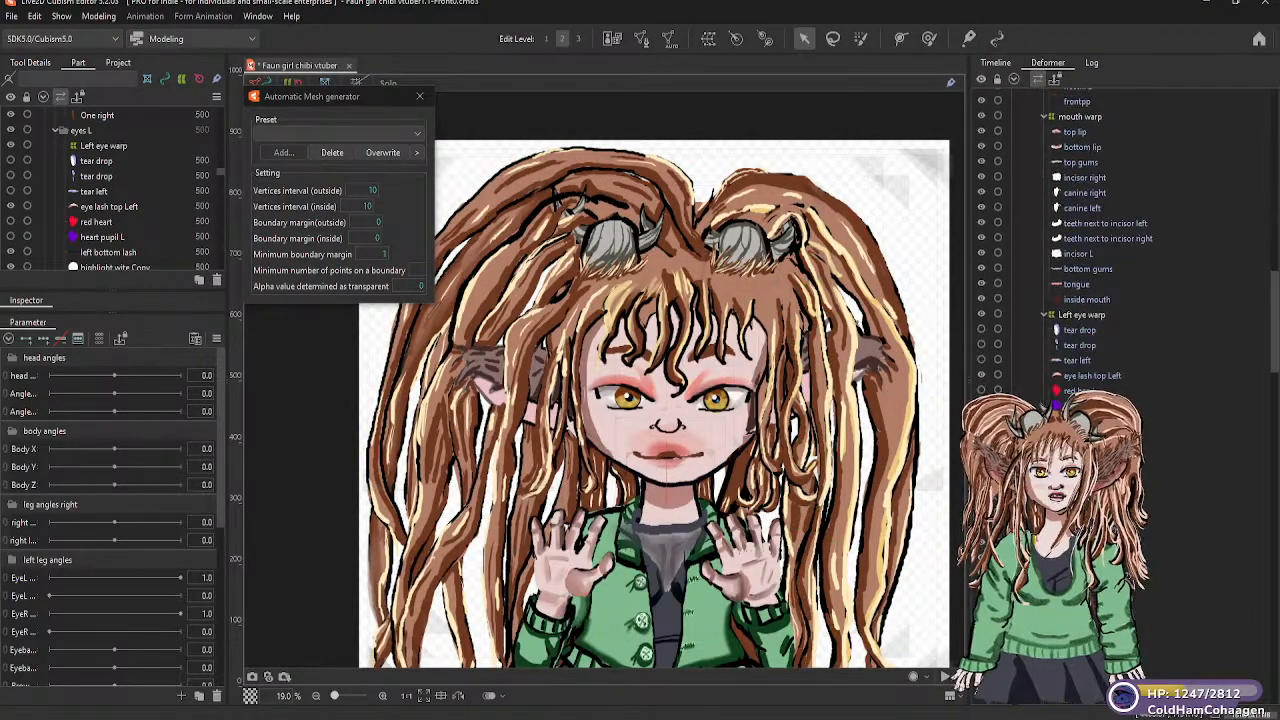
scroll(1100, 250, down, 8)
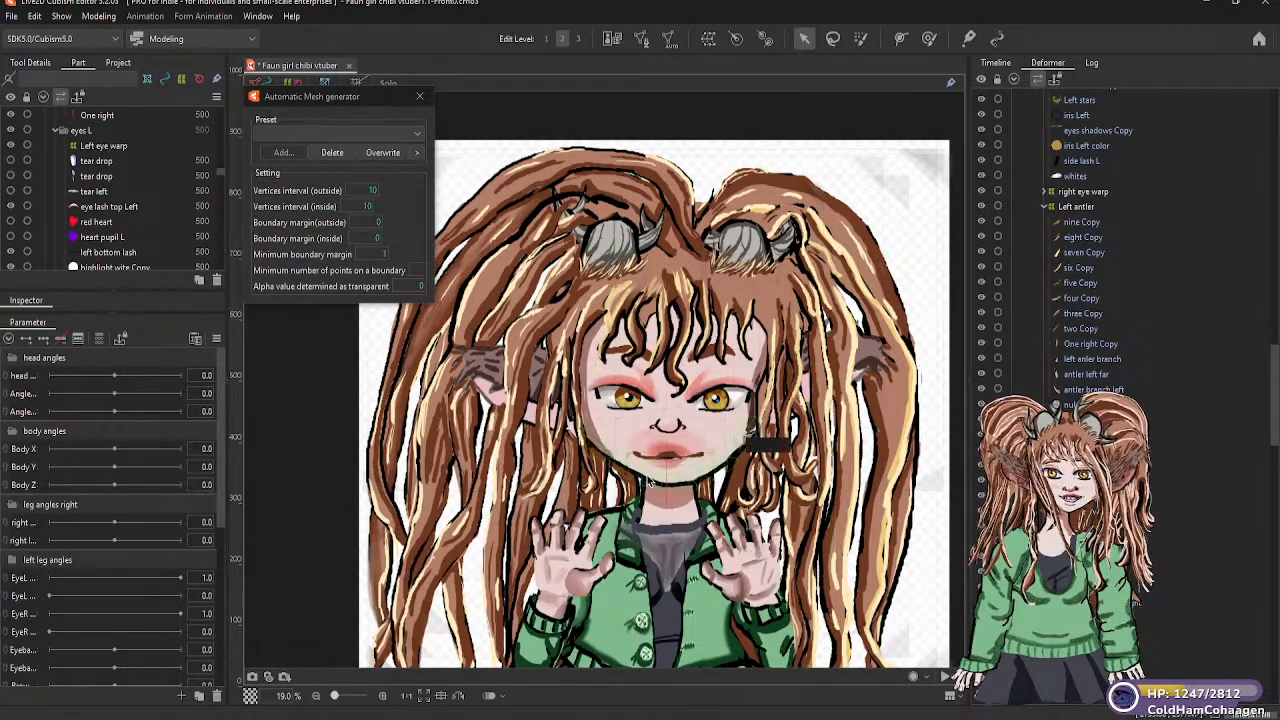
Set up a new warp deformer in the top of hair part as parent of the hair top right top mesh, replacing the default name
click(495, 190)
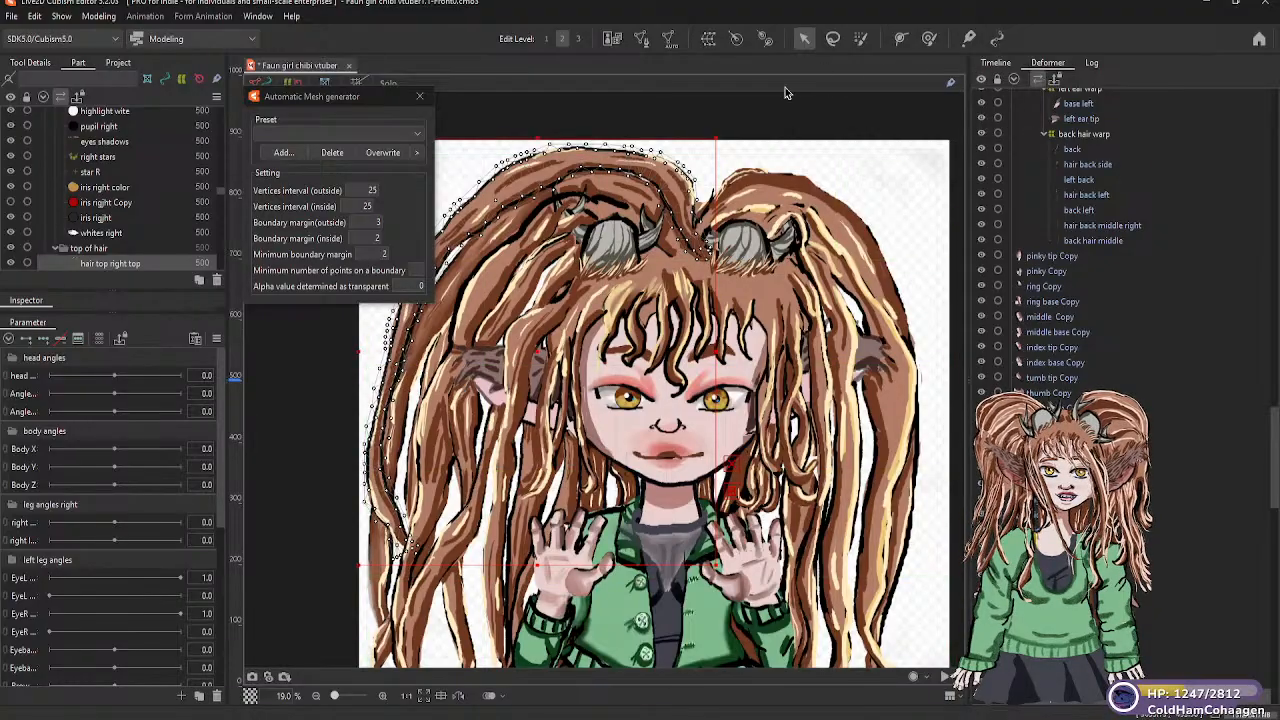
click(708, 40)
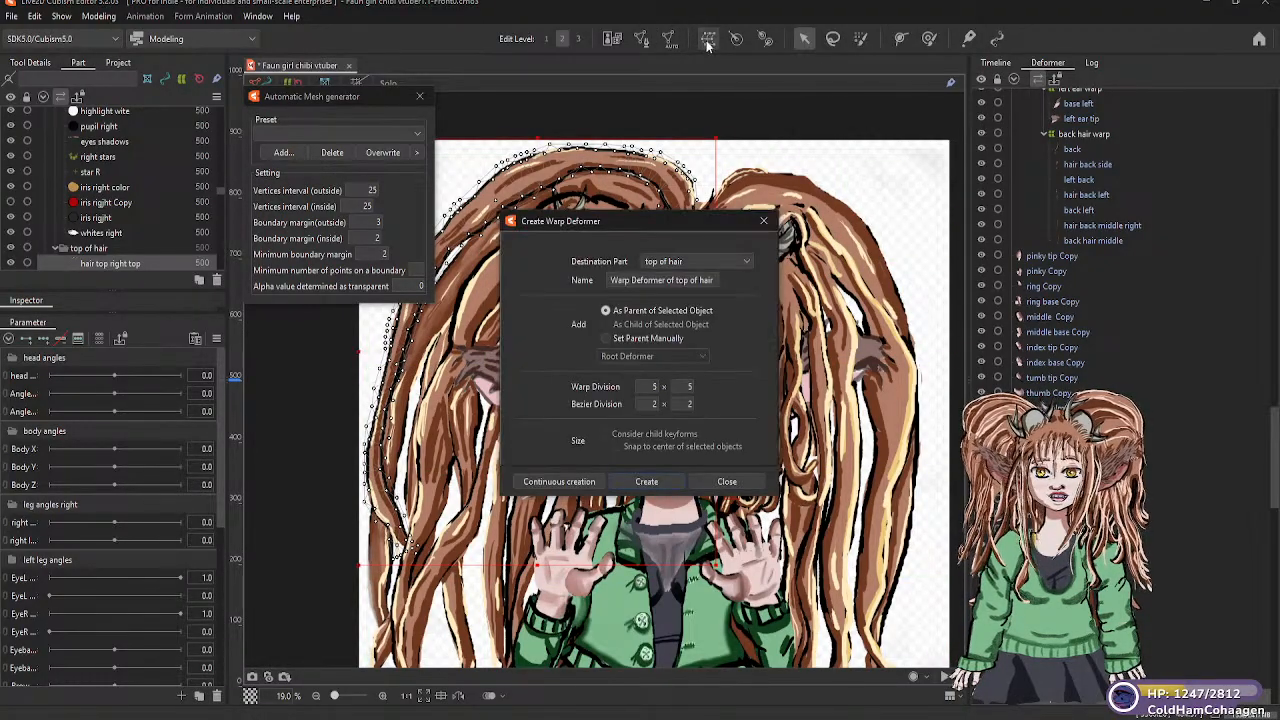
drag(716, 280, 611, 280)
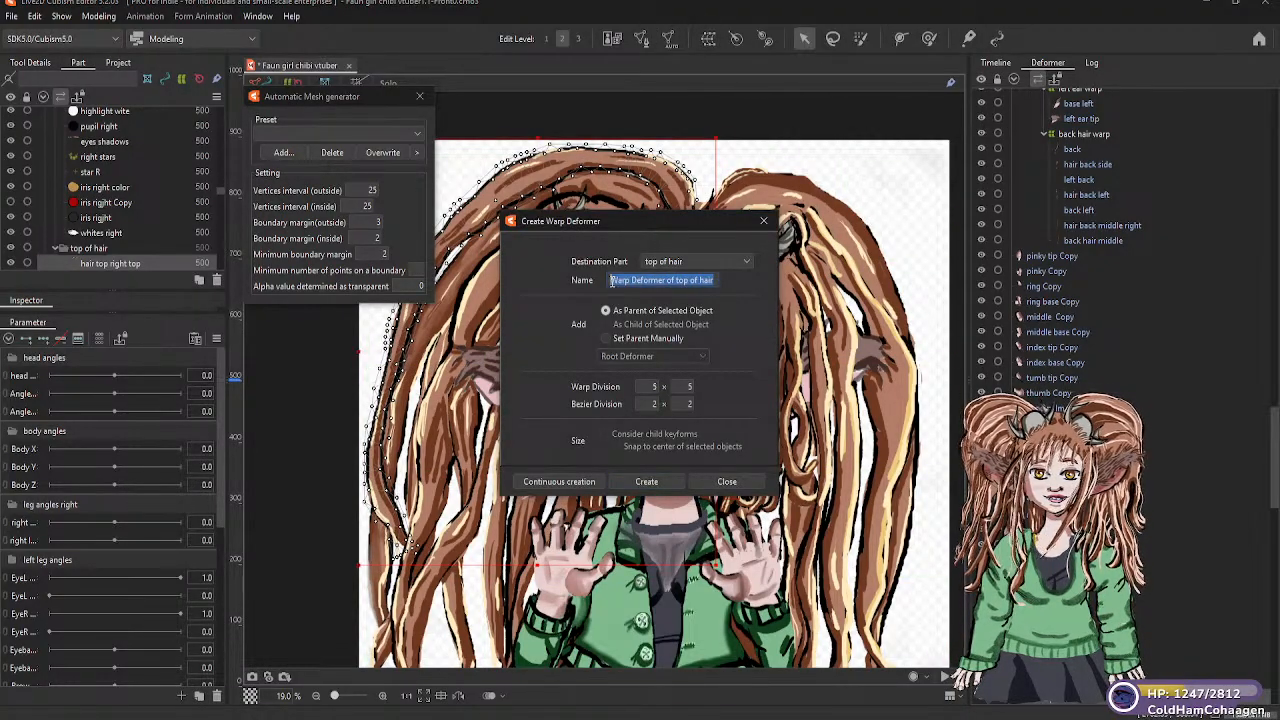
text(hair right)
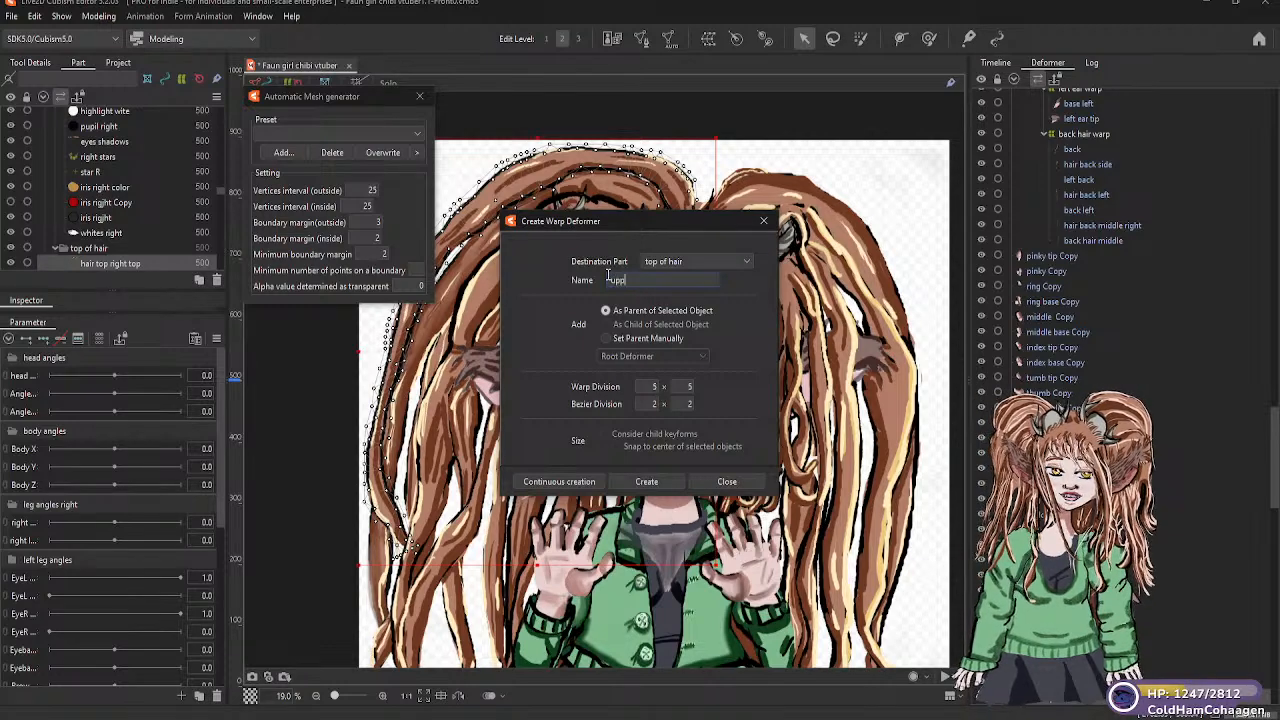
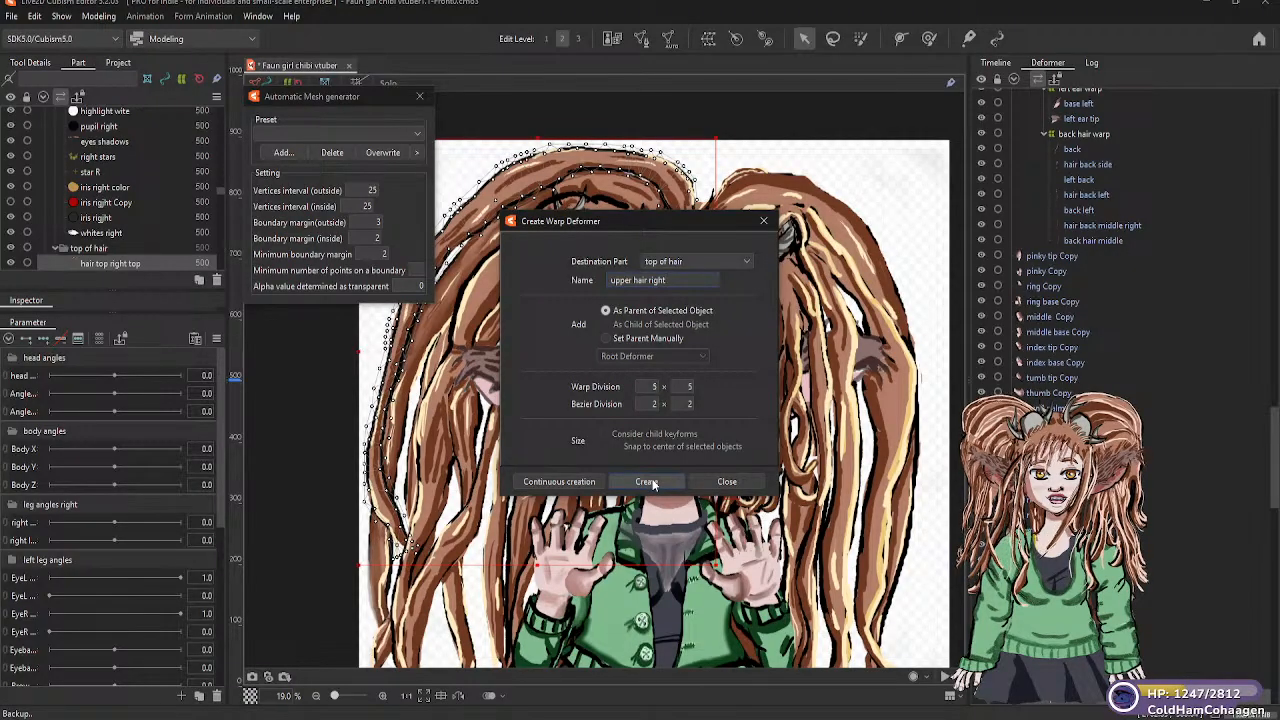
Create the "upper hair right" warp deformer with 5 × 5 divisions and nest the hair right mesh under it
click(646, 482)
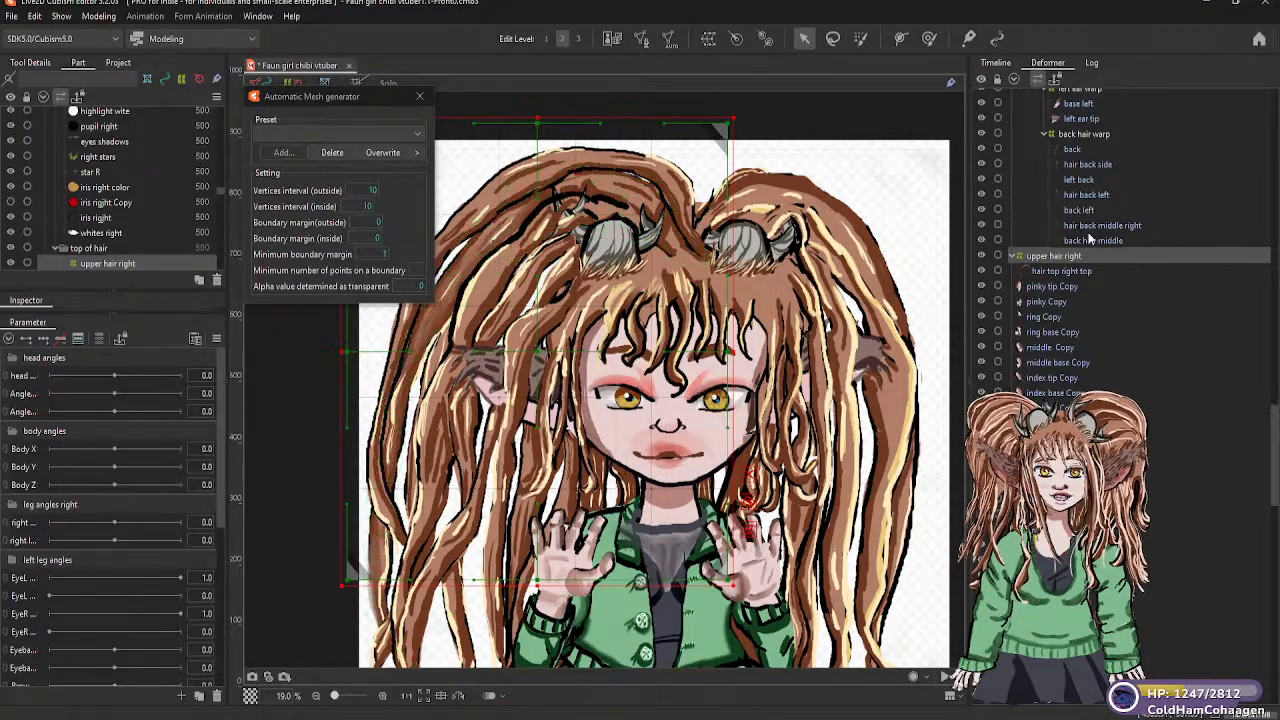
click(1067, 274)
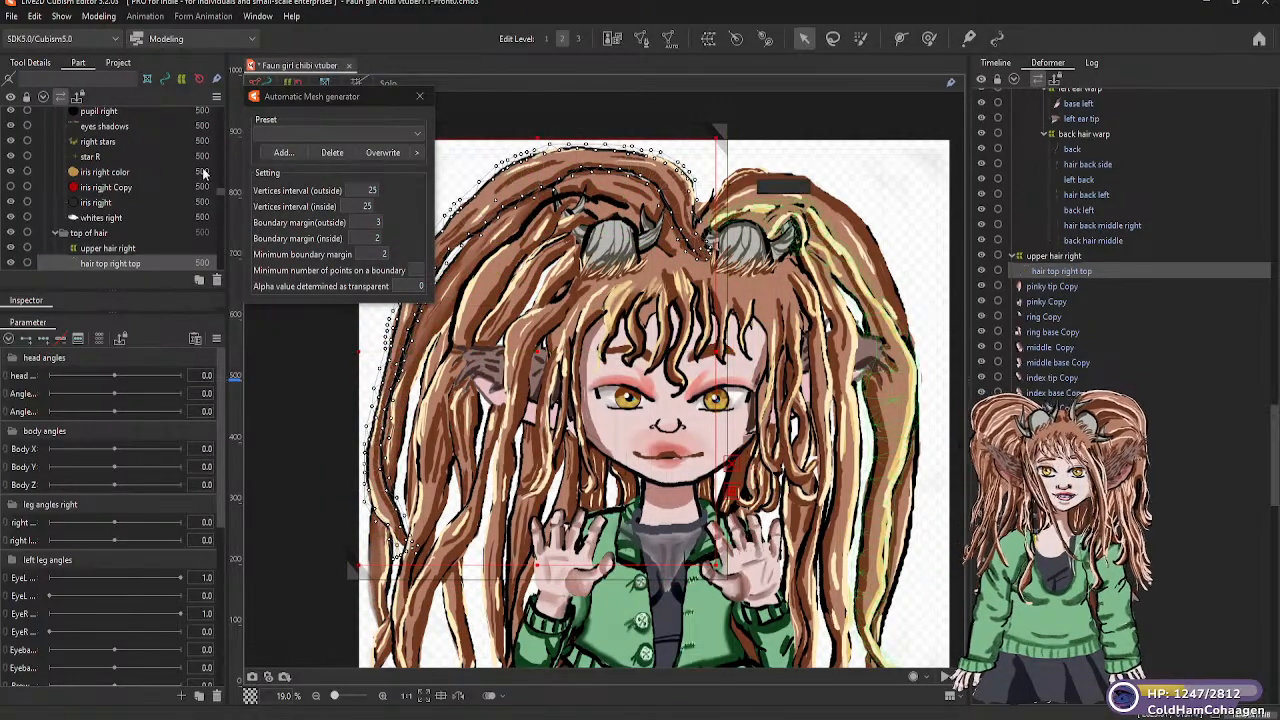
scroll(133, 255, down, 2)
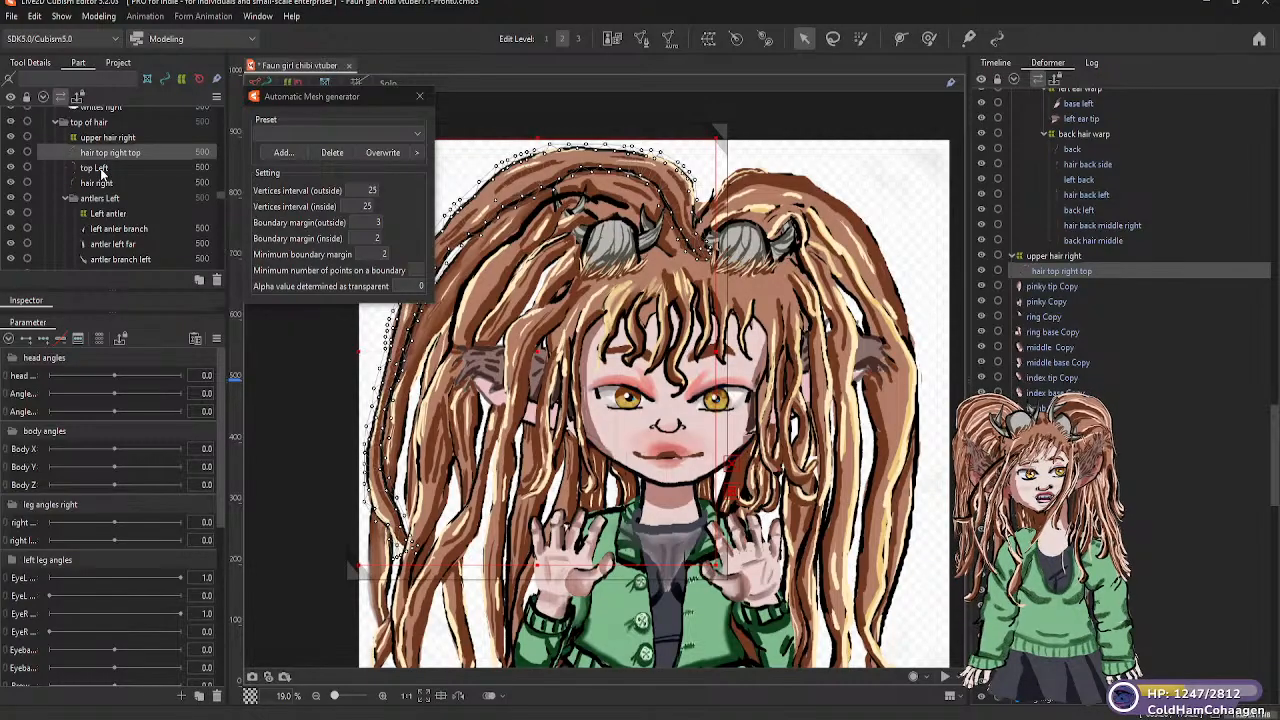
click(103, 184)
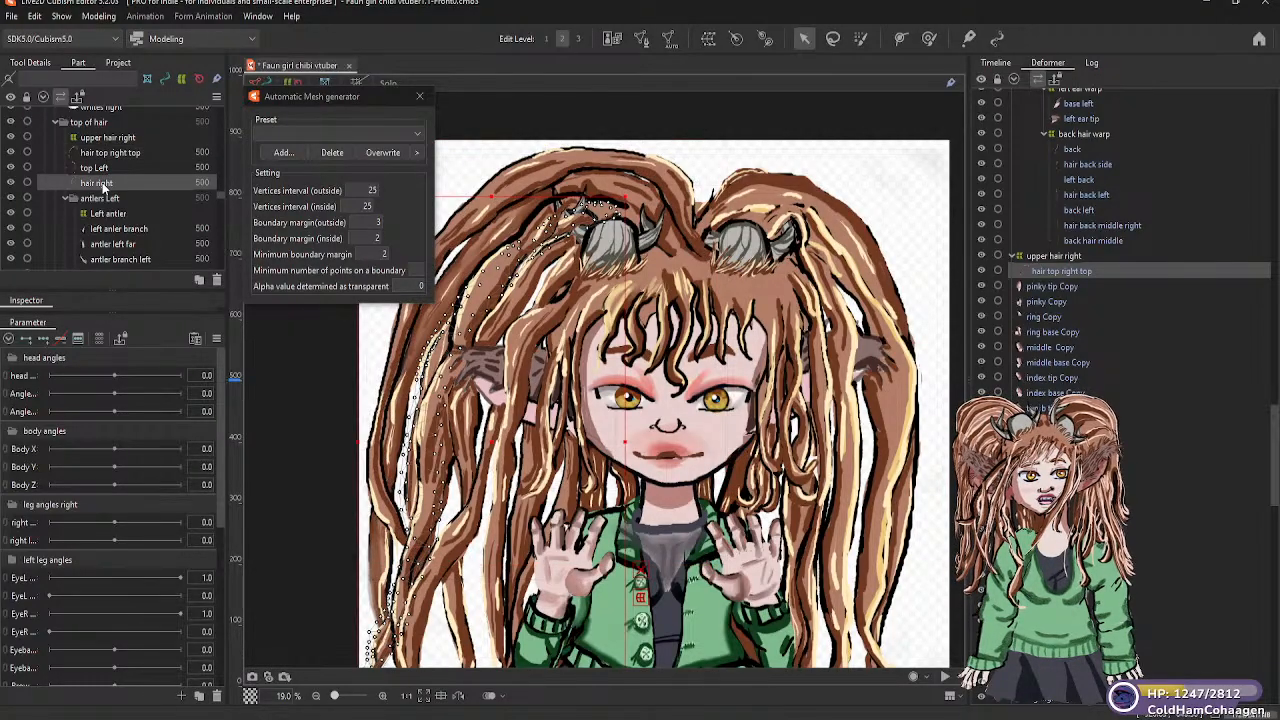
drag(103, 180, 104, 143)
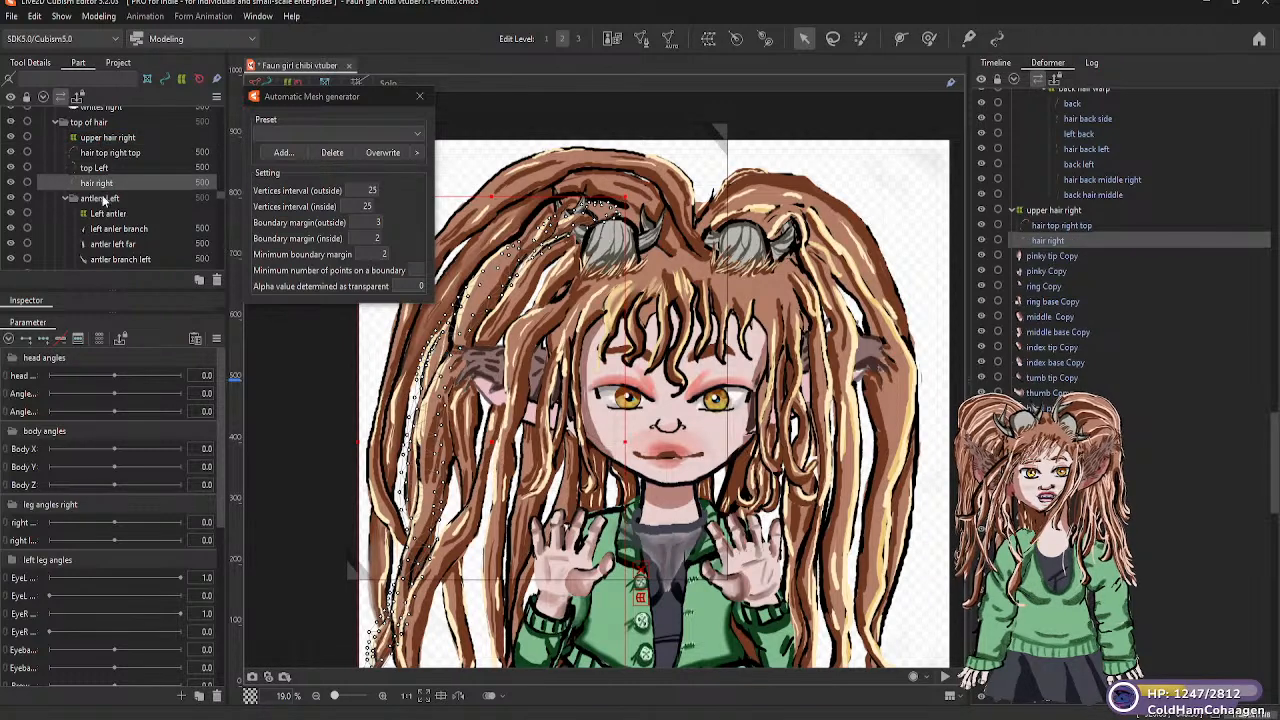
Create a 5 × 5 warp deformer named "left upper hair" in the top of hair part as parent of the top Left mesh
click(100, 167)
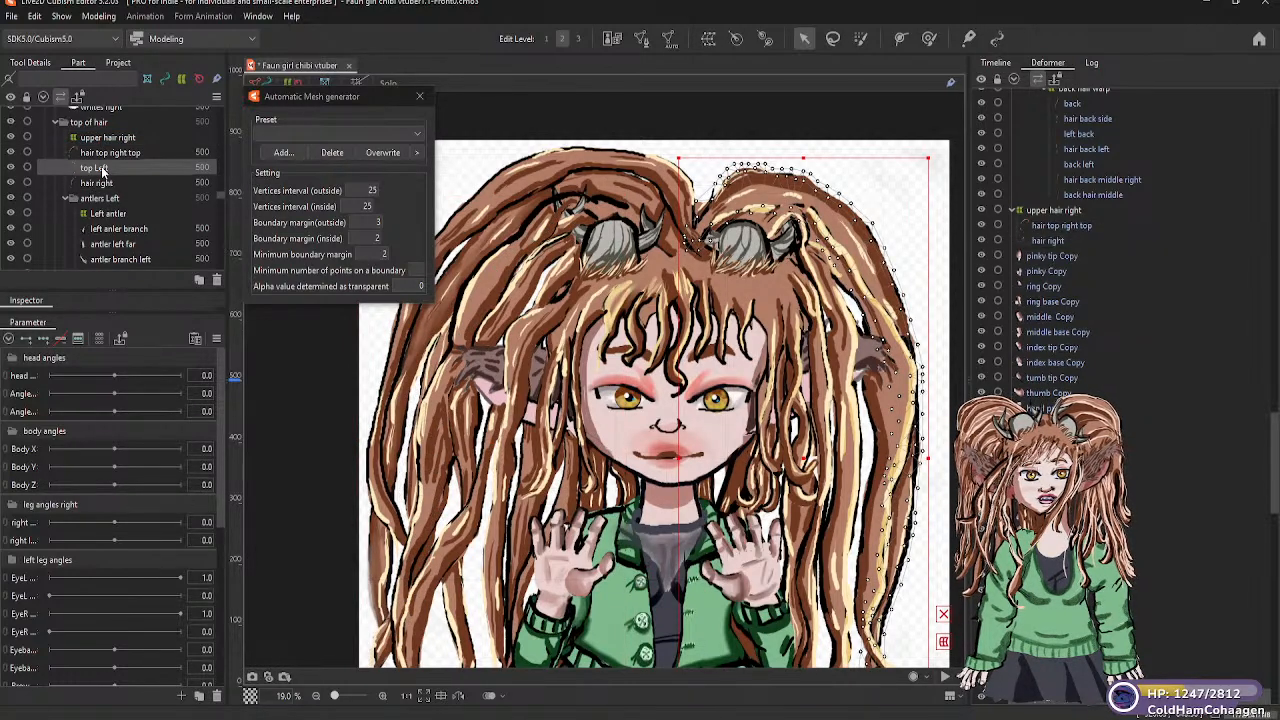
click(708, 39)
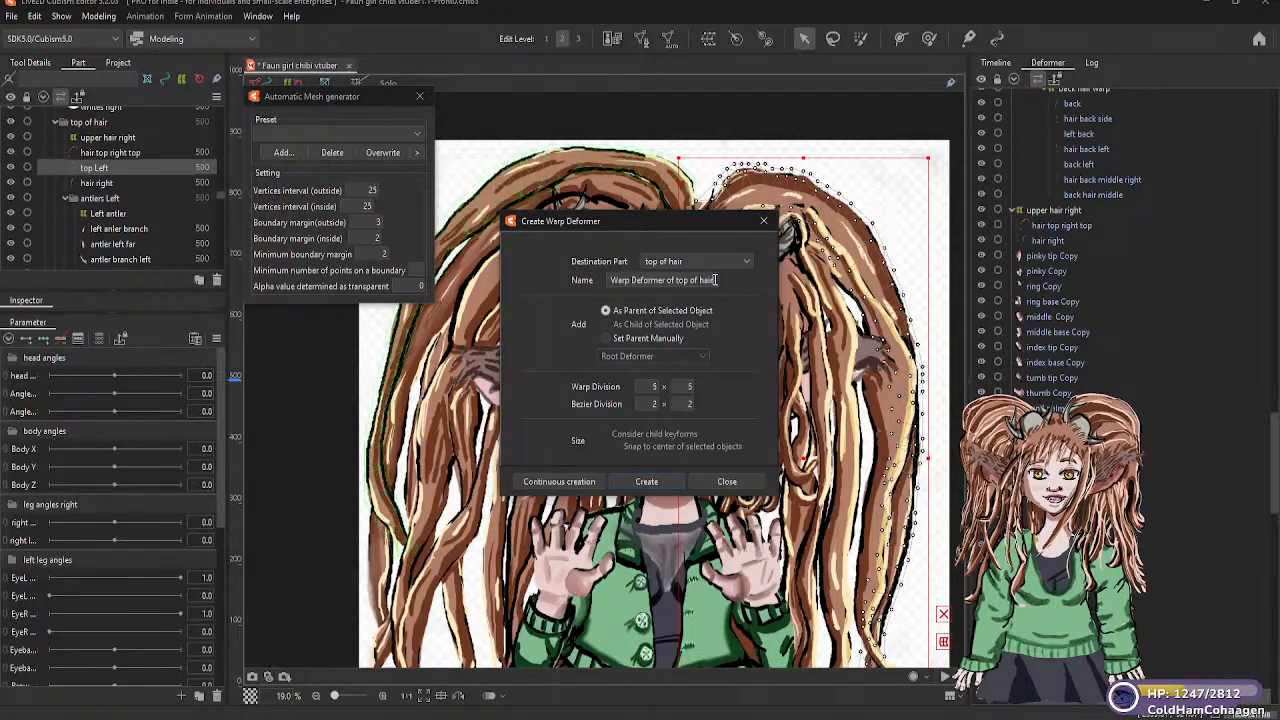
drag(709, 280, 604, 280)
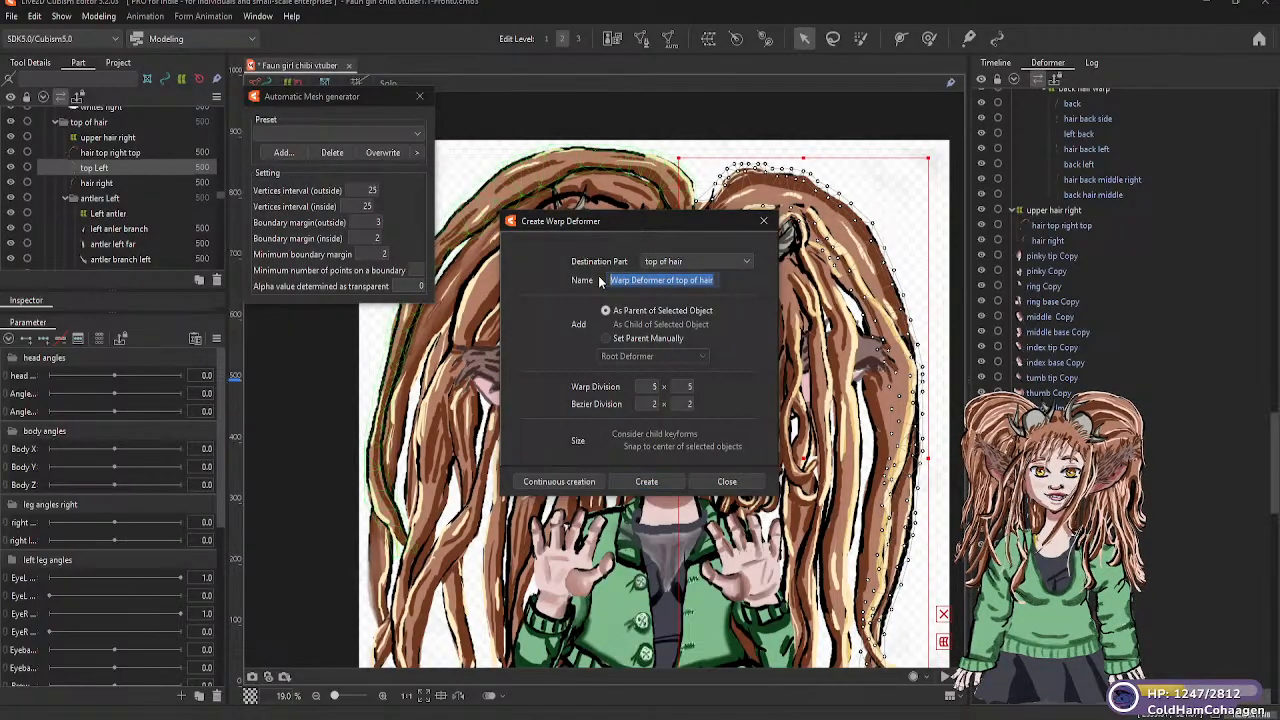
key(BackSpace)
text(left upper ha)
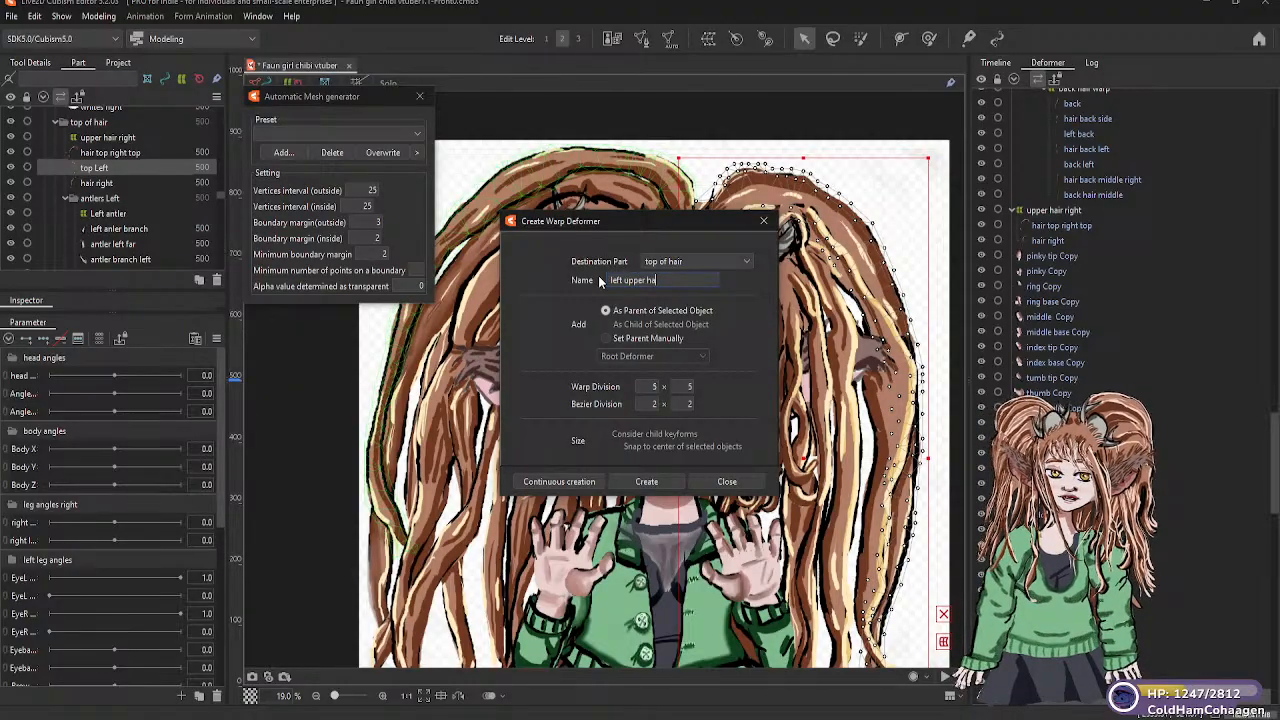
text(ir)
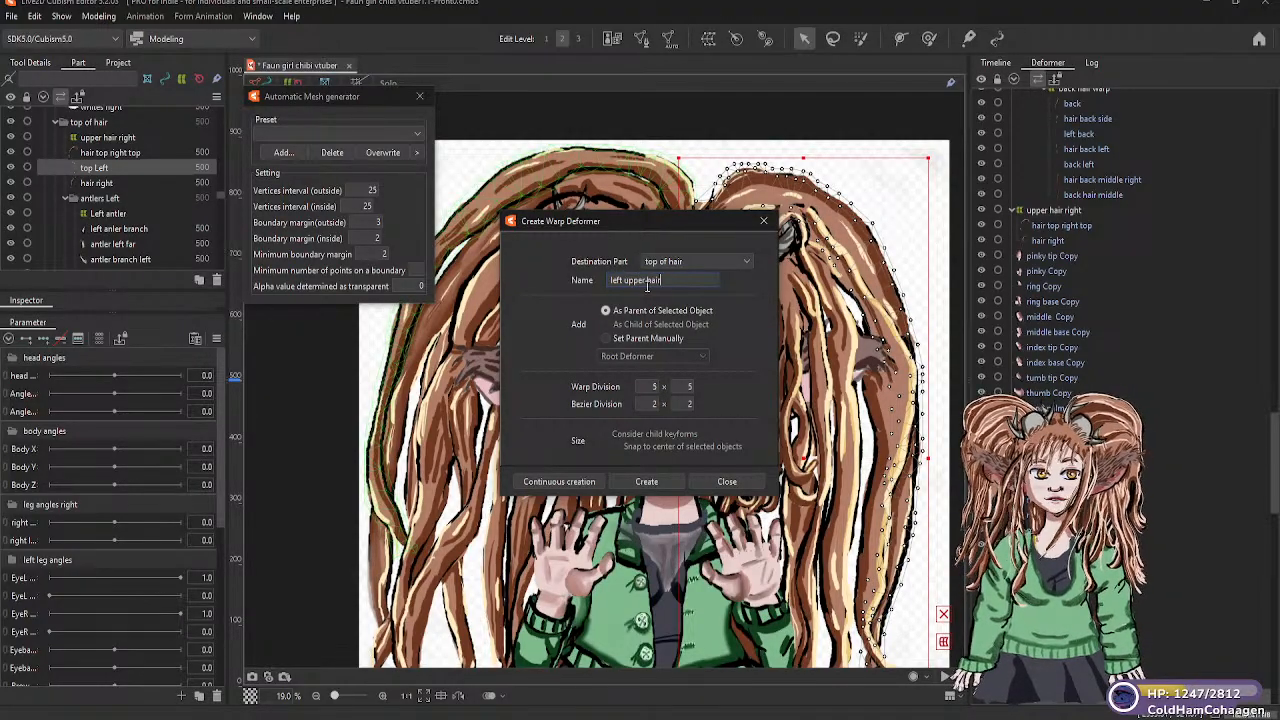
click(648, 482)
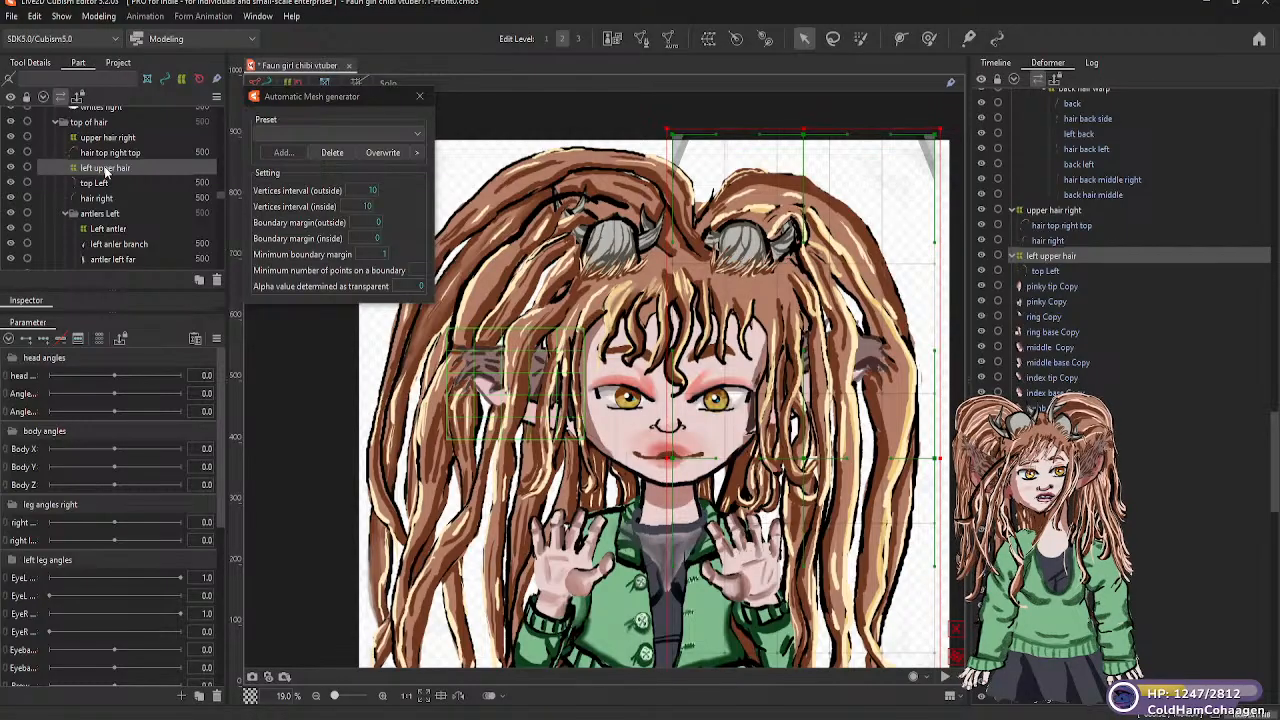
Try to move the hair right mesh up to the upper hair right deformer within the top of hair part
click(105, 169)
click(96, 199)
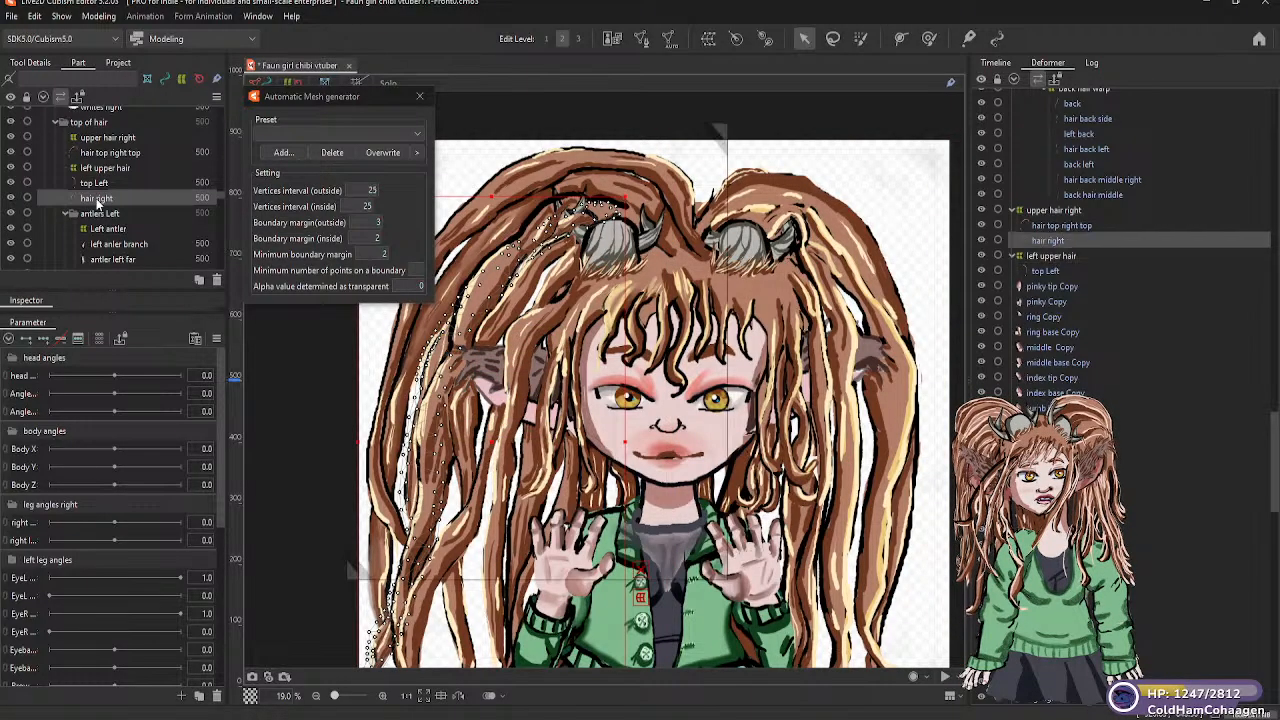
drag(96, 199, 104, 147)
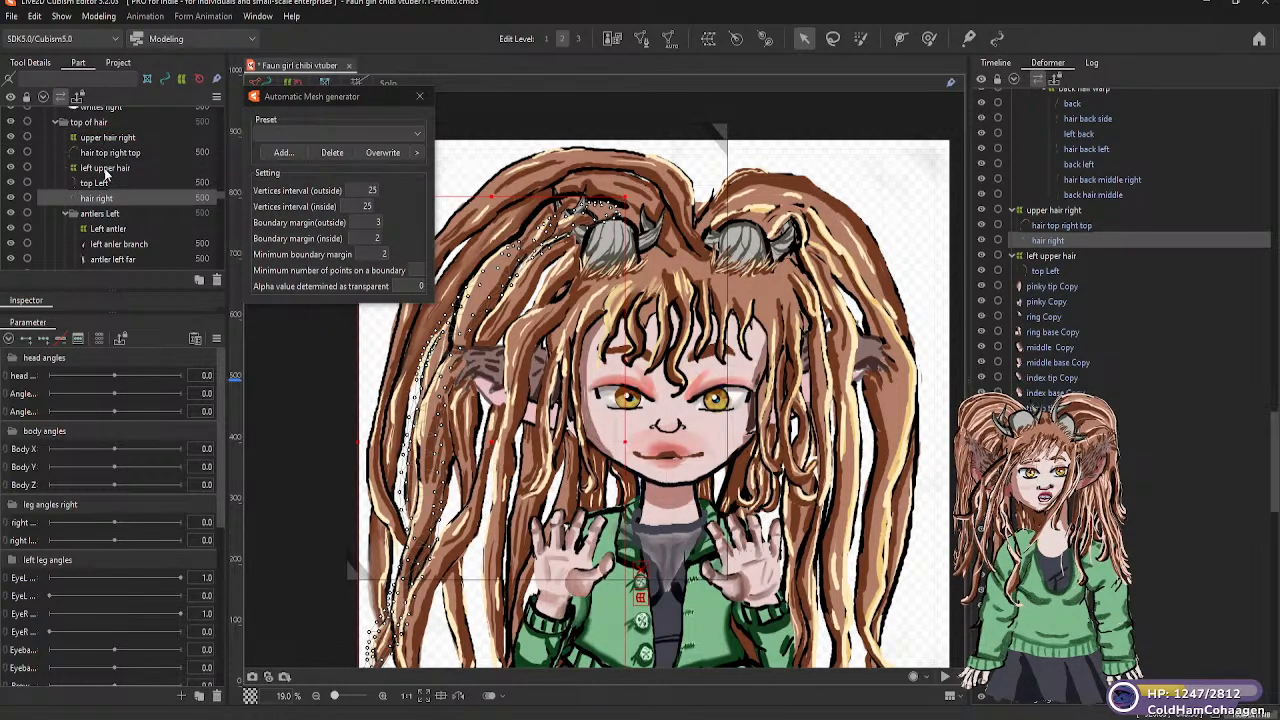
click(100, 184)
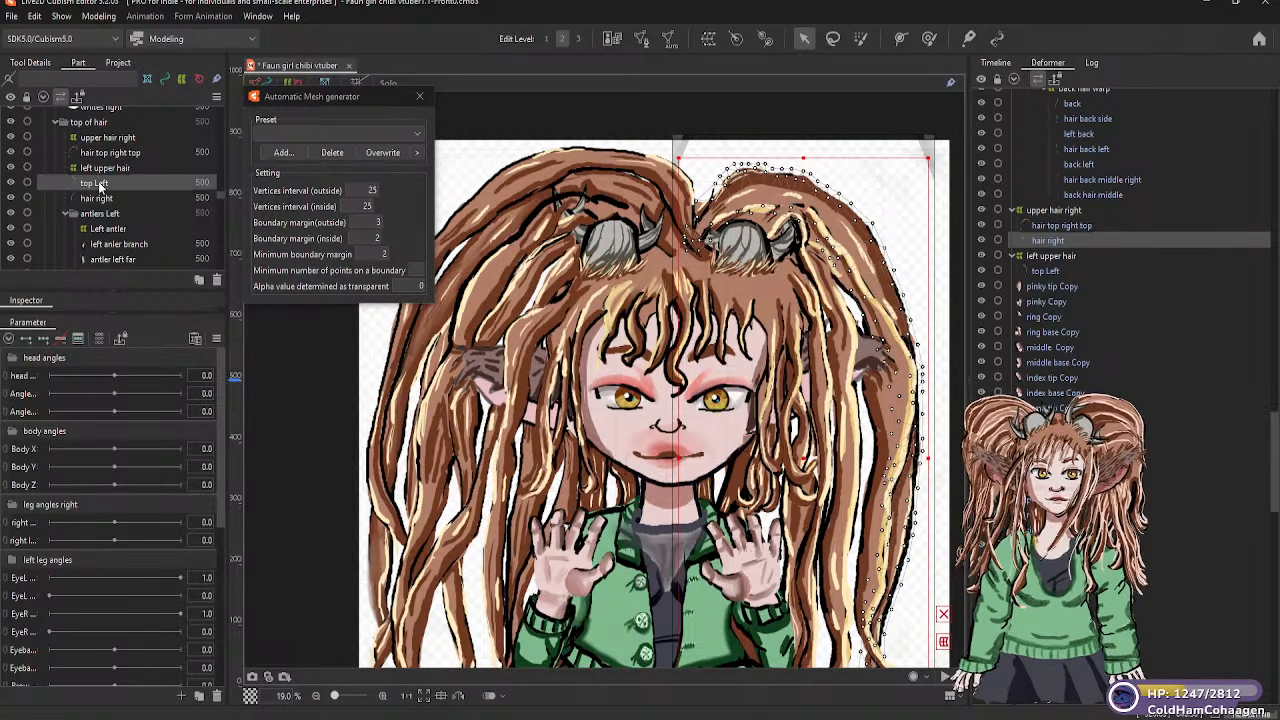
click(101, 199)
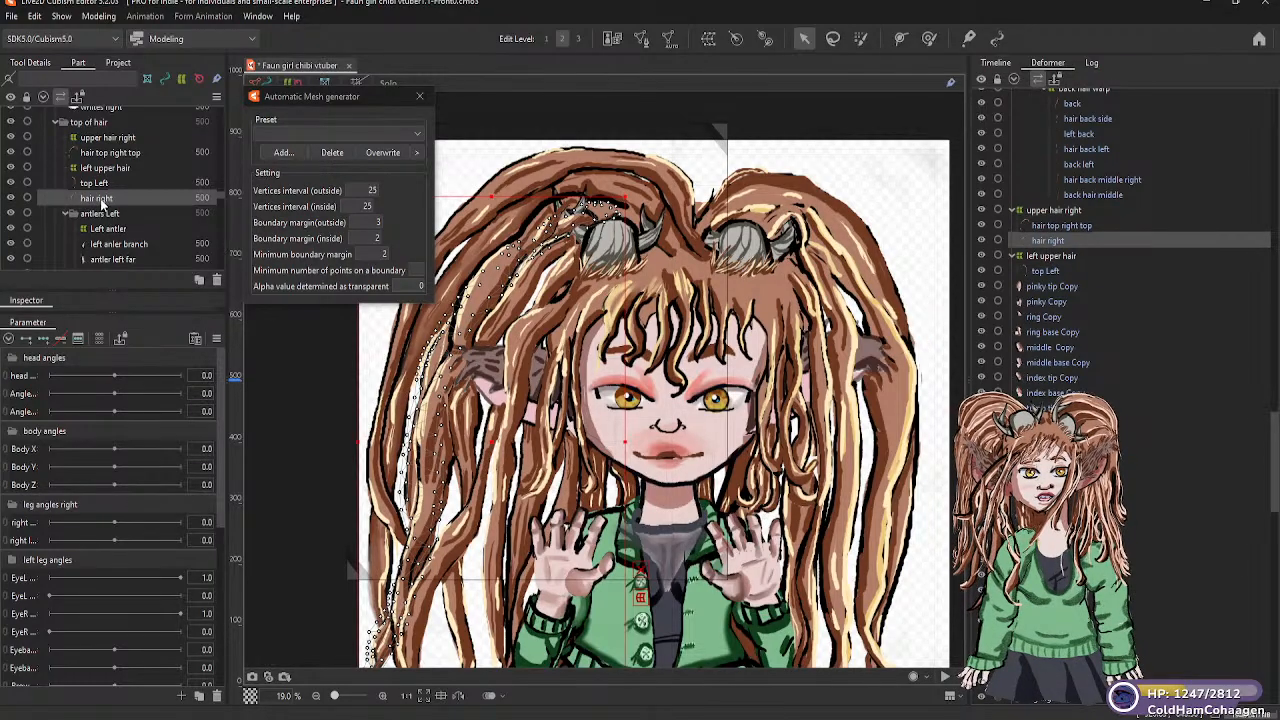
drag(101, 200, 99, 143)
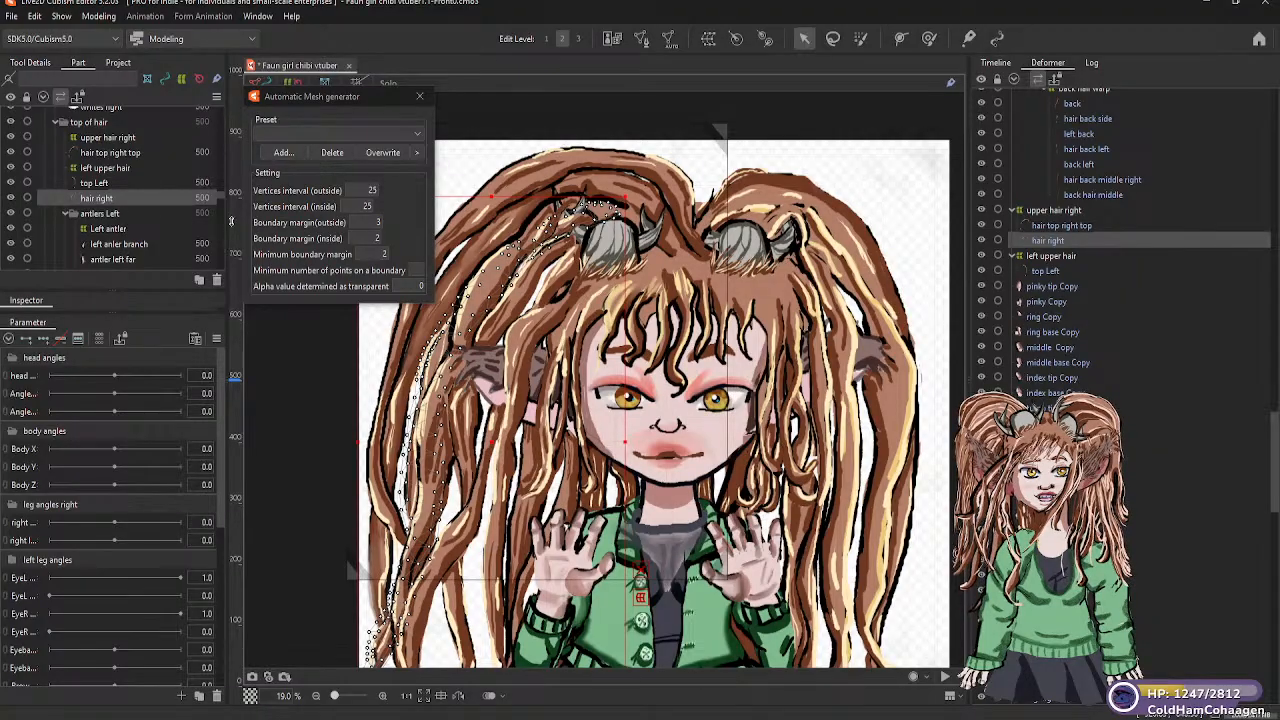
Nest the over the antler Left mesh under the left upper hair warp deformer
click(1046, 271)
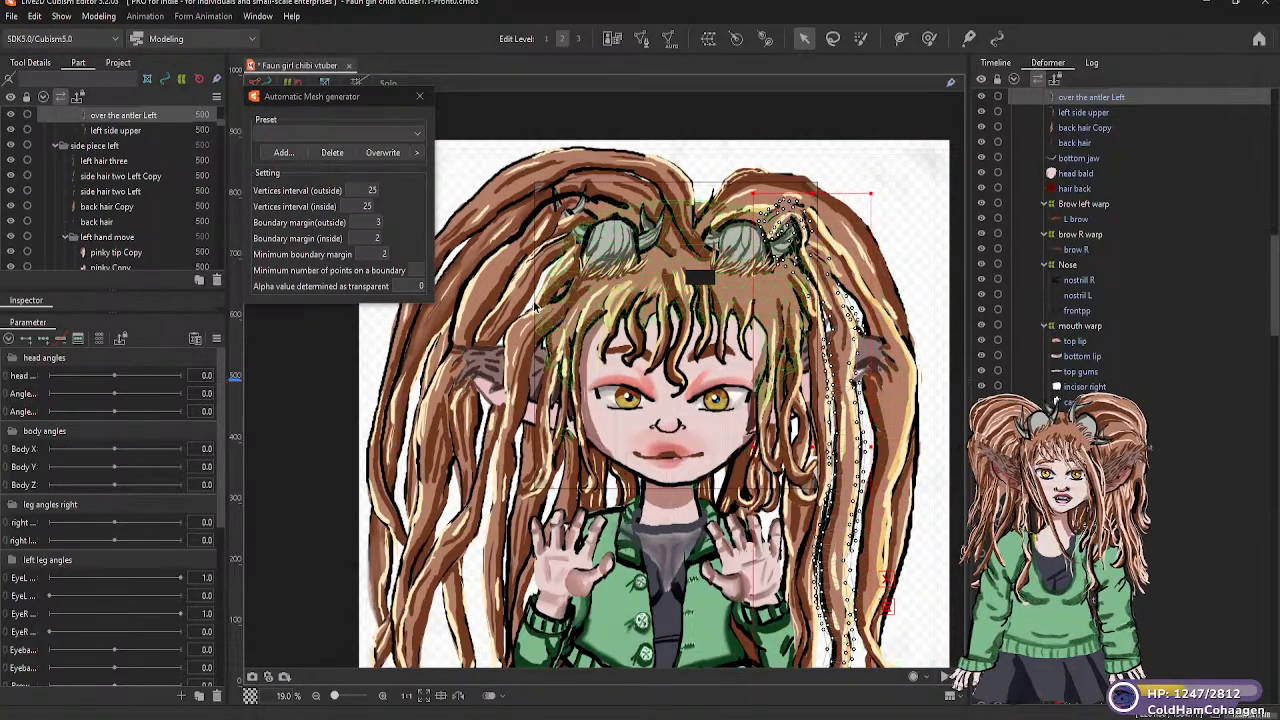
scroll(132, 157, up, 1)
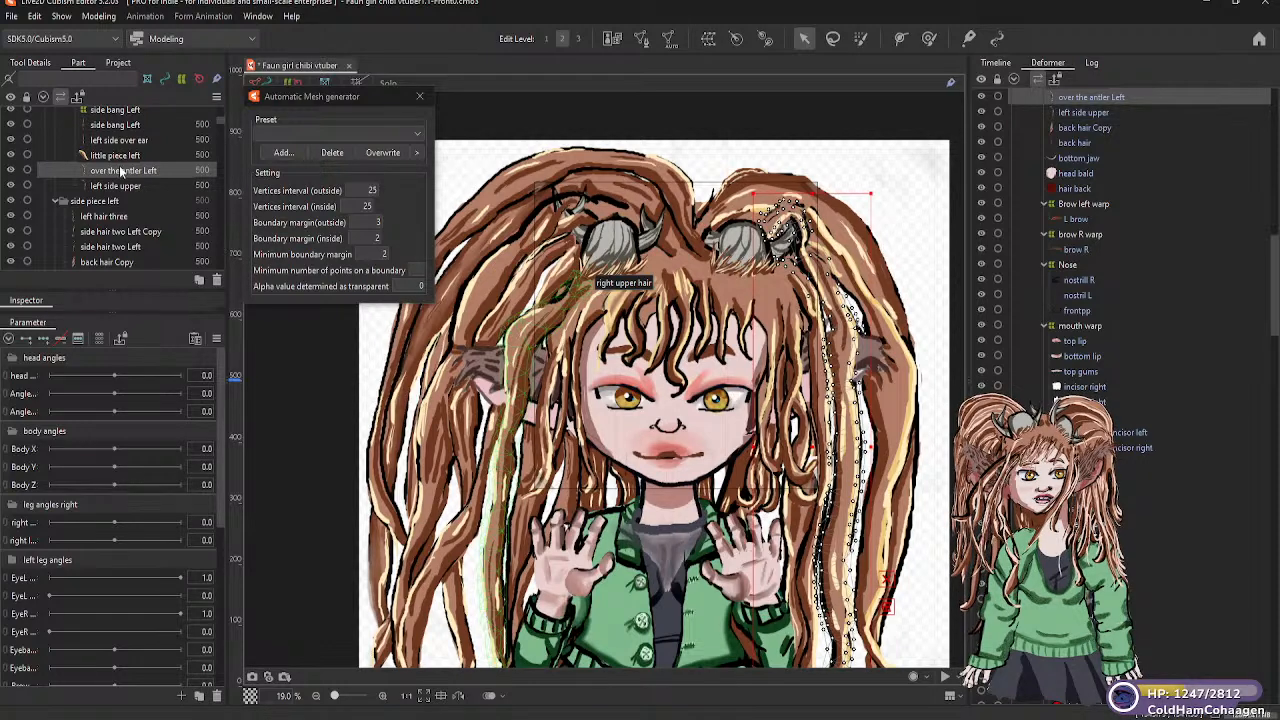
scroll(140, 183, up, 1)
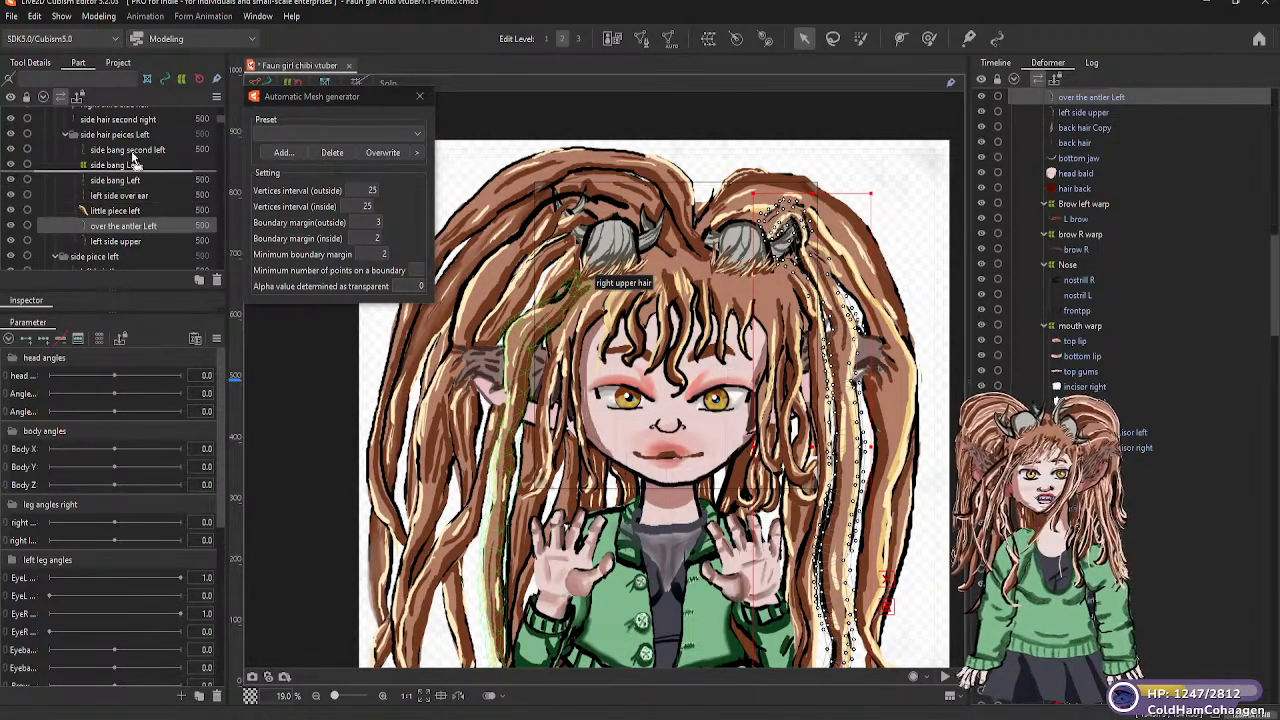
scroll(135, 120, up, 5)
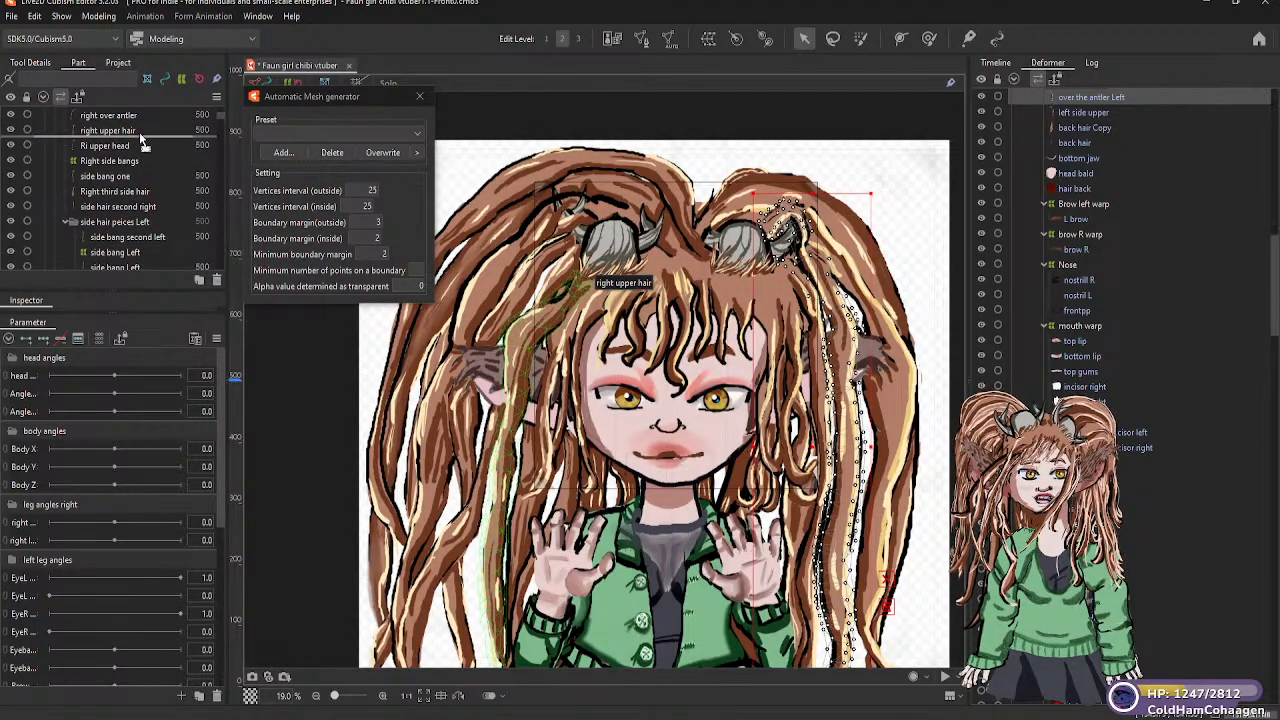
scroll(138, 120, up, 5)
scroll(138, 116, up, 2)
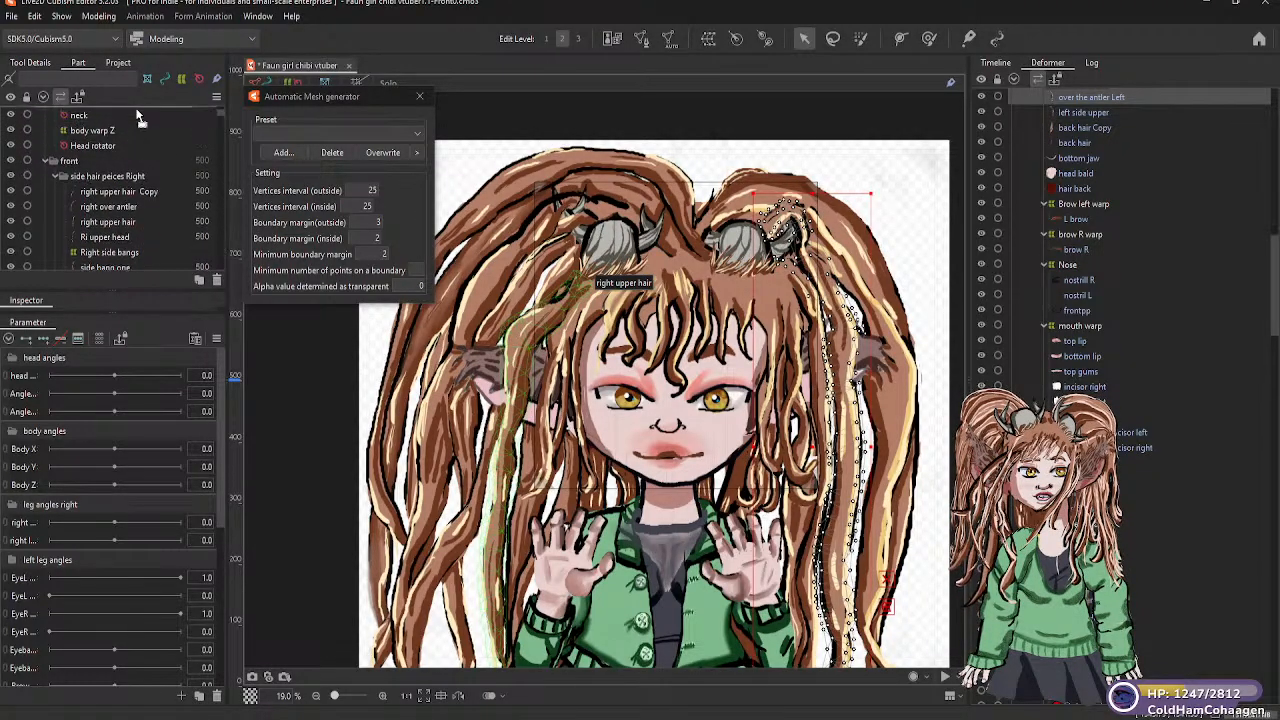
mouse_move(124, 260)
mouse_down()
mouse_move(126, 272)
mouse_move(127, 232)
mouse_move(142, 279)
mouse_move(145, 112)
mouse_move(152, 198)
mouse_move(155, 118)
mouse_move(143, 218)
mouse_move(145, 190)
mouse_move(123, 212)
mouse_up()
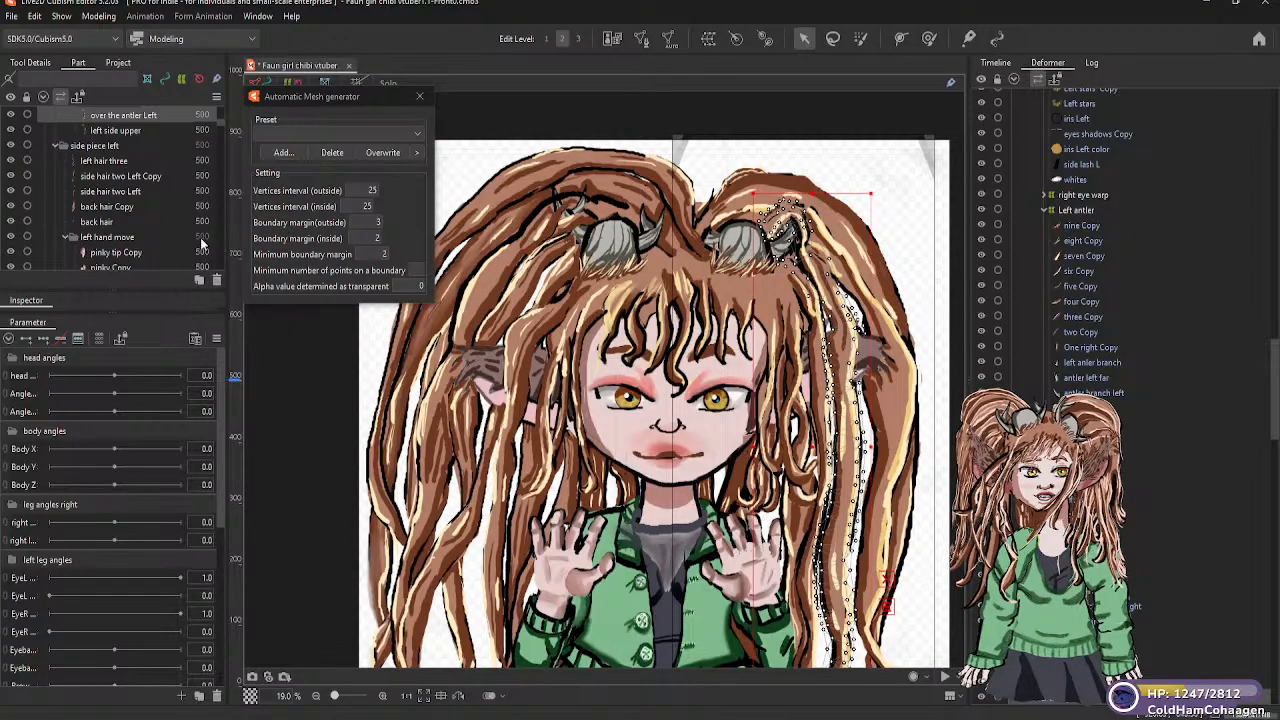
Examine the left hair three and left side upper meshes in the deformer hierarchy and review the side hair pieces among the parts
click(119, 163)
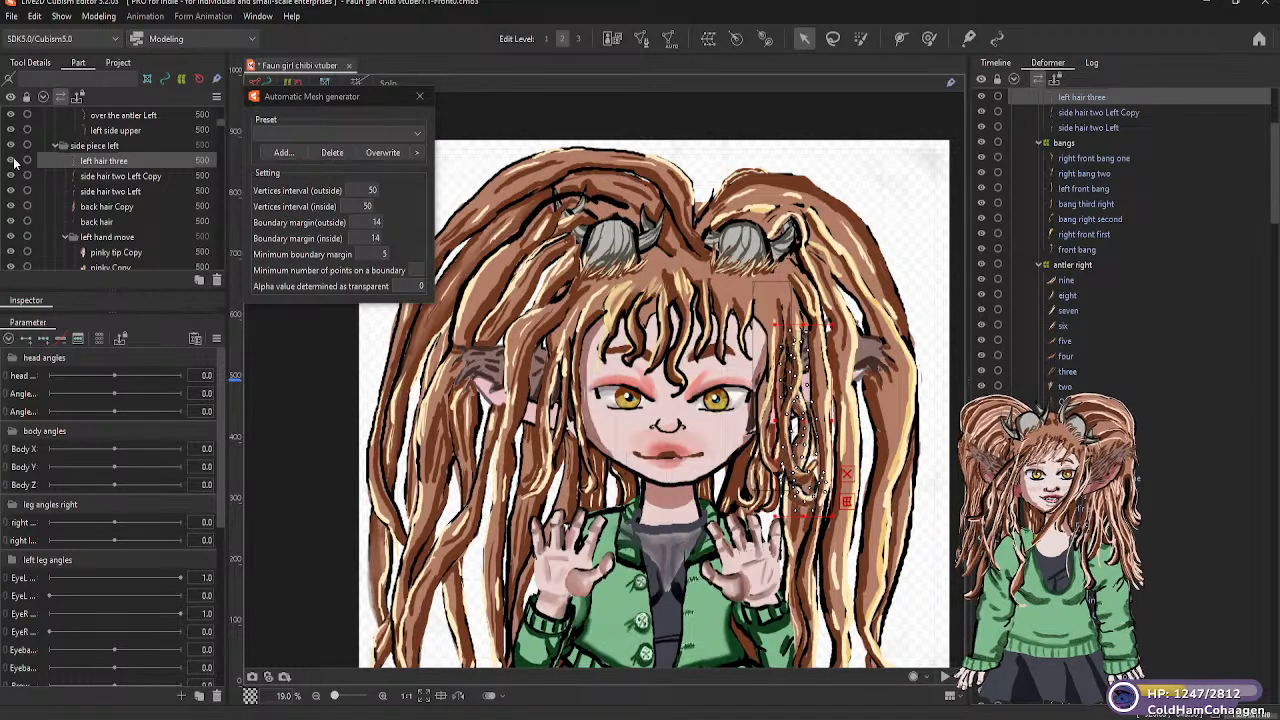
scroll(197, 171, down, 3)
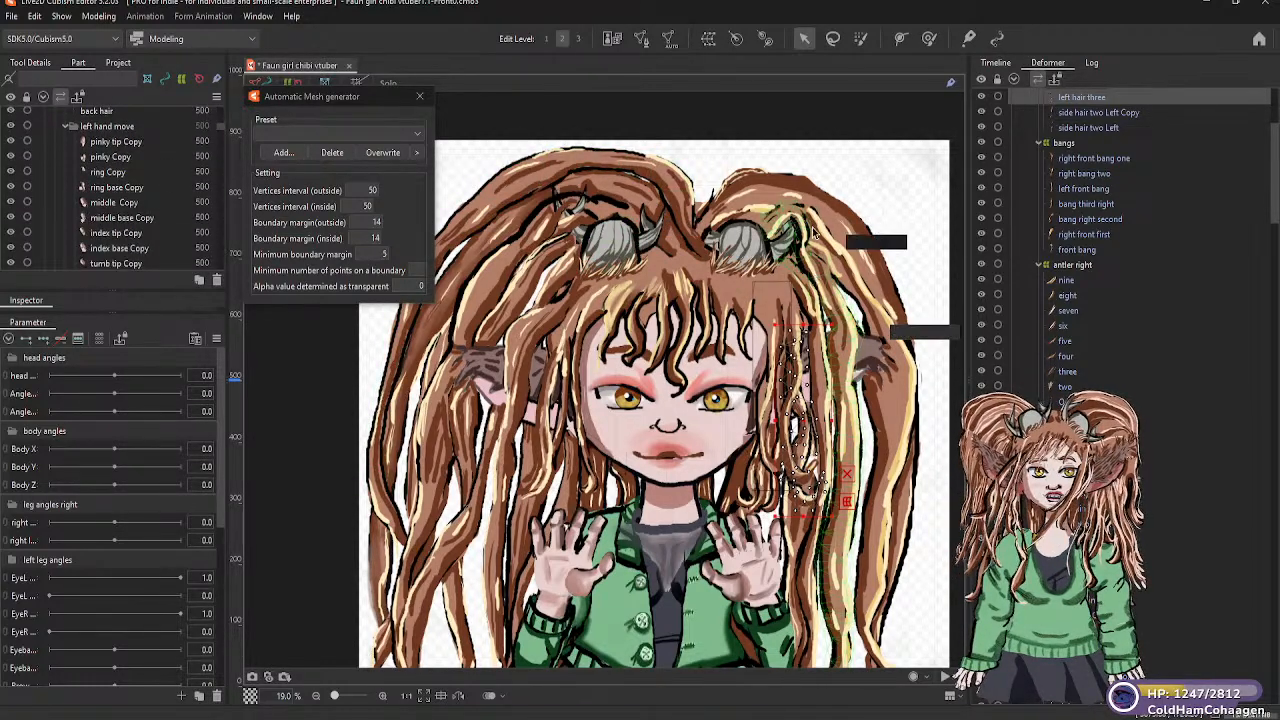
click(819, 235)
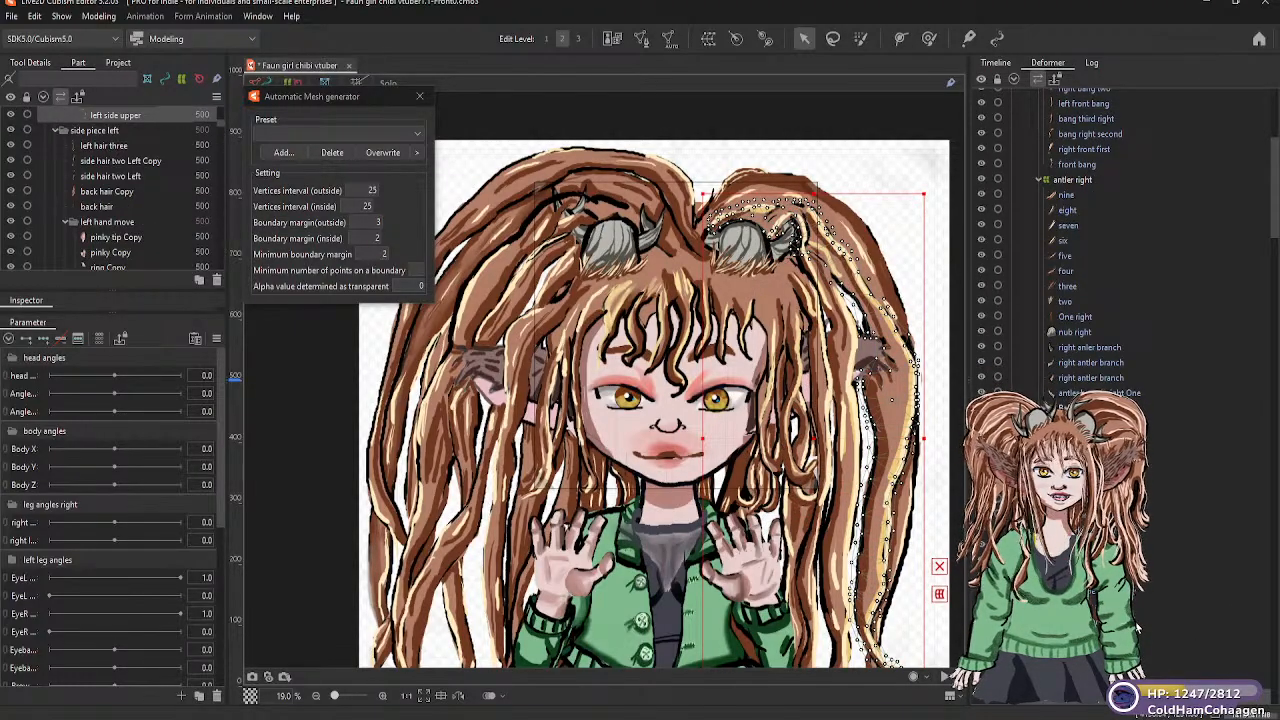
scroll(1120, 350, down, 2)
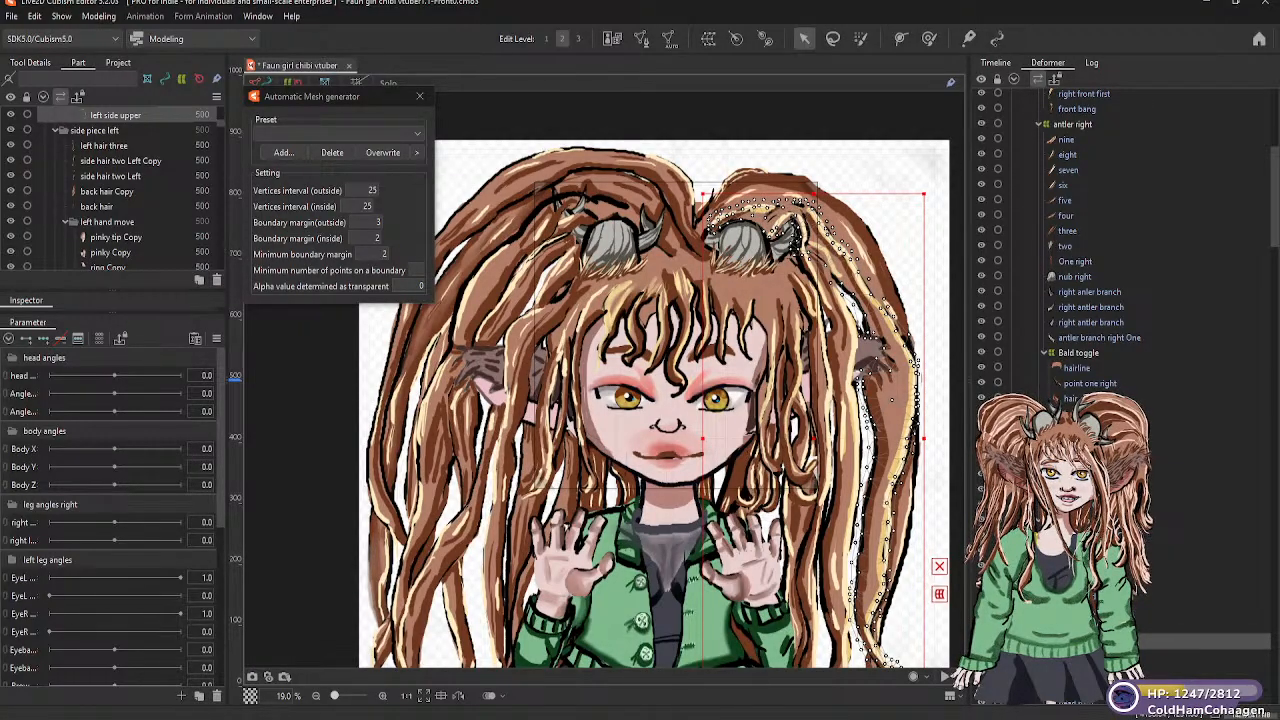
scroll(1120, 250, down, 2)
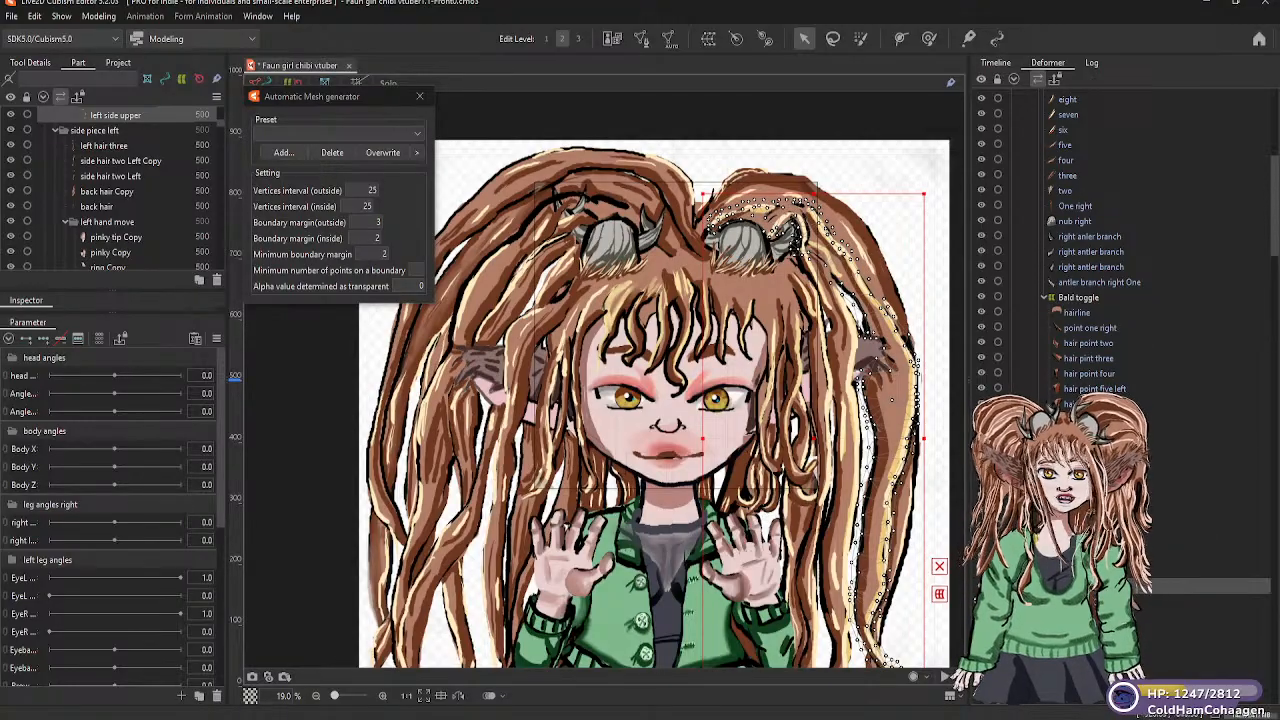
click(1034, 464)
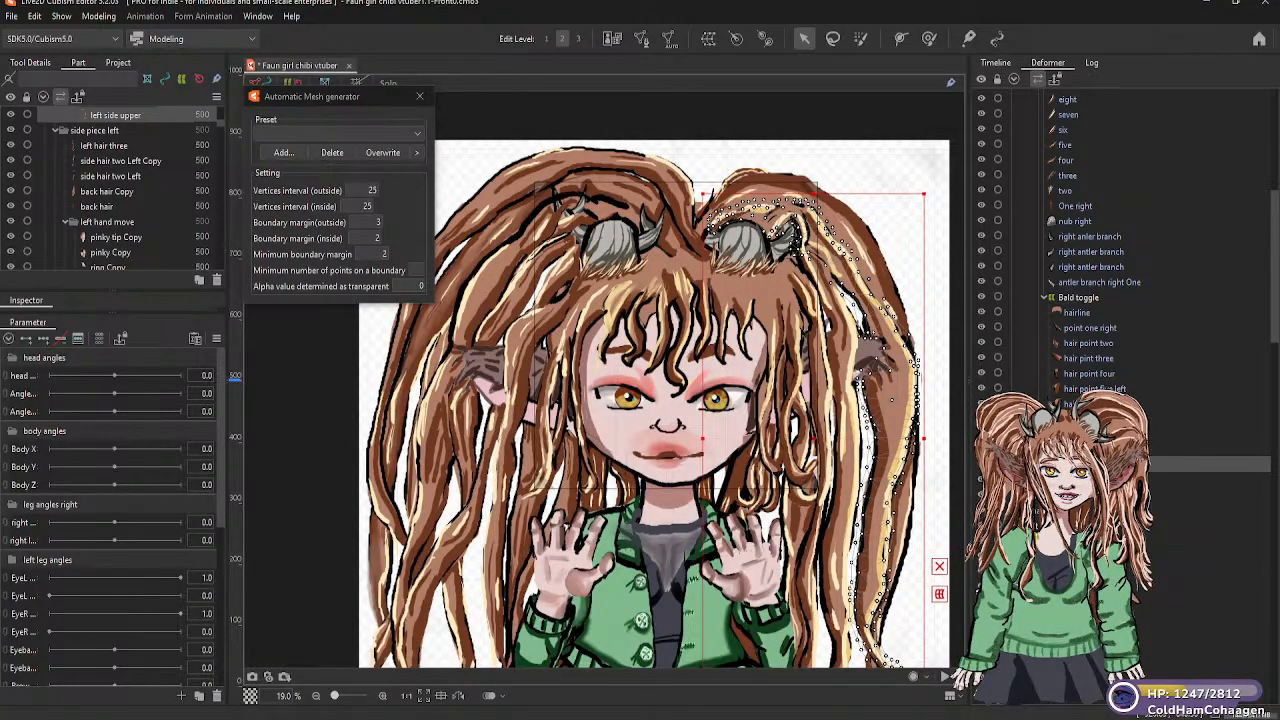
click(1034, 464)
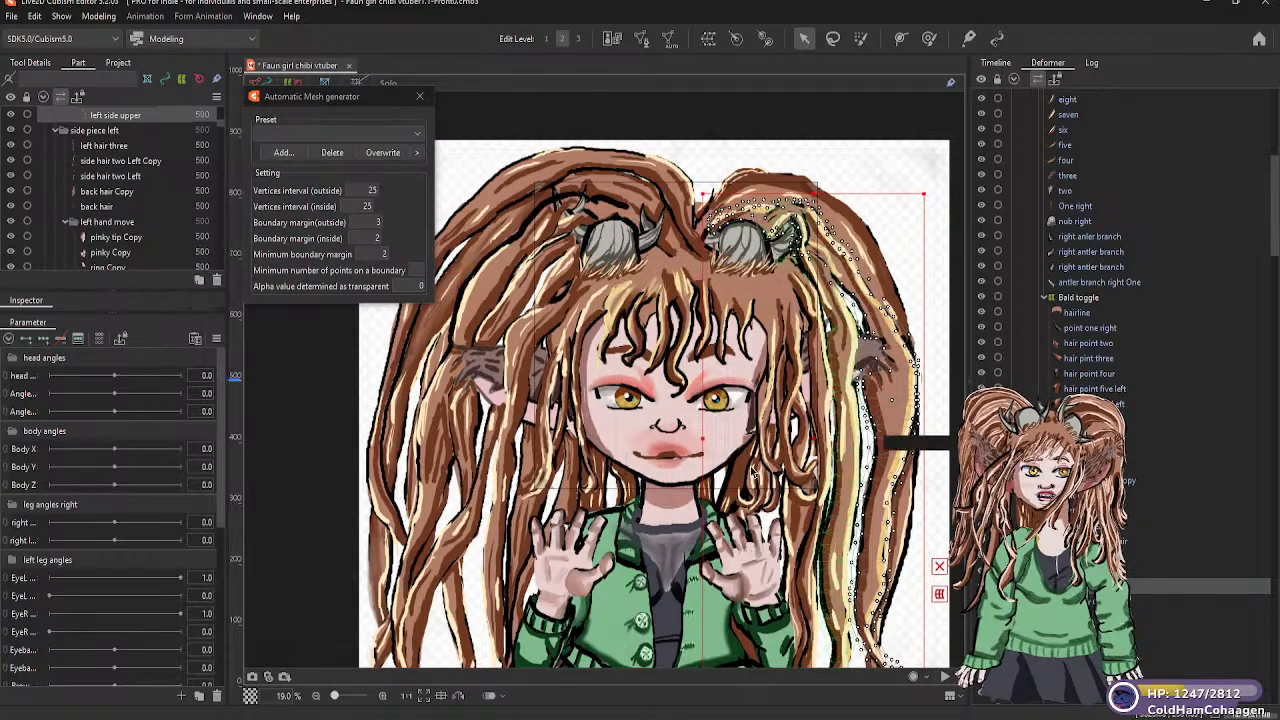
scroll(151, 177, up, 3)
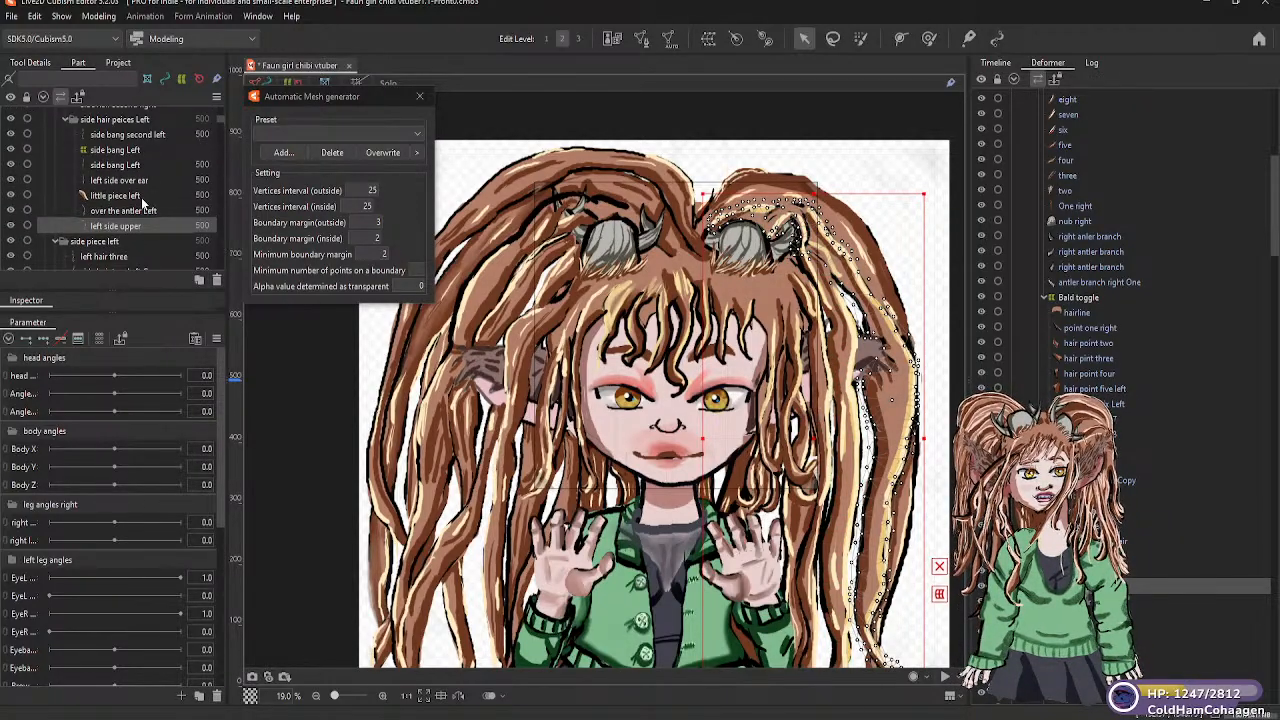
scroll(141, 200, down, 2)
scroll(140, 195, up, 5)
scroll(139, 190, up, 2)
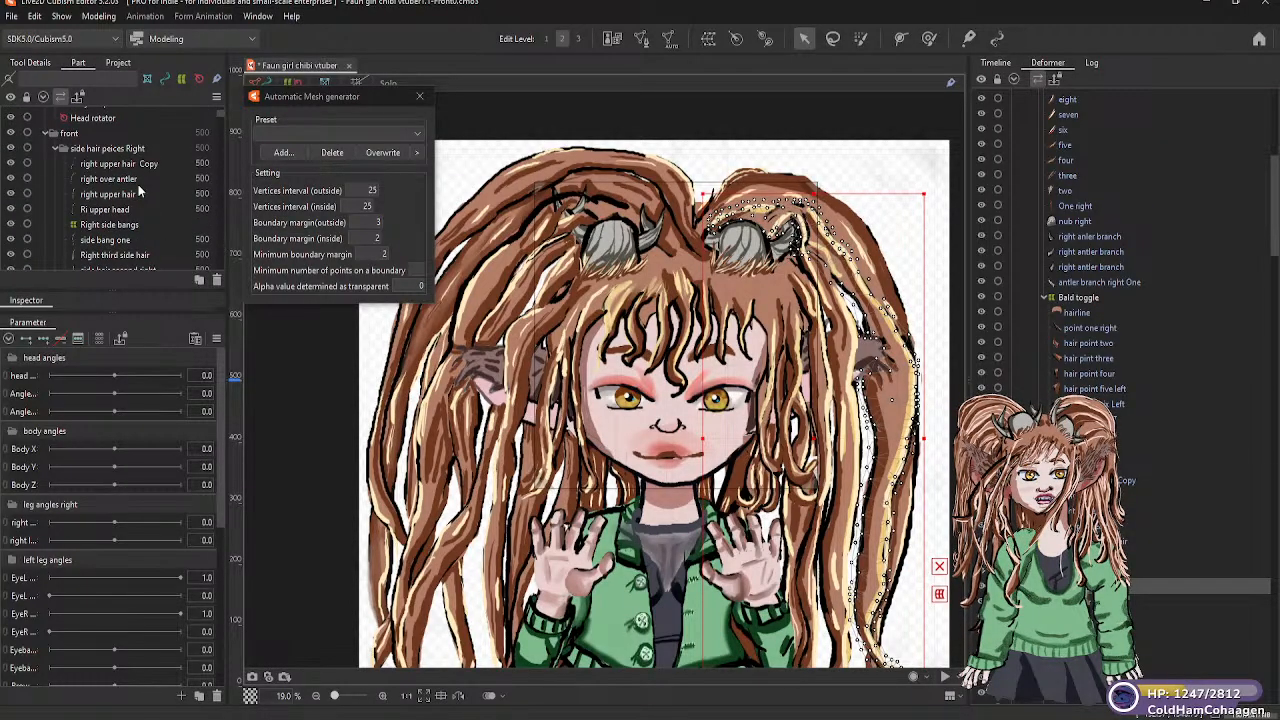
scroll(139, 190, down, 4)
click(115, 170)
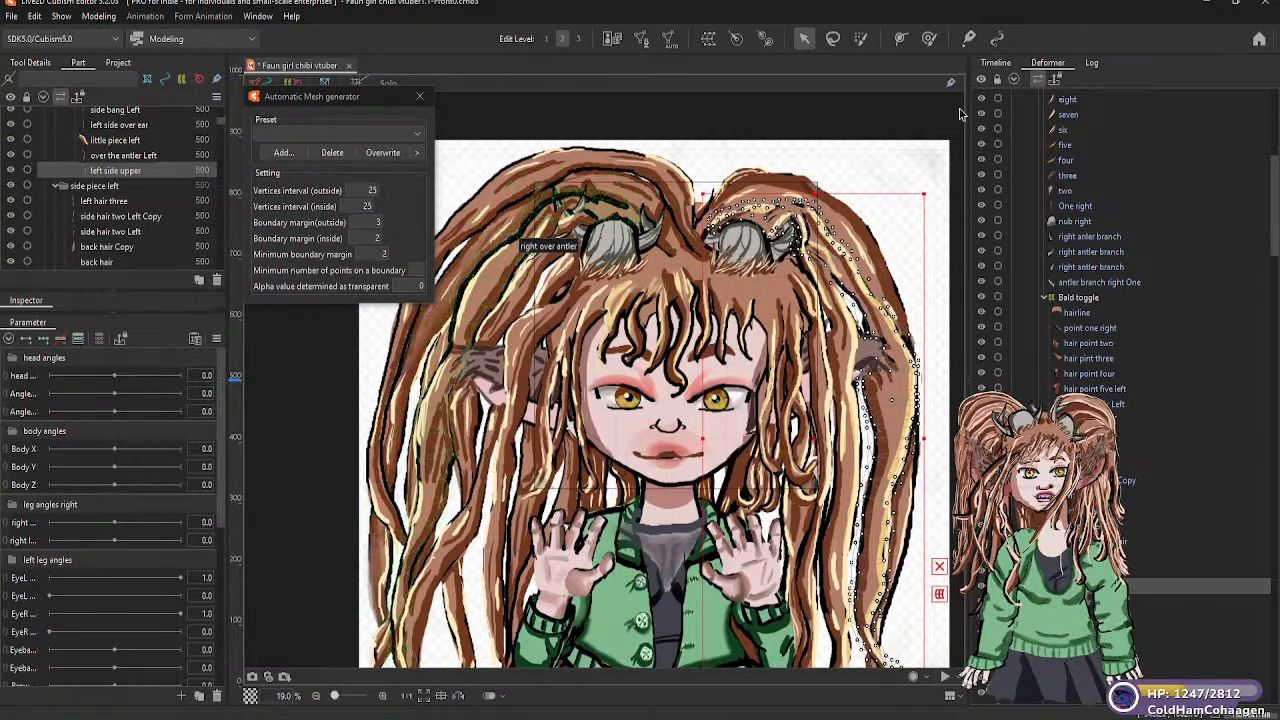
click(891, 121)
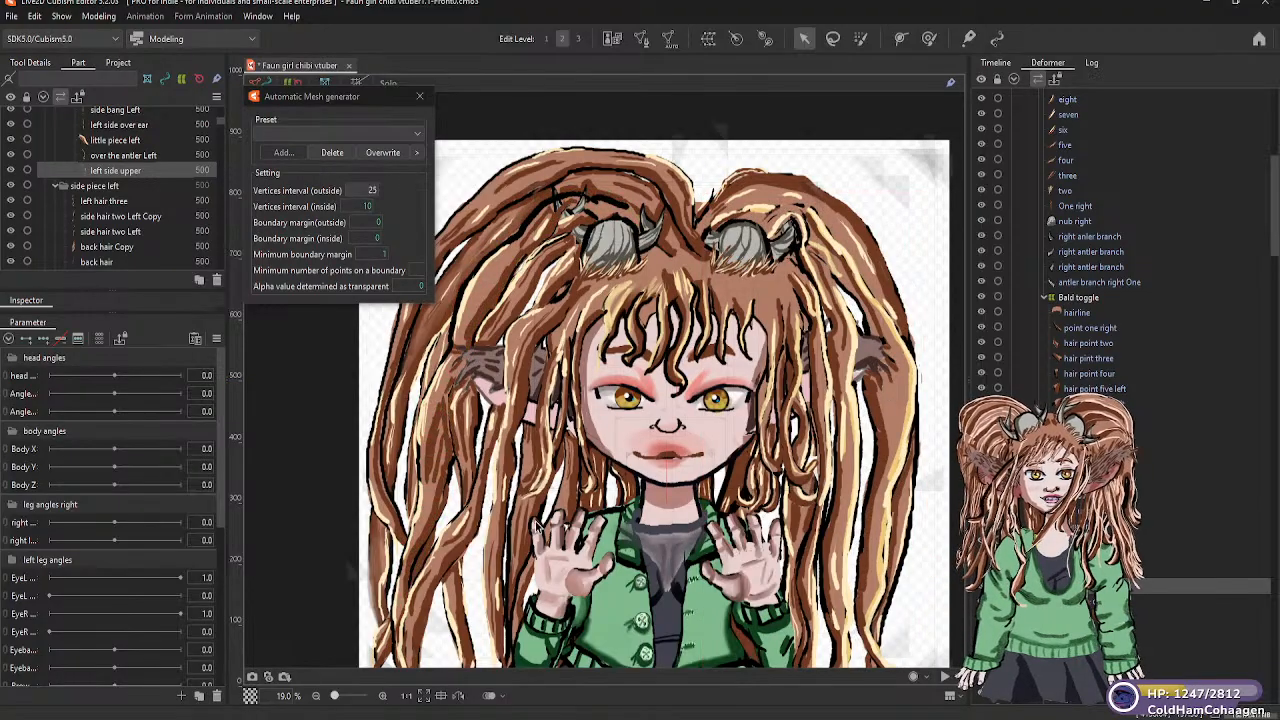
click(591, 497)
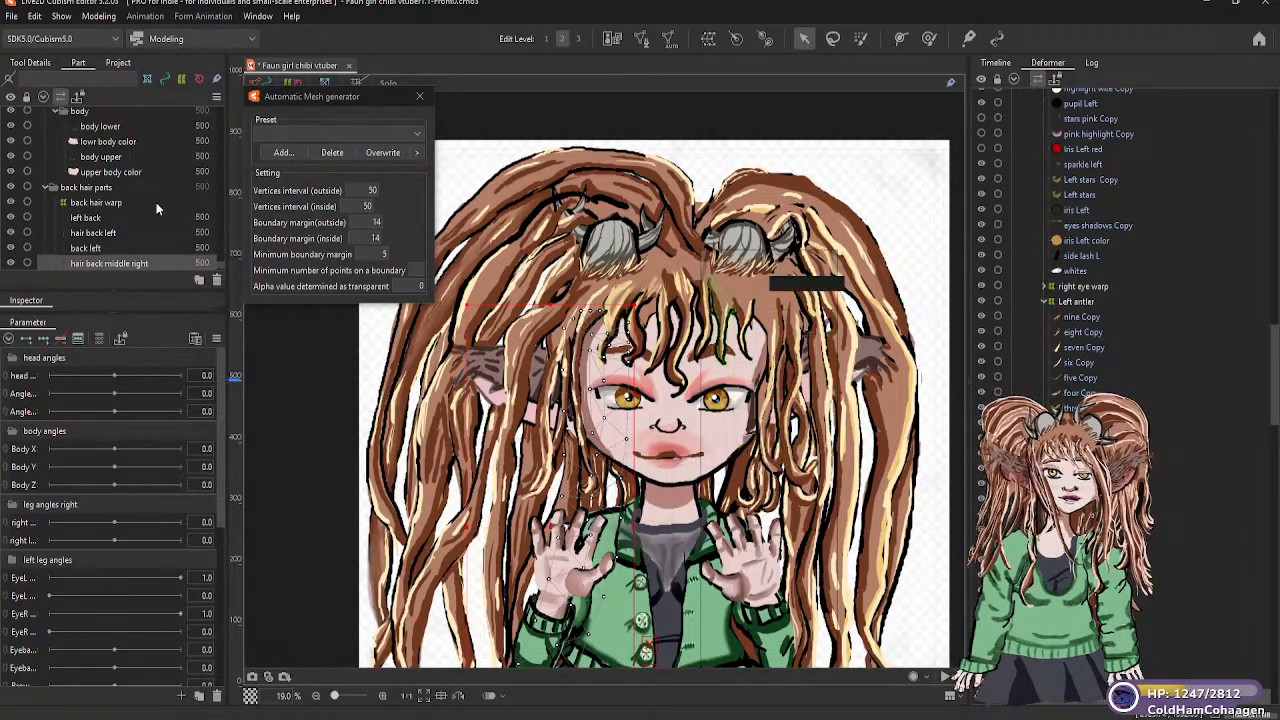
double_click(773, 186)
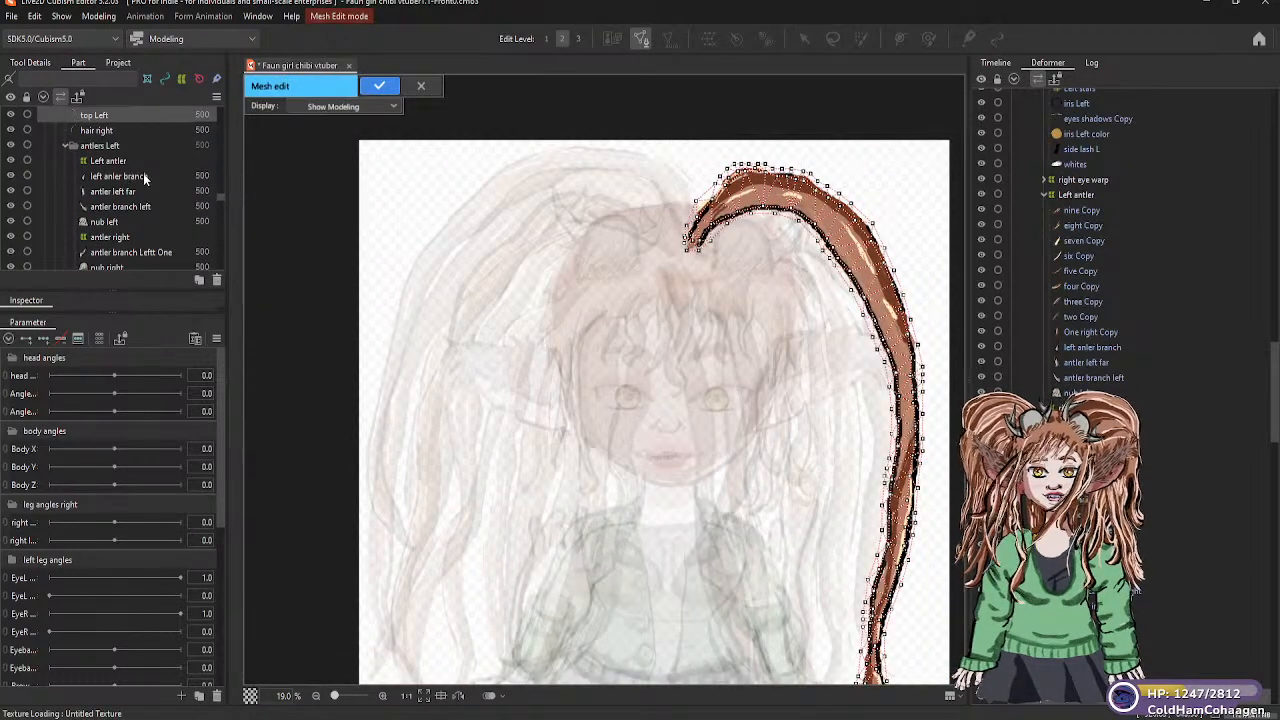
click(280, 204)
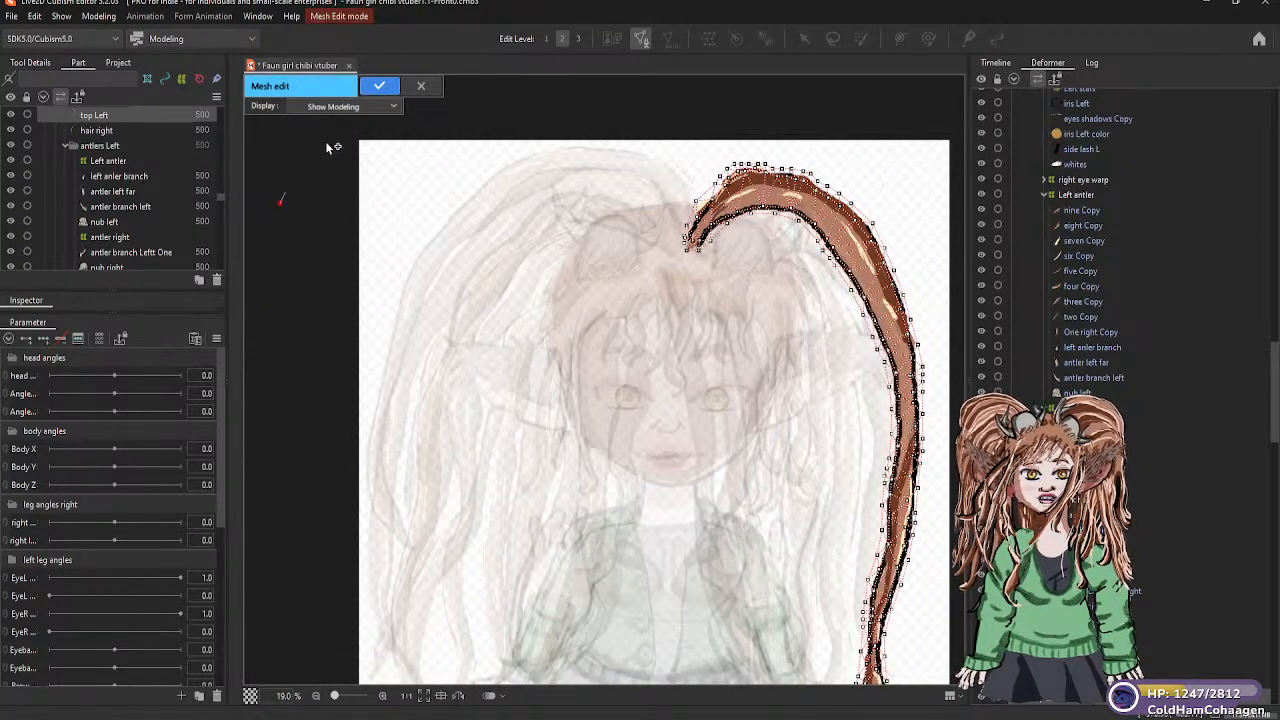
click(420, 88)
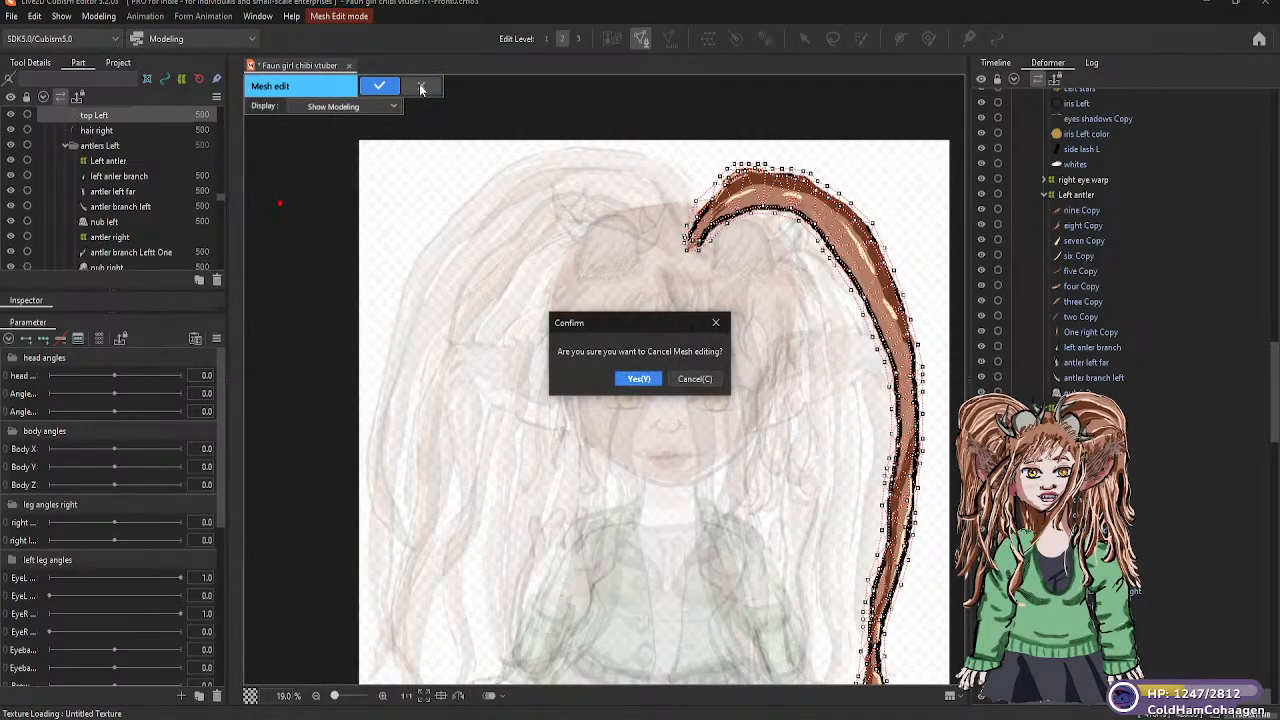
click(636, 381)
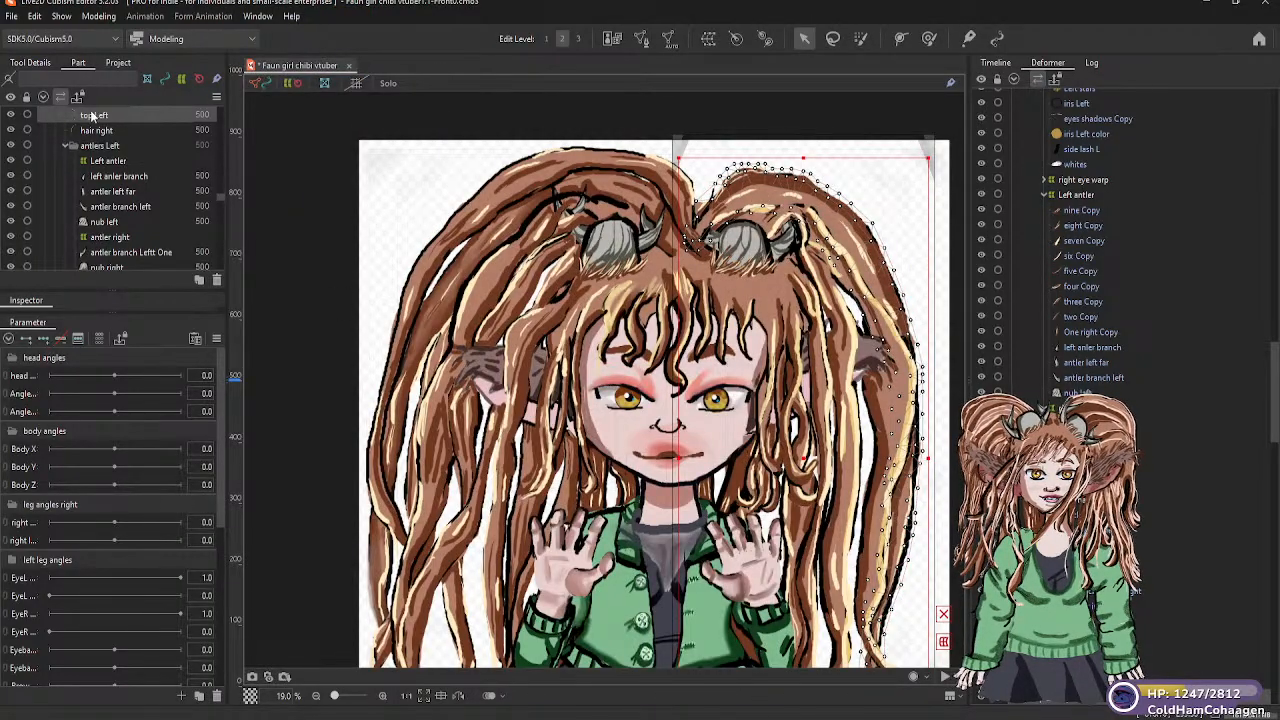
Nest the left upper hair warp deformer from the top of hair part under the head warp in the deformer hierarchy
scroll(100, 150, up, 2)
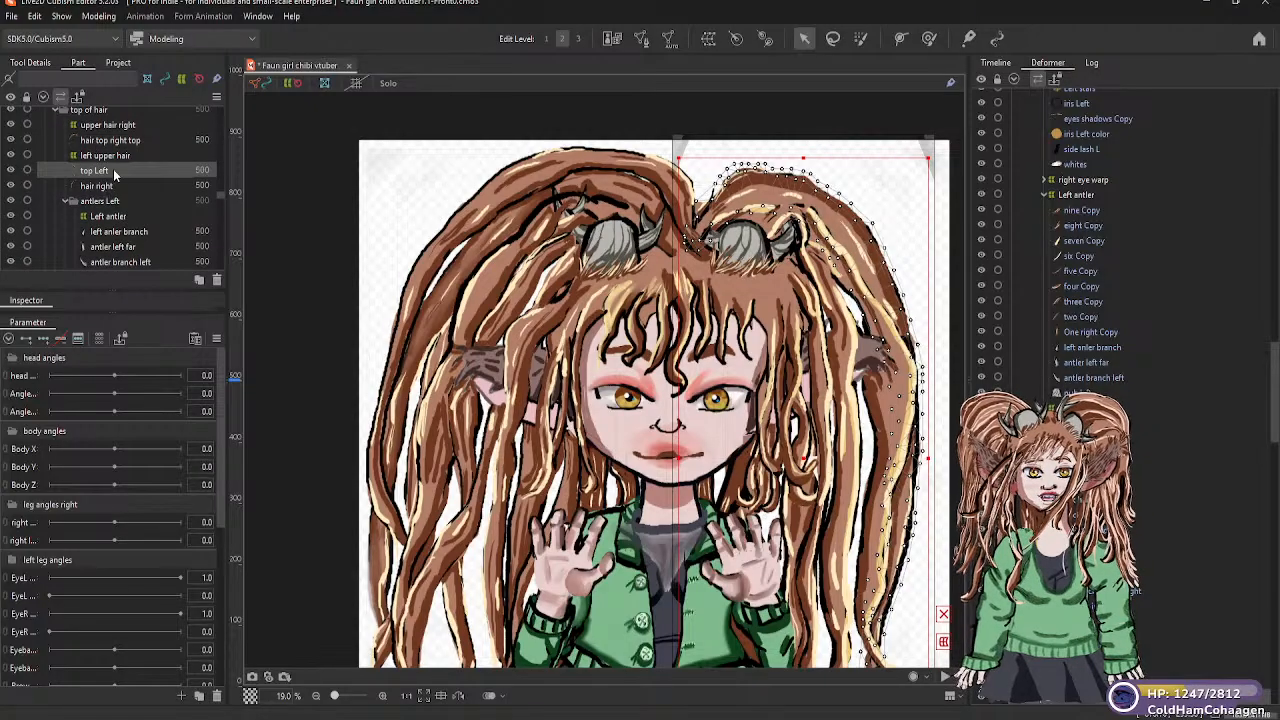
click(112, 155)
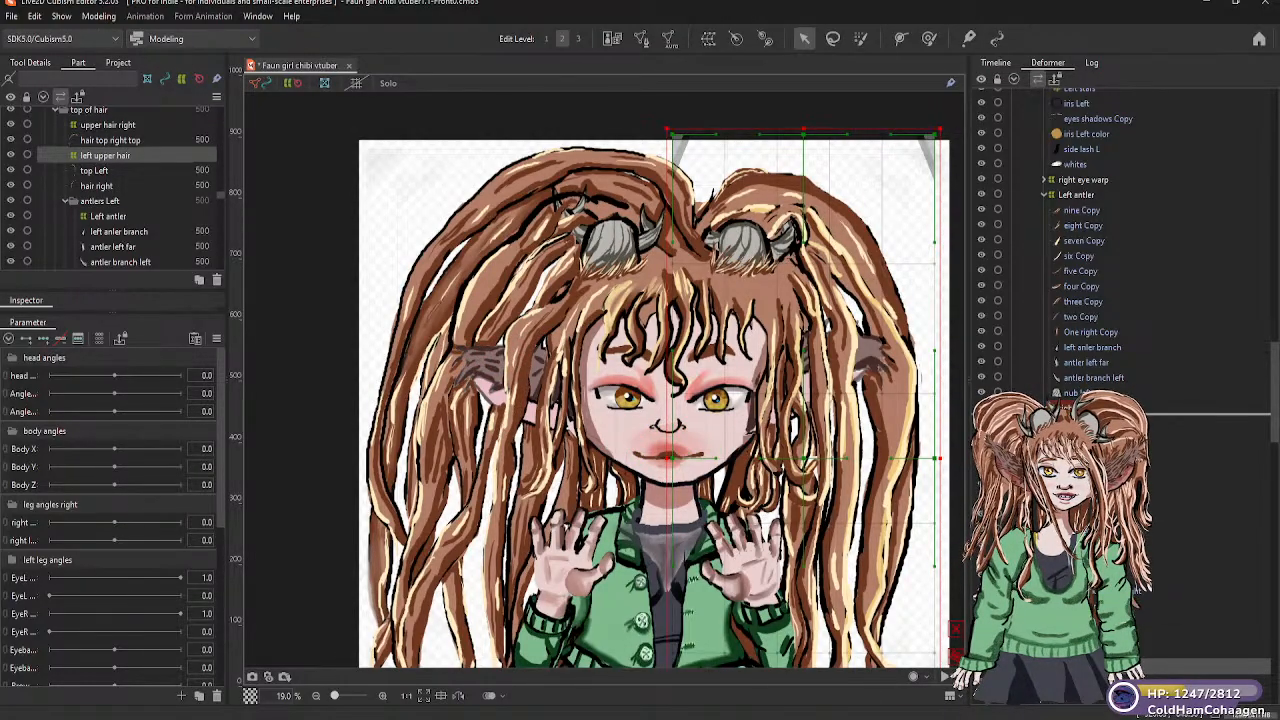
drag(1088, 345, 1048, 185)
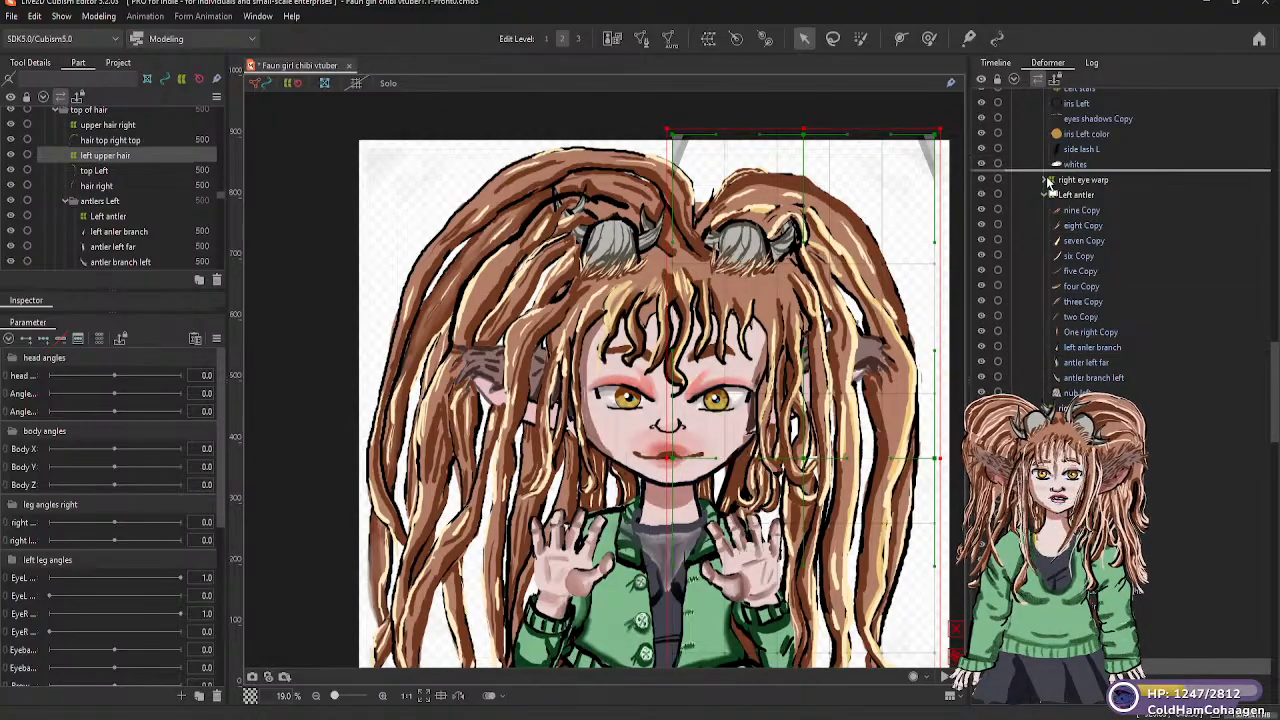
drag(1066, 108, 1062, 97)
scroll(1060, 92, up, 3)
scroll(1060, 92, up, 4)
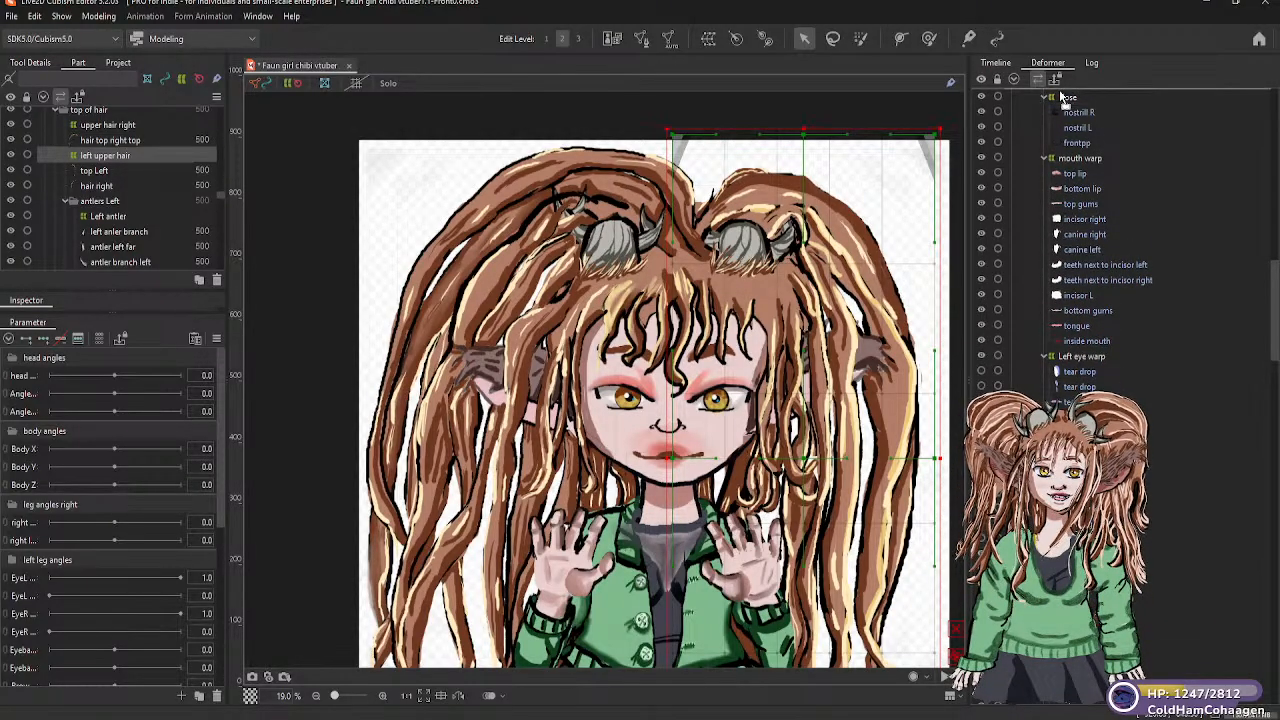
scroll(1060, 92, up, 3)
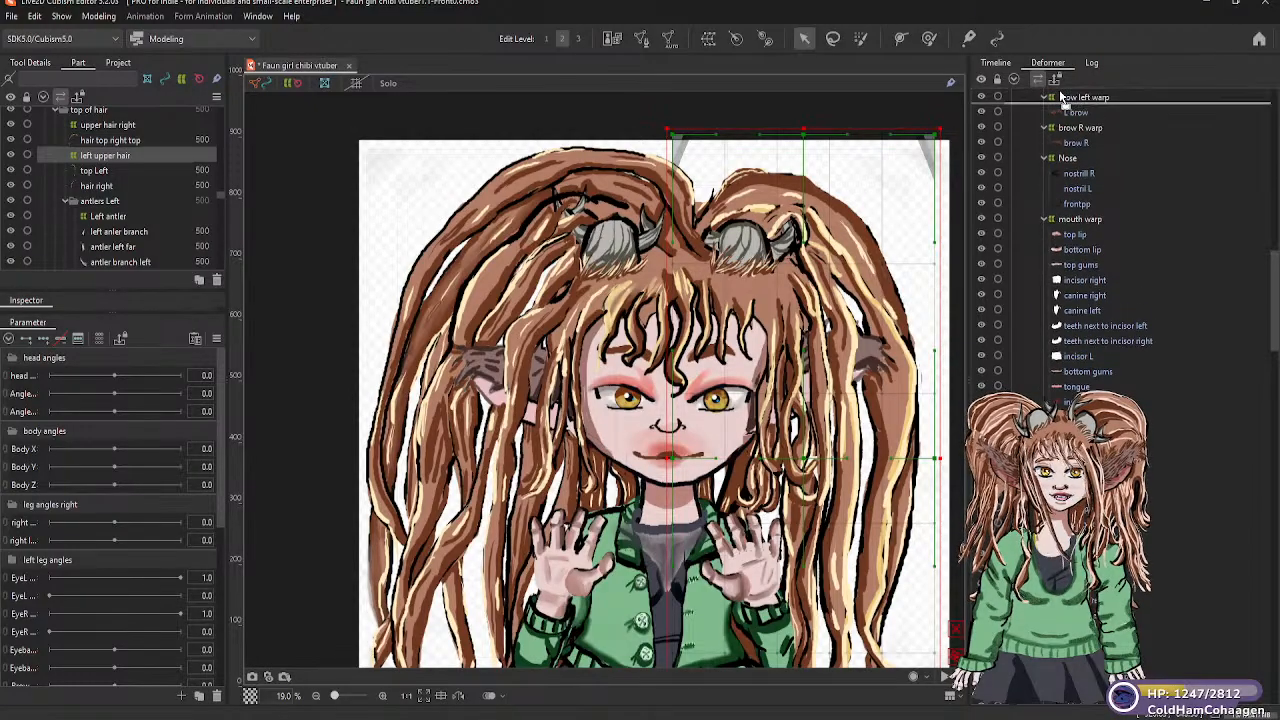
scroll(1062, 95, up, 4)
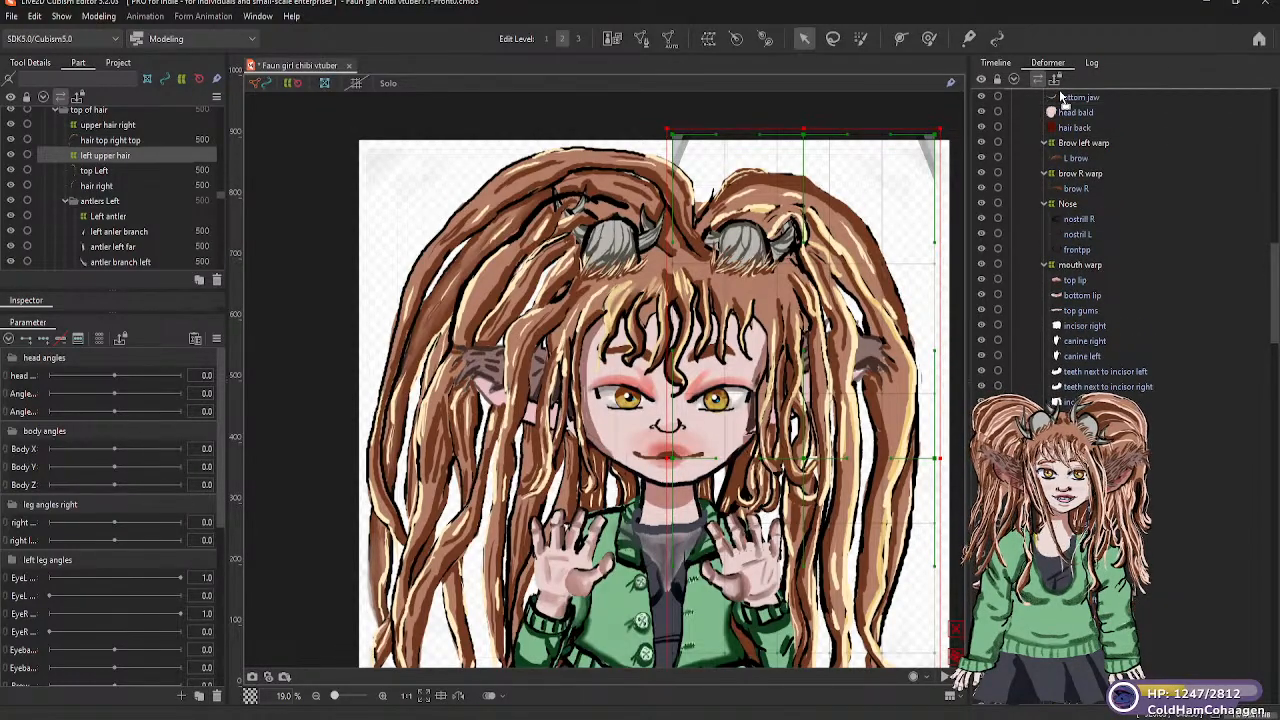
scroll(1062, 95, up, 3)
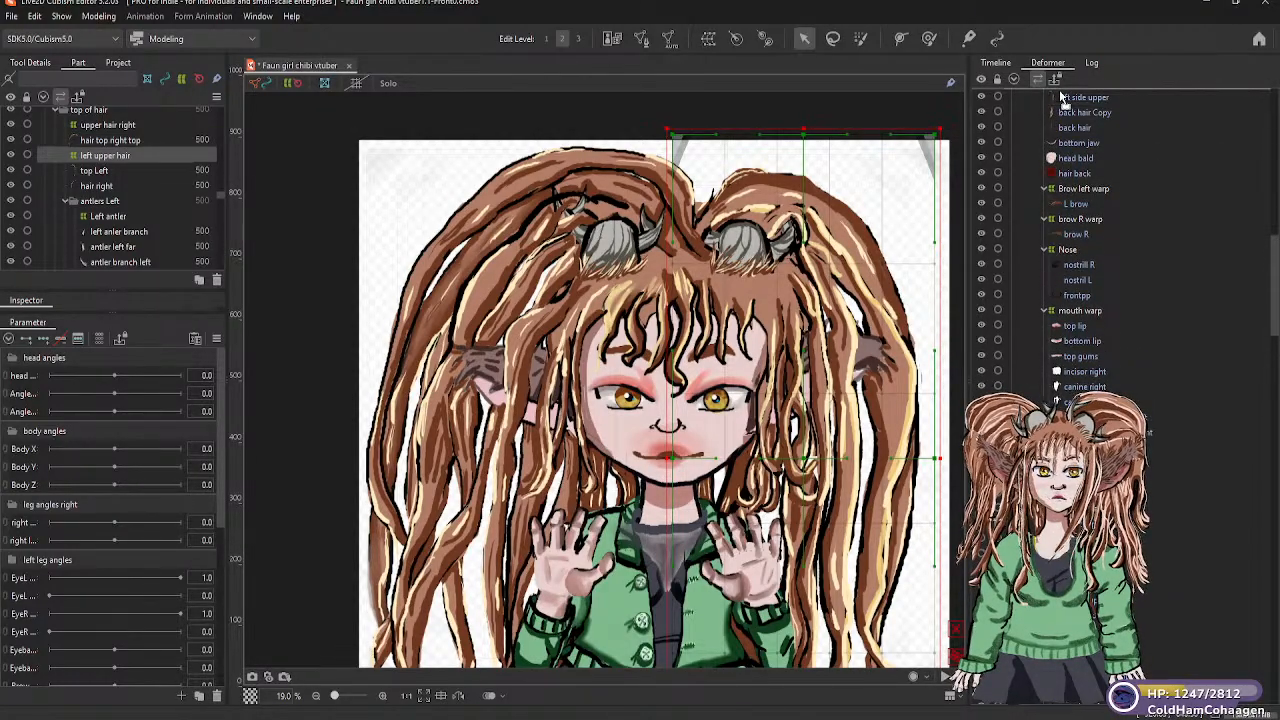
scroll(1060, 92, up, 3)
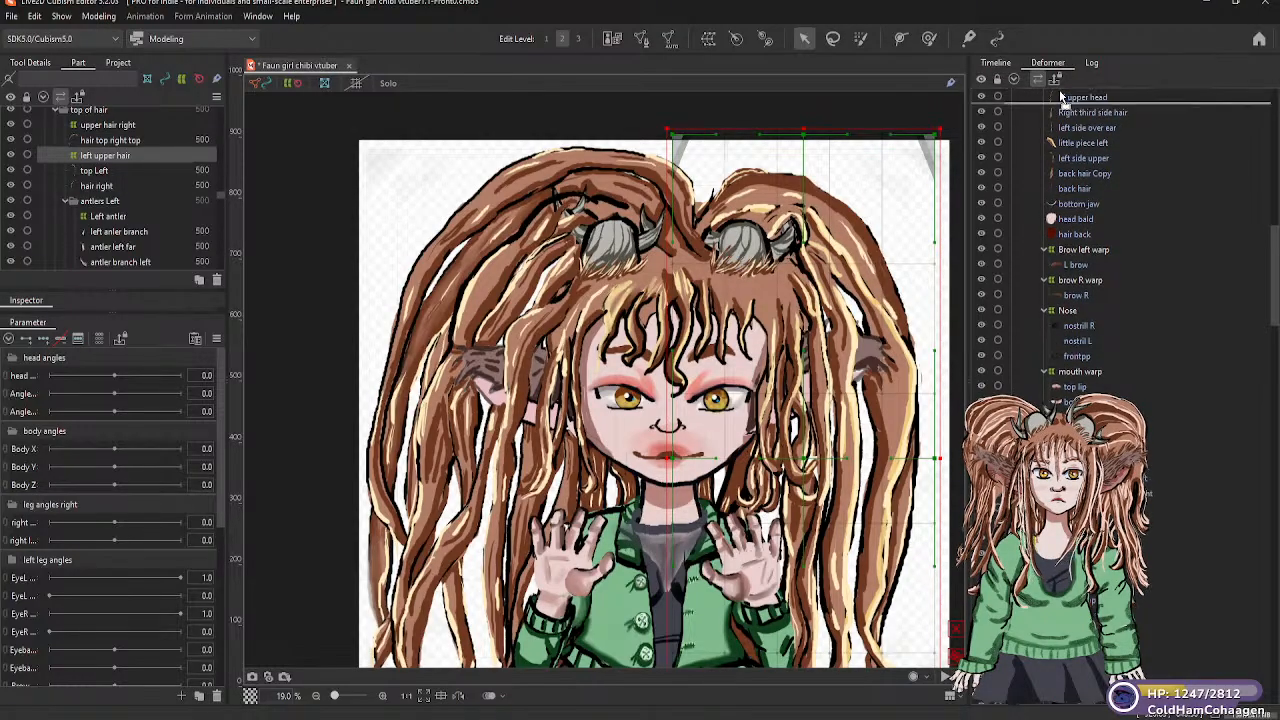
scroll(1060, 92, up, 3)
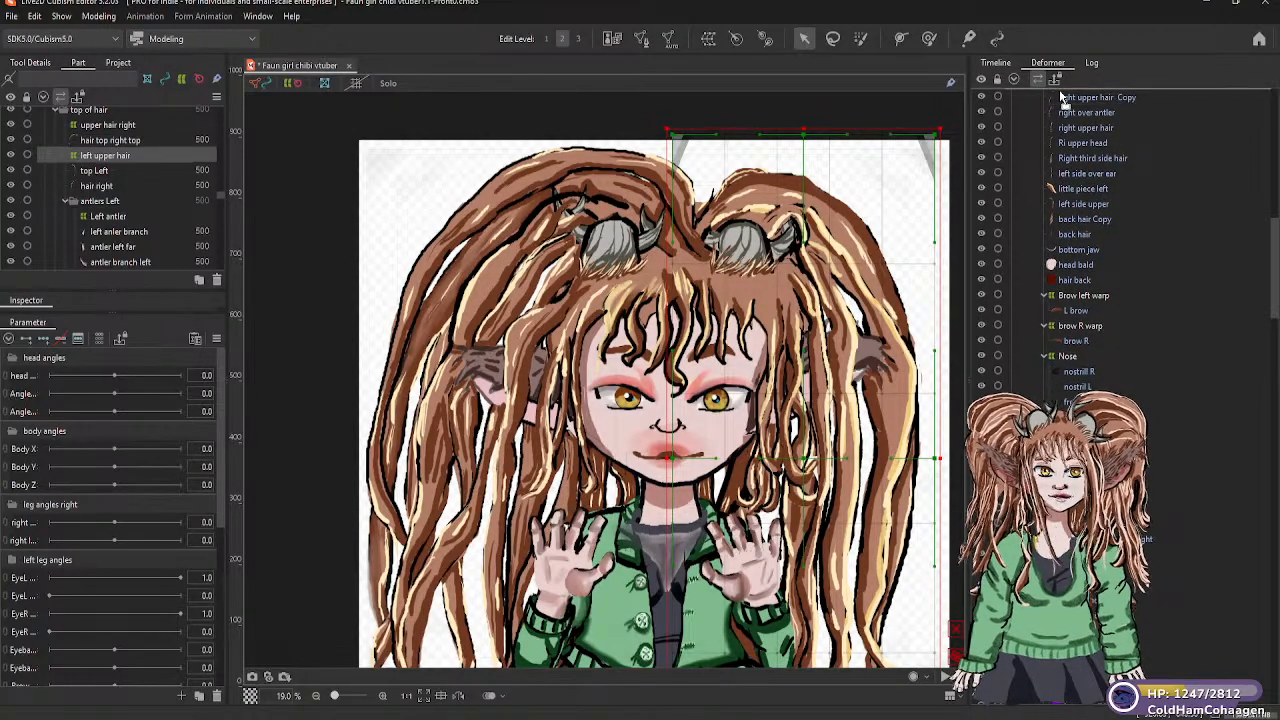
scroll(1062, 97, up, 4)
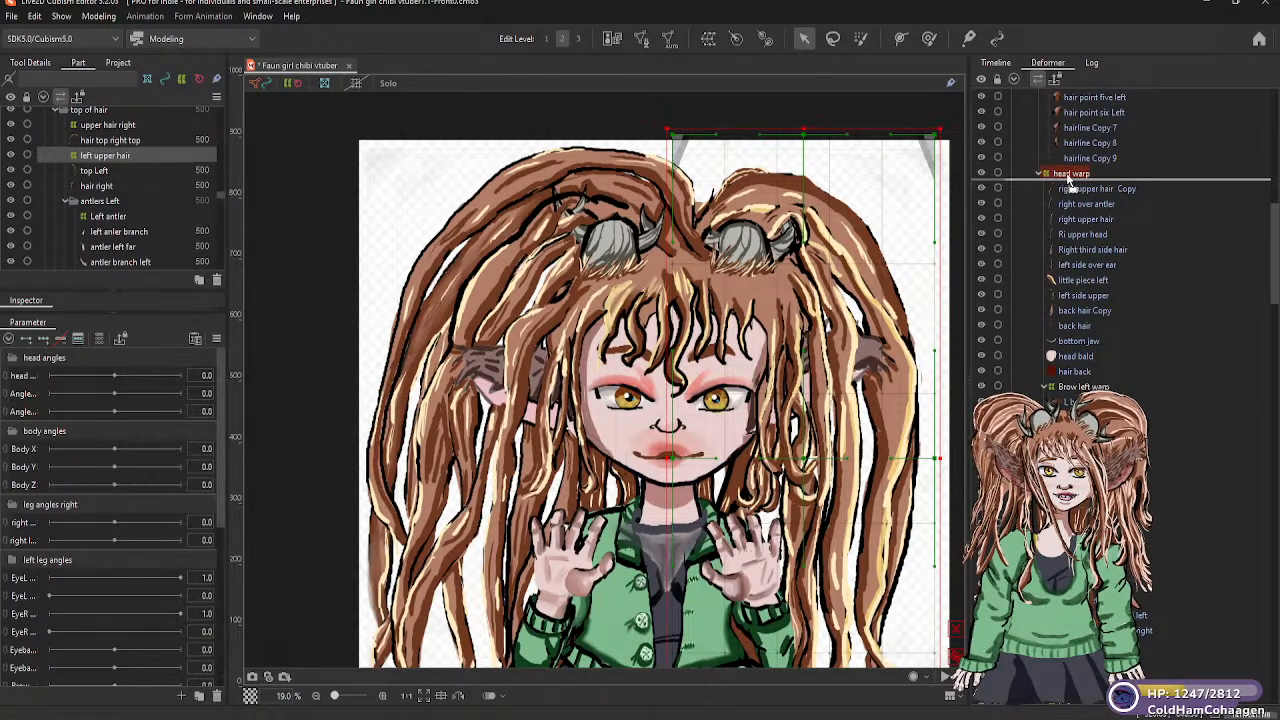
scroll(1070, 185, down, 15)
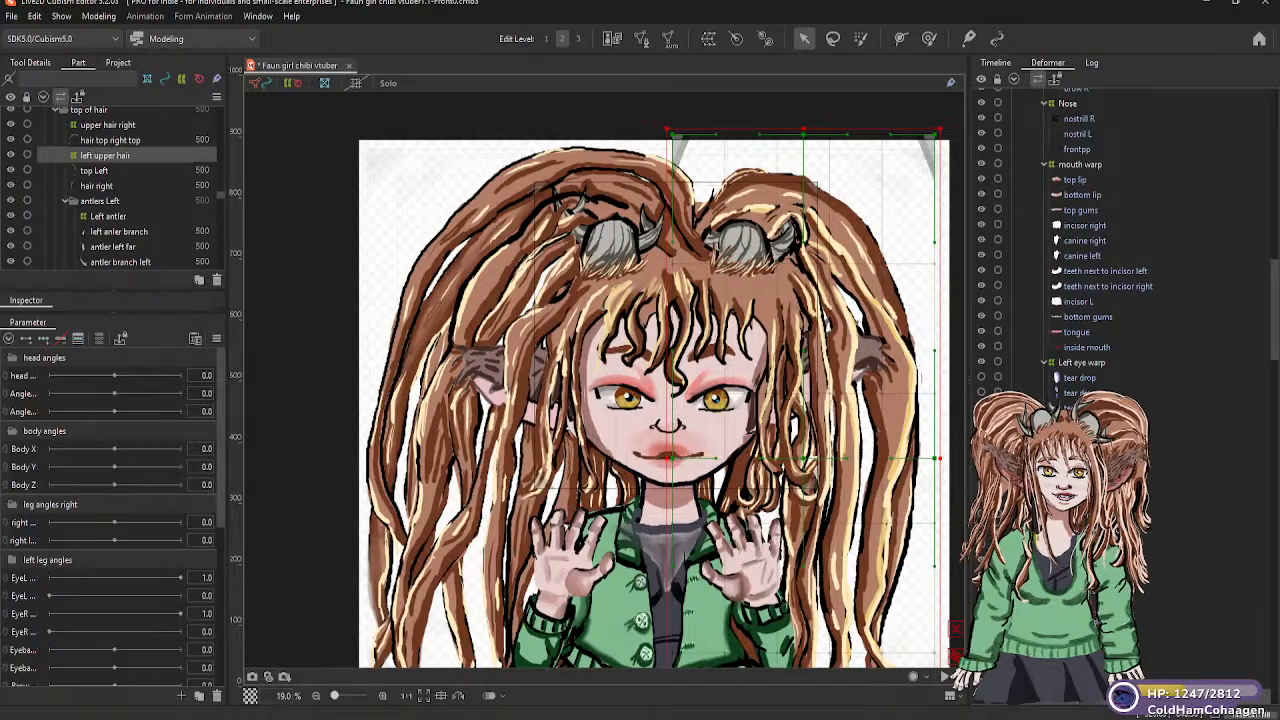
scroll(1090, 250, down, 3)
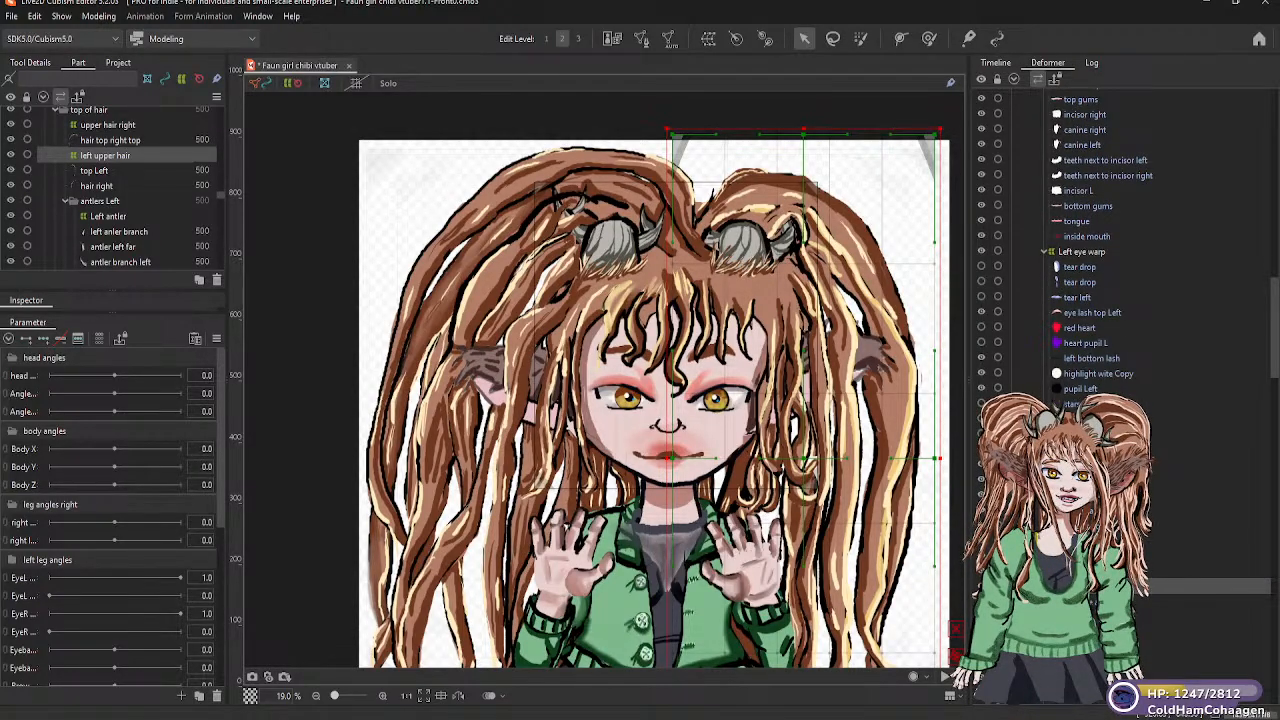
scroll(1100, 250, down, 10)
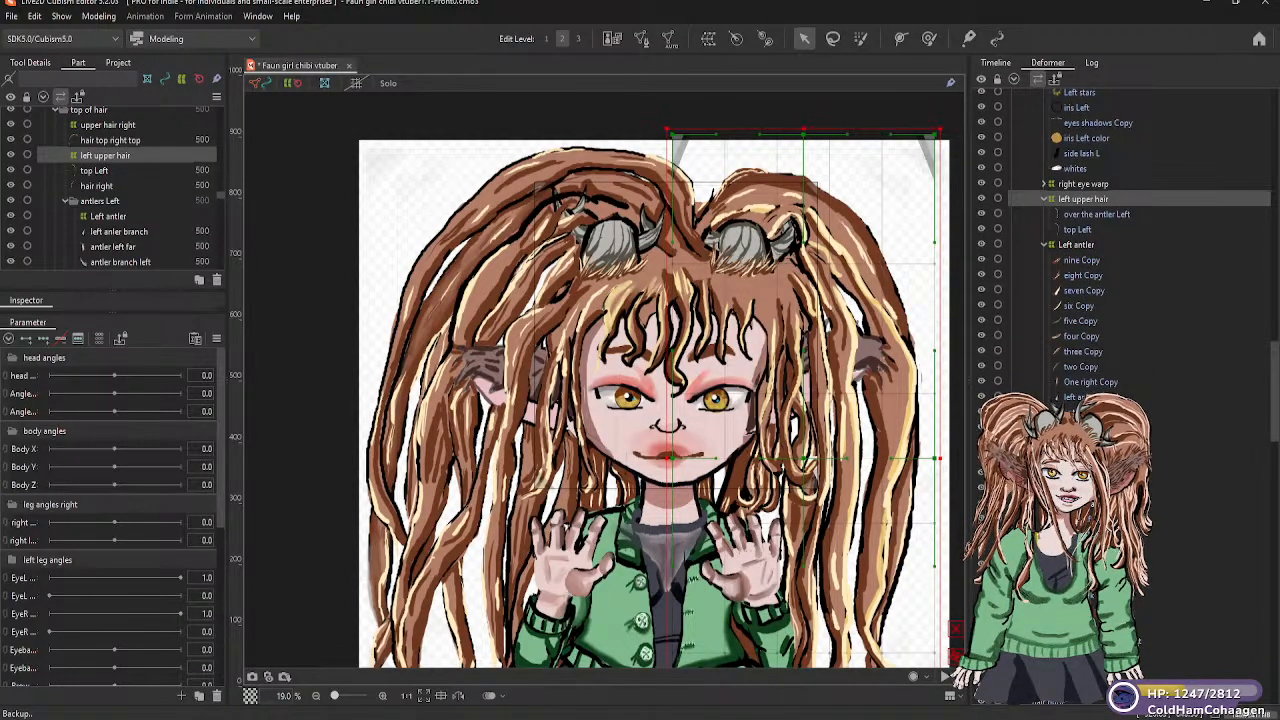
Test-rotate the Head rotator deformer to check which hair pieces follow the head, and undo the rotation
scroll(1090, 250, down, 10)
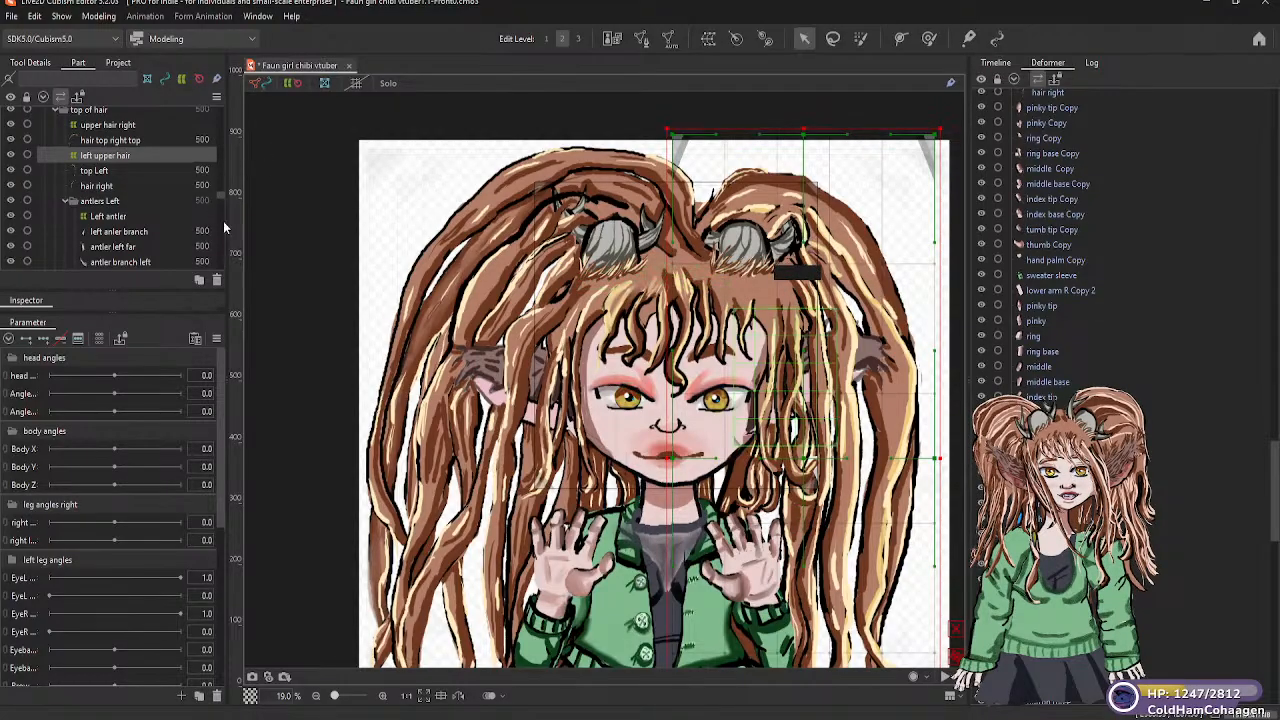
scroll(140, 195, down, 10)
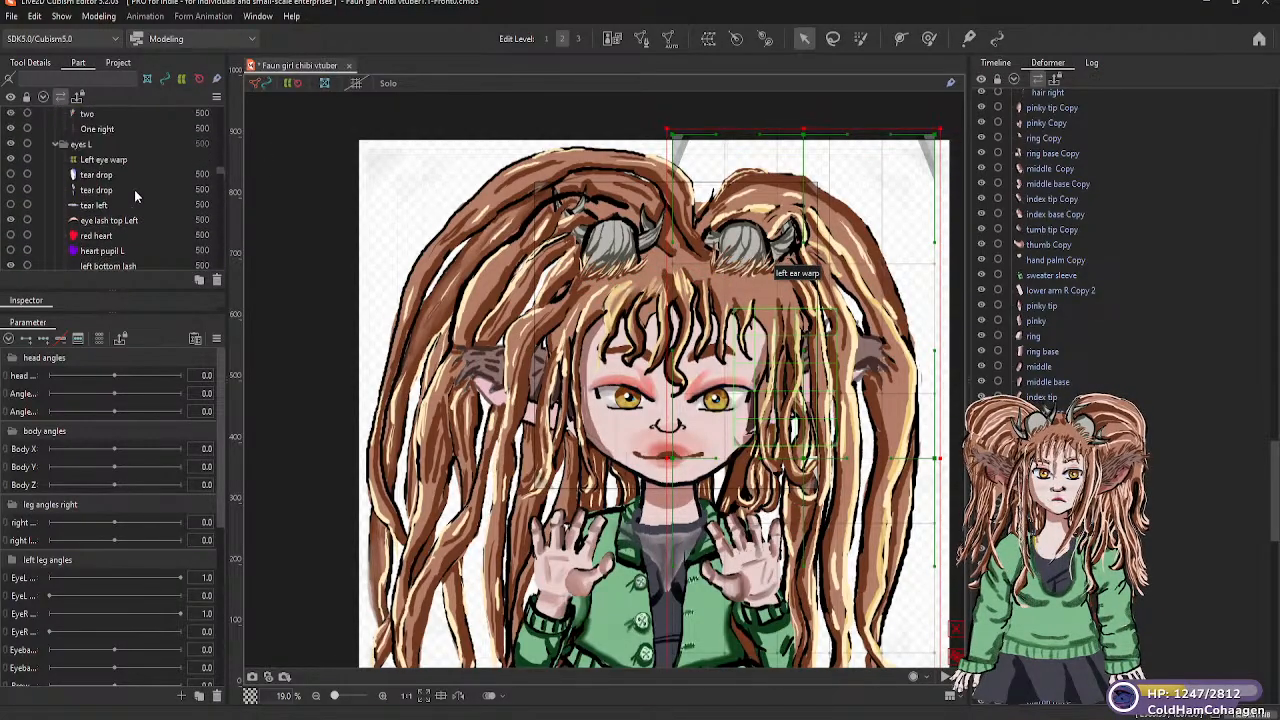
scroll(135, 200, down, 5)
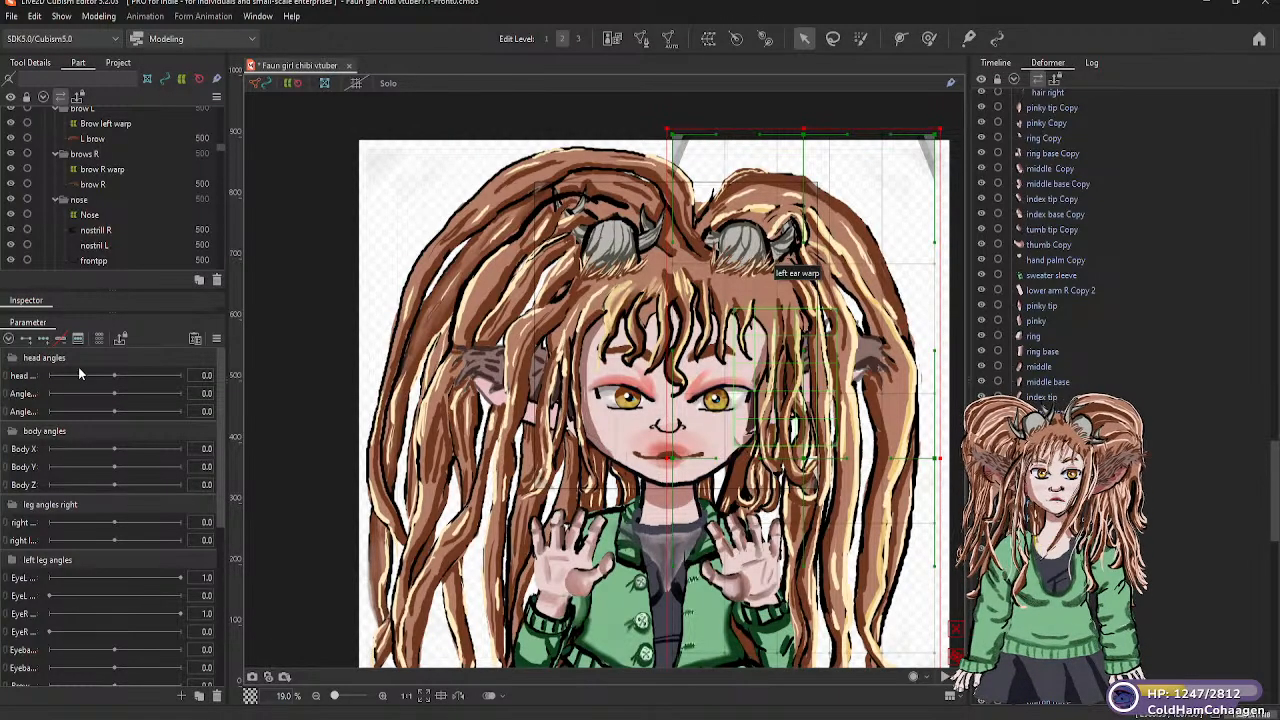
scroll(97, 243, down, 15)
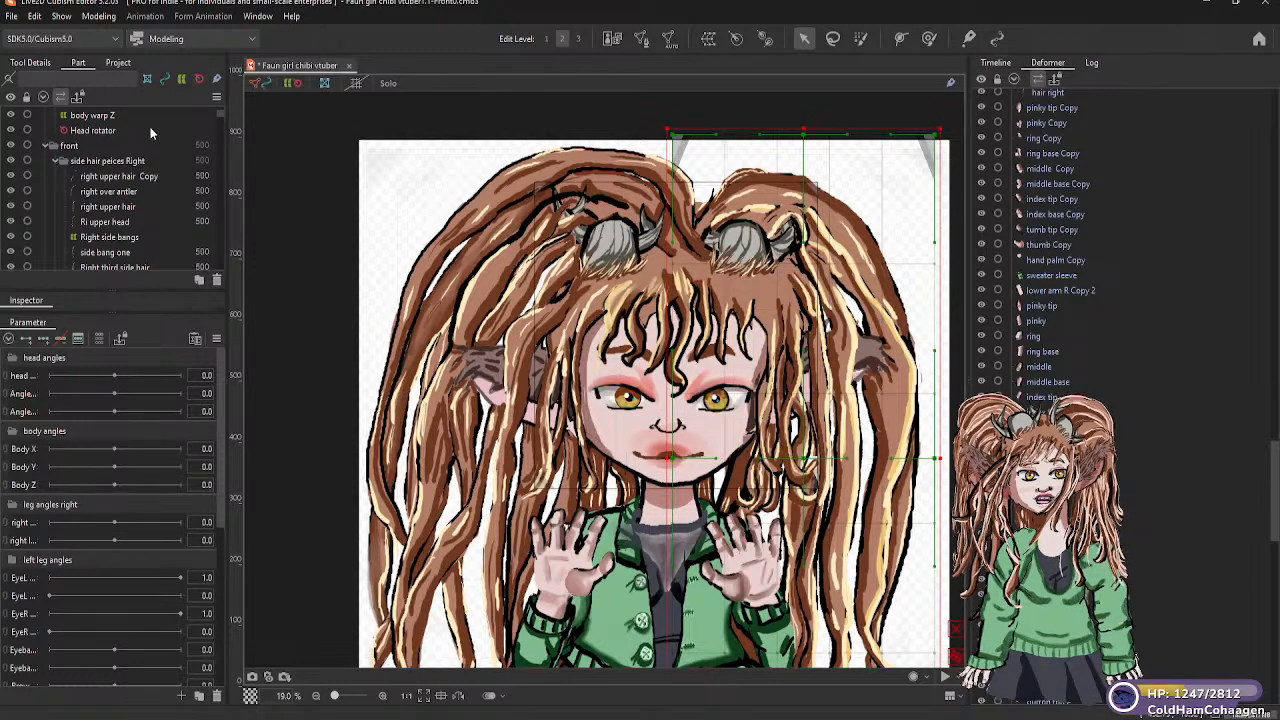
scroll(140, 129, up, 2)
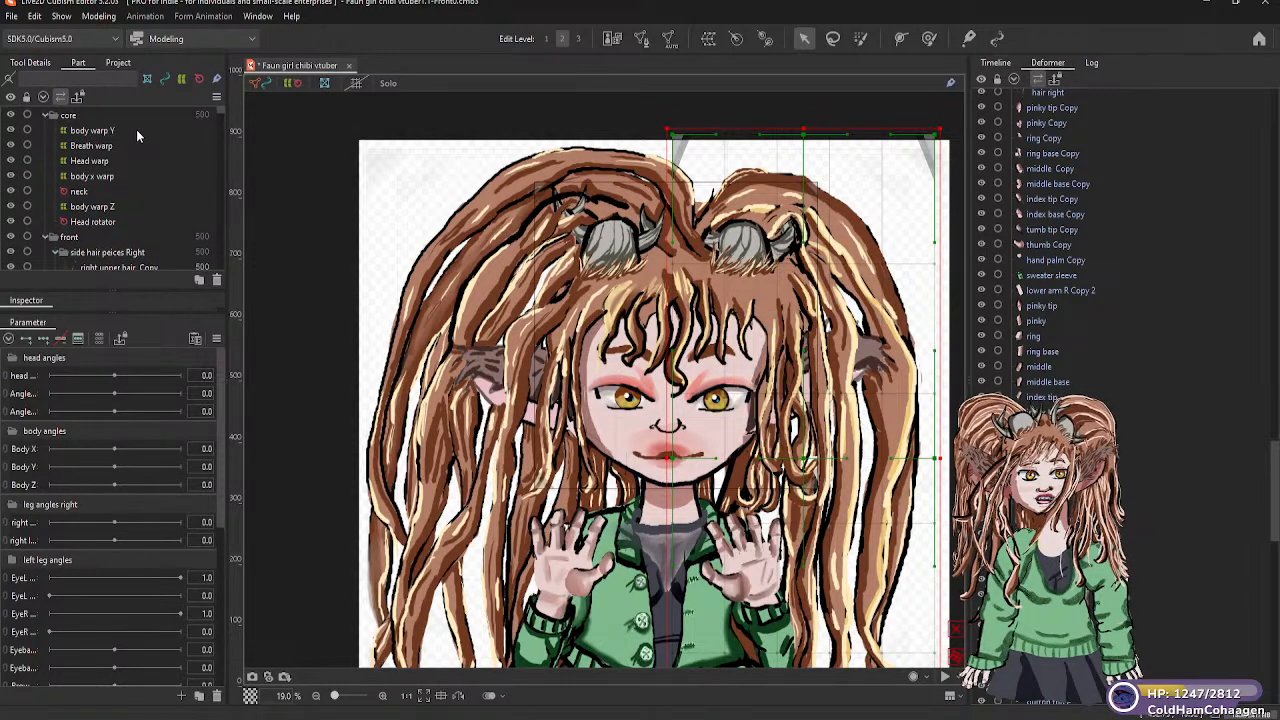
click(84, 222)
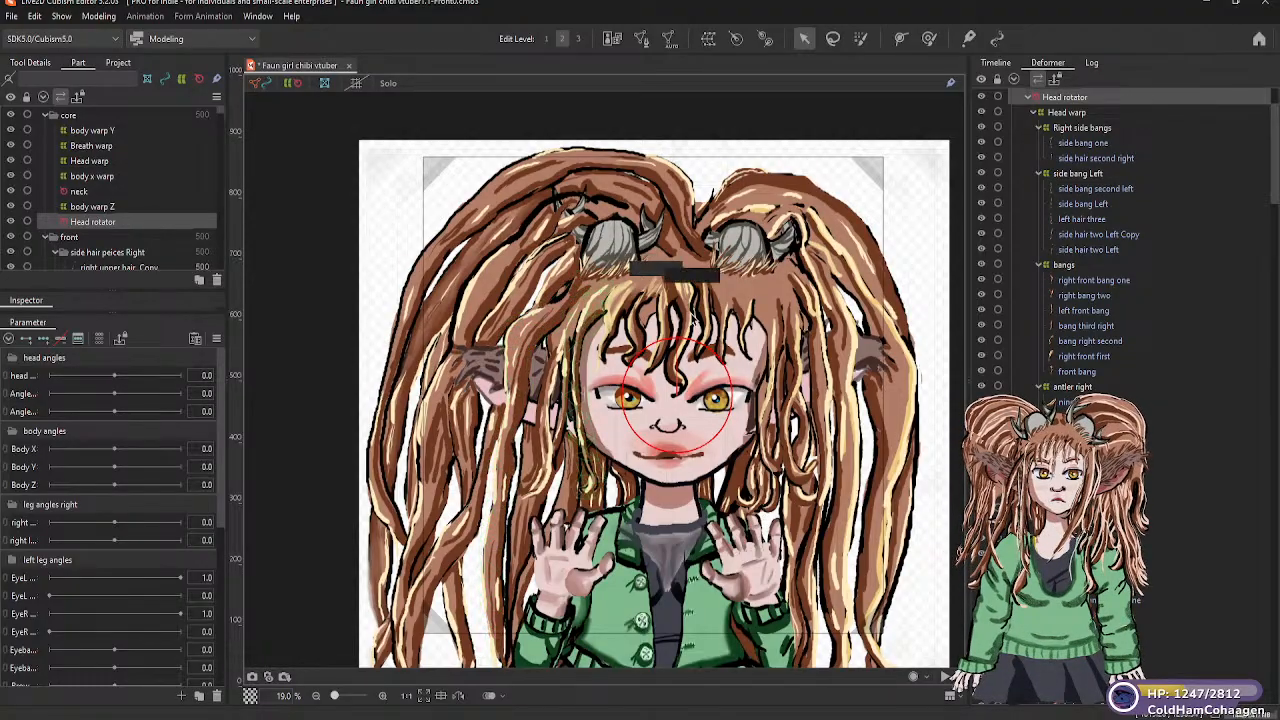
drag(705, 333, 680, 313)
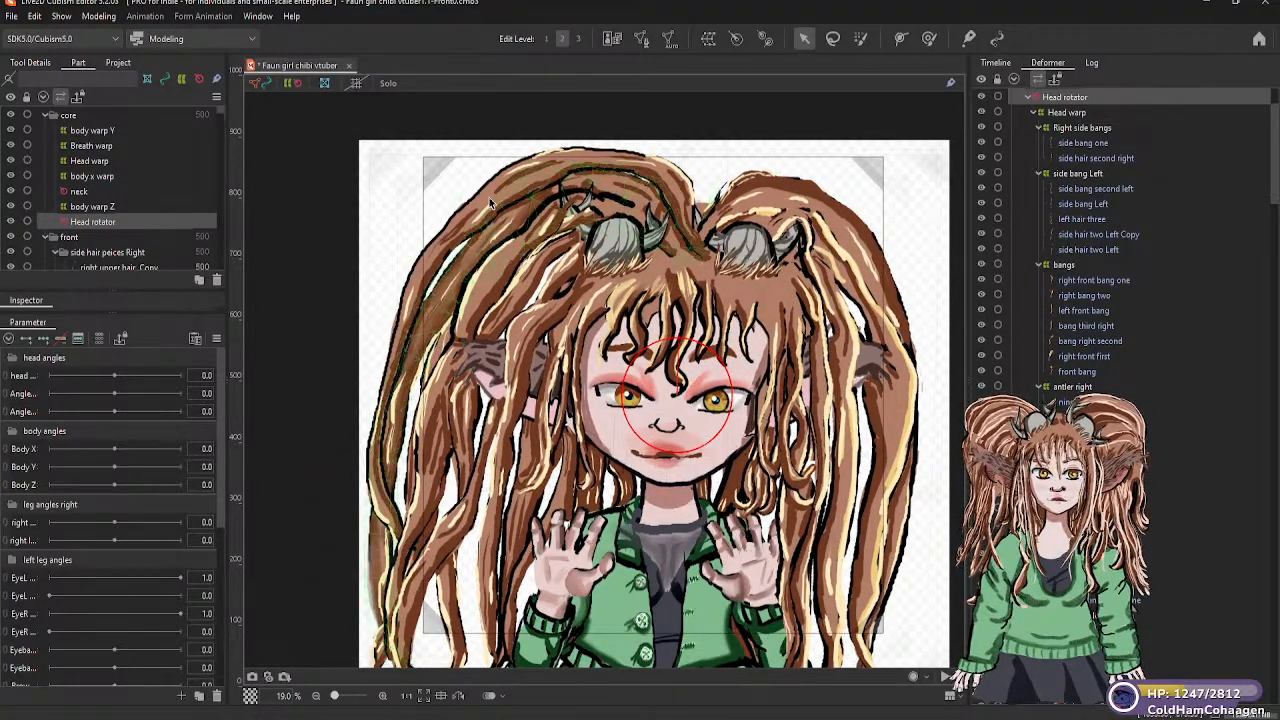
click(511, 187)
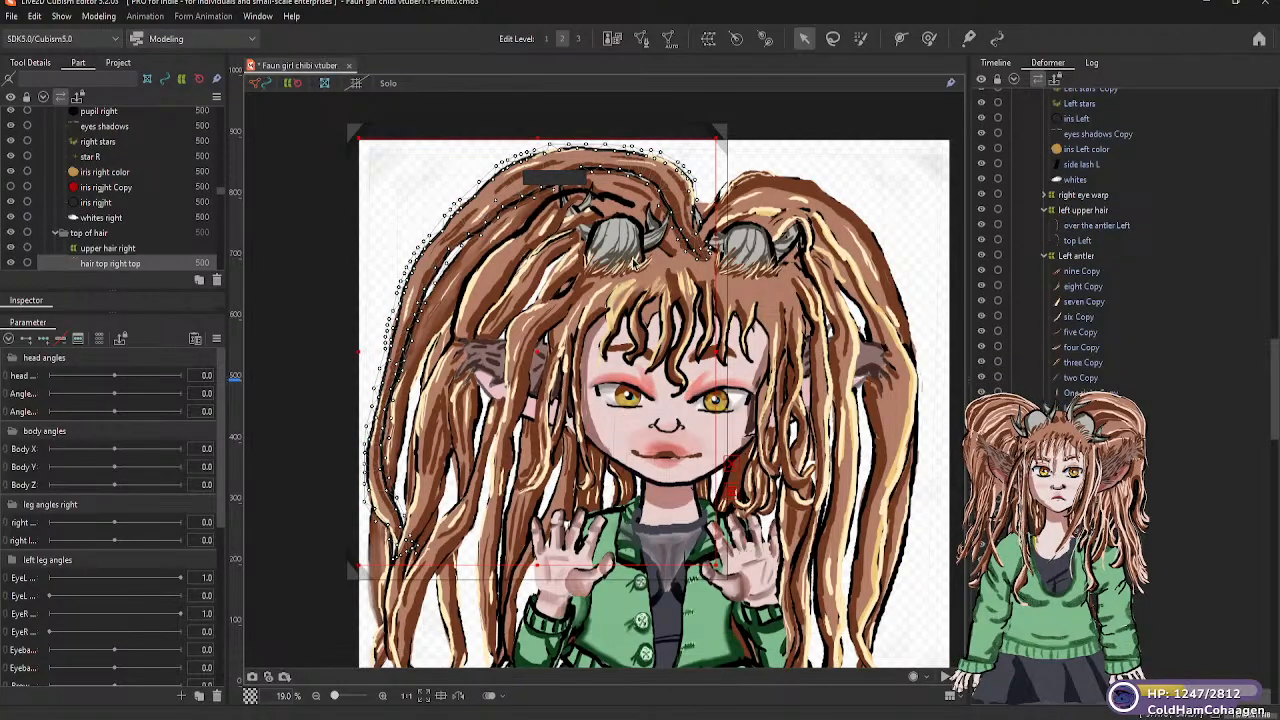
click(632, 260)
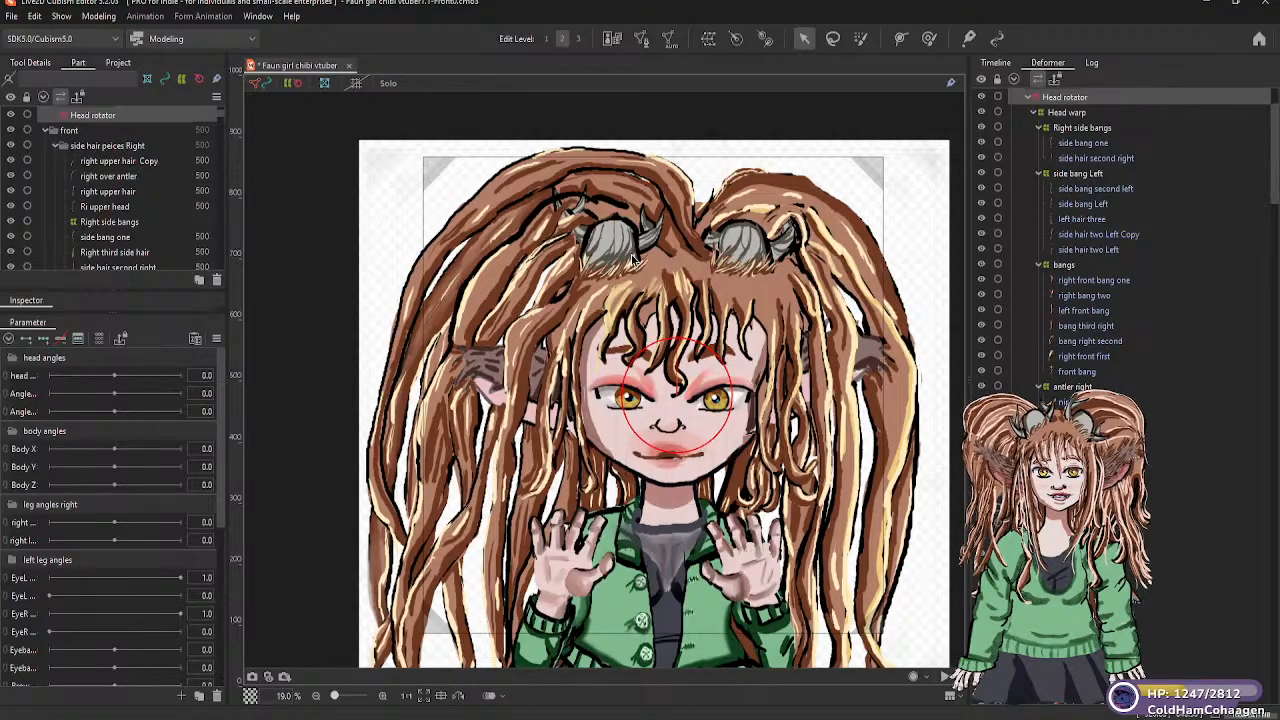
Move the upper hair right warp deformer, parent of the hair top right top mesh, under the head warp
click(531, 173)
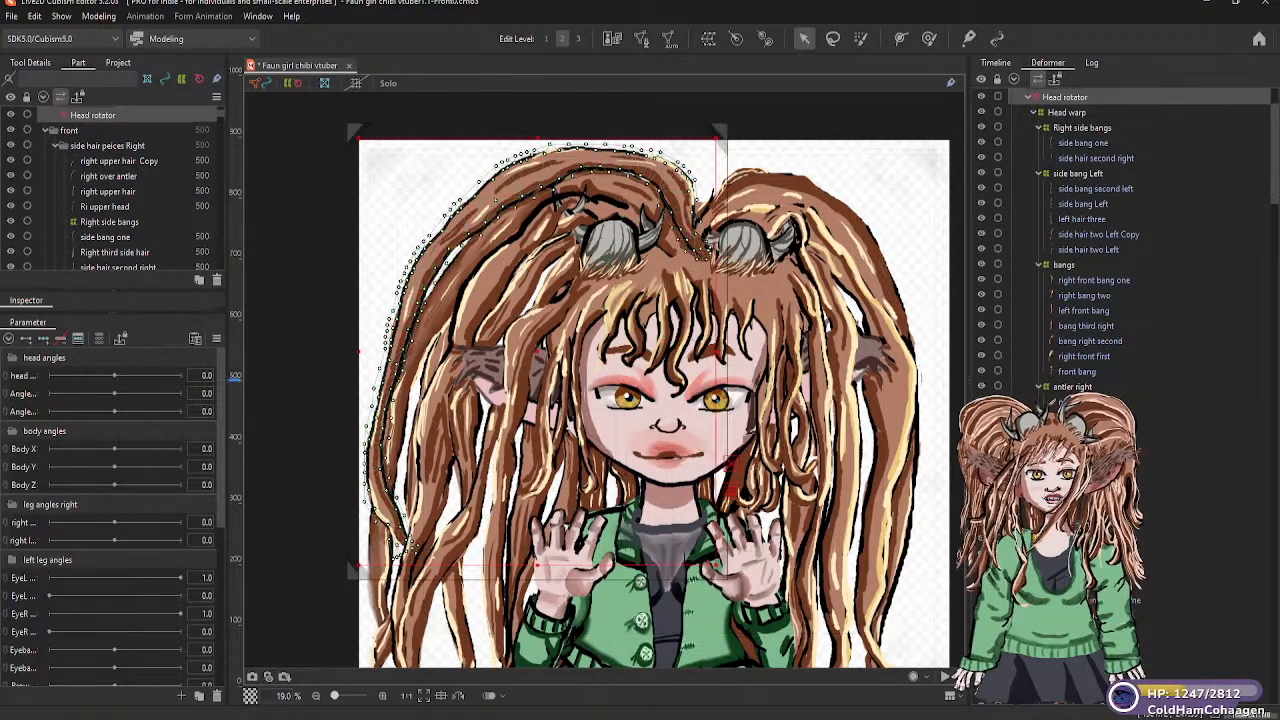
click(1075, 682)
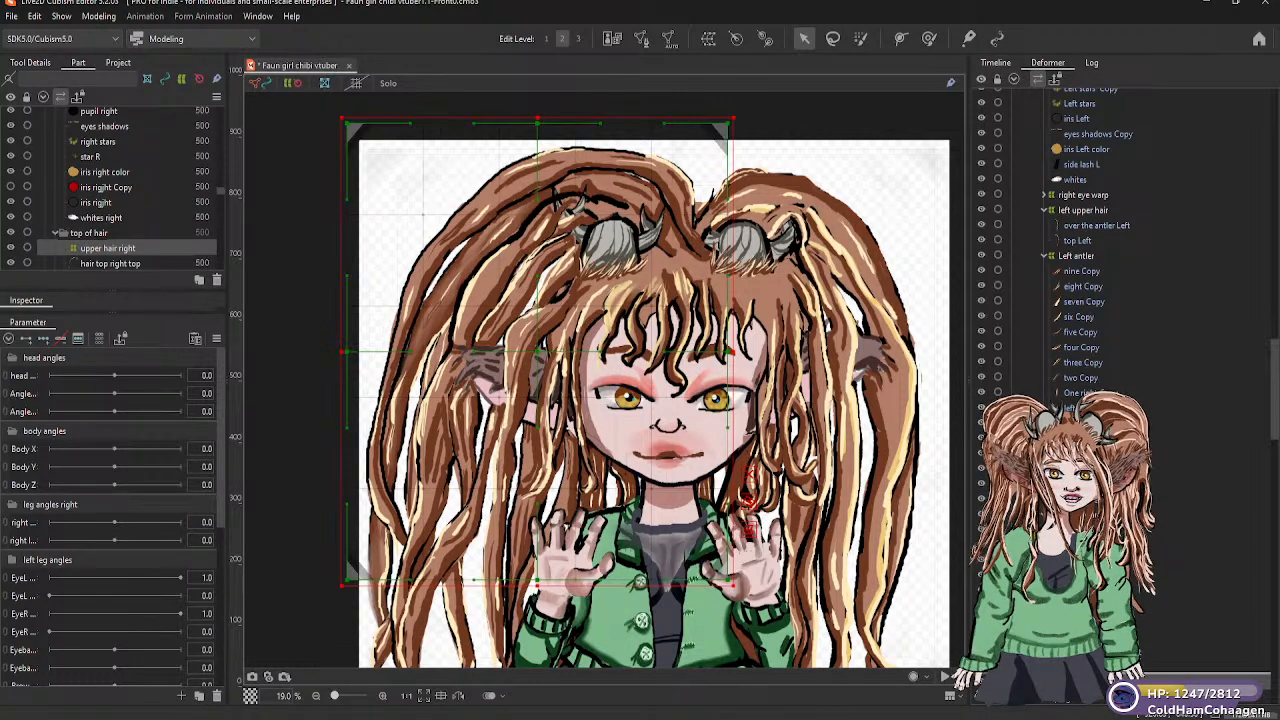
drag(1075, 682, 1074, 132)
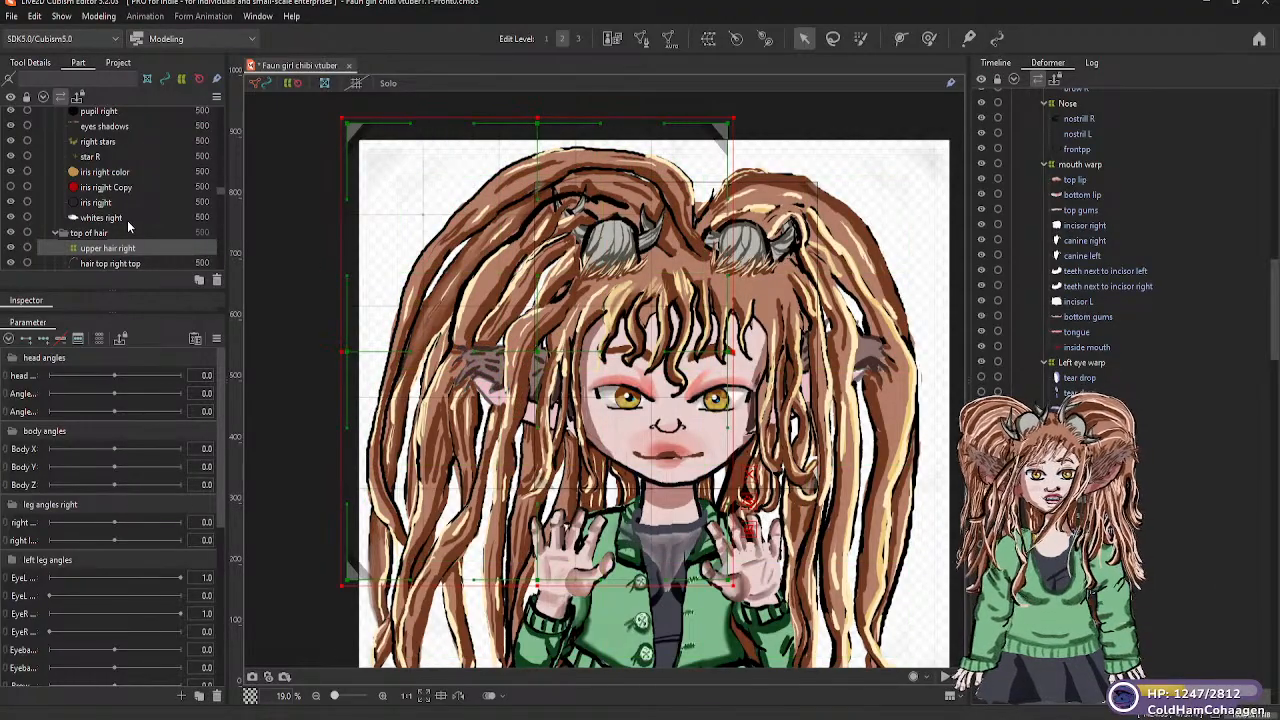
Test the Head rotator again with a slight rotation to check how the upper hair moves with the head
scroll(128, 227, up, 2)
scroll(126, 229, down, 10)
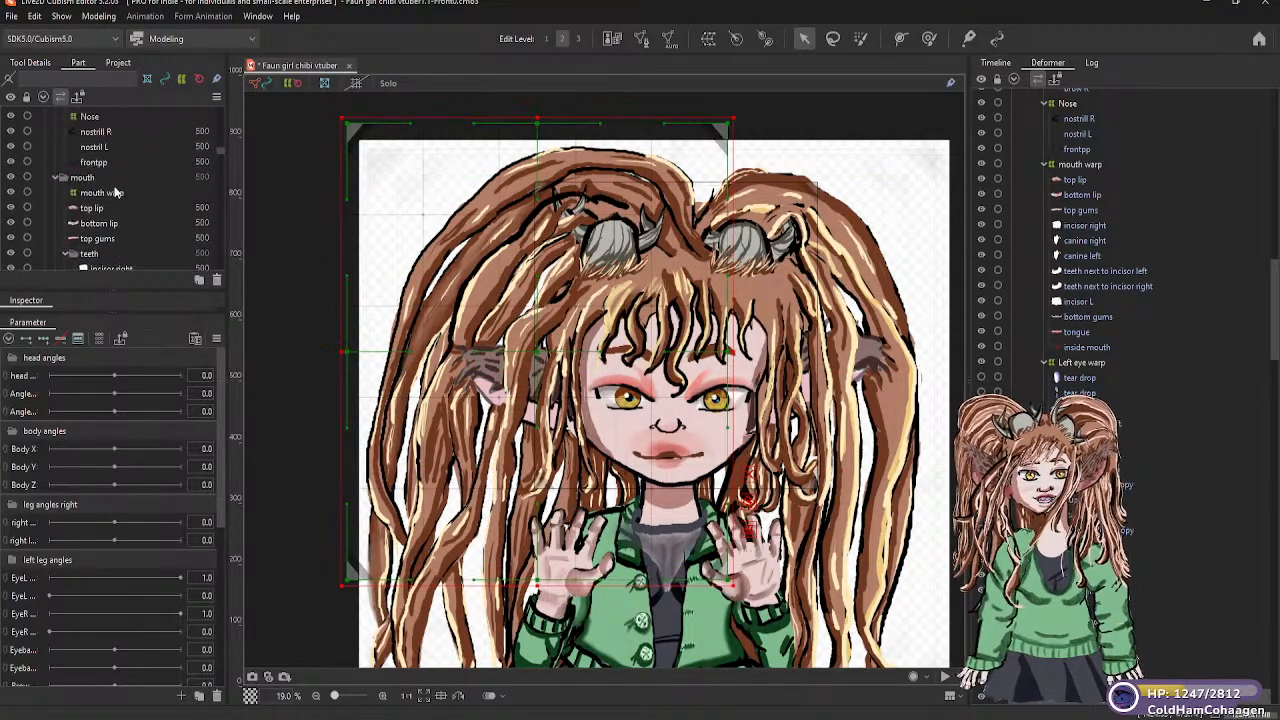
scroll(116, 196, up, 10)
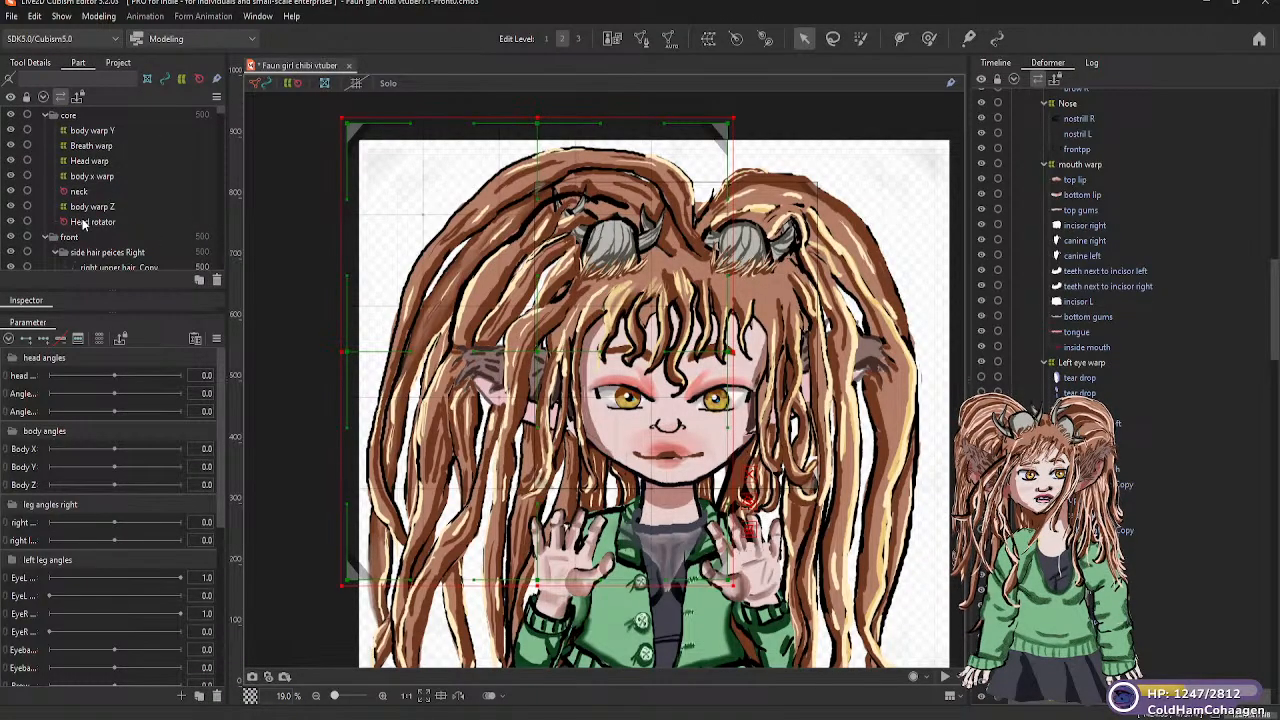
click(88, 222)
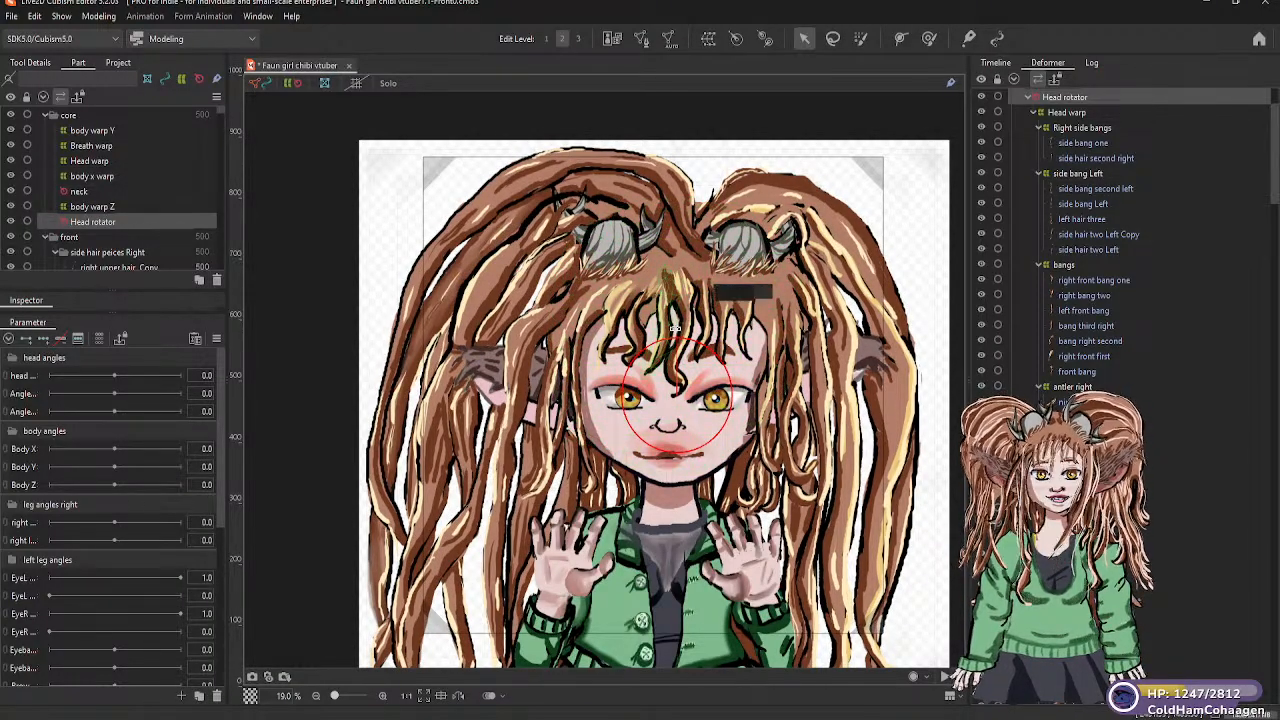
mouse_move(678, 328)
mouse_down()
mouse_move(695, 328)
mouse_move(653, 315)
mouse_move(675, 318)
mouse_up()
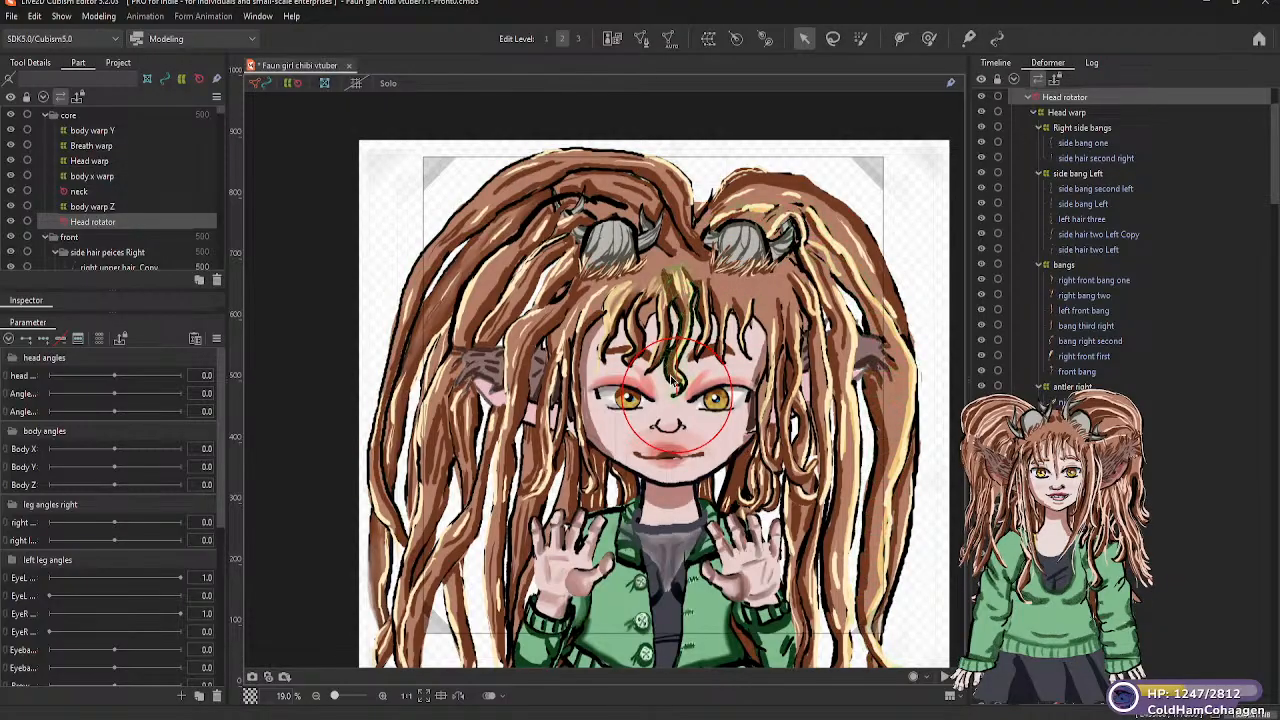
Try adding three keyforms for the Head rotator to the third head angles parameter and set it to -30
scroll(335, 406, down, 3)
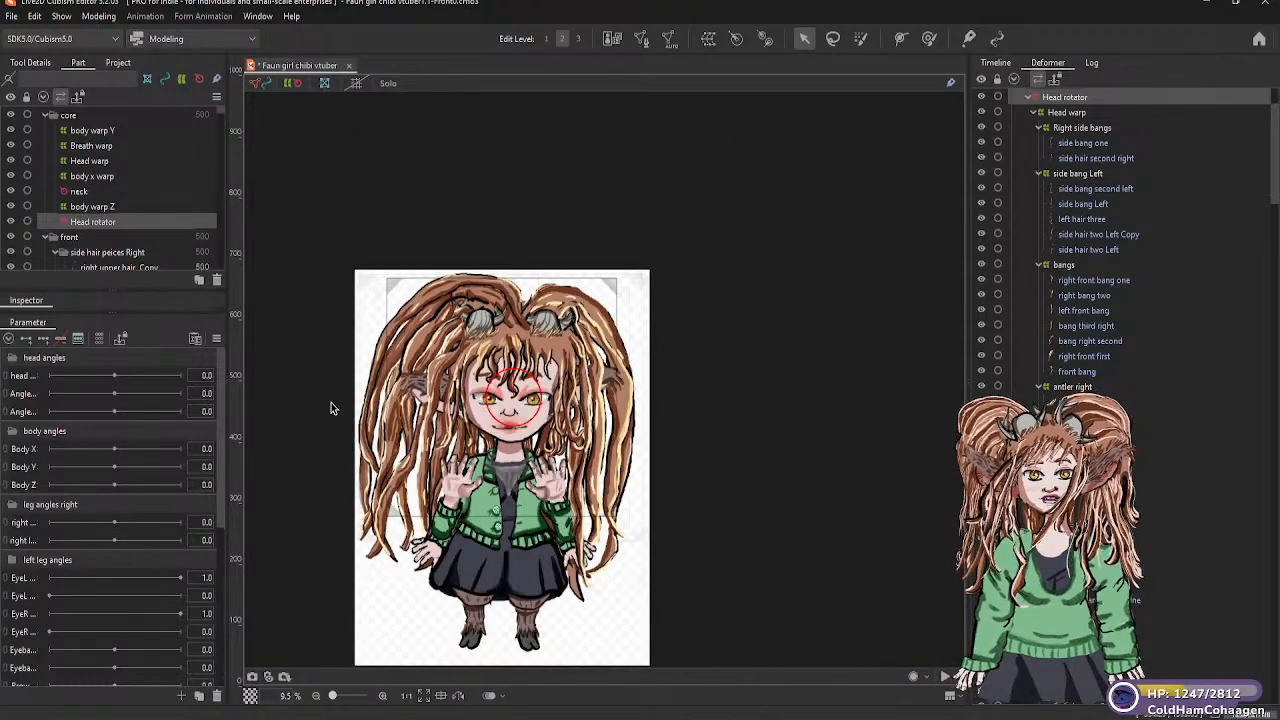
scroll(345, 403, up, 2)
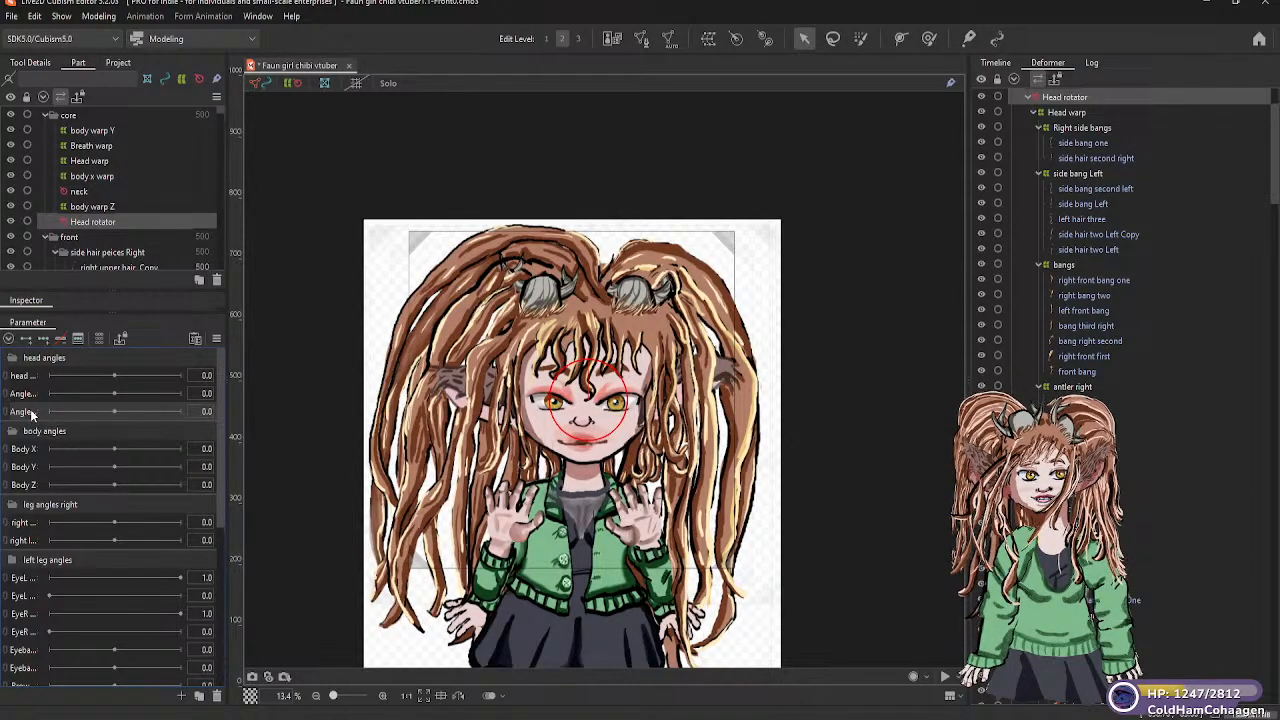
mouse_move(29, 402)
mouse_down()
mouse_move(27, 390)
mouse_move(32, 409)
mouse_up()
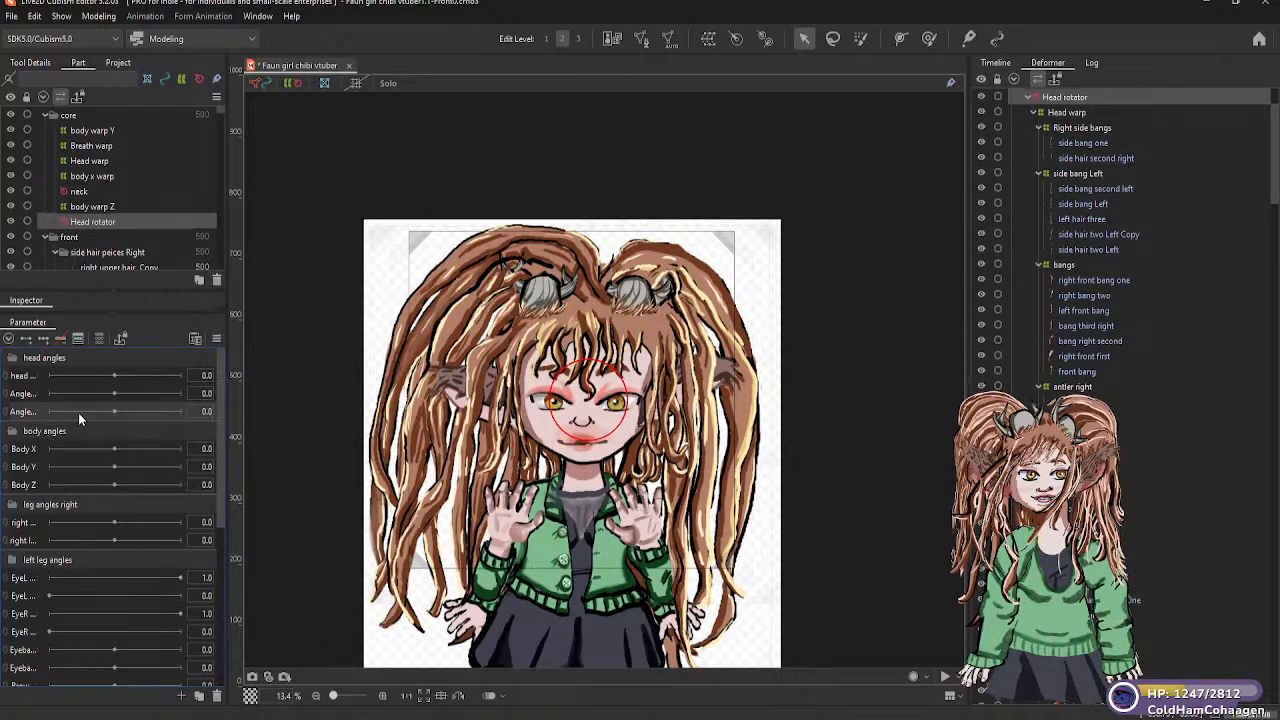
mouse_move(115, 415)
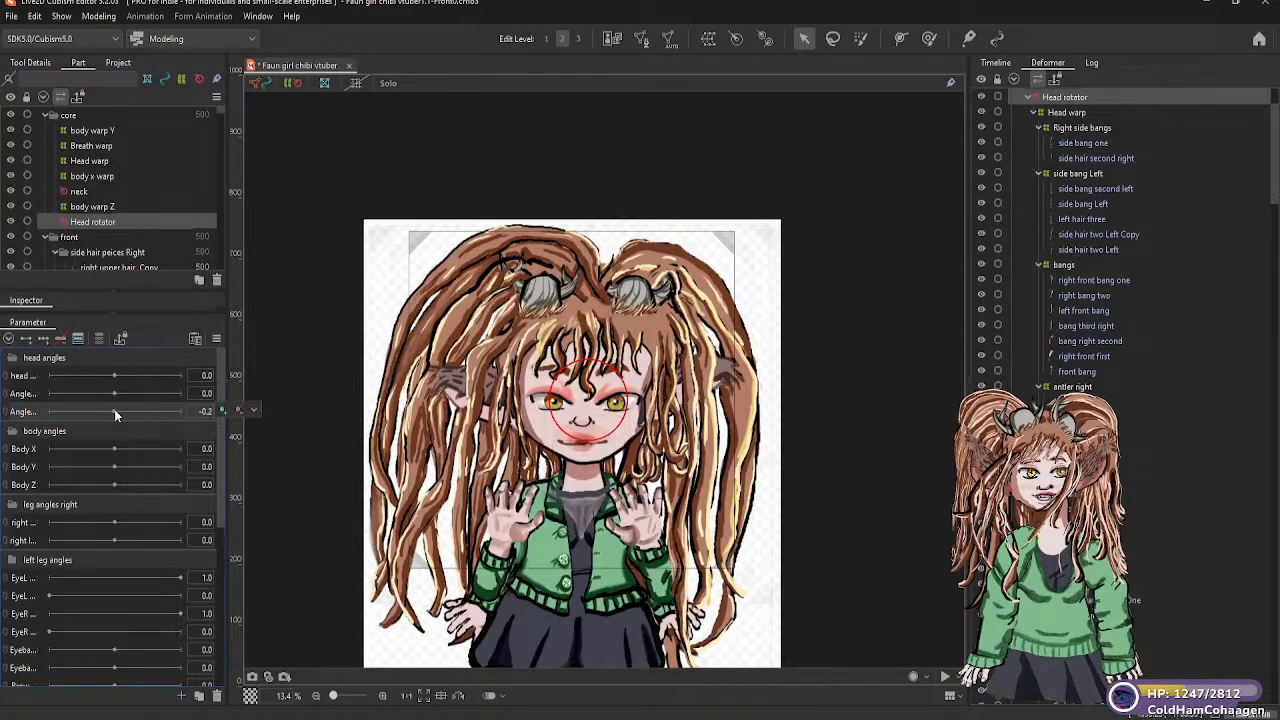
click(43, 338)
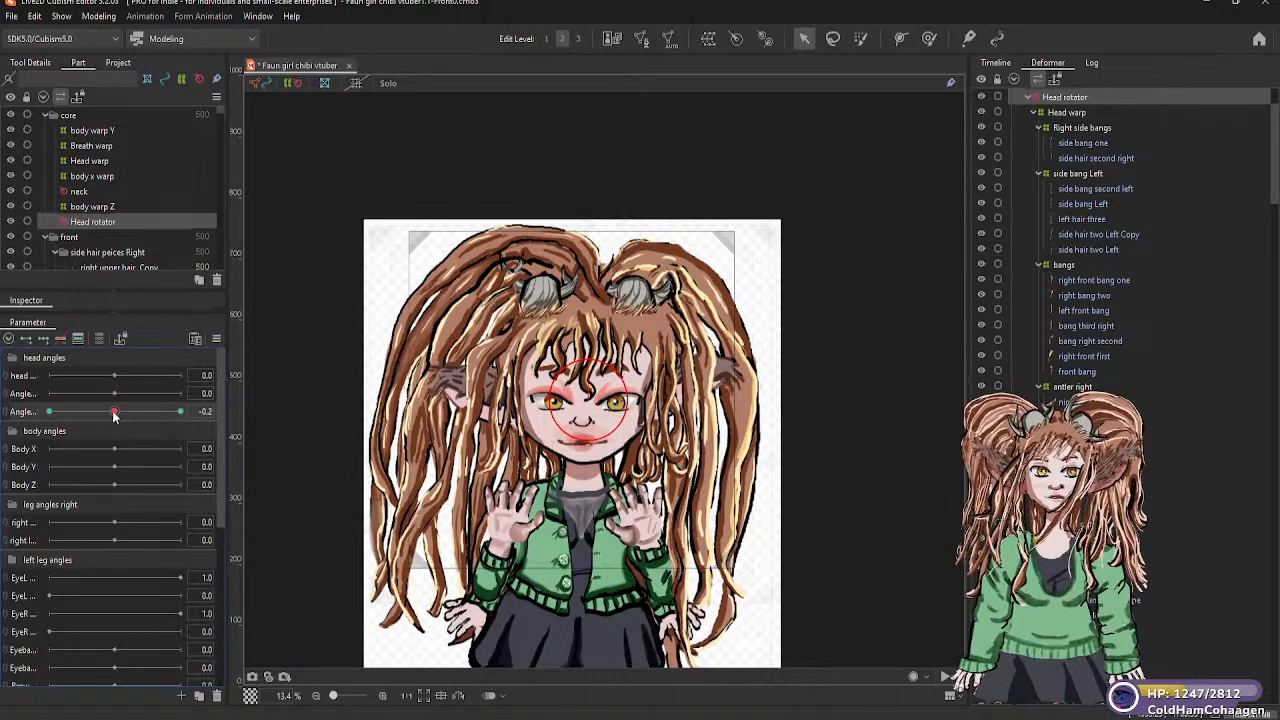
drag(117, 415, 116, 415)
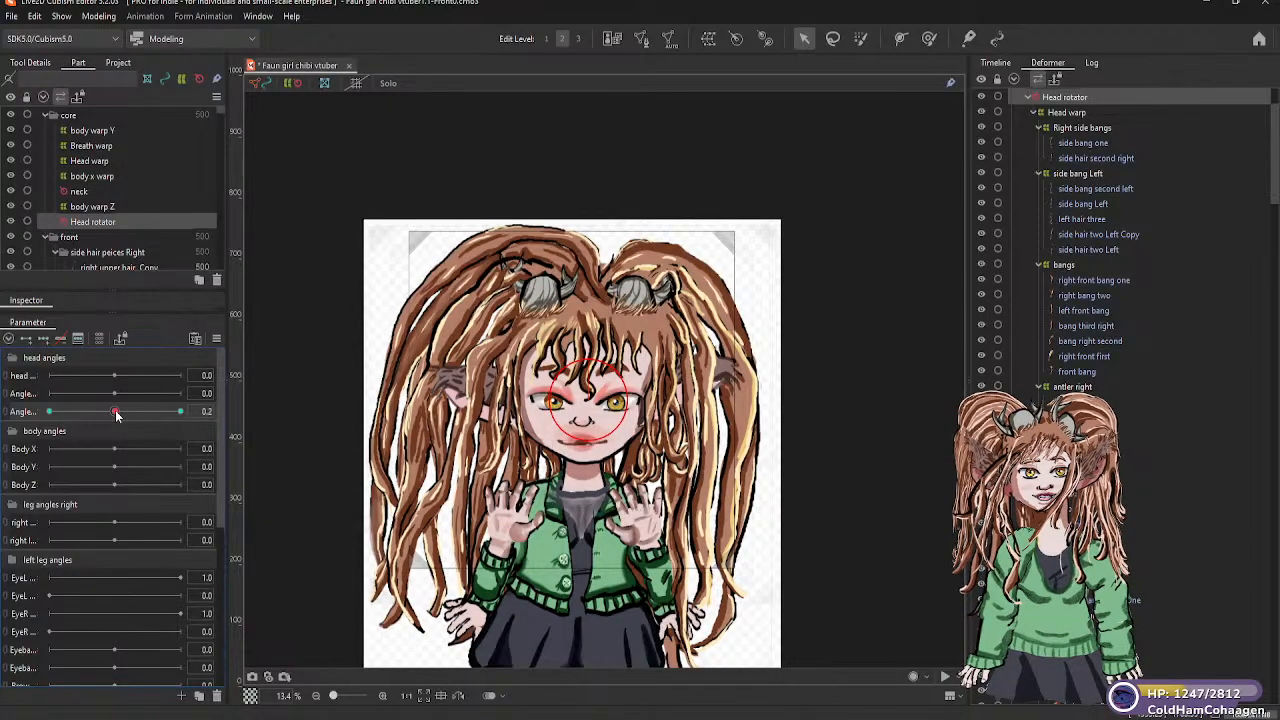
drag(85, 415, 57, 415)
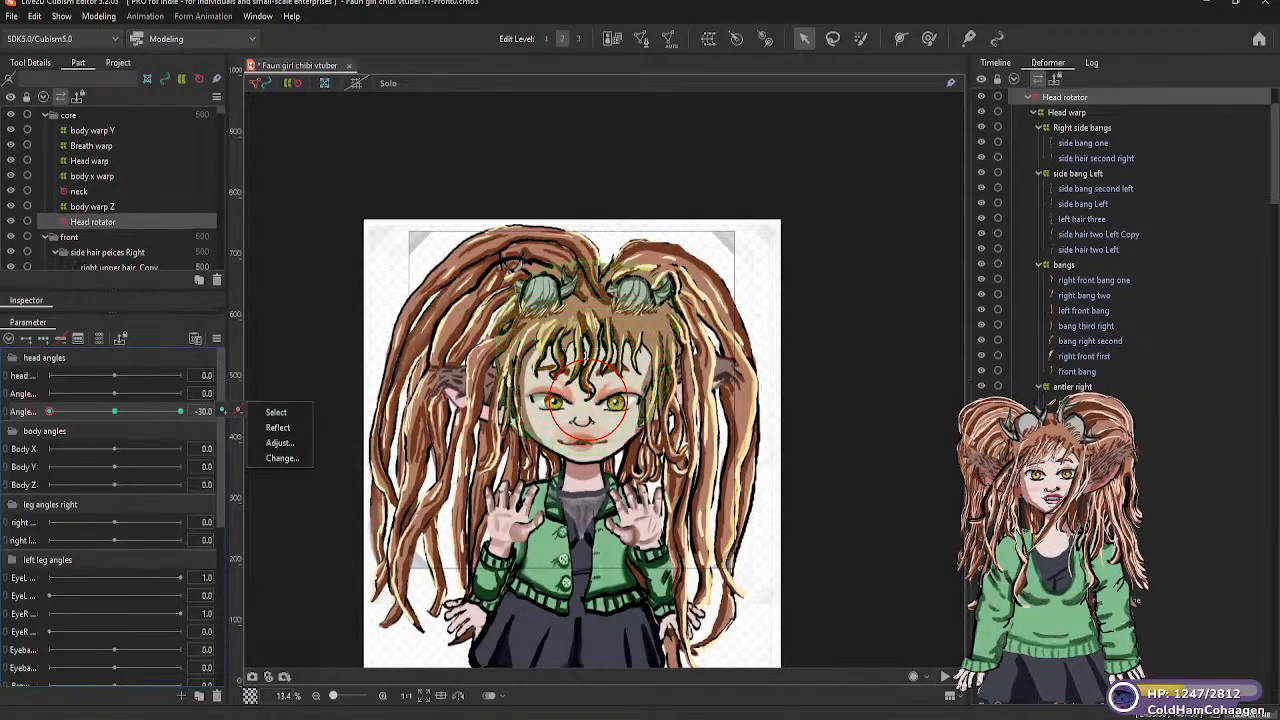
Try tilting the Head rotator about -12.8 degrees at the -30 keyform, and undo the tilt and the added keyforms
drag(589, 351, 573, 344)
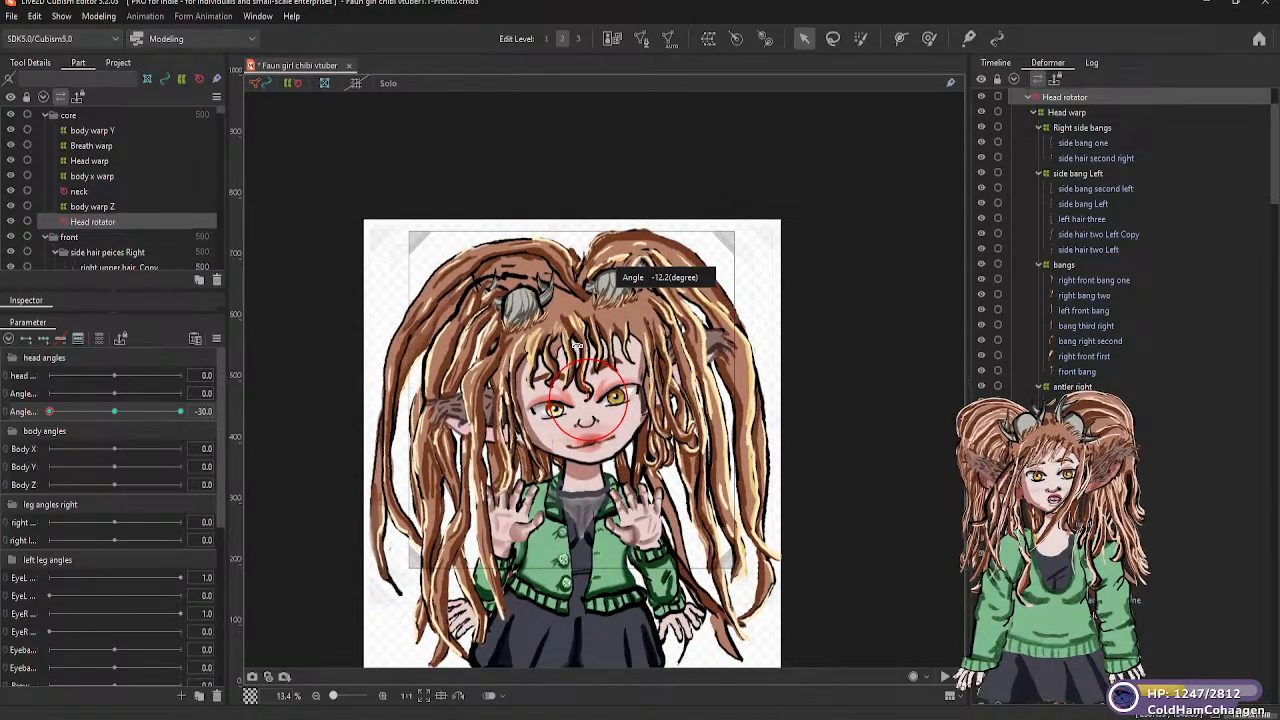
drag(576, 345, 575, 345)
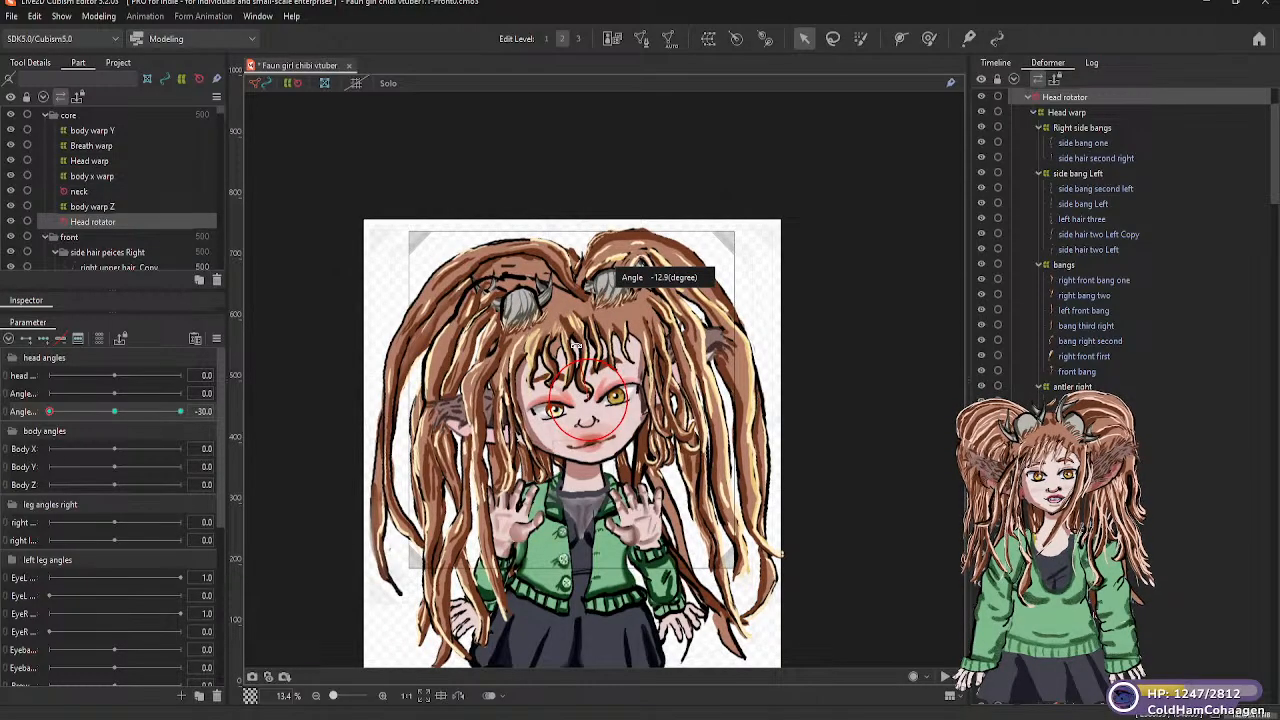
drag(576, 345, 576, 345)
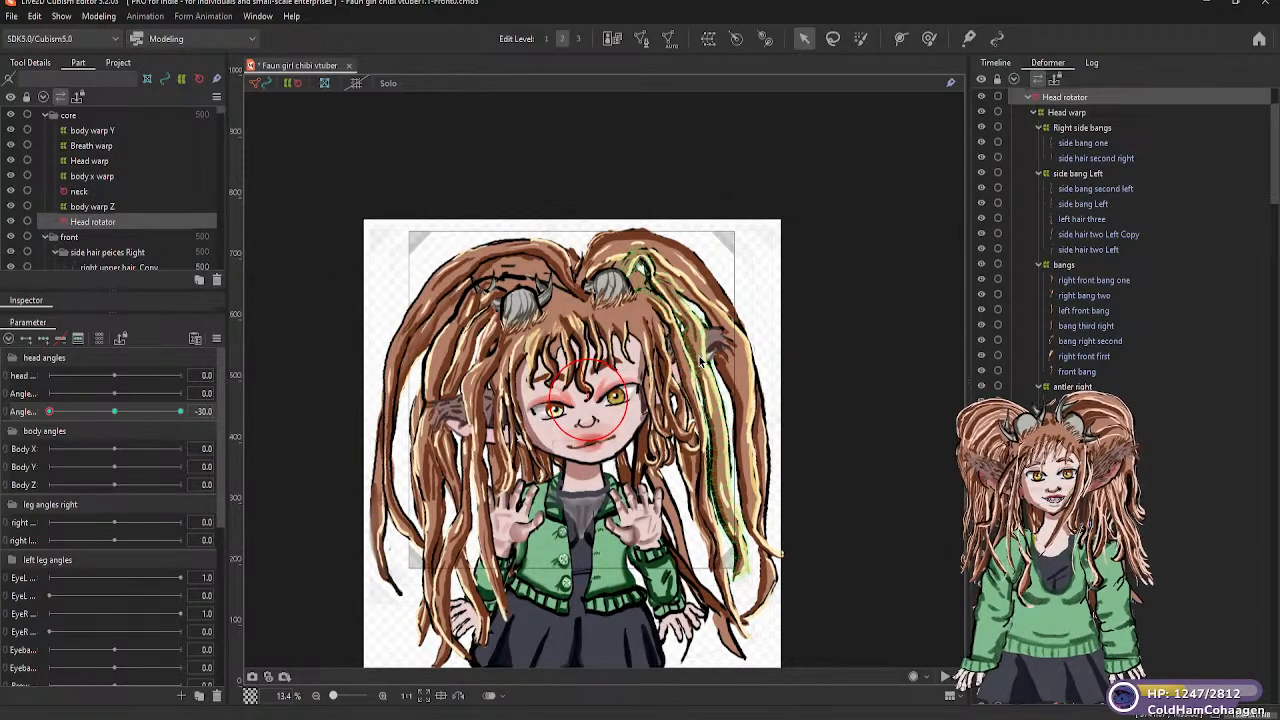
key(ctrl+z)
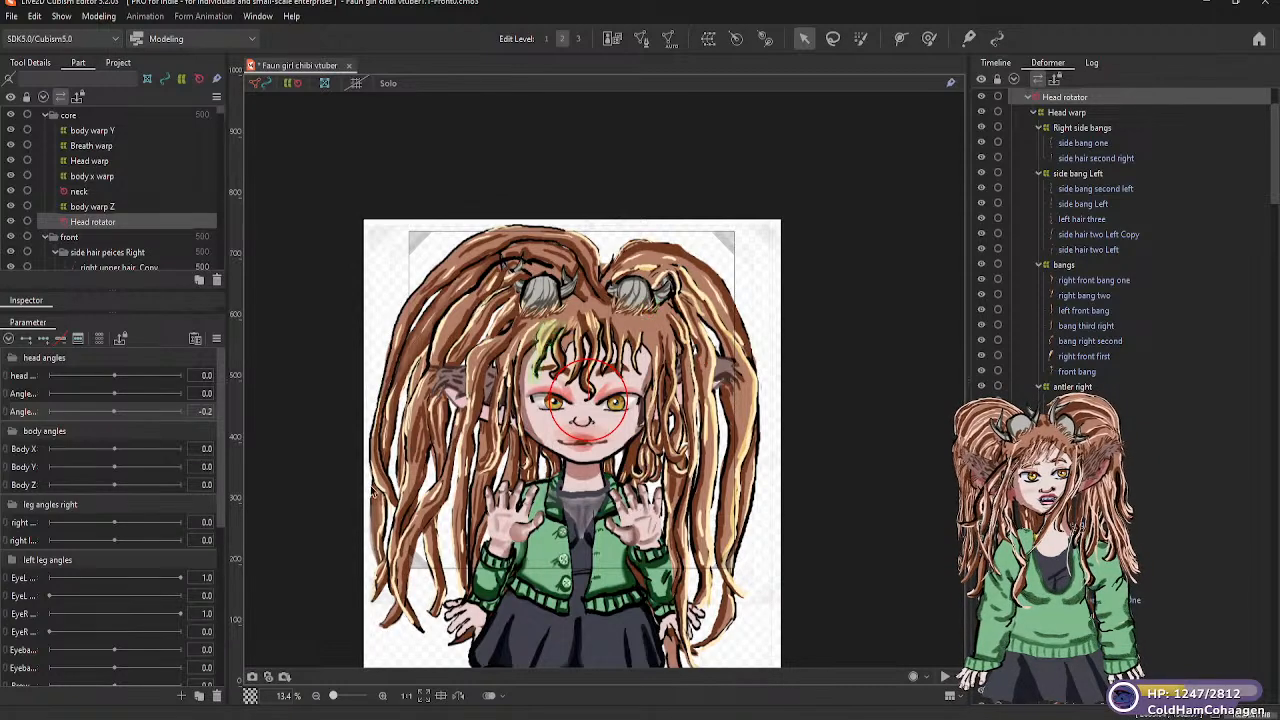
Move the top right hair mesh under the upper hair right warp deformer and check the parent of top Left
click(376, 505)
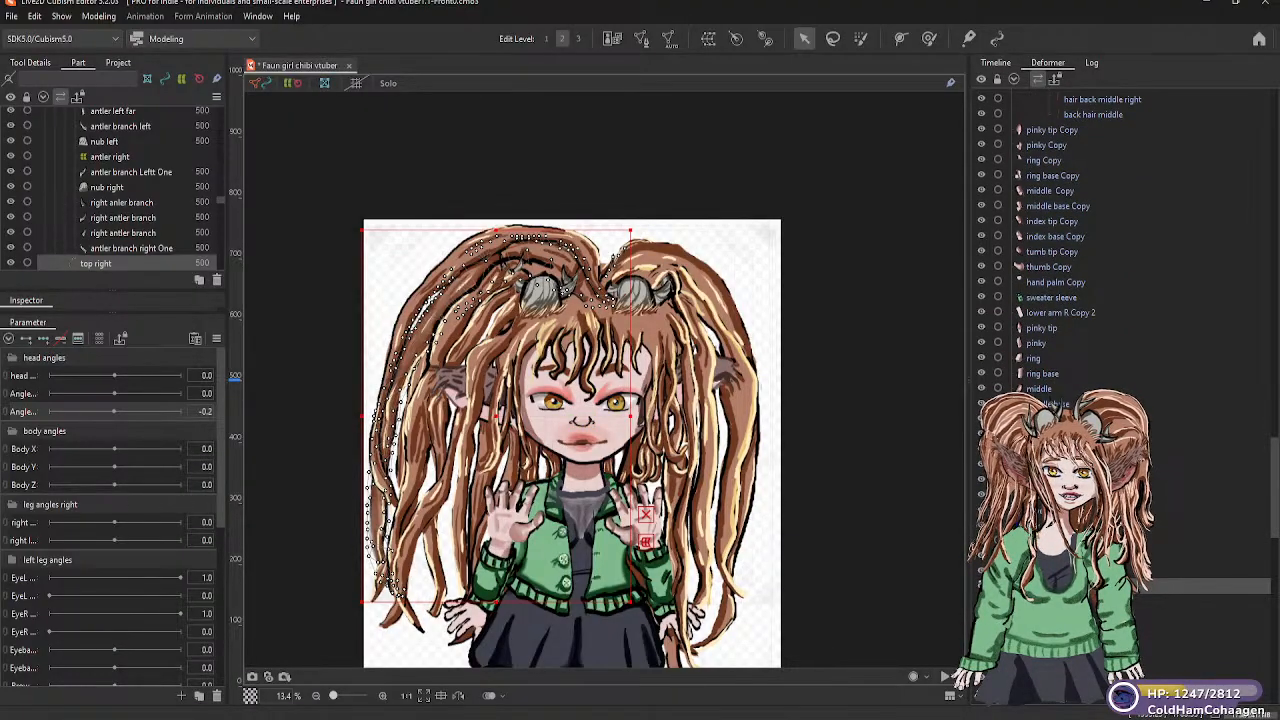
drag(1050, 586, 1085, 191)
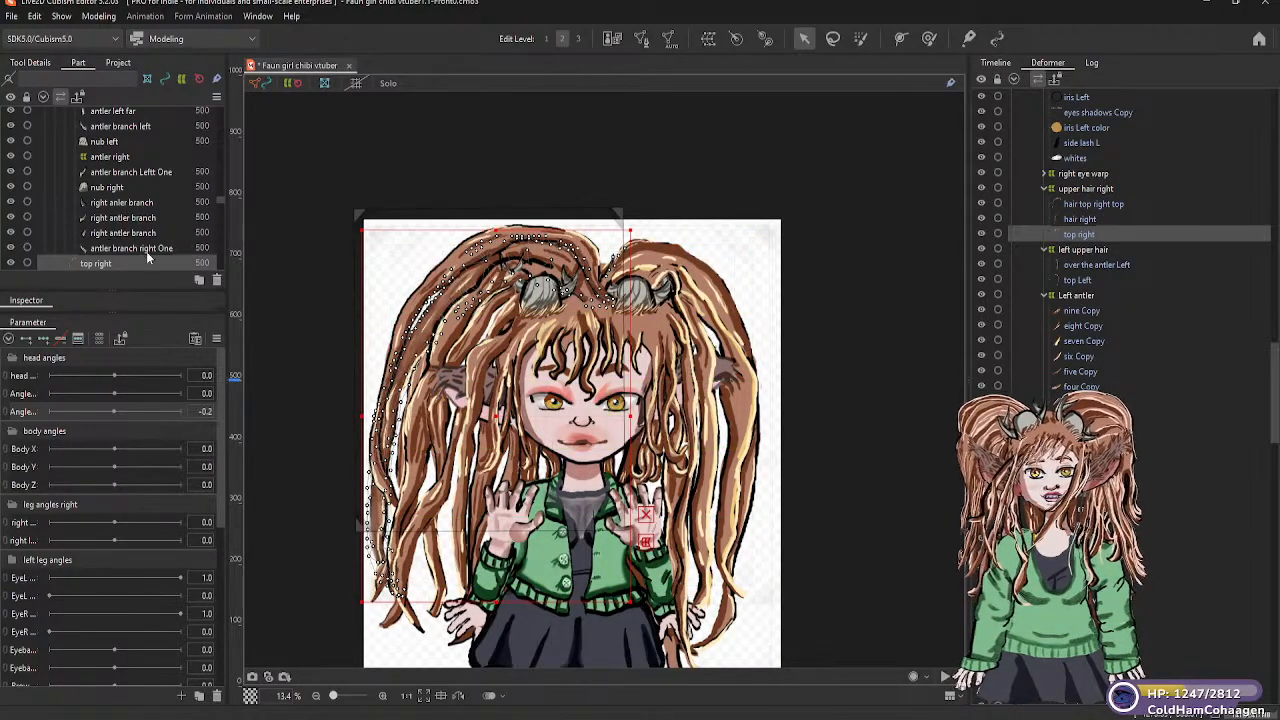
click(677, 258)
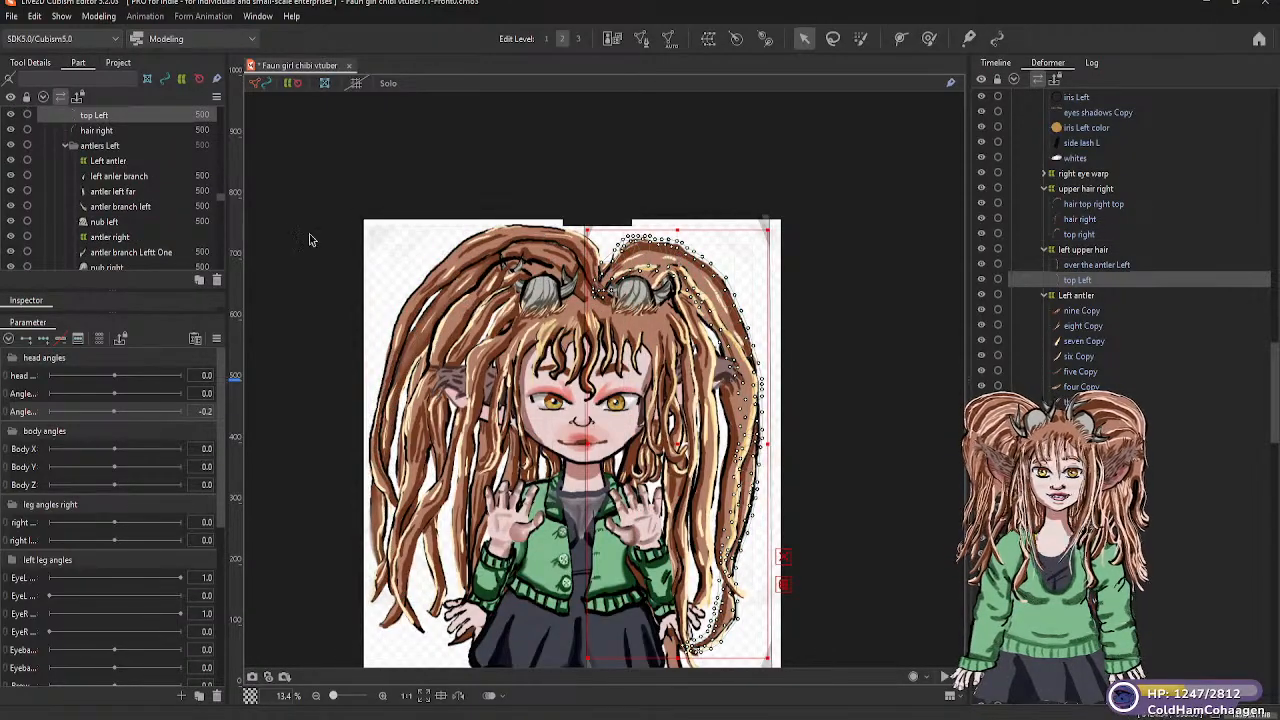
Select the Head rotator and test-rotate it to check that all hair follows, returning the head to roughly upright
scroll(100, 180, up, 2)
scroll(95, 175, up, 8)
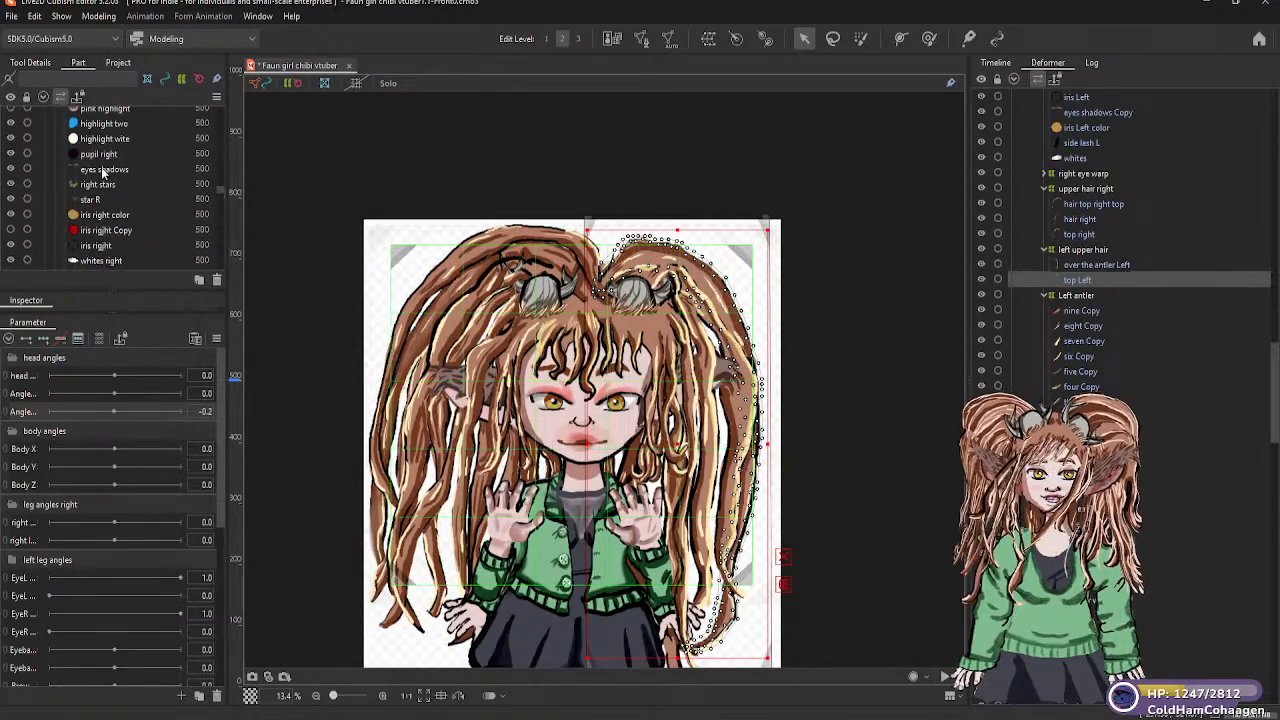
scroll(105, 185, up, 10)
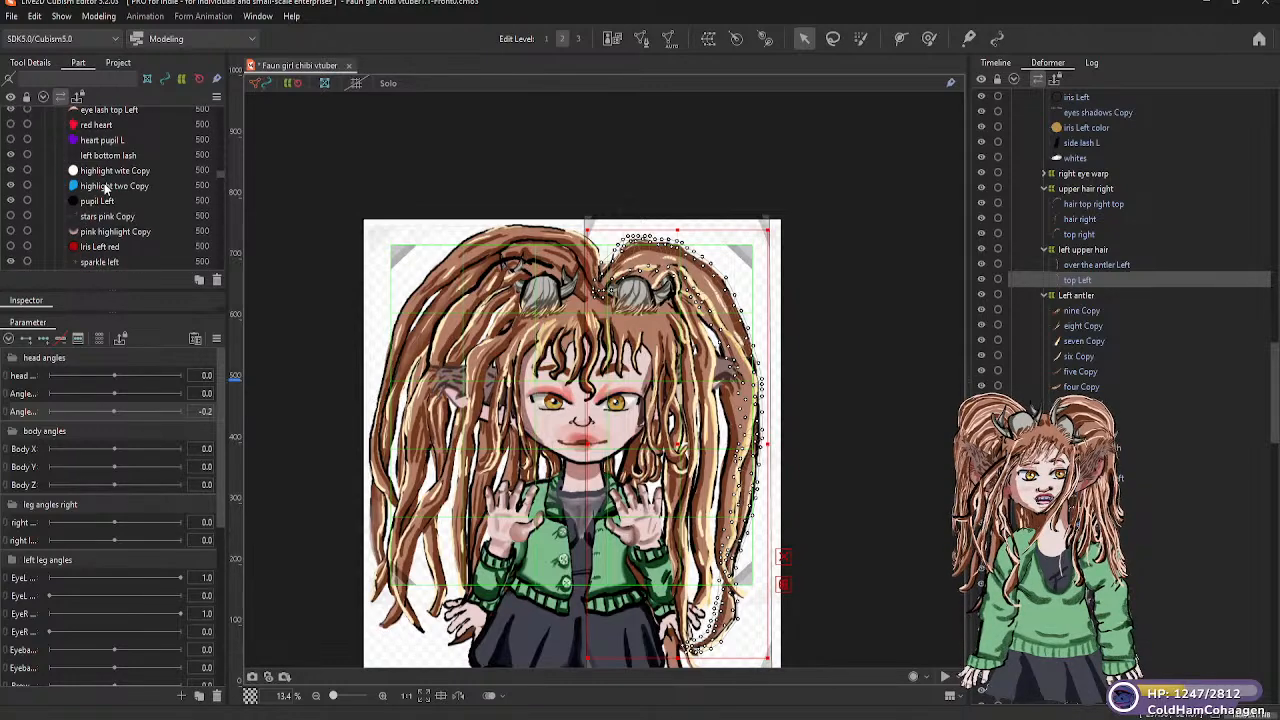
scroll(114, 180, up, 10)
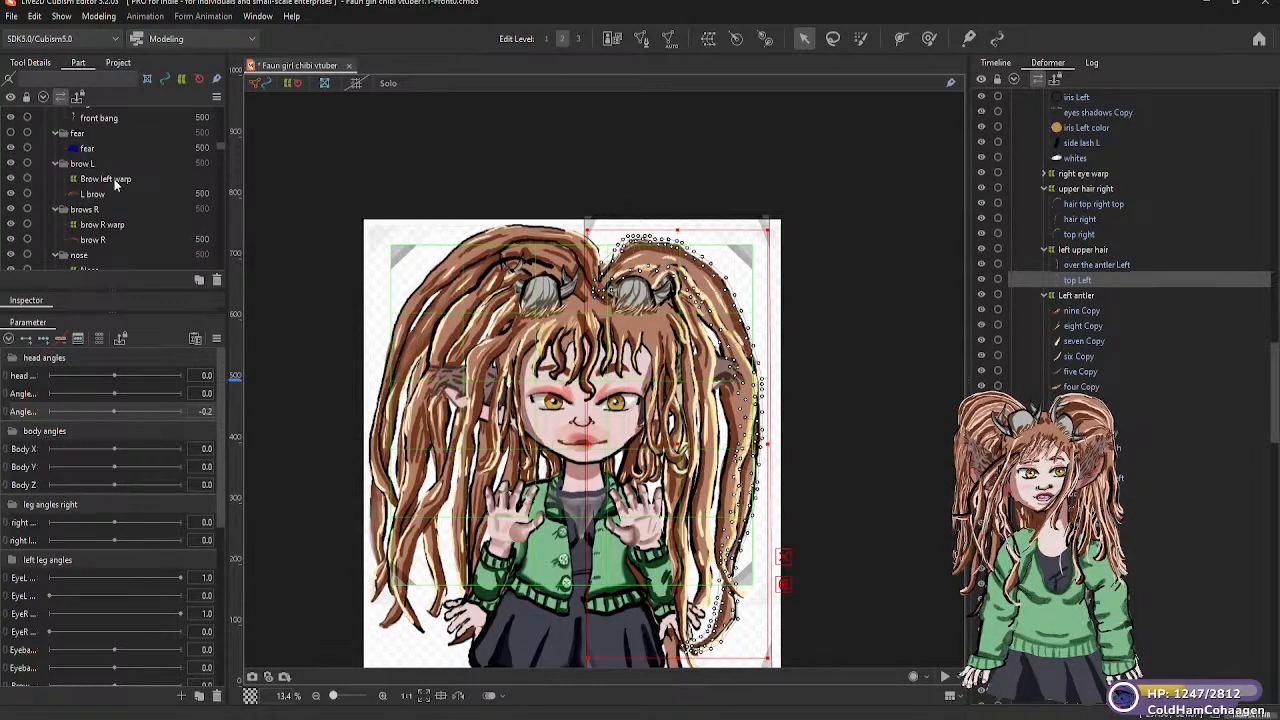
scroll(114, 180, up, 10)
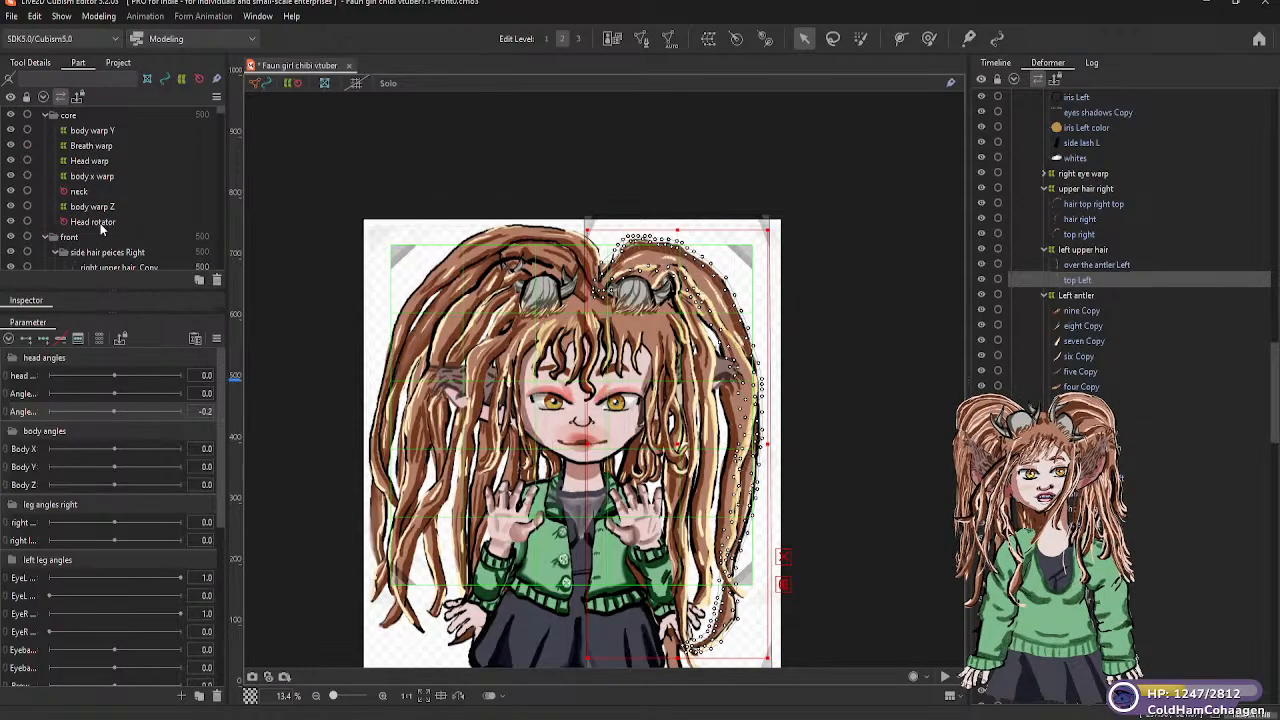
click(100, 223)
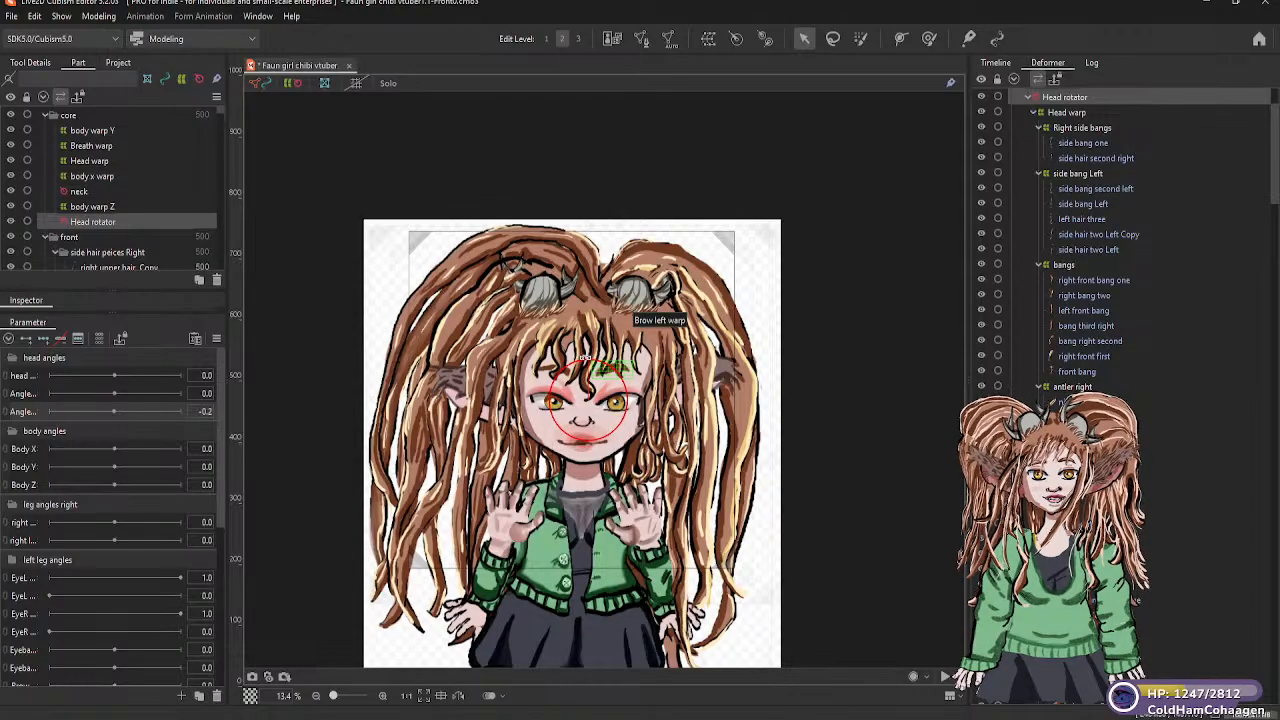
drag(582, 355, 634, 277)
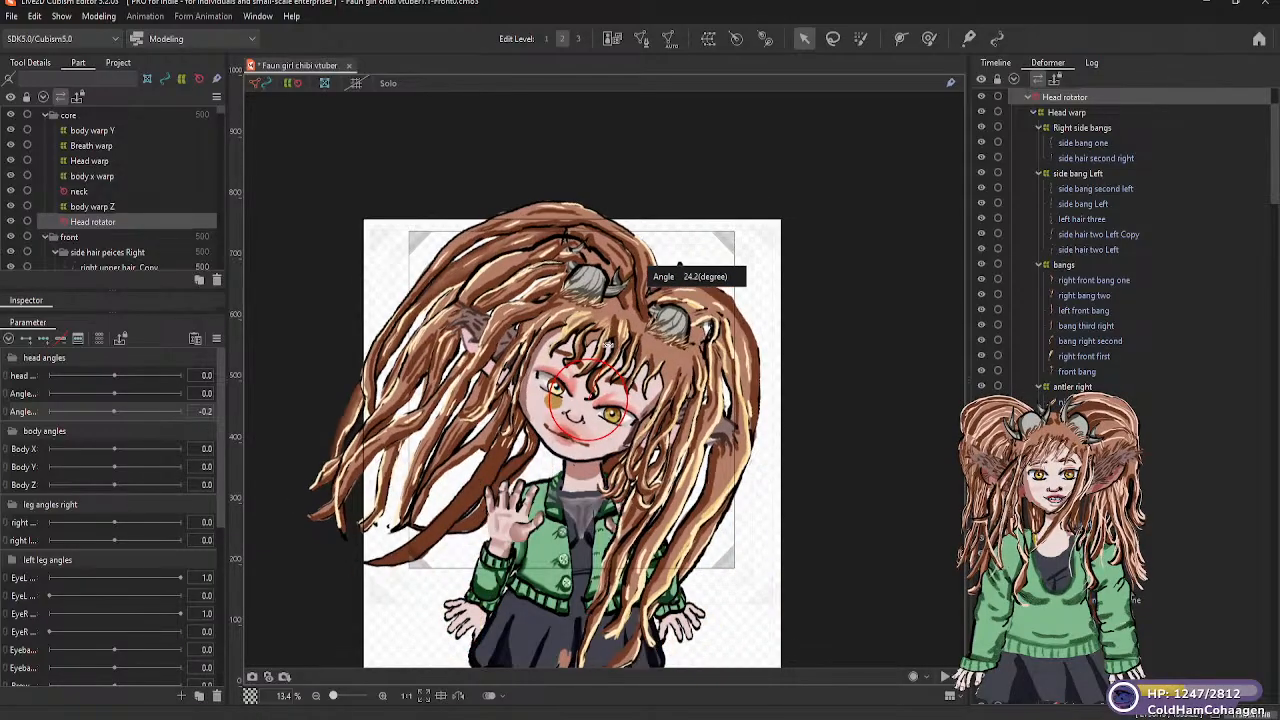
drag(606, 343, 586, 341)
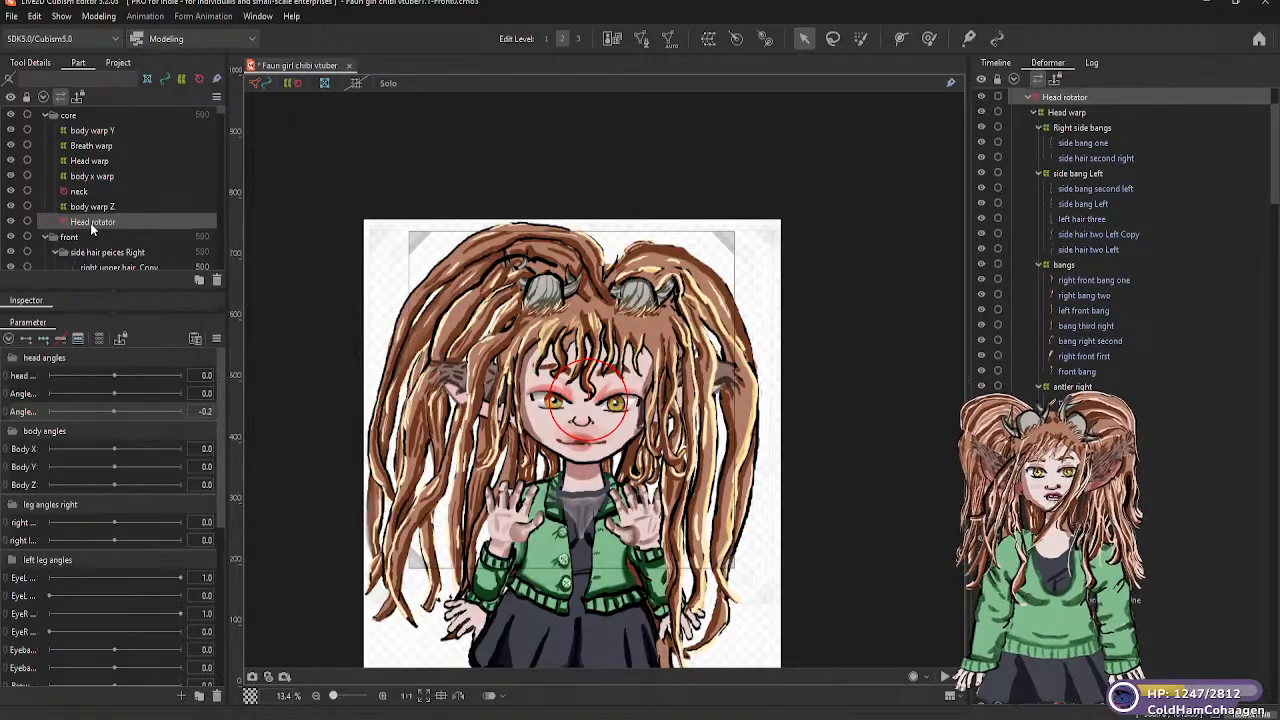
Add three keyforms for the Head rotator to the third head angles parameter
click(113, 409)
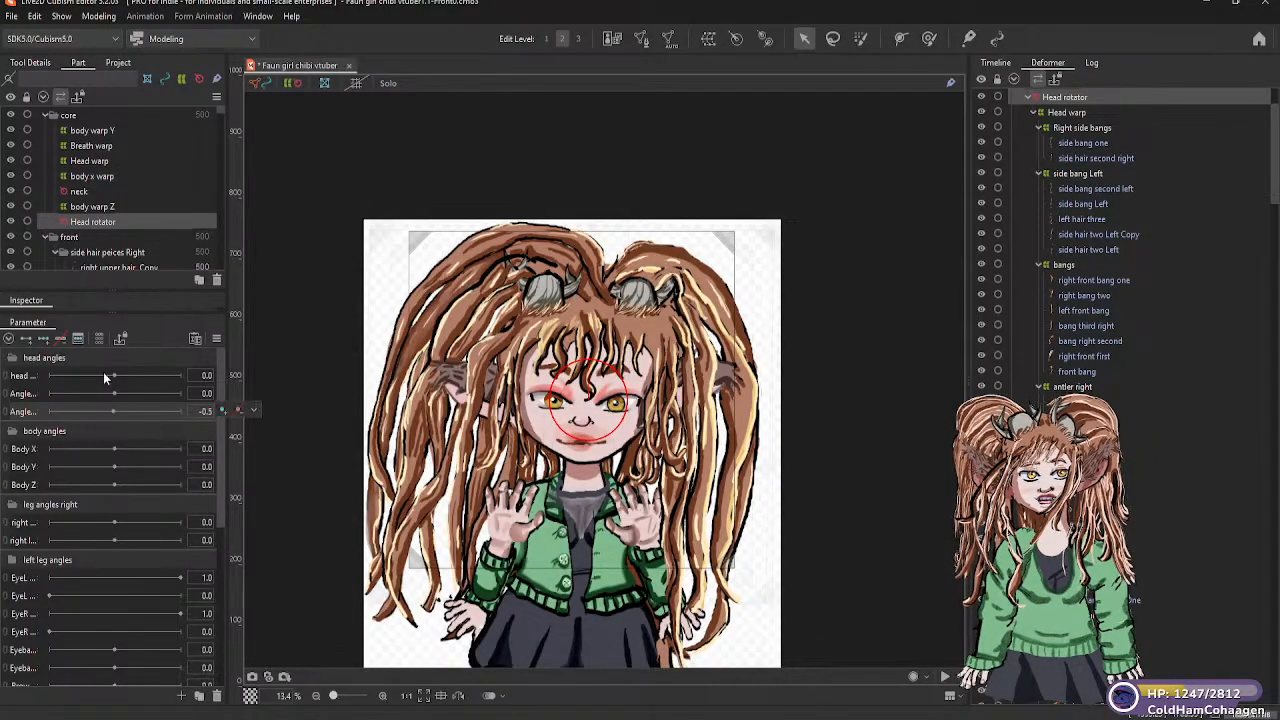
click(45, 338)
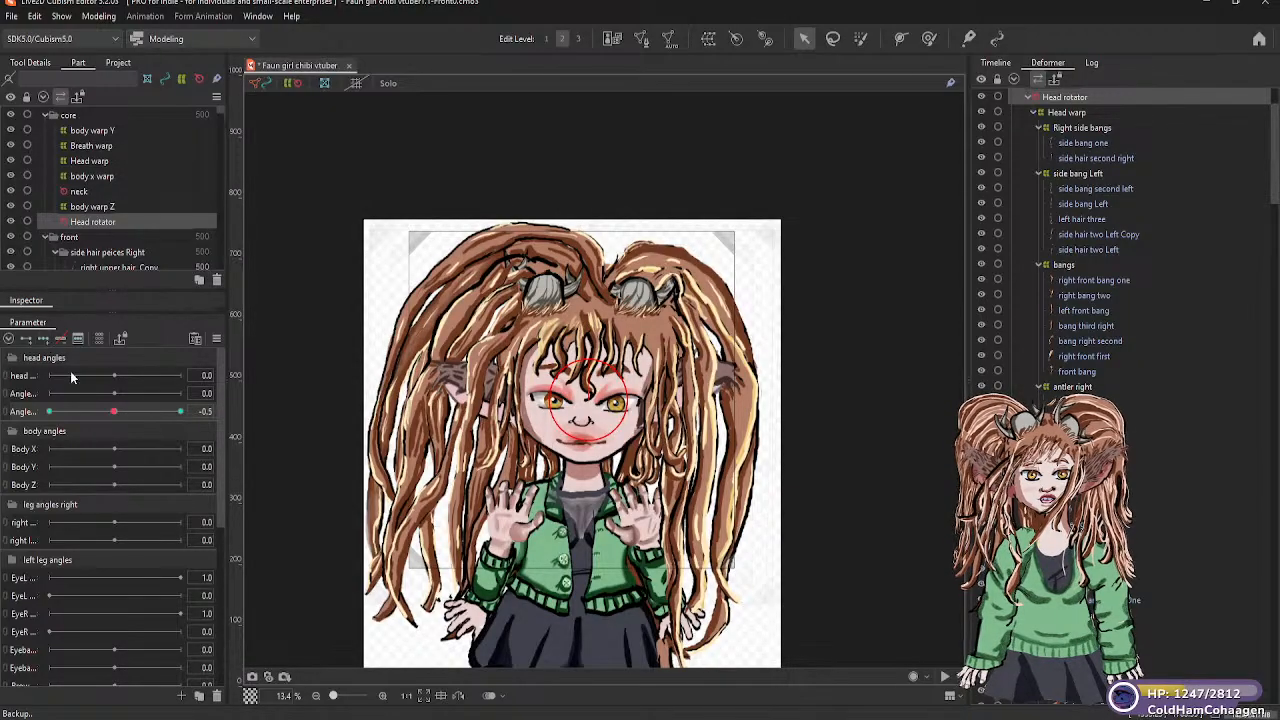
drag(115, 416, 52, 418)
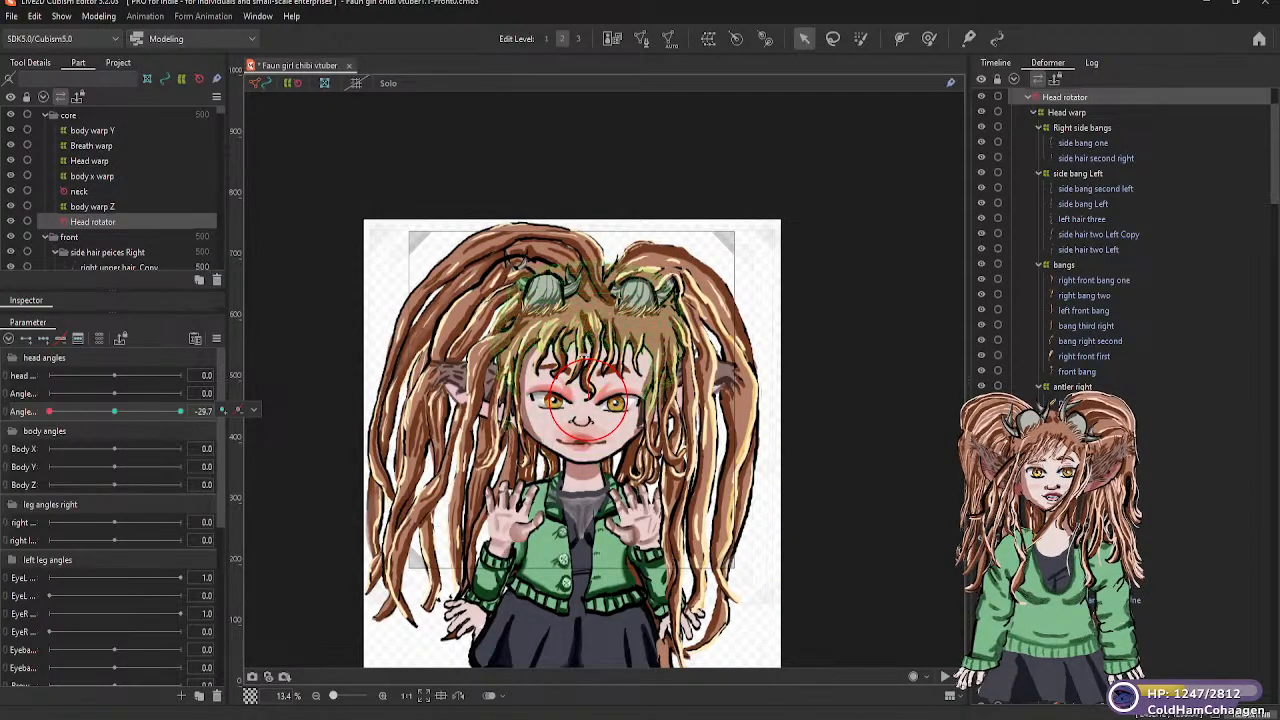
Tilt the head toward the character's right at the -30 keyform and compare it with the neutral keyform
scroll(588, 340, up, 2)
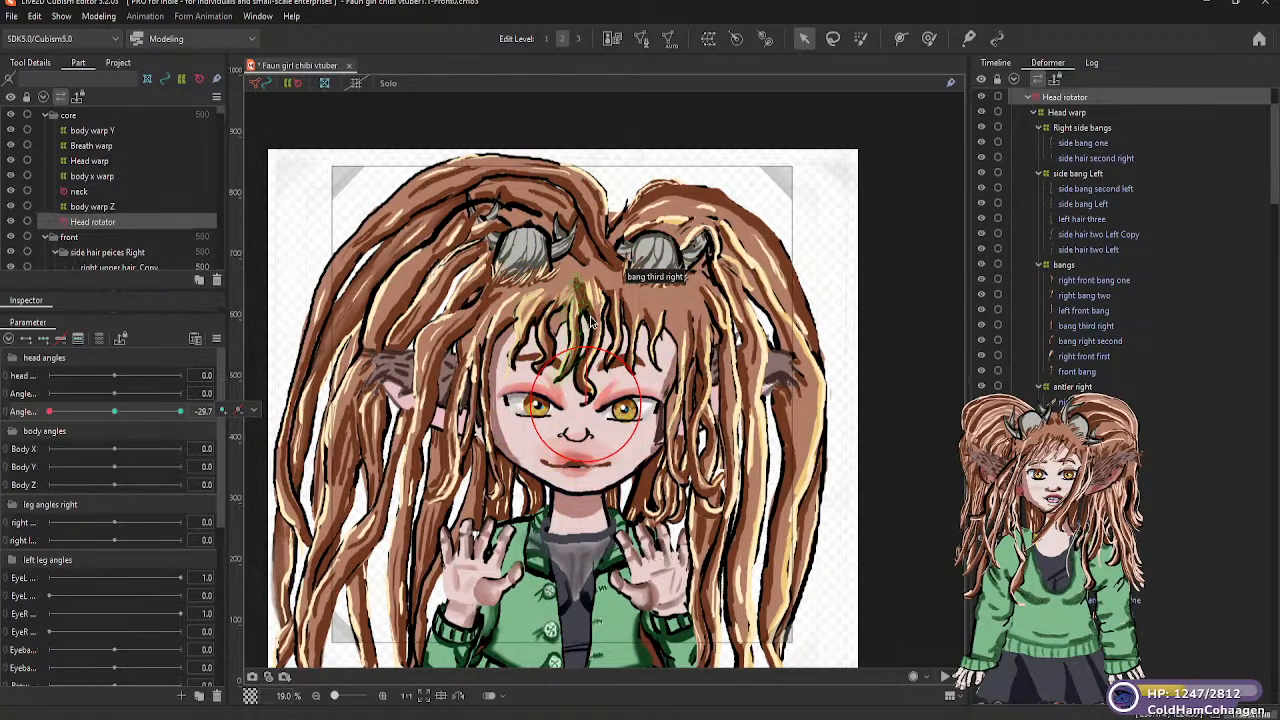
scroll(590, 322, down, 2)
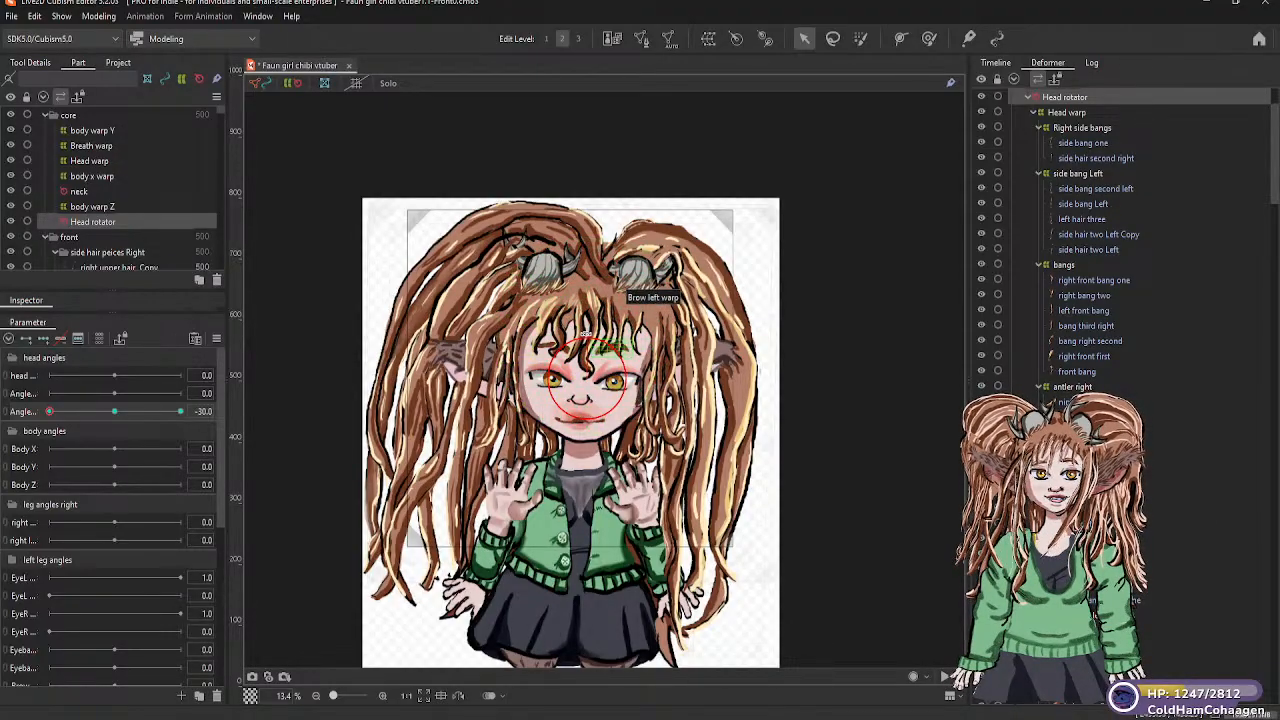
drag(585, 331, 567, 336)
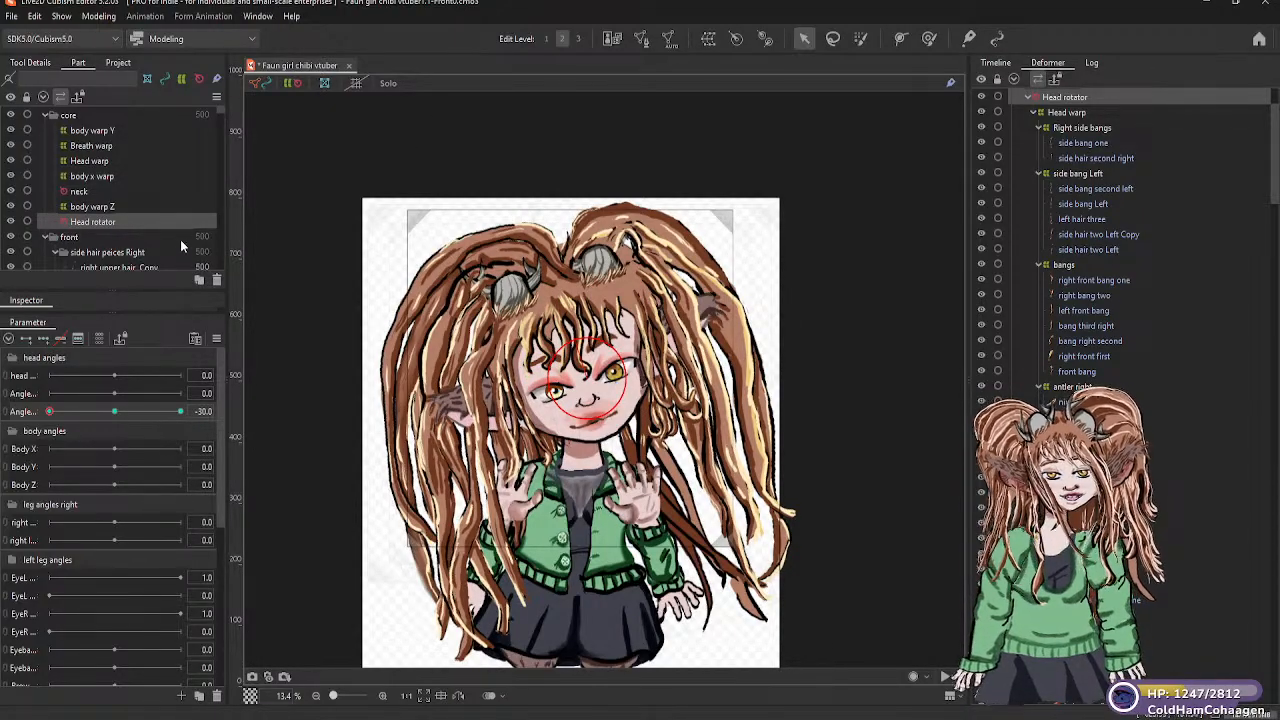
click(116, 412)
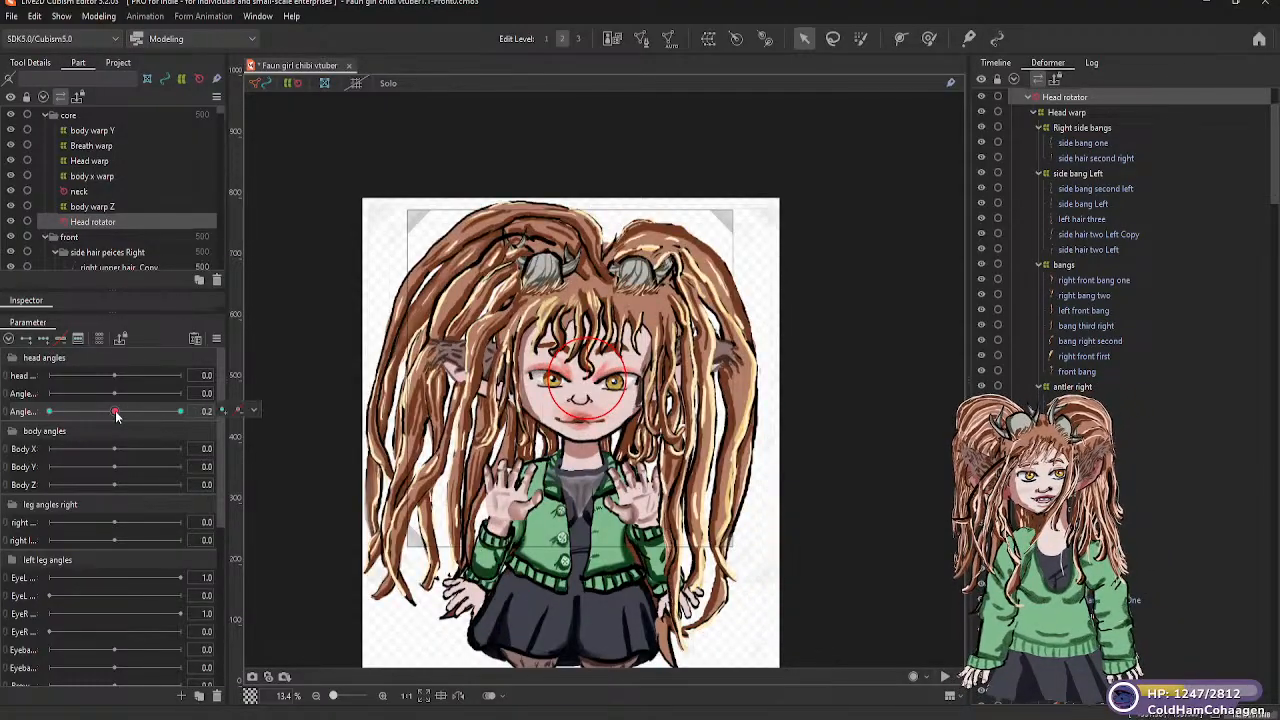
click(48, 411)
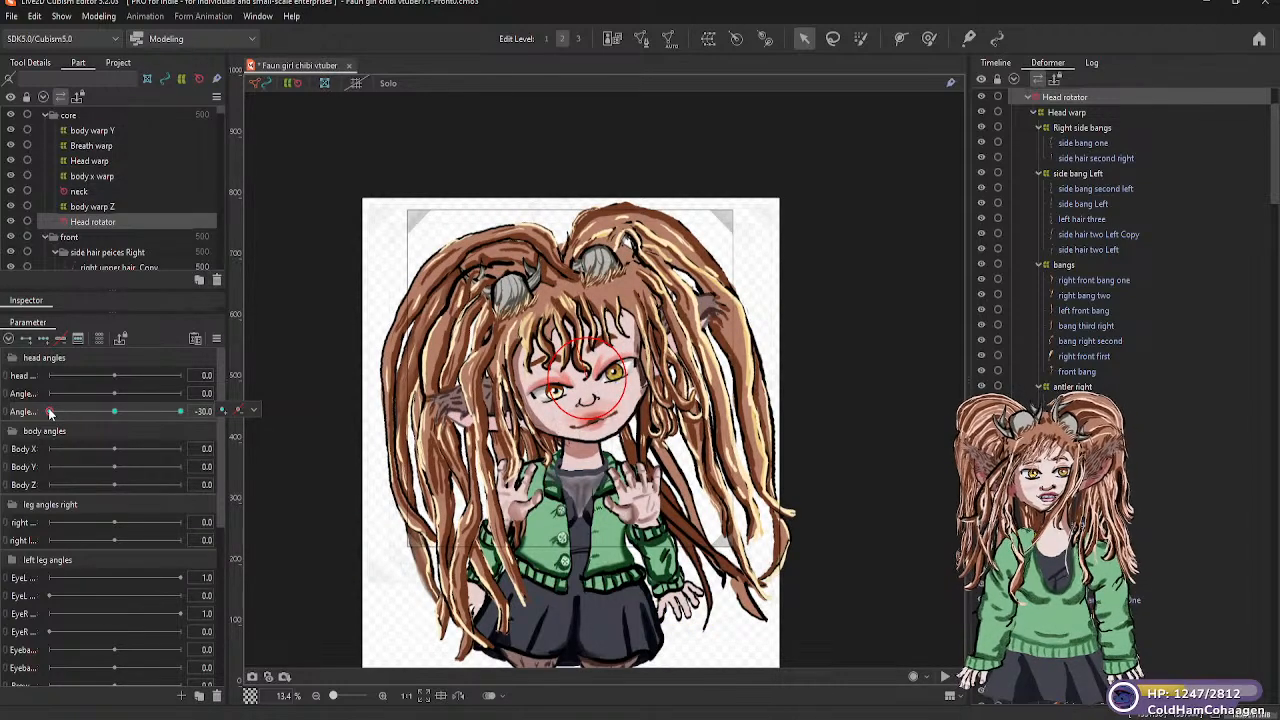
Set the third head angles parameter to 30 and tilt the head toward the character's left, undoing a tilt in the wrong direction
click(180, 412)
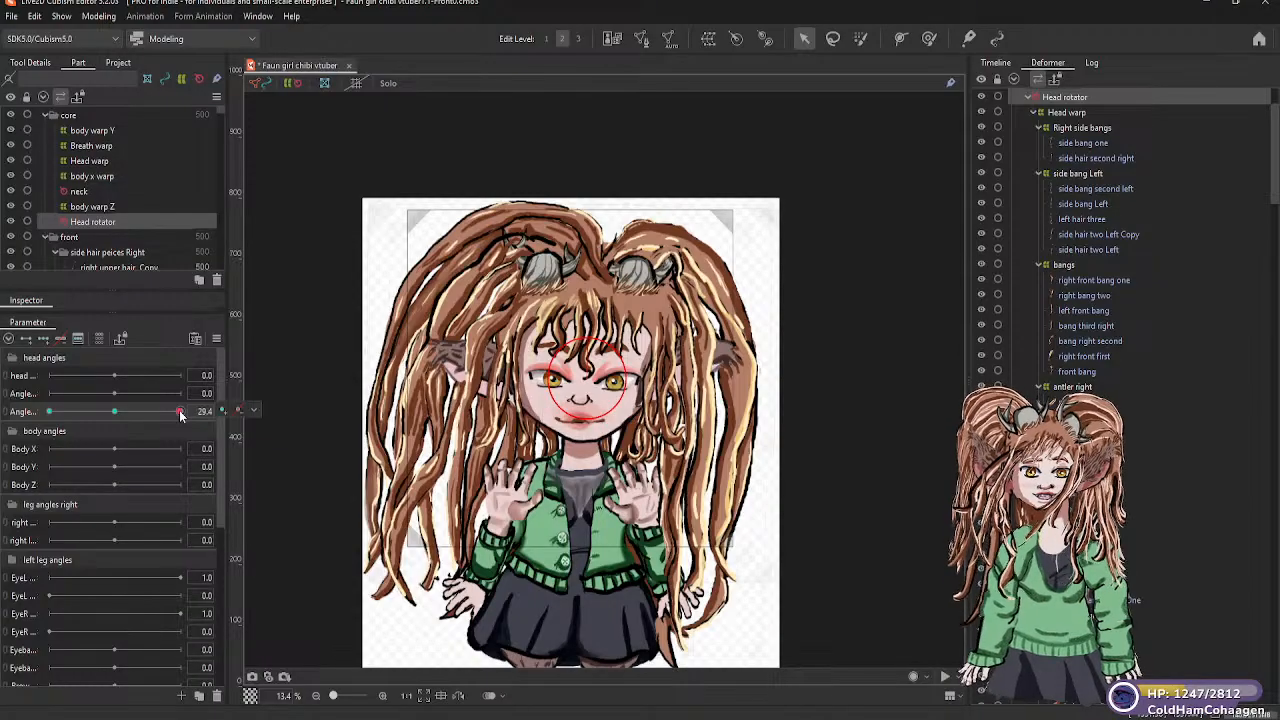
click(181, 412)
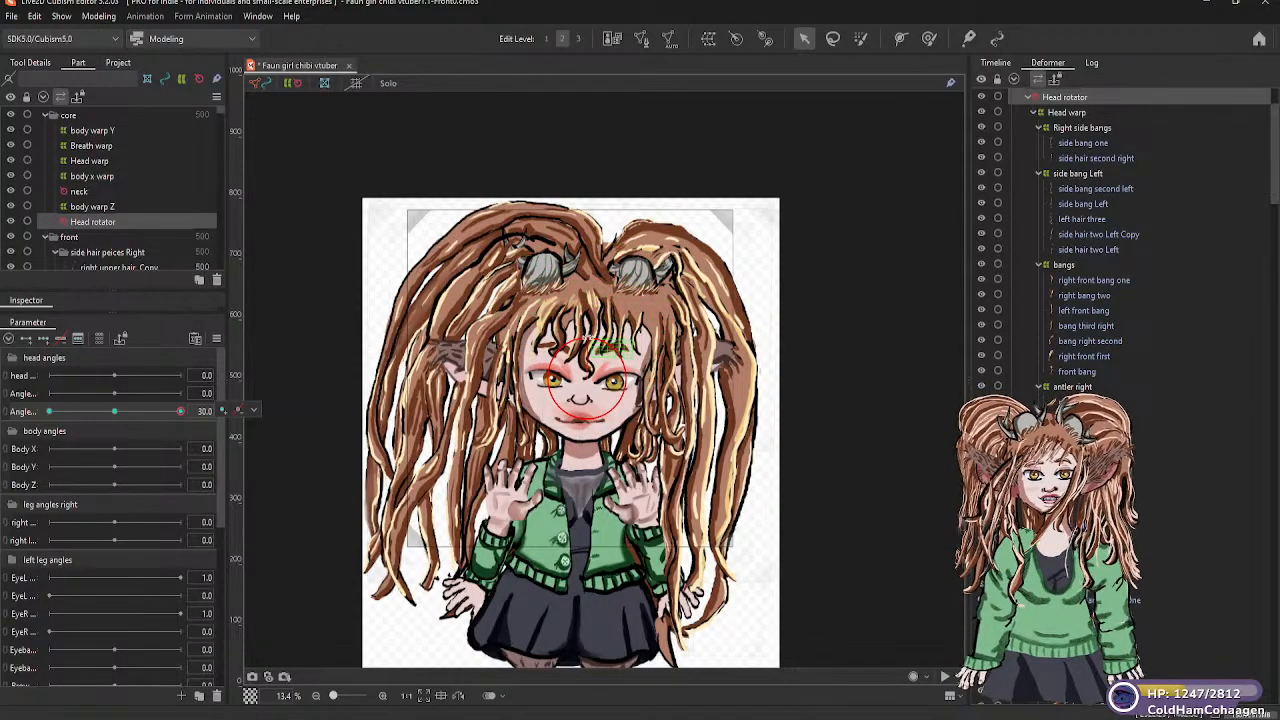
mouse_move(587, 340)
mouse_down()
mouse_move(612, 262)
mouse_move(632, 258)
mouse_move(600, 266)
mouse_move(568, 342)
mouse_up()
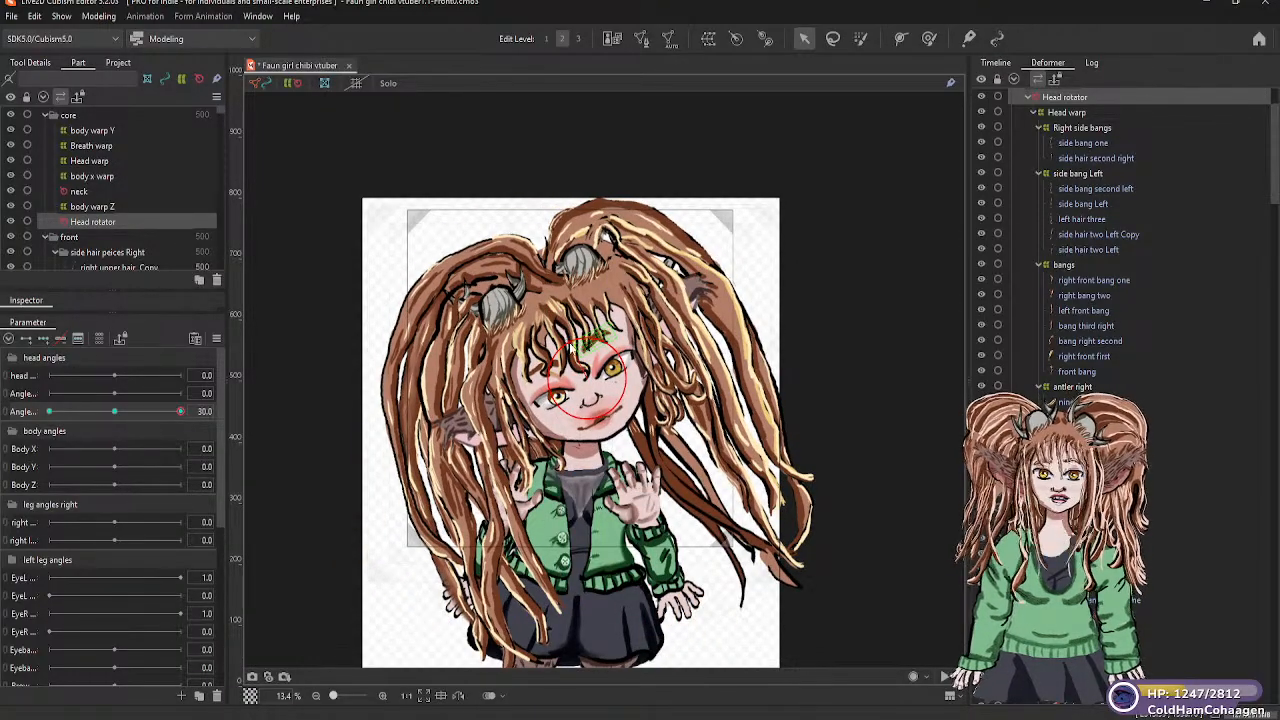
key(ctrl+z)
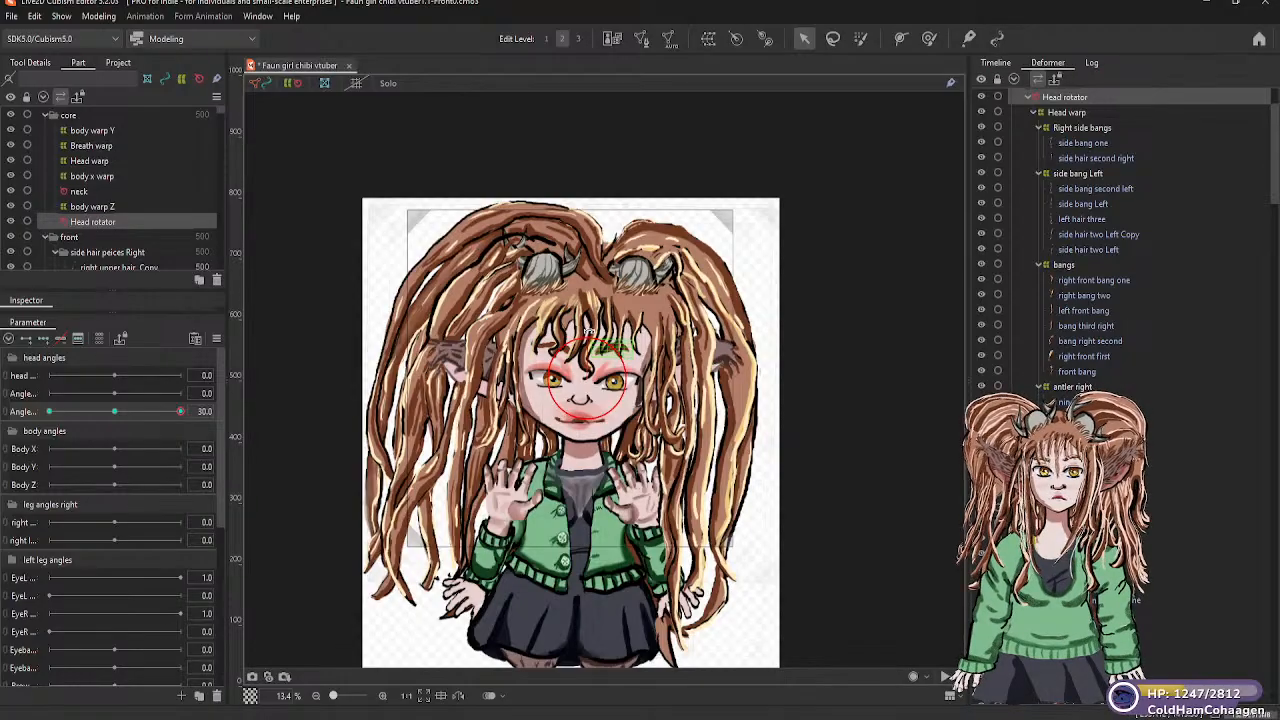
drag(587, 332, 611, 326)
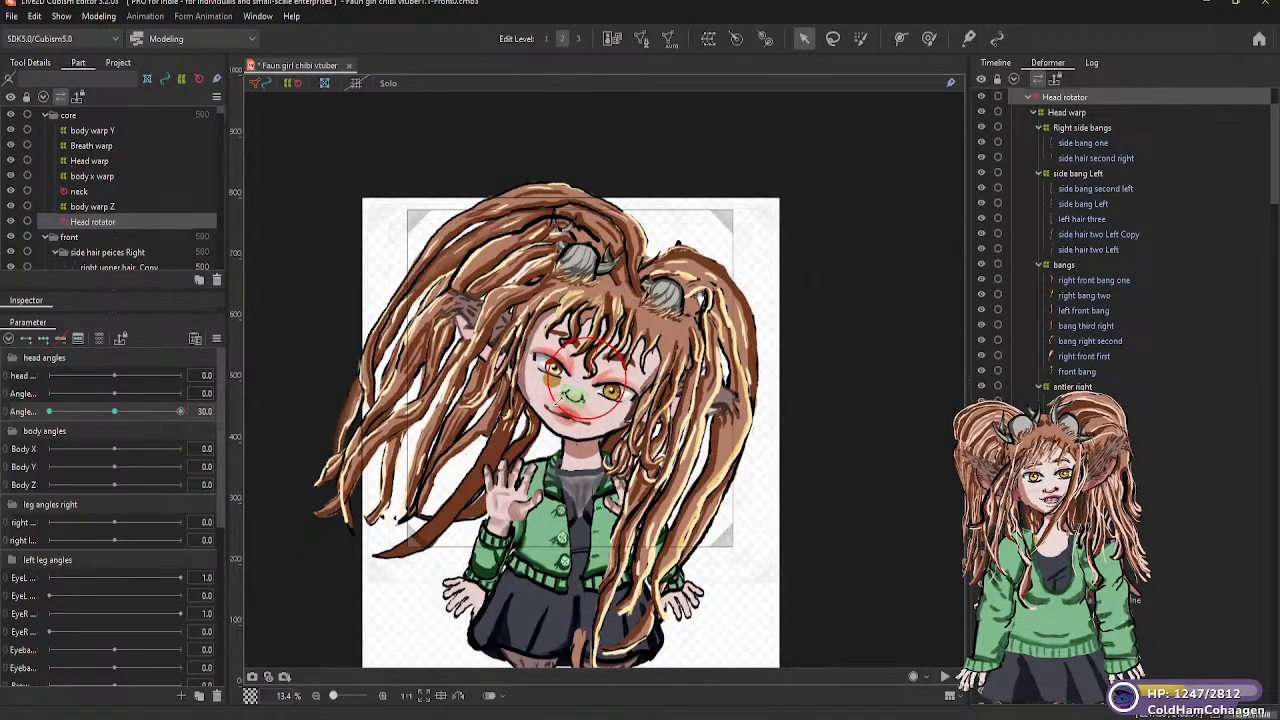
scroll(563, 396, up, 1)
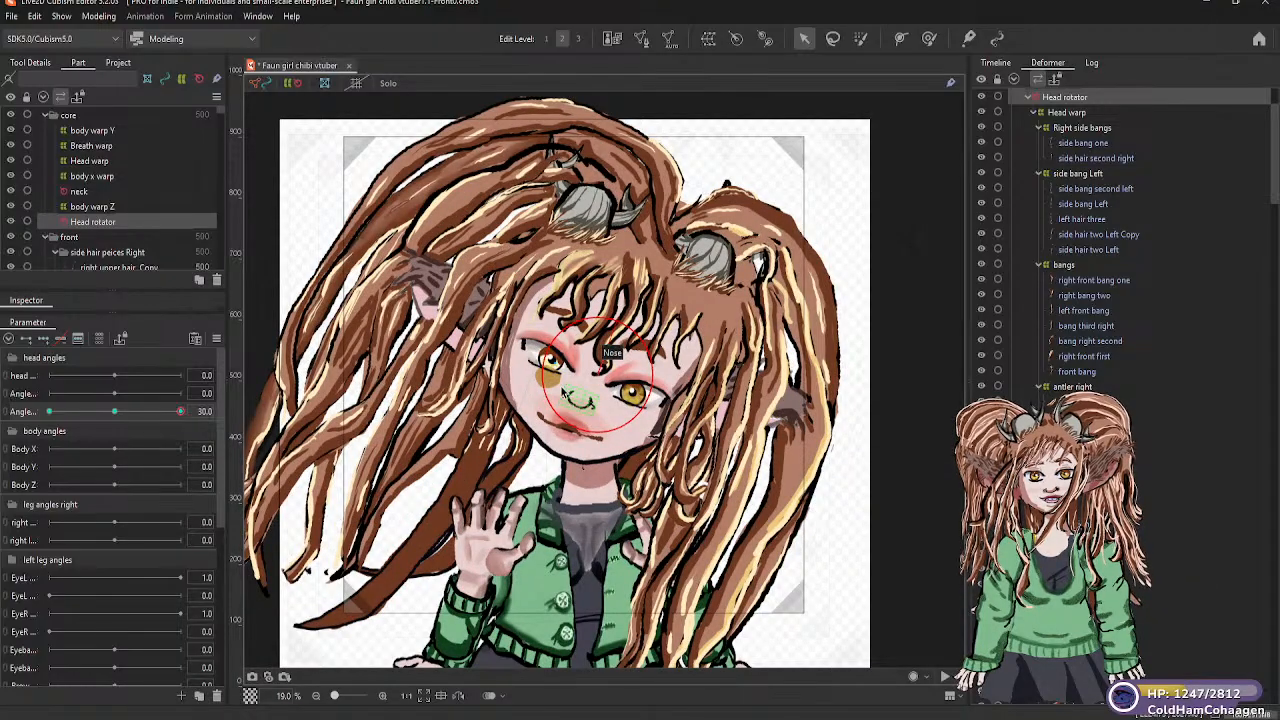
Undo the Head rotator's tilts and keyforms on the third head angles parameter and return the parameter to about neutral
scroll(564, 394, up, 2)
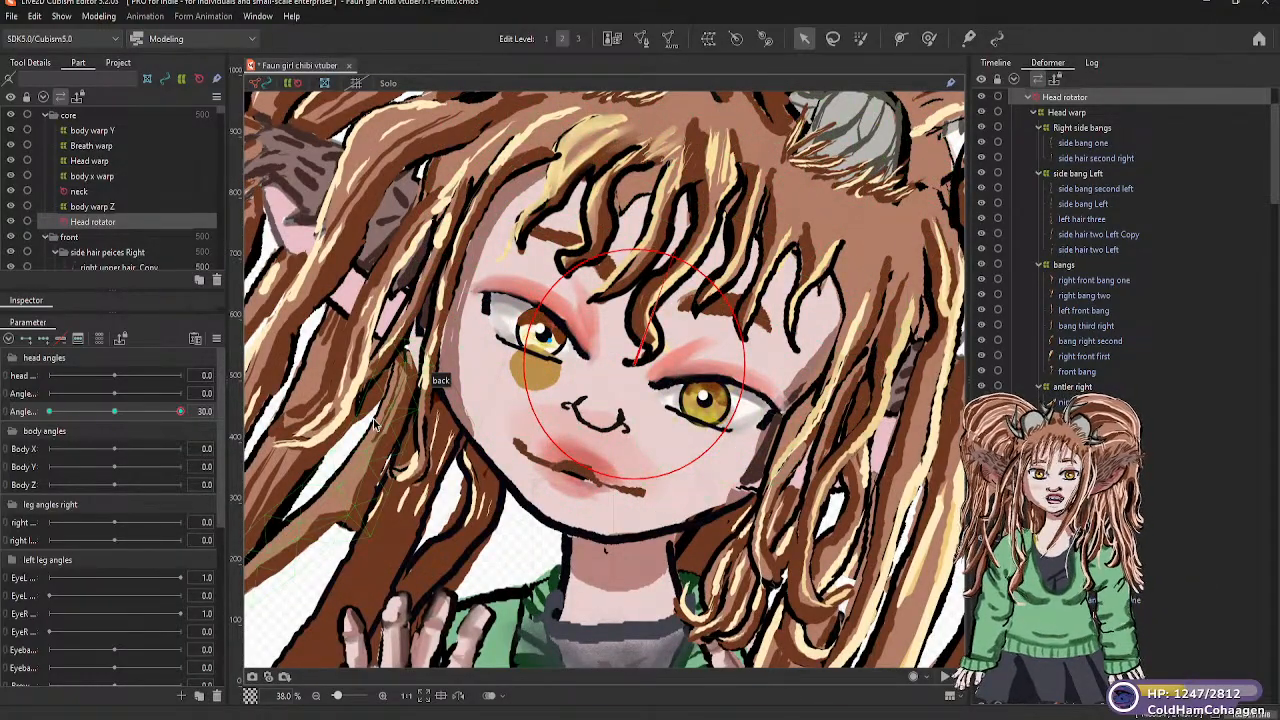
key(ctrl+z)
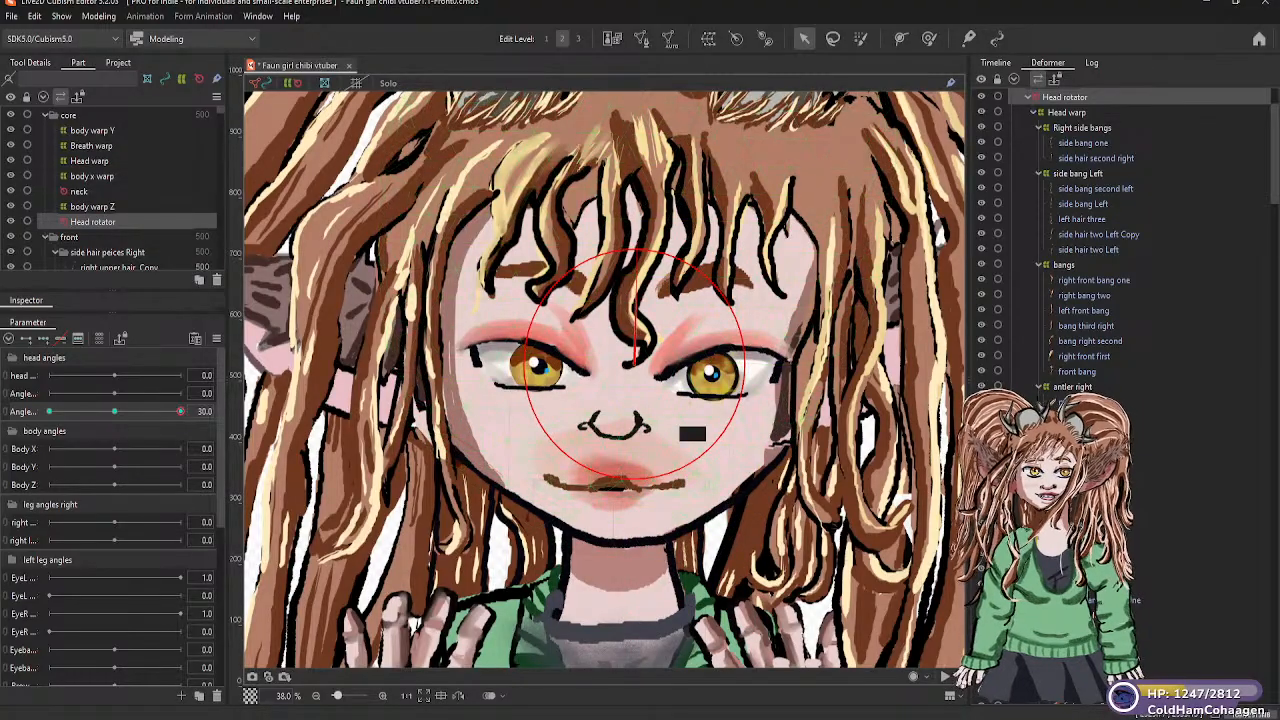
drag(180, 411, 115, 417)
key(ctrl+z)
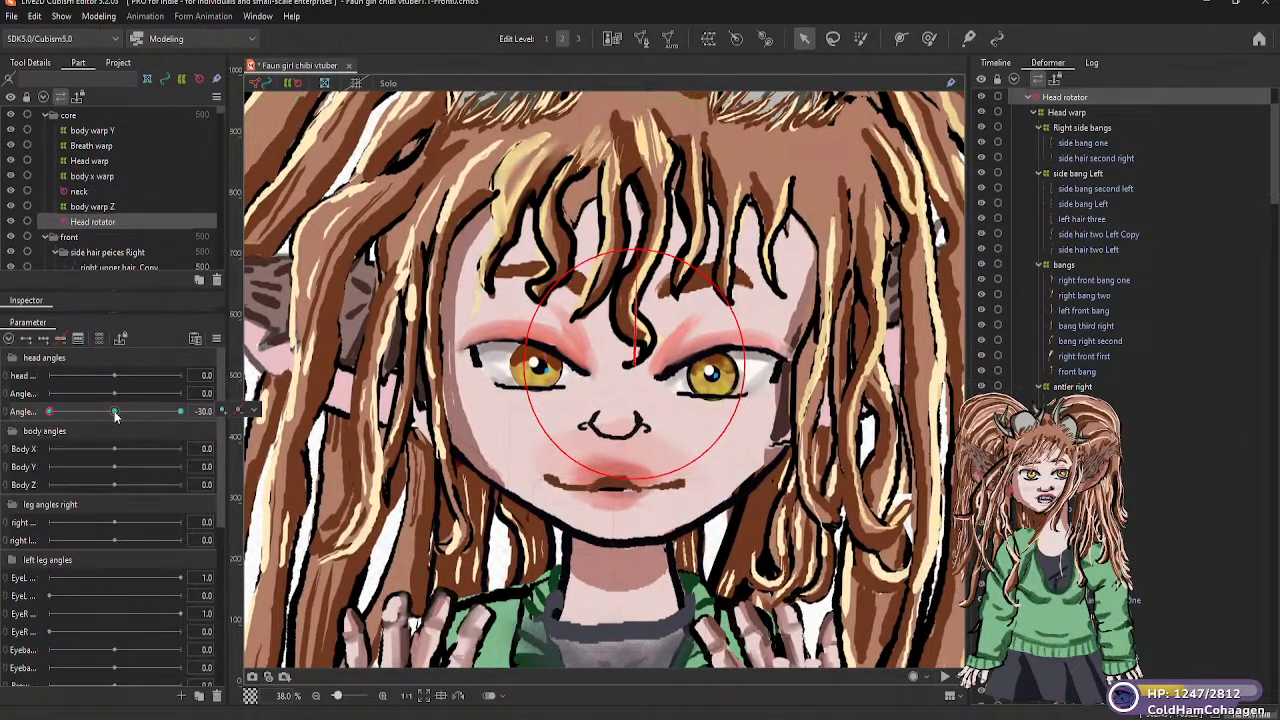
click(113, 412)
click(254, 410)
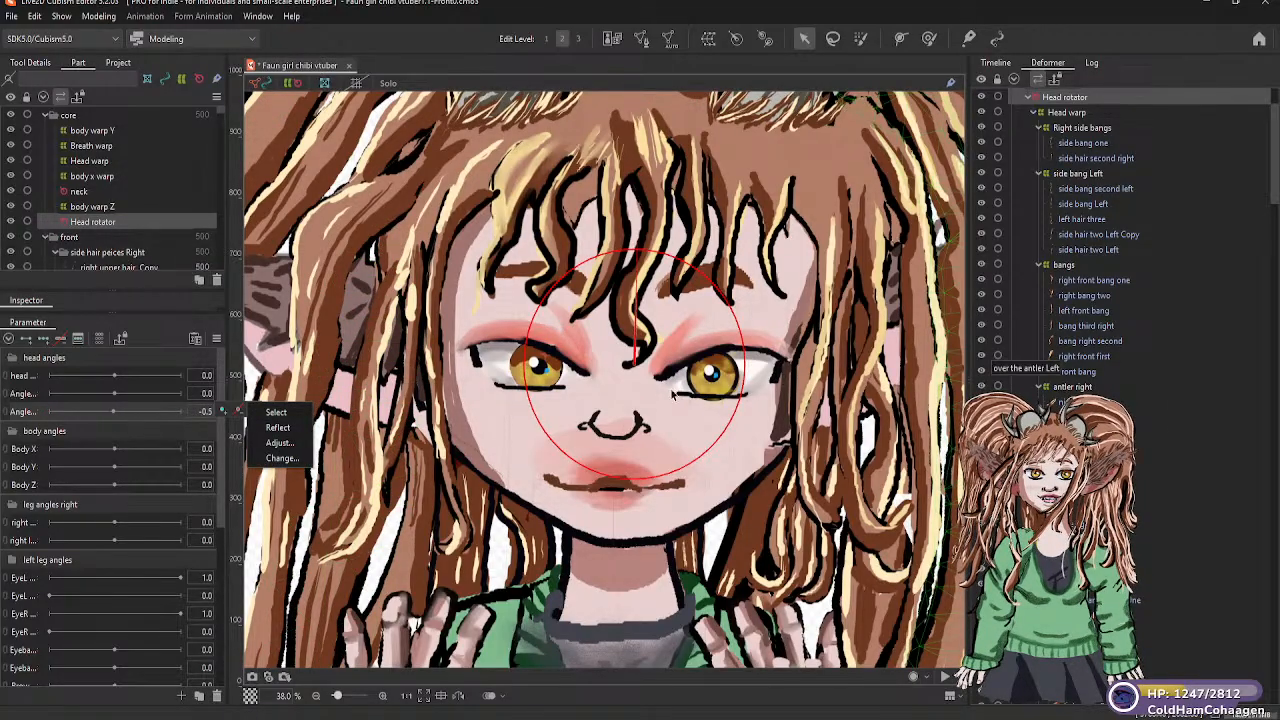
Select the right stars mesh in the right eye and reorder it in the parts list directly below pupil right
click(535, 380)
click(535, 380)
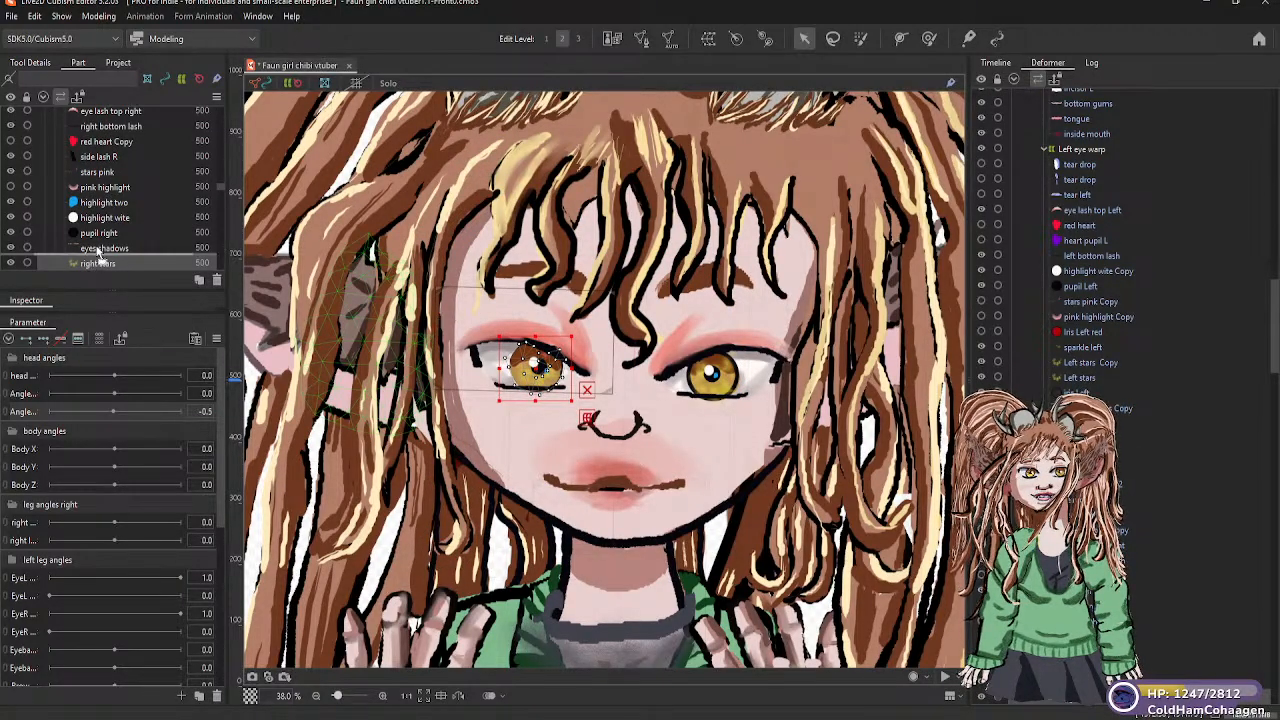
drag(115, 195, 106, 172)
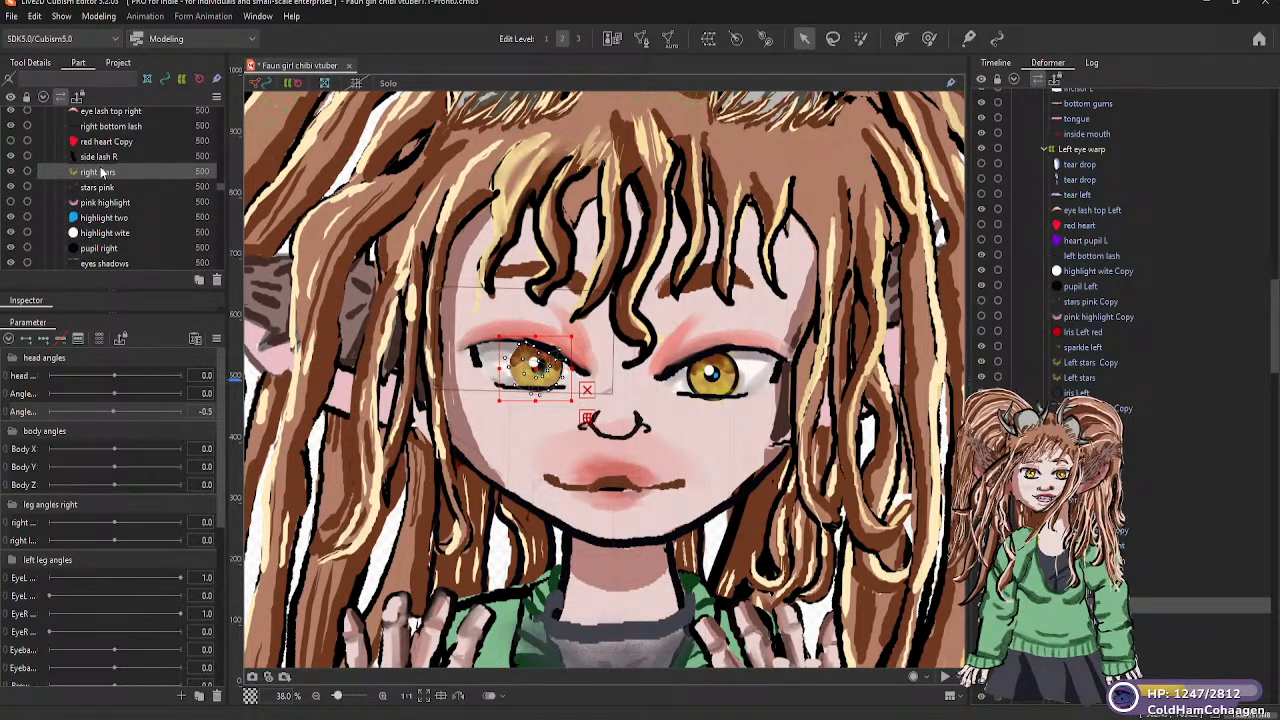
drag(99, 177, 105, 244)
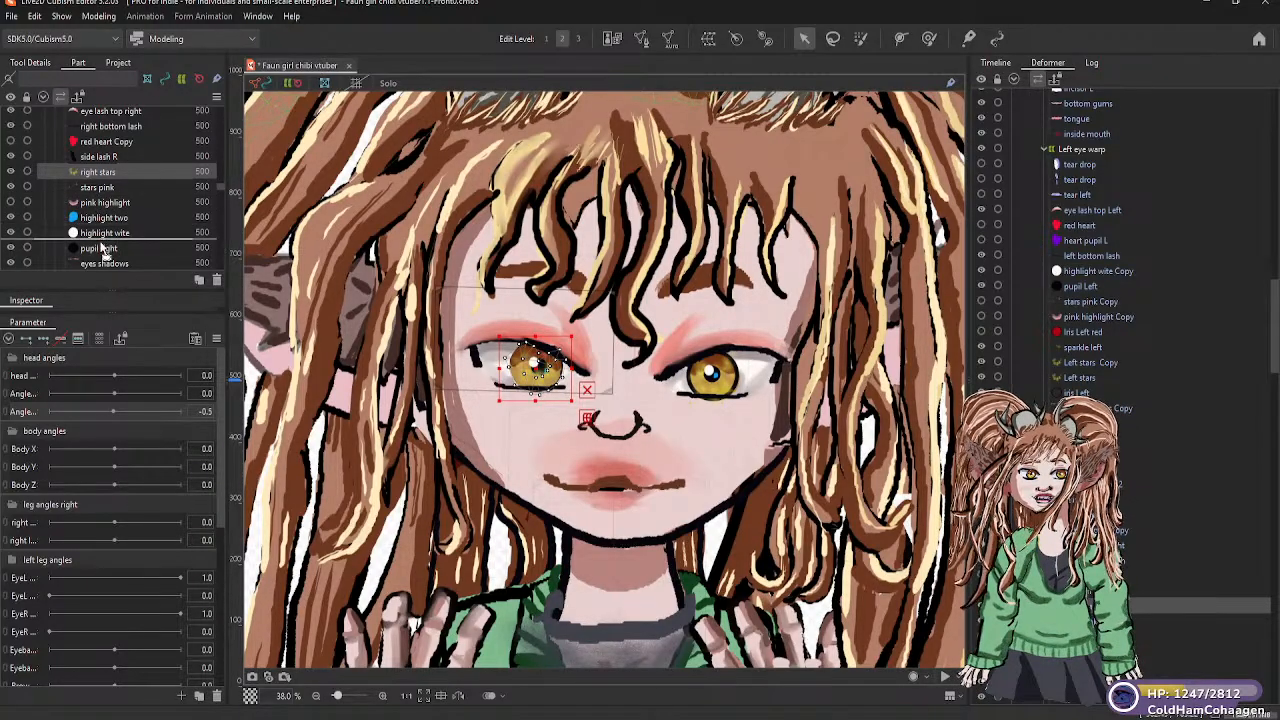
drag(100, 248, 101, 246)
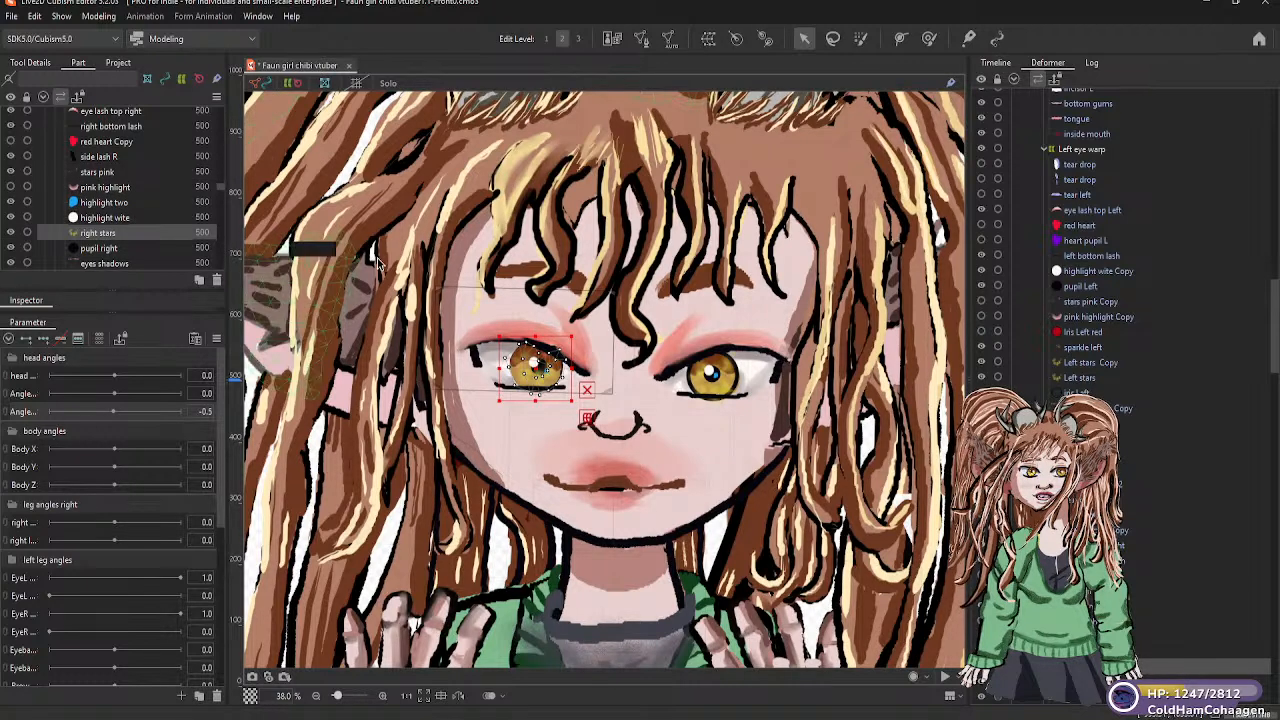
drag(97, 239, 99, 256)
scroll(115, 258, down, 2)
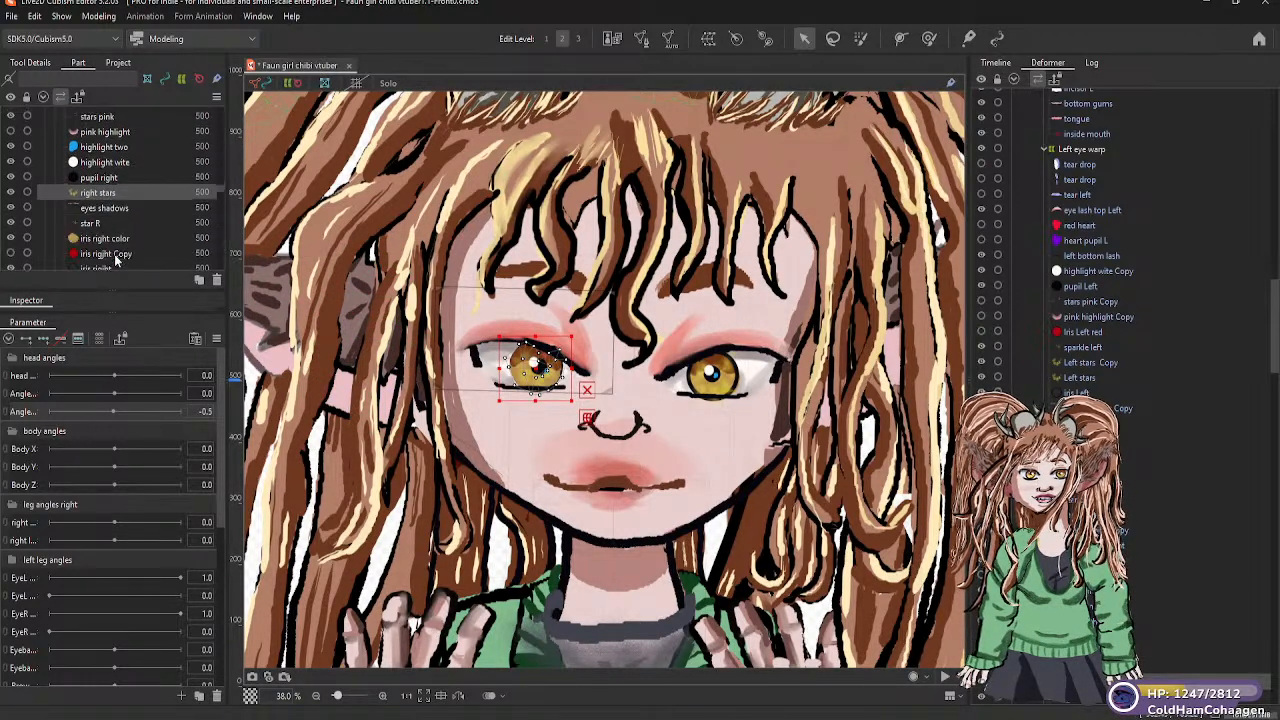
Select iris right color together with highlight two Copy and move both meshes into the right eye warp
click(104, 241)
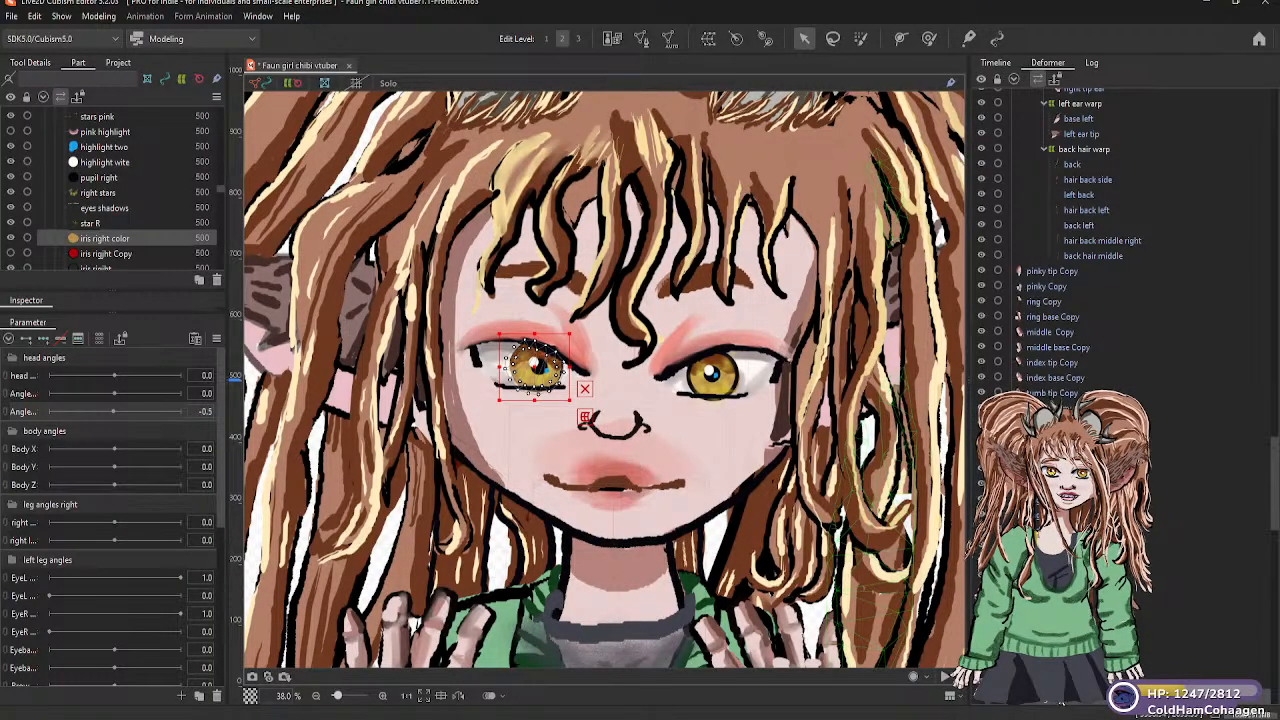
scroll(1100, 300, down, 2)
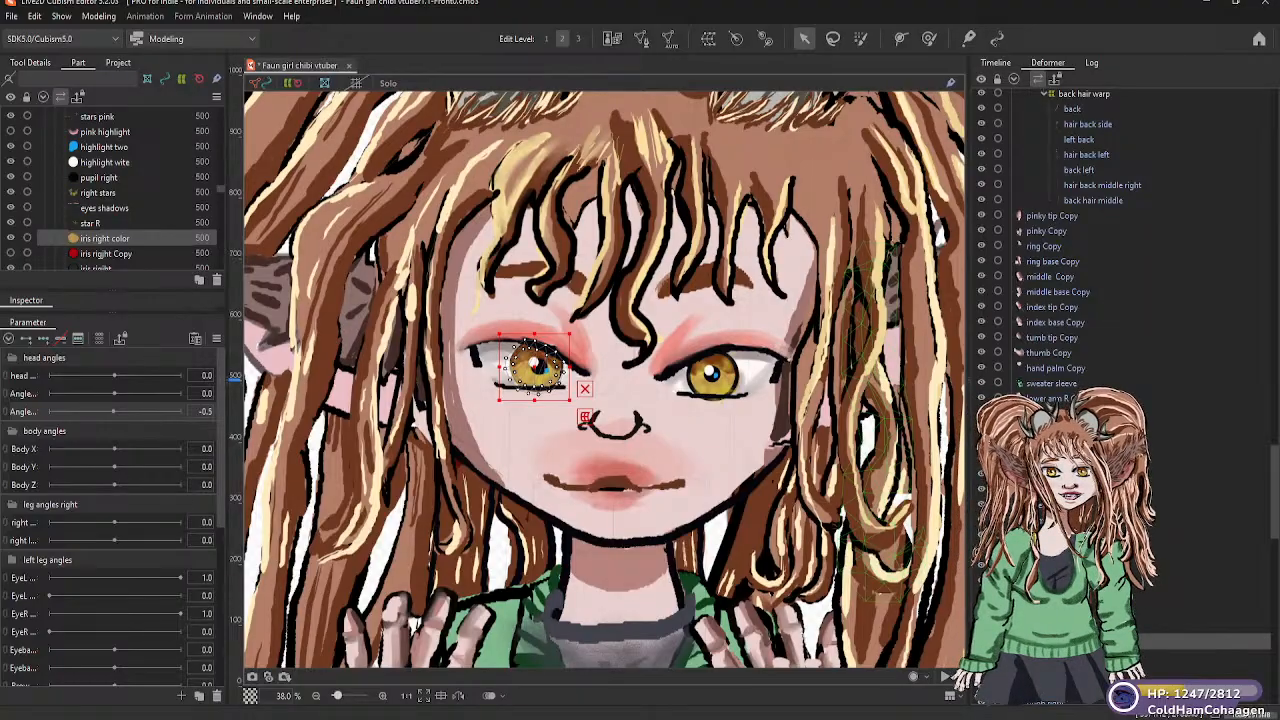
shift+click(714, 374)
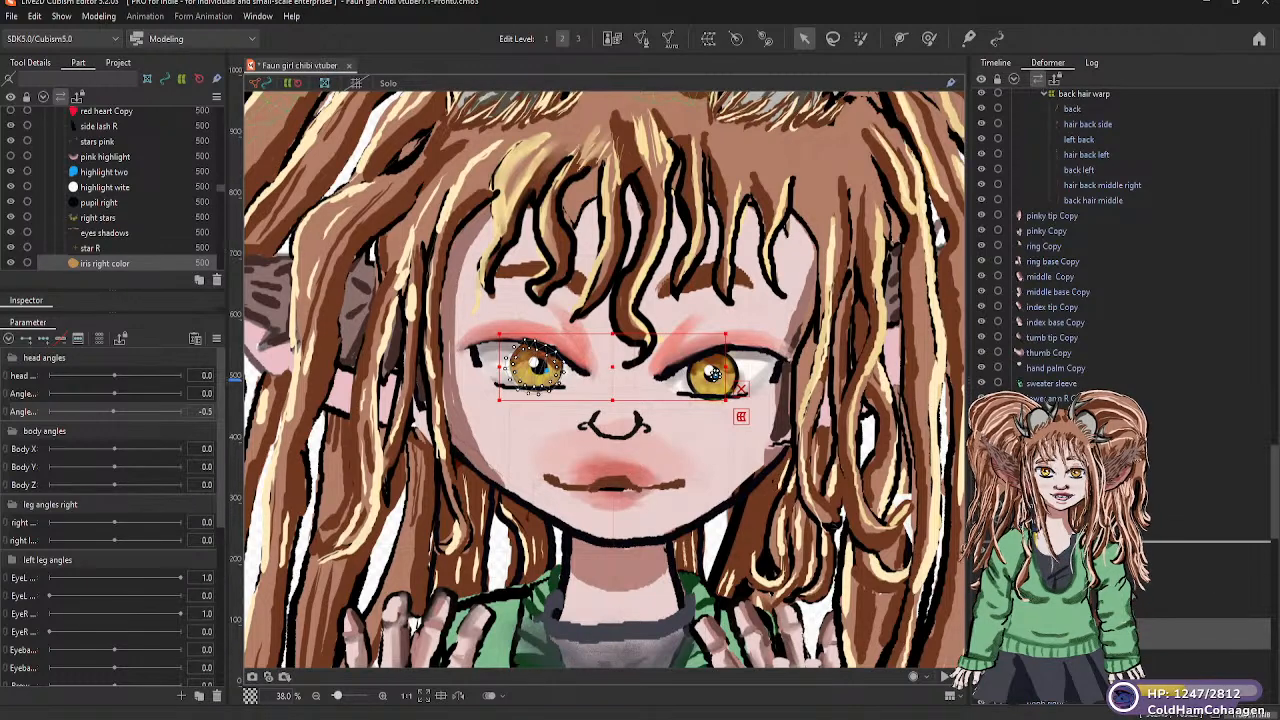
drag(1088, 491, 1080, 169)
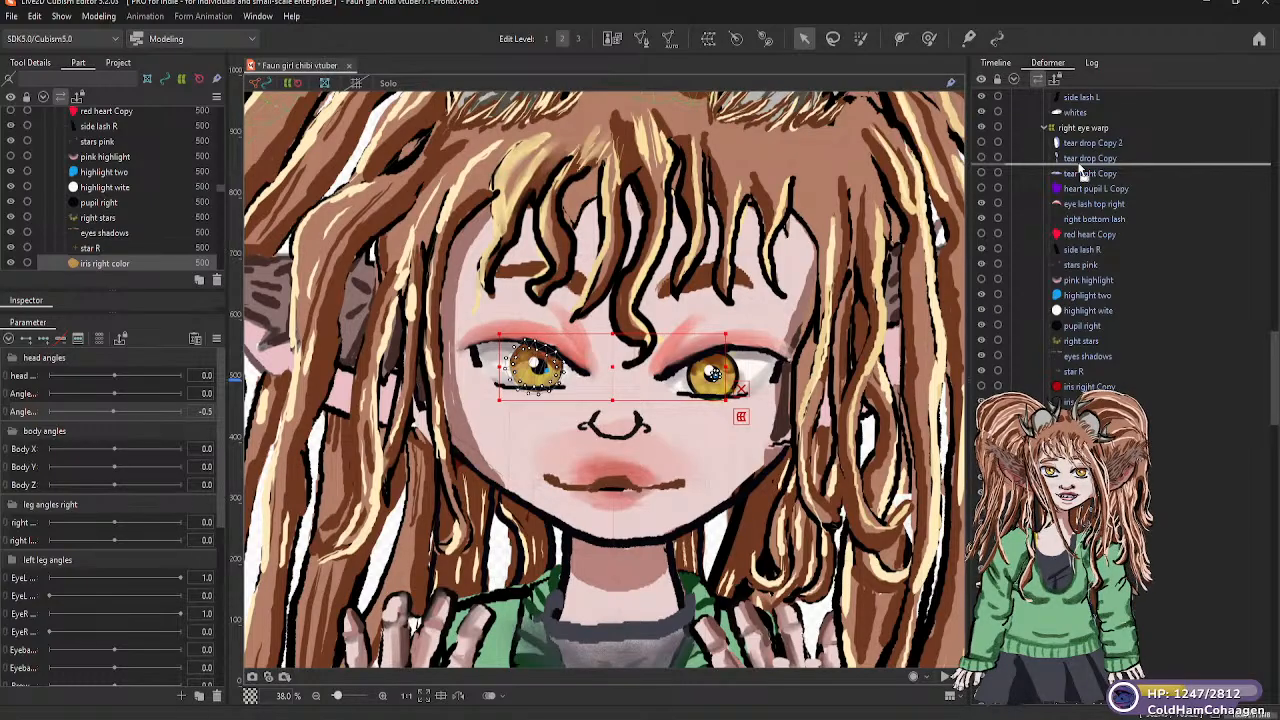
drag(1078, 155, 1075, 135)
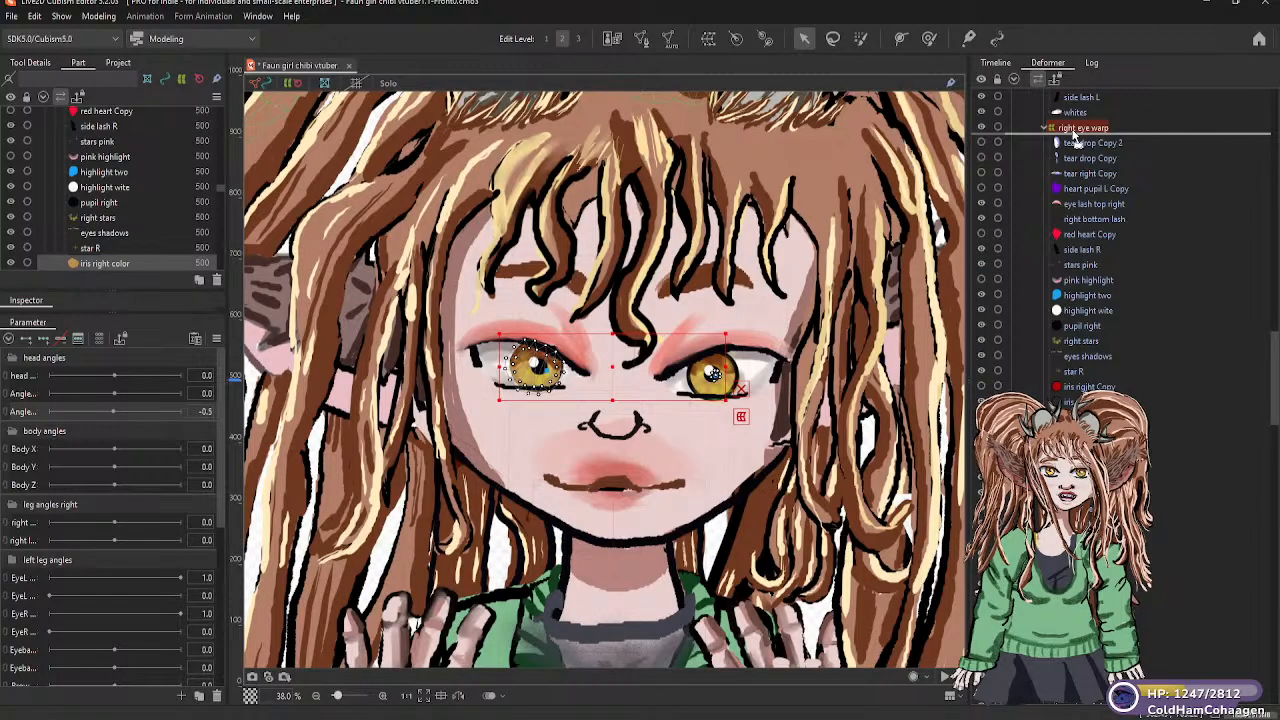
drag(1075, 137, 1075, 136)
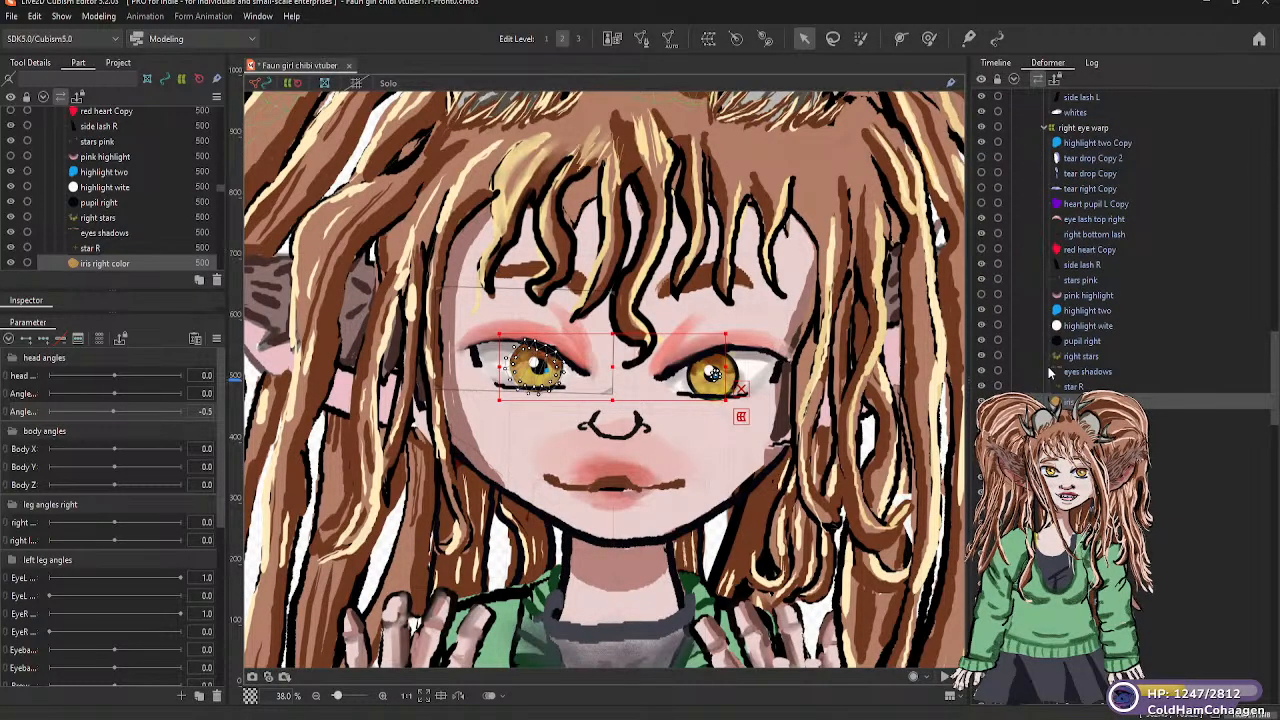
Move highlight two Copy out of the right eye warp into the Left eye warp, directly below highlight wite Copy
click(1089, 142)
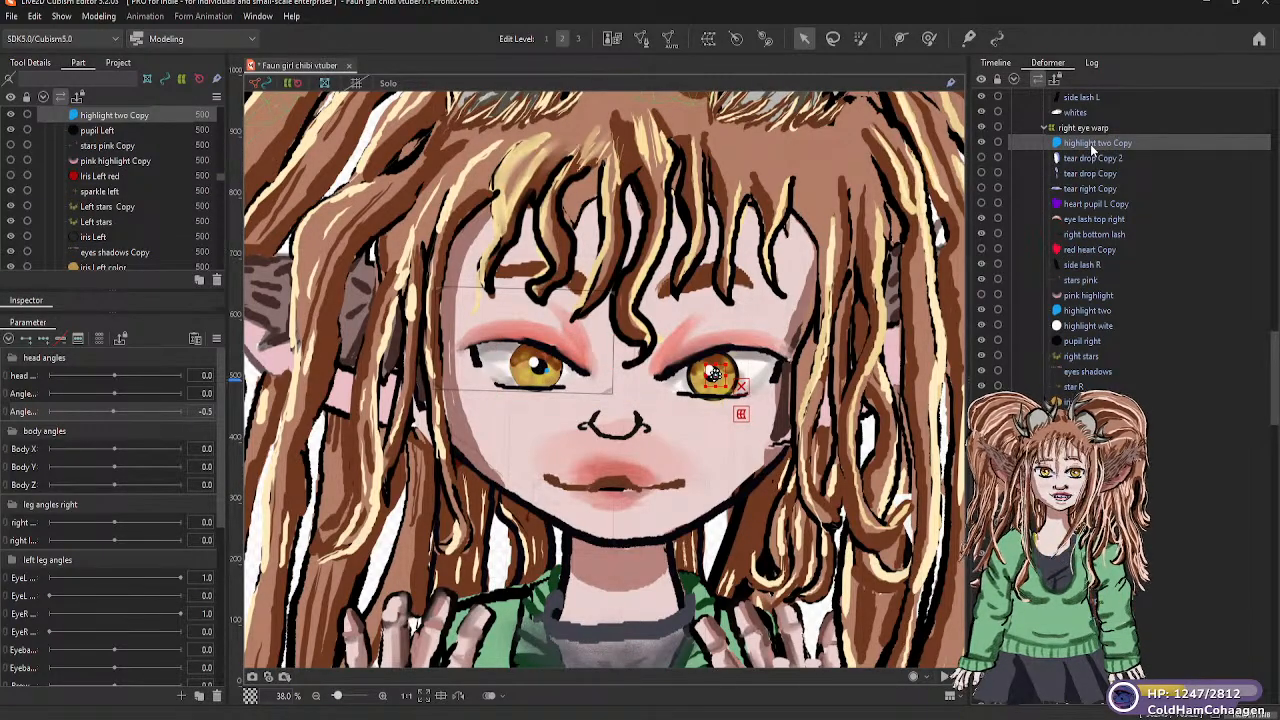
drag(1090, 144, 1087, 172)
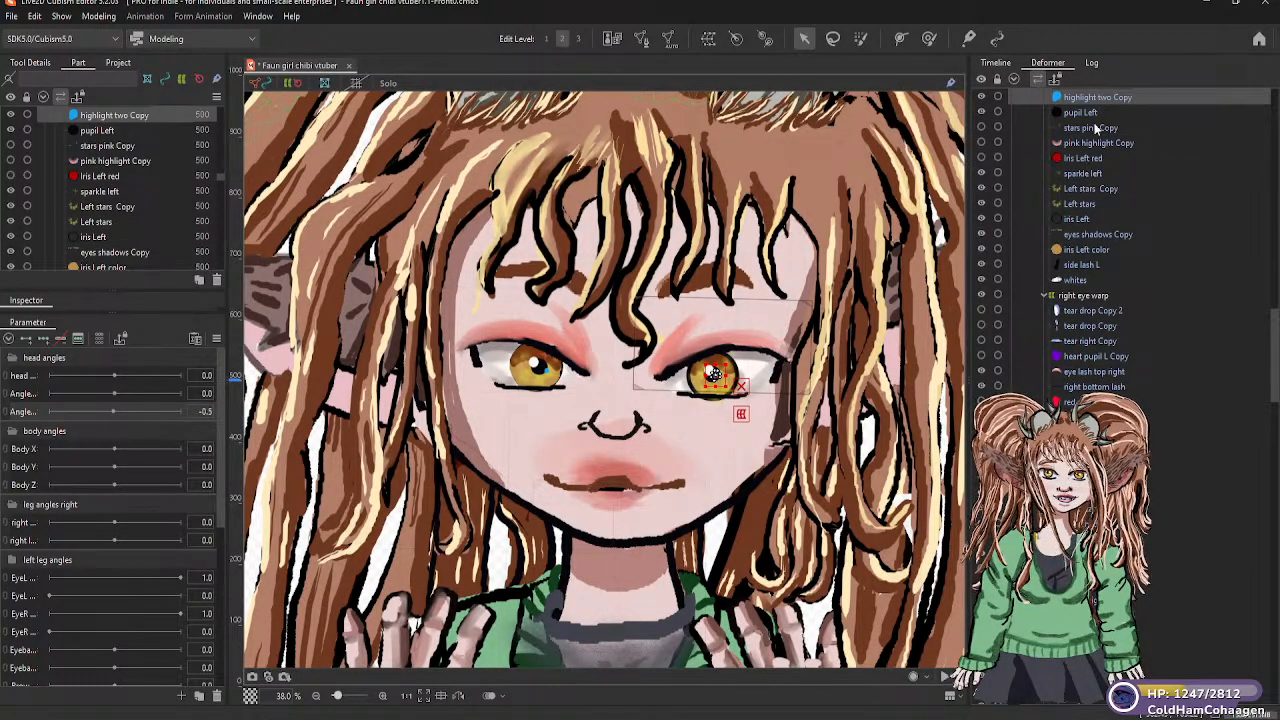
scroll(1092, 138, up, 1)
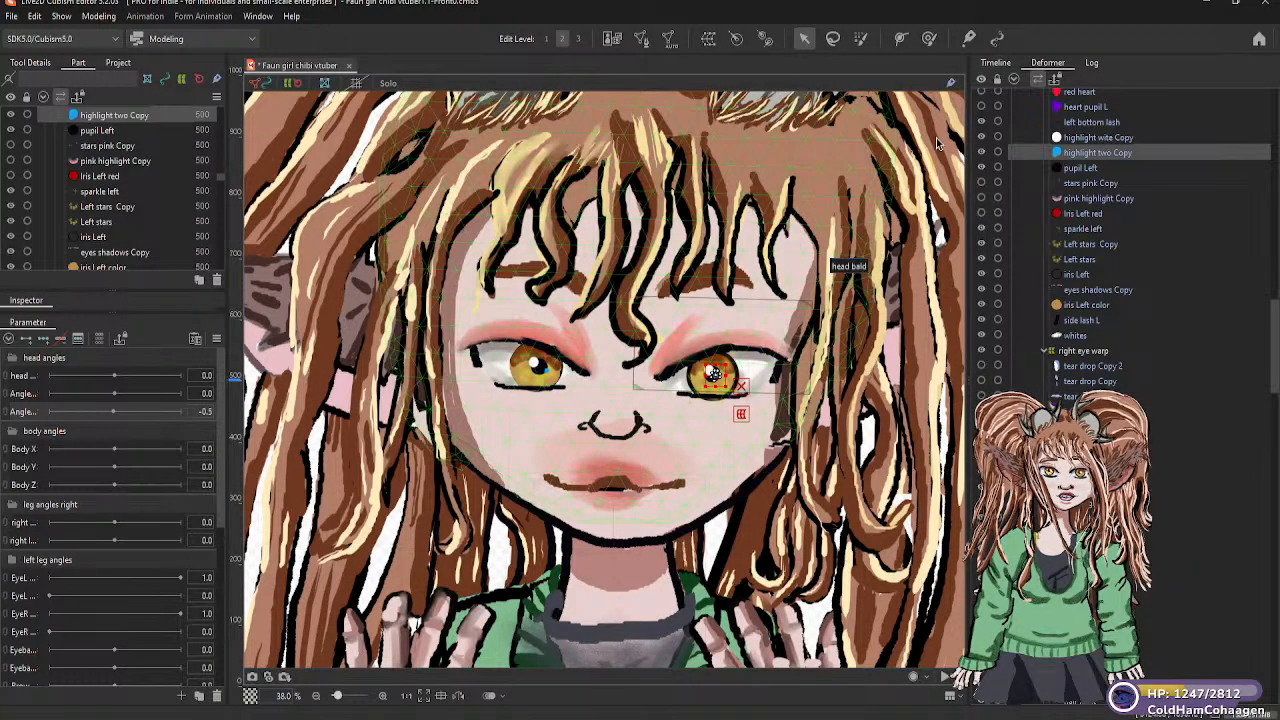
Select the Head rotator deformer in the core part group
click(841, 95)
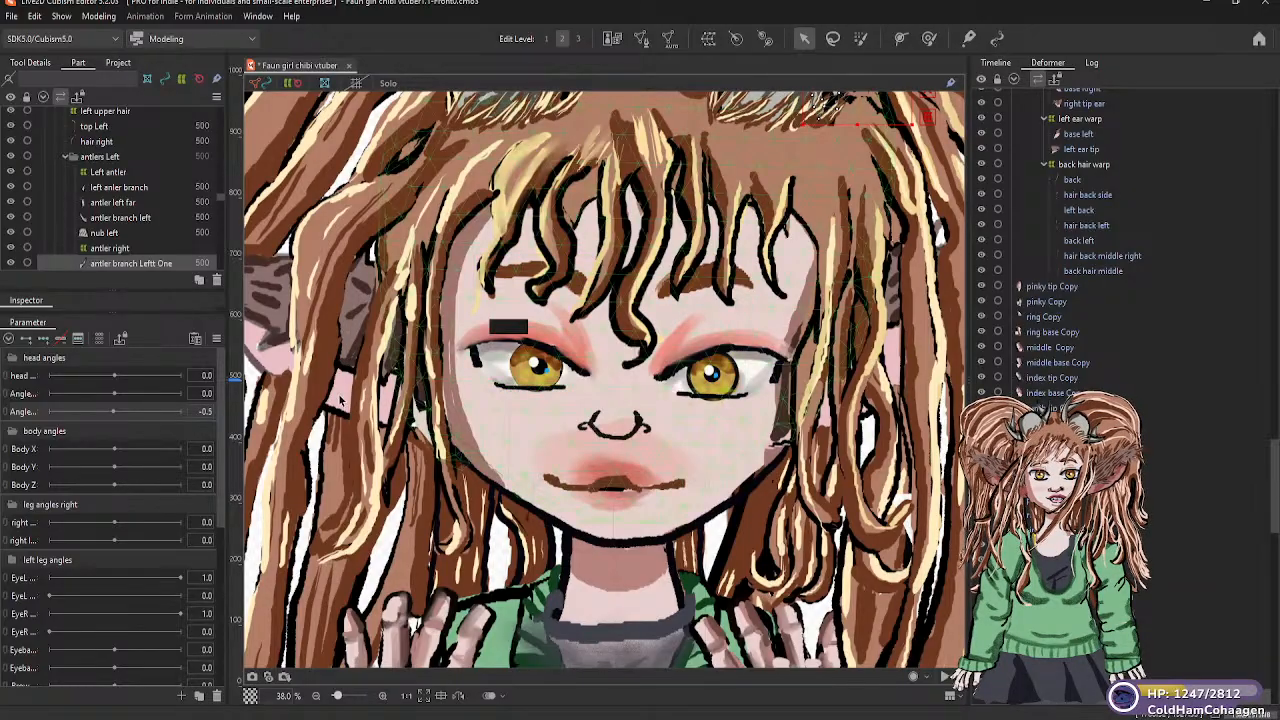
scroll(292, 327, down, 3)
scroll(122, 243, down, 5)
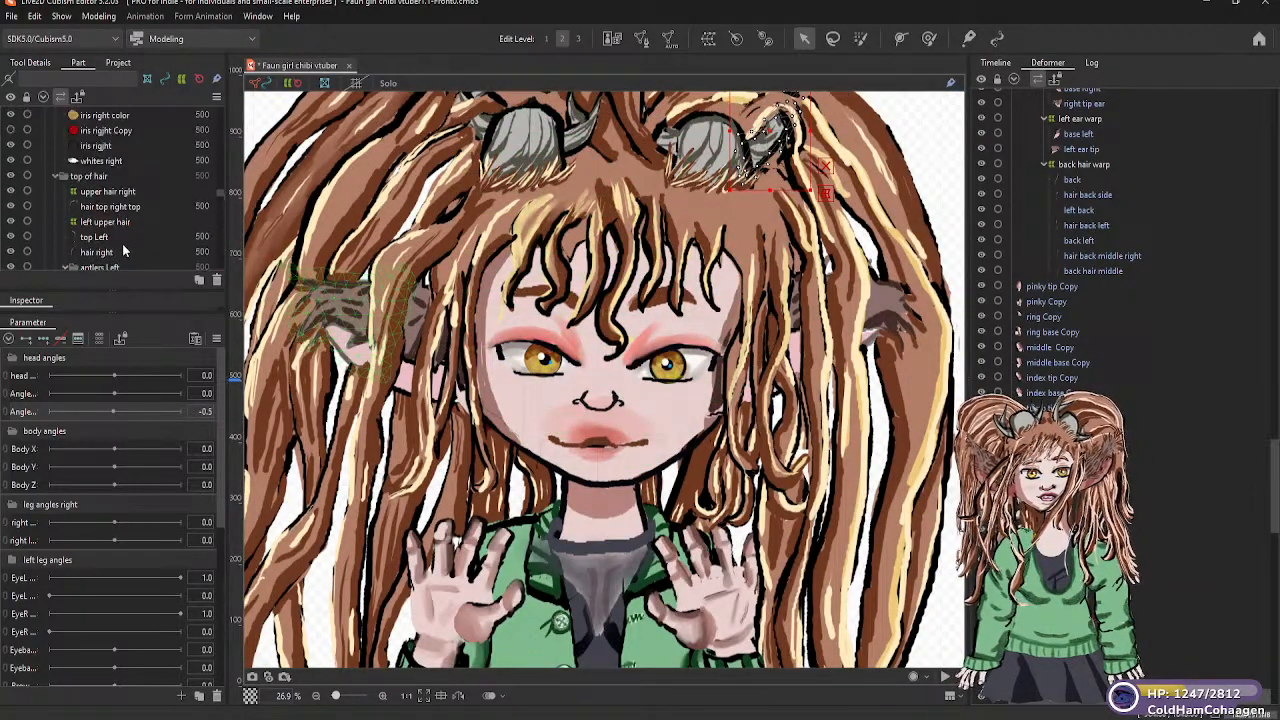
scroll(124, 248, down, 5)
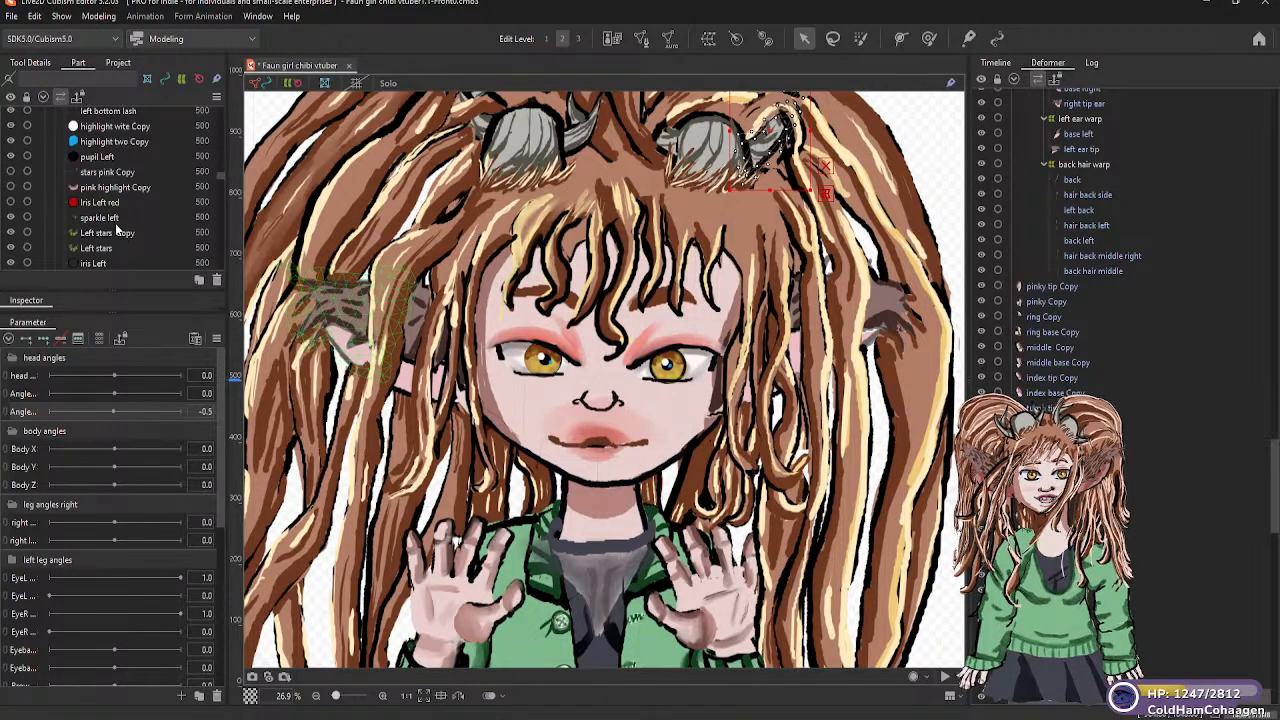
scroll(115, 225, down, 5)
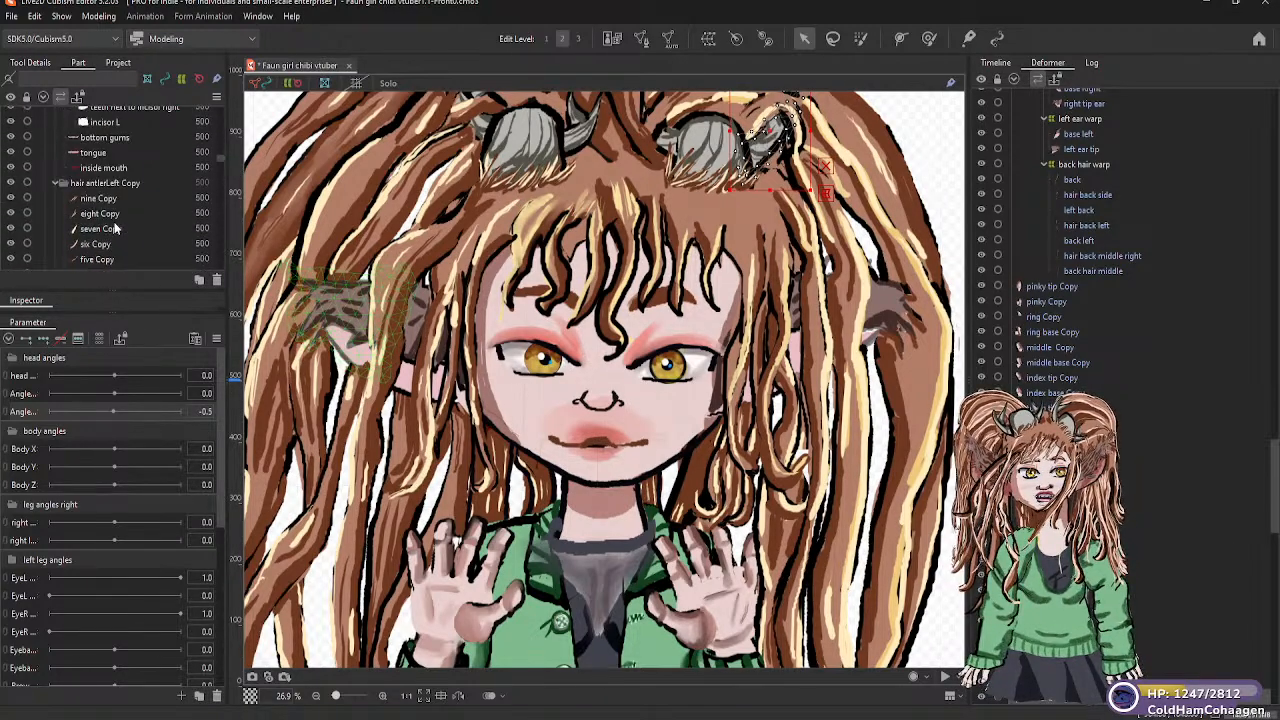
scroll(115, 228, down, 5)
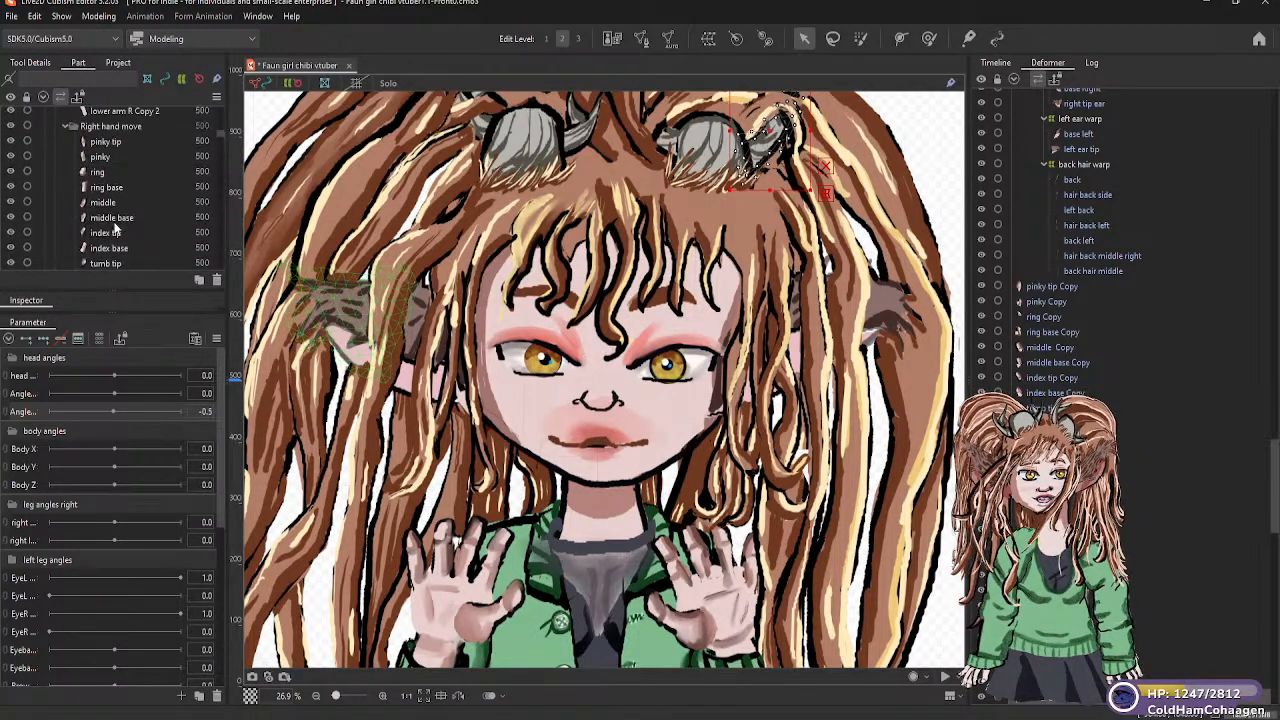
scroll(115, 227, down, 5)
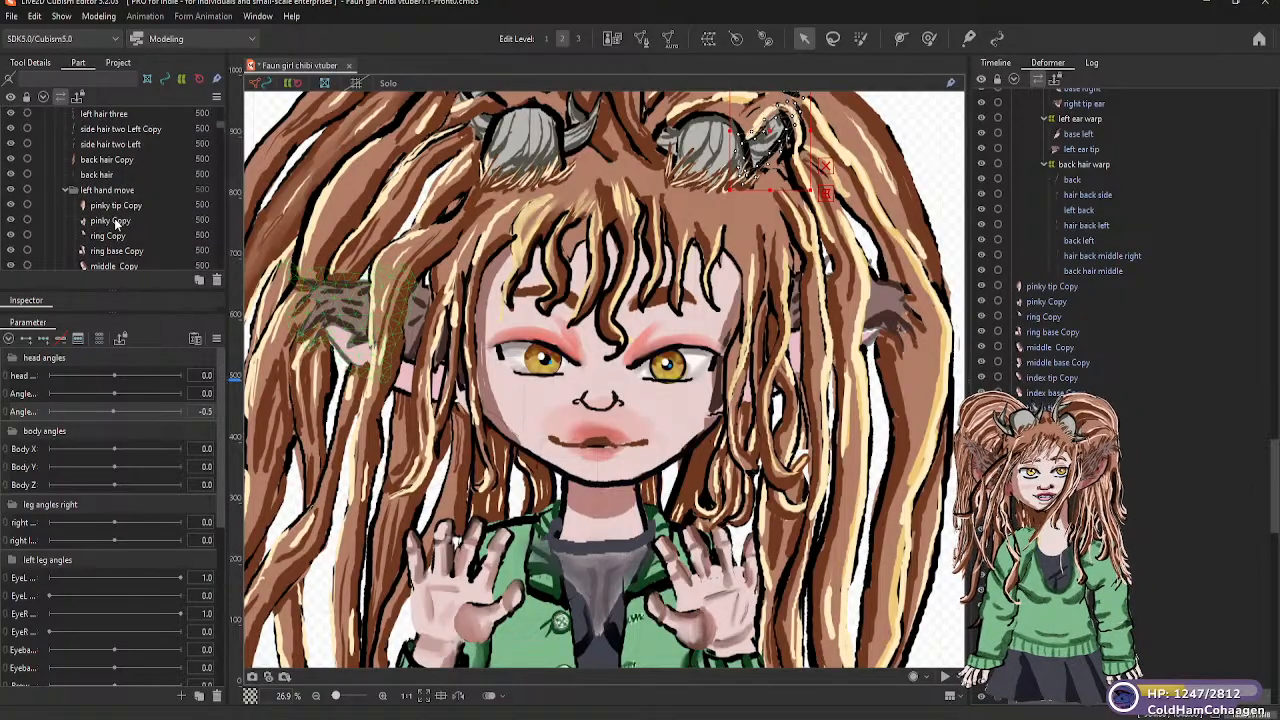
scroll(115, 225, down, 5)
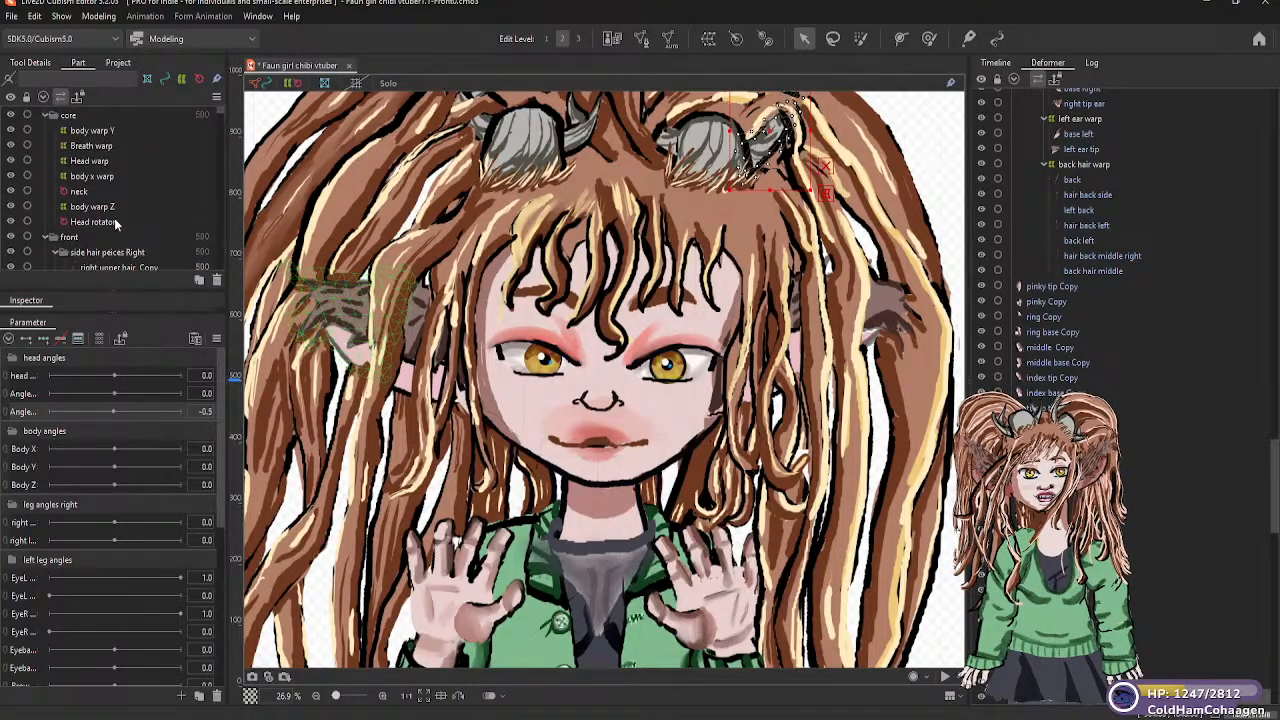
click(83, 224)
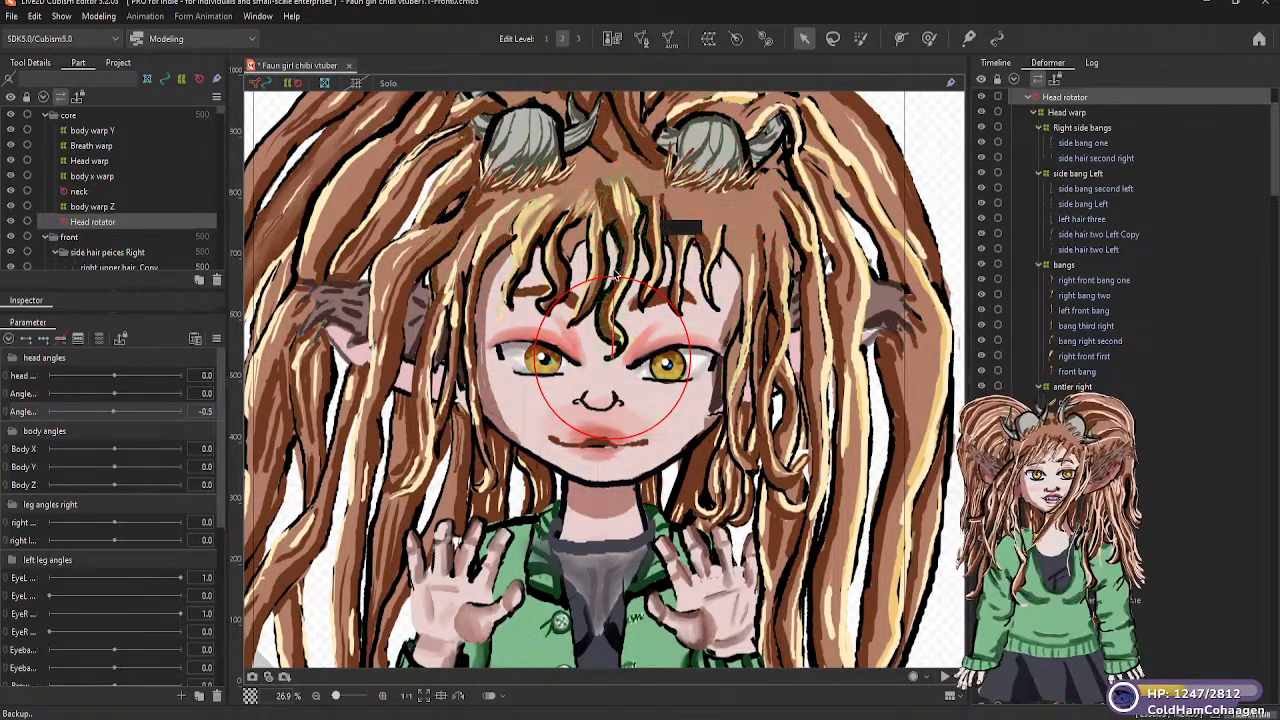
mouse_move(622, 272)
mouse_down()
mouse_move(653, 278)
mouse_move(615, 258)
mouse_move(574, 267)
mouse_move(611, 262)
mouse_up()
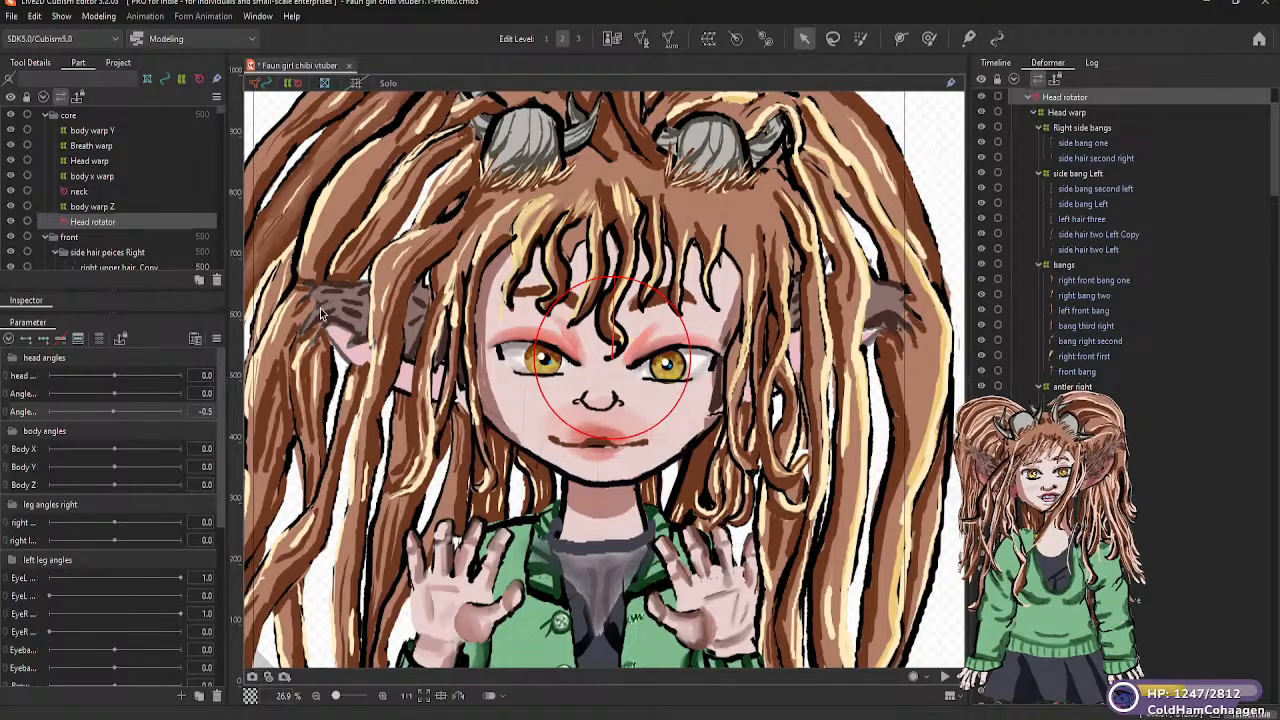
Set the third head angles parameter to about 0 and add three keyforms for the Head rotator
click(113, 410)
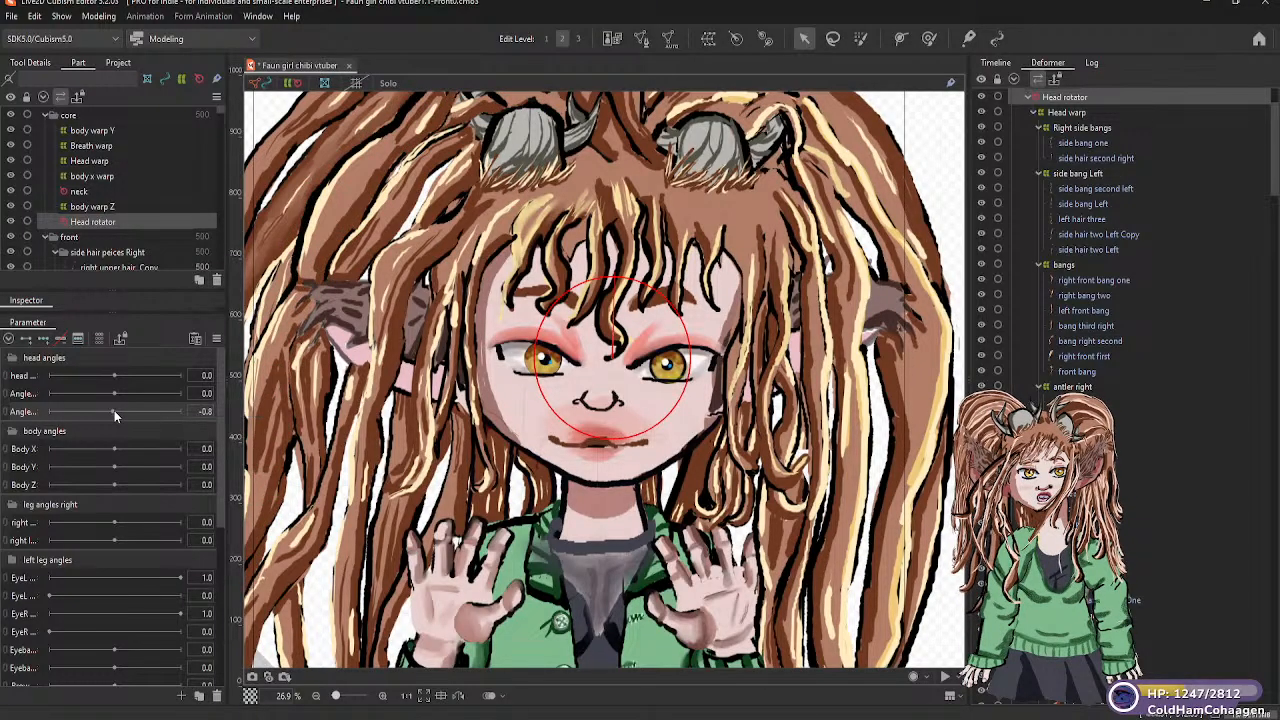
click(114, 410)
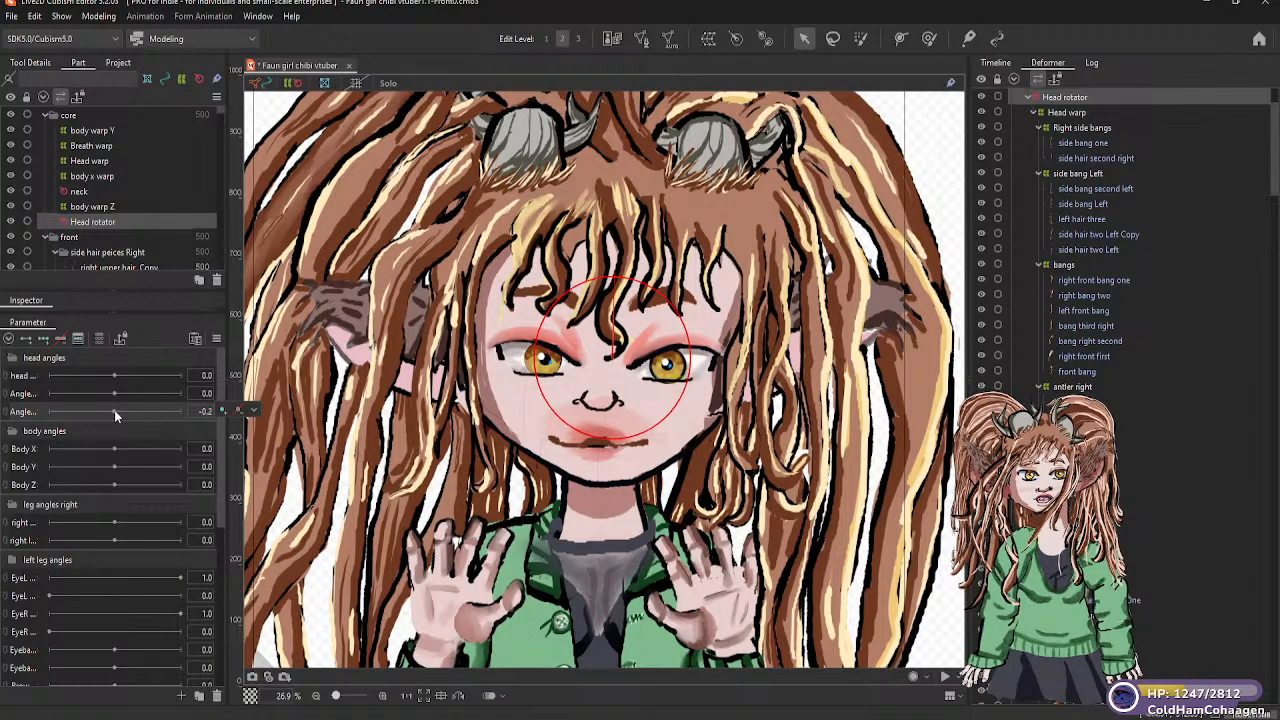
click(43, 340)
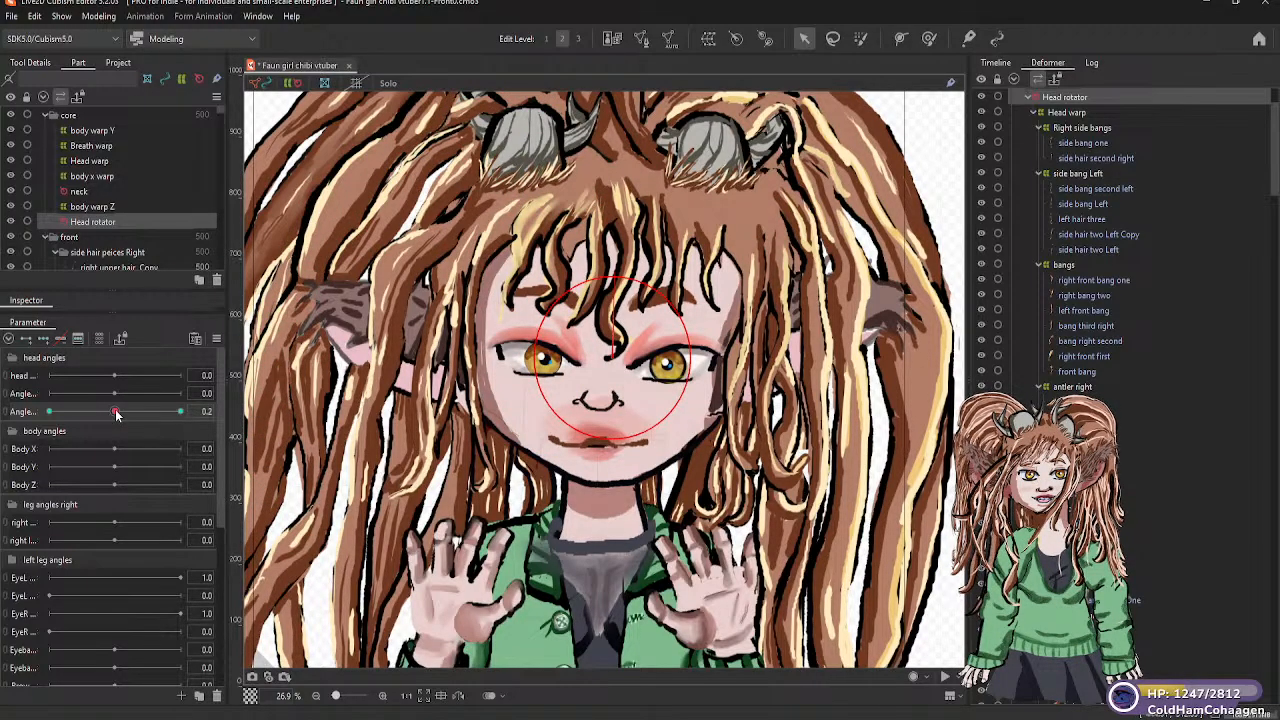
Set the third head angles parameter to -30, tilt the head toward the character's right, and return the parameter to about 0
drag(116, 414, 49, 412)
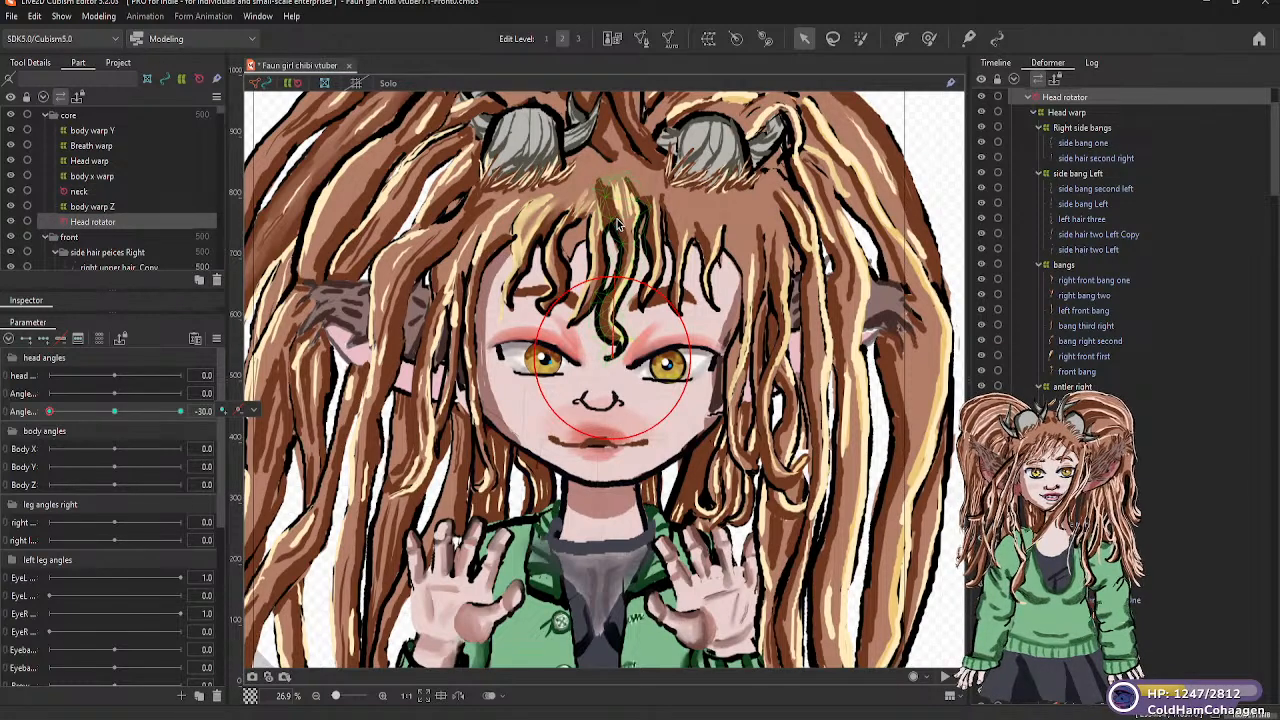
drag(613, 273, 582, 271)
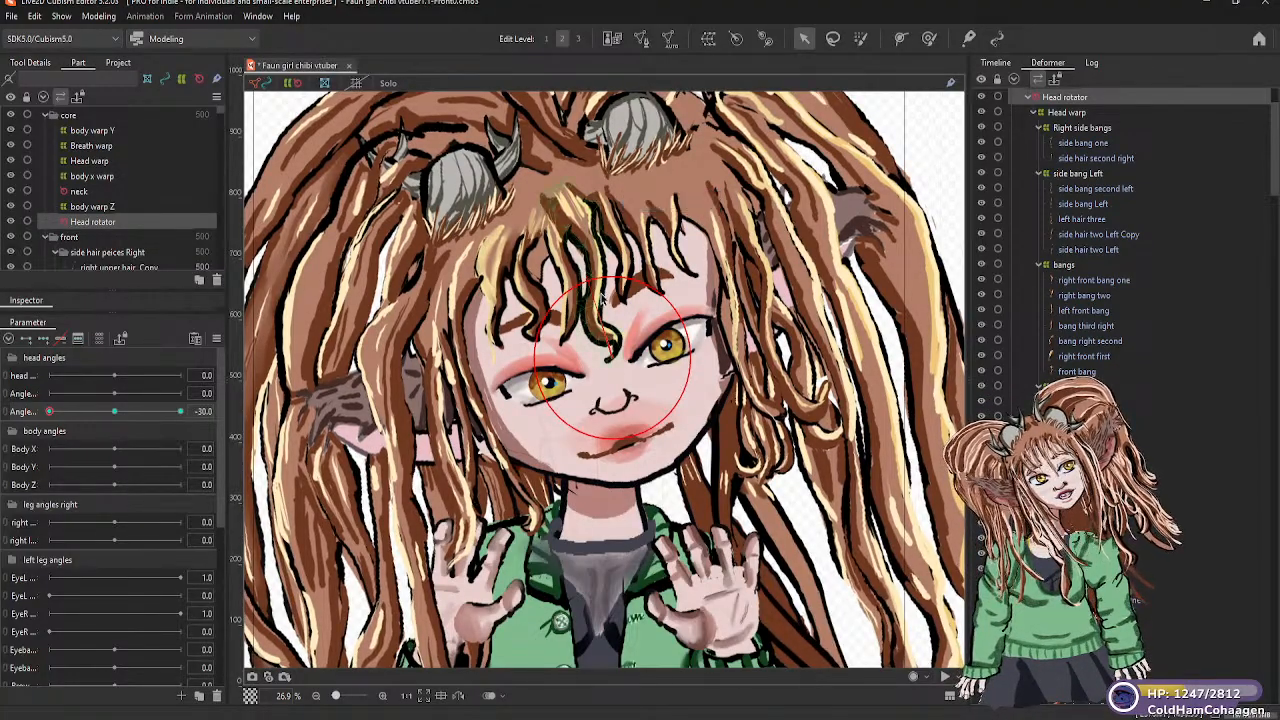
click(115, 416)
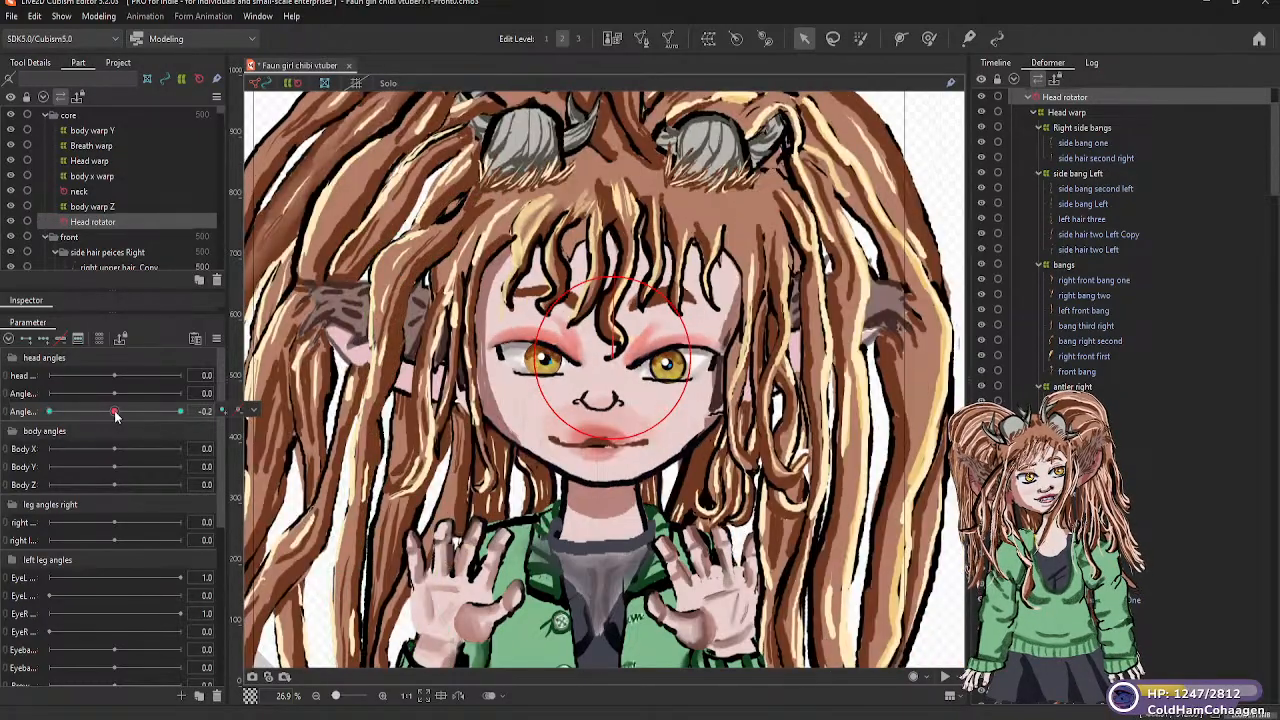
Tilt the head about 26.5 degrees toward the character's left at the 30 keyform of the third head angles parameter
drag(115, 416, 183, 414)
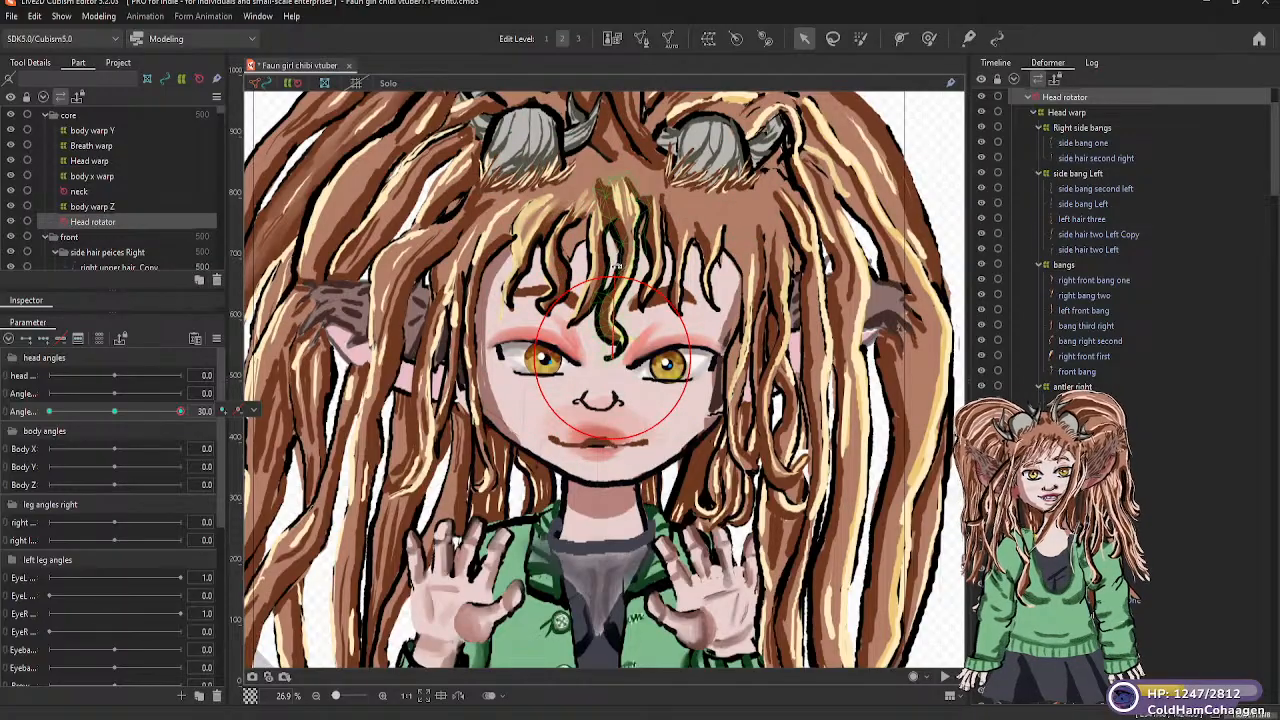
drag(616, 271, 650, 285)
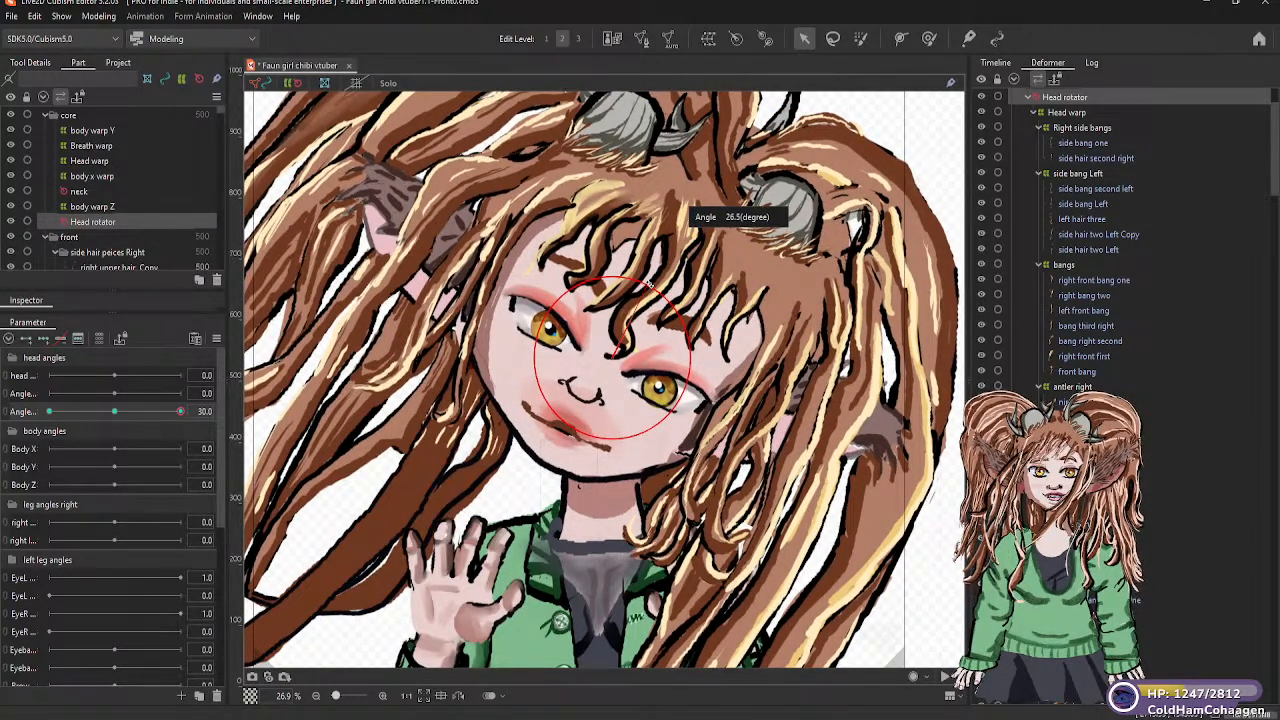
Shift the Head rotator slightly toward the character's left at the 30 keyform, refine its tilt, and return the third head angles parameter to about 0
drag(648, 284, 648, 285)
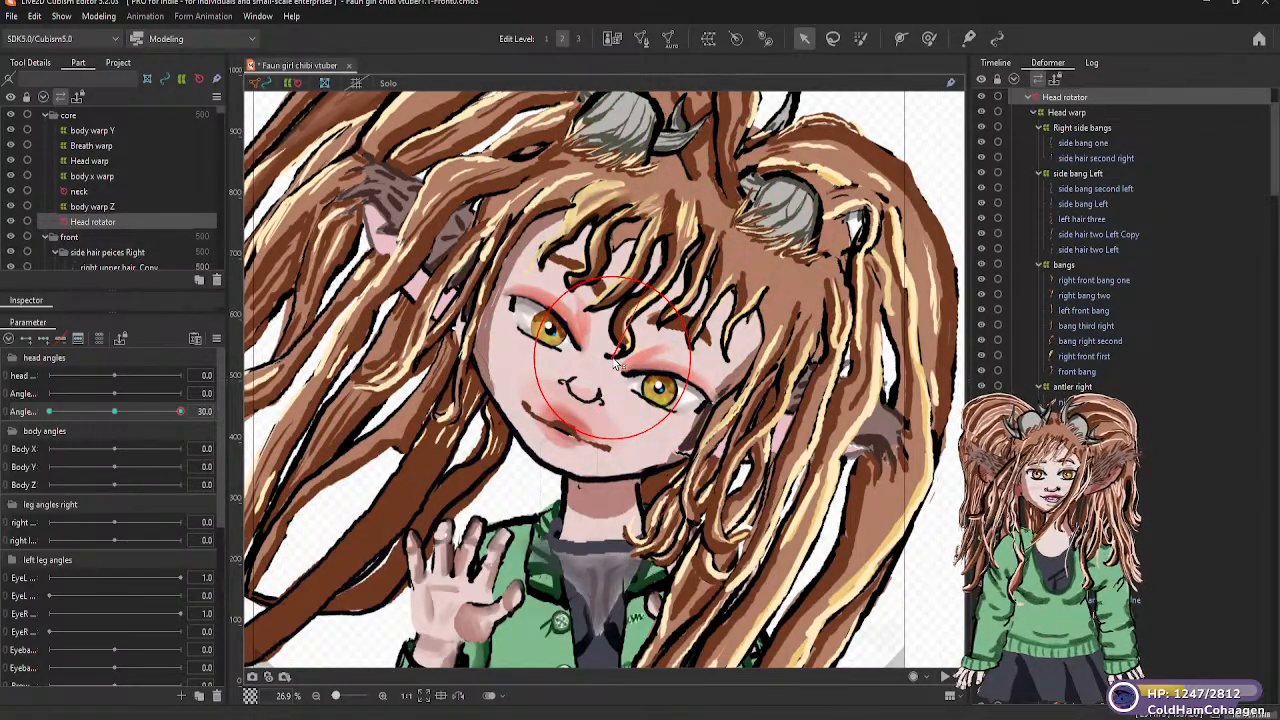
drag(613, 359, 620, 362)
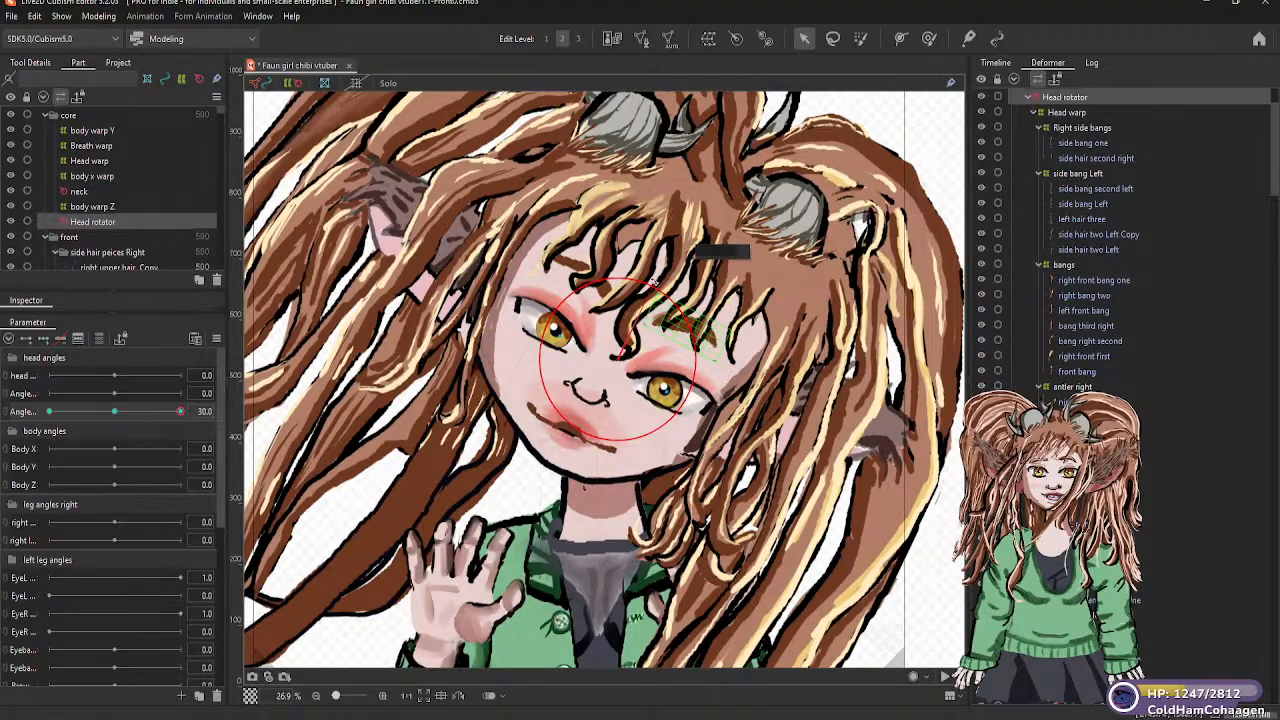
drag(653, 282, 656, 283)
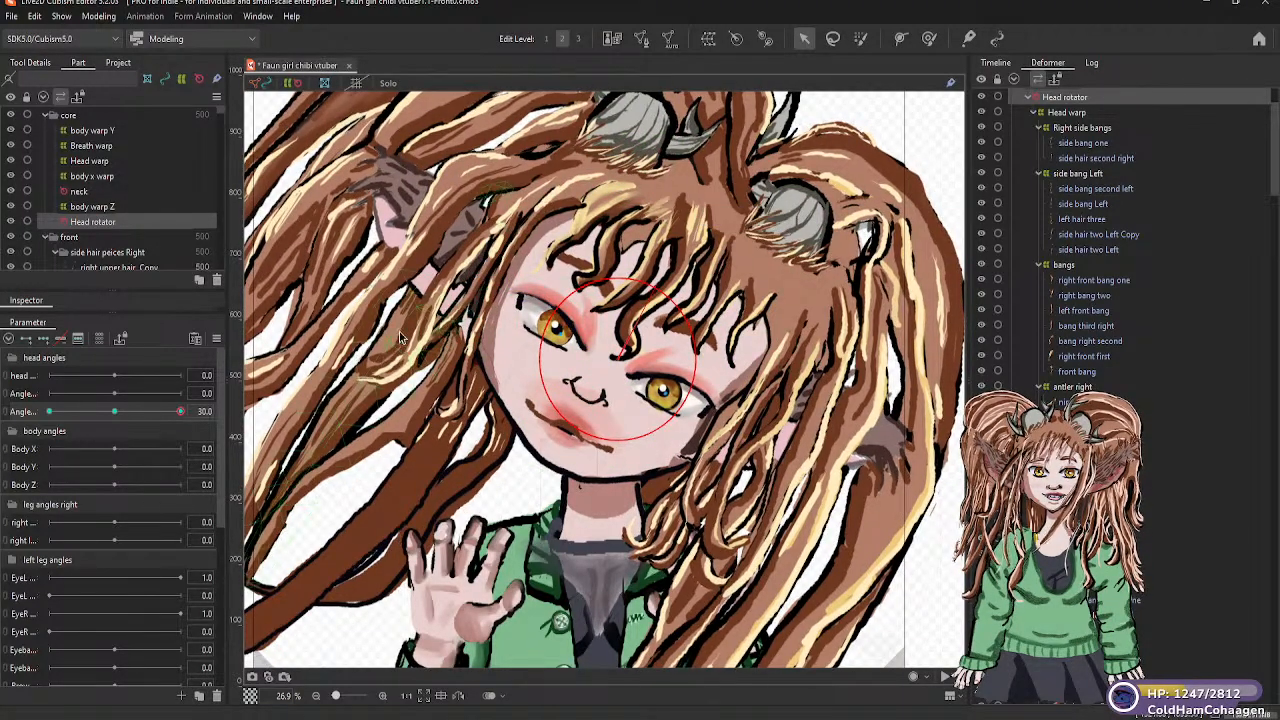
drag(180, 411, 116, 413)
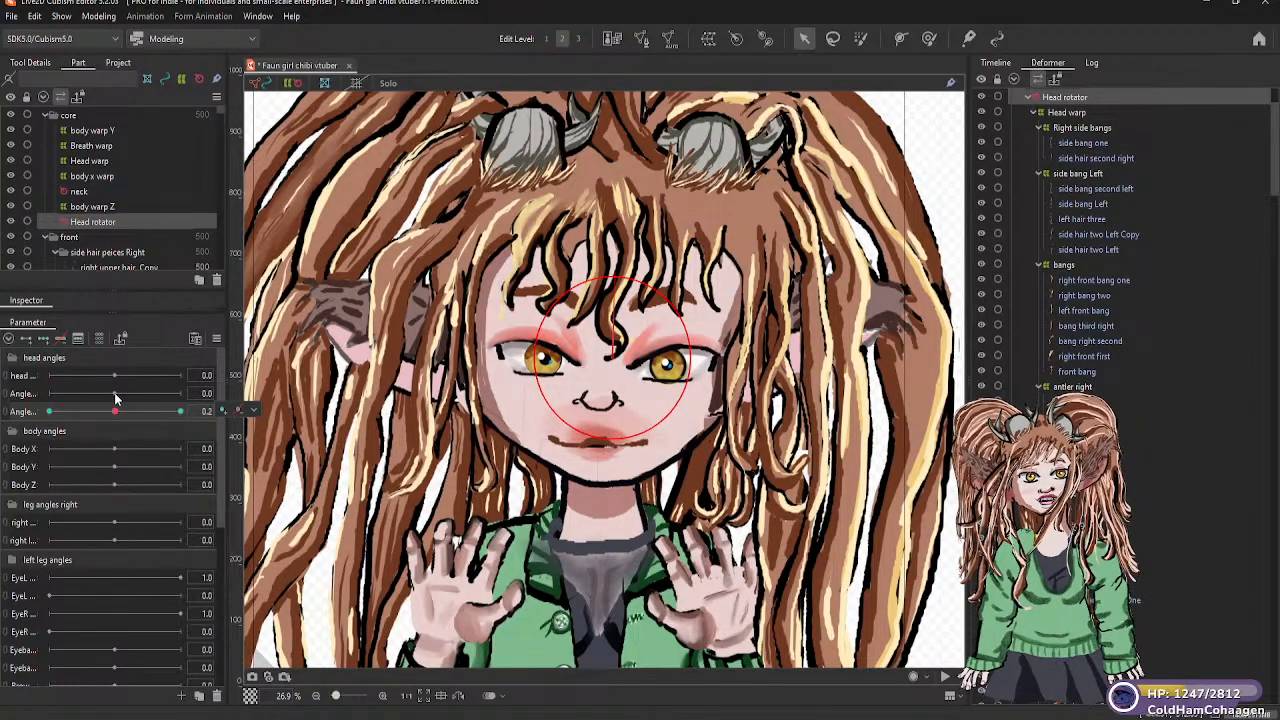
Select the Head warp, set the second head angles parameter to about 0, and add three keyforms
scroll(246, 300, down, 3)
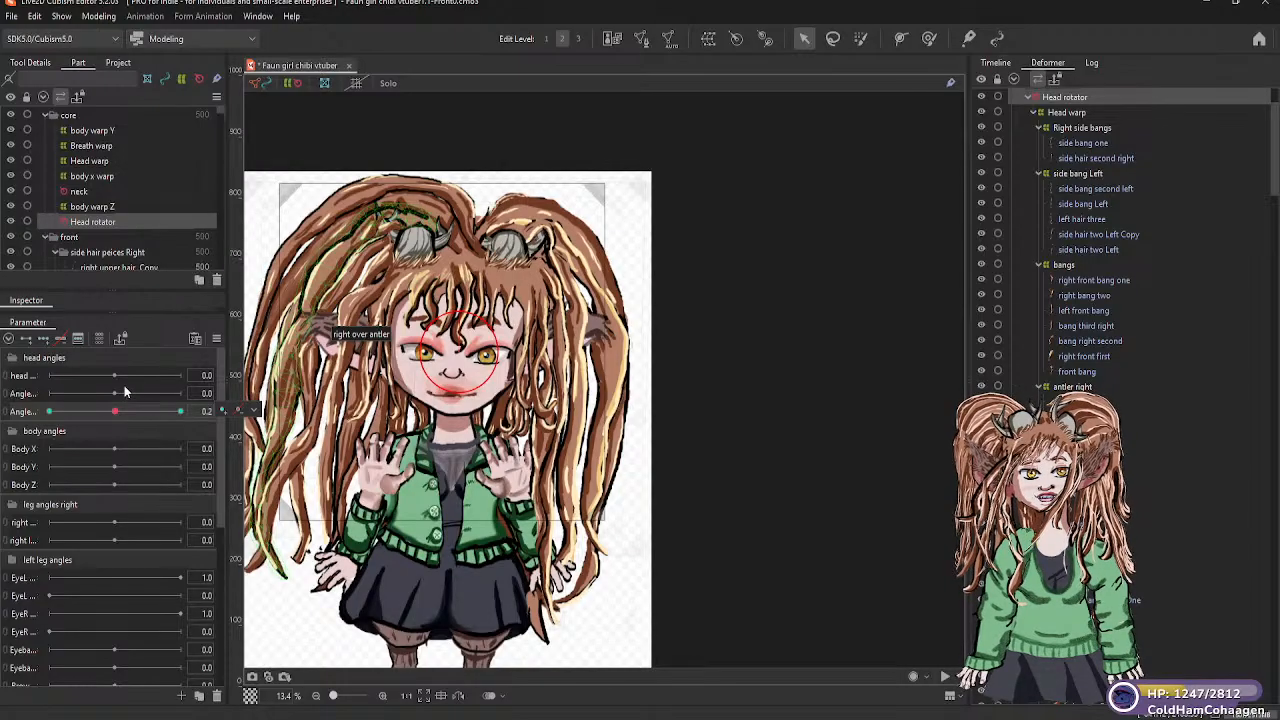
drag(114, 393, 57, 400)
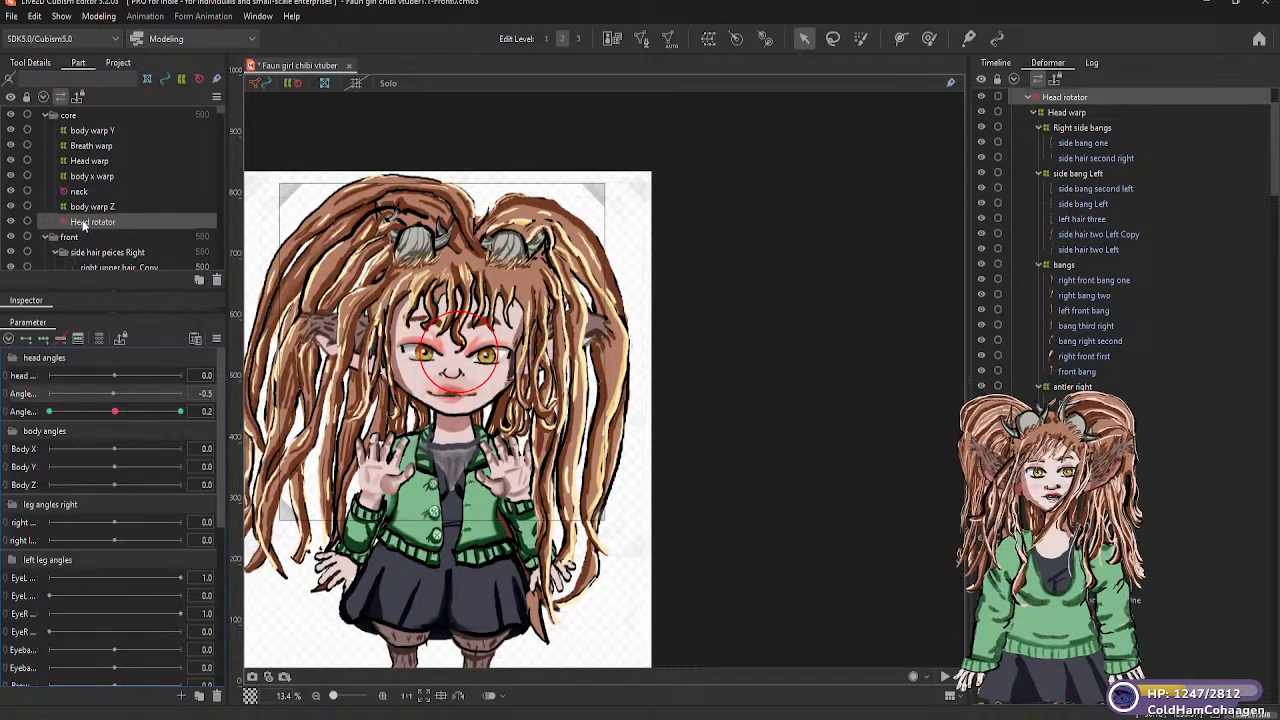
click(90, 161)
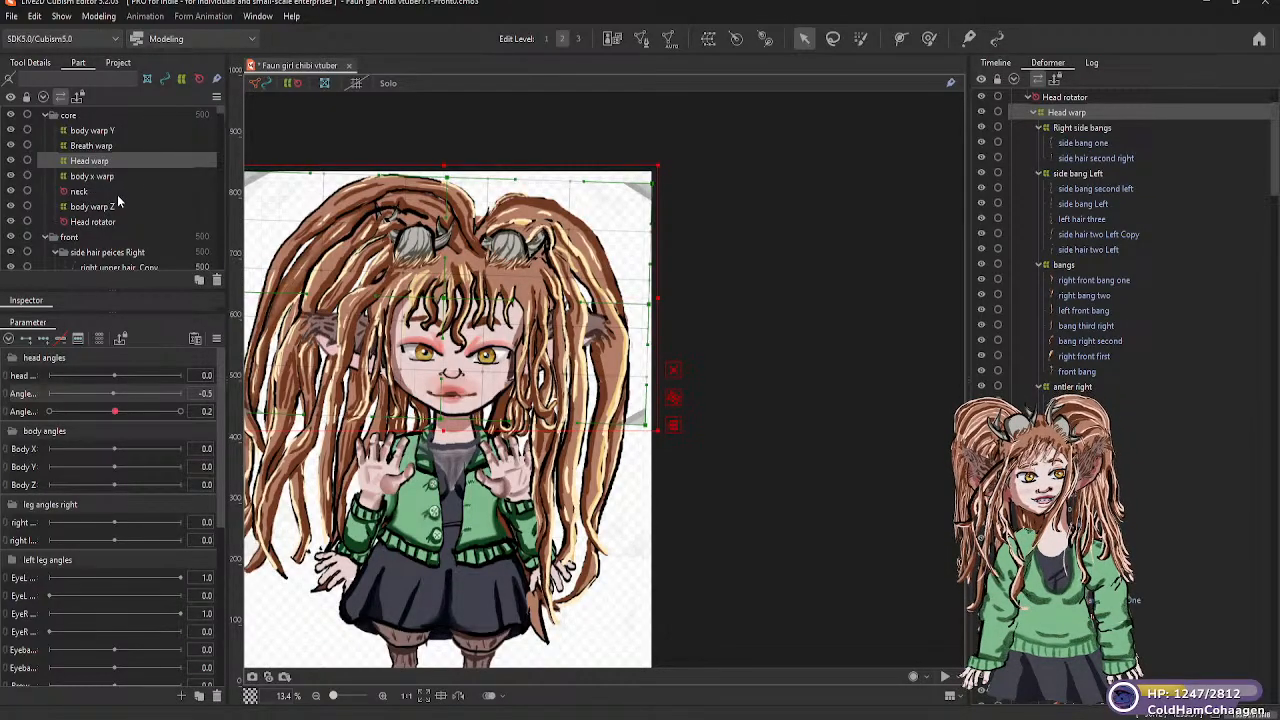
click(100, 176)
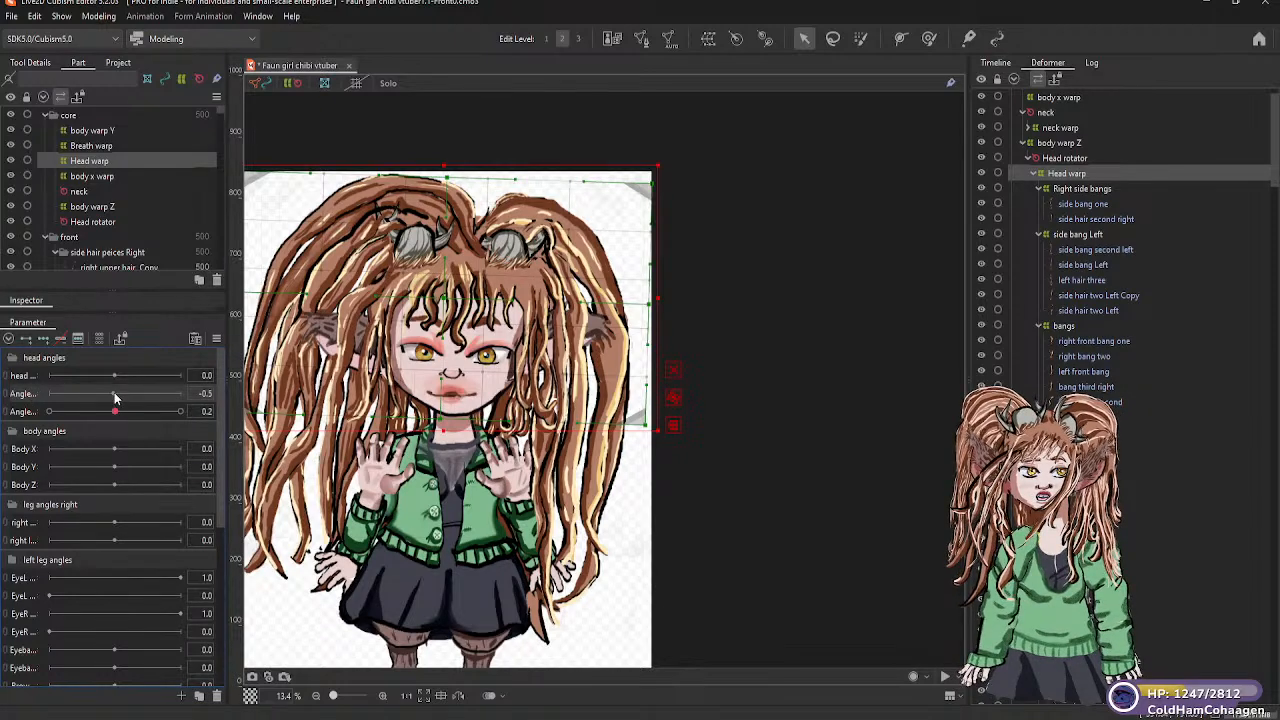
drag(113, 397, 115, 397)
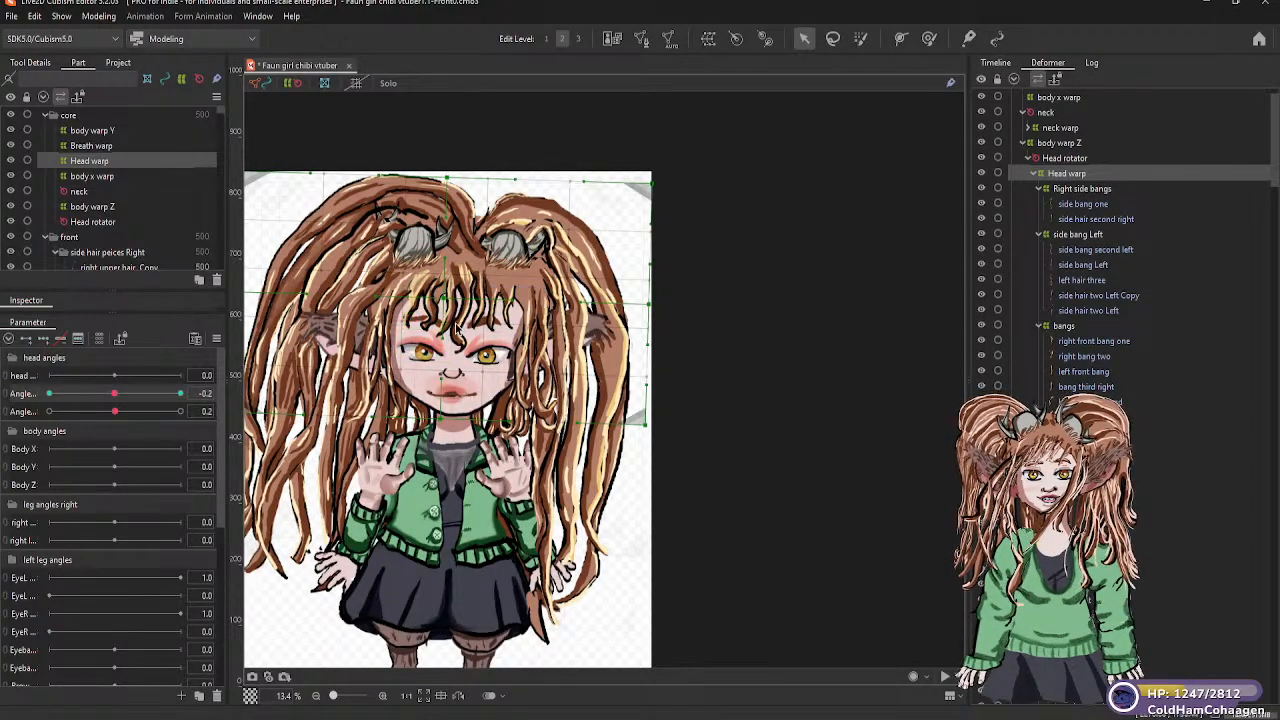
Set the second head angles parameter to -30 with the Head warp selected
scroll(440, 307, up, 2)
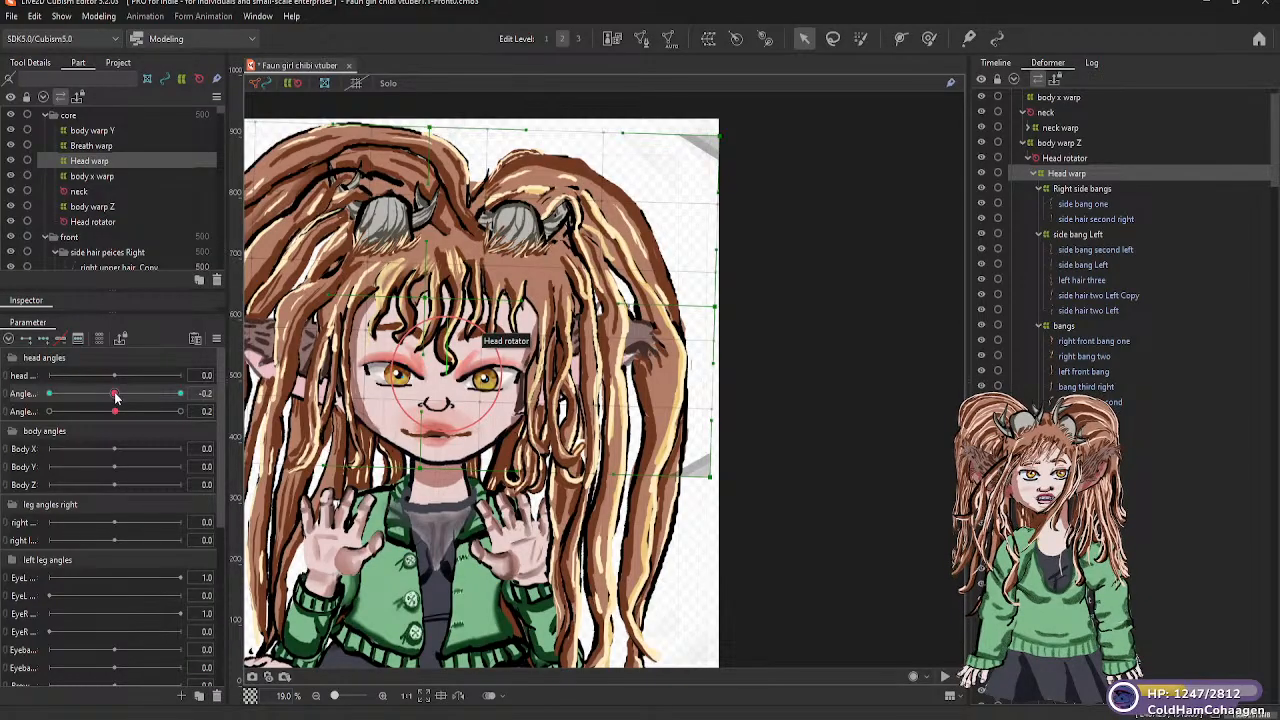
drag(115, 397, 52, 403)
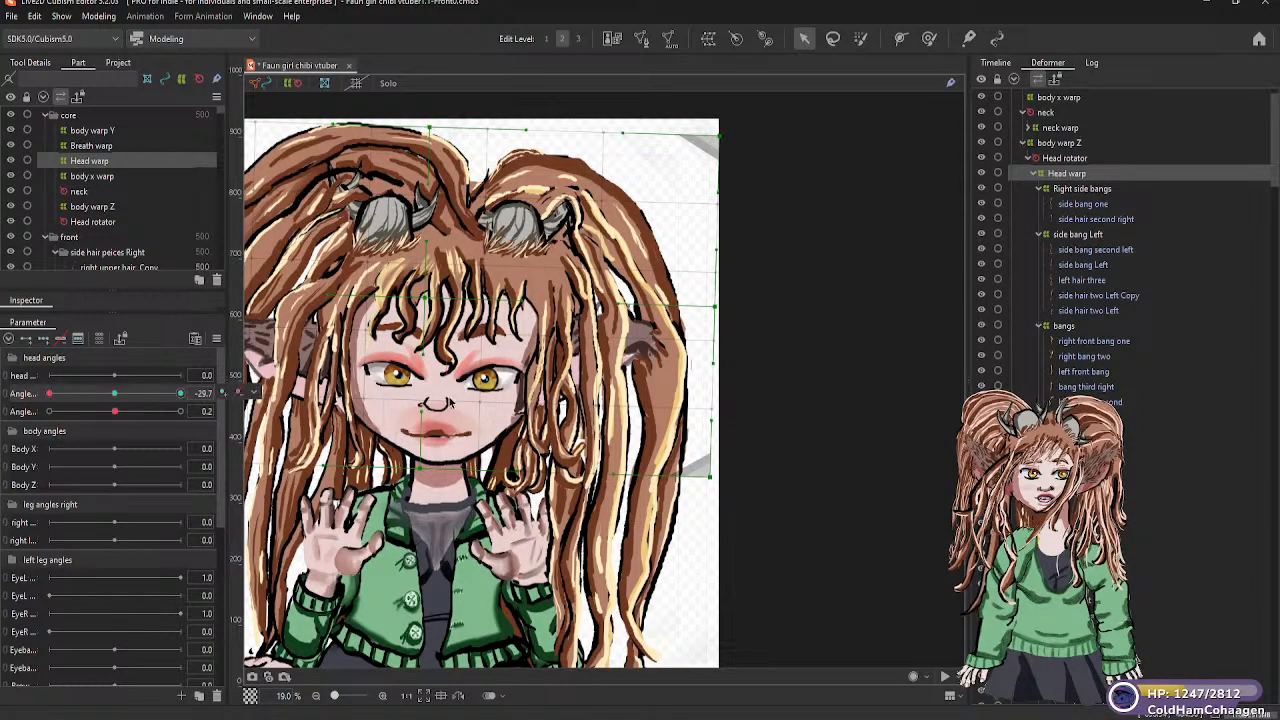
click(224, 393)
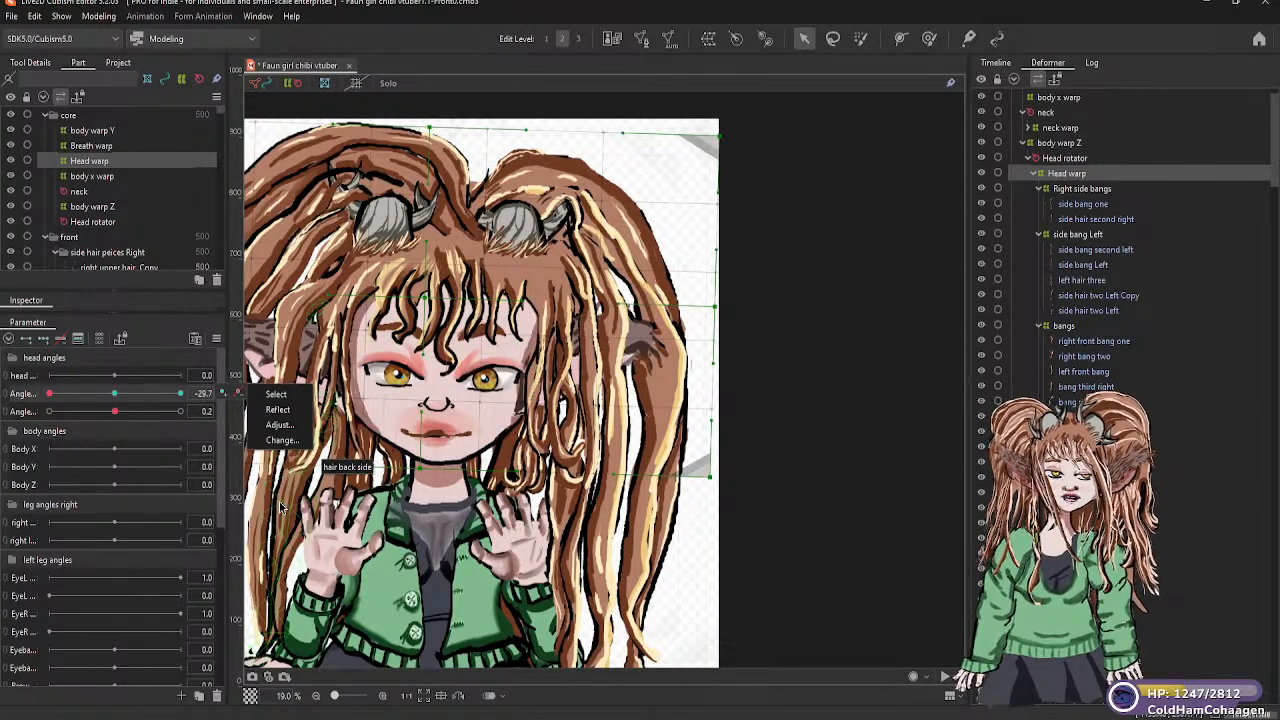
click(863, 398)
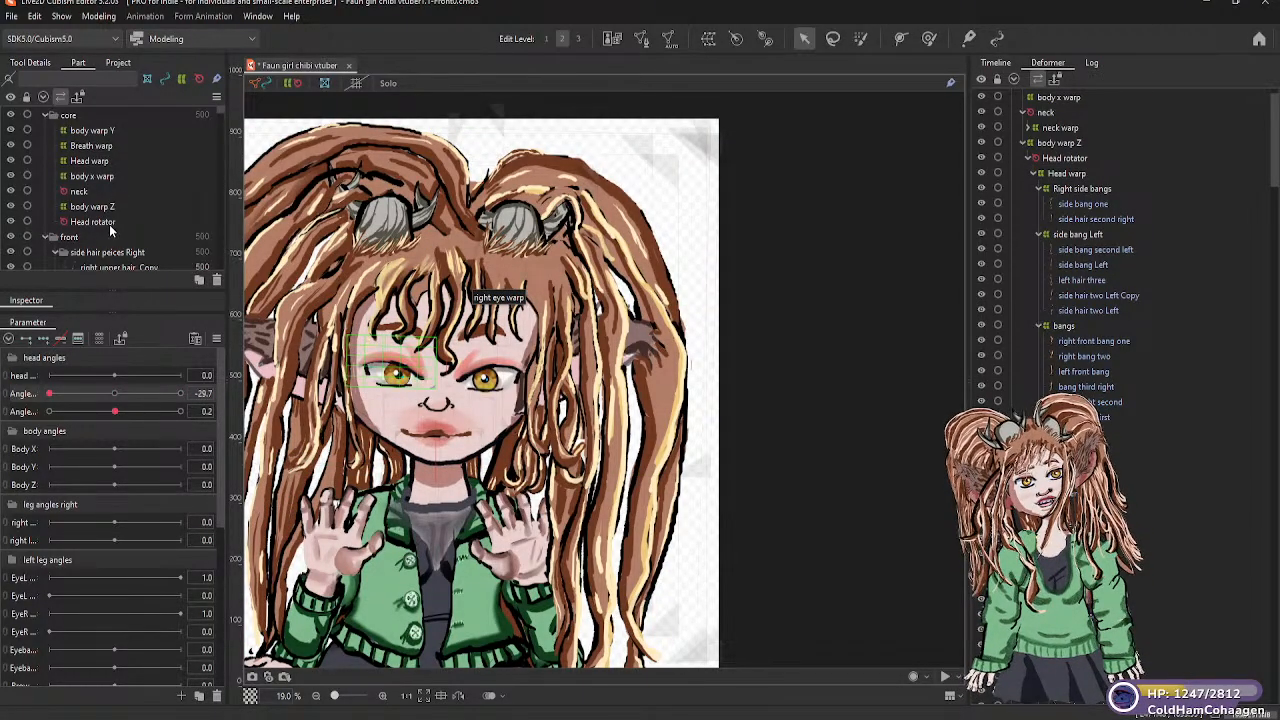
click(100, 161)
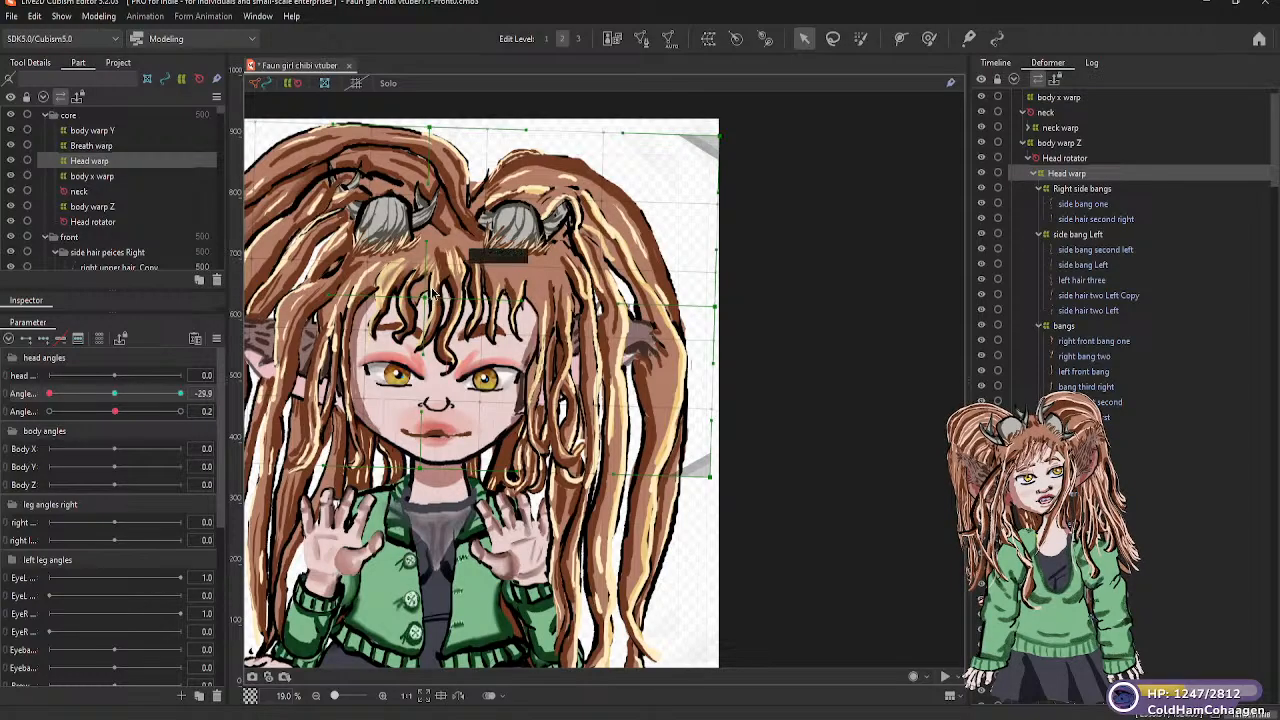
click(443, 334)
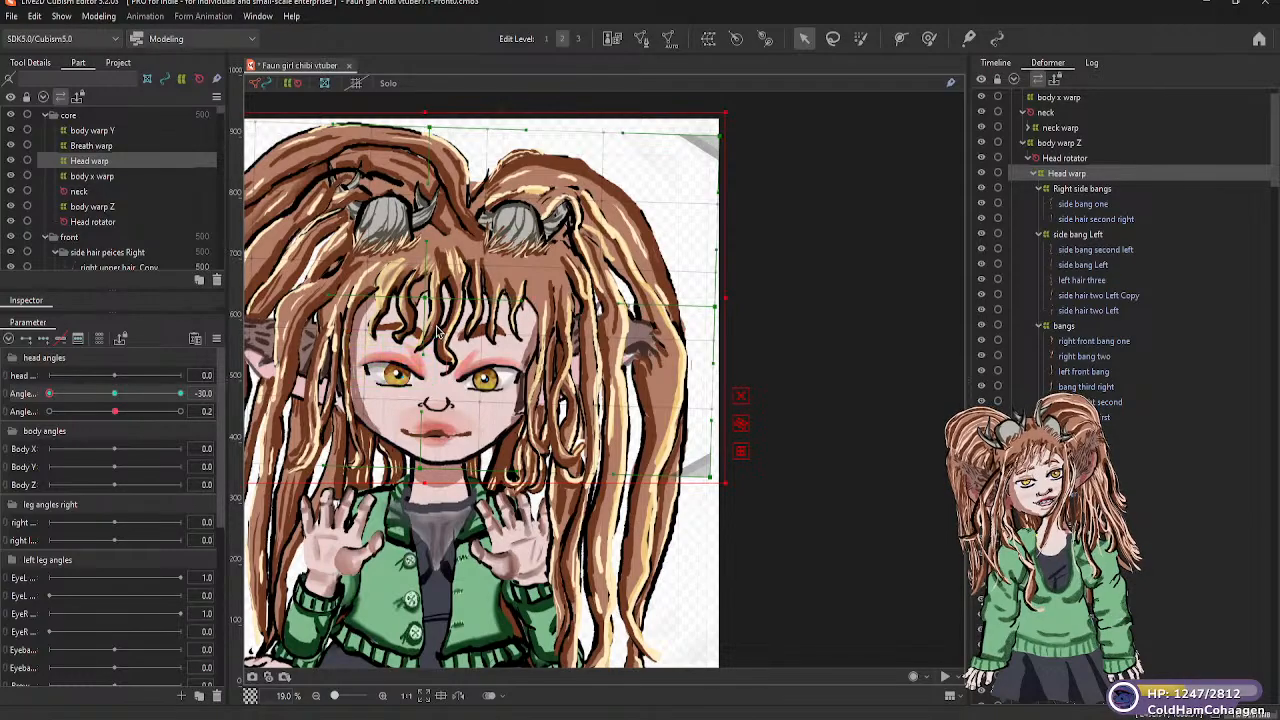
Raise the Head warp slightly and lift its corner on the character's upper left at the -30 keyform
click(434, 324)
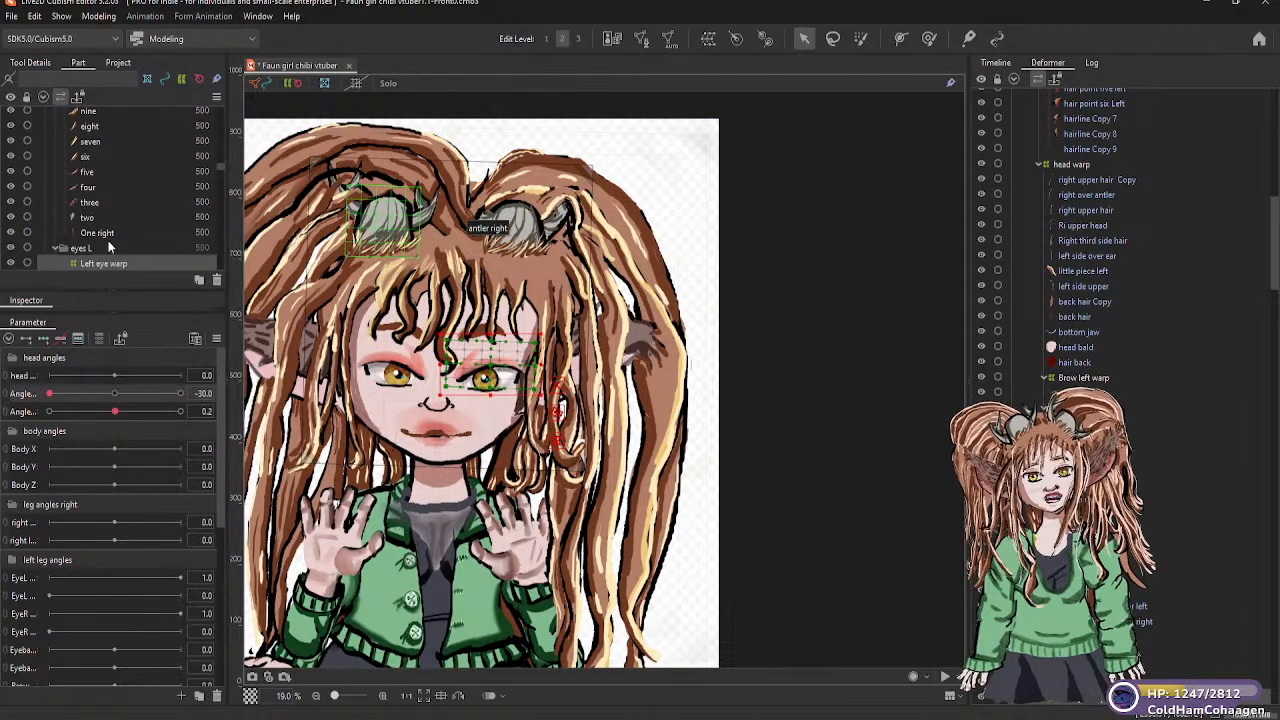
scroll(111, 223, down, 1)
scroll(106, 224, down, 3)
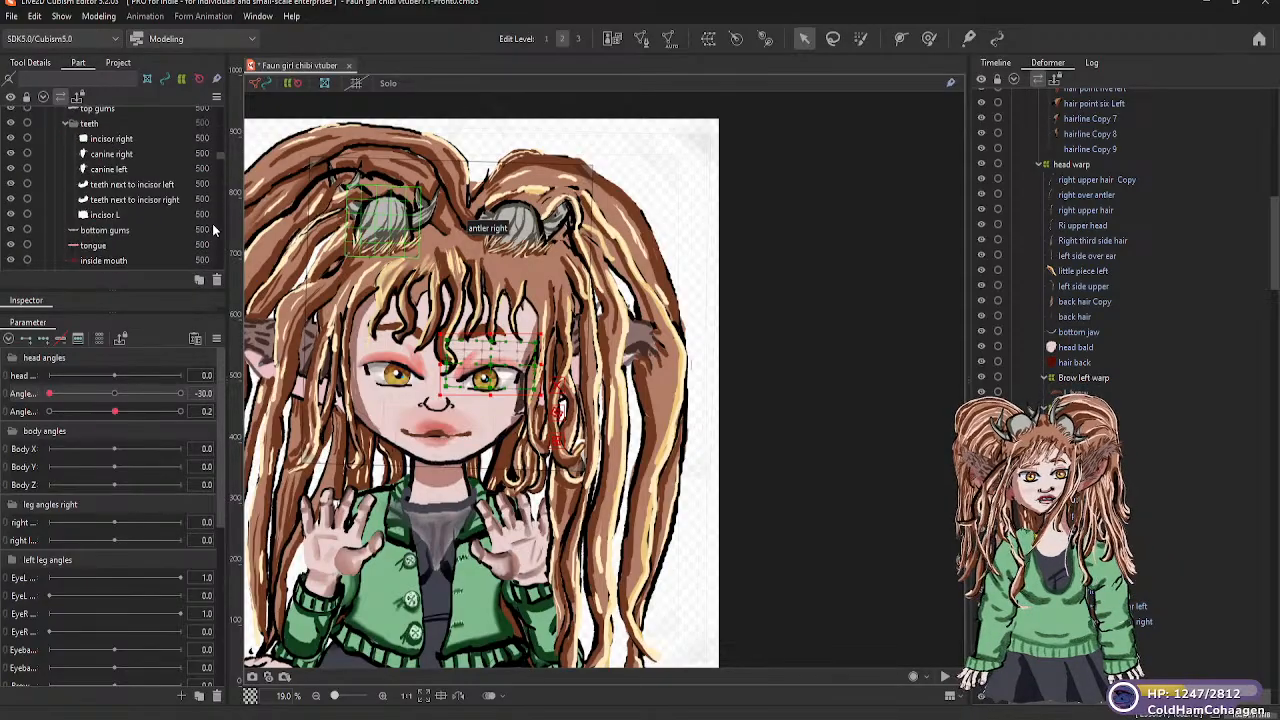
drag(221, 156, 225, 97)
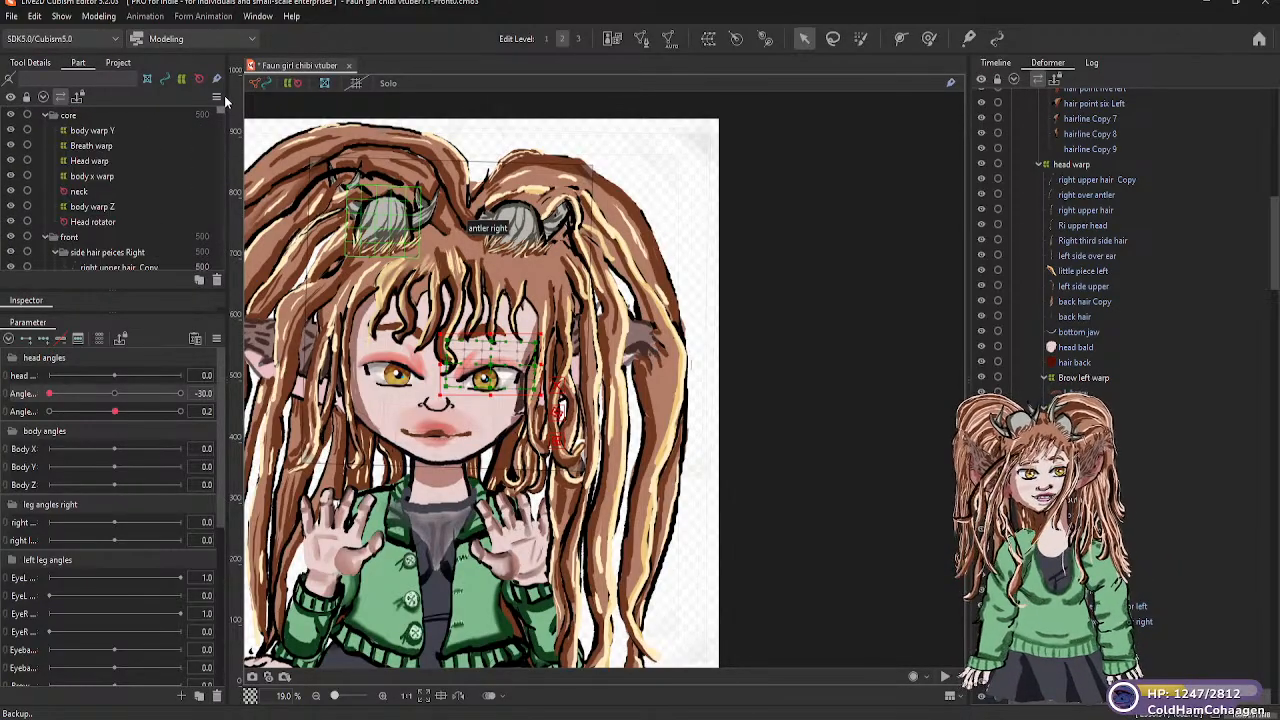
click(95, 162)
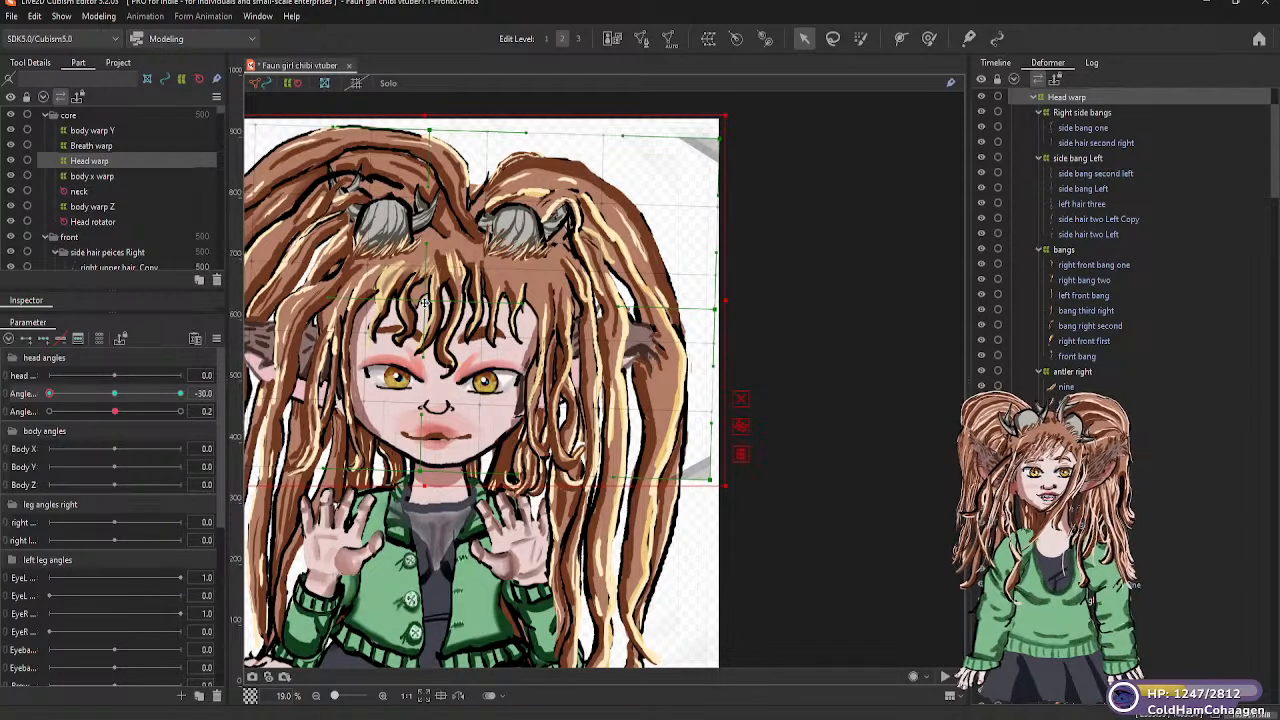
drag(425, 302, 426, 289)
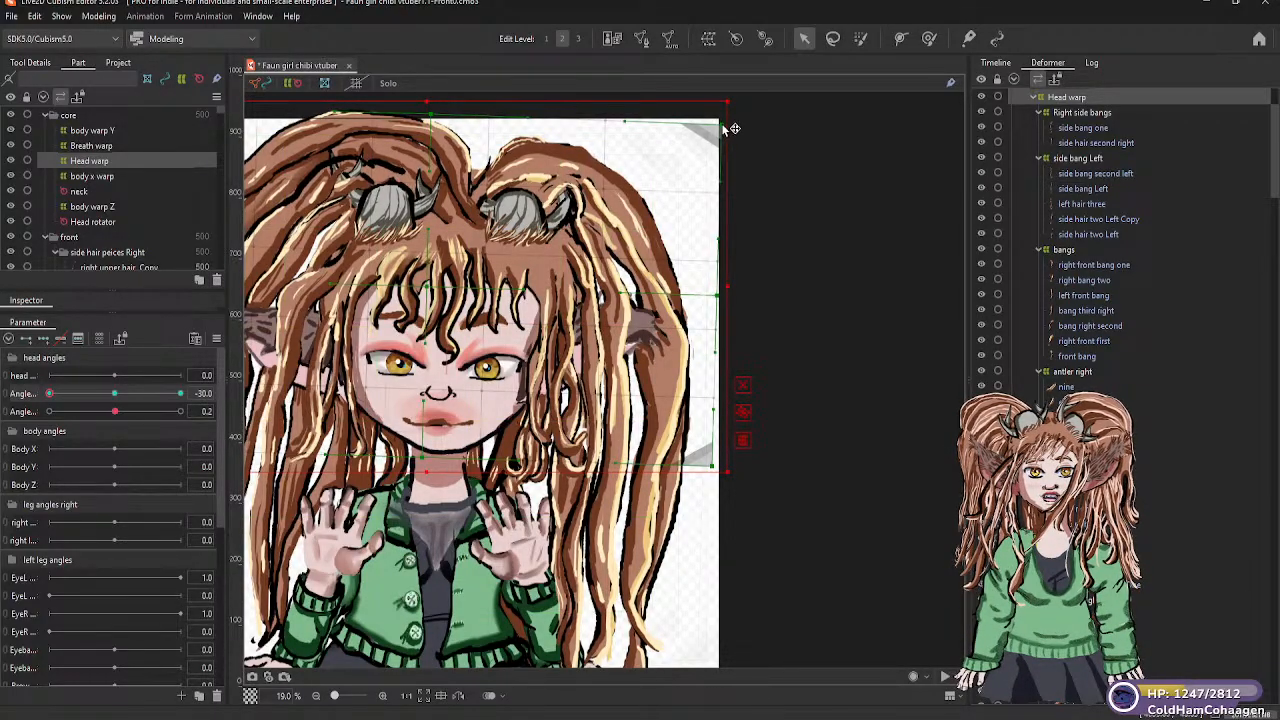
drag(722, 117, 721, 105)
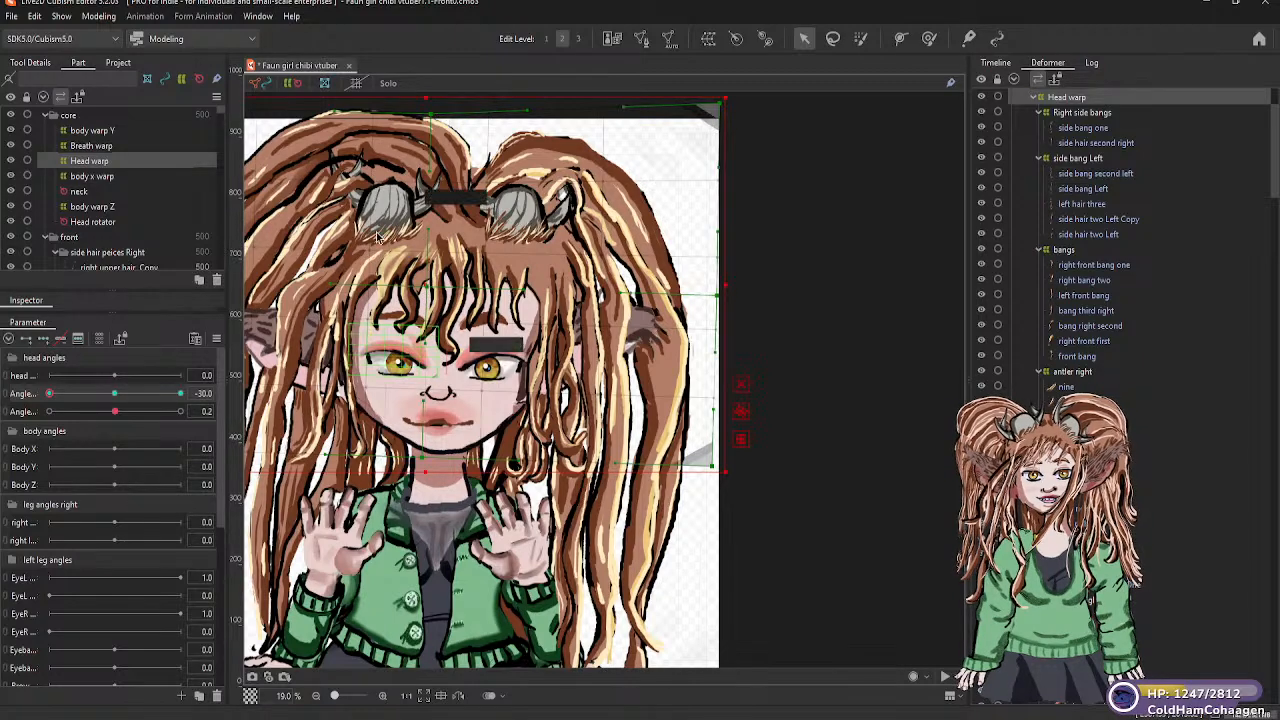
Lower the Head warp at the 30 keyform of the second head angles parameter and reshape its two upper corners
click(80, 394)
drag(90, 398, 182, 397)
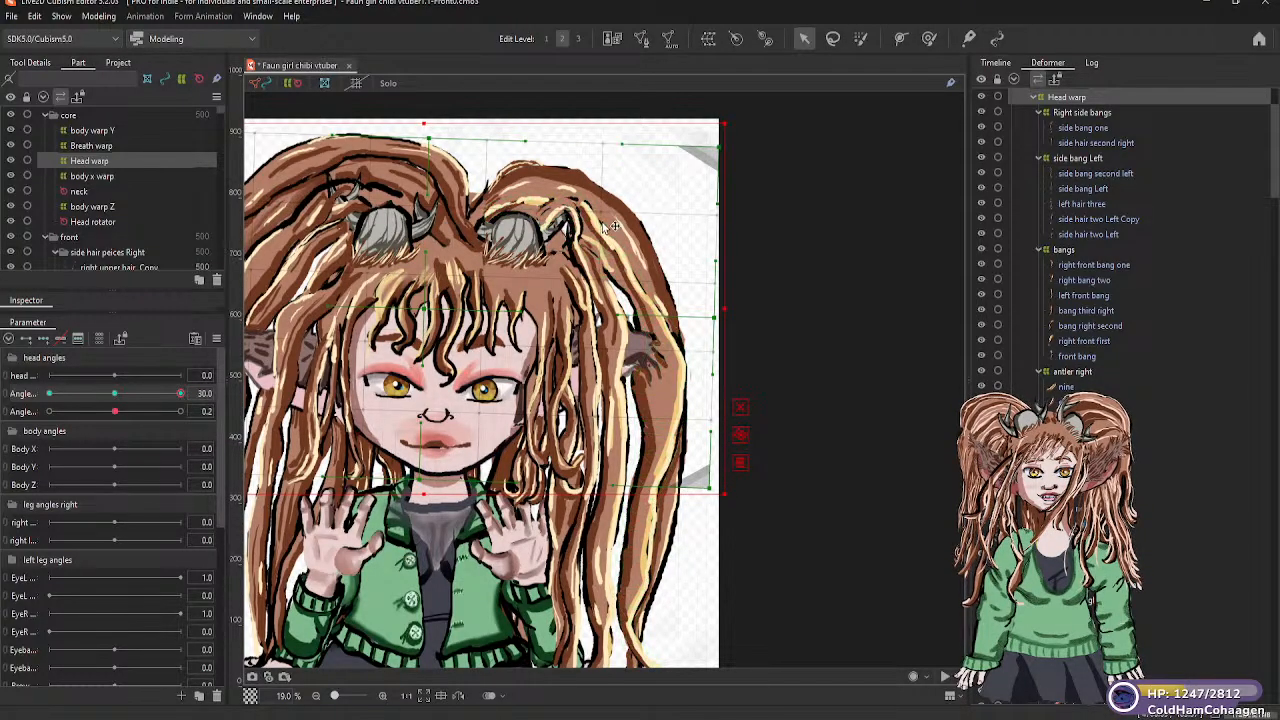
scroll(853, 365, down, 2)
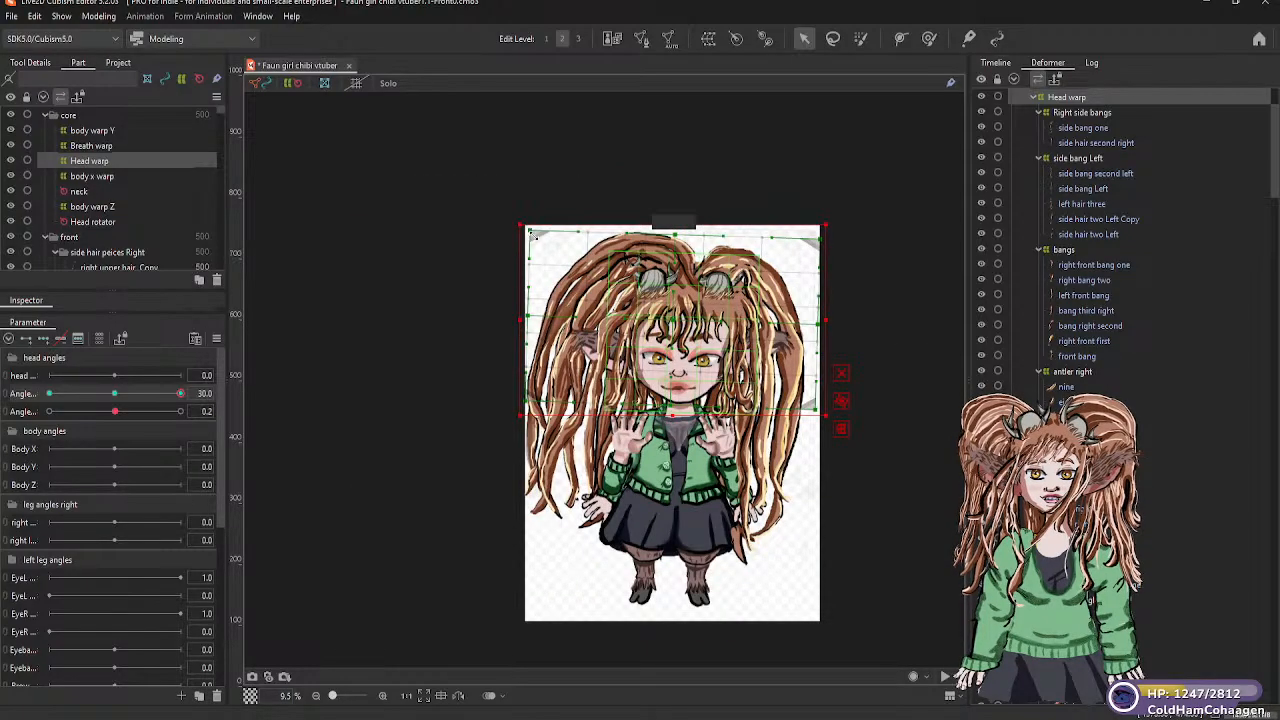
drag(535, 245, 536, 250)
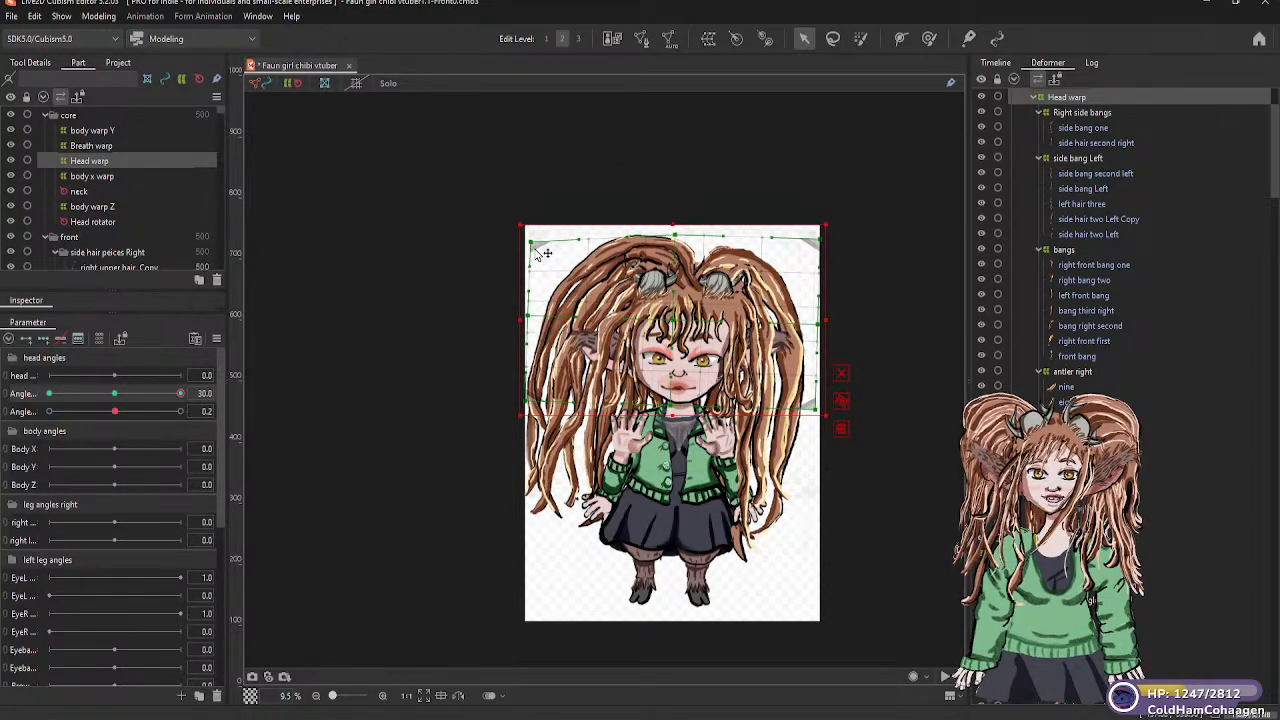
drag(821, 244, 814, 238)
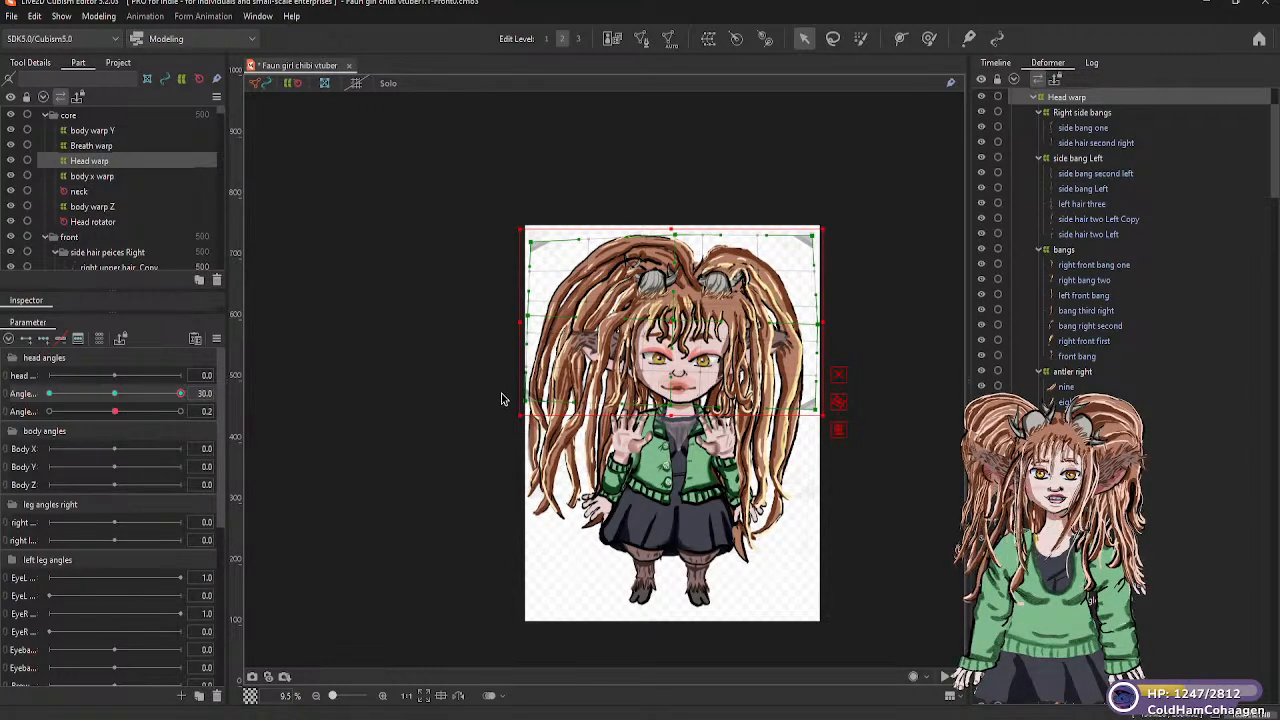
Return the second head angles parameter to about 0 and save the model
drag(181, 393, 115, 412)
click(238, 411)
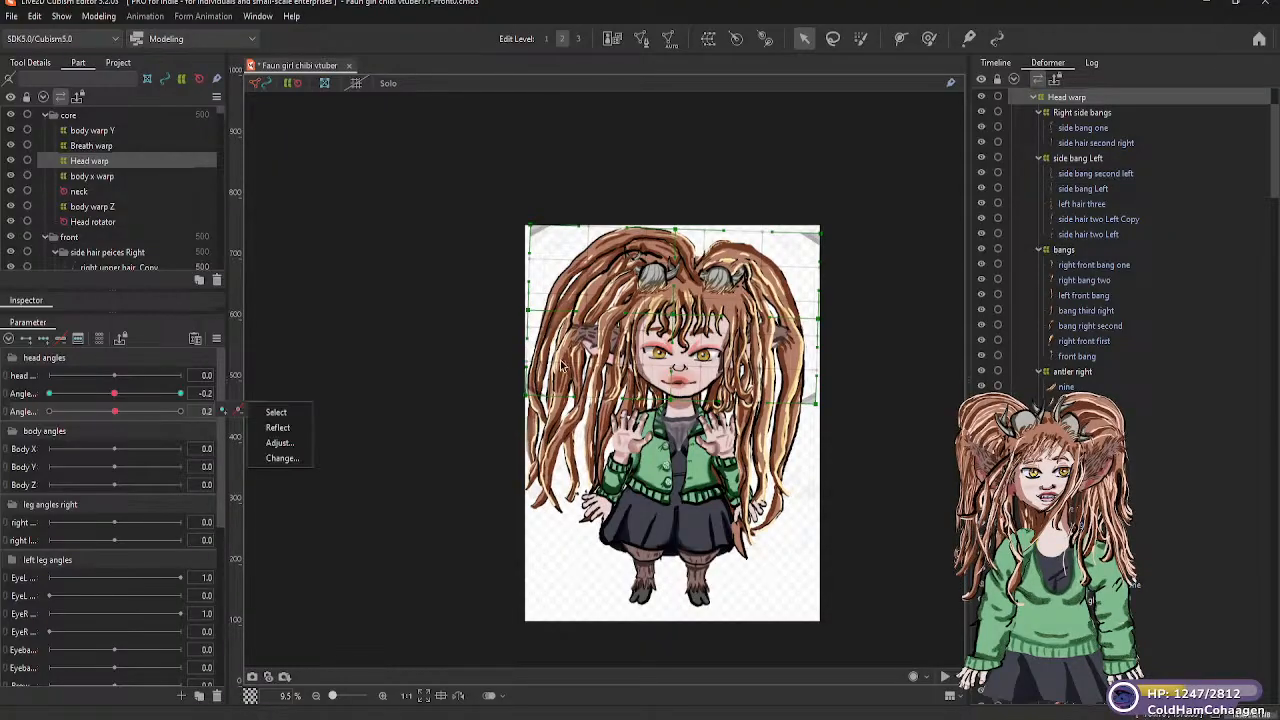
click(604, 374)
scroll(604, 374, up, 2)
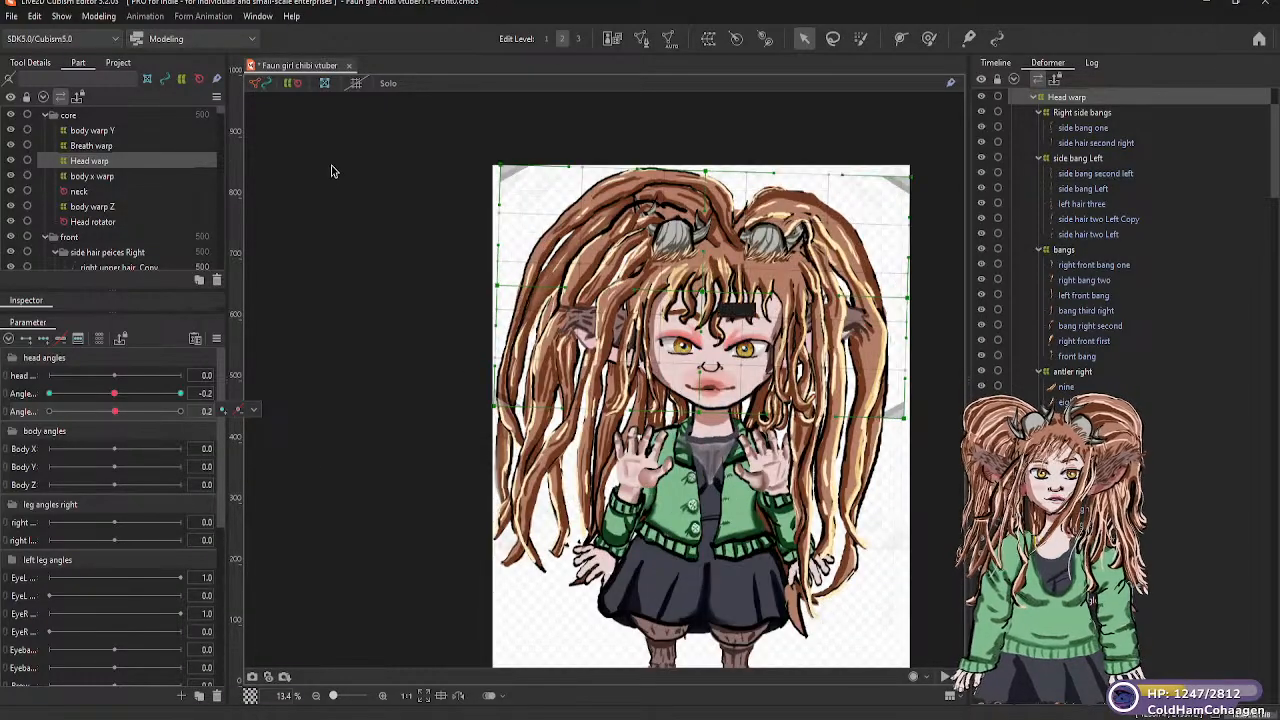
scroll(328, 177, up, 1)
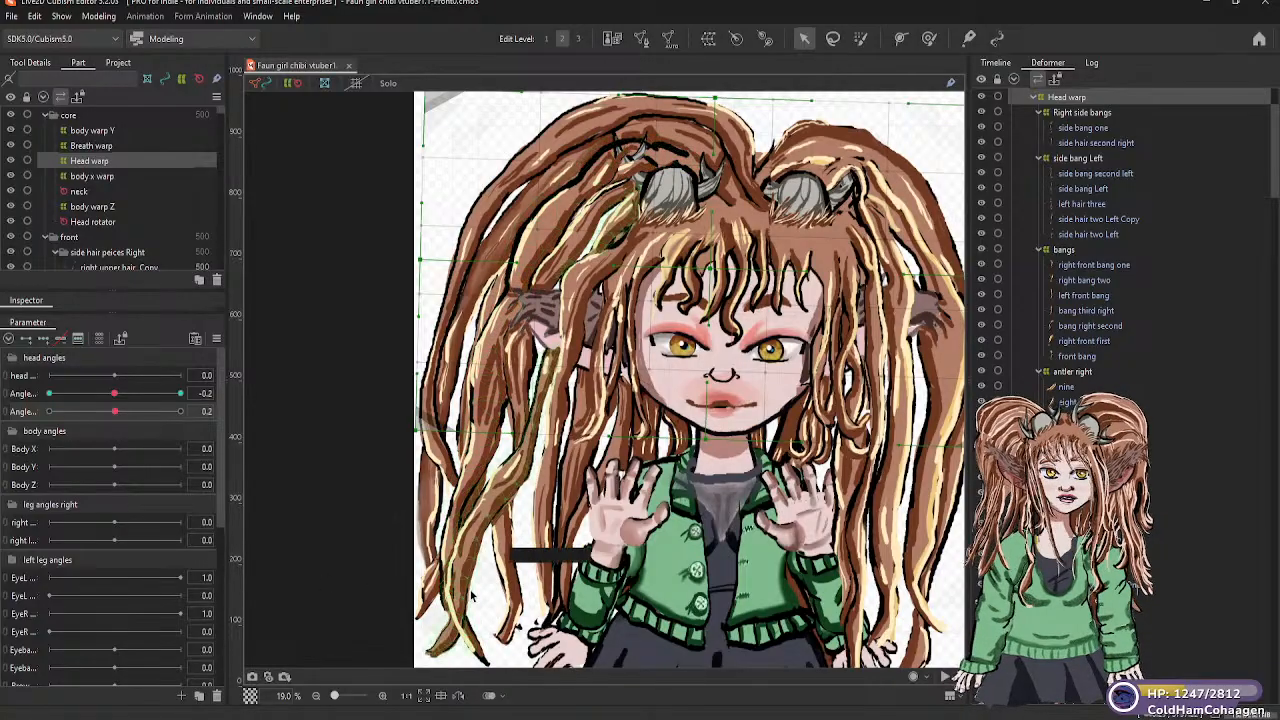
scroll(485, 625, down, 3)
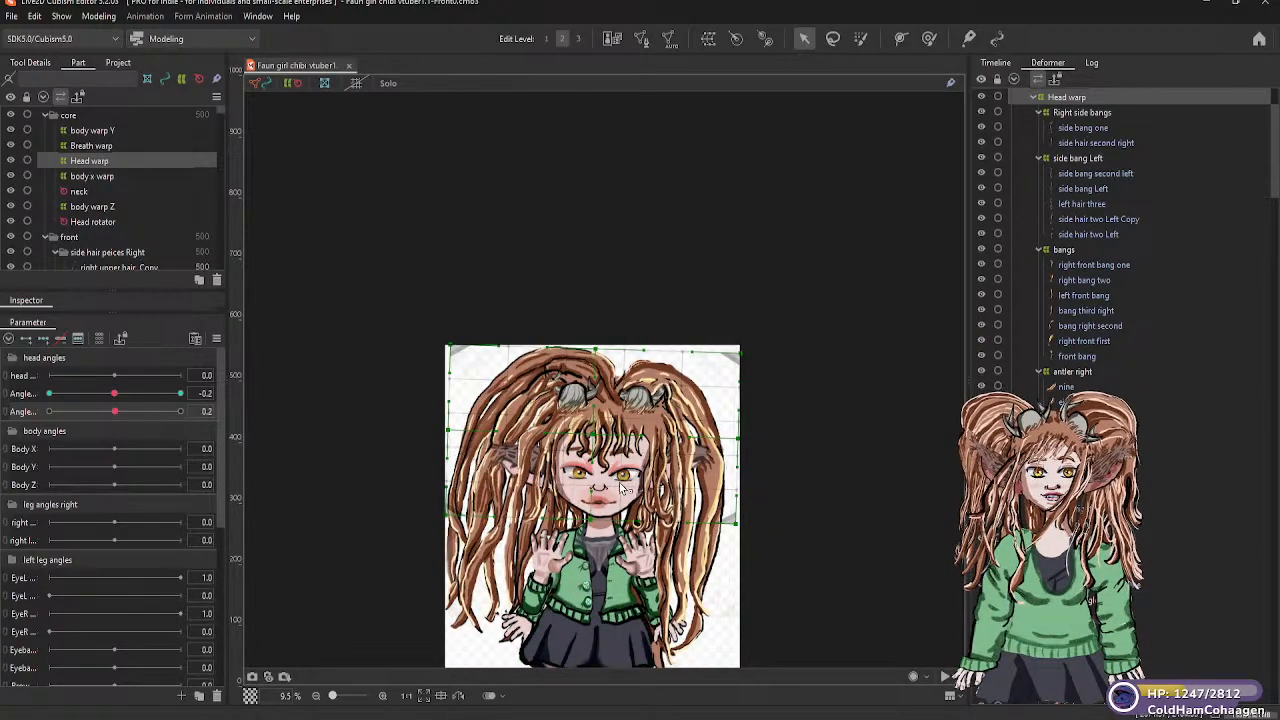
scroll(611, 497, up, 3)
scroll(611, 497, down, 4)
scroll(615, 503, down, 3)
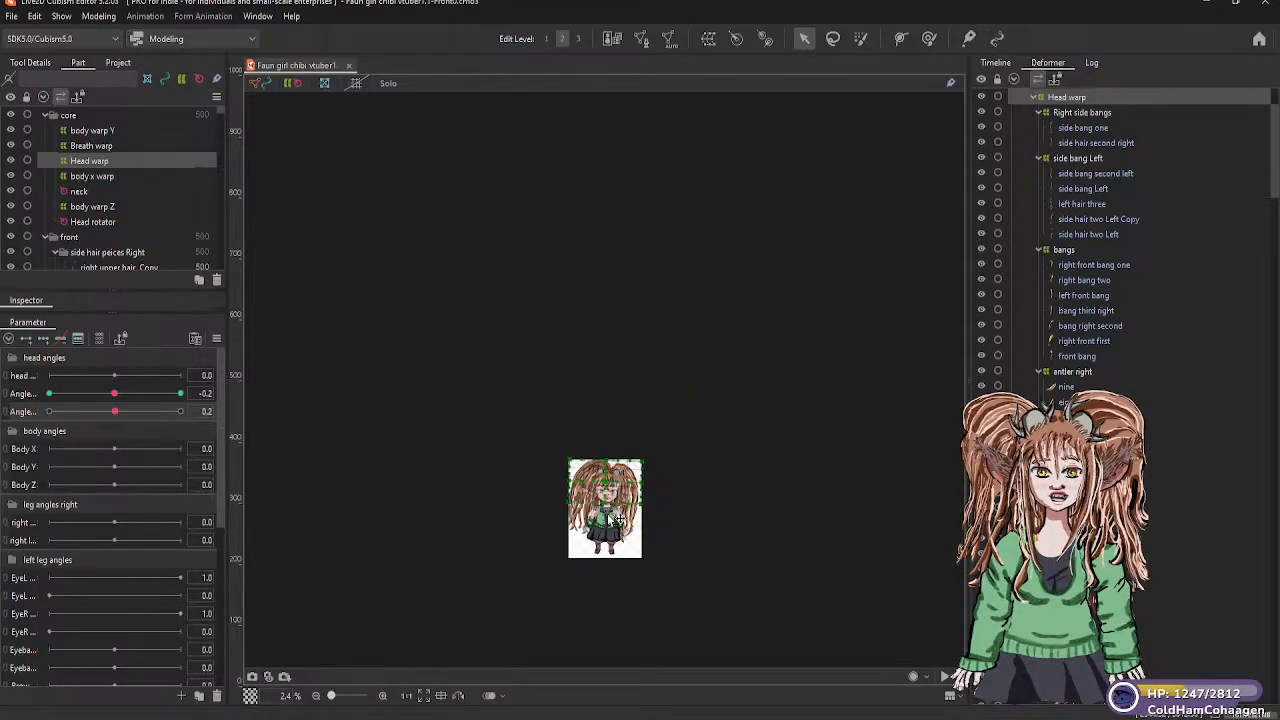
scroll(643, 541, up, 6)
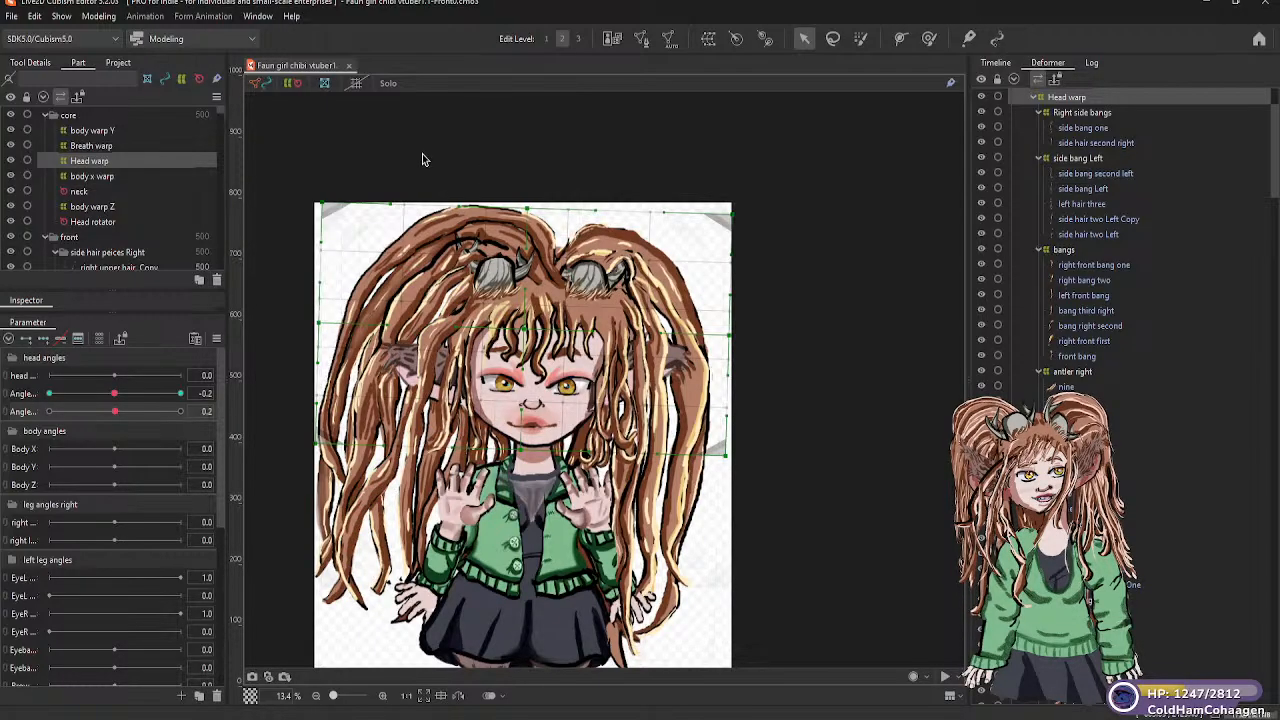
Select the right eye warp in the eyes R part group
click(414, 265)
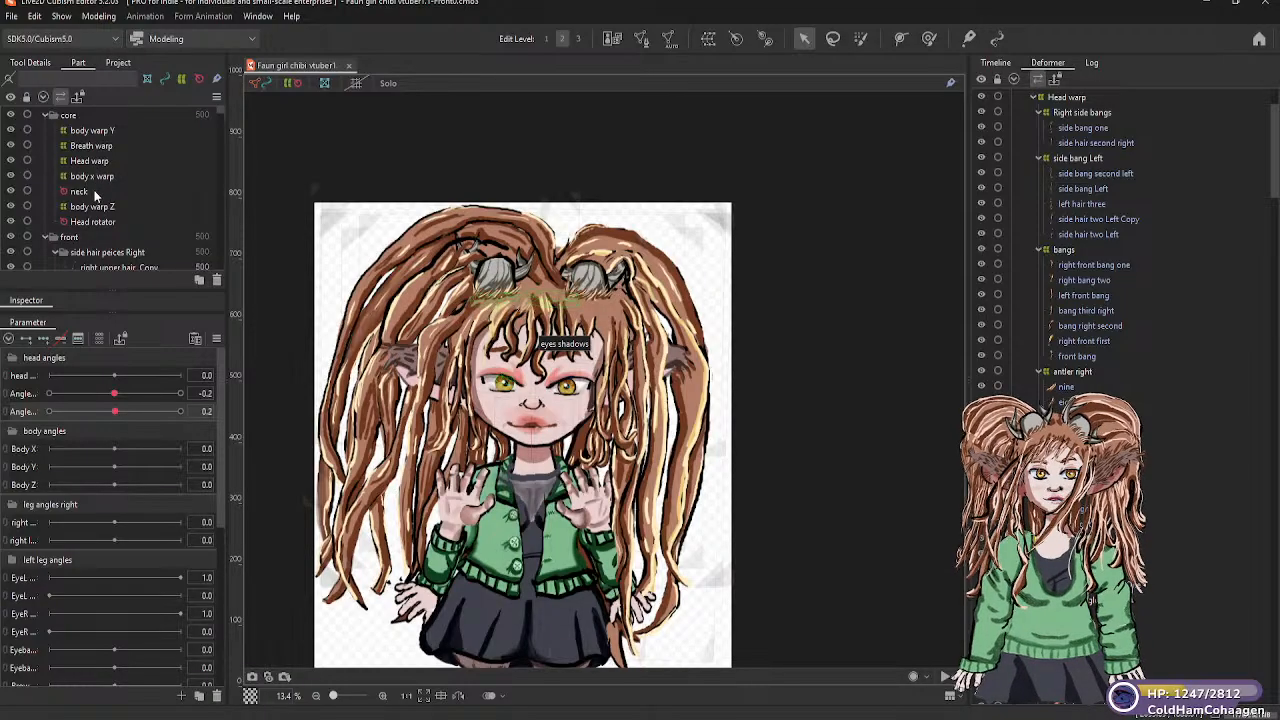
scroll(93, 193, down, 10)
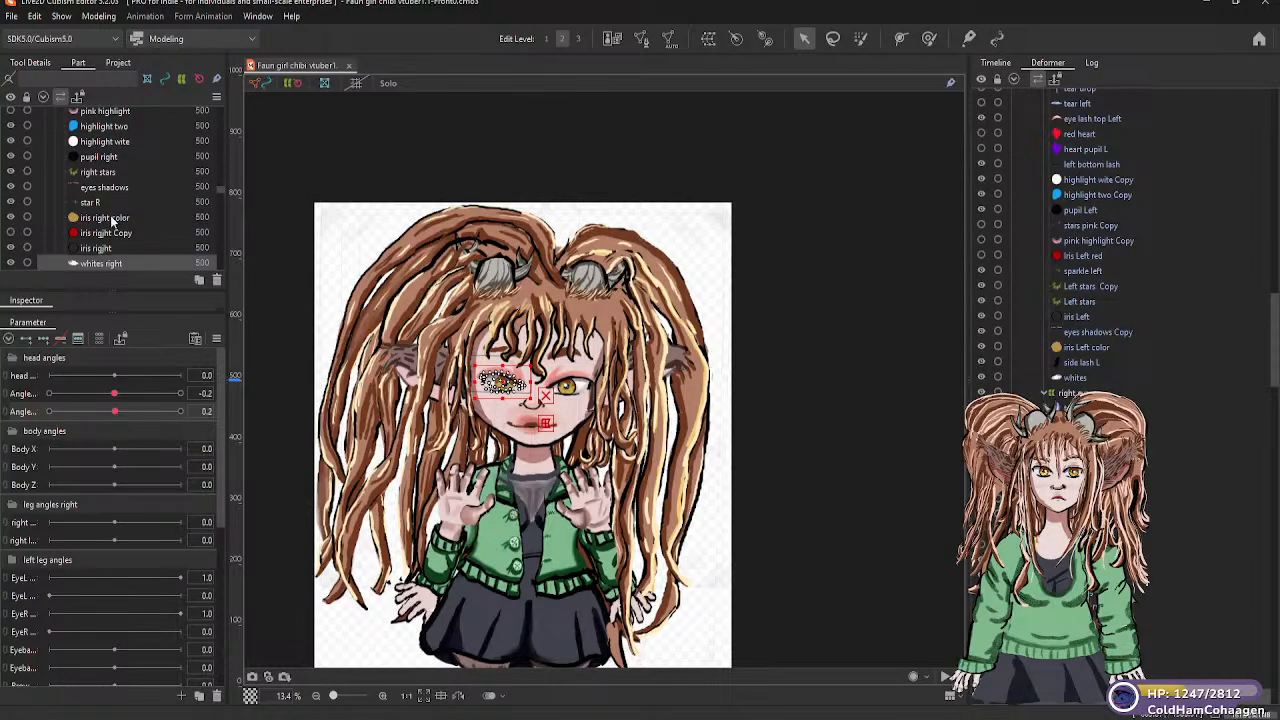
scroll(108, 243, up, 2)
scroll(107, 230, up, 3)
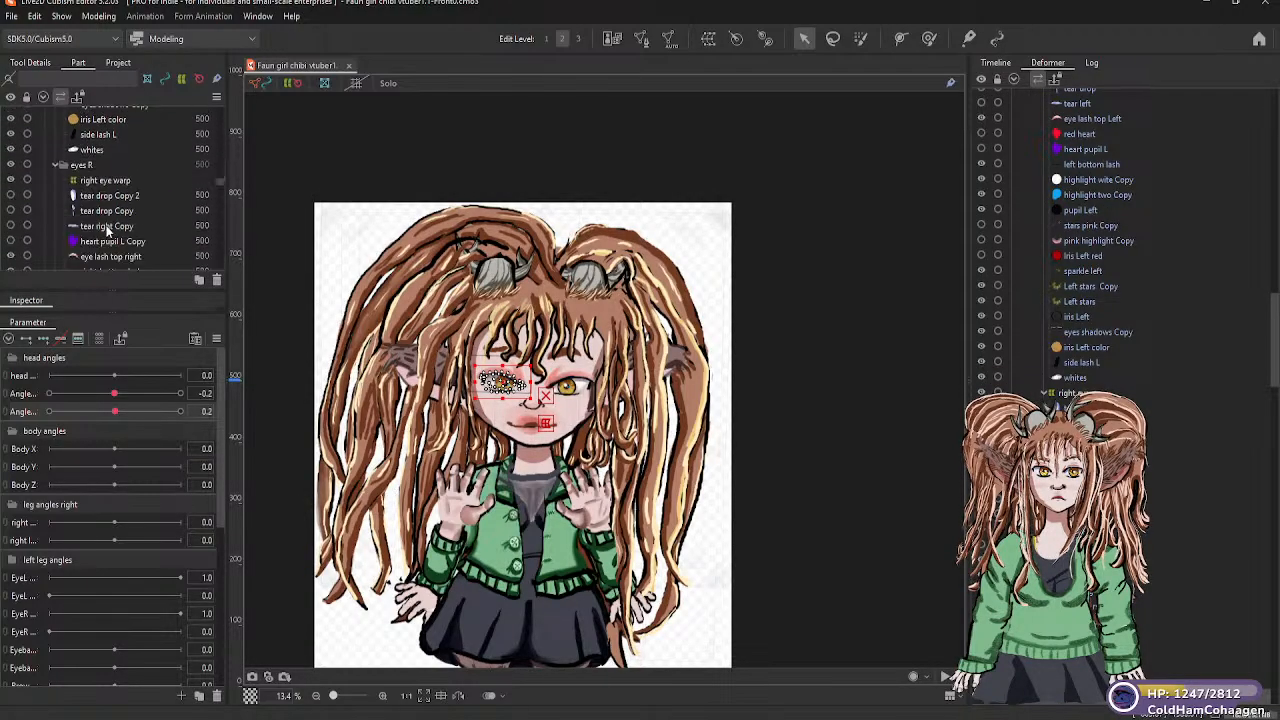
click(116, 184)
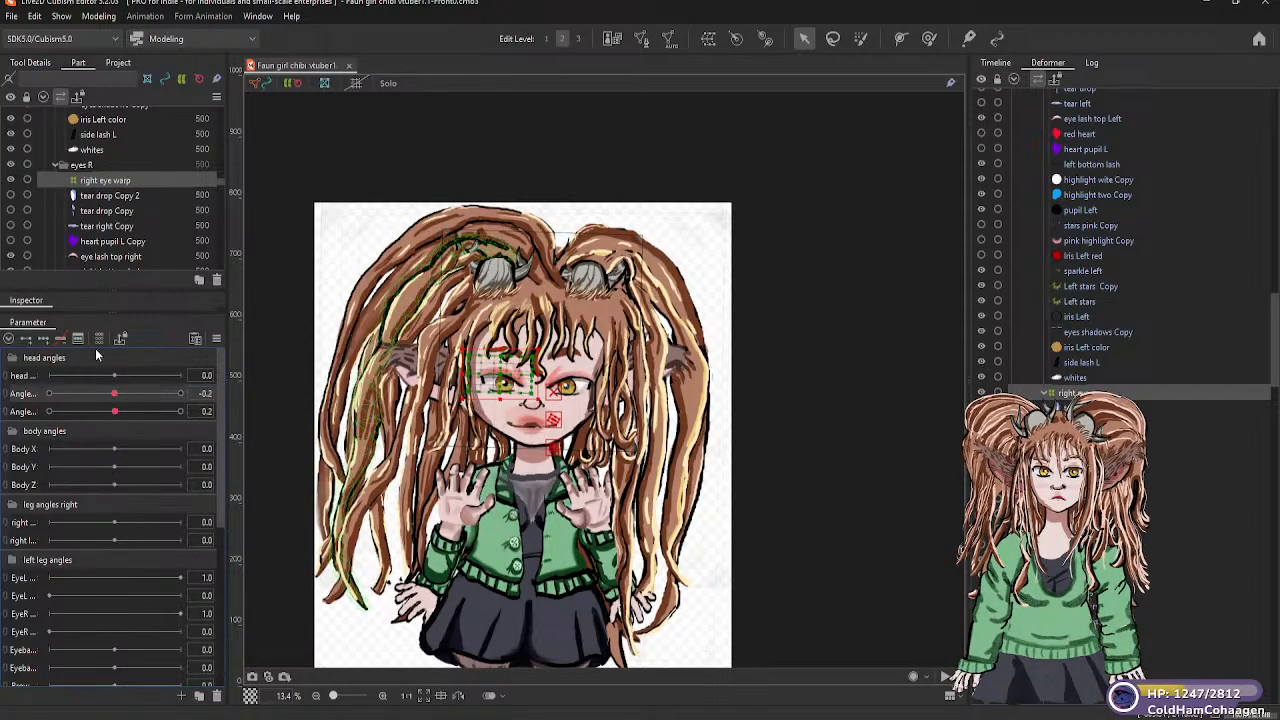
Select the Brow left warp in the brow L part group and add three keyforms to it on the second head angles parameter
click(566, 352)
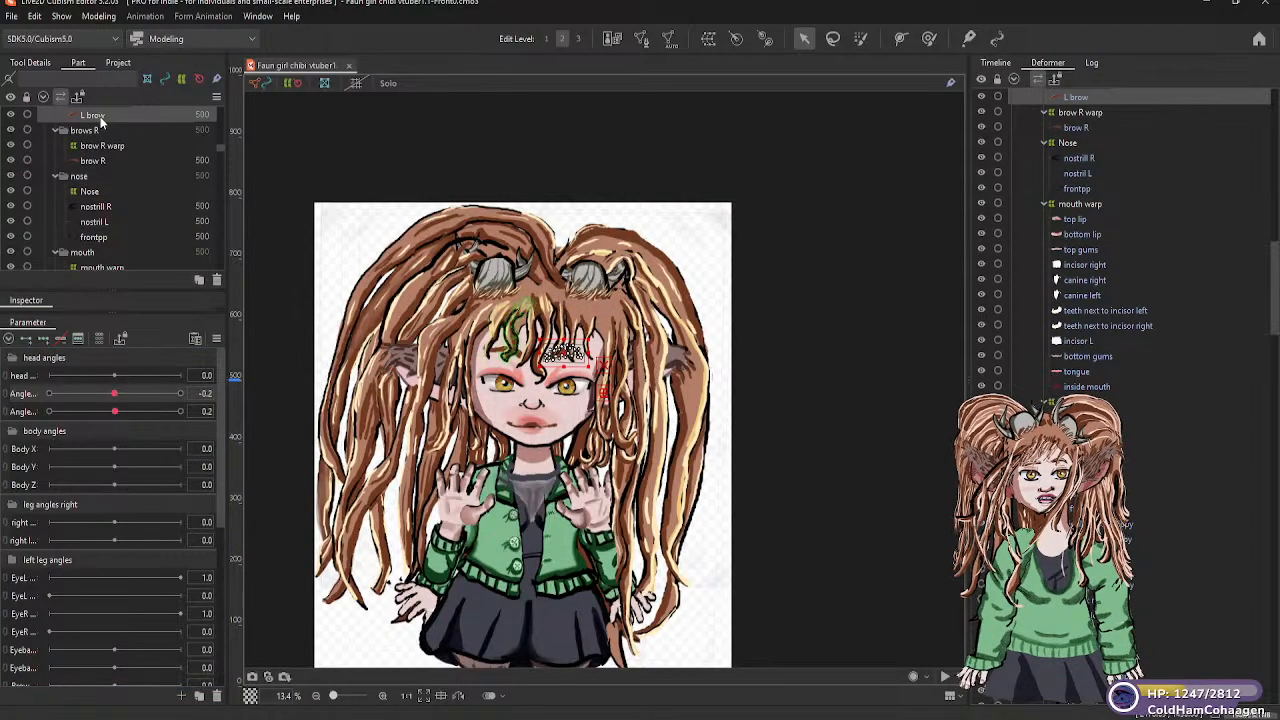
scroll(111, 131, up, 2)
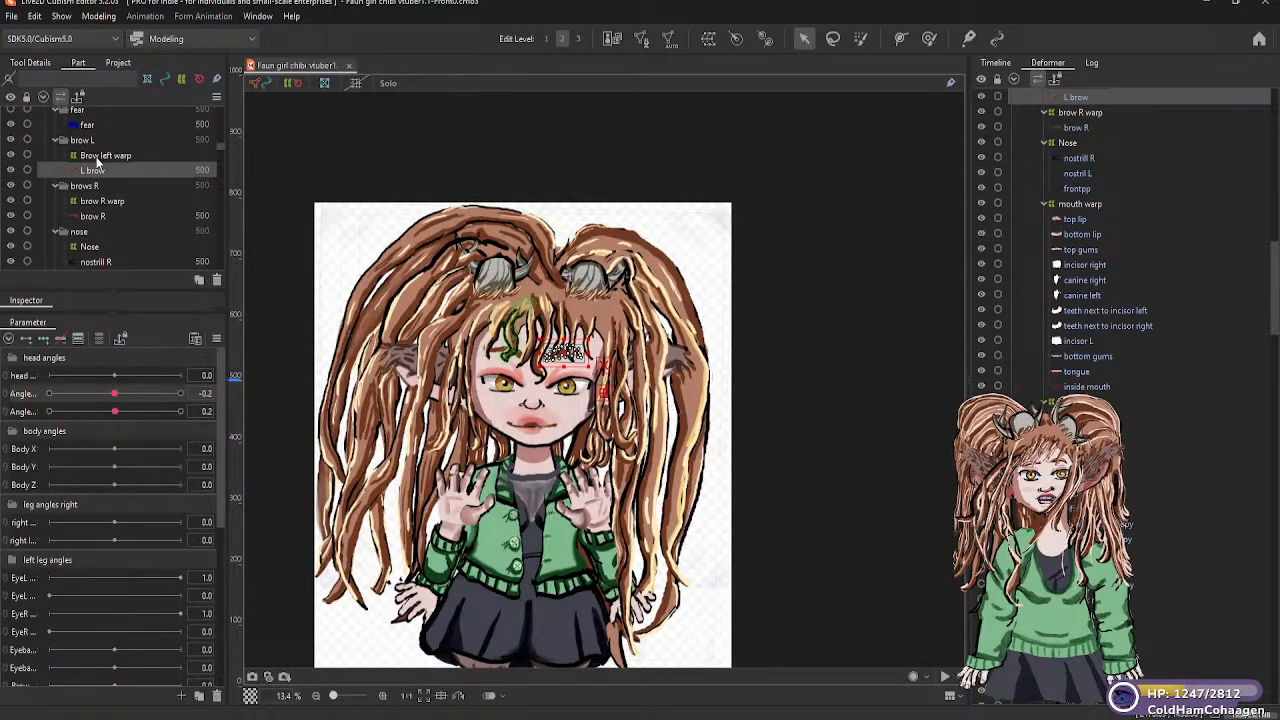
click(104, 155)
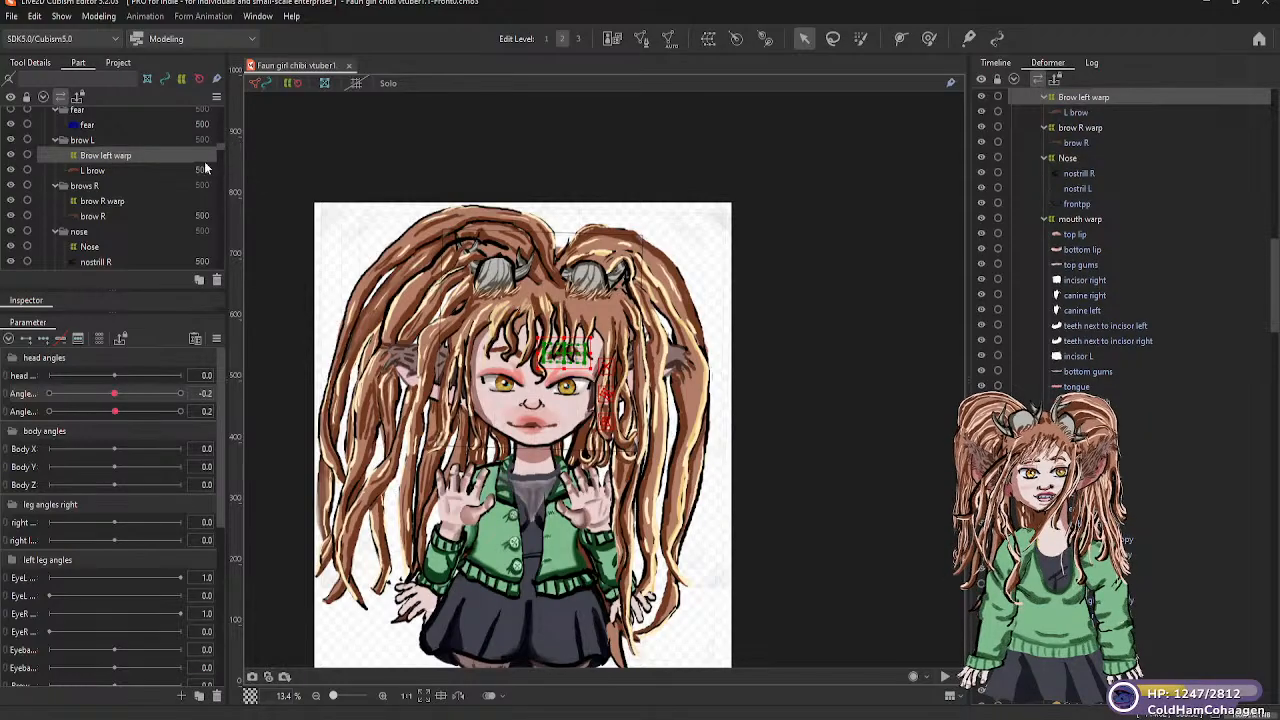
click(115, 398)
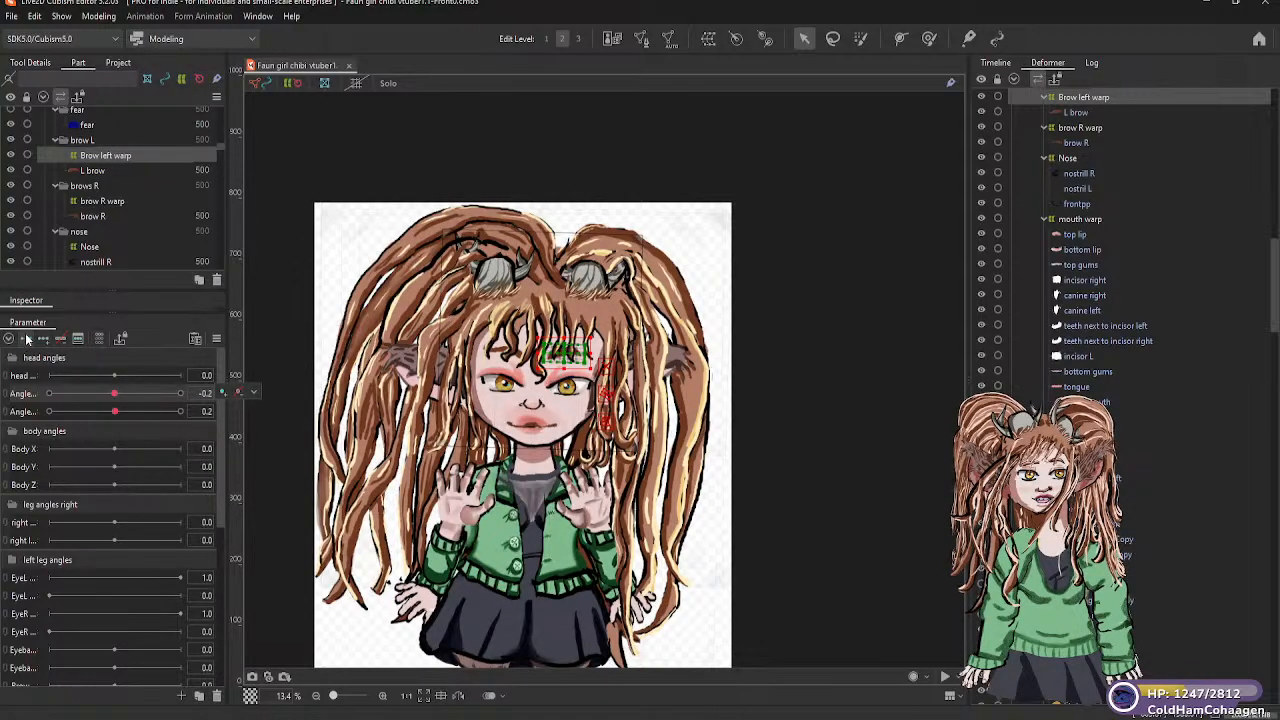
click(44, 339)
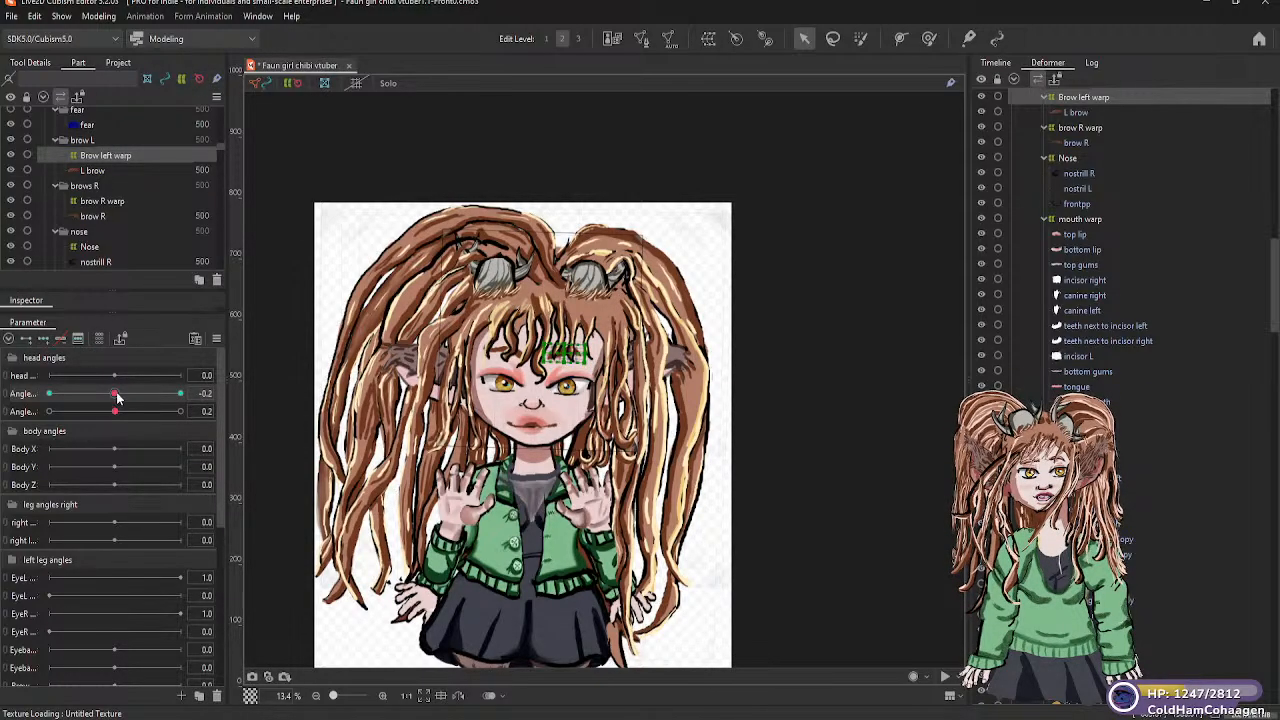
Raise the Brow left warp slightly at the -30 keyform of the second head angles parameter and lower it slightly at the 30 keyform
drag(115, 397, 48, 397)
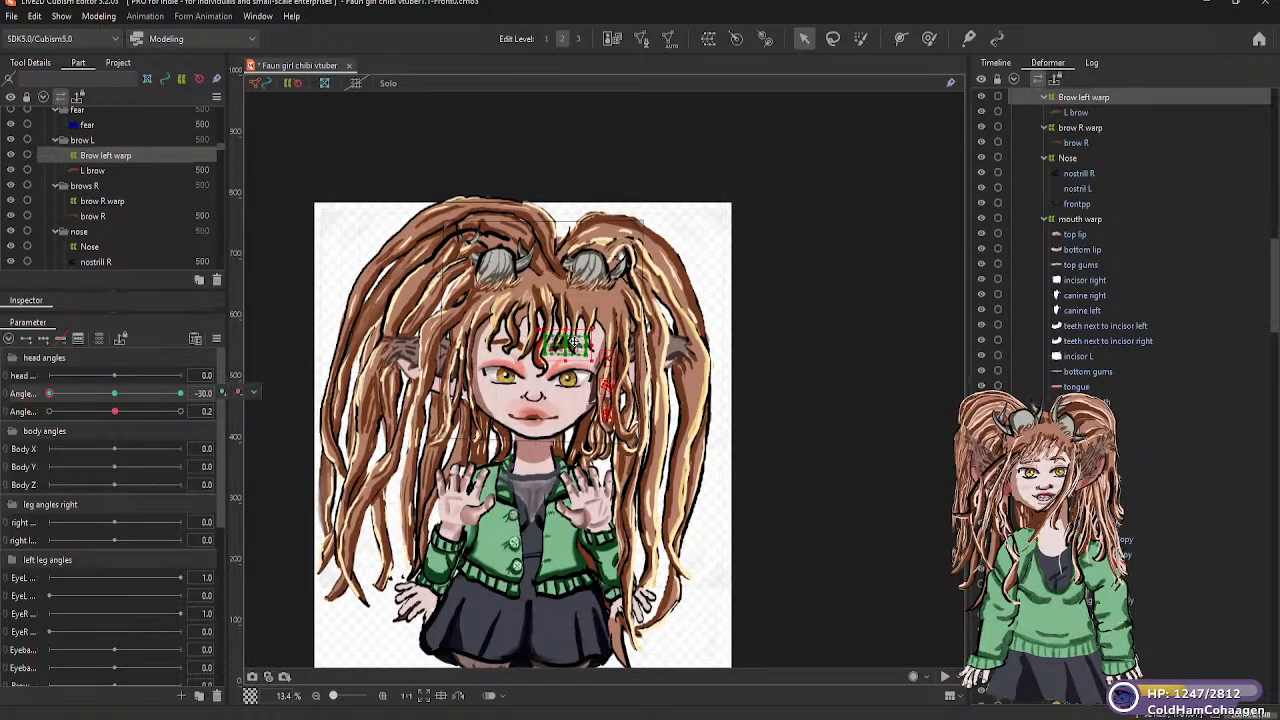
drag(569, 344, 572, 334)
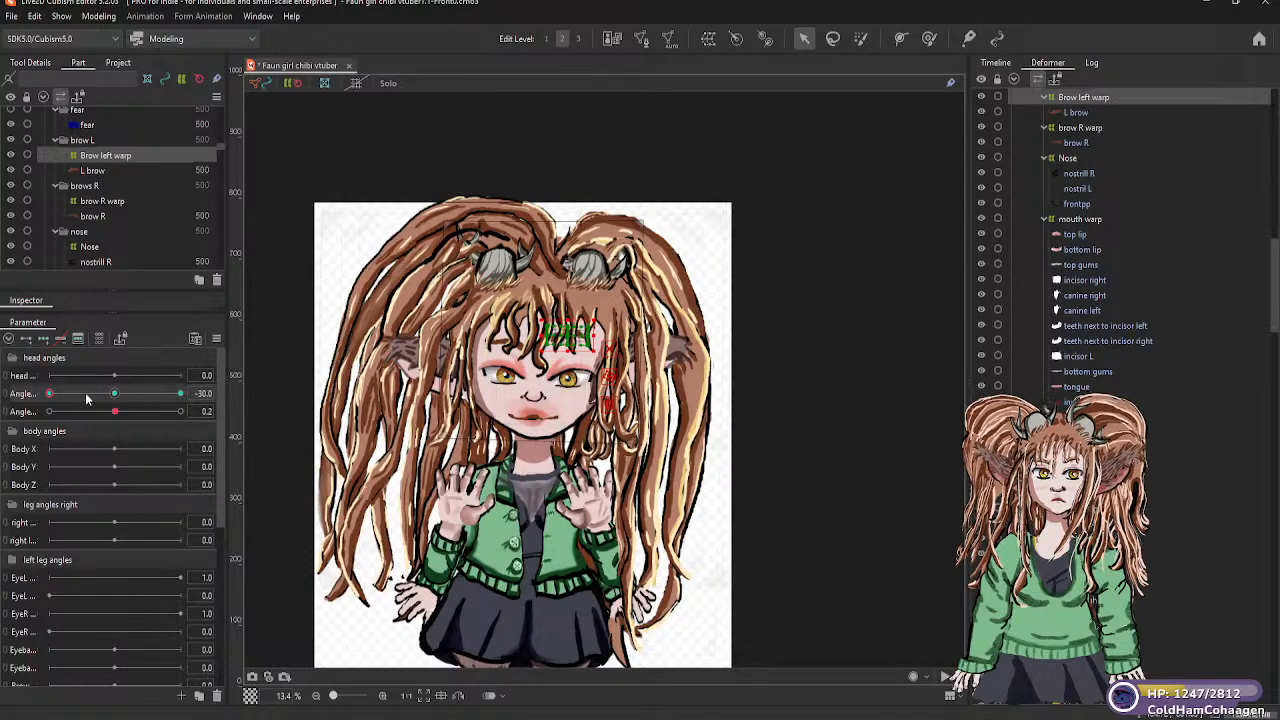
drag(50, 395, 184, 397)
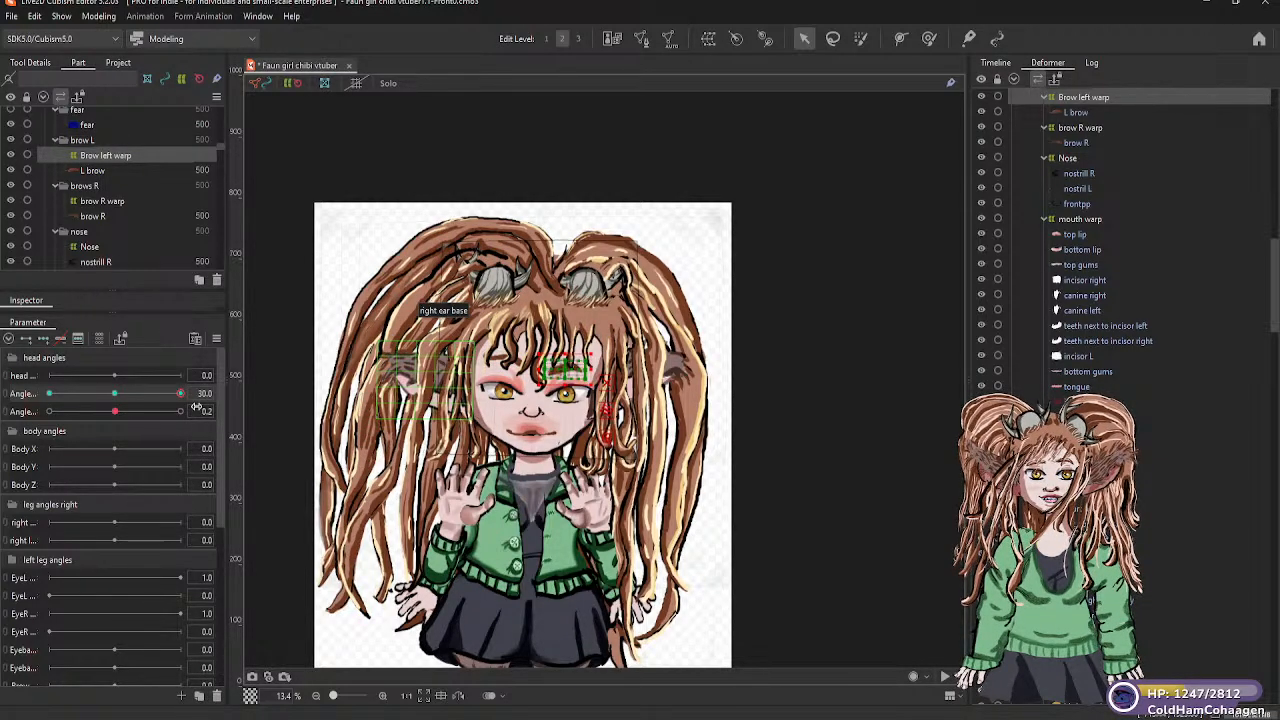
drag(181, 393, 179, 393)
Return the second head angles parameter to about 0 with the Brow left warp selected
click(118, 395)
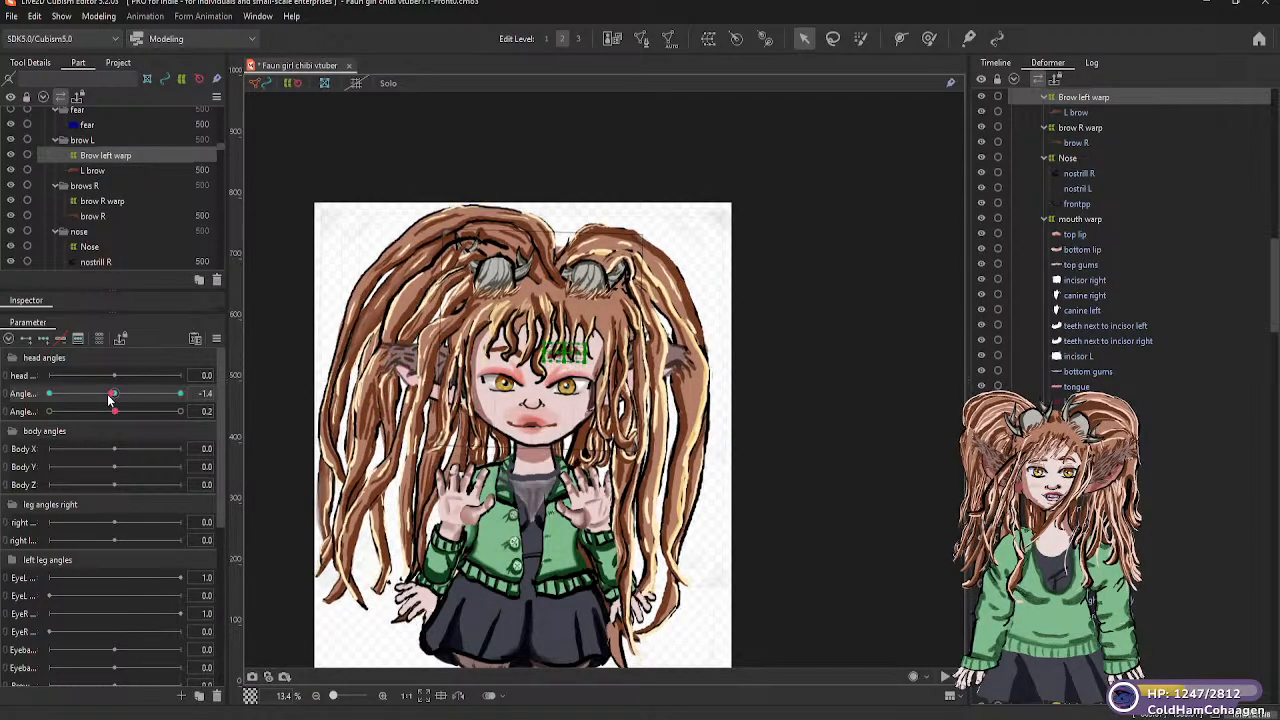
mouse_move(118, 396)
mouse_down()
mouse_move(48, 396)
mouse_move(116, 397)
mouse_up()
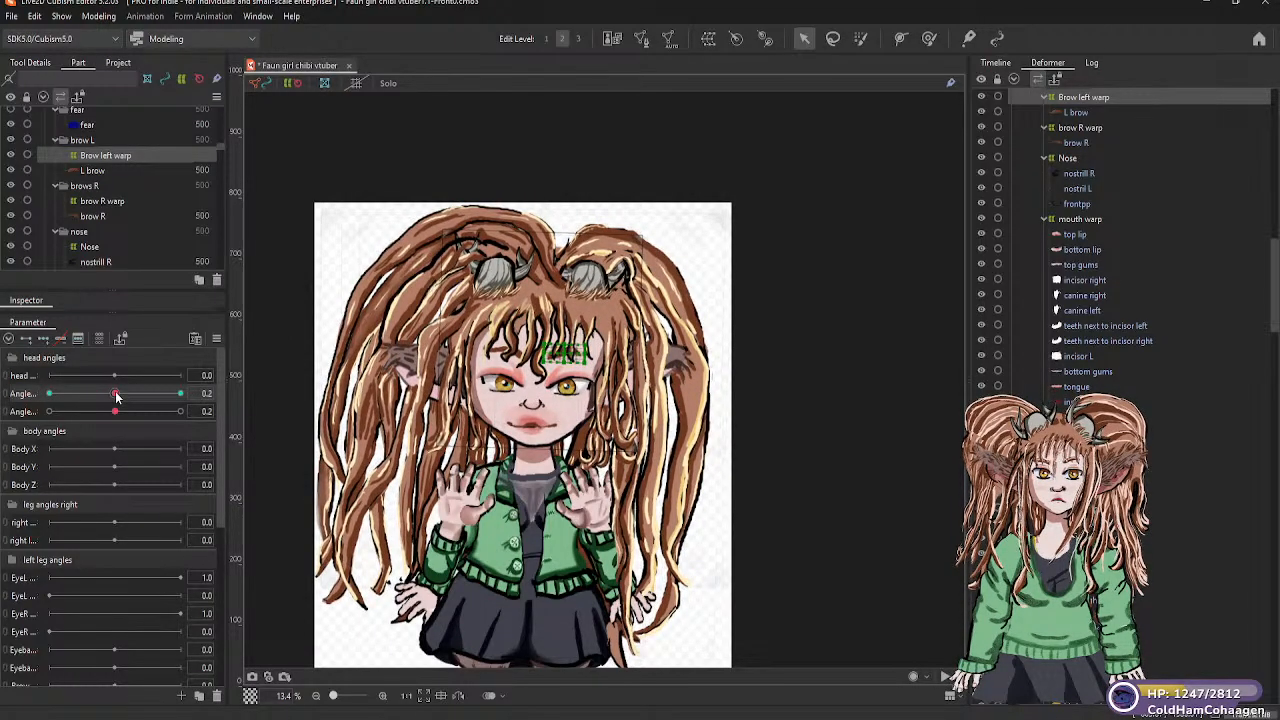
click(222, 393)
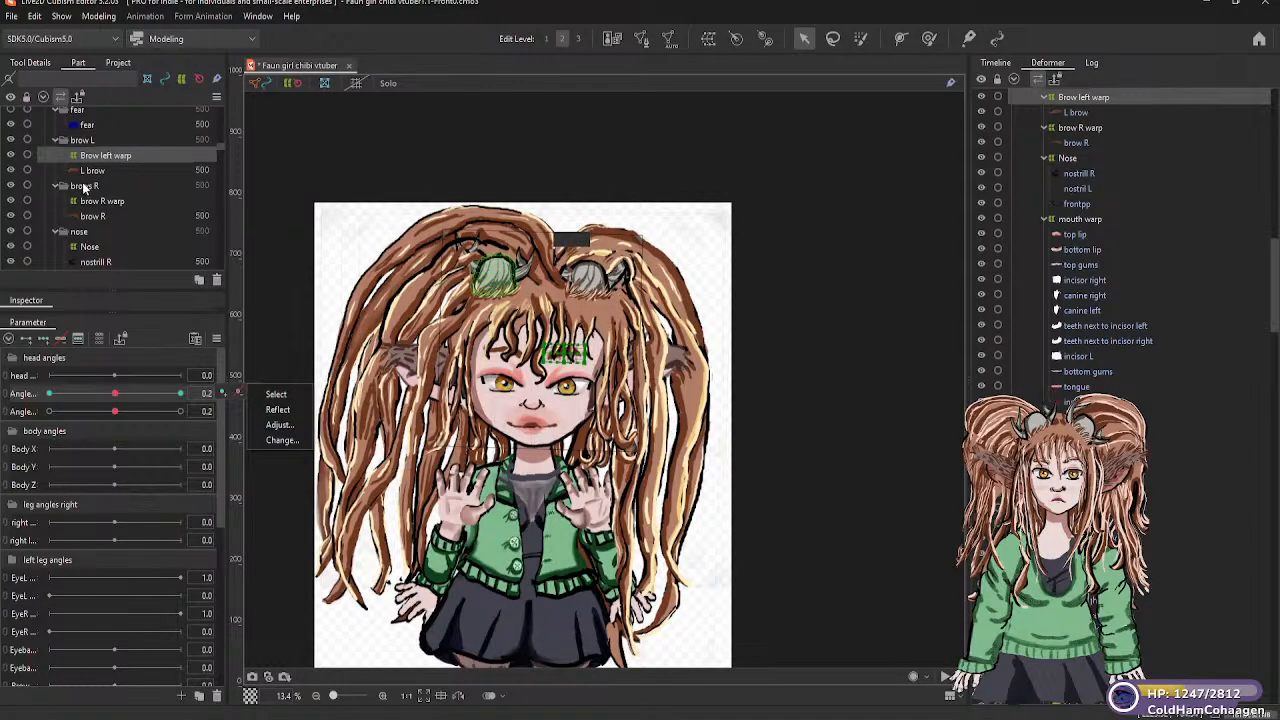
Add three keyforms to the brow R warp on the second head angles parameter and go to the -30 keyform
click(90, 202)
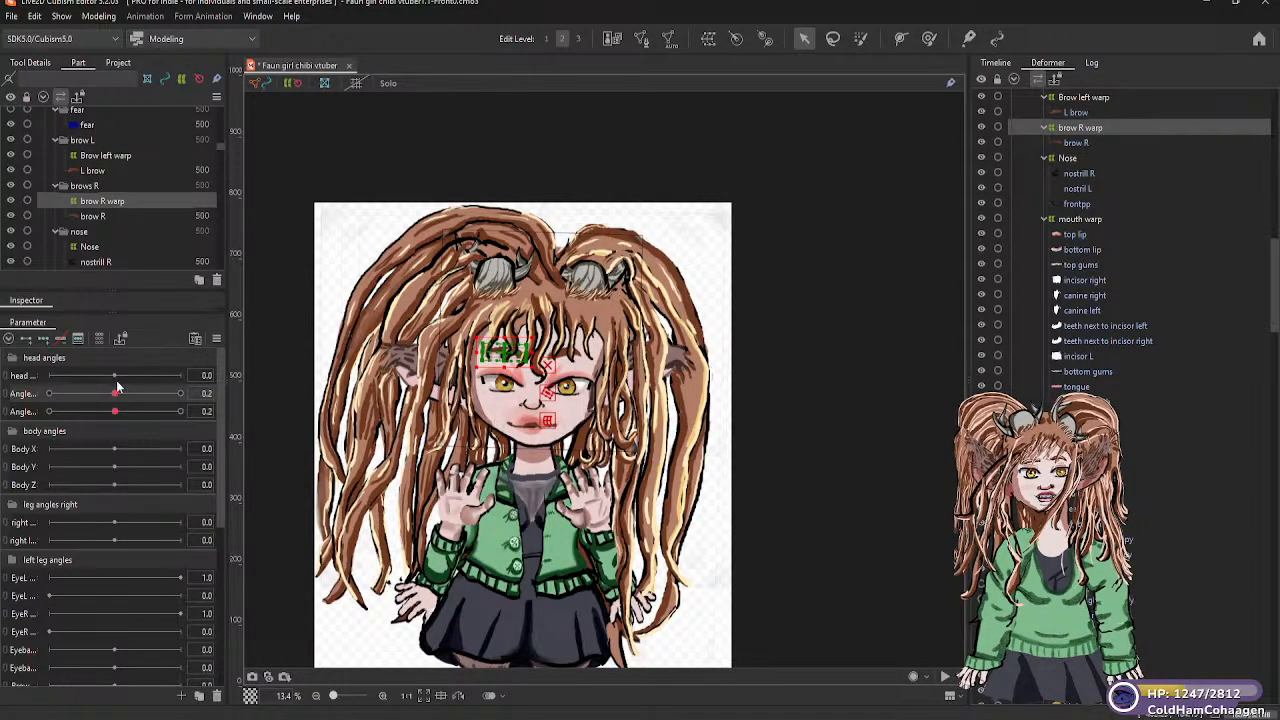
click(43, 340)
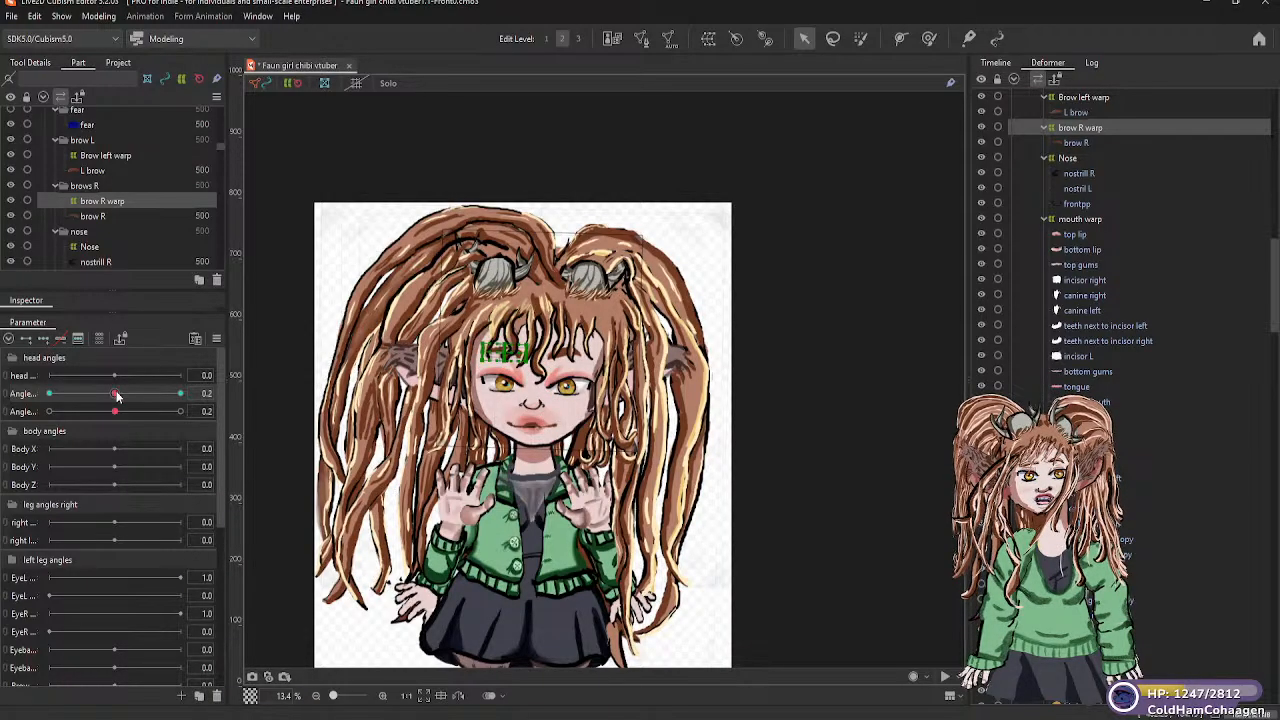
drag(117, 396, 50, 398)
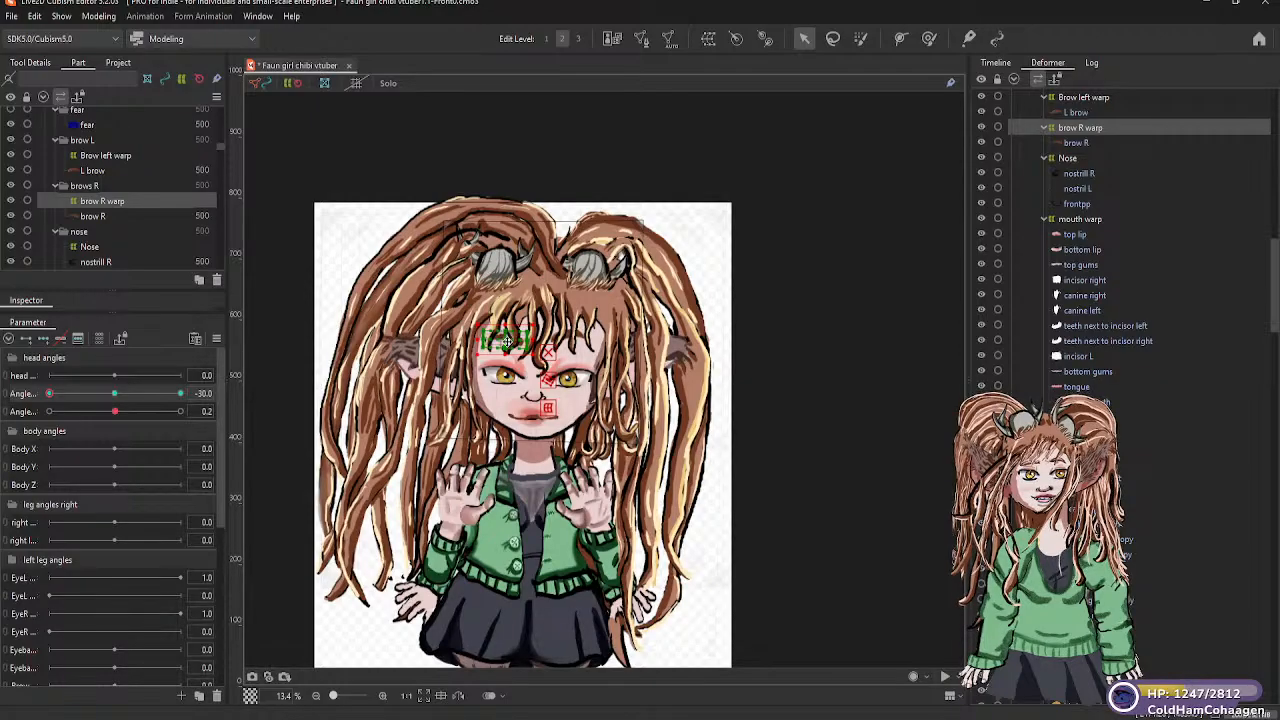
Lower the brow R warp slightly at the 30 keyform of the second head angles parameter
drag(51, 397, 190, 397)
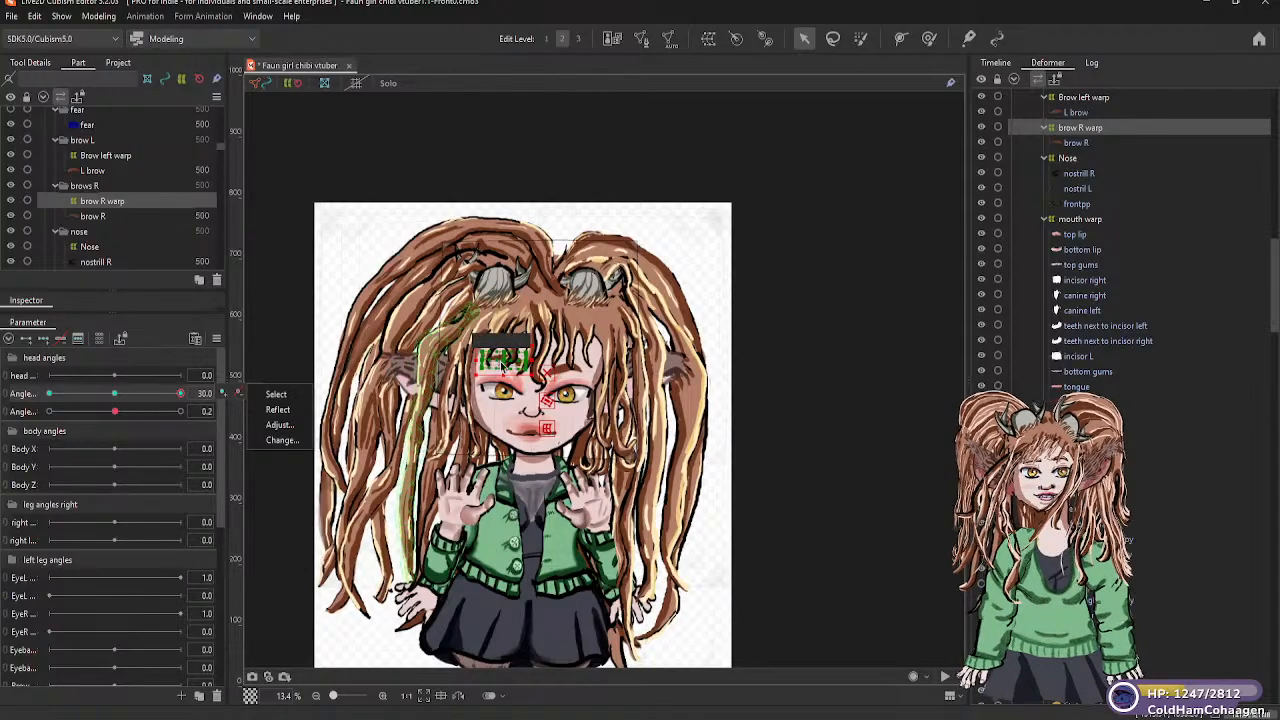
drag(503, 358, 506, 360)
drag(505, 360, 505, 372)
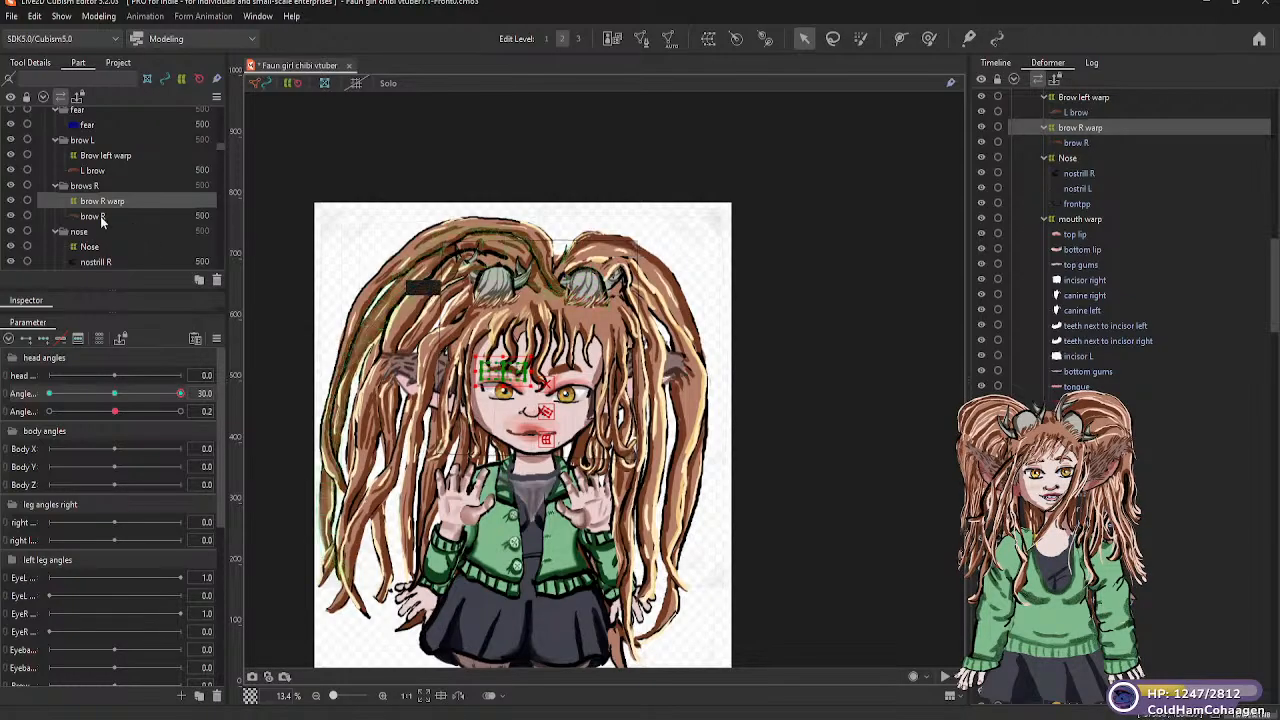
Check the brow R warp at the -30 keyform, and return the second head angles parameter to about 0
scroll(105, 185, up, 1)
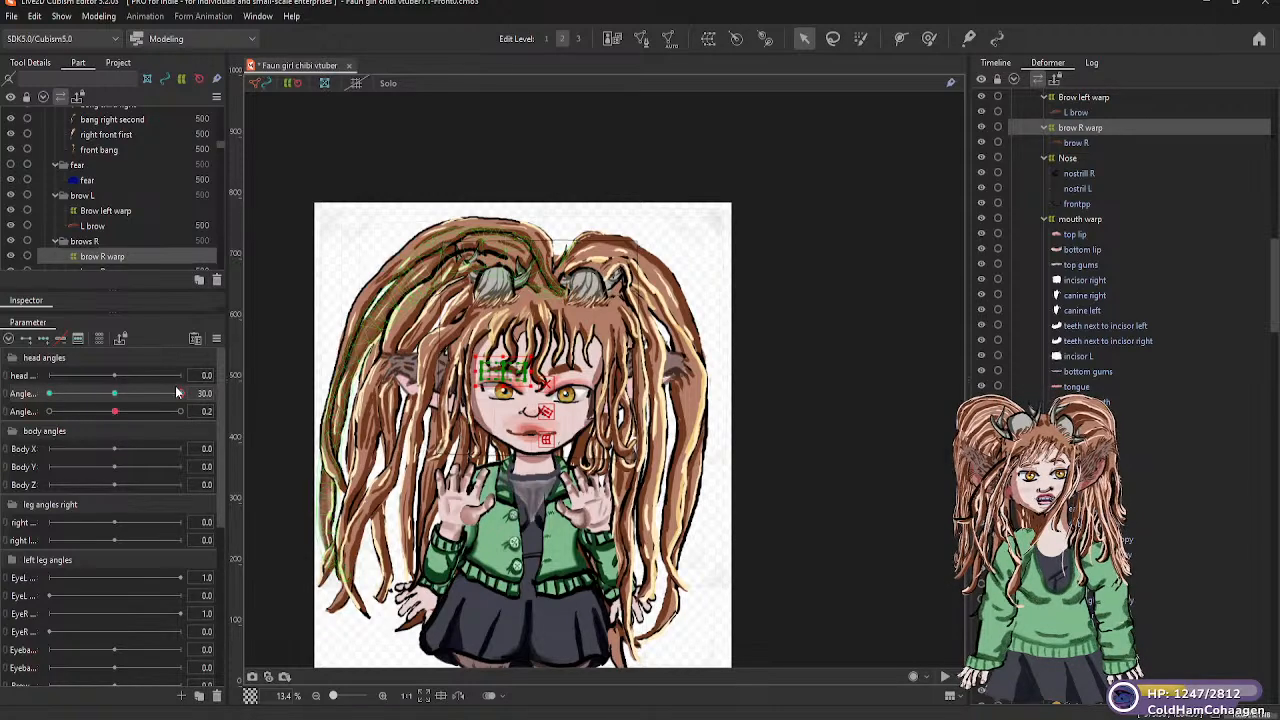
drag(180, 394, 116, 401)
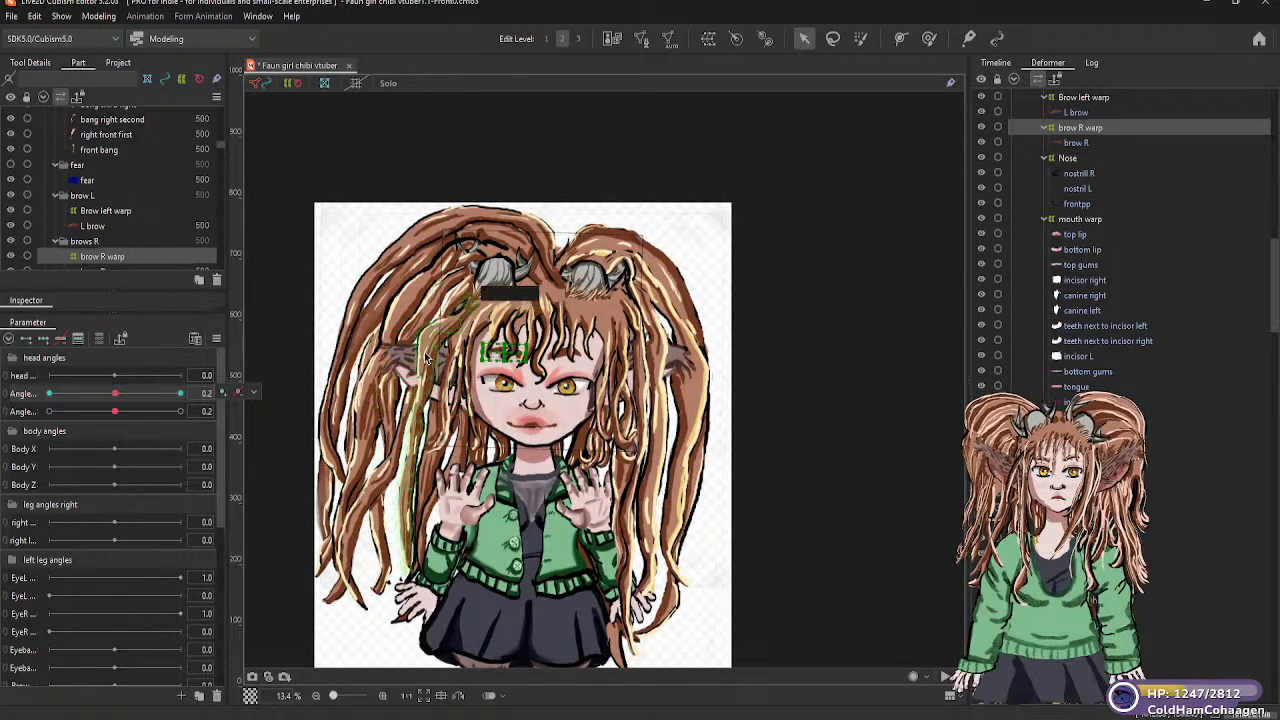
drag(115, 397, 49, 398)
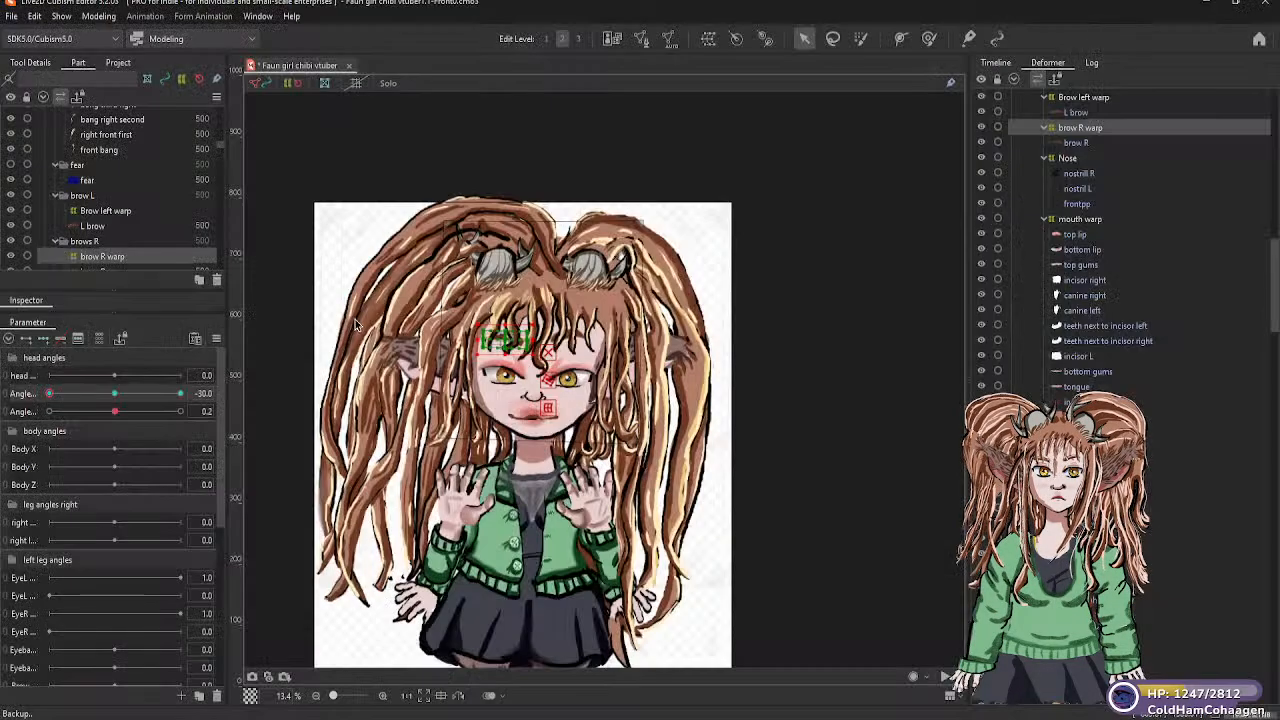
click(114, 393)
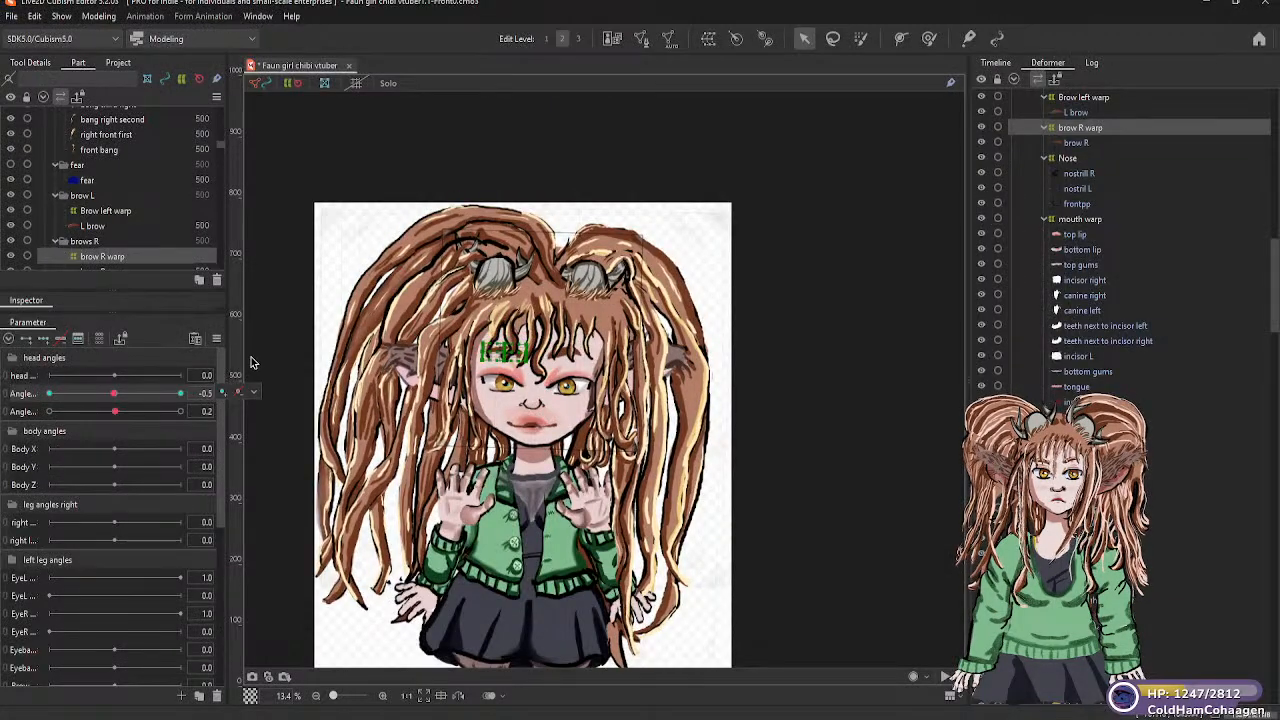
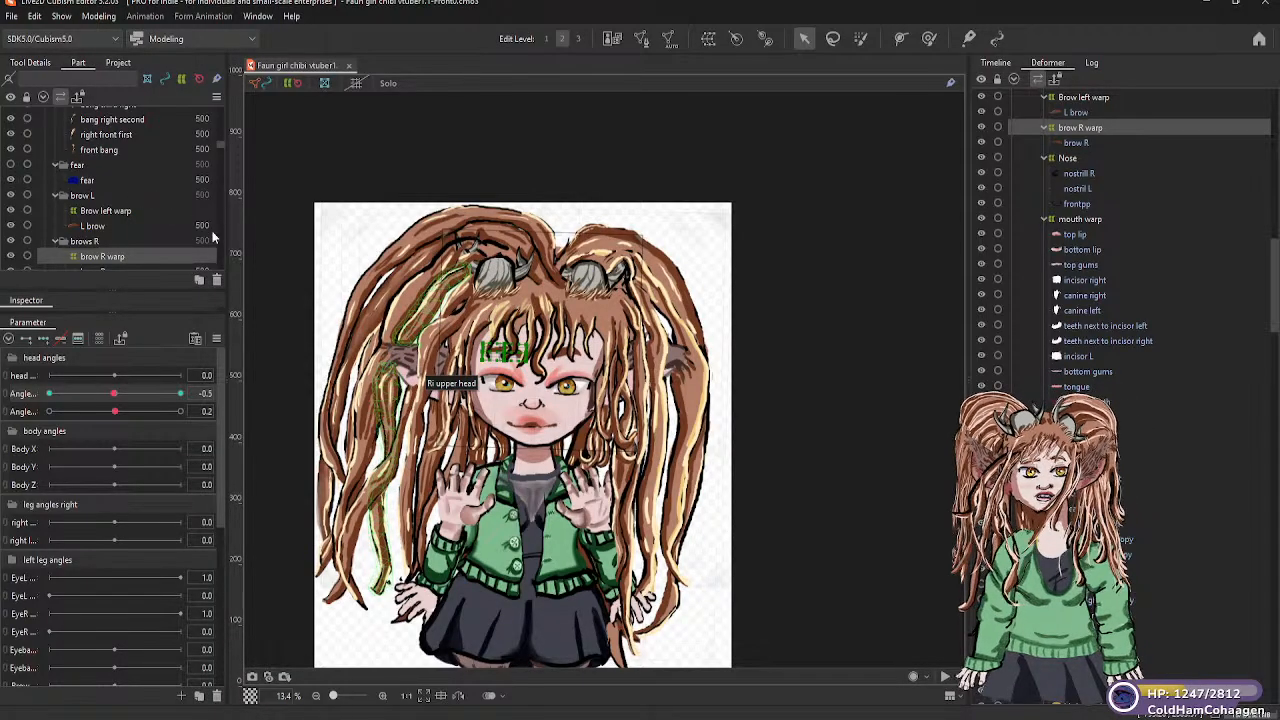
Select the mouth warp deformer and add three keyforms to it on the vertical head-angle parameter
click(535, 430)
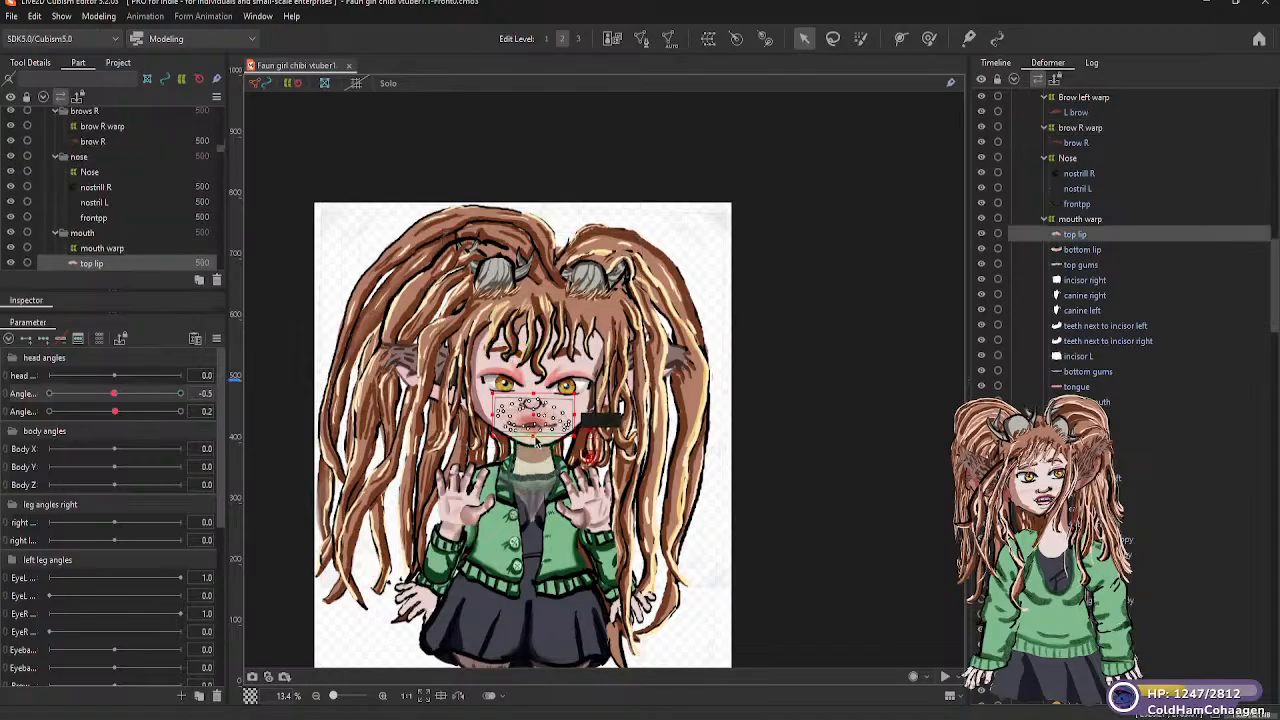
click(137, 250)
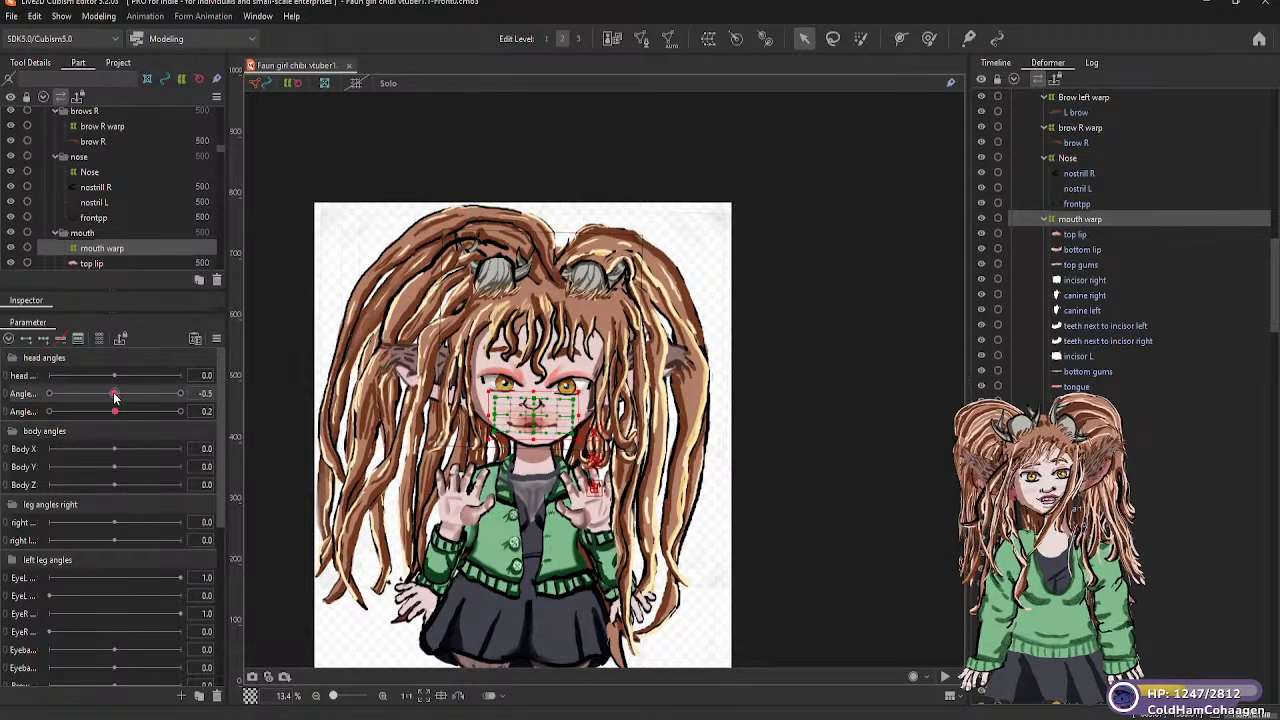
drag(116, 396, 184, 396)
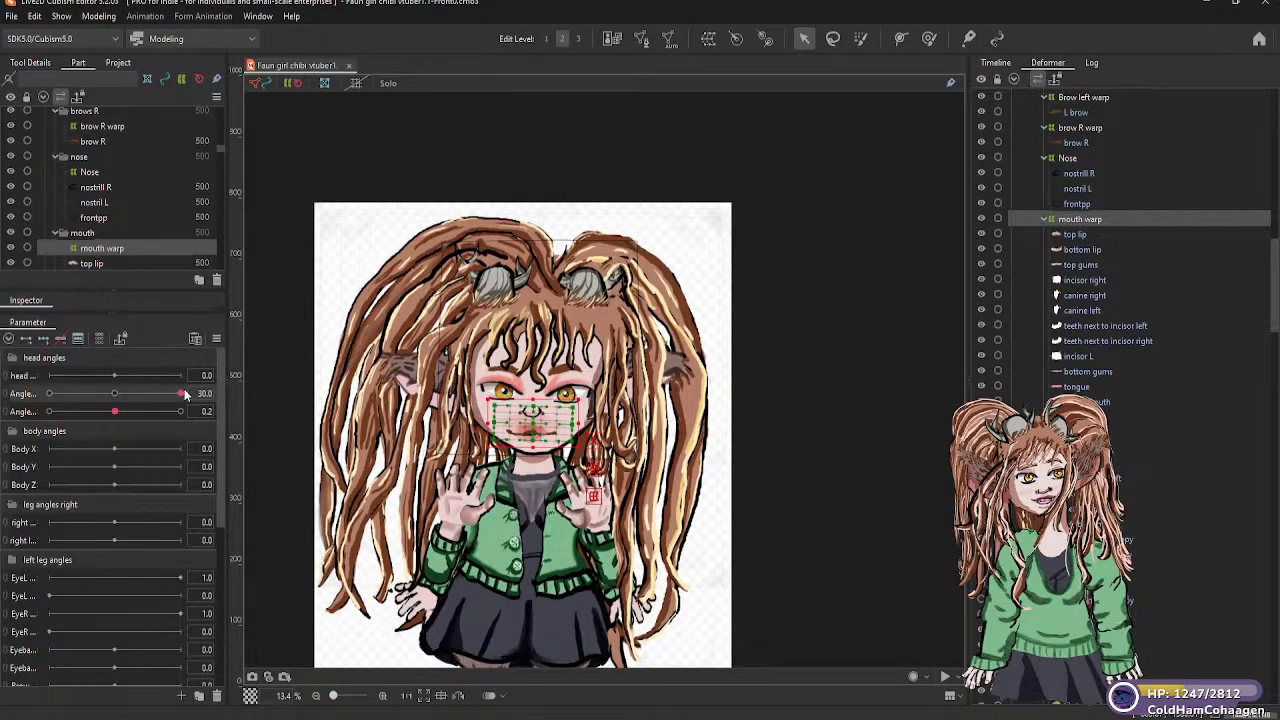
click(118, 397)
drag(116, 394, 115, 394)
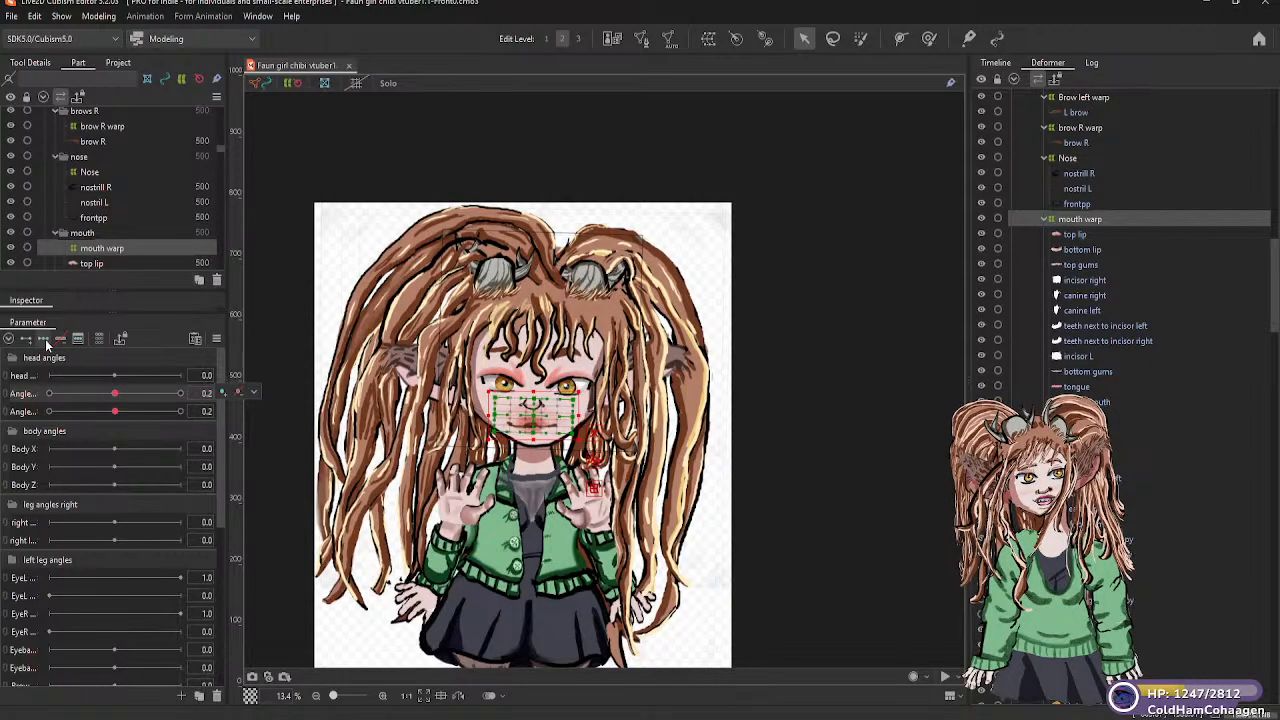
click(45, 339)
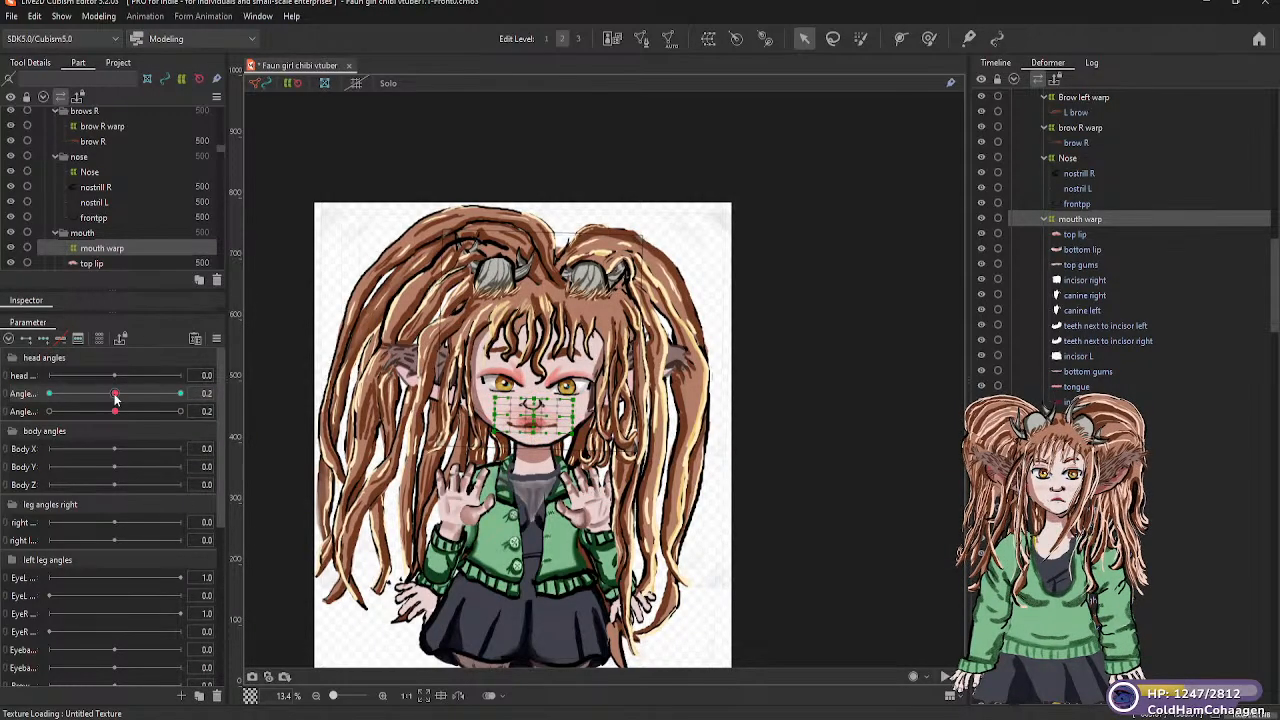
Shift the mouth warp lower at vertical head angle 30 and higher at -30, returning the angle to about neutral
drag(118, 396, 183, 396)
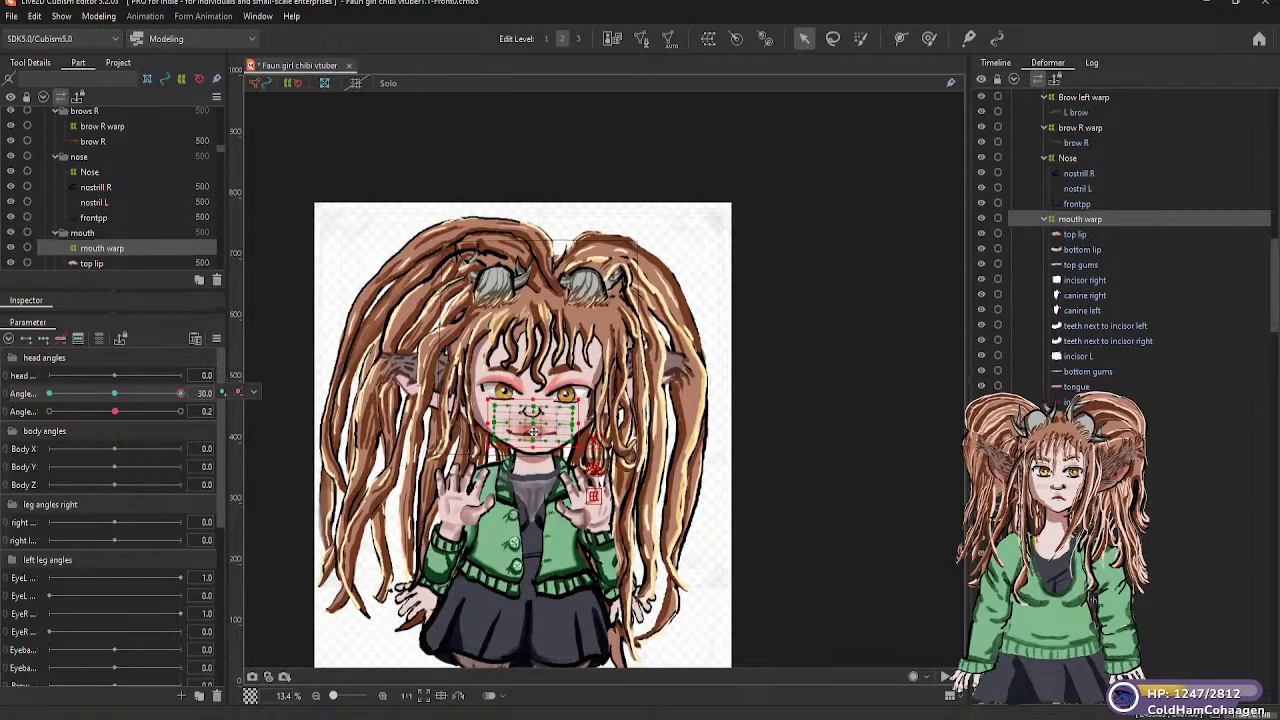
drag(533, 432, 537, 441)
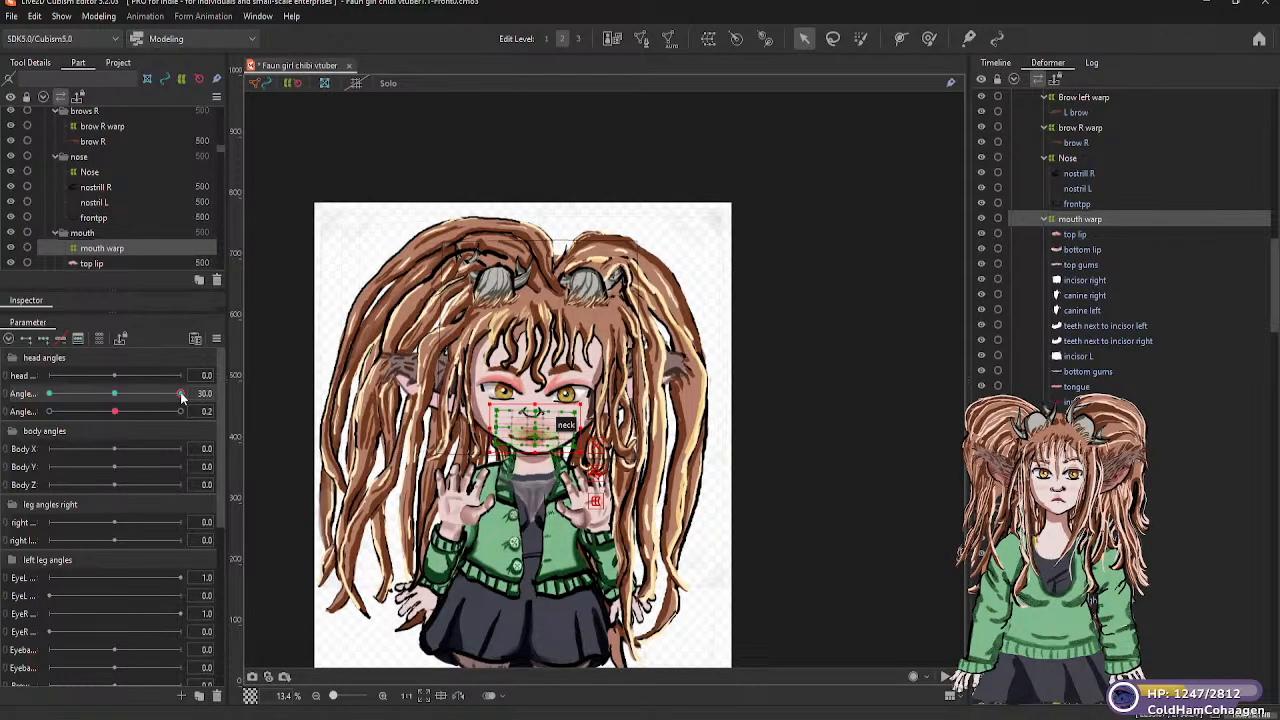
drag(180, 394, 50, 398)
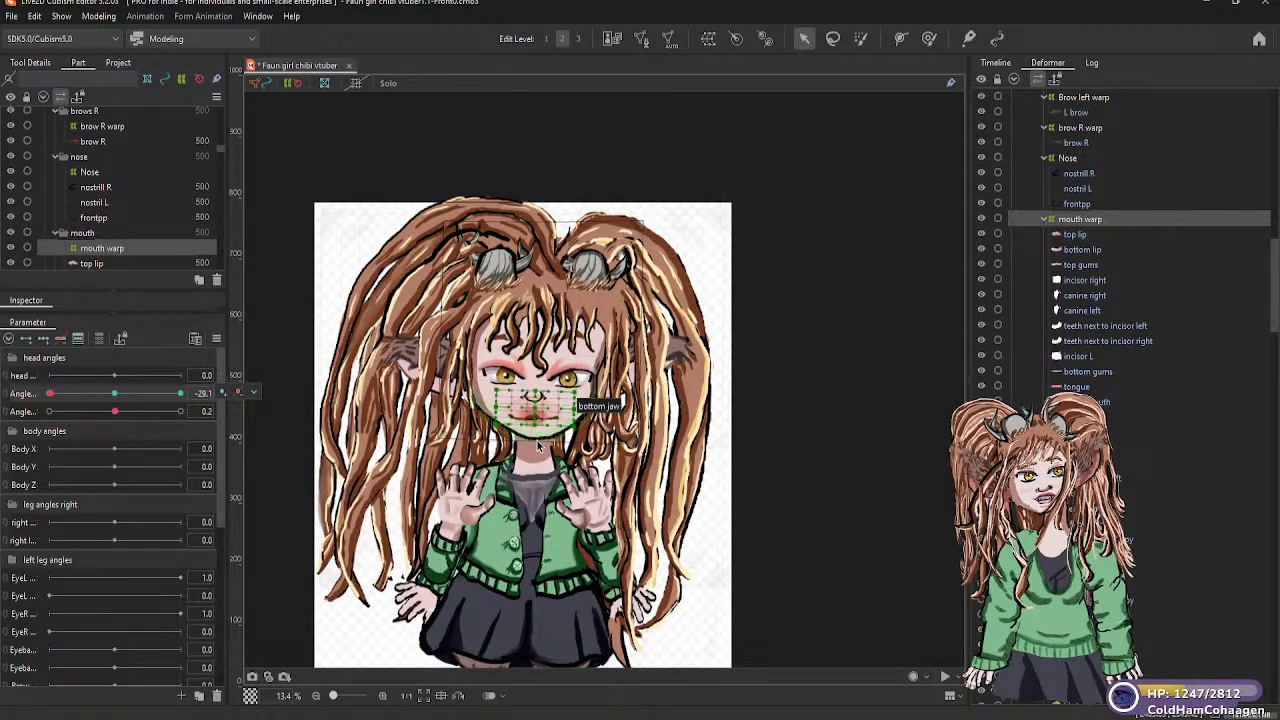
click(52, 400)
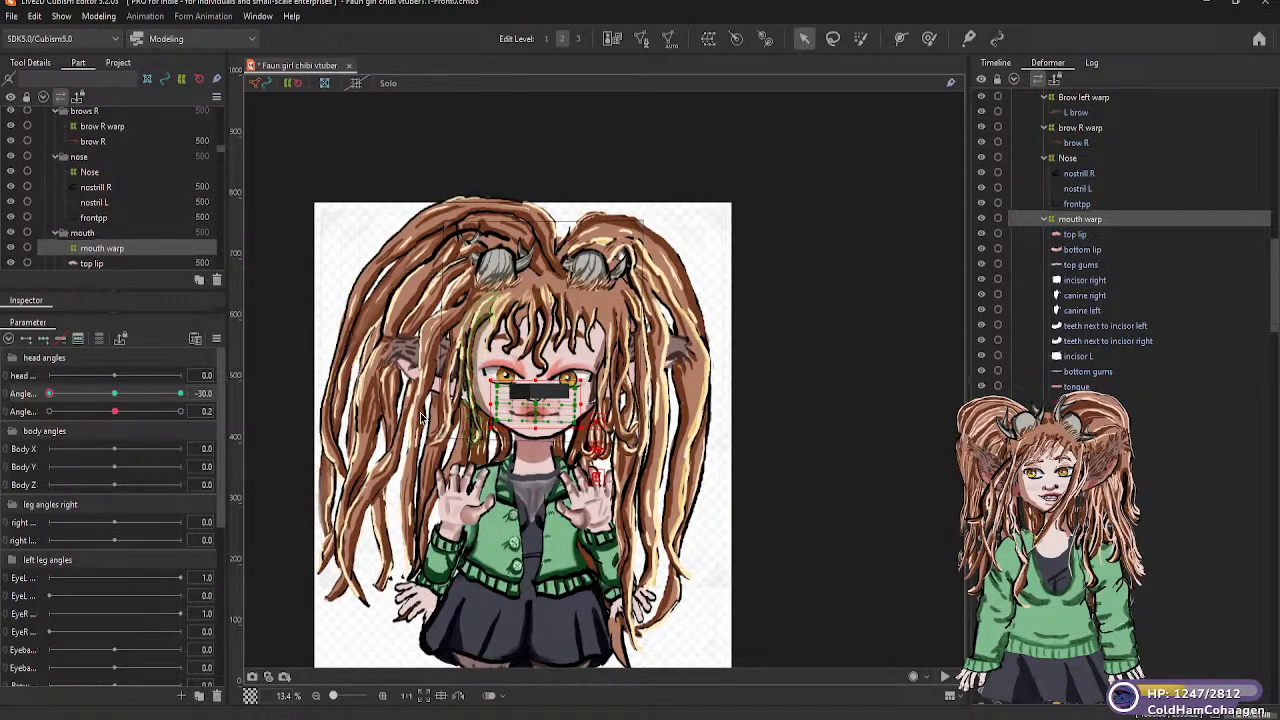
drag(49, 393, 117, 403)
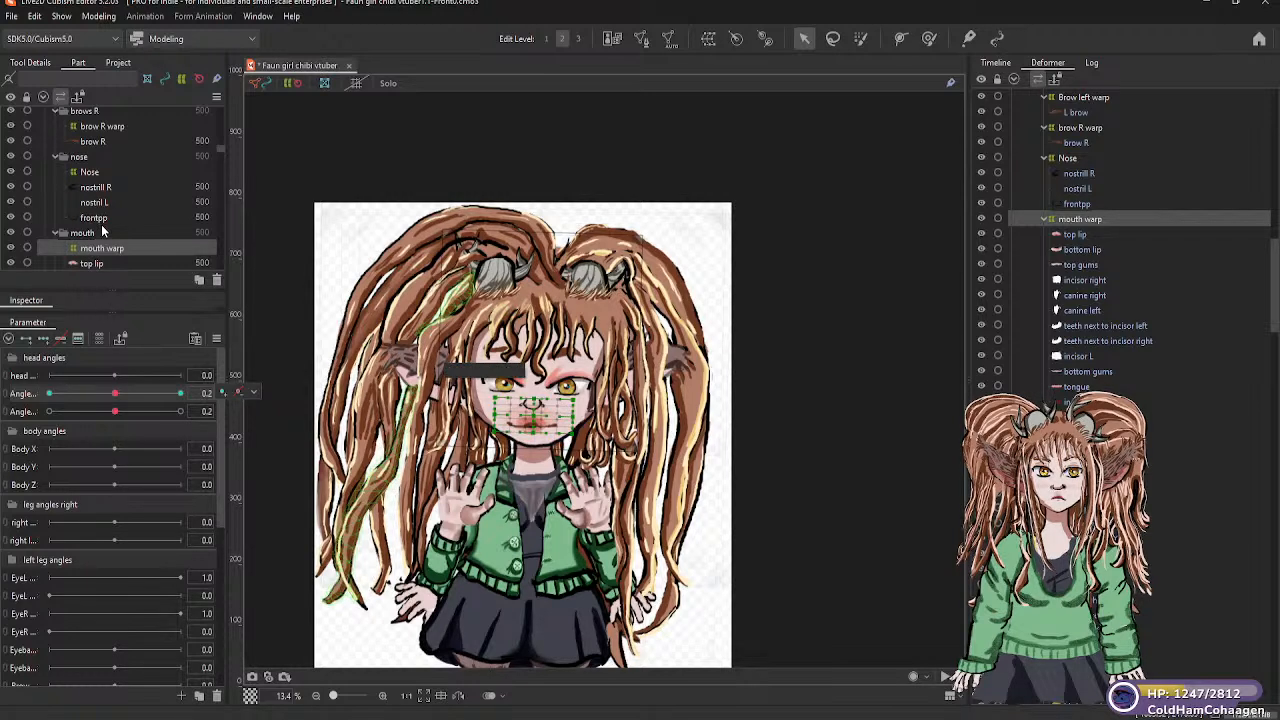
Select the Nose warp deformer and add three keyforms to it on the vertical head-angle parameter
click(89, 171)
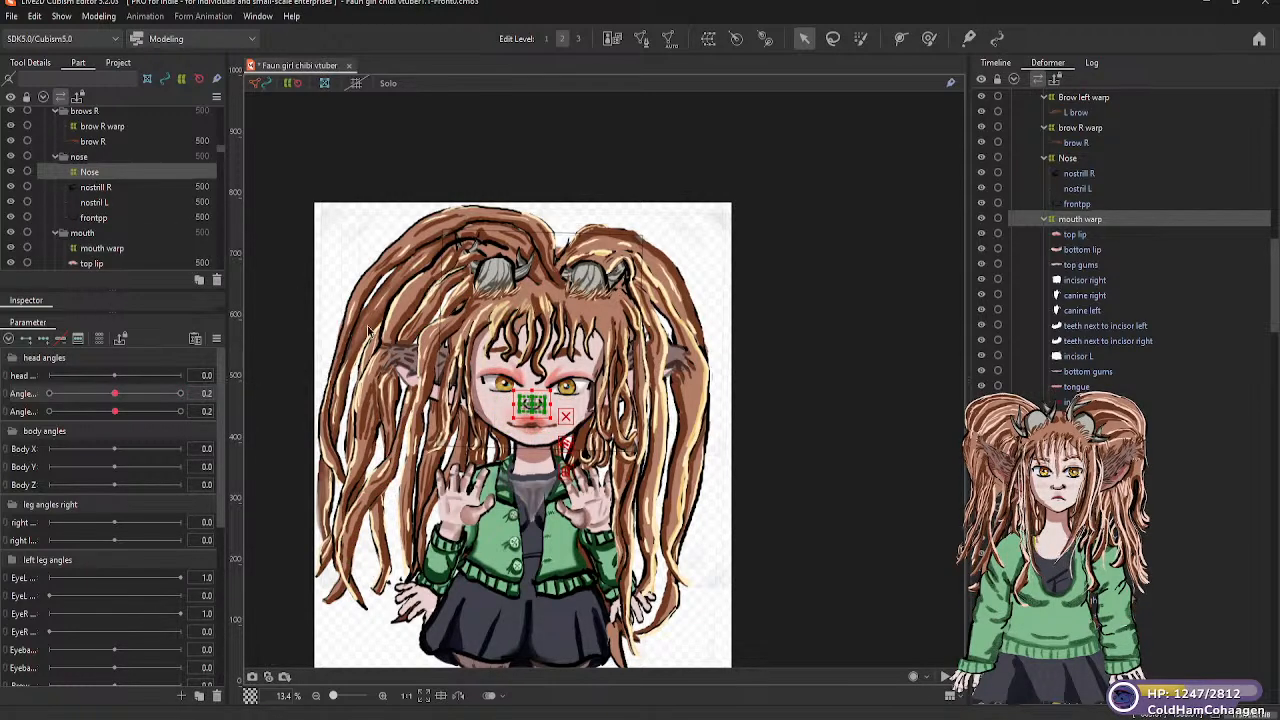
drag(116, 399, 116, 398)
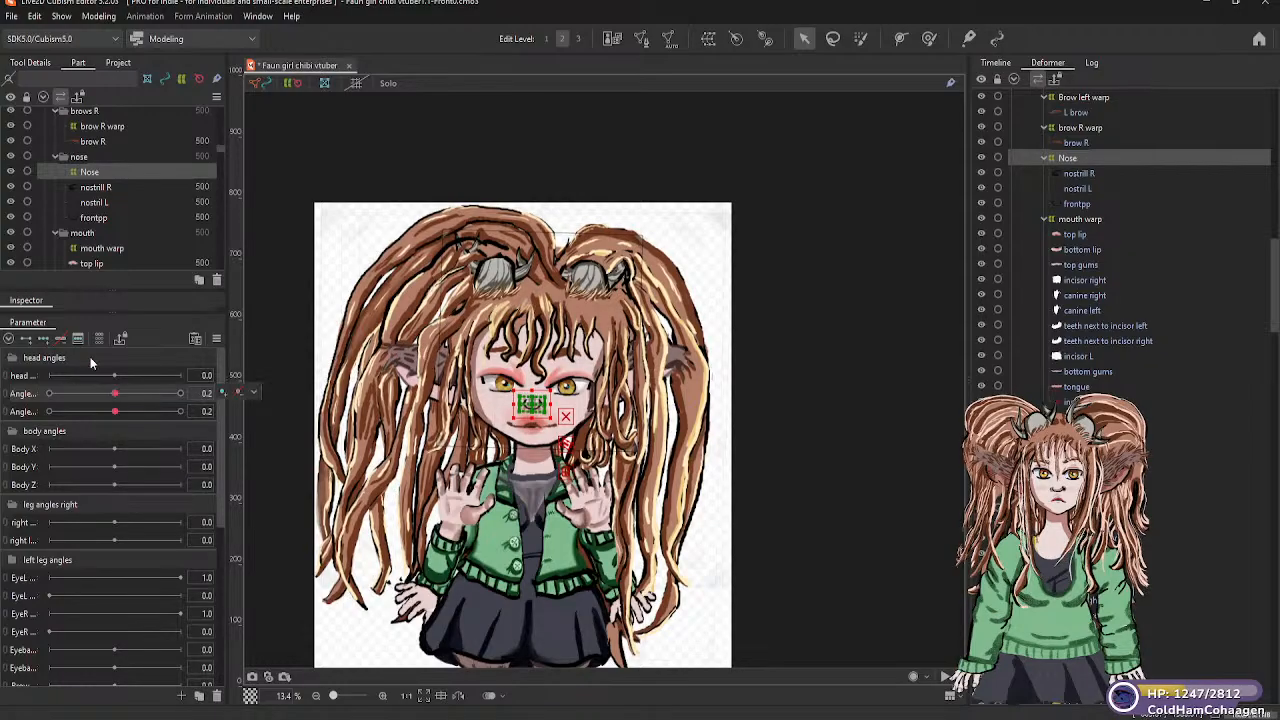
click(44, 342)
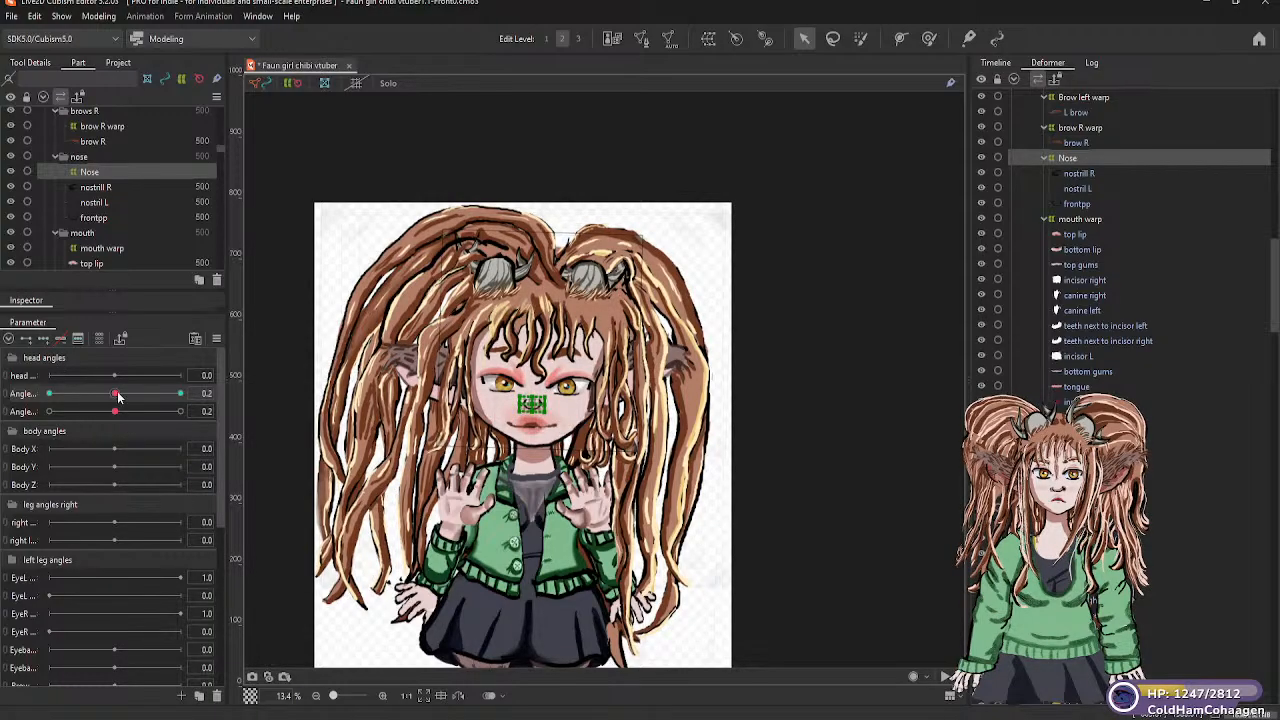
At vertical head angle -30, move the Nose warp up and reshape its grid with raised upper corners and a higher lower edge
drag(116, 397, 49, 396)
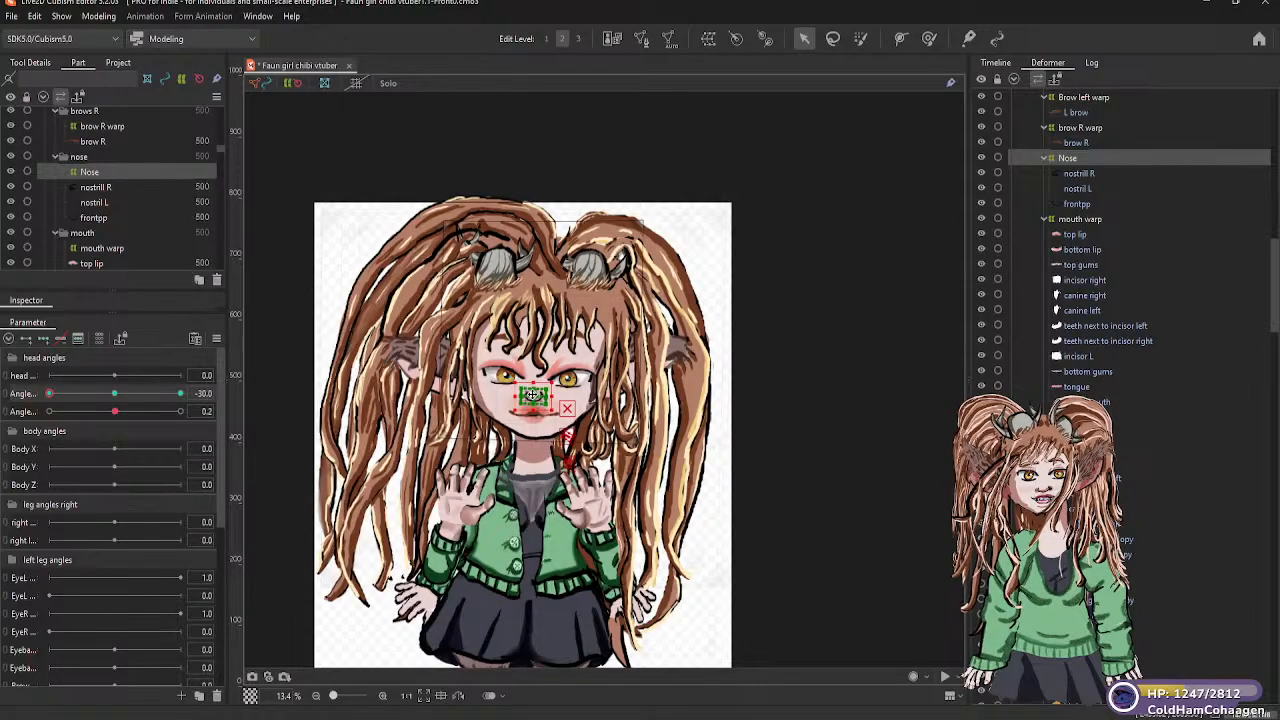
drag(532, 395, 533, 390)
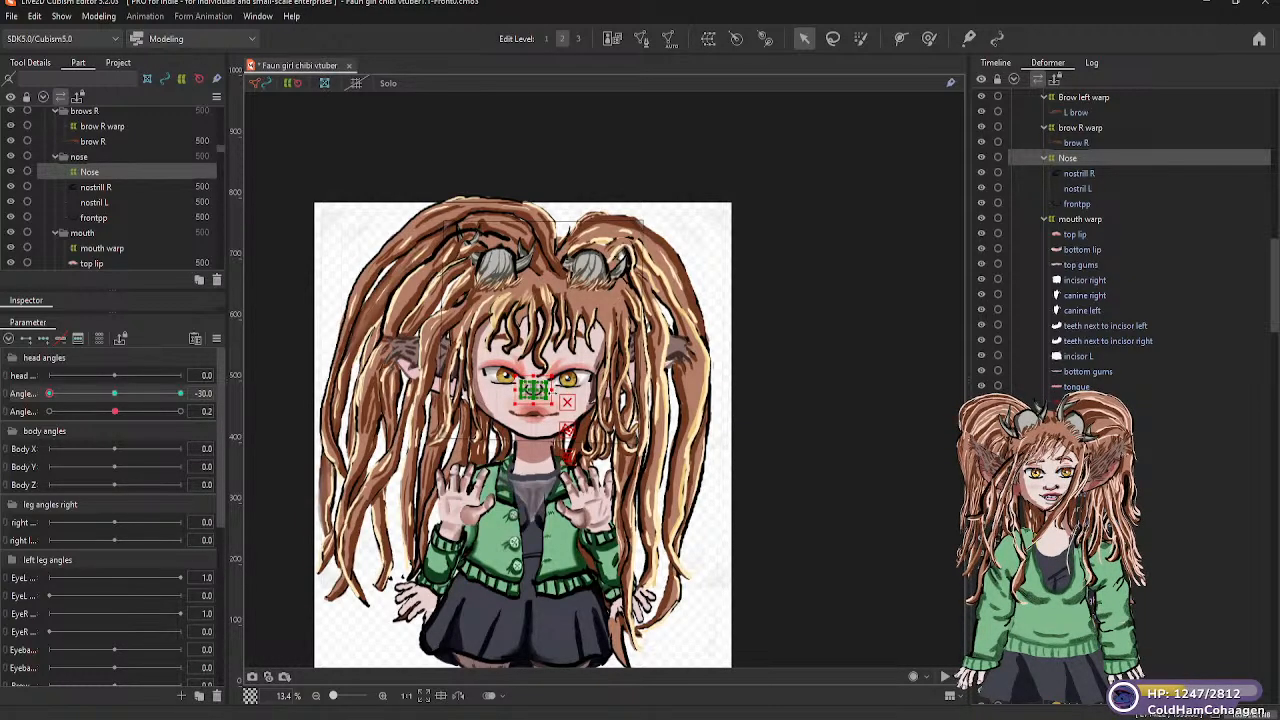
scroll(552, 388, up, 2)
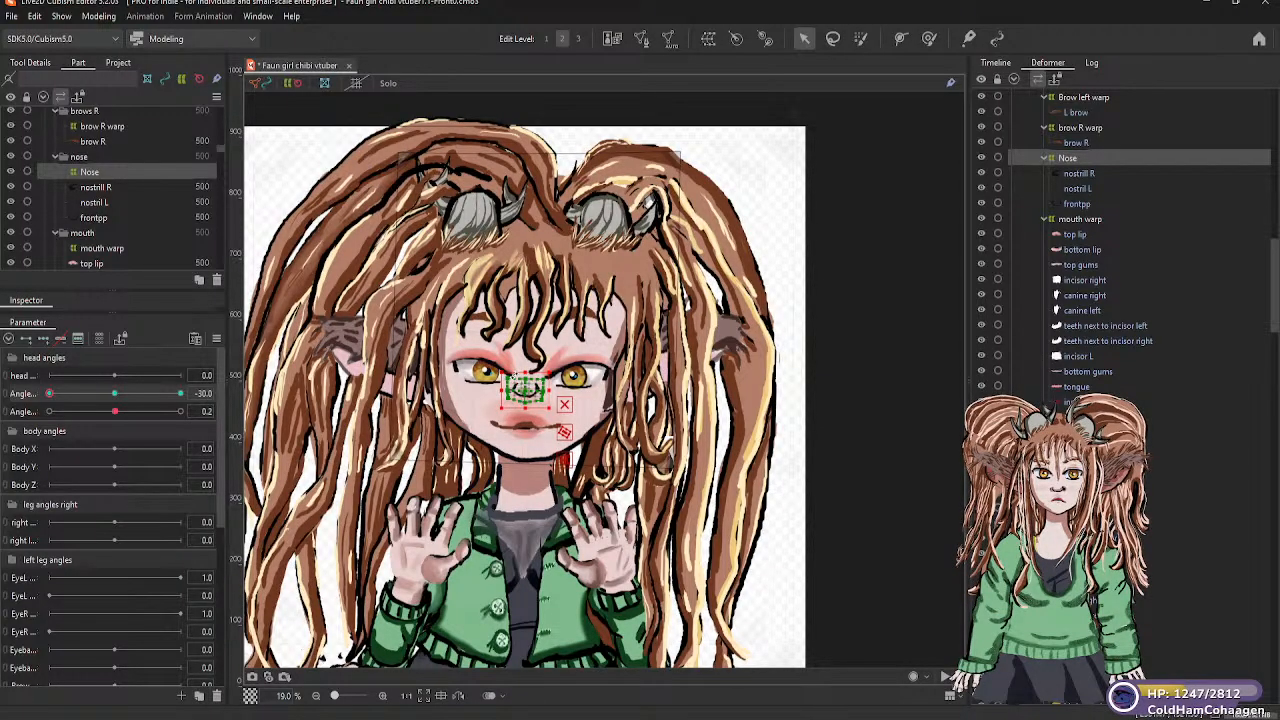
drag(518, 384, 515, 375)
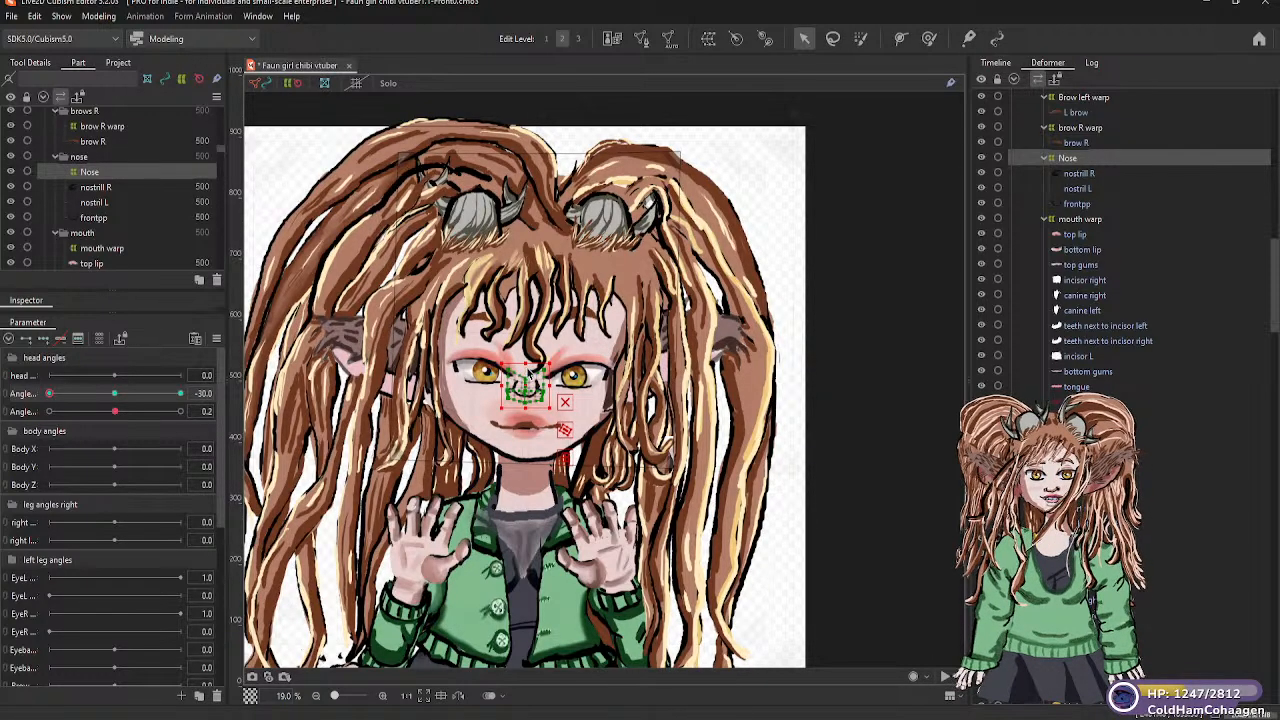
drag(526, 379, 526, 384)
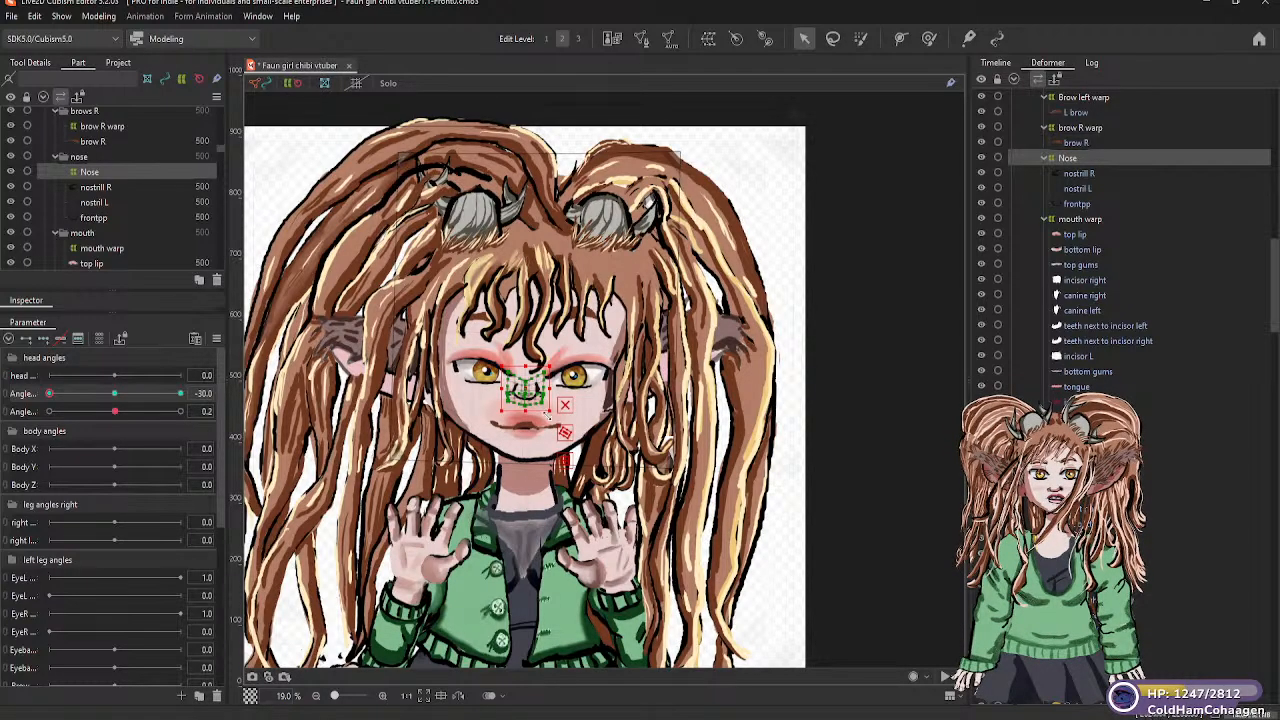
scroll(517, 410, up, 2)
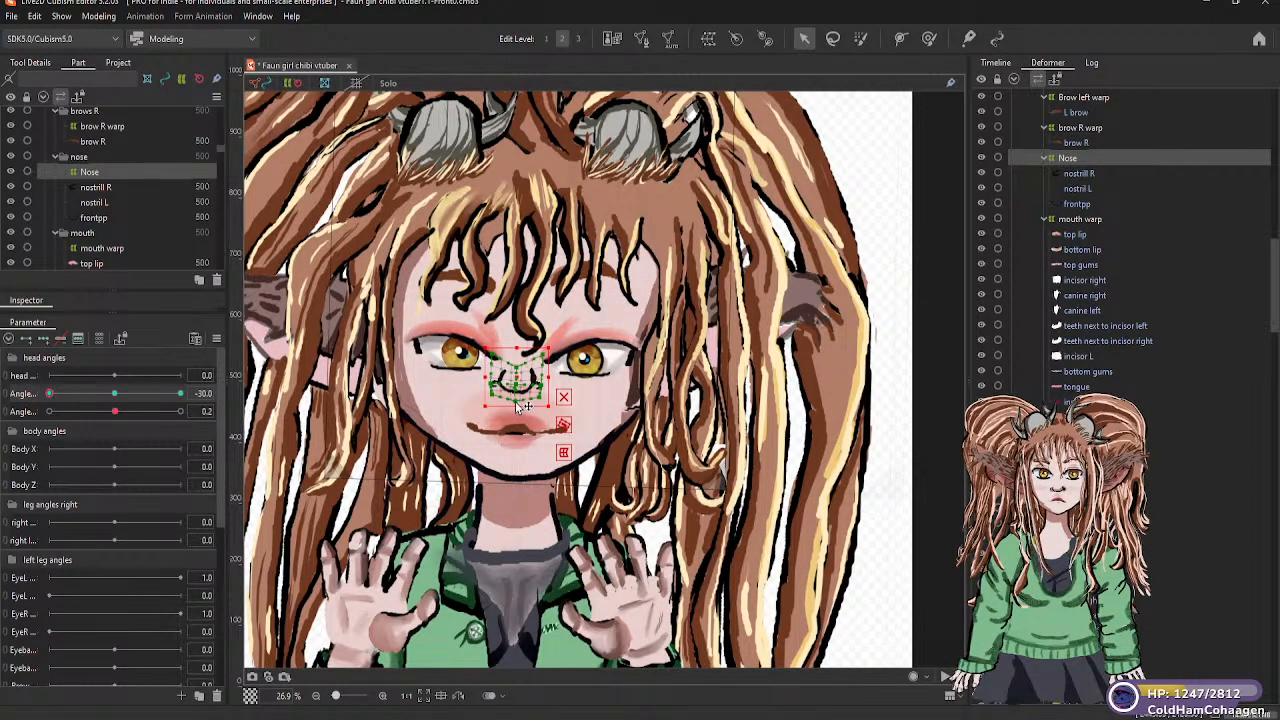
drag(517, 403, 517, 397)
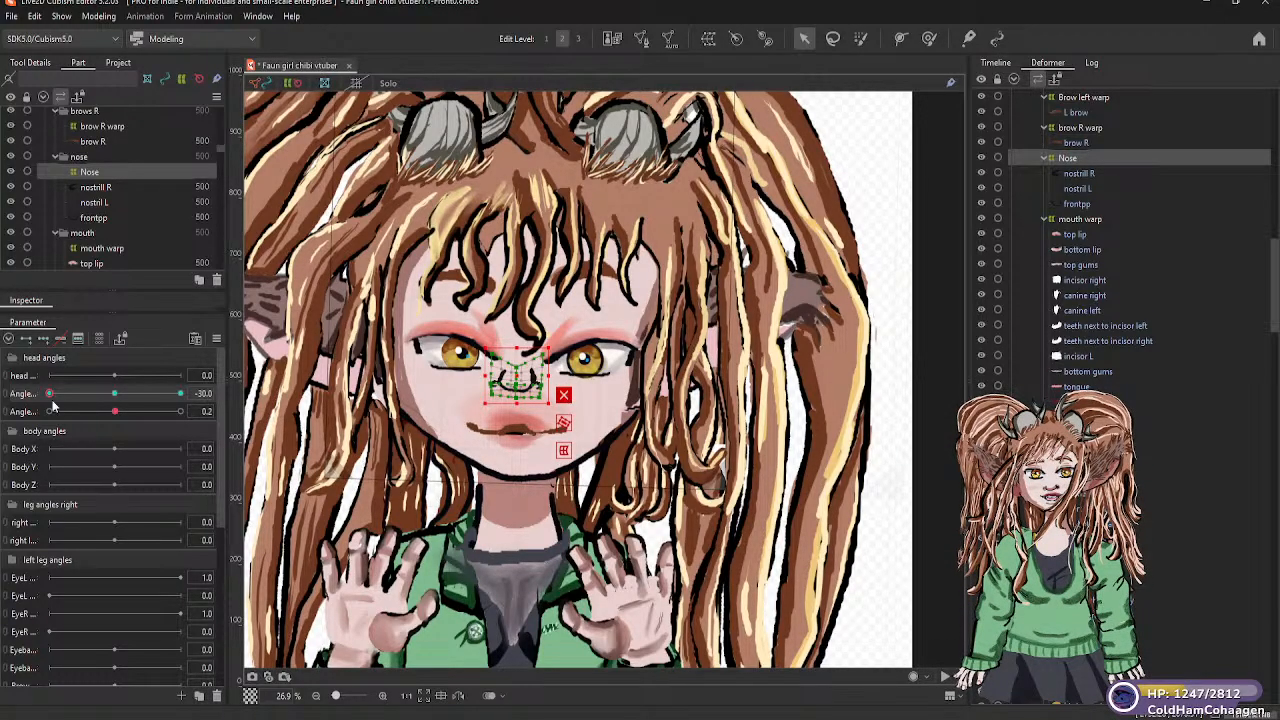
At vertical head angle 30, move the Nose warp down and bend its grid, returning the angle to about neutral
drag(50, 397, 182, 395)
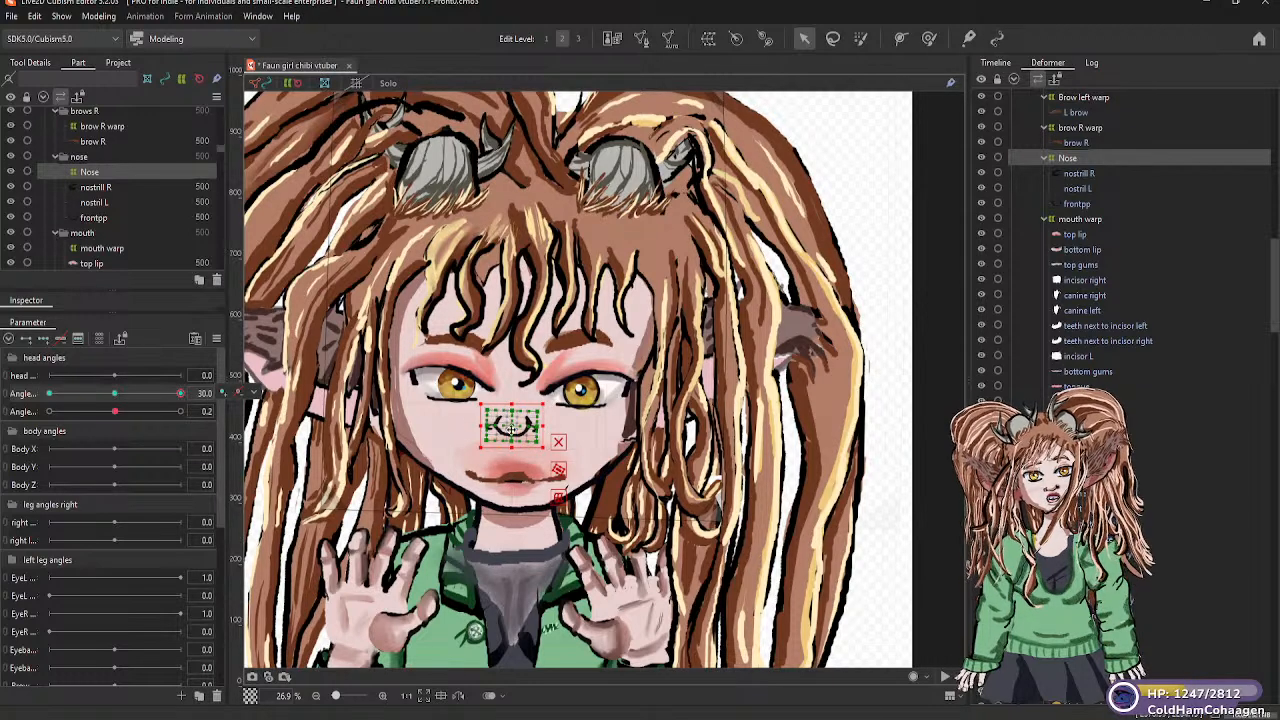
drag(512, 425, 513, 433)
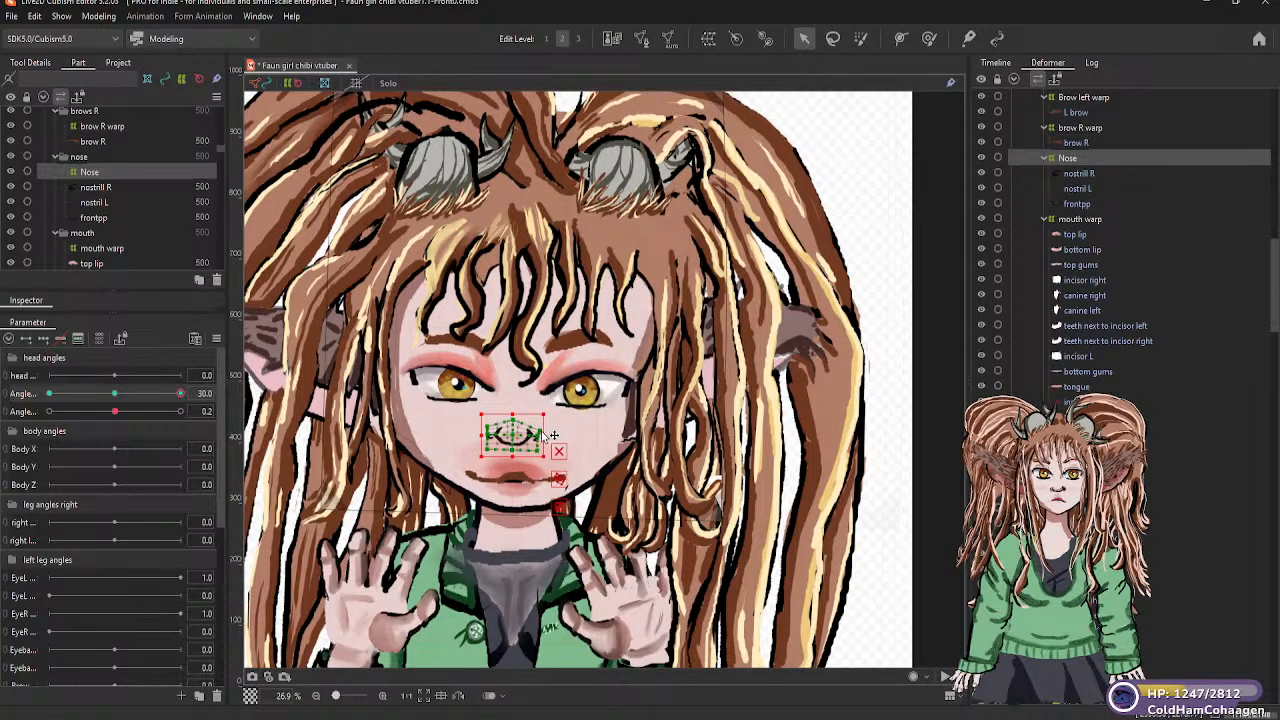
mouse_move(527, 432)
mouse_down()
mouse_move(513, 457)
mouse_move(484, 461)
mouse_up()
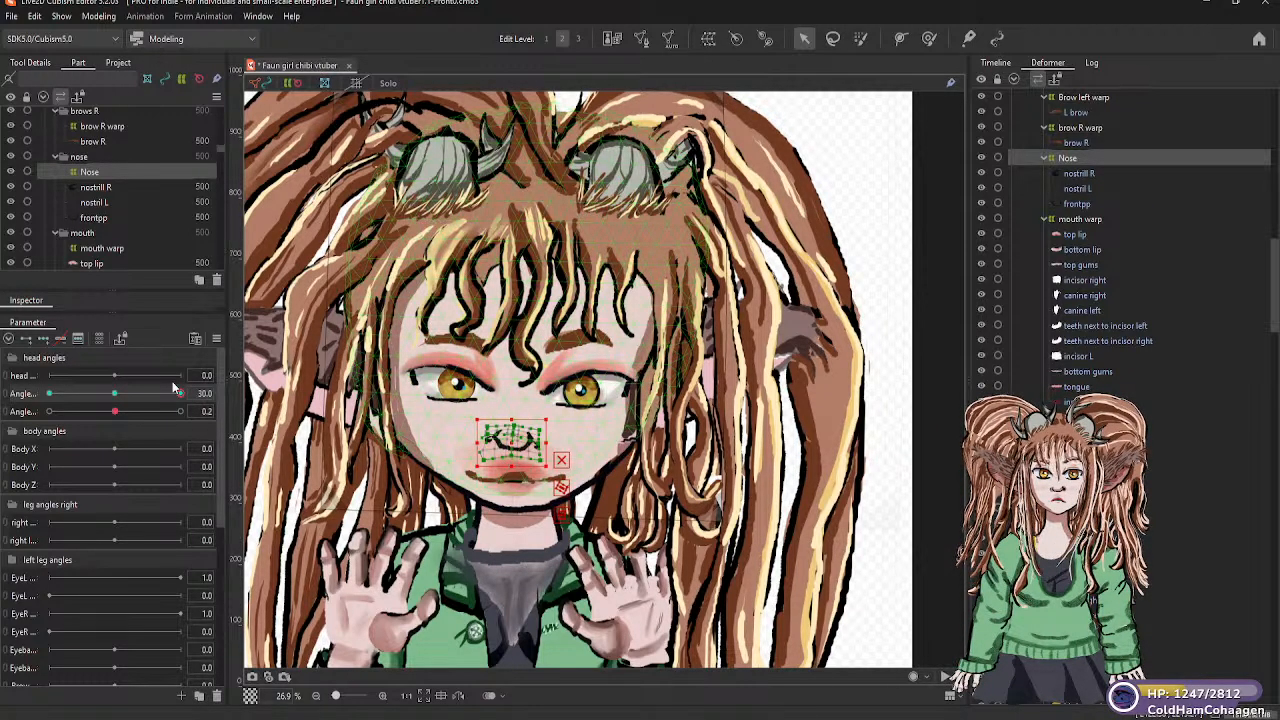
drag(180, 397, 116, 399)
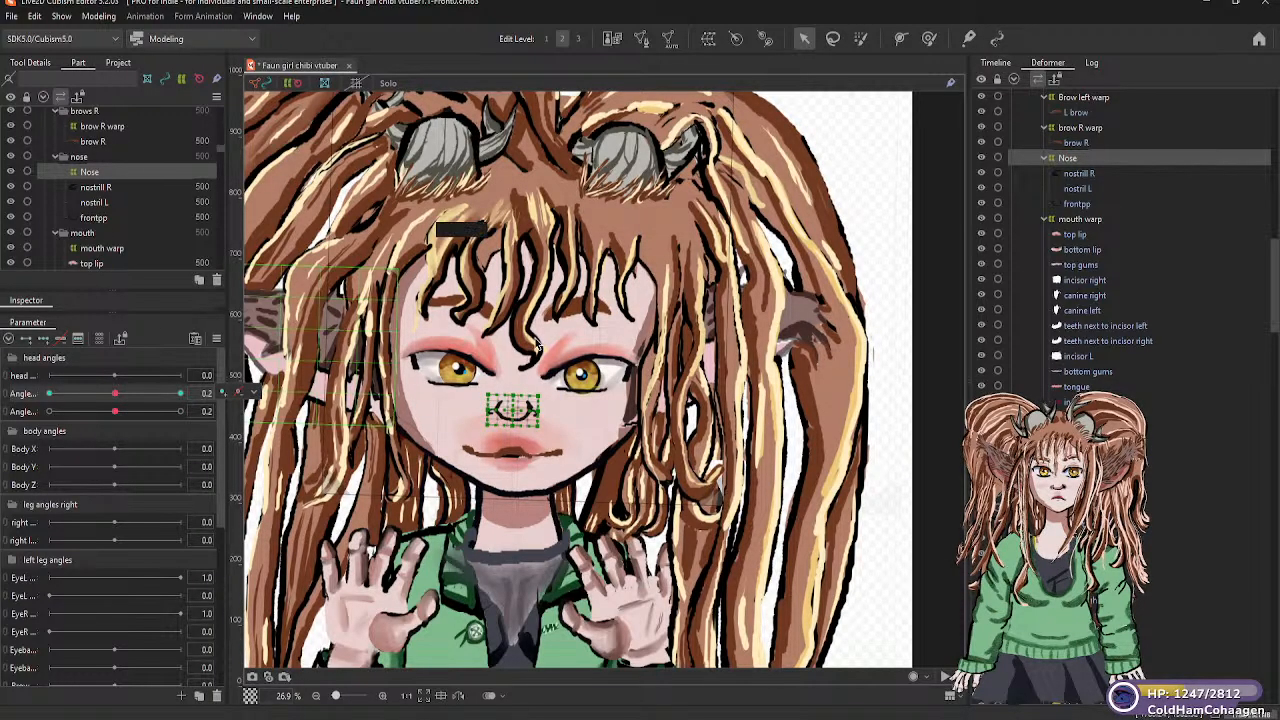
Add three keyforms to the right eye warp on the vertical head-angle parameter and set the angle to -30
click(470, 366)
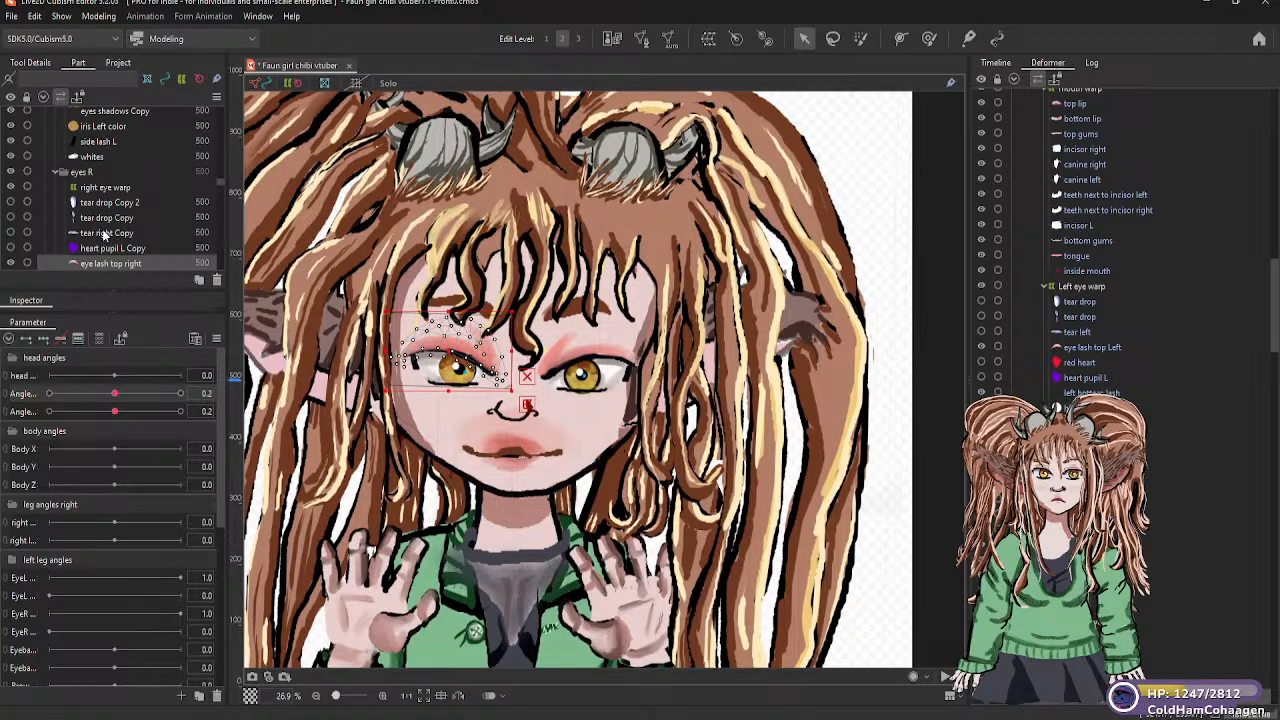
click(107, 190)
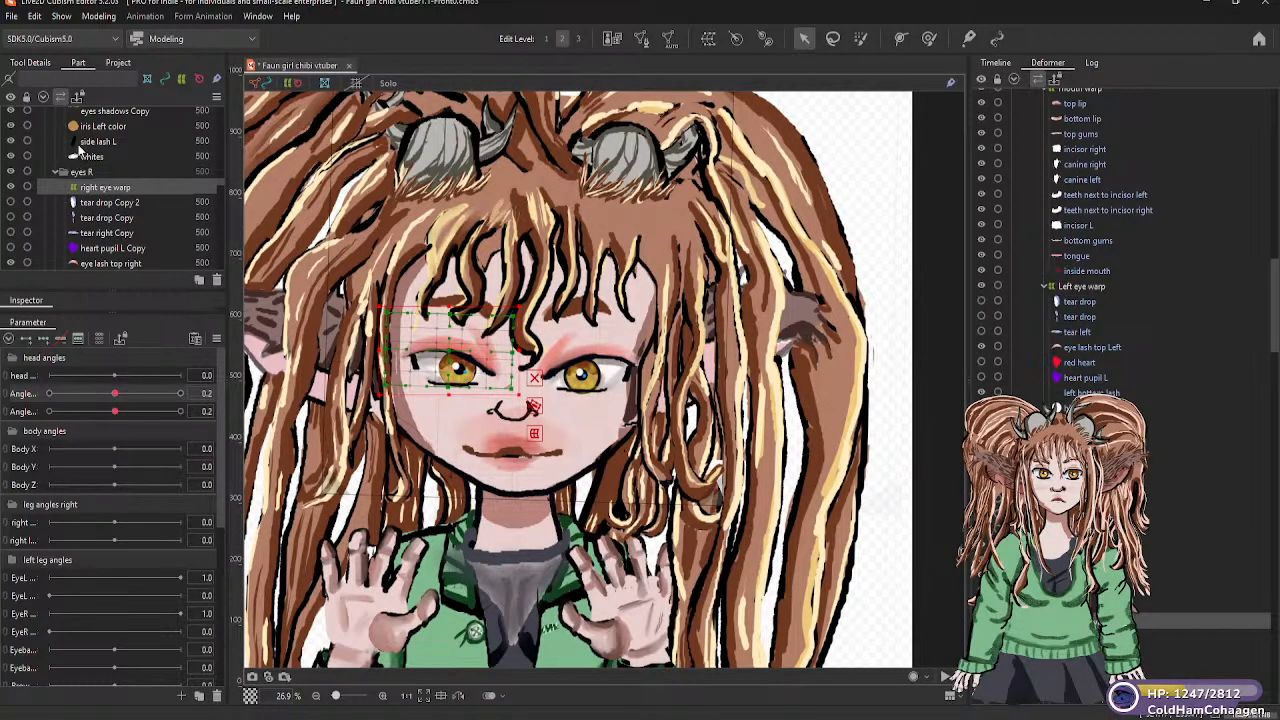
click(44, 342)
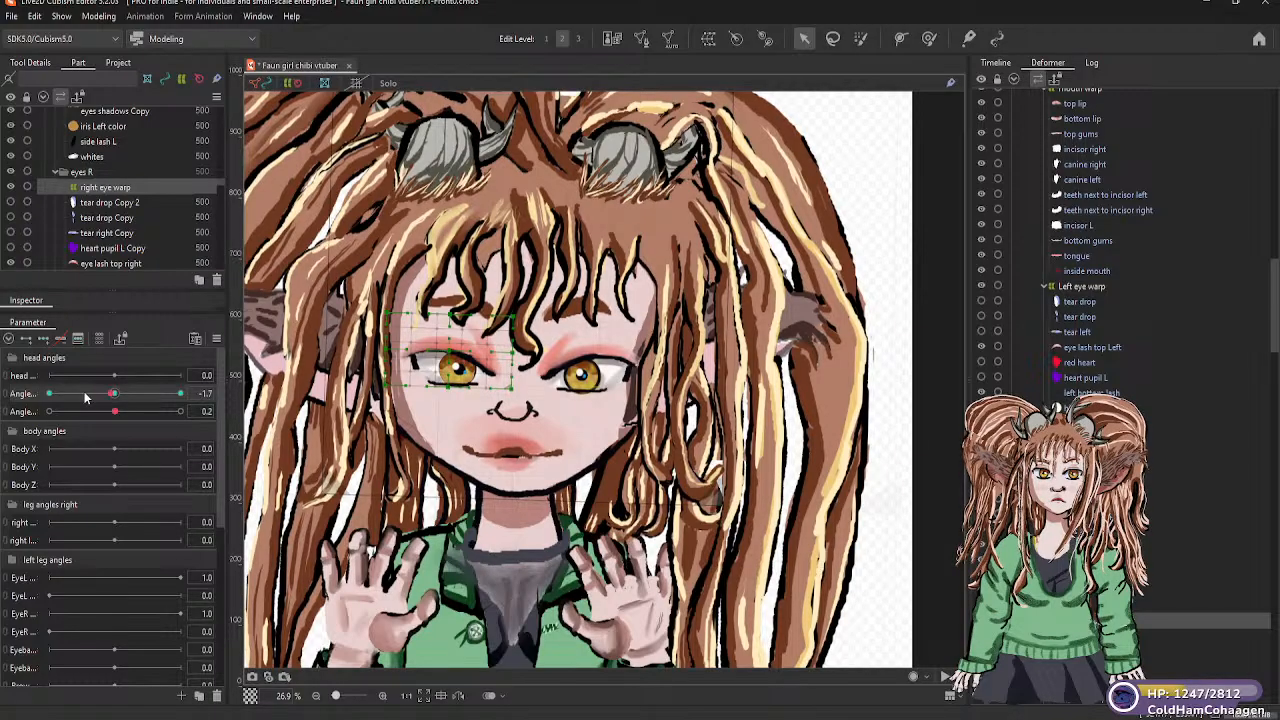
drag(117, 397, 49, 397)
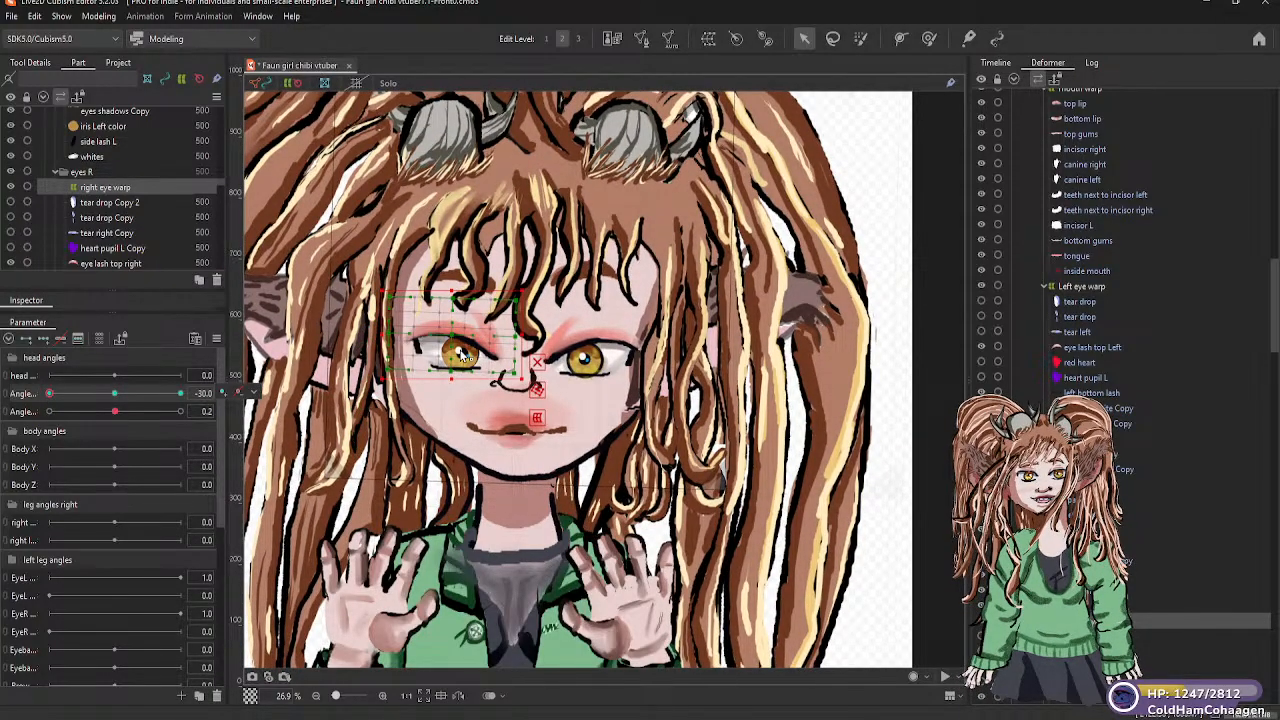
drag(461, 353, 458, 319)
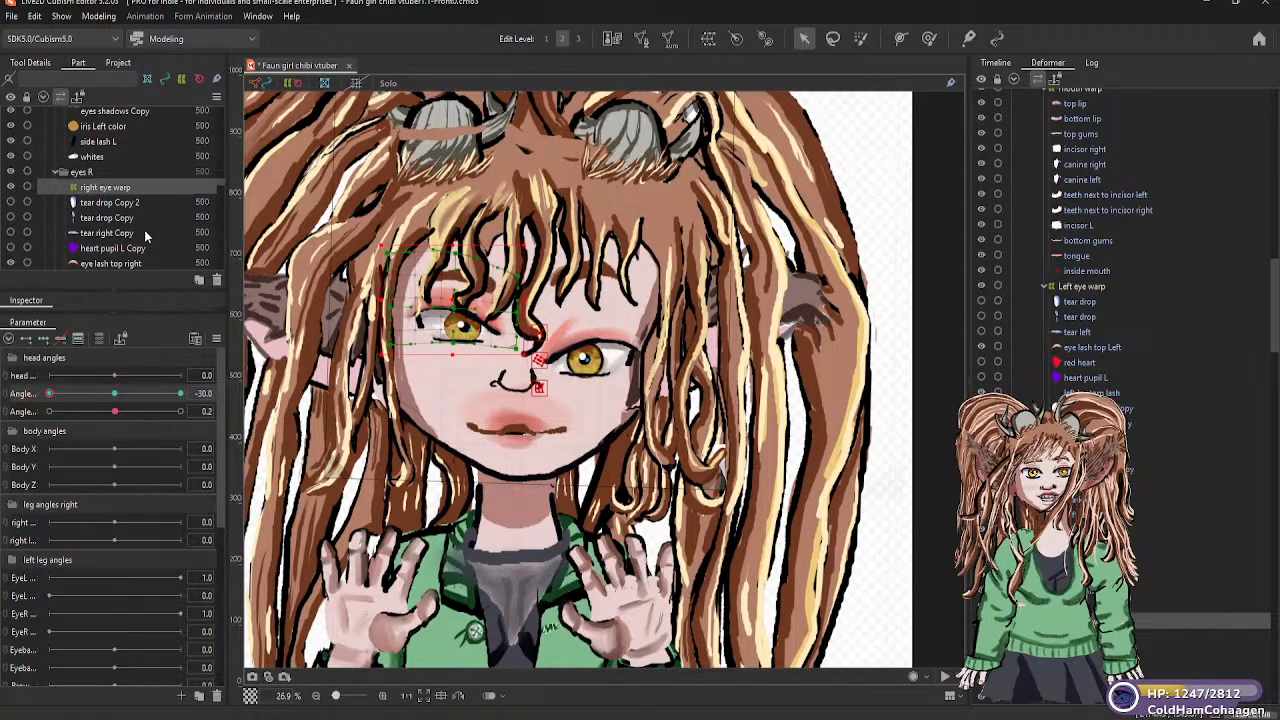
key(ctrl+z)
key(ctrl+z)
key(ctrl+z)
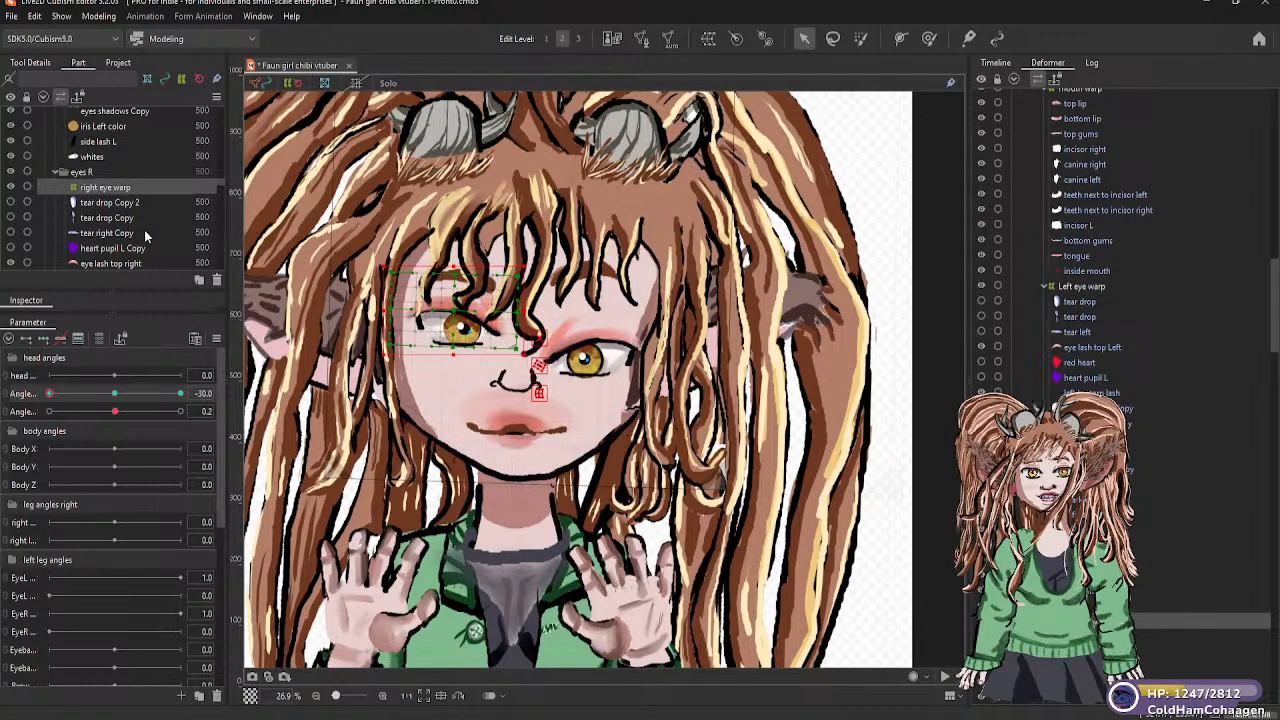
key(ctrl+z)
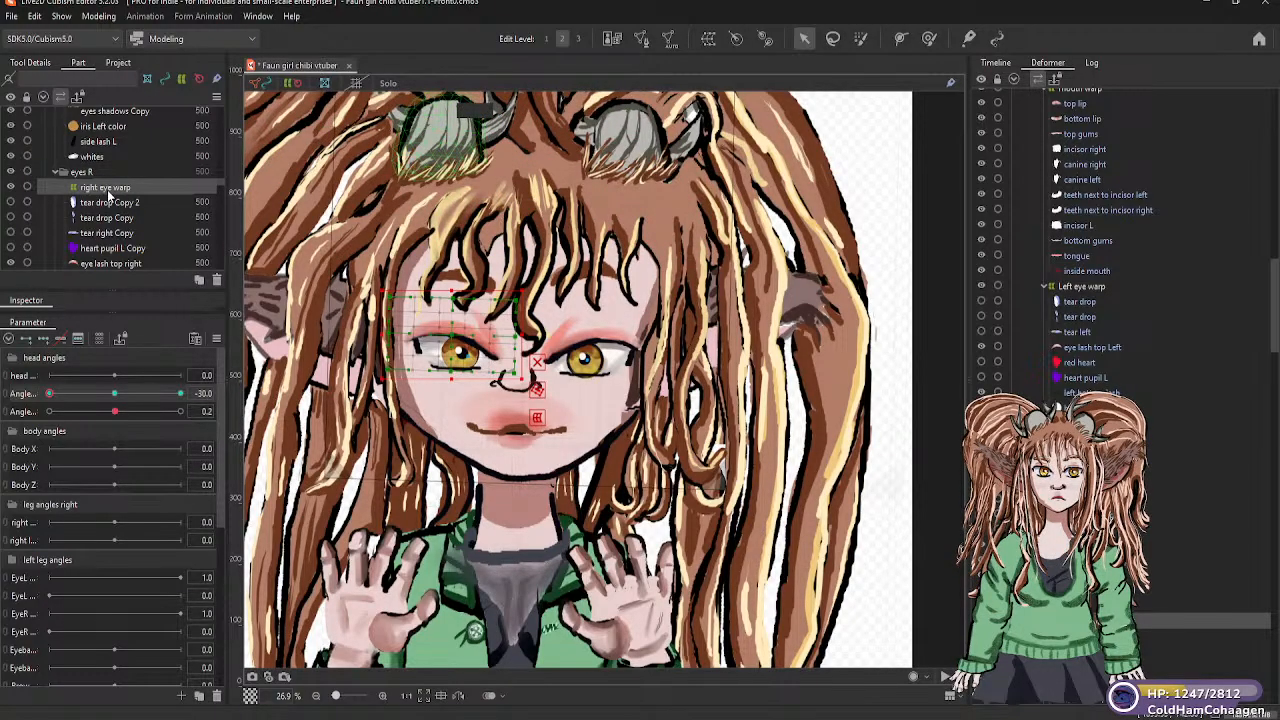
scroll(109, 195, down, 2)
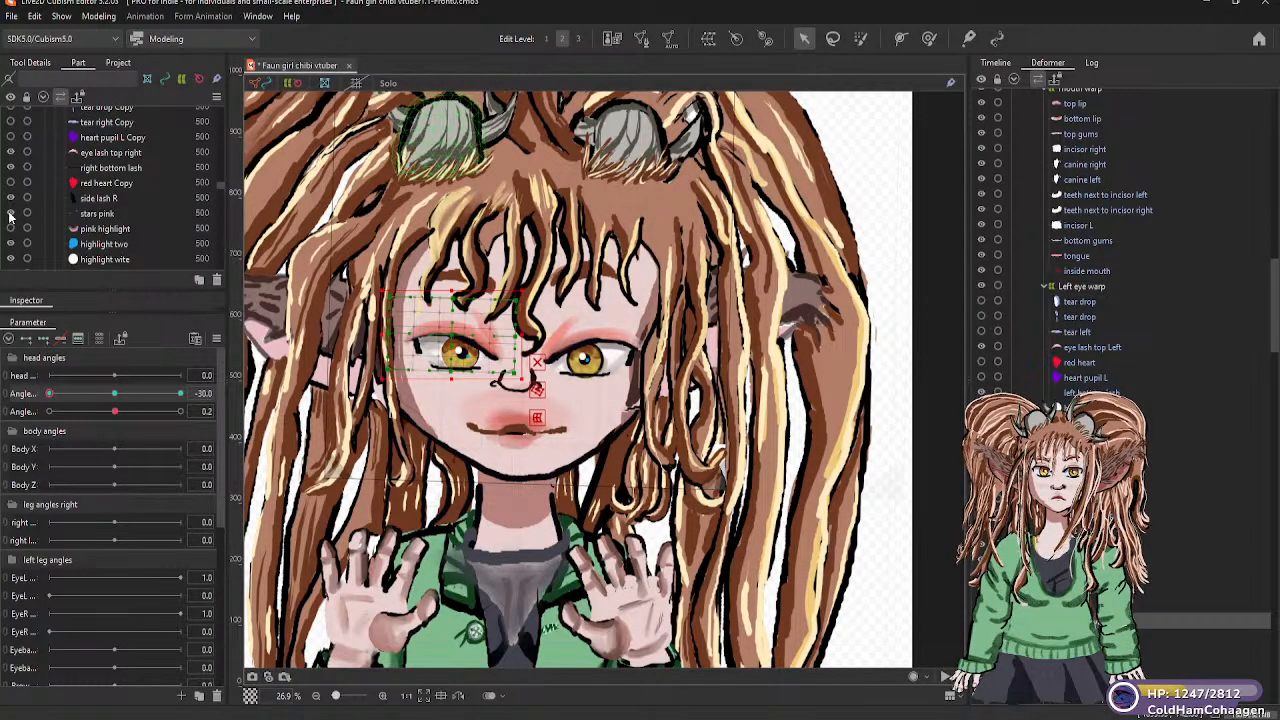
scroll(110, 216, down, 2)
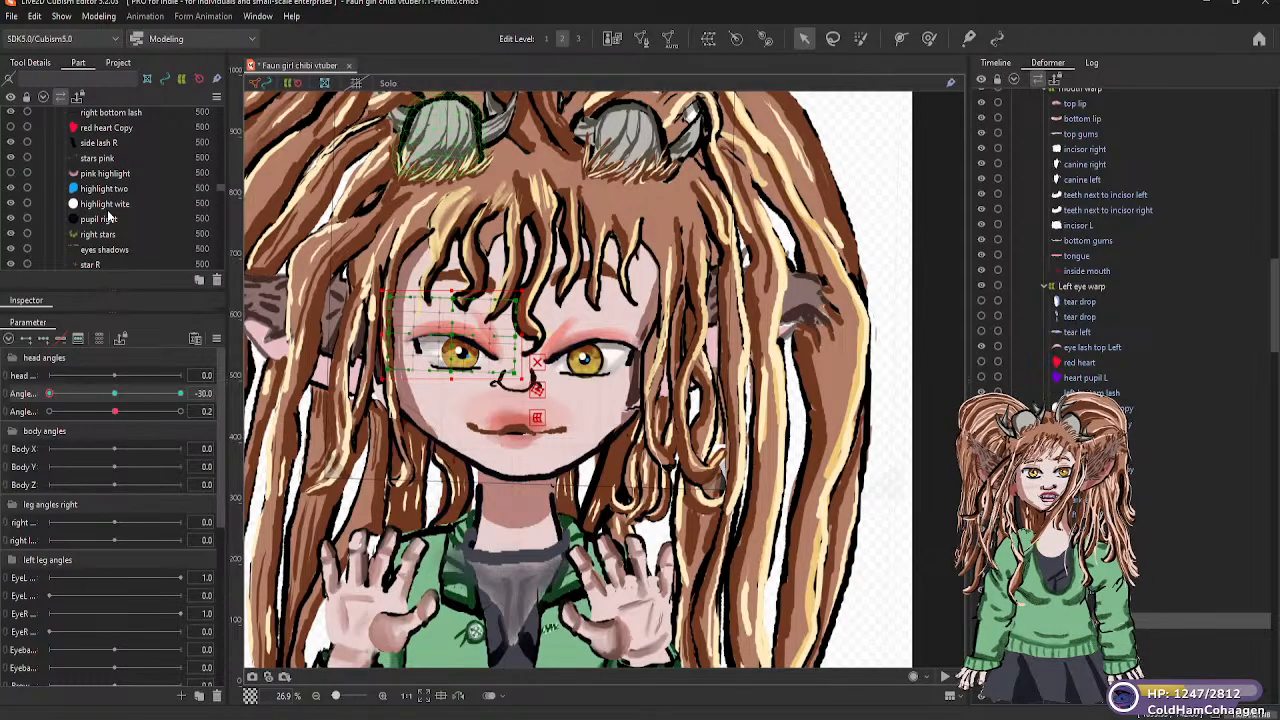
scroll(109, 215, down, 2)
scroll(110, 216, down, 2)
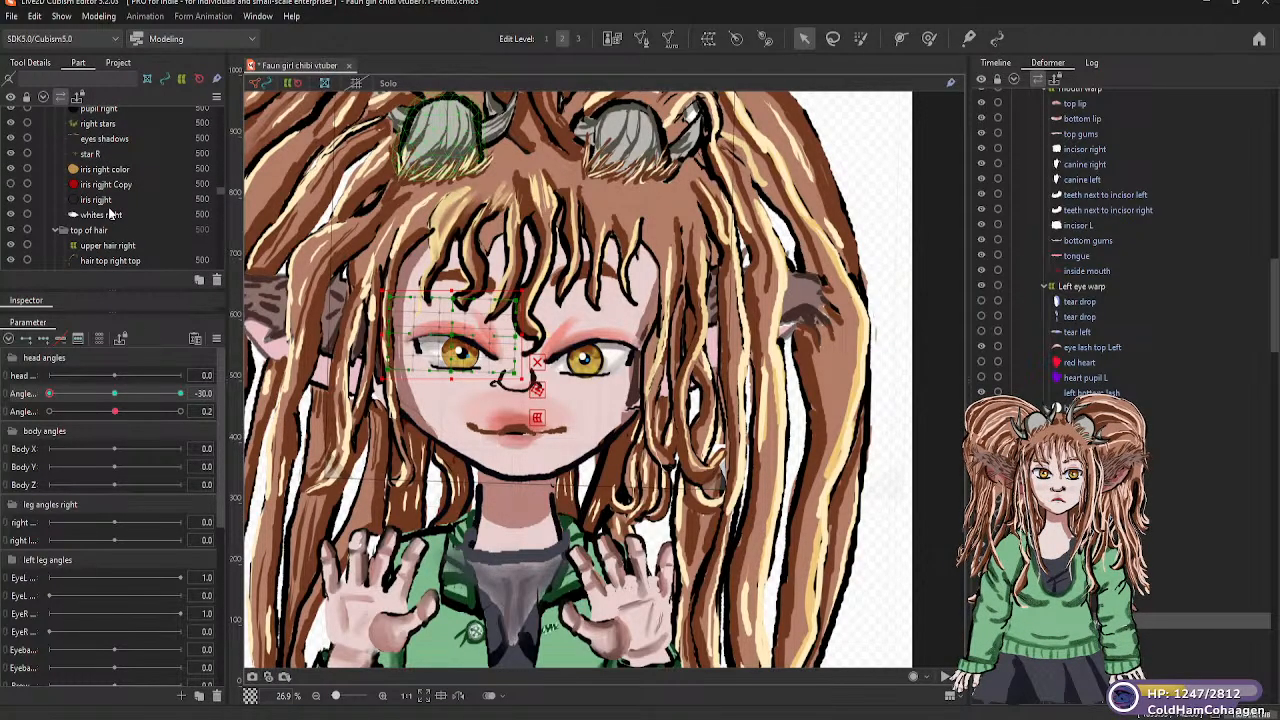
scroll(110, 215, up, 4)
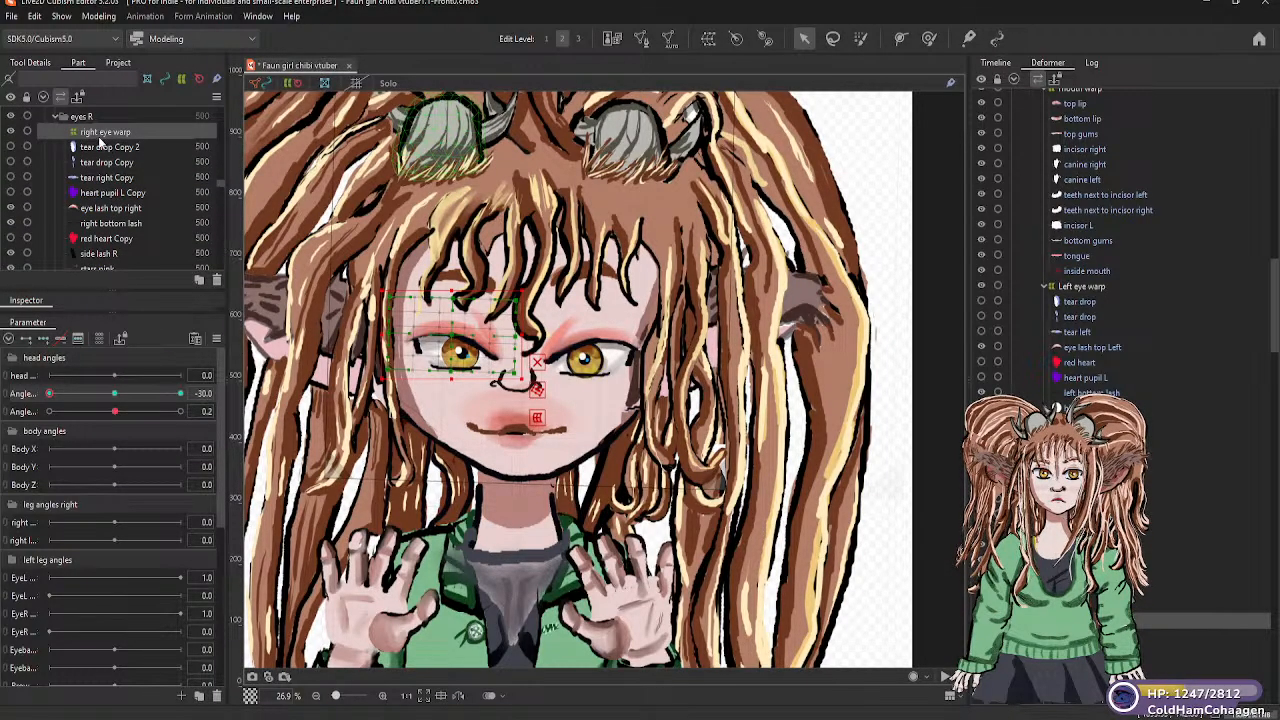
Return the vertical head angle to about neutral and try to move the right eye warp up
click(114, 393)
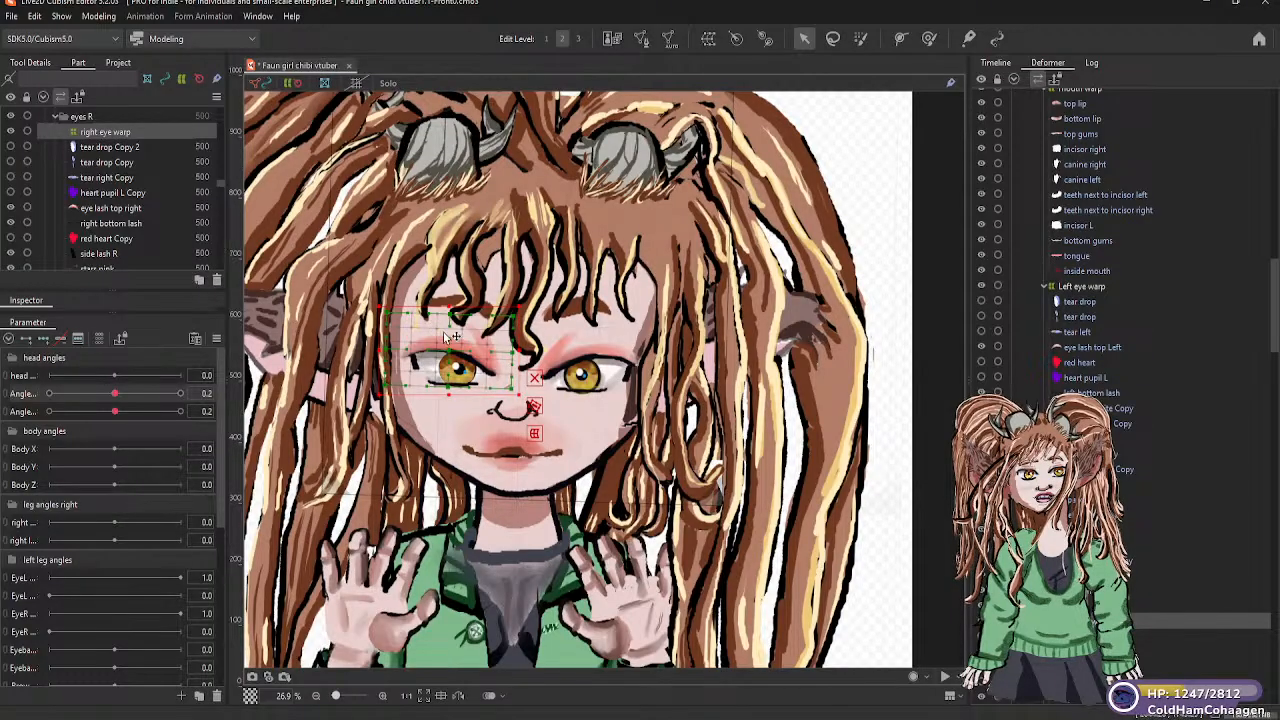
mouse_move(116, 395)
mouse_down()
mouse_move(50, 396)
mouse_move(180, 398)
mouse_move(116, 401)
mouse_up()
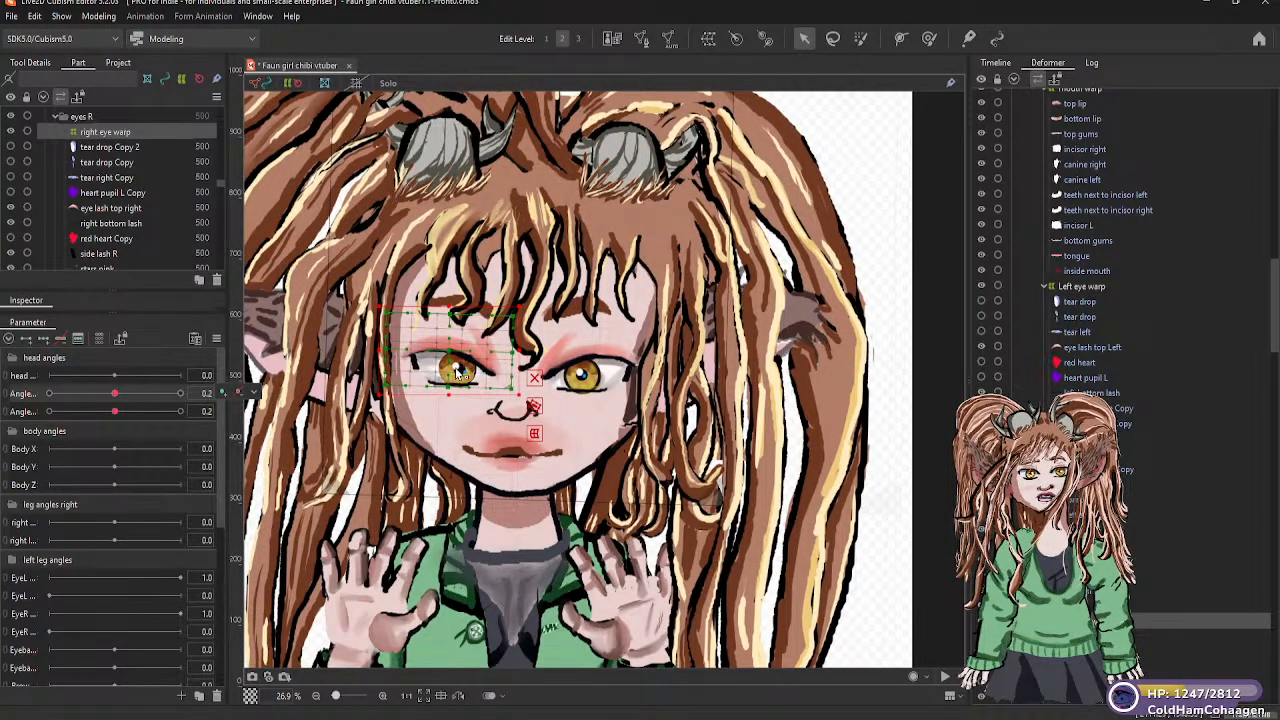
drag(448, 348, 443, 301)
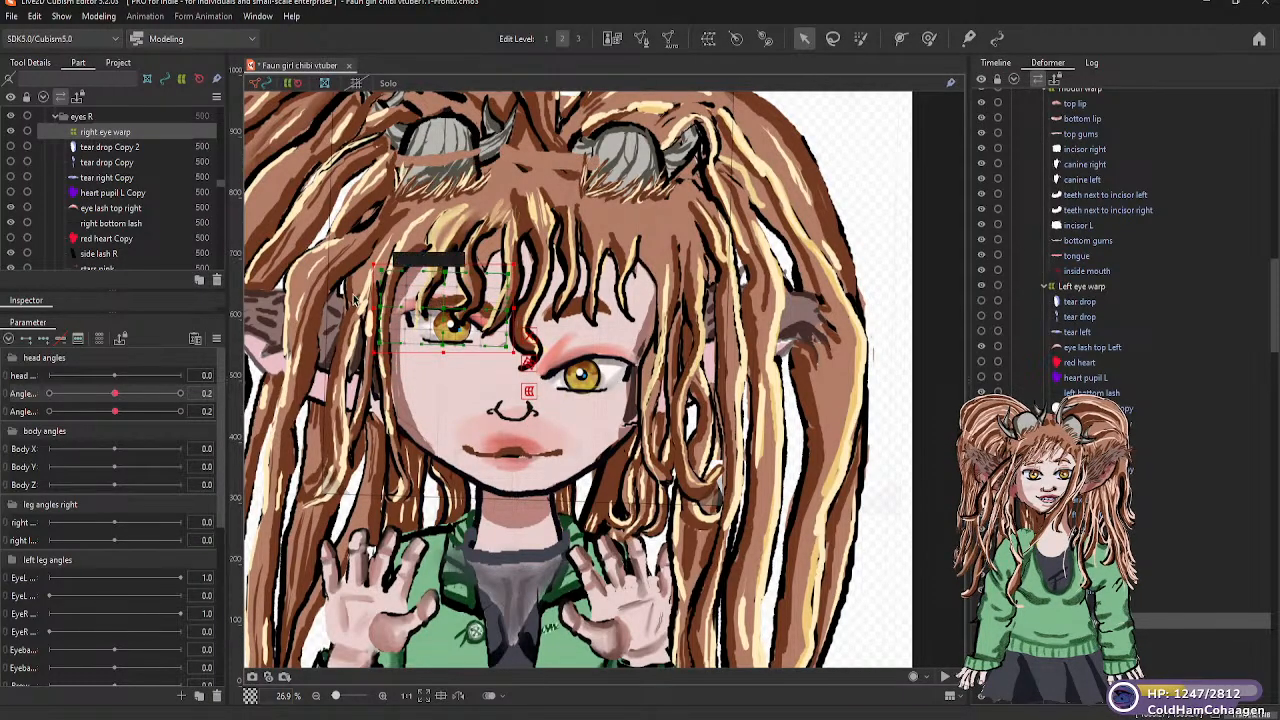
key(ctrl+z)
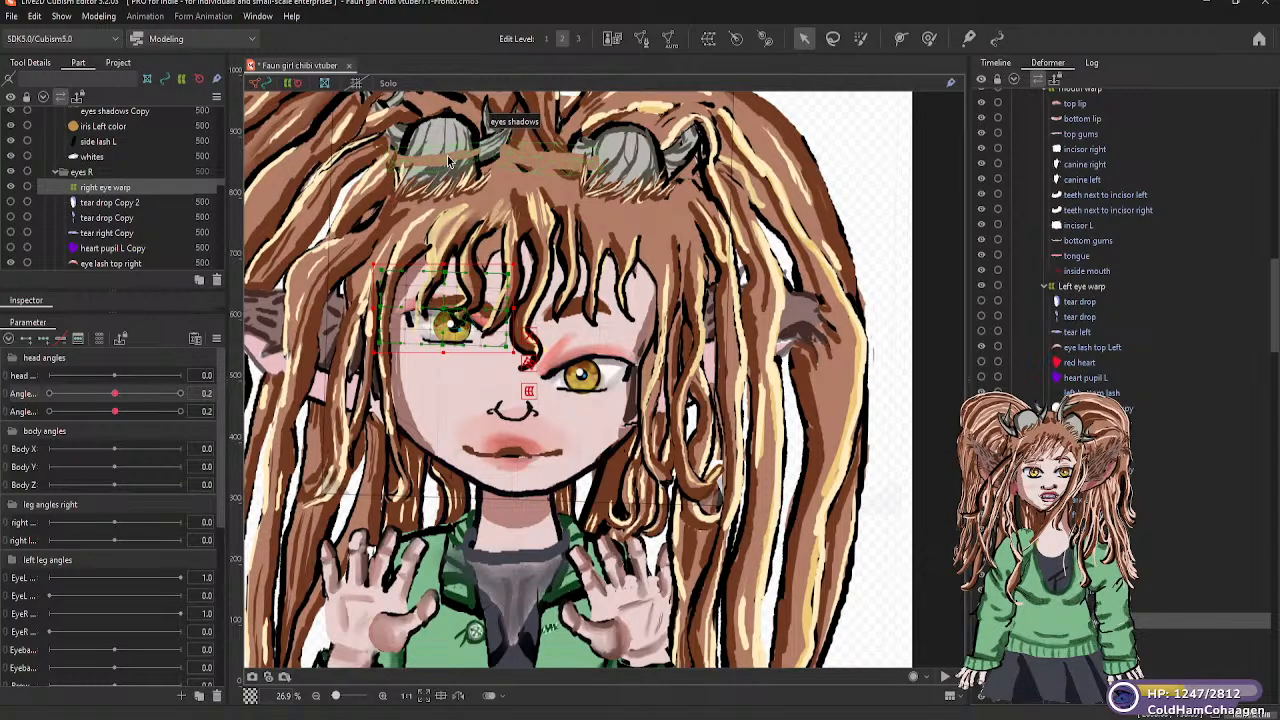
Select the eyes shadows mesh and bunch its stray forehead vertices together beside the horn above the character's left eye
click(519, 154)
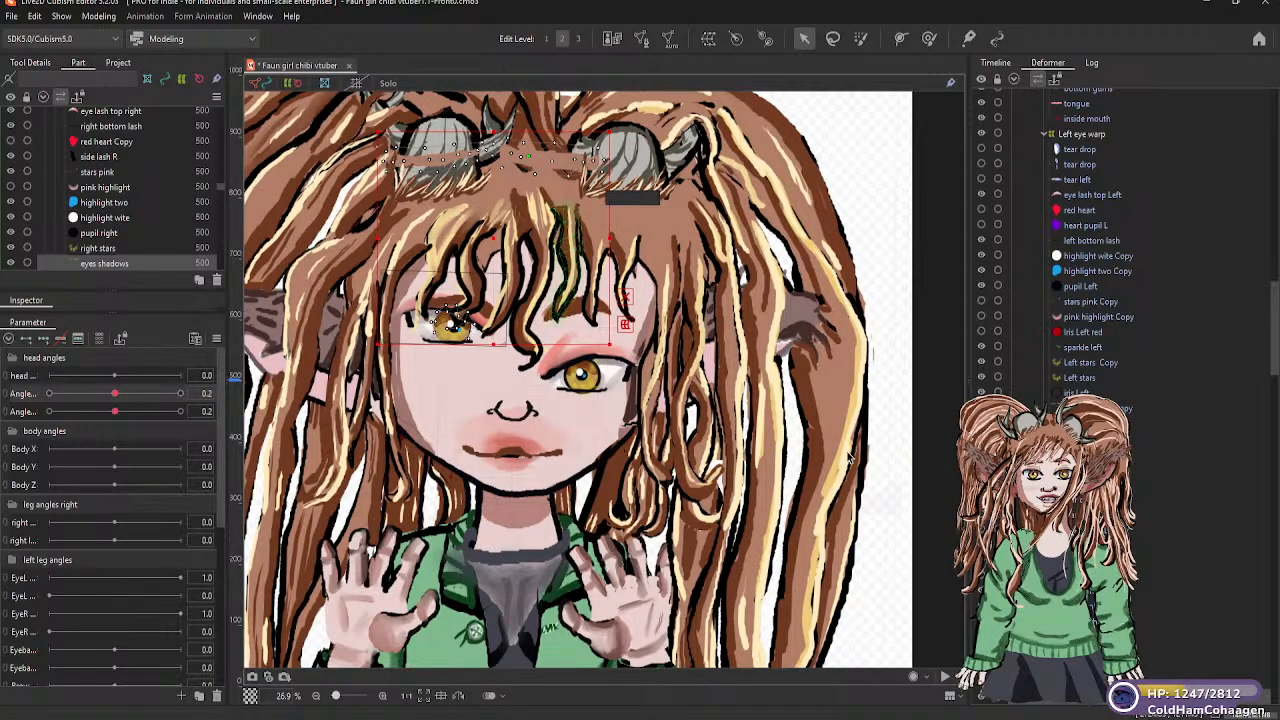
scroll(1090, 240, down, 2)
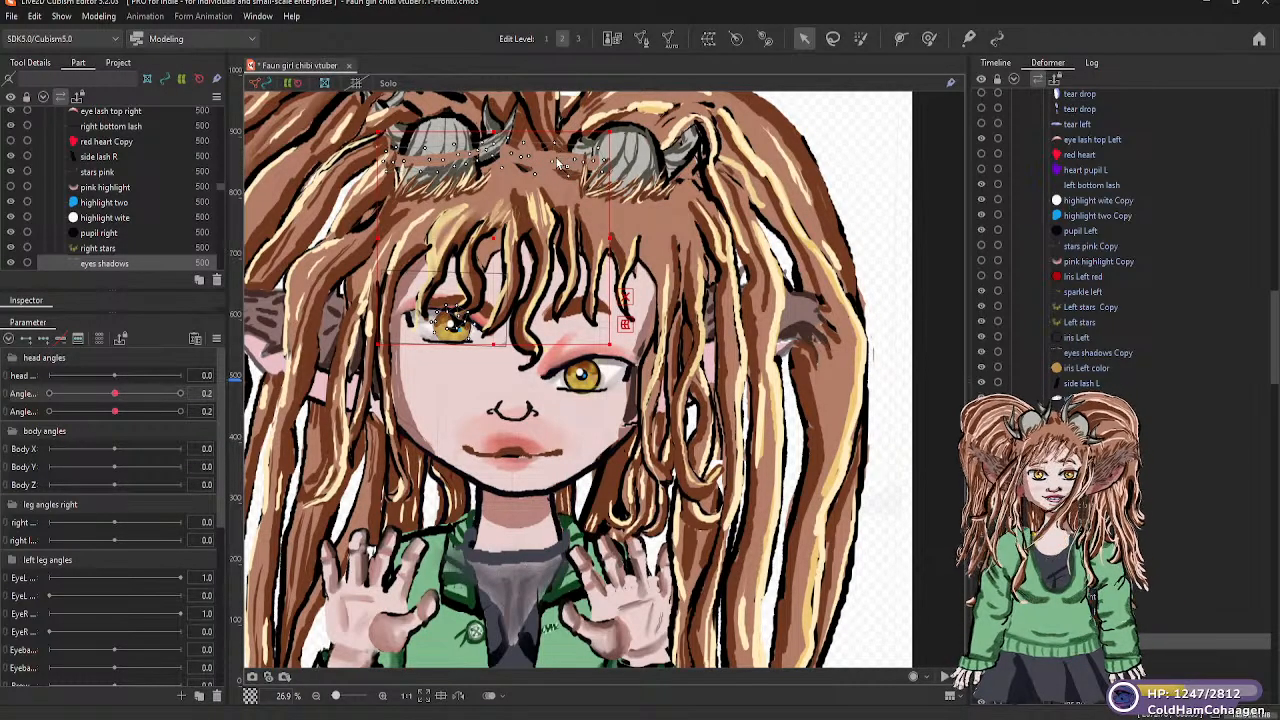
key(ctrl+z)
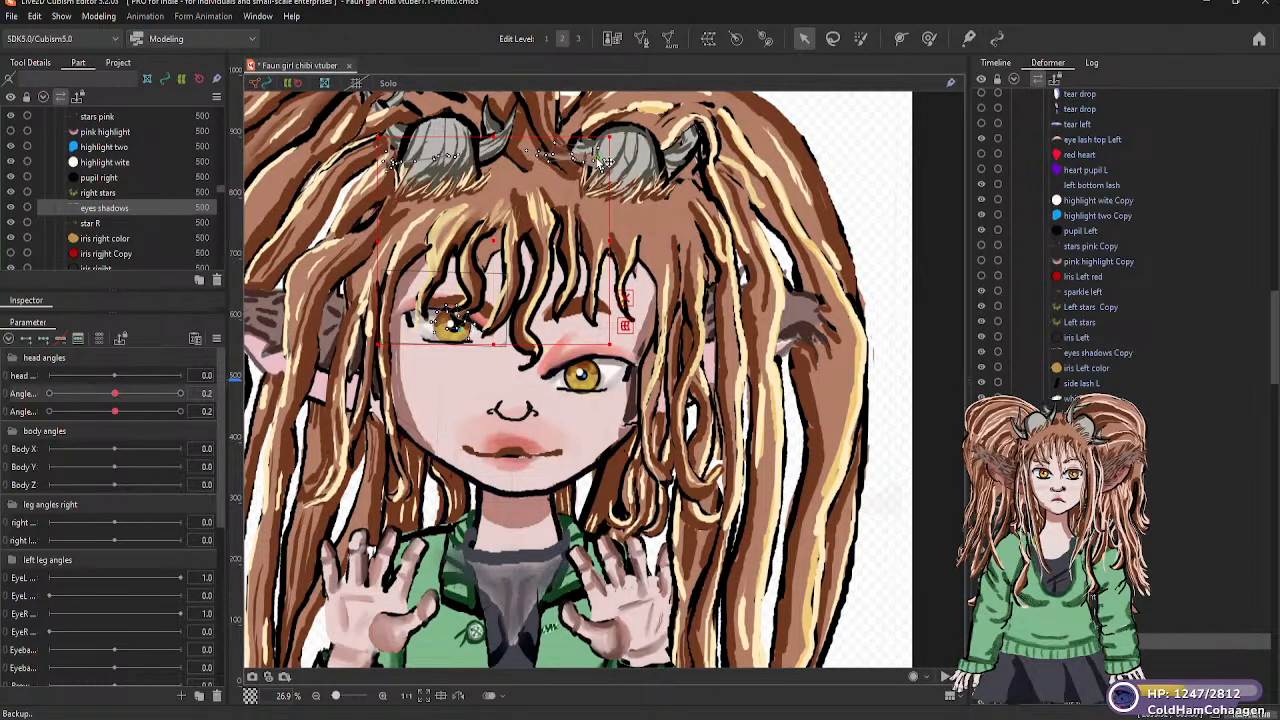
drag(605, 165, 611, 166)
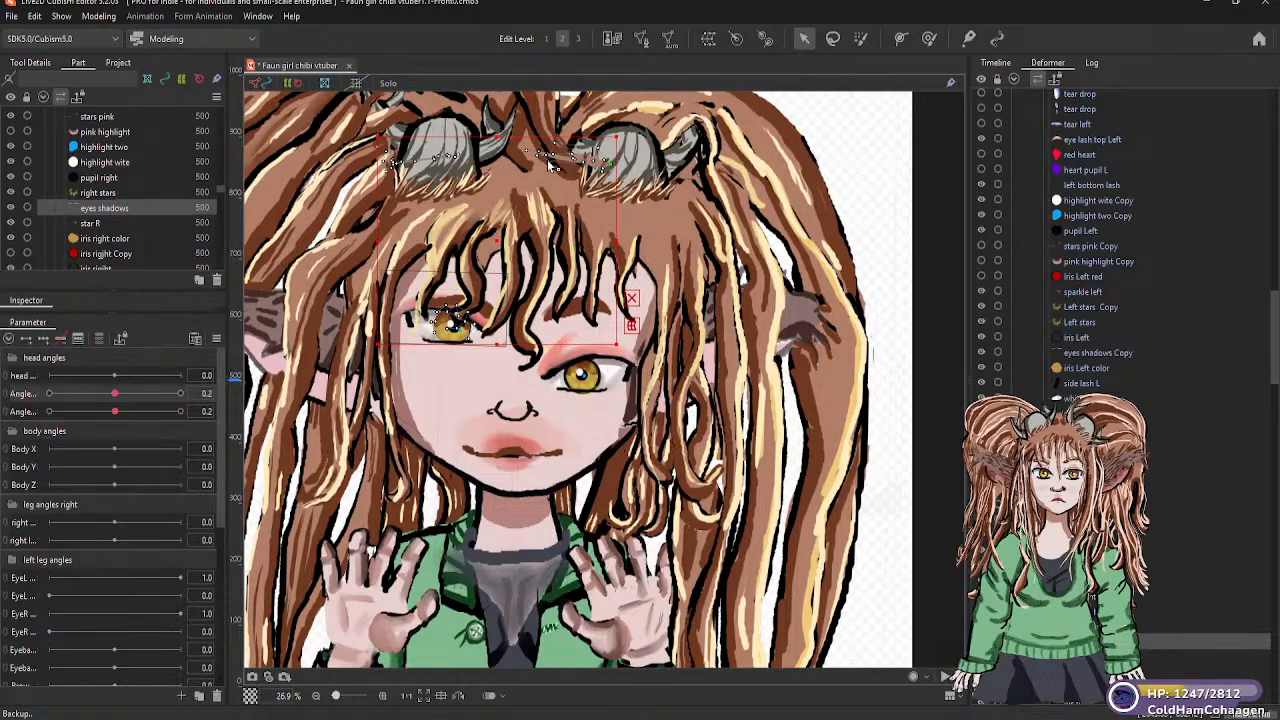
drag(612, 163, 615, 163)
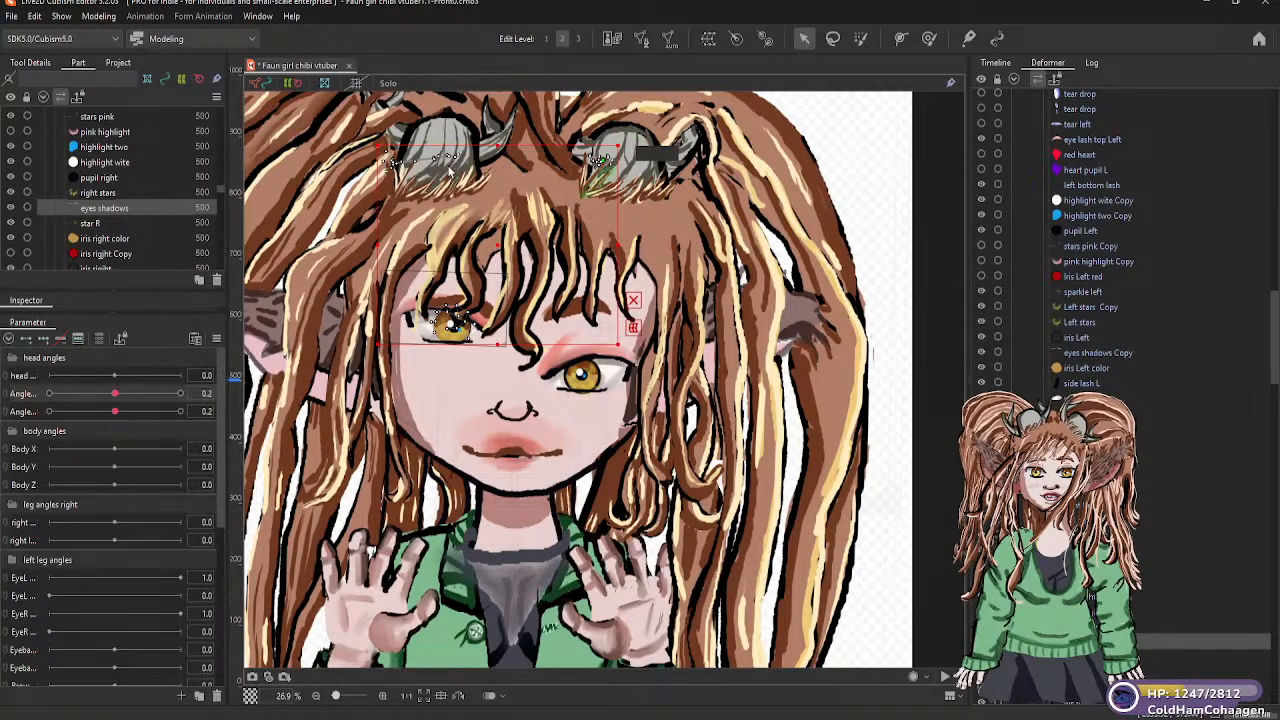
Tighten the stray eyes shadows vertices into a compact cluster by the horn's edge, and toggle the part's visibility to check it
scroll(440, 172, up, 2)
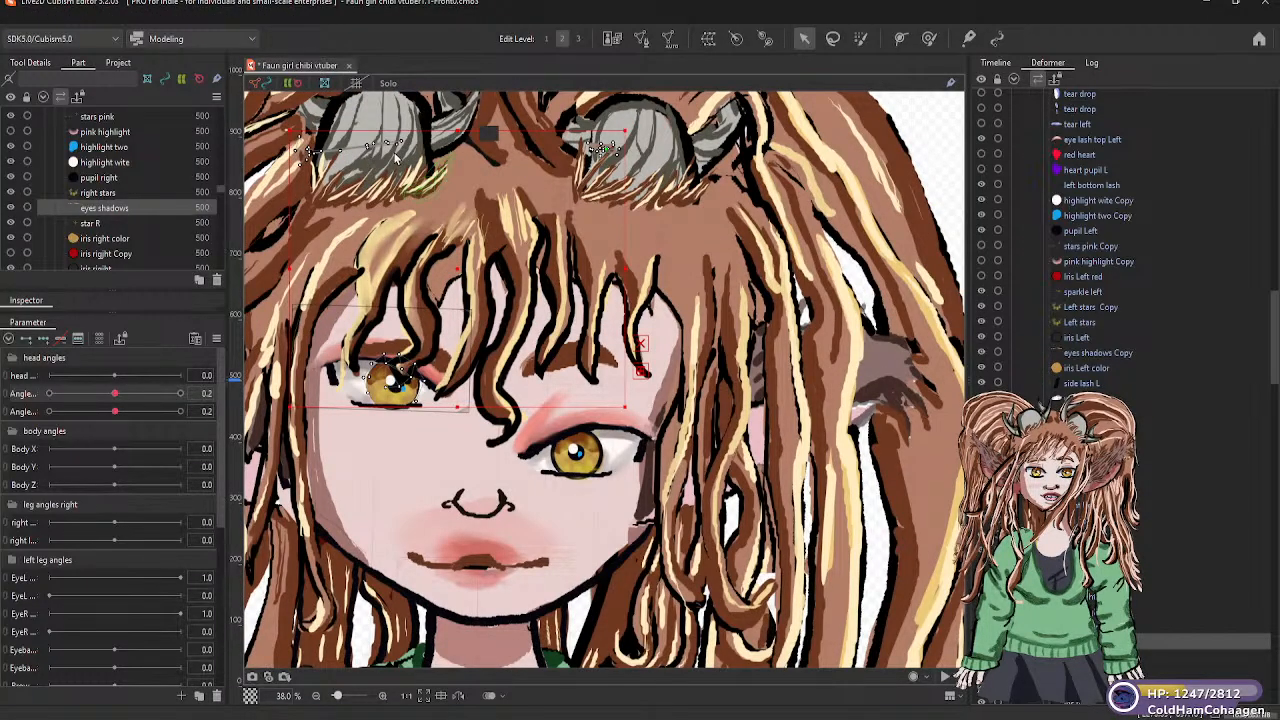
scroll(396, 158, up, 2)
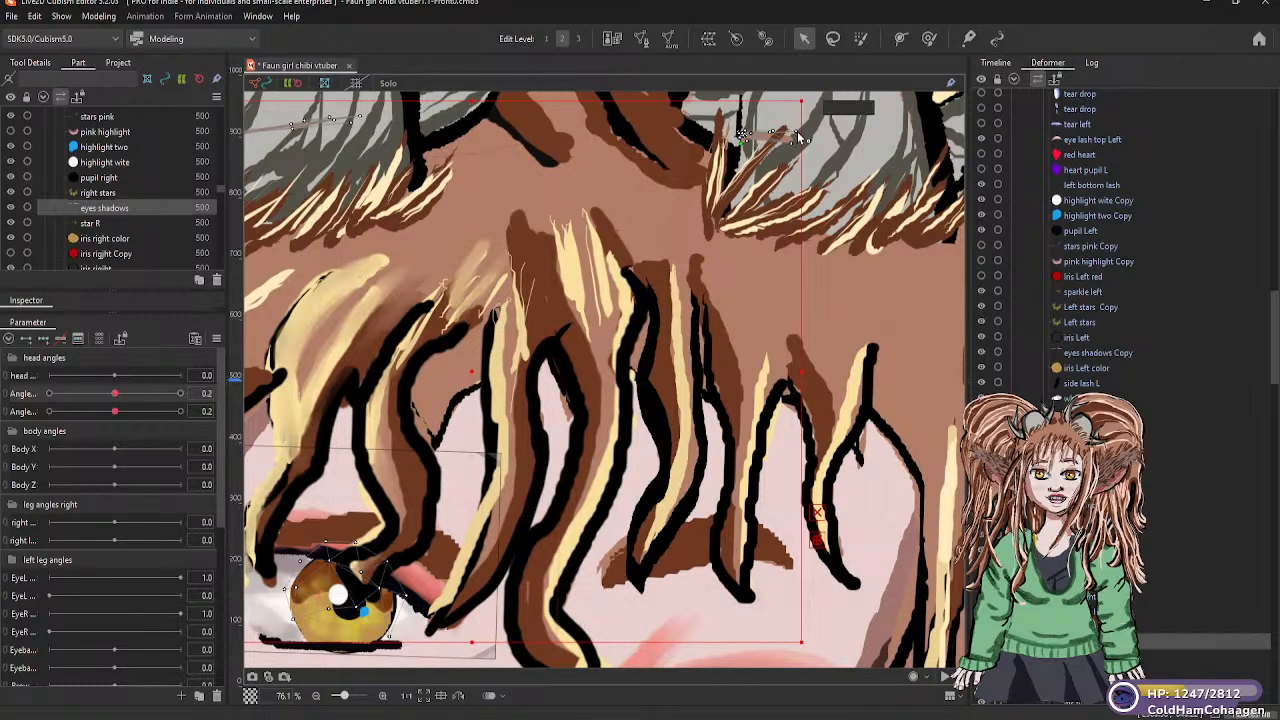
drag(797, 135, 747, 139)
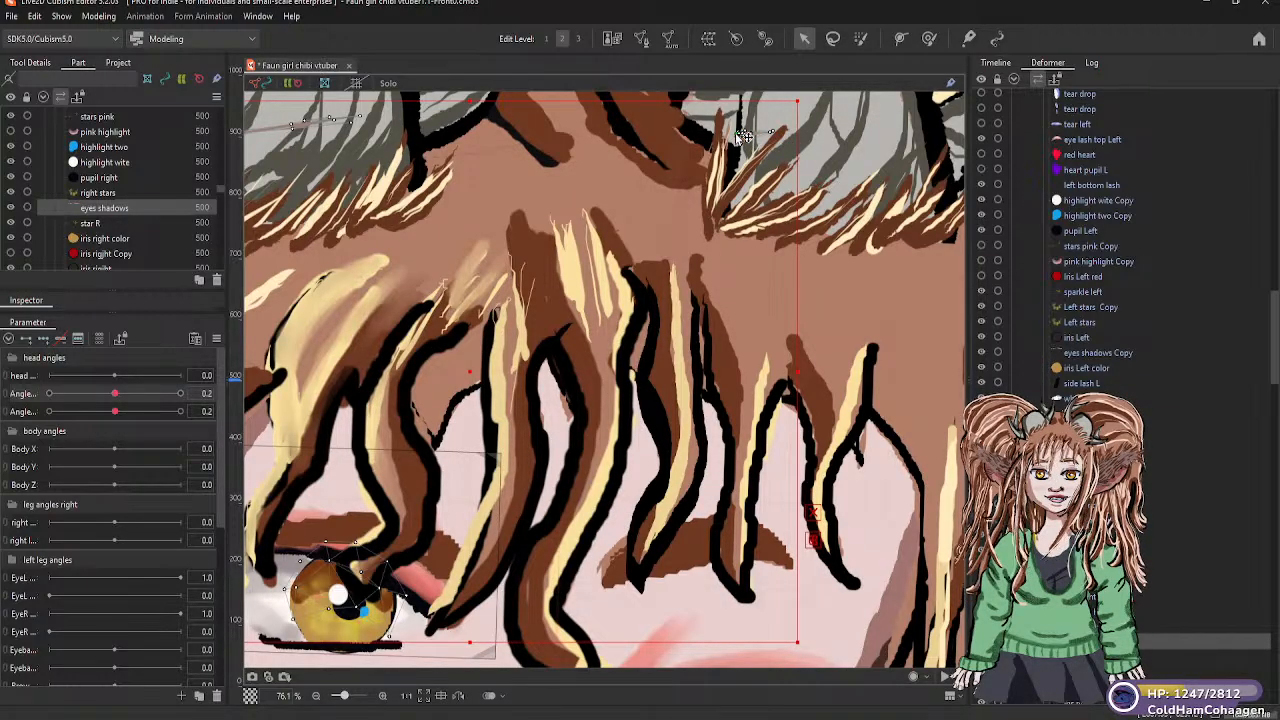
drag(791, 134, 772, 136)
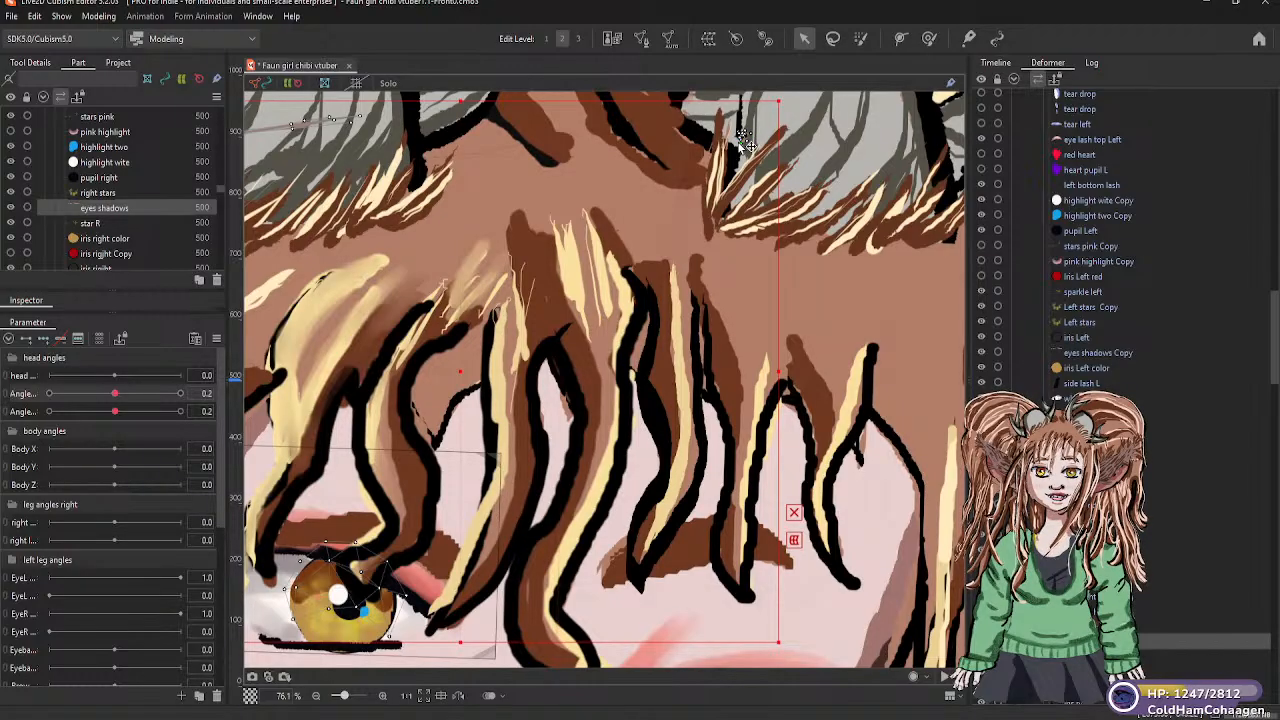
drag(757, 140, 740, 142)
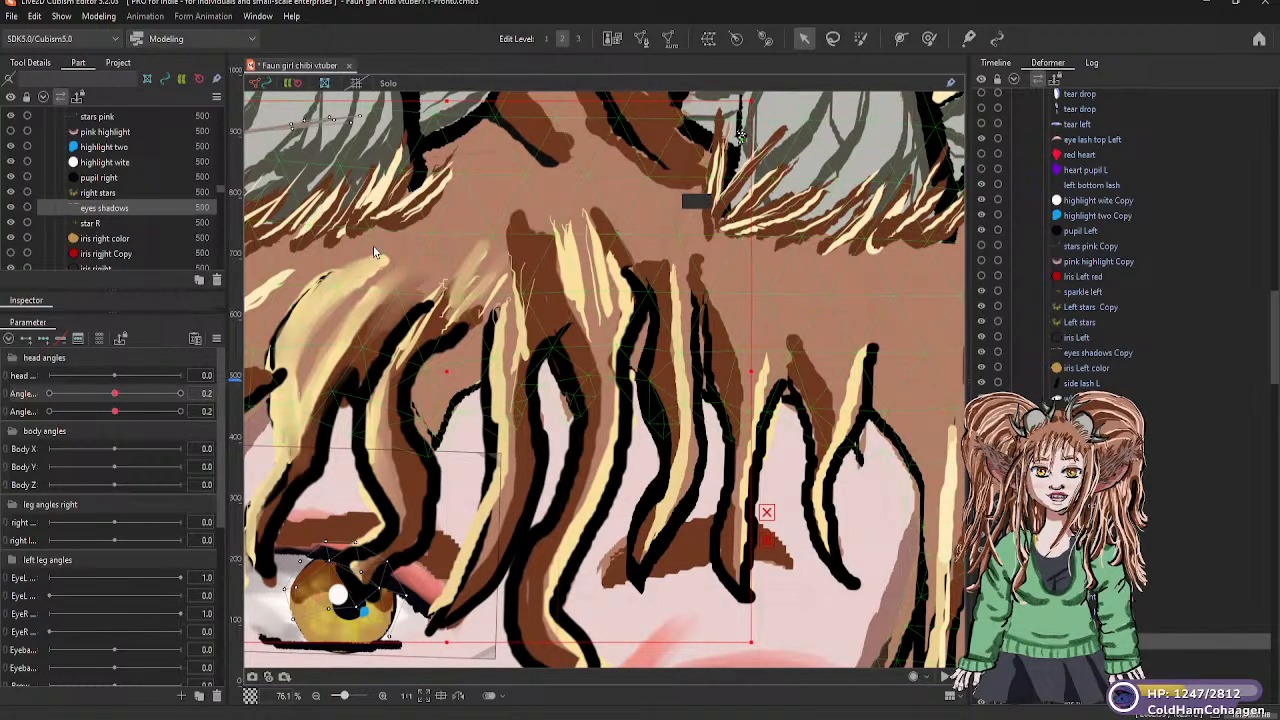
scroll(466, 245, down, 3)
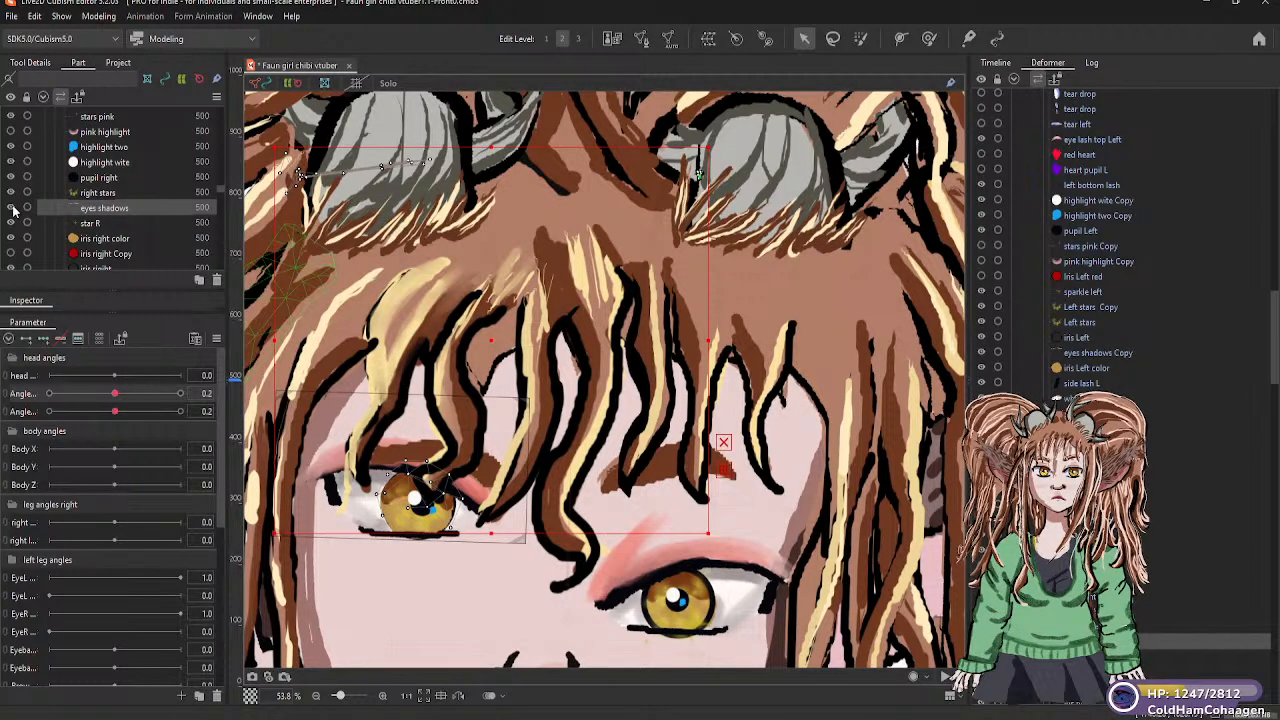
click(11, 207)
click(14, 210)
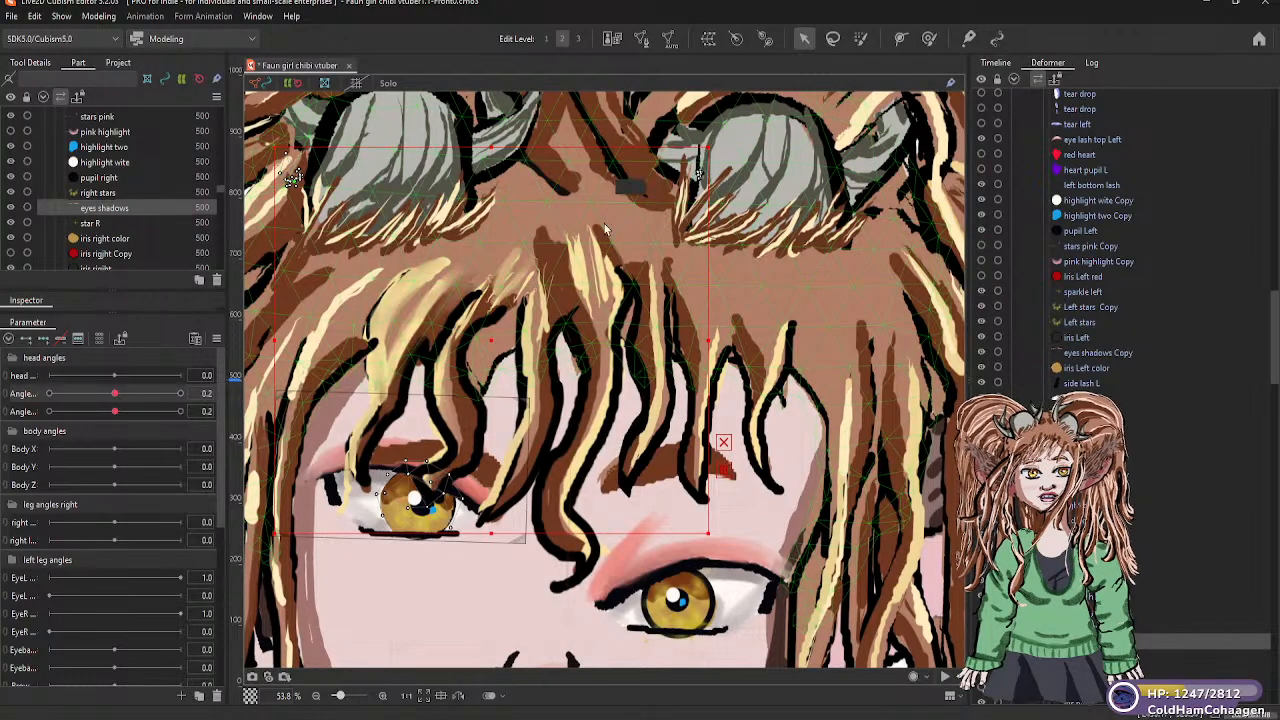
Select the right eye warp, check the vertical head angle at -30, and add three keyforms to the warp on that parameter
scroll(623, 230, down, 5)
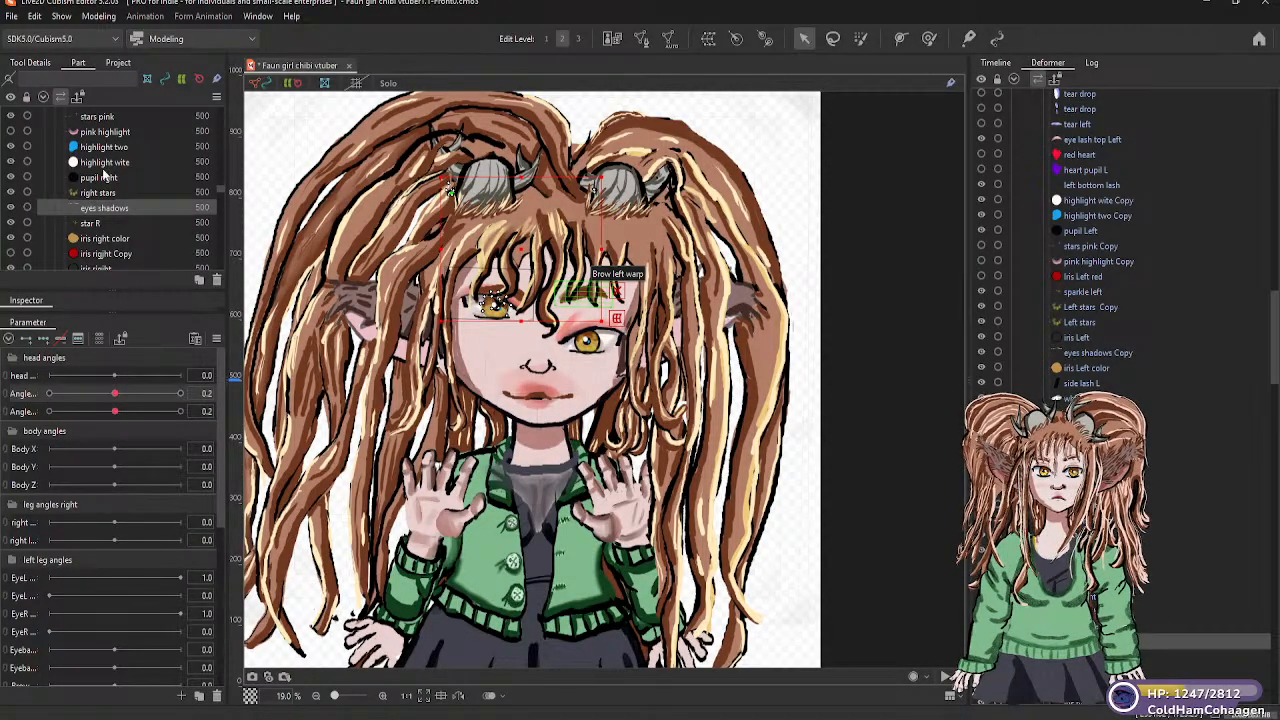
scroll(115, 185, up, 5)
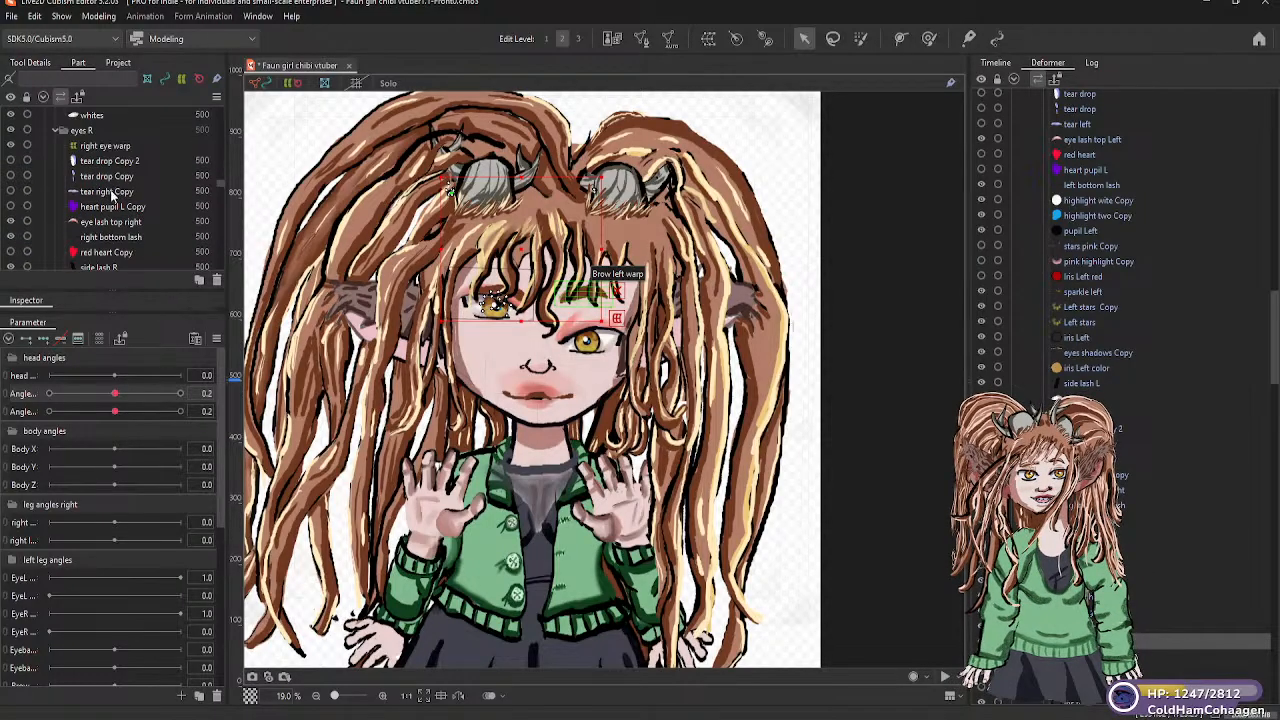
click(113, 148)
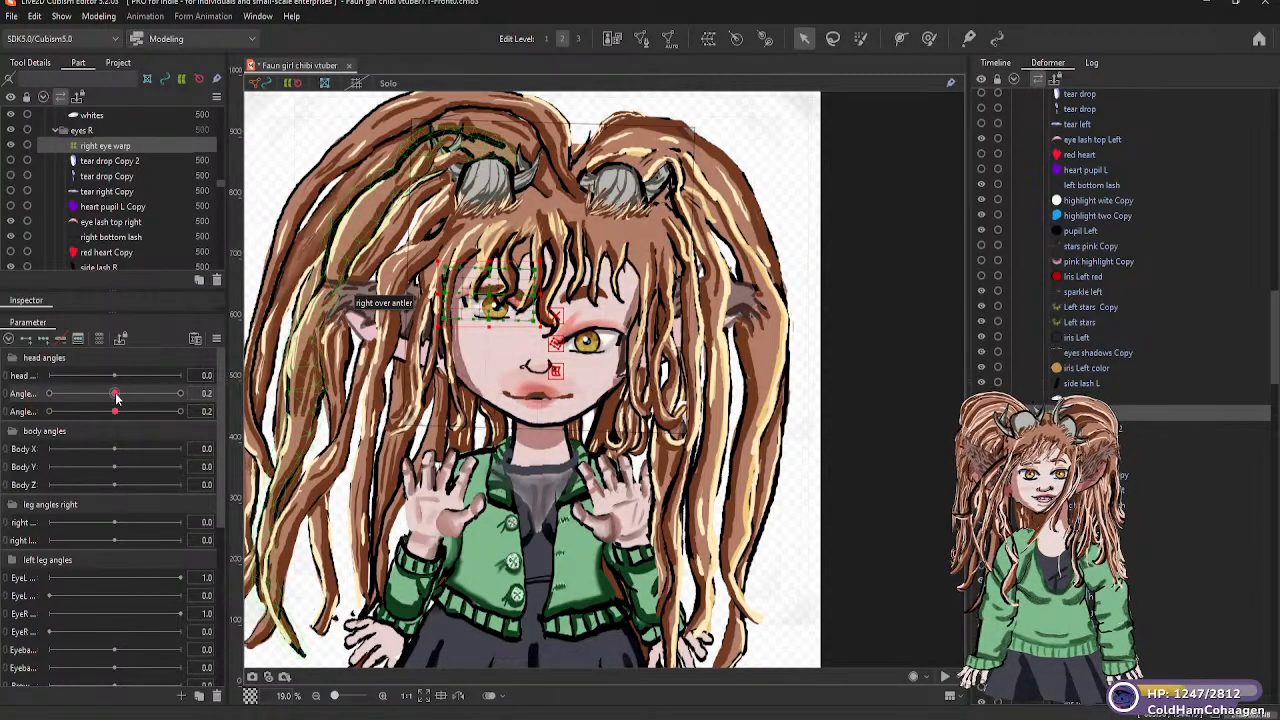
drag(115, 394, 51, 398)
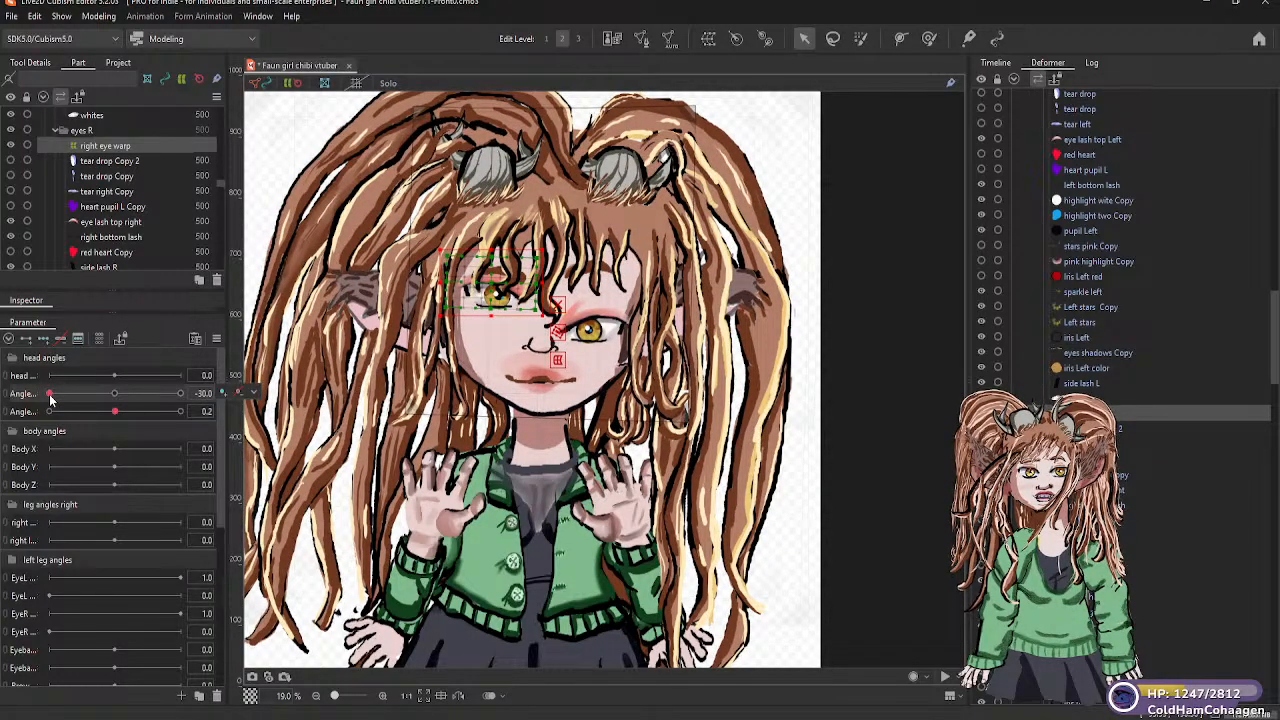
drag(51, 398, 117, 397)
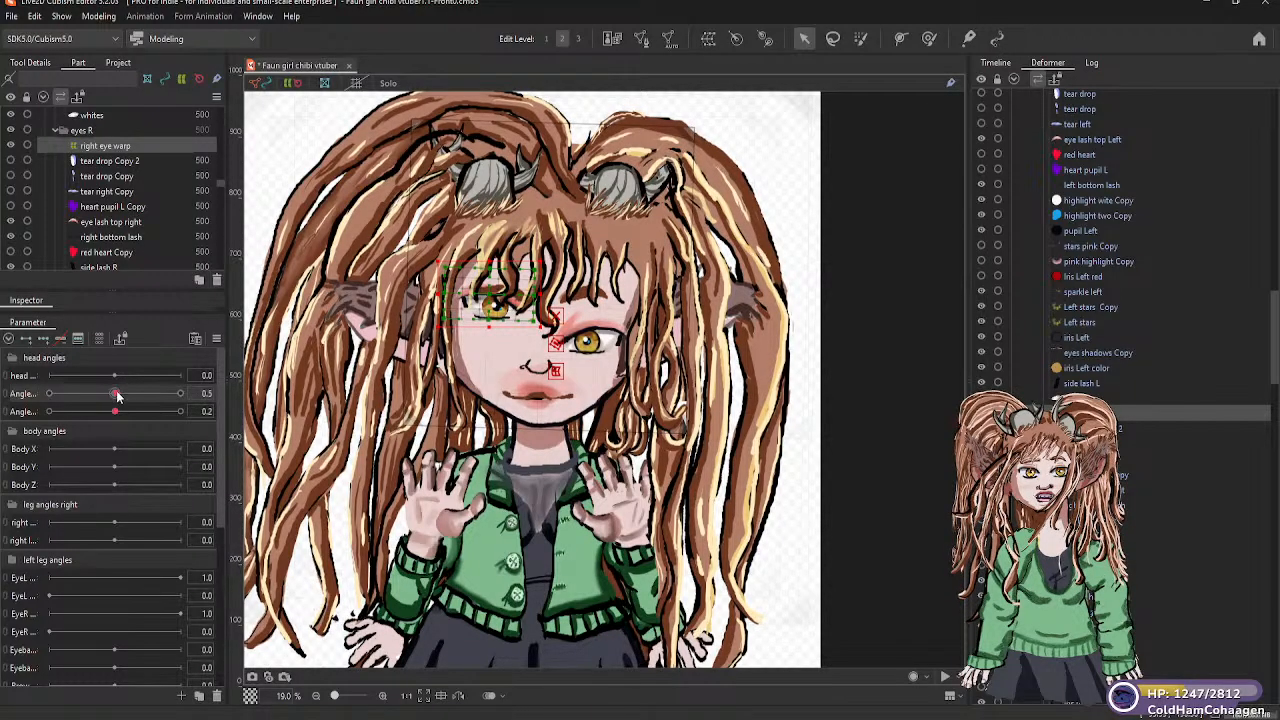
click(45, 338)
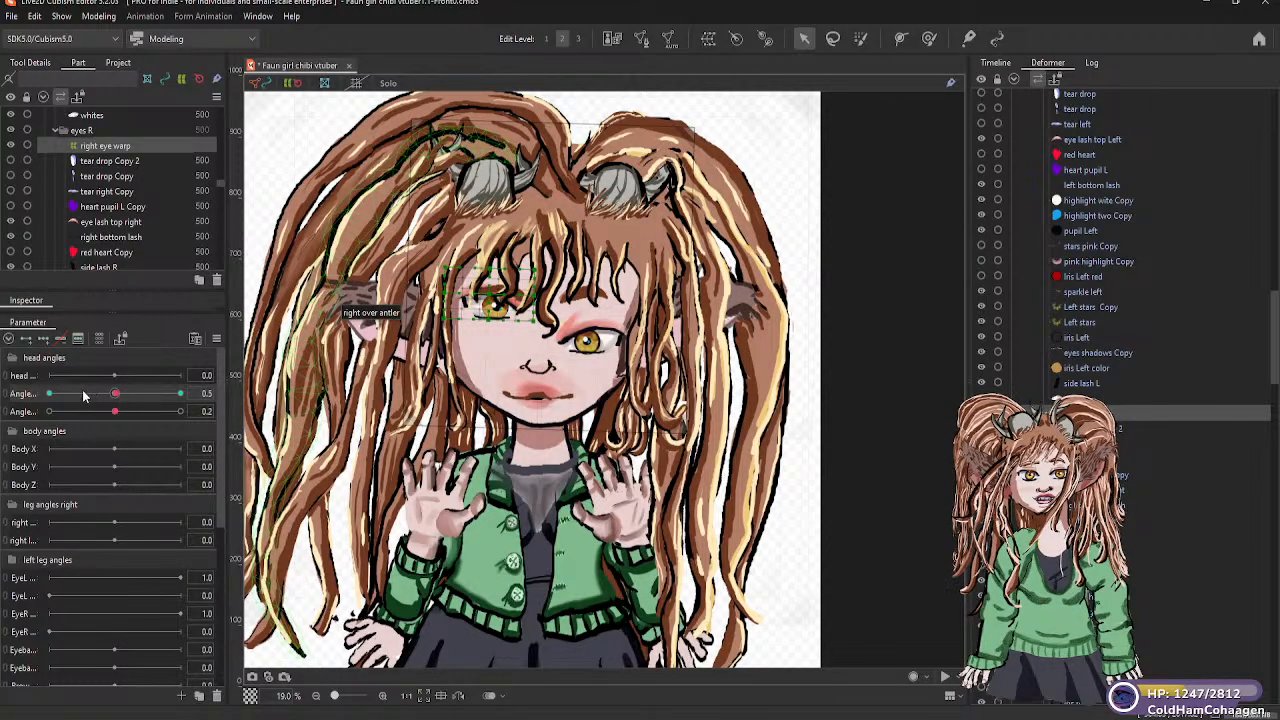
At vertical head angle 0, move the right eye warp down until the eye is about level with the left eye
mouse_move(116, 398)
mouse_down()
mouse_move(36, 402)
mouse_move(115, 400)
mouse_up()
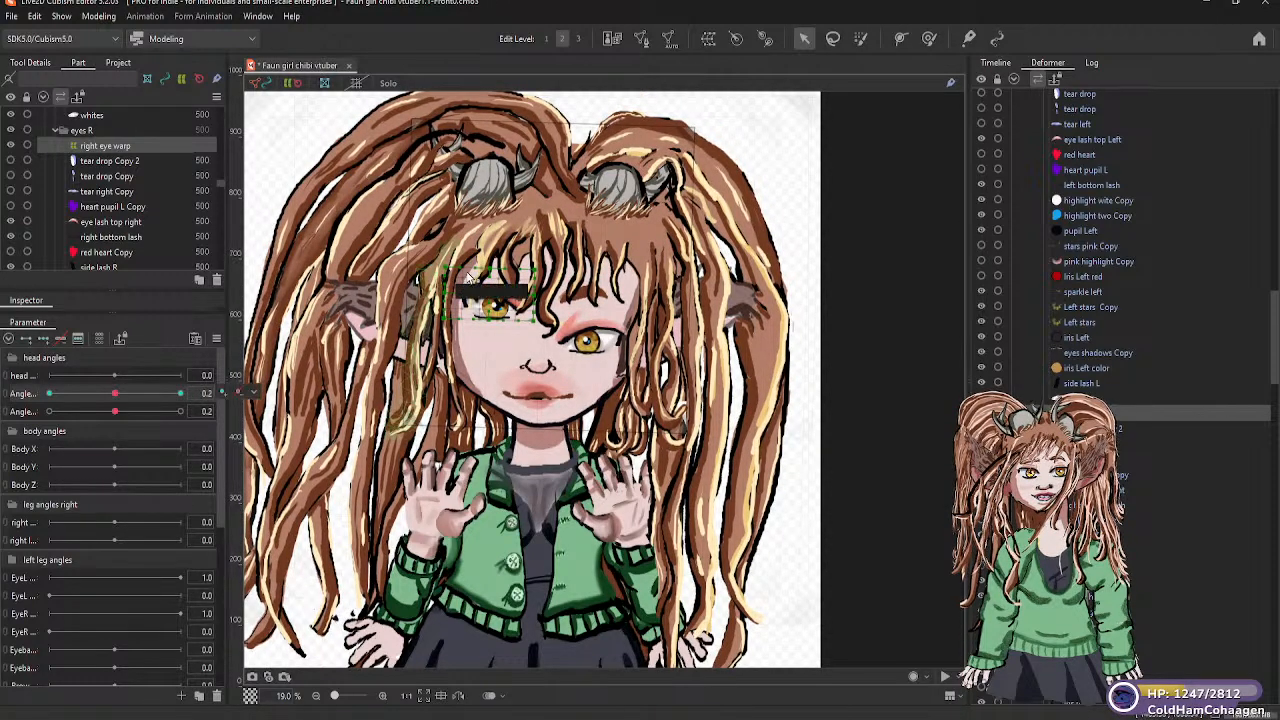
click(504, 321)
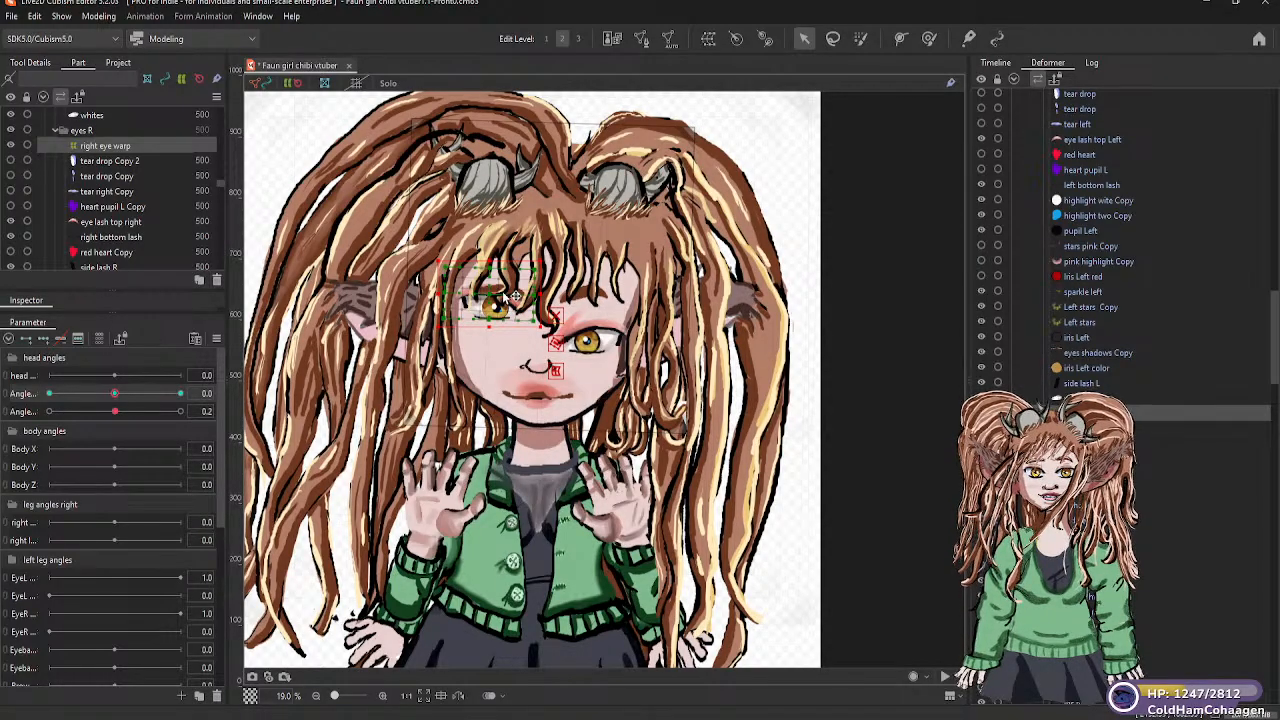
drag(501, 291, 500, 308)
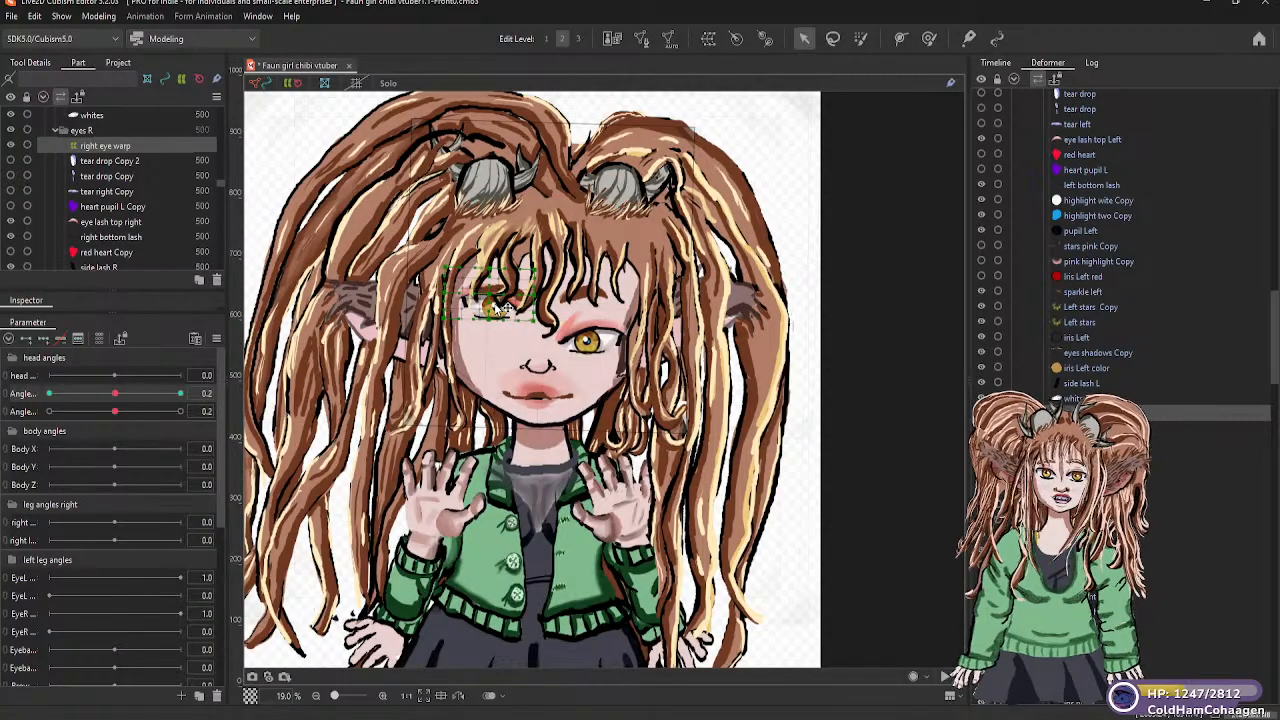
scroll(501, 289, up, 3)
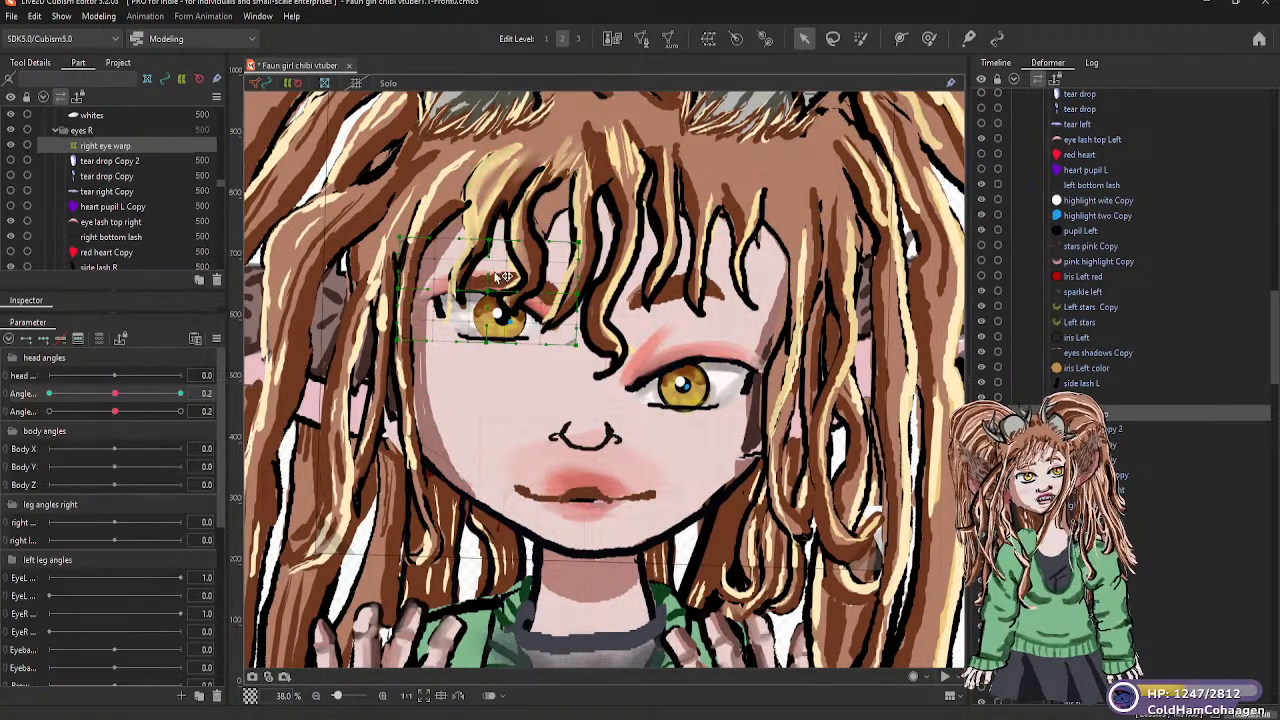
scroll(488, 300, up, 2)
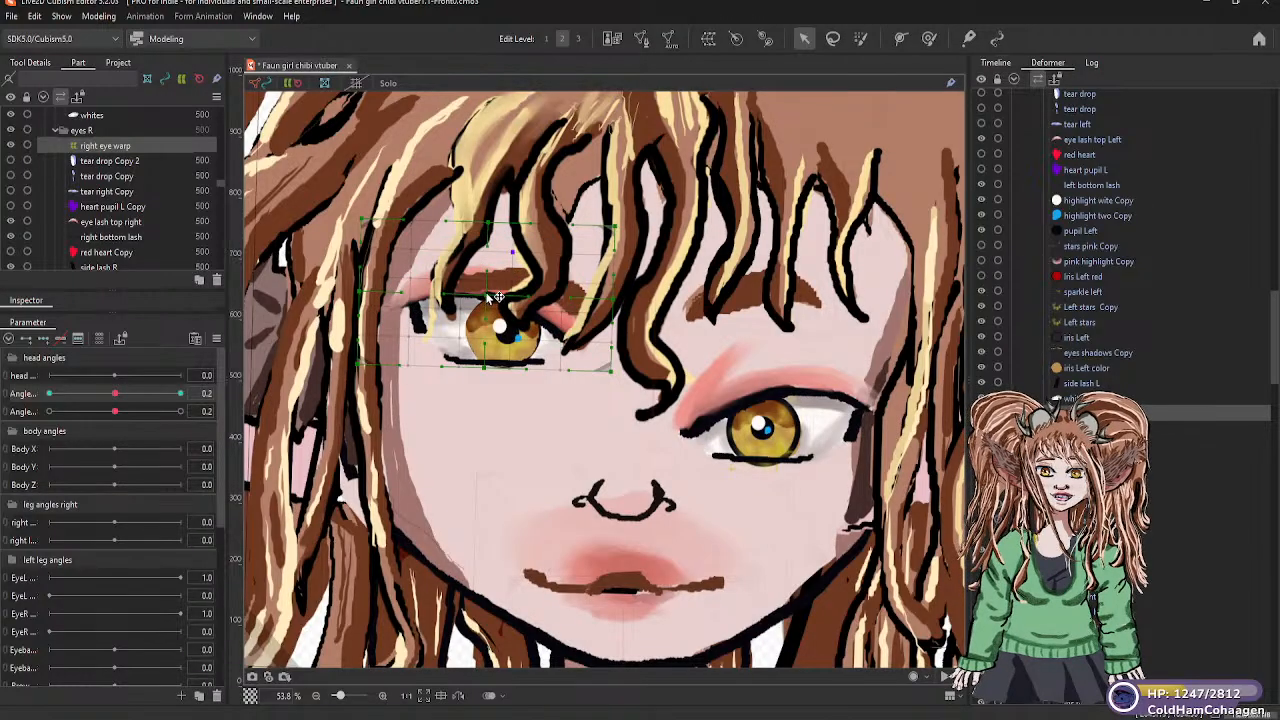
click(497, 298)
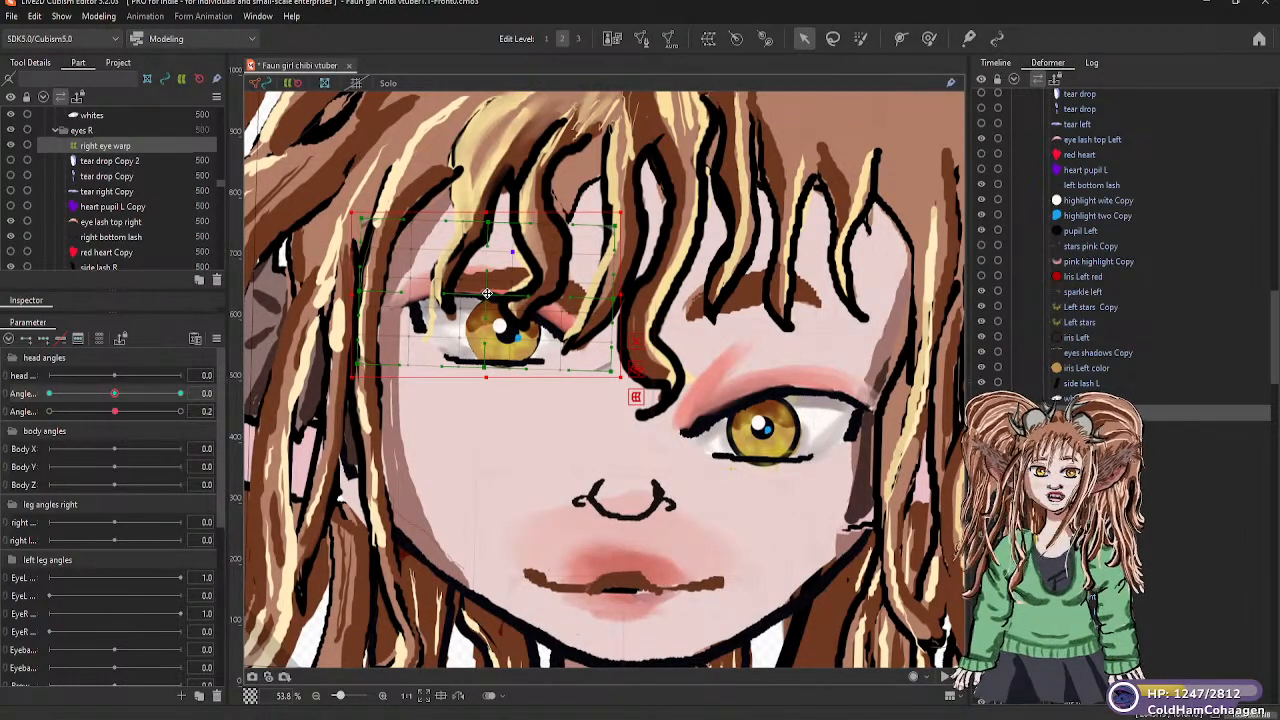
drag(487, 293, 488, 365)
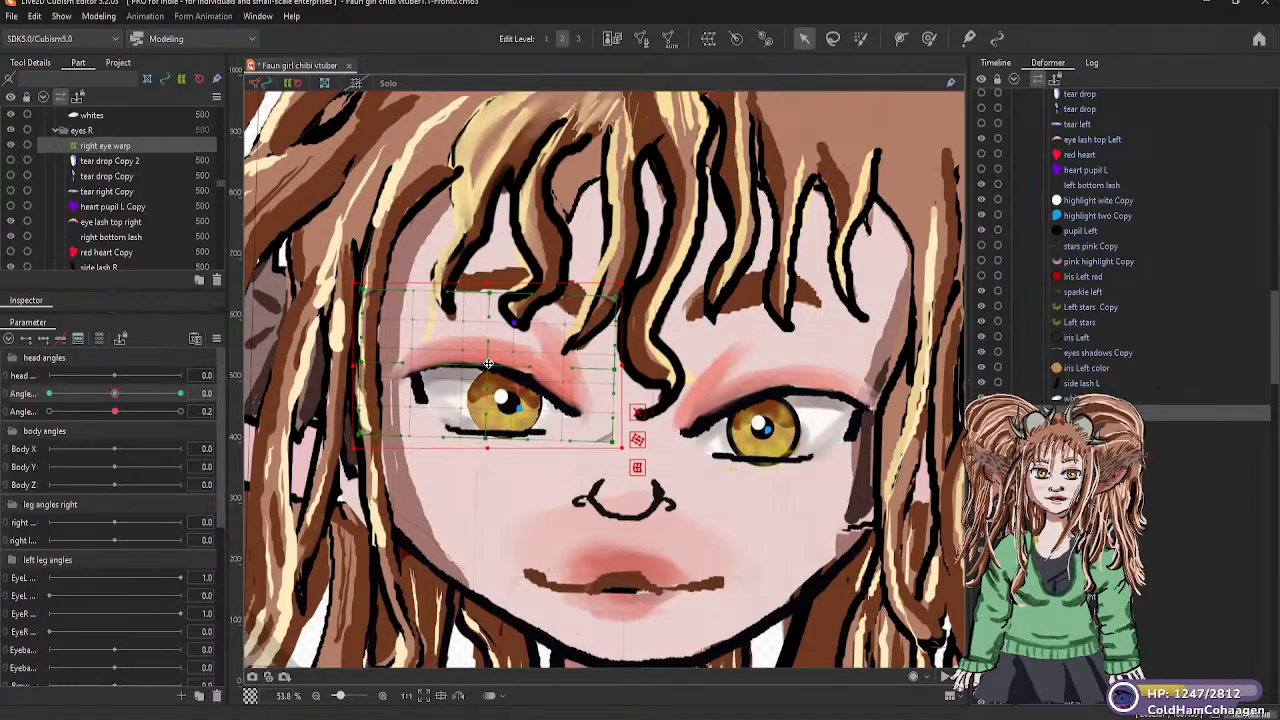
scroll(762, 358, down, 2)
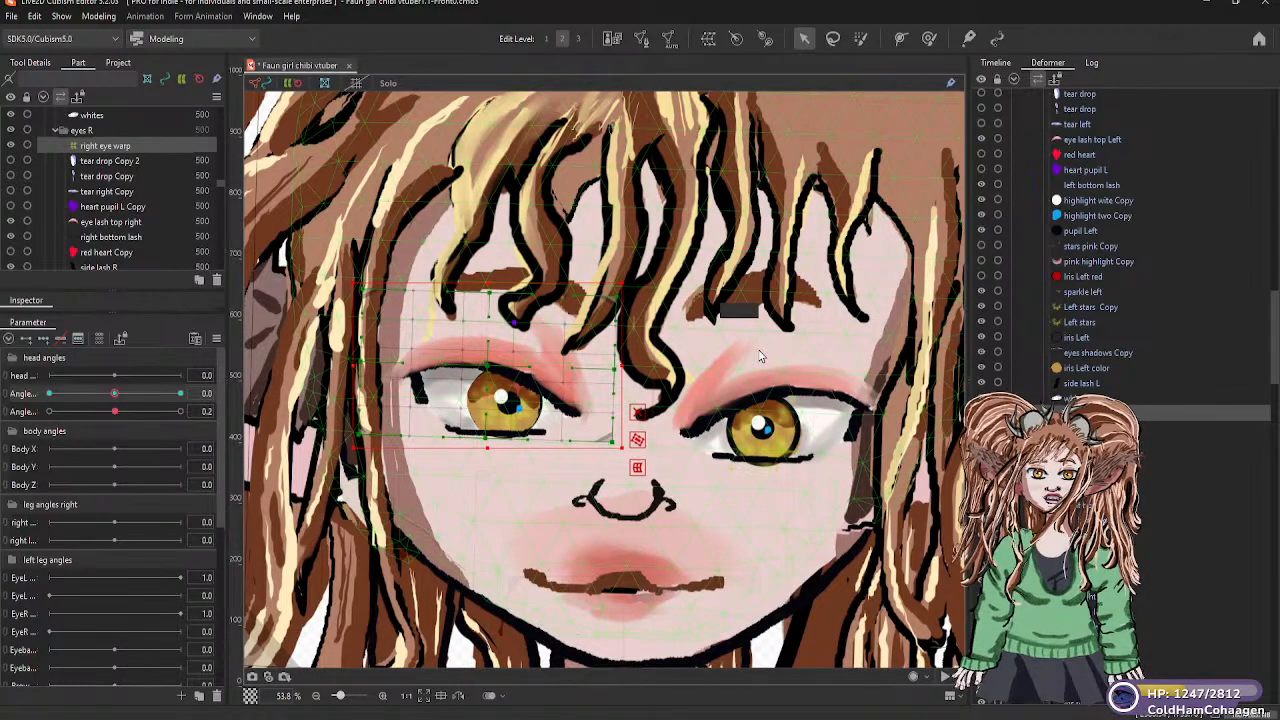
scroll(650, 300, down, 2)
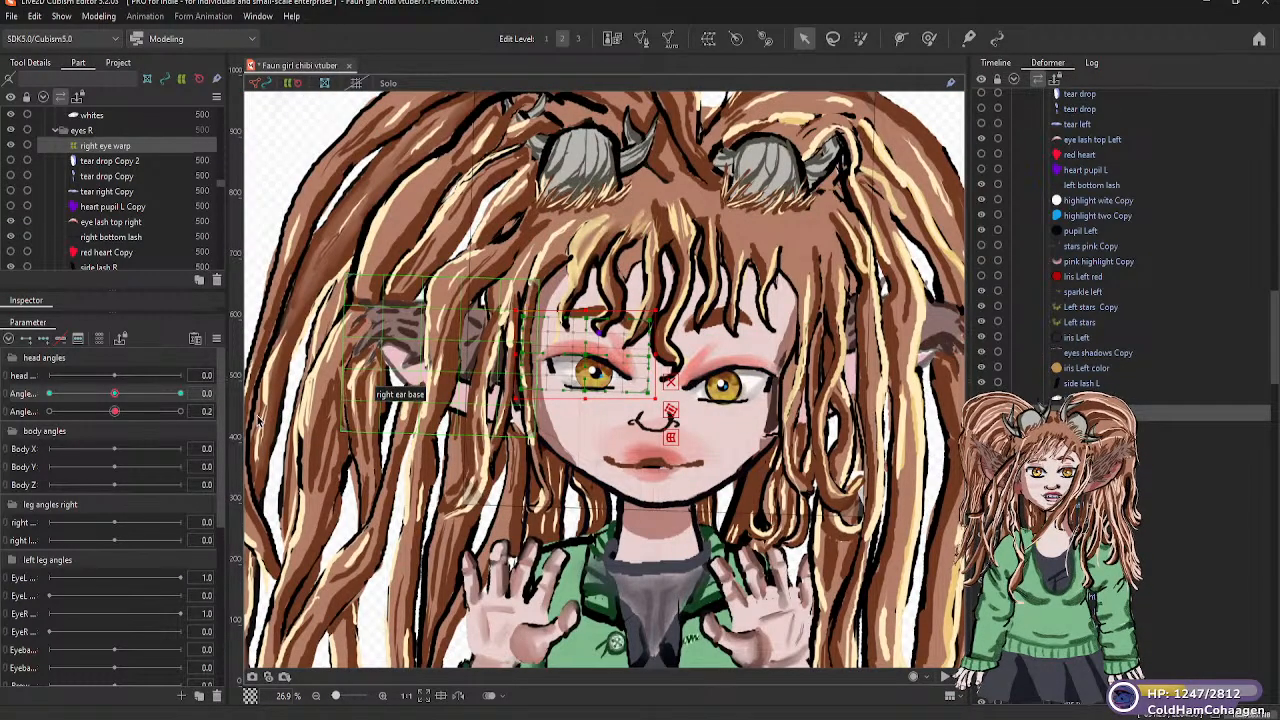
drag(593, 355, 593, 358)
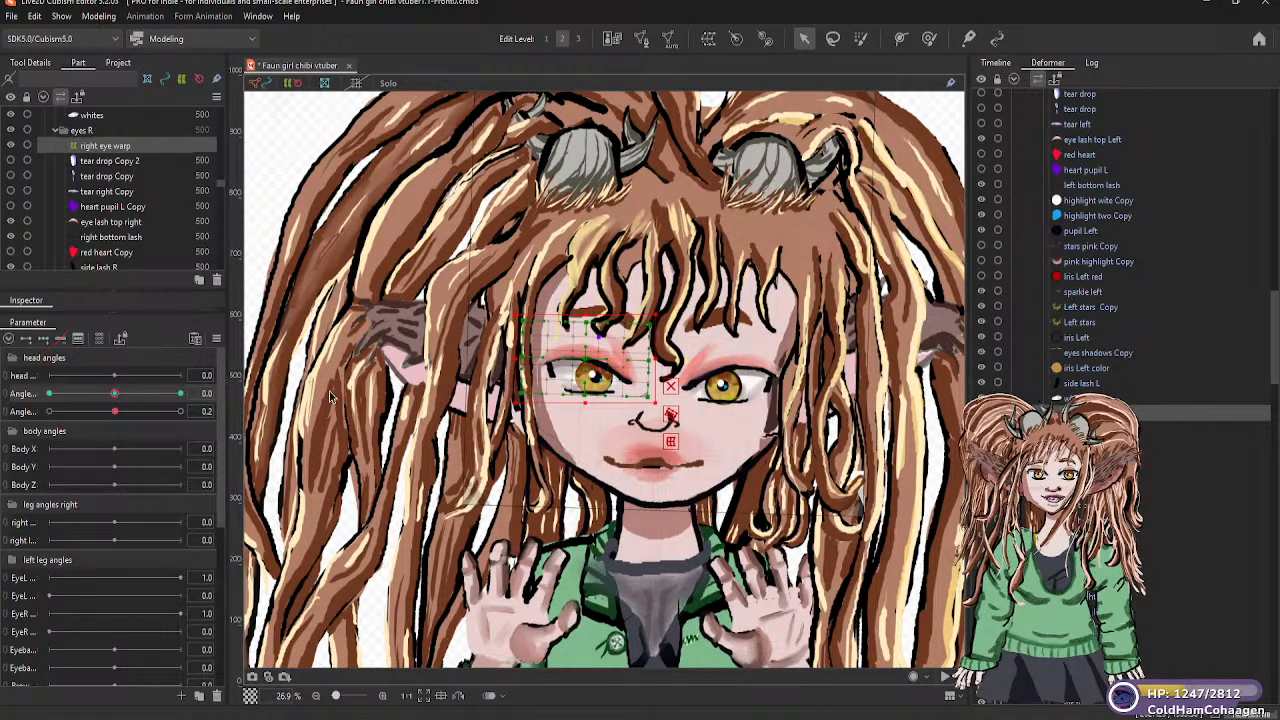
At vertical head angle 30, move the right eye warp down to line up with the left eye
mouse_move(114, 394)
mouse_down()
mouse_move(46, 397)
mouse_move(118, 397)
mouse_up()
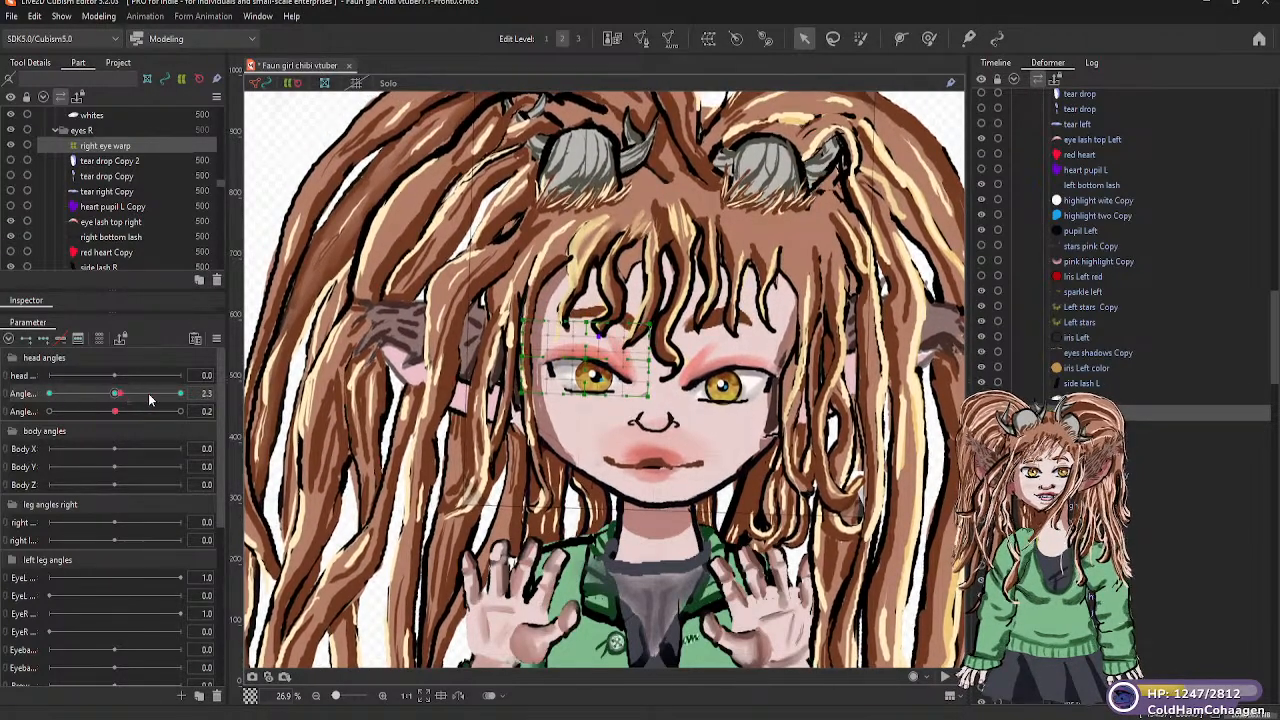
click(180, 394)
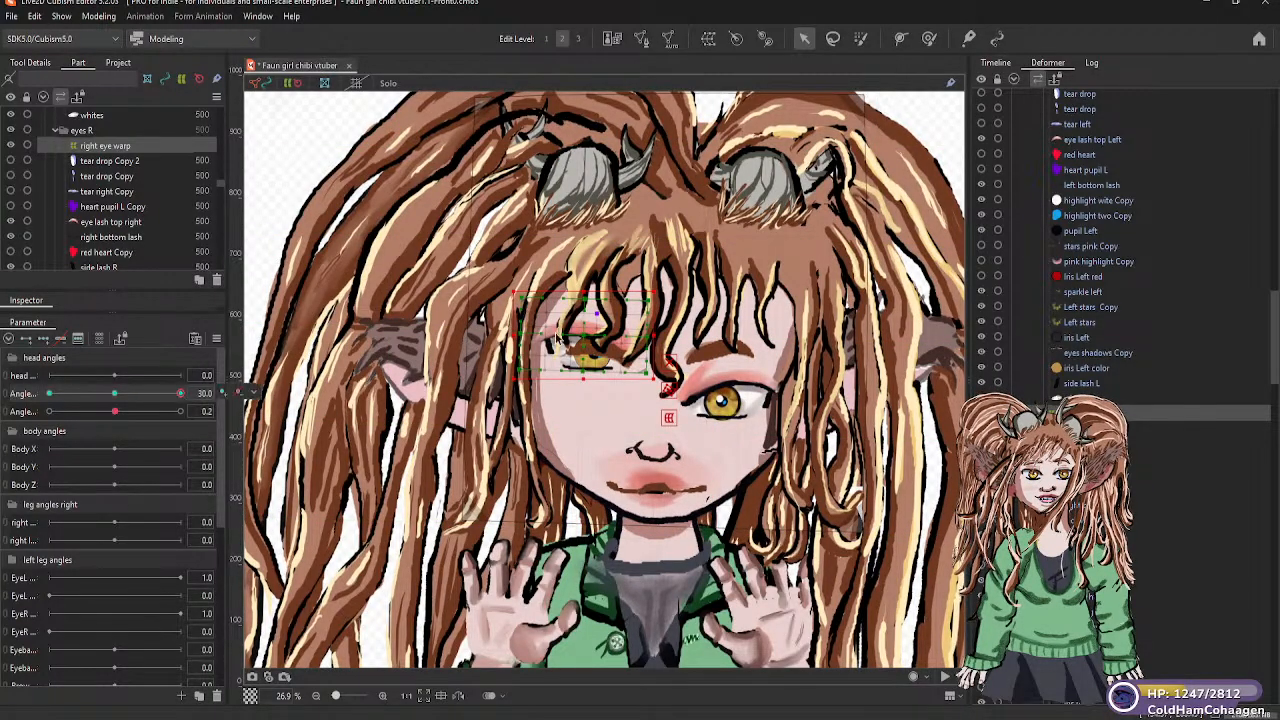
right_click(183, 396)
click(585, 340)
drag(585, 340, 589, 396)
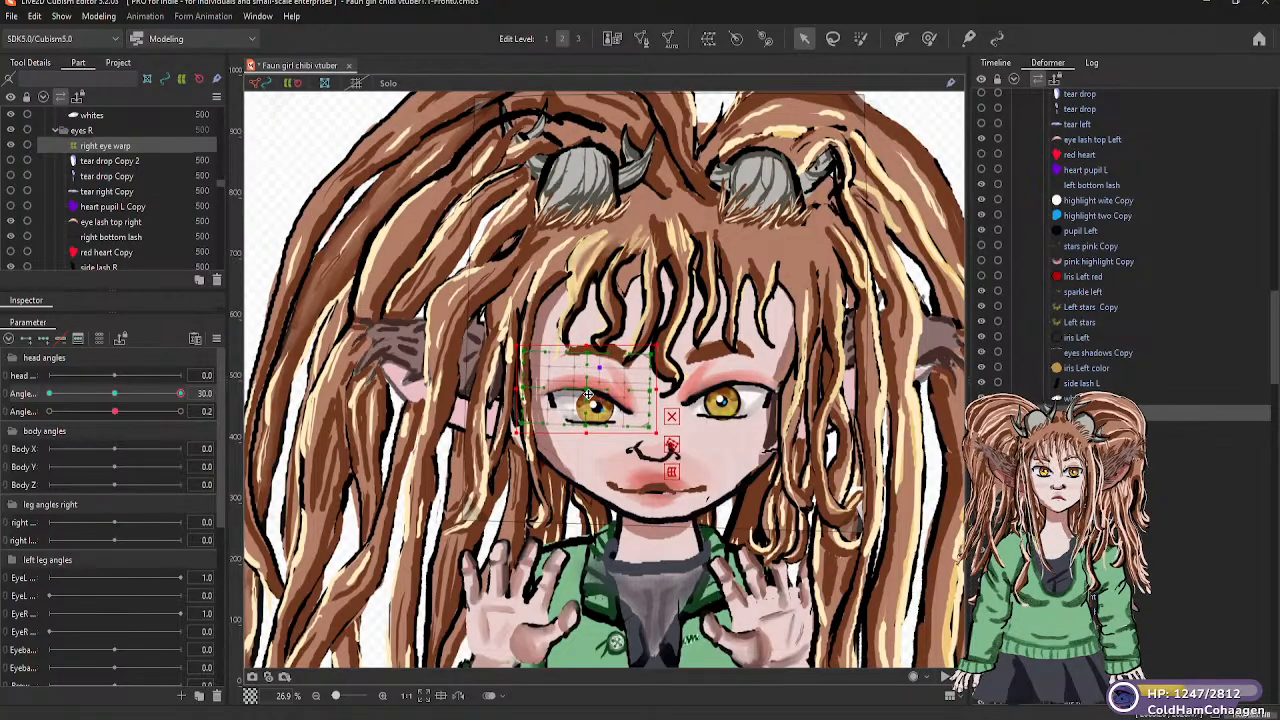
Select the left eye warp and, at vertical head angle -30, move it up until the left eye is level with the right eye
drag(181, 398, 117, 399)
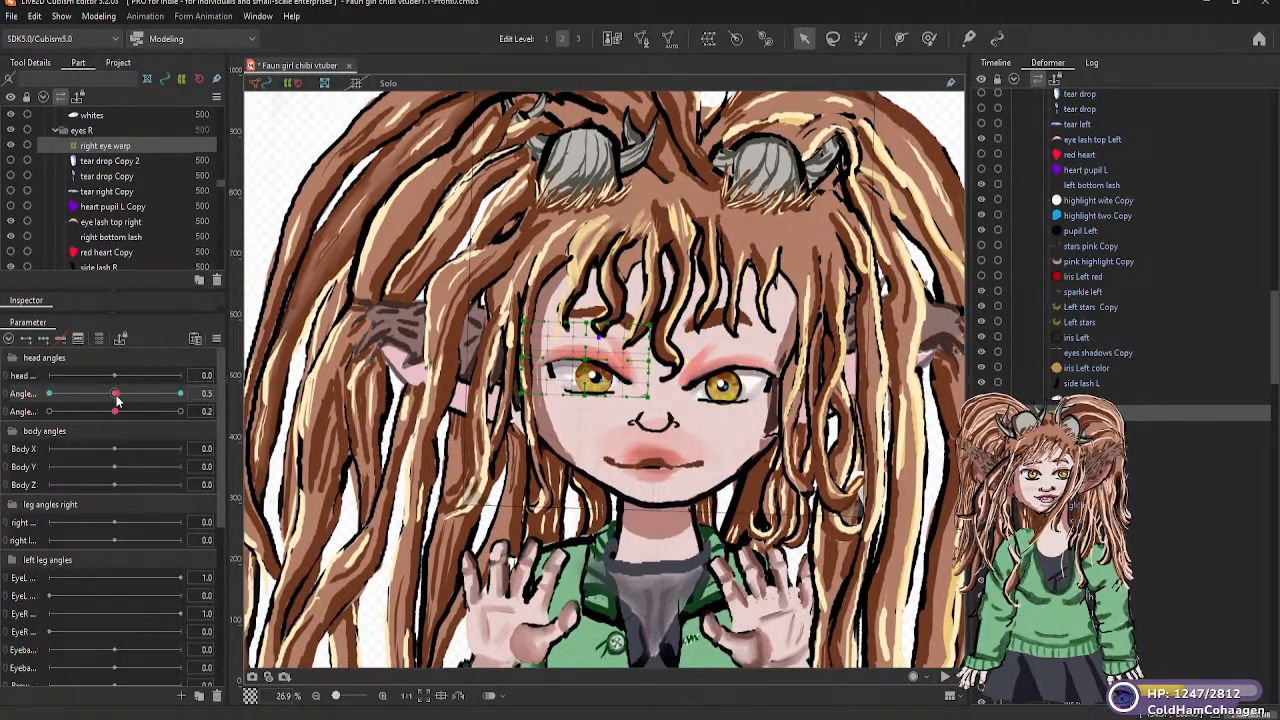
drag(117, 399, 118, 397)
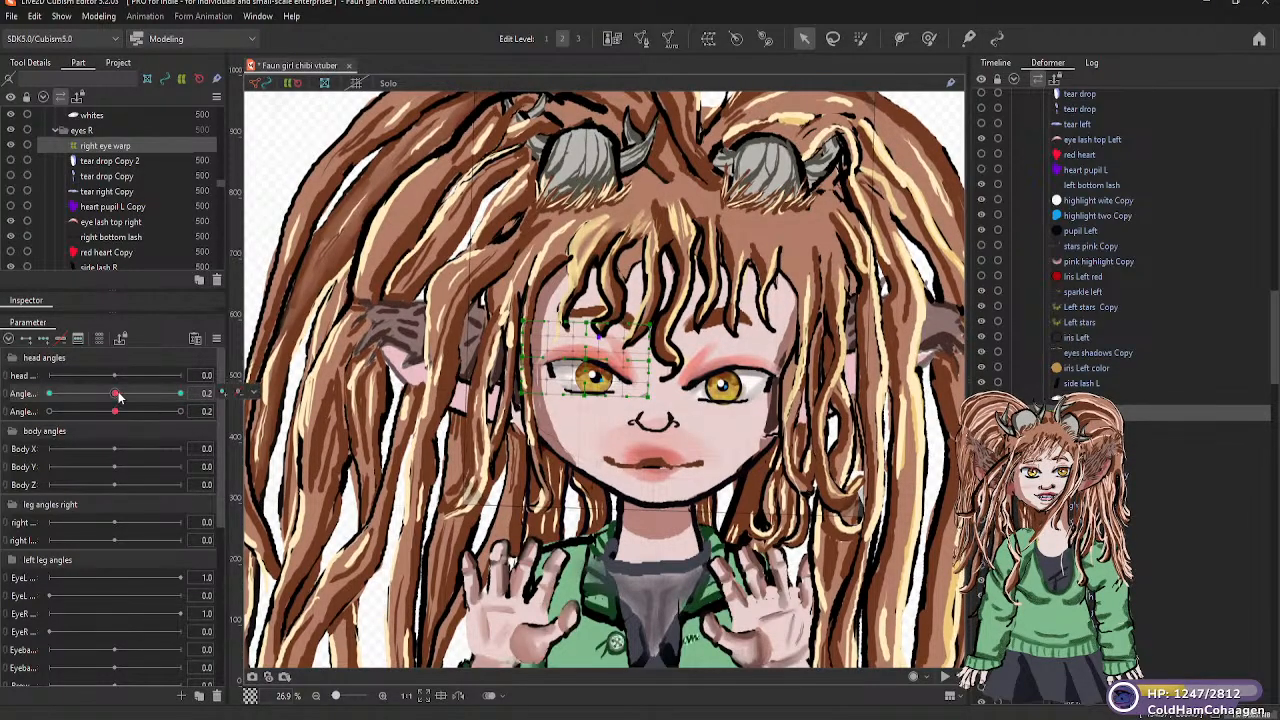
scroll(137, 180, up, 6)
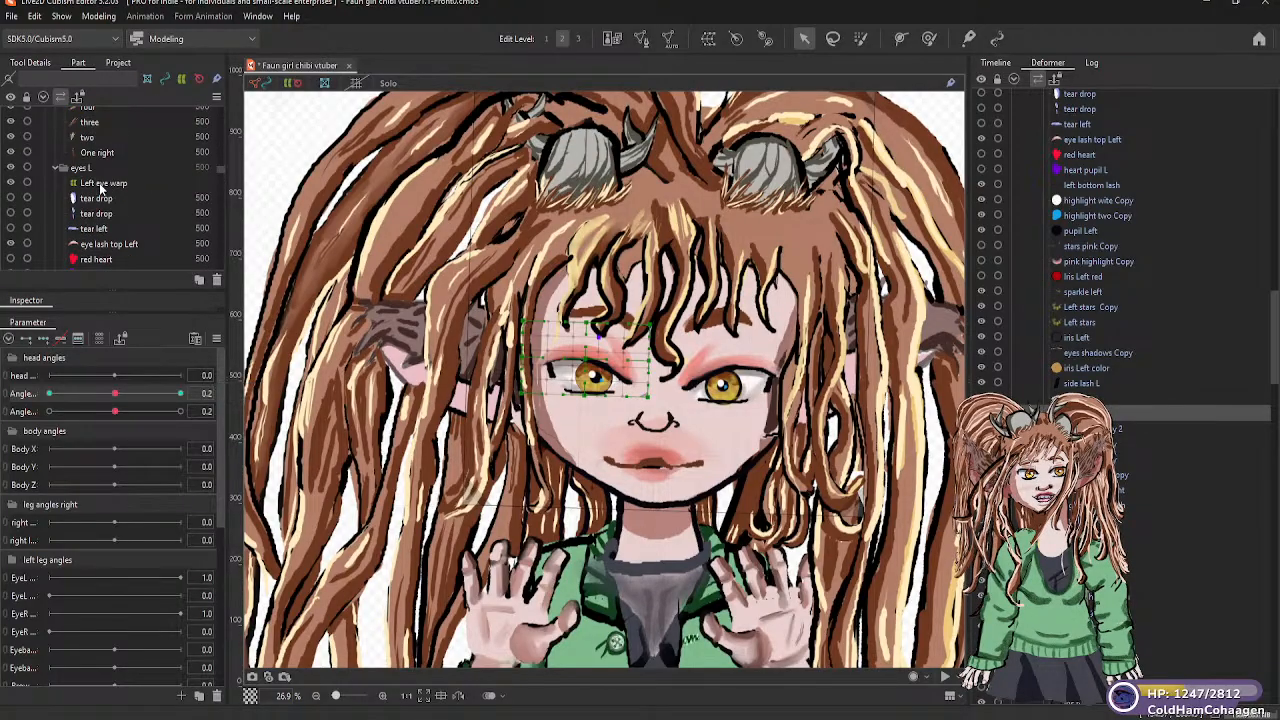
click(104, 183)
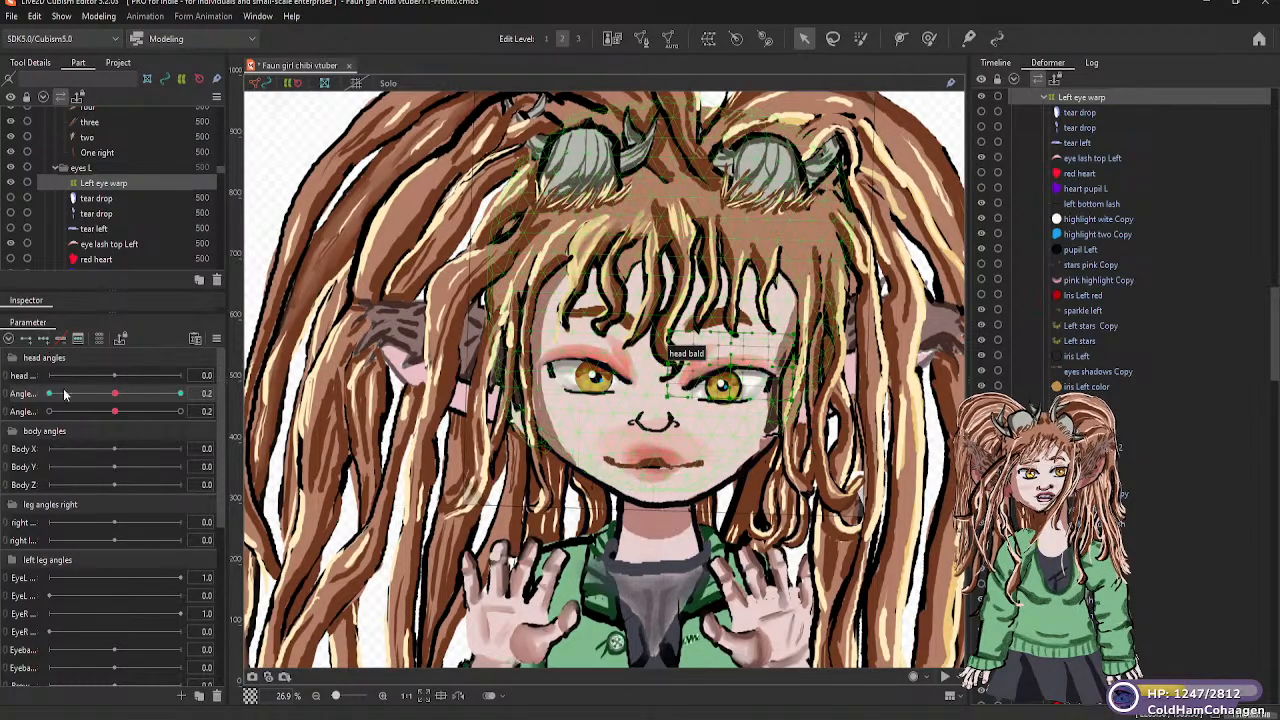
drag(116, 396, 47, 397)
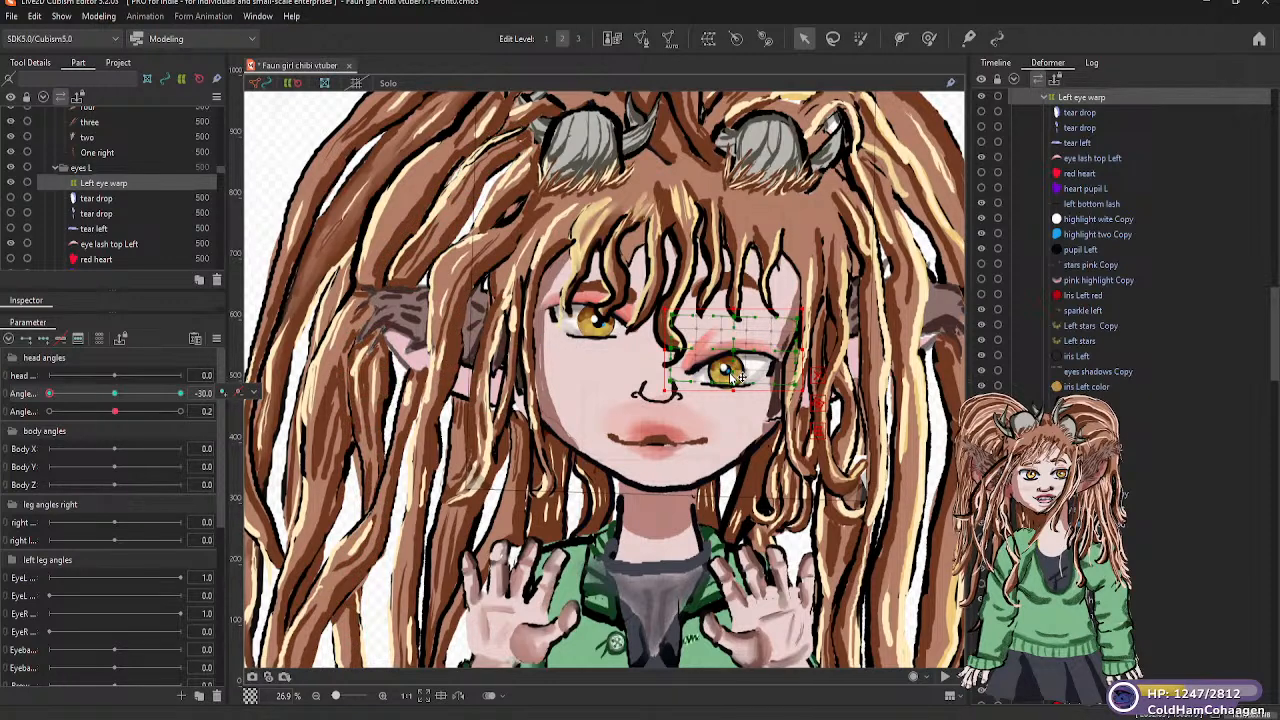
drag(738, 361, 739, 319)
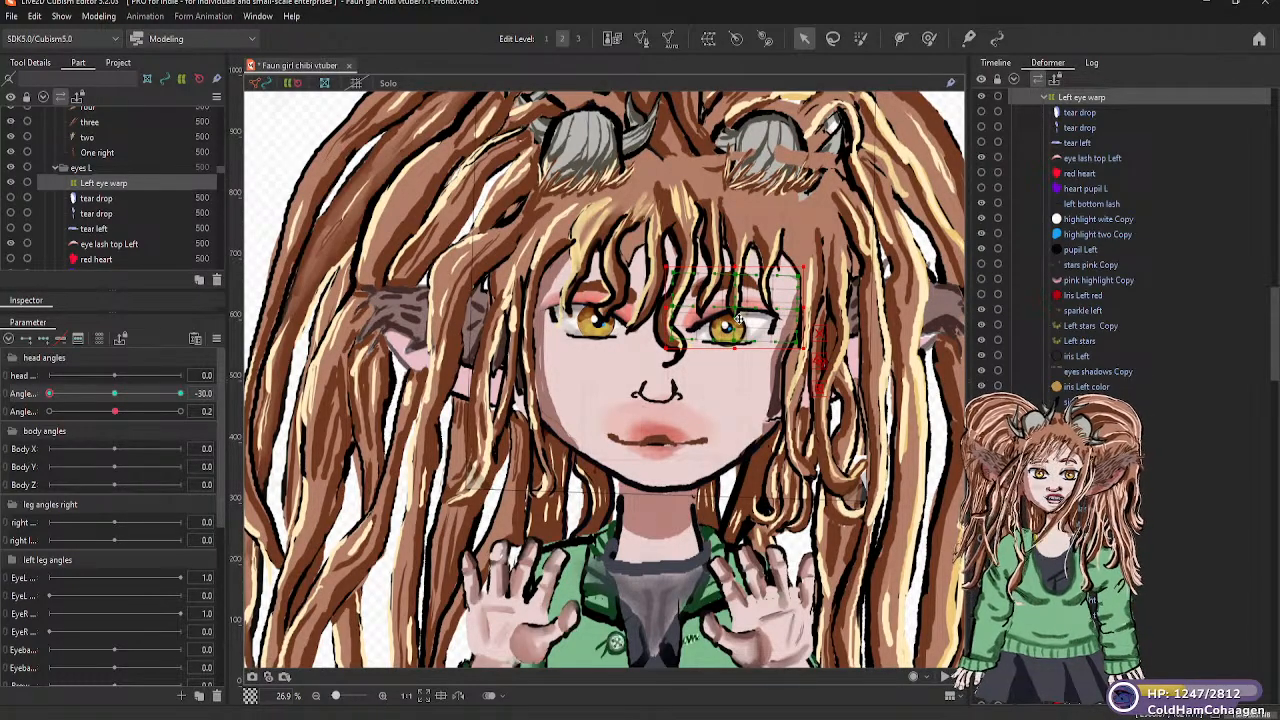
drag(739, 319, 738, 320)
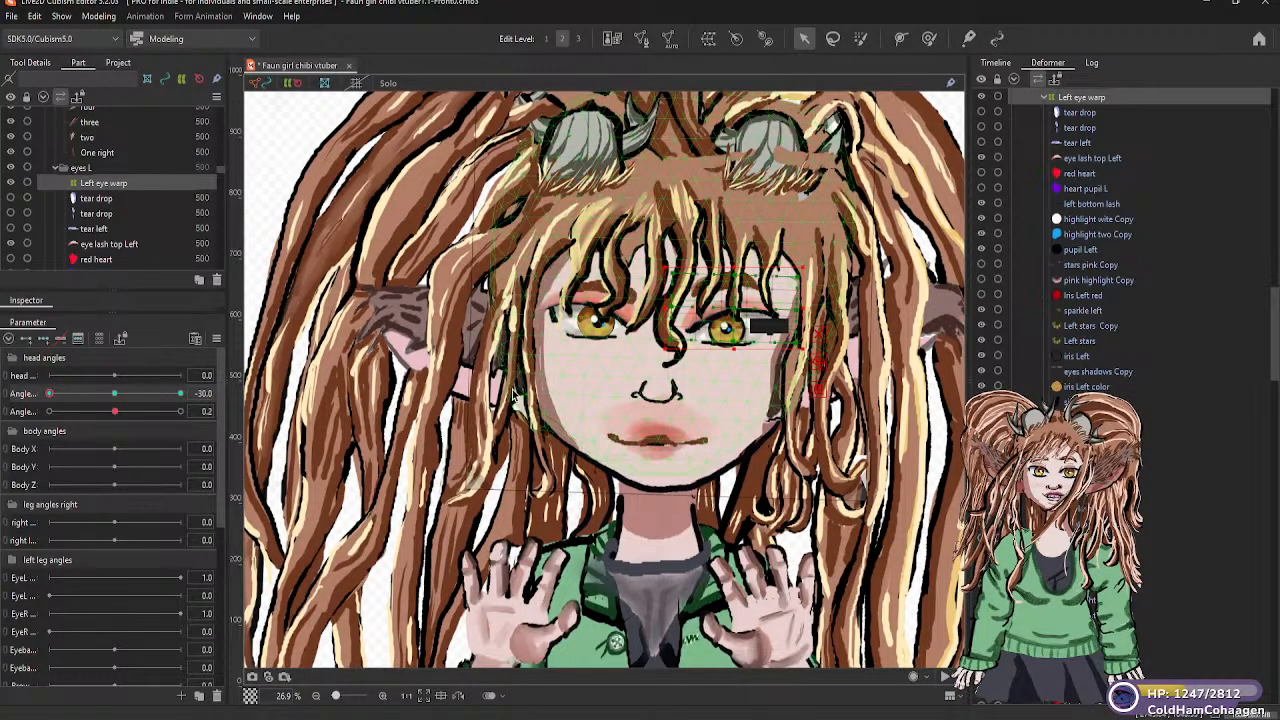
At vertical head angle 30, move the left eye warp slightly down on the face, and return the angle to about 0
drag(58, 398, 184, 396)
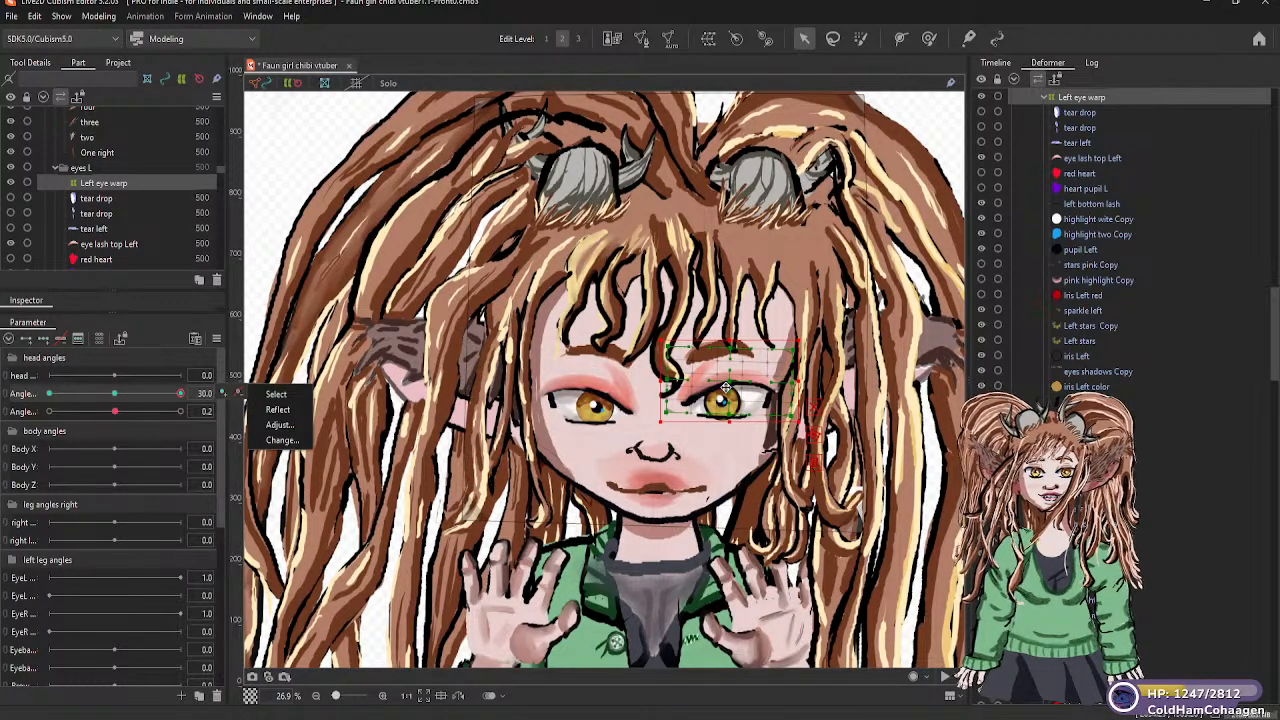
drag(726, 388, 726, 402)
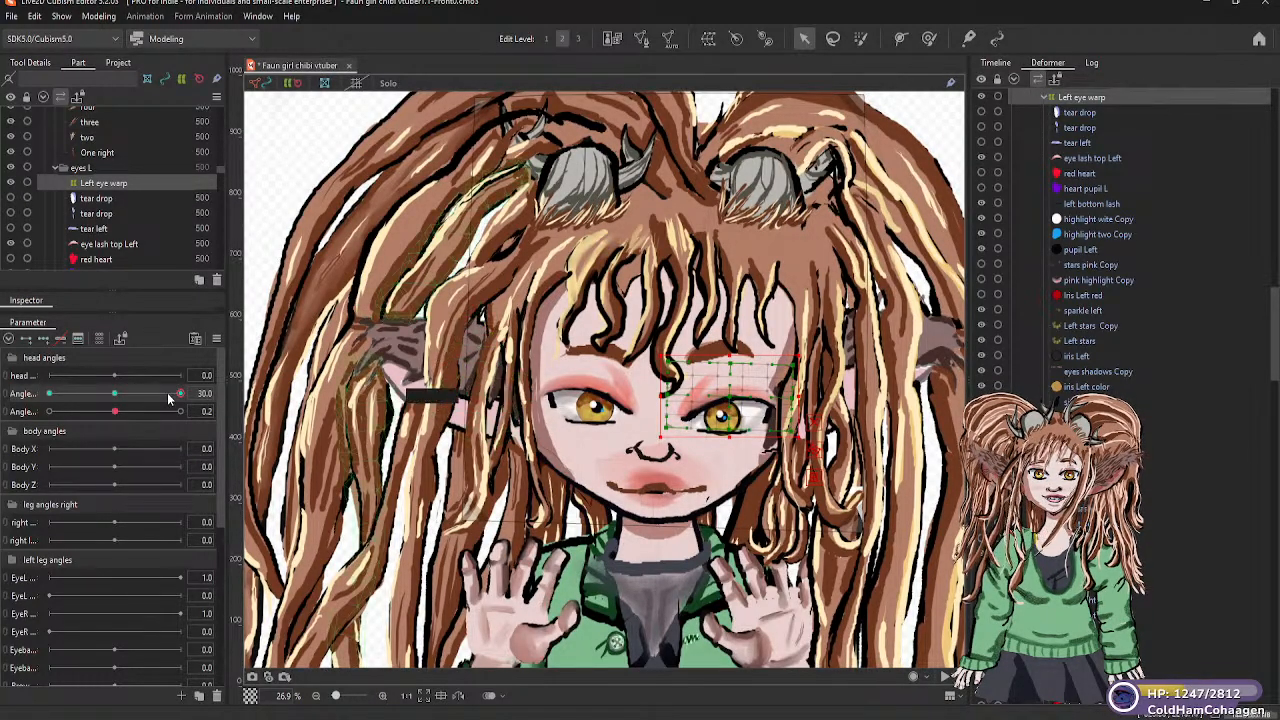
mouse_move(180, 393)
mouse_down()
mouse_move(46, 401)
mouse_move(137, 411)
mouse_move(37, 410)
mouse_move(187, 404)
mouse_up()
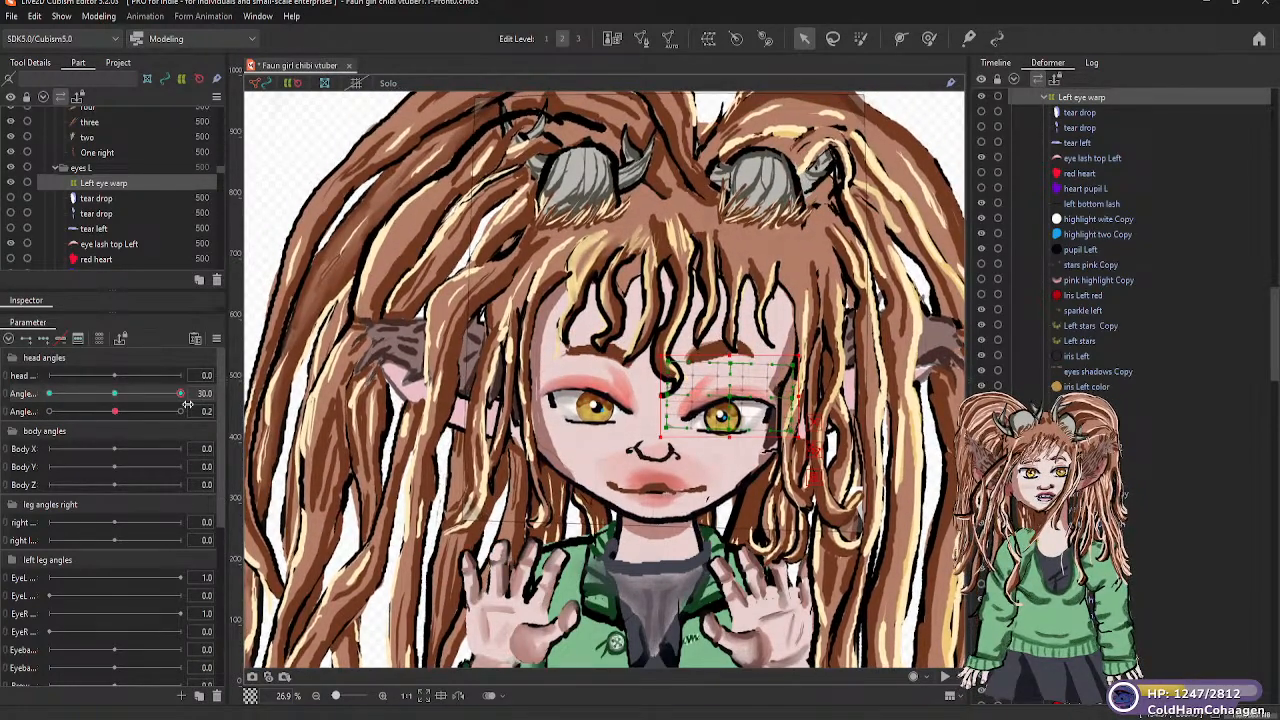
drag(187, 404, 117, 405)
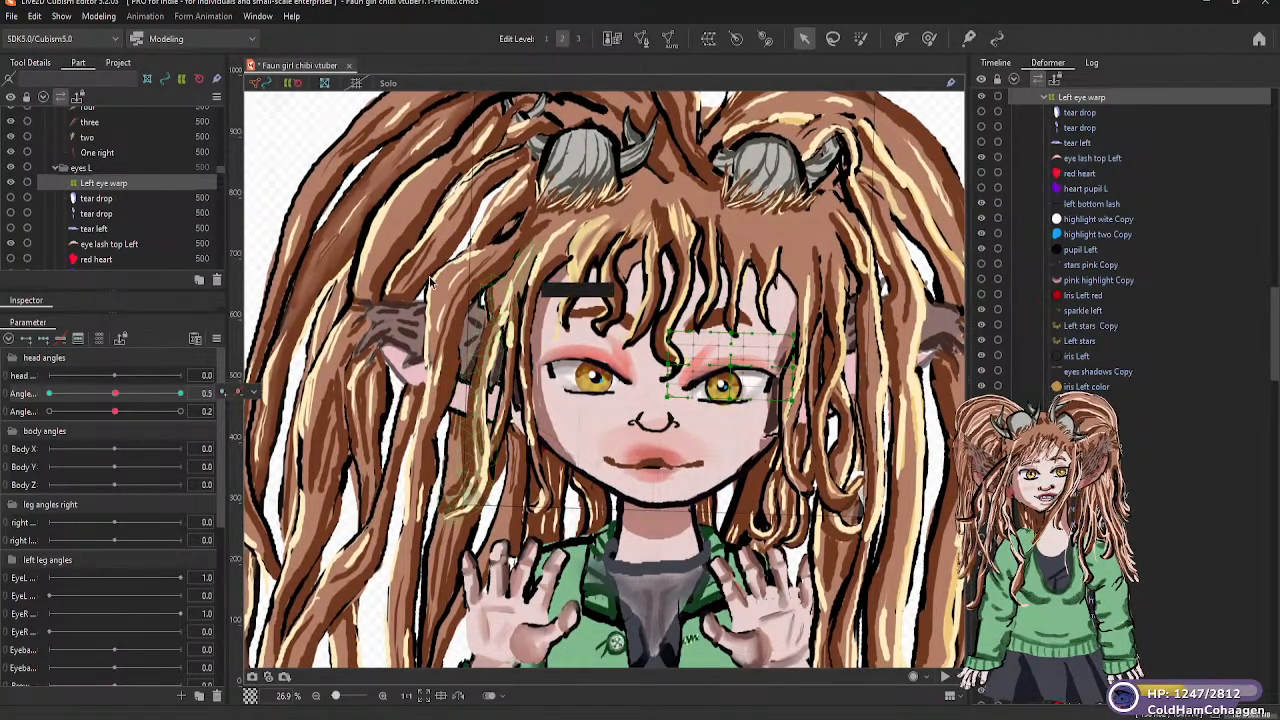
Save the faun character model with its eye warp keyforms
scroll(430, 283, down, 2)
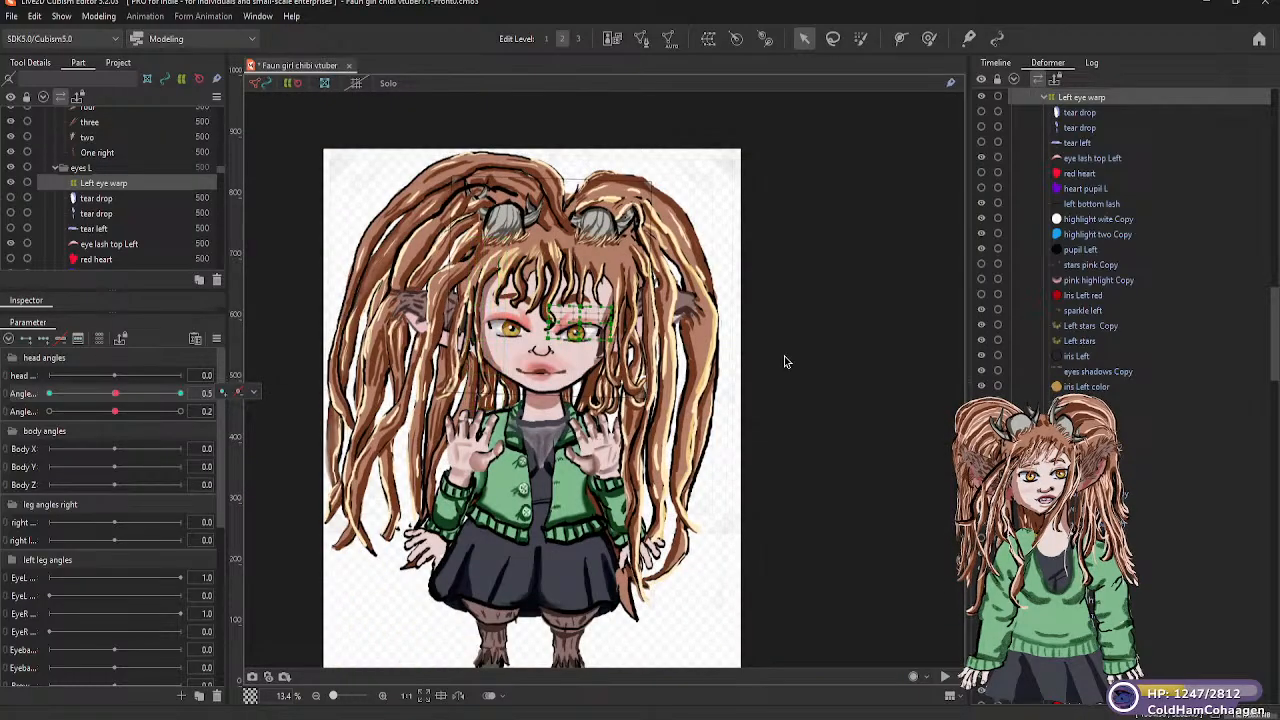
scroll(783, 362, down, 1)
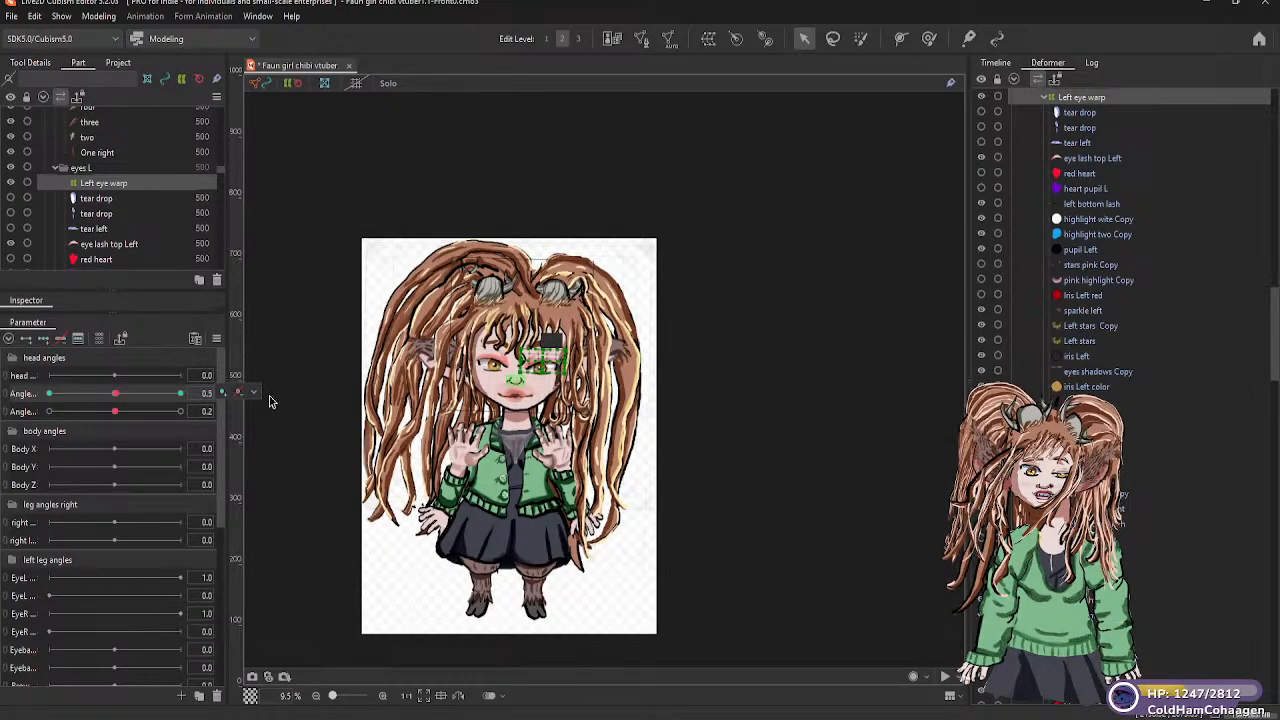
scroll(106, 210, up, 2)
scroll(101, 235, up, 6)
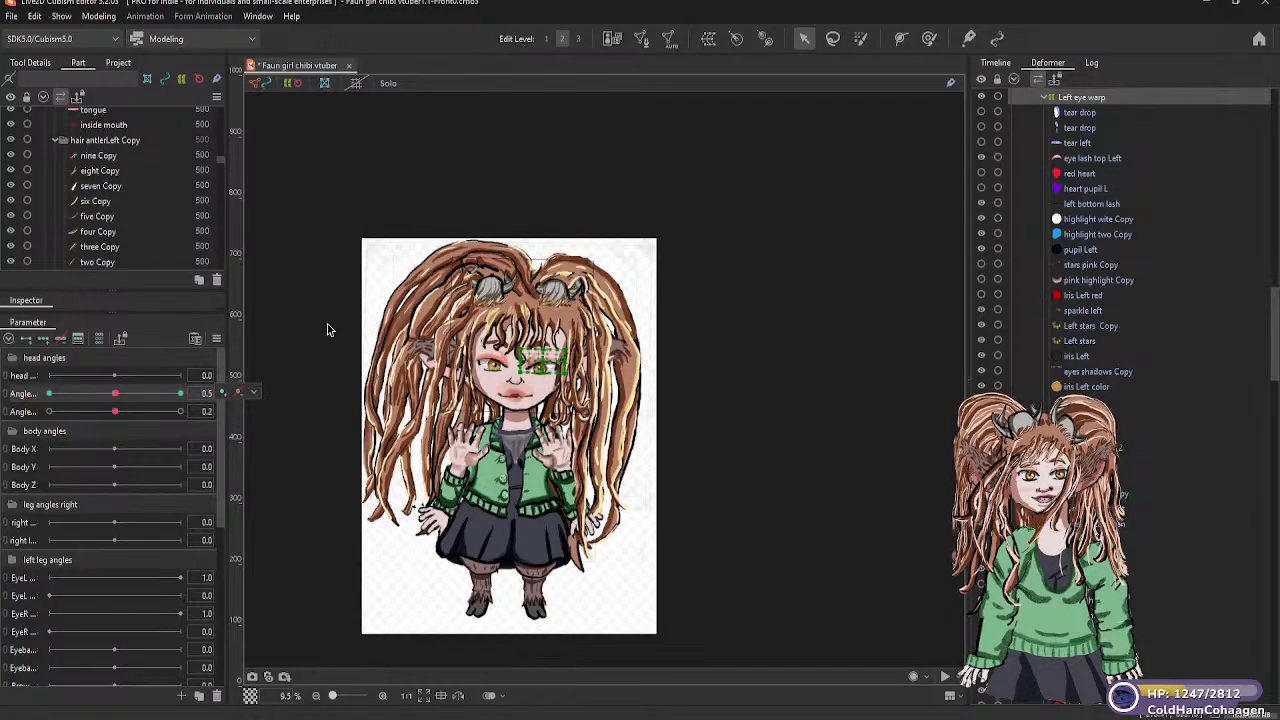
scroll(251, 327, up, 3)
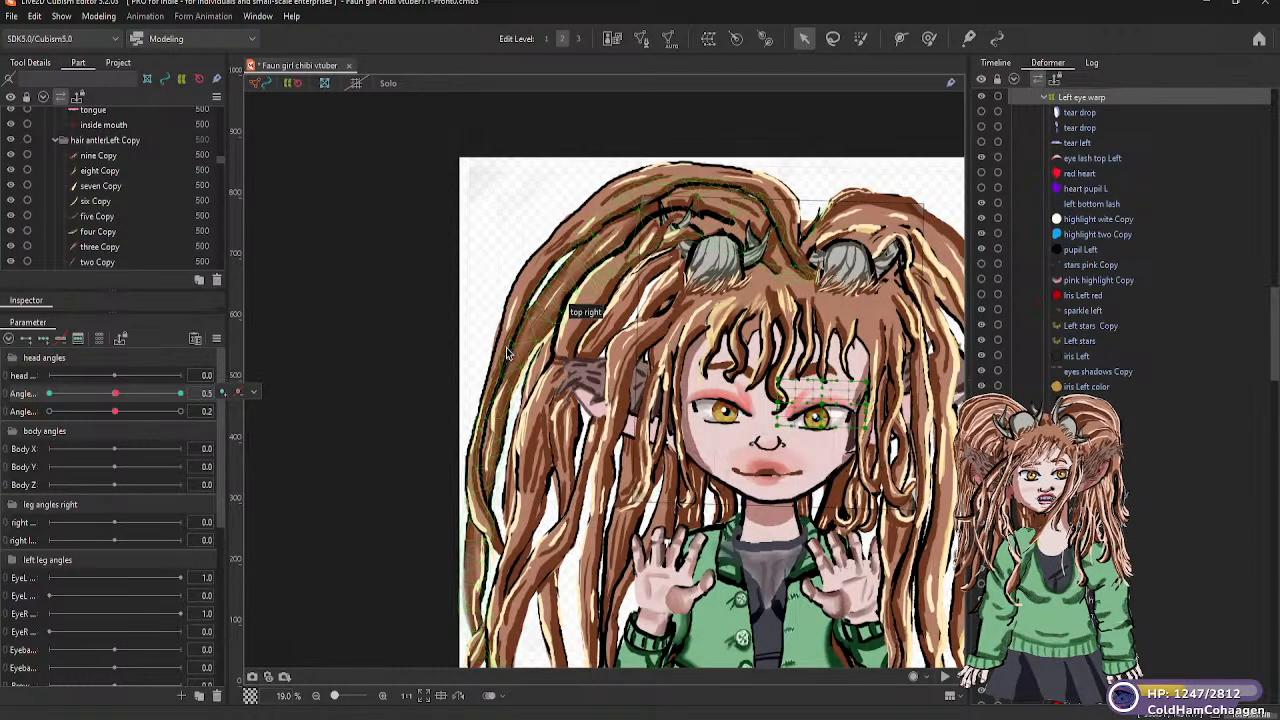
scroll(508, 350, down, 3)
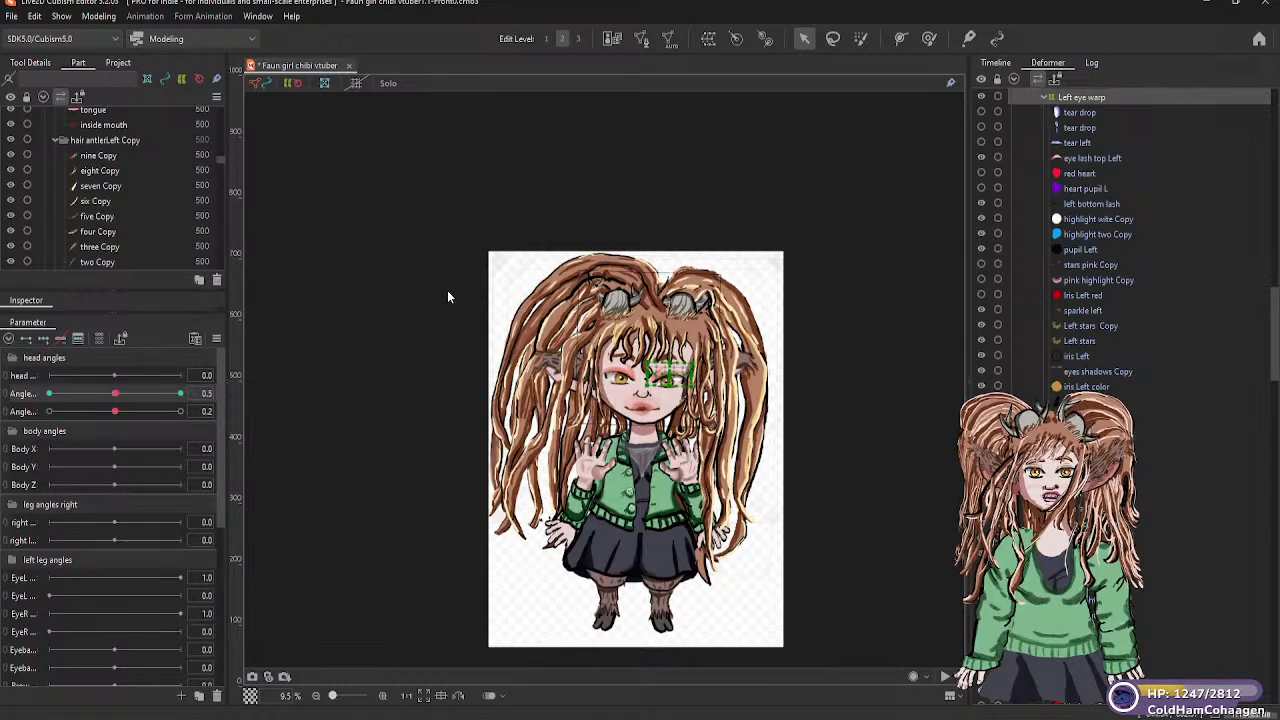
key(ctrl+s)
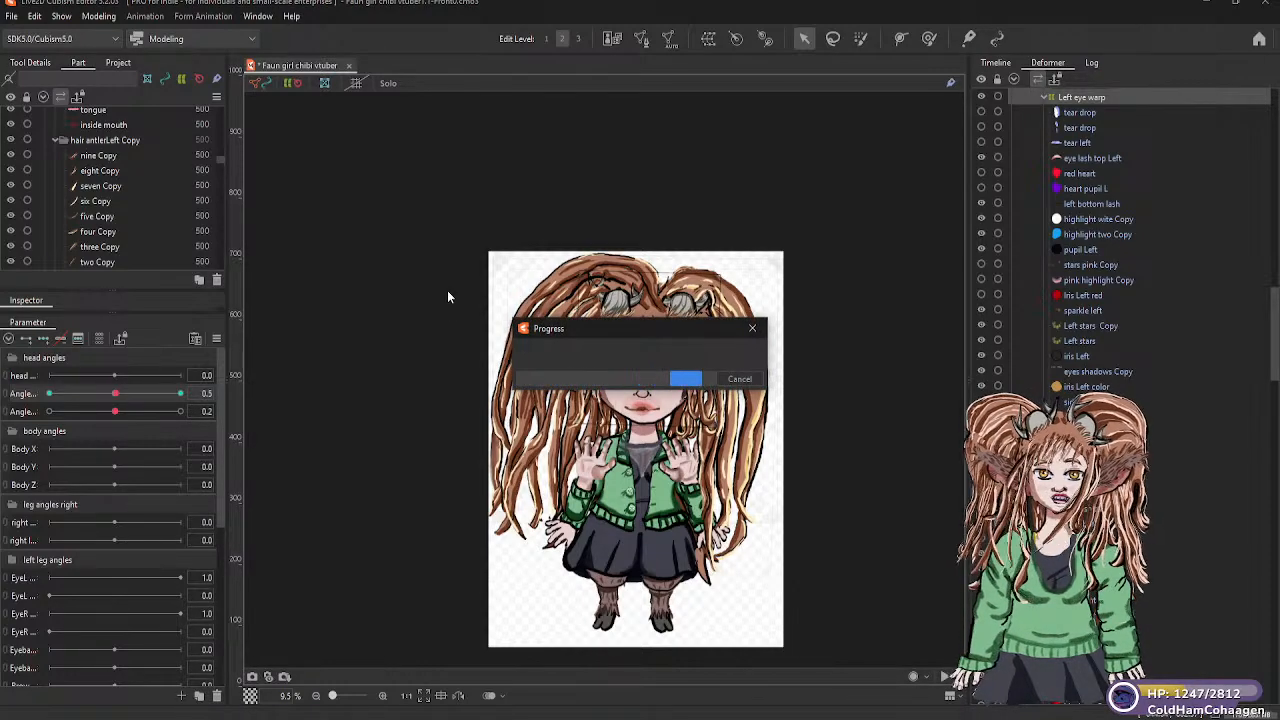